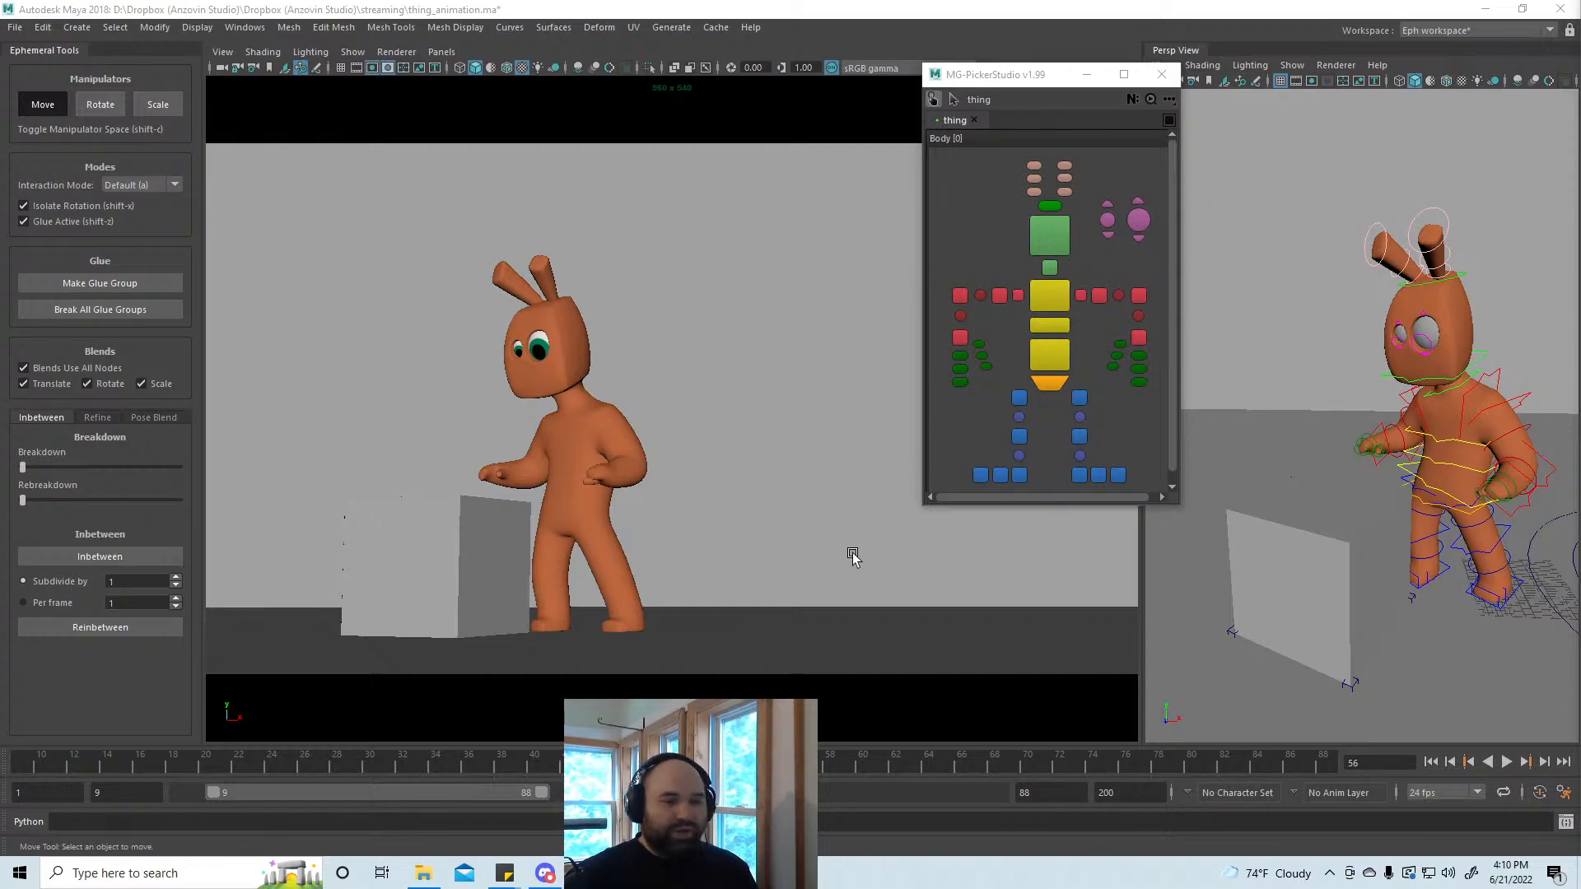
Step: Select the character's upper spine control and play the run animation from frame 18 through to the stopping pose at frame 58
left_click(1045, 298)
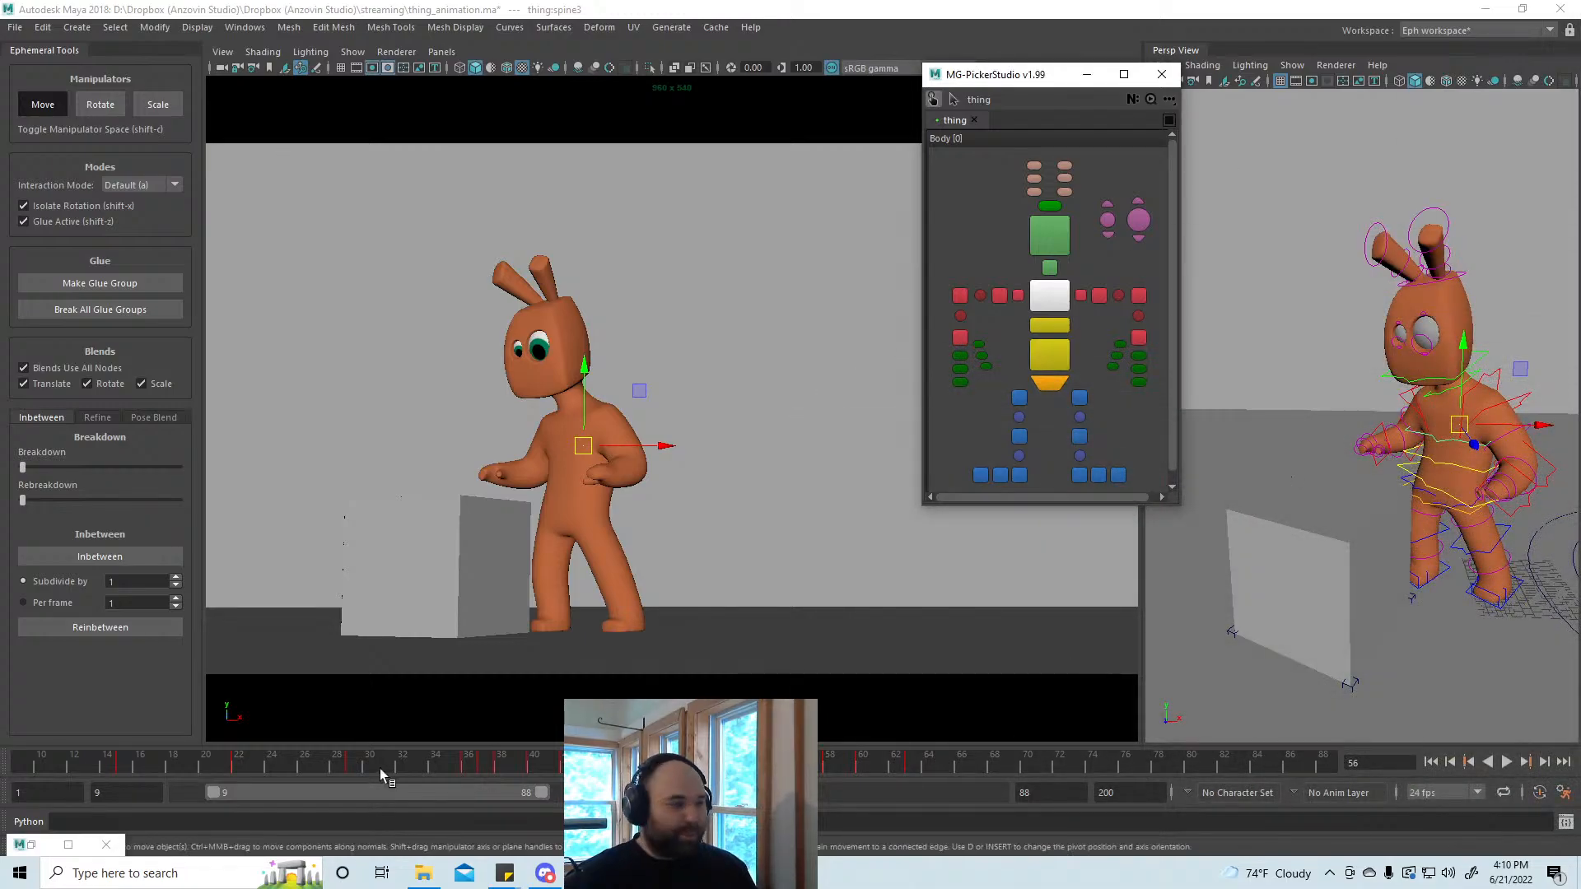
left_click_drag(19, 768, 173, 759)
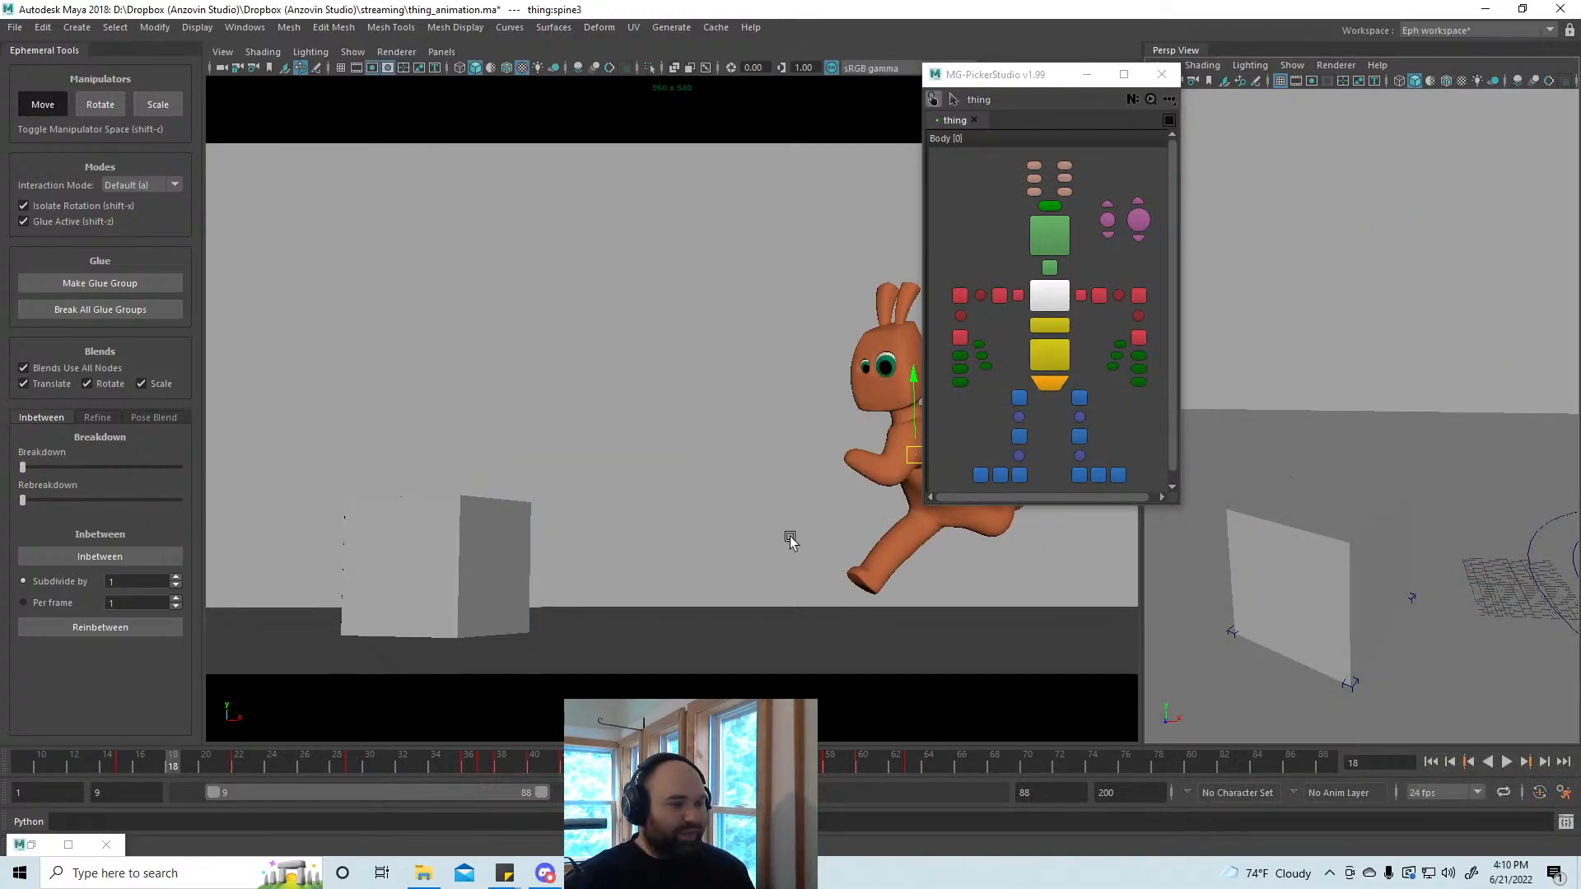
key("alt+v")
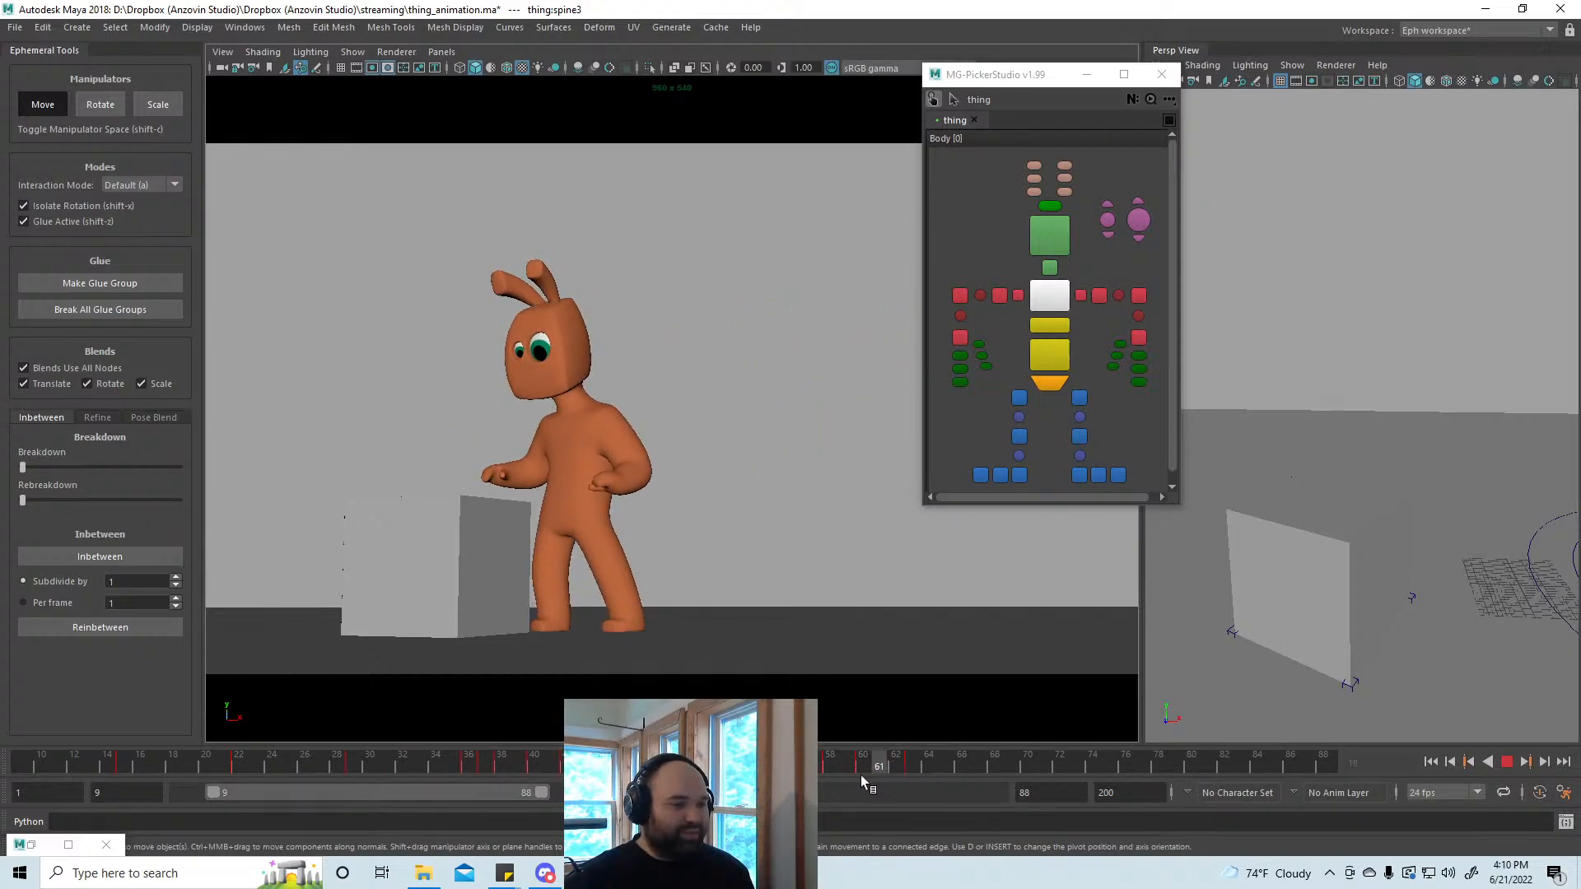
left_click_drag(408, 764, 190, 774)
mouse_move(92, 770)
left_mouse_down()
mouse_move(1009, 774)
mouse_move(496, 769)
mouse_move(593, 770)
left_mouse_up()
left_click(826, 768)
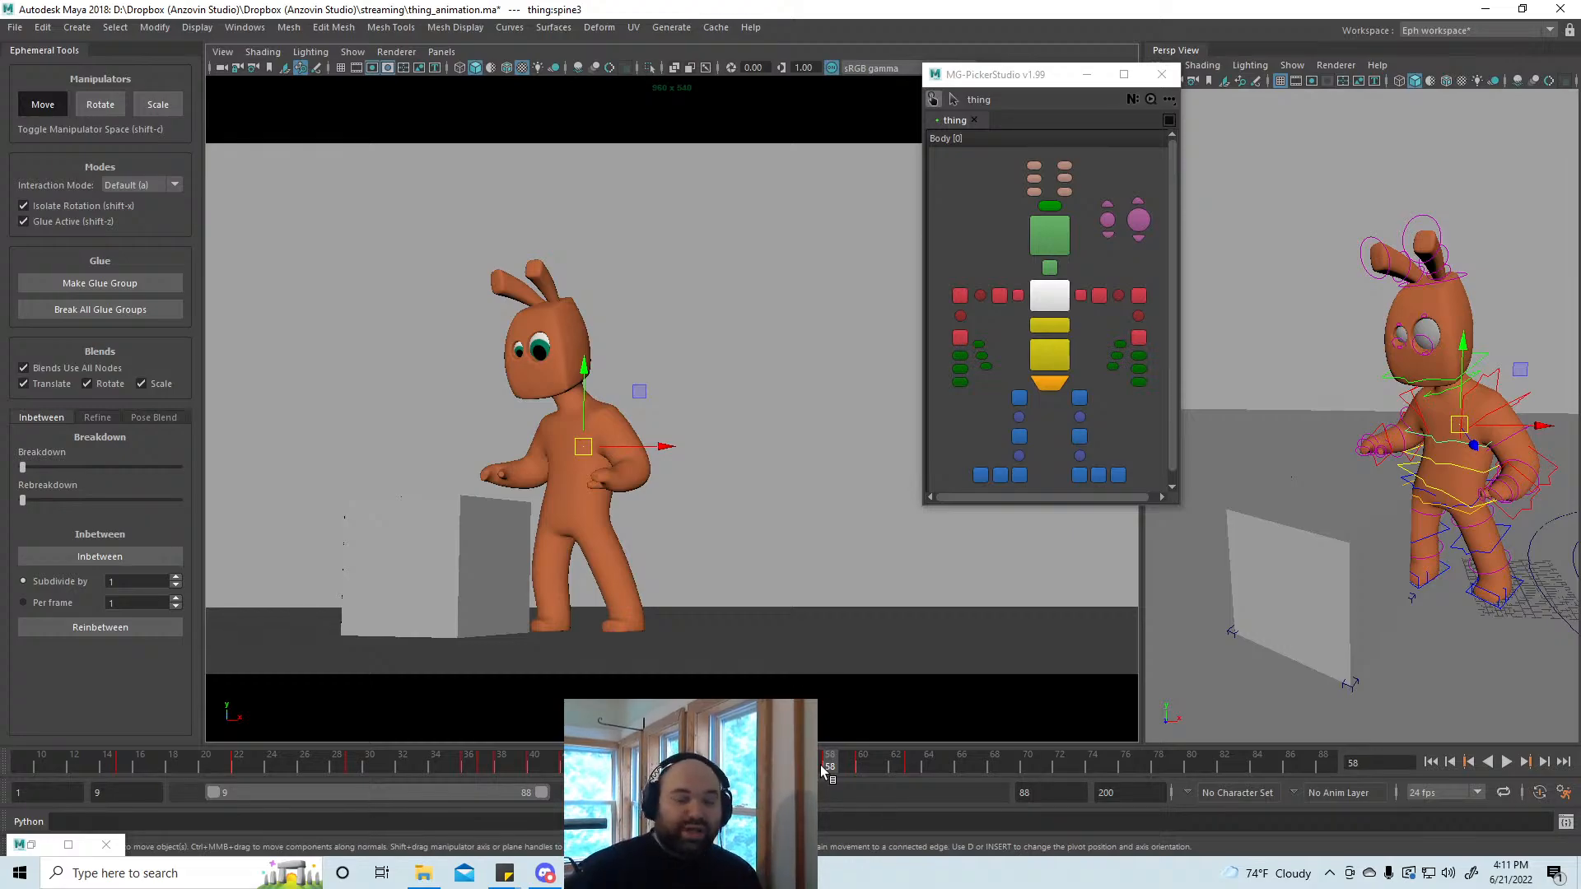
Step: Replay and scrub the shot, examining the stopping motion from frame 36 into the standing pose and back to frame 46
key("alt+v")
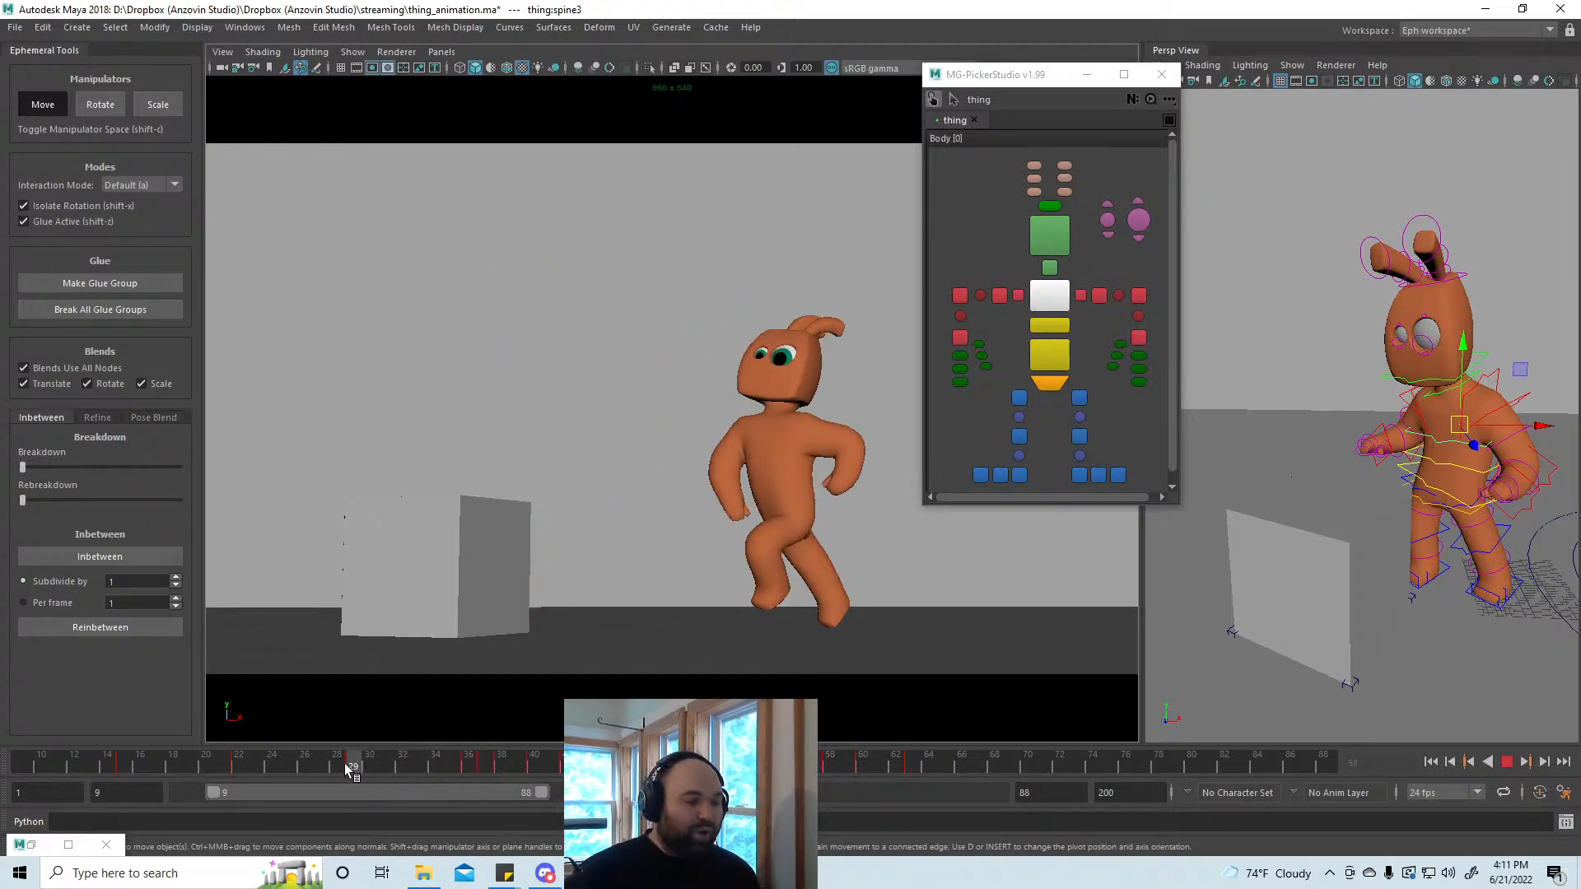
left_click_drag(502, 765, 468, 764)
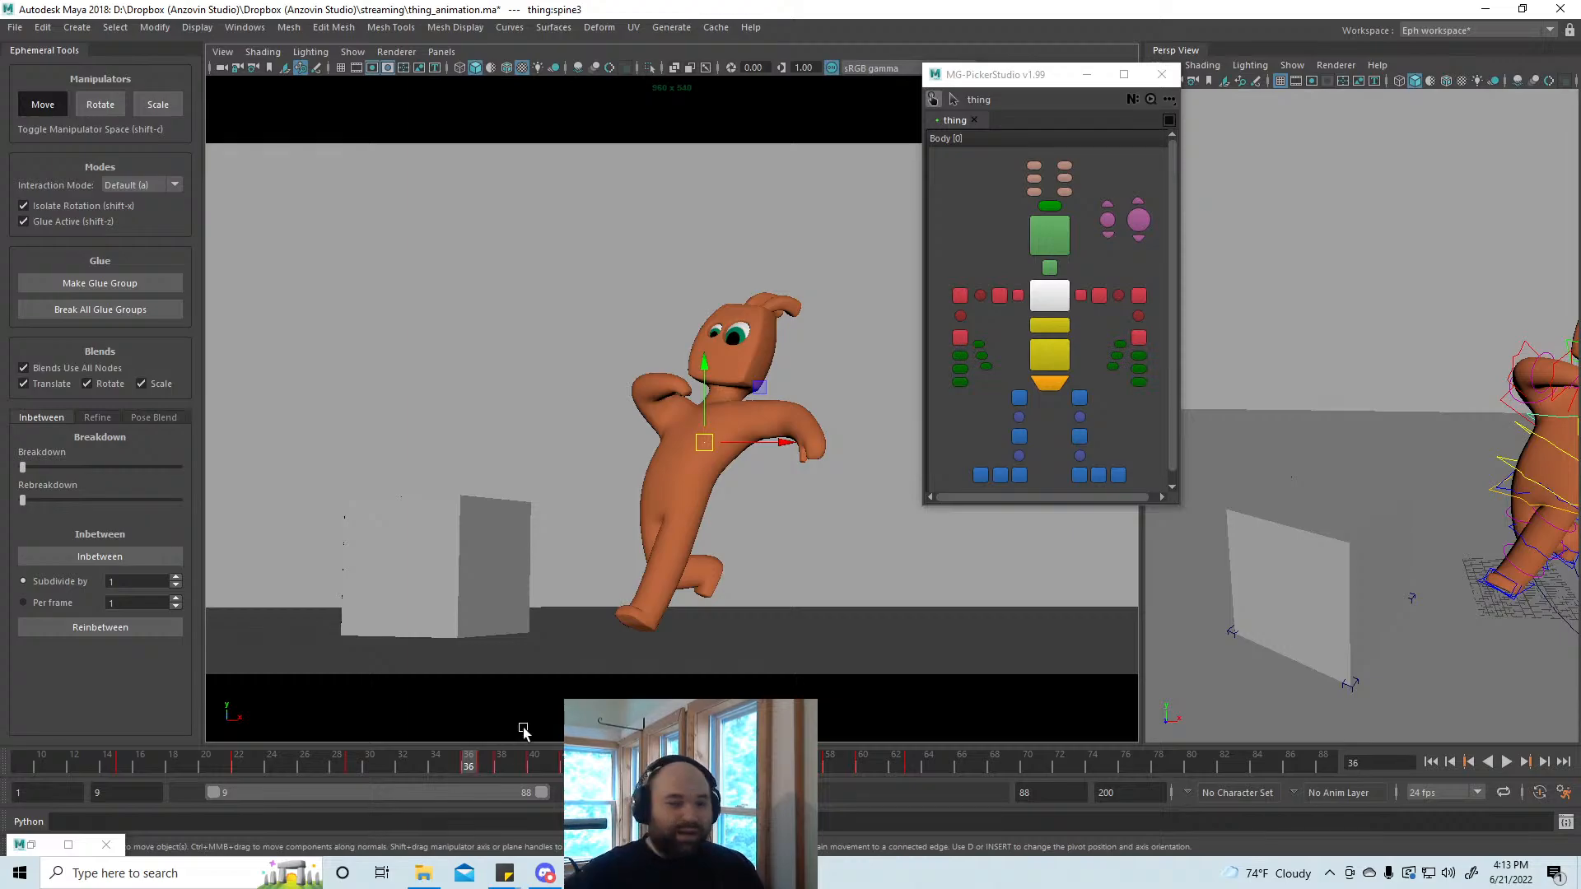
left_click_drag(483, 766, 1264, 765)
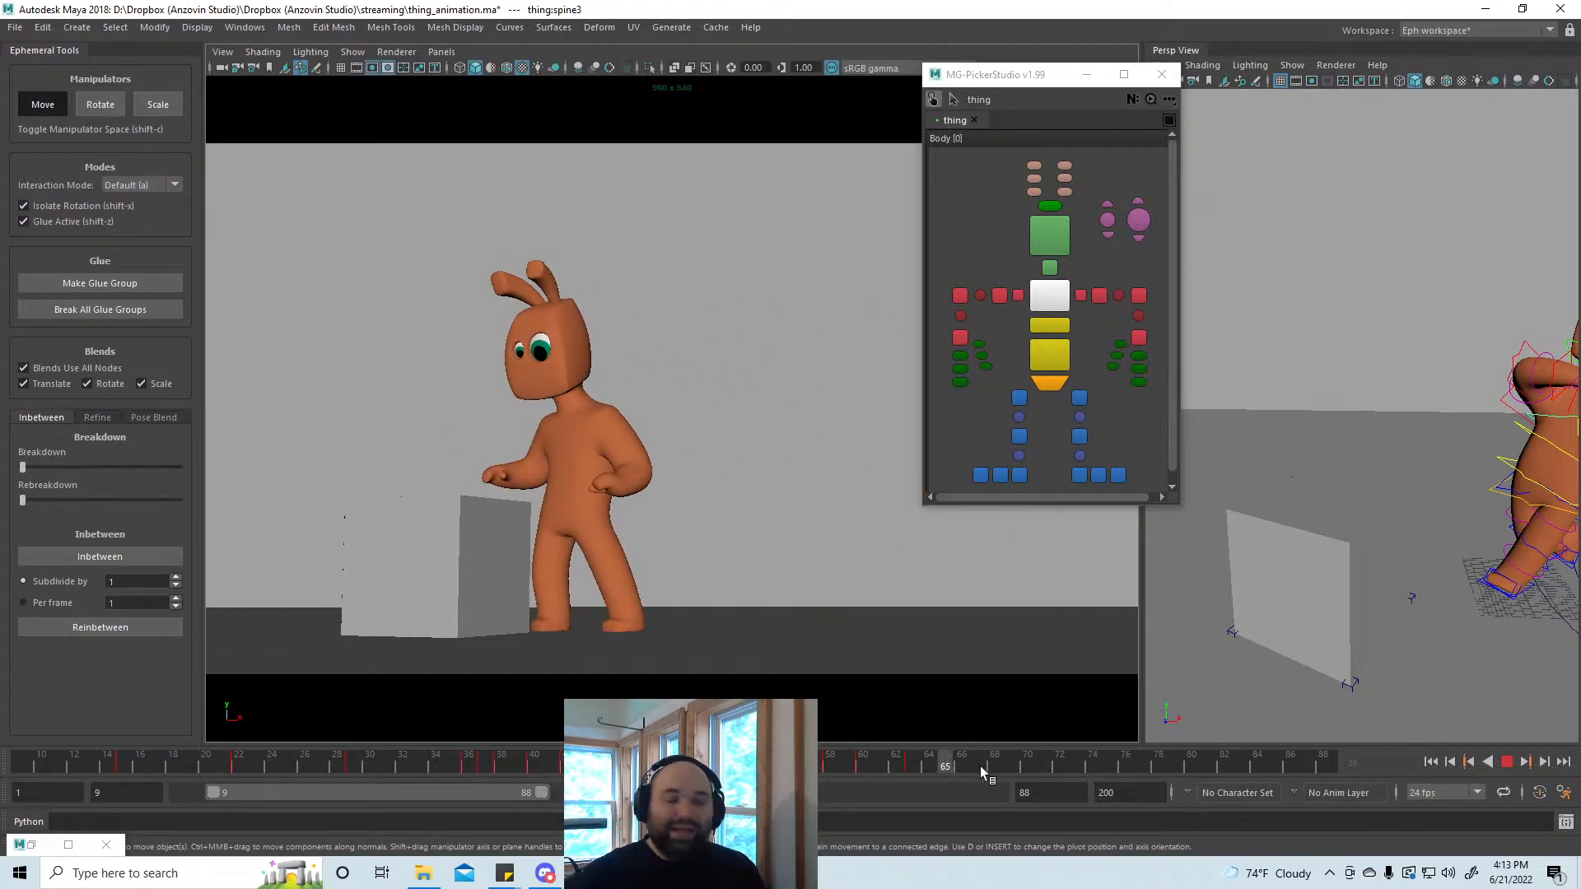
left_click_drag(955, 768, 955, 767)
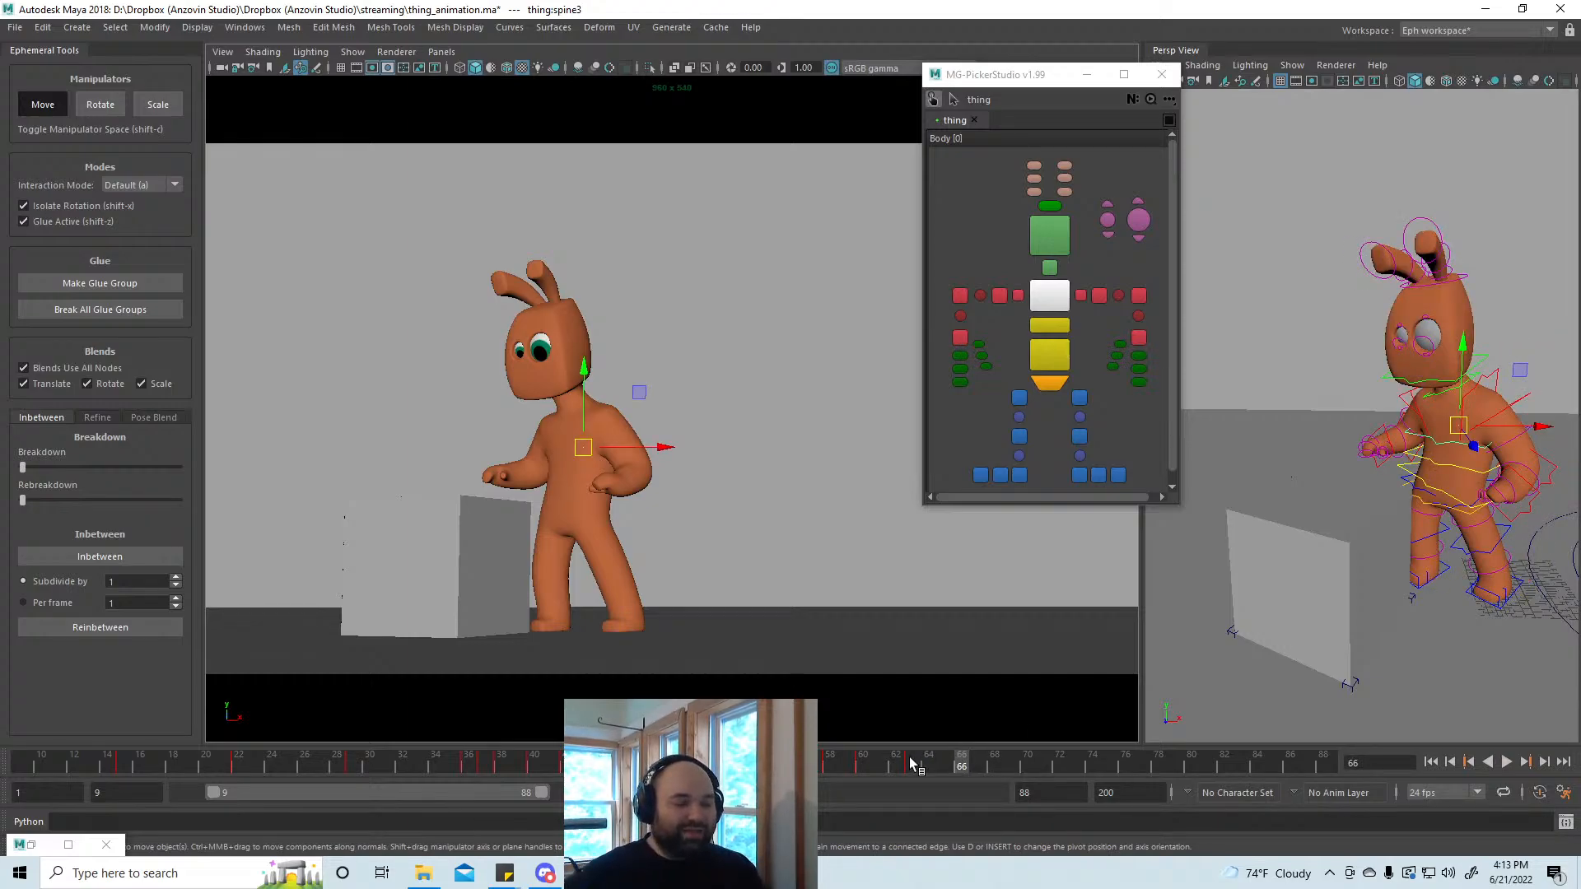
key("alt+v")
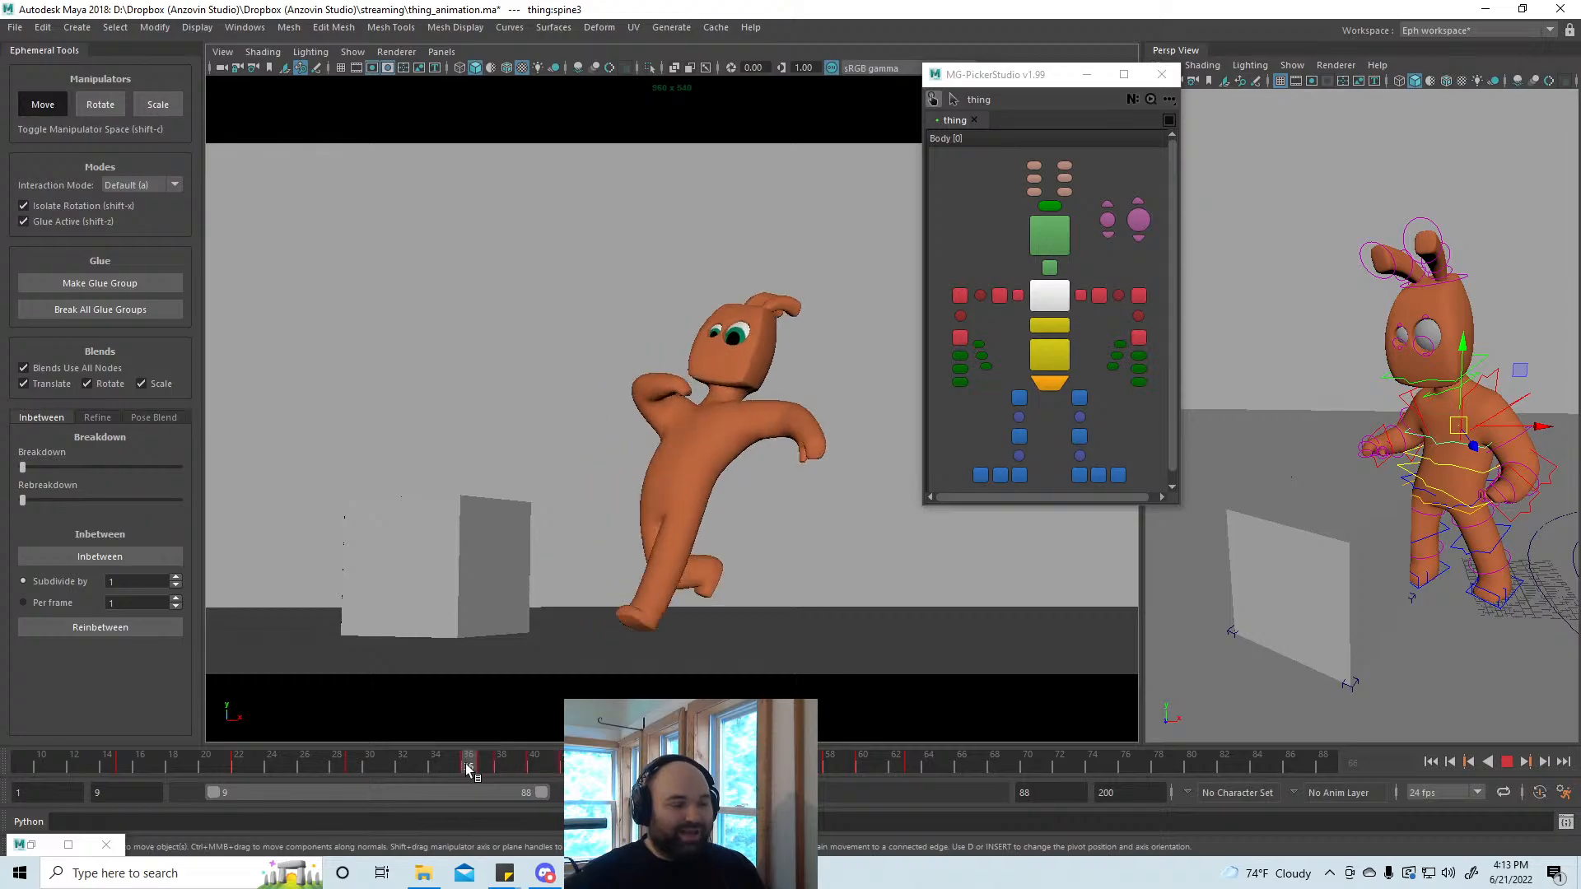
mouse_move(467, 770)
left_mouse_down()
mouse_move(150, 779)
mouse_move(584, 774)
left_mouse_up()
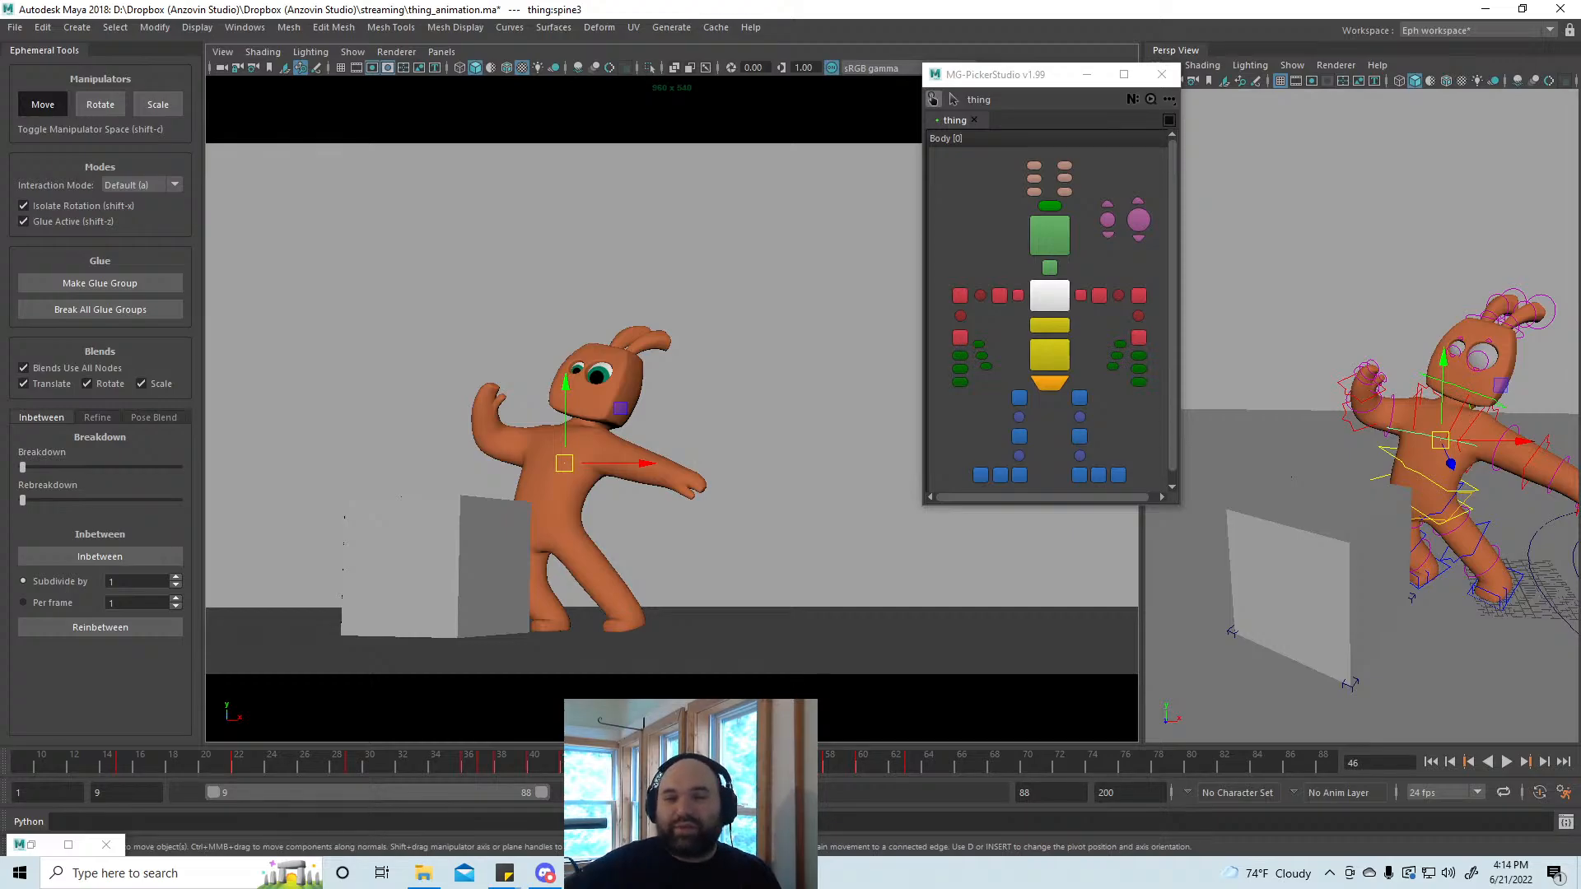
Step: Examine the foot plant around frames 36 to 38, then replay and scrub the whole run from about frame 19
key("alt+v")
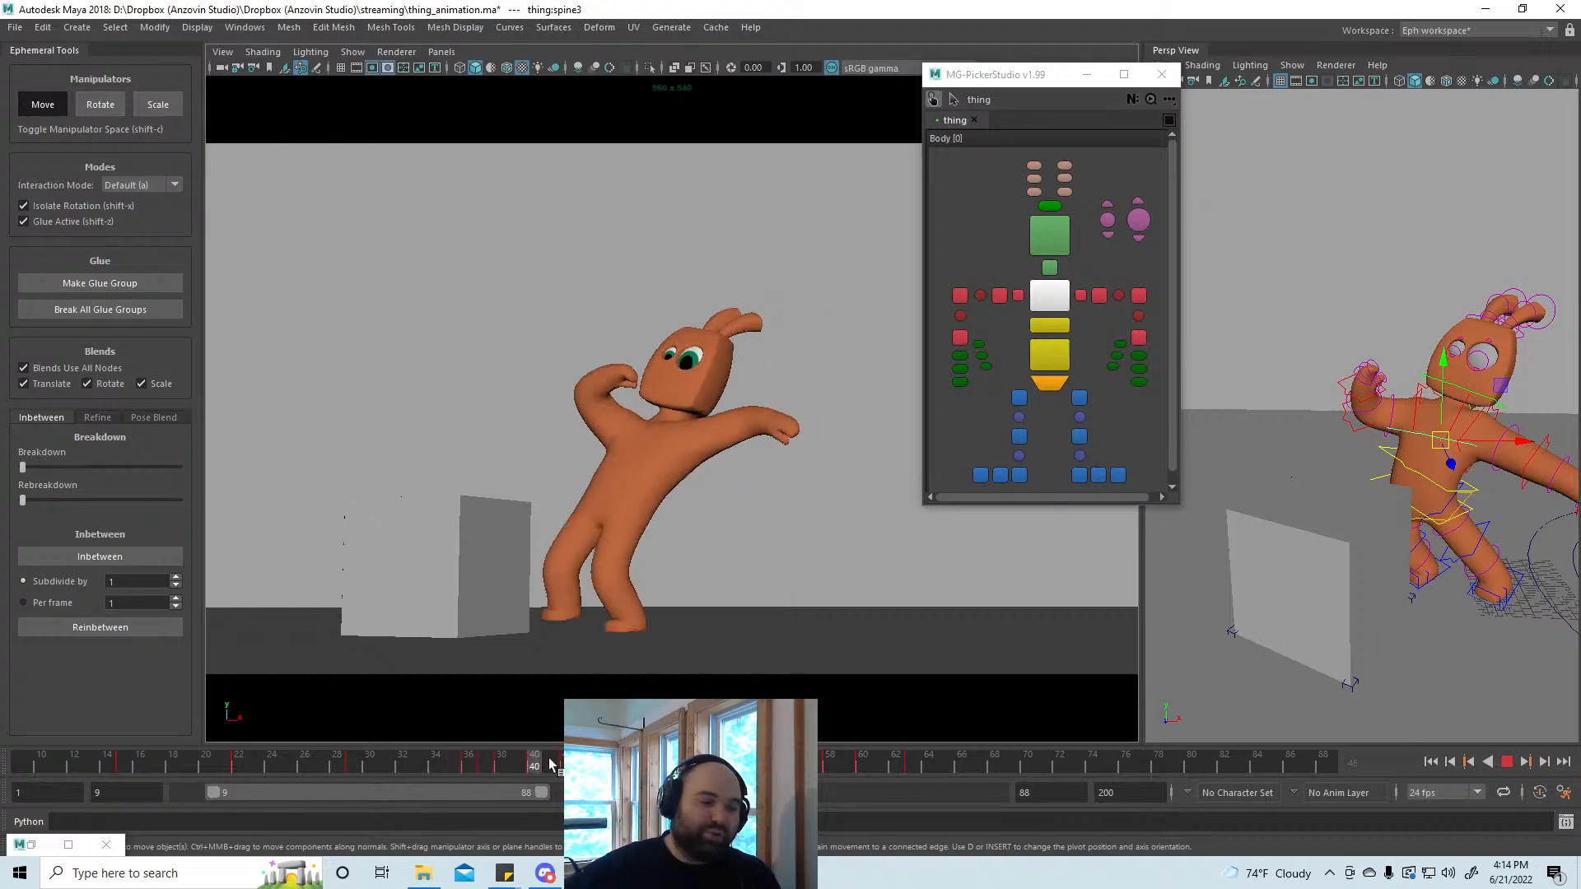
left_click_drag(496, 766, 475, 767)
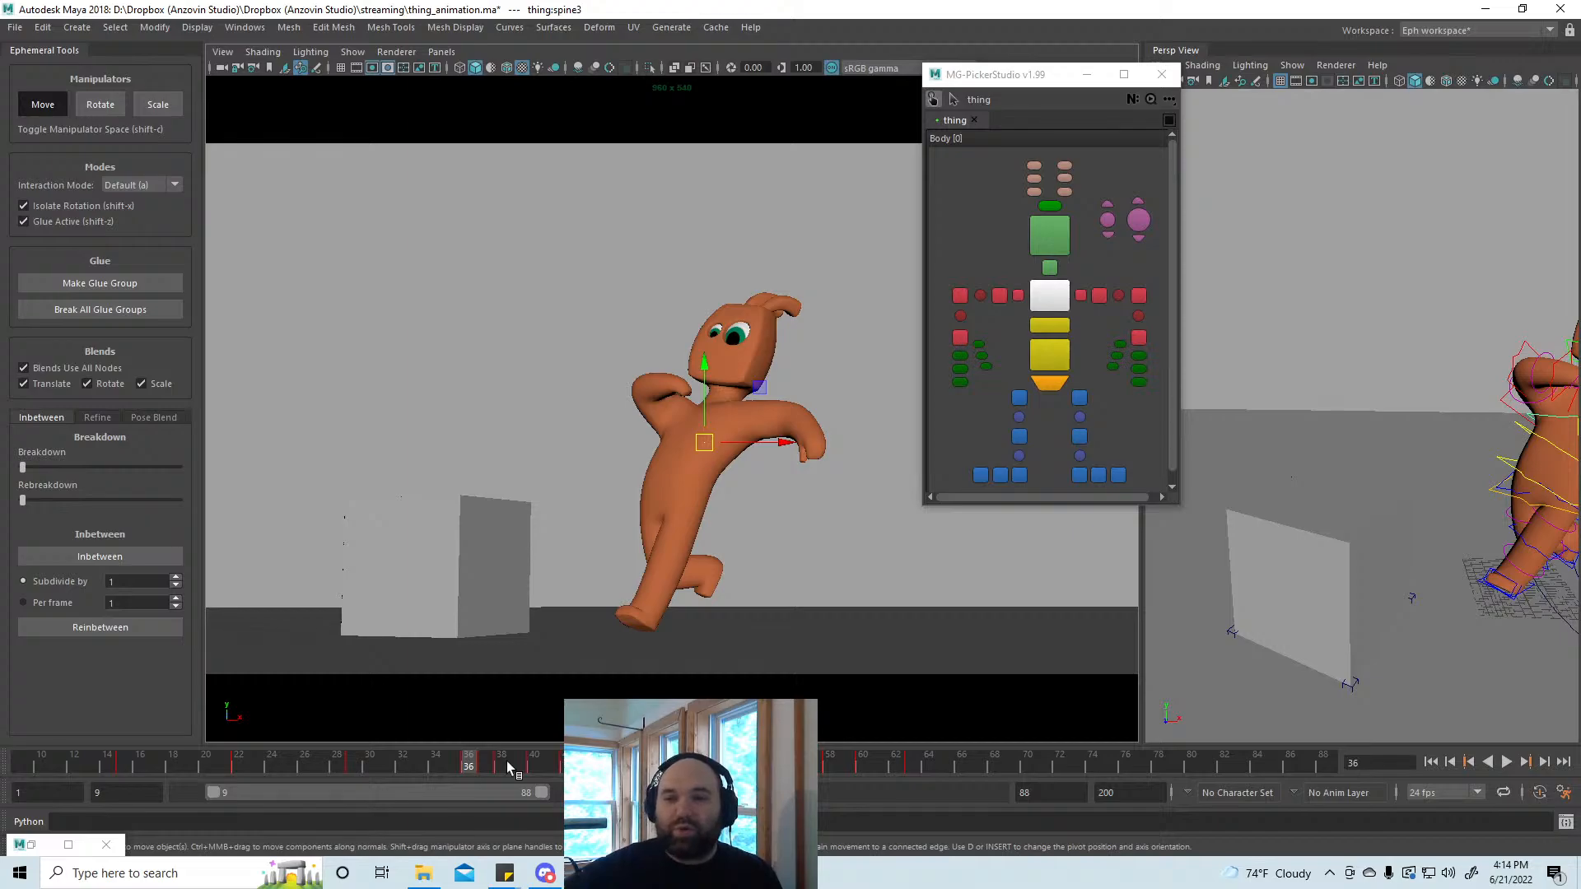
left_click(402, 764)
key("alt+v")
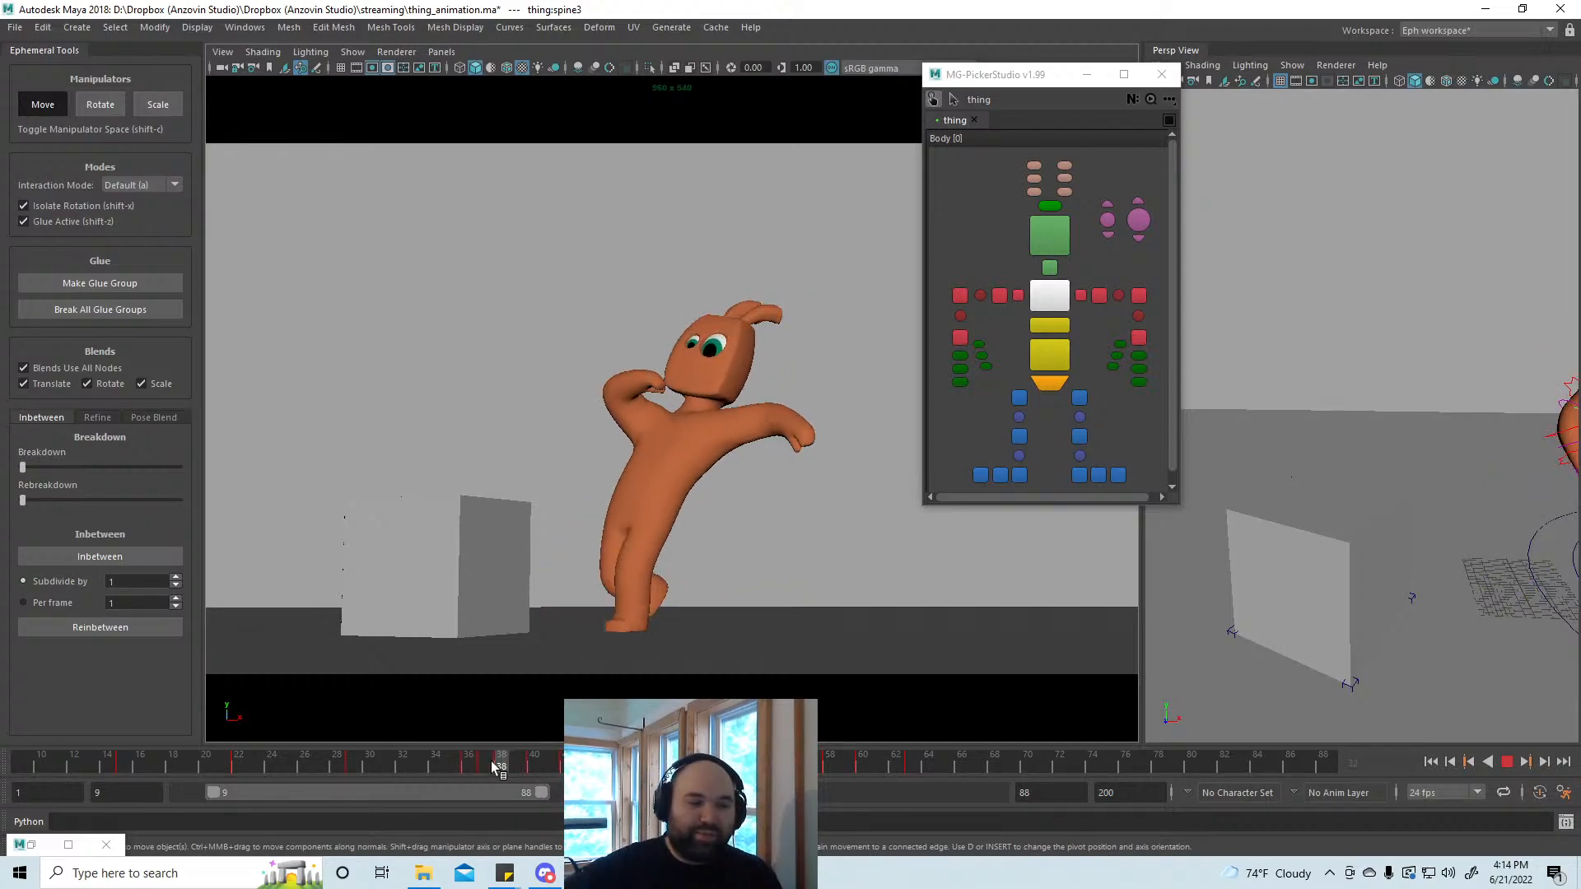
left_click(494, 758)
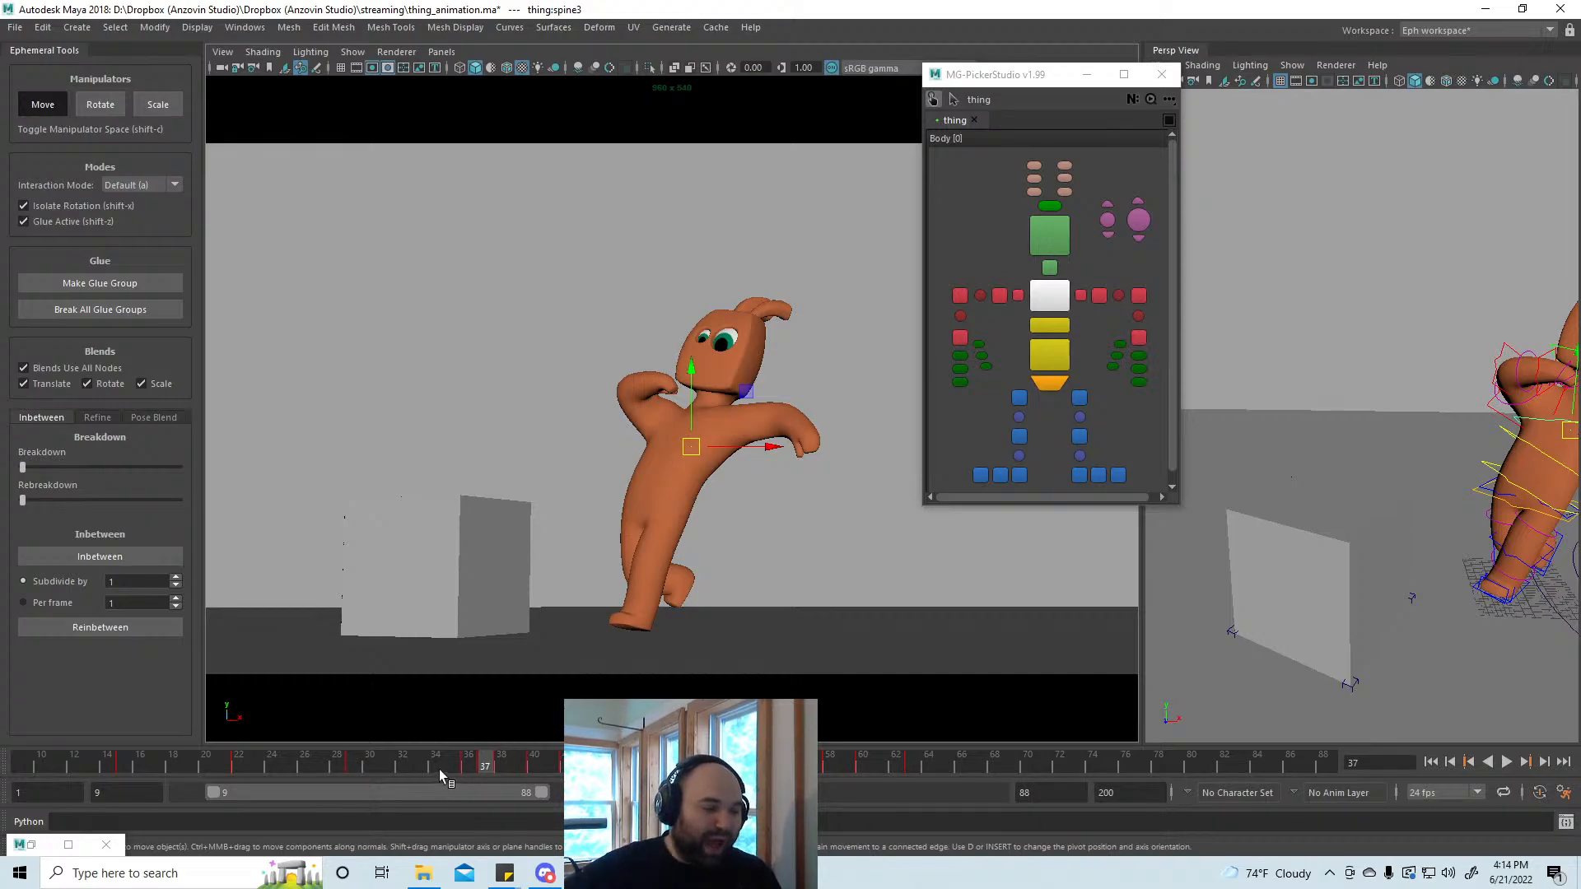
key("alt+v")
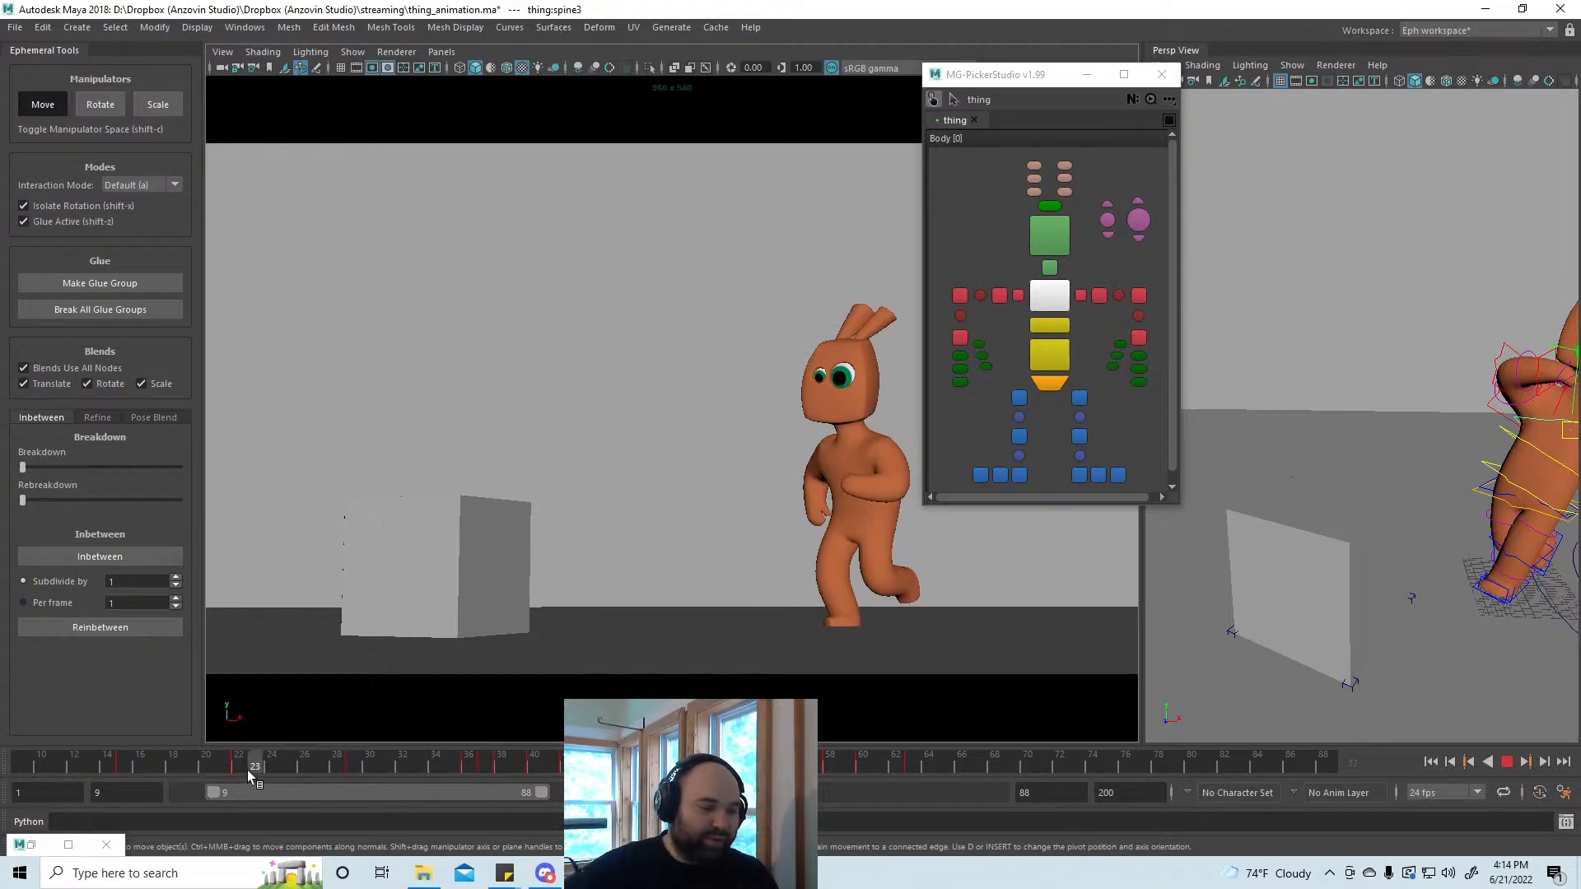
left_click(194, 771)
left_click_drag(195, 772, 909, 764)
Step: Shift the visible playback range to frames 44–123 and go to frame 73
left_click_drag(468, 782, 613, 792)
key("alt+v")
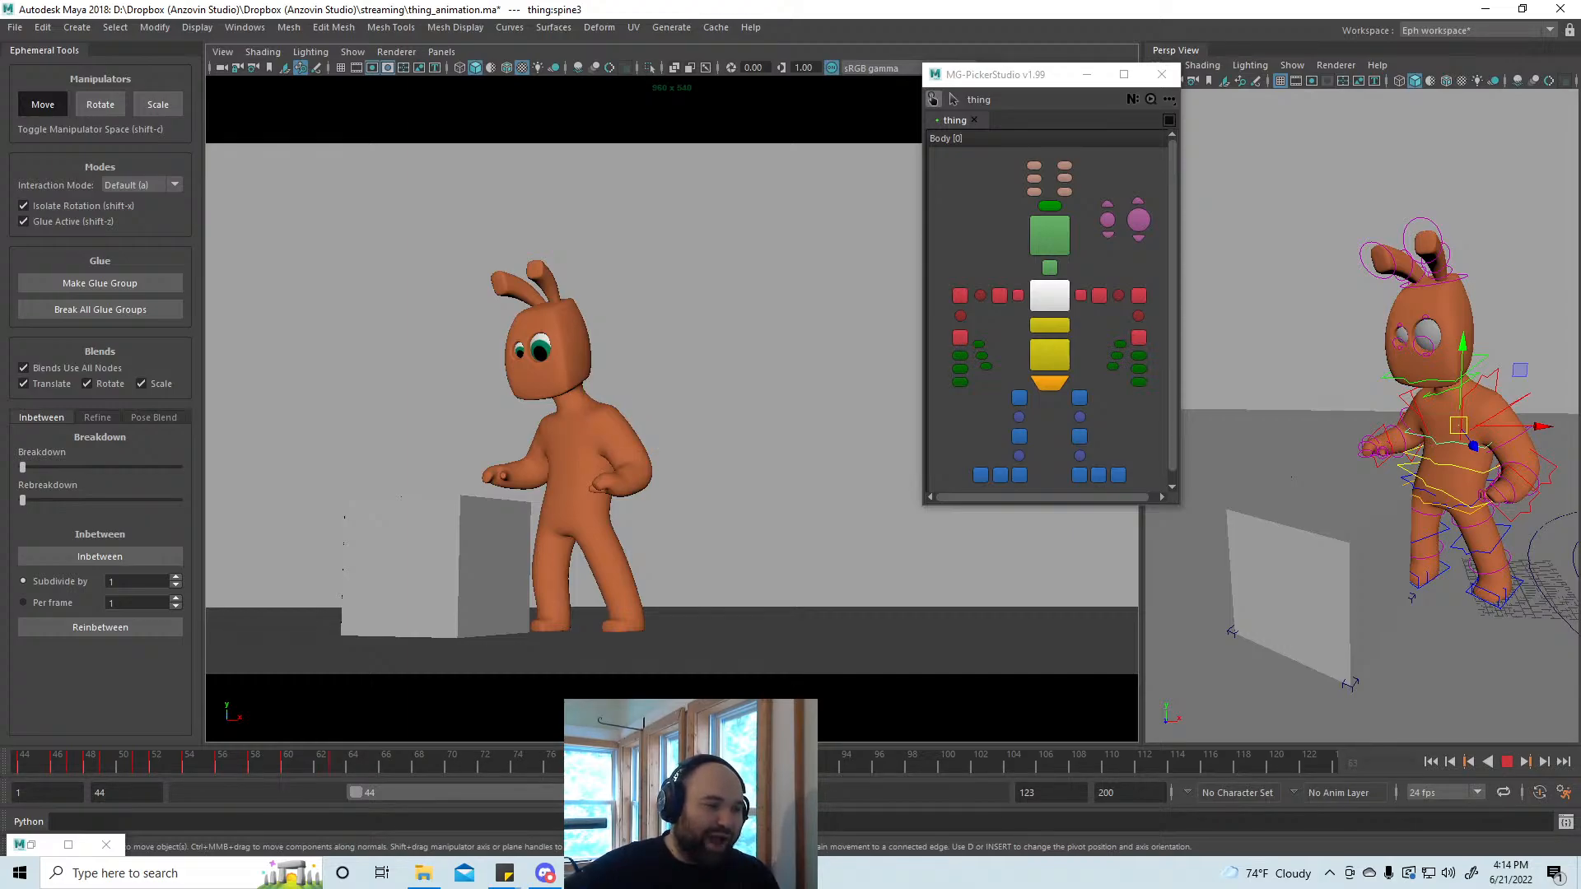
left_click(505, 764)
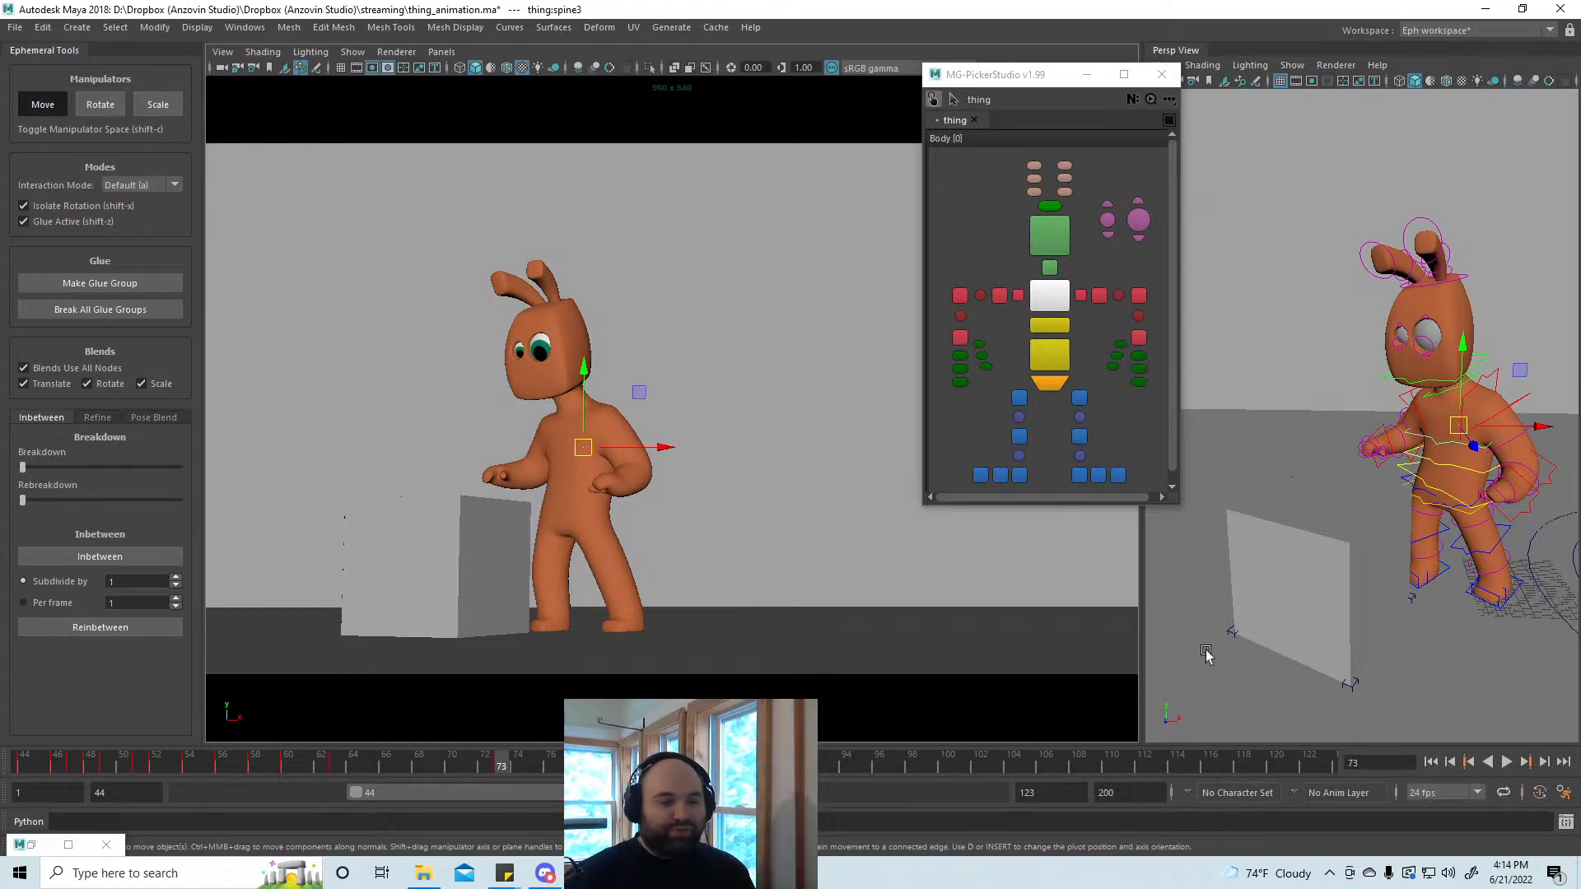
Step: Inspect the box's outer corner control with the Rotate tool and the box geometry, leaving nothing selected
left_click(1229, 634)
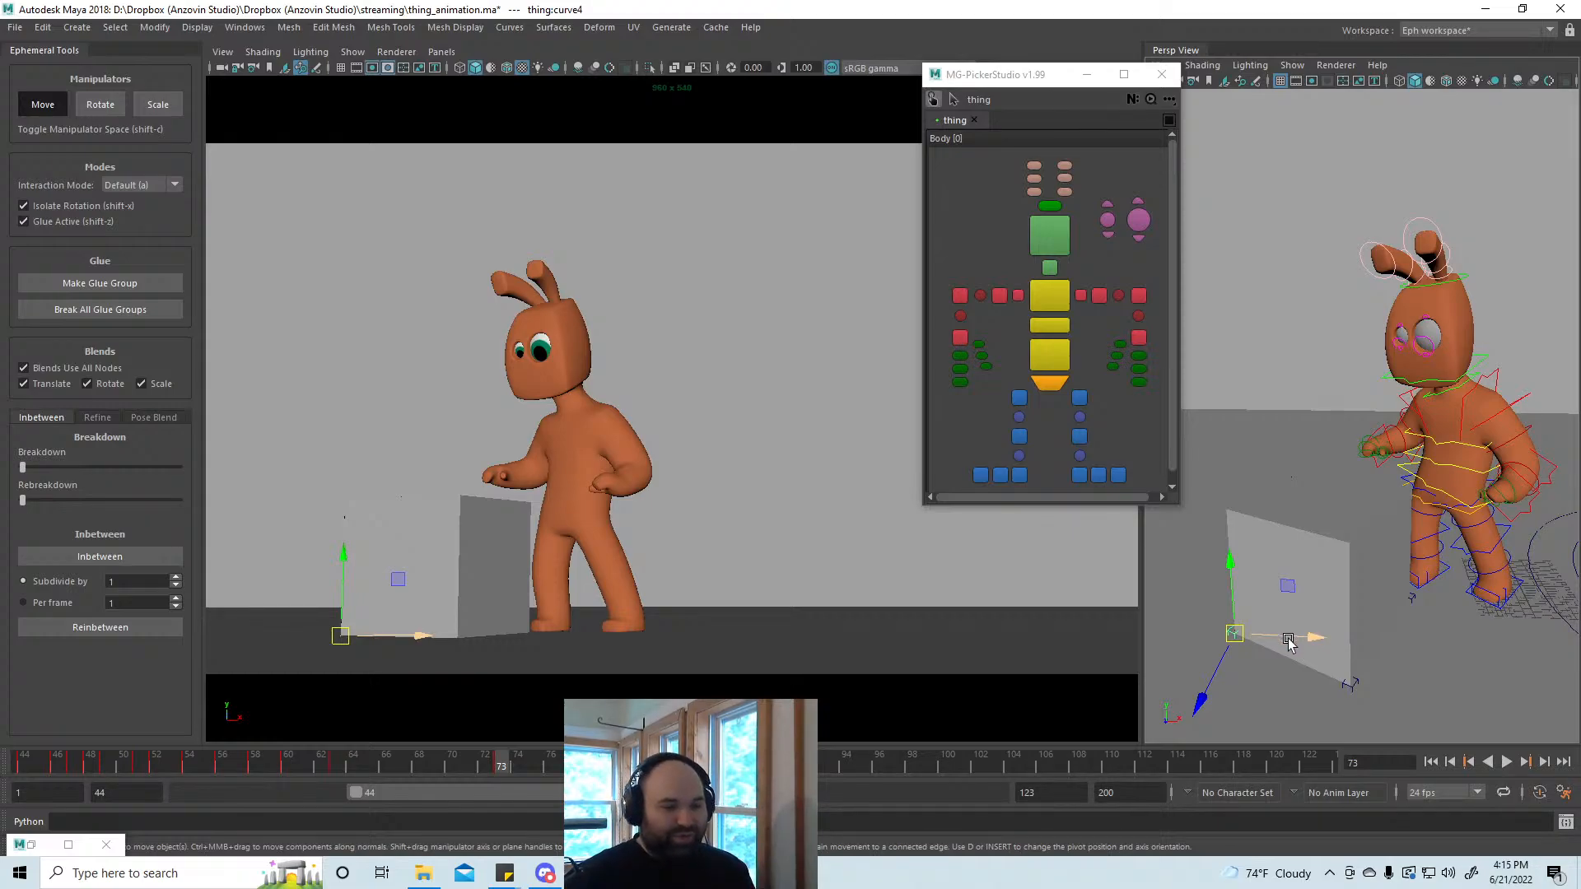
key("e")
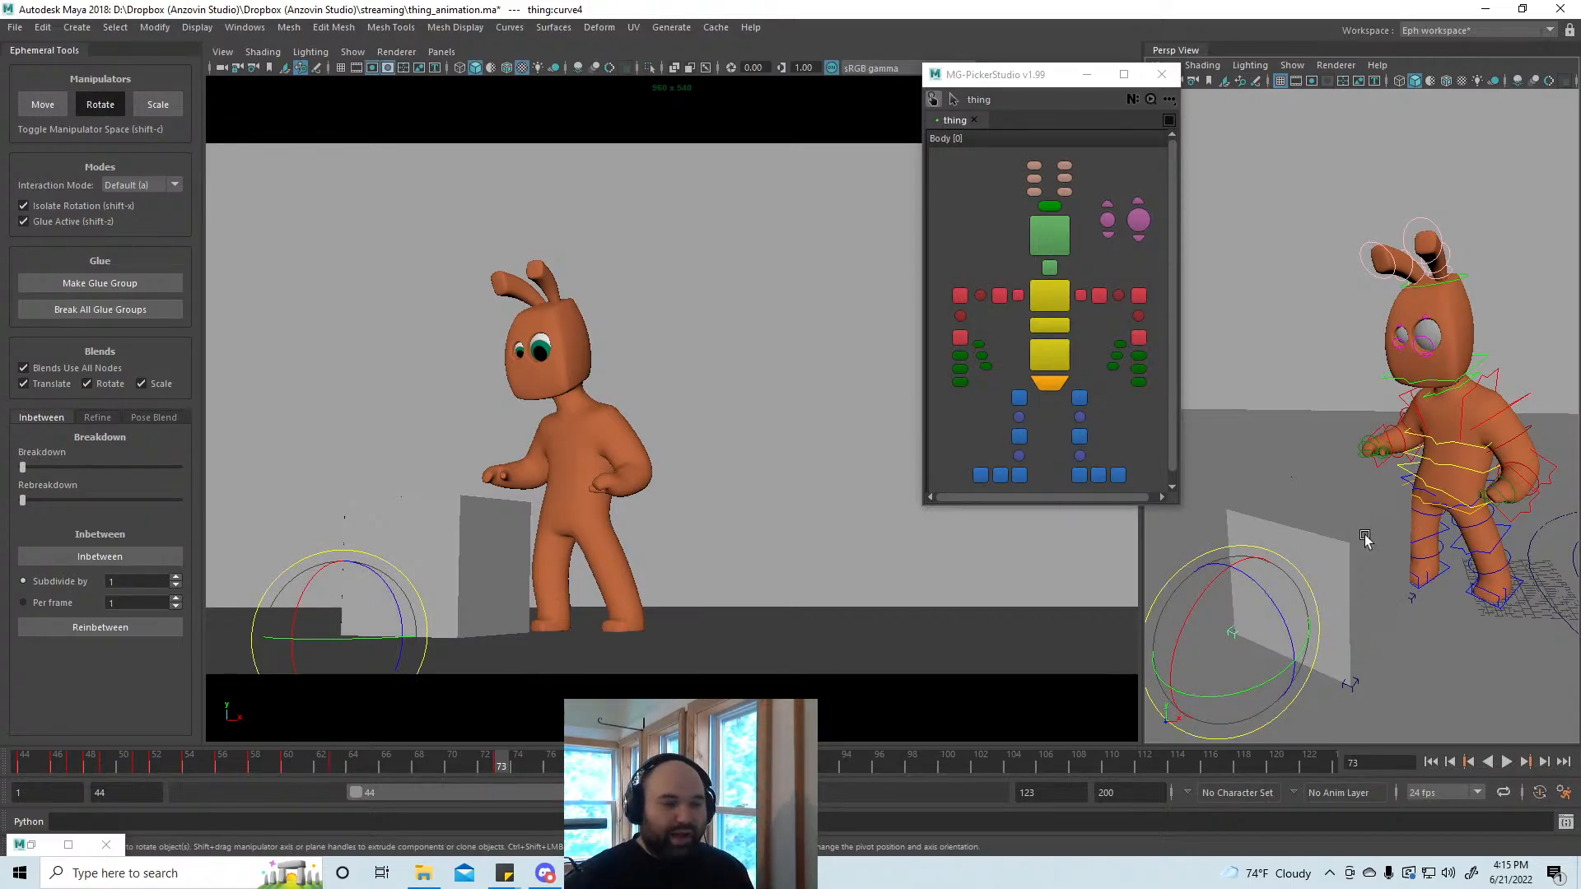
left_click(1348, 564)
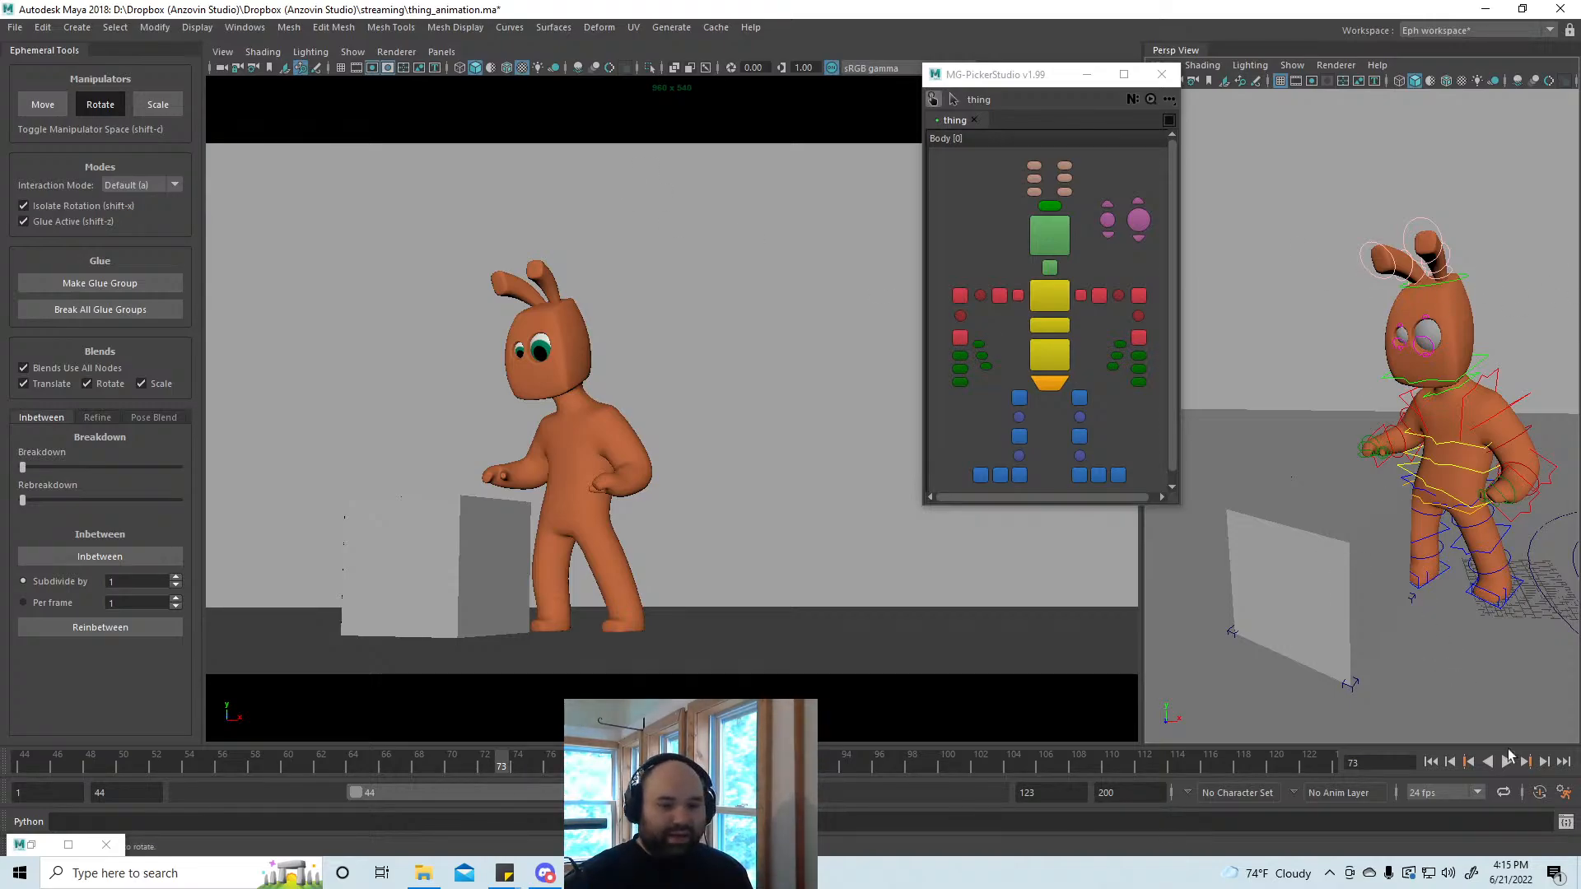
left_click(31, 845)
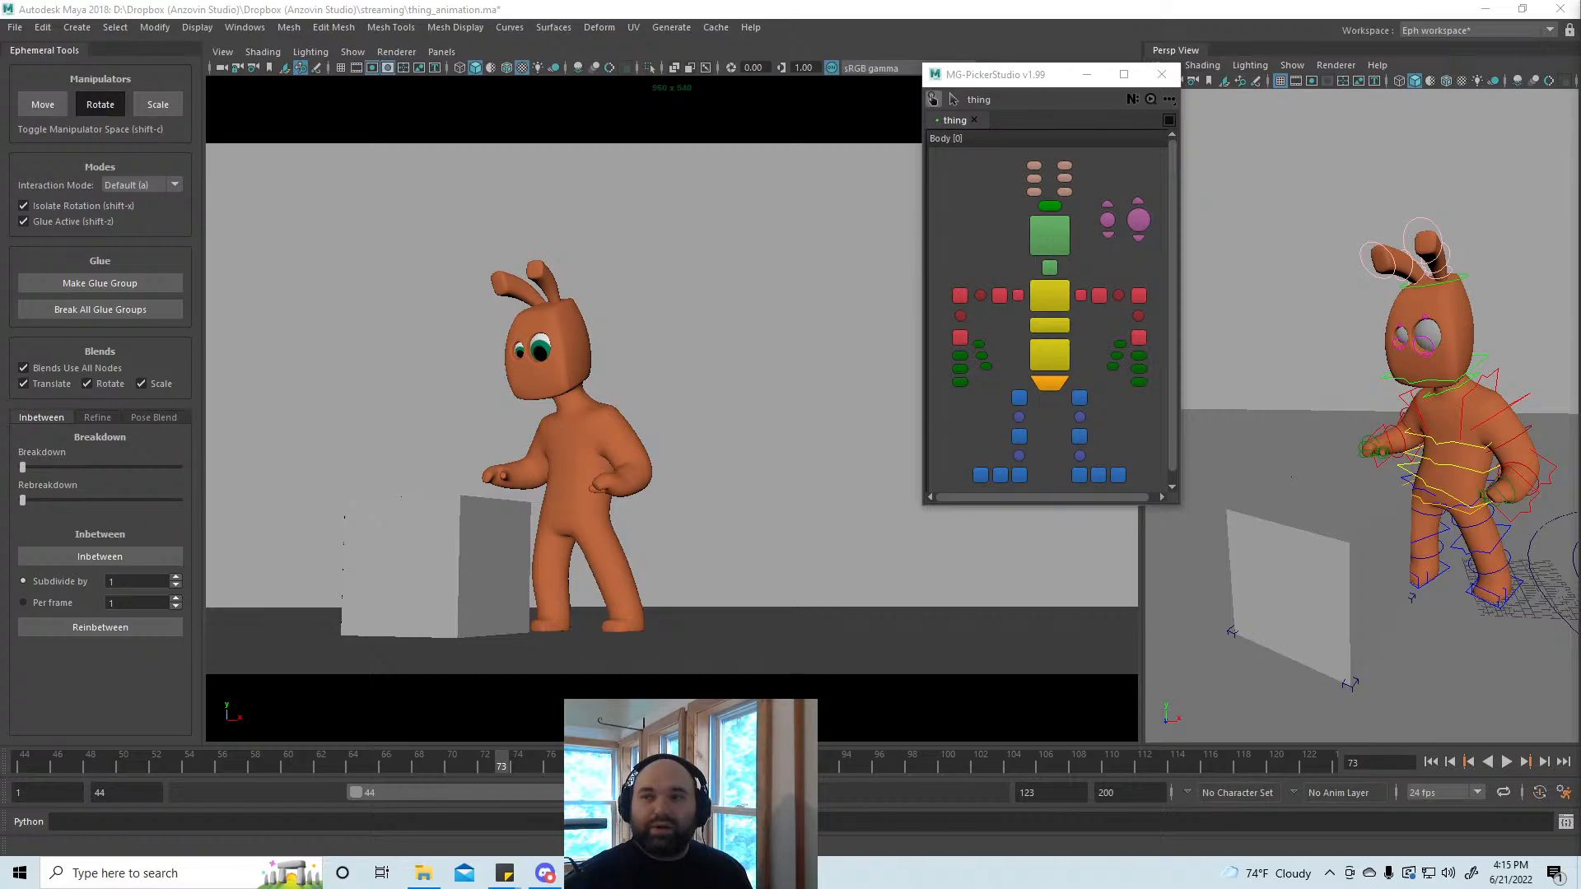
left_click(1332, 593)
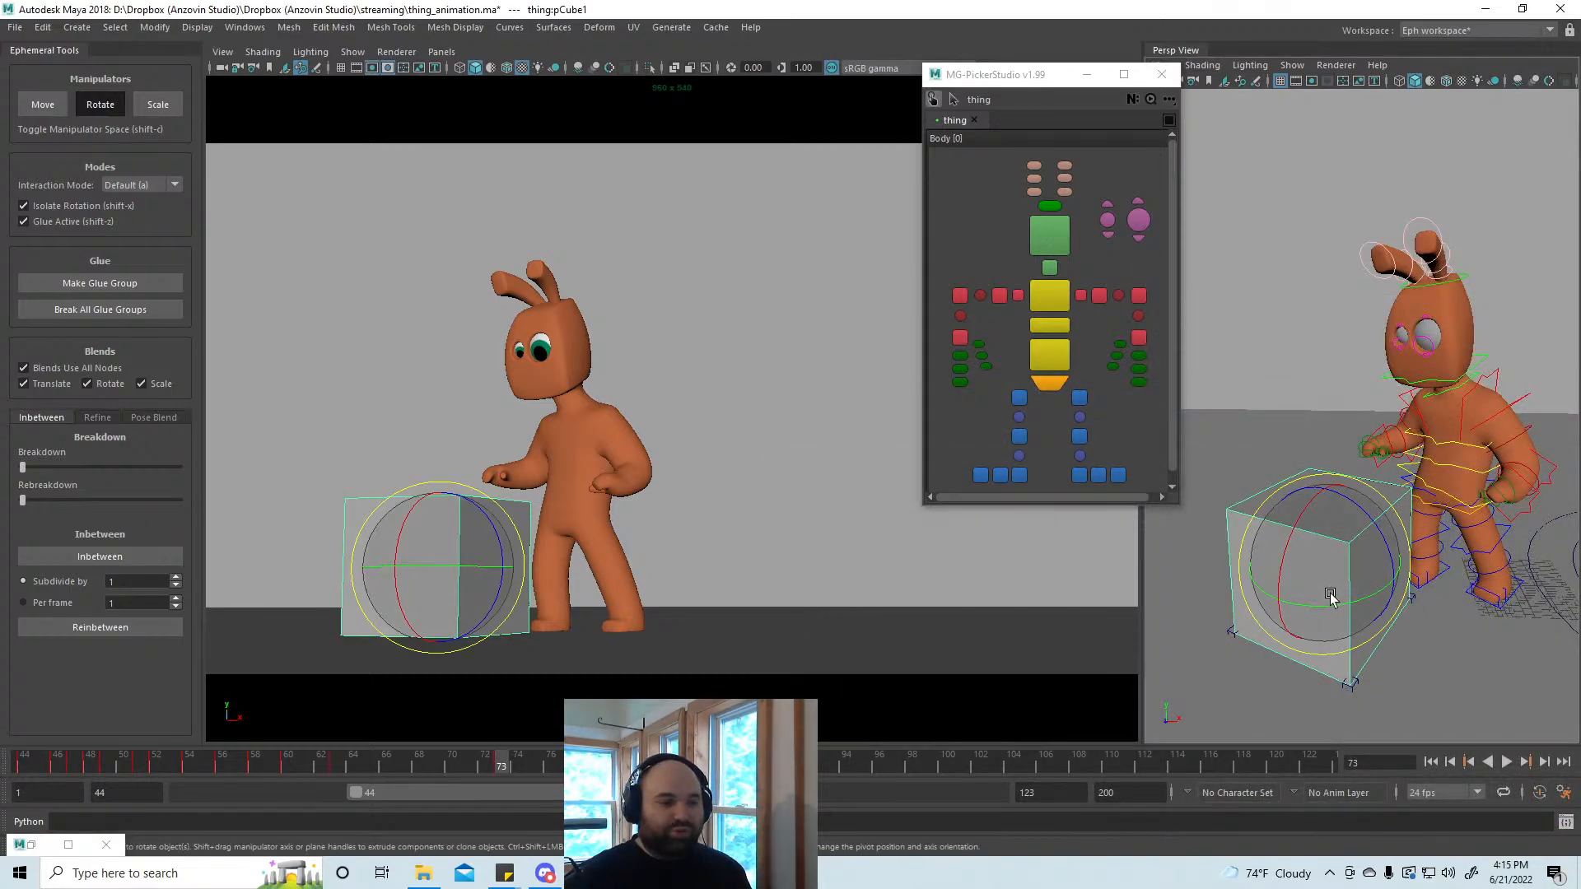
left_click(1289, 360)
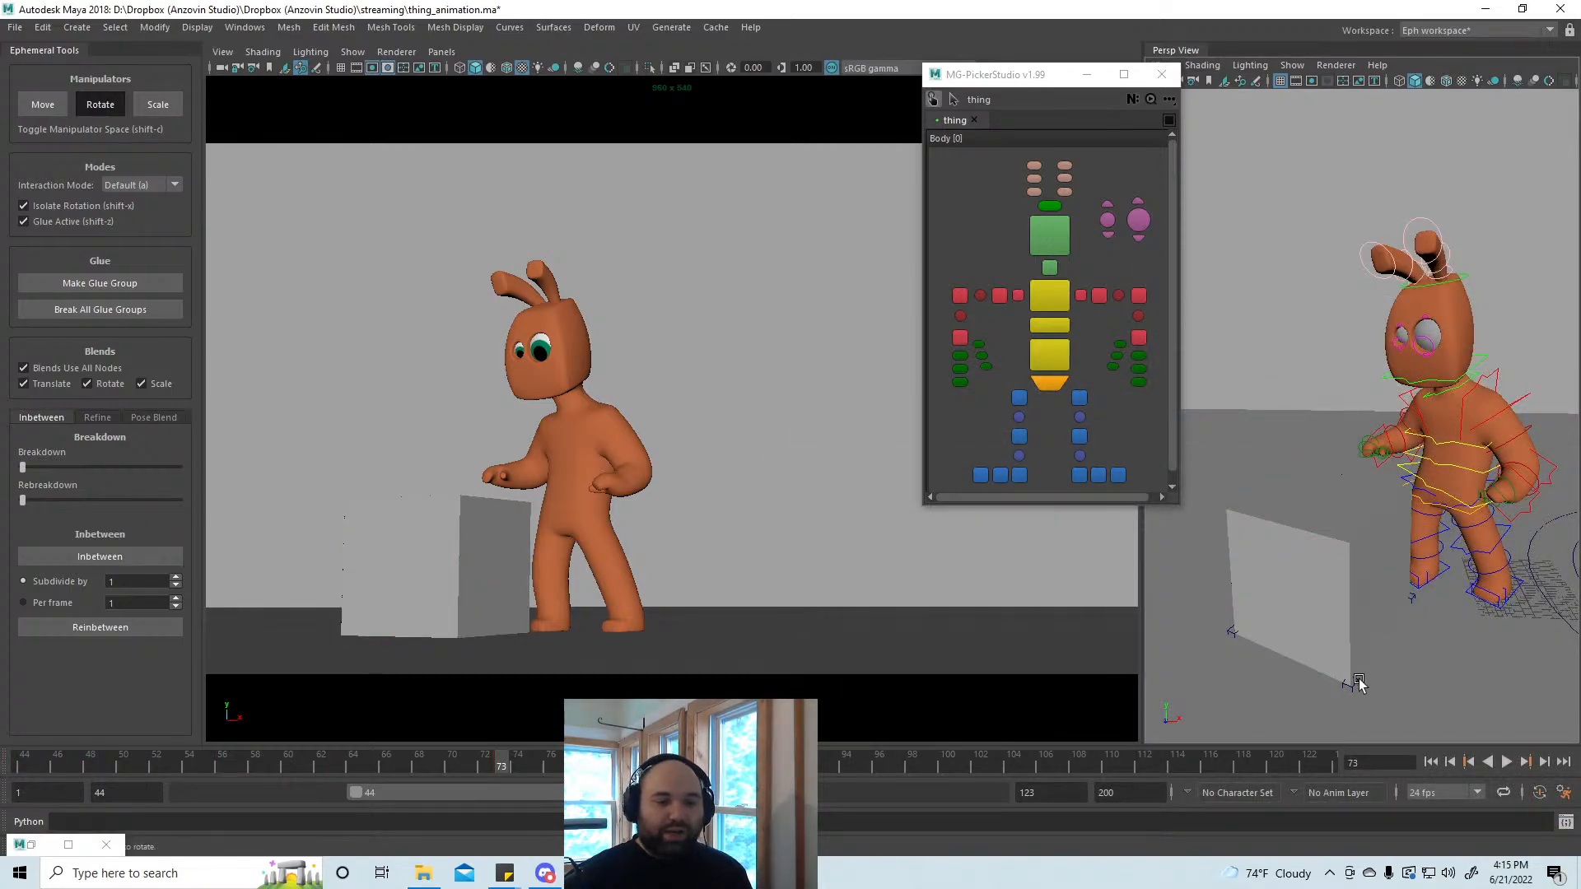
Step: Try tipping the box about its nearest corner control and about the adjacent corner control, undoing the second rotation
left_click(1359, 682)
left_click_drag(1408, 678, 1417, 673)
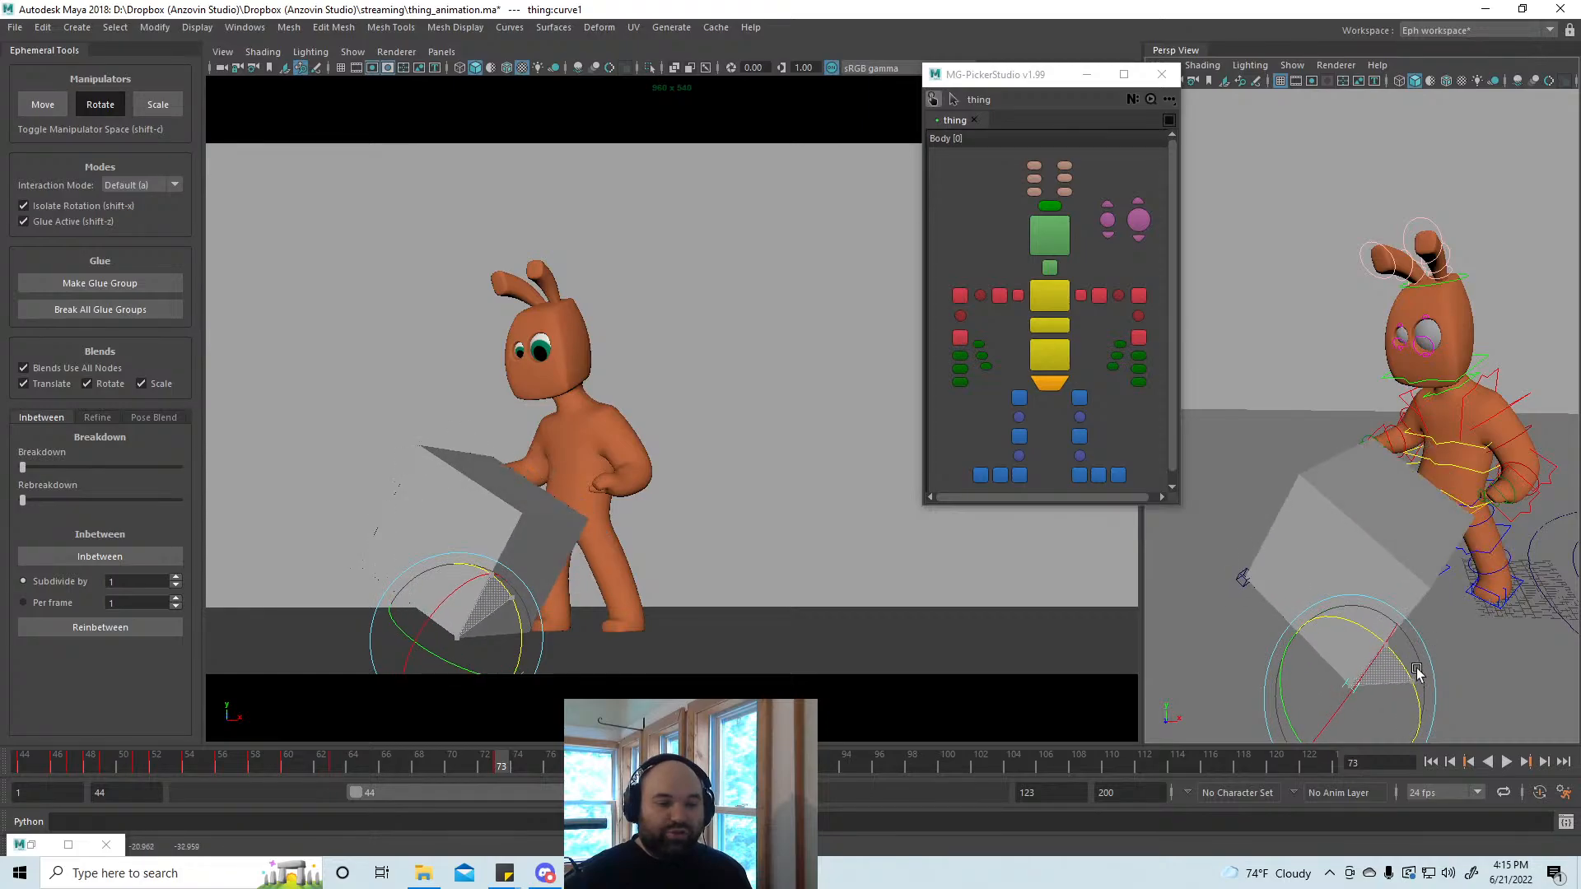
left_click(1242, 580)
left_click_drag(1306, 576, 1270, 522)
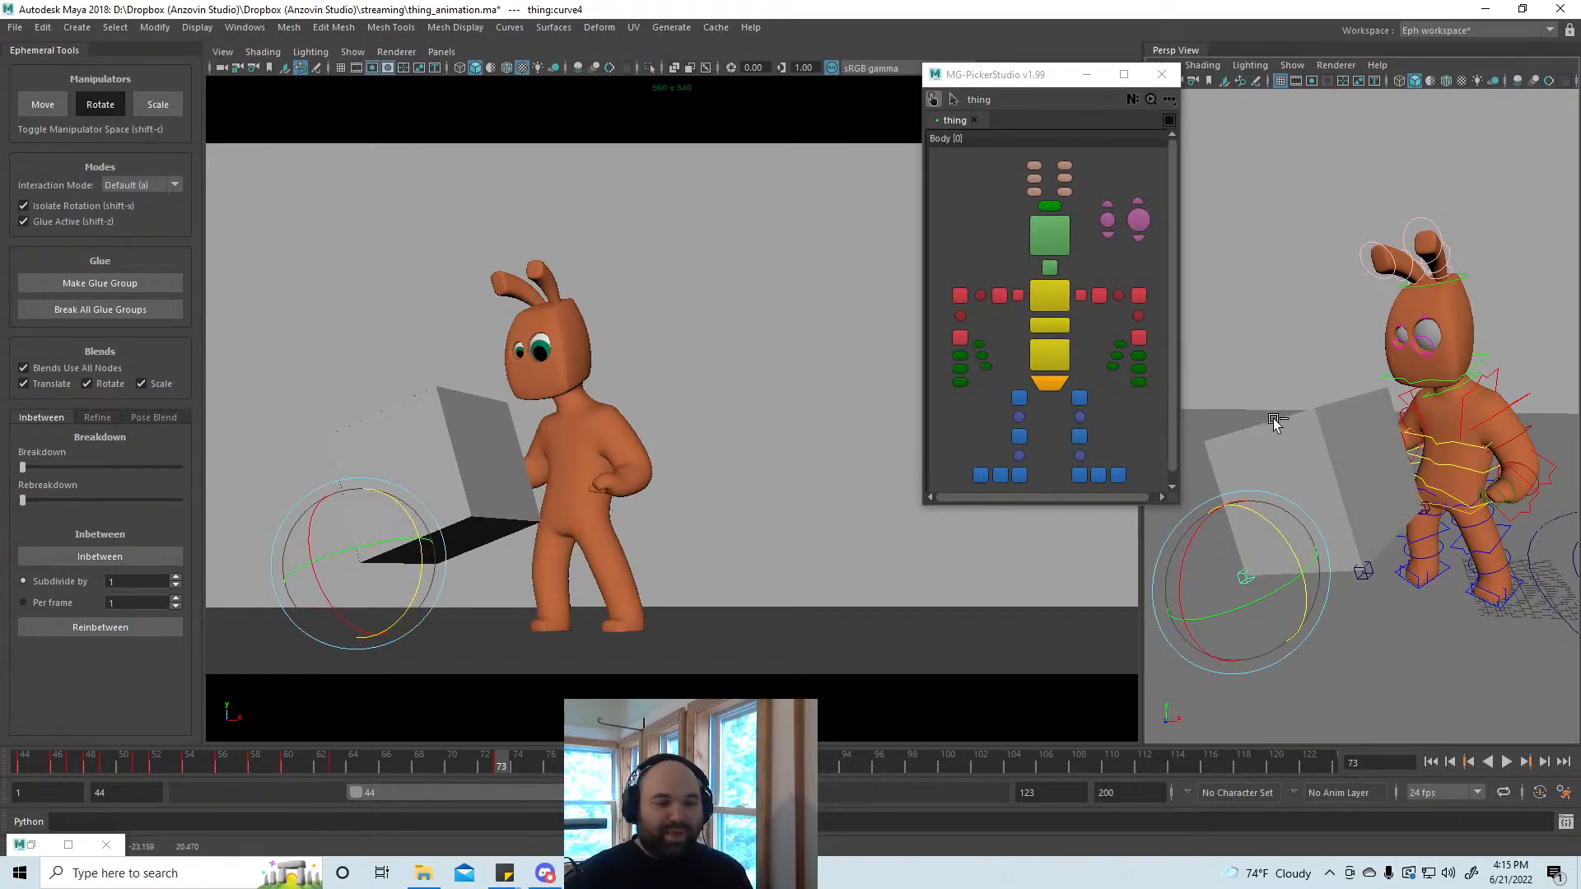
key("ctrl+z")
key("ctrl+z")
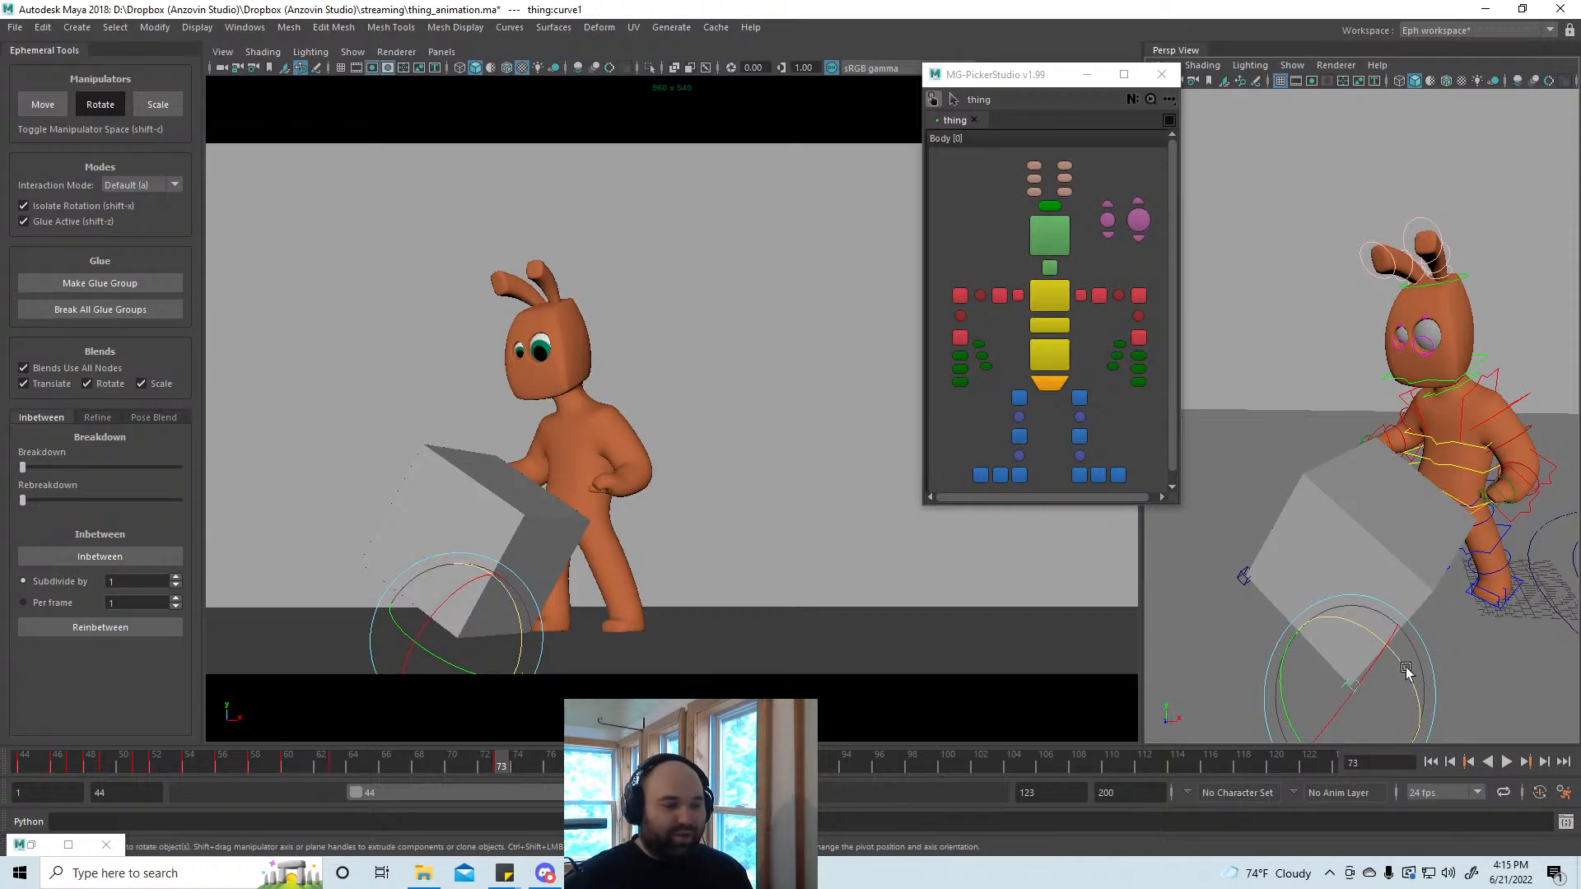
Step: Scrub back to check the box's tipping motion, then delete the nearest corner control's key at frame 73
key("alt+v")
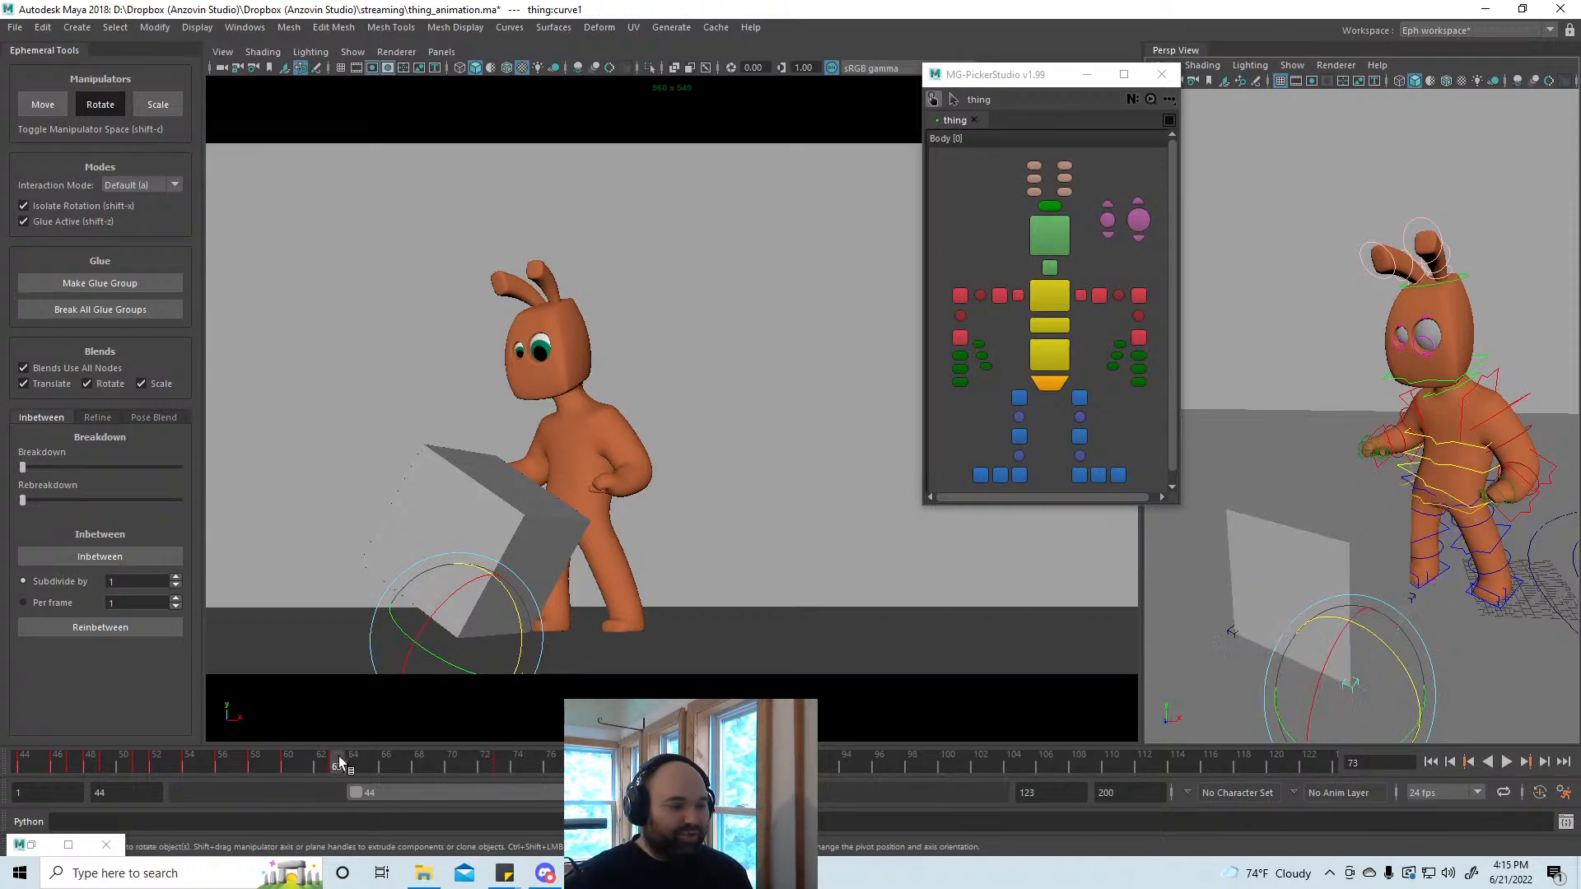
left_click_drag(496, 758, 502, 760)
right_click(520, 763)
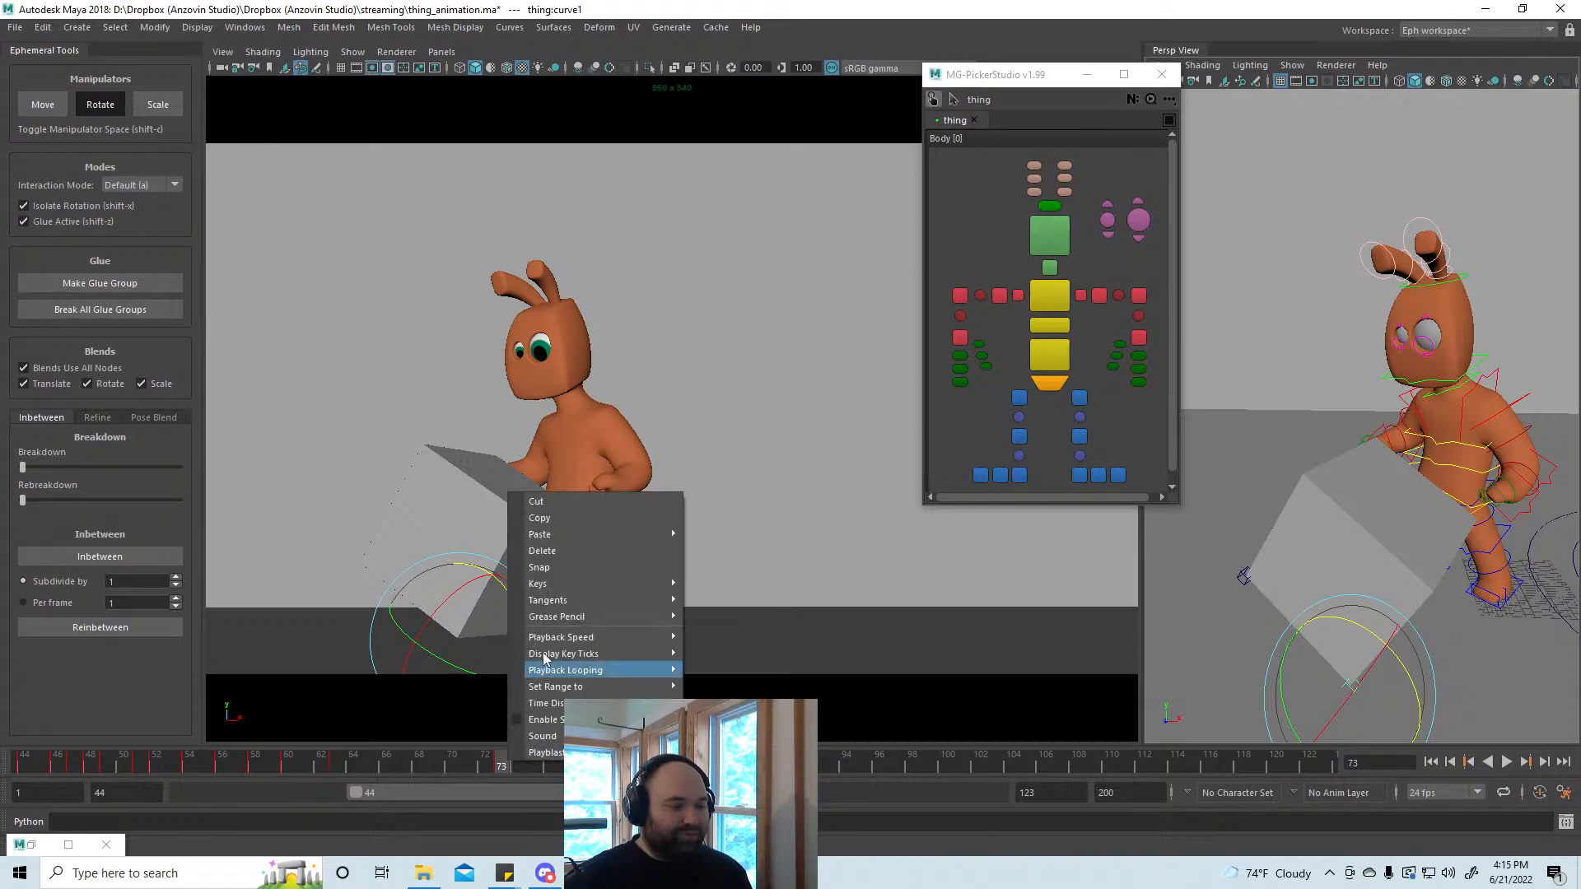
left_click(568, 551)
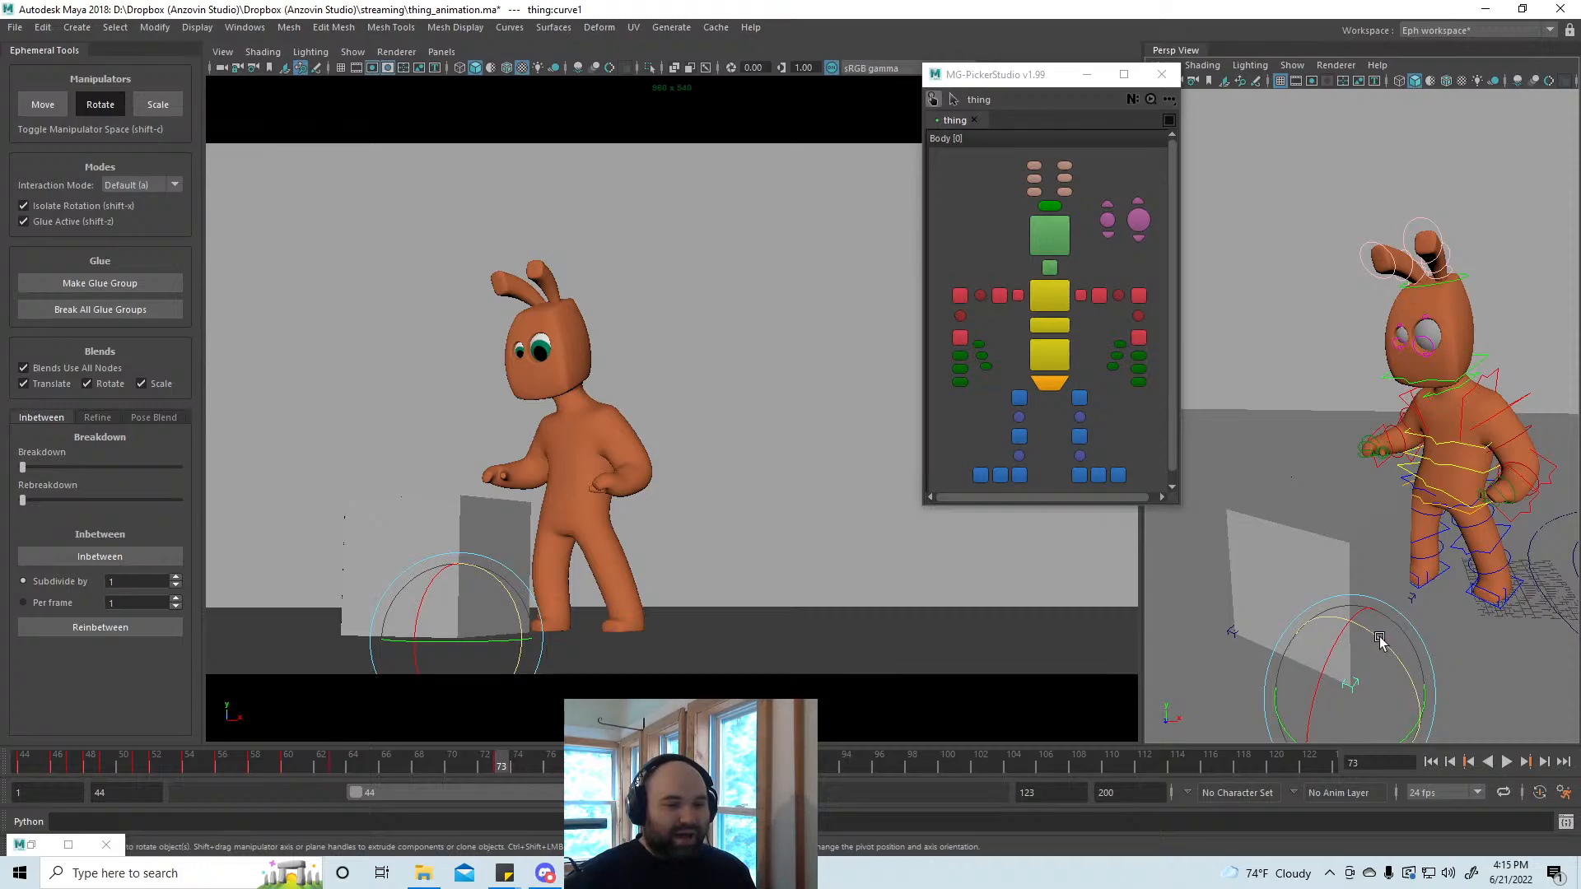
Step: Try rotating the box about its nearest corner, undo it, and select the corner control by the character's feet
left_click_drag(1376, 634, 1439, 581)
key("ctrl+z")
left_click(1414, 601)
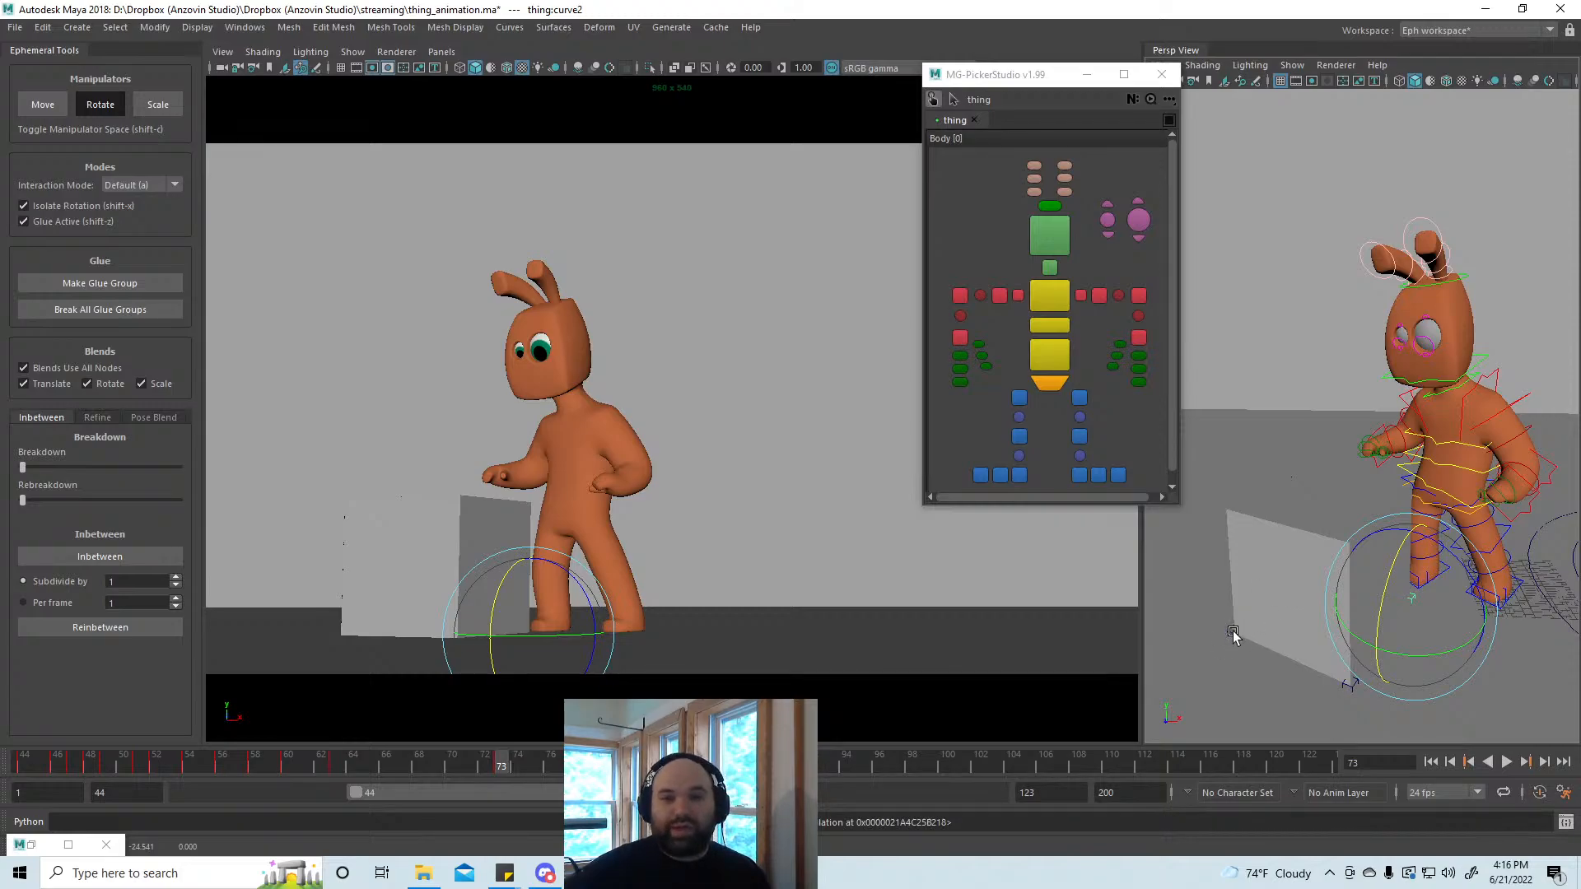
Step: Try rotating the box geometry itself about its center, undo it, and switch to the Move tool
left_click(1290, 554)
left_click_drag(1377, 585, 1306, 563)
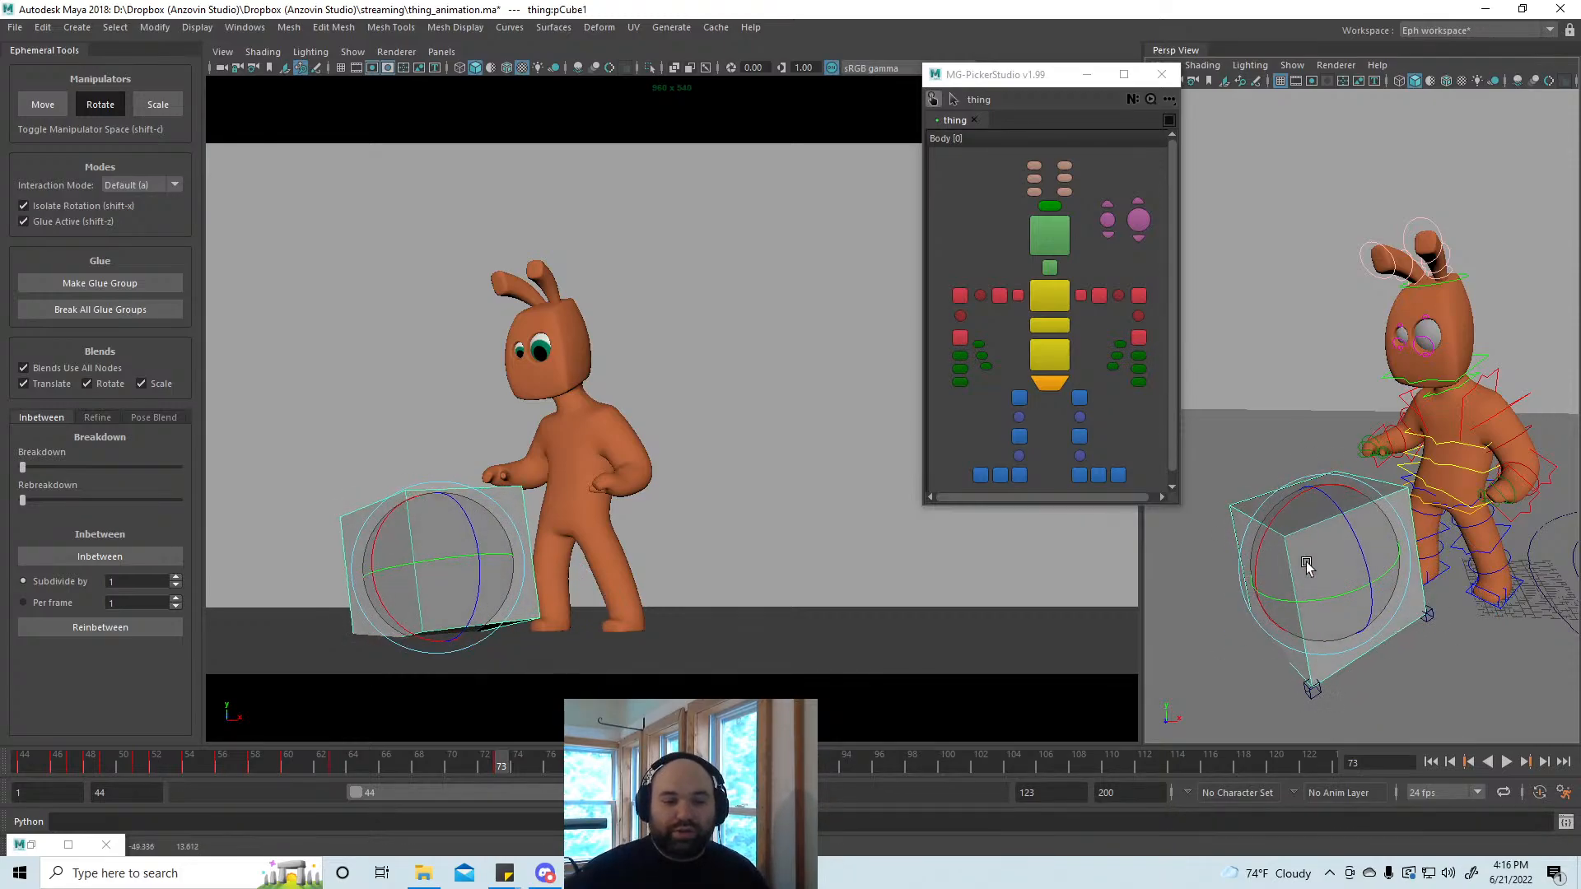
key("ctrl+z")
key("w")
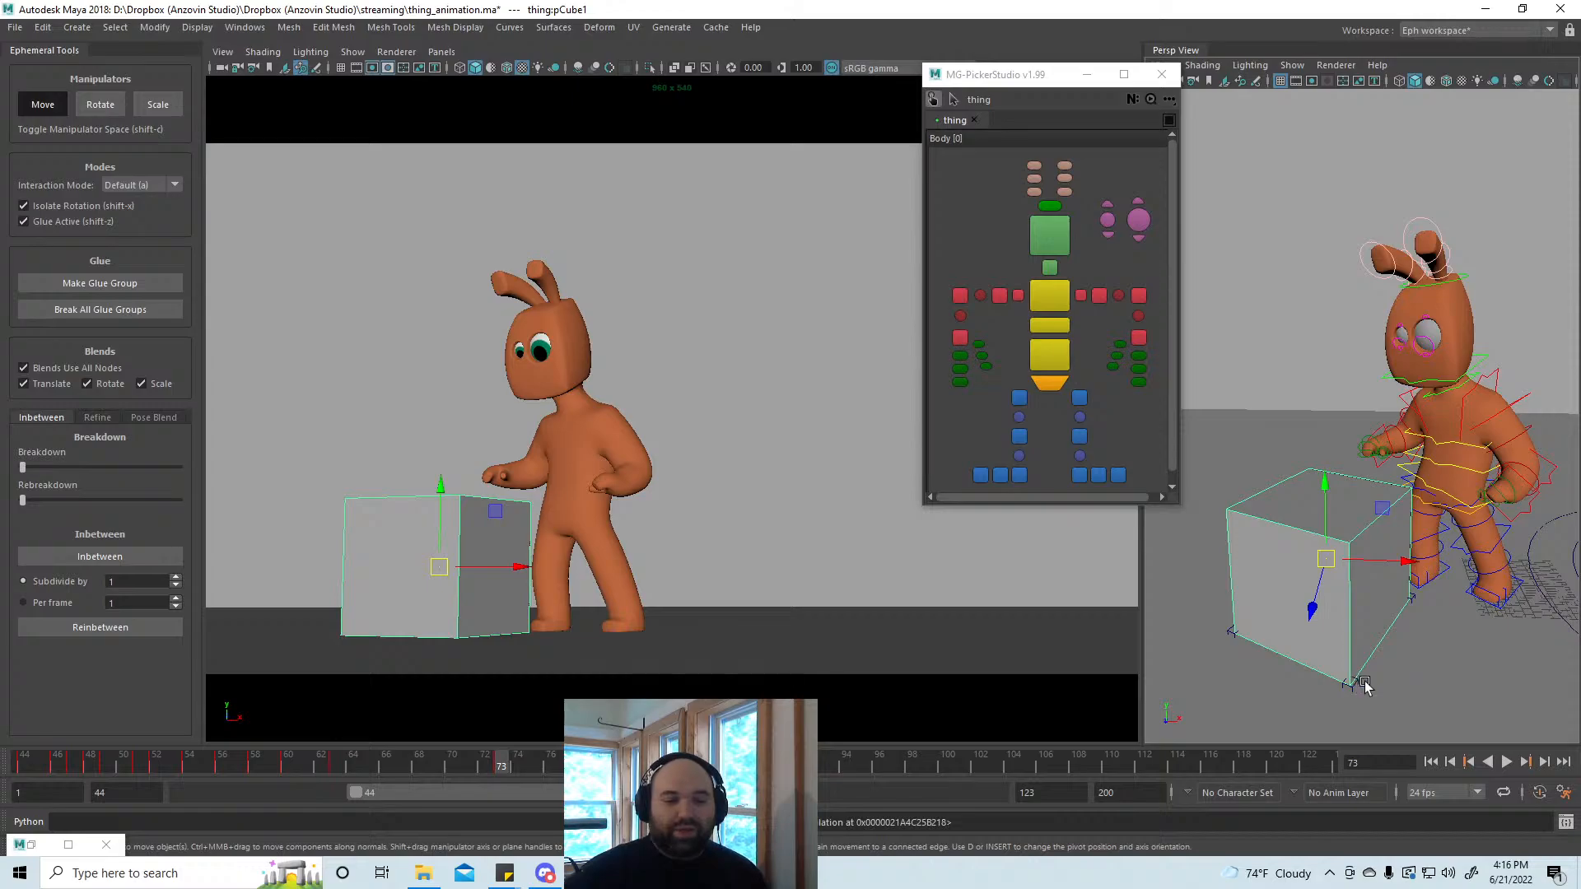
Step: Rotate the box again about its nearest corner control to demonstrate the pivot, then undo the rotation
left_click(1356, 682)
key("e")
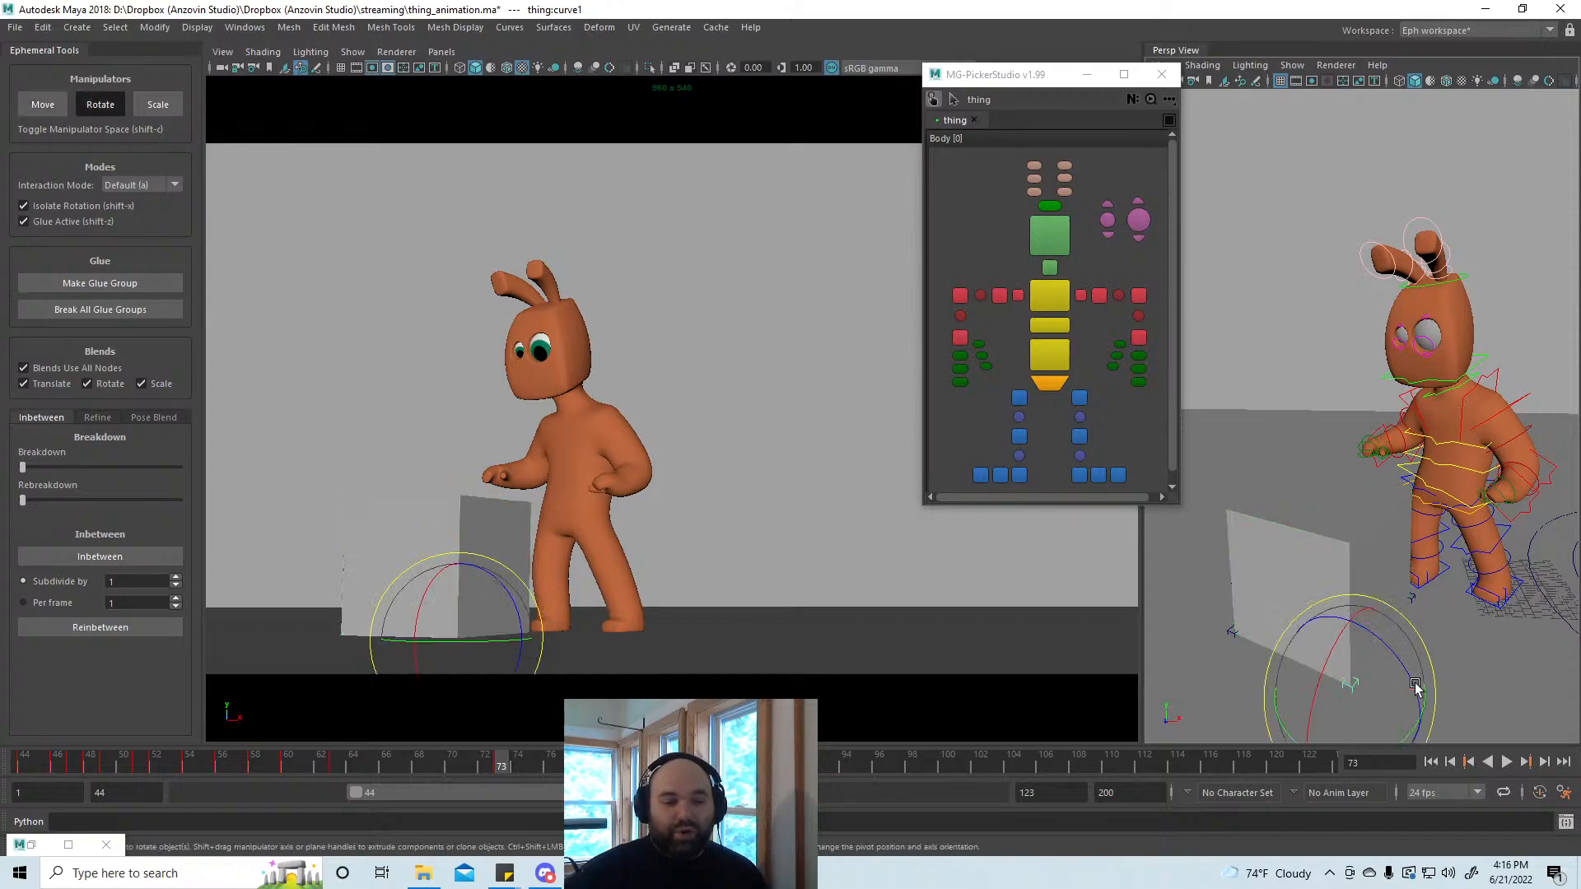
left_click_drag(1374, 636, 1411, 669)
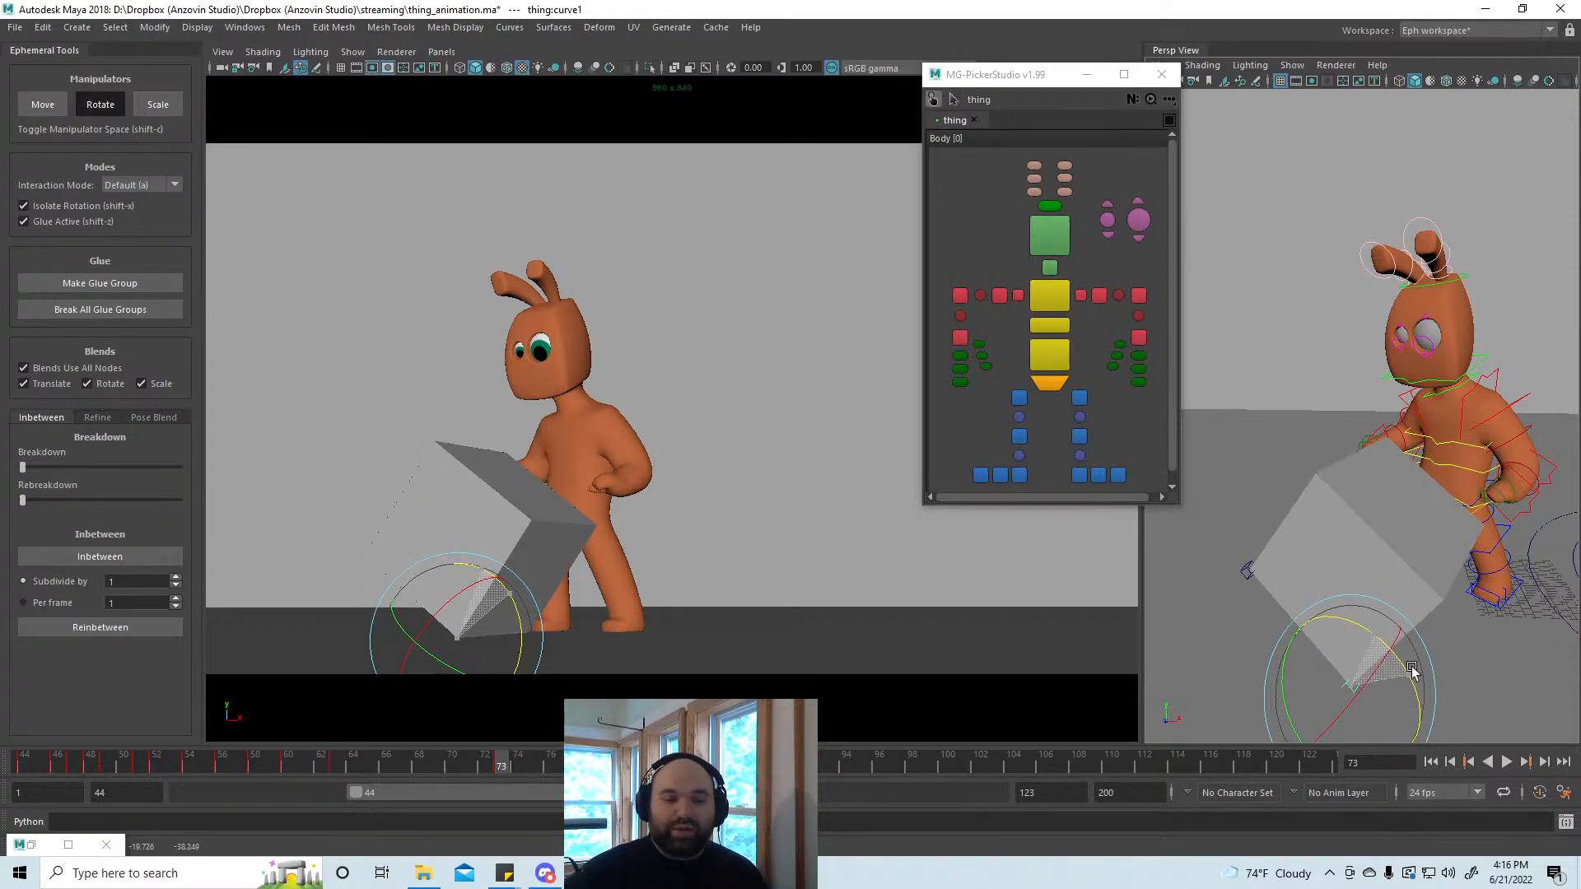
key("ctrl+z")
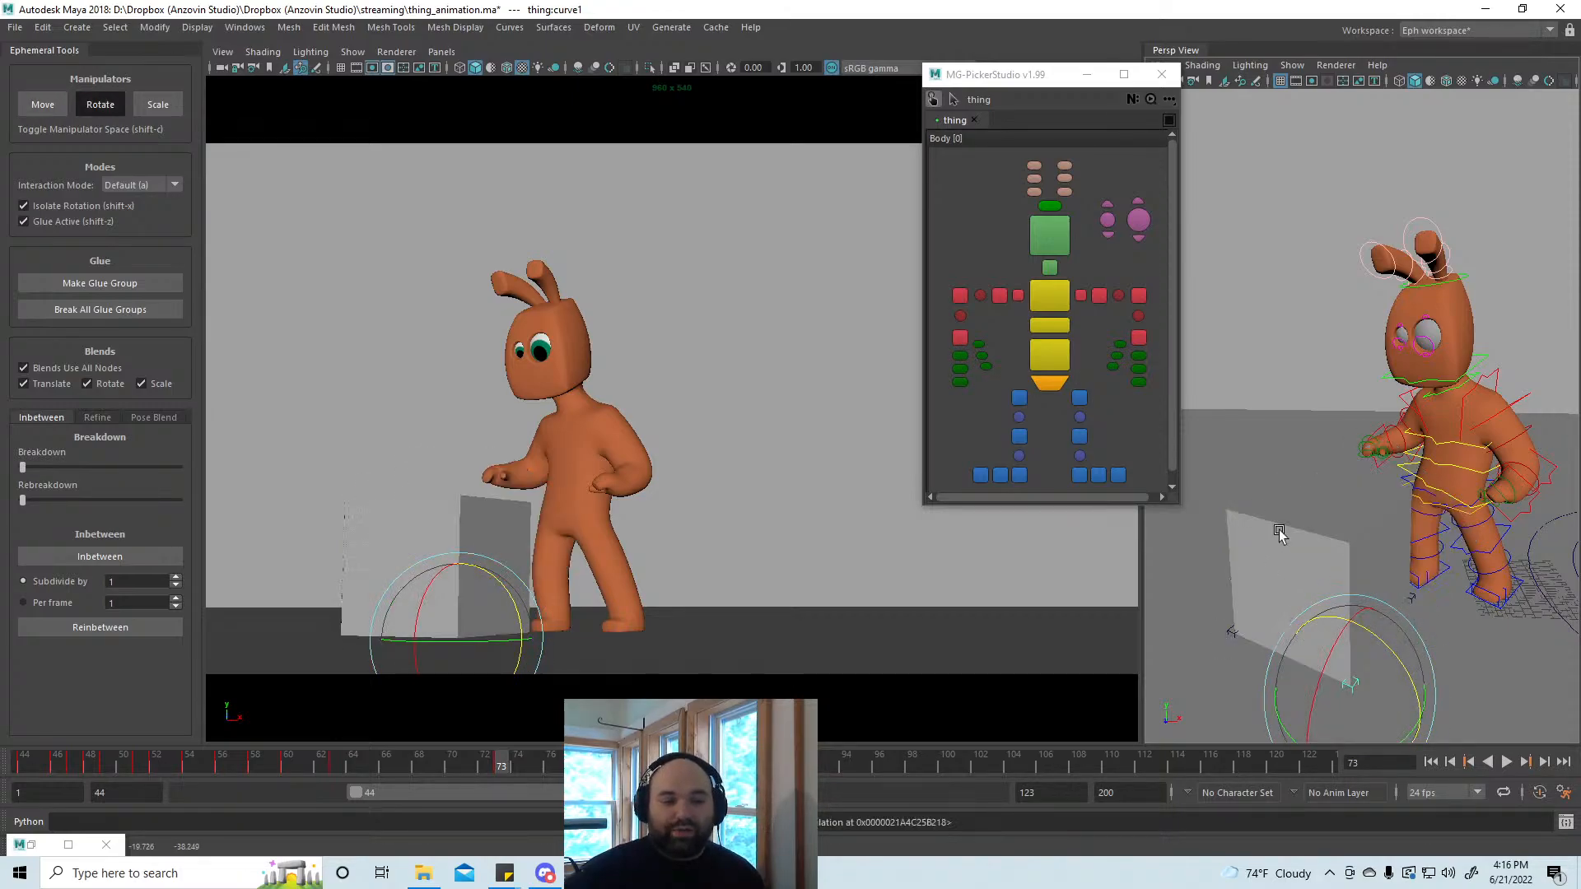
Step: Try rotating the box about its far corner control, then undo the rotation
left_click(1231, 630)
left_click_drag(1210, 583, 1237, 607)
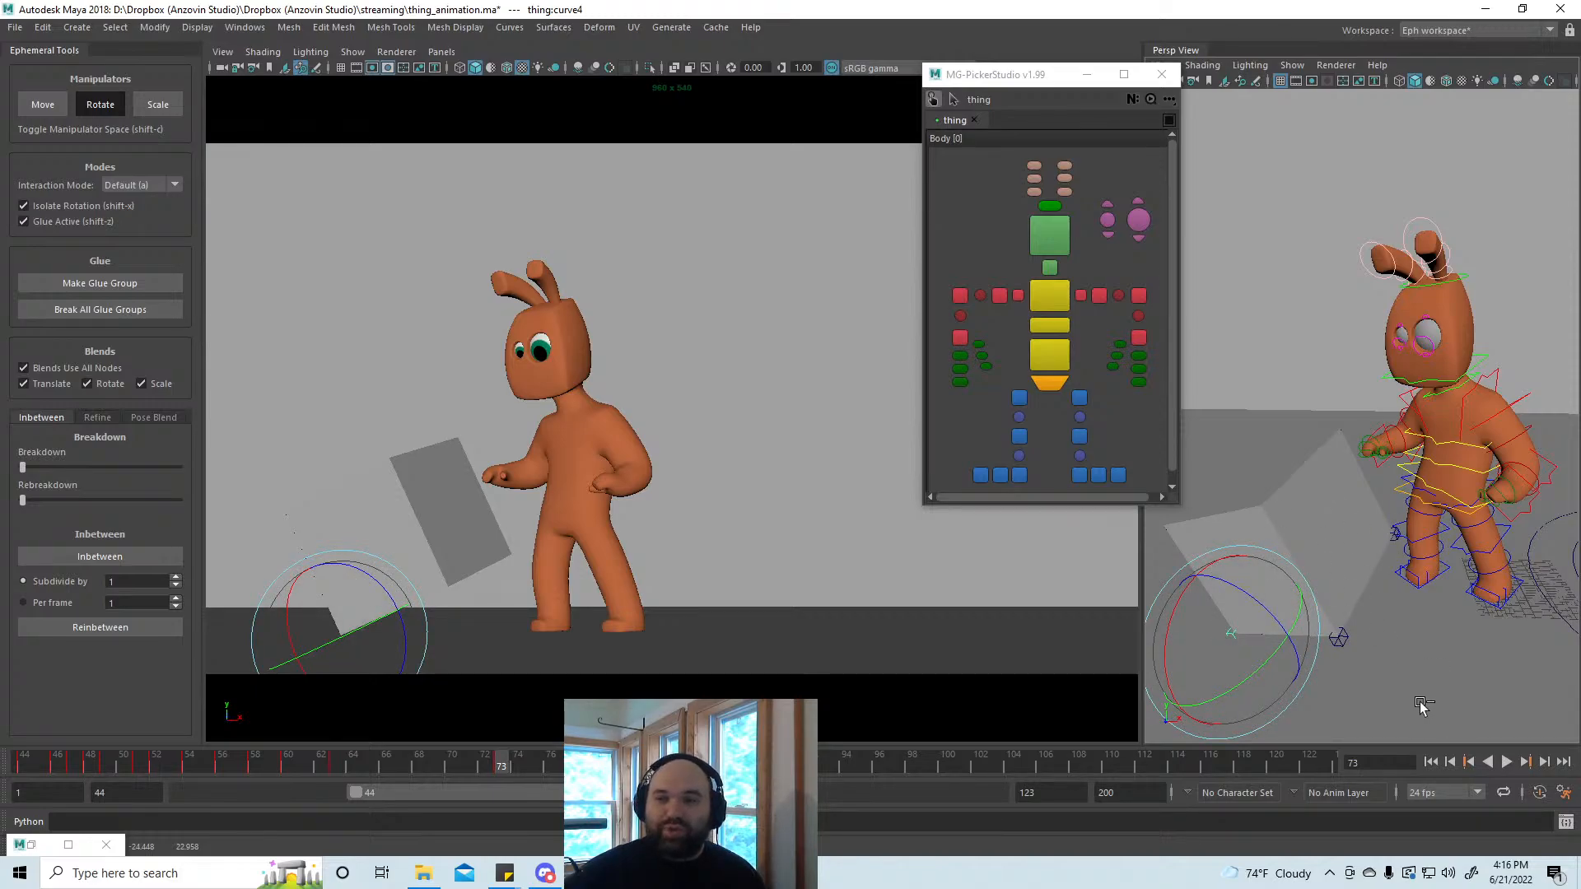
key("ctrl+z")
key("ctrl+z")
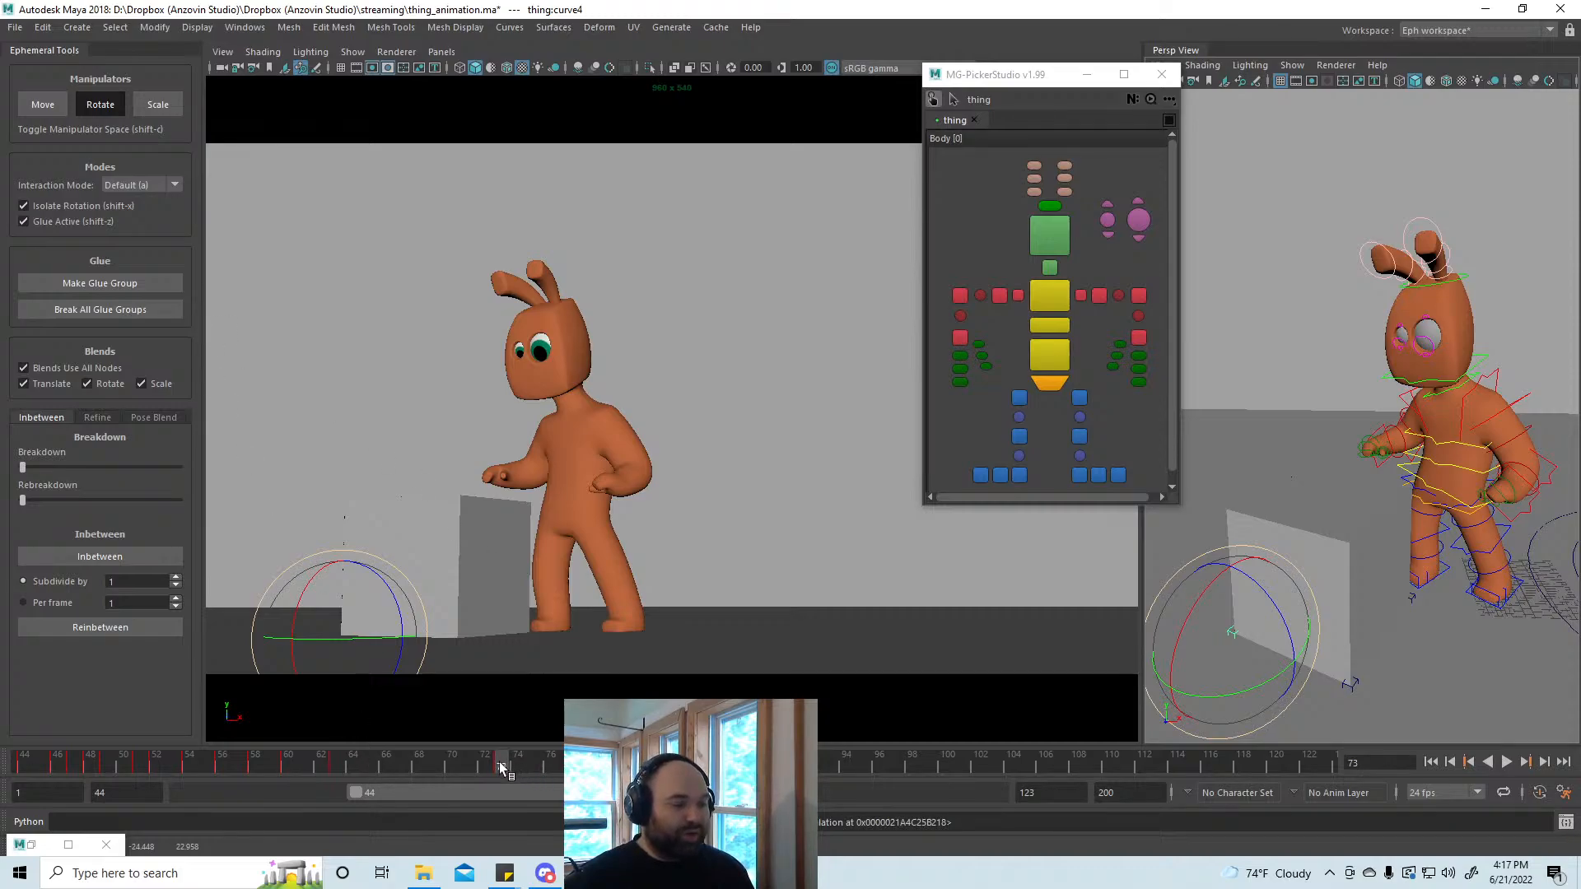
Step: At frame 85, set the interaction mode to Forward All and move the lower spine control slightly towards the box
key("w")
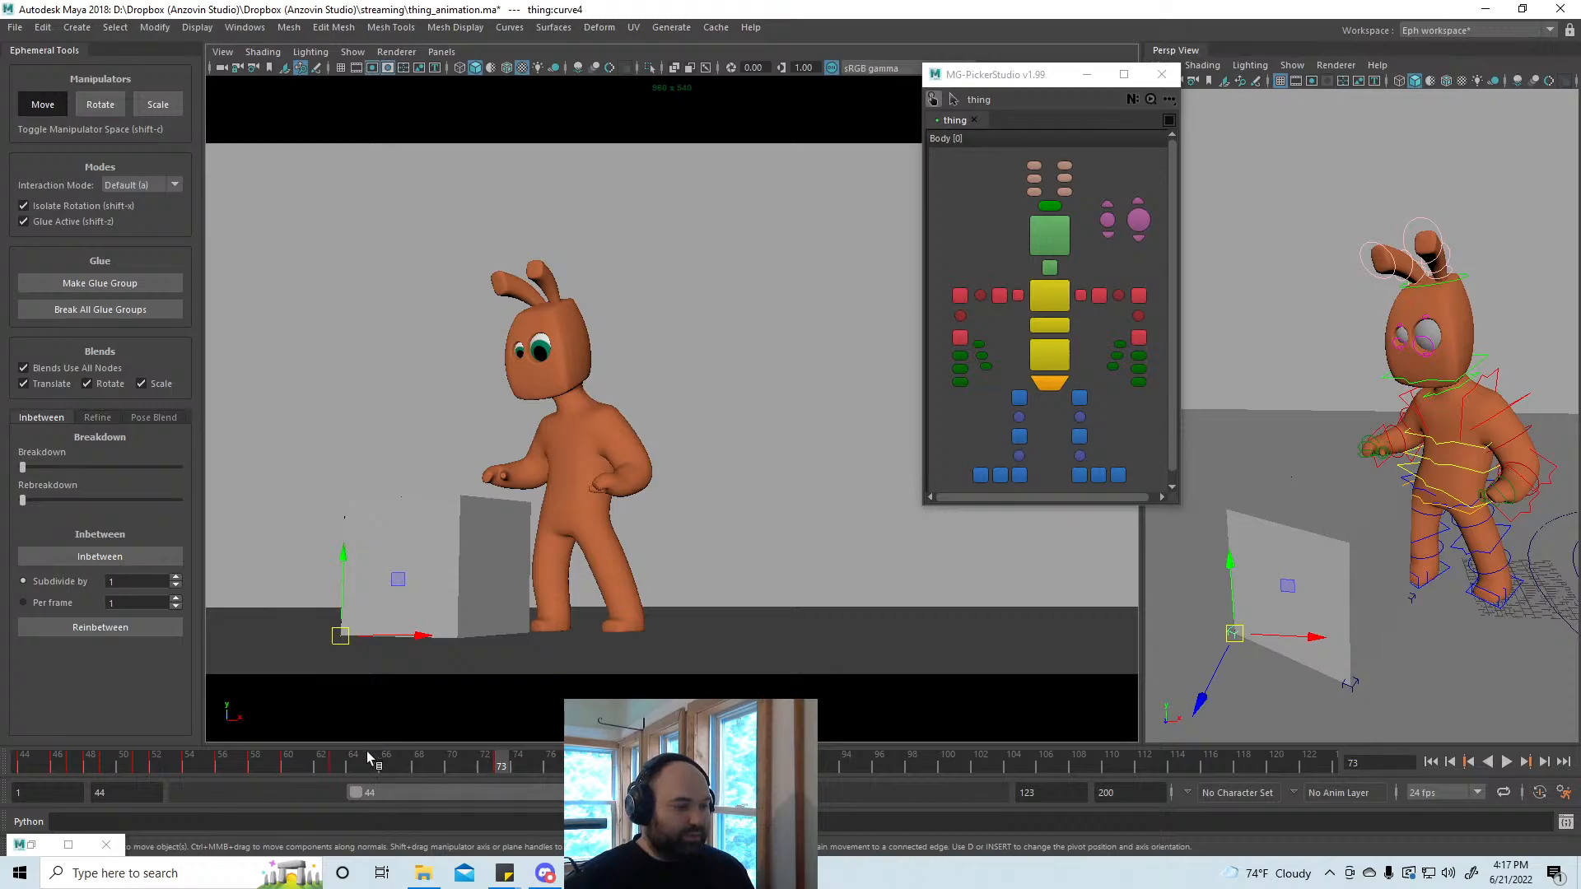
mouse_move(368, 758)
left_mouse_down()
mouse_move(259, 762)
mouse_move(439, 779)
mouse_move(699, 766)
left_mouse_up()
left_click(502, 766, "shift")
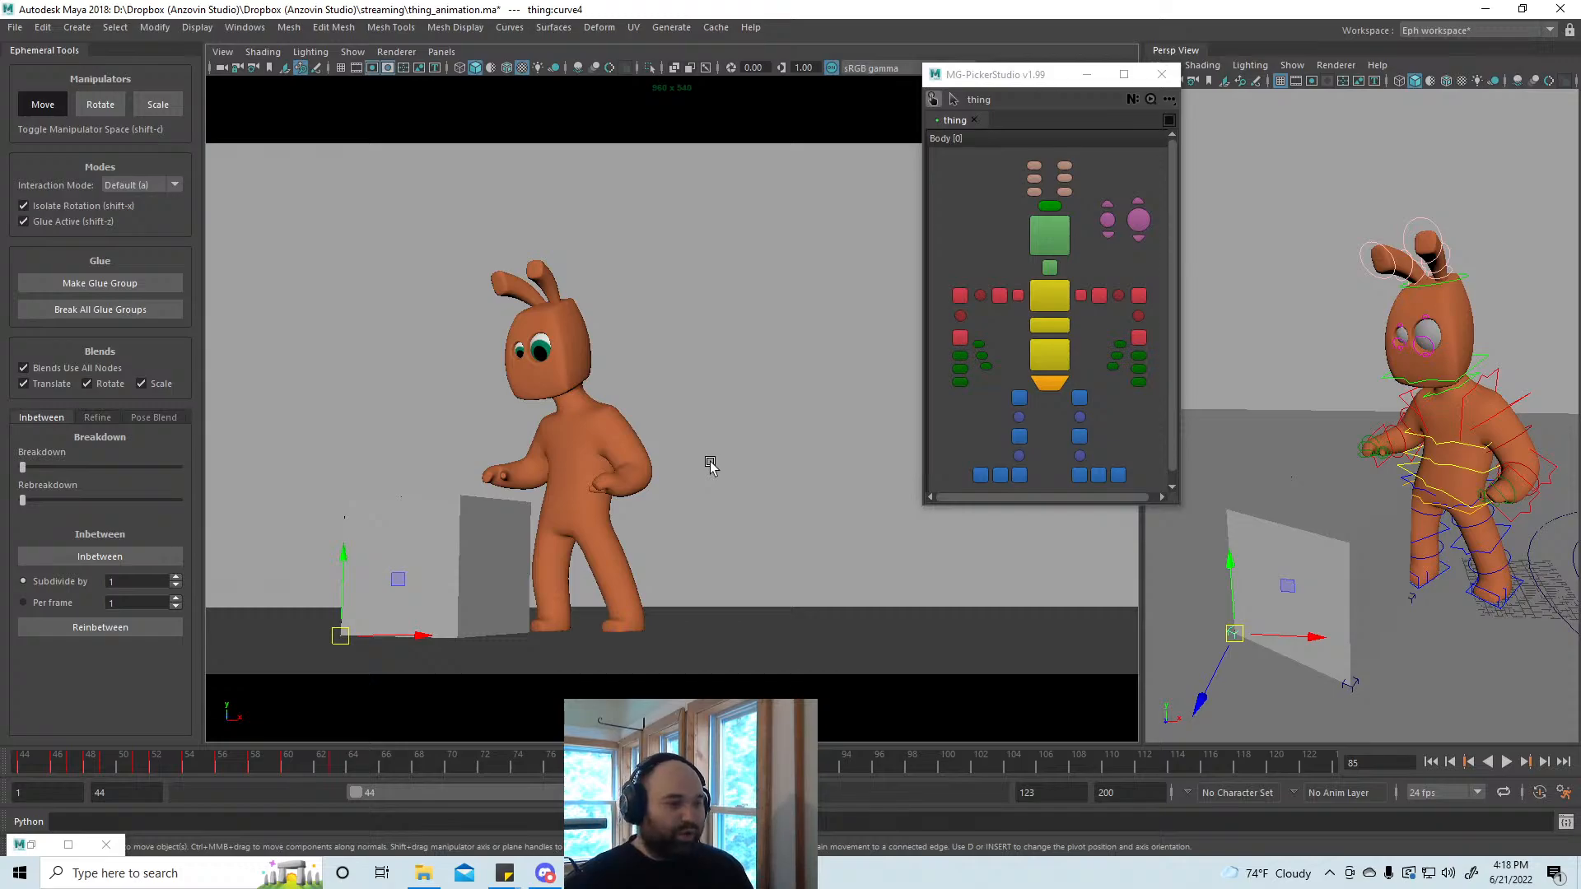
left_click(1062, 359)
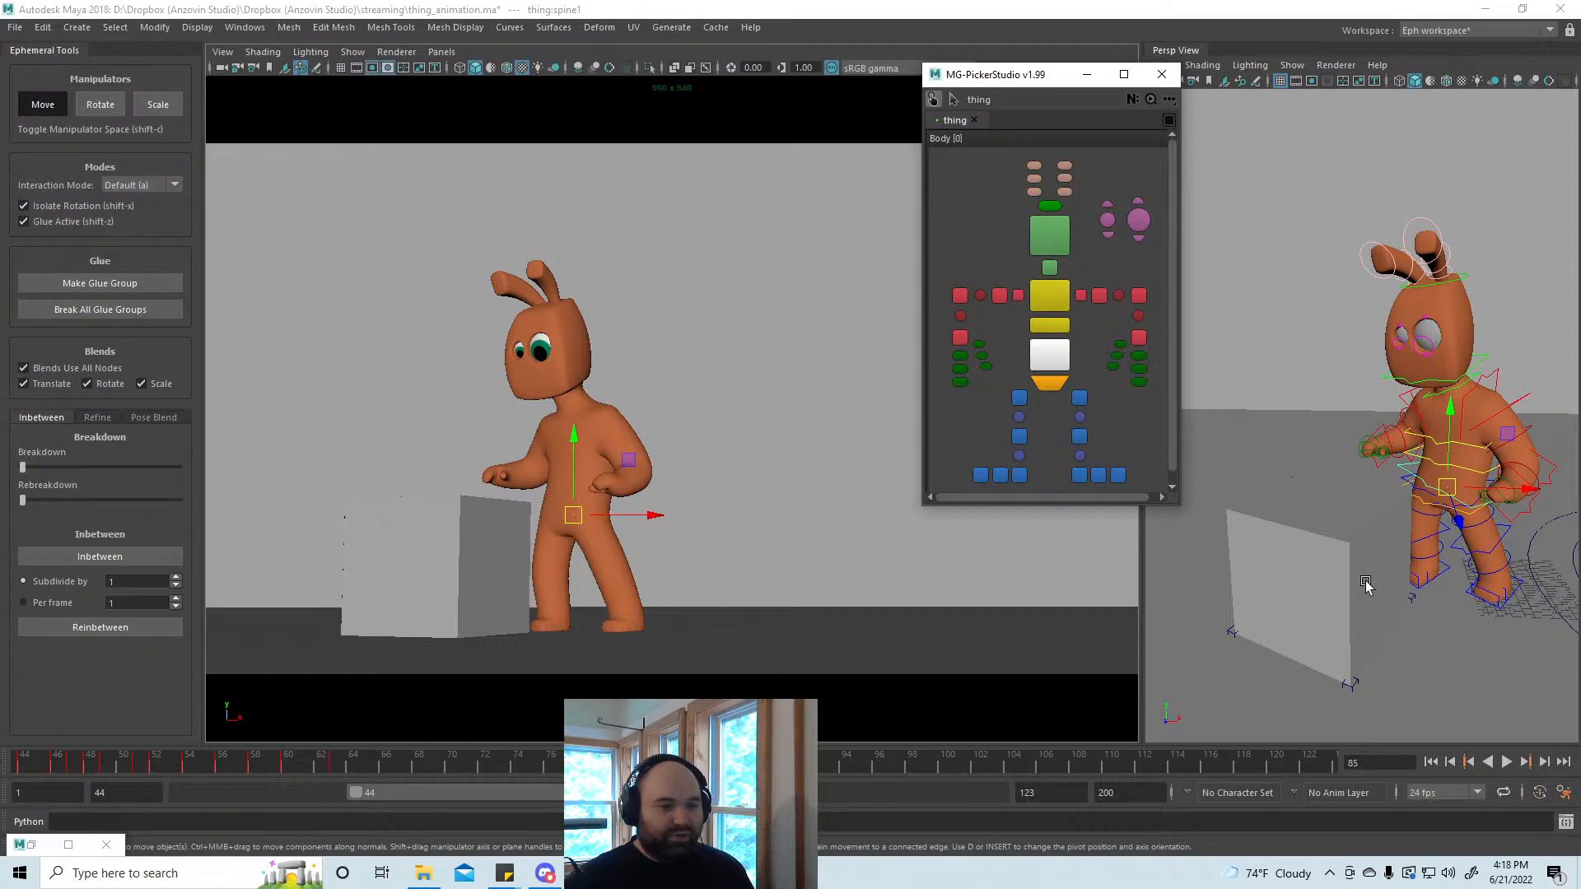
left_click_drag(1361, 582, 1323, 600, "alt")
key("alt+a")
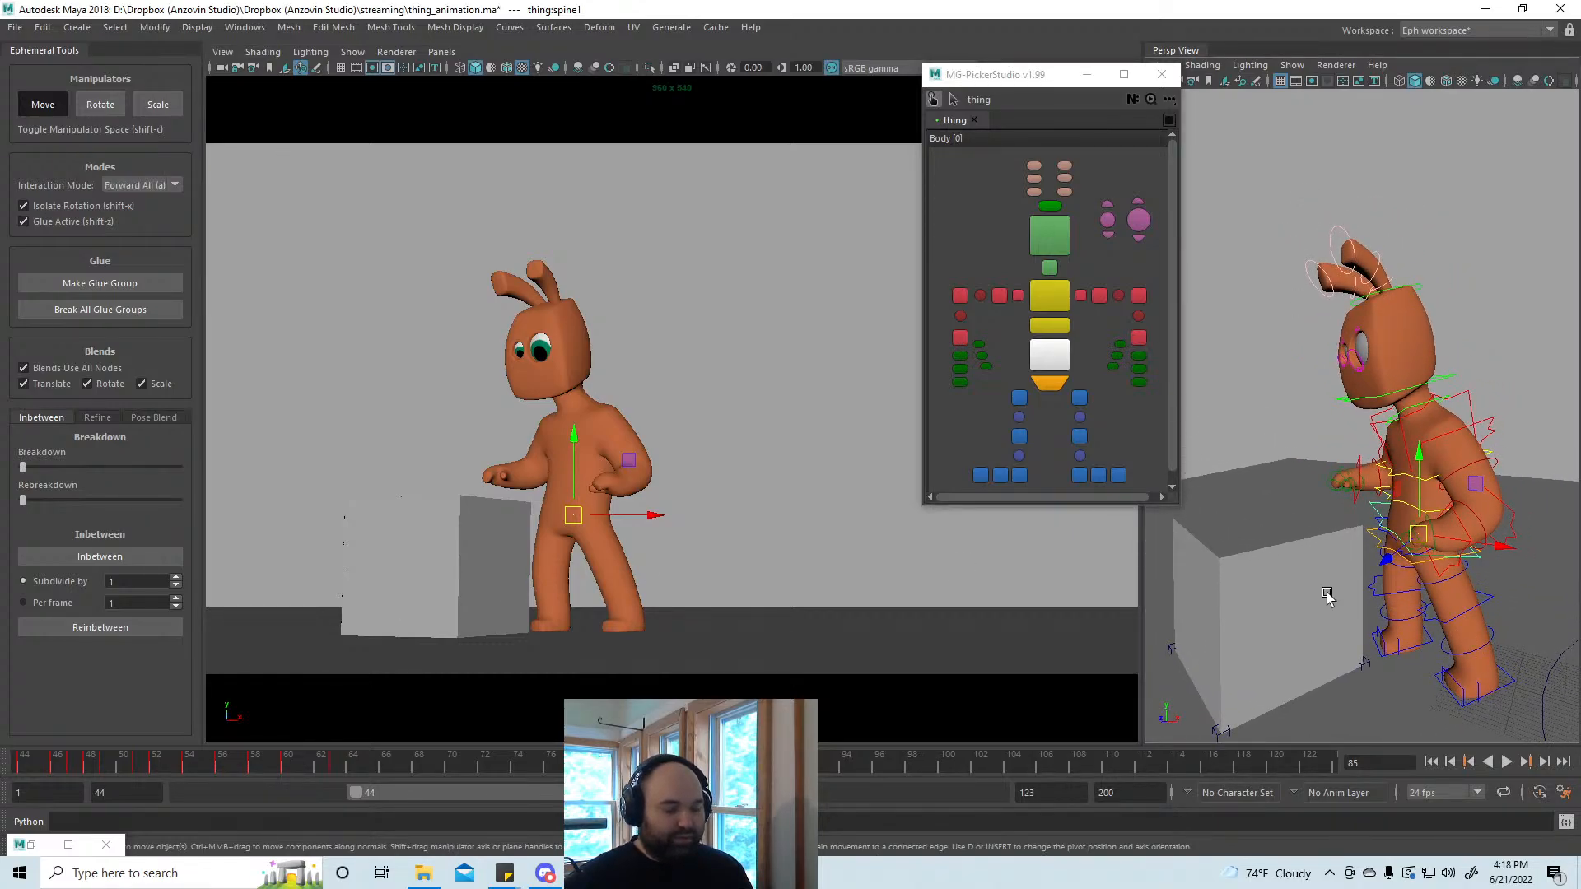
left_click_drag(1411, 536, 1395, 537)
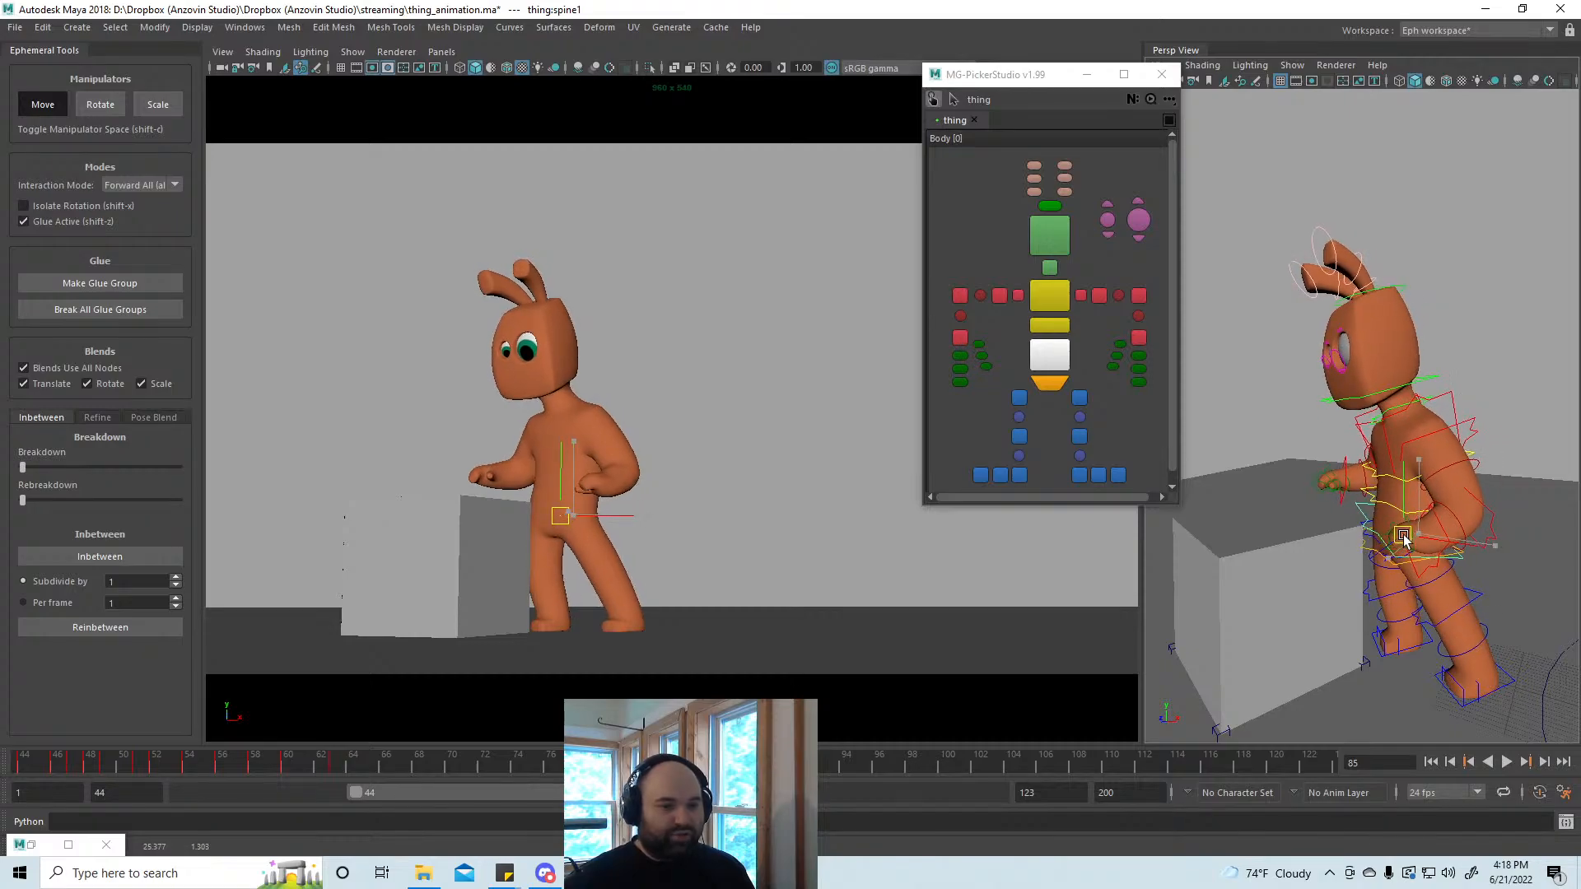
Step: Rotate the lower spine control to bend the character's upper body forward over the box, and play back the motion
key("e")
left_click_drag(508, 467, 562, 516)
key("w")
mouse_move(314, 764)
left_mouse_down()
mouse_move(206, 762)
mouse_move(443, 763)
mouse_move(10, 778)
mouse_move(367, 790)
left_mouse_up()
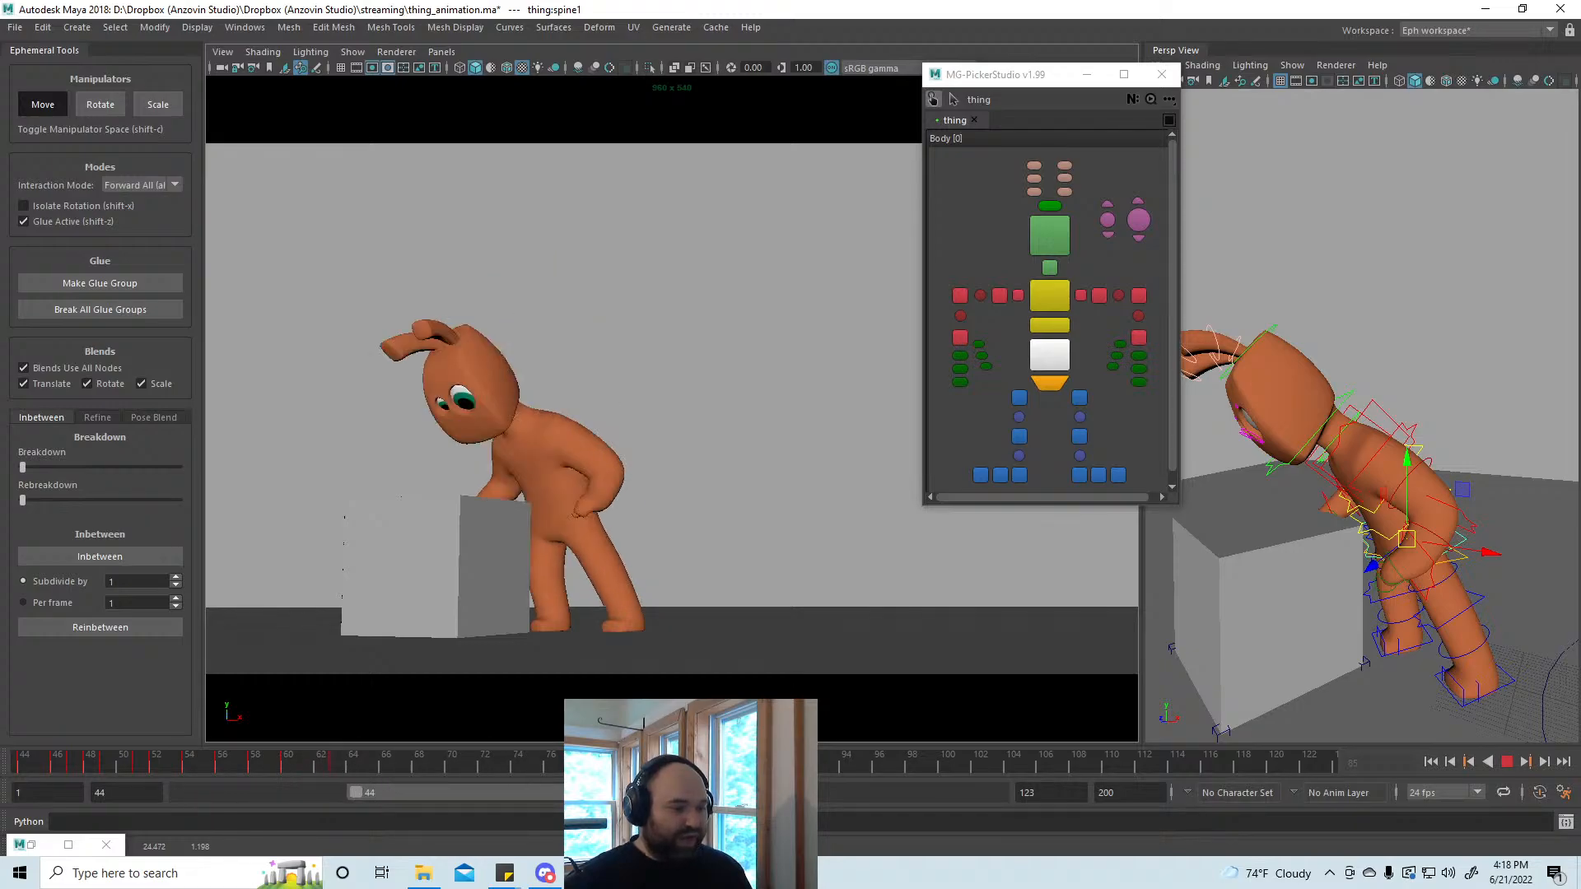
key("Escape")
Step: Inspect the right foot's placement beside the box, then nudge the lower spine control slightly away from the box
left_click(1019, 475)
key("a")
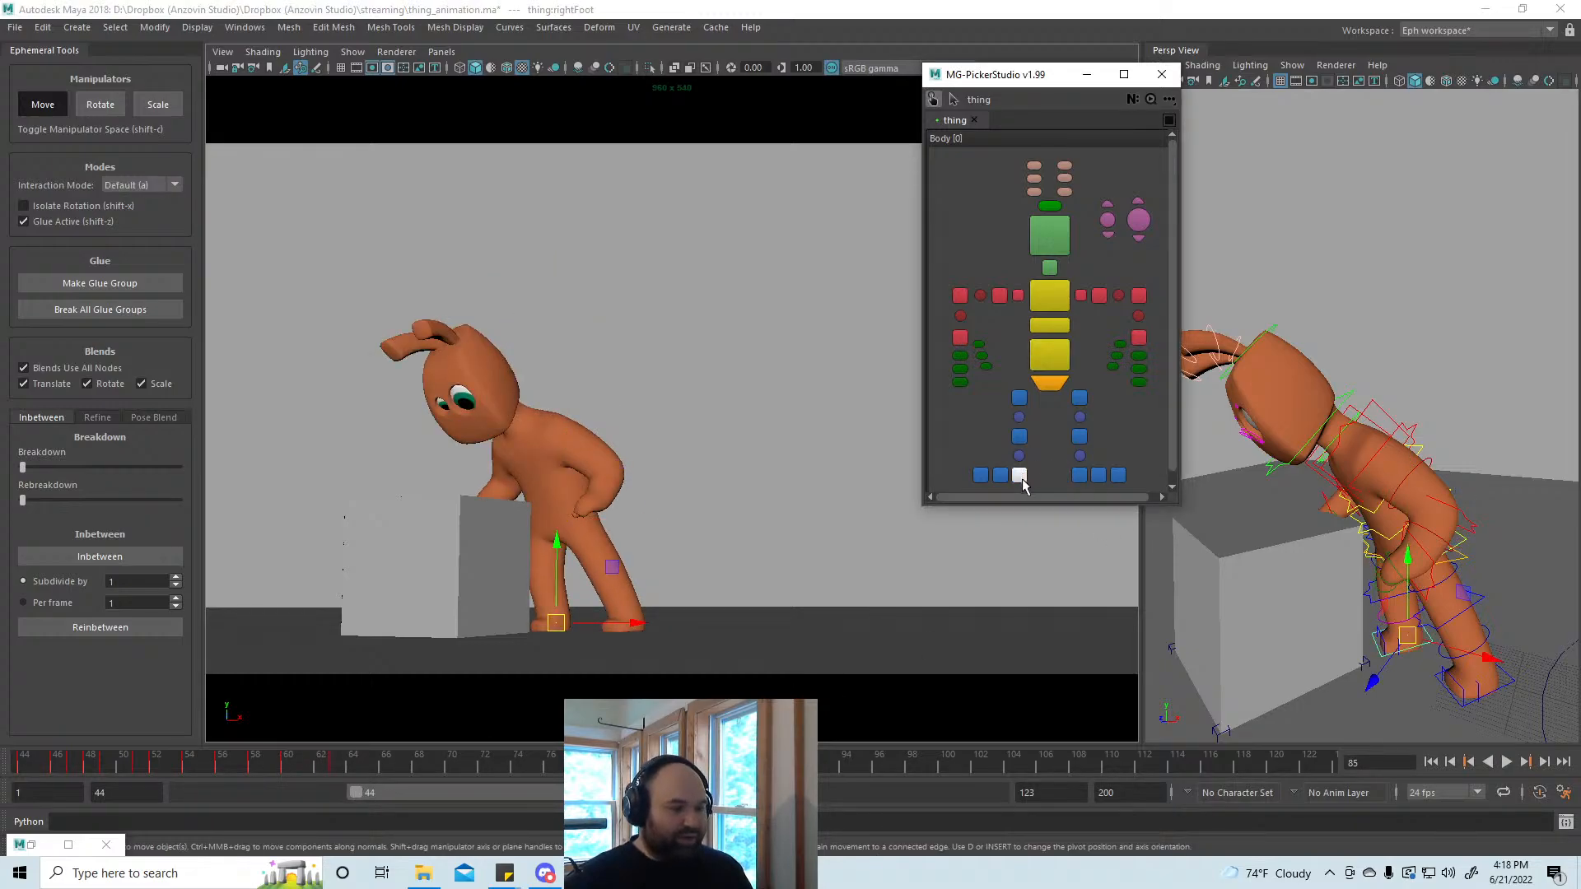
middle_click_drag(1380, 654, 1347, 626, "alt")
left_click_drag(1347, 626, 1398, 644, "alt")
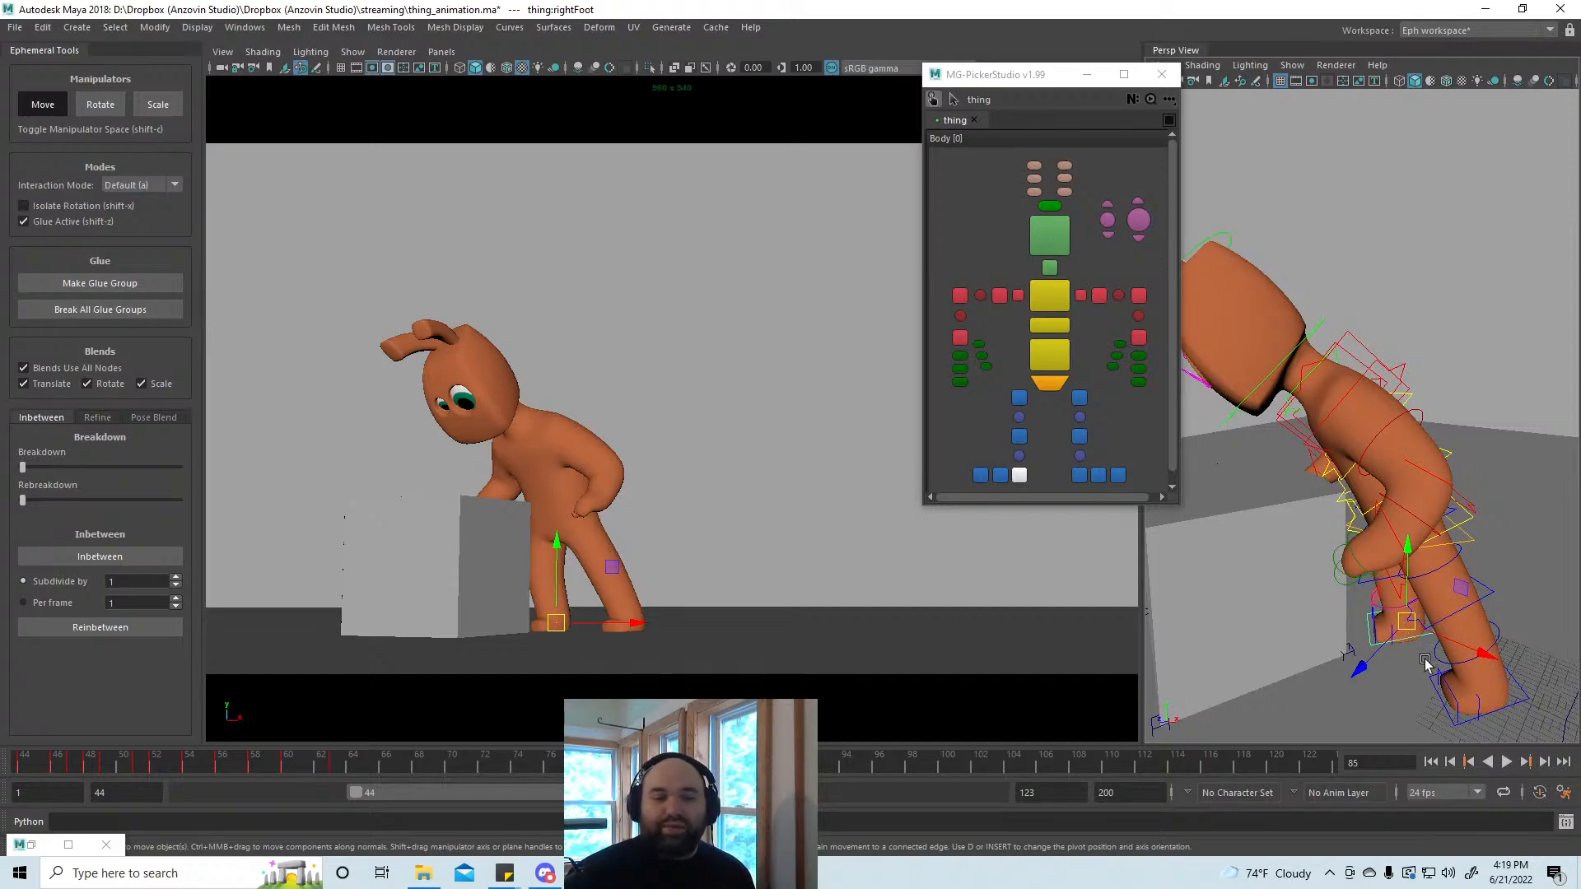
mouse_move(1429, 658)
left_mouse_down("alt")
mouse_move(1420, 632)
mouse_move(1467, 647)
mouse_move(1414, 638)
left_mouse_up("alt")
left_click(1053, 355)
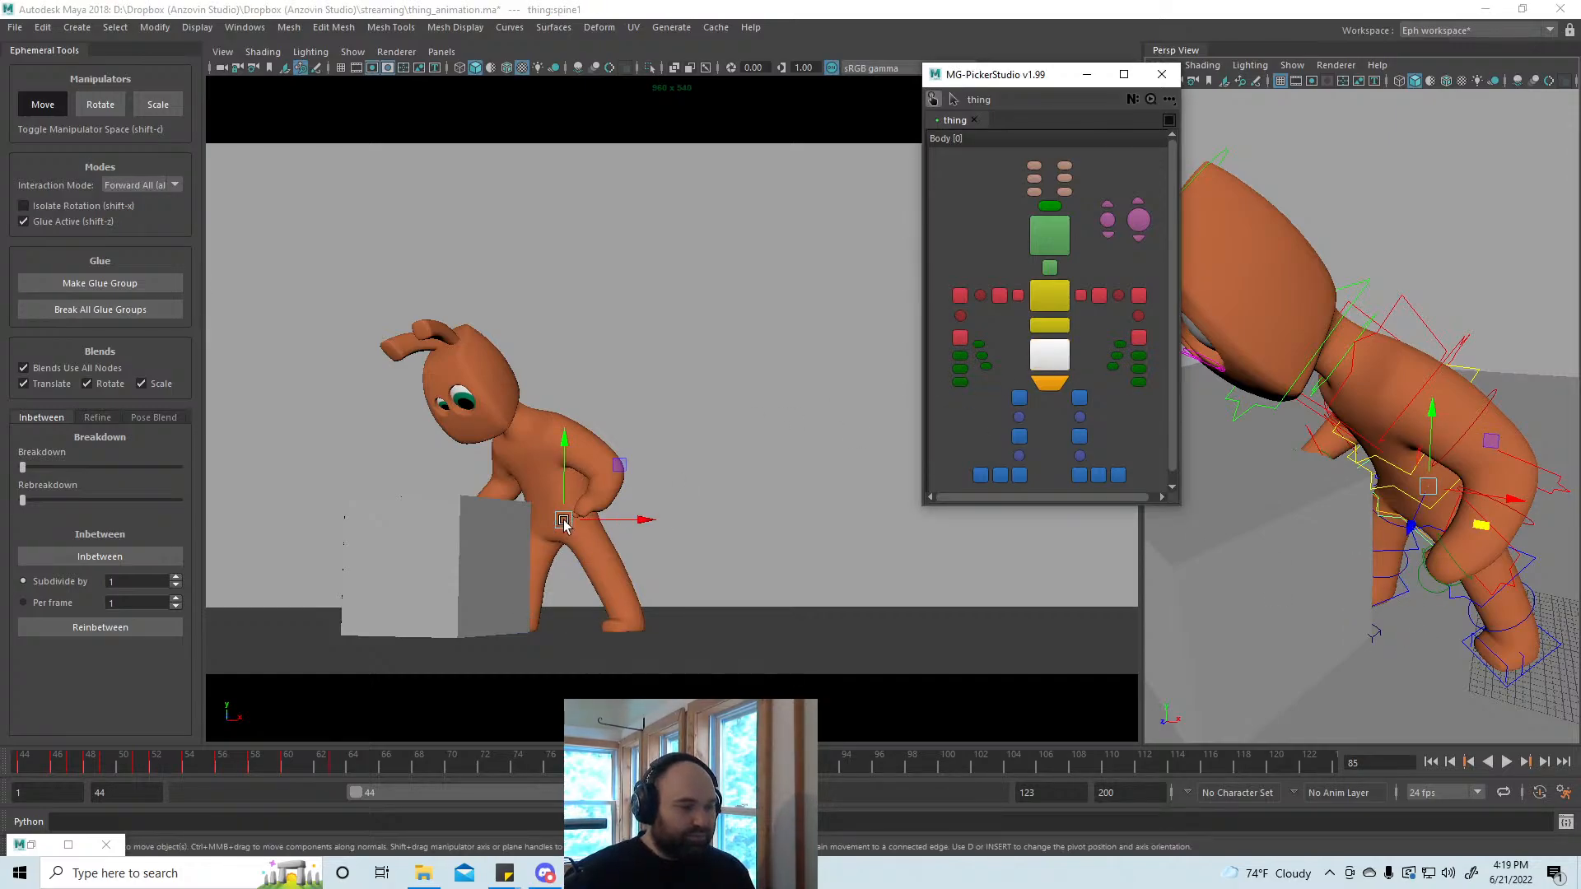
left_click_drag(563, 520, 566, 522)
Step: Undo the first left knee move and reposition the knee in Default interaction mode
left_click_drag(1464, 634, 1406, 599, "alt")
left_click(1472, 552)
mouse_move(1394, 565)
left_mouse_down()
mouse_move(1418, 550)
mouse_move(1384, 565)
left_mouse_up()
key("ctrl+z")
key("a")
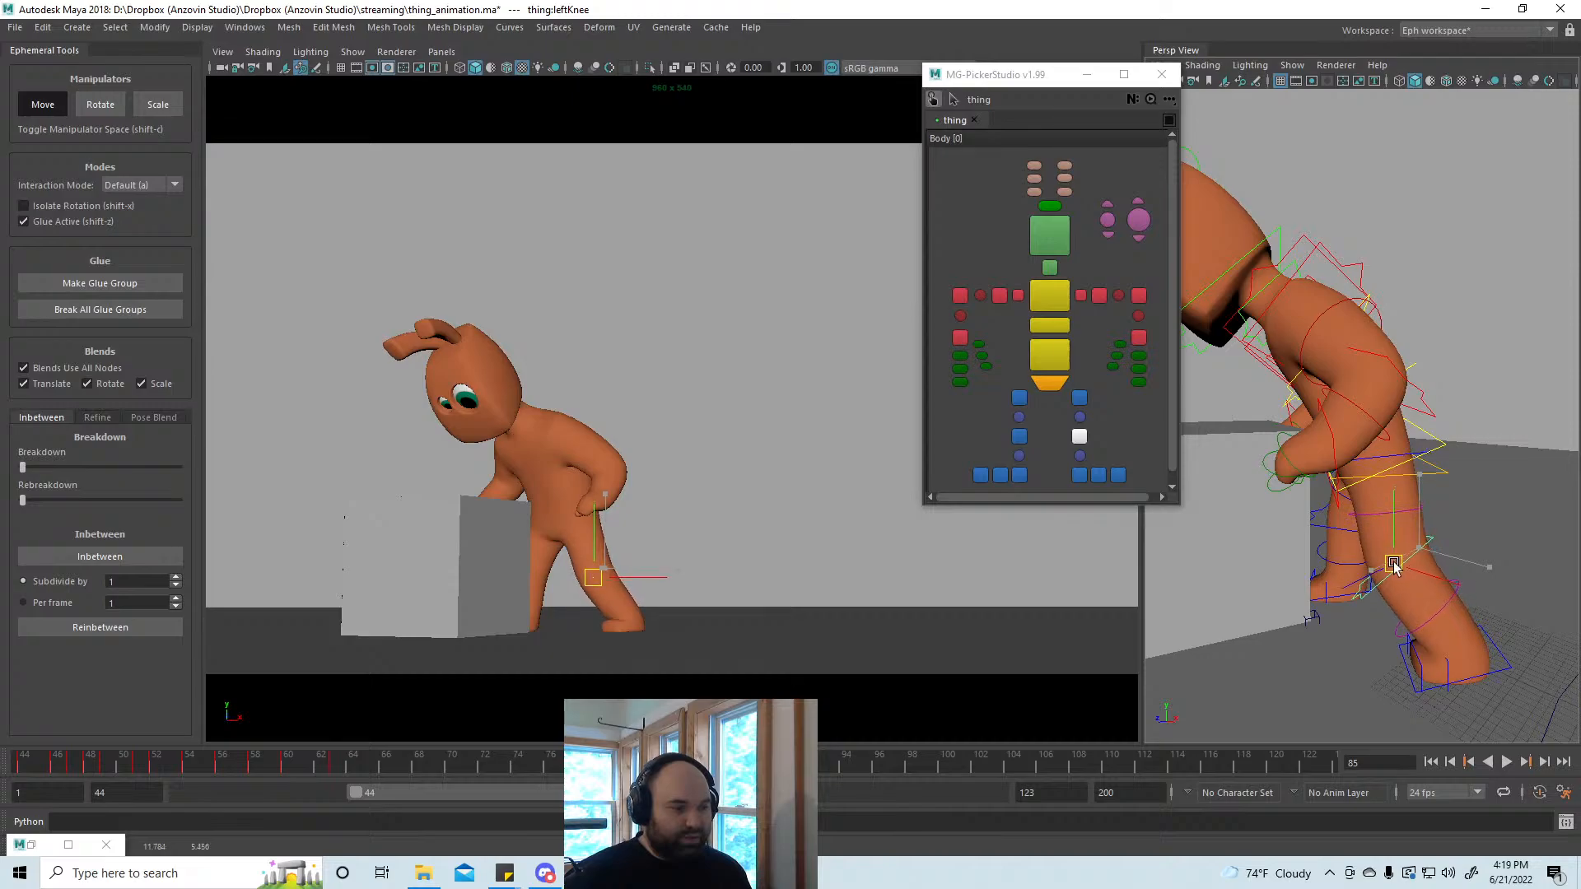
Step: Rotate the left foot about its ball in Backward mode, then select the left lower leg's contour control with the Move tool
left_click(1098, 475)
key("x")
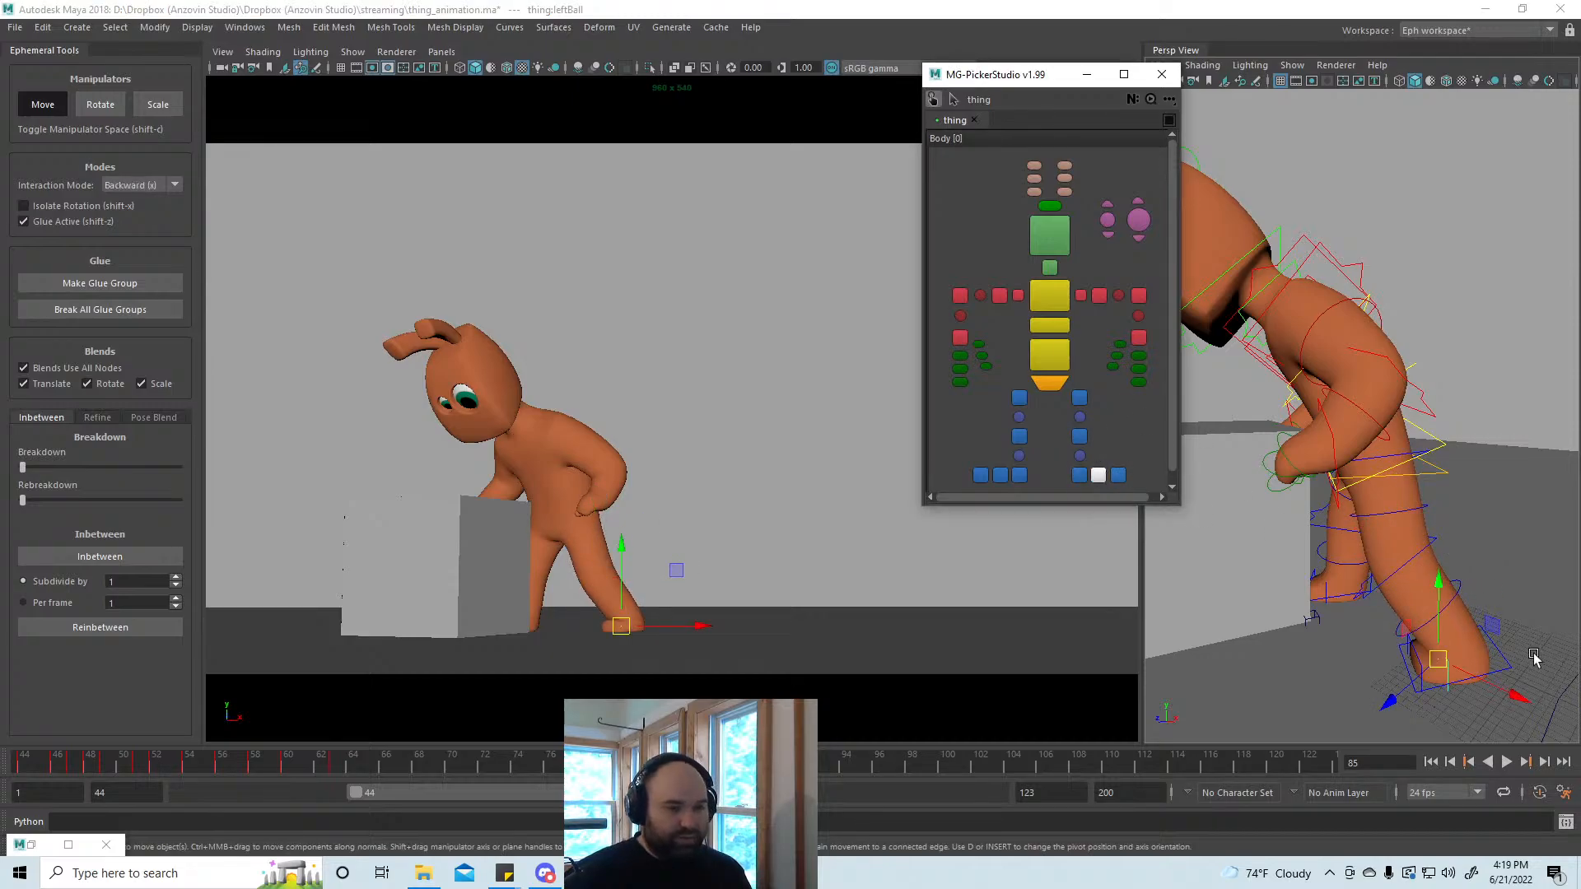
key("e")
left_click_drag(1409, 595, 1364, 570)
left_click(1079, 457)
key("w")
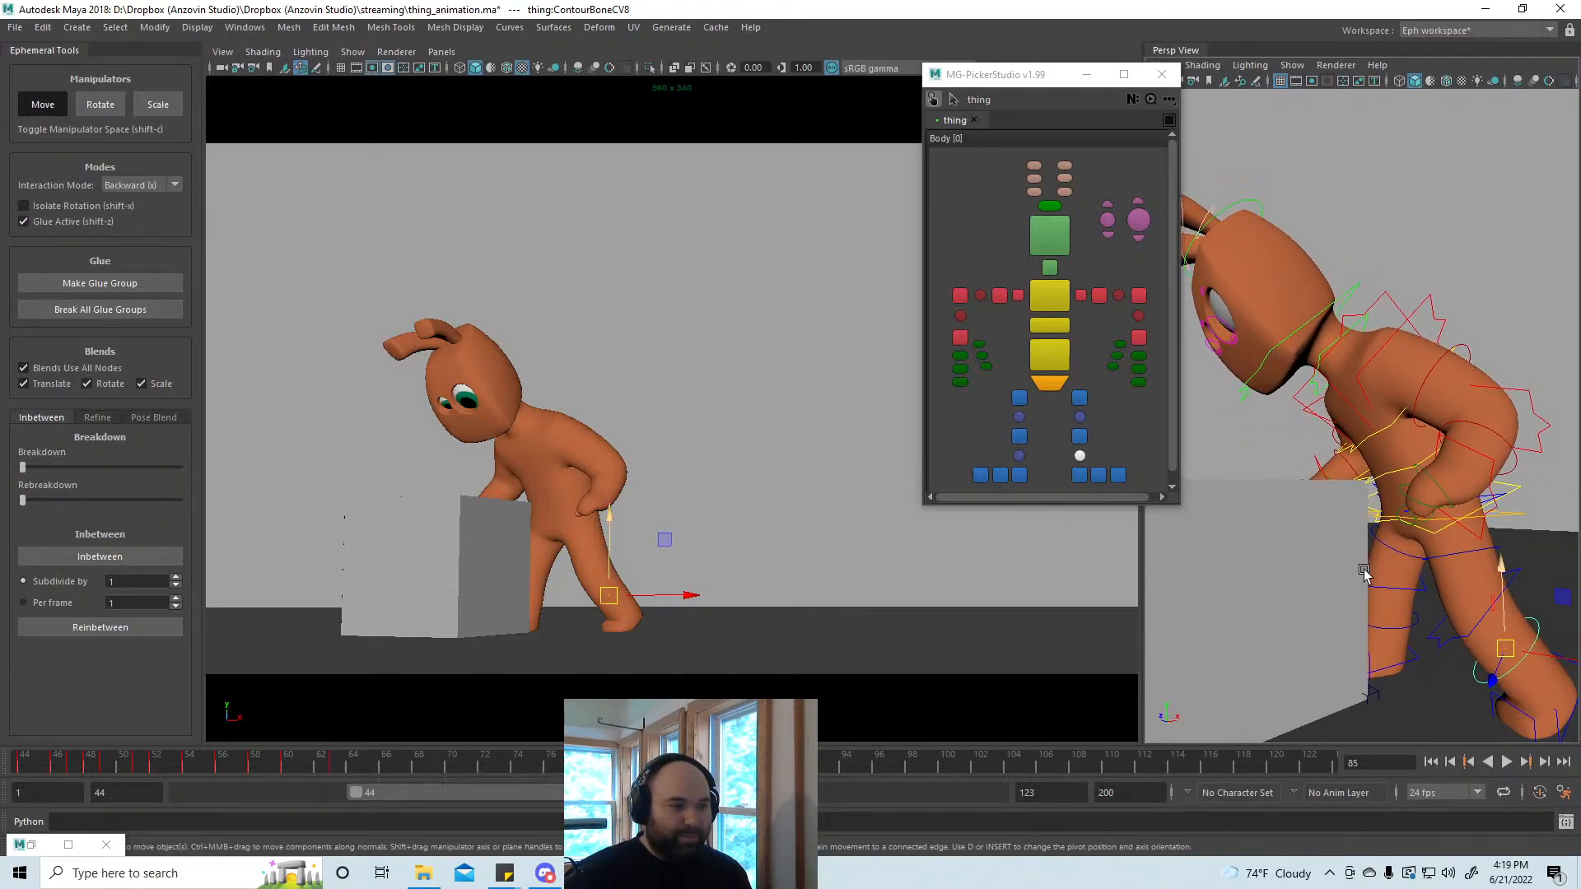
Step: Rotate the upper spine control in Forward All mode to turn the chest and head further over the box
left_click(1049, 295)
key("alt+x")
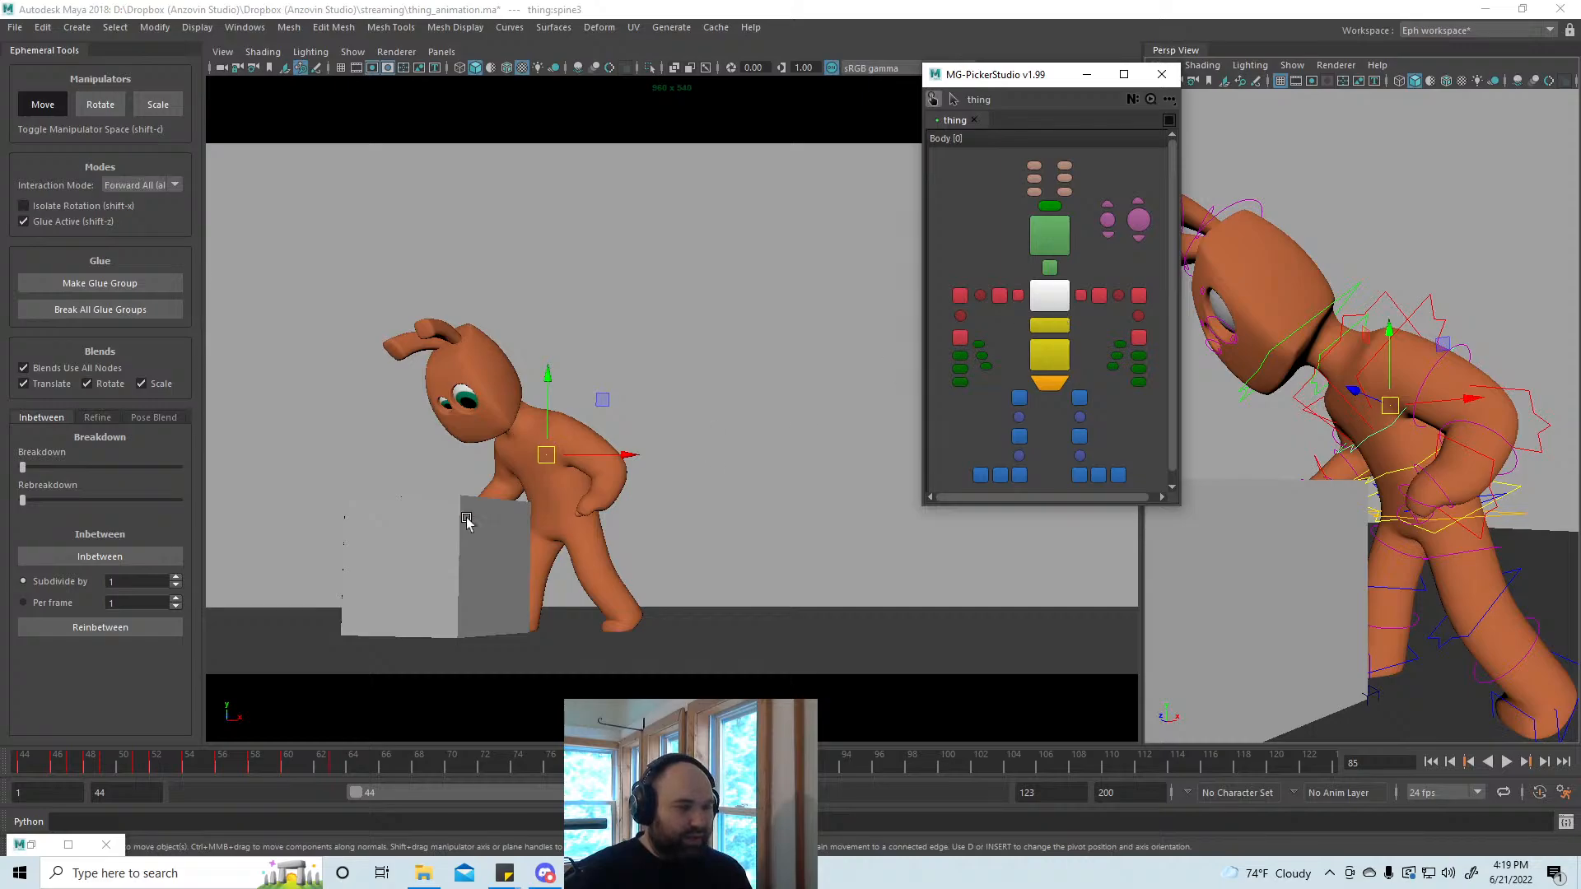
key("e")
left_click_drag(575, 489, 542, 486)
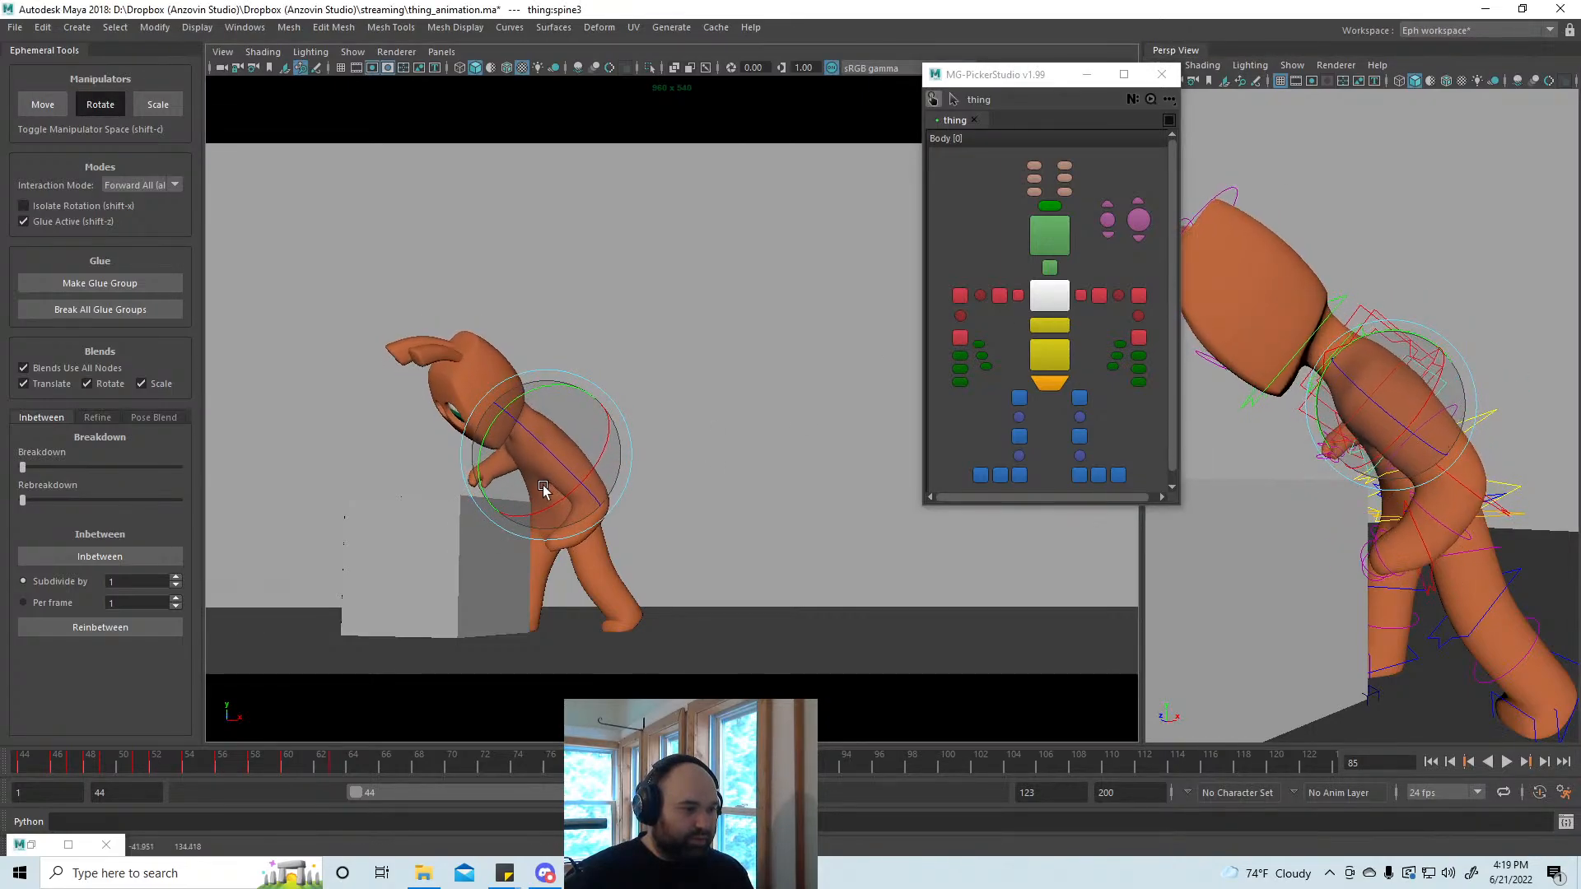
Step: Move the left hand forward in Default mode and place it against the near side of the box
left_click(1139, 338)
key("w")
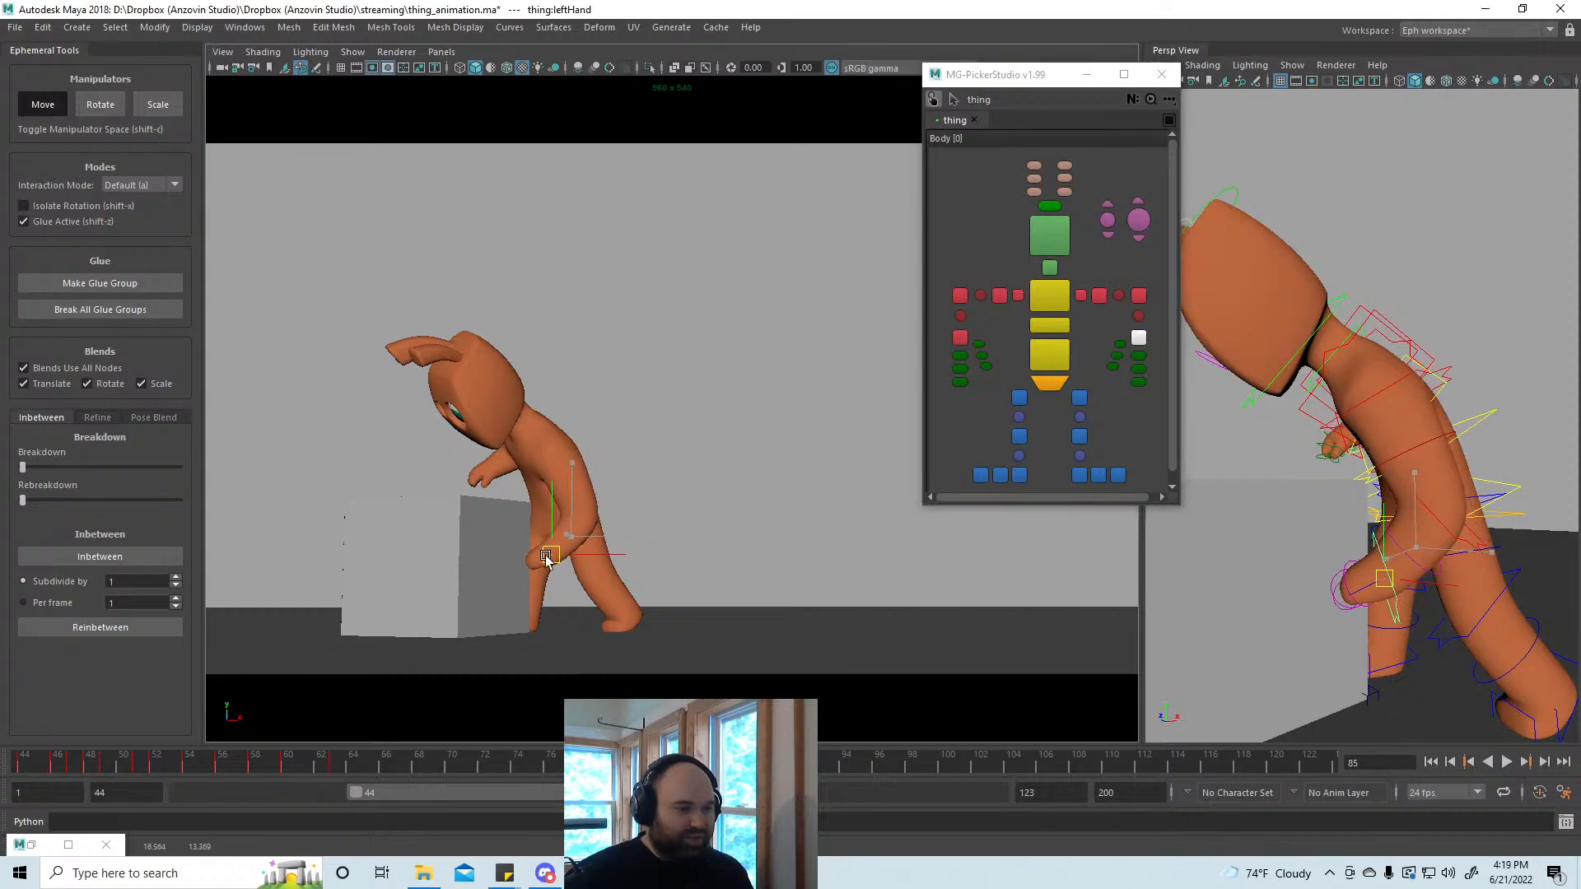
left_click_drag(546, 560, 520, 566)
left_click_drag(1285, 565, 1245, 527, "alt")
left_click_drag(1340, 579, 1396, 594, "alt")
left_click_drag(1189, 587, 1456, 637, "alt")
middle_click_drag(1456, 637, 1410, 637, "alt")
scroll(1361, 624, "up", 4)
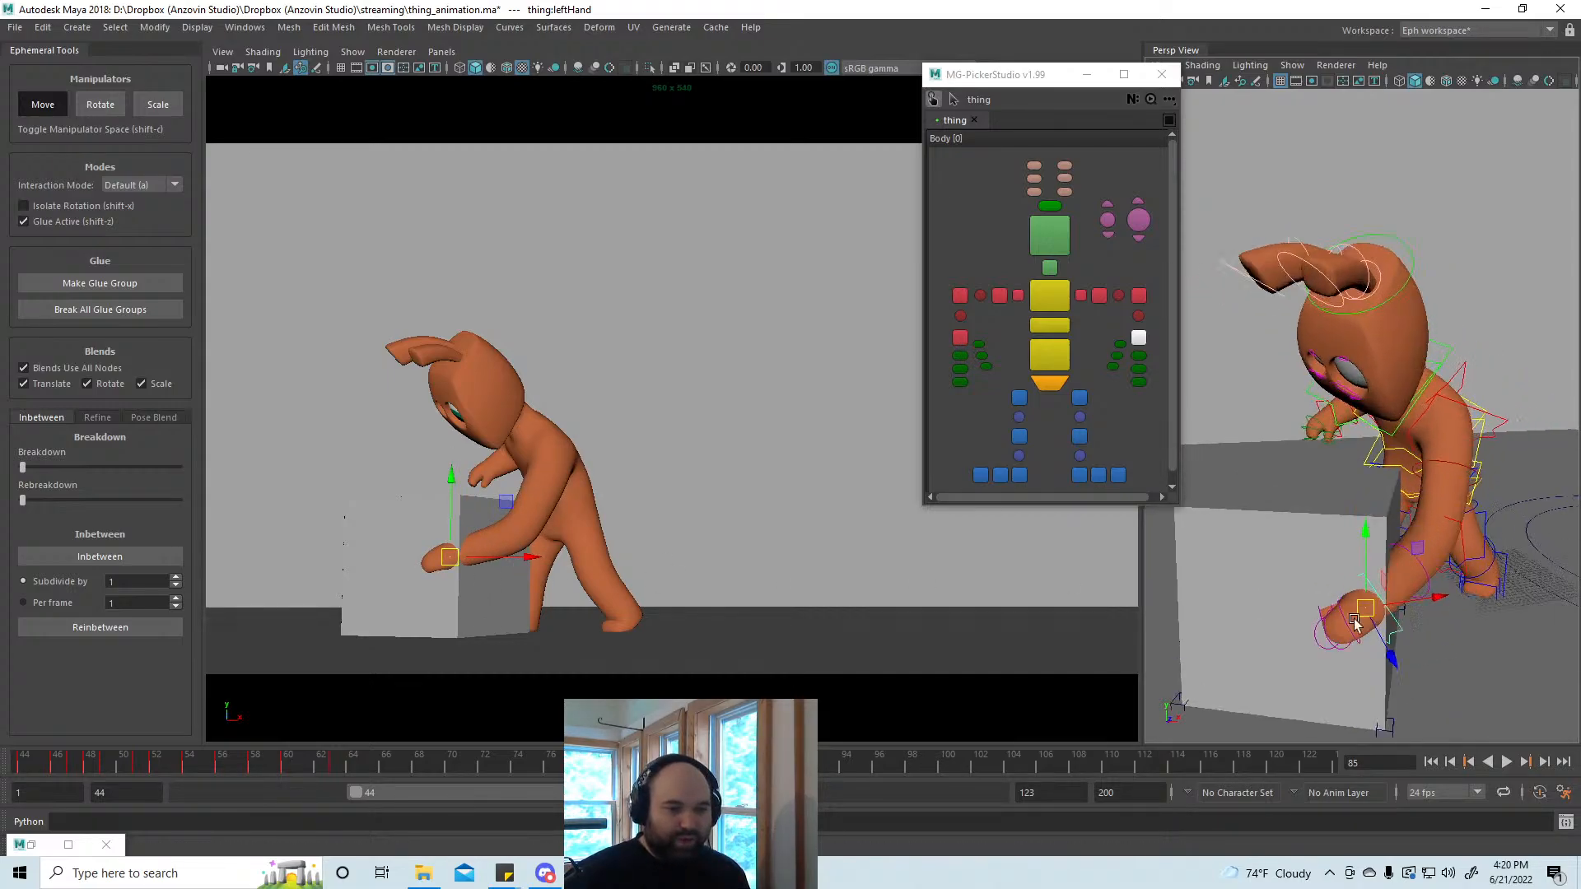
left_click_drag(1367, 702, 1422, 667)
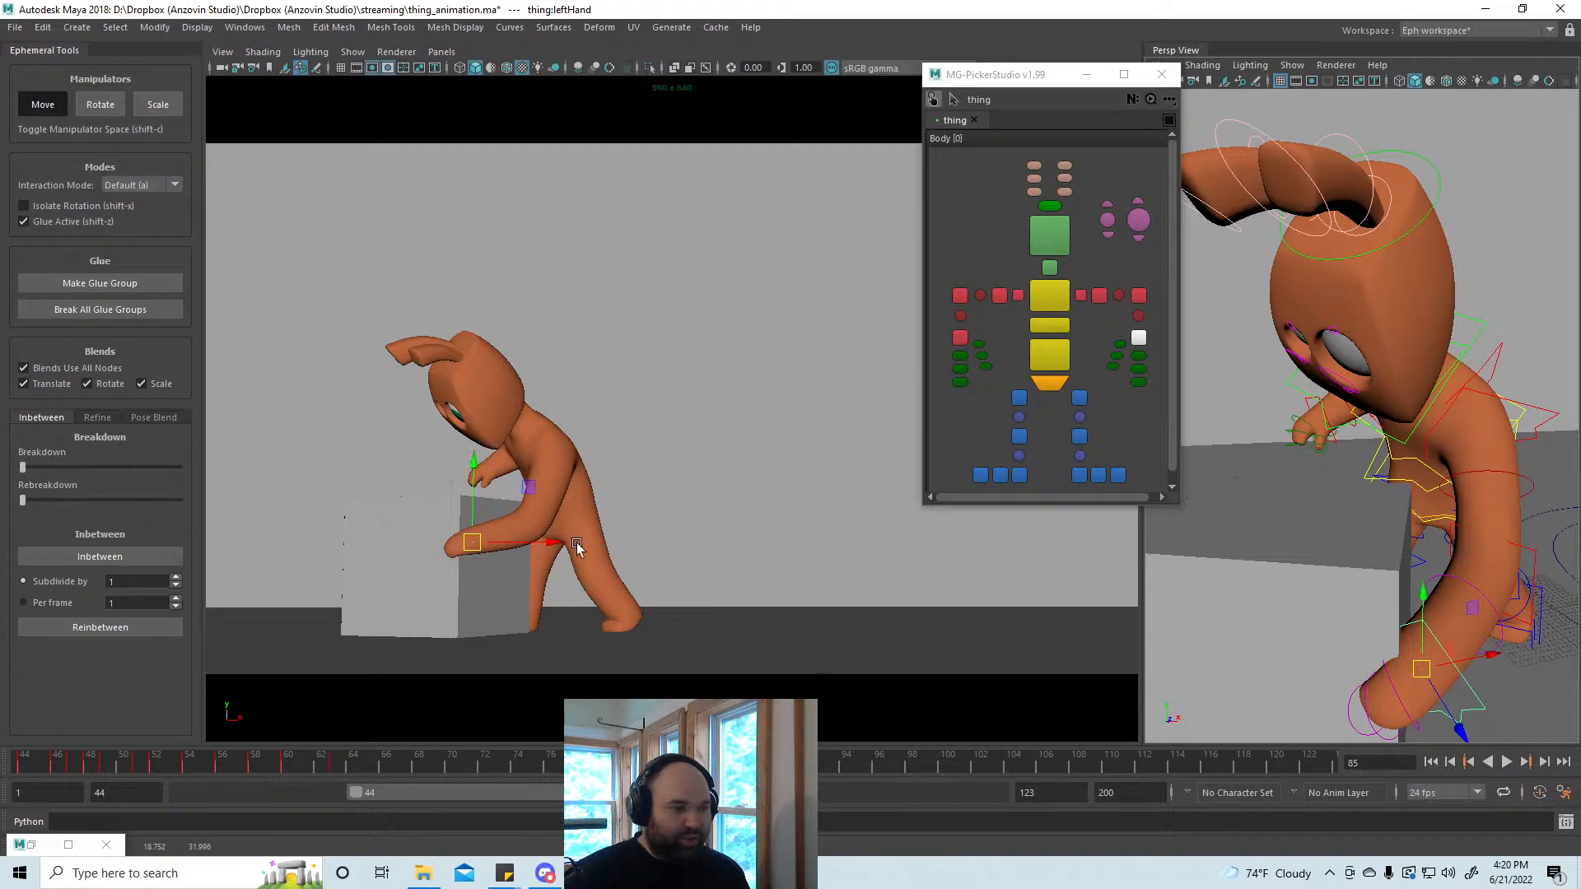
Step: Raise the left elbow to straighten the arm, and shift the left shoulder towards the box
left_click(1138, 295)
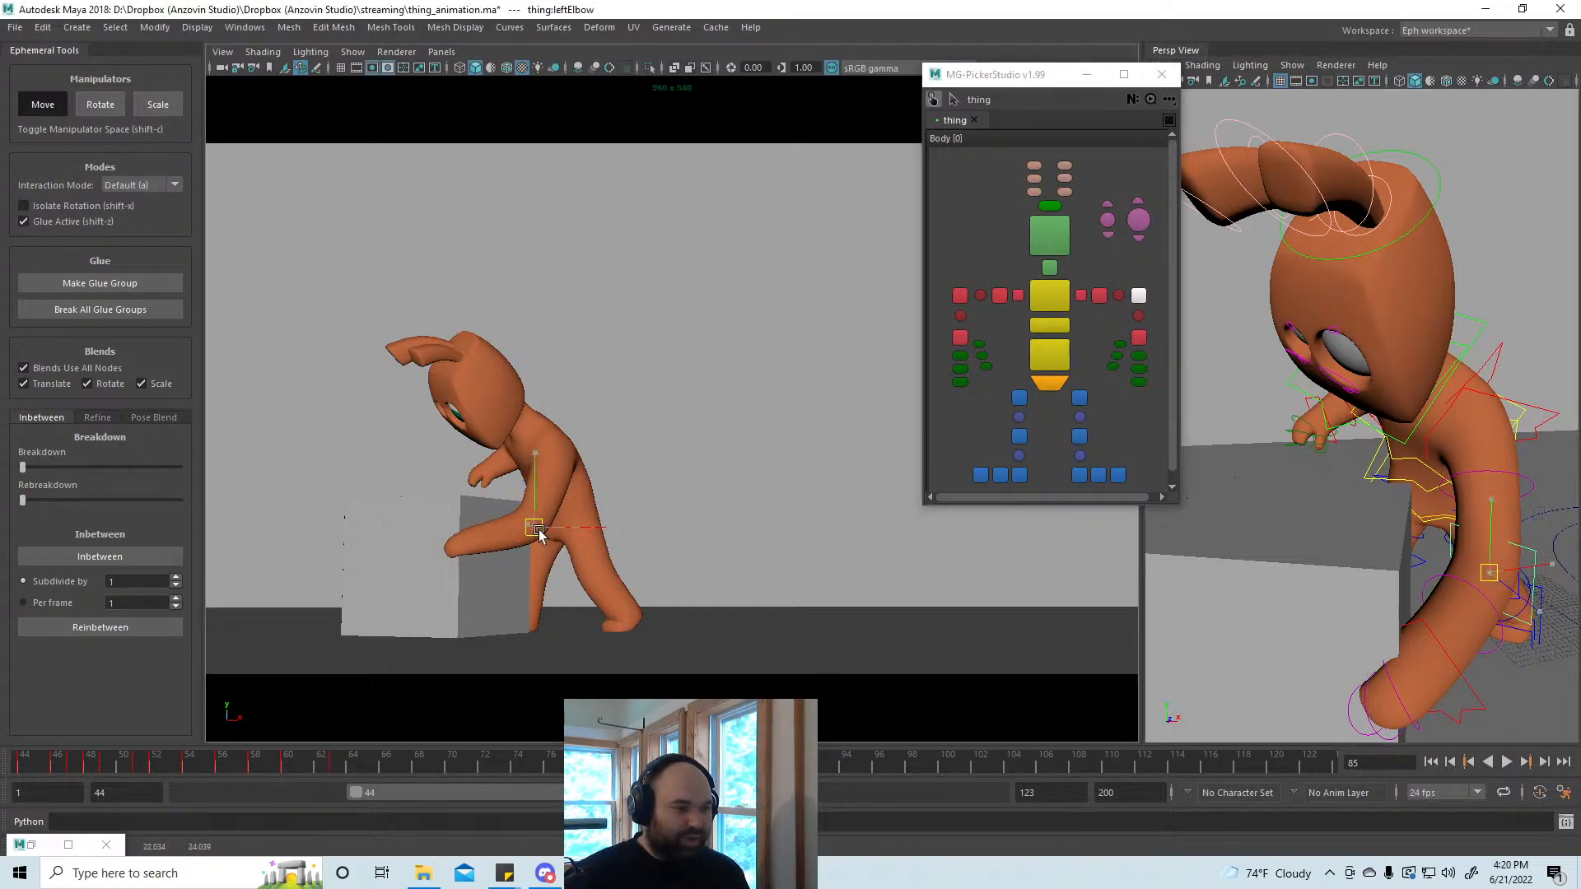
left_click_drag(527, 510, 522, 511)
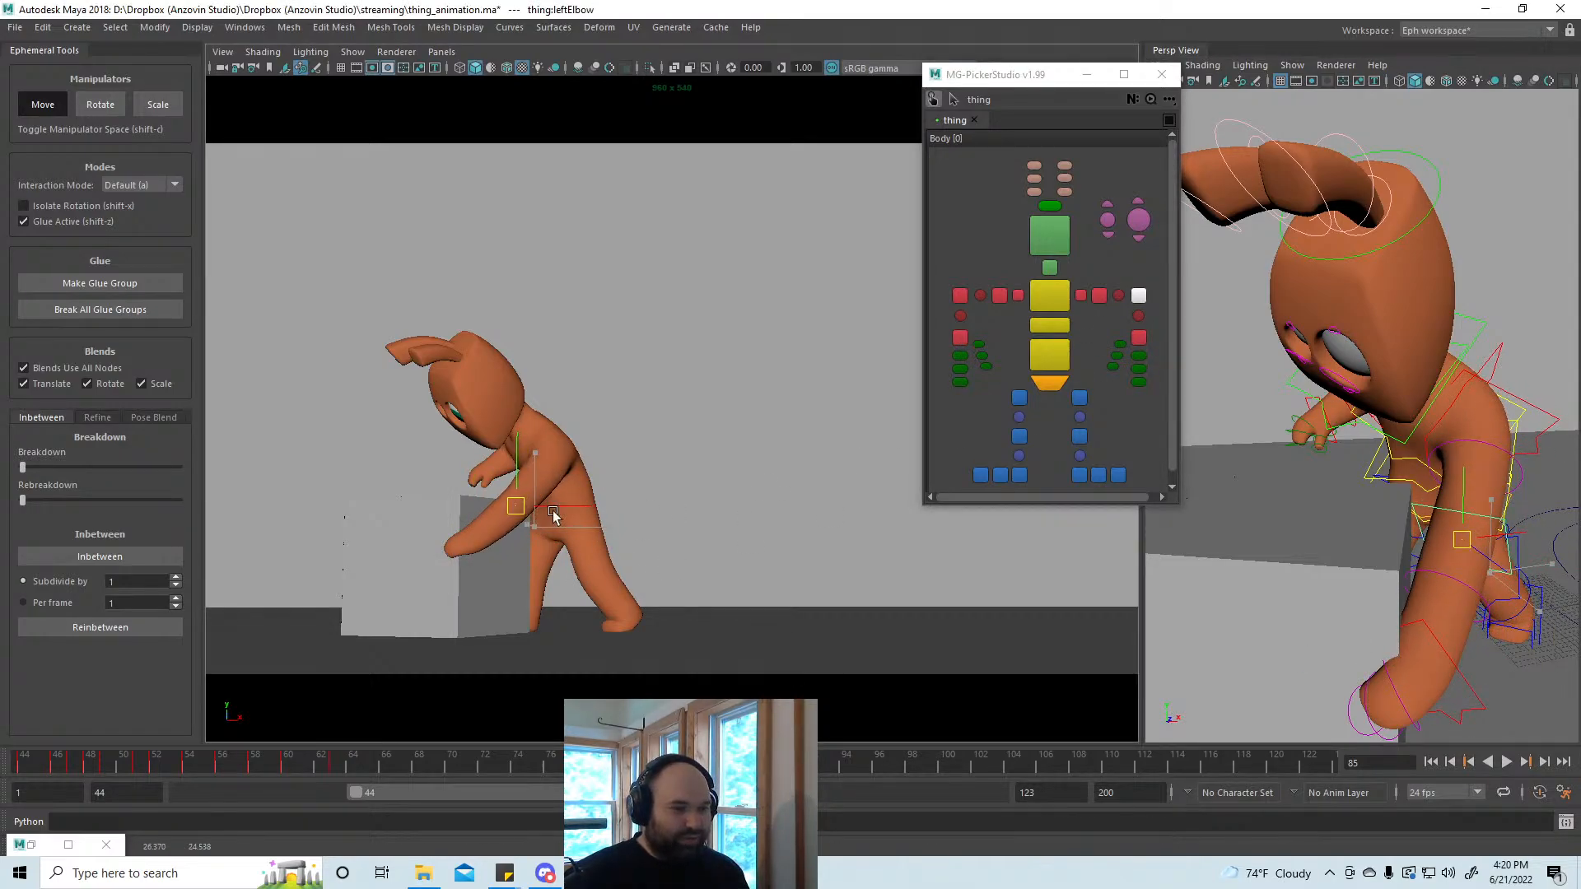
left_click(1099, 295)
key("f")
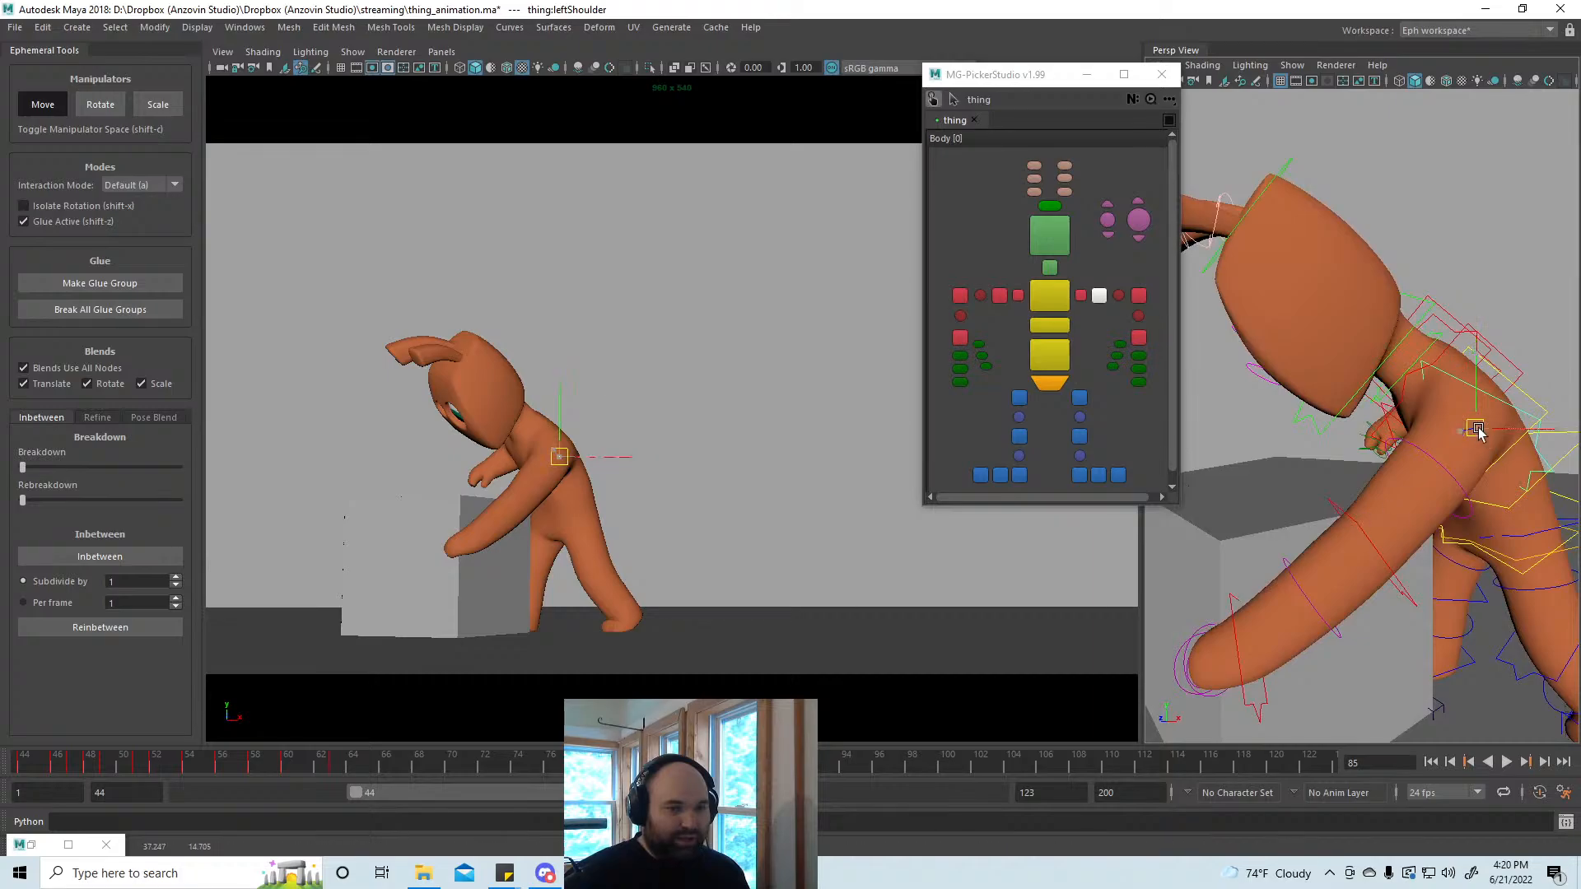
left_click_drag(1452, 425, 1451, 428)
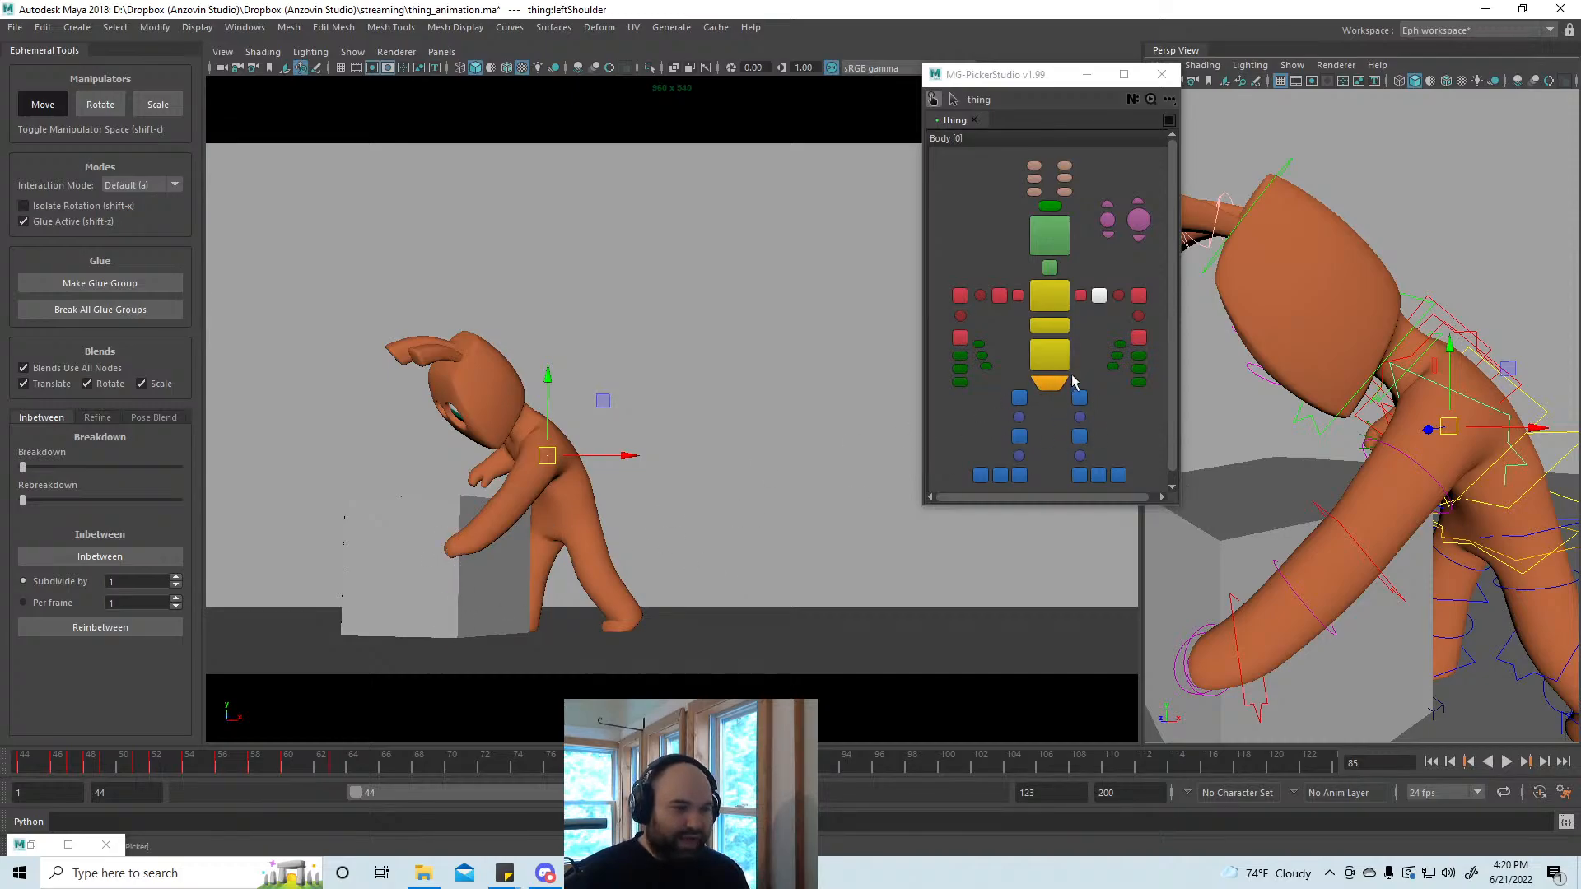
Step: Undo a trial move of the lower spine and rotate it in Forward All mode to bend the upper body deeper over the box
left_click(1049, 354)
key("alt+a")
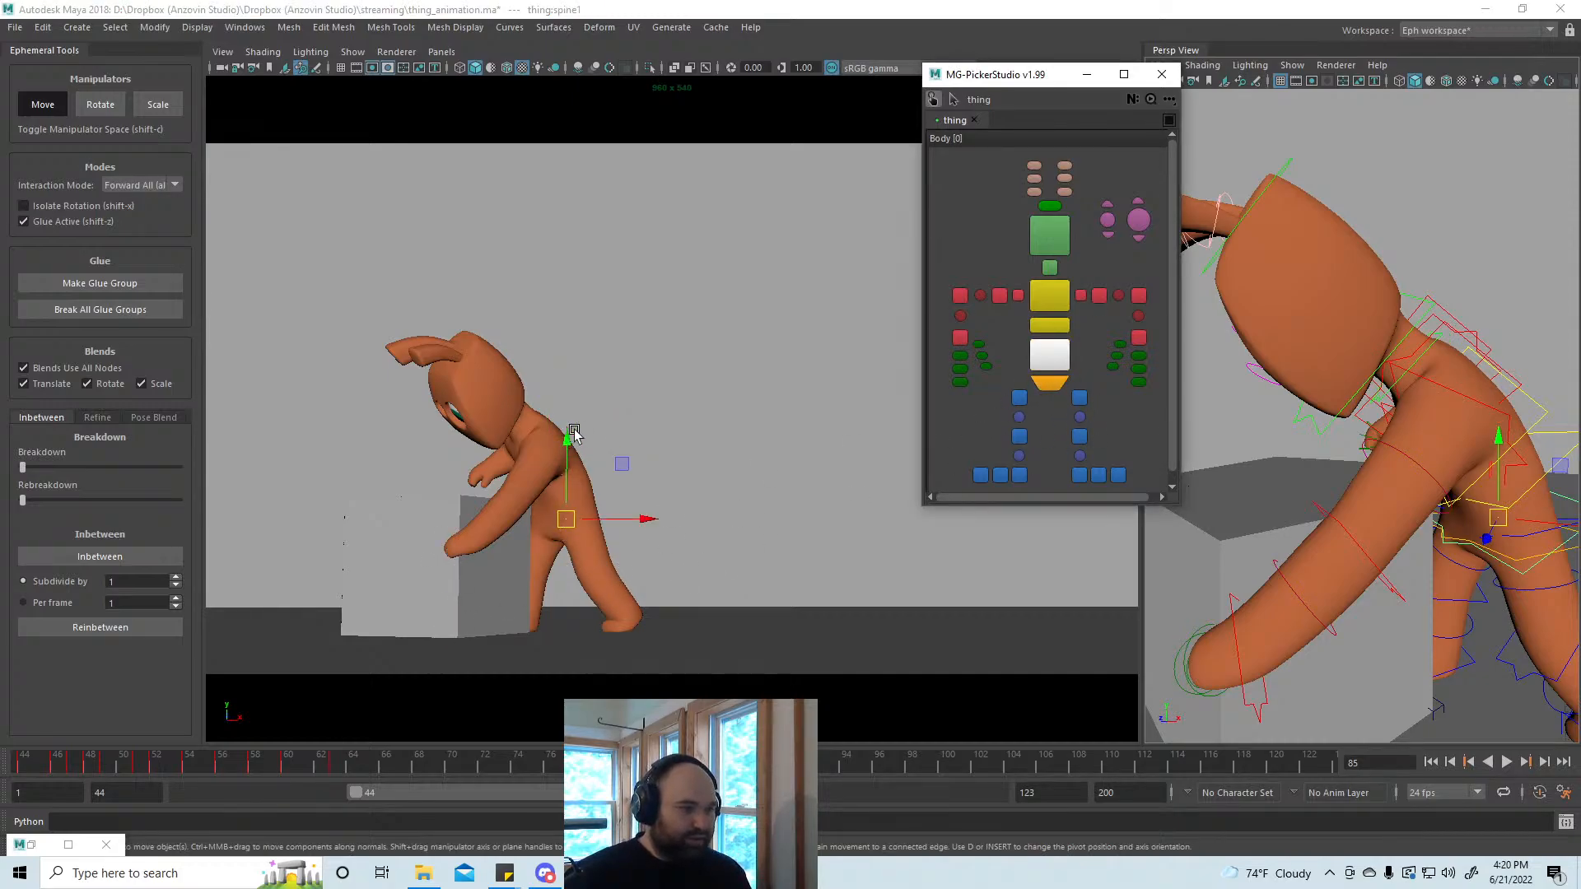
left_click_drag(568, 445, 565, 515)
key("ctrl+z")
key("e")
key("w")
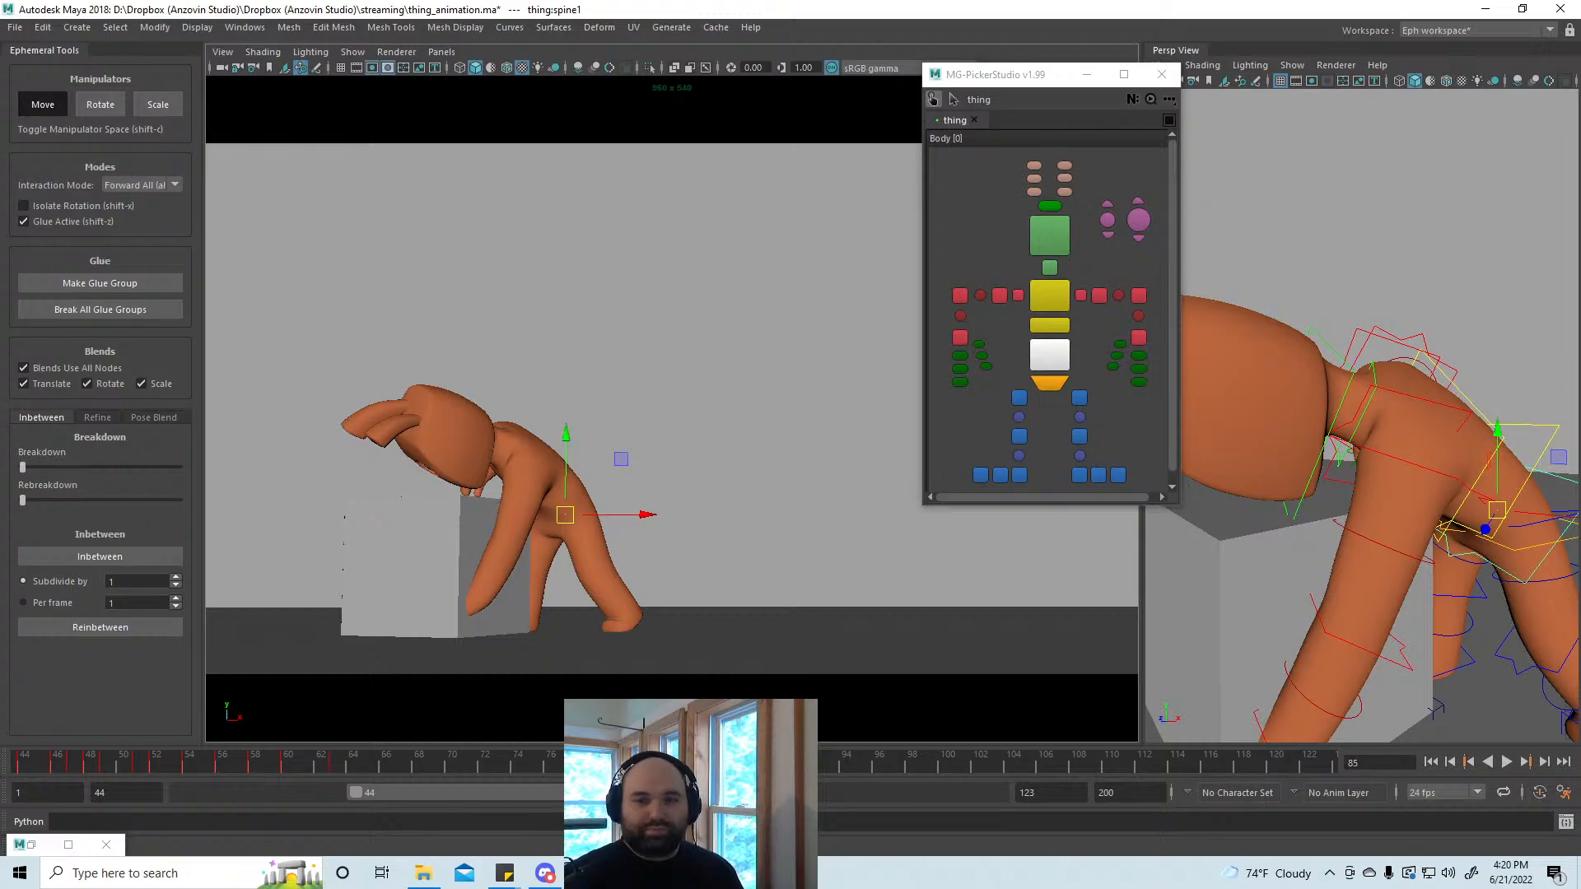
Step: Open OnionSkinRenderer and select the character's geometry group together with the box's interaction proxy group as onion skin objects
left_click(1564, 822)
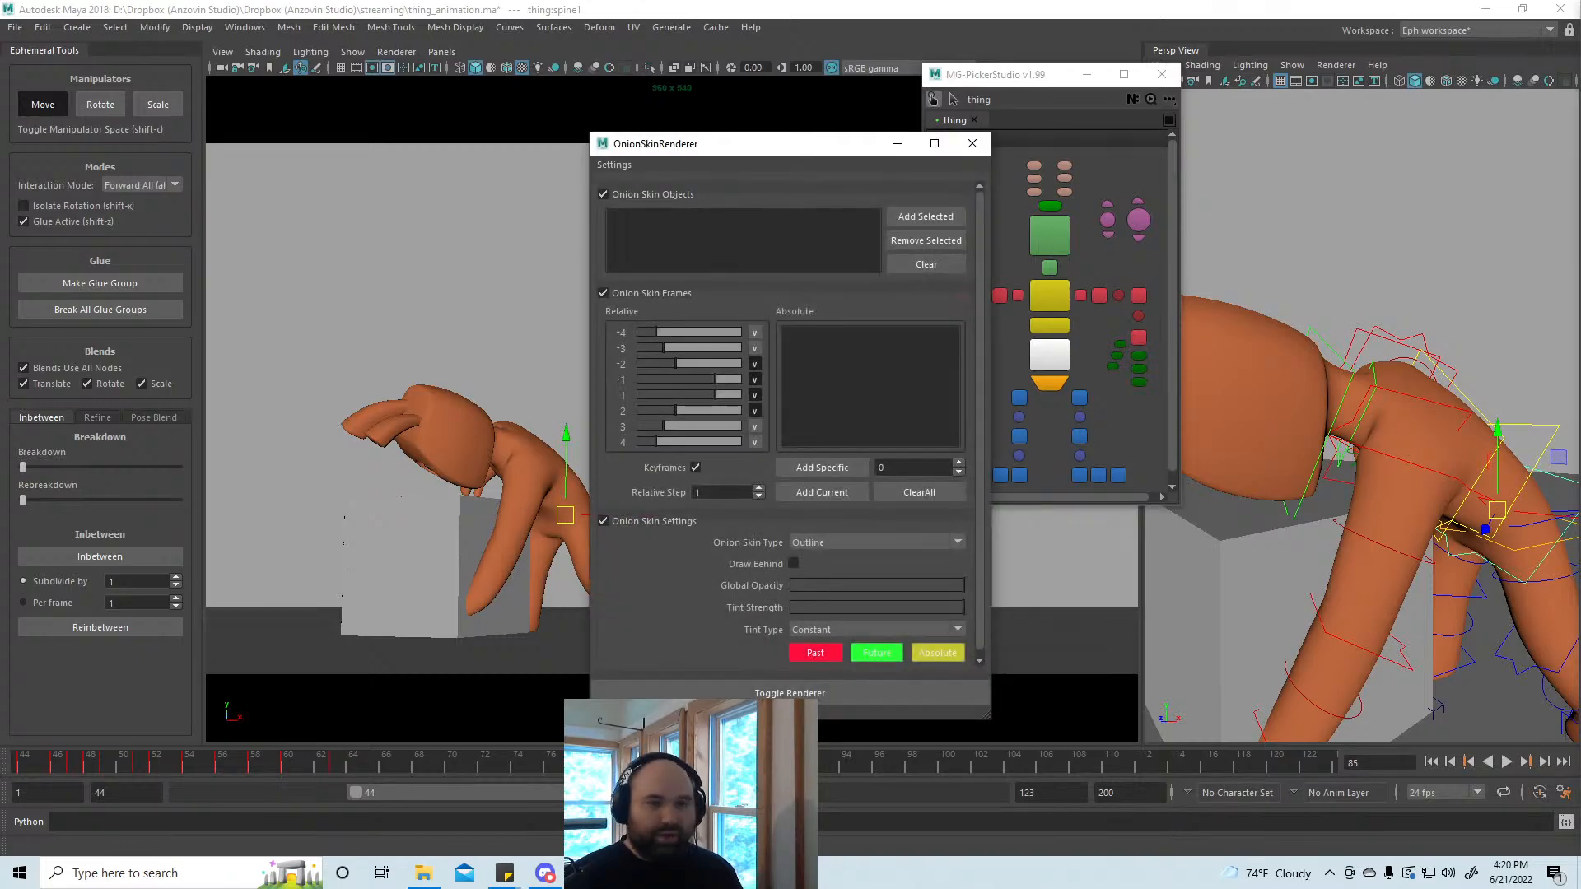
left_click_drag(799, 145, 1580, 239)
left_click(512, 471)
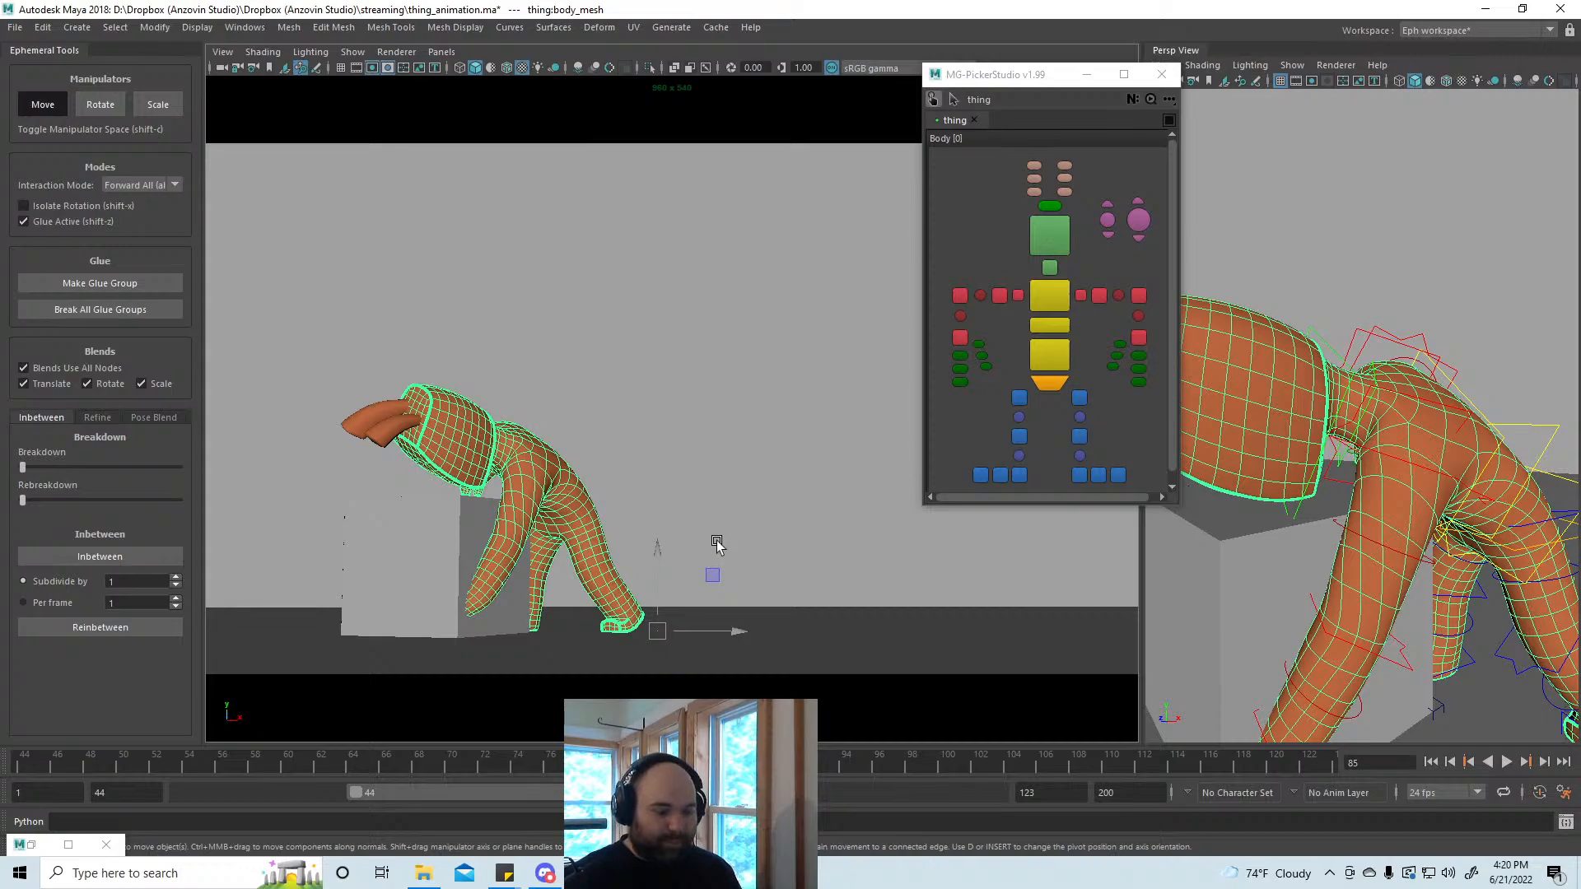
key("Up")
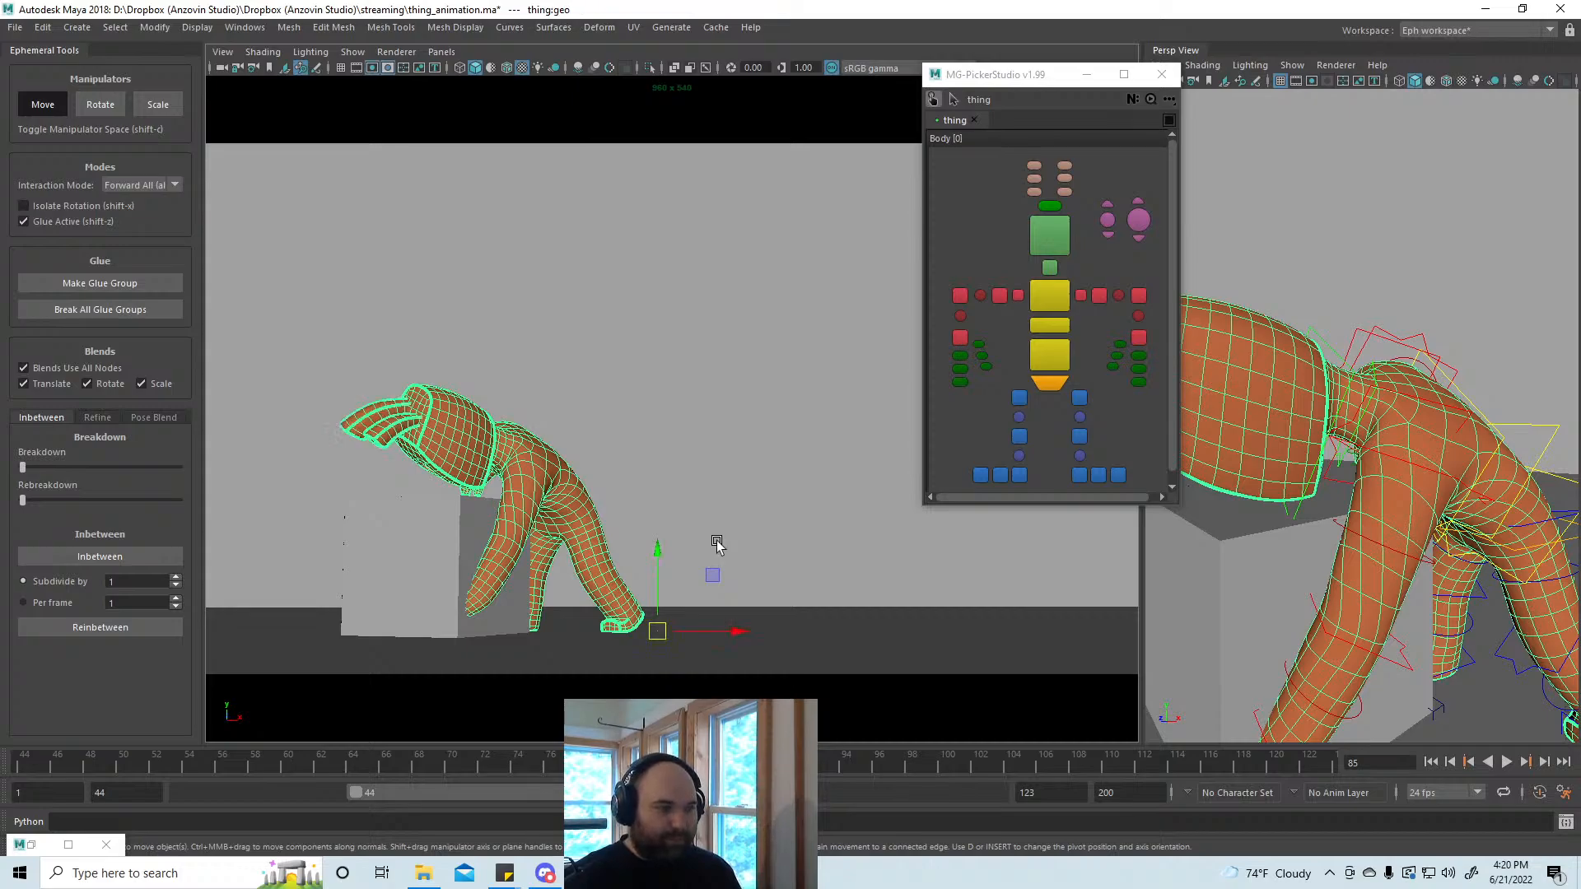
left_click(461, 558)
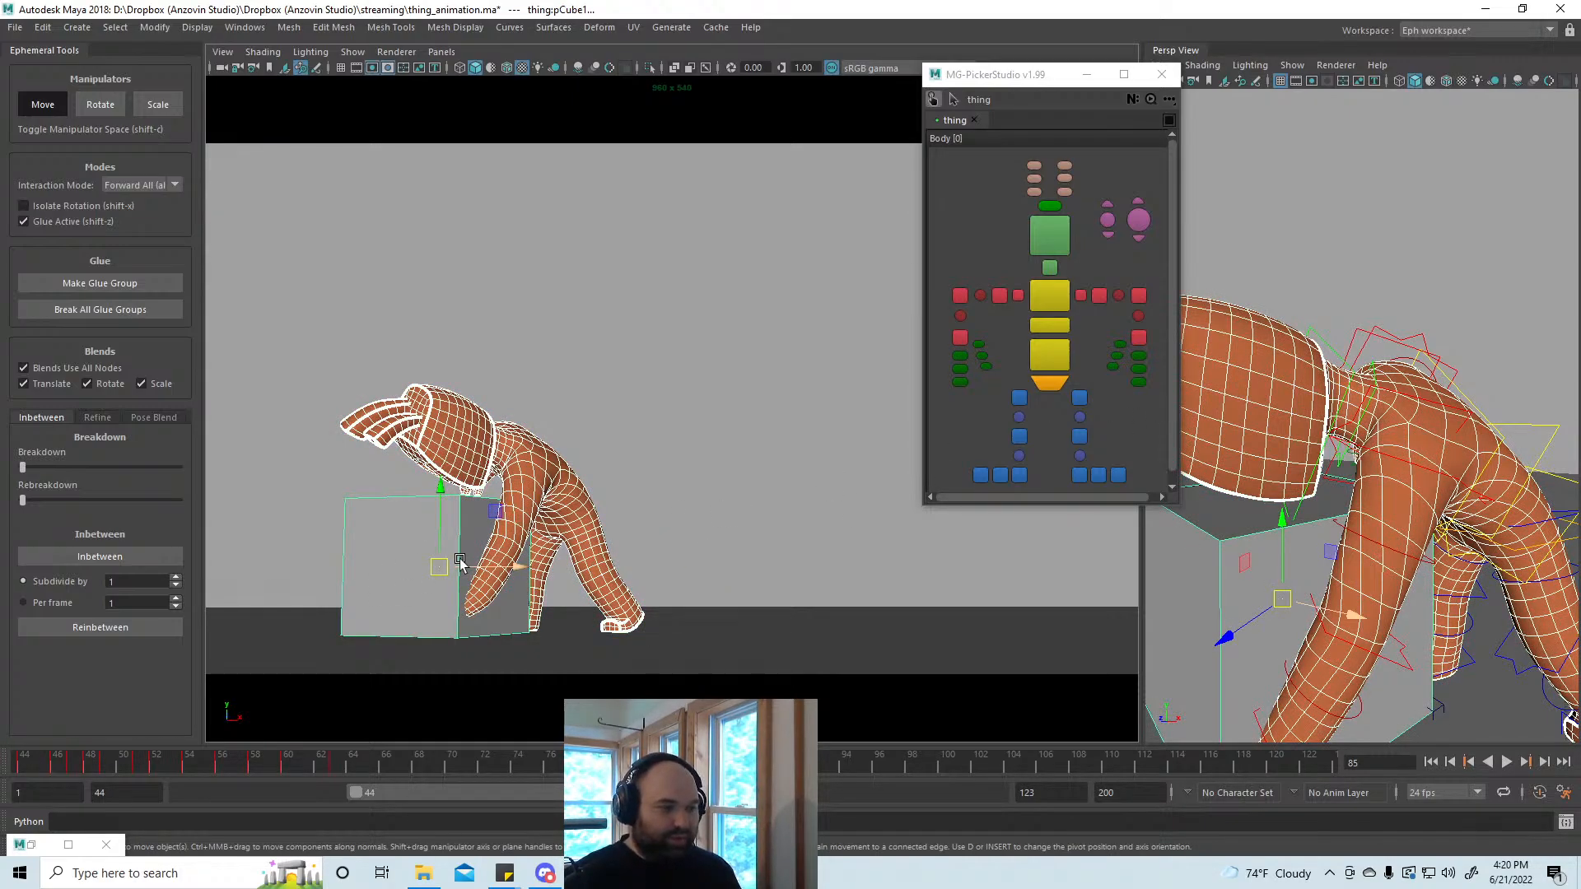
key("Up")
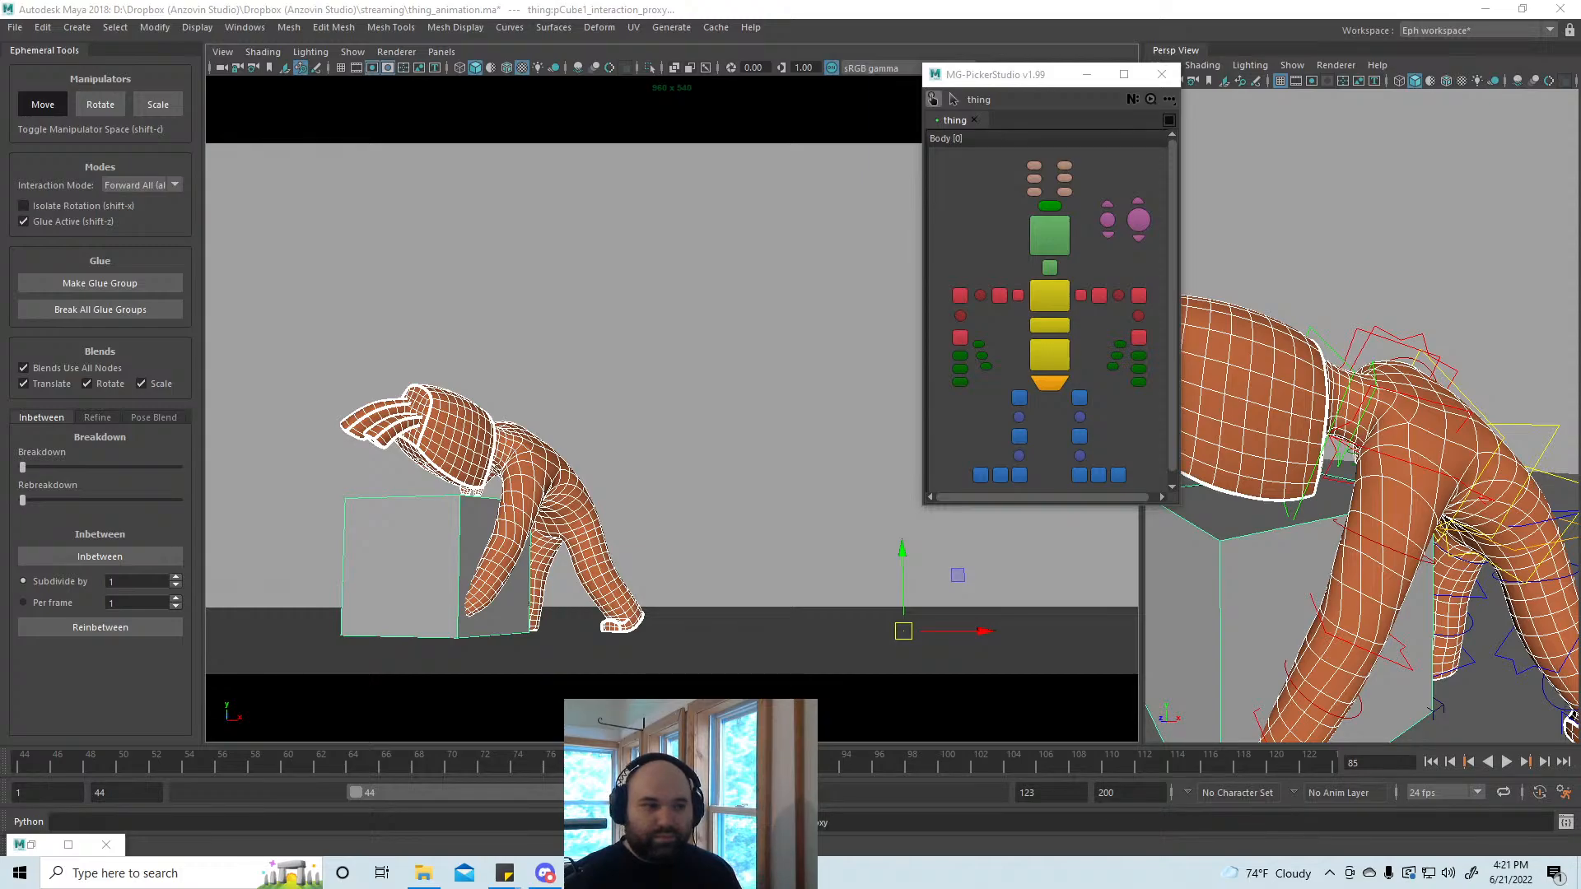
Step: Turn on the onion skin renderer in the camera view and compare the standing pose at frame 73 with the bent pose
left_click(397, 52)
left_click(444, 98)
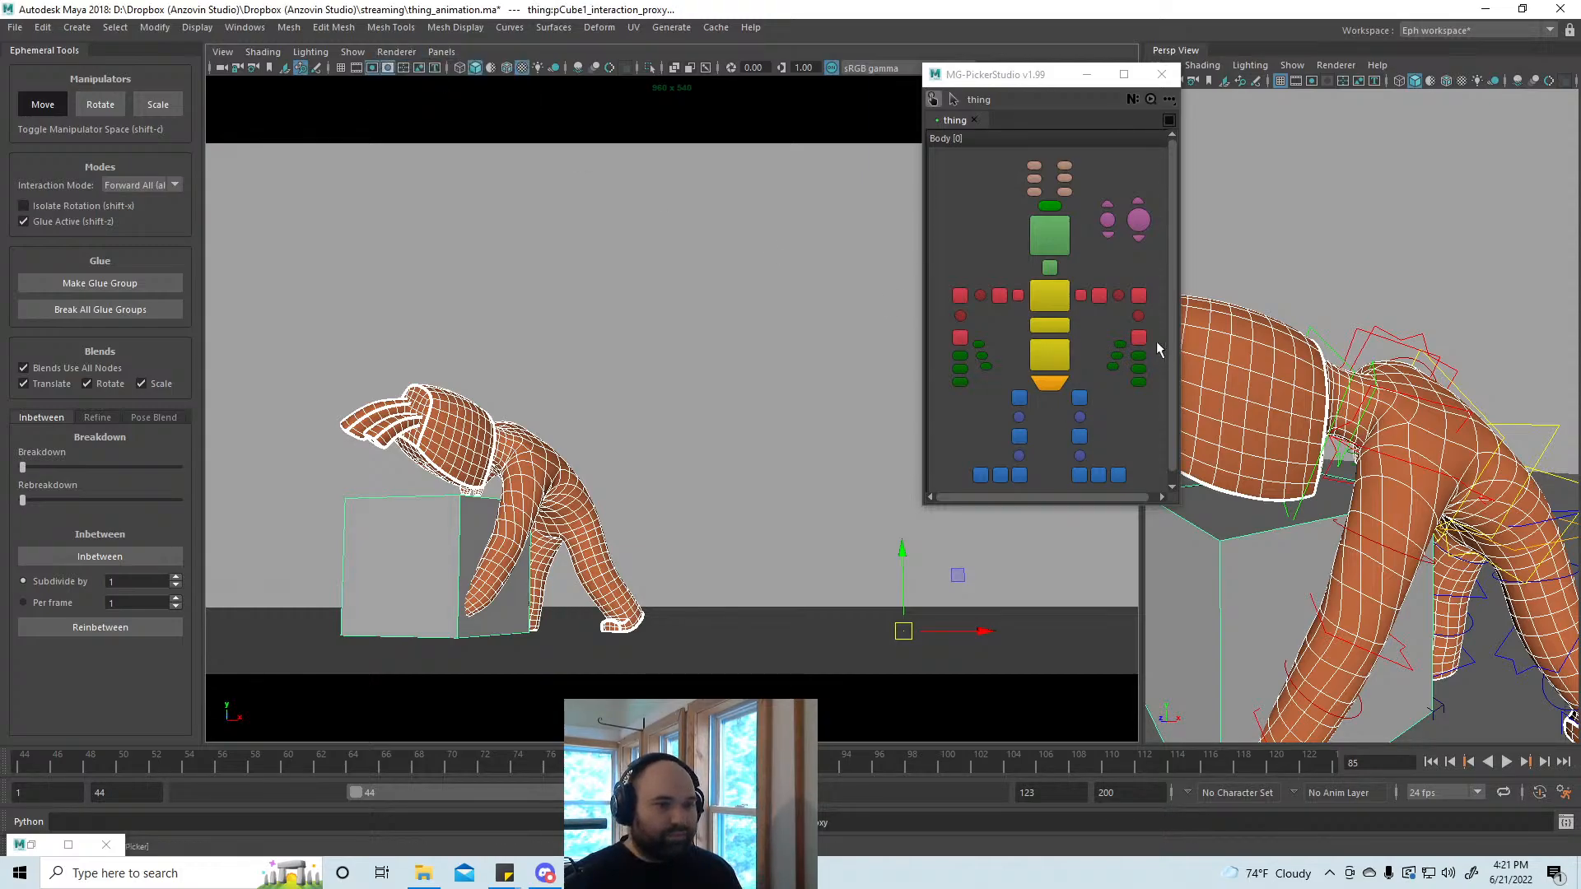
left_click(1050, 235)
key("alt+v")
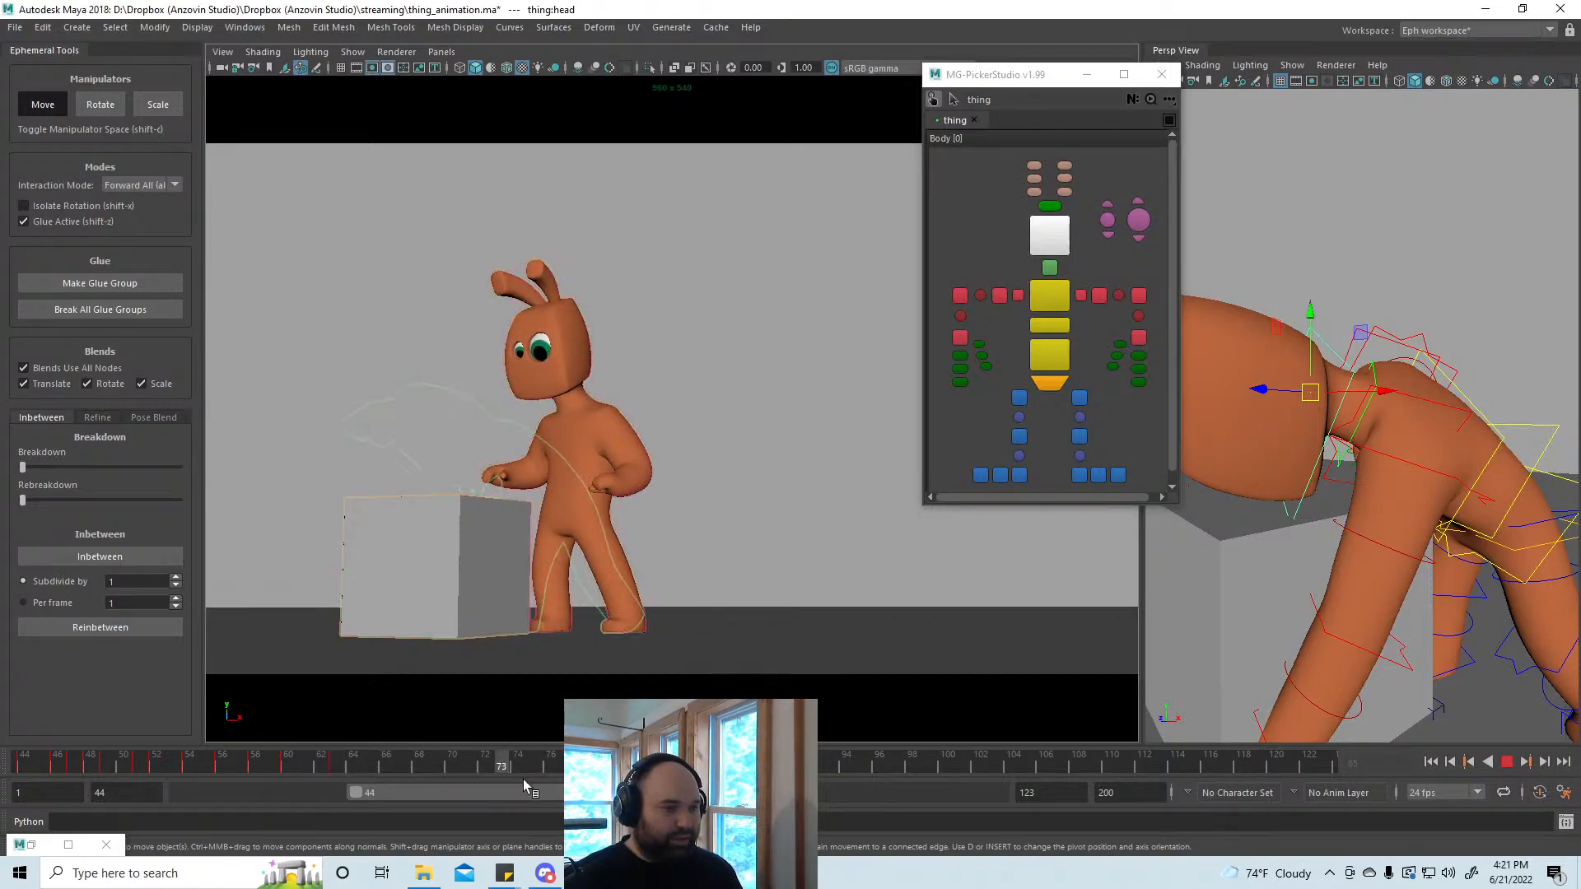
key("alt+v")
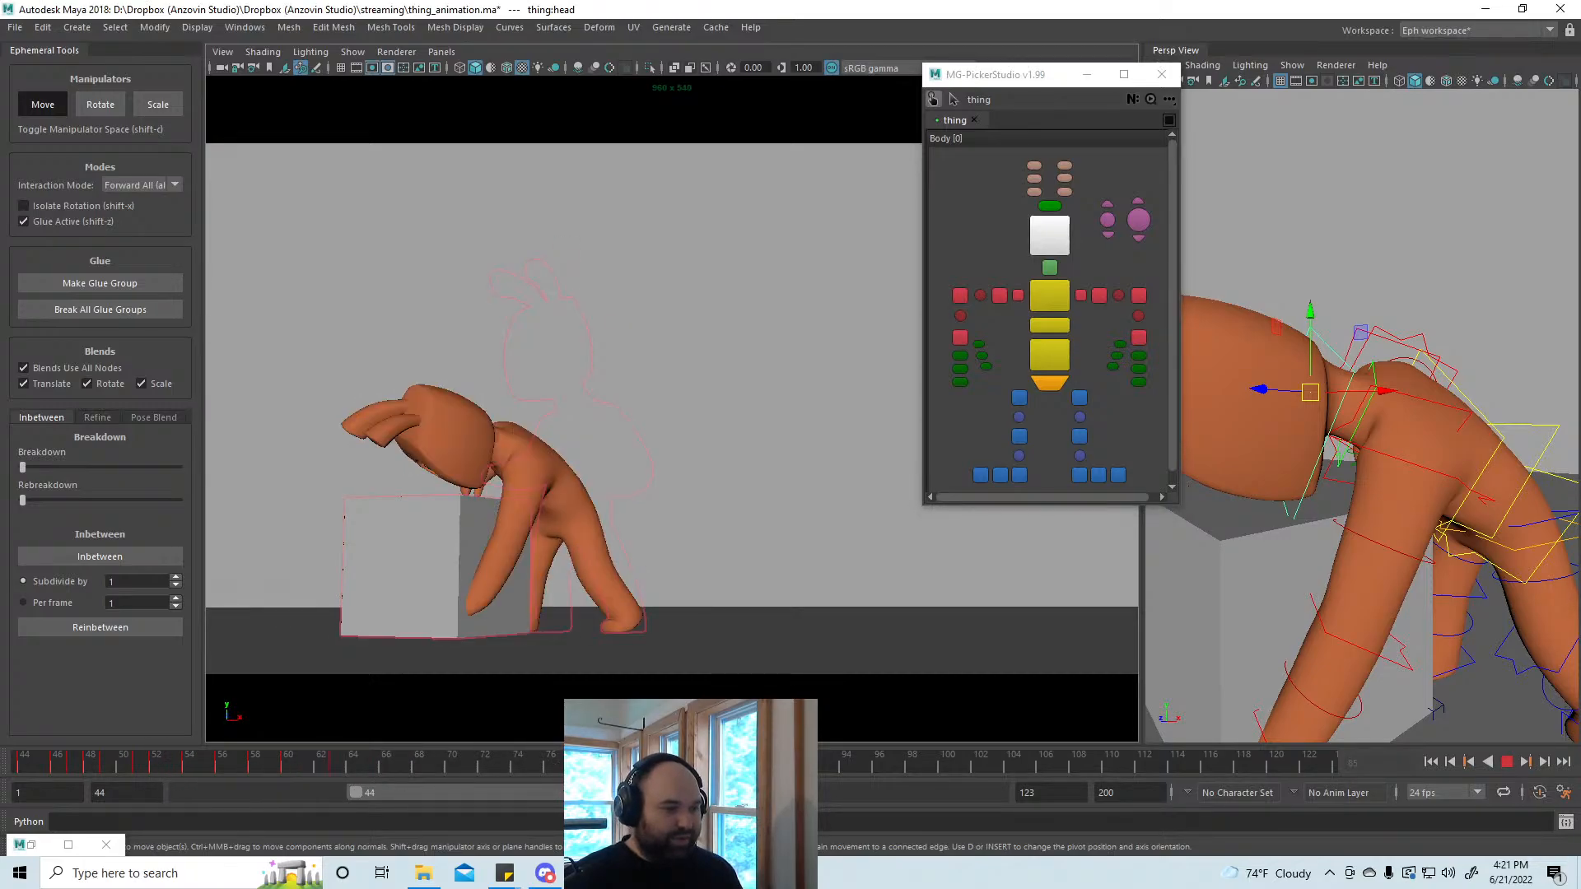
Step: Move the pelvis slightly back from the box in Forward All mode
left_click(1063, 384)
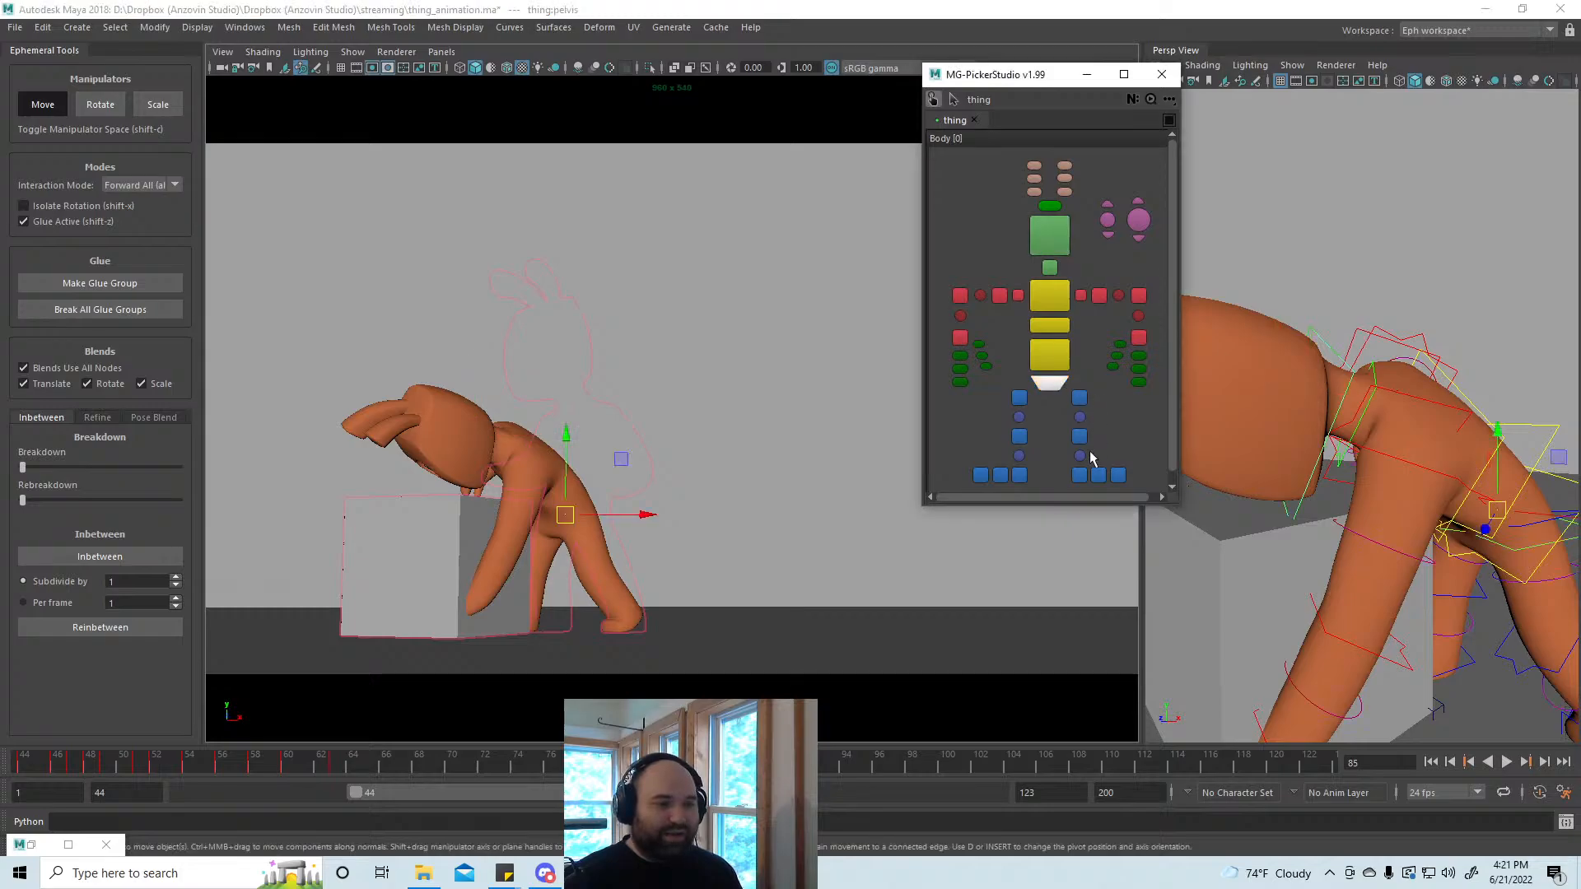
left_click_drag(1417, 527, 1416, 518, "alt")
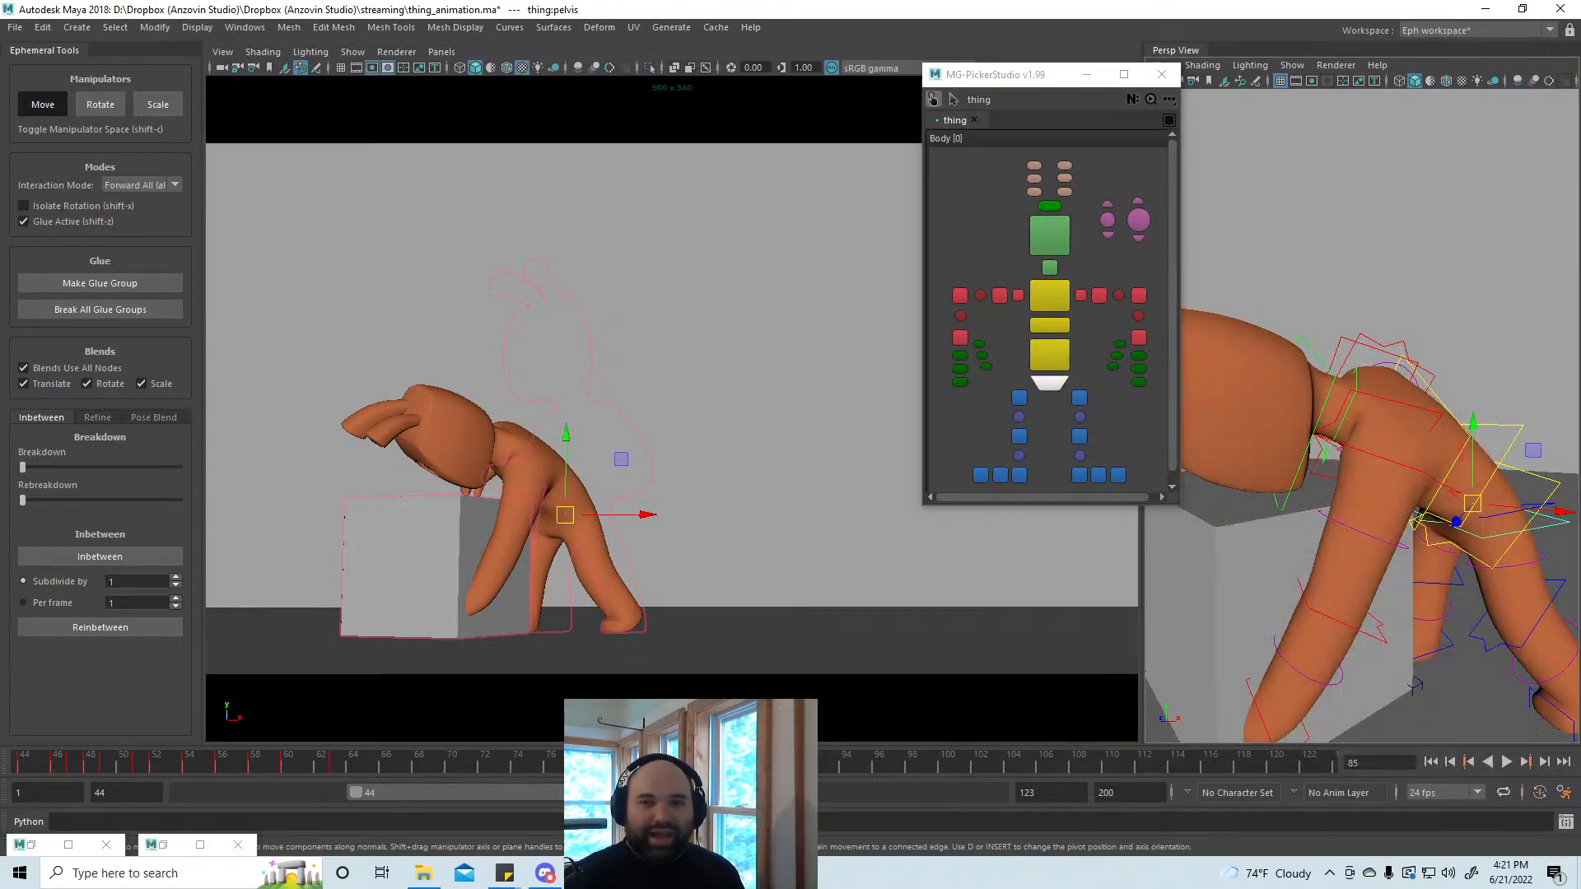
left_click_drag(1450, 552, 1455, 487, "alt")
Step: Adjust the left shoulder in Forward mode, rotating it so the left arm reaches further over the side of the box
left_click(1099, 295)
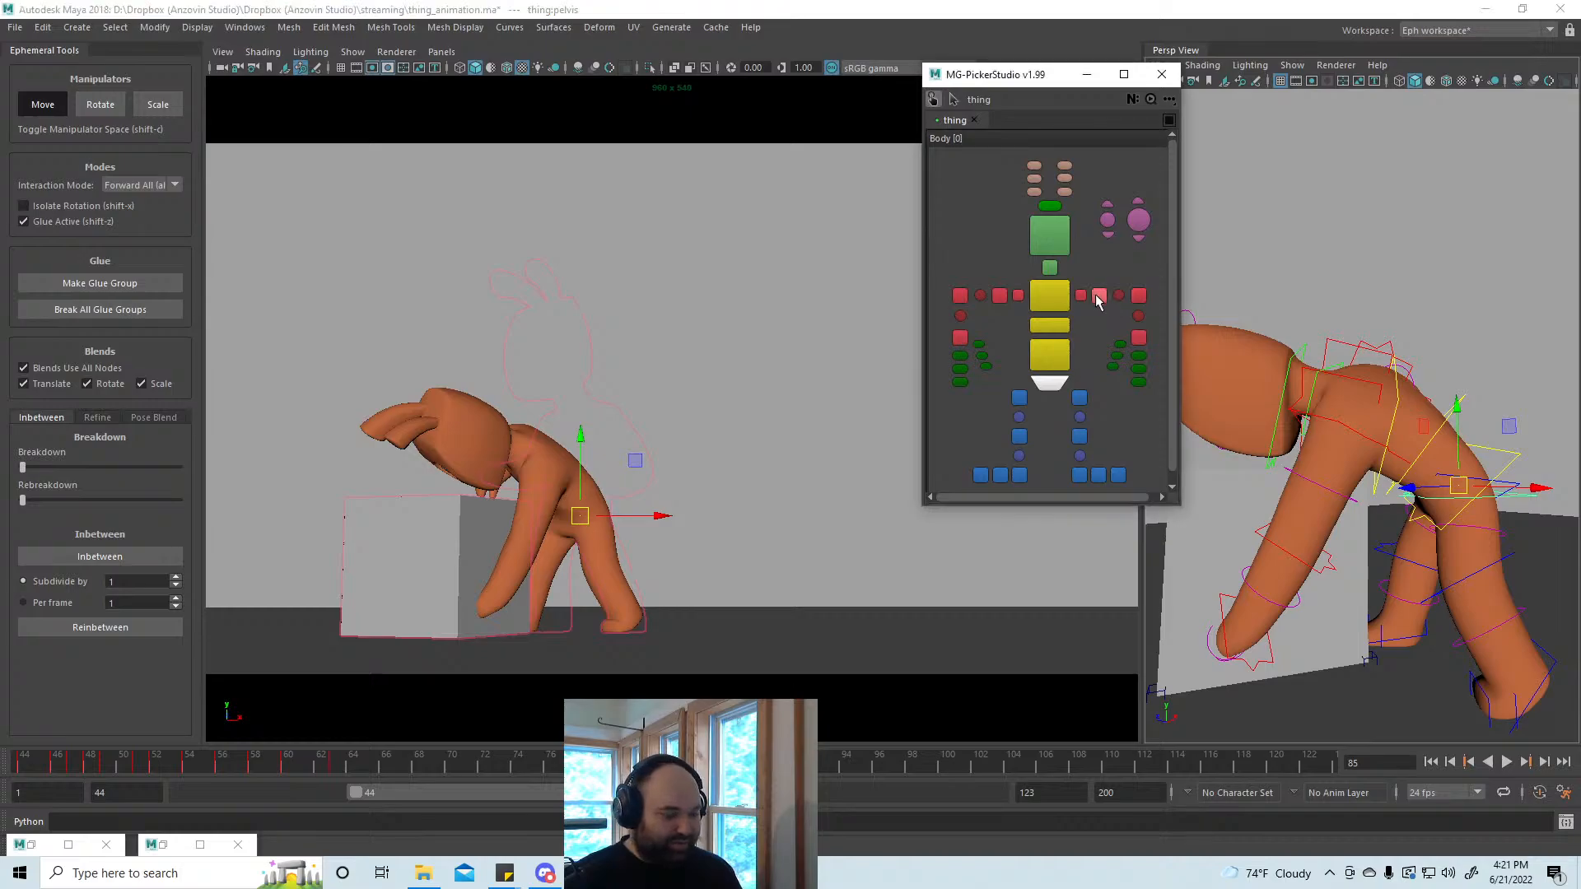
left_click_drag(1347, 436, 1358, 447)
key("e")
left_click_drag(562, 523, 541, 497)
left_click_drag(1376, 586, 1262, 532, "alt")
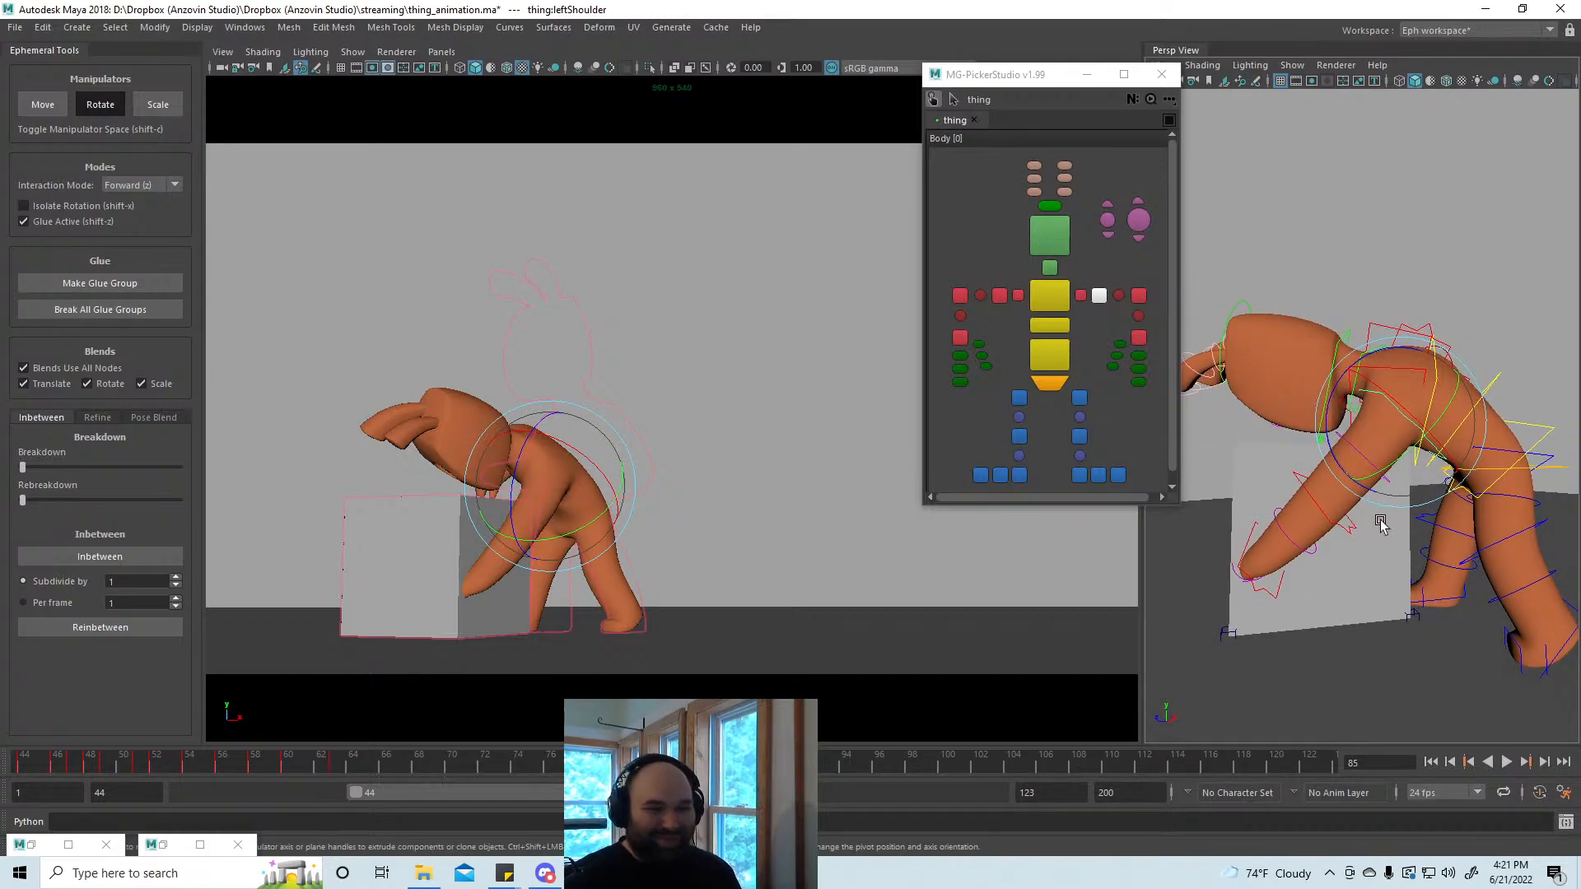
Step: Move the box slightly towards the character and extend the visible time range back to frame 1
left_click(1365, 568)
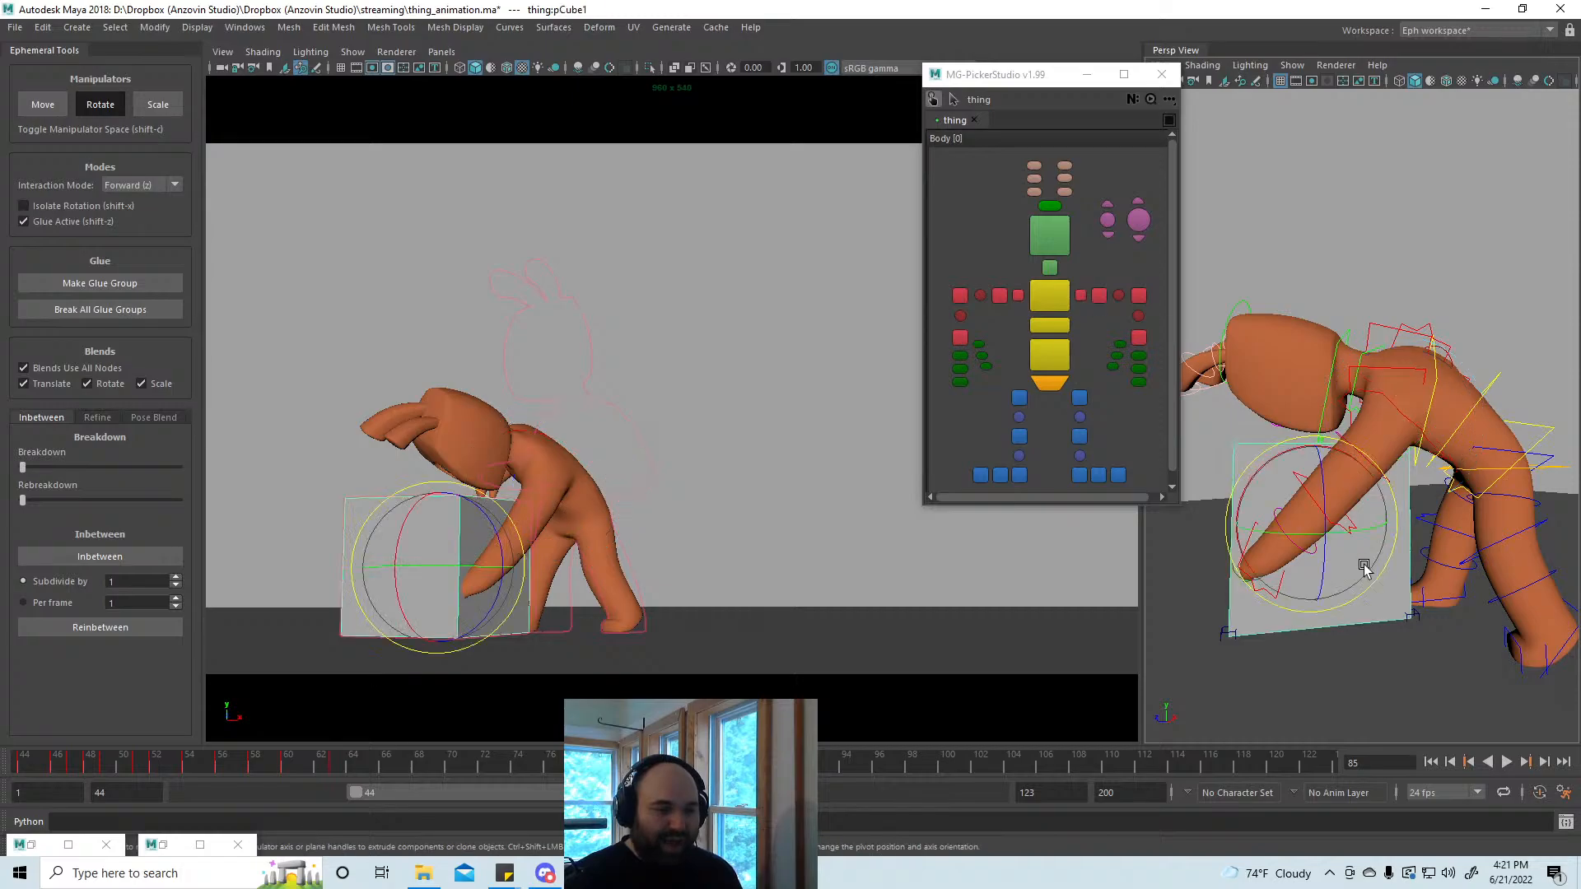
key("w")
mouse_move(1370, 576)
left_mouse_down("alt")
mouse_move(1237, 554)
mouse_move(1266, 547)
mouse_move(1436, 604)
mouse_move(1367, 594)
mouse_move(1385, 548)
left_mouse_up("alt")
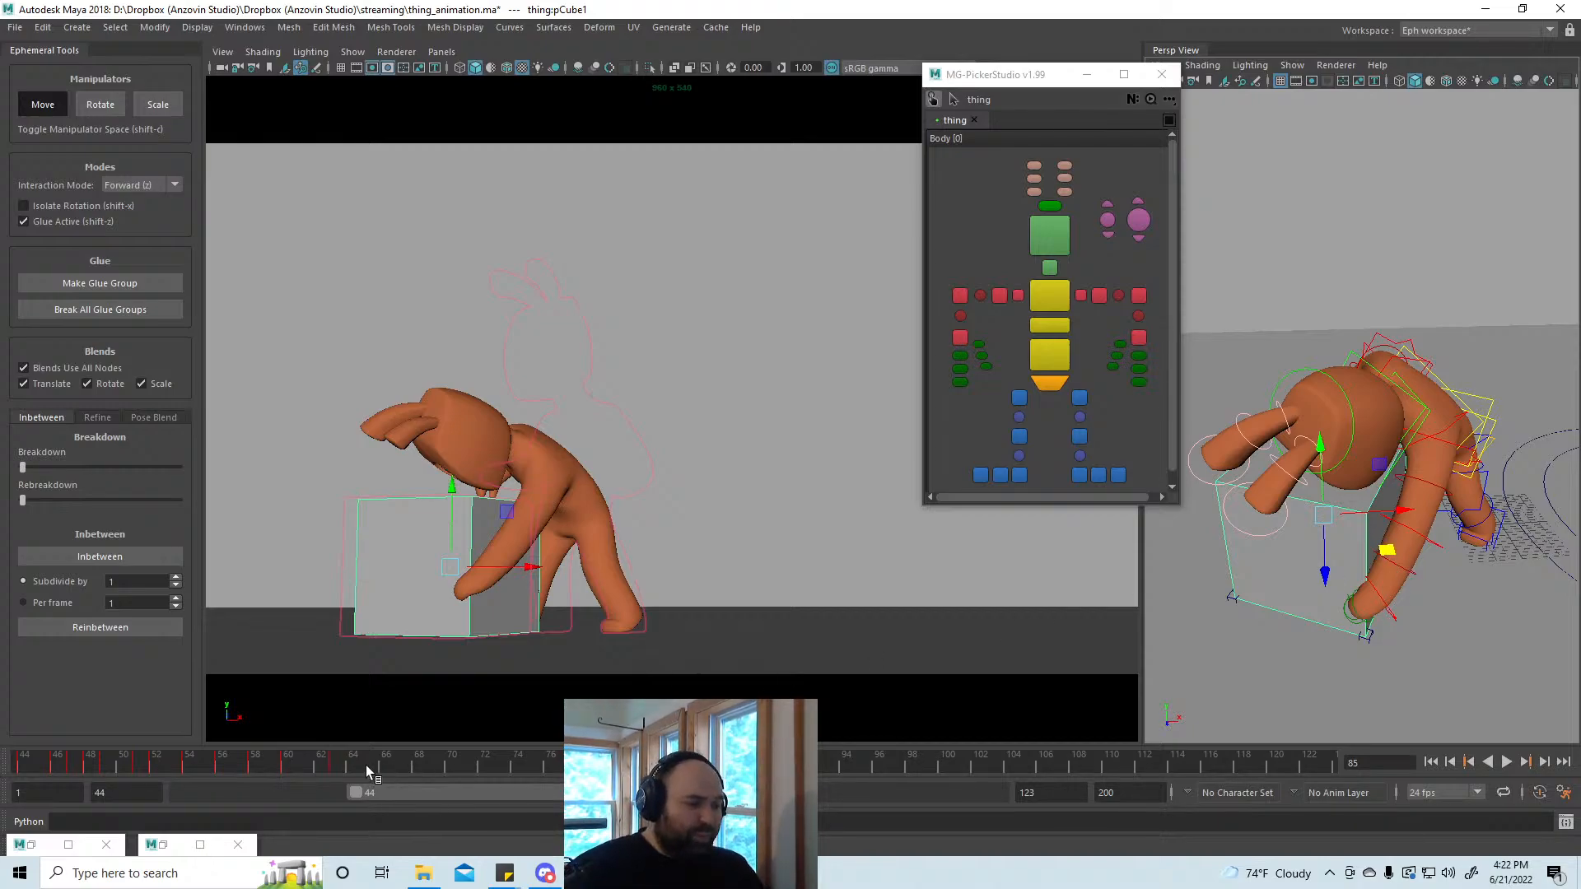
left_click_drag(358, 799, 166, 804)
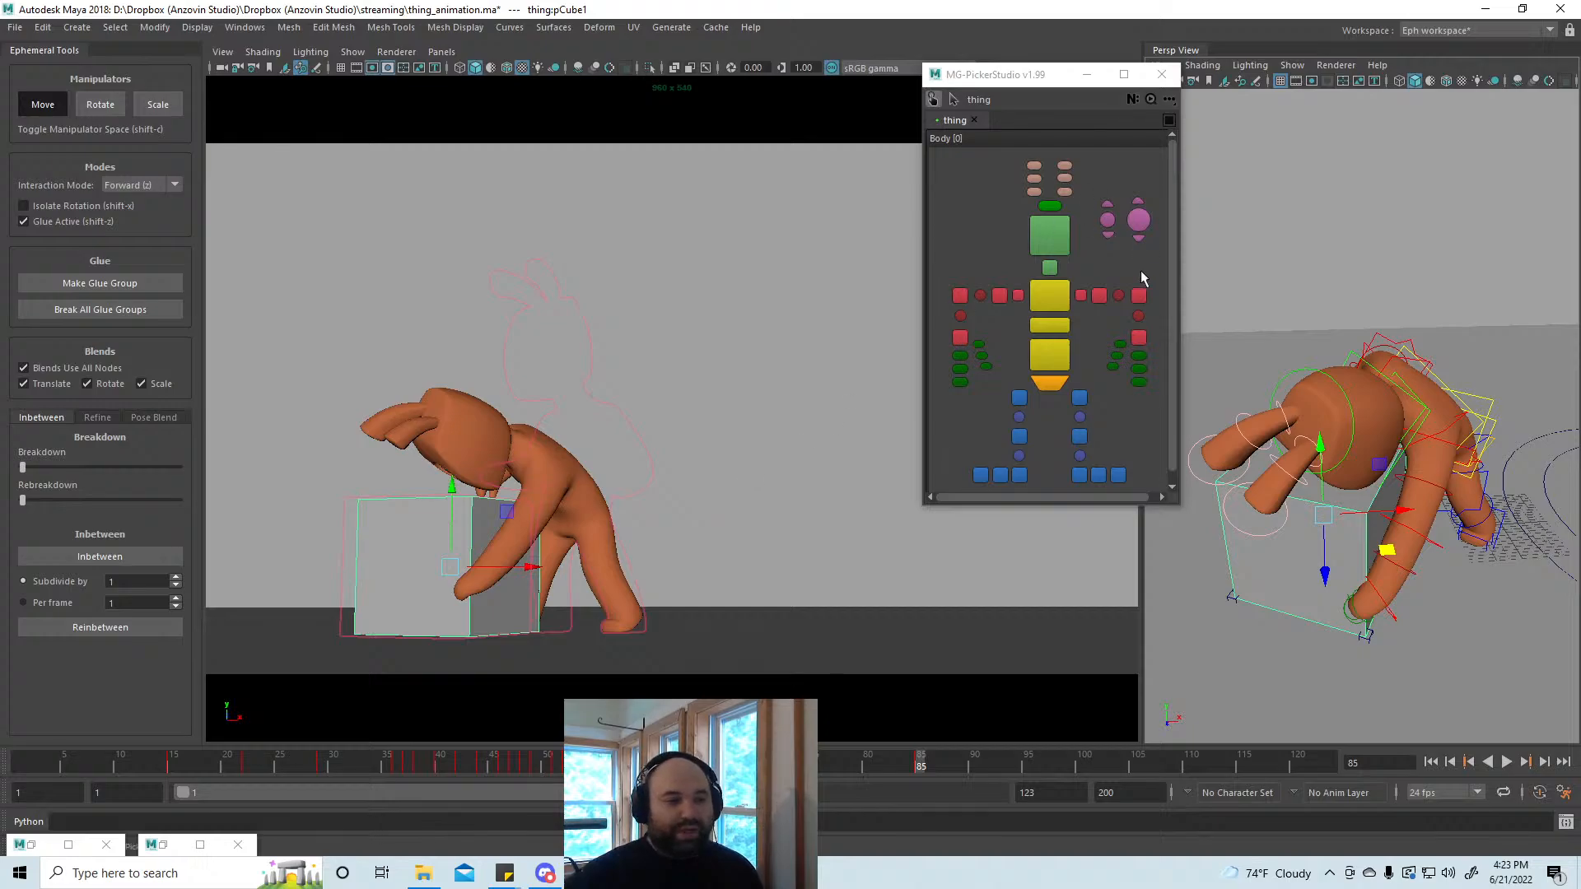
Step: Nudge the left shoulder towards the box in Default mode and select the left hand for moving
left_click(1099, 295)
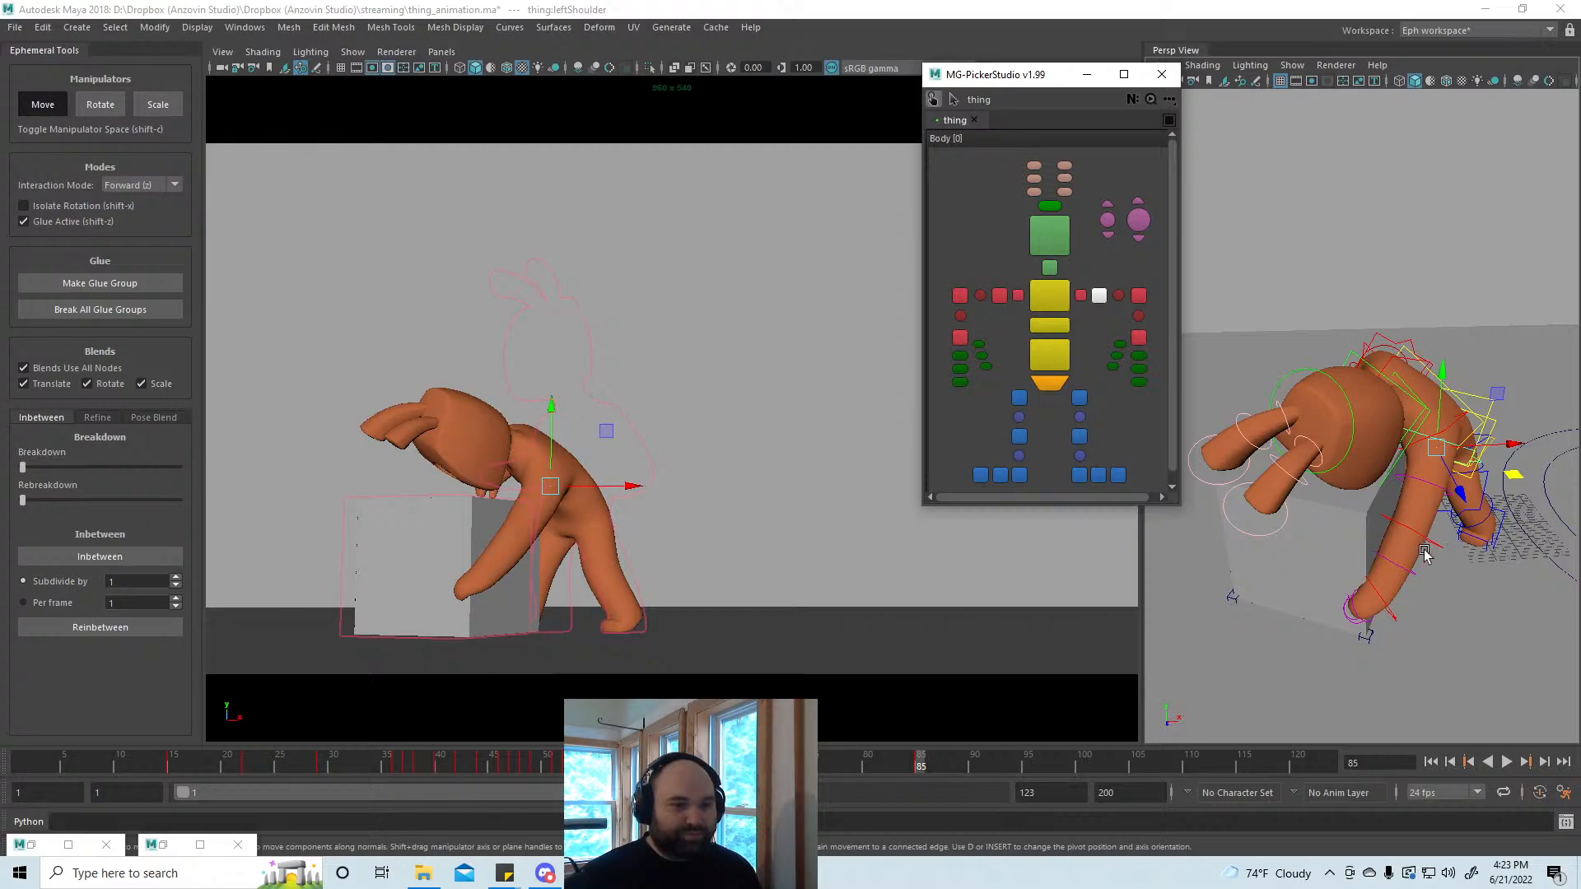
key("a")
left_click_drag(1446, 560, 1401, 463, "alt")
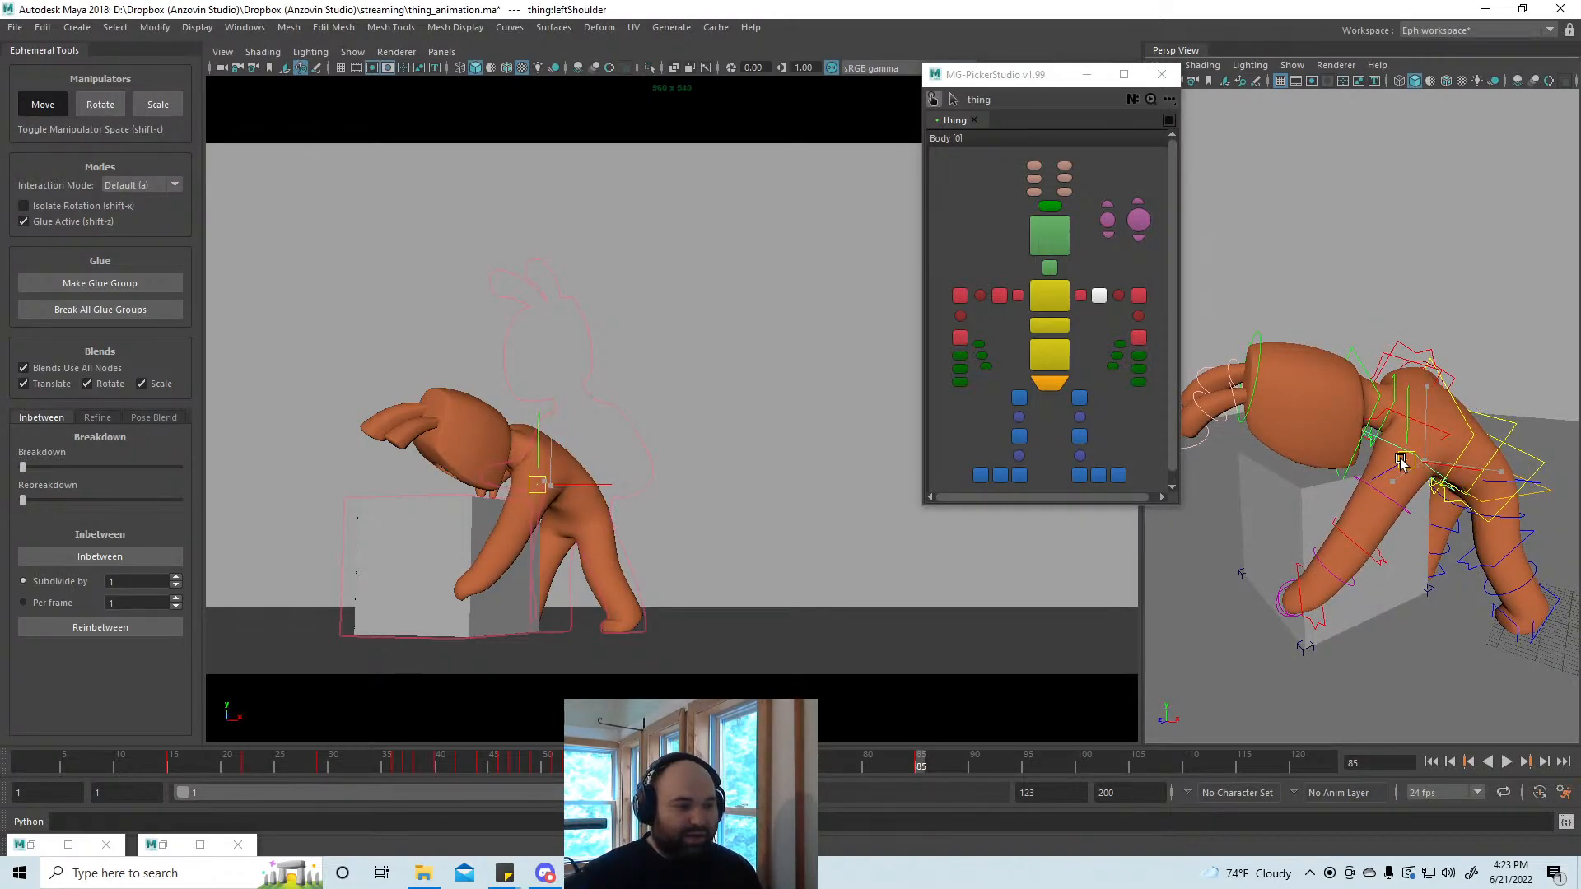
left_click(555, 567)
key("e")
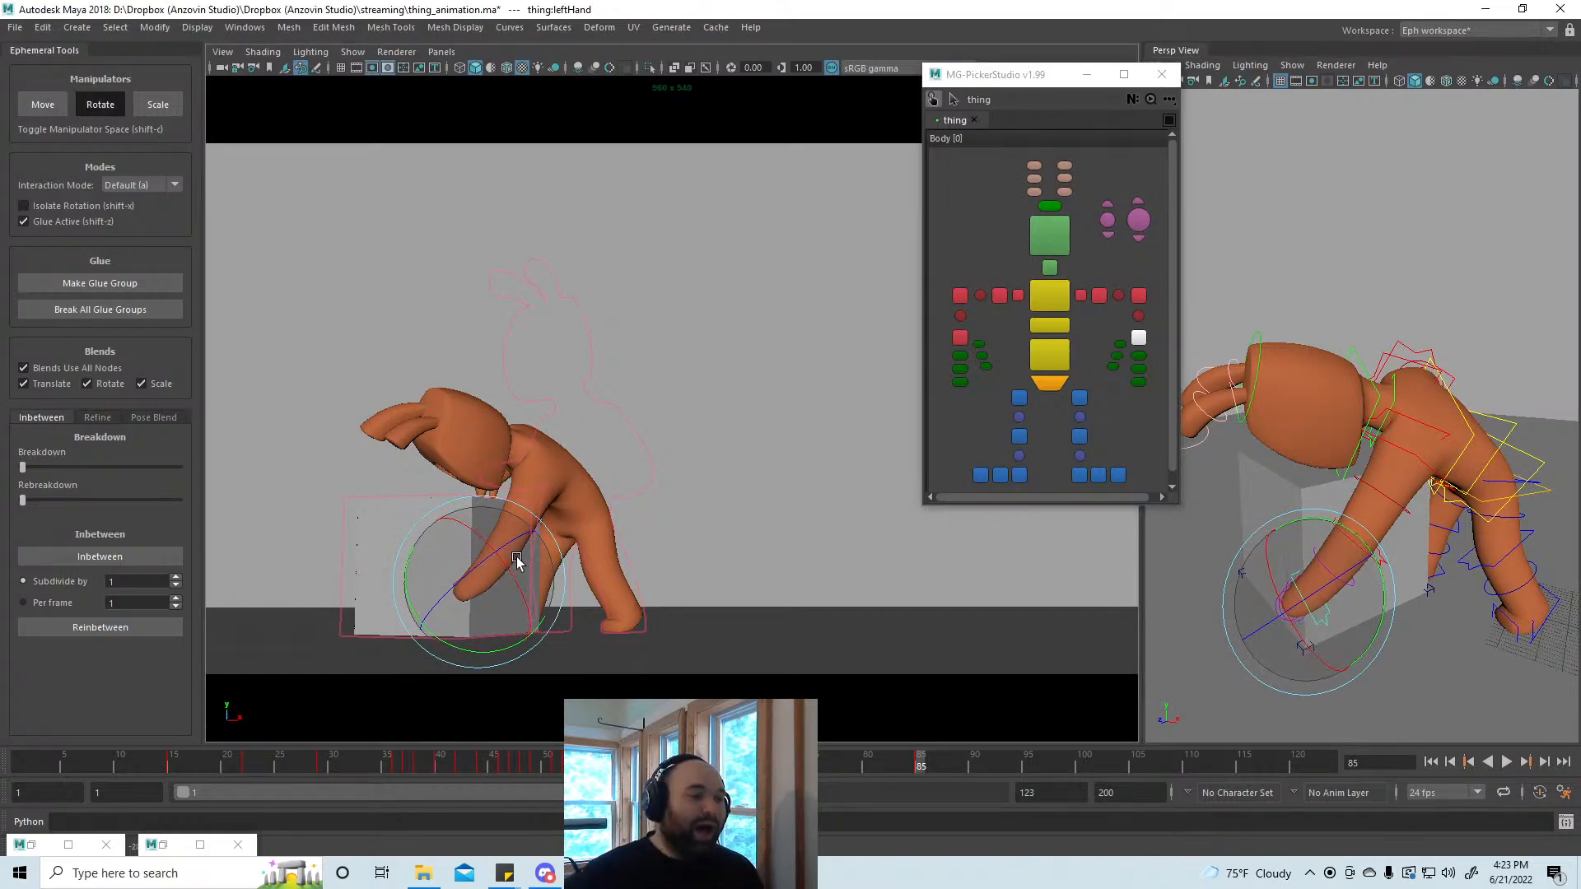
key("w")
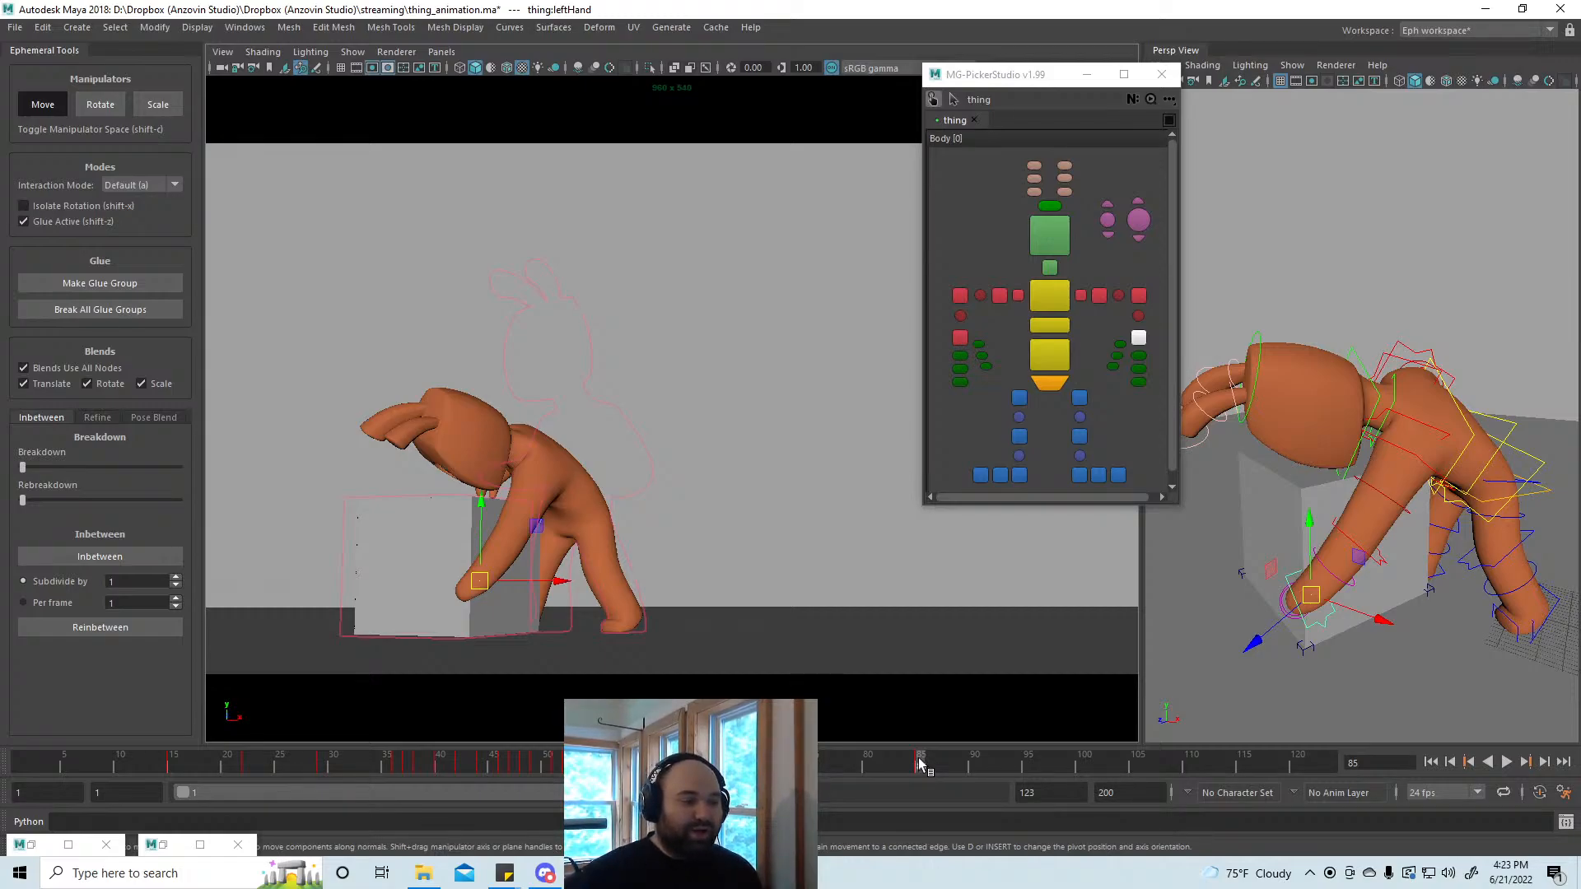
Step: Play back the animation to check how the box position and the bend at frame 85 read, returning to that frame
key("alt+v")
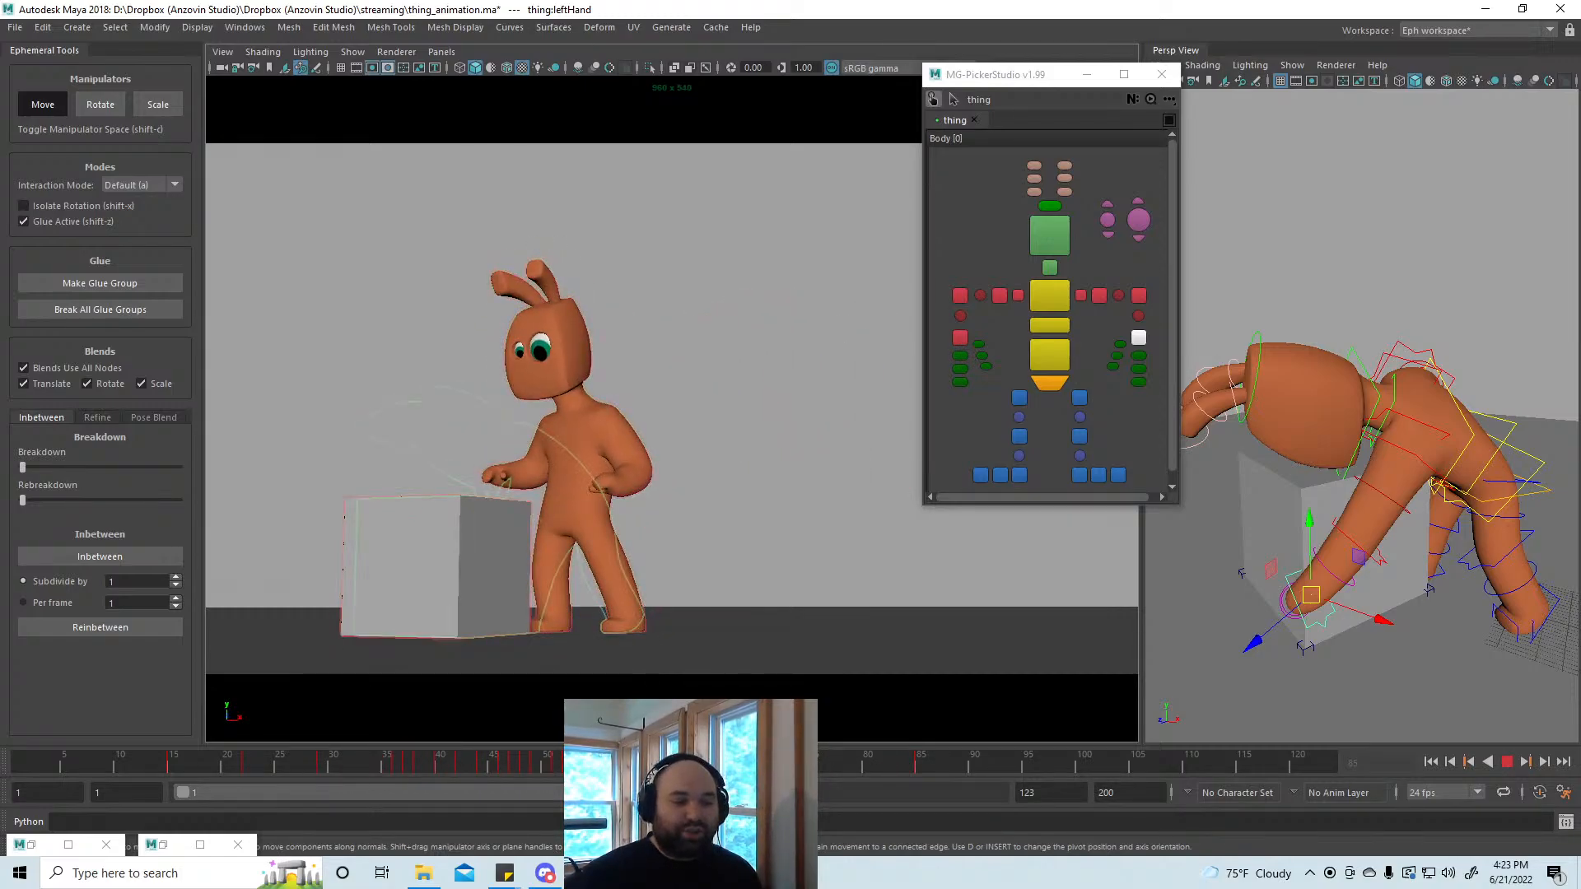
left_click(922, 763)
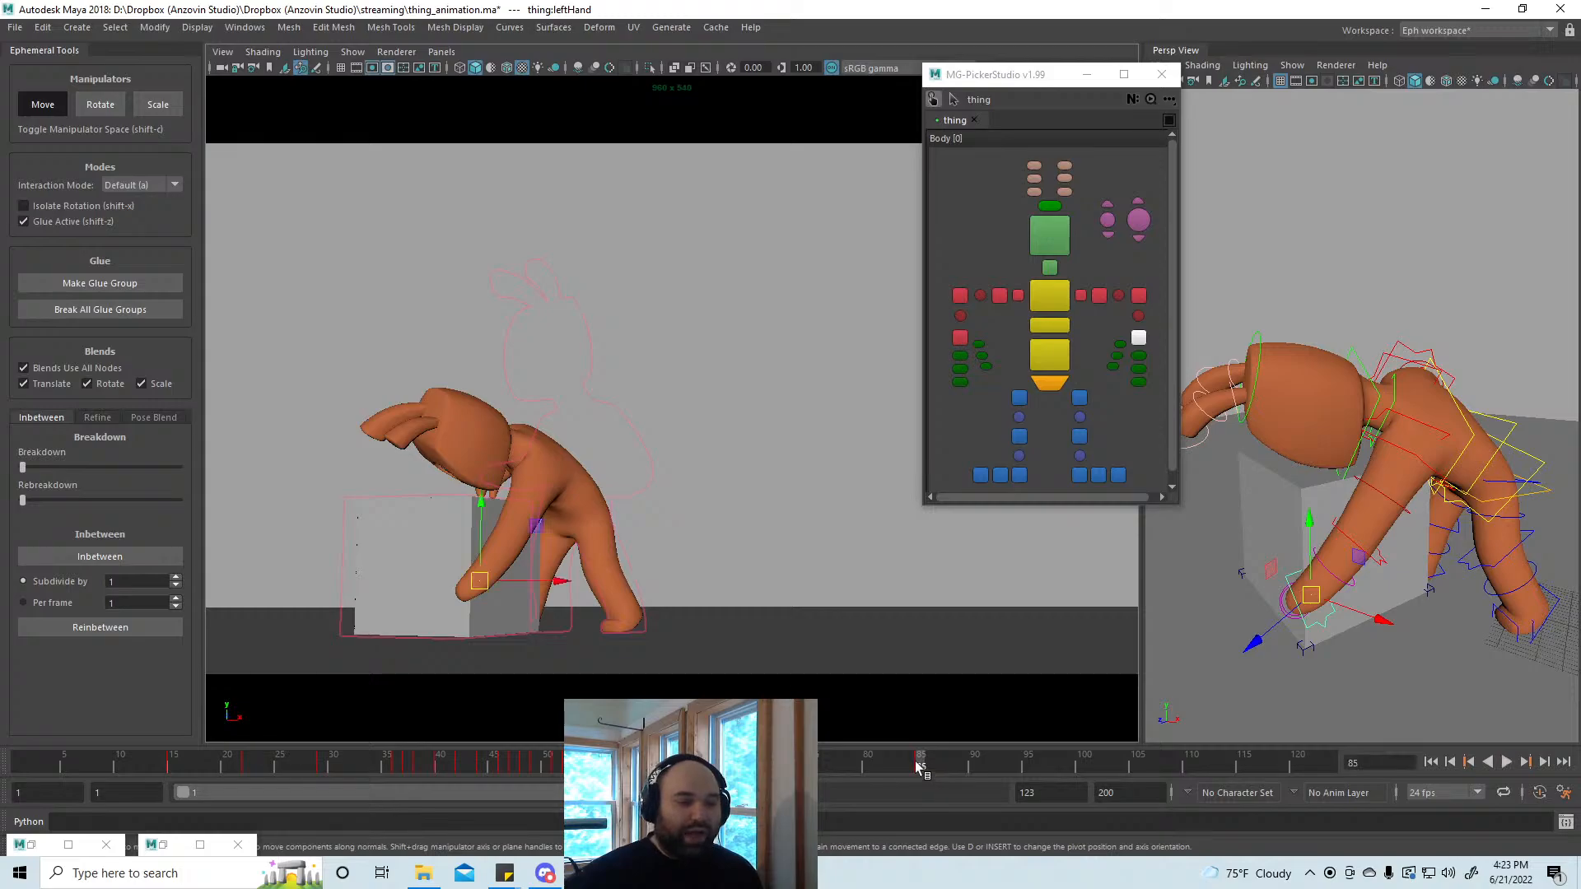
key("alt+v")
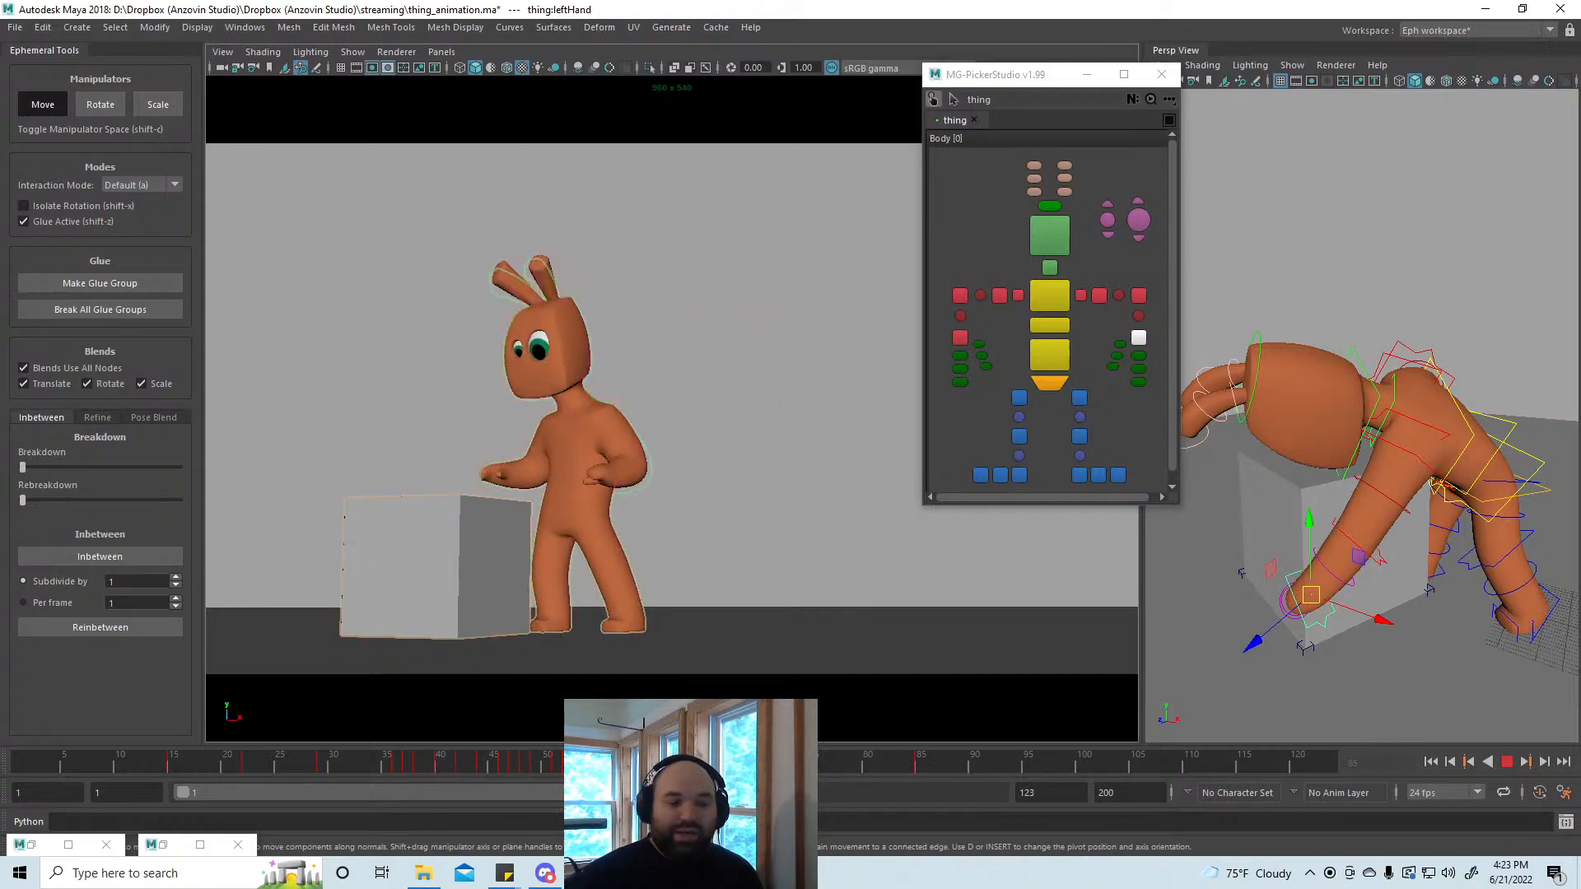
left_click(920, 764)
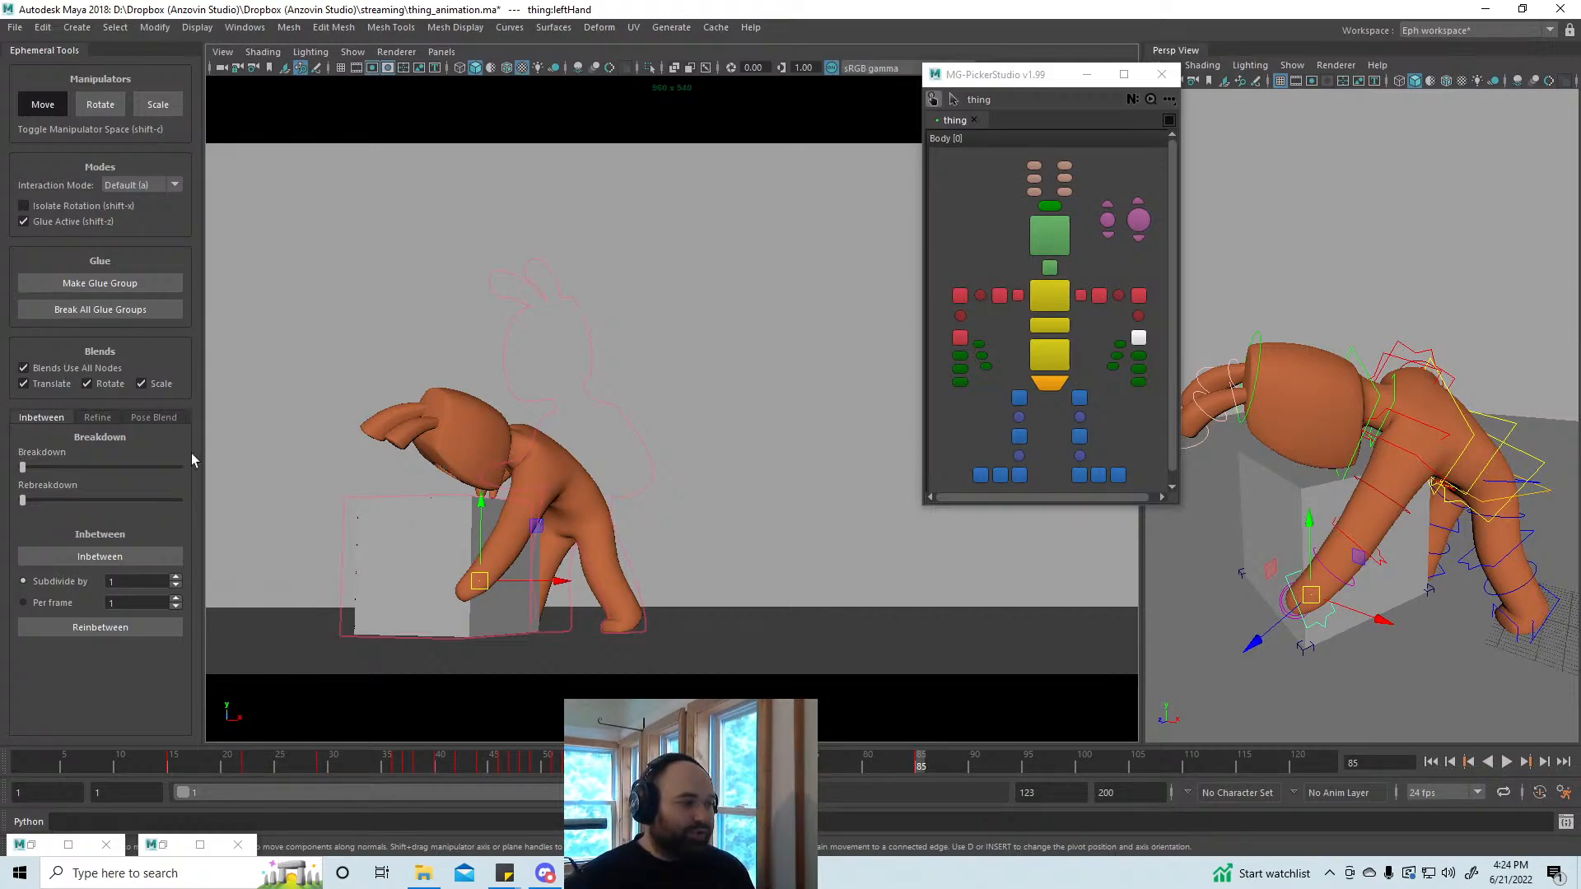
Step: Save the scene and, with Blends Use All Nodes off, apply the box's stored pose over time to its earlier keys from frame 13
left_click(162, 418)
key("ctrl+s")
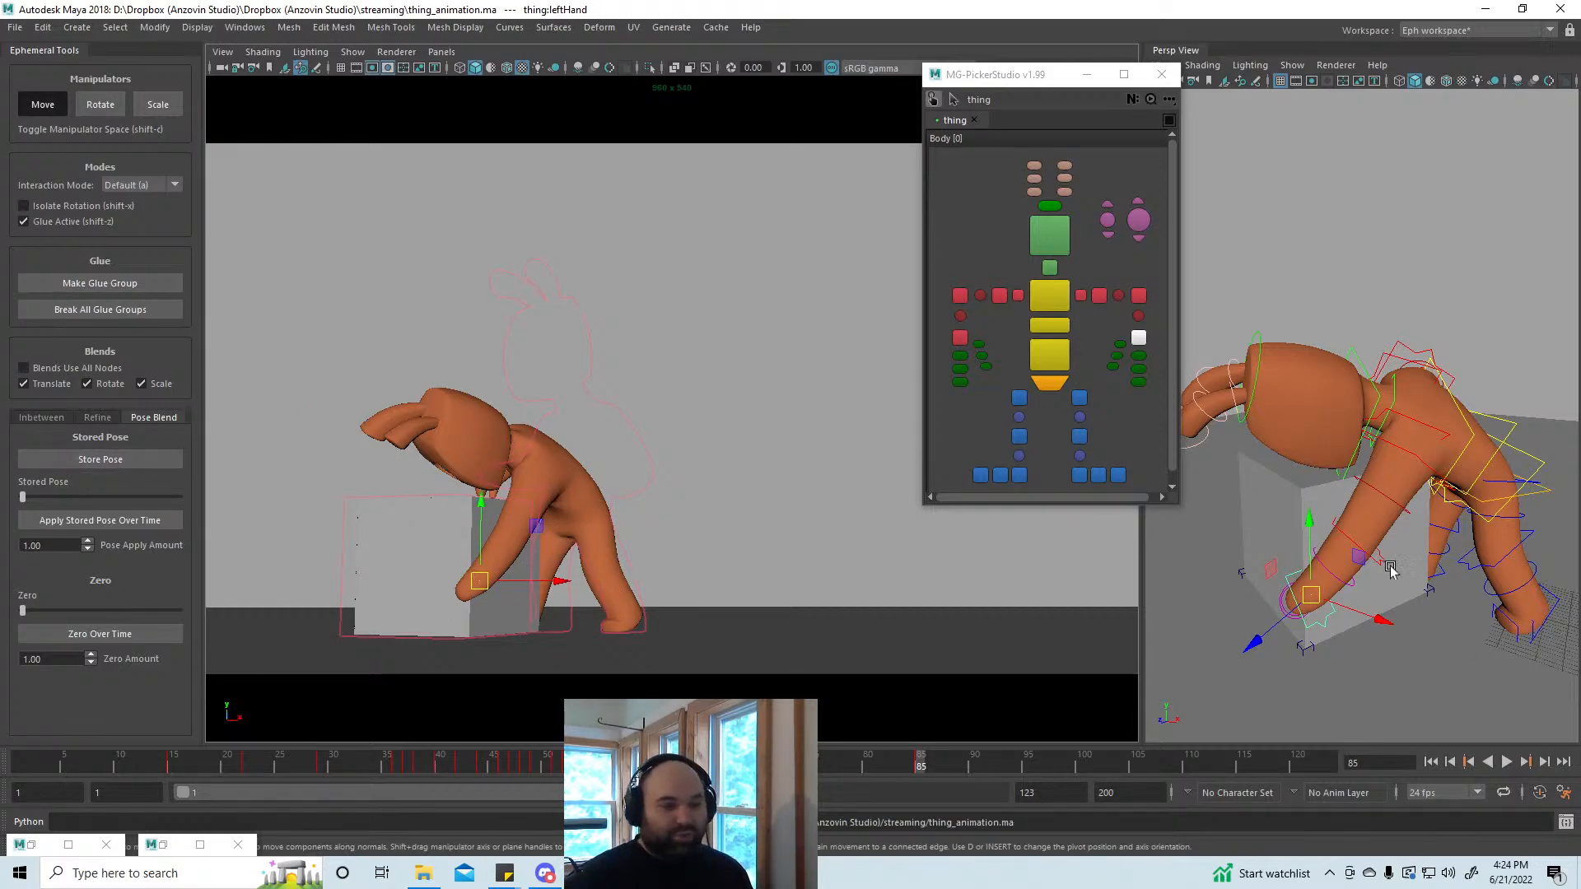
left_click(1282, 508)
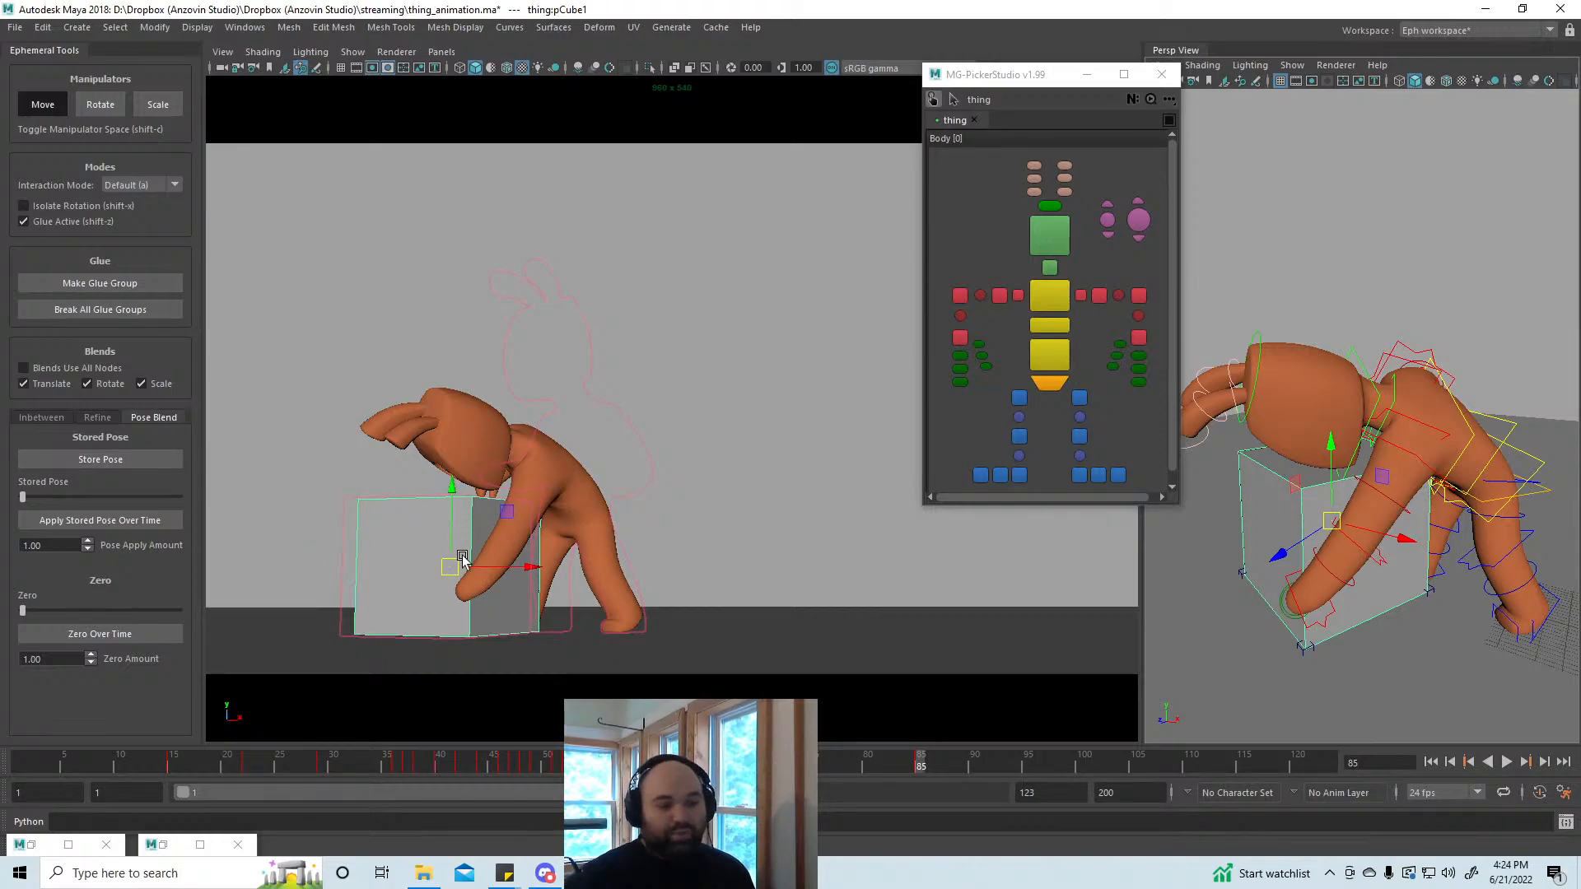
left_click_drag(735, 760, 154, 763, "shift")
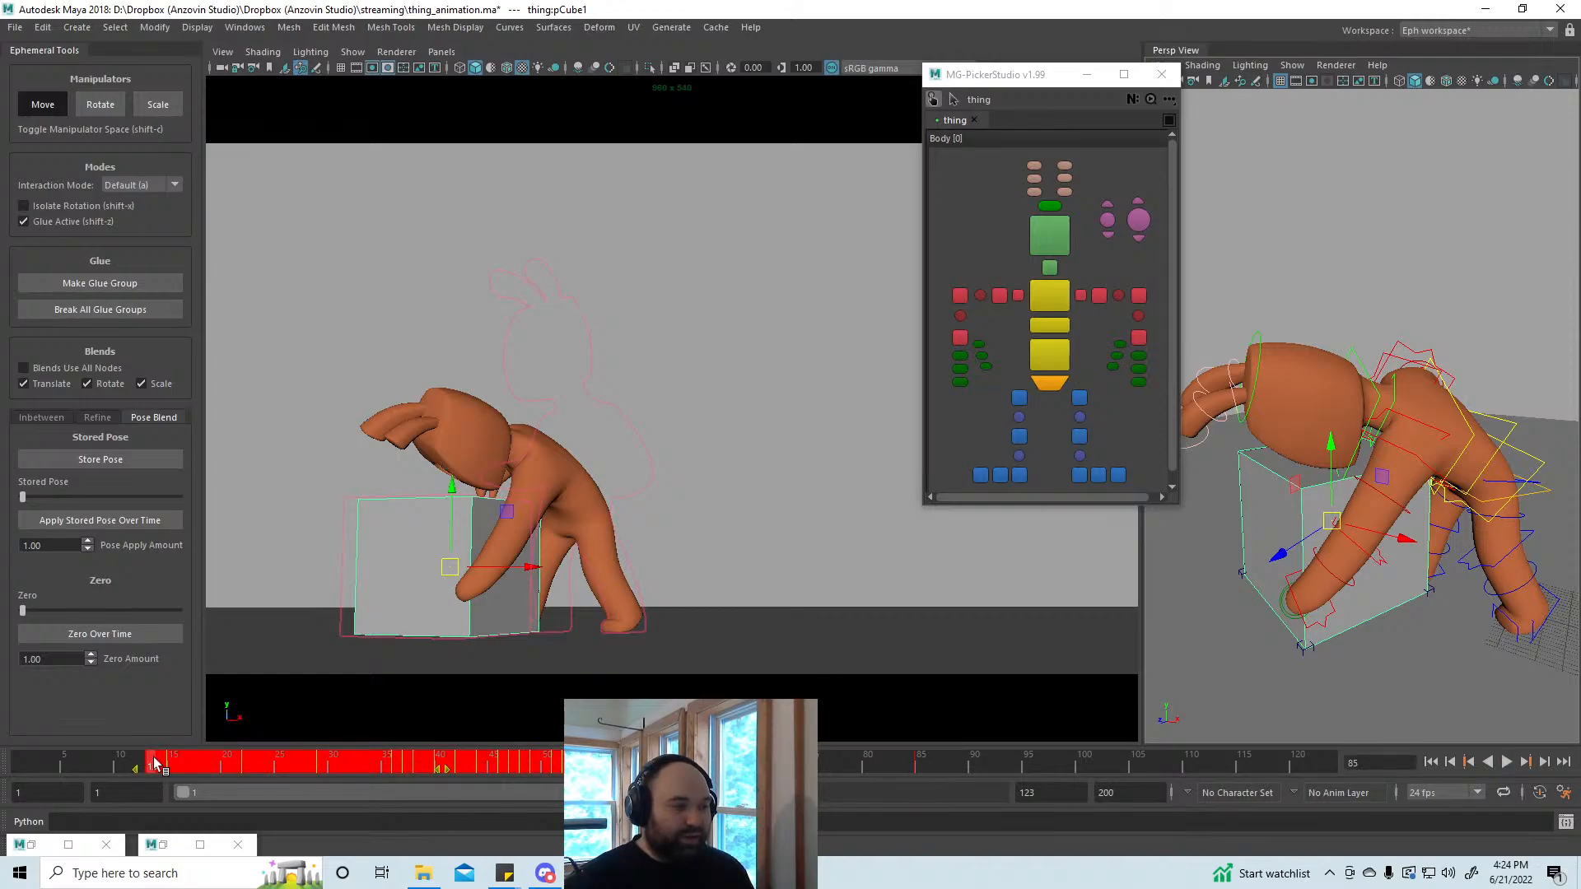
left_click(110, 520)
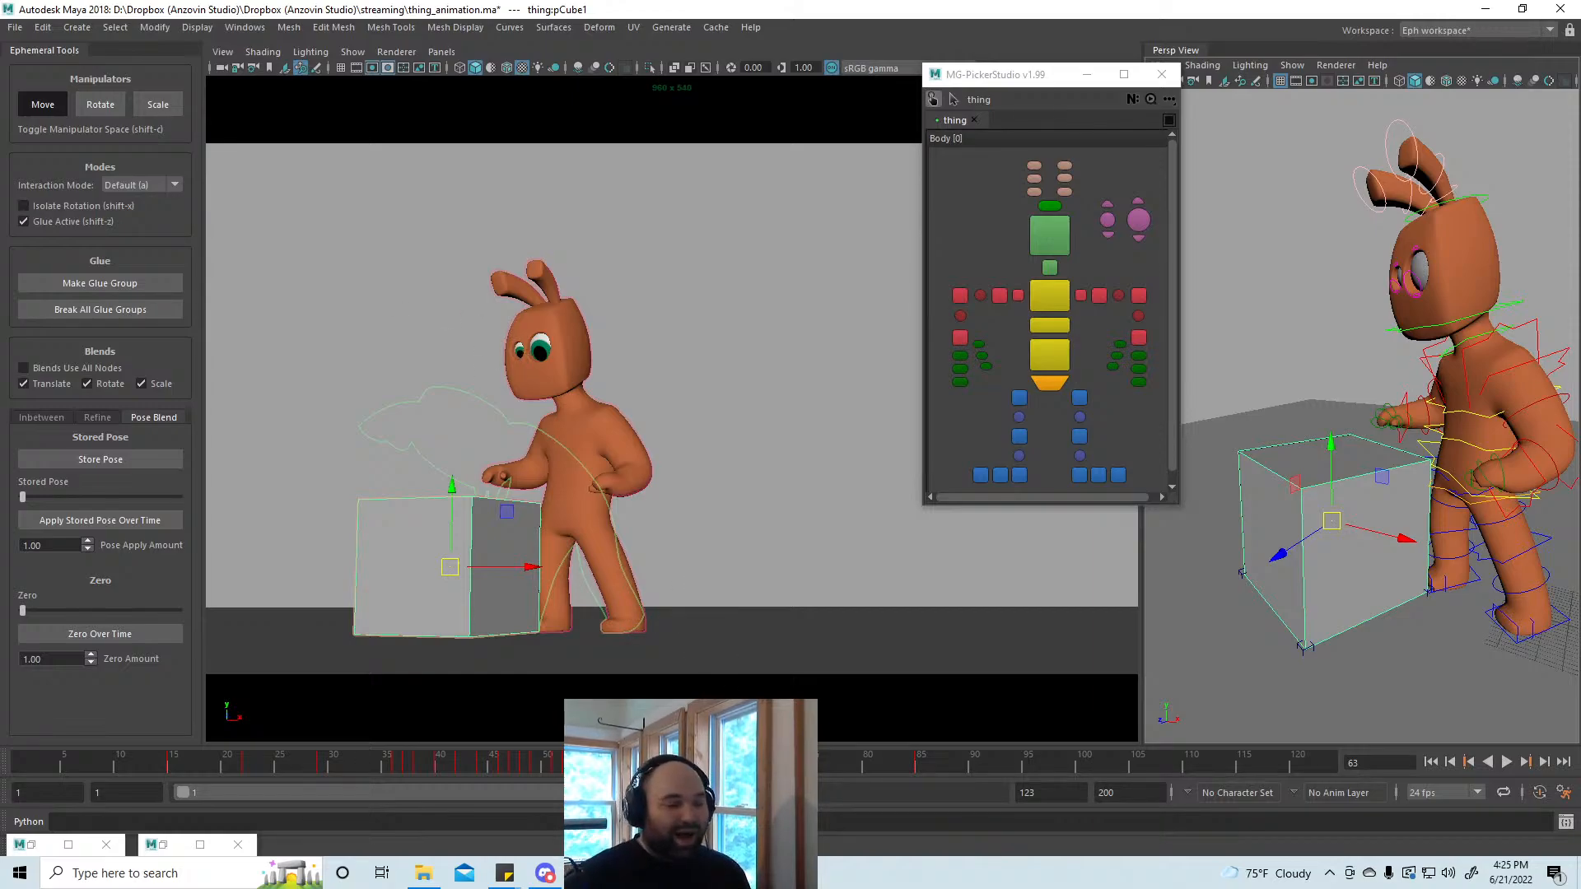
Step: Scrub and play the animation from the poses around frame 43 to the bent pose, ending on frame 85
left_click(1050, 296)
left_click_drag(686, 761, 471, 762)
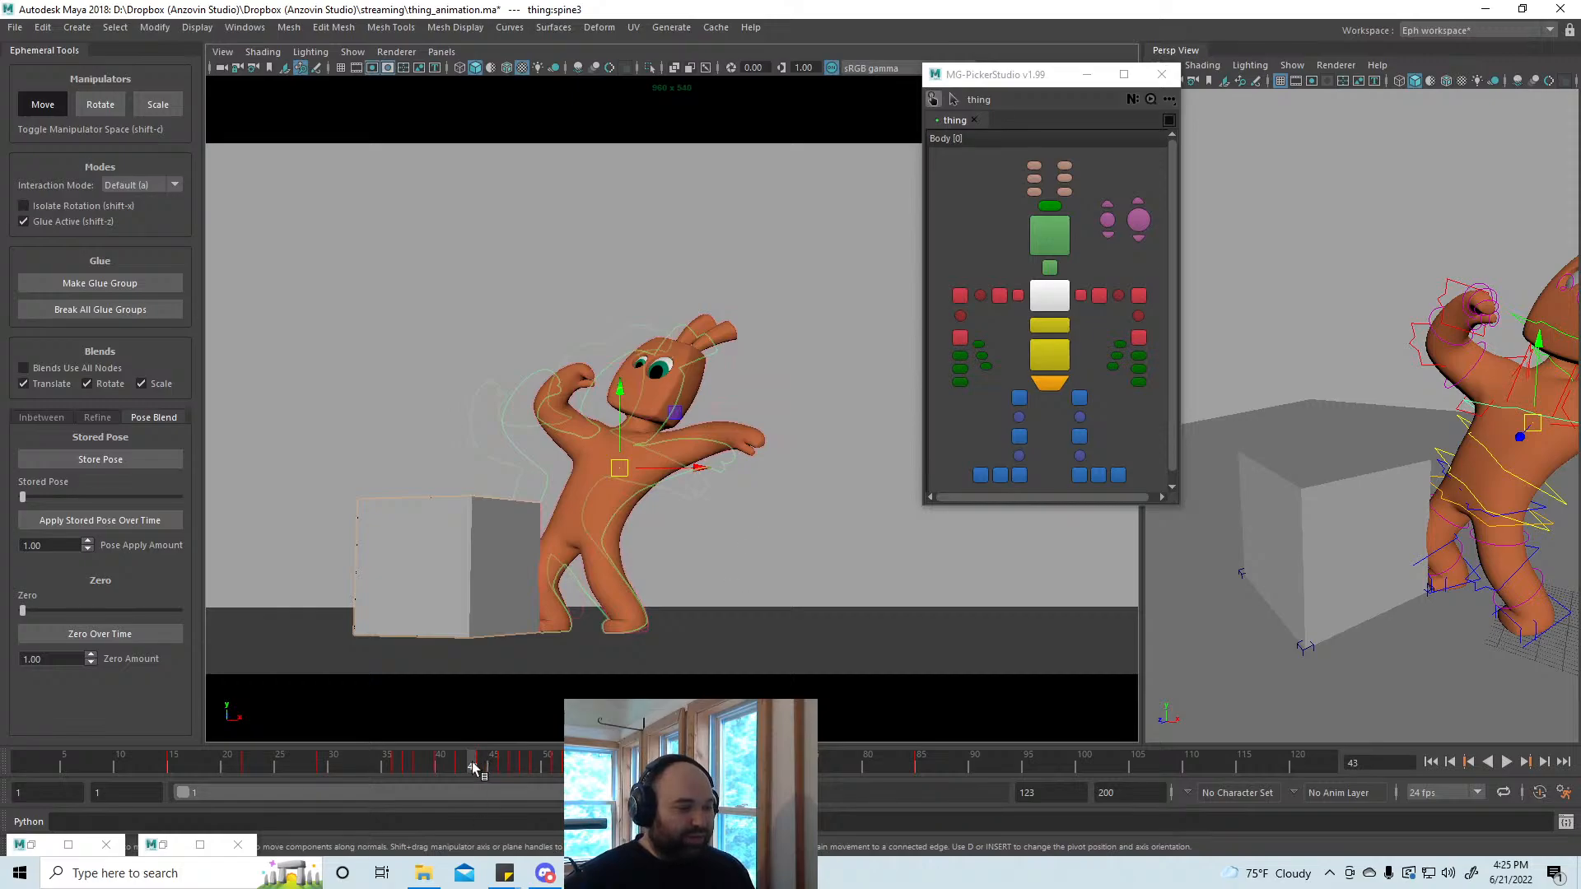
key("alt+v")
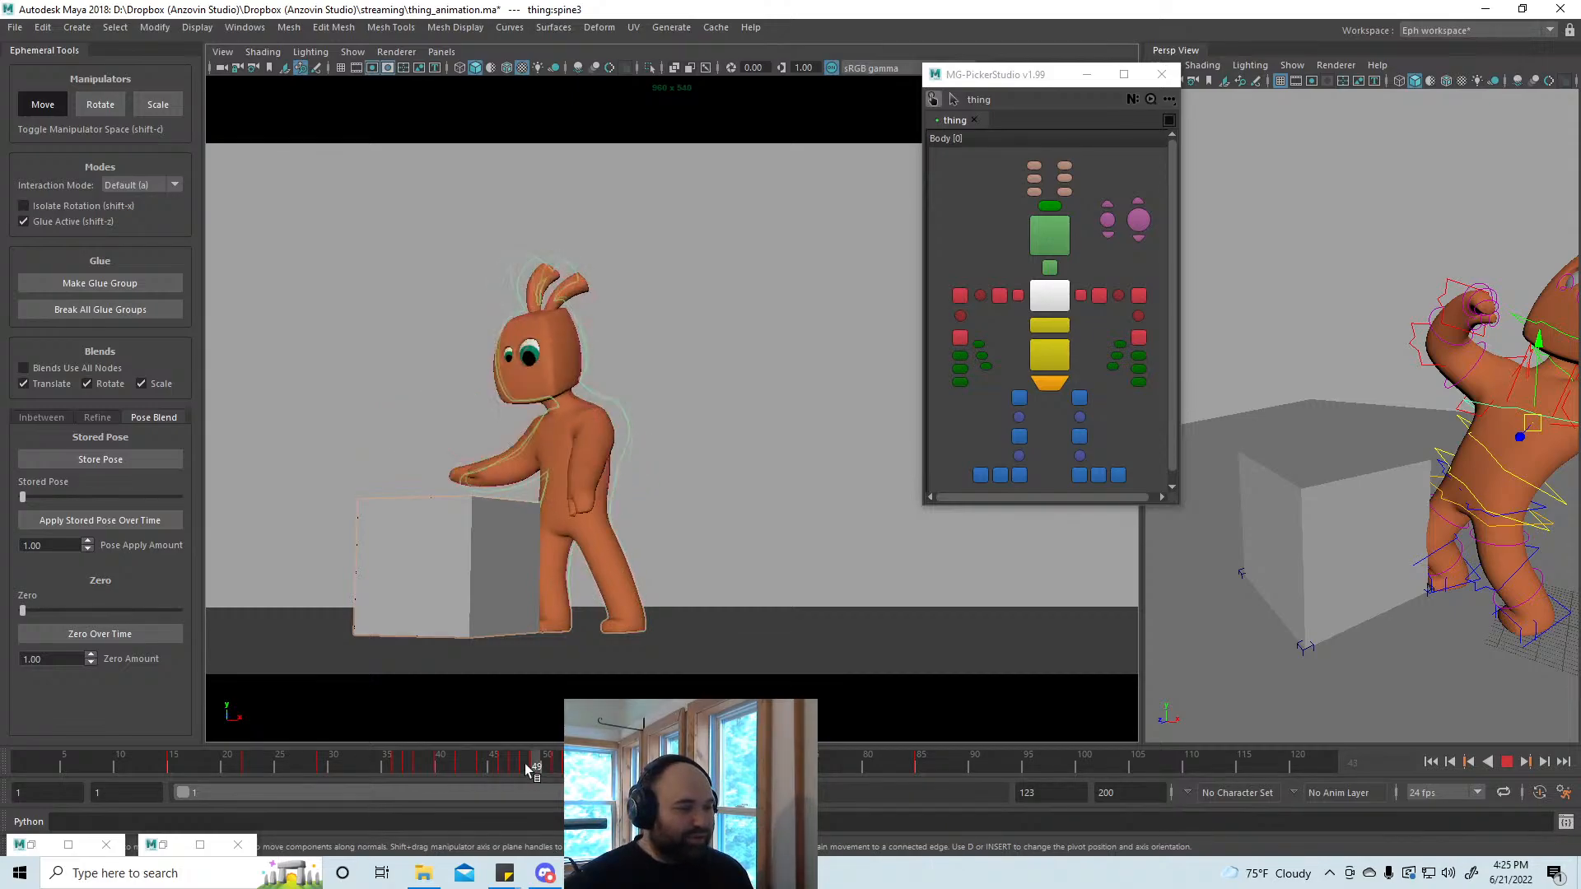
mouse_move(525, 763)
left_mouse_down()
mouse_move(359, 763)
mouse_move(921, 774)
mouse_move(367, 764)
mouse_move(891, 783)
mouse_move(919, 769)
left_mouse_up()
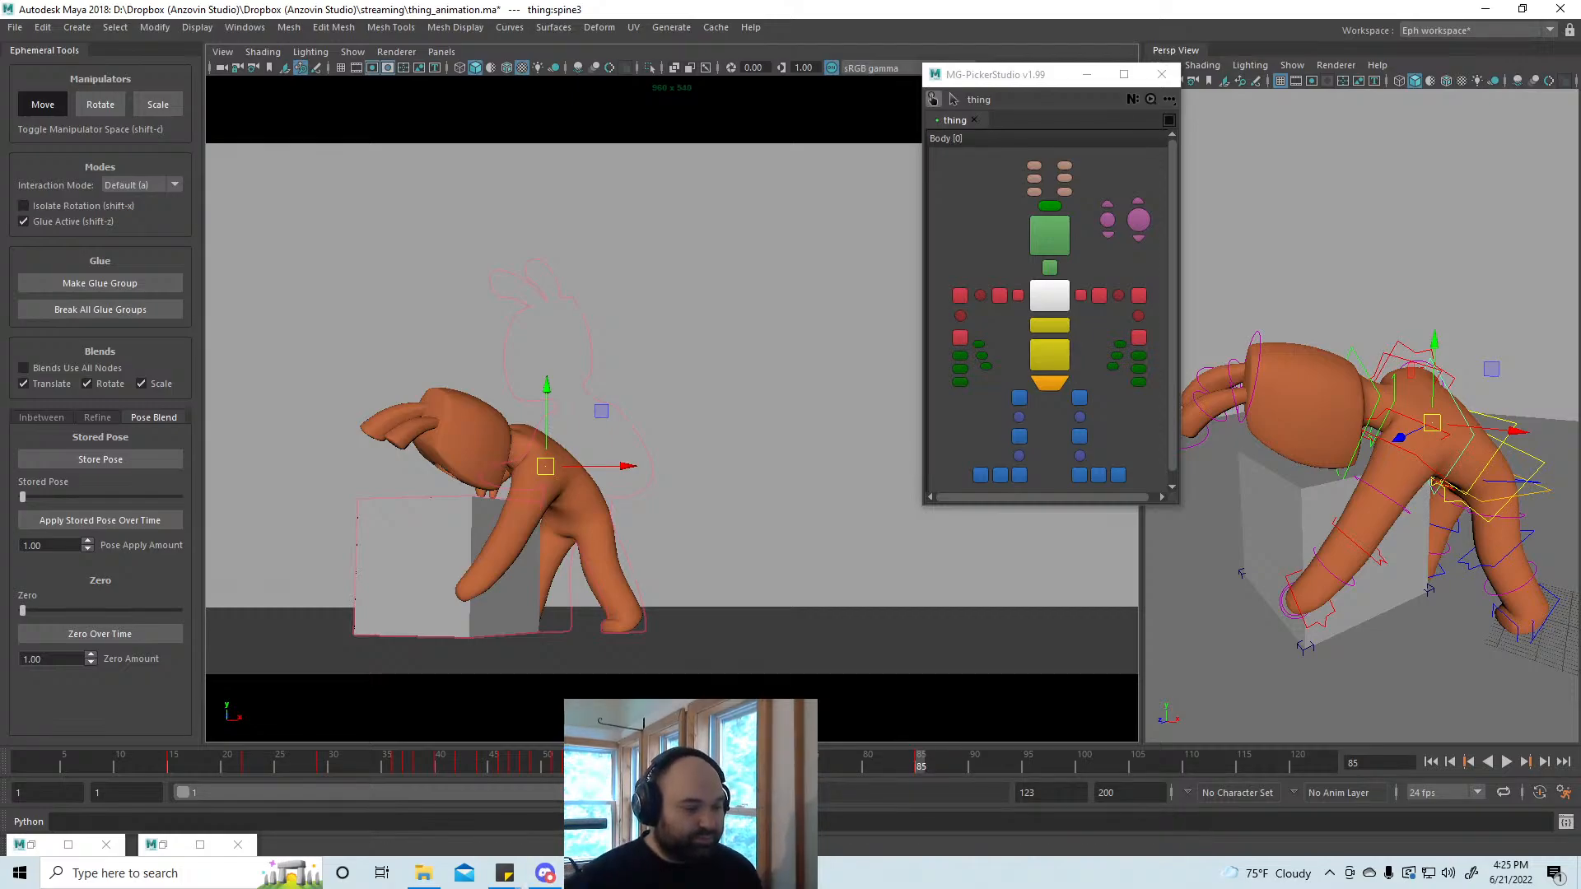
key("alt+v")
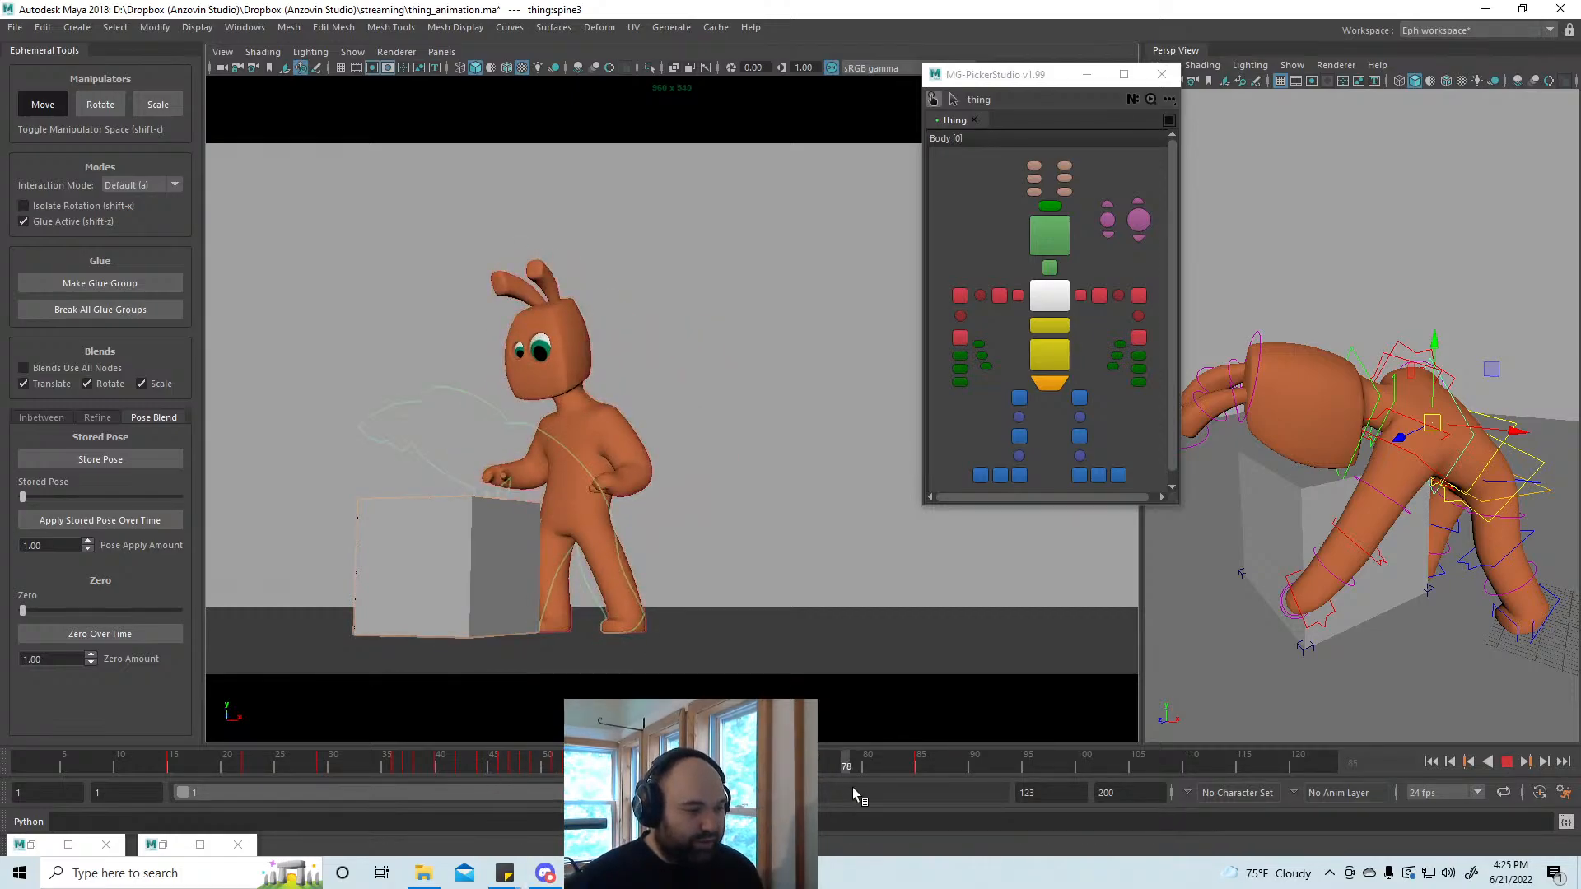
left_click(922, 779)
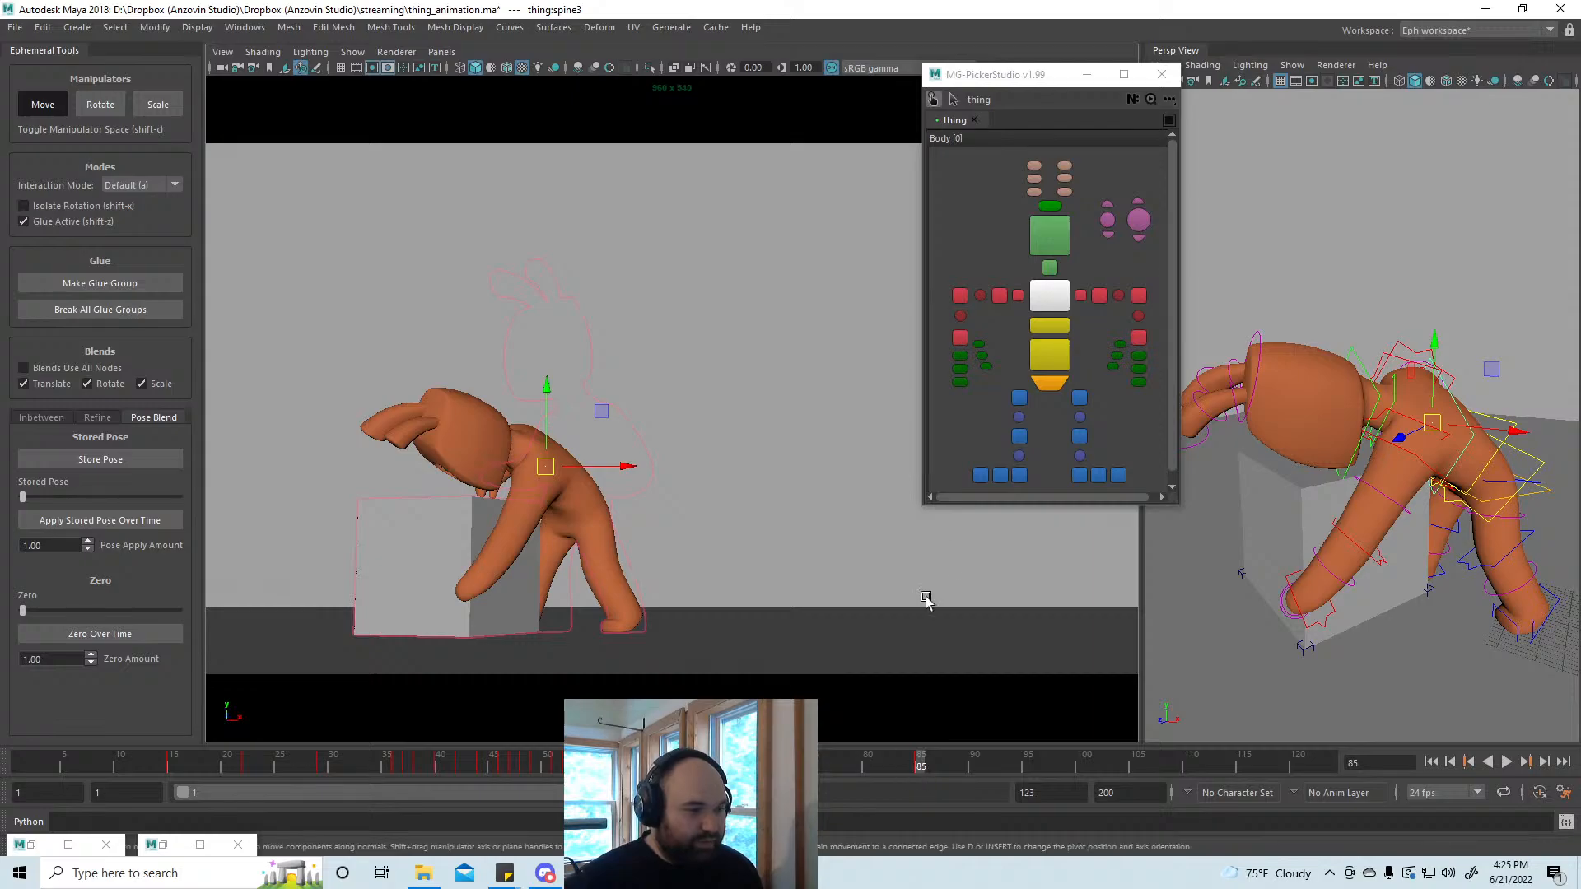
Step: Move the left hand at frame 85 so it rests against the side edge of the box
mouse_move(1368, 592)
left_mouse_down("alt")
mouse_move(1370, 575)
mouse_move(1301, 592)
mouse_move(1391, 576)
left_mouse_up("alt")
left_click(1337, 587)
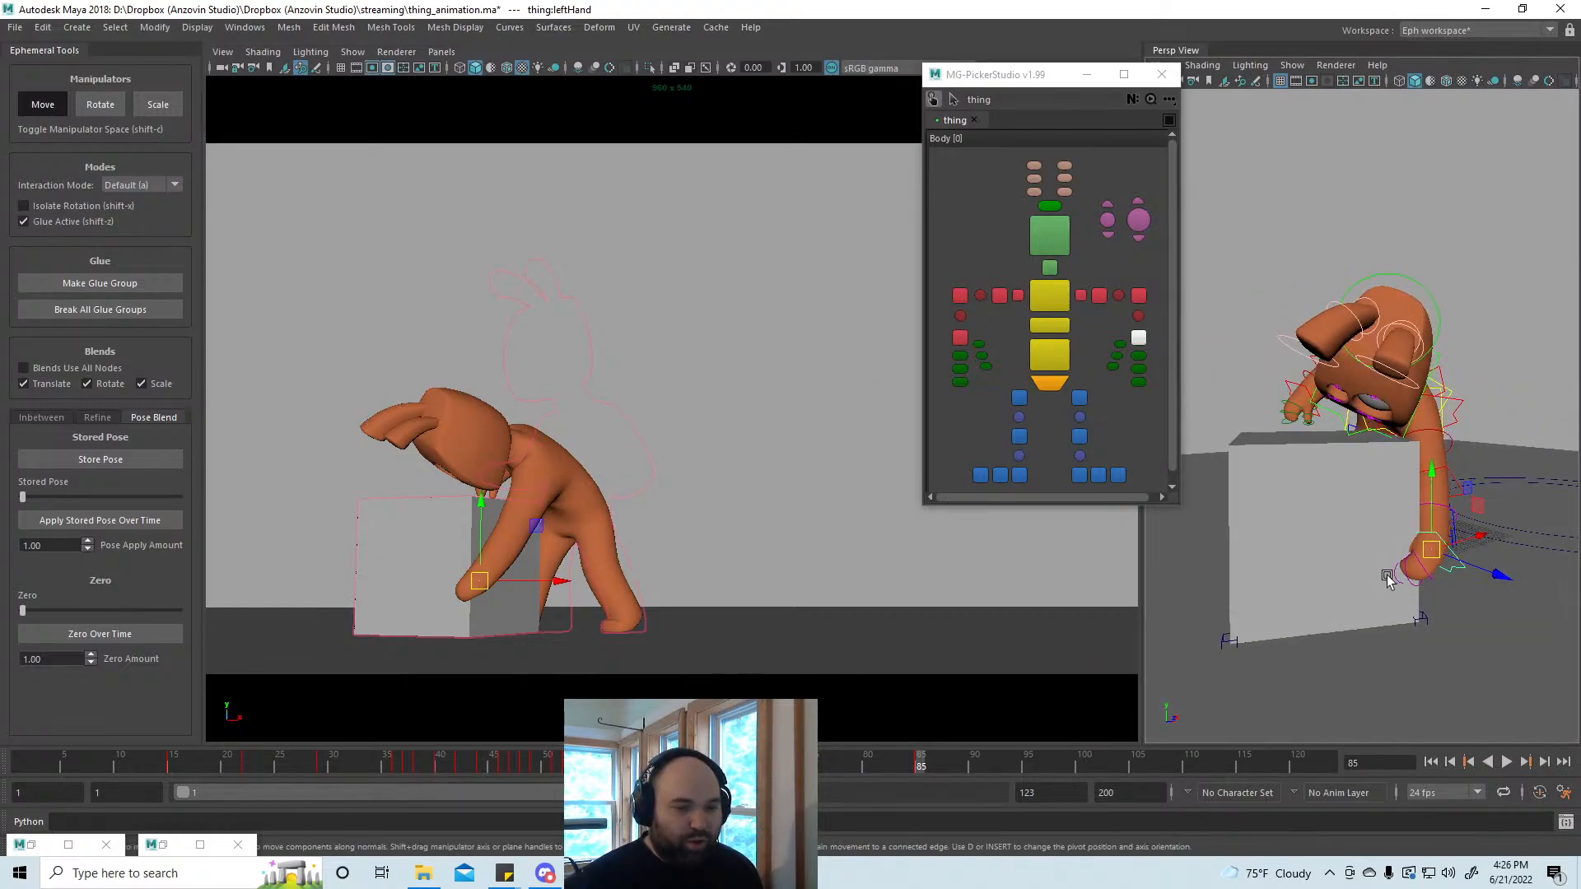
right_click_drag(1391, 575, 1418, 589, "alt")
left_click_drag(1419, 590, 1287, 570, "alt")
left_click_drag(1316, 567, 1388, 619)
key("w")
Step: Adjust the left thumb's base joint and the left finger's third joint to shape the grip on the box
left_click(1119, 344)
key("e")
key("w")
left_click(1362, 616)
key("e")
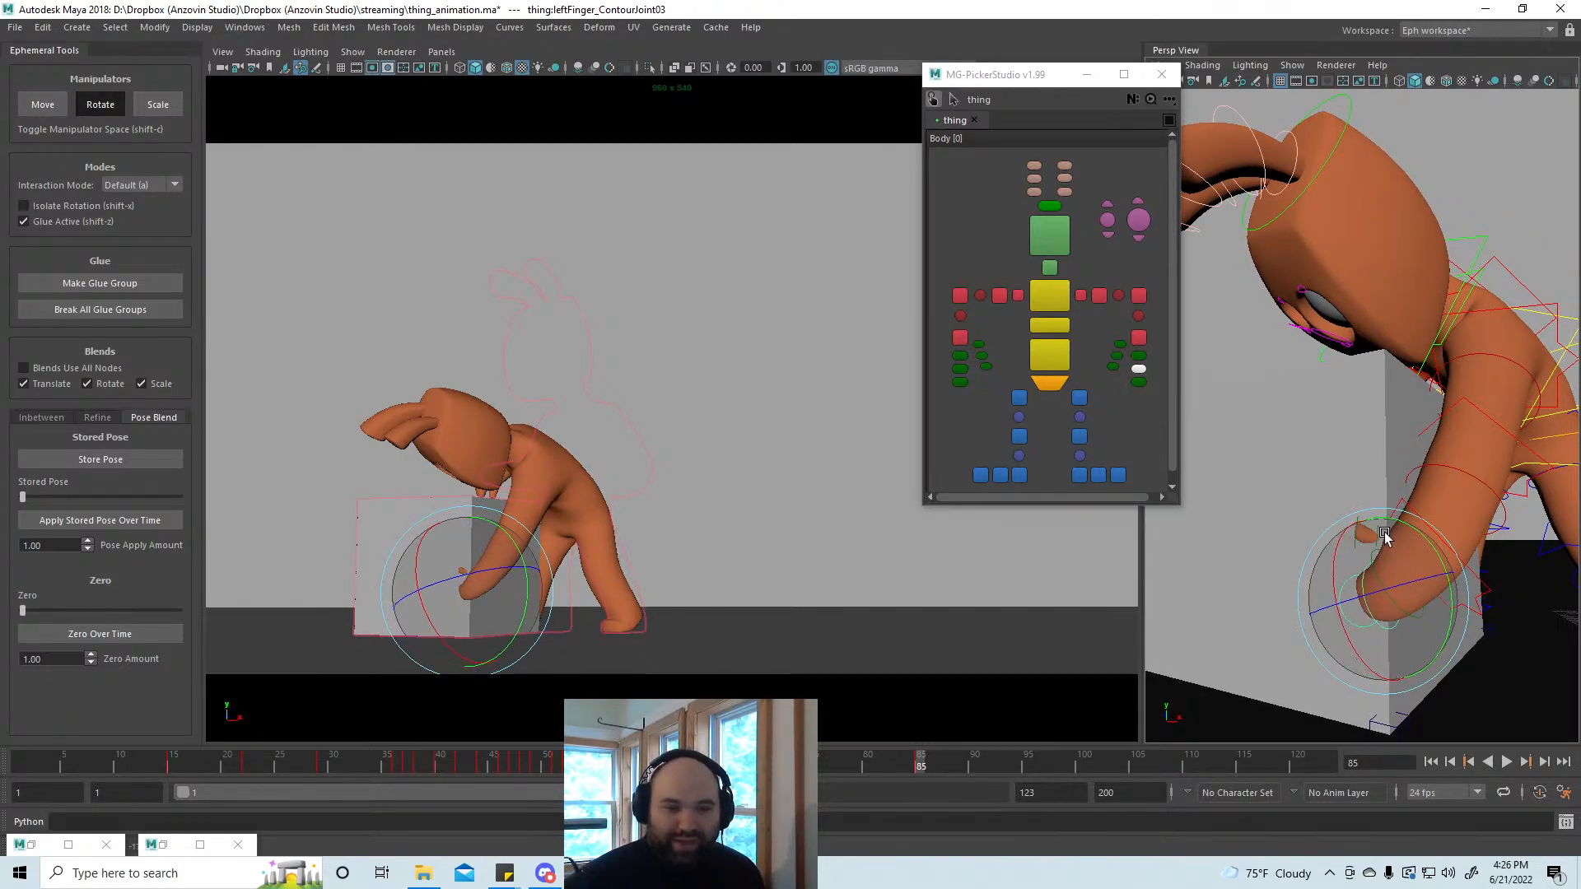
Step: Reposition the left hand at the box corner and check its rotation for the grip
left_click(1486, 589)
key("w")
left_click_drag(1525, 602, 1426, 565, "alt")
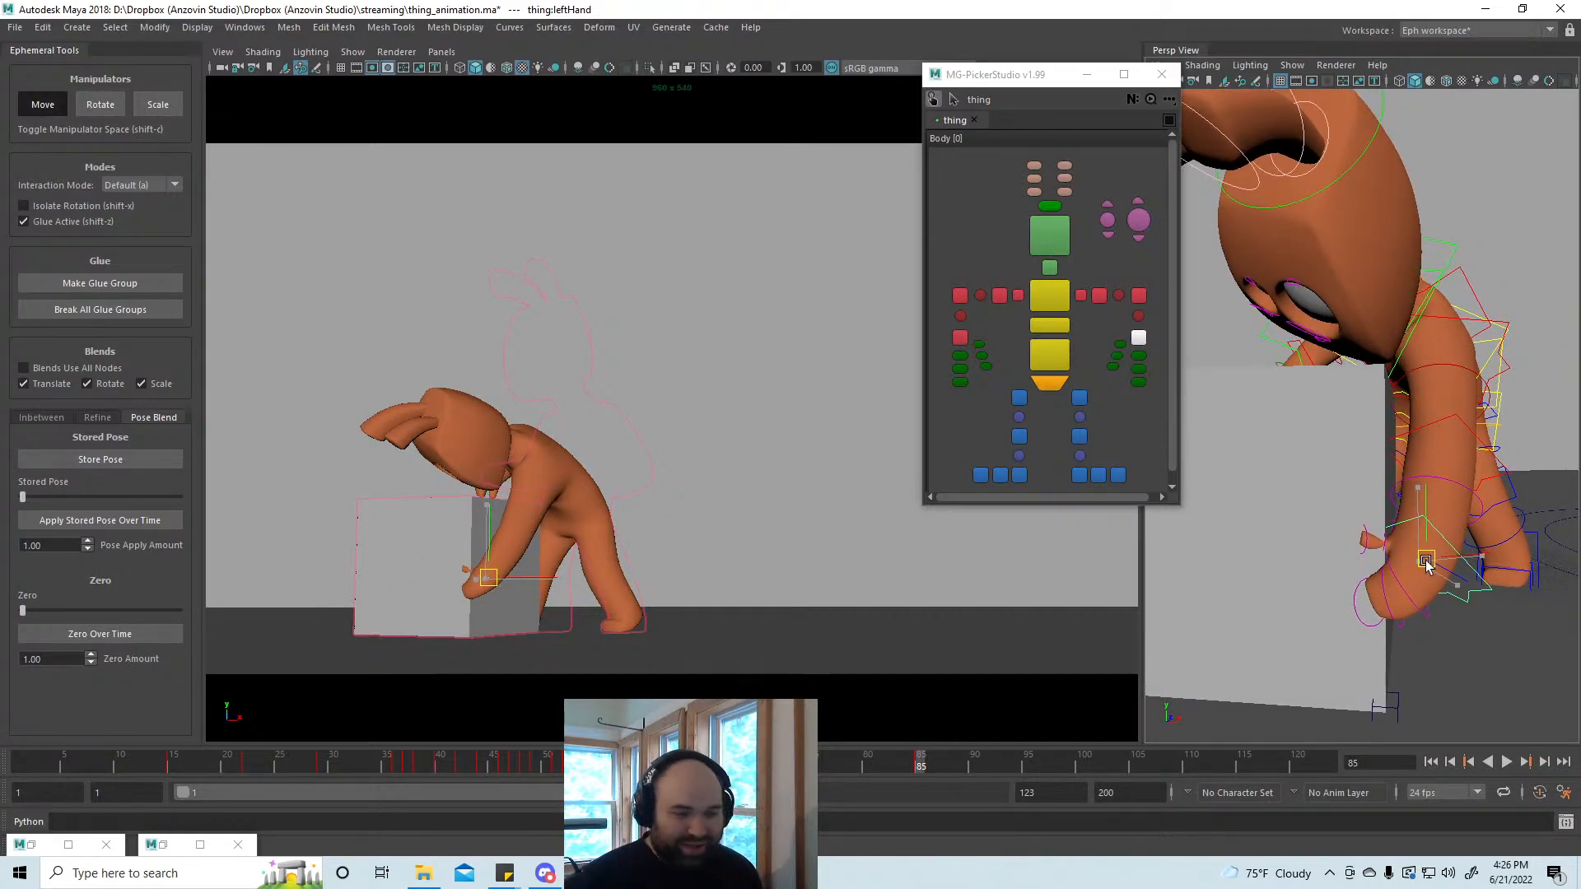
key("e")
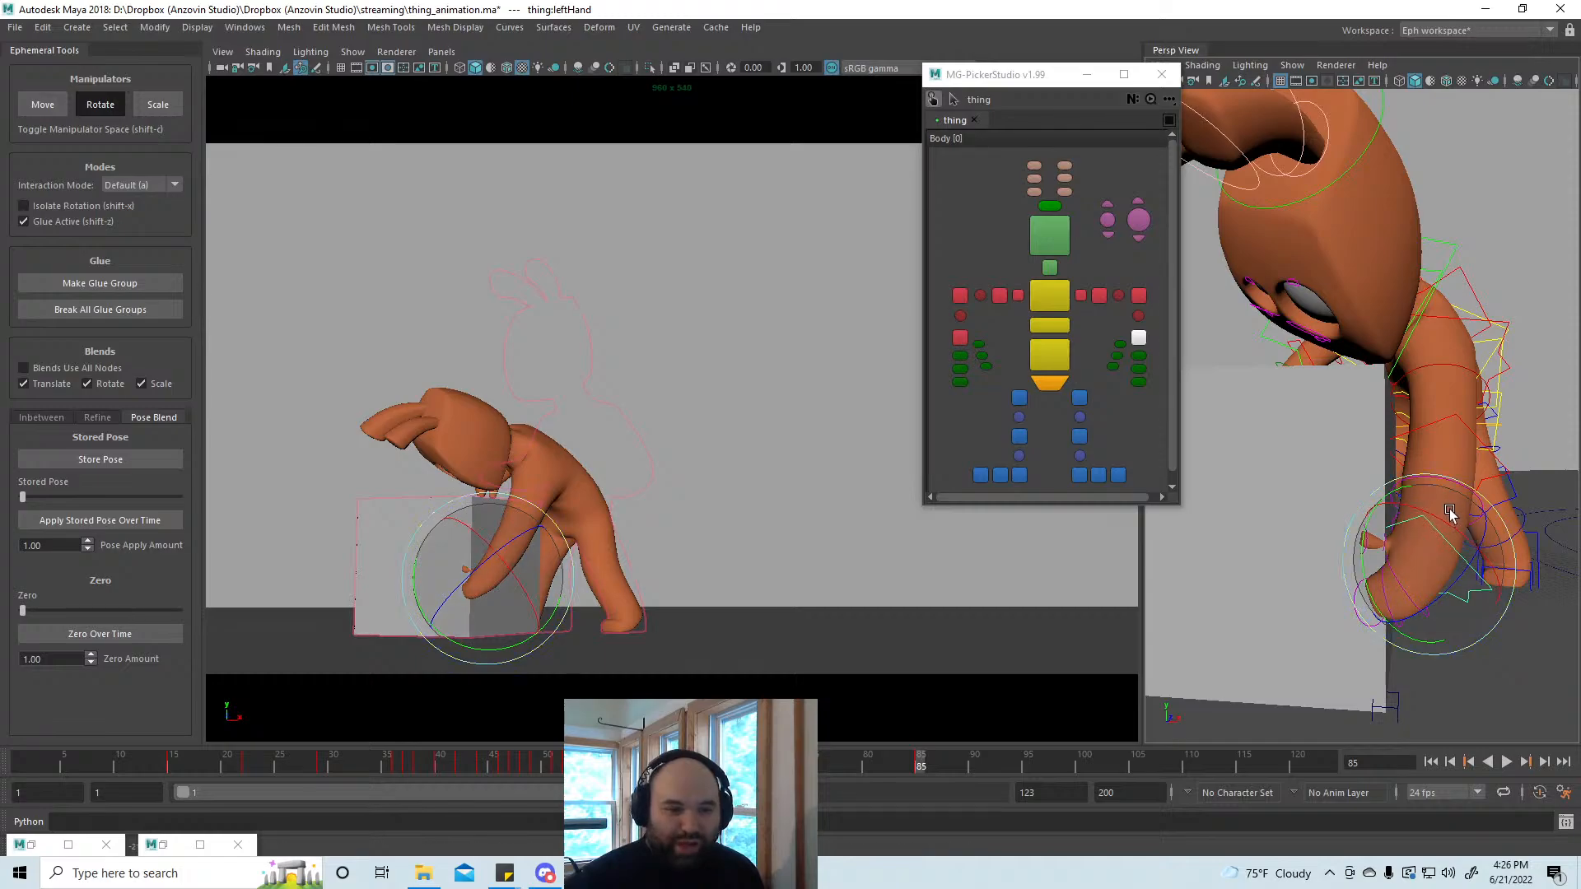
Step: Rotate and shift the first and second joints of the left thumb to lay the thumb against the box
left_click(1116, 356)
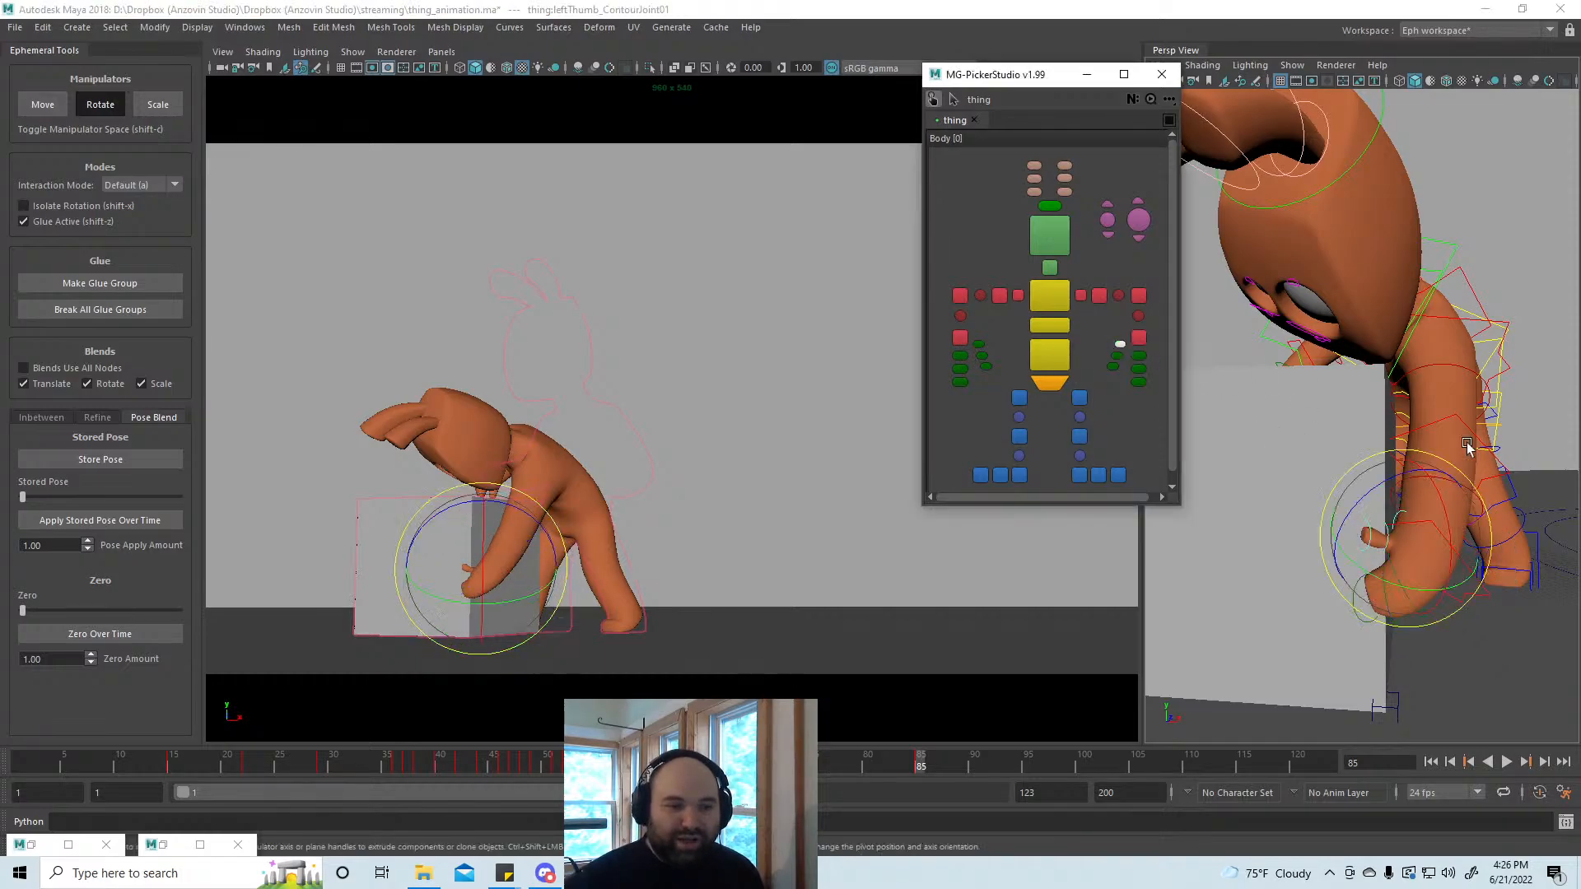
mouse_move(1344, 517)
left_mouse_down()
mouse_move(1344, 571)
mouse_move(1335, 557)
left_mouse_up()
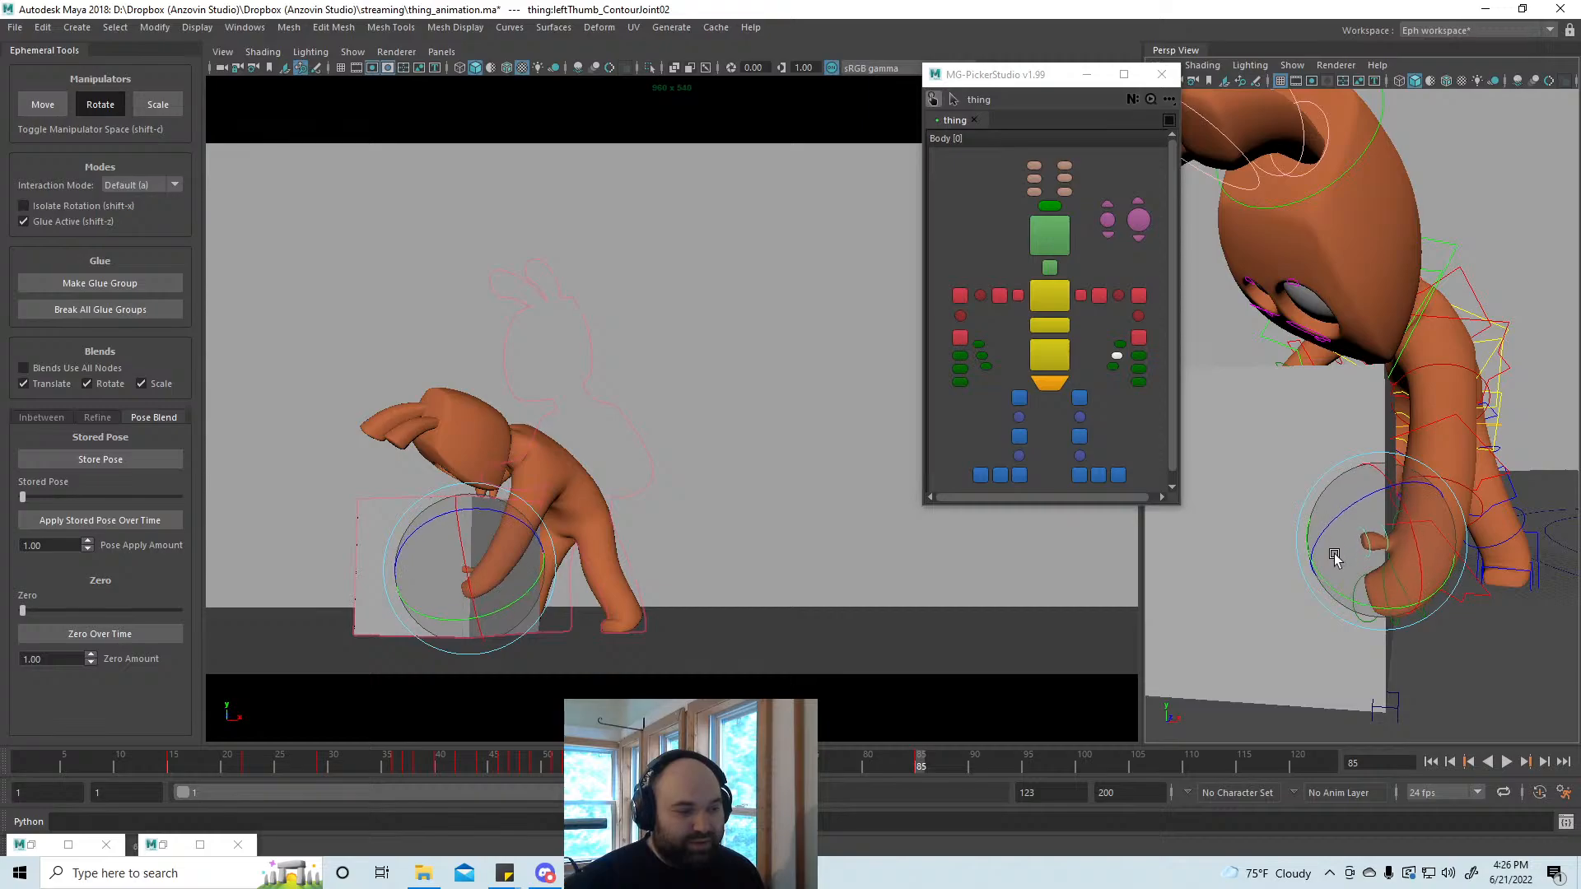
left_click(1119, 346)
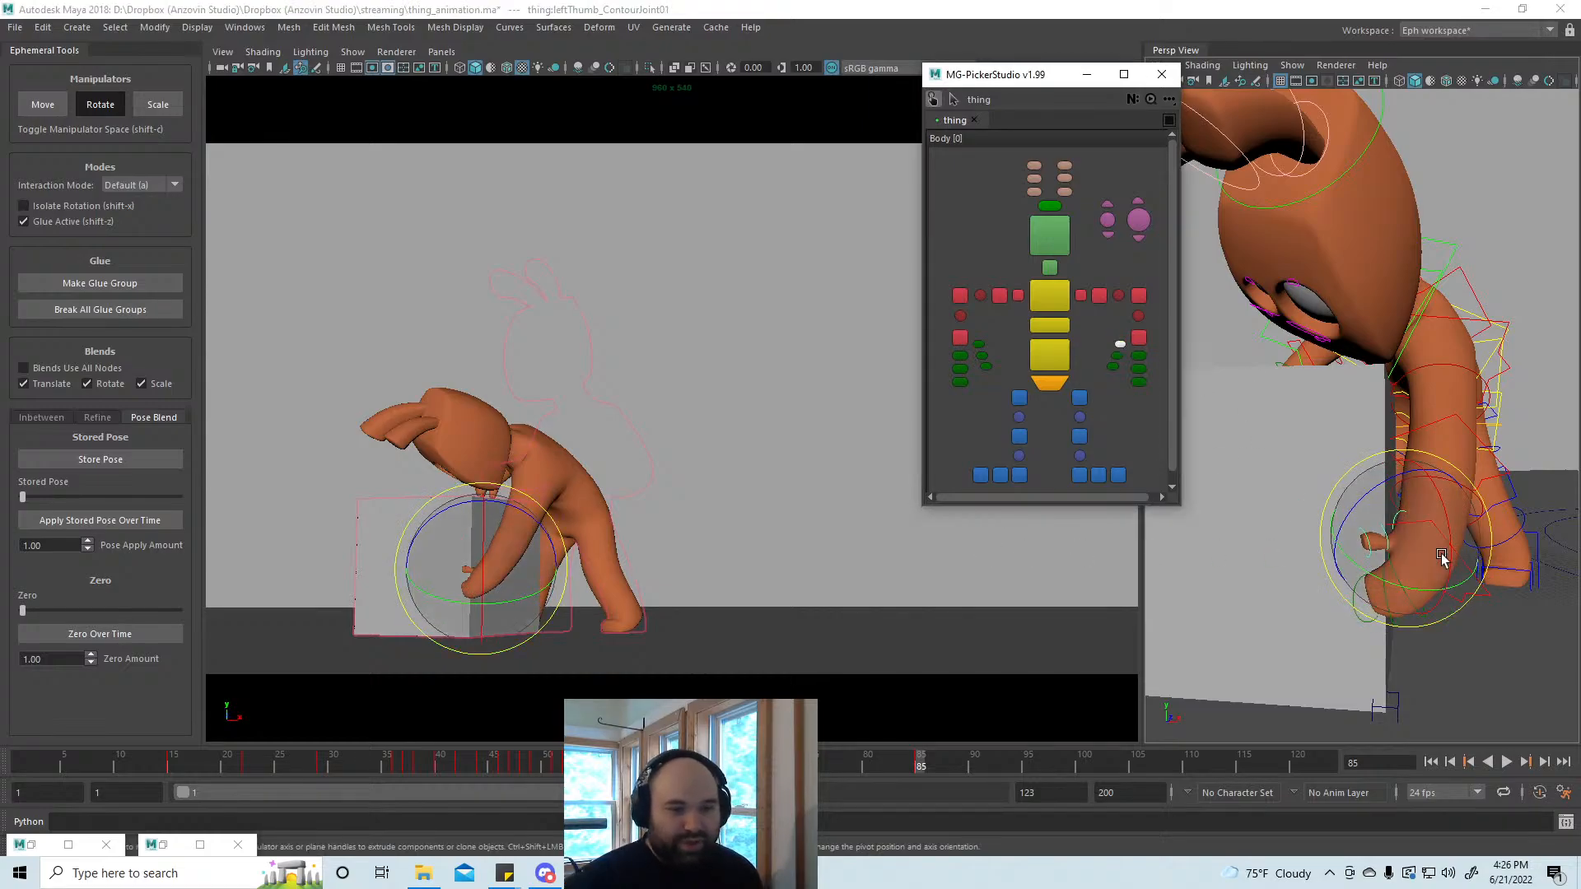
left_click_drag(1439, 557, 1368, 546, "alt")
key("w")
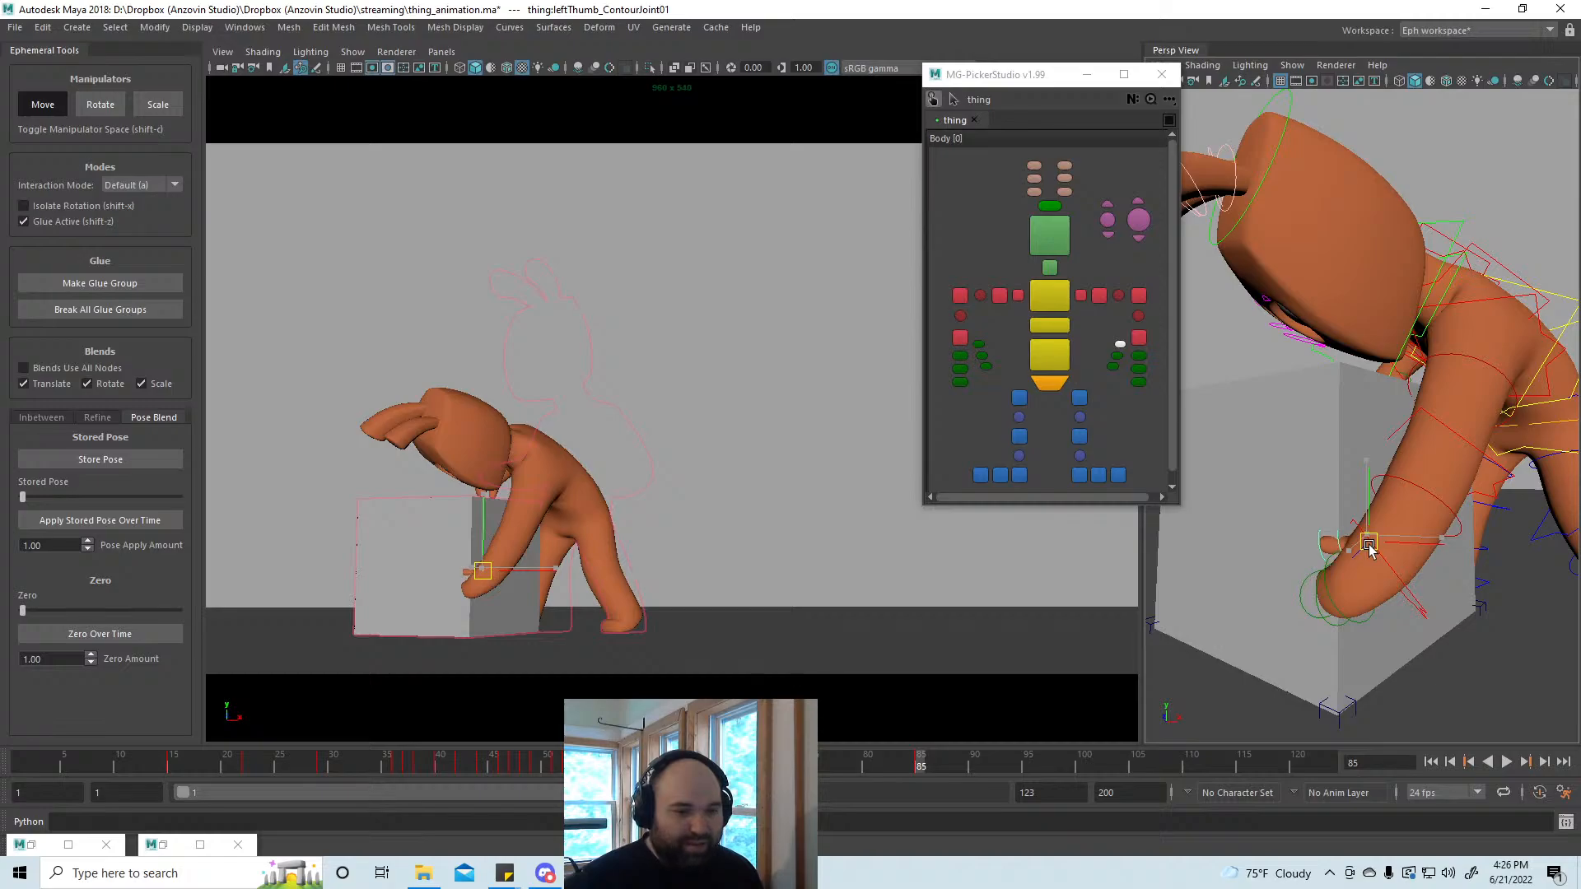
key("Down")
key("e")
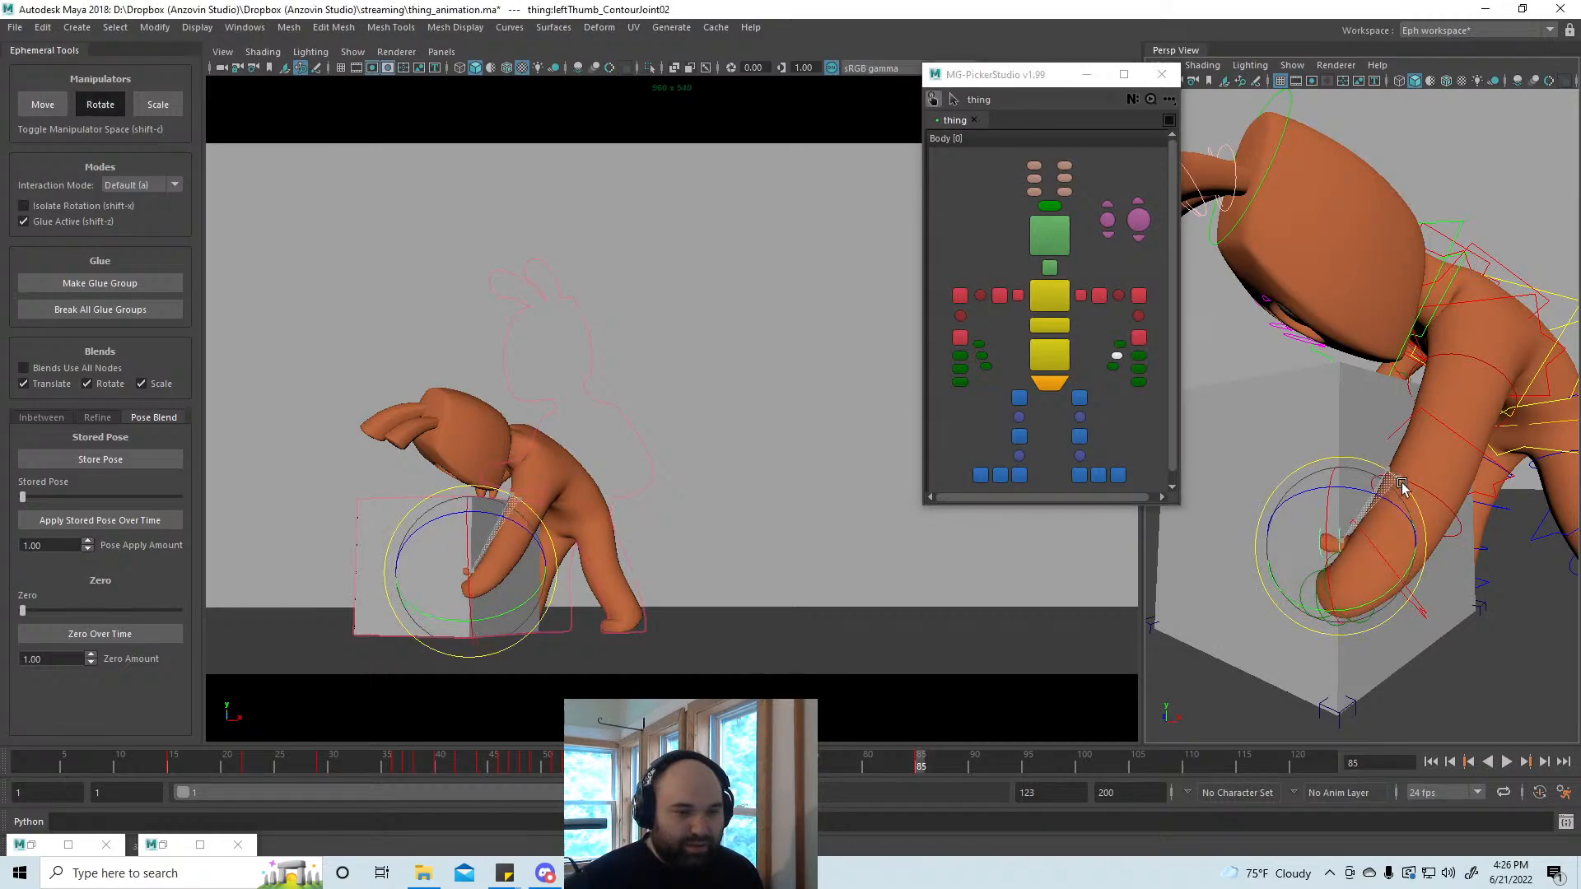
left_click_drag(1402, 486, 1398, 589)
Step: Shift the left finger's third joint inward to bend the fingertip around the box corner
left_click(1137, 338)
key("w")
left_click(1139, 371)
left_click_drag(1384, 580, 1366, 583)
key("e")
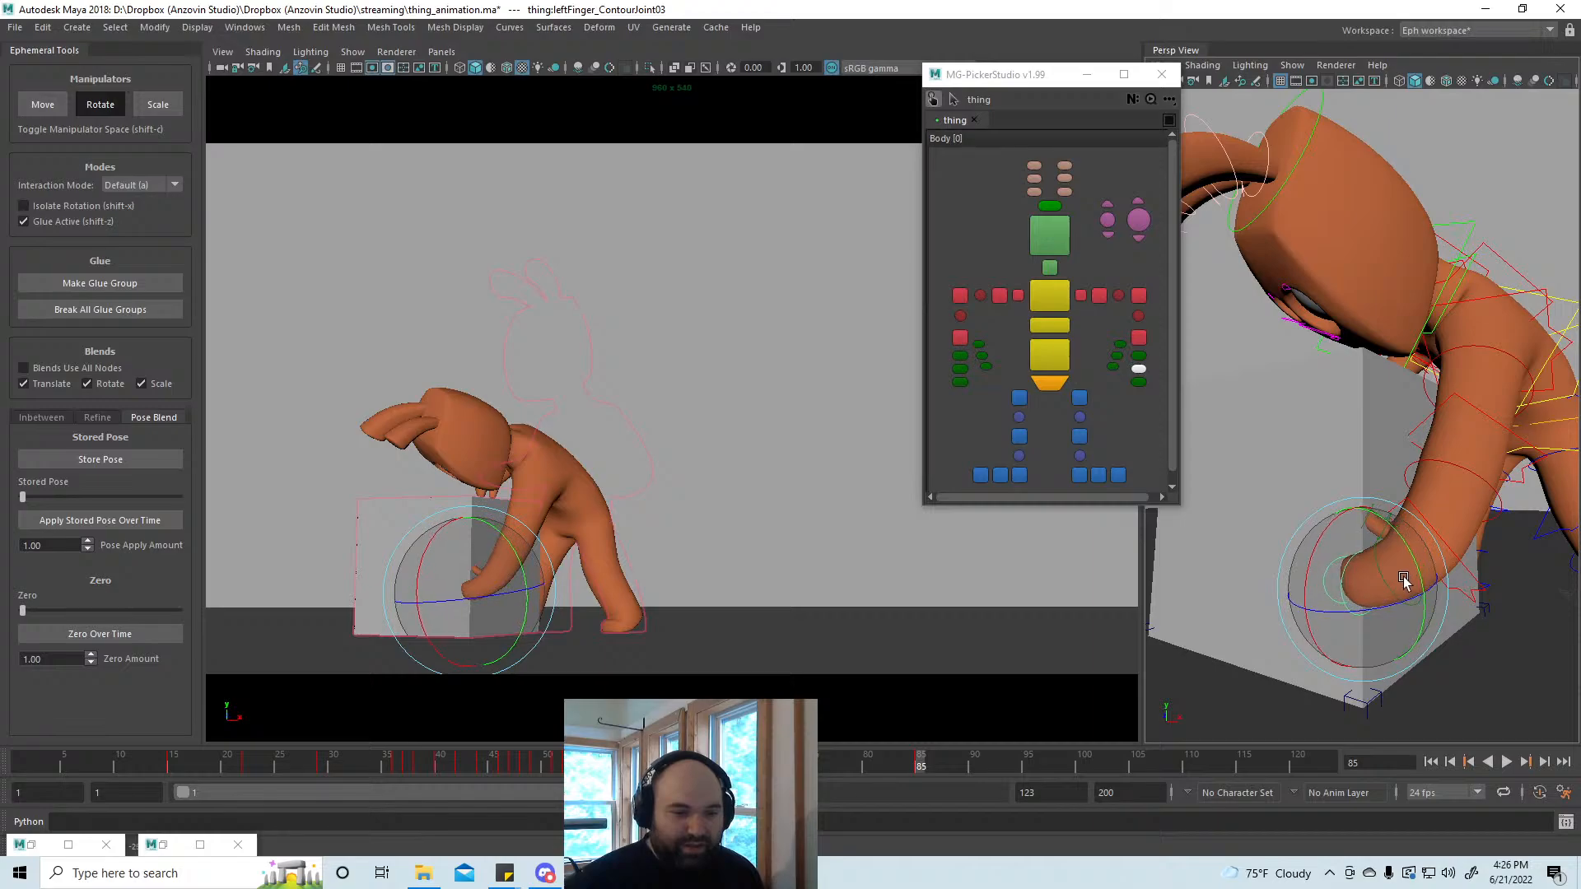
key("w")
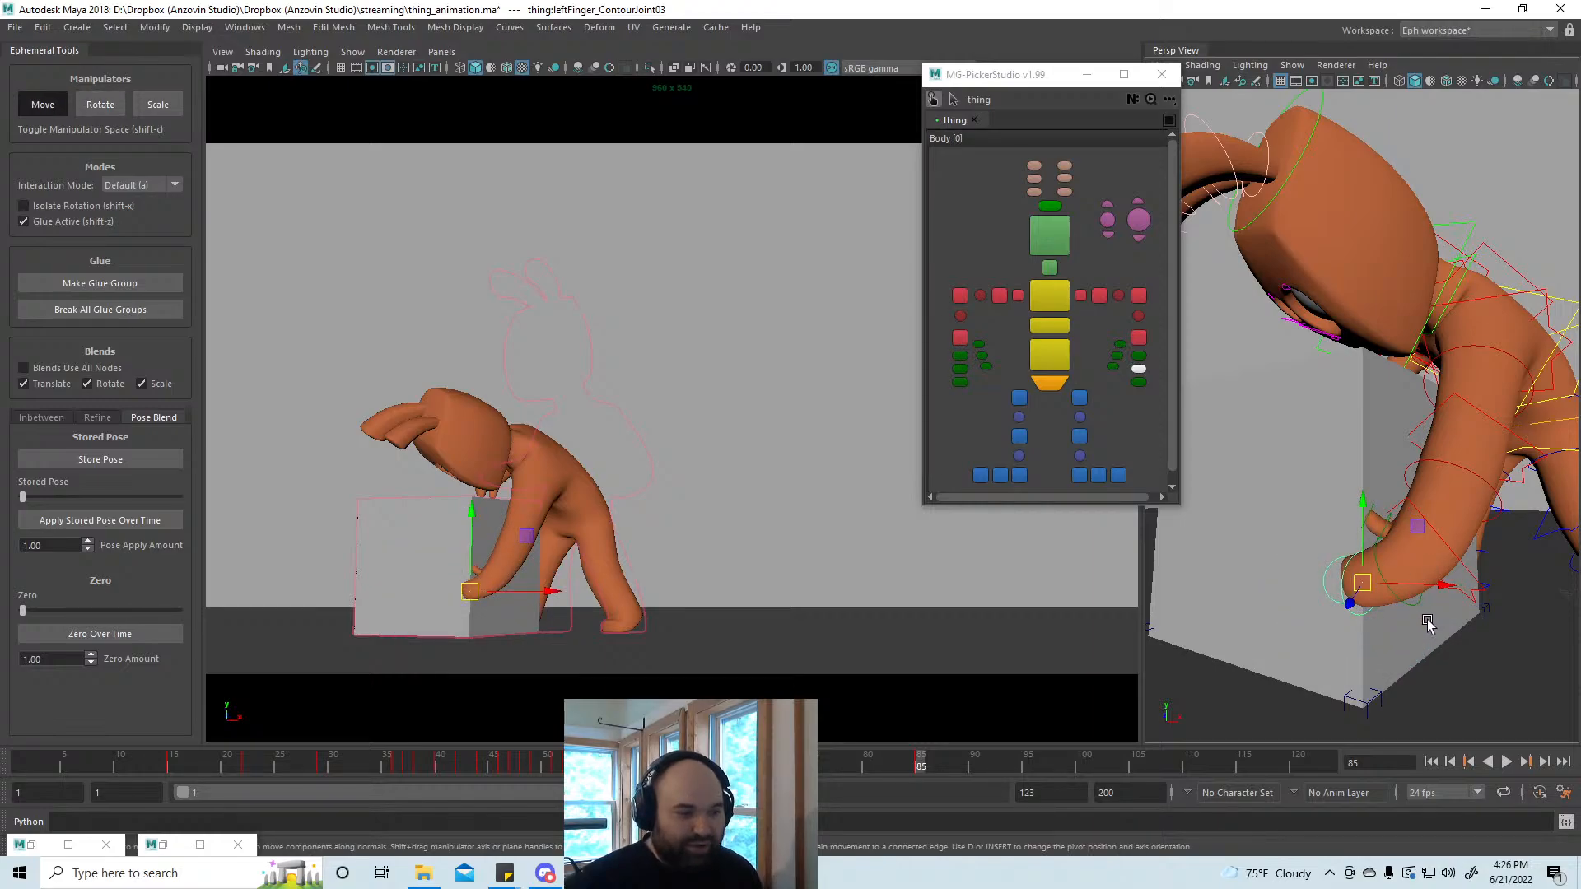
Step: Rotate the left thumb's second joint and adjust its first joint to settle the thumb against the box
left_click(1117, 355)
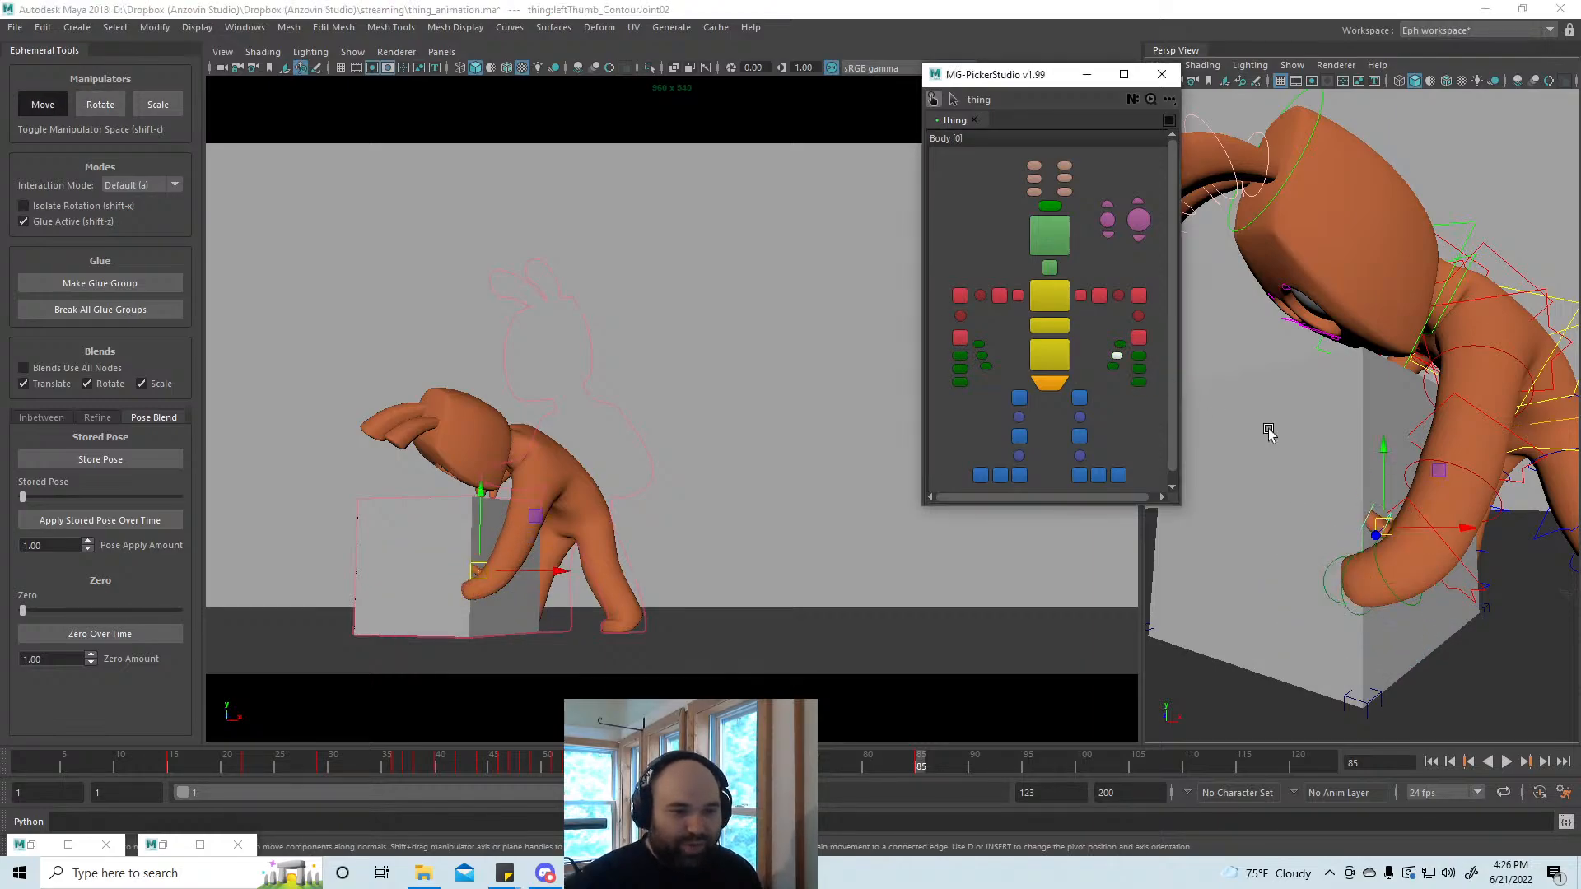
key("e")
left_click_drag(1425, 477, 1402, 539)
left_click(1120, 344)
key("w")
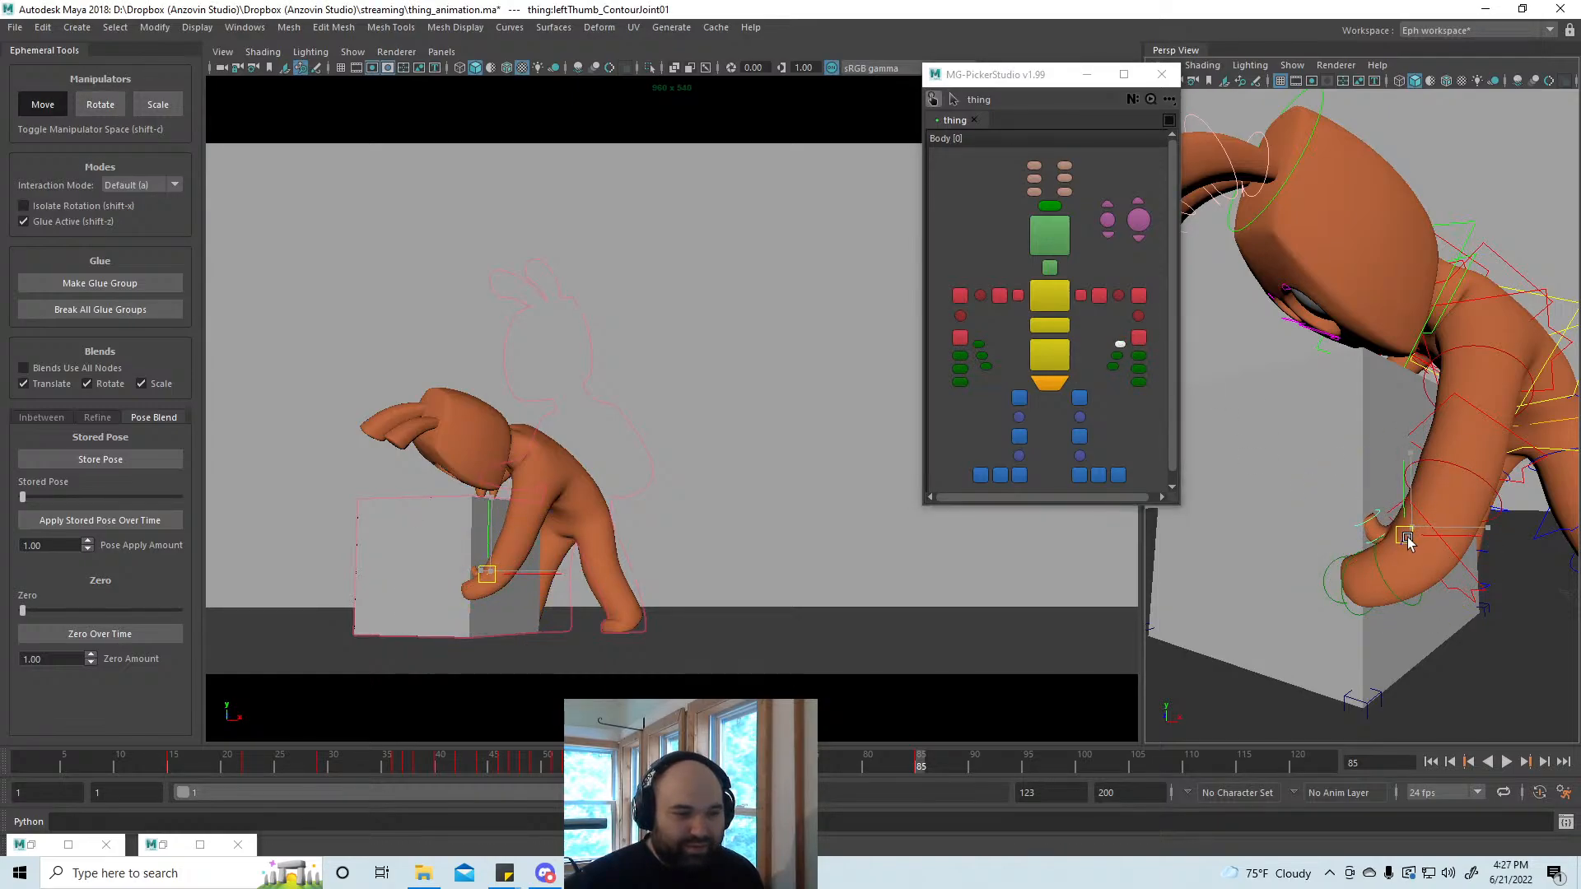
Step: Rotate and reposition the left hand to refine its grip on the box corner
left_click(1138, 295)
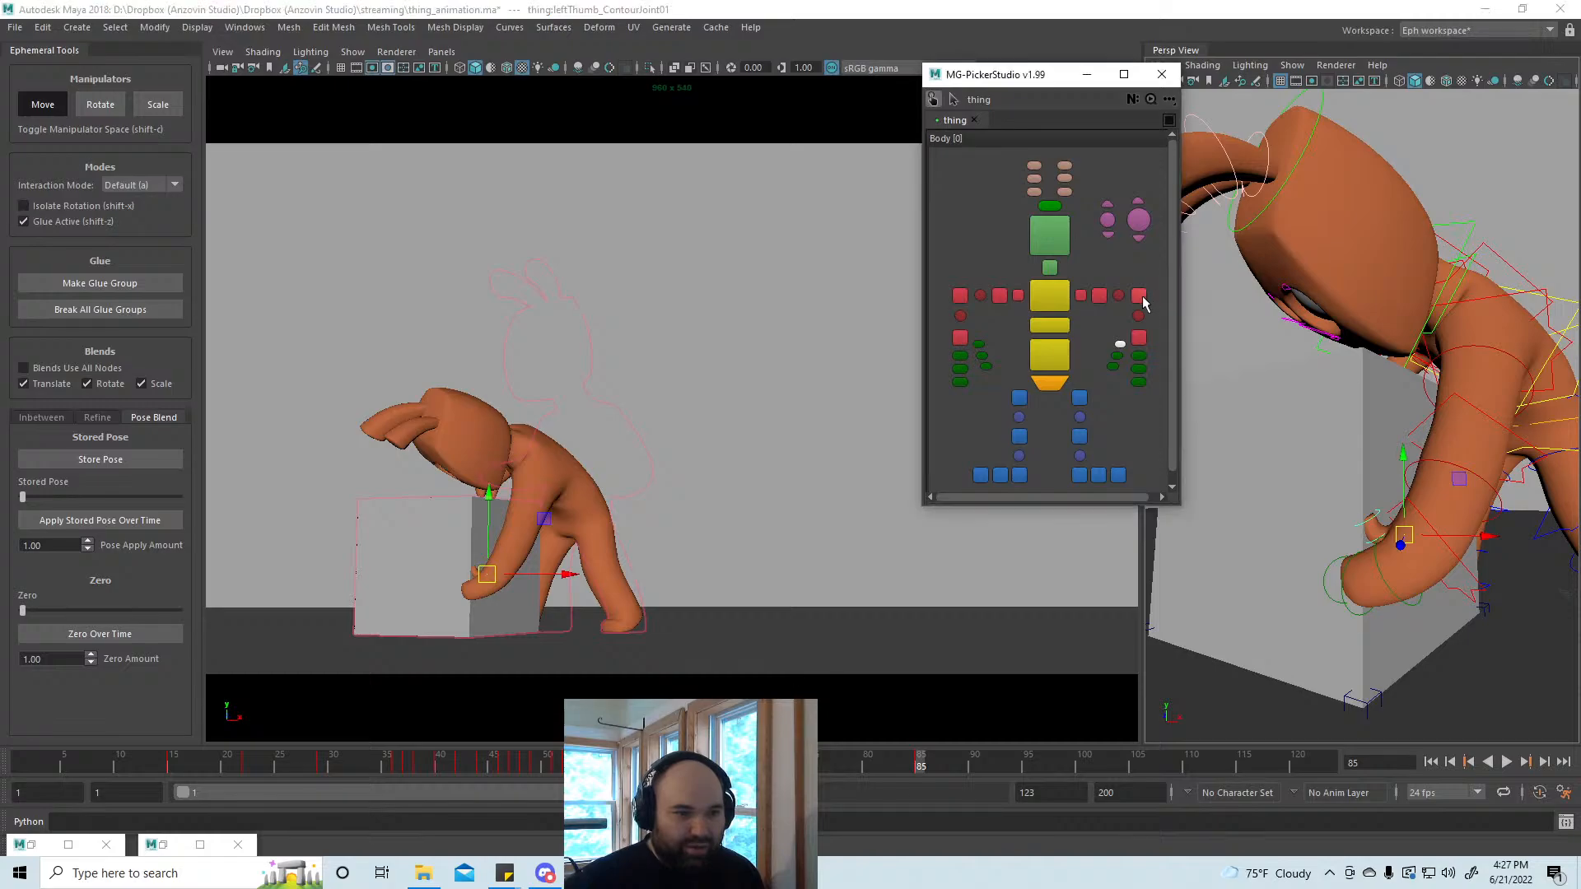
left_click(1467, 572)
key("e")
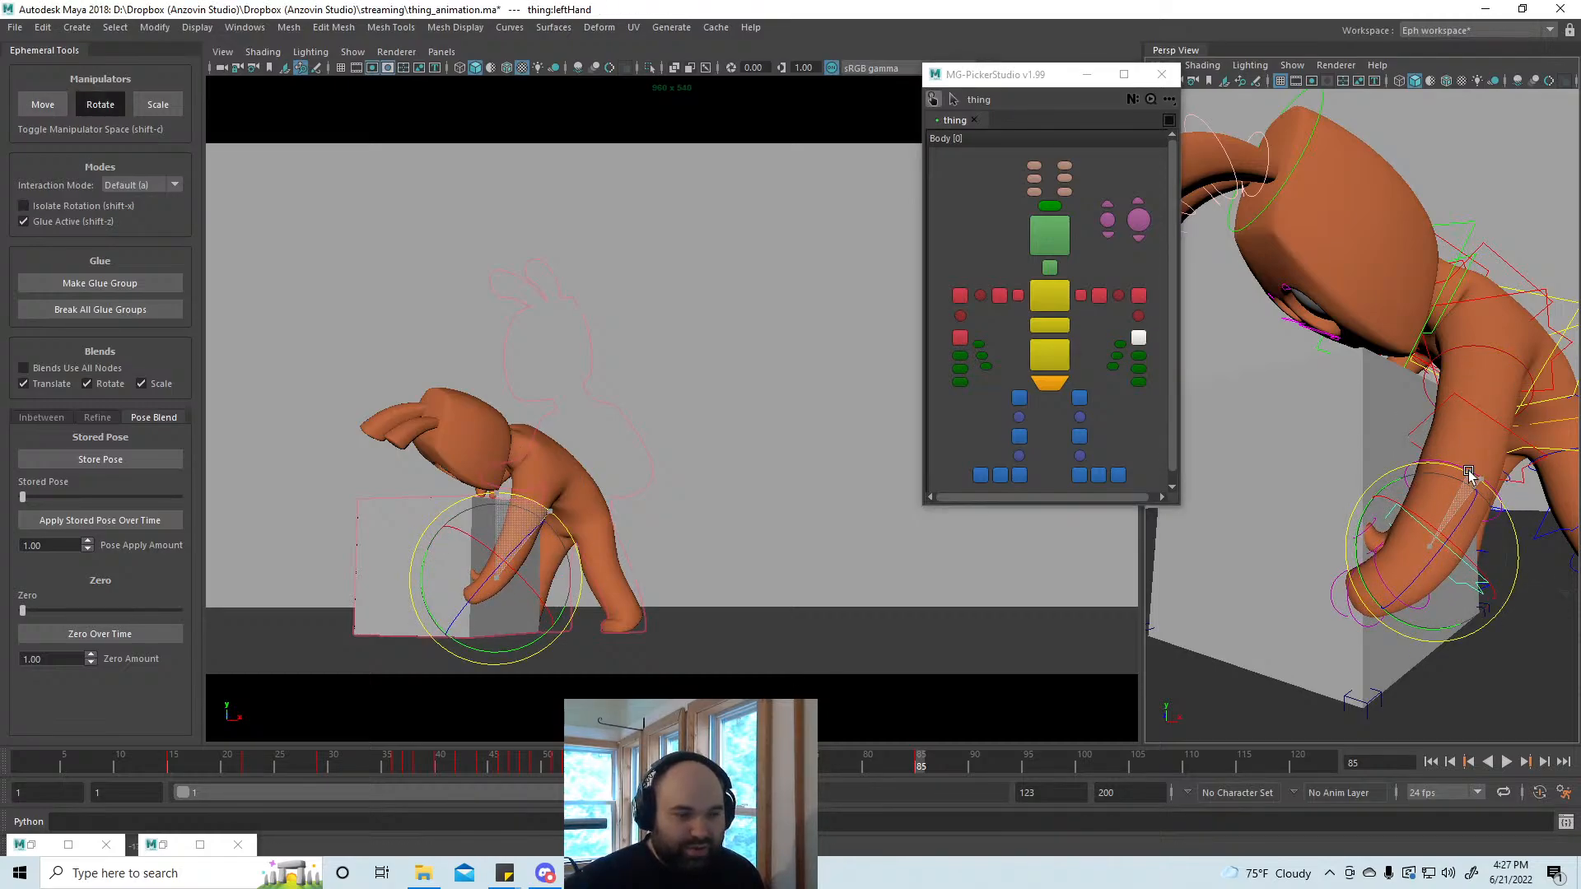
key("w")
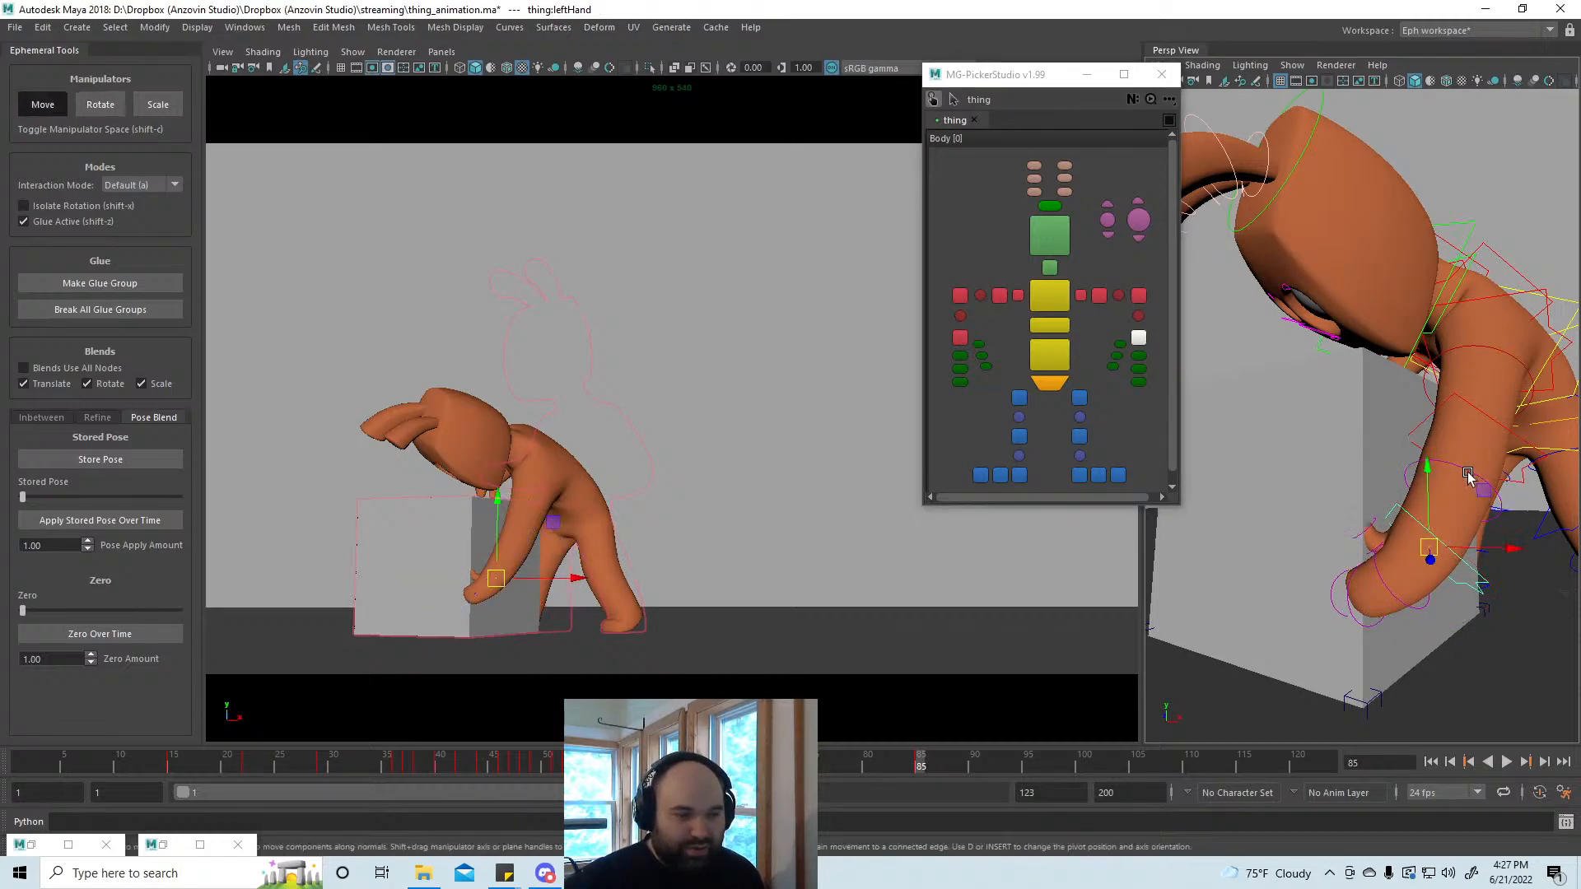
Step: Rotate the left finger's third joint so the fingertip wraps the box edge
left_click(1118, 363)
key("e")
left_click(1139, 368)
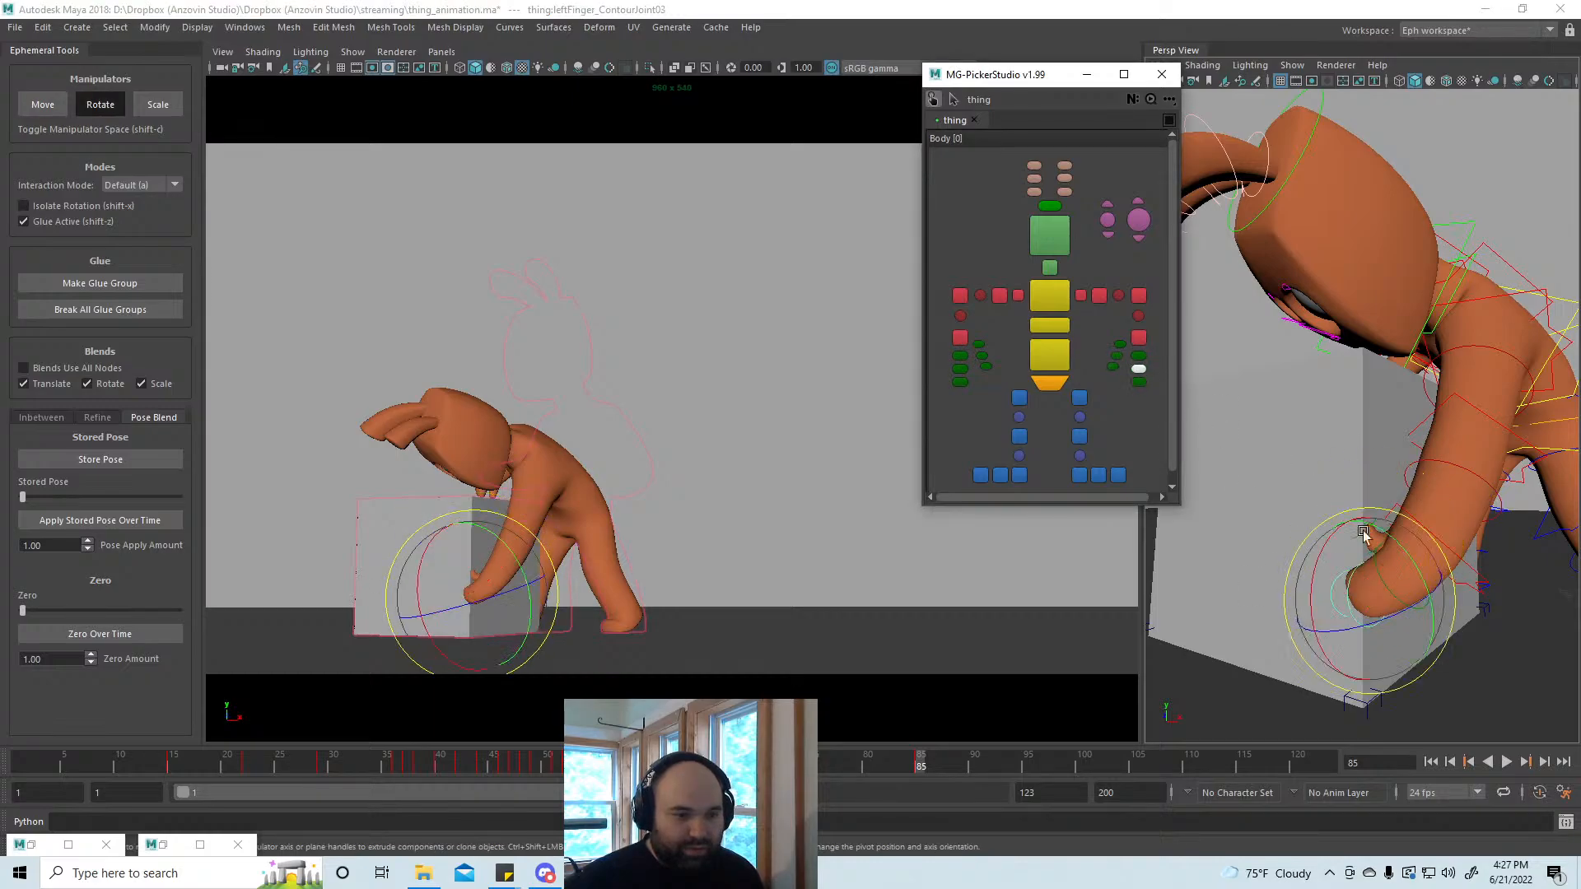
left_click_drag(1311, 555, 1313, 536)
left_click_drag(1331, 596, 1344, 579)
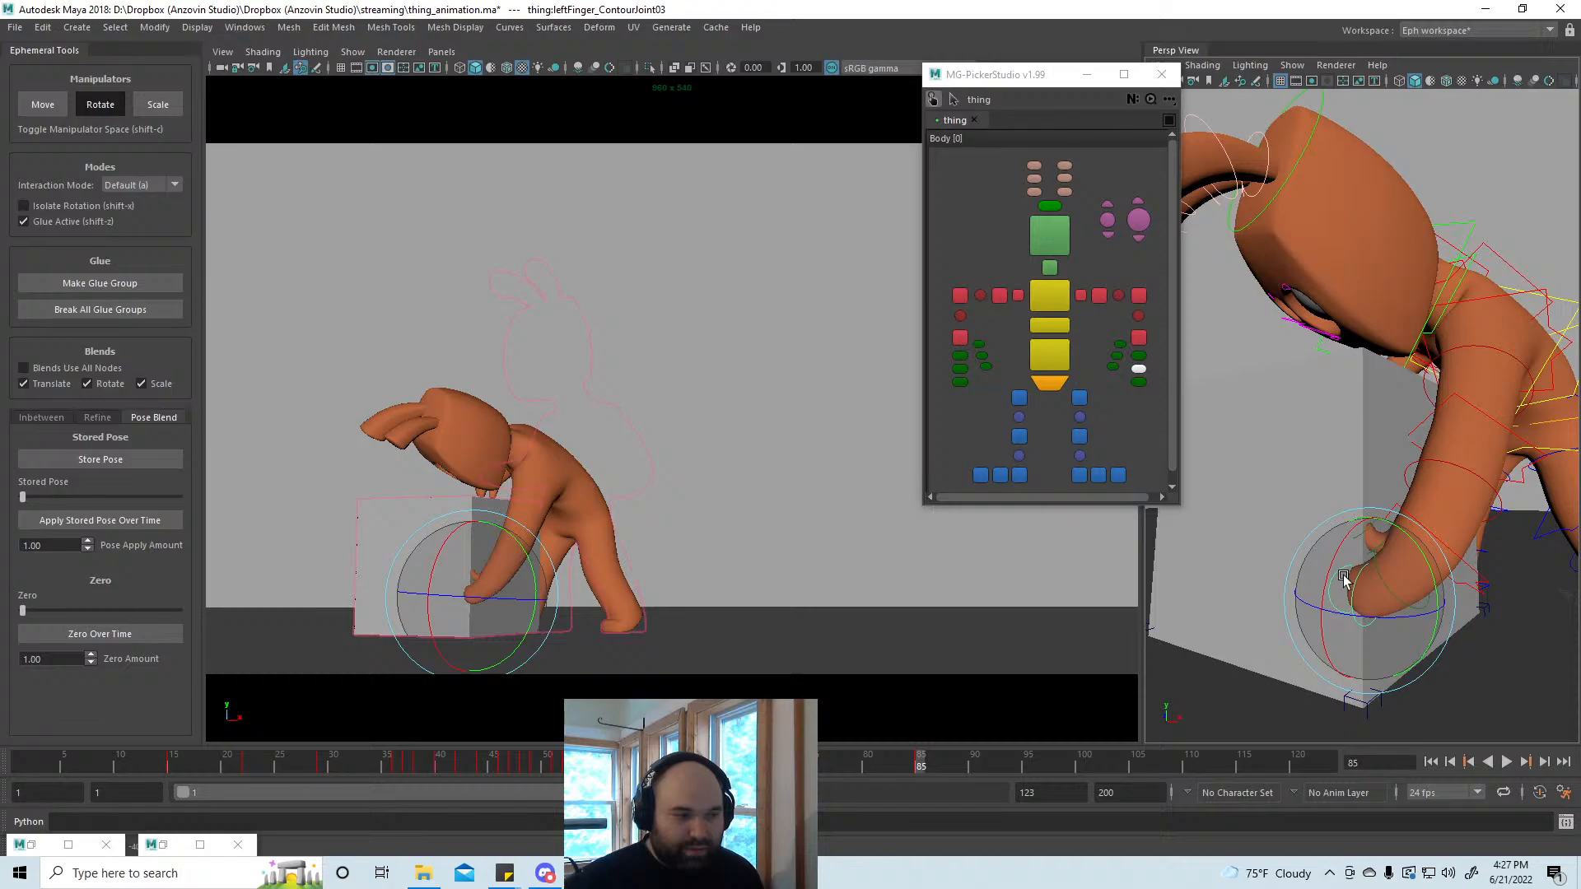
key("w")
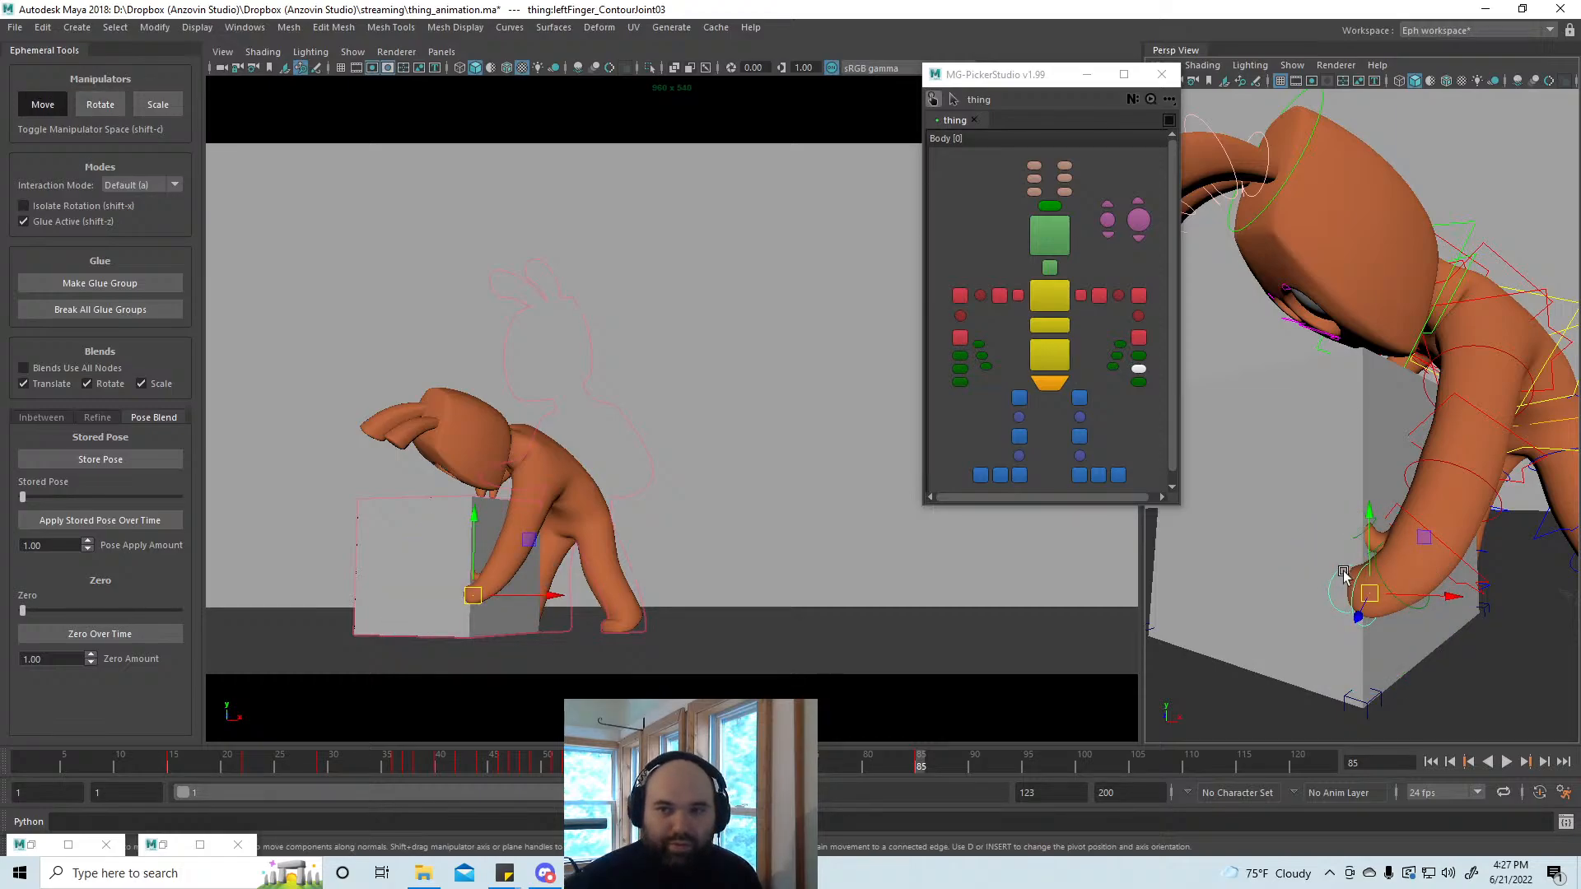
Step: Move the right hand across to the far top corner of the box and rotate it to rest on the surface
right_click_drag(1296, 583, 1291, 600, "alt")
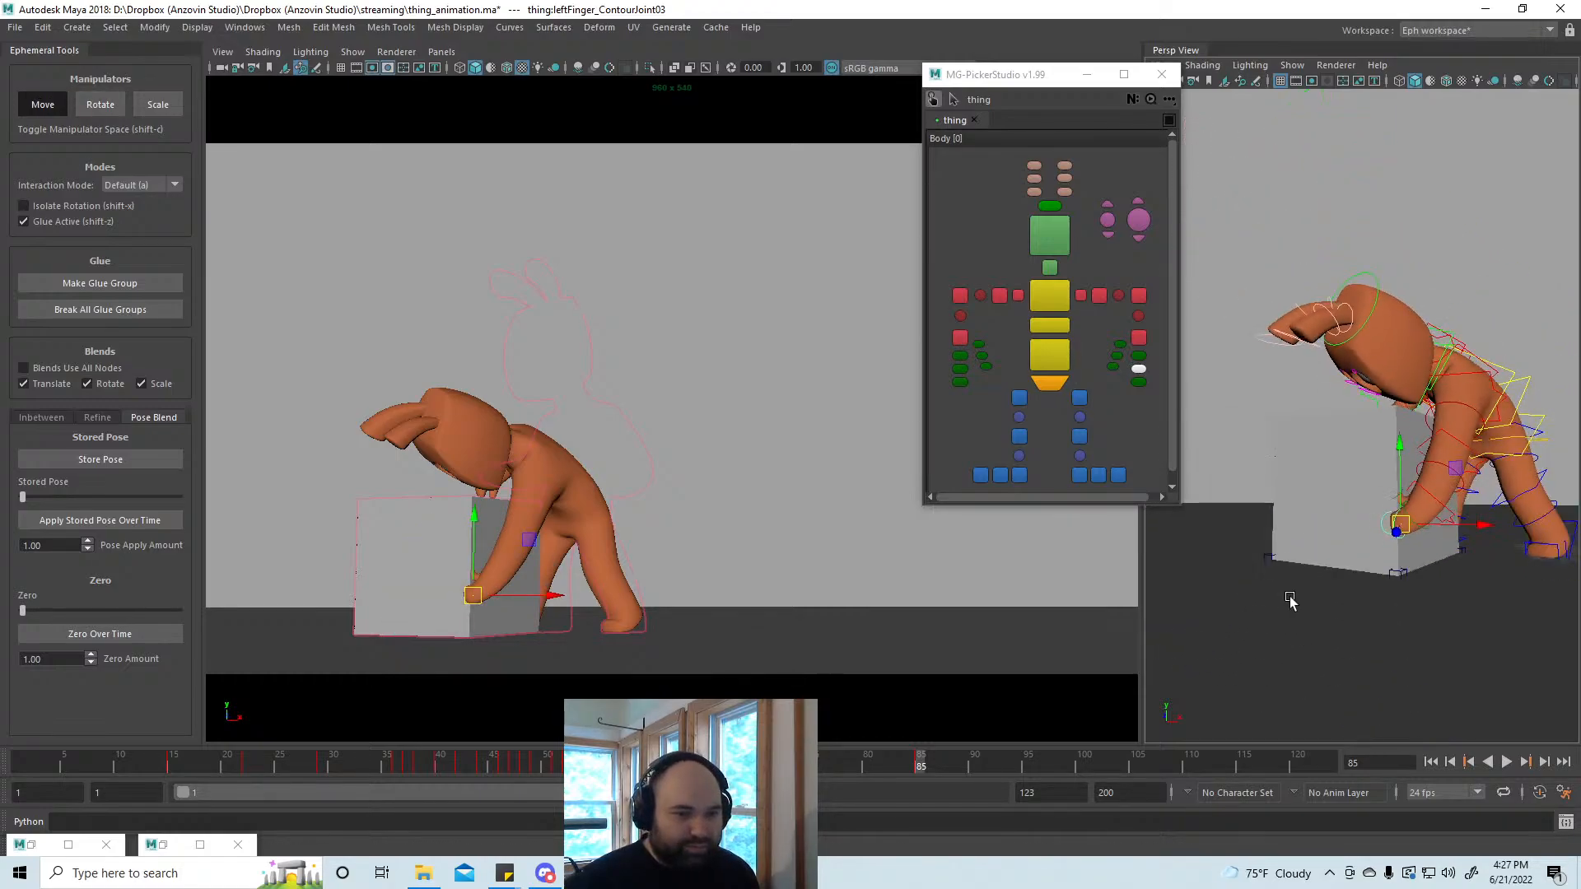
left_click_drag(1291, 600, 1454, 629, "alt")
middle_click_drag(1246, 558, 1318, 583, "alt")
left_click_drag(1316, 579, 1358, 573, "alt")
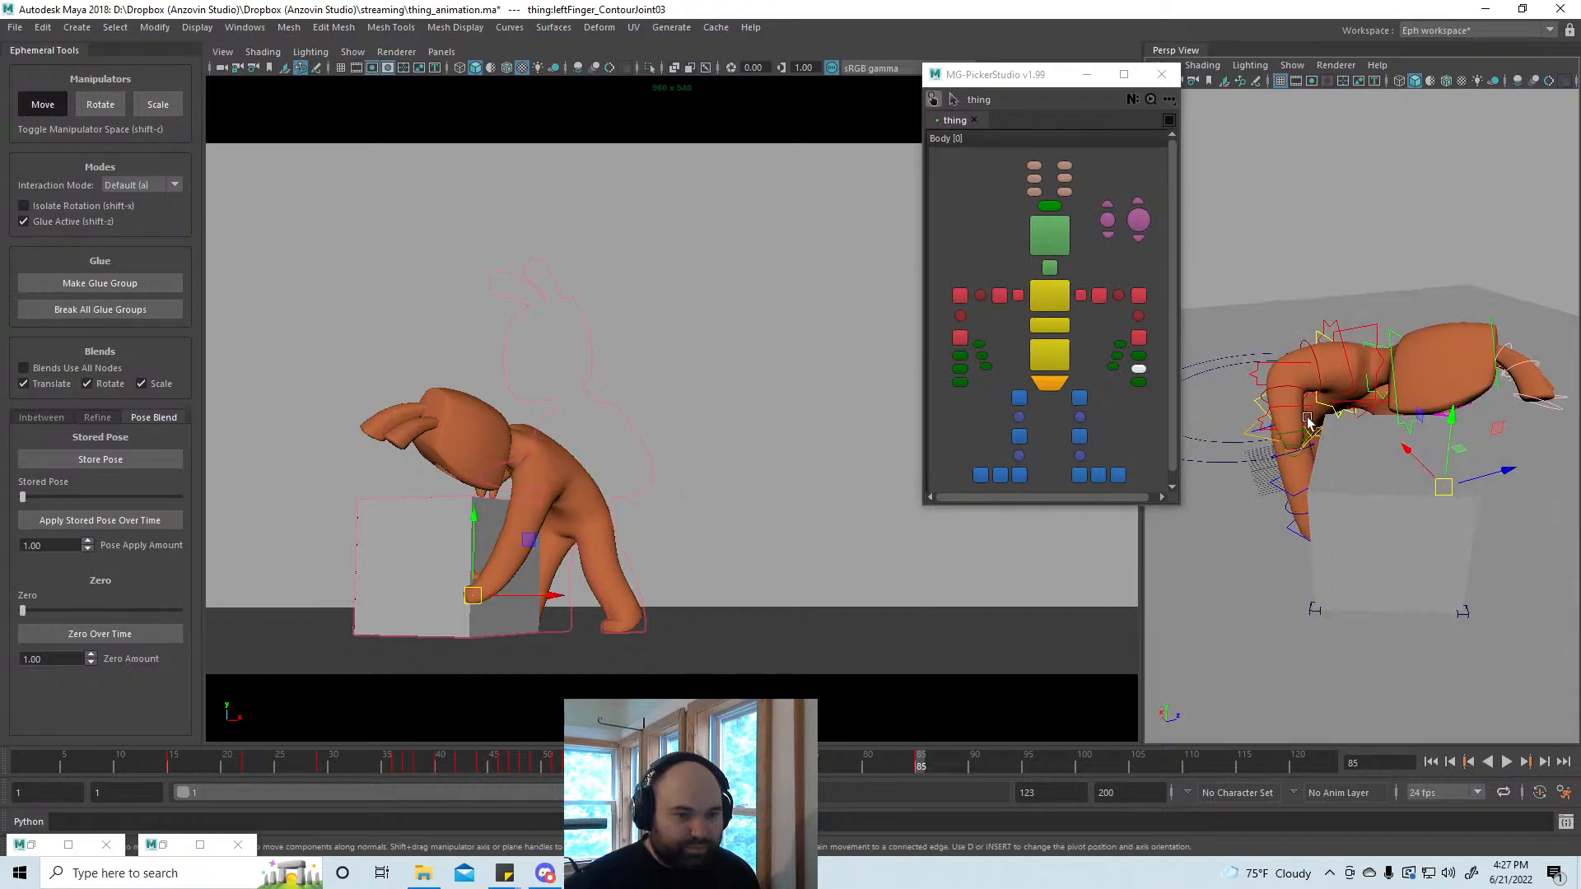
left_click(1300, 404)
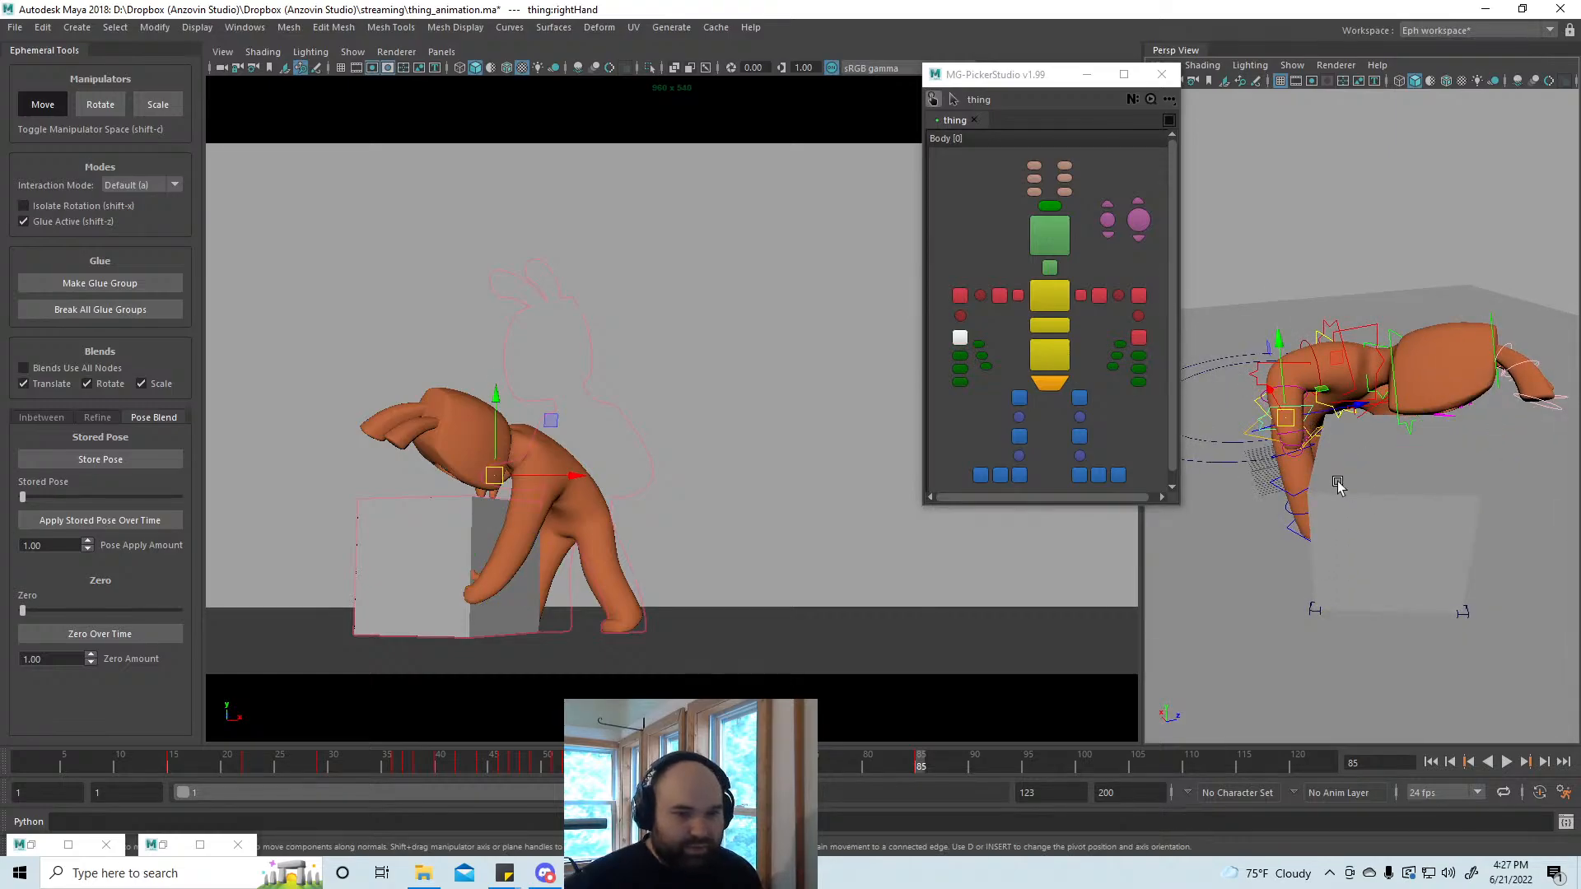
left_click_drag(1337, 484, 1397, 489, "alt")
left_click_drag(1300, 429, 1427, 422)
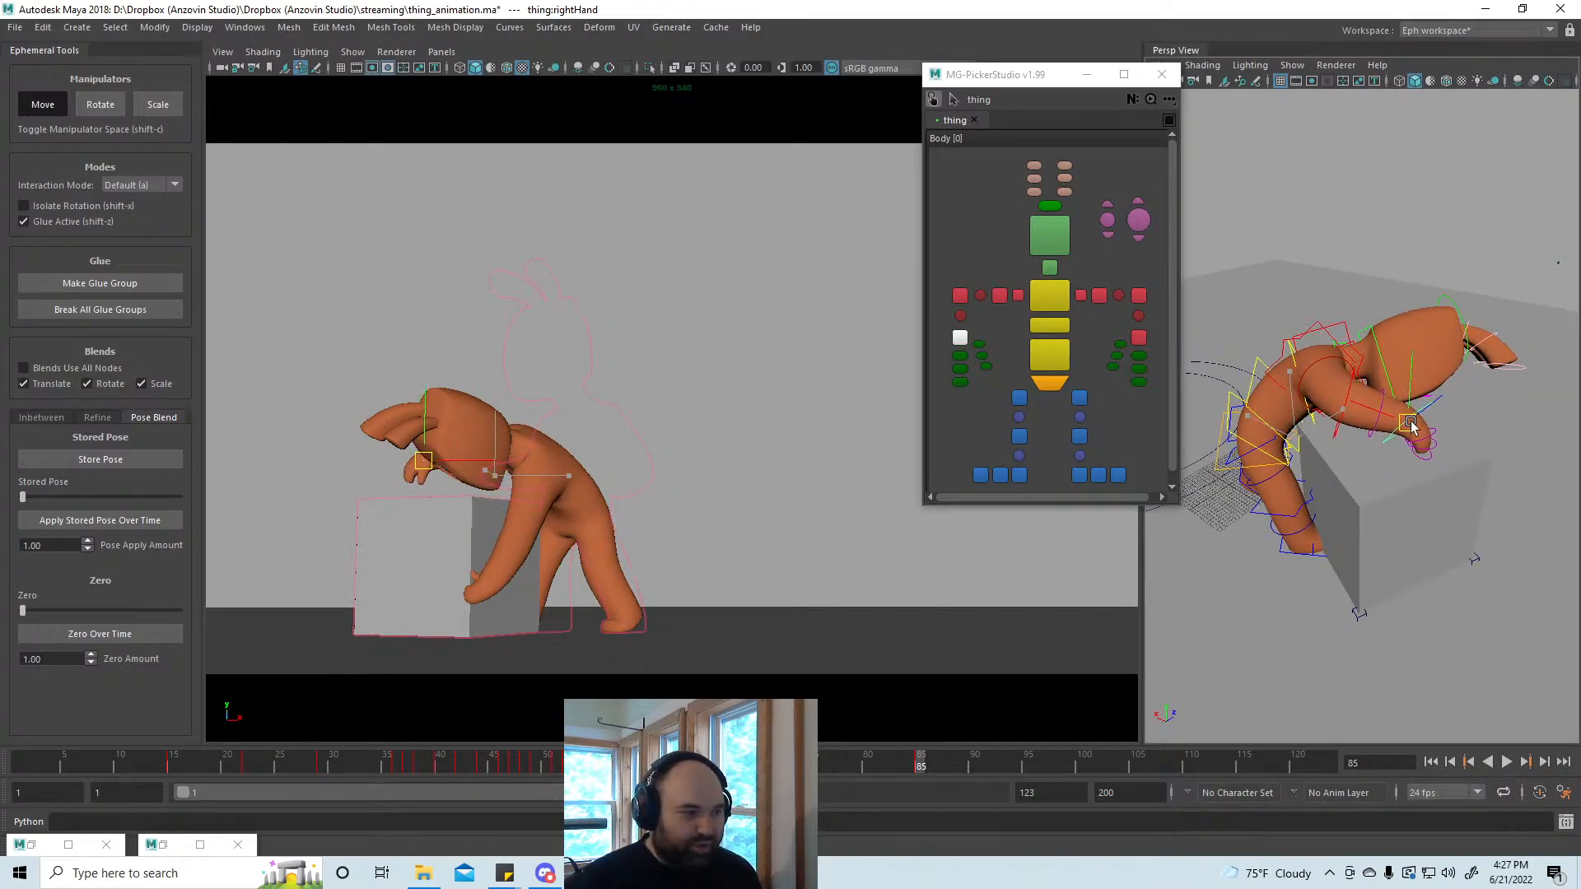
key("e")
left_click_drag(465, 442, 374, 494)
key("w")
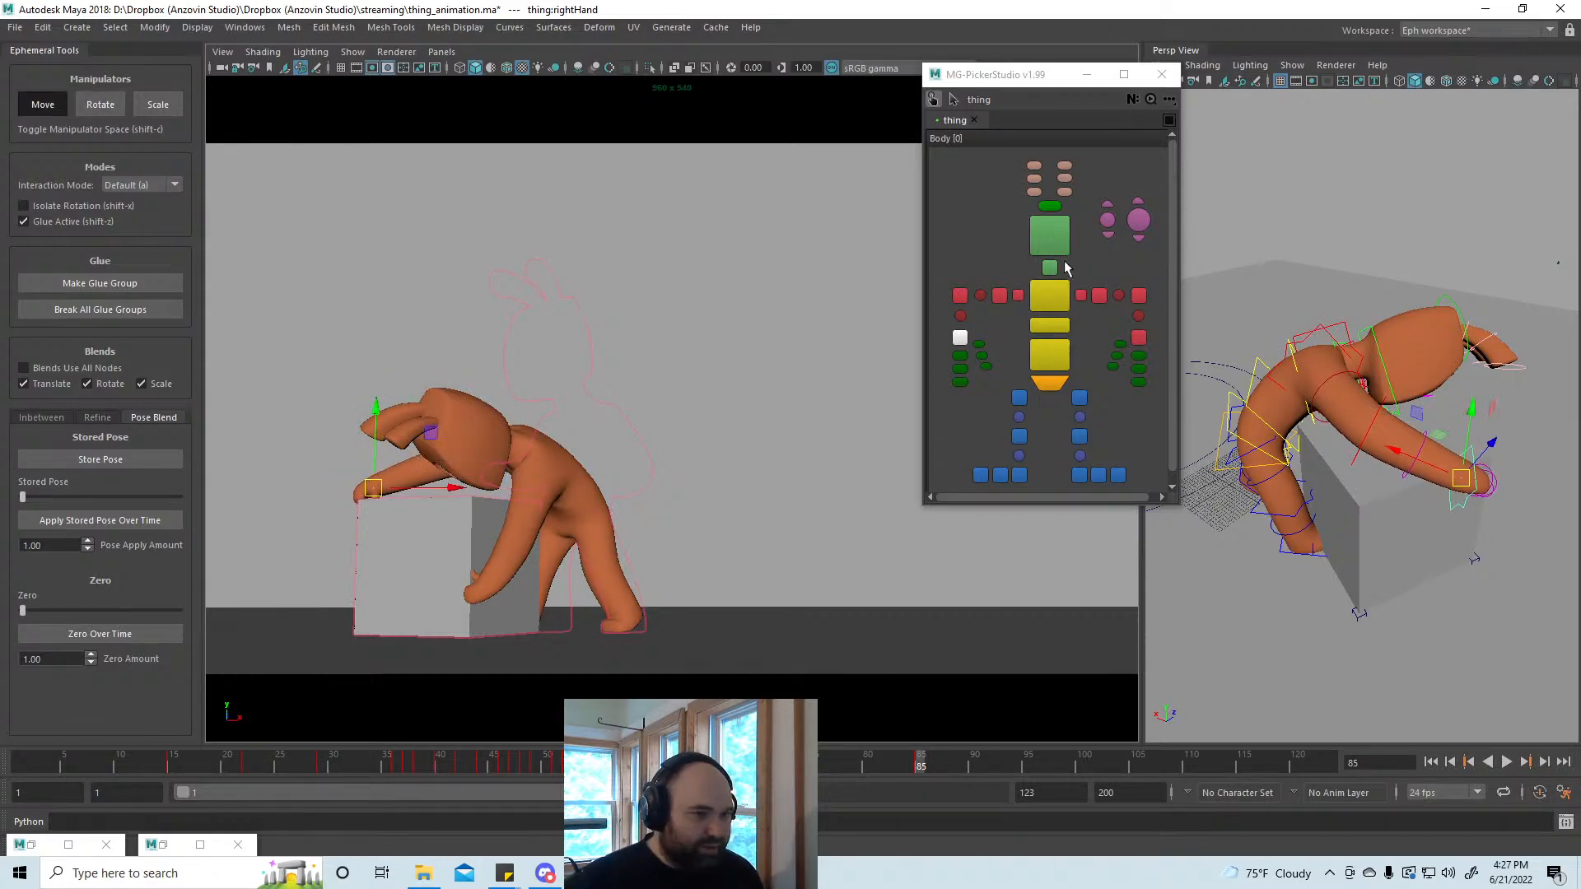
Step: Rotate the chest control to adjust the upper body's lean over the box
left_click(1050, 294)
key("e")
left_click_drag(591, 476, 545, 473)
key("w")
Step: Rotate the head upright so the face looks down toward the box, and lower it slightly
left_click(1062, 235)
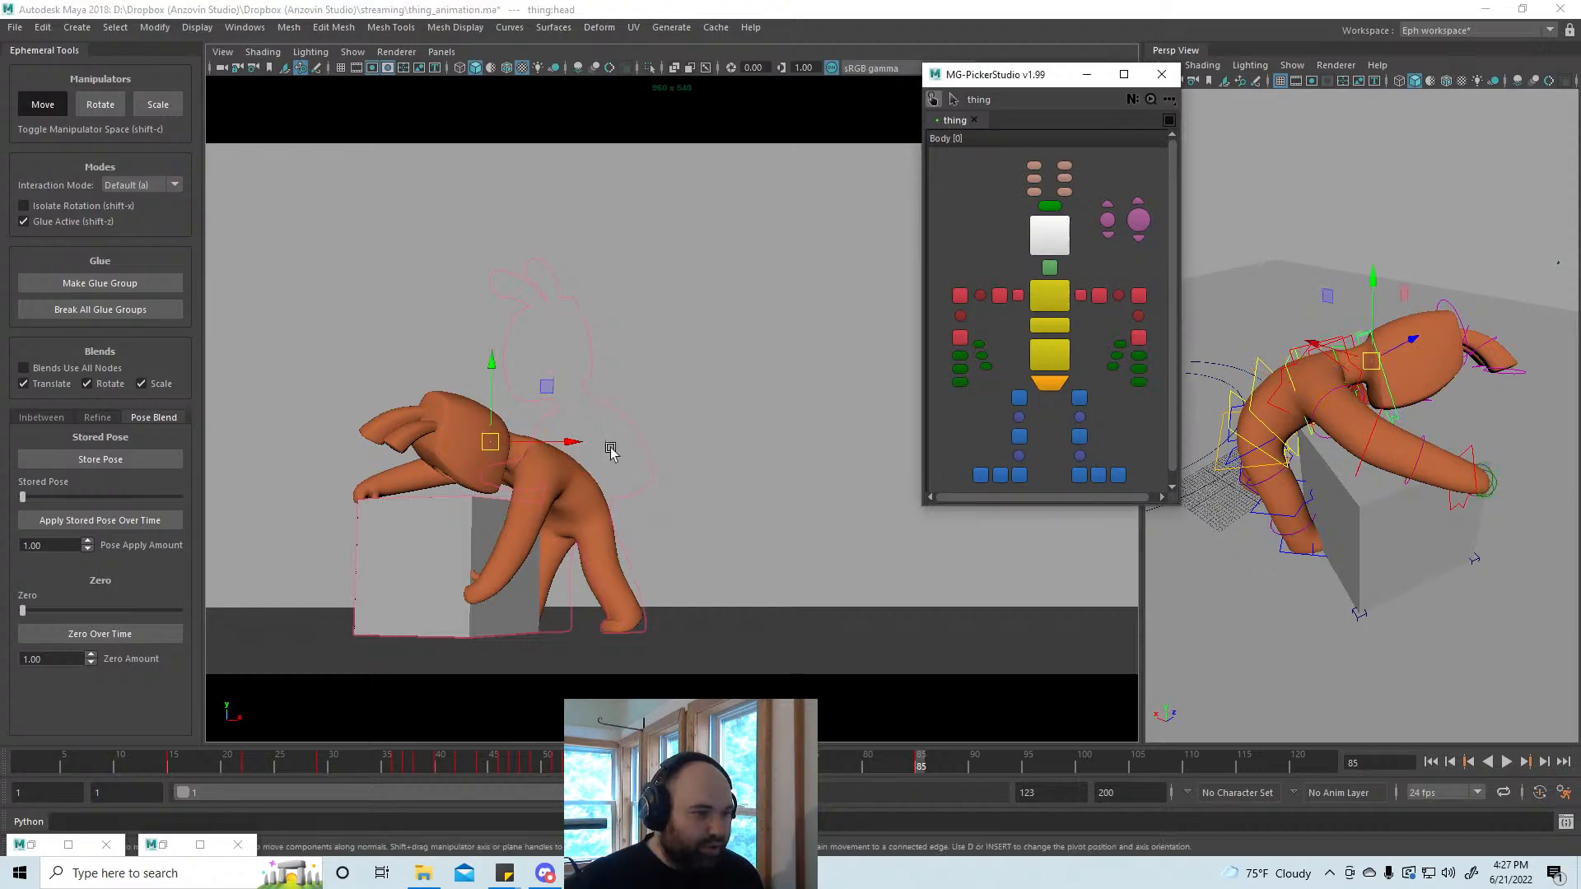
key("e")
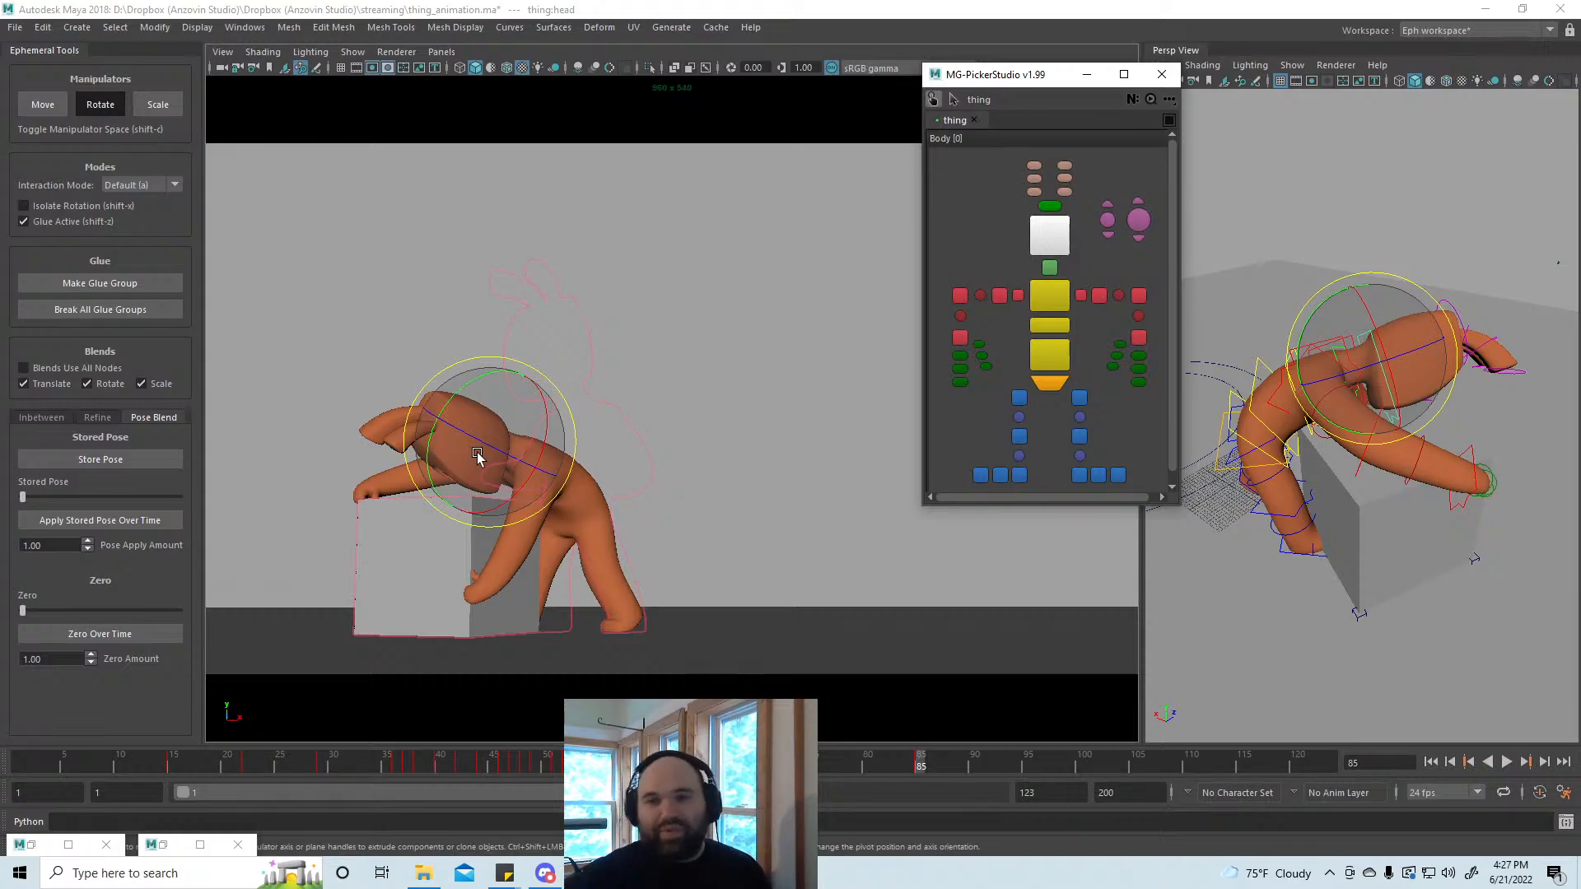
left_click_drag(478, 455, 471, 390)
key("w")
left_click_drag(491, 443, 491, 455)
key("e")
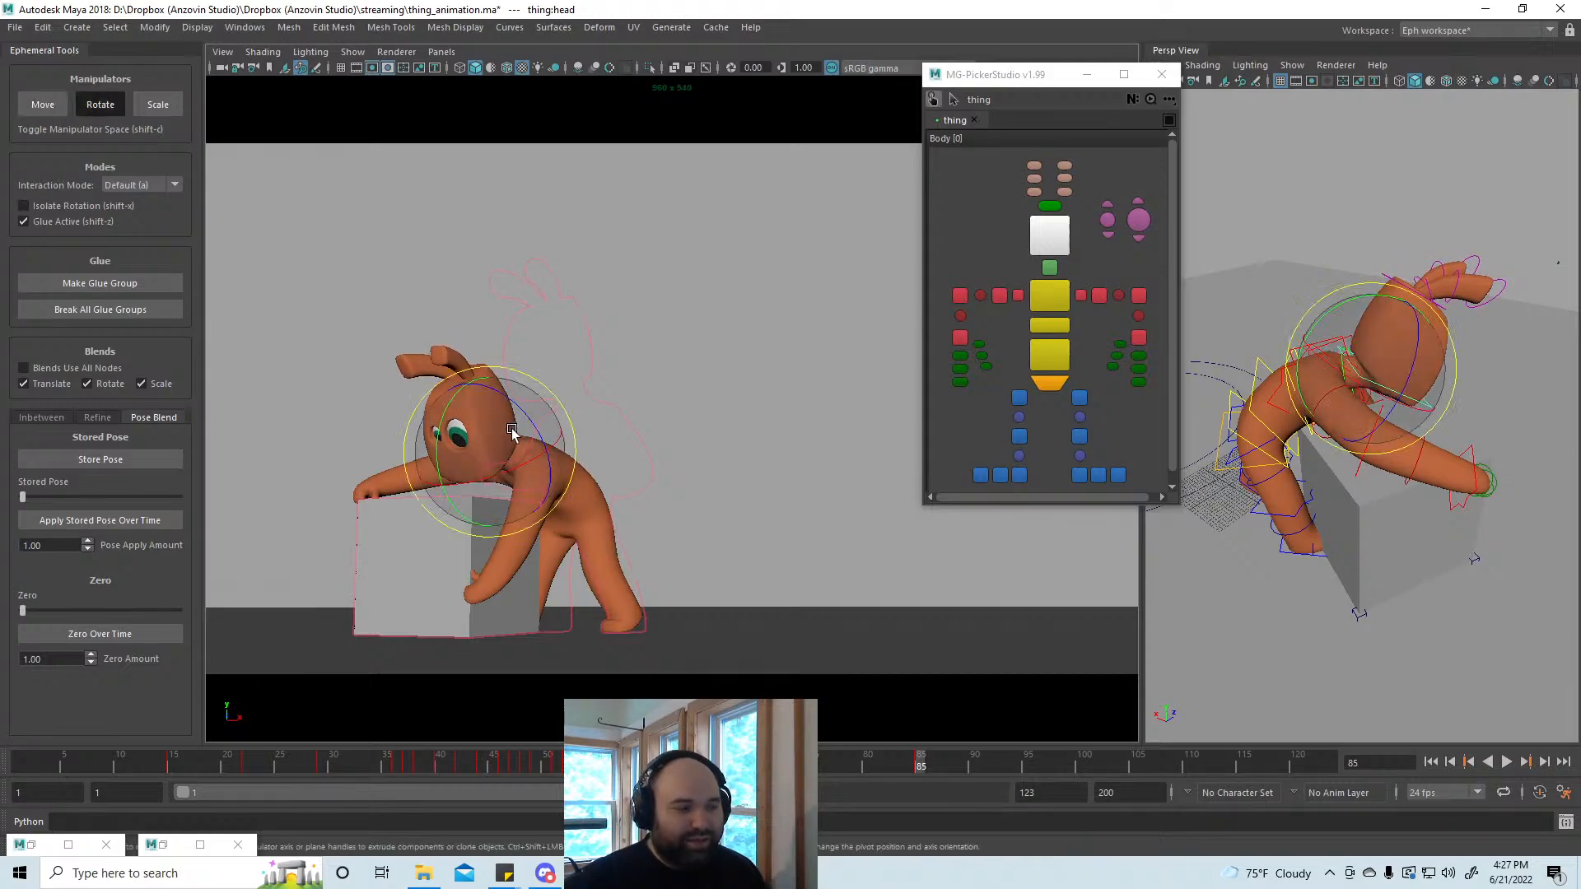
key("w")
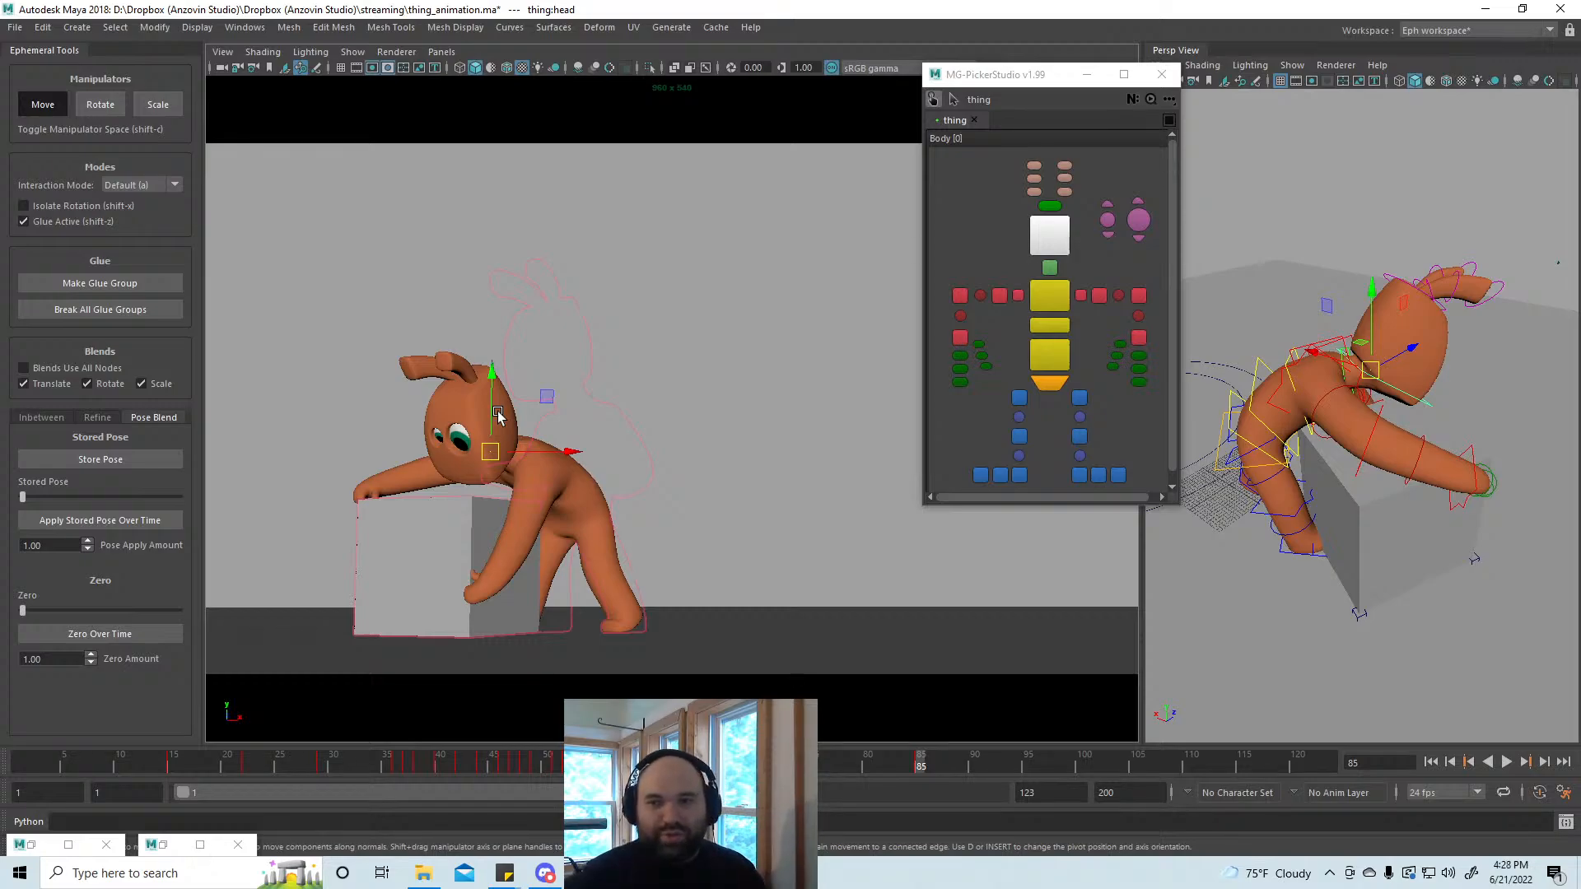
Step: Rotate the right finger's joints to bend the fingers over the top edge of the box
left_click(959, 335)
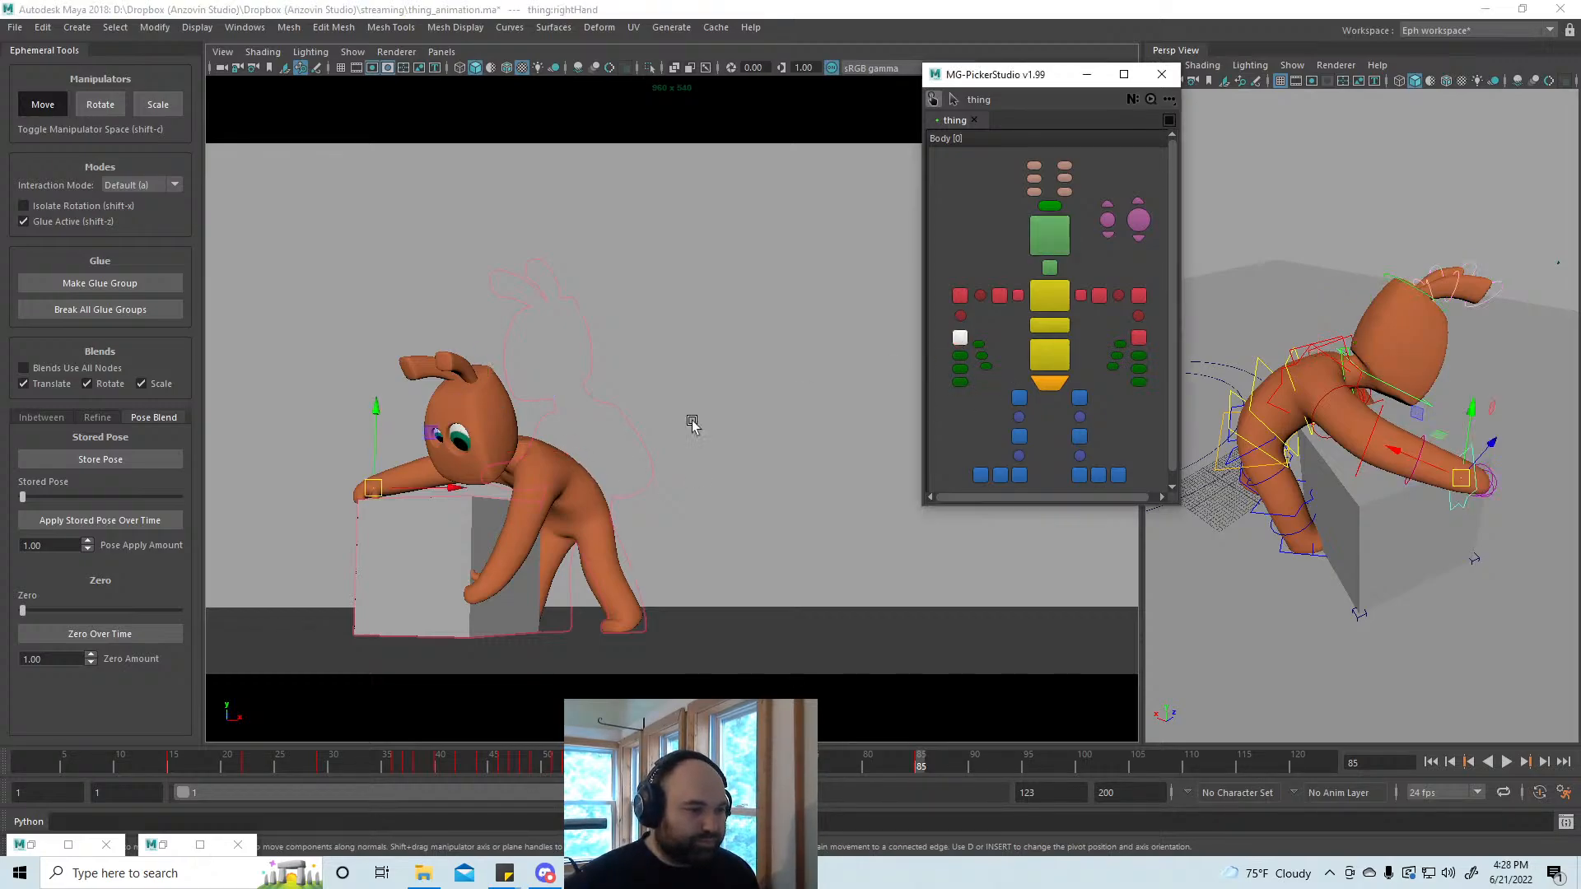
left_click_drag(947, 345, 973, 390)
key("e")
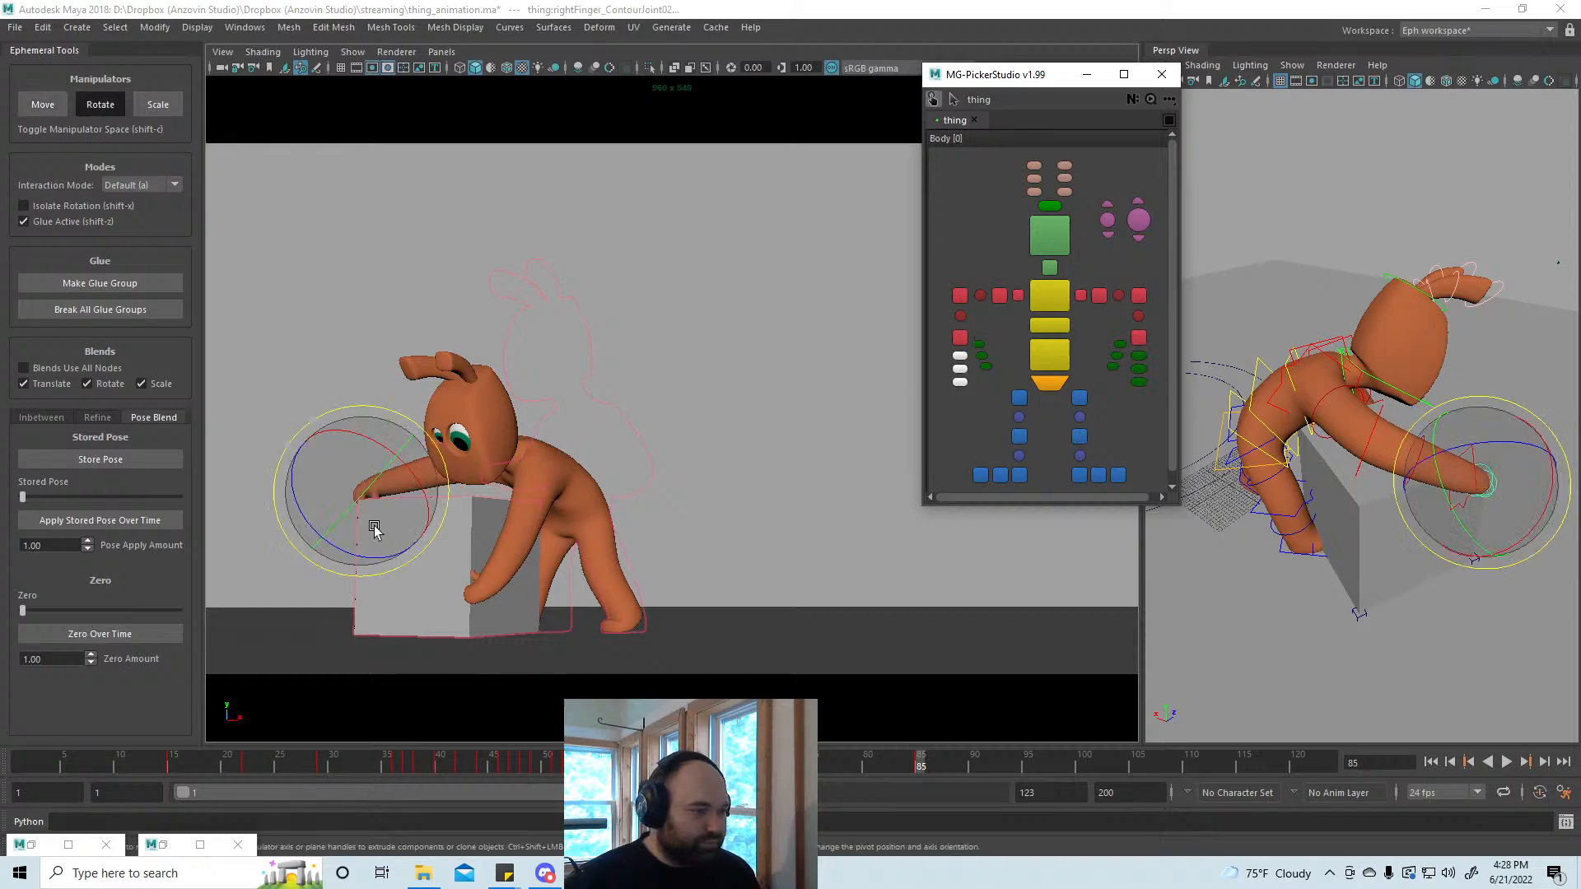
left_click(962, 383)
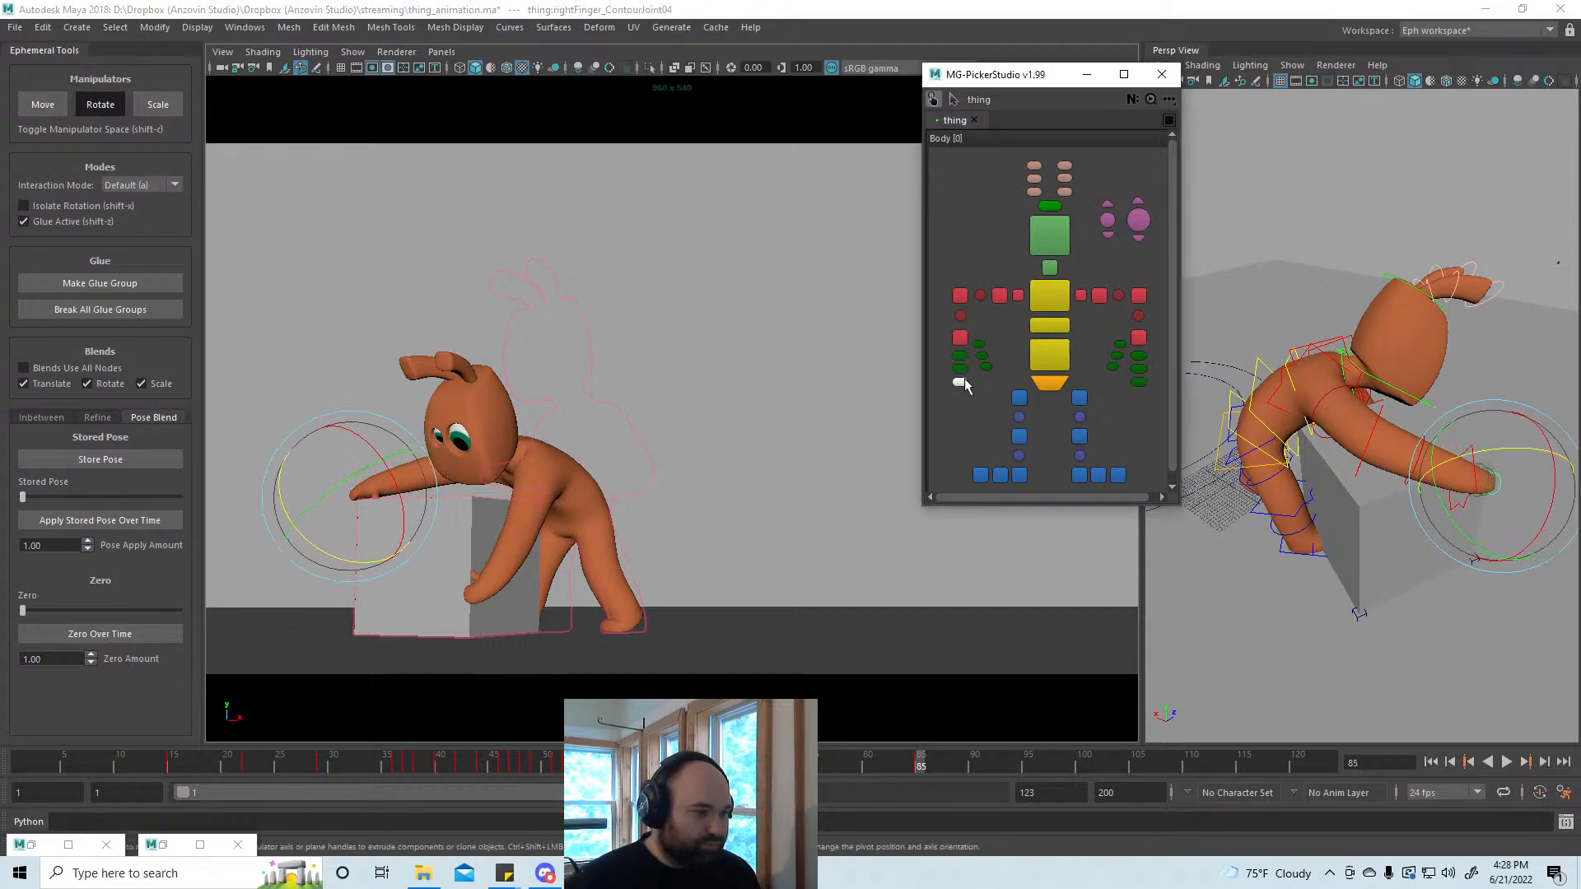
mouse_move(359, 560)
left_mouse_down()
mouse_move(311, 547)
mouse_move(335, 564)
mouse_move(328, 552)
left_mouse_up()
left_click(961, 370)
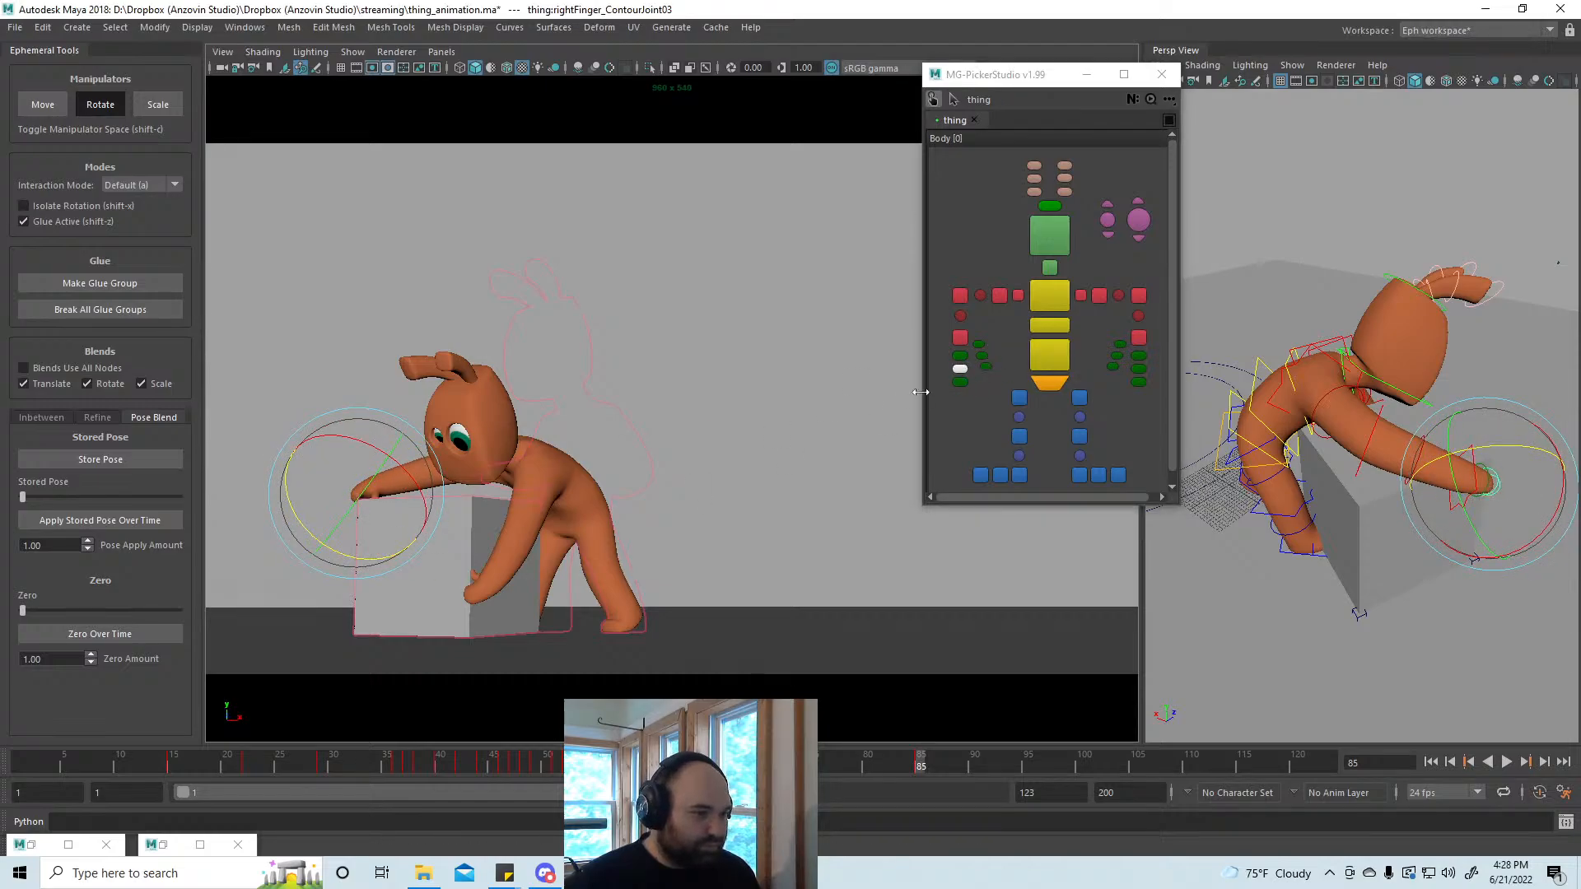
key("w")
Step: Reposition the right hand so it sits on the top corner of the box
left_click(961, 339)
left_click_drag(1528, 539, 1346, 553, "alt")
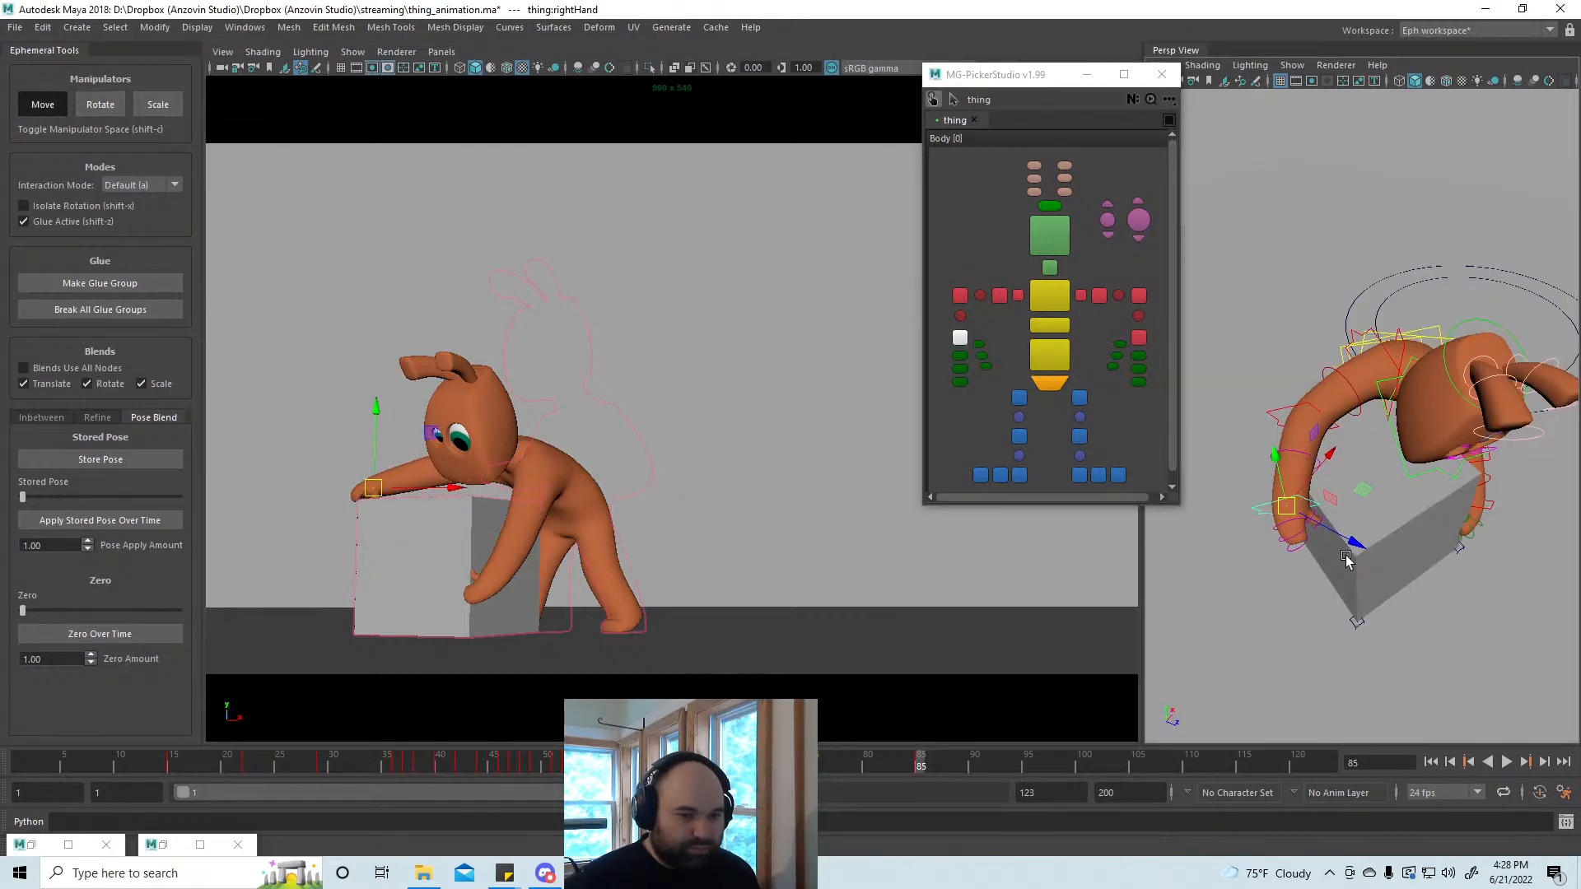
left_click_drag(1291, 510, 1338, 525)
left_click_drag(1380, 576, 1281, 507, "alt")
middle_click_drag(1282, 508, 1405, 536, "alt")
right_click_drag(1405, 536, 1474, 543, "alt")
left_click_drag(1474, 543, 1333, 481, "alt")
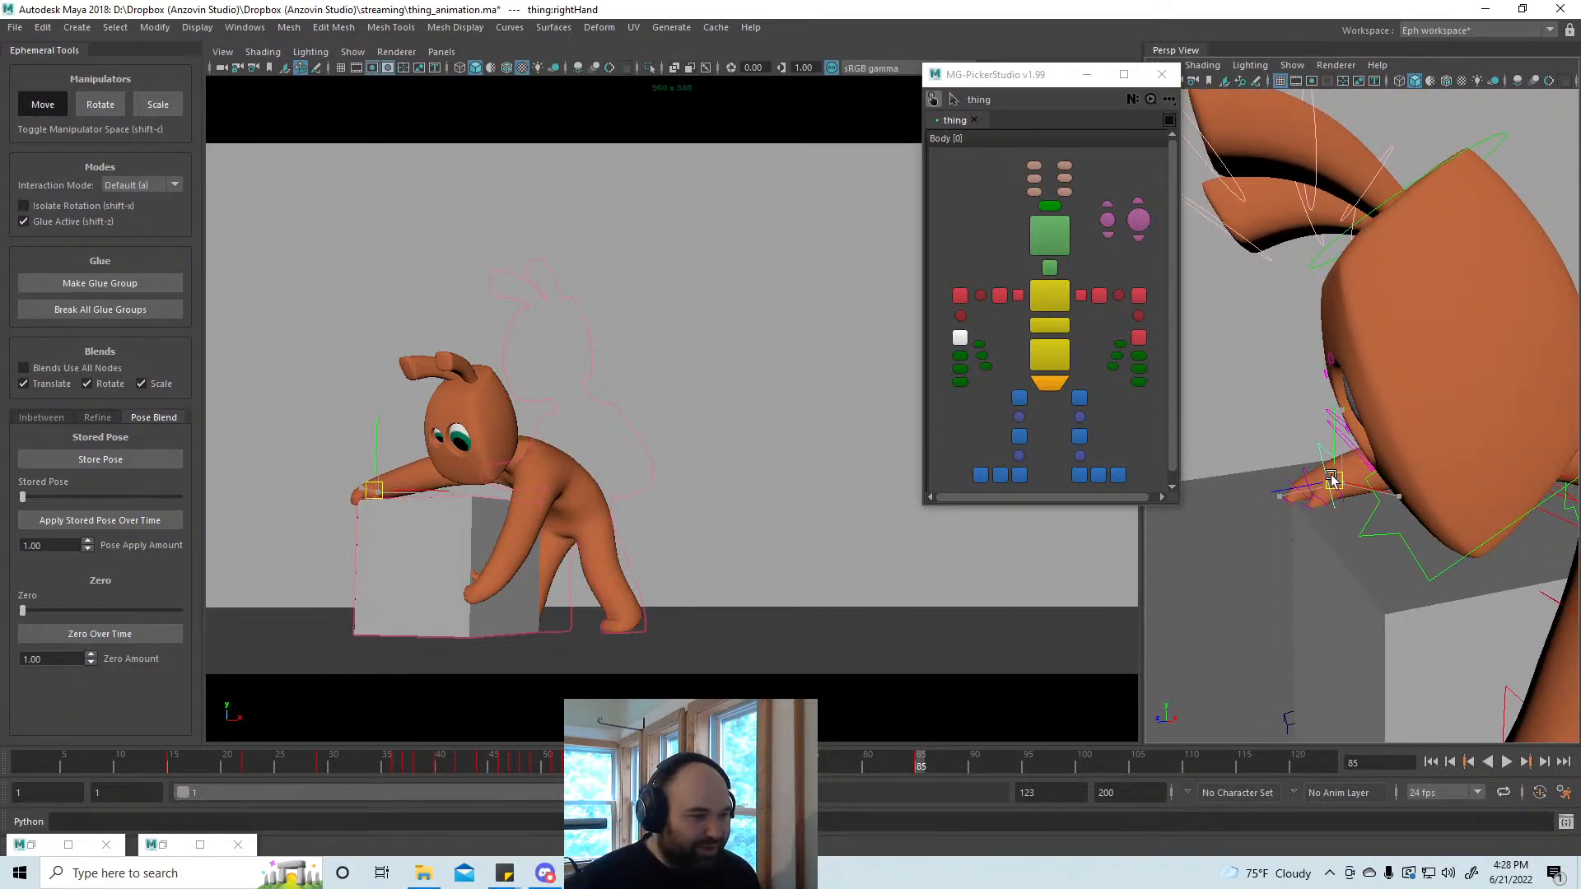
Step: Rotate the right thumb's first joint to lay the thumb on the box, and briefly run playback at frame 85
left_click(1060, 382)
left_click(982, 356)
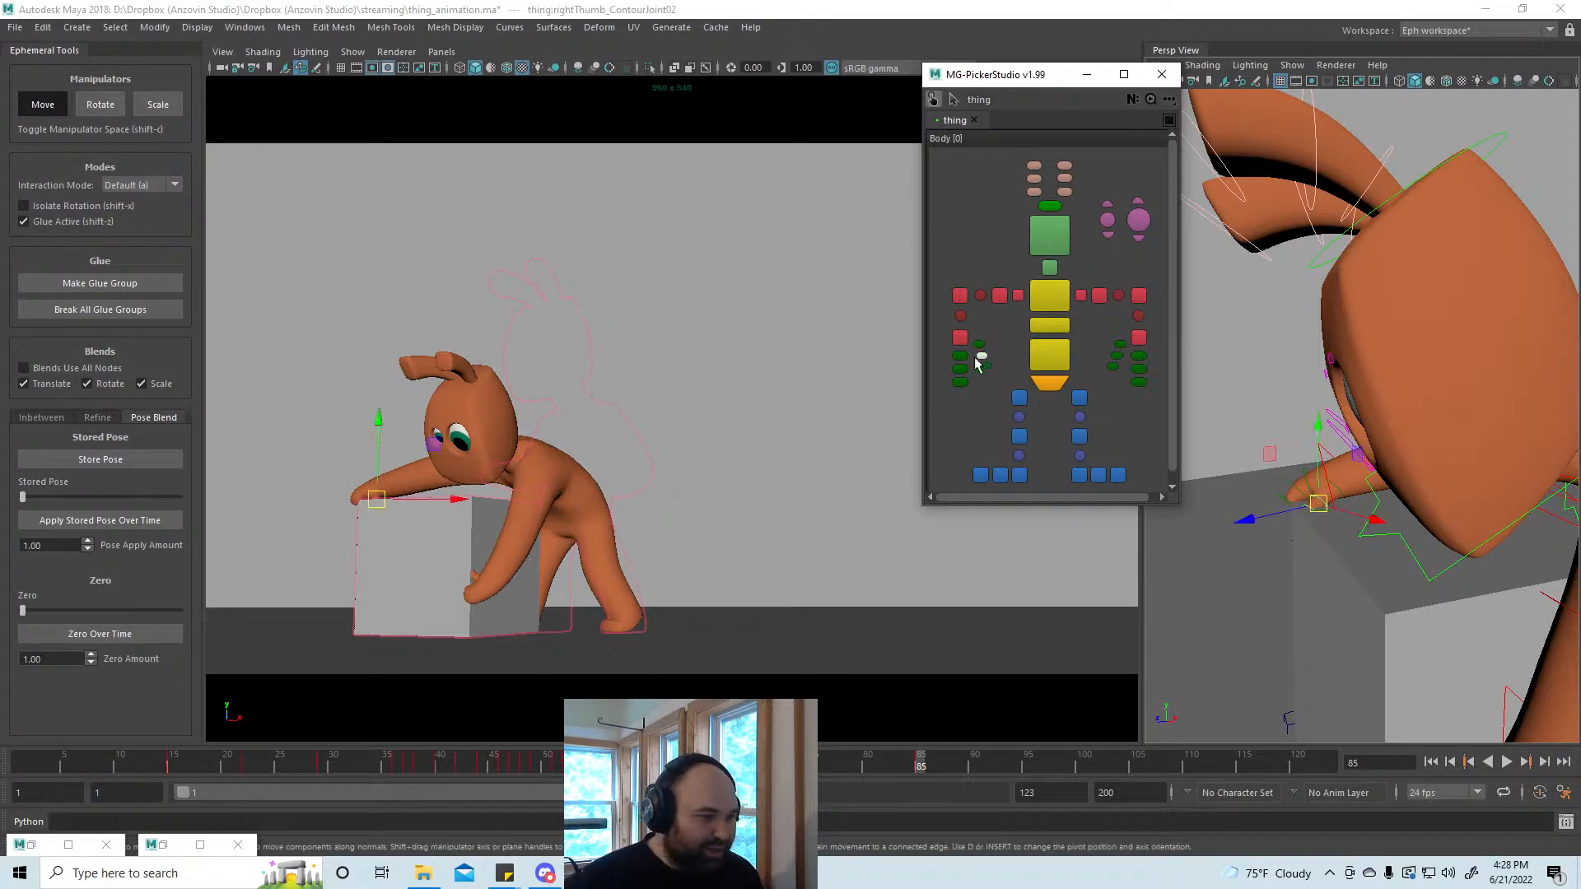
key("e")
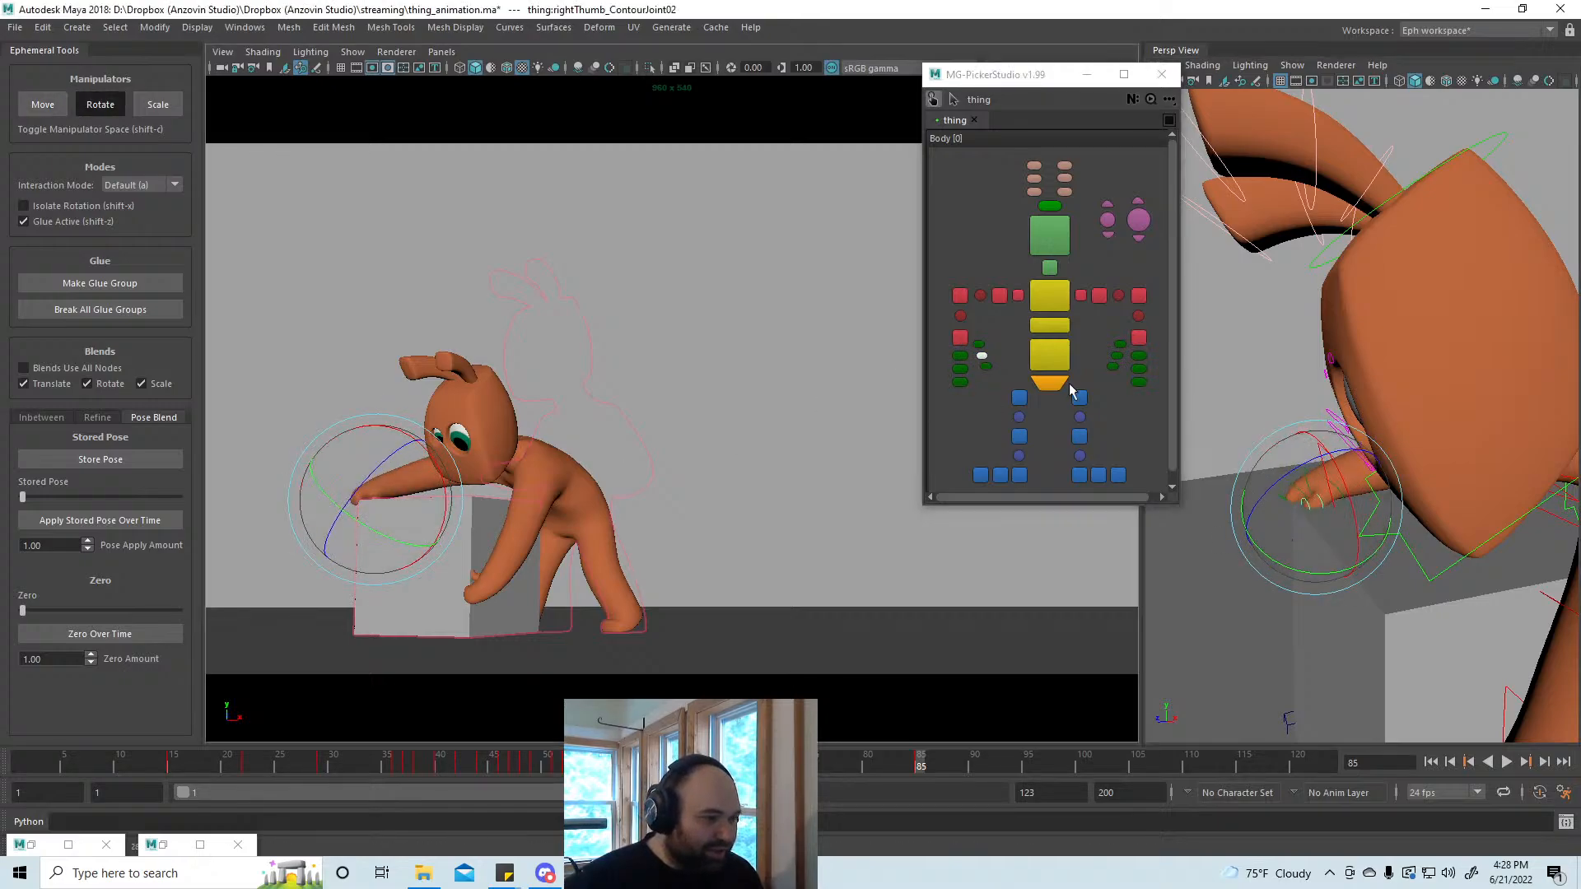
left_click(979, 345)
left_click_drag(402, 525, 393, 521)
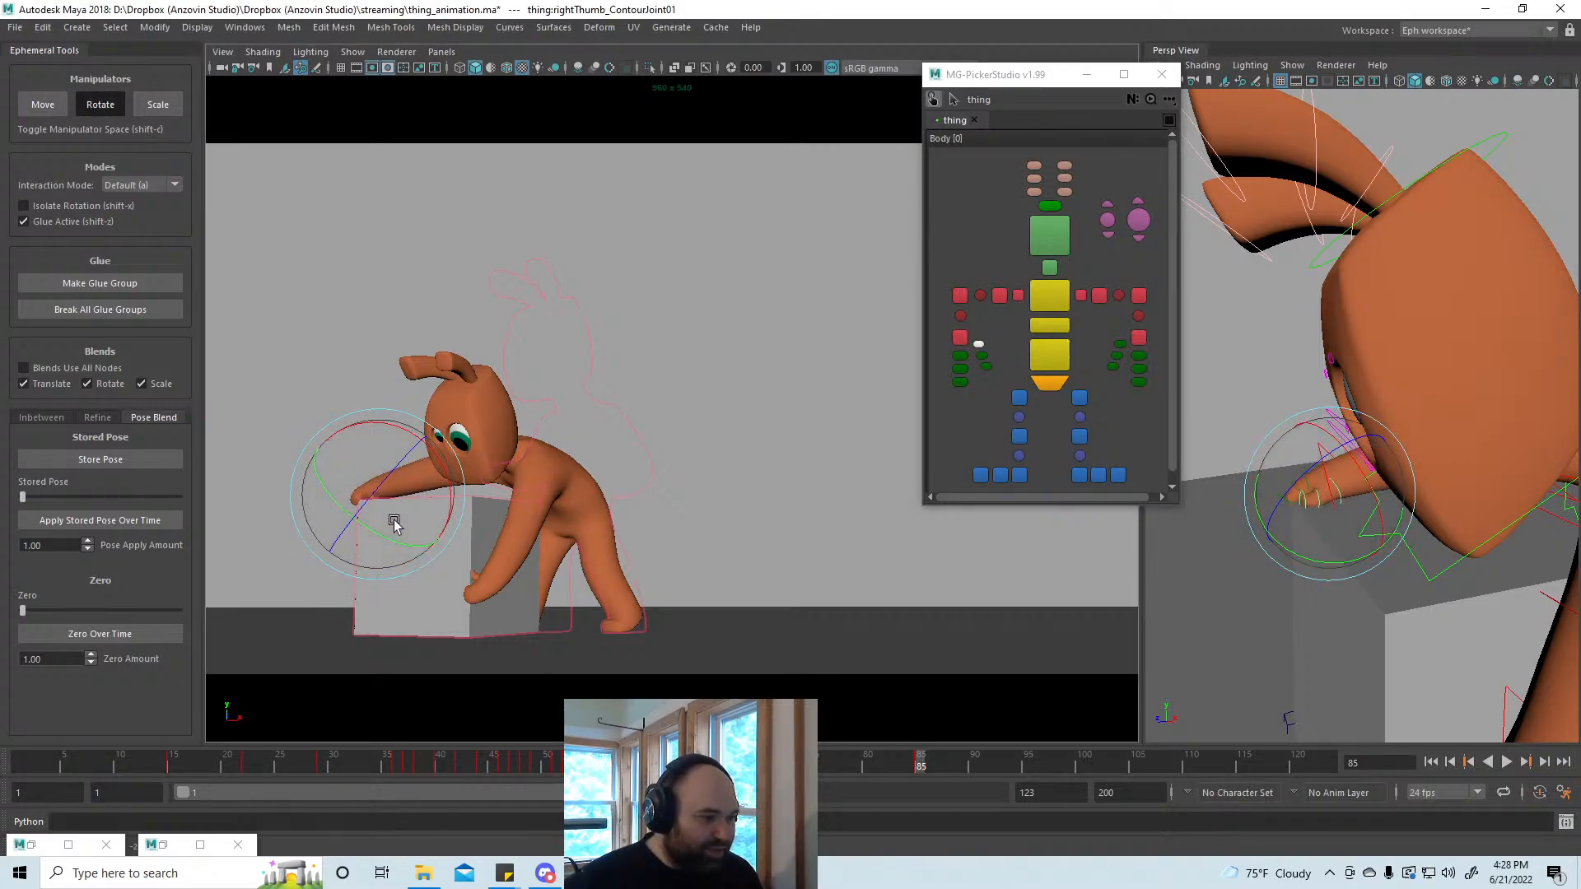
key("w")
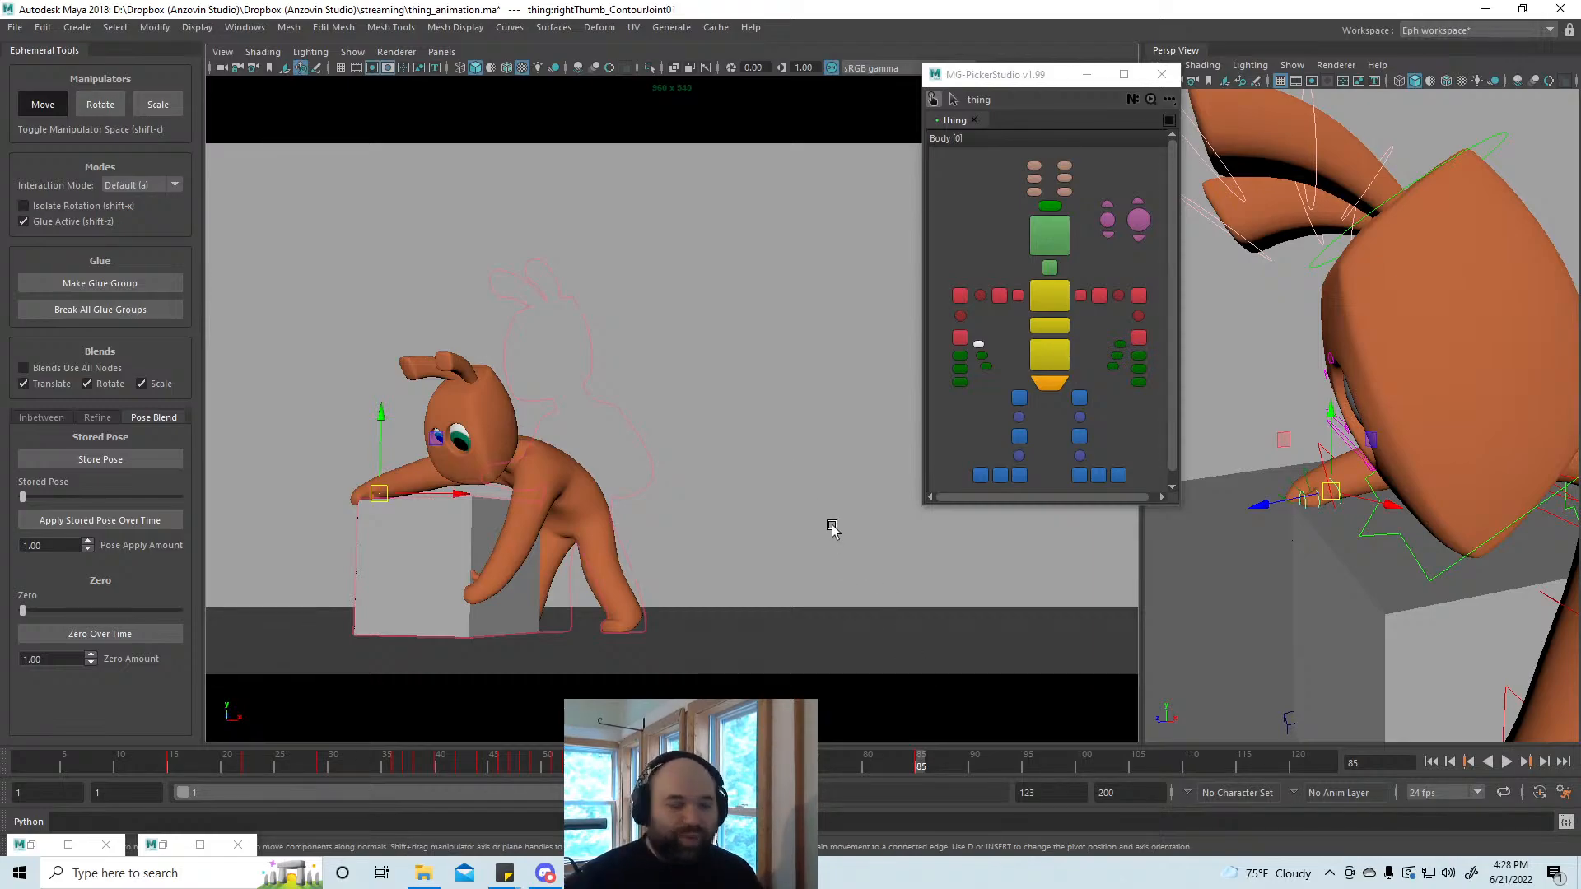
key("alt+v")
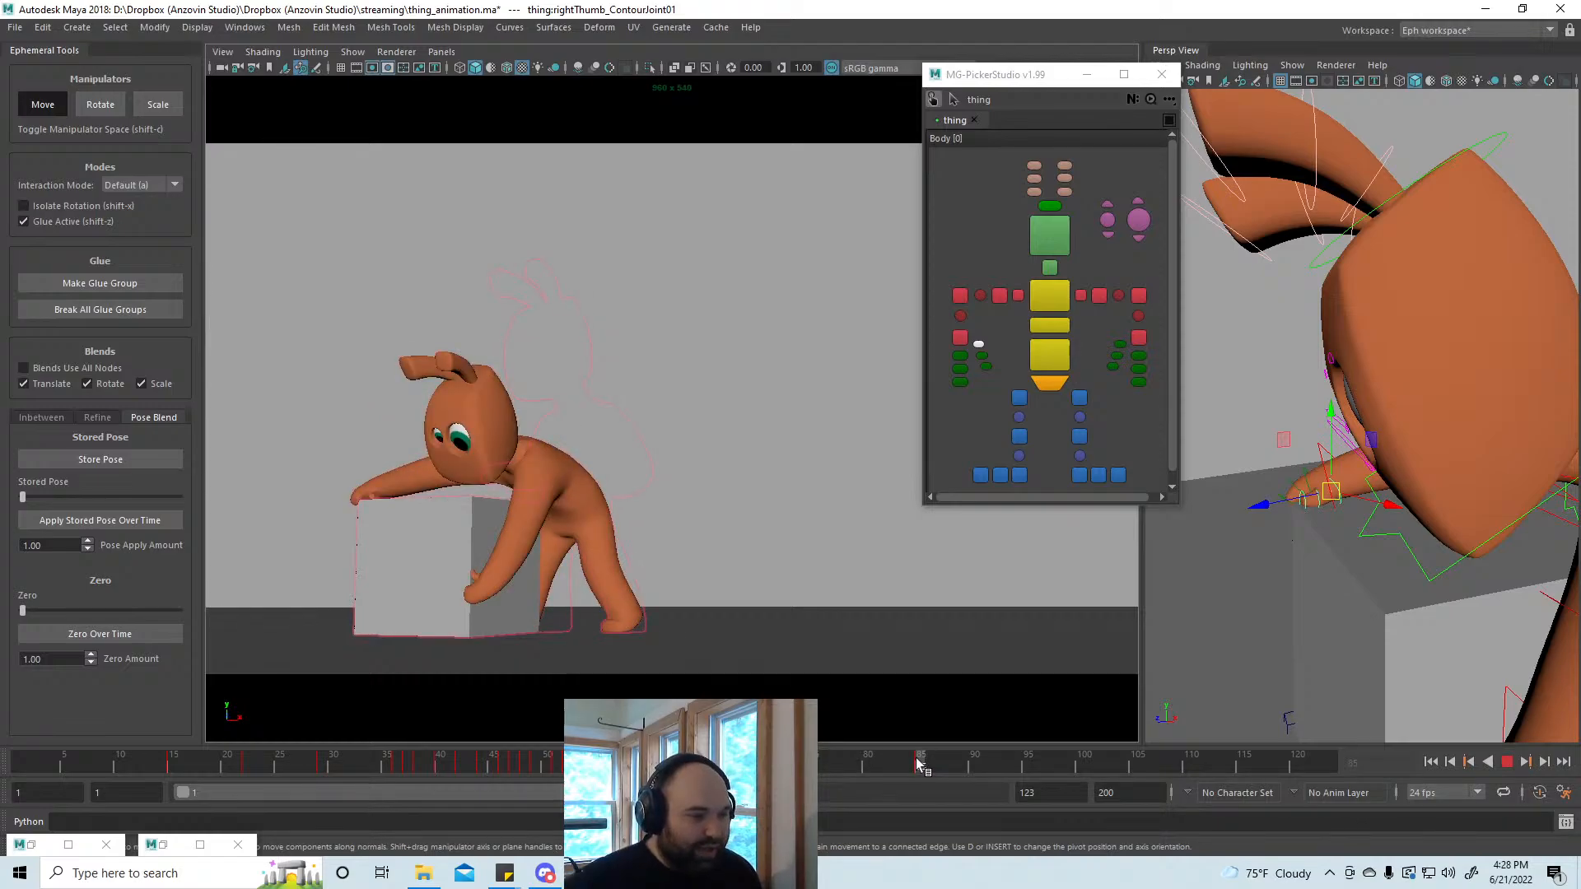
key("alt+v")
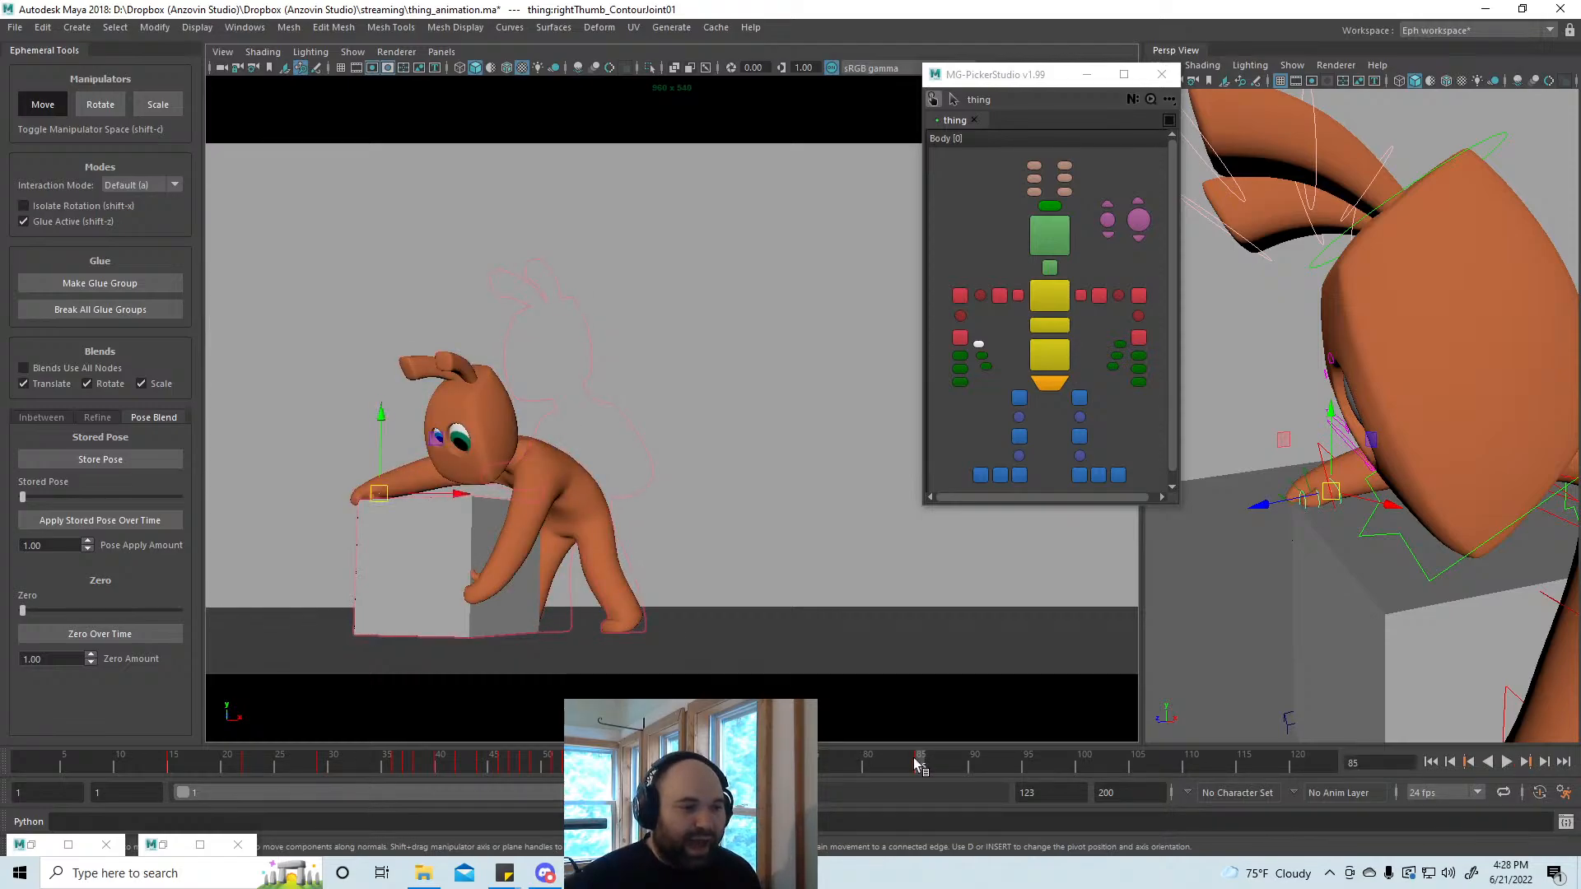
Step: Set the interaction mode to Forward, and move and rotate the lower spine control to push the torso toward the box
left_click(1051, 362)
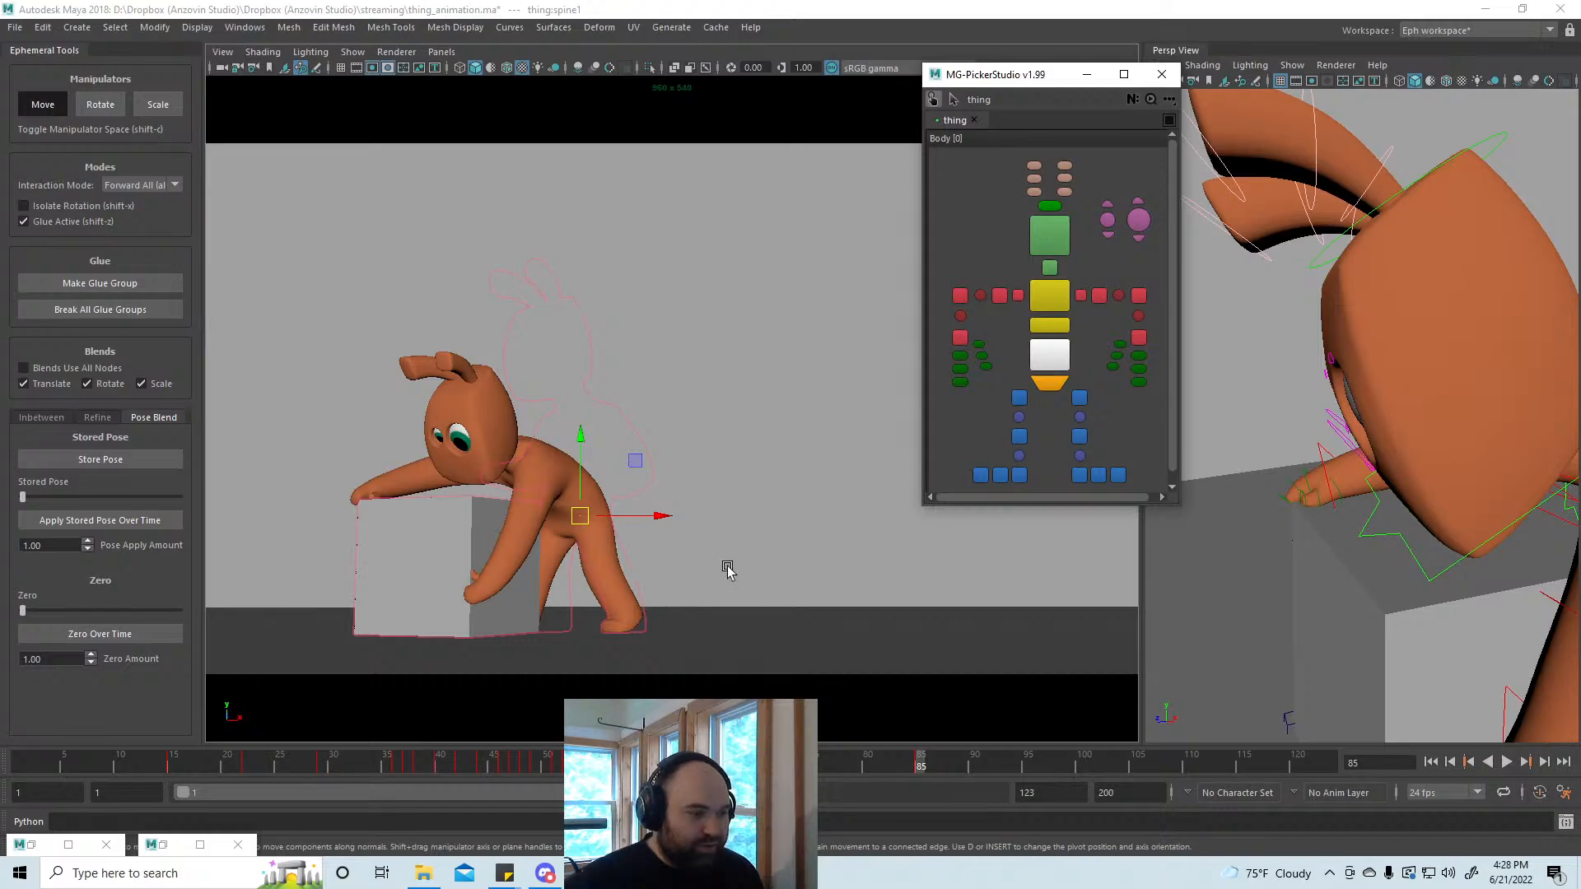
scroll(1327, 558, "down", 10)
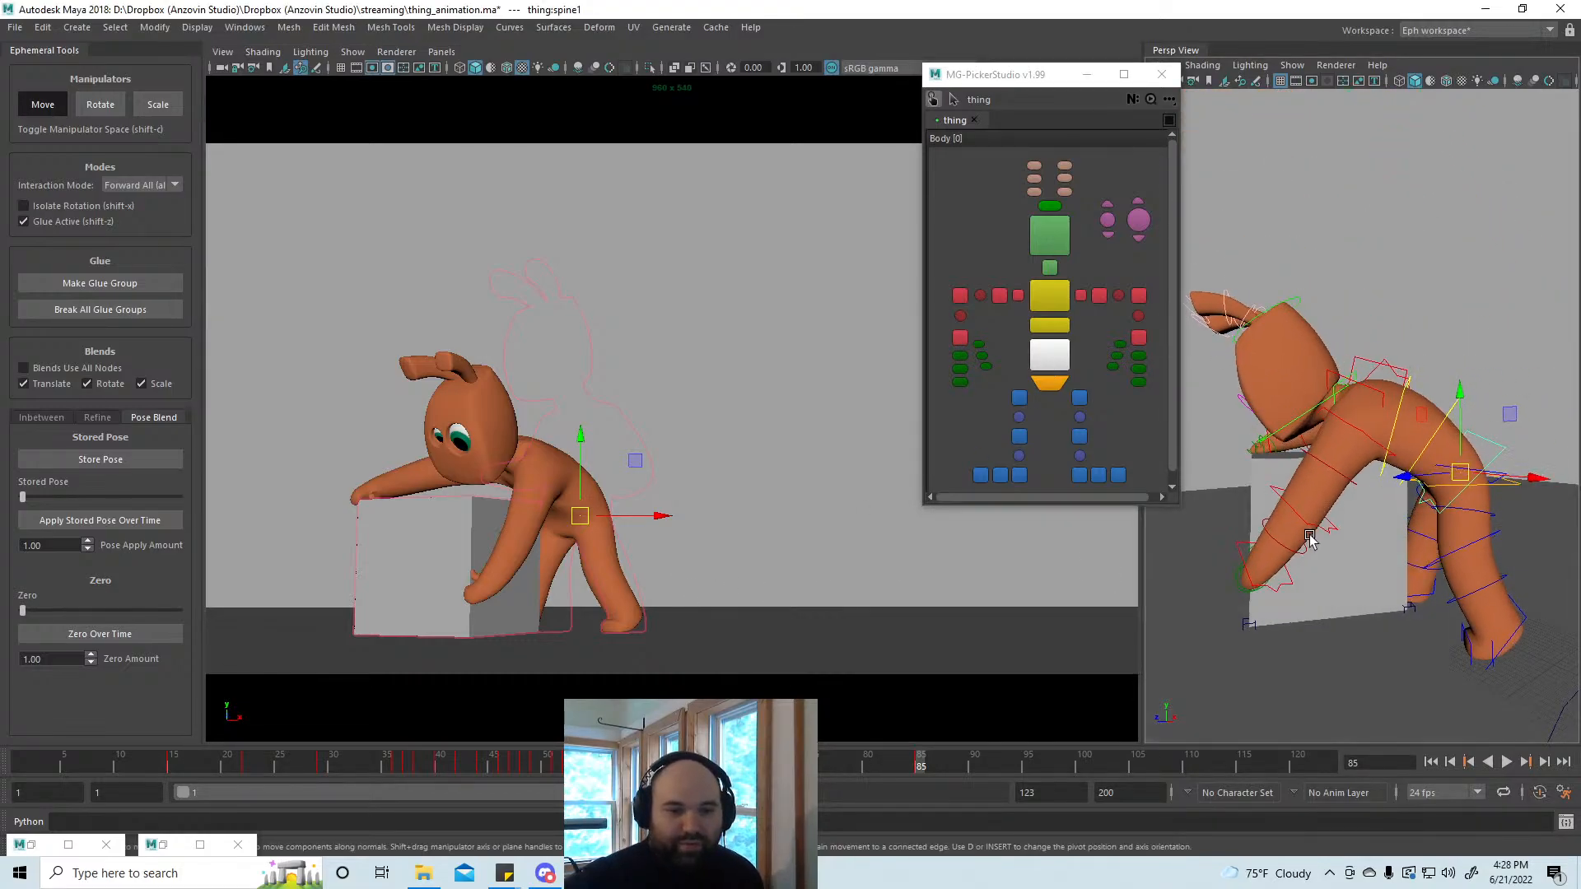
left_click_drag(1326, 556, 1345, 554, "alt")
left_click_drag(1466, 506, 1439, 497)
key("ctrl+z")
key("a")
key("z")
key("e")
left_click_drag(538, 473, 533, 485)
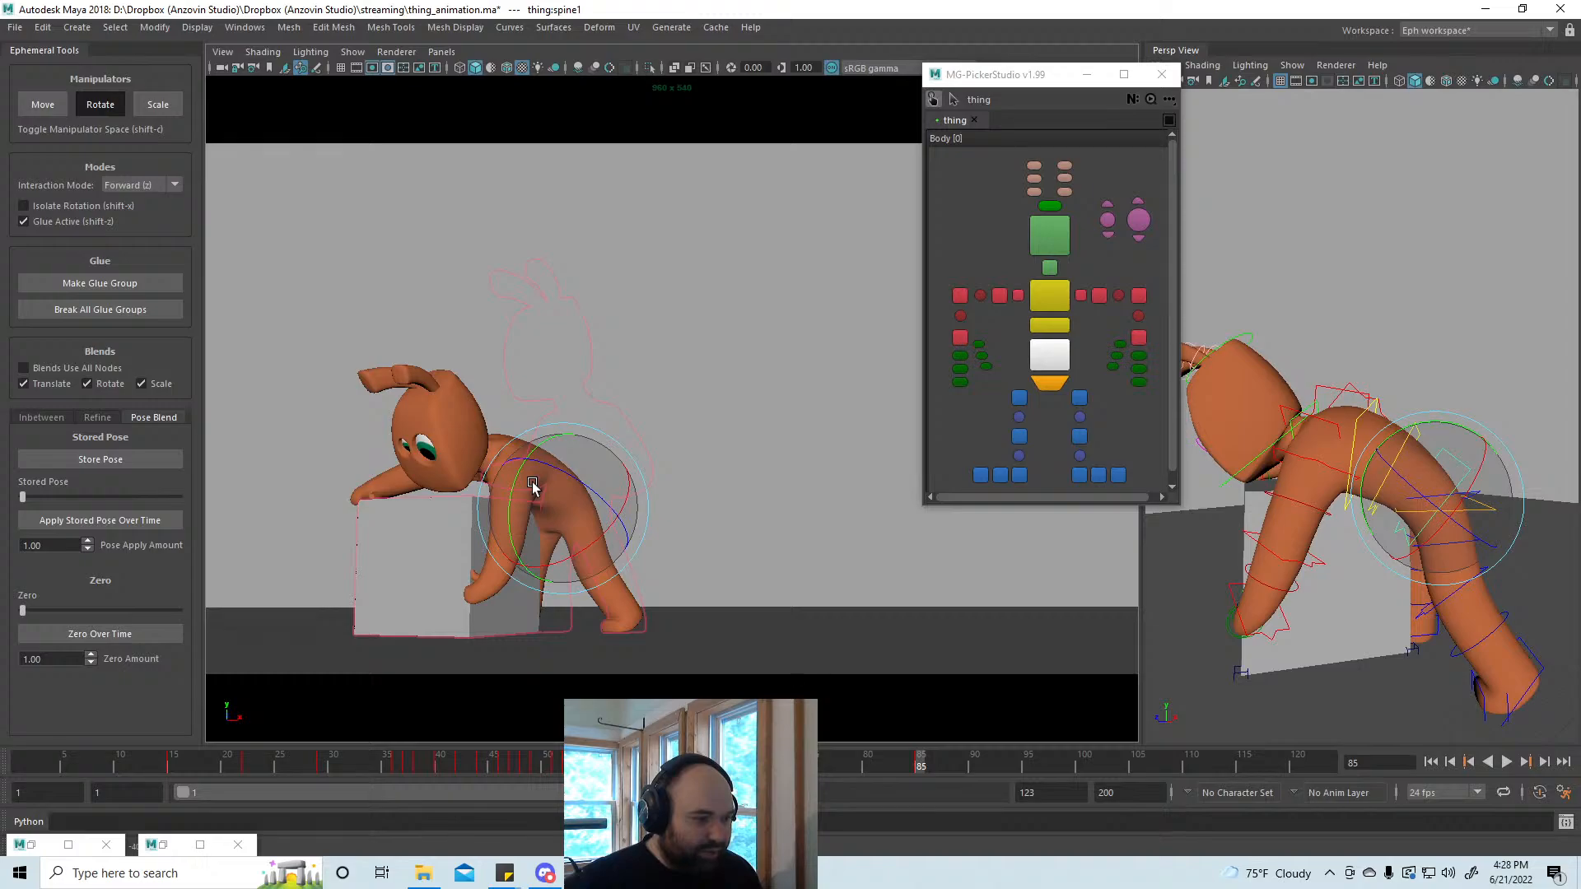
key("w")
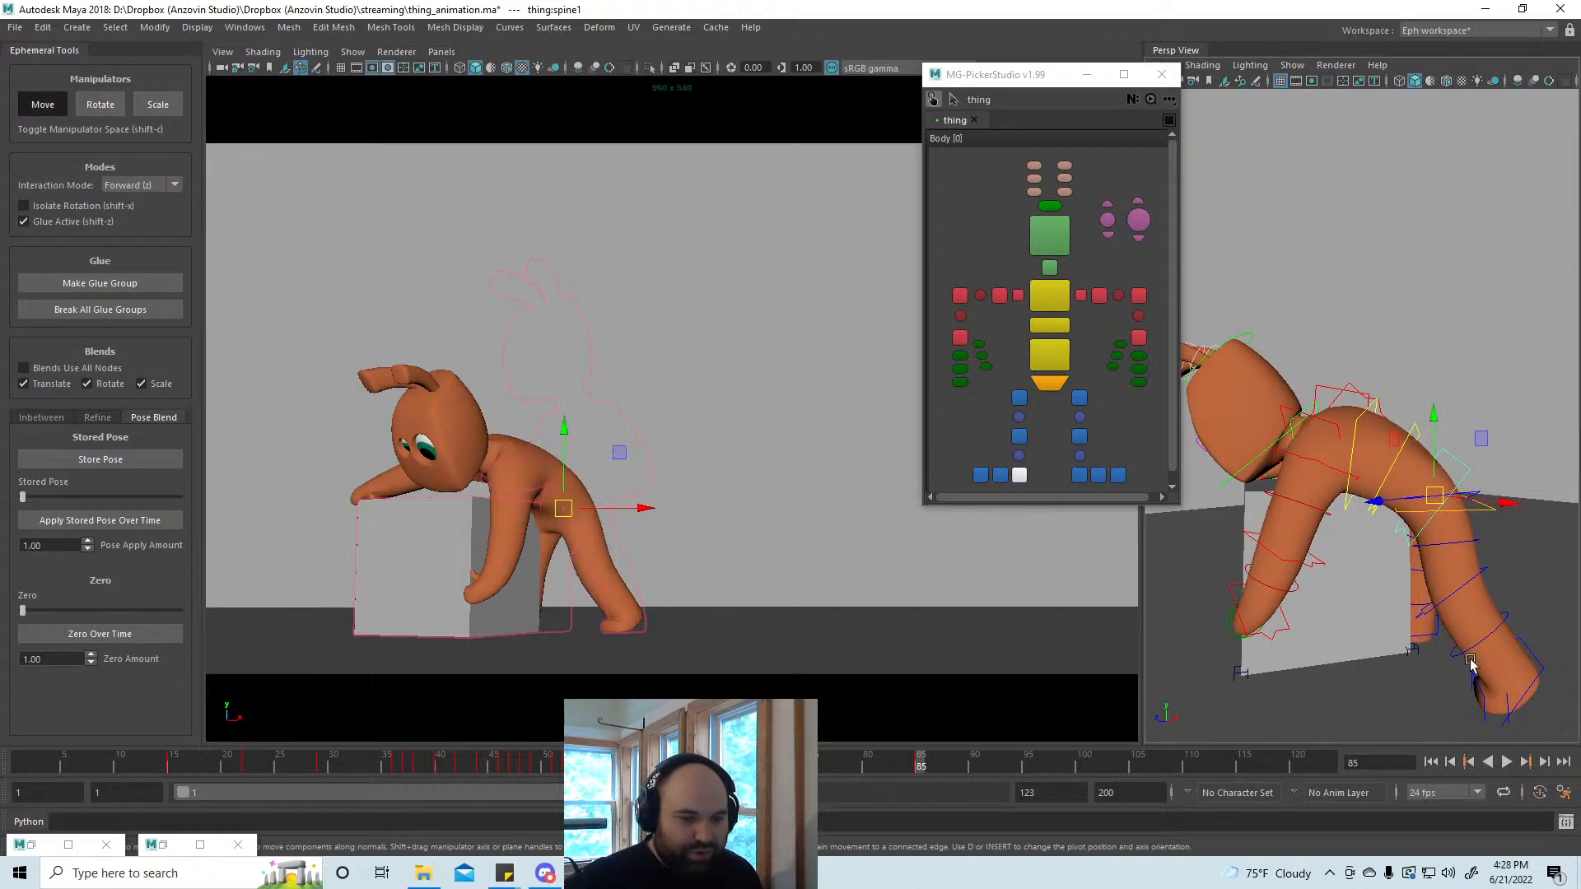
Step: Raise the pelvis slightly in the bent-over pose at frame 85, and set the interaction mode to Default
left_click_drag(1433, 644, 1381, 624, "alt")
left_click(1383, 623)
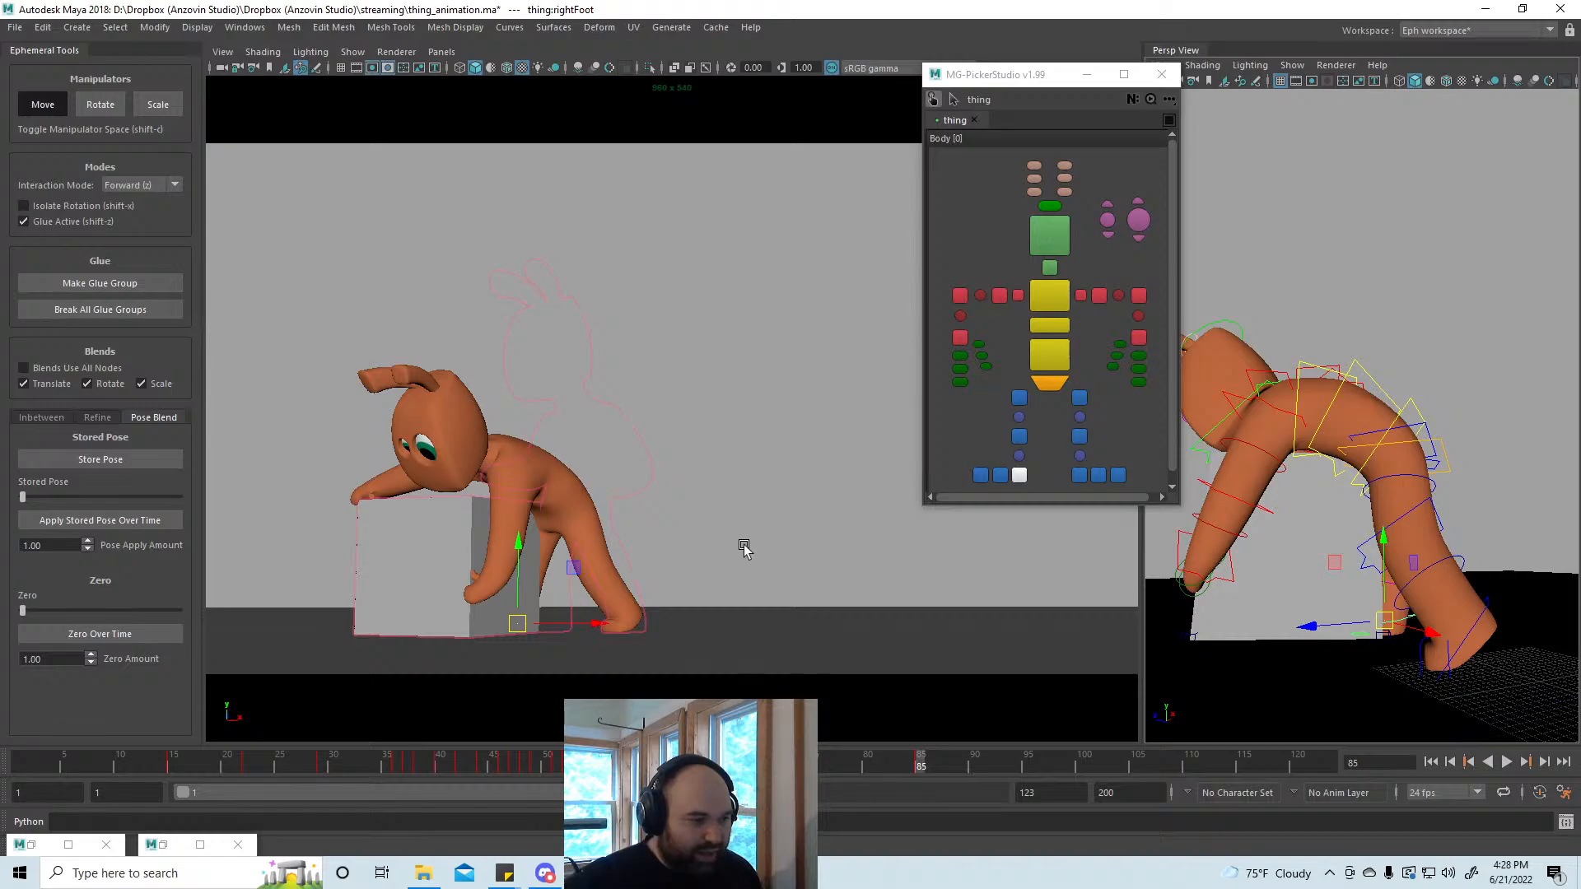
left_click_drag(1344, 560, 1323, 562, "alt")
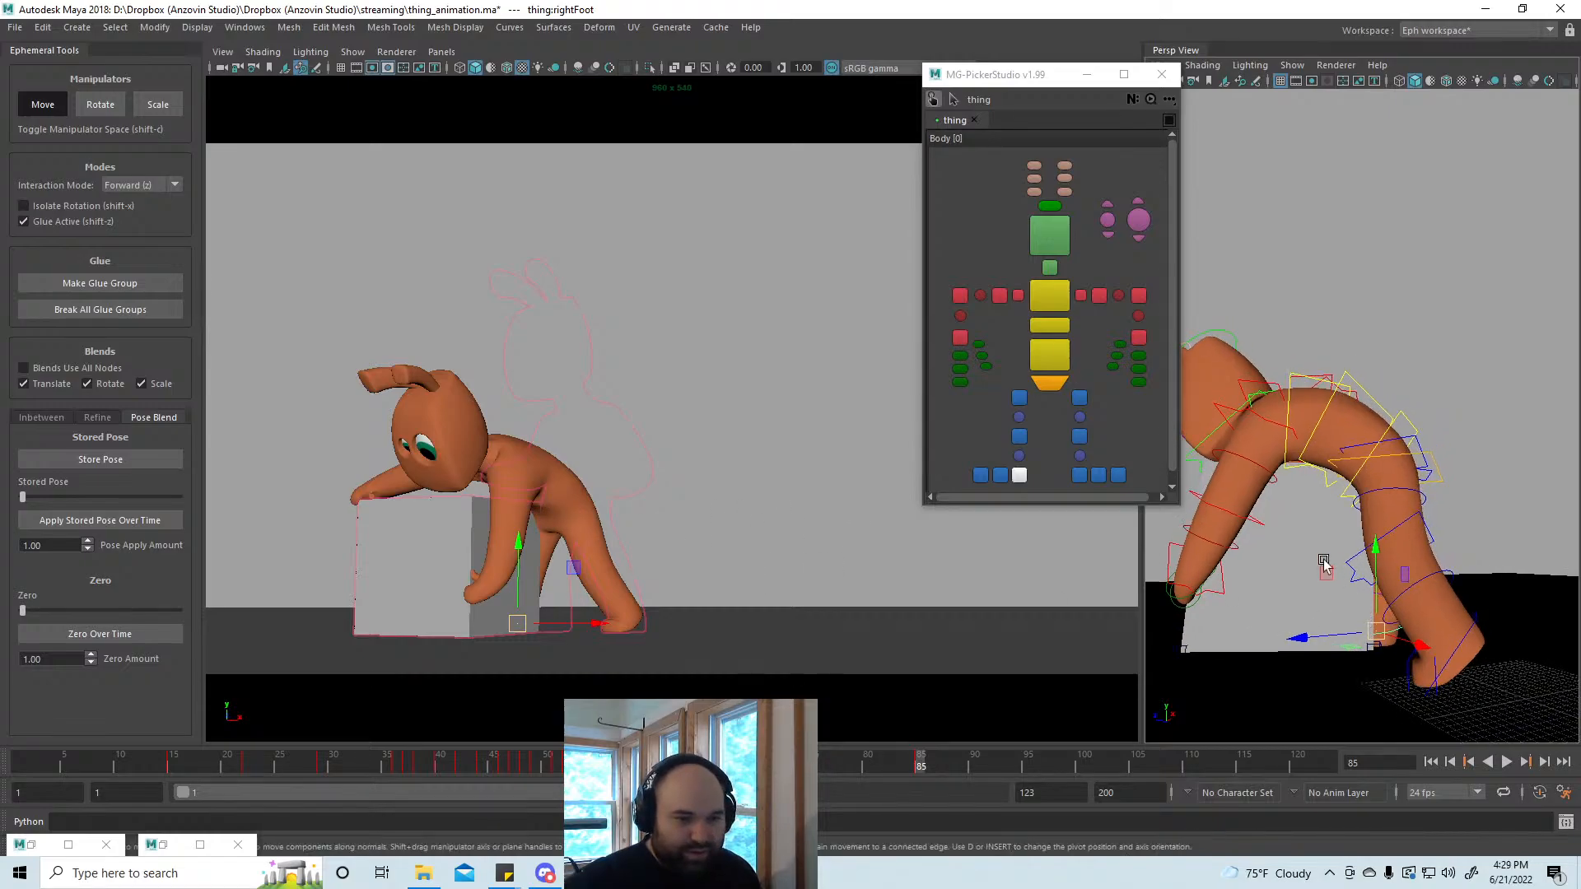
left_click(1438, 476)
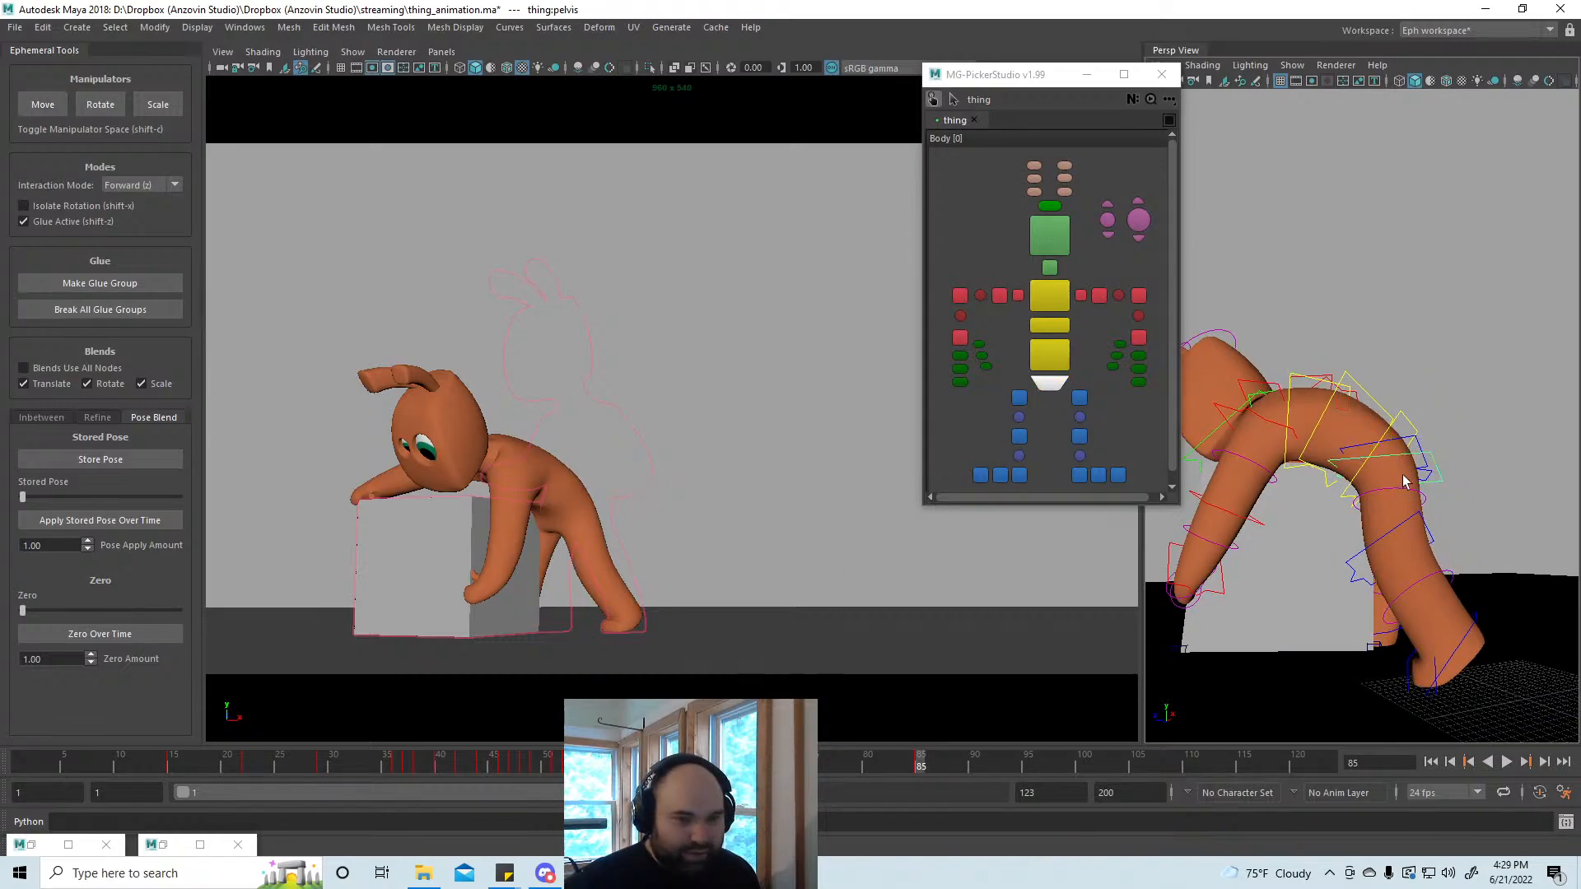
key("w")
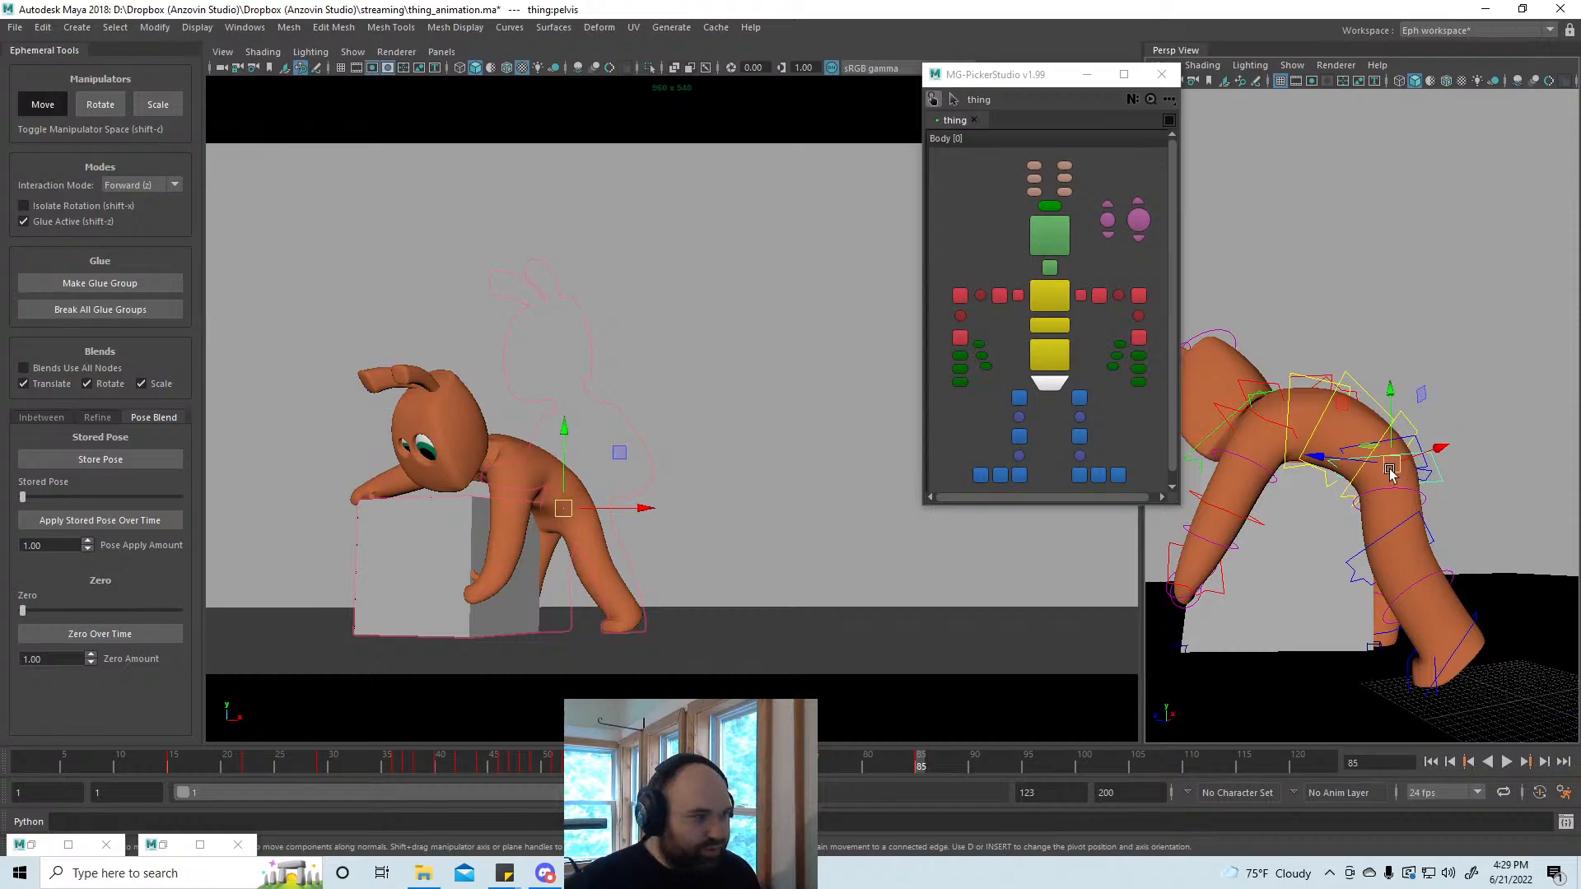
left_click_drag(1390, 469, 1394, 452)
key("ctrl+z")
key("a")
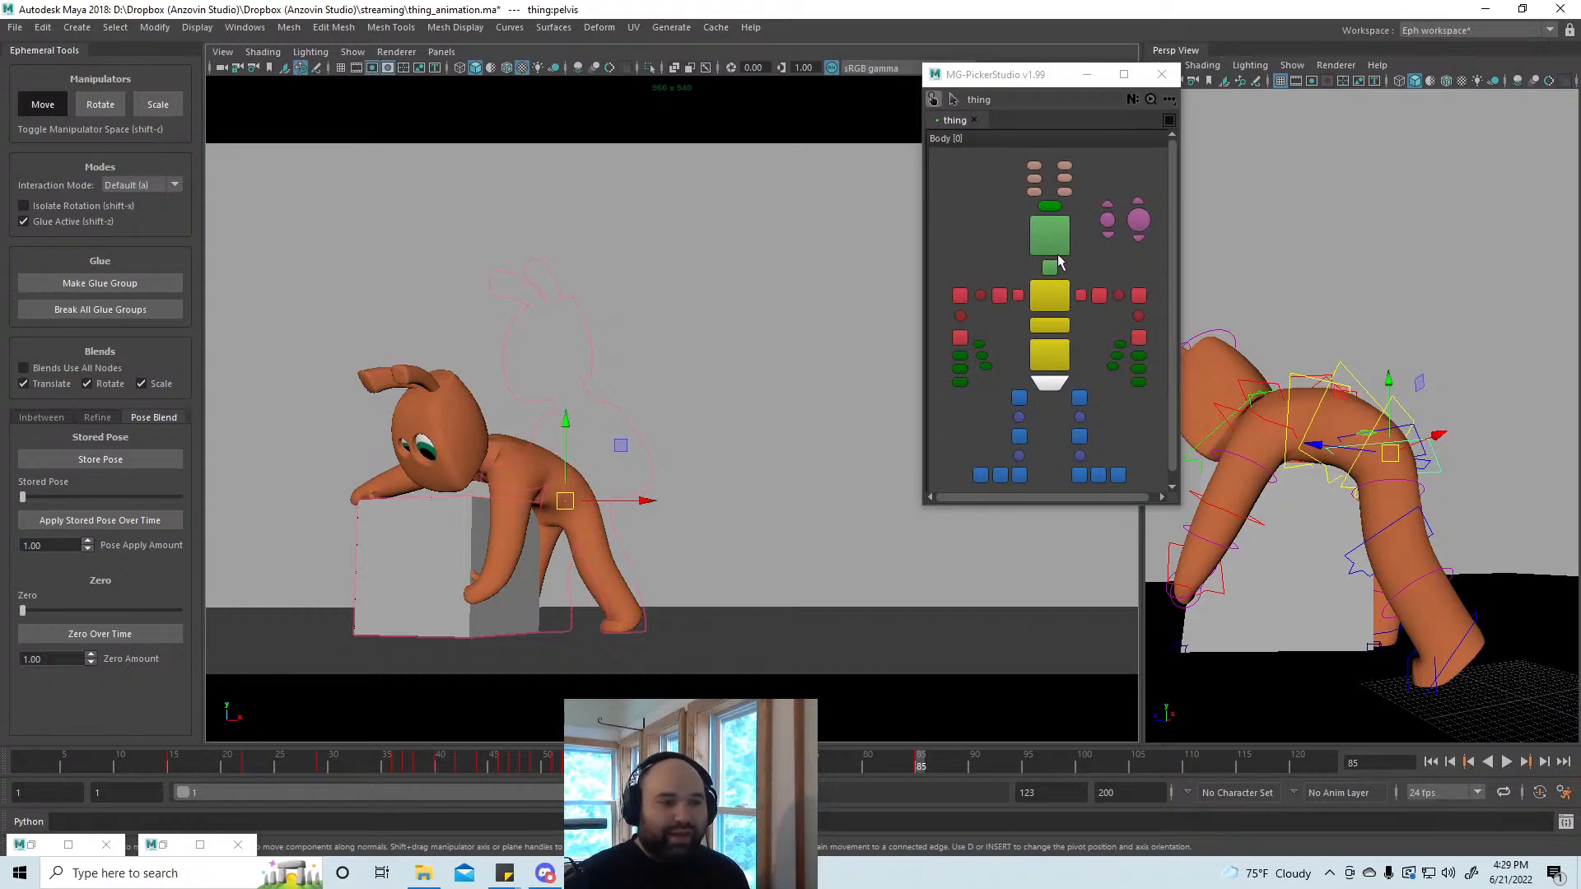
Step: Blend the left clavicle toward its zero pose, and rotate it to reshape the shoulder above the box
left_click(1059, 297)
key("e")
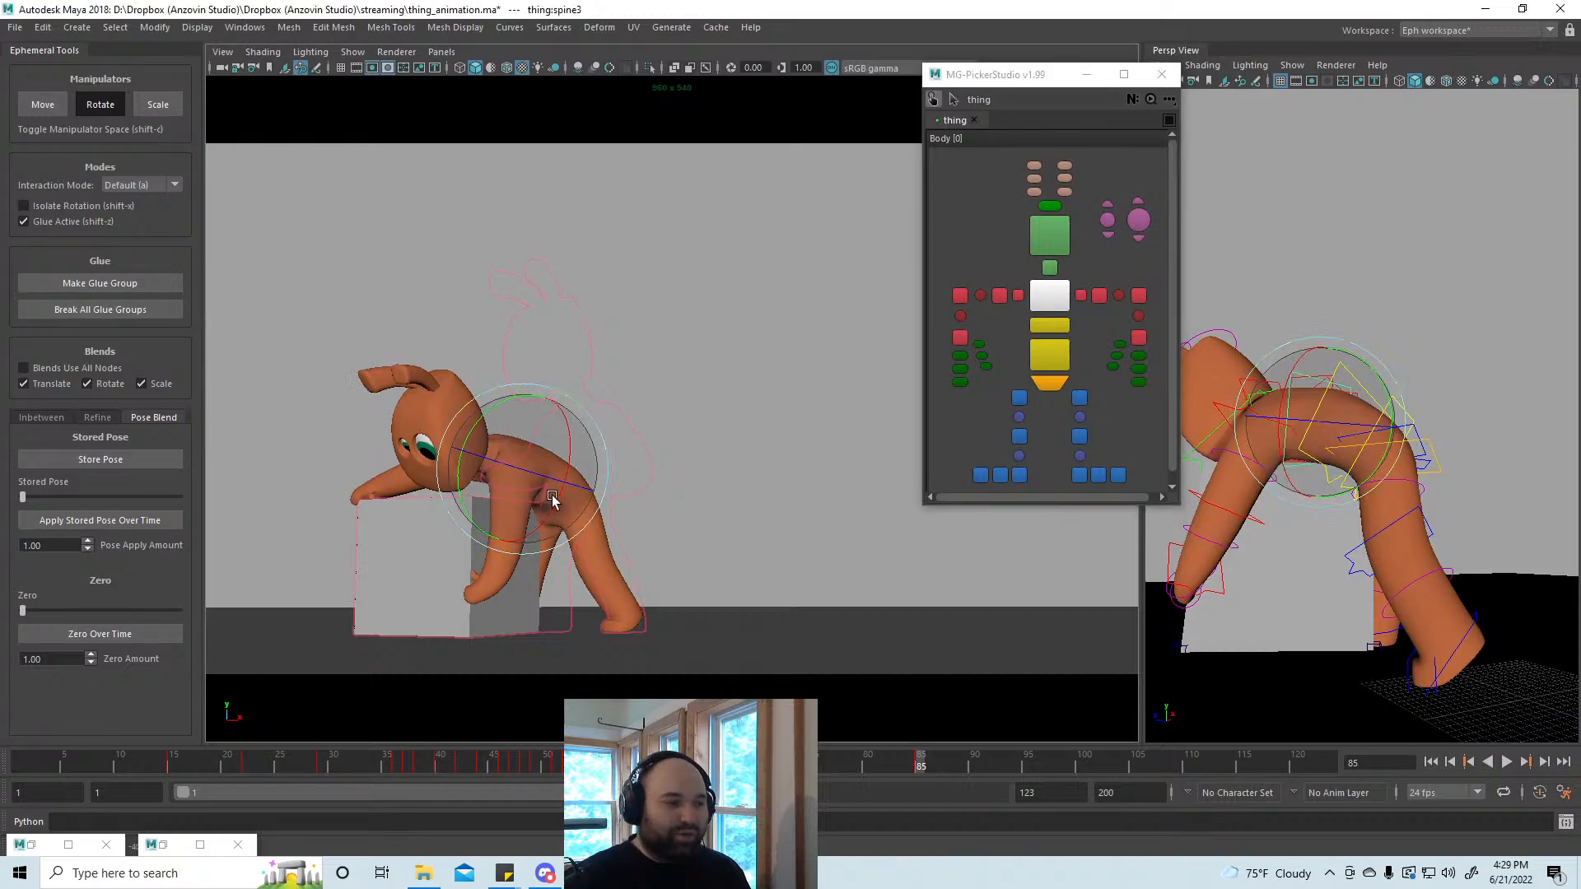
left_click(1080, 295)
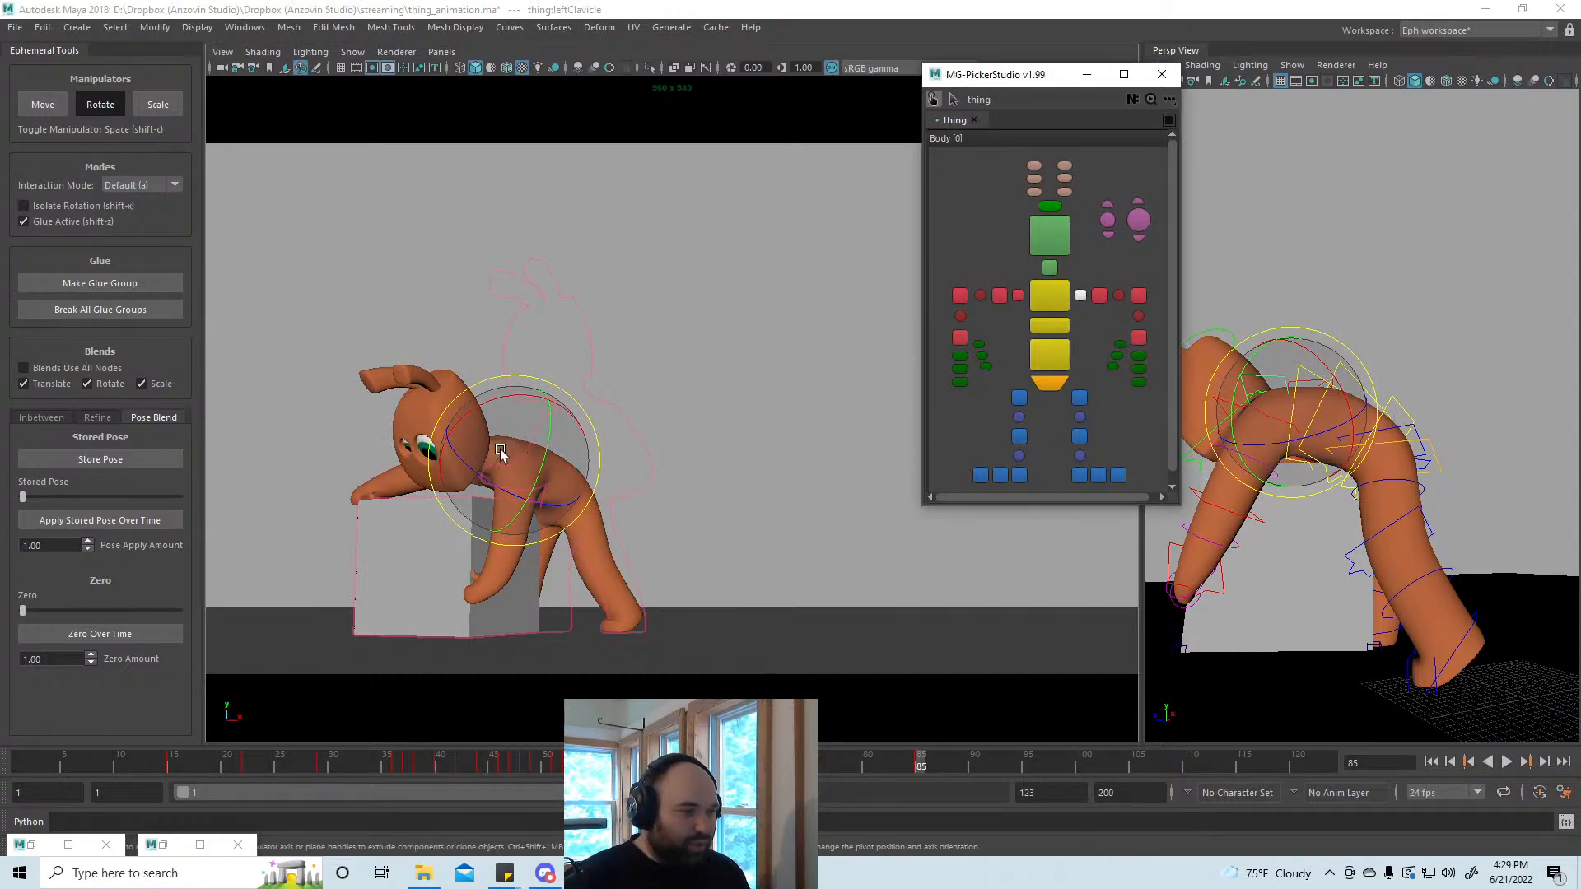
left_click_drag(1300, 491, 1350, 543, "alt")
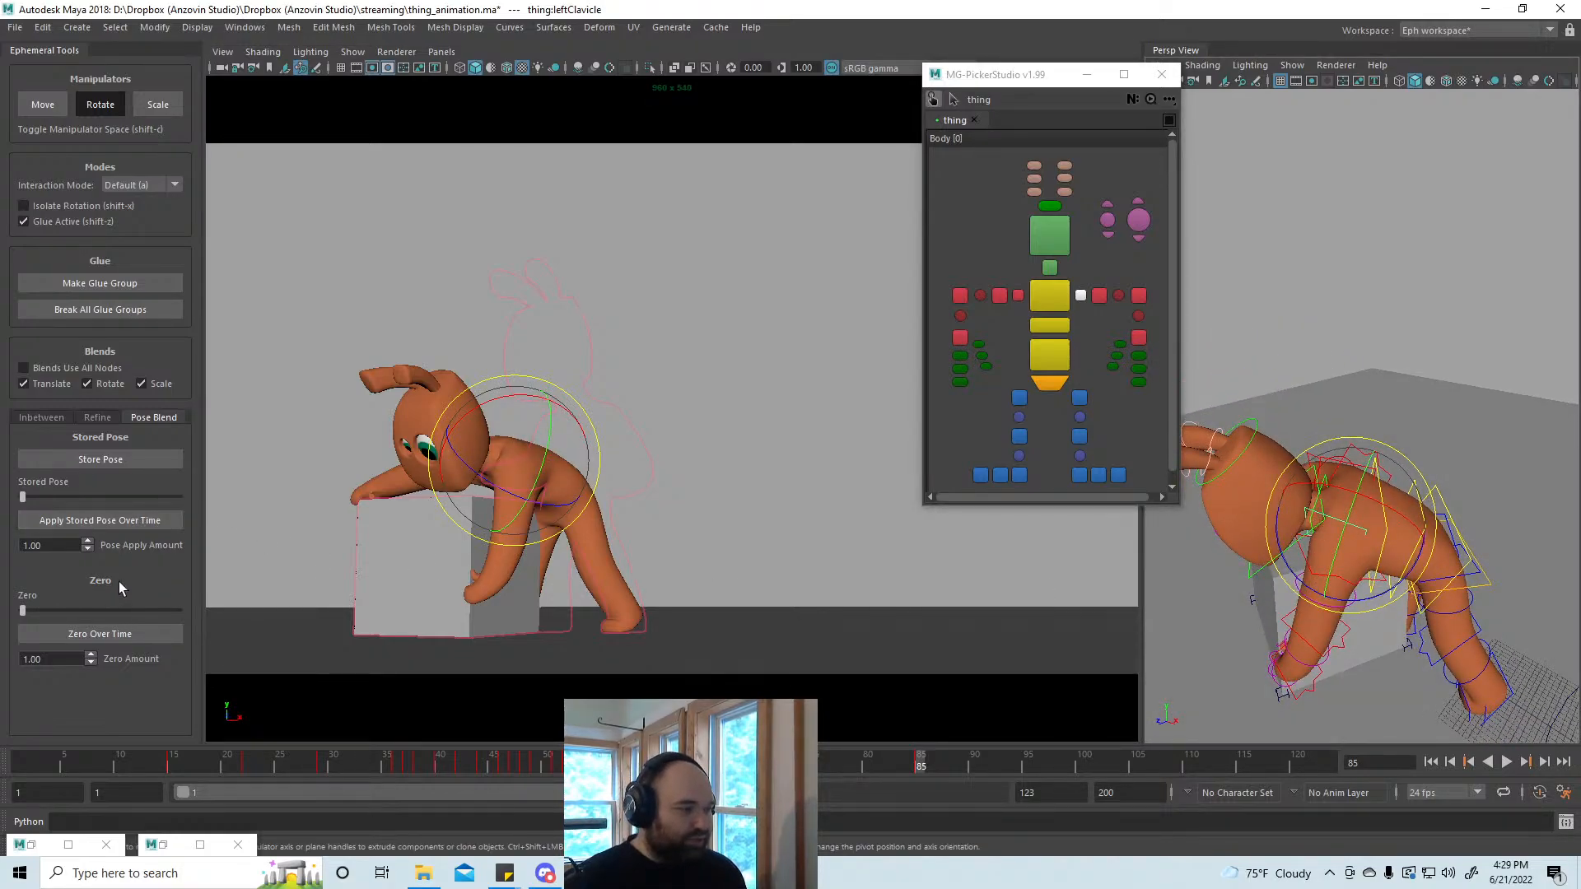
left_click_drag(26, 610, 132, 598)
left_click_drag(1368, 496, 1412, 536, "alt")
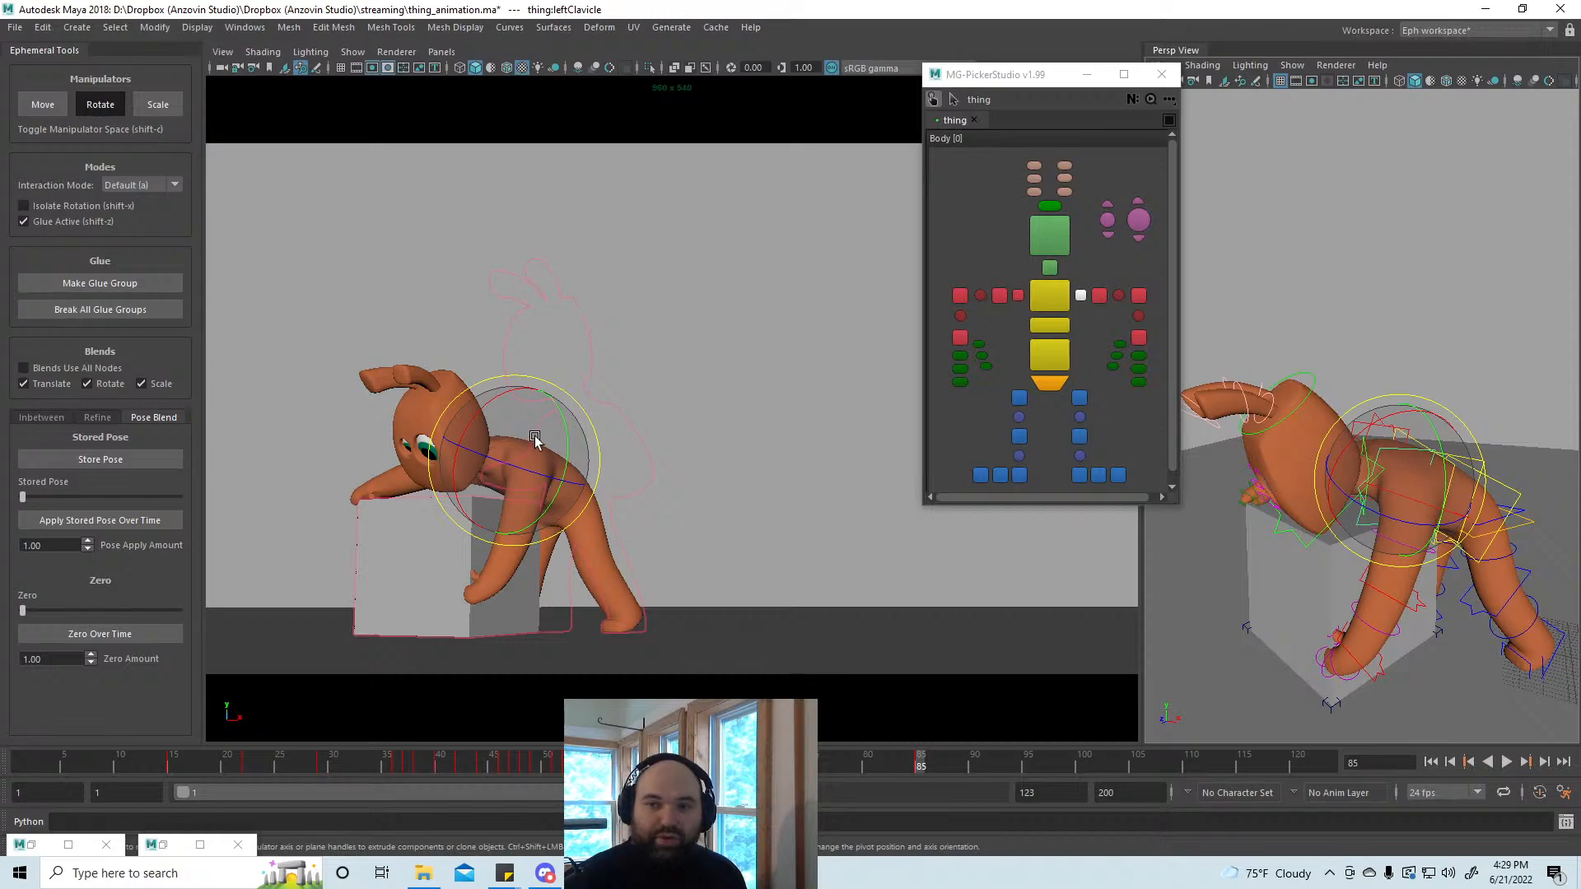
left_click_drag(534, 437, 546, 462)
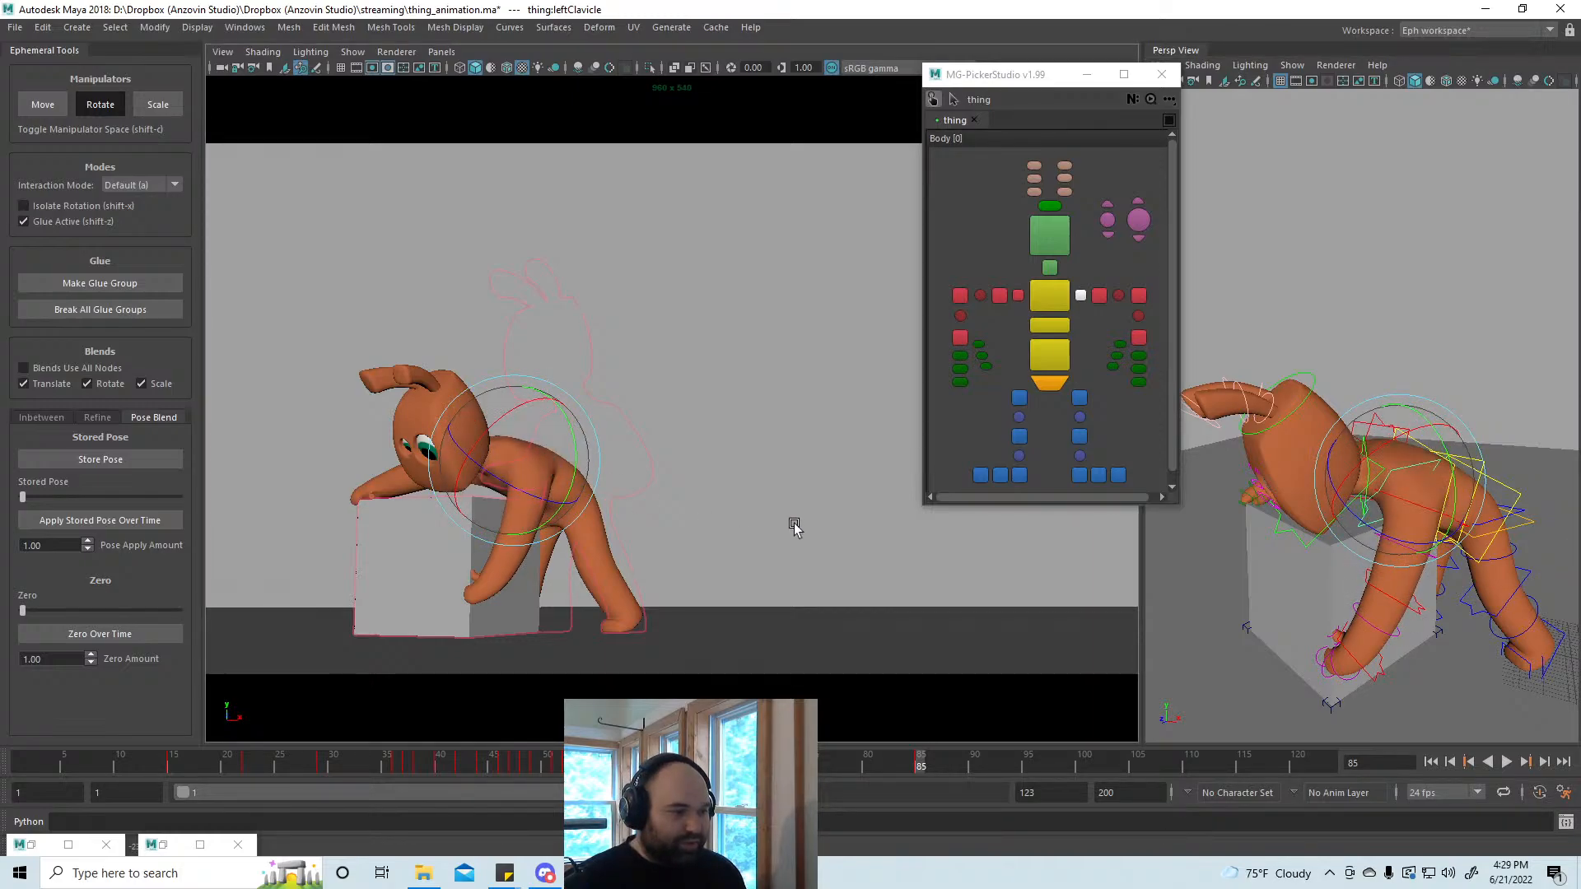
Step: Play back and scrub the animation around frame 85 to examine the change into the bent-over pose
key("alt+v")
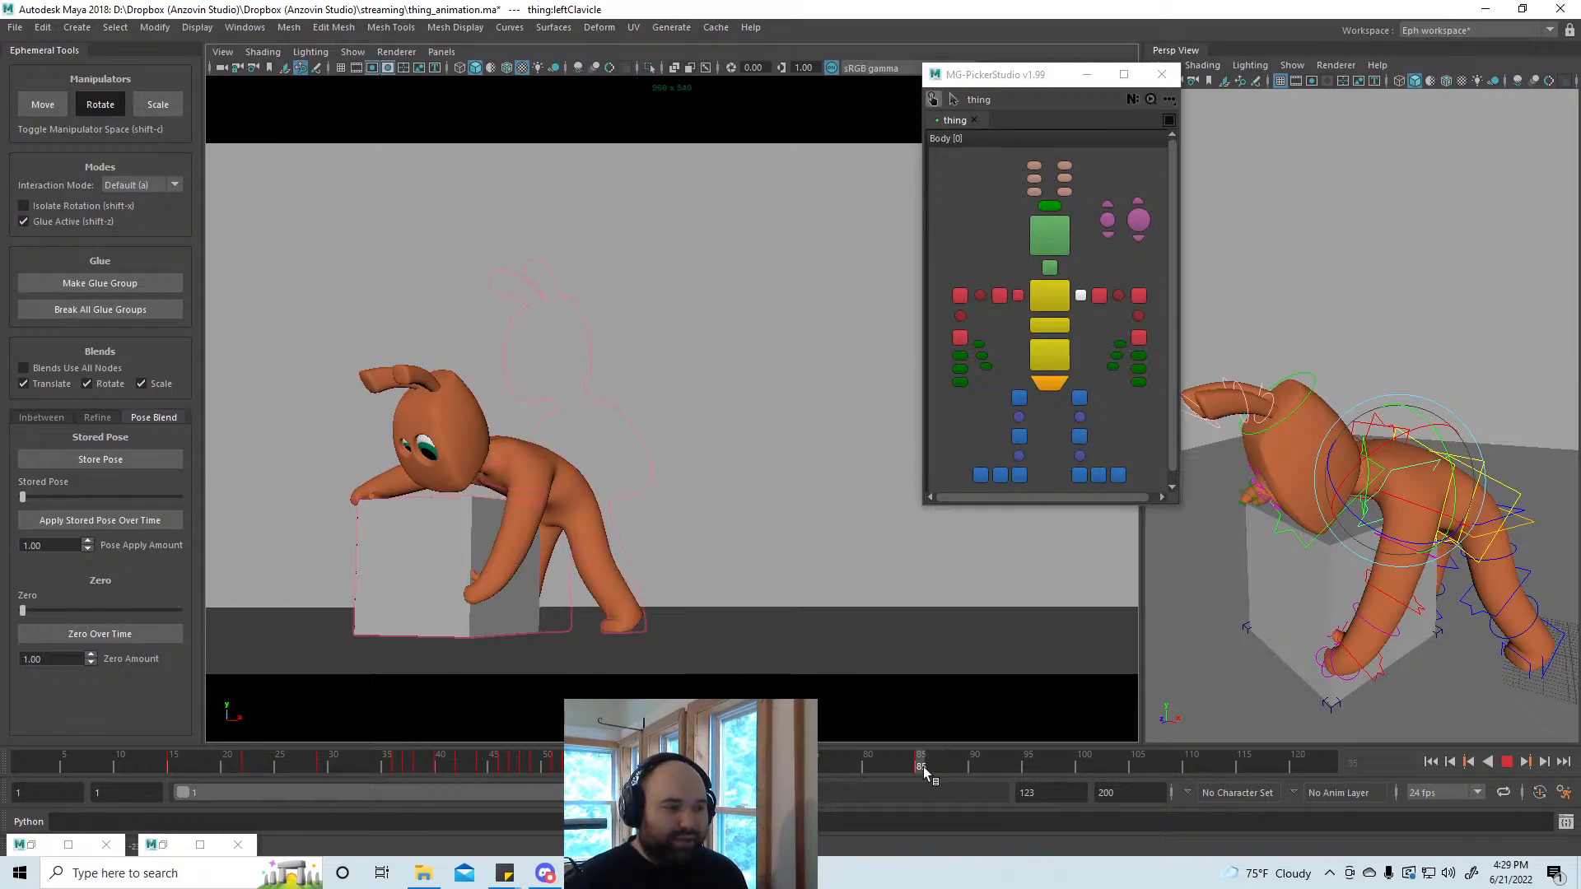
key("alt+v")
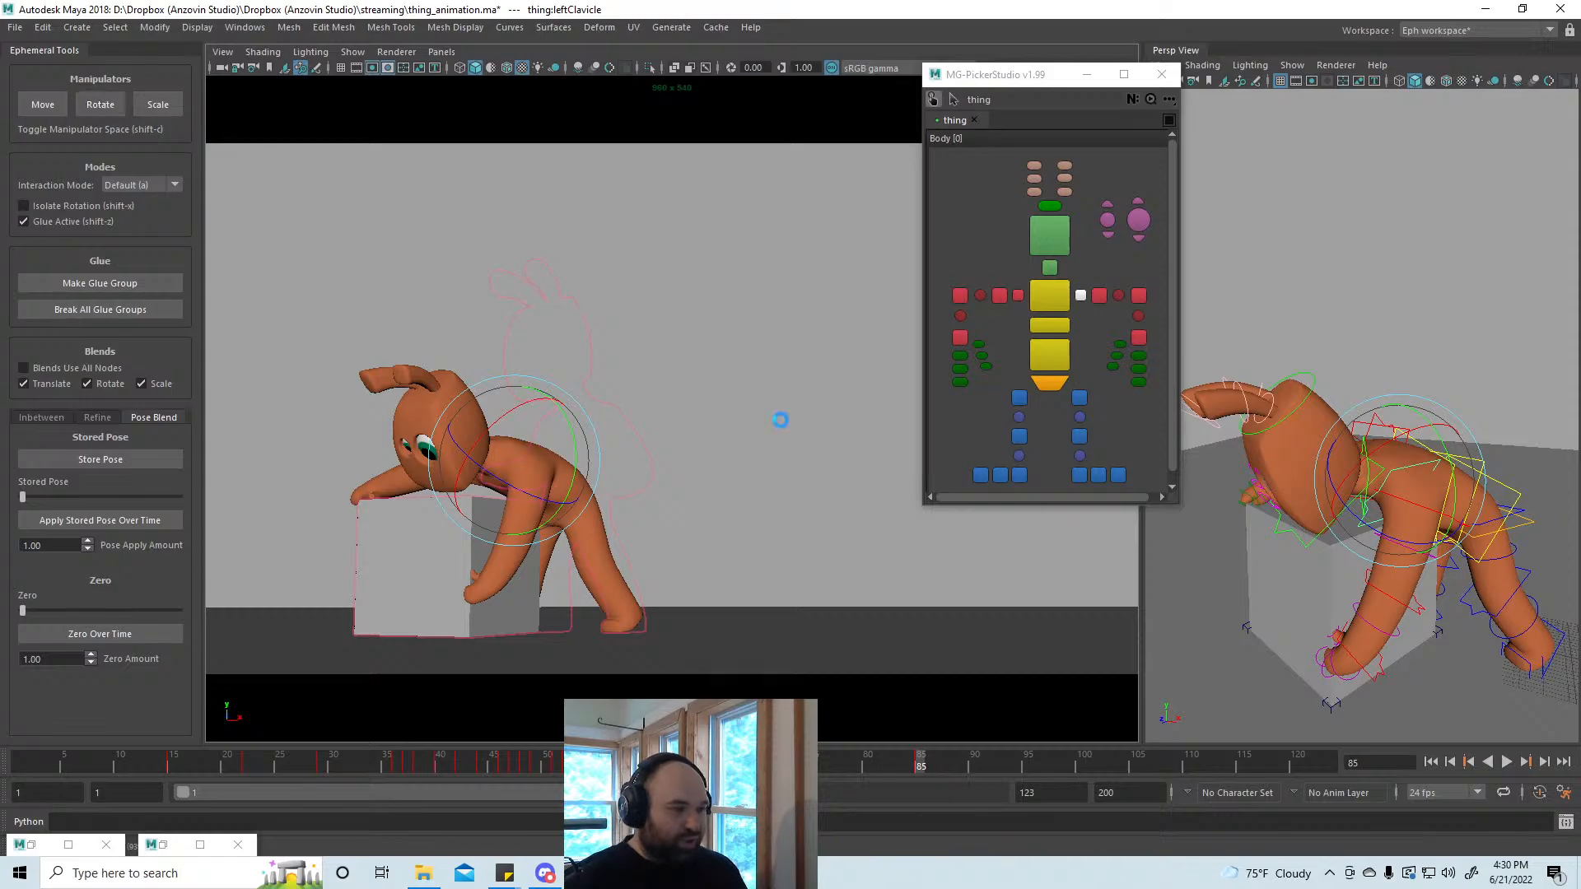
mouse_move(917, 759)
left_mouse_down()
mouse_move(848, 766)
mouse_move(942, 763)
mouse_move(897, 763)
mouse_move(921, 763)
left_mouse_up()
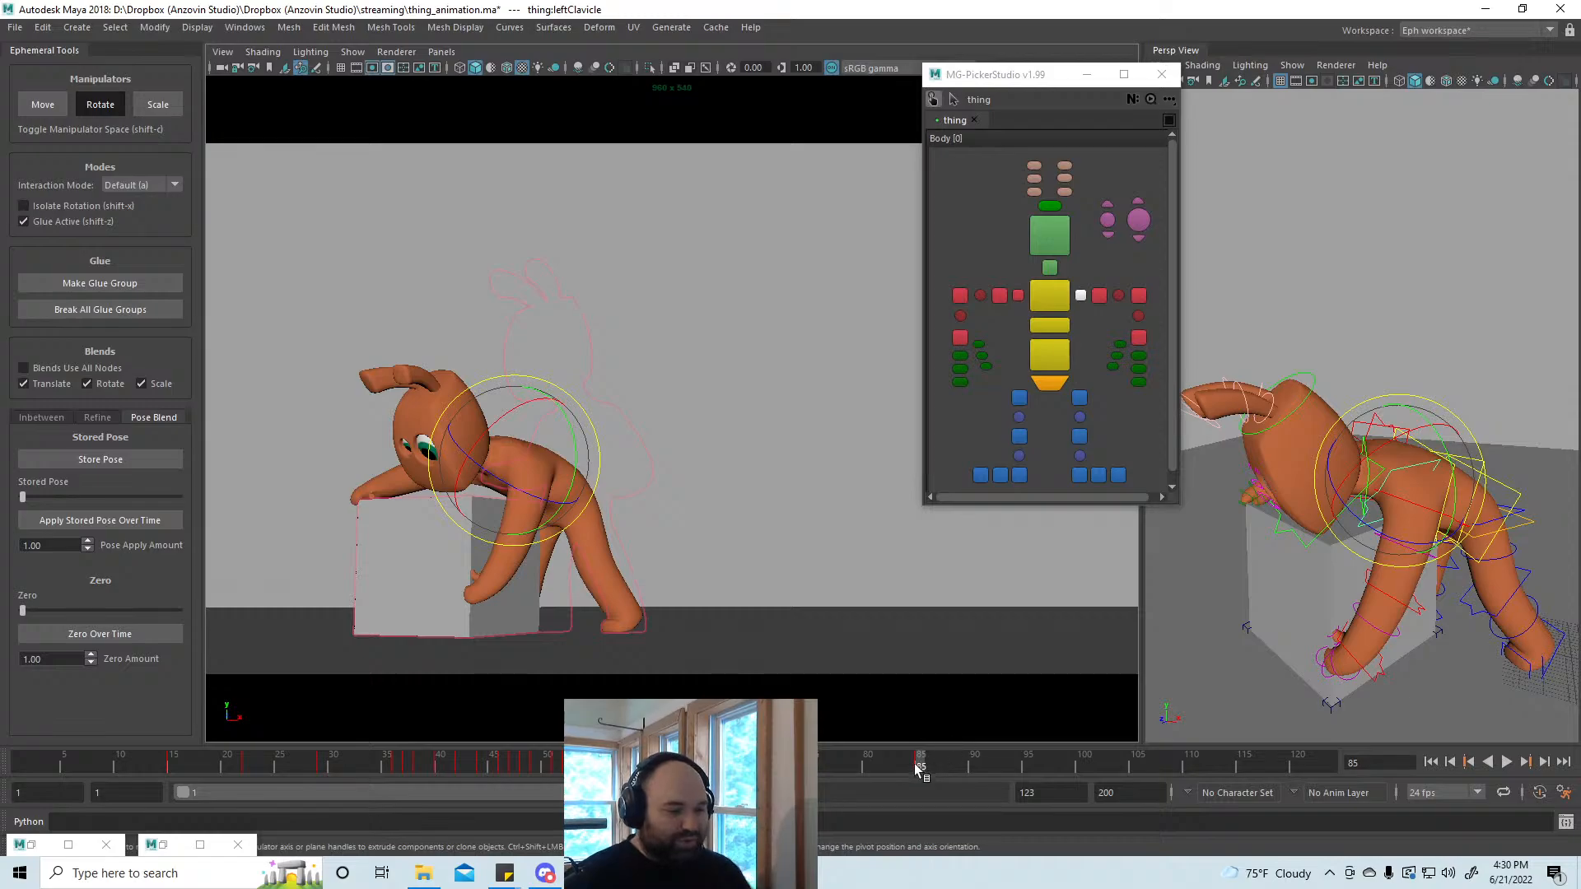
key("alt+v")
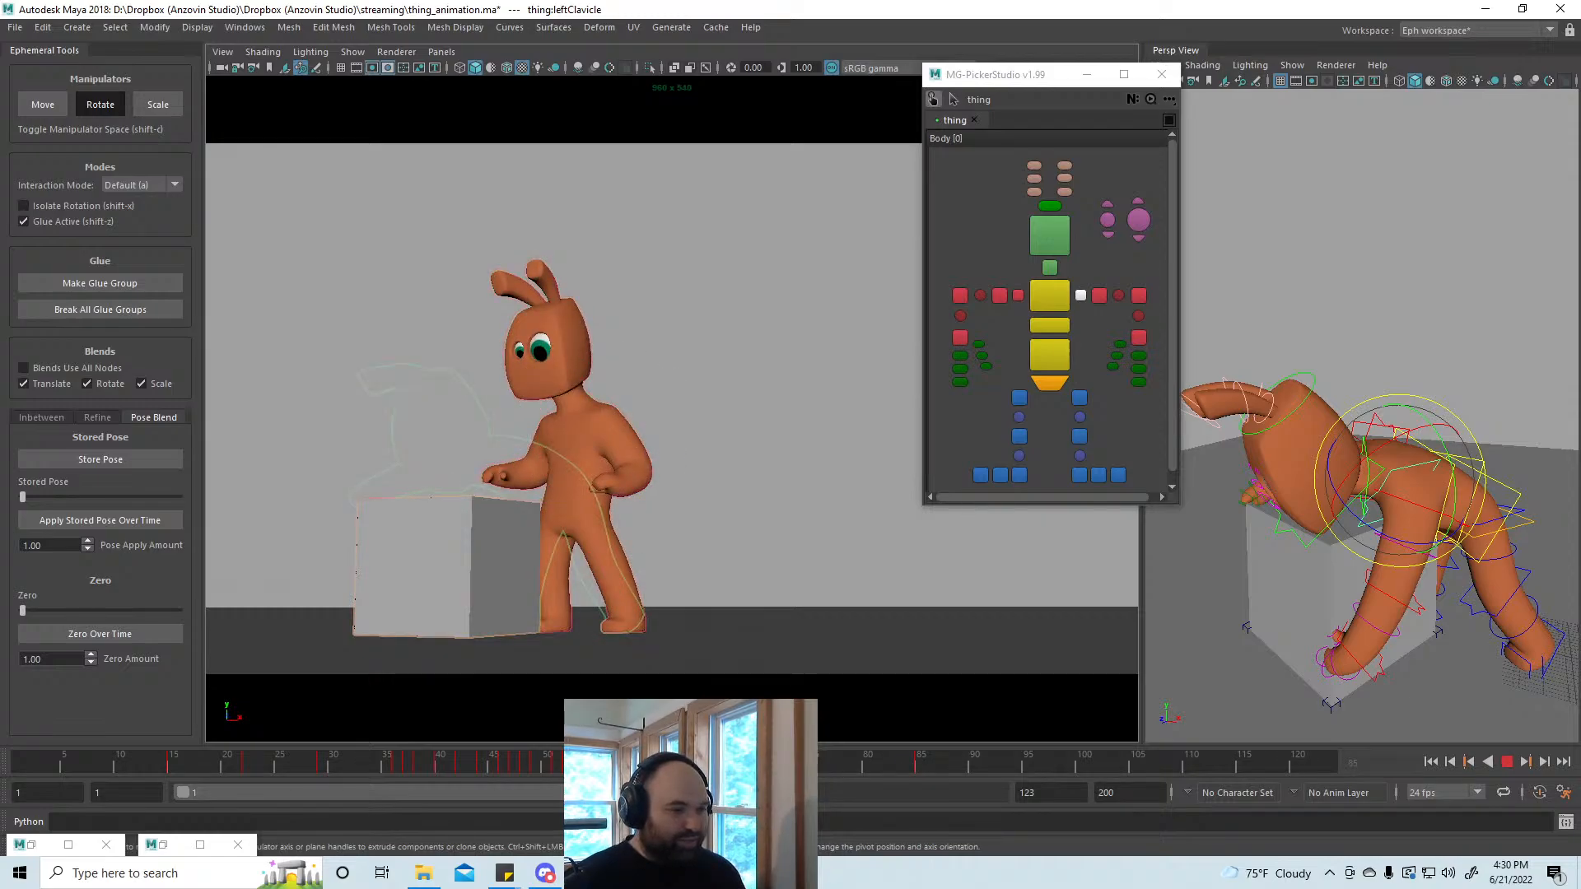
left_click(920, 764)
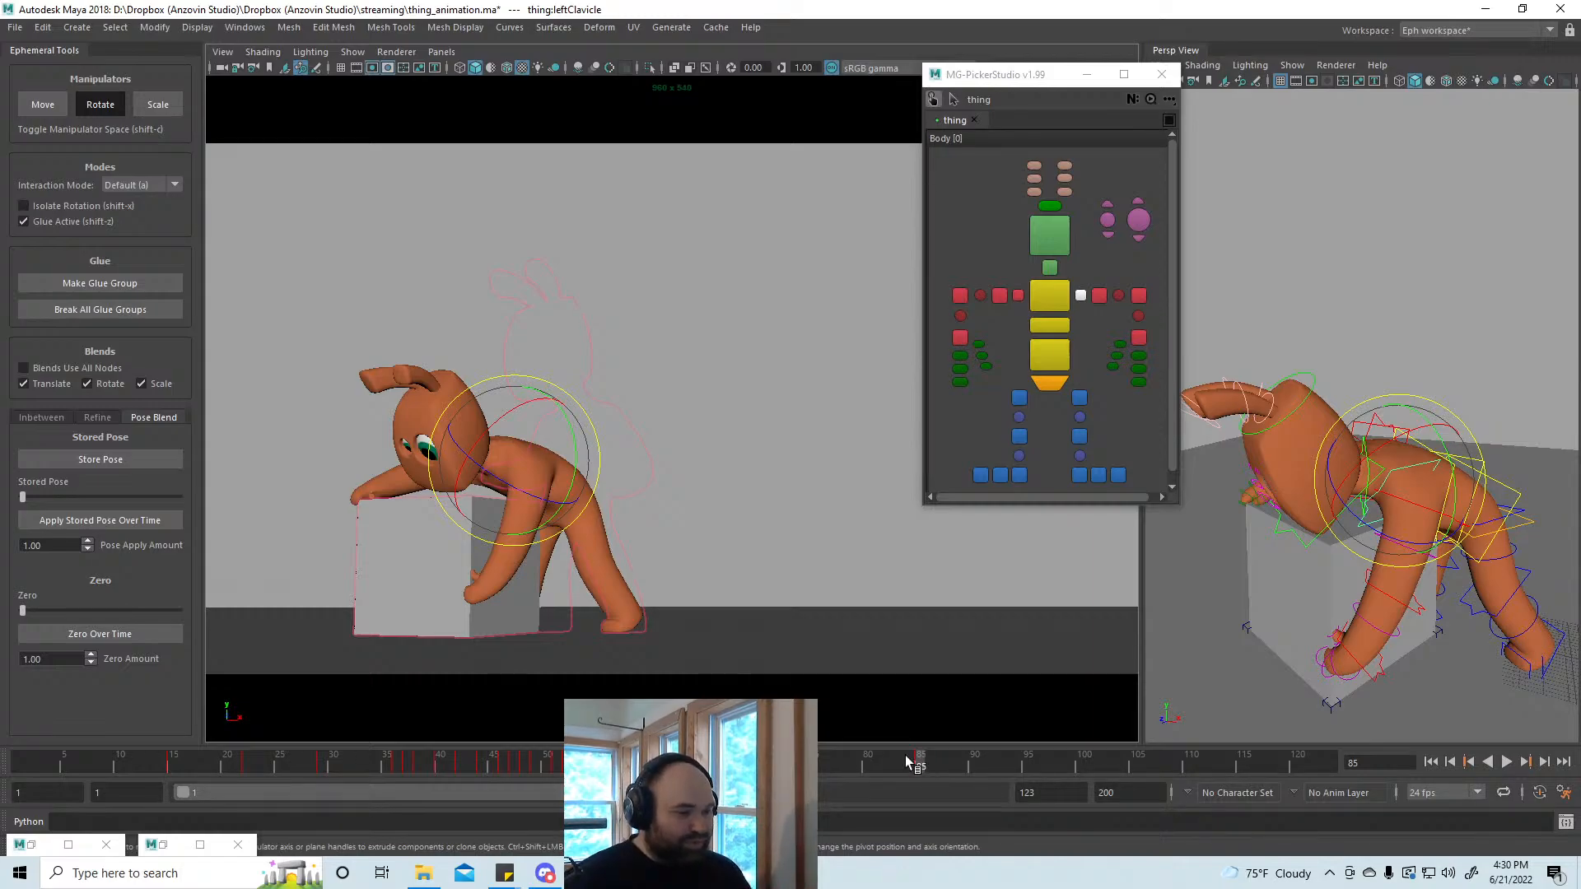
key("alt+v")
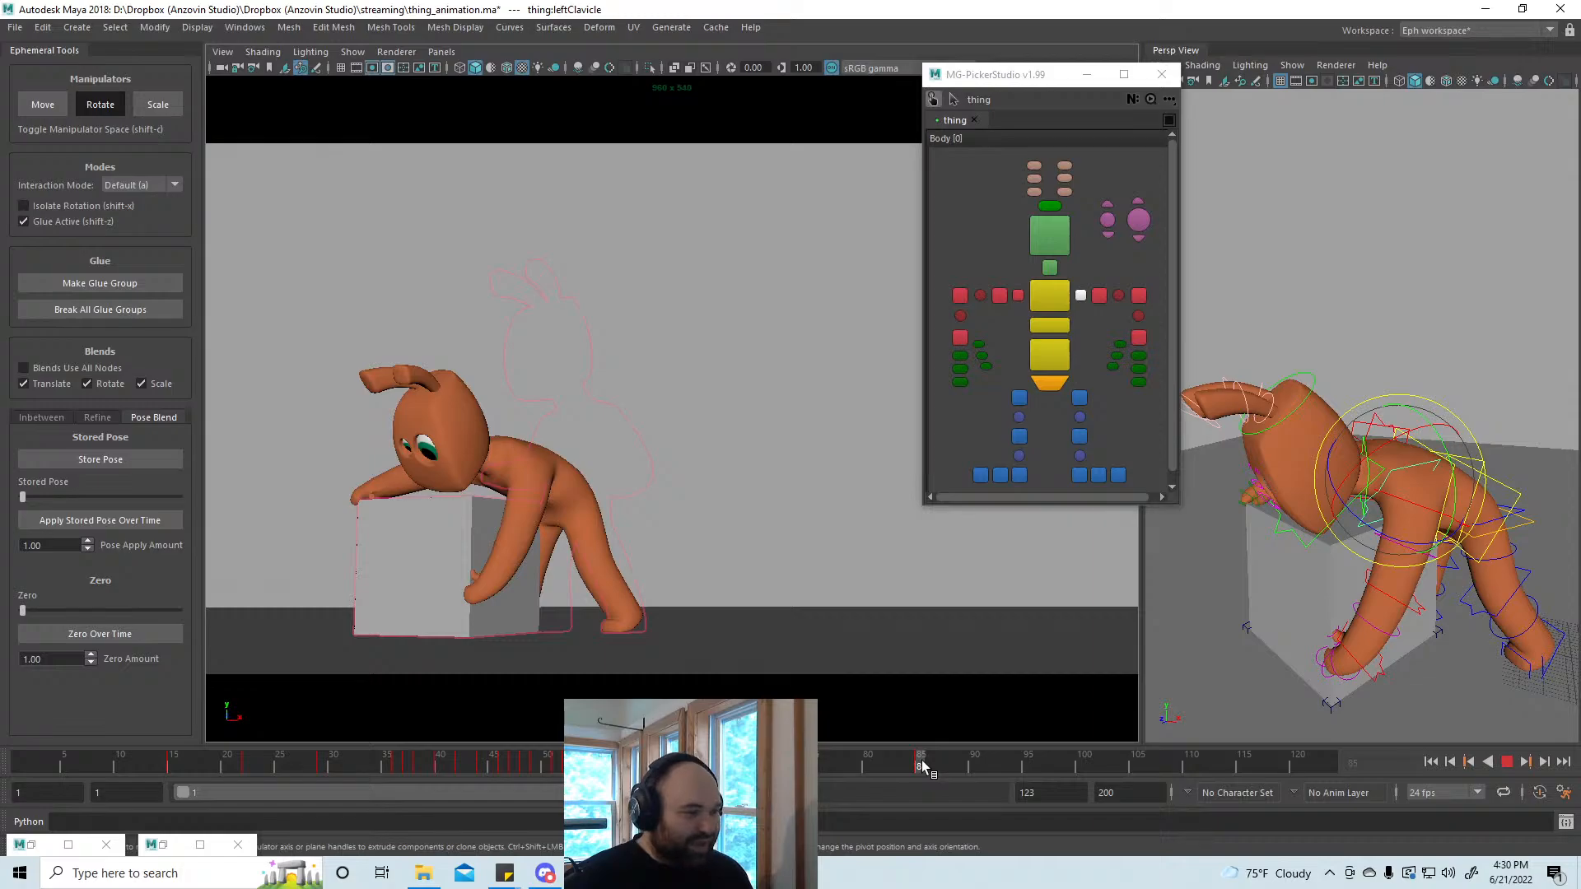
left_click(876, 763)
left_click_drag(876, 764, 922, 766)
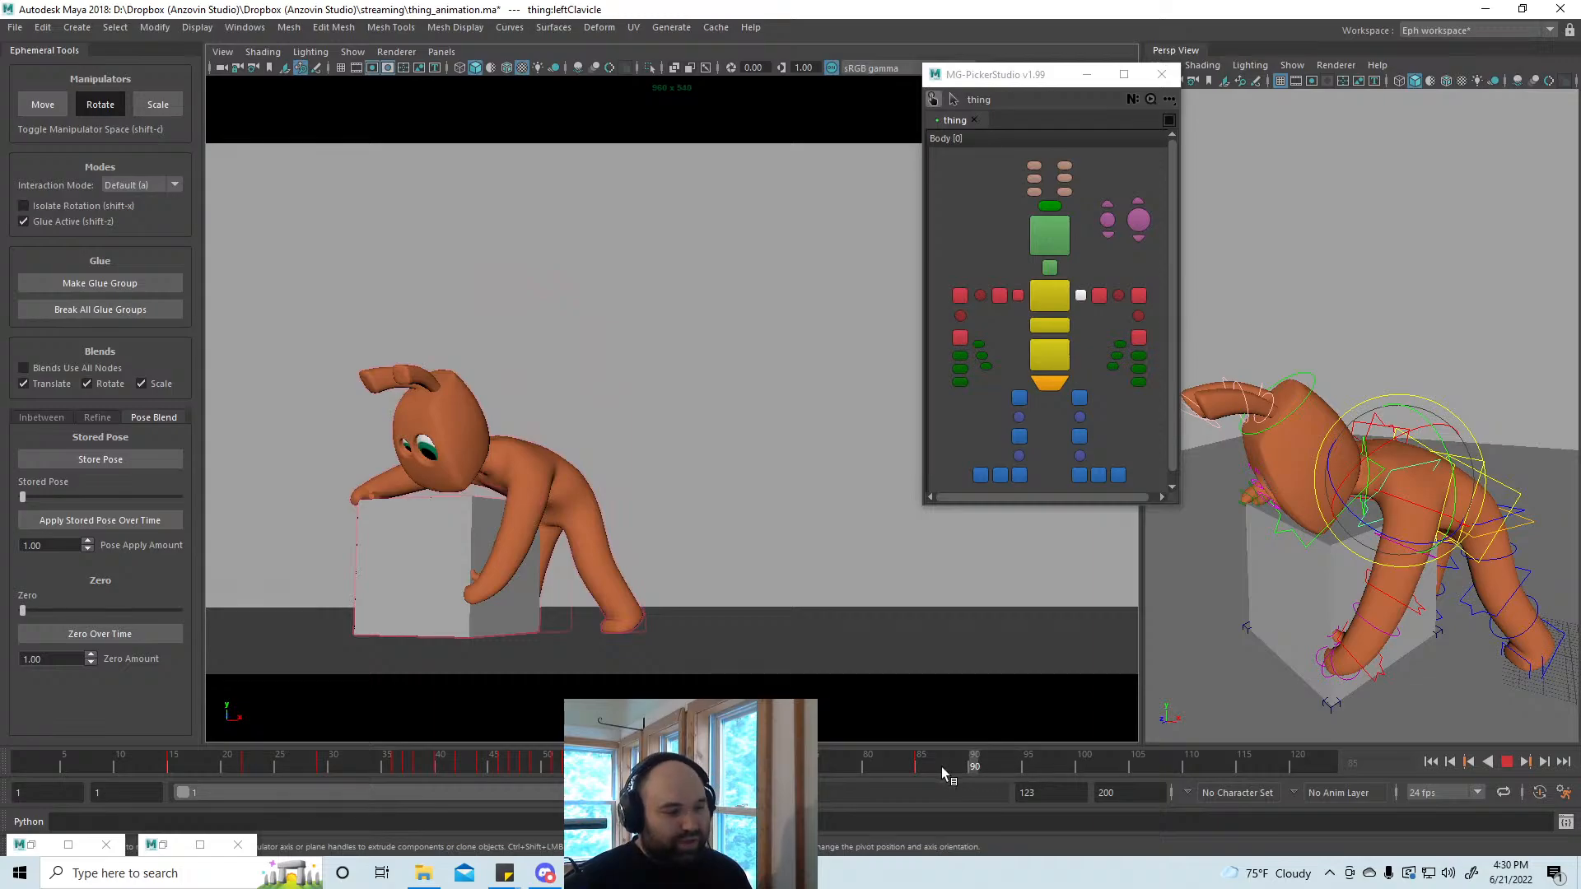
mouse_move(941, 772)
left_mouse_down()
mouse_move(1000, 770)
mouse_move(894, 768)
mouse_move(938, 767)
mouse_move(922, 765)
left_mouse_up()
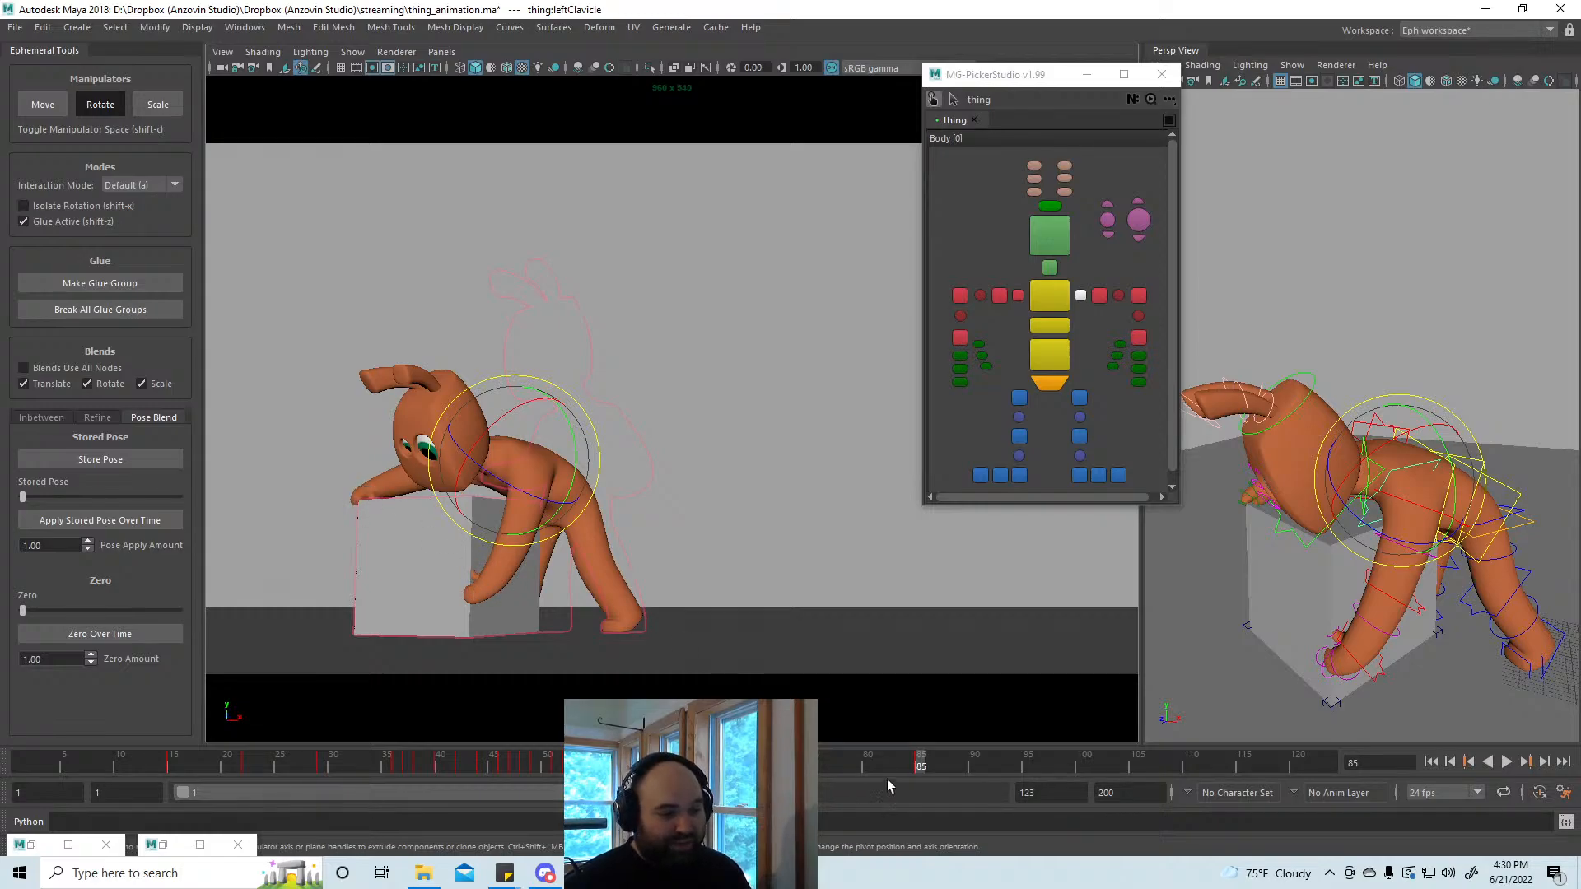
Step: Go to frame 94, select both hands together with the box, and save the scene with the selection cleared
left_click(1016, 765)
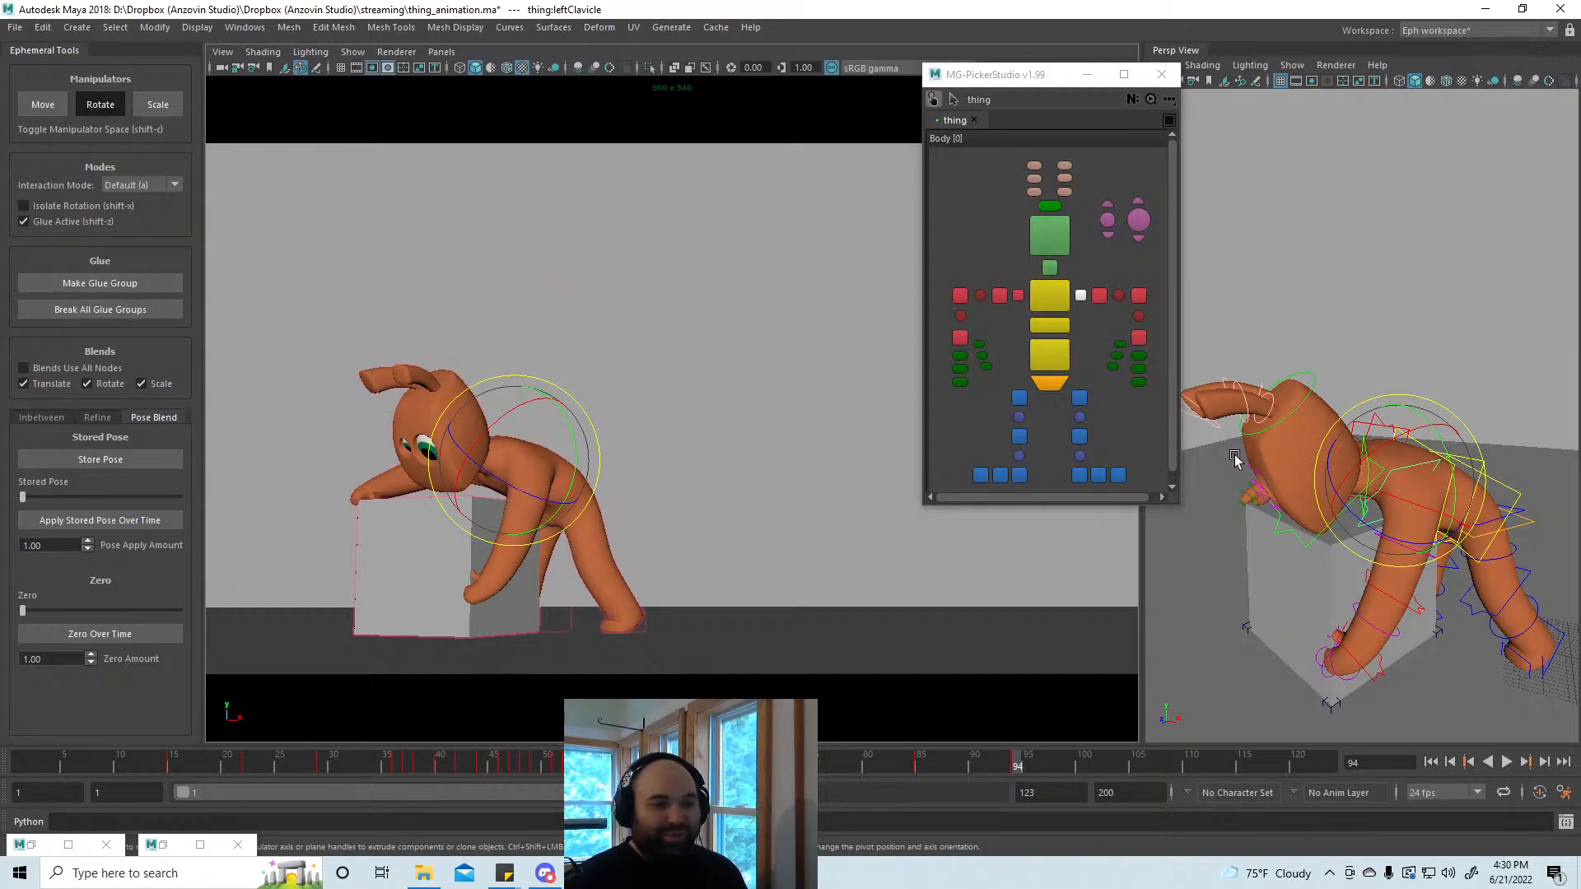
left_click(1139, 340)
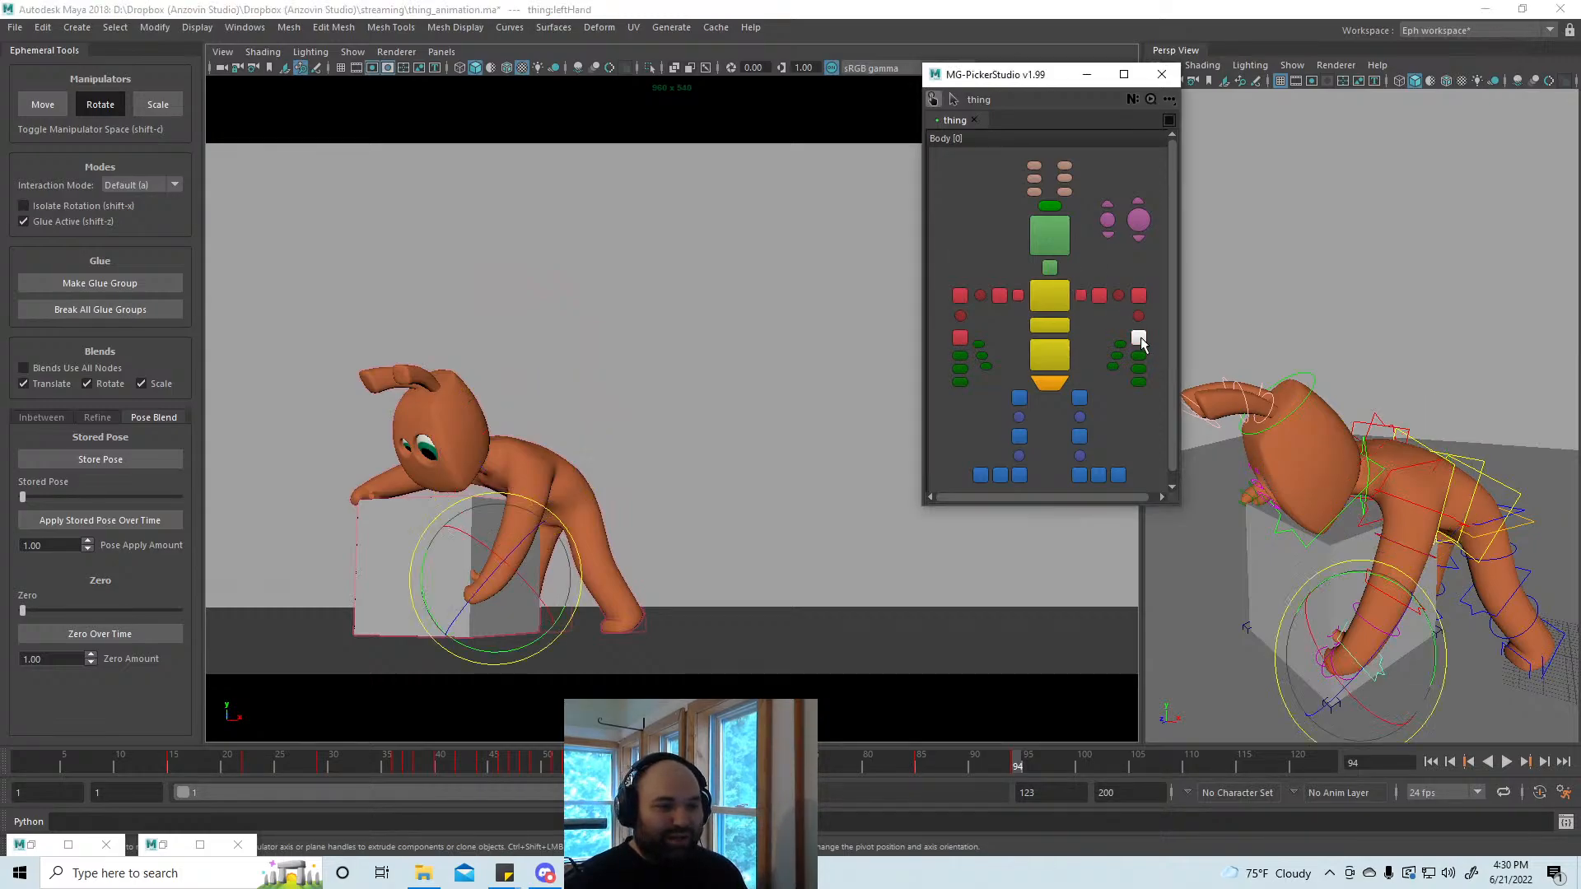
left_click(960, 339, "shift")
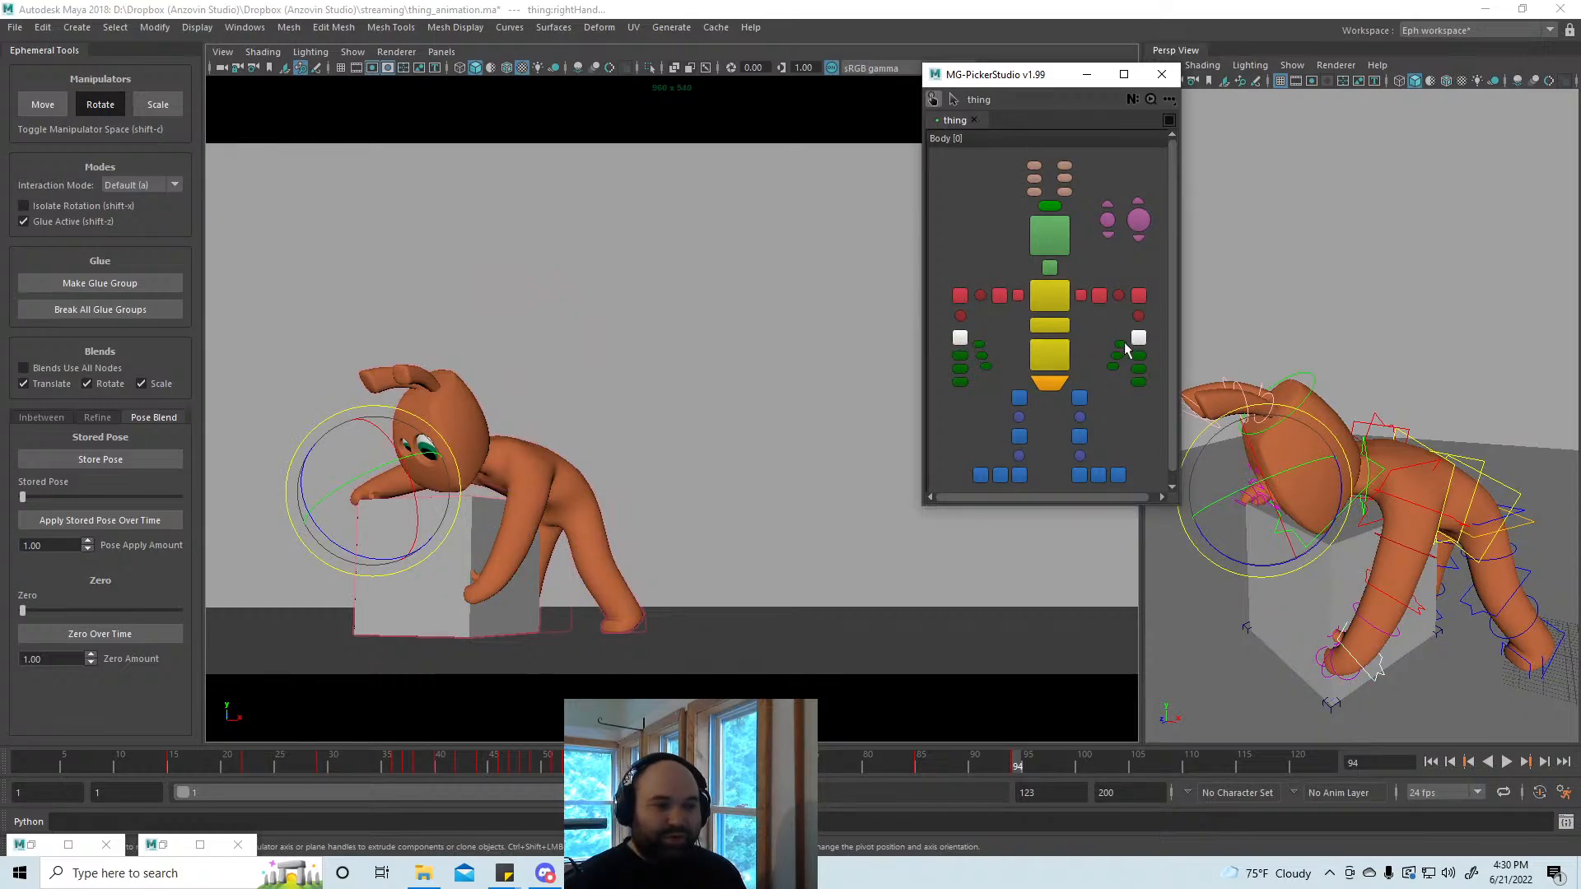
left_click(1317, 593)
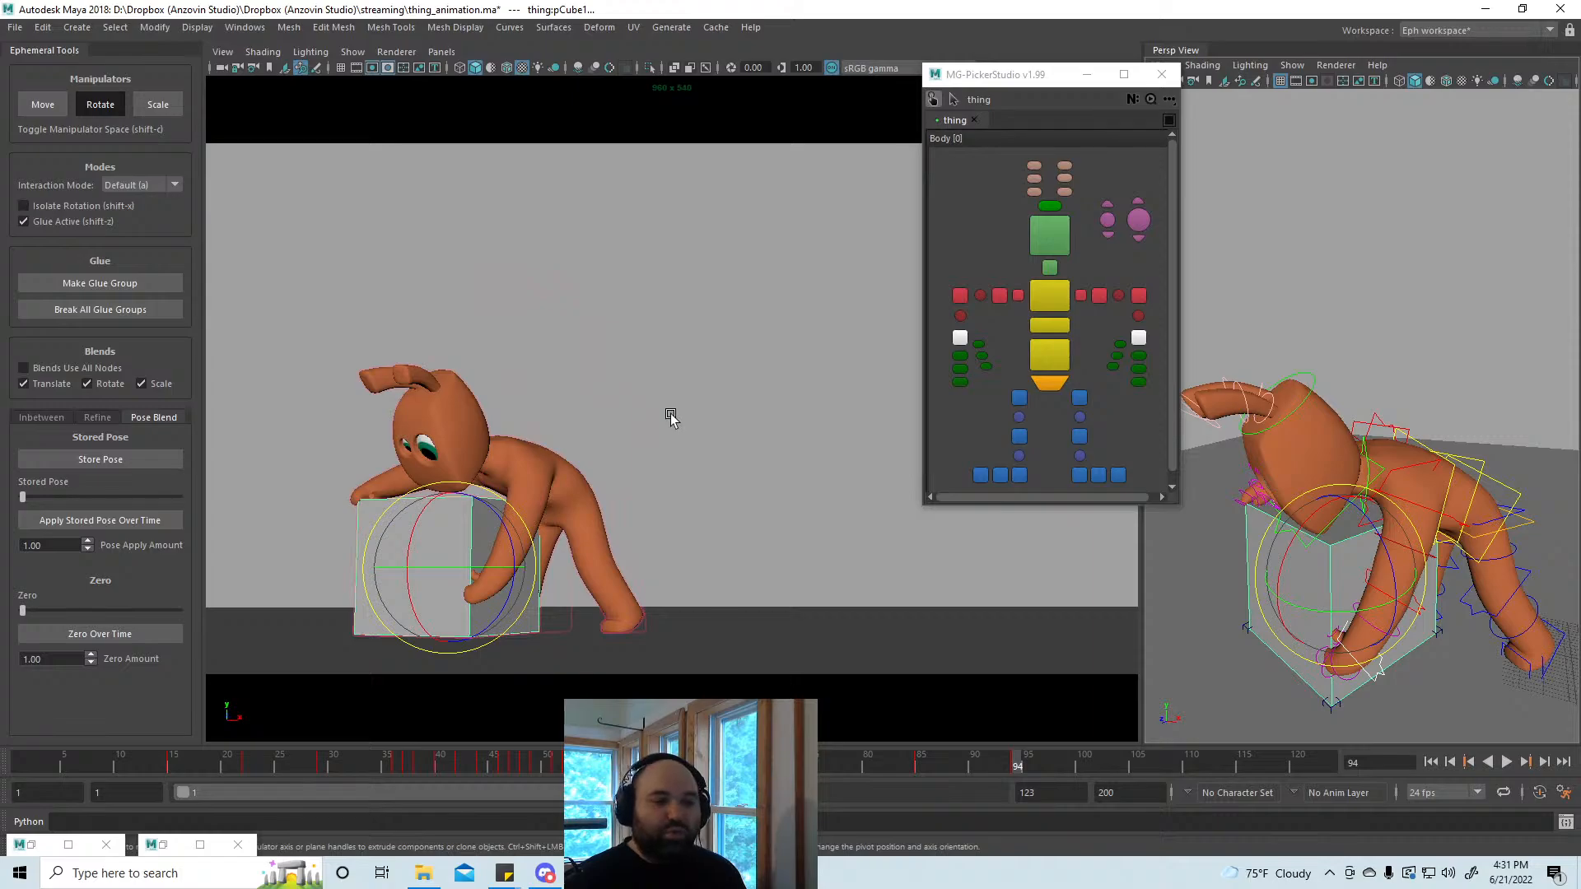
left_click(716, 429)
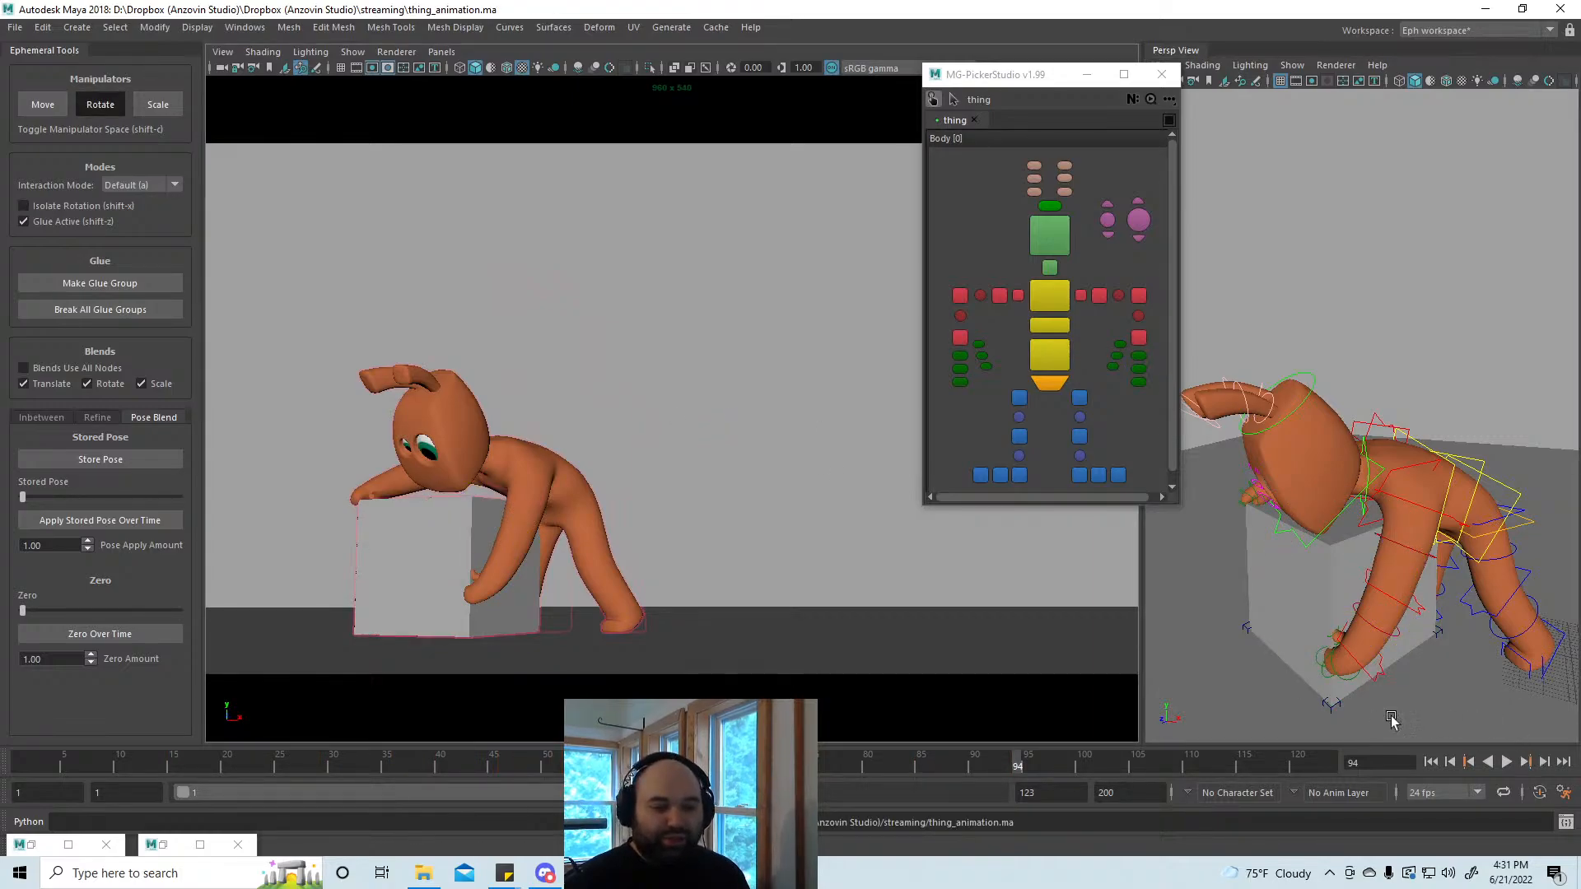
key("ctrl+s")
Step: Try making a glue group with the left hand, break all glue groups, and clear the selection
left_click(1334, 708)
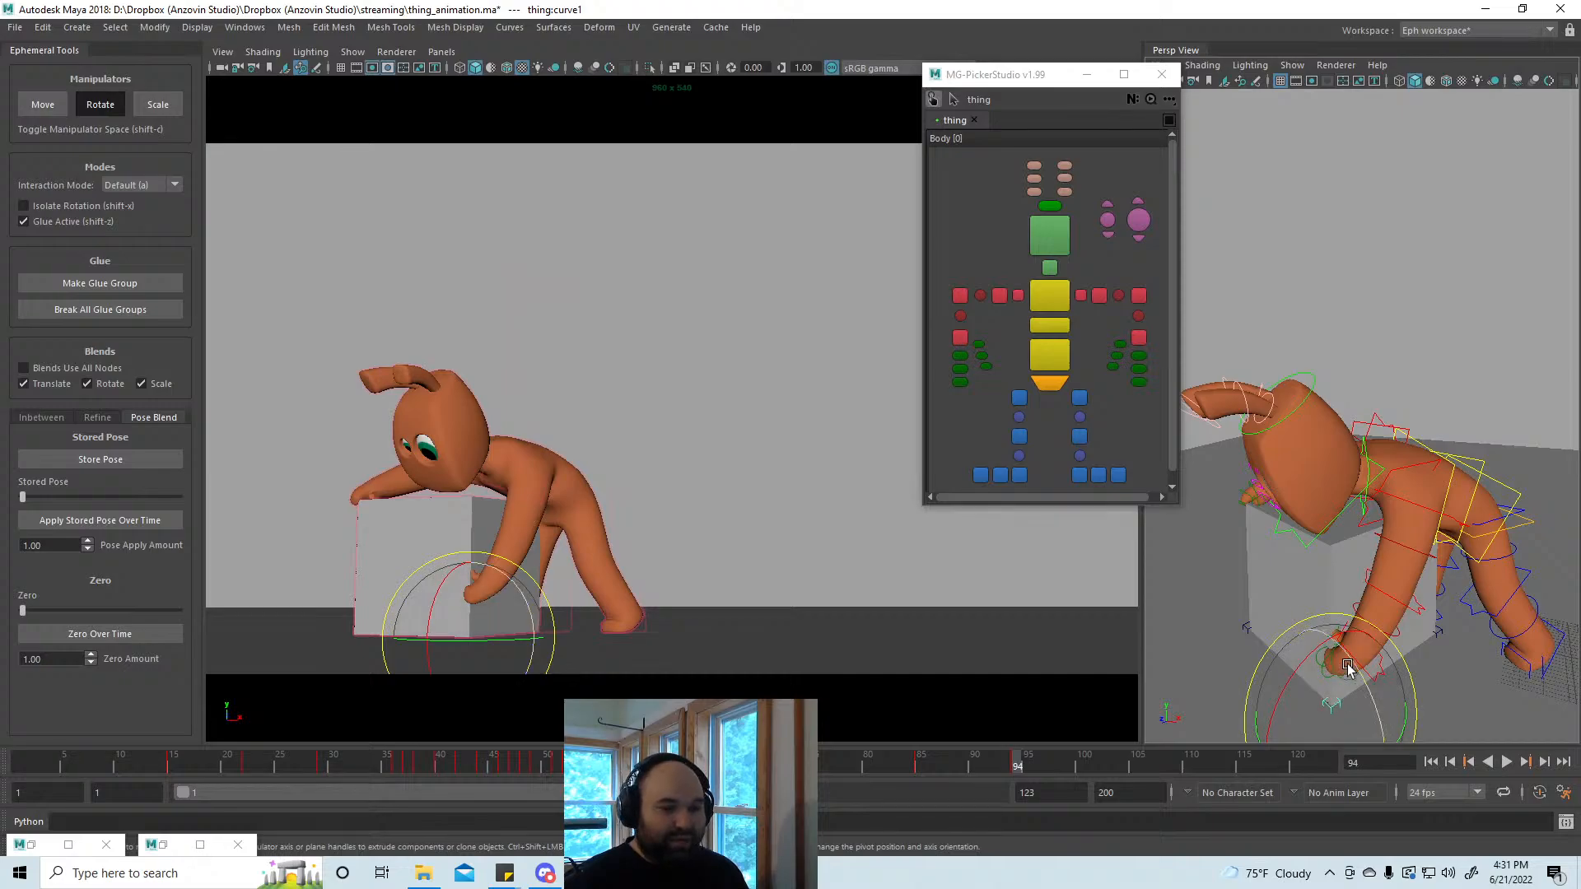
mouse_move(1344, 663)
left_mouse_down()
mouse_move(1359, 671)
mouse_move(1345, 639)
mouse_move(1337, 656)
mouse_move(1350, 639)
left_mouse_up()
left_click(1384, 665)
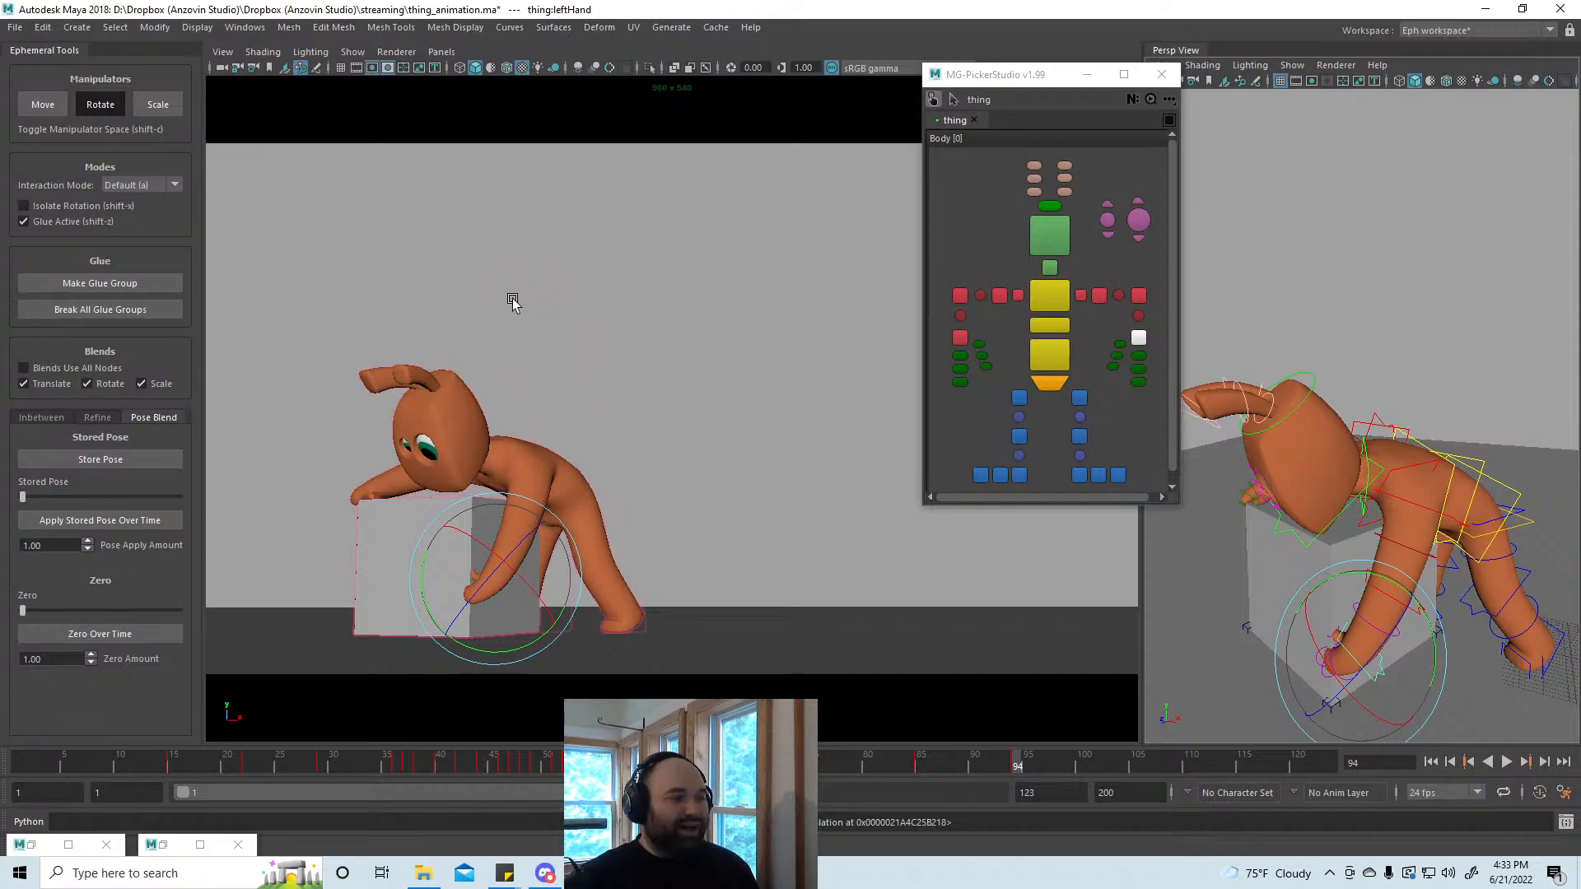
left_click(147, 308)
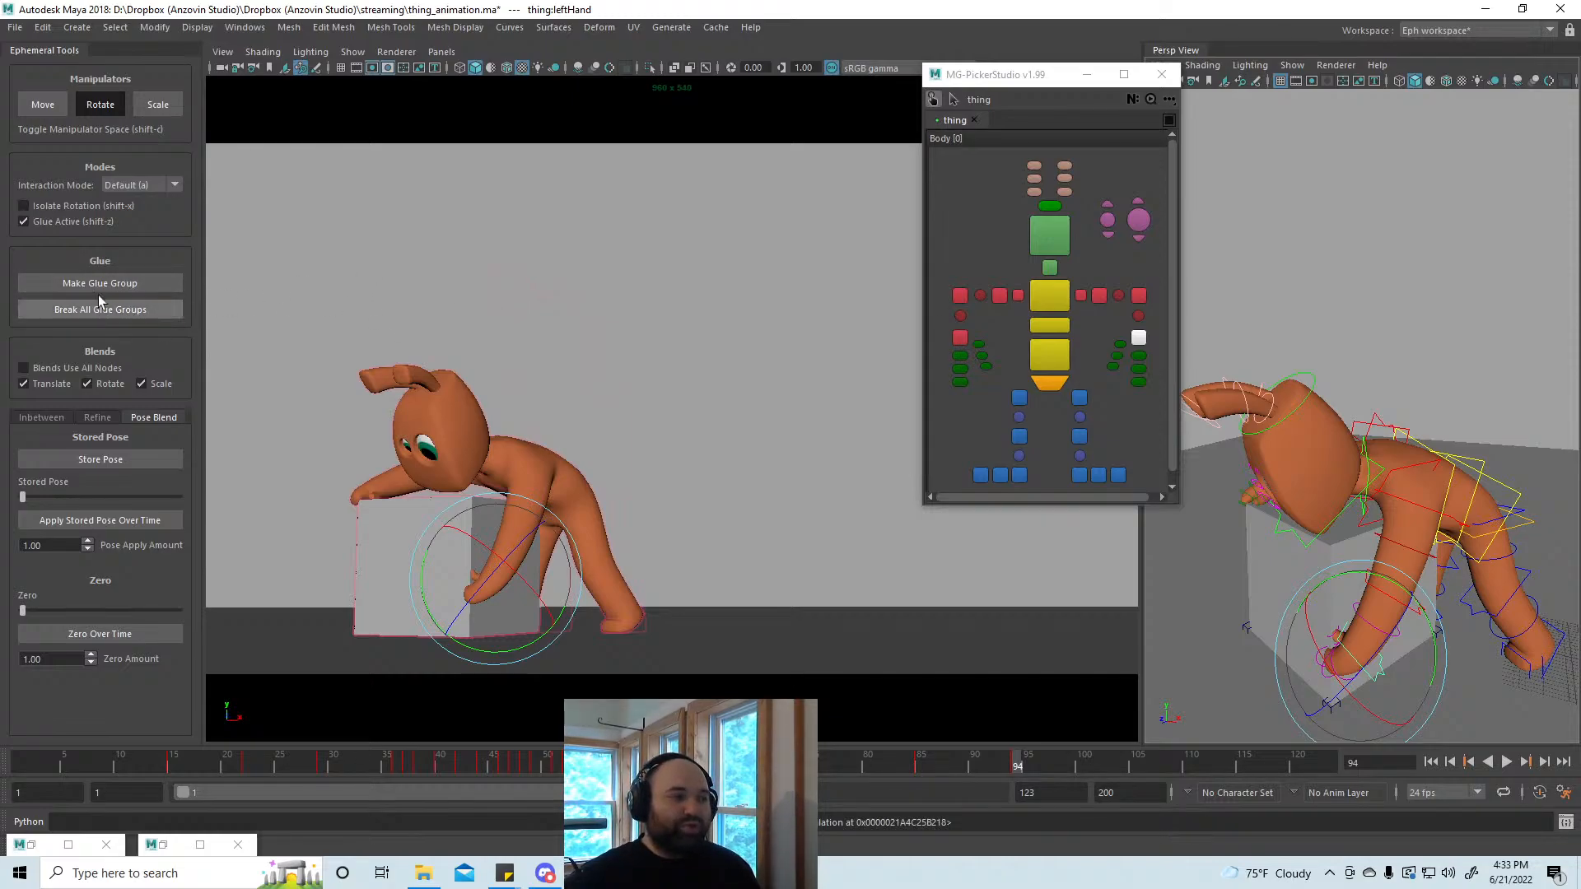
left_click(153, 290)
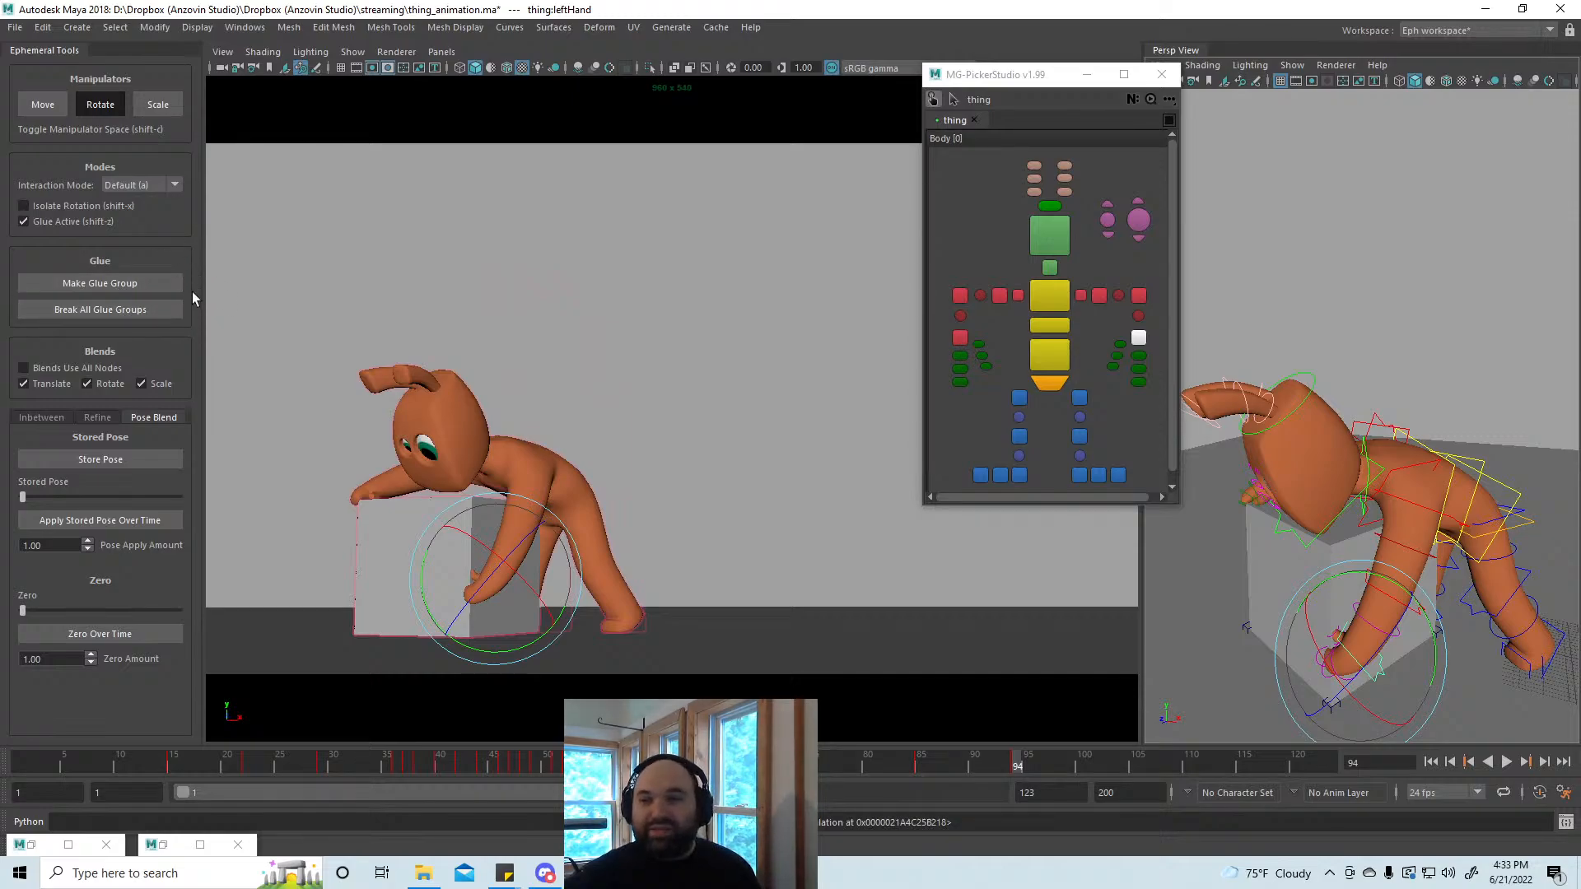
left_click(125, 309)
left_click(646, 311)
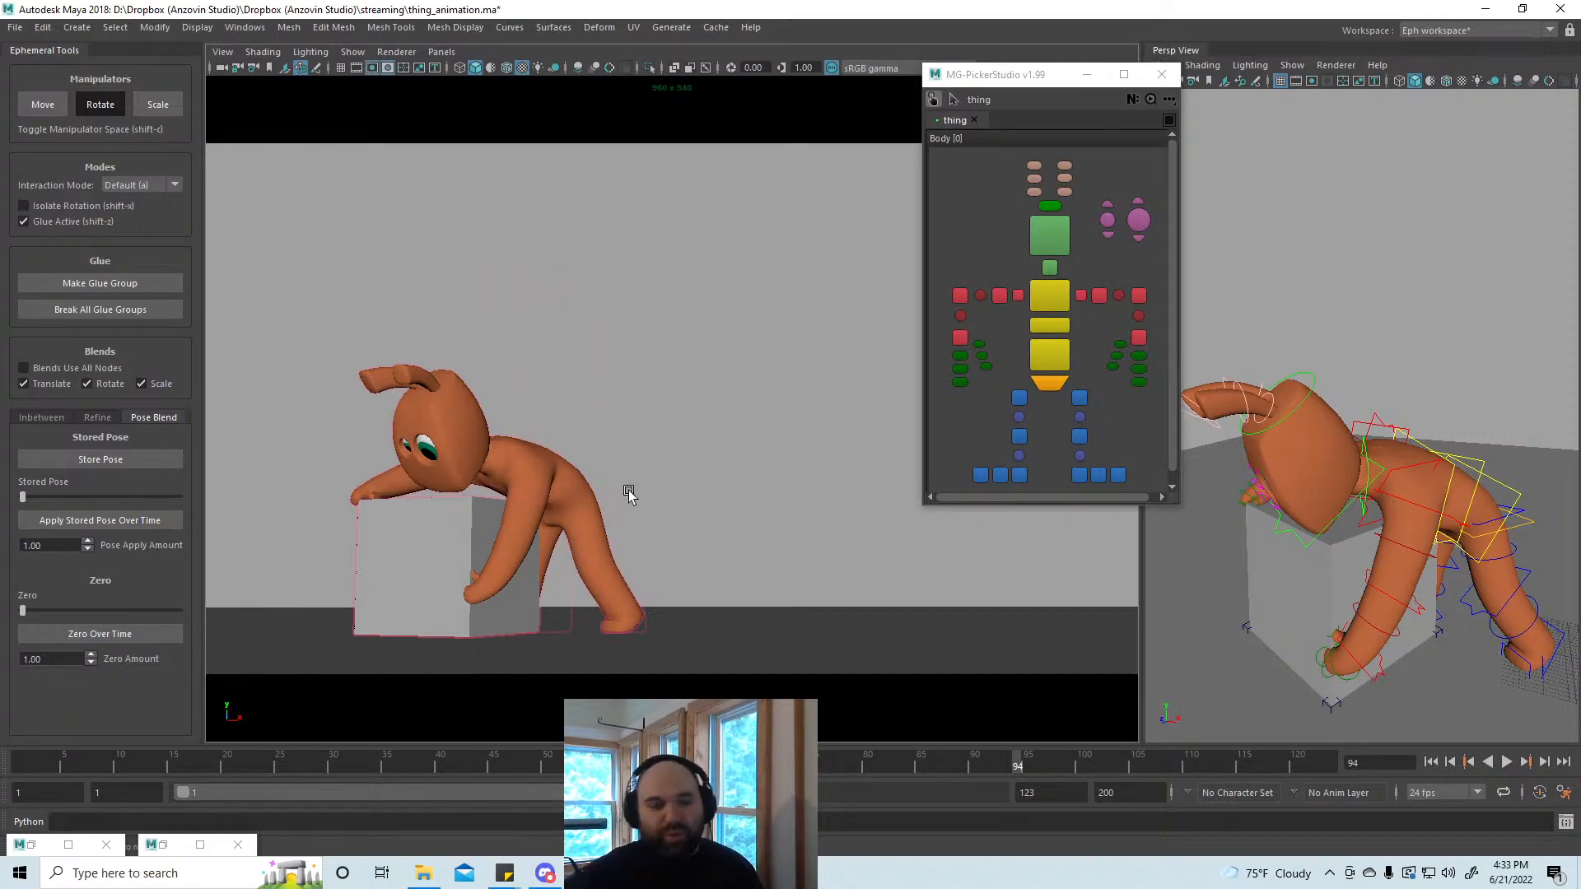
left_click(1139, 338)
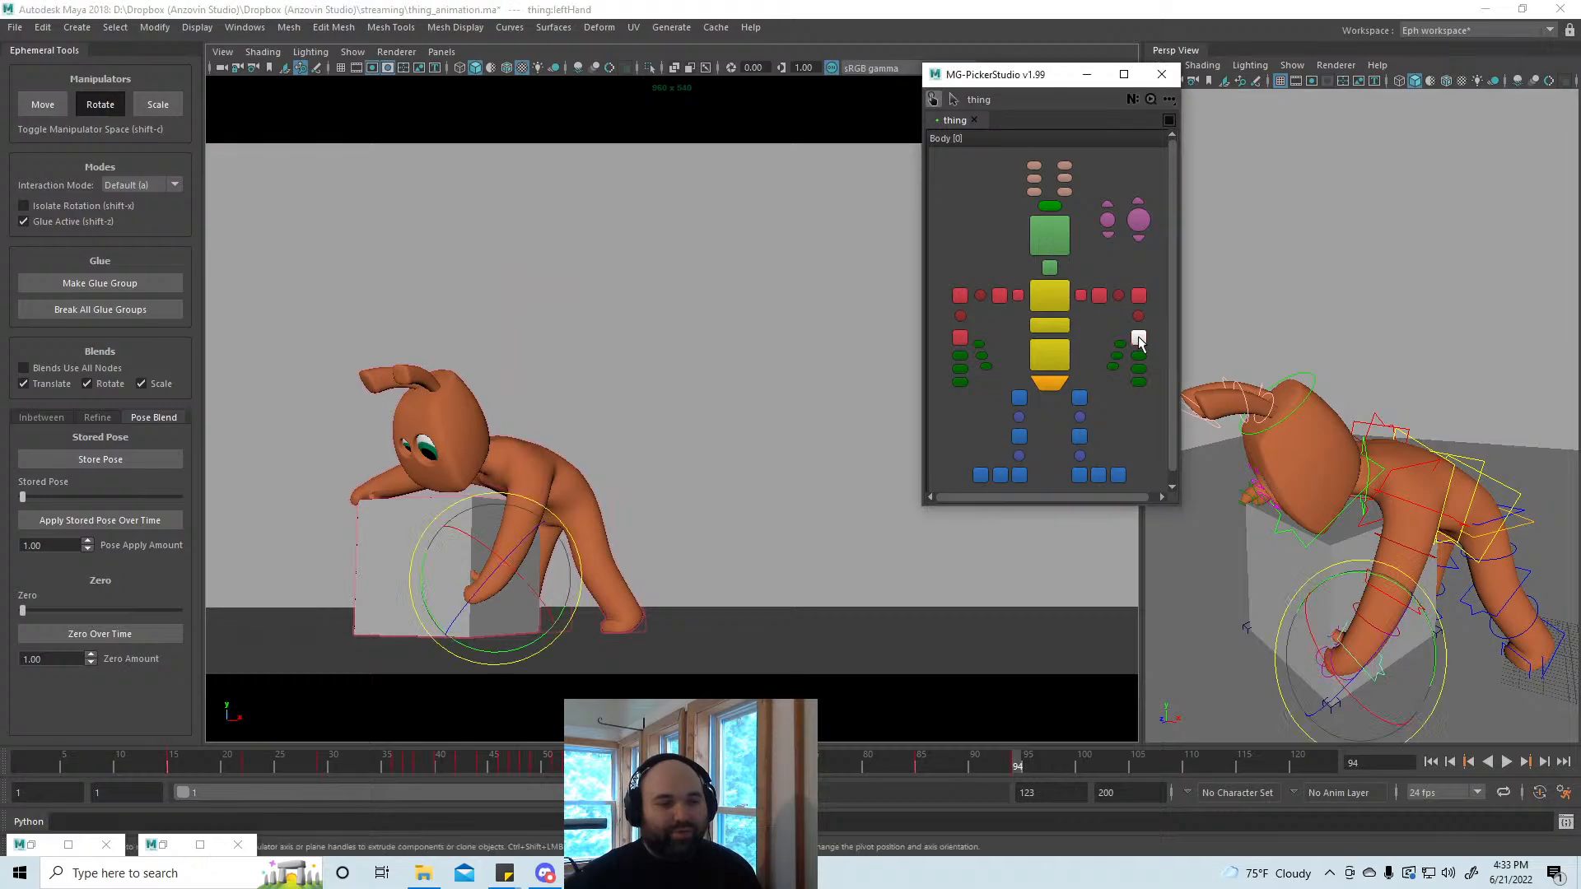
left_click(960, 338, "shift")
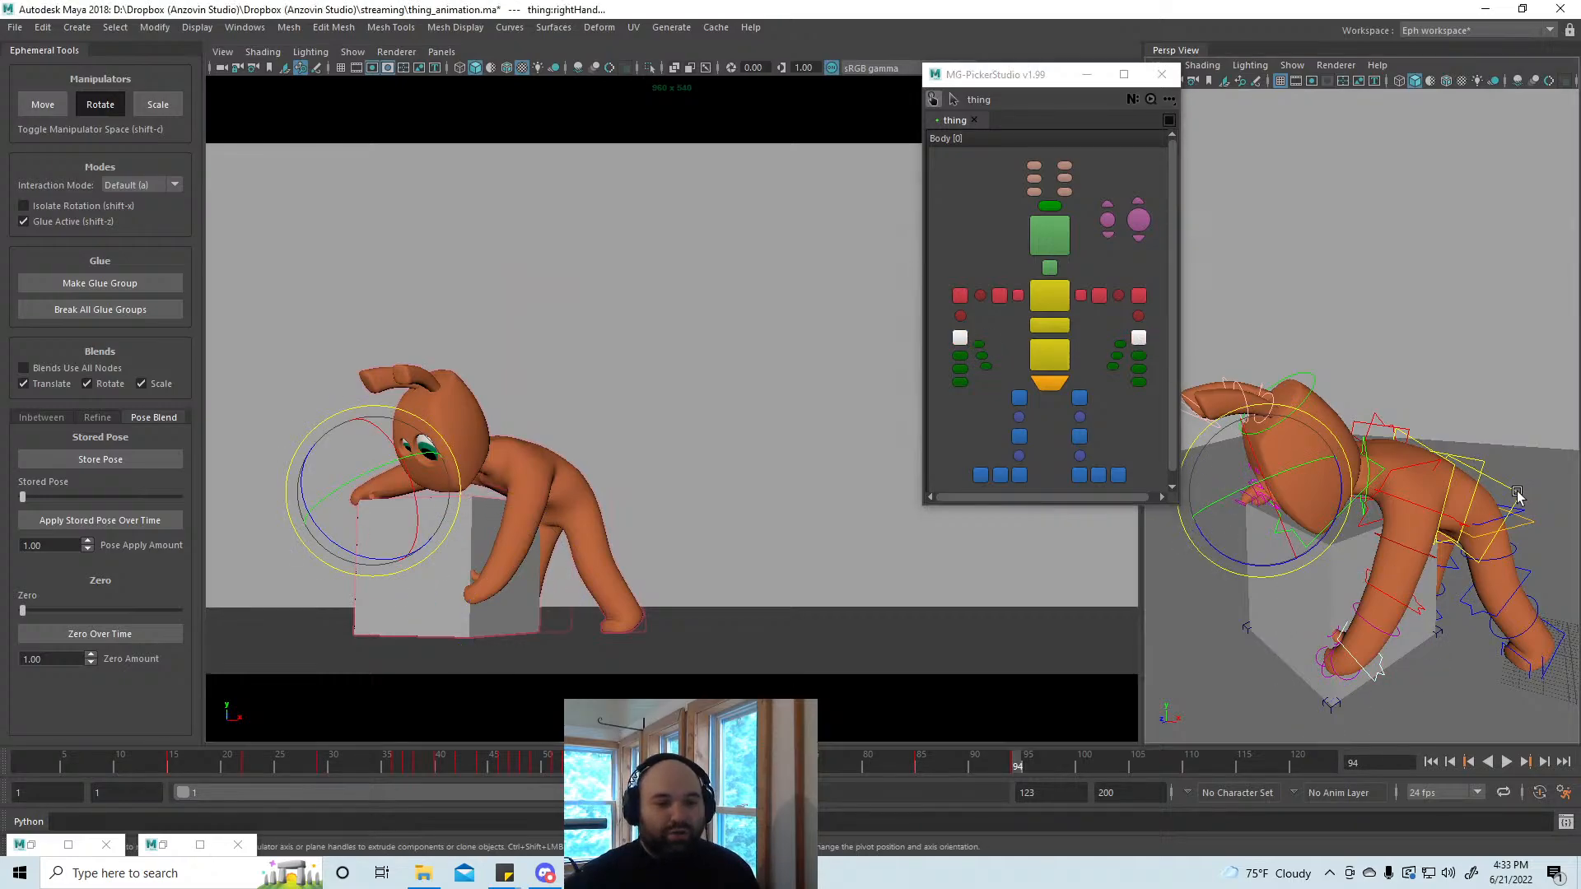
left_click(1050, 354, "shift")
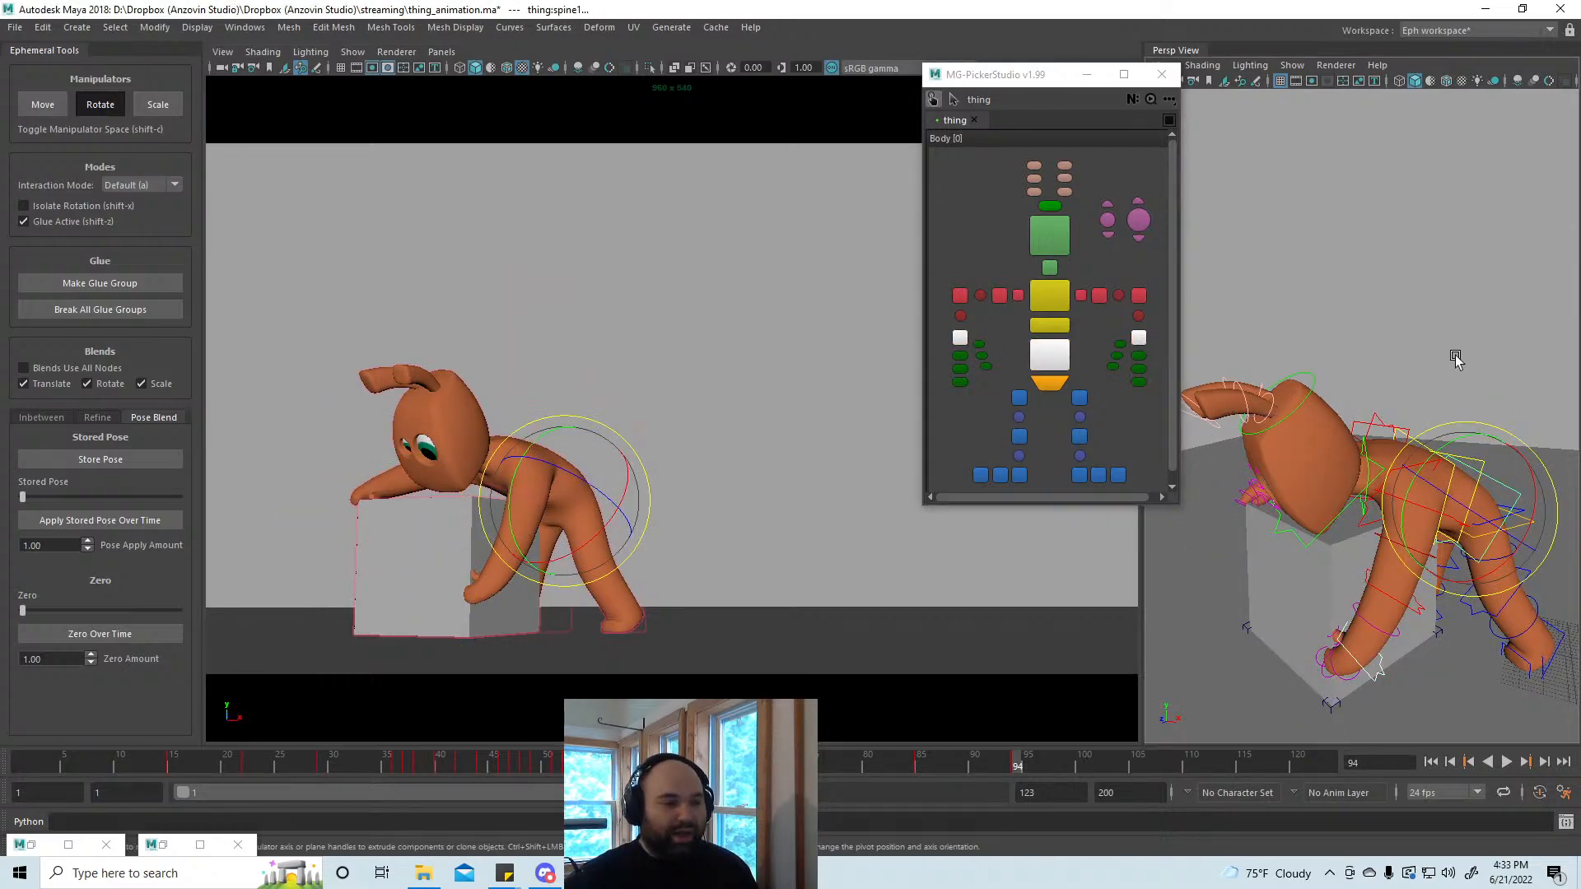
left_click(1521, 491)
Step: Make a glue group from the upper spine control, both hands and the box, and clear the selection
left_click(1049, 295)
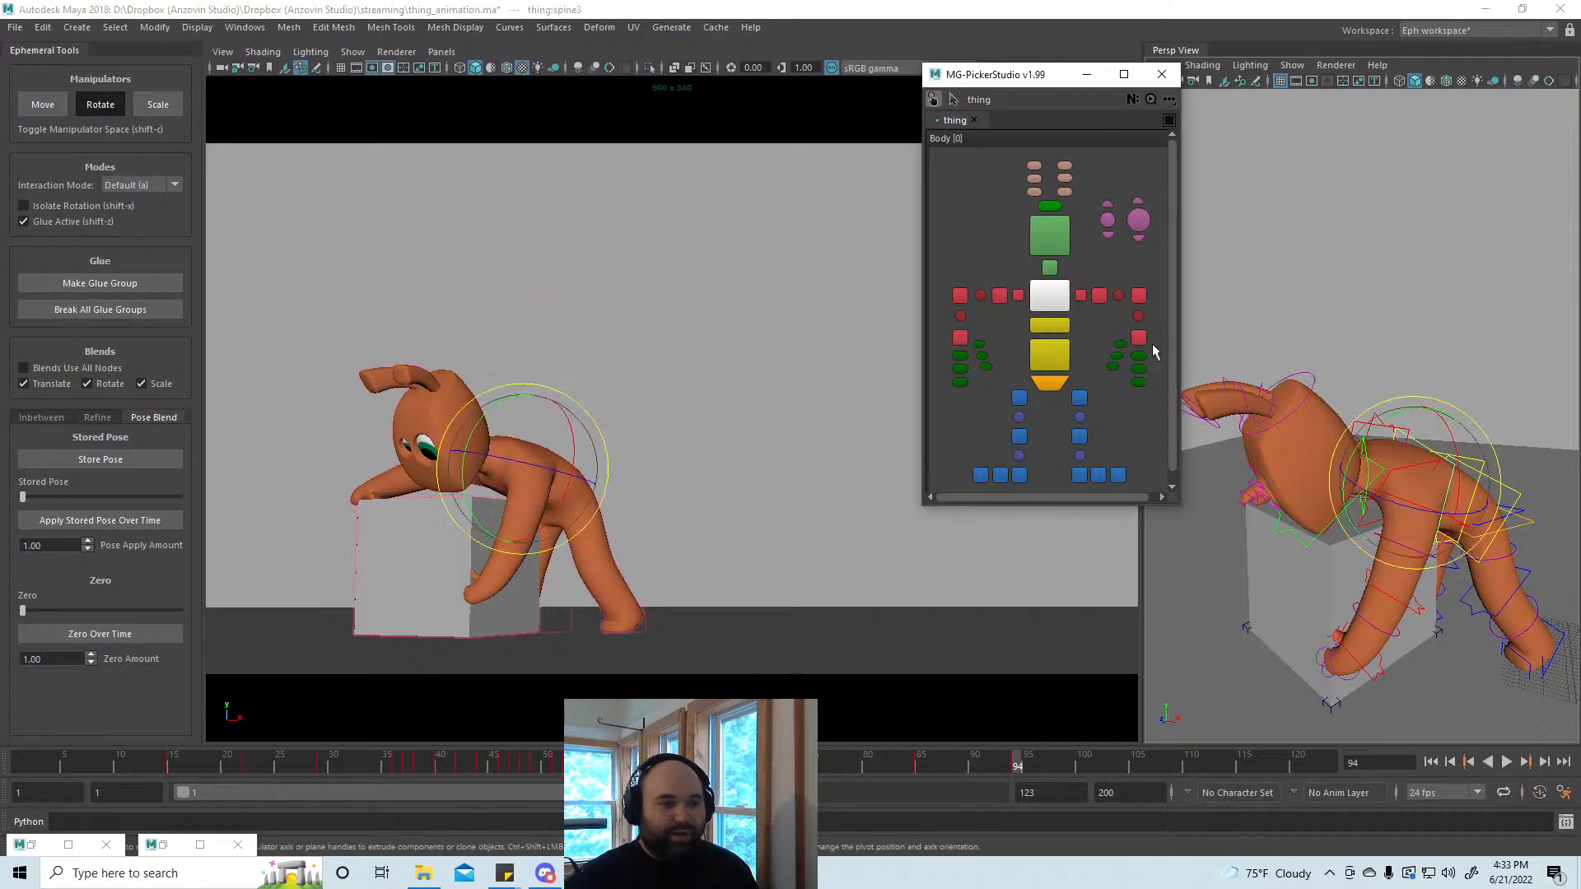
left_click(1139, 338, "shift")
left_click(960, 337, "shift")
left_click(1320, 604)
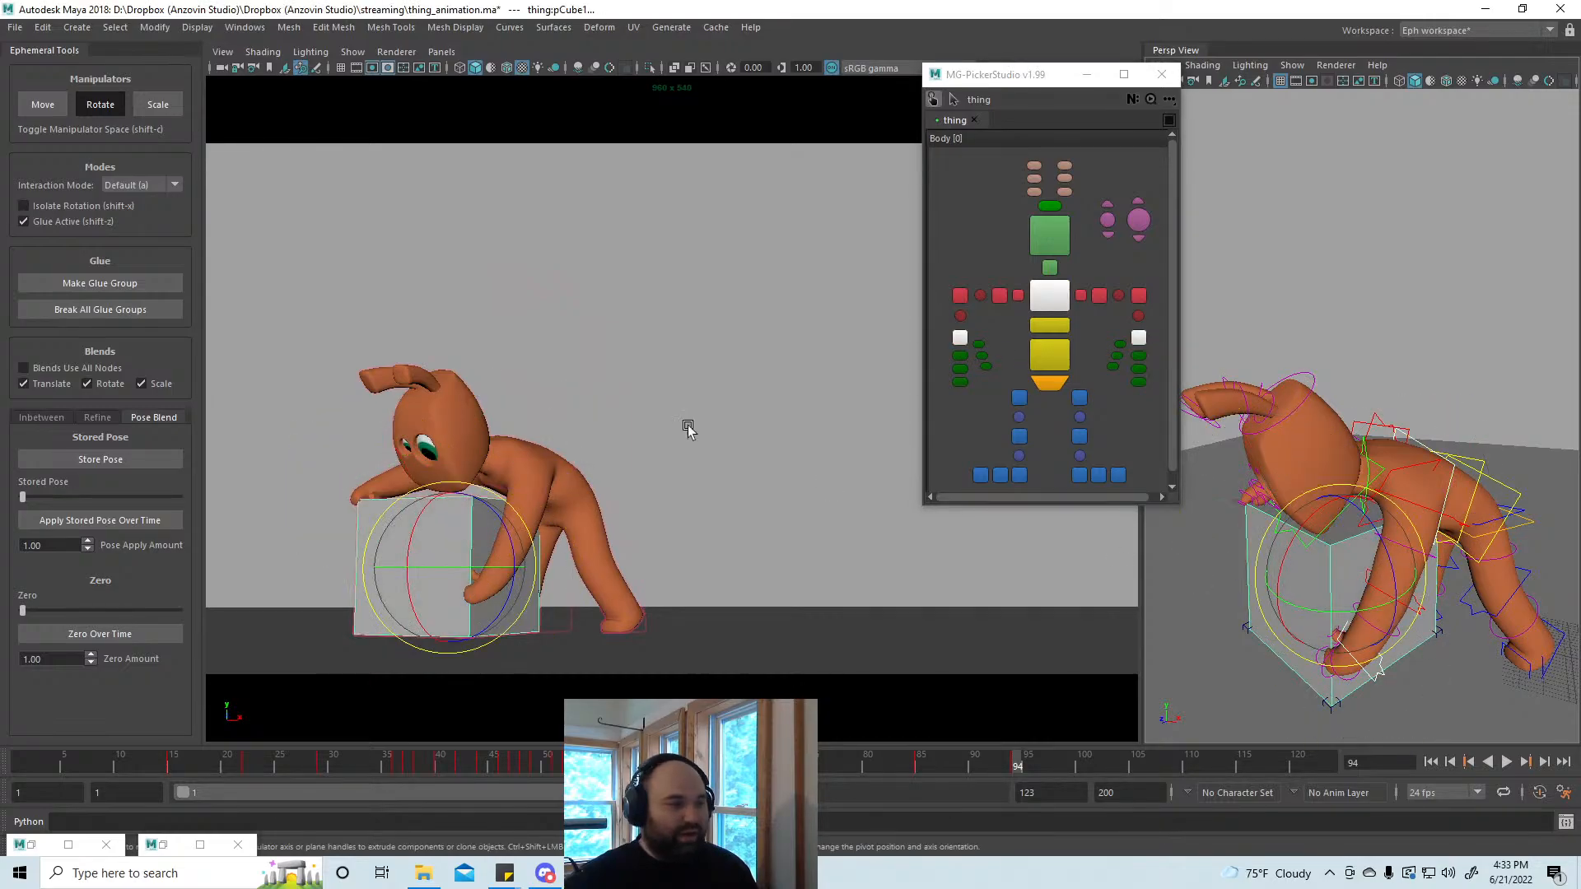
left_click(114, 284)
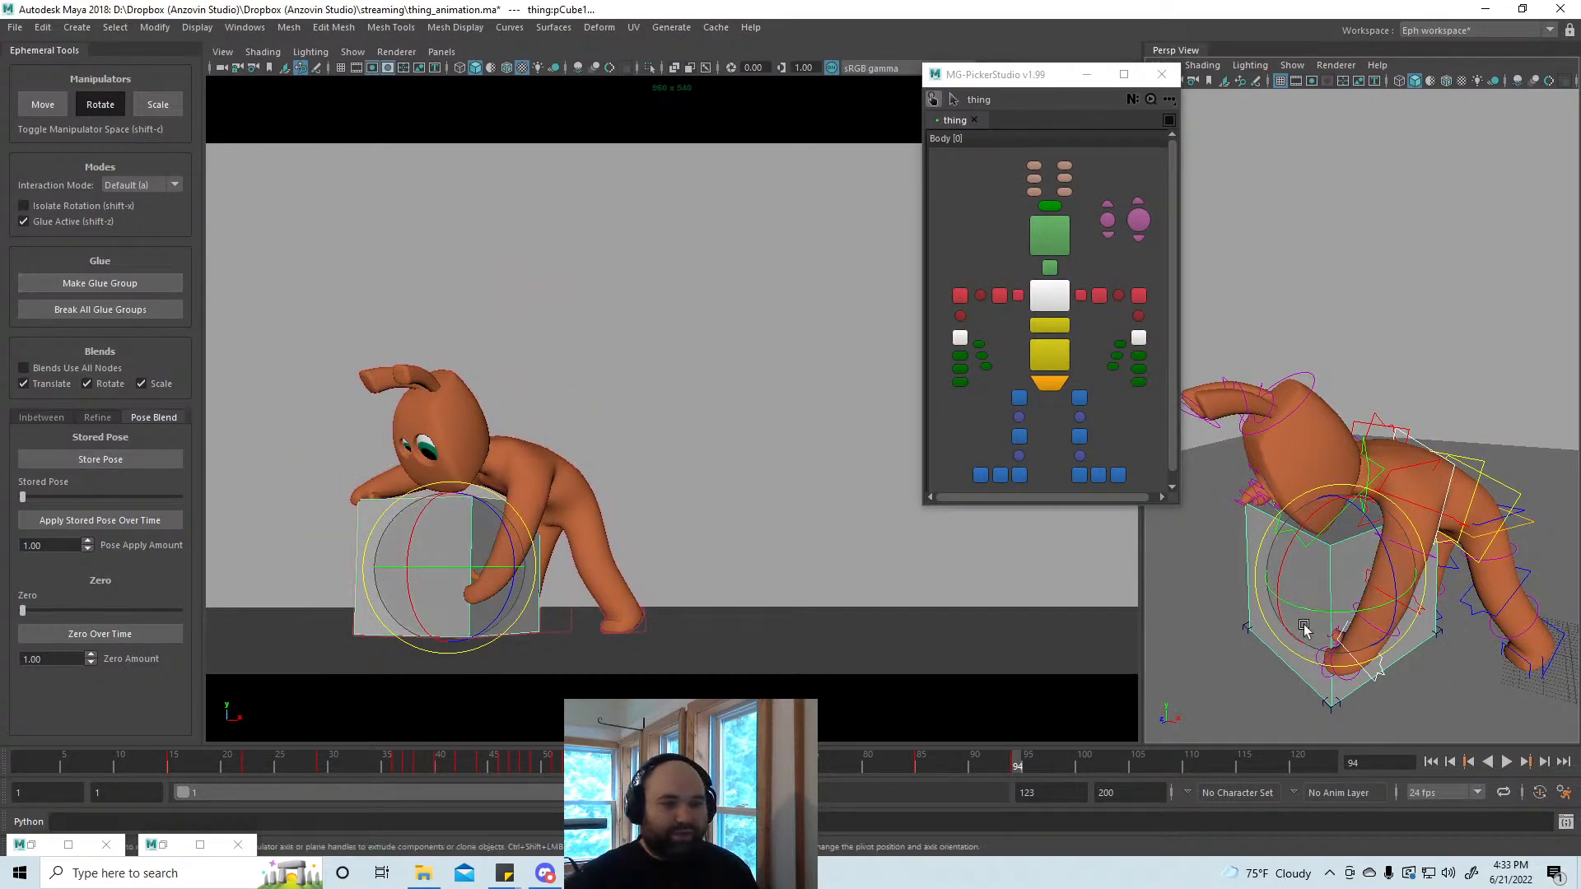
left_click(1357, 339)
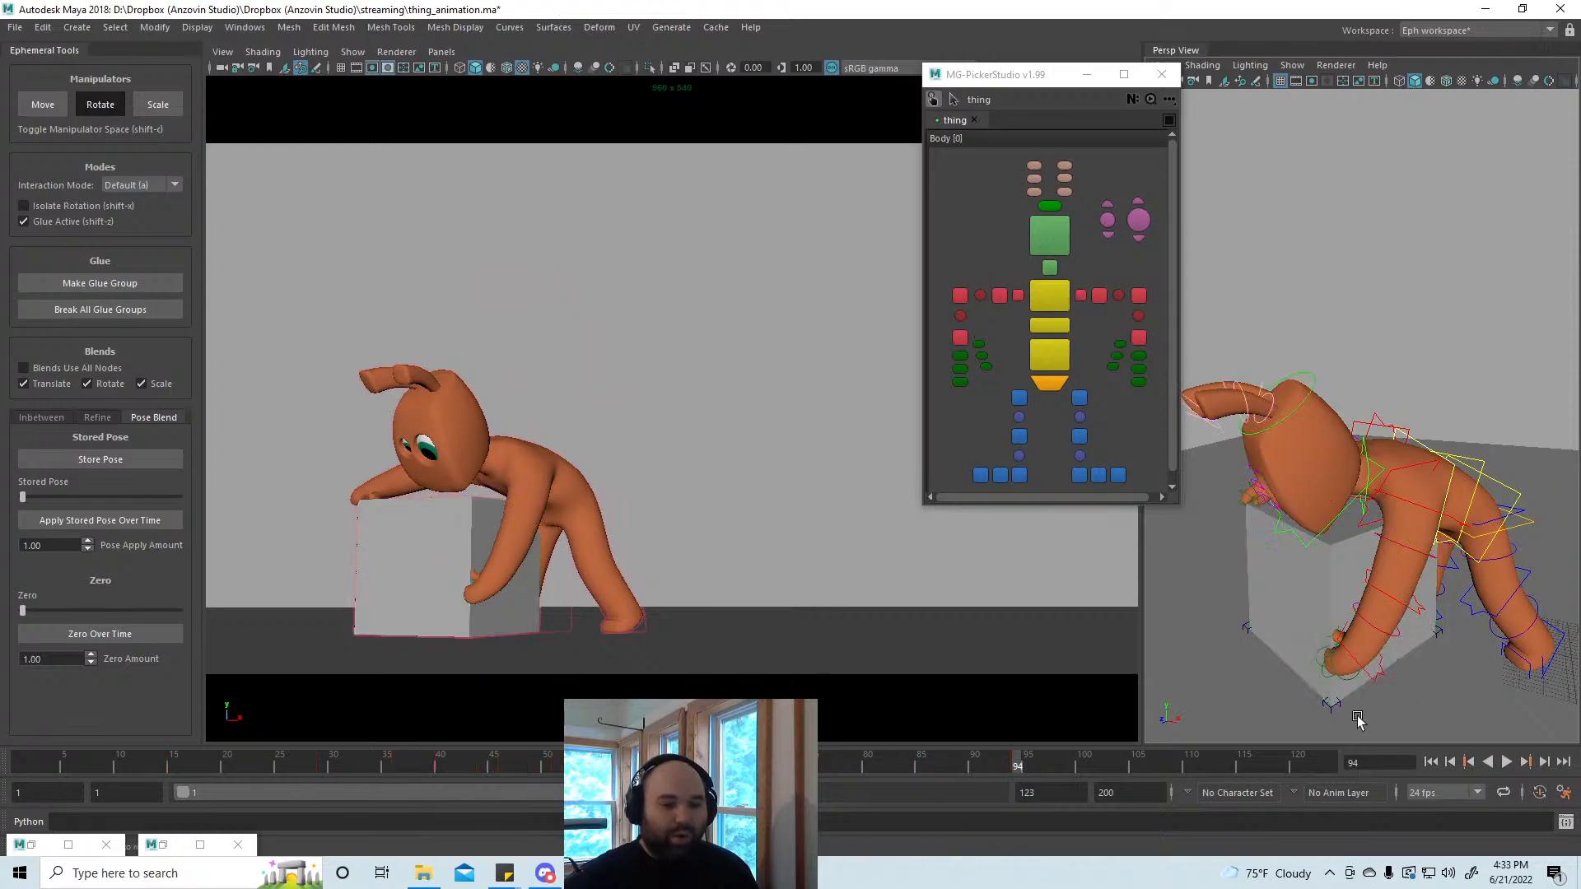
Step: Rotate the control at the box's lower front corner to tip the box up together with the glued hands and upper body
left_click(1335, 703)
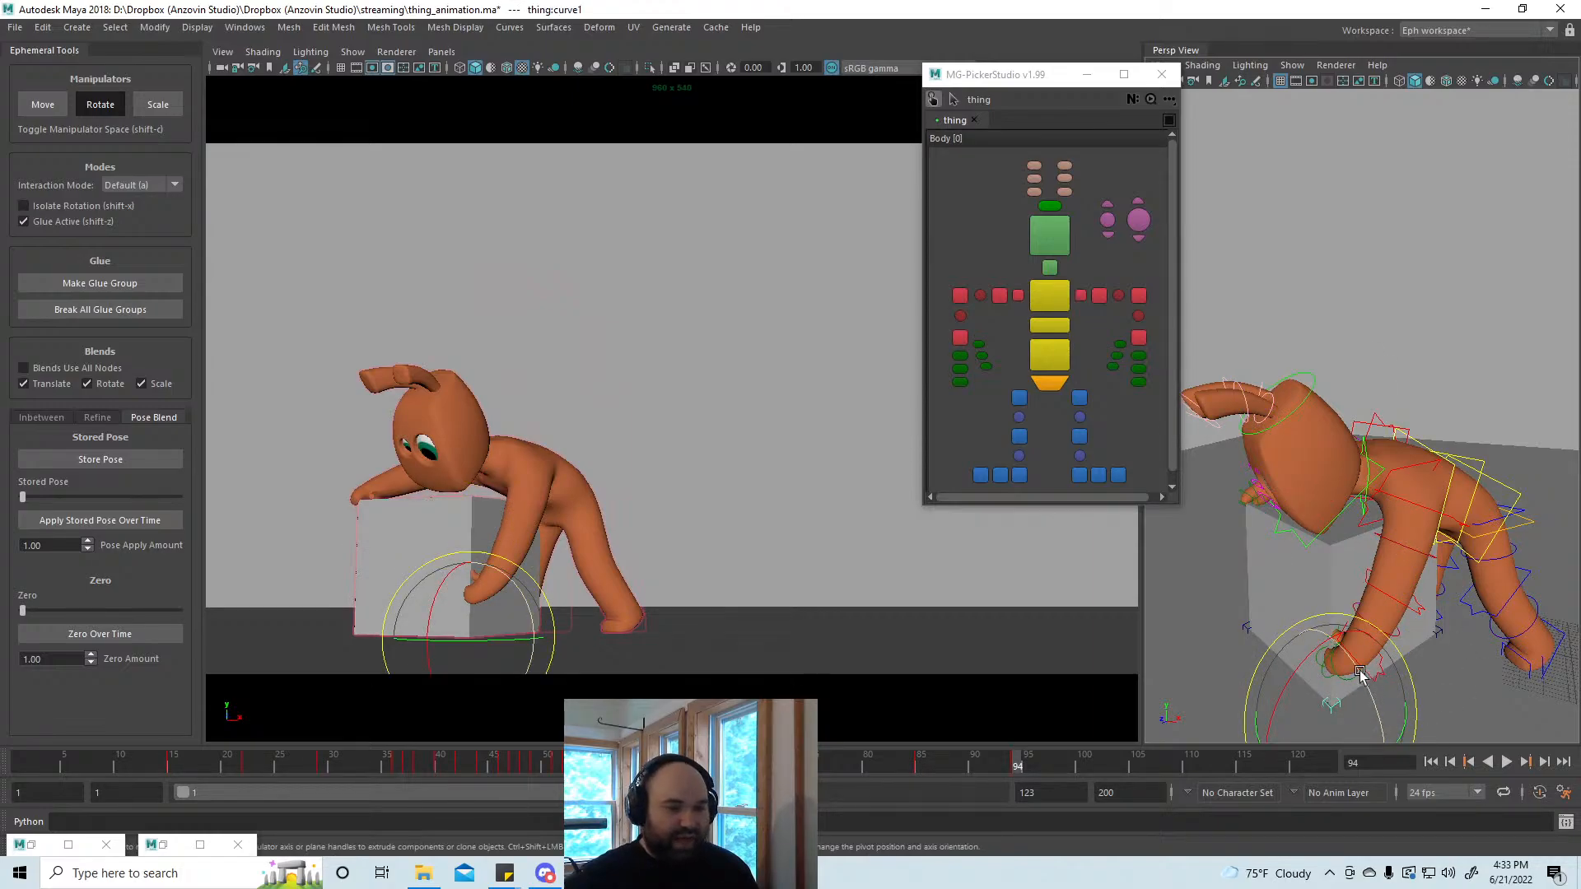
left_click_drag(1351, 656, 1372, 668)
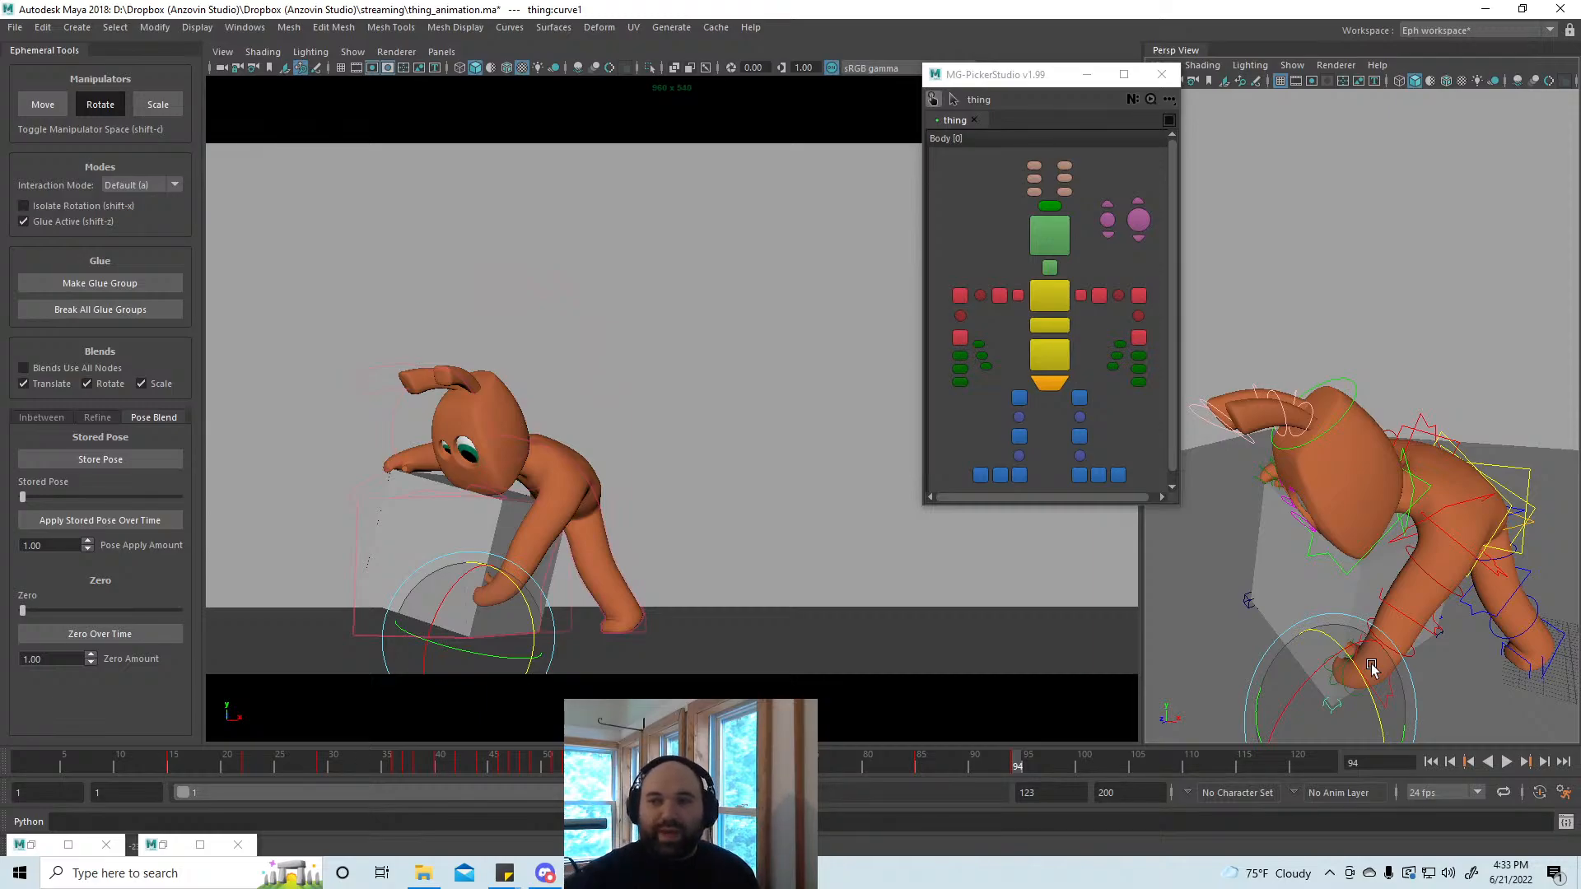
left_click(1371, 669)
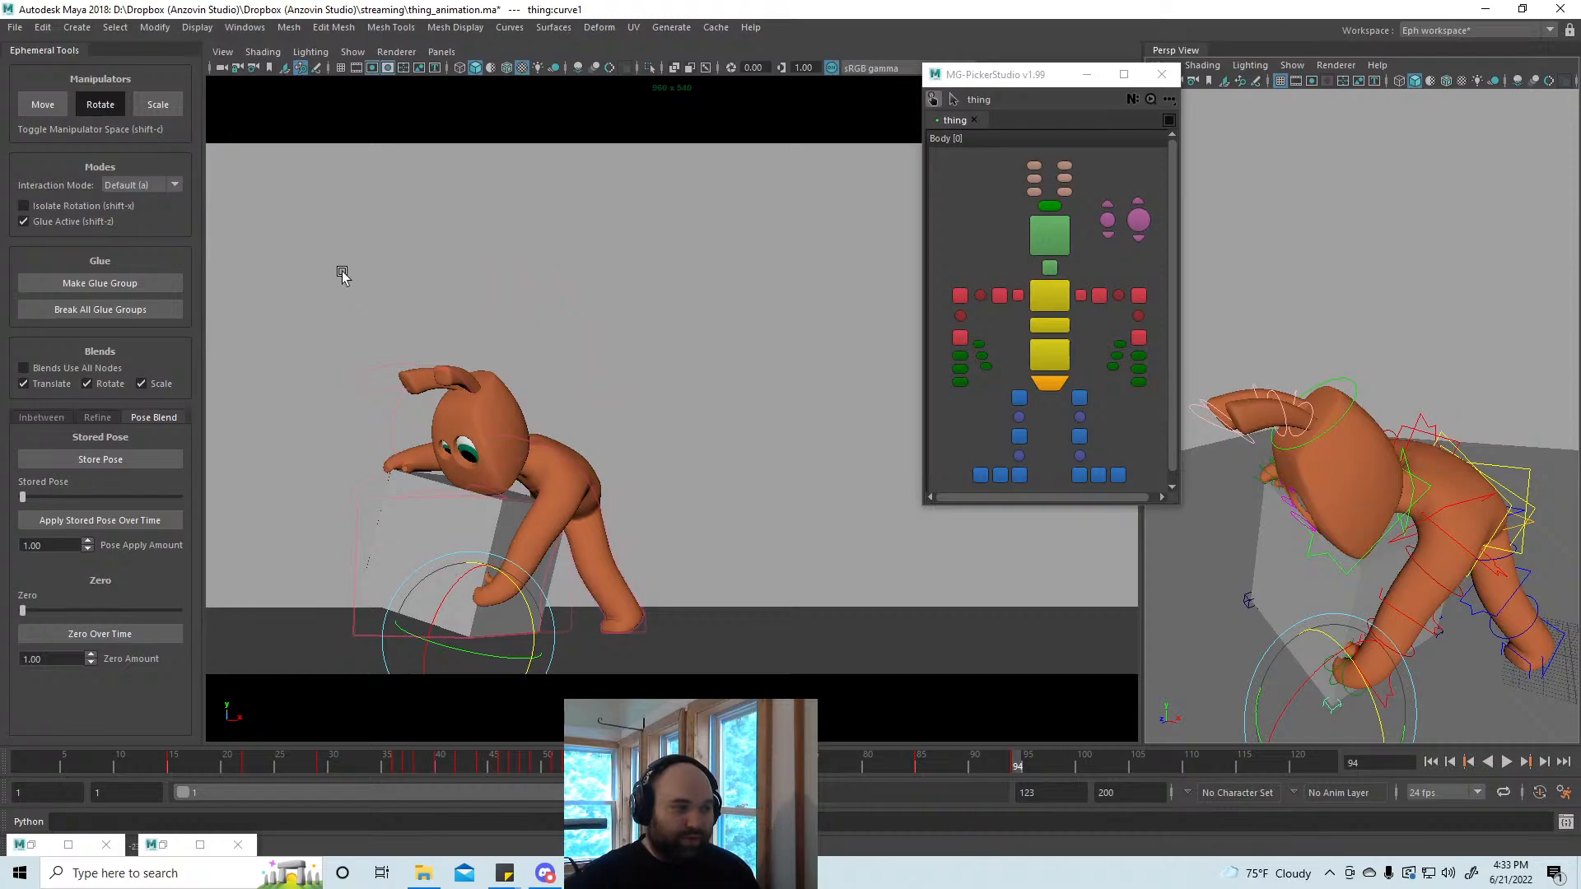
Step: Turn glue off, try rotating the box on its own about the corner control, and undo that rotation
left_click(24, 222)
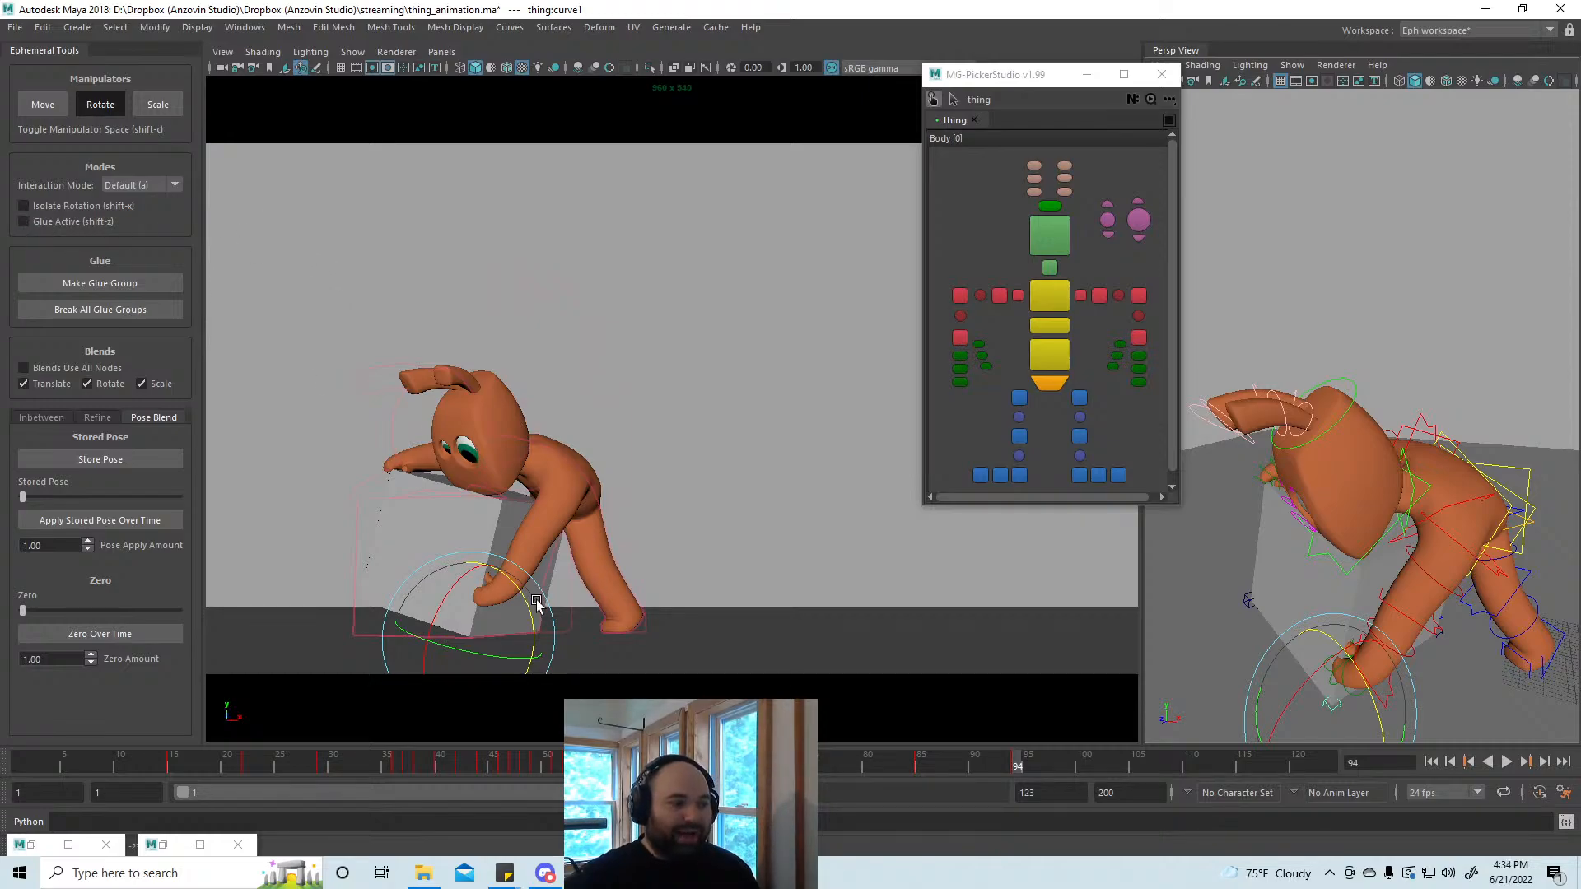
left_click_drag(535, 603, 522, 589)
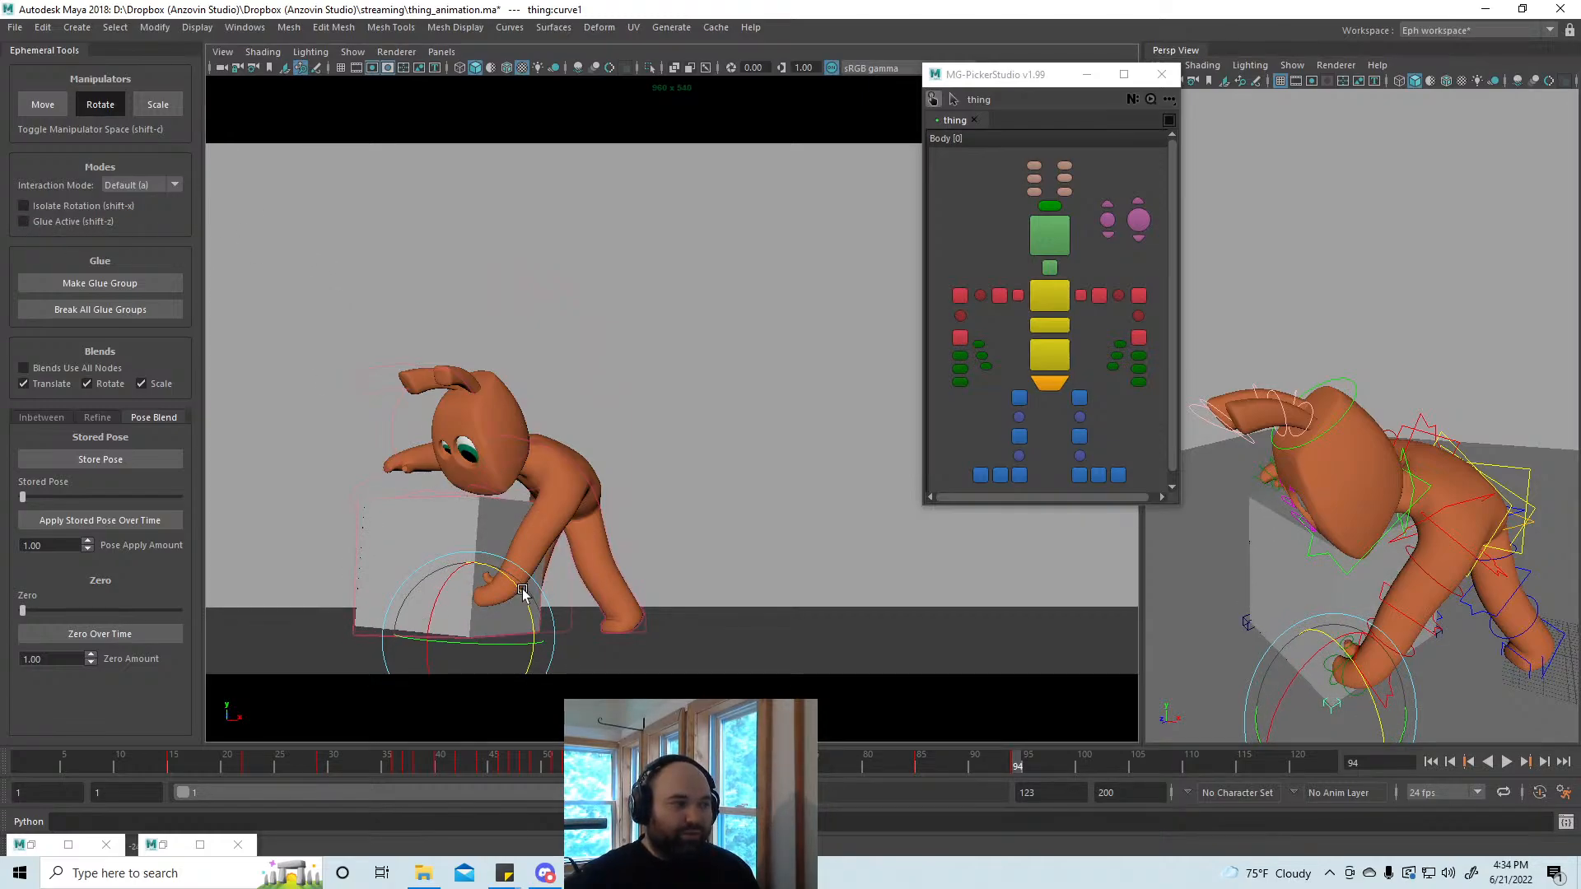
key("ctrl+z")
Step: At frame 100, try rotating the box about its corner control without glue, and turn glue back on
left_click(1084, 761)
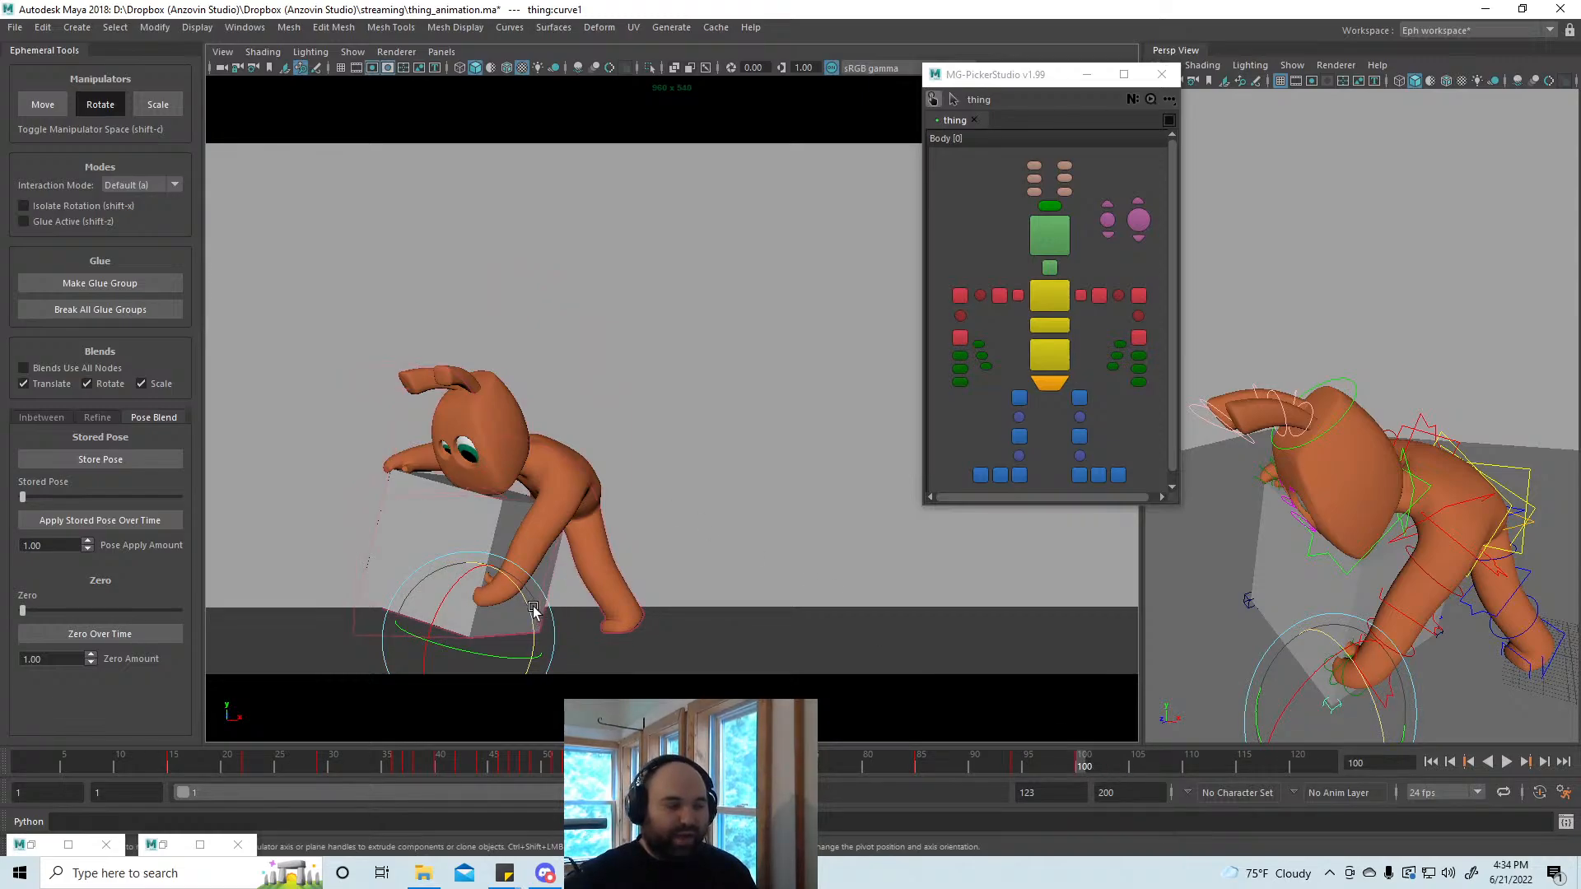
mouse_move(540, 635)
left_mouse_down()
mouse_move(466, 550)
mouse_move(535, 613)
left_mouse_up()
left_click(67, 223)
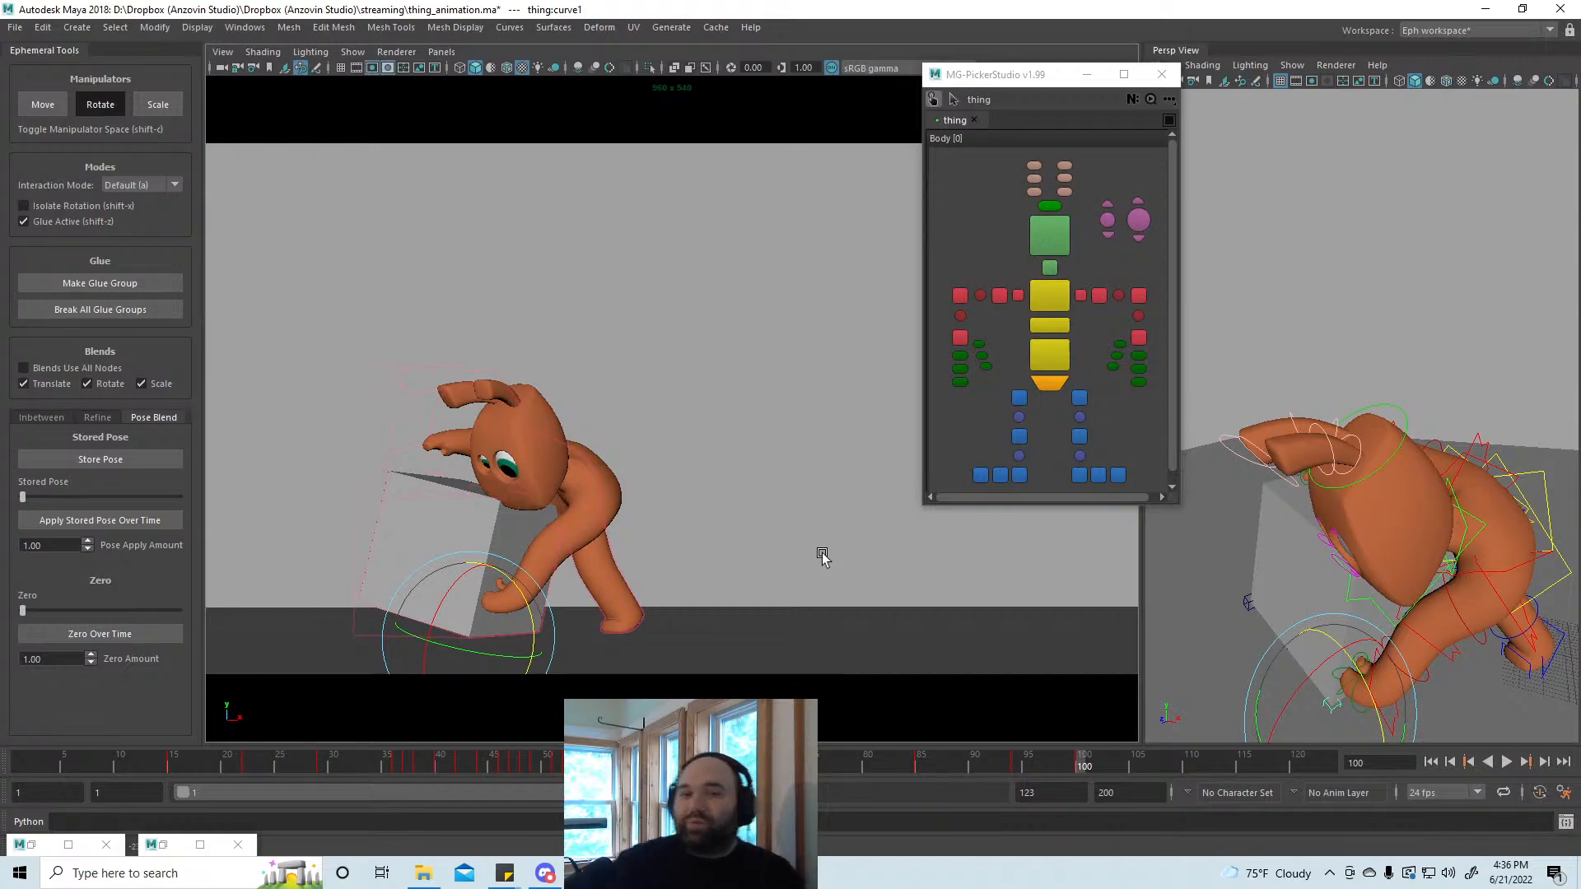
Step: Delete the key at frame 100 and return to frame 94
right_click(1079, 762)
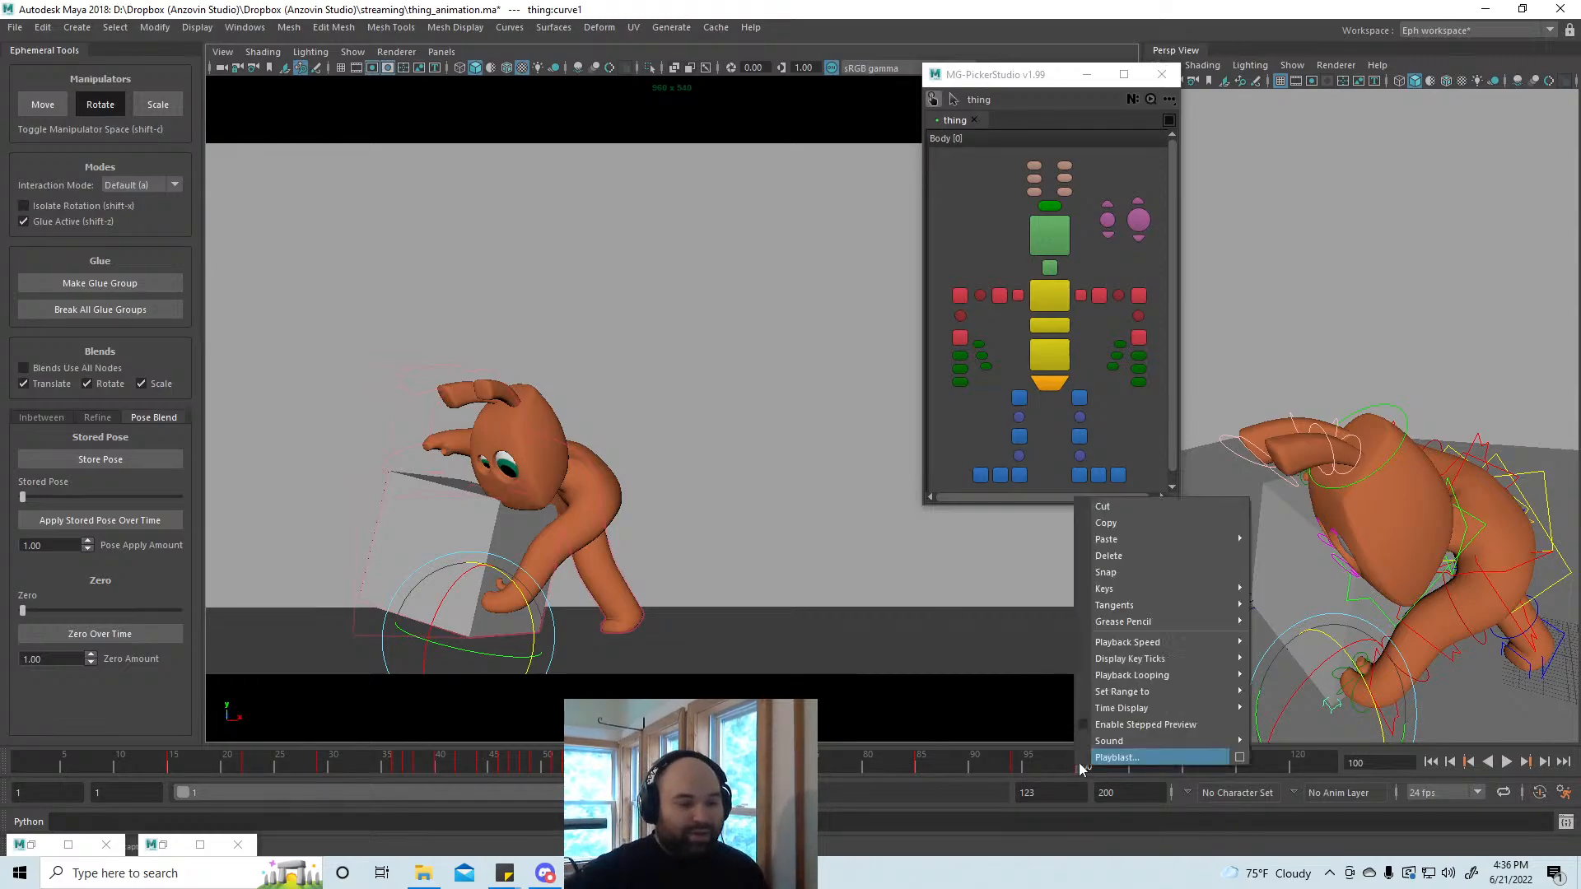
left_click(1117, 557)
mouse_move(1018, 763)
left_mouse_down()
mouse_move(1033, 761)
mouse_move(899, 759)
mouse_move(1051, 759)
mouse_move(1021, 766)
left_mouse_up()
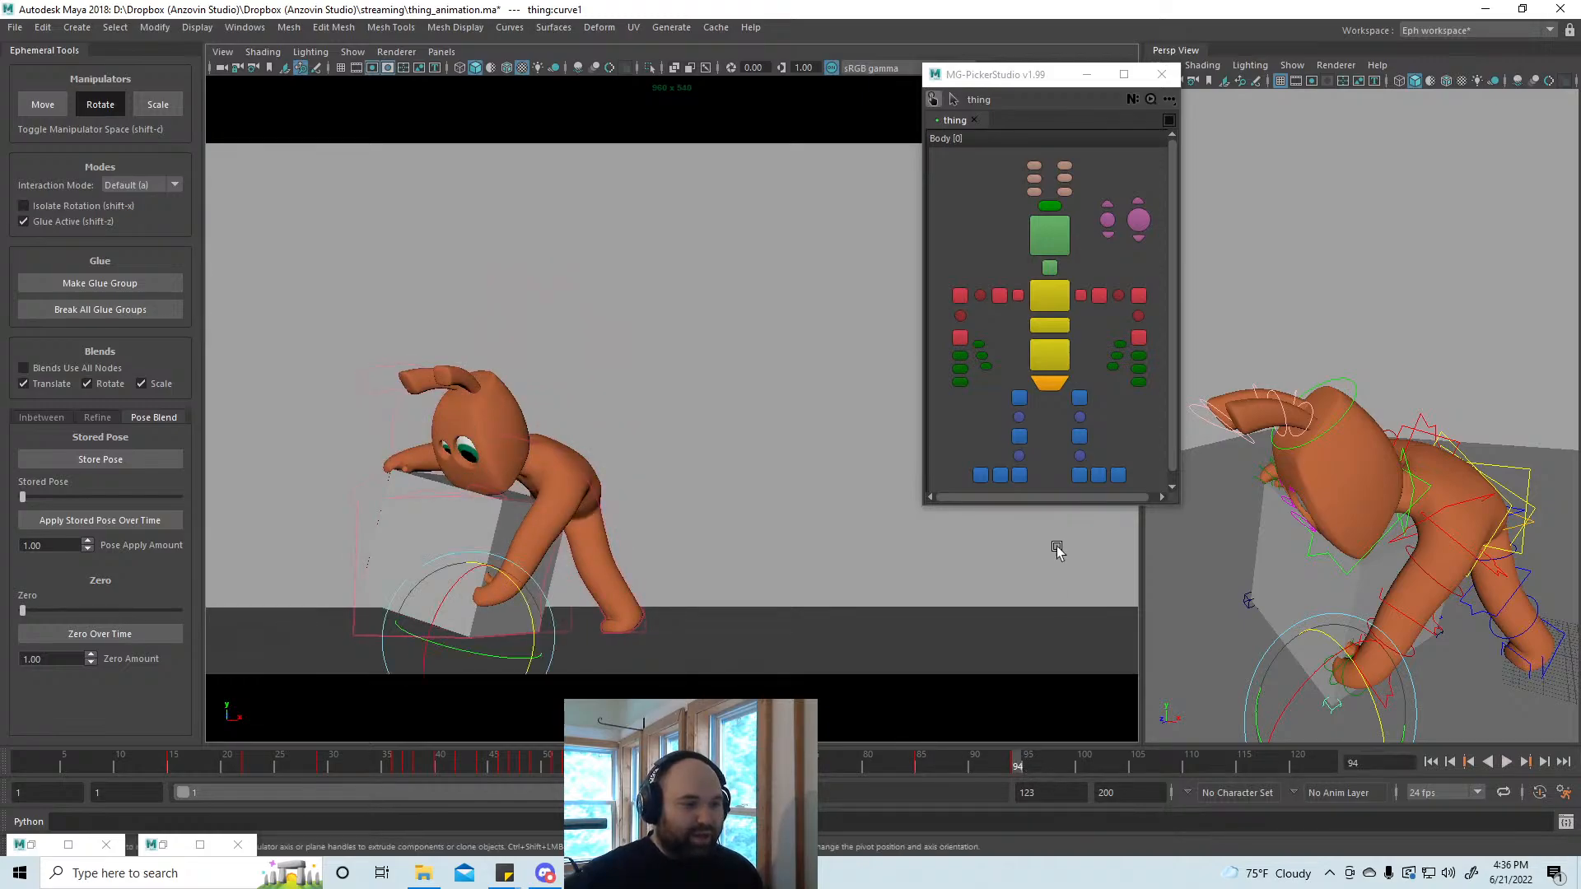
Step: Shift the lower spine control slightly back and down at frame 94, and select the left elbow control
left_click(1049, 356)
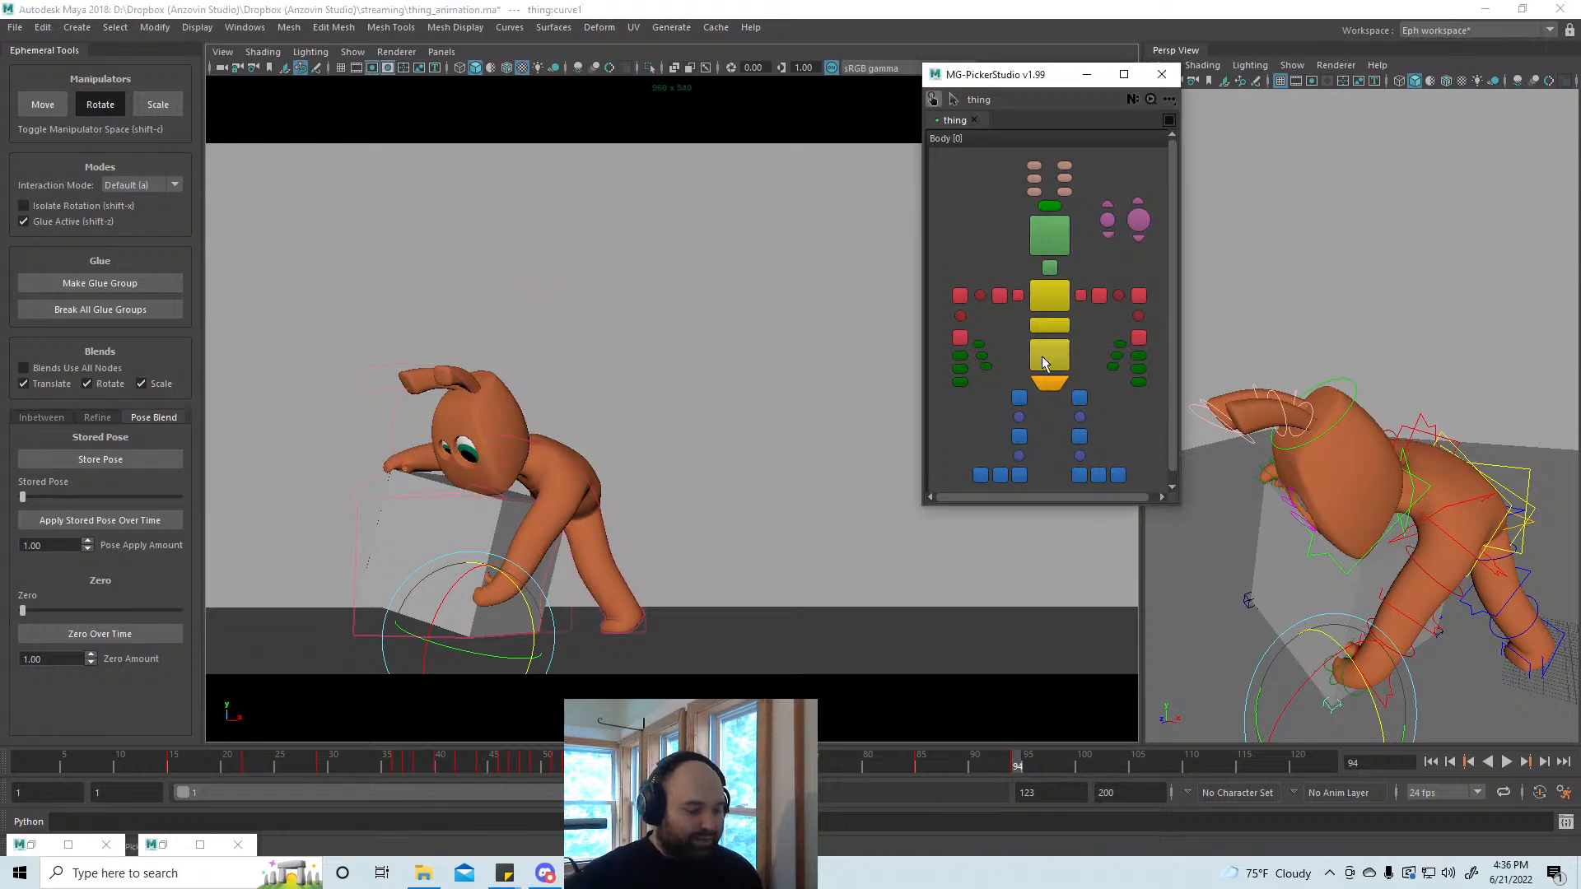
key("w")
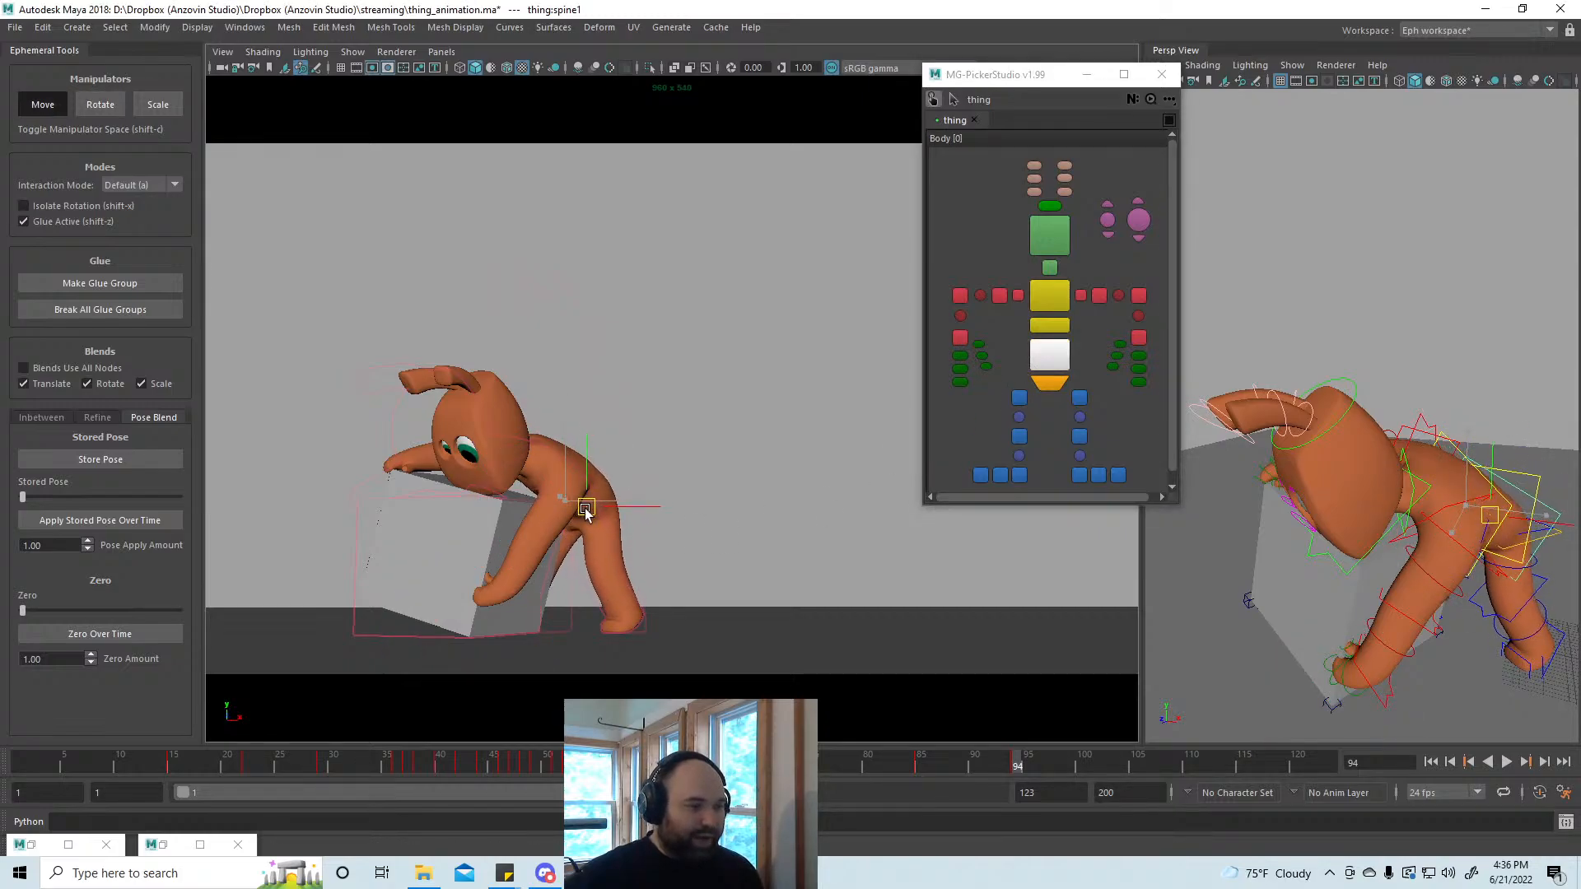
left_click(1138, 316)
left_click(1138, 295)
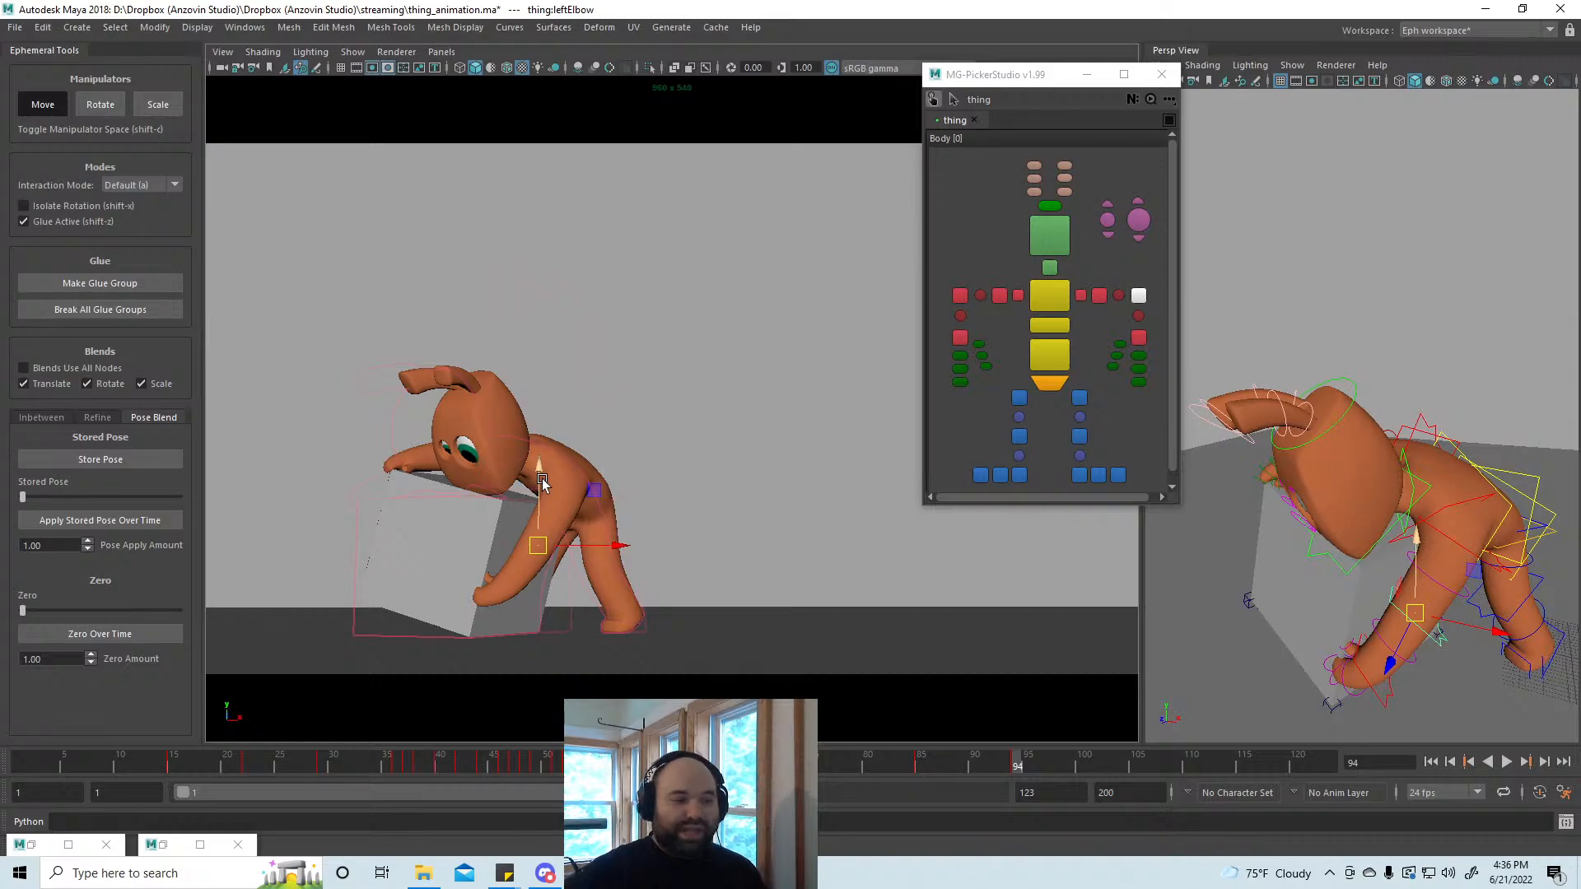
Step: Try moving the upper spine control, and undo the move
left_click(1048, 287)
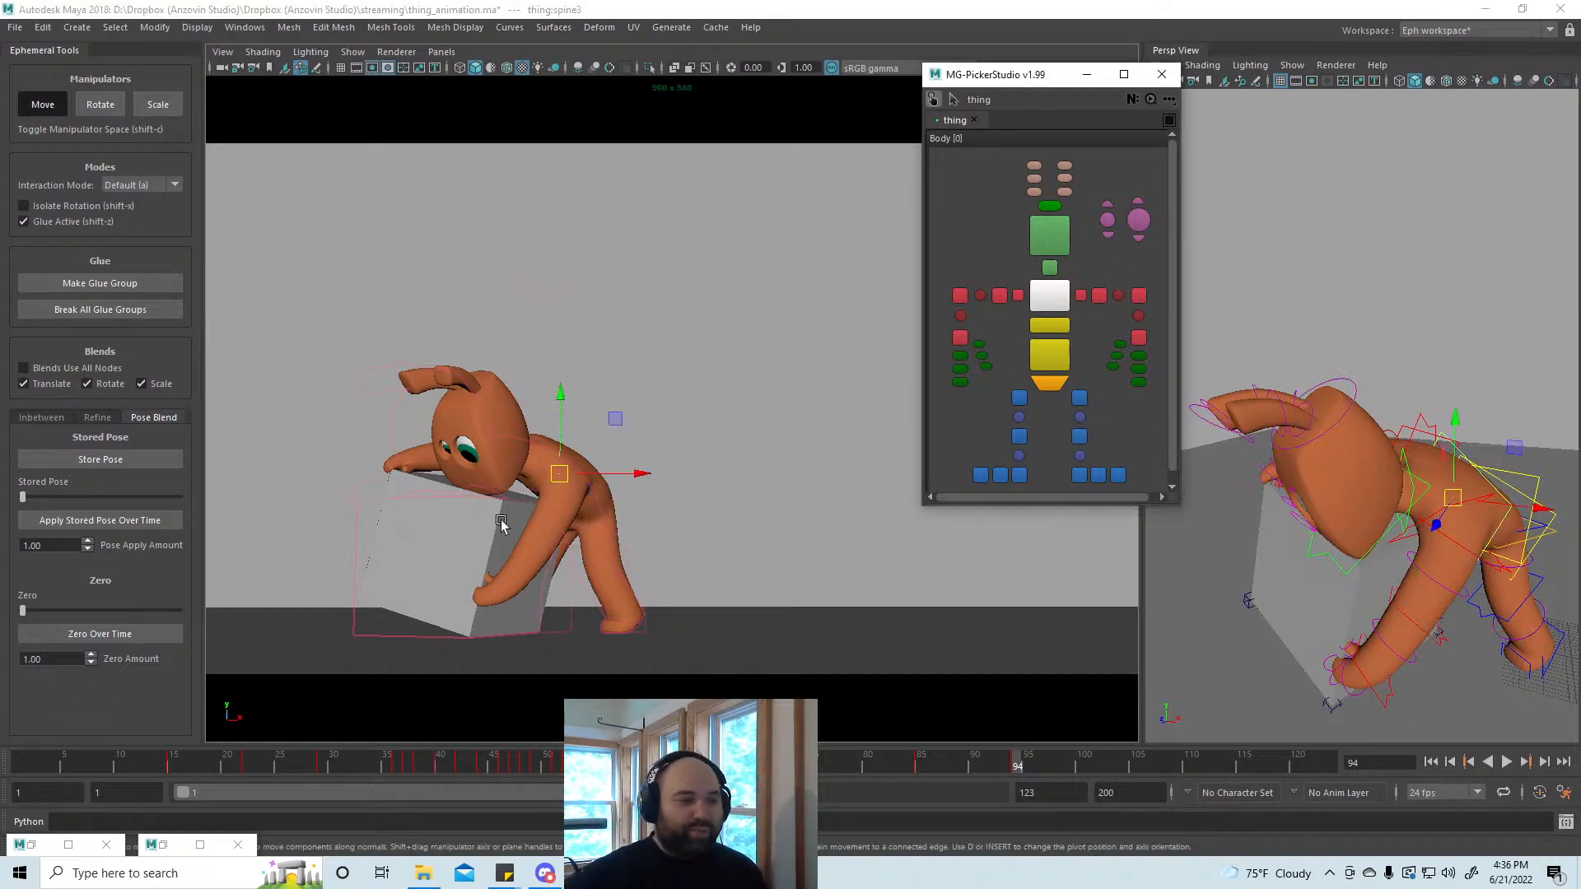
left_click_drag(558, 474, 567, 462)
key("ctrl+z")
key("ctrl+z")
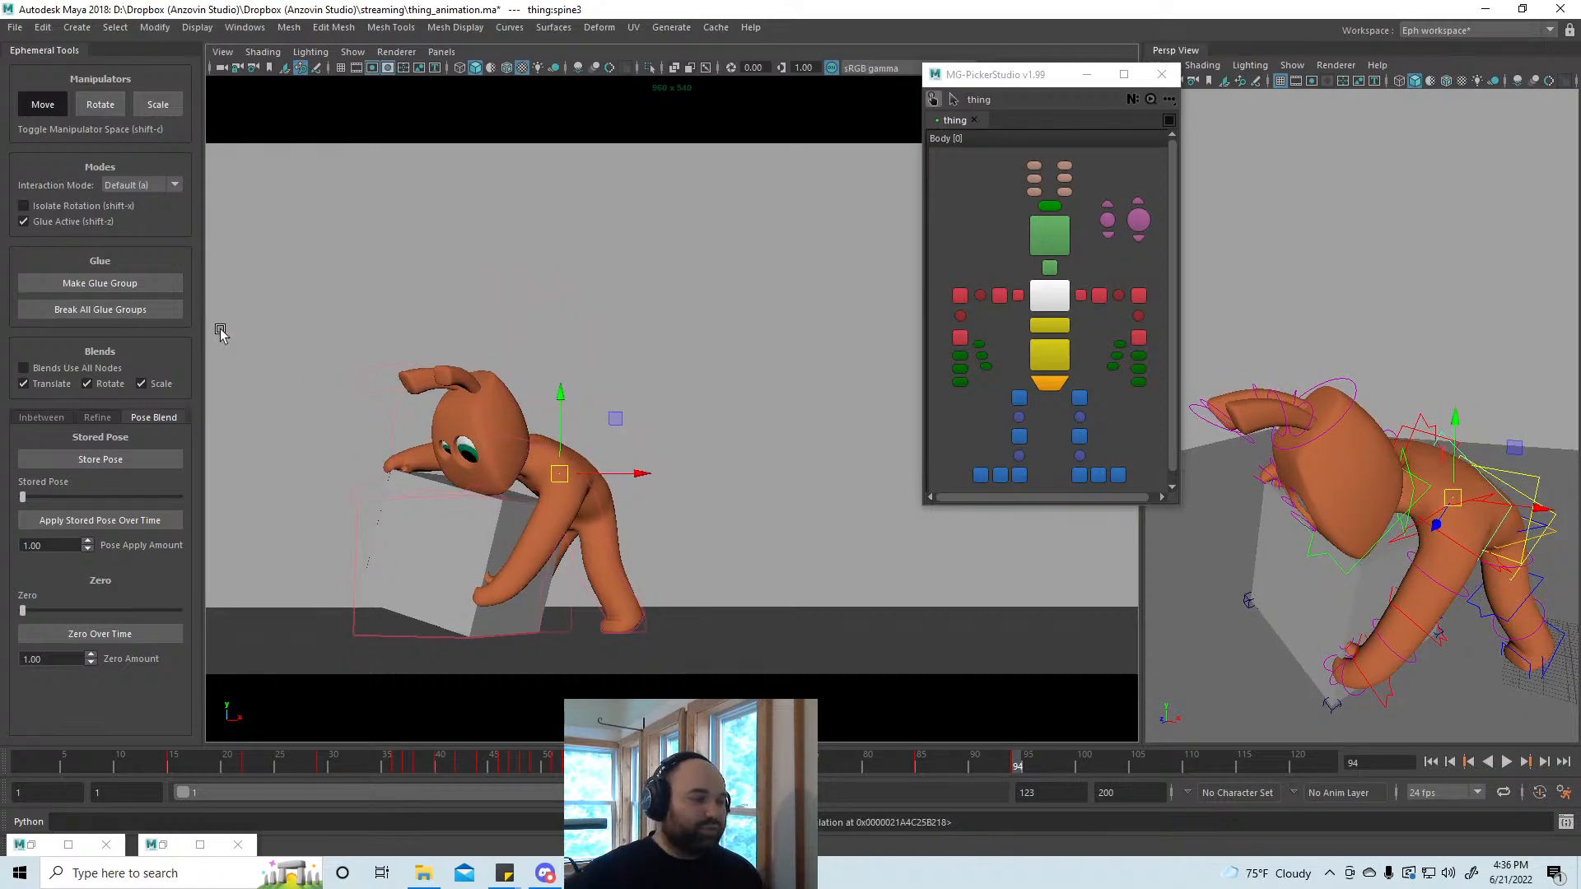
Step: Select both hands together with the box, and clear the selection
left_click(1139, 336)
left_click(960, 337, "shift")
left_click(480, 535, "shift")
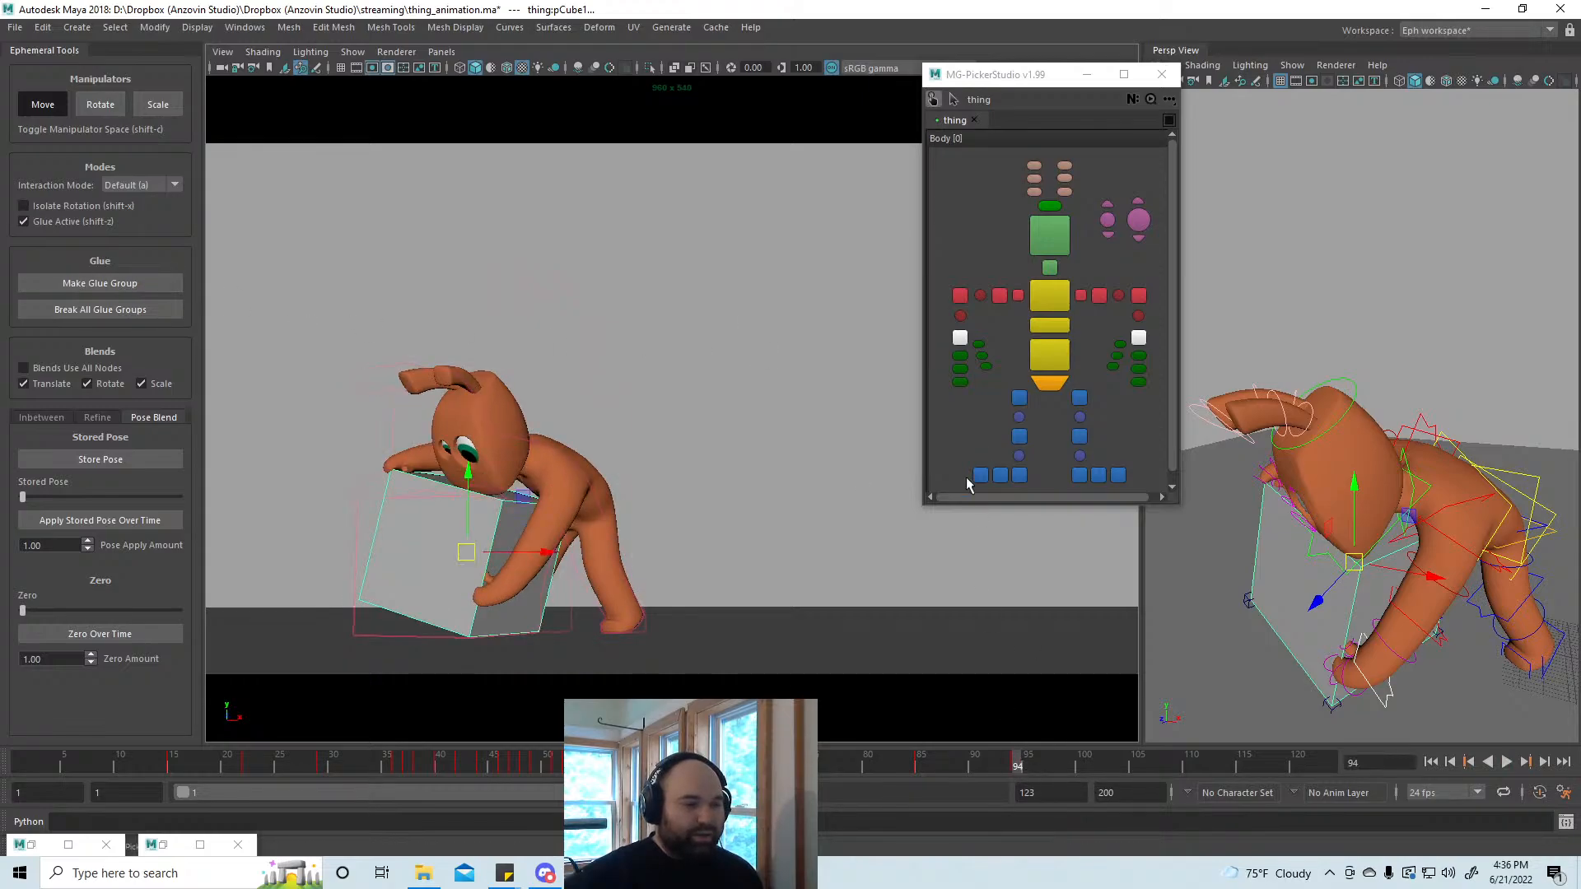
left_click(833, 399)
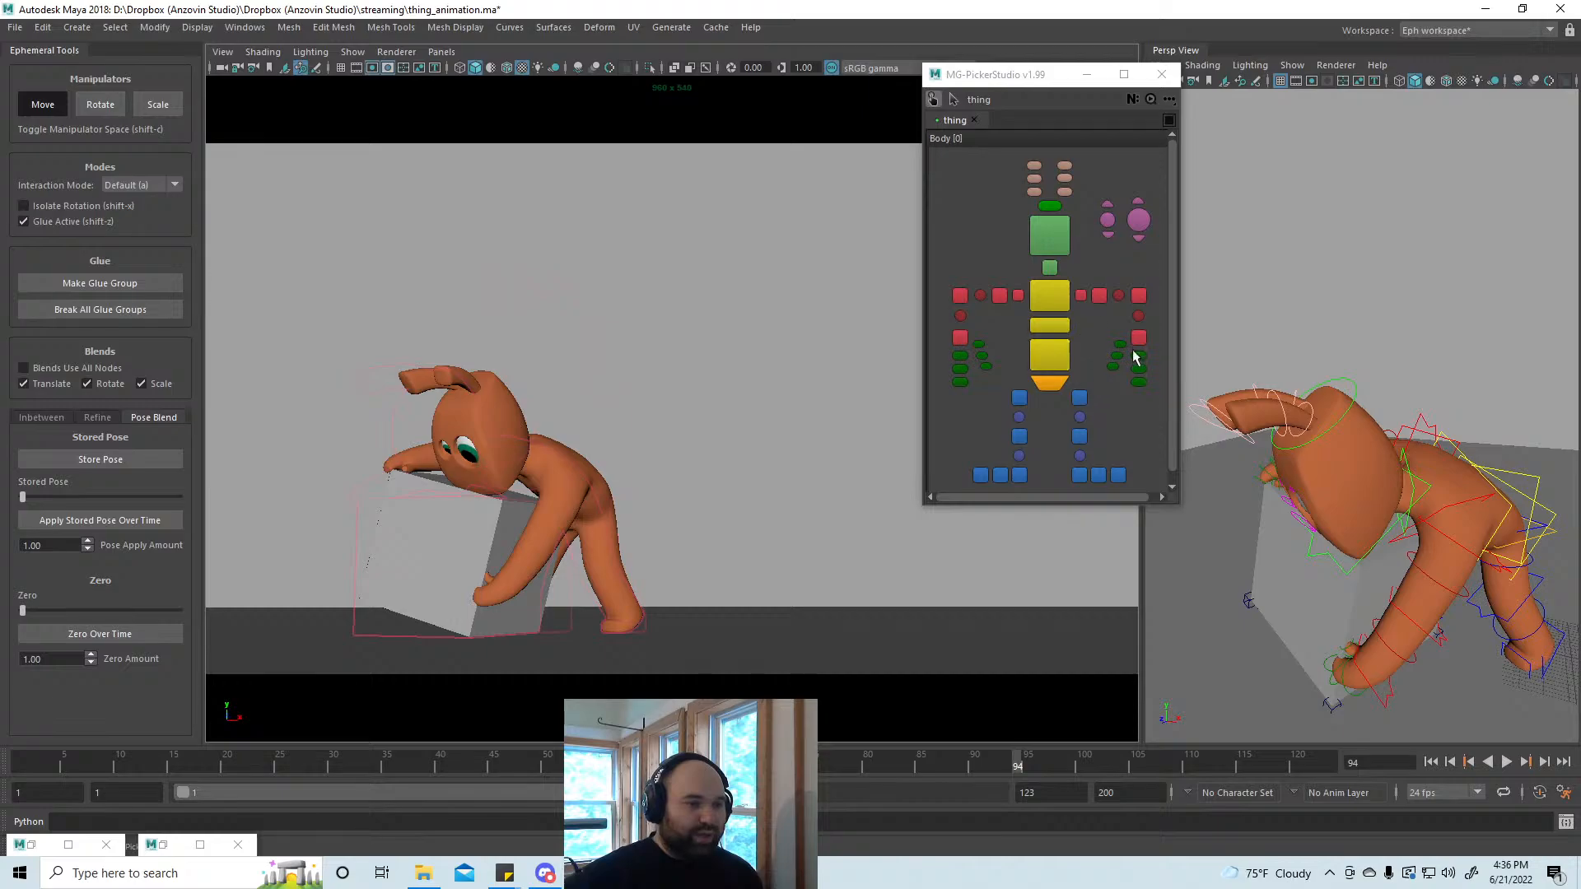
Step: Raise the upper spine control slightly to lift the chest above the tipped box while the hands stay in place
left_click(1049, 295)
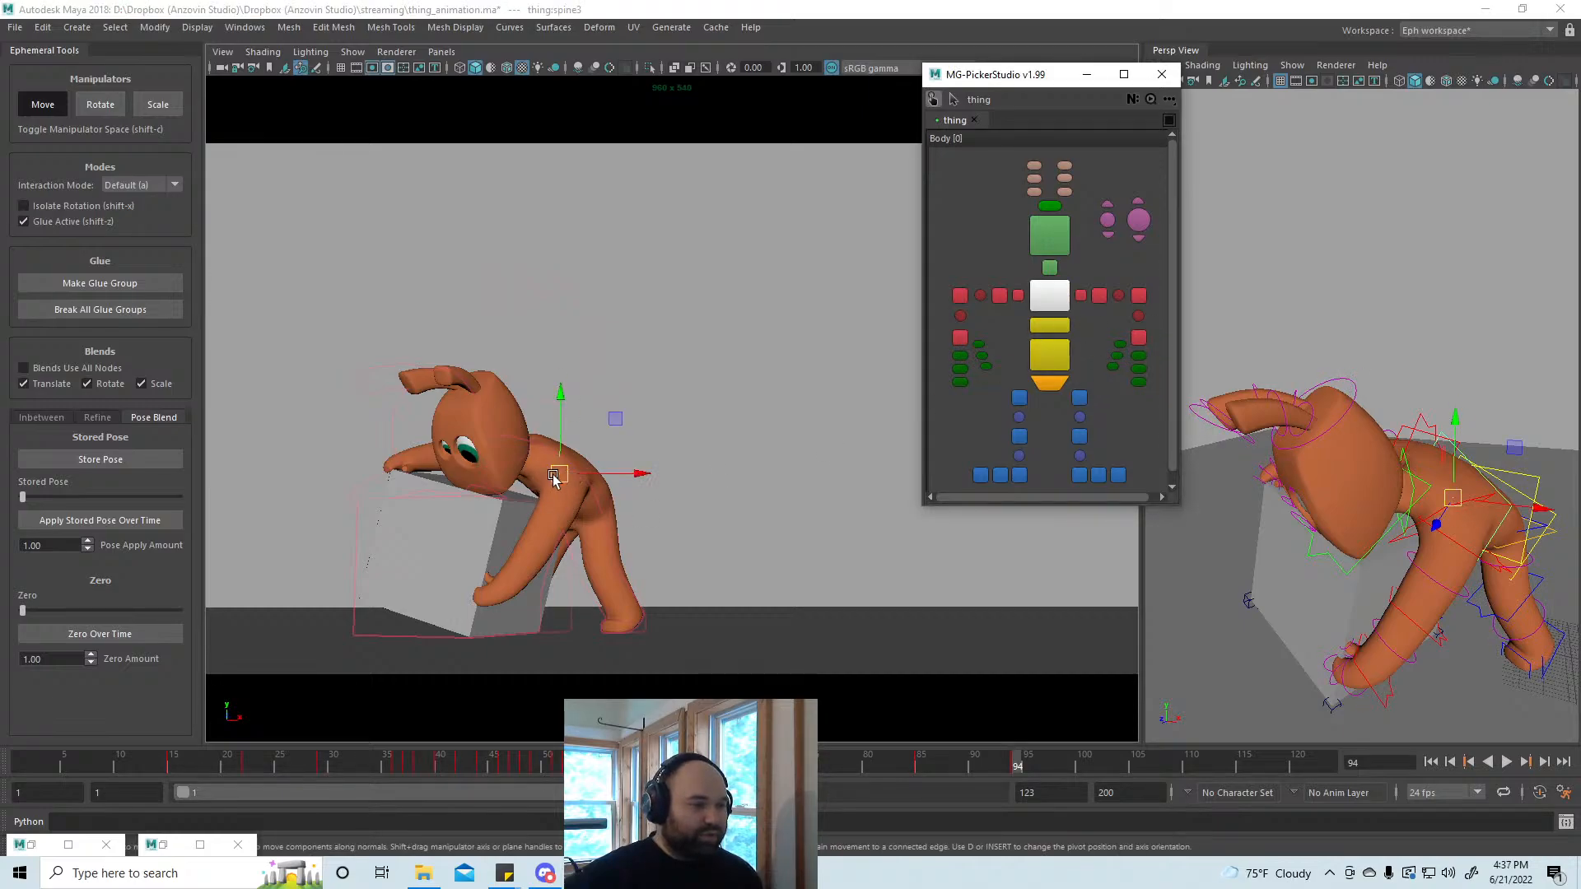
mouse_move(550, 482)
left_mouse_down()
mouse_move(561, 471)
mouse_move(528, 498)
left_mouse_up()
key("e")
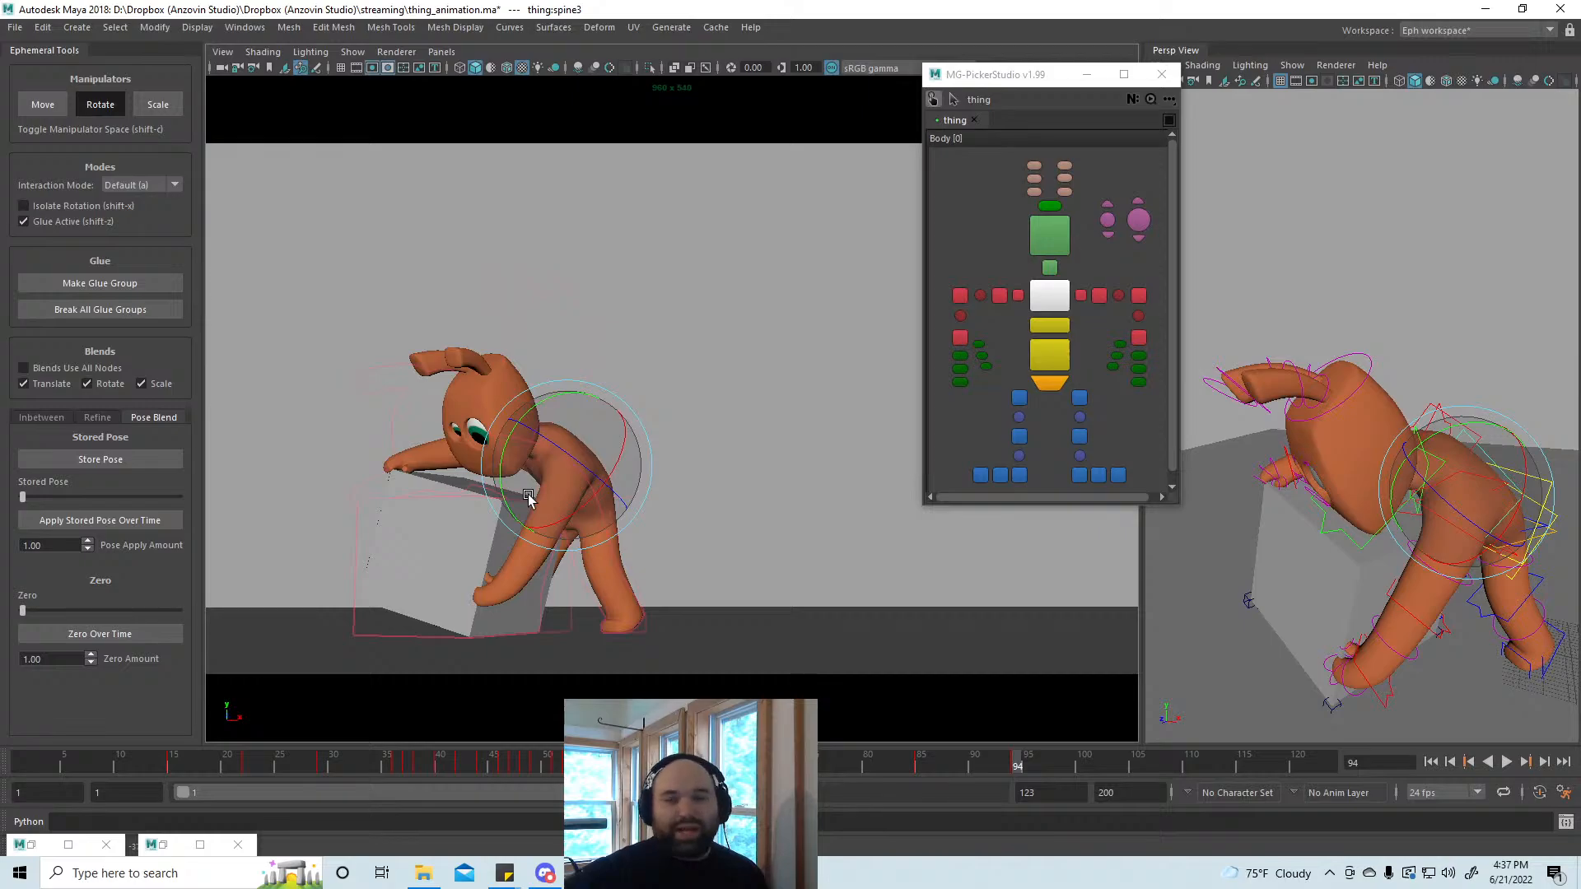
key("w")
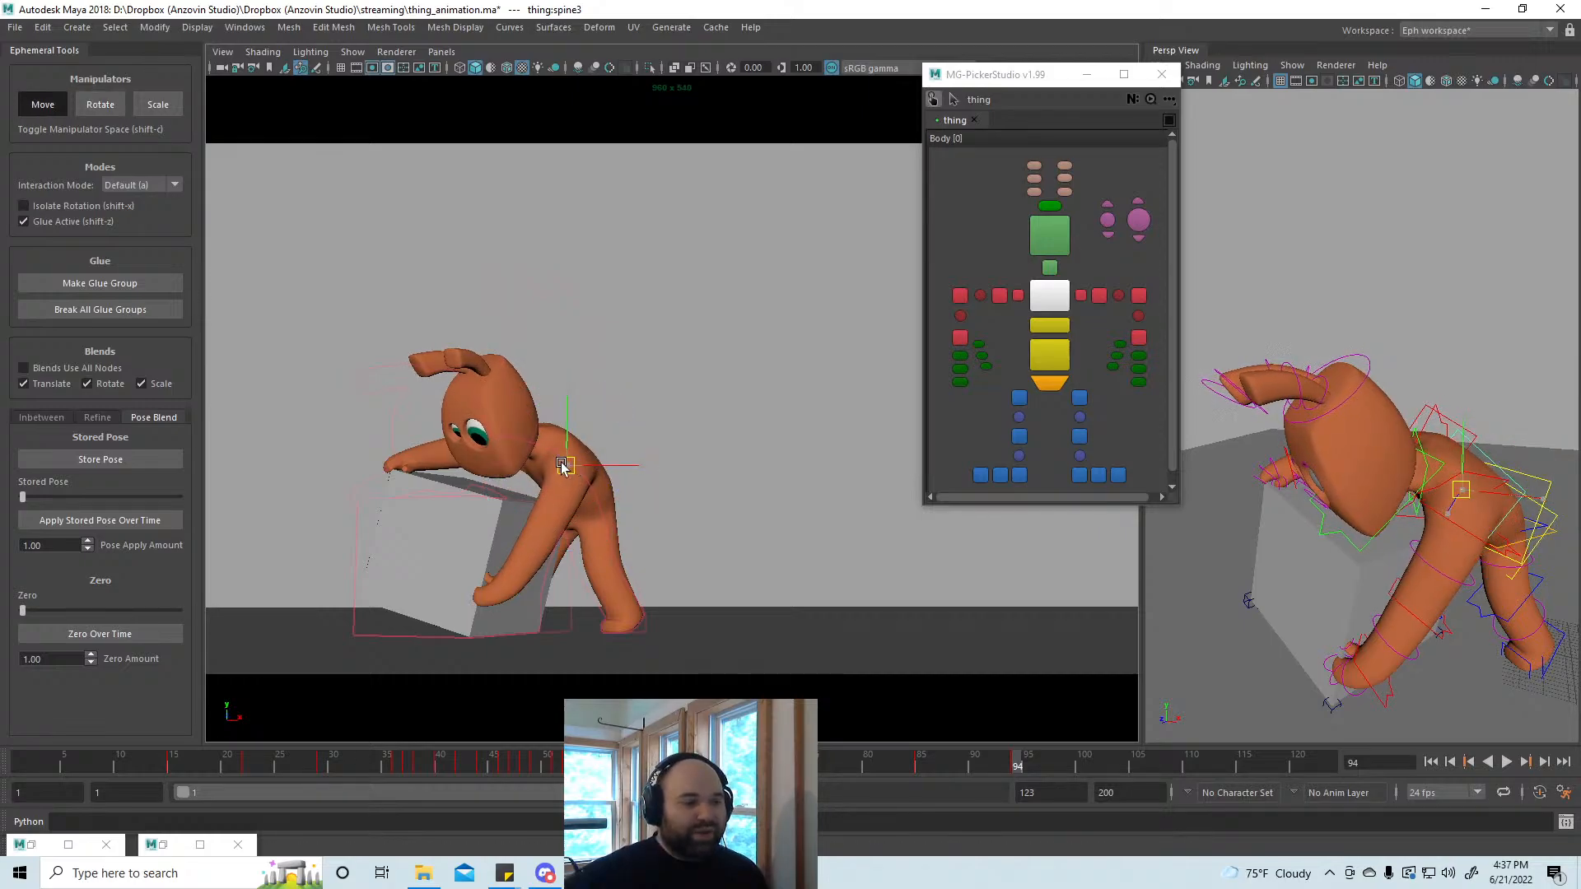
left_click_drag(560, 464, 557, 465)
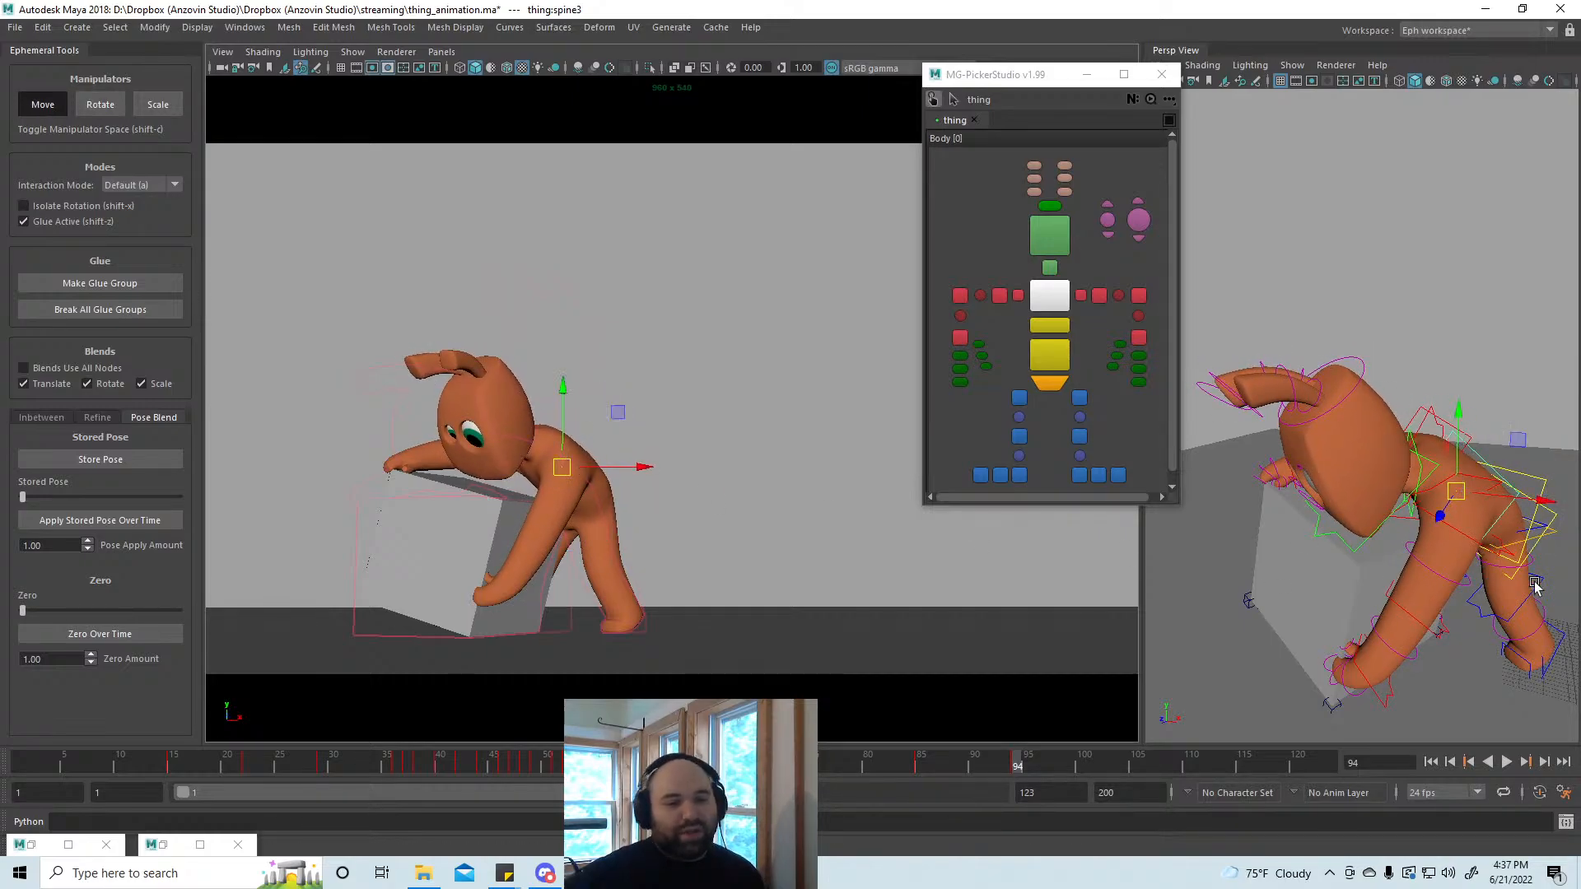
Step: Inspect the spine from behind and rotate the head control slightly upward at frame 94
left_click_drag(1534, 585, 1298, 550, "alt")
left_click(1302, 512)
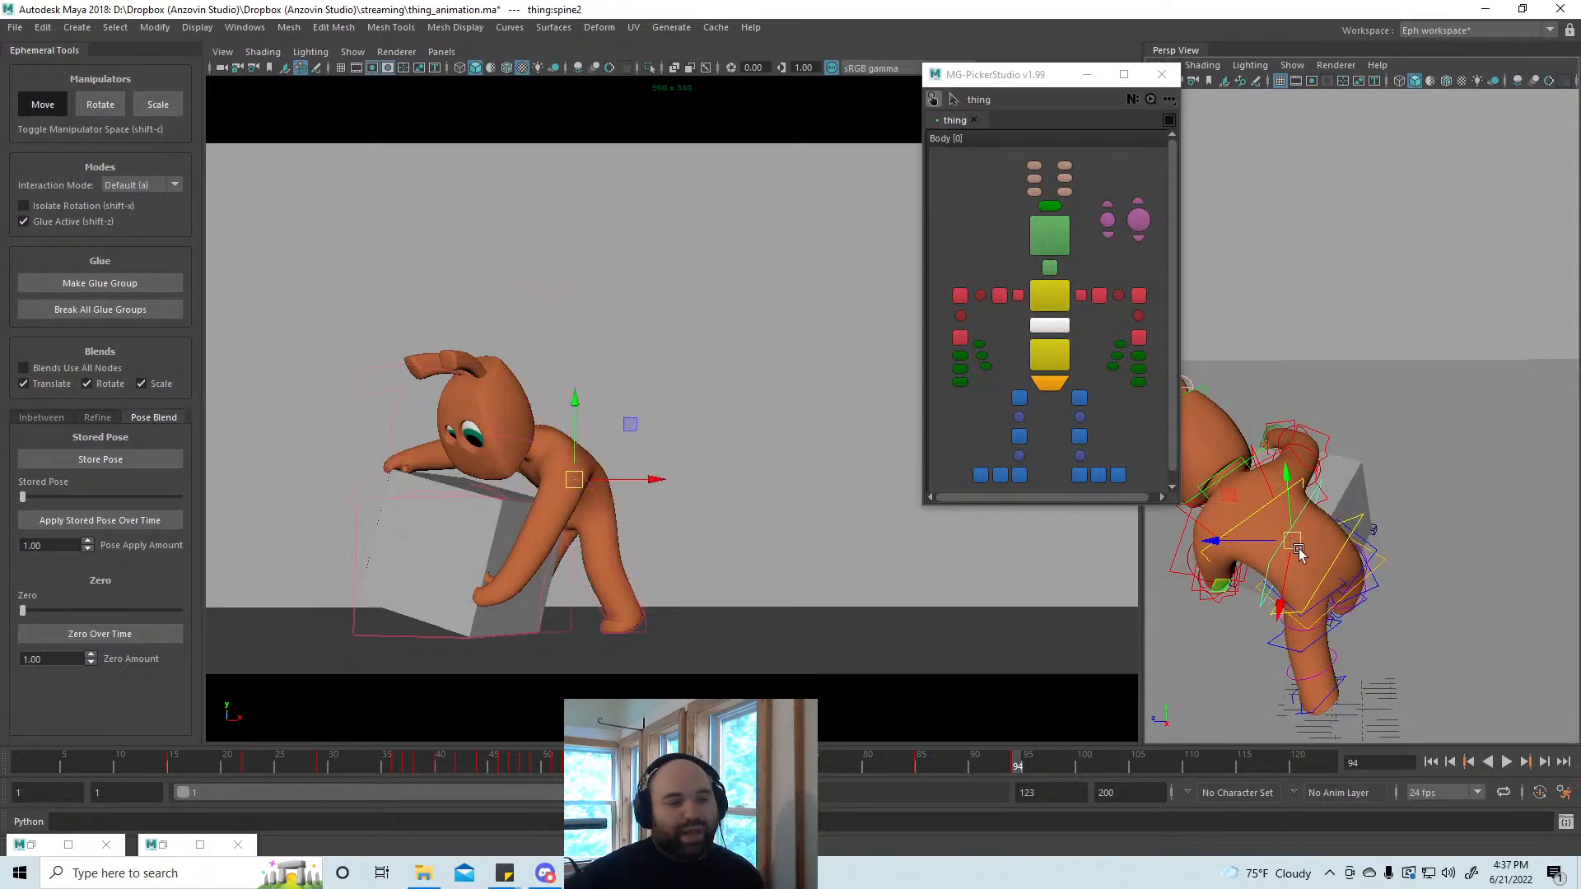
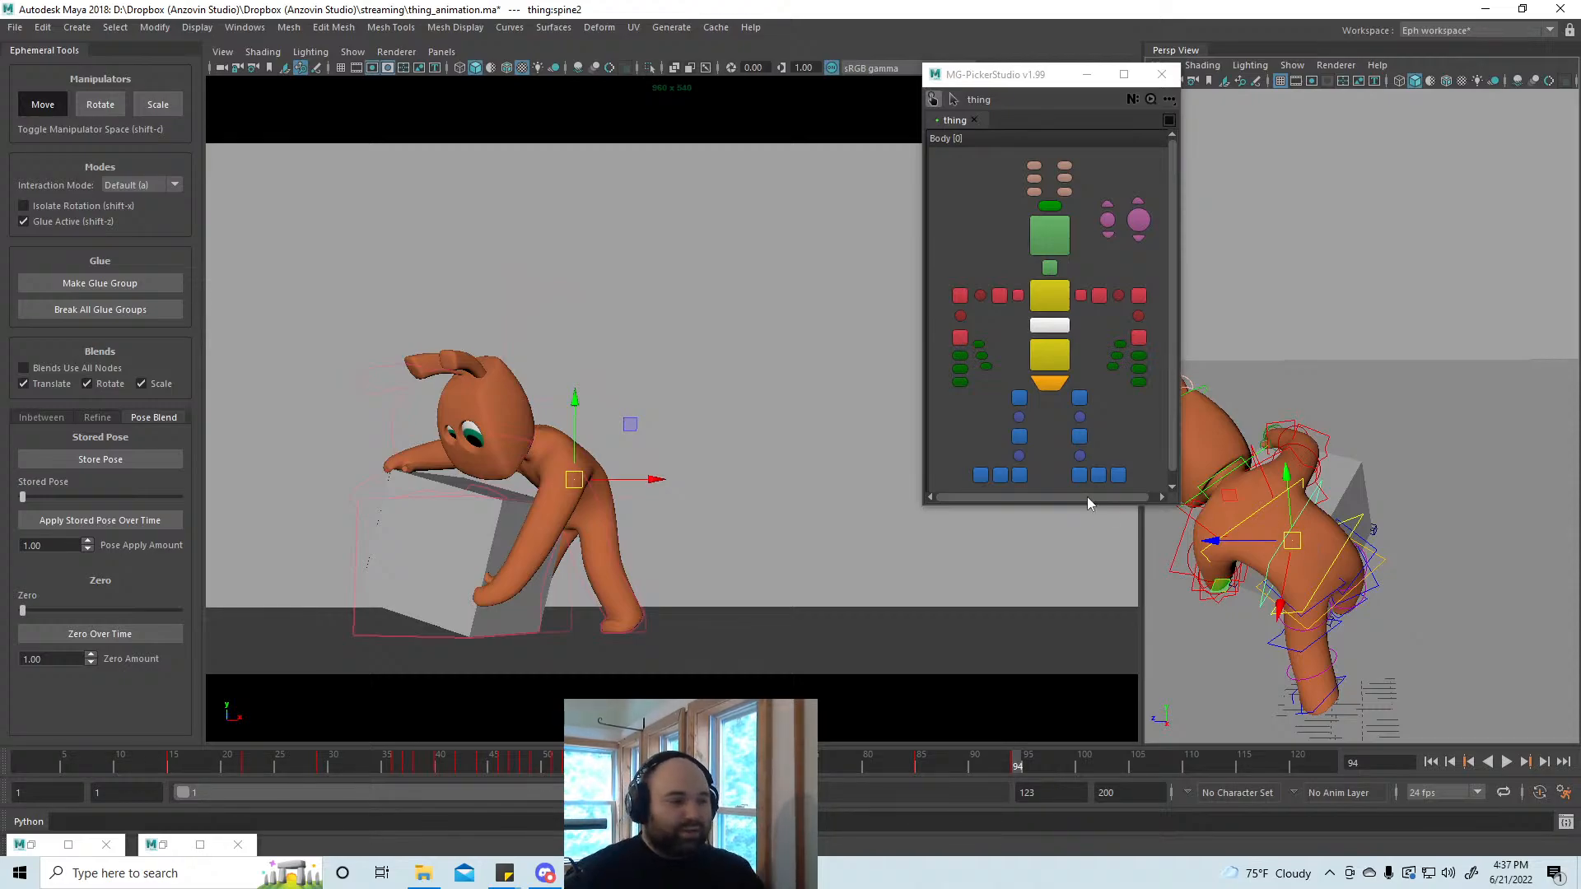
left_click(1042, 231)
key("e")
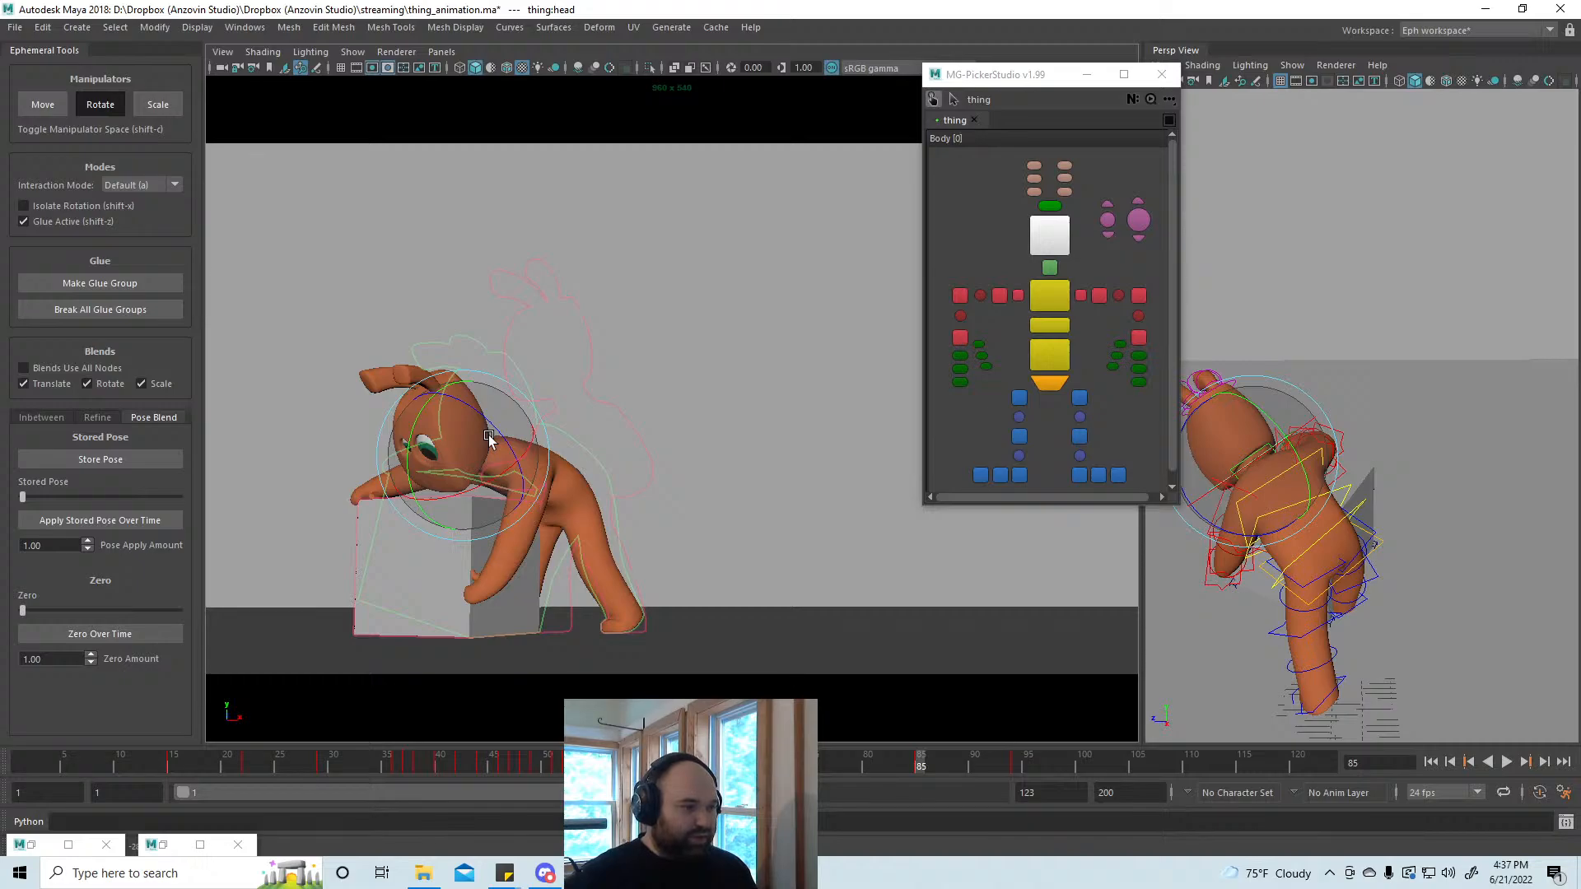
Step: Rotate all ear controls slightly at frame 85, tilt both ear base controls at frame 94, and review the motion between them
left_click_drag(1077, 157, 1023, 194)
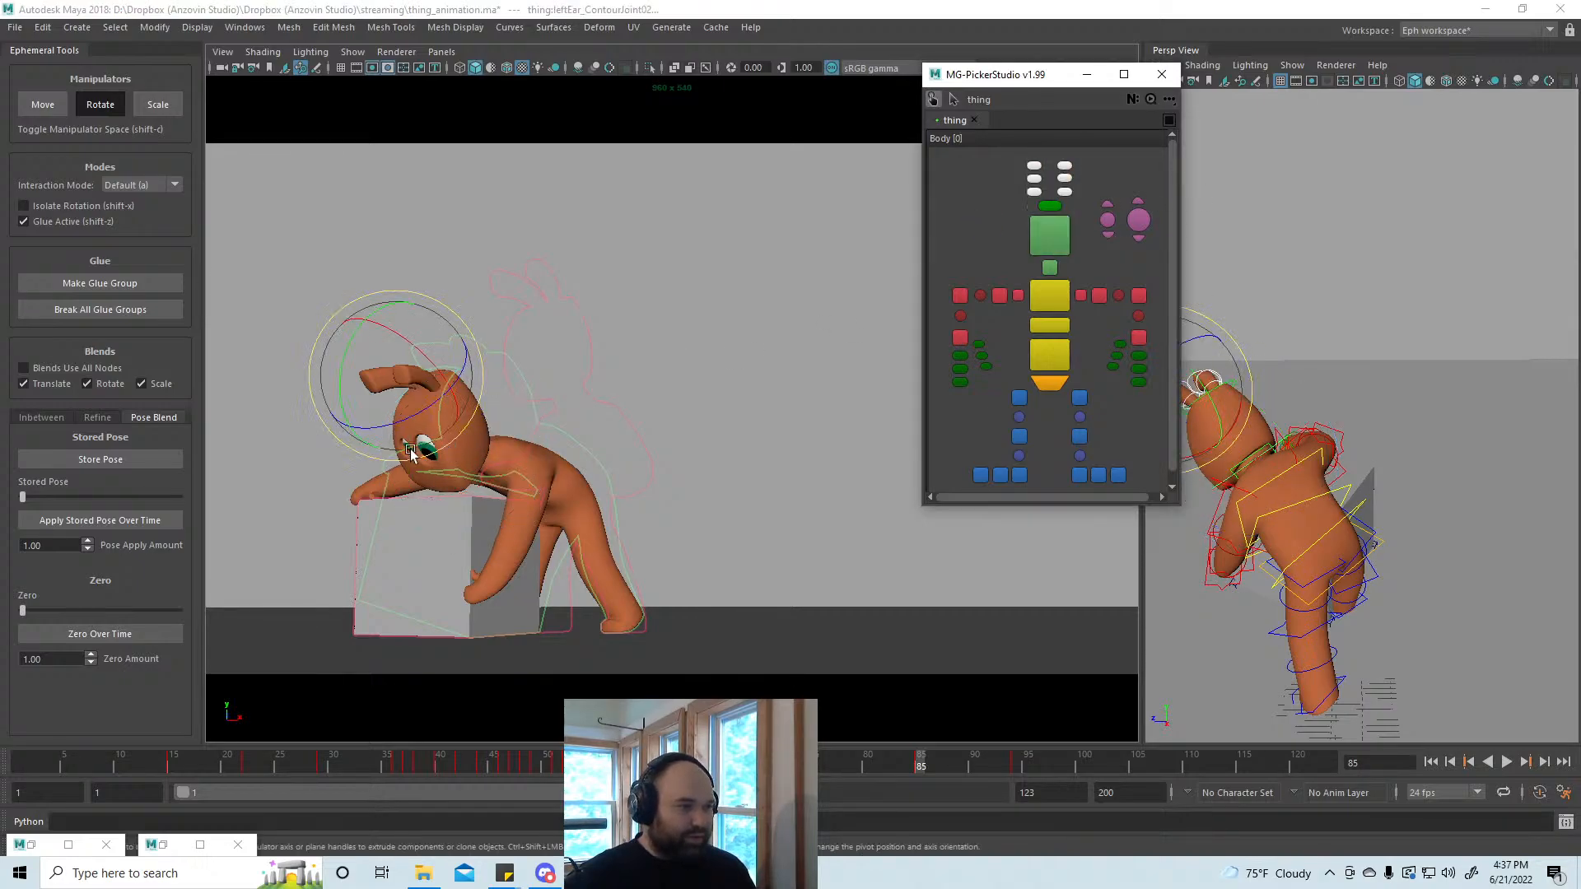
mouse_move(338, 388)
left_mouse_down()
mouse_move(356, 349)
mouse_move(335, 363)
mouse_move(339, 393)
left_mouse_up()
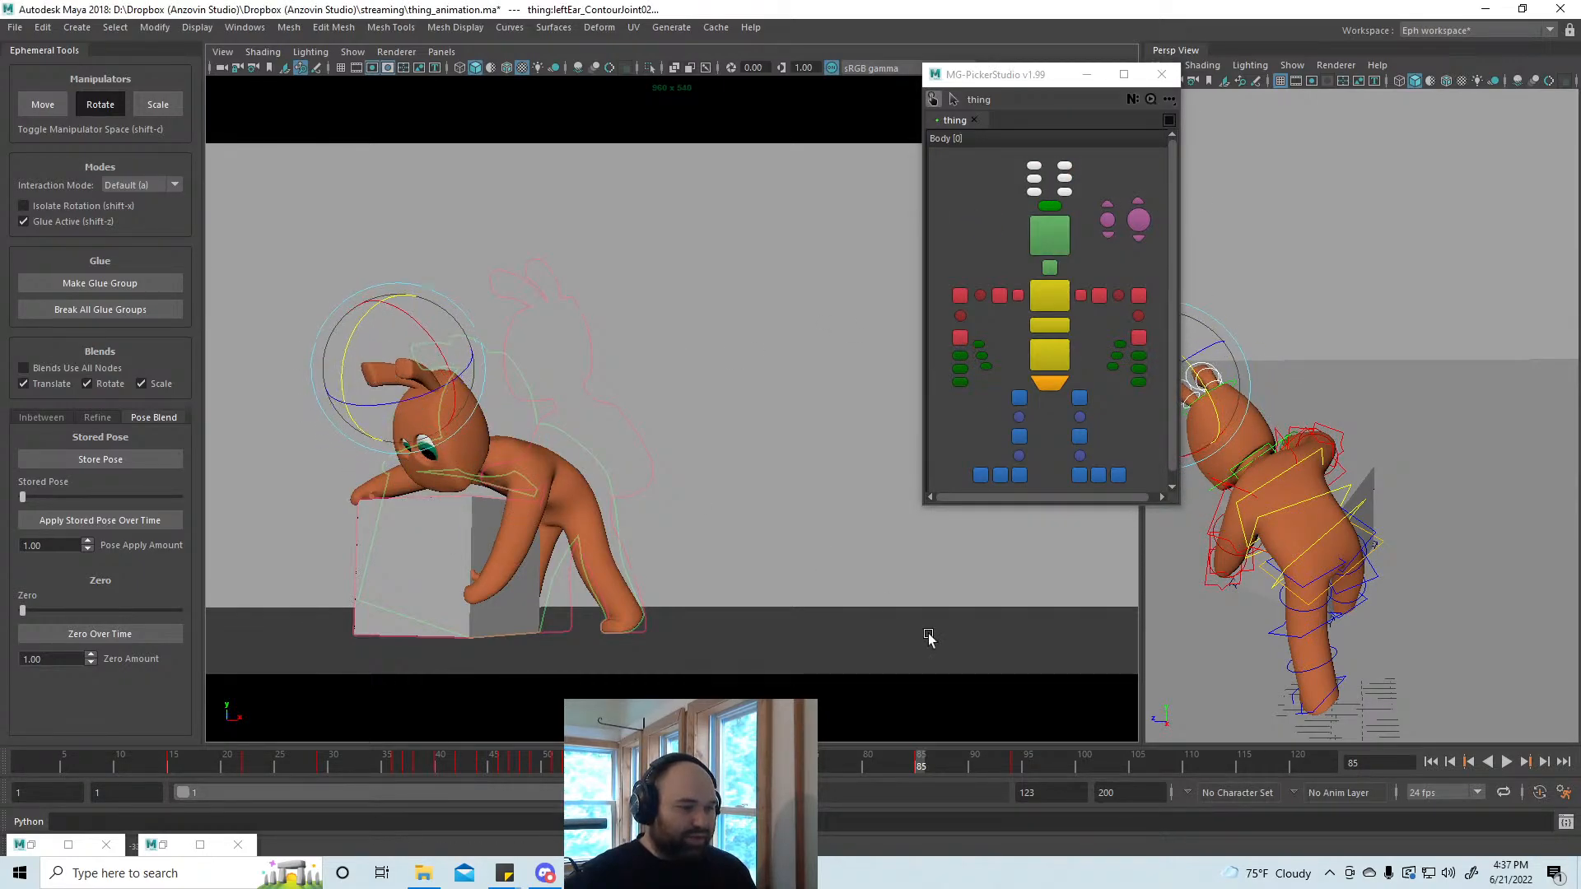
left_click(1017, 768)
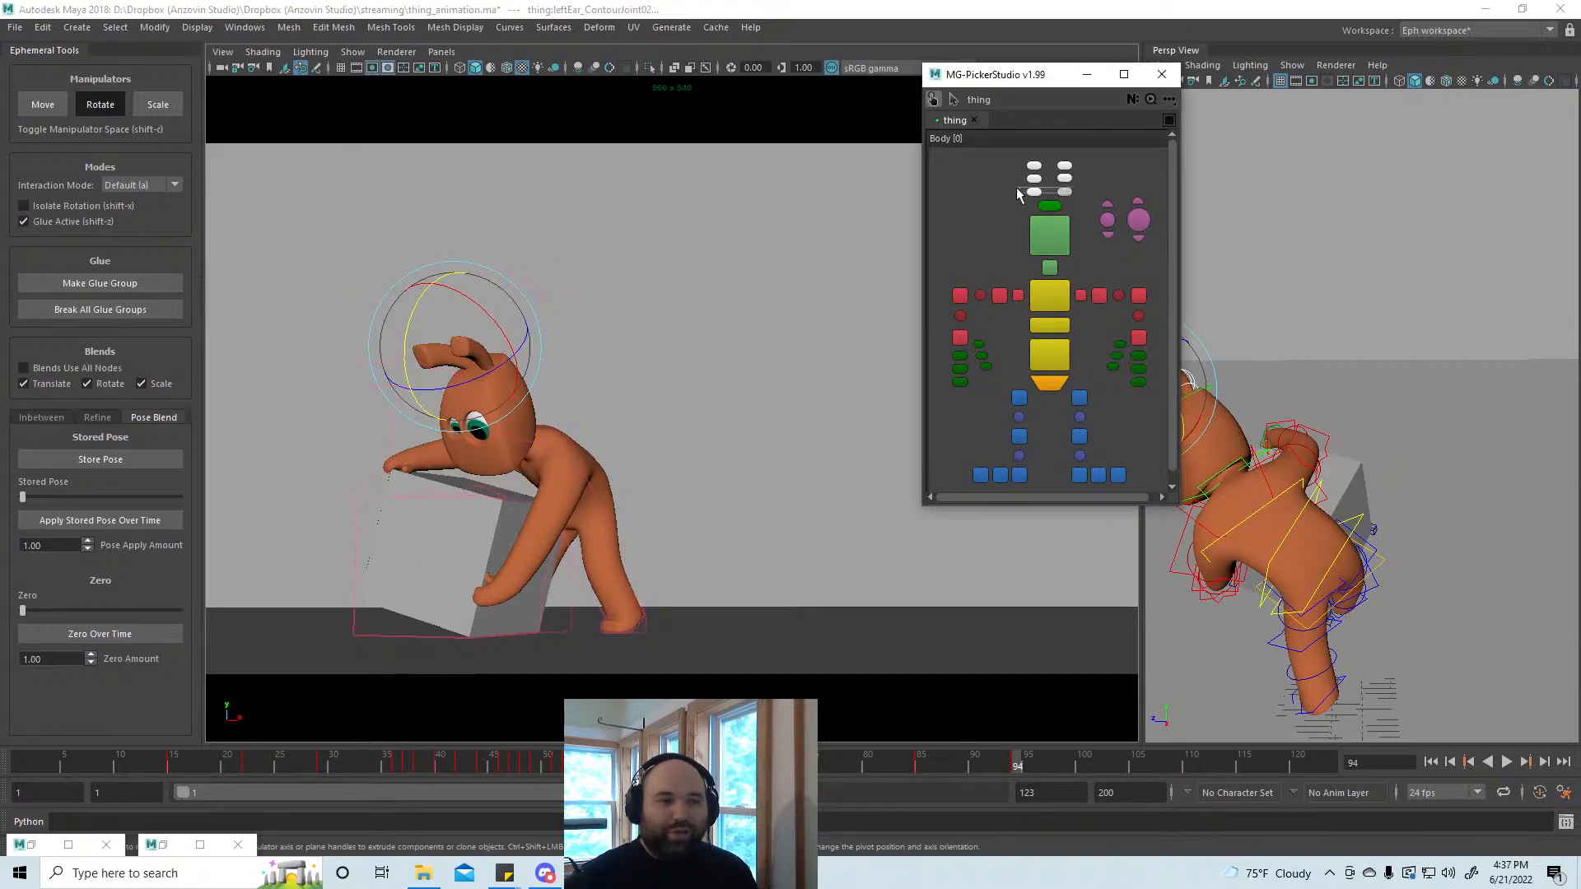
left_click_drag(1016, 188, 1014, 189)
mouse_move(442, 351)
left_mouse_down()
mouse_move(426, 355)
mouse_move(450, 349)
left_mouse_up()
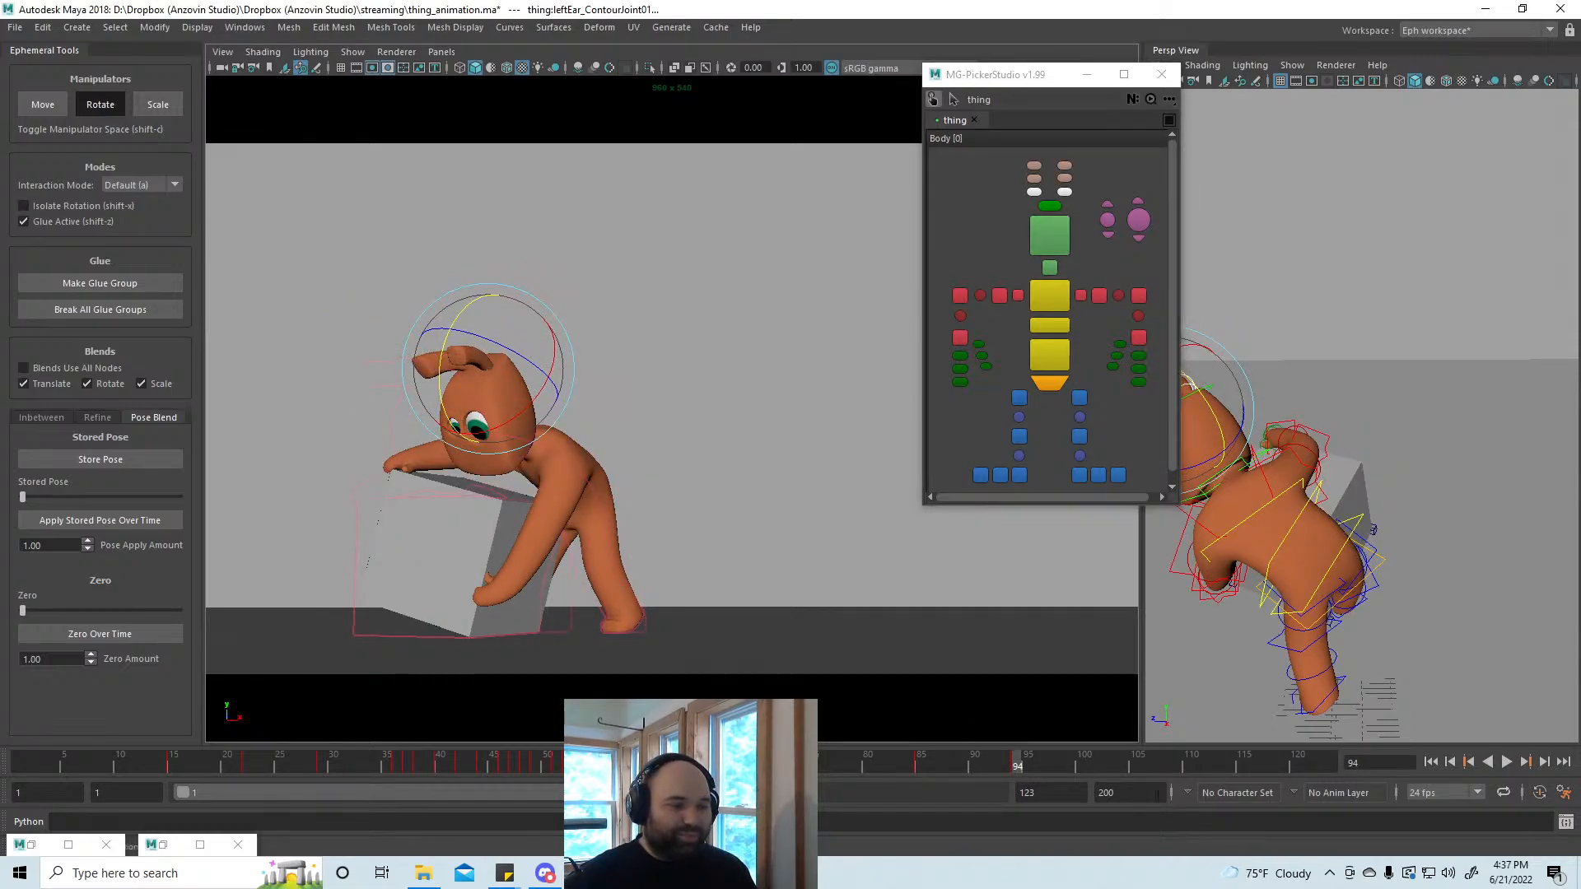
key("alt+v")
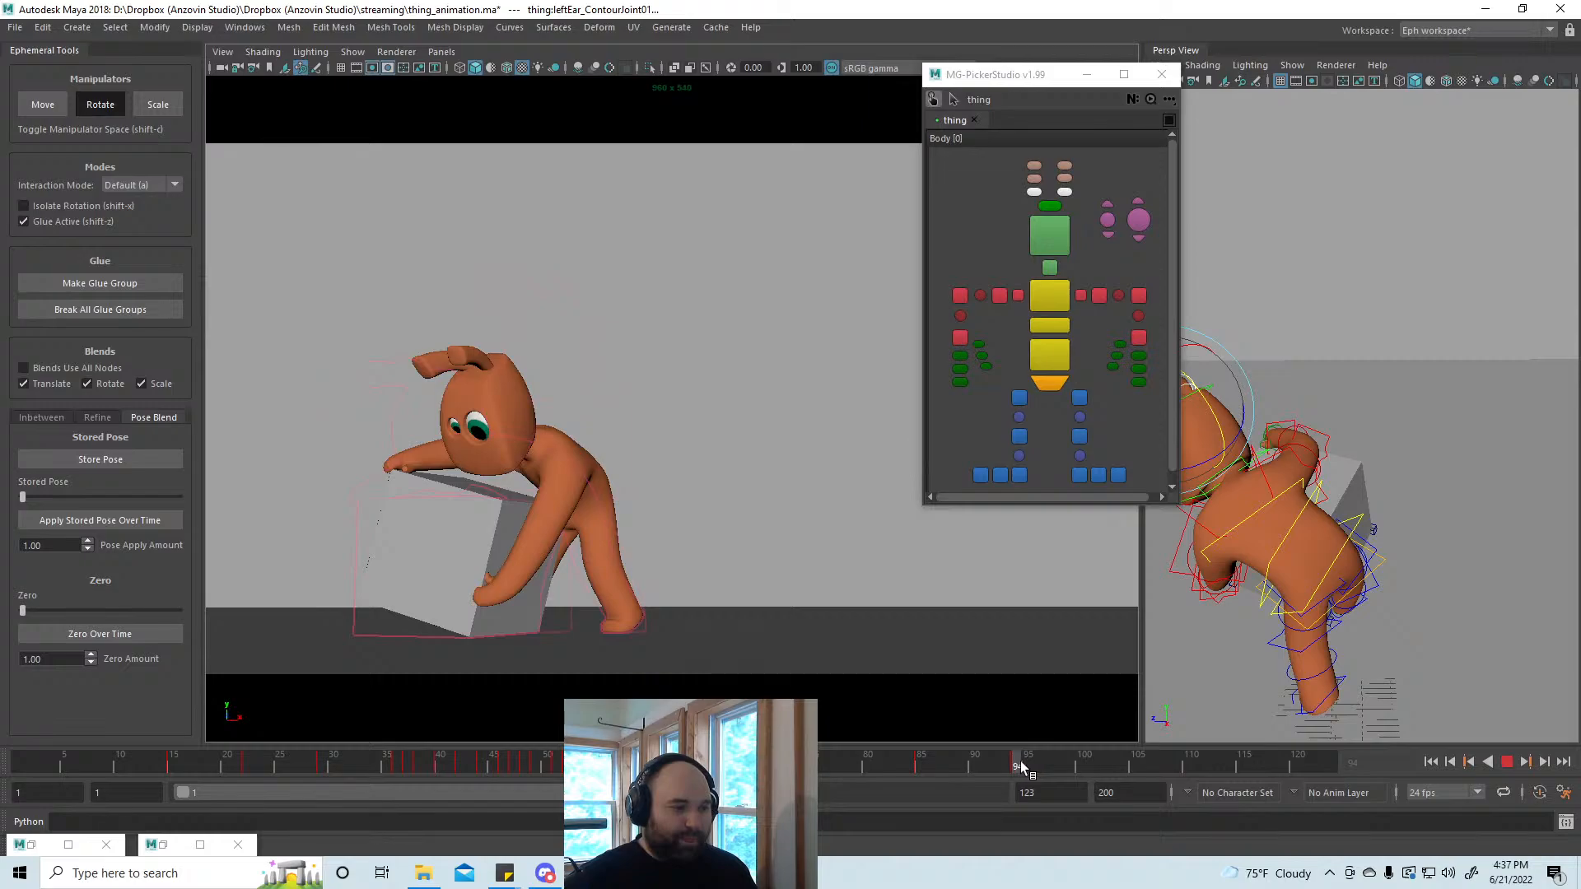
left_click_drag(953, 764, 1016, 767)
Step: Move the lower spine control slightly back and down at frame 94, and scrub between frames 85 and 94 to check it
left_click(1054, 356)
key("w")
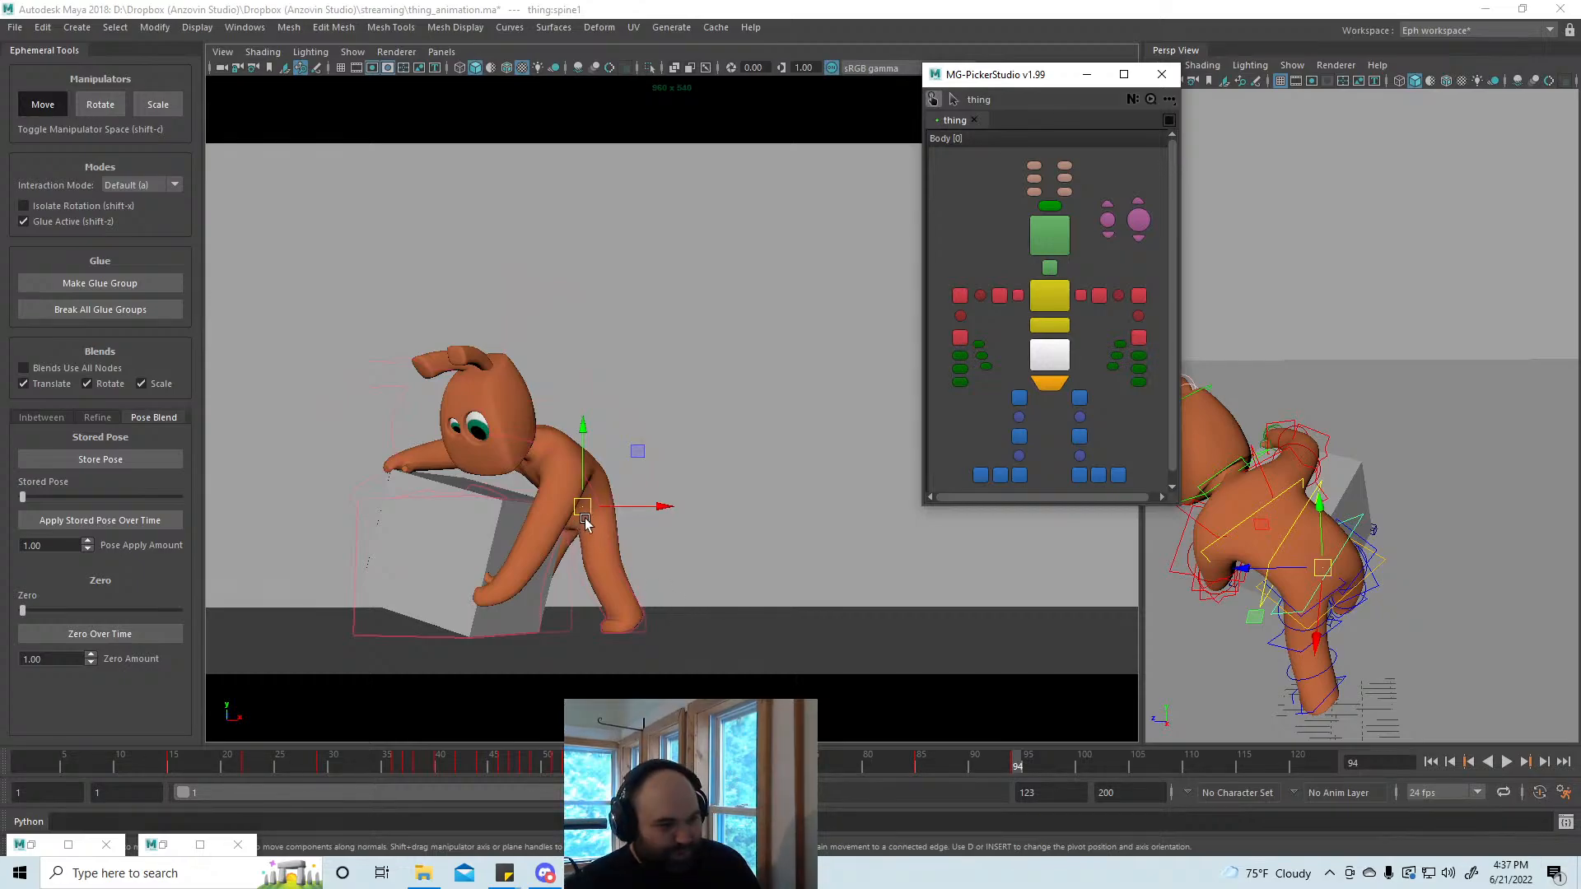
left_click_drag(583, 506, 595, 515)
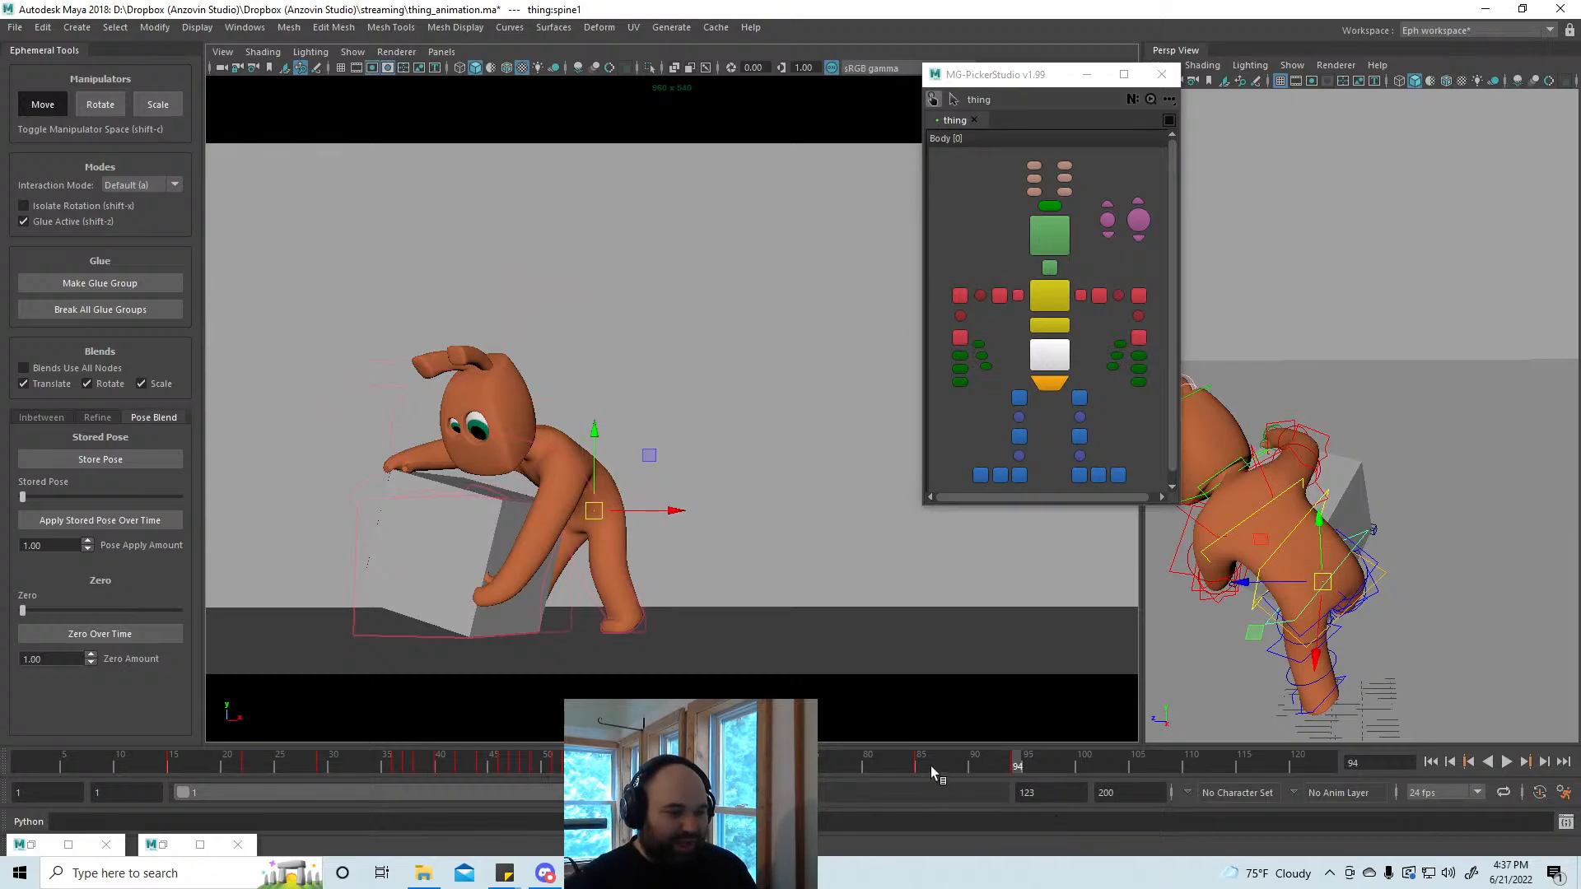
mouse_move(929, 764)
left_mouse_down()
mouse_move(899, 759)
mouse_move(915, 759)
left_mouse_up()
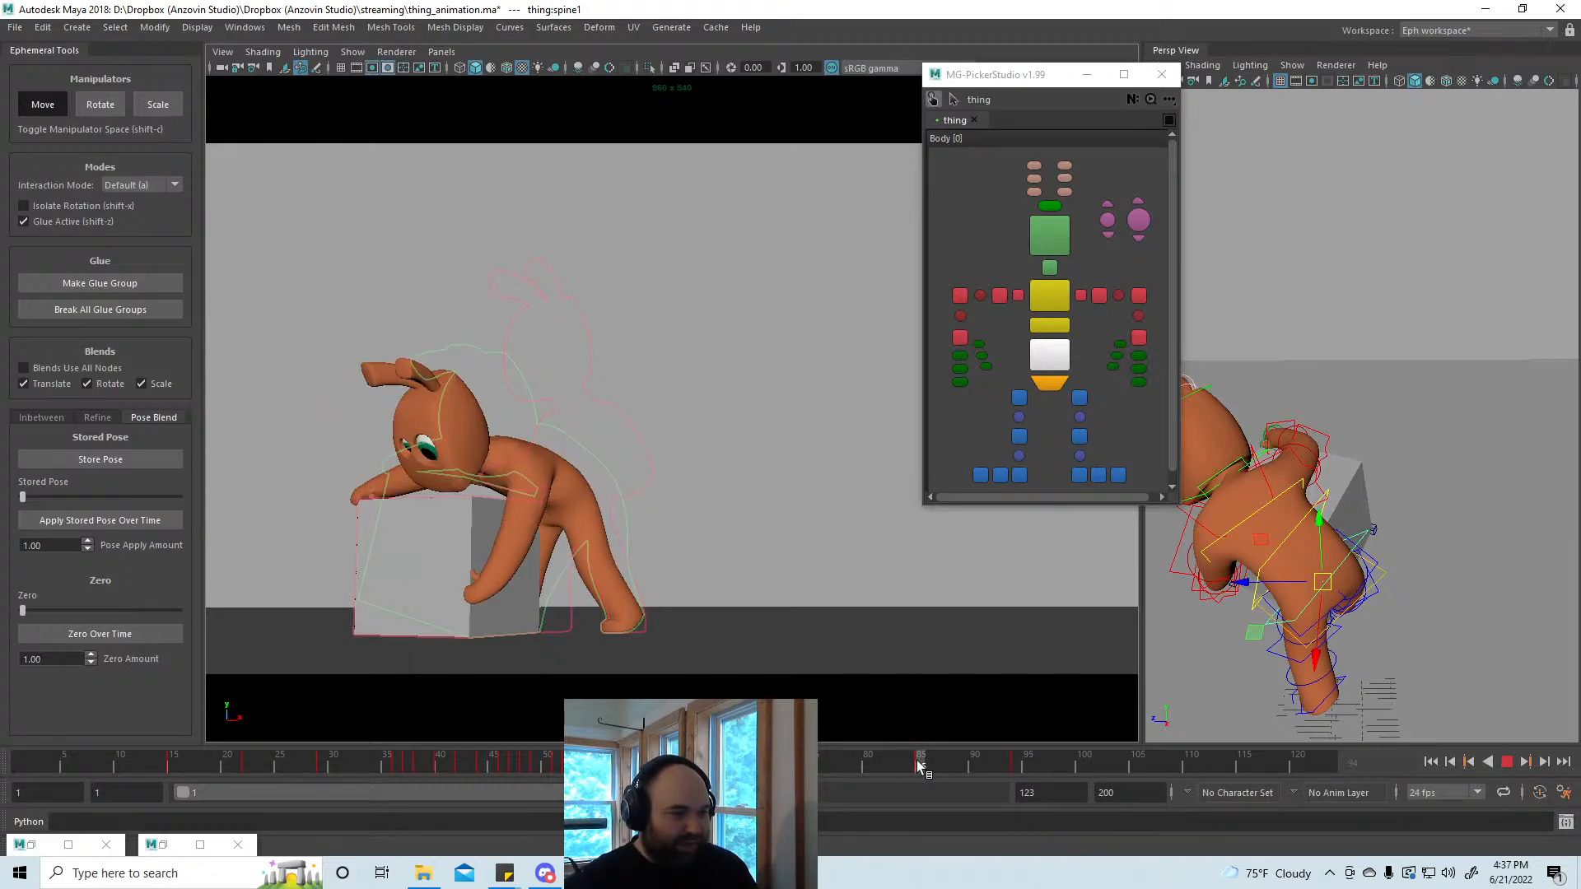
left_click_drag(1006, 765, 1022, 765)
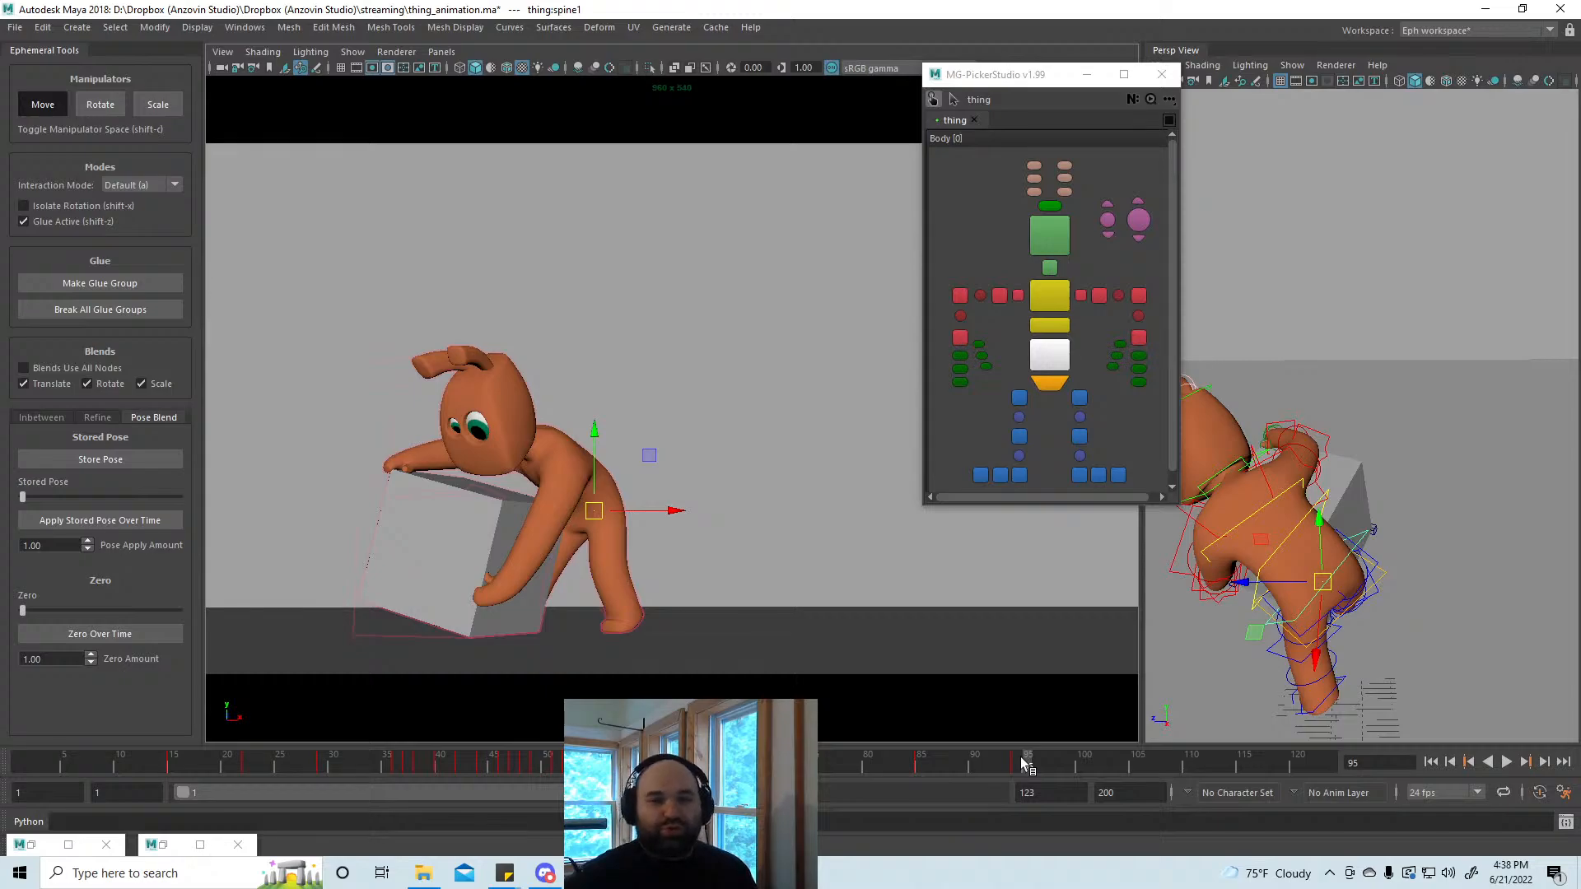
left_click_drag(1025, 766, 924, 753)
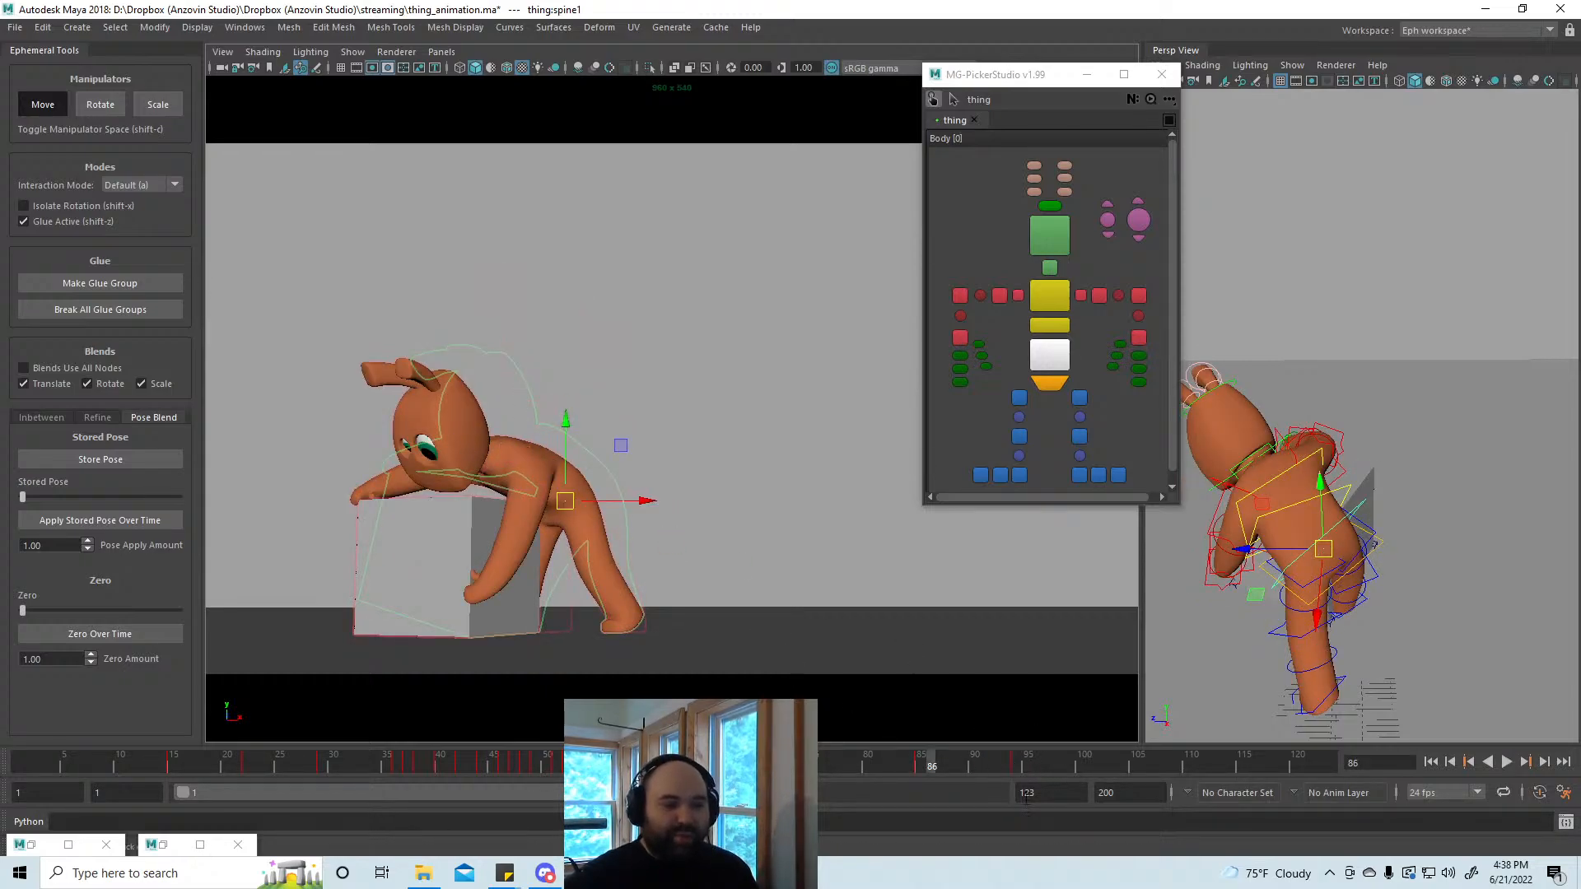
mouse_move(1001, 764)
left_mouse_down()
mouse_move(1017, 766)
mouse_move(984, 765)
mouse_move(1018, 767)
left_mouse_up()
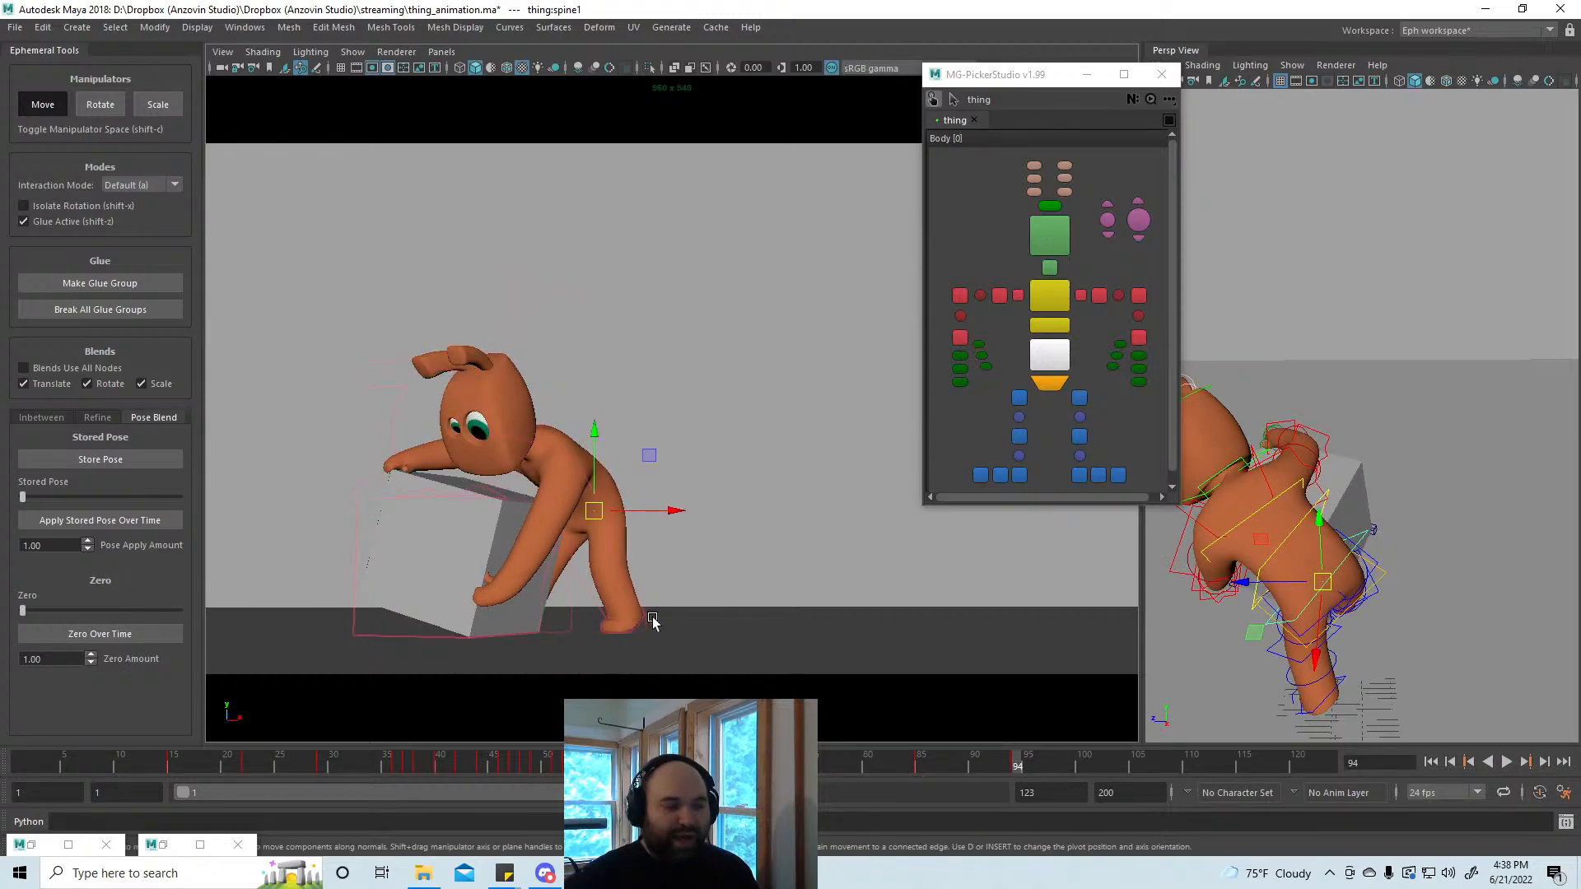
Step: Straighten the left leg at frame 94 by applying Zero fully to the left knee control
left_click(1100, 475)
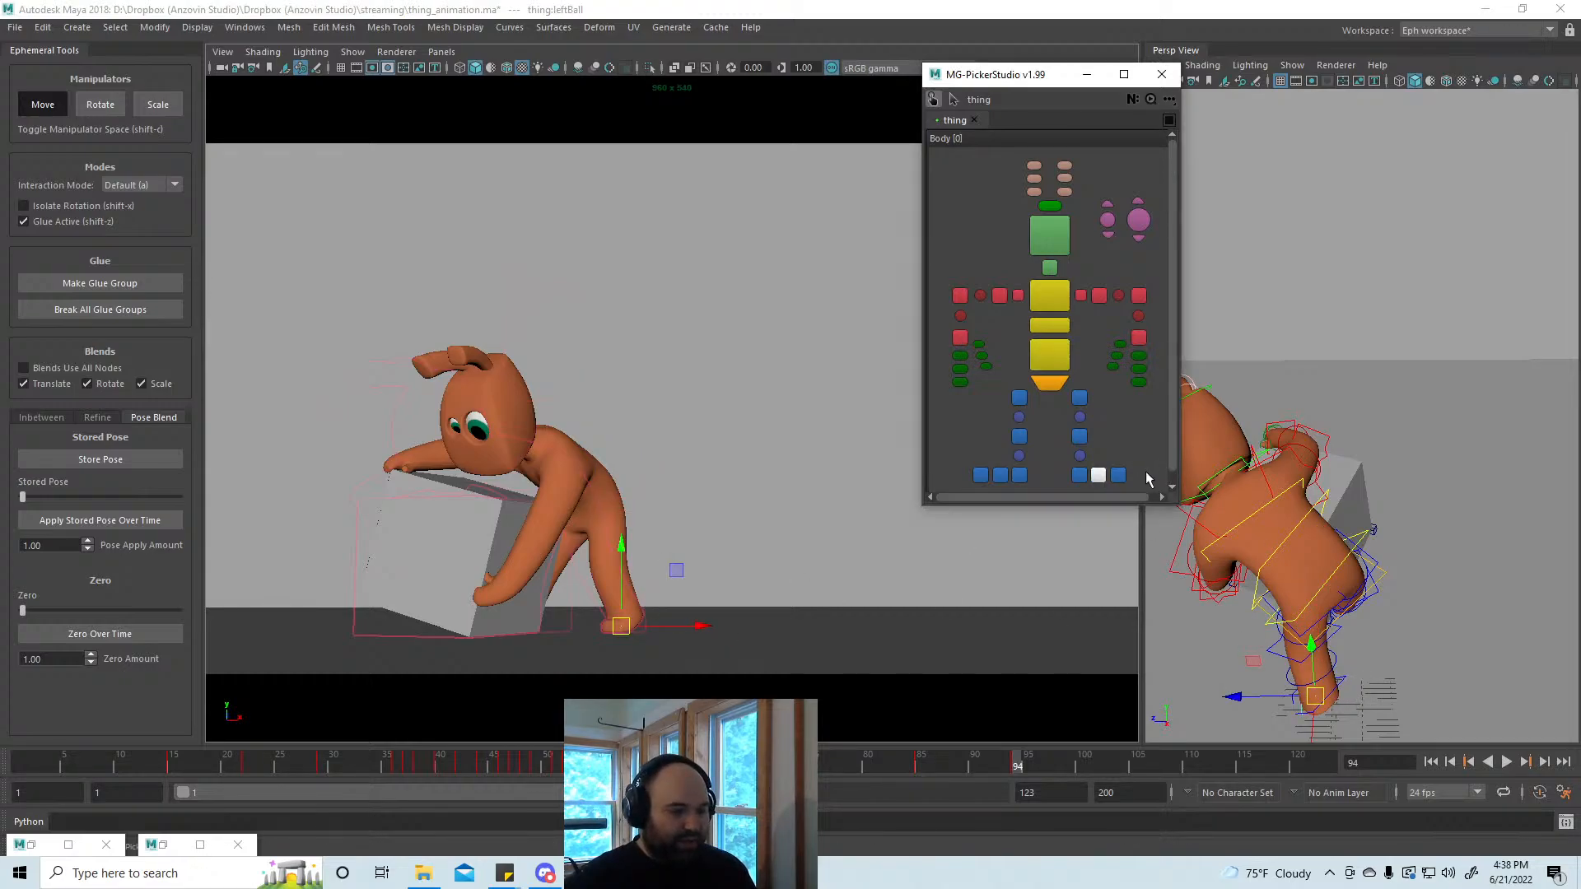
key("e")
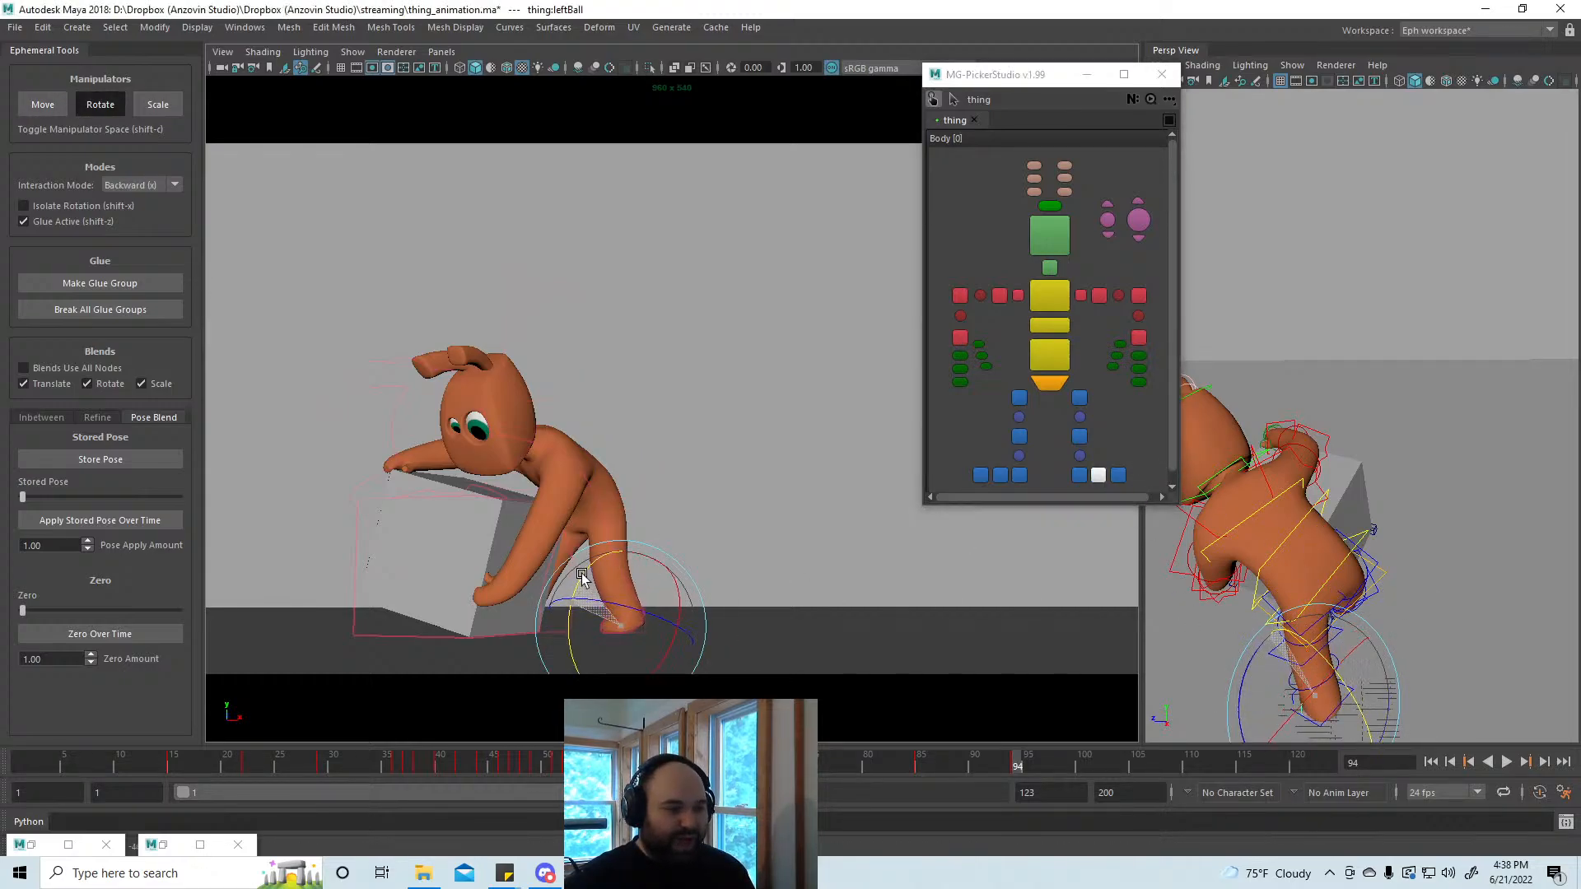
left_click(1079, 437)
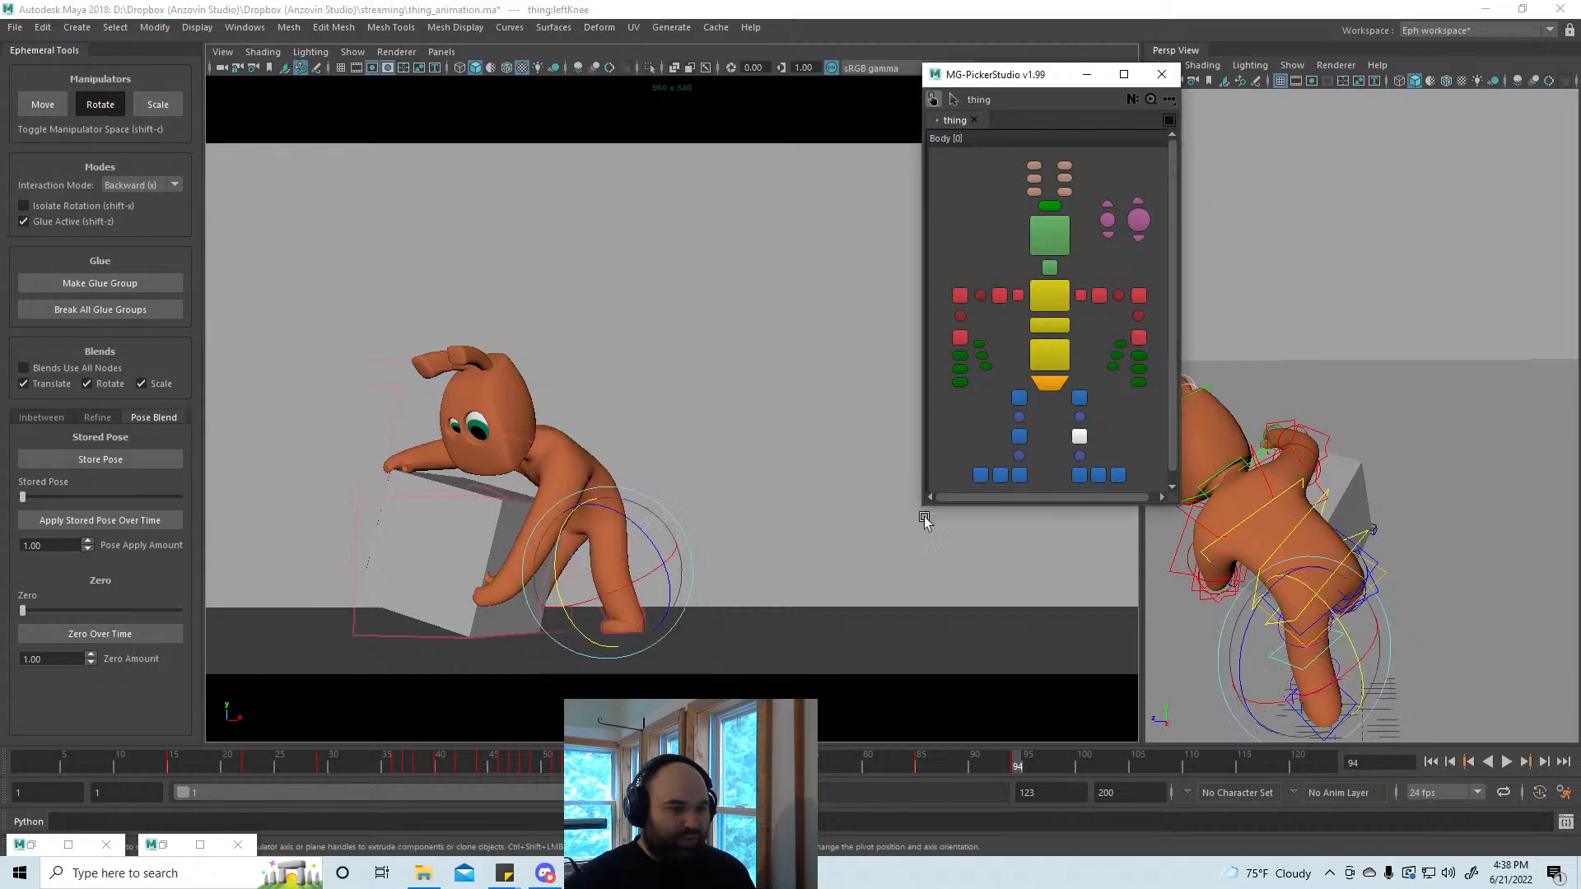
key("w")
key("a")
left_click_drag(1360, 699, 1367, 627, "alt")
middle_click_drag(1367, 626, 1344, 632, "alt")
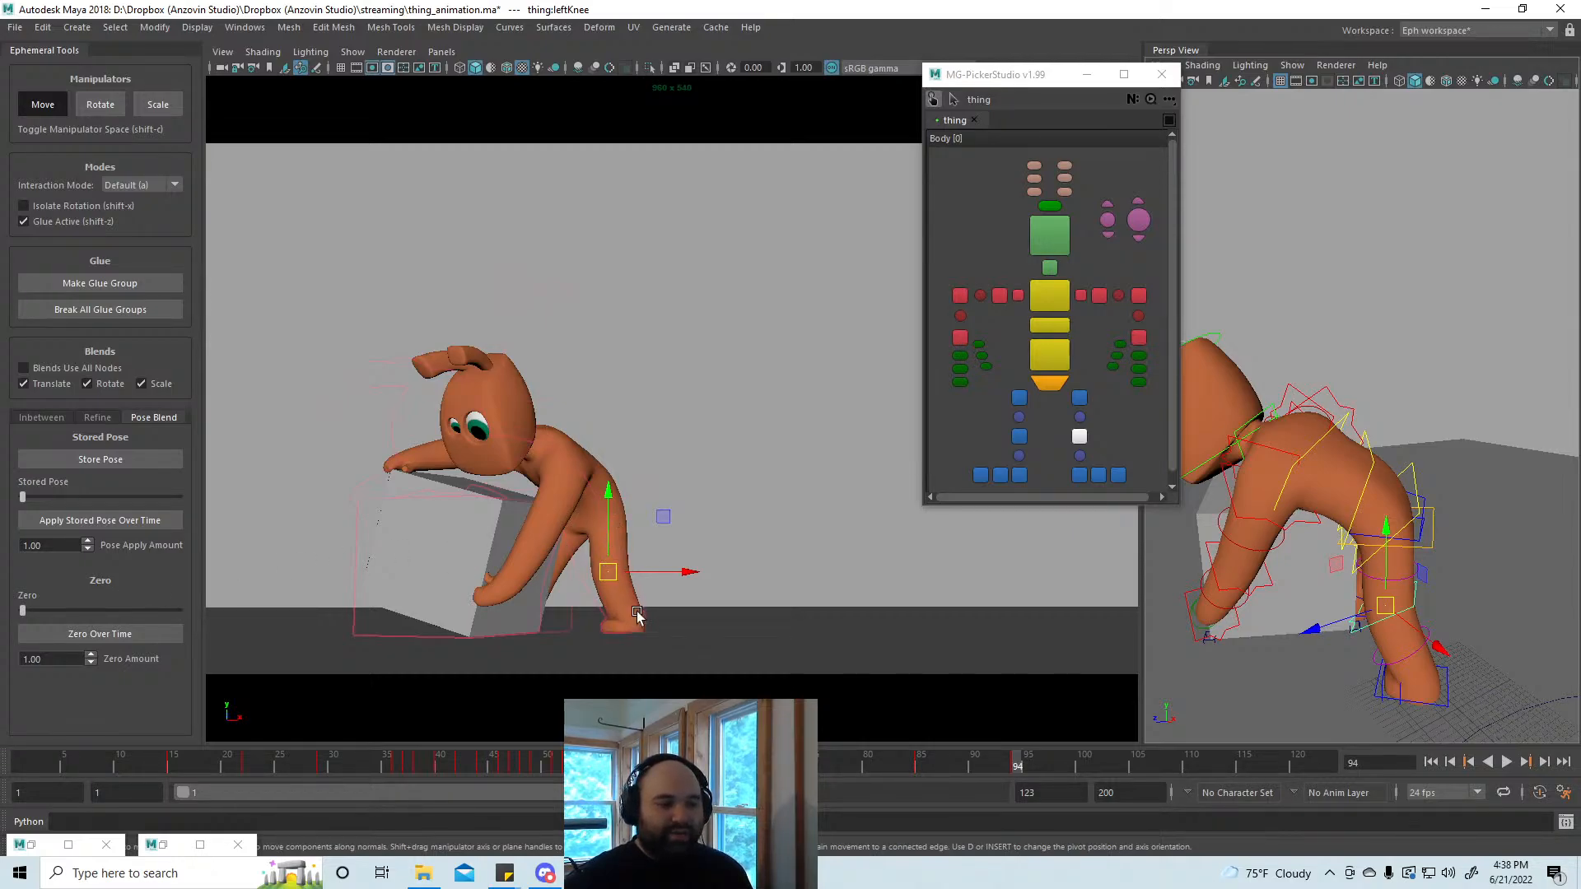
left_click_drag(25, 611, 232, 616)
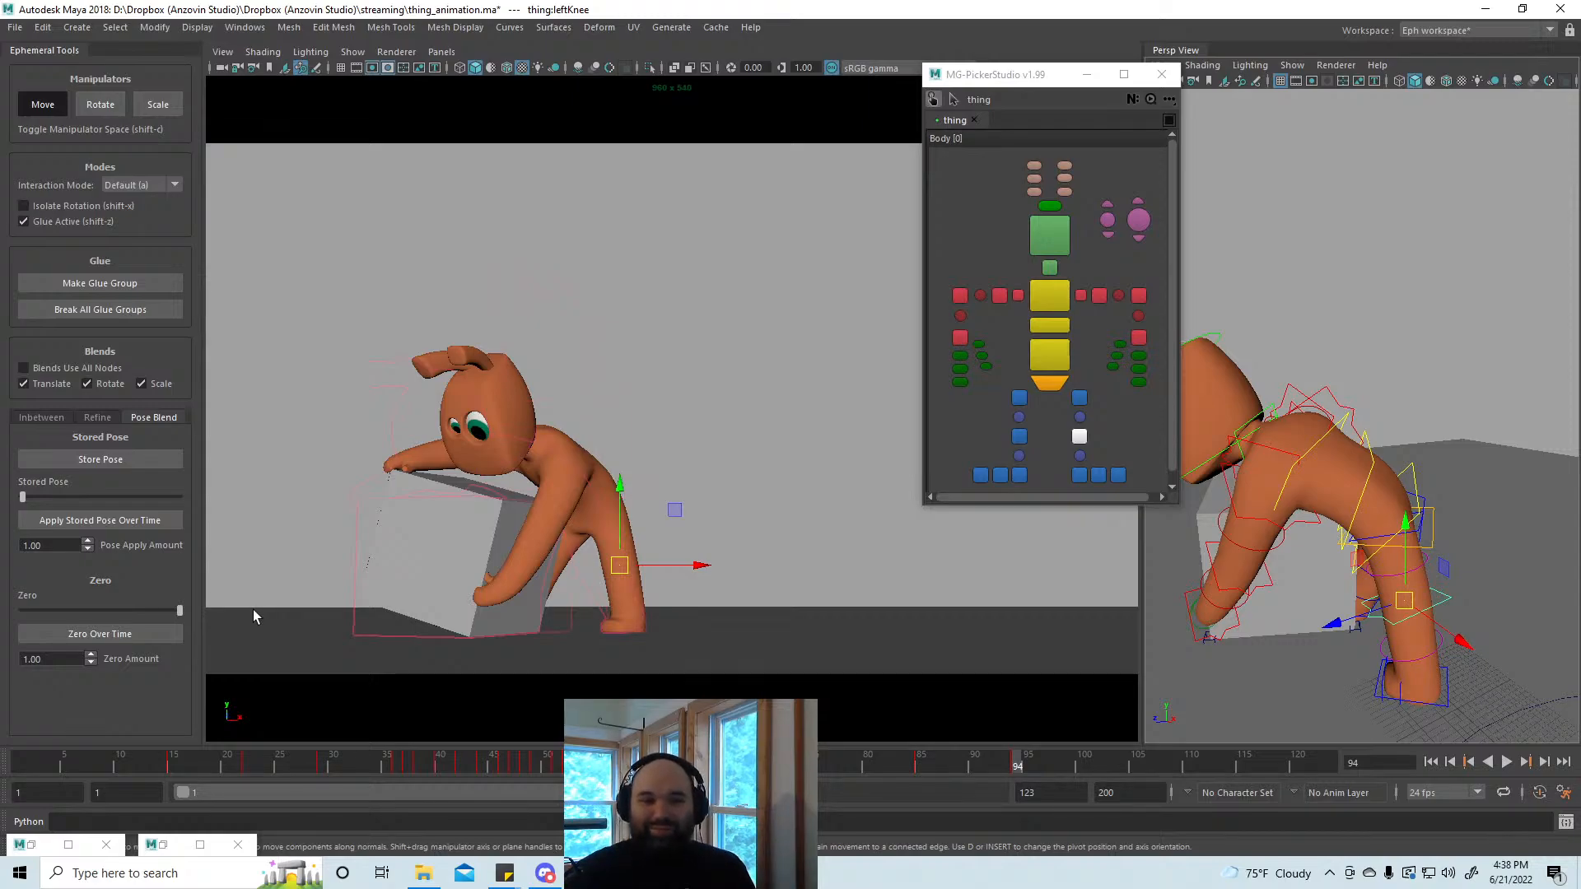
left_click_drag(254, 610, 209, 609)
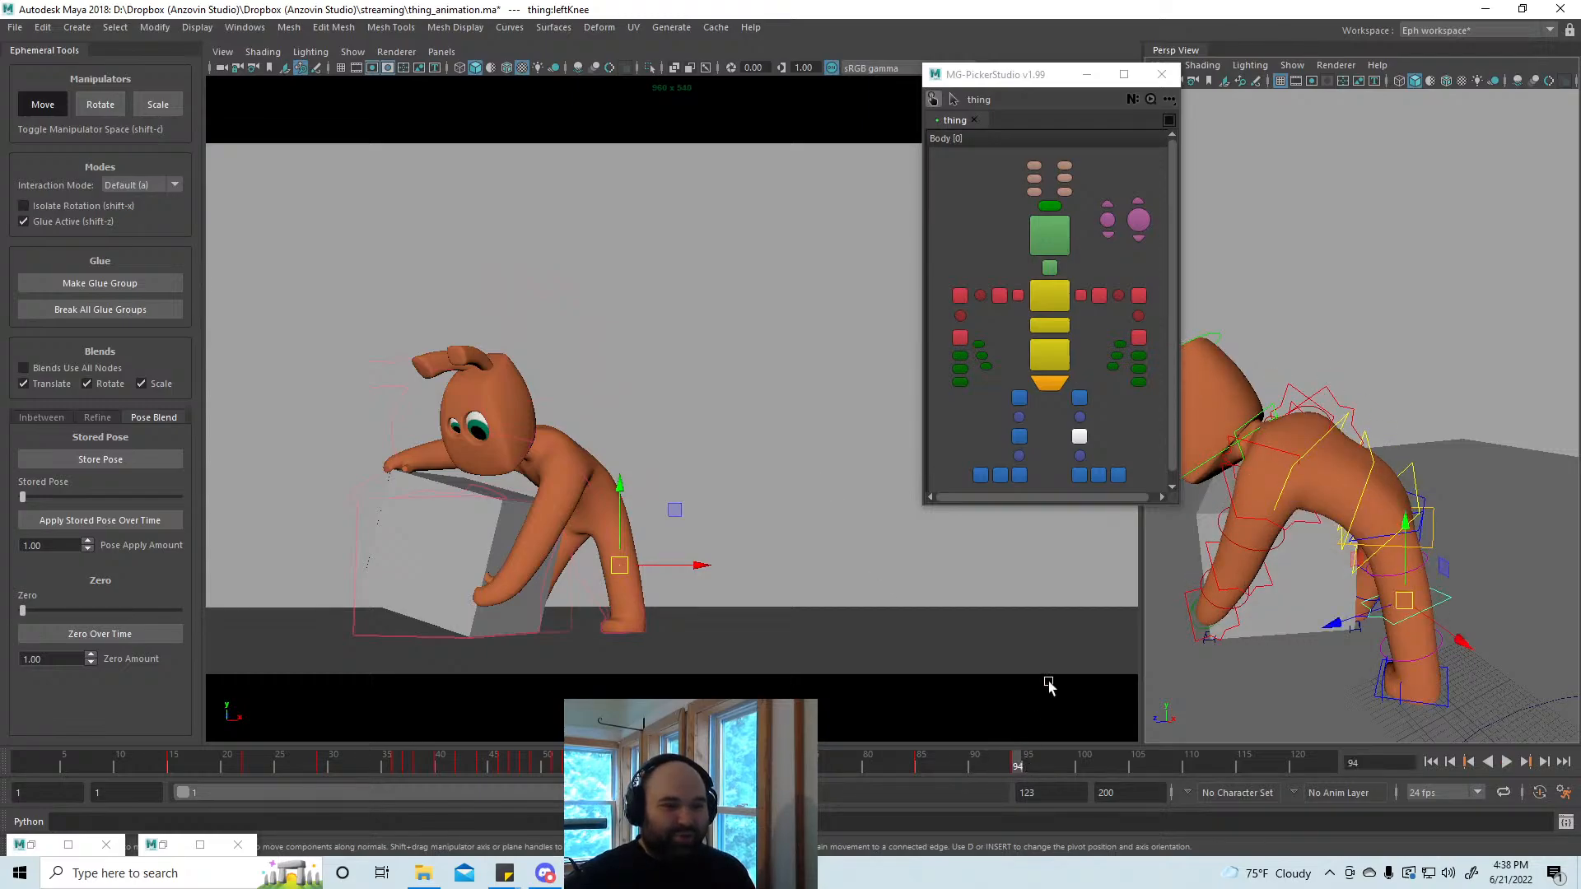
Step: Raise and rotate the head control slightly at frame 94, and scrub the preceding frames to check the motion
left_click(1050, 235)
left_click_drag(512, 439, 520, 405)
key("e")
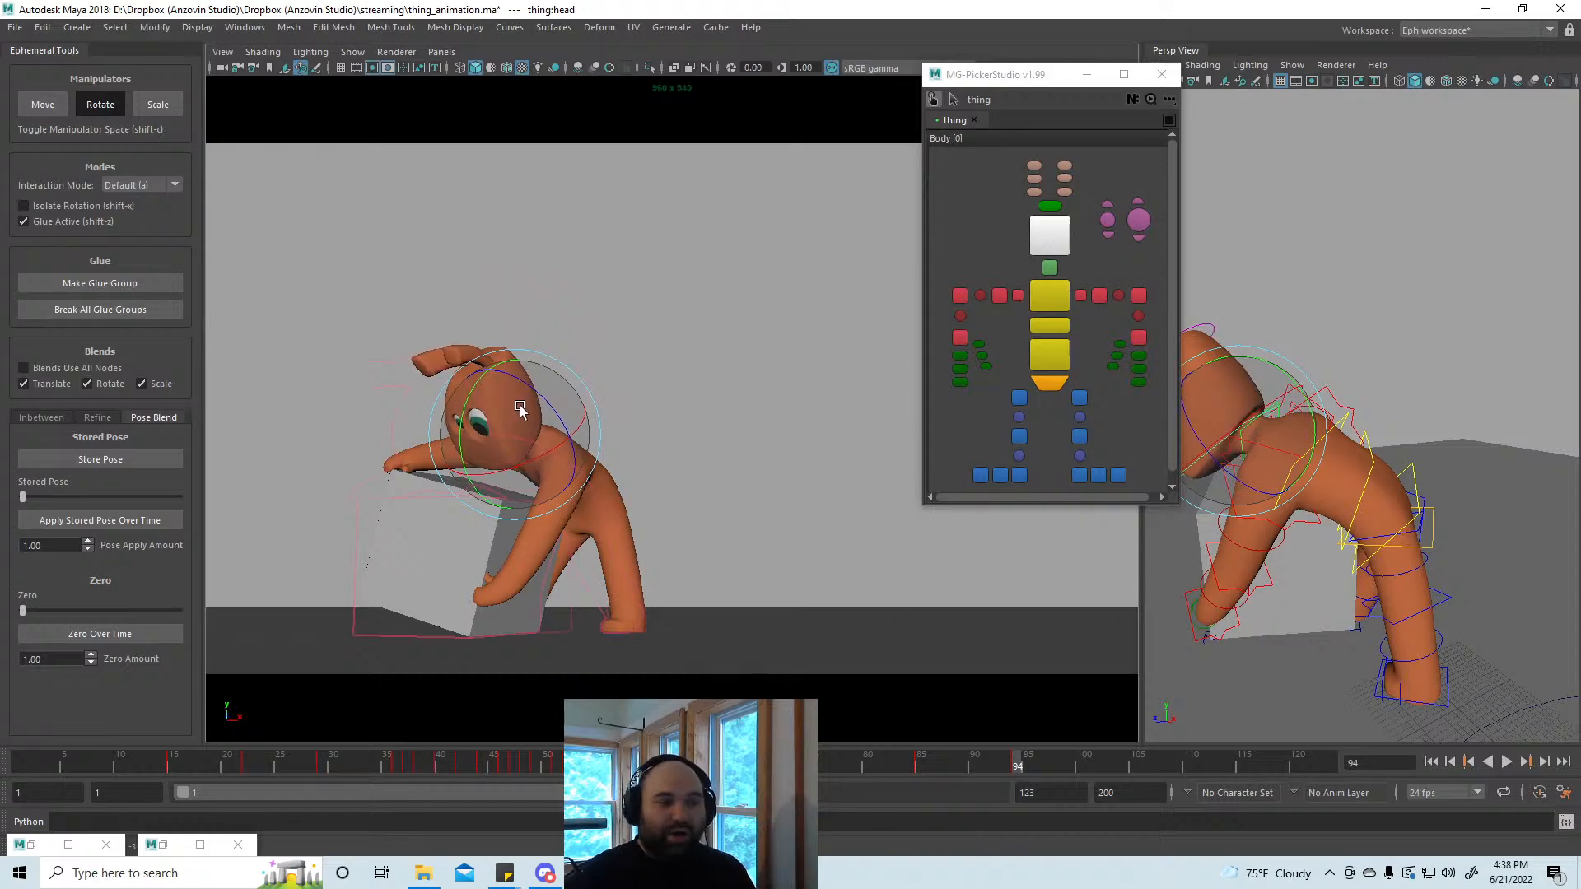
key("w")
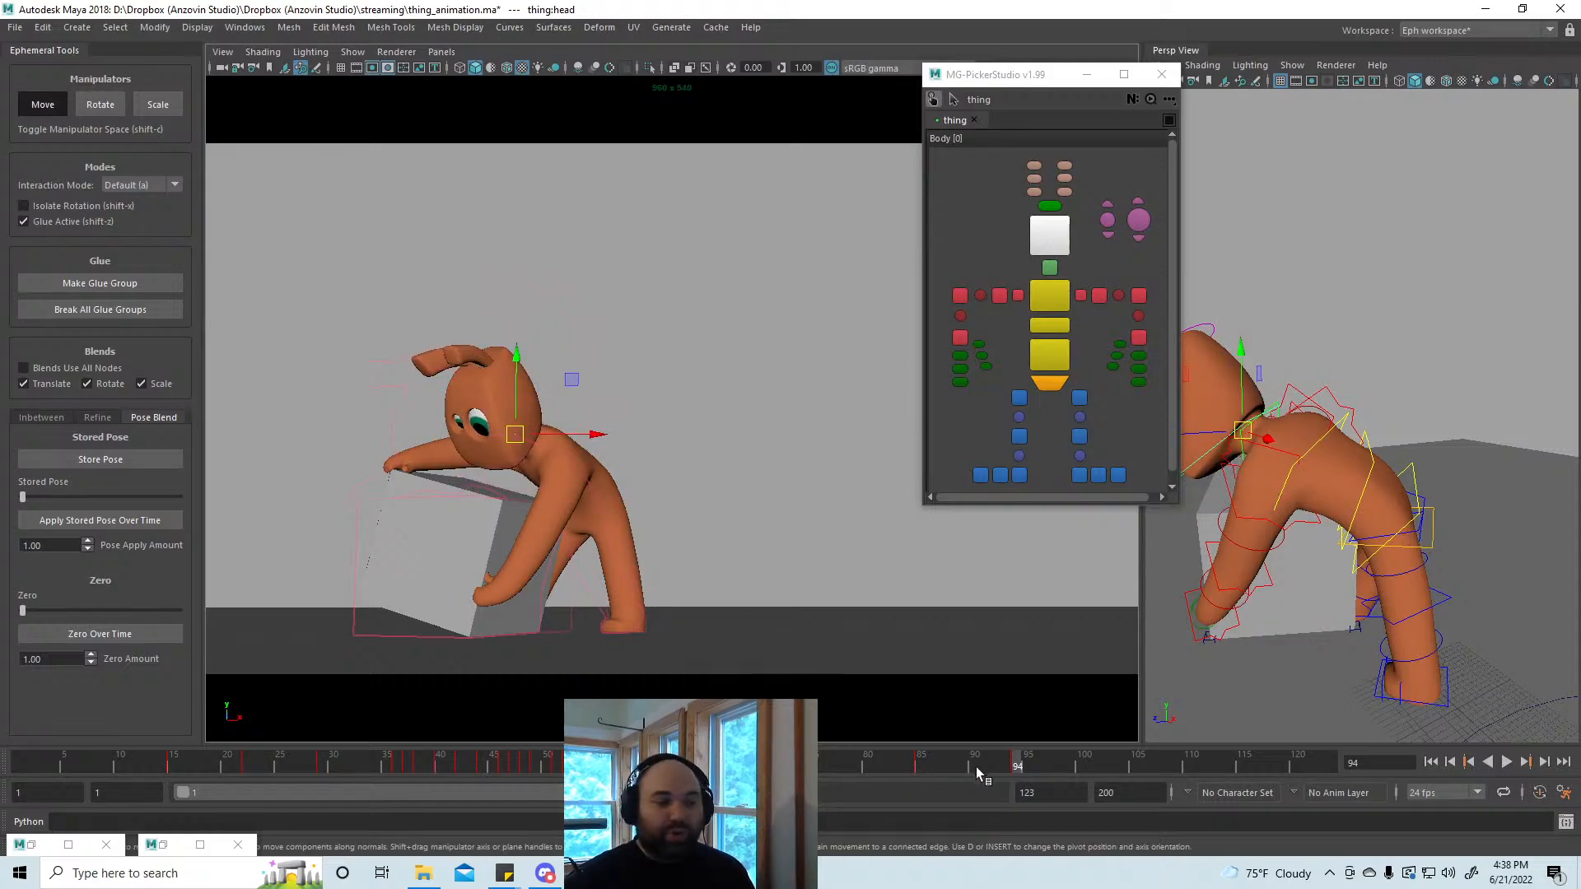
mouse_move(980, 755)
left_mouse_down()
mouse_move(902, 757)
mouse_move(1059, 767)
mouse_move(972, 768)
mouse_move(1037, 769)
mouse_move(1020, 766)
left_mouse_up()
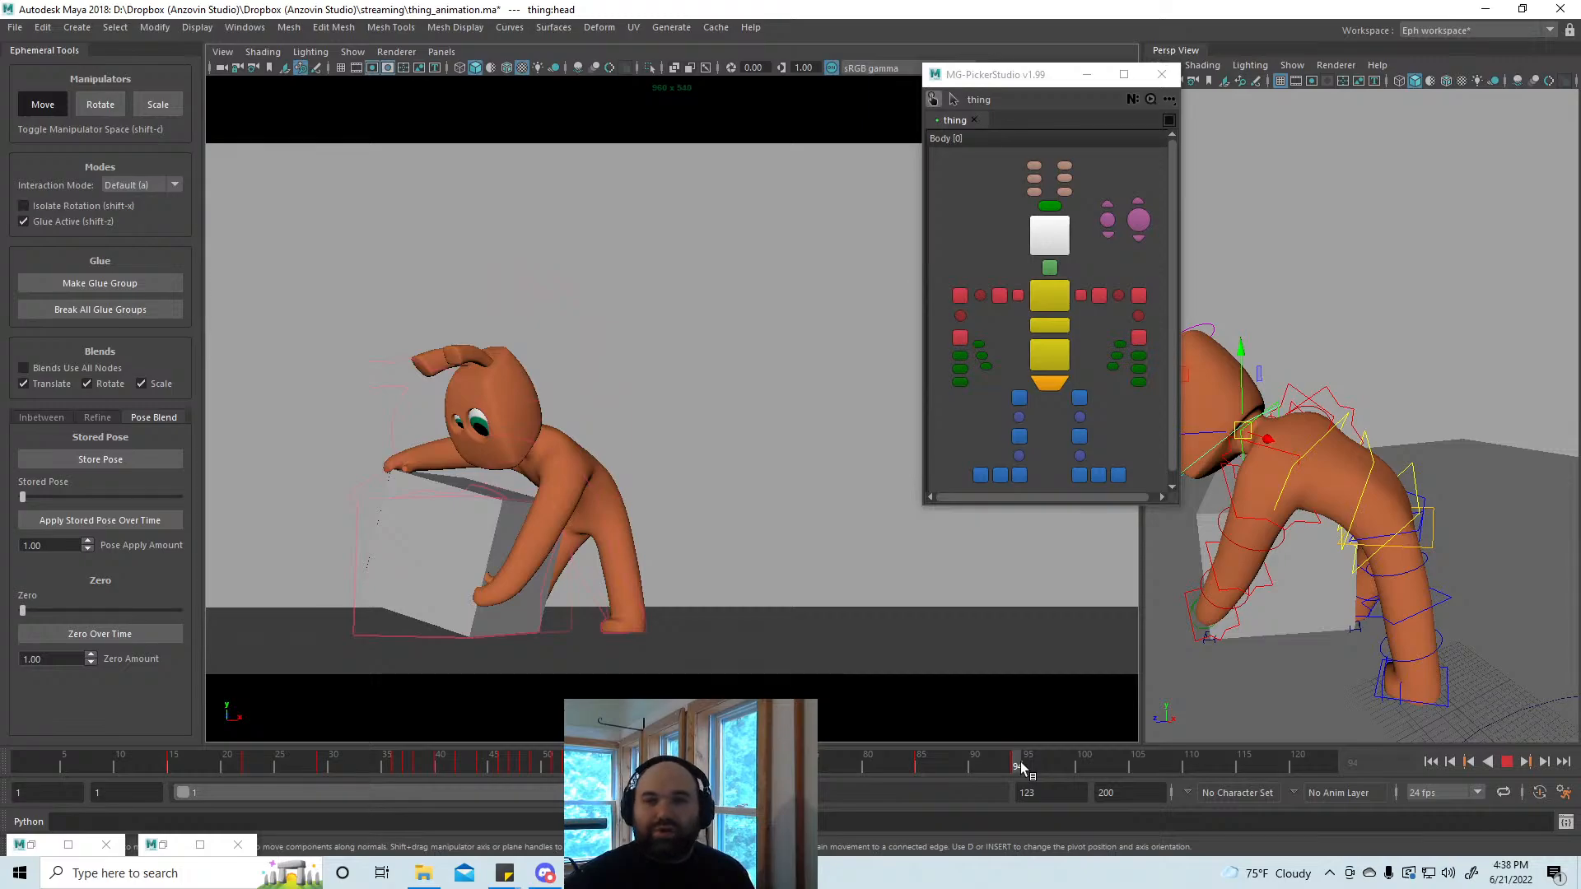
Step: At frame 105, shift the lower spine control back and rotate it to raise the torso upright with the hands still on the box
left_click_drag(1021, 767, 1139, 767)
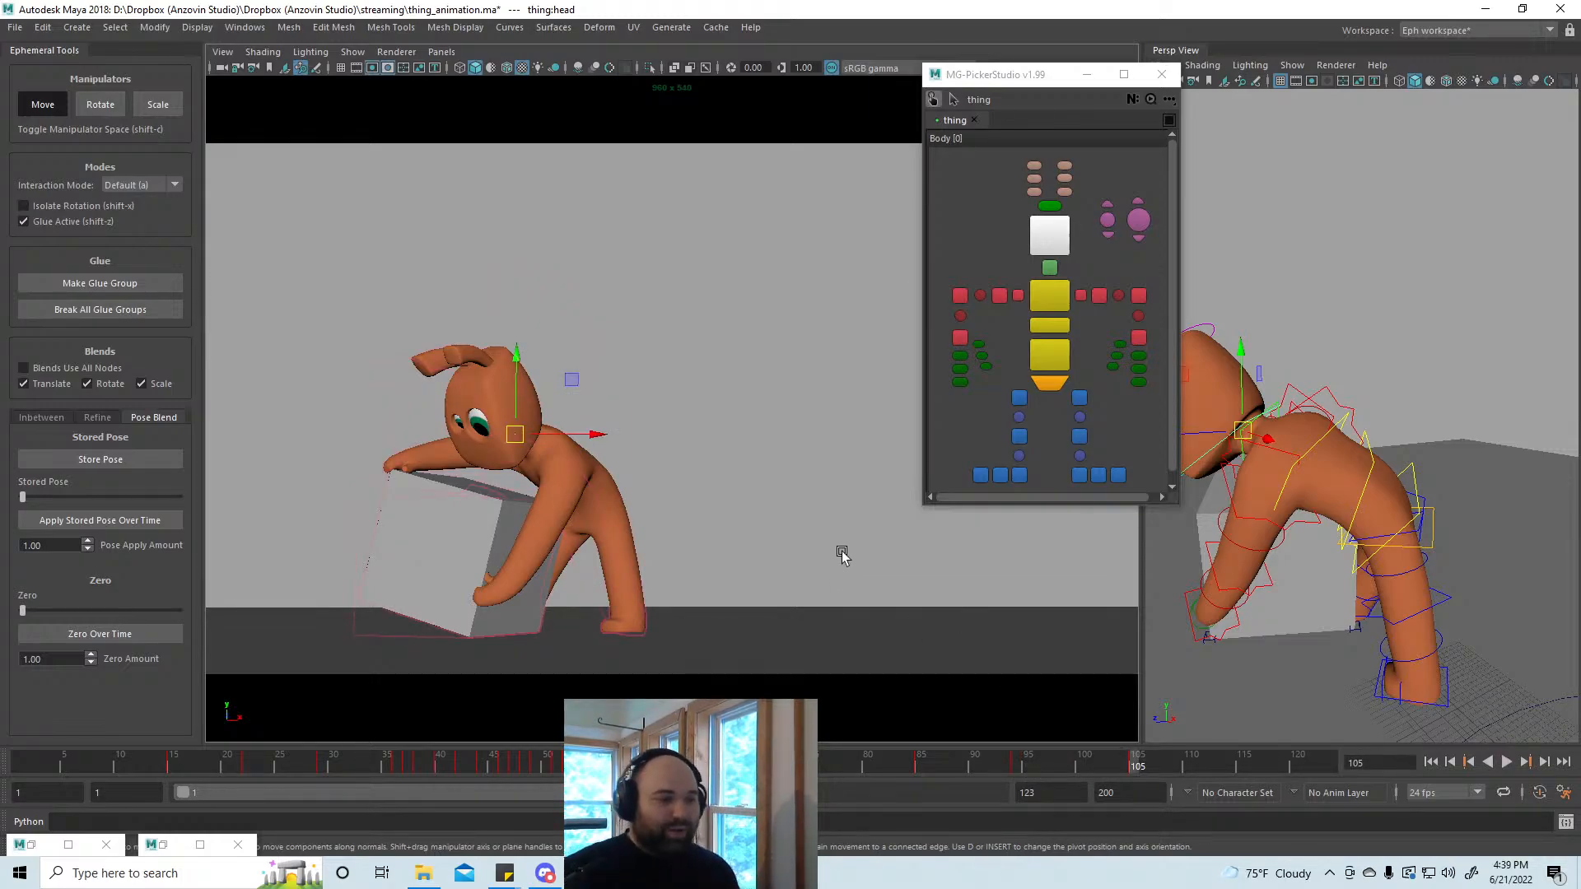
left_click_drag(1048, 76, 1003, 65)
left_click(1361, 630)
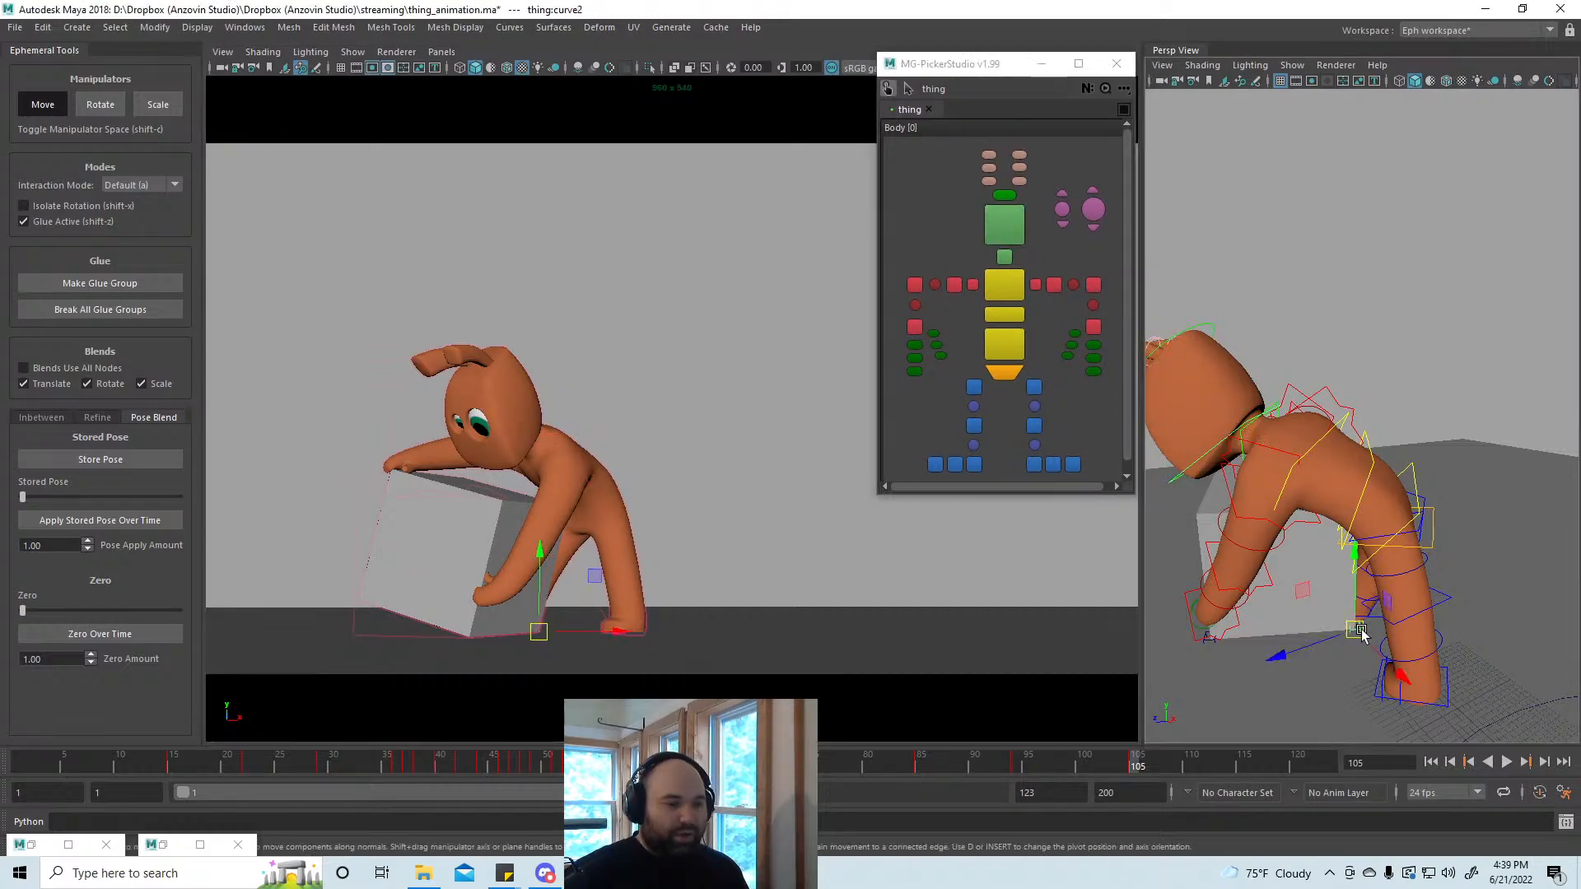
left_click(1411, 467)
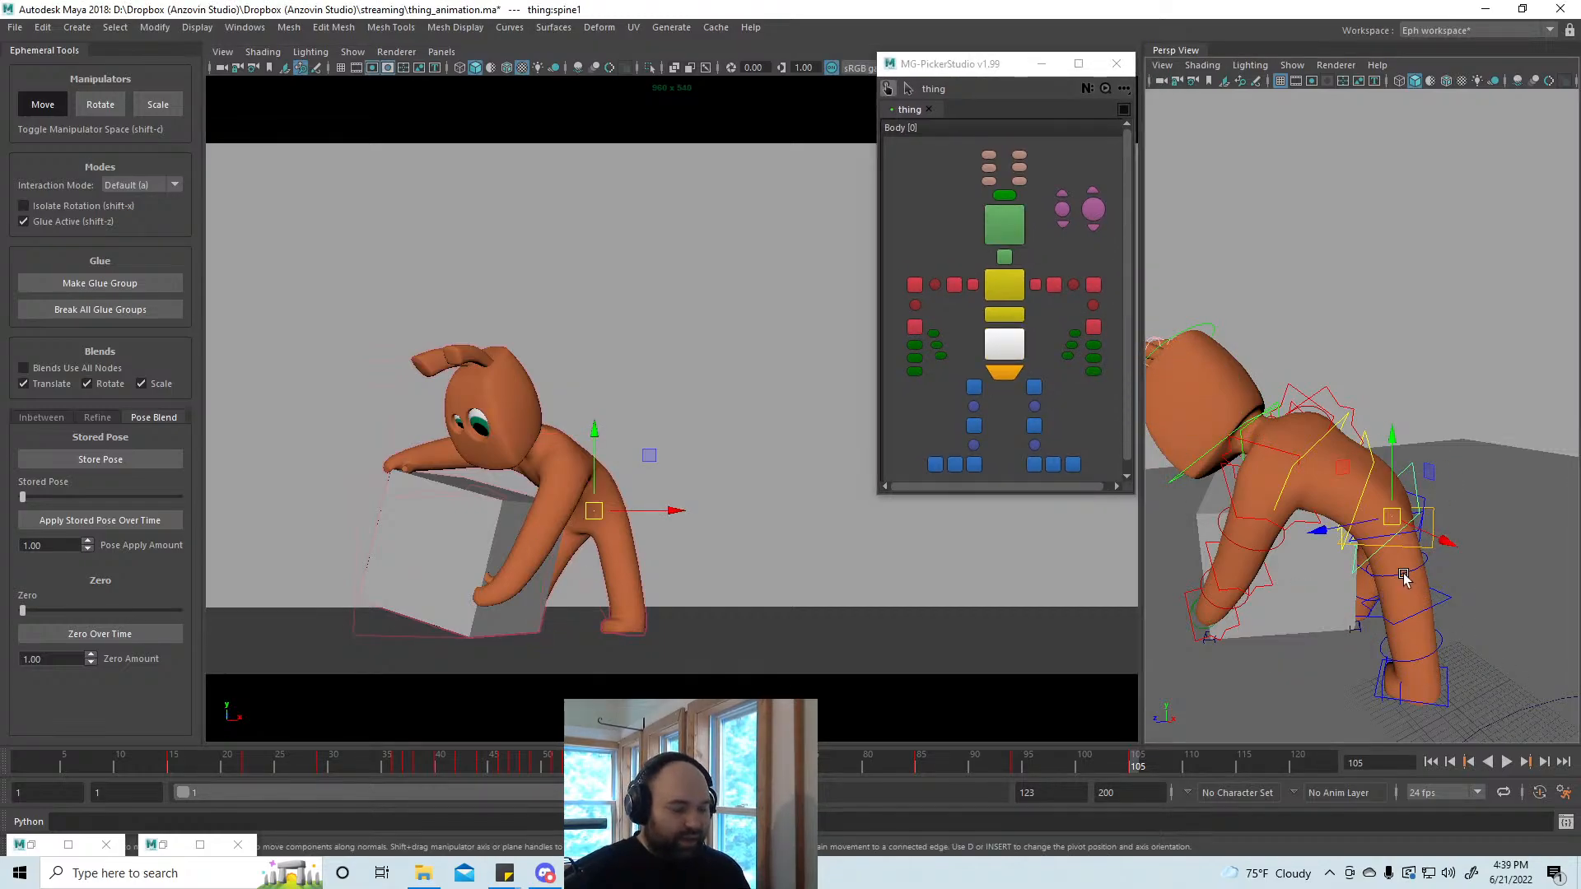
left_click_drag(1403, 579, 1442, 516, "alt")
key("ctrl+z")
key("e")
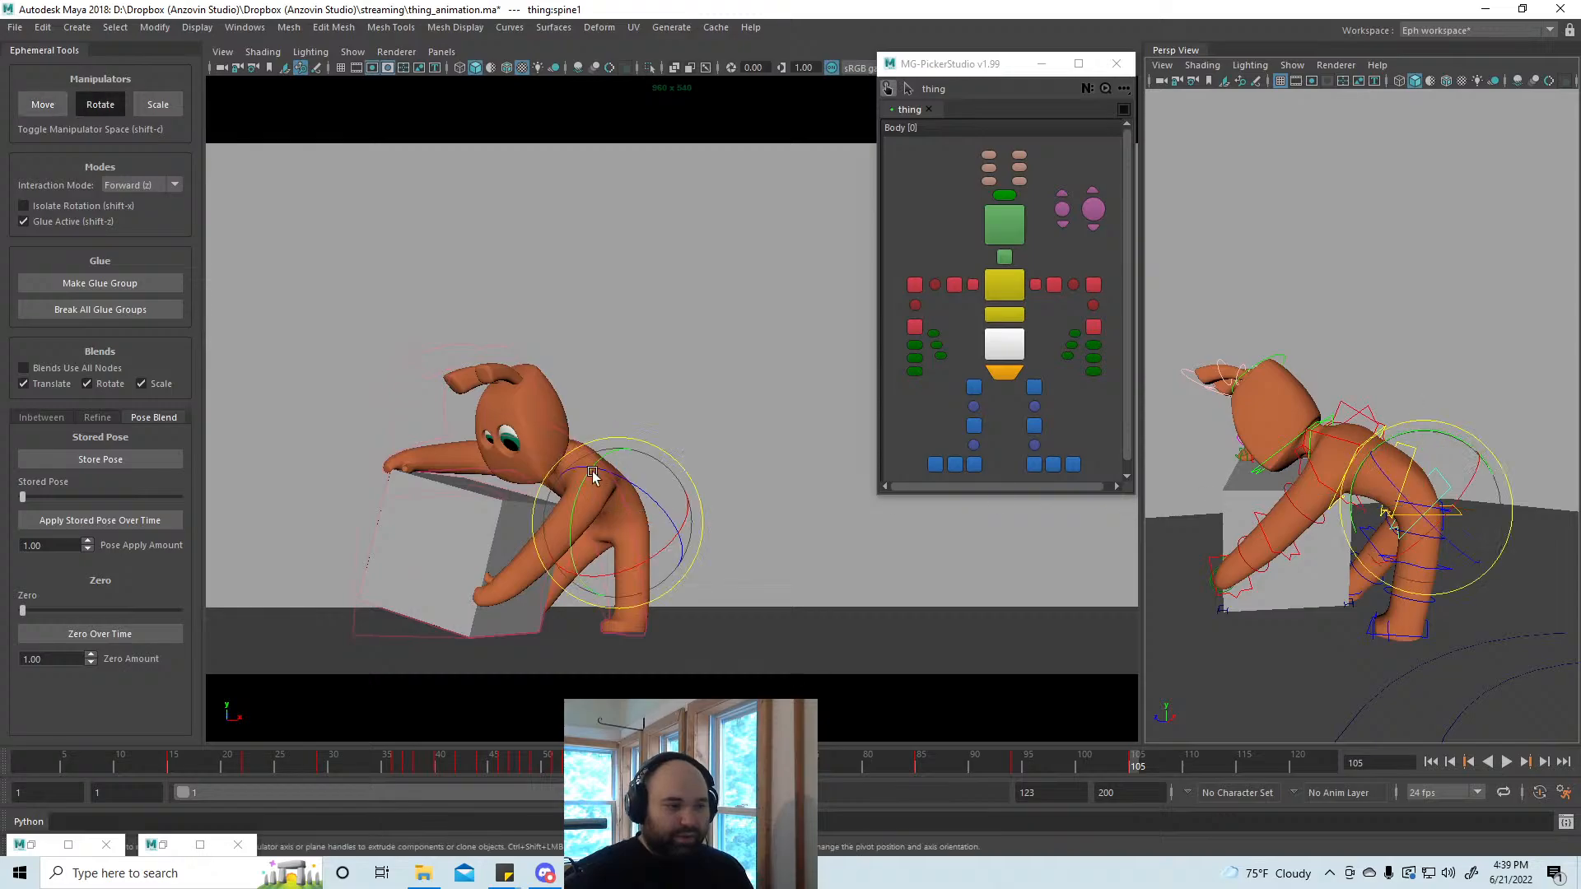
left_click_drag(587, 512, 622, 491)
key("w")
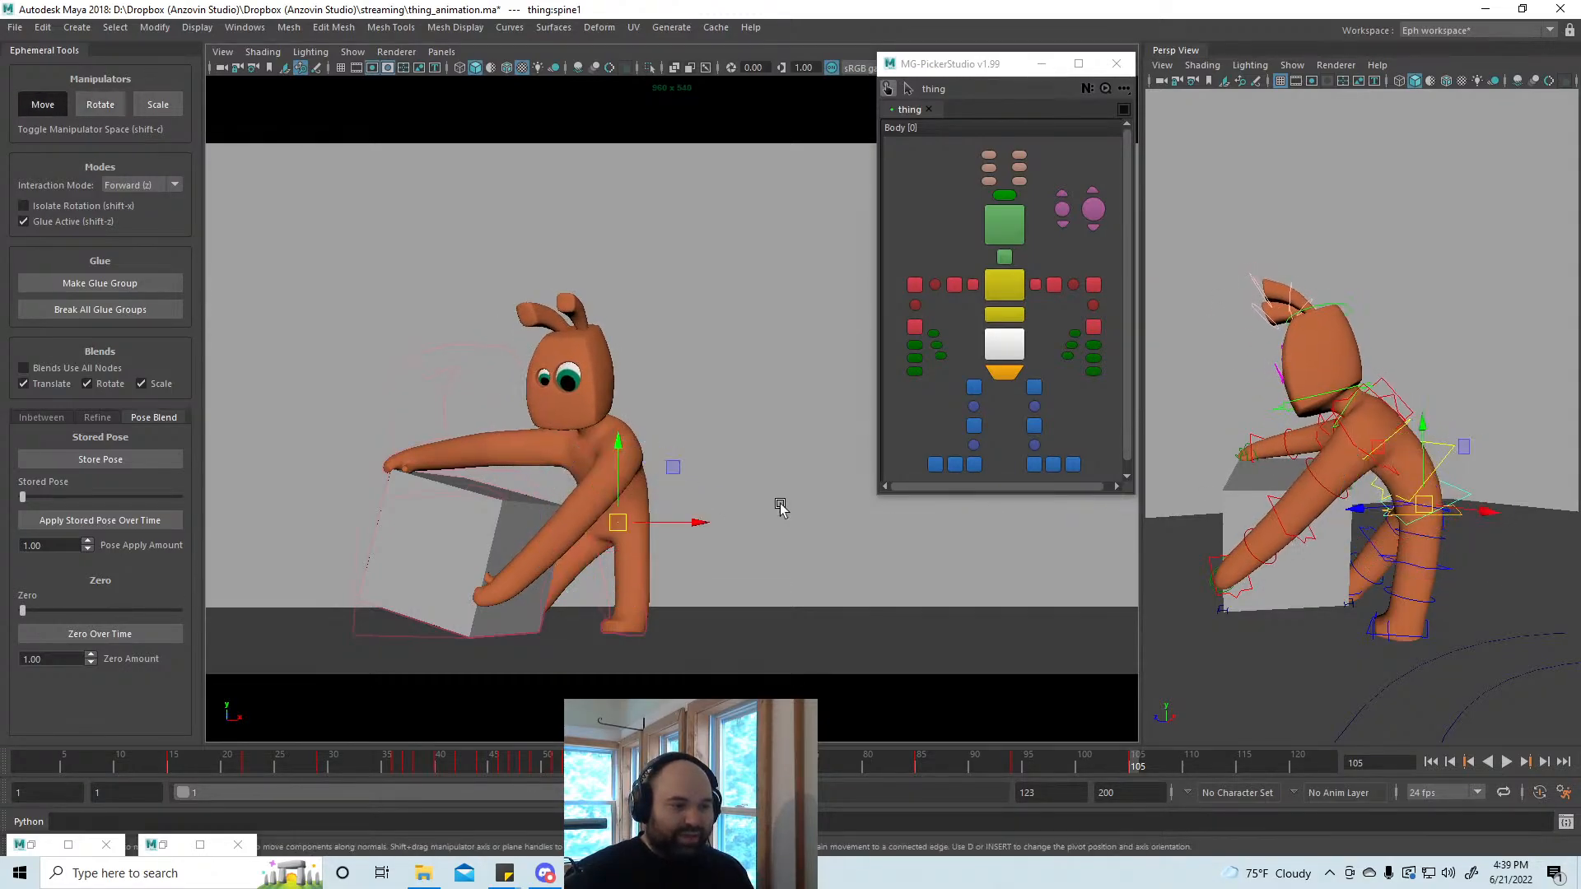
Step: Bend the left knee slightly forward at frame 105, and shift the lower spine control slightly back and down
left_click(1034, 425)
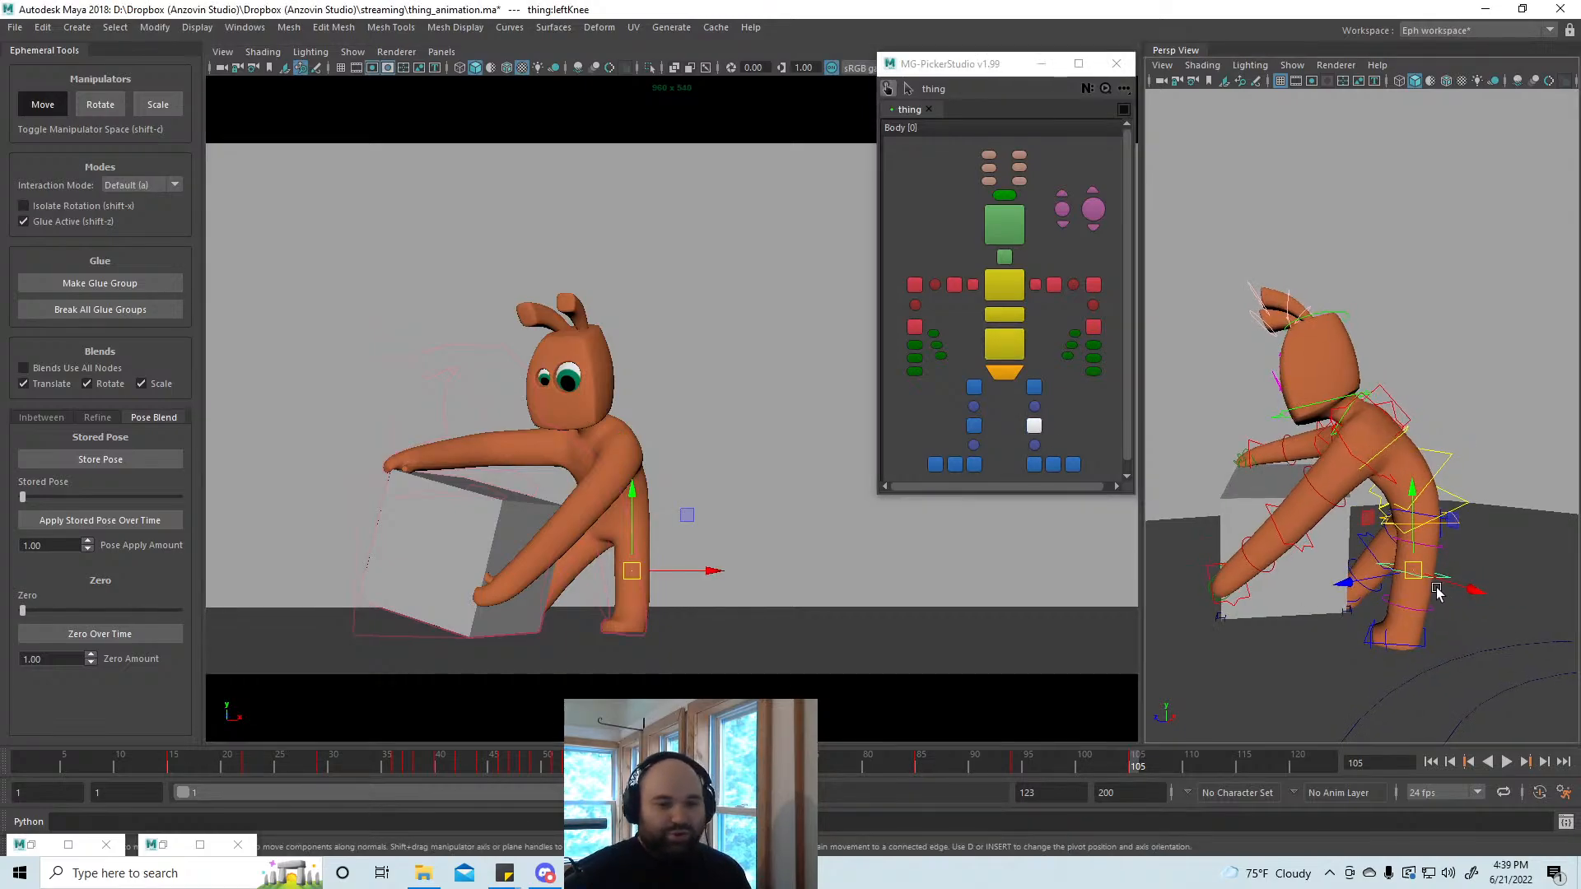
left_click_drag(1437, 593, 1391, 570)
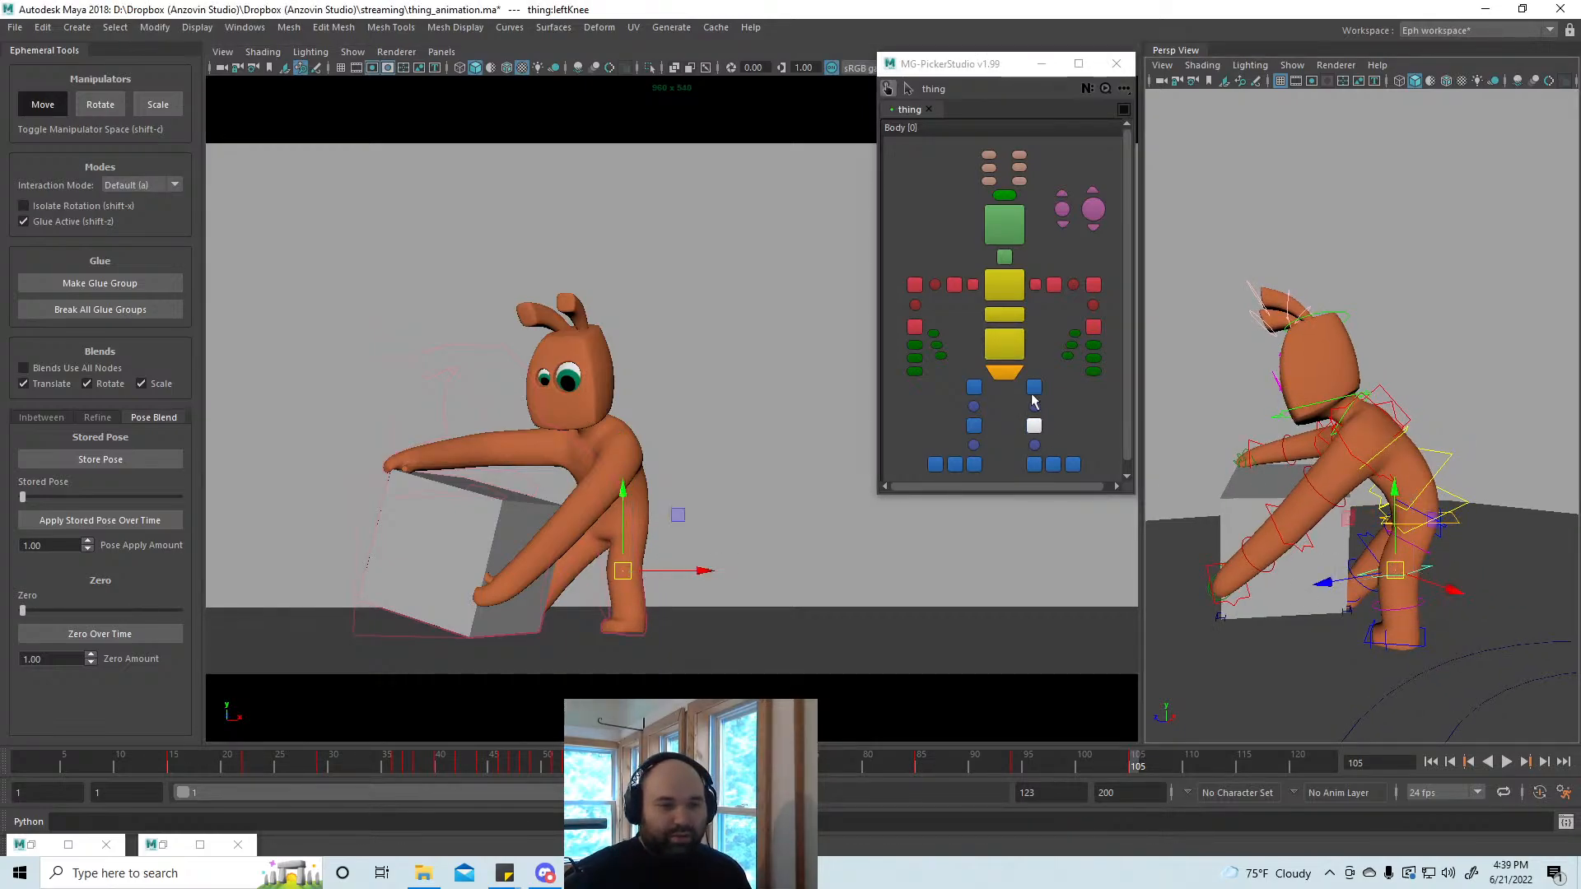
left_click(1005, 344)
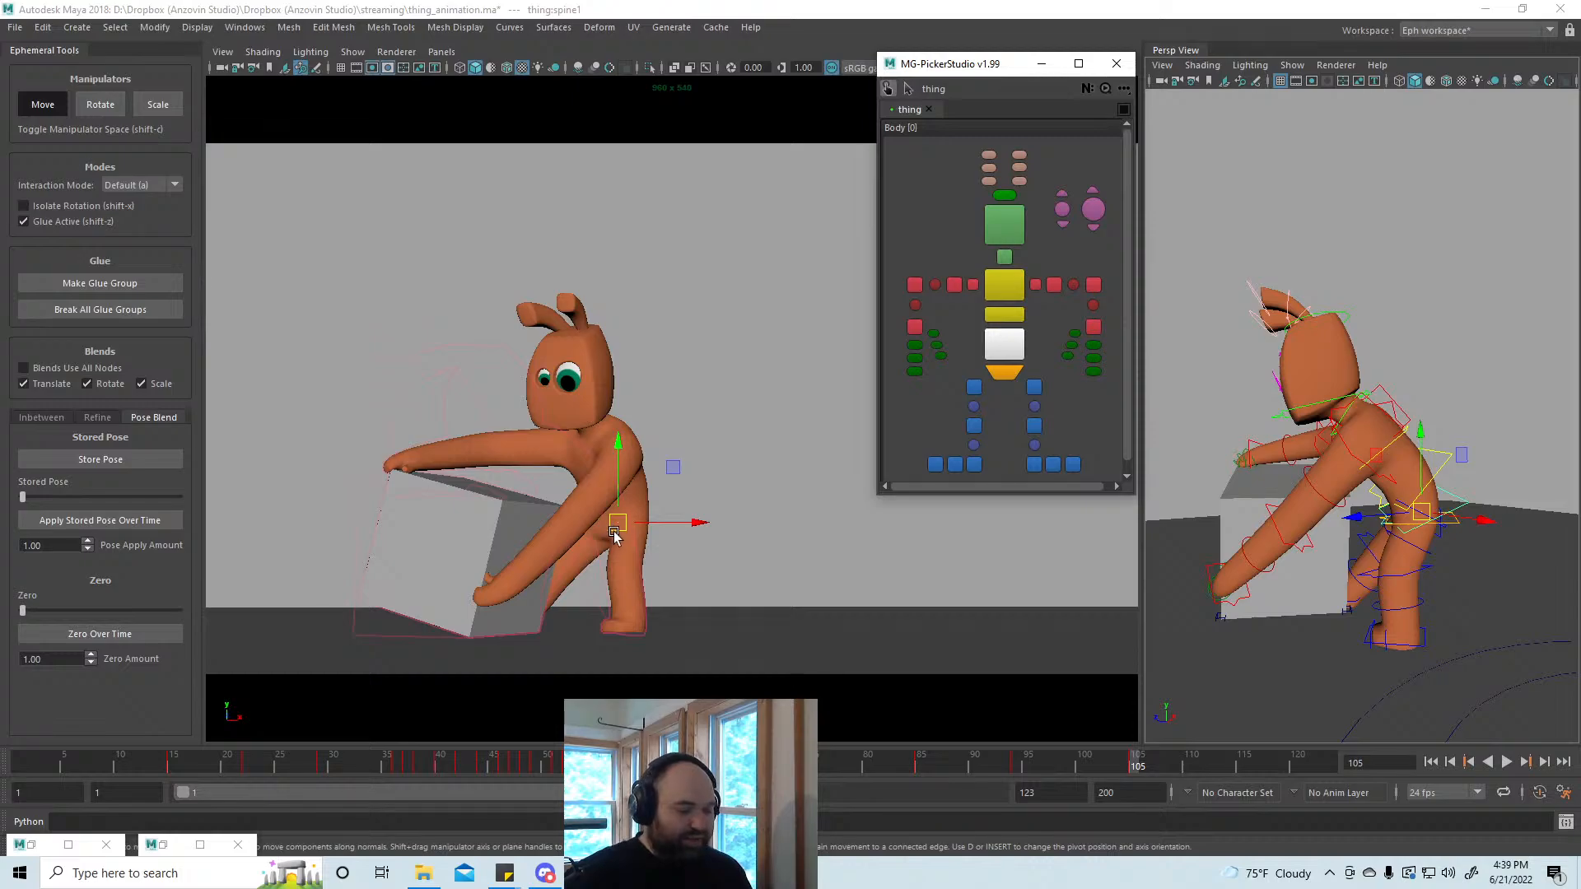
left_click_drag(617, 525, 626, 535)
key("ctrl+z")
key("z")
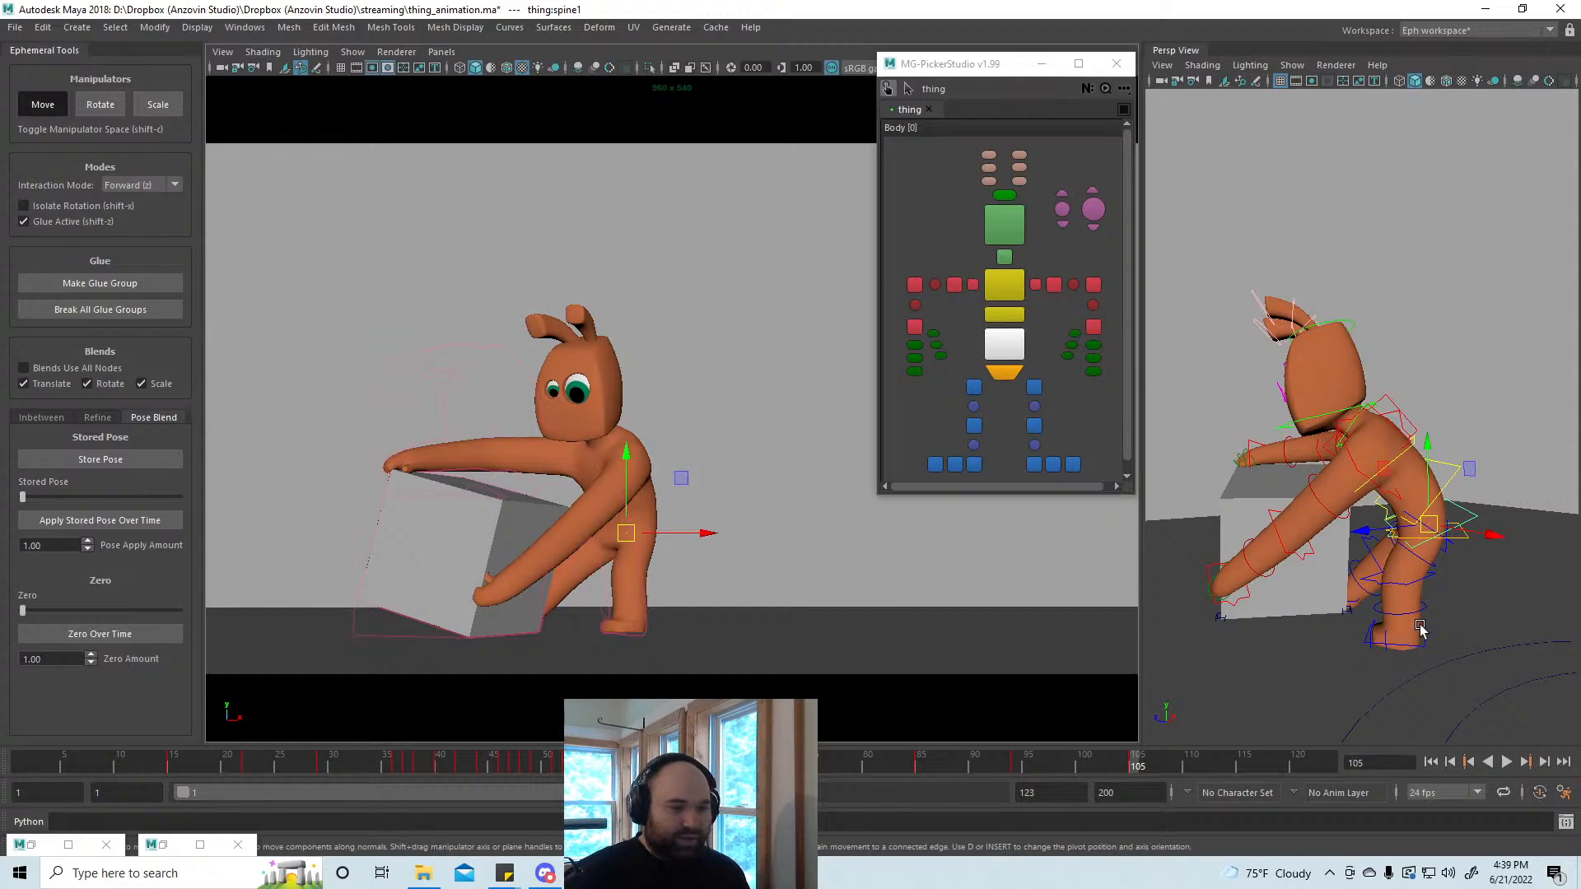
Step: Rotate the box about its rear bottom corner control at frame 105 to tip it steeply toward the character, with the hands following
left_click(1351, 616)
key("a")
key("e")
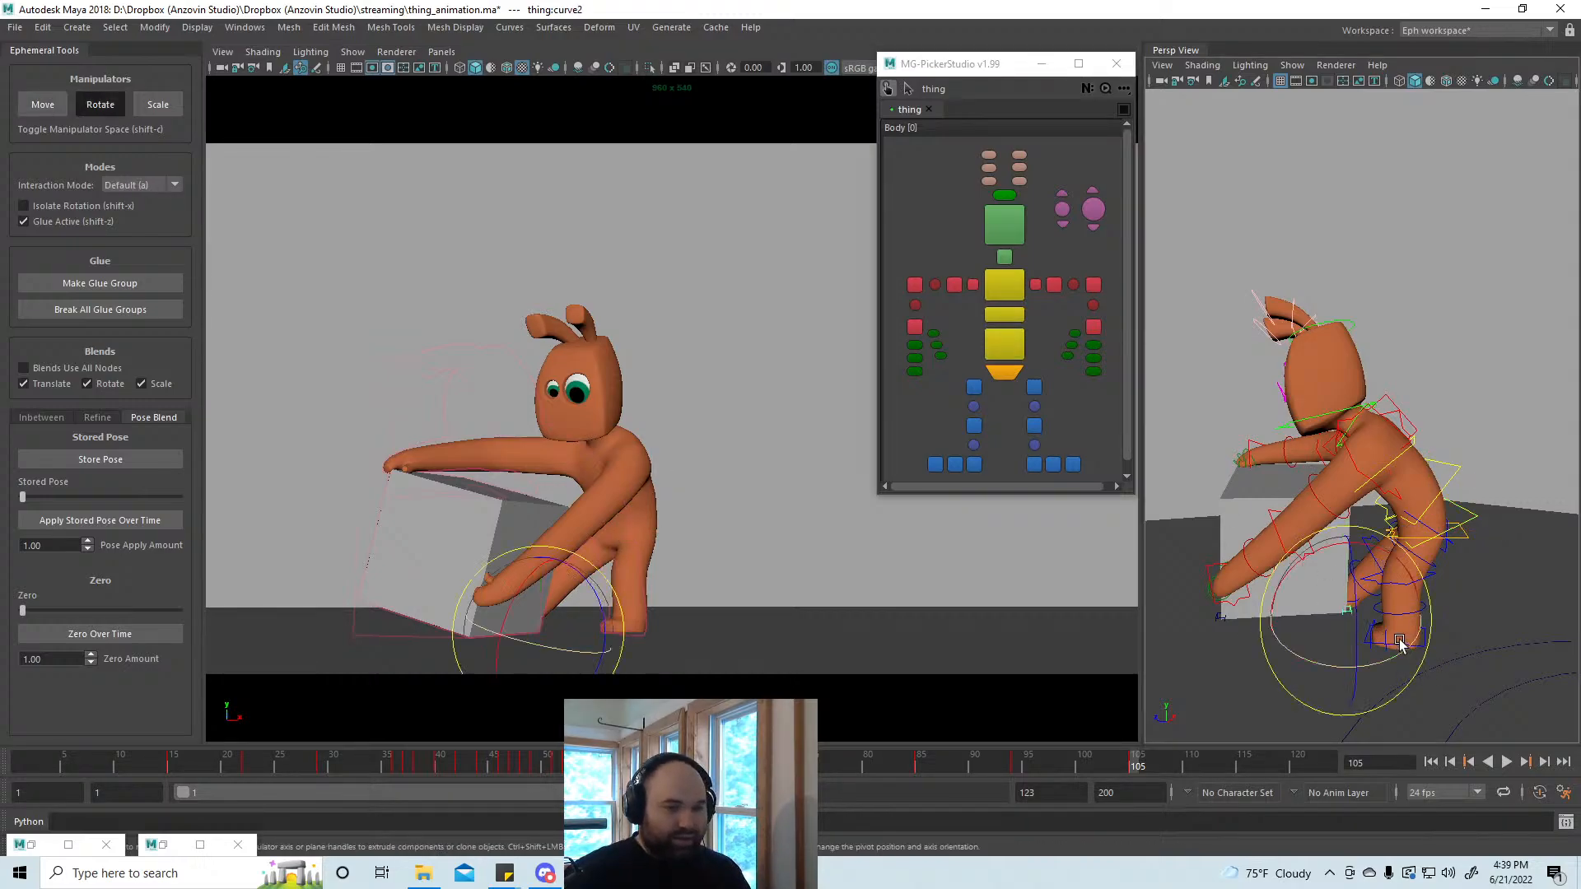
left_click_drag(1313, 548, 1358, 583)
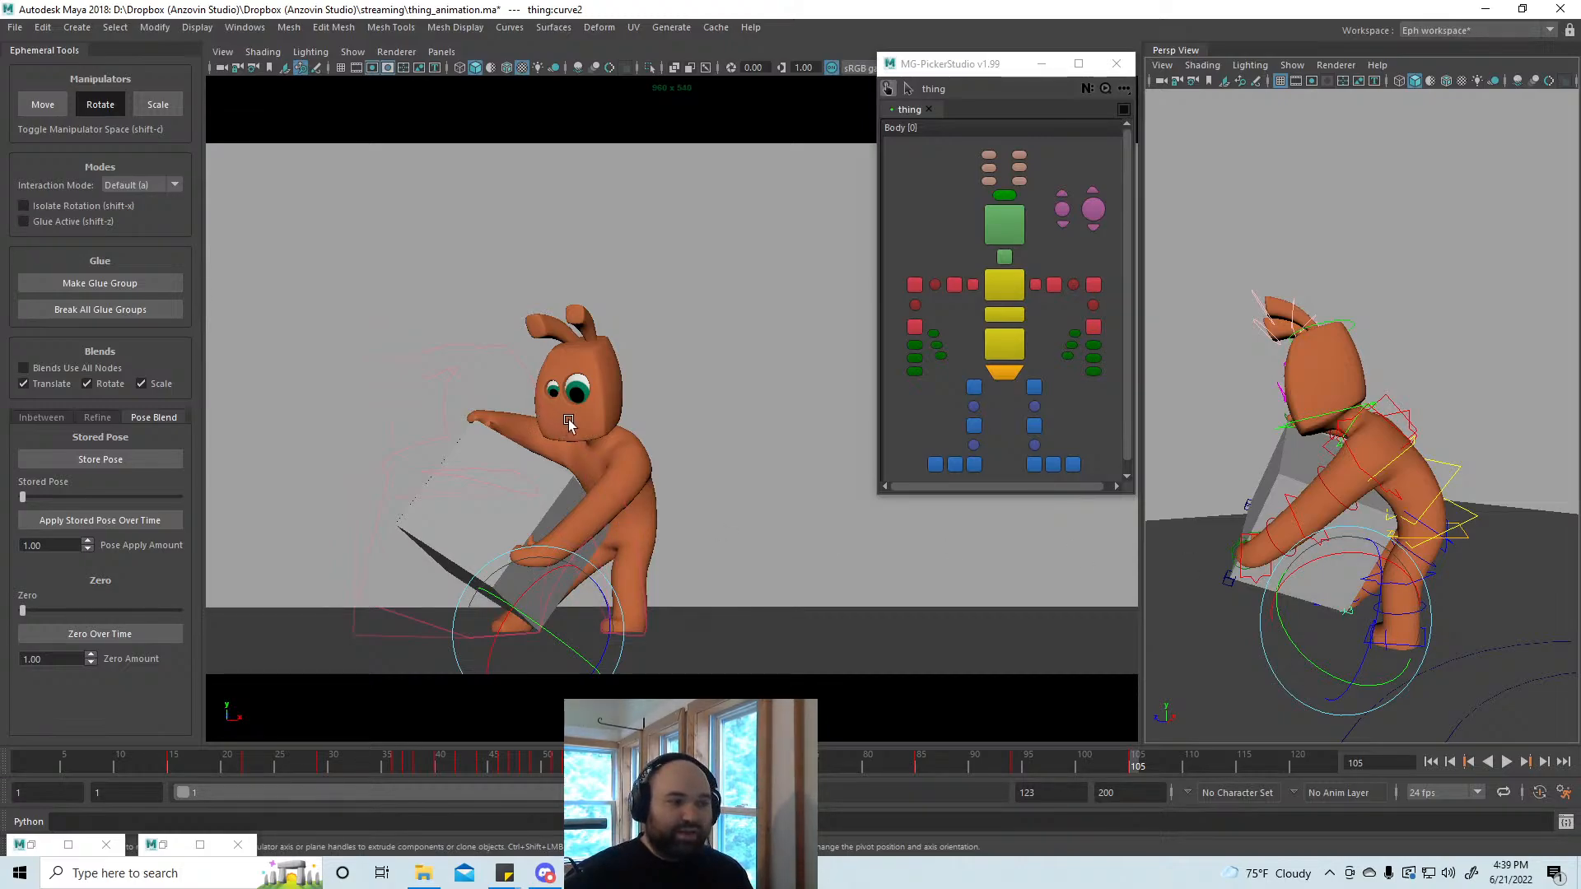
Step: Move the left hand control onto the tipped box's lower edge at frame 105 and rotate the hand to grip it
left_click(1093, 327)
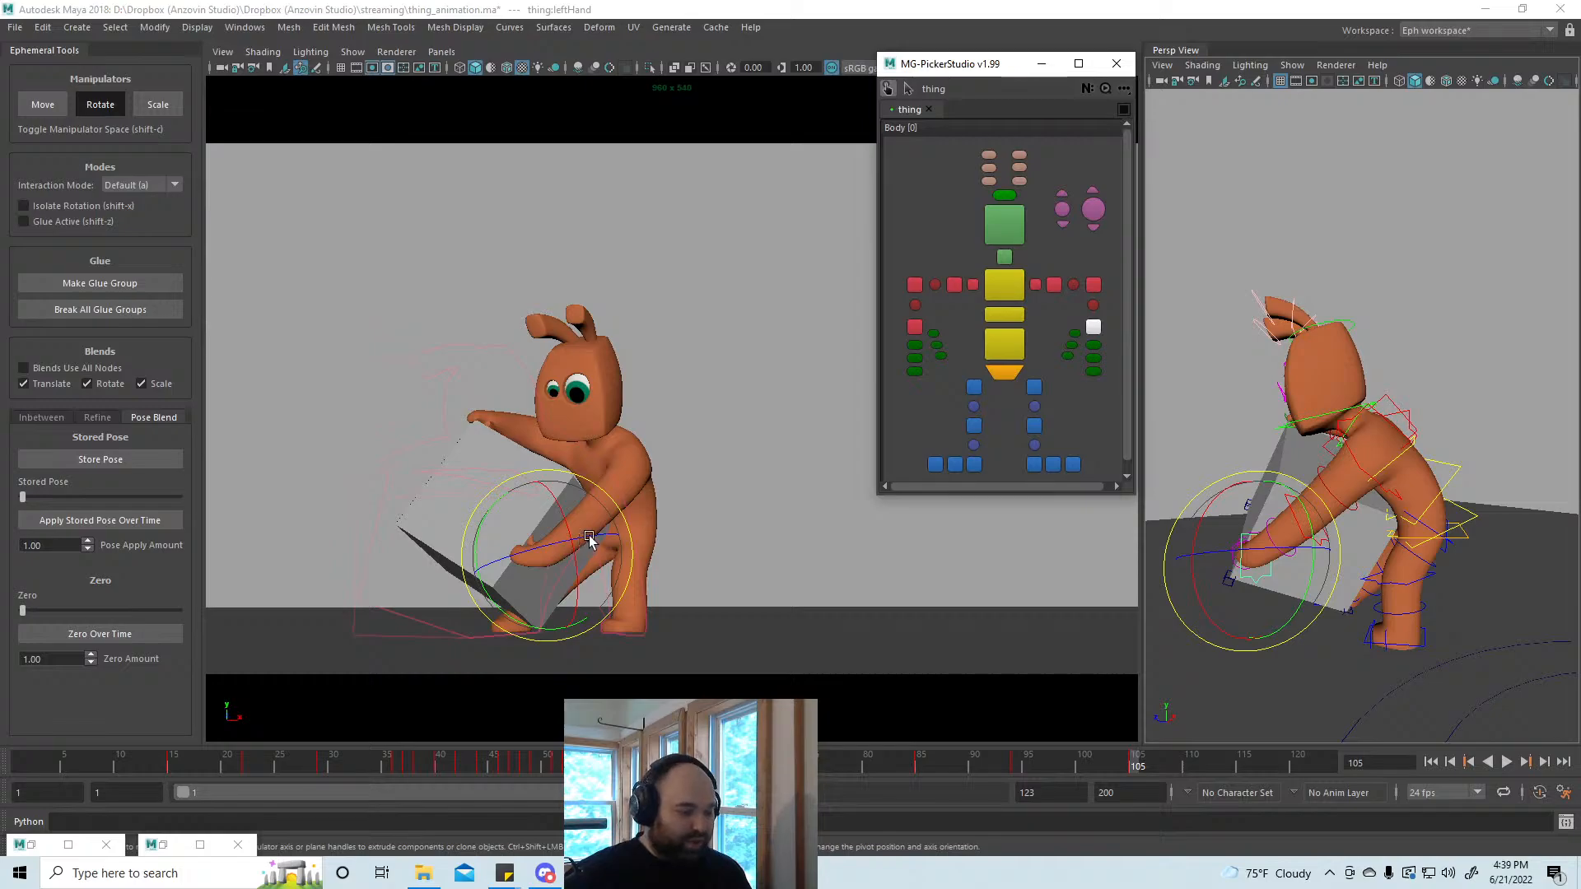
key("w")
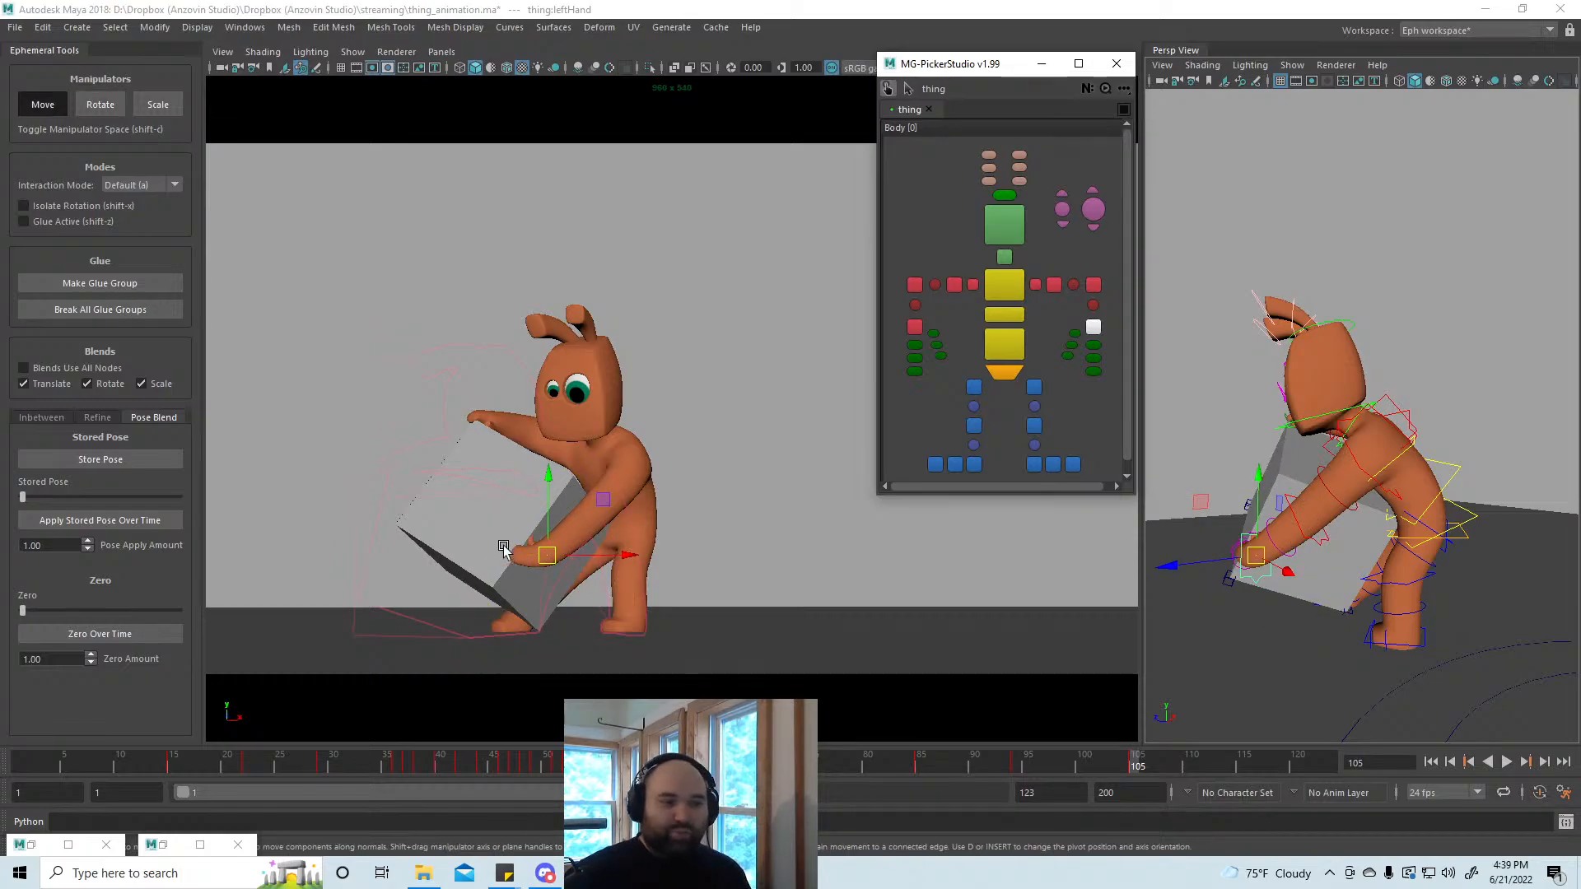
left_click_drag(1325, 557, 1320, 573, "alt")
mouse_move(1321, 573)
right_mouse_down("alt")
mouse_move(1361, 568)
mouse_move(1339, 562)
right_mouse_up("alt")
left_click_drag(1339, 562, 1240, 566, "alt")
key("e")
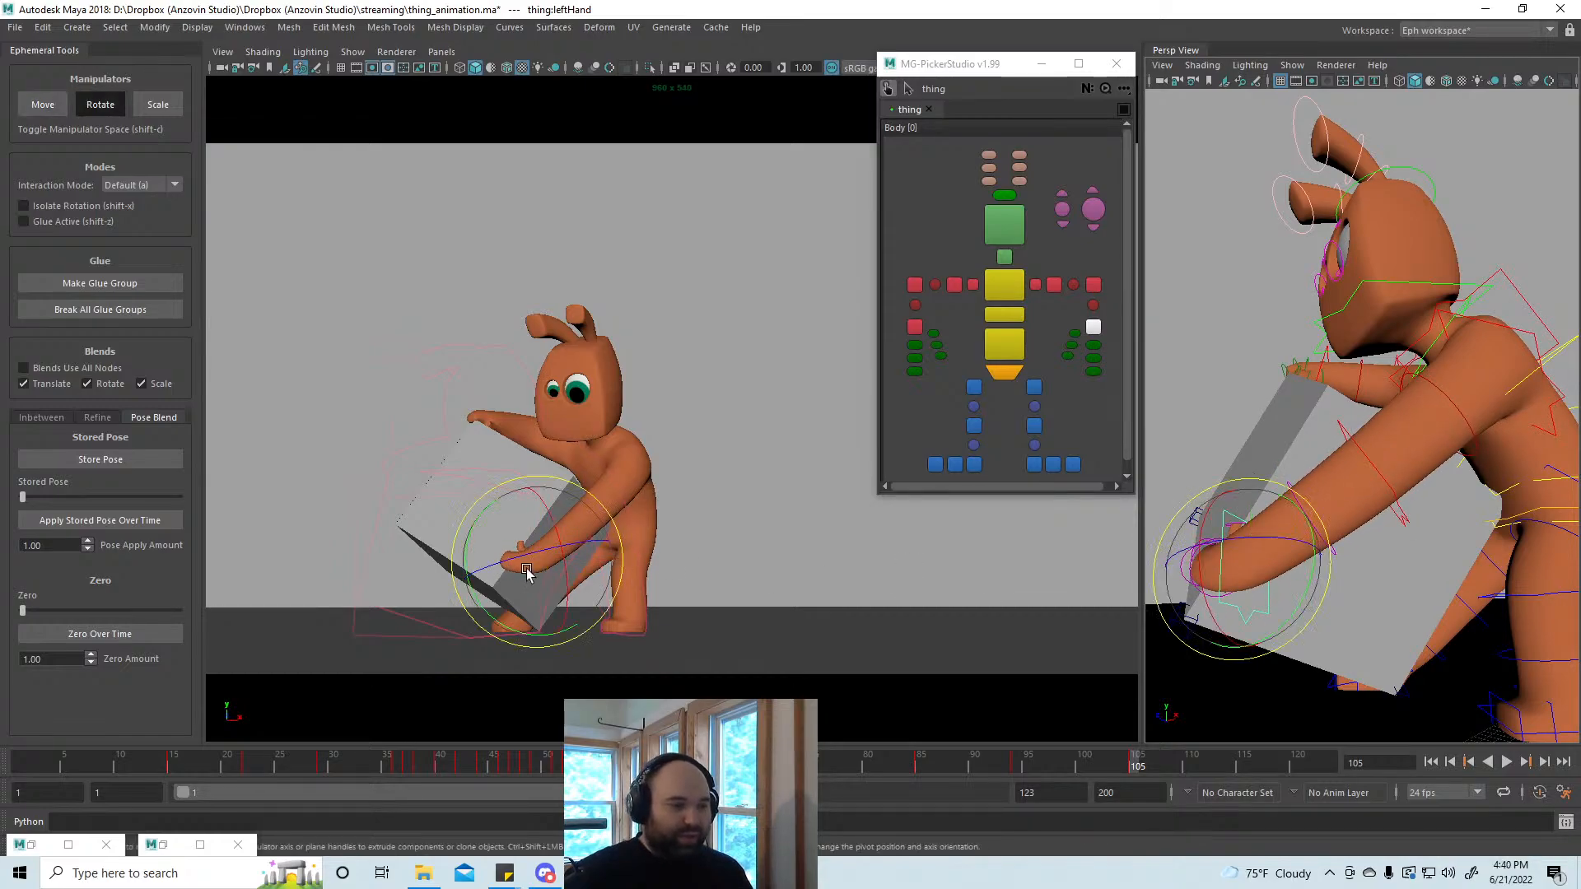
left_click_drag(527, 568, 544, 615)
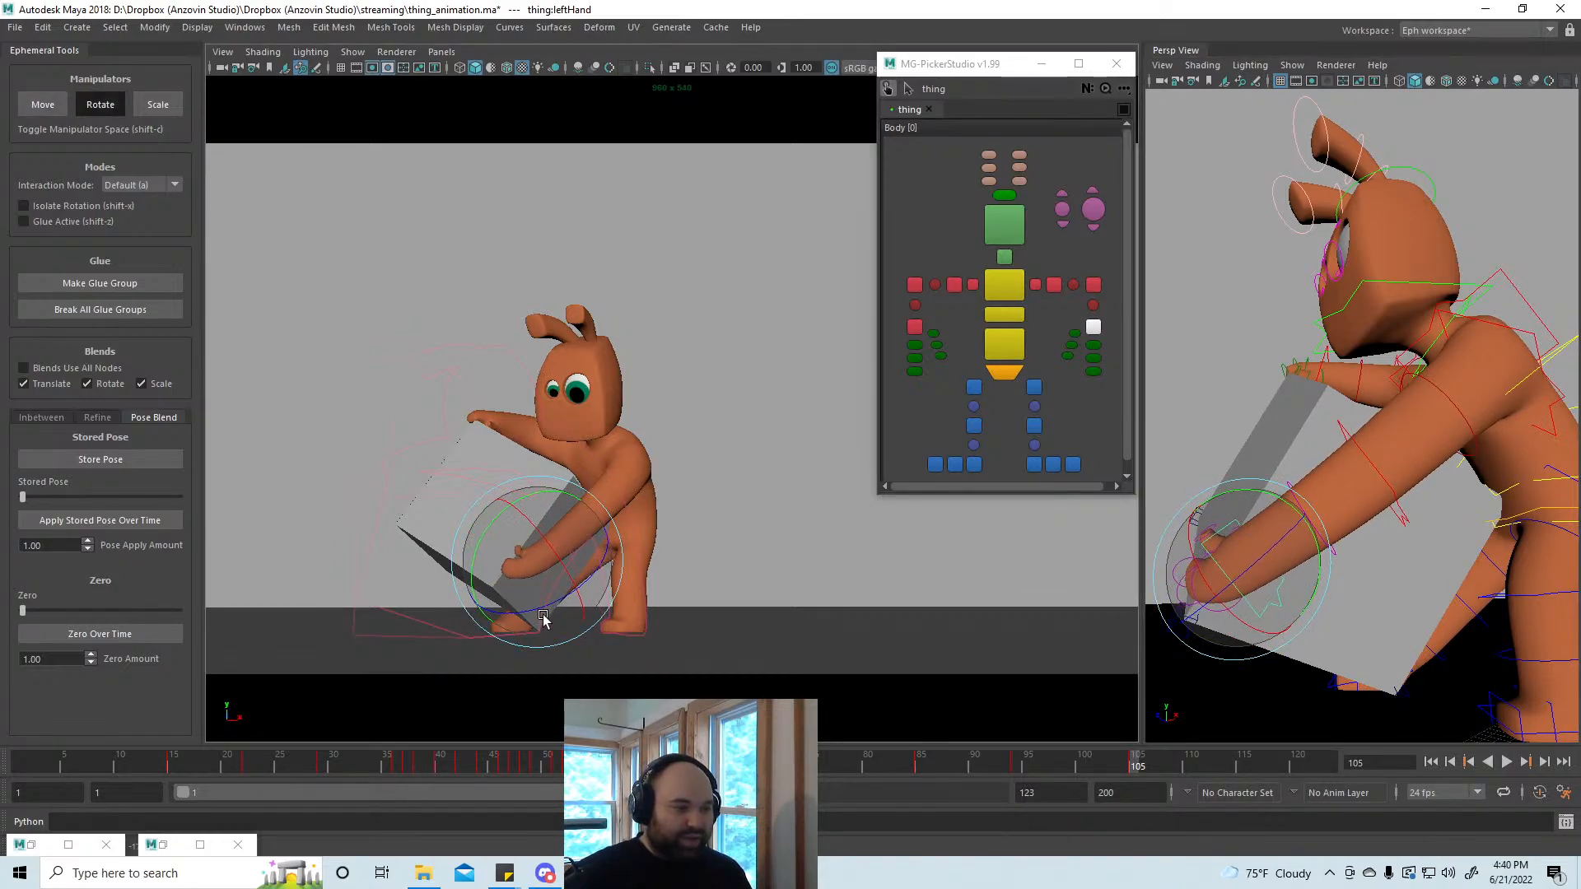
key("w")
Step: Rotate the left thumb's second joint slightly against the box, and rotate the upper spine control slightly toward the box
mouse_move(1235, 568)
left_mouse_down("alt")
mouse_move(1279, 574)
mouse_move(1258, 574)
left_mouse_up("alt")
left_click_drag(1415, 611, 1330, 560, "alt")
left_click(1071, 346)
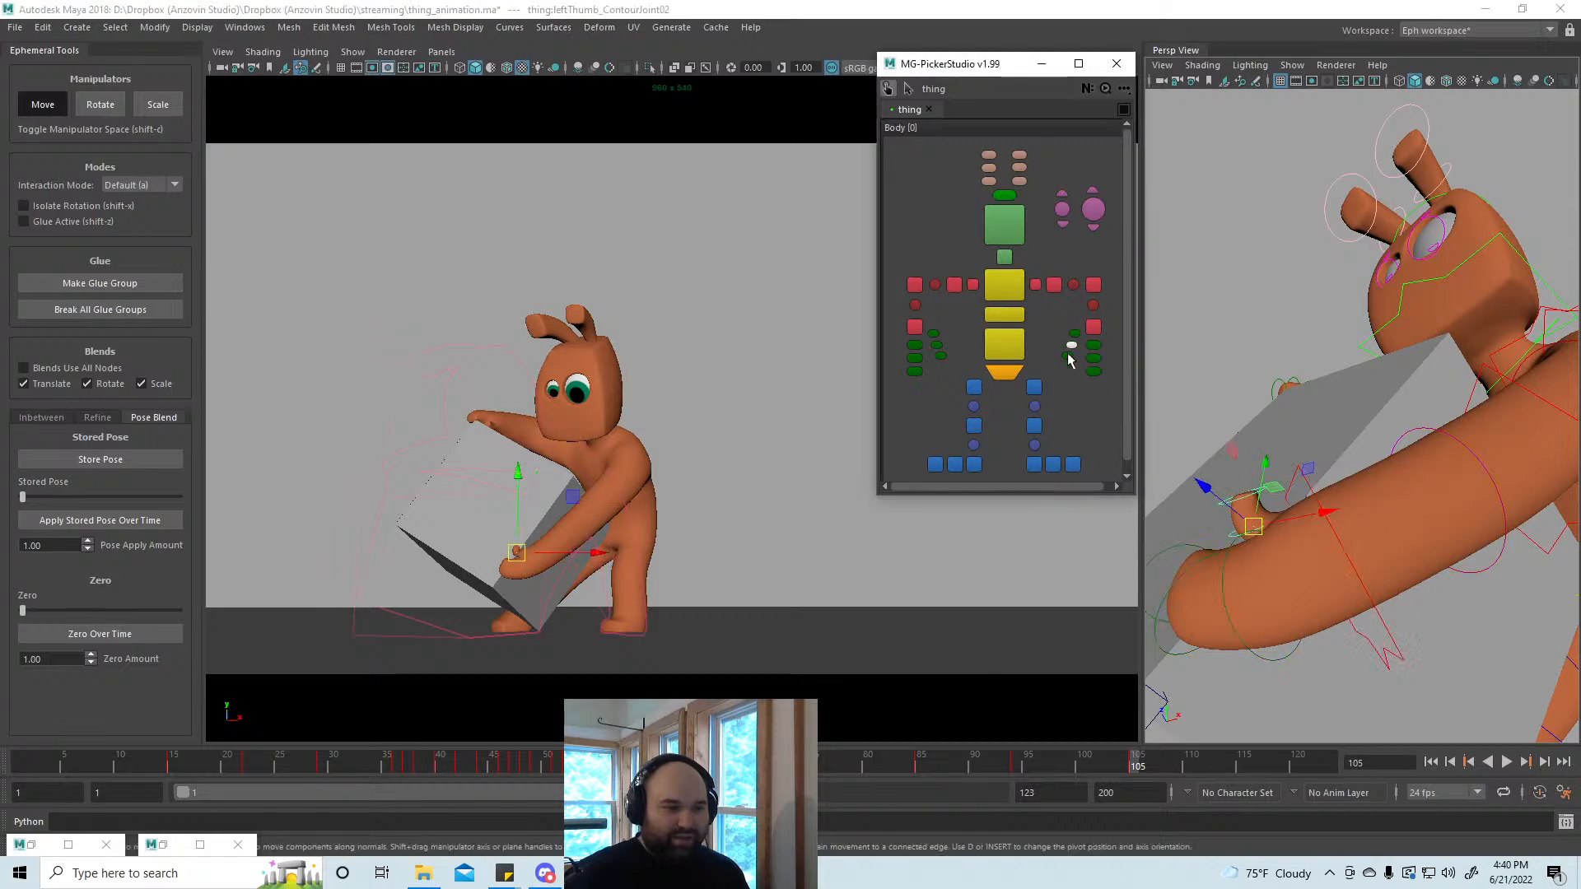
key("e")
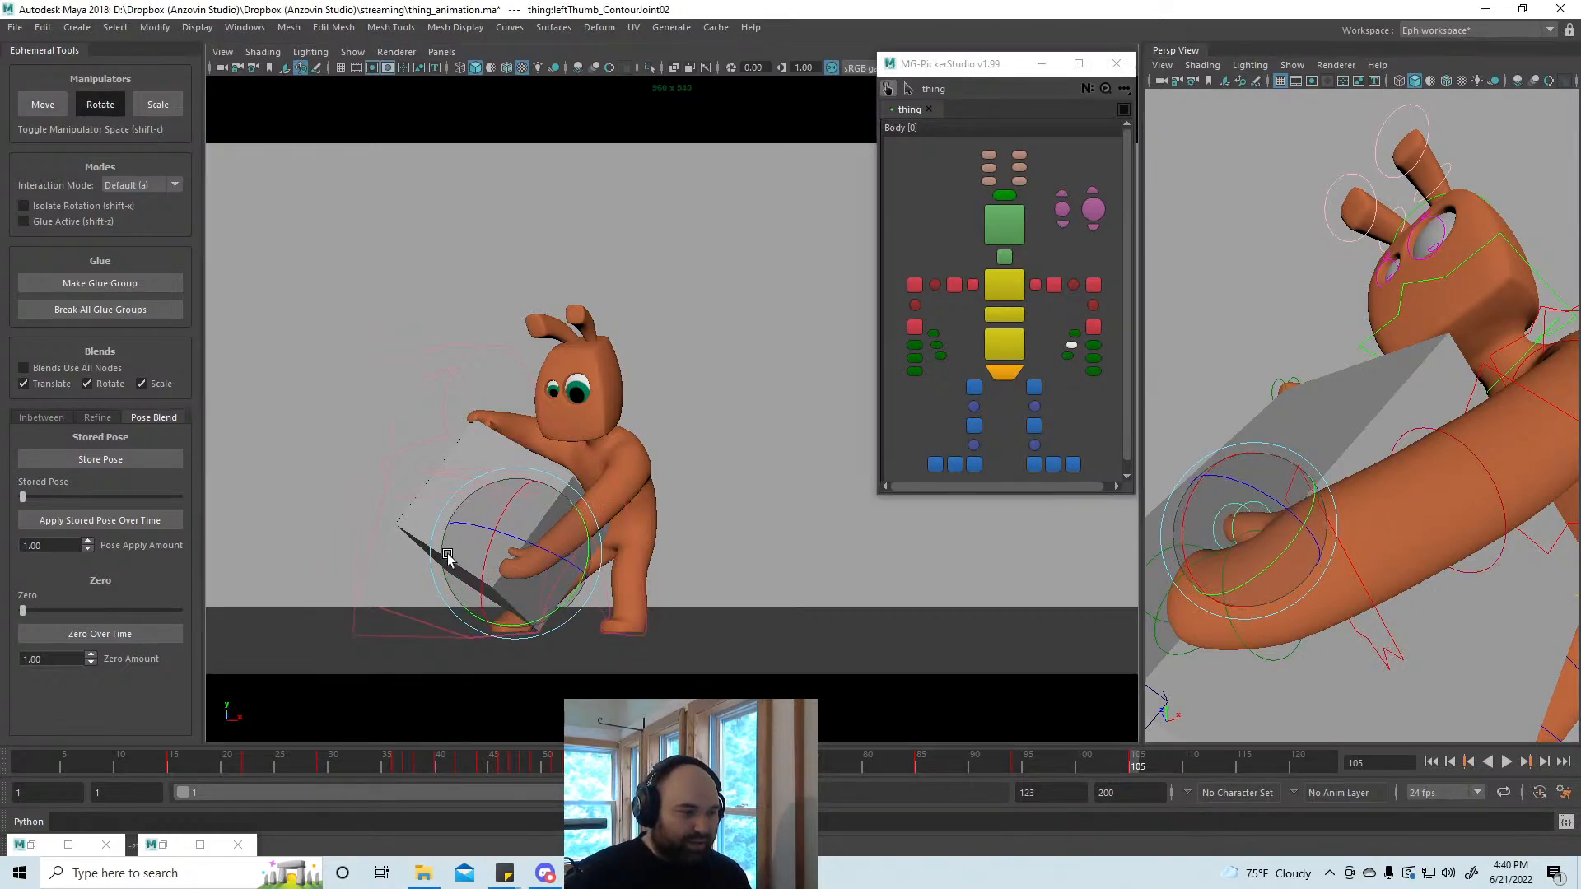
left_click_drag(448, 556, 446, 563)
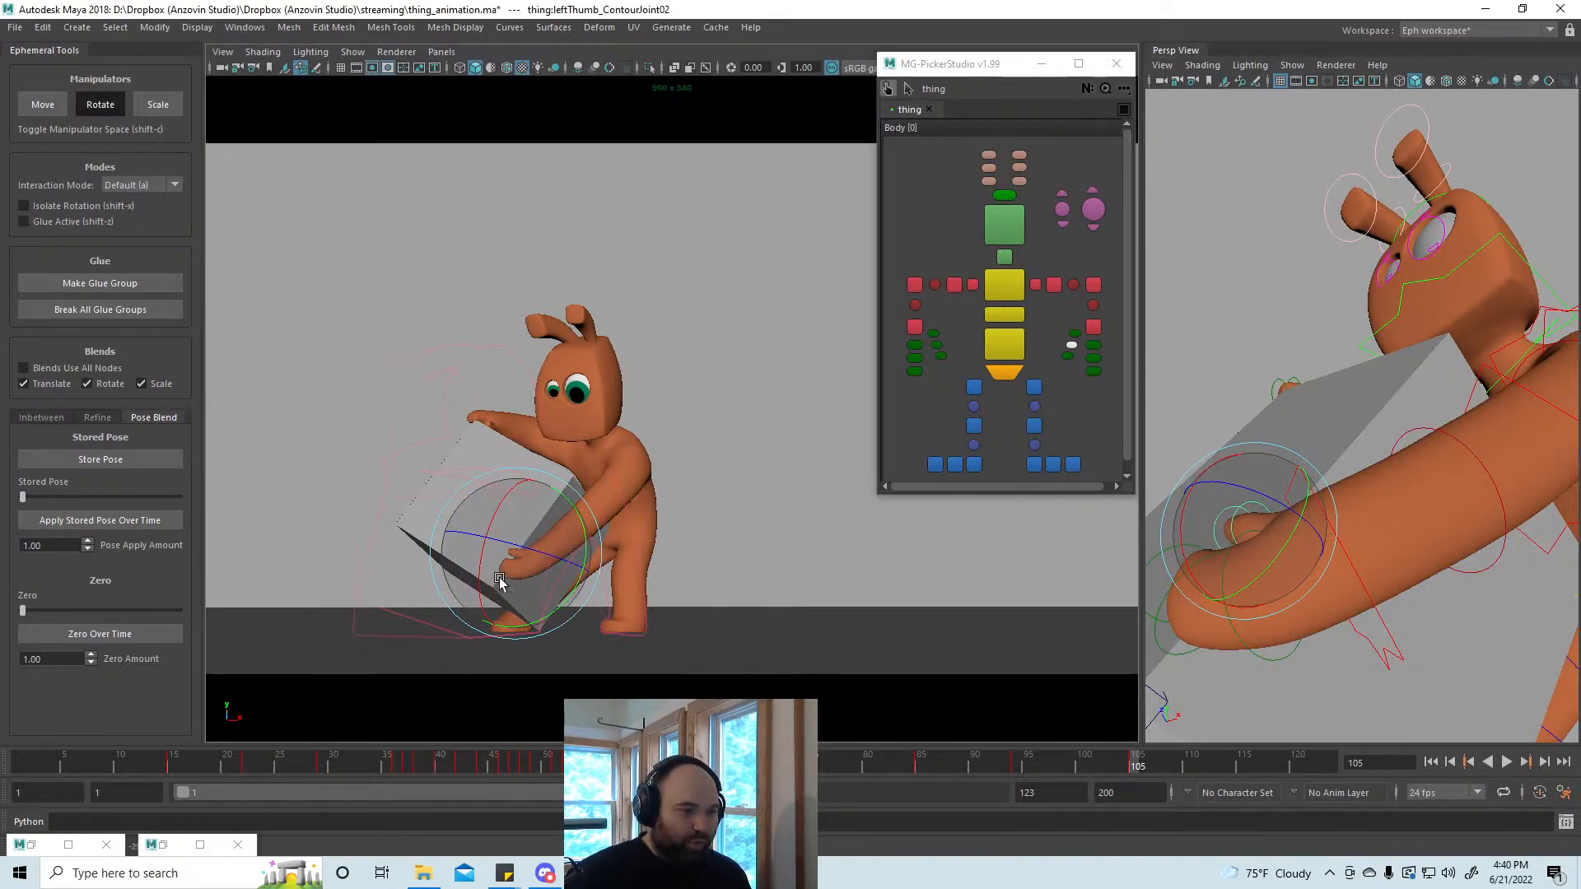
left_click(1006, 286)
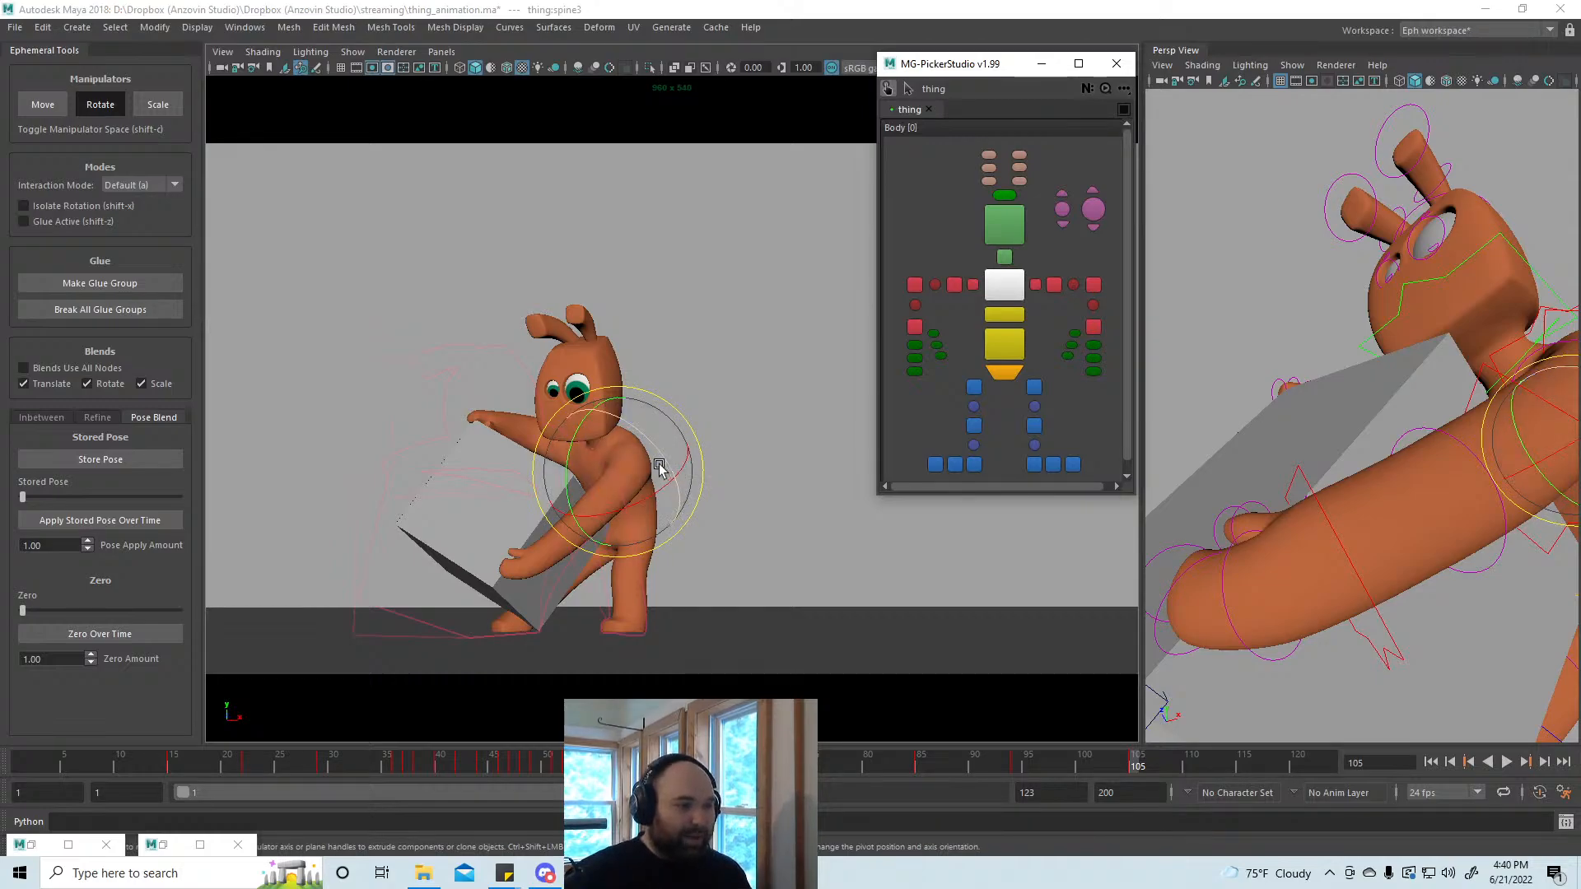
left_click_drag(658, 469, 595, 506)
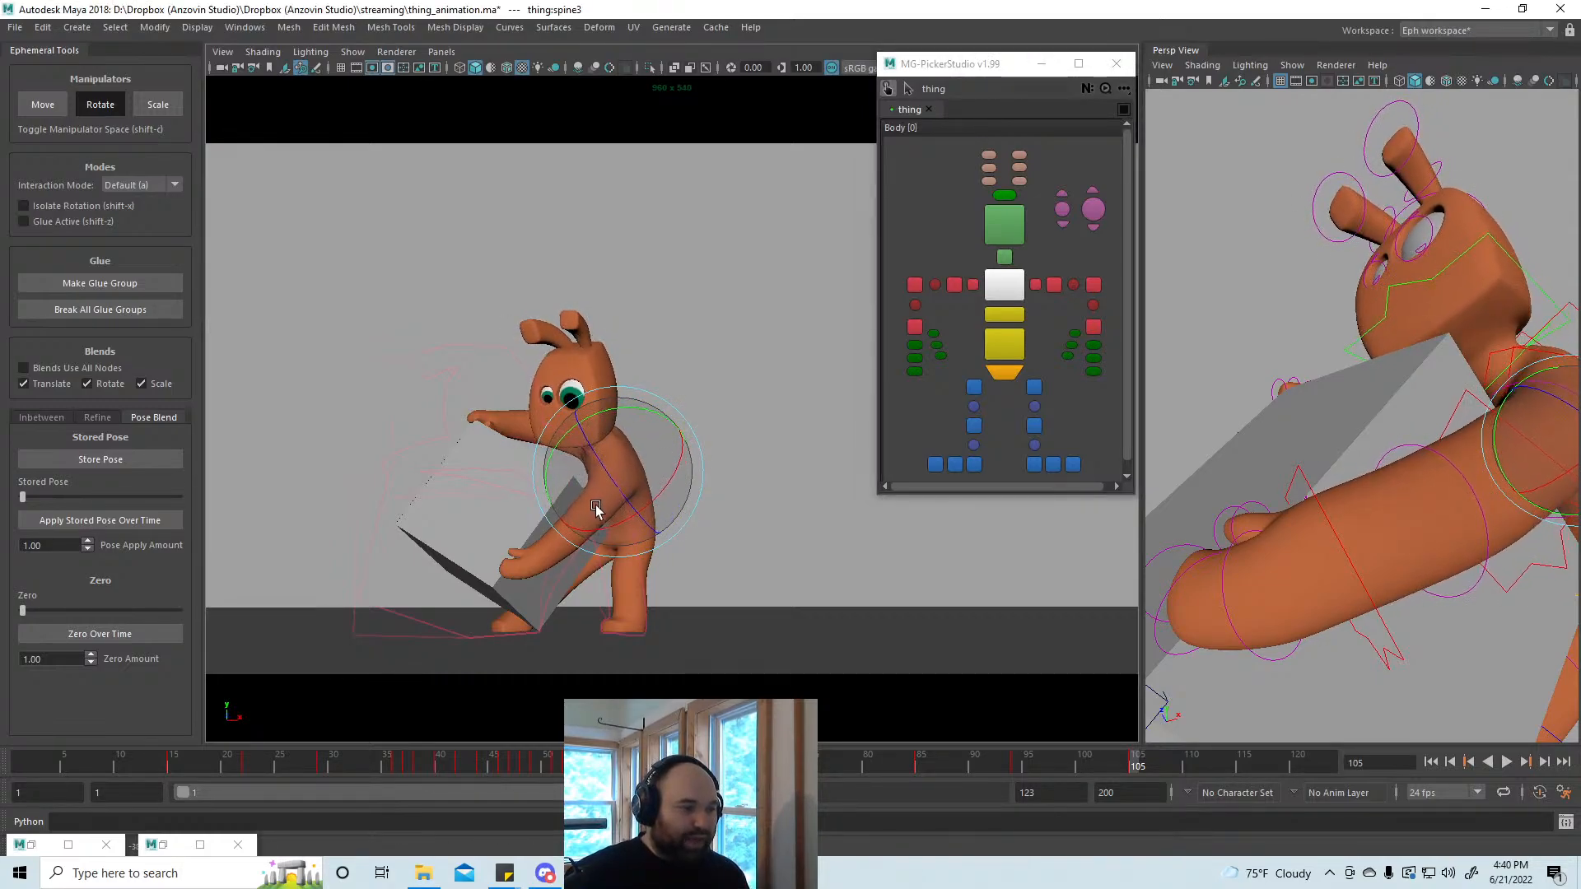
Step: Position and rotate the right hand control to rest on the tipped box's upper edge at frame 105, and save the scene
left_click(915, 327)
key("w")
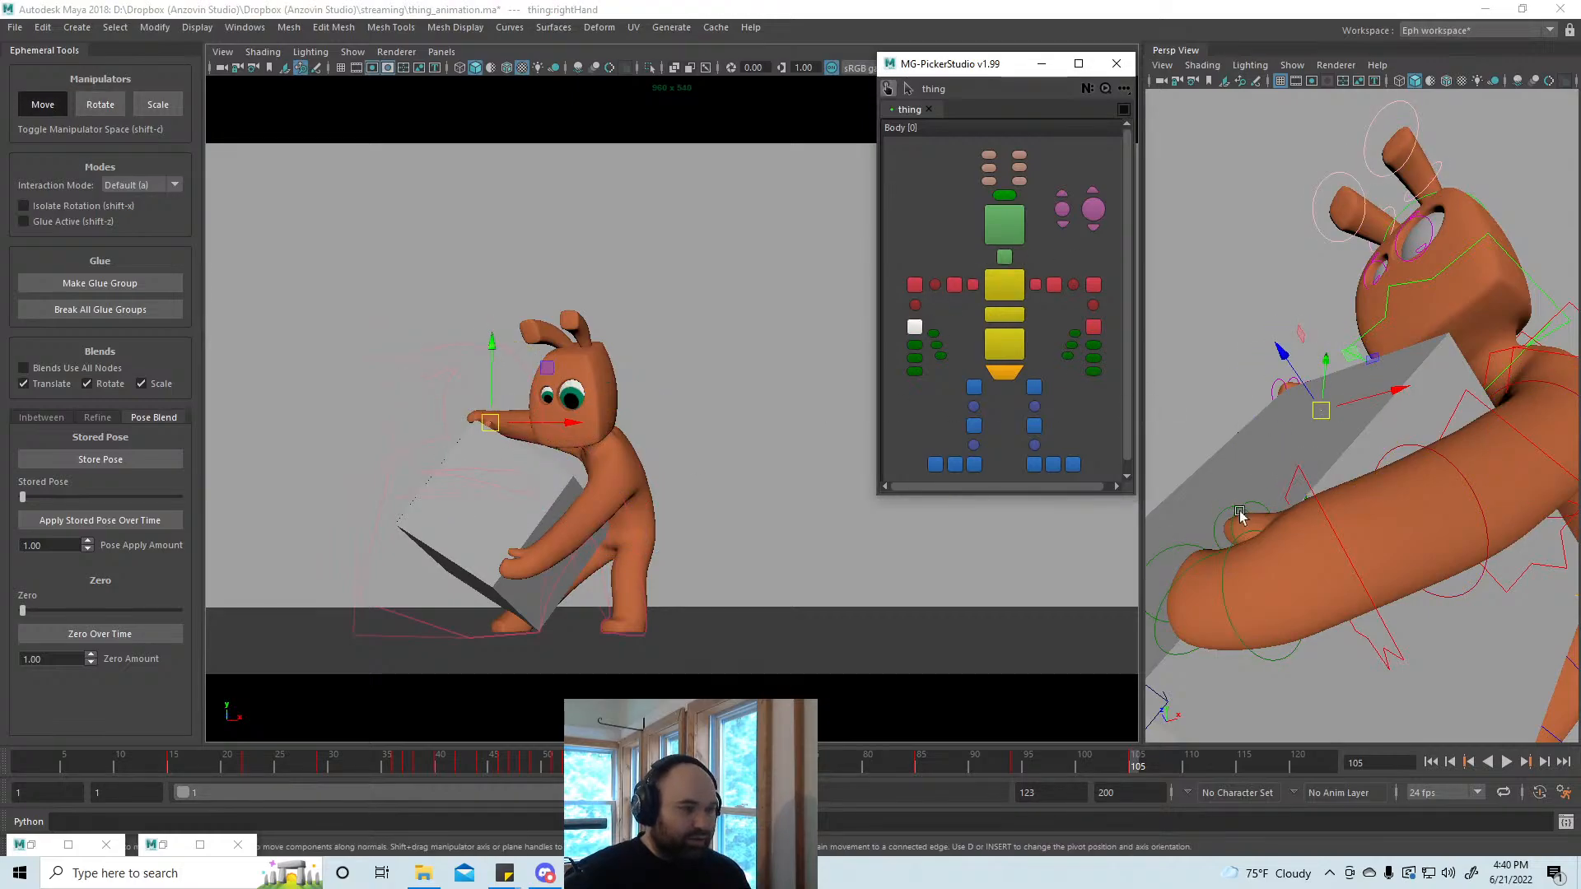
left_click_drag(1277, 483, 1345, 485, "alt")
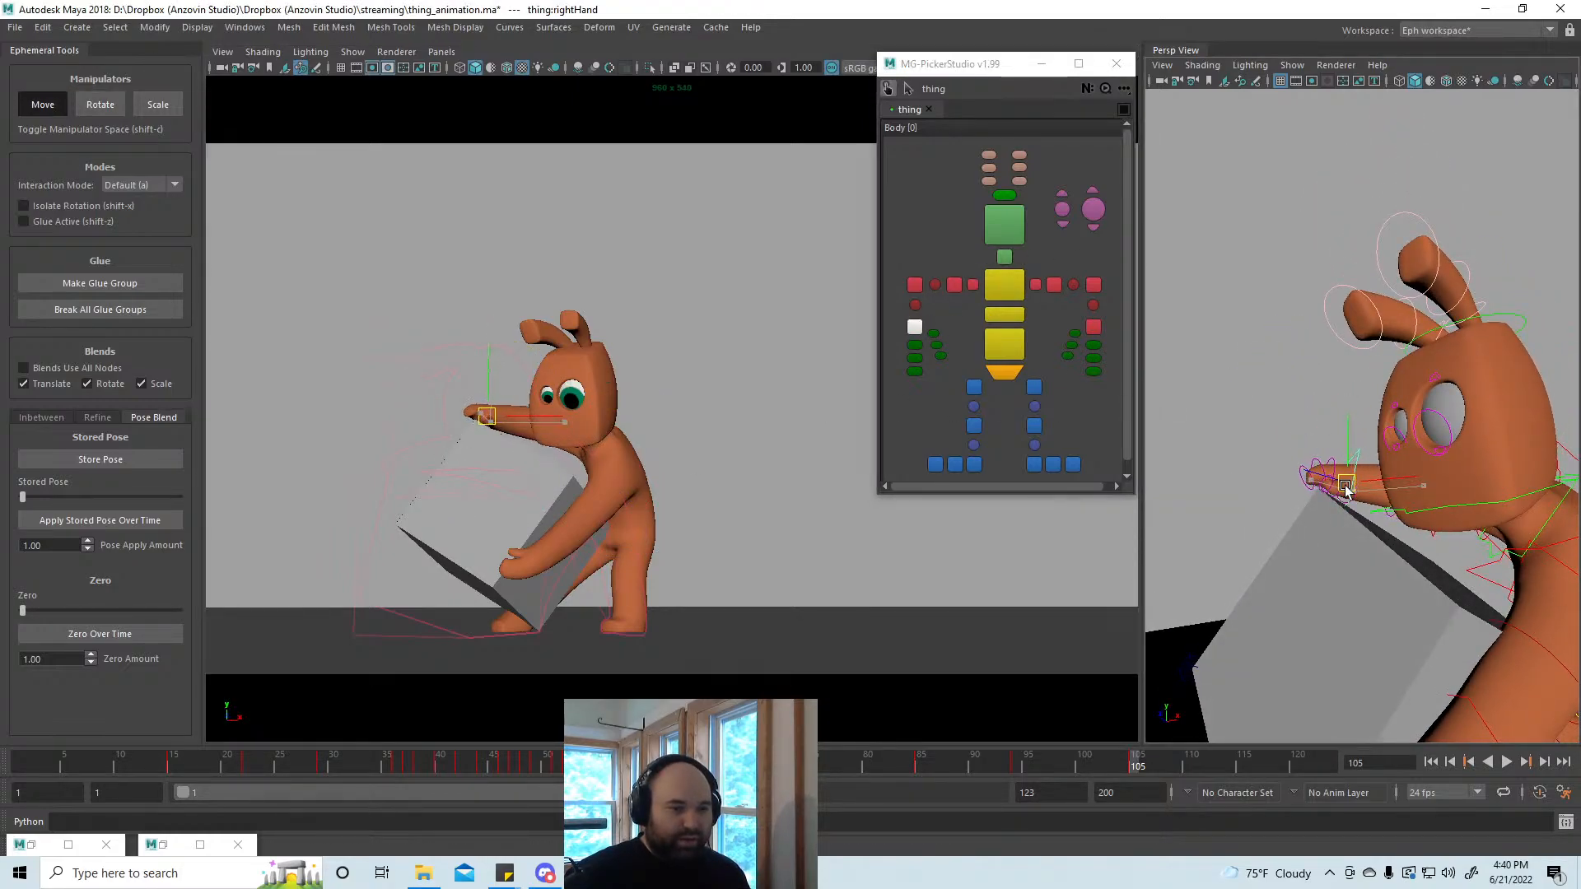
key("e")
left_click_drag(484, 448, 453, 445)
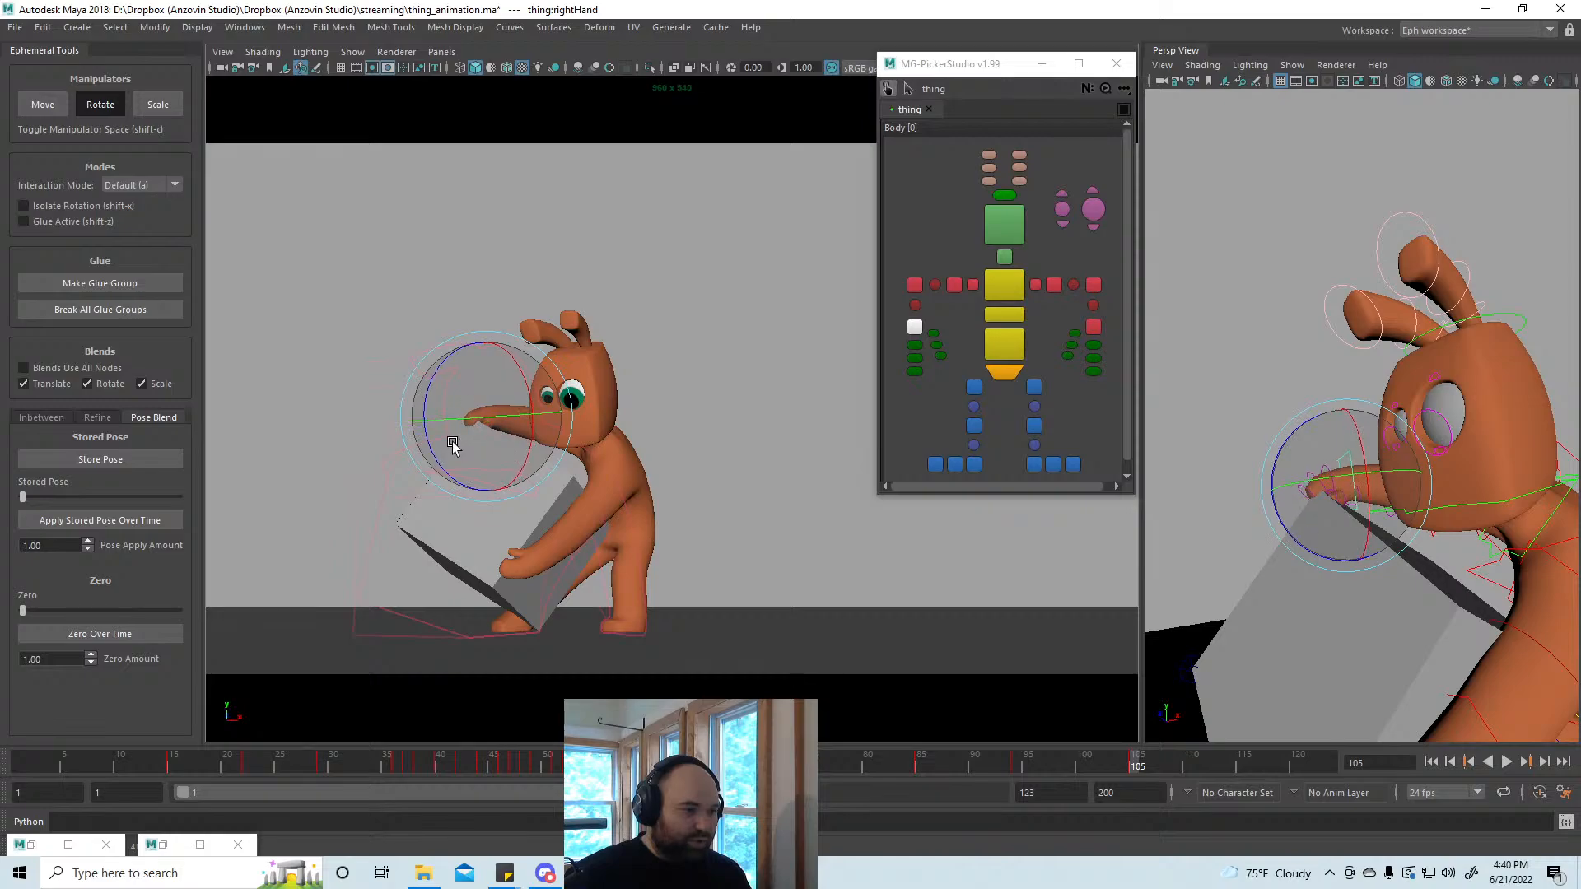
key("w")
left_click_drag(1463, 539, 1375, 610, "alt")
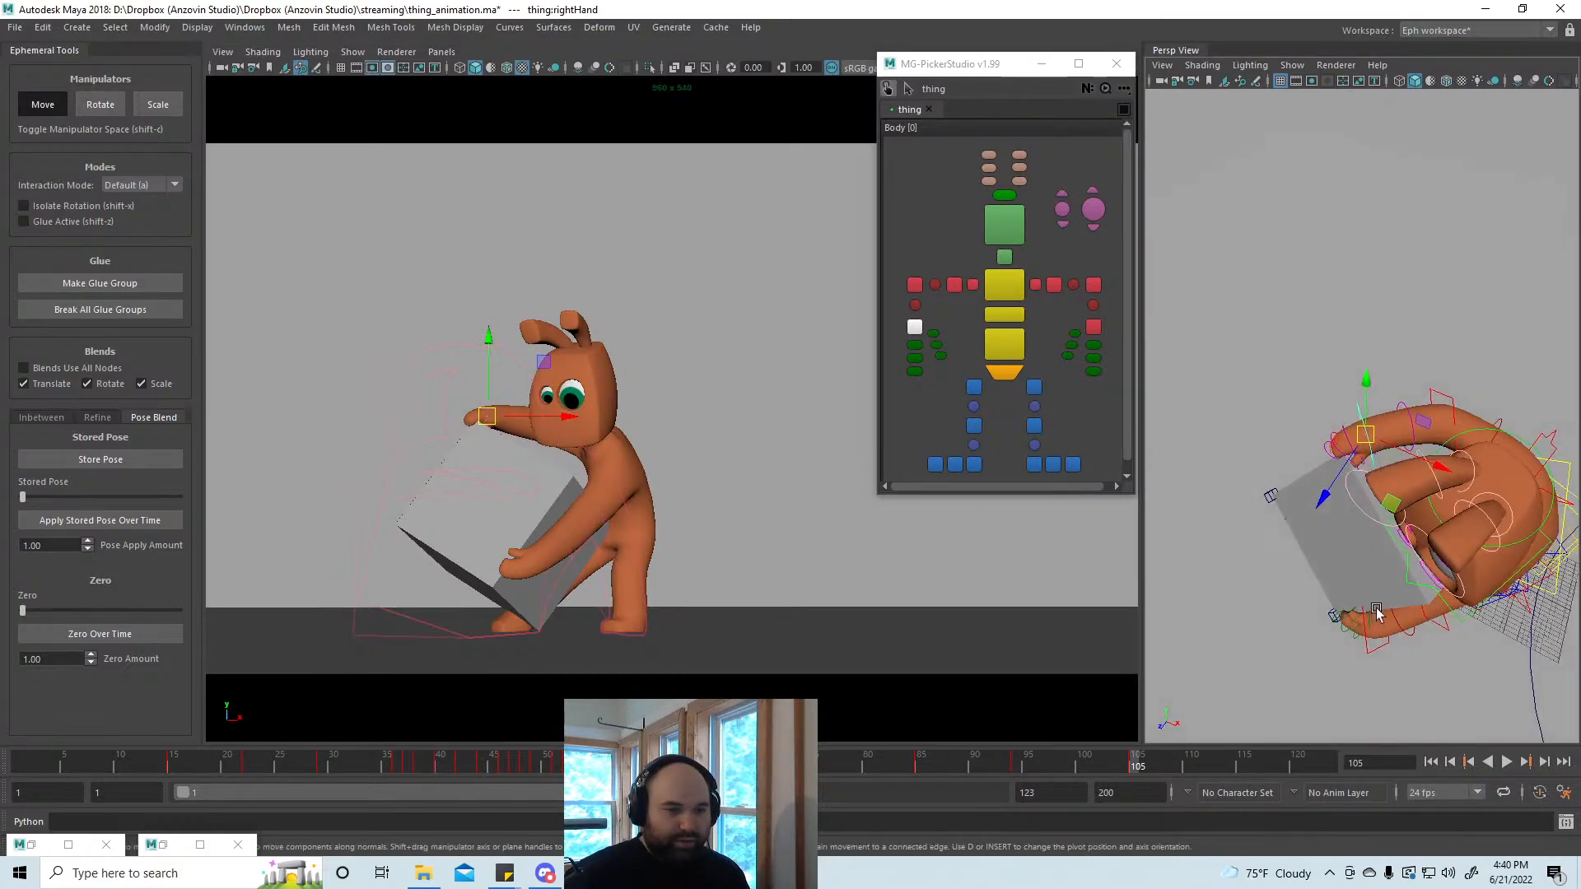
left_click_drag(1363, 438, 1364, 446)
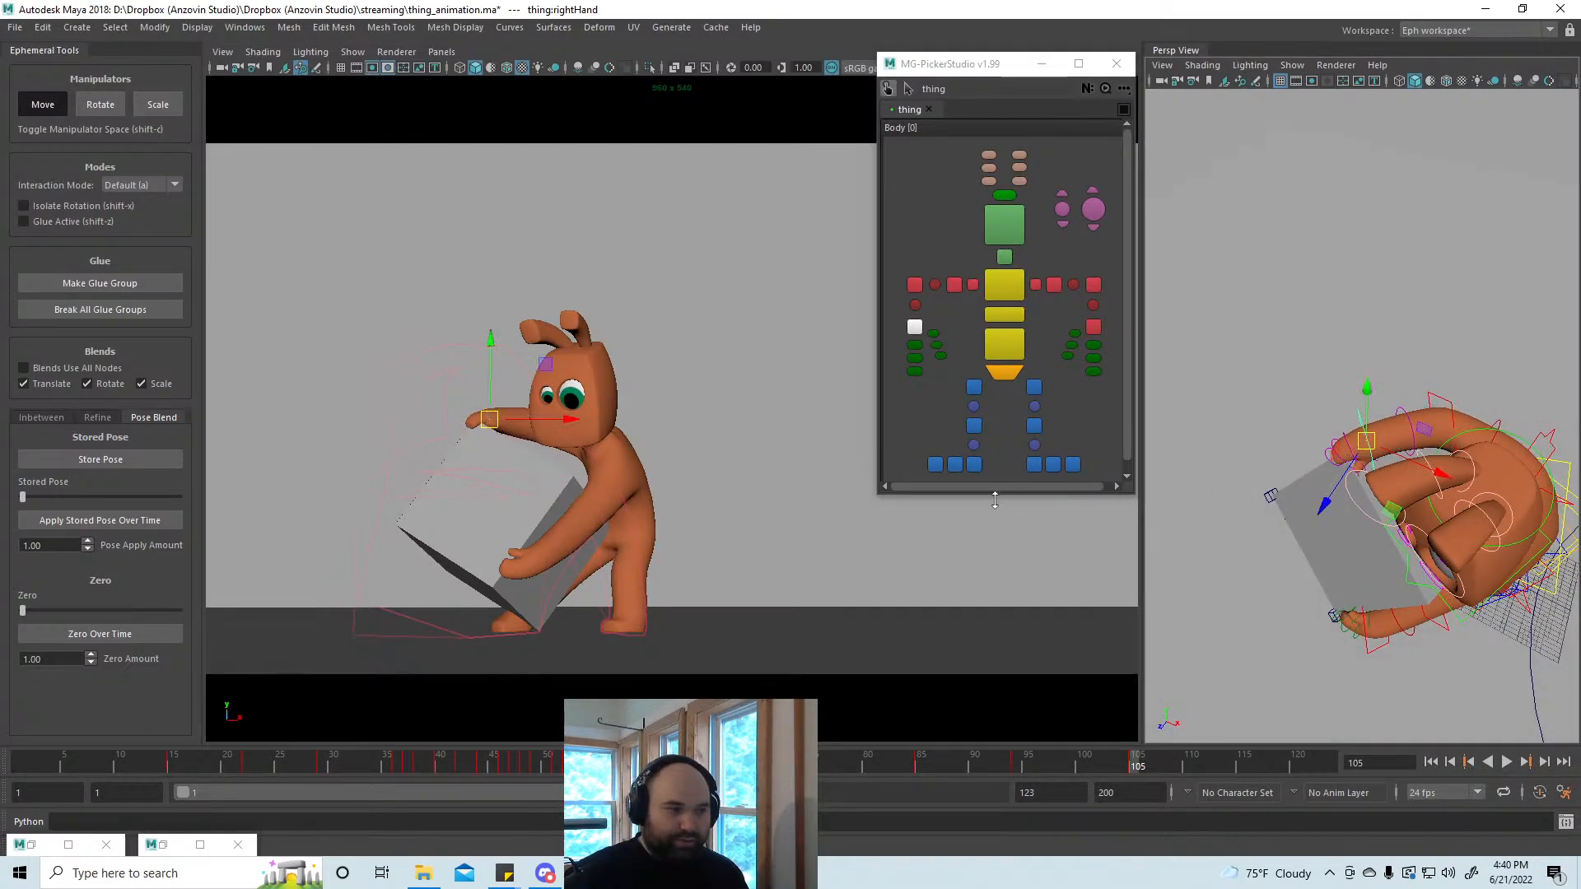
key("ctrl+s")
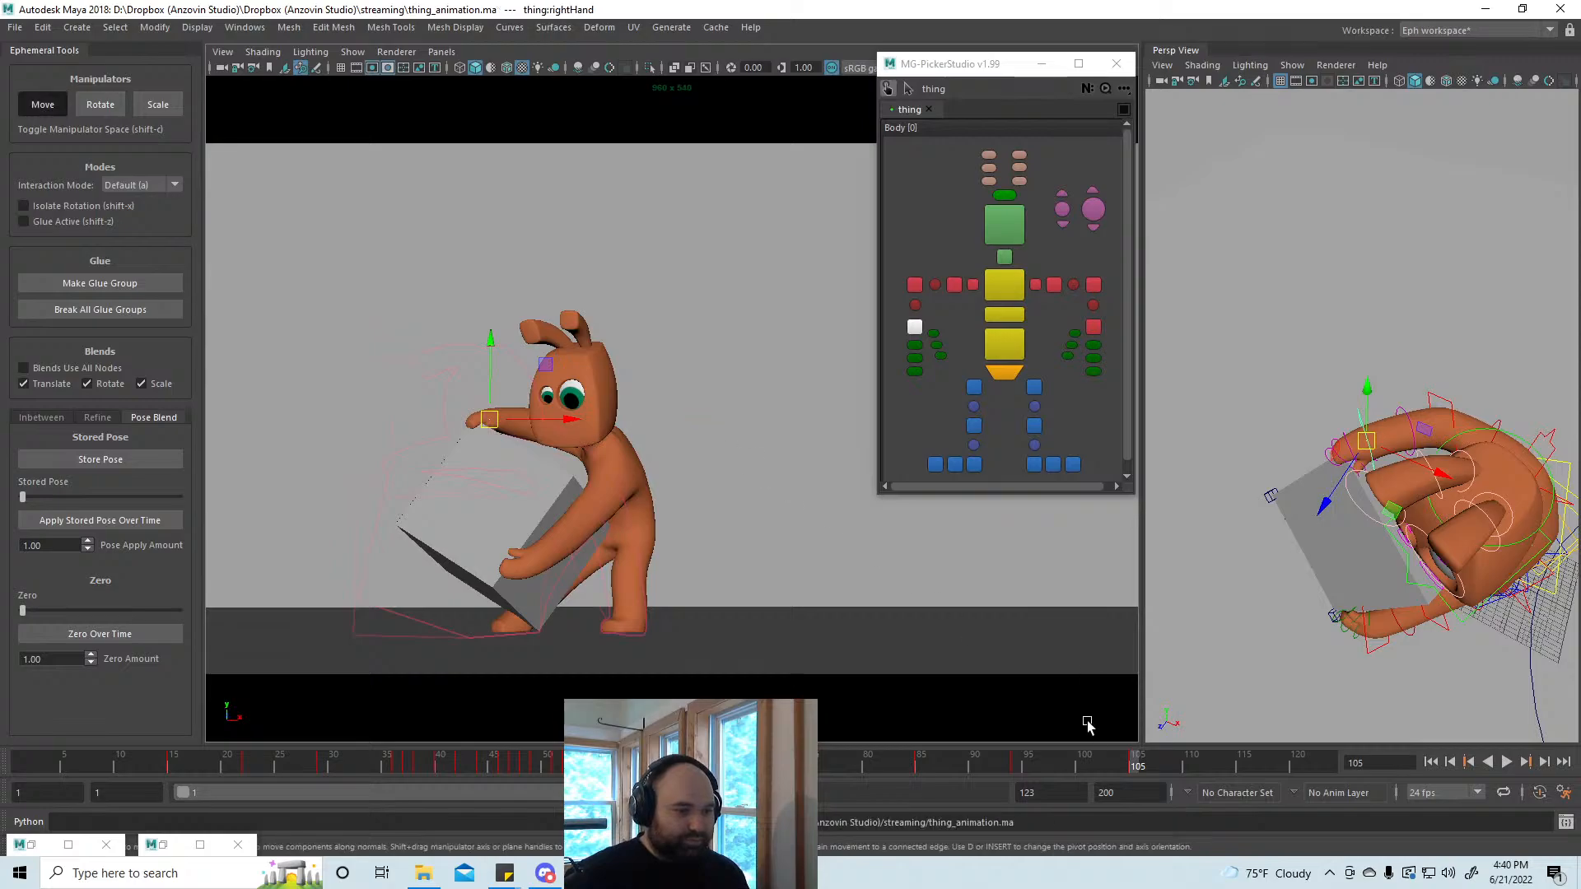
Step: Rotate the right foot control at frame 105 to tilt its toes upward beside the box's lower corner
left_click_drag(1085, 765, 1133, 766)
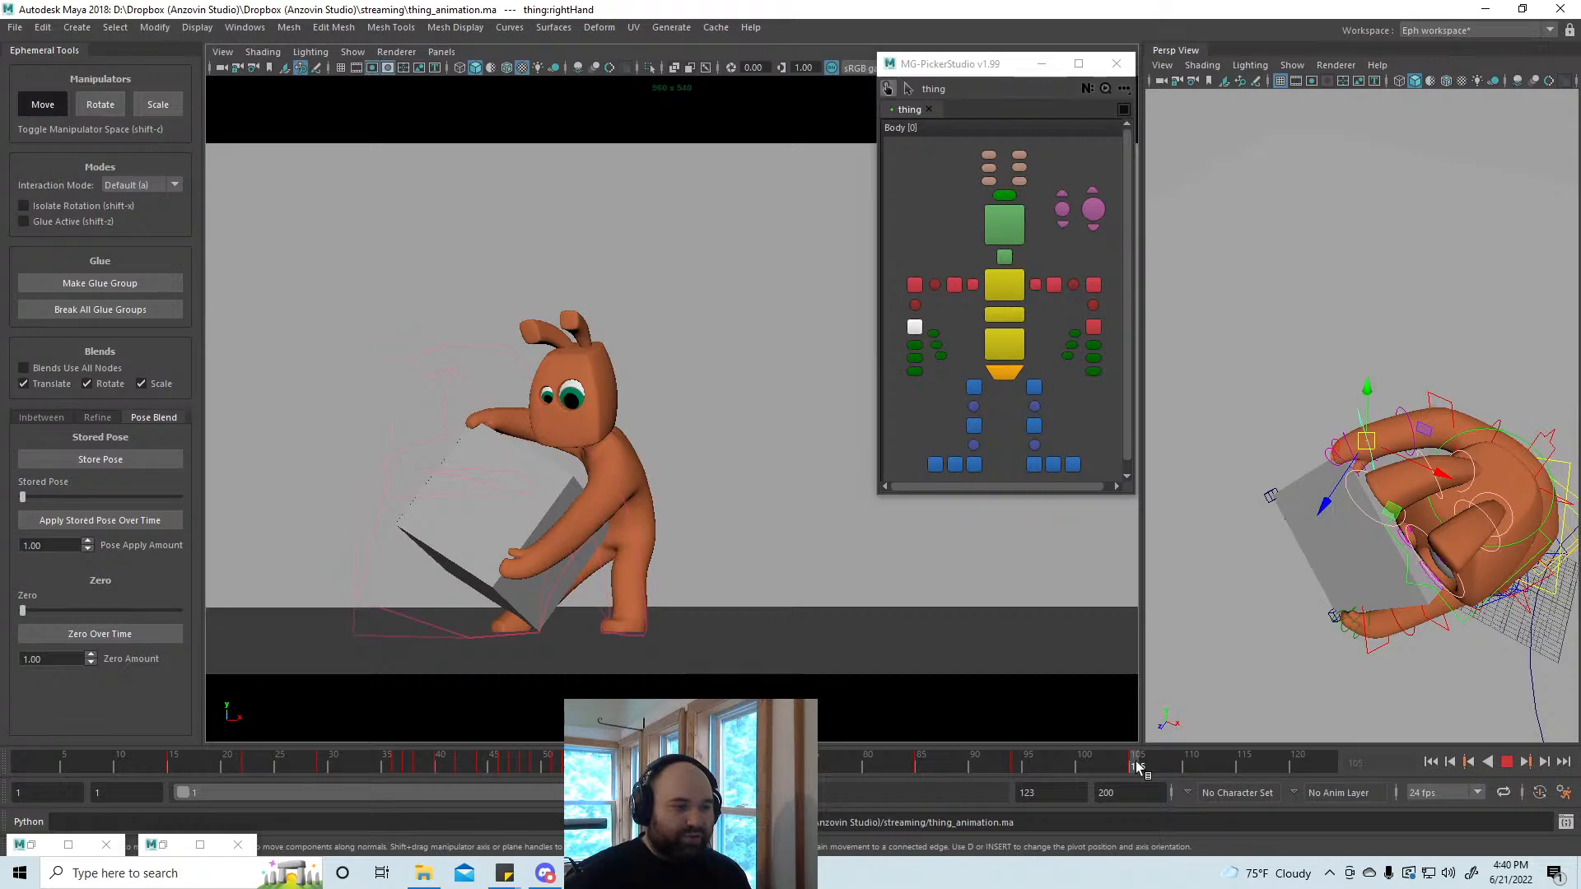
mouse_move(1137, 766)
left_mouse_down()
mouse_move(1124, 764)
mouse_move(1203, 767)
mouse_move(1135, 762)
left_mouse_up()
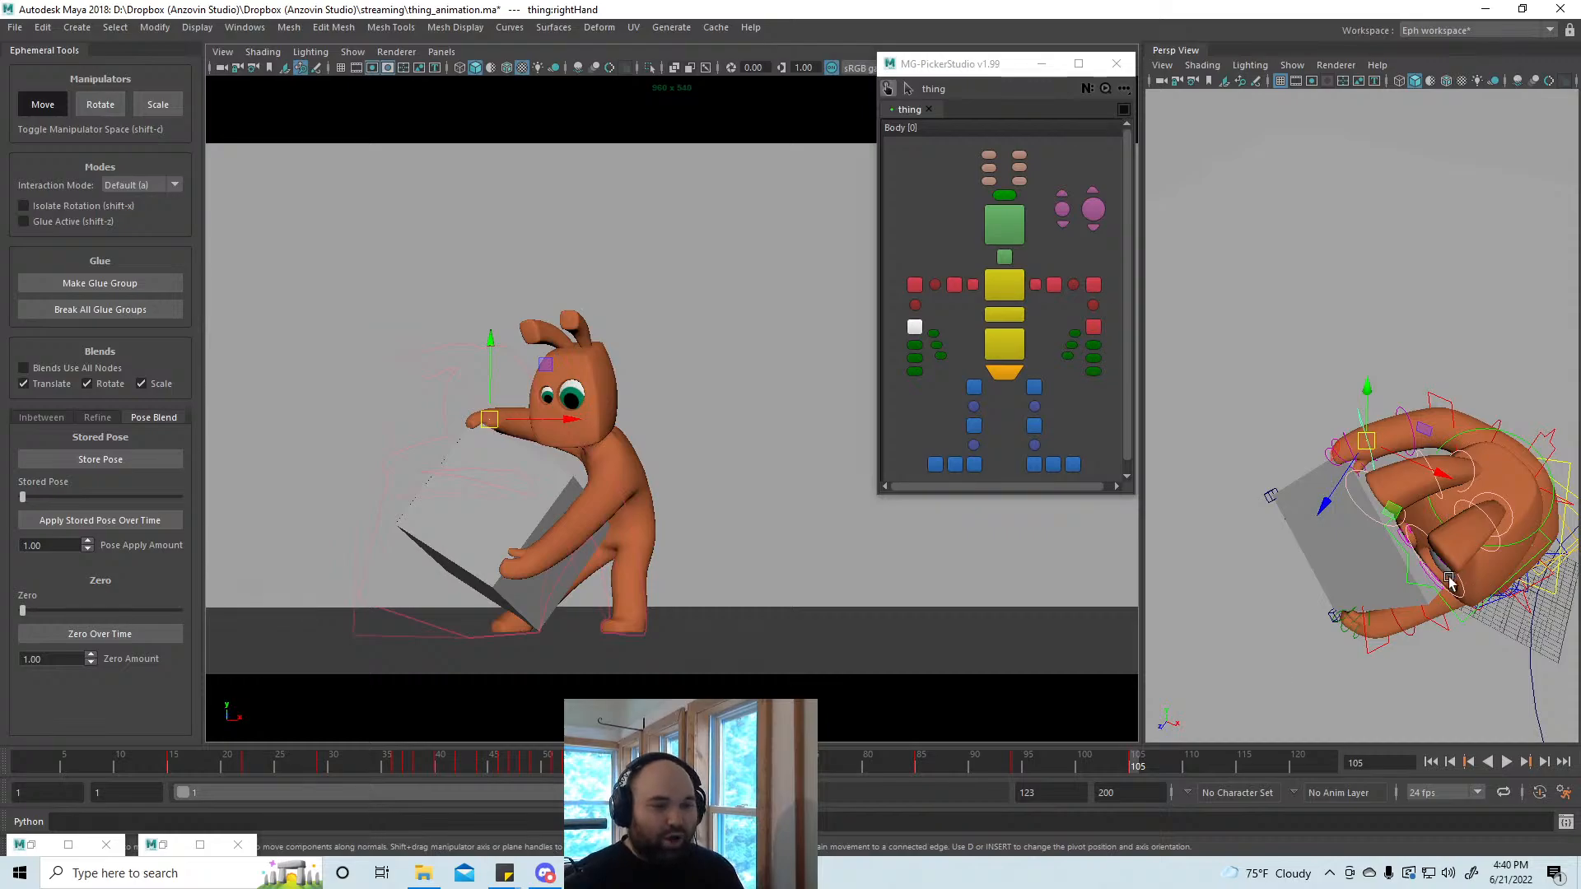
mouse_move(1447, 574)
left_mouse_down("alt")
mouse_move(1399, 540)
mouse_move(1415, 574)
left_mouse_up("alt")
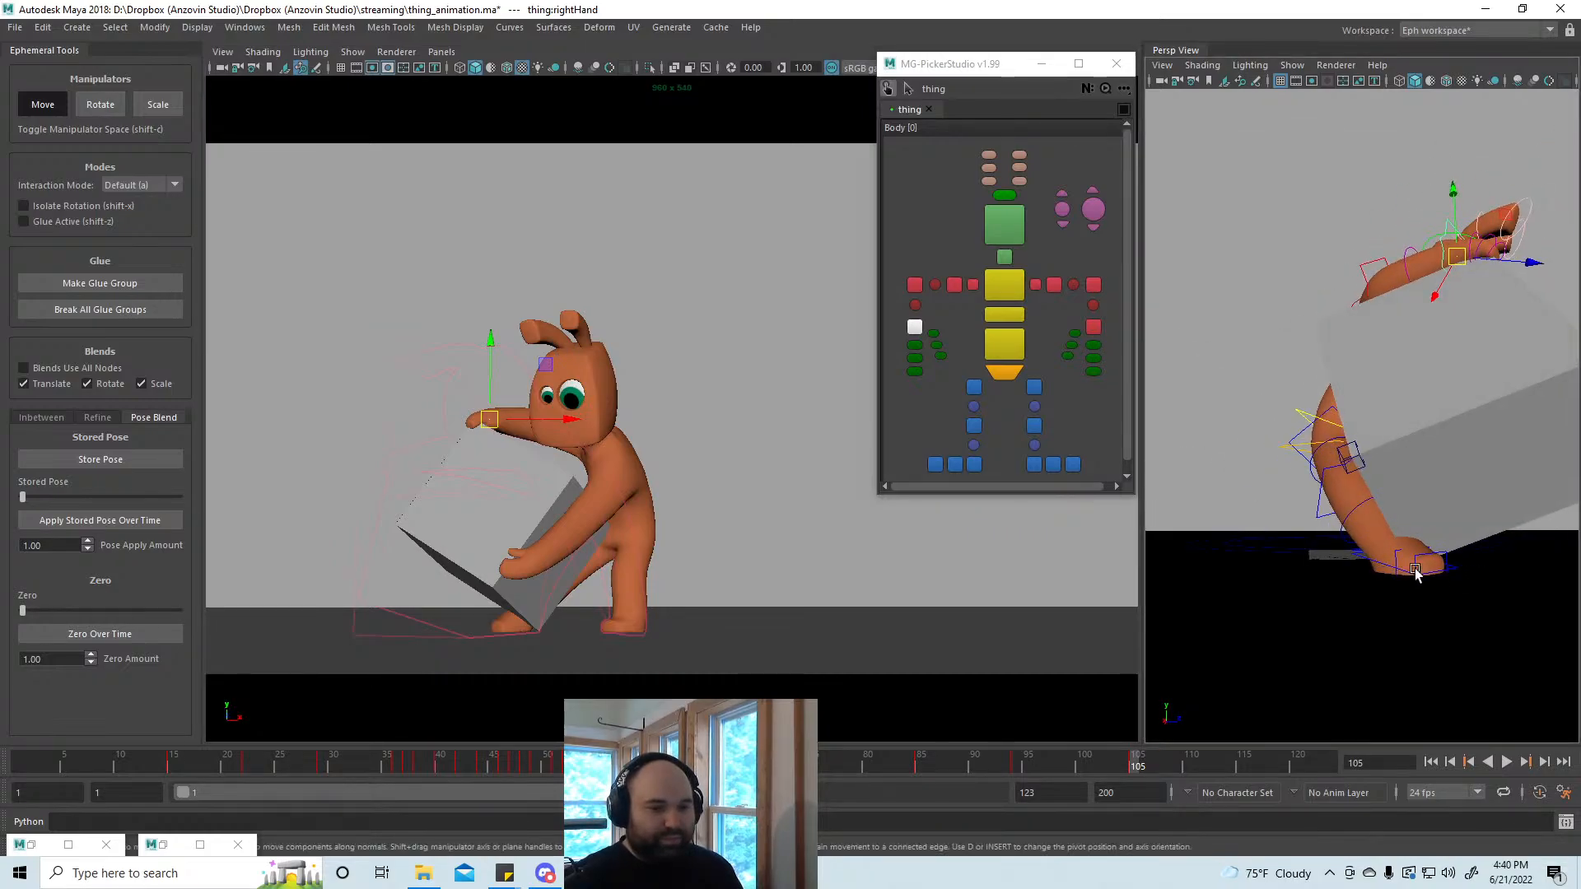
left_click(1376, 567)
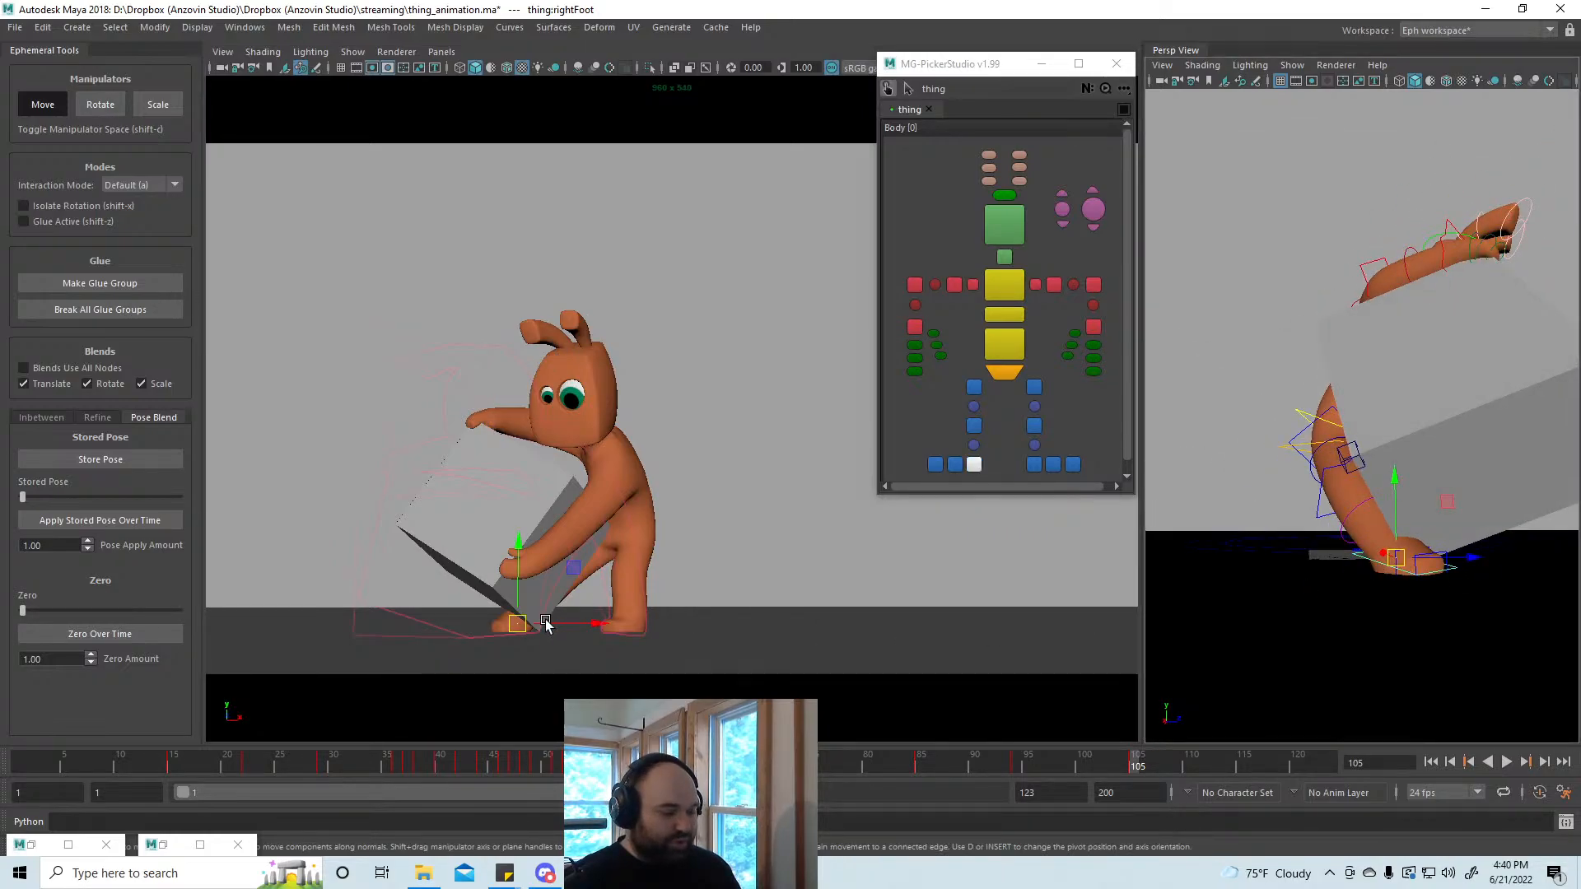
key("e")
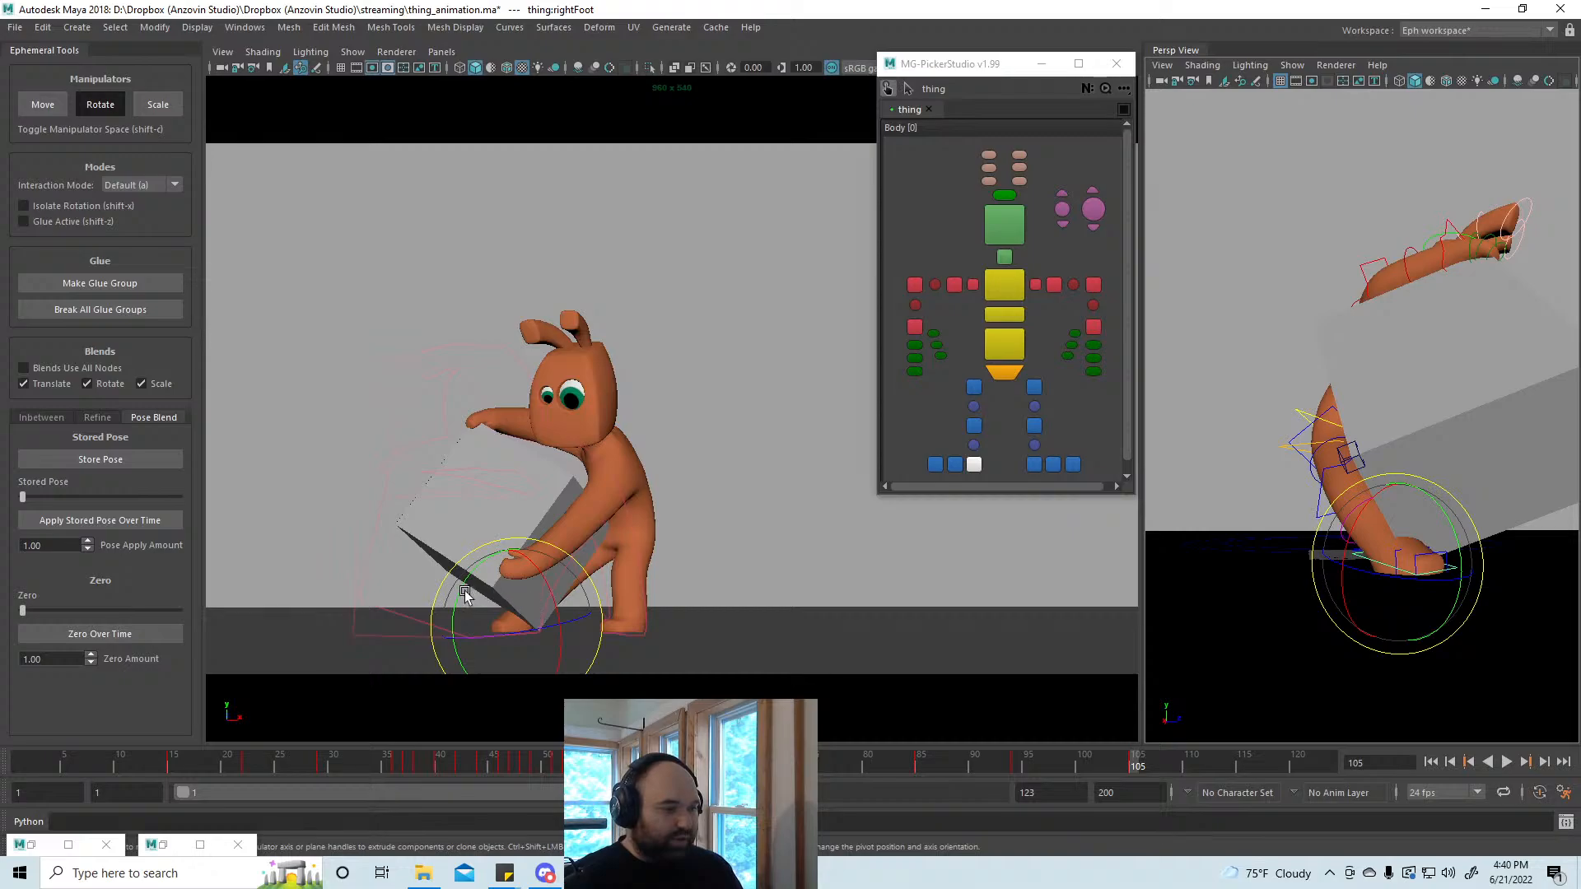
left_click_drag(465, 594, 520, 613)
key("w")
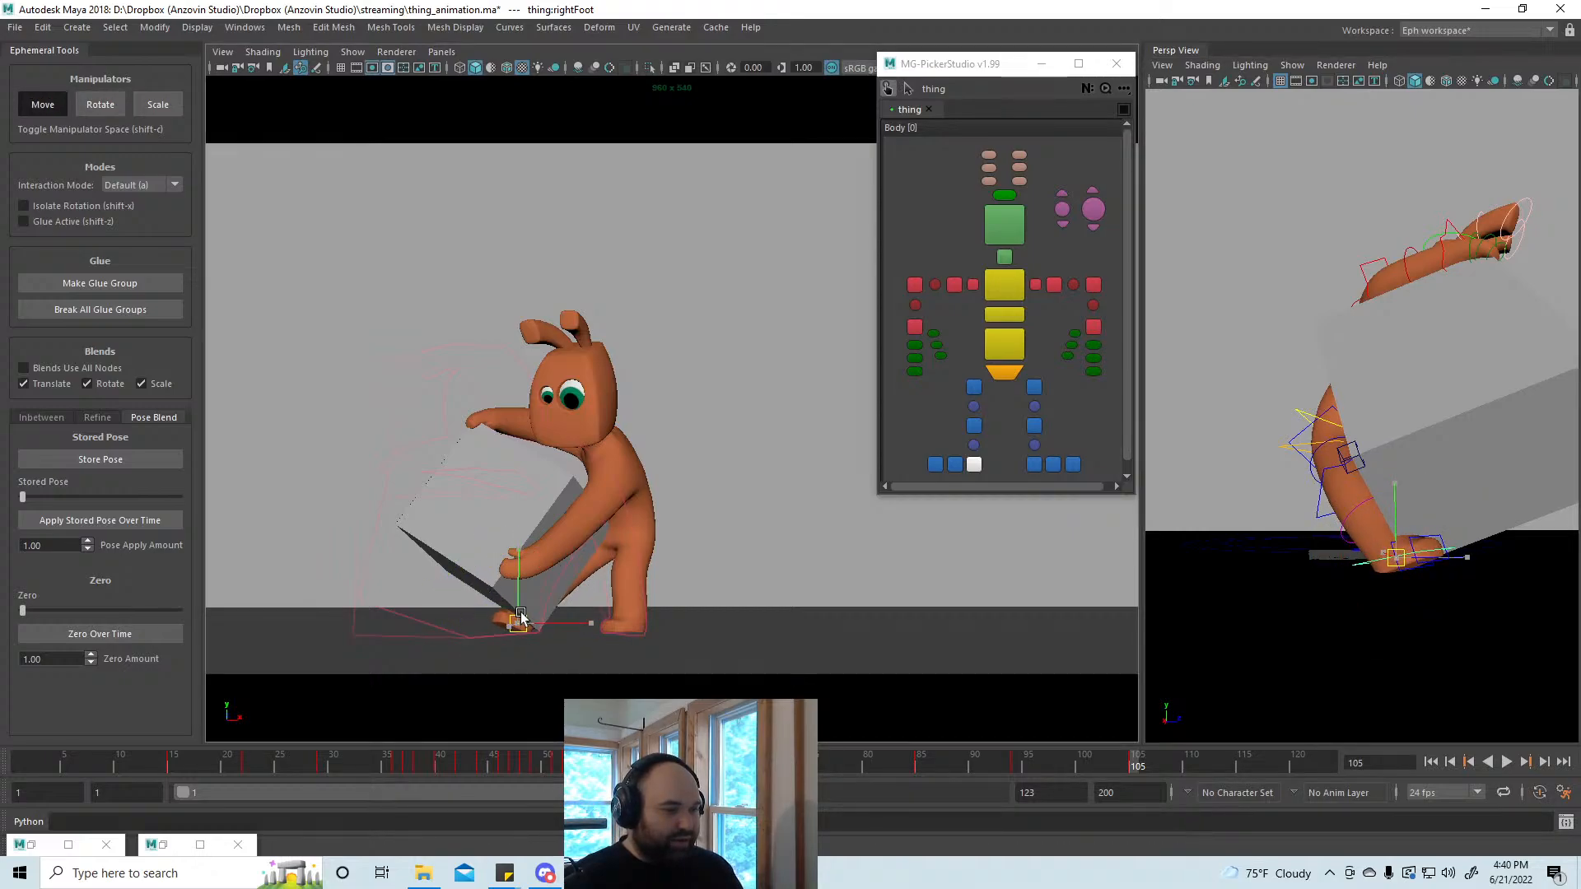
Step: Move the lowest spine control slightly down and away from the box at frame 105 in Forward interaction mode, sinking the hips
left_click(1034, 445)
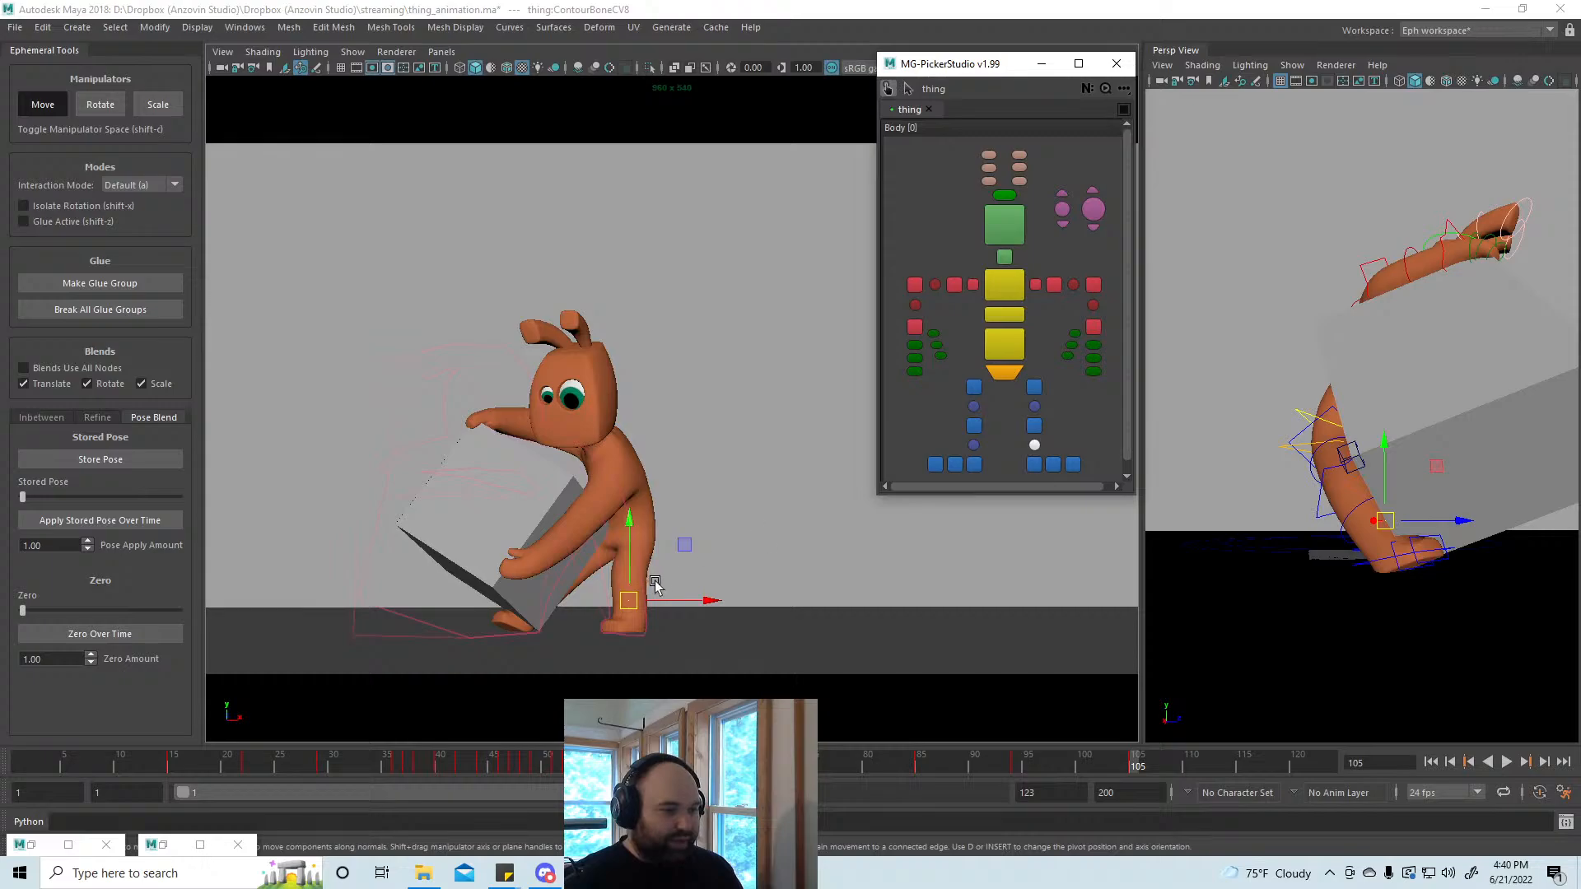
key("alt+v")
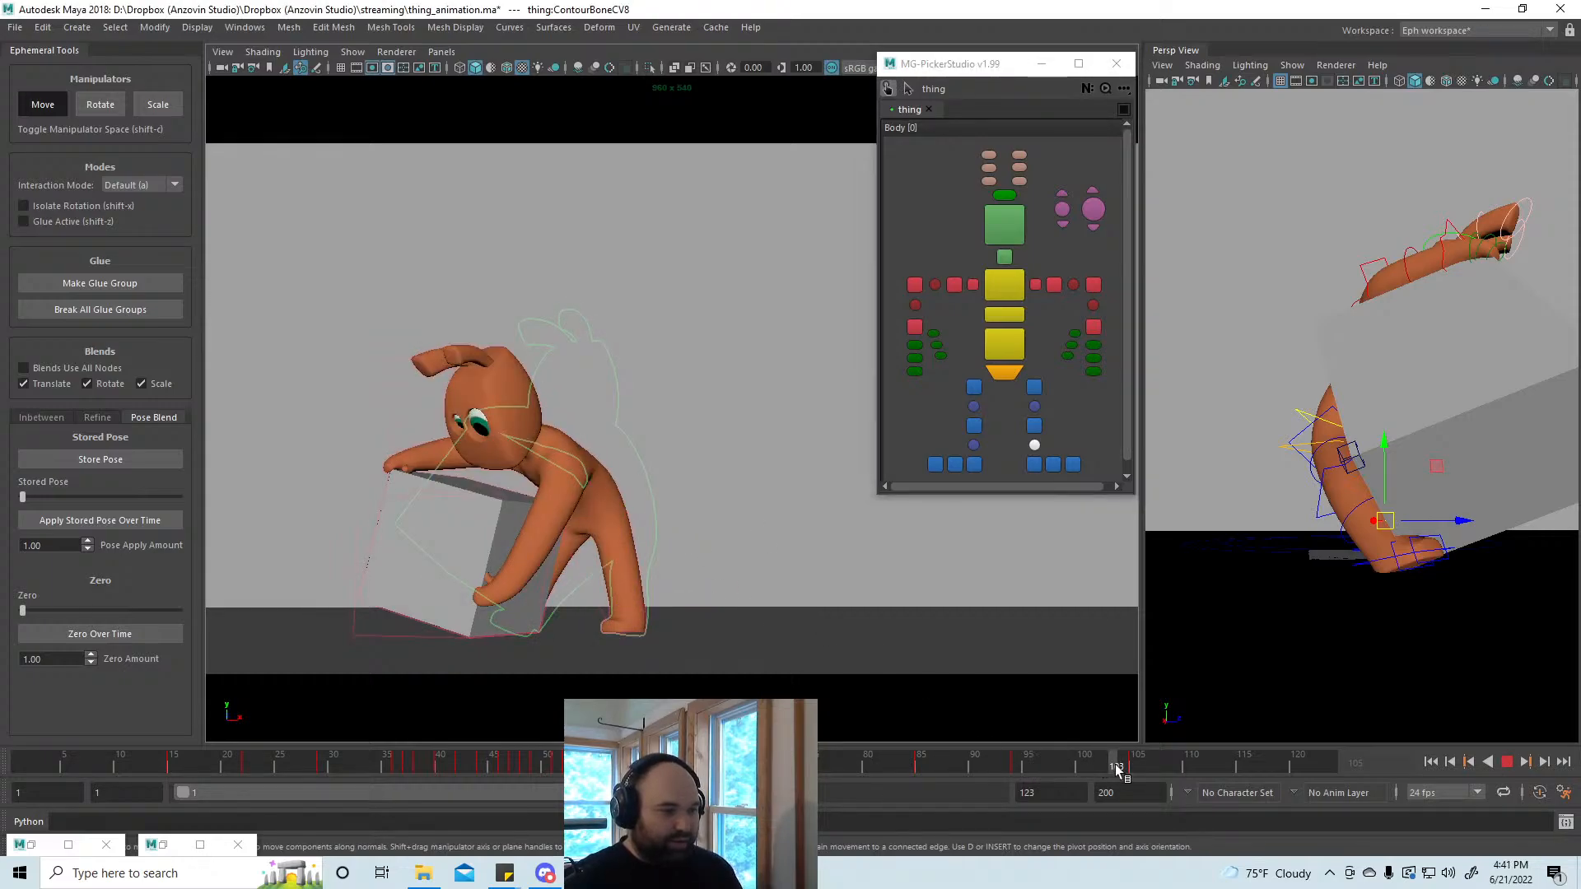
key("alt+v")
left_click(1005, 344)
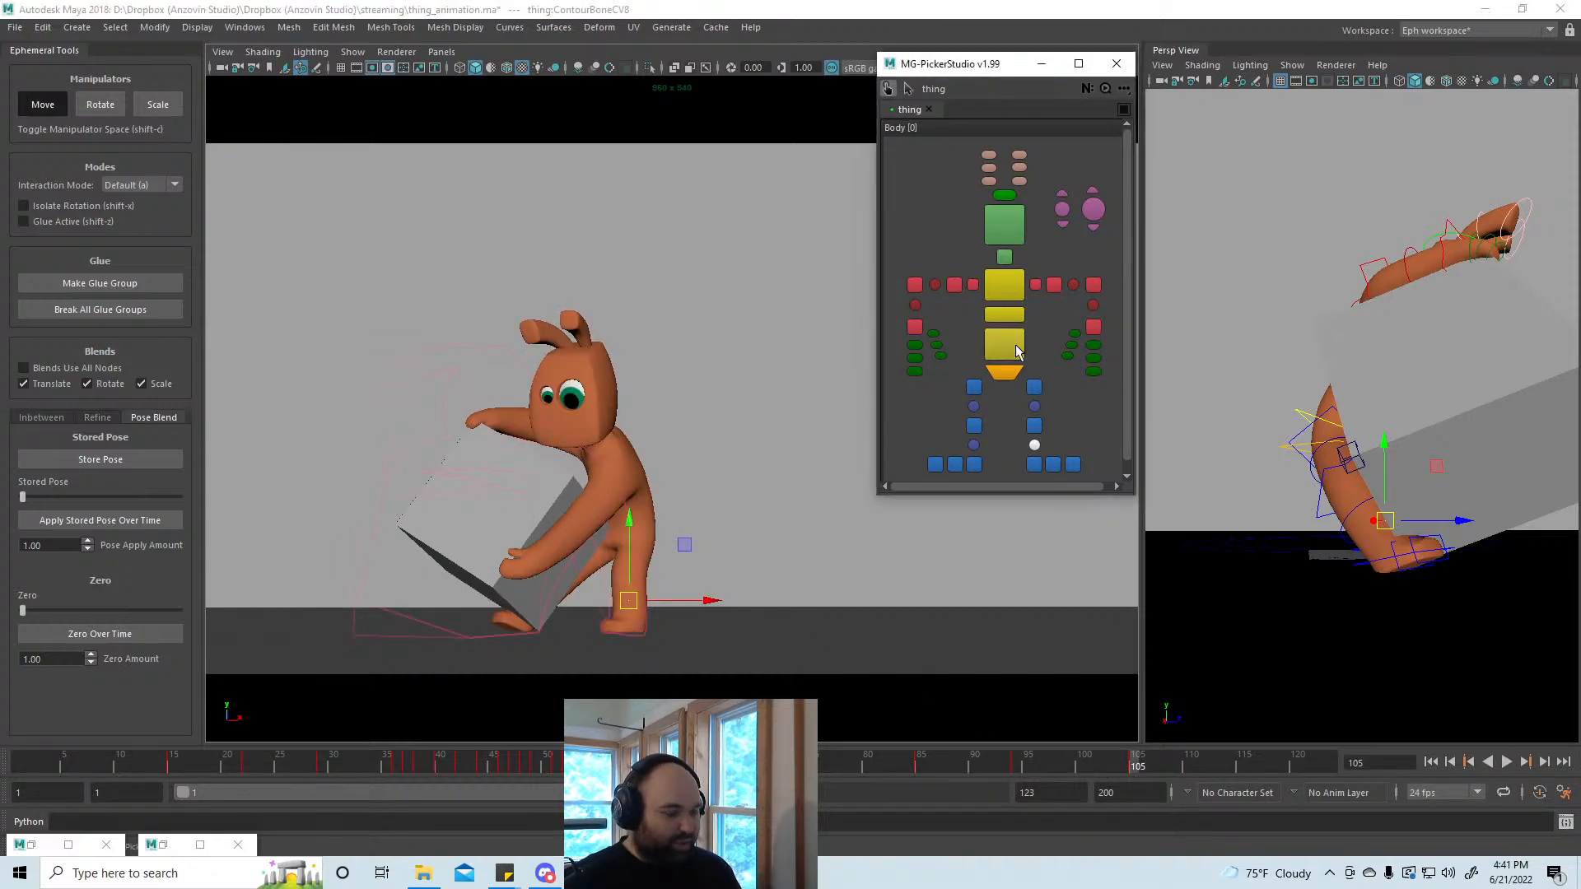
left_click_drag(1400, 596, 1090, 592, "alt")
scroll(1386, 529, "down", 5)
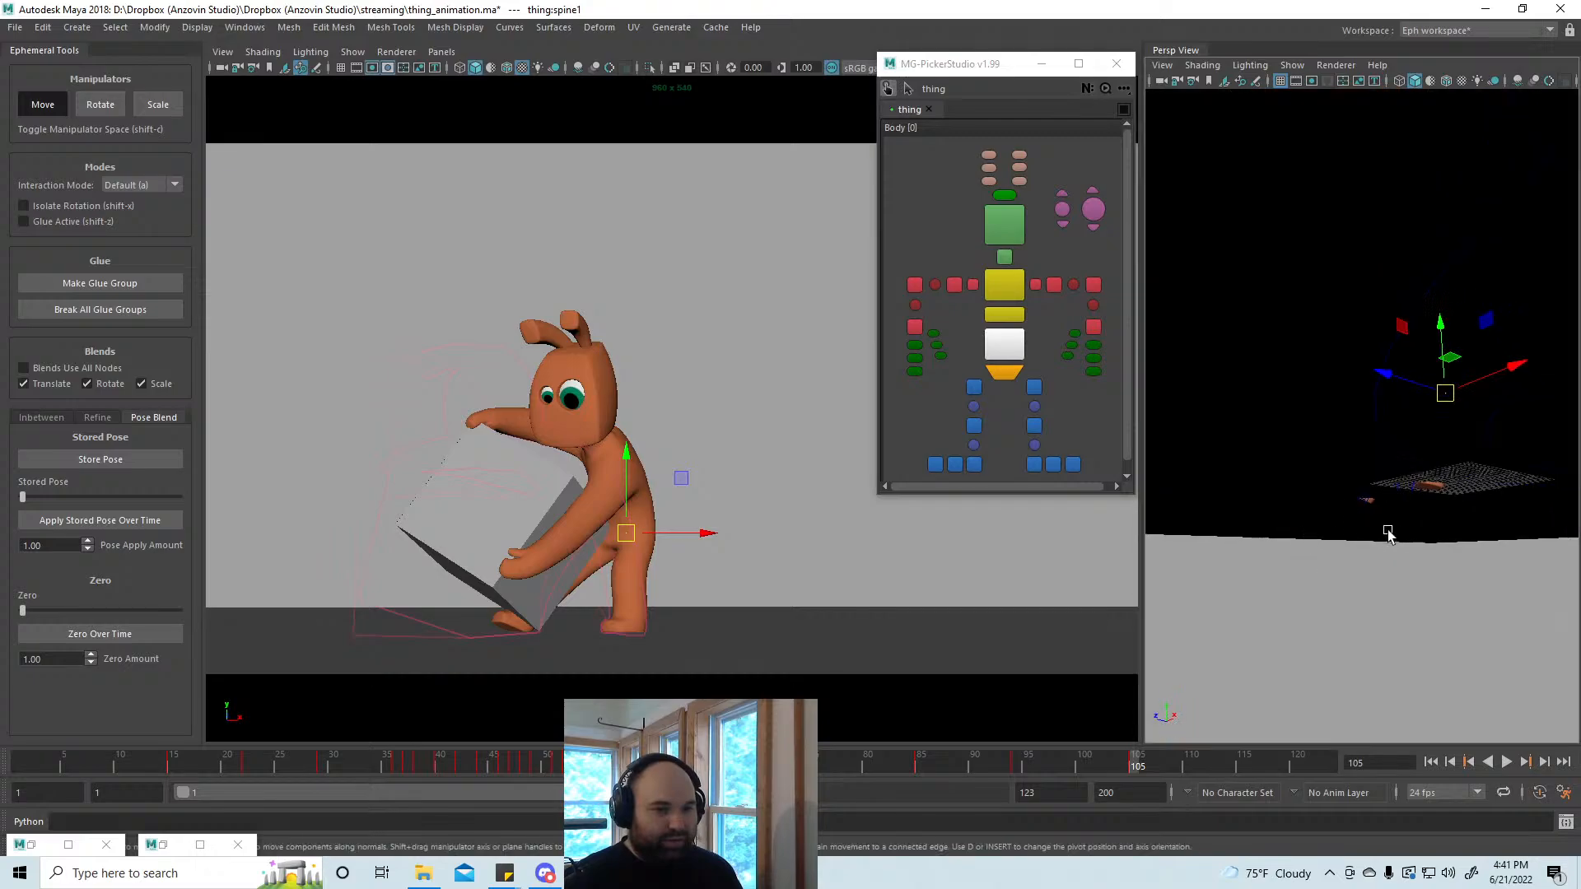
left_click_drag(1387, 529, 1326, 584, "alt")
left_click_drag(1360, 476, 1388, 484)
key("z")
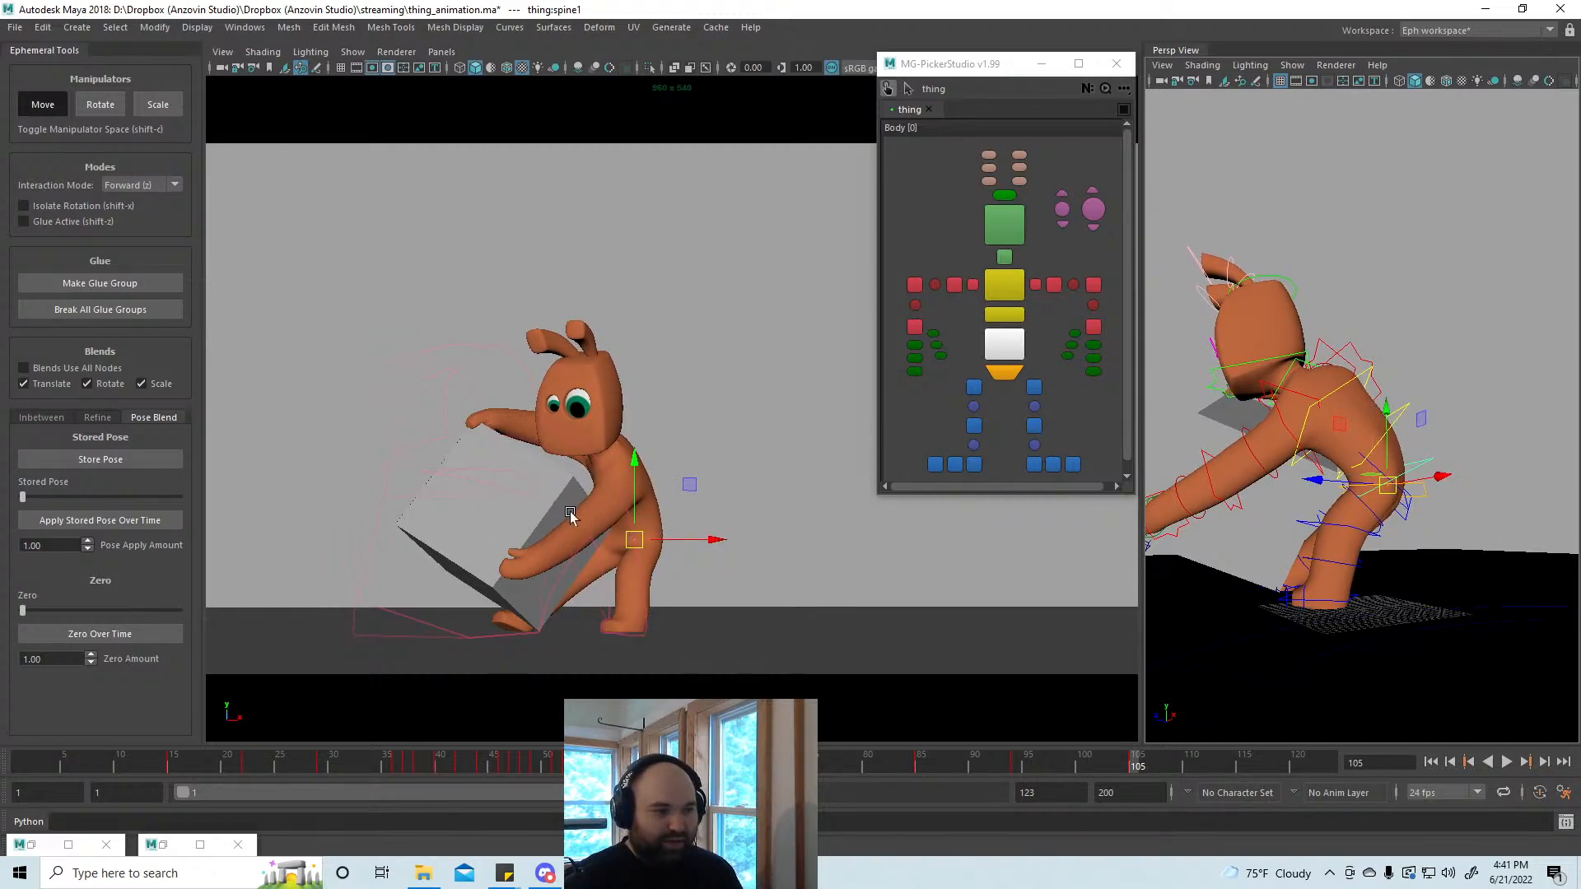
left_click_drag(1395, 489, 1397, 496)
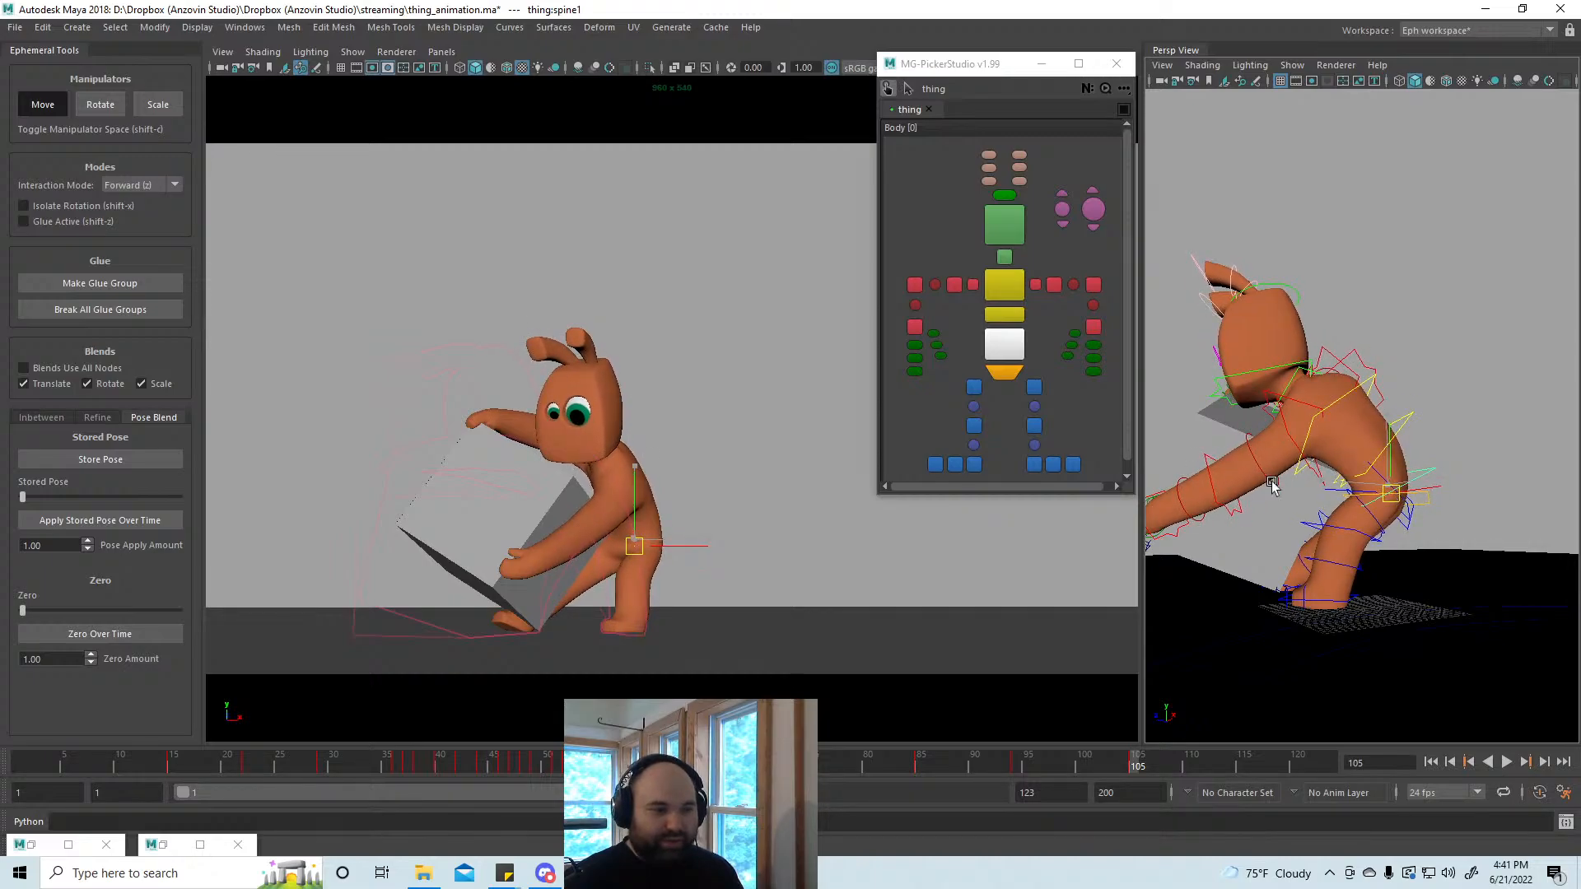
left_click_drag(1272, 486, 1272, 486)
Step: Move the left knee control slightly toward the box at frame 105 and check the pose against the preceding frames
left_click(1035, 430)
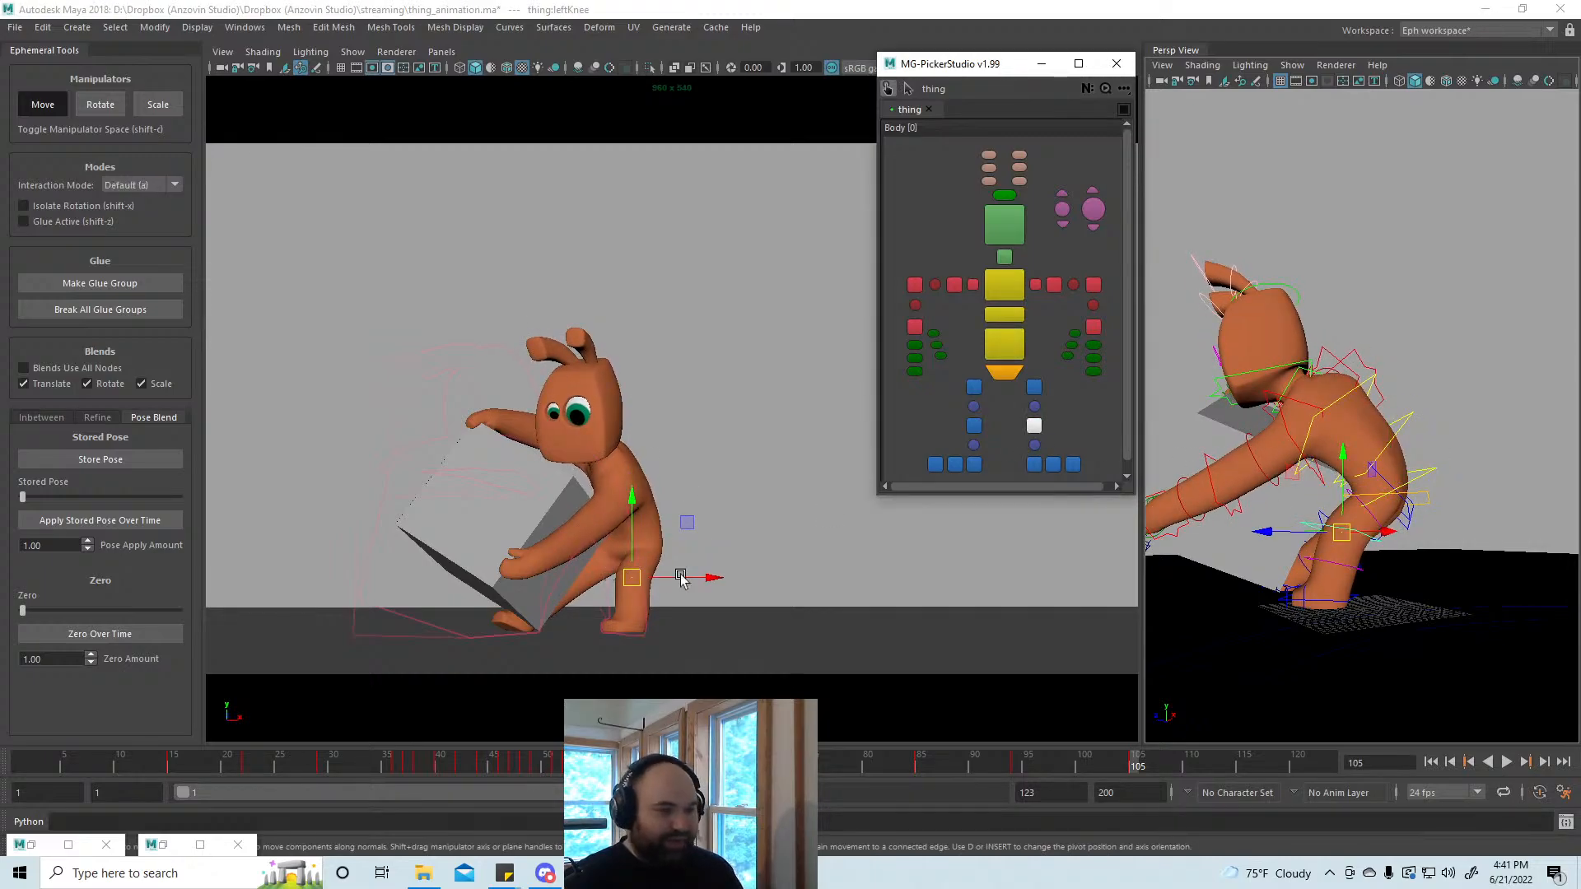
left_click_drag(1341, 531, 1330, 527)
left_click_drag(628, 576, 621, 577)
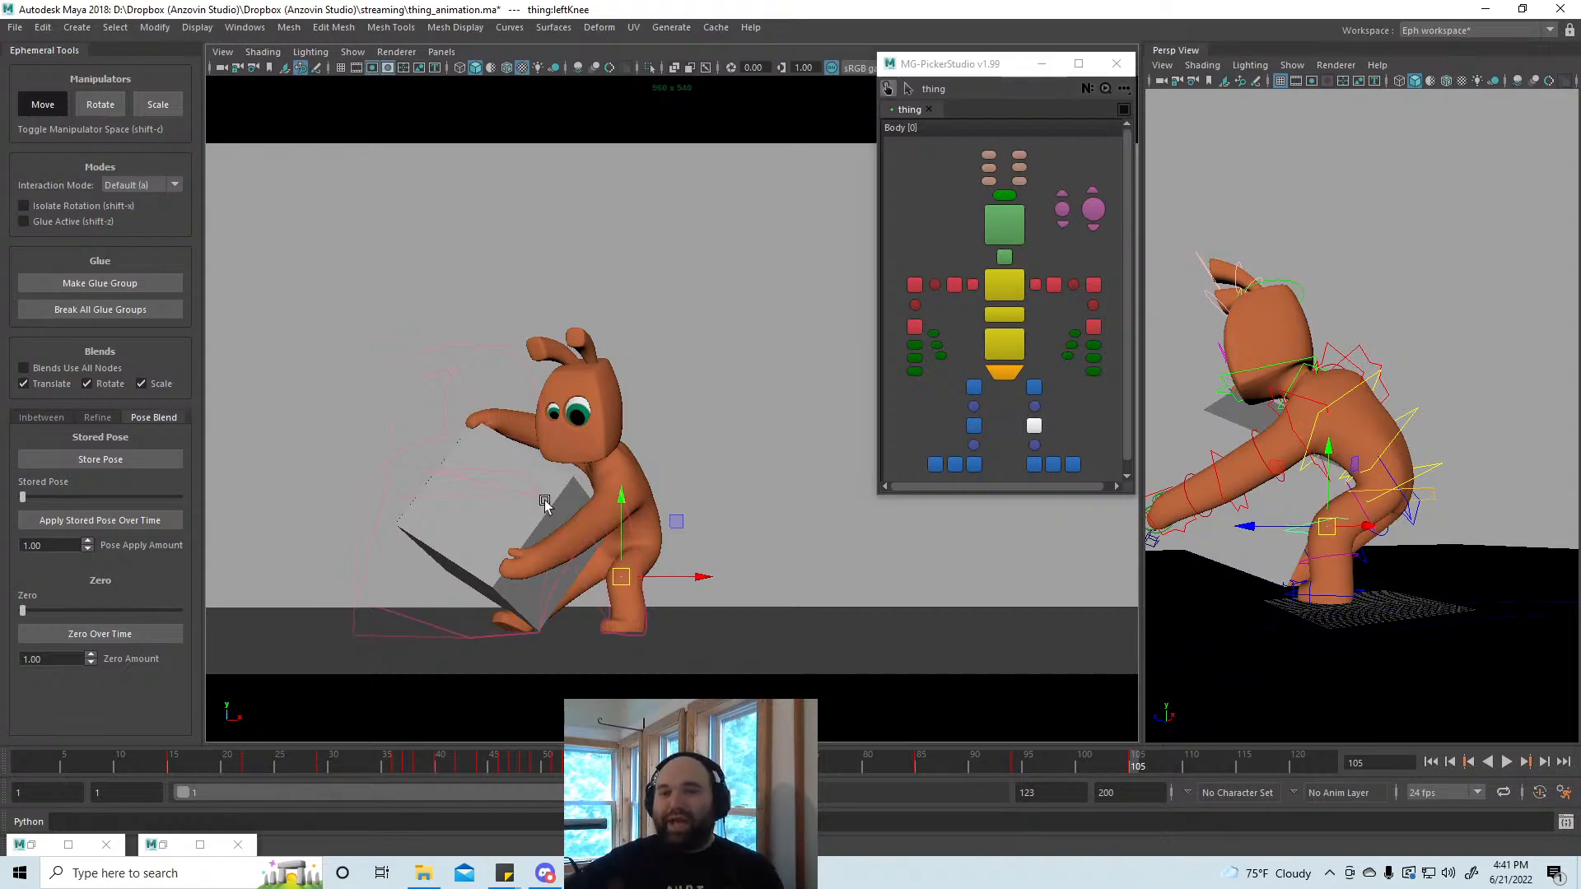
key("alt+v")
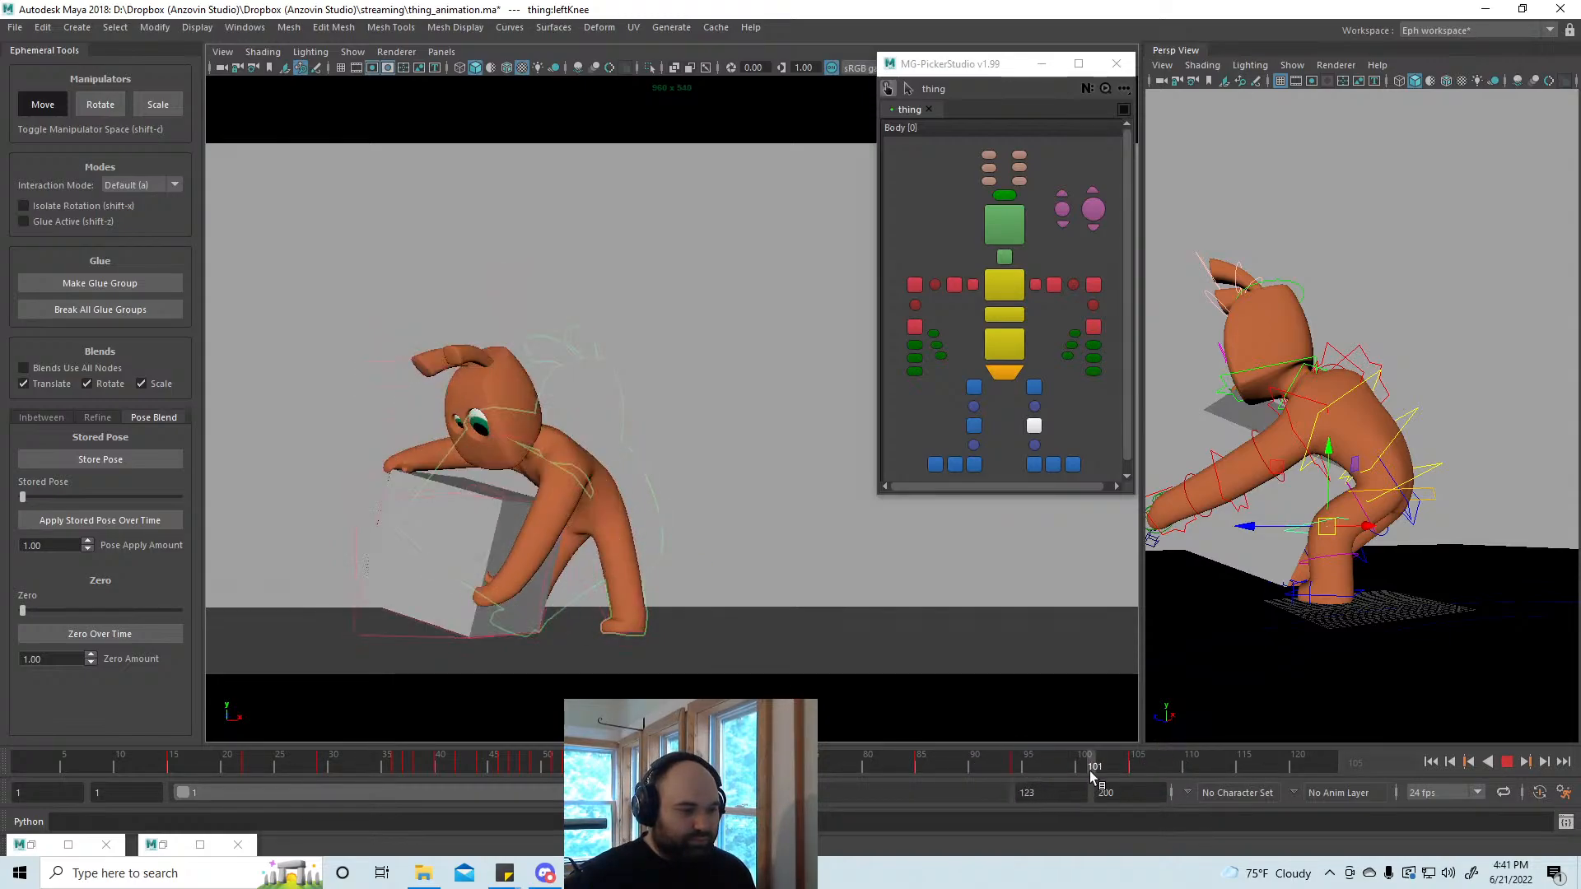
mouse_move(1140, 781)
left_mouse_down()
mouse_move(843, 768)
mouse_move(1157, 780)
mouse_move(1129, 770)
left_mouse_up()
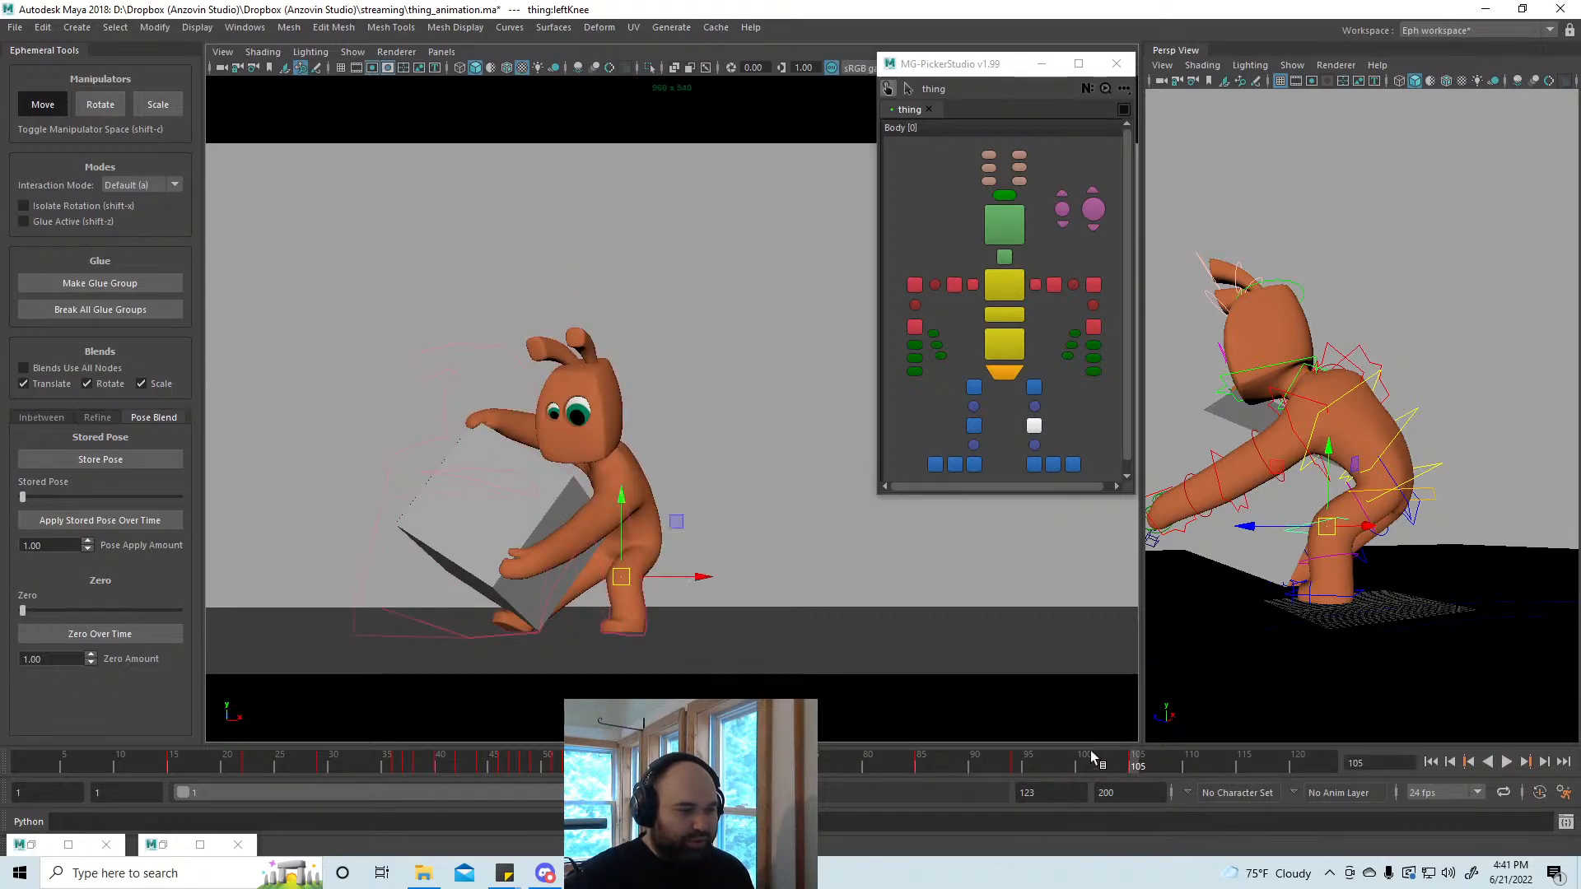
Step: Slide the left foot control back from the box at frame 105, and bias its frame 95 pose fully toward that position
left_click(1034, 465)
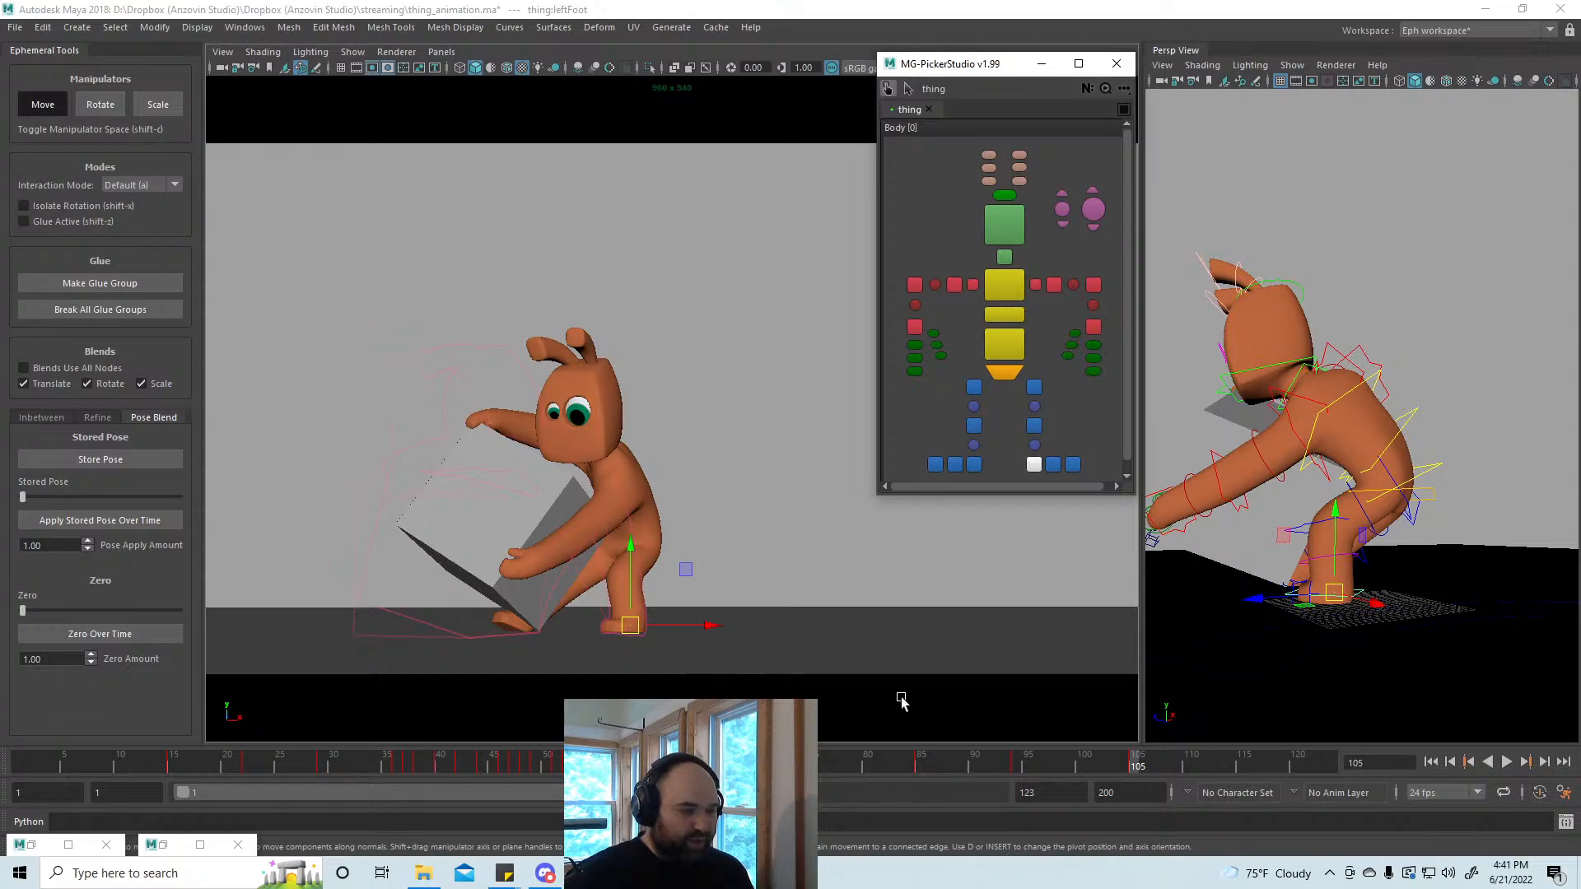
left_click_drag(712, 626, 735, 632)
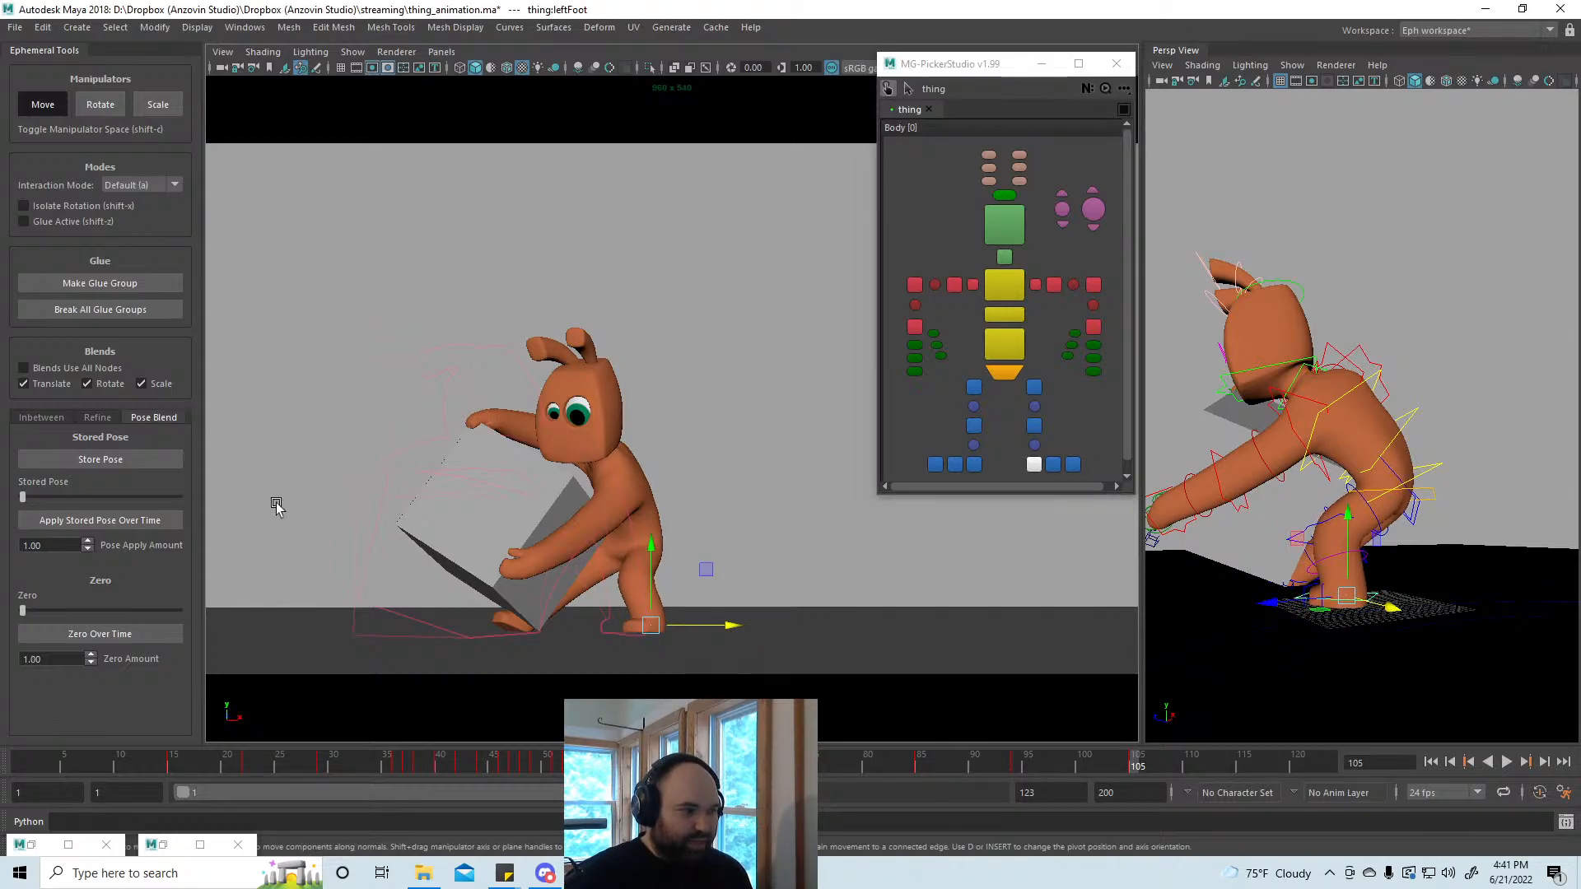
left_click(1027, 768)
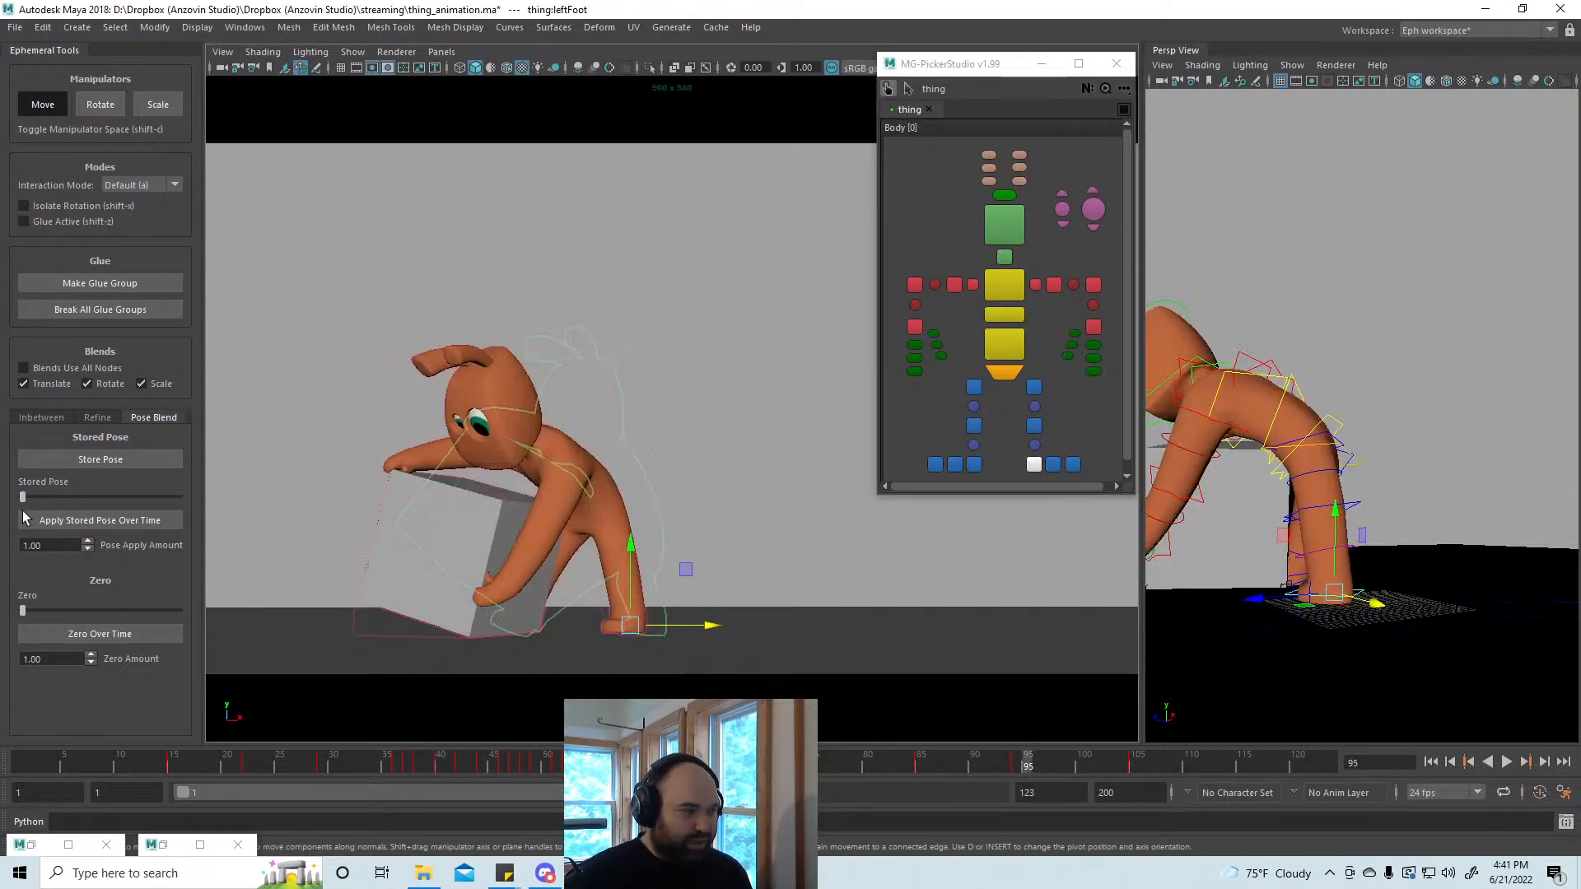
left_click(97, 418)
left_click_drag(110, 603, 209, 604)
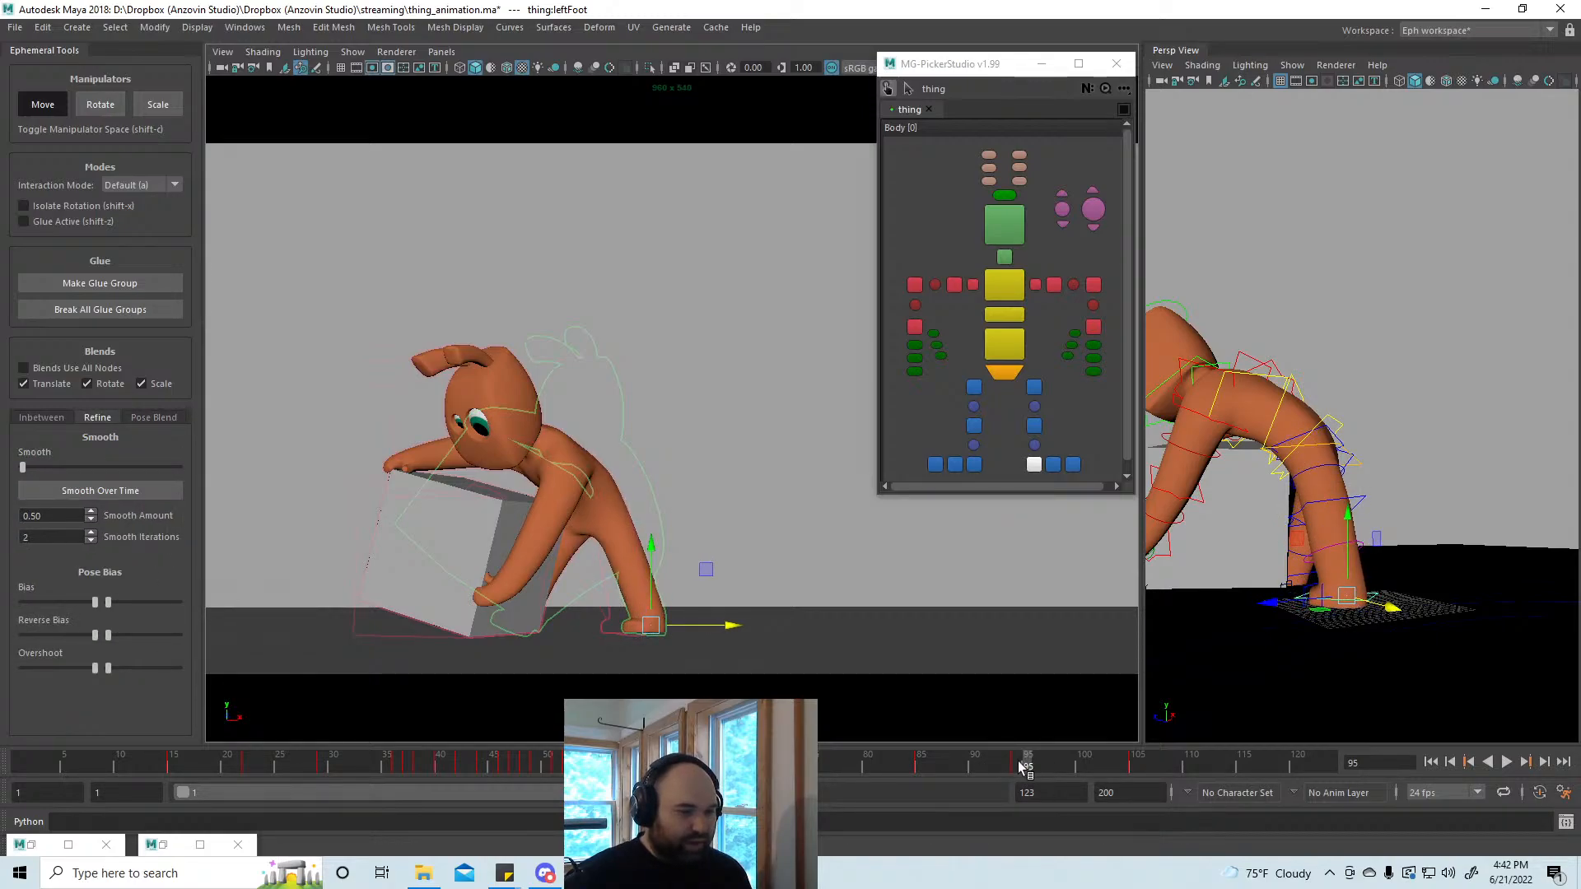
Step: Select the left foot's ball control, set Backward interaction mode at frame 94, and compare the foot with frame 85
left_click(929, 763)
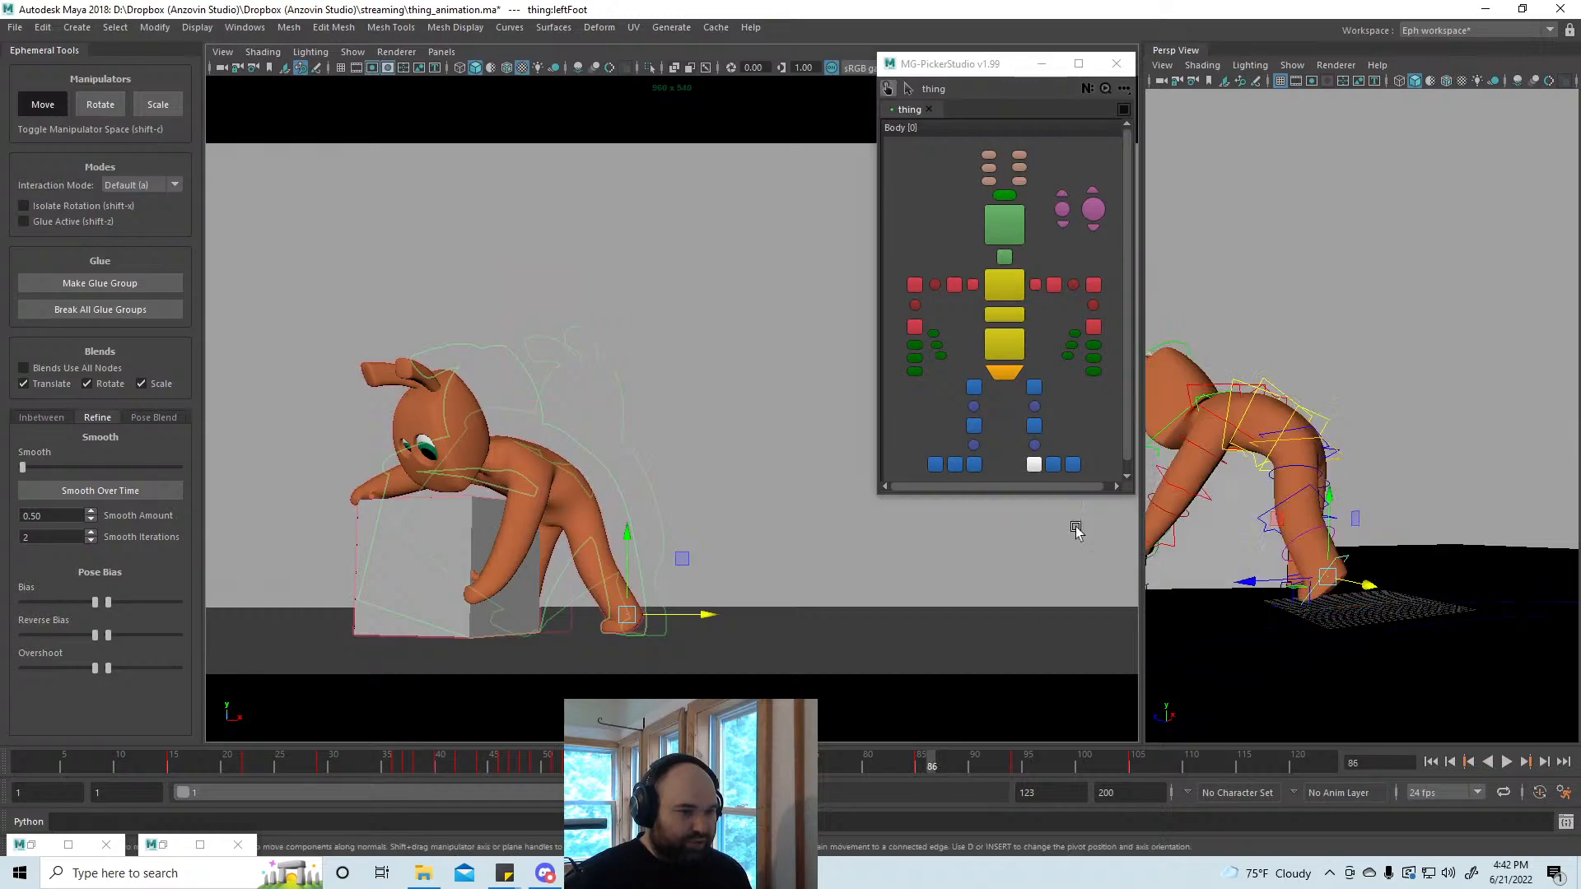
left_click(1053, 464)
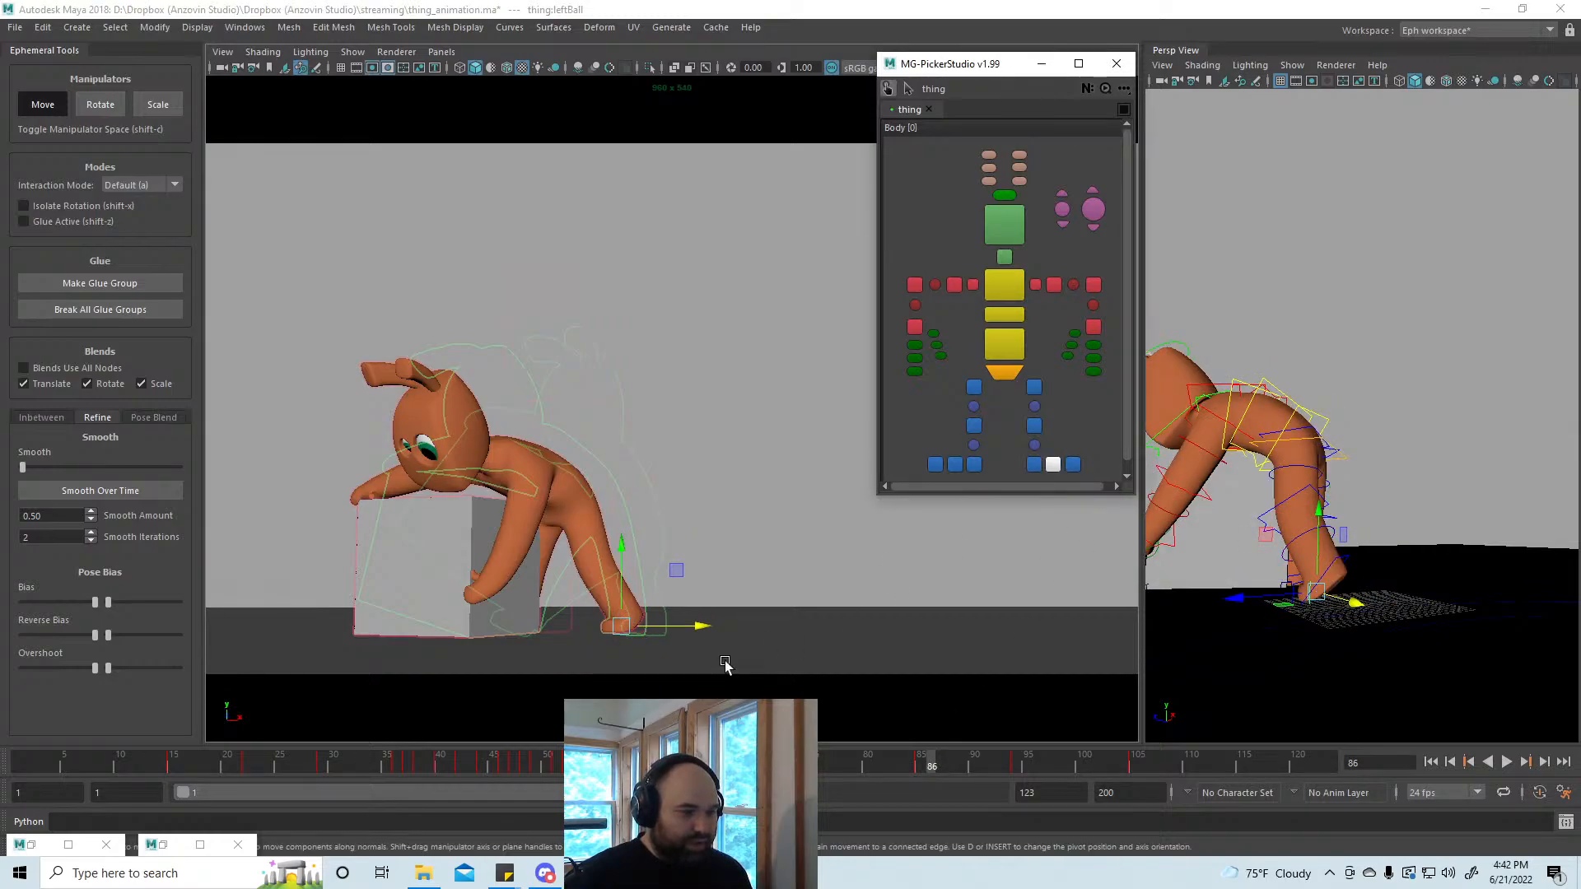
left_click(1018, 764)
key("x")
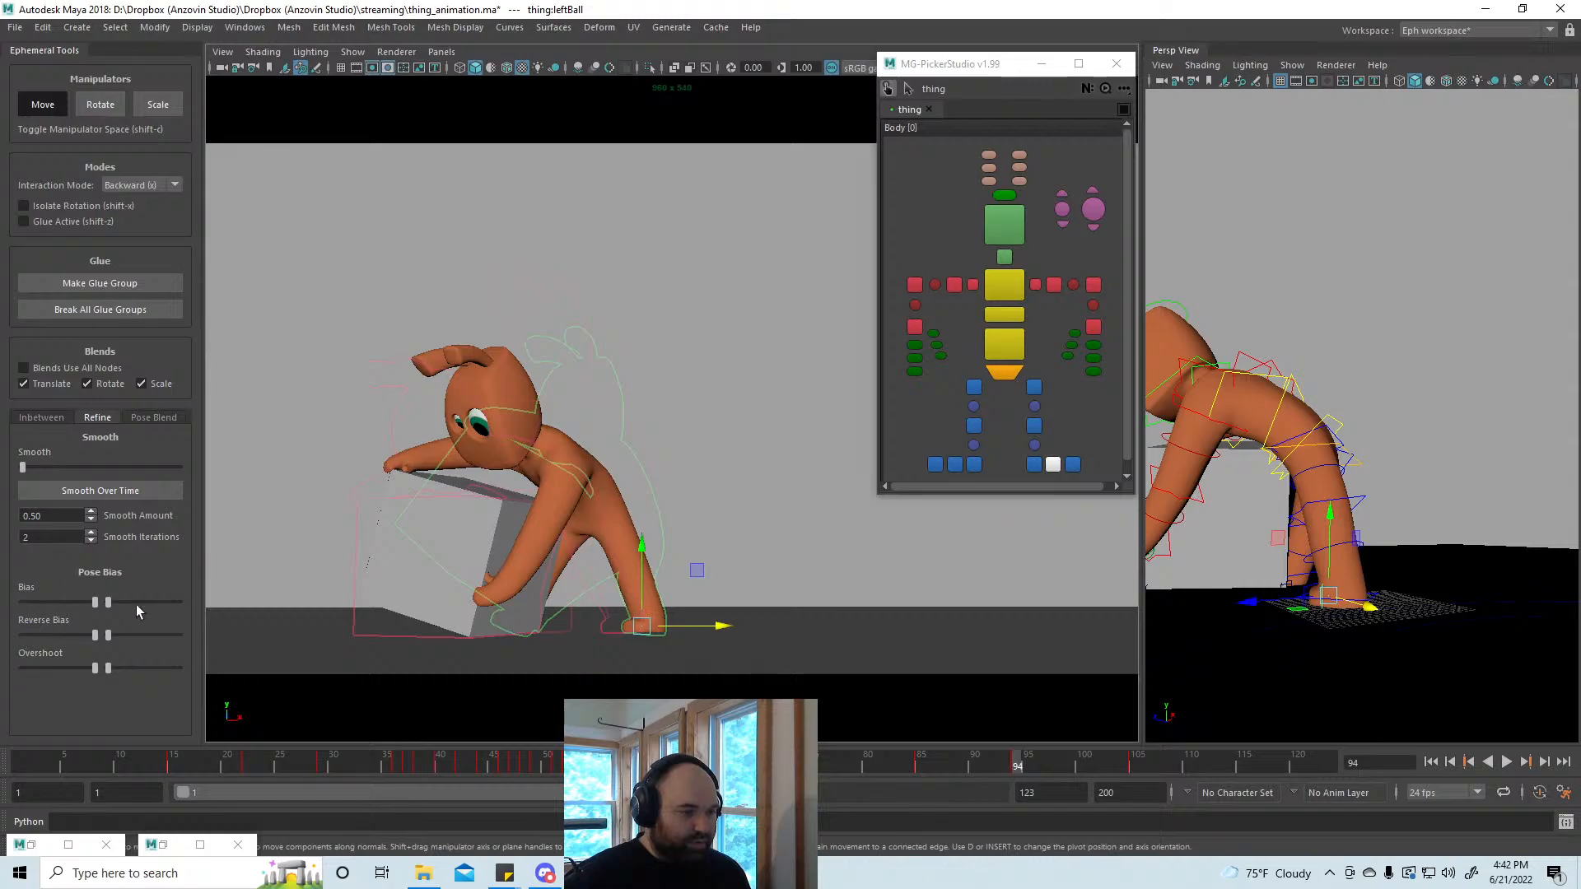
left_click(923, 761)
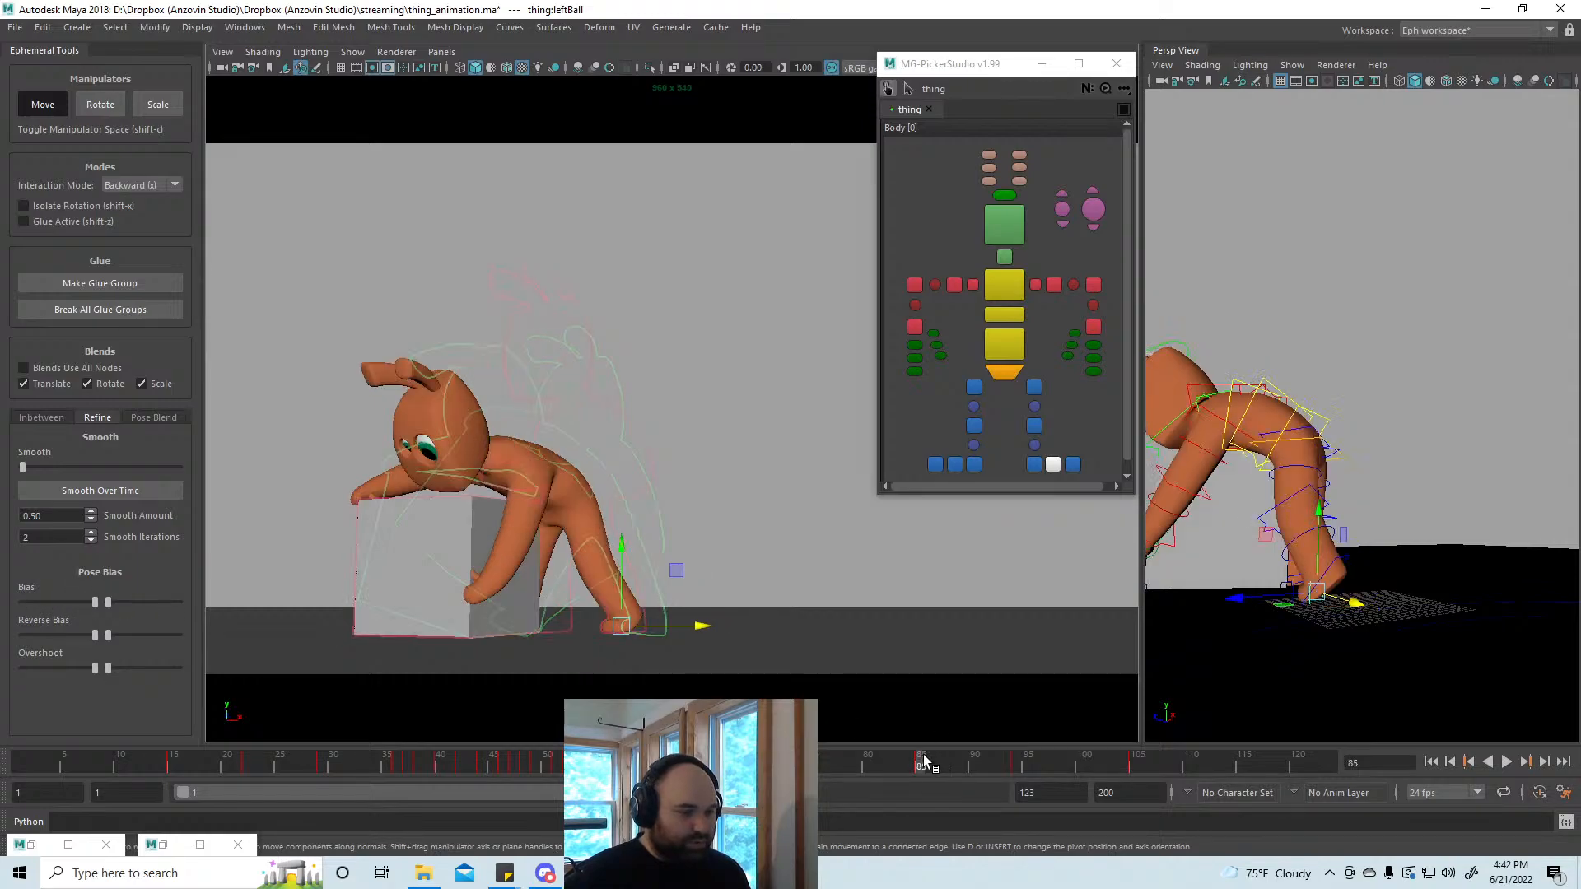
left_click(1018, 764)
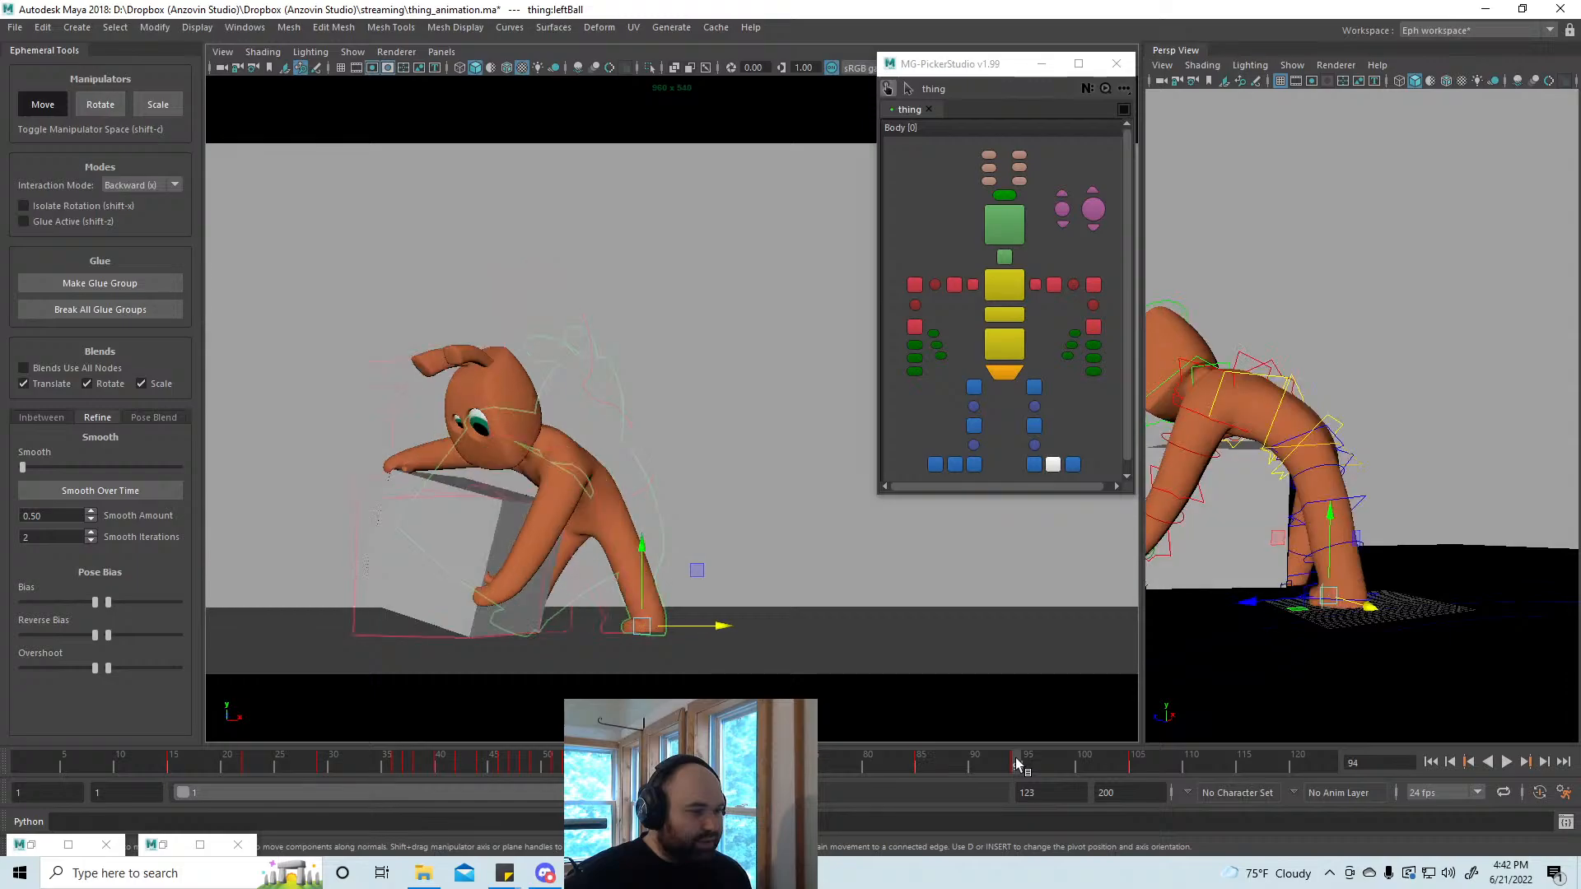
Step: Try rotating the left foot's ball control at frame 94, undo the rotation, and scrub back to frame 85
key("e")
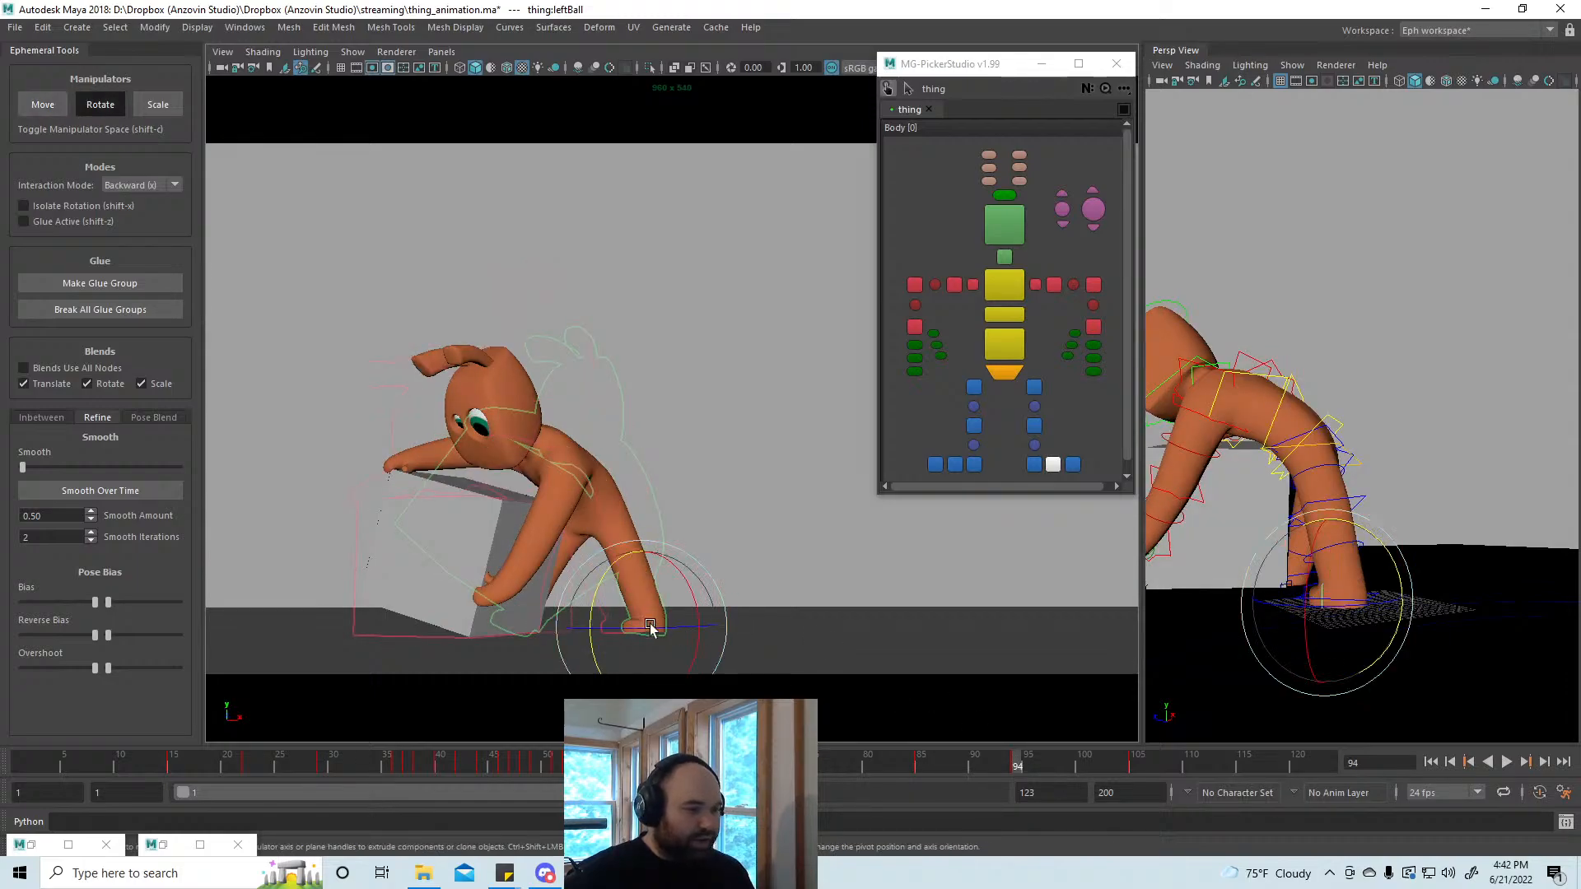
mouse_move(596, 585)
left_mouse_down()
mouse_move(576, 616)
mouse_move(585, 606)
left_mouse_up()
key("ctrl+z")
key("x")
left_click_drag(1015, 762, 959, 760)
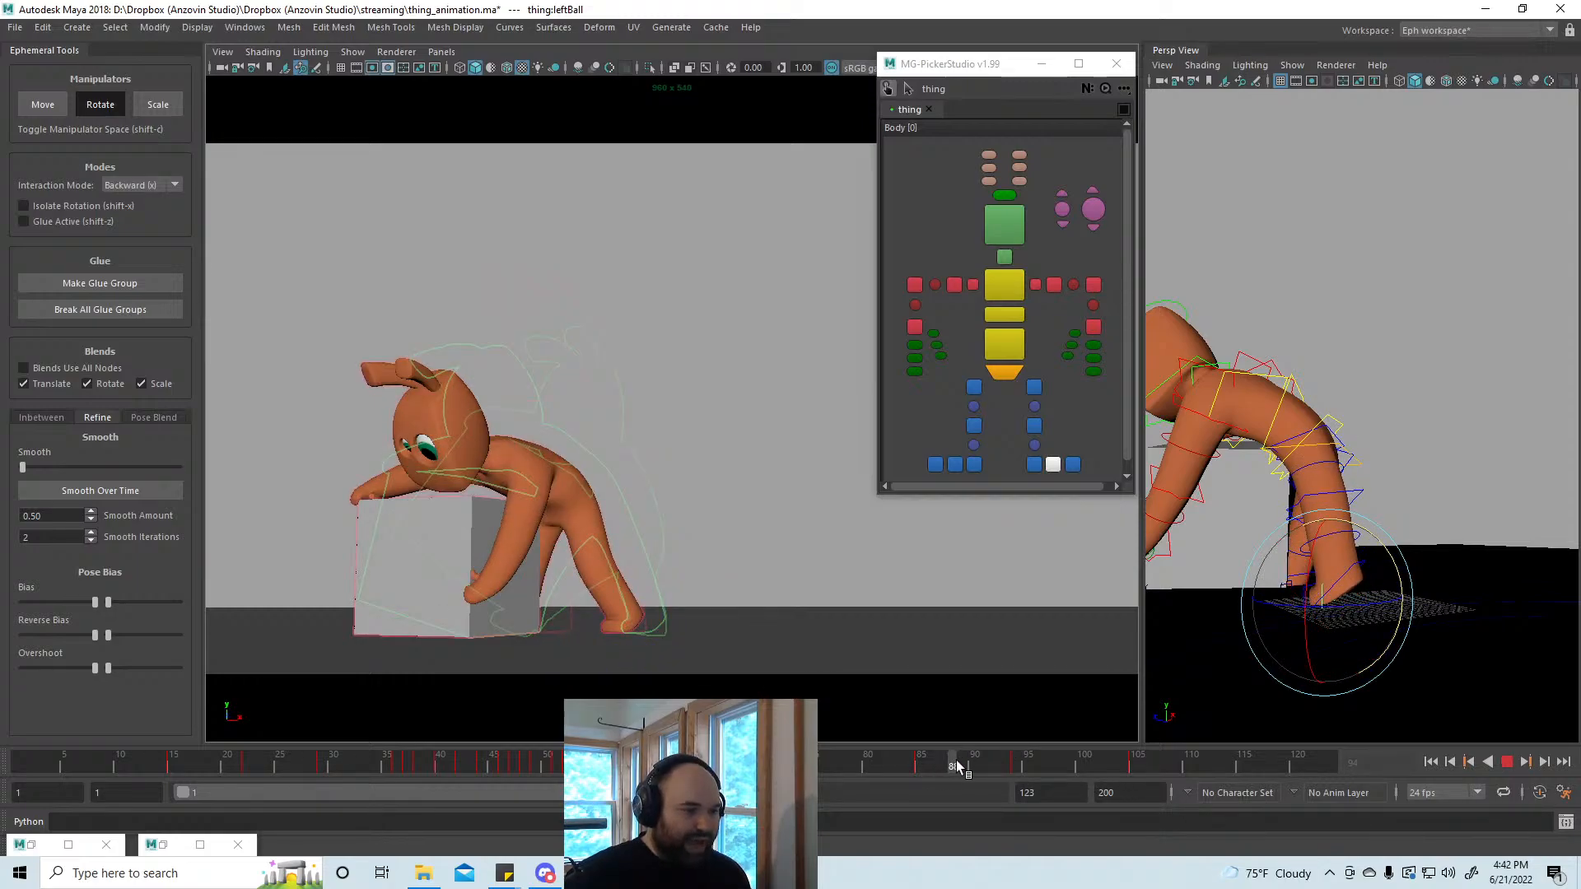
left_click(1039, 767)
left_click_drag(1098, 768, 923, 767)
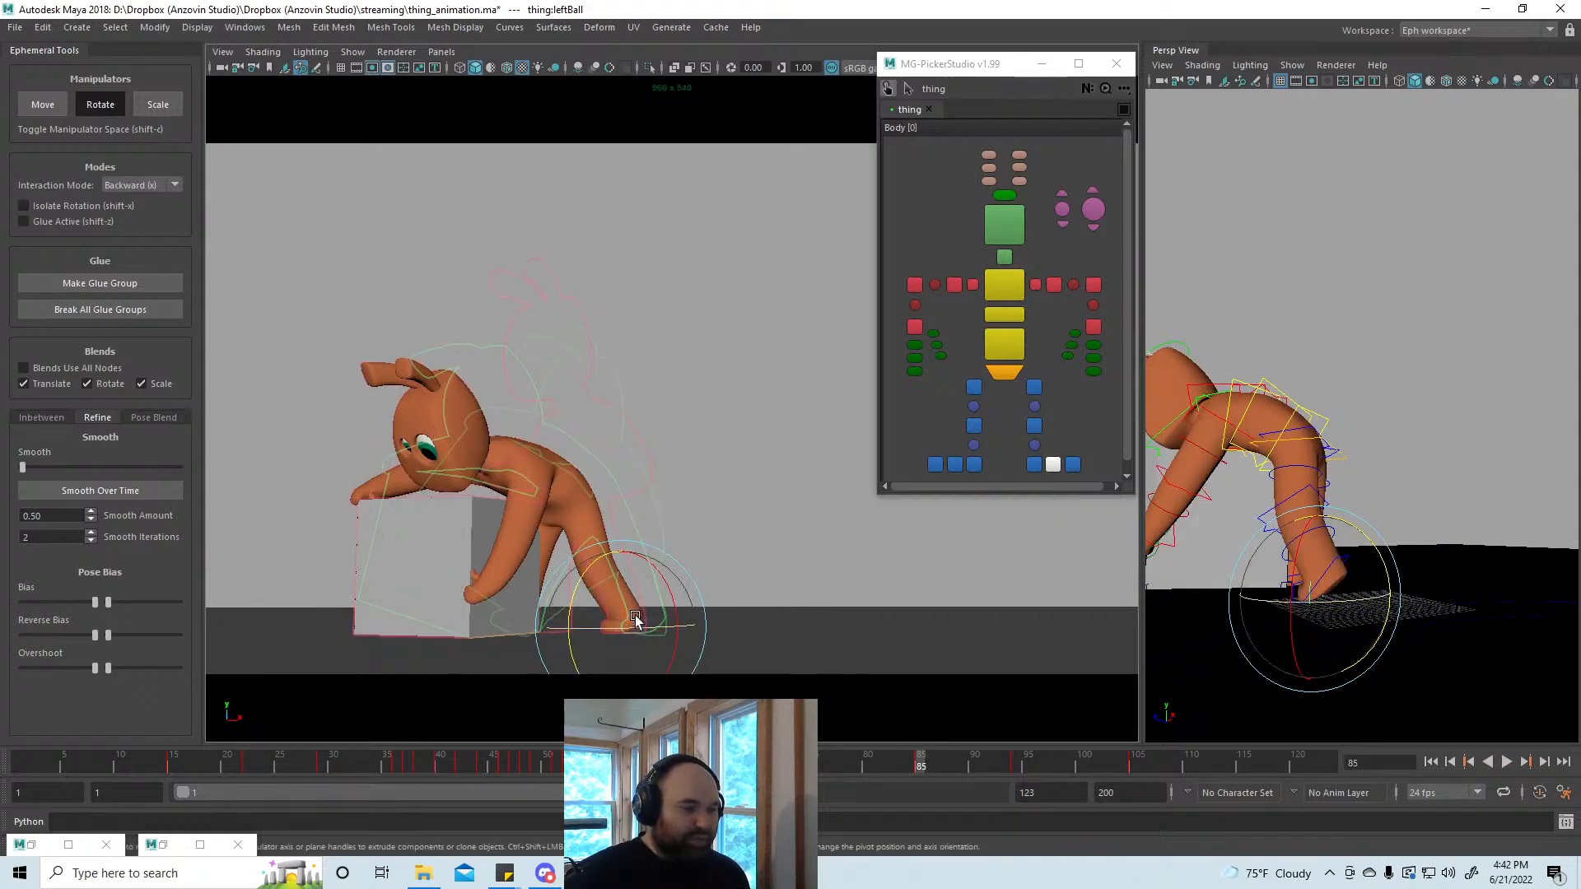
Step: Bias the left toe control at frame 85 fully toward the next pose and rotate it to adjust the lifted heel
left_click(1073, 464)
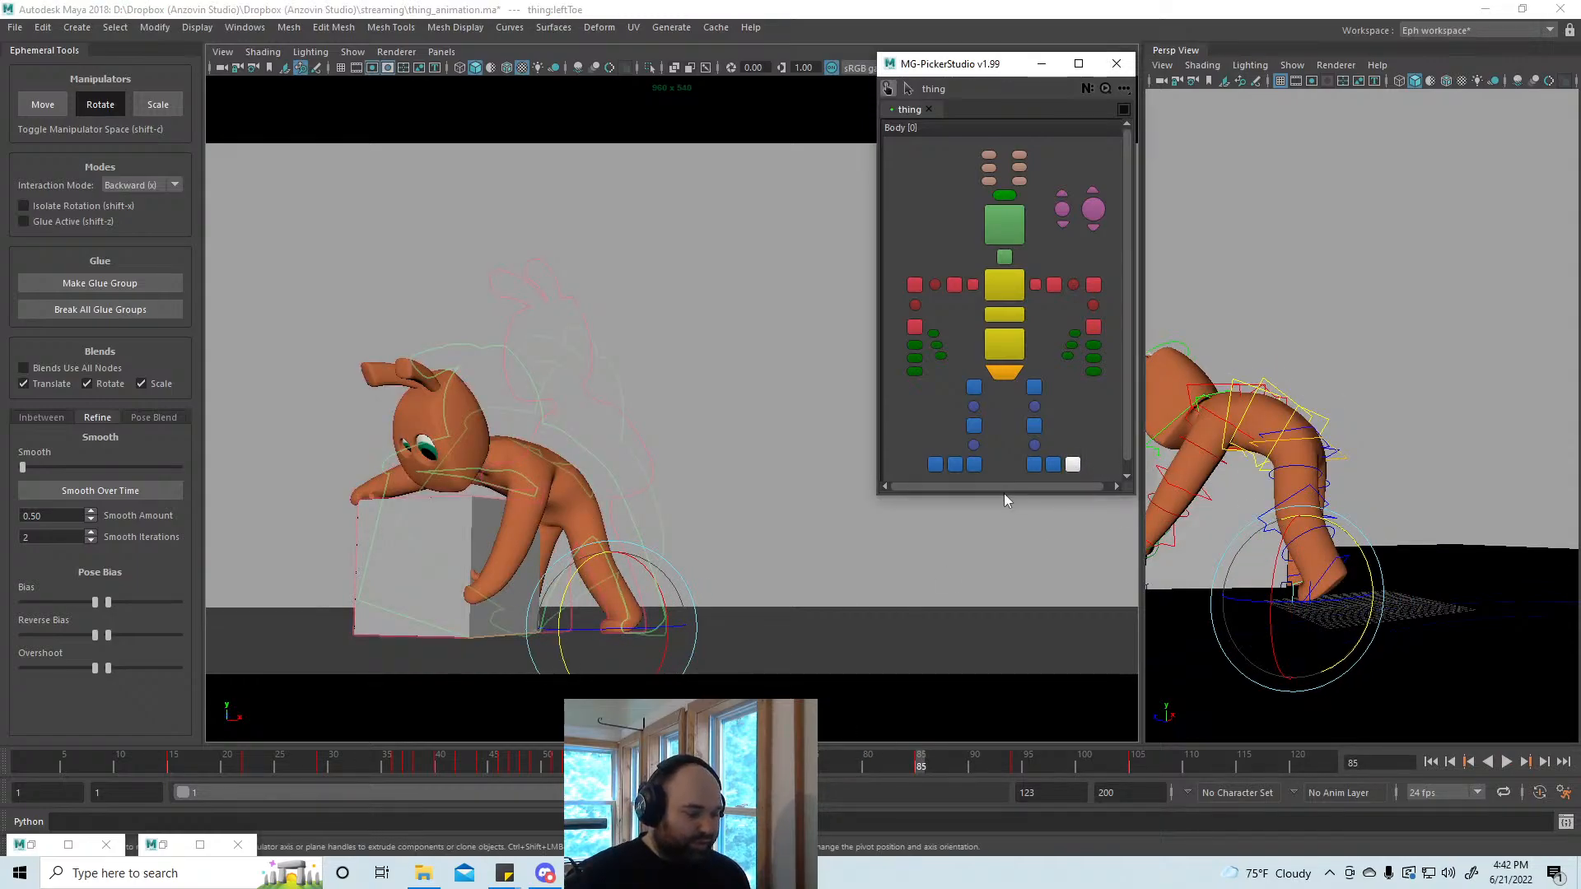
key("w")
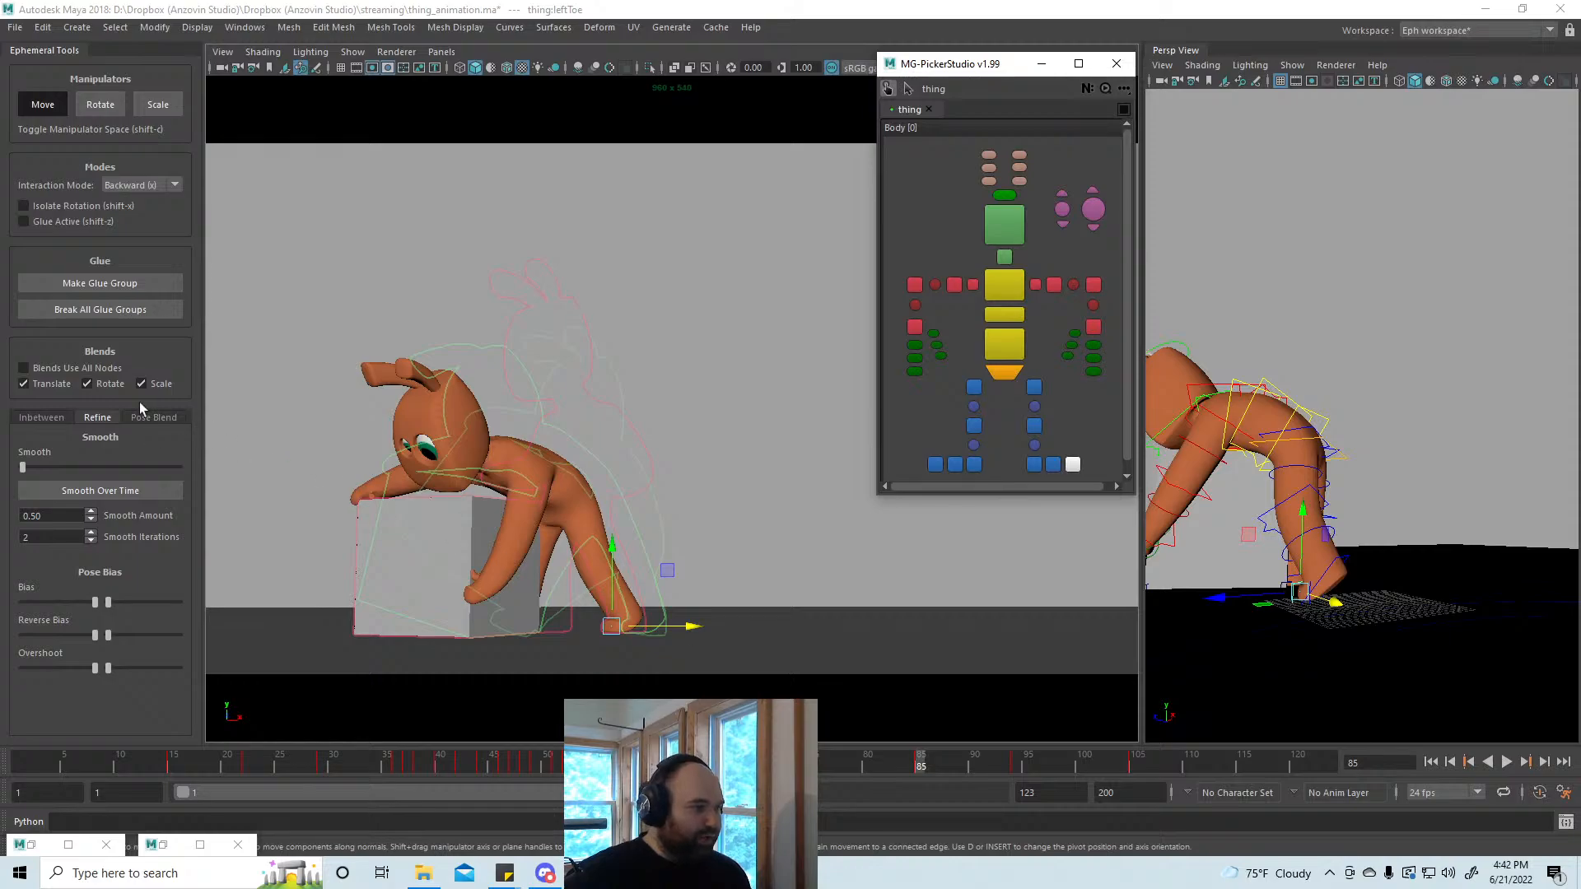
left_click_drag(109, 602, 245, 608)
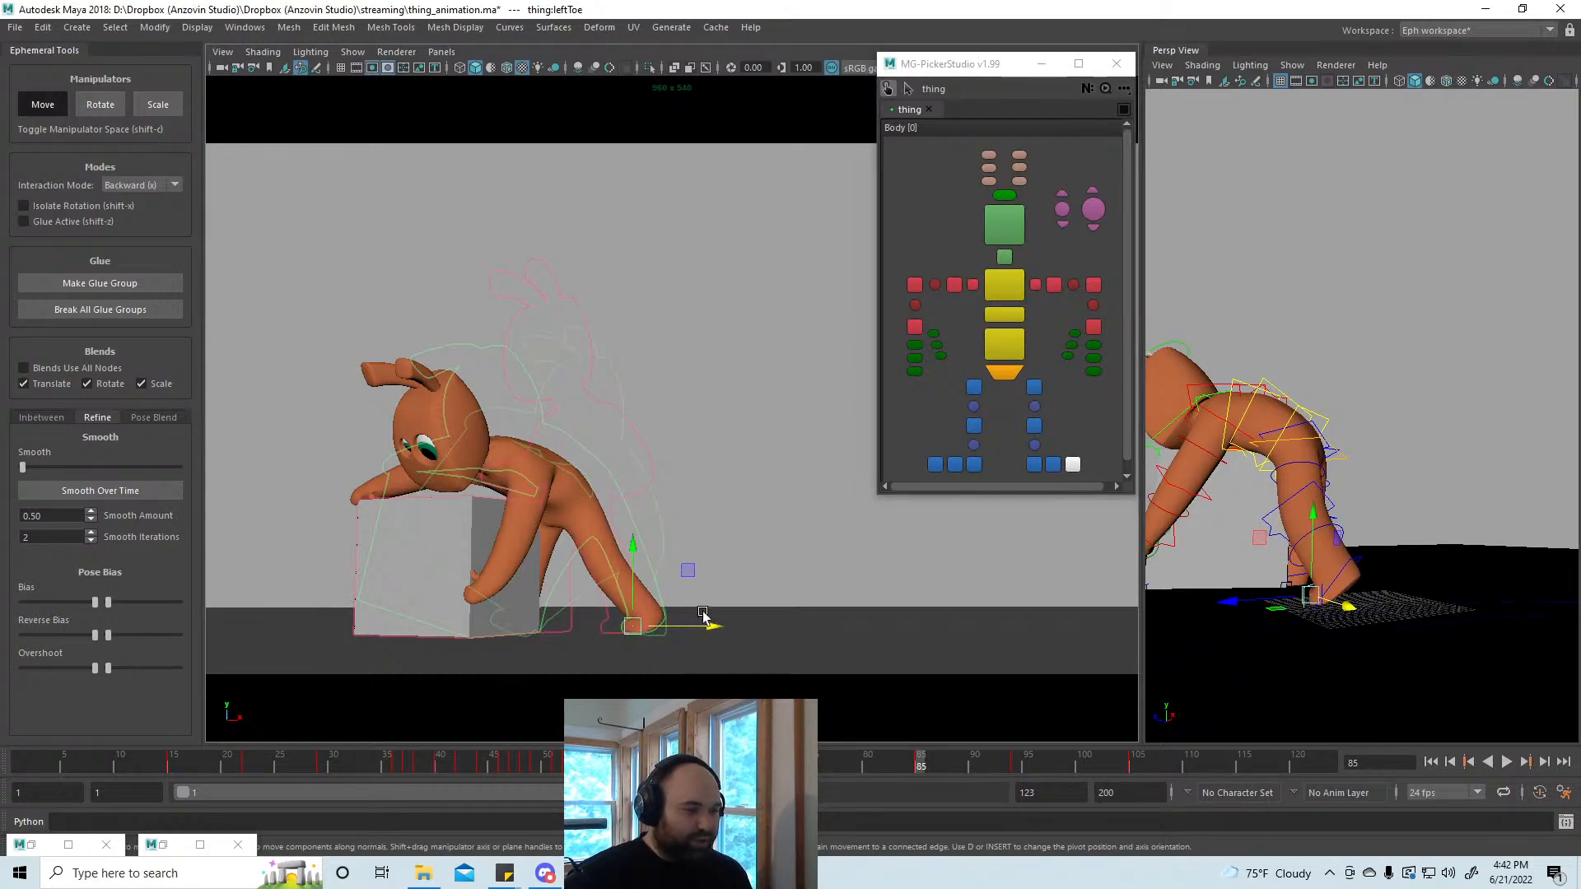
key("e")
left_click_drag(597, 572, 651, 583)
key("x")
key("w")
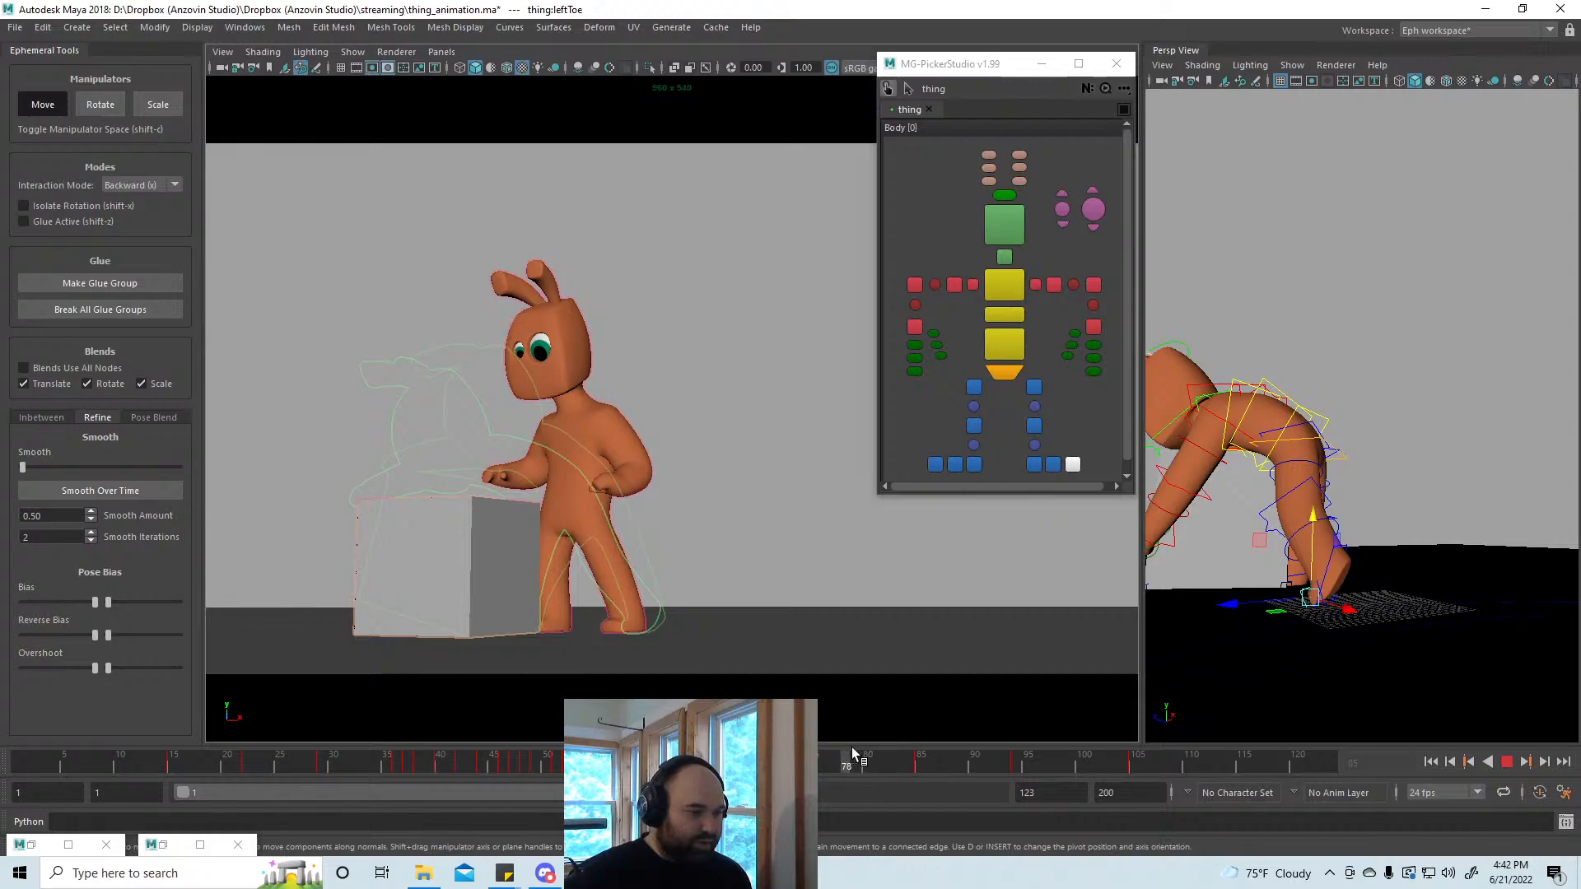
Step: Review the motion around frame 85 and move the lowest spine control down there to lower the hips
left_click(926, 755)
mouse_move(1001, 747)
left_mouse_down()
mouse_move(1220, 774)
mouse_move(897, 756)
mouse_move(972, 765)
mouse_move(846, 757)
mouse_move(834, 774)
mouse_move(942, 769)
mouse_move(807, 774)
left_mouse_up()
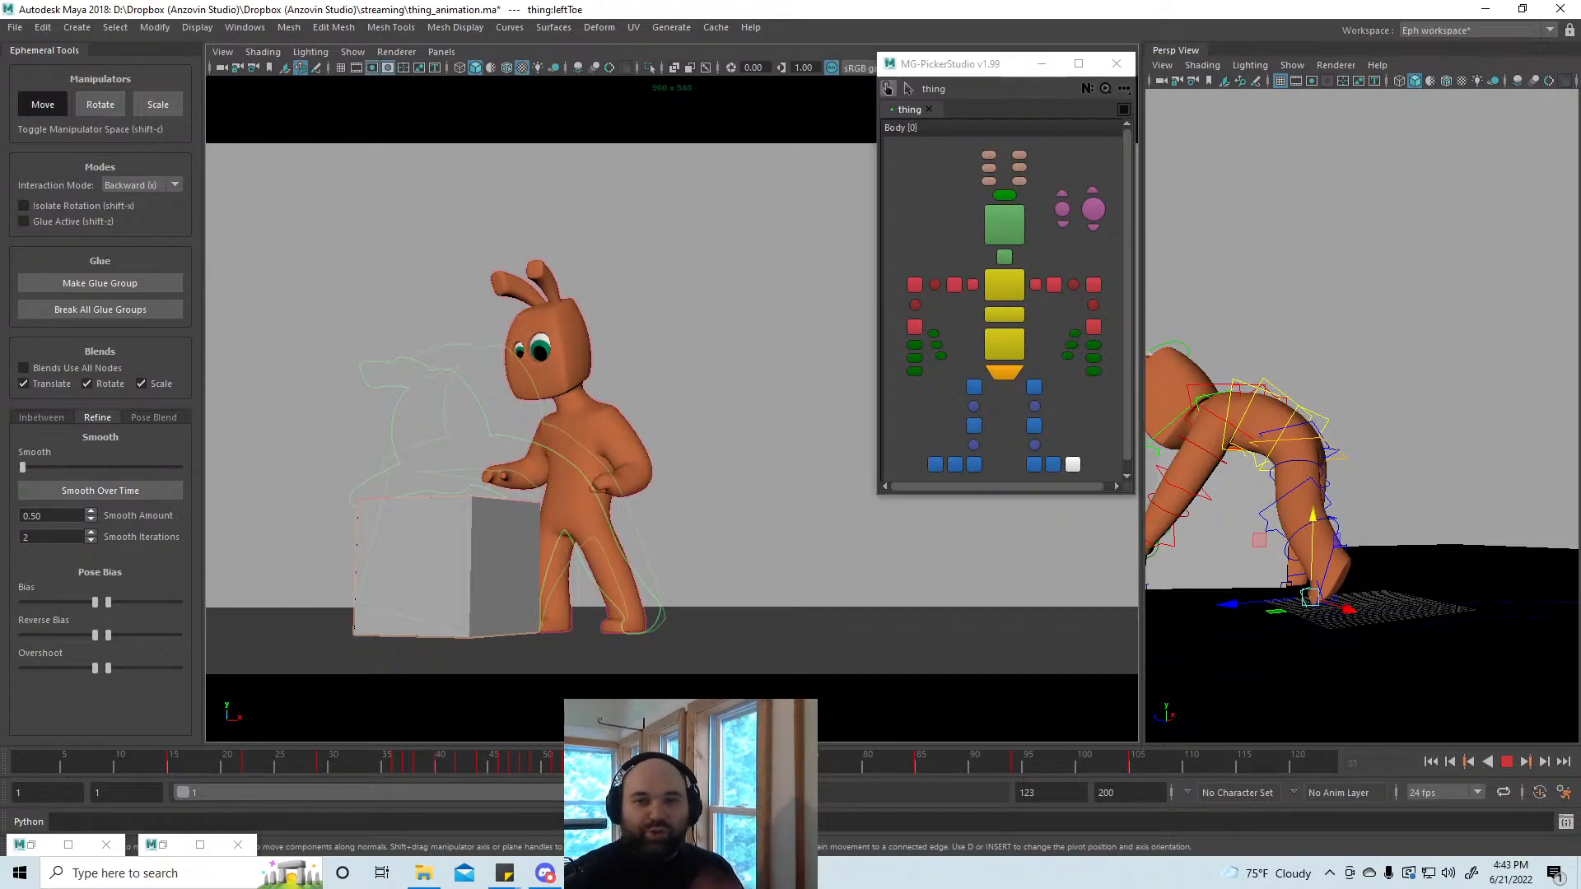
left_click_drag(890, 768, 921, 762)
left_click(1003, 343)
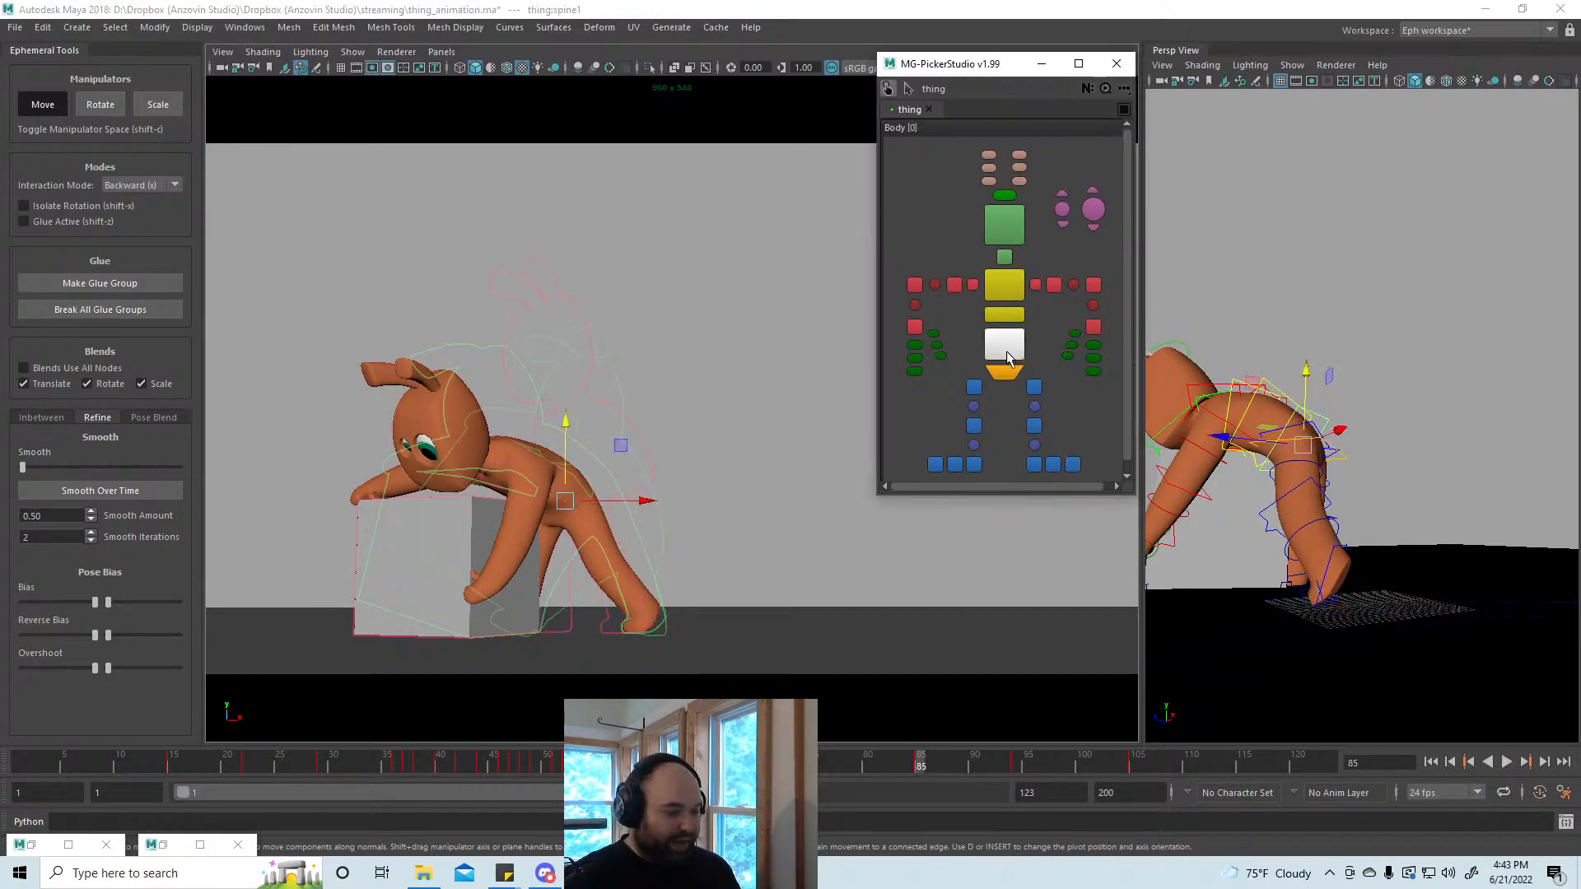
left_click_drag(569, 500, 569, 519)
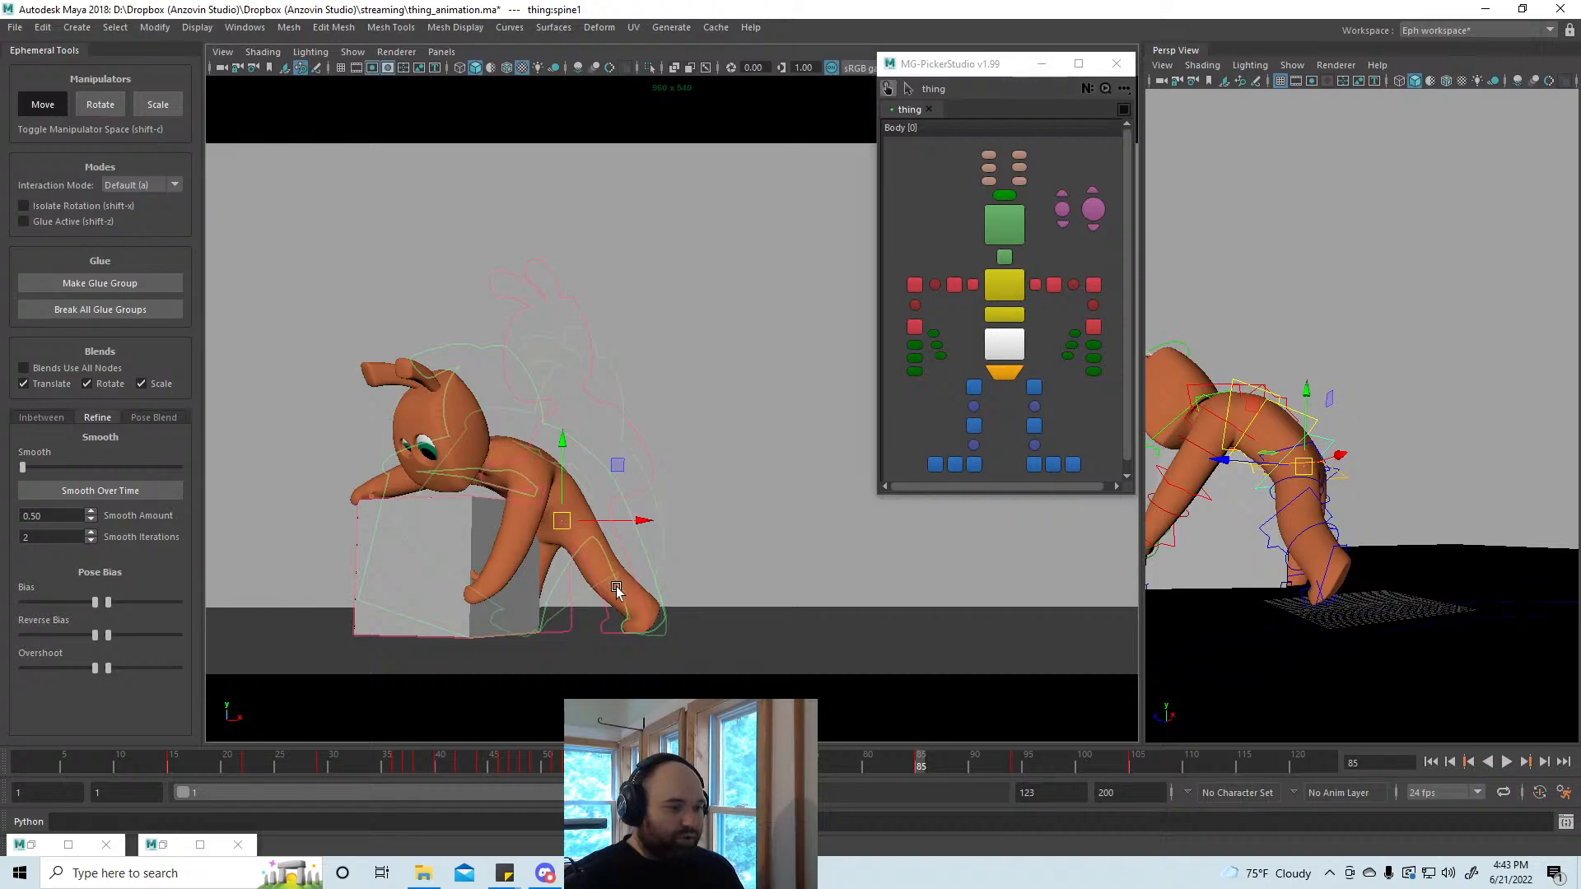
Step: At frame 94, turn on Glue Active in Forward interaction mode, lower the lowest spine control, rotate the upper body back slightly, and scrub the result
key("alt+v")
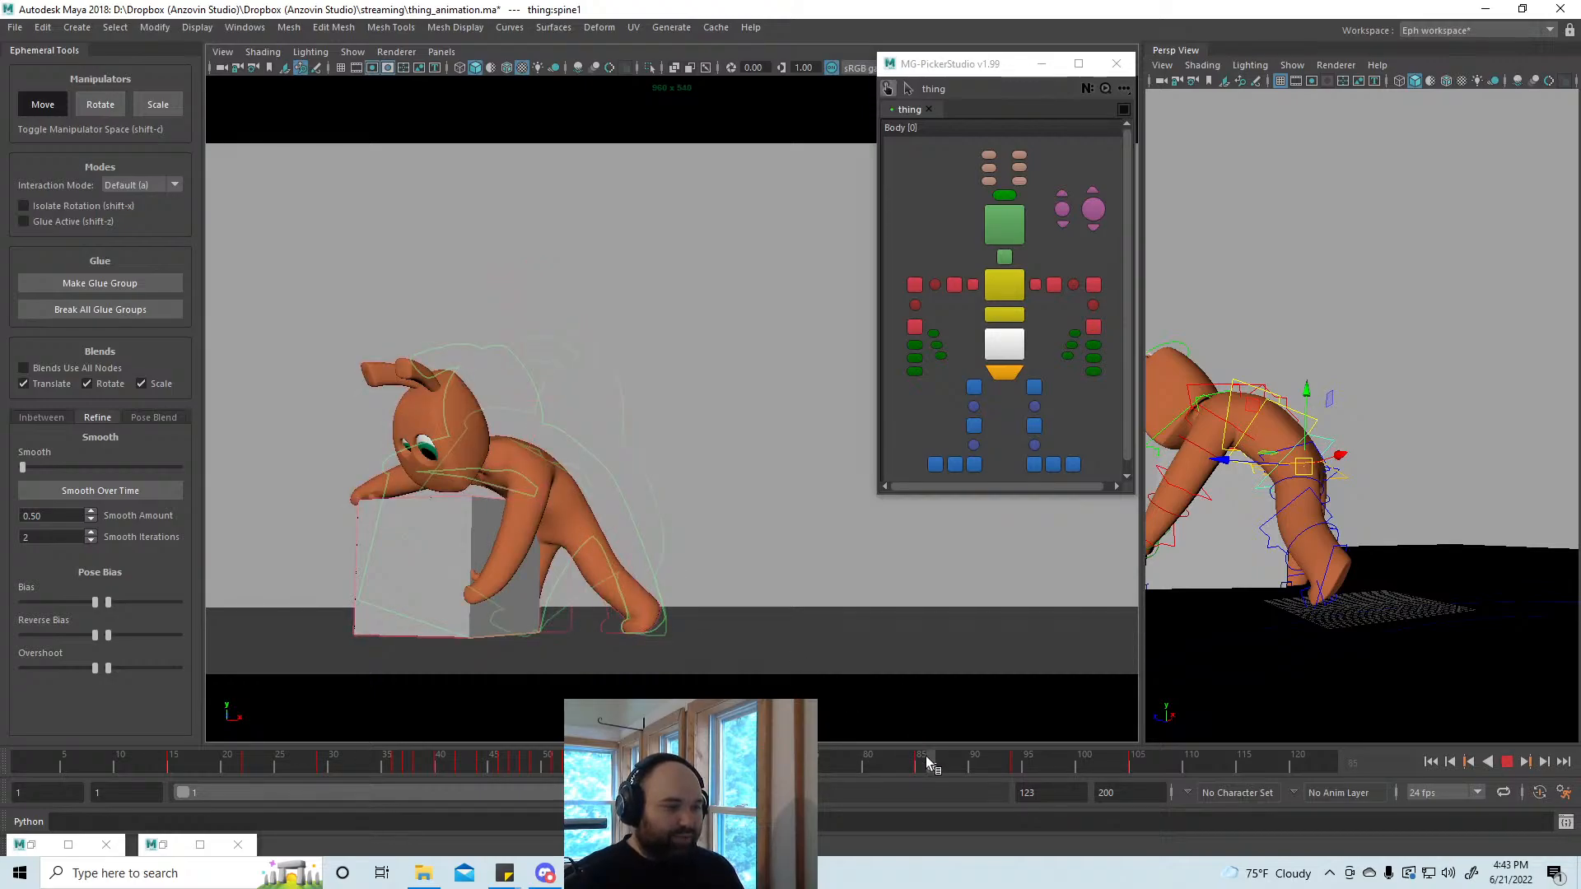
left_click_drag(926, 762, 1020, 769)
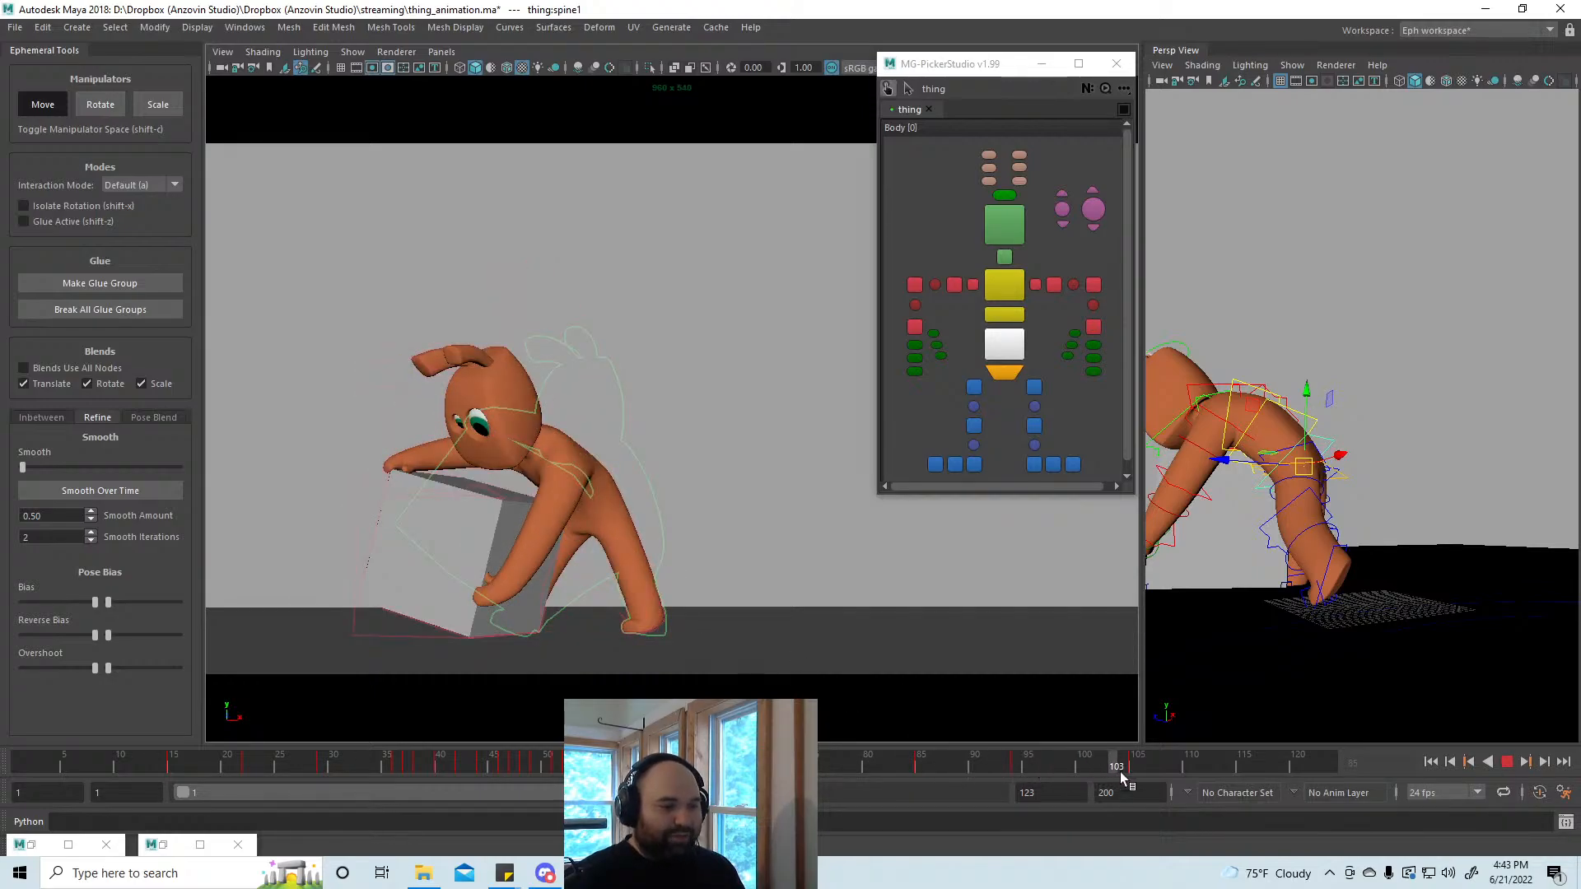
left_click_drag(1120, 776, 1020, 777)
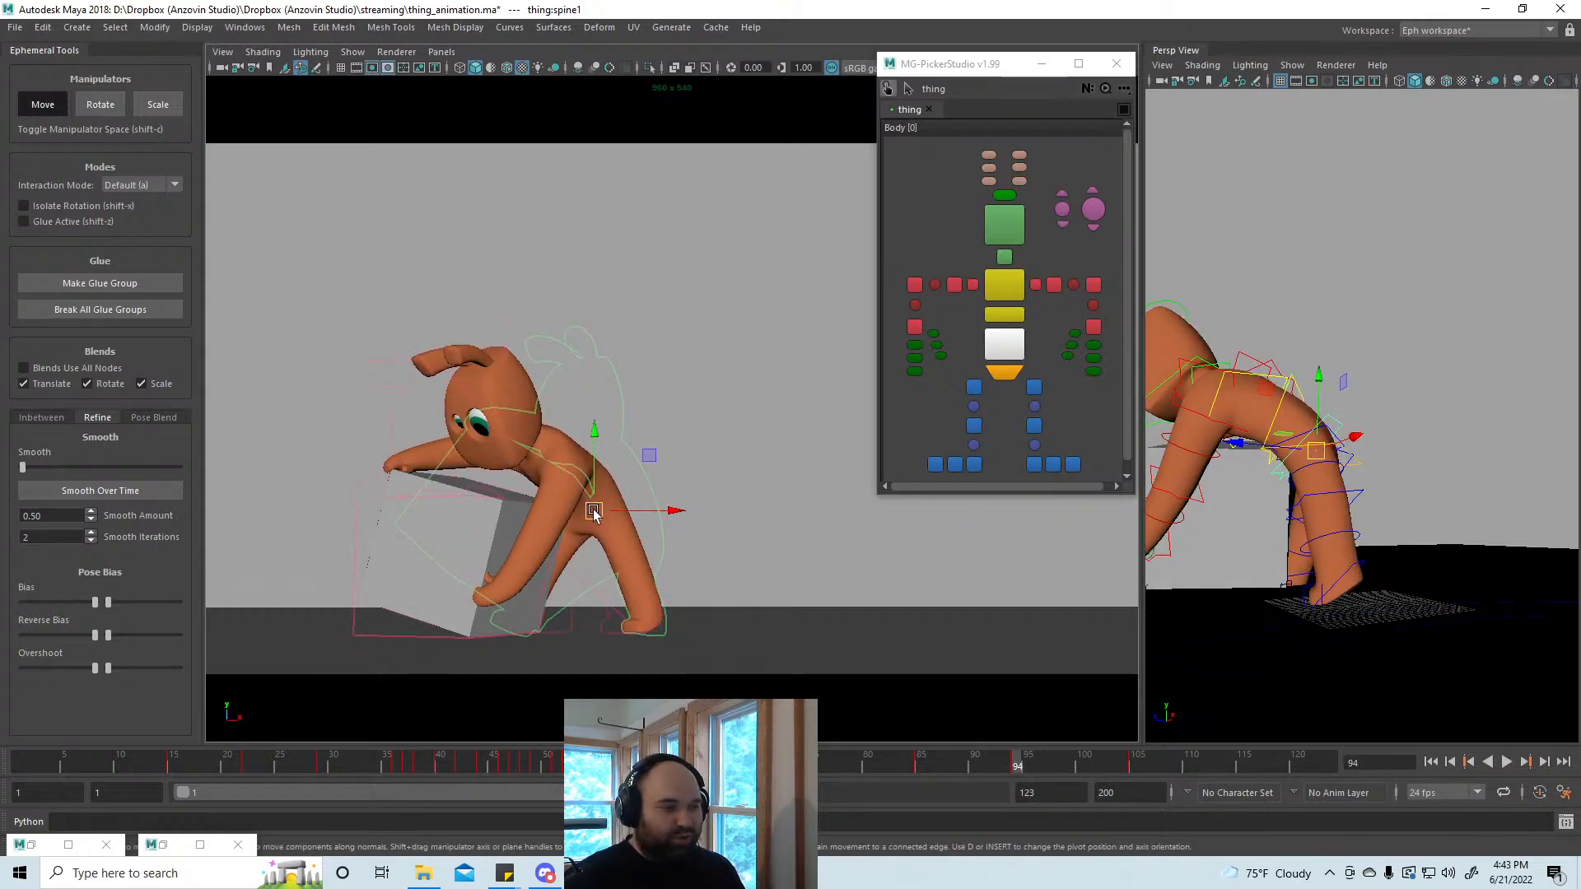
key("a")
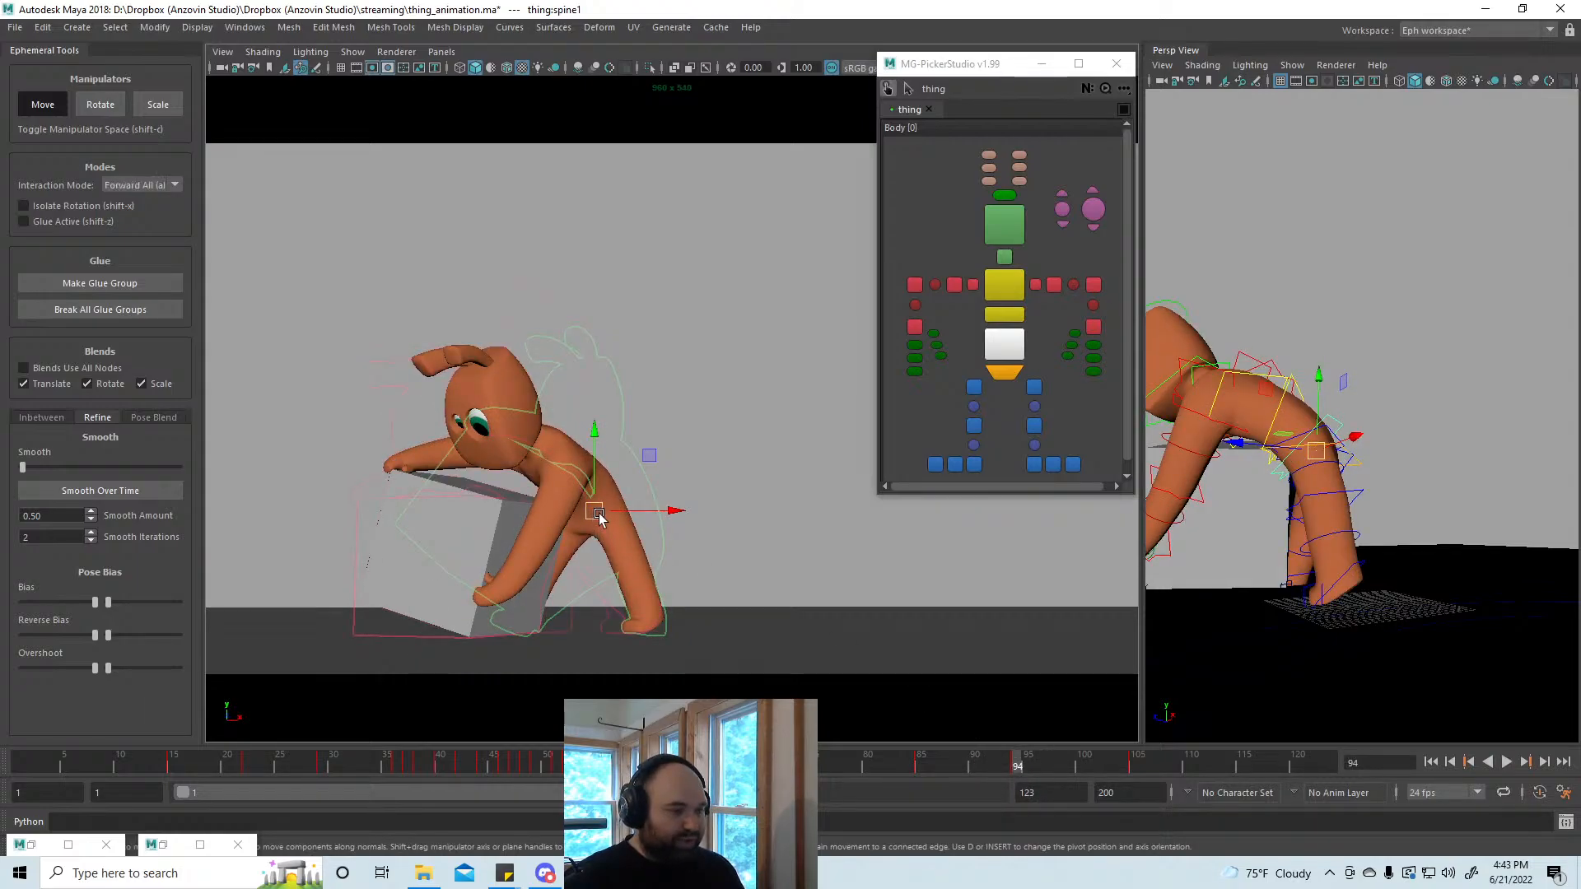
left_click_drag(599, 512, 596, 517)
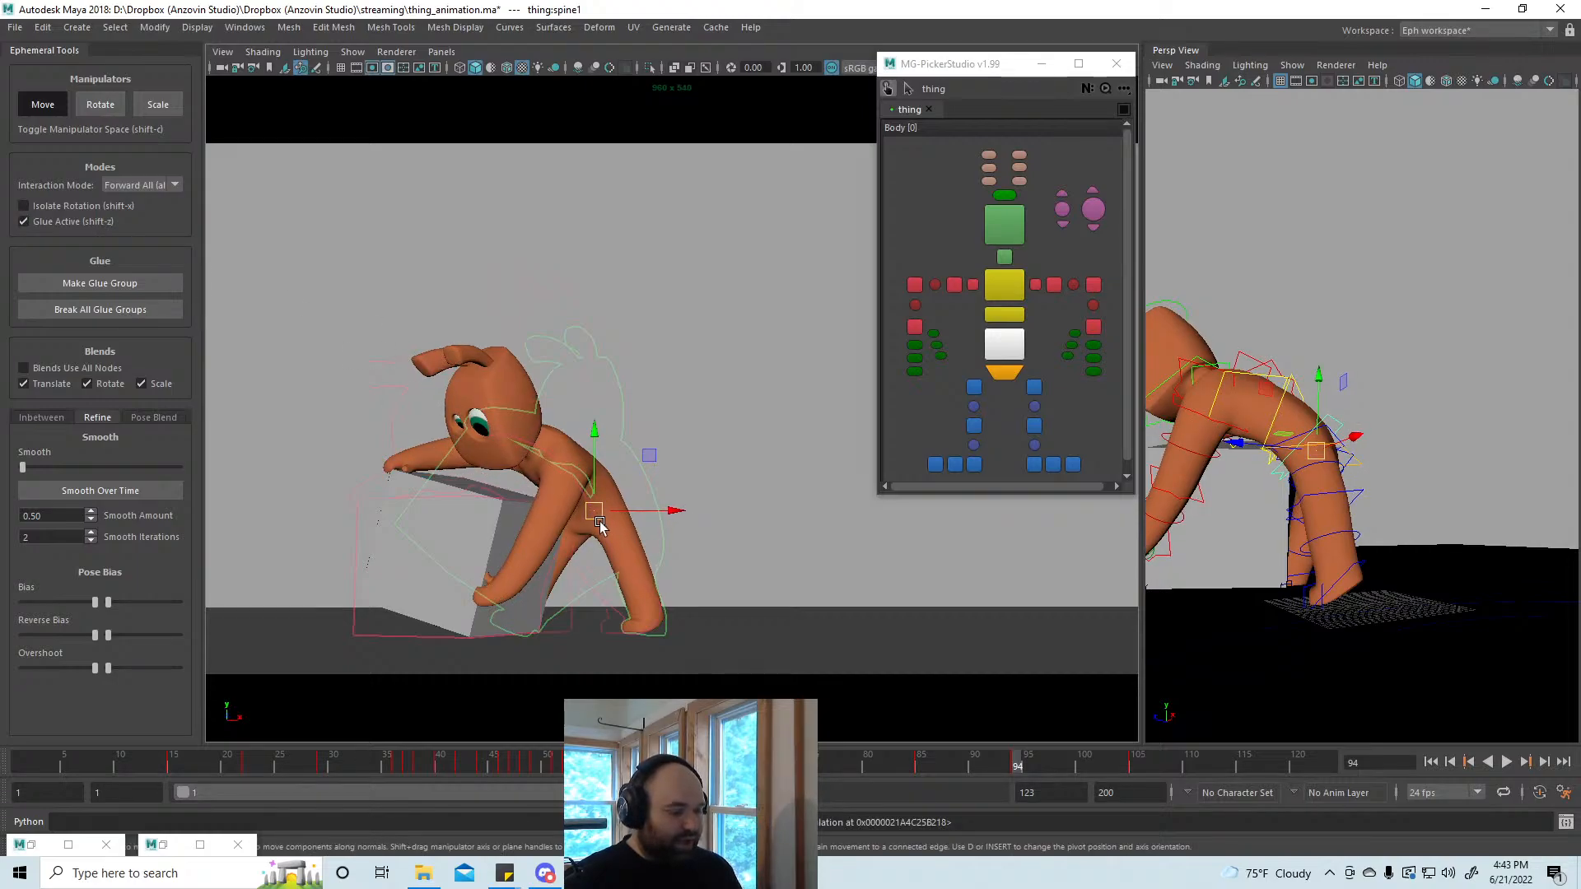
left_click_drag(598, 519, 566, 498)
key("e")
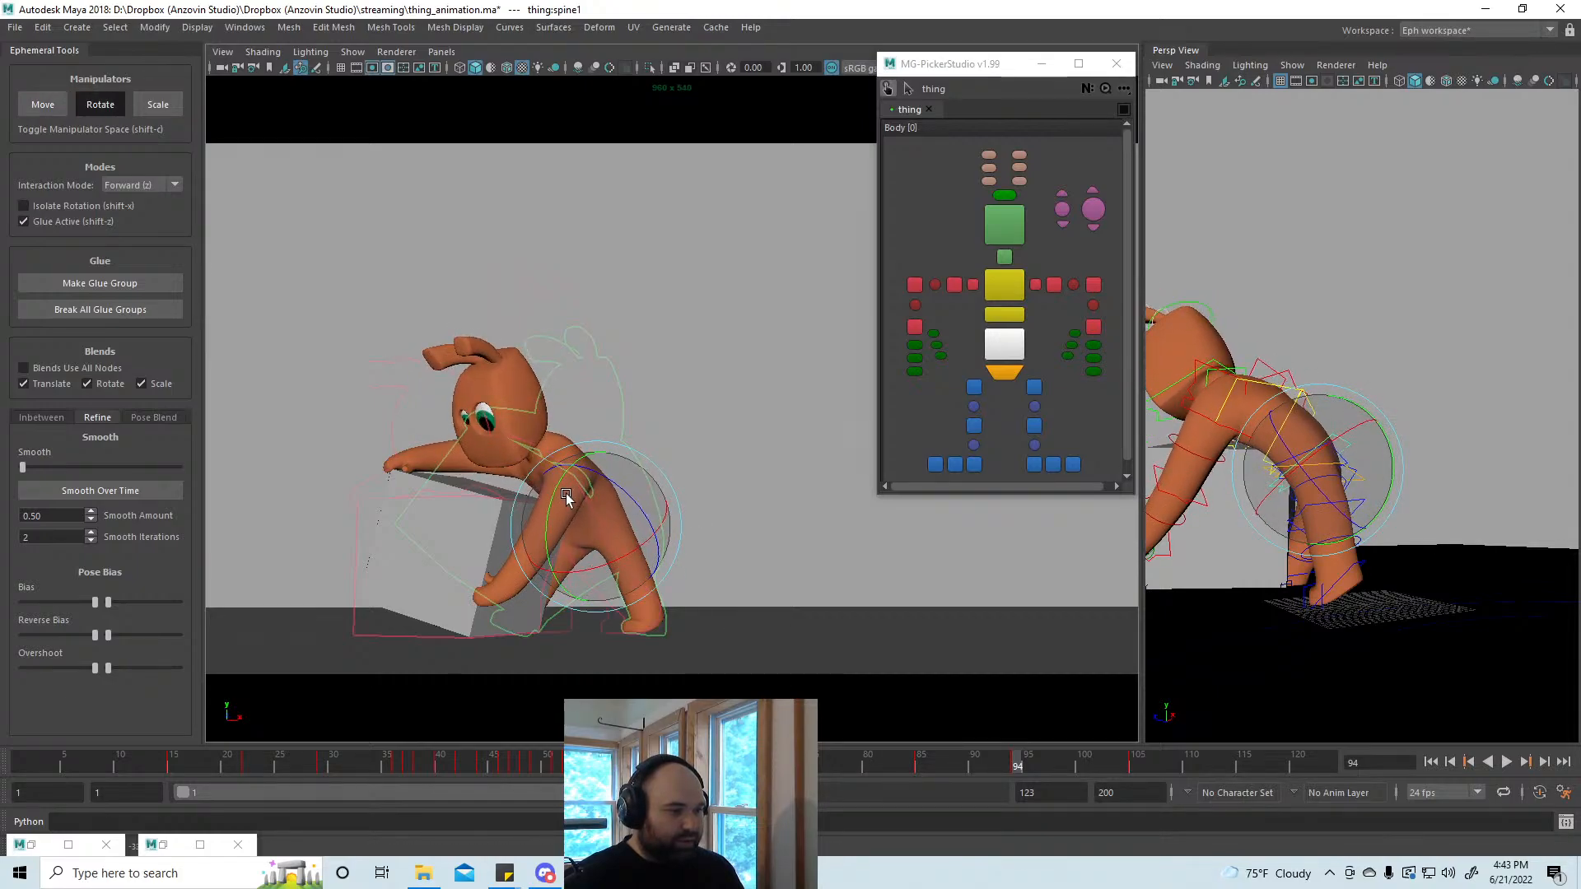
left_click_drag(1018, 766, 1150, 766)
Step: Compare the left knee control across frames 85, 94 and 105, apply full Smooth to it at frame 94 in Default mode, and scrub the result
left_click(1034, 426)
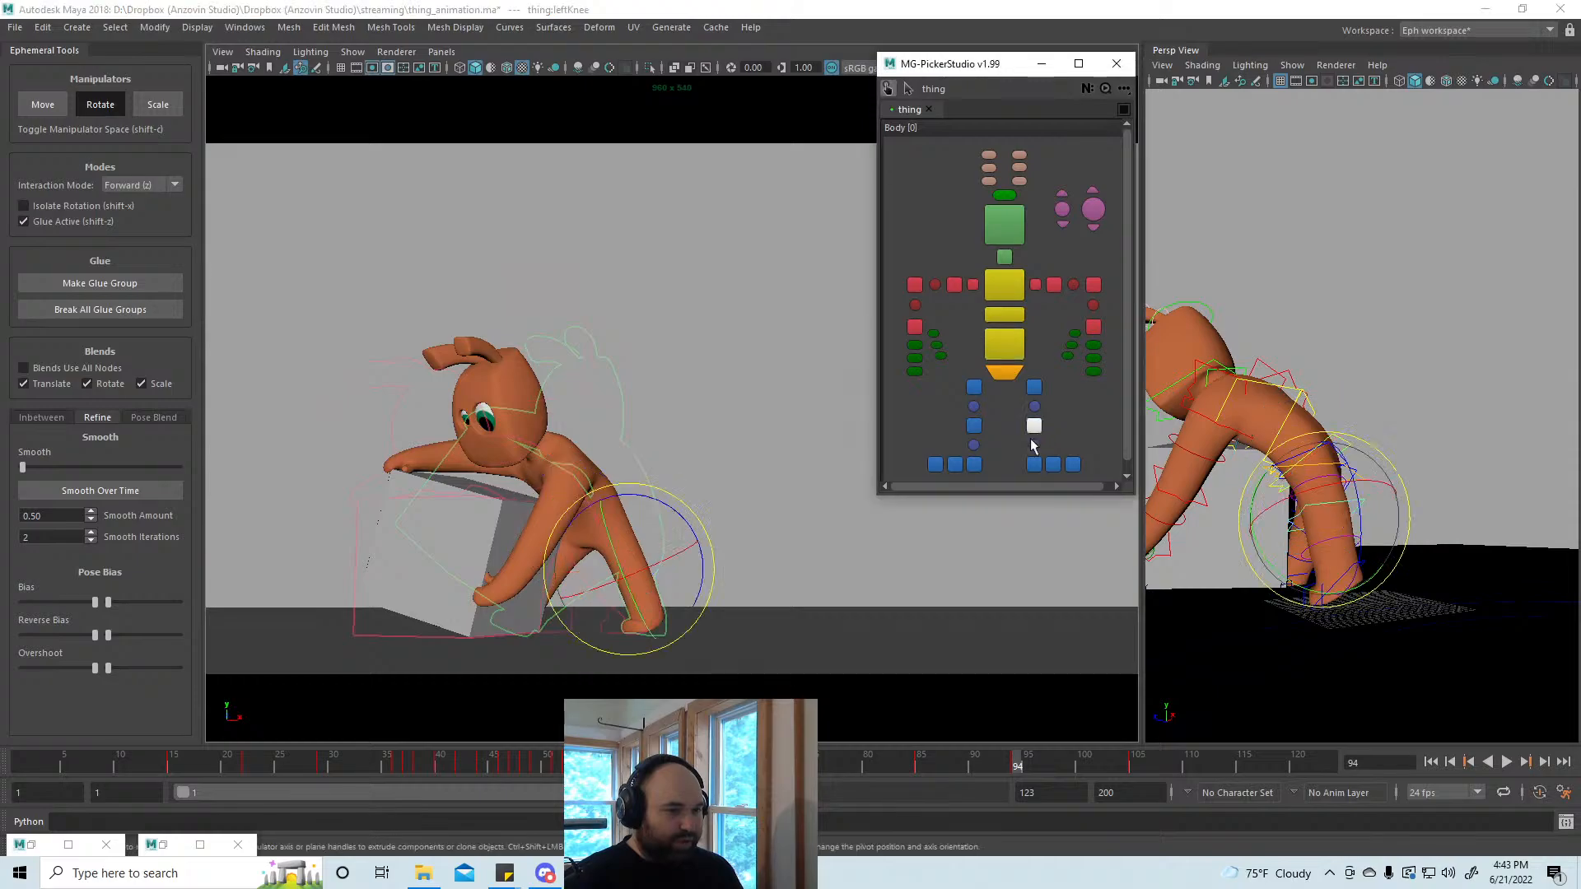
key("w")
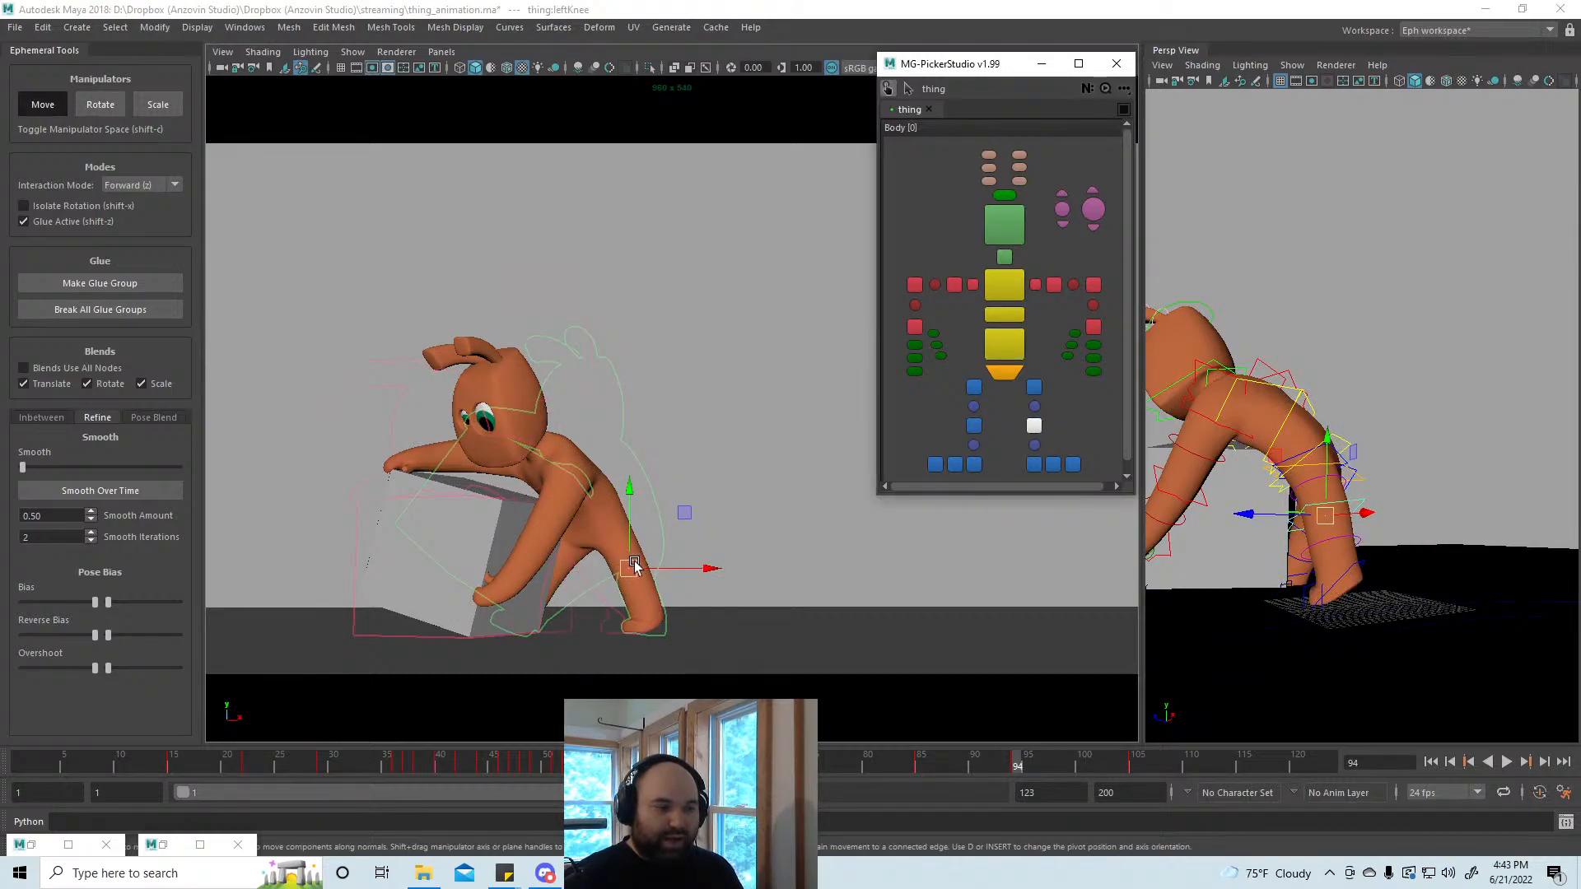
left_click_drag(921, 766, 1142, 773)
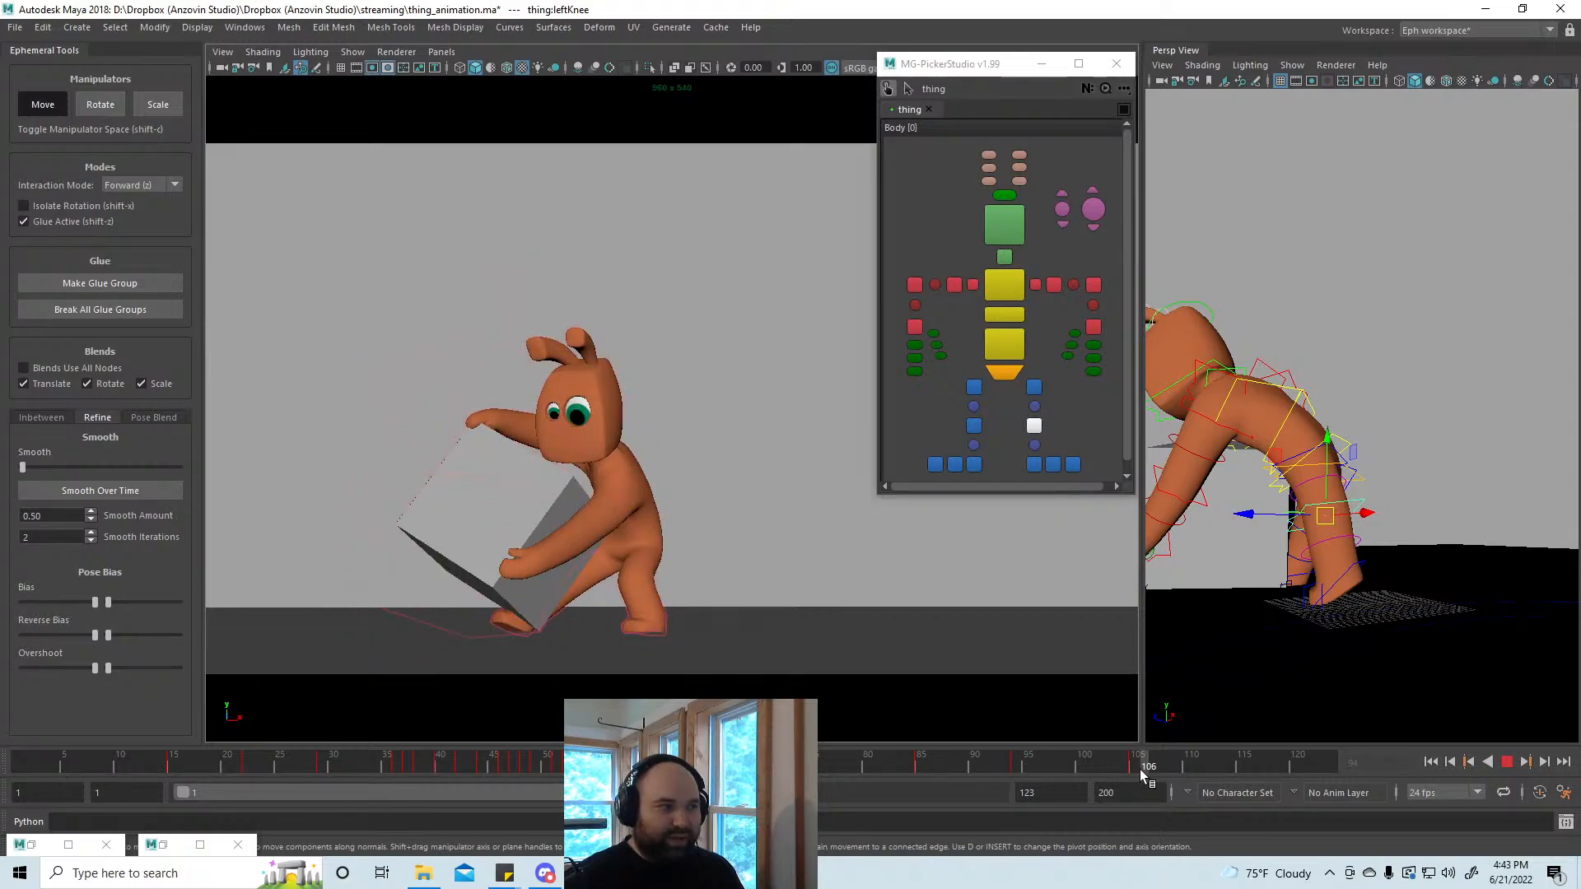
left_click(1018, 765)
key("a")
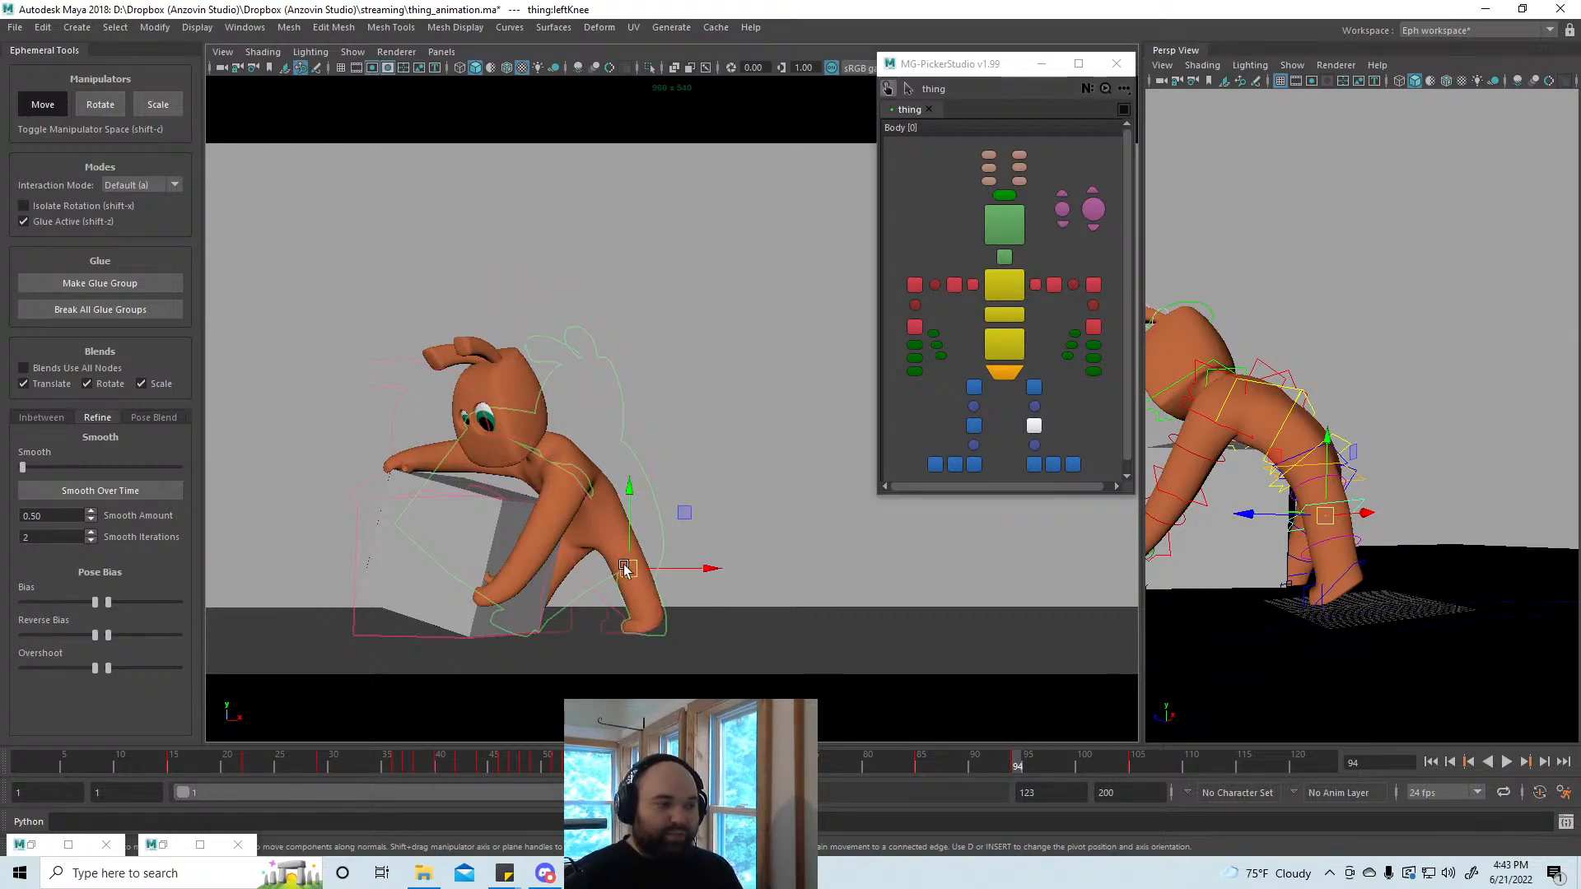
left_click(923, 761)
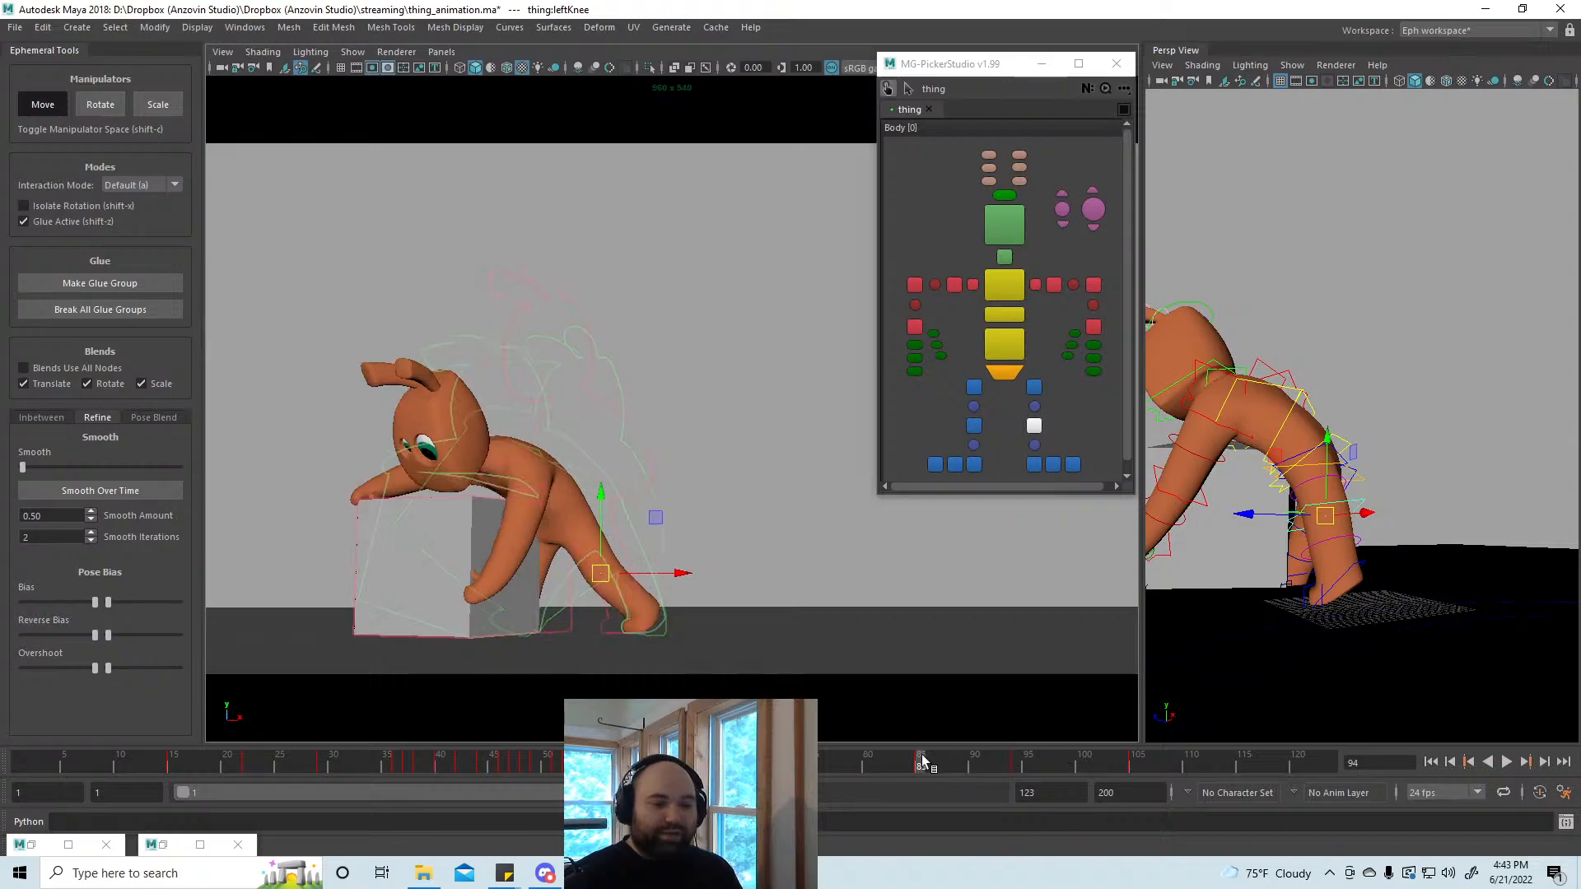
left_click(1137, 765)
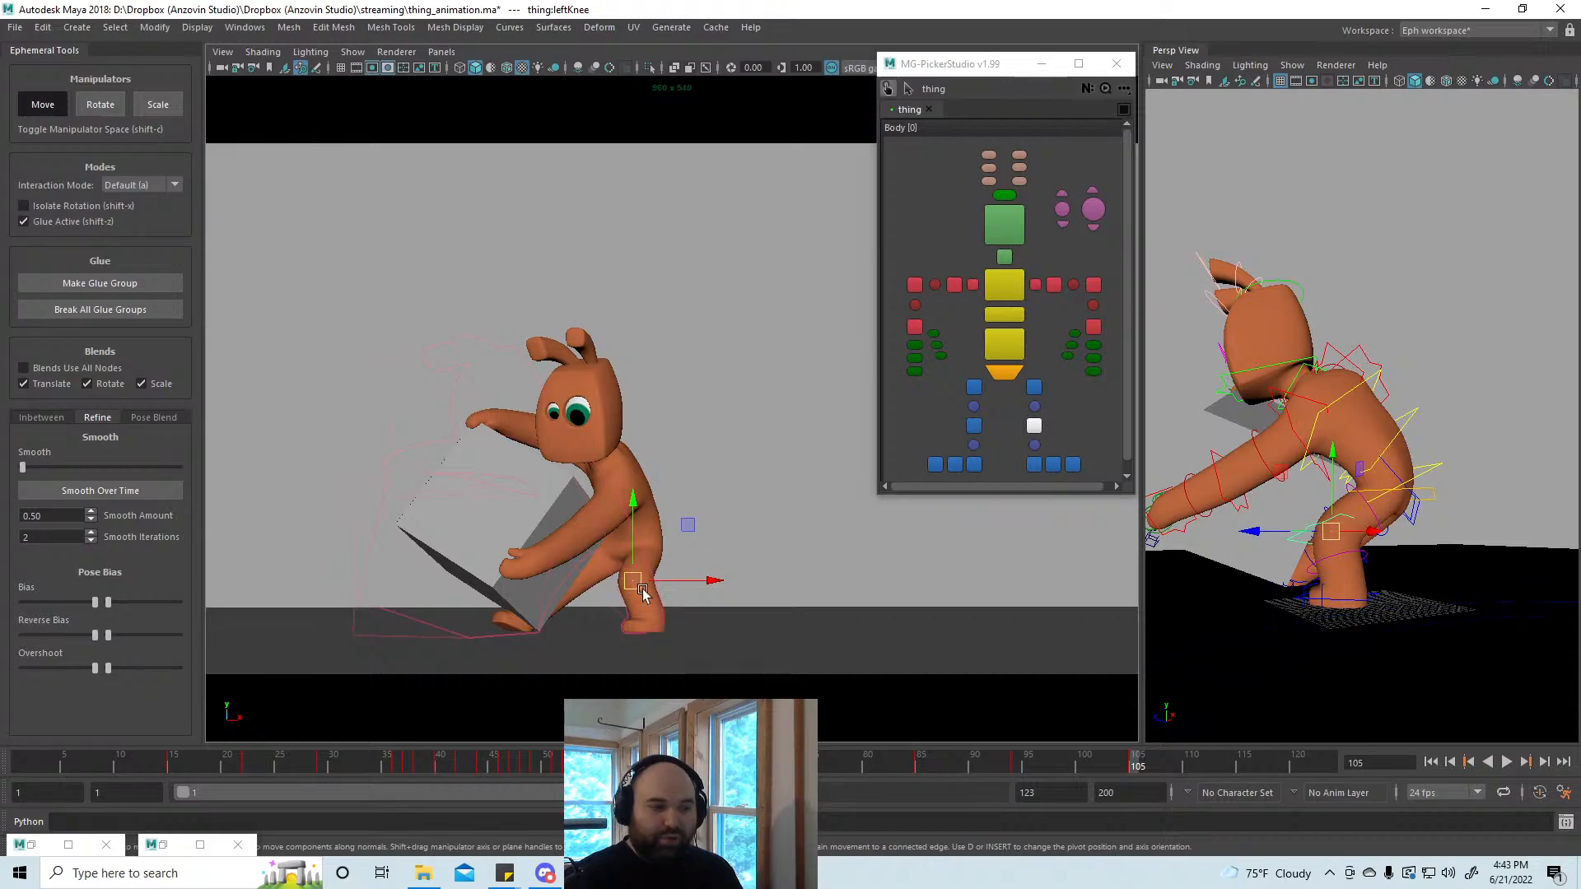
left_click(1018, 761)
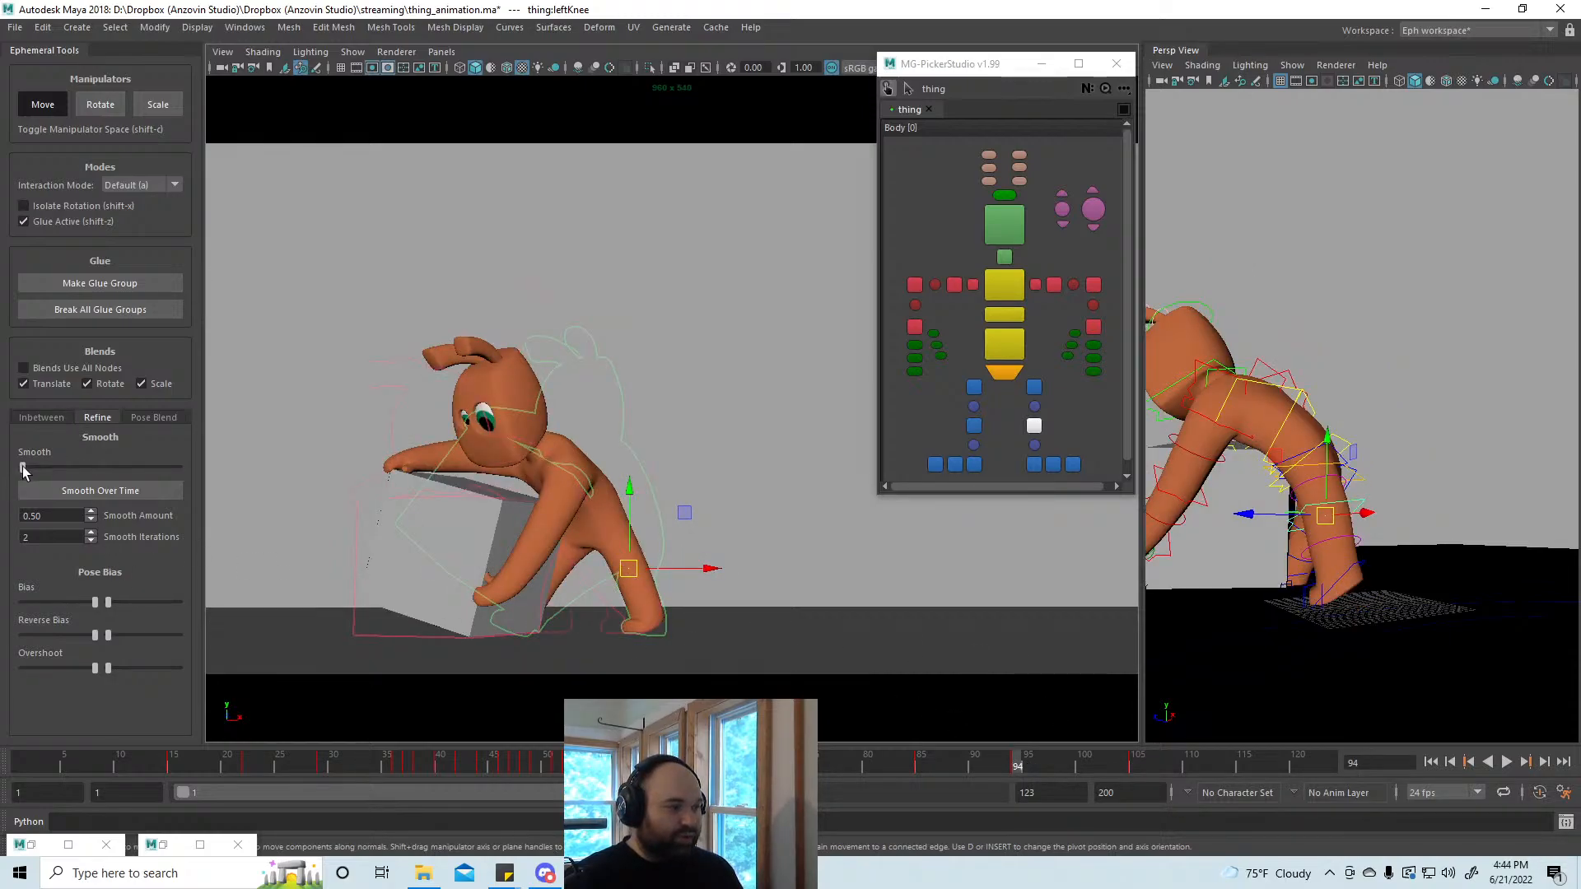
left_click_drag(23, 467, 199, 476)
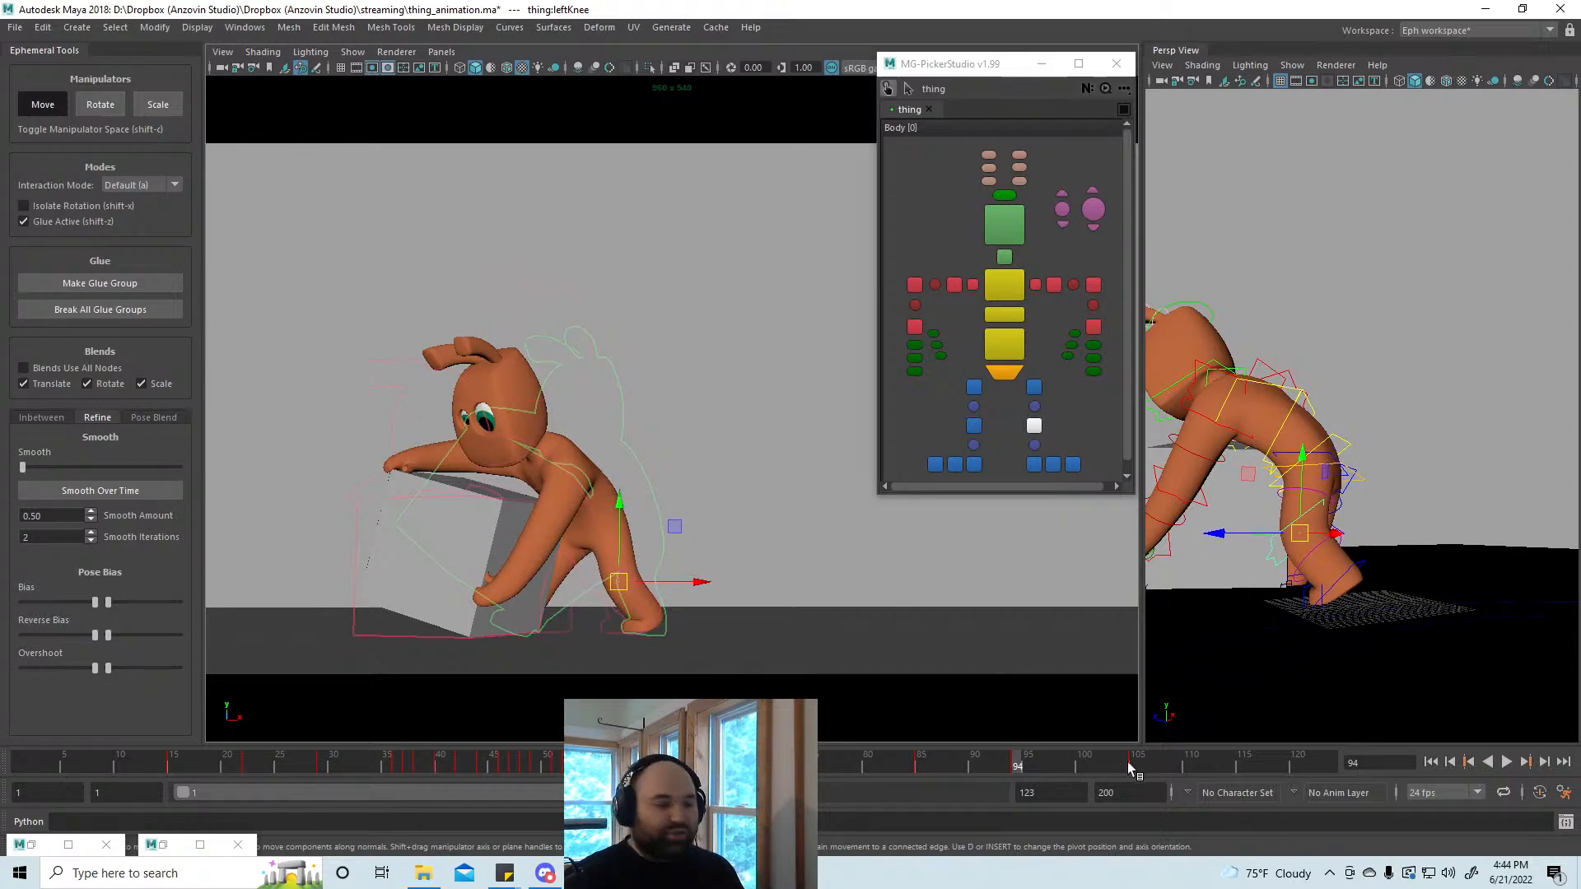
left_click_drag(988, 763, 1266, 807)
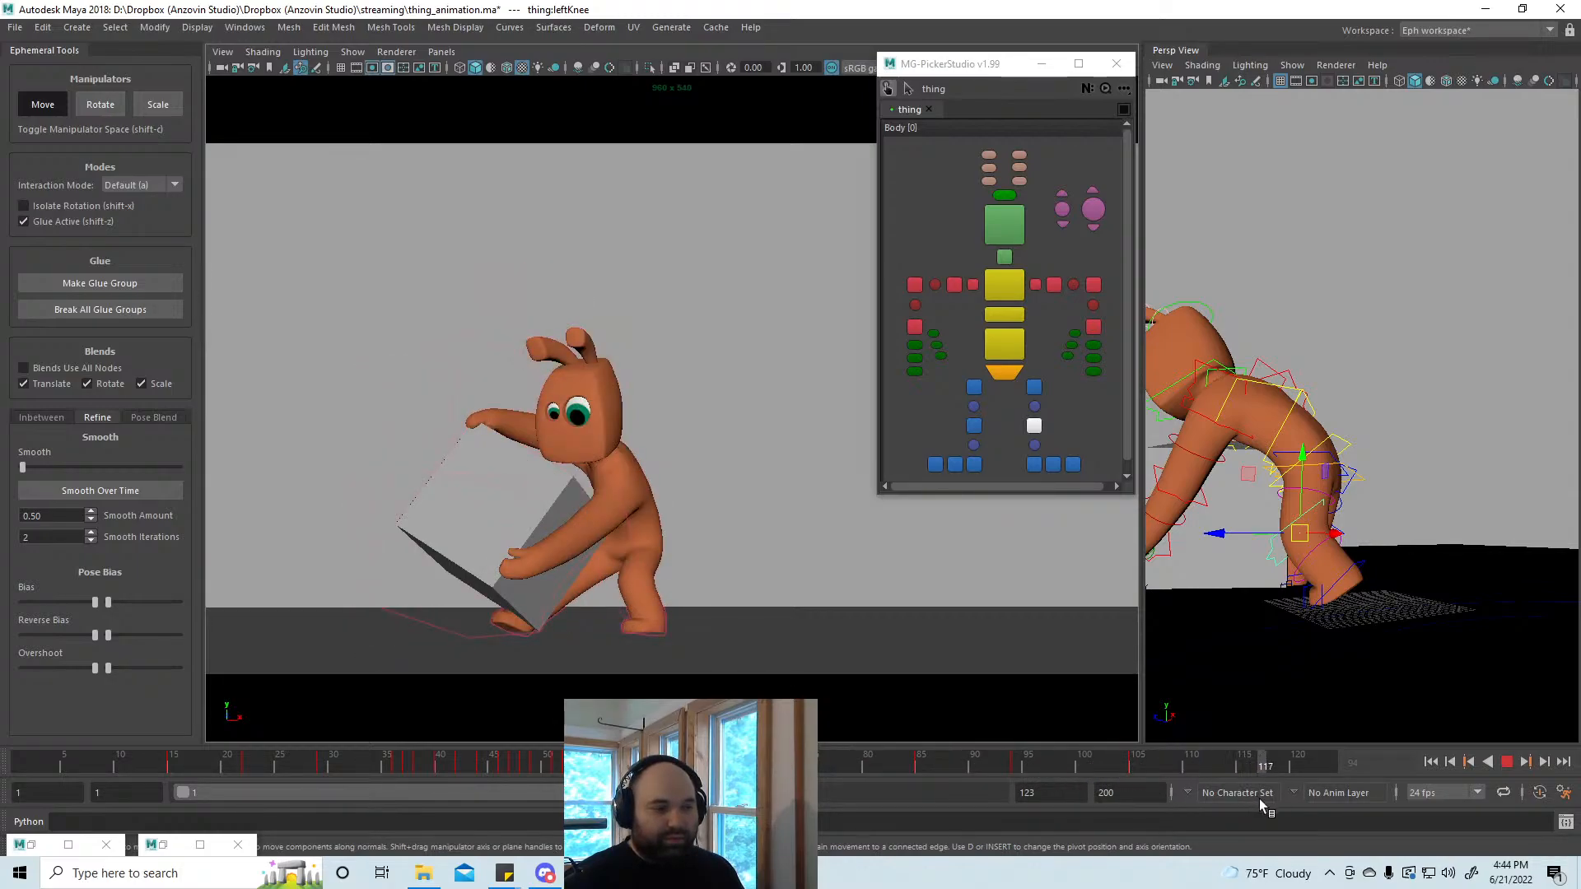
Step: Retime the frame 94 key to frame 100 and the frame 85 key to about frame 96, and review the new timing
left_click_drag(1119, 772, 1081, 767)
left_click(1019, 767, "shift")
left_click(920, 760, "shift")
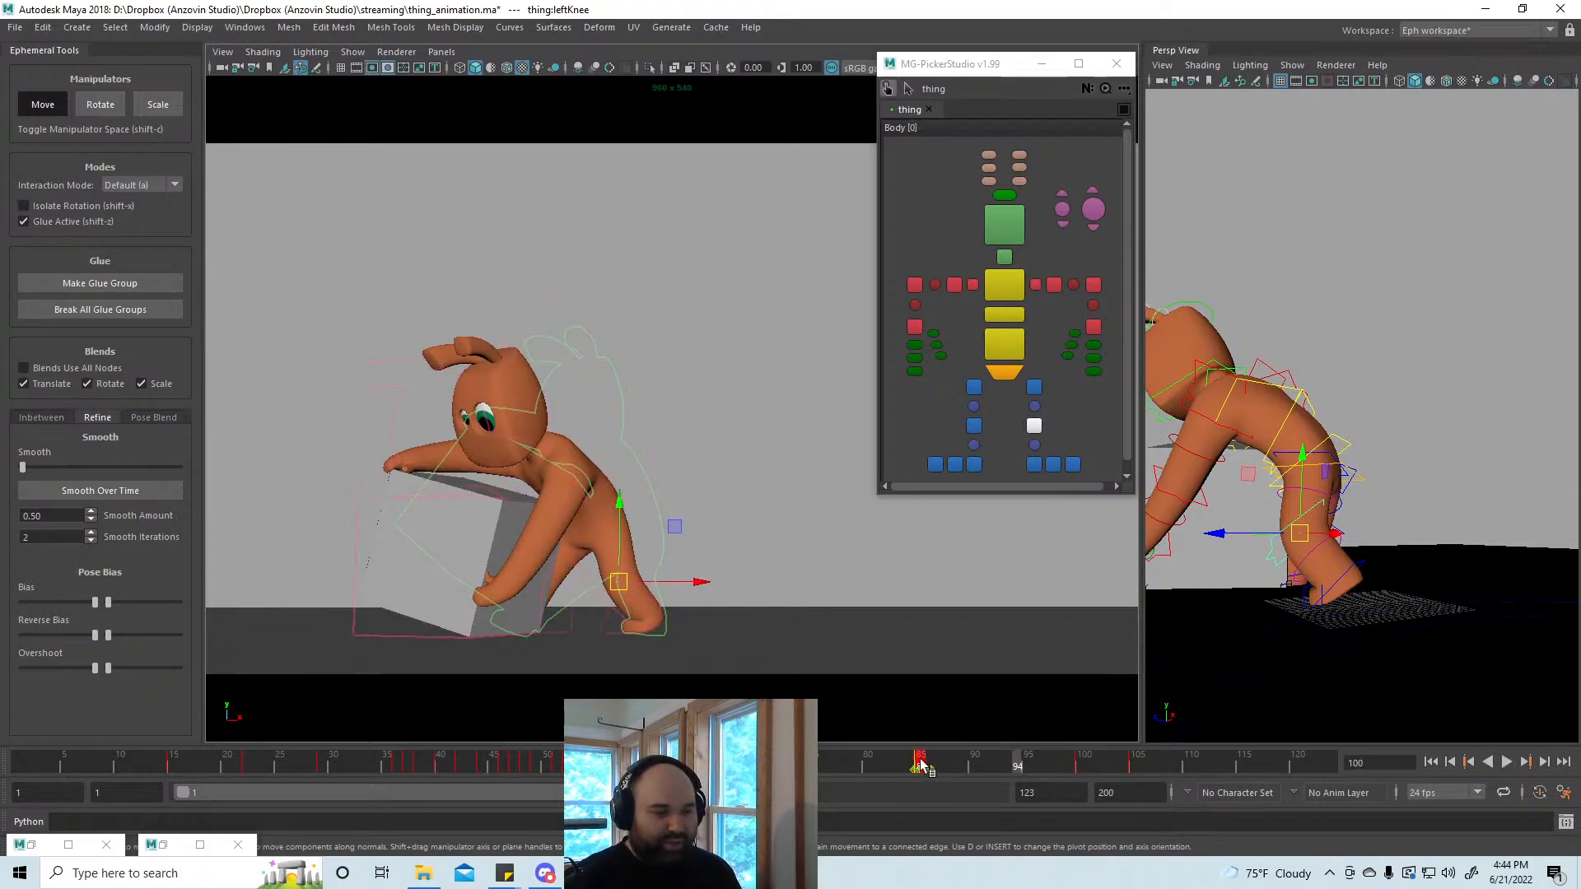
key("alt+v")
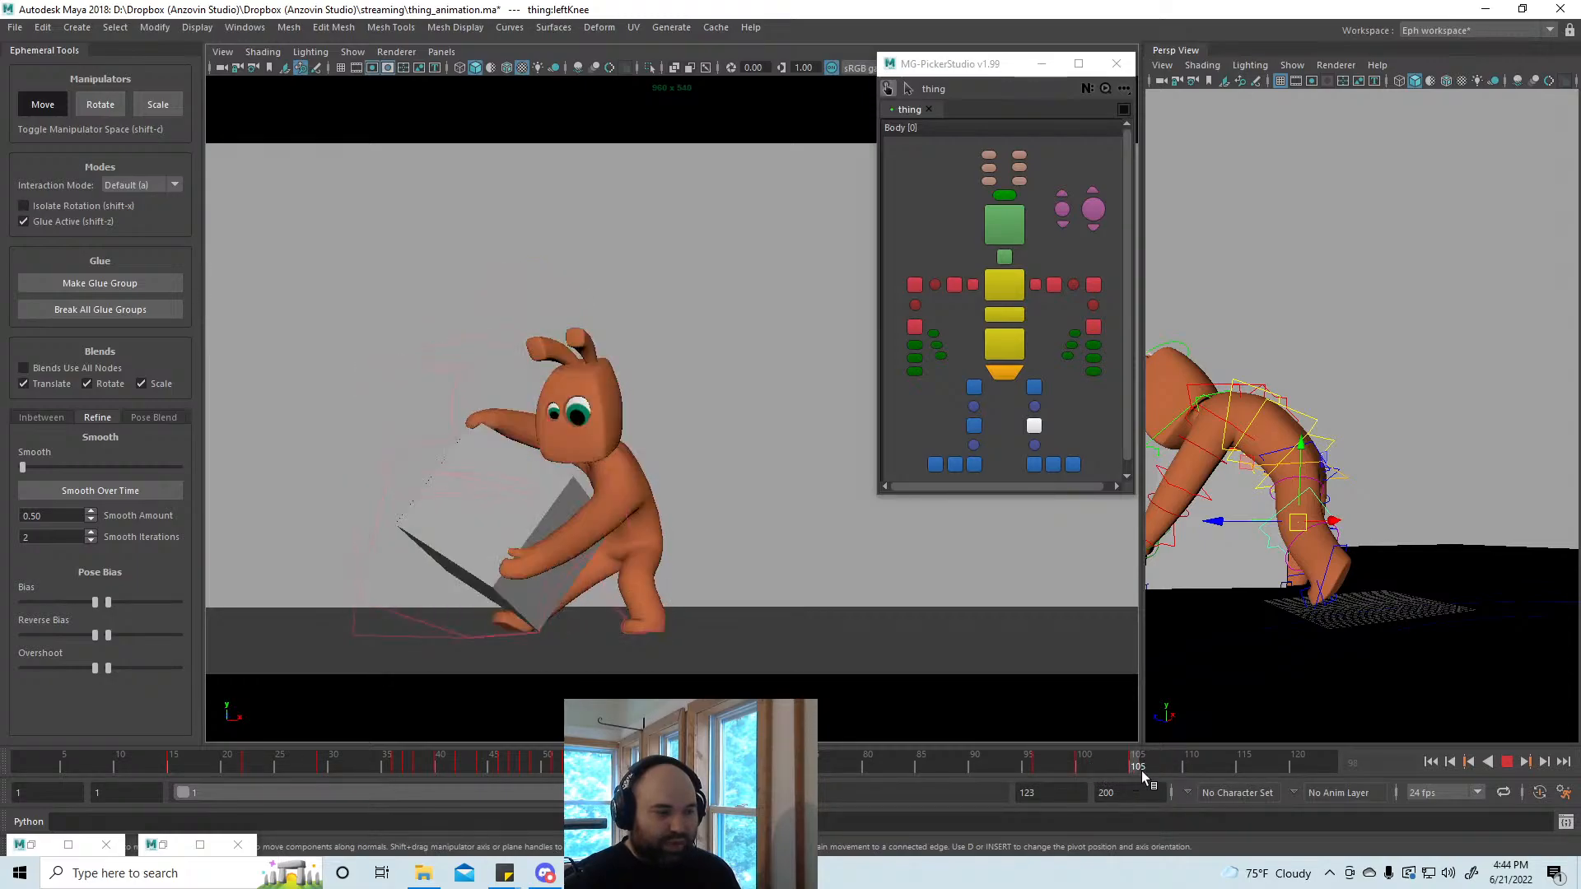
mouse_move(1174, 773)
left_mouse_down()
mouse_move(1030, 769)
mouse_move(1138, 773)
mouse_move(1054, 773)
left_mouse_up()
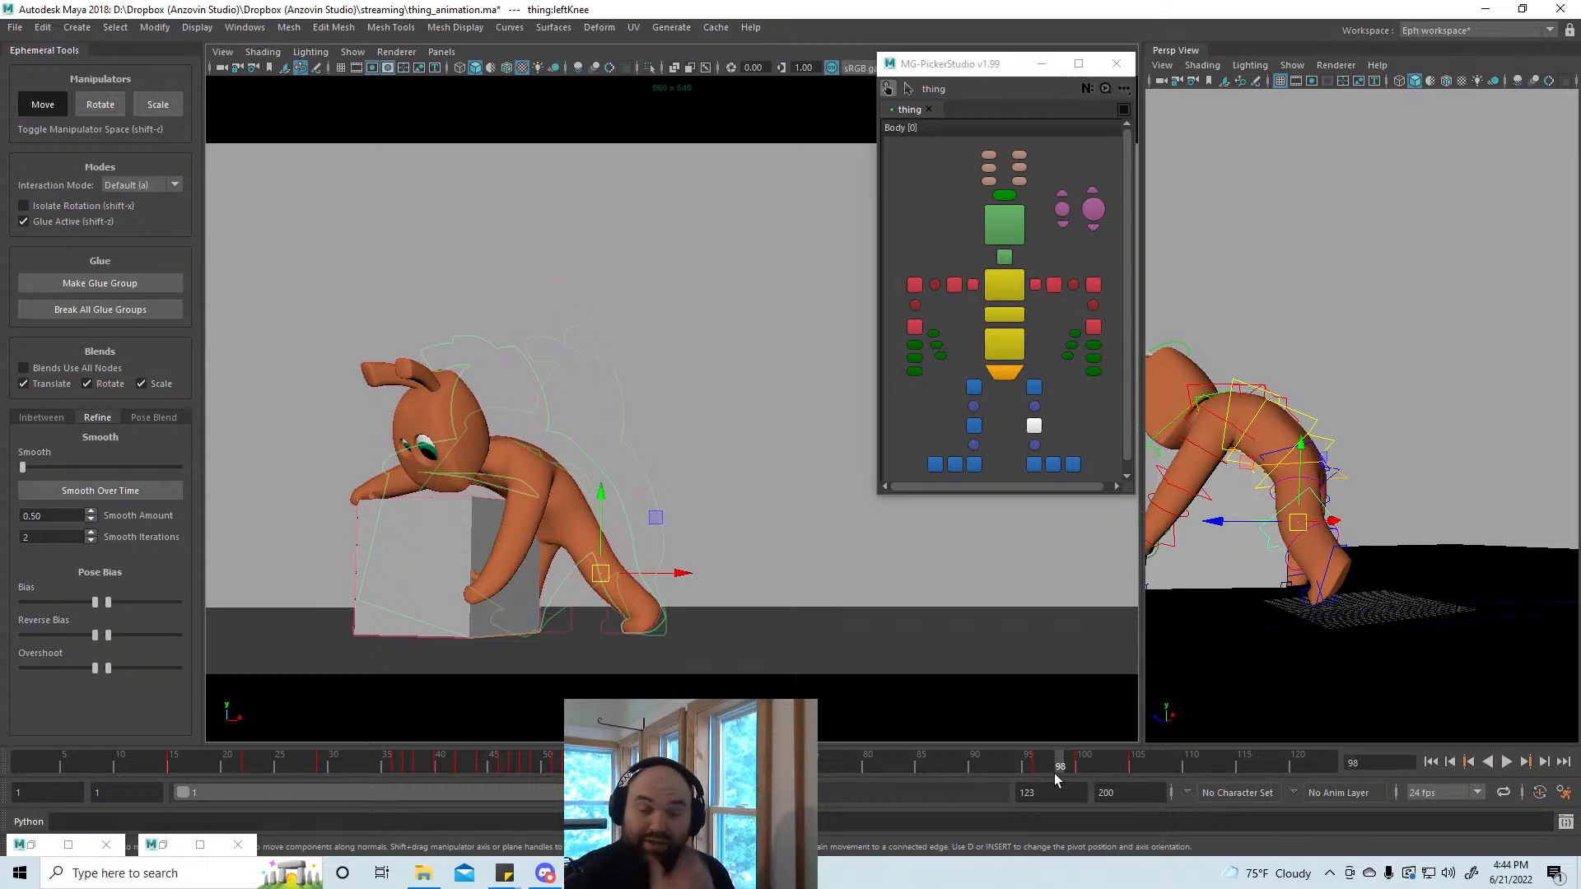
mouse_move(1054, 773)
left_mouse_down()
mouse_move(1037, 767)
mouse_move(1085, 767)
left_mouse_up()
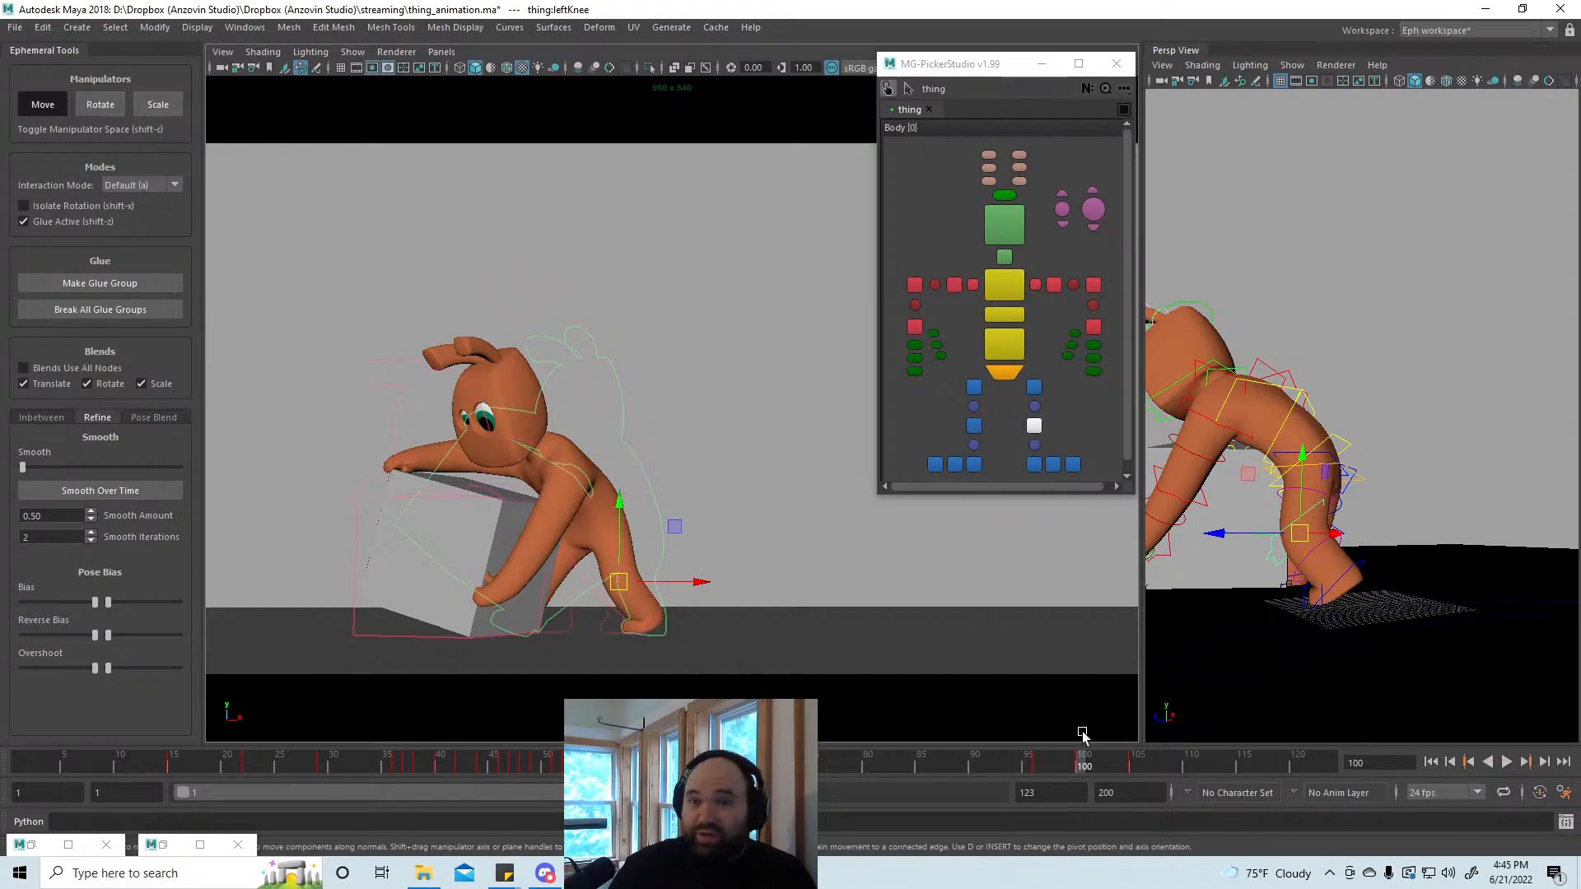
left_click(1124, 765)
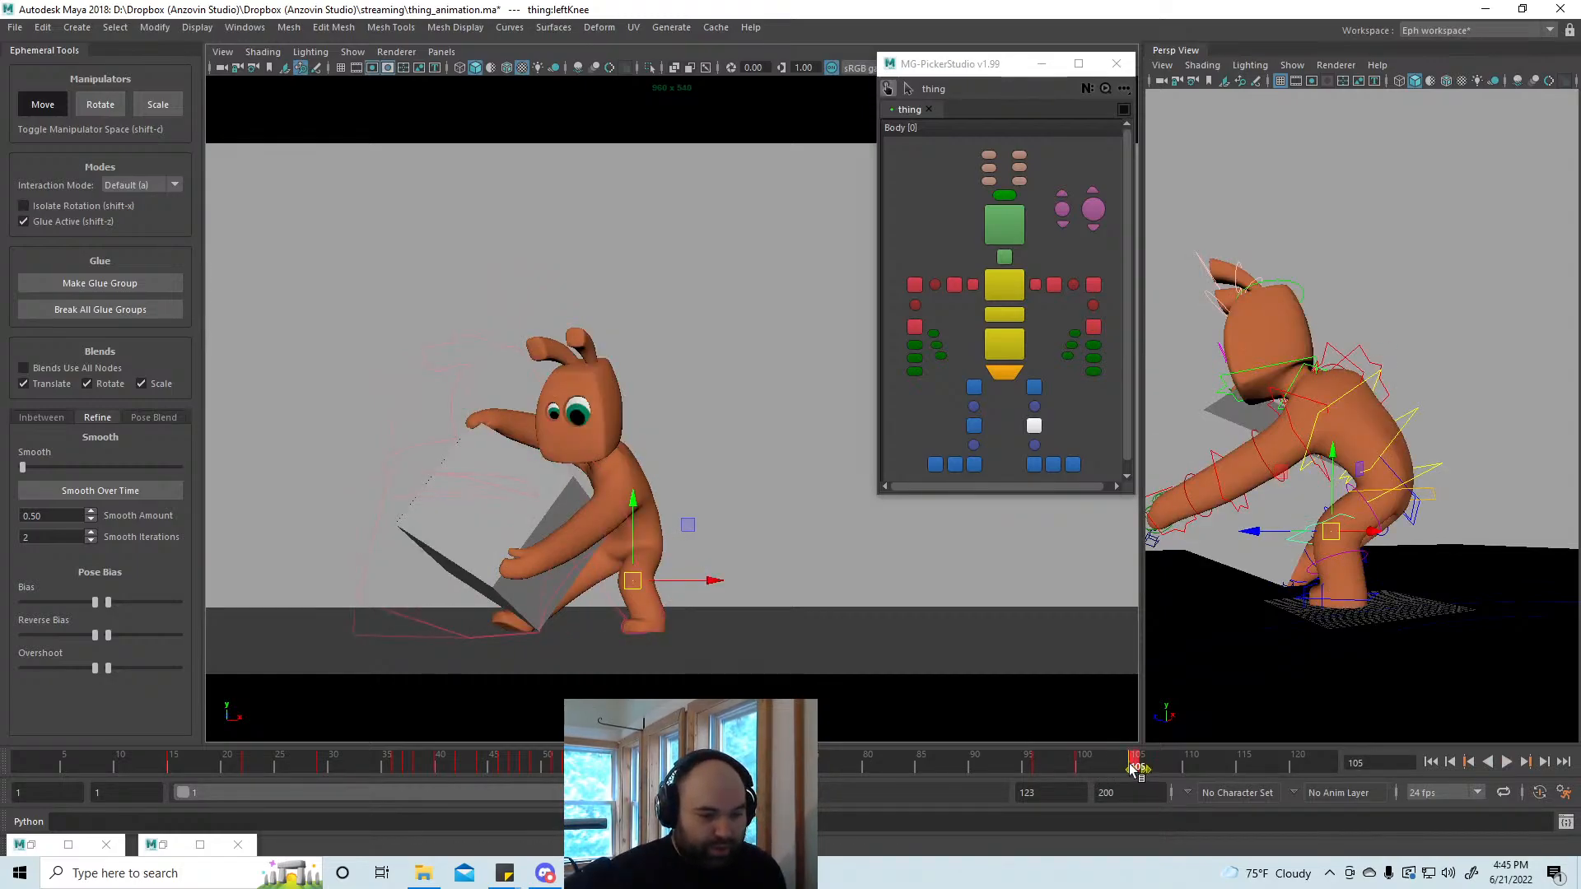
Step: At frame 82, bias the right foot control fully toward the next pose and scrub through to check the step
left_click_drag(1125, 770, 883, 769)
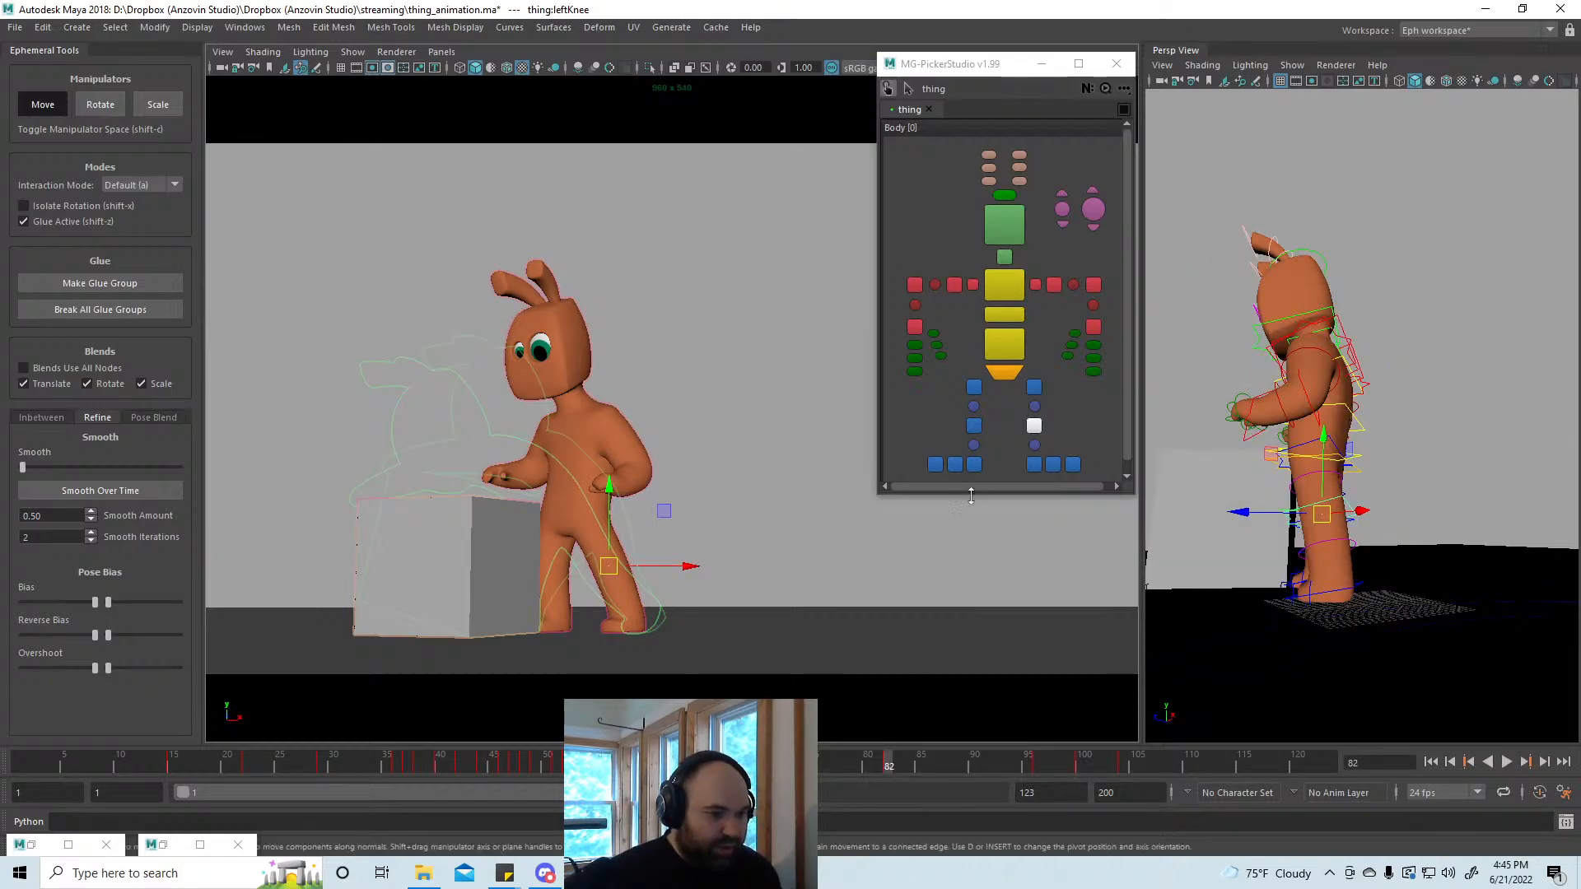
left_click(975, 461)
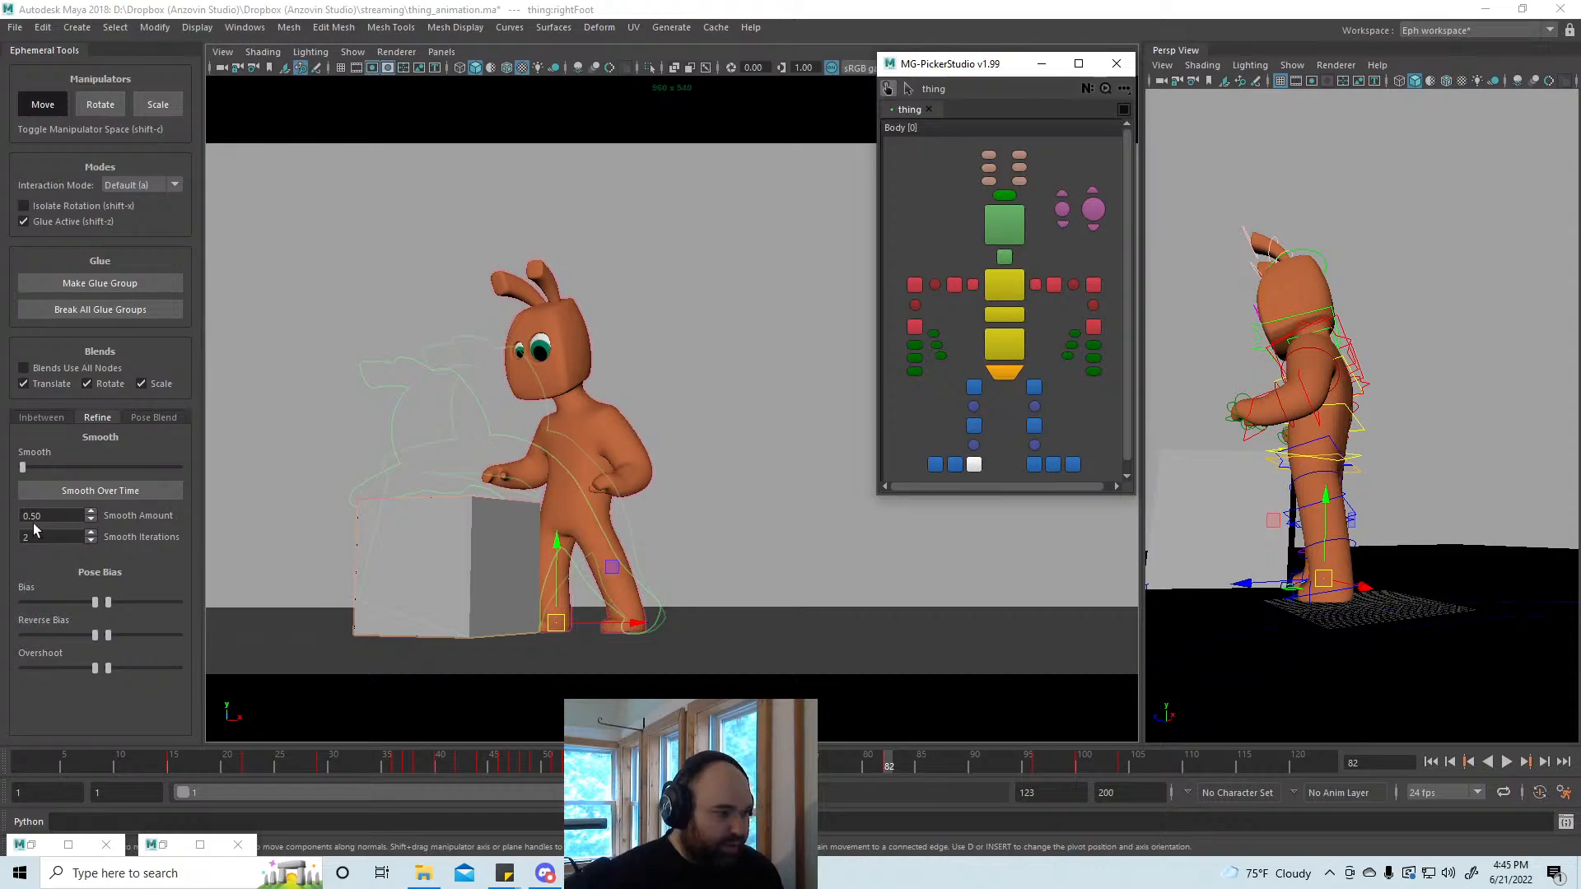
left_click_drag(101, 600, 260, 604)
mouse_move(823, 758)
left_mouse_down()
mouse_move(1115, 769)
mouse_move(877, 768)
mouse_move(1173, 789)
mouse_move(837, 772)
mouse_move(891, 773)
left_mouse_up()
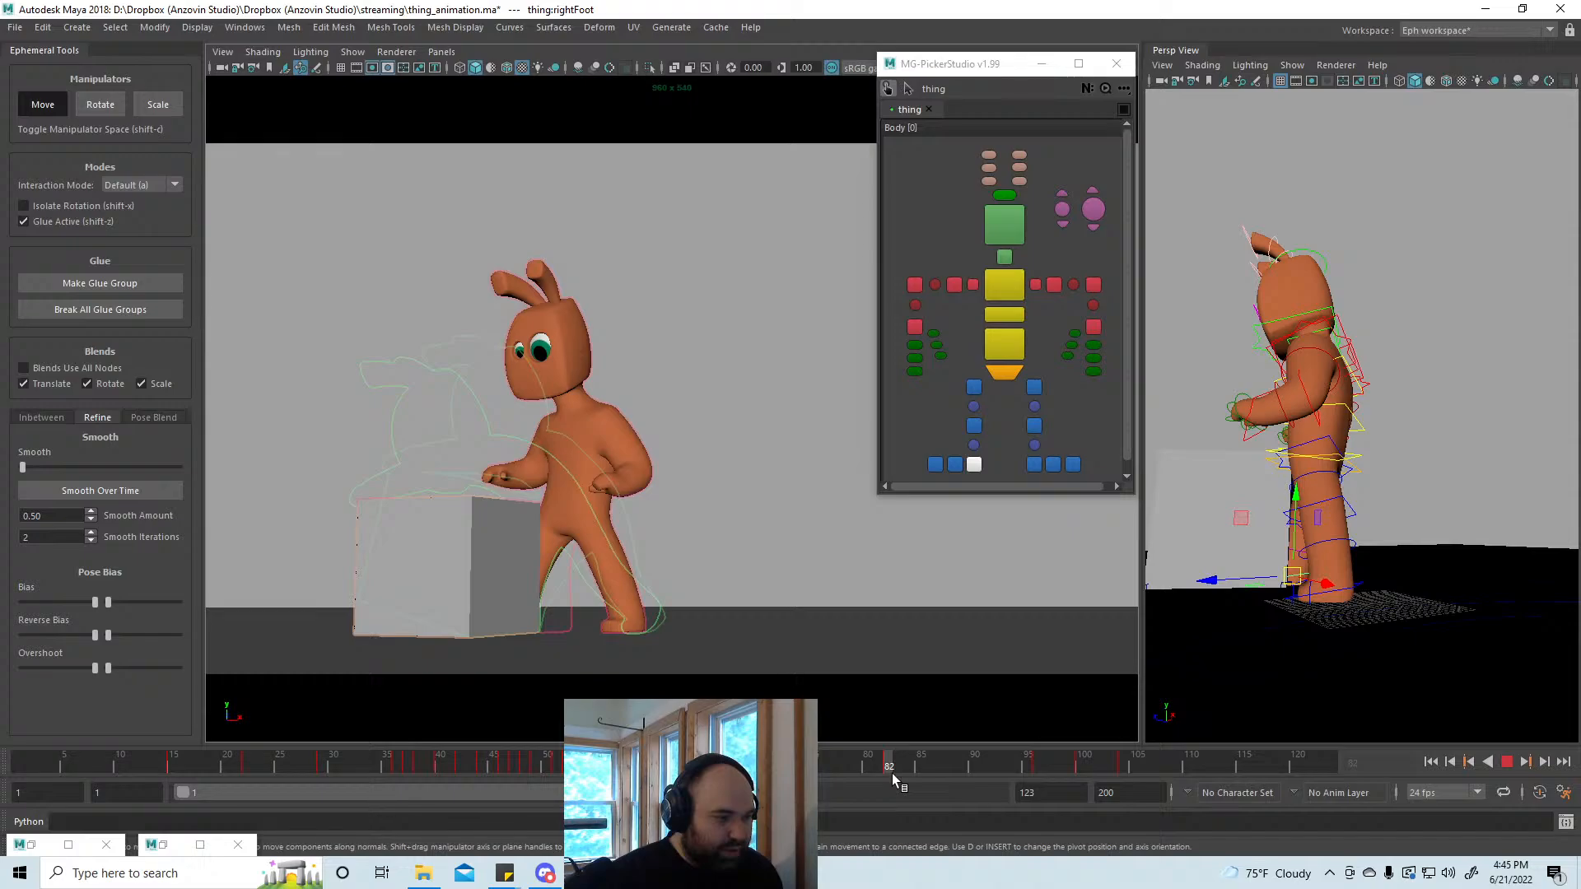
left_click(1059, 773)
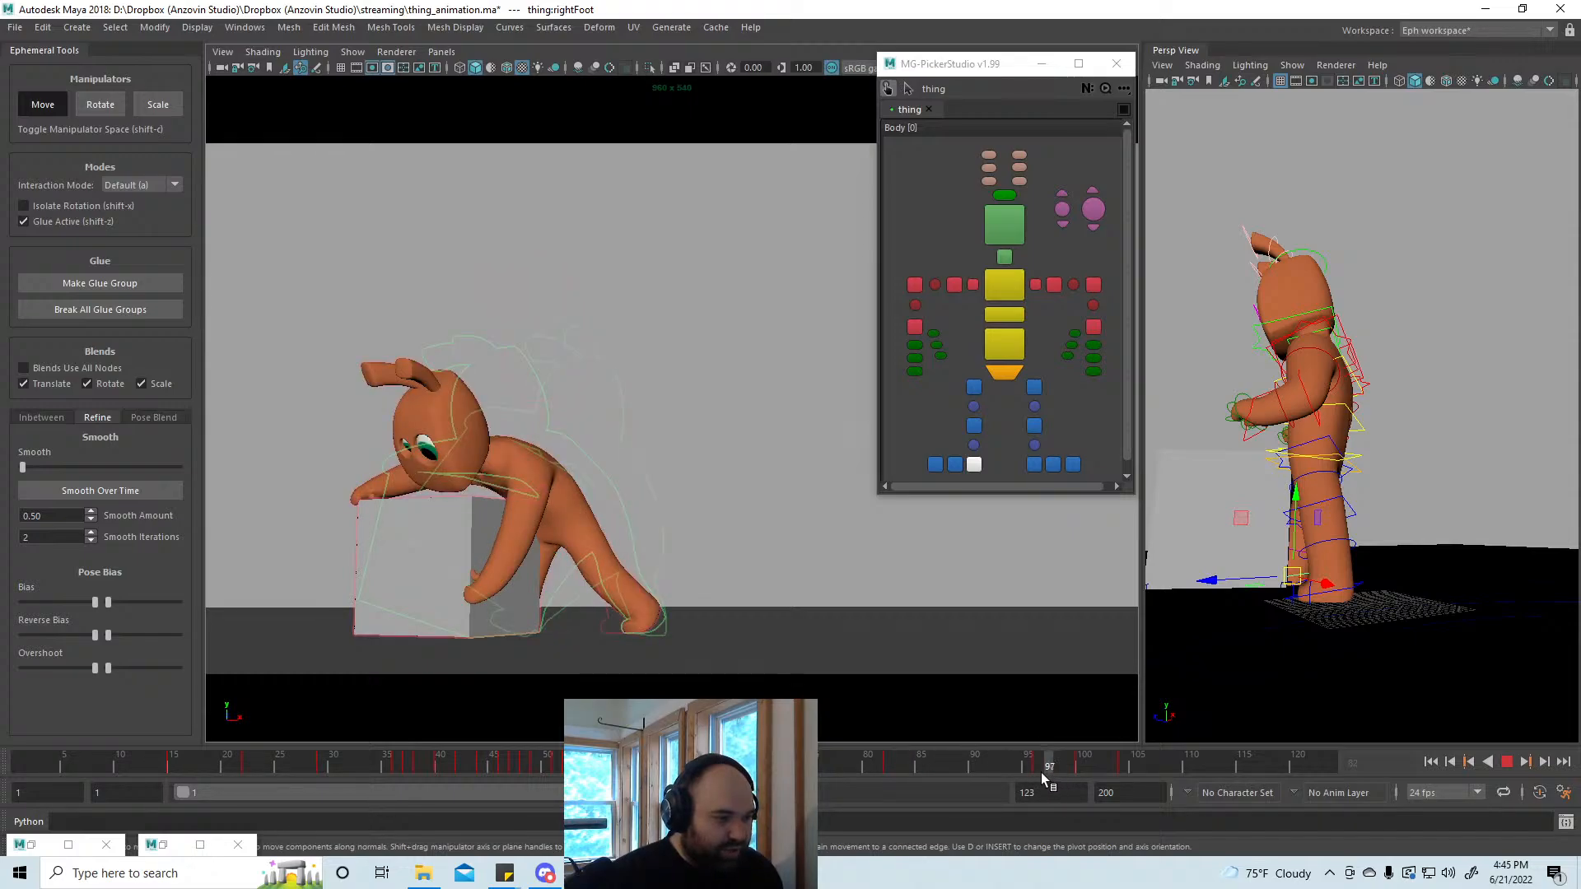
mouse_move(1040, 773)
left_mouse_down()
mouse_move(1143, 775)
mouse_move(963, 764)
mouse_move(1018, 768)
left_mouse_up()
Step: At frame 82, turn off Glue Active and bias the left hand control fully toward the next pose, undoing the first glued attempt
left_click(1093, 327)
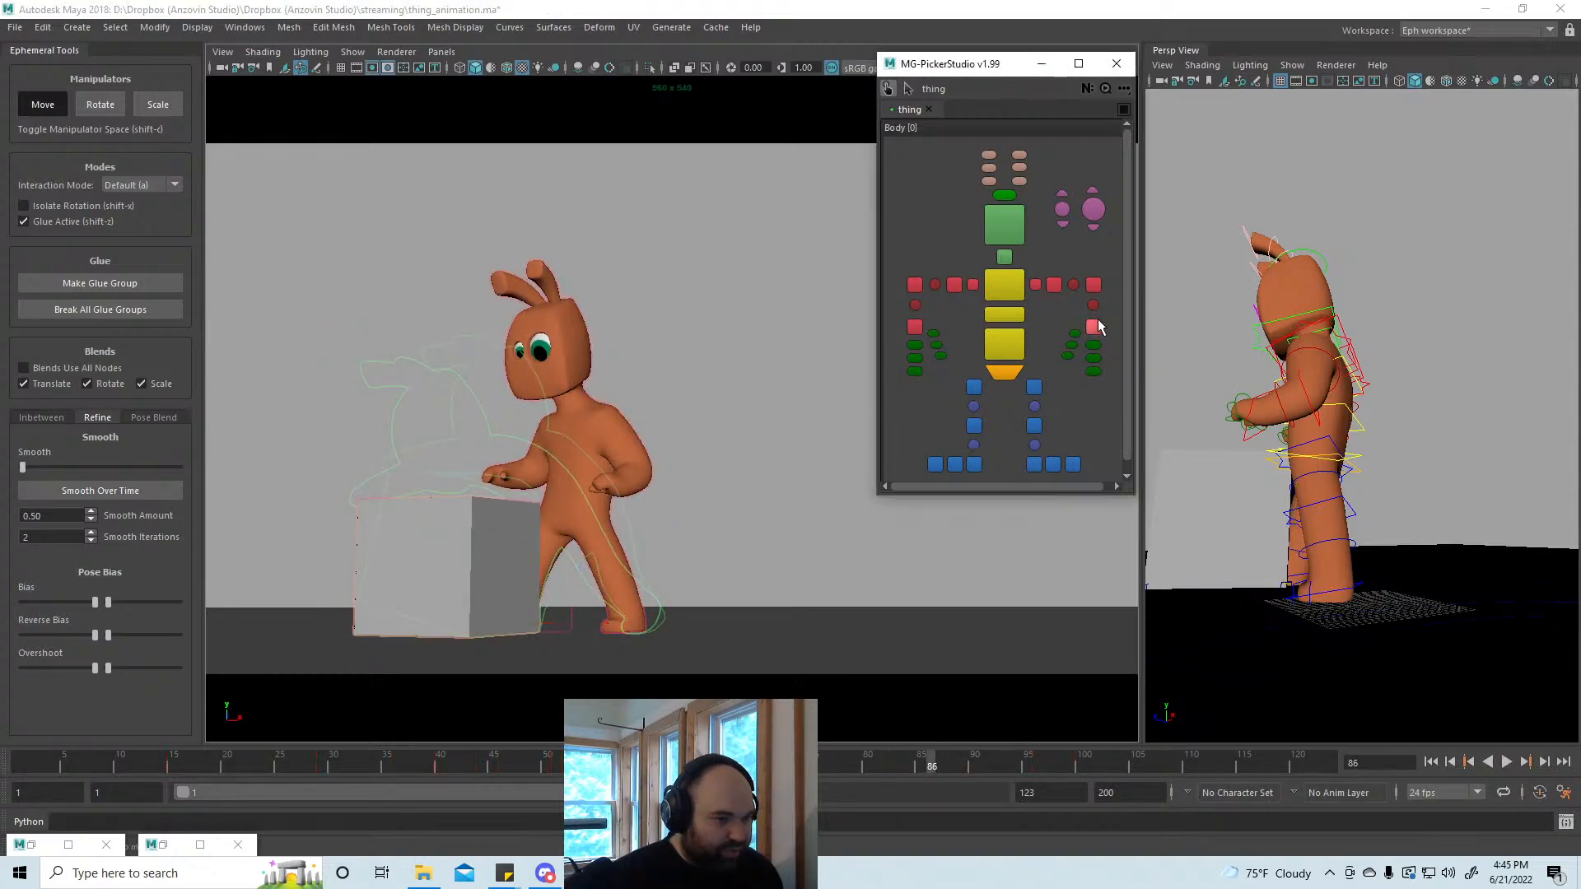
left_click_drag(924, 759, 891, 758)
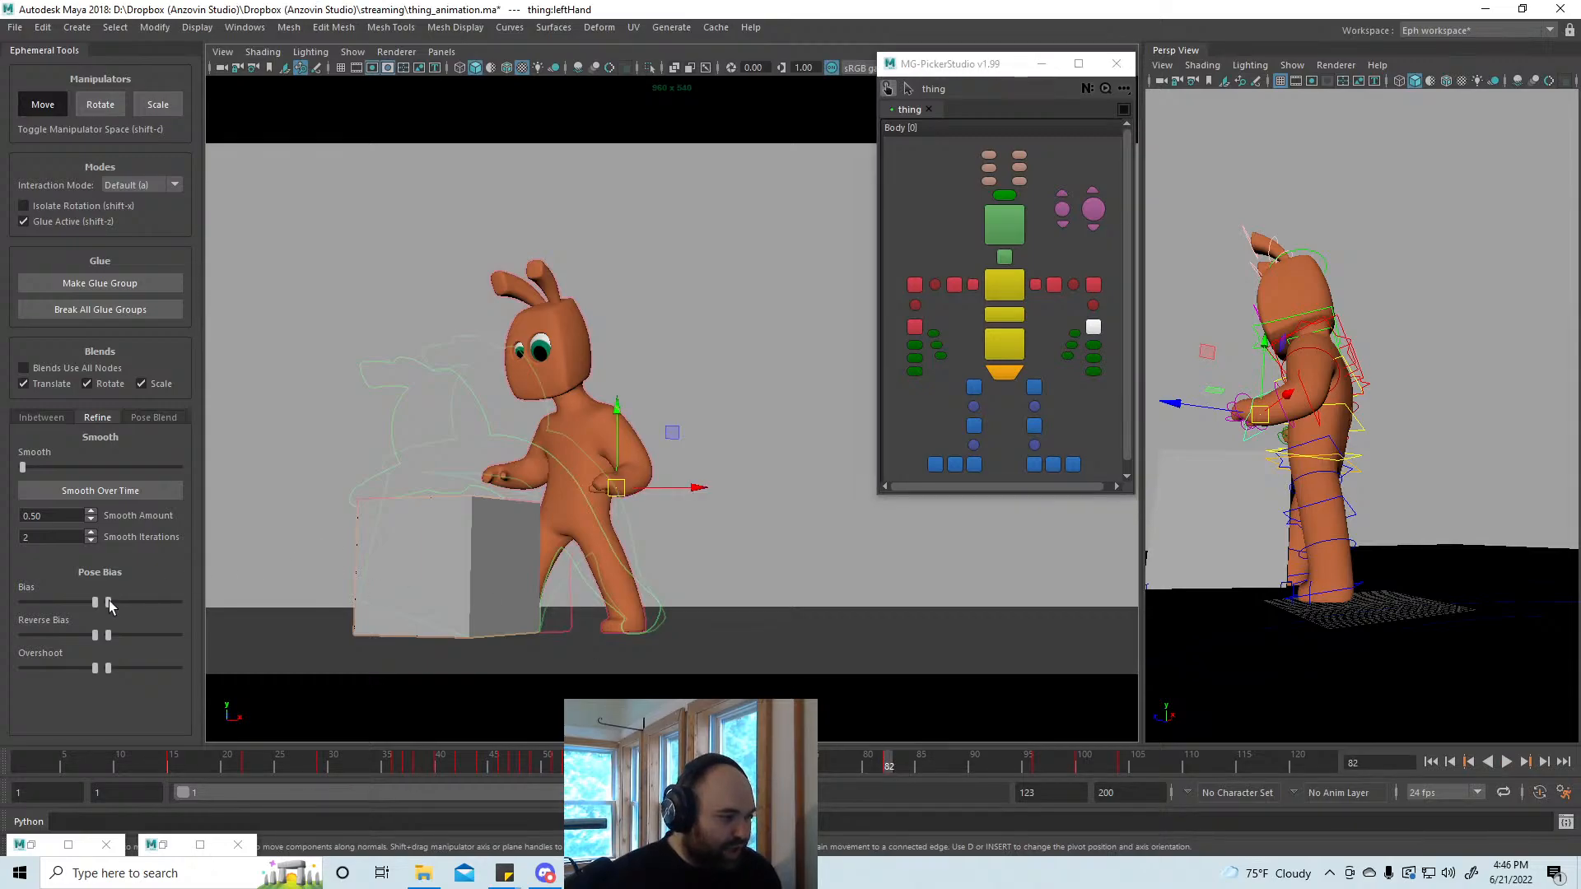
left_click_drag(111, 601, 134, 604)
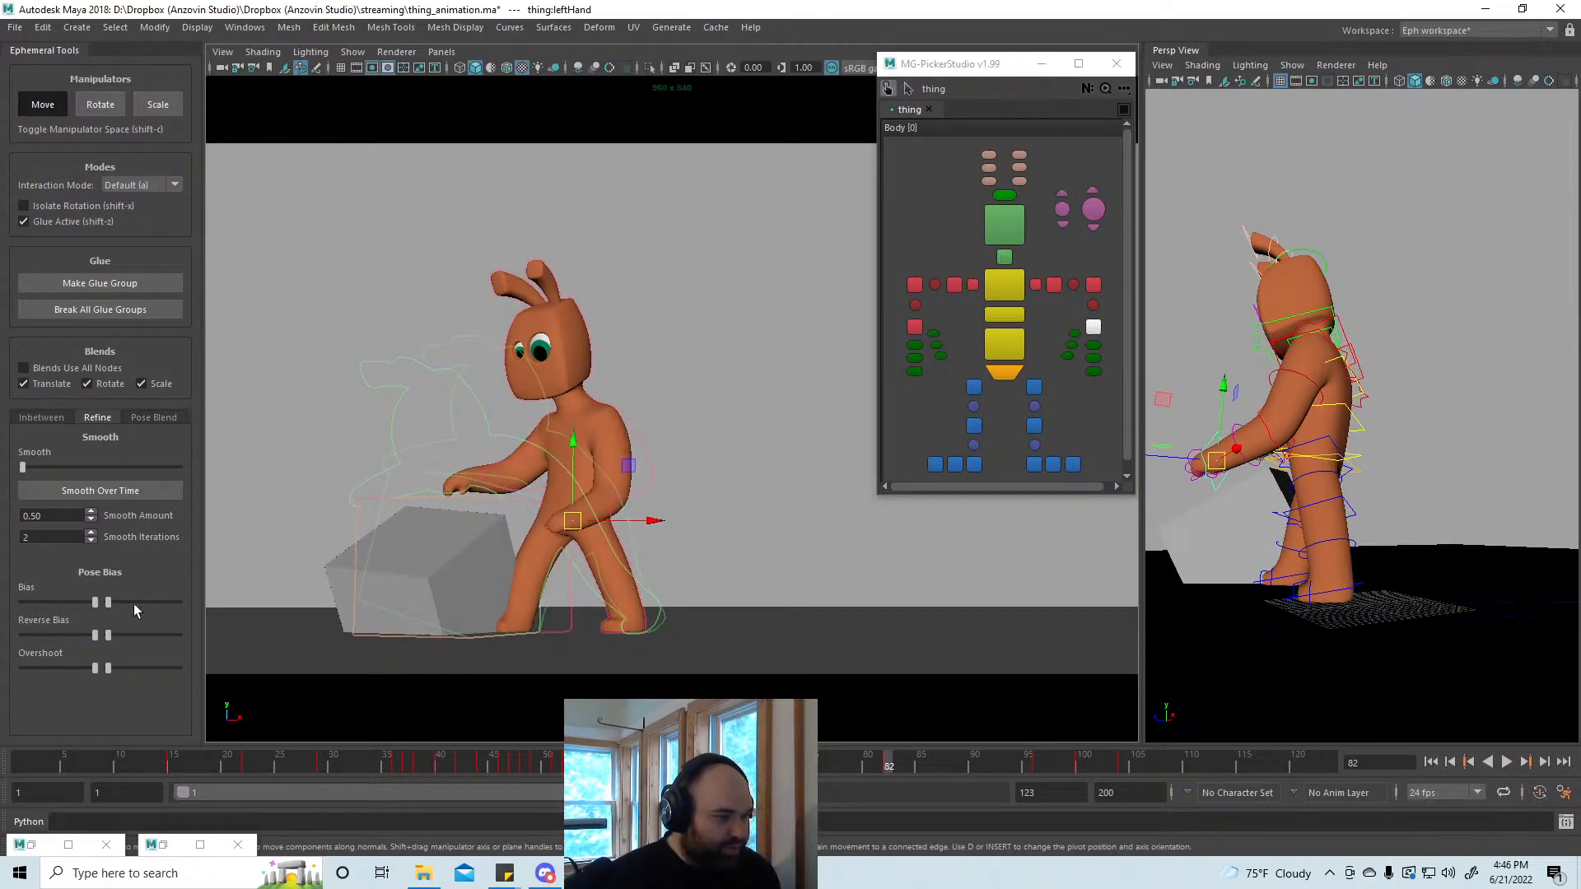
key("ctrl+z")
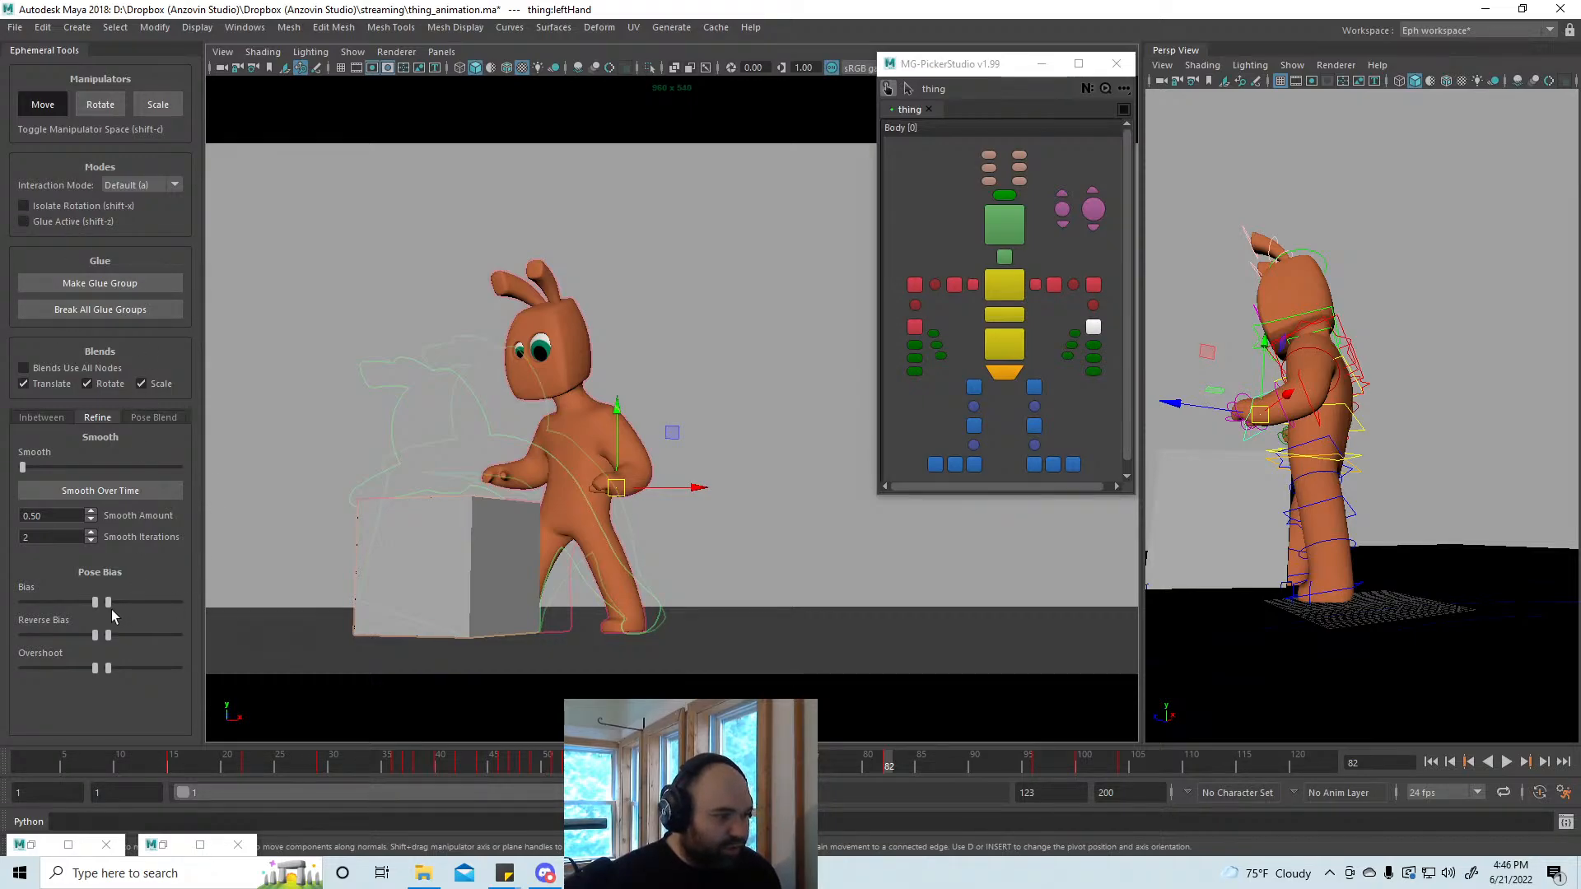
left_click_drag(111, 610, 231, 606)
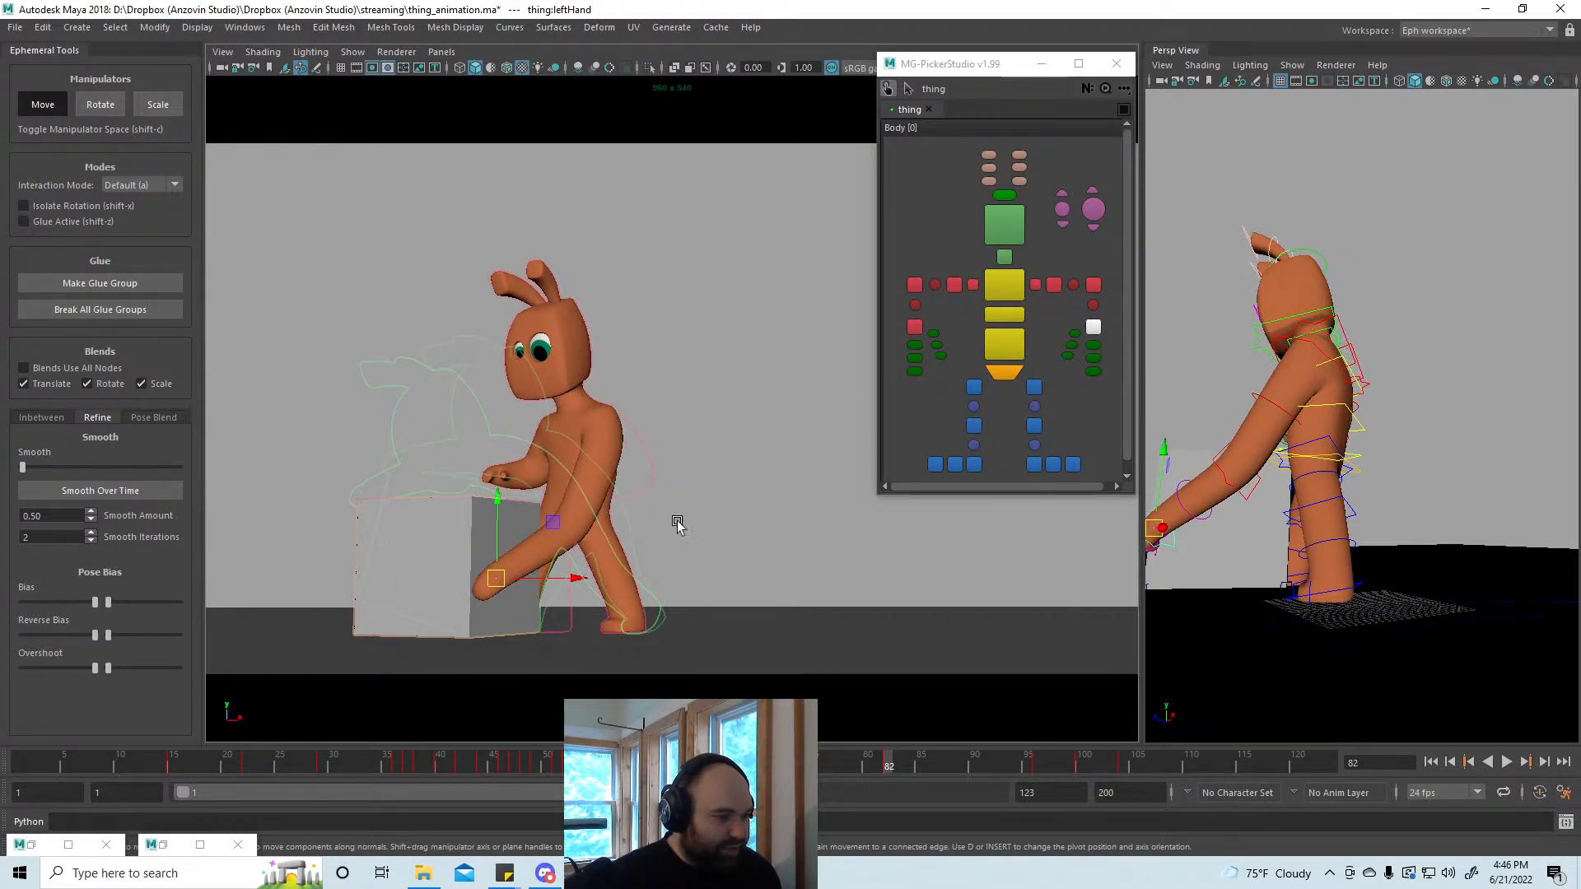
Step: Rotate the lowest spine control at frame 82 in Forward mode with Glue Active on, leaning the upper body toward the box
left_click(1012, 351)
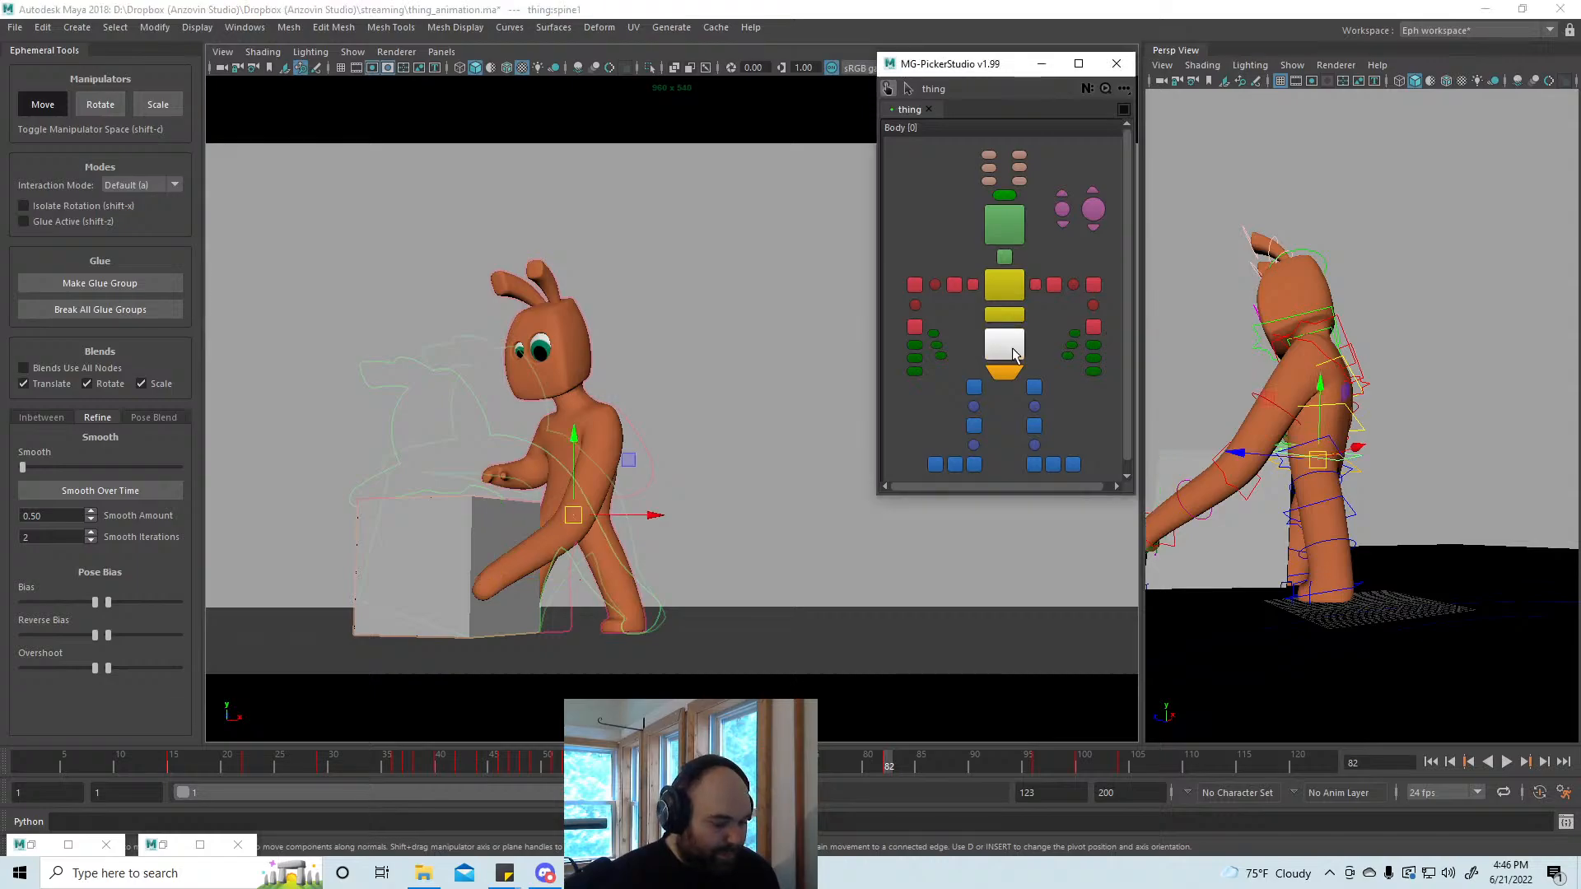
key("e")
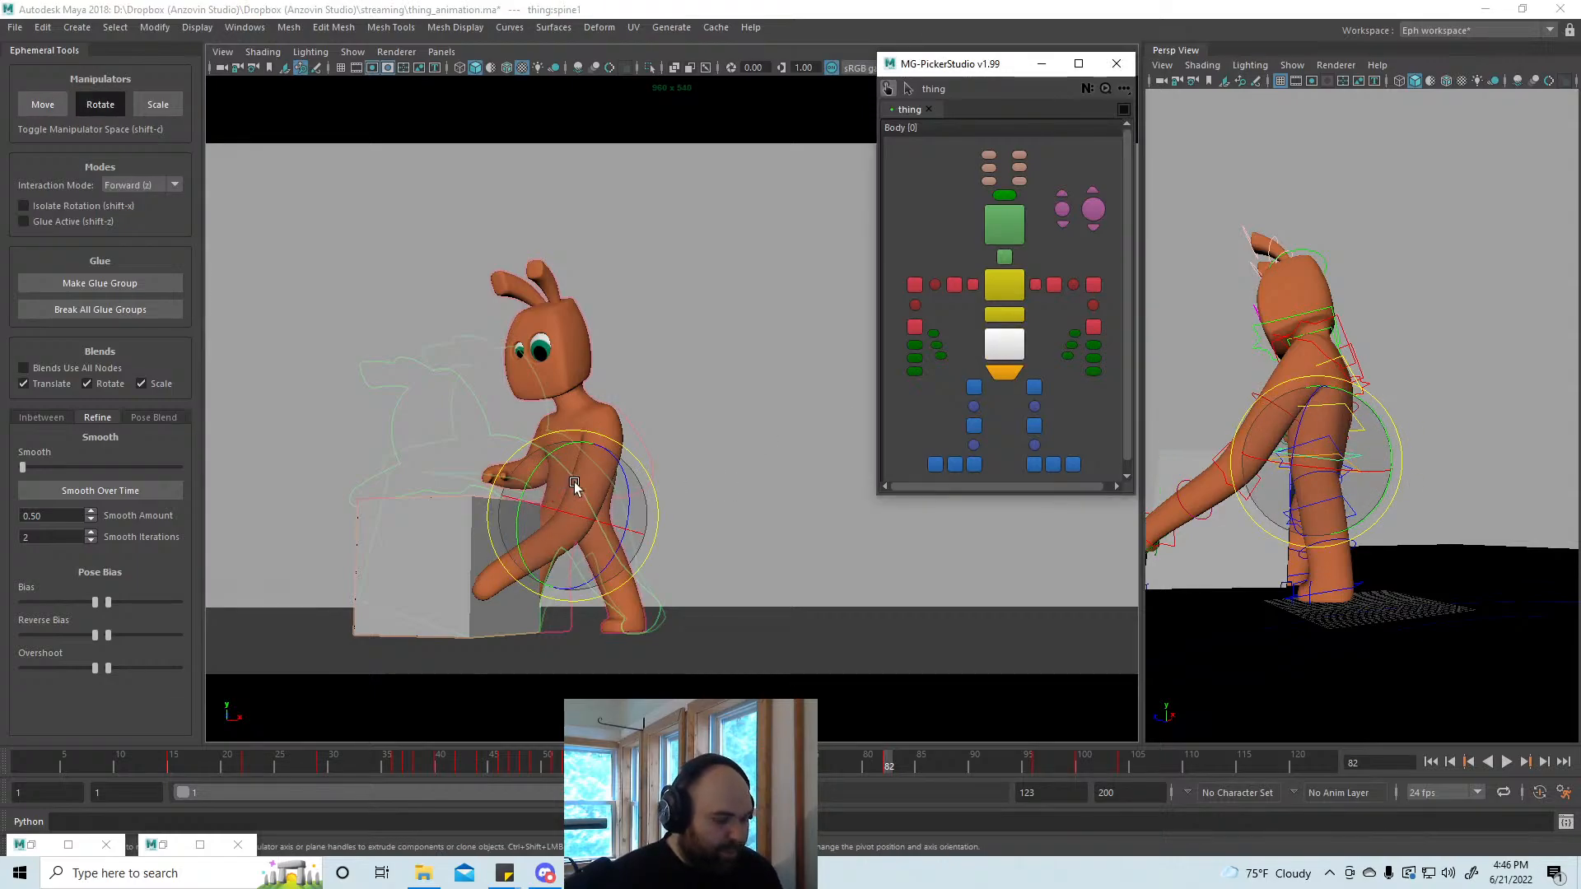
mouse_move(566, 455)
left_mouse_down()
mouse_move(536, 494)
mouse_move(552, 480)
left_mouse_up()
Step: Switch back to the Move tool and select the left elbow control at frame 82
left_click(913, 285)
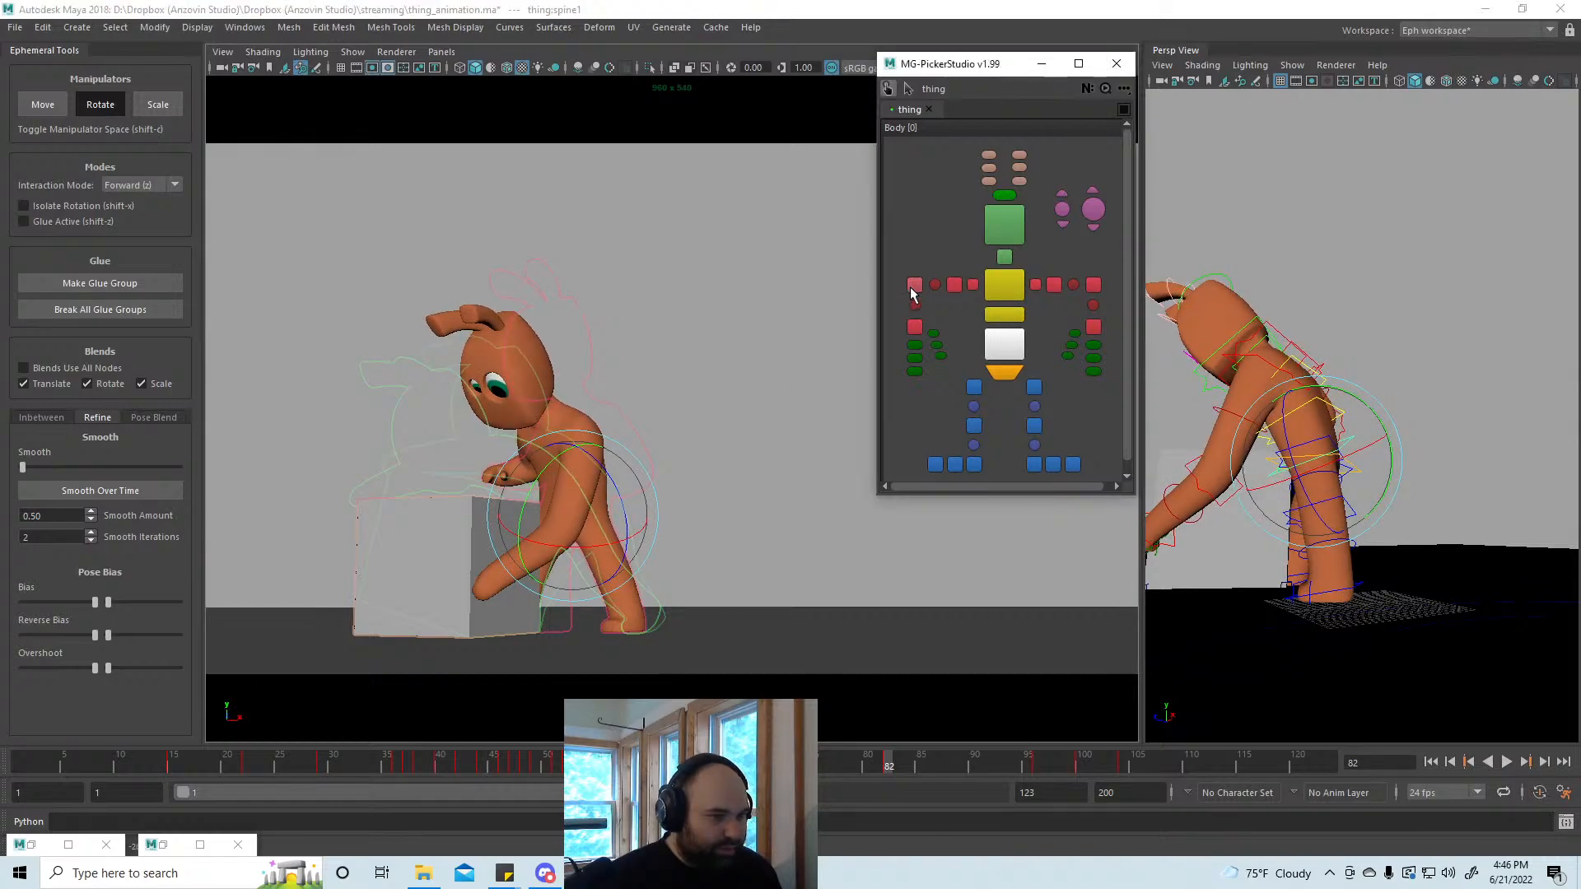
left_click(1034, 425)
key("w")
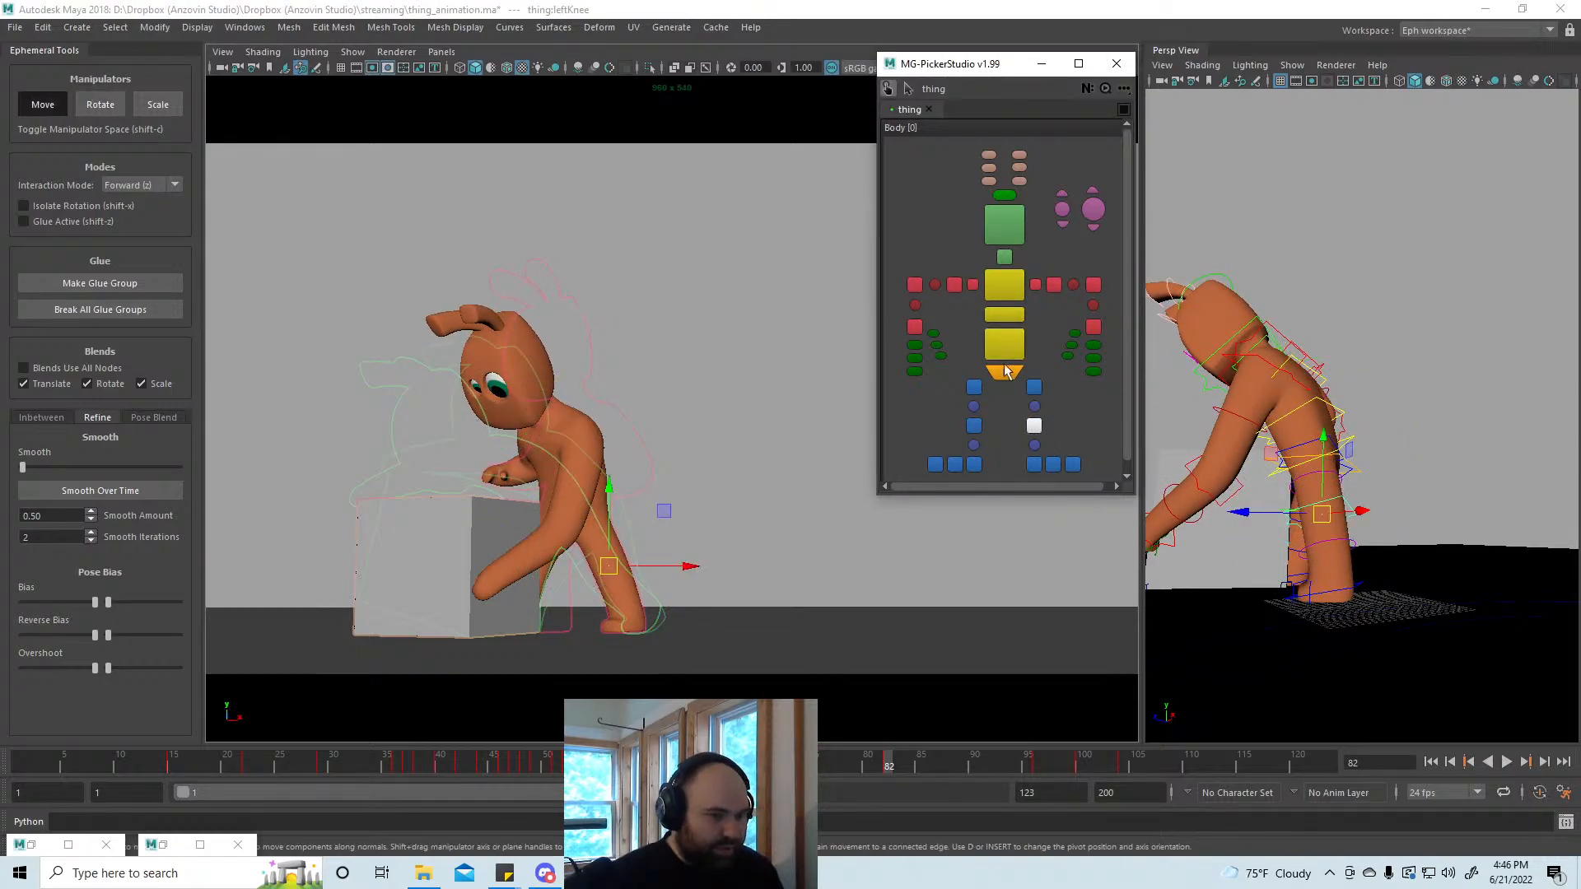
left_click(1093, 285)
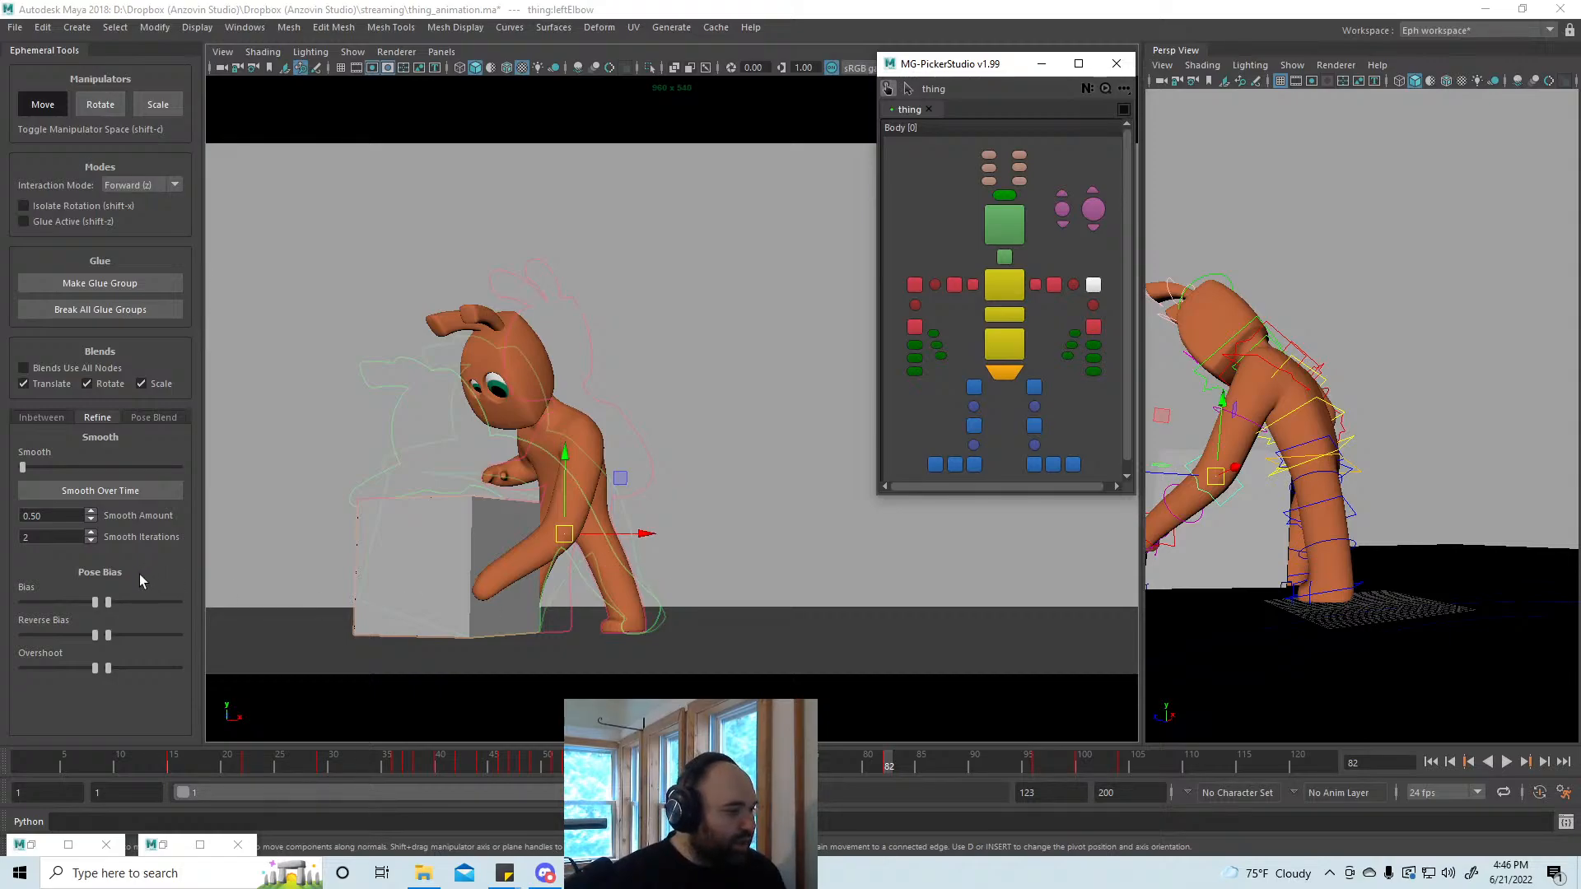
Step: Zero out the left elbow control fully at frame 82 with the pose blending tool and return to the Default interaction mode
left_click(150, 417)
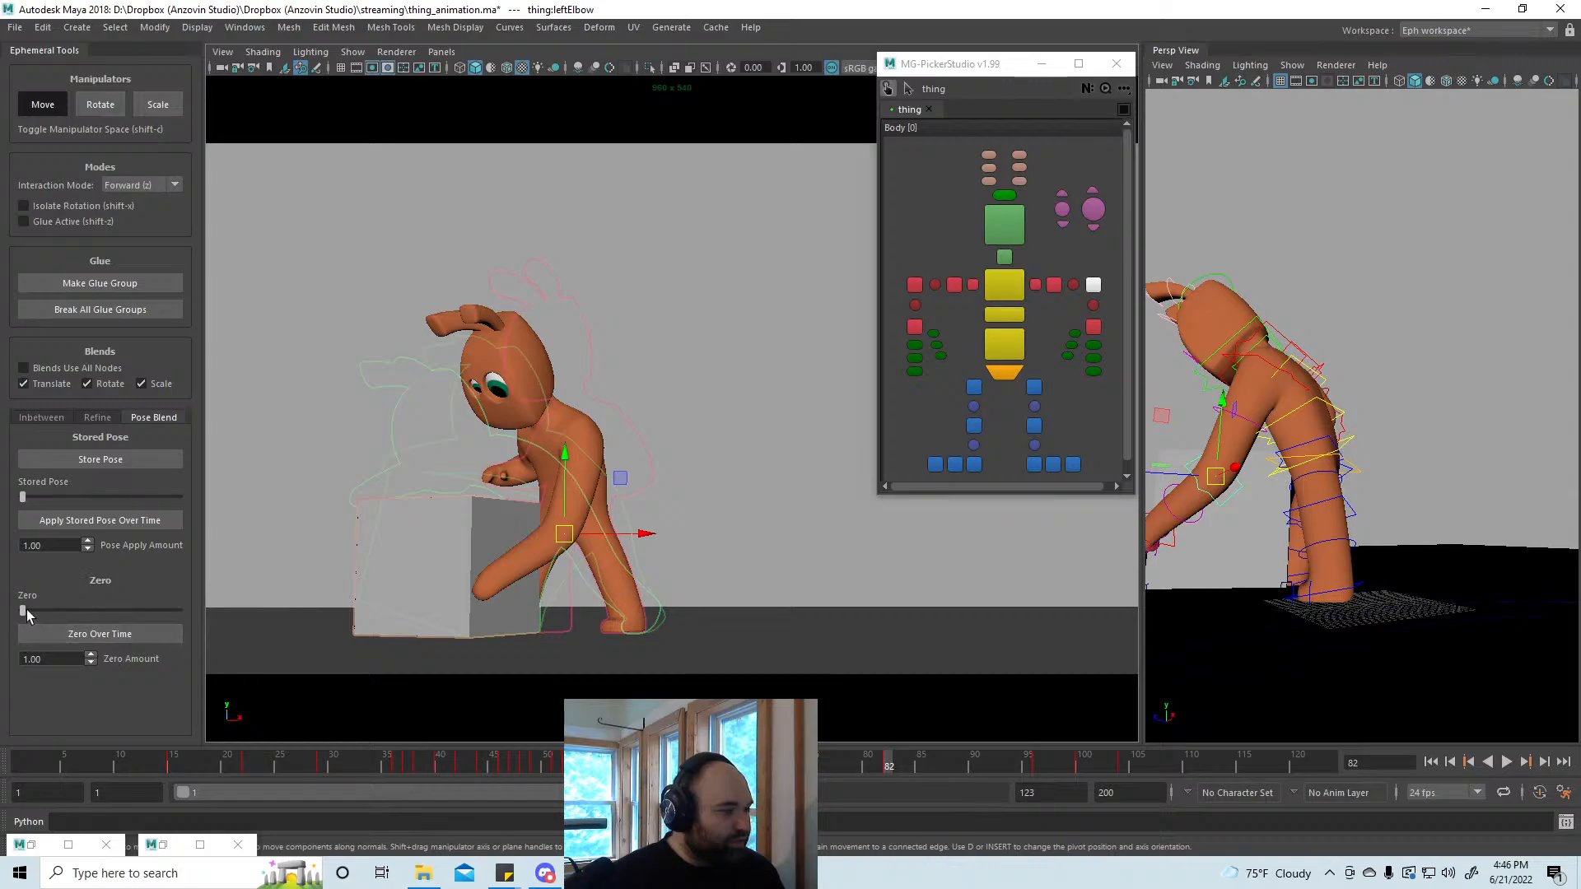
left_click_drag(27, 609, 226, 619)
key("a")
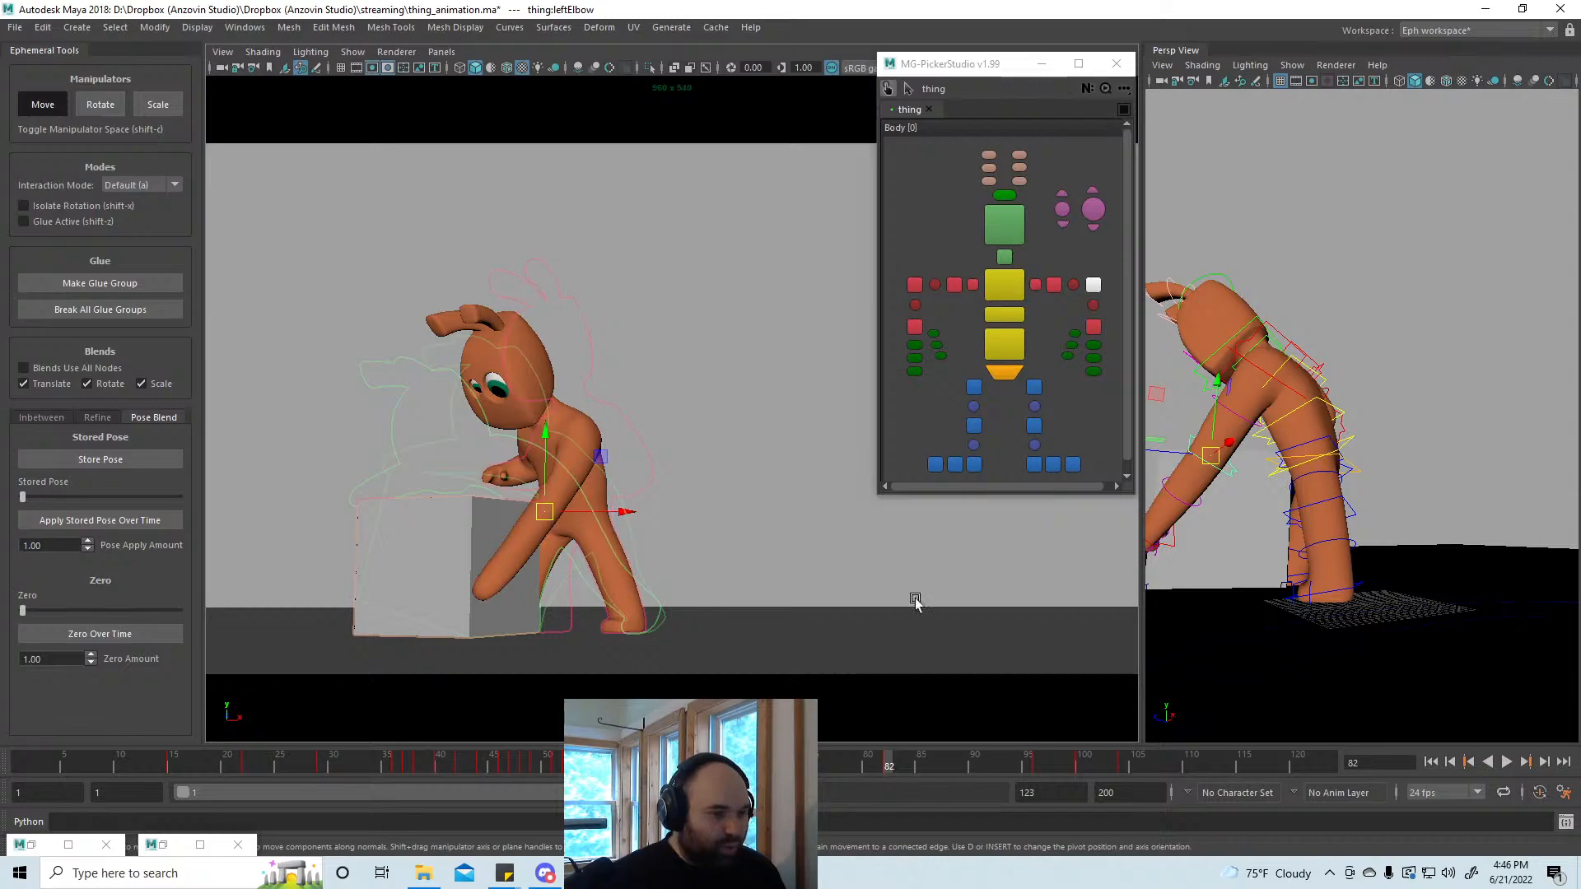
Step: Rotate the upper spine control at frame 82 to lean the chest further toward the box, and check the surrounding motion
left_click(1004, 284)
key("e")
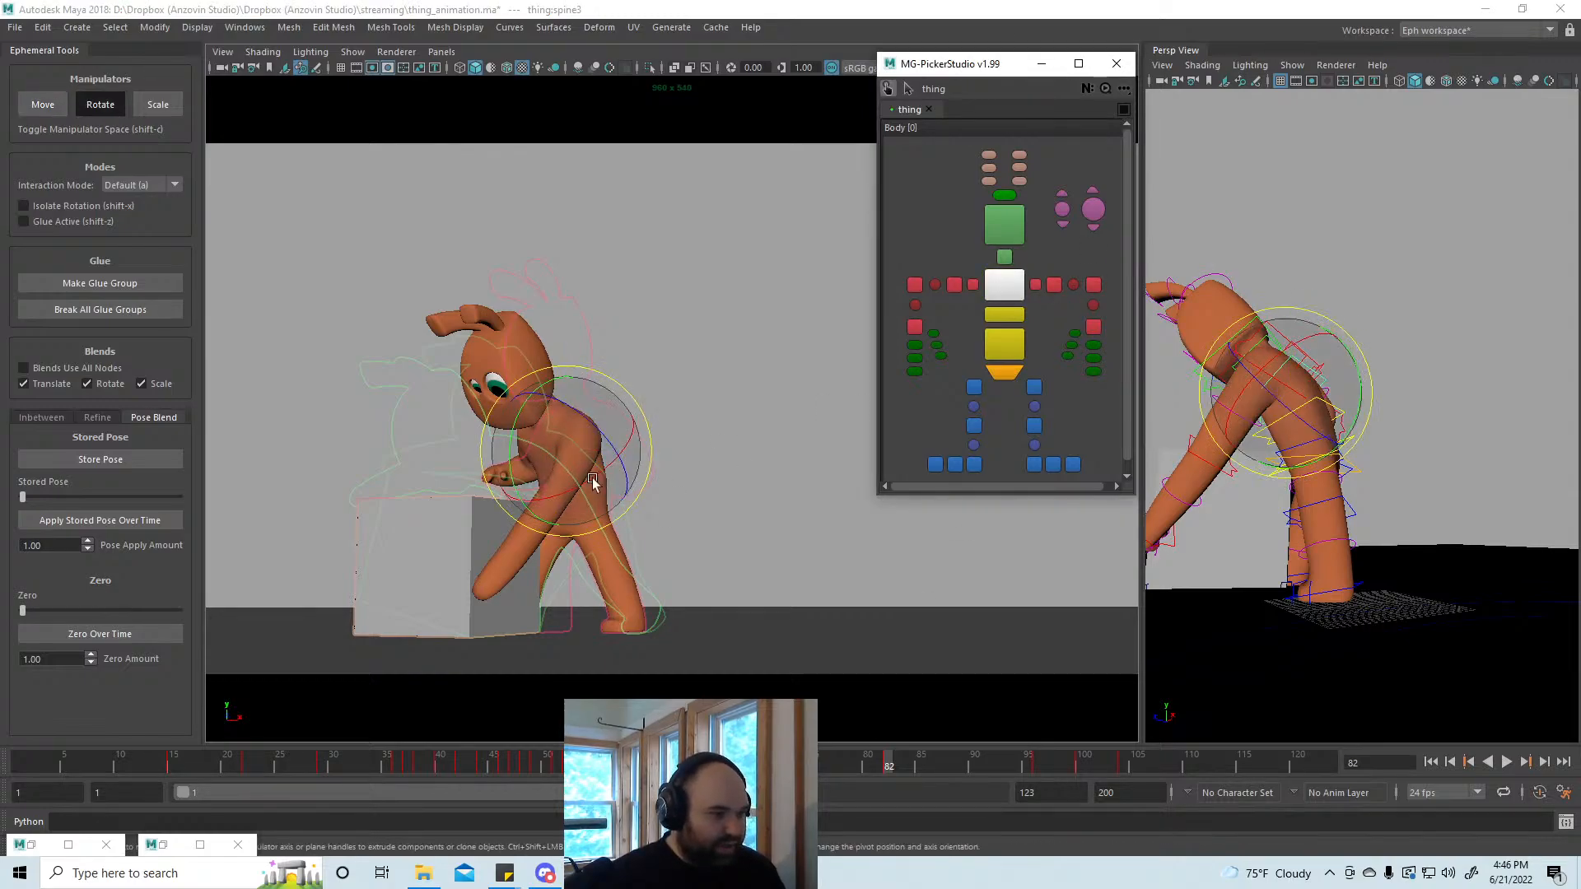
left_click_drag(587, 458, 550, 458)
key("w")
left_click_drag(867, 759, 900, 759)
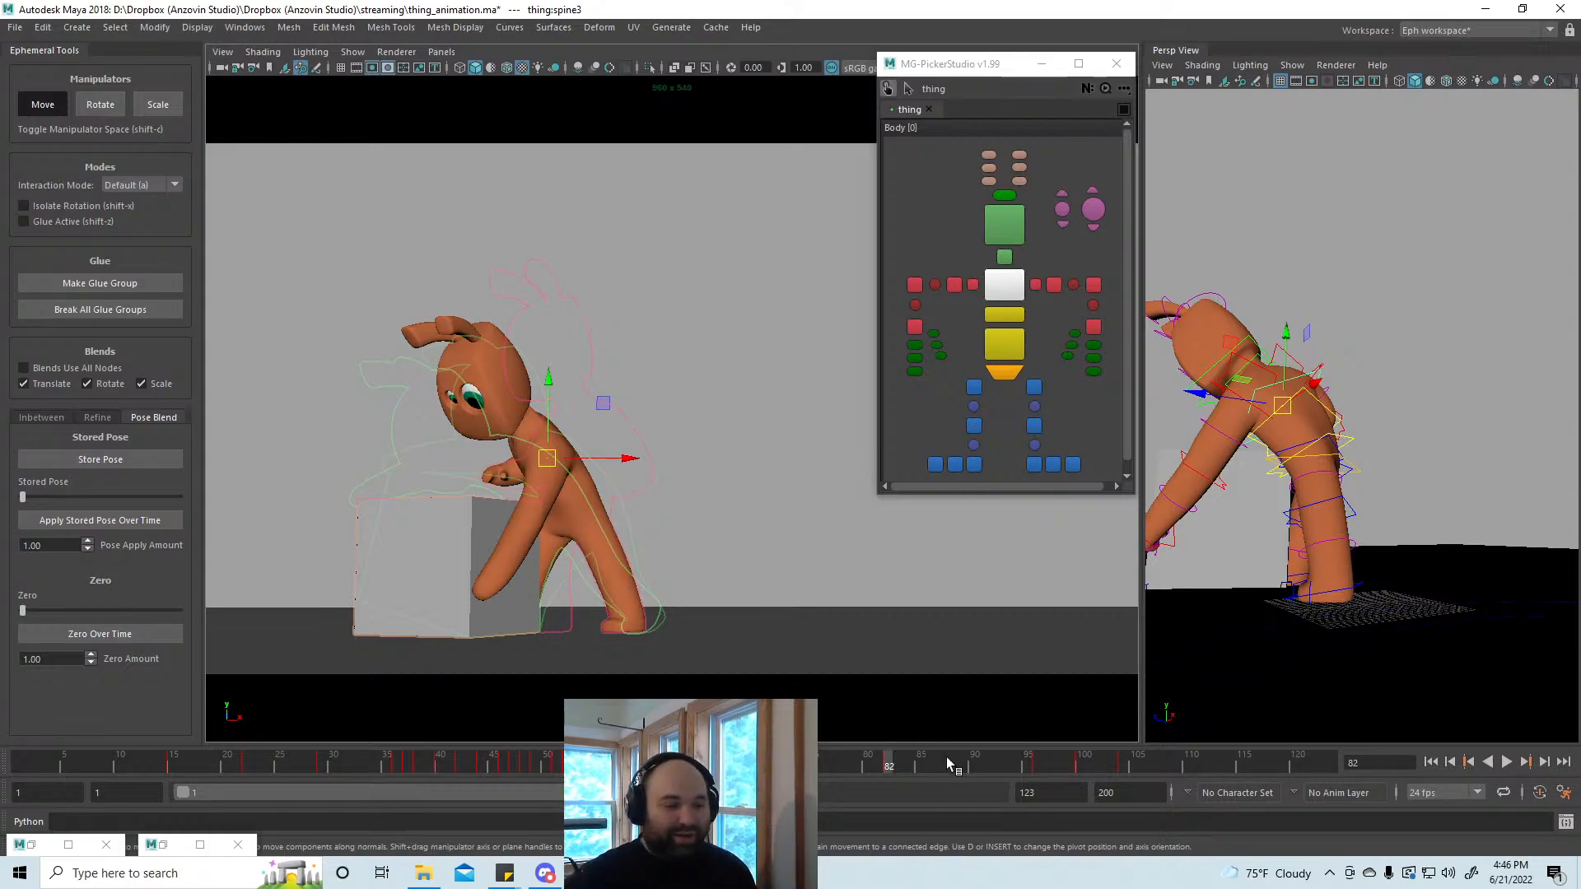
left_click_drag(947, 762, 884, 769)
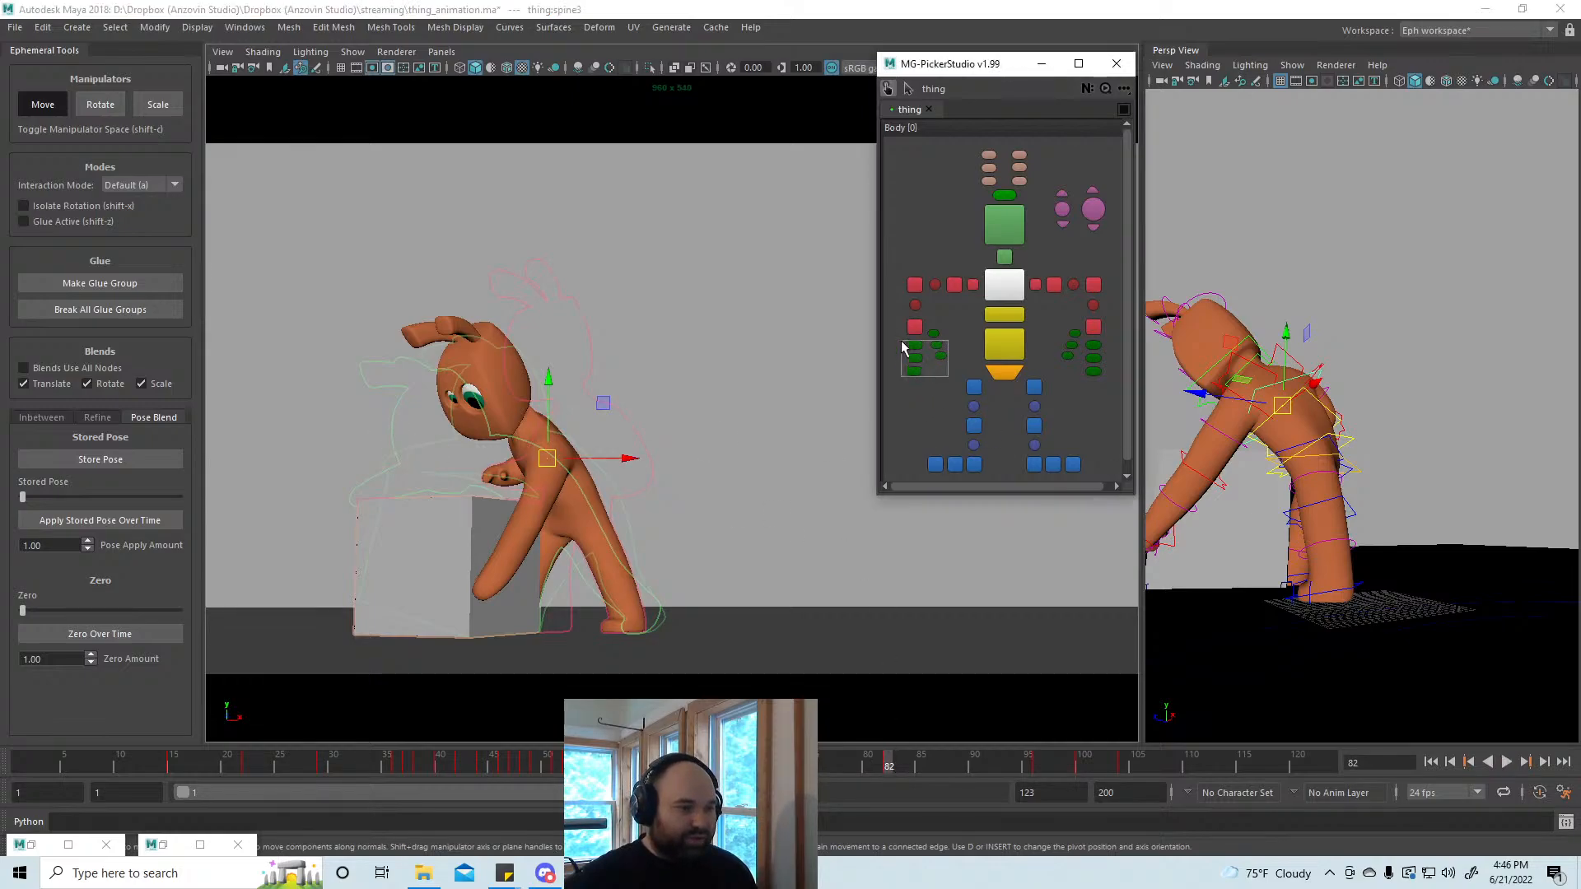
Step: Bias all left finger and thumb controls fully toward the next key pose at frame 82
left_click_drag(901, 339, 949, 372)
left_click_drag(1072, 375, 1072, 376)
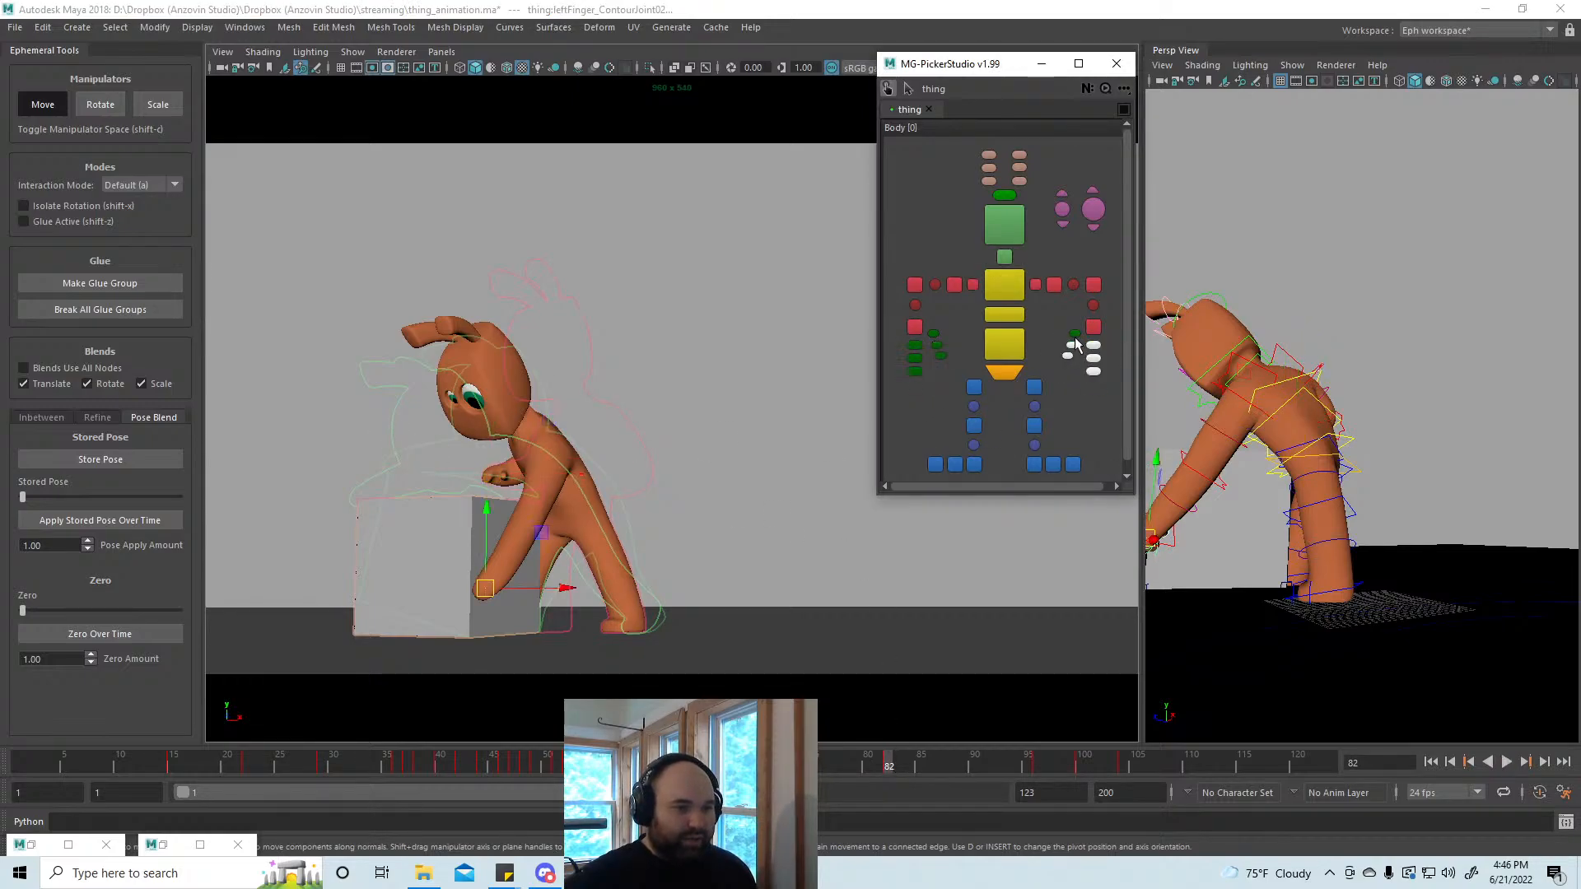
left_click(1074, 333, "shift")
left_click(94, 417)
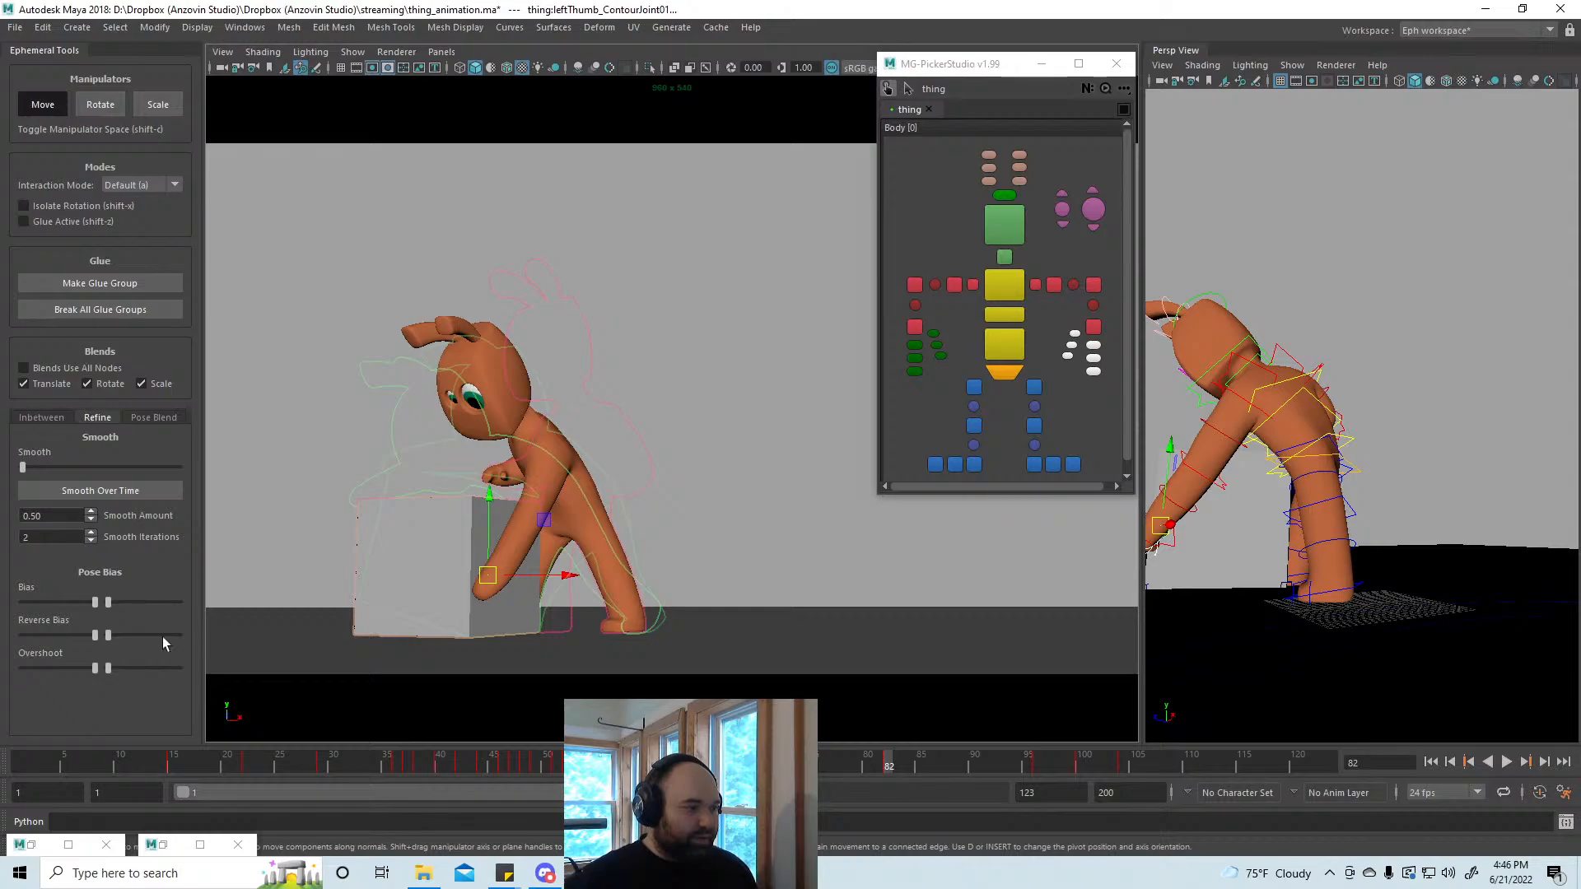
left_click_drag(109, 601, 233, 610)
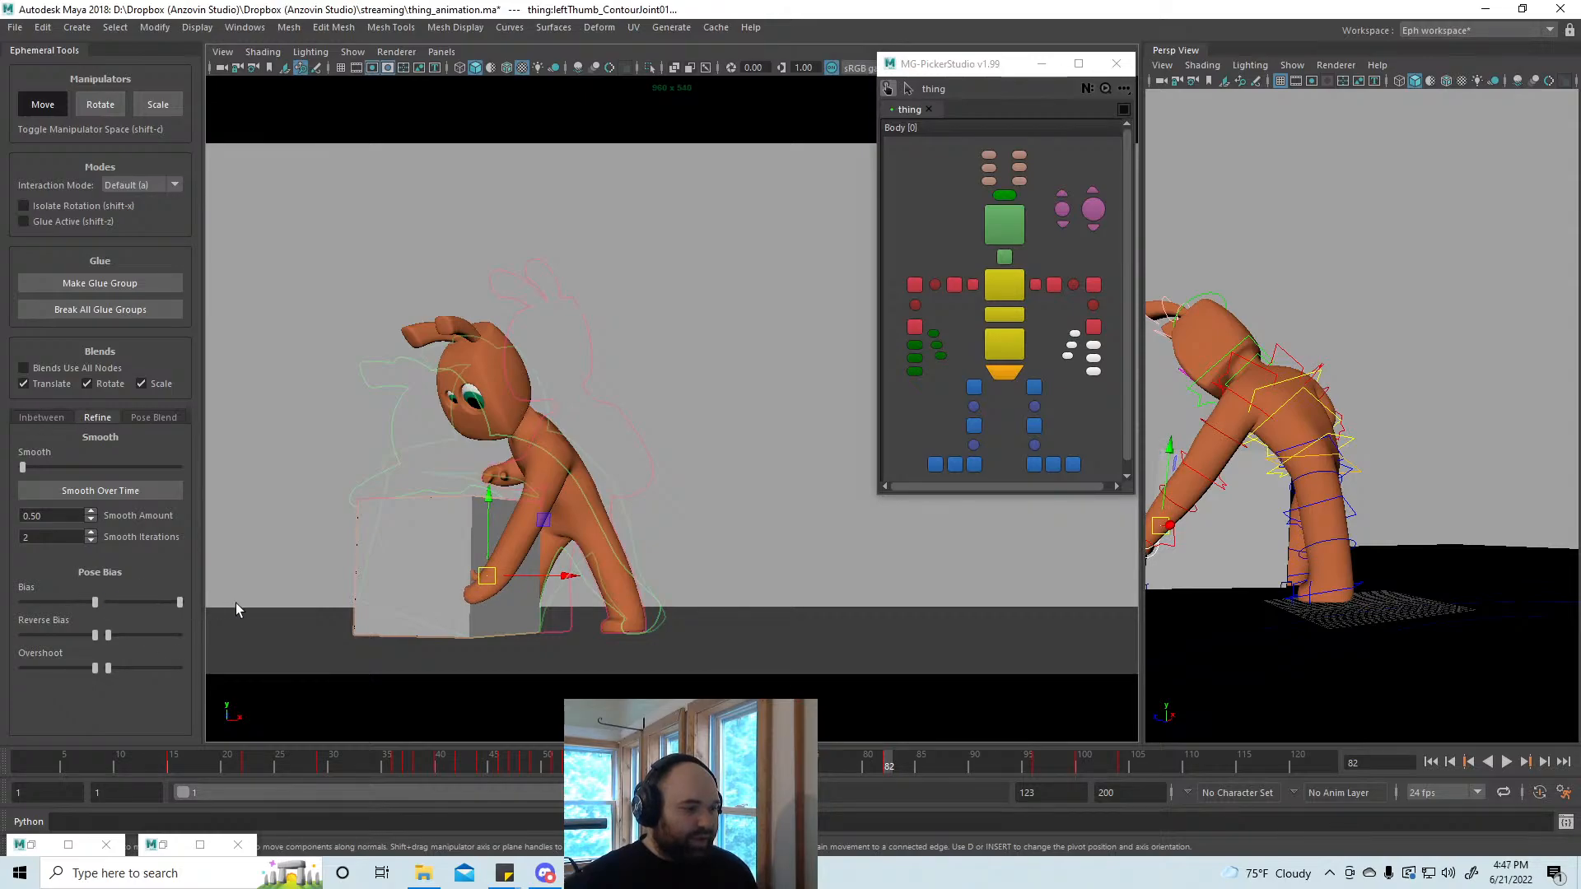
Step: Nudge the left hand control at frame 82 slightly down and outward against the box, checking the nearby frames
left_click(809, 494)
left_click(499, 578)
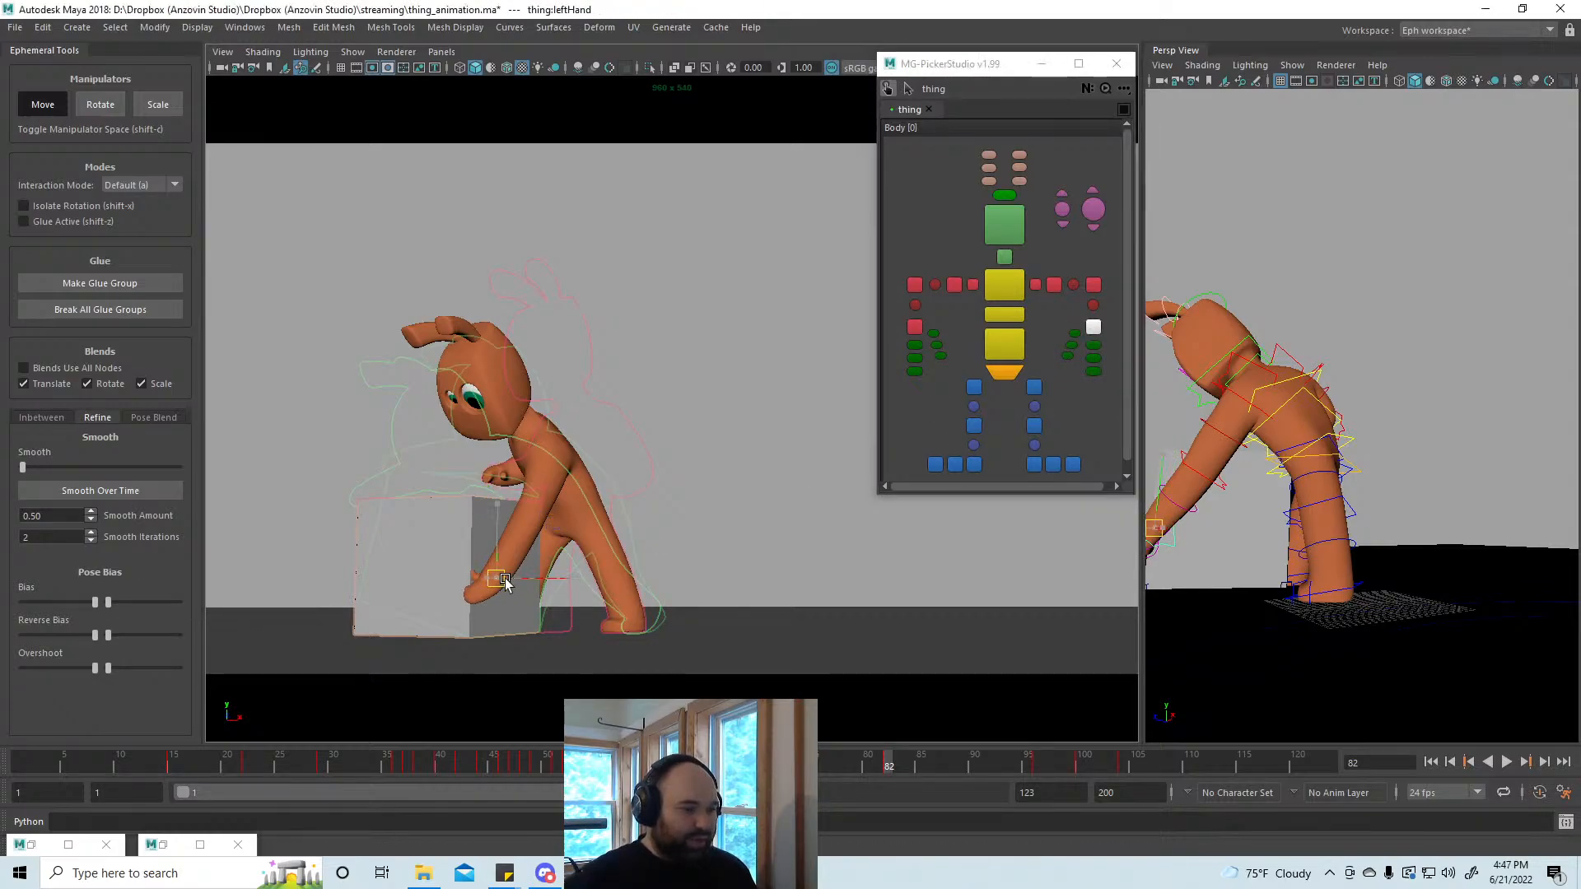
key("e")
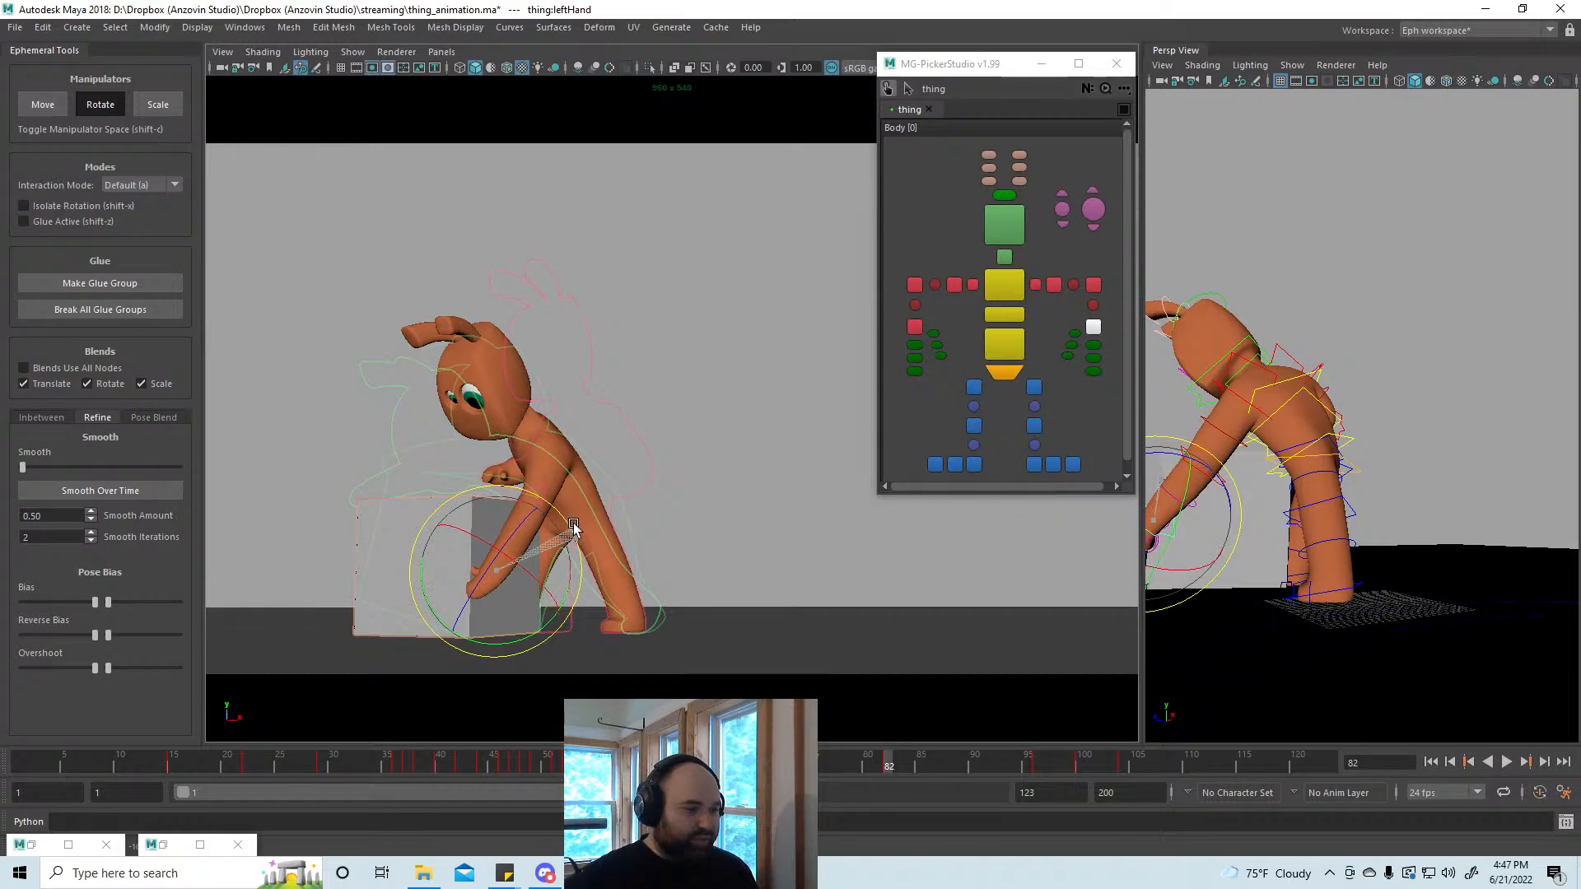
mouse_move(857, 754)
left_mouse_down()
mouse_move(1050, 761)
mouse_move(893, 767)
left_mouse_up()
key("w")
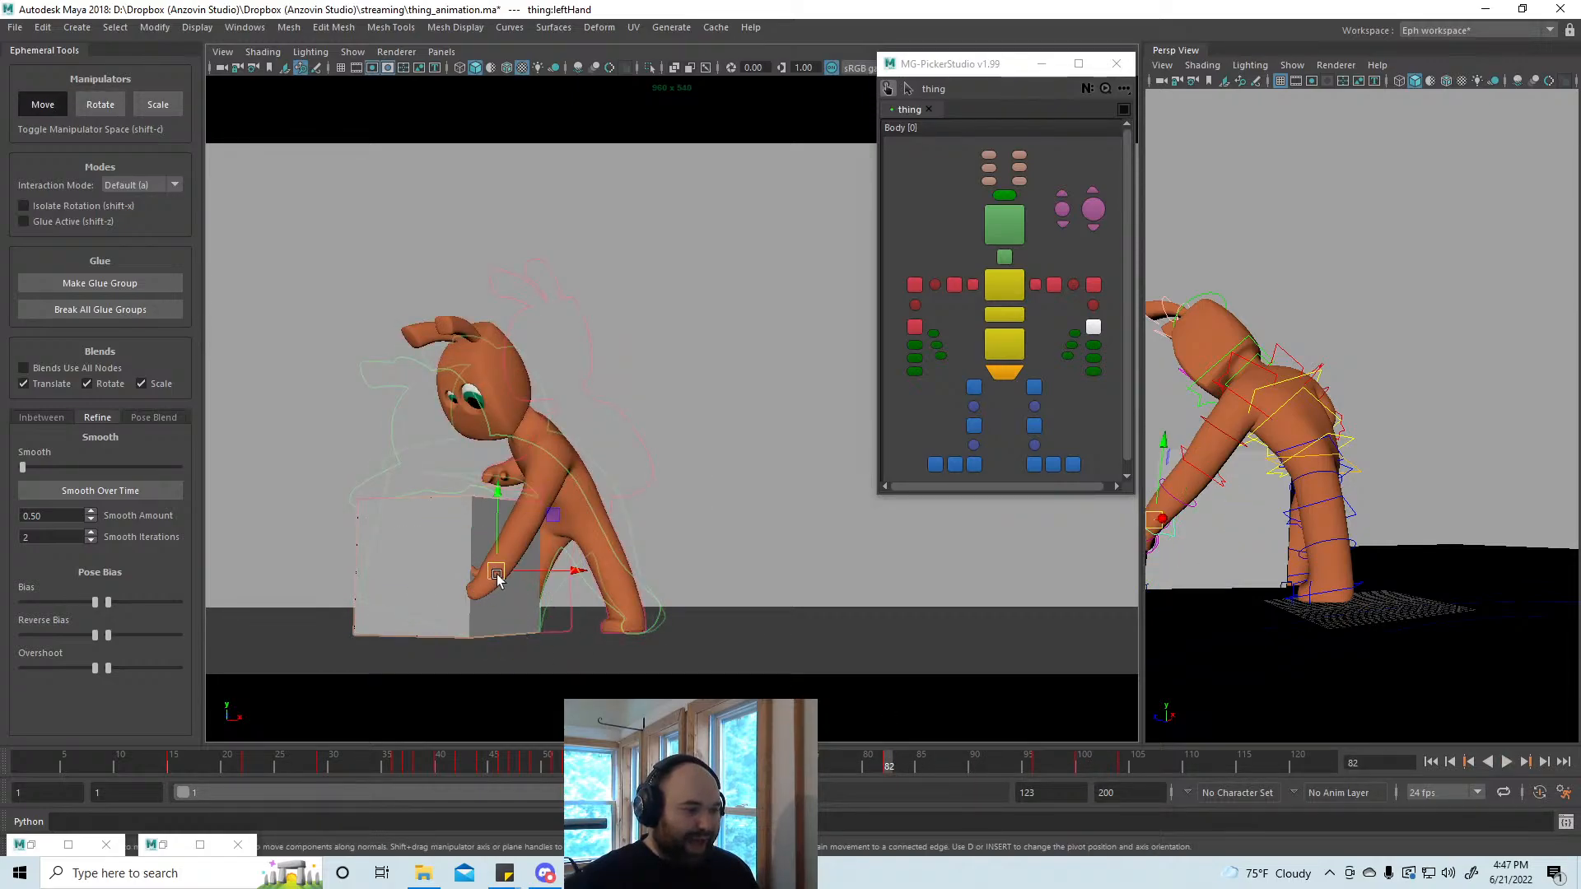
left_click_drag(496, 577, 492, 582)
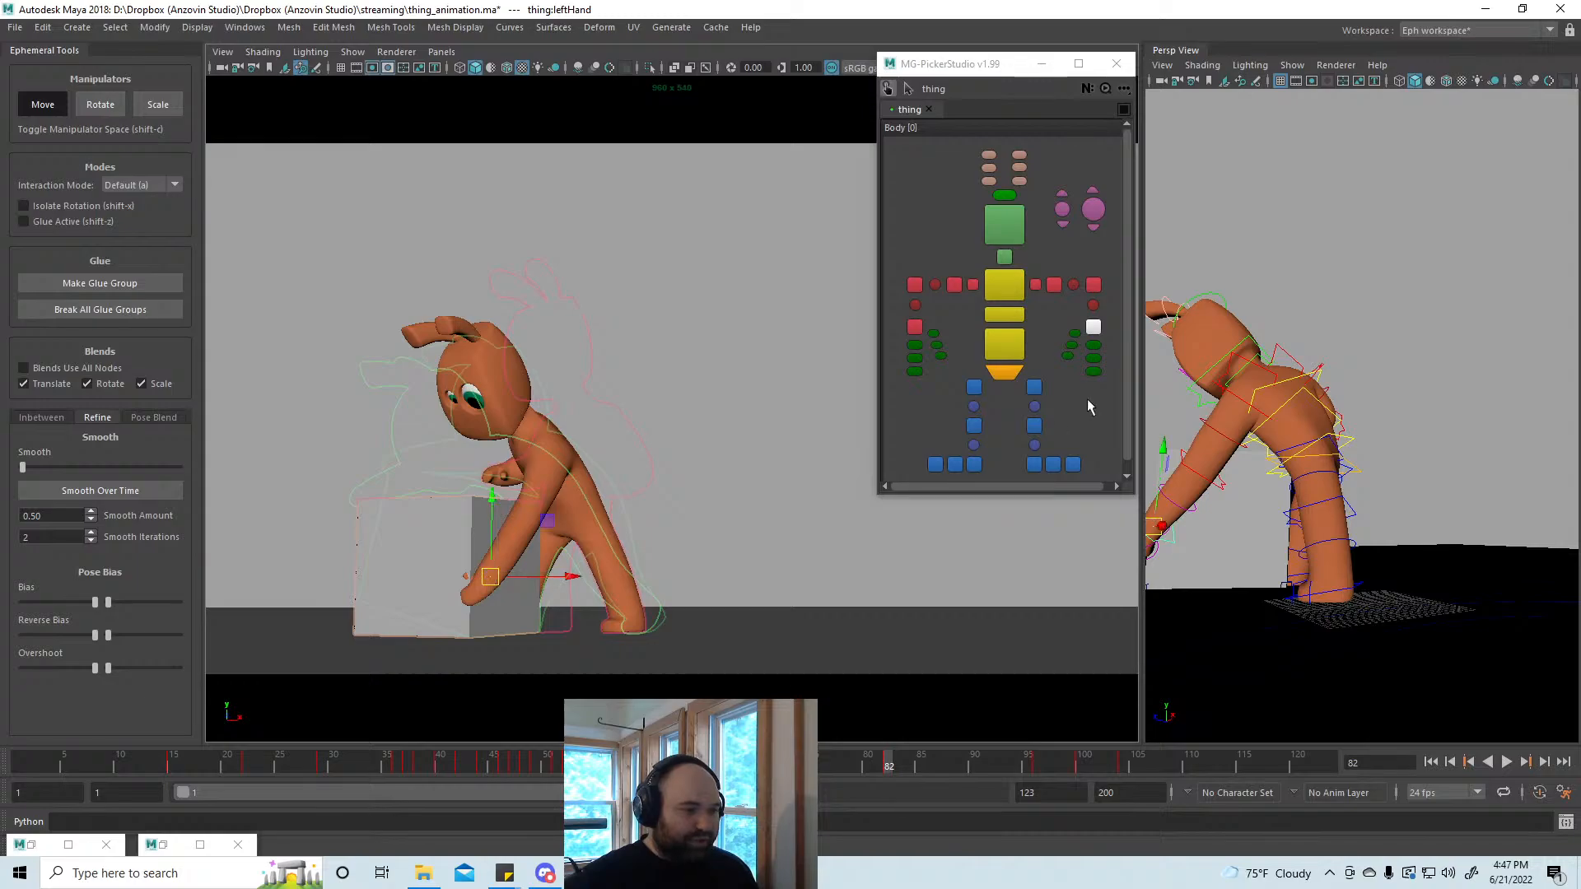
Step: Adjust the base control of the left thumb at frame 82 to refine its placement against the box
left_click(1075, 334)
key("e")
left_click(492, 573)
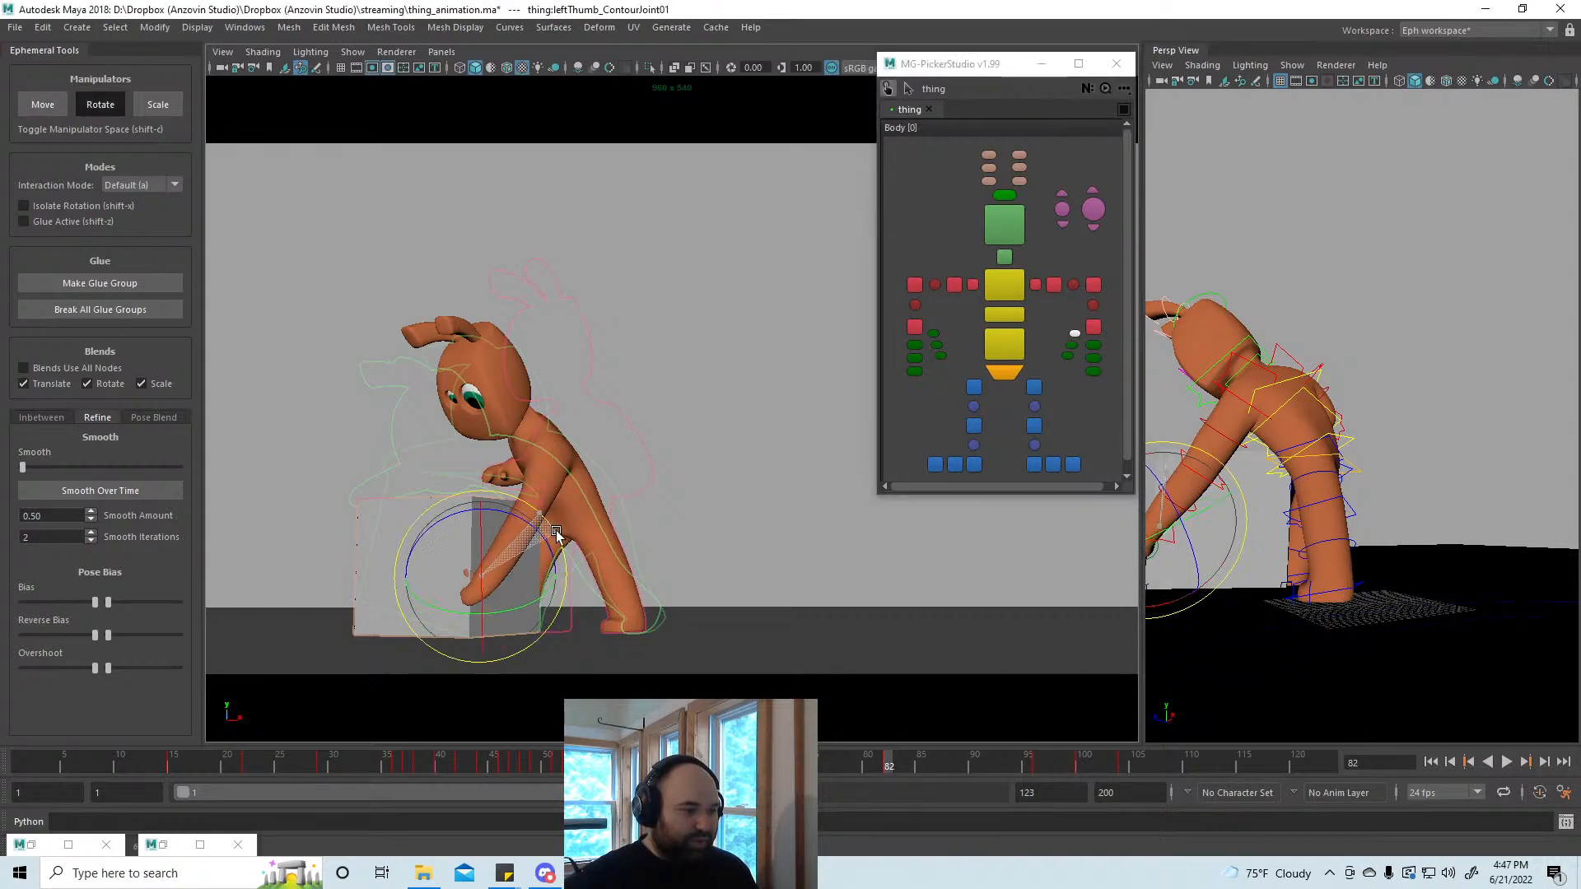
key("w")
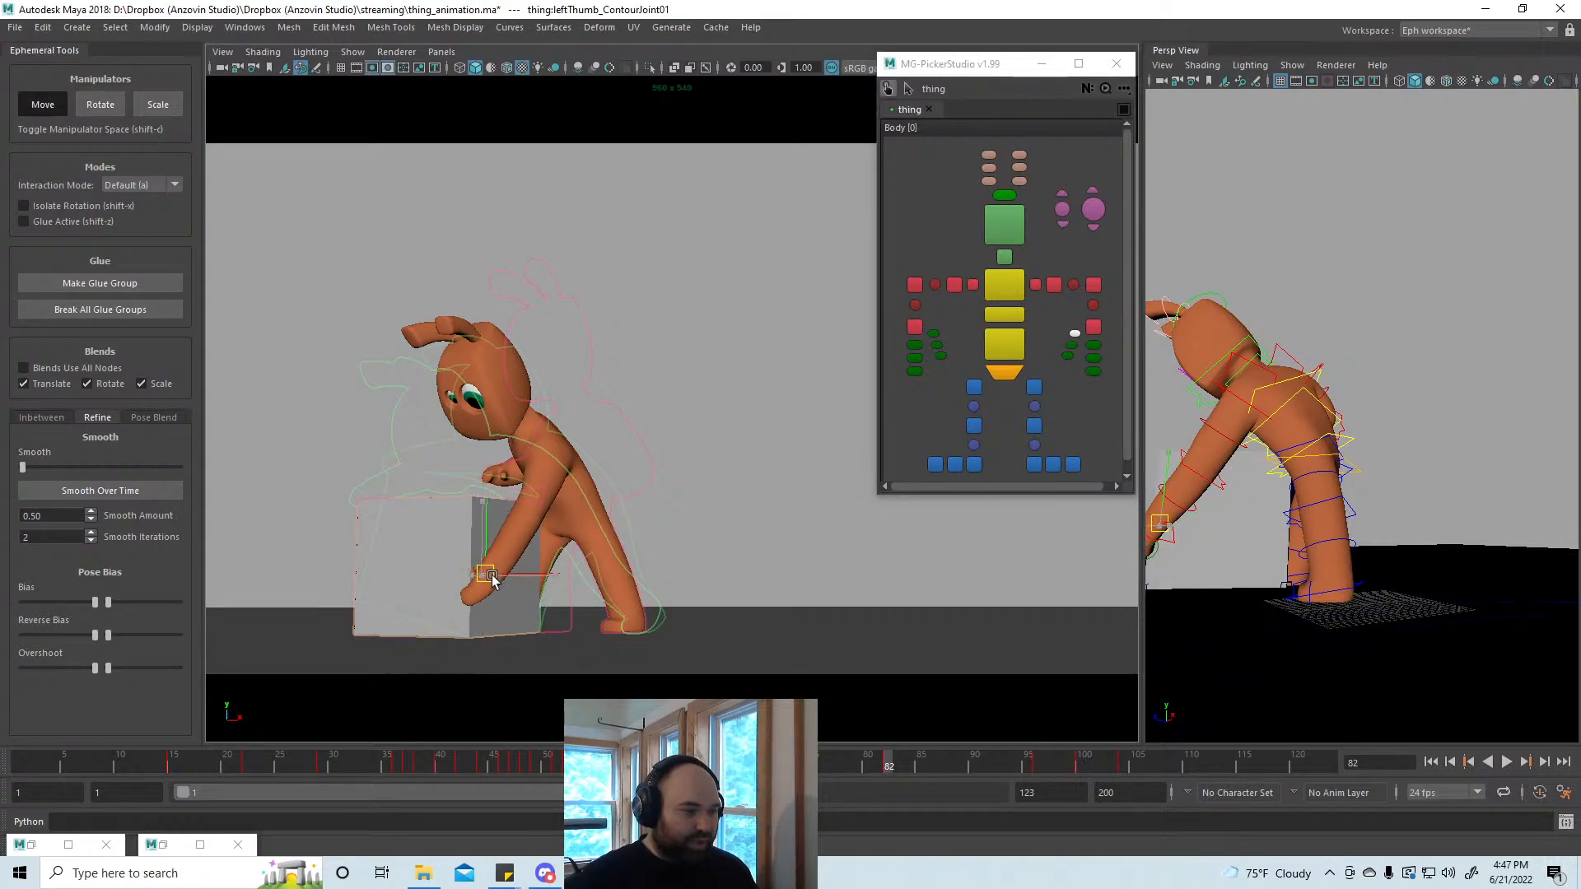
left_click_drag(495, 580, 489, 581)
Step: Fine-tune the left hand's position at the box corner in the perspective view, and check the motion between frames 82 and 96
left_click(1096, 329)
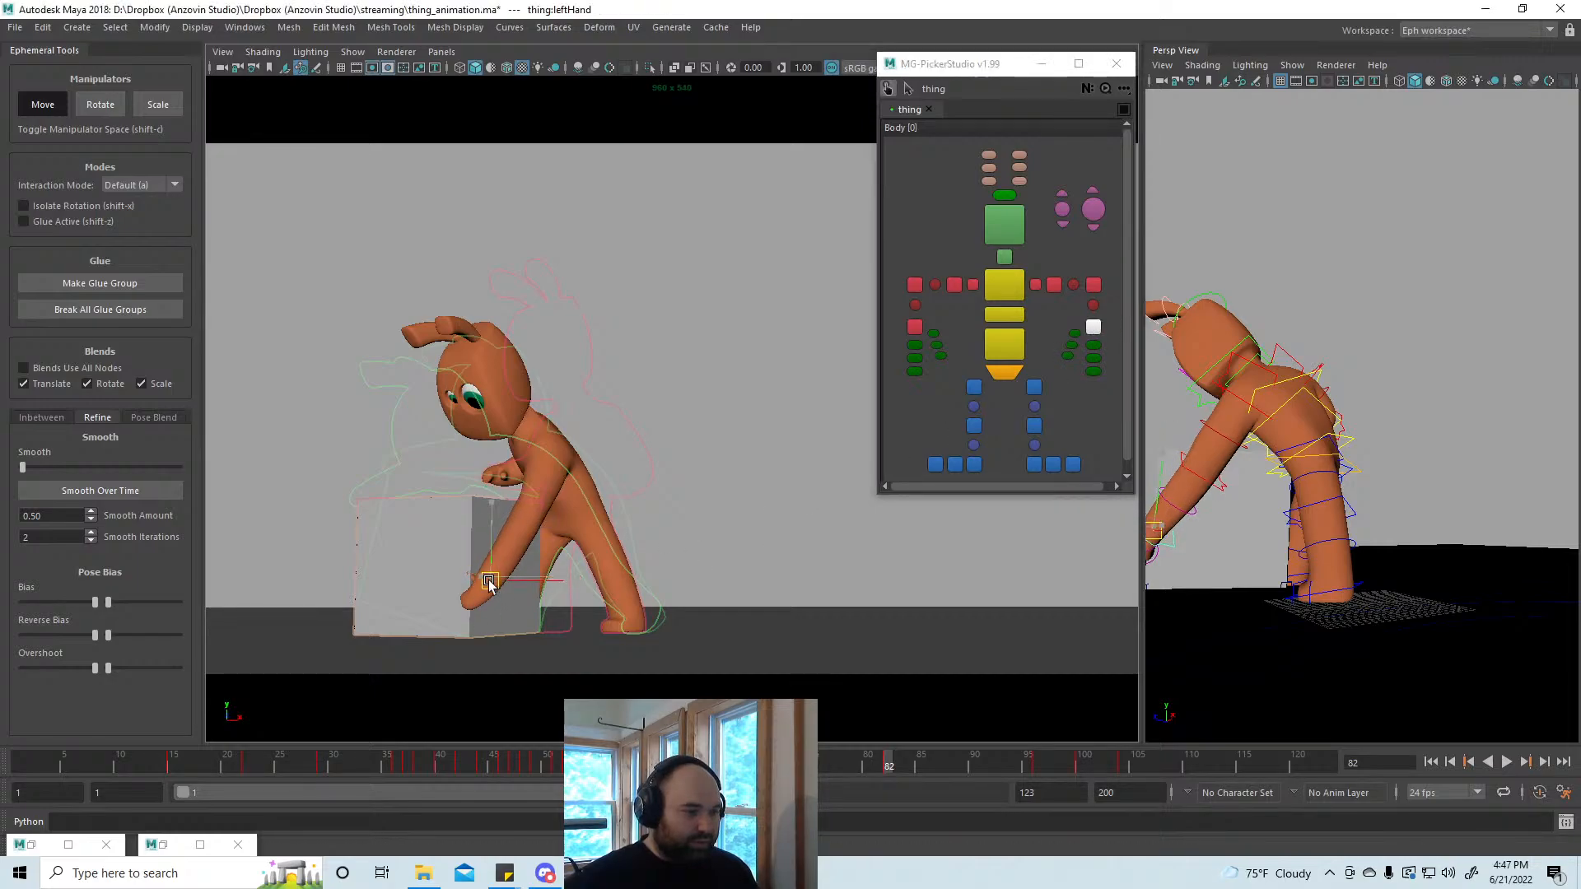
key("f")
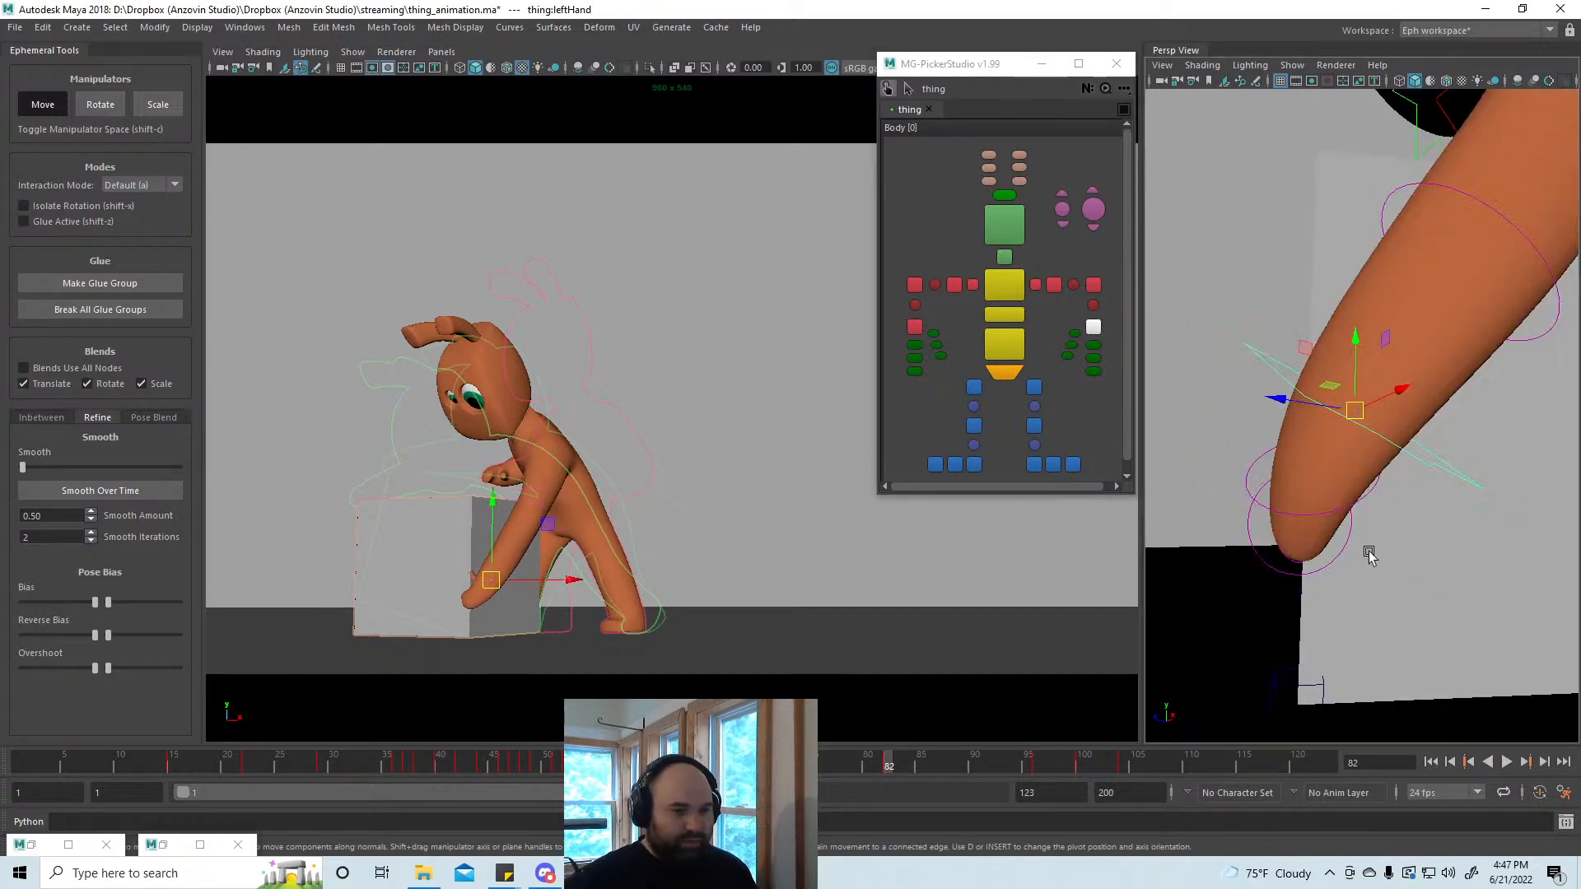
left_click_drag(1360, 412, 1353, 413)
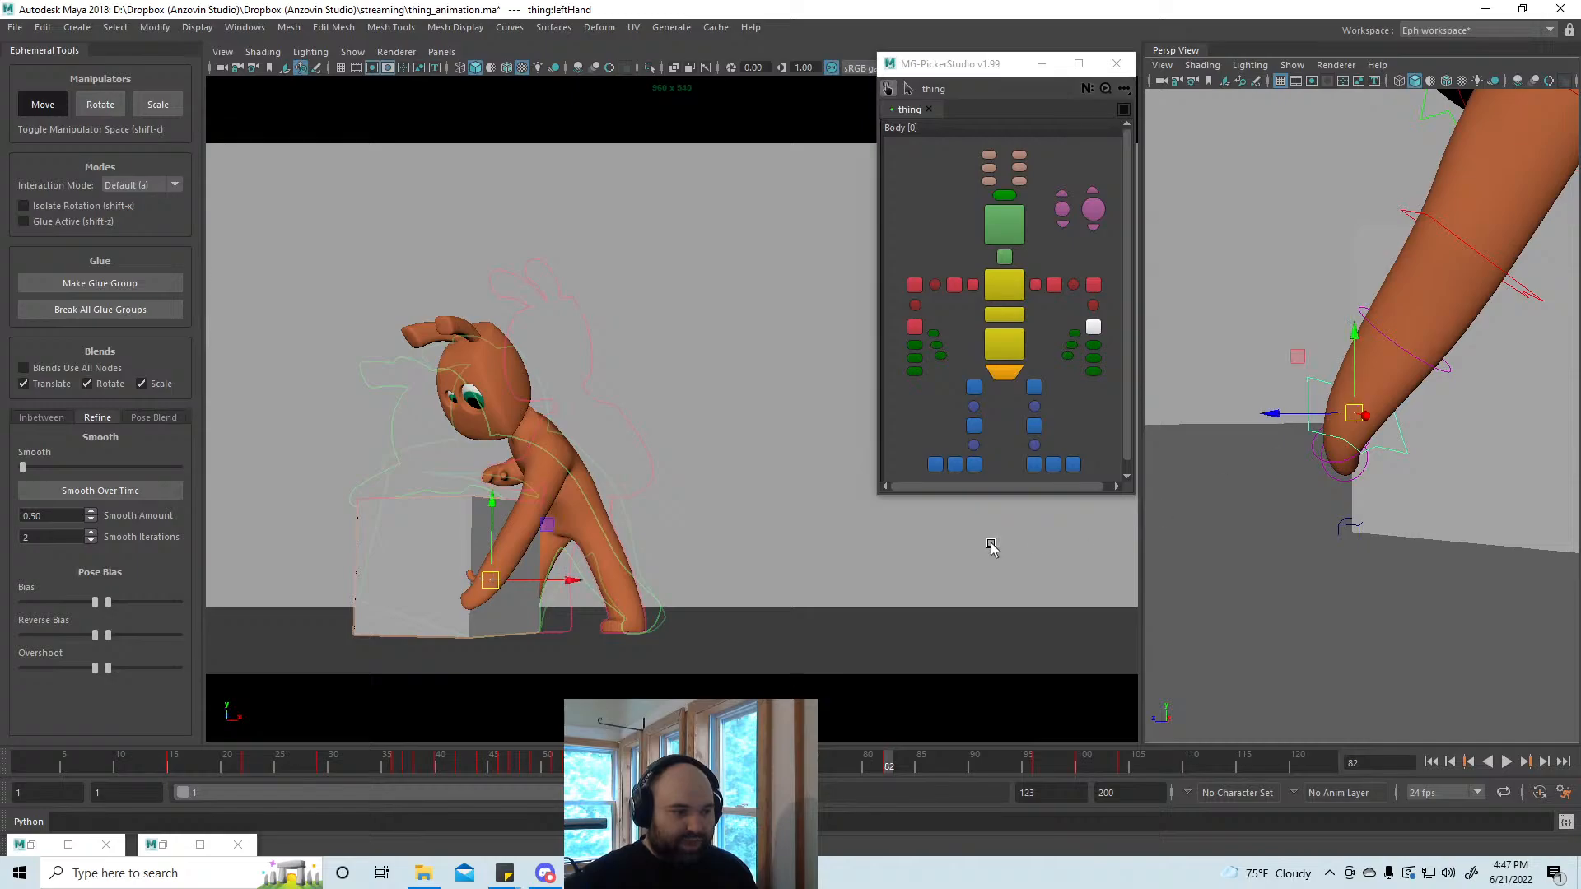
left_click_drag(879, 756, 1054, 762)
middle_click(825, 629)
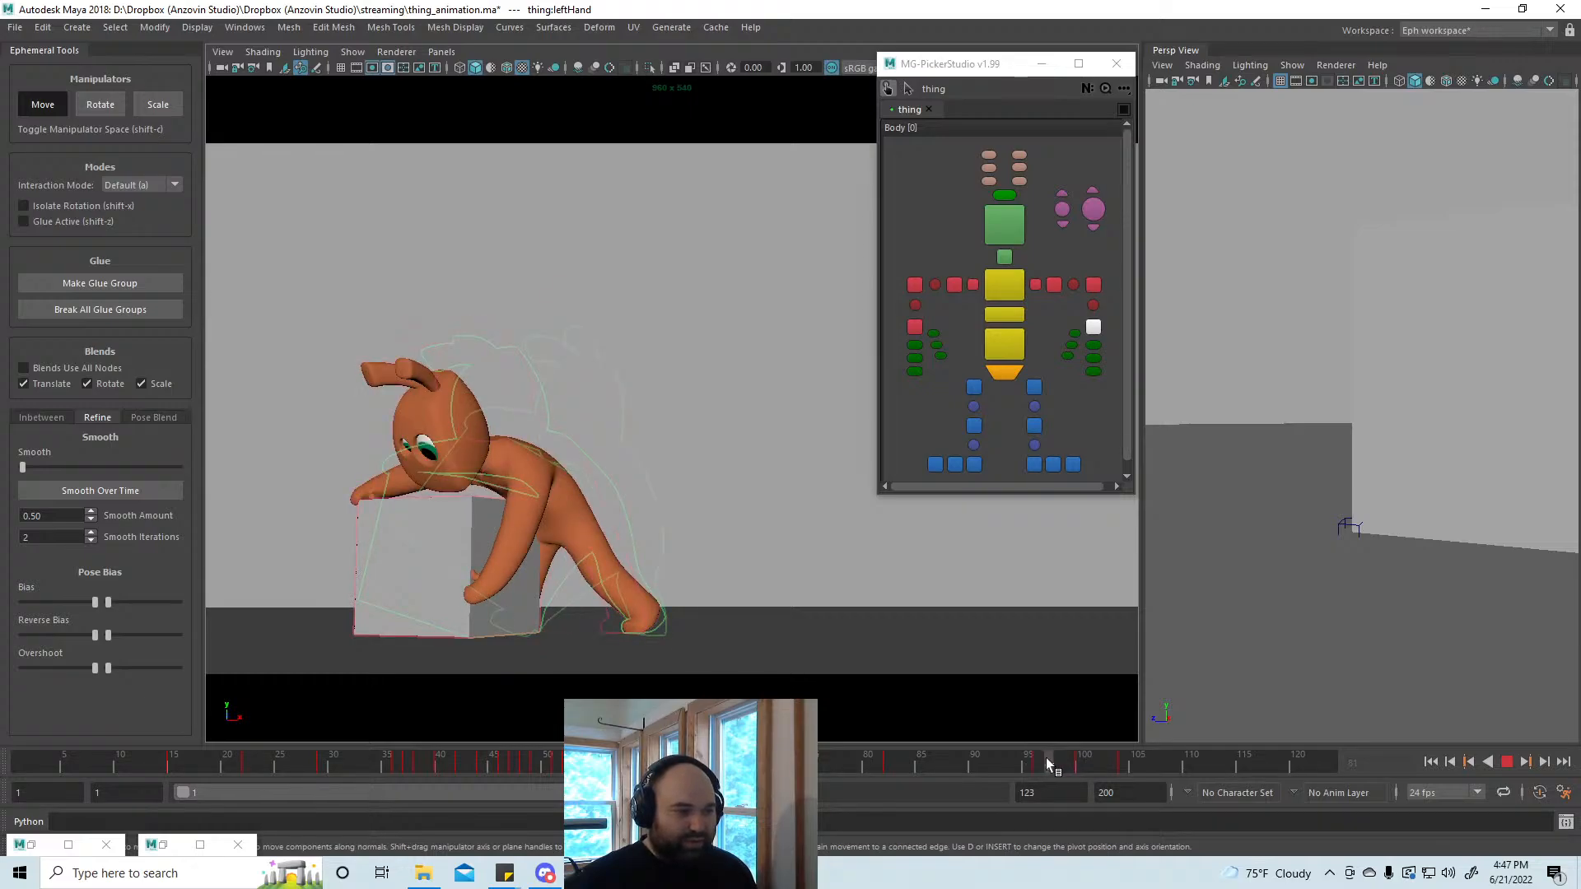
left_click_drag(1045, 757, 909, 761)
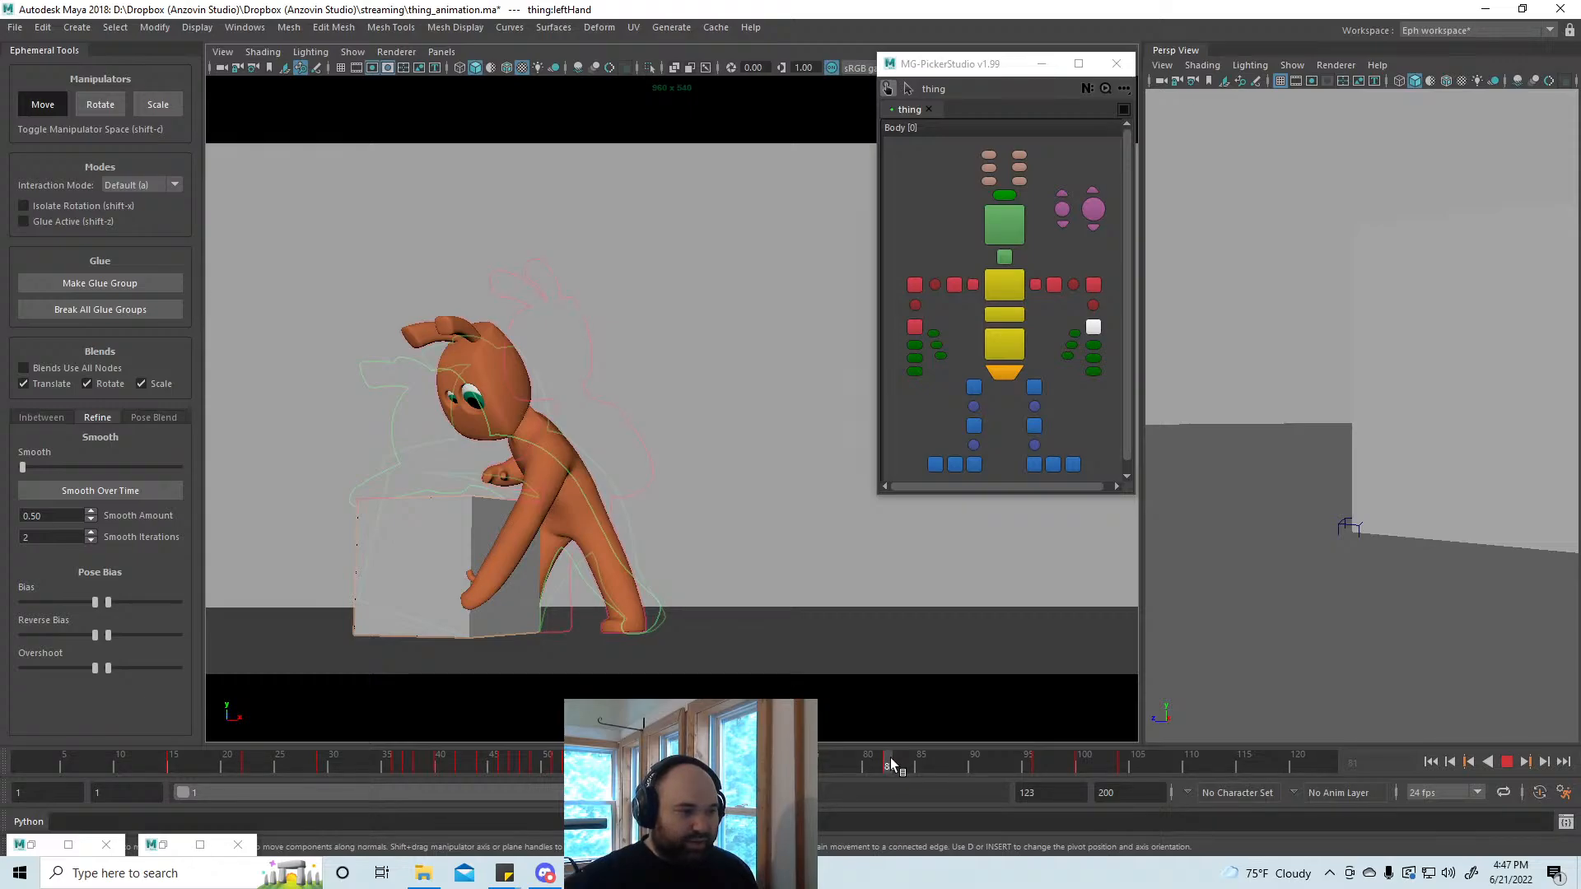
Step: Rotate the head upward at frame 82, swing all the ear controls upright, and check the motion into the pose
left_click(1004, 233)
key("e")
left_click_drag(467, 400, 480, 370)
left_click_drag(1042, 149, 970, 191)
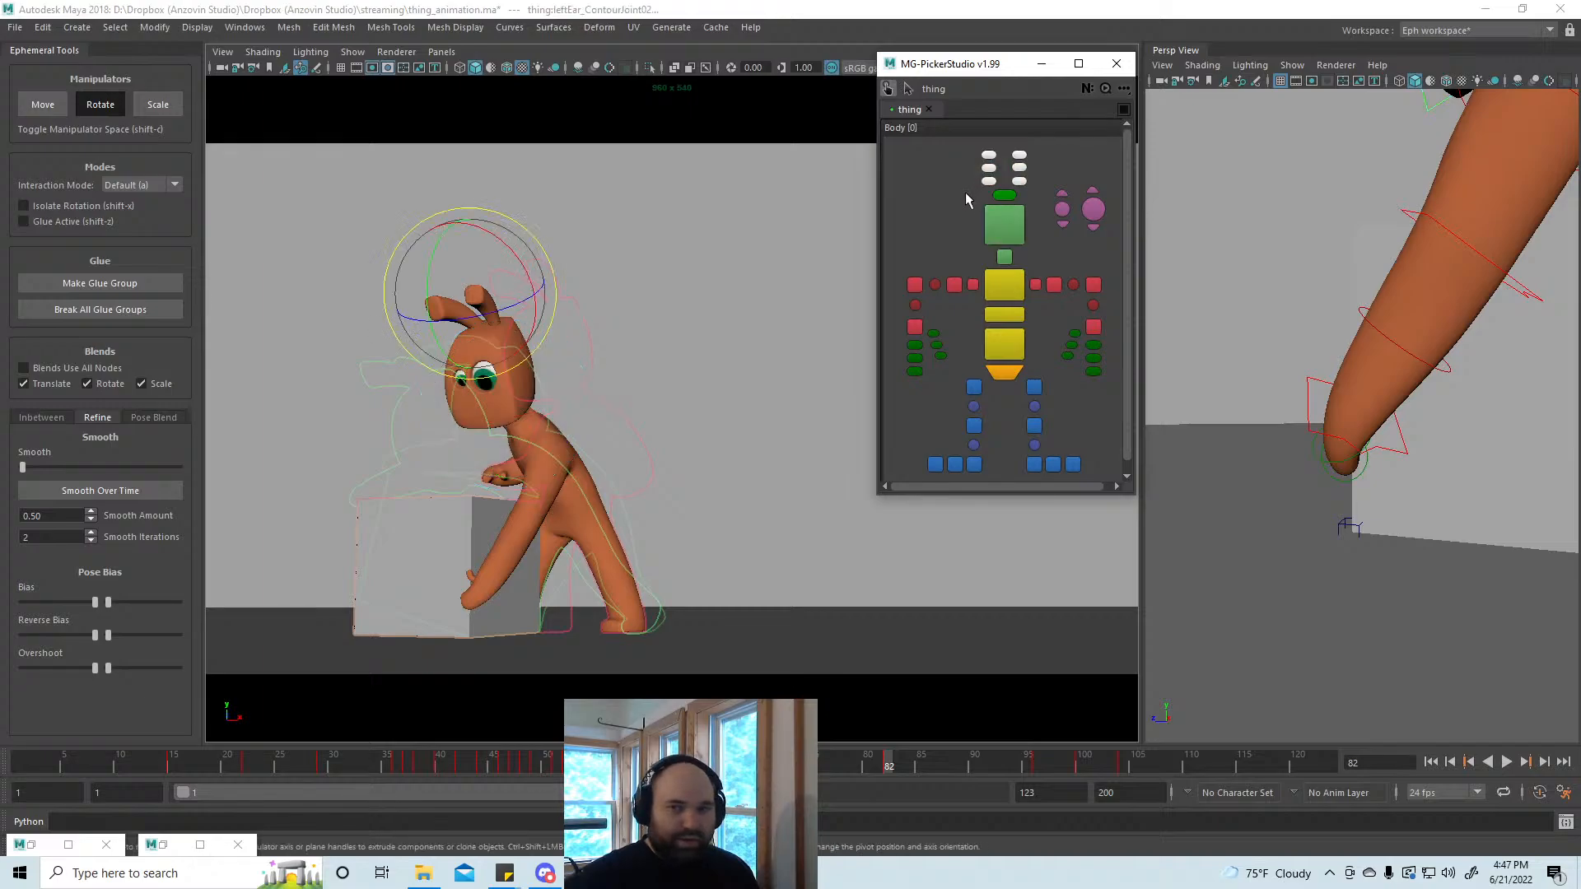
left_click_drag(380, 323, 433, 318)
left_click_drag(841, 758, 889, 762)
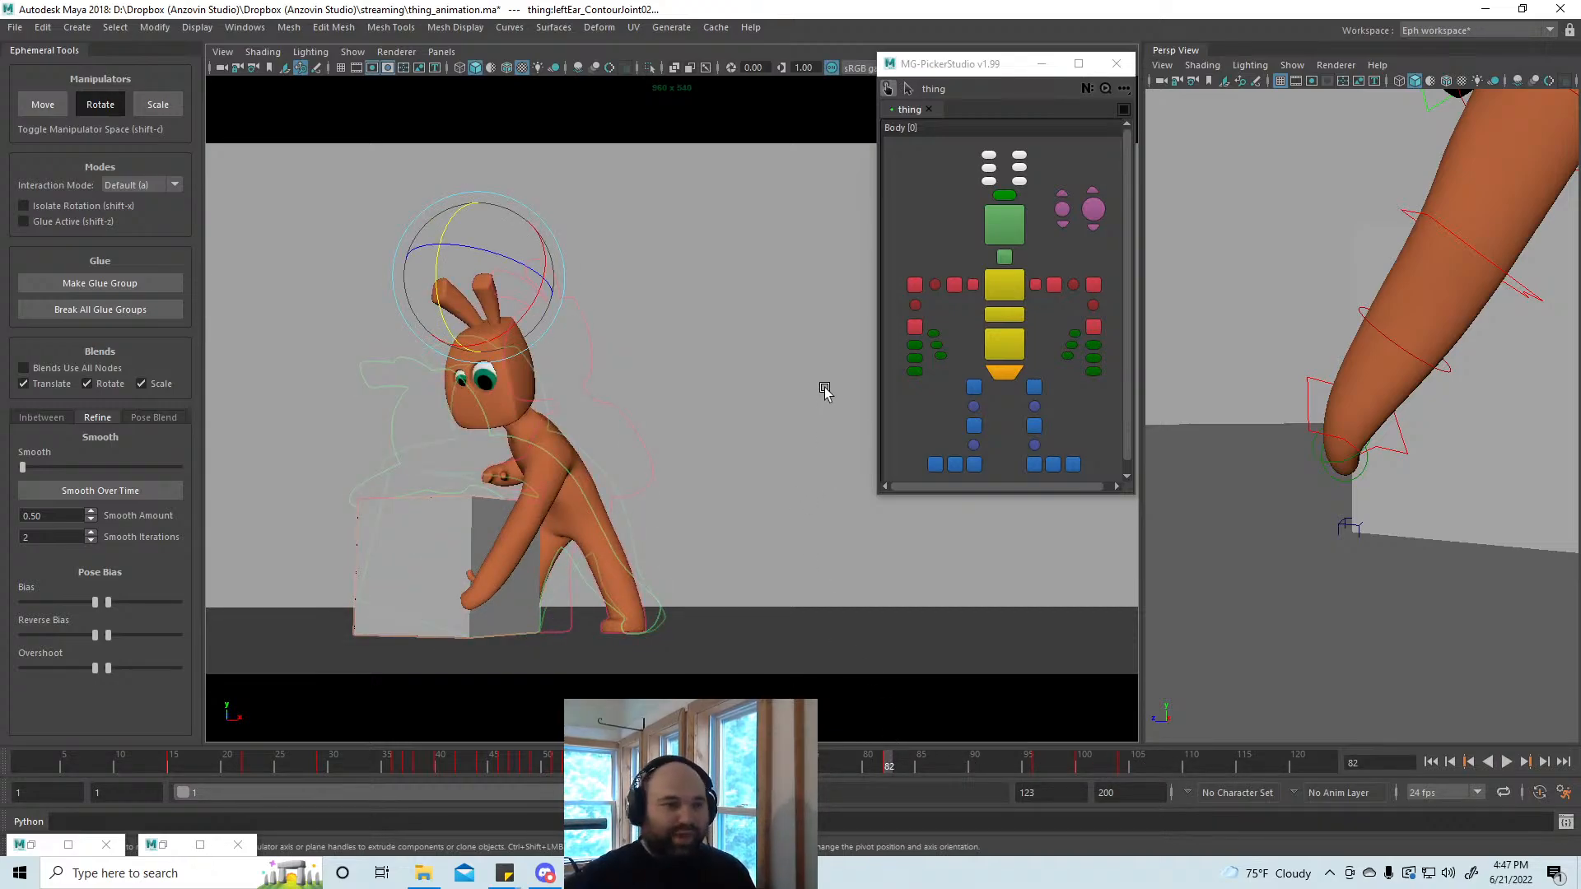
Step: Move the right hand out over the box at frame 82 and raise the right elbow to bend the arm
left_click(914, 328)
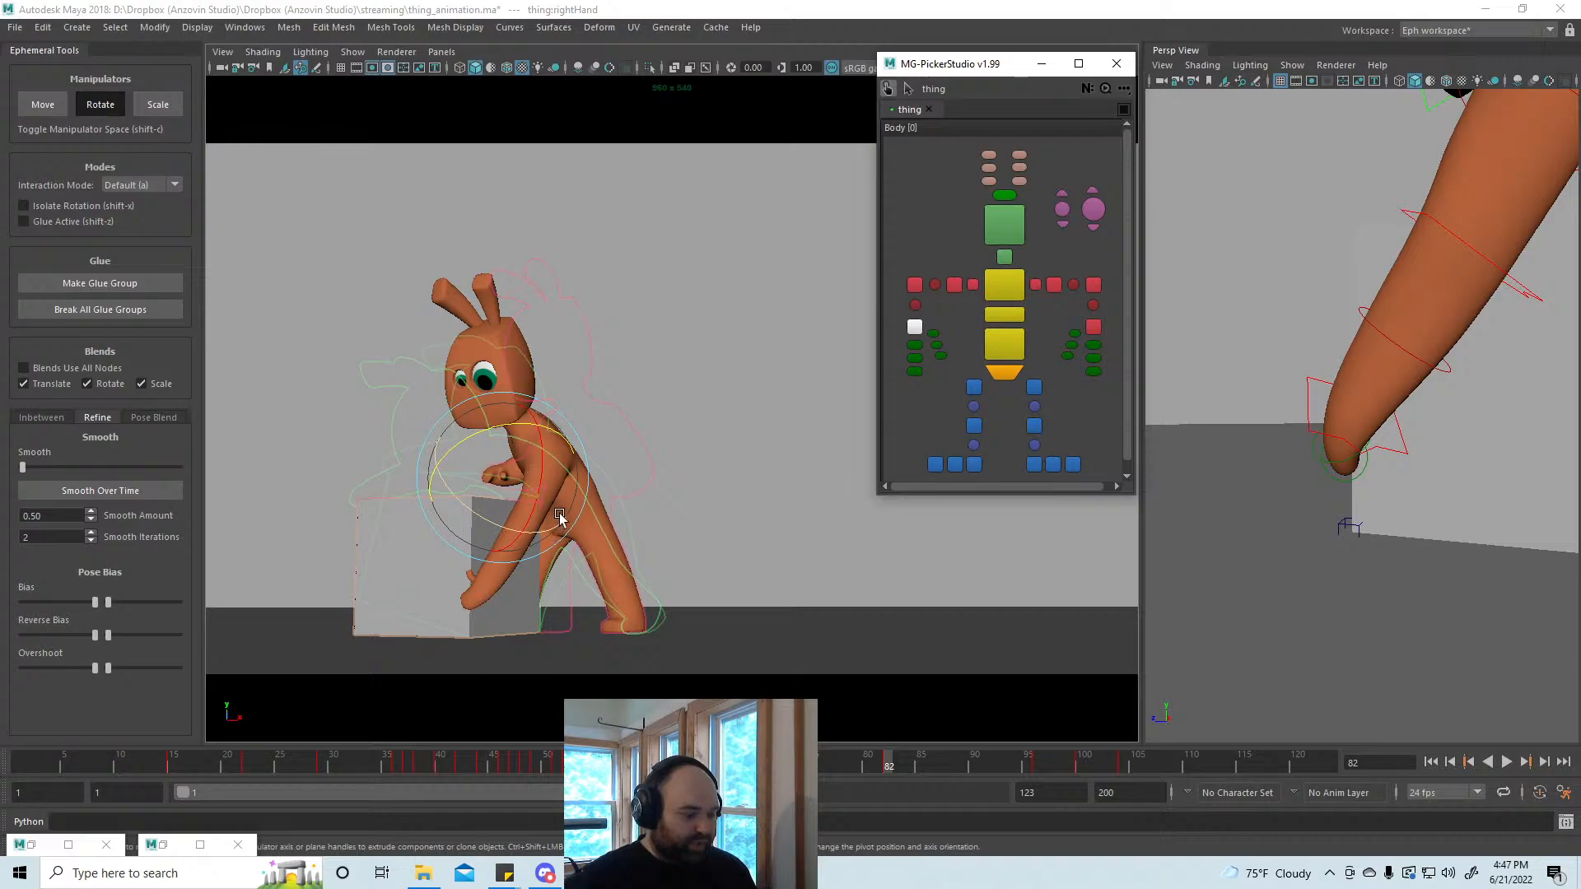
key("w")
left_click(497, 461)
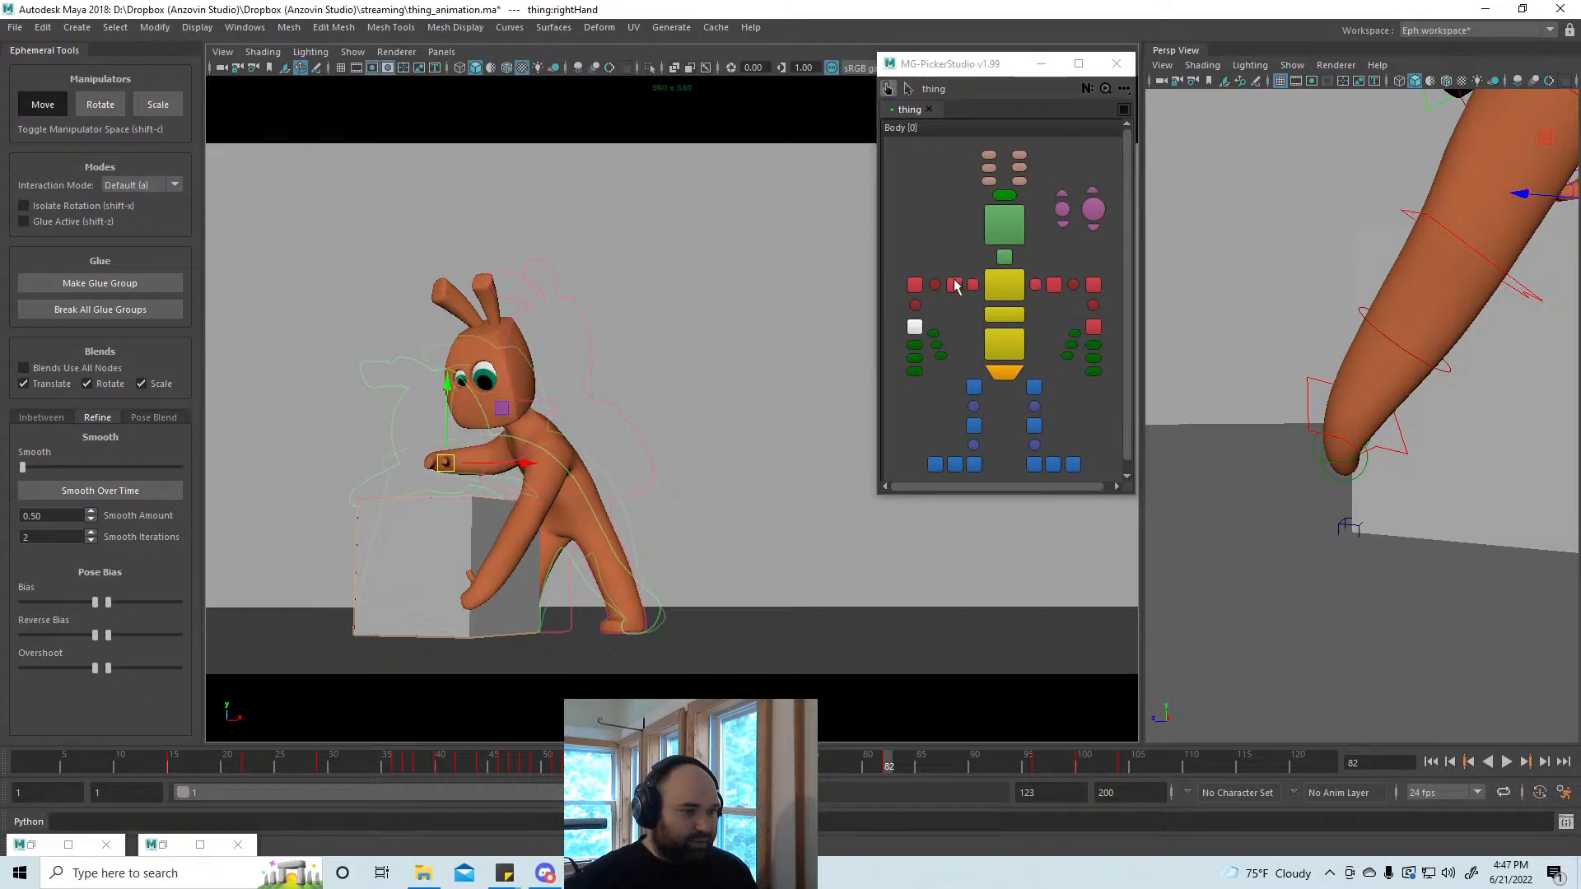
left_click_drag(497, 461, 483, 430)
Step: Rotate the right elbow control to refine the arm's bend, checking its shape from several angles in the perspective view
key("e")
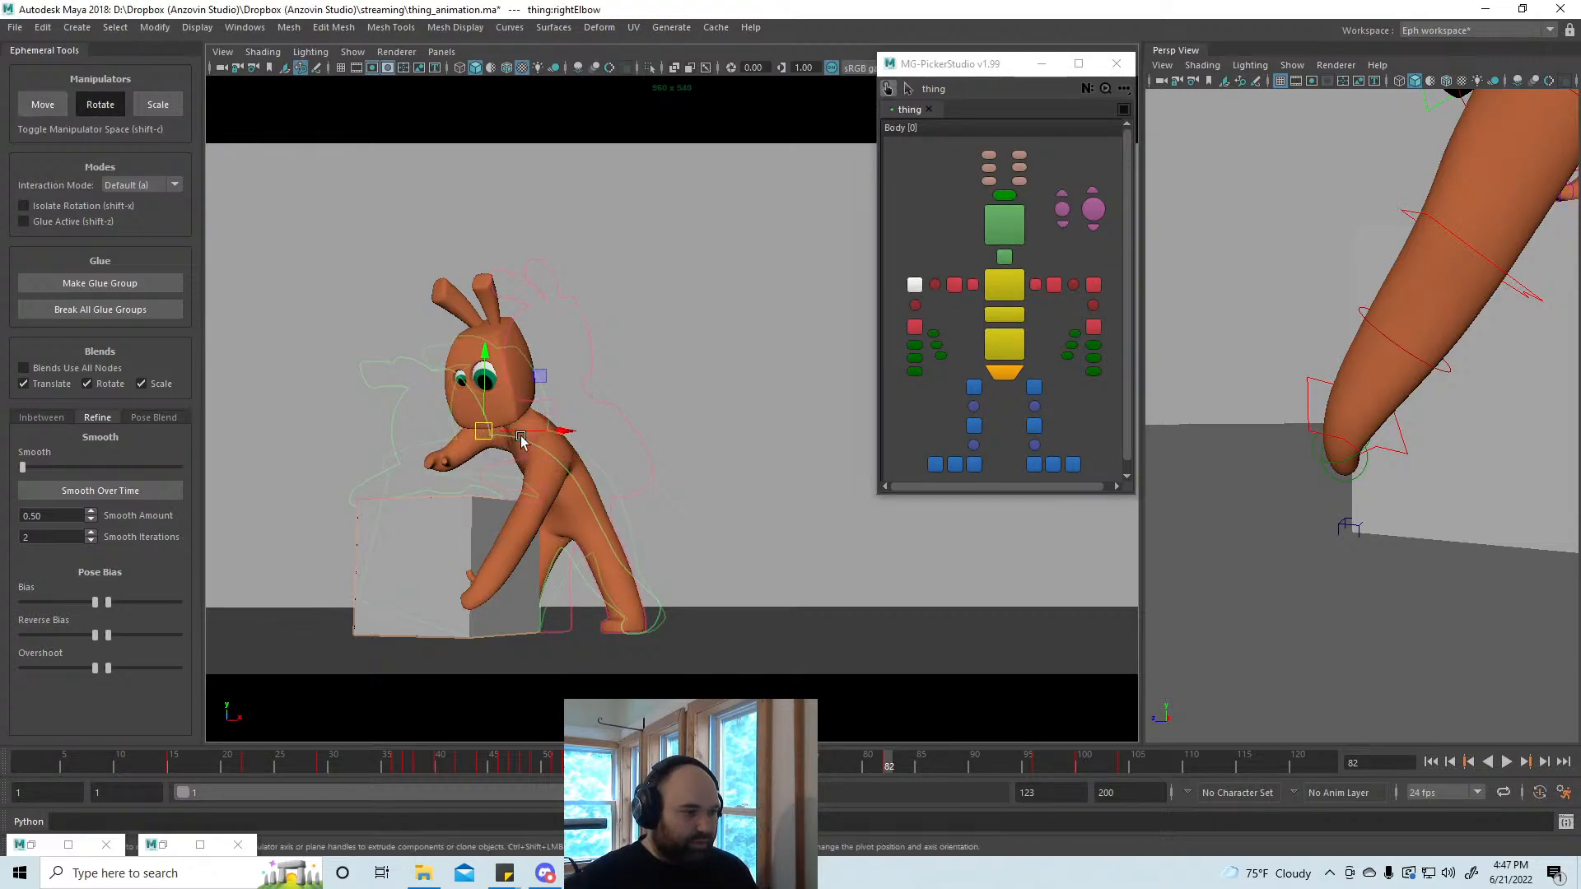
middle_click_drag(1398, 406, 1394, 437, "alt")
key("f")
left_click_drag(1420, 431, 1376, 409, "alt")
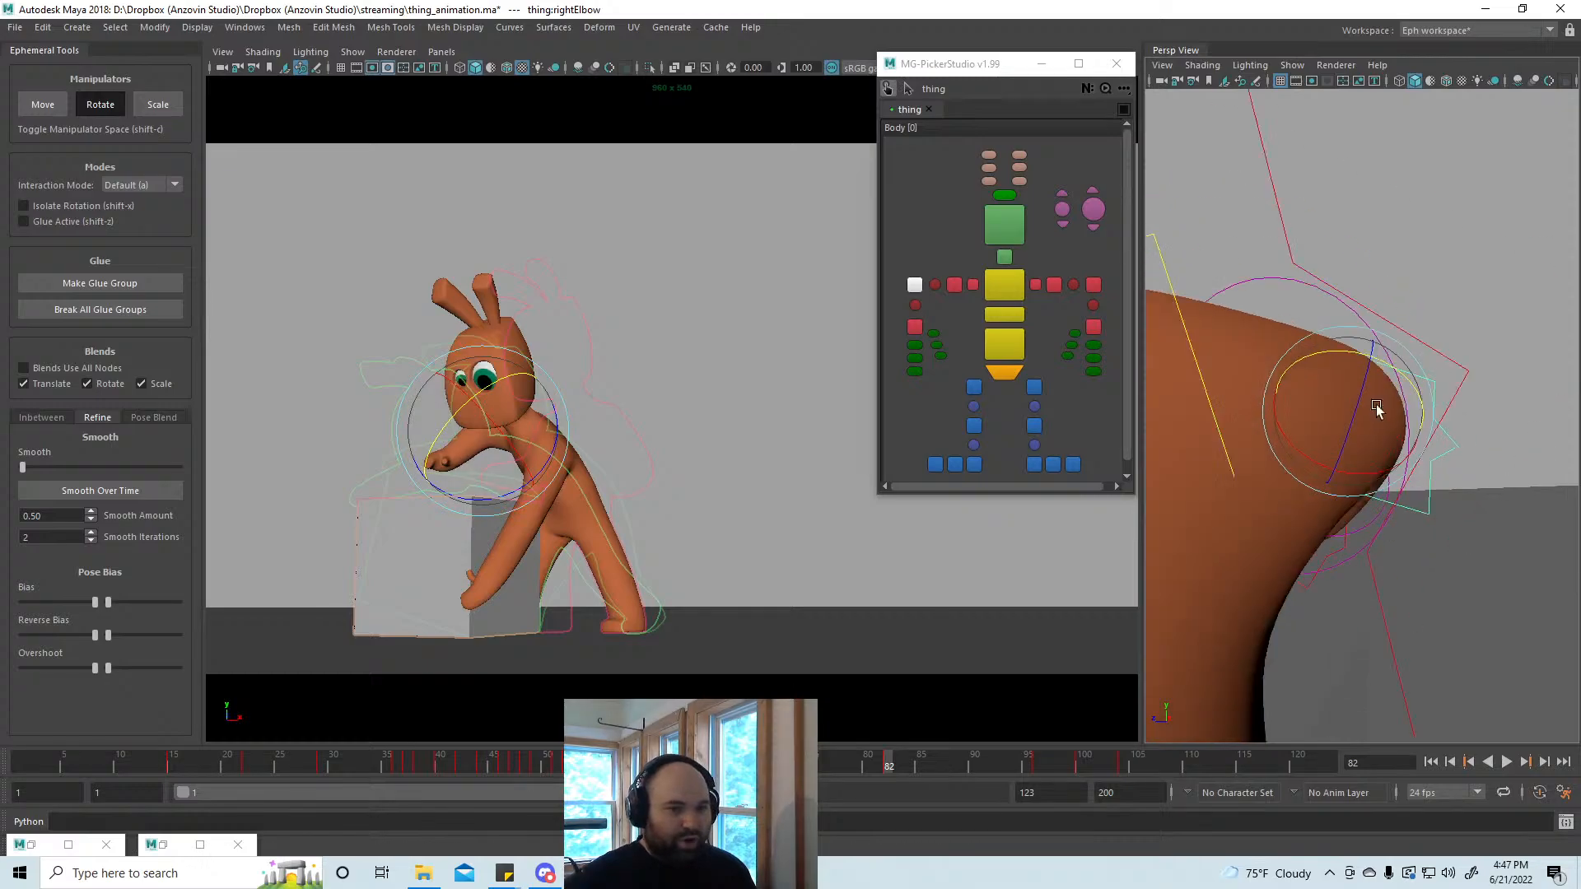
right_click_drag(1375, 409, 1306, 459, "alt")
left_click_drag(1306, 458, 1447, 452, "alt")
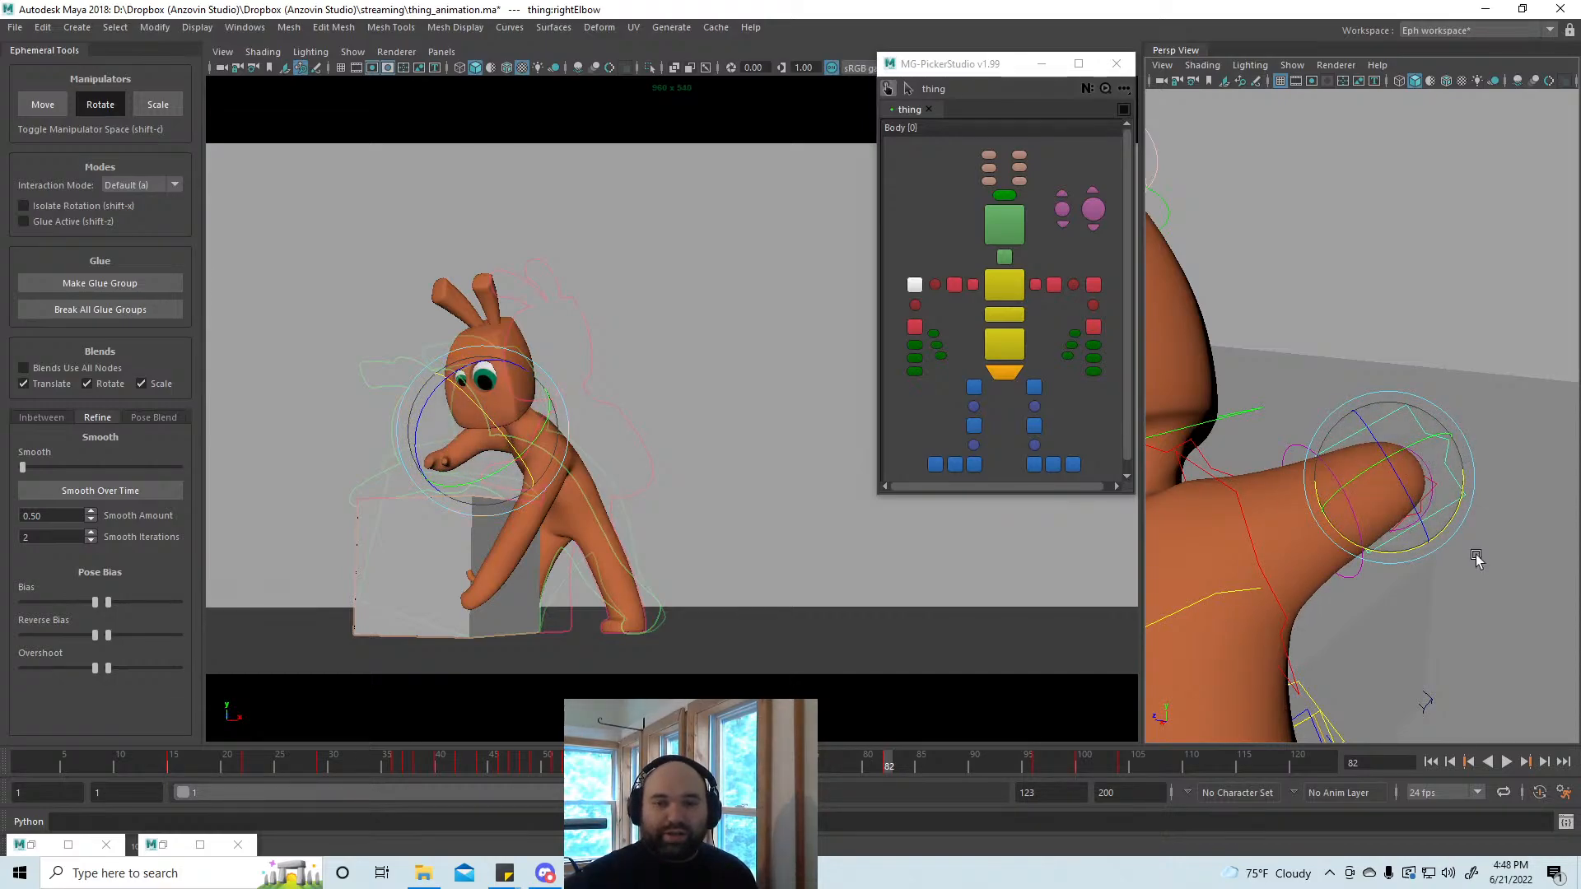
mouse_move(1475, 554)
left_mouse_down("alt")
mouse_move(1366, 497)
mouse_move(1473, 550)
left_mouse_up("alt")
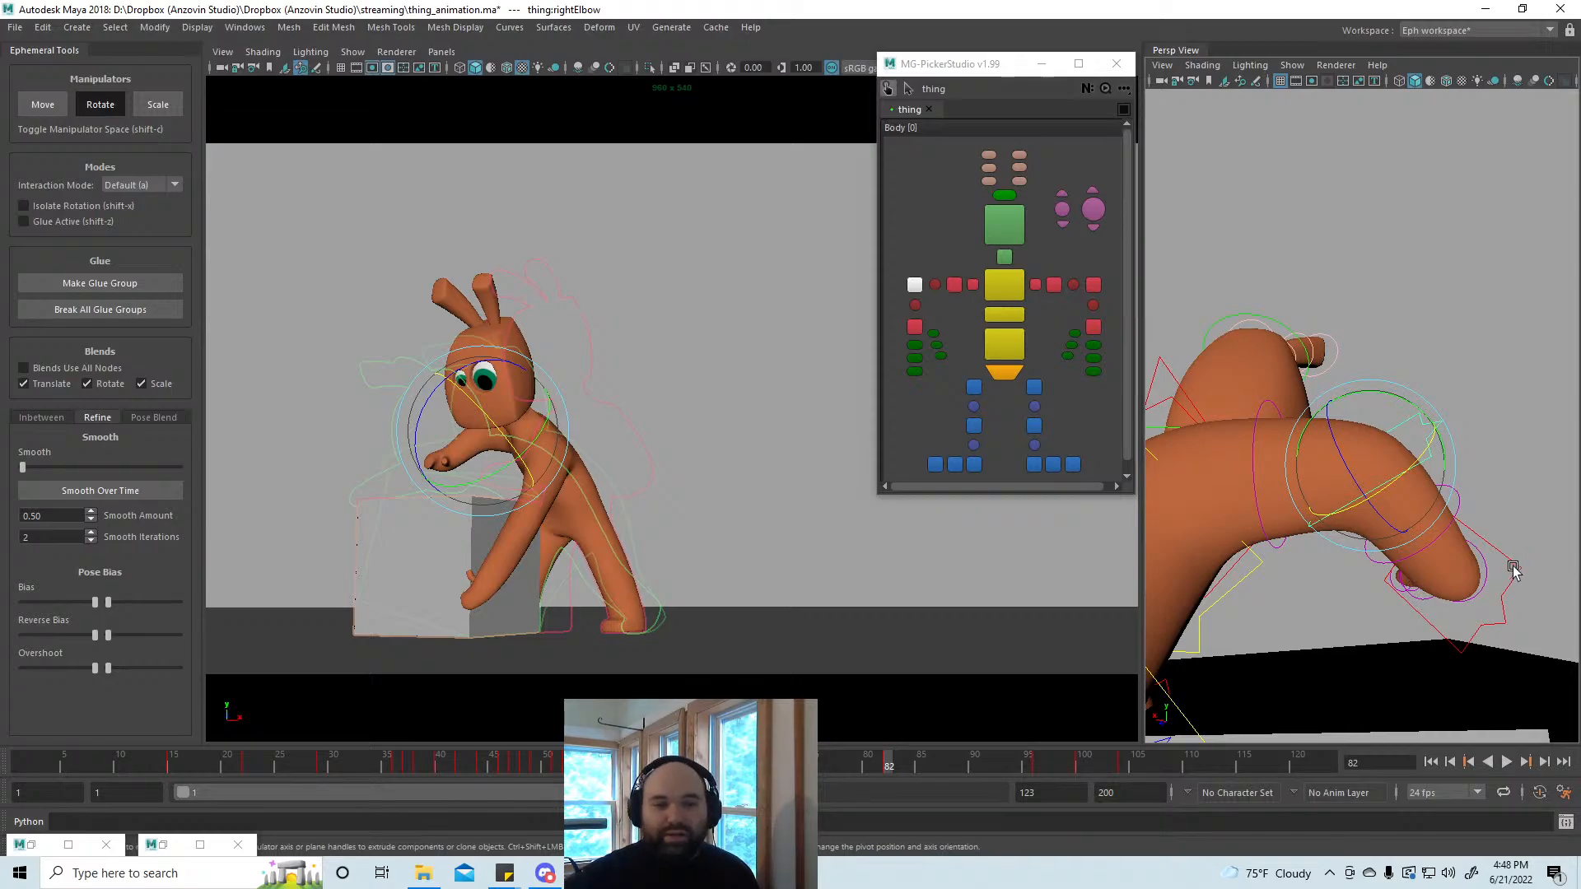
left_click_drag(1514, 567, 1409, 622, "alt")
left_click_drag(1465, 508, 1465, 501)
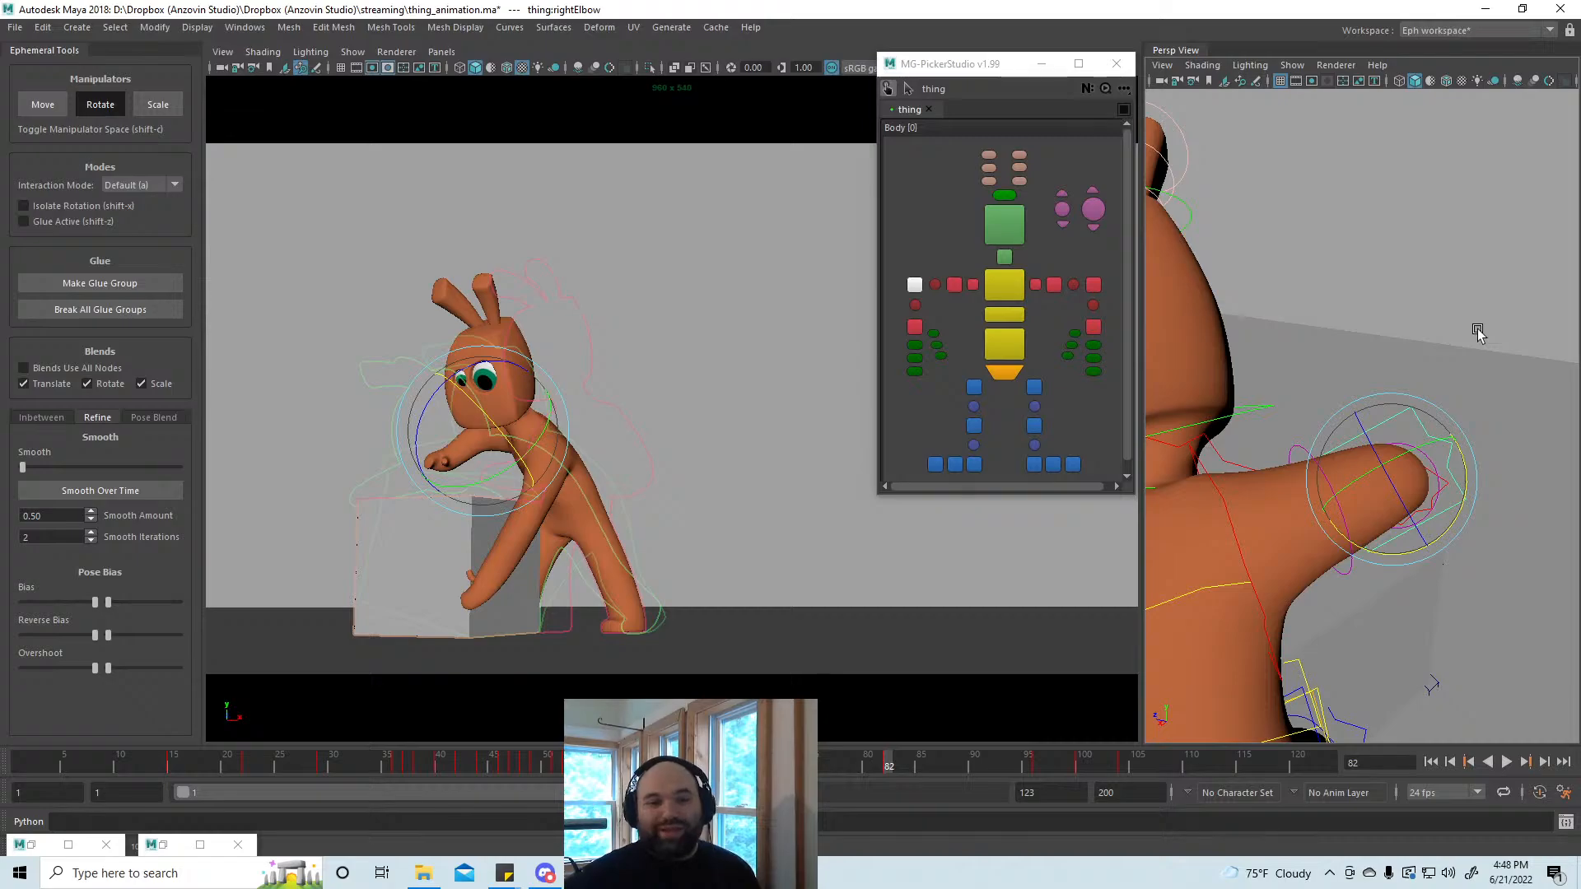
left_click_drag(1456, 556, 1229, 535, "alt")
Step: Rotate the right hand at frame 82 so that it droops down toward the top of the box
left_click(1420, 657)
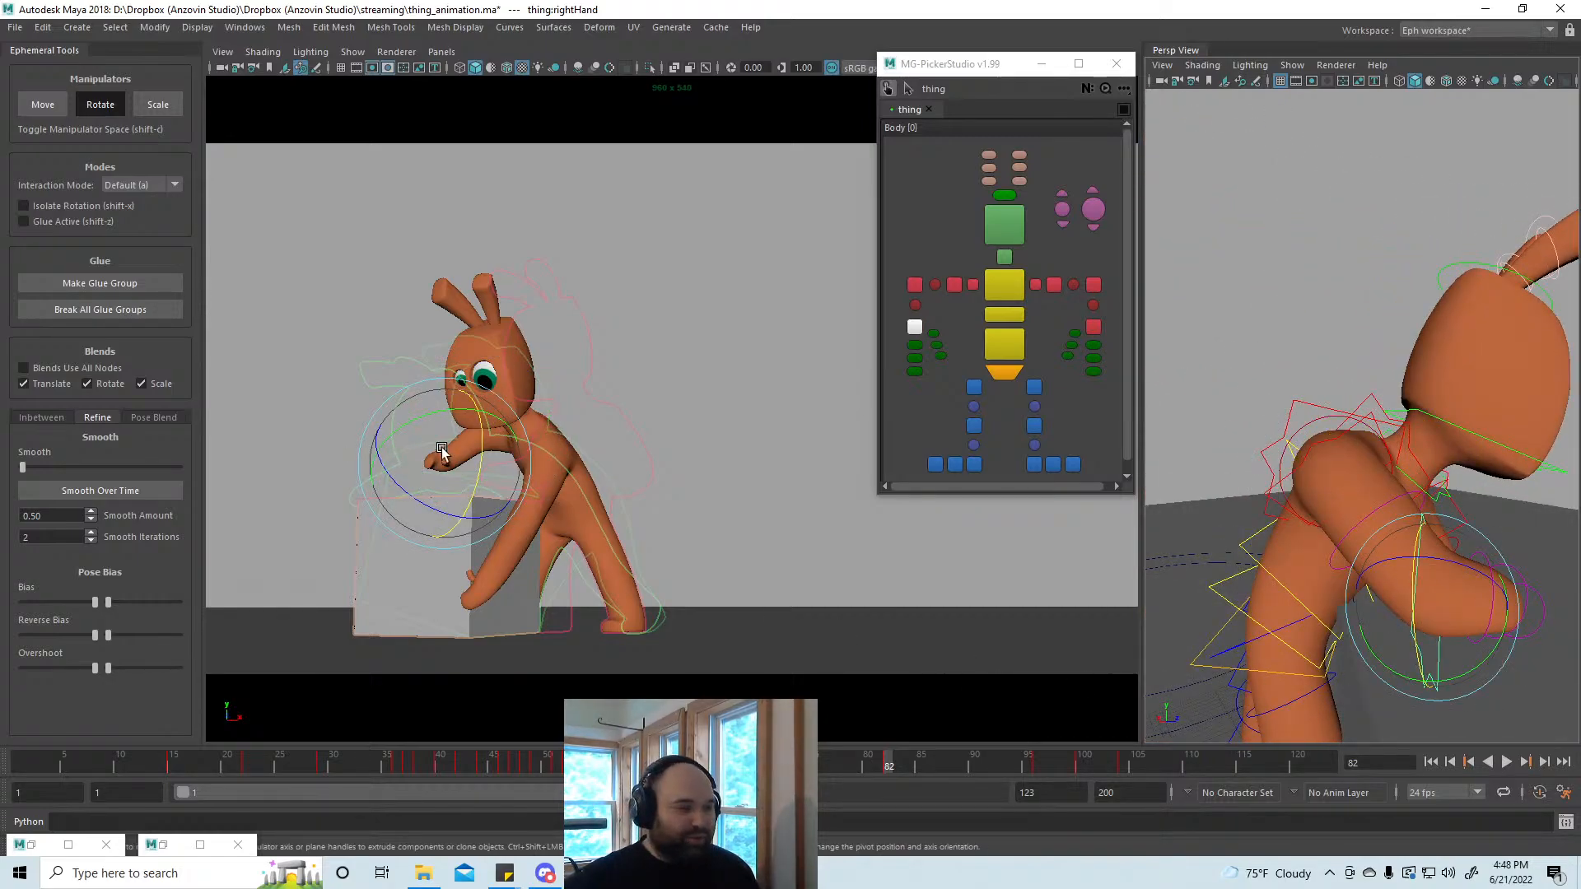
left_click_drag(412, 410, 443, 451)
key("w")
Step: Rotate the upper spine at frame 82 to turn the chest, and rotate the head into a more upright position
left_click(1002, 287)
key("e")
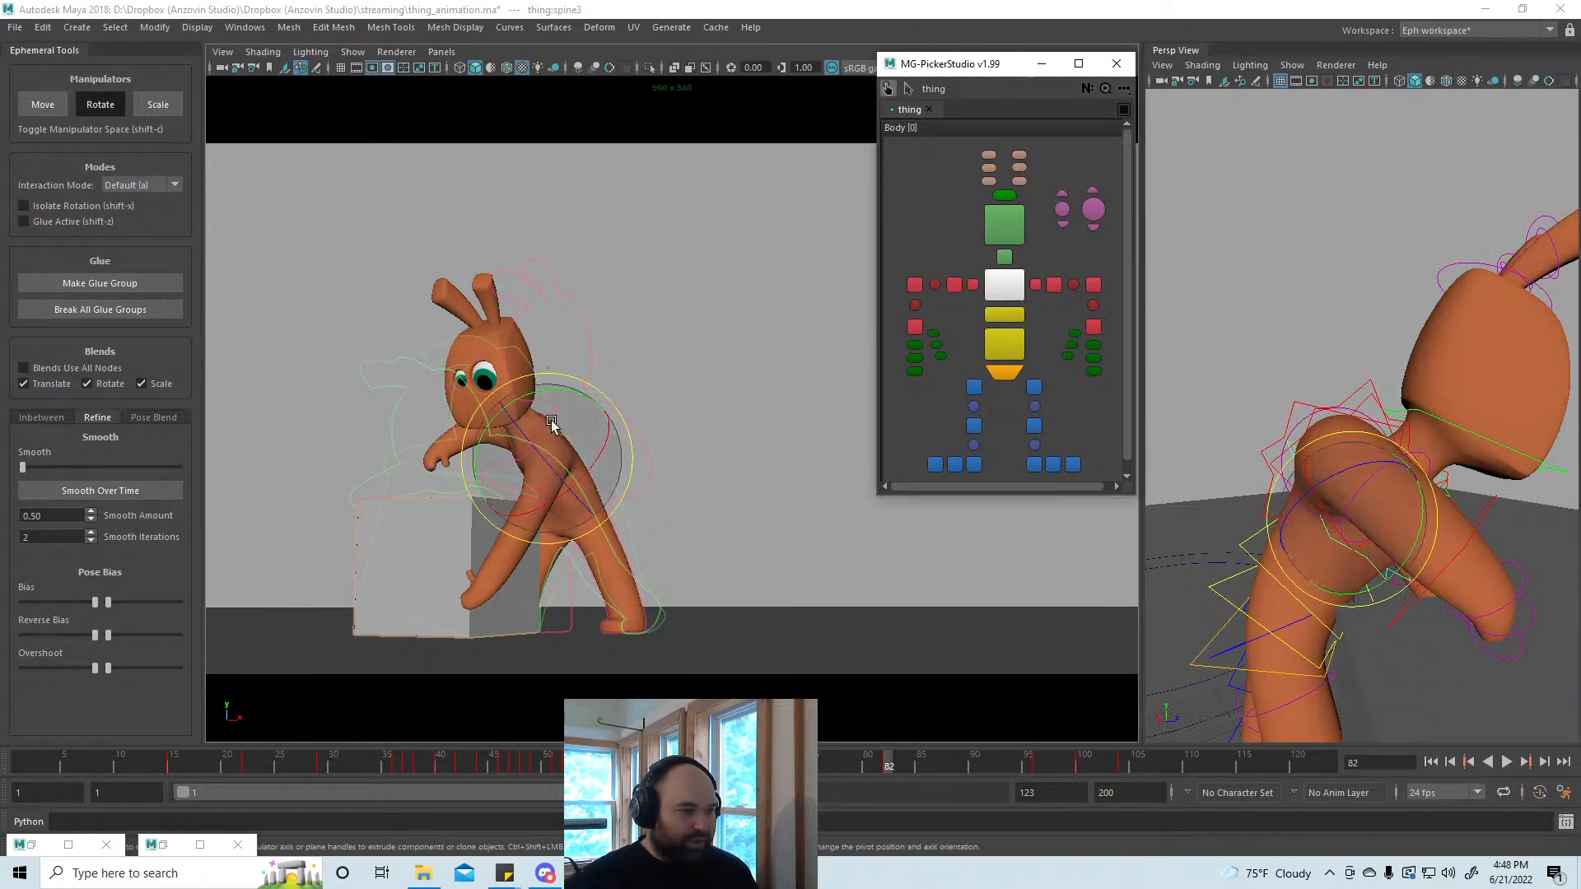
left_click_drag(532, 422, 494, 364)
left_click(1004, 225)
key("w")
key("e")
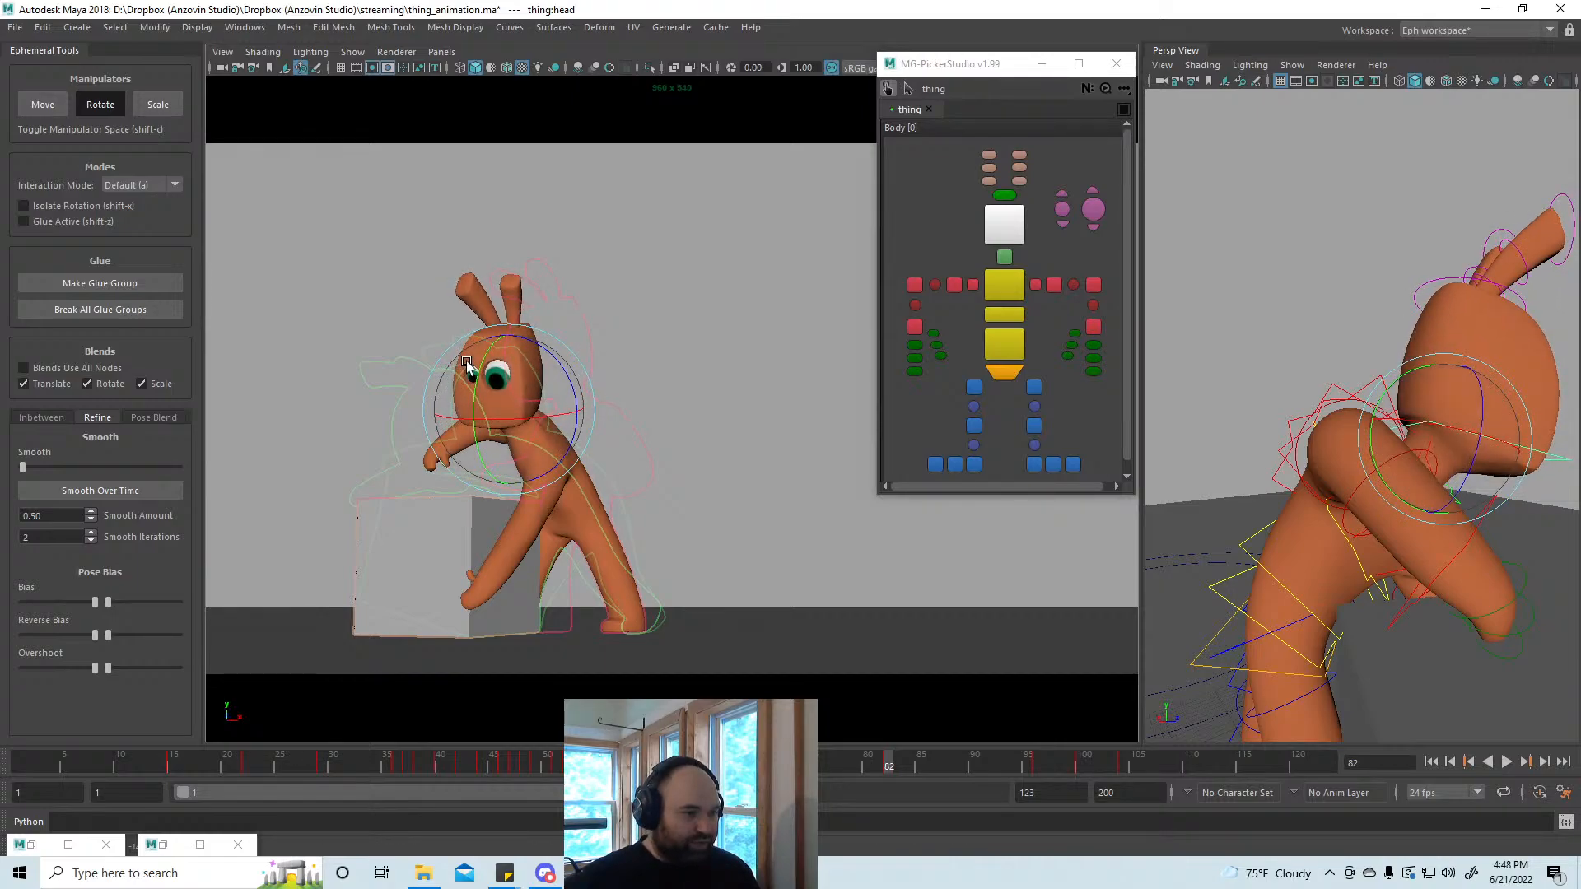
key("w")
Step: Nudge the left upper arm and rotate the left elbow at frame 82, comparing the arm with the key pose at frame 96
left_click(1053, 285)
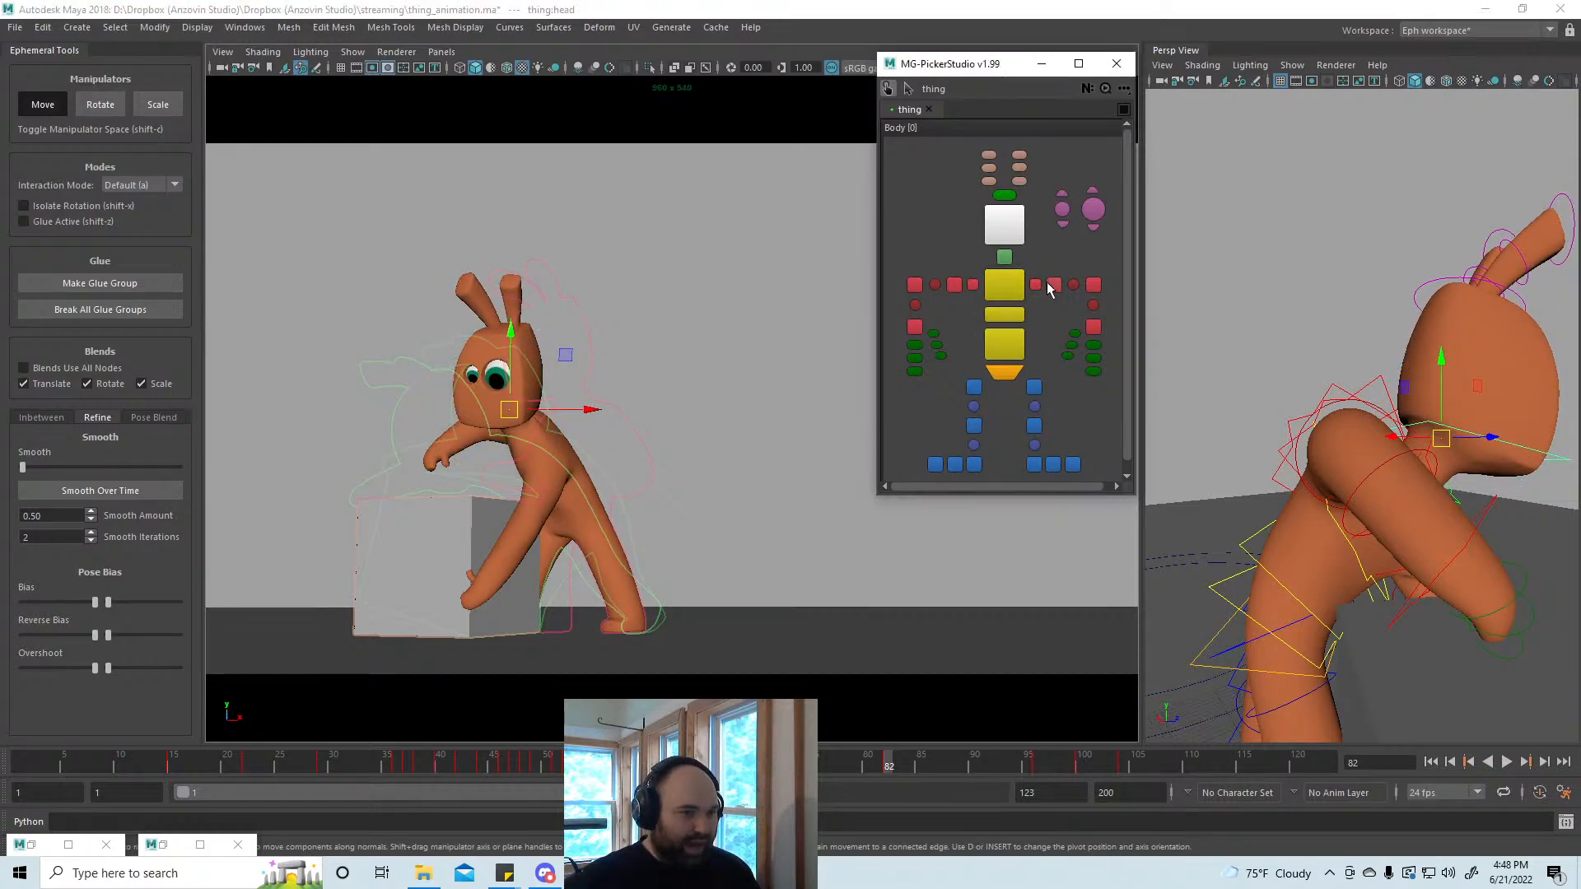
left_click_drag(555, 478, 546, 481)
left_click_drag(1331, 554, 1375, 591, "alt")
left_click(1375, 591)
key("e")
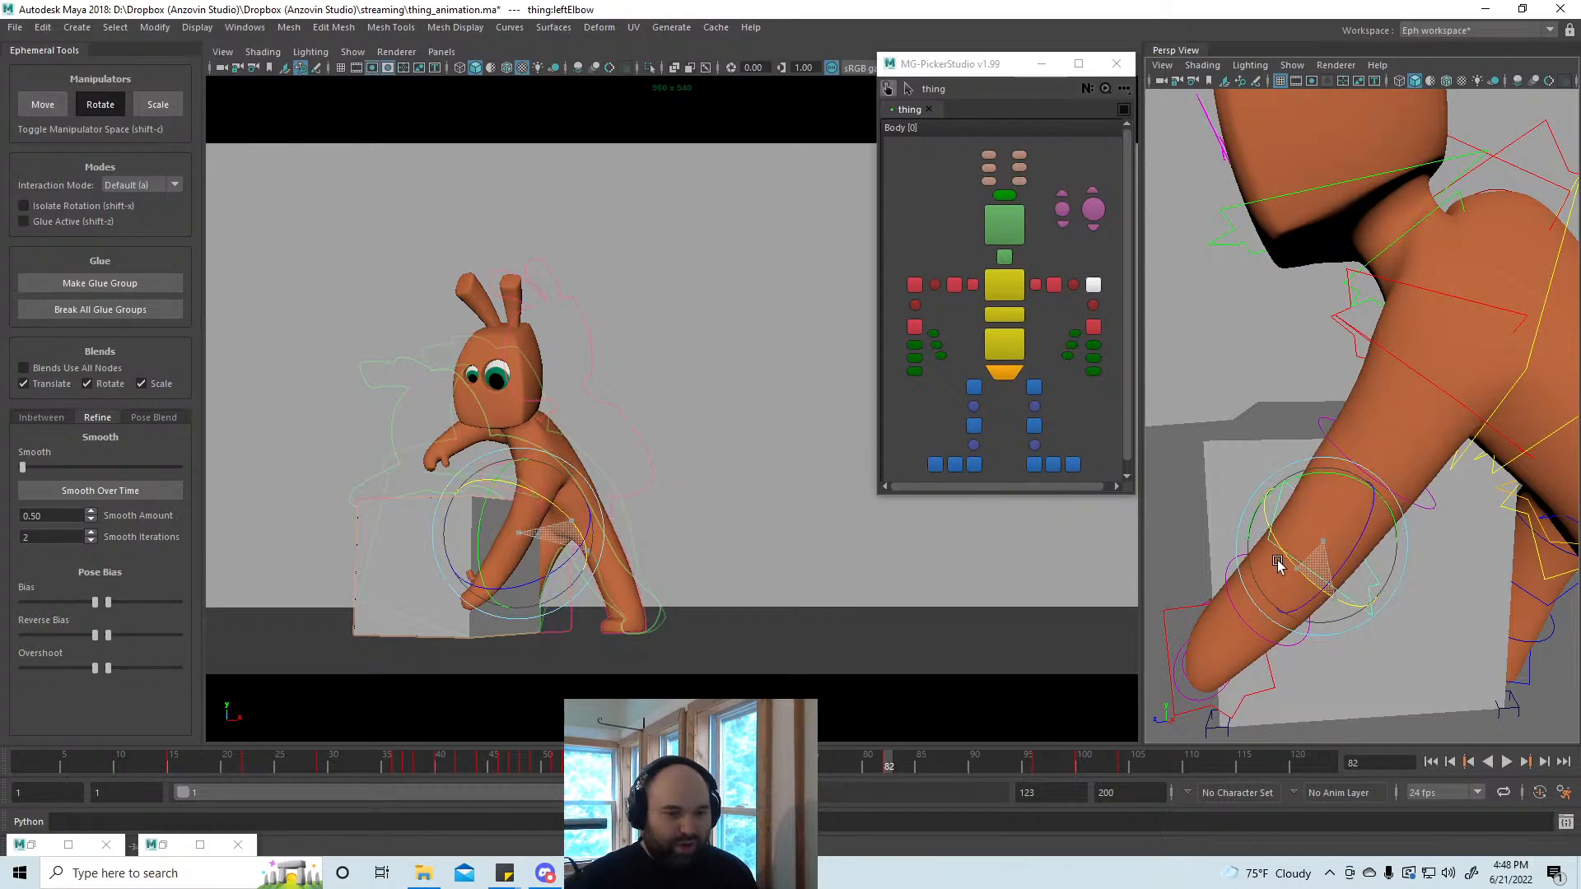
left_click_drag(1303, 581, 1285, 586)
key("period")
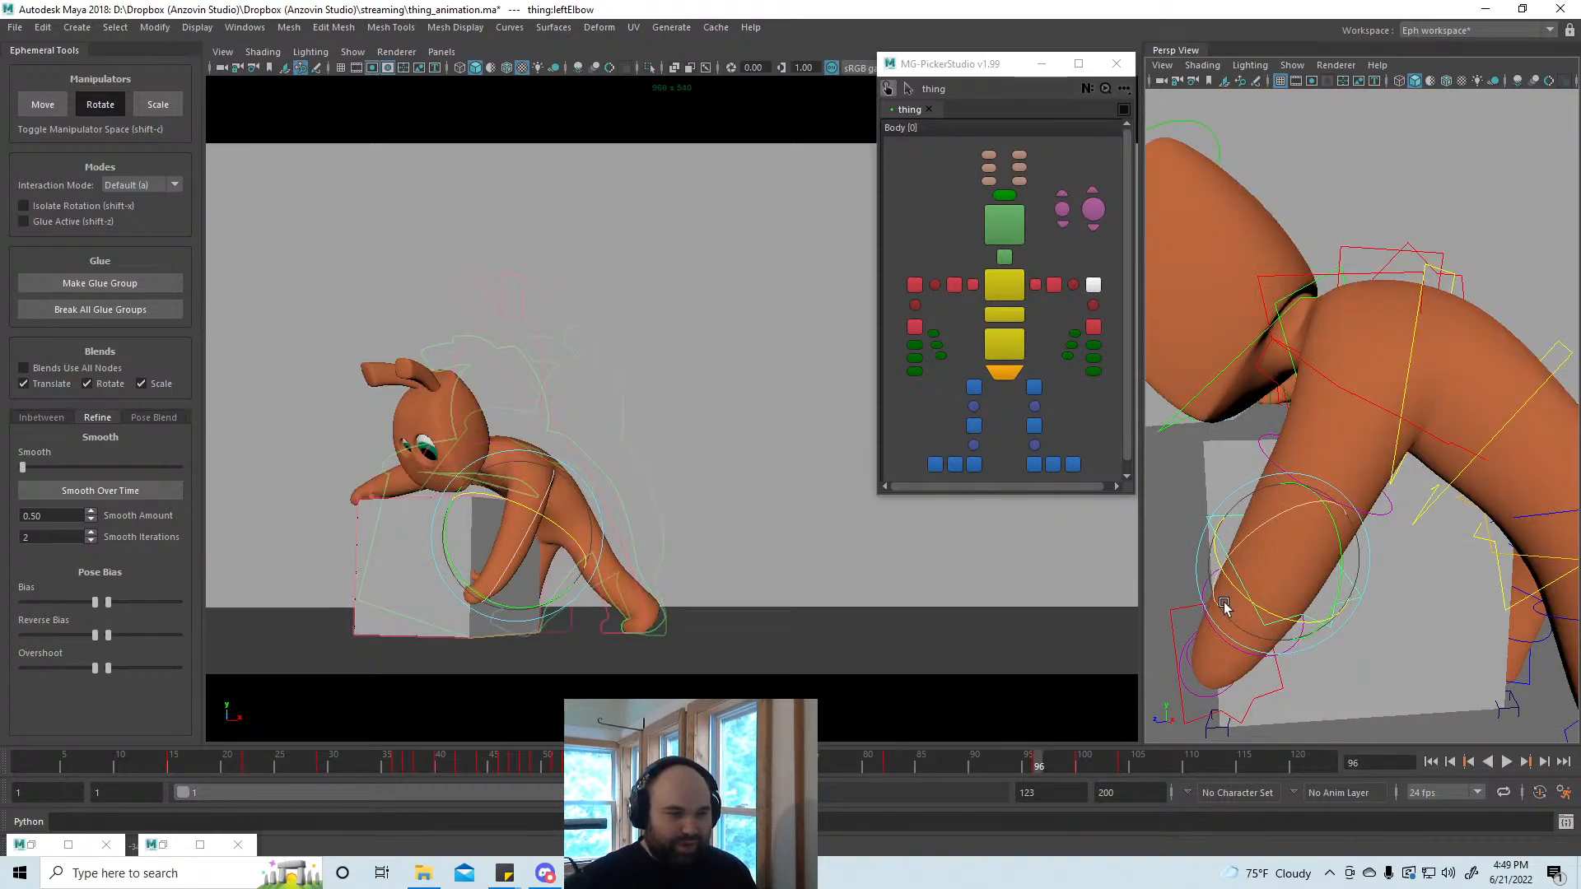
key("comma")
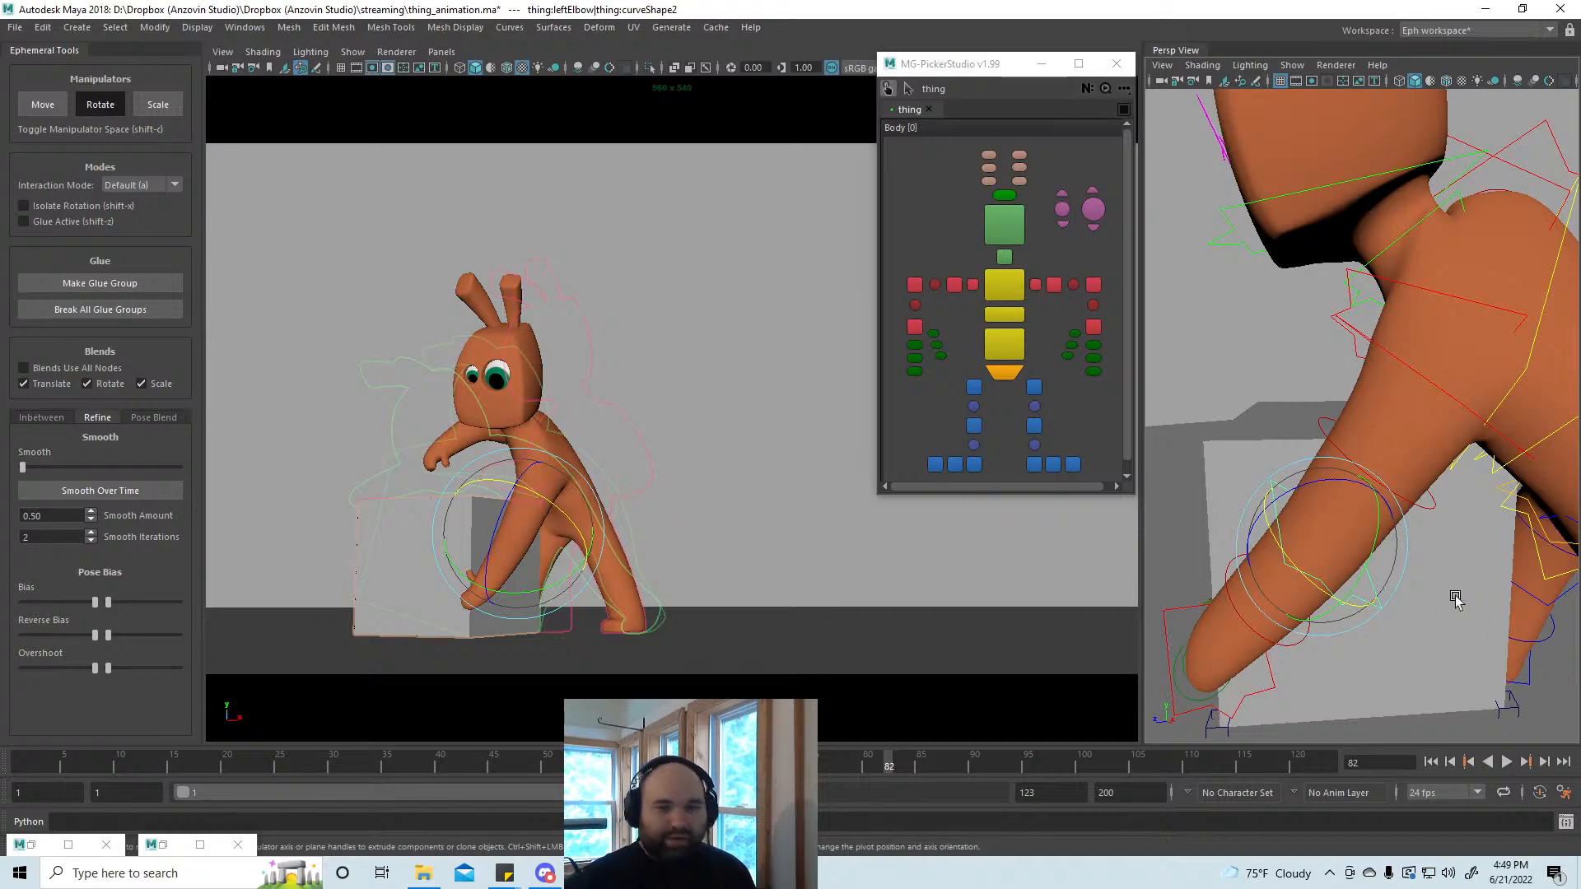
Step: Reposition the head and tilt it down toward the box at frame 82, checking it in playback
left_click_drag(1381, 556, 1457, 563, "alt")
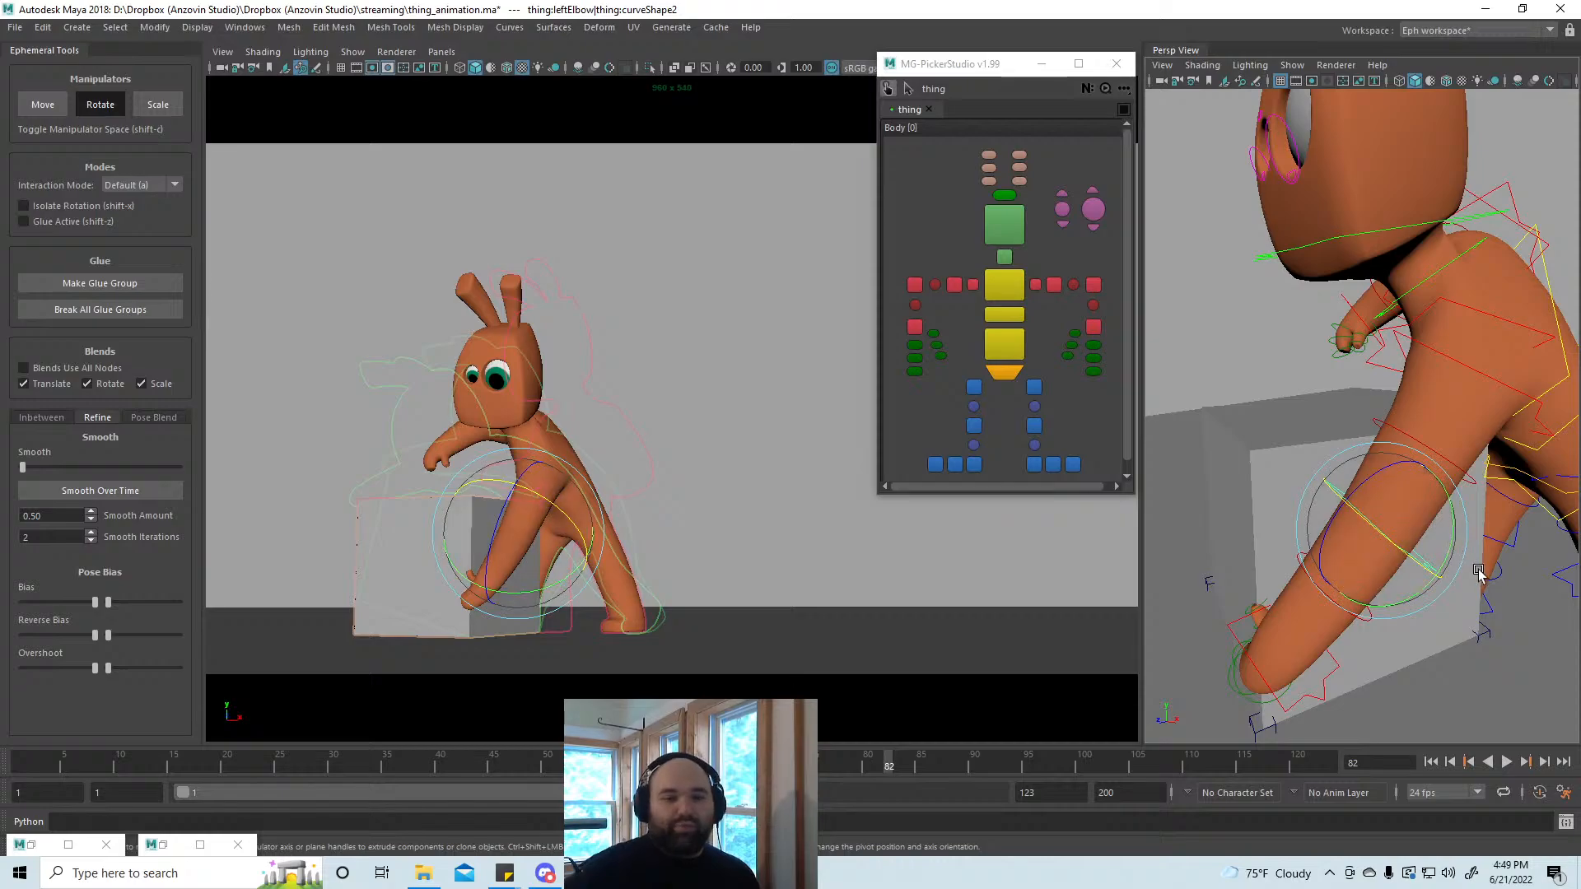
left_click_drag(1454, 556, 1382, 611, "alt")
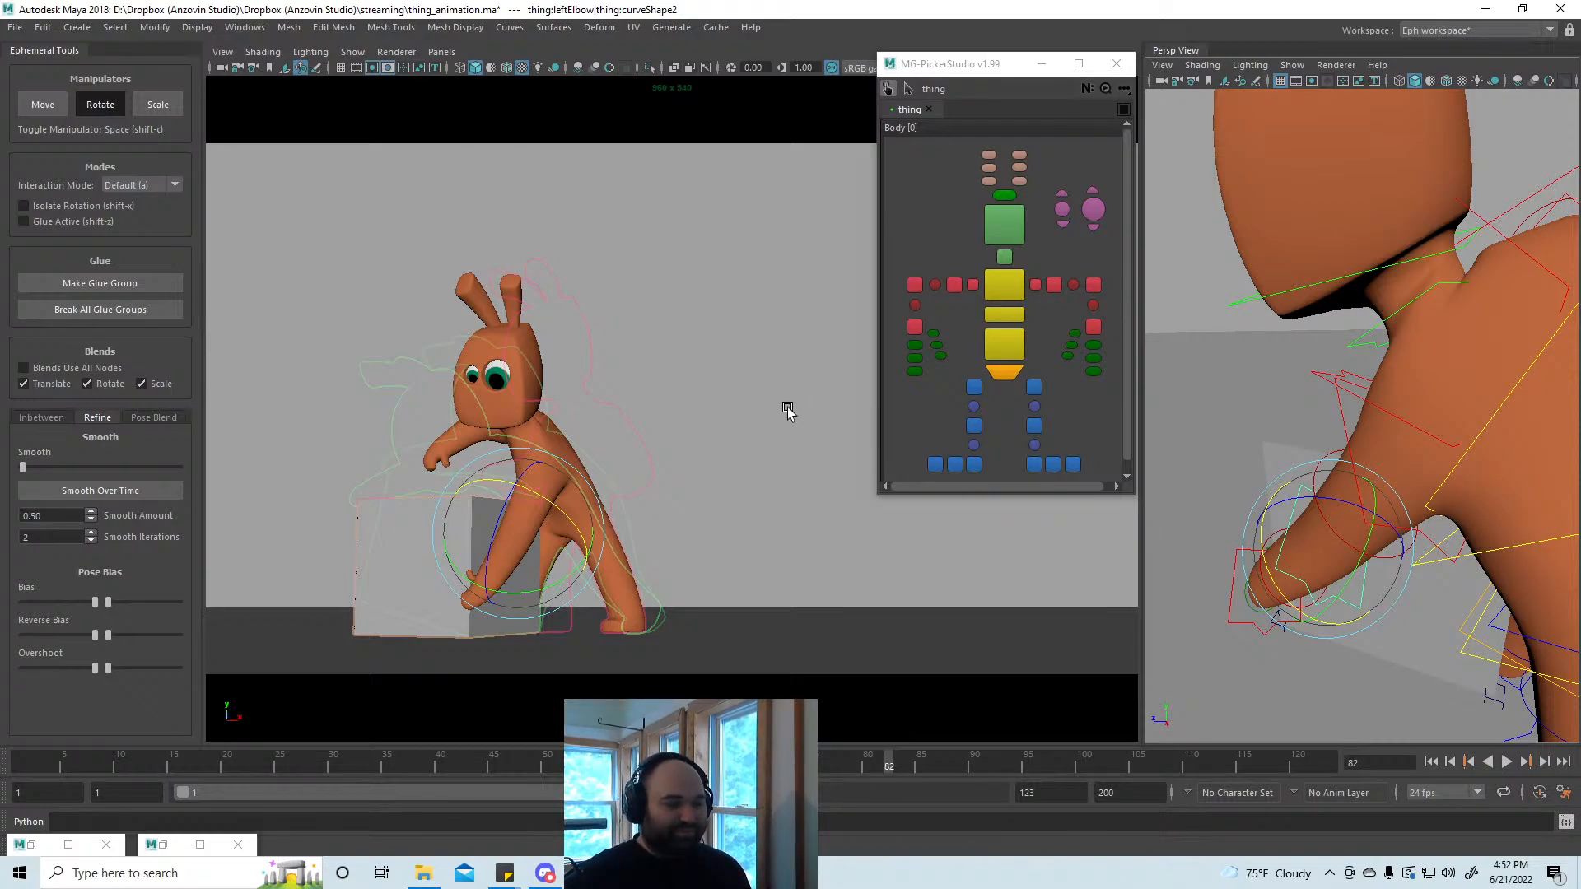
left_click(1007, 347)
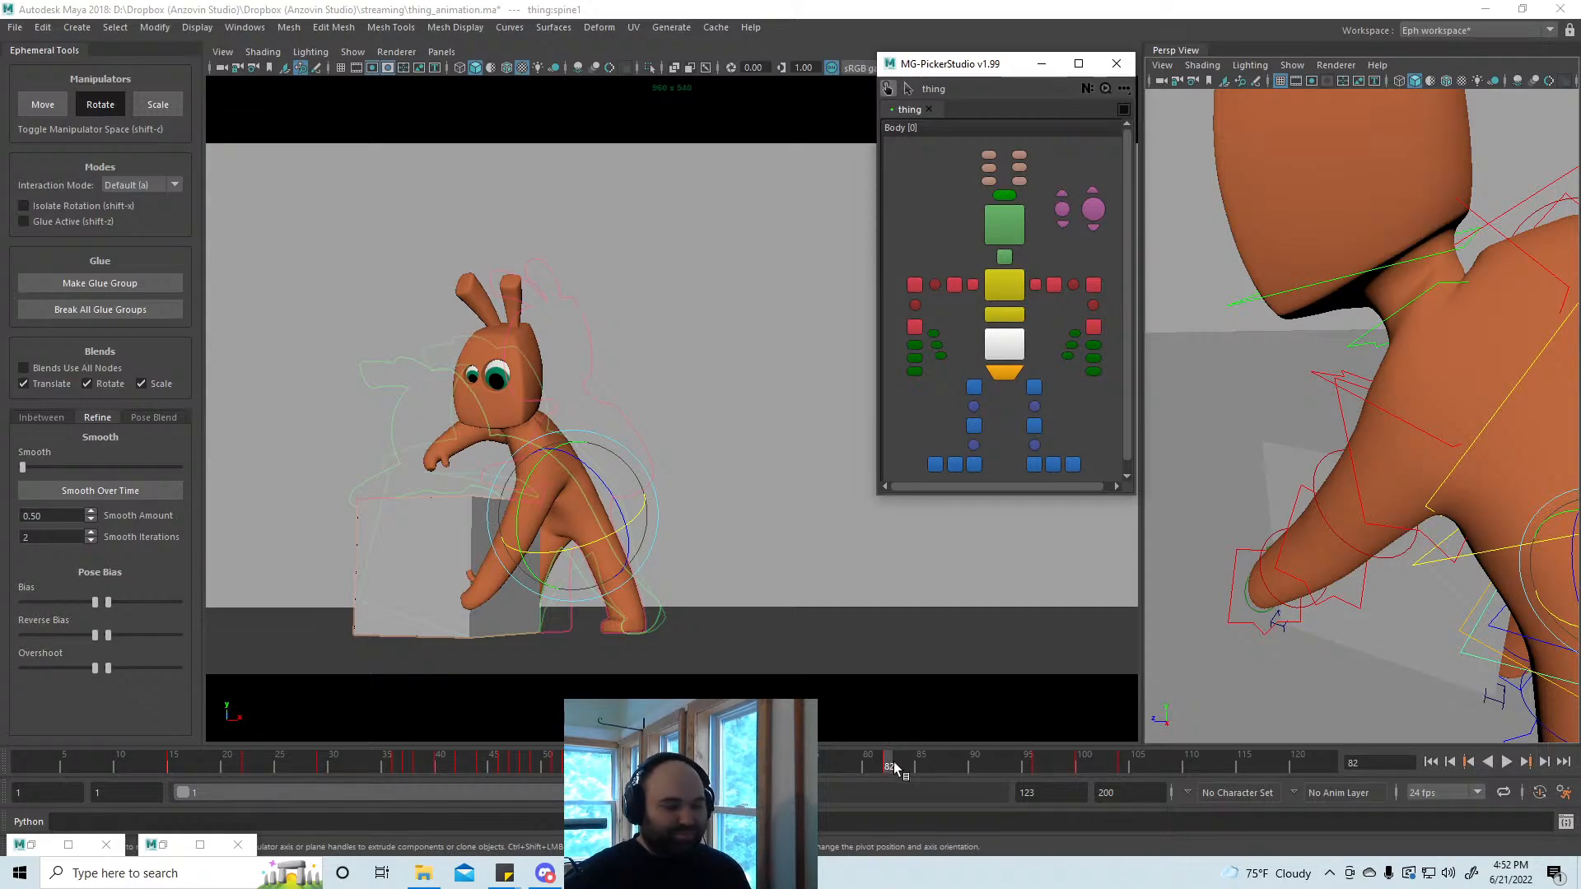
left_click(1004, 224)
left_click_drag(1424, 267, 1388, 267)
key("e")
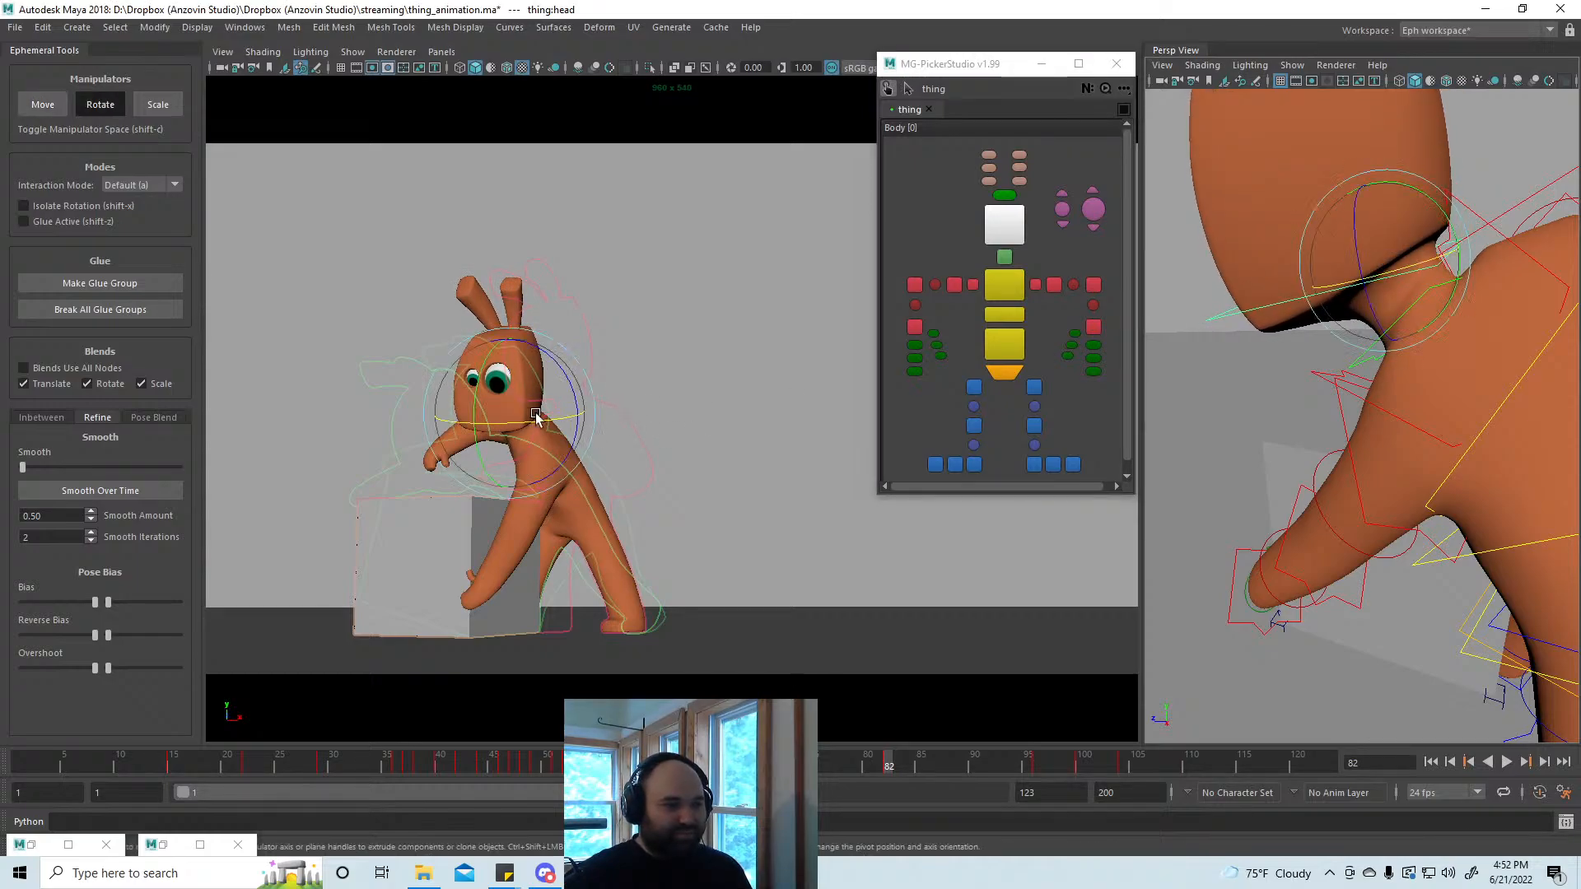
key("w")
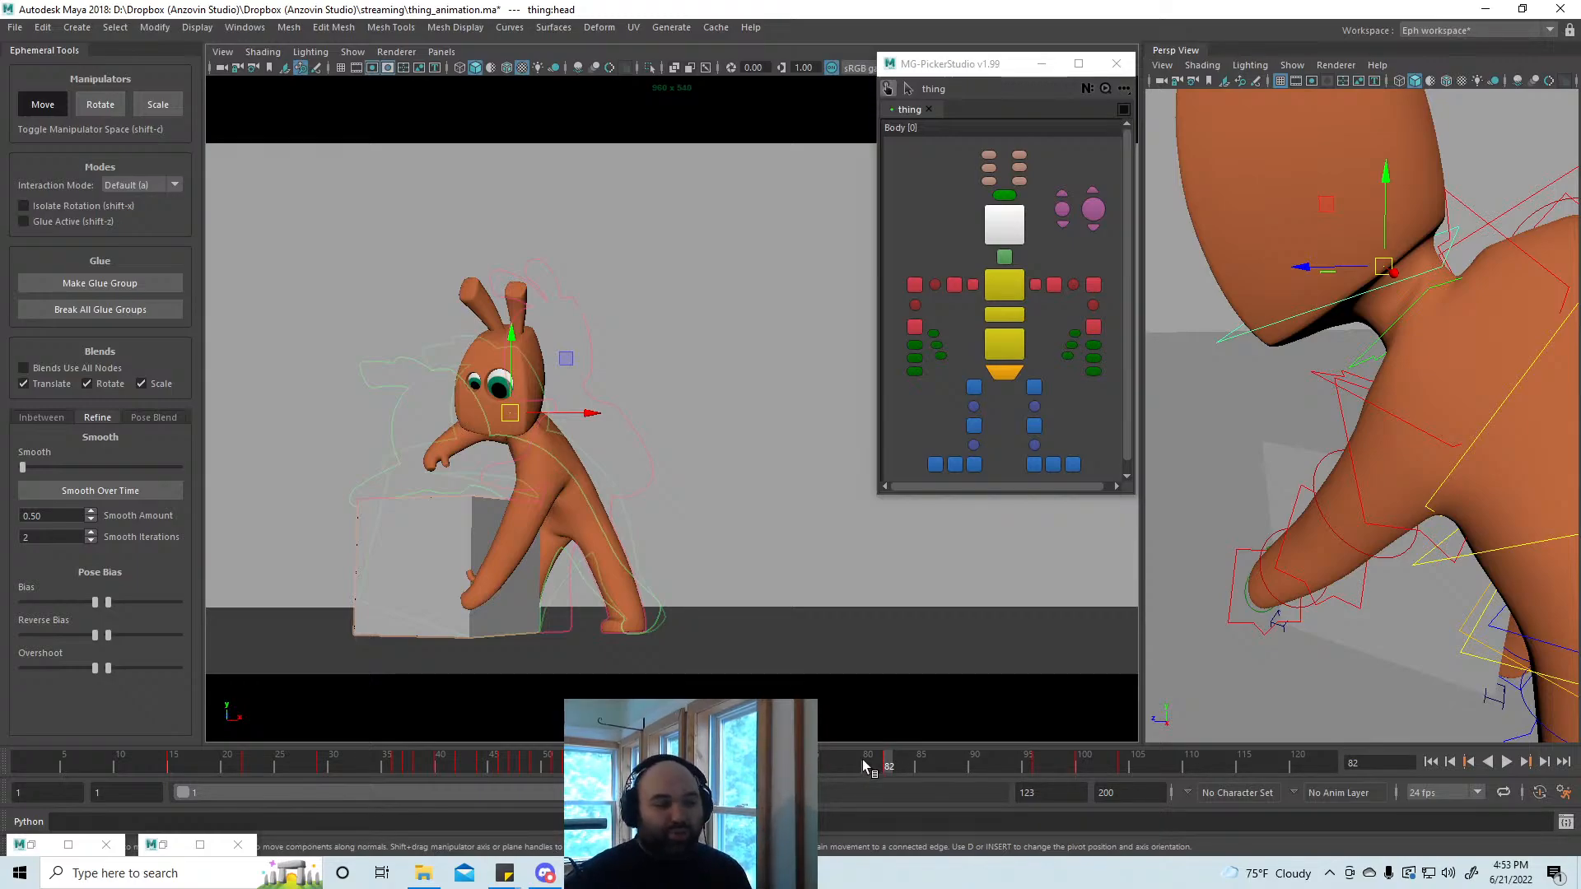
key("alt+v")
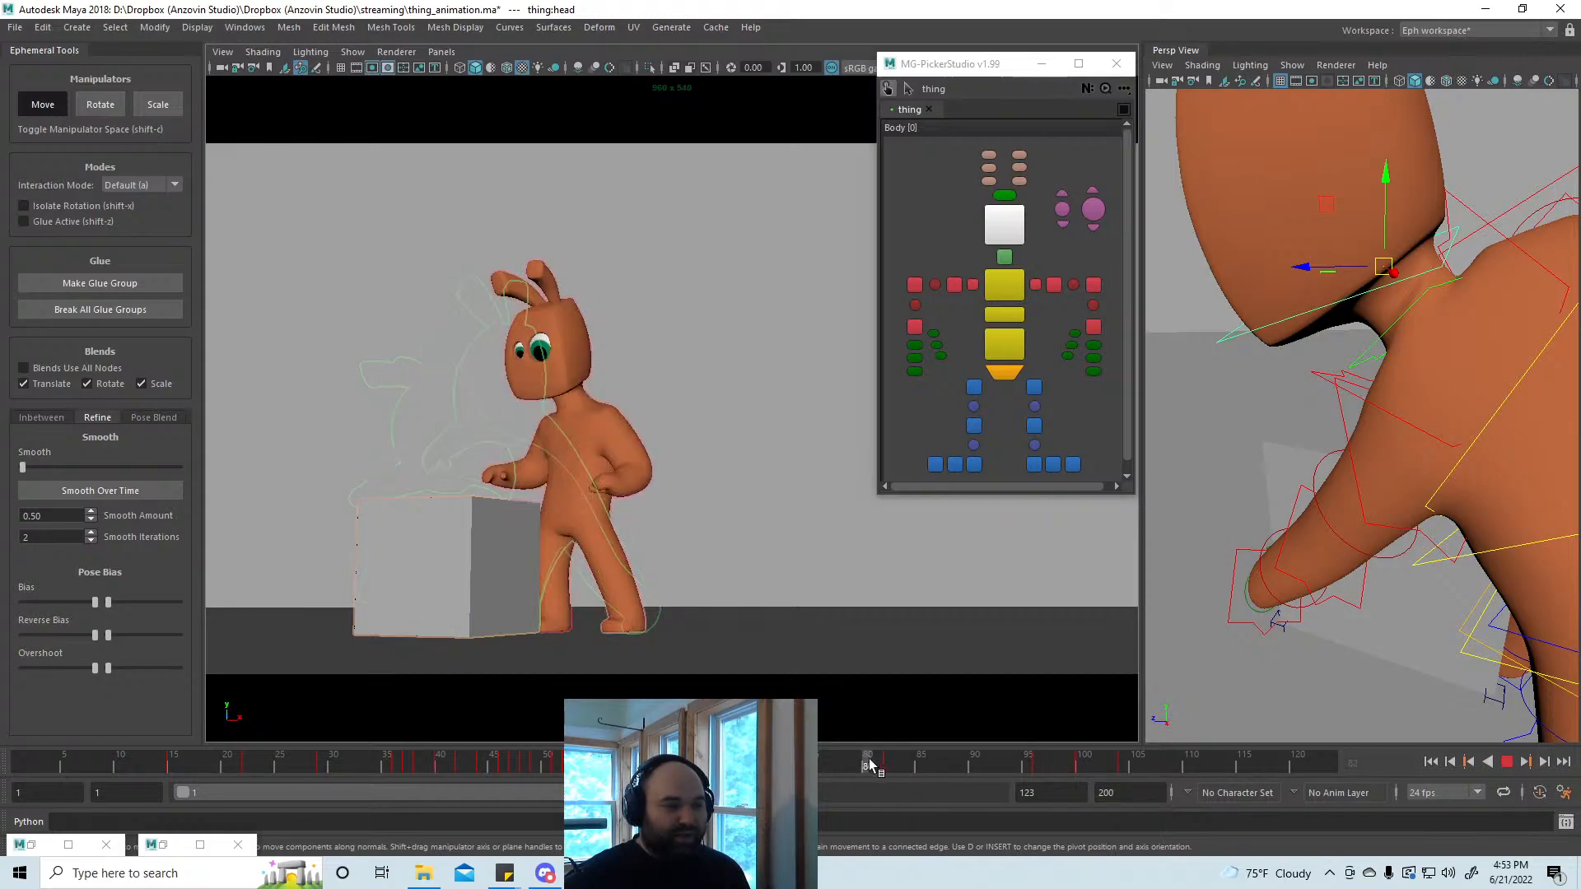
key("alt+v")
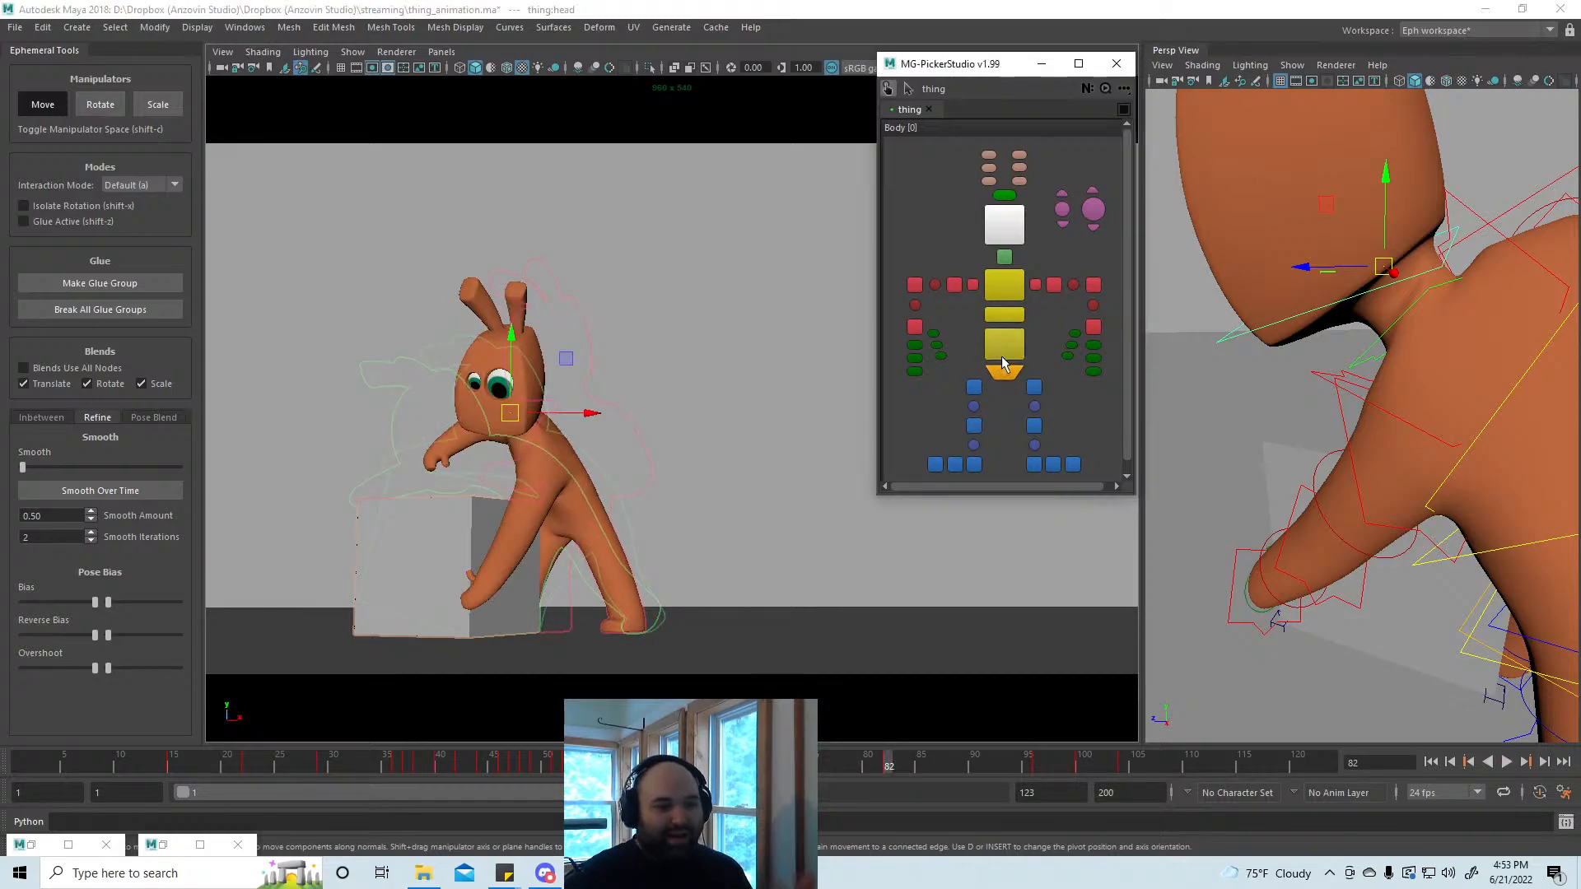
Step: Move the lower spine slightly down and toward the box at frame 82 in Forward mode, scrubbing to check the motion
left_click(1004, 343)
key("z")
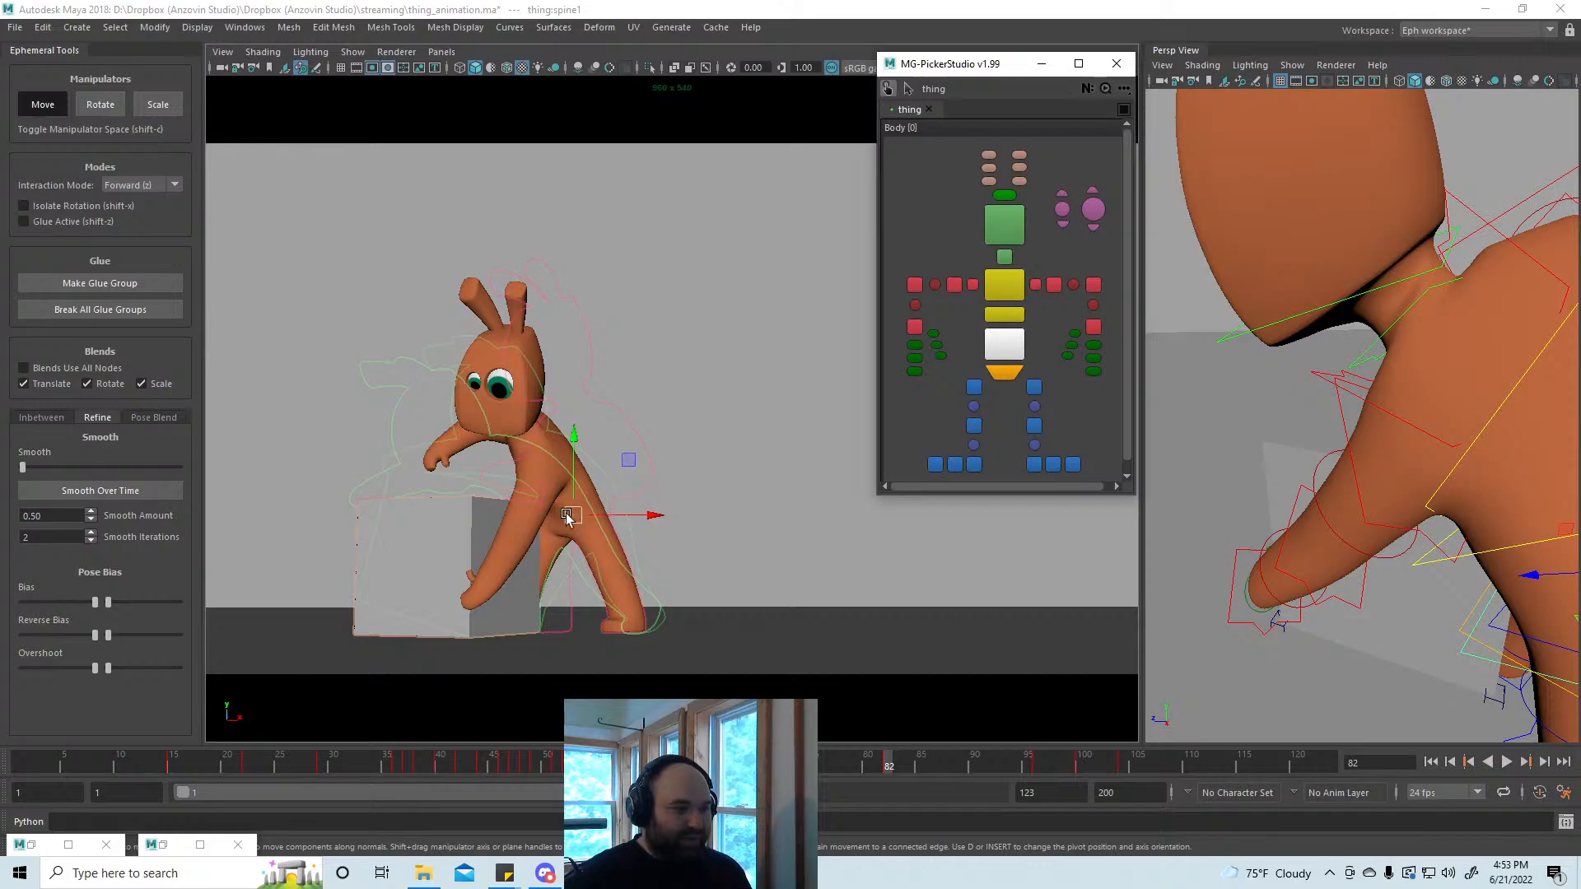
left_click_drag(574, 516, 560, 524)
left_click_drag(848, 752, 889, 757)
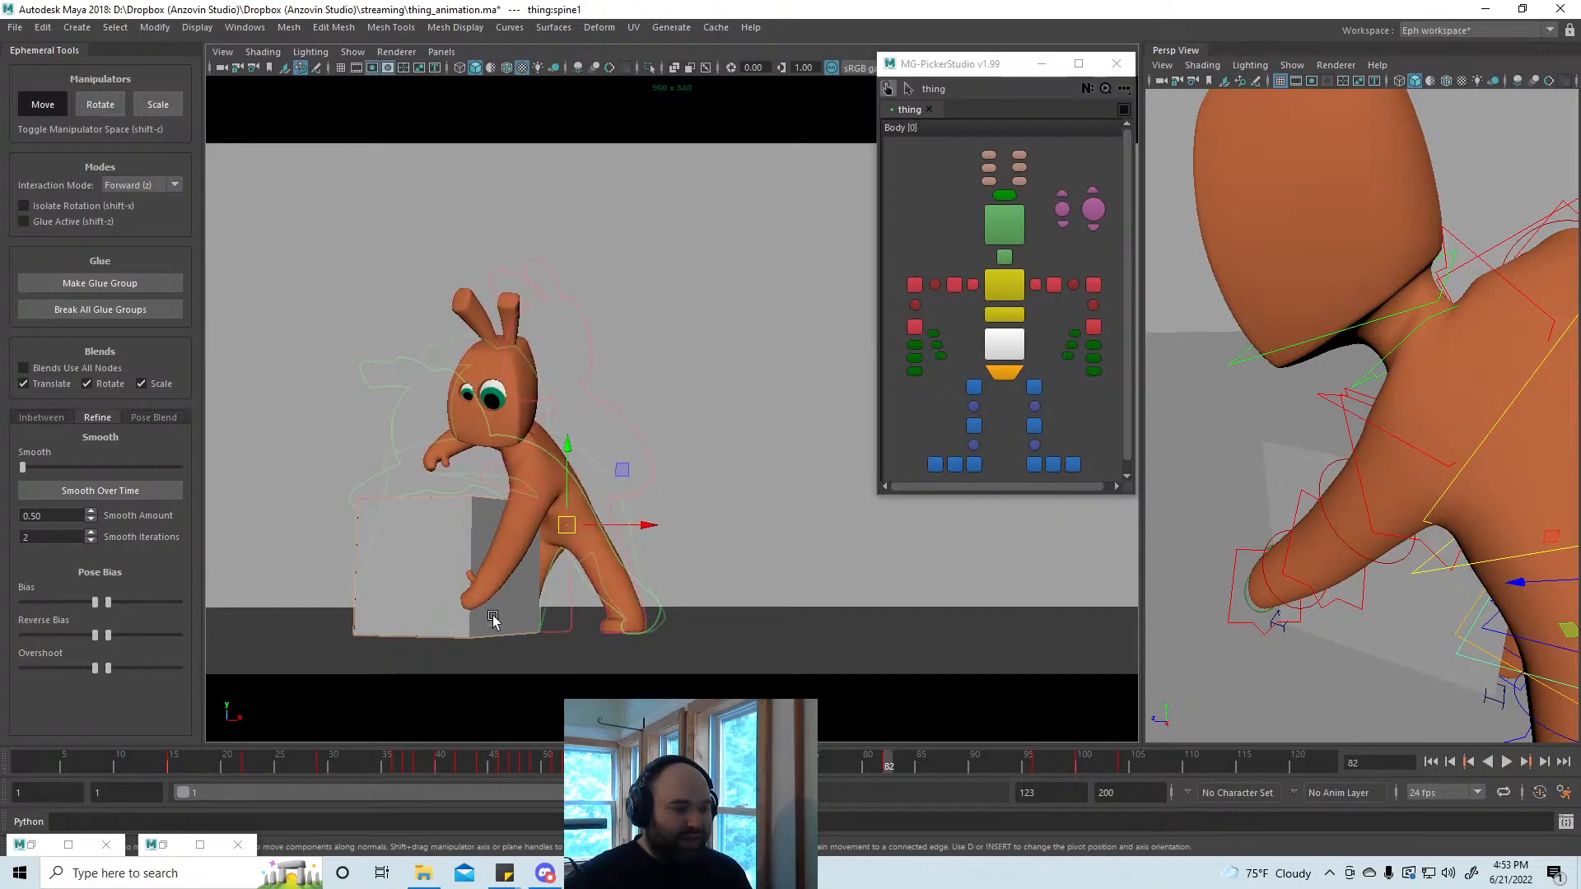
mouse_move(848, 753)
left_mouse_down()
mouse_move(806, 756)
mouse_move(888, 759)
left_mouse_up()
Step: Rotate the ball of the left foot at frame 82 in Backward mode so it sits flat on the ground
left_click(1053, 464)
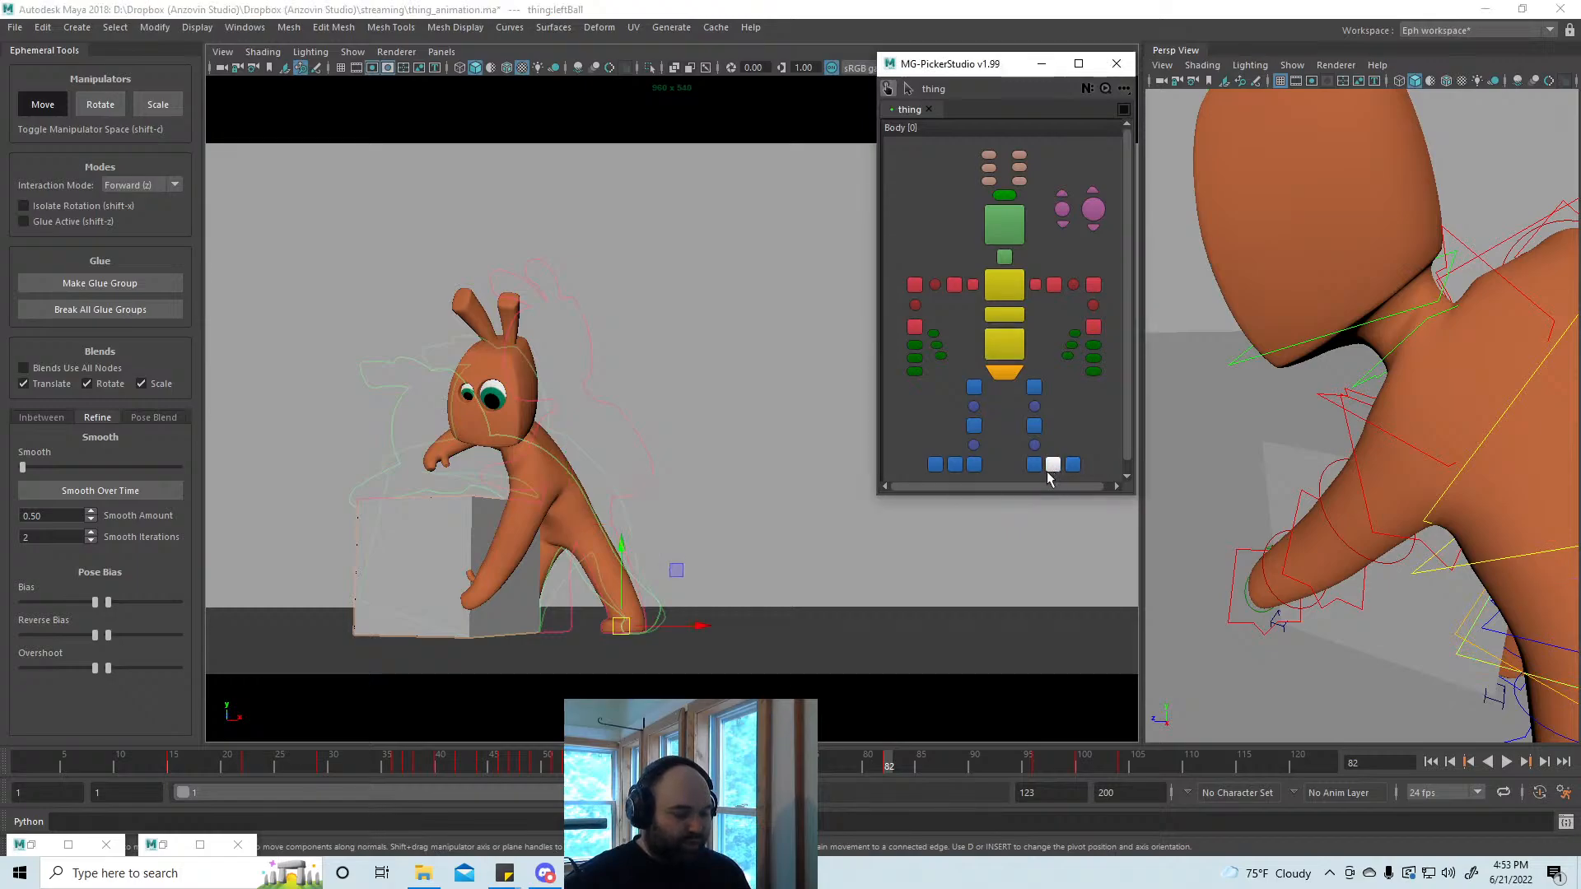
key("e")
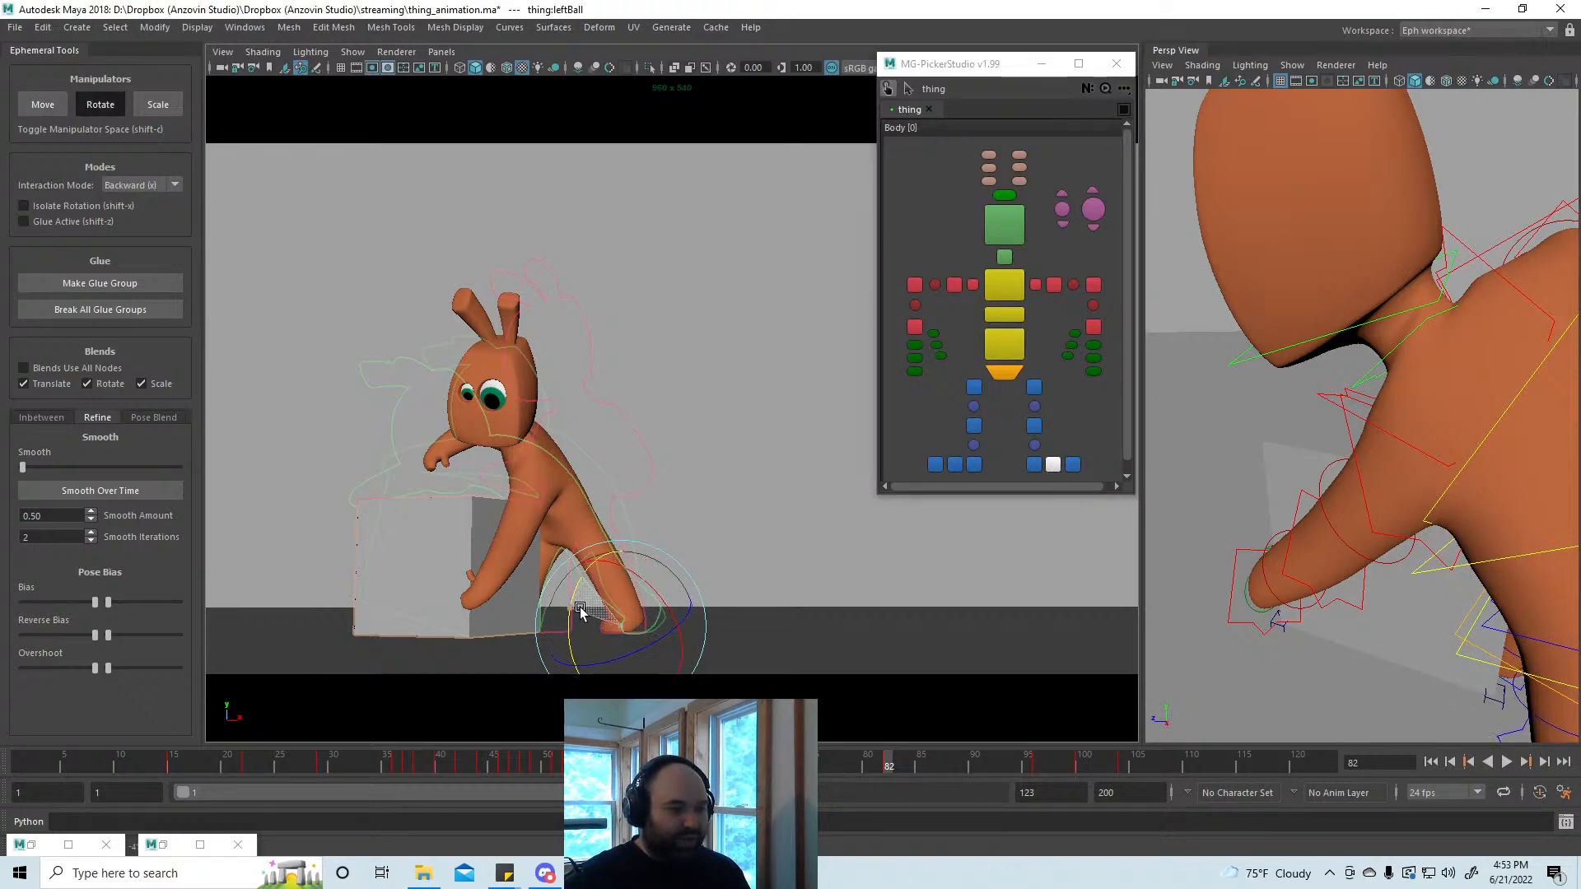
left_click_drag(581, 617, 545, 550)
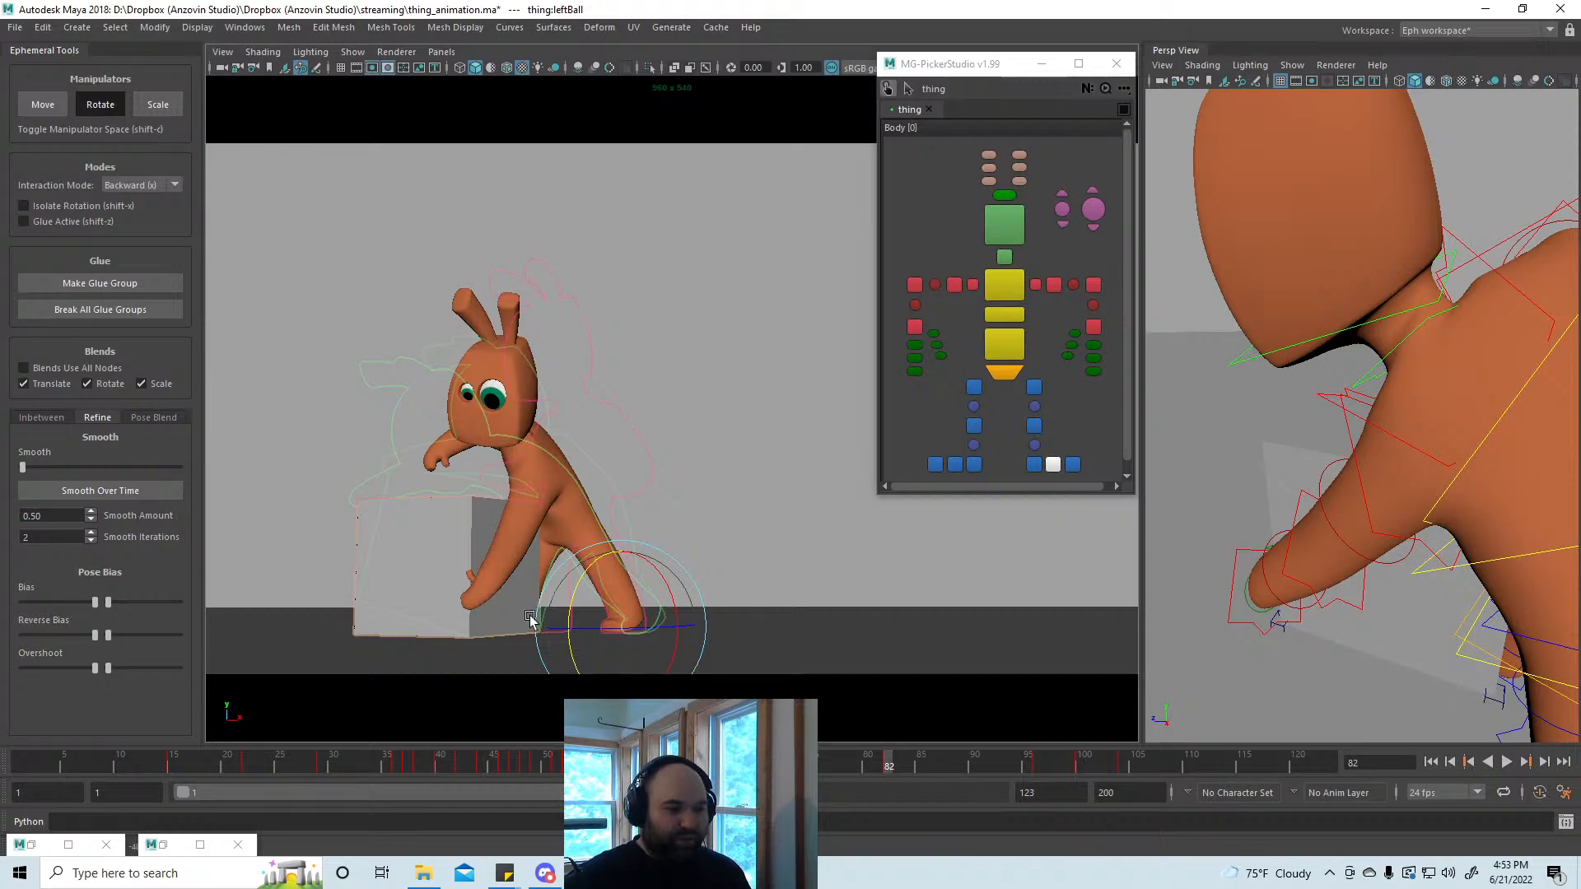
Step: Rotate the lower spine in Forward mode at frame 82 so that the upper body leans further toward the box
left_click(1005, 349)
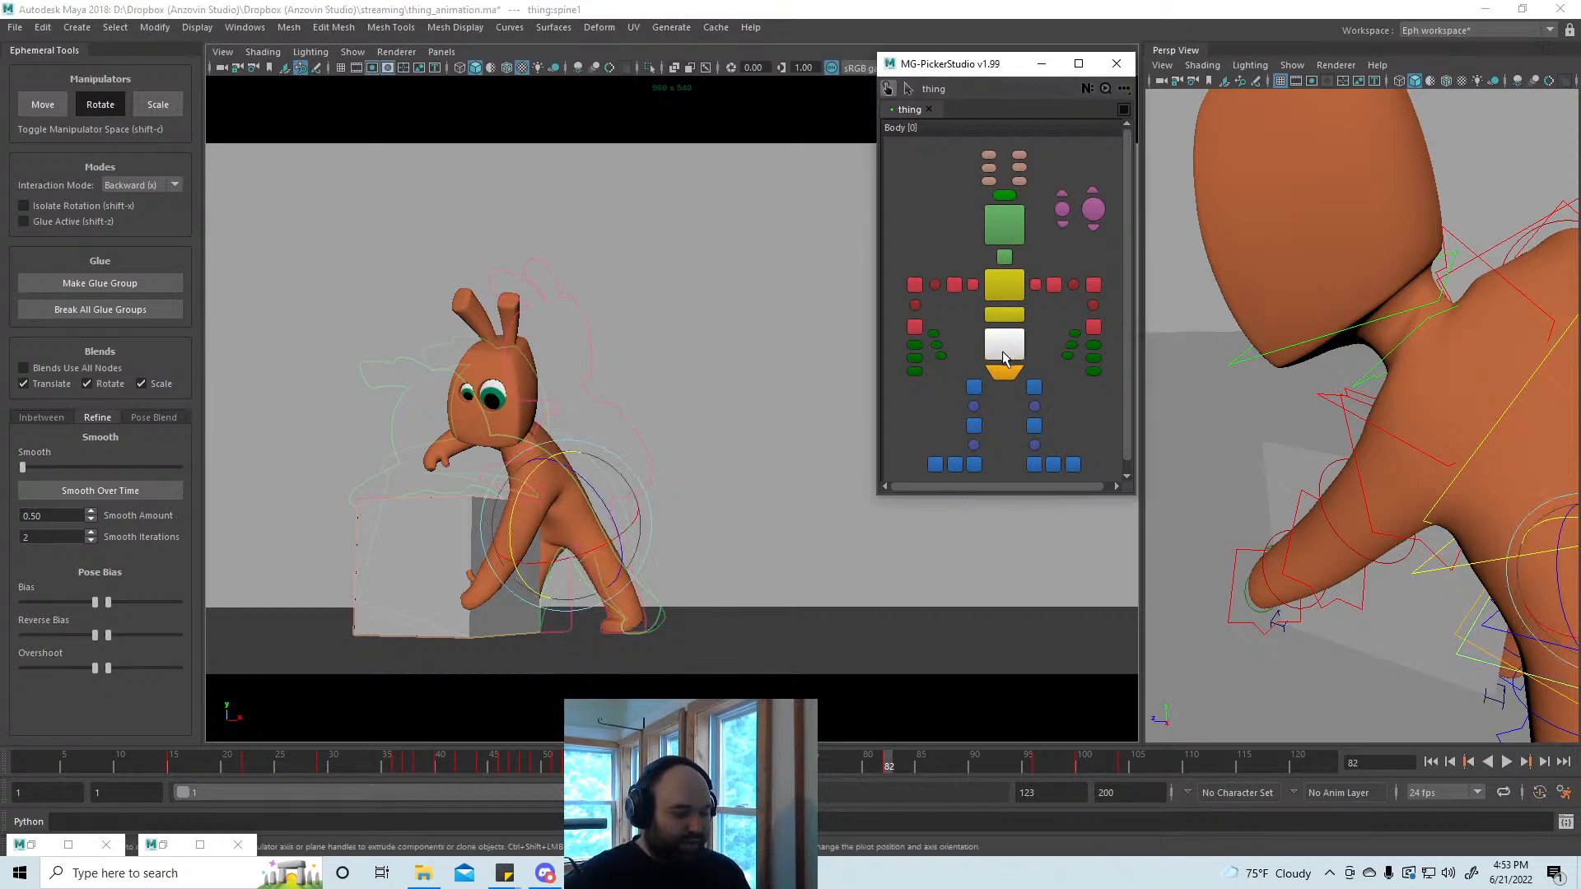
key("z")
left_click_drag(560, 480, 550, 482)
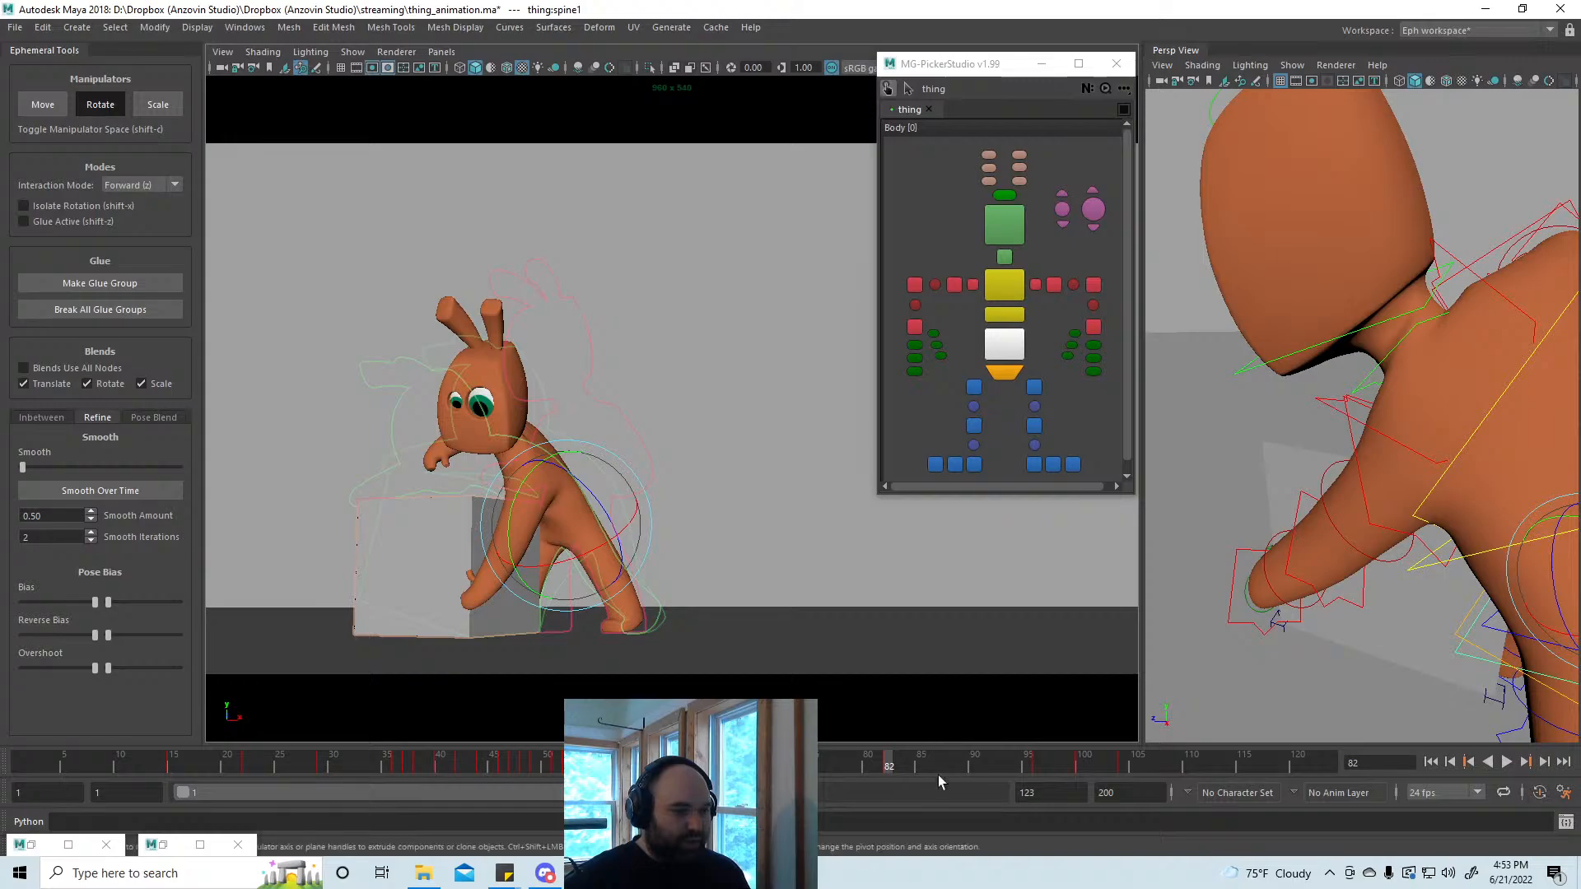
Step: Straighten the left knee at frame 96 by blending its control toward zero, and check the surrounding motion
mouse_move(937, 767)
left_mouse_down()
mouse_move(860, 768)
mouse_move(1070, 779)
mouse_move(986, 772)
mouse_move(1040, 774)
left_mouse_up()
left_click(1035, 439)
left_click(1034, 430)
key("w")
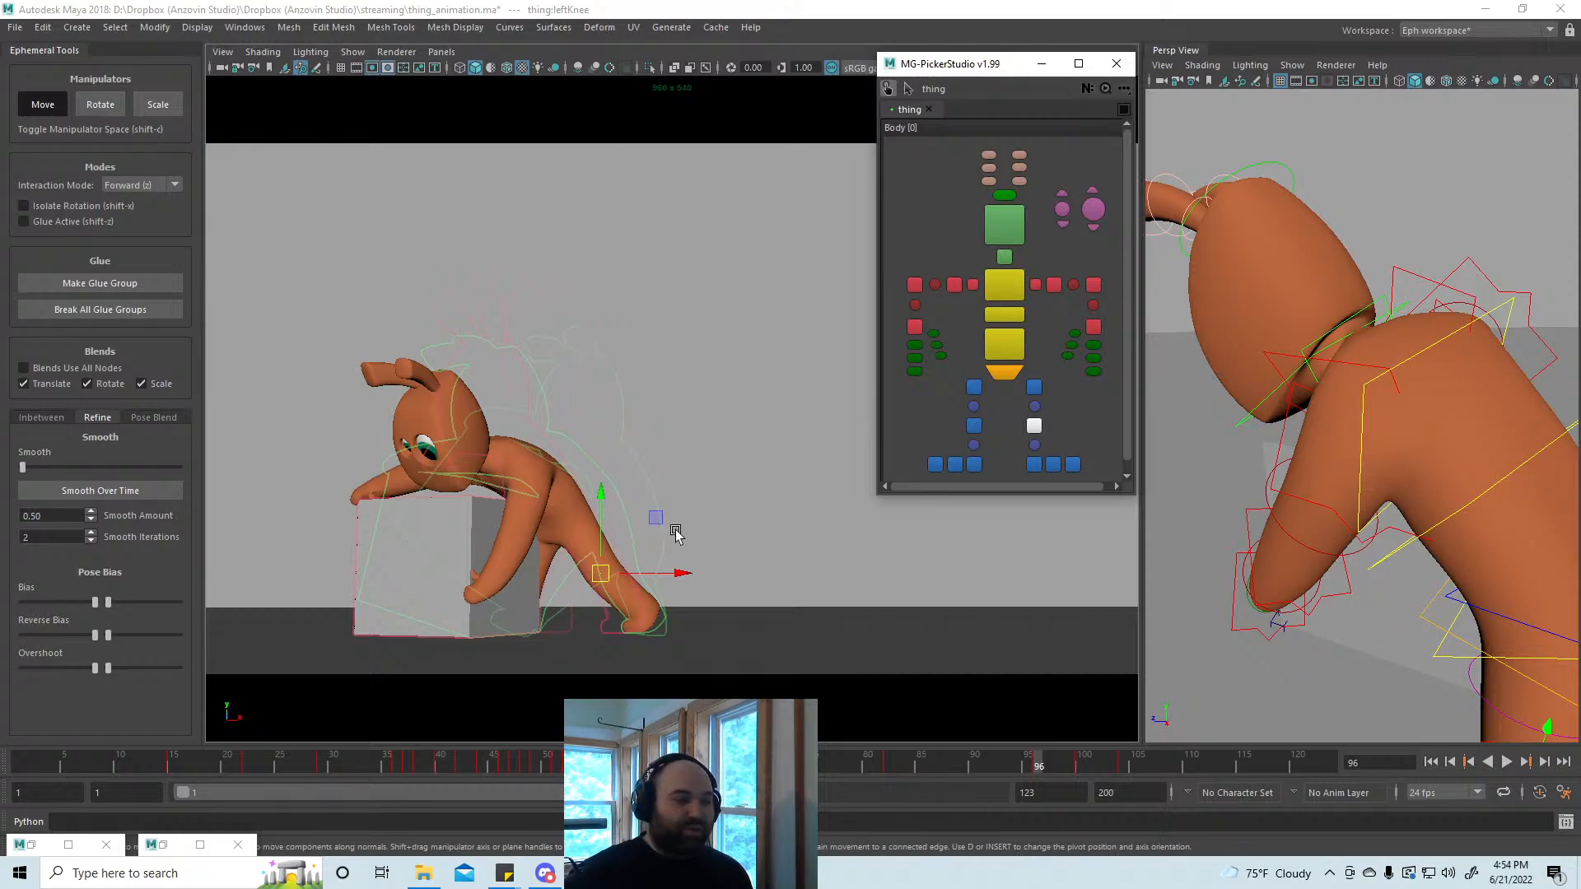
left_click(53, 418)
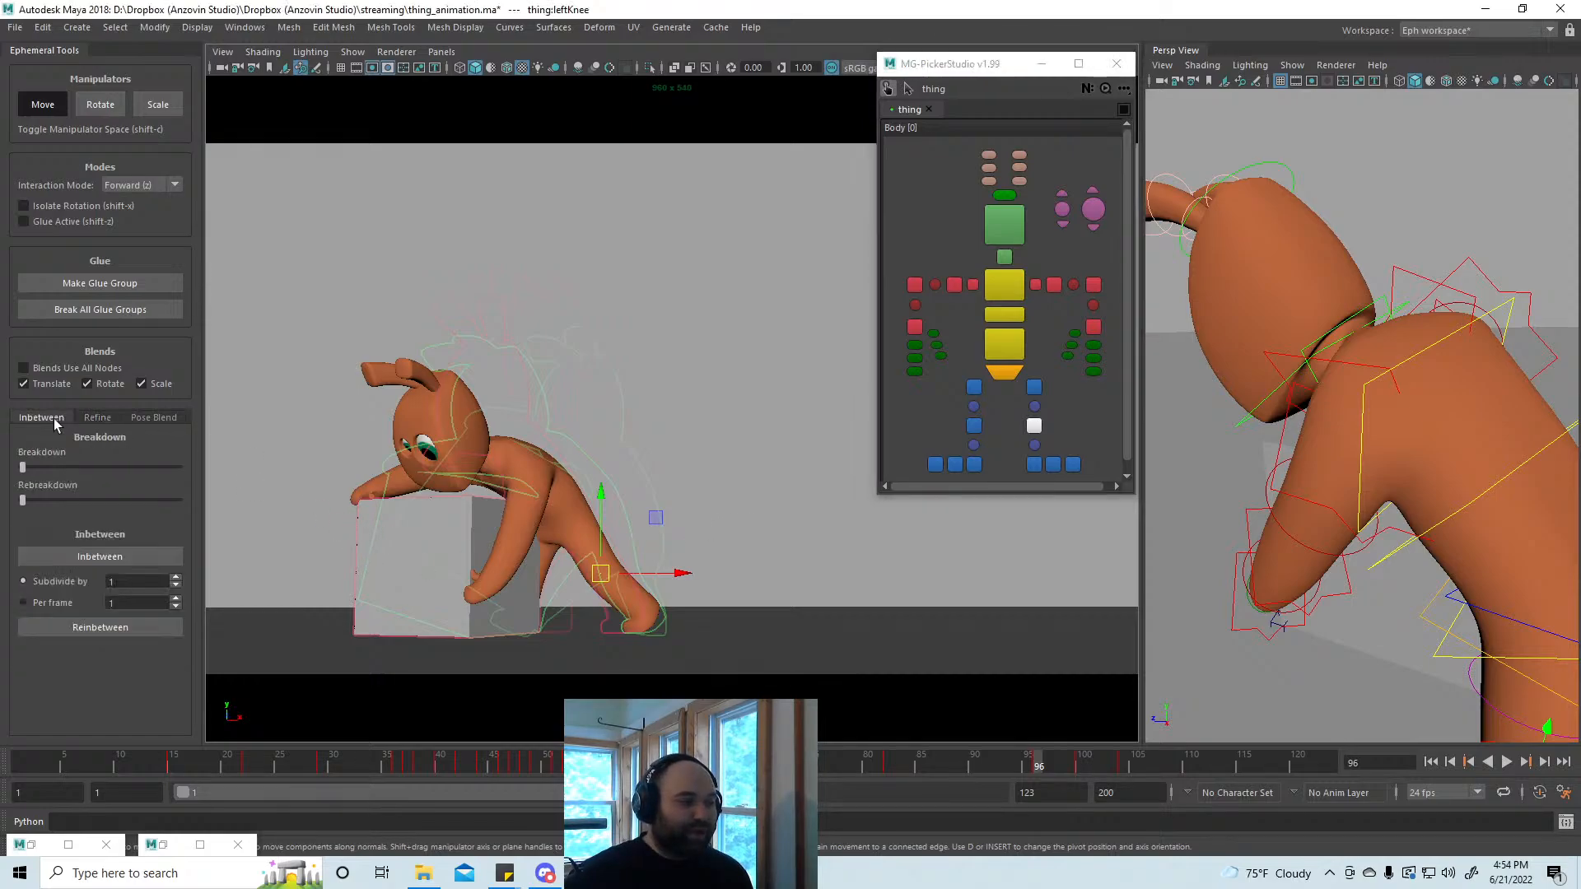
left_click(101, 419)
left_click(148, 418)
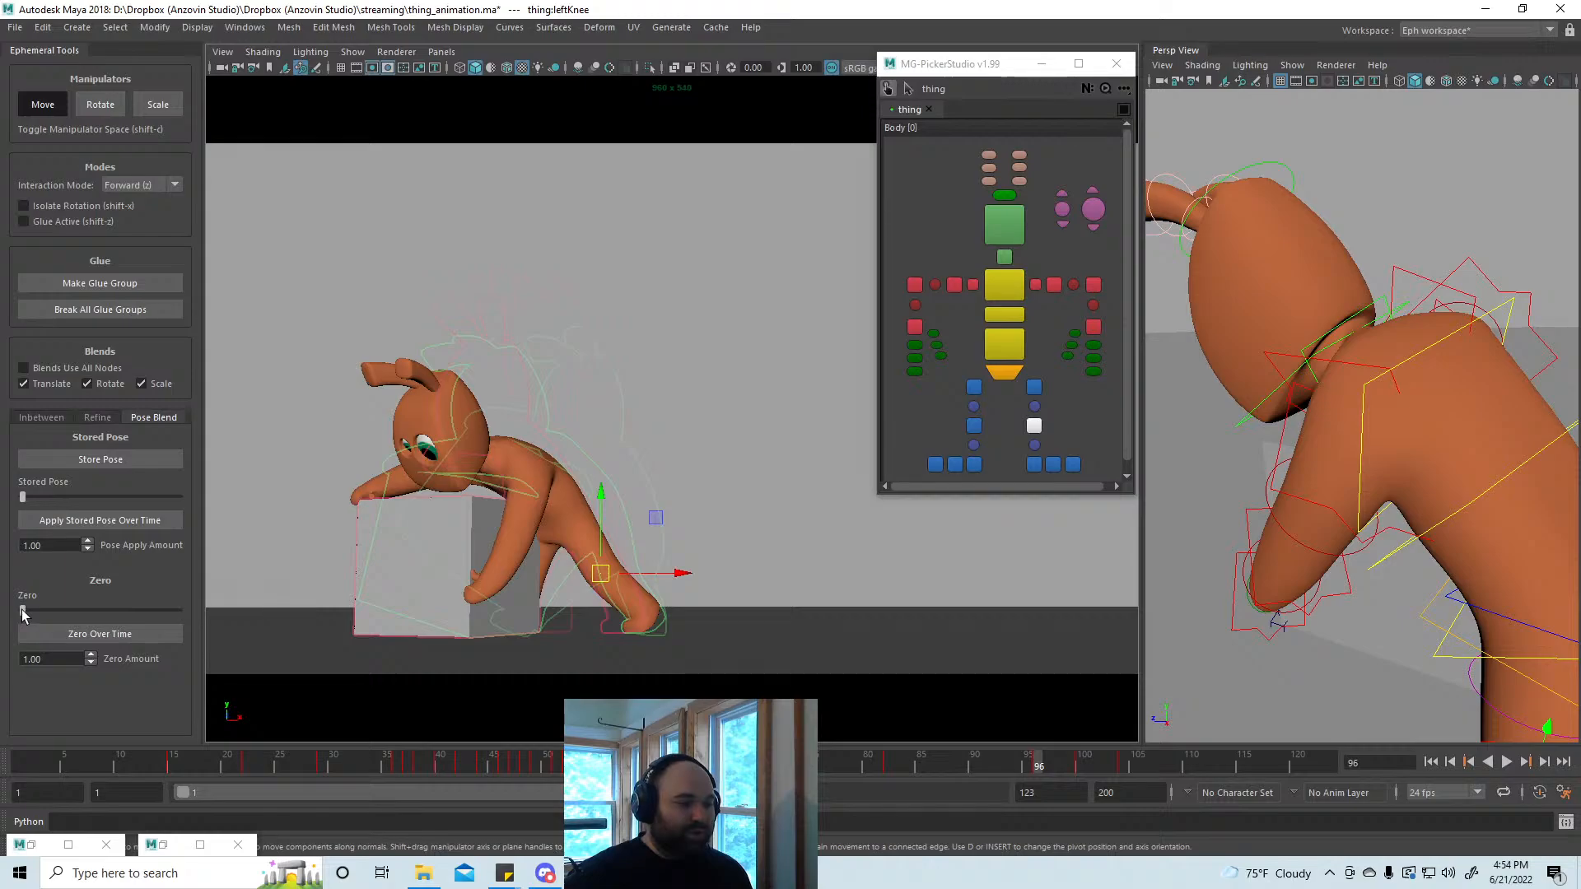
left_click_drag(23, 611, 130, 614)
key("a")
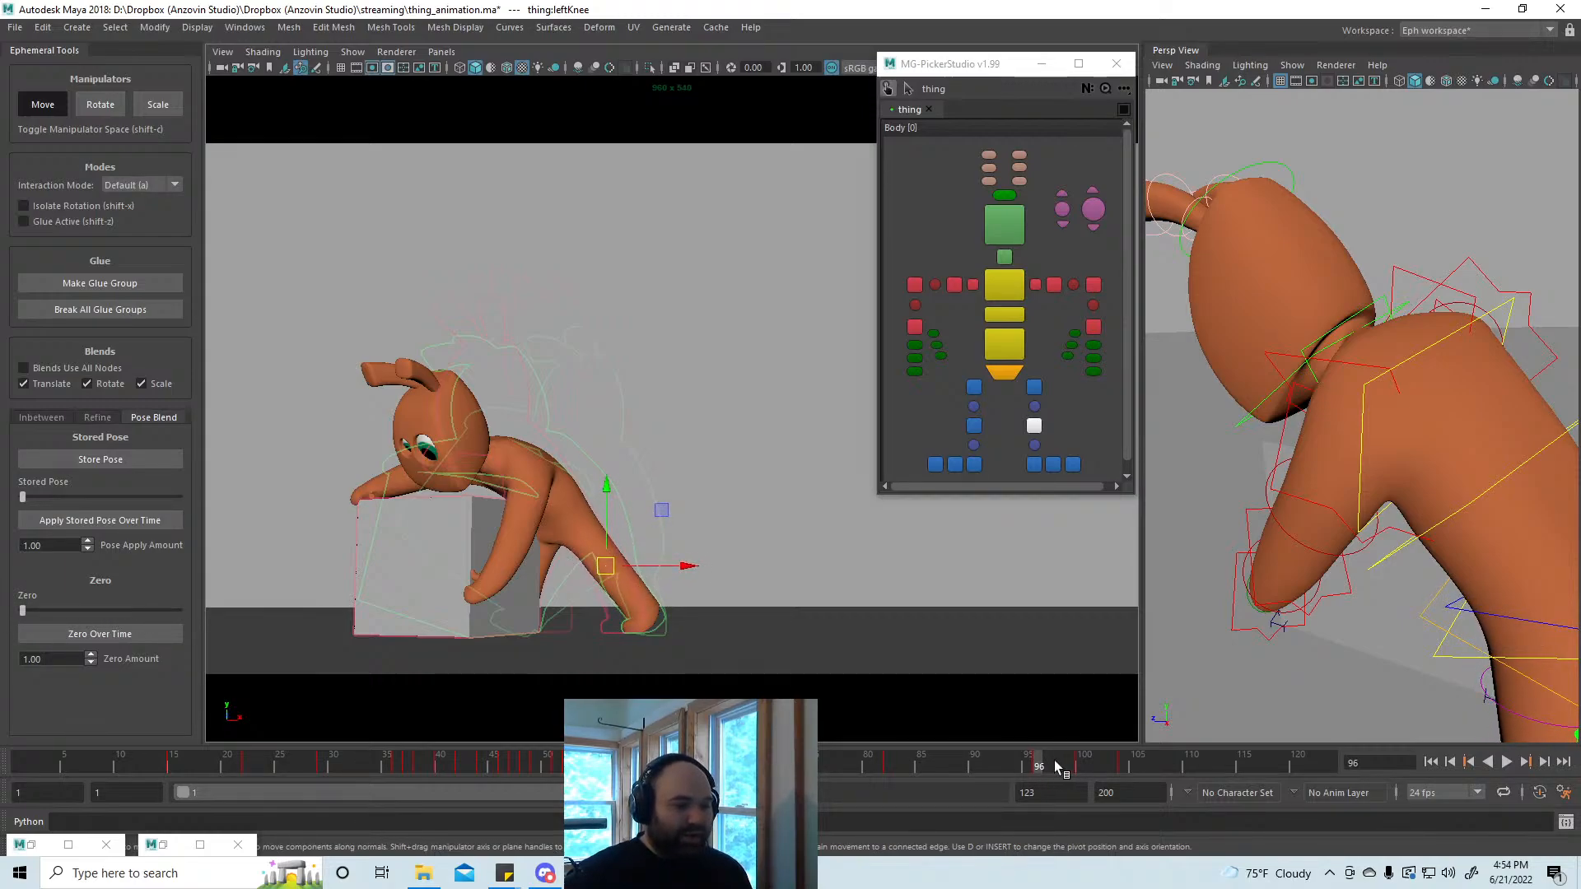
mouse_move(1056, 766)
left_mouse_down()
mouse_move(1006, 759)
mouse_move(1038, 759)
left_mouse_up()
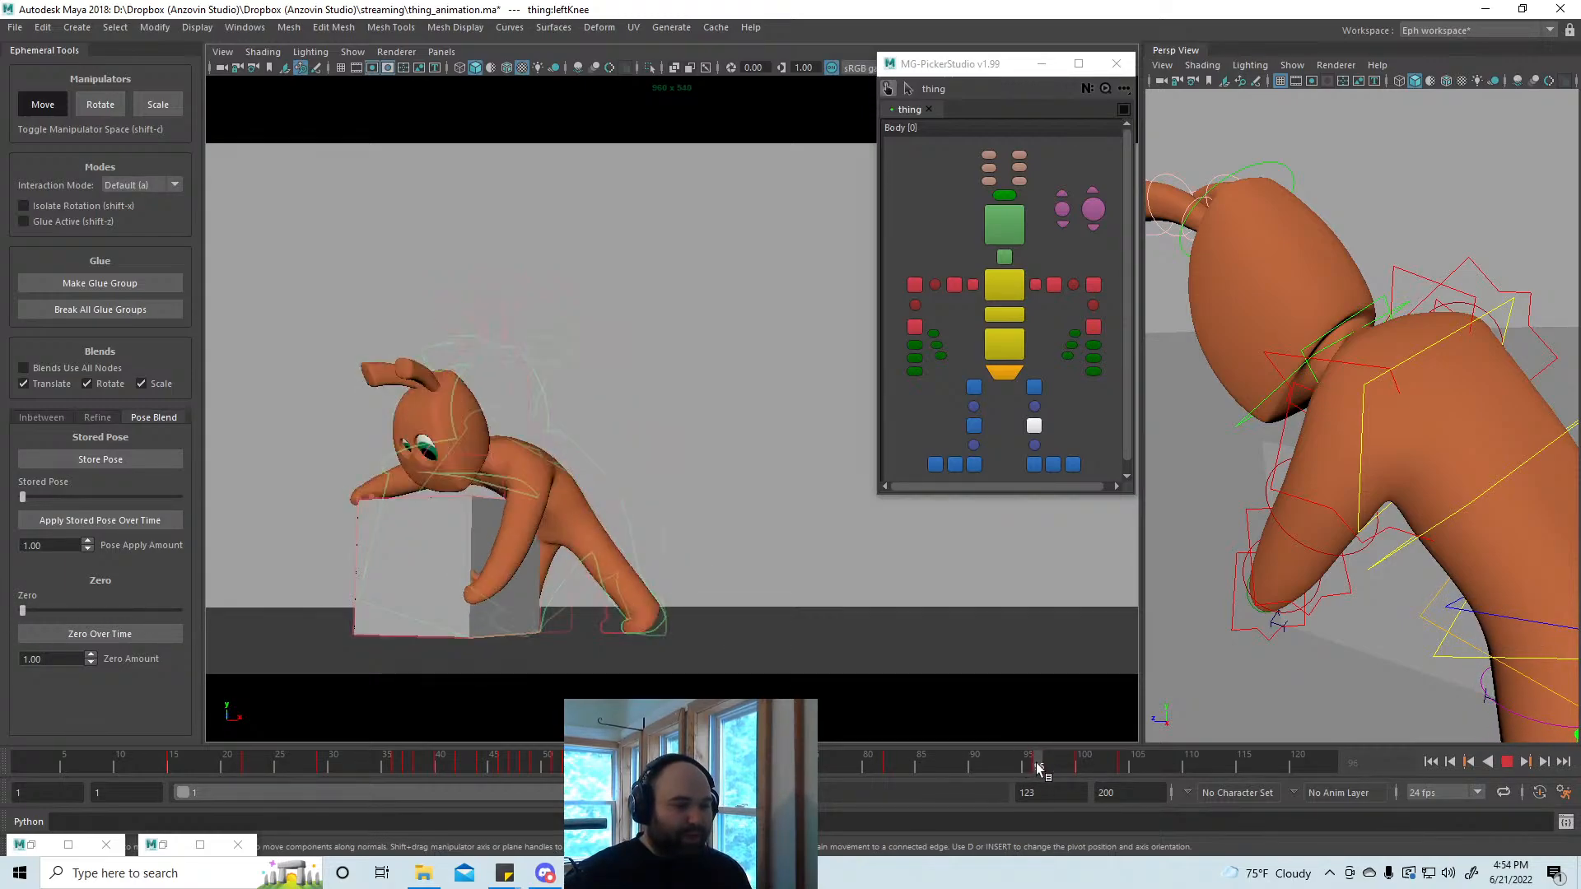
Step: Nudge the lower spine slightly away from the box at frame 96 in Default mode
left_click(1019, 346)
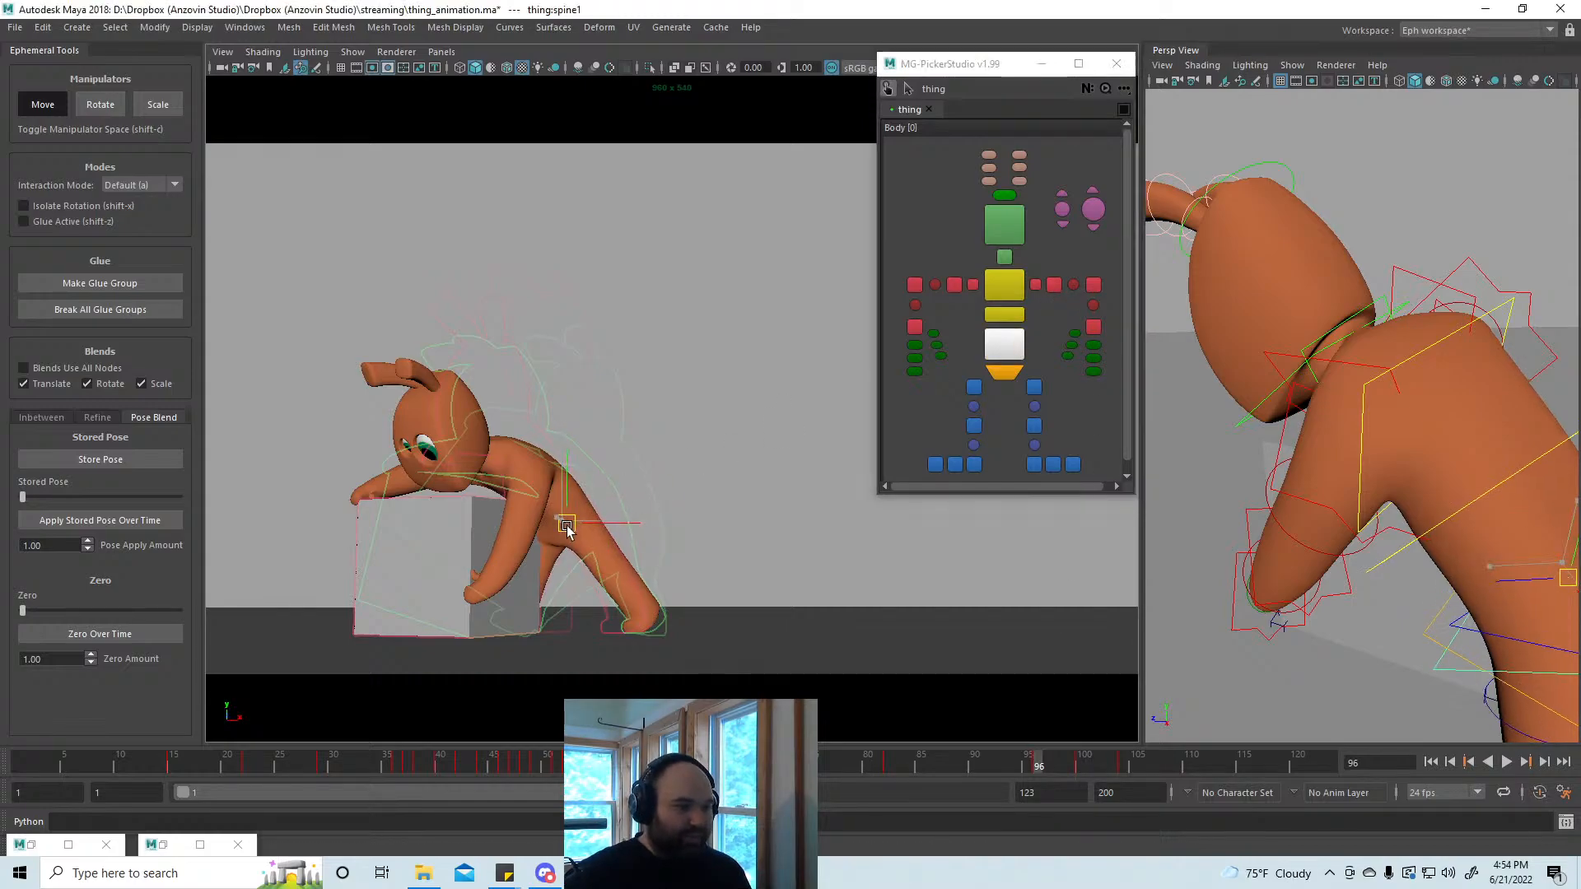
left_click_drag(567, 527, 574, 528)
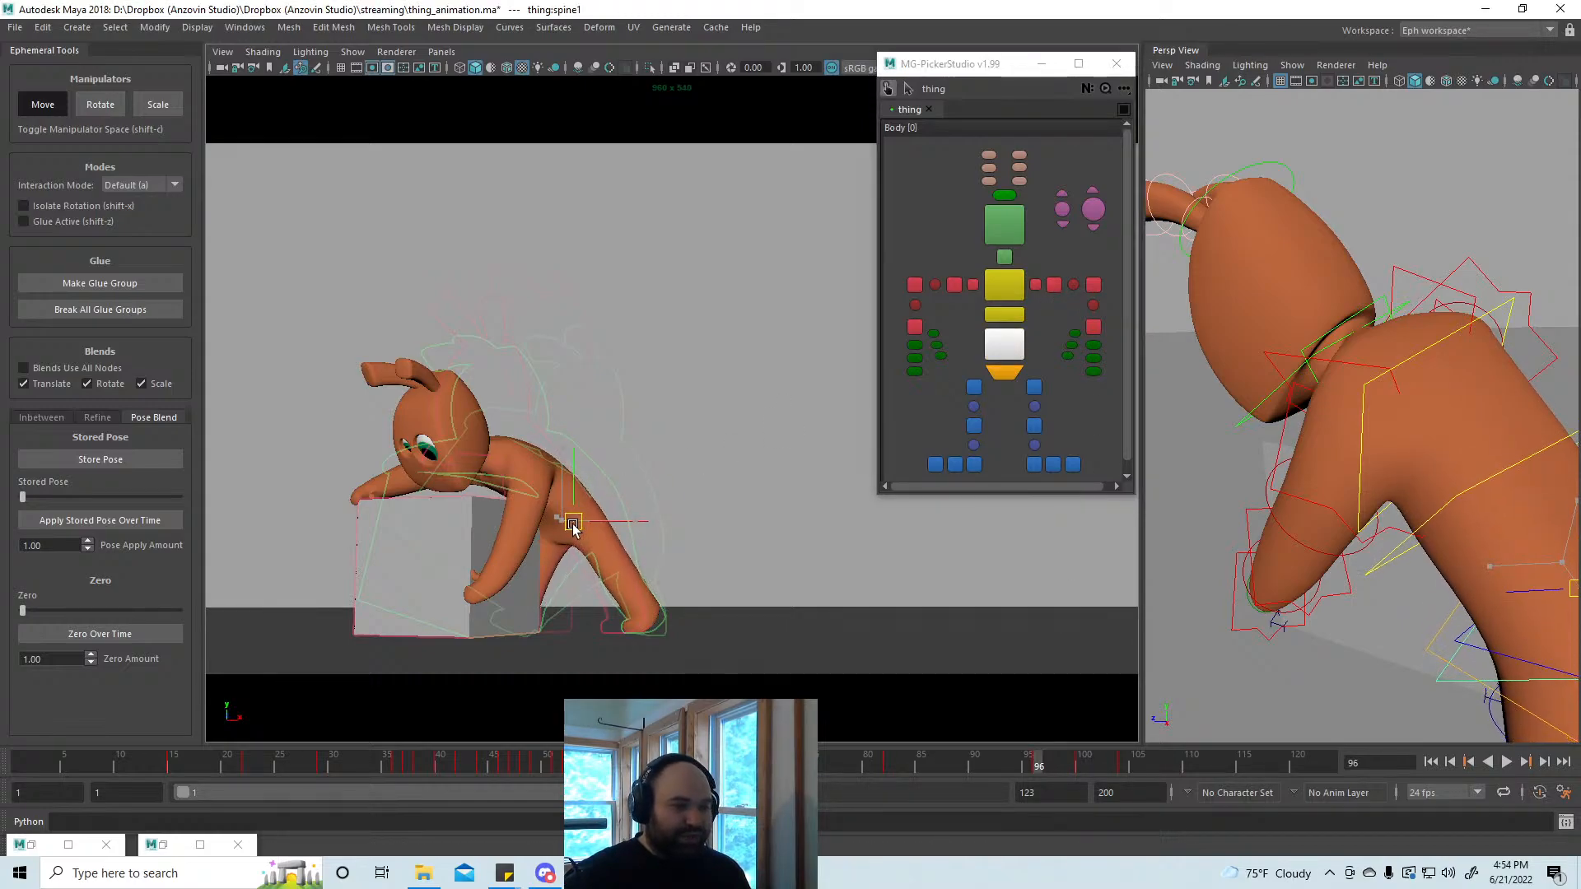
mouse_move(1039, 762)
left_mouse_down()
mouse_move(873, 758)
mouse_move(1045, 744)
mouse_move(975, 761)
mouse_move(1039, 757)
left_mouse_up()
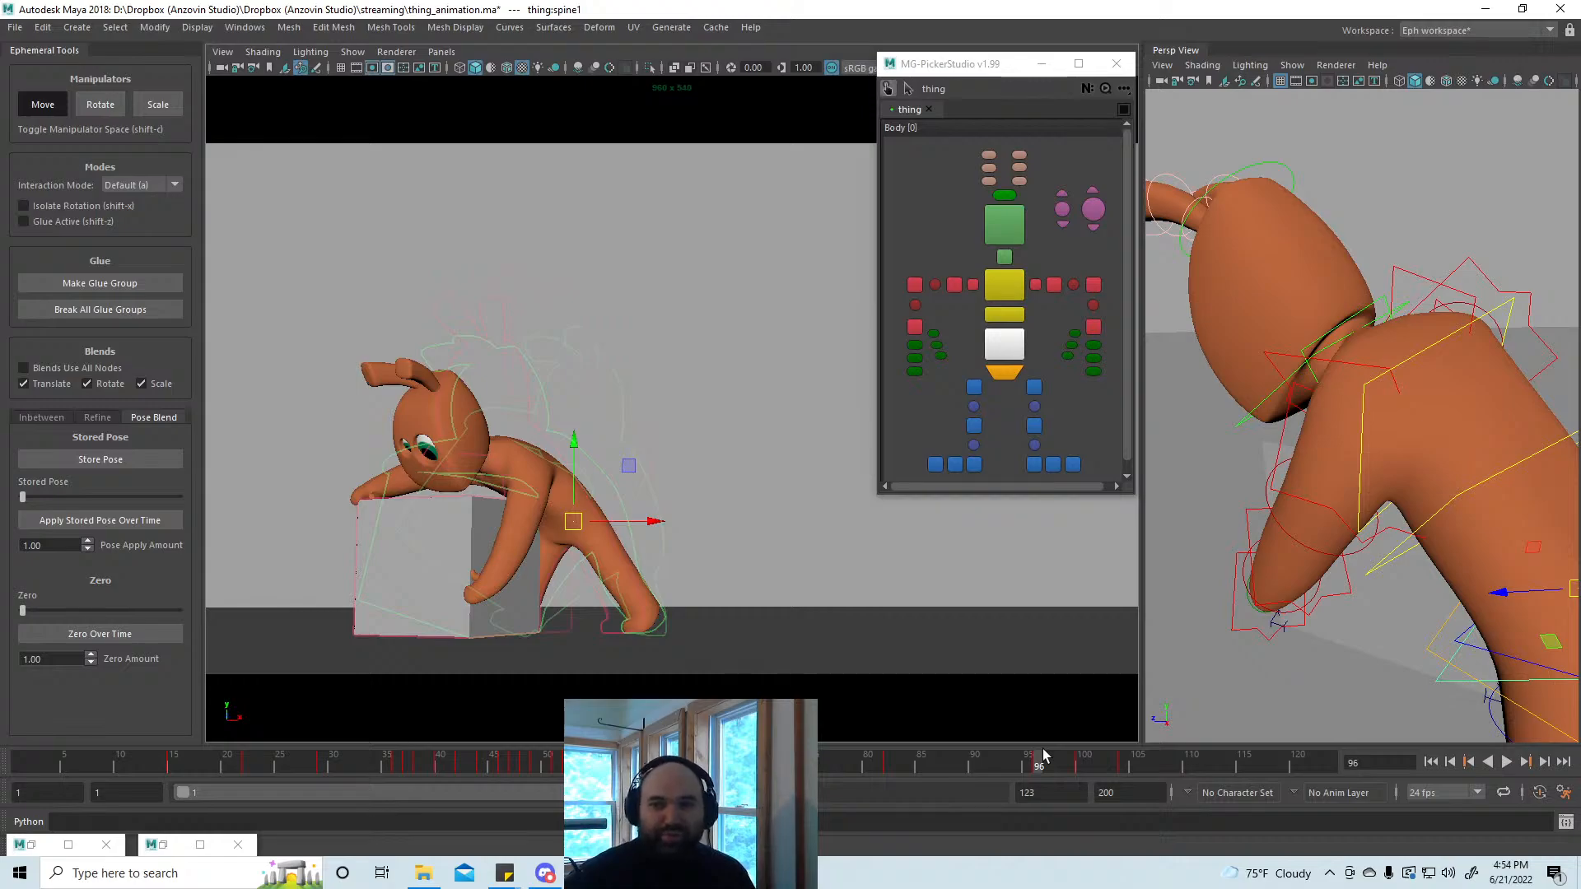
Step: Review the animation from the frame 82 lean through the frame 104 box tilt by playing and scrubbing it
left_click_drag(1047, 757, 961, 770)
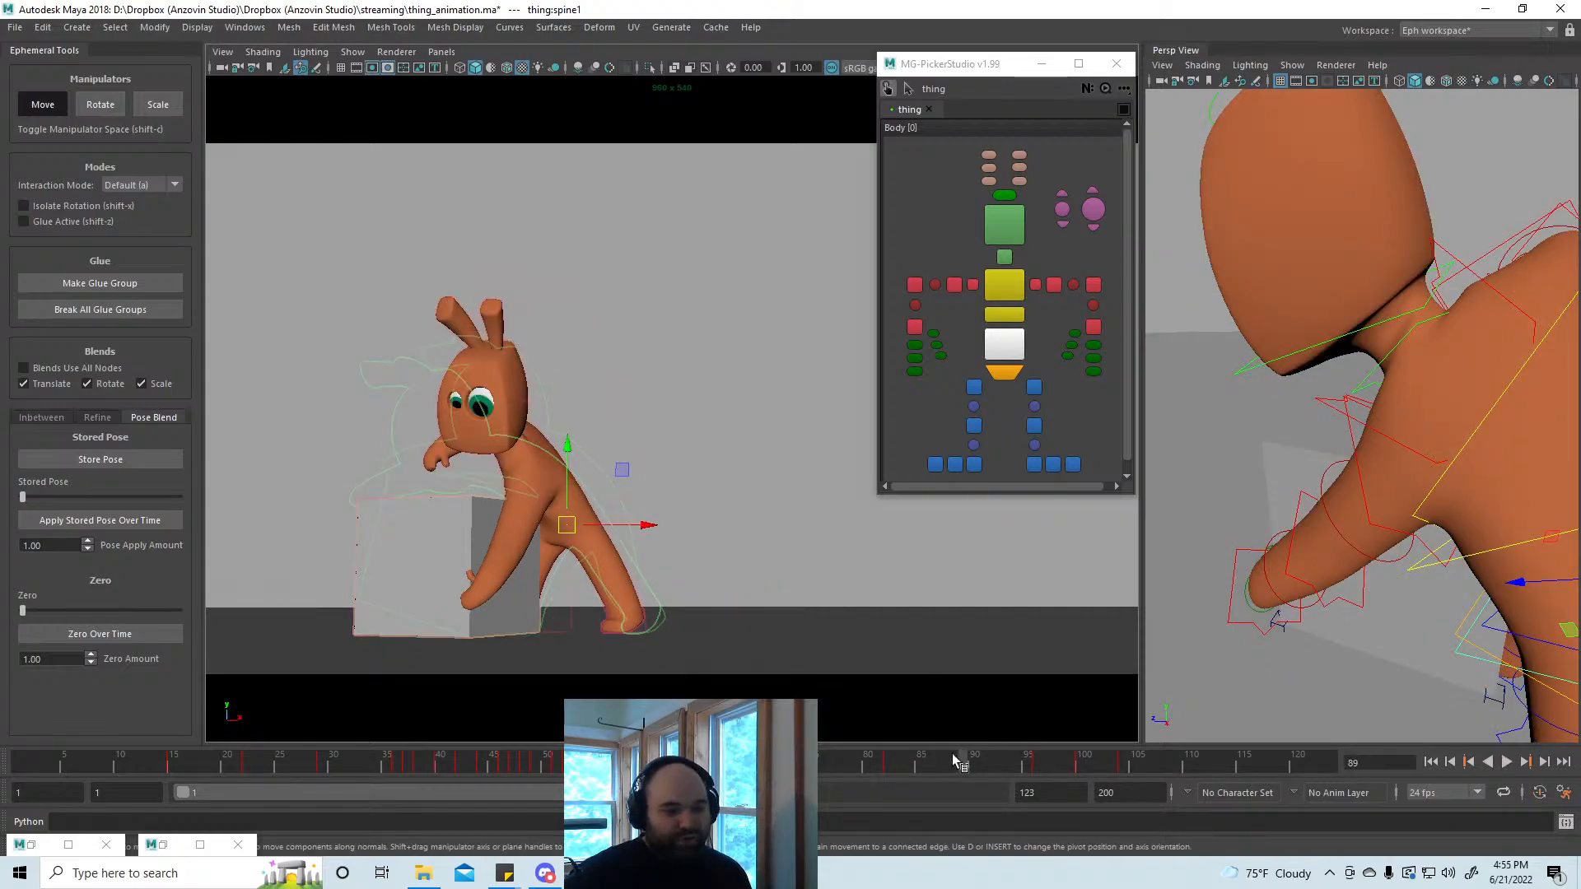
key("alt+v")
left_click_drag(1188, 776, 1124, 778)
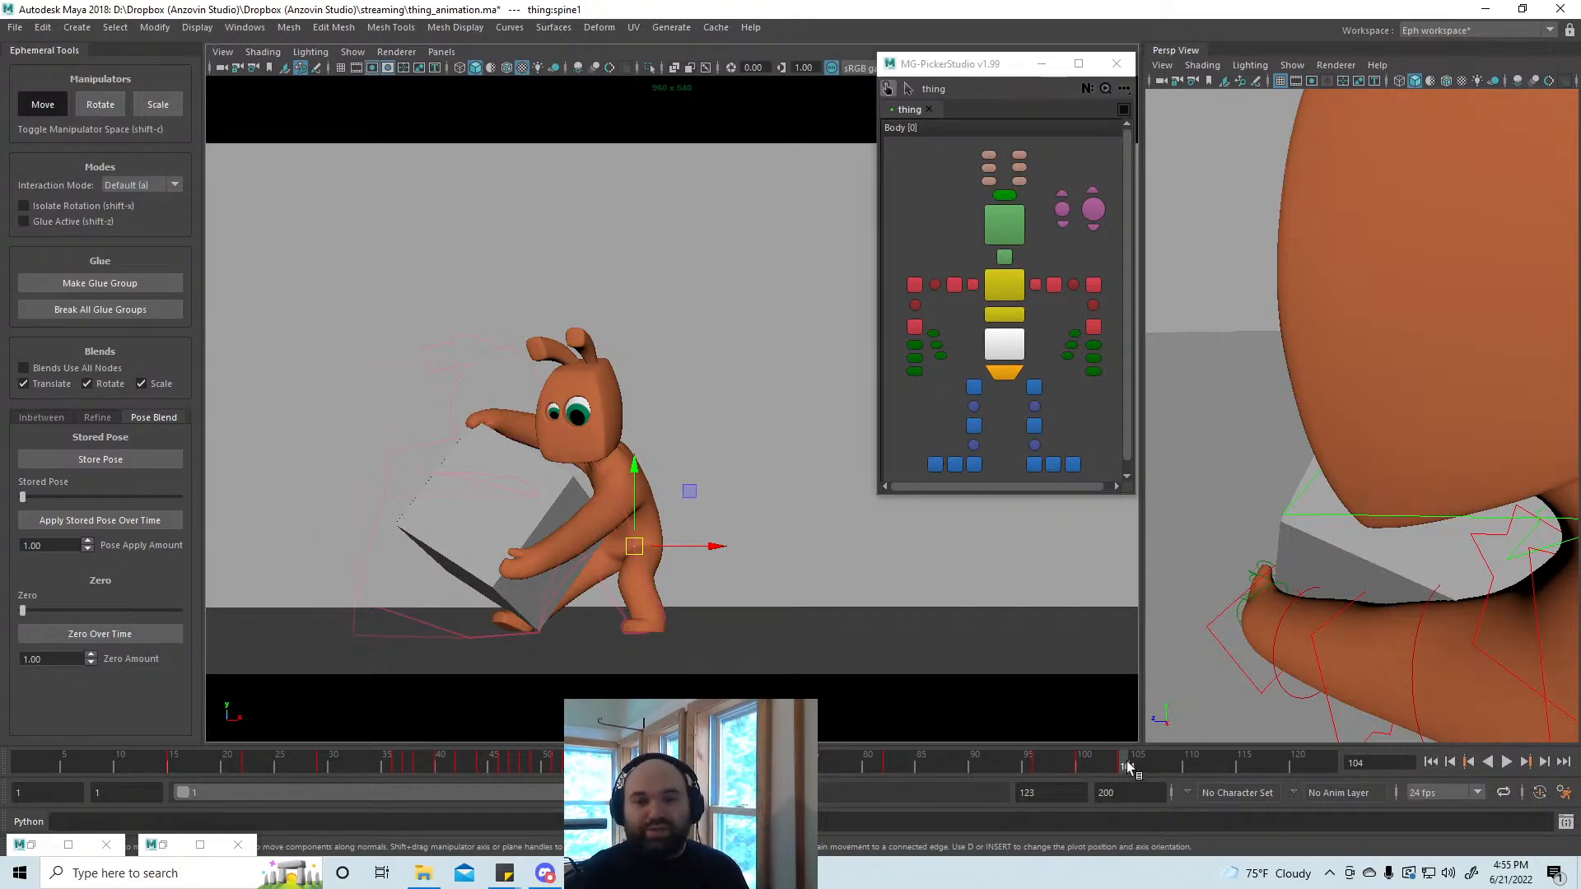
mouse_move(978, 762)
left_mouse_down()
mouse_move(861, 756)
mouse_move(1195, 774)
left_mouse_up()
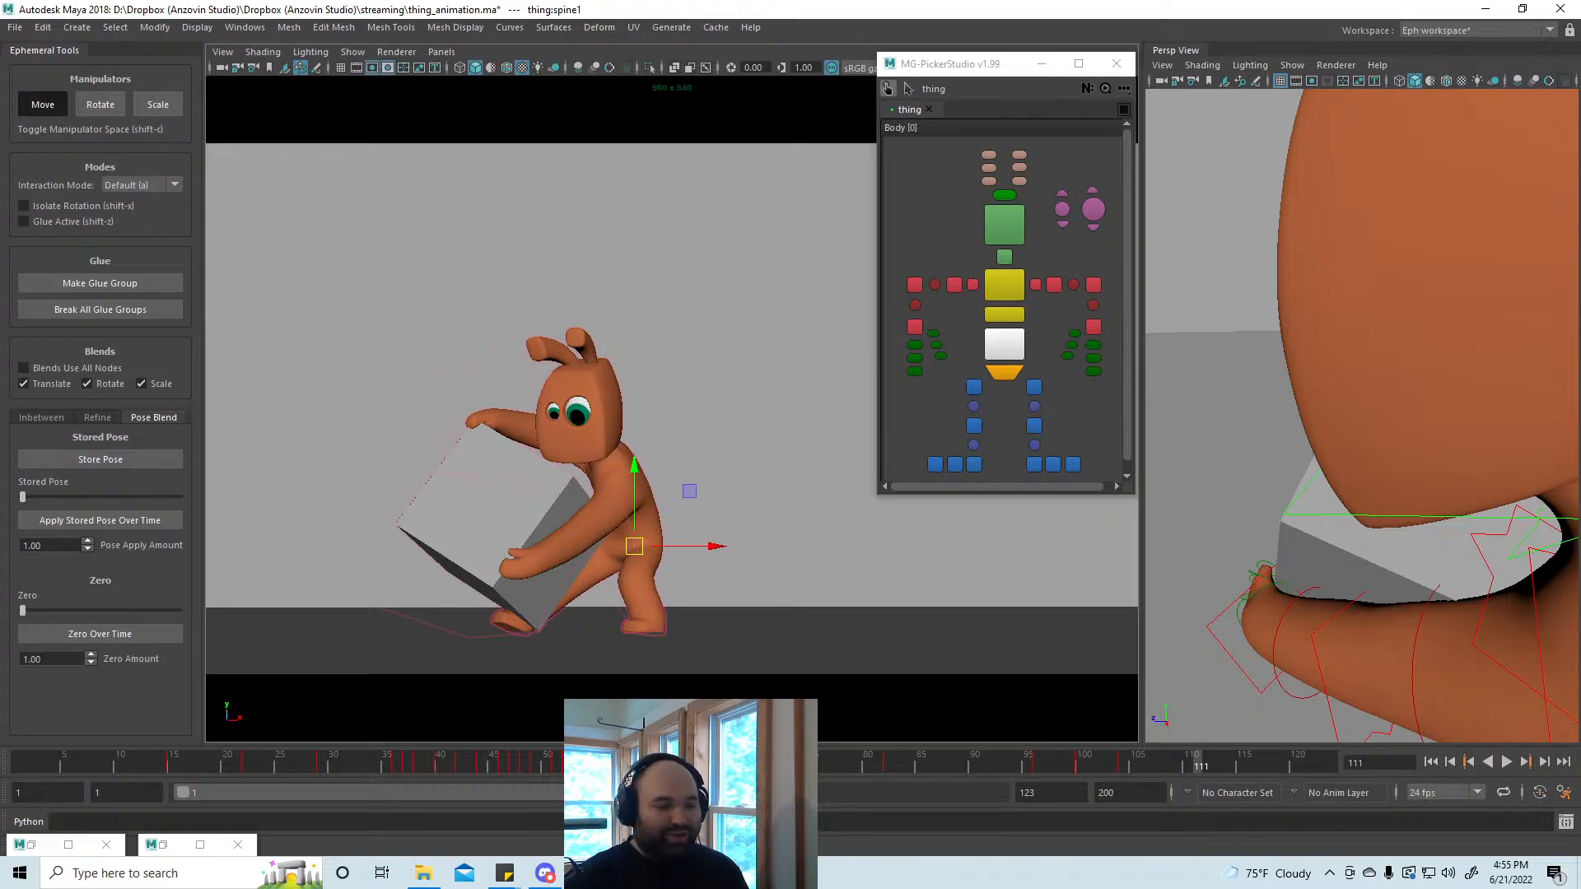
Step: Extend the playback range to frame 140 and rotate the lower spine at frame 115 with glue active in Forward All mode, raising body and box
left_click_drag(687, 793, 757, 792)
left_click_drag(1039, 765, 1095, 765)
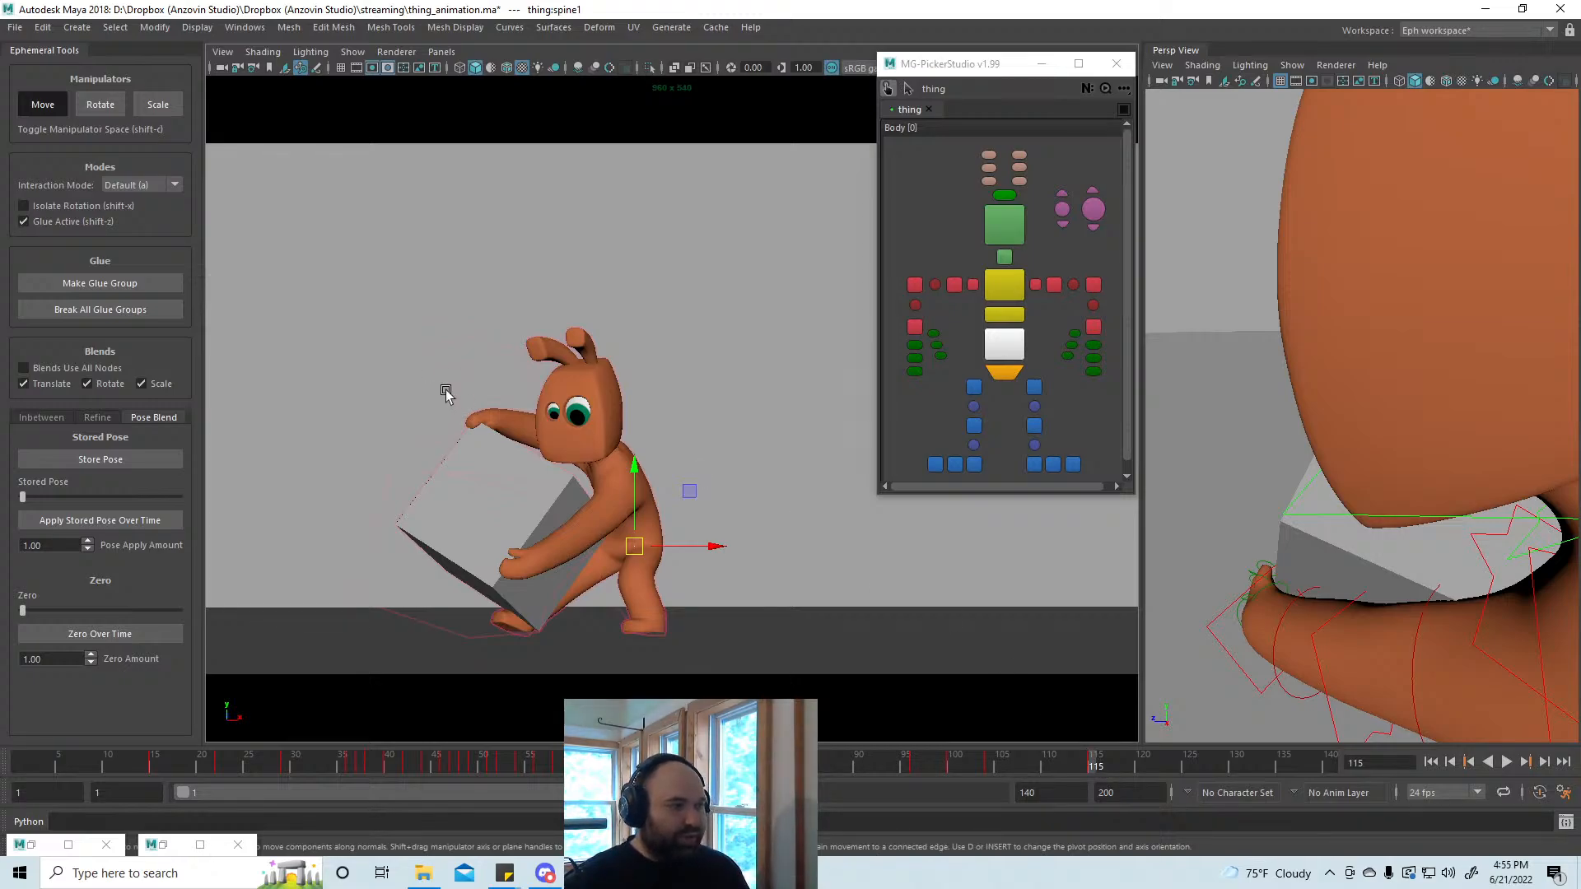
key("shift+z")
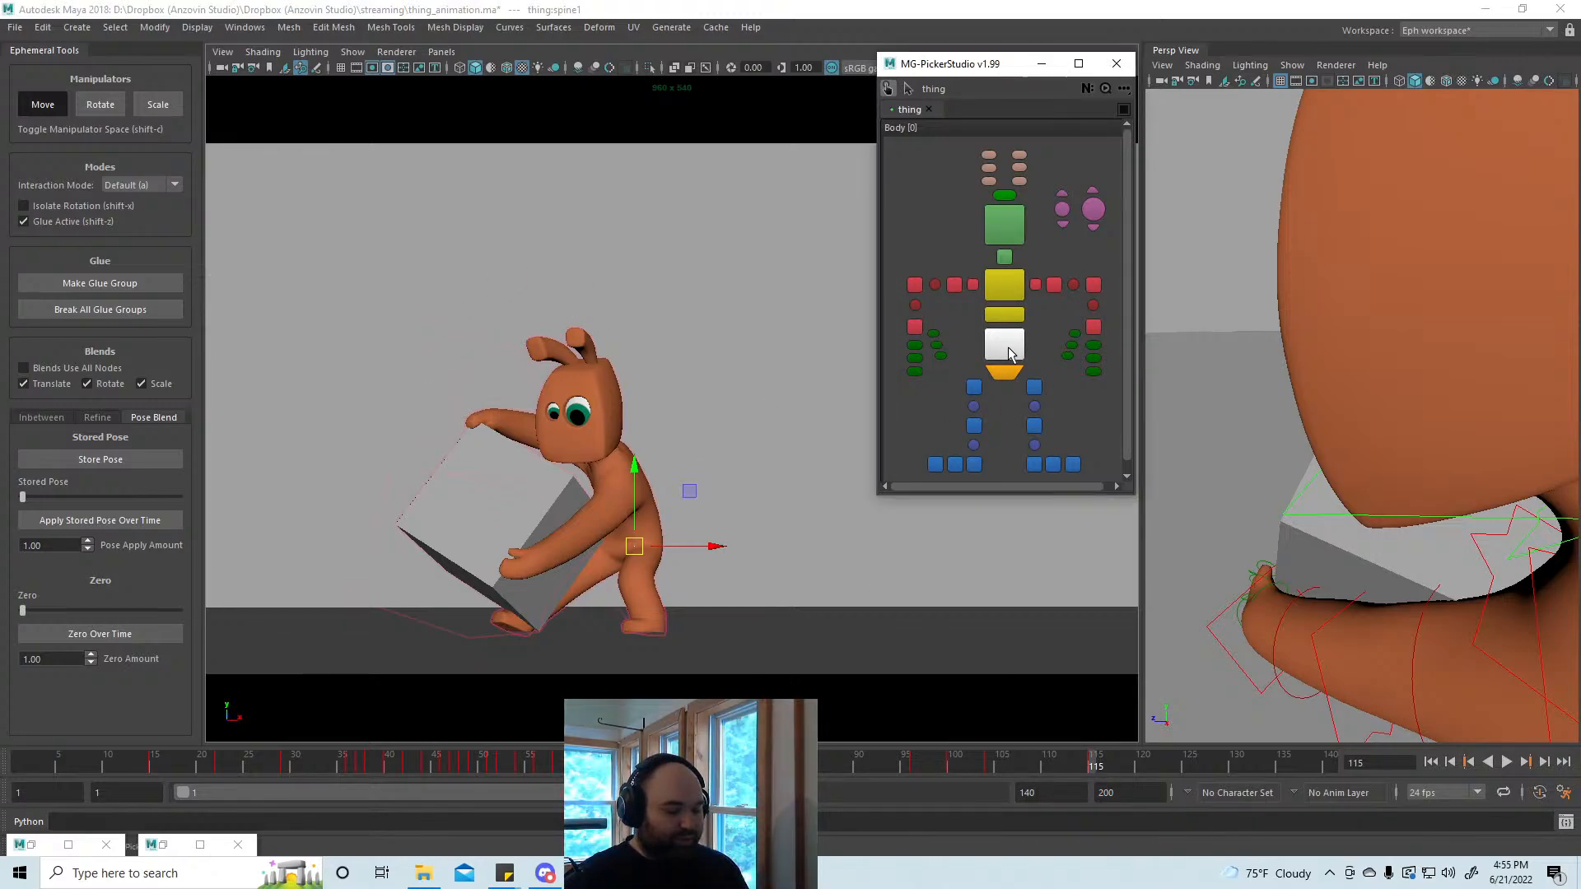
key("a")
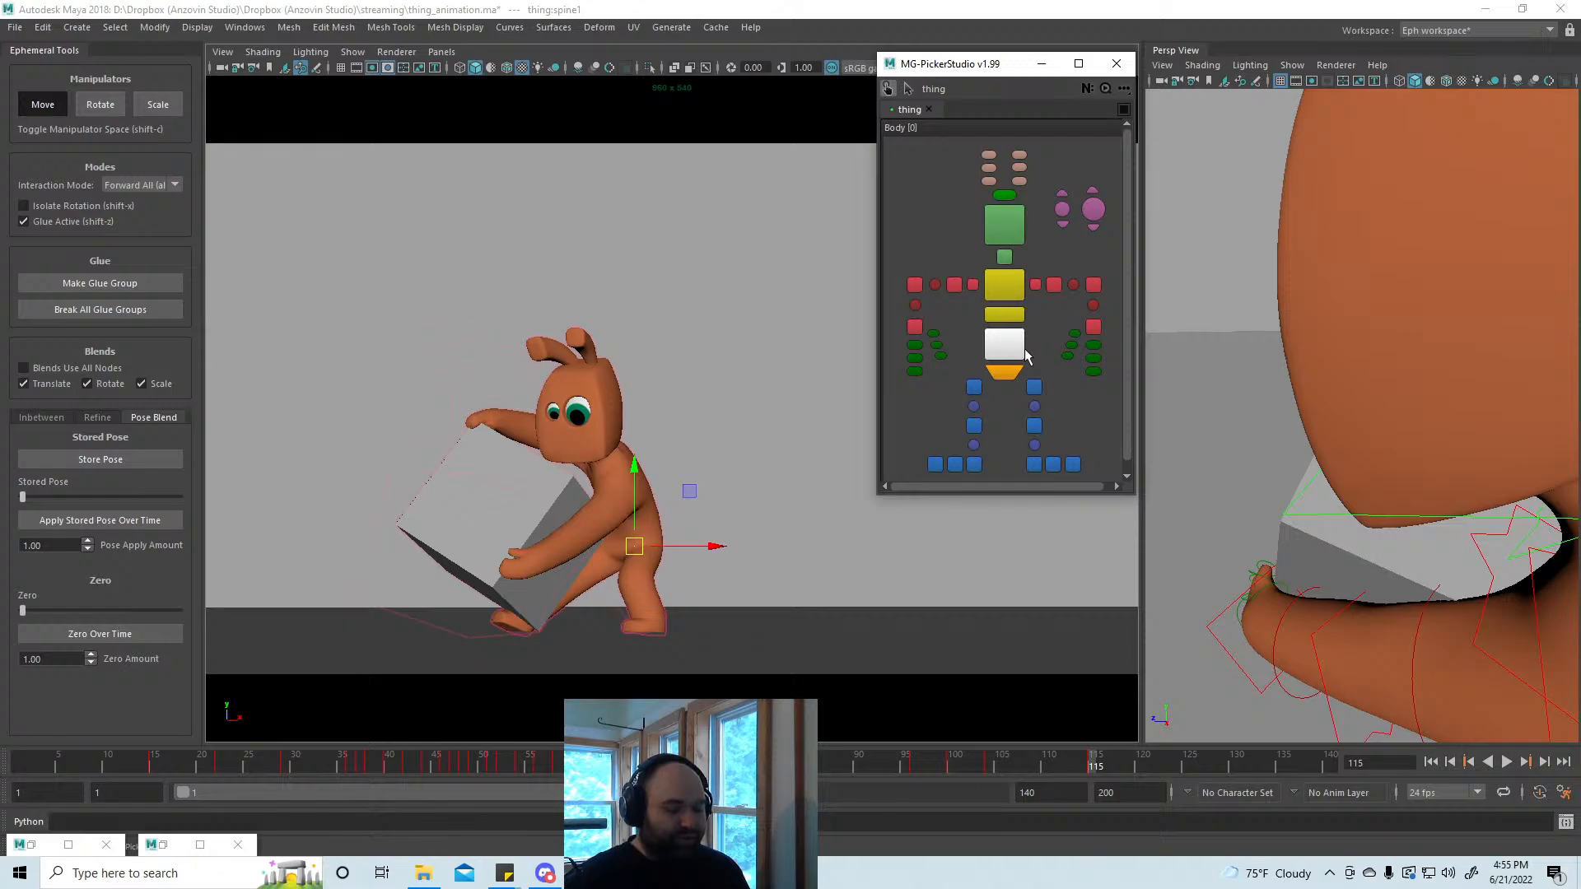
key("e")
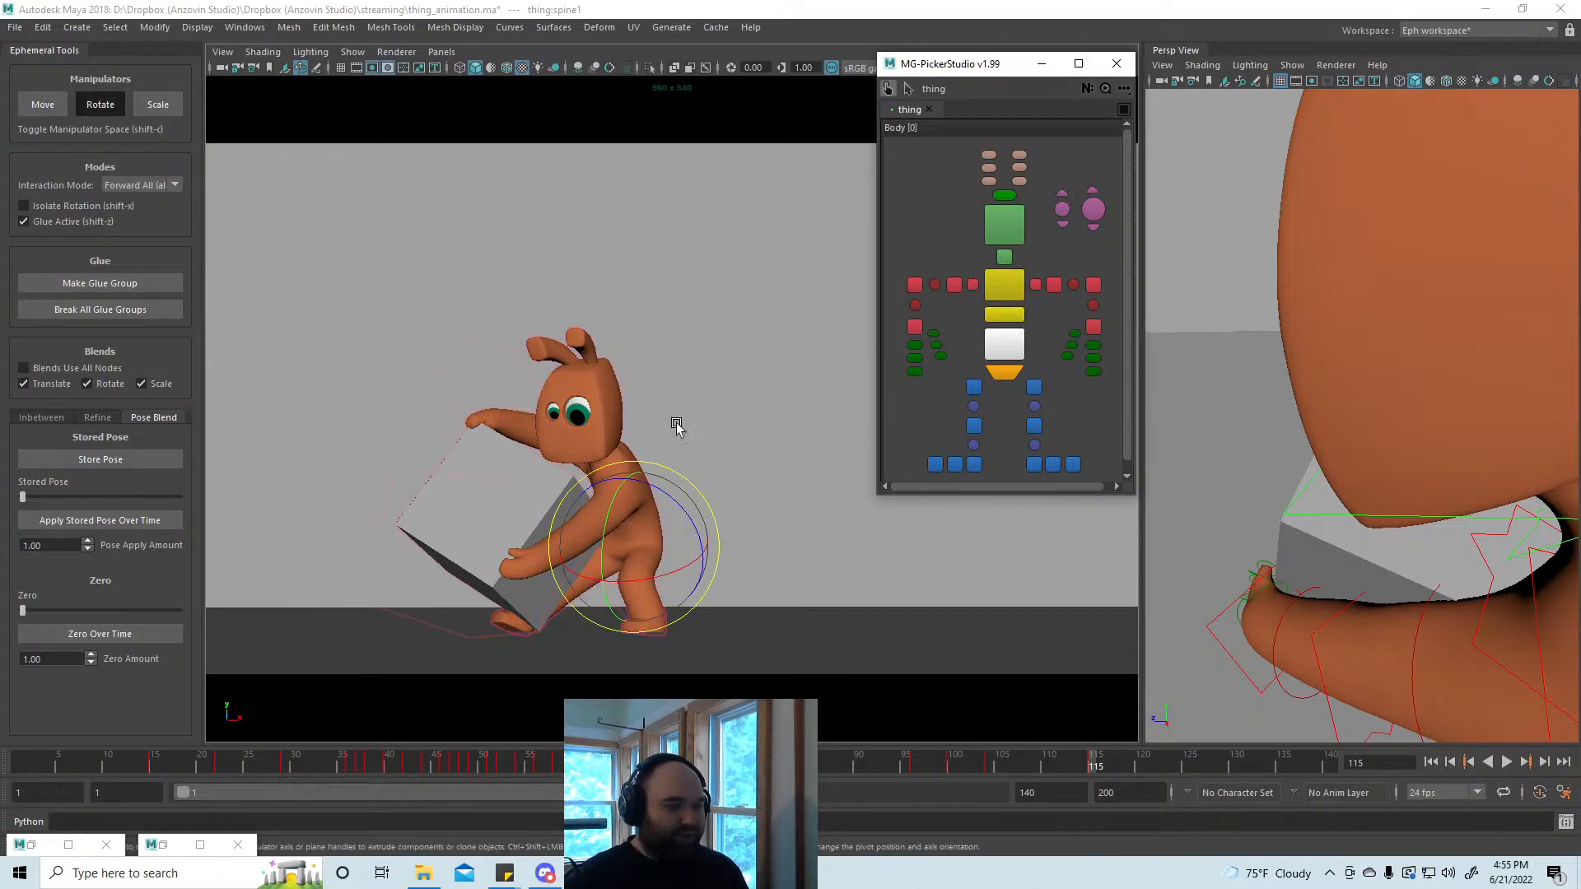
left_click_drag(596, 508, 610, 492)
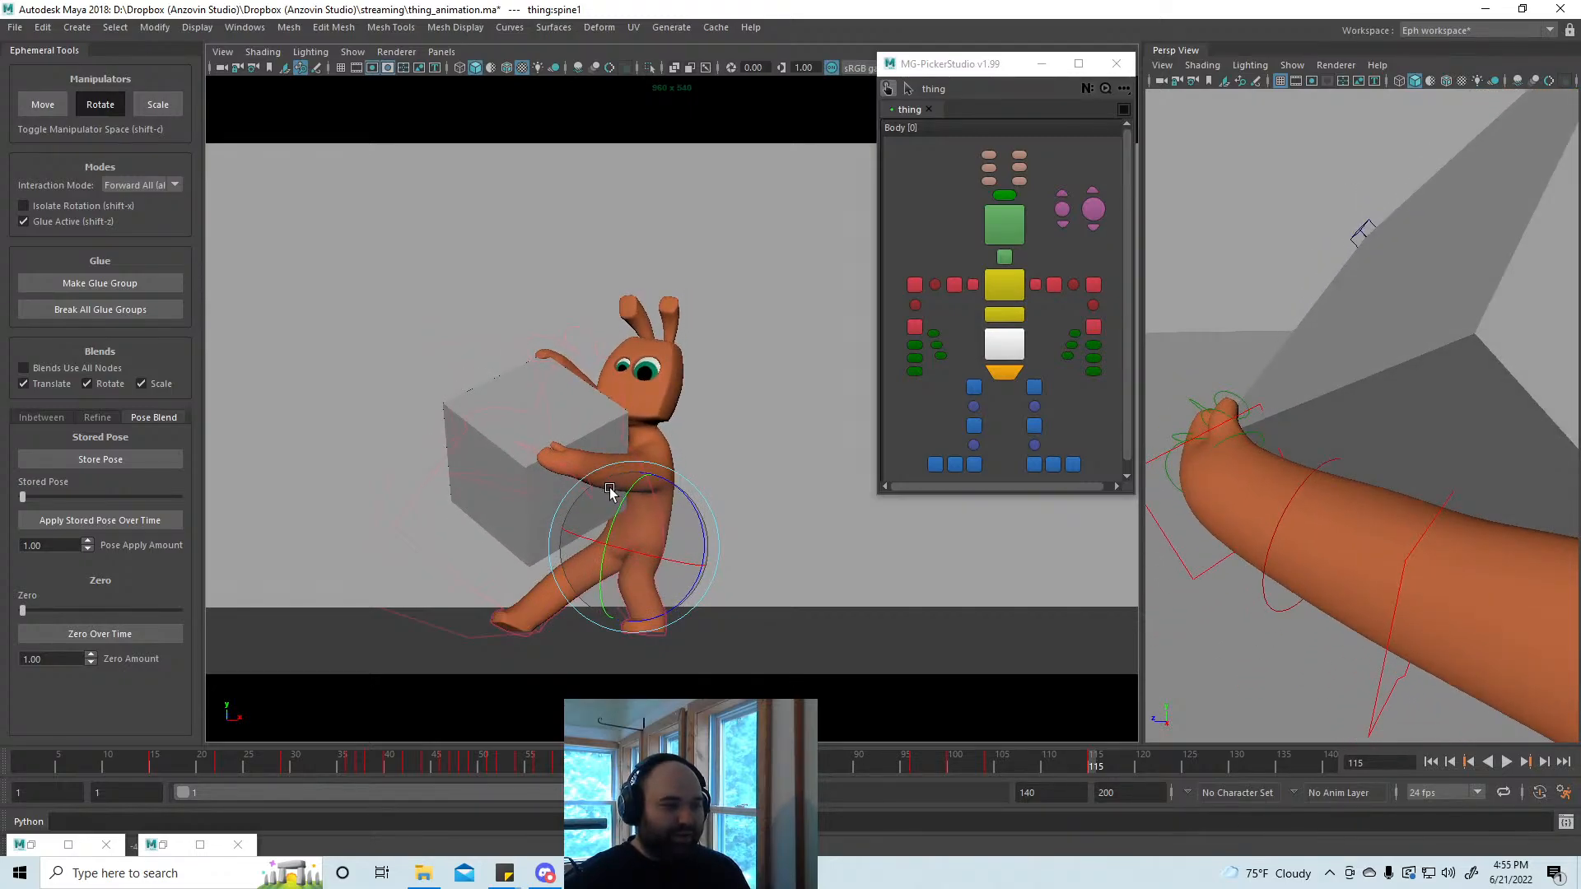
Step: Frame the character in the perspective view and compare the raised pose at frame 115 with the frames leading into it
key("w")
key("f")
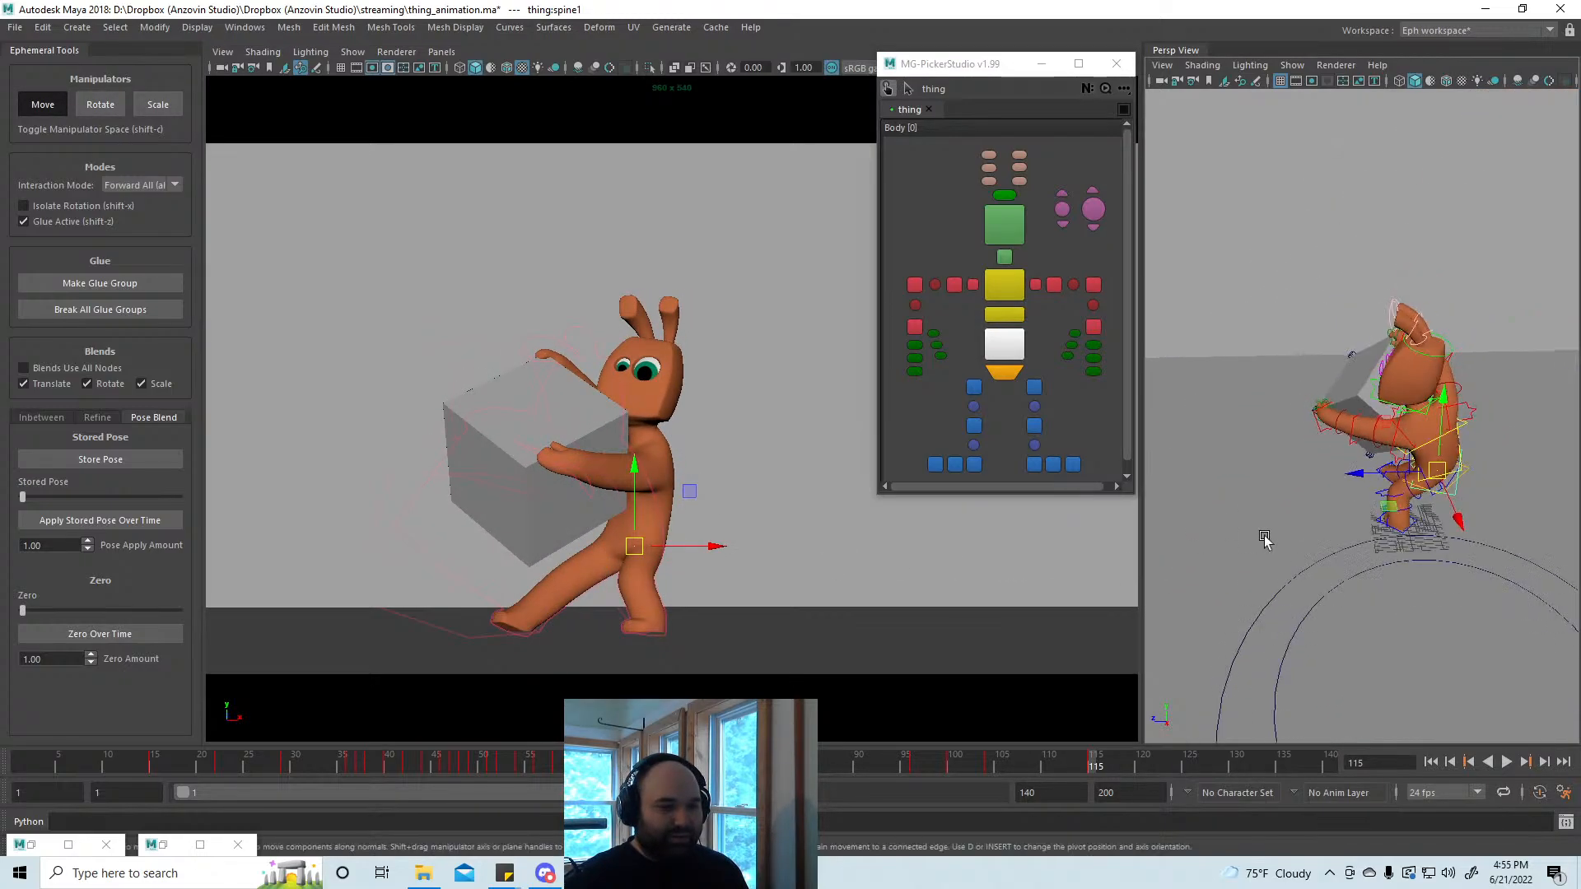
left_click_drag(1265, 540, 1312, 533, "alt")
right_click_drag(1313, 533, 1336, 551, "alt")
middle_click_drag(1336, 551, 1319, 567, "alt")
right_click_drag(1320, 566, 1336, 552, "alt")
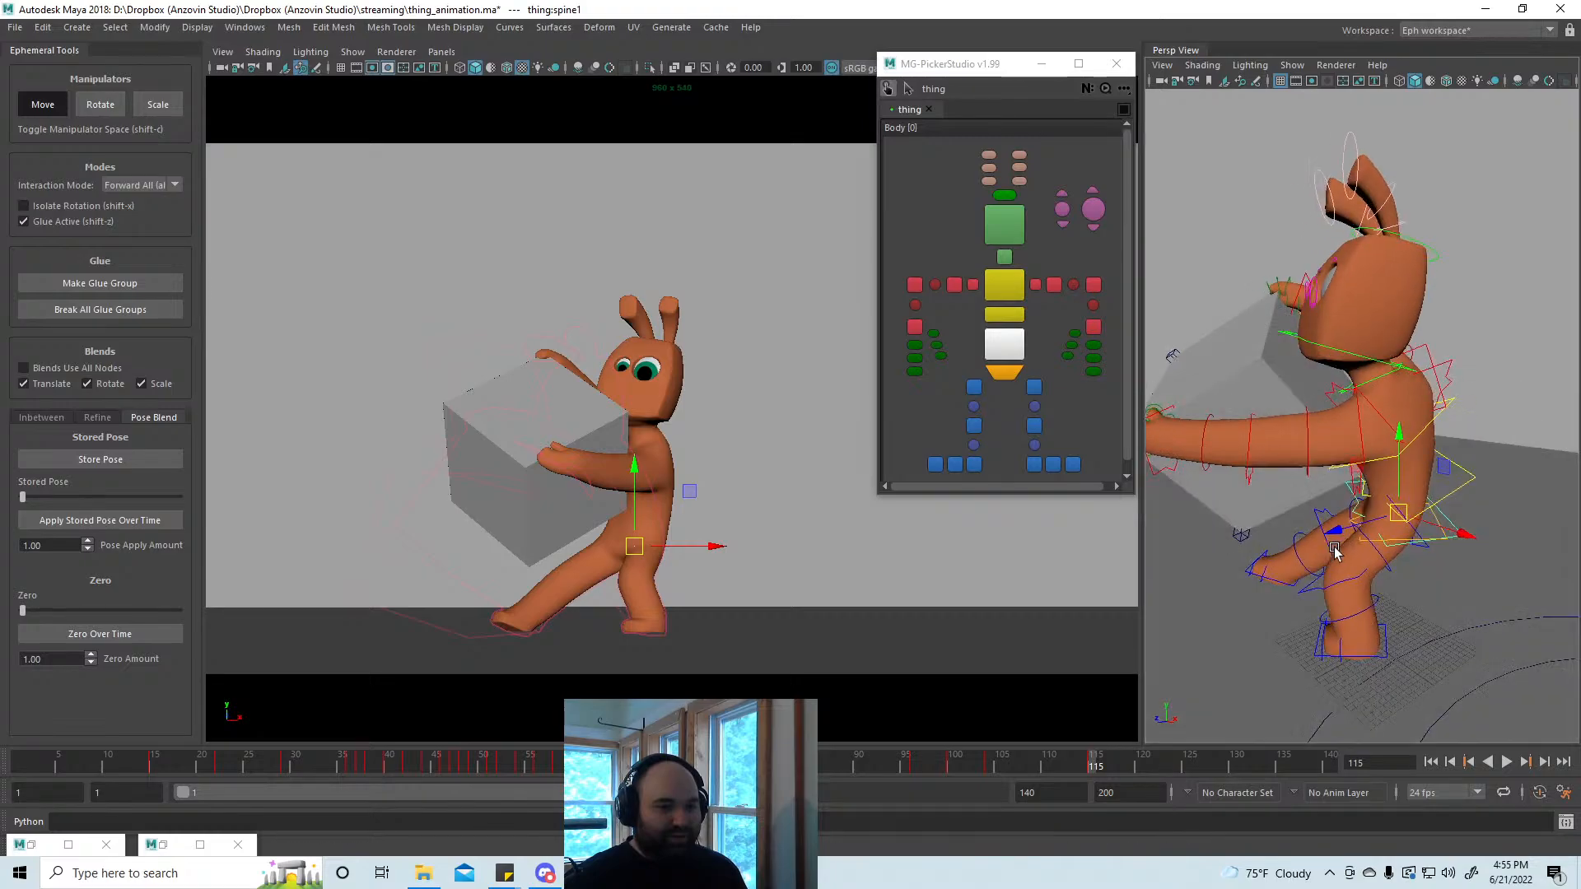
middle_click_drag(1334, 549, 1320, 554, "alt")
right_click_drag(1321, 554, 1331, 563, "alt")
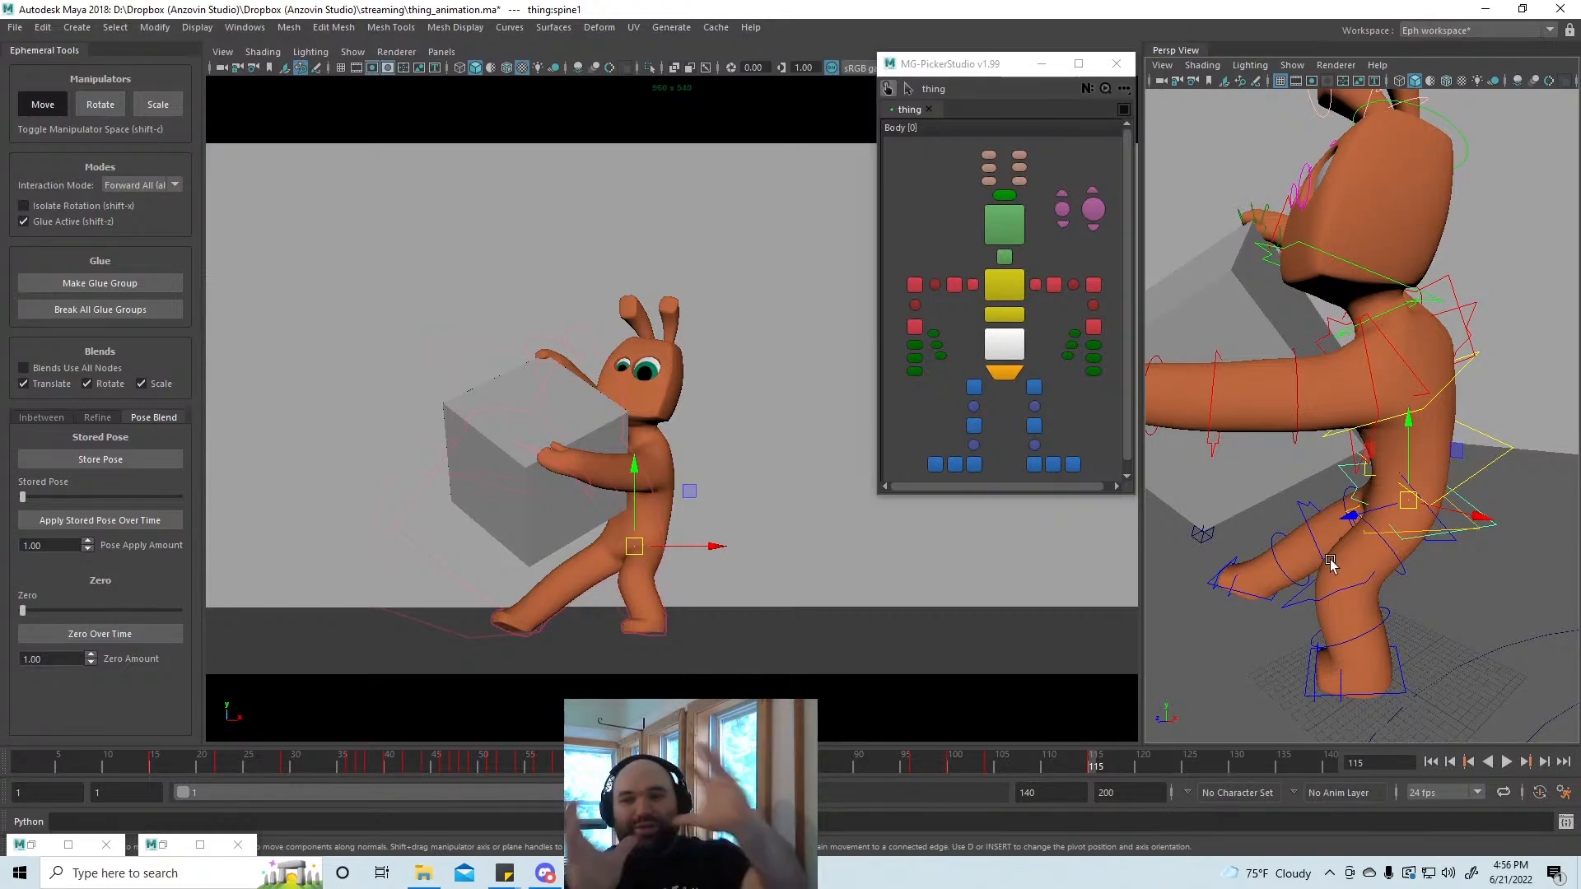
left_click(1000, 766)
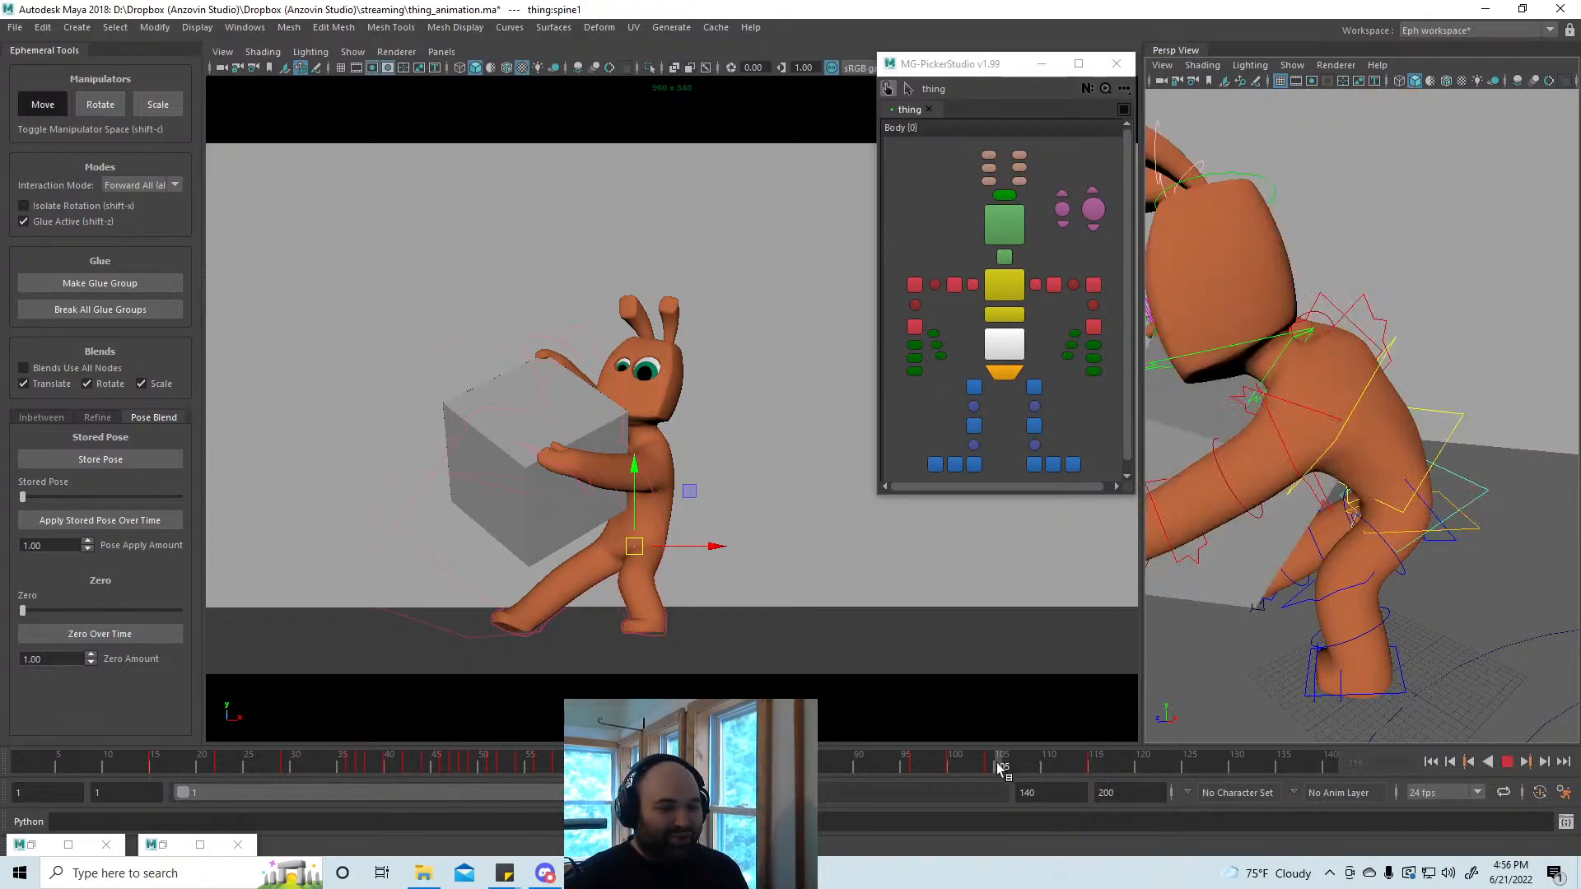
left_click_drag(997, 764, 1101, 767)
middle_click(907, 540)
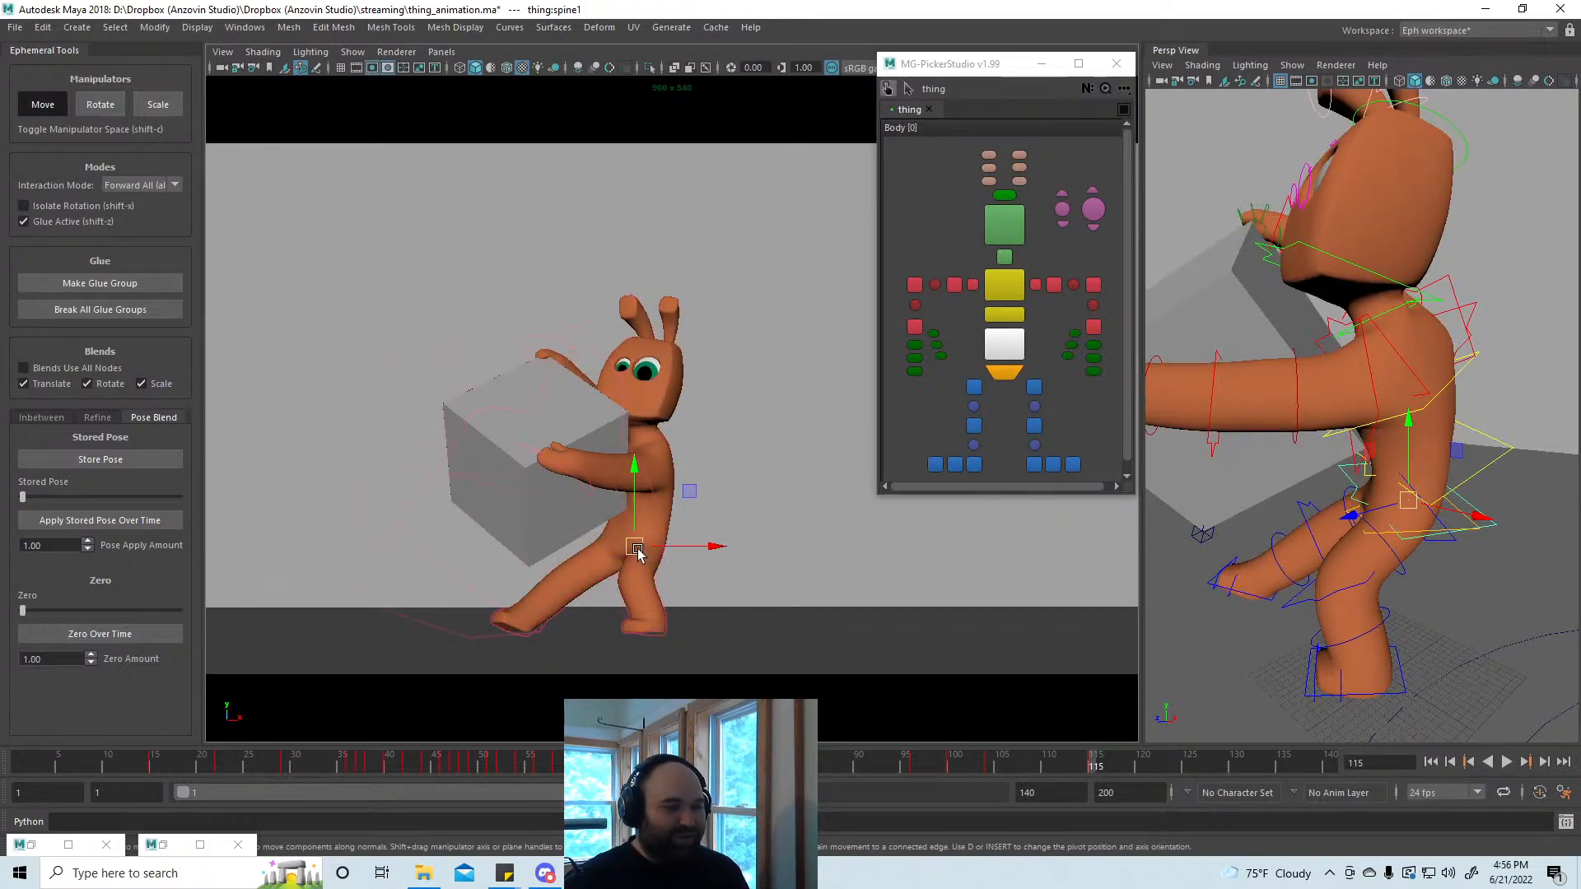
Step: Shift the lower spine up and back at frame 115 in Forward All mode, carrying the body and box, and play the motion to check it
left_click_drag(642, 552, 656, 545)
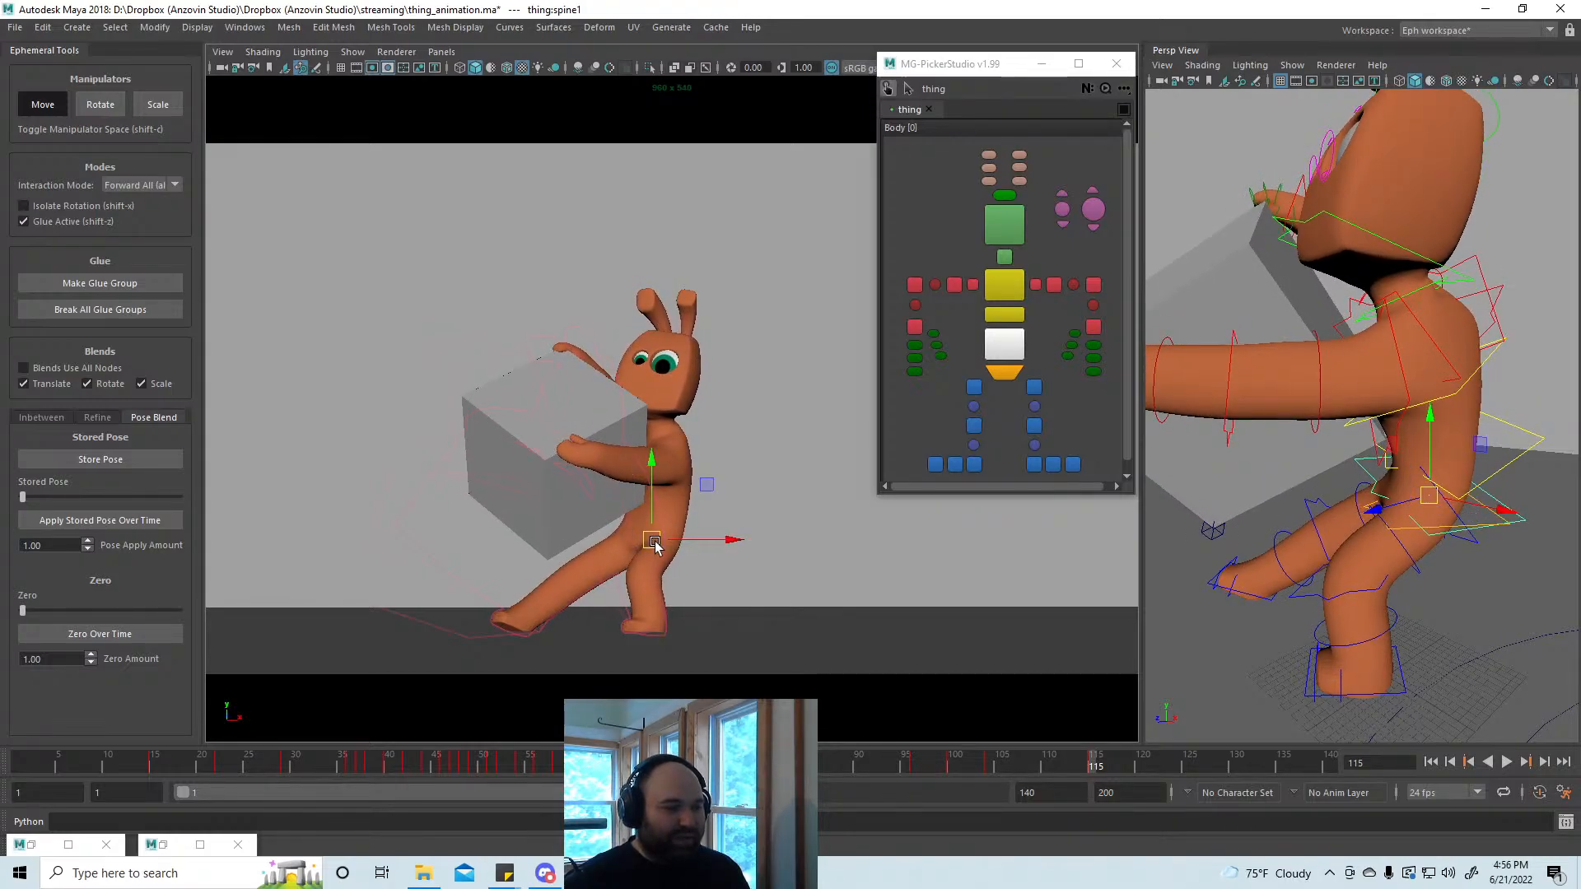
key("alt+v")
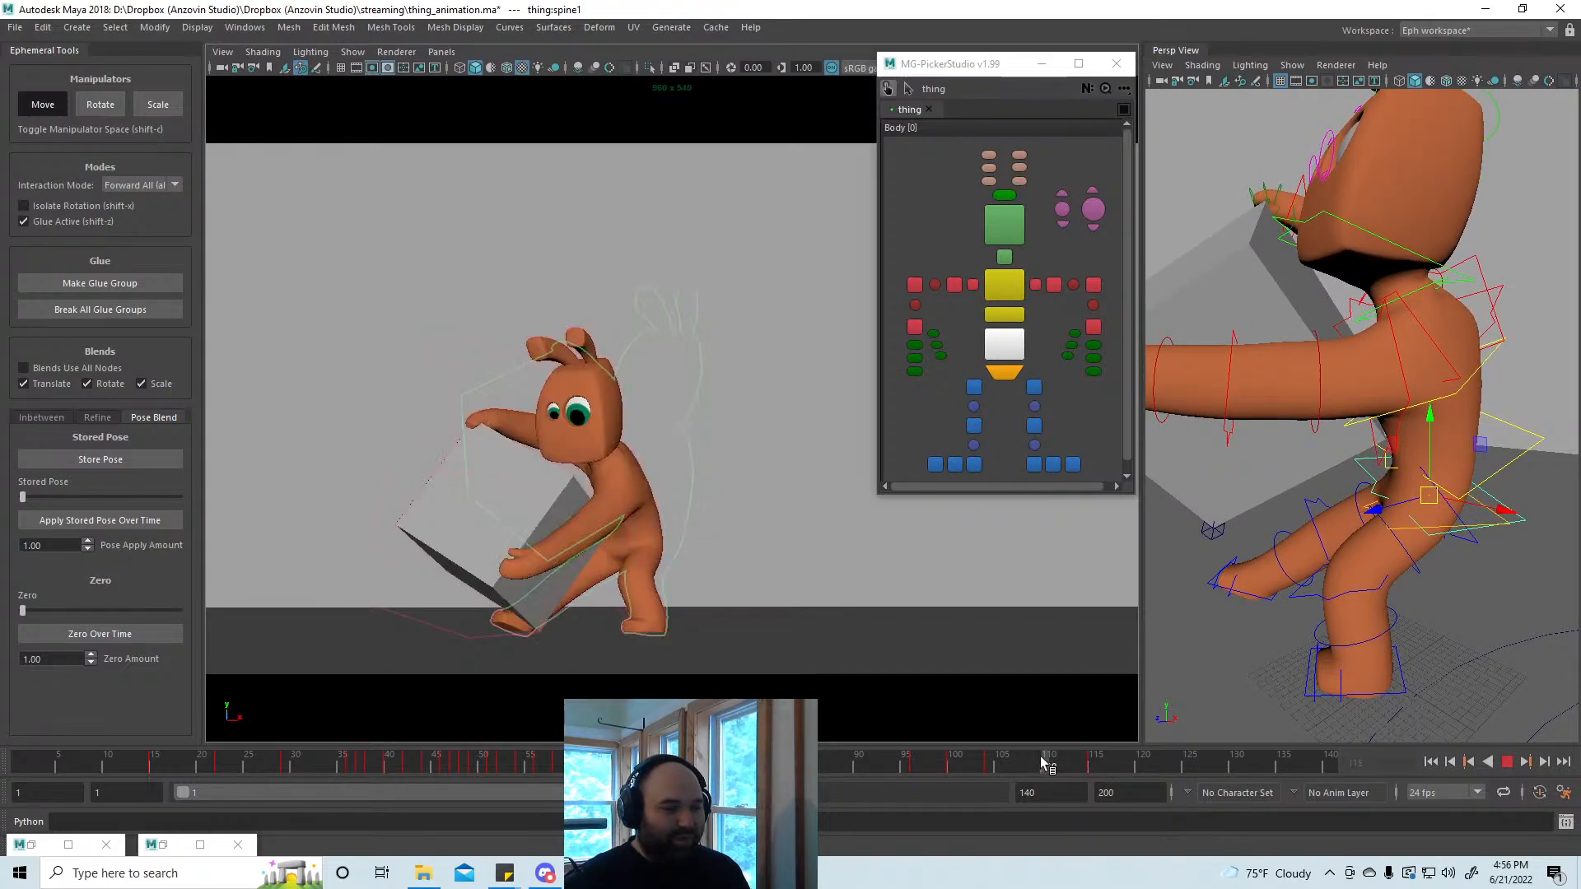
left_click(1094, 761)
Step: Lift the right foot off the ground and slightly toward the body at frame 115 in Default mode
left_click(974, 464)
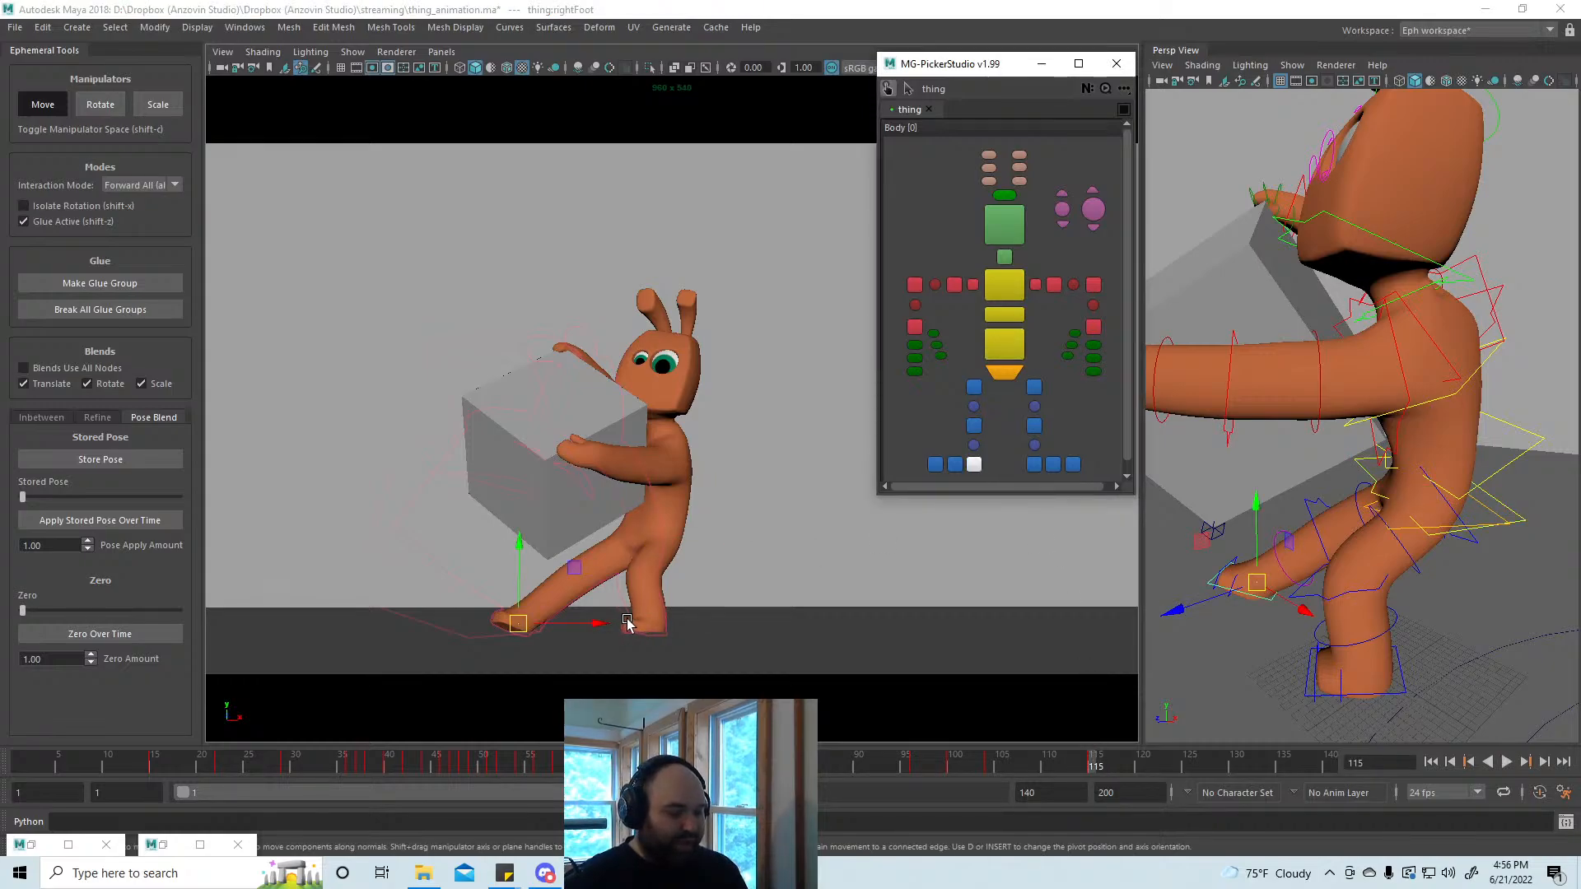
key("e")
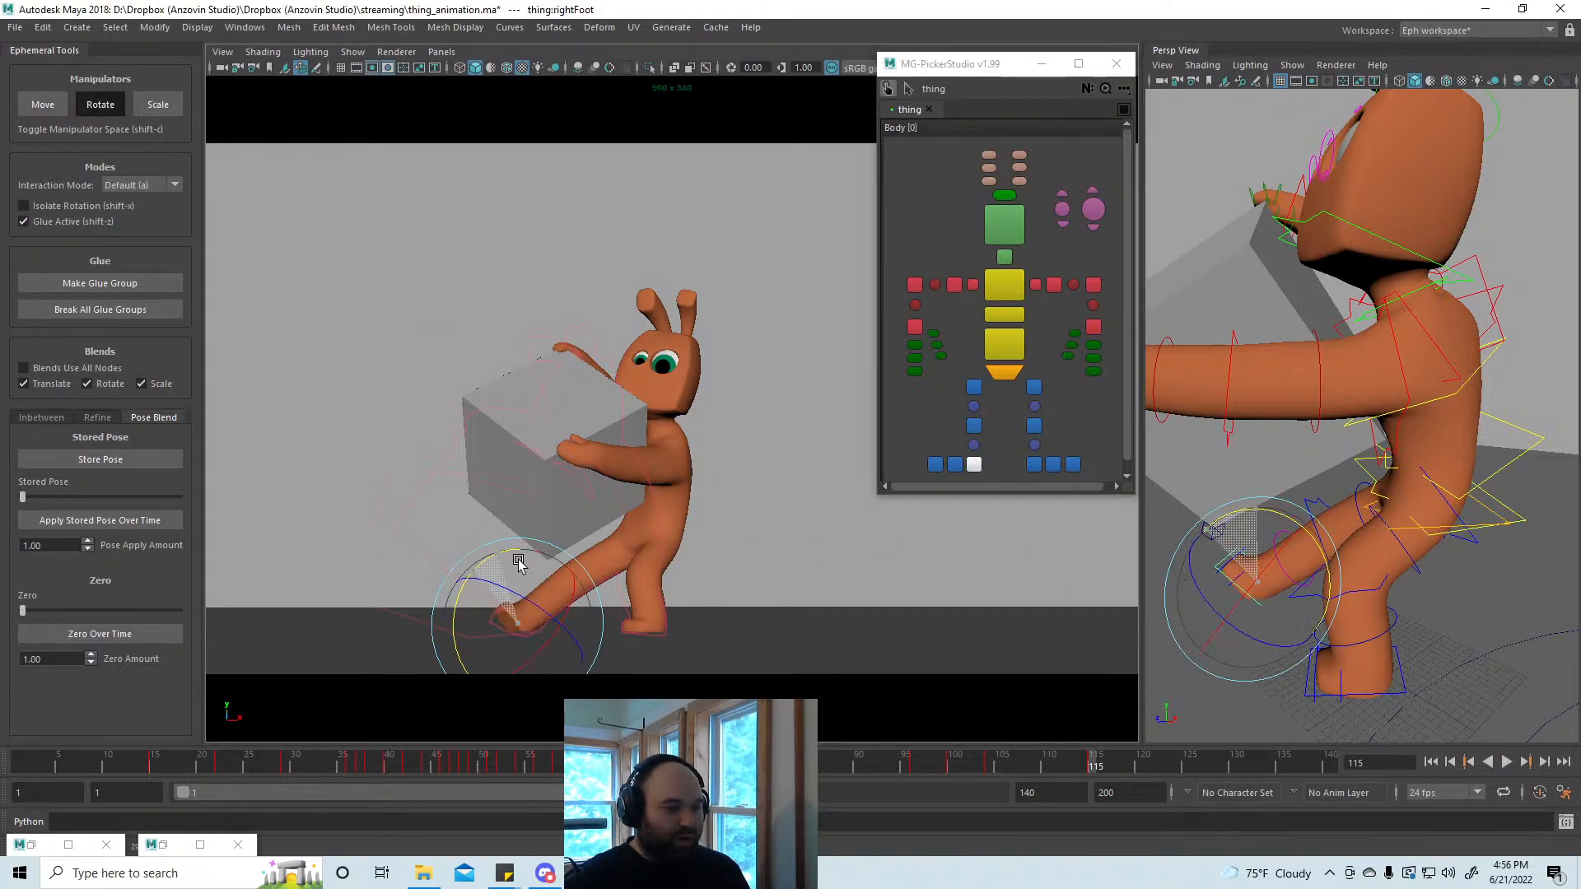
key("w")
left_click_drag(517, 626, 542, 594)
key("e")
key("w")
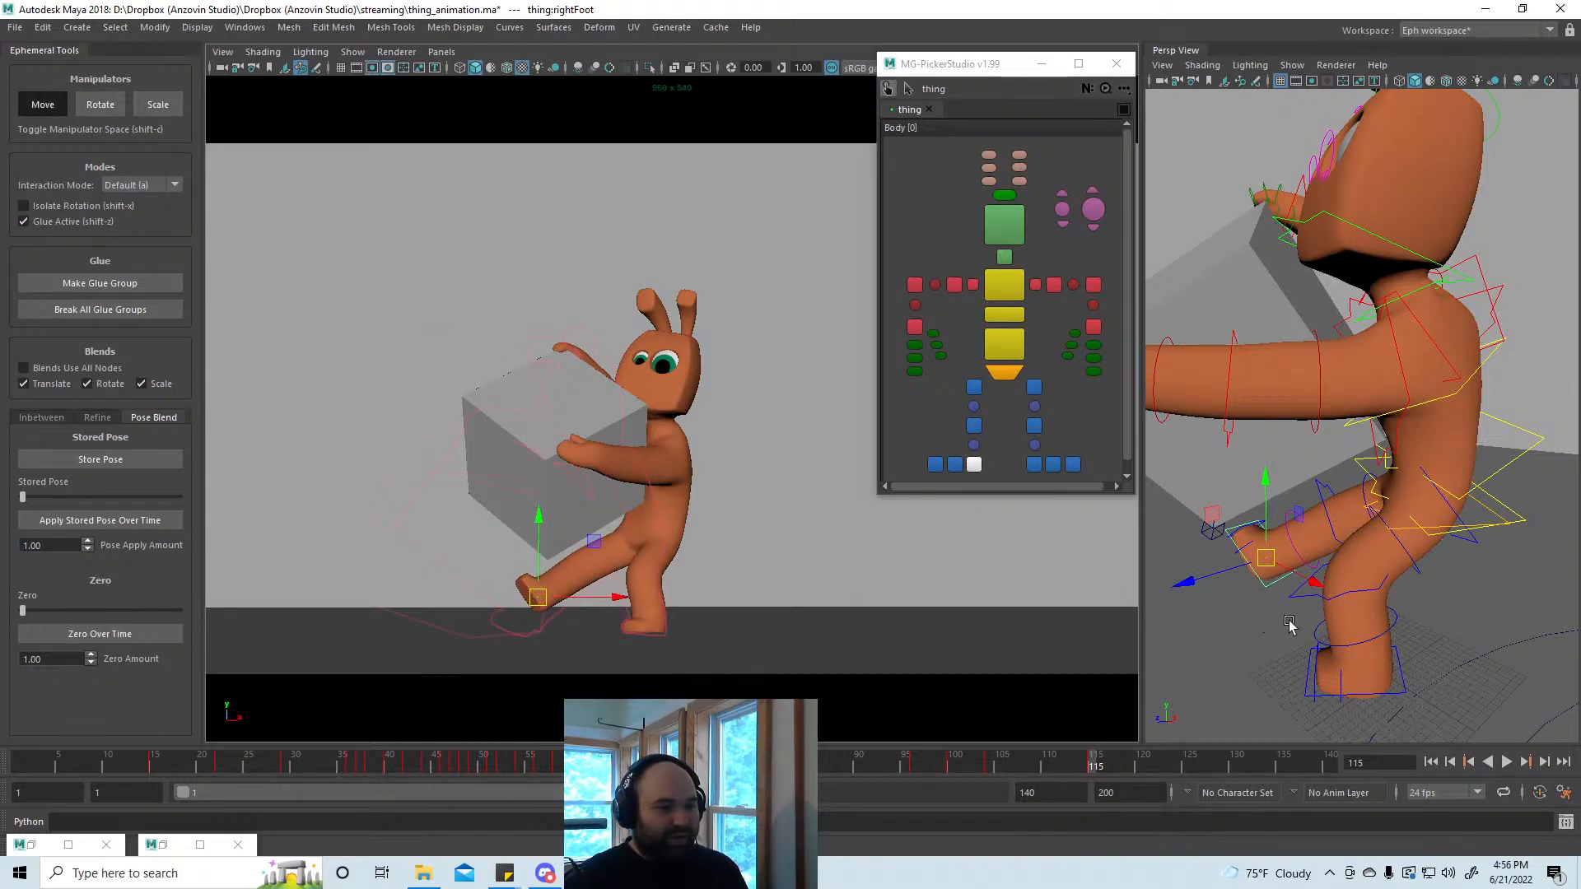
Step: Shift the lower spine sideways over the standing left leg and nudge it slightly away from the box at frame 115
left_click_drag(1409, 576, 1259, 552, "alt")
middle_click_drag(1259, 552, 1302, 569, "alt")
left_click(1390, 461)
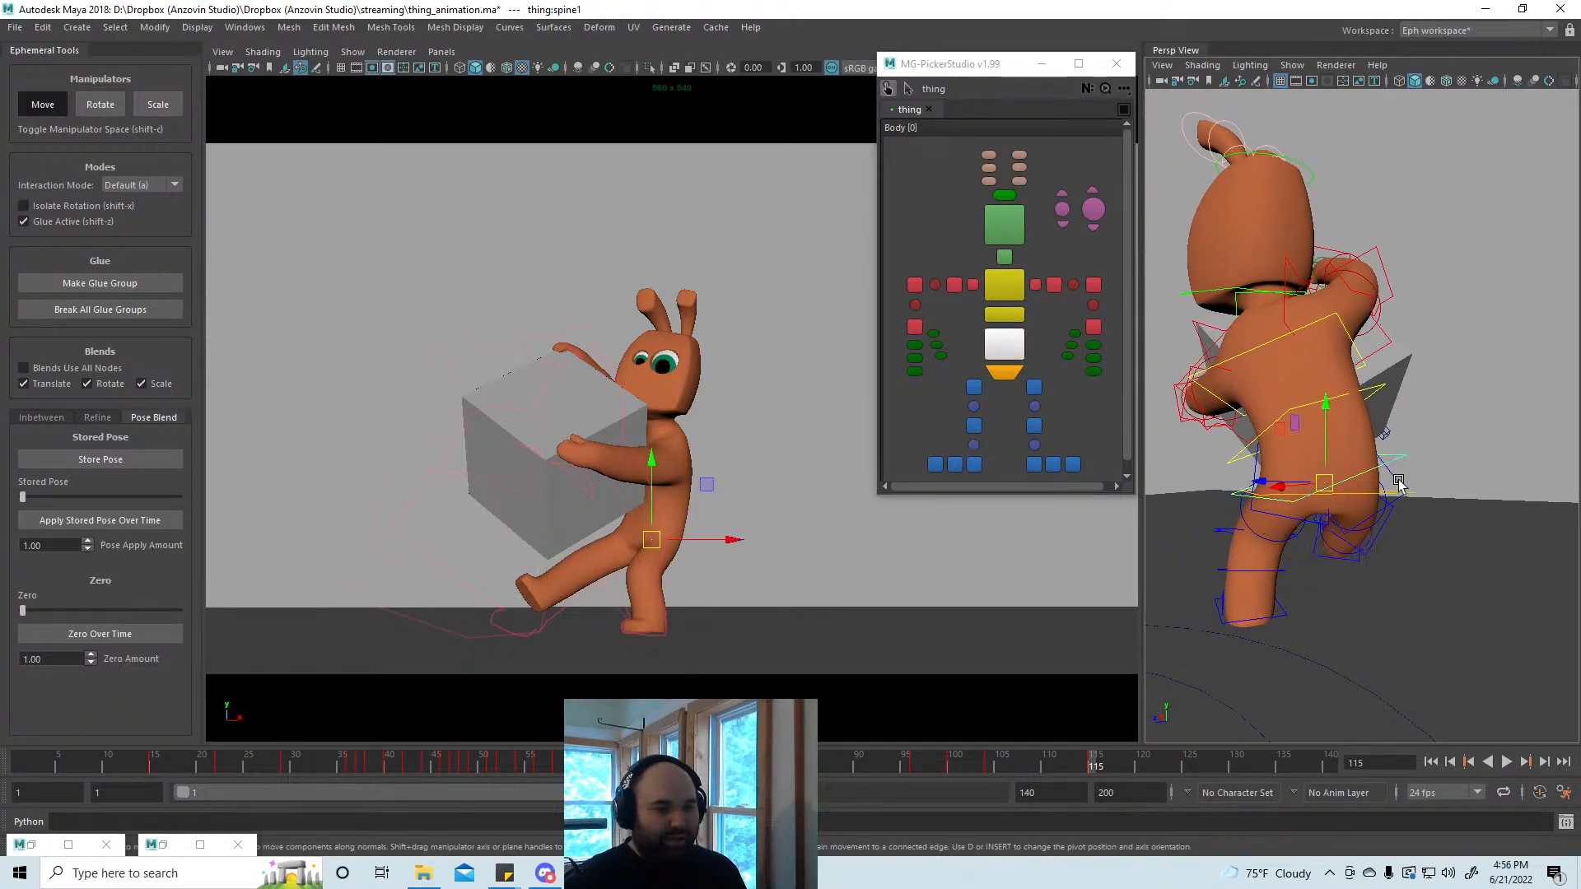
left_click_drag(1327, 485, 1295, 486)
left_click_drag(663, 539, 664, 535)
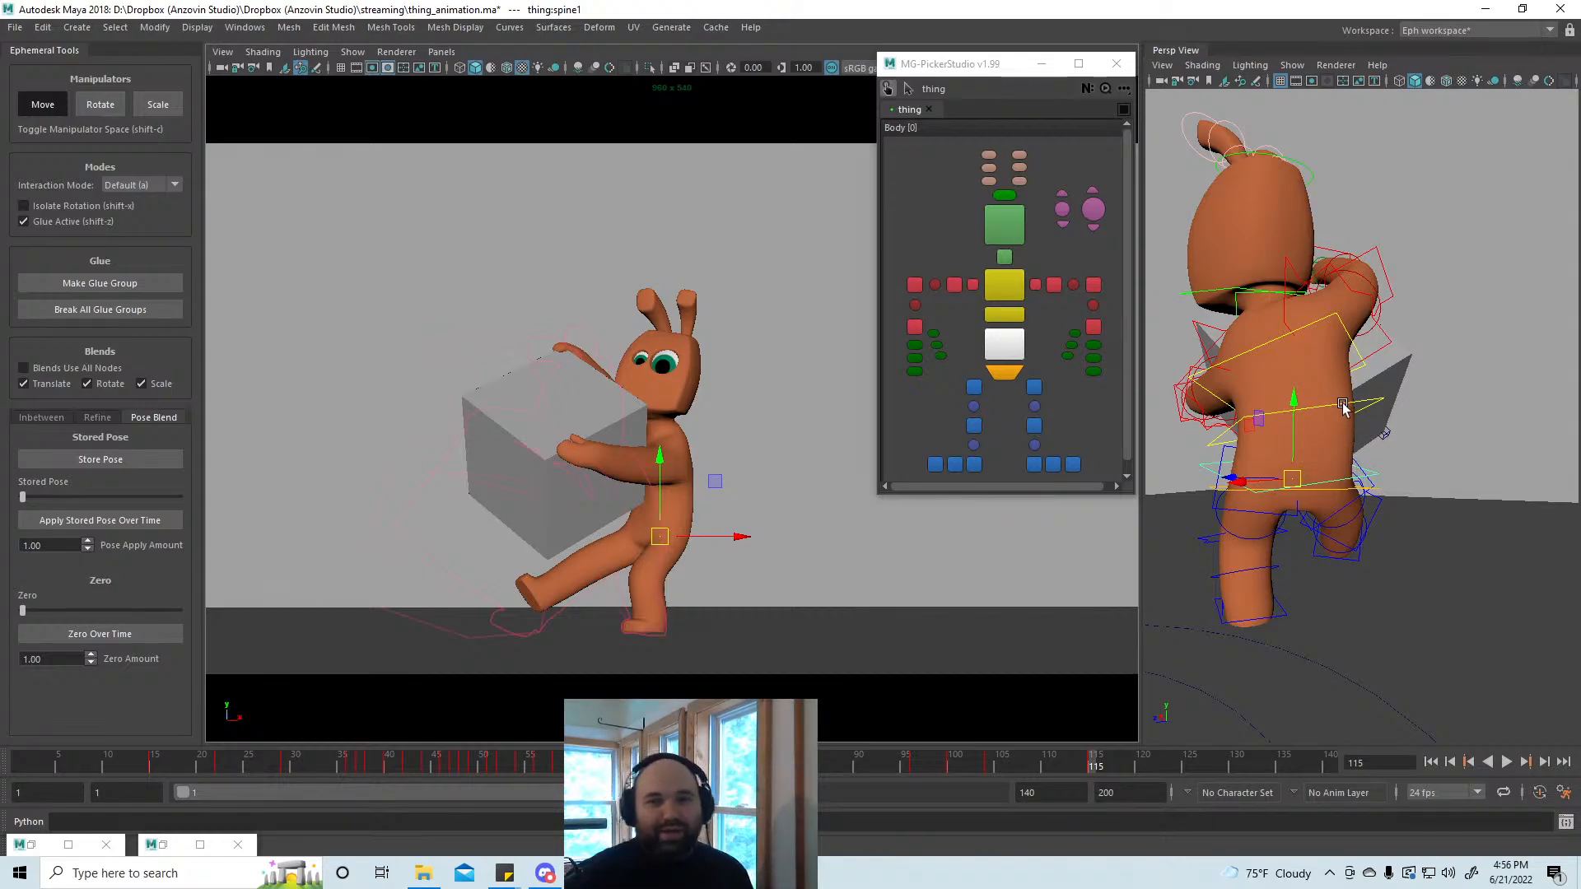
Step: Raise the left shoulder slightly at frame 115 and scrub the frames leading into the pose
left_click(1286, 418)
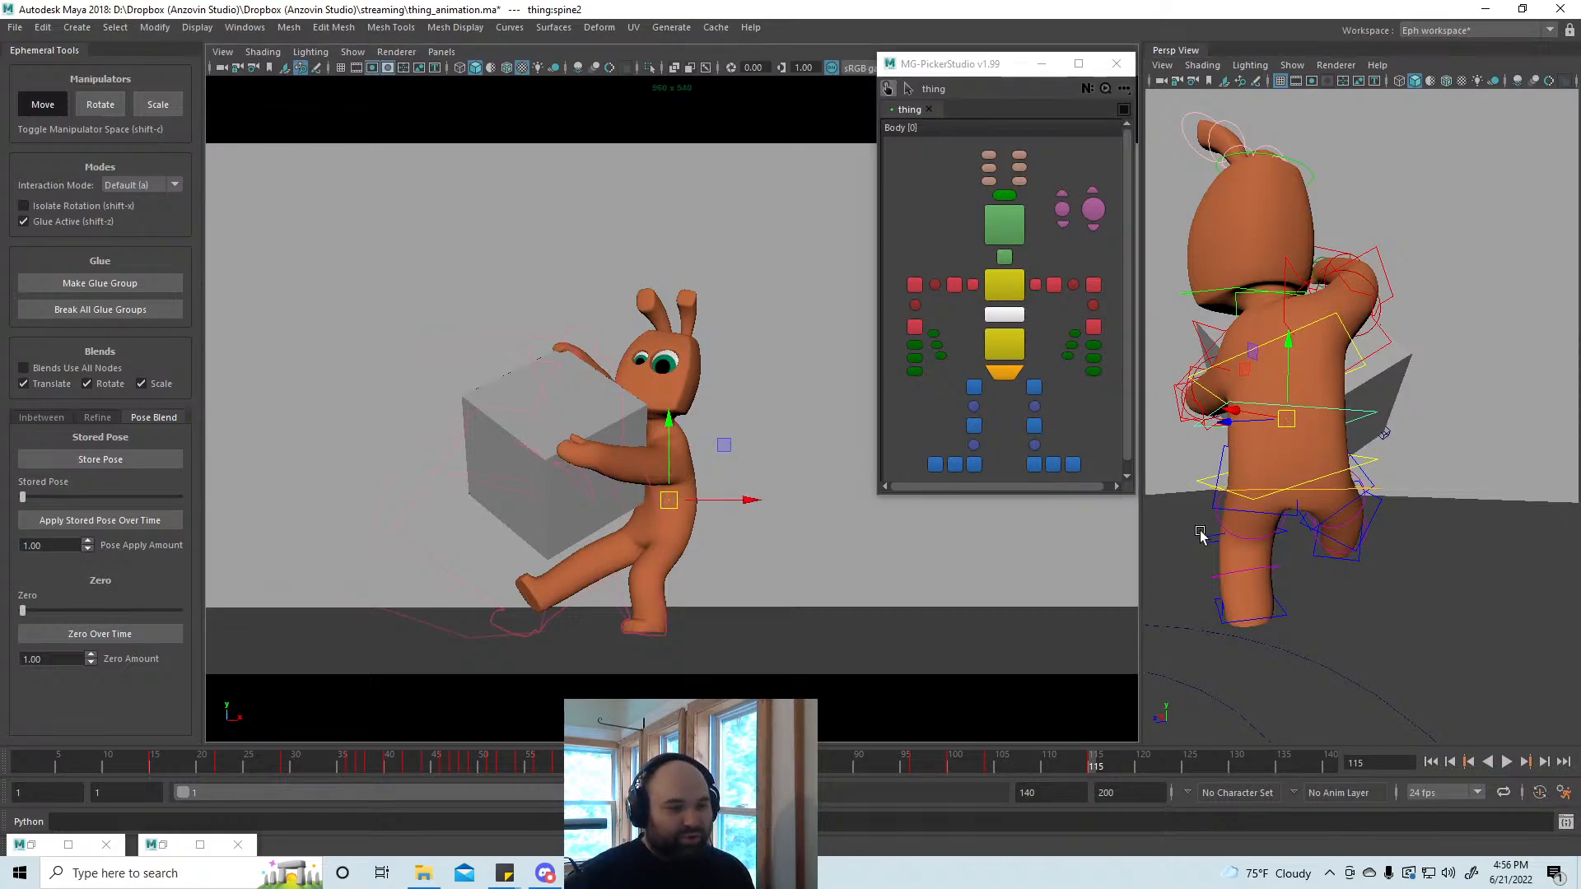
left_click_drag(1203, 546, 1326, 578, "alt")
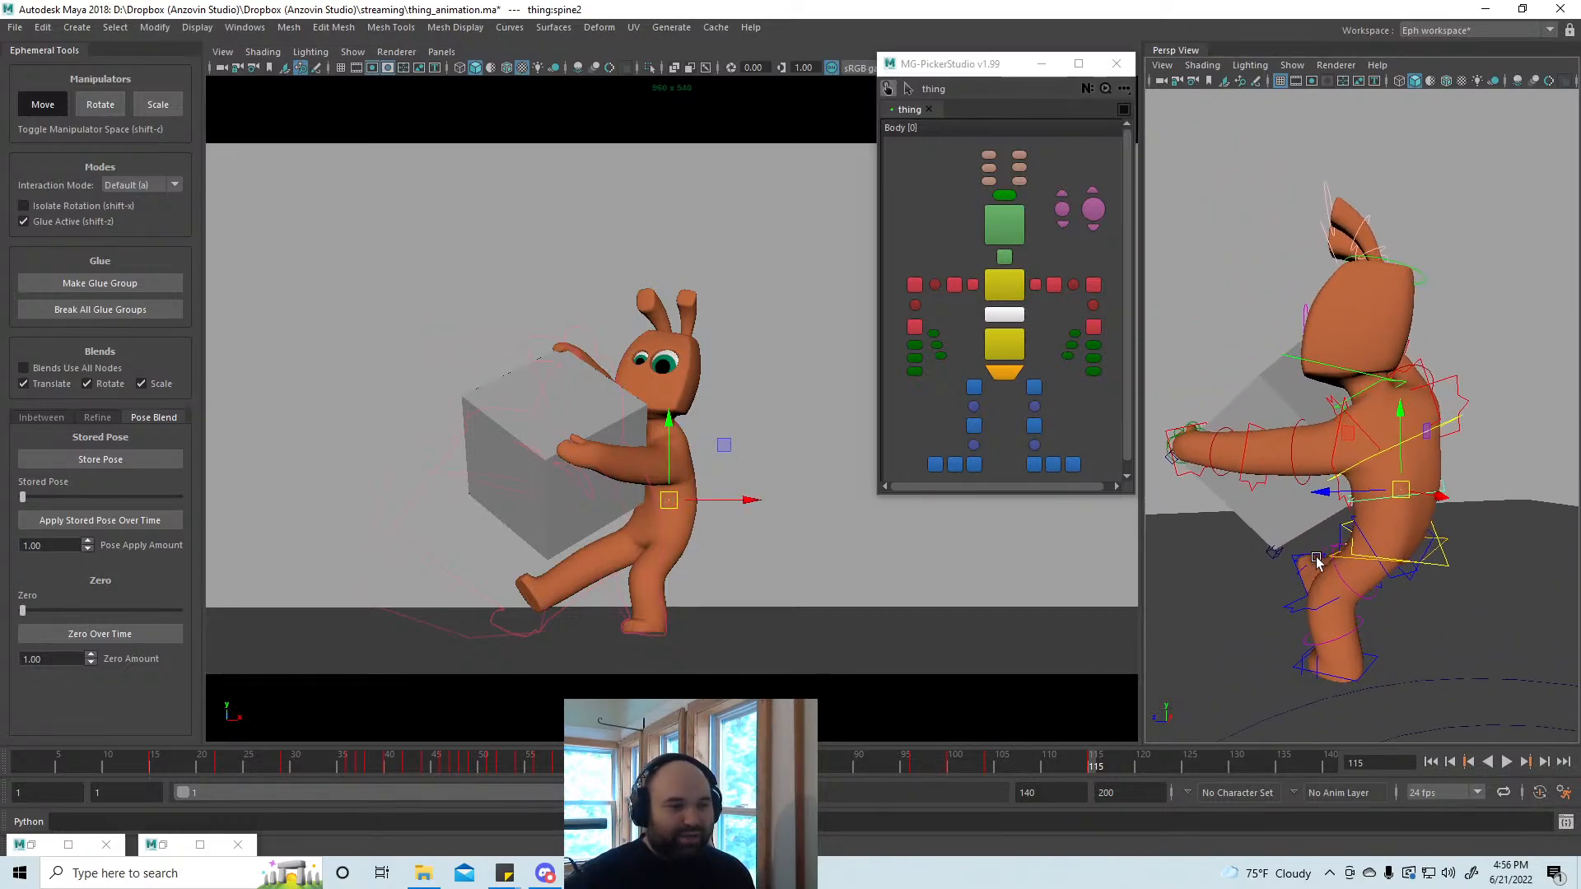
left_click(1054, 284)
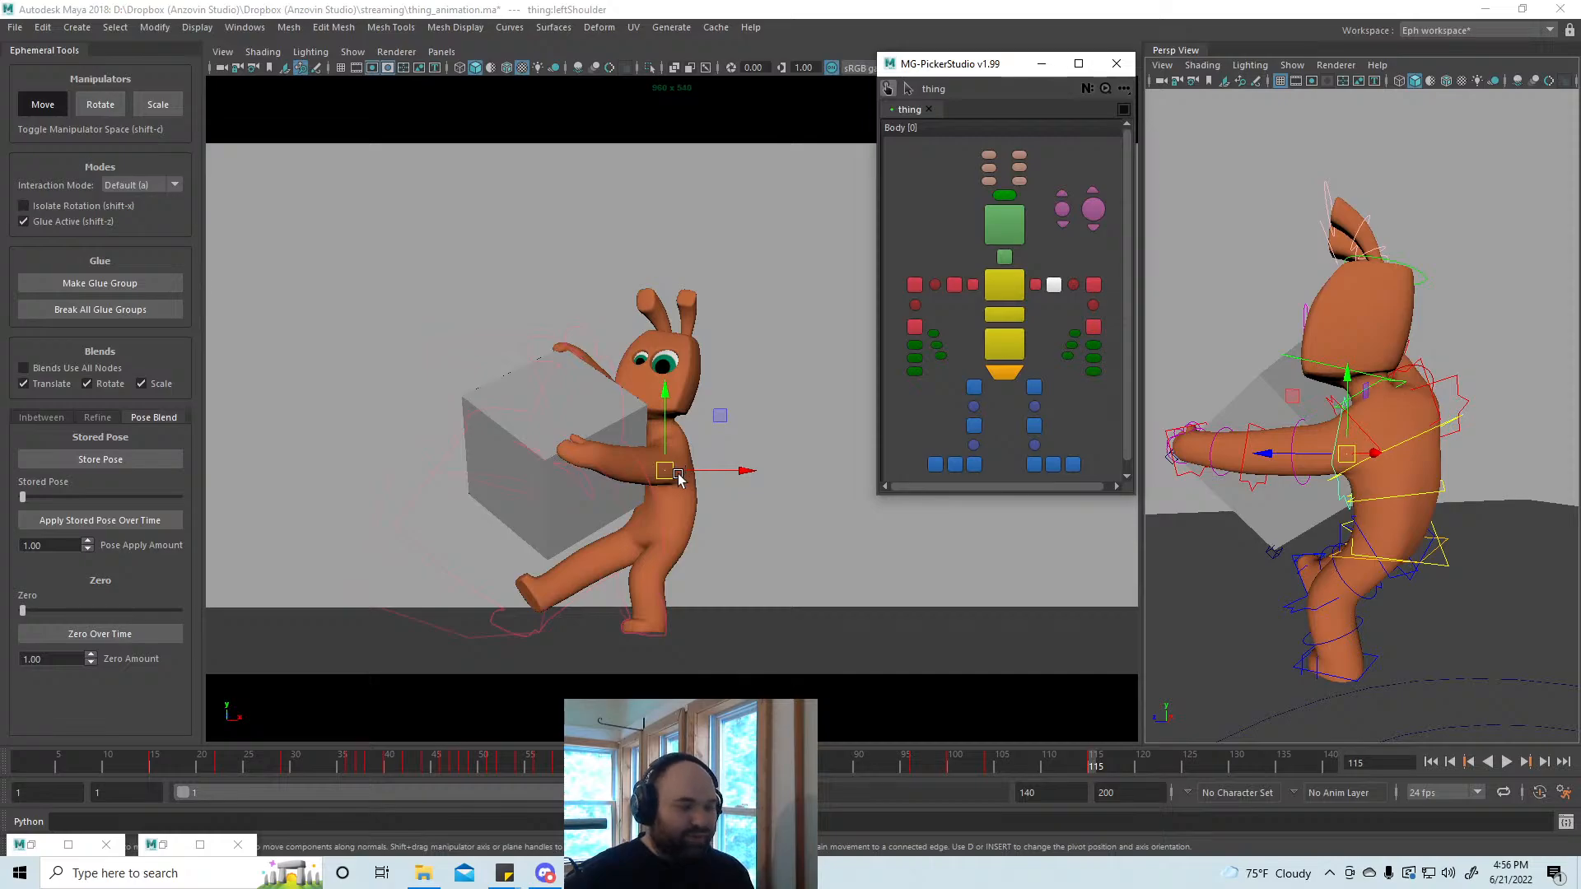
left_click_drag(676, 477, 669, 461)
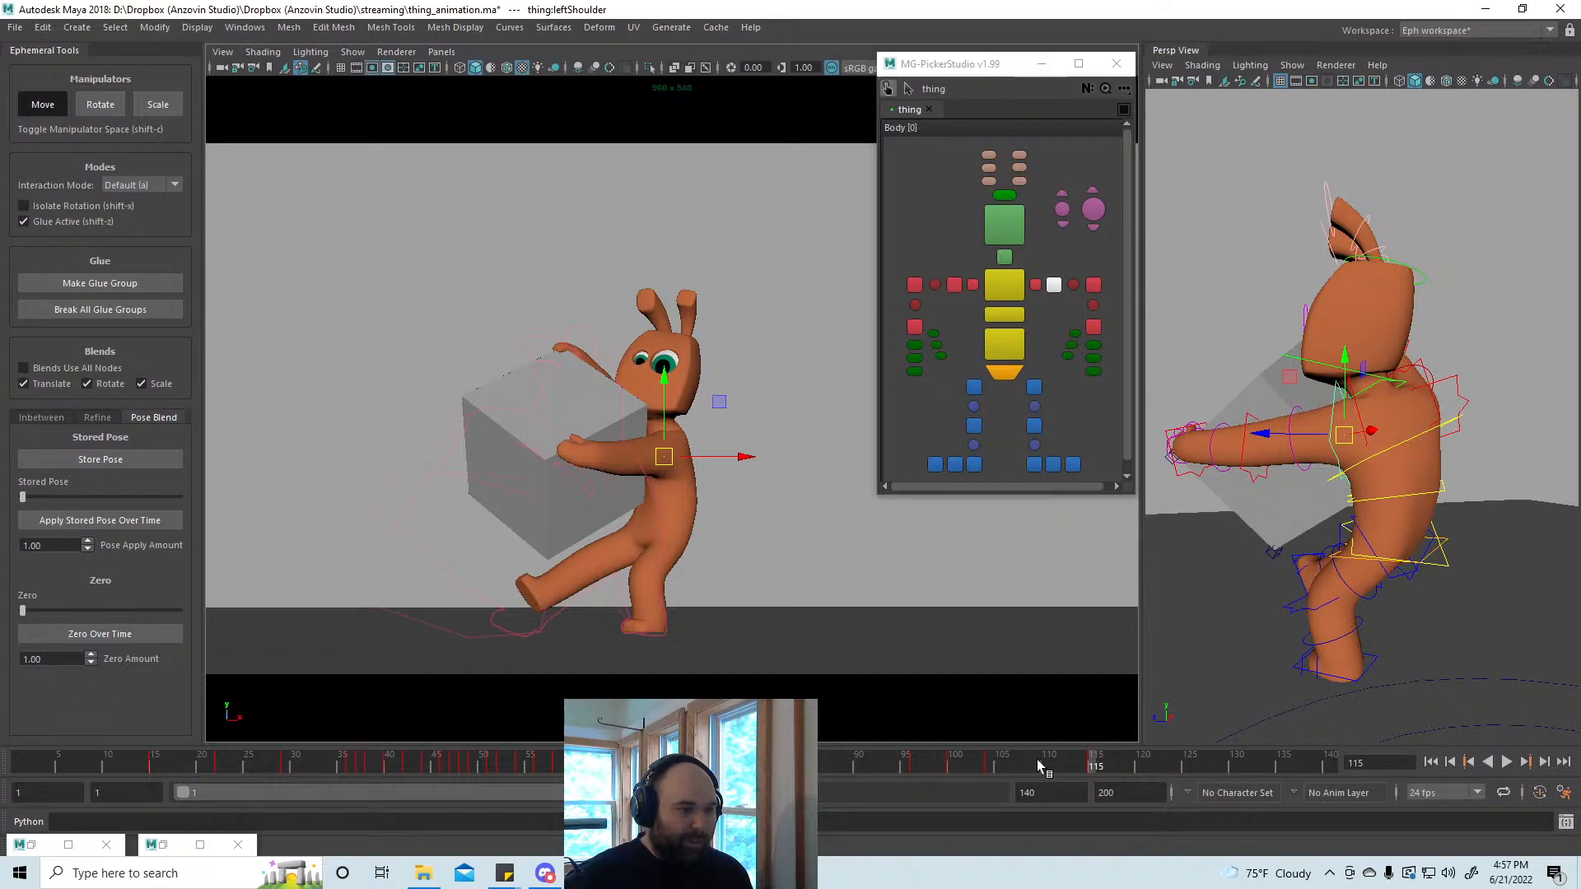
mouse_move(1035, 759)
left_mouse_down()
mouse_move(969, 761)
mouse_move(1142, 767)
mouse_move(1094, 766)
left_mouse_up()
Step: Lower the box slightly at frame 115 and scrub the frames before and after the pose to compare the motion
left_click(556, 397)
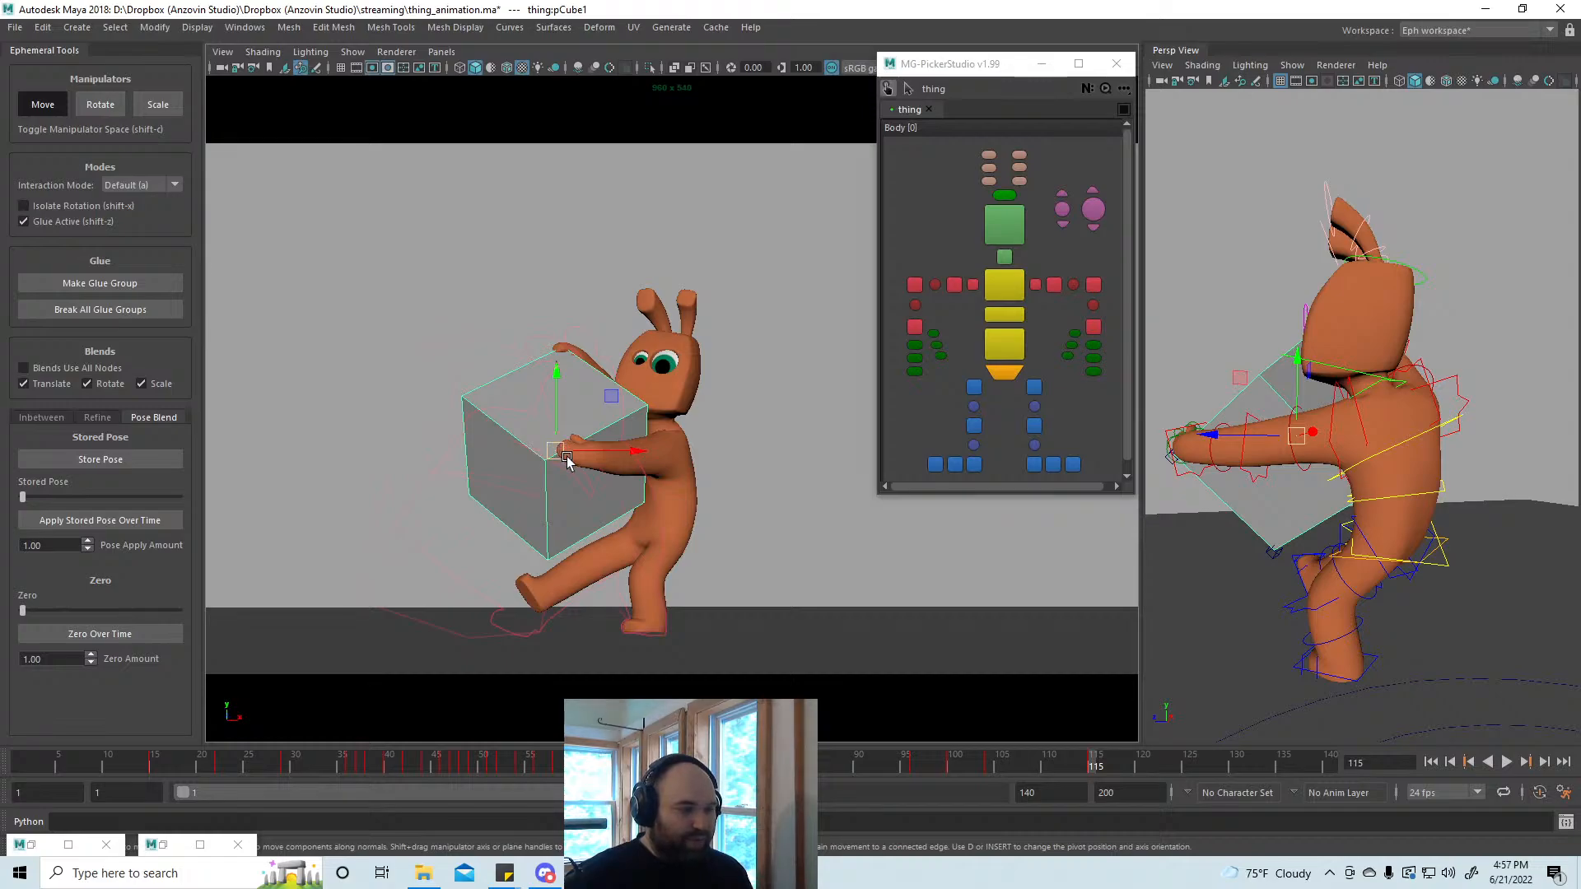
mouse_move(566, 459)
left_mouse_down()
mouse_move(564, 483)
mouse_move(557, 469)
left_mouse_up()
left_click_drag(1062, 759, 1094, 766)
left_click_drag(552, 476, 549, 457)
mouse_move(1081, 757)
left_mouse_down()
mouse_move(1013, 758)
mouse_move(1122, 757)
mouse_move(1166, 776)
left_mouse_up()
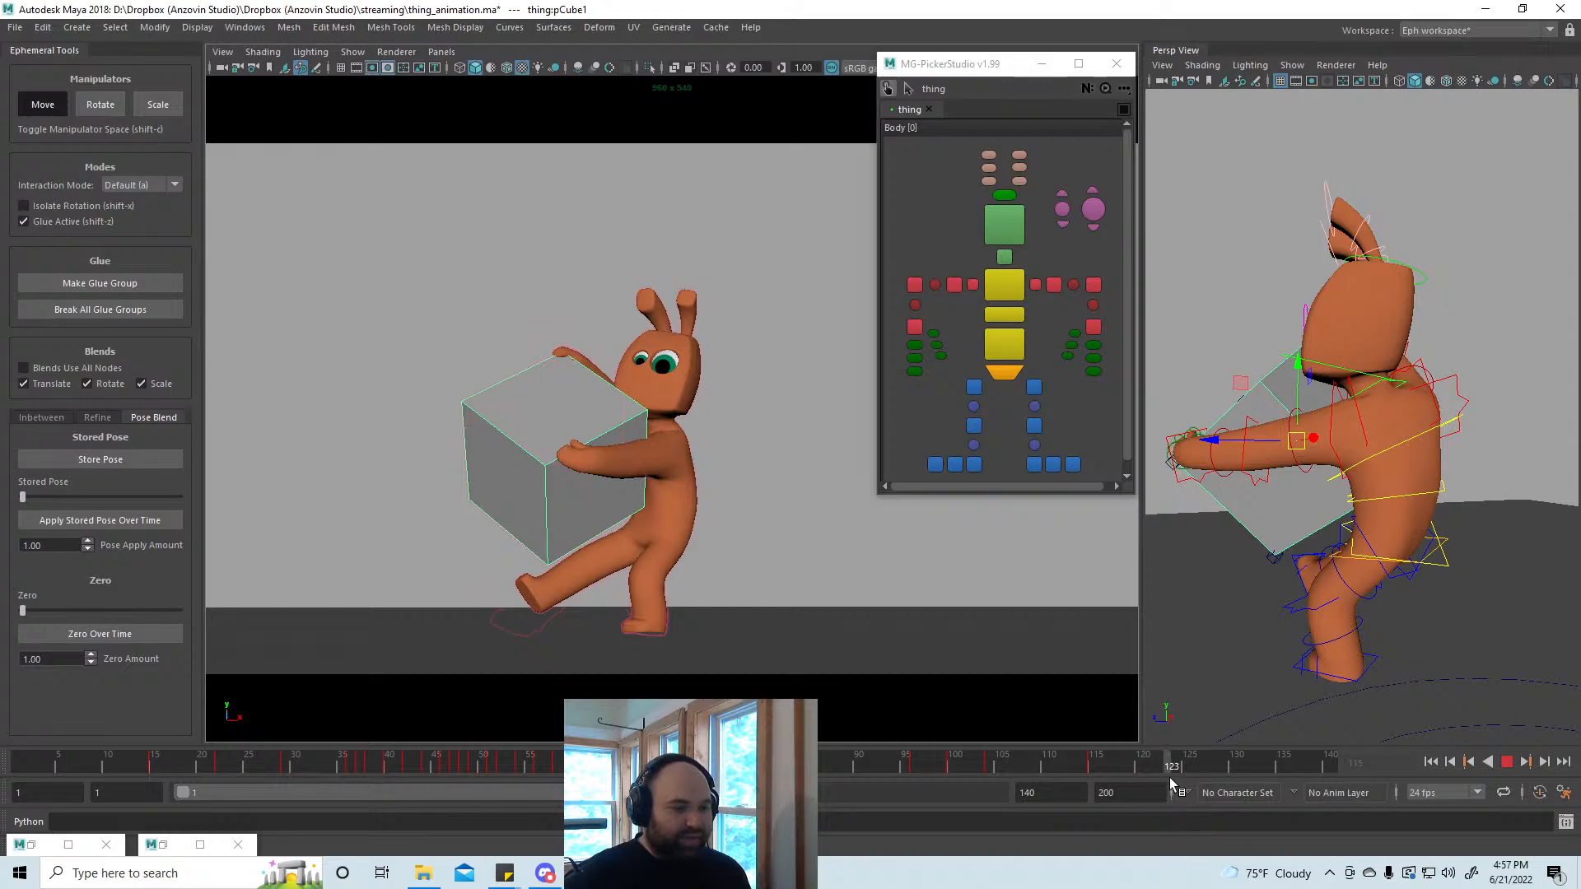
mouse_move(1228, 779)
left_mouse_down()
mouse_move(925, 777)
mouse_move(1138, 782)
mouse_move(1060, 790)
mouse_move(1103, 786)
left_mouse_up()
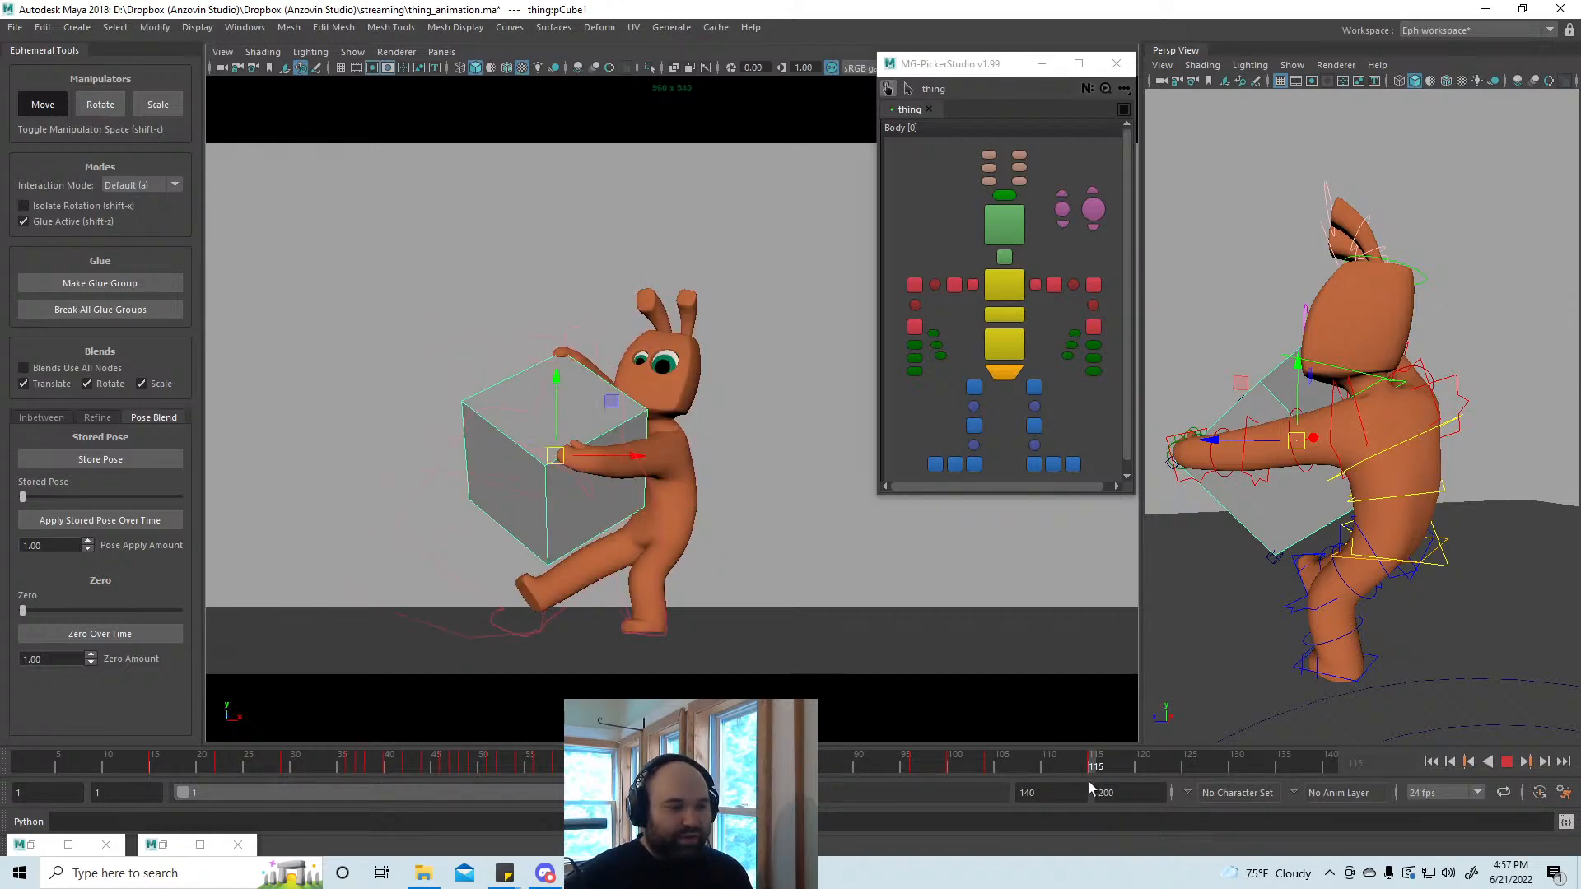
Step: Rotate the lower spine in Forward All mode to lean the body and box farther back, and nudge its position
left_click(1005, 346)
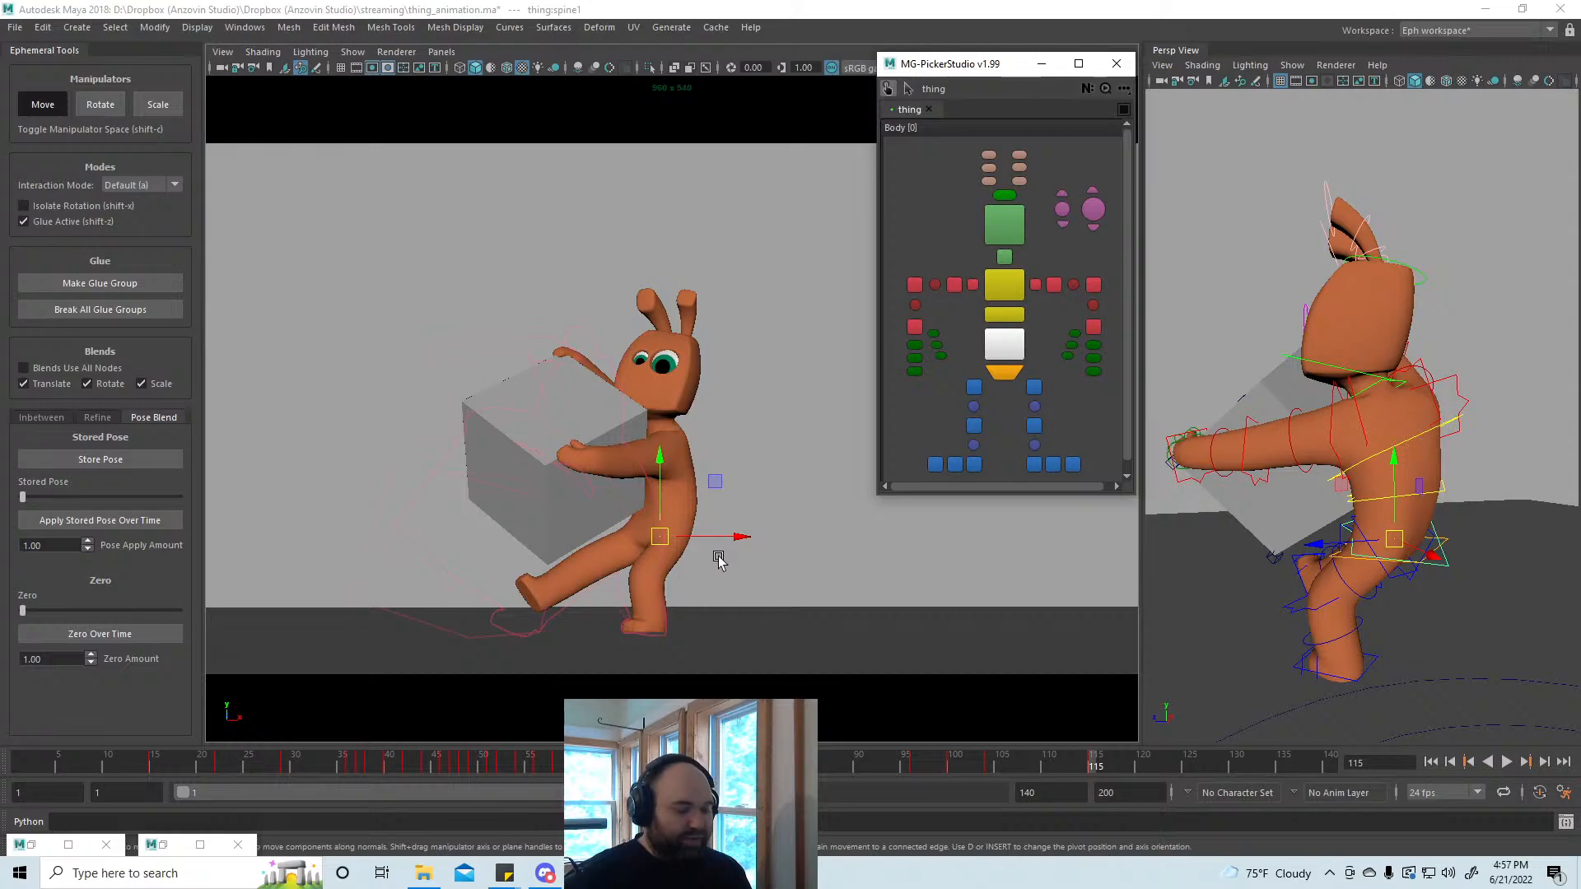
key("e")
left_click_drag(730, 522, 703, 466)
key("w")
left_click_drag(658, 529, 662, 531)
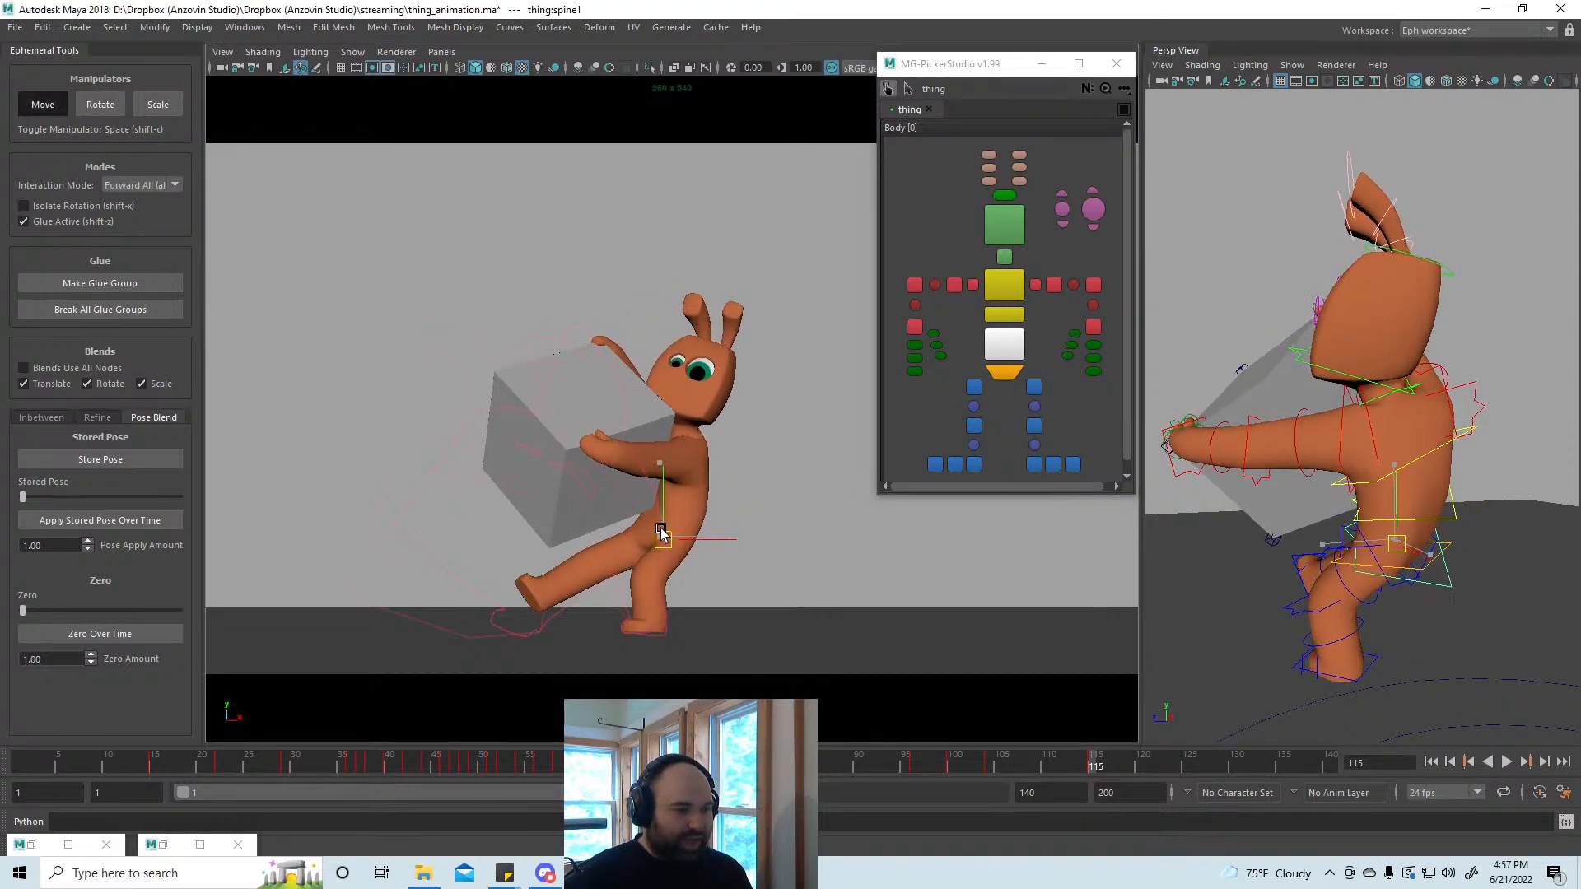
Step: Raise the right foot higher and closer to the body at frame 115 in Default mode
left_click(974, 464)
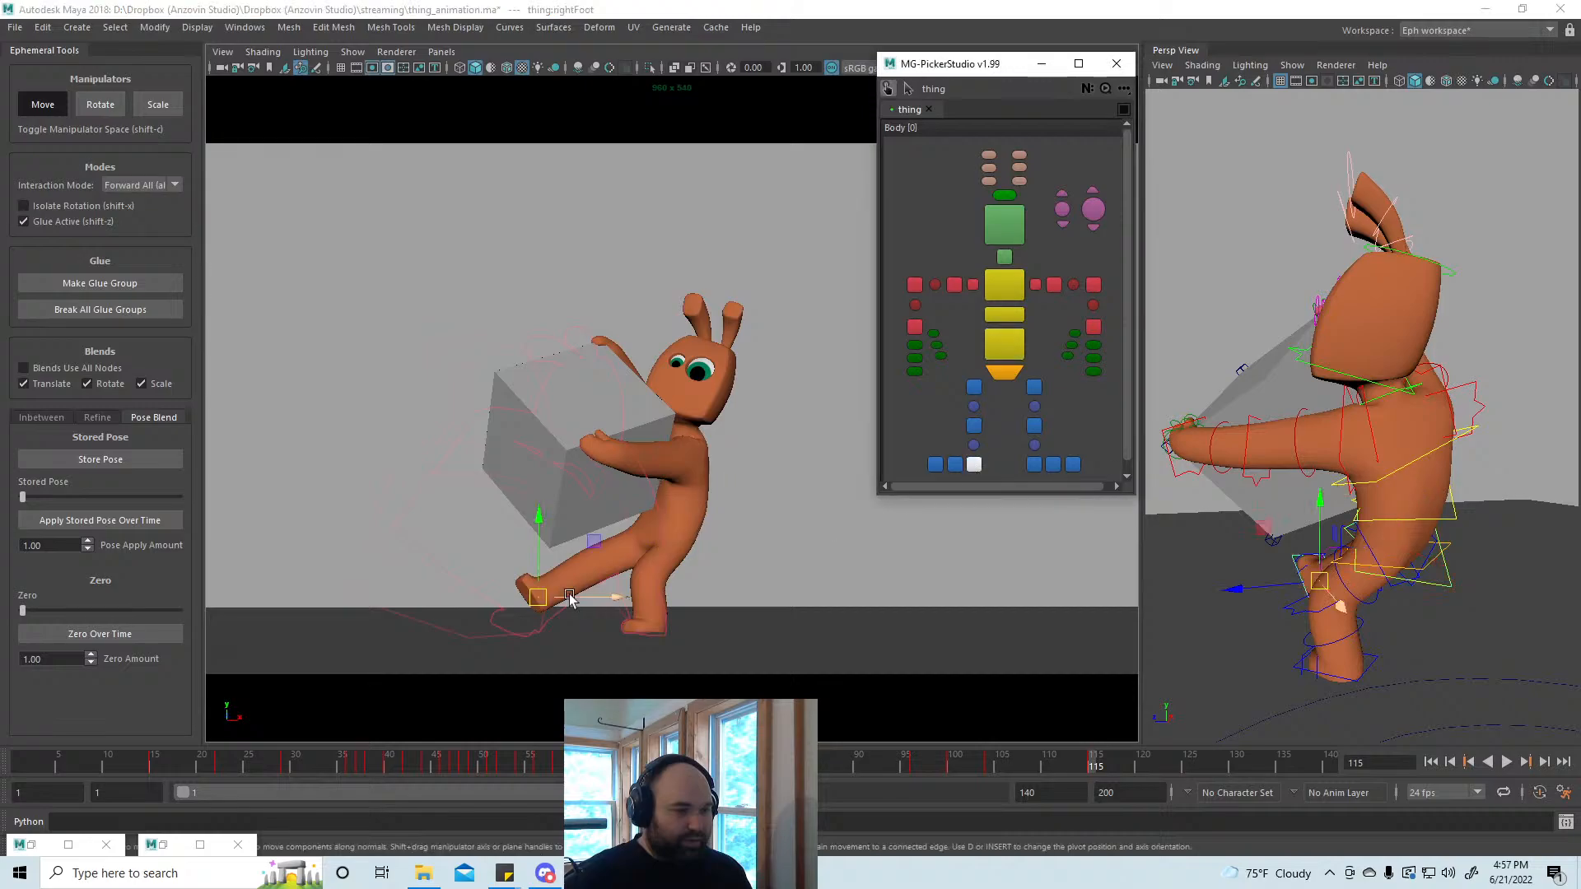
key("a")
left_click_drag(537, 597, 550, 586)
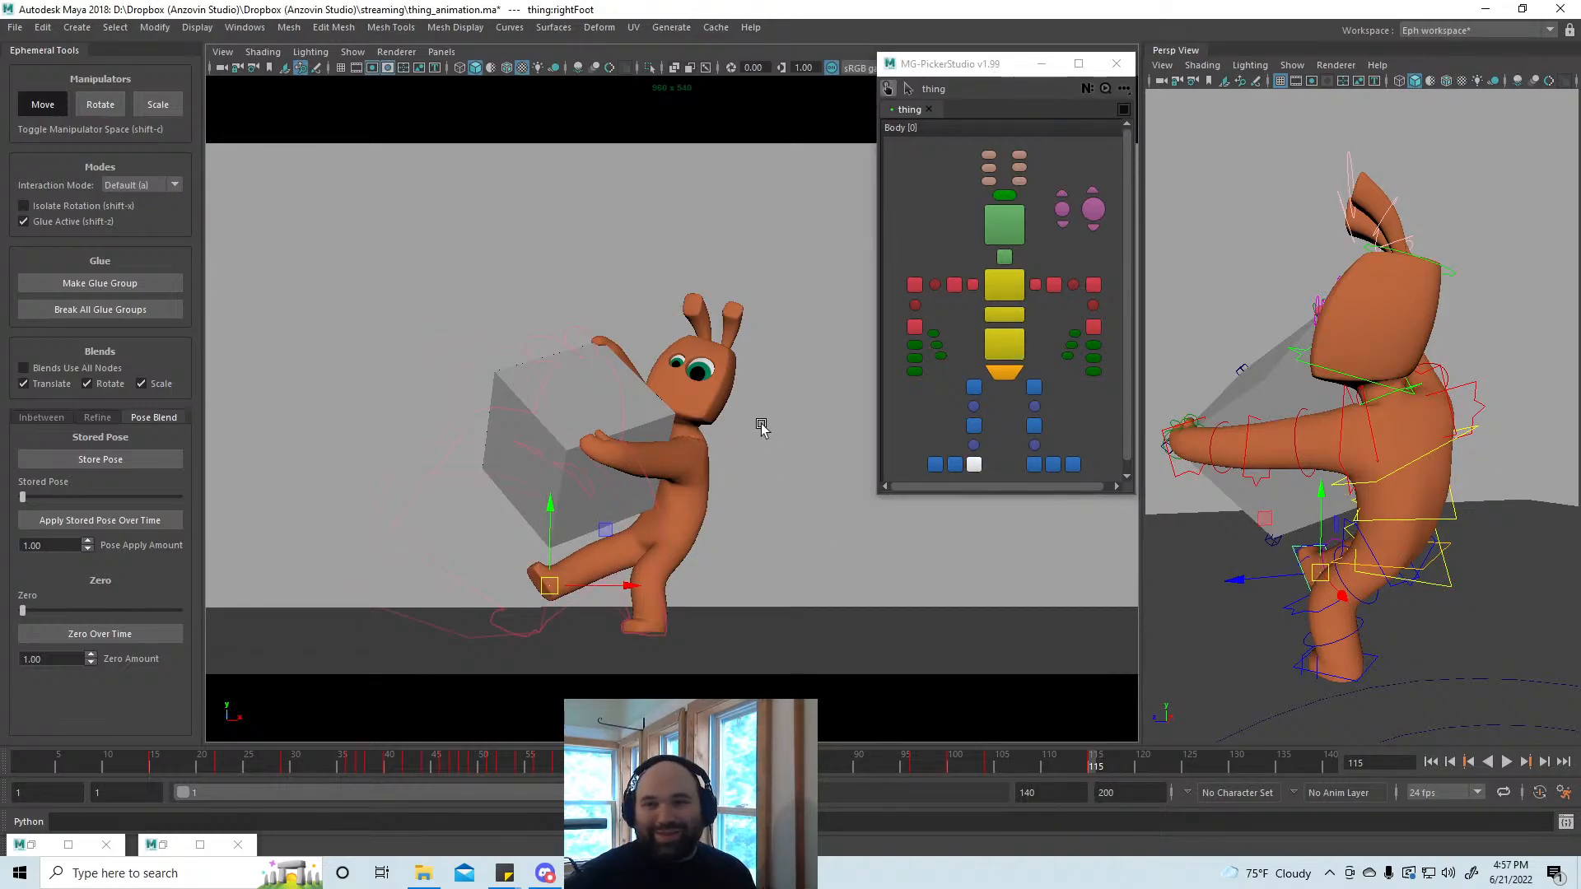
Step: Adjust the box's position in the character's arms at frame 115 and scrub the frames leading into the pose
left_click(594, 415)
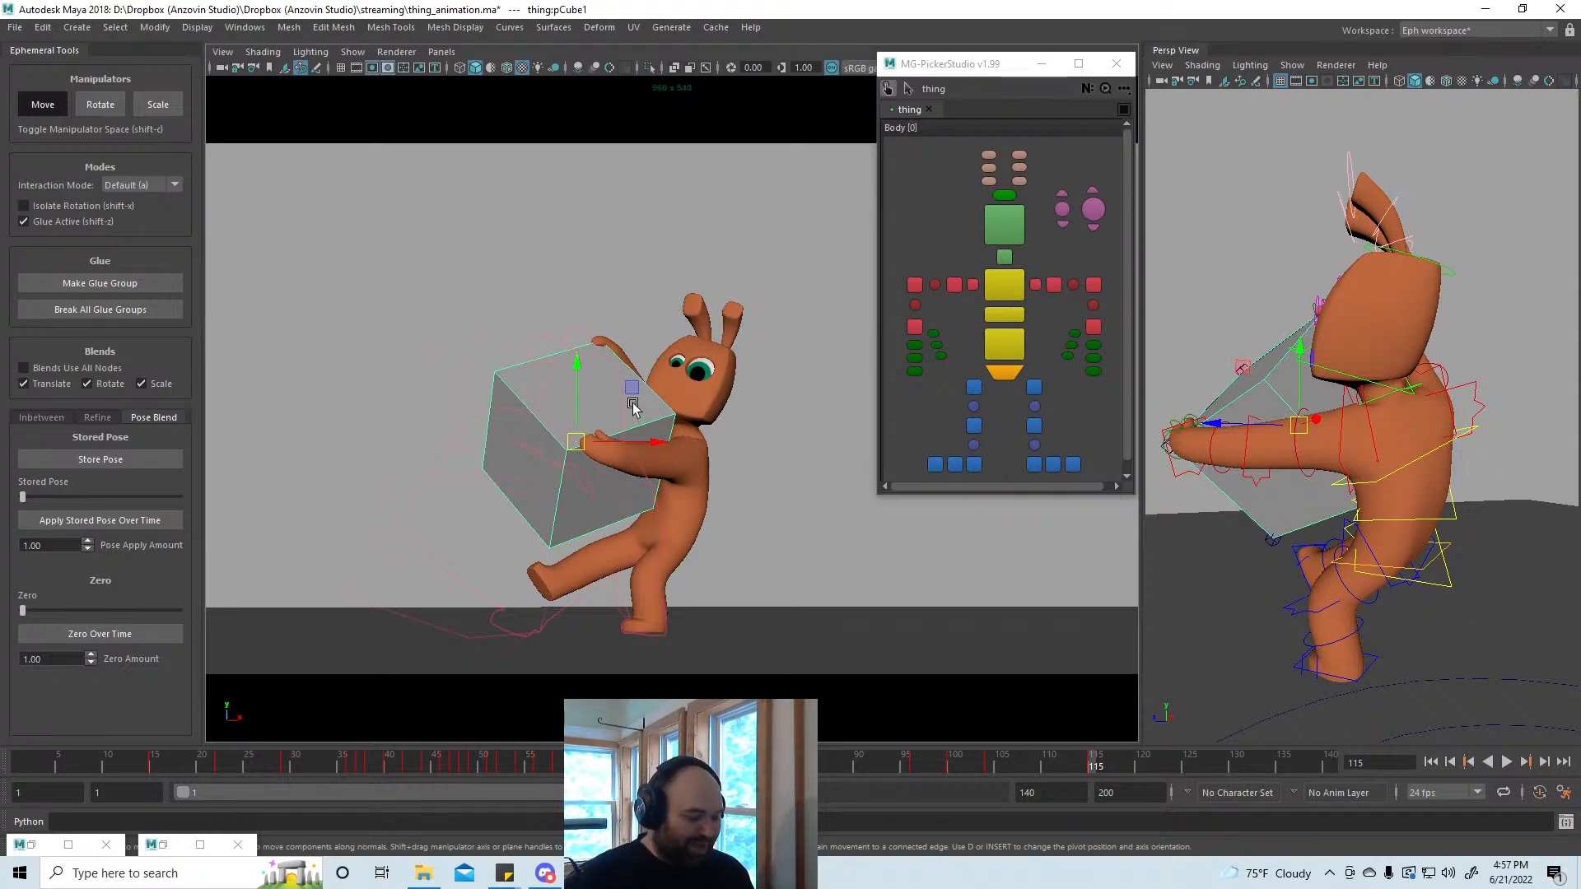
left_click_drag(576, 443, 572, 451)
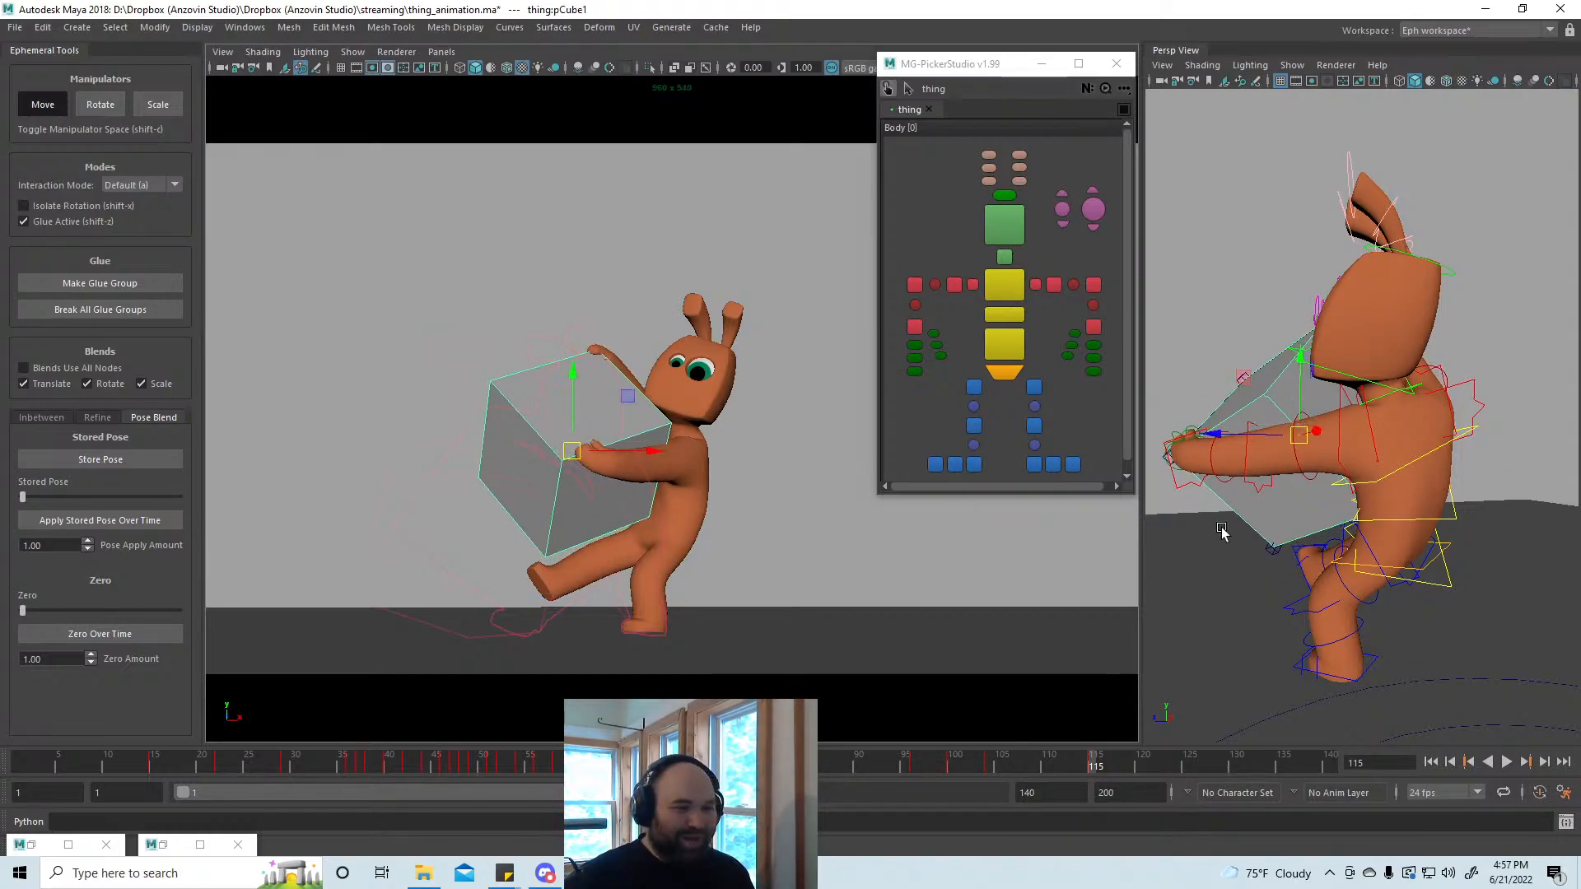
left_click_drag(1318, 494, 1425, 581, "alt")
left_click_drag(1345, 467, 1339, 461)
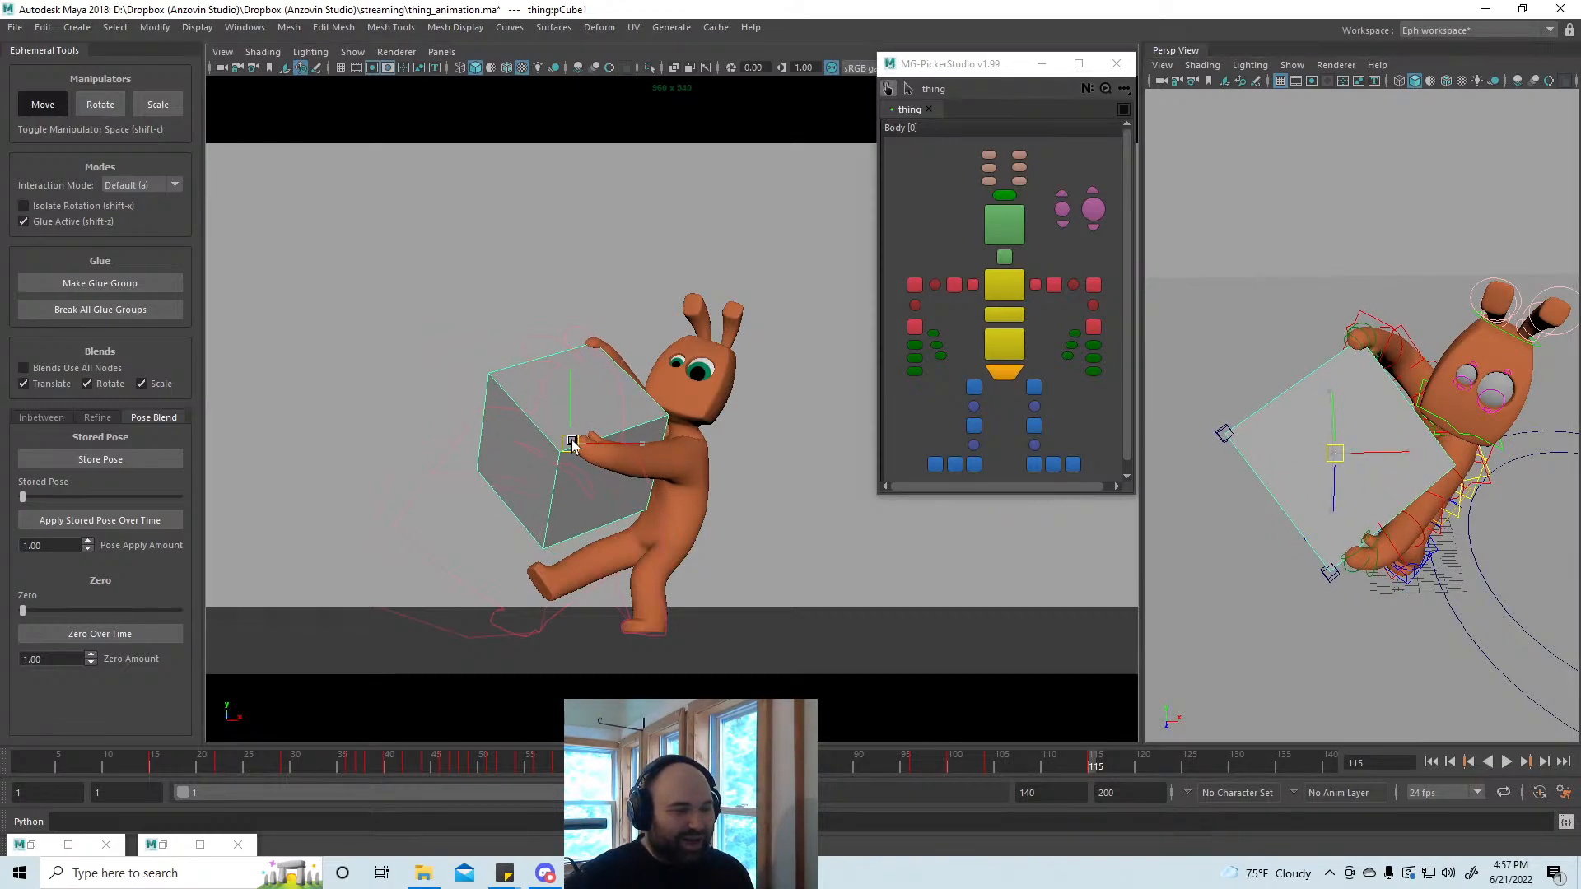
left_click_drag(572, 444, 571, 444)
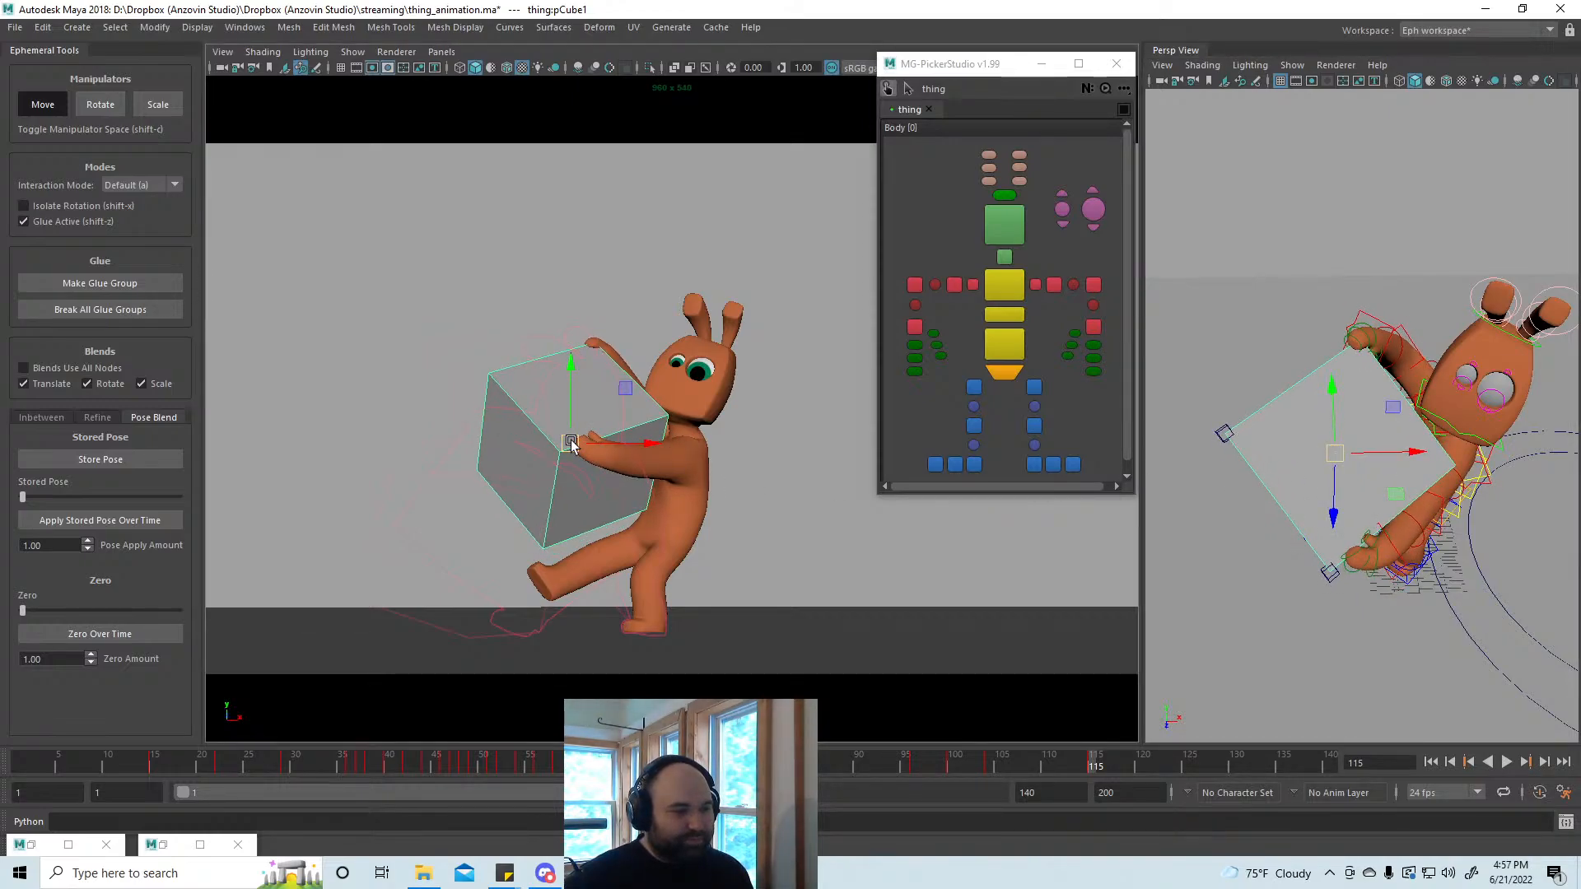
mouse_move(945, 763)
left_mouse_down()
mouse_move(1154, 774)
mouse_move(1095, 769)
left_mouse_up()
Step: Move the box against the chest and rotate it more upright, and shift the lower spine slightly away from it
left_click_drag(1260, 657, 1244, 556, "alt")
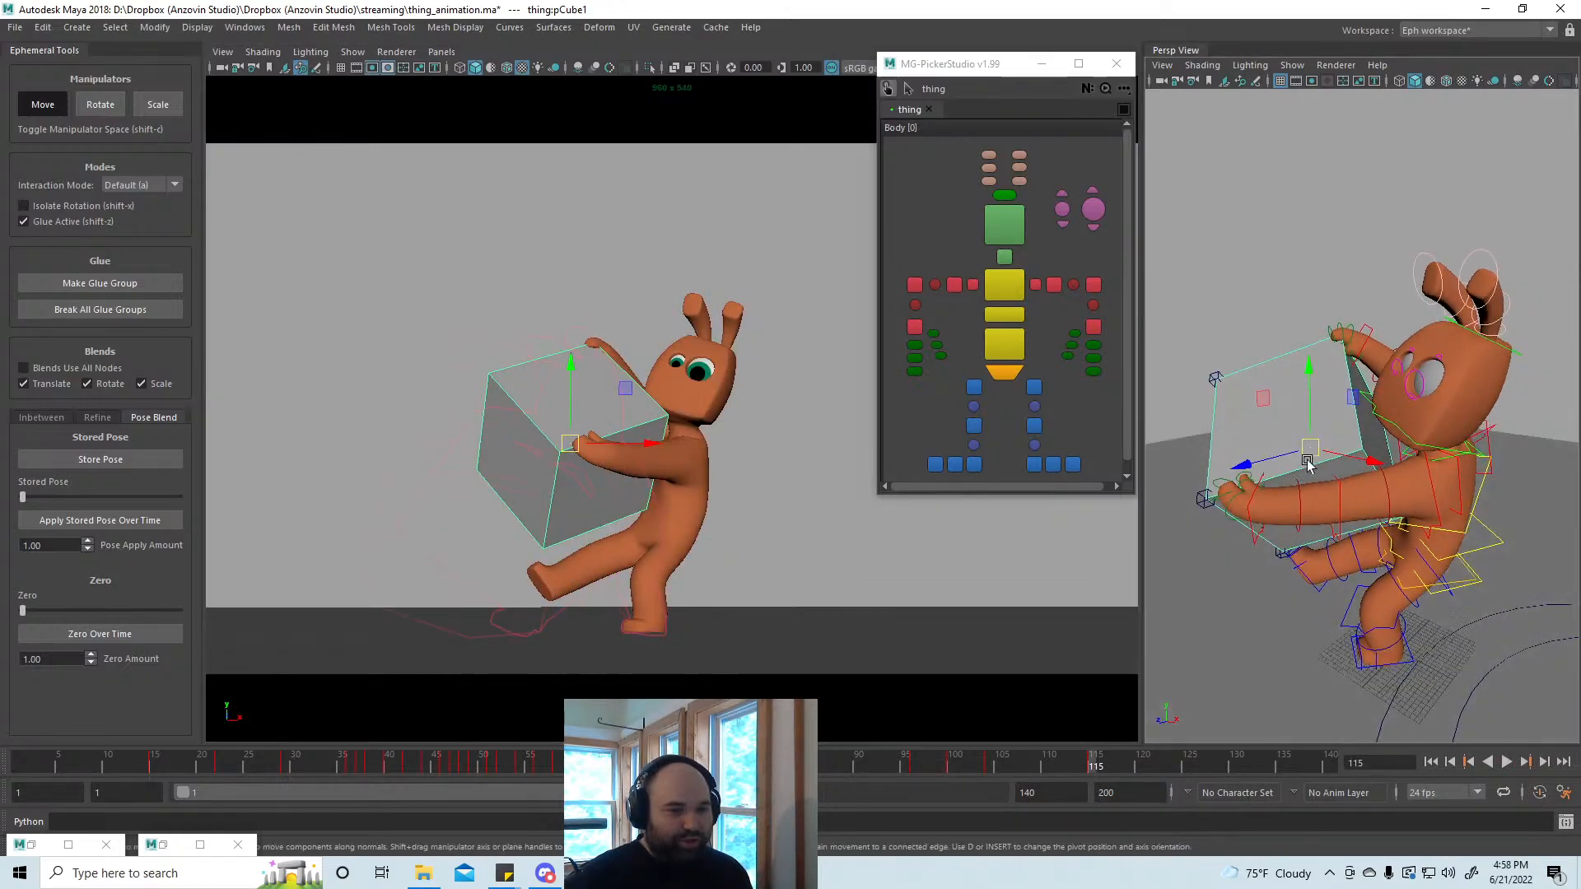
left_click_drag(1310, 447, 1332, 450)
left_click_drag(586, 447, 582, 453)
left_click_drag(1352, 585, 1520, 607, "alt")
left_click_drag(1340, 457, 1354, 466)
key("e")
left_click_drag(633, 427, 587, 455)
key("w")
key("e")
key("w")
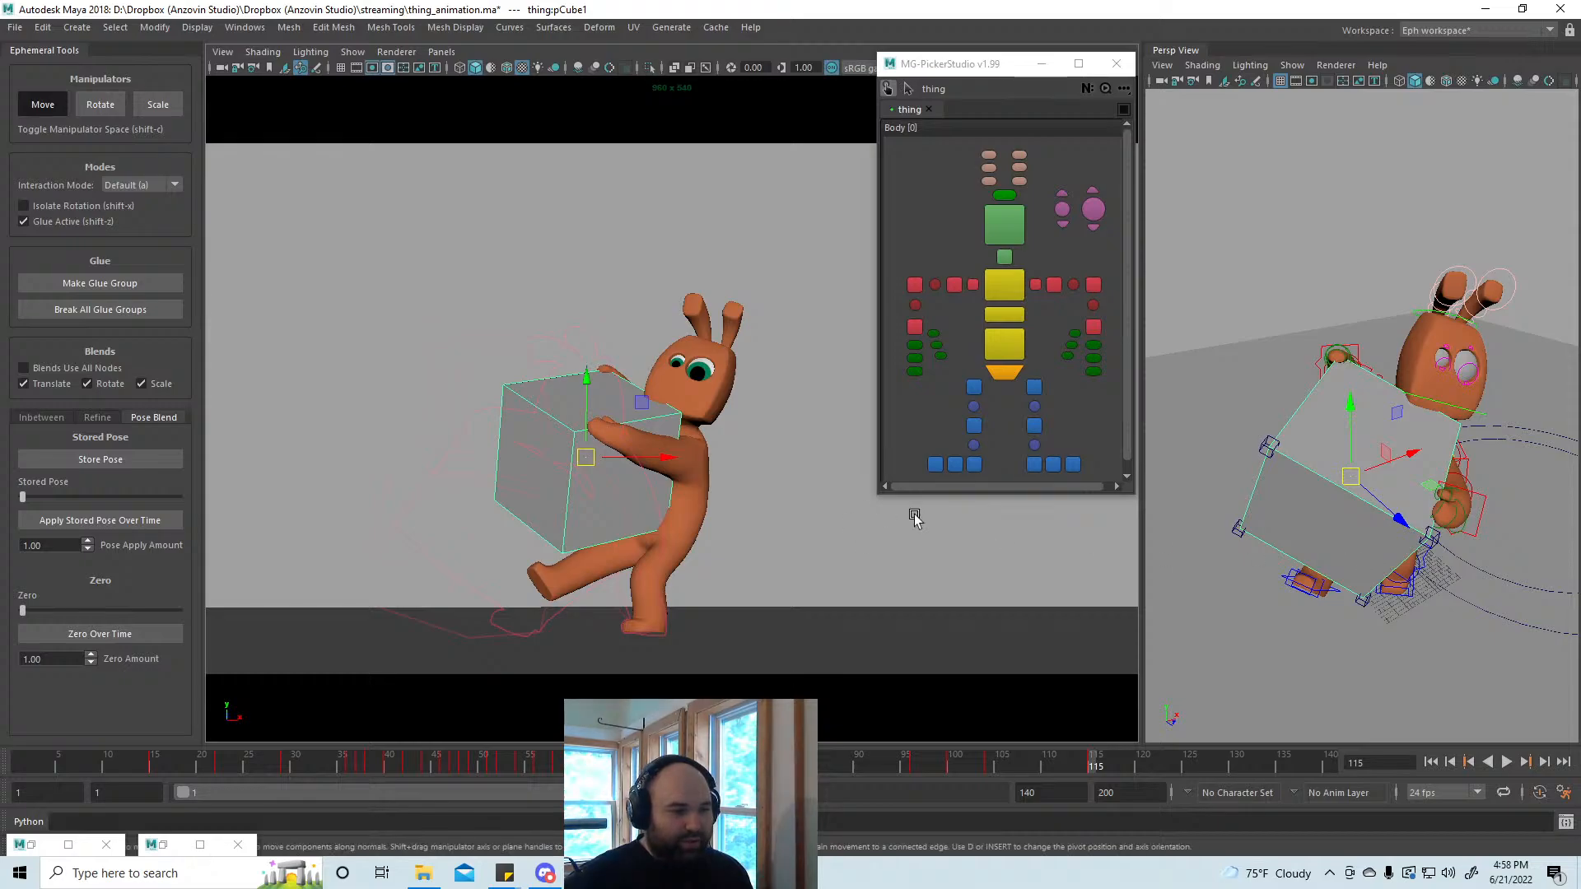
left_click(1002, 346)
left_click_drag(672, 540, 677, 544)
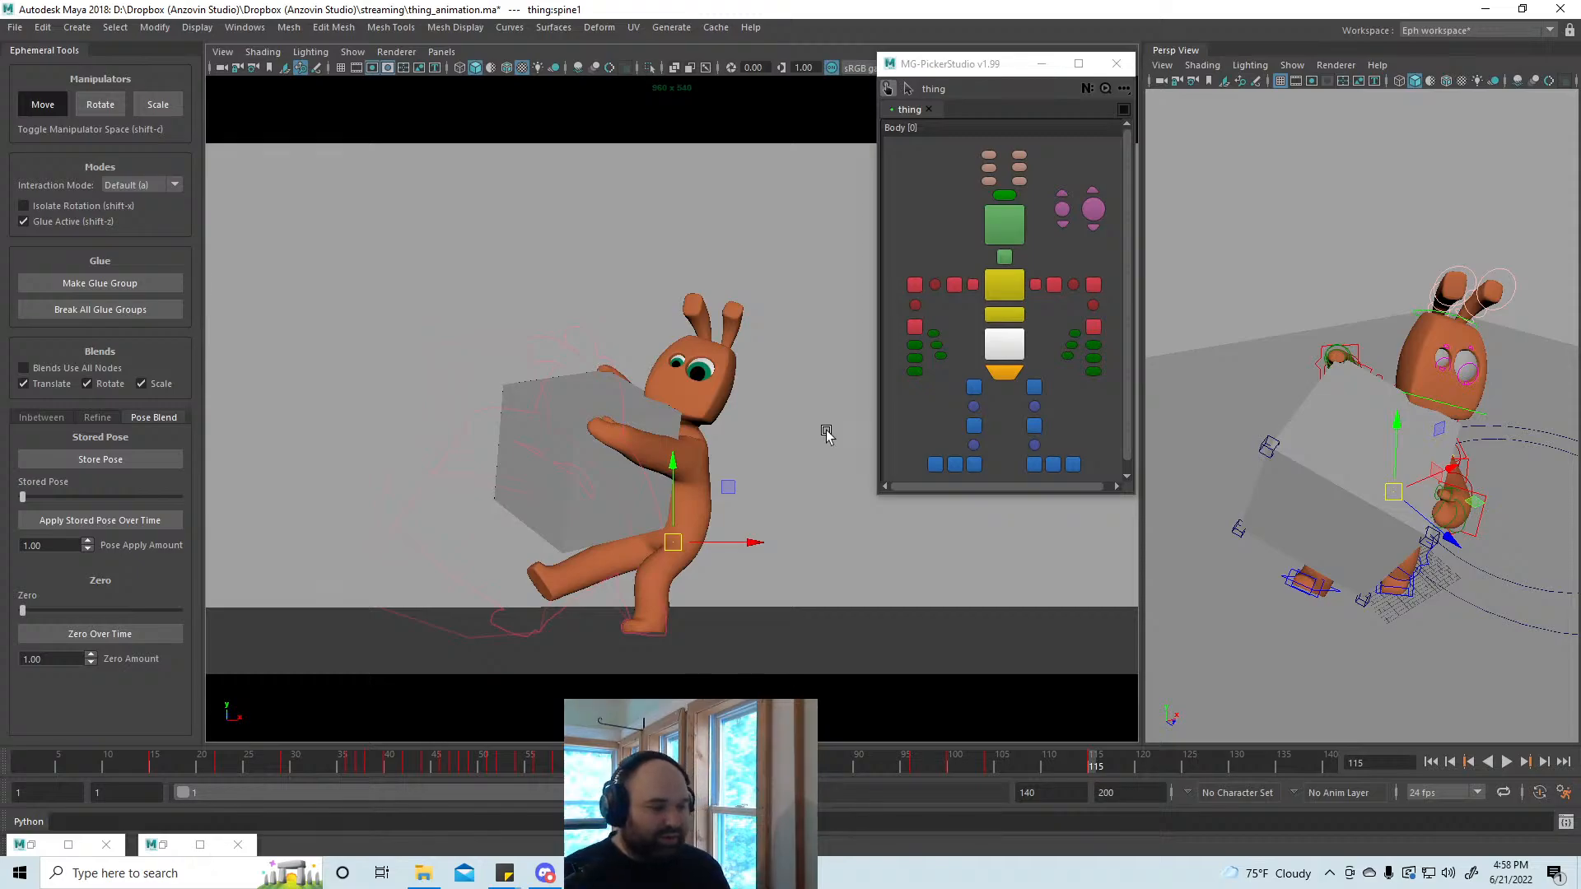
Step: Turn glue off and move the left hand down and forward along the side of the box
left_click(1090, 328)
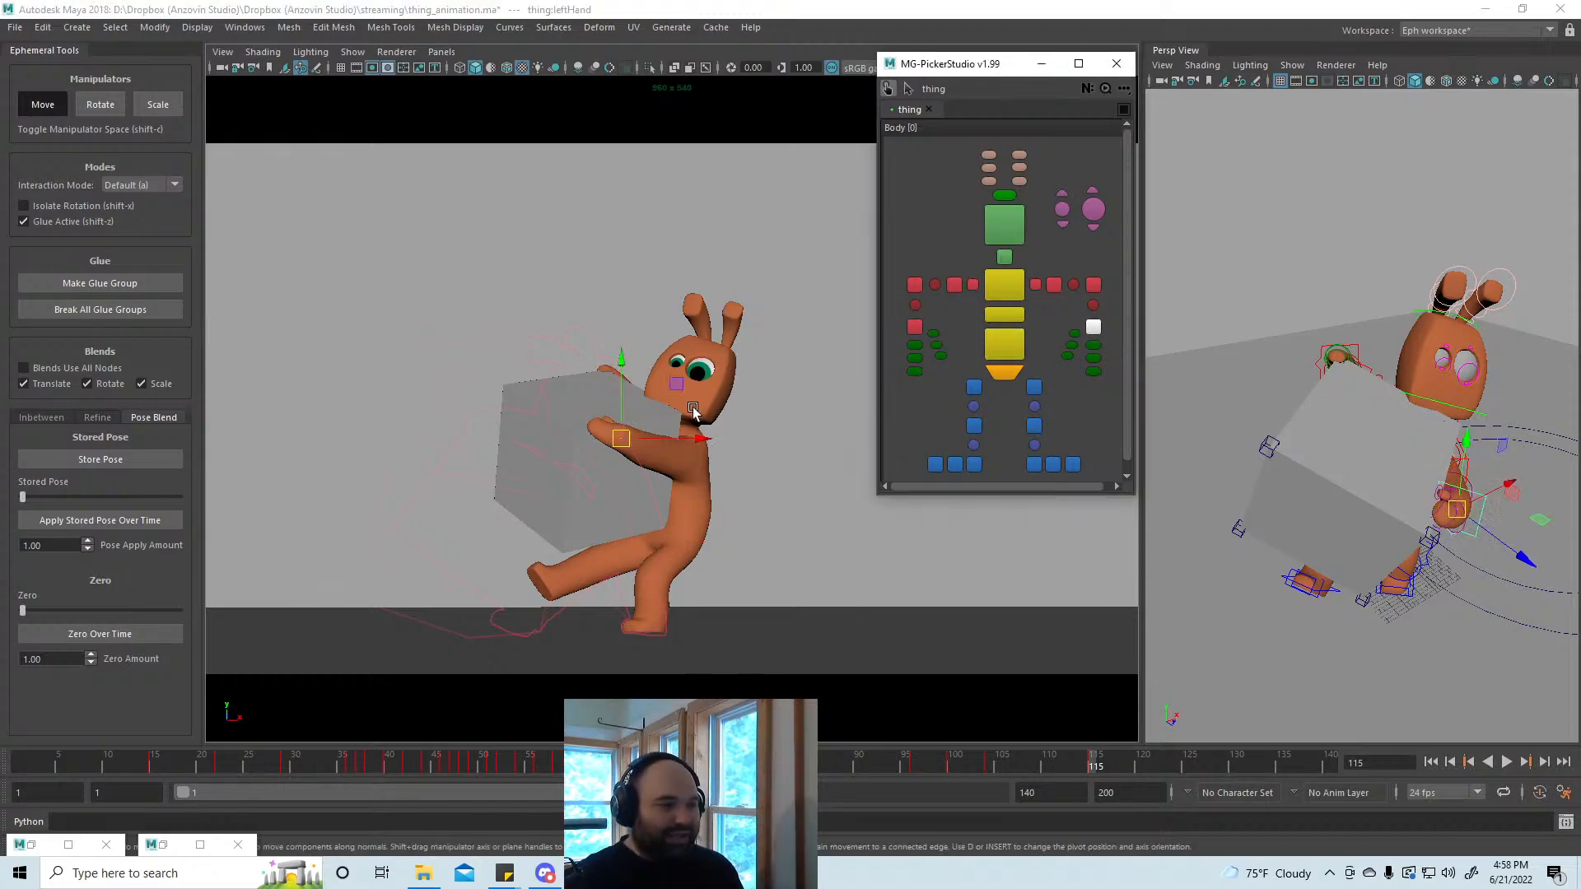
left_click_drag(1400, 461, 1360, 440, "alt")
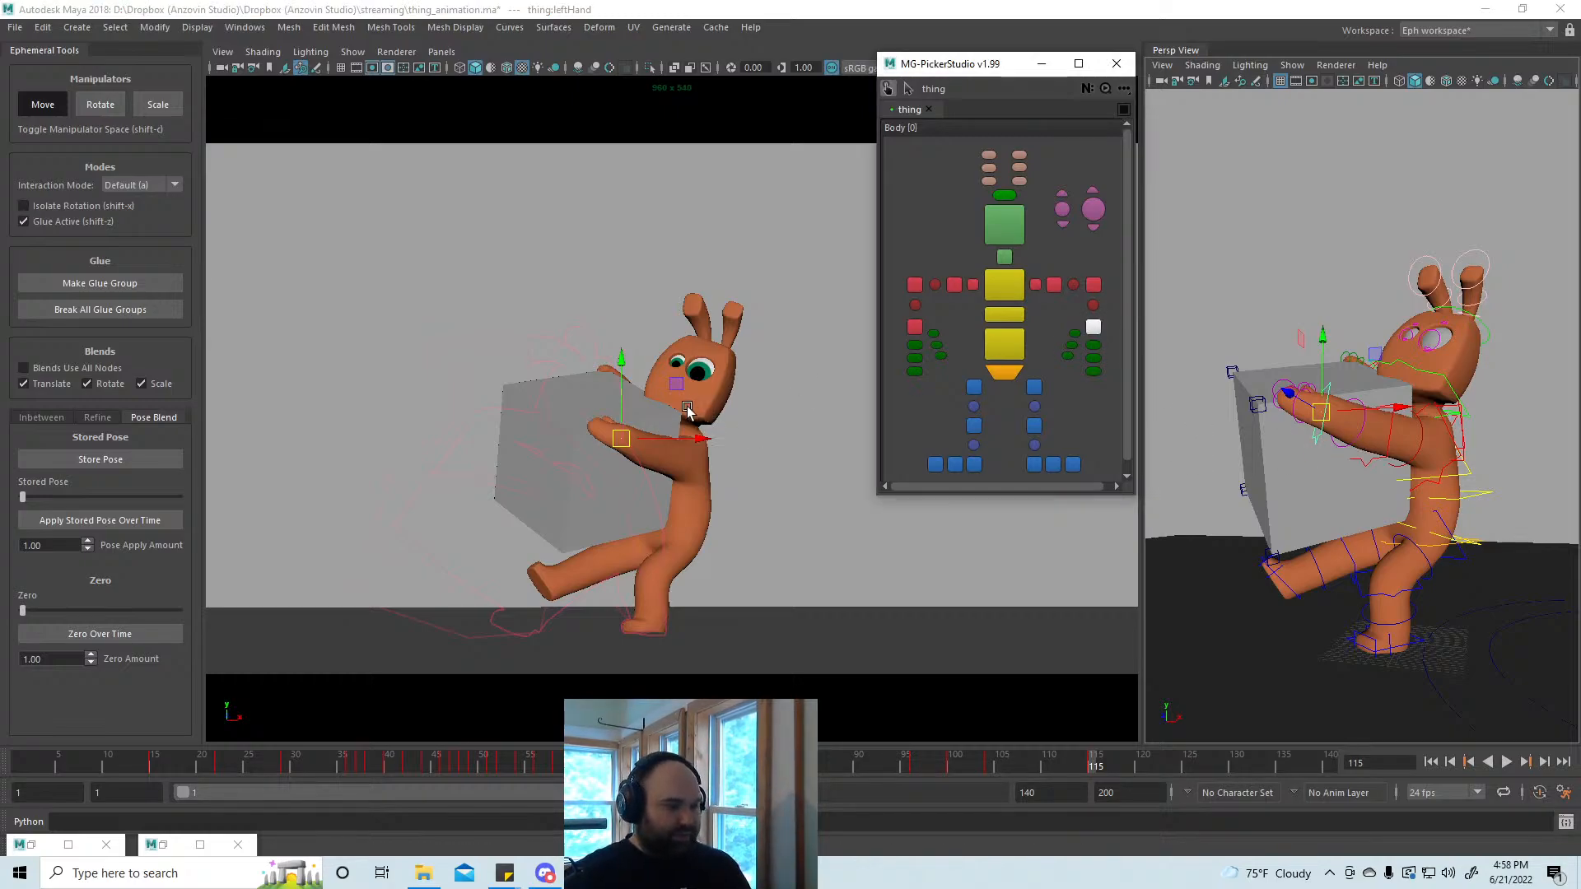
left_click_drag(621, 438, 551, 491)
key("ctrl+z")
key("shift+z")
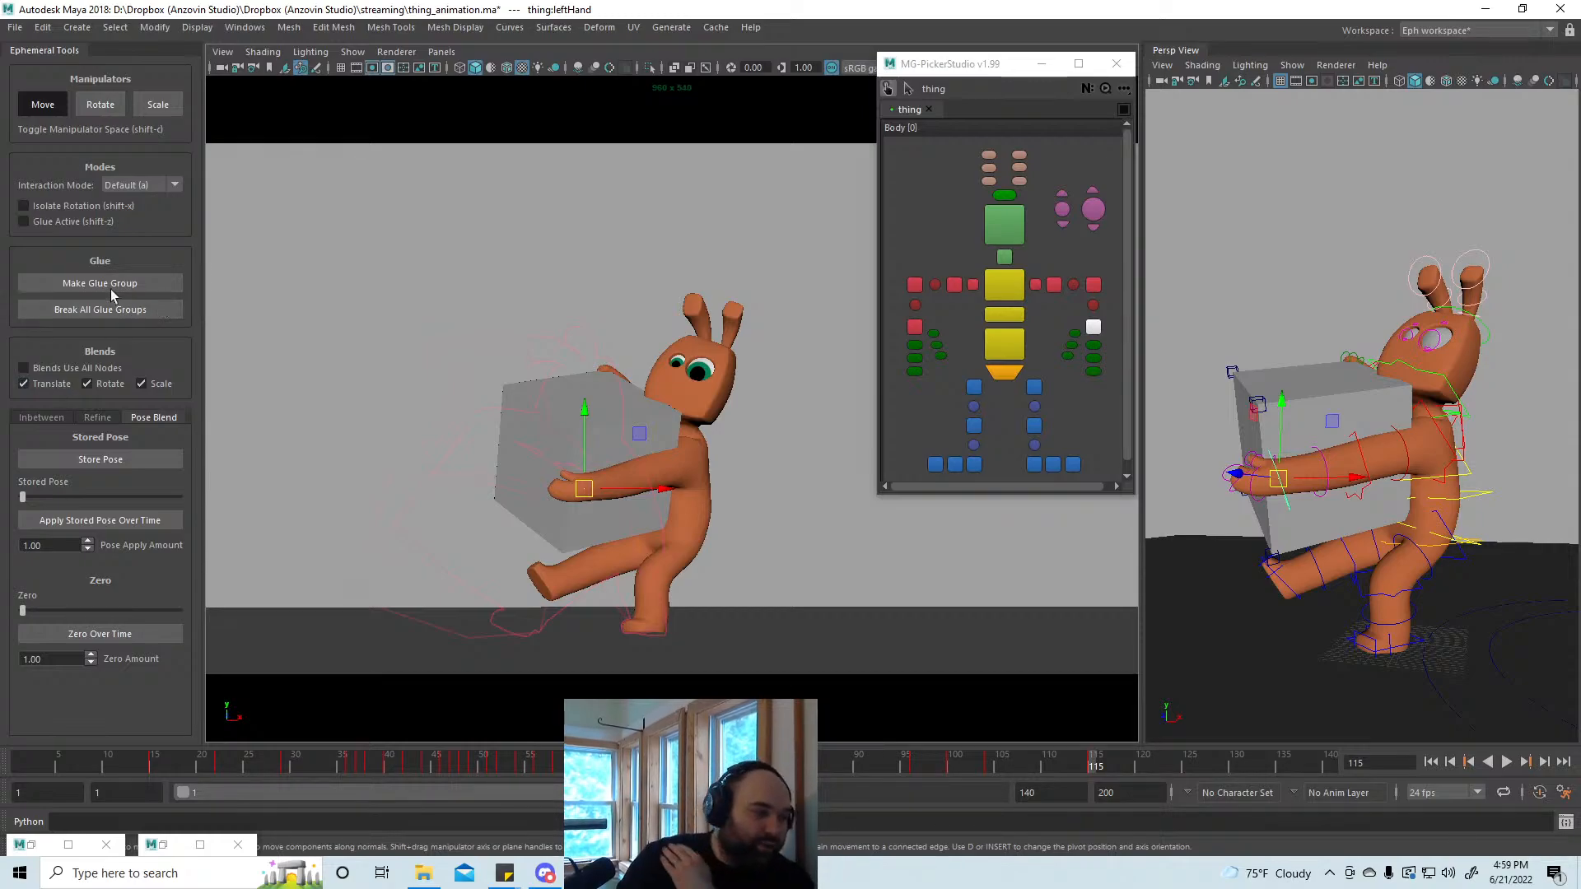
left_click(100, 417)
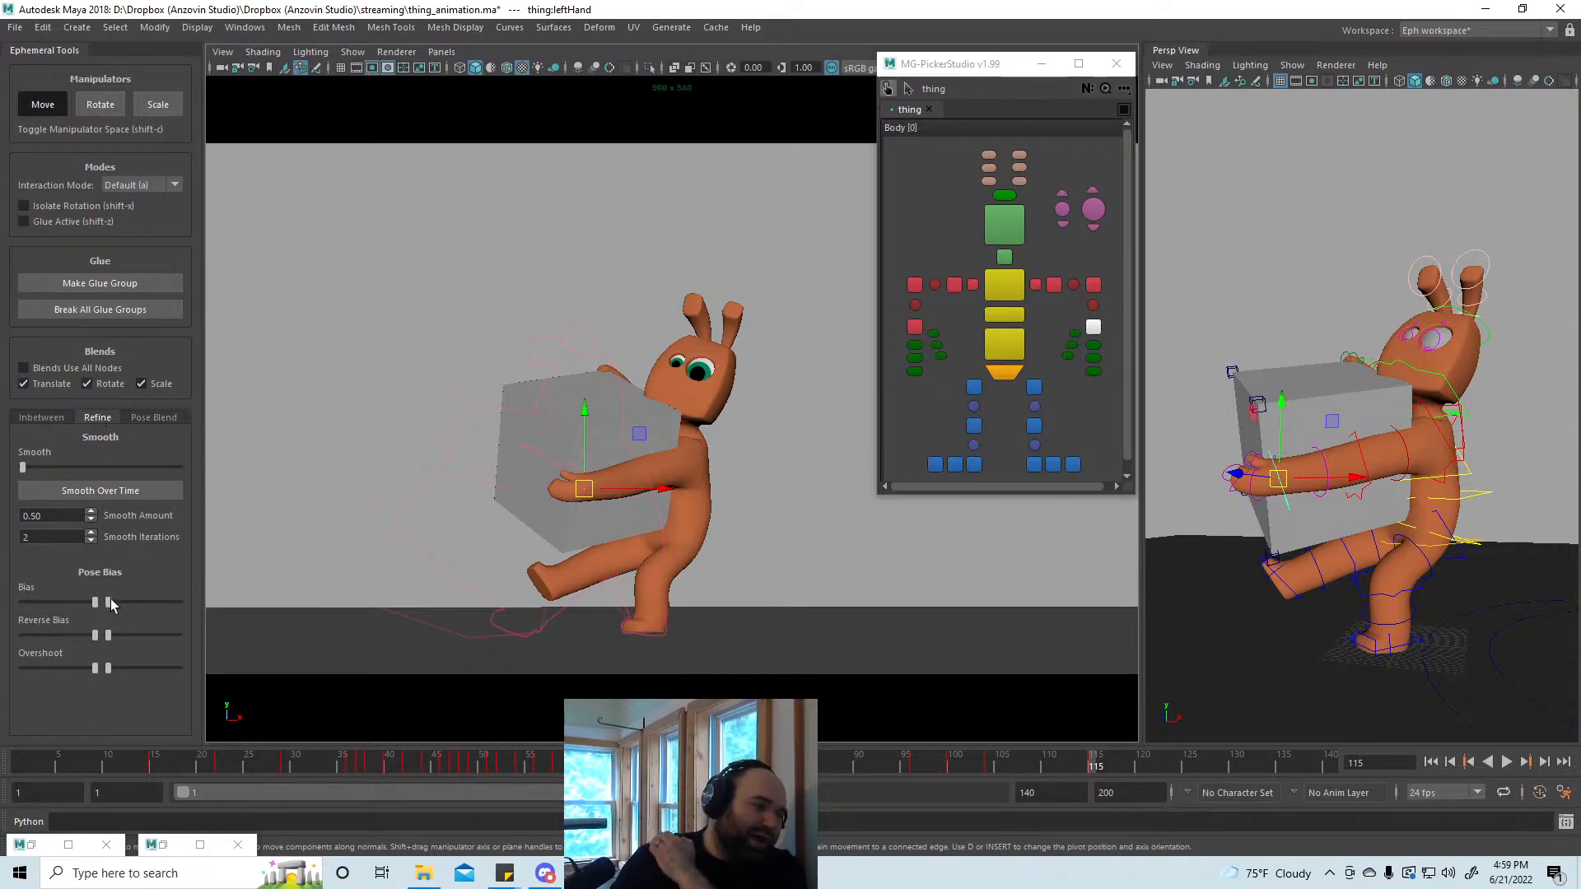
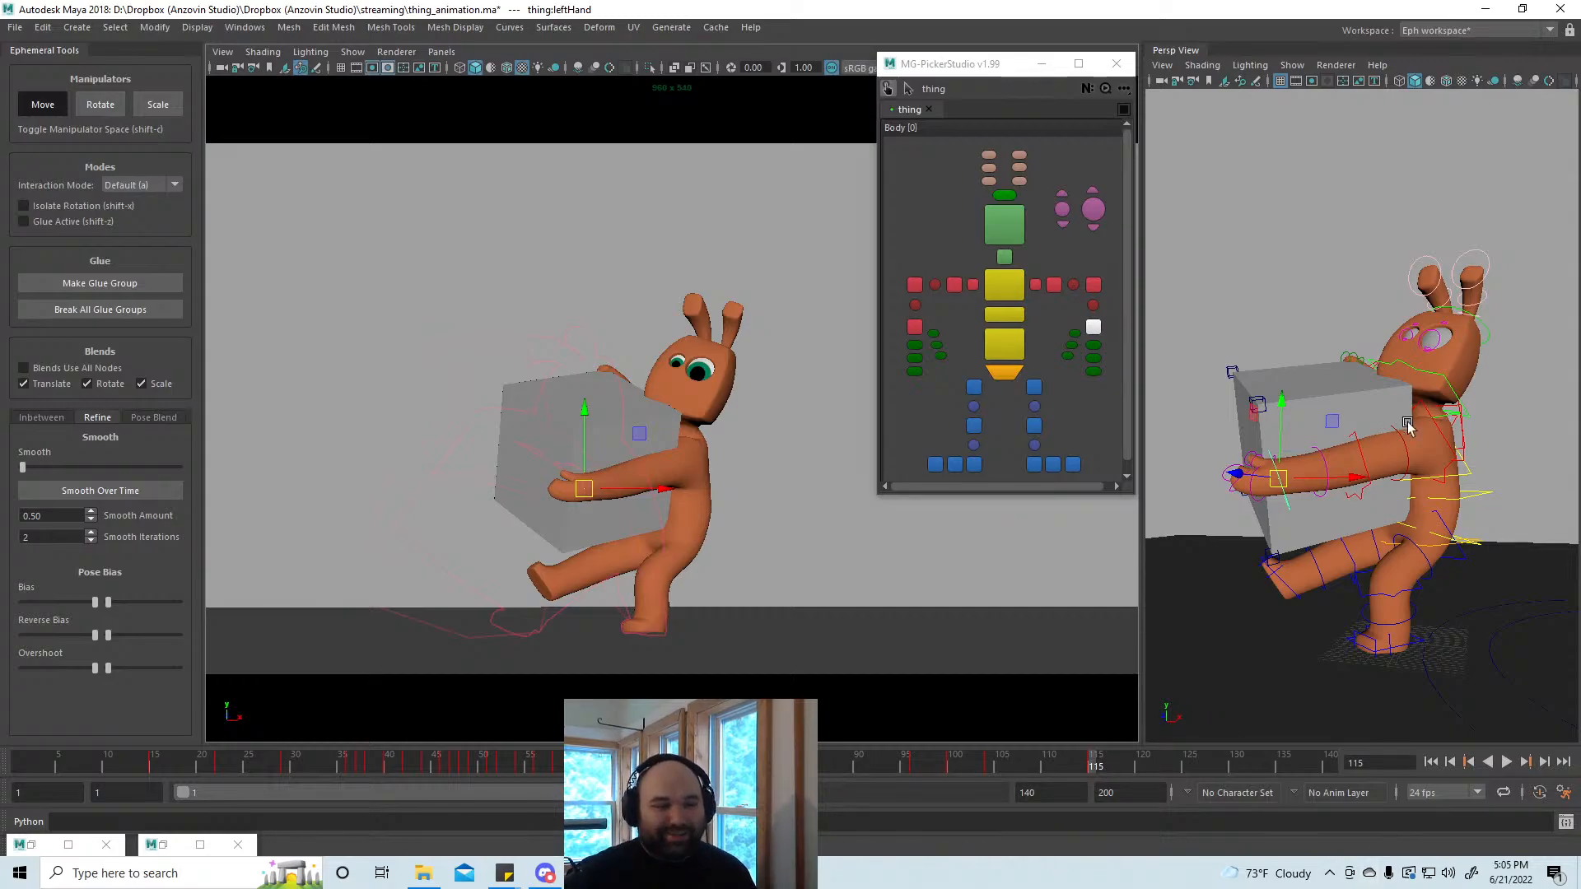
Step: Lift the head slightly away from the shoulders at frame 115
middle_click_drag(1484, 442, 1485, 467, "alt")
left_click_drag(1485, 469, 1390, 482, "alt")
left_click(1417, 468)
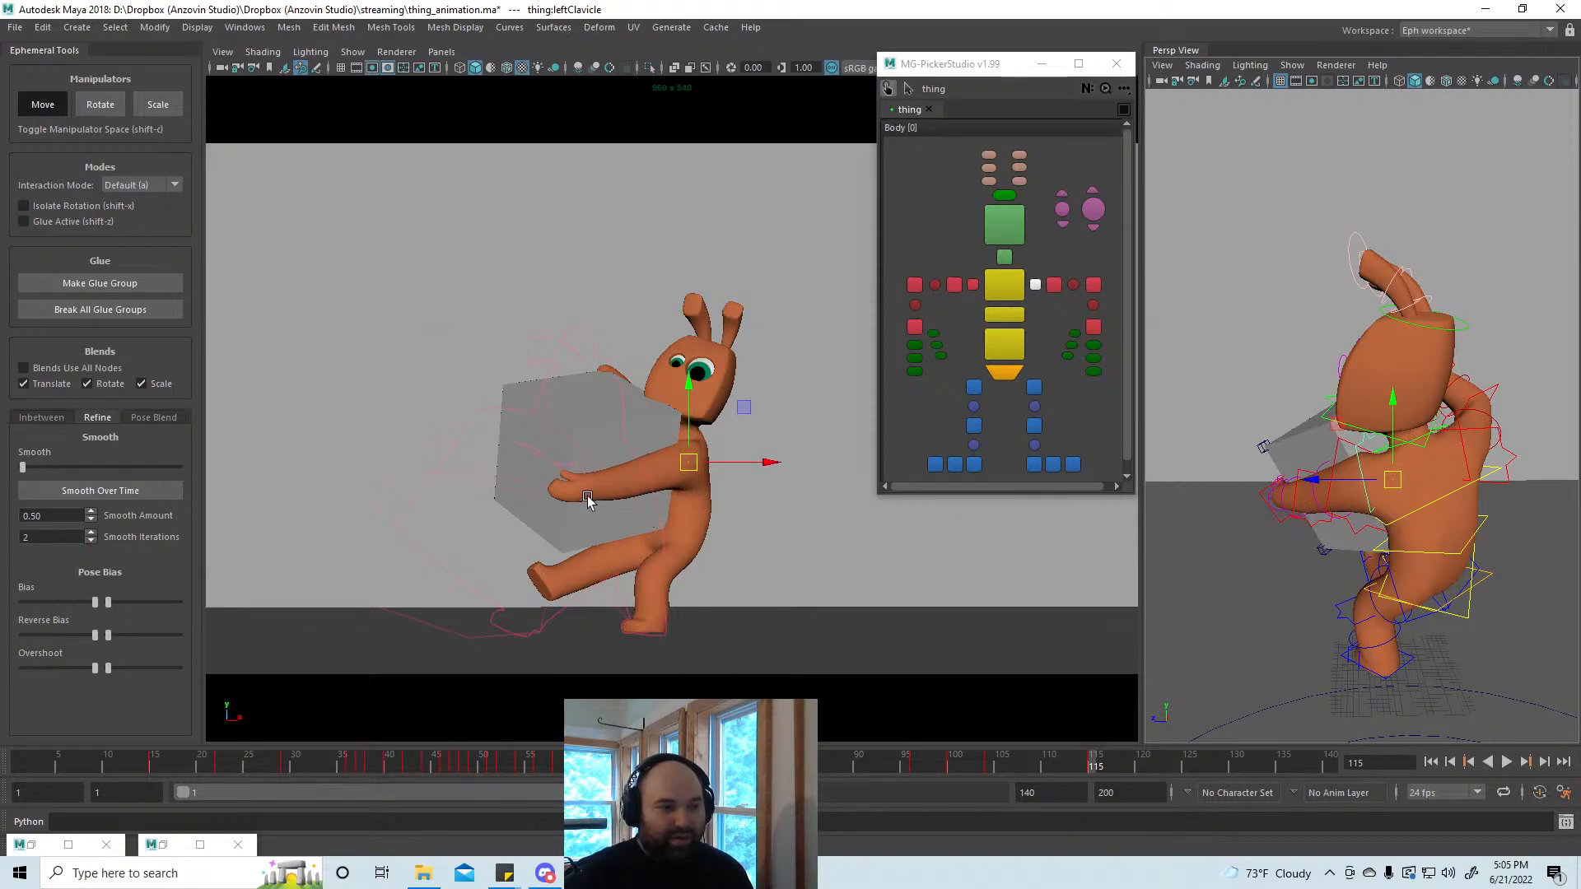
left_click(1006, 235)
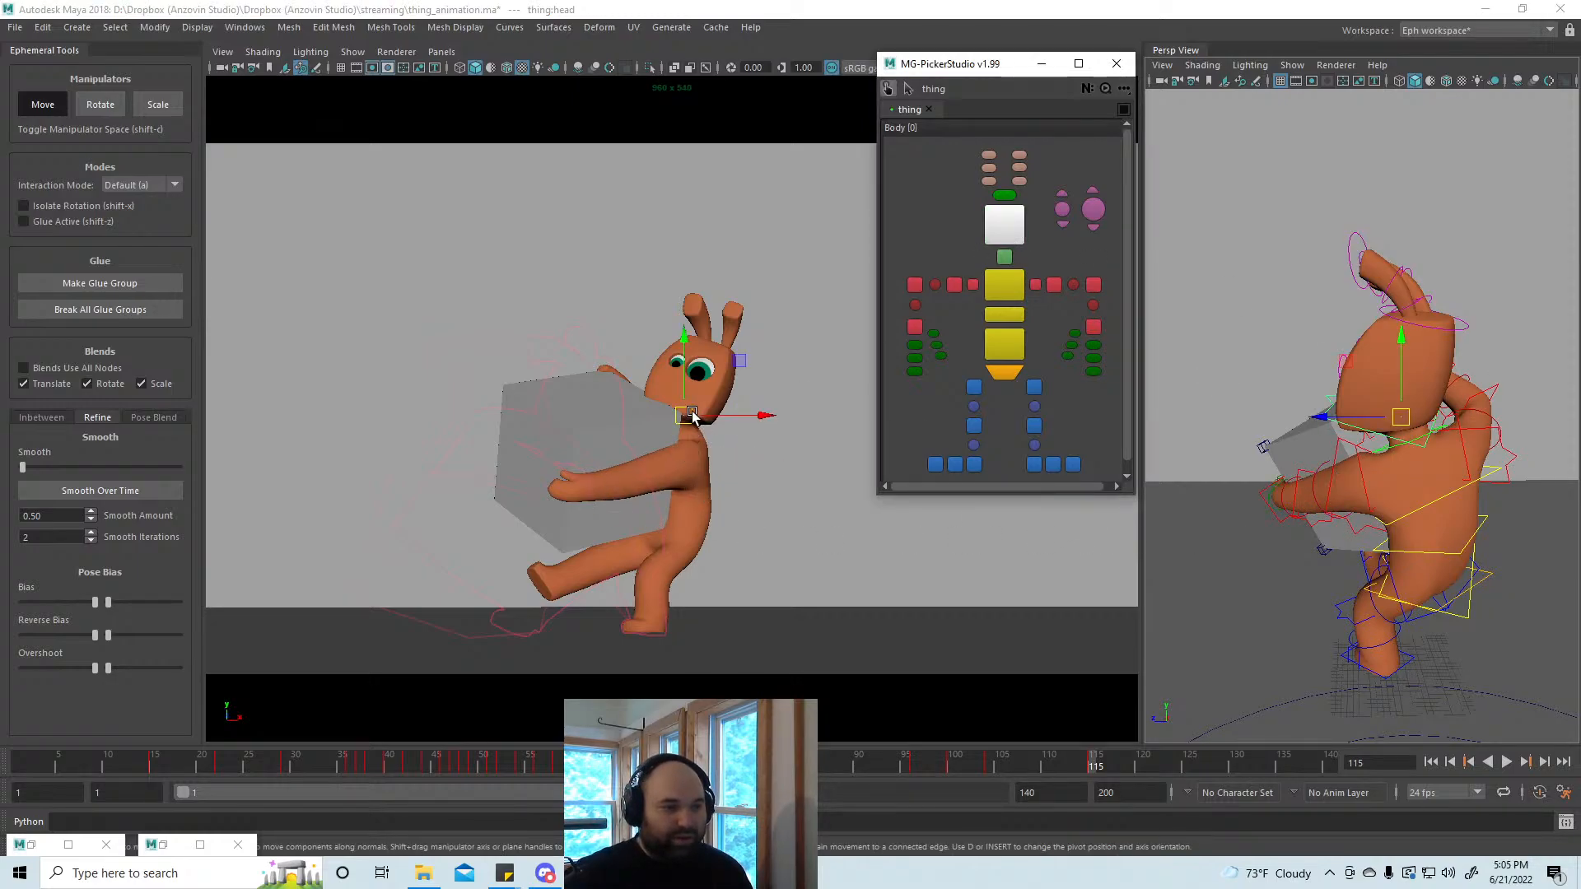
Step: Rotate the left hand's finger joints together to adjust their grip on the box
left_click_drag(1073, 340, 1120, 375)
key("e")
left_click_drag(592, 527, 553, 522)
Step: Rotate the left thumb's middle and base joints to bend the thumb against the box
left_click_drag(1306, 525, 1449, 512, "alt")
left_click(1071, 344)
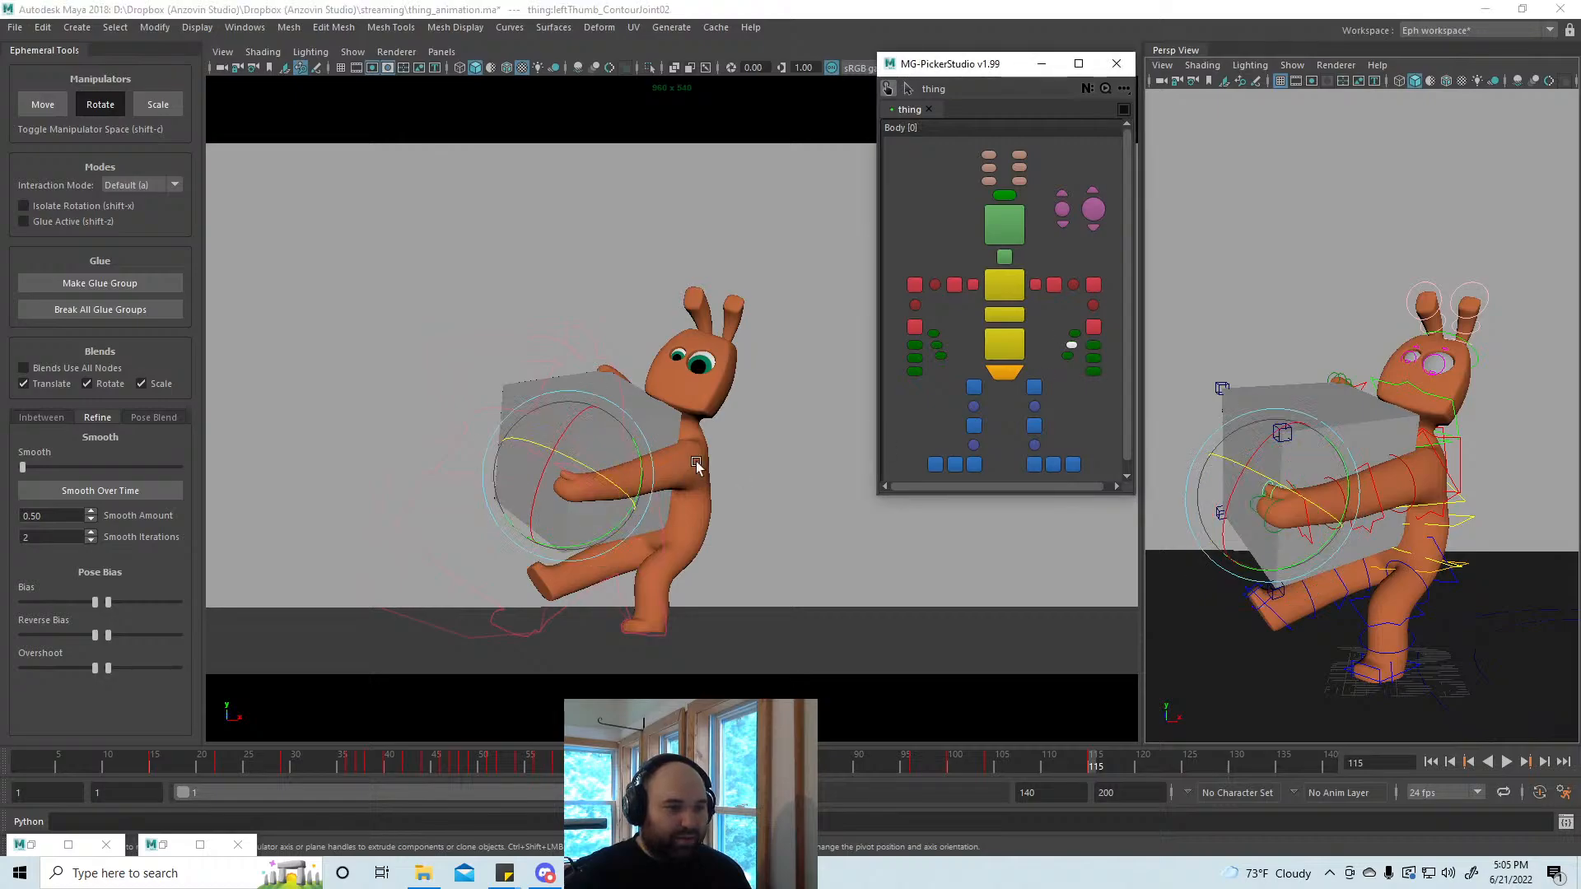
left_click_drag(639, 434, 634, 476)
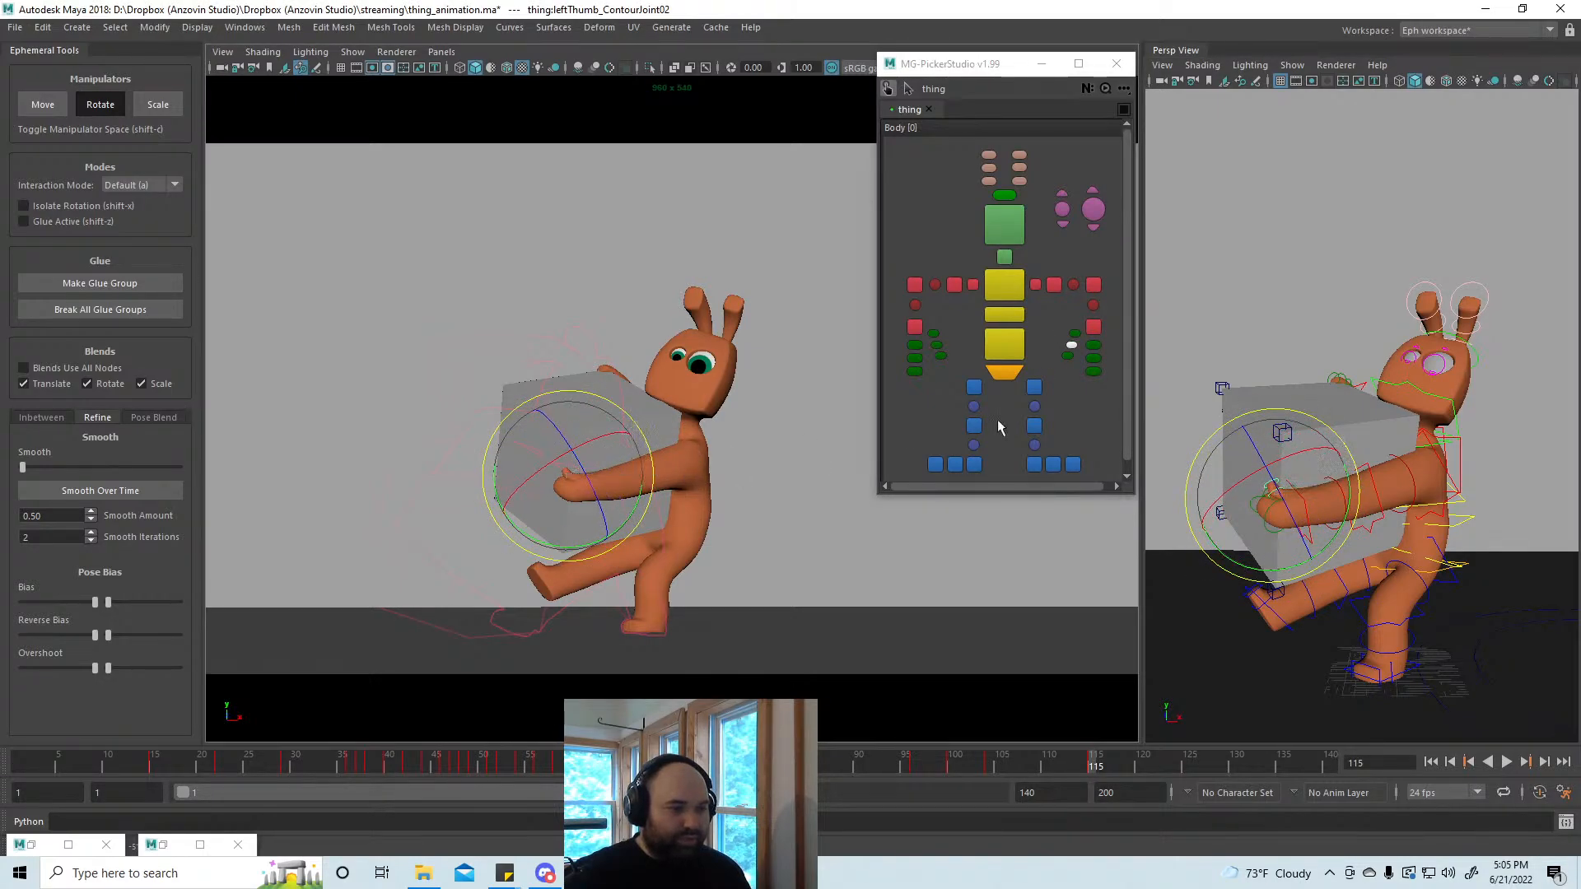
left_click(1075, 333)
key("w")
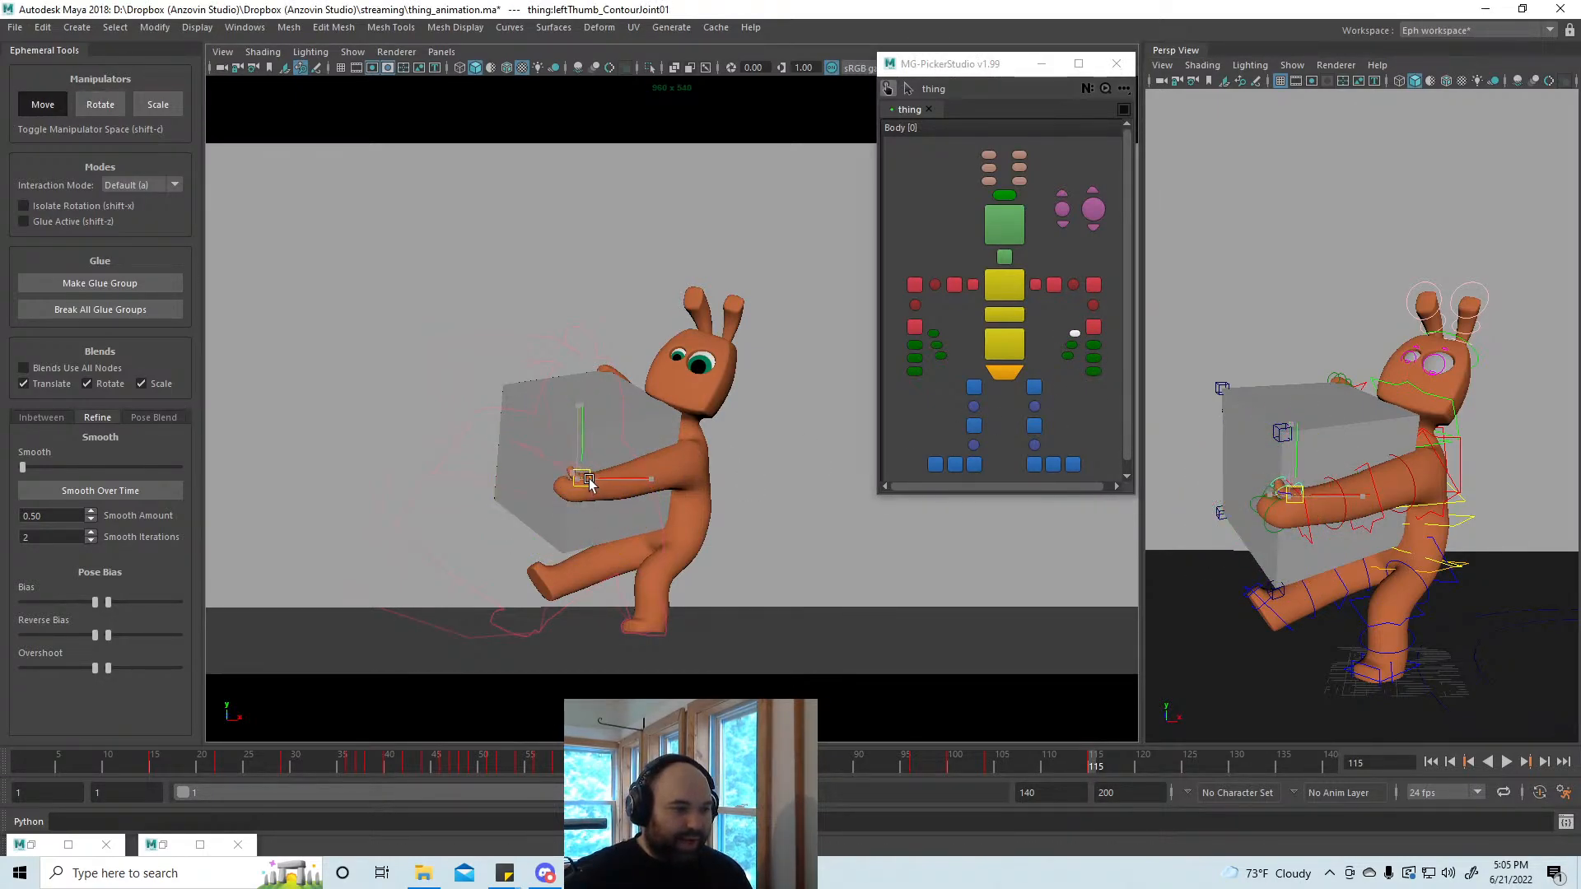
key("e")
left_click_drag(582, 522, 570, 492)
left_click(1092, 360)
key("w")
left_click_drag(1341, 554, 1303, 616, "alt")
scroll(1357, 609, "up", 3)
left_click(1301, 617)
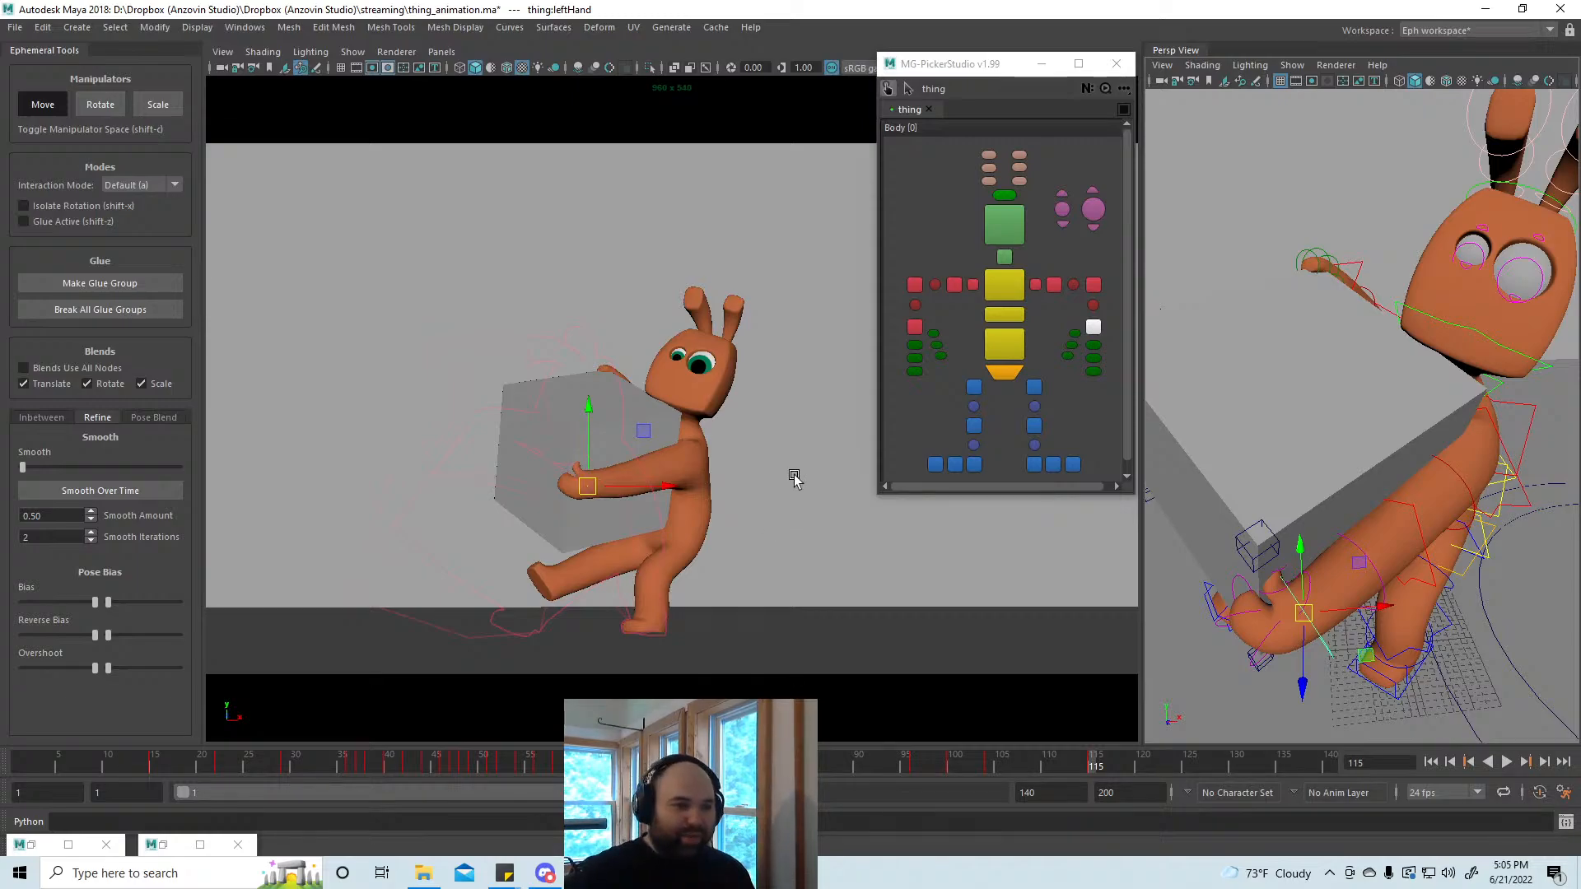
Step: Refine the left thumb's middle joint rotation so the thumb curls closer around the box's edge
left_click(1093, 372)
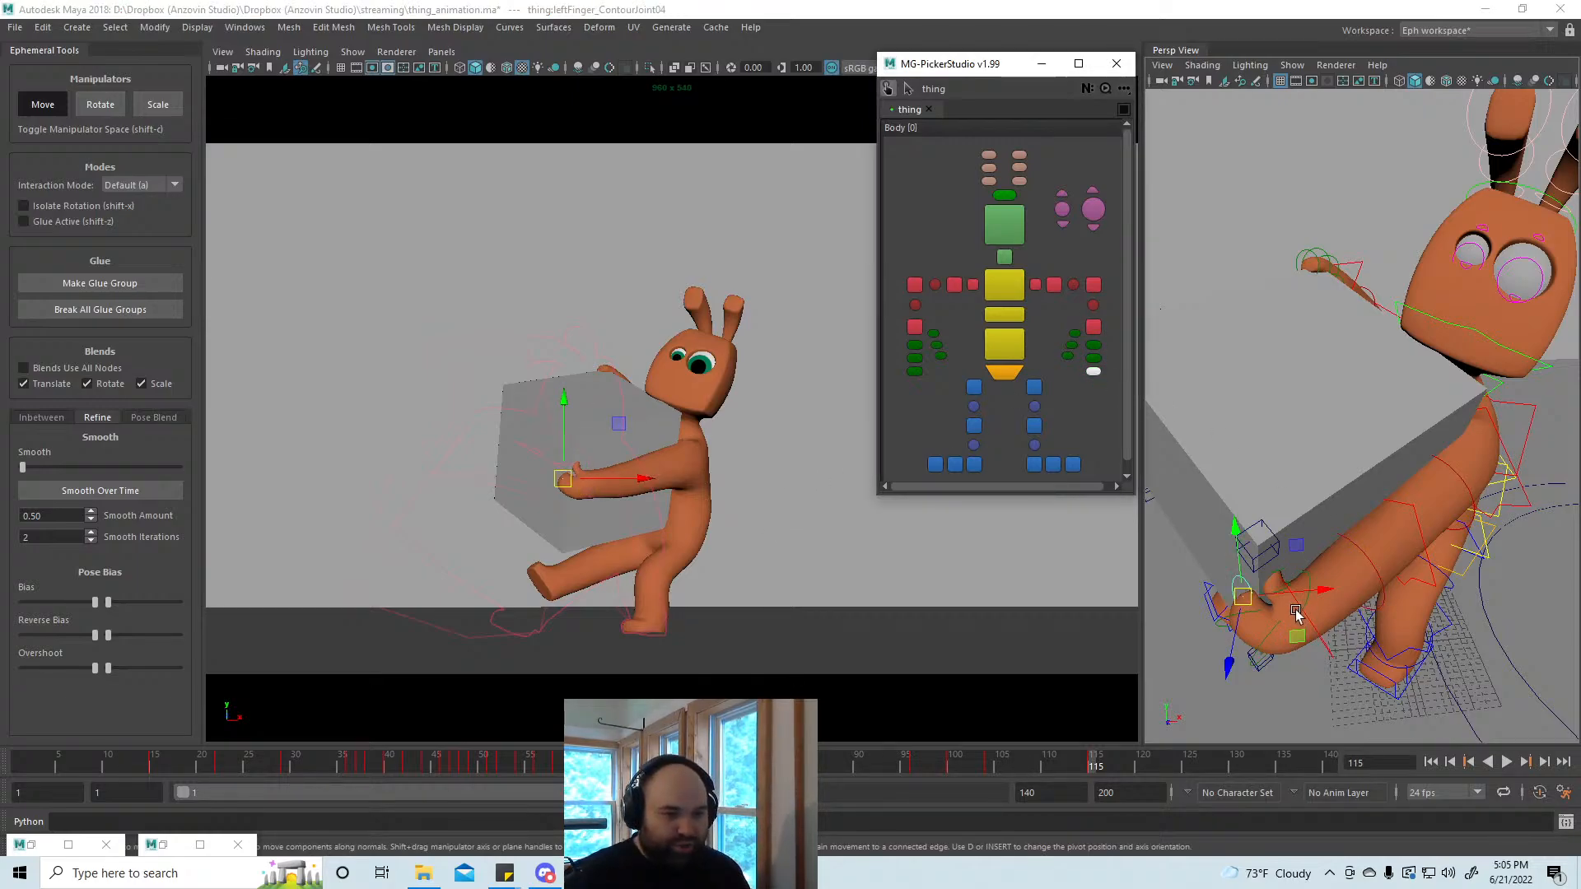
left_click_drag(1296, 615, 1315, 561, "alt")
left_click(1068, 357)
scroll(1290, 550, "up", 5)
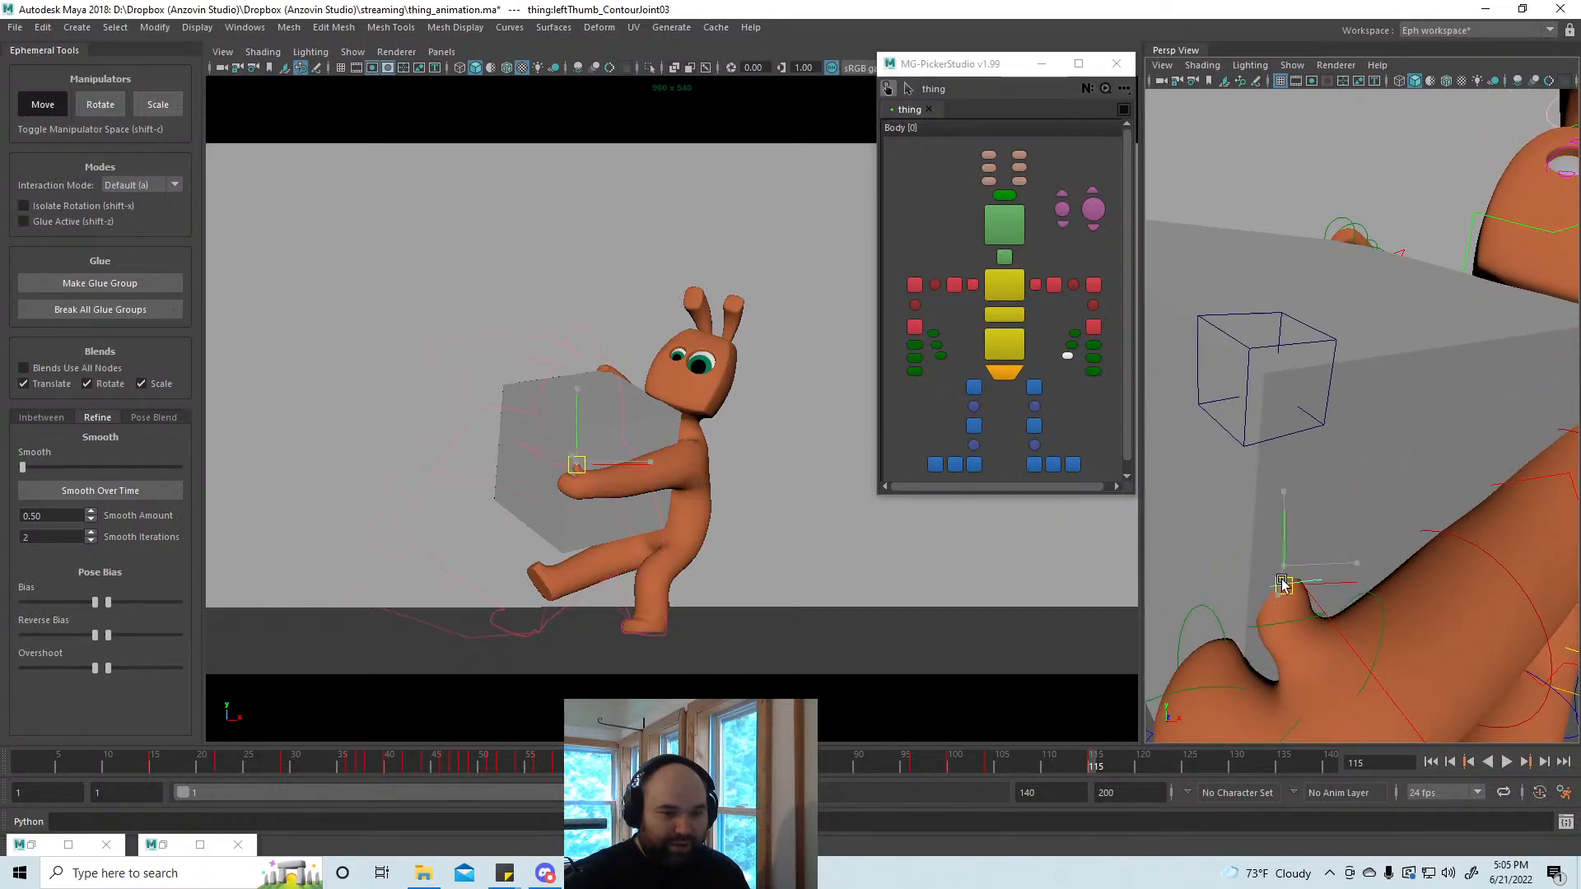
key("Up")
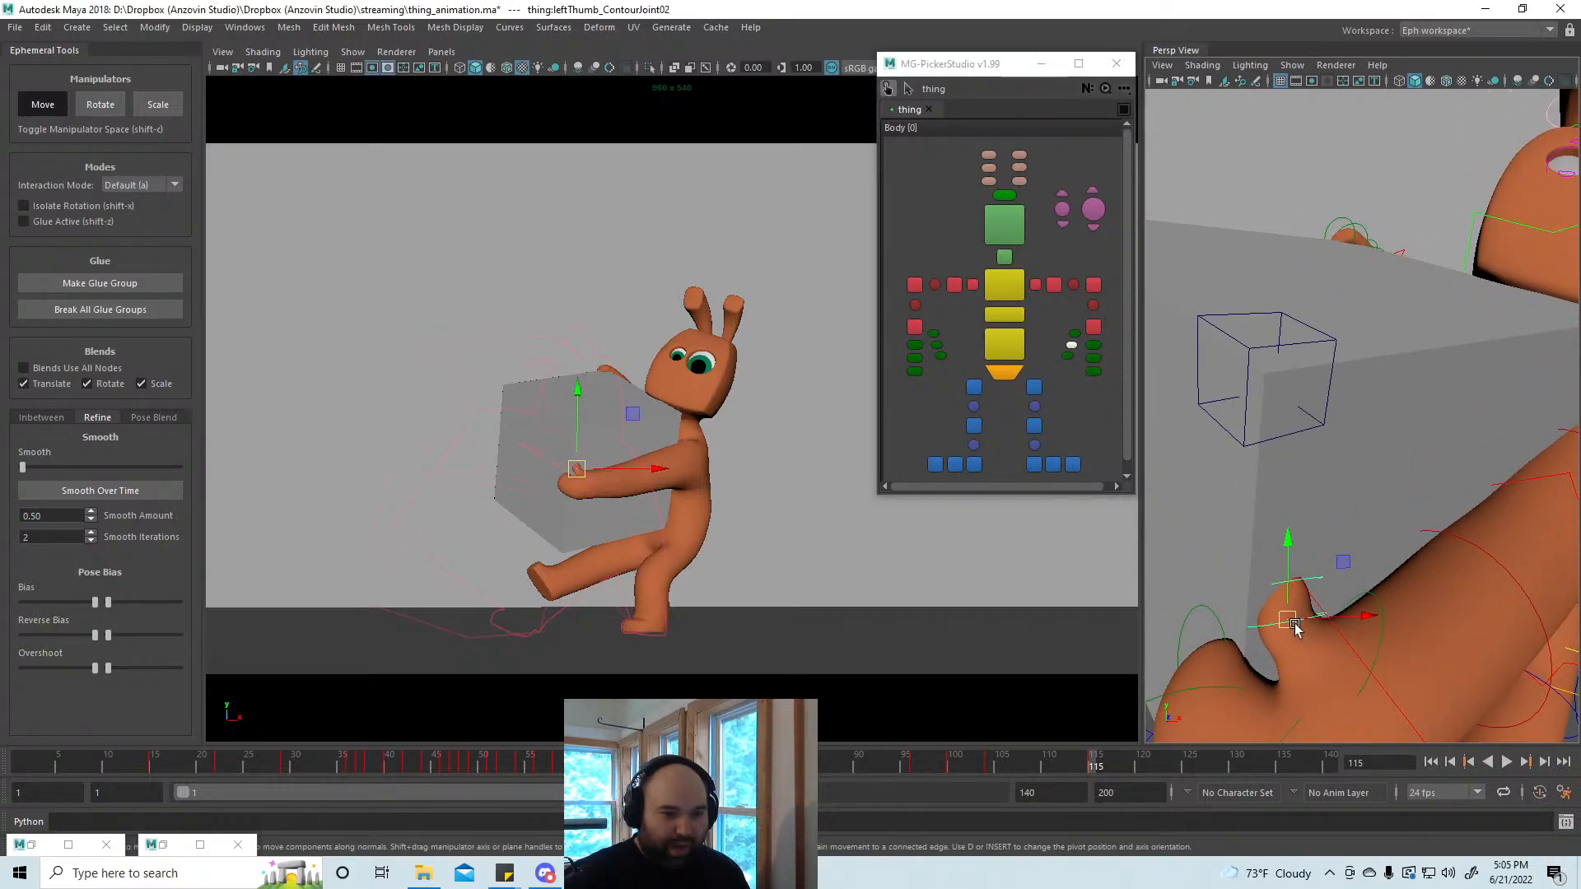
key("e")
left_click_drag(1312, 631, 1309, 589)
key("w")
left_click_drag(1286, 652, 1211, 597, "alt")
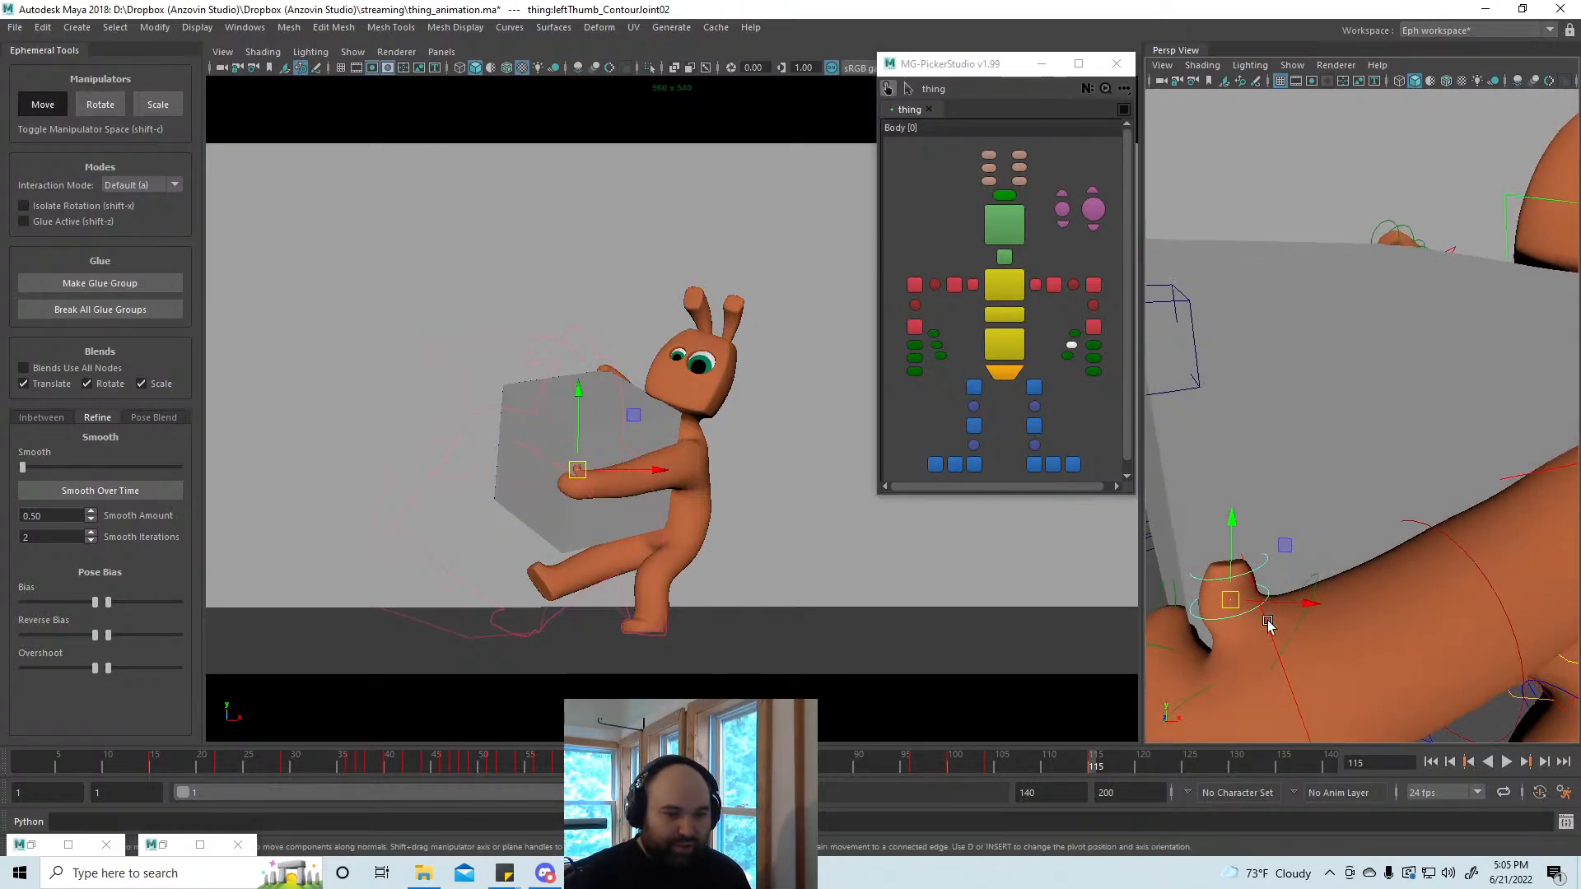
key("e")
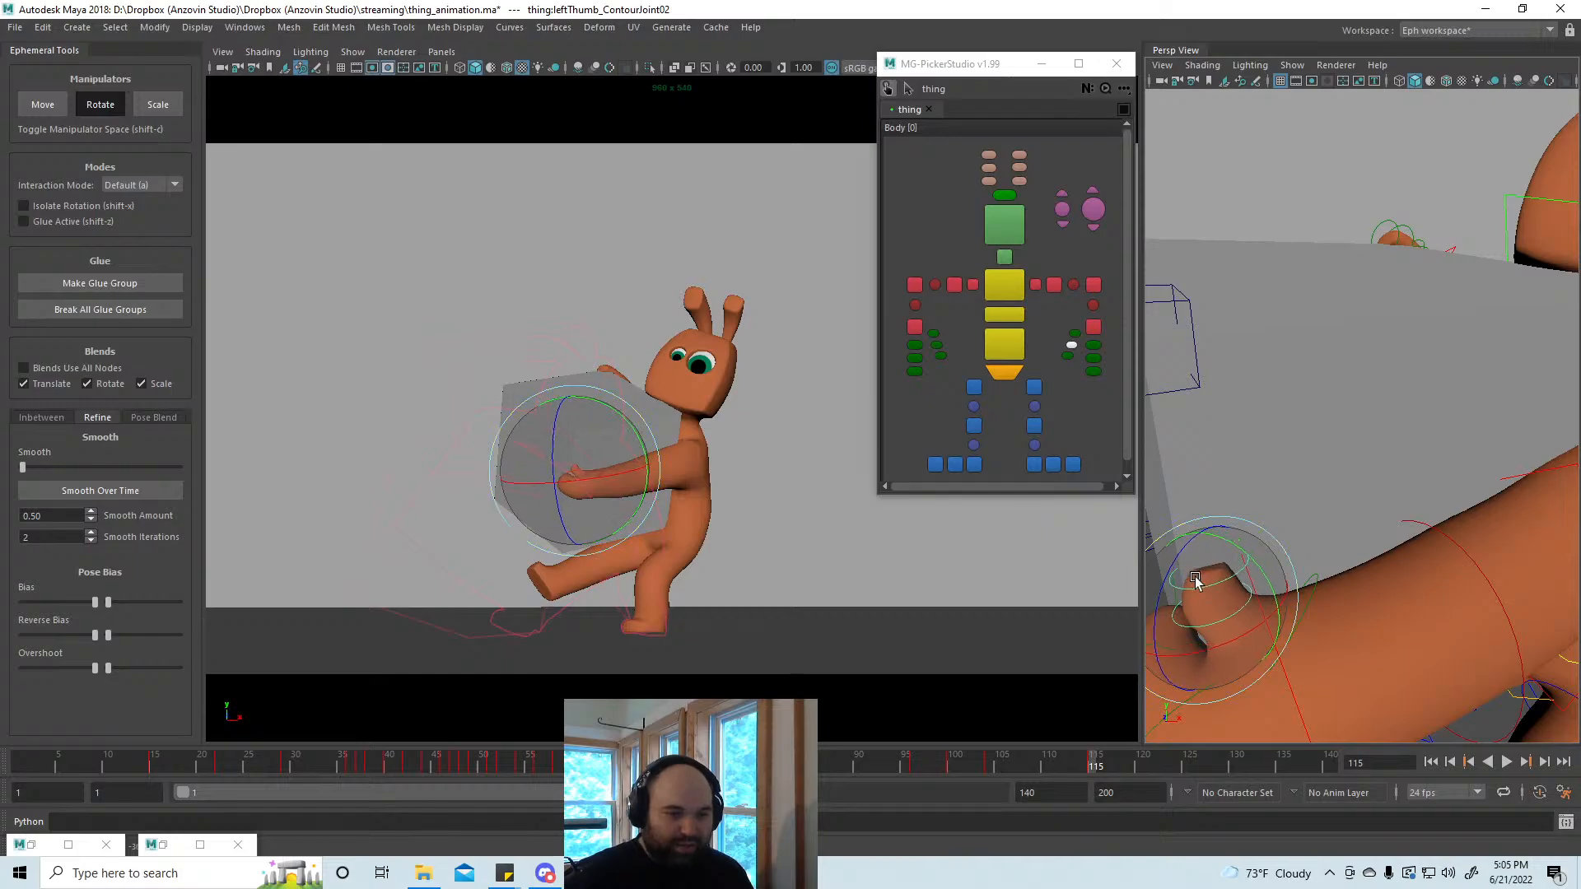
key("w")
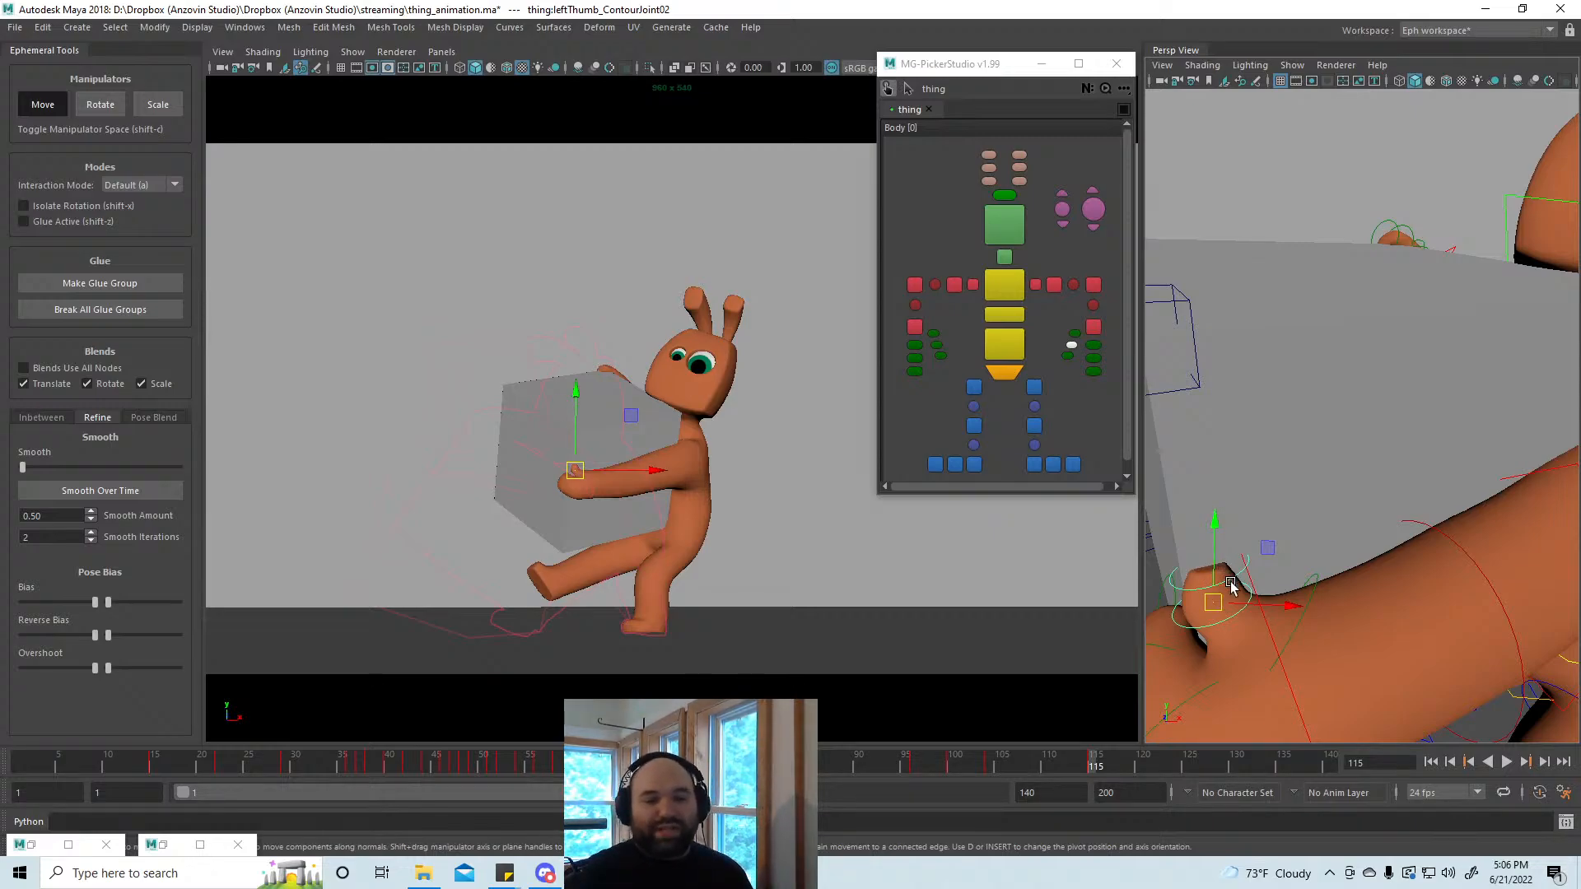
Step: Examine the left arm's shape around the box and compare the lift poses between frames 109 and 115
left_click(1499, 604)
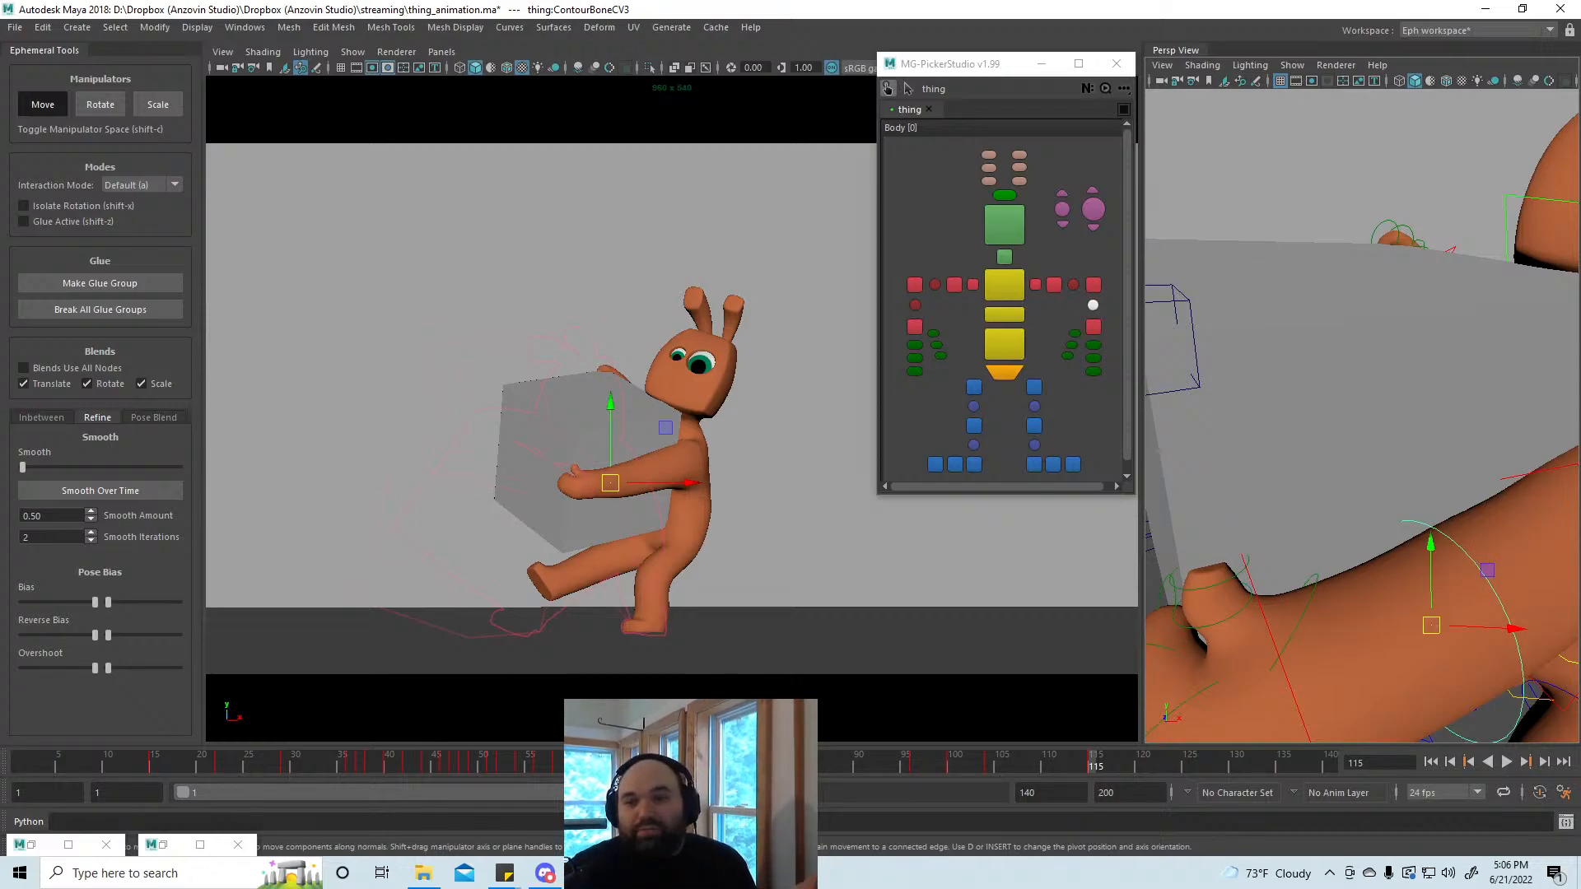
left_click_drag(1509, 669, 1410, 491, "alt")
left_click(1094, 288)
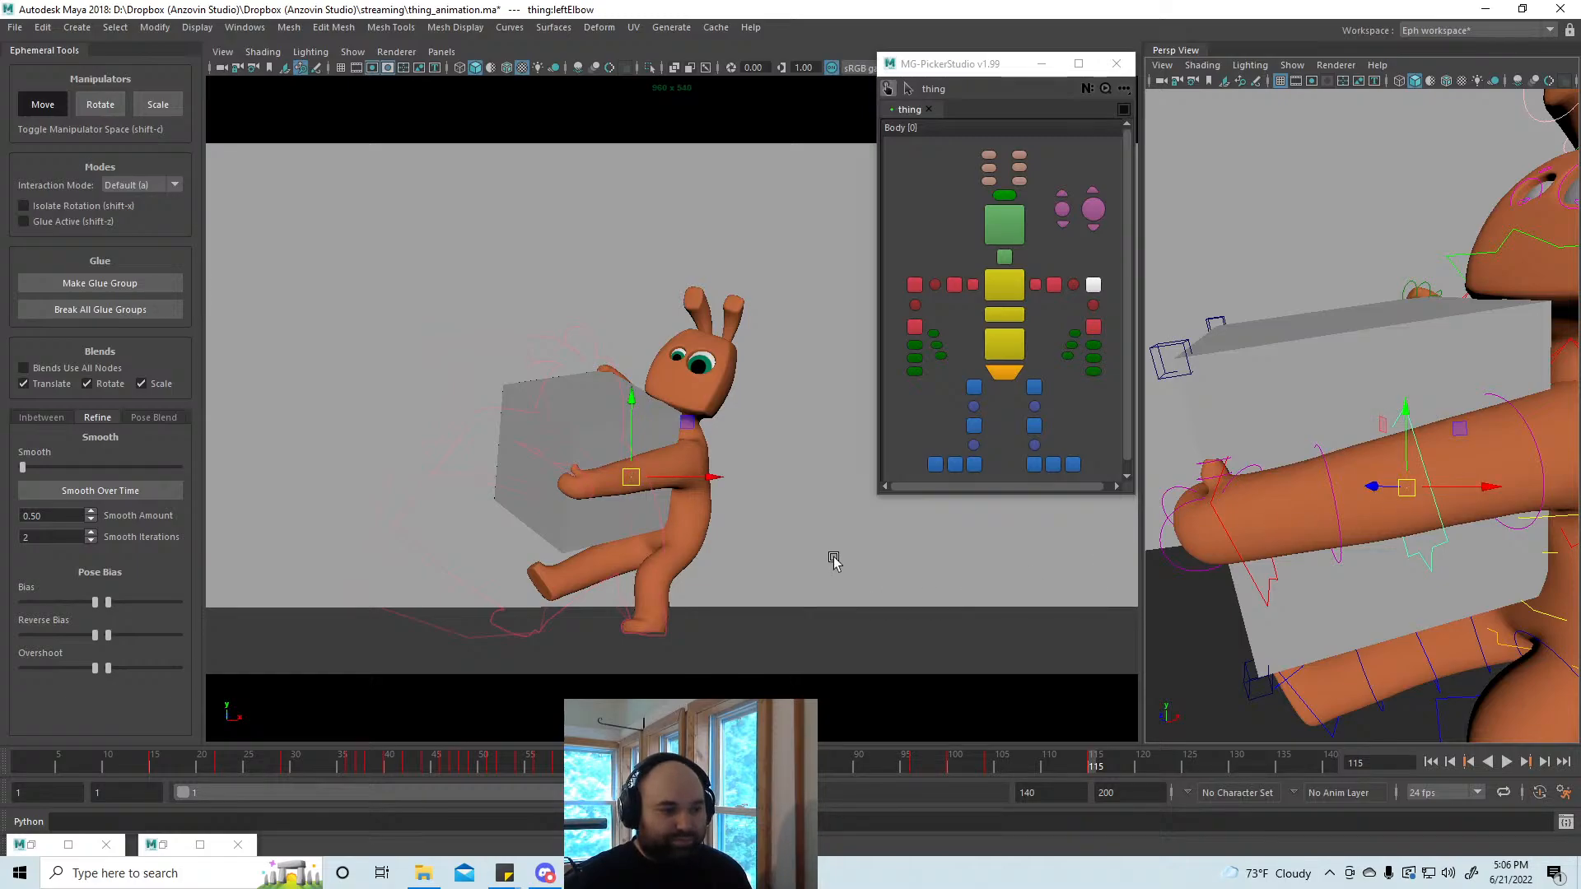
left_click(1039, 764)
middle_click(988, 629)
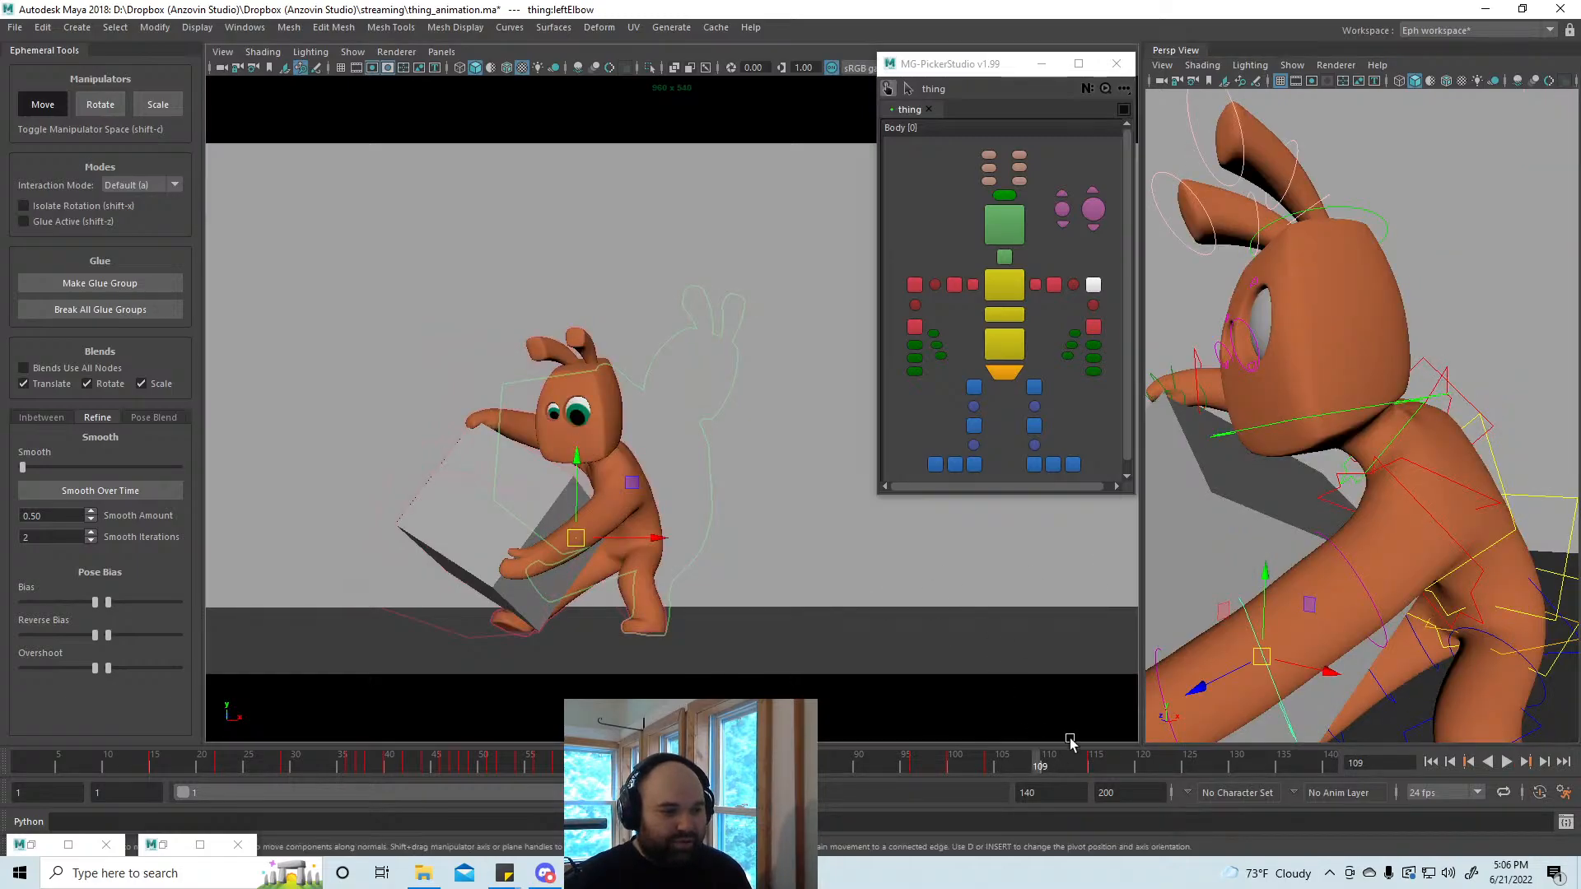
left_click_drag(1042, 764, 1096, 766)
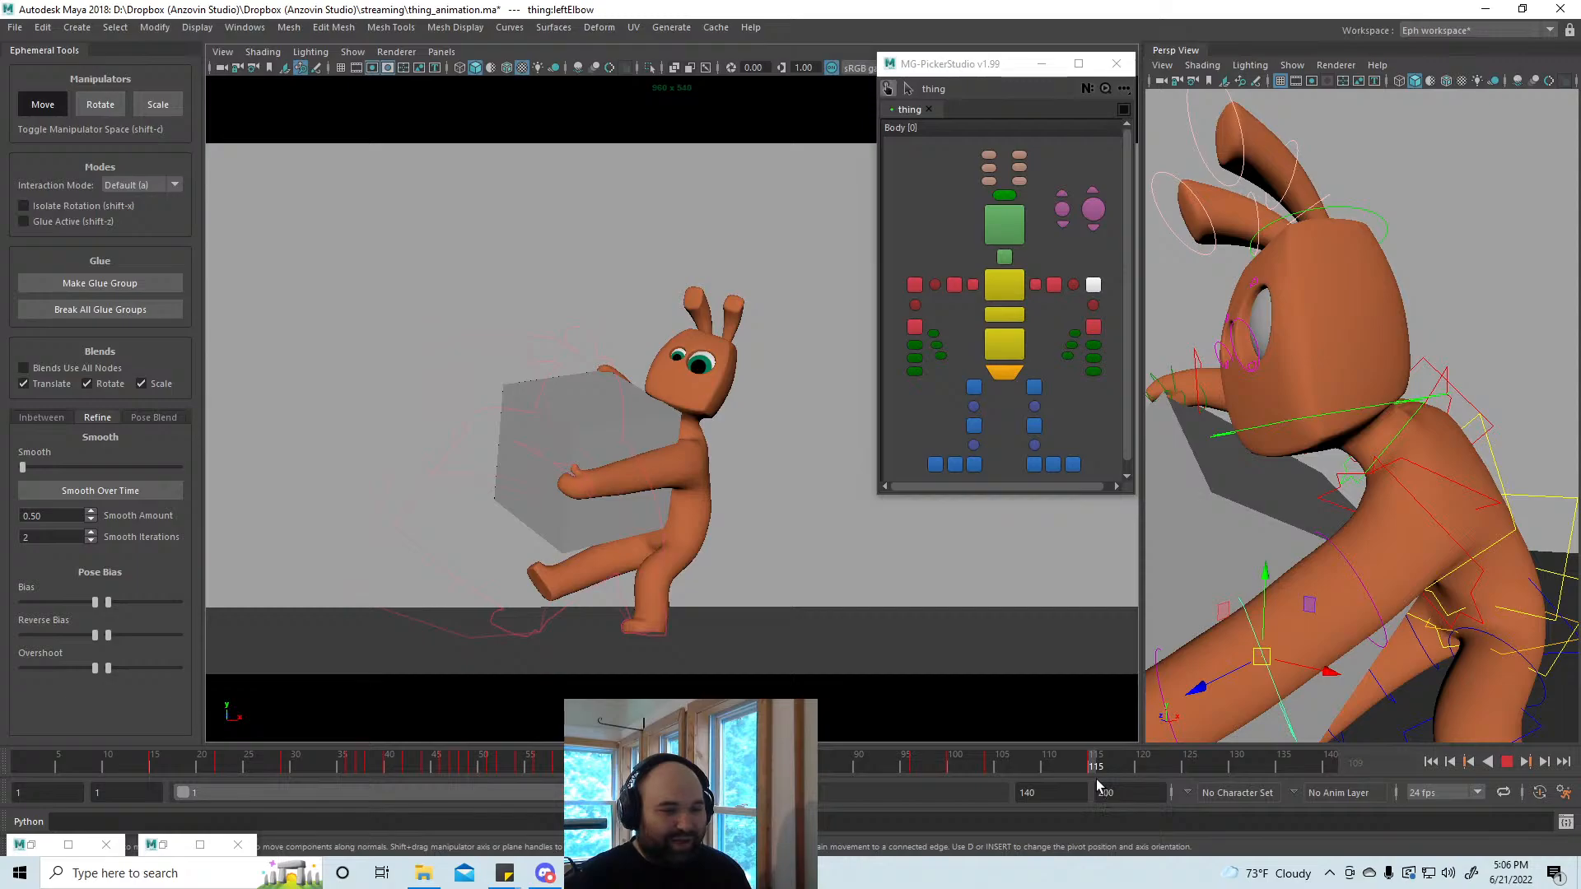
key("f")
left_click(742, 574)
Step: With Forward All interaction and glue active, move the lower spine, upper body and box slightly up and back at frame 115
left_click(1006, 347)
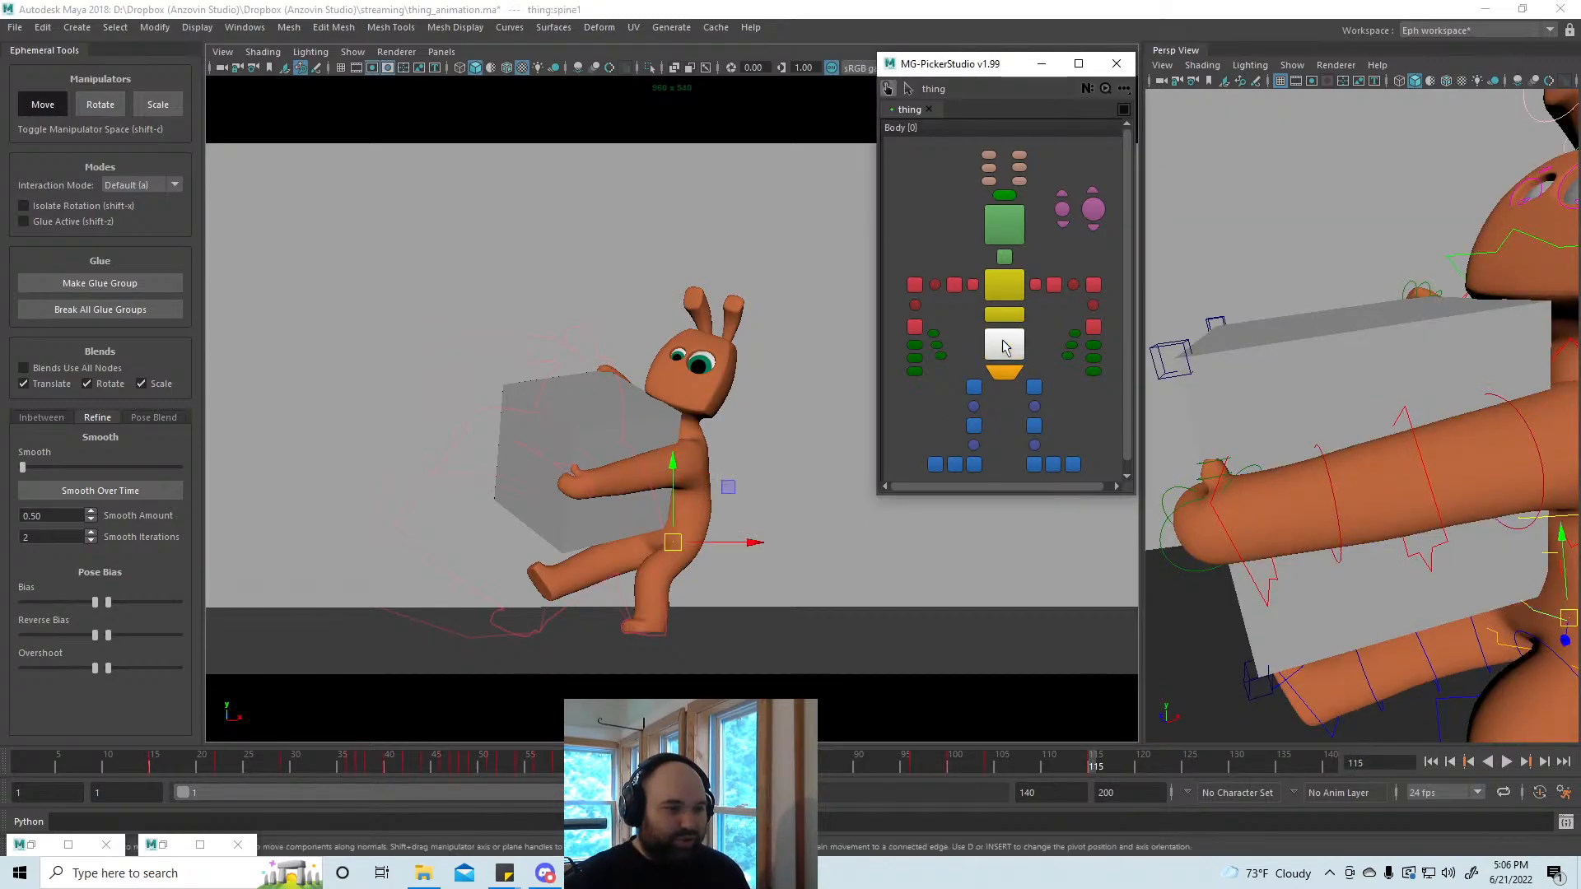
key("alt+a")
left_click_drag(673, 543, 687, 531)
key("ctrl+z")
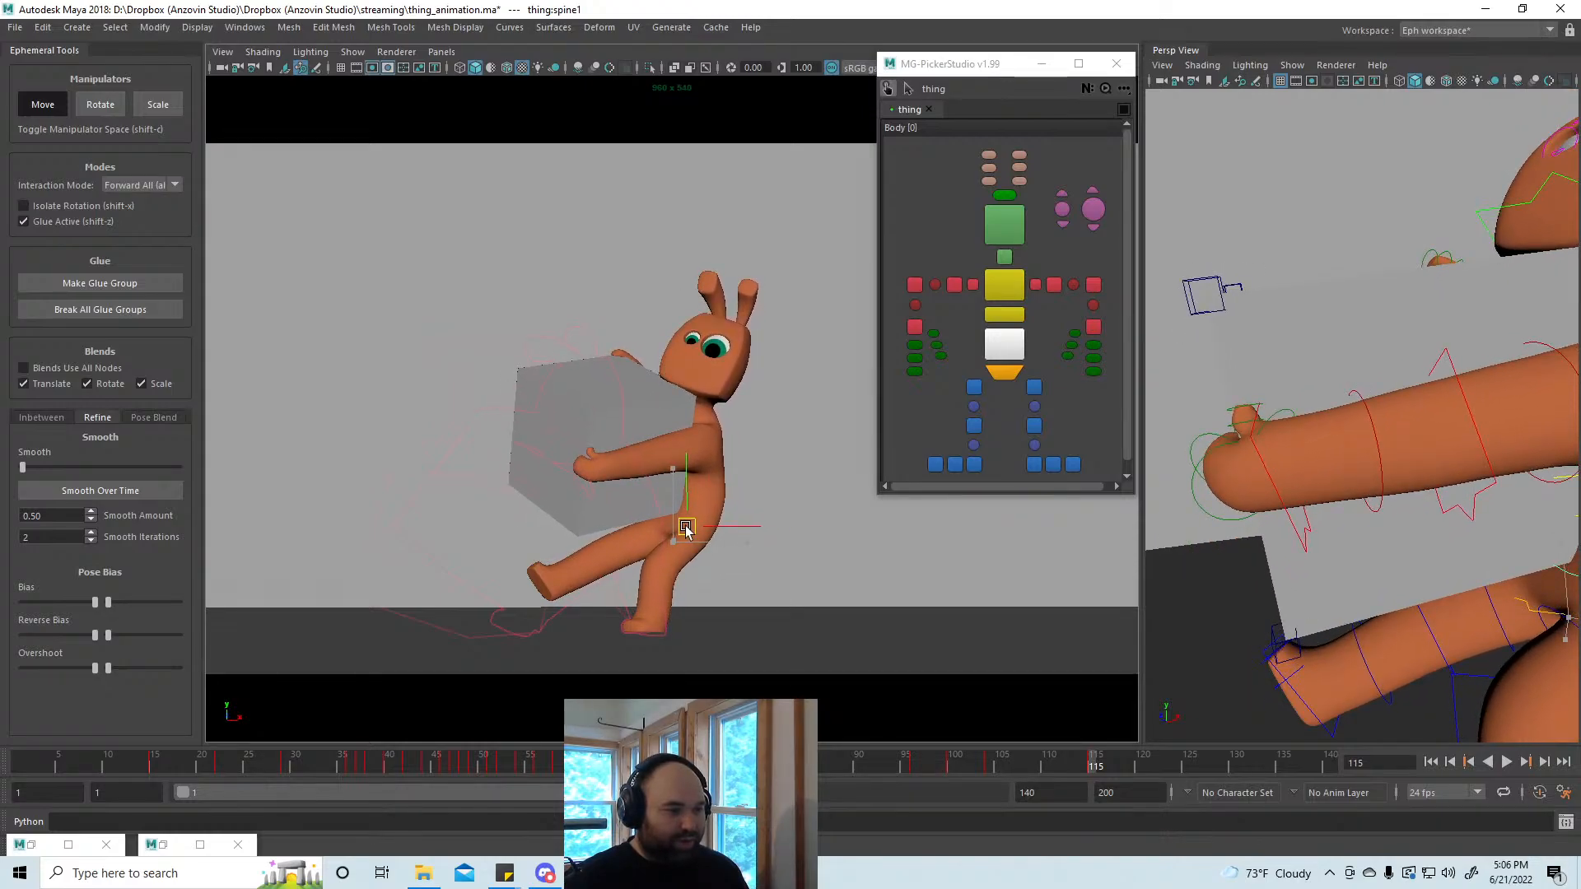
Step: Return to Default interaction mode and shift only the lower spine slightly toward the box
left_click(1011, 355)
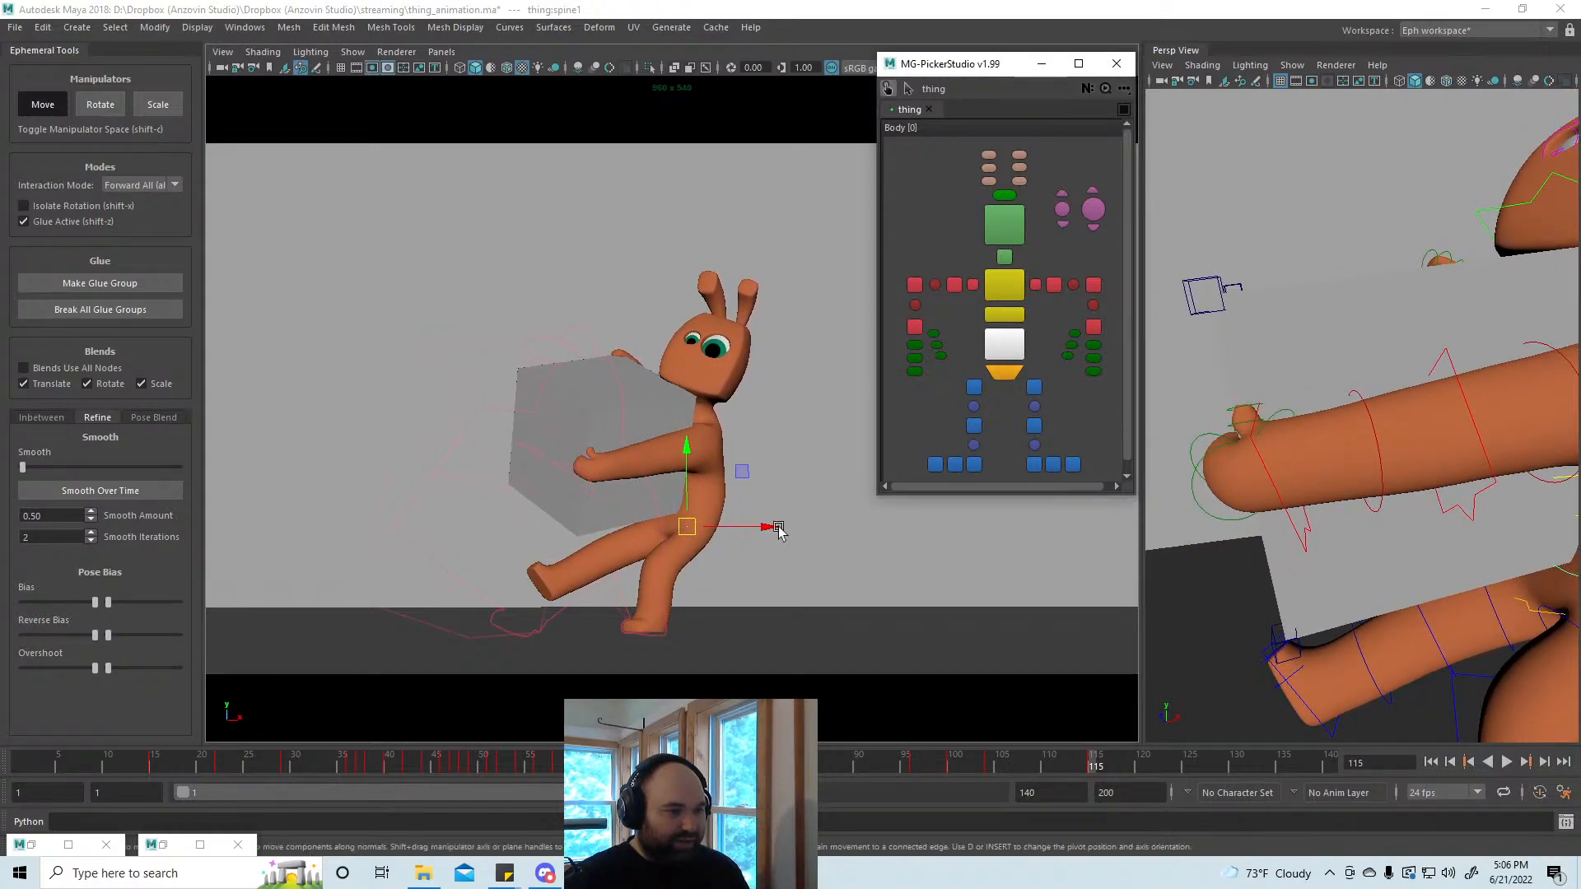
key("a")
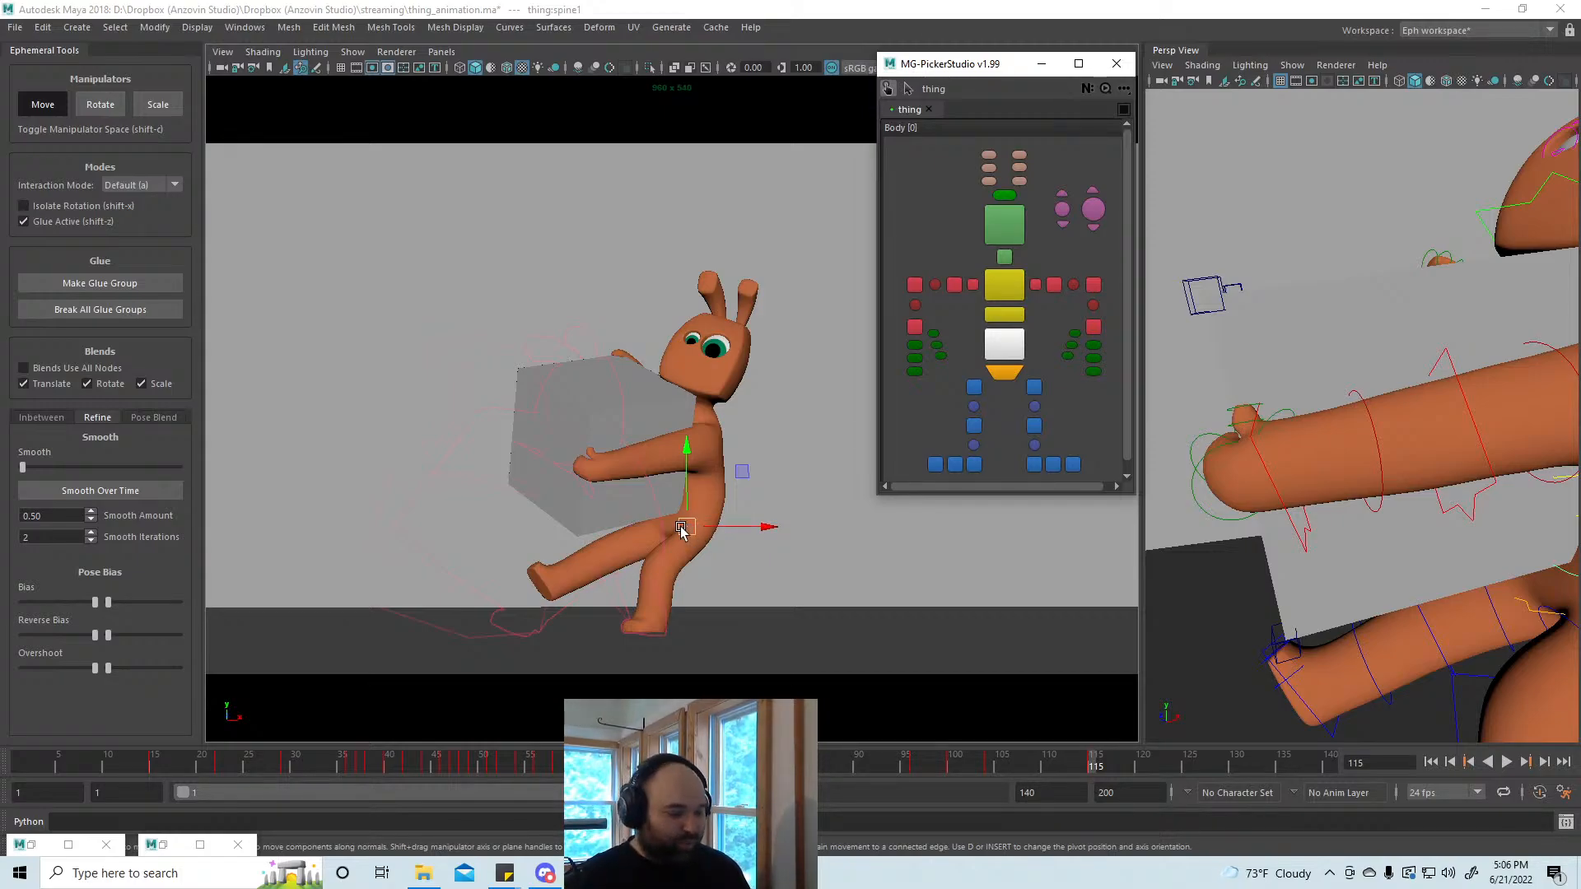
left_click_drag(685, 527, 674, 527)
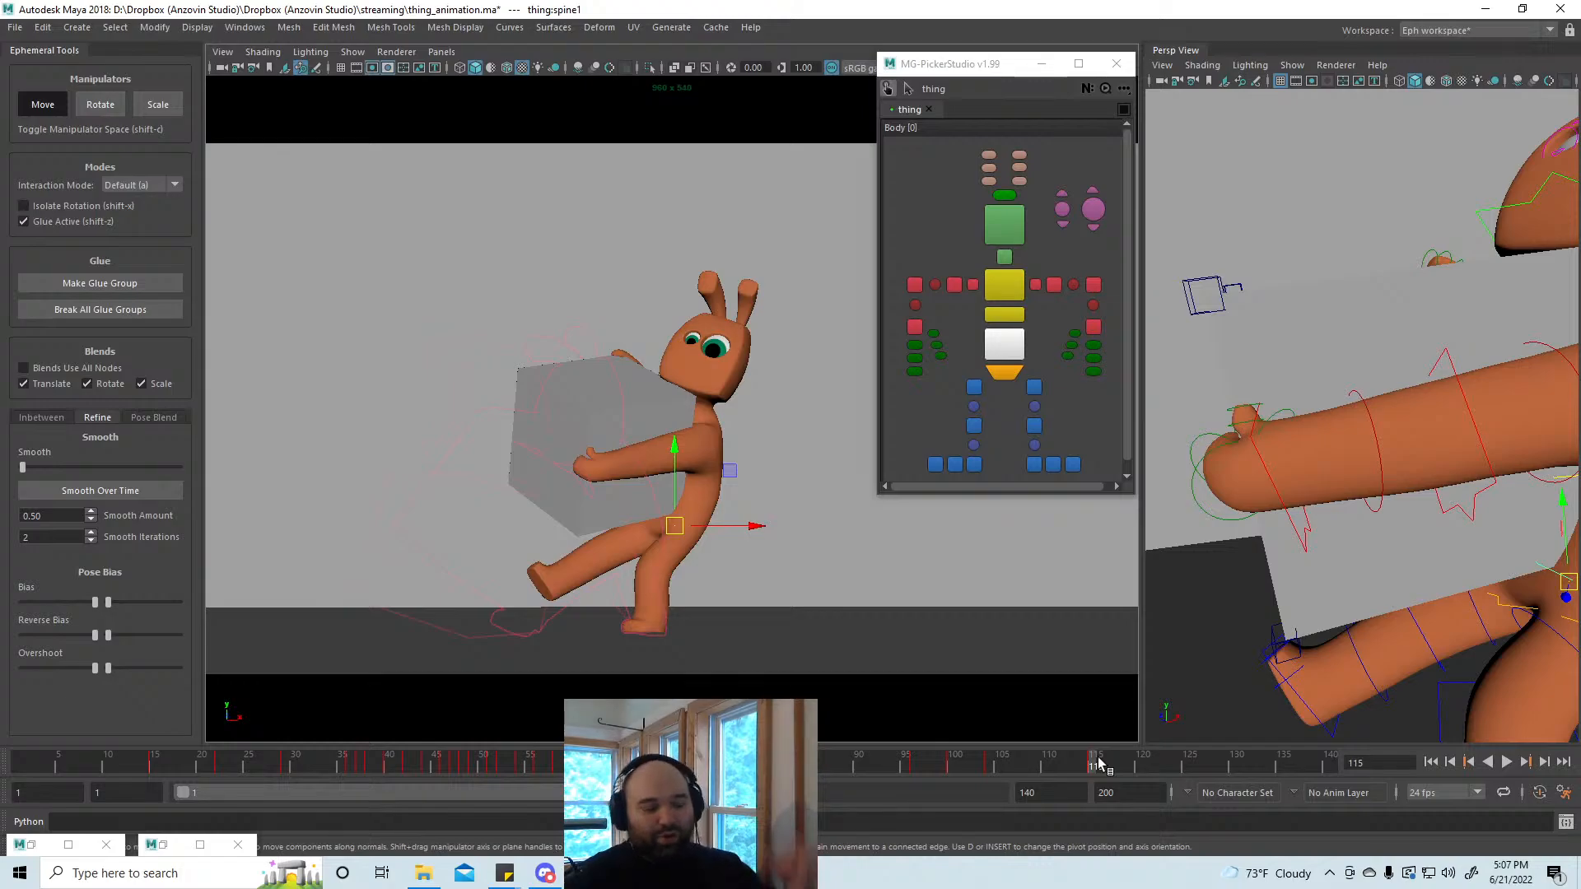
Step: Raise the onion skins' global opacity and check the outlines on earlier frames back to frame 93
left_click_drag(1070, 760, 1104, 781)
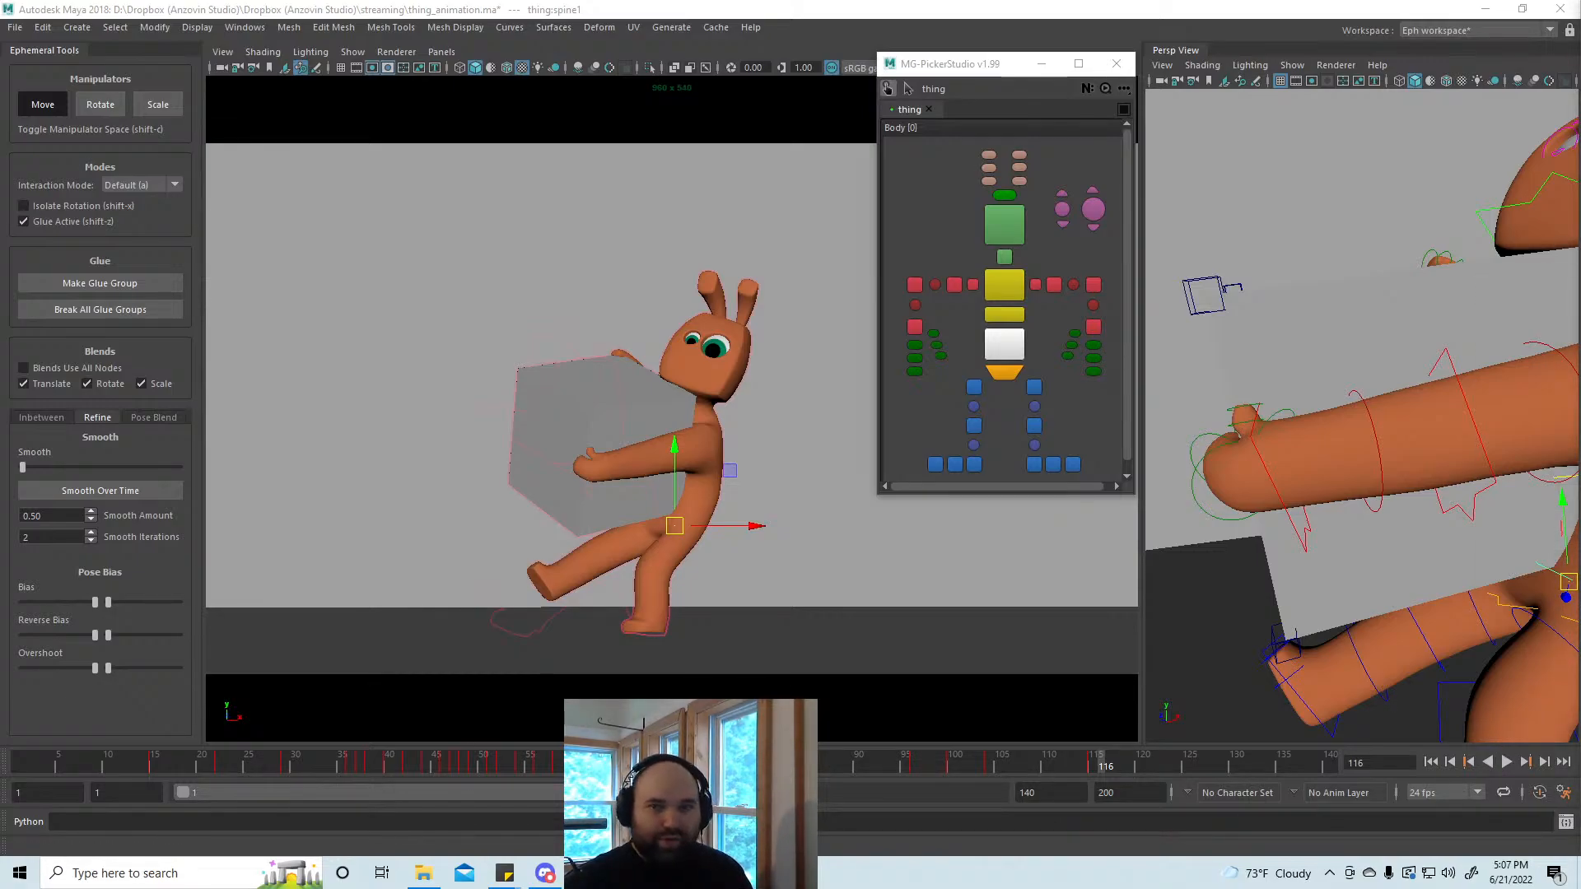
left_click_drag(1194, 888, 1172, 160)
left_click_drag(1211, 603, 1274, 603)
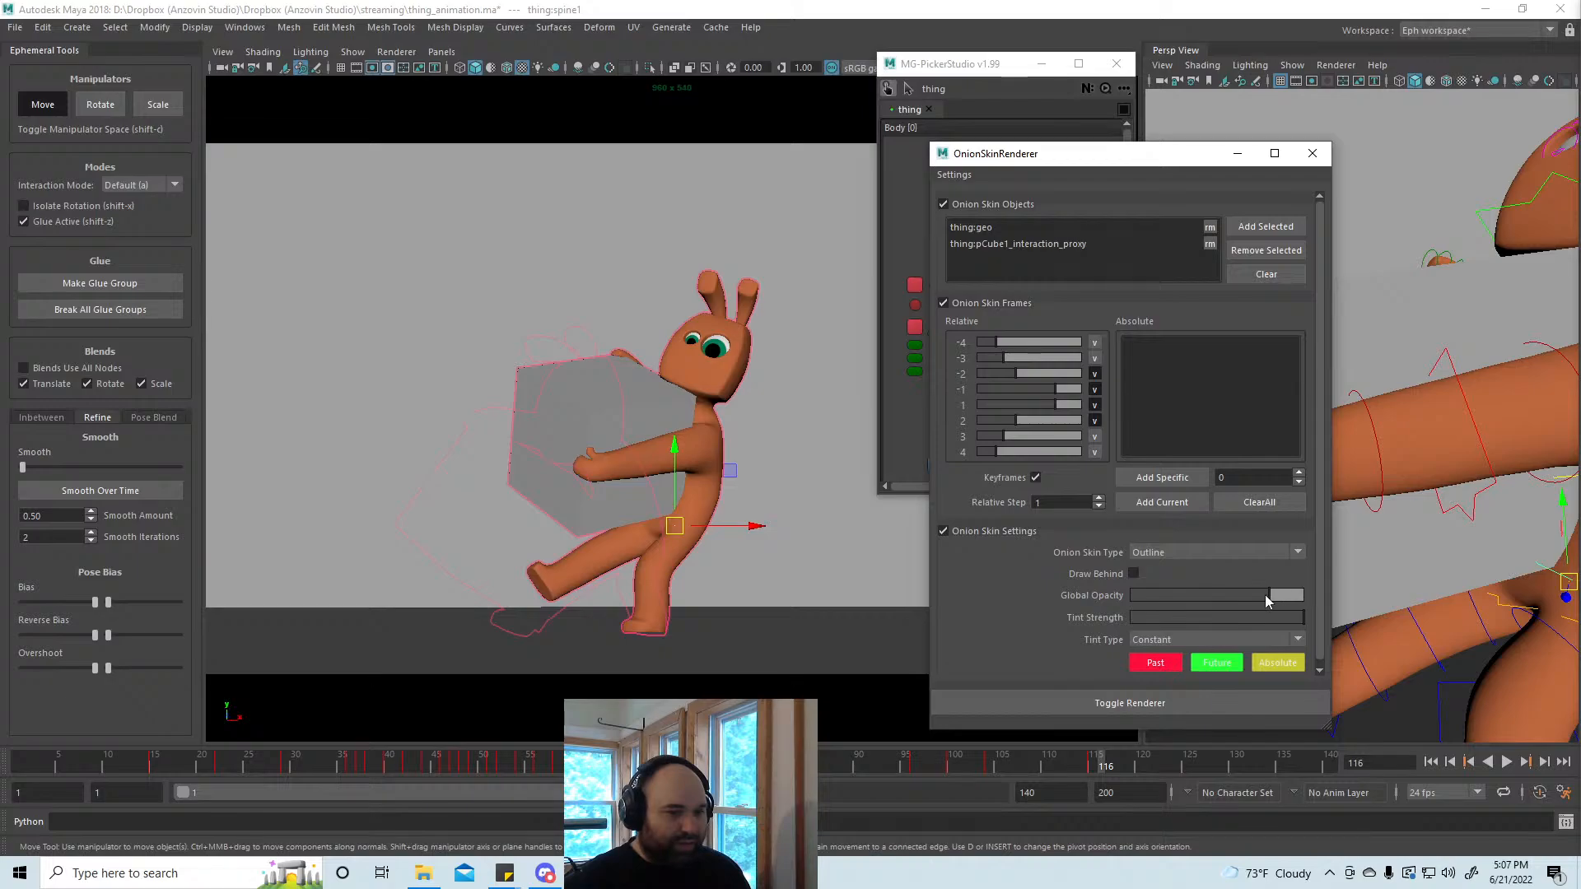
left_click(1237, 153)
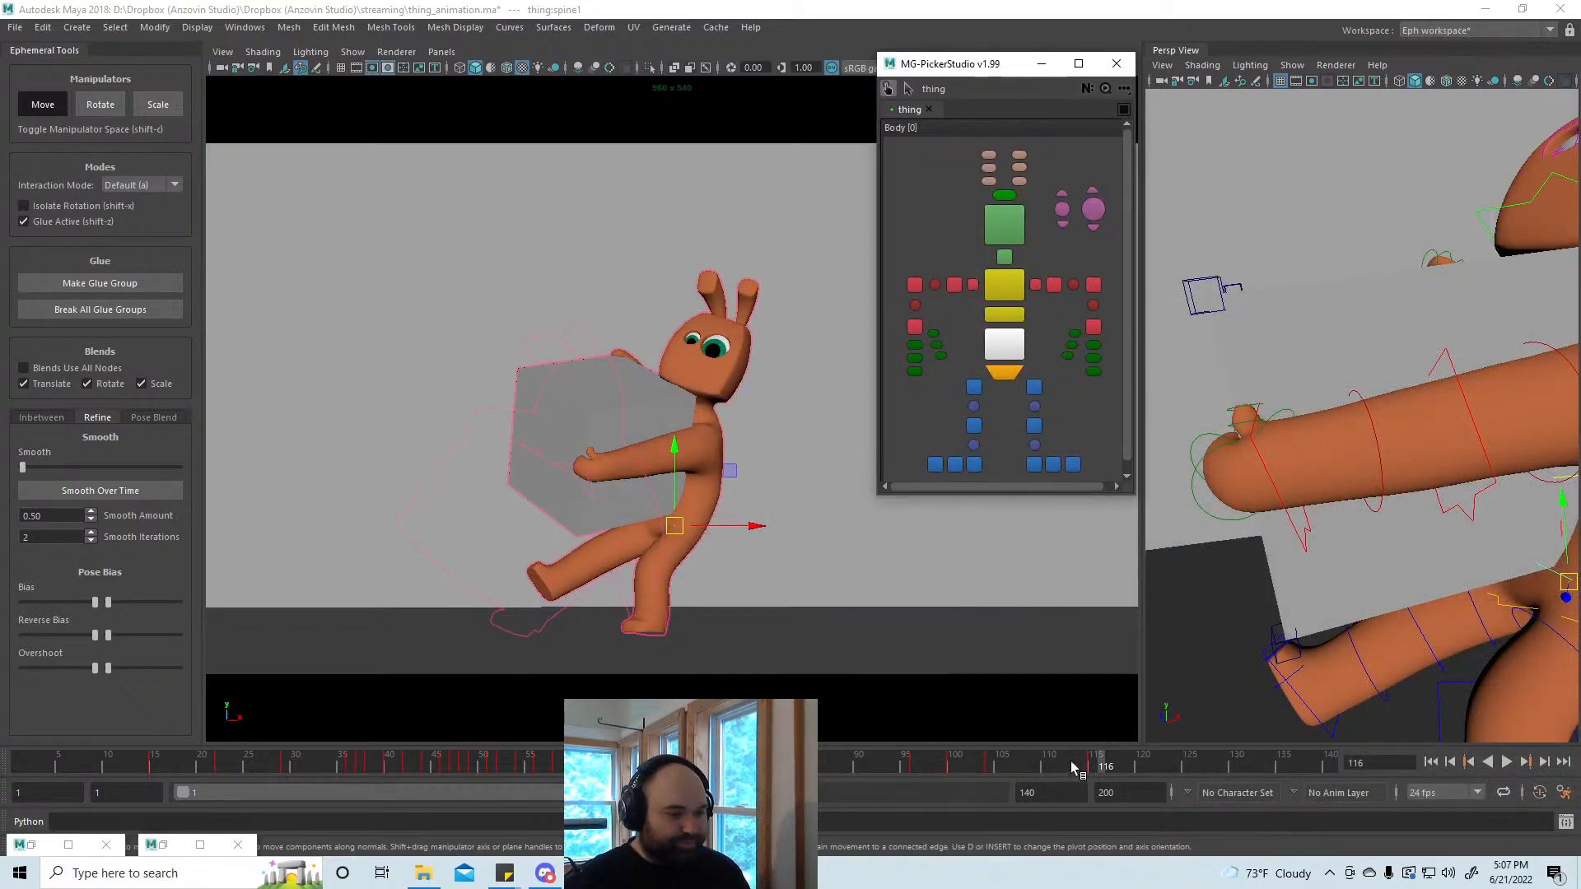
mouse_move(1075, 760)
left_mouse_down()
mouse_move(1012, 766)
mouse_move(1088, 764)
mouse_move(832, 764)
mouse_move(949, 769)
mouse_move(862, 774)
mouse_move(886, 780)
left_mouse_up()
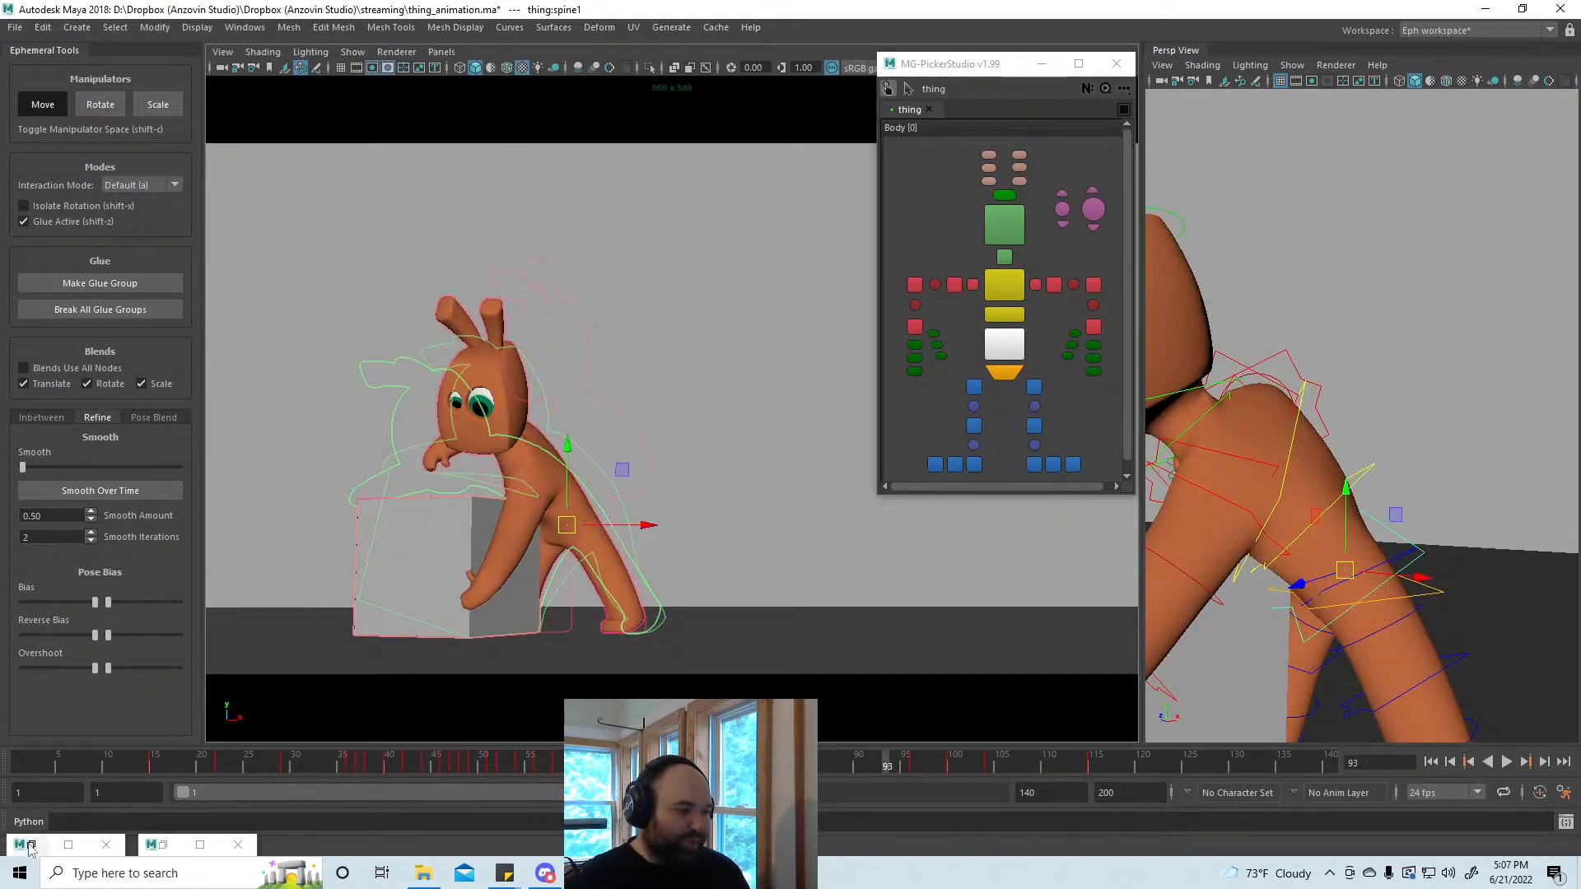
Step: Lower the onion skins' global opacity to about half
left_click(32, 844)
left_click_drag(1248, 596, 1201, 596)
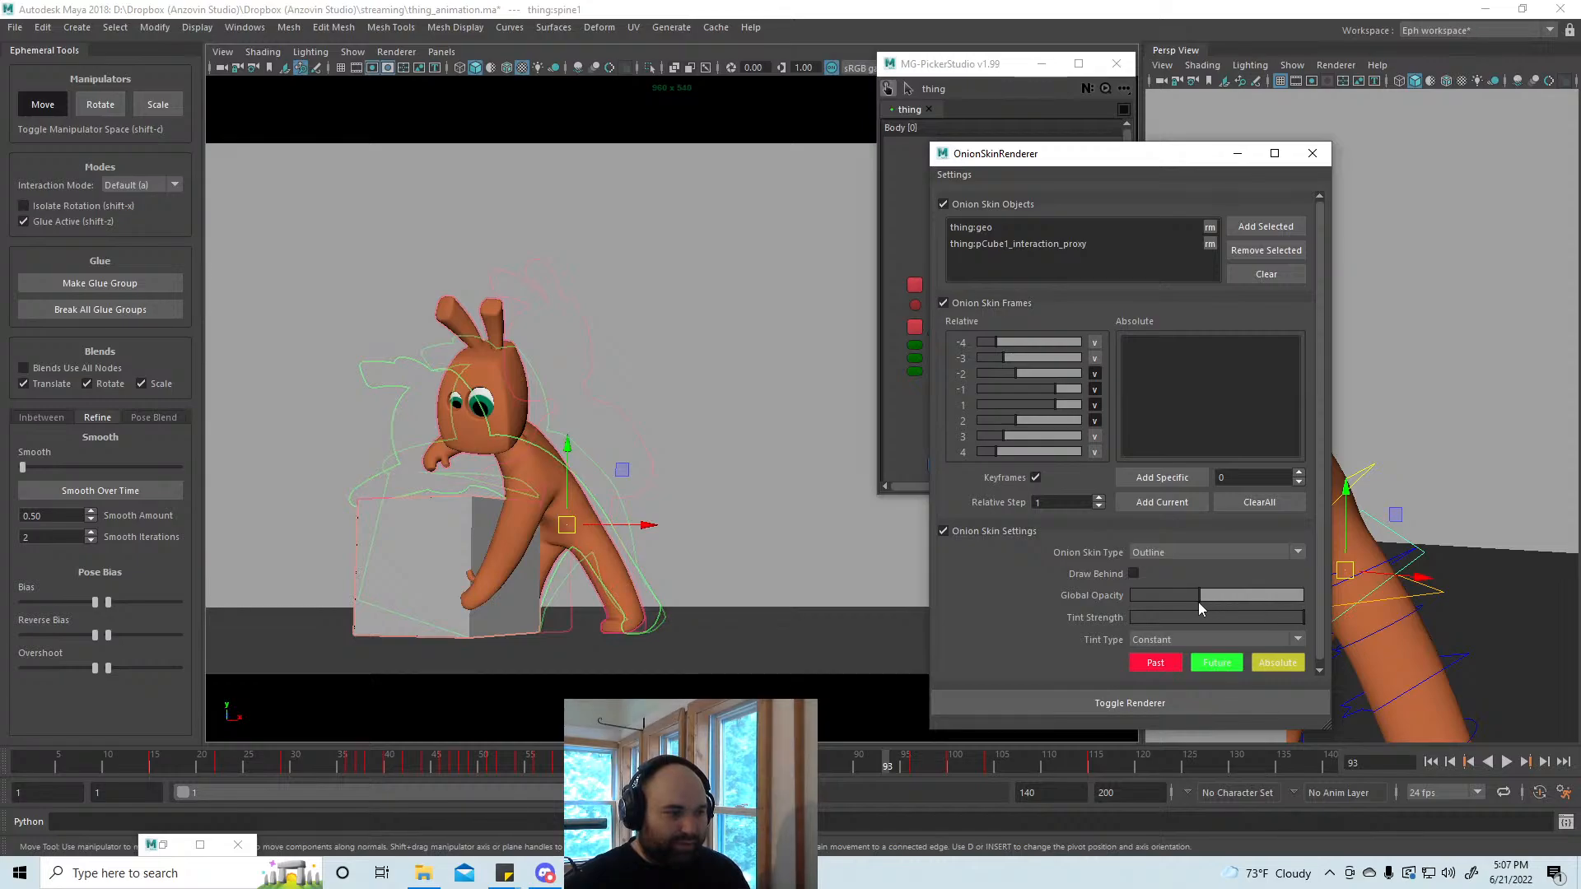
left_click(1237, 154)
Step: Review the box lift in motion, ending at the frame 115 pose
key("alt+v")
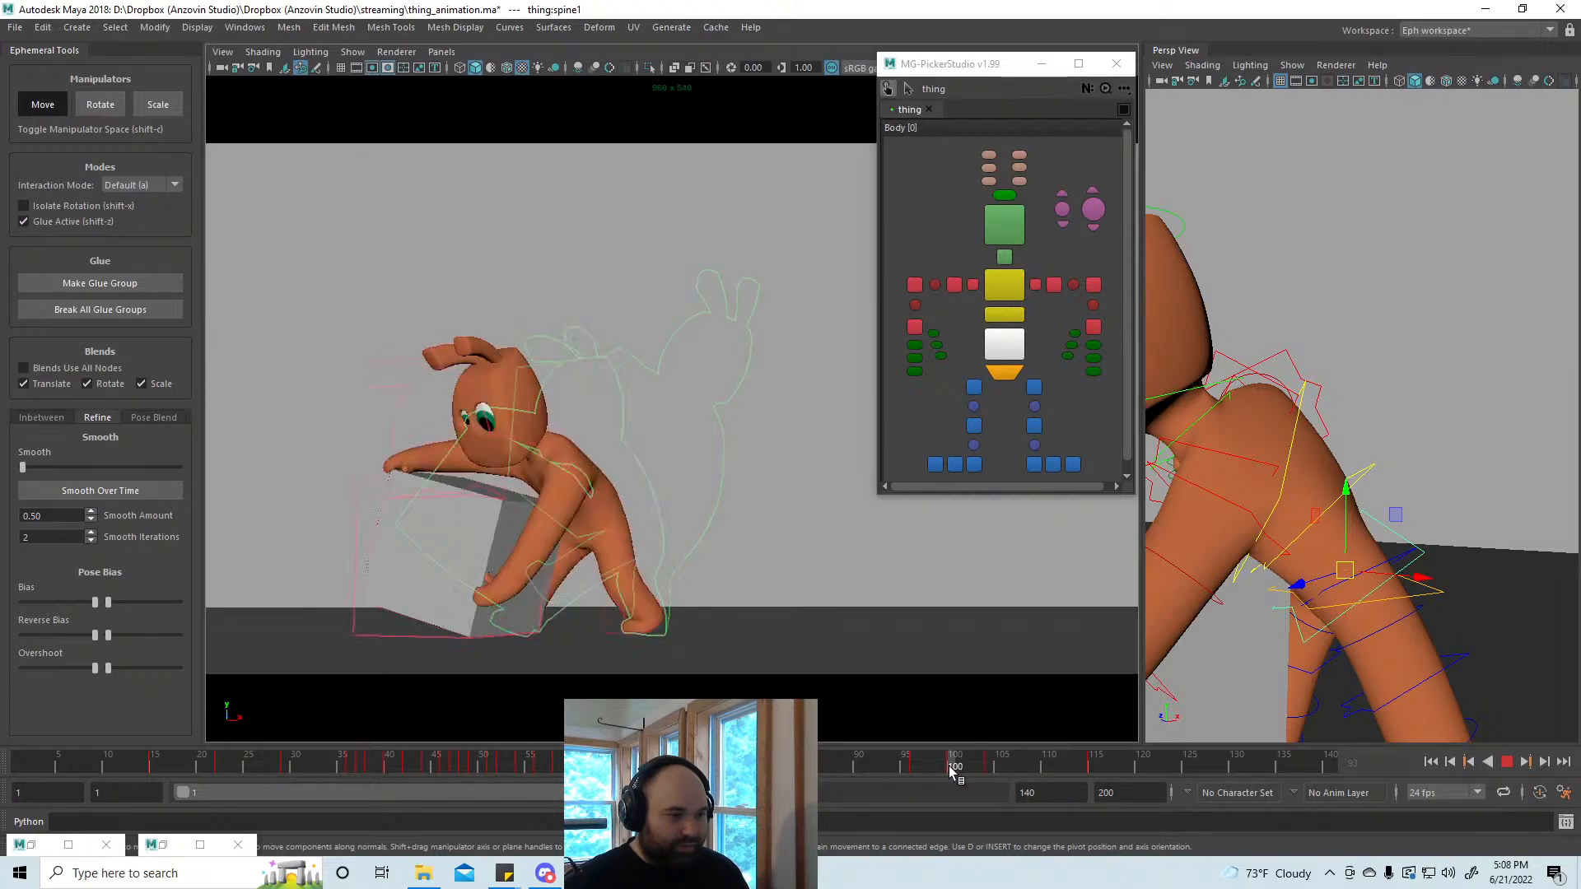
mouse_move(965, 769)
left_mouse_down()
mouse_move(1128, 772)
mouse_move(1092, 771)
left_mouse_up()
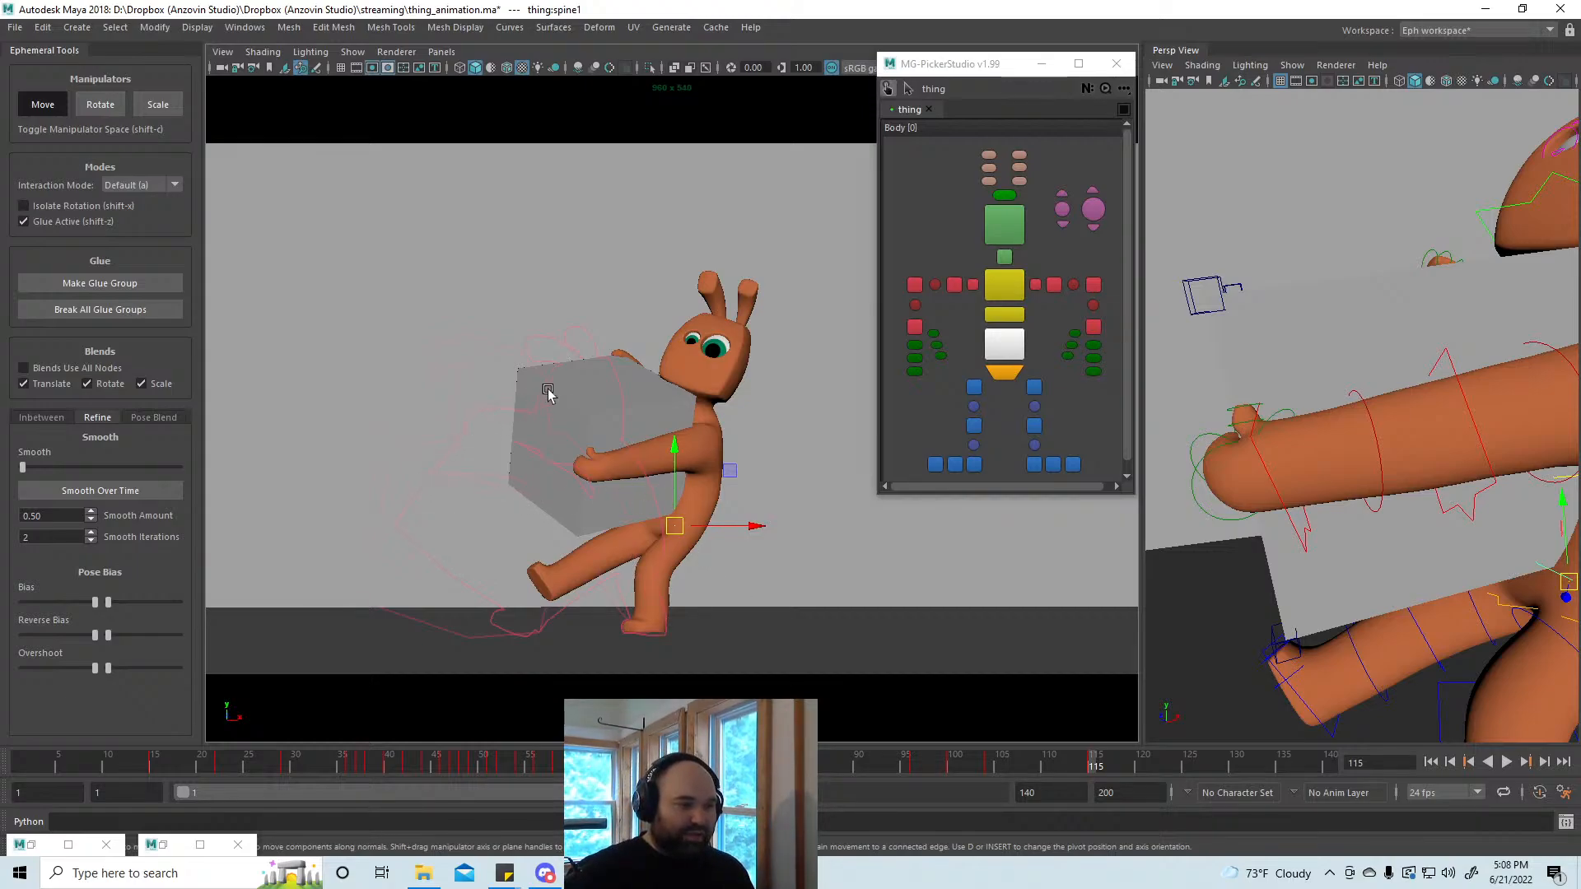
left_click_drag(966, 69, 989, 72)
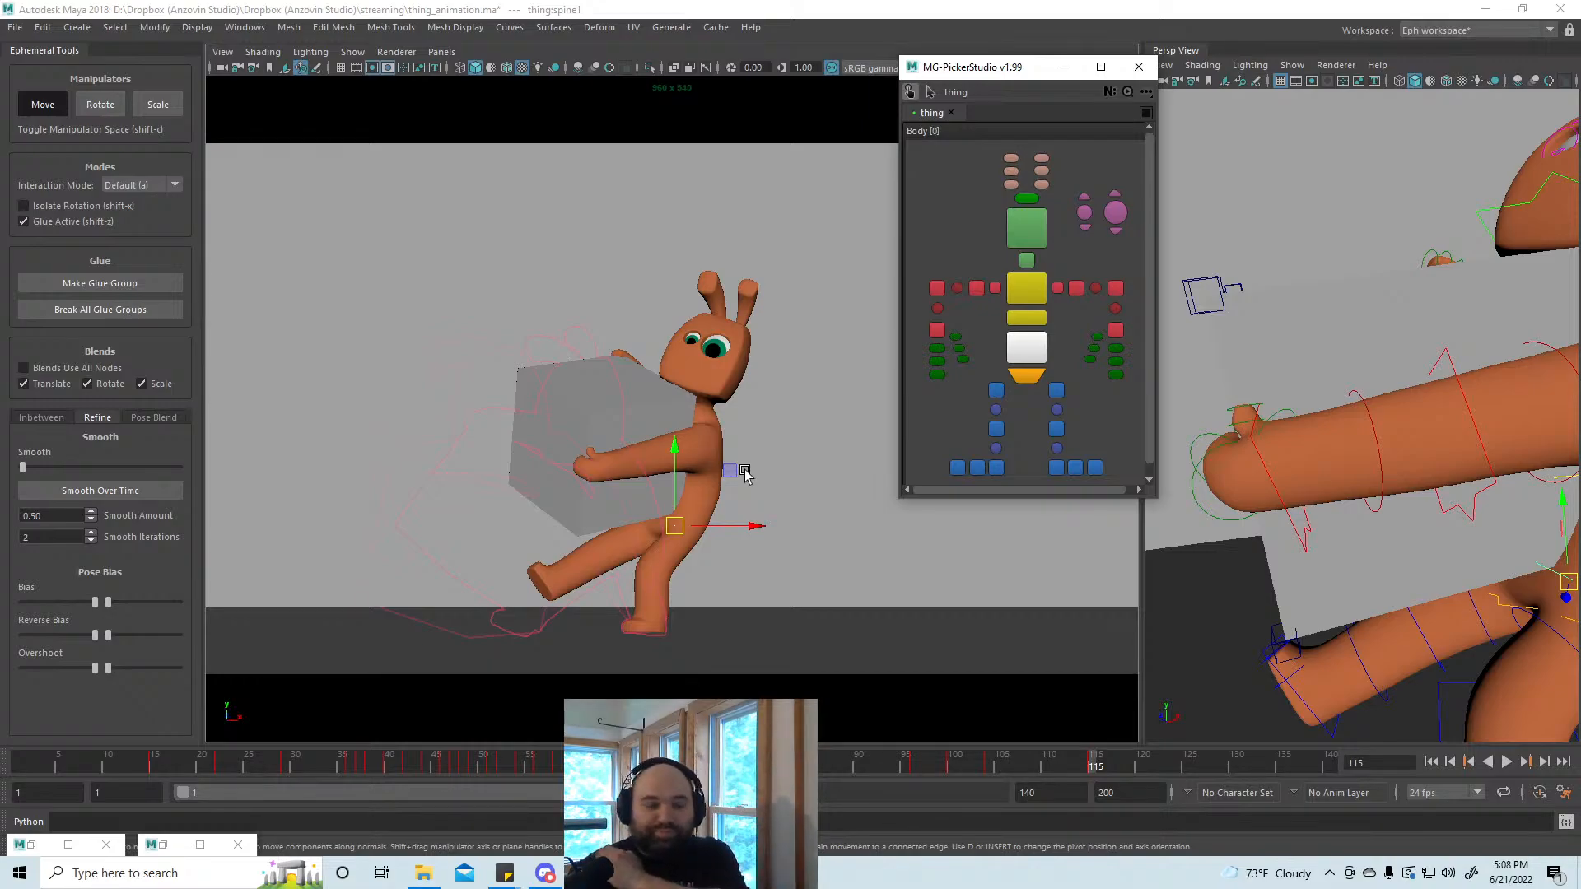
Step: Shift the timeline range to frames 25–164 and, at frame 133, rotate the whole character and box about the middle spine to face the opposite way
mouse_move(1097, 756)
left_mouse_down()
mouse_move(1161, 765)
mouse_move(1100, 774)
mouse_move(1241, 773)
left_mouse_up()
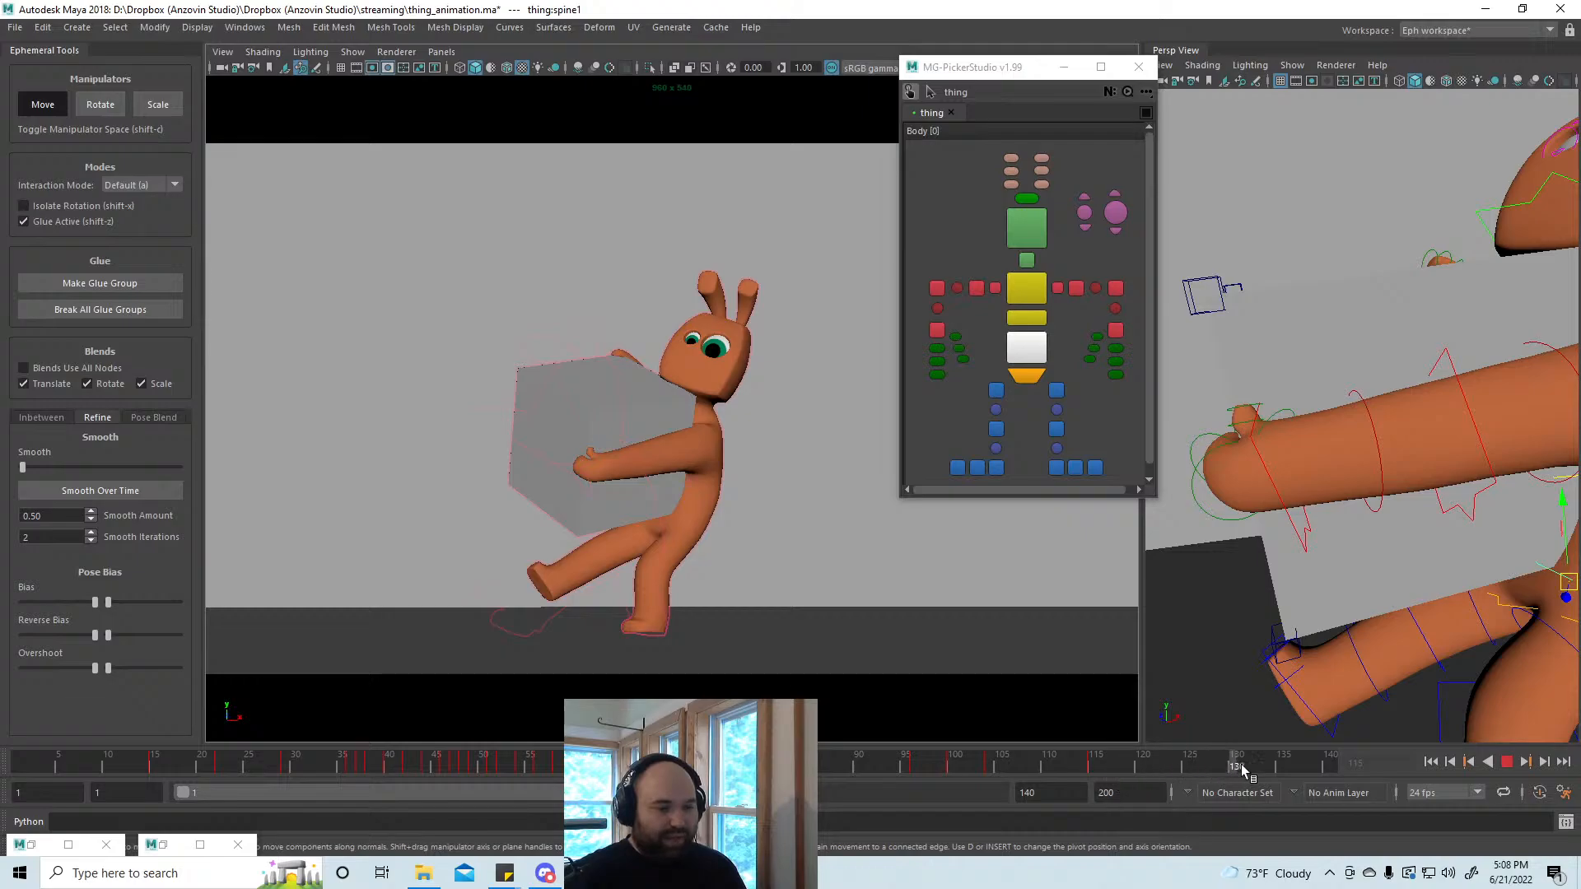
mouse_move(708, 793)
left_mouse_down()
mouse_move(953, 791)
mouse_move(1035, 765)
left_mouse_up()
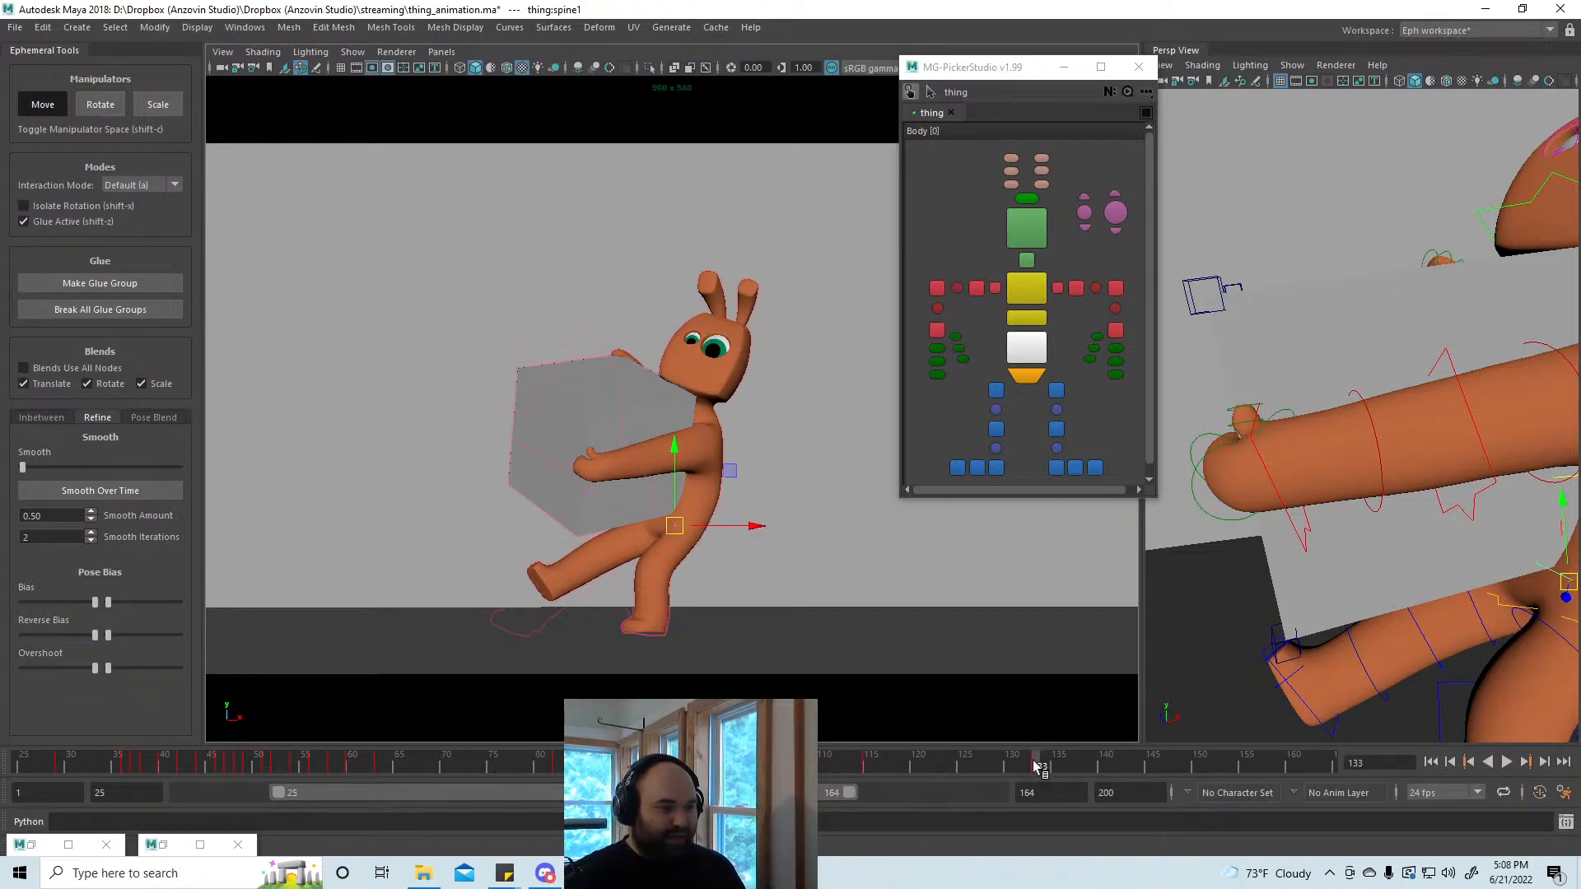
left_click(1056, 467)
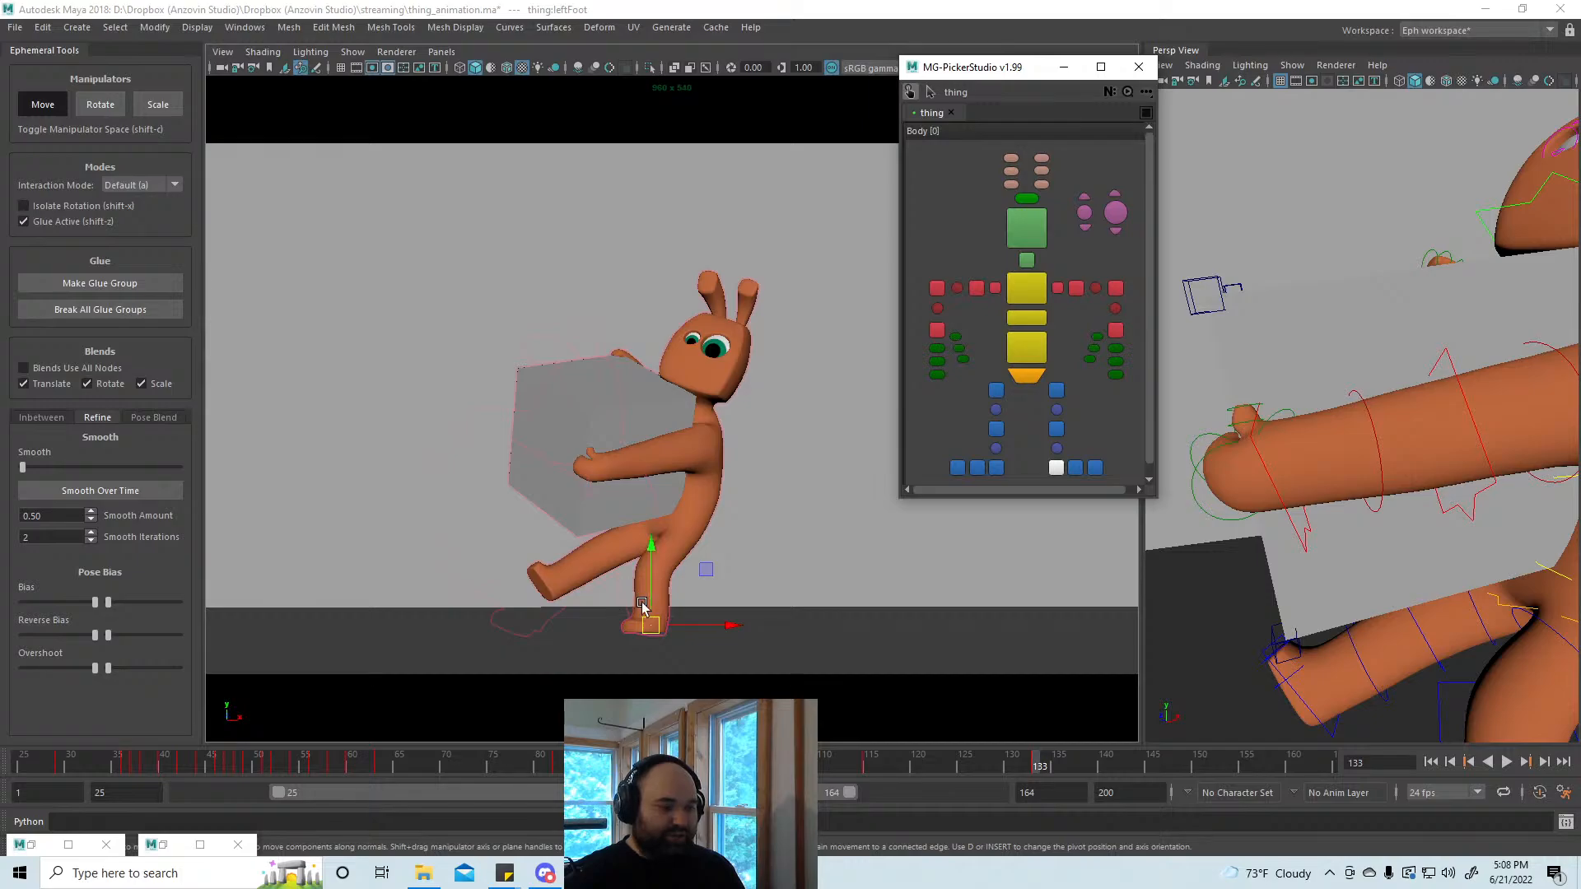
left_click(1032, 319)
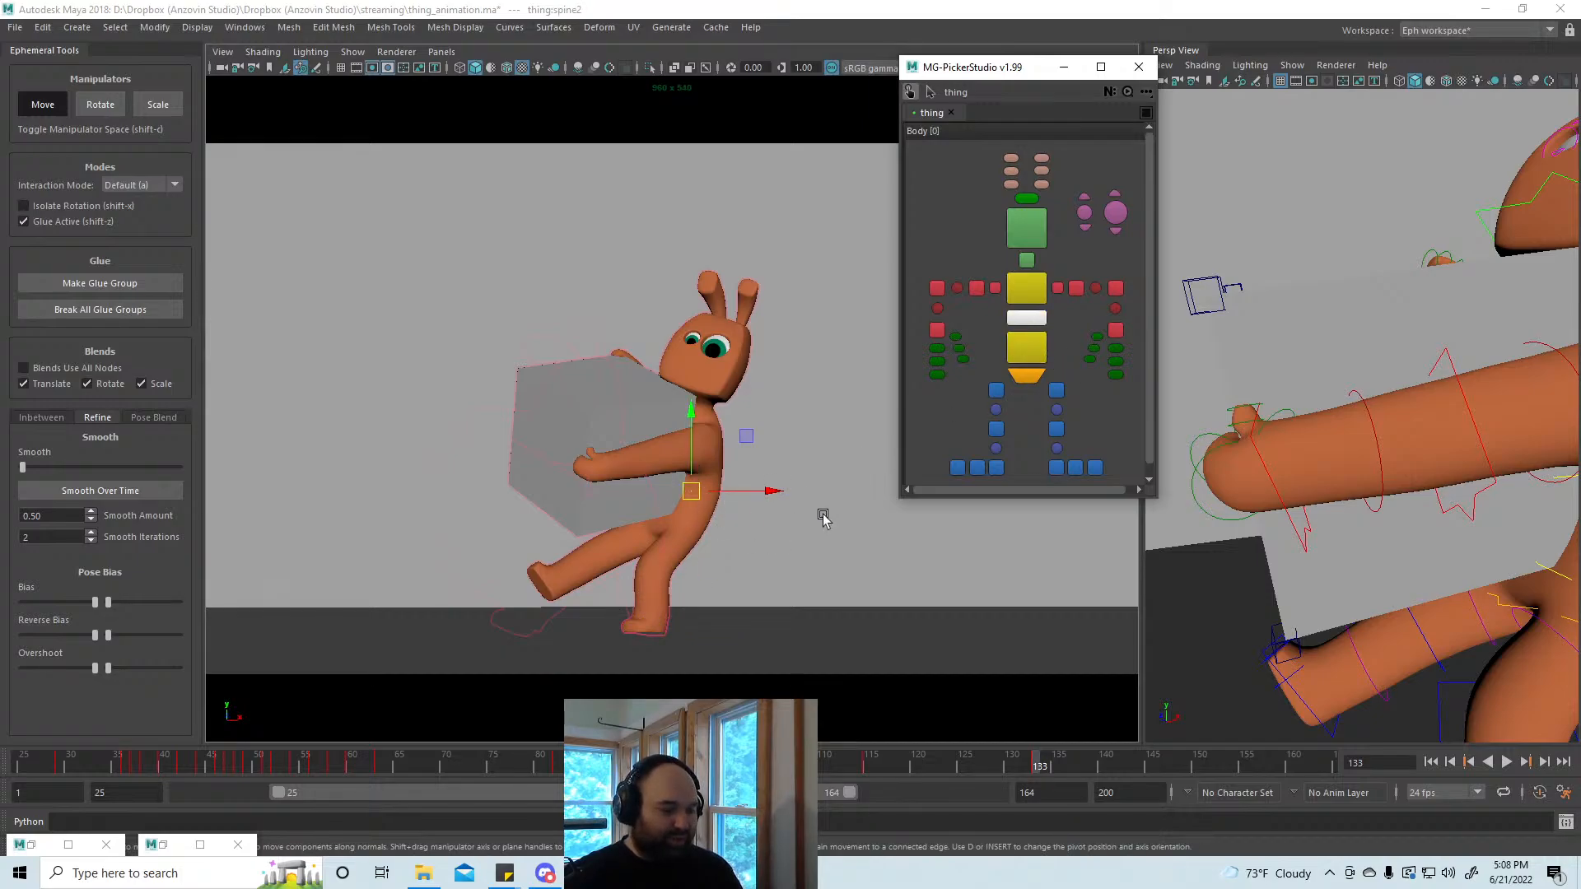
key("e")
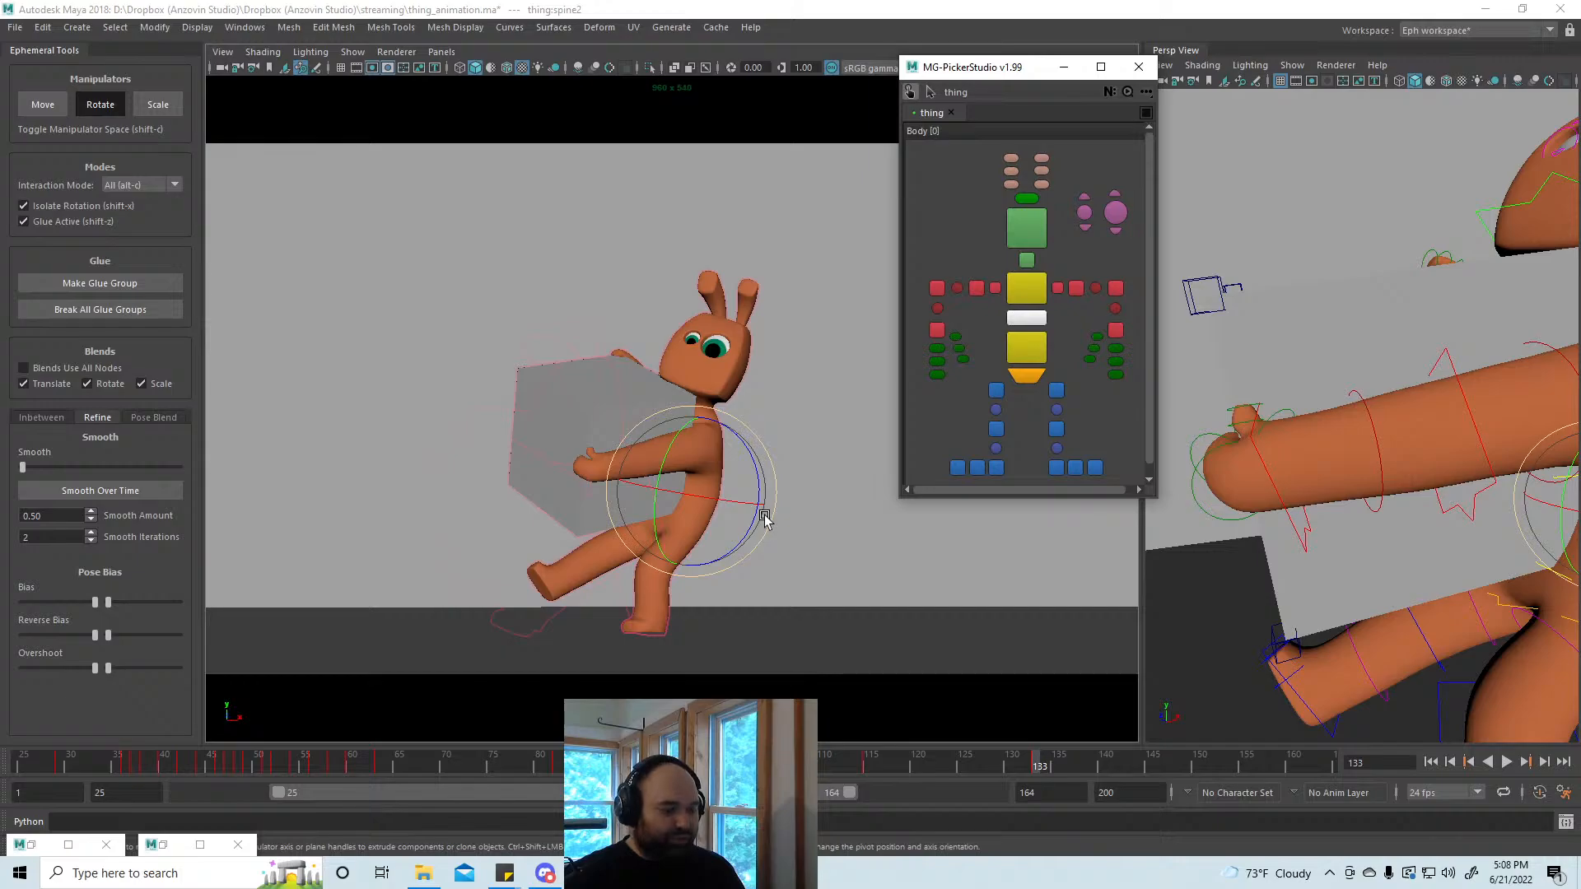
key("shift+c")
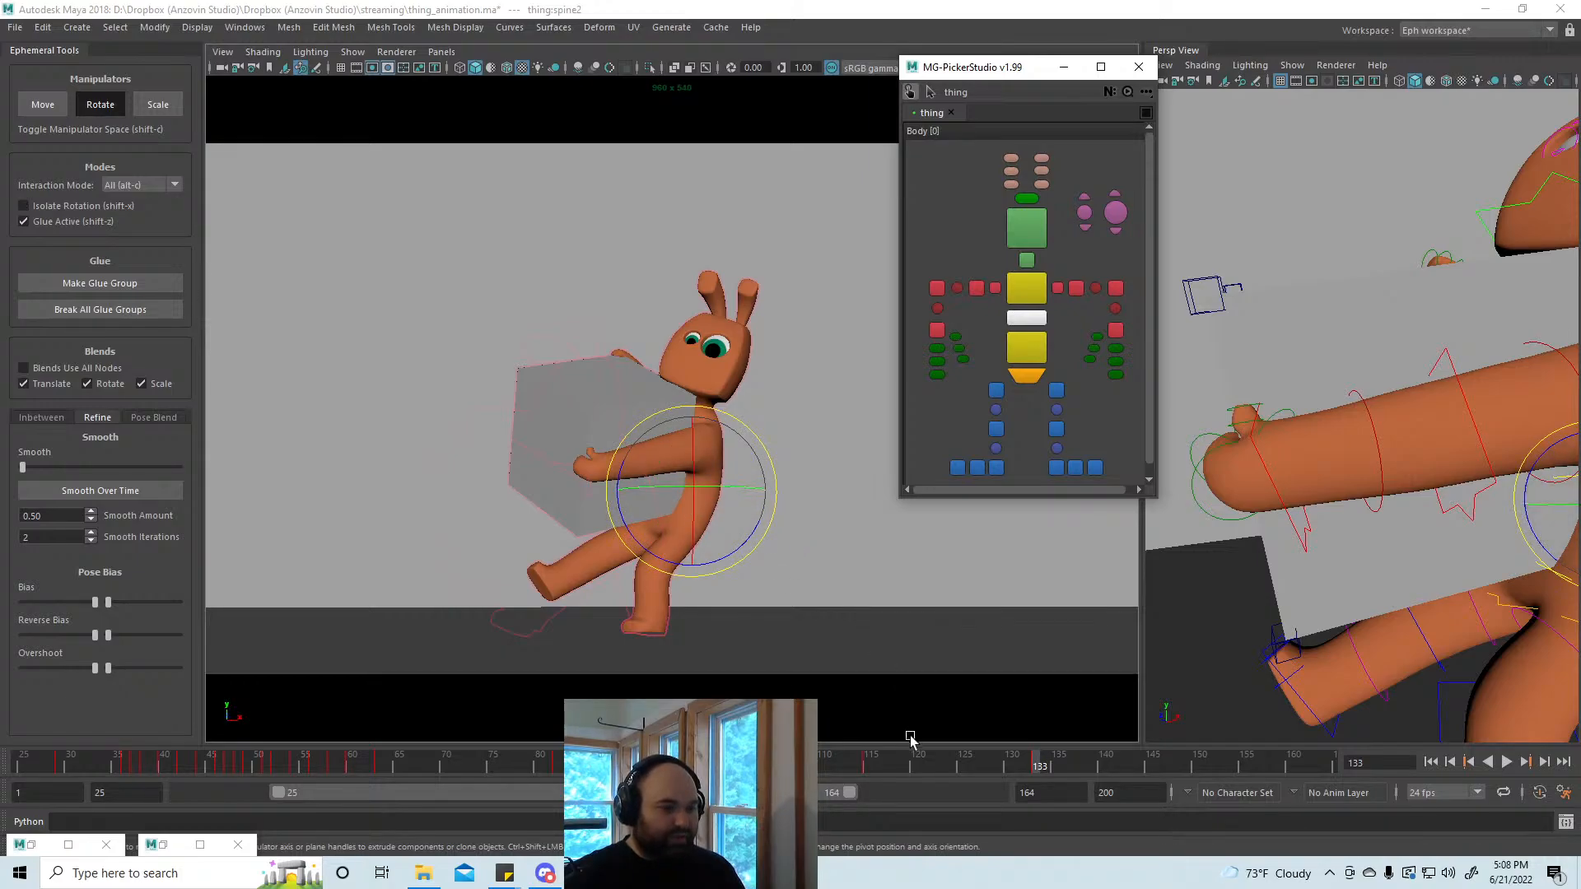
left_click_drag(907, 755, 1032, 751)
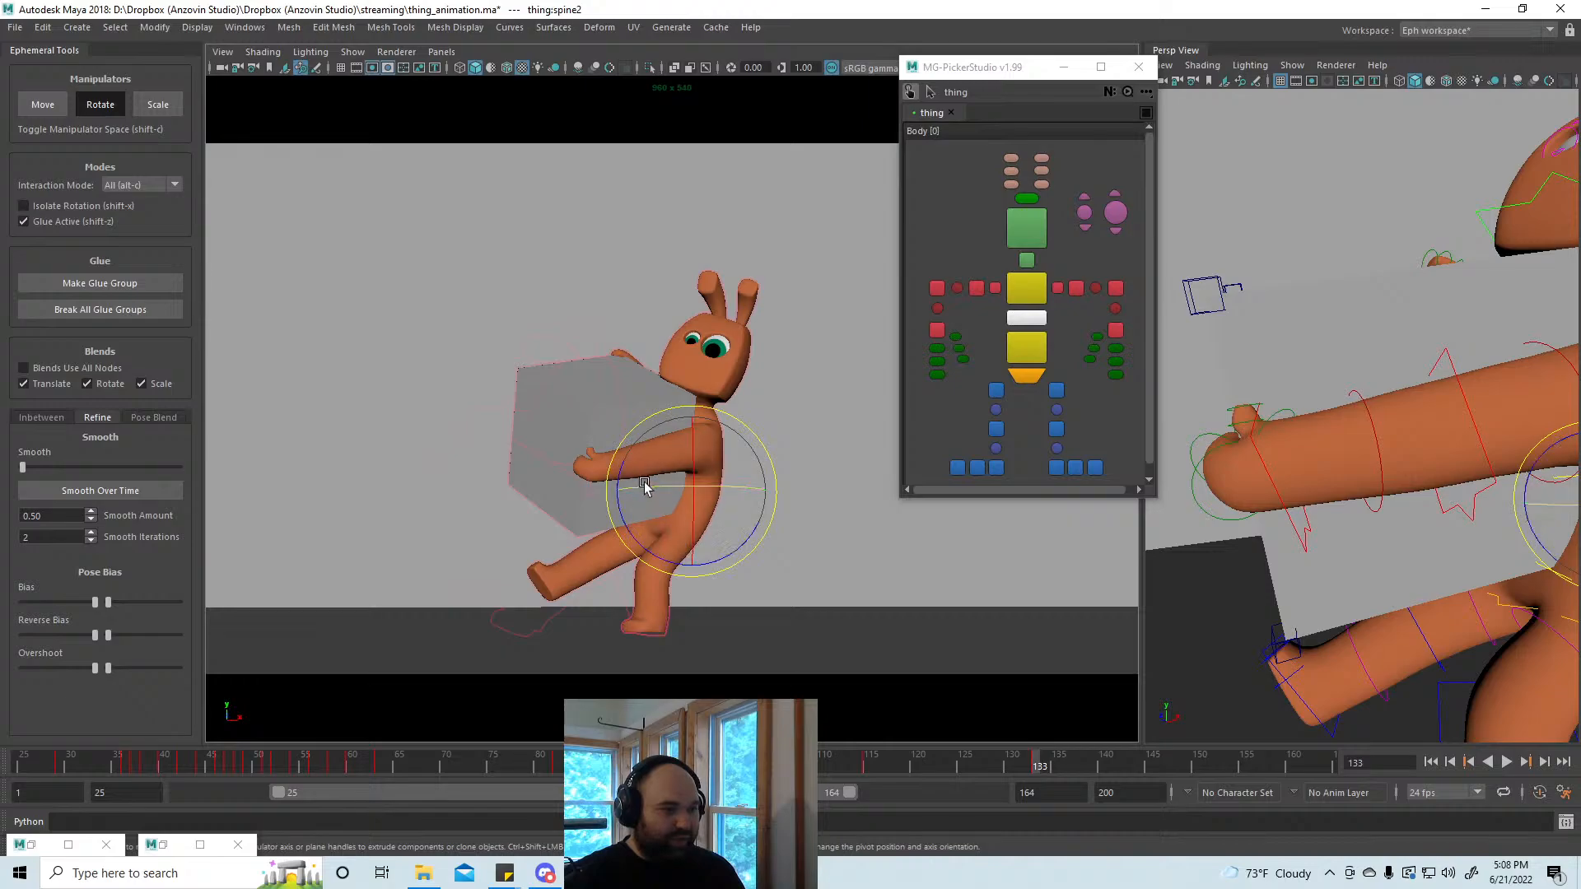
left_click_drag(646, 486, 772, 495)
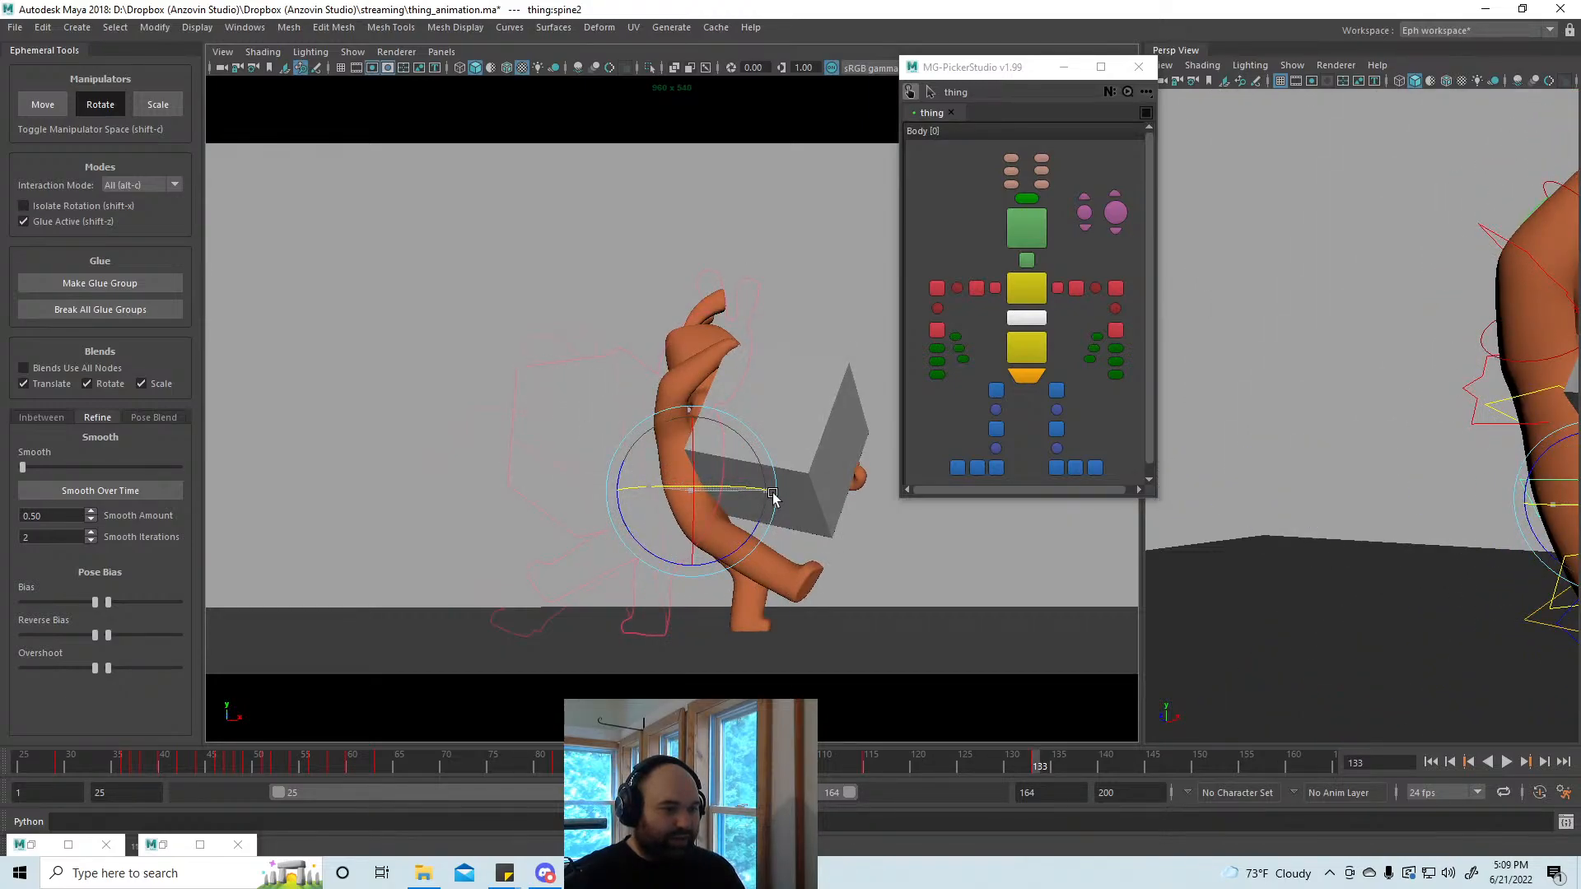
Step: Adjust the body turn about the middle spine at frame 133 and move and rotate the box forward and lower in front of the chest
left_click_drag(771, 494, 671, 483)
mouse_move(1021, 768)
left_mouse_down()
mouse_move(830, 755)
mouse_move(1056, 781)
mouse_move(1034, 770)
left_mouse_up()
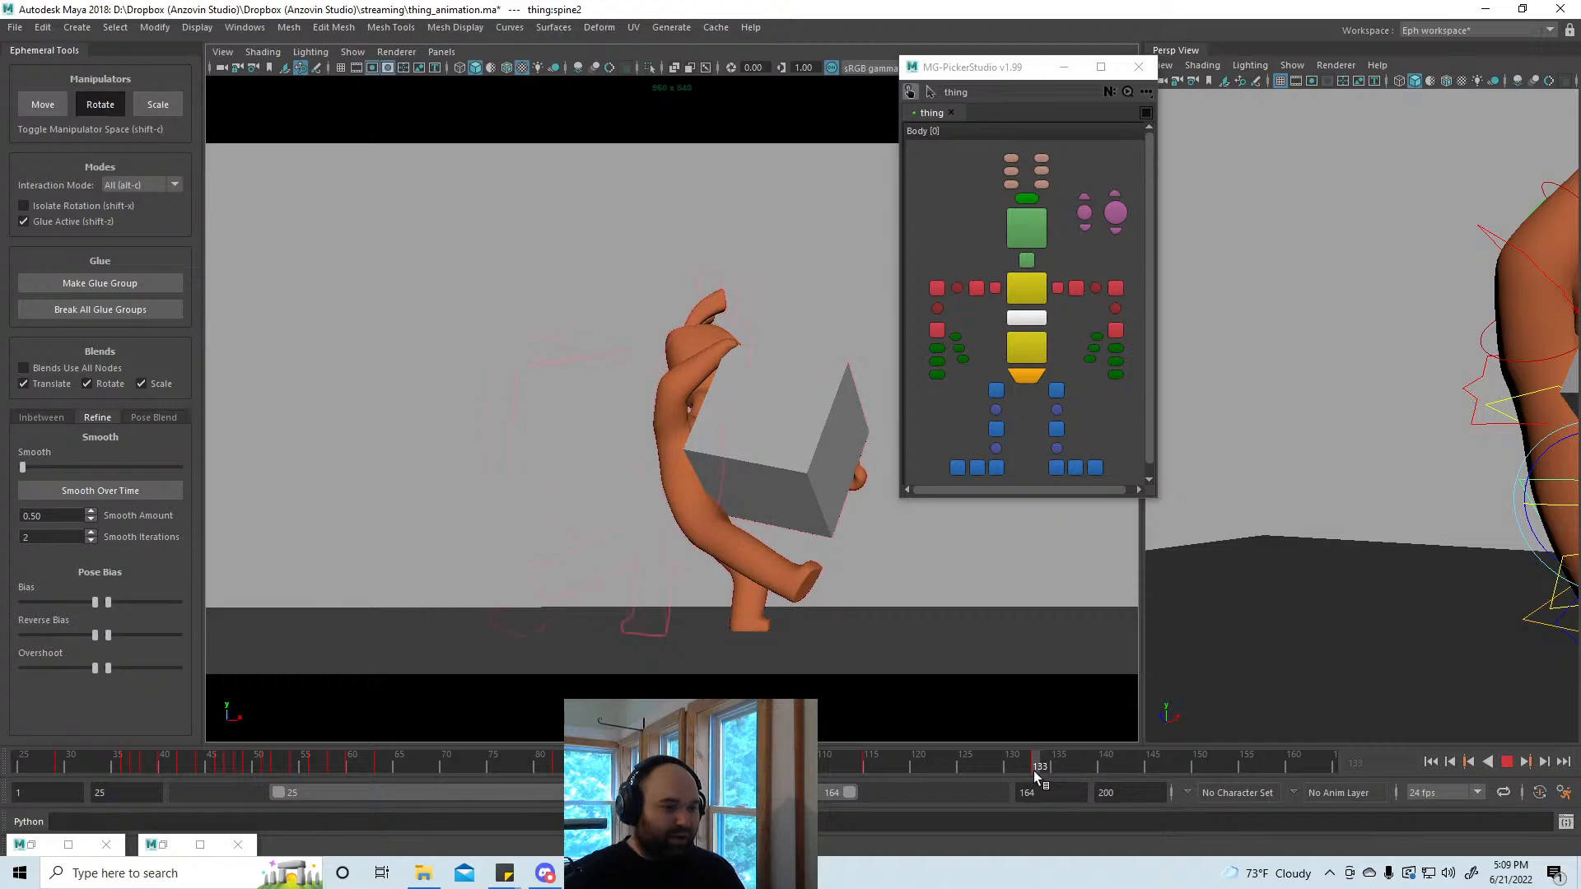
left_click(823, 417)
key("w")
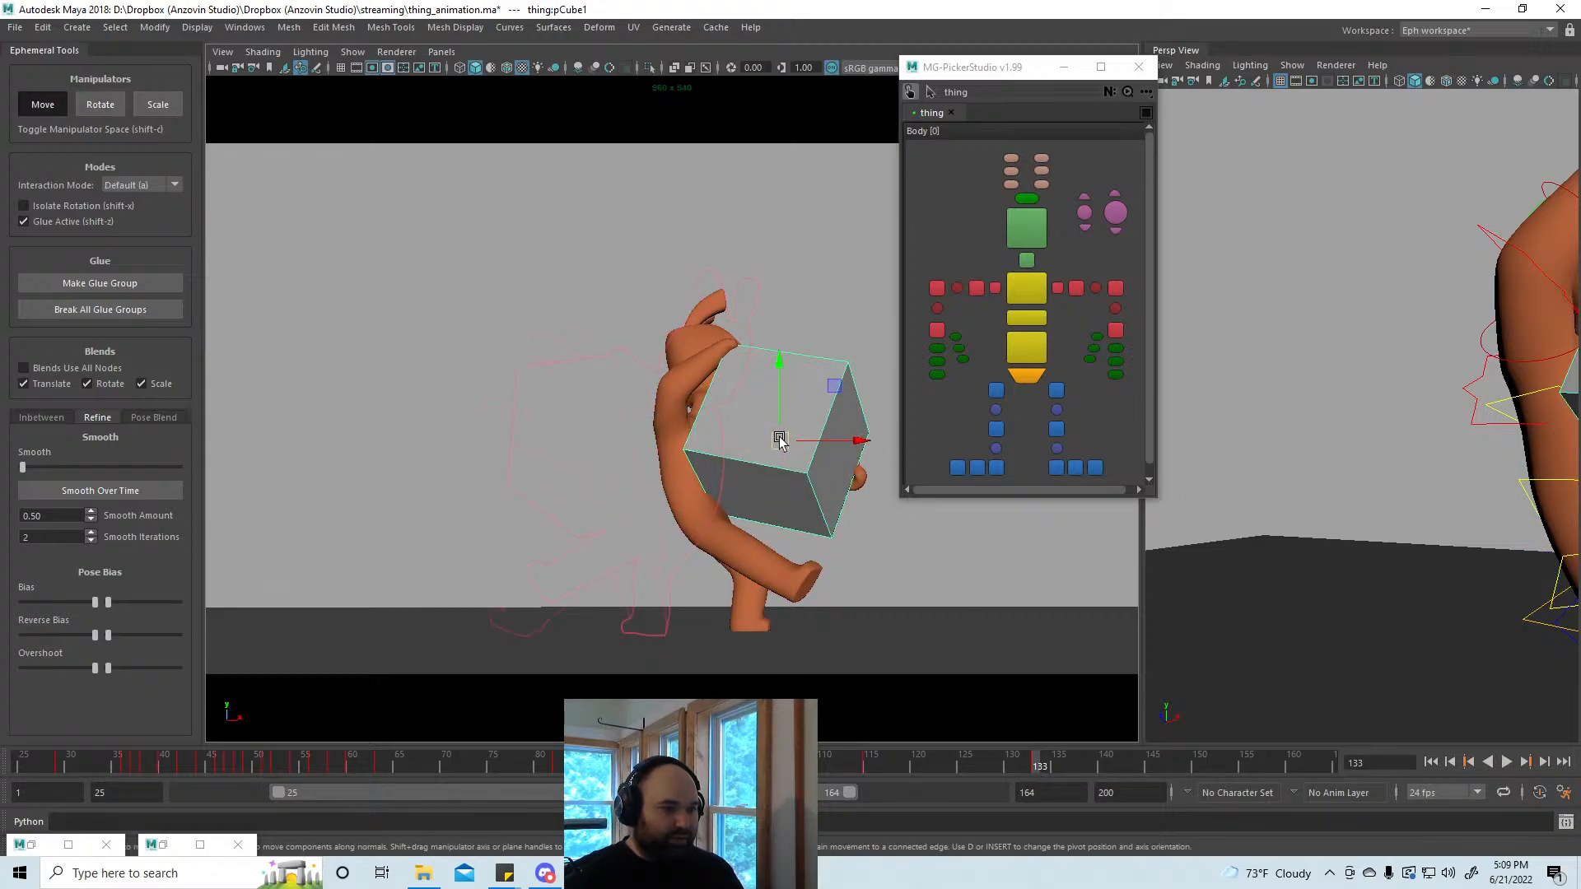
left_click_drag(777, 438, 815, 470)
key("e")
key("w")
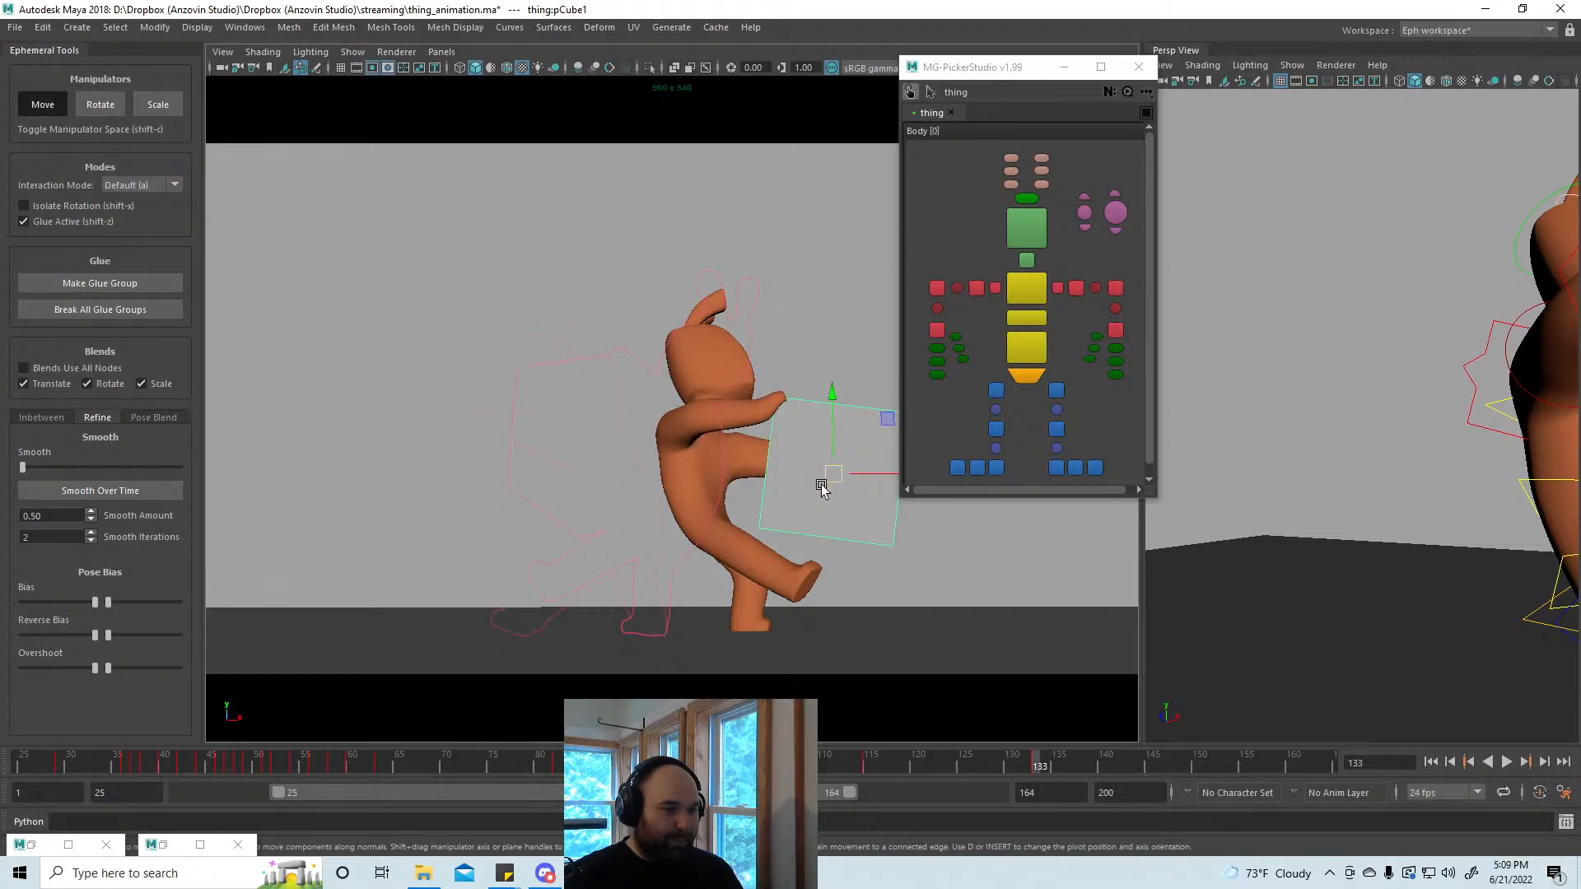
left_click(1016, 767)
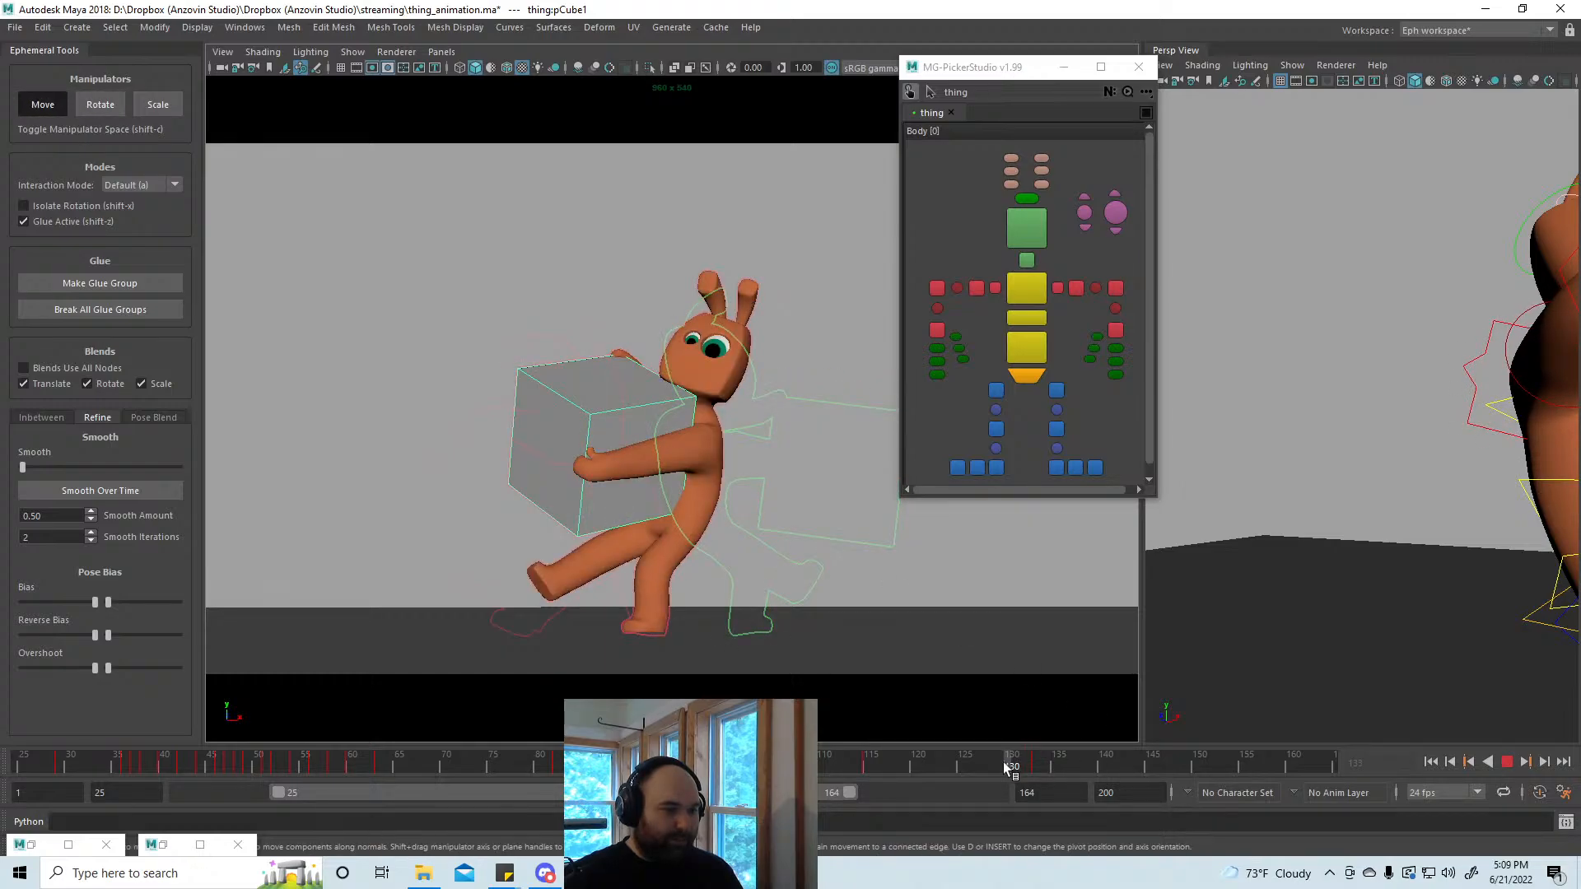
left_click(1039, 765)
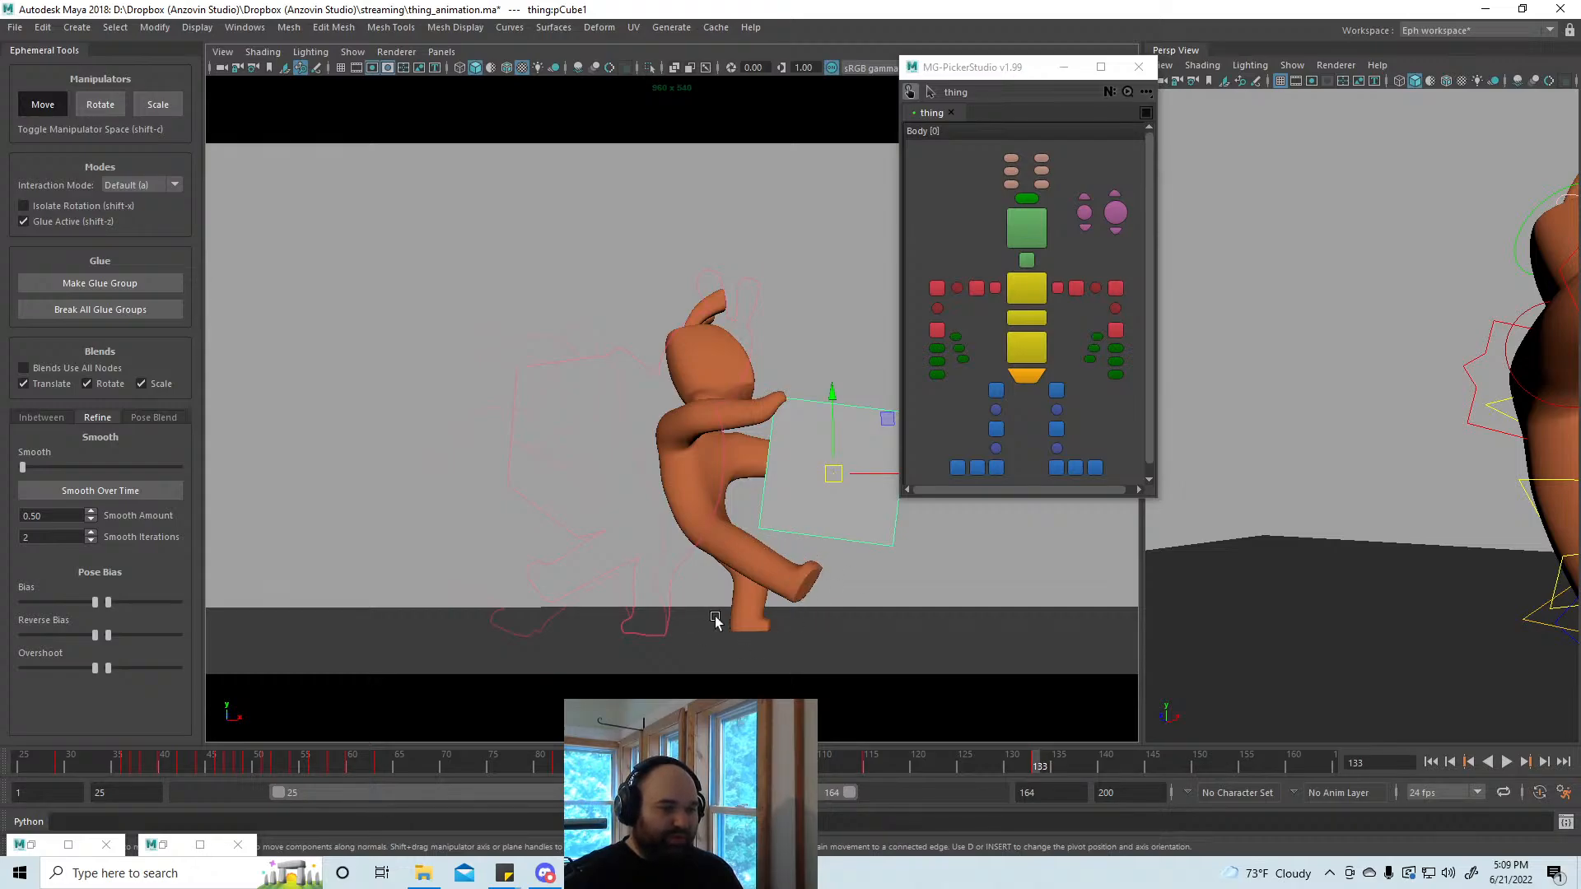
Step: Lower the raised right foot to the ground, placing it just behind the left foot and slightly inward
left_click(1059, 465)
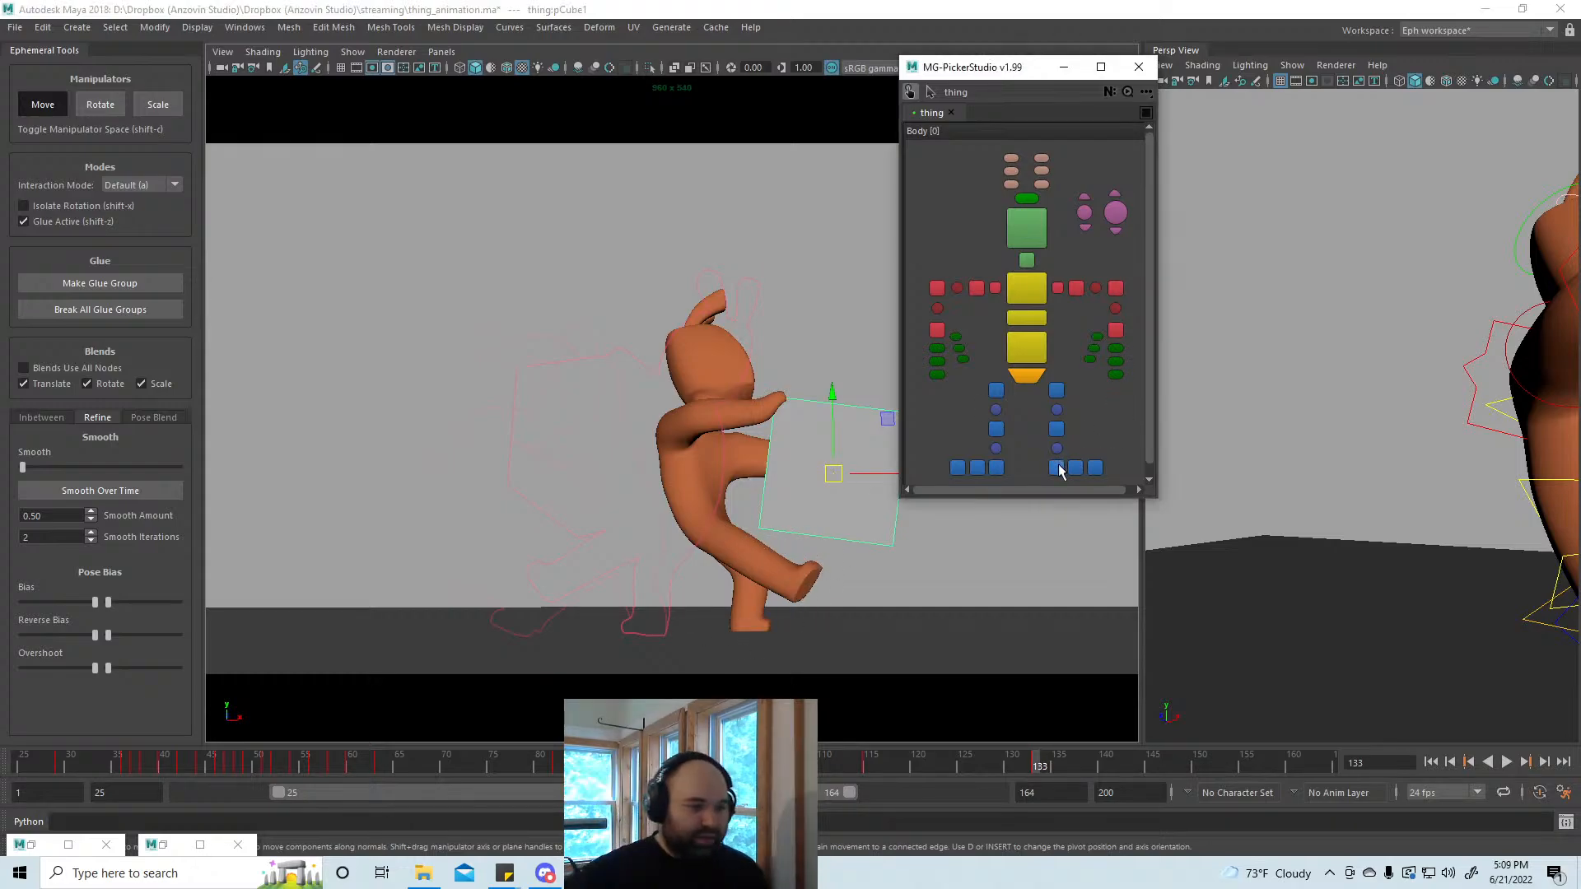
left_click(995, 468)
left_click_drag(796, 588, 732, 629)
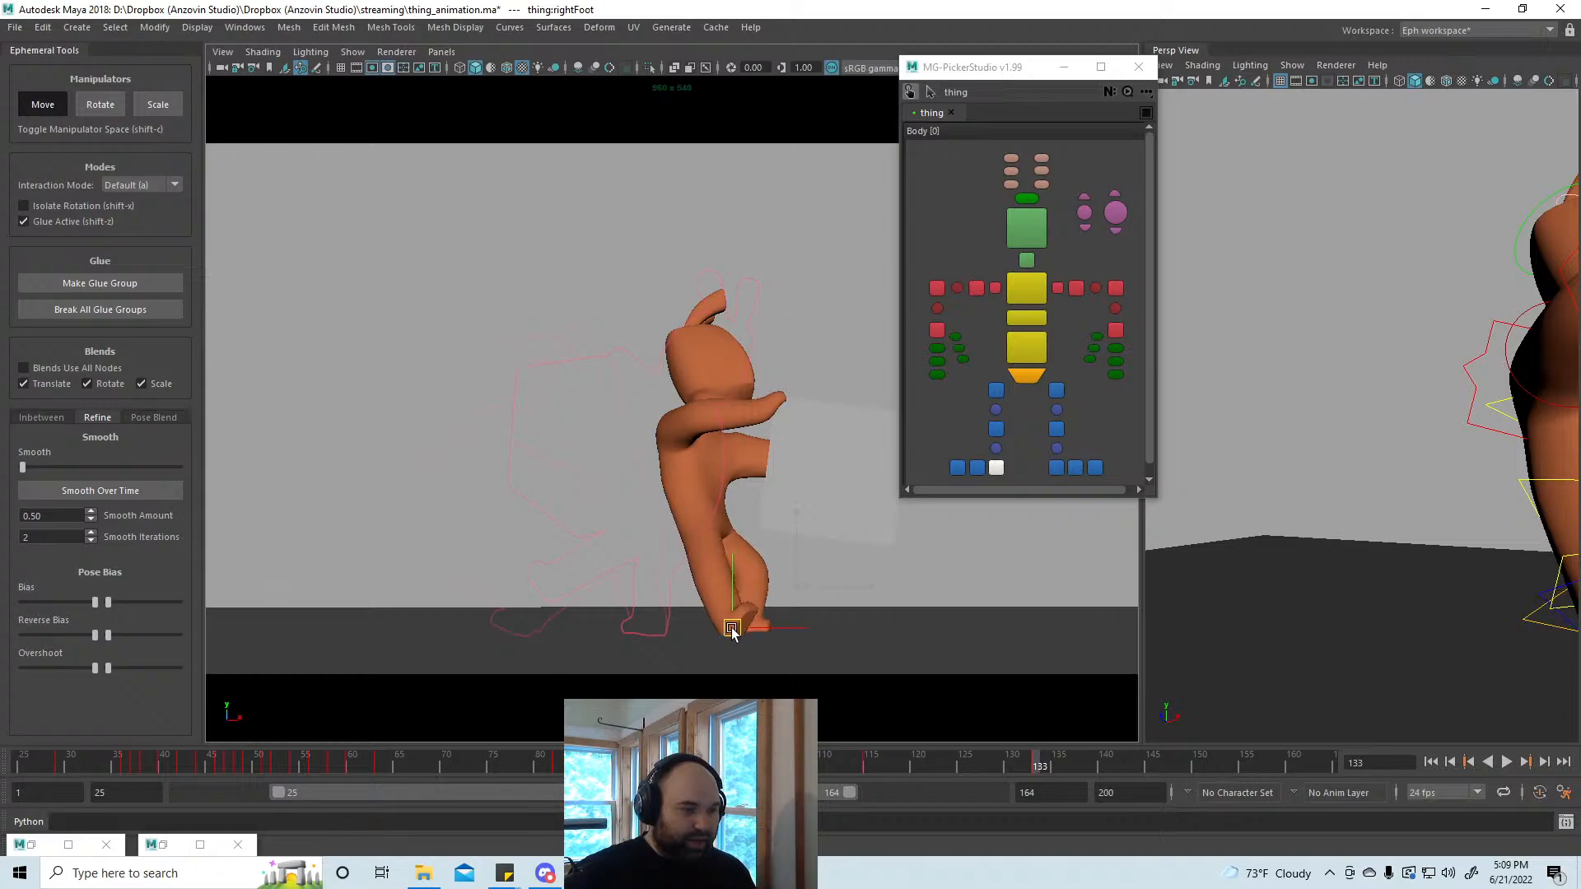
left_click_drag(1408, 555, 1325, 612, "alt")
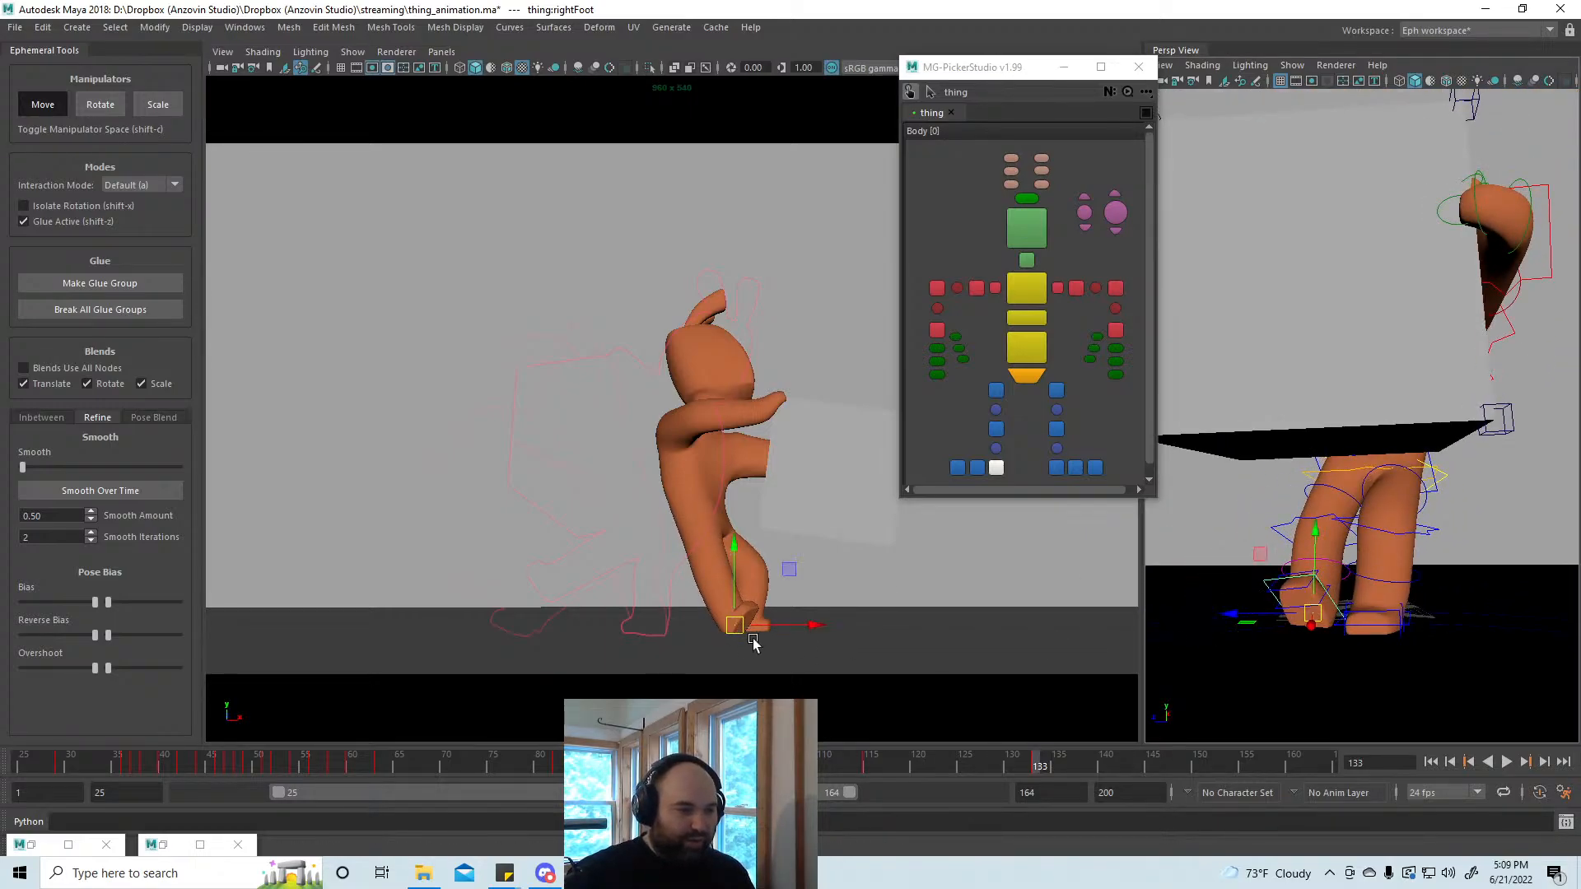
left_click_drag(735, 629, 697, 623)
key("e")
key("w")
left_click_drag(1234, 611, 1264, 616)
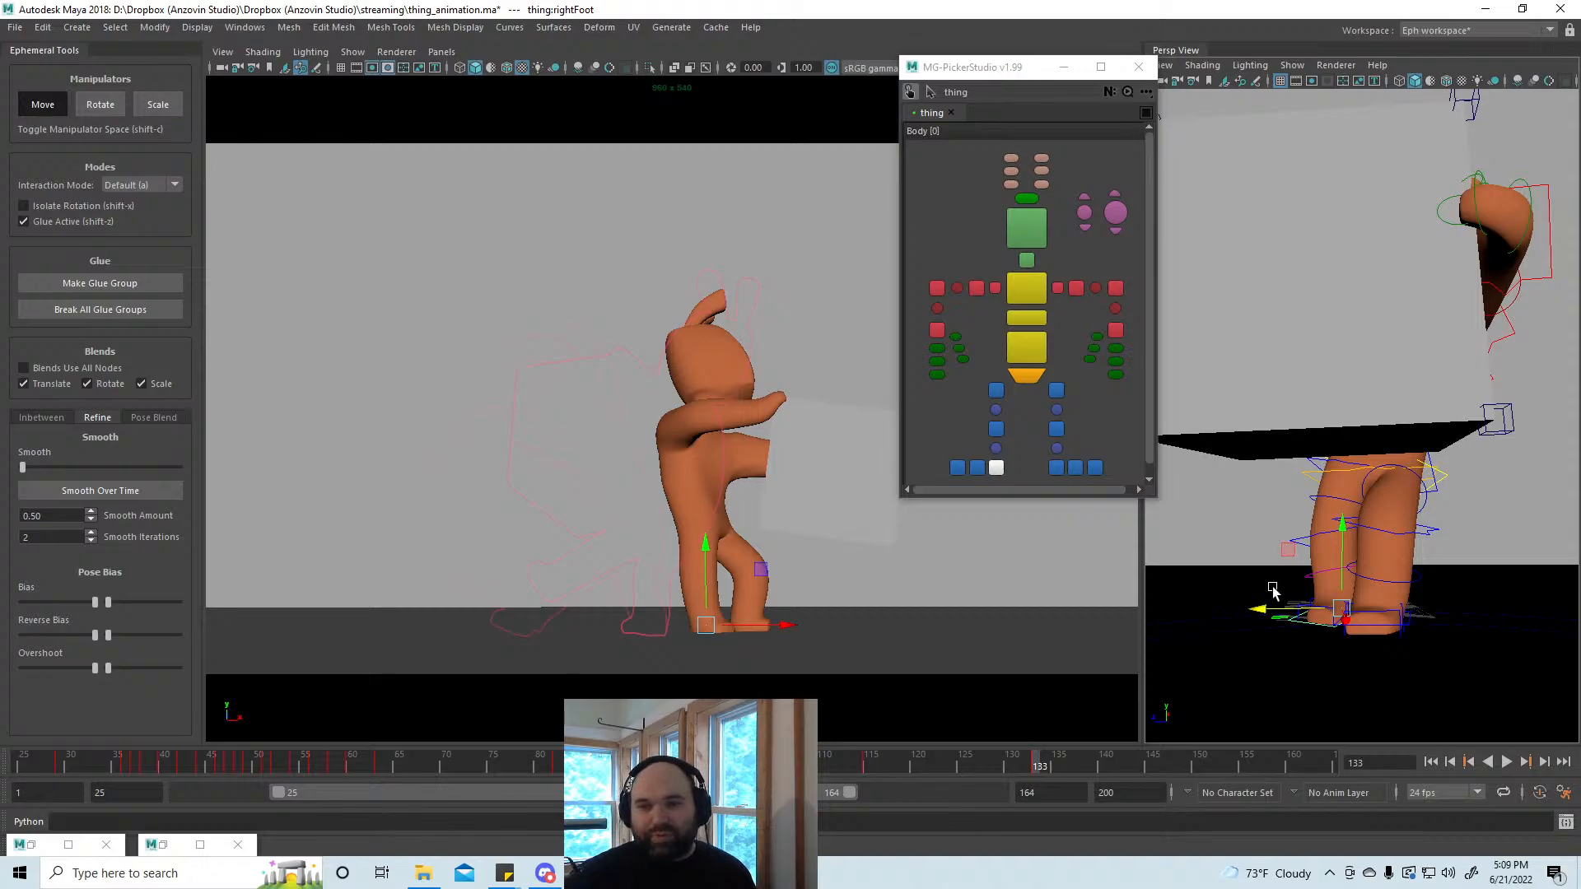
Step: Raise the pelvis slightly and rotate it with the upper body and box, checking the change against earlier frames
left_click(1034, 377)
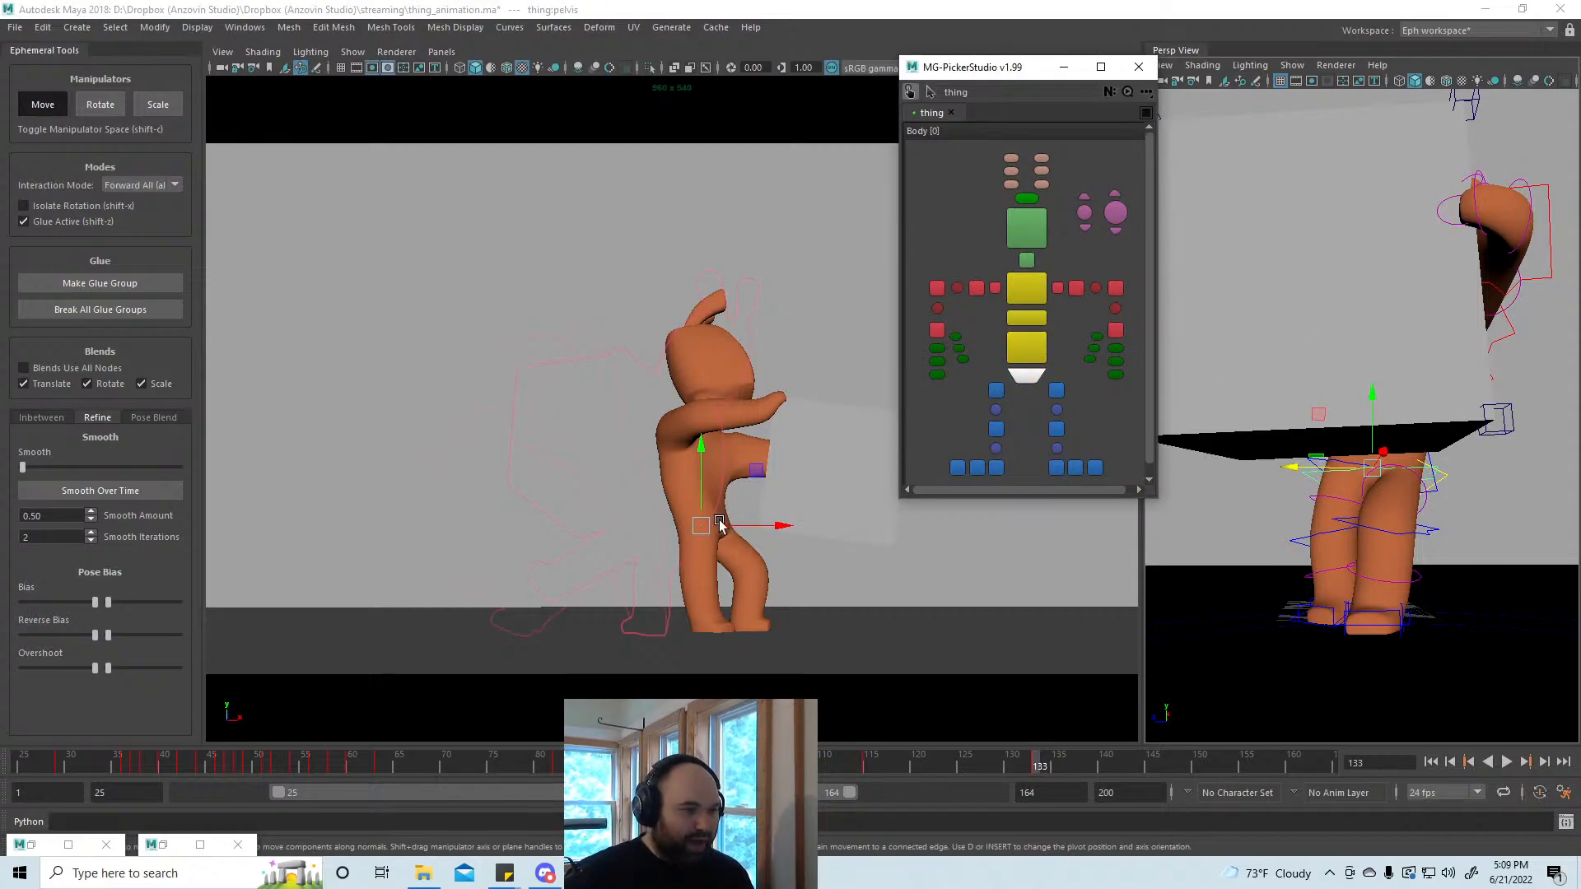
mouse_move(702, 525)
left_mouse_down()
mouse_move(709, 510)
mouse_move(848, 518)
mouse_move(811, 461)
mouse_move(760, 499)
mouse_move(700, 512)
left_mouse_up()
key("e")
key("w")
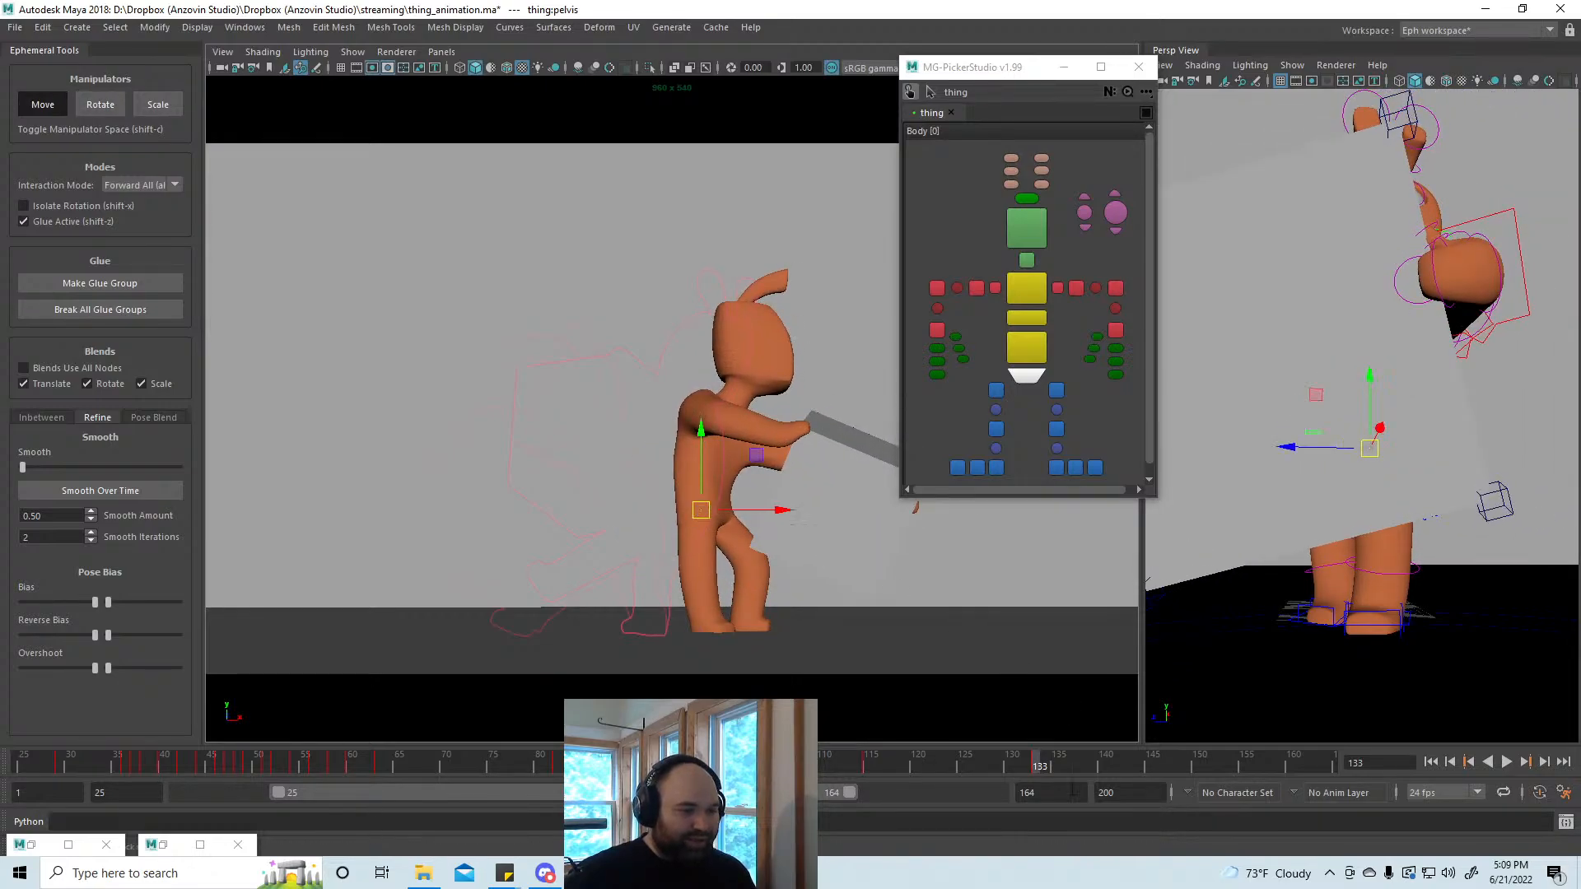
mouse_move(1023, 765)
left_mouse_down()
mouse_move(961, 761)
mouse_move(1034, 752)
left_mouse_up()
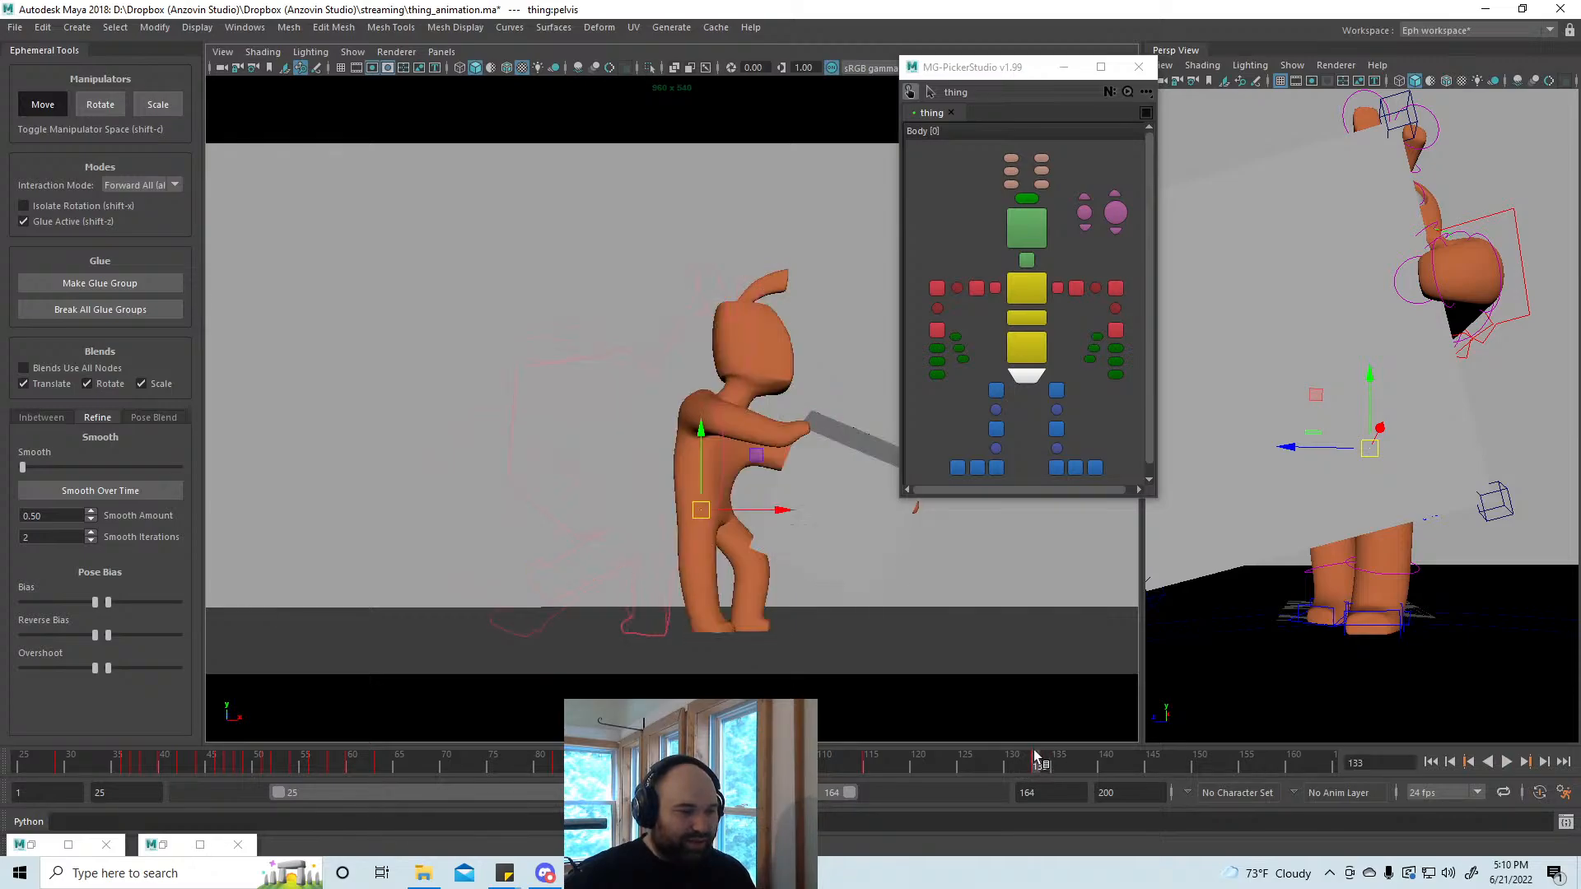
Step: Move the planted right foot forward so the right leg slants toward the box
left_click(998, 468)
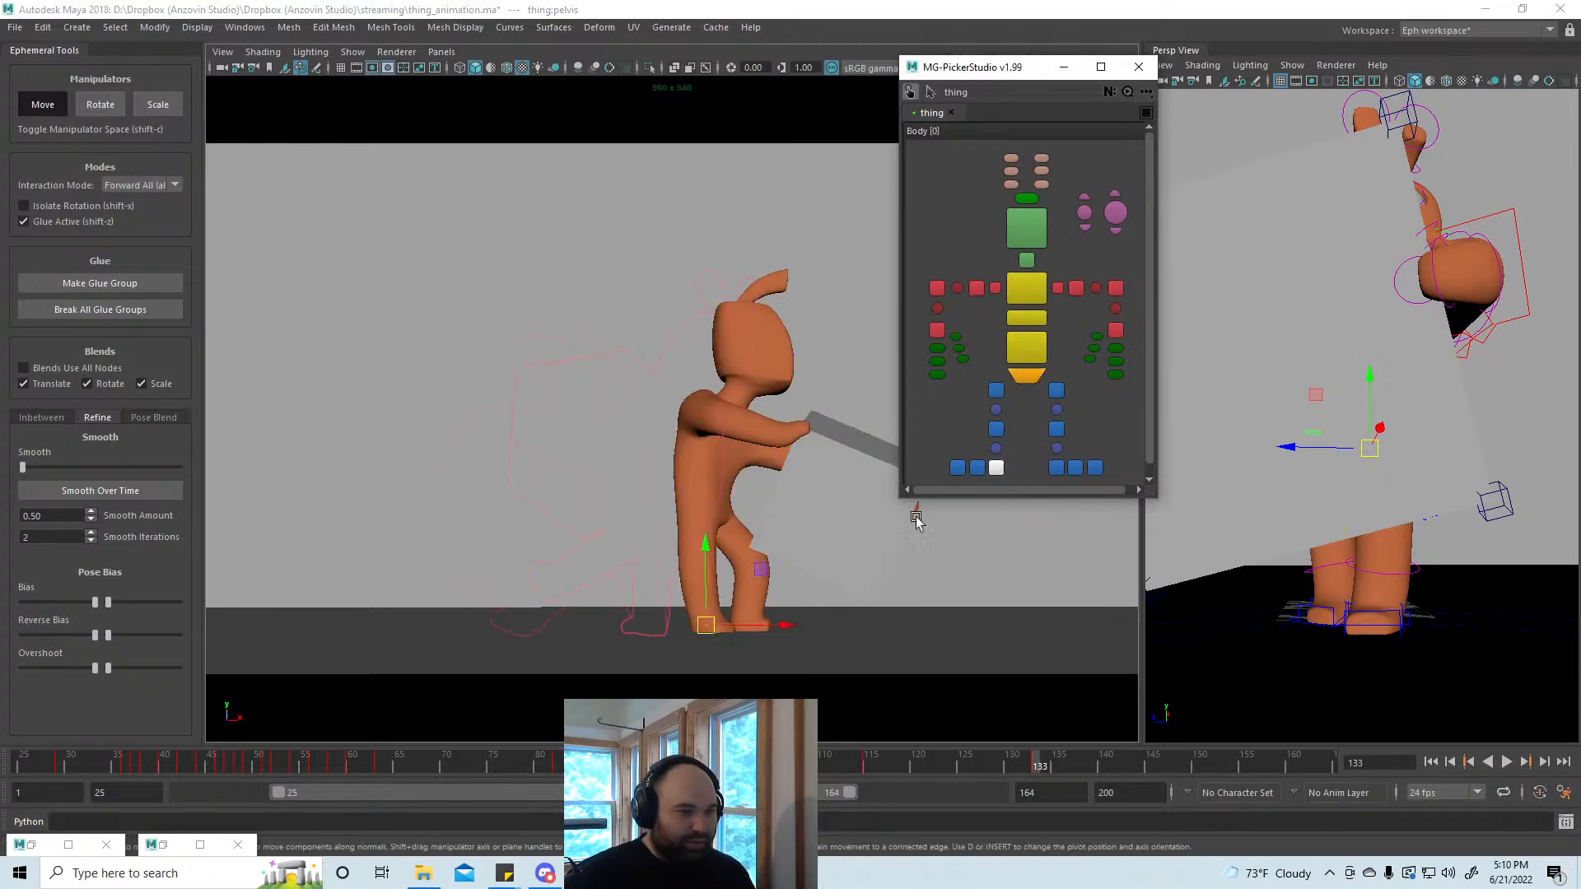
left_click_drag(790, 626, 833, 625)
key("ctrl+z")
key("a")
Step: Rotate the left hip and left knee in forward mode to lift the left leg off the ground
left_click(1056, 391)
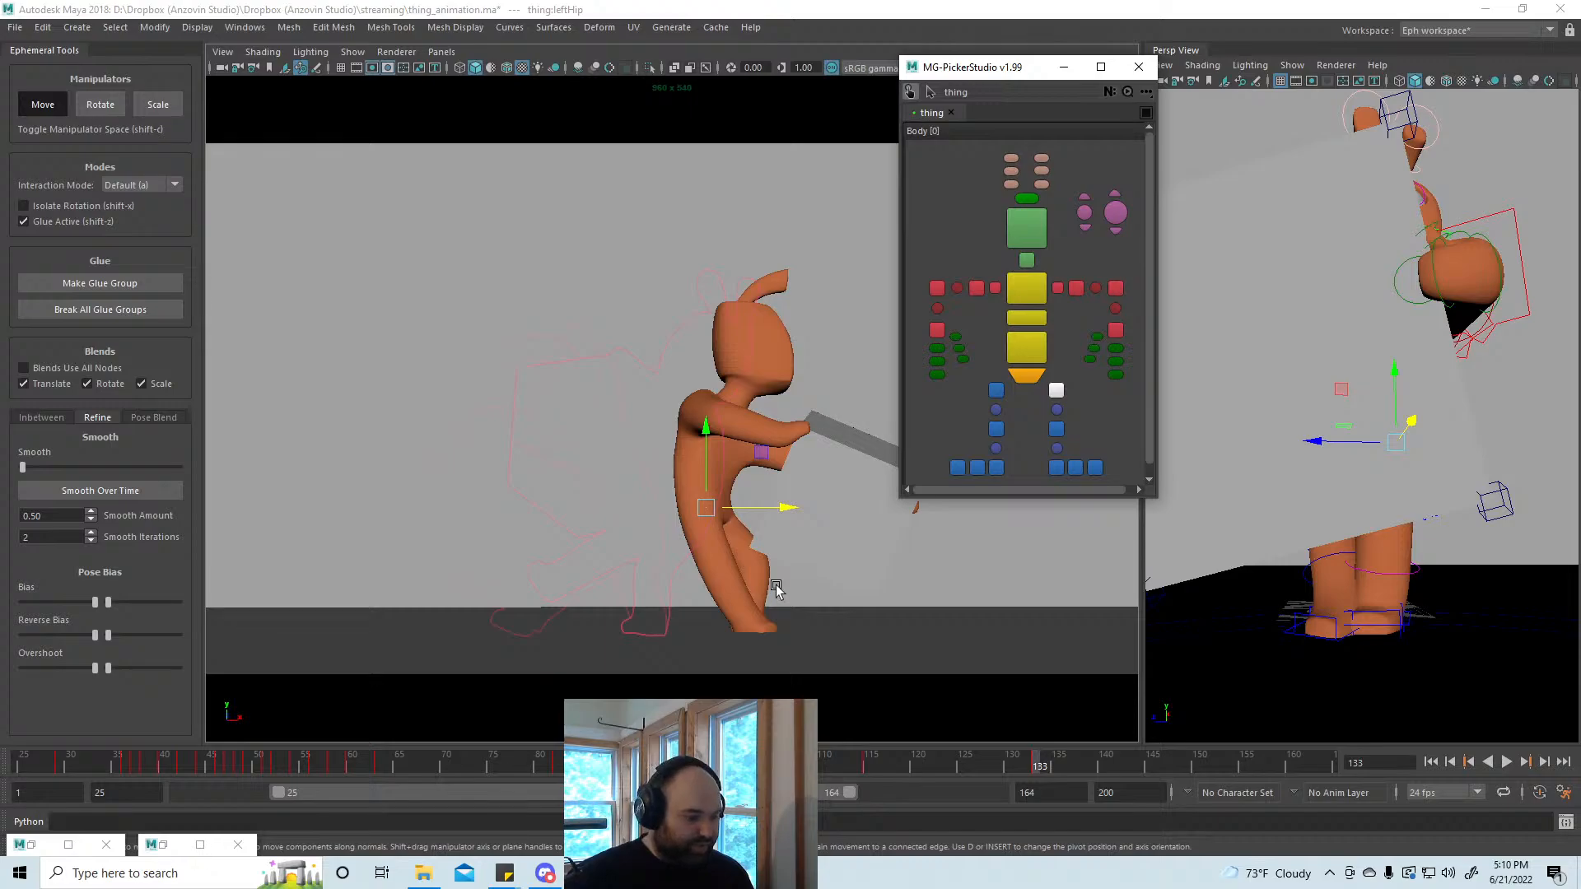
key("z")
key("e")
left_click_drag(667, 510, 723, 546)
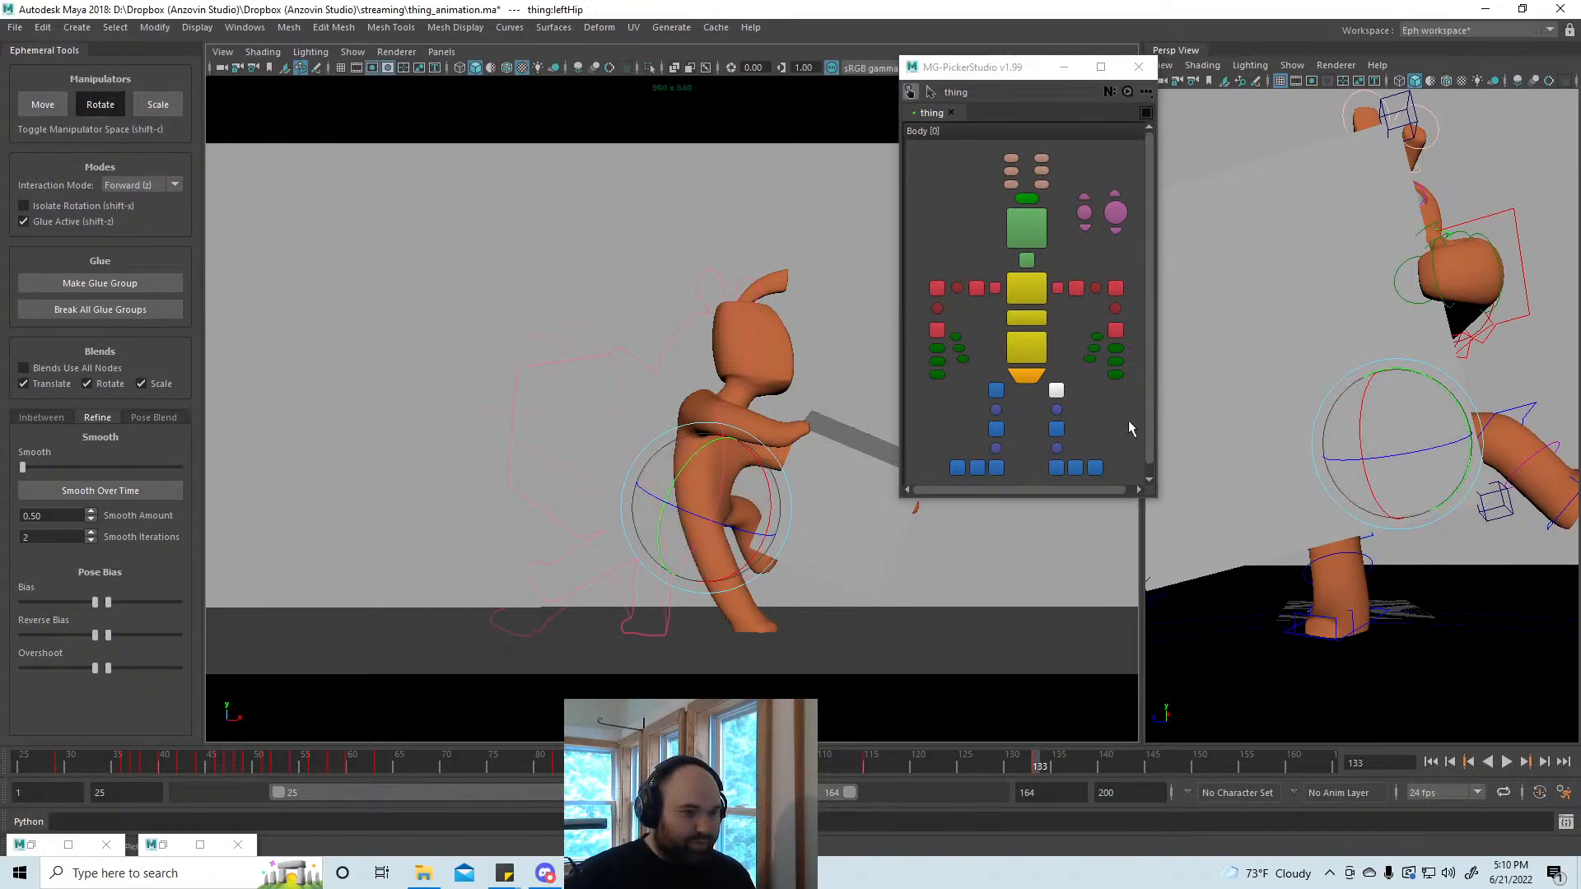
left_click(1056, 429)
left_click_drag(723, 483, 726, 536)
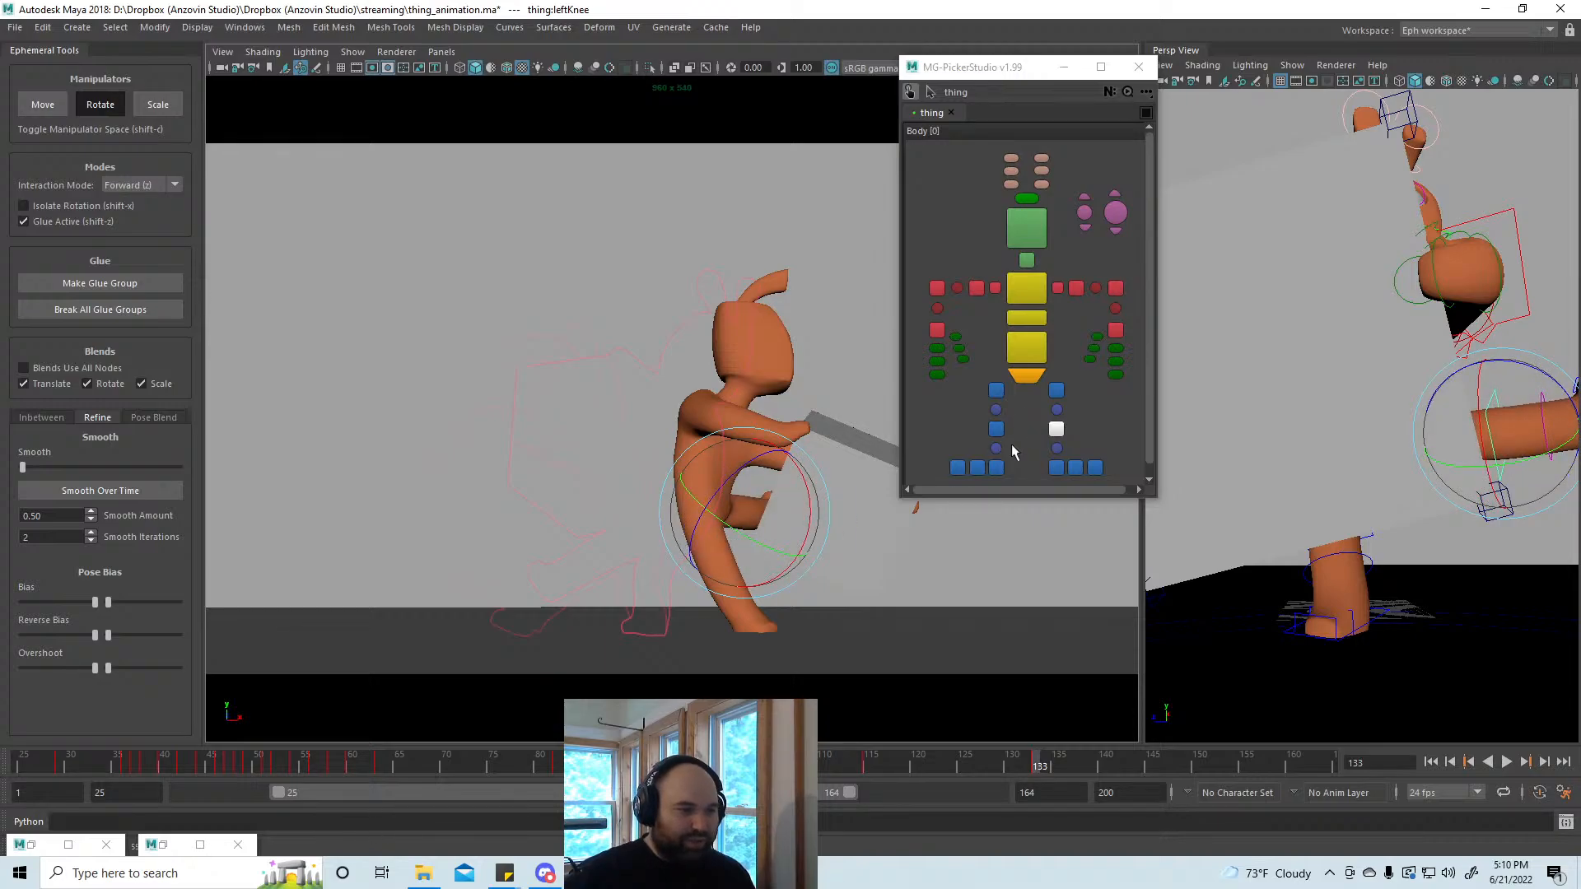
Step: Compare the lifting pose with the turned pose at frame 134 and move the picker window clear of the camera view
key("alt+v")
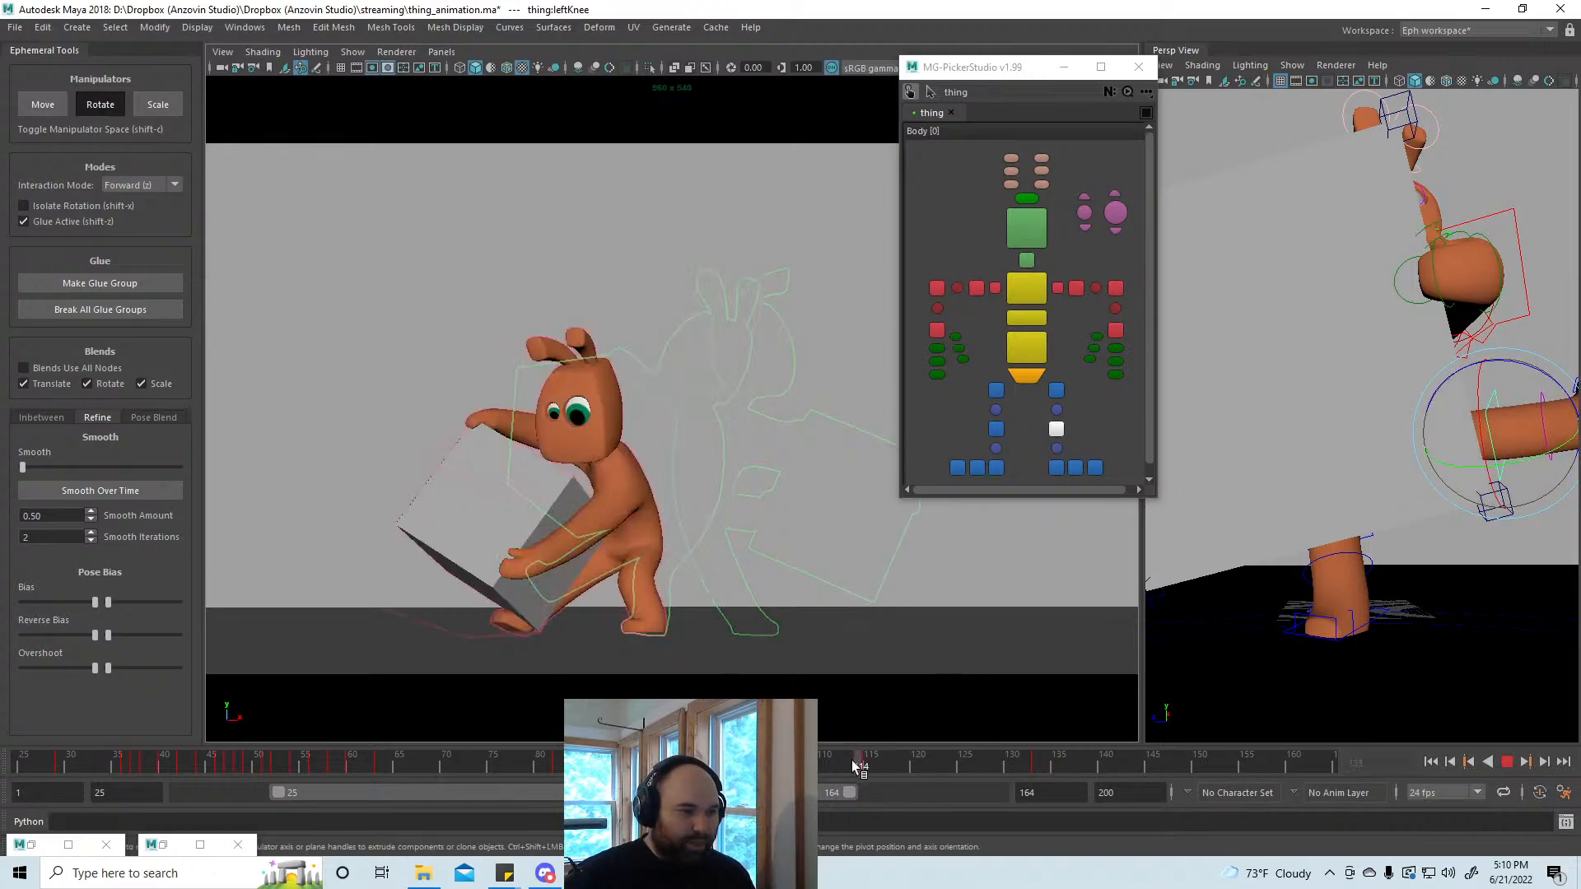
left_click(918, 759)
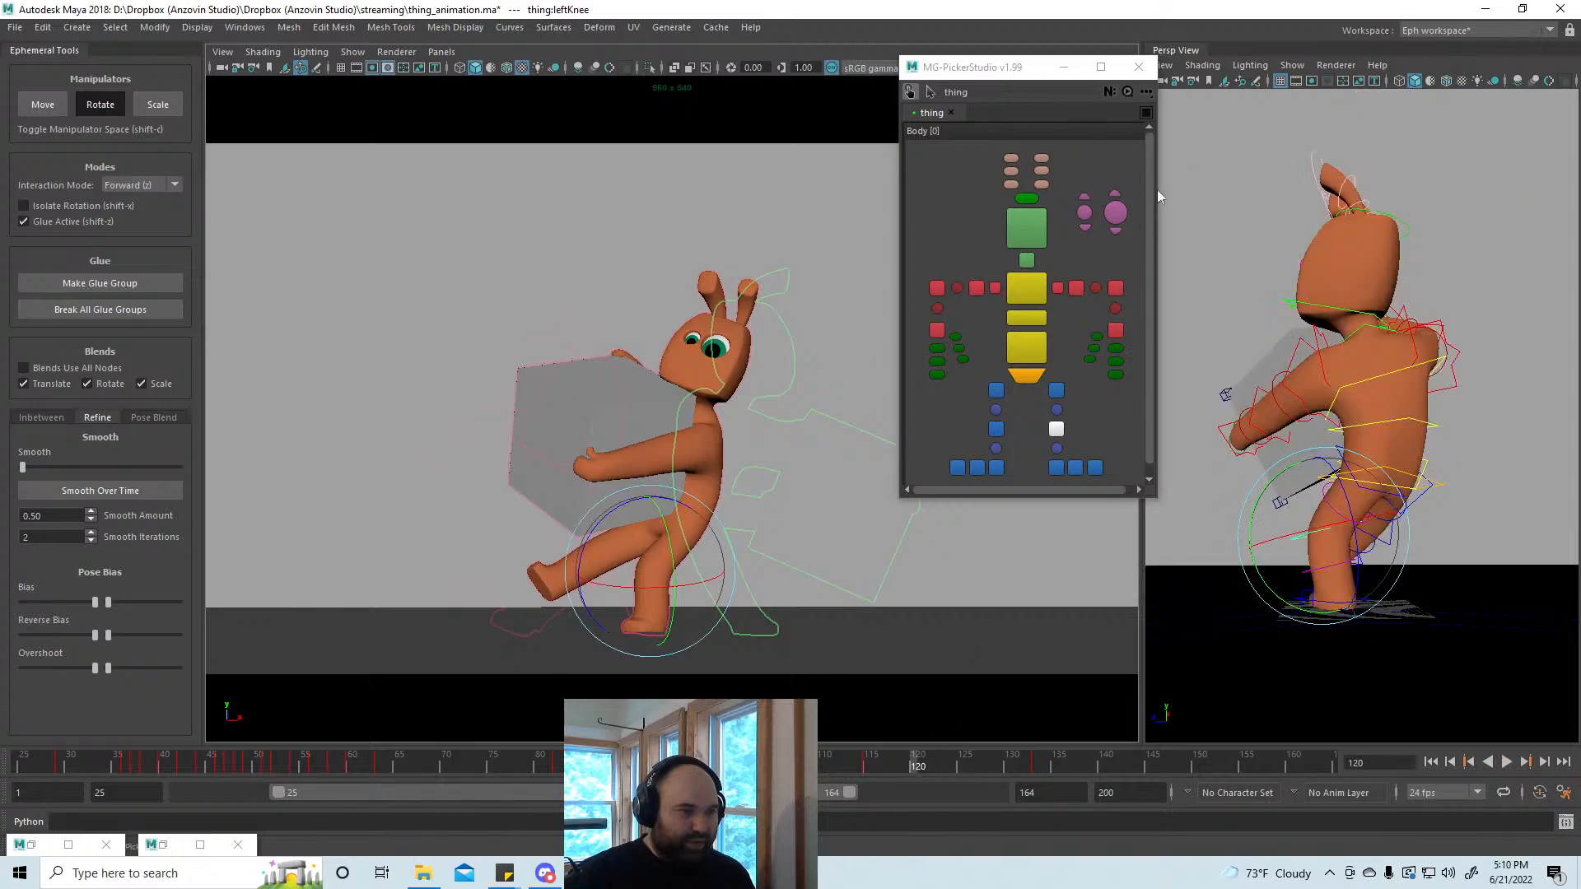
left_click_drag(985, 72, 1223, 113)
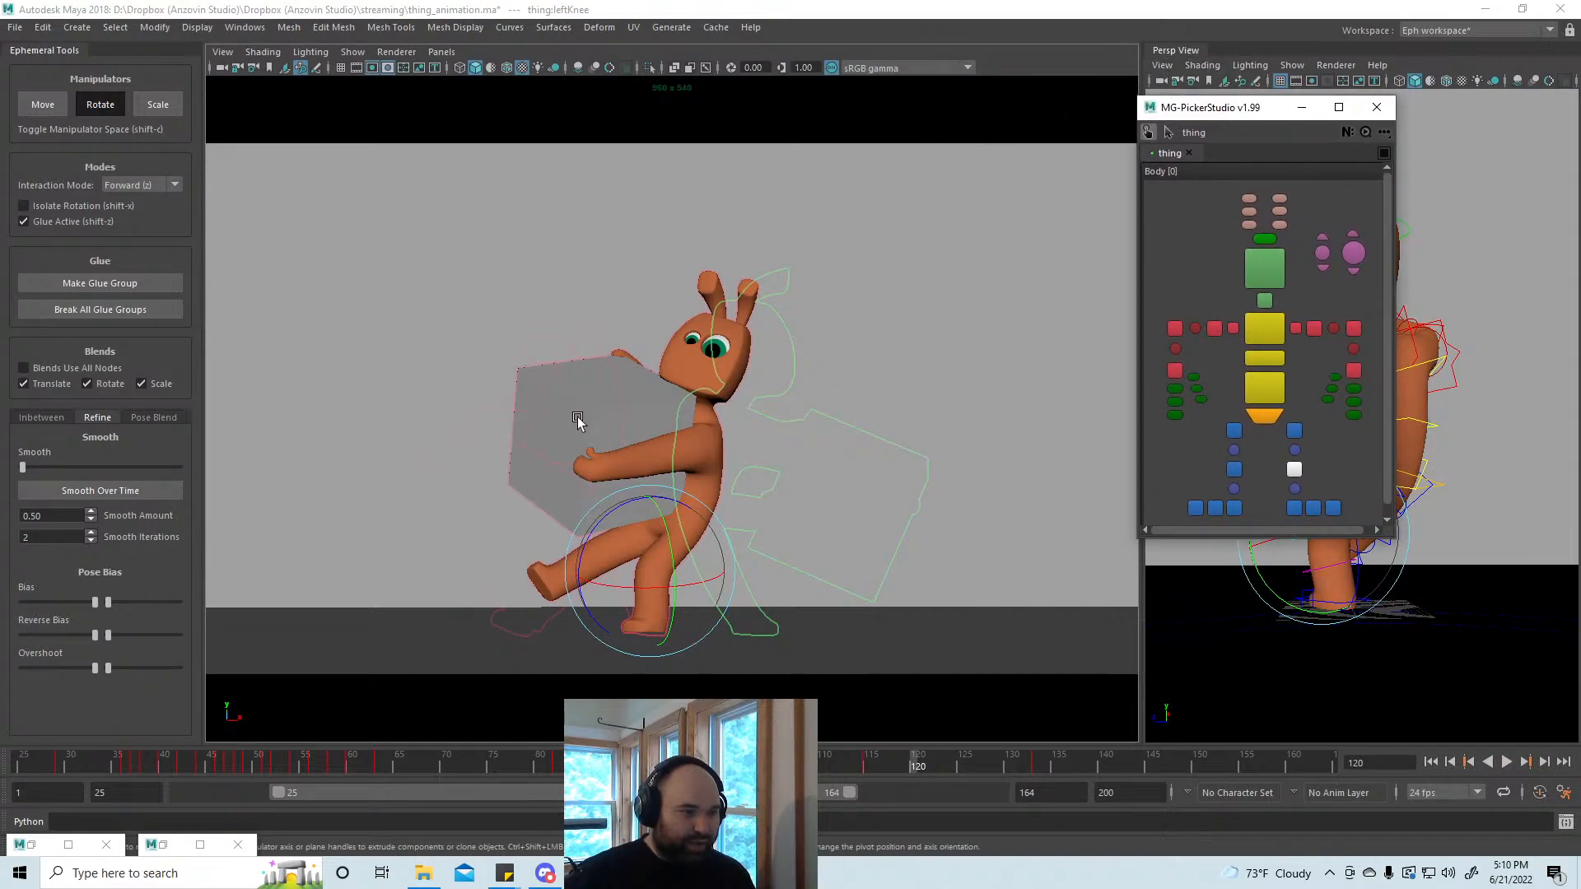
left_click(1049, 759)
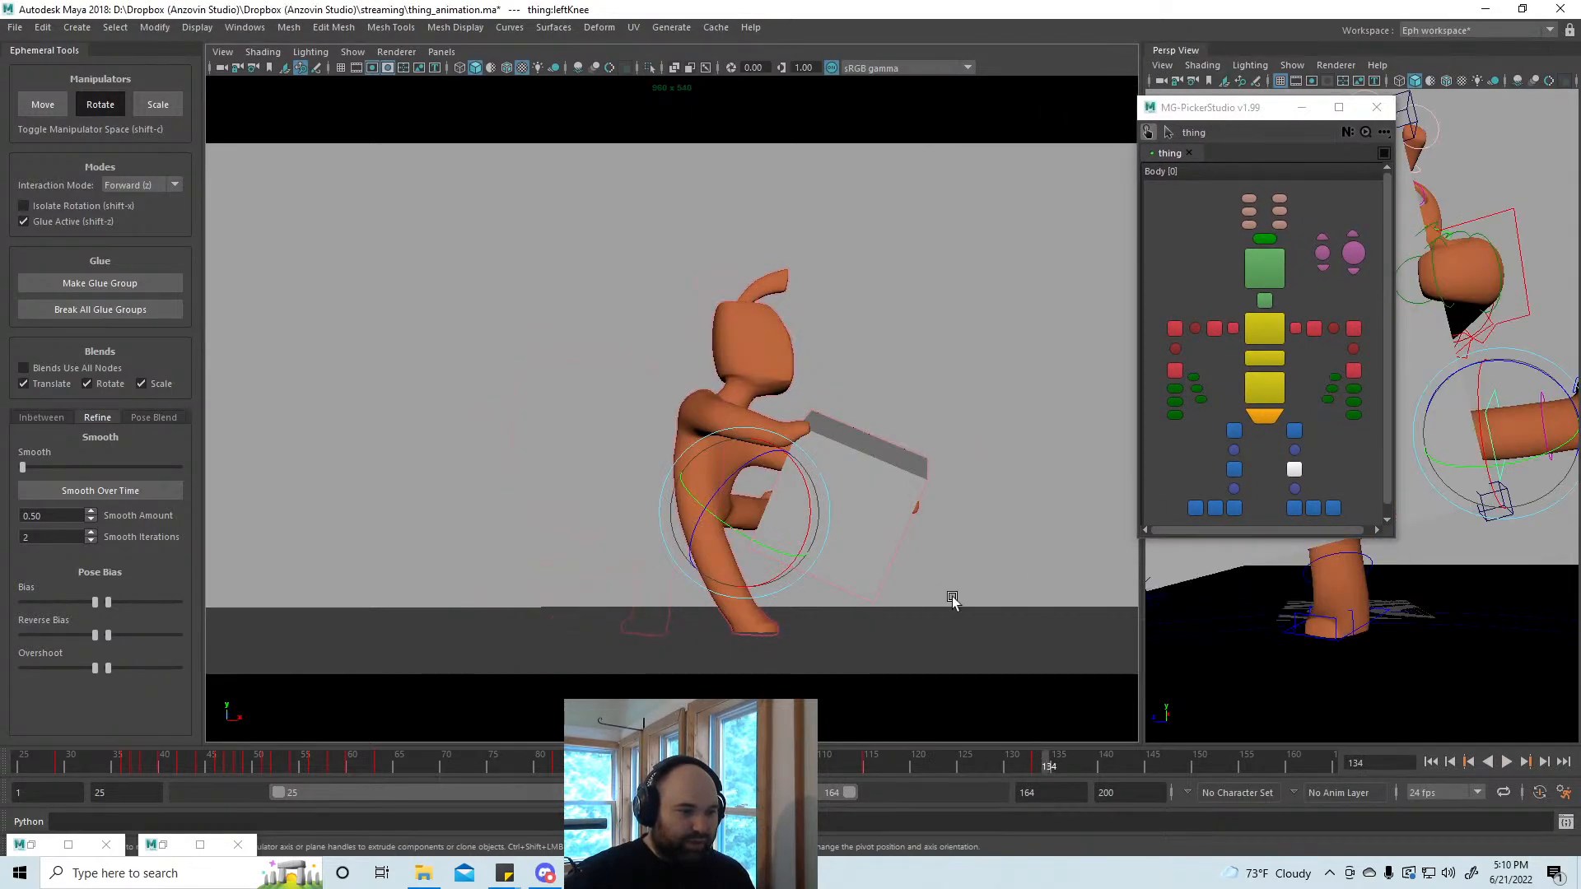
Step: Rotate the box so it sits tilted at an angle between the hands
left_click(890, 420)
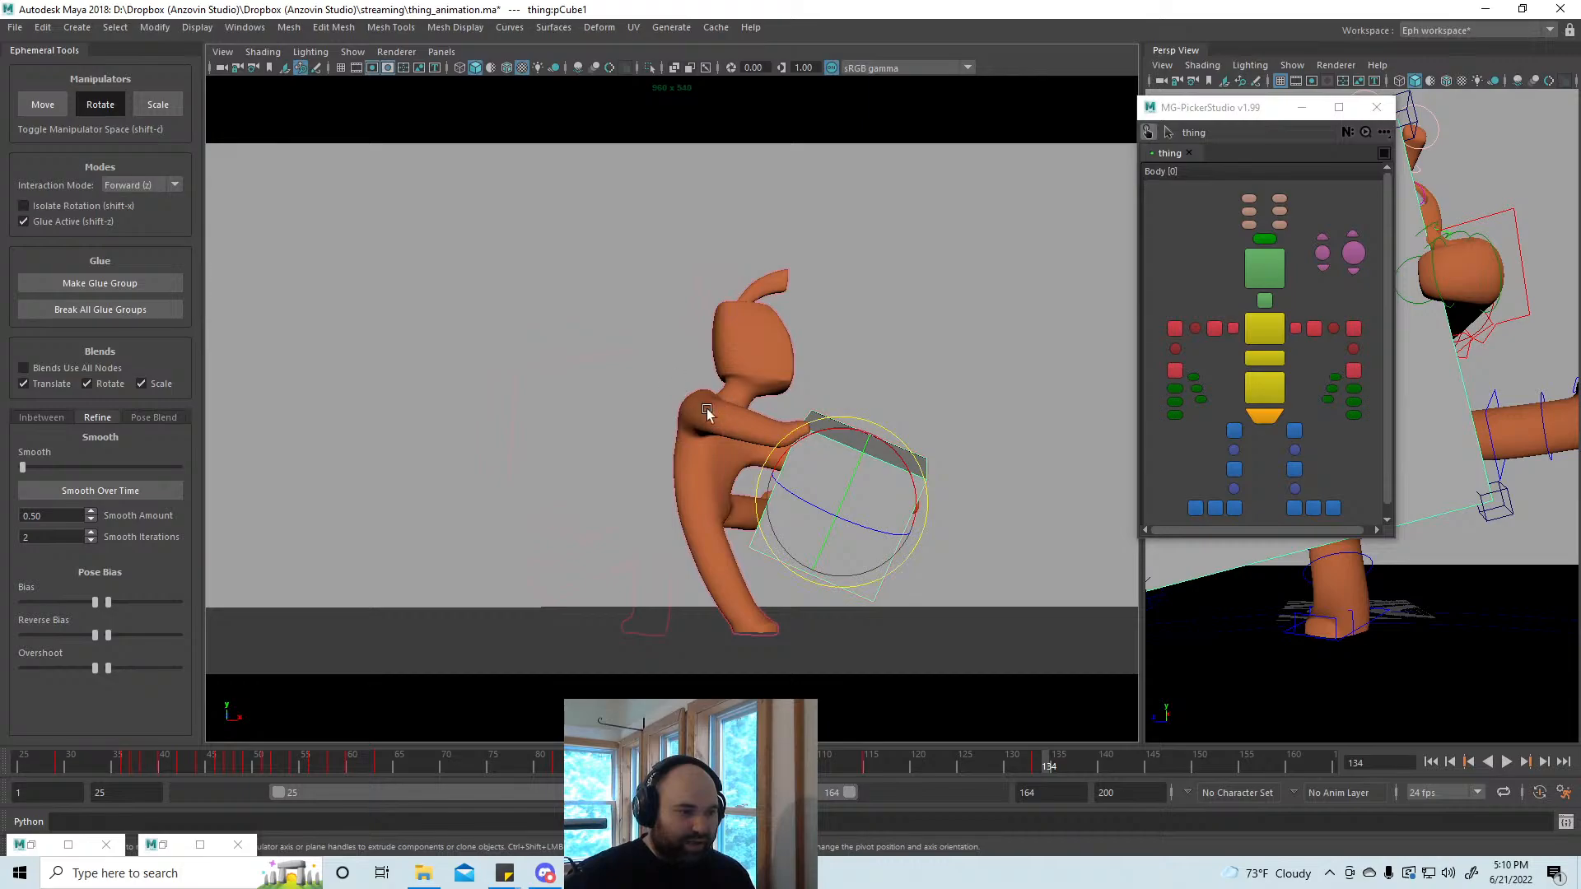
left_click_drag(880, 489, 833, 501)
key("w")
Step: Turn the head partly toward the camera over the box and return to frame 133
left_click(1273, 279)
key("a")
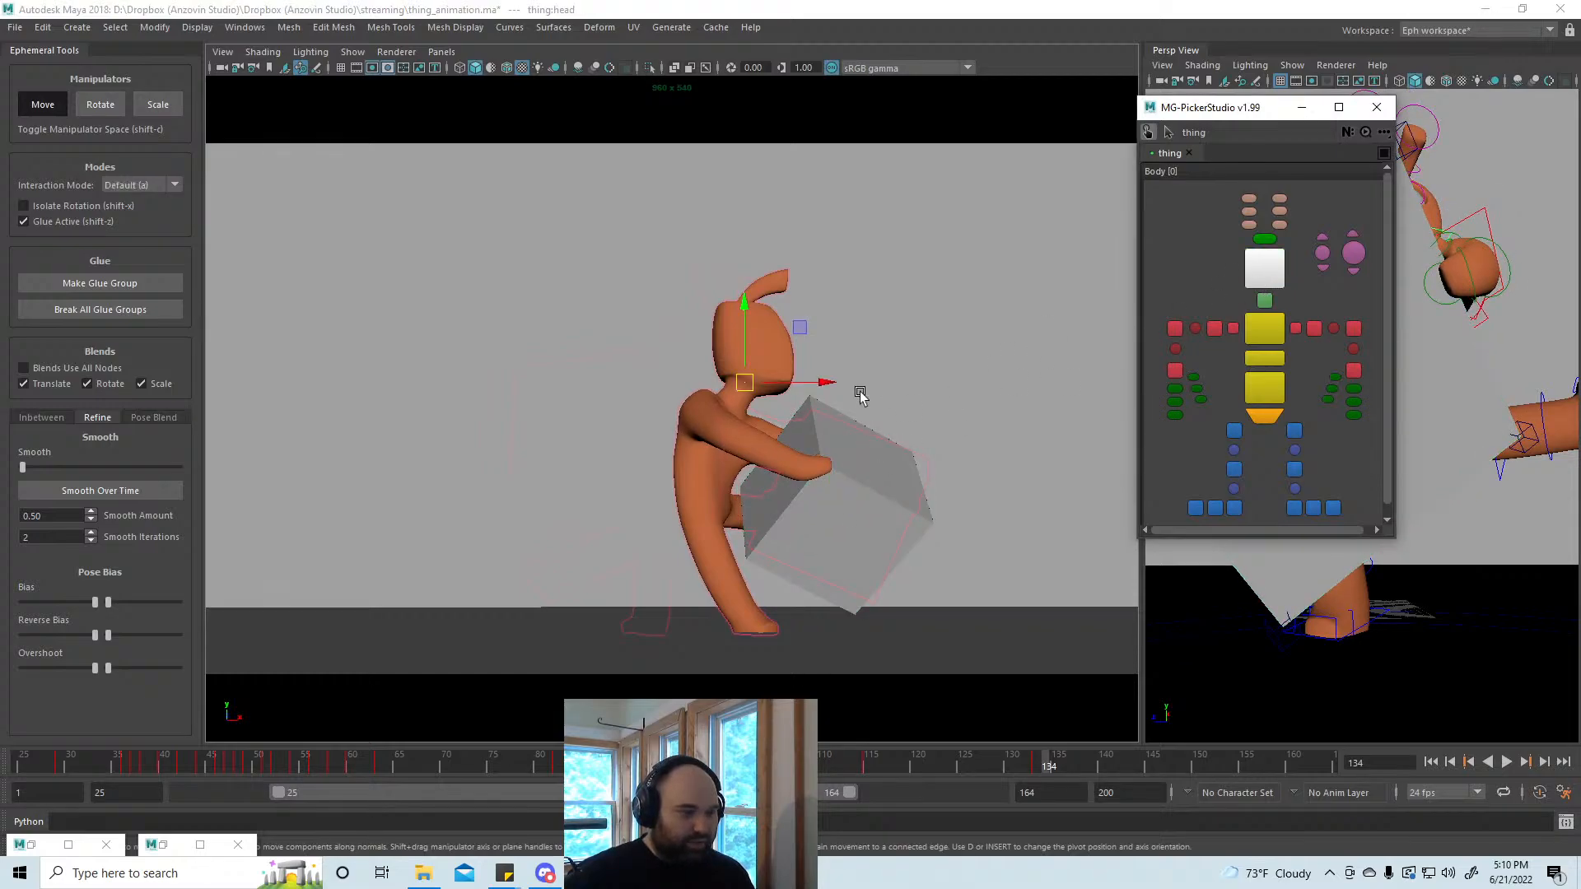
key("e")
left_click_drag(772, 380, 718, 392)
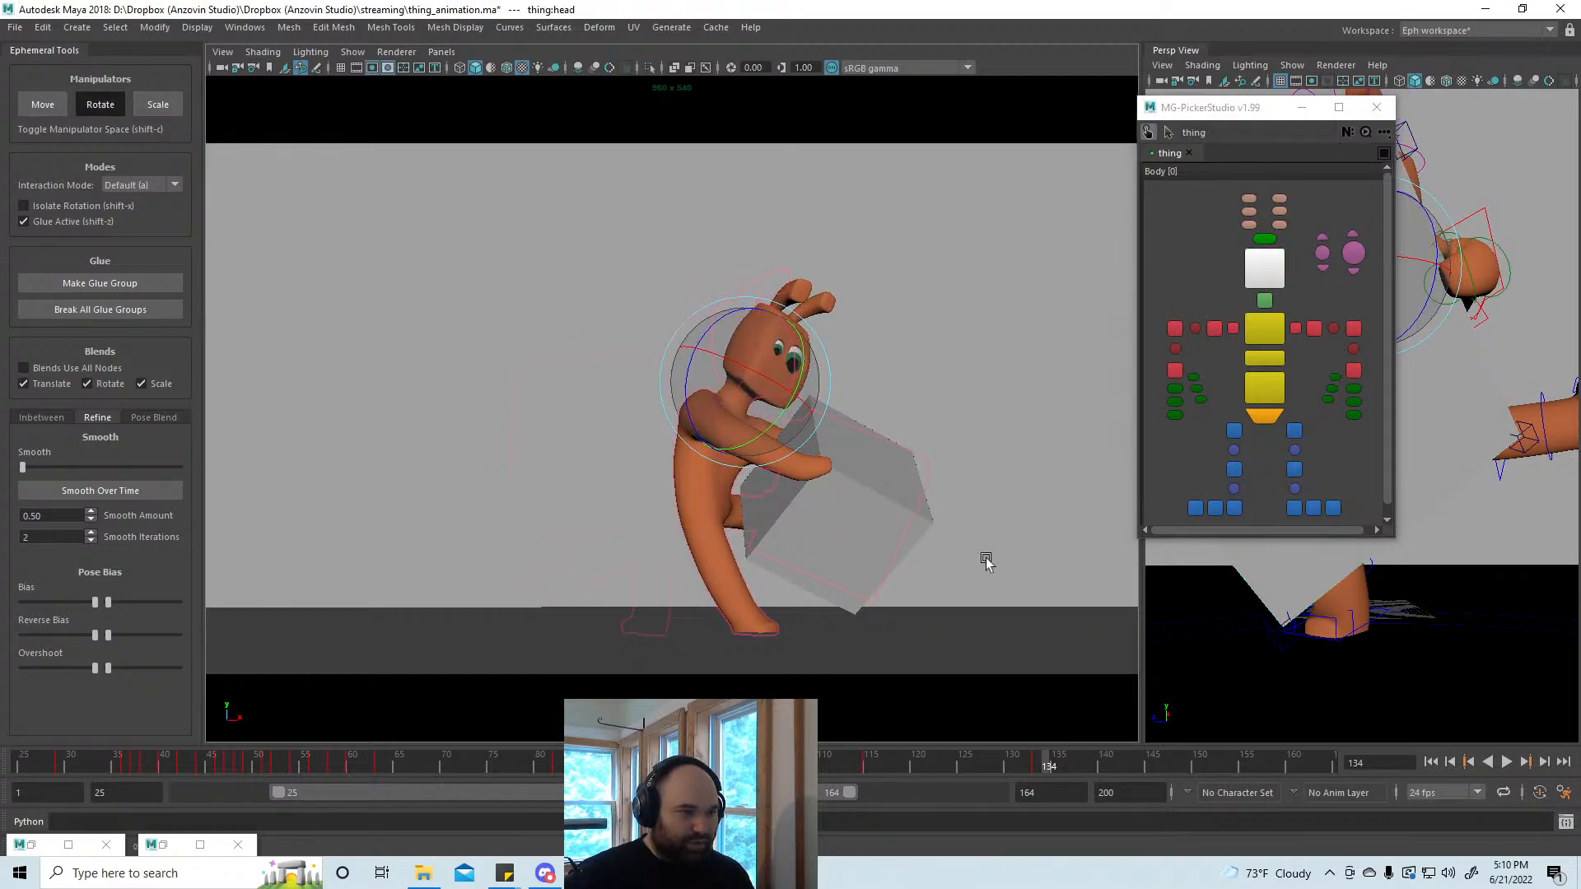
left_click(1040, 761)
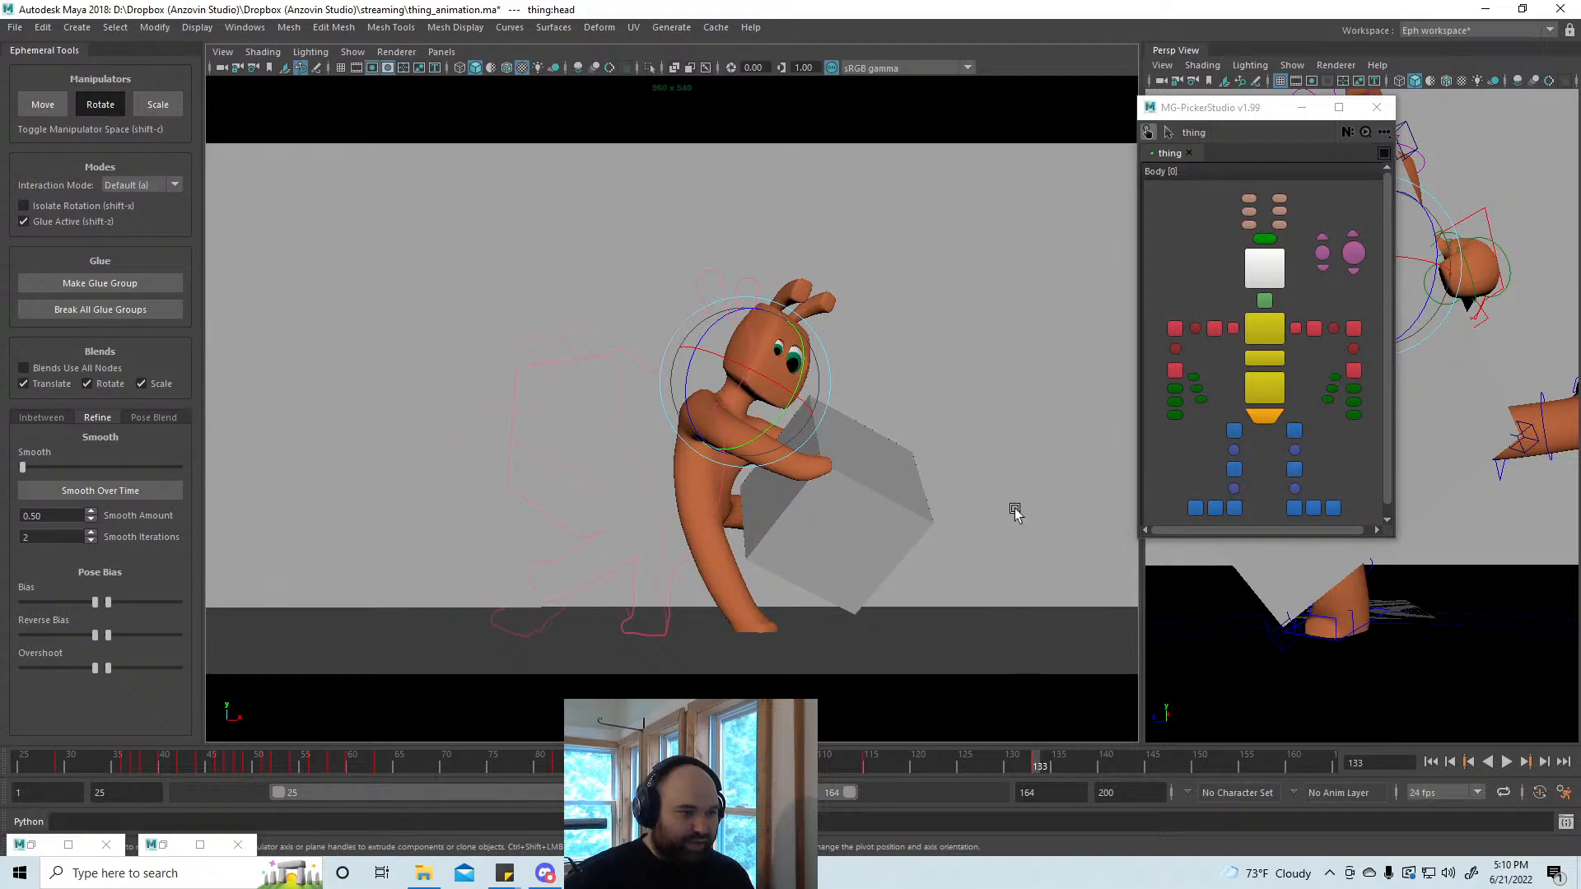
Step: Rotate the upper spine slightly and twist the pelvis to refine the torso of the turned pose
left_click(1265, 329)
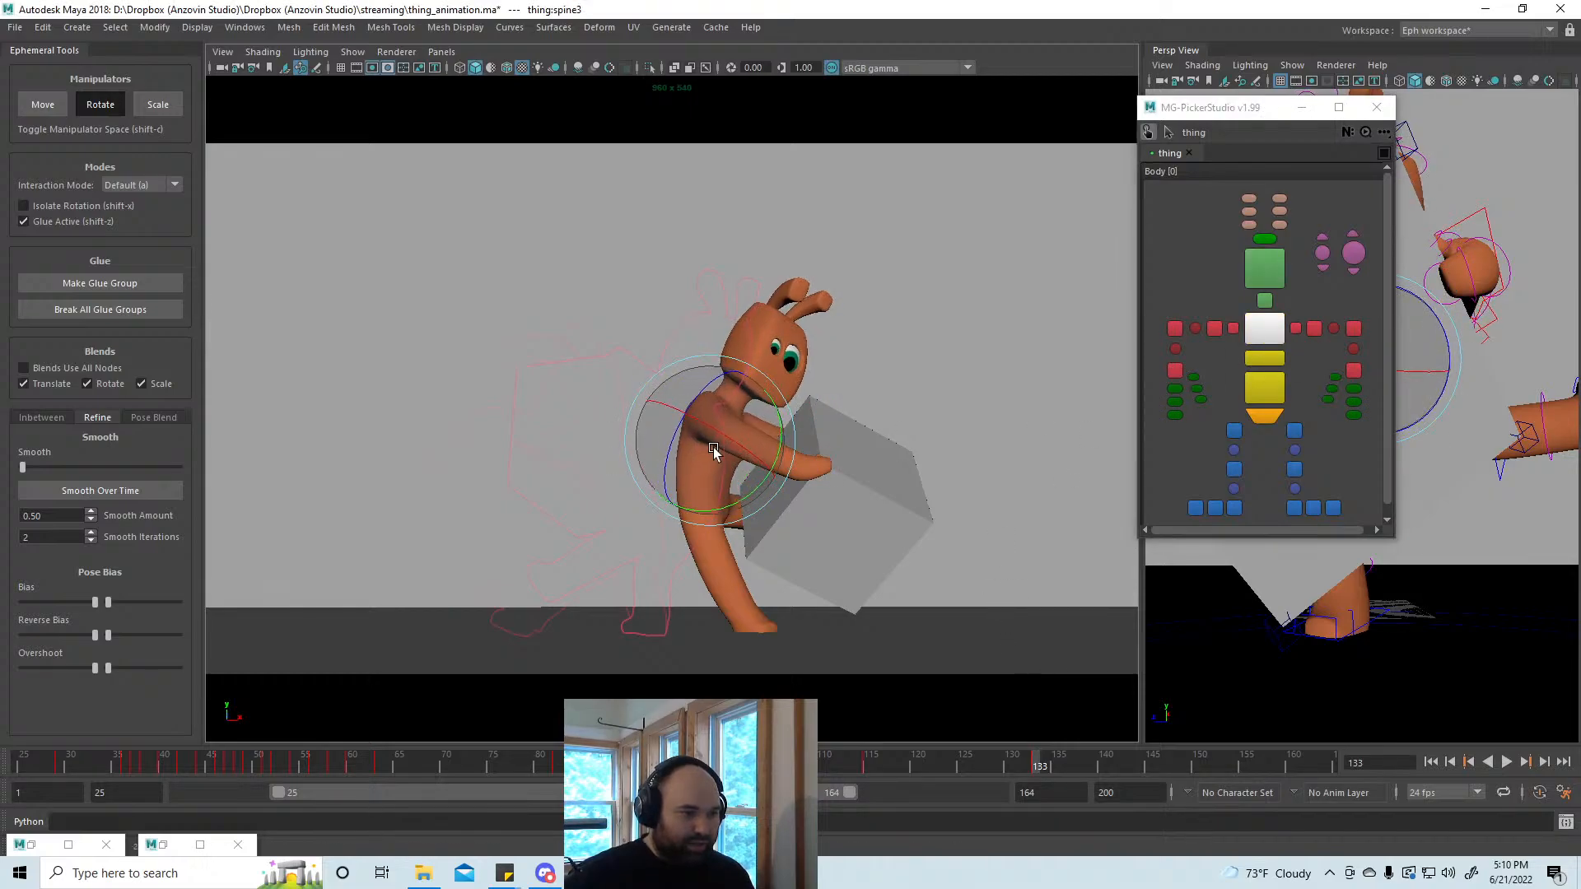
left_click_drag(713, 447, 694, 446)
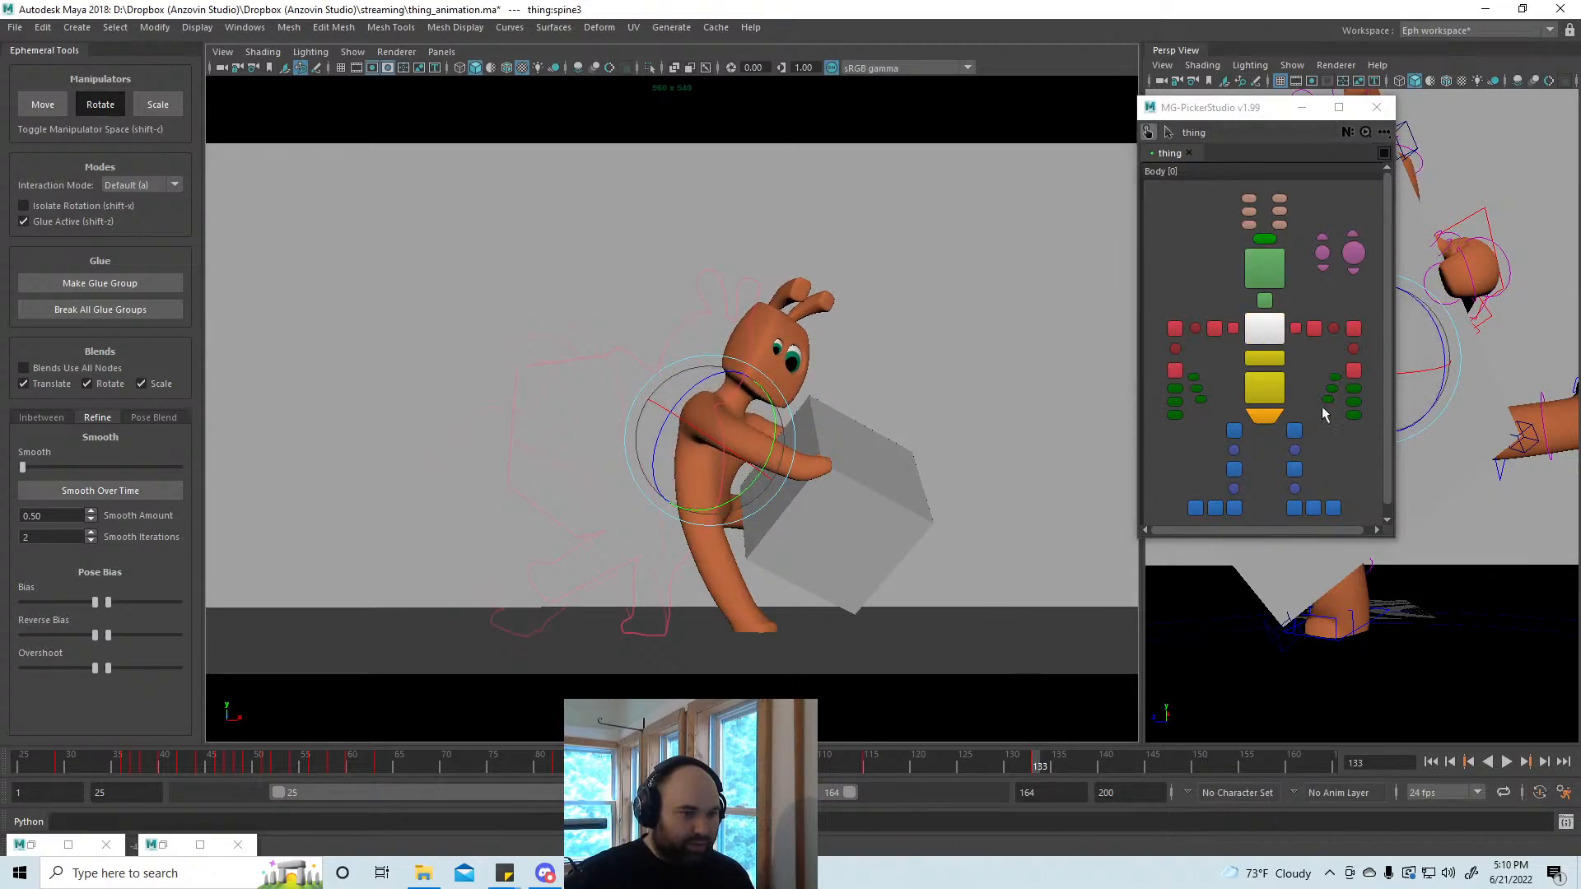
left_click(1273, 417)
left_click_drag(1371, 608, 1436, 624, "alt")
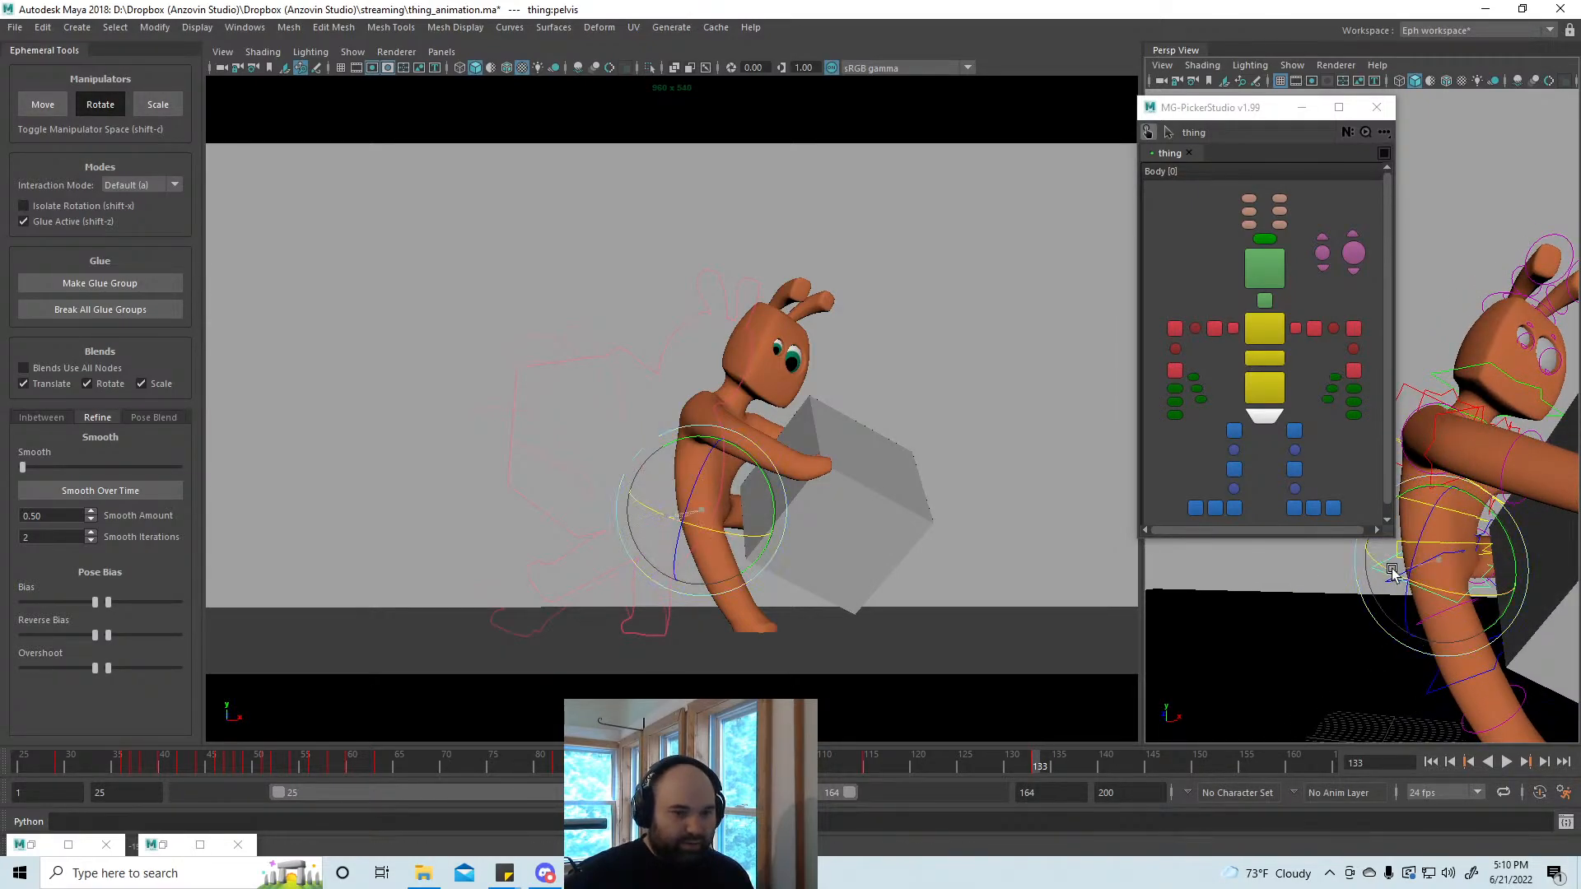
left_click_drag(1391, 571, 1451, 554)
left_click_drag(1451, 560, 1421, 641, "alt")
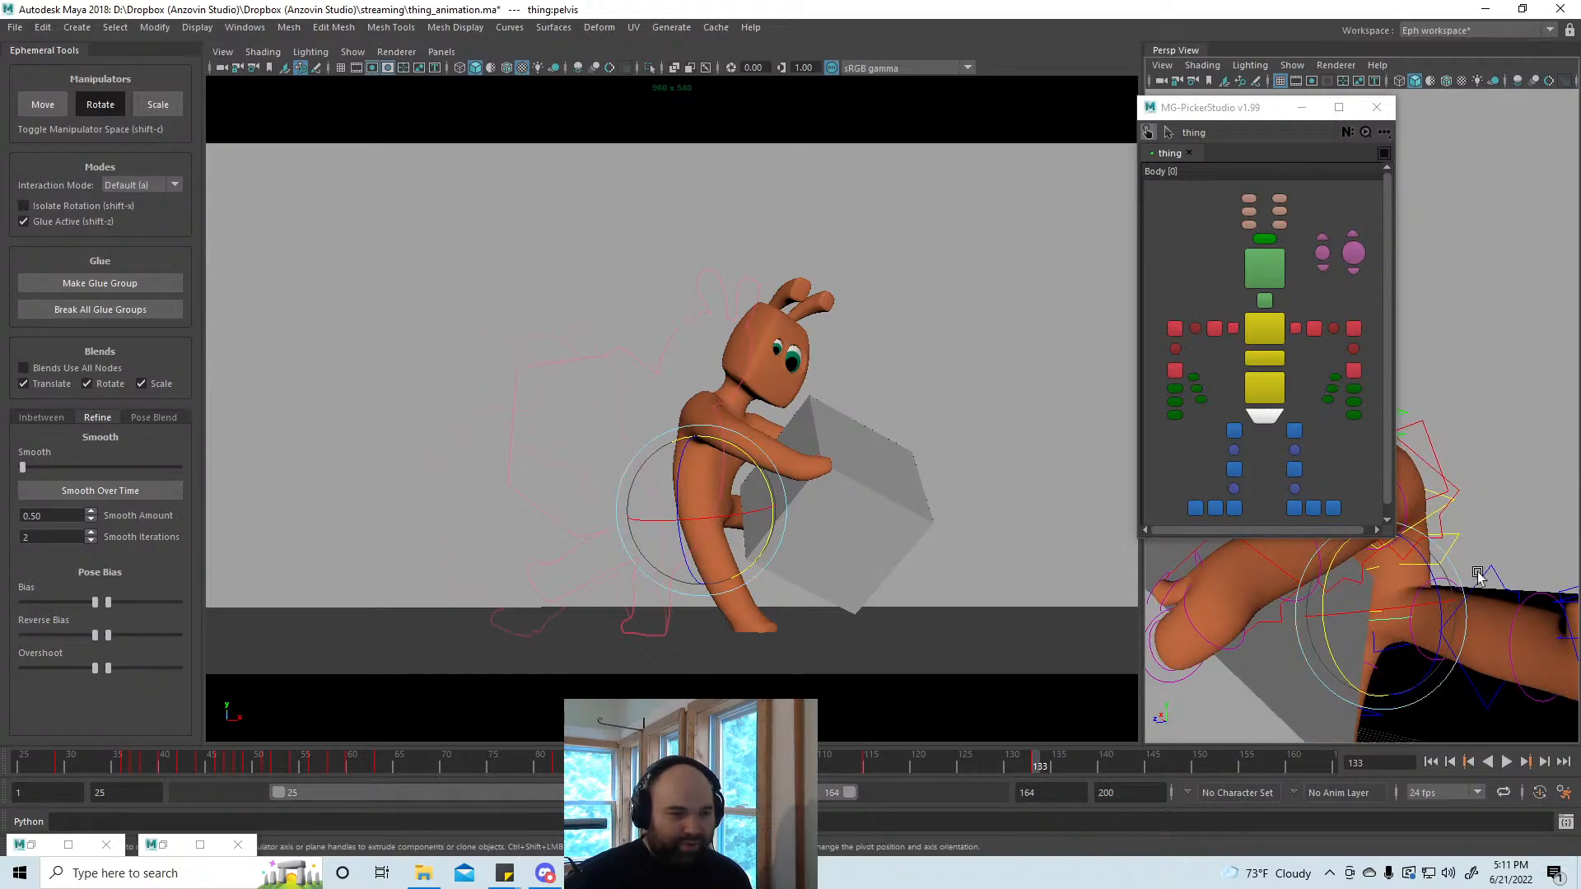
Step: Rotate the left knee to adjust the direction of the raised left lower leg
left_click_drag(1536, 602, 1506, 642, "alt")
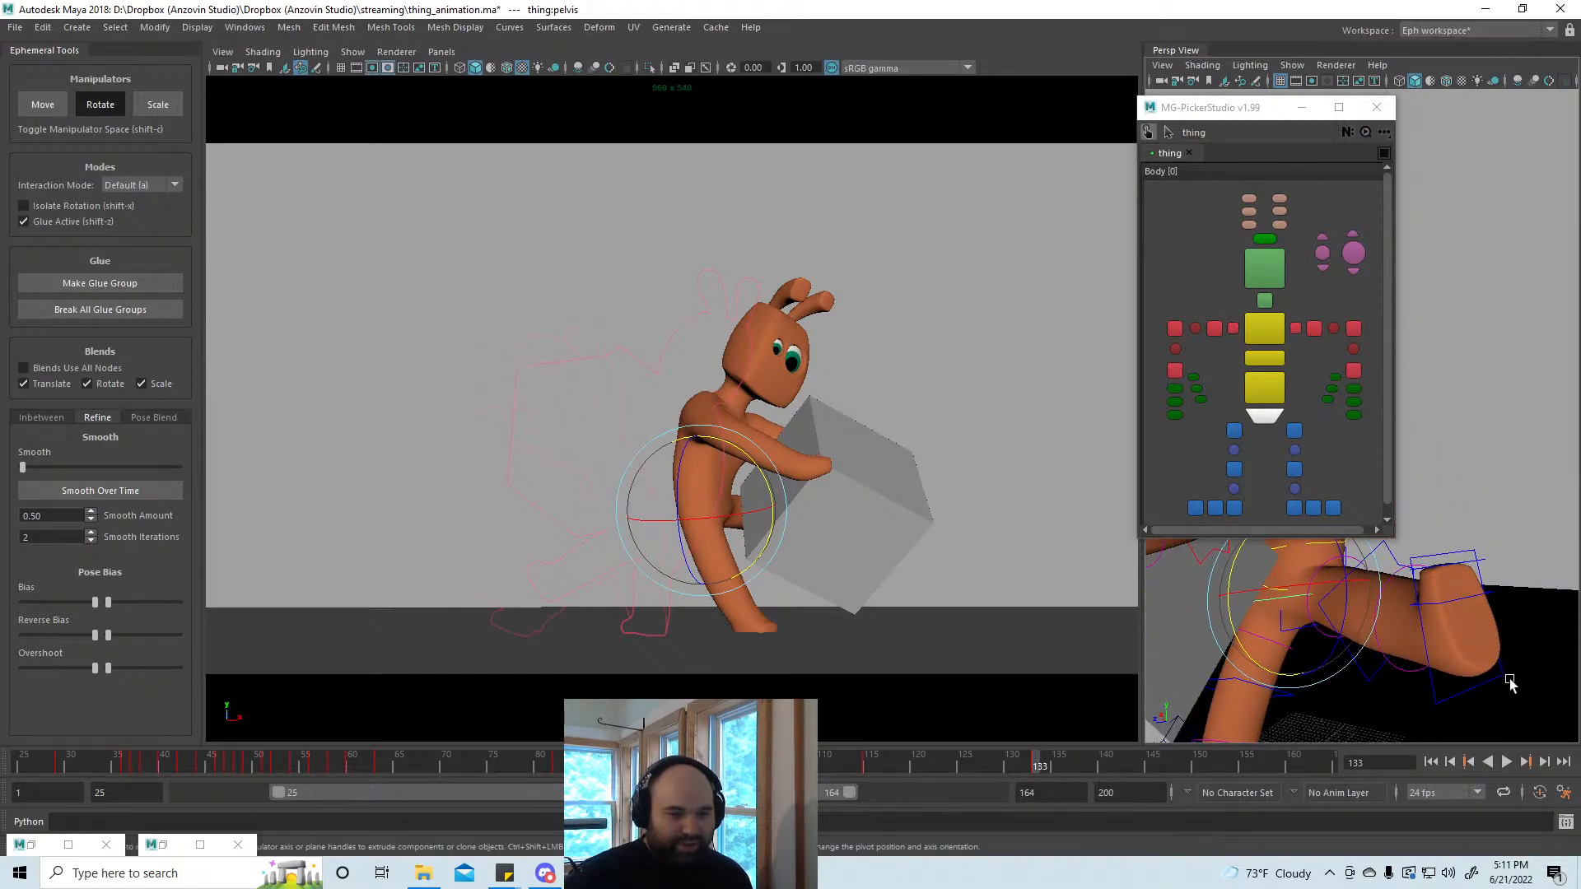
left_click(1505, 679)
middle_click_drag(1422, 653, 1469, 672, "alt")
left_click(1431, 572)
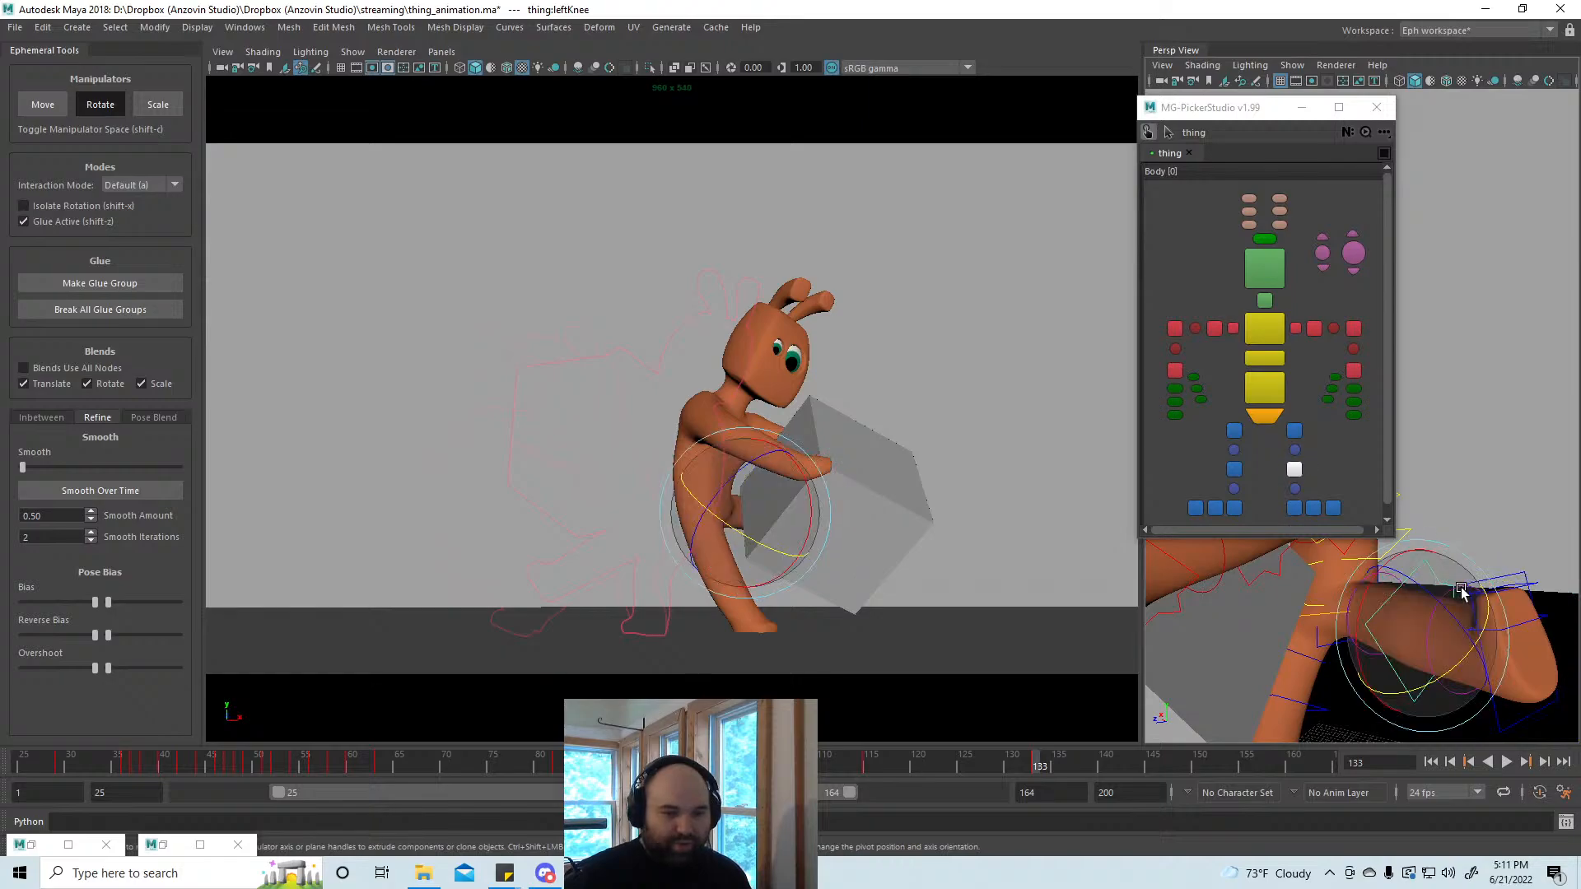
left_click_drag(1461, 590, 1409, 698)
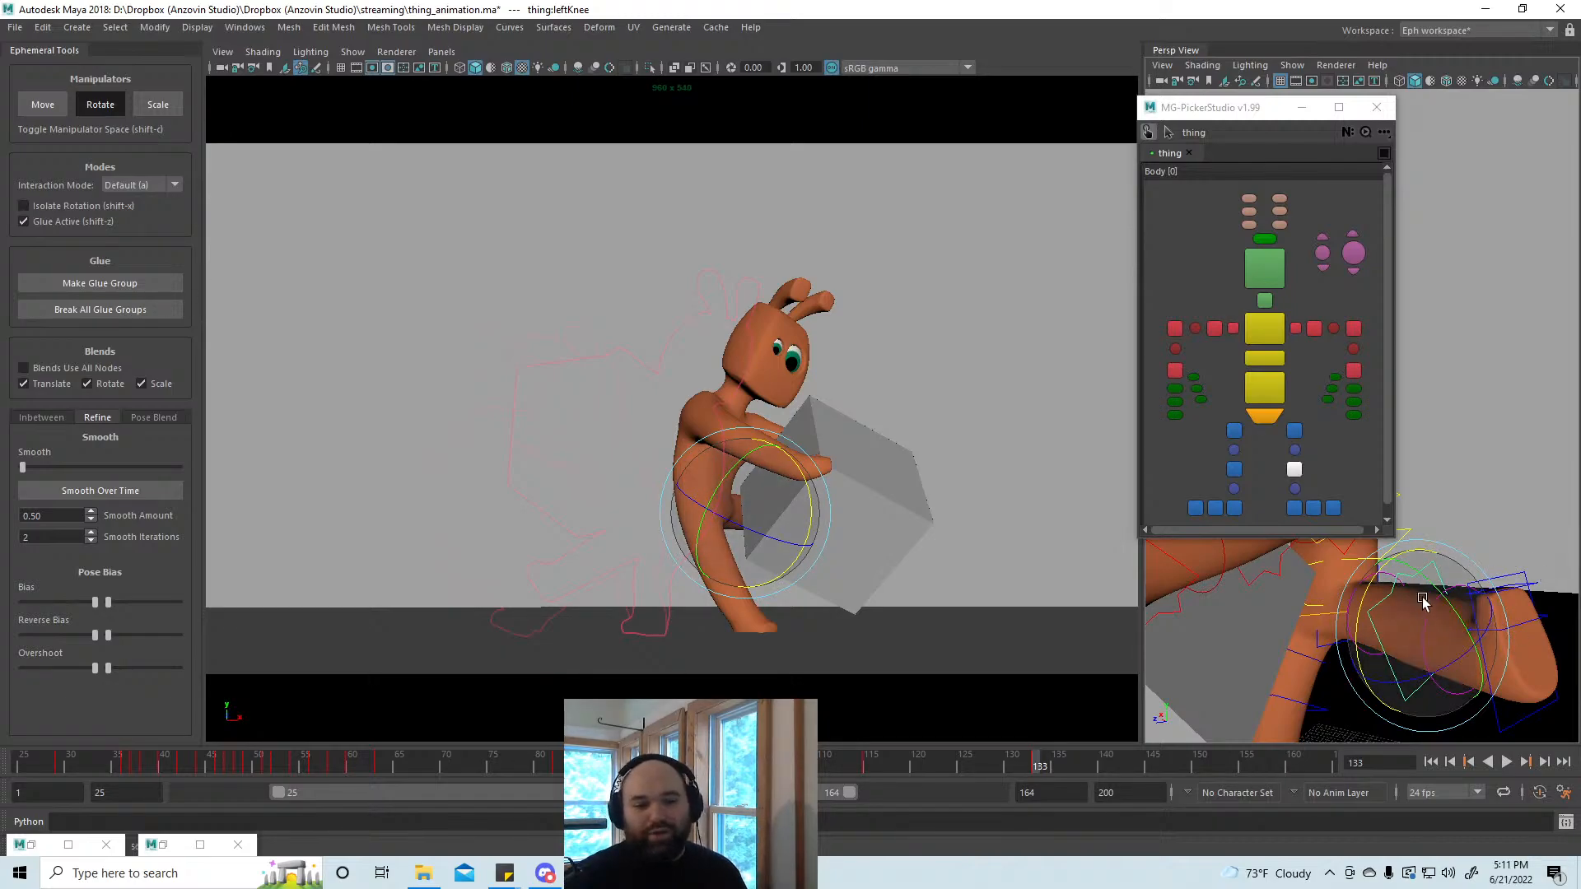
mouse_move(1420, 625)
left_mouse_down()
mouse_move(1360, 646)
mouse_move(1400, 589)
mouse_move(1456, 571)
mouse_move(1359, 594)
mouse_move(1408, 641)
mouse_move(1342, 628)
mouse_move(1400, 627)
mouse_move(1376, 671)
mouse_move(1396, 704)
mouse_move(1408, 691)
left_mouse_up()
left_click(1528, 613)
left_click_drag(1520, 614, 1379, 620, "alt")
left_click(1431, 564)
left_click(1436, 559)
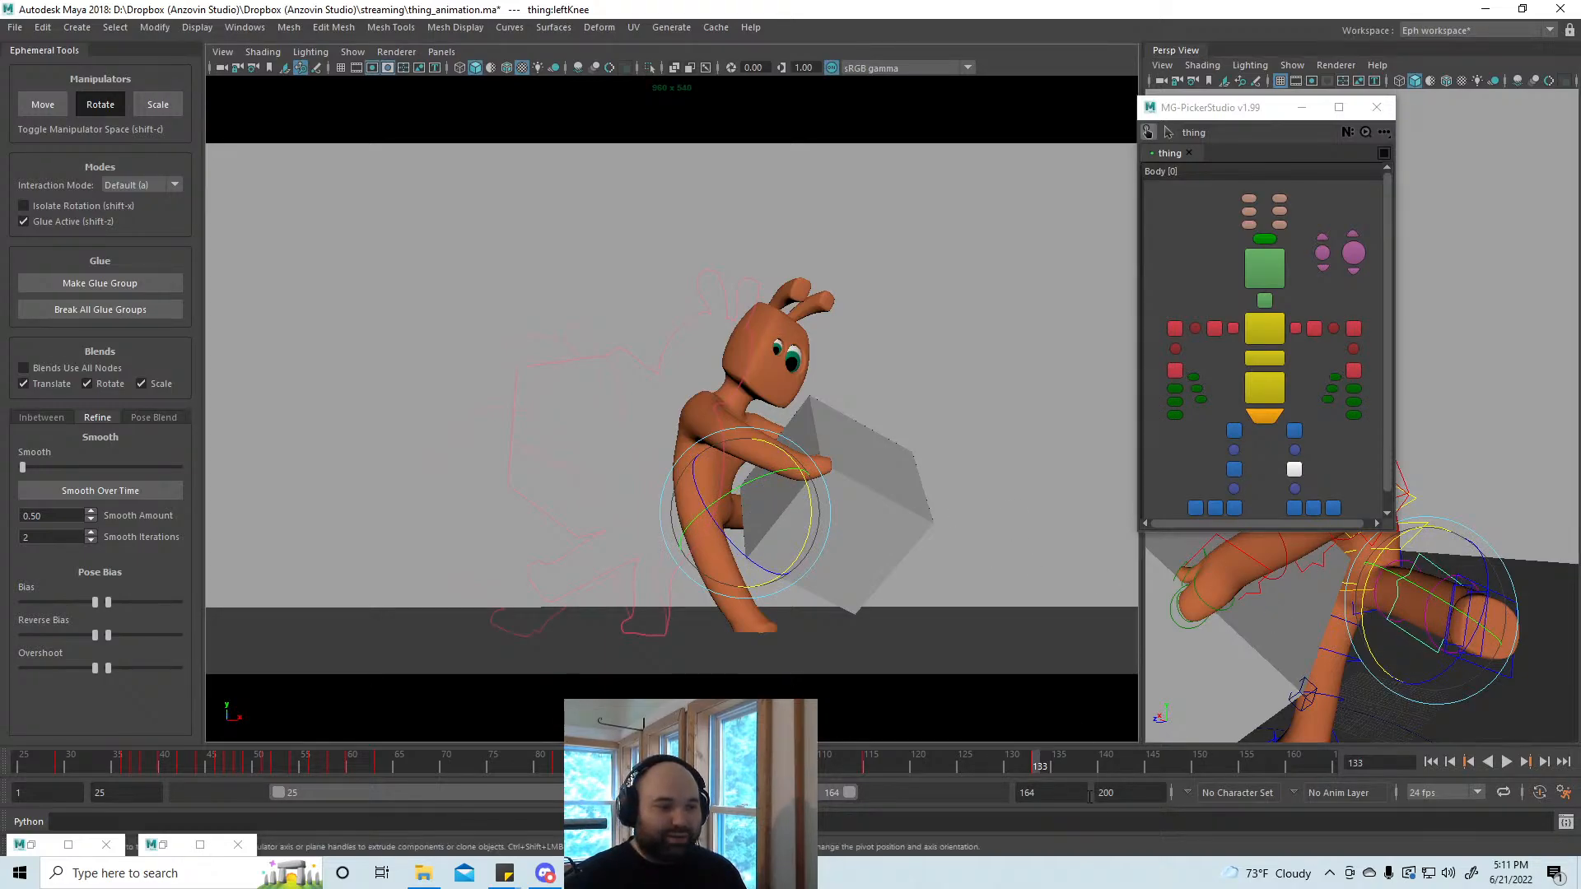
Step: Review the timing of the turn from frame 133 onward and carry the box-lifting pose over to frame 146
mouse_move(1024, 760)
left_mouse_down()
mouse_move(995, 760)
mouse_move(1051, 767)
left_mouse_up()
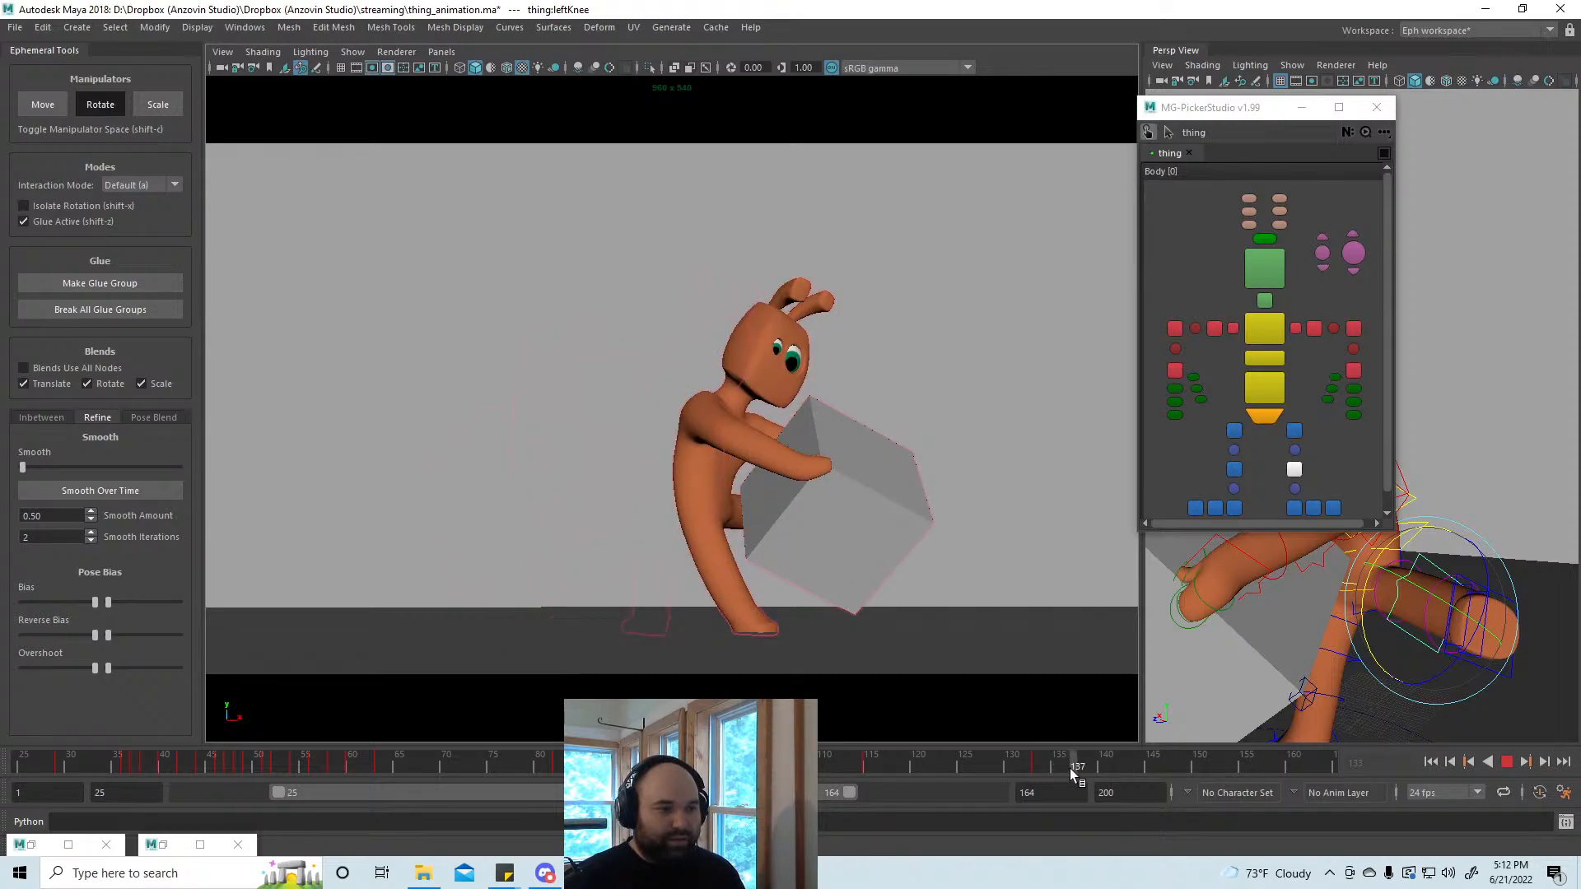
mouse_move(1157, 770)
left_mouse_down()
mouse_move(854, 769)
mouse_move(1058, 796)
mouse_move(1009, 797)
mouse_move(1037, 768)
left_mouse_up()
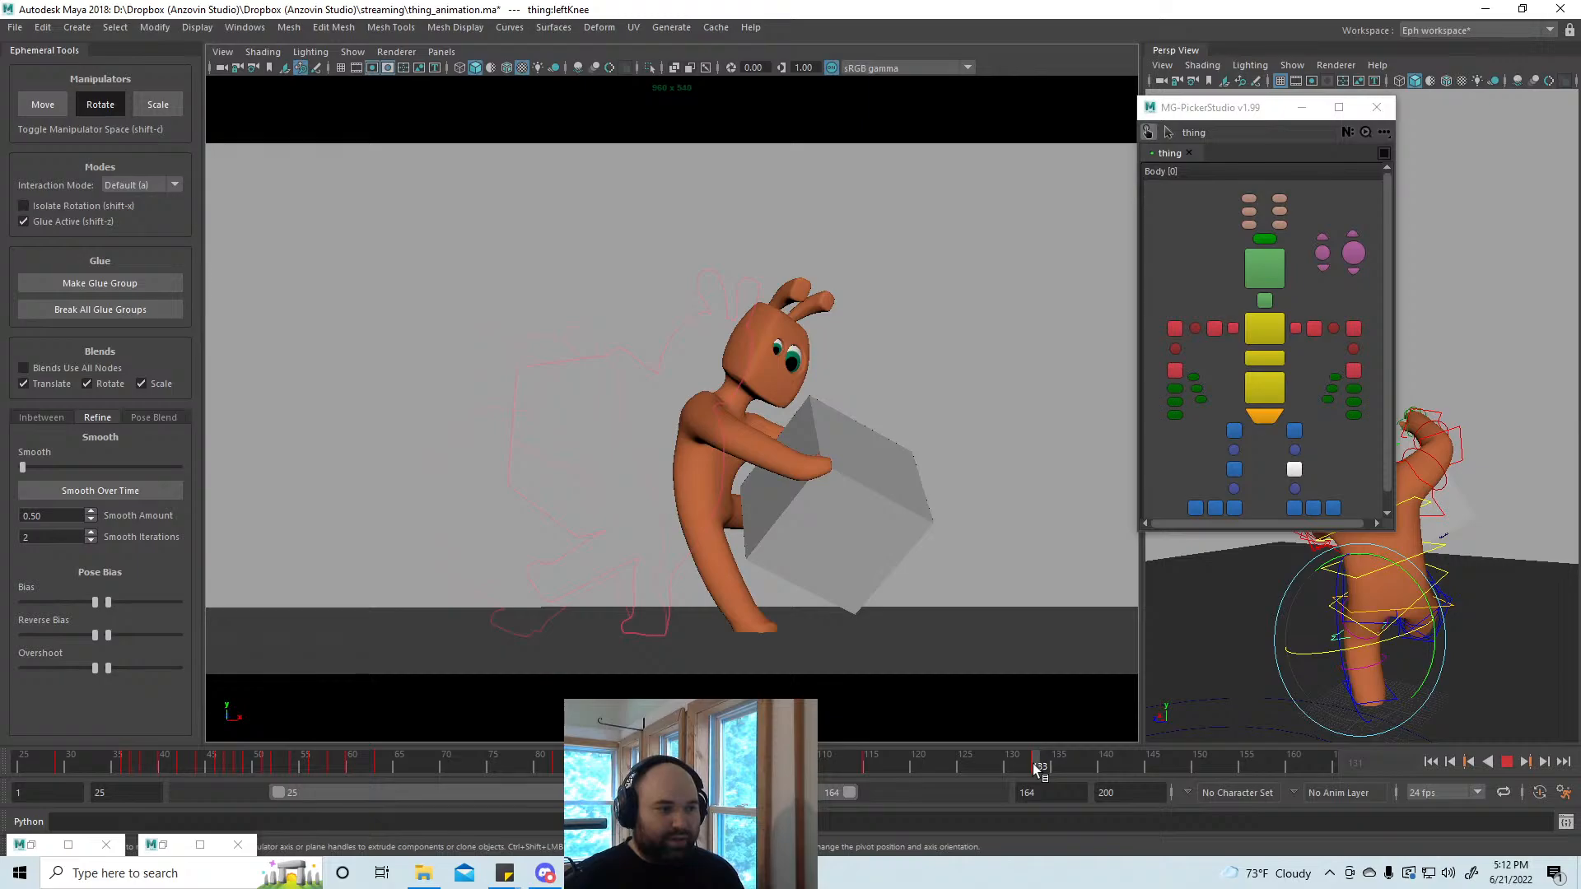
left_click_drag(1033, 763, 1163, 766)
left_click(897, 762, "shift")
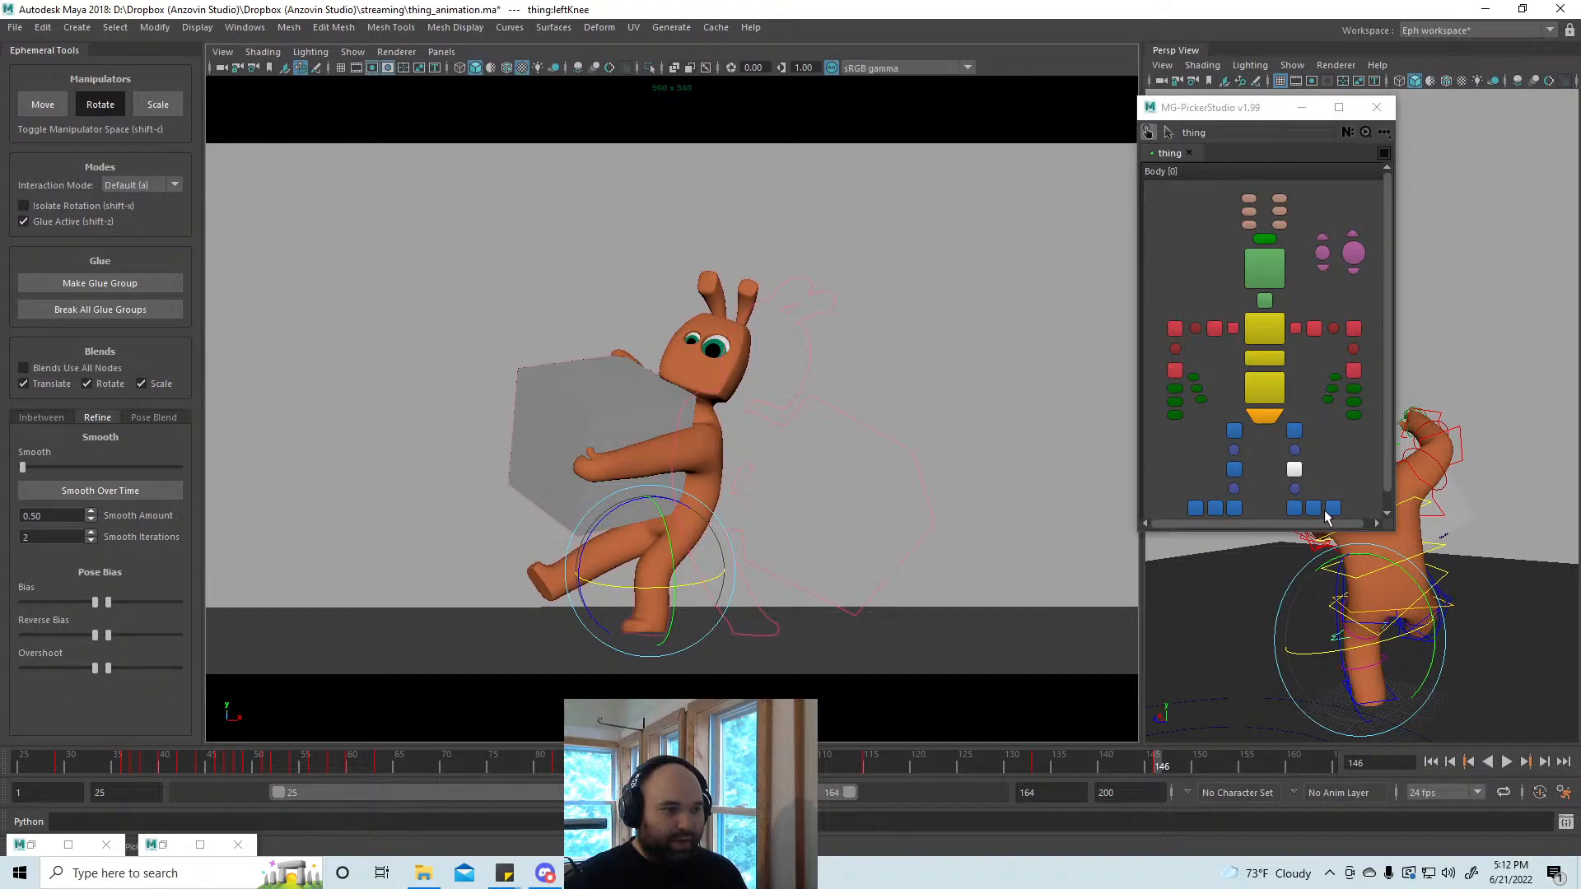
Step: Turn the whole character and box about the lower spine at frame 146 in All interaction mode, swinging its back toward the camera
left_click(1265, 387)
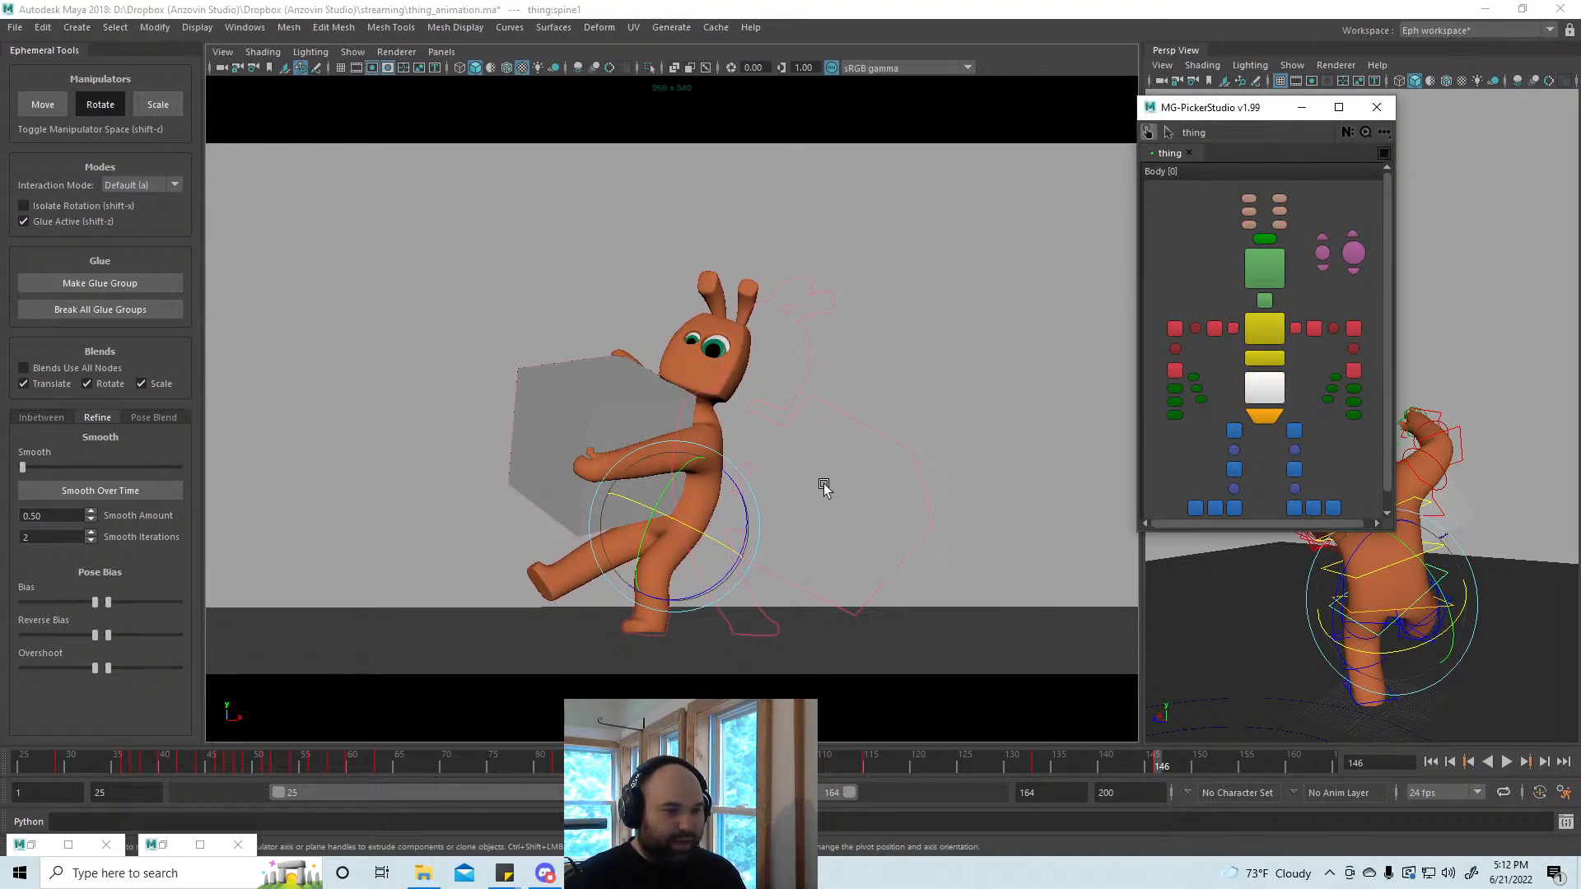
left_click_drag(1092, 754, 1061, 754)
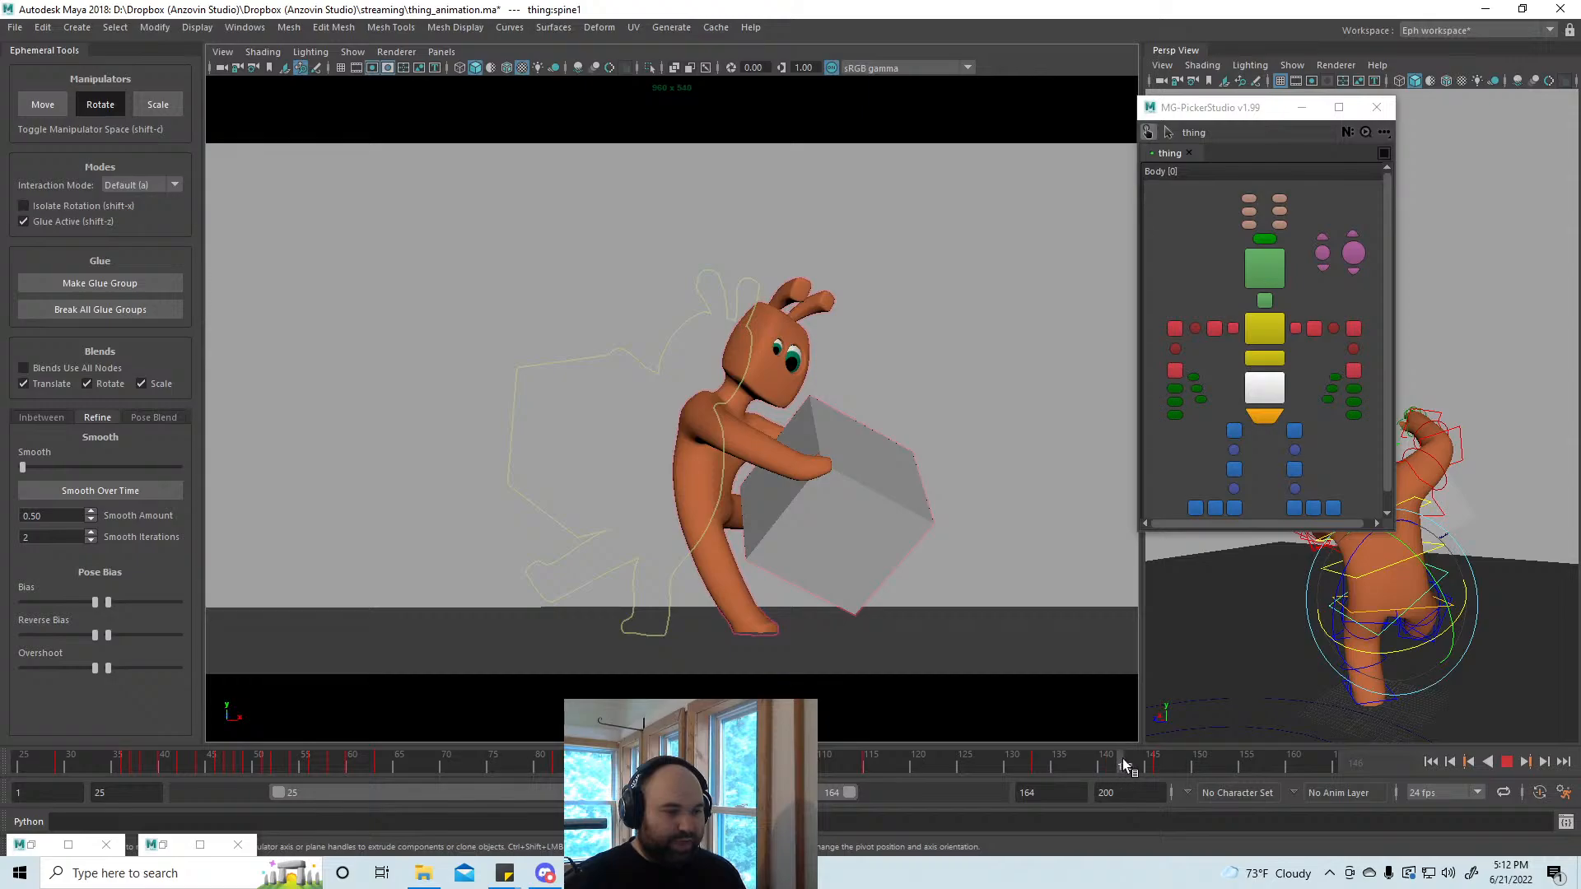
left_click(1169, 757)
left_click_drag(1153, 764, 1161, 764)
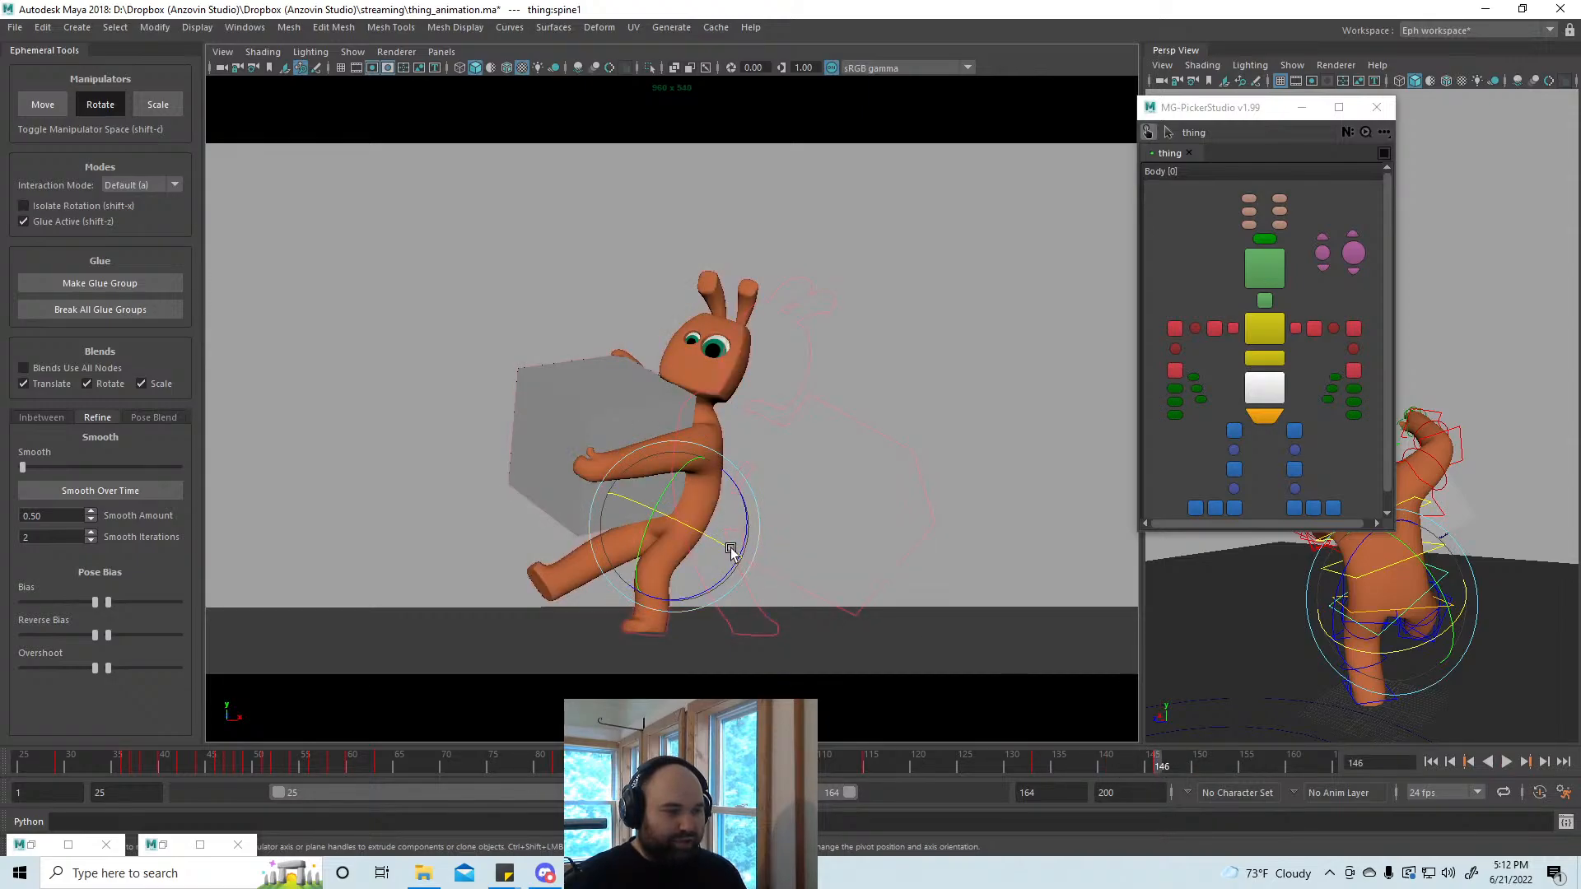
key("shift+c")
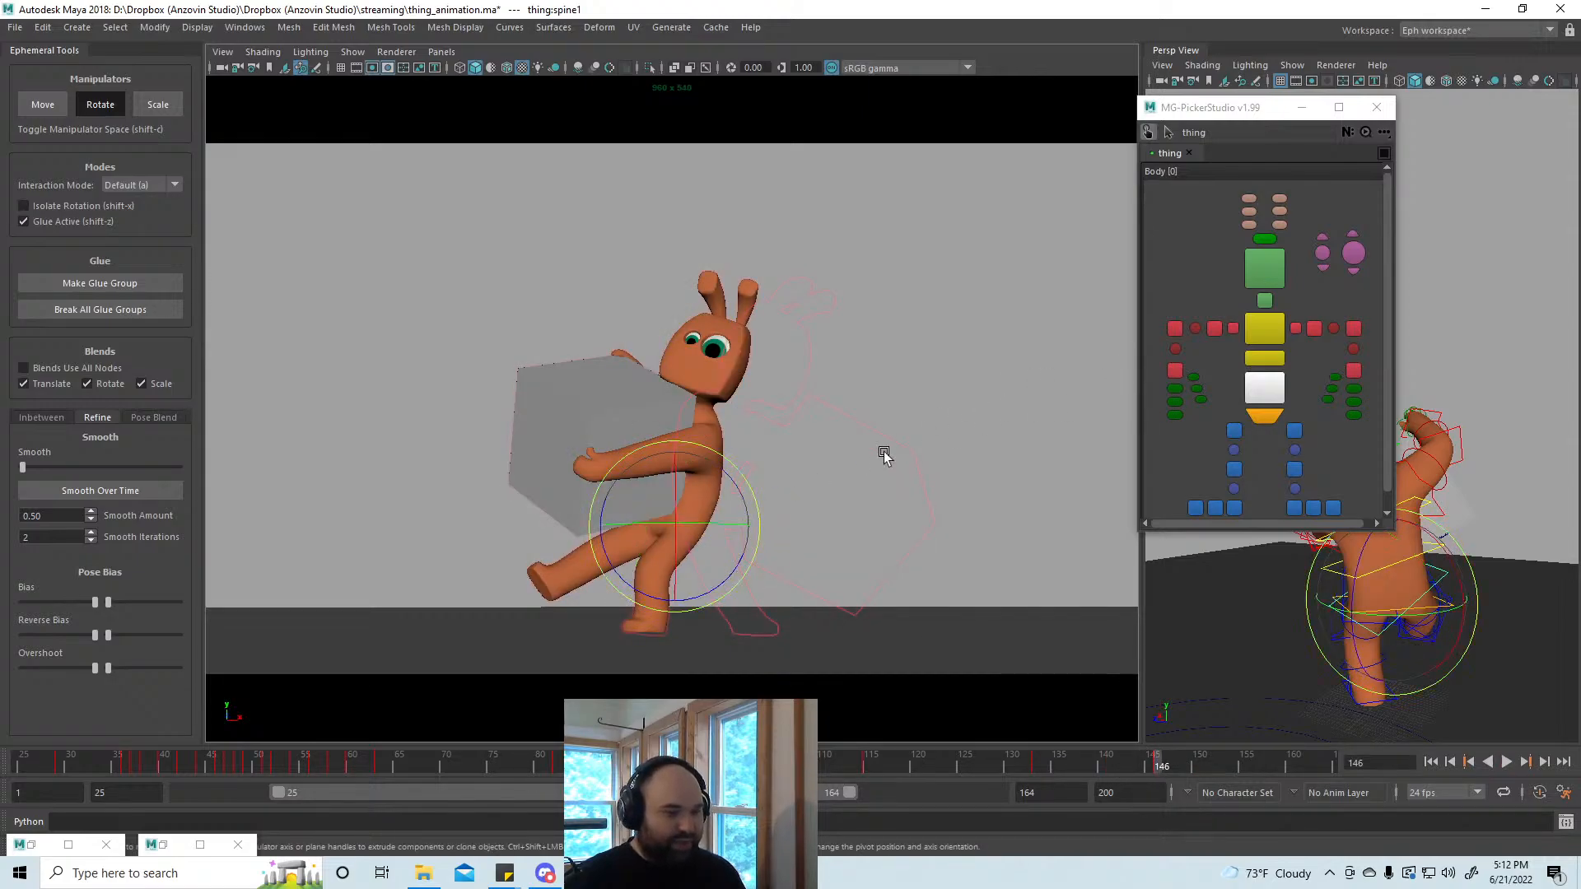
left_click_drag(712, 524, 652, 522)
key("alt+c")
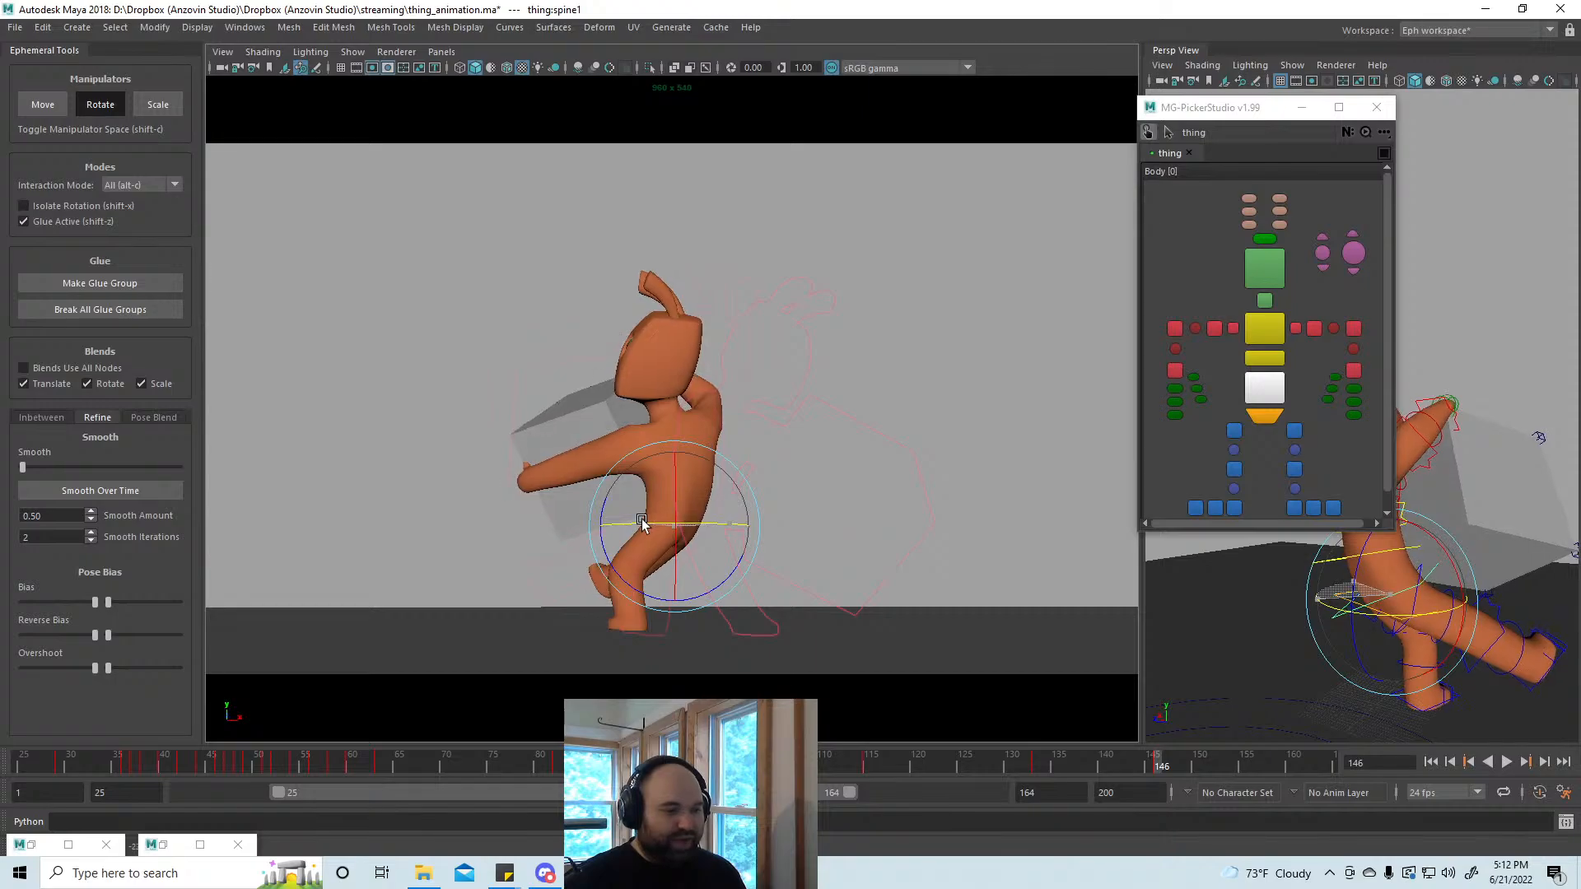
Step: Compare frames 133 and 146, and shift and rotate the upper body from the lower spine at 146 in Forward All mode, bringing the box side-on
left_click(1134, 762)
left_click_drag(1134, 764, 1035, 776)
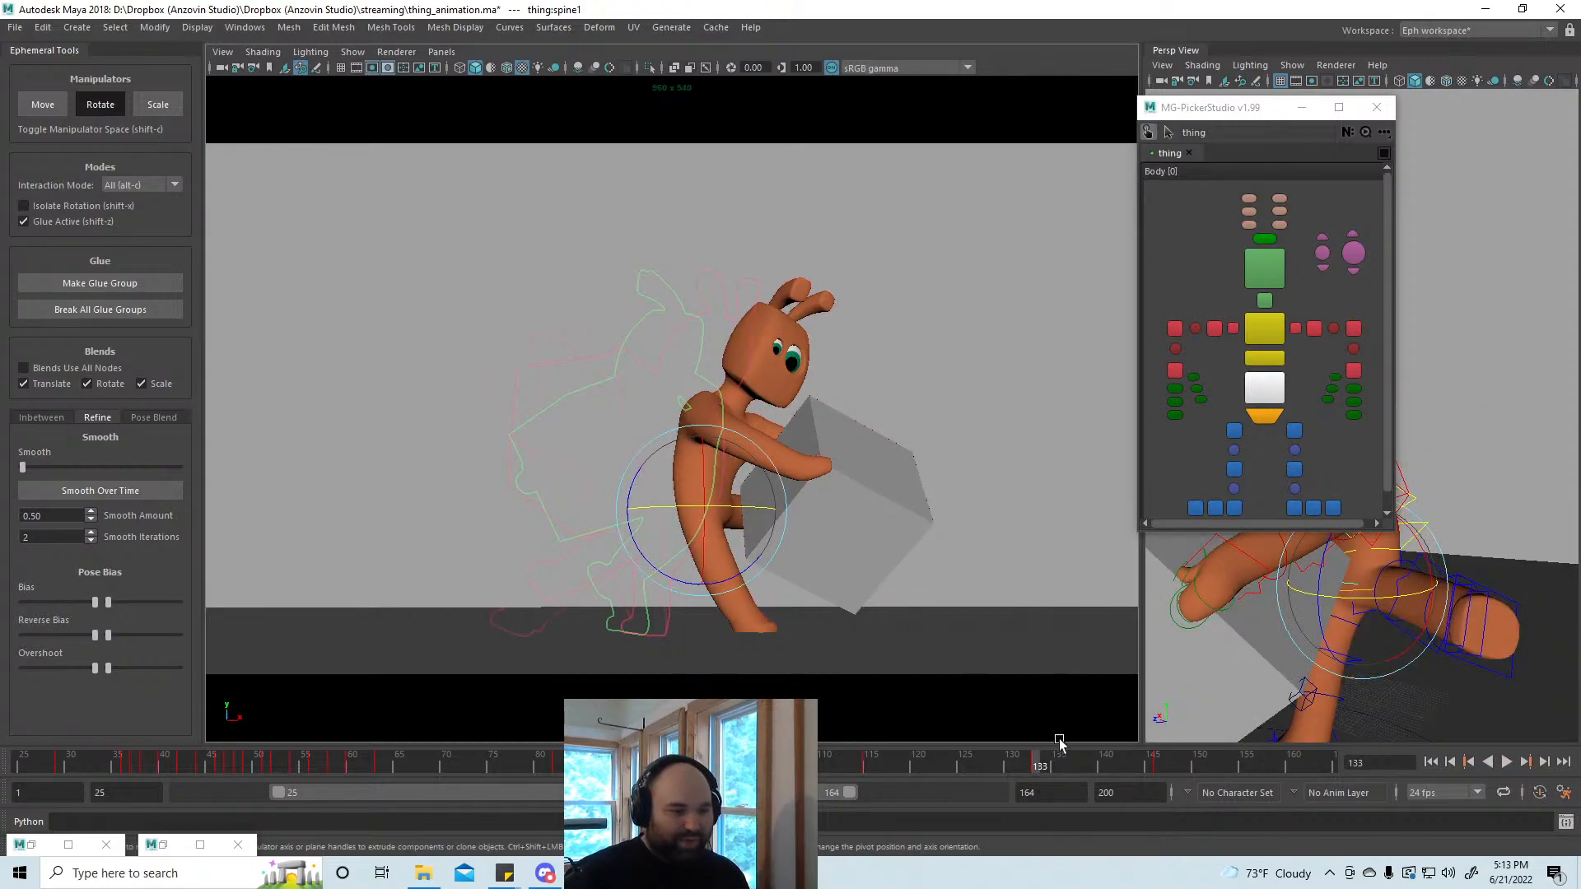
key("alt+v")
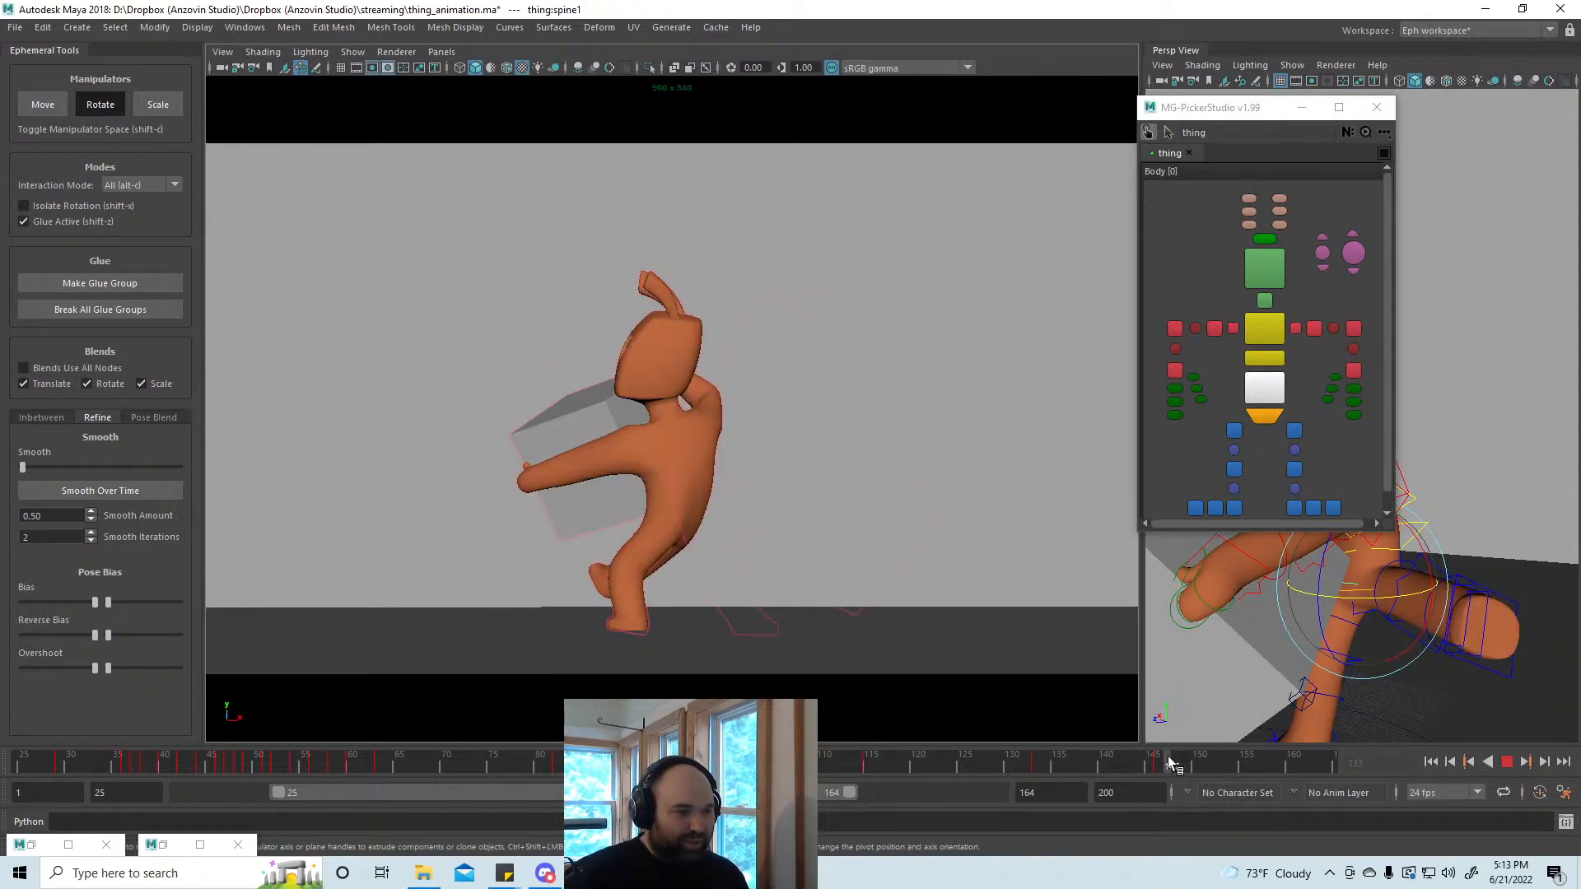
left_click(1094, 765)
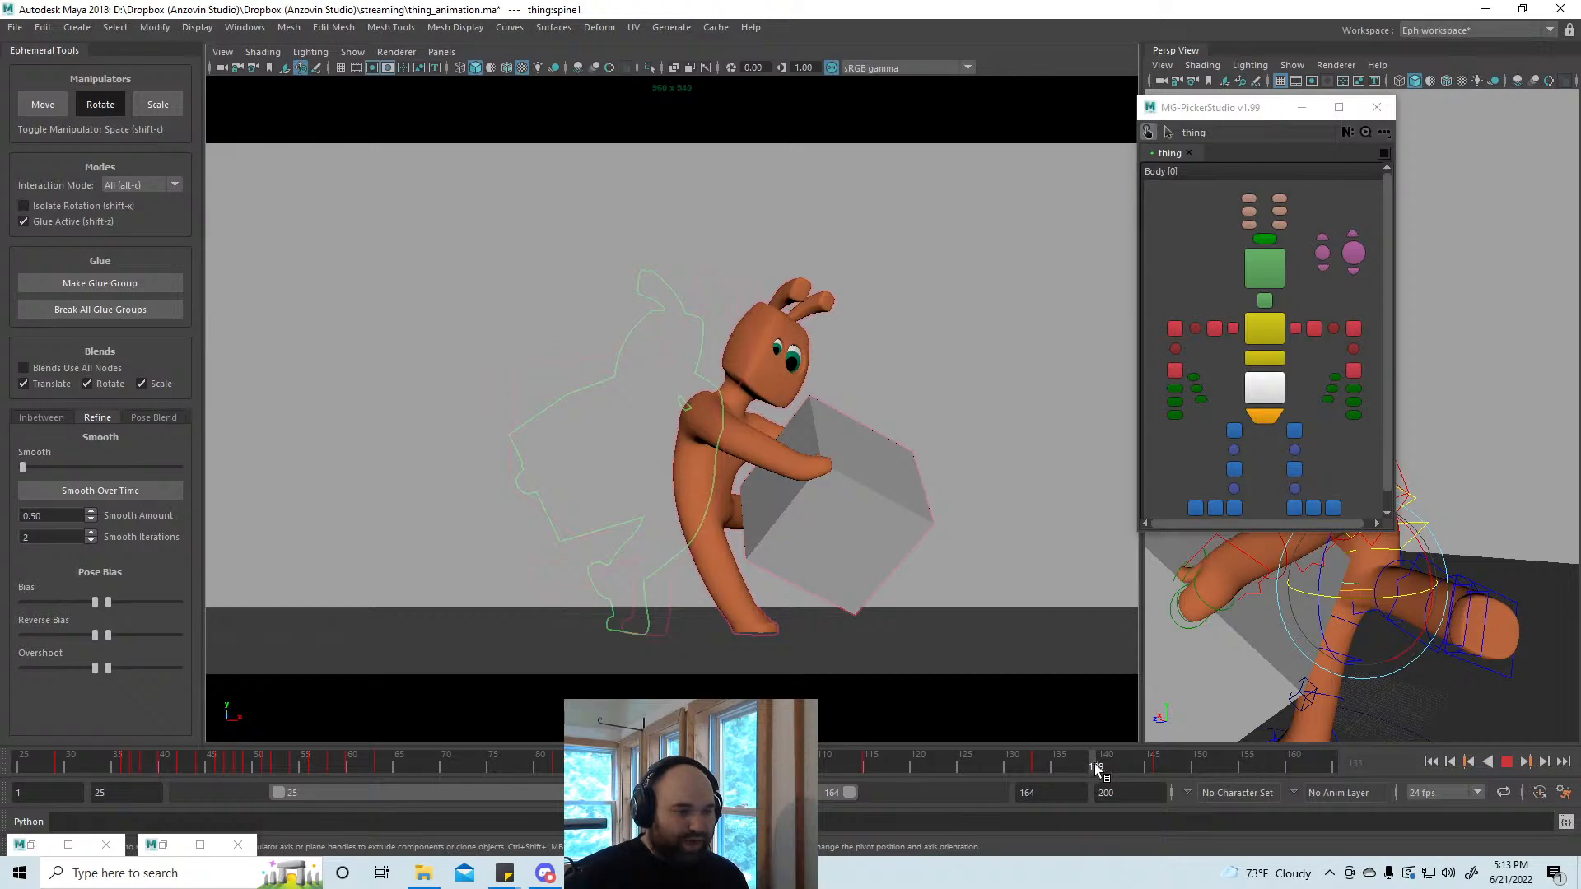
left_click_drag(1094, 763, 1161, 764)
left_click(1275, 396)
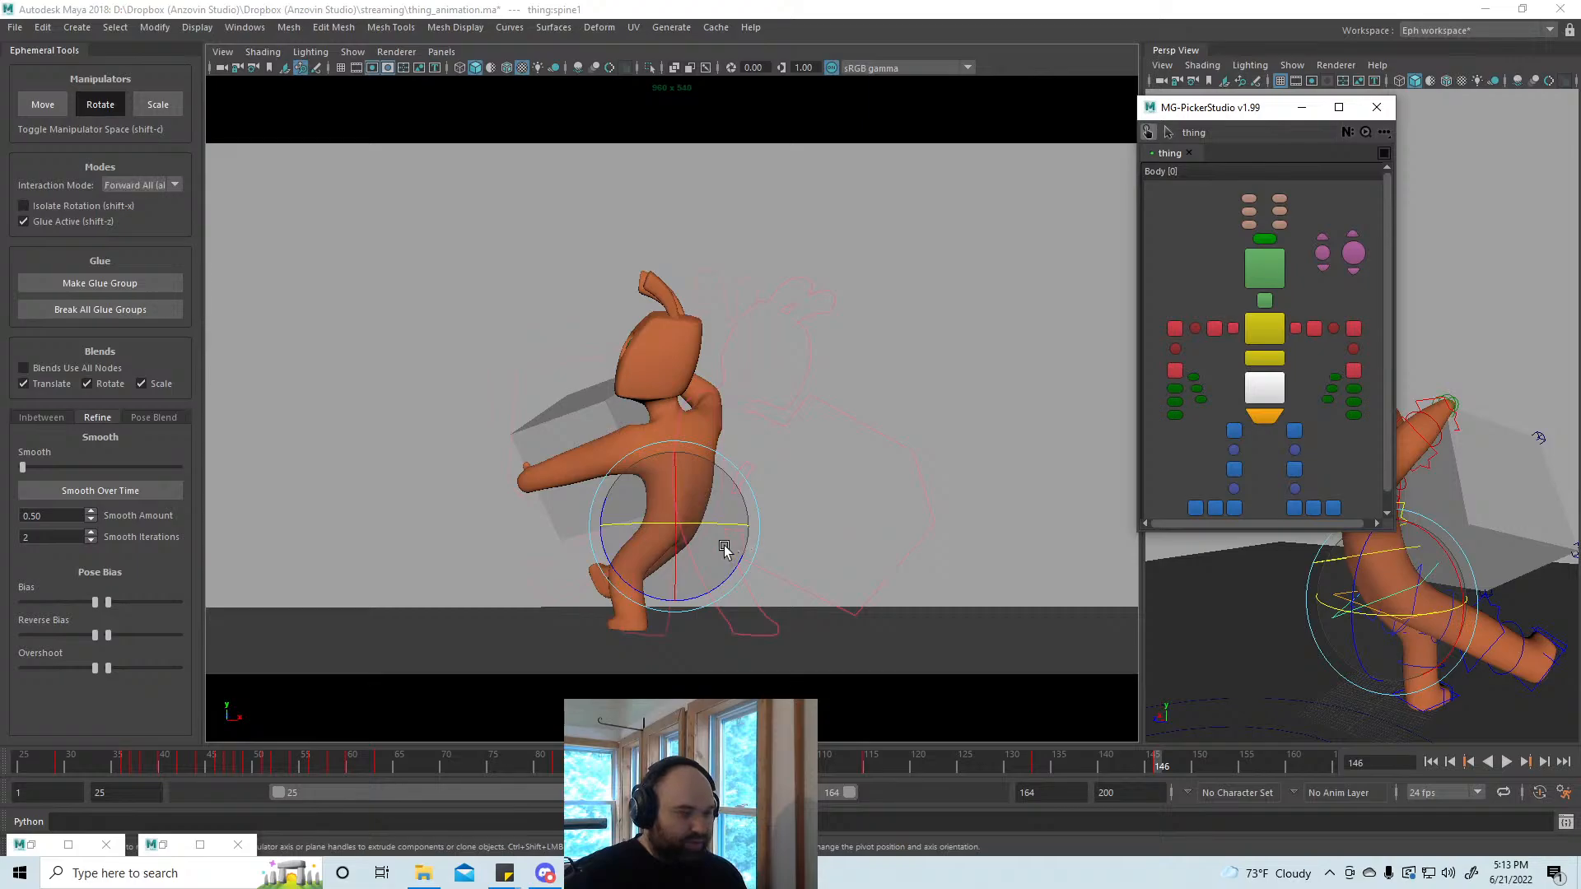
key("w")
mouse_move(675, 531)
left_mouse_down()
mouse_move(675, 508)
mouse_move(699, 496)
mouse_move(640, 541)
mouse_move(644, 527)
left_mouse_up()
key("e")
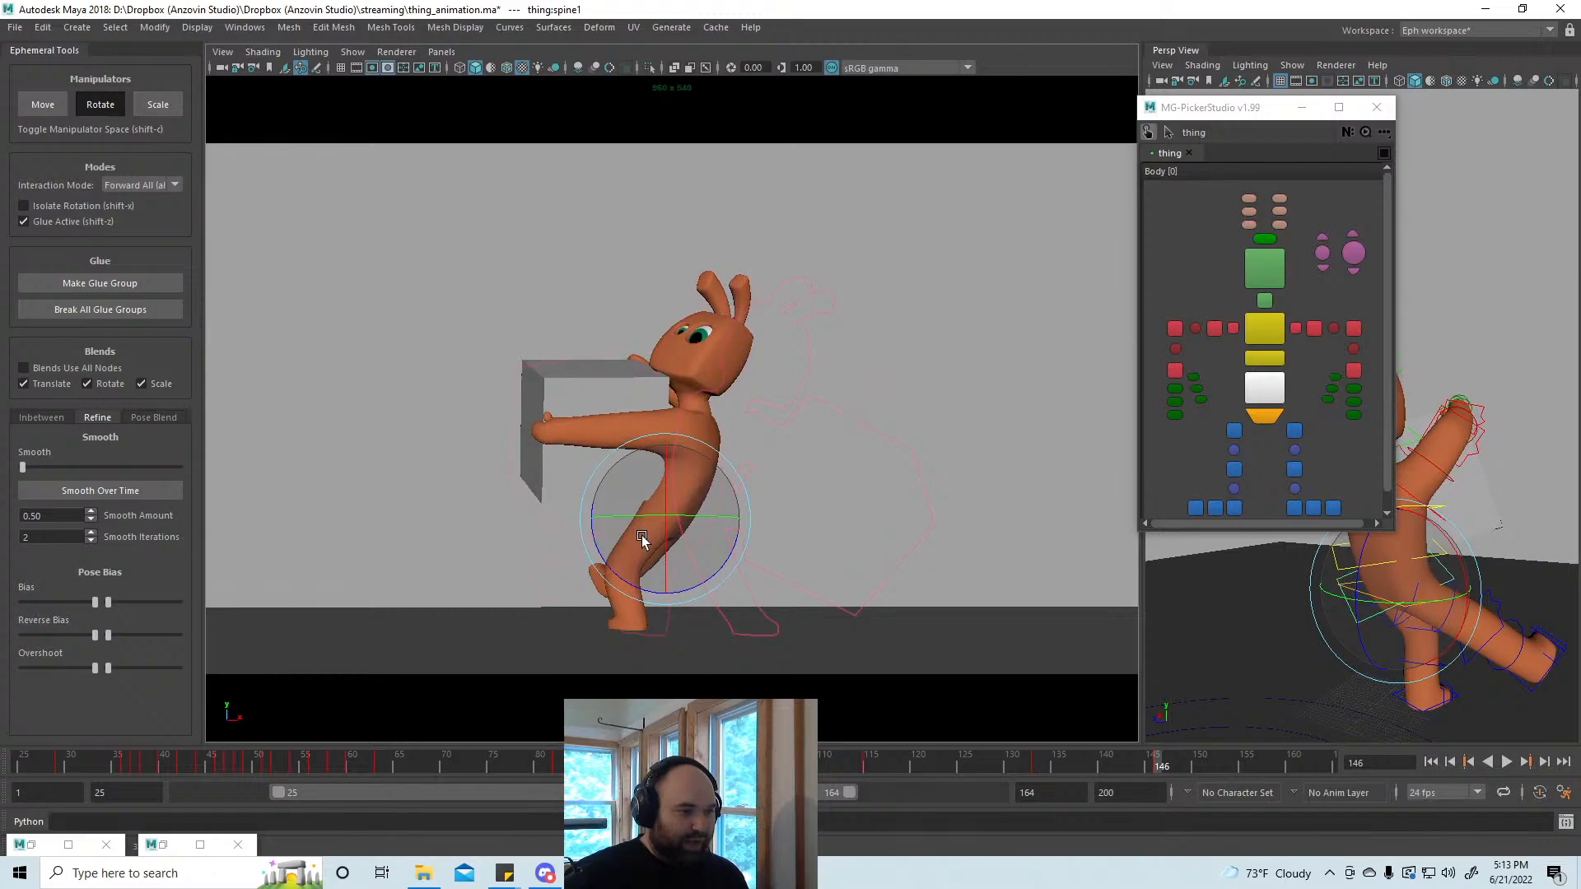
Step: Move the right foot down onto the ground behind the left foot, using Default interaction mode
left_click(1294, 508)
key("w")
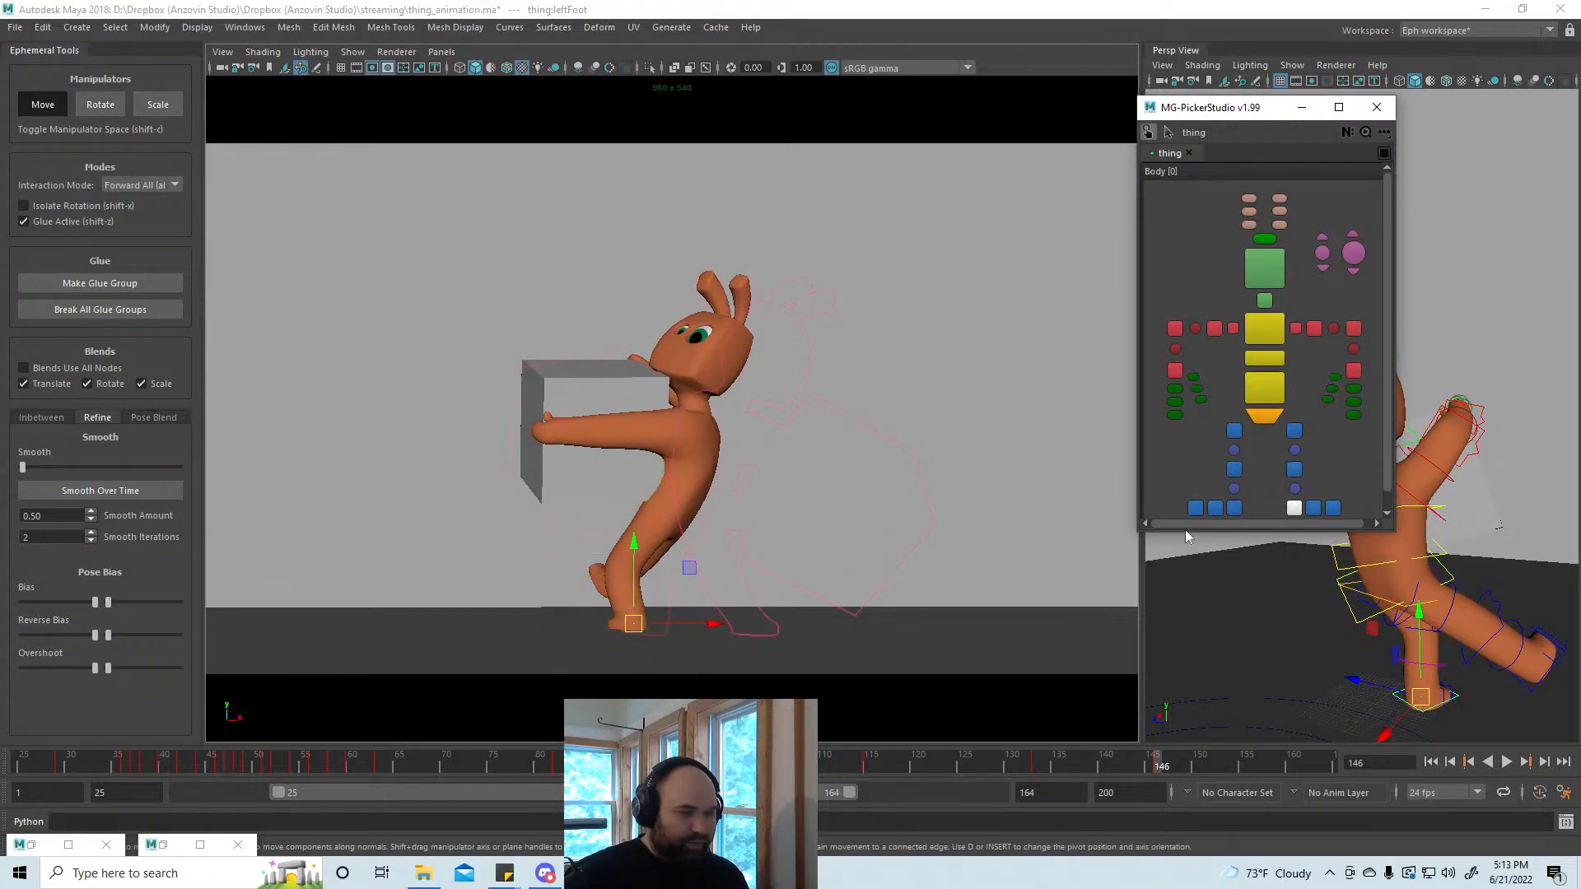
left_click(1241, 512)
key("a")
left_click_drag(610, 587, 702, 614)
left_click_drag(1411, 625, 1443, 617, "alt")
middle_click_drag(1444, 617, 1412, 645, "alt")
left_click_drag(1491, 659, 1429, 662)
Step: Rotate and nudge the right foot so that it sits flat on the ground
key("e")
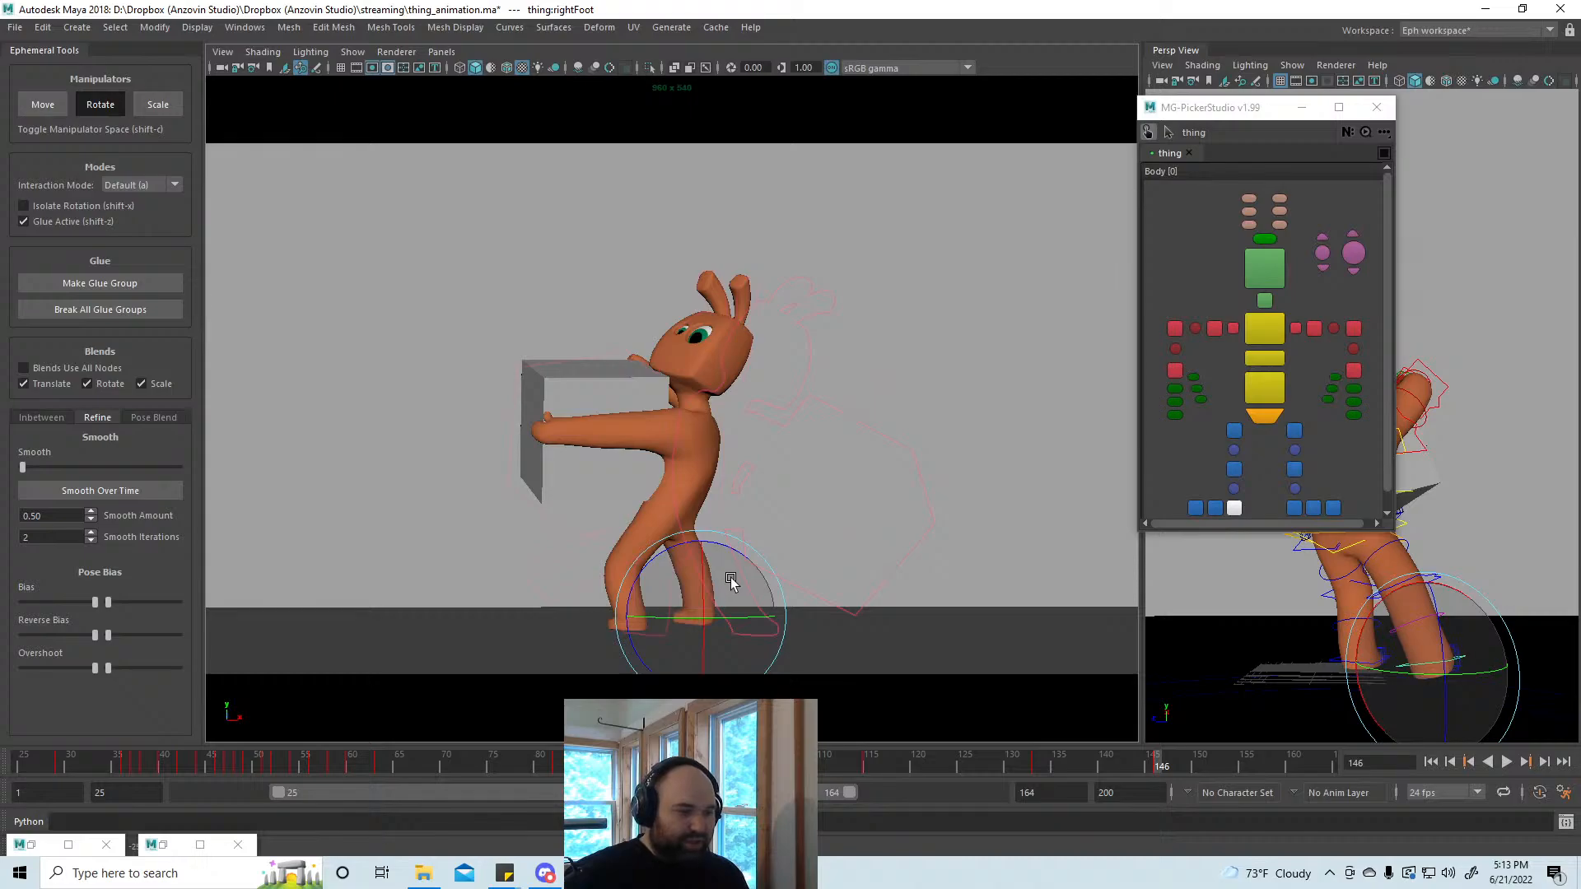
key("w")
key("e")
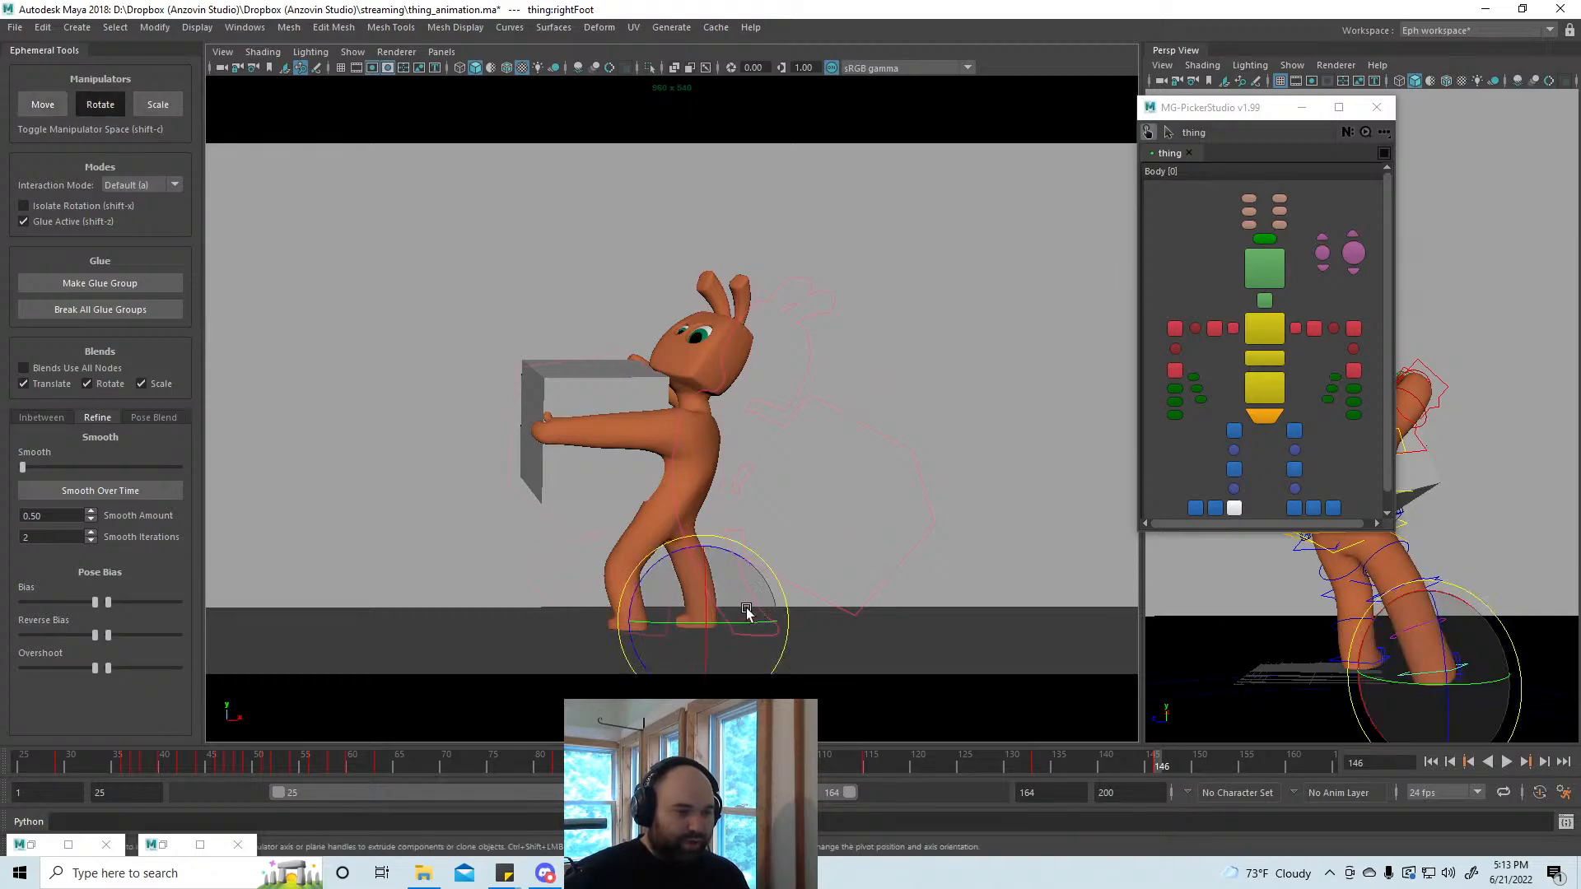
left_click_drag(731, 596, 749, 570)
key("w")
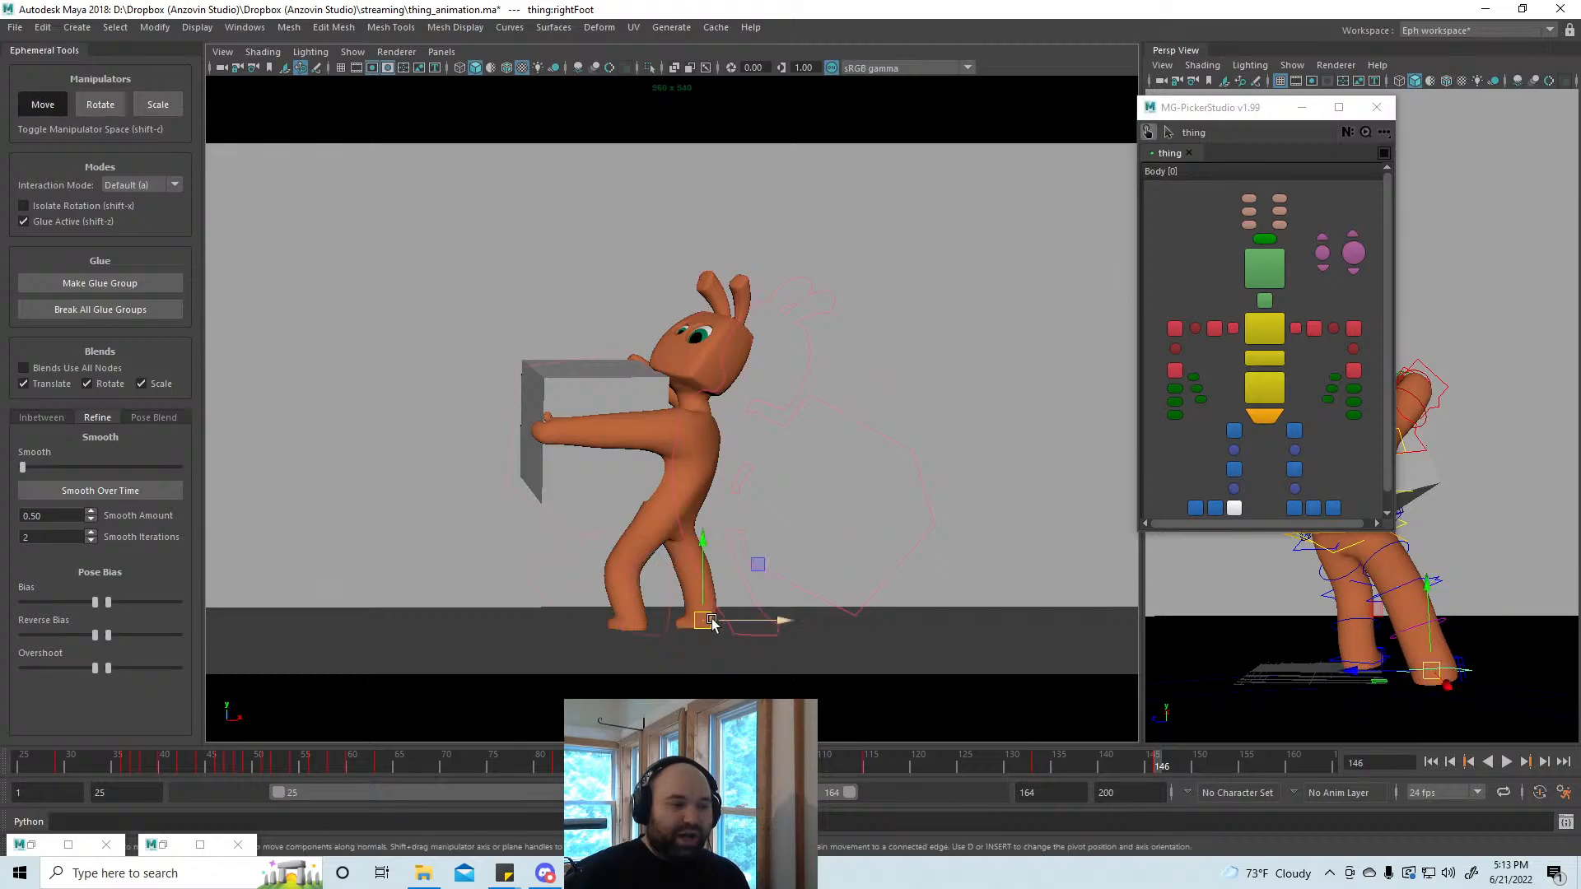
left_click_drag(700, 619, 701, 620)
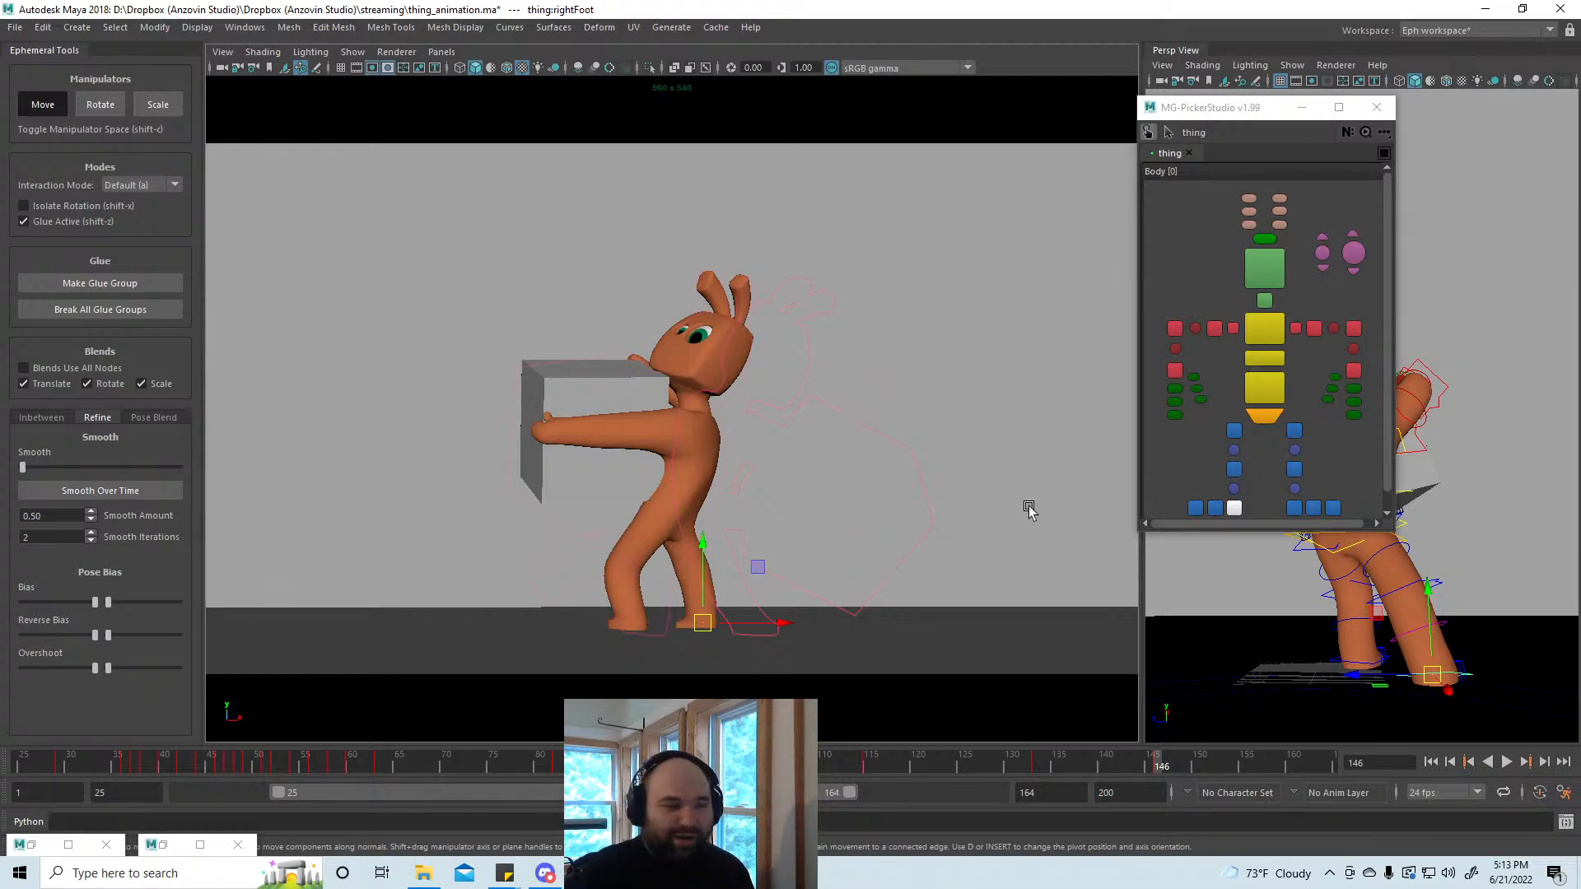
left_click_drag(702, 622, 703, 621)
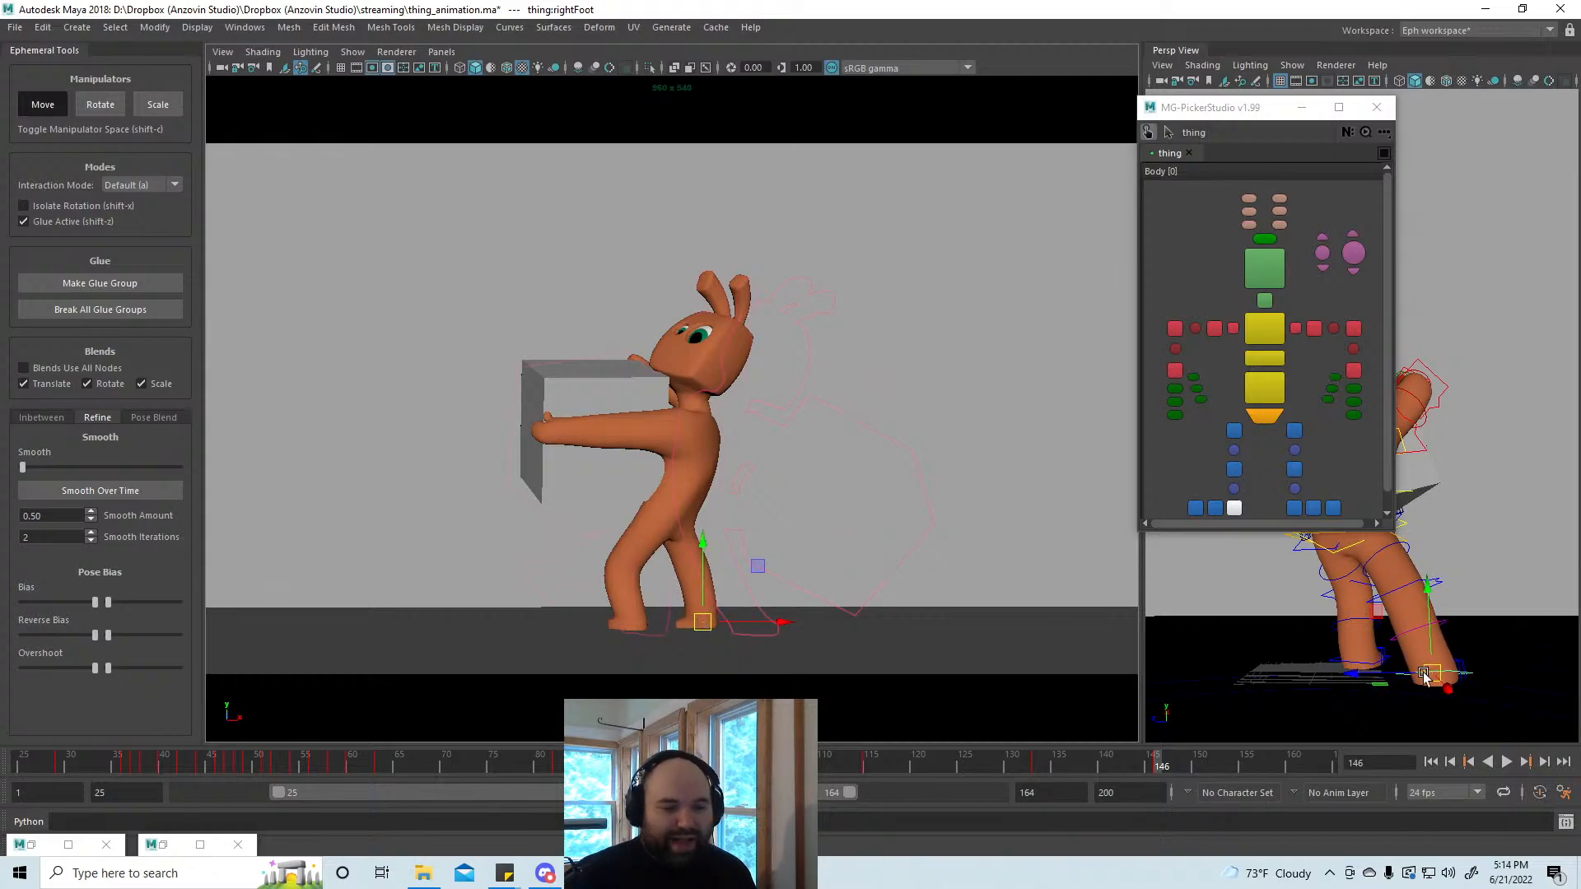
key("e")
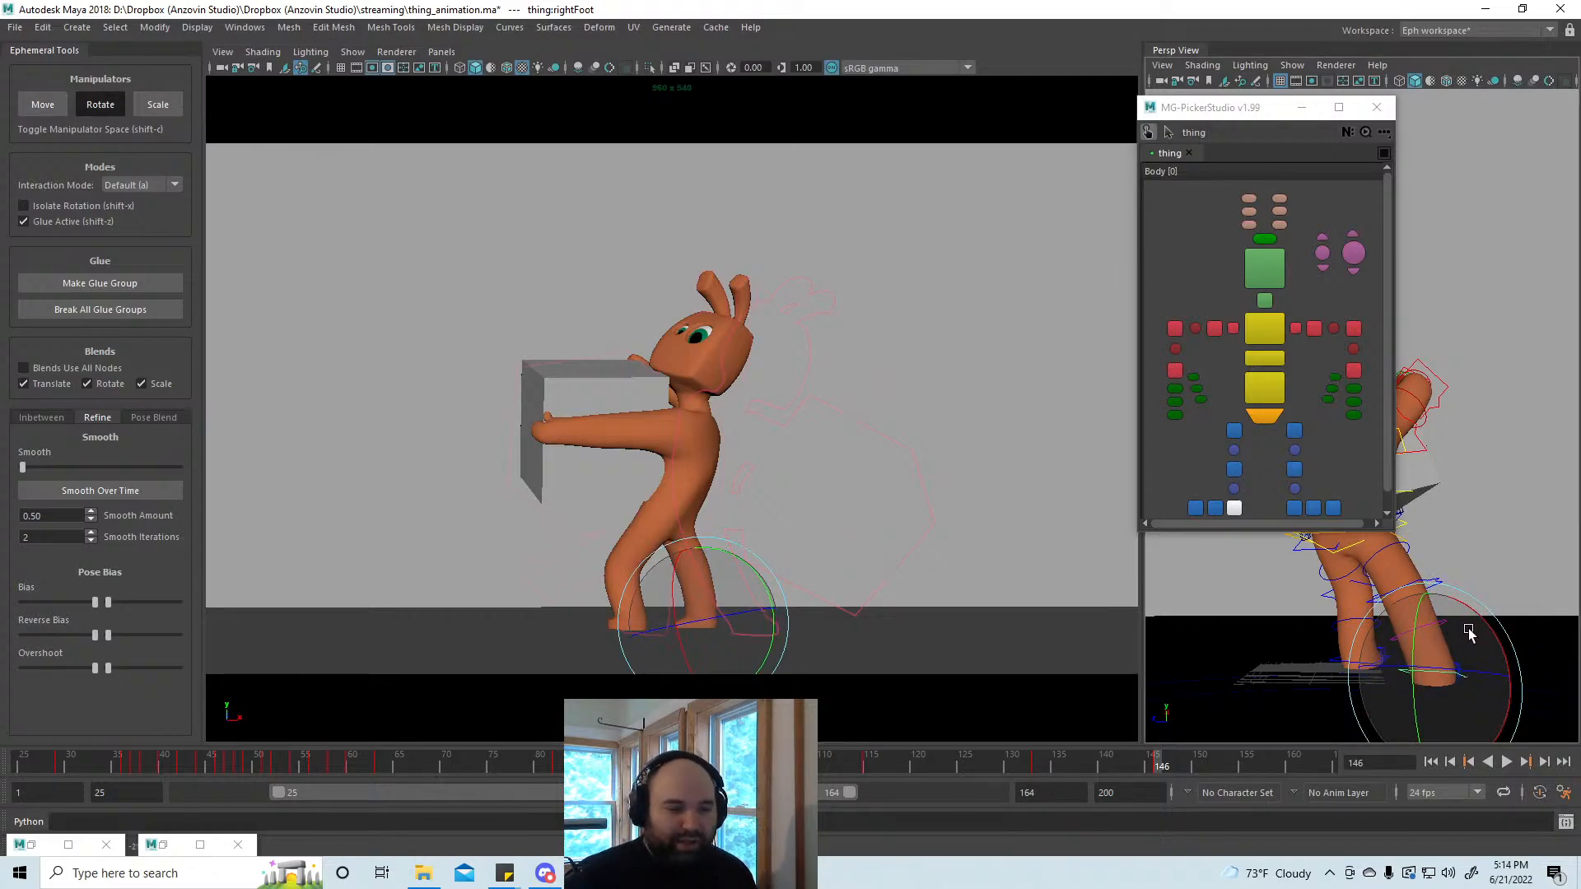
left_click_drag(1469, 629, 1466, 626)
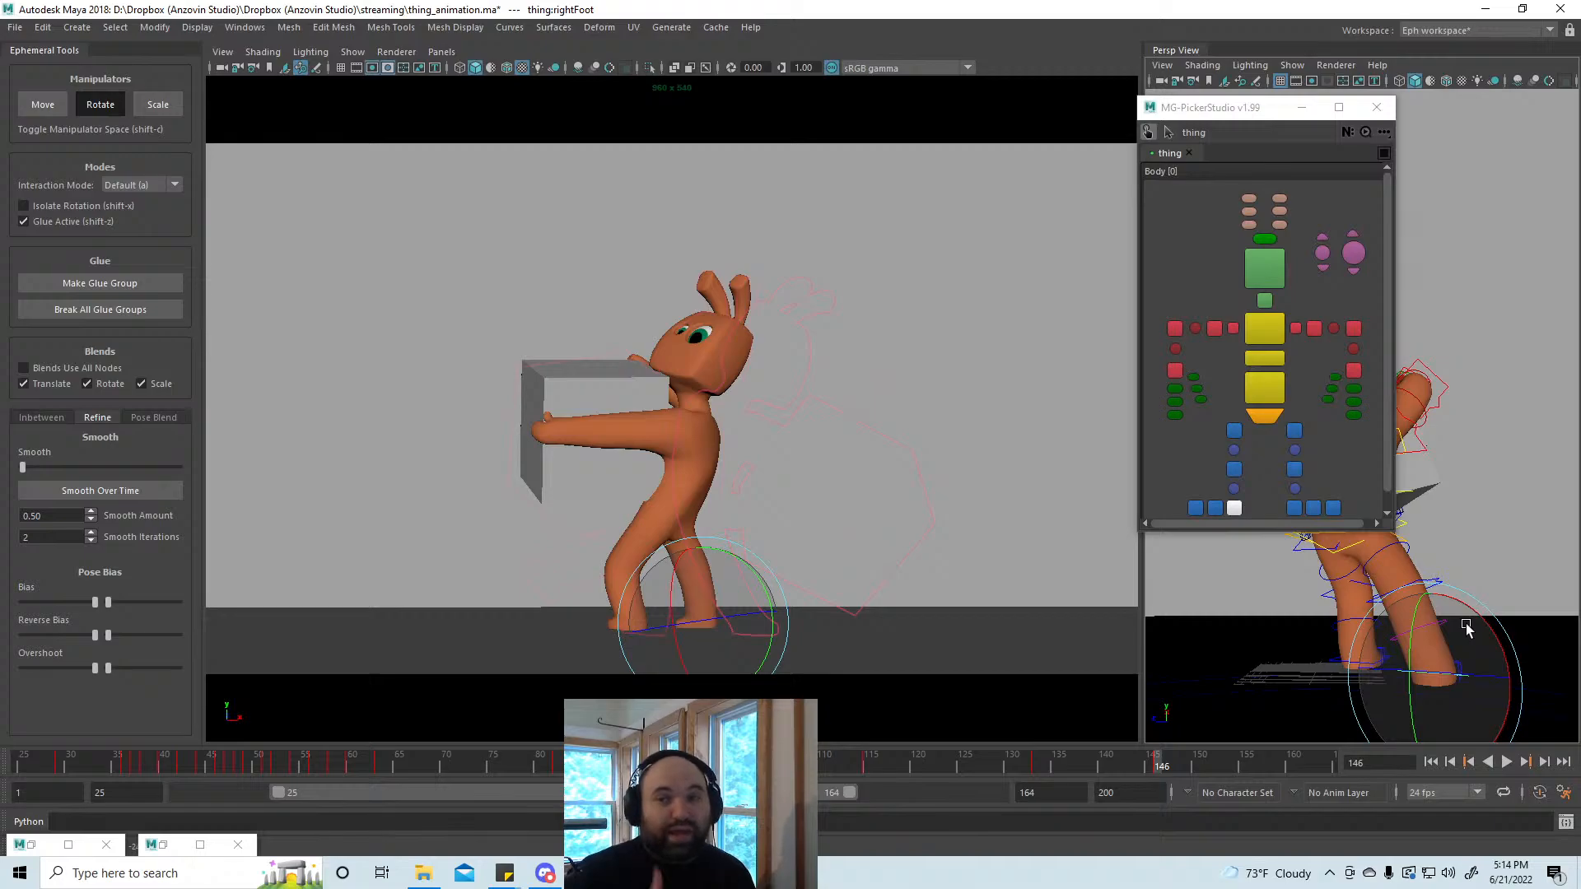
key("w")
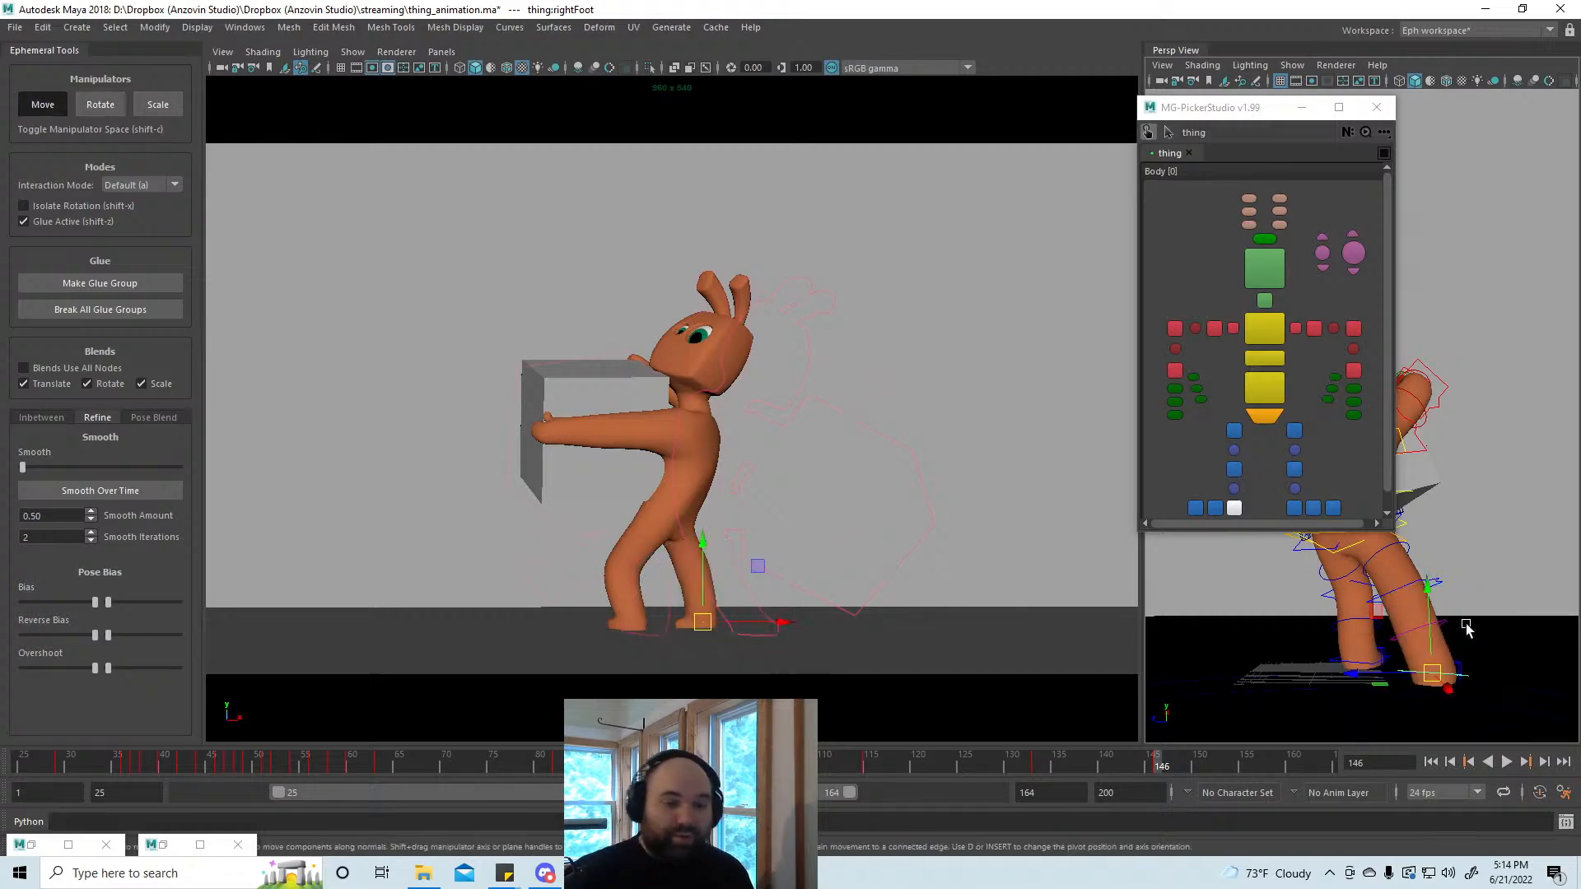
Step: Shift the pelvis sideways over the feet and rotate it together with the upper body in Forward All mode
left_click_drag(1446, 675, 1470, 616, "alt")
left_click(1462, 585)
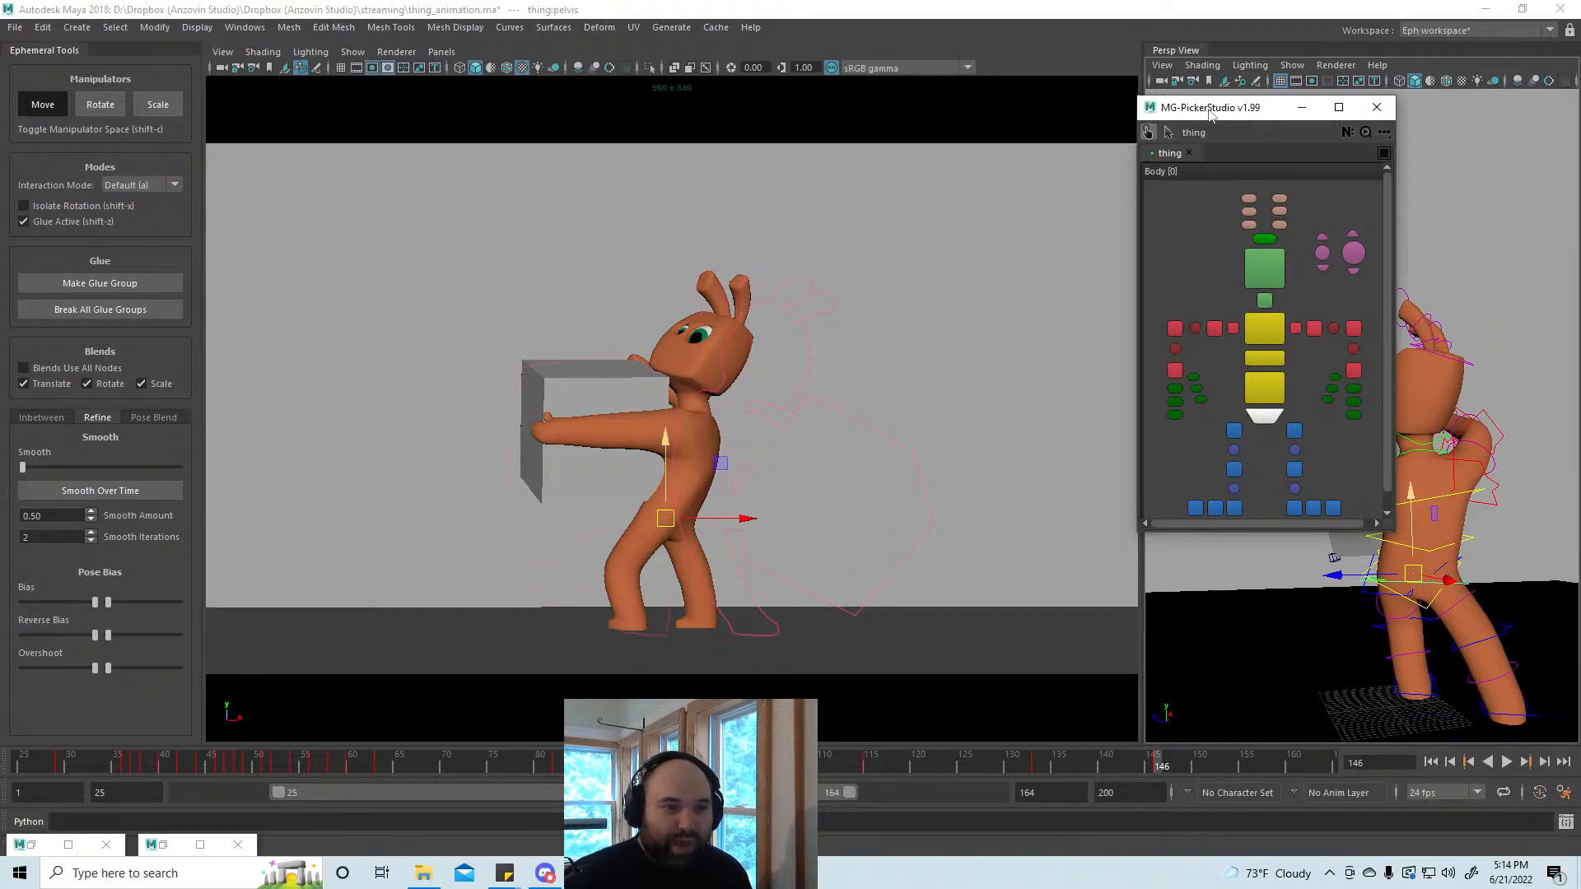
left_click_drag(1219, 107, 1108, 83)
left_click_drag(1383, 461, 1438, 511, "alt")
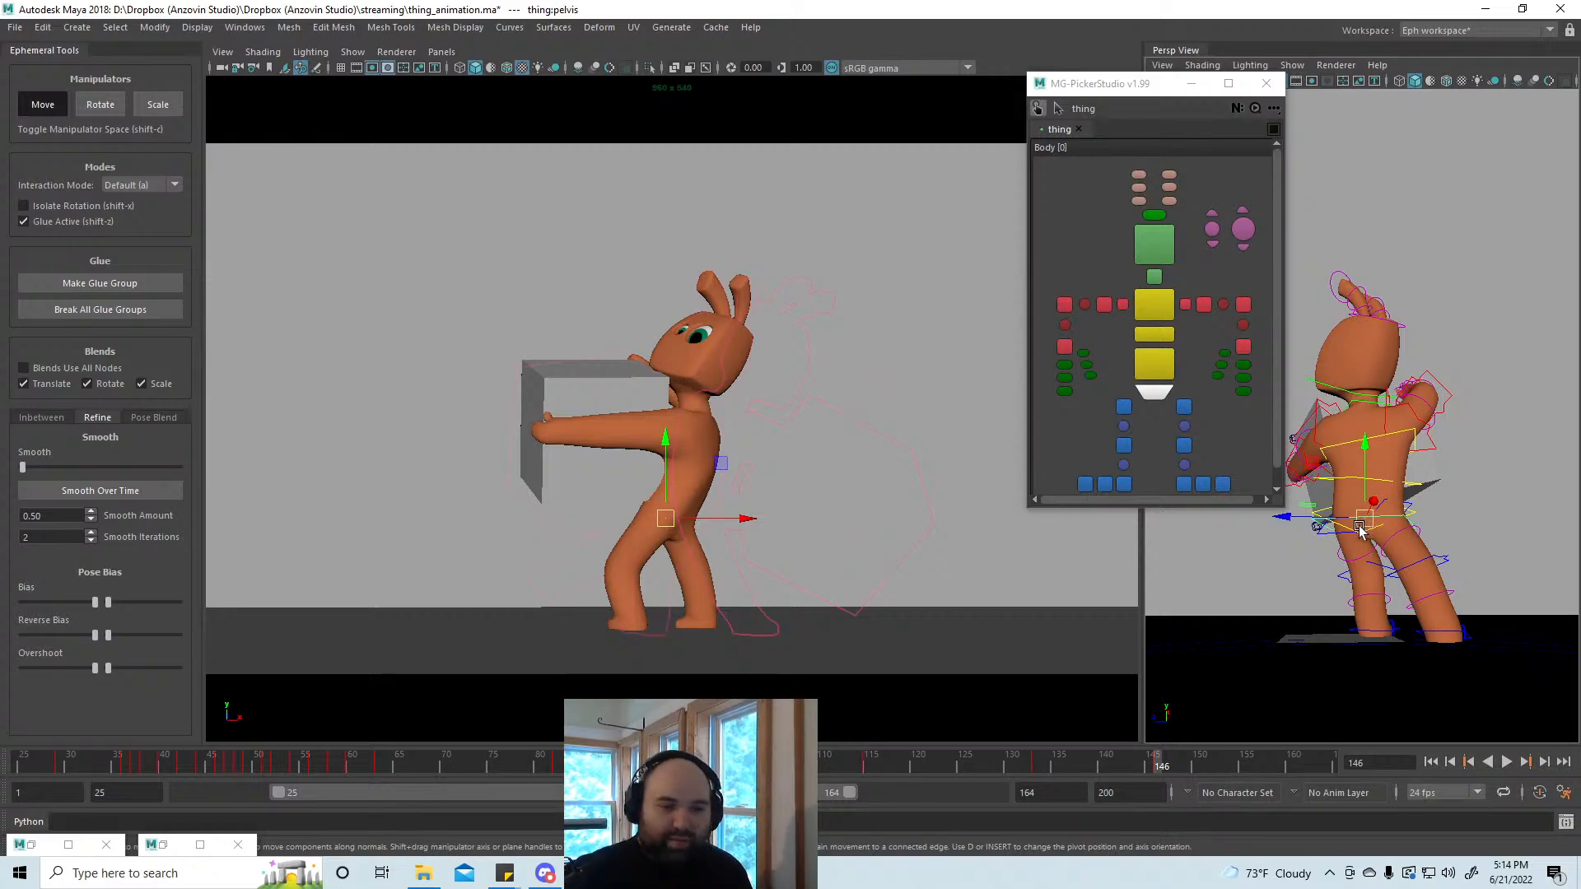
key("alt+a")
left_click_drag(1368, 519, 1394, 518)
key("e")
left_click_drag(704, 559, 674, 520)
key("w")
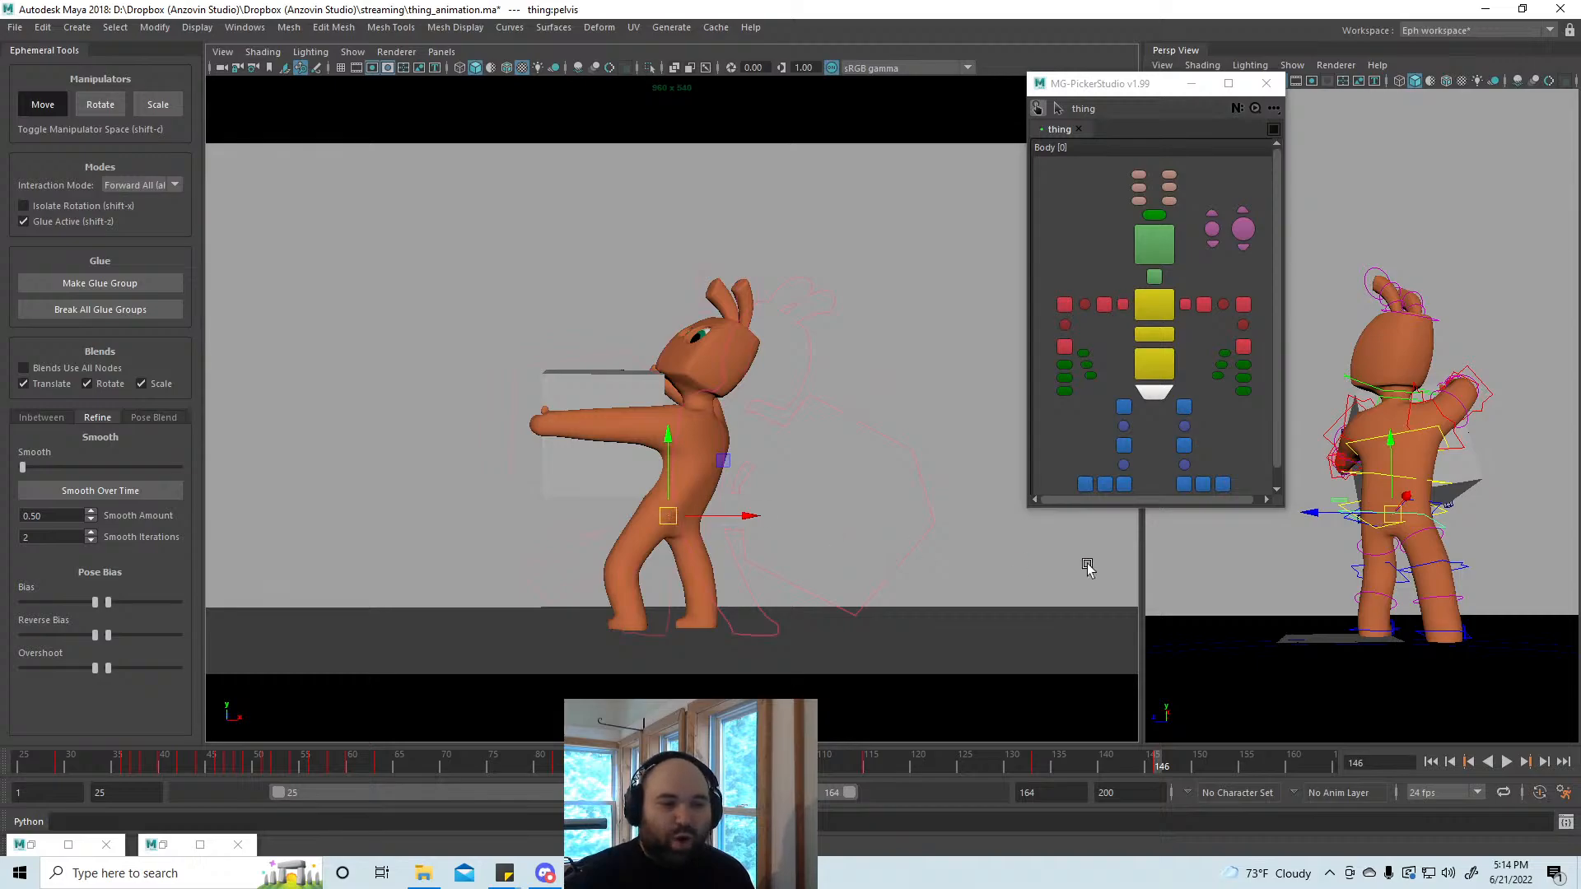
Step: Move the left knee slightly back to straighten the front leg
left_click(1121, 449)
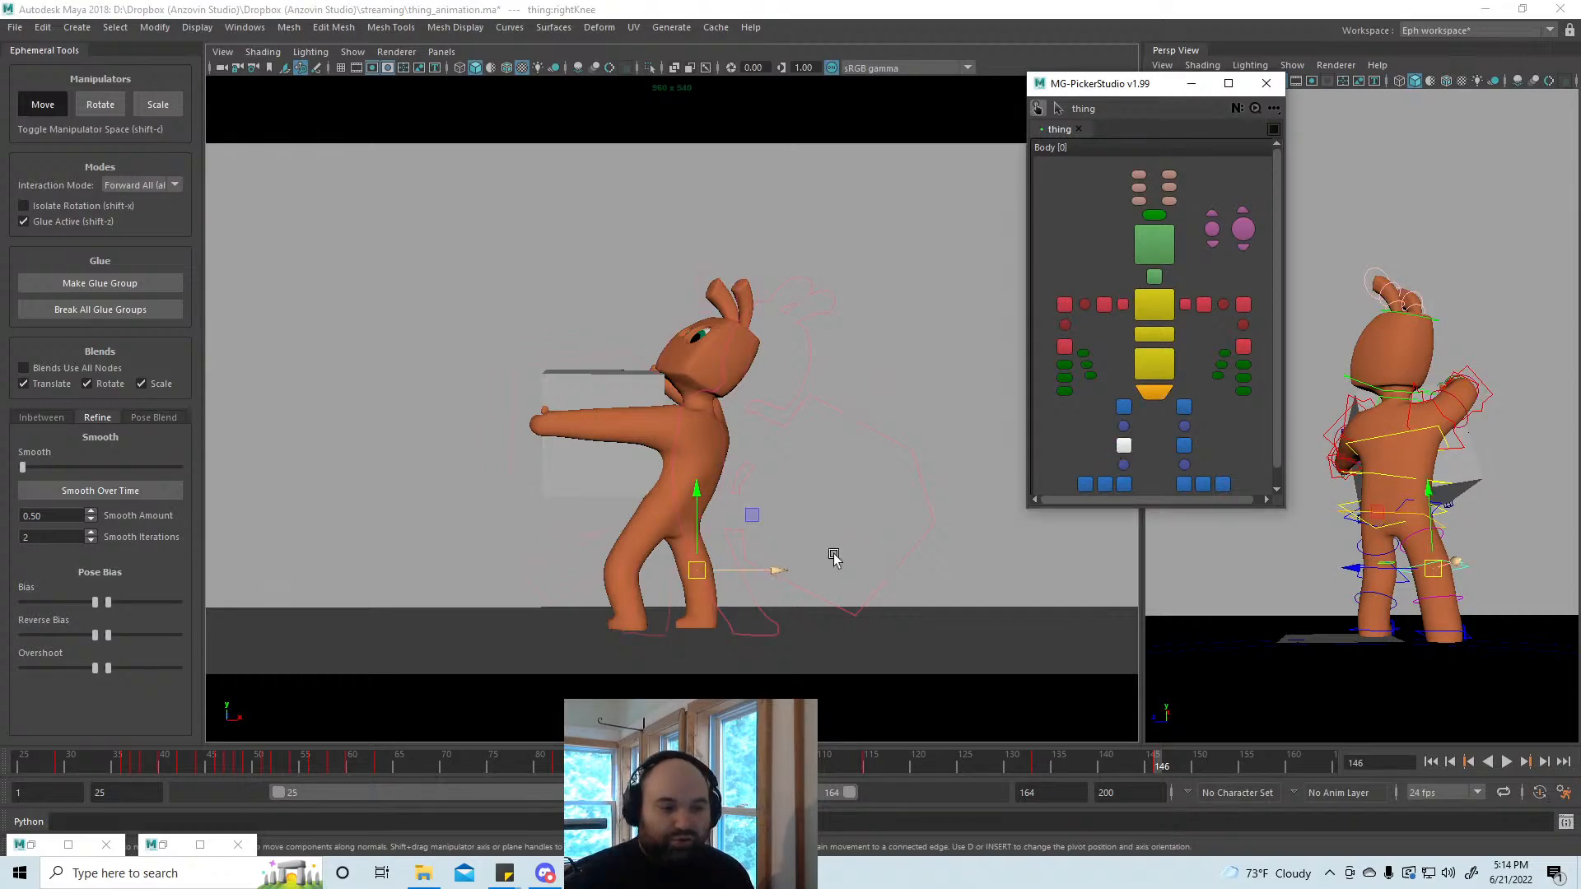
left_click(636, 568)
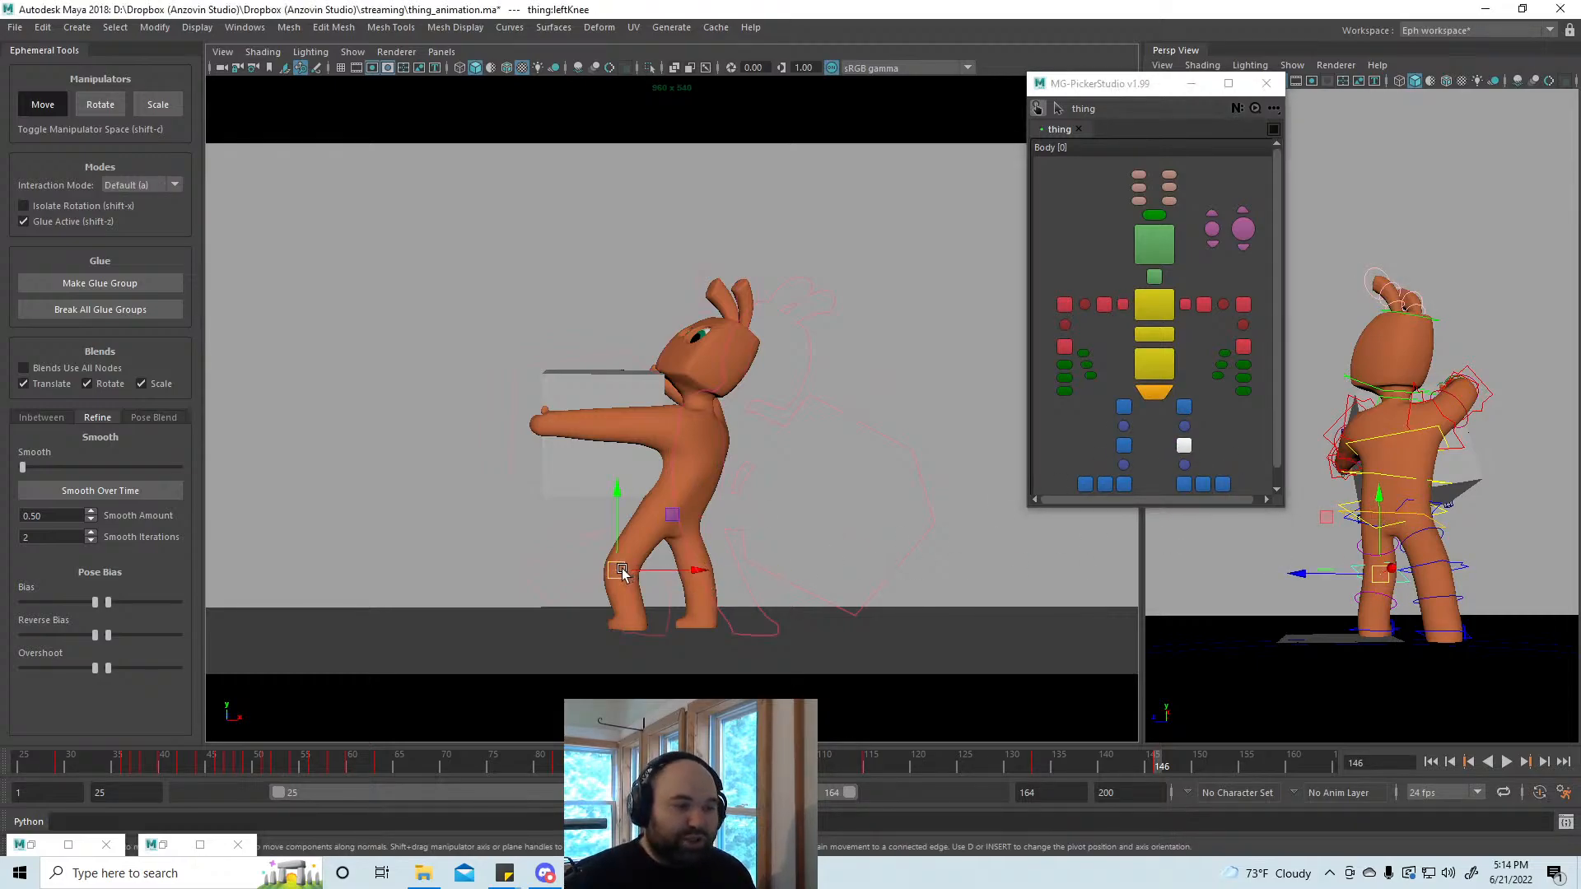
left_click_drag(637, 568, 639, 569)
Step: Lower the torso and box slightly from the lower spine in Forward All mode
left_click(1148, 365)
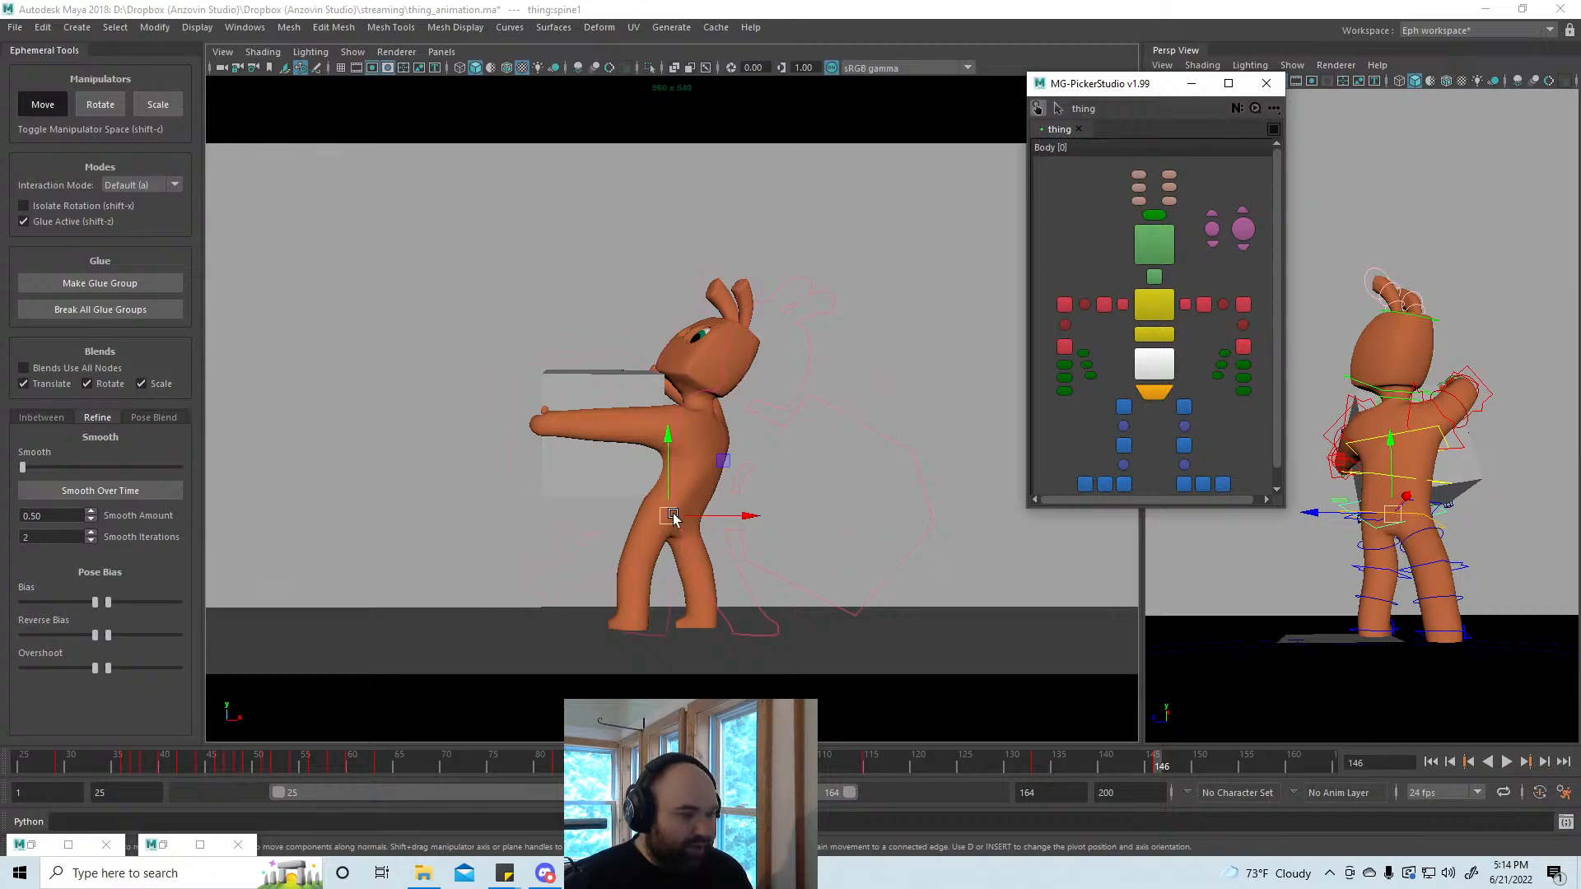
key("a")
left_click_drag(673, 517, 674, 532)
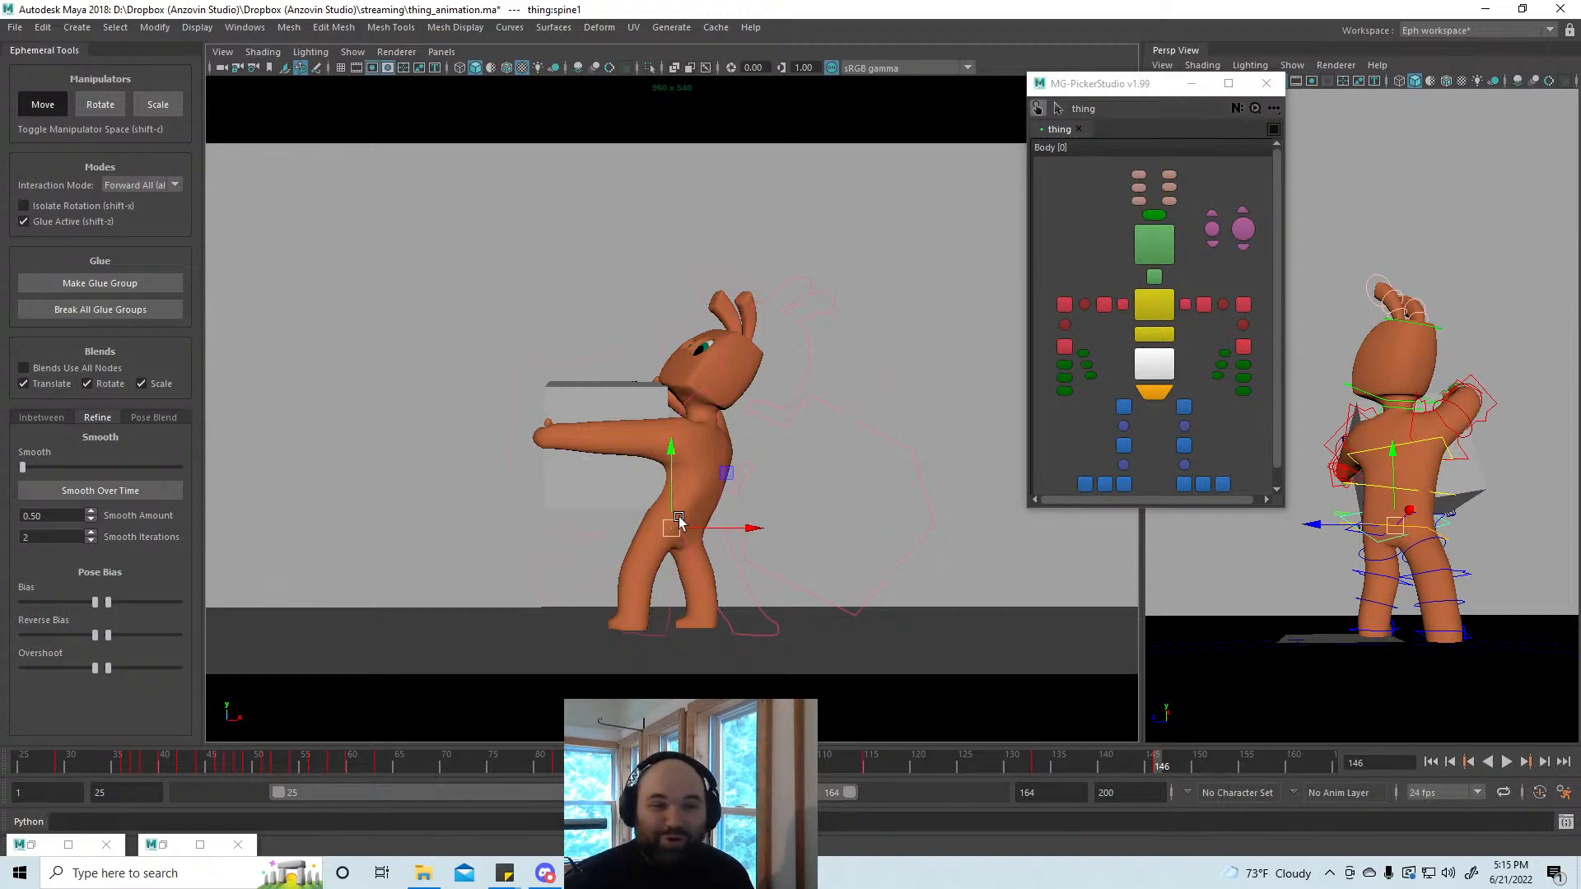
Step: Rotate the pelvis slightly to refine the hips, ending in Default interaction mode
left_click(1428, 529)
key("e")
left_click_drag(1459, 548, 1411, 568, "alt")
key("a")
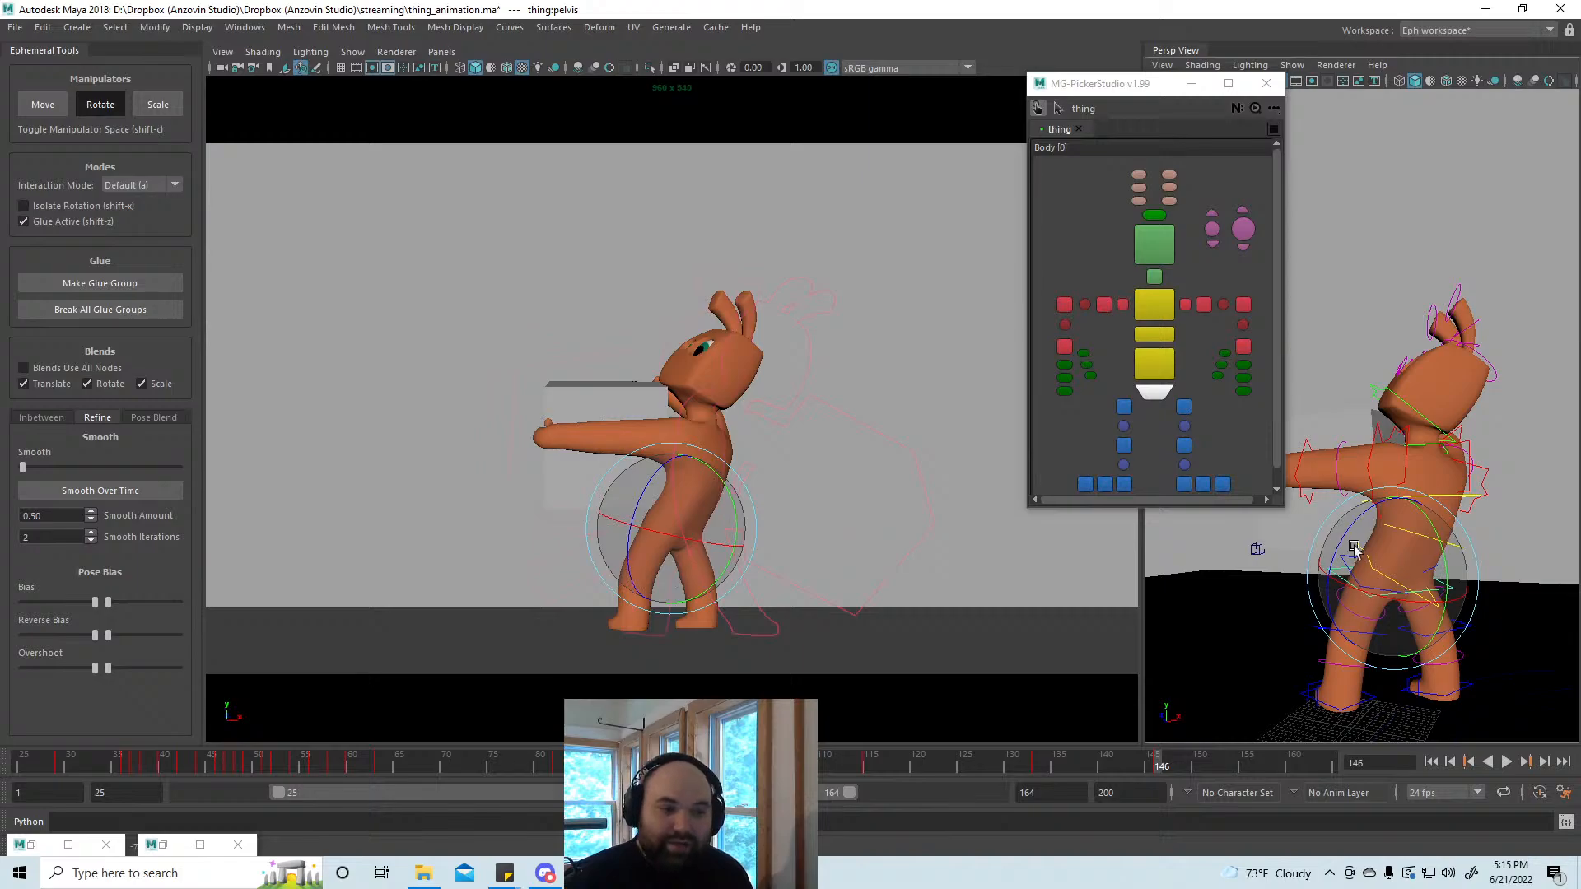
Step: Reposition the left knee slightly forward and up to refine the bend of the front leg
left_click(1123, 446)
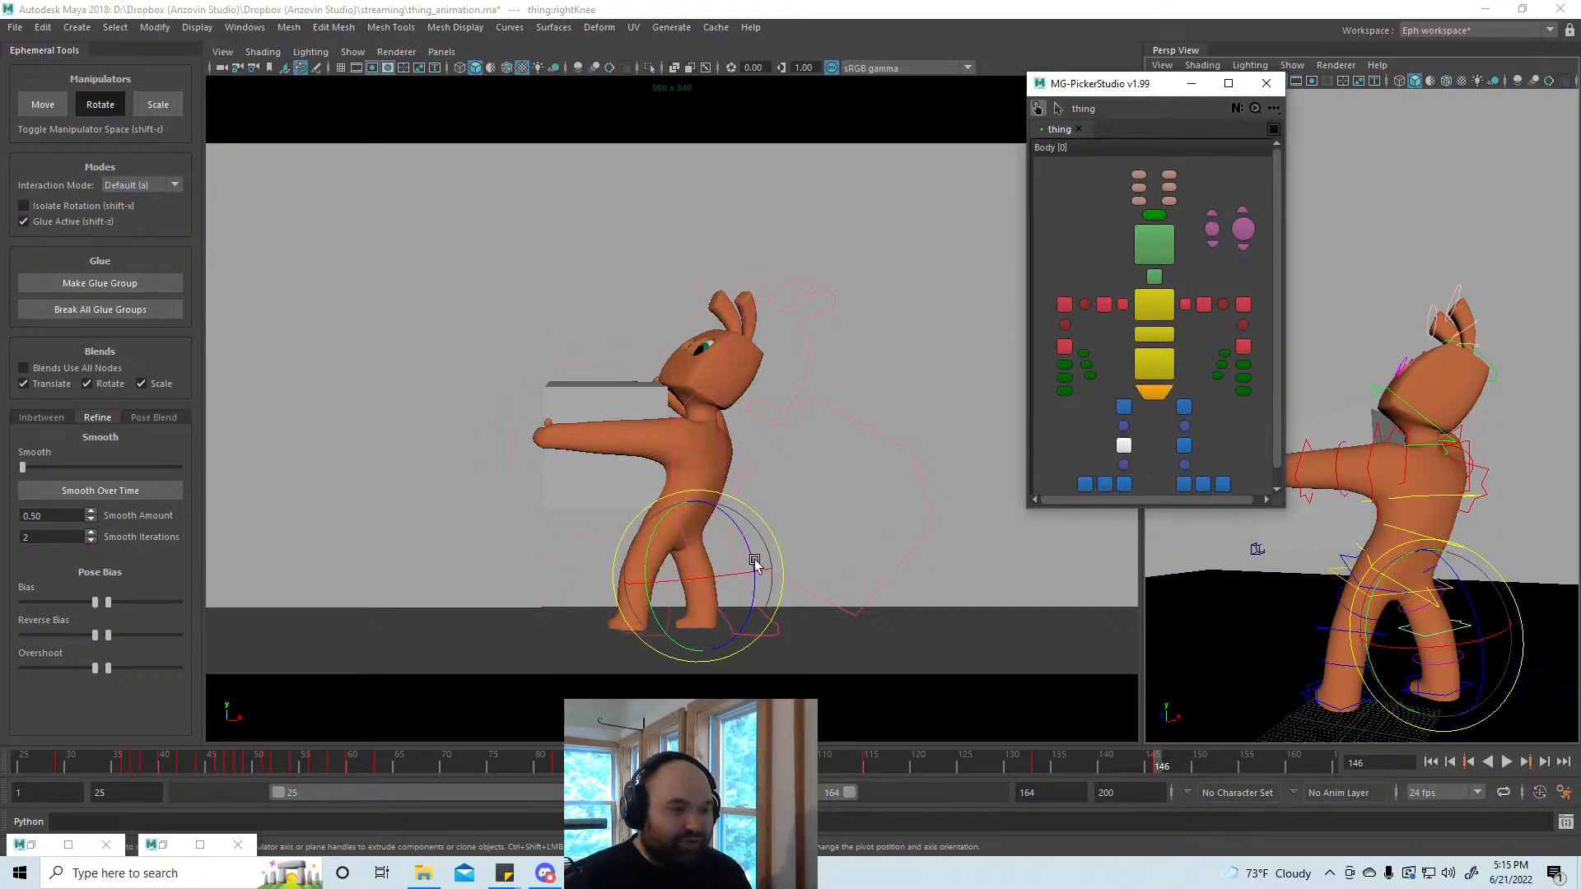
left_click(1183, 445)
key("w")
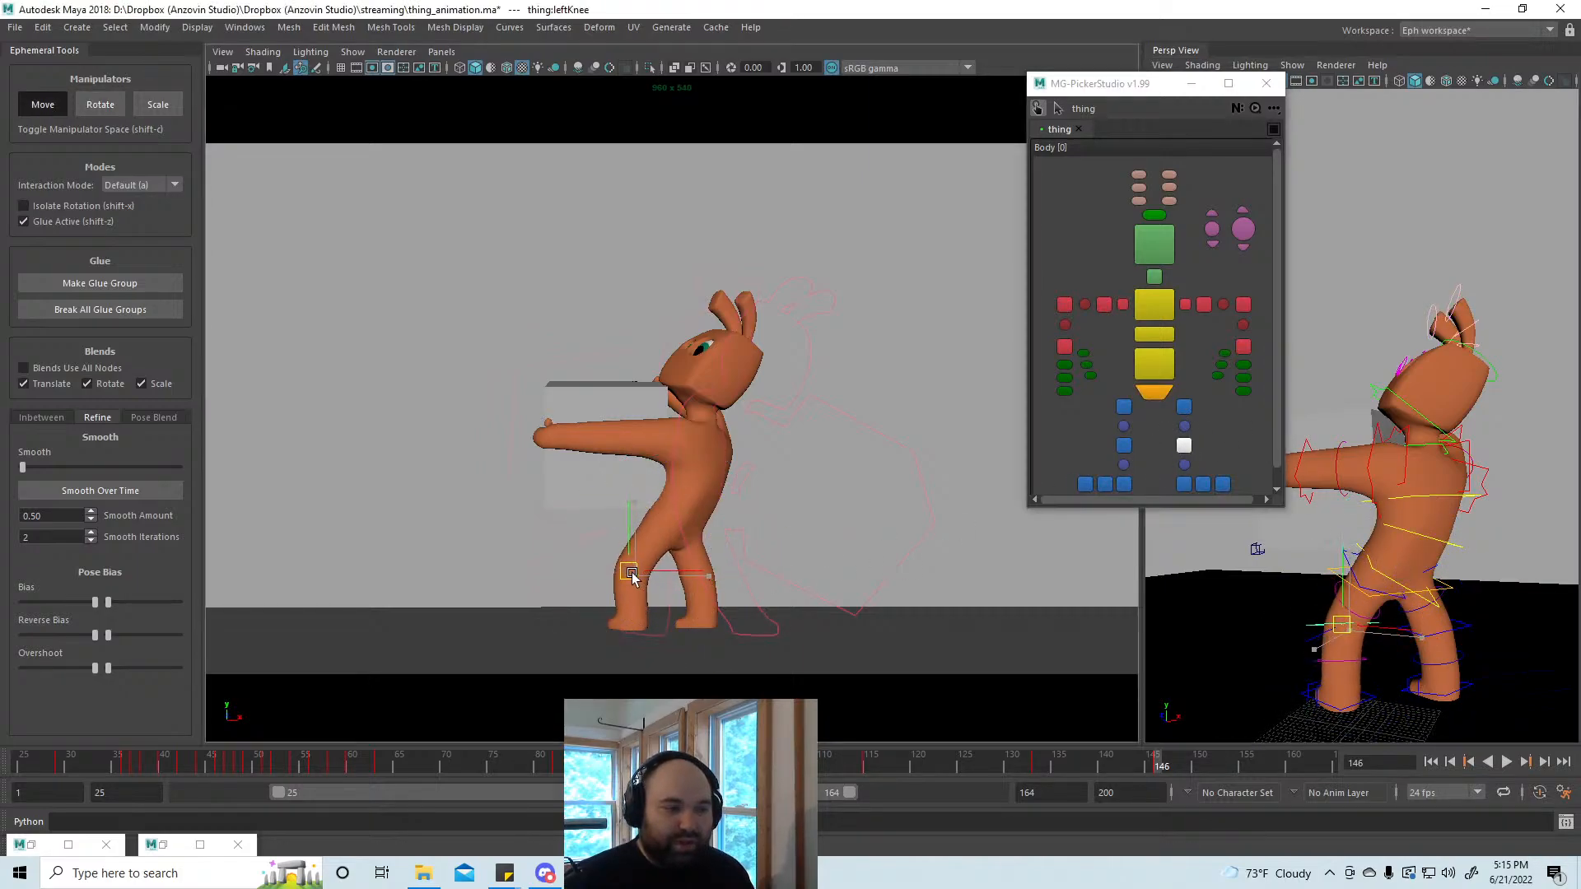
left_click_drag(632, 573, 633, 575)
left_click_drag(1359, 640, 1403, 673, "alt")
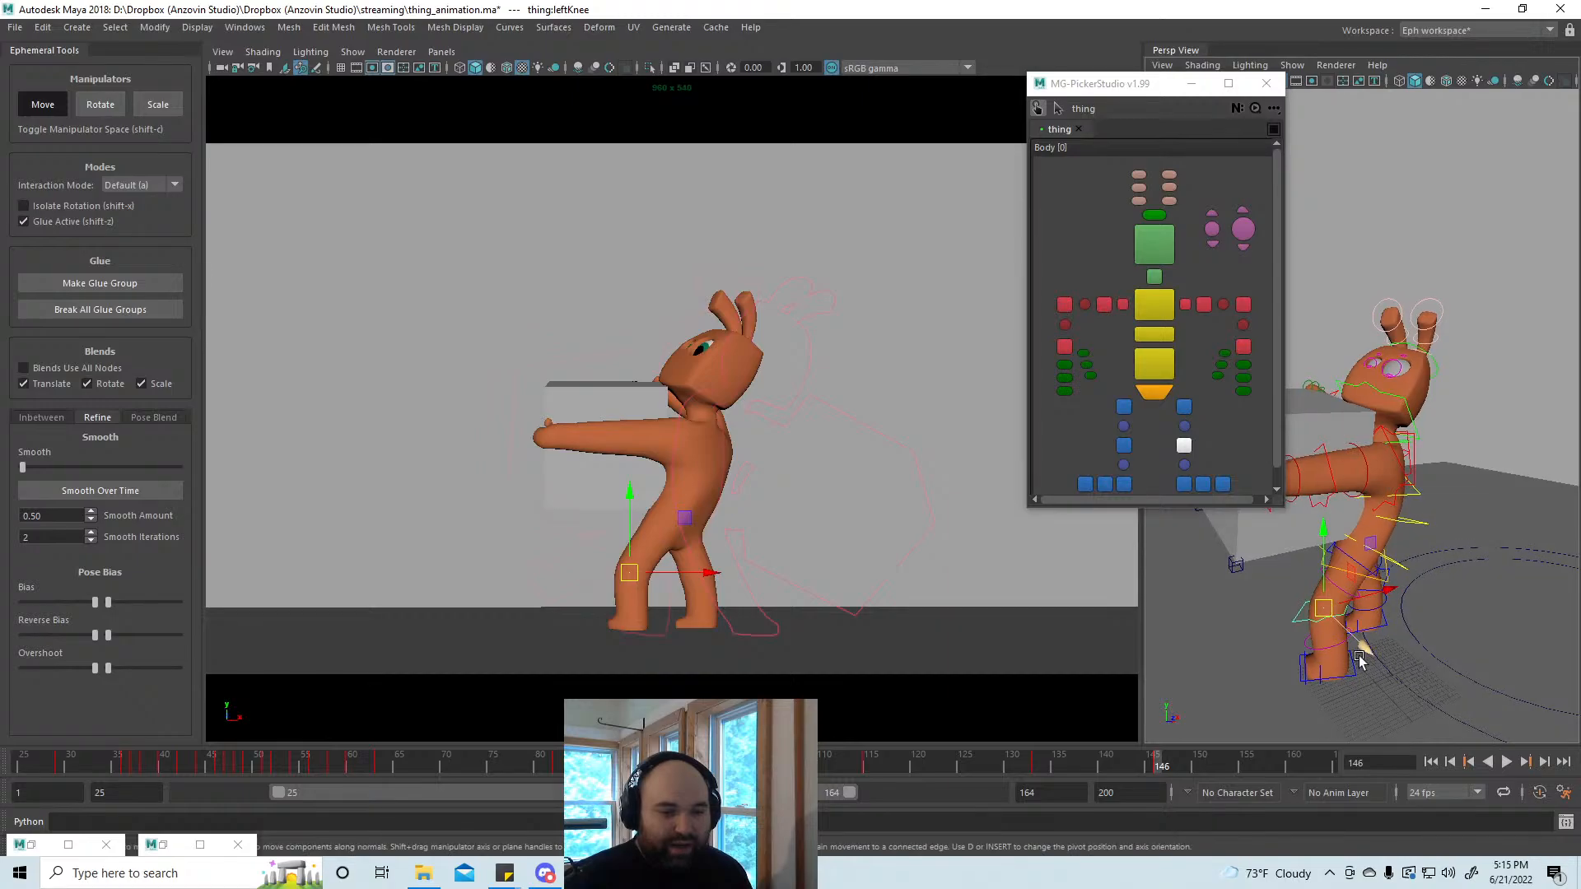
key("e")
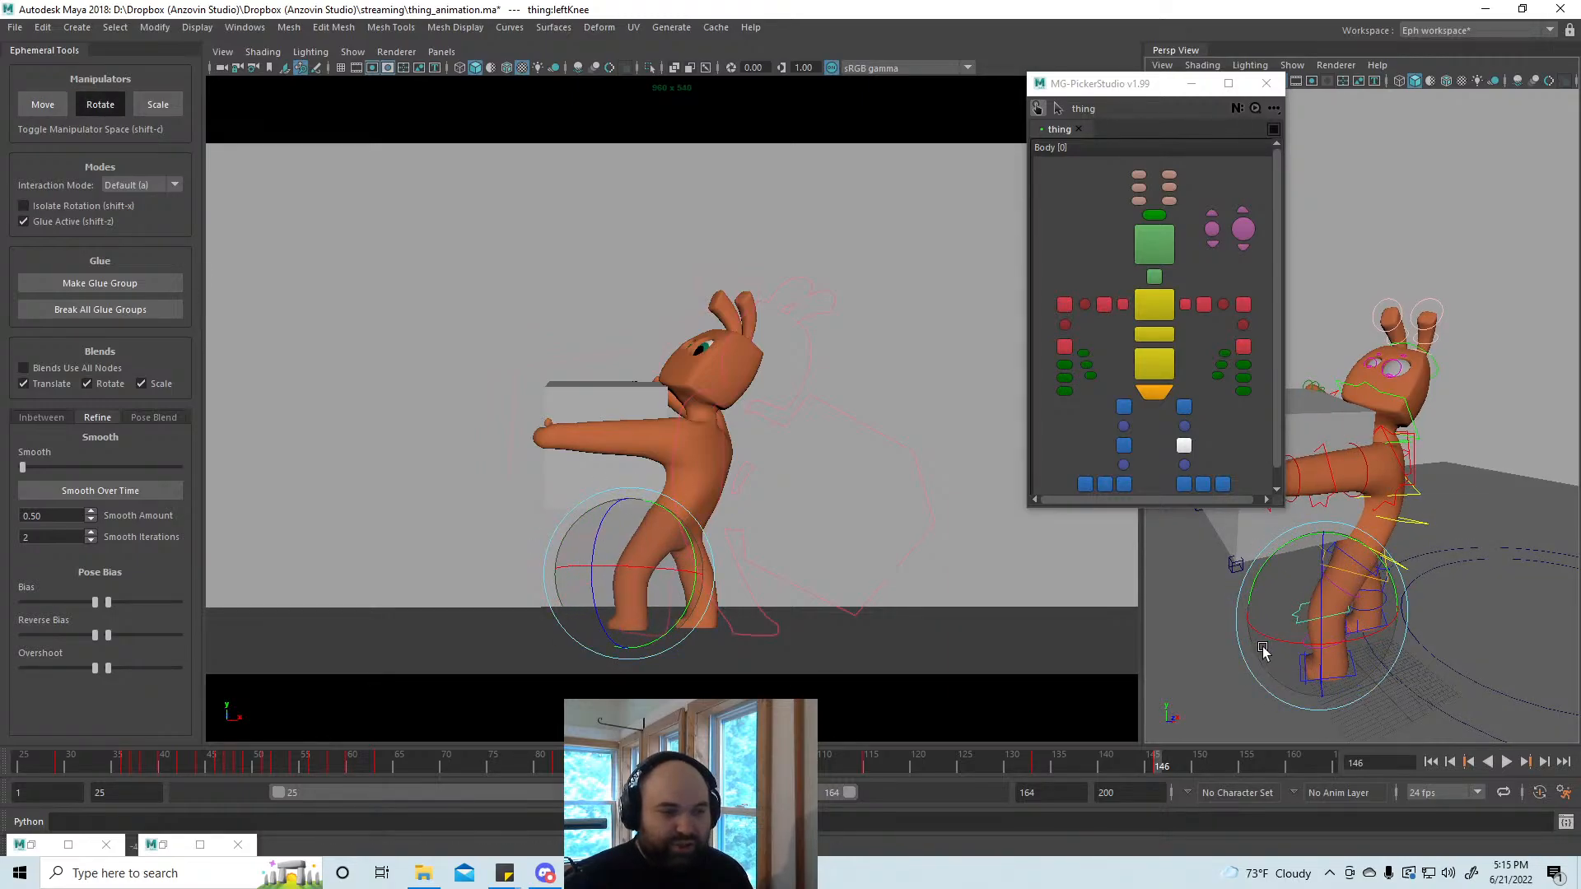
key("w")
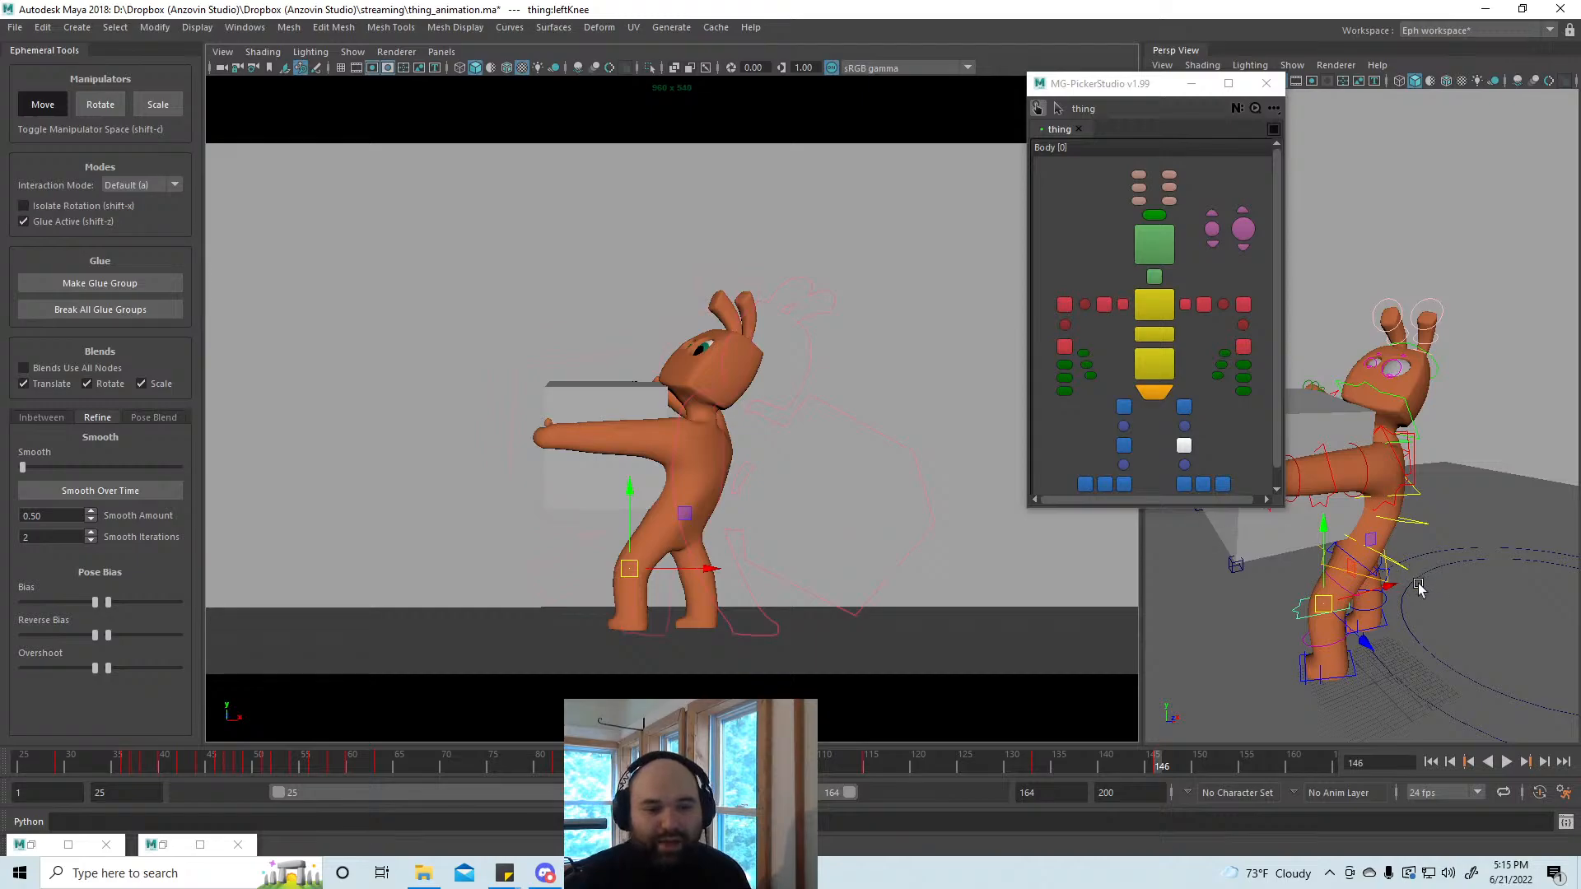
left_click_drag(1416, 586, 1456, 642, "alt")
Step: Move the right knee forward to bend the back leg
left_click(1515, 642)
key("e")
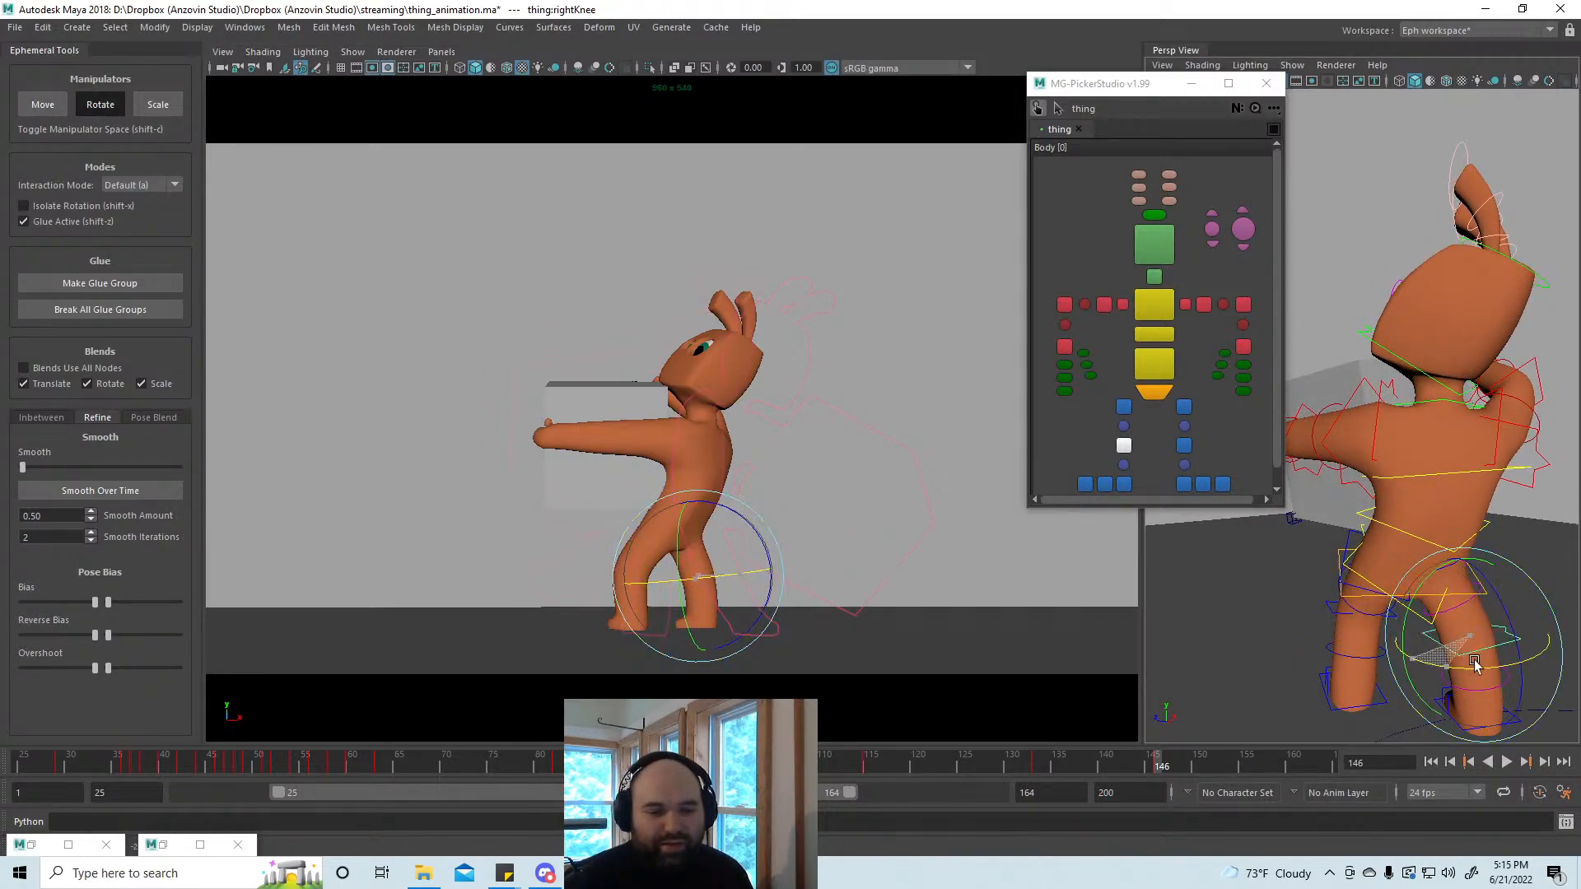
key("w")
left_click_drag(1538, 659, 1388, 594, "alt")
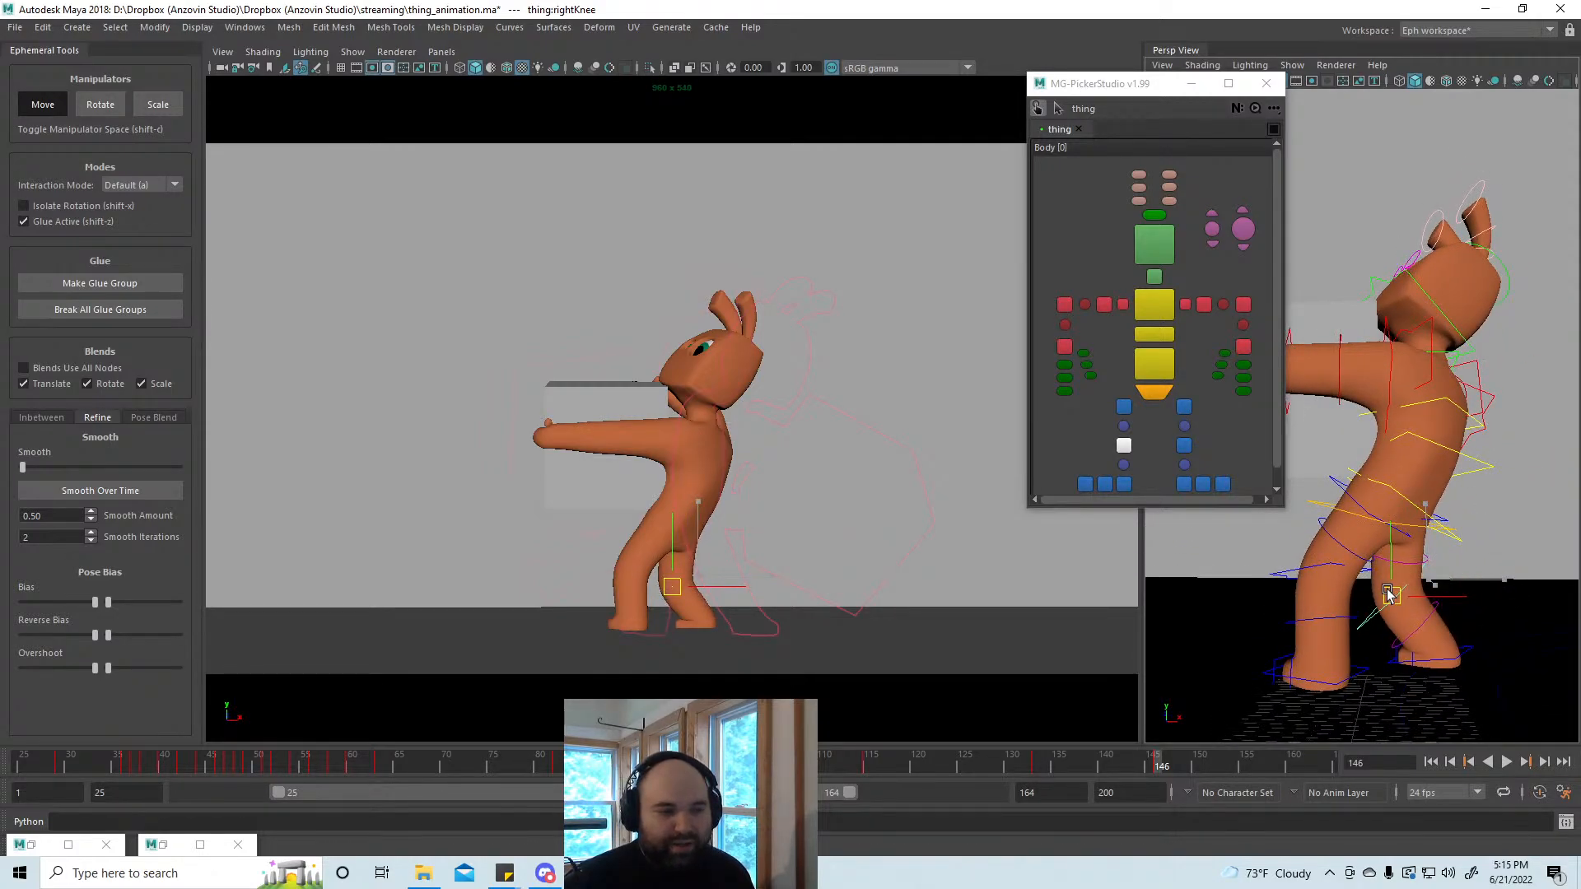
Step: Rotate the right foot from its ball control in Backward mode to raise the heel of the back foot
left_click(1203, 484)
left_click(1104, 484)
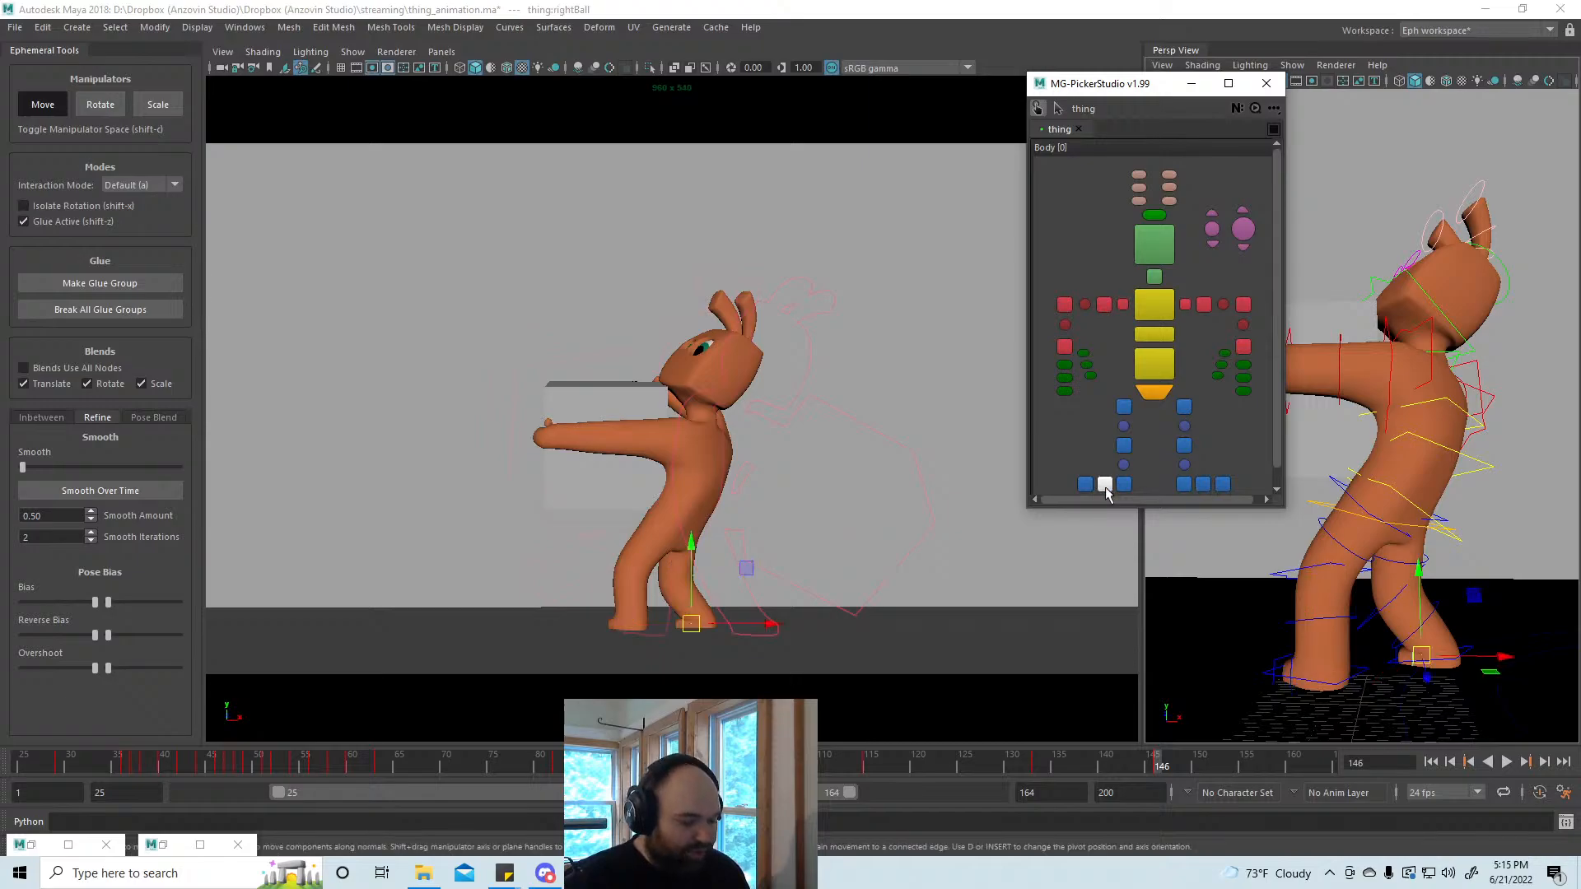
key("x")
key("e")
left_click_drag(751, 587, 740, 569)
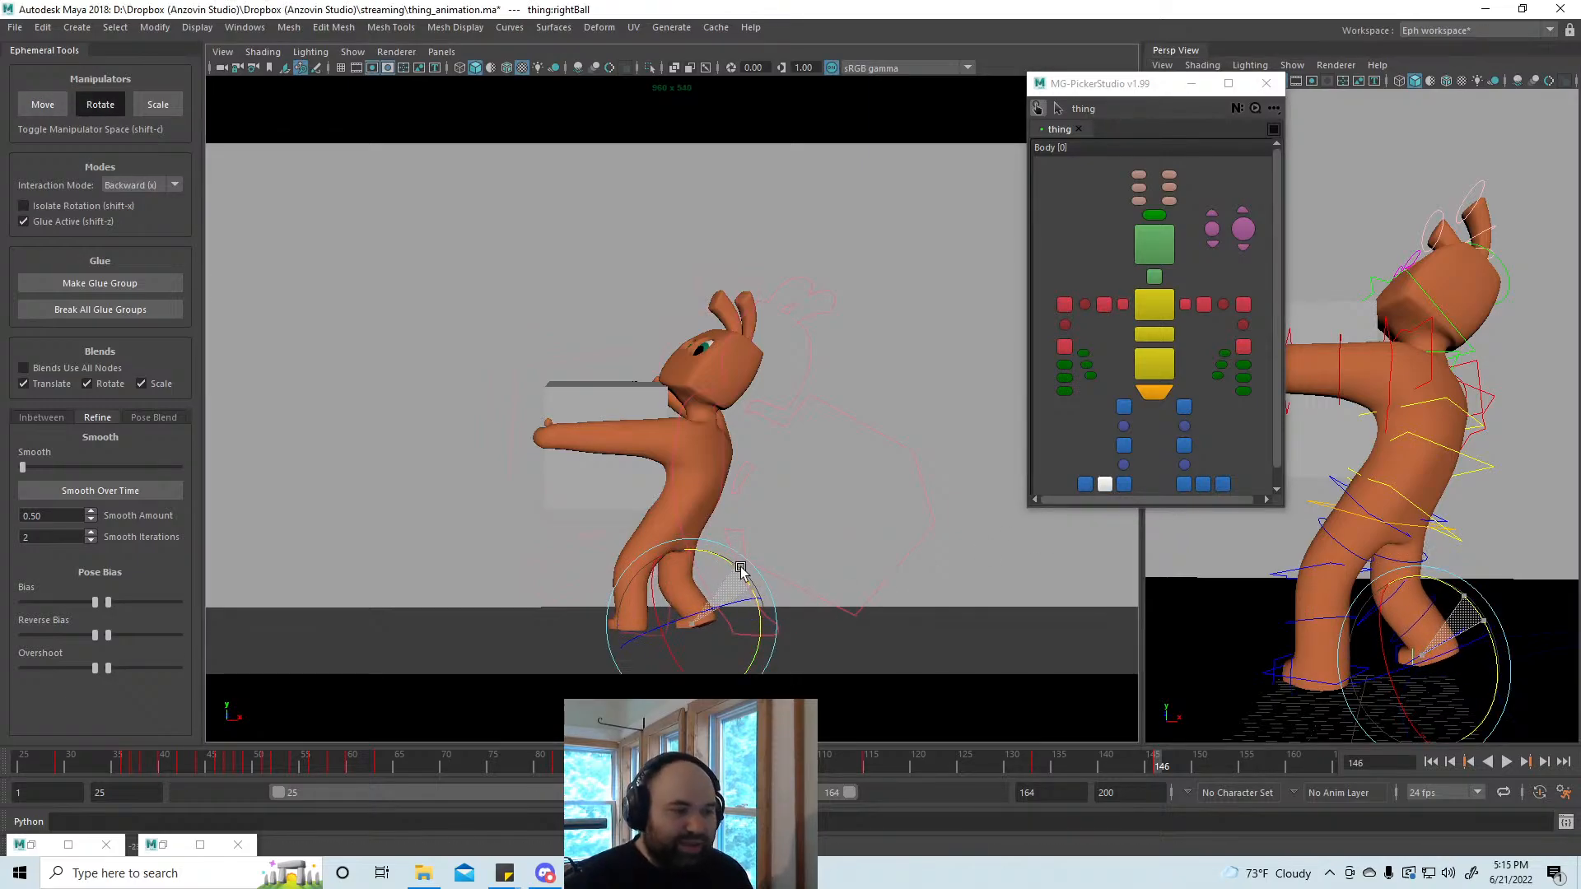
Step: Shift the lower spine slightly toward the character's back in Default interaction mode
left_click(1169, 366)
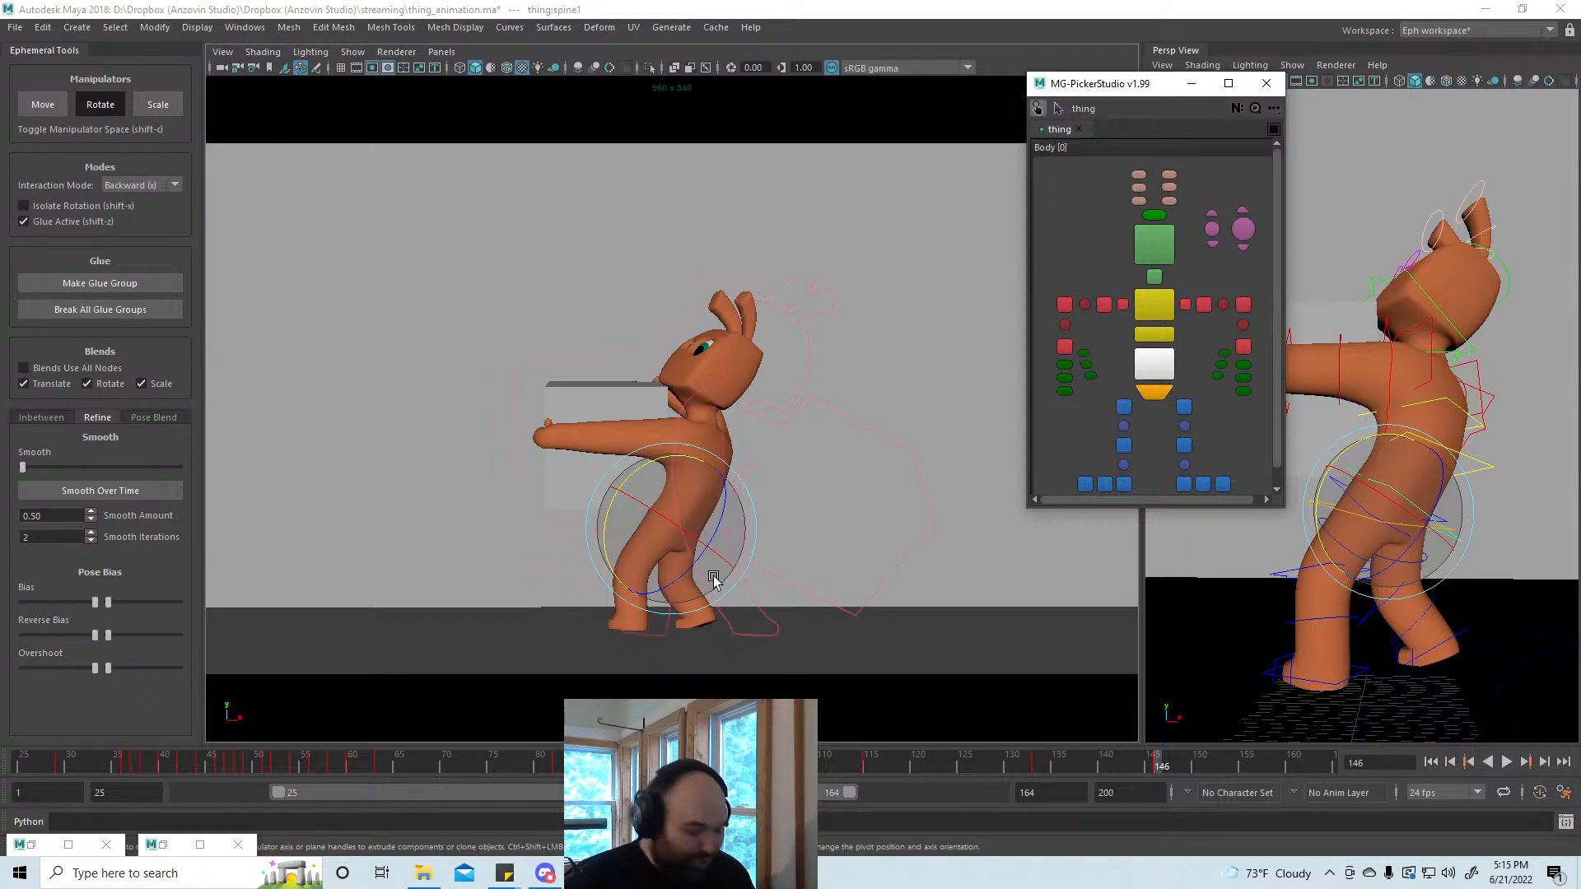
key("a")
key("w")
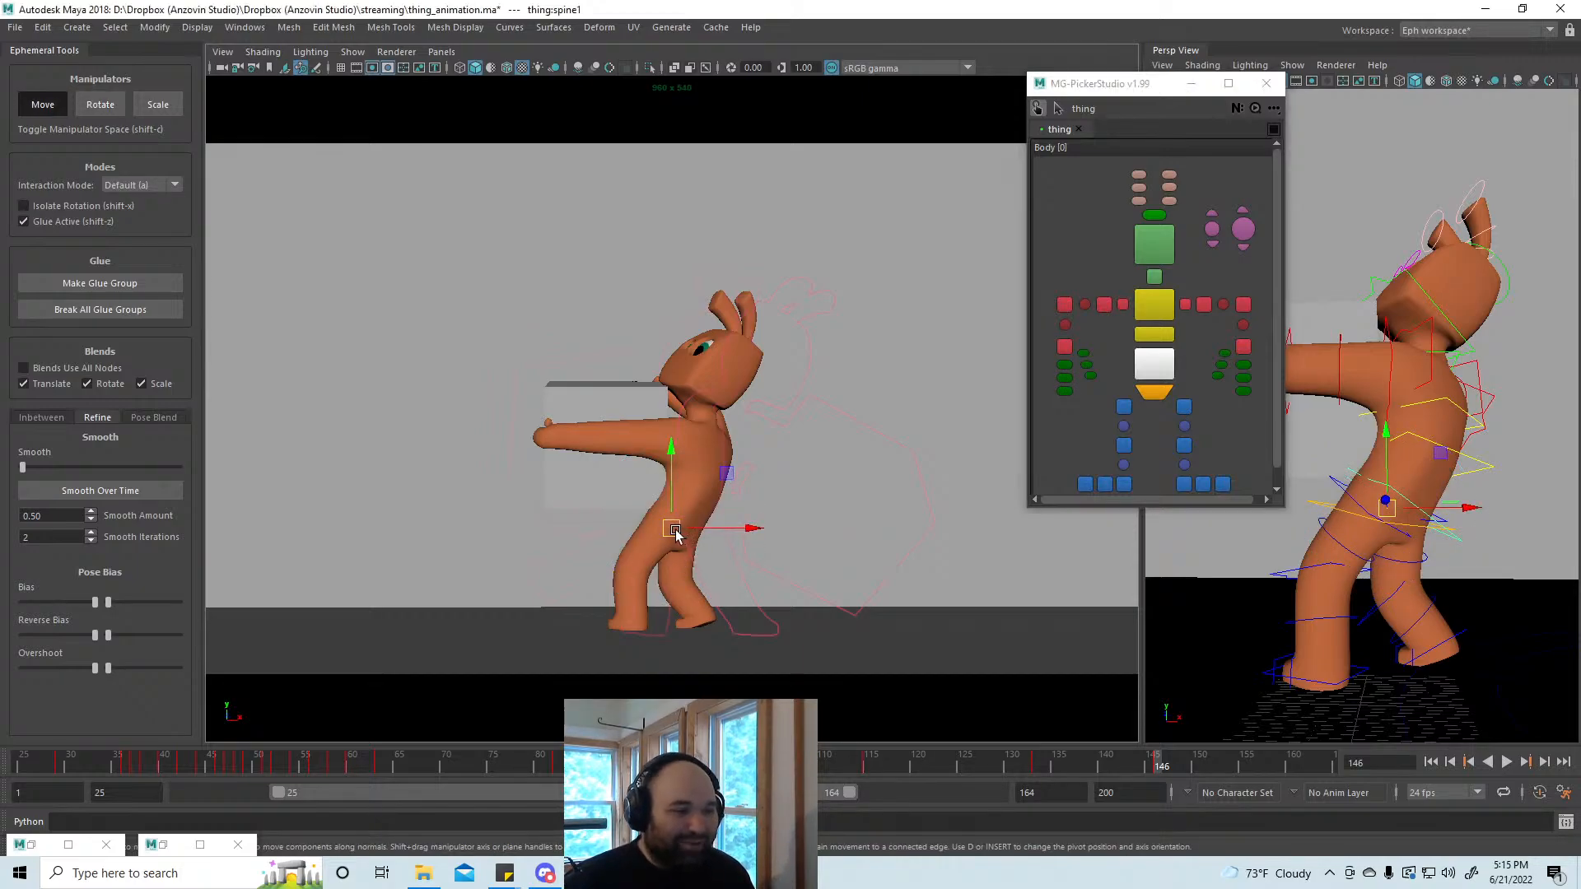
left_click_drag(675, 533, 682, 533)
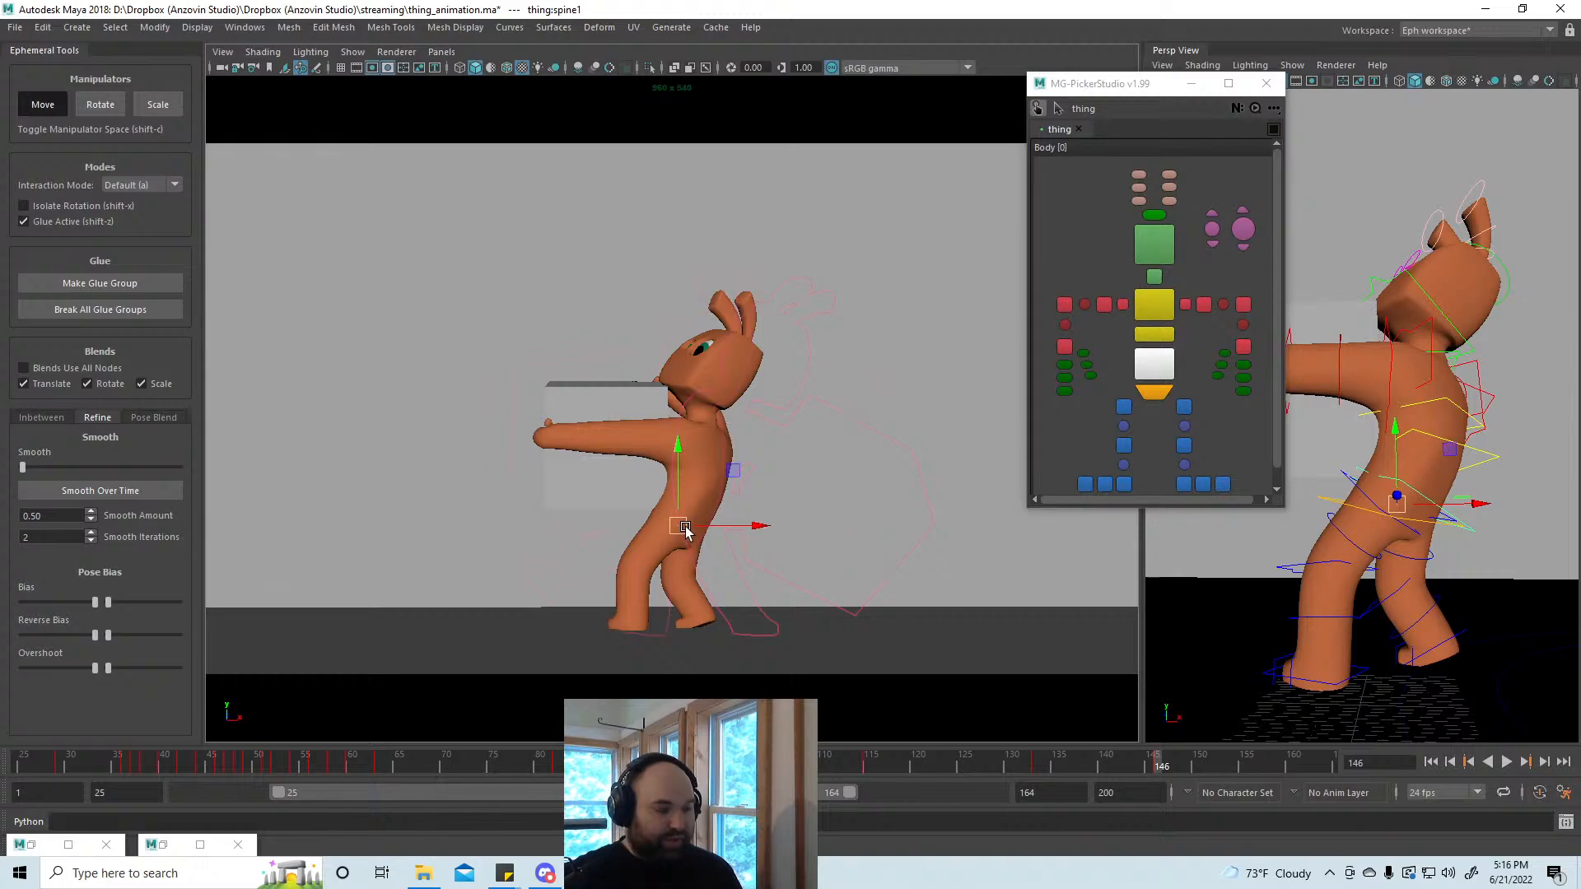
Step: Lean the torso, head and box backward from the lower spine in Forward All mode, and reposition the lower spine slightly
key("e")
left_click_drag(745, 462, 756, 488)
key("w")
left_click_drag(680, 527, 675, 525)
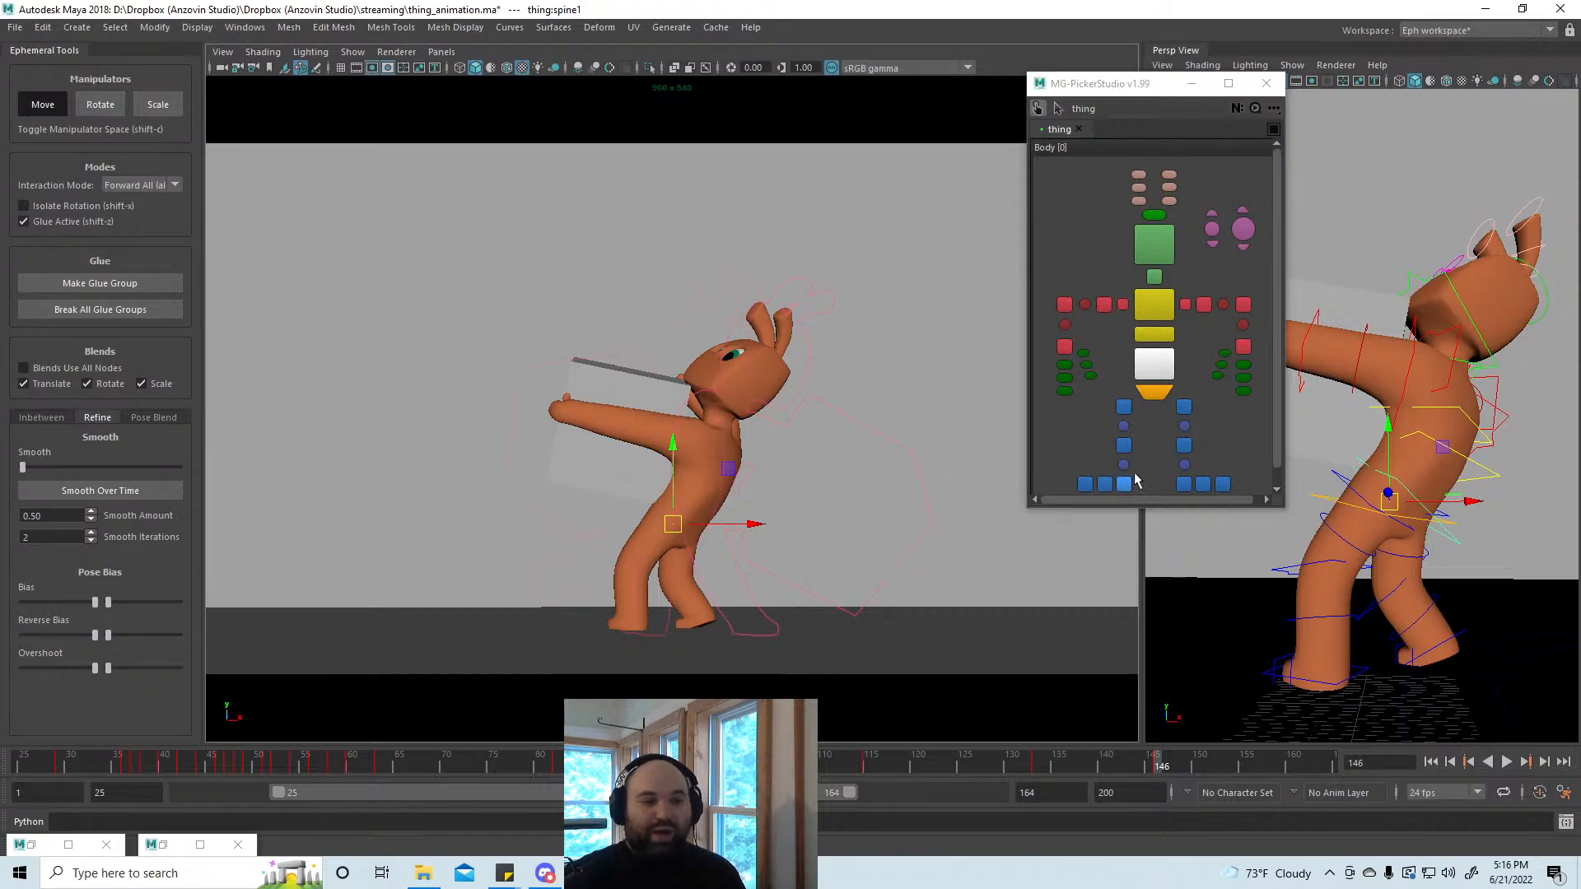
Step: Nudge the right knee slightly to refine the bend of the back leg
left_click(1124, 446)
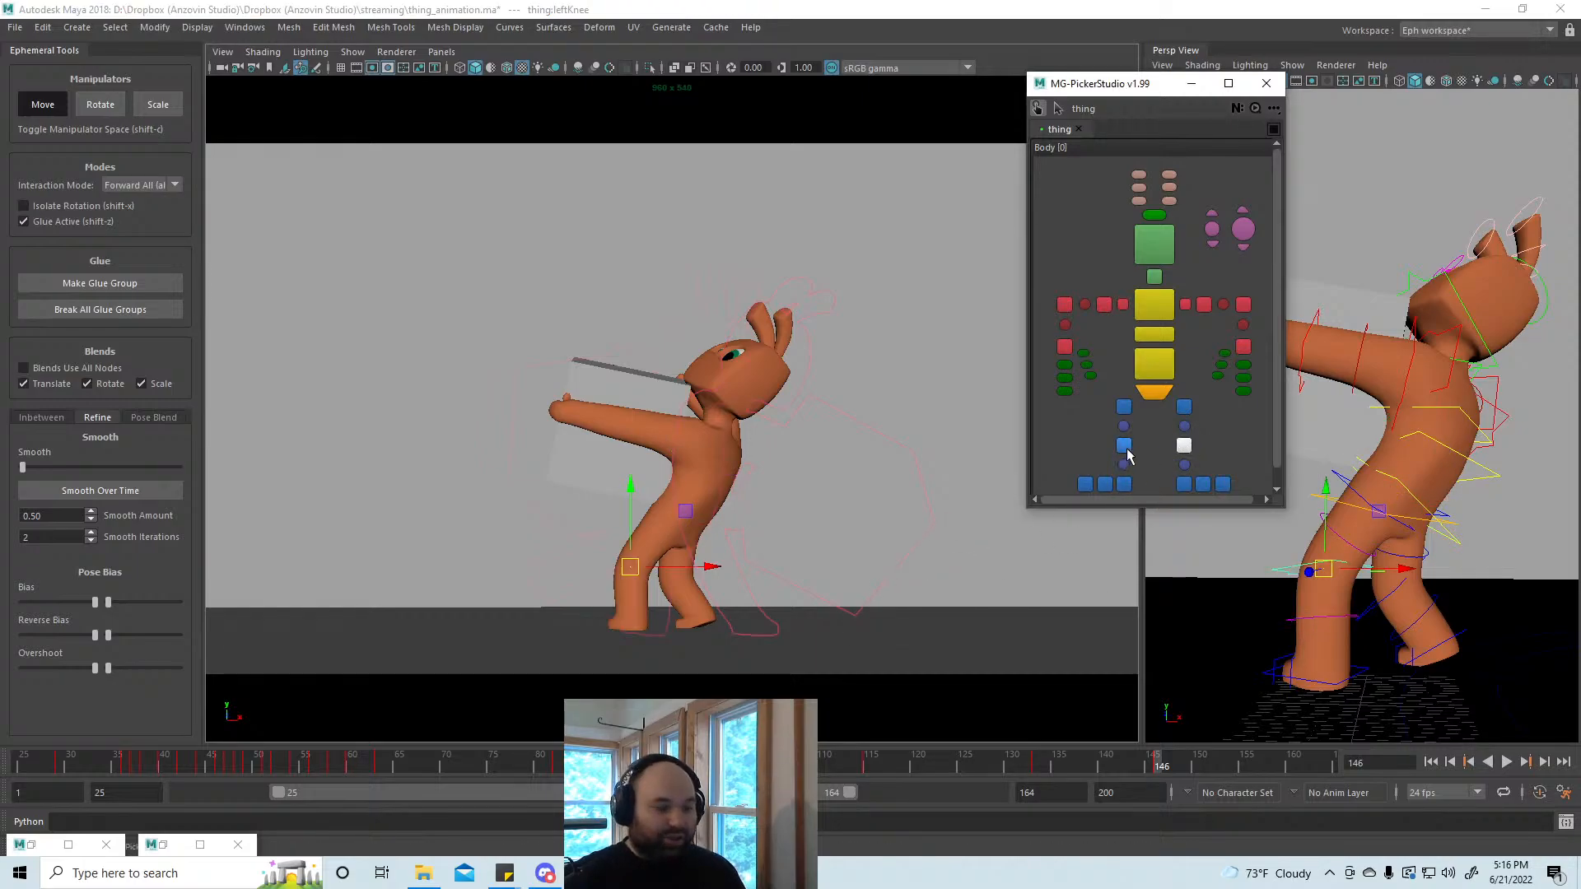
left_click_drag(672, 582, 673, 582)
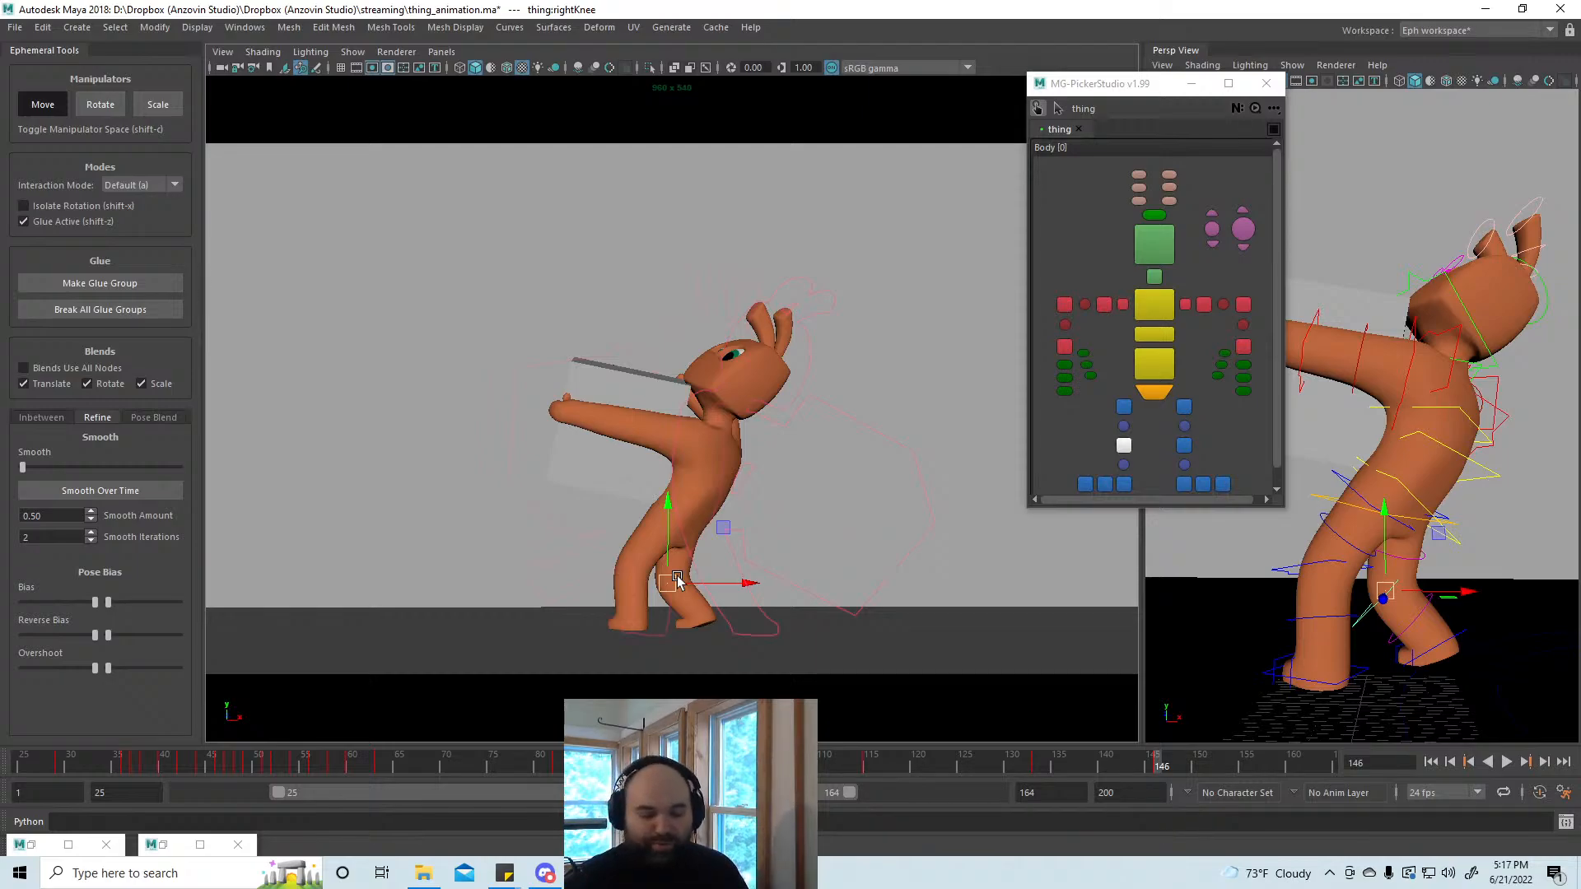
left_click(737, 583)
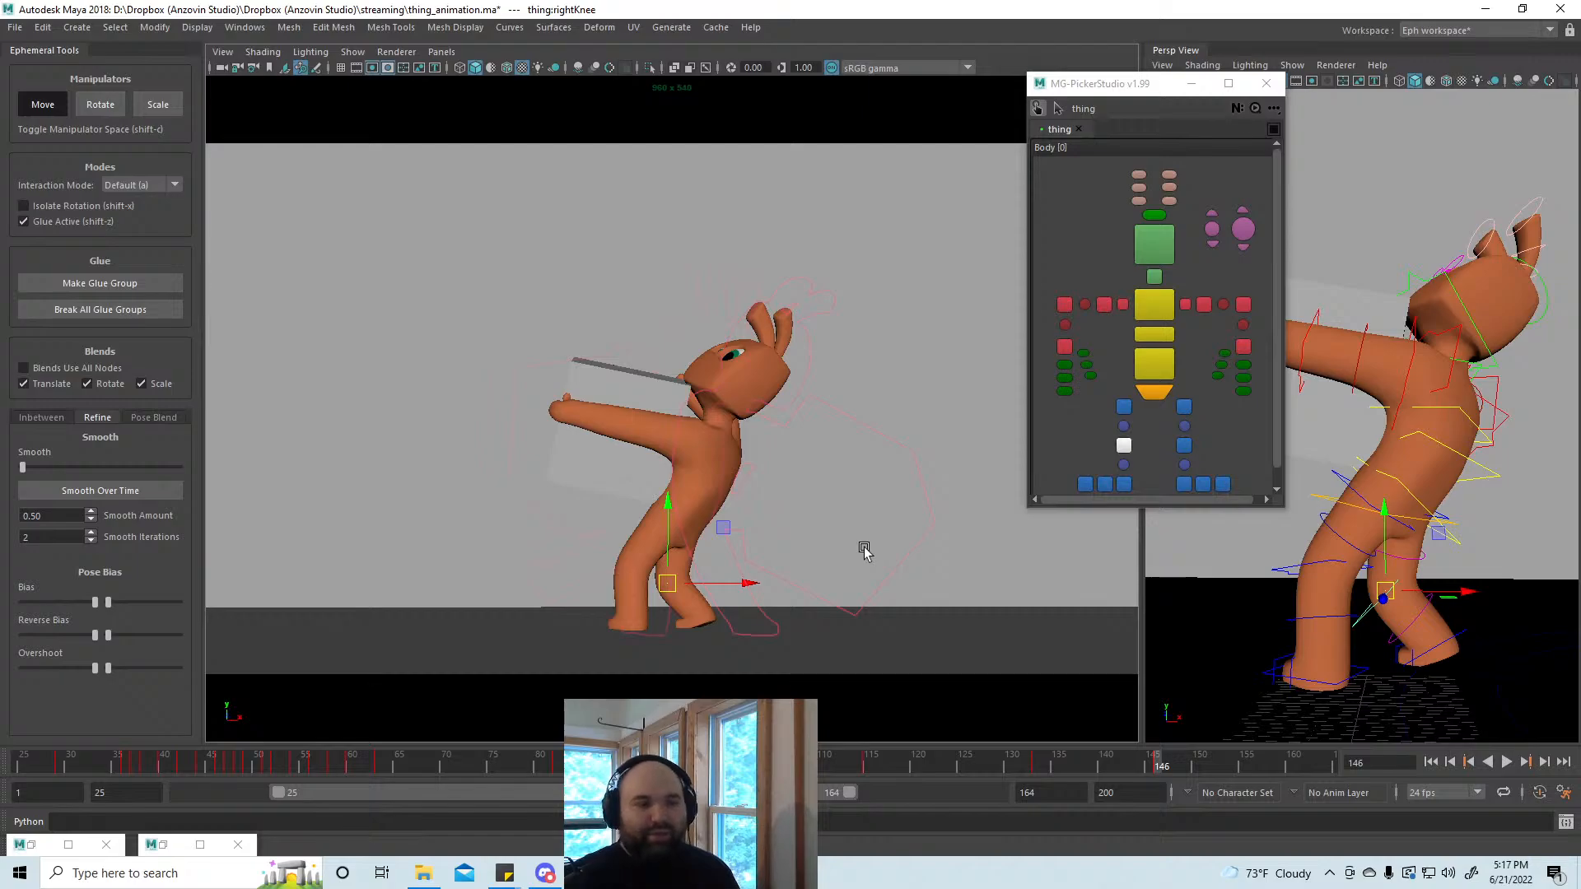
Step: Move the box slightly away from the chest and rotate it so it sits at an angle in the arms
left_click(658, 402)
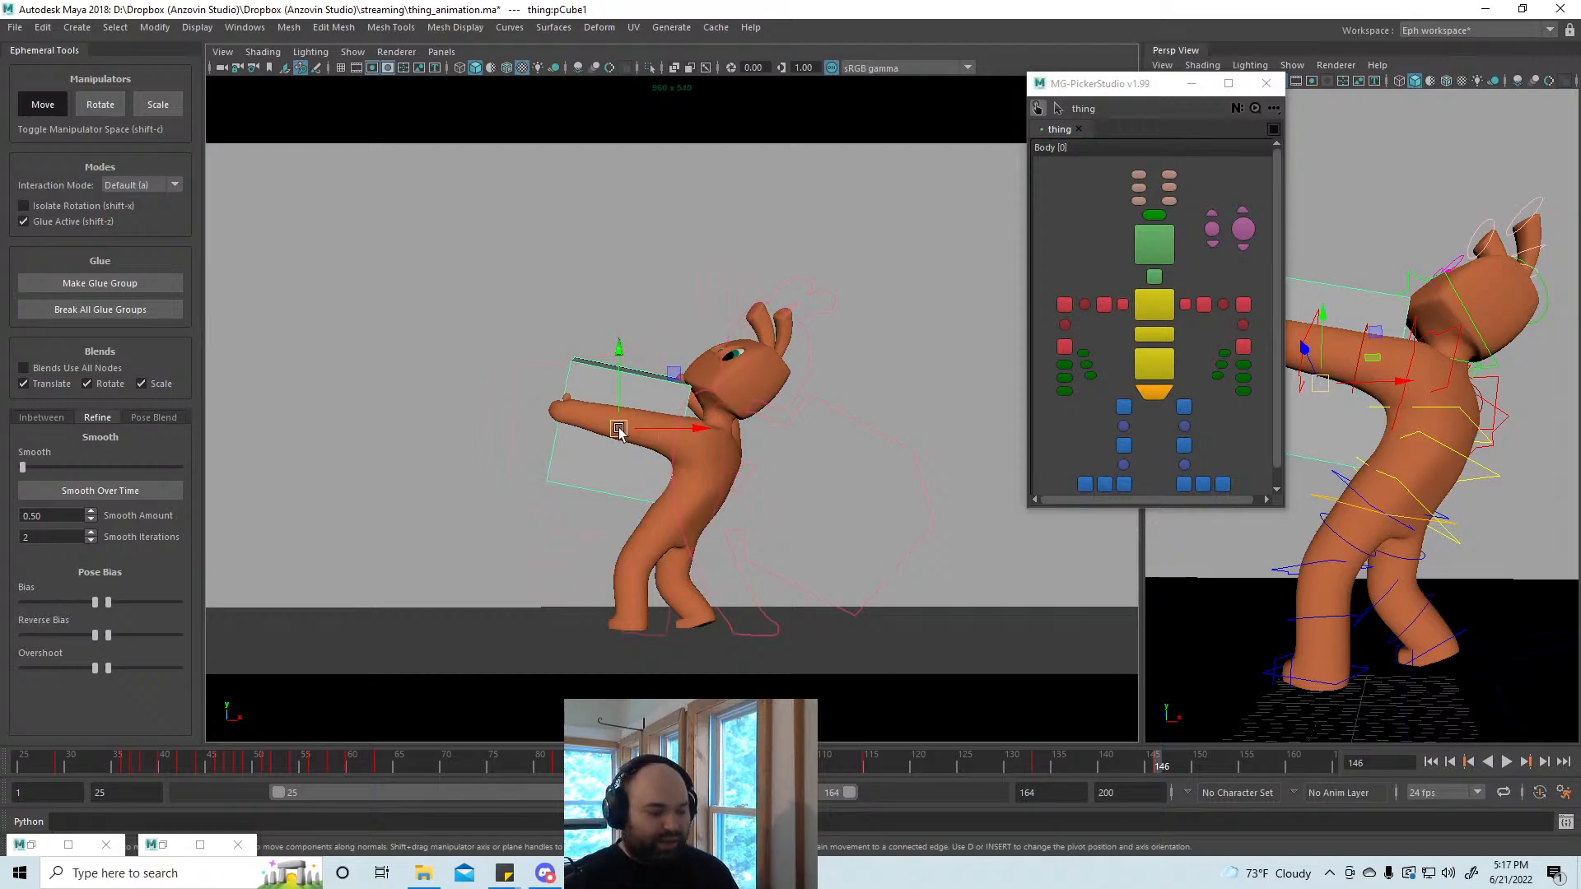
left_click_drag(618, 431, 606, 436)
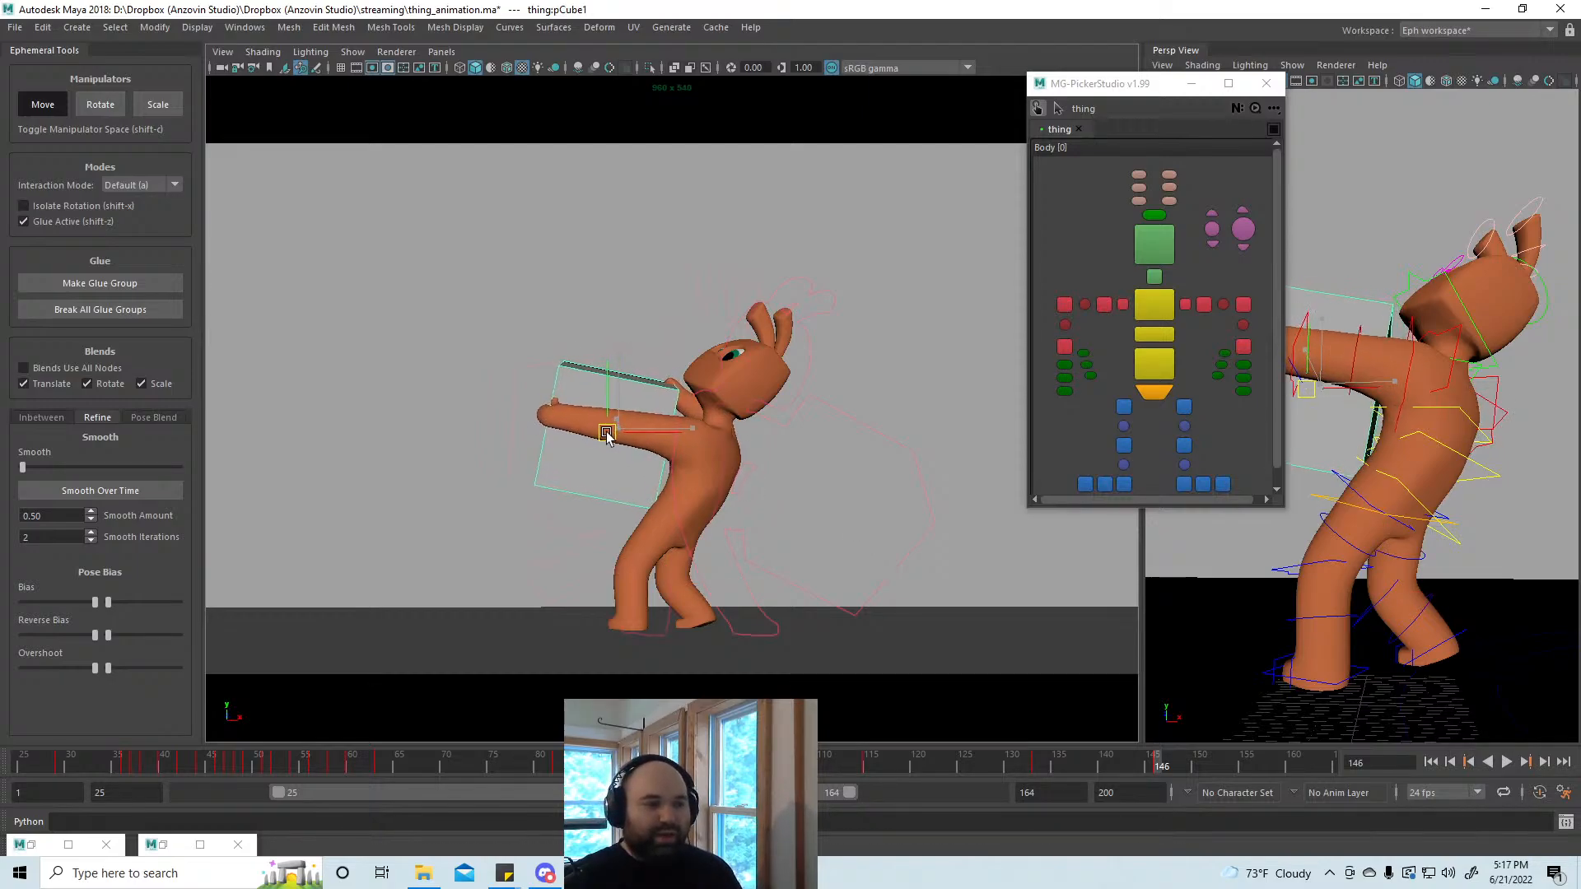
key("e")
left_click_drag(685, 393, 622, 445)
key("w")
key("e")
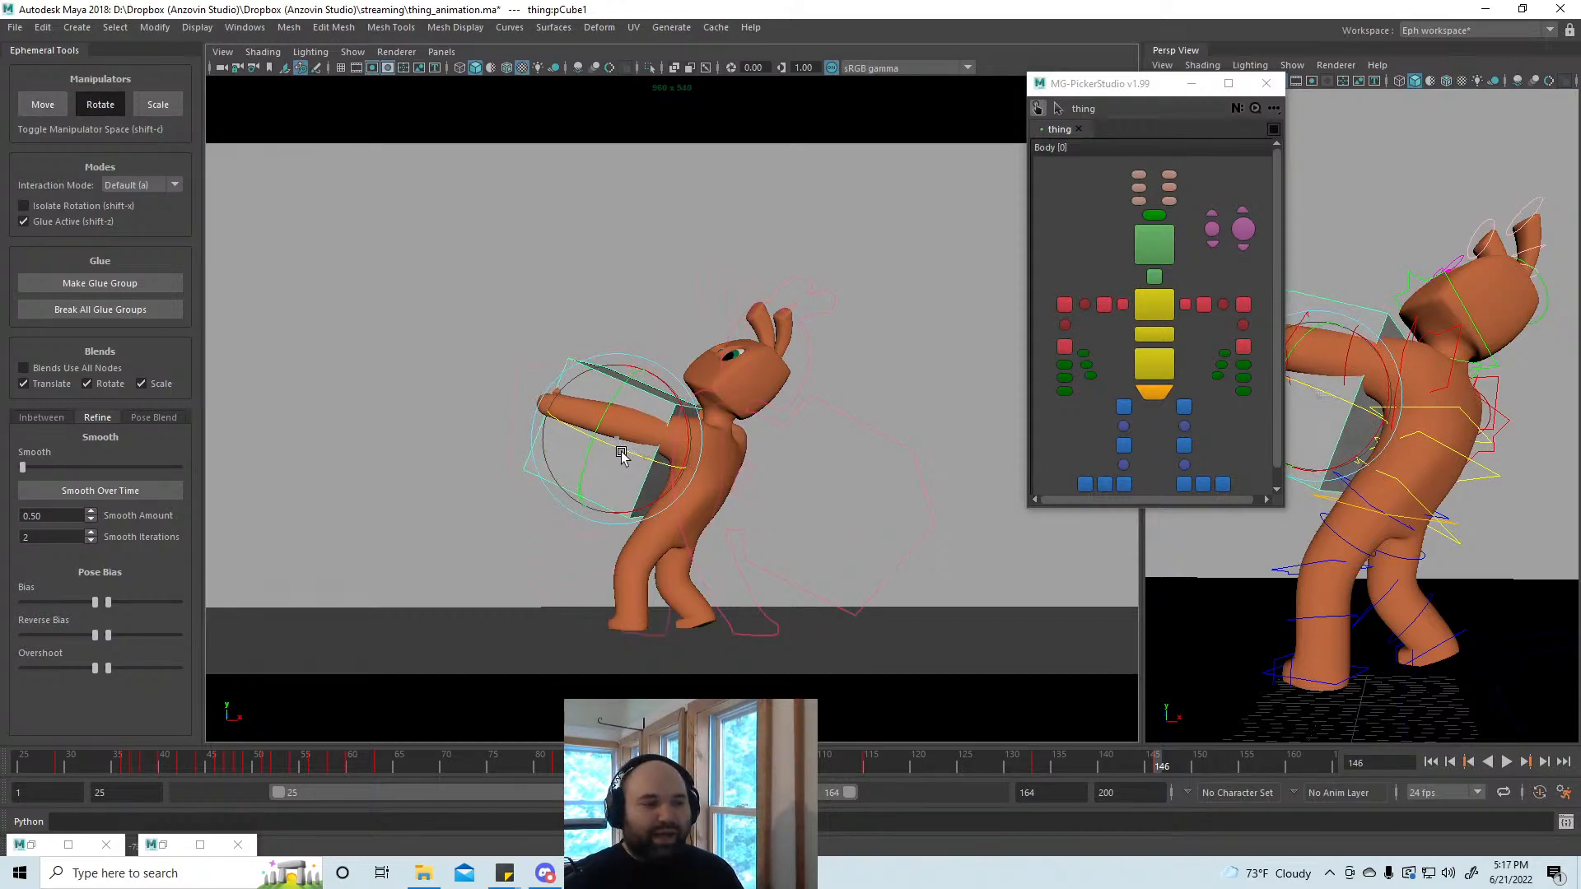
Step: Move the rotated box closer to the character's chest
key("w")
left_click_drag(1292, 458, 1339, 522, "alt")
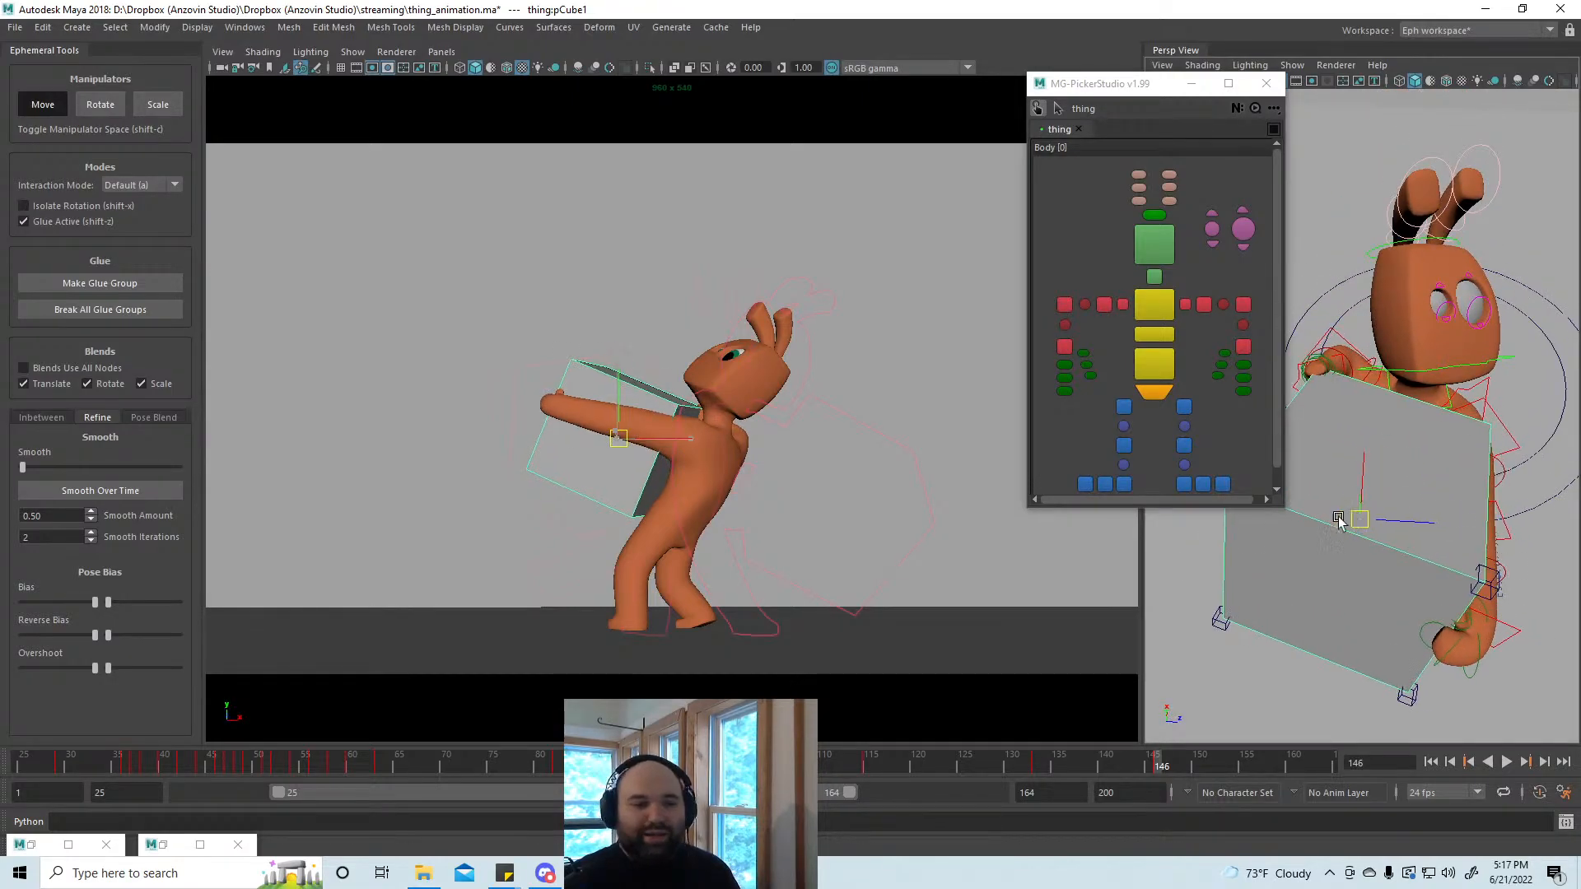
left_click_drag(623, 432, 670, 414)
key("e")
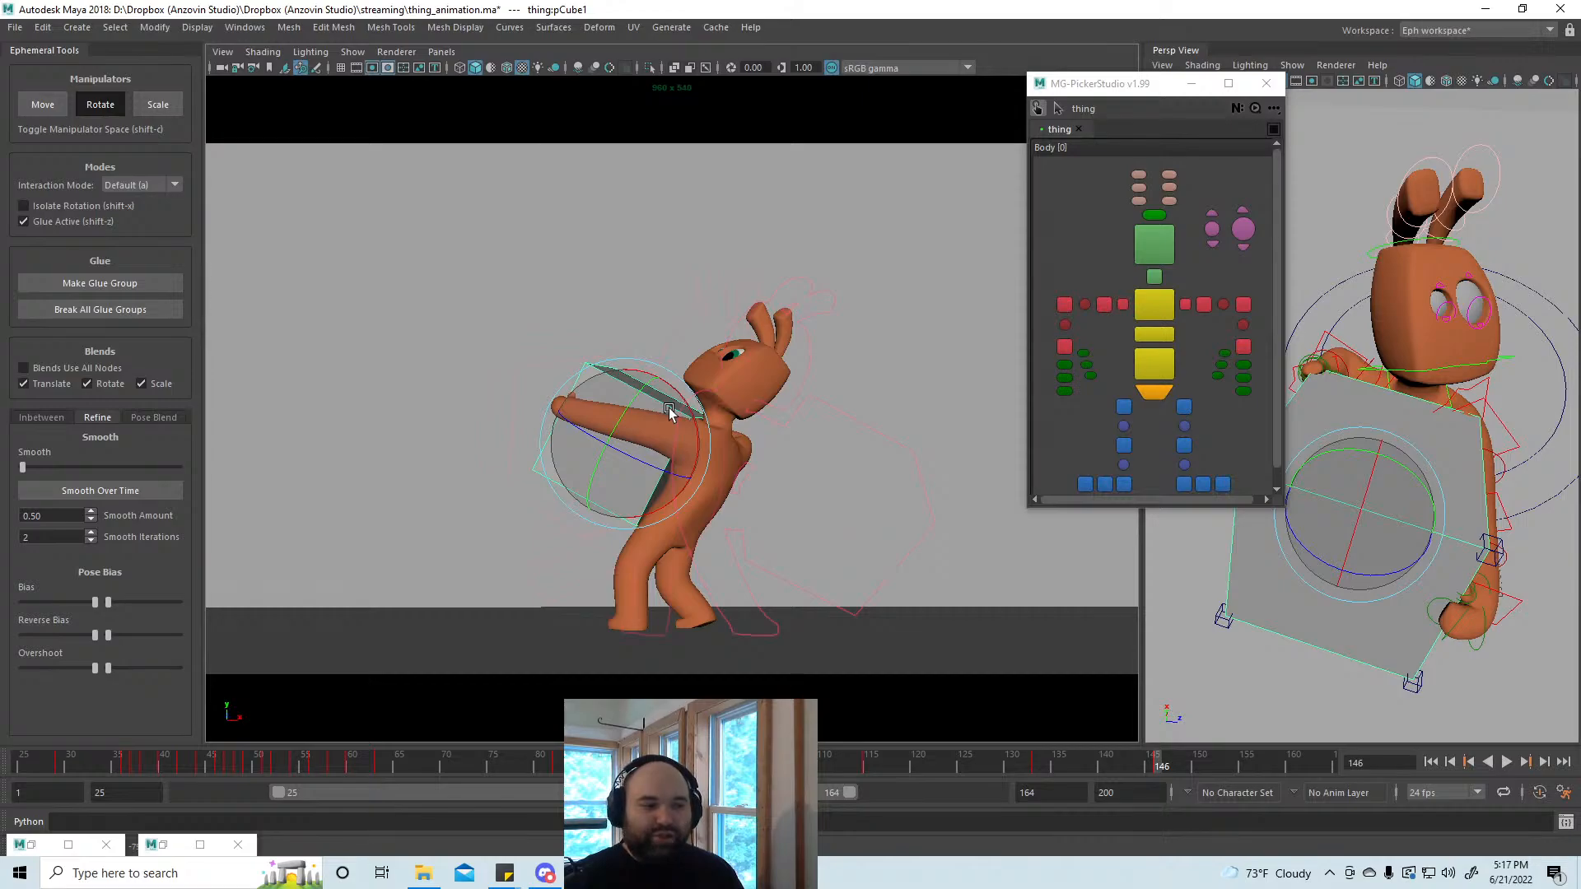
key("w")
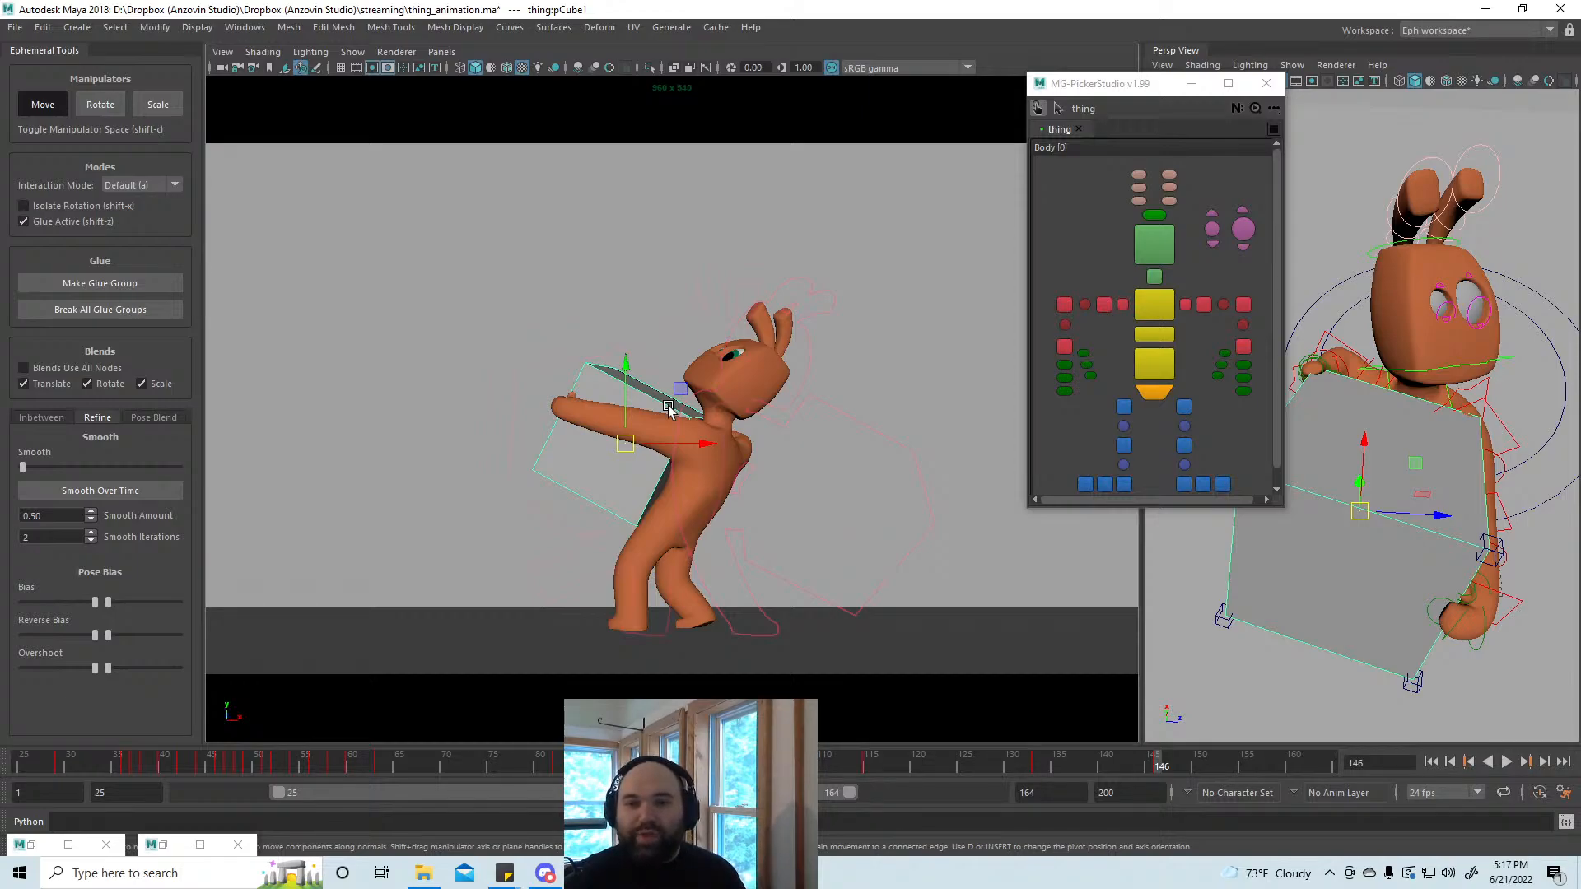
Step: Select the left hand and turn off Glue Active so it can be posed independently of the box
left_click(1243, 347)
left_click_drag(1449, 594, 1305, 601, "alt")
left_click(24, 222)
middle_click_drag(1305, 601, 1332, 638, "alt")
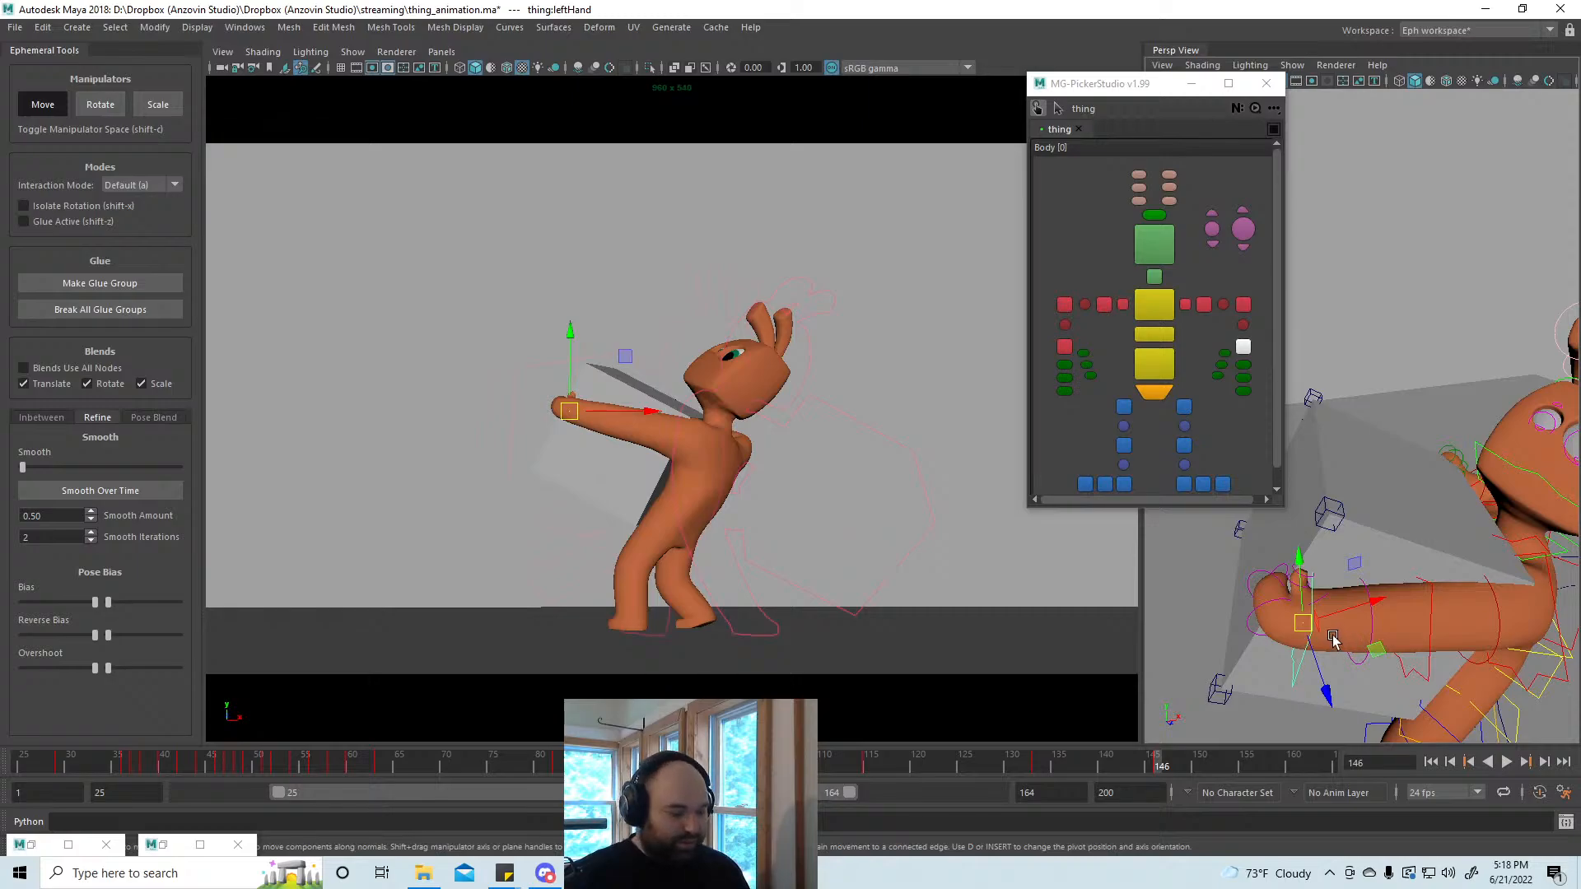
left_click_drag(1328, 632, 1219, 636, "alt")
Step: Rotate the left finger joints together, and adjust the middle finger control, to shape the fingers against the box
key("e")
left_click_drag(1256, 364, 1239, 395)
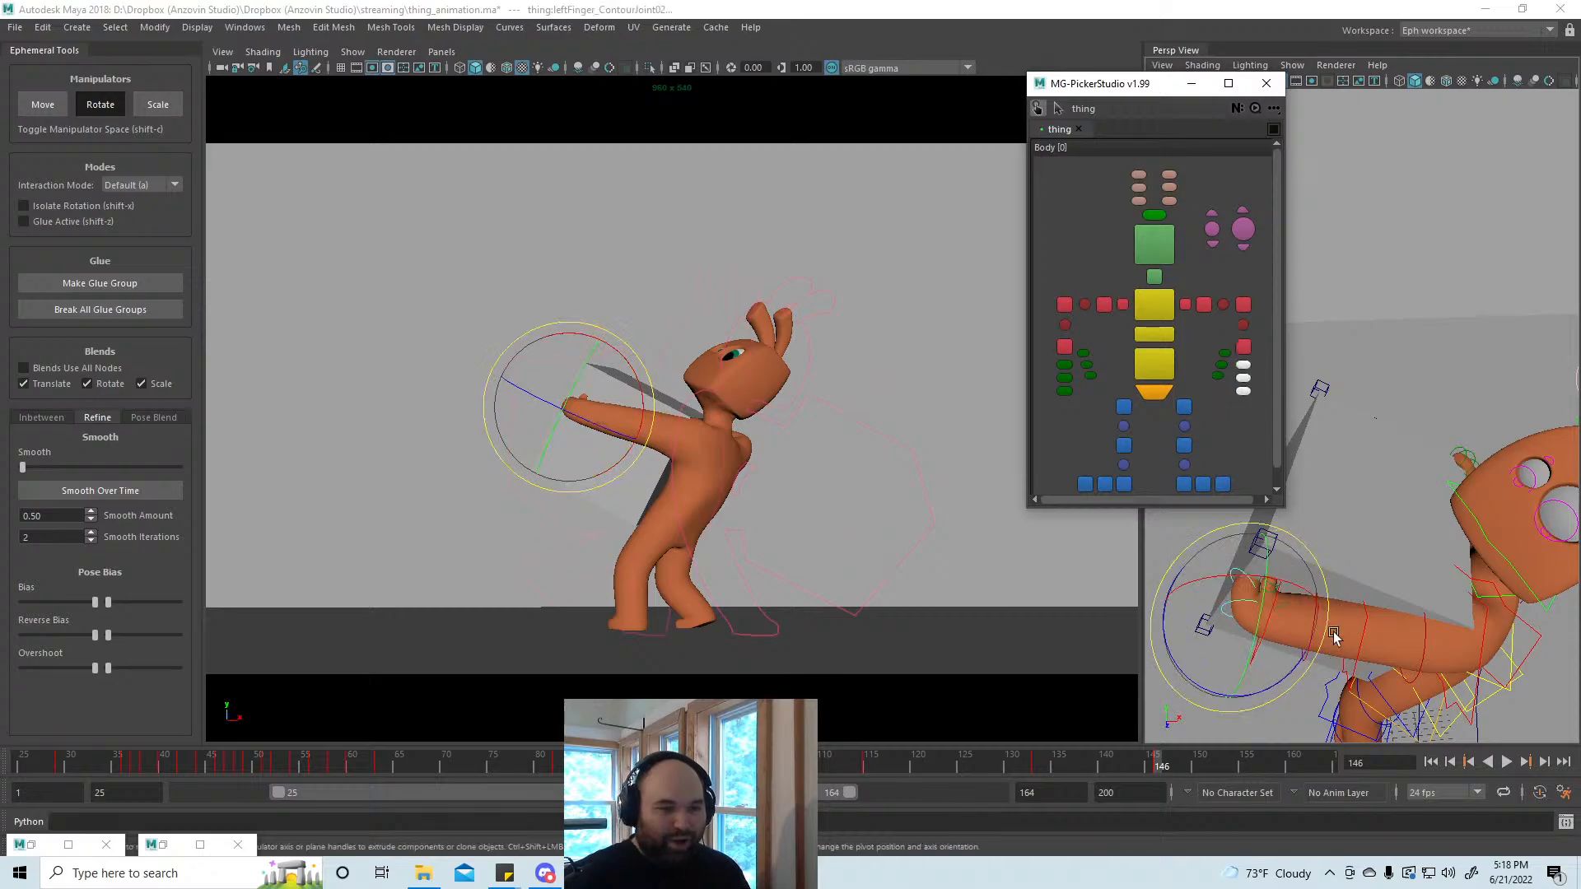
left_click_drag(1333, 634, 1210, 685)
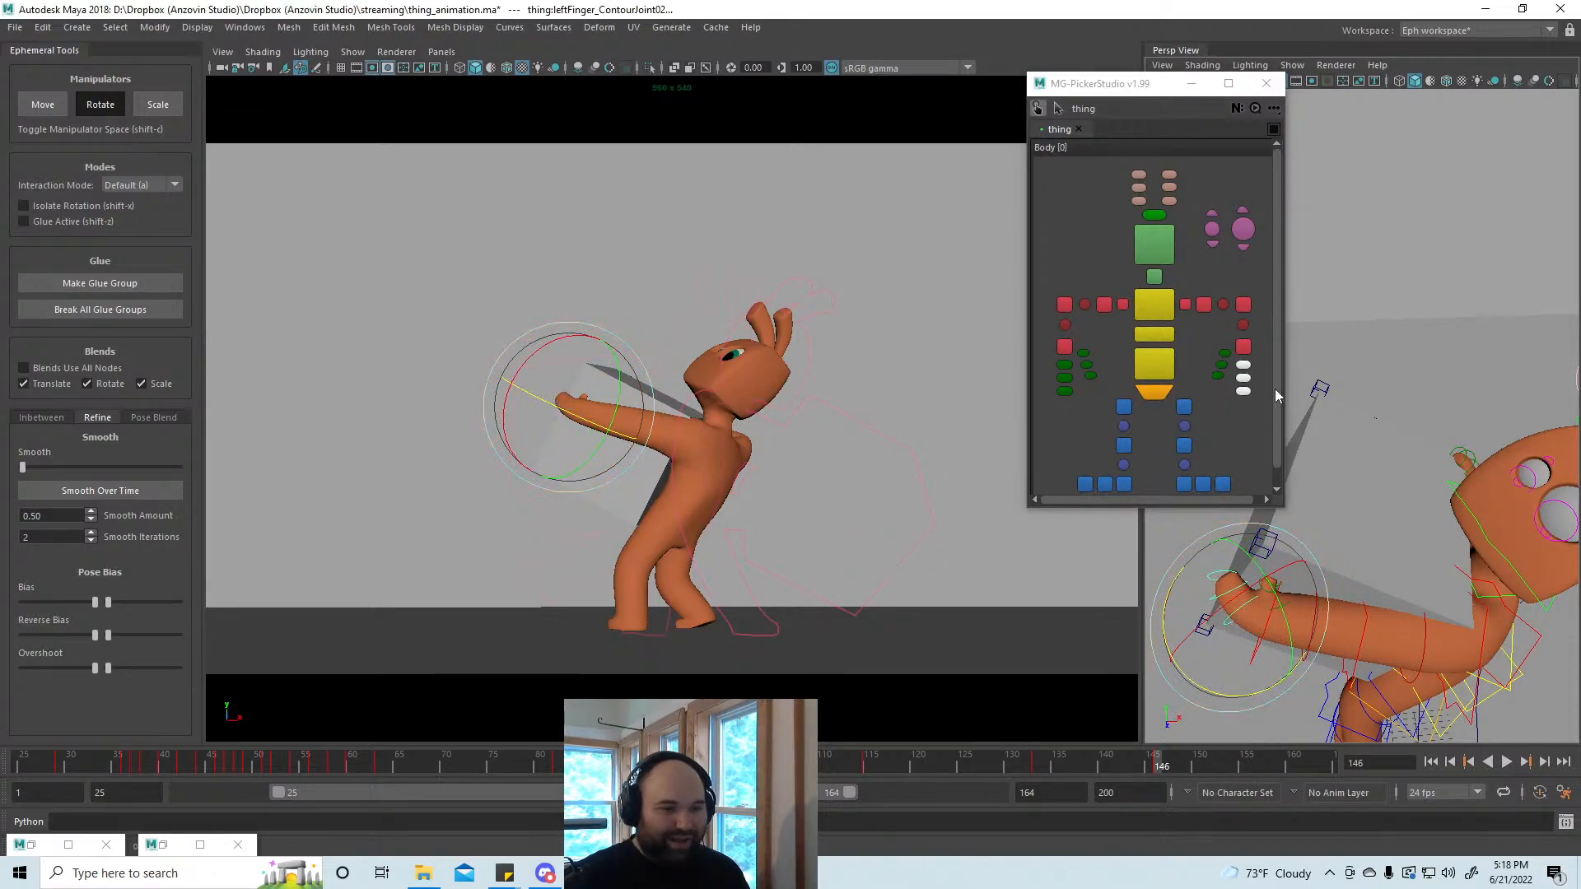
left_click(1243, 378)
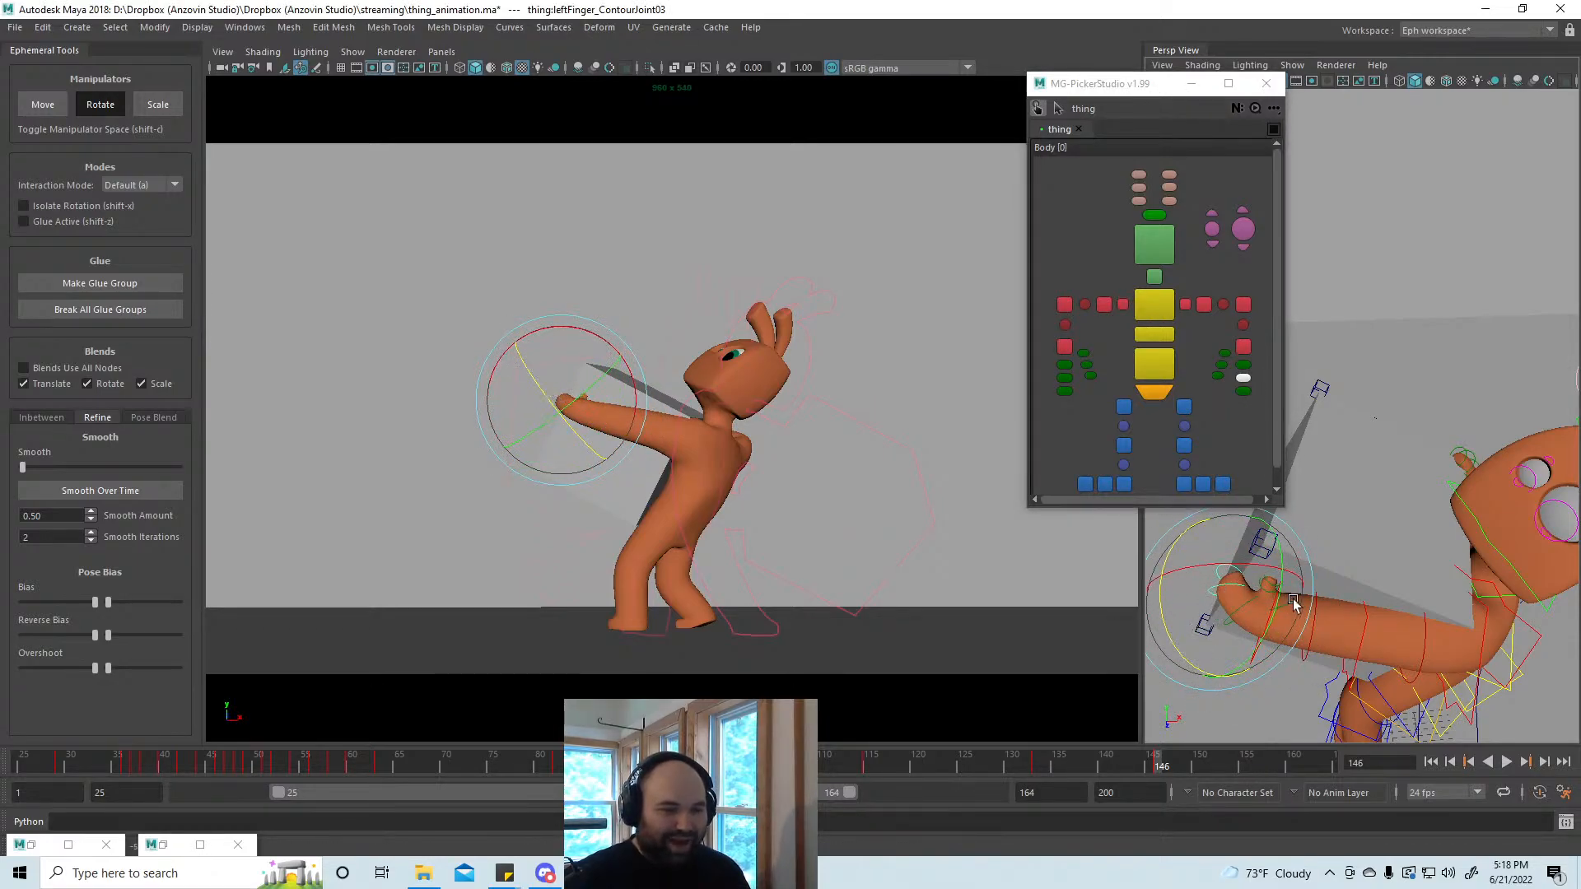
left_click_drag(1293, 604, 1282, 591)
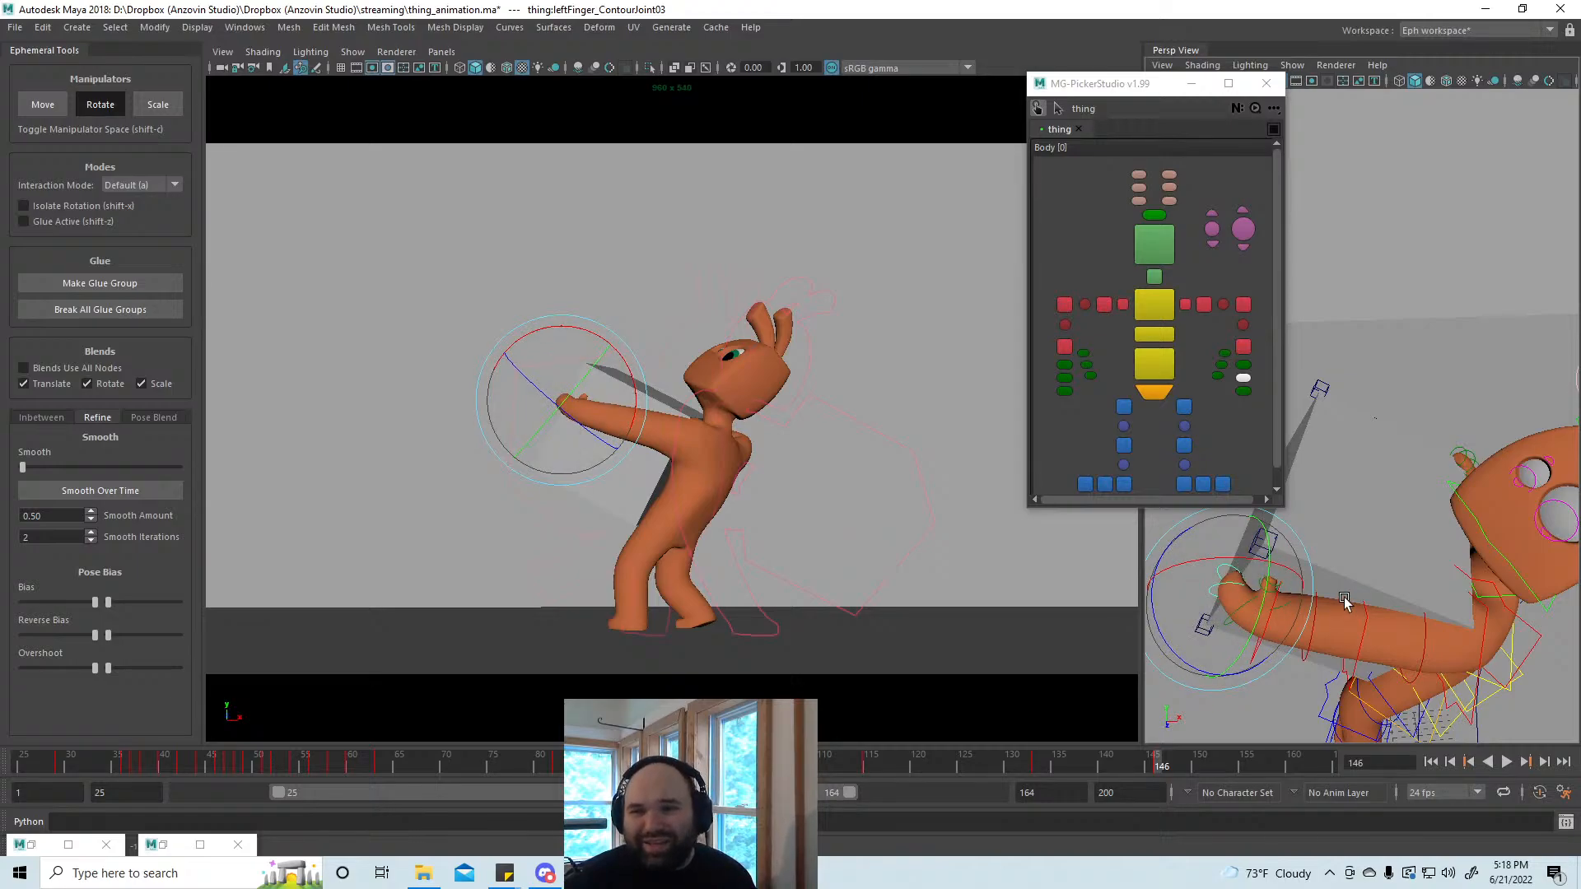
Step: Reposition the left hand slightly against the side of the box
key("w")
middle_click_drag(1290, 624, 1306, 627, "alt")
left_click(1269, 662)
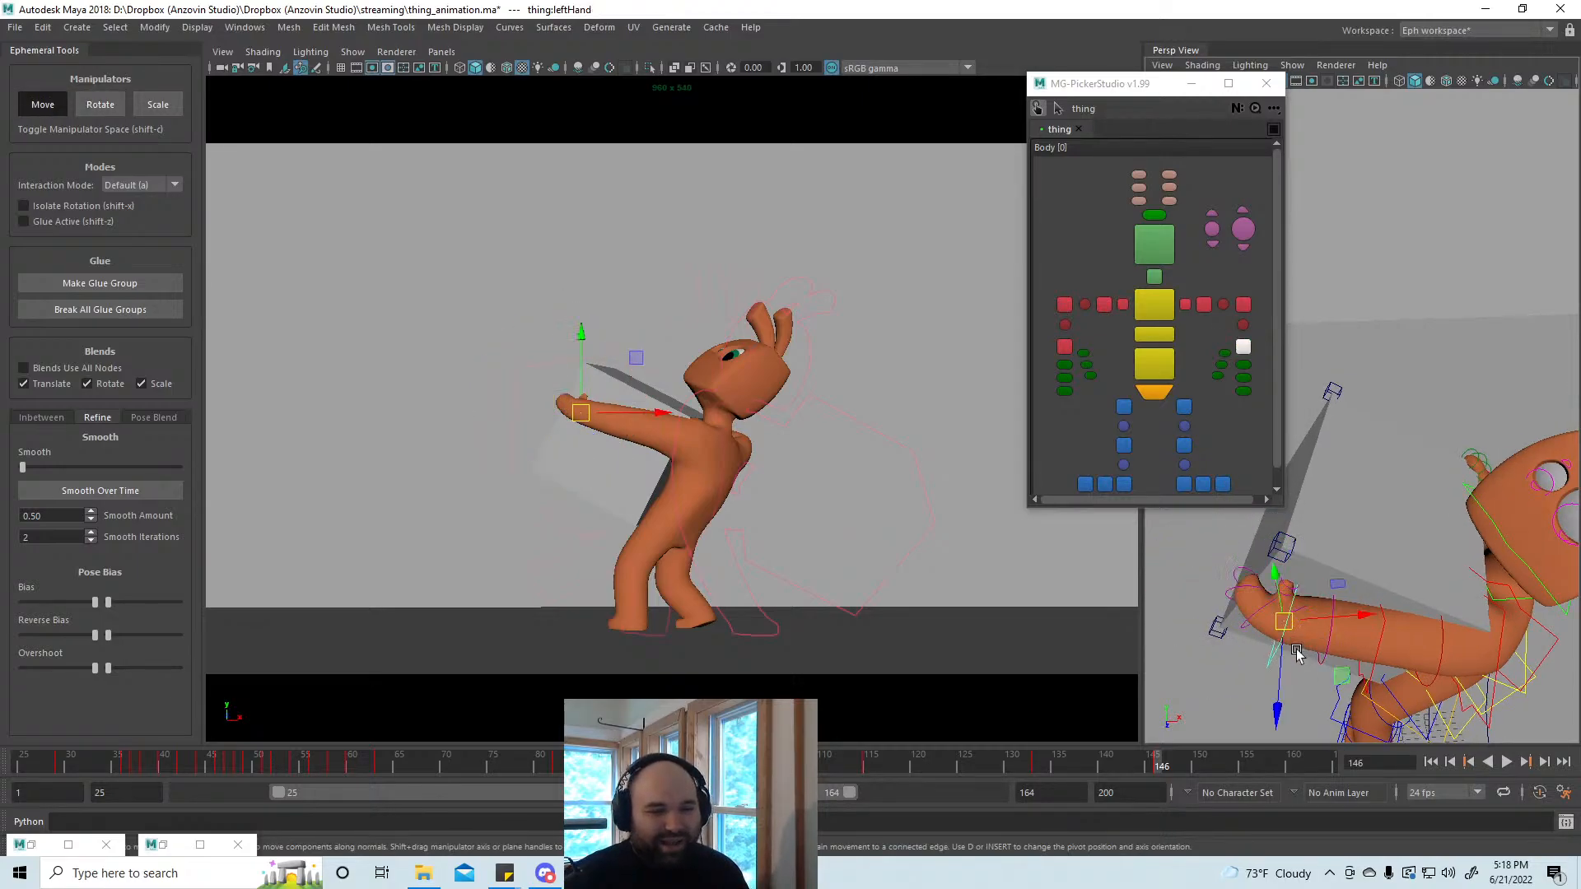
left_click_drag(1297, 653, 1387, 612, "alt")
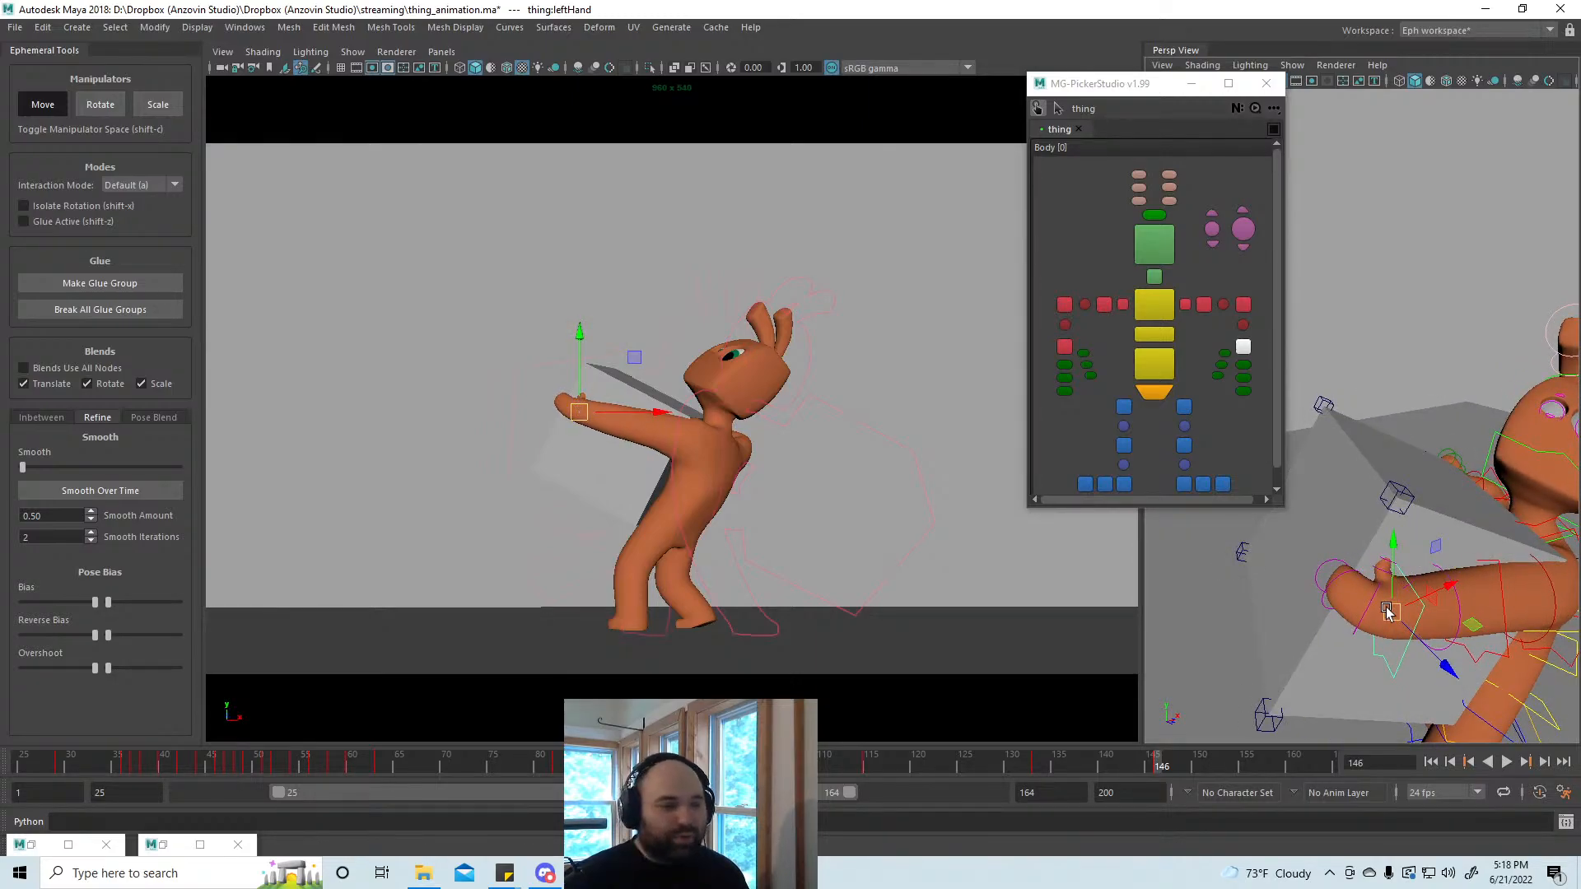
Step: Rotate the base joint of the left thumb in Forward mode to refine the grip on the box
left_click(1224, 353)
key("e")
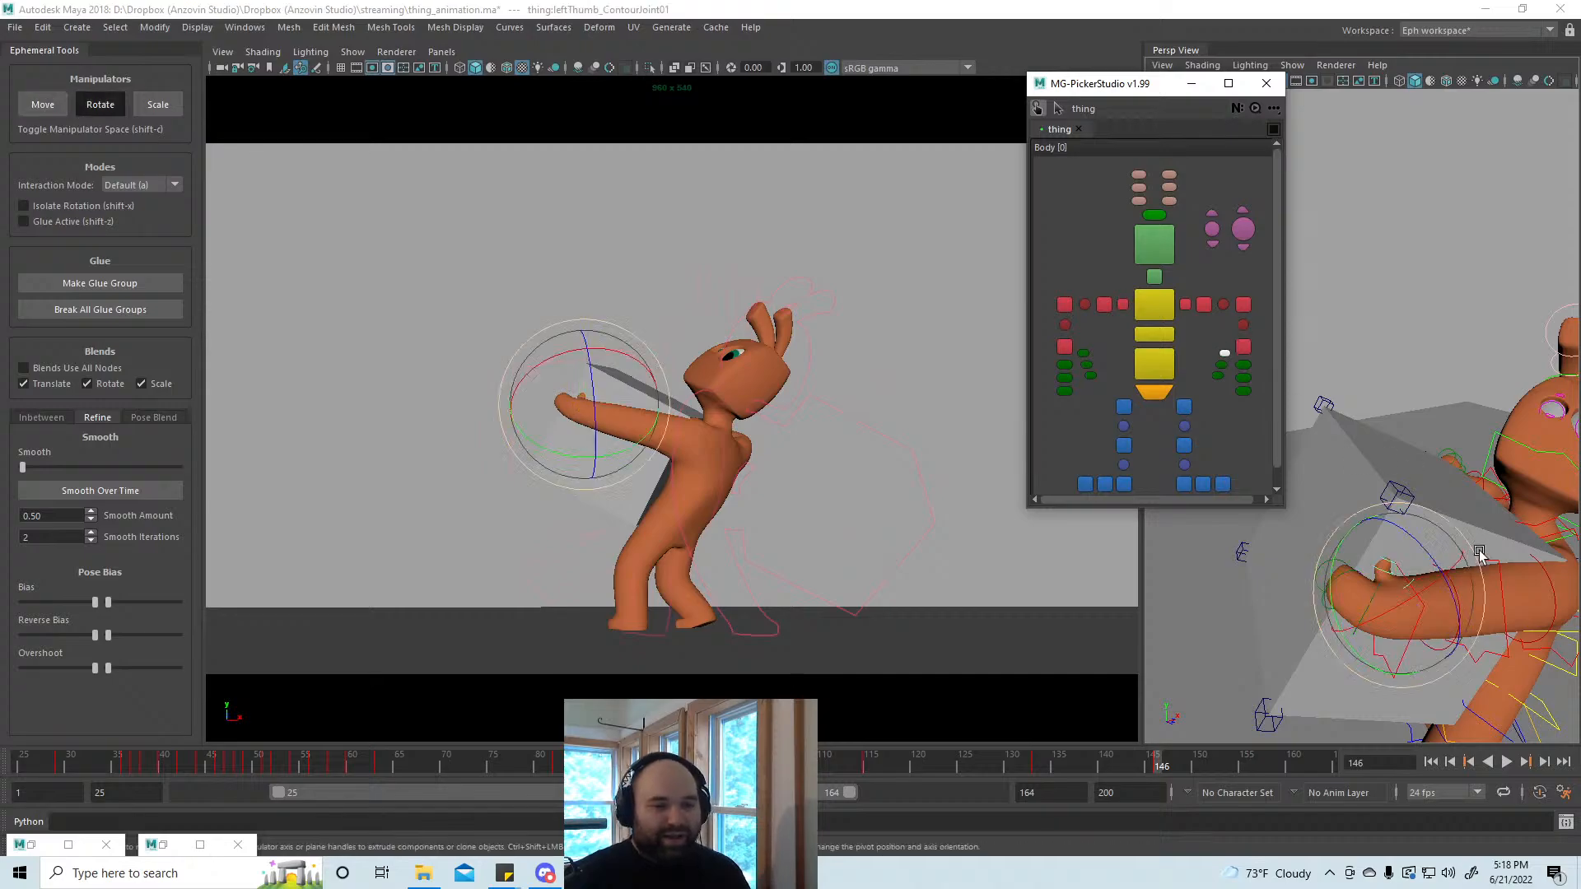
left_click_drag(1295, 599, 1317, 580, "alt")
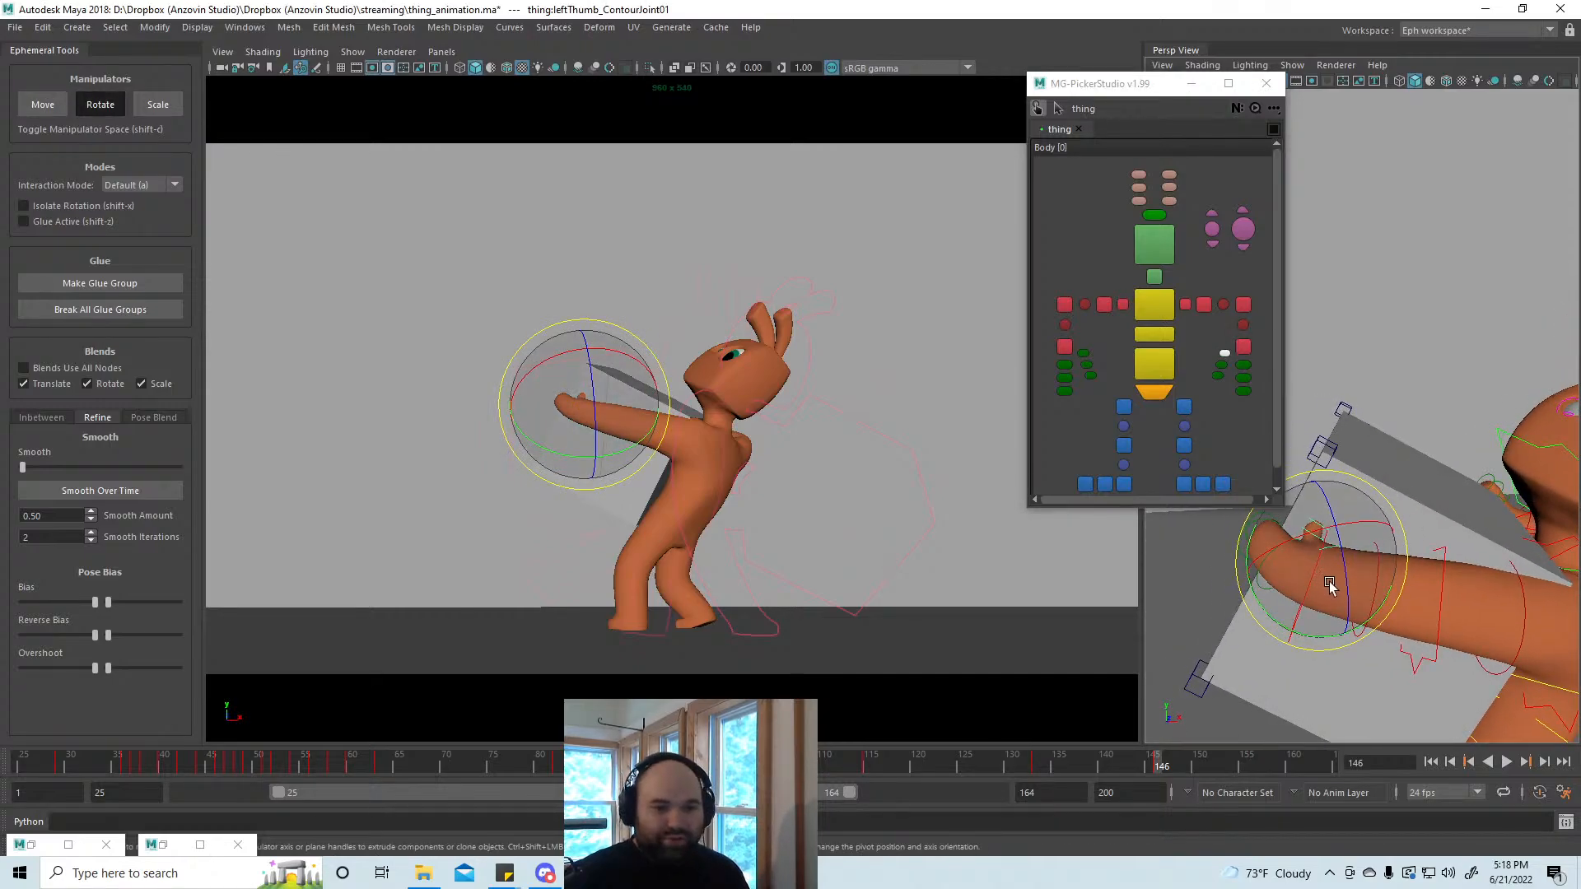
key("z")
middle_click_drag(1348, 599, 1363, 615, "alt")
left_click_drag(1400, 577, 1398, 560)
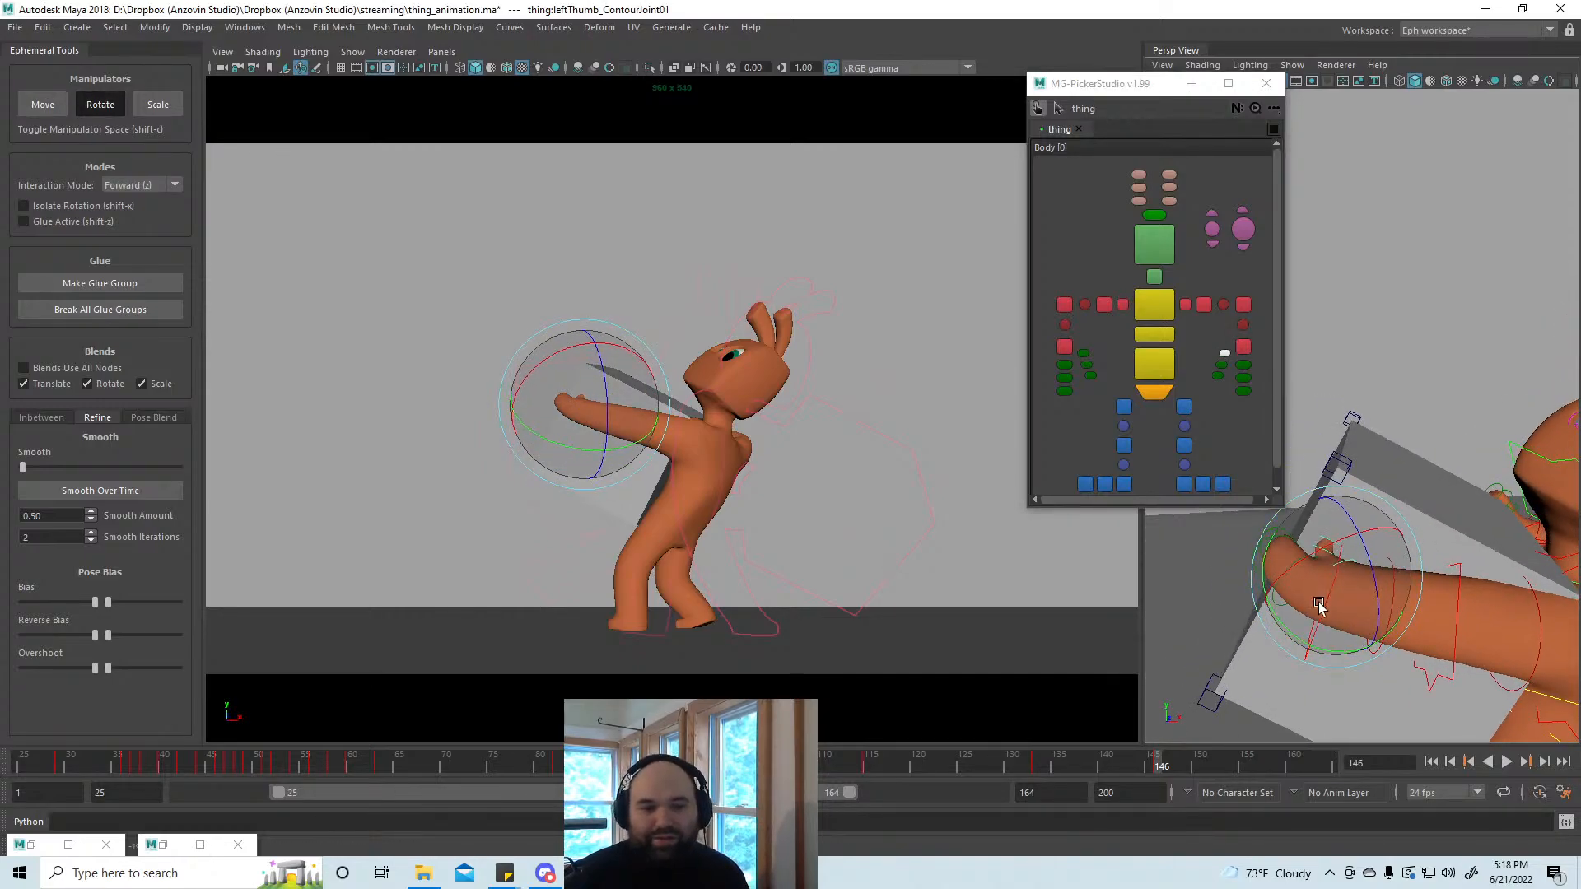
left_click_drag(1319, 603, 1324, 616)
key("w")
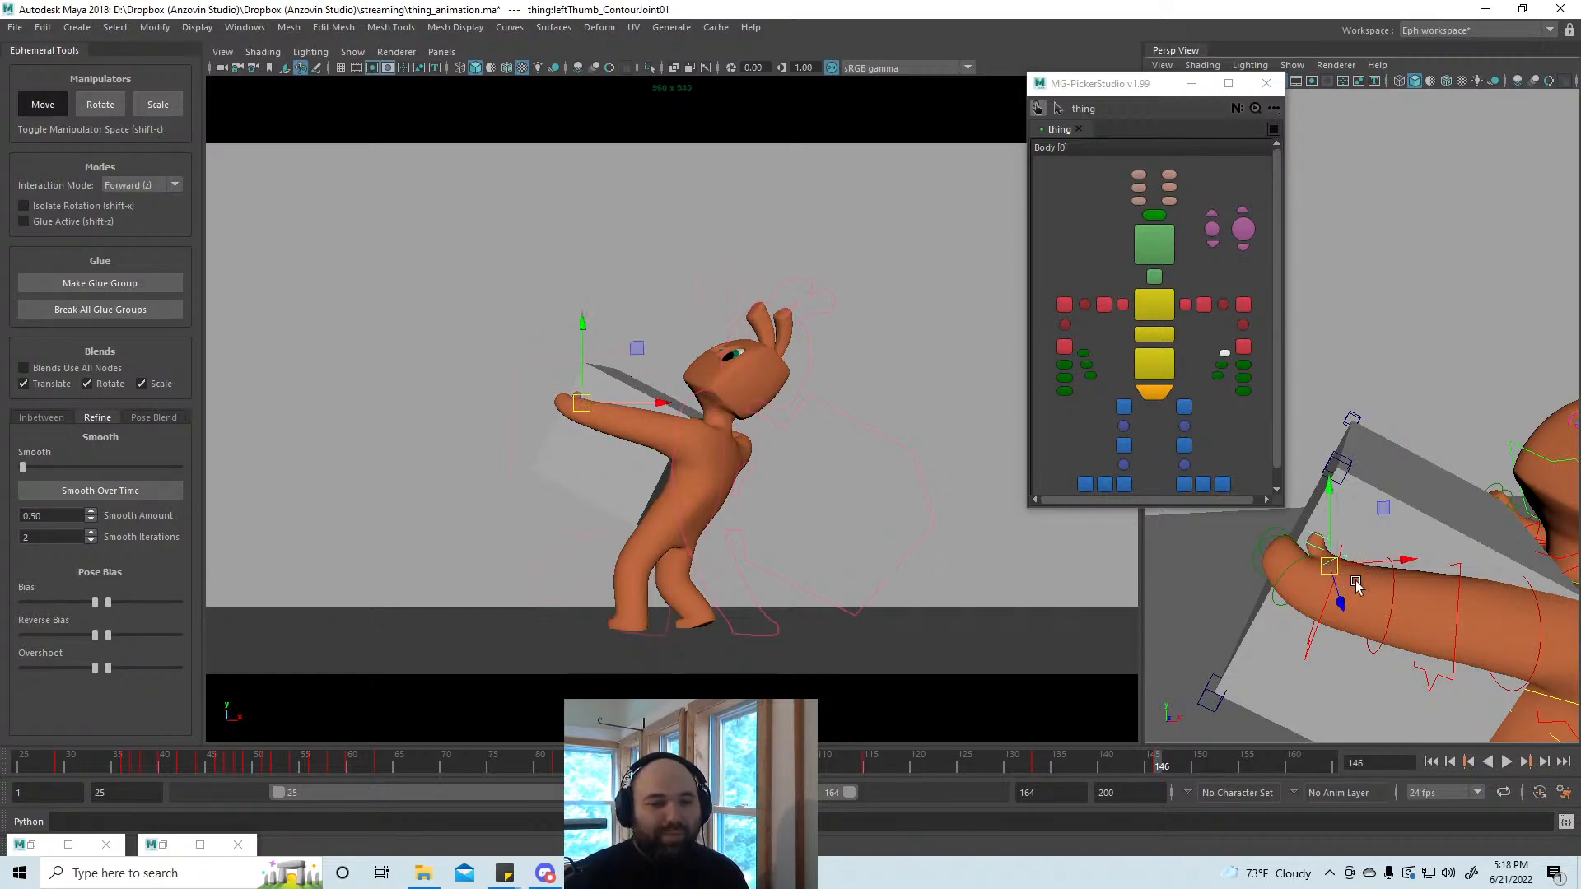
Step: Lower the left elbow slightly in Default interaction mode to give the arm a soft bend
mouse_move(1334, 576)
left_mouse_down("alt")
mouse_move(1370, 610)
mouse_move(1362, 597)
mouse_move(1413, 609)
left_mouse_up("alt")
left_click(1365, 581)
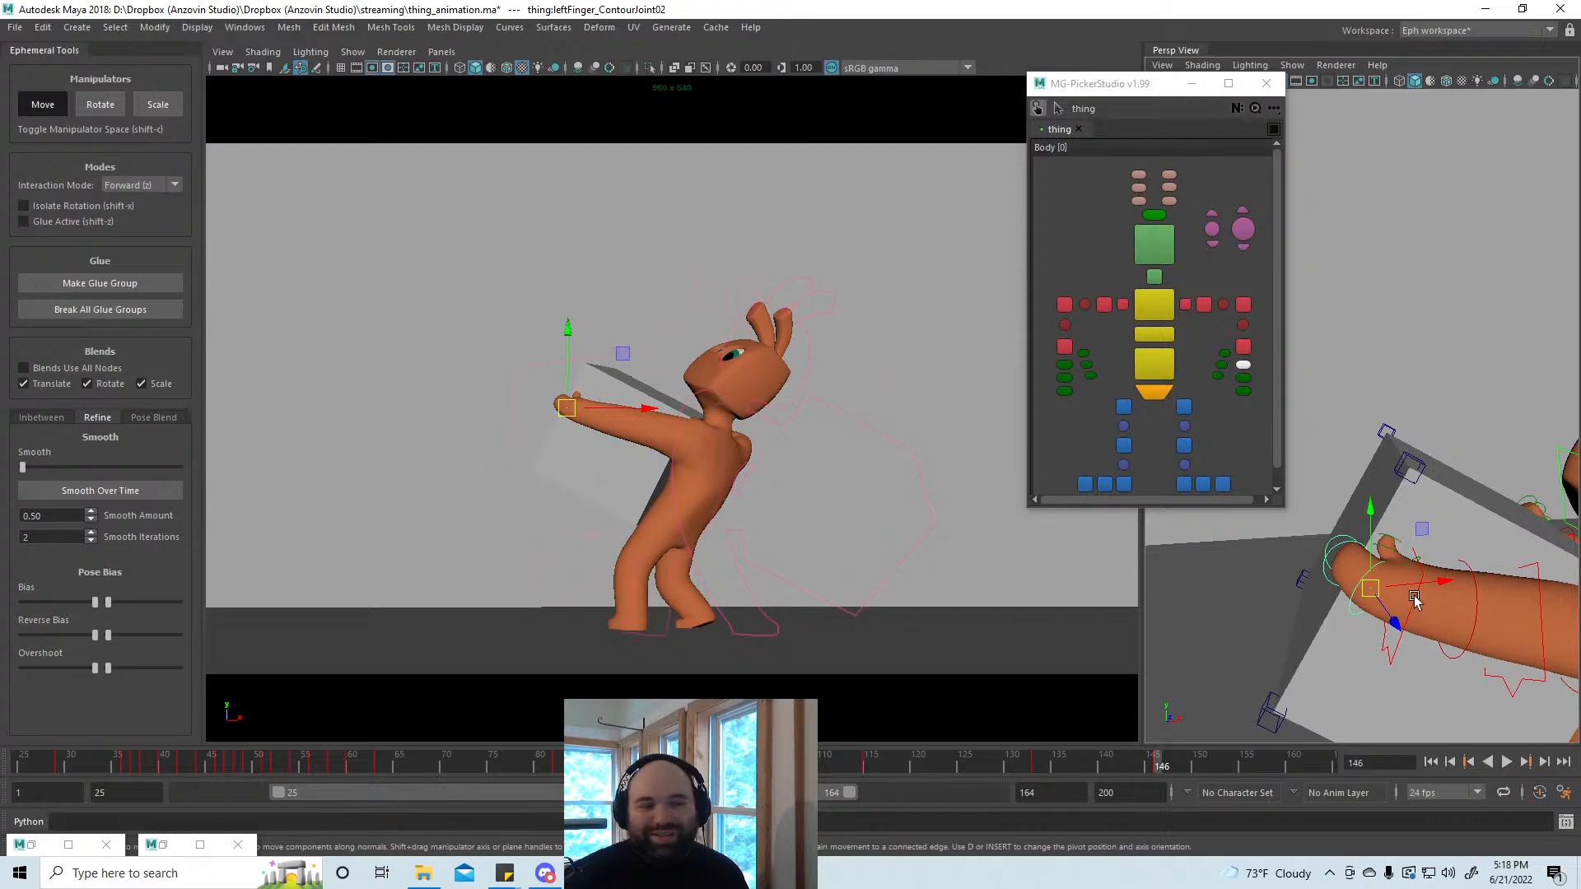
left_click(1243, 305)
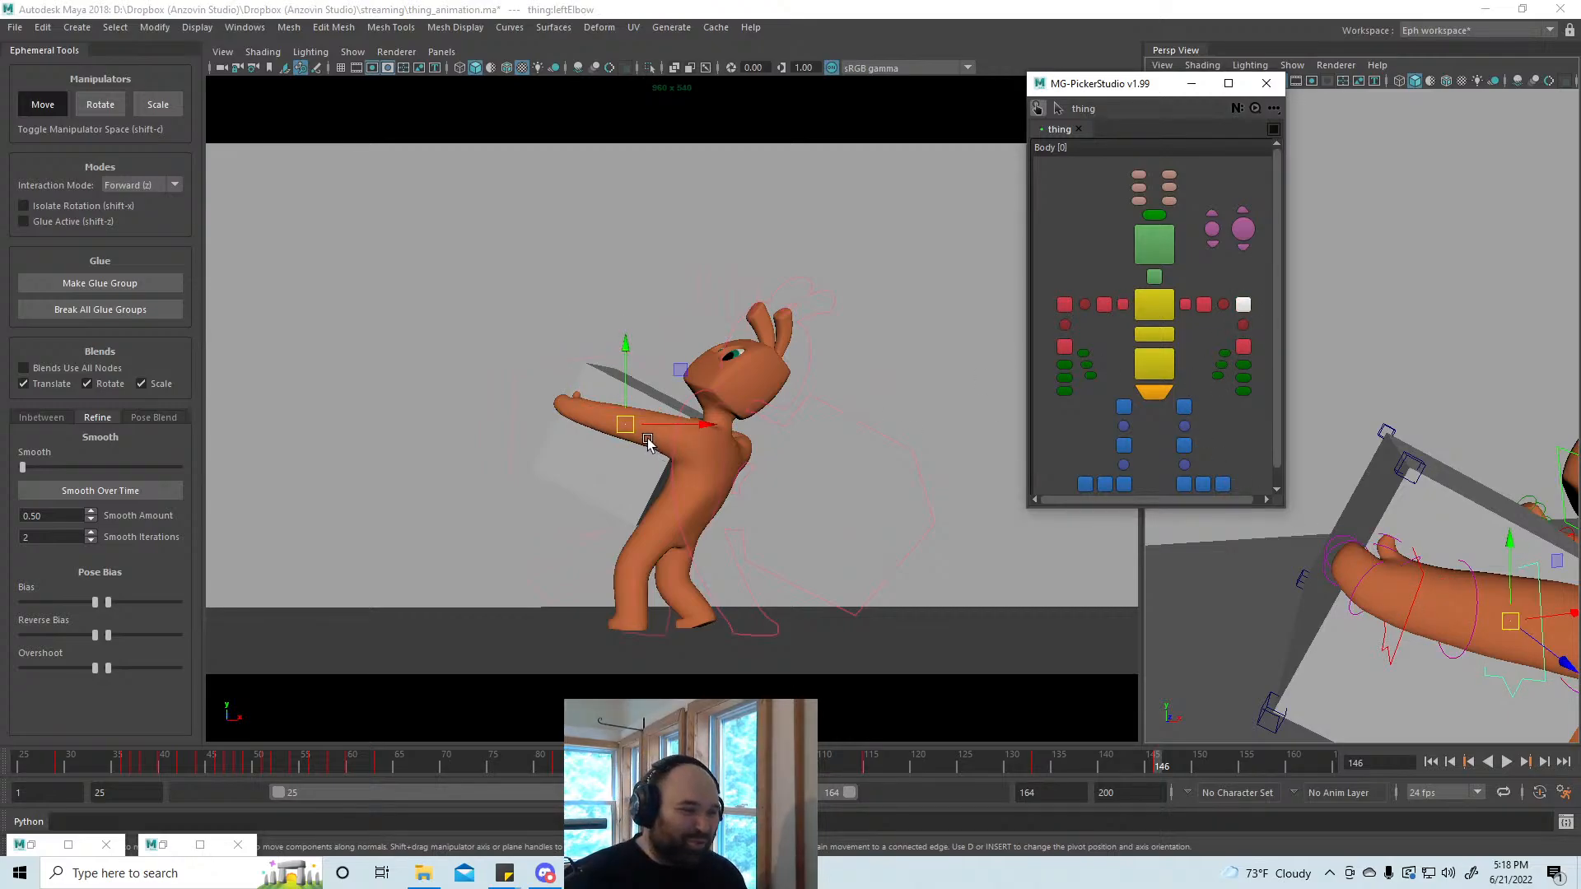
key("a")
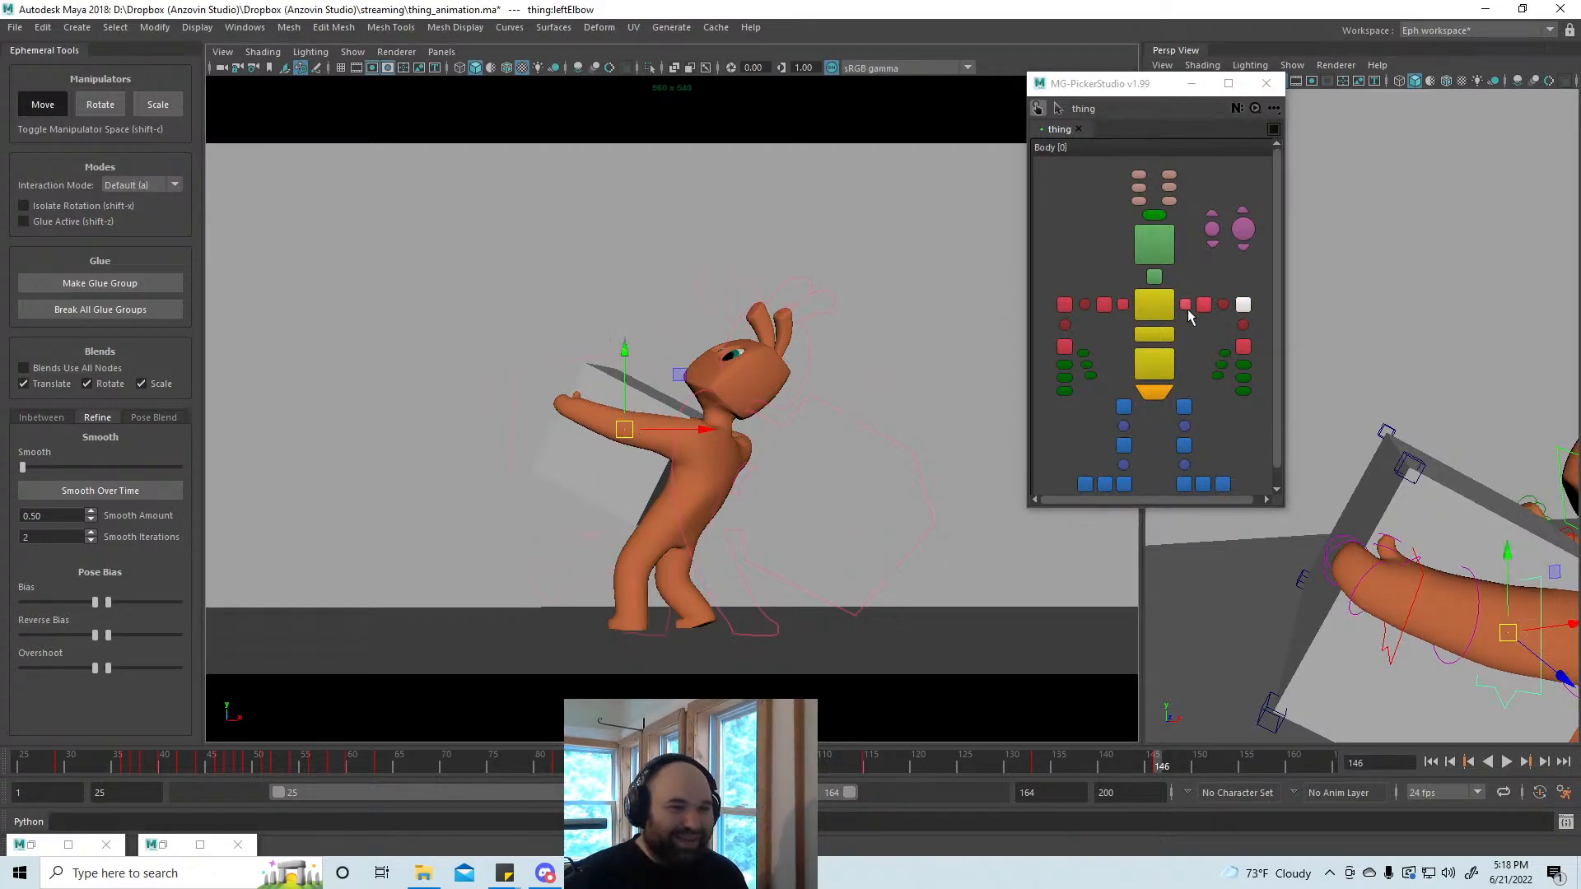
key("Up")
left_click_drag(682, 440, 677, 448)
key("Down")
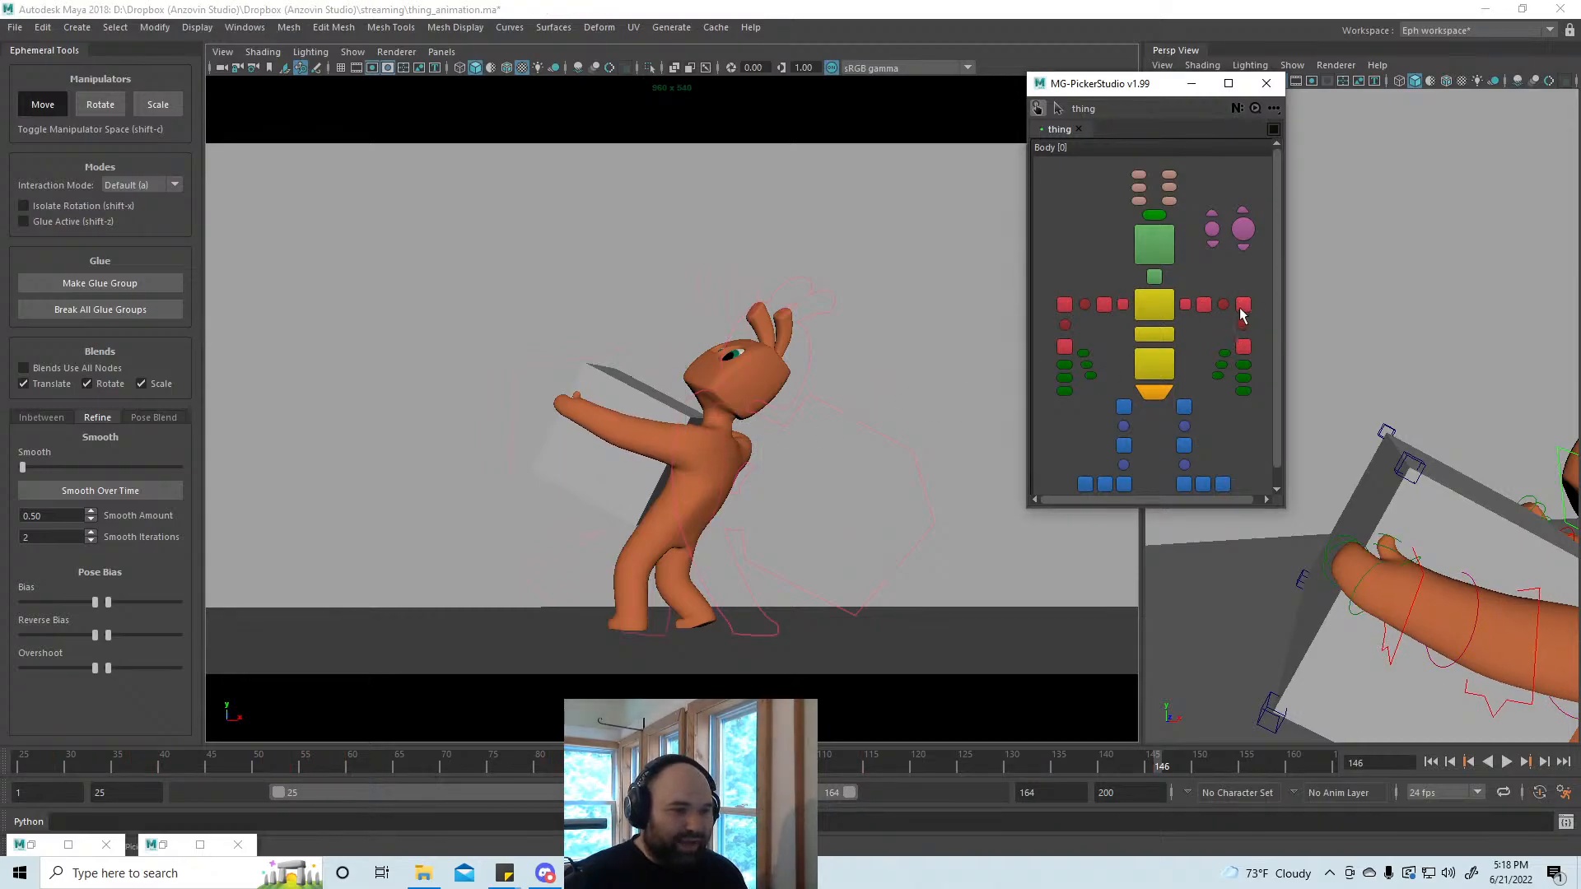
left_click_drag(618, 431, 622, 429)
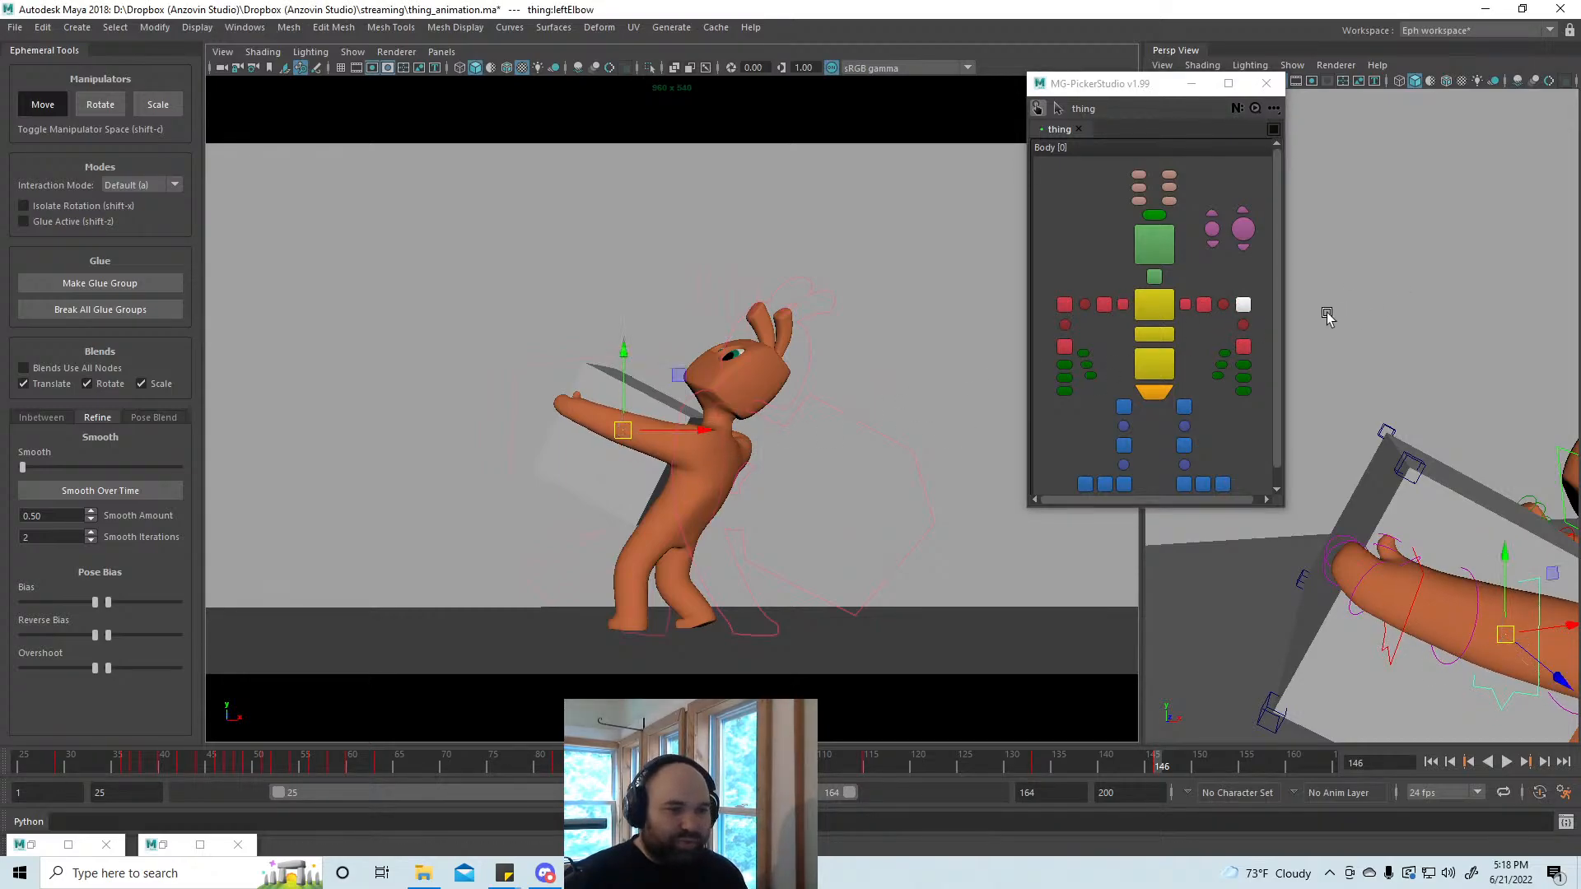
Step: Adjust the left forearm's contour control and the left hand's rotation to smooth the line into the wrist
left_click(1244, 325)
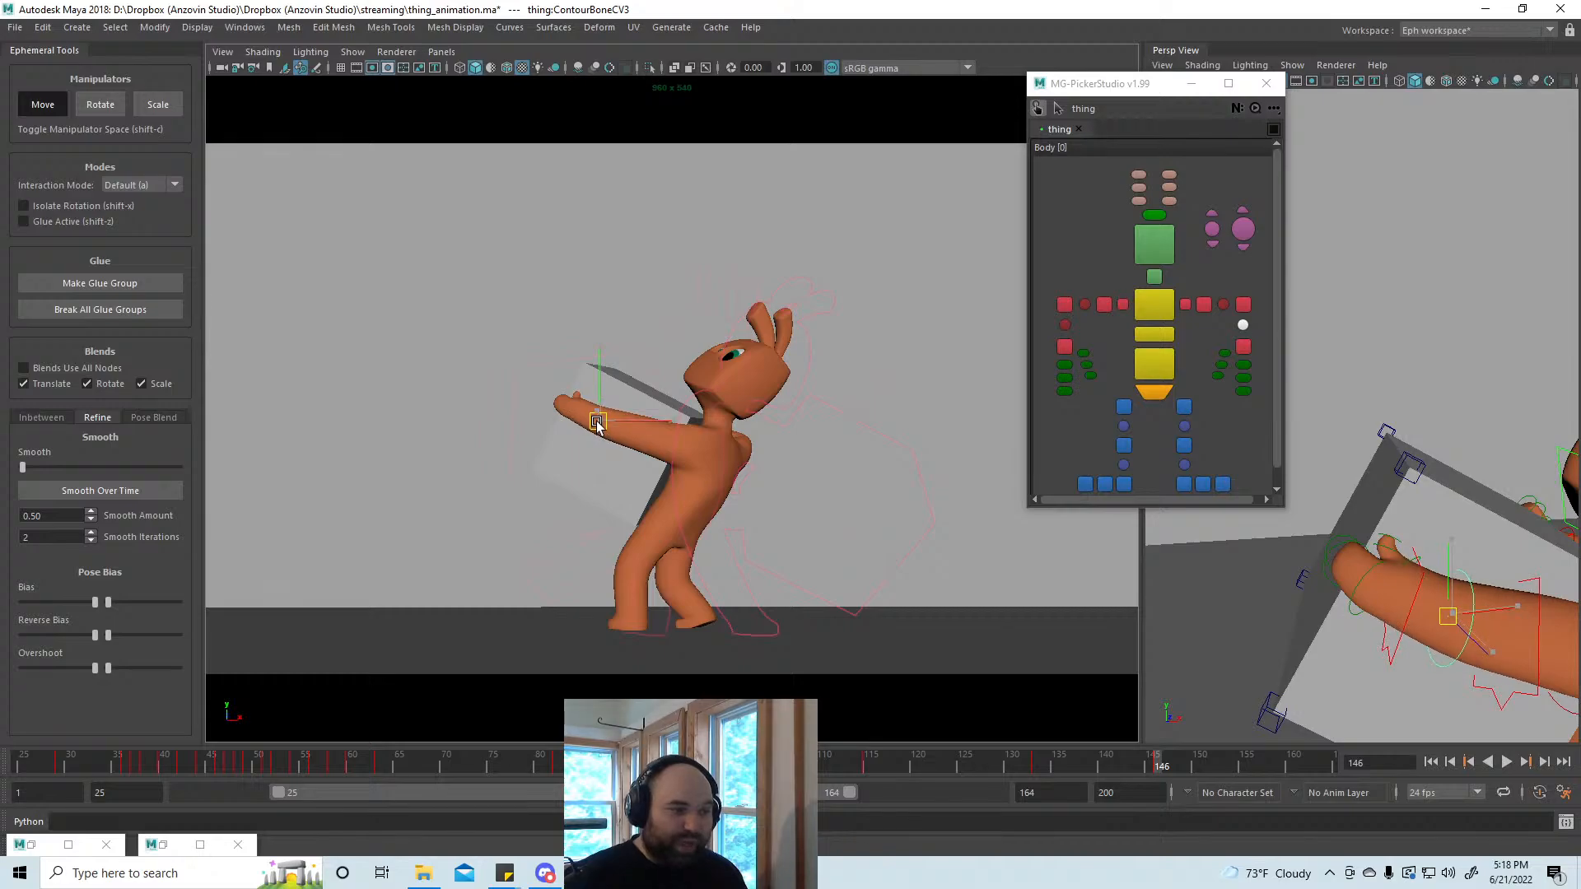
left_click(1244, 347)
key("e")
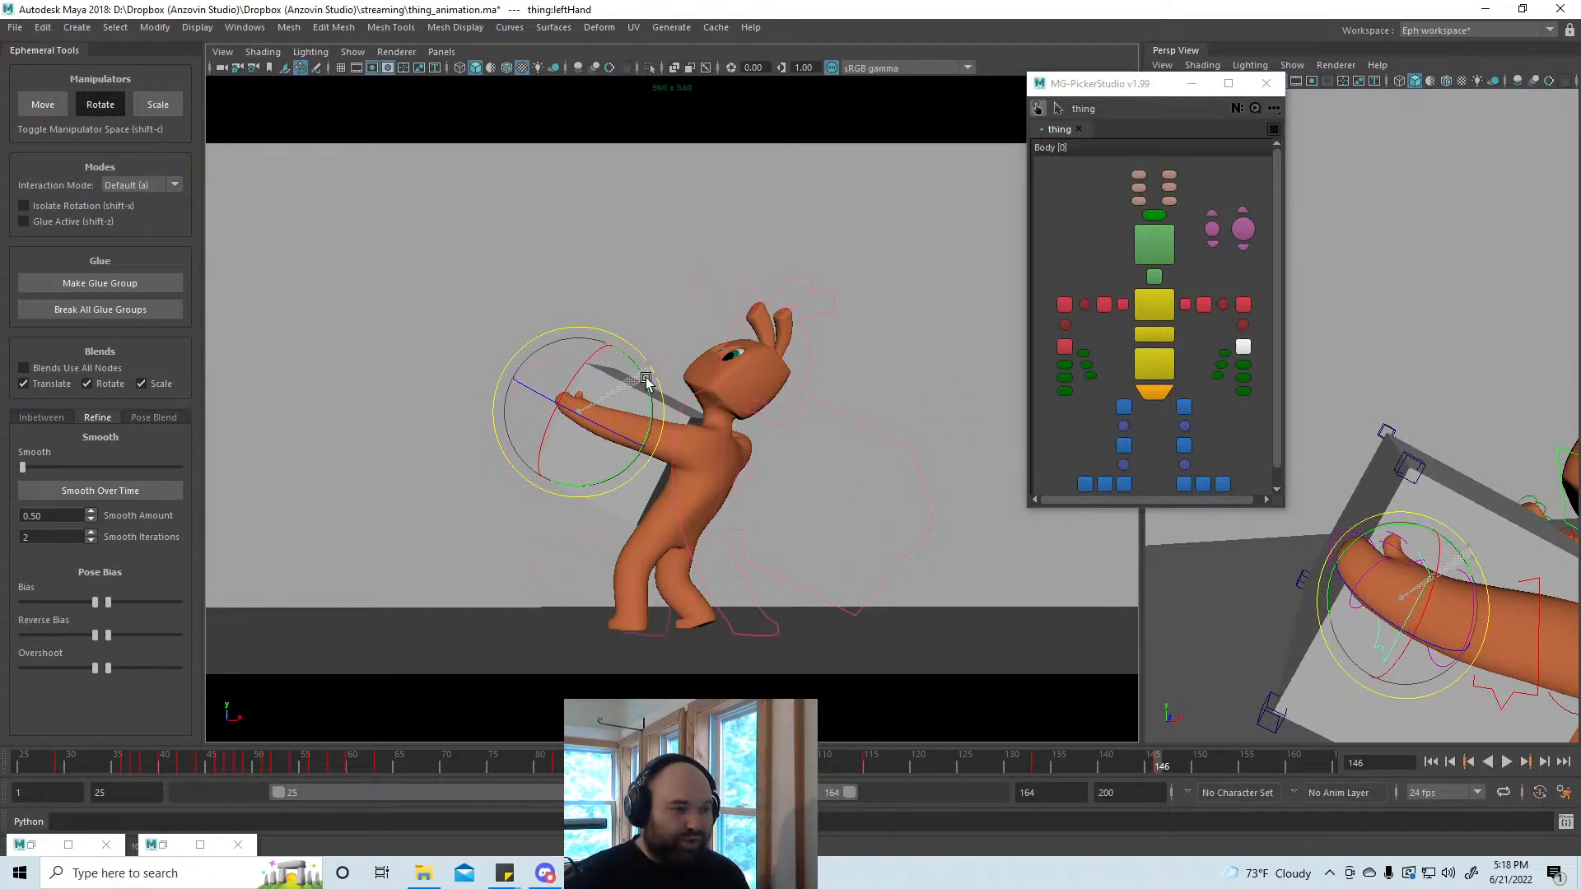
key("w")
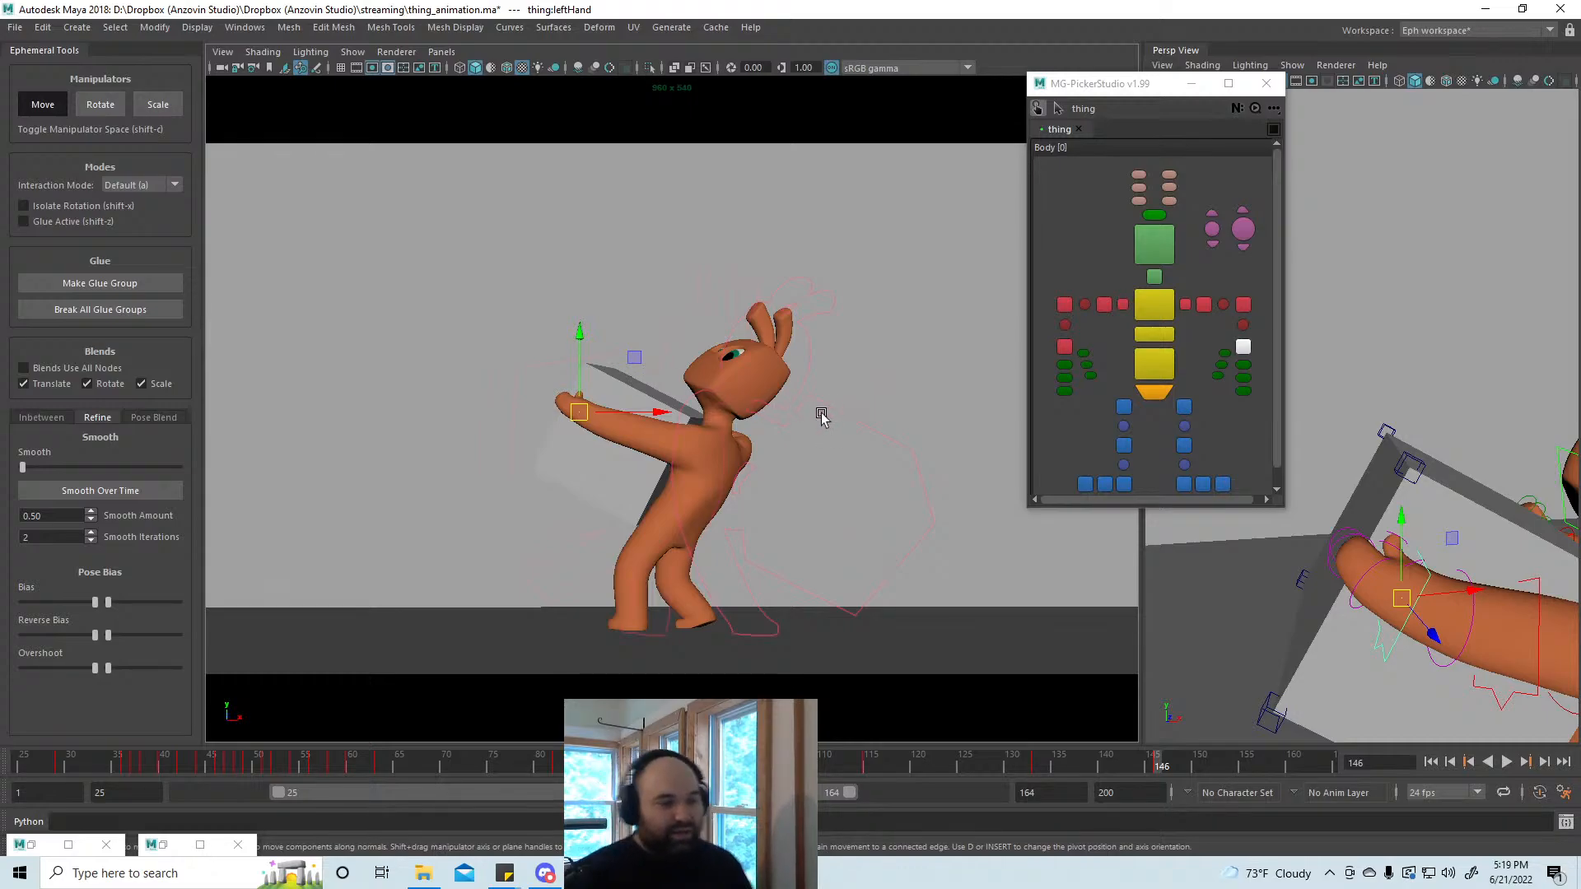
Step: Rotate the head upright and toward the camera, and review the motion between frames 130 and 146
left_click(1153, 243)
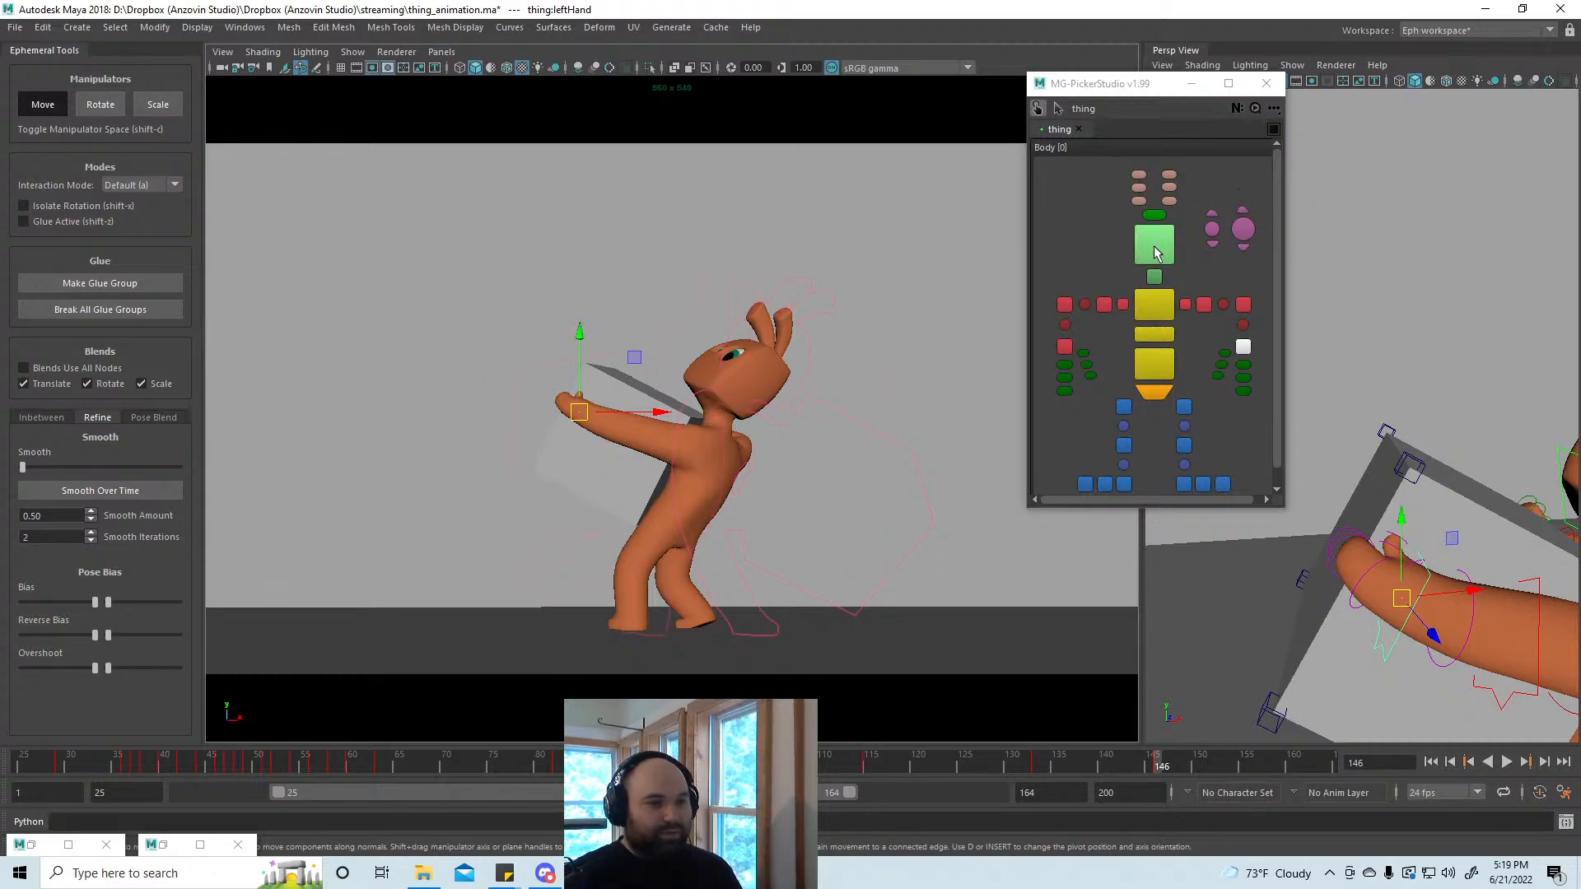
key("e")
mouse_move(682, 423)
left_mouse_down()
mouse_move(690, 453)
mouse_move(751, 365)
mouse_move(706, 437)
left_mouse_up()
key("w")
key("e")
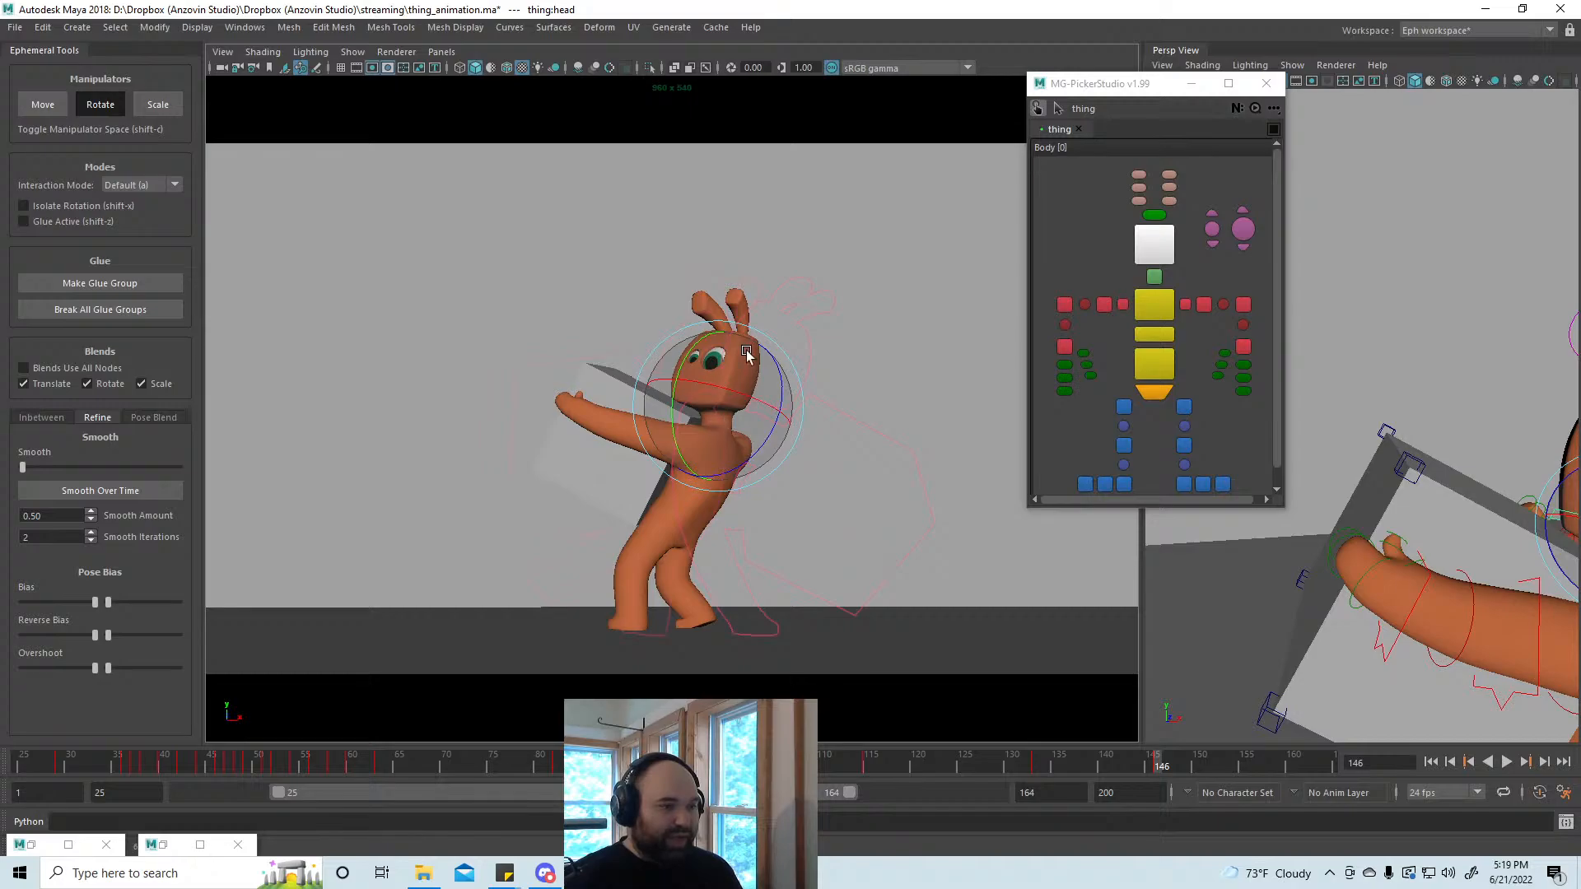
key("w")
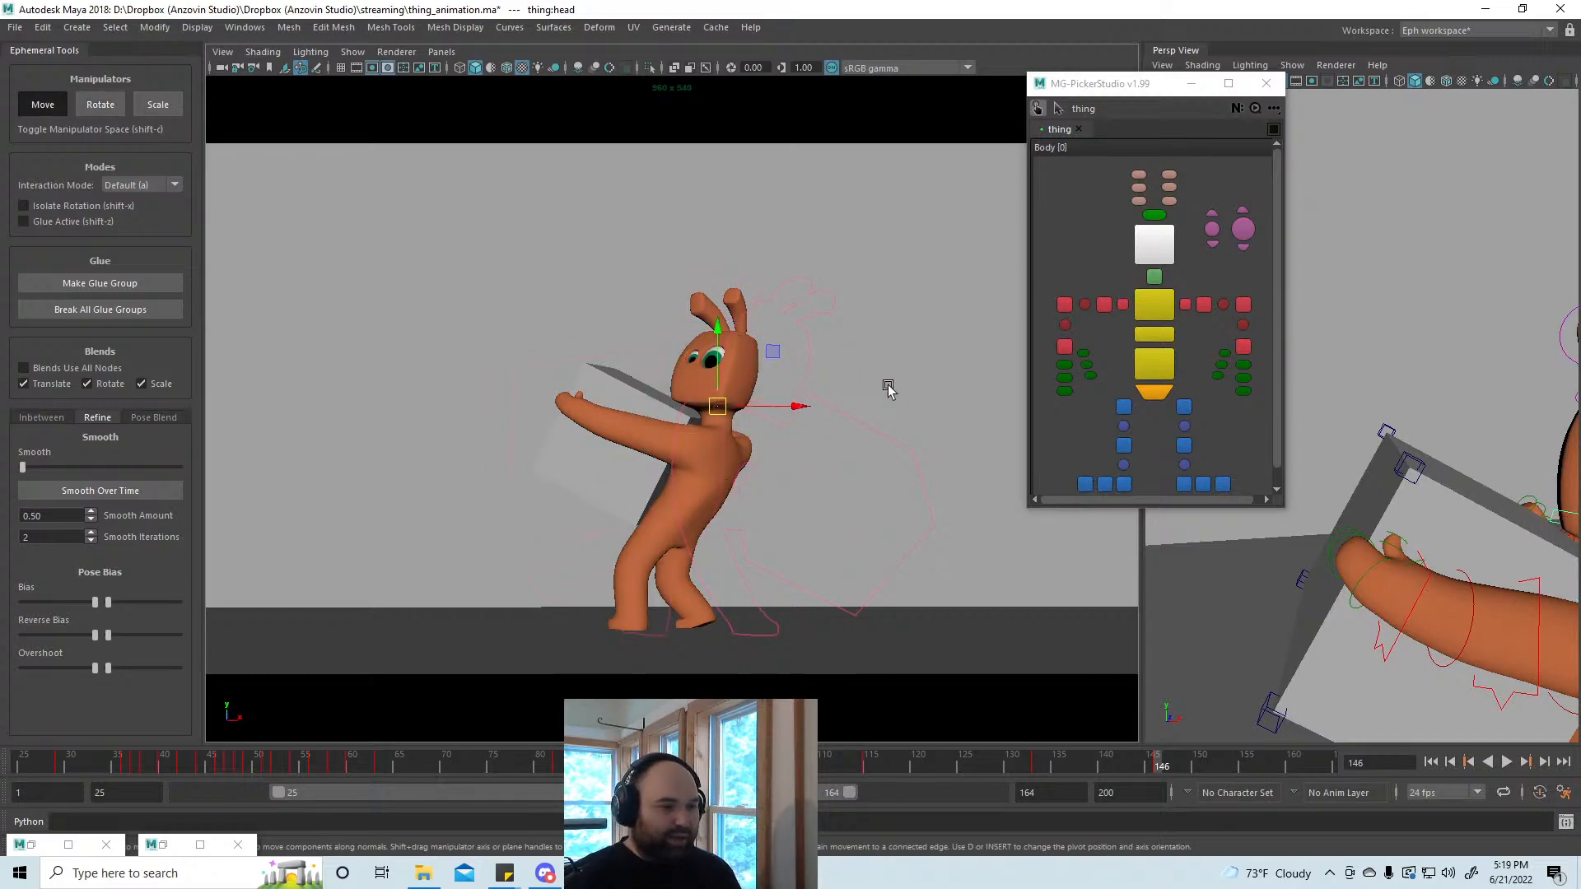
key("alt+v")
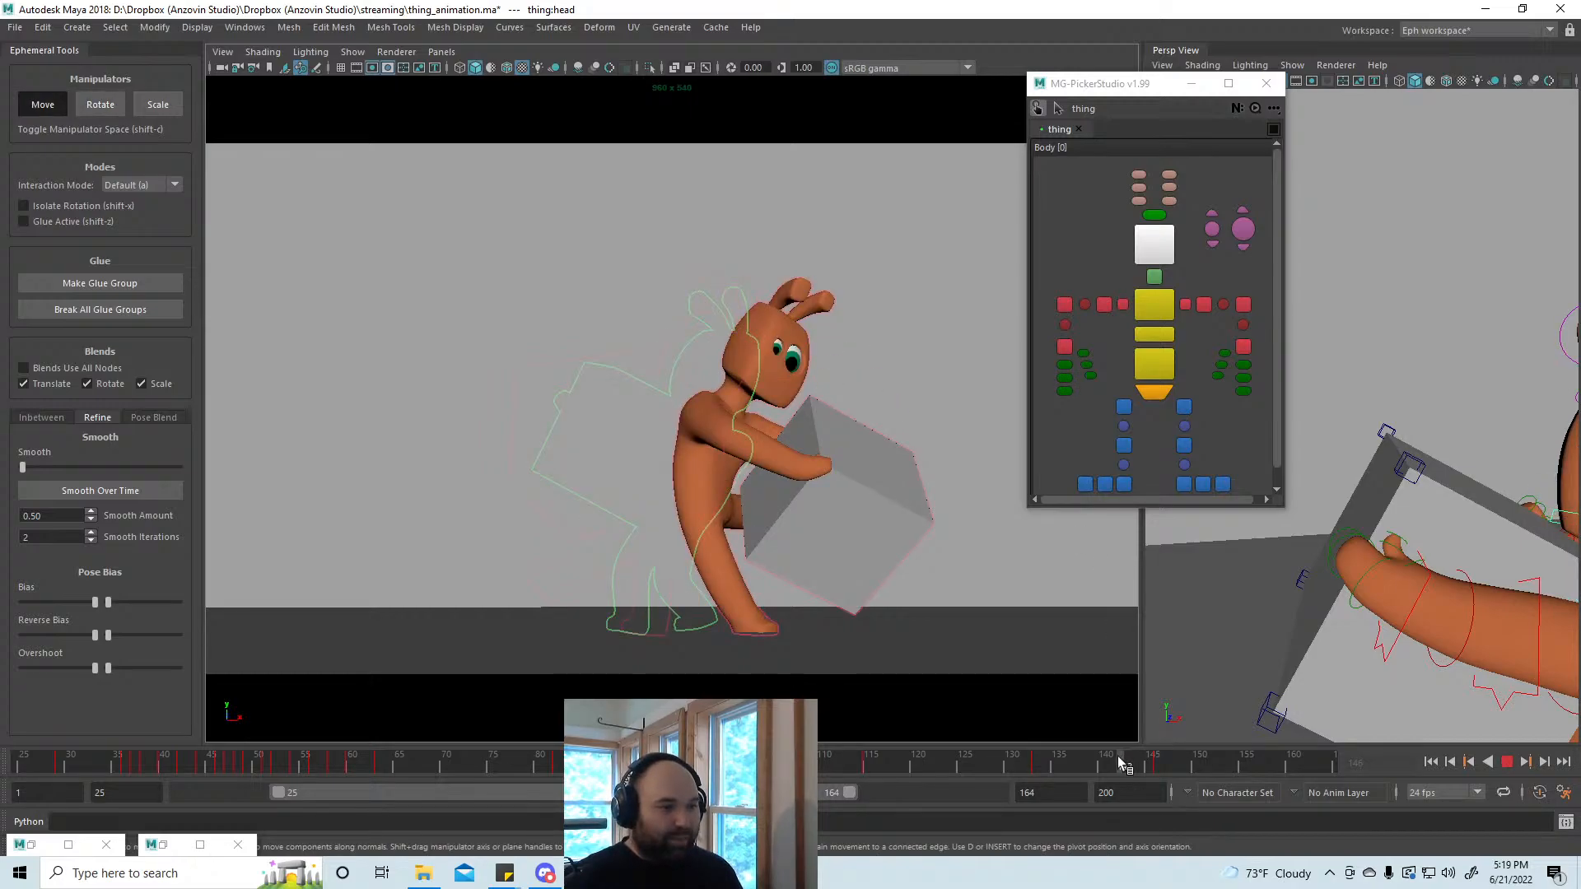
left_click(1009, 764)
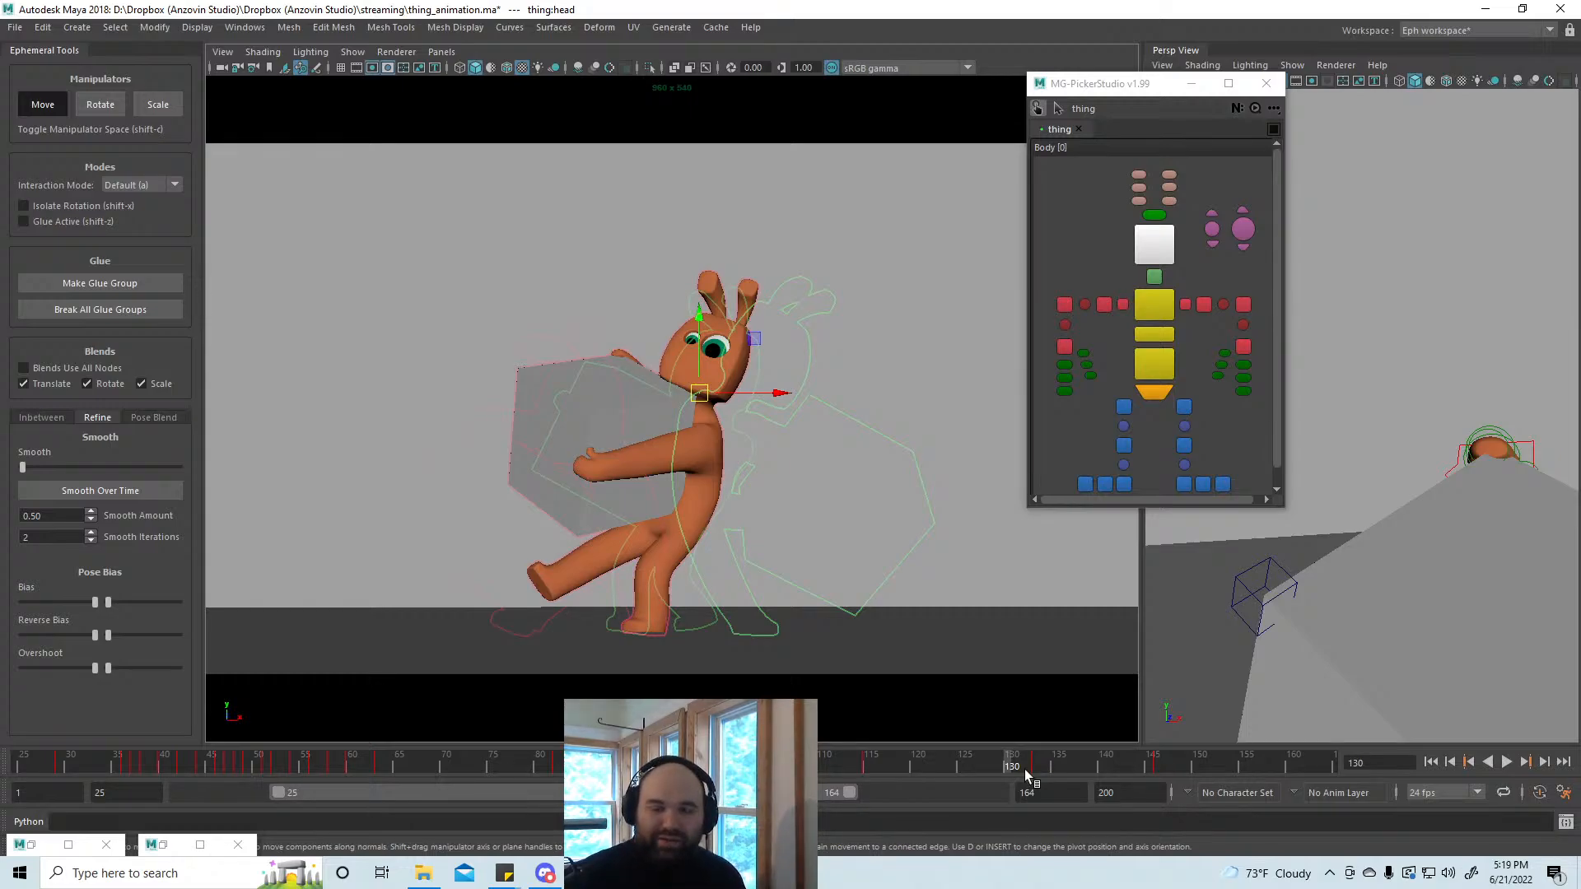
key("alt+v")
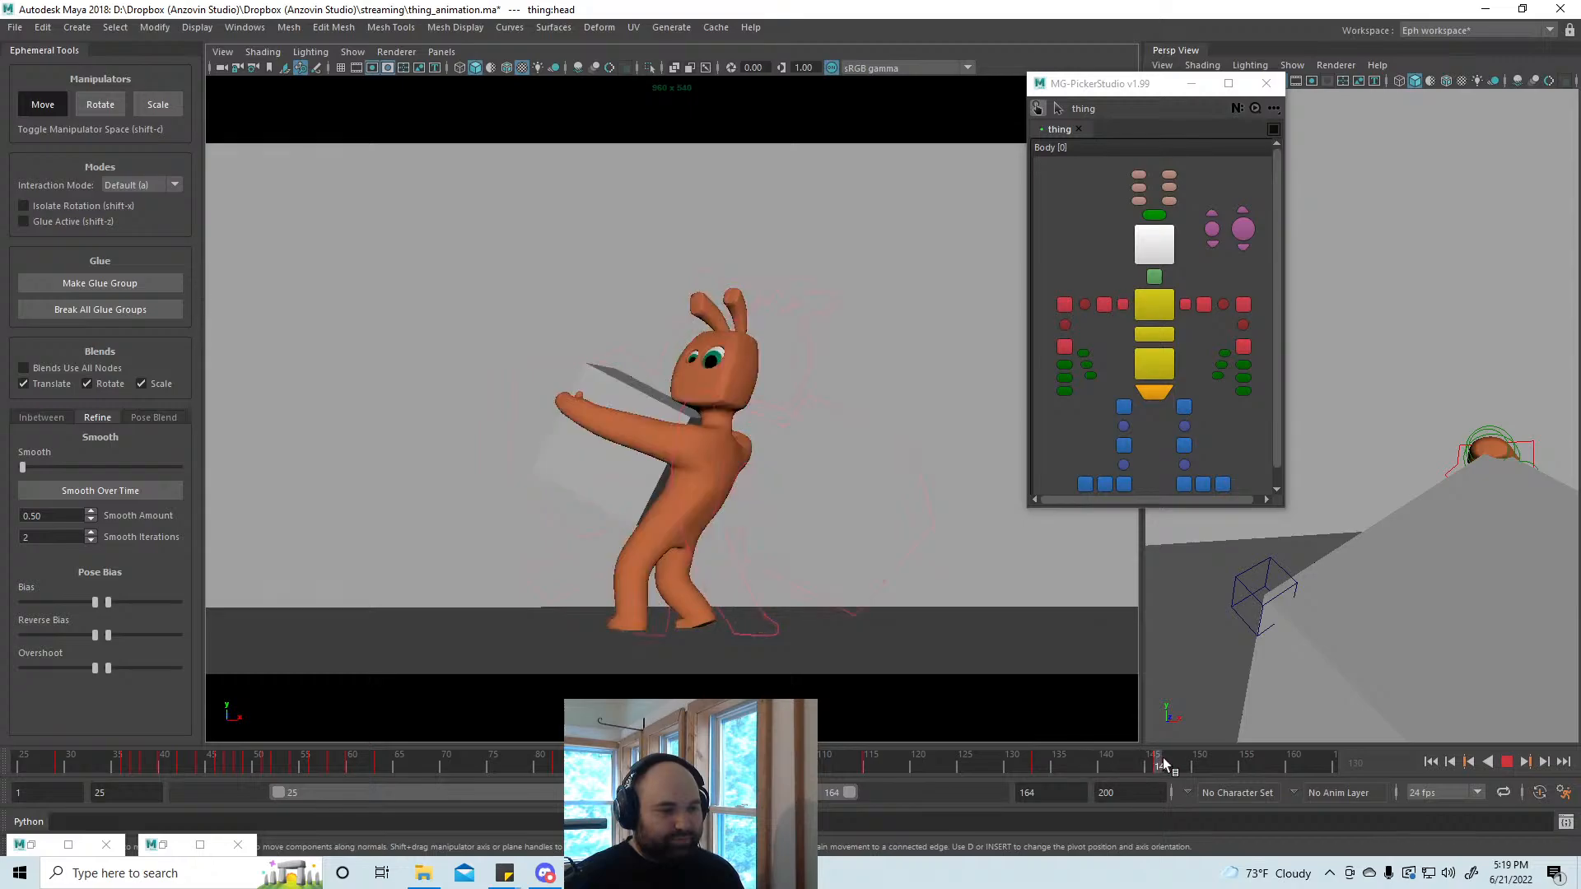
left_click_drag(1220, 765, 1159, 764)
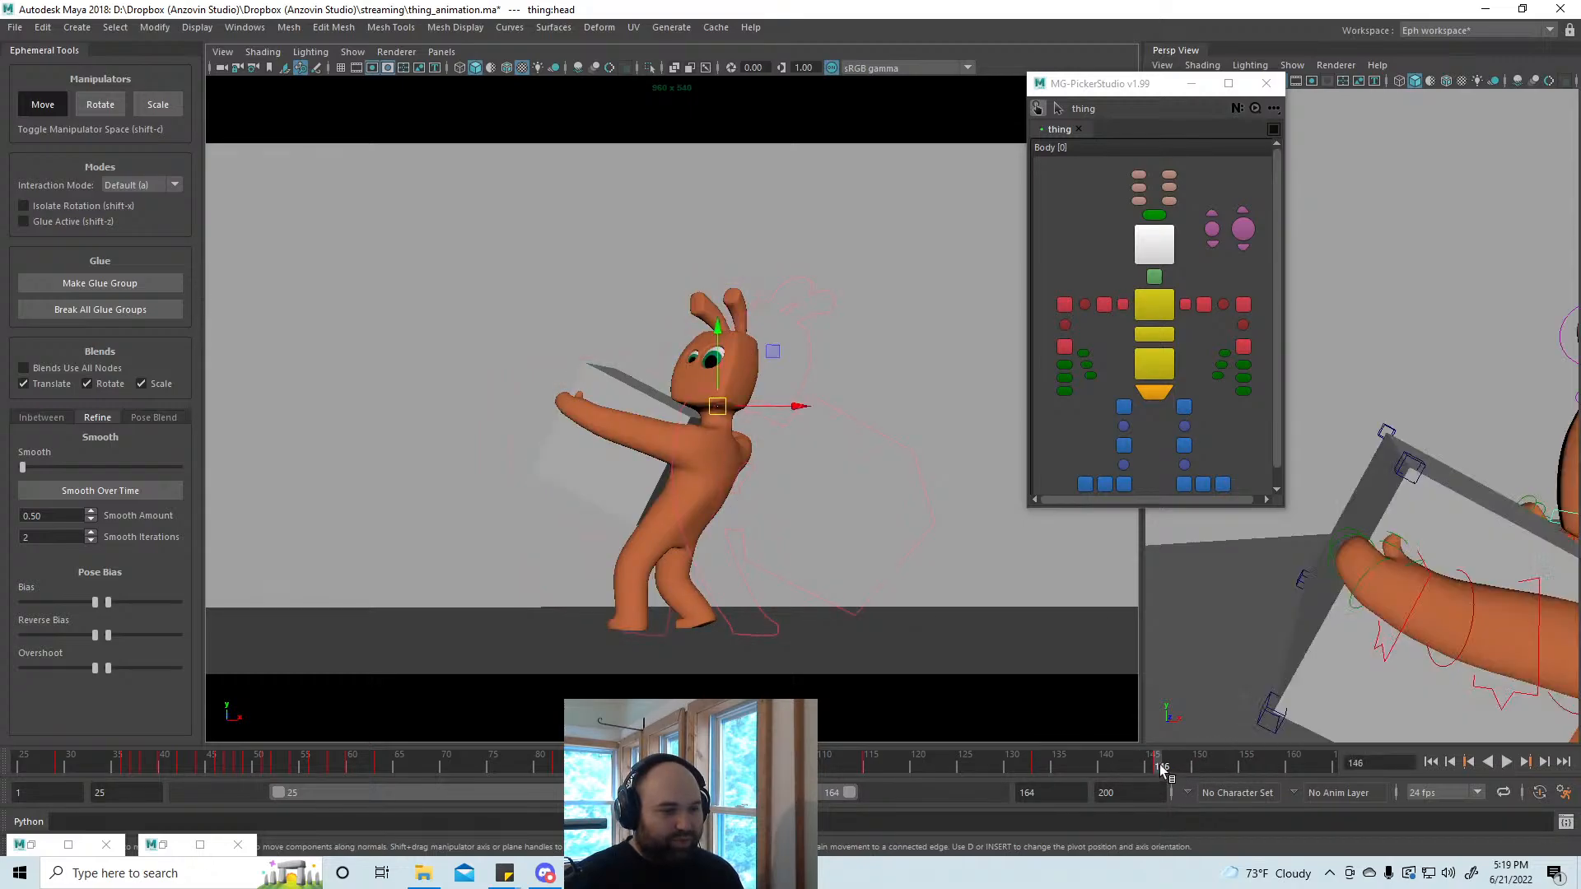
Step: Reposition the right hand farther along the side of the box so it shows in front of the chin in the camera view
left_click_drag(1433, 642, 1401, 649, "alt")
mouse_move(1220, 650)
left_mouse_down("alt")
mouse_move(1309, 629)
mouse_move(1348, 572)
mouse_move(1342, 543)
mouse_move(1252, 607)
mouse_move(1341, 628)
mouse_move(1334, 575)
mouse_move(1365, 577)
mouse_move(1305, 609)
left_mouse_up("alt")
left_click(1355, 603)
key("e")
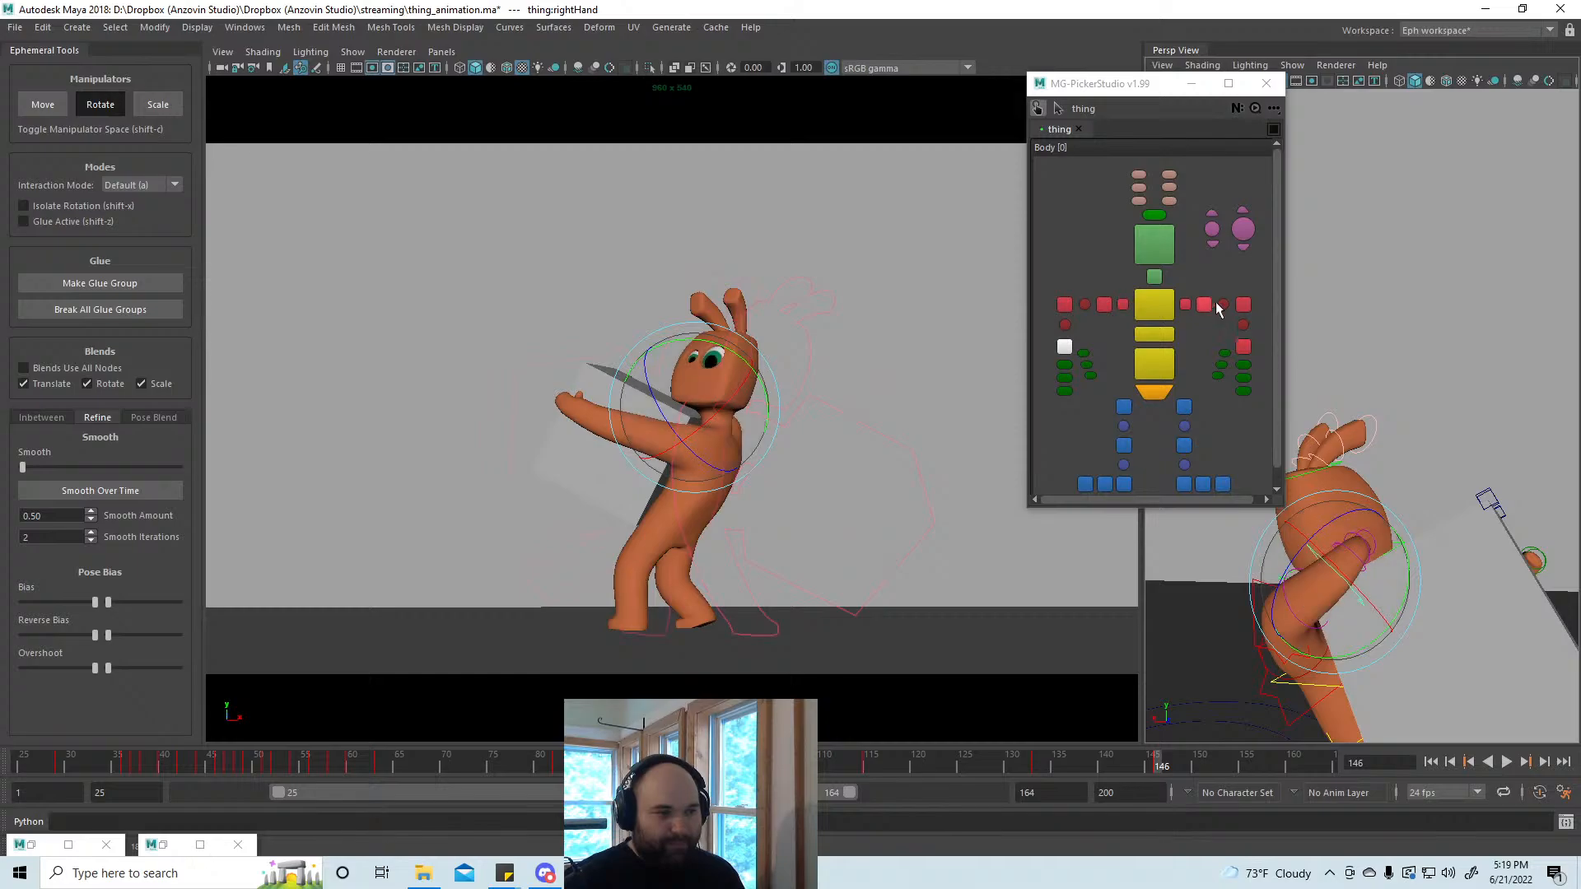
left_click(1065, 305)
key("w")
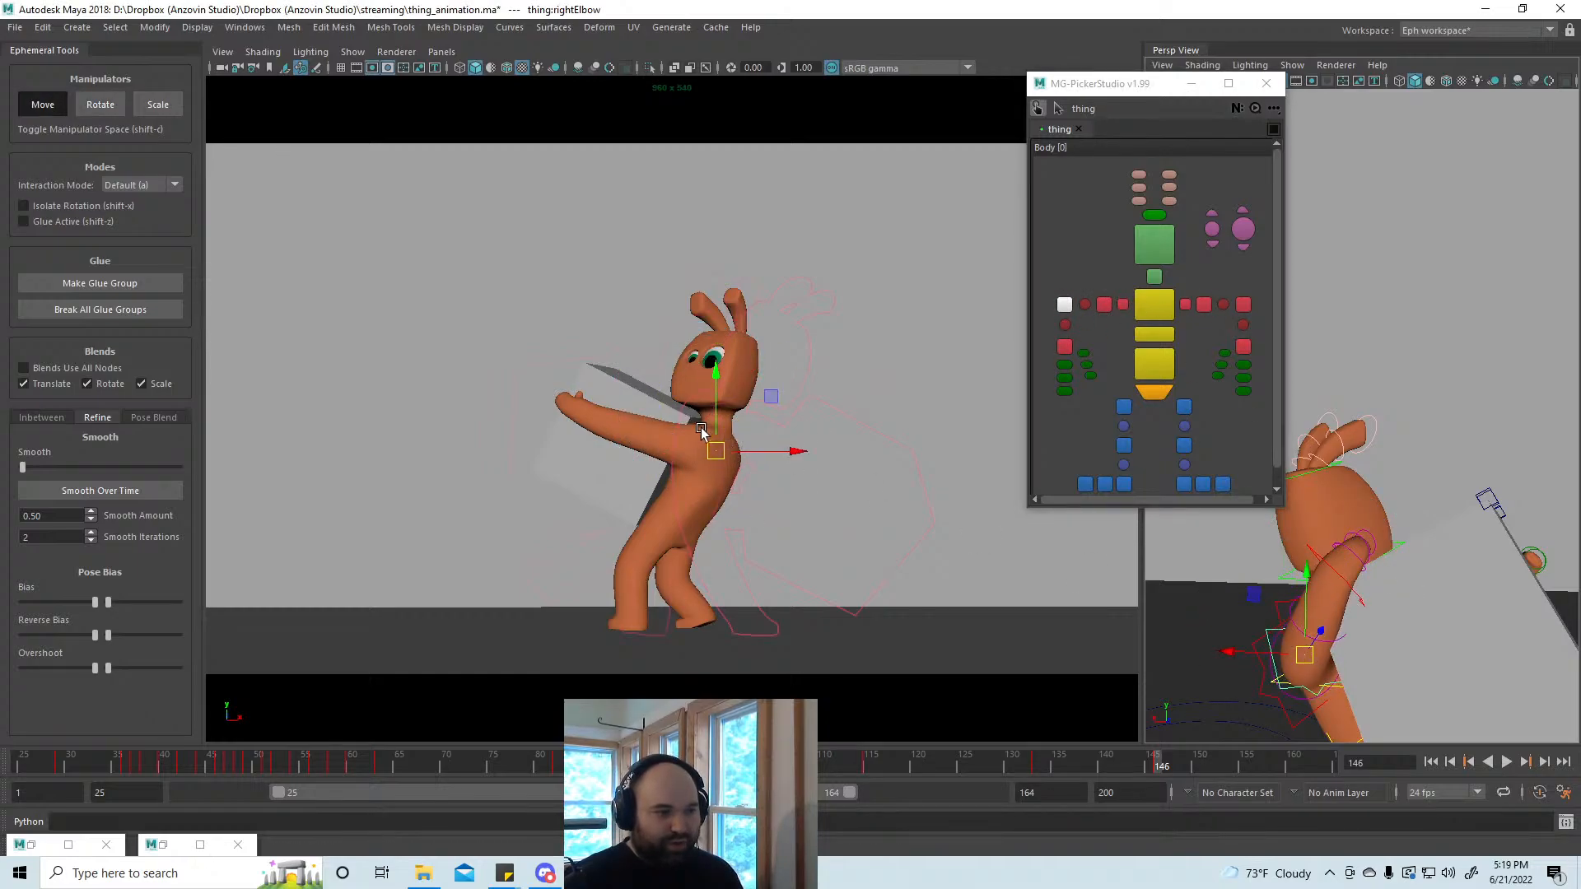
left_click(1347, 585)
mouse_move(691, 406)
left_mouse_down()
mouse_move(663, 395)
mouse_move(692, 408)
left_mouse_up()
key("e")
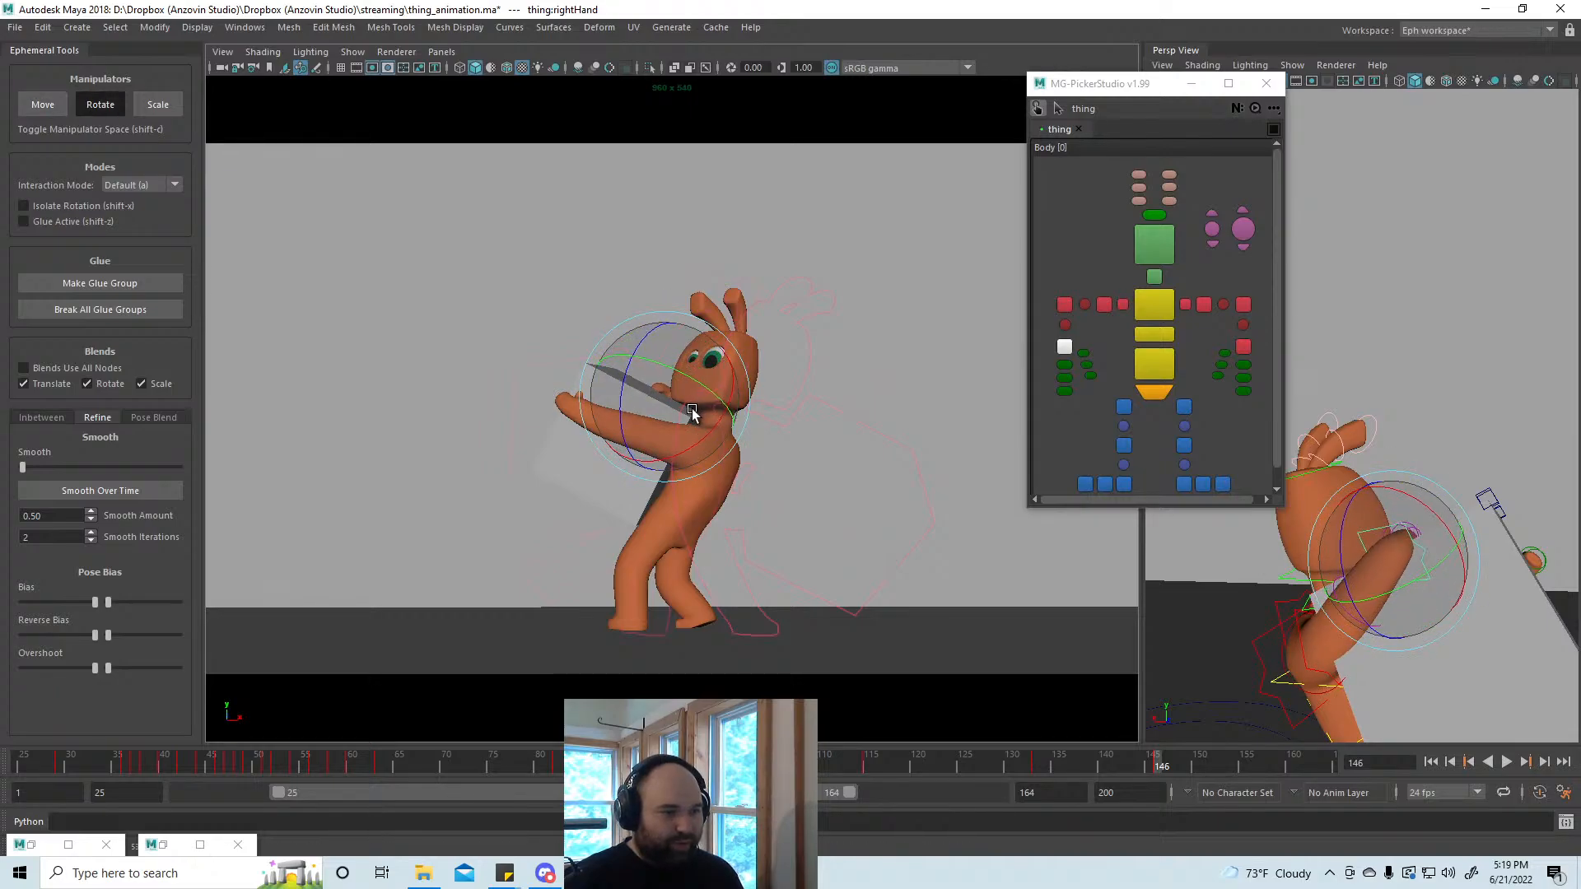
key("w")
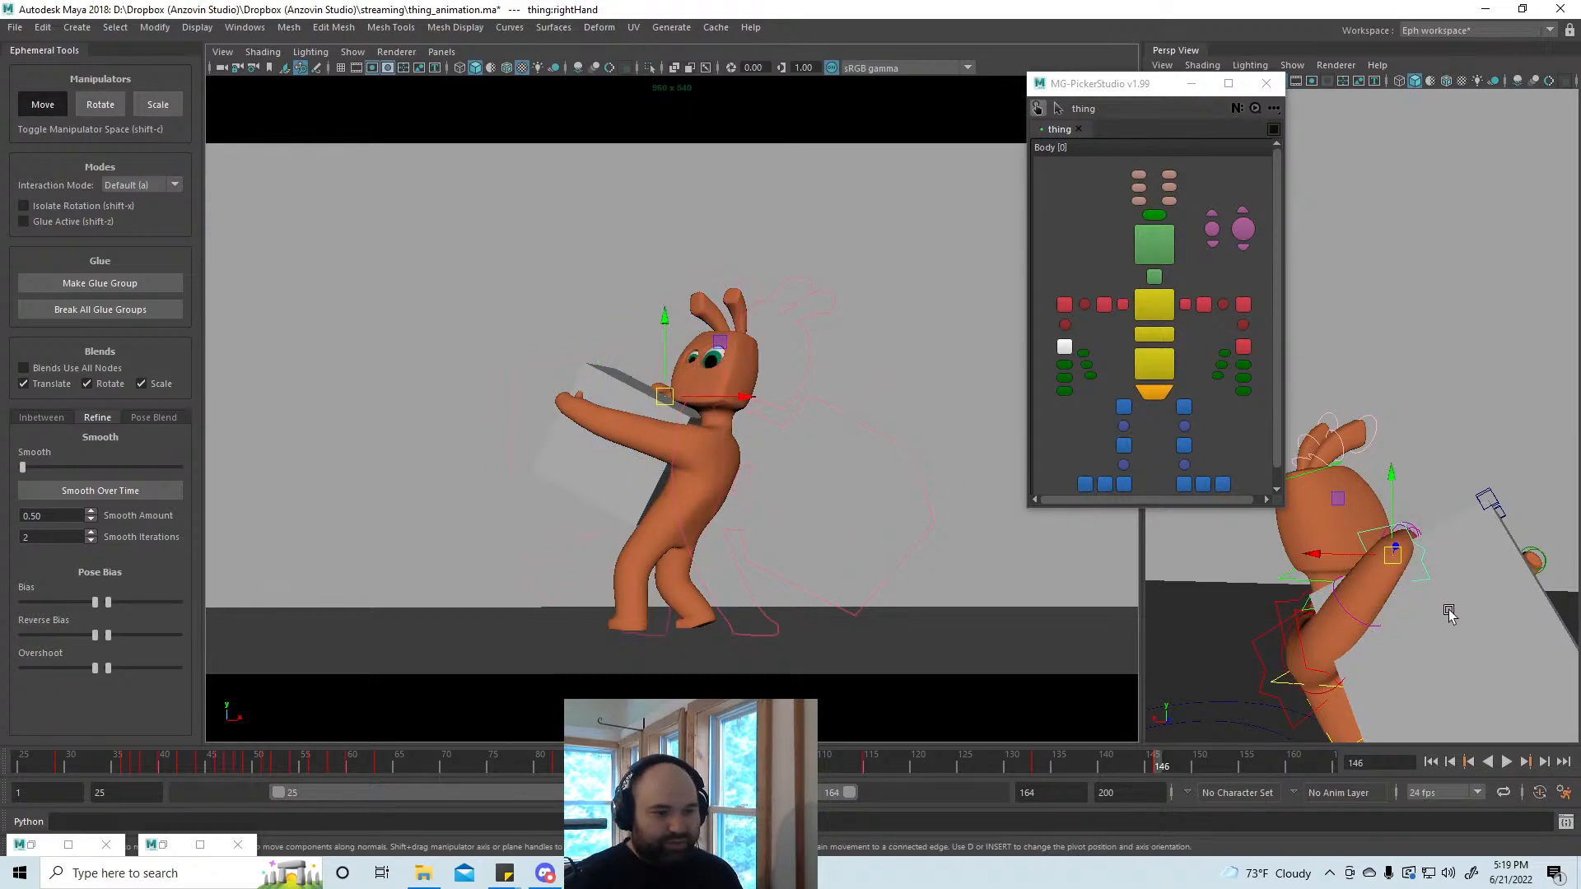
Step: Lower the middle spine control slightly to refine the curve of the back
left_click(1154, 306)
left_click_drag(1323, 511, 1422, 651, "alt")
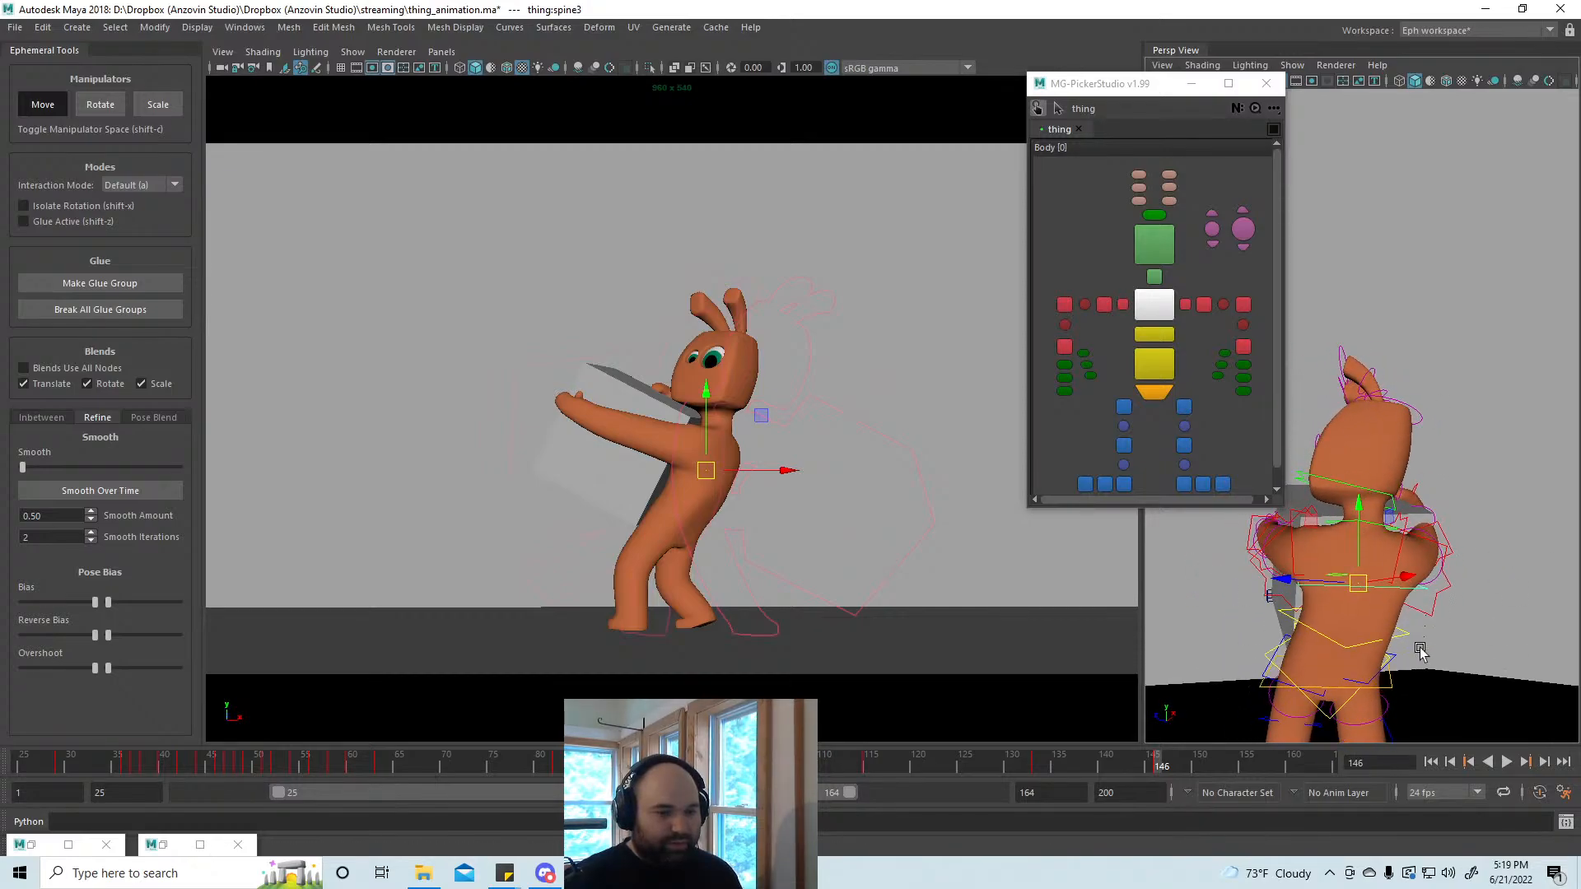
left_click(1352, 706)
key("e")
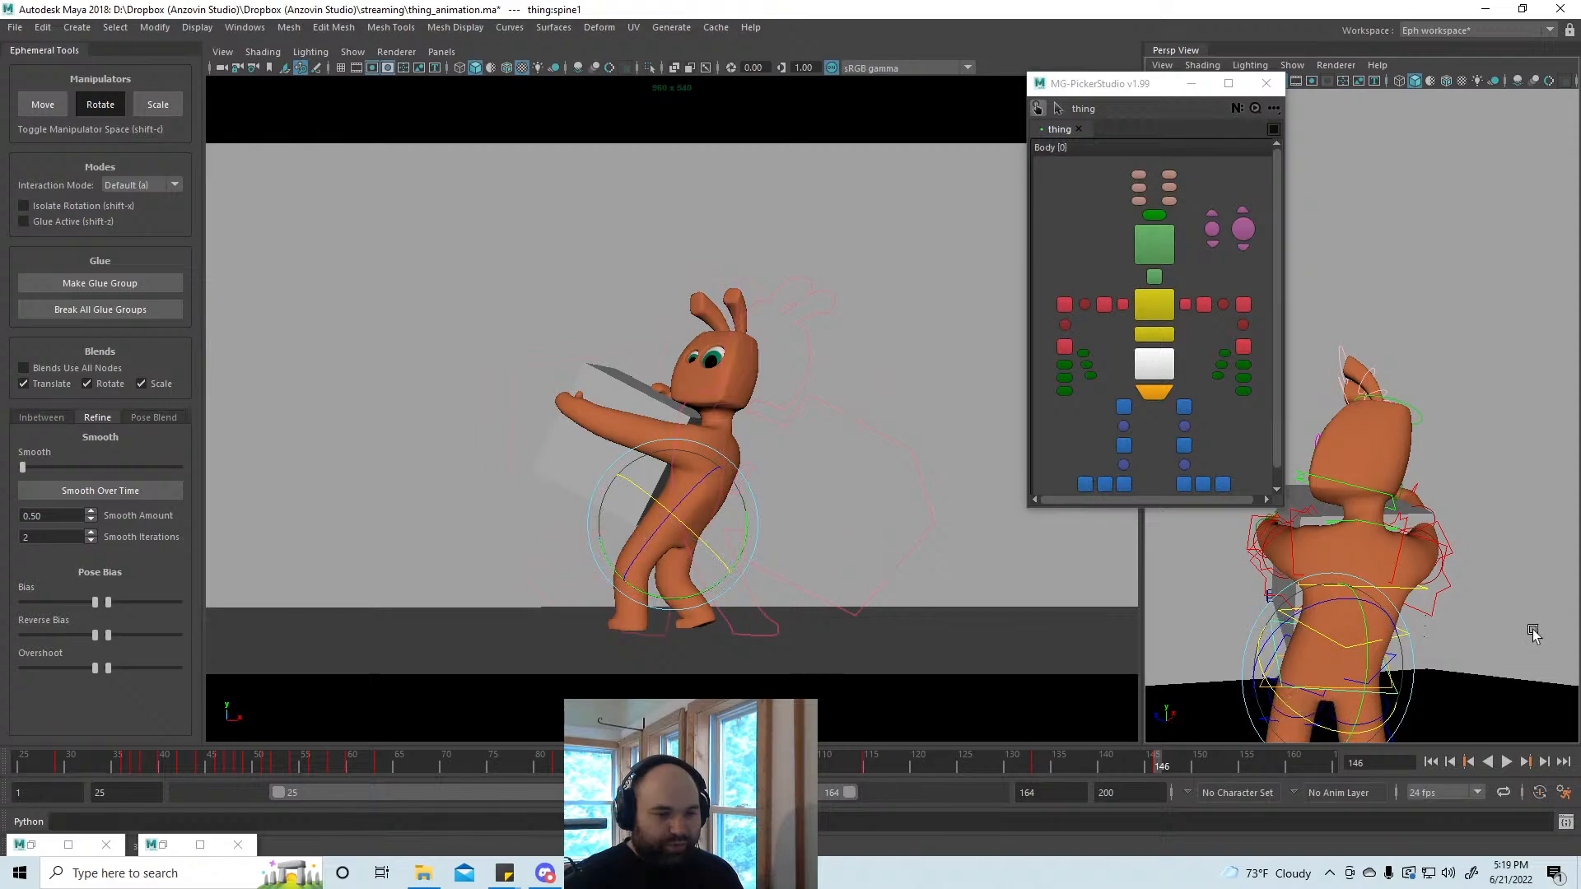
left_click(1407, 634)
left_click(1301, 646)
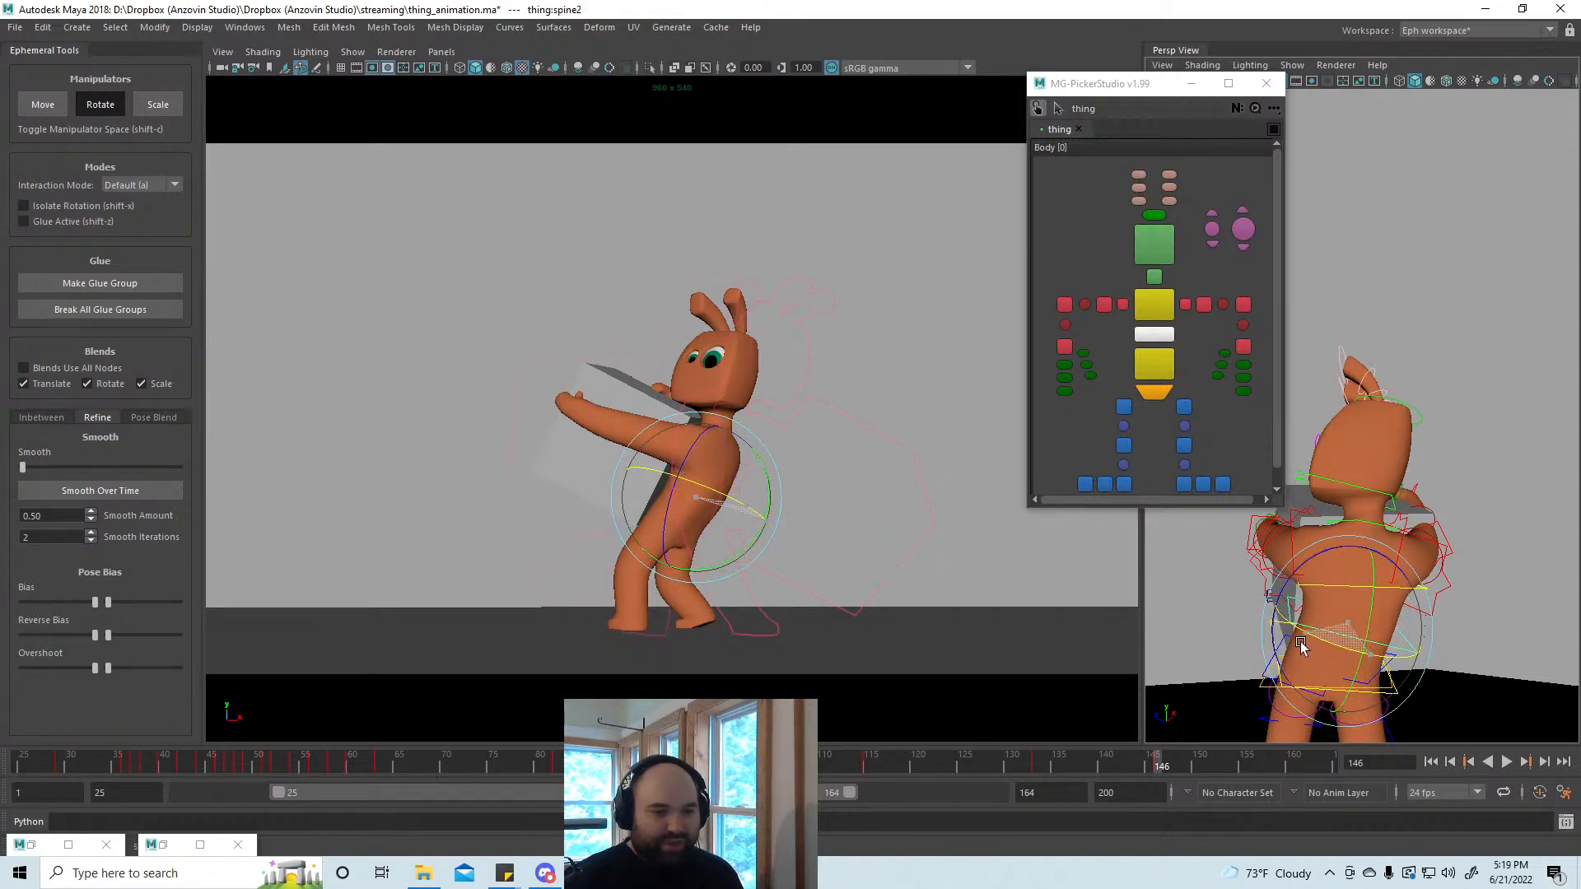
key("w")
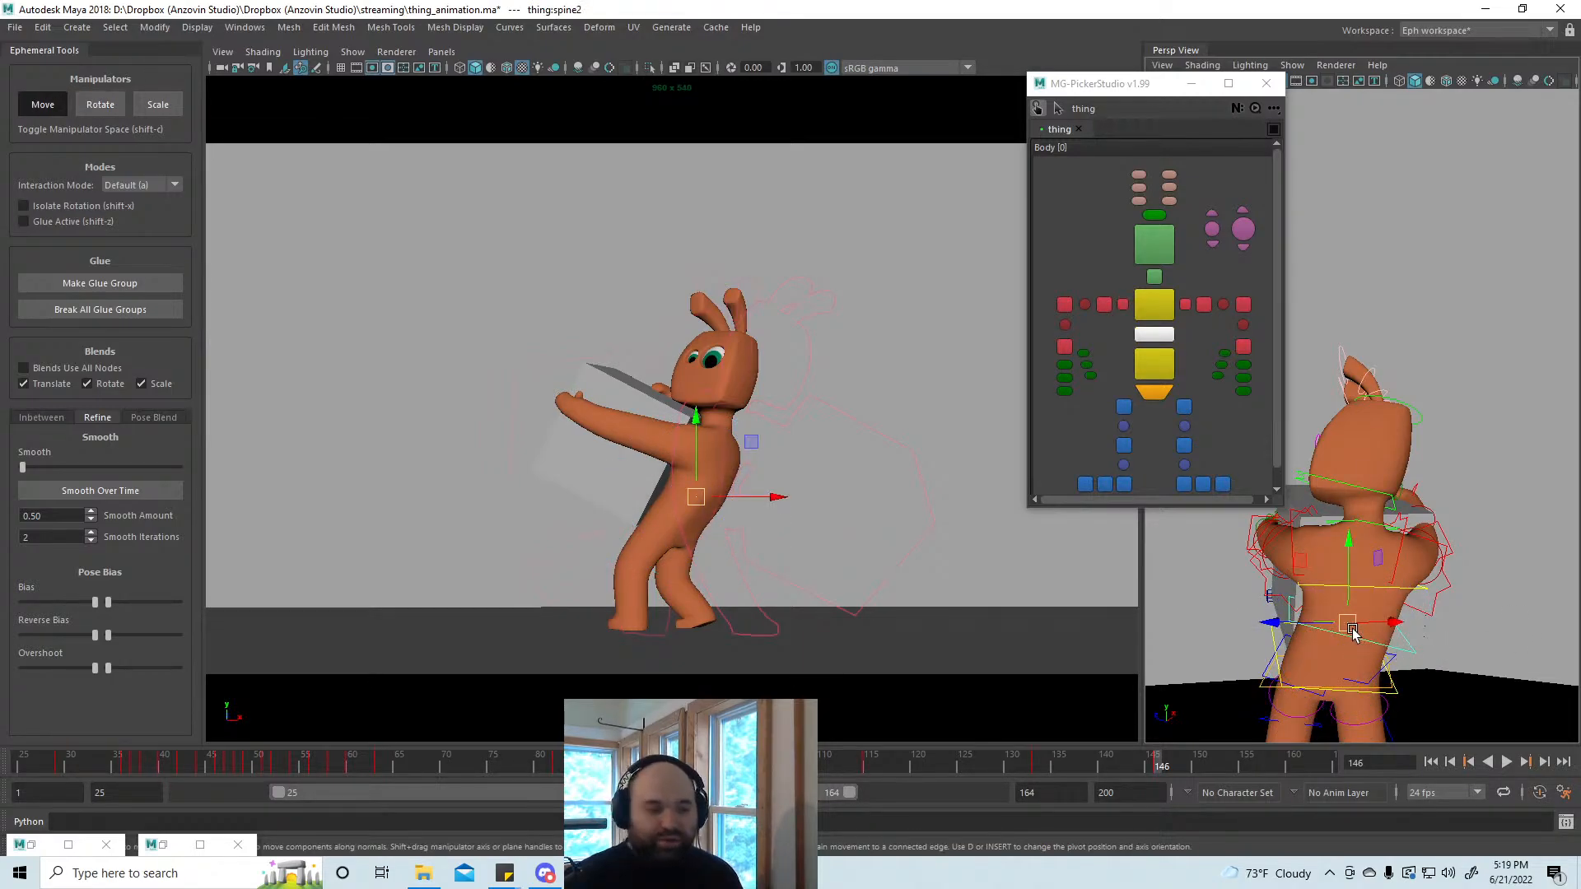
left_click_drag(1350, 630, 1458, 647)
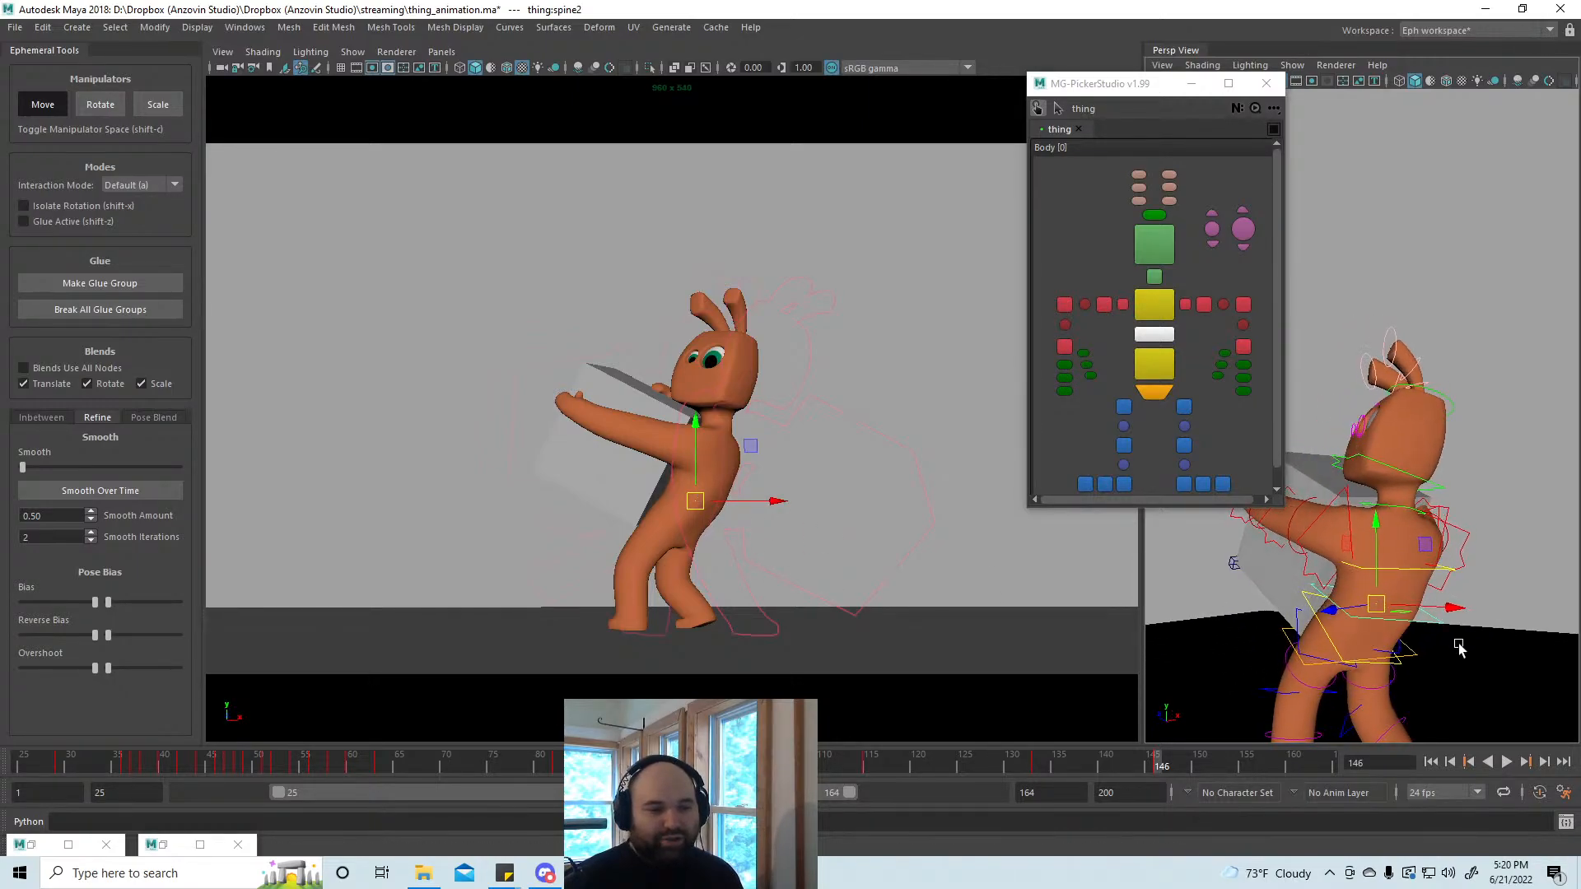
Step: Rotate the pelvis to change the tilt of the hips under the leaning torso
left_click(1410, 569)
key("e")
left_click_drag(1381, 614, 1429, 636, "alt")
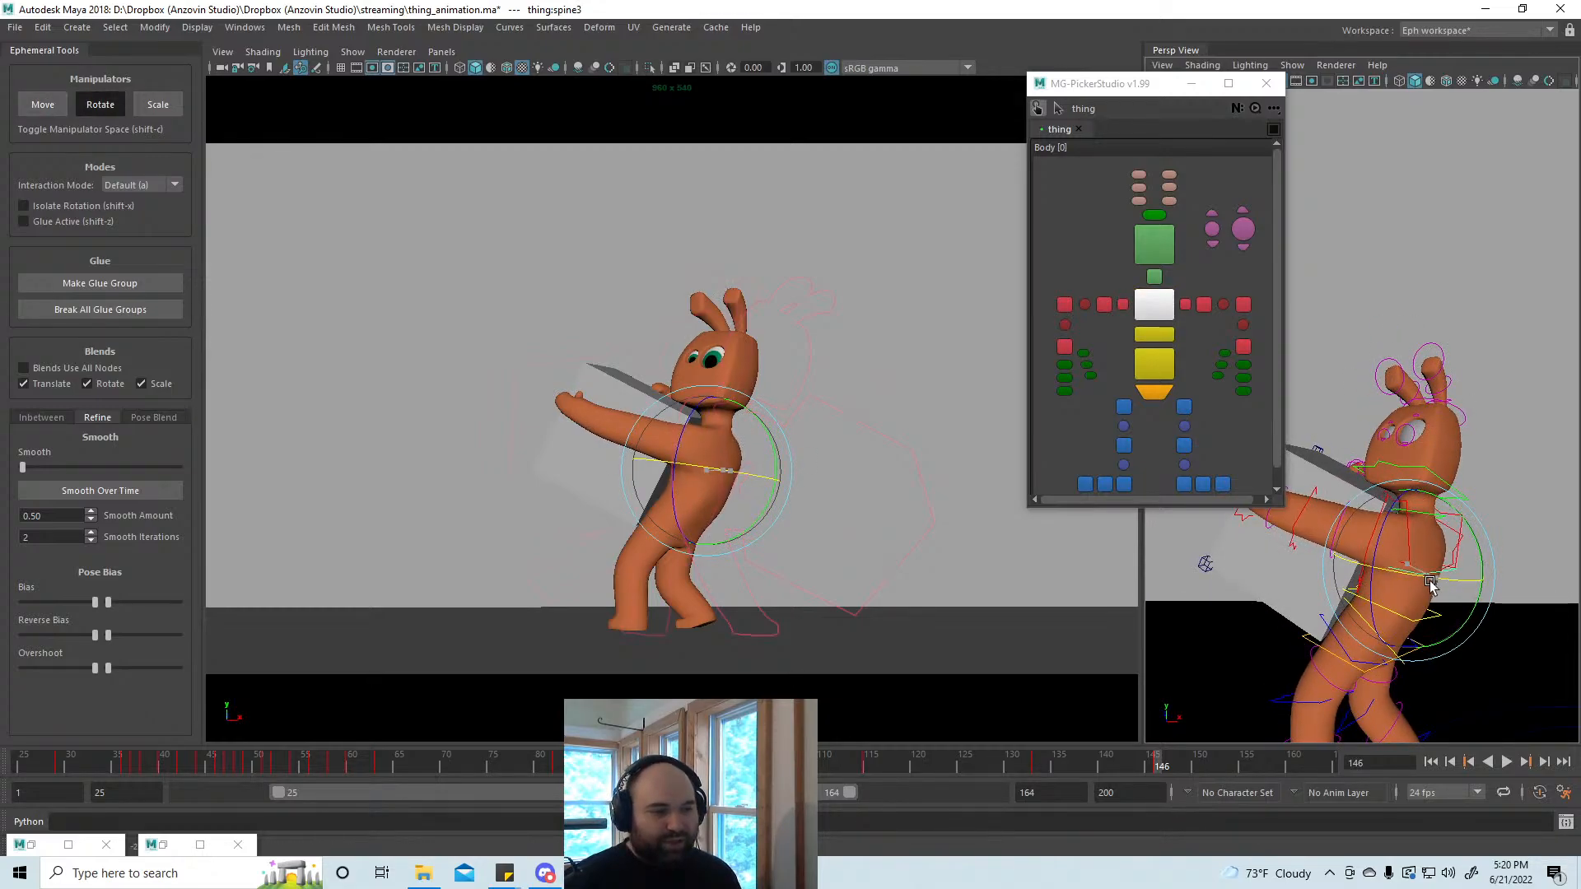
left_click(1473, 624)
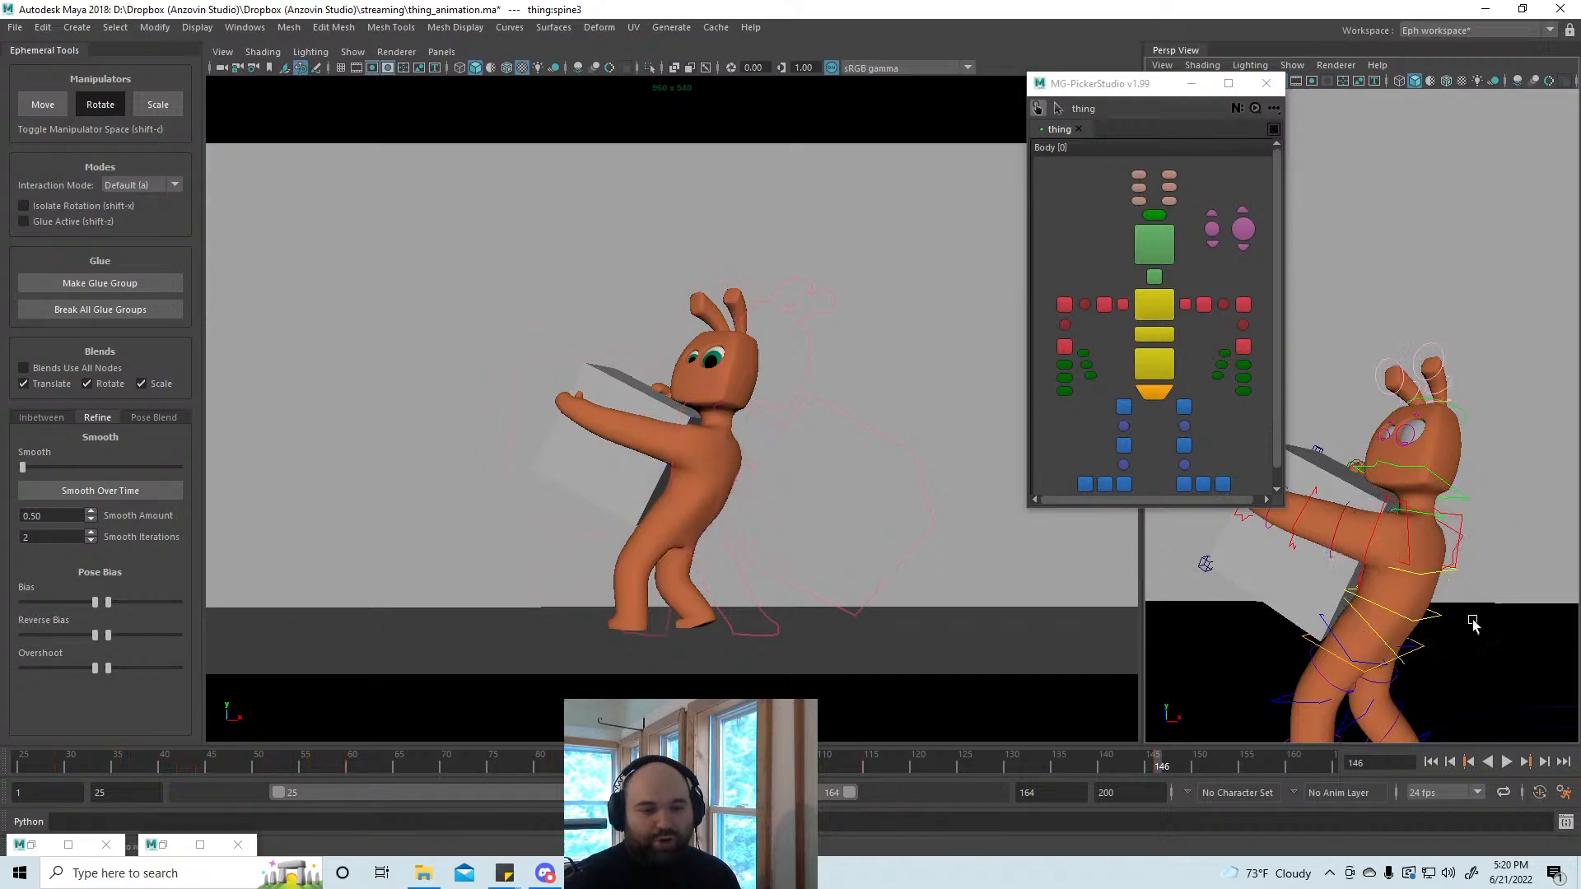
left_click_drag(1473, 624, 1399, 652, "alt")
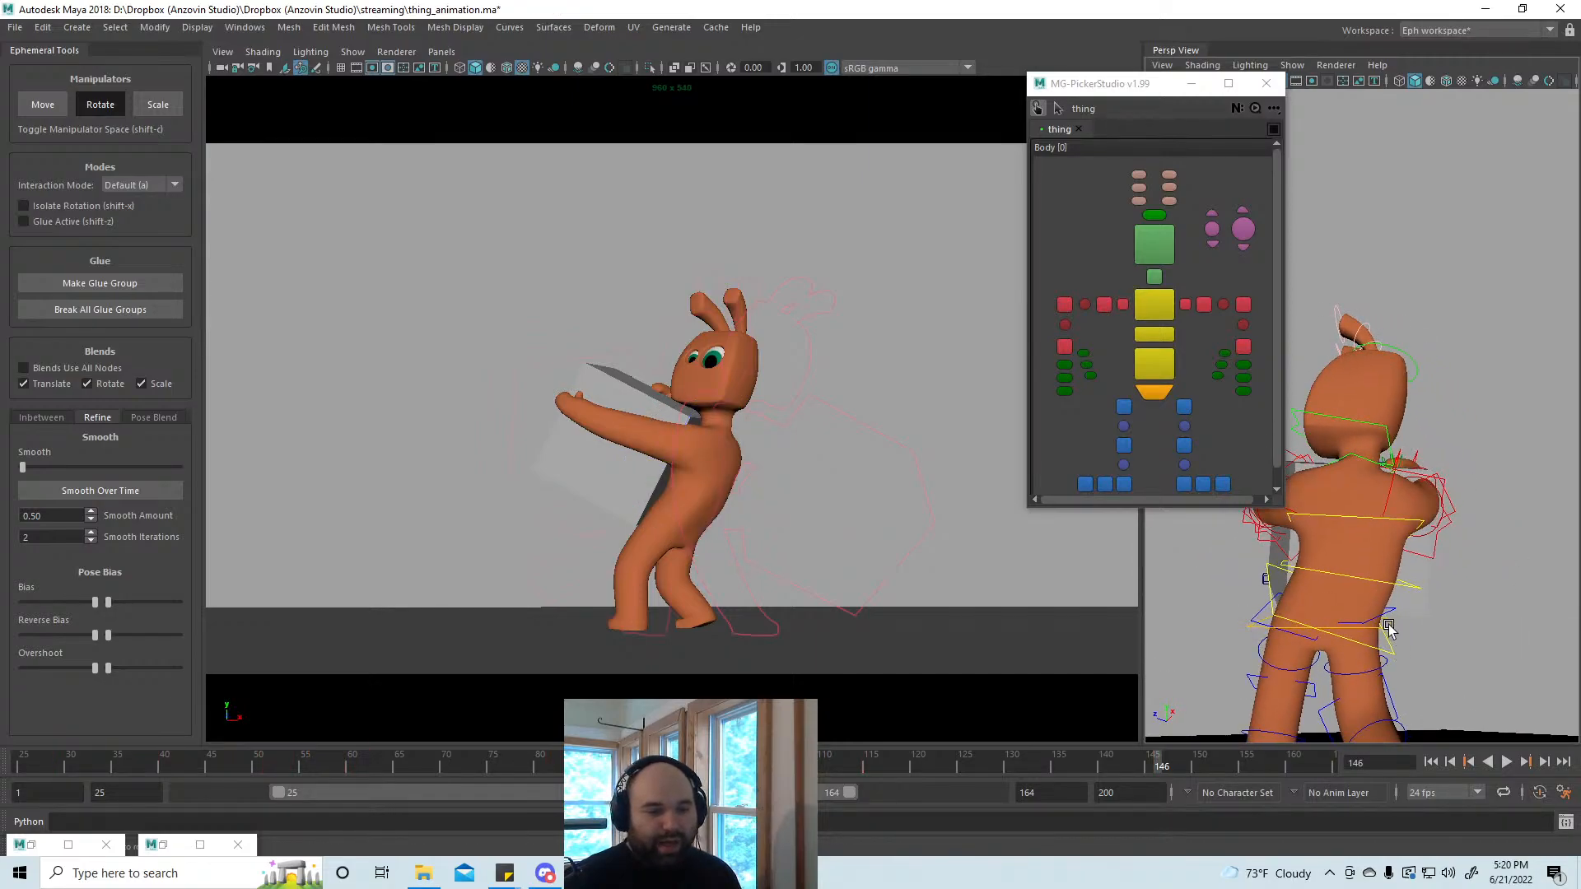
left_click(1389, 629)
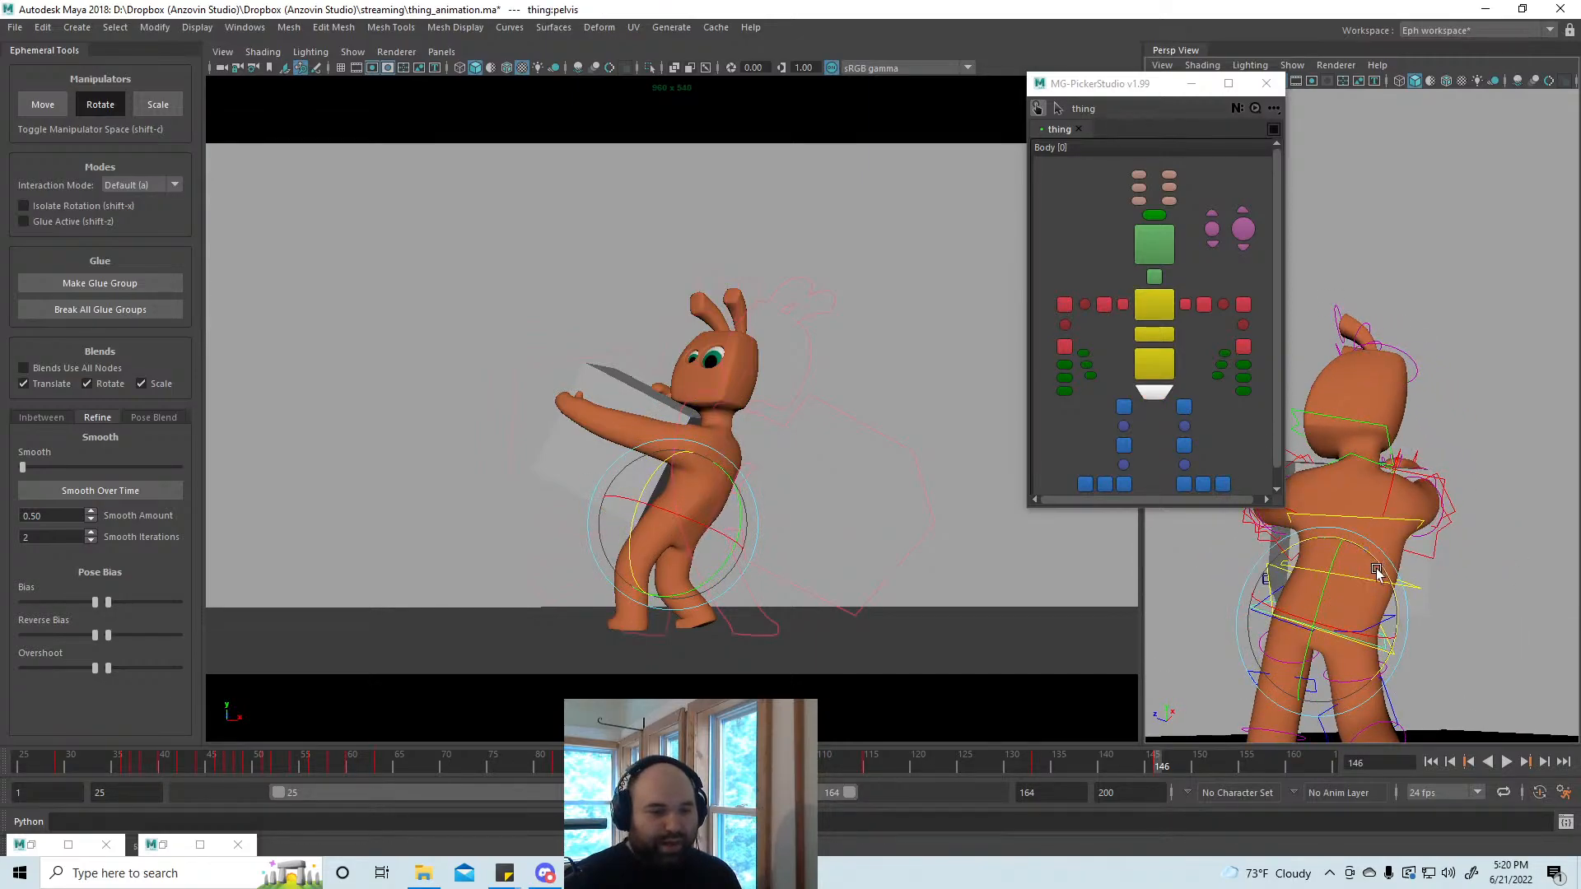
key("w")
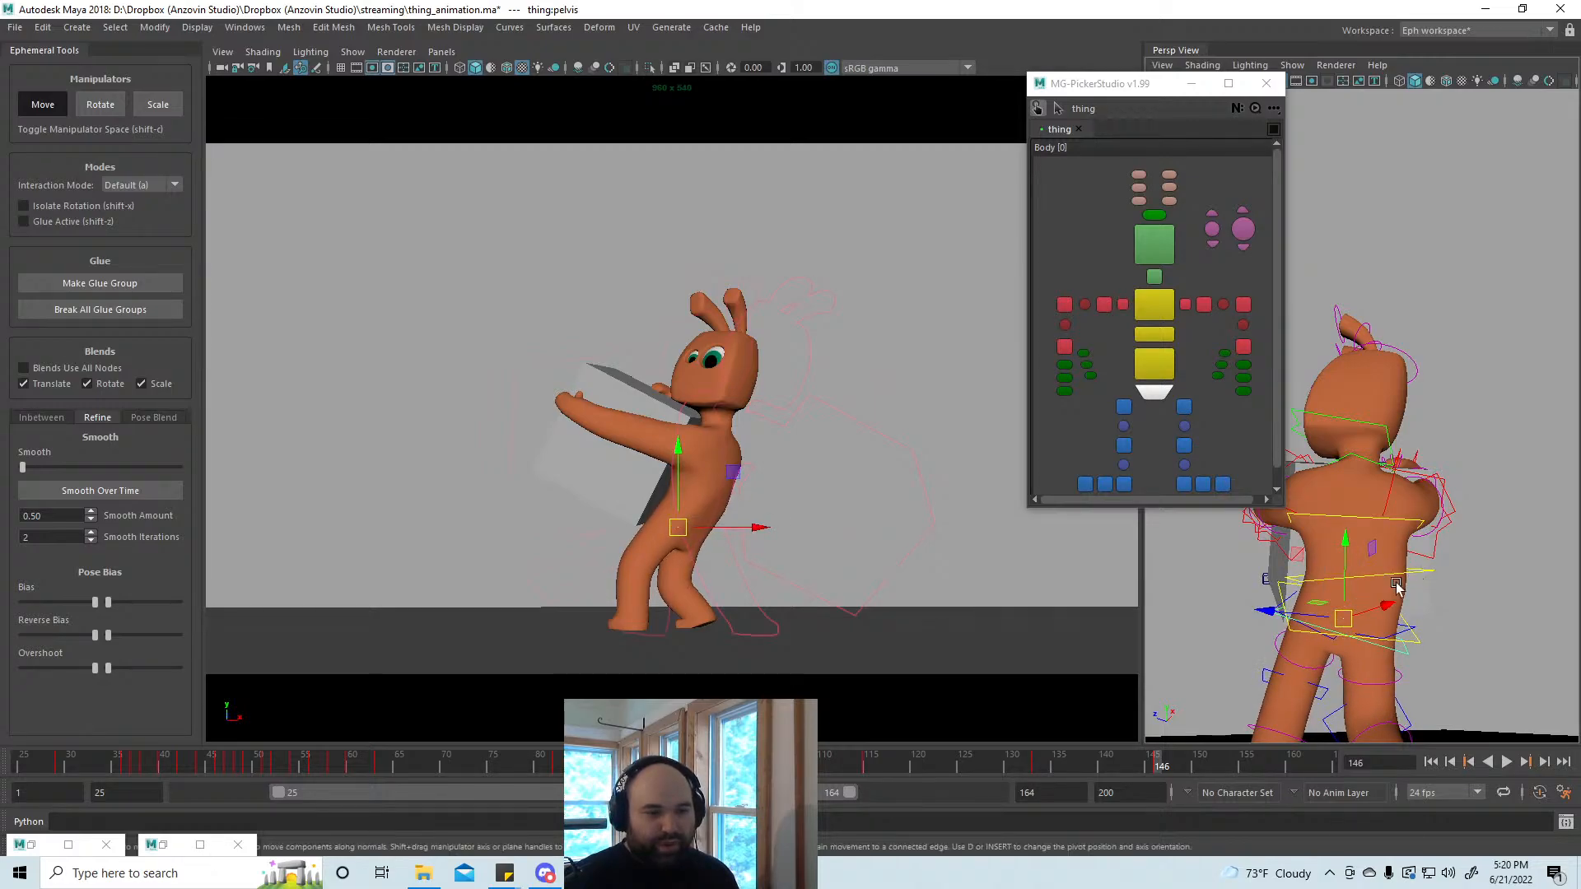
Step: Nudge the middle spine sideways and rotate the chest control slightly forward to smooth the torso's line
left_click(1394, 582)
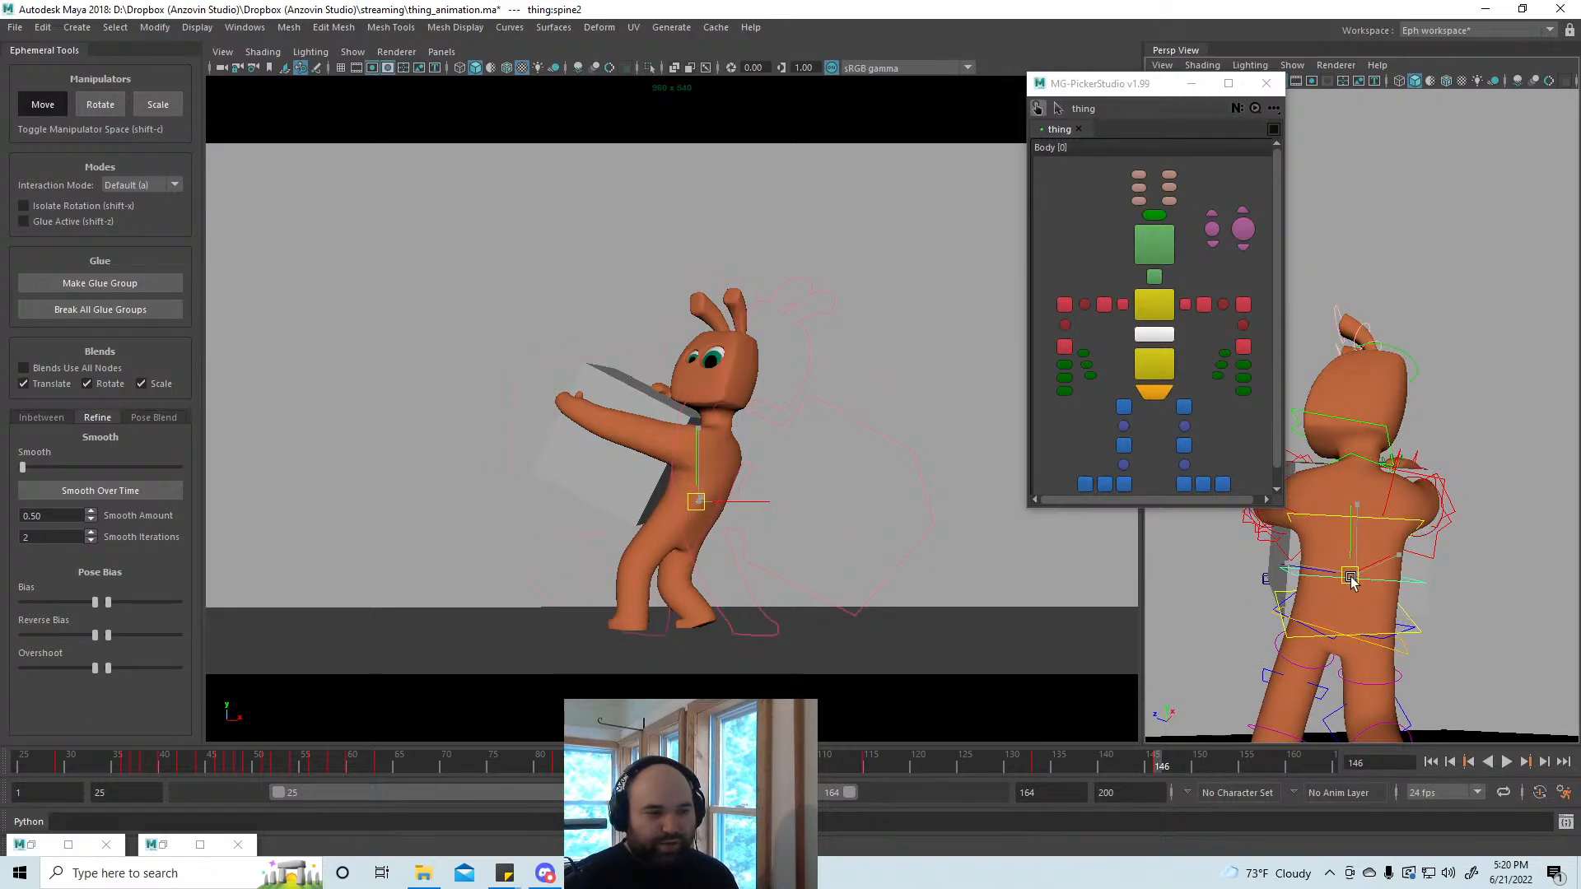
left_click(1152, 304)
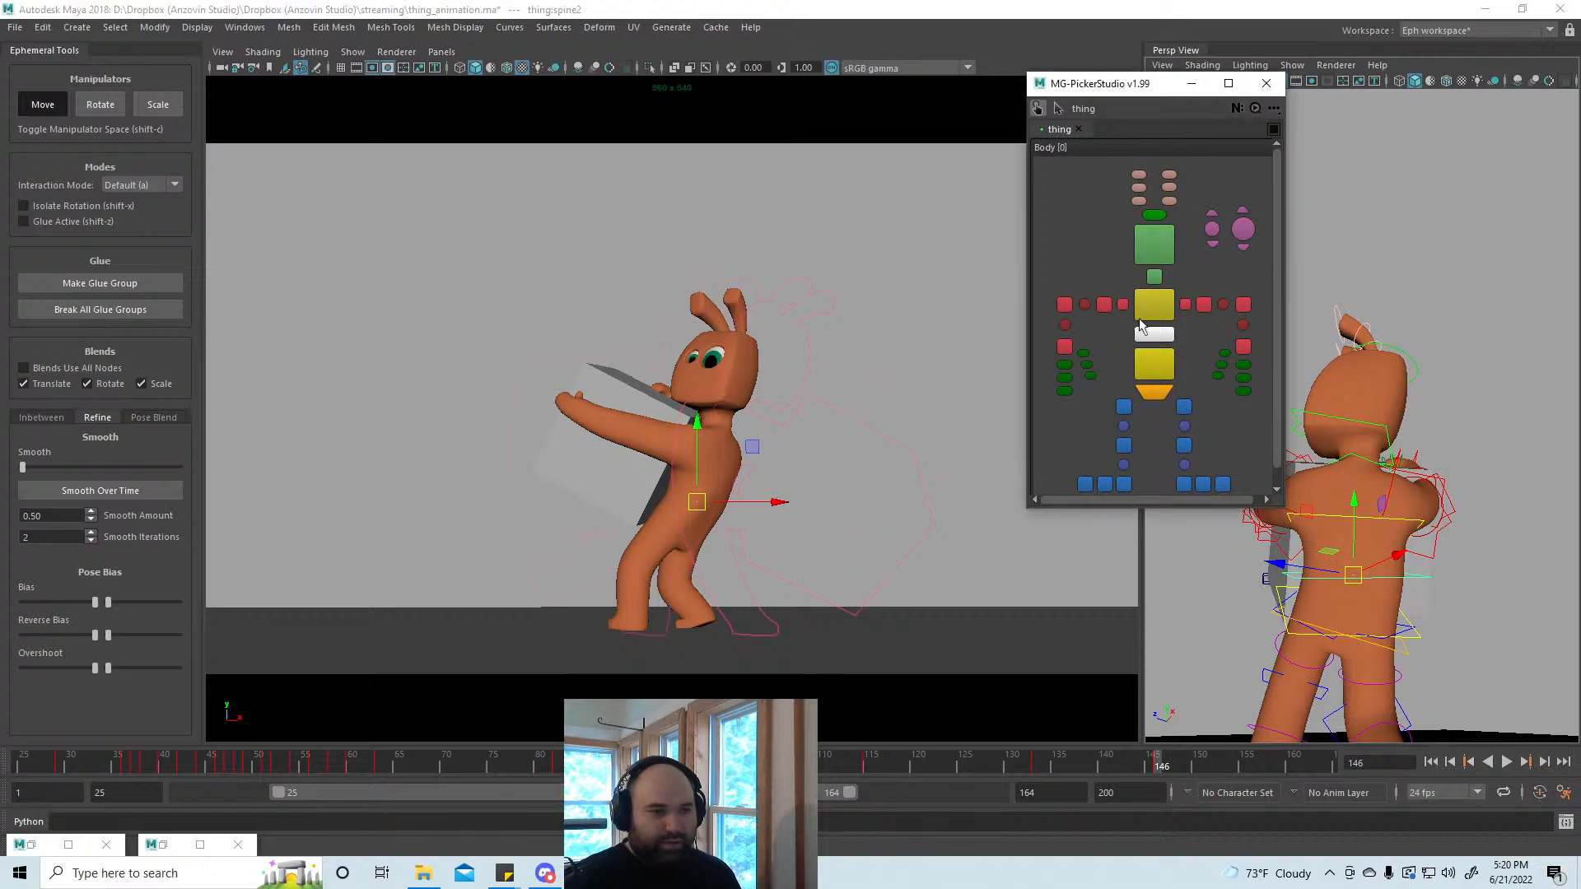
key("e")
left_click_drag(764, 517, 712, 482)
key("w")
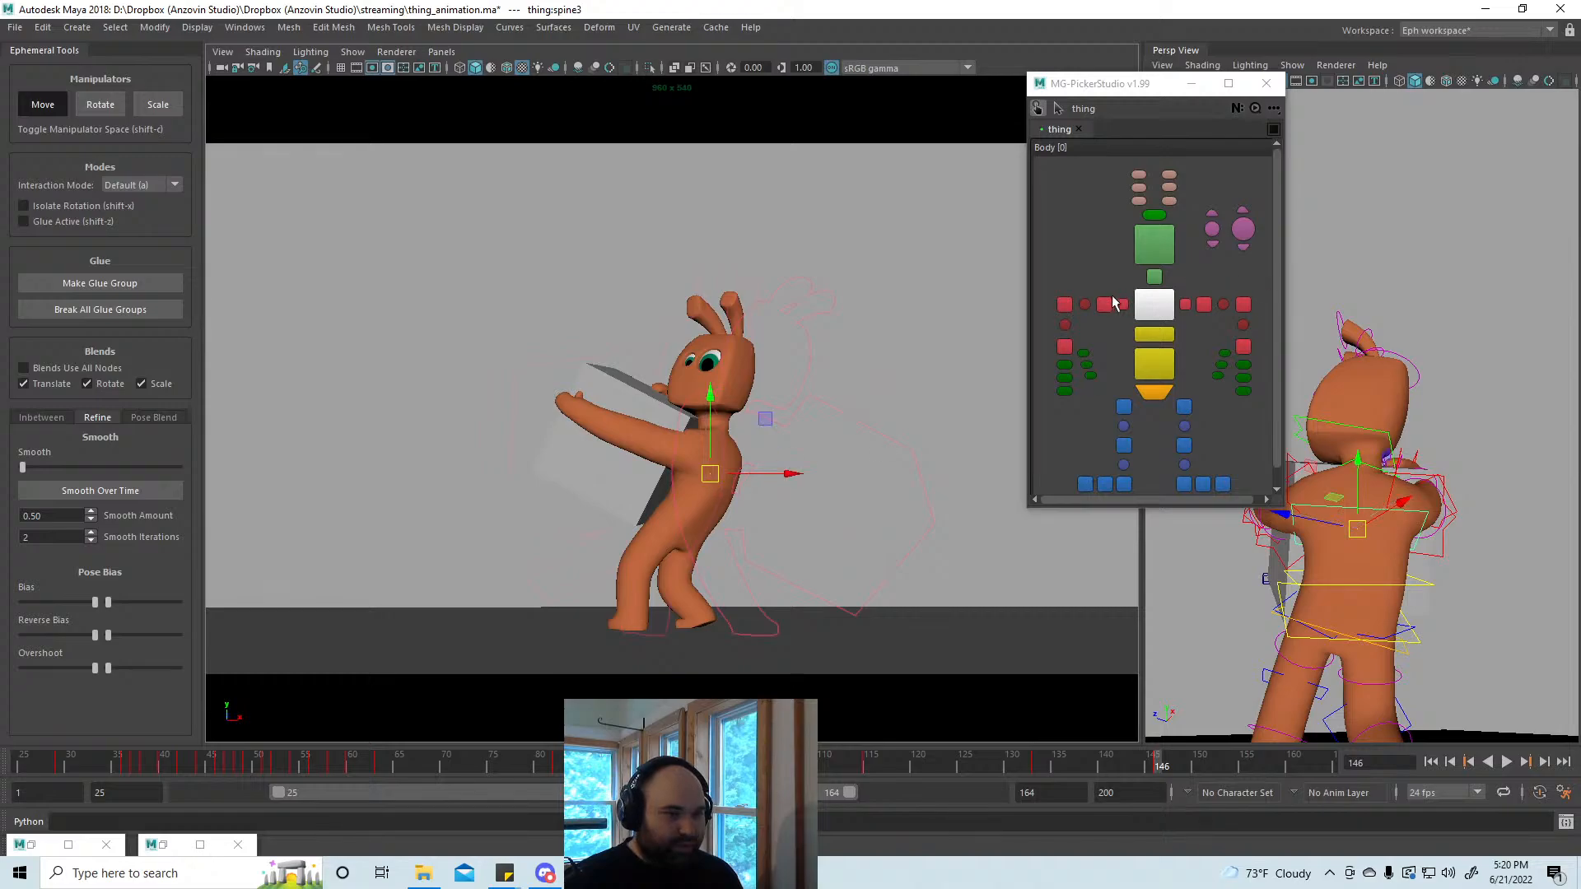
Step: Raise the left shoulder slightly to support the lifted arm
left_click(1103, 305)
left_click(1206, 301)
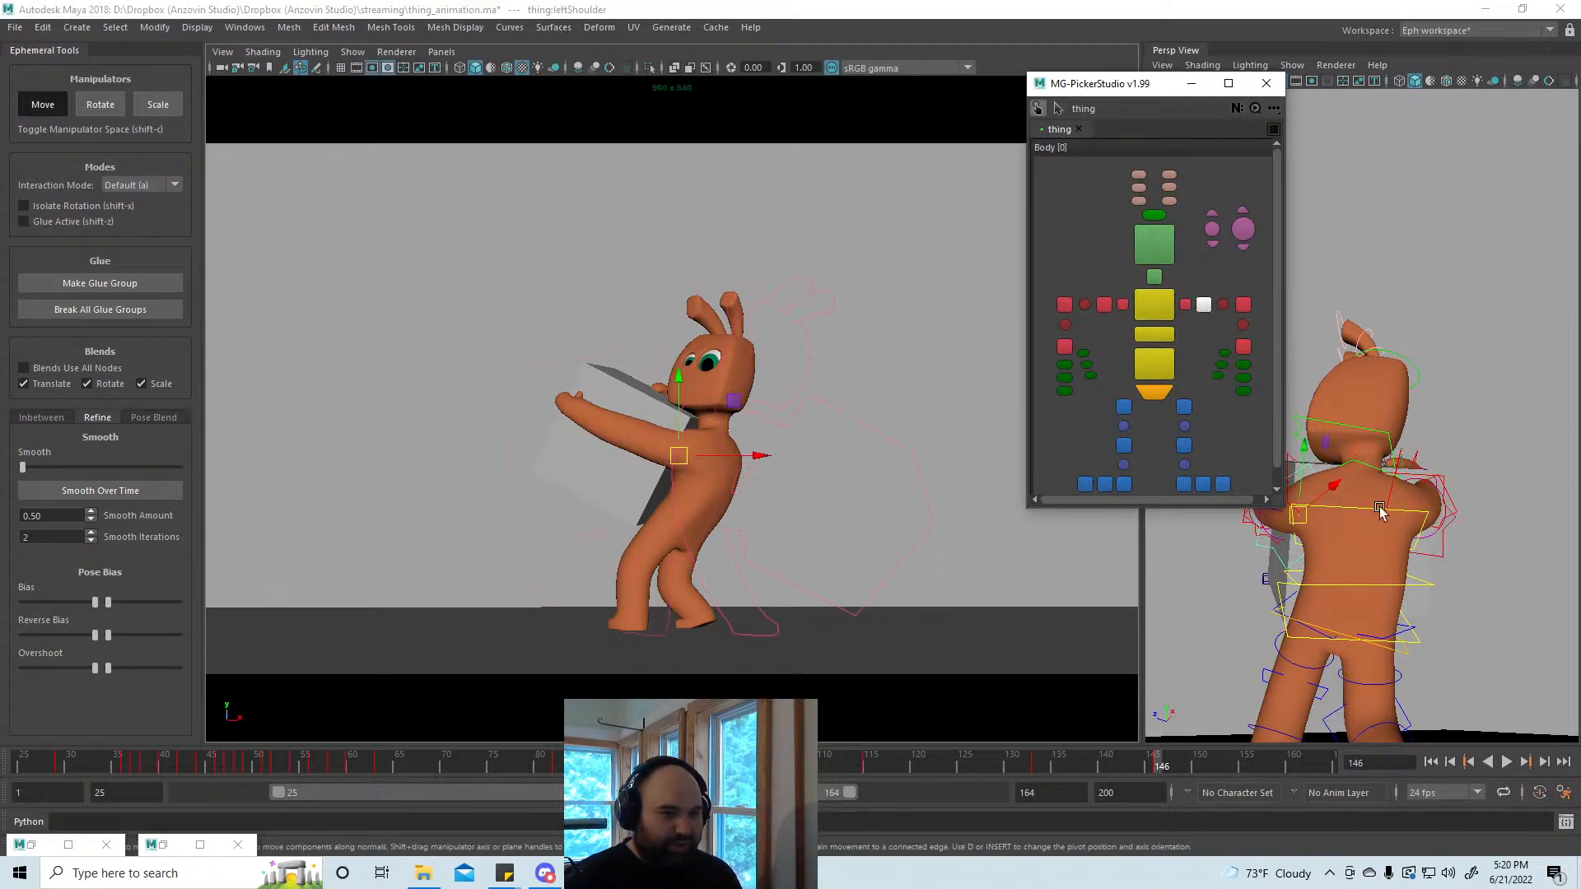
middle_click_drag(1378, 509, 1394, 550, "alt")
left_click_drag(1362, 548, 1343, 533)
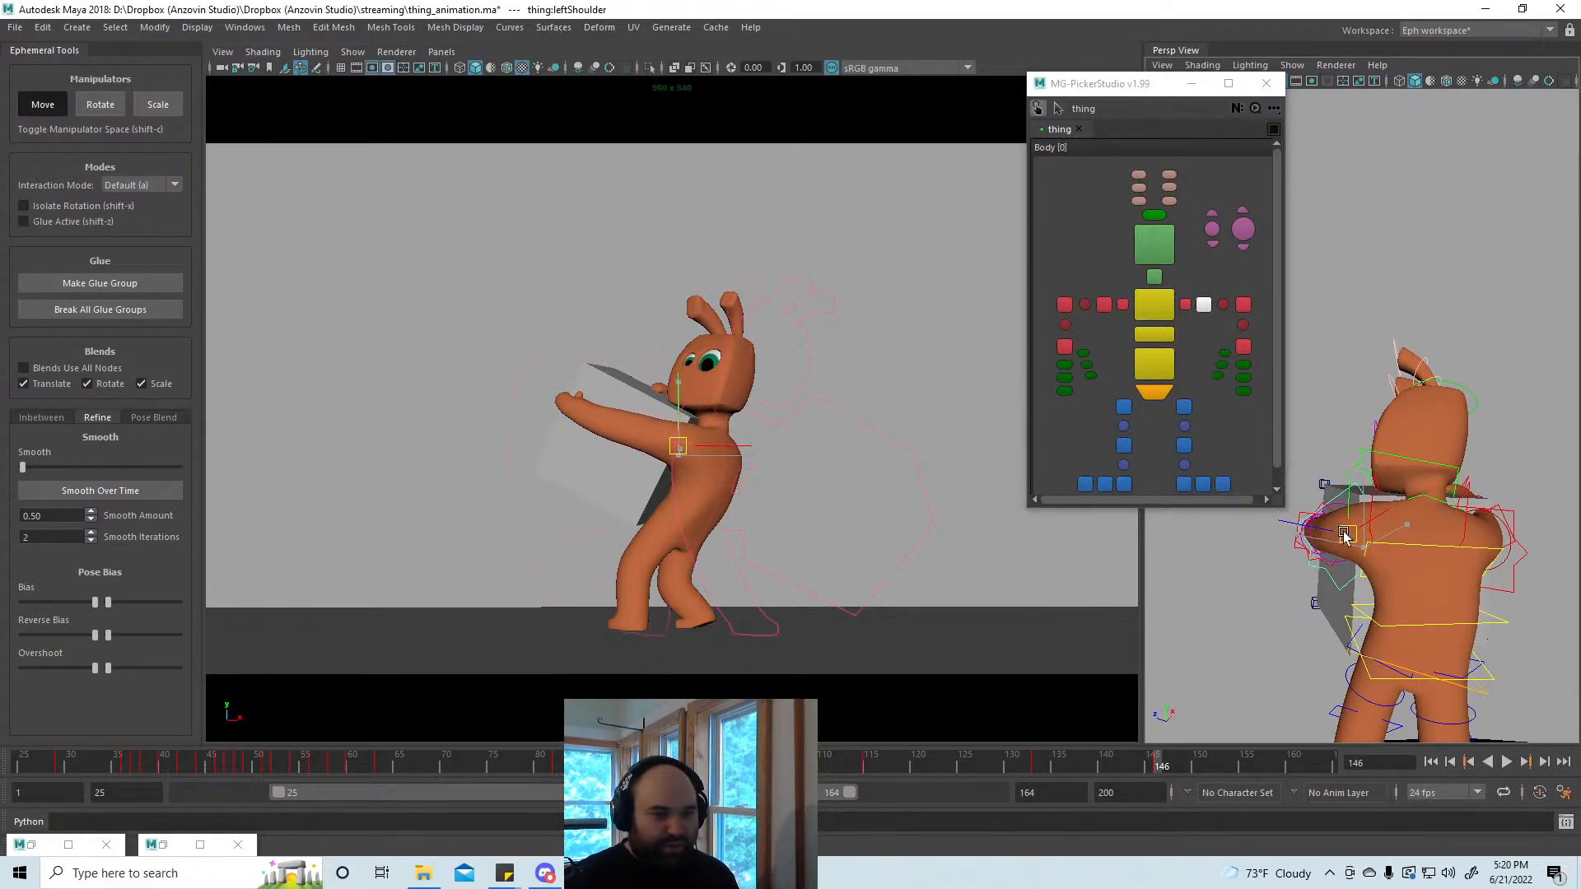
left_click_drag(679, 449, 683, 450)
Step: Zero out the ball control of the left foot with the Pose Blend Zero slider
middle_click_drag(1341, 655, 1353, 591, "alt")
left_click_drag(1354, 591, 1389, 634, "alt")
left_click(1370, 685)
key("e")
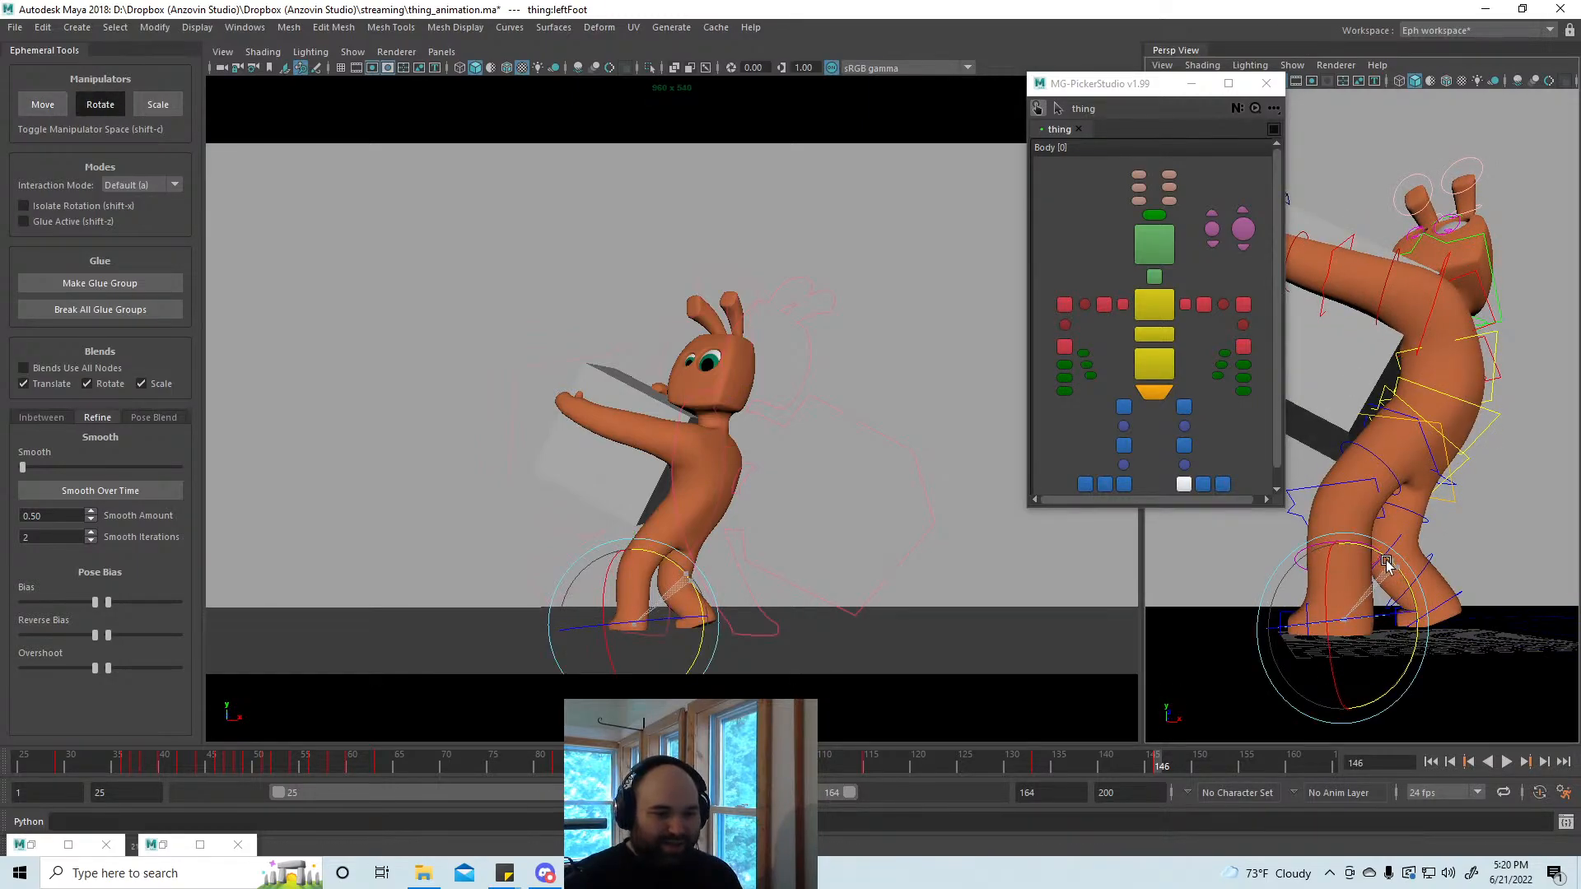
key("w")
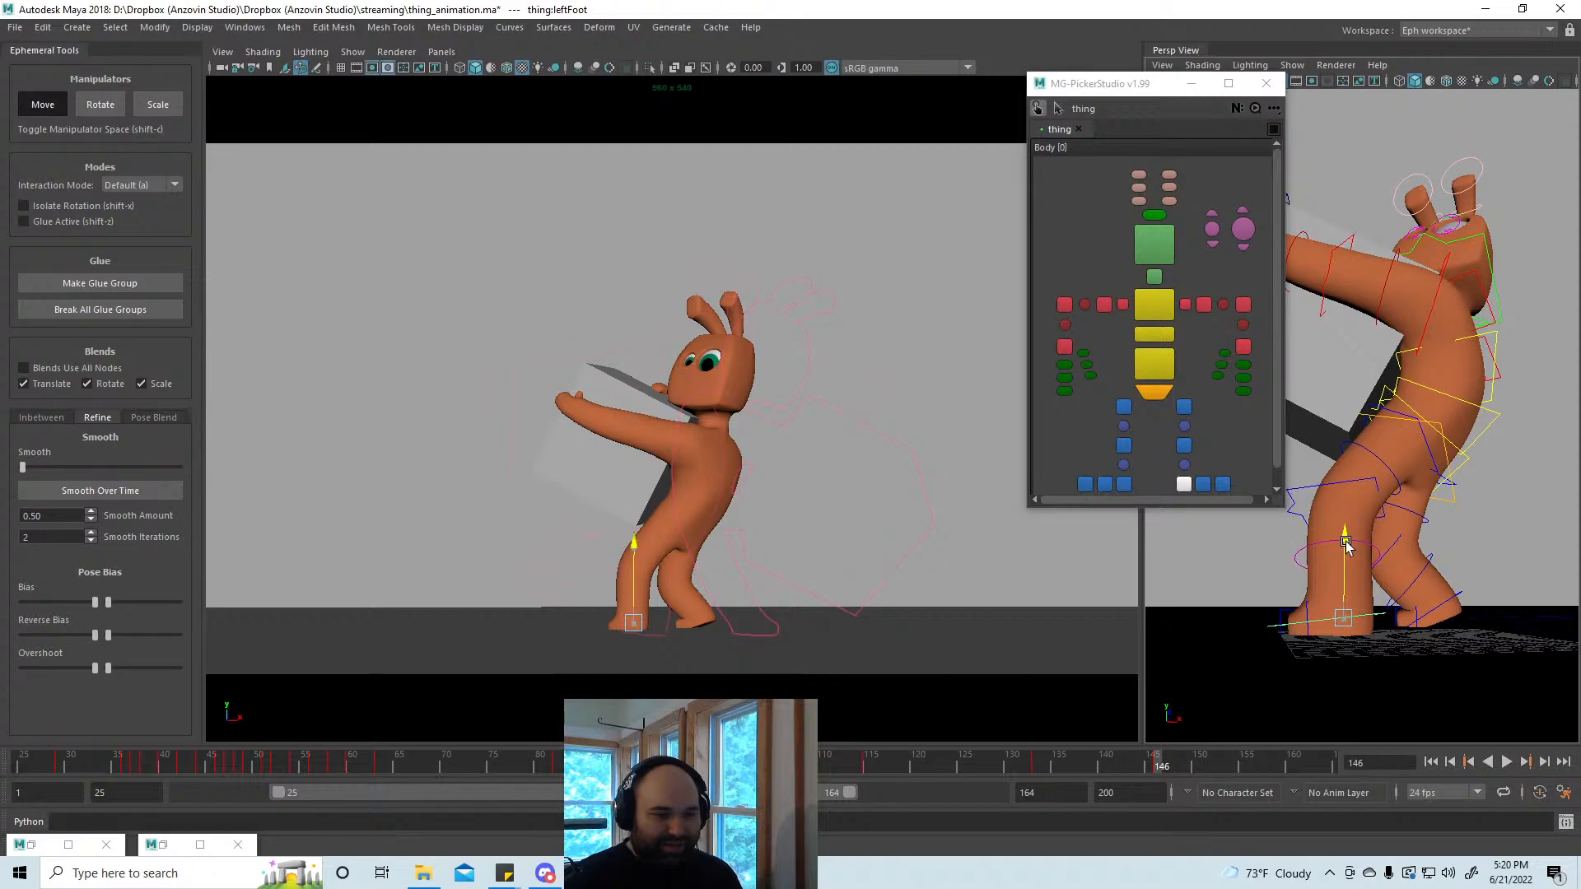
left_click(1305, 619)
left_click_drag(1305, 621, 1357, 650, "alt")
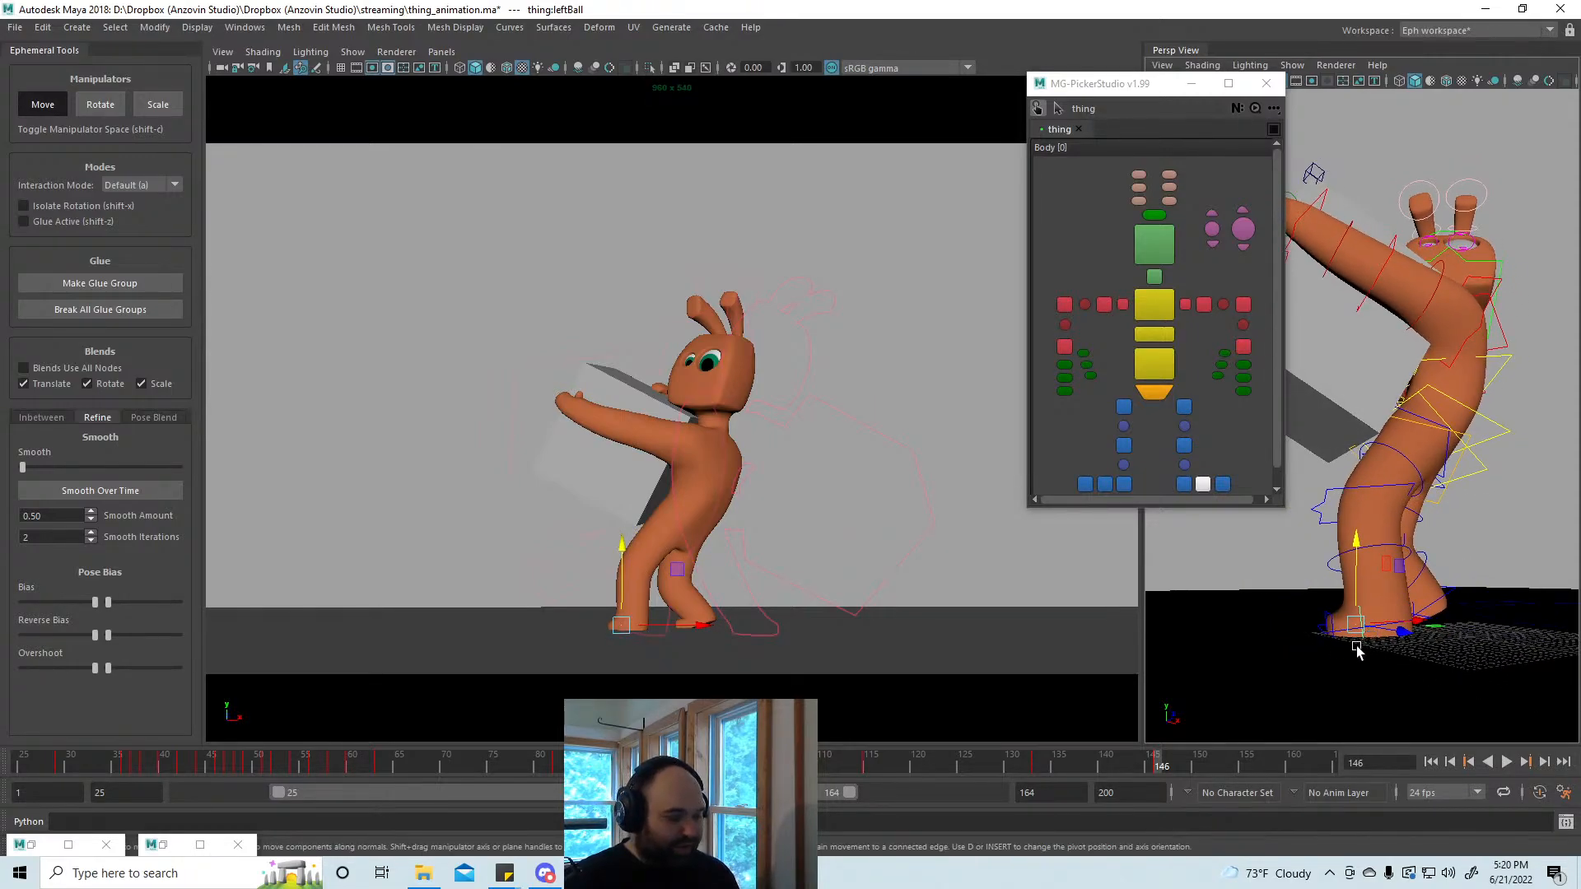
left_click(163, 417)
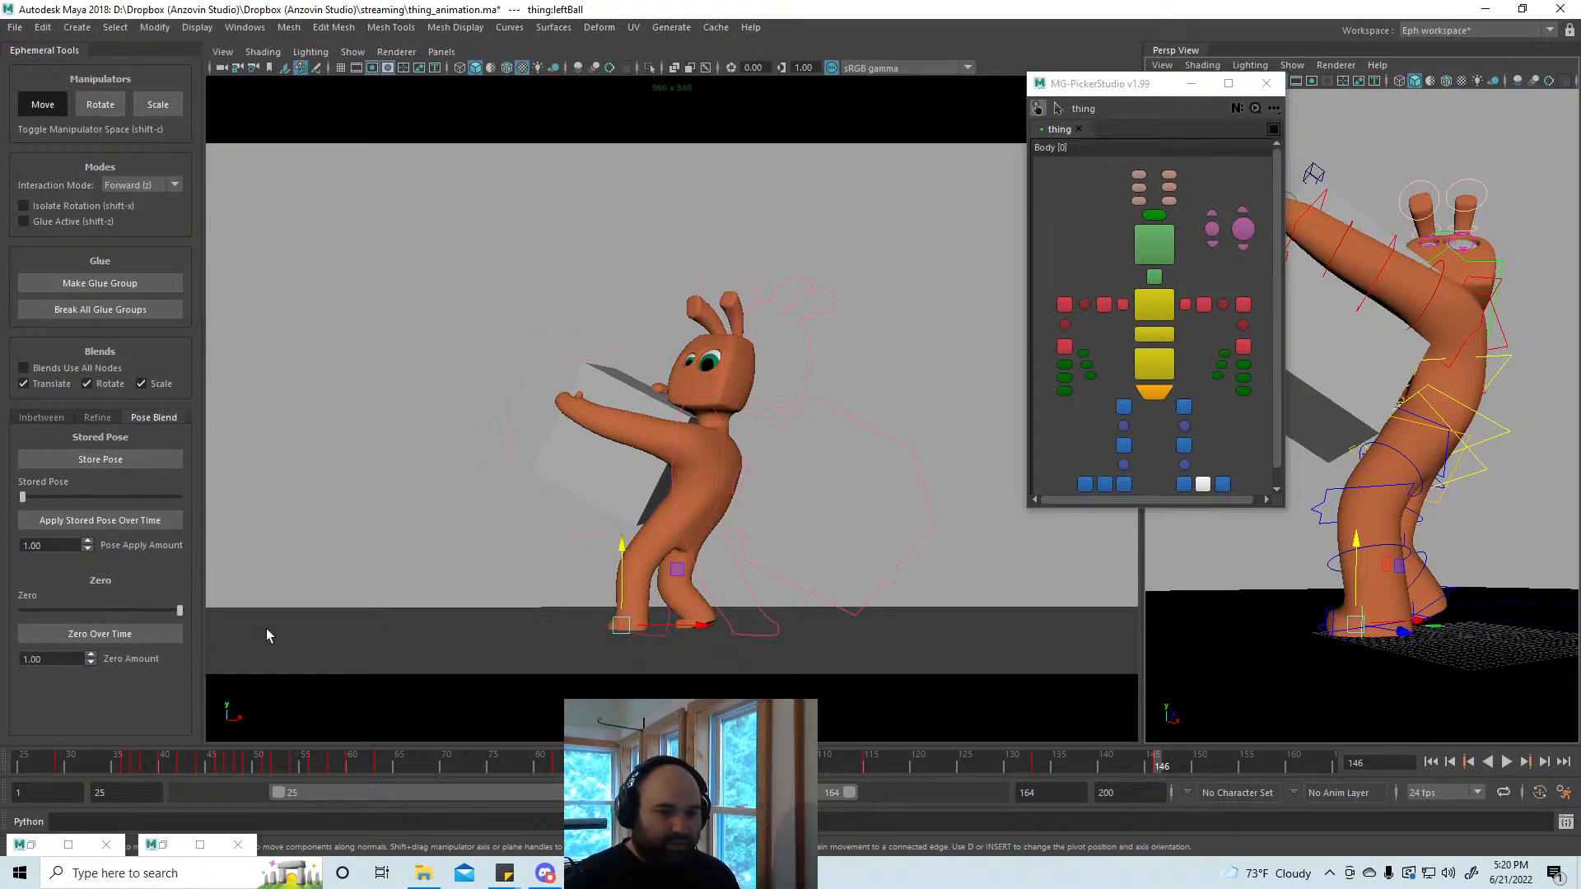
left_click_drag(266, 629, 315, 630)
Step: Refine the left foot control so the sole sits flat on the ground
left_click(1394, 628)
key("e")
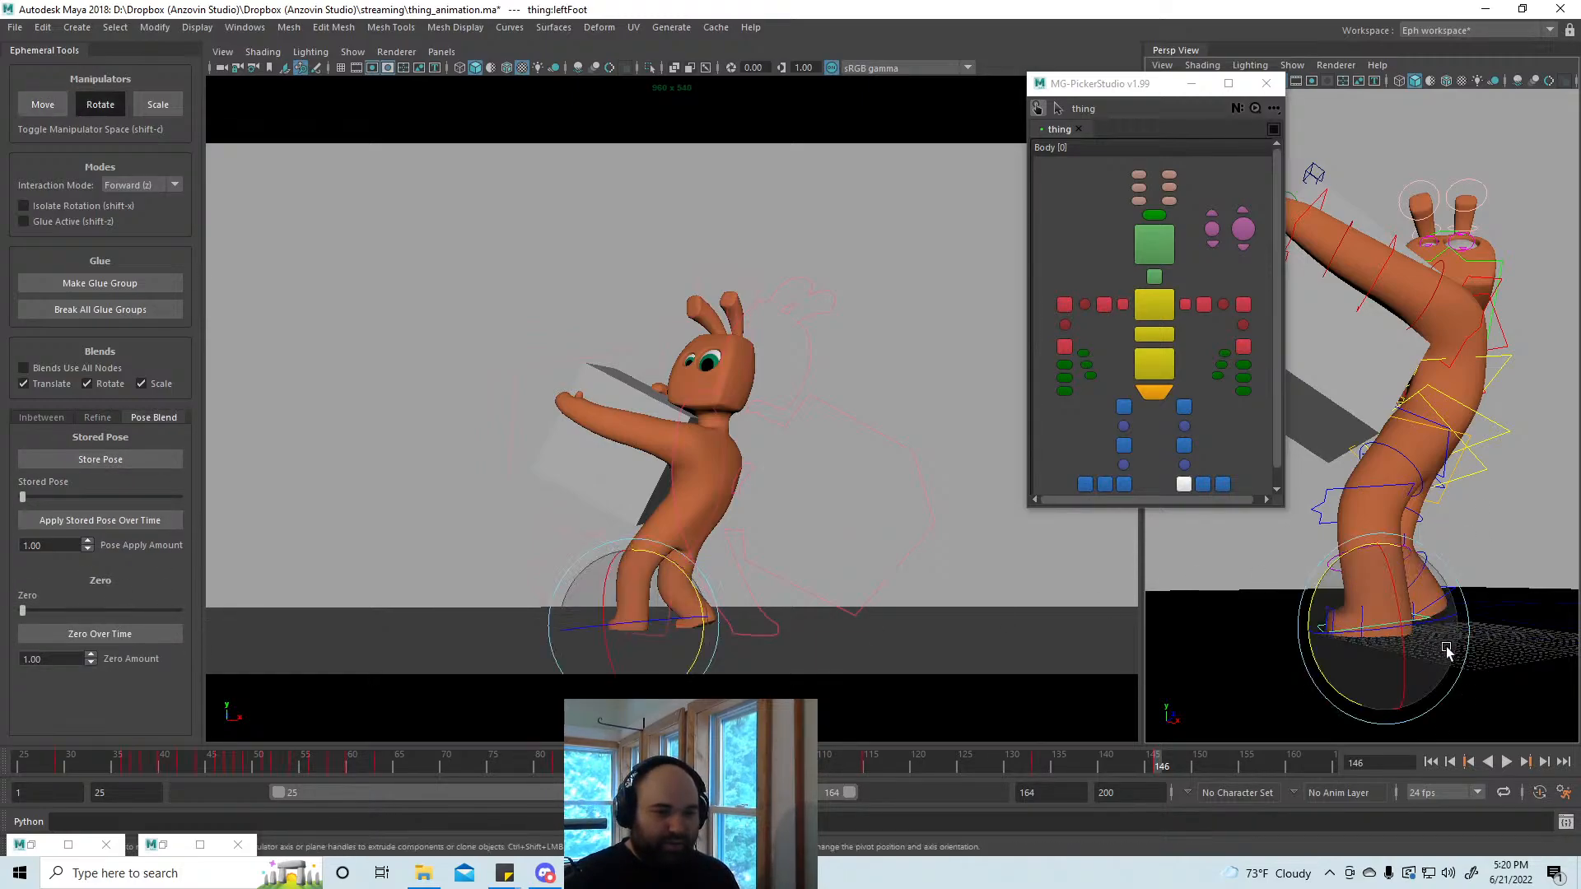
left_click_drag(1452, 647, 1343, 564, "alt")
key("w")
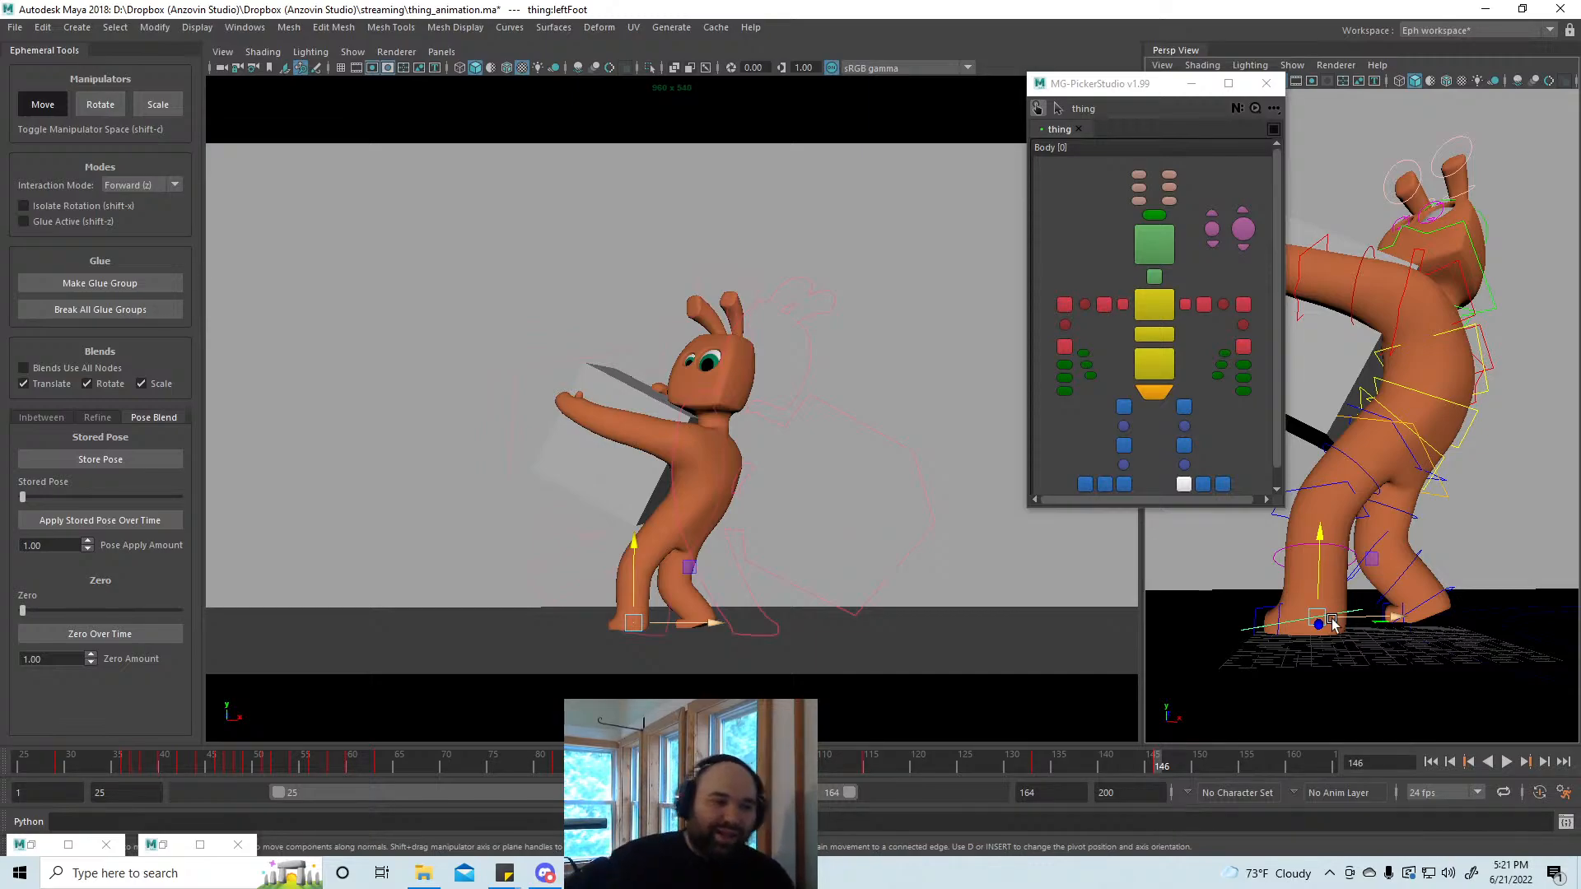
Step: Switch to Default interaction mode and lower the left elbow control slightly
left_click(1063, 308)
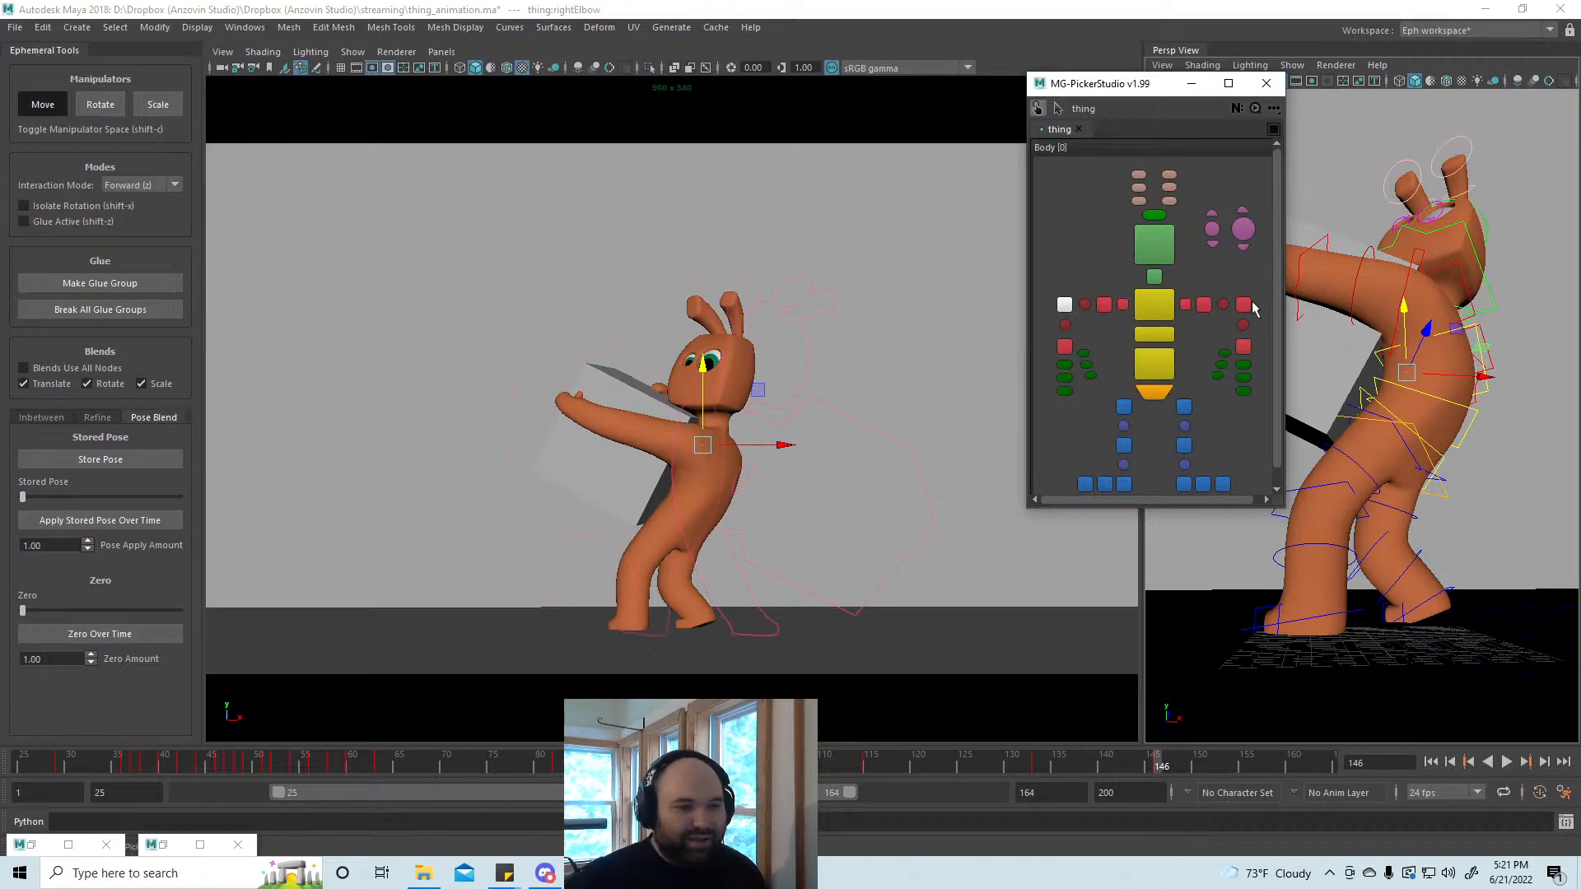
left_click(1243, 347)
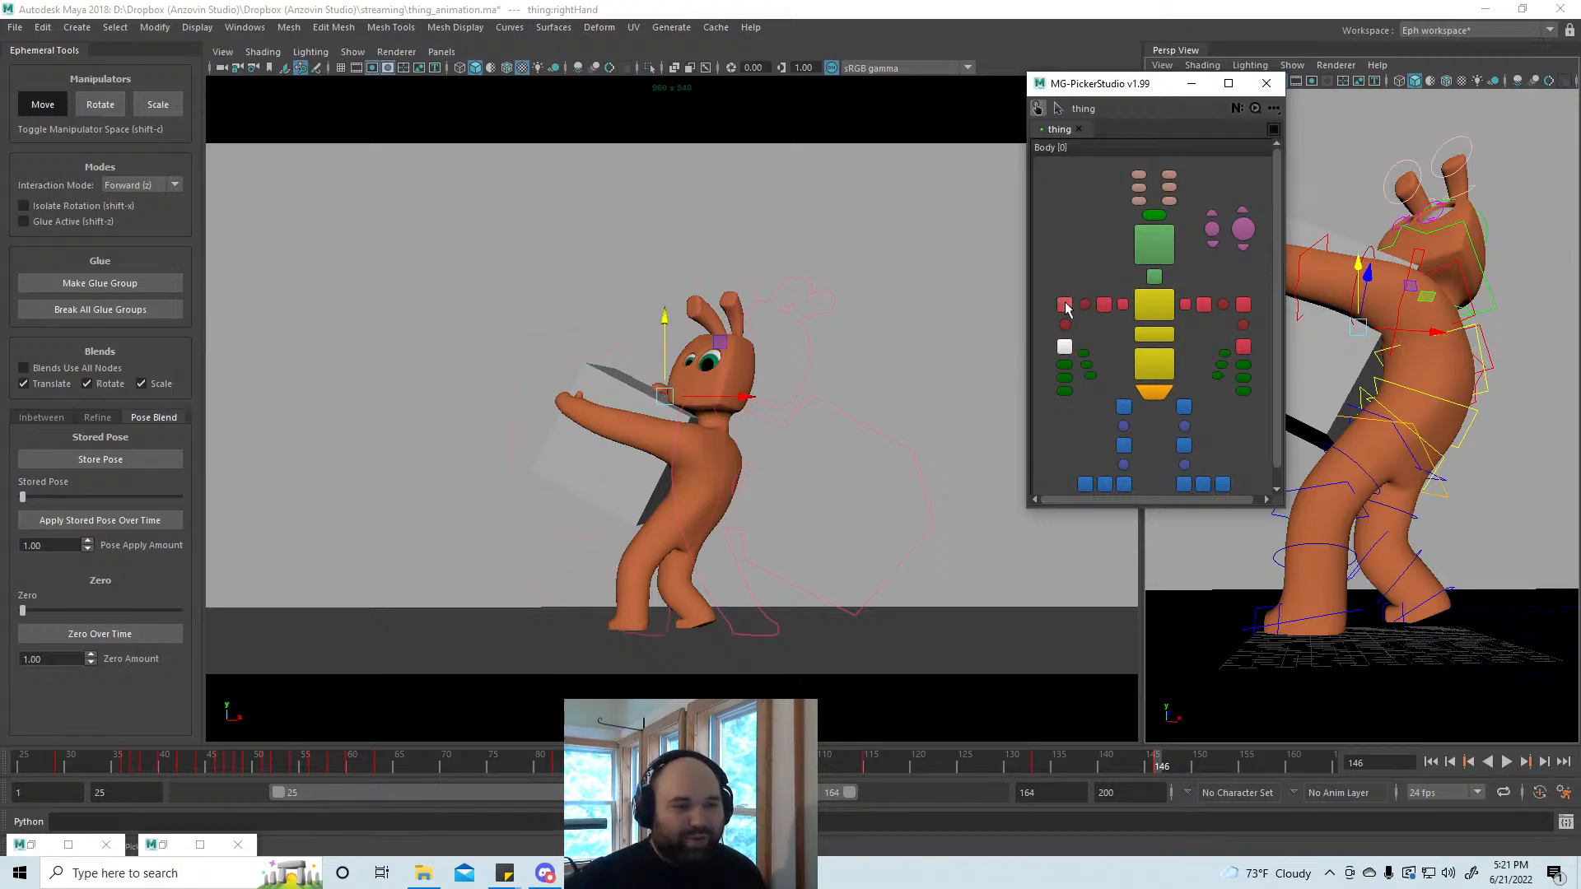
left_click(1243, 305)
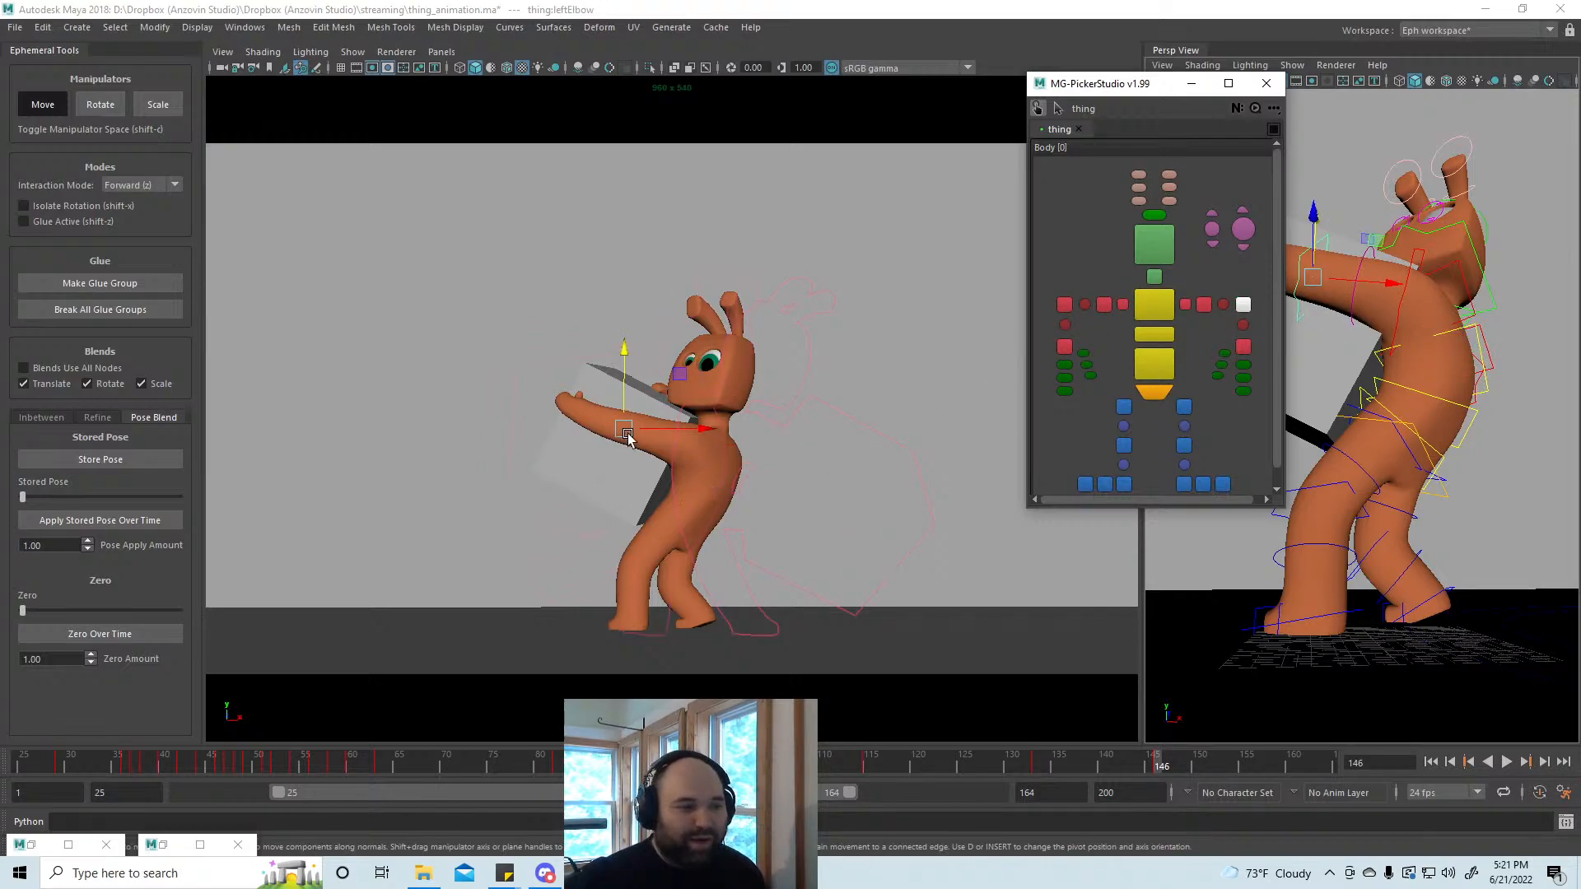
key("a")
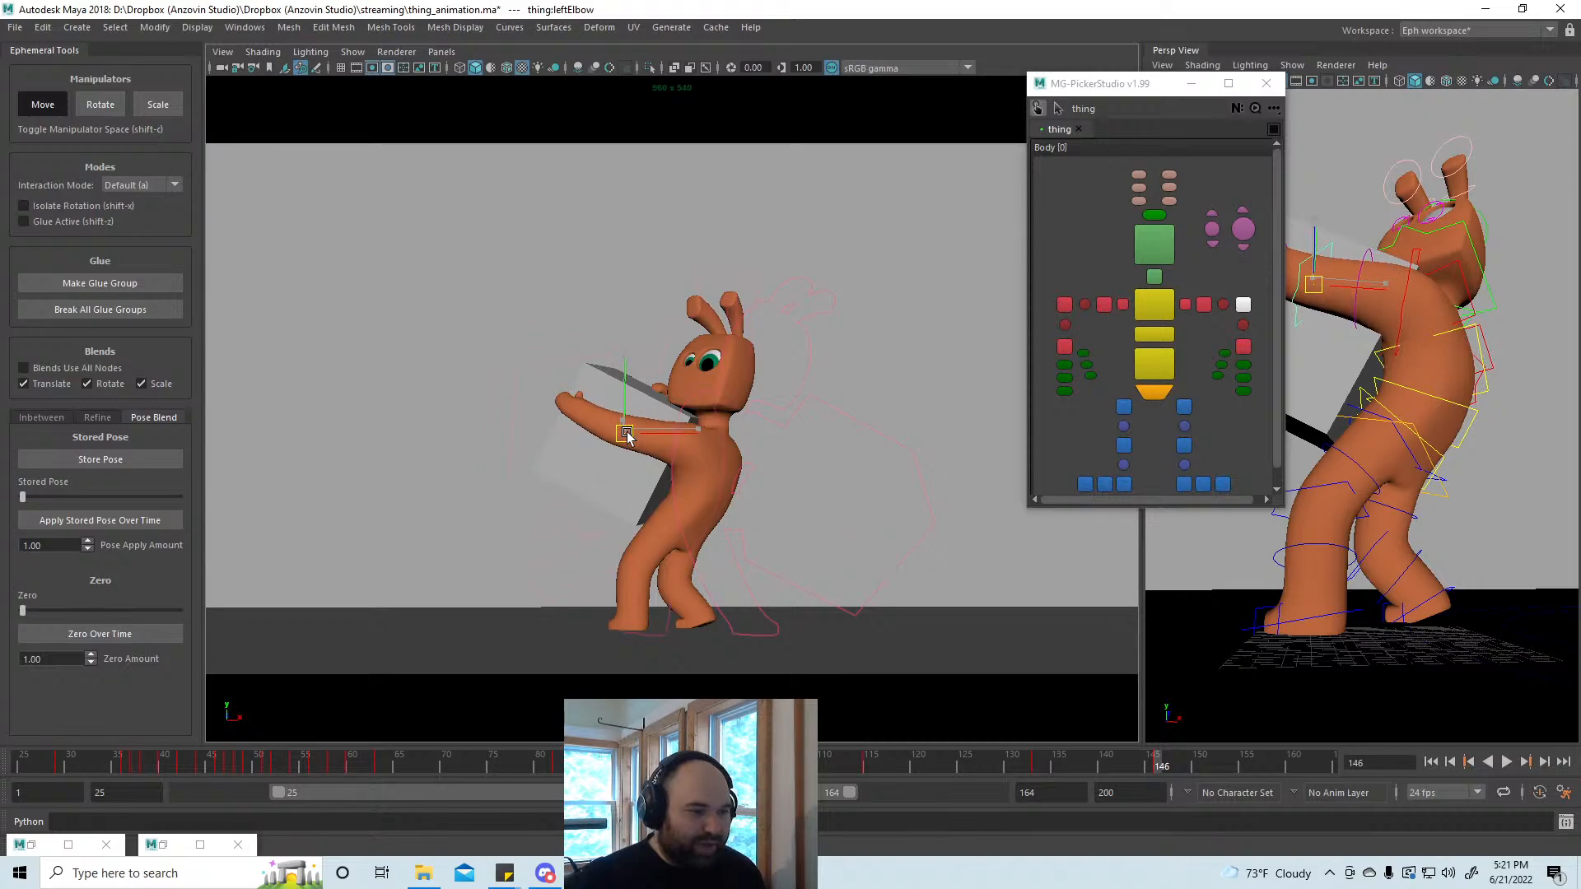
left_click_drag(1392, 375, 1430, 429, "alt")
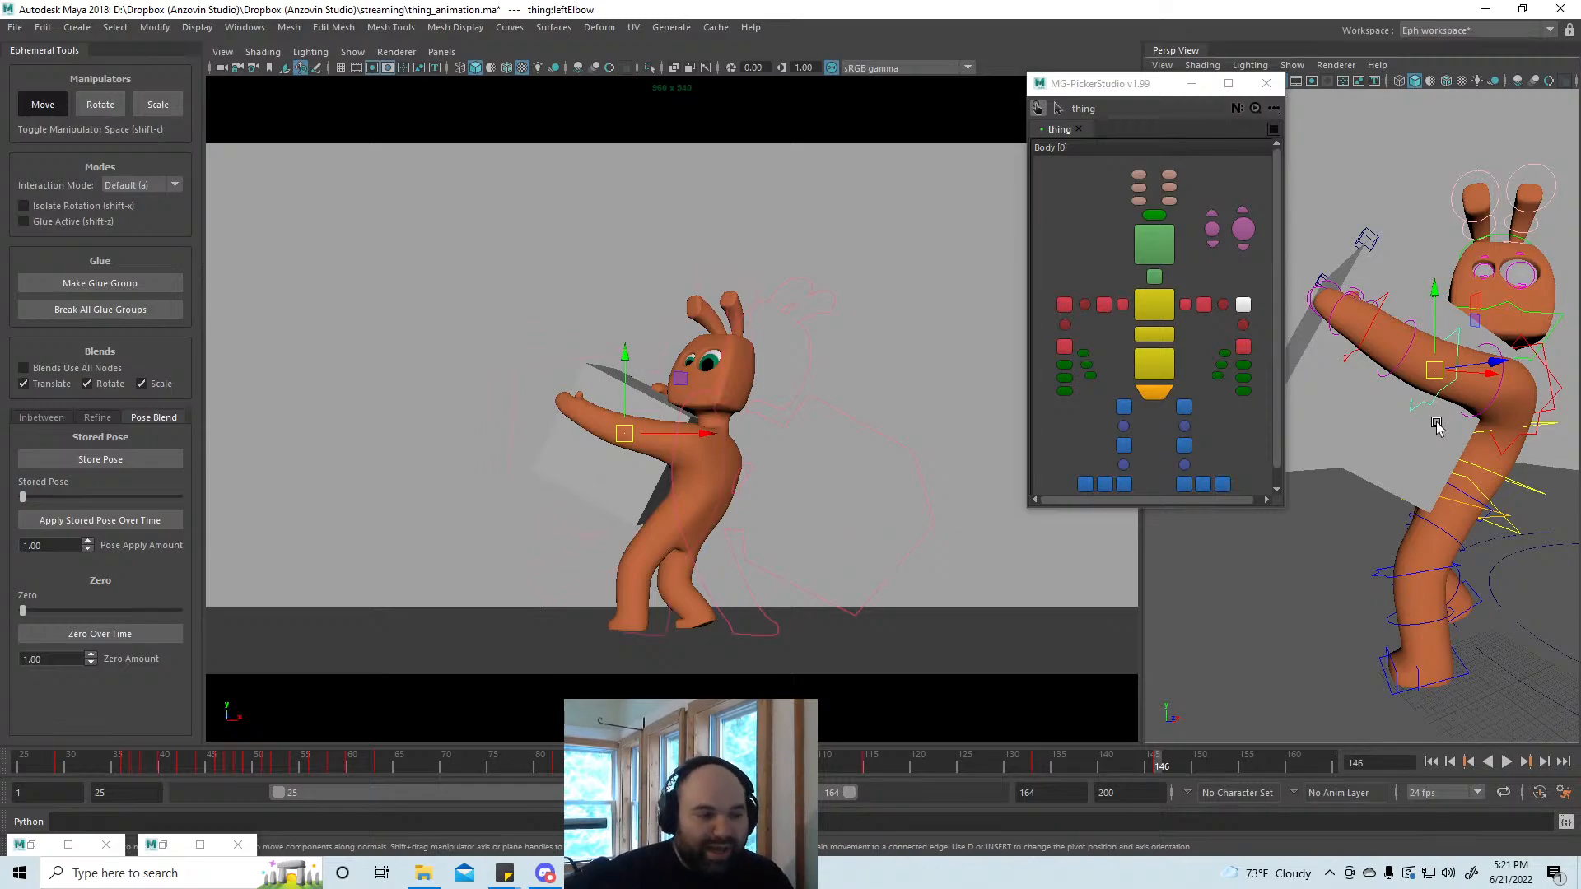
Step: Rotate the pelvis control slightly to refine the hips at frame 146, and save the scene
left_click(1155, 390)
key("e")
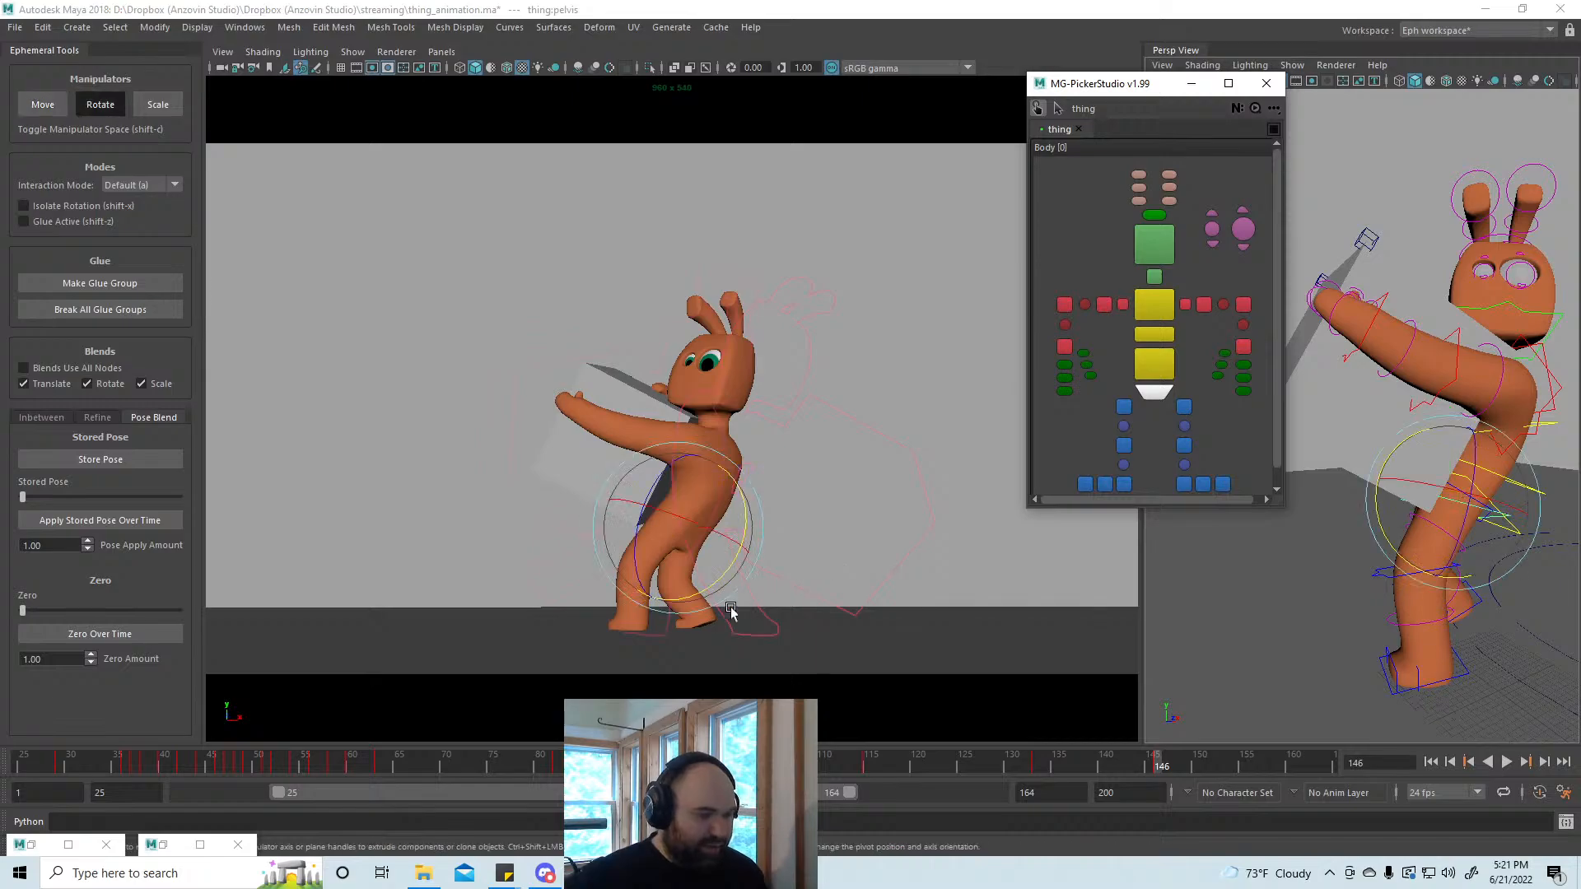
left_click_drag(743, 519, 710, 505)
key("w")
left_click(1155, 339)
key("ctrl+s")
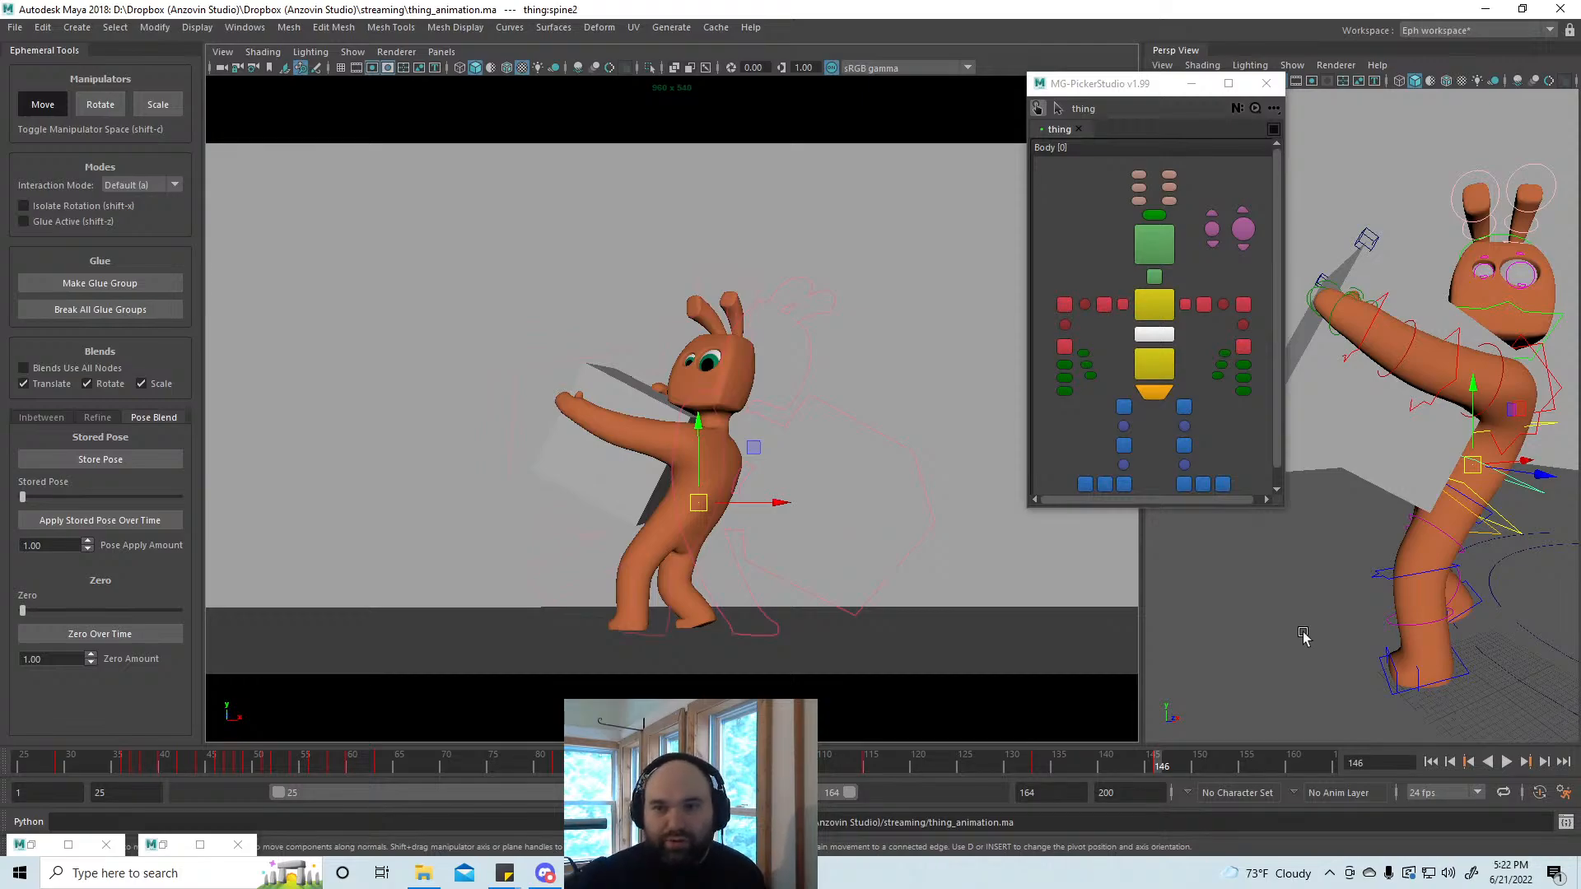
Step: Review the box-carrying motion between frames 114 and 146, including the pose at frame 133
left_click_drag(1523, 586, 1375, 611, "alt")
right_click_drag(1443, 603, 1413, 604, "alt")
left_click_drag(1411, 604, 1447, 582, "alt")
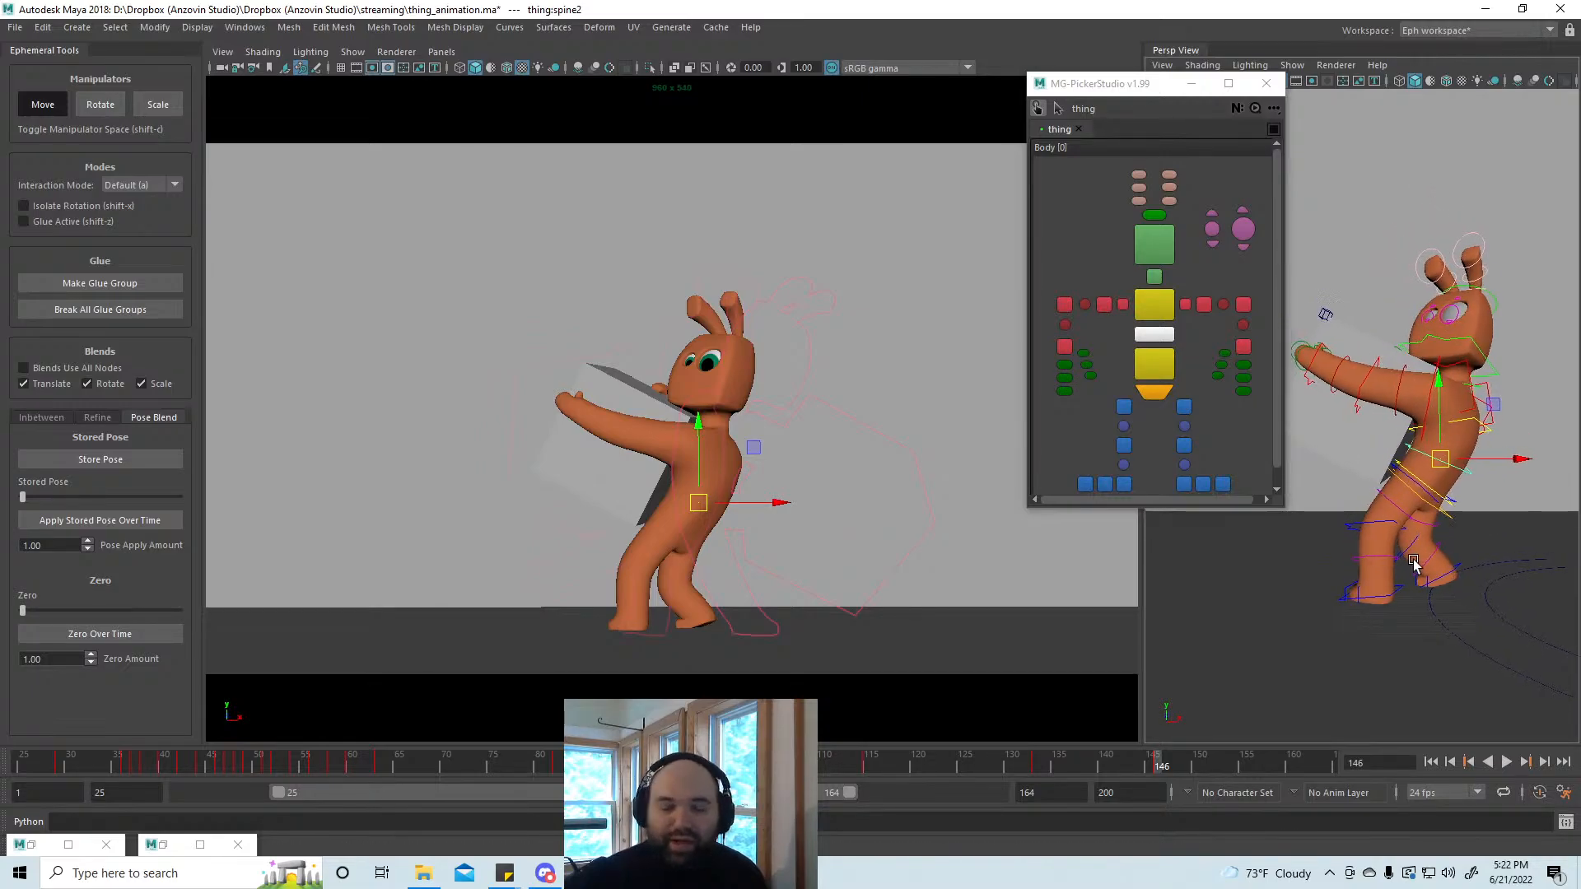
left_click(1039, 764)
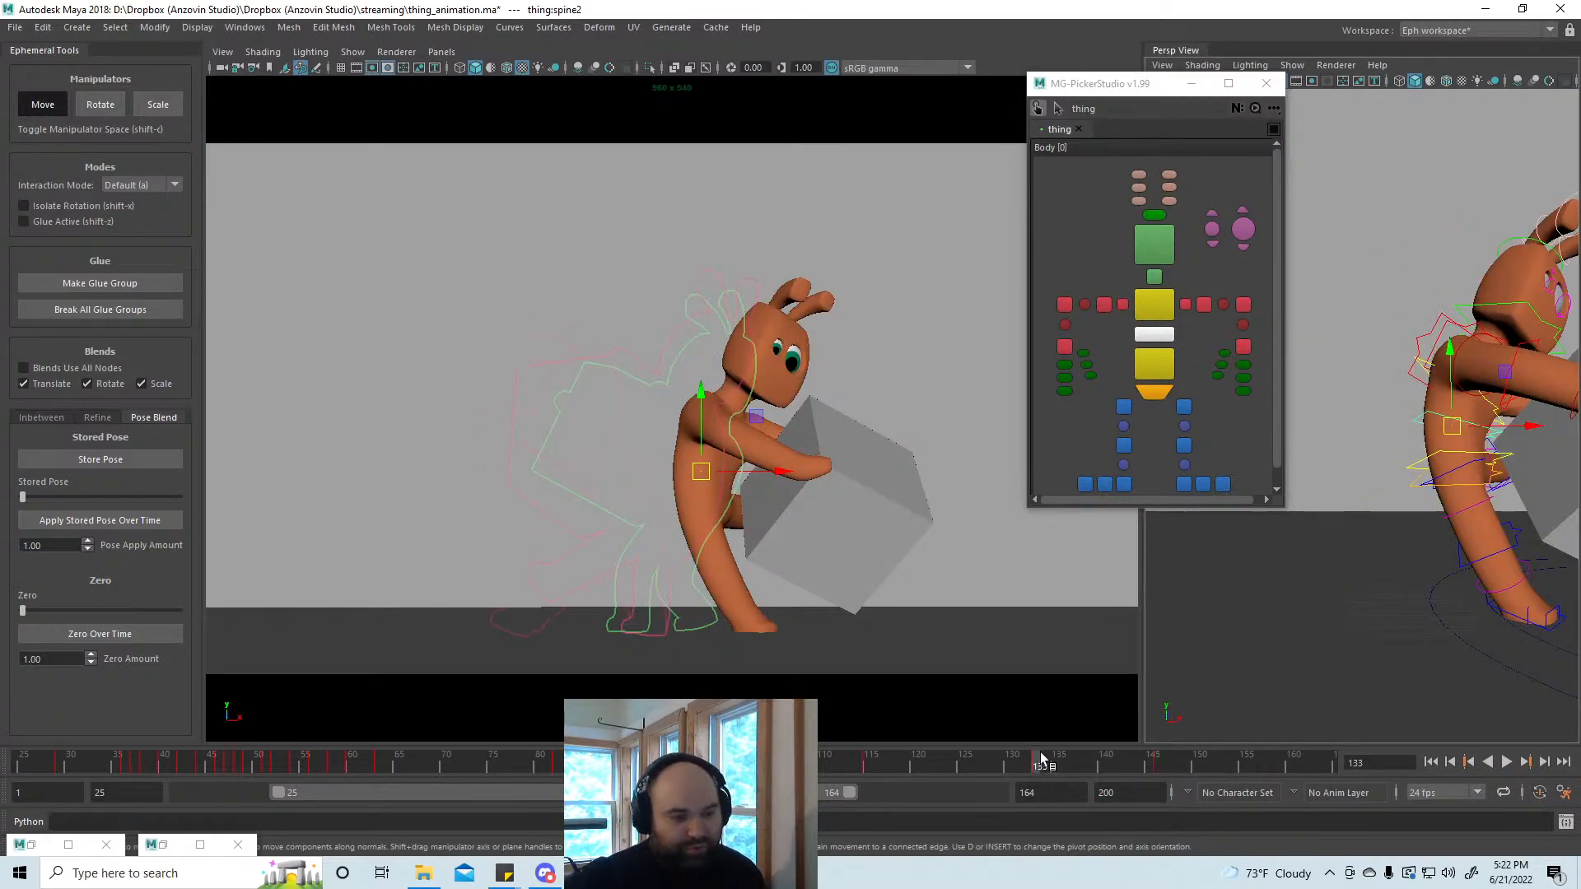
middle_click(989, 553)
left_click_drag(1010, 761, 858, 735)
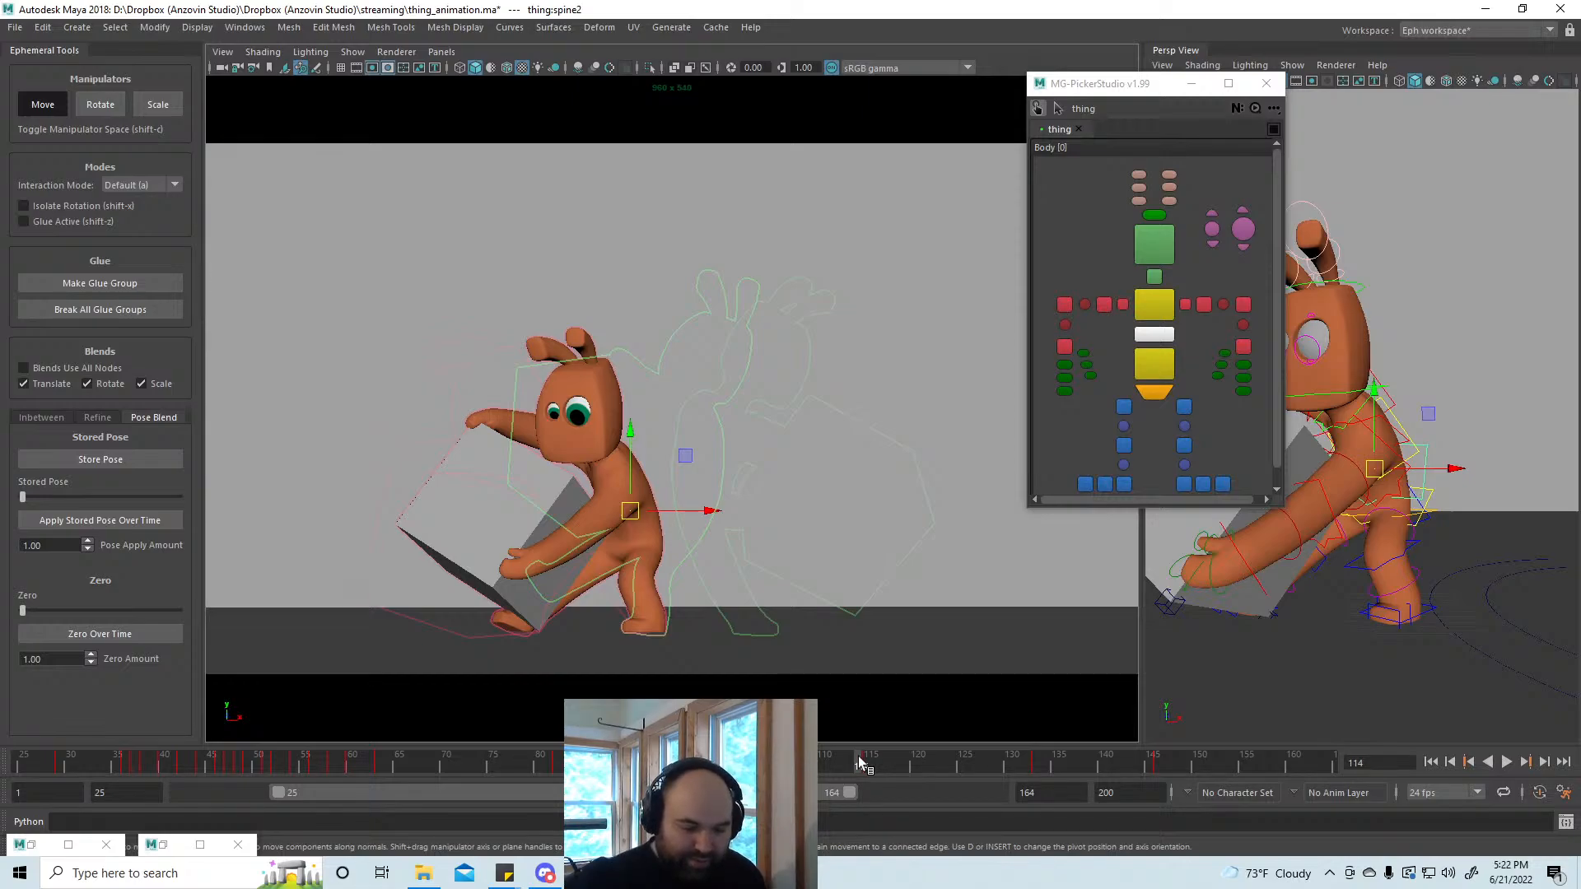
key("alt+v")
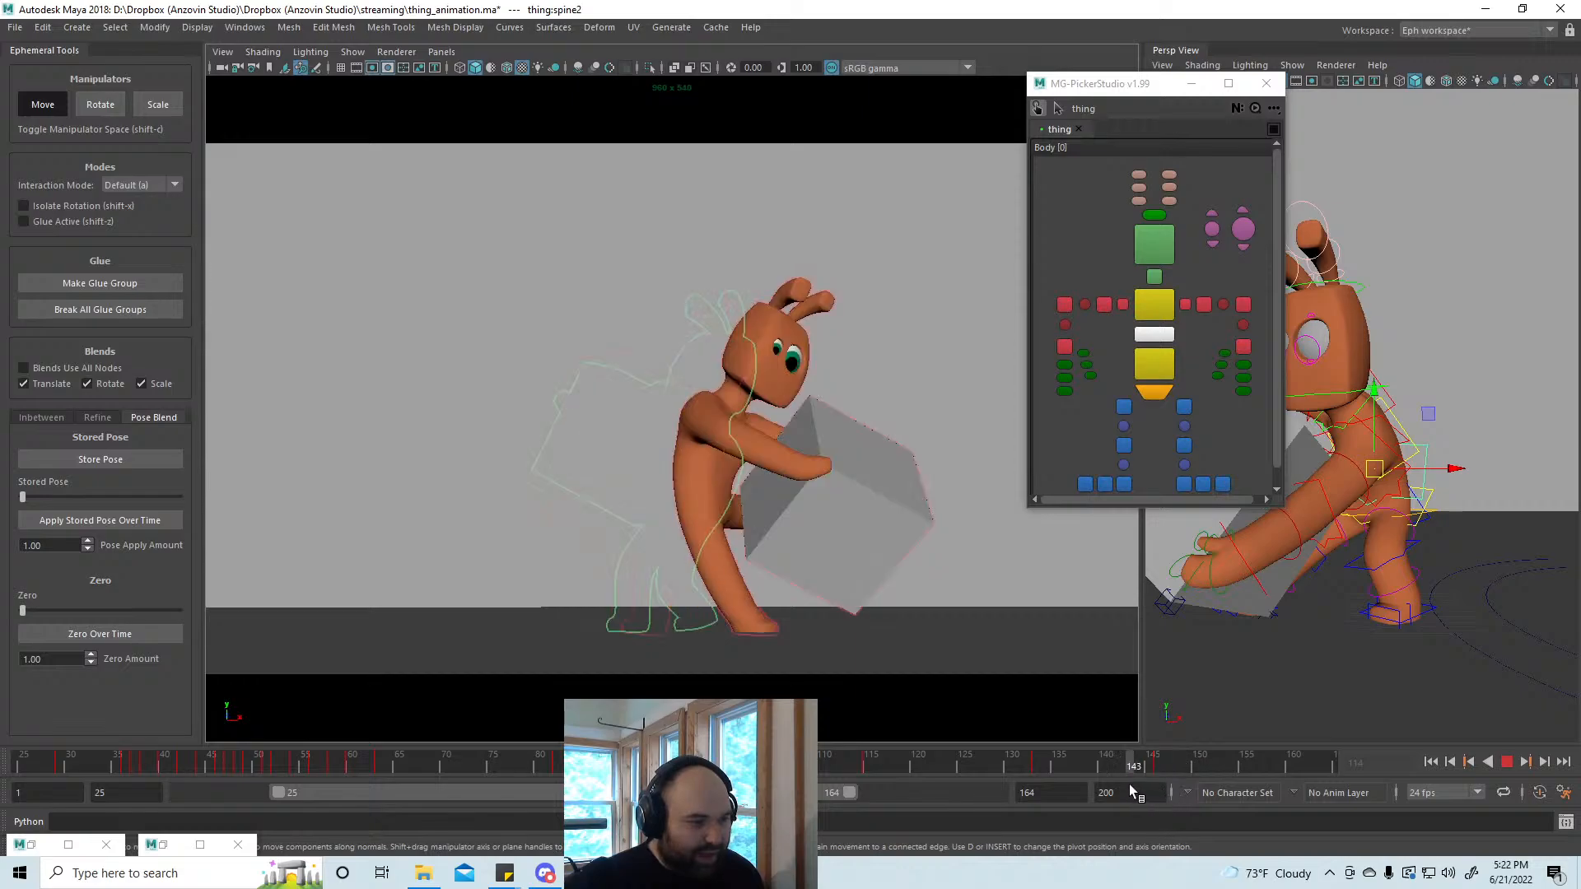
left_click_drag(1151, 788, 1159, 788)
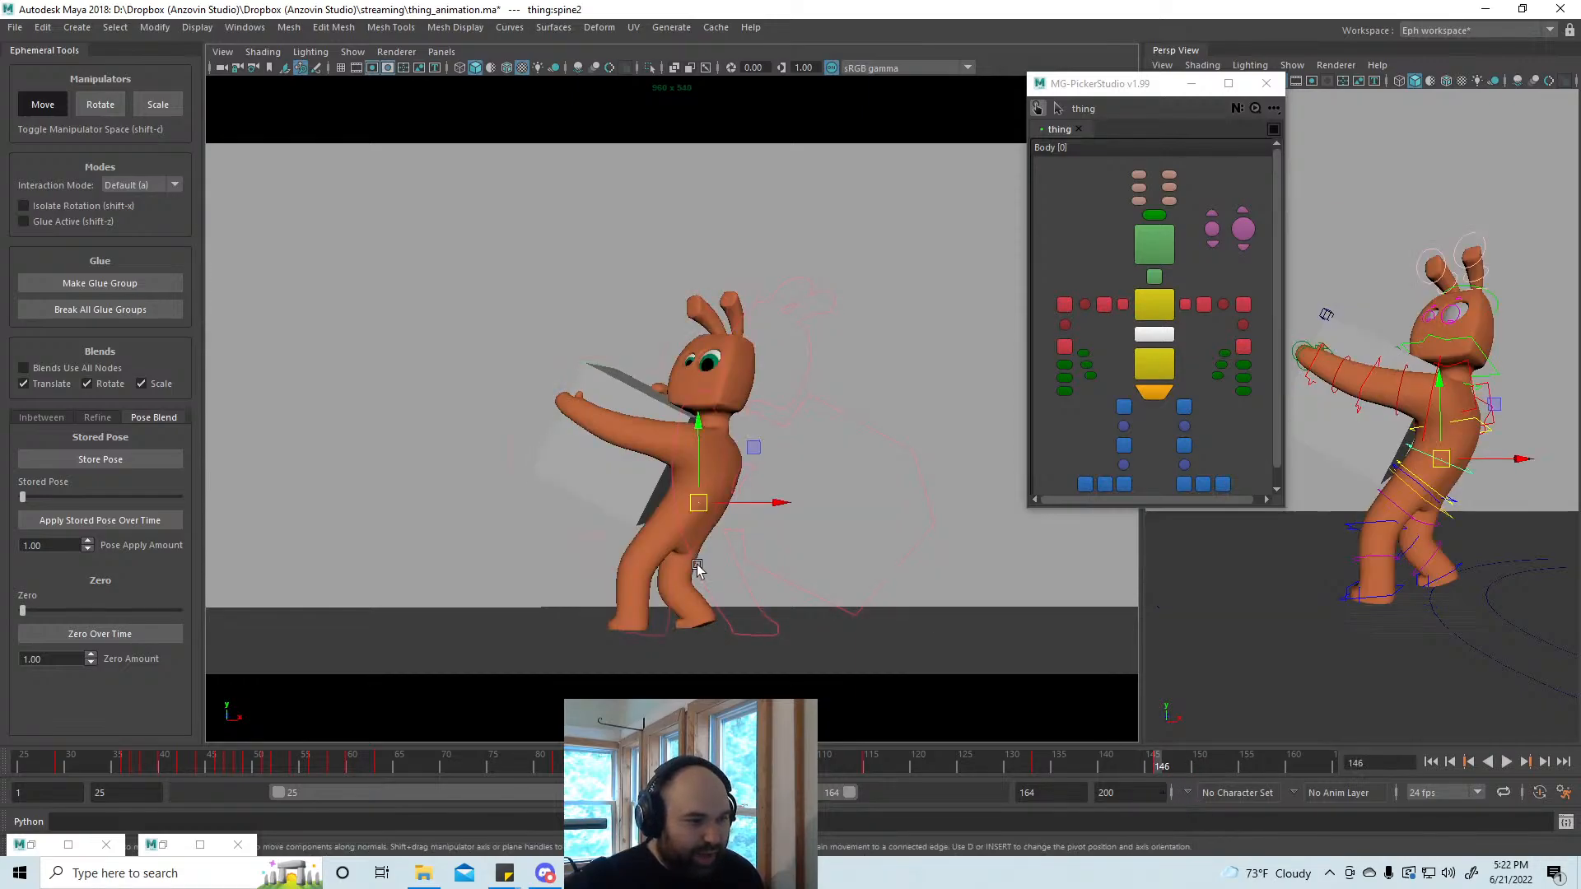
Step: Rotate the lower spine control backward in Forward All mode with Glue Active, tilting the upper body and box together
left_click(1155, 370)
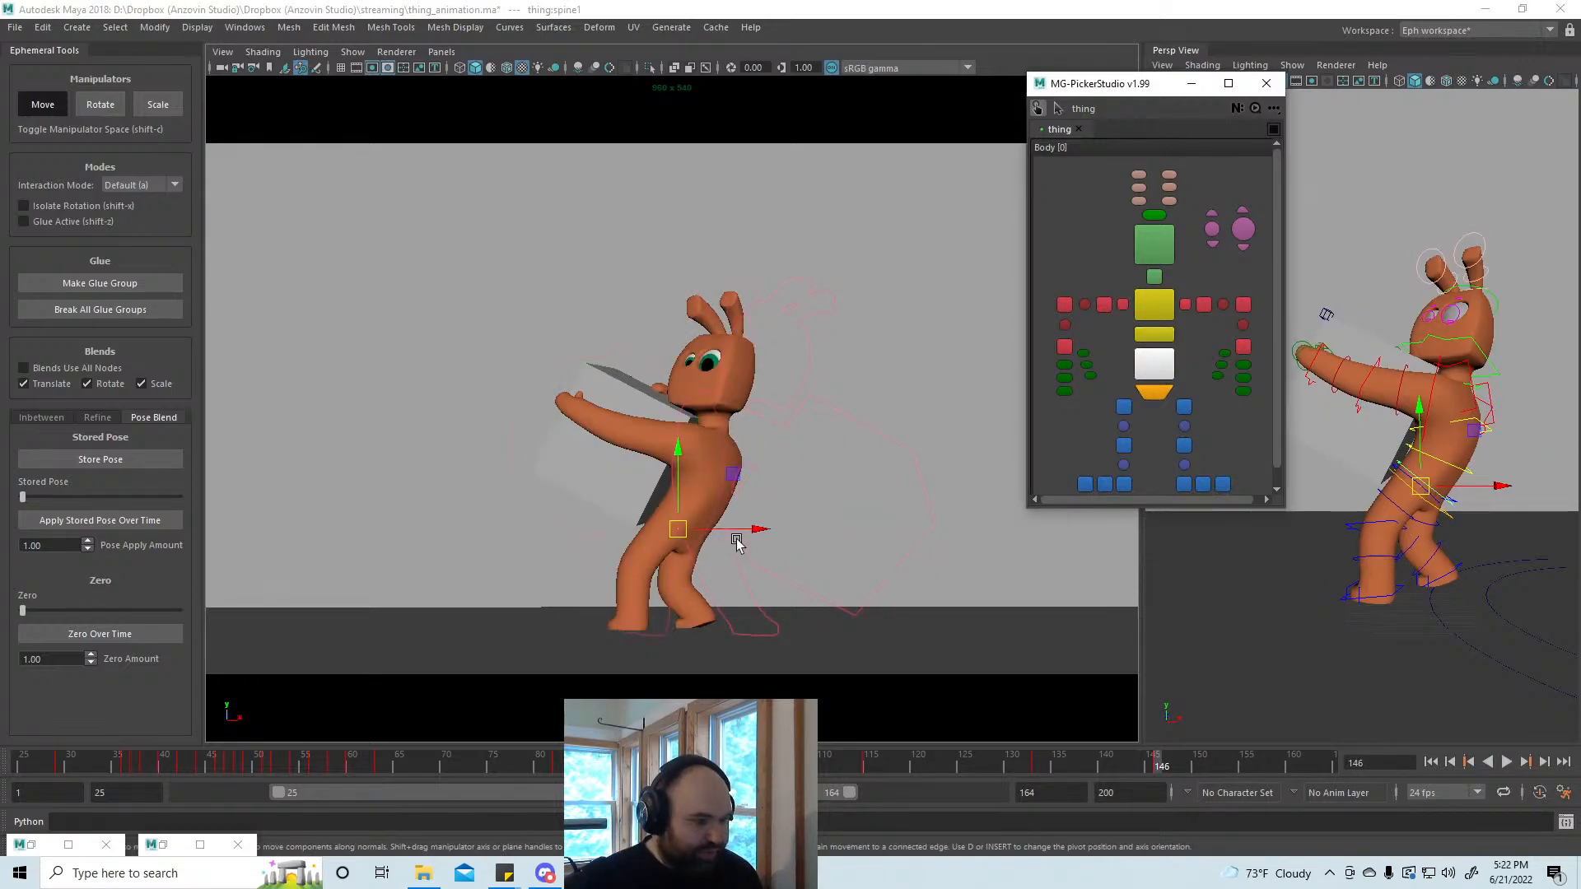
key("e")
left_click_drag(746, 484, 747, 479)
key("ctrl+z")
key("shift+z")
key("w")
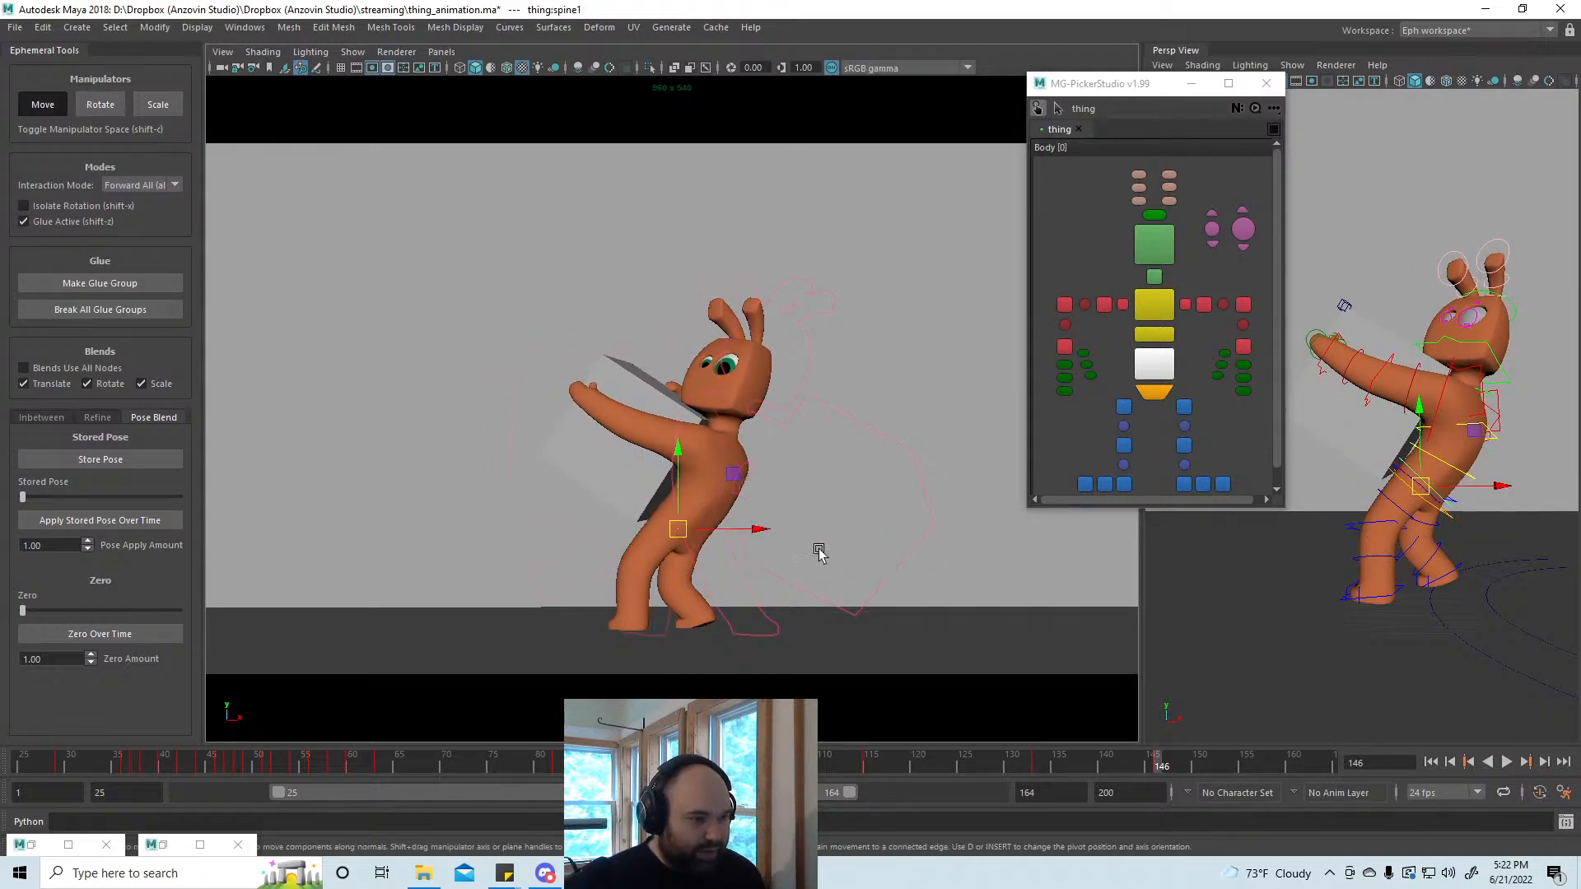
Step: Compare the poses at frames 133 and 146 by scrubbing and playing the transition between them
left_click(1037, 766)
mouse_move(1038, 766)
left_mouse_down()
mouse_move(1006, 766)
mouse_move(1041, 764)
left_mouse_up()
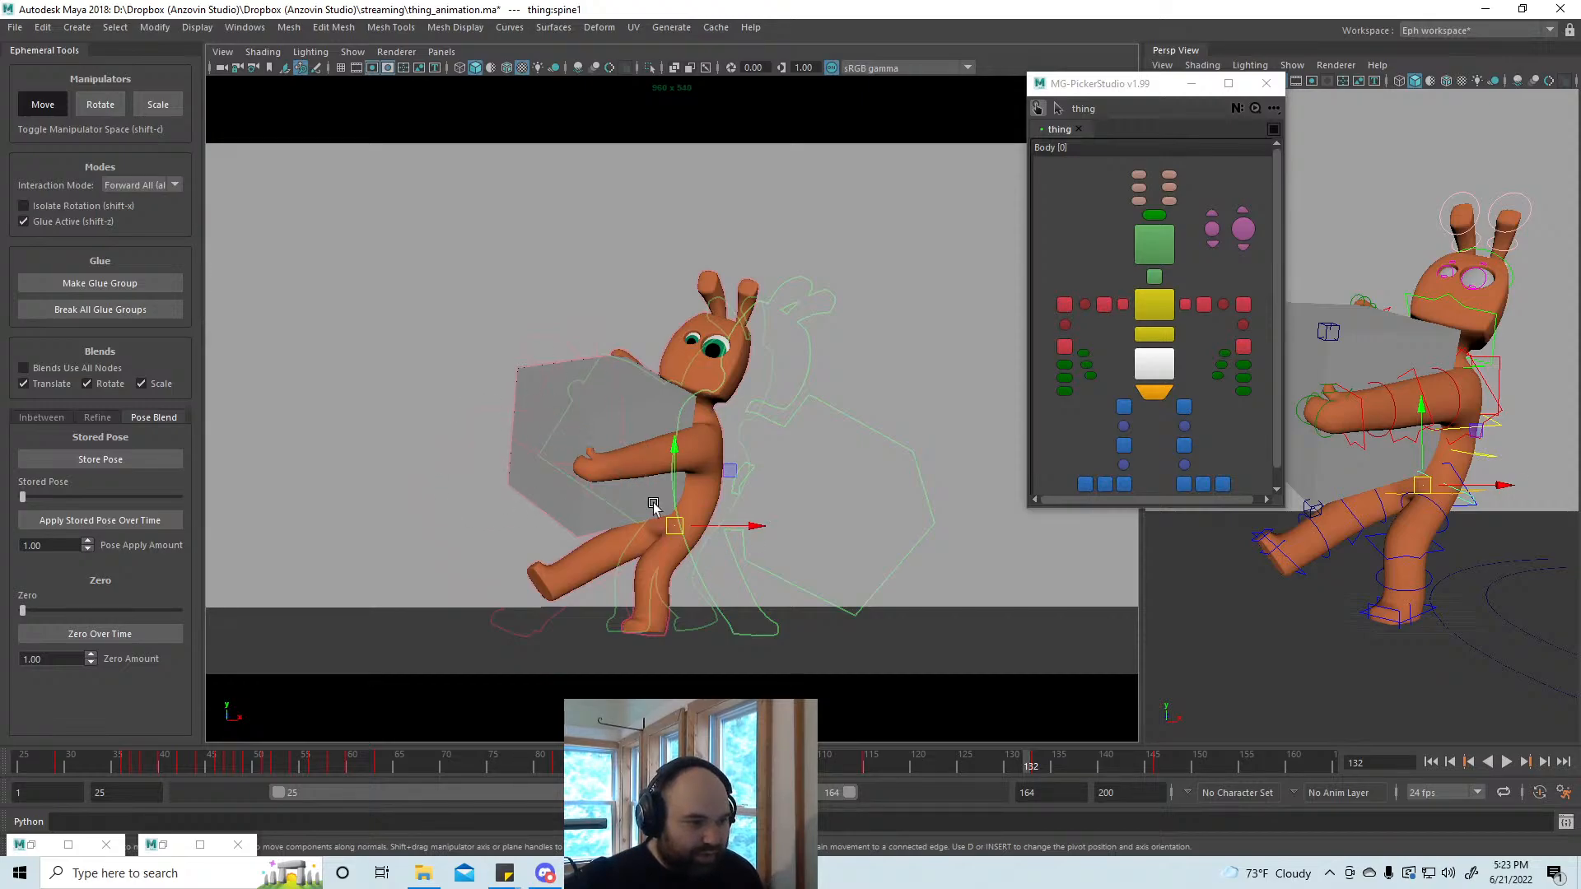
key("alt+v")
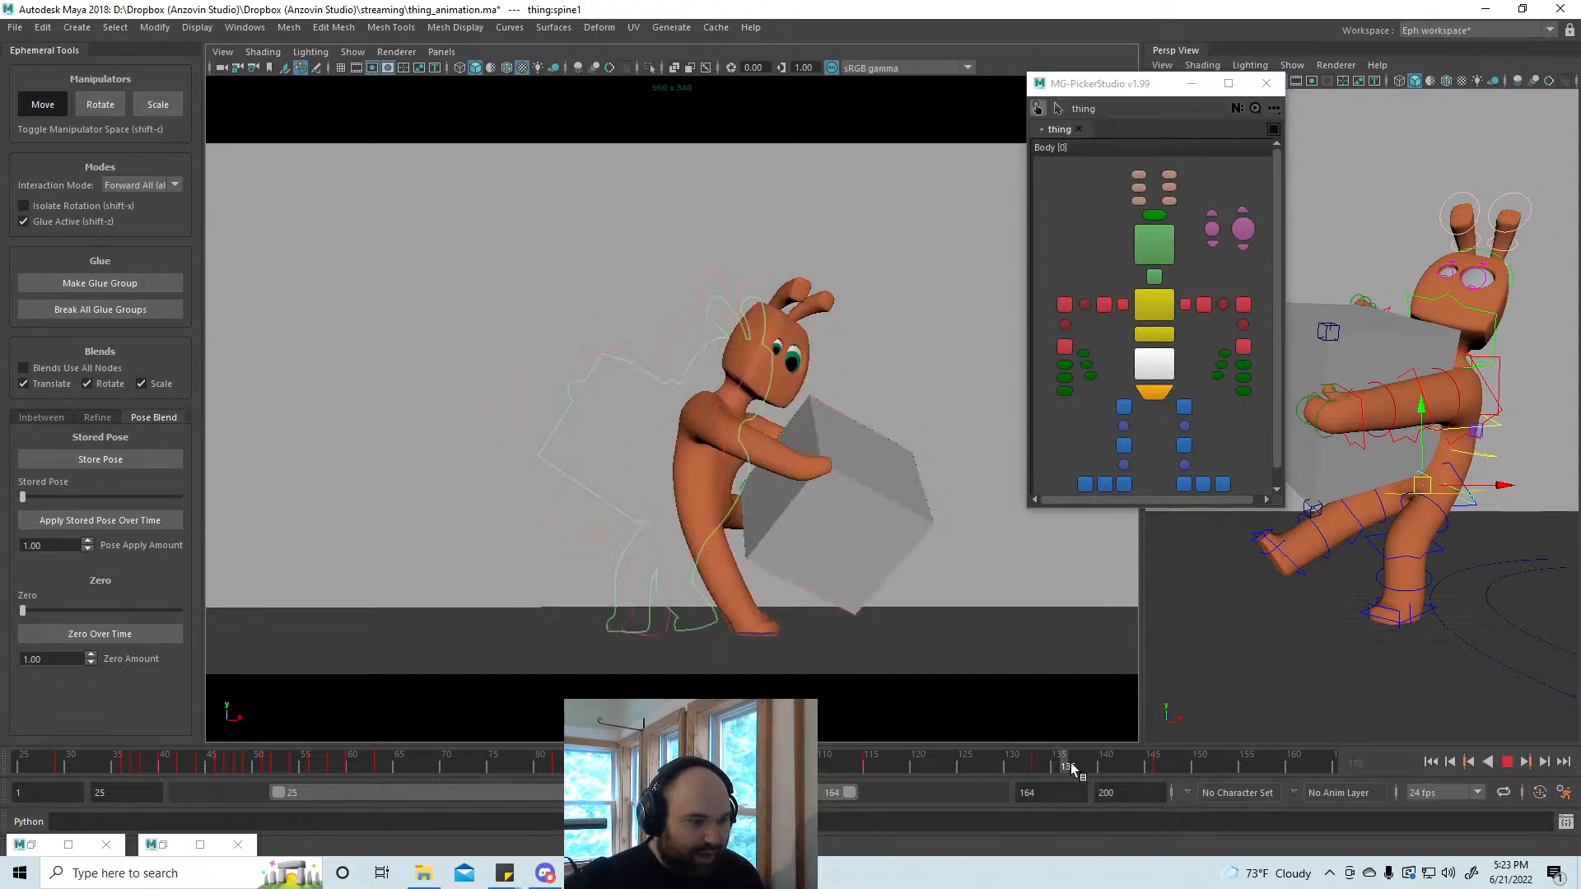
left_click_drag(1223, 769, 1036, 775)
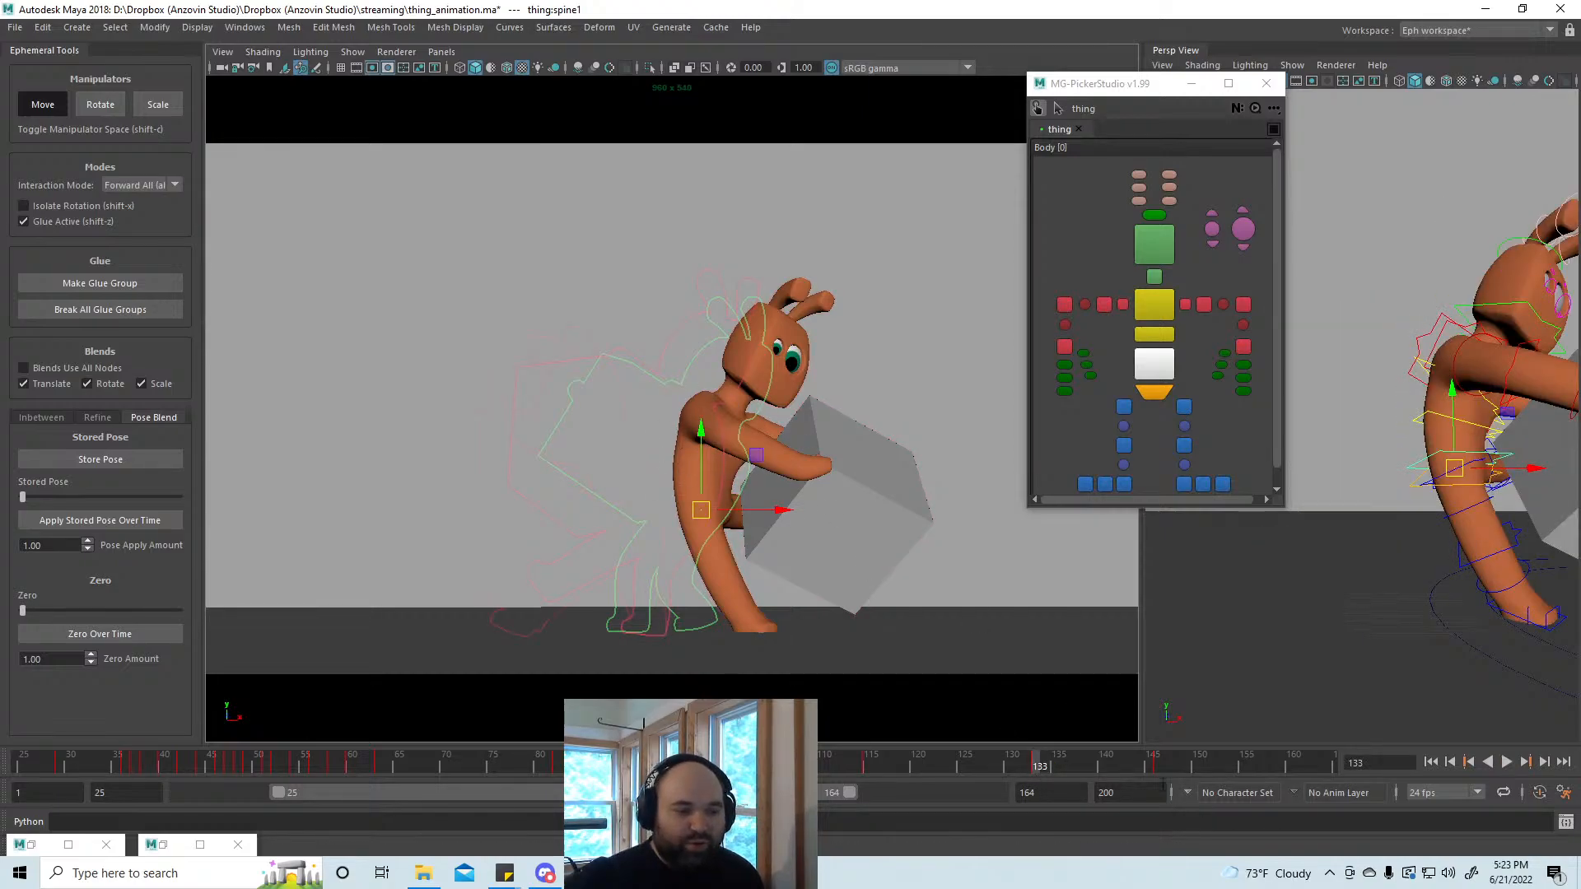
left_click(1162, 766)
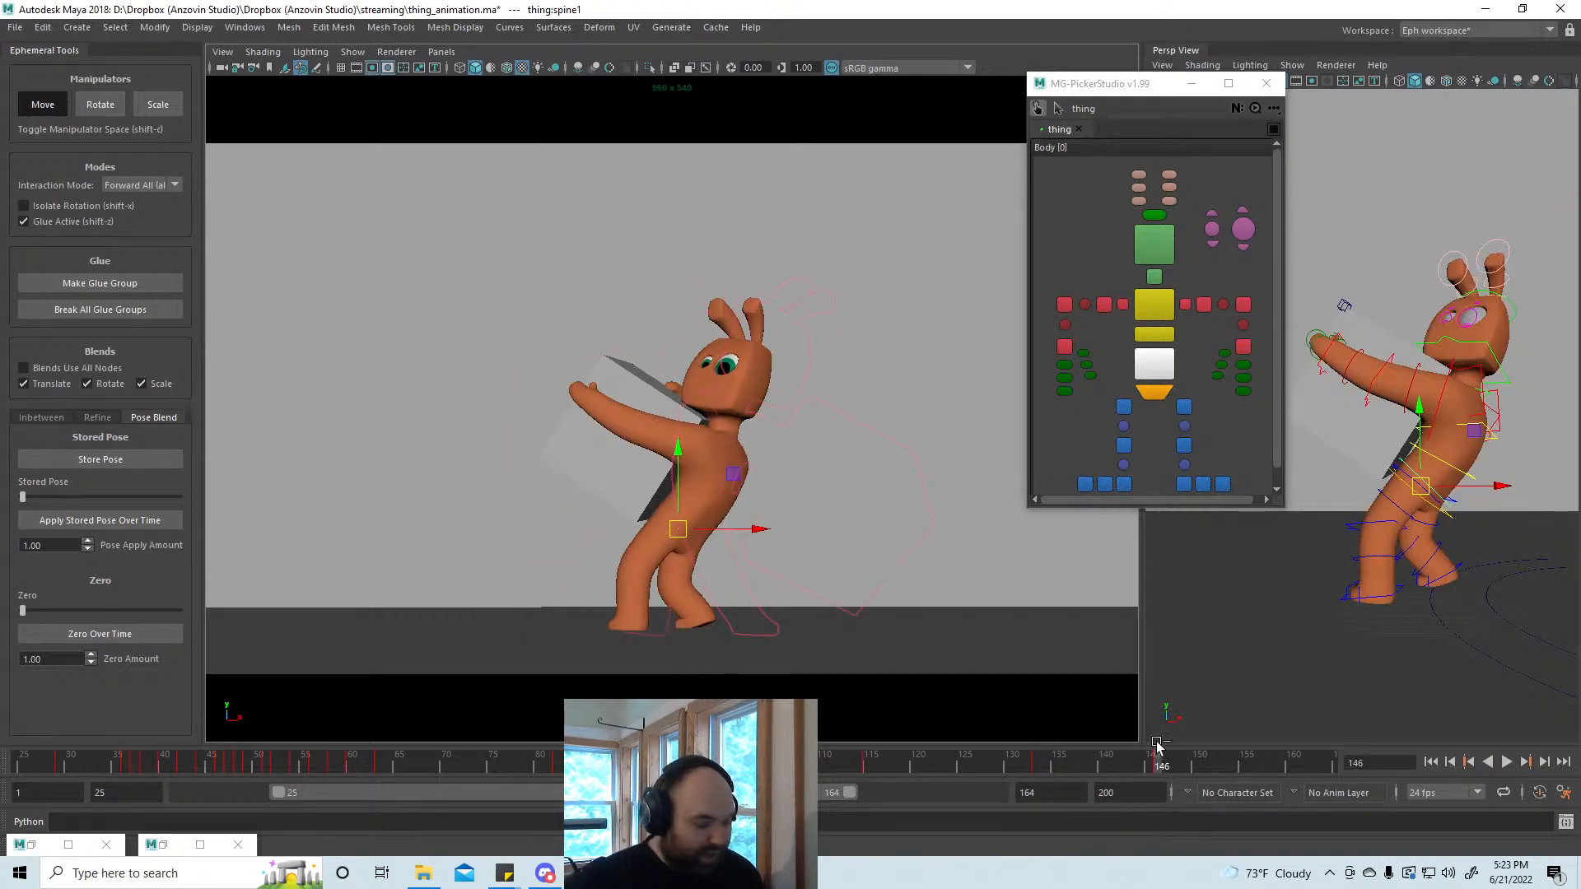
left_click(1035, 764)
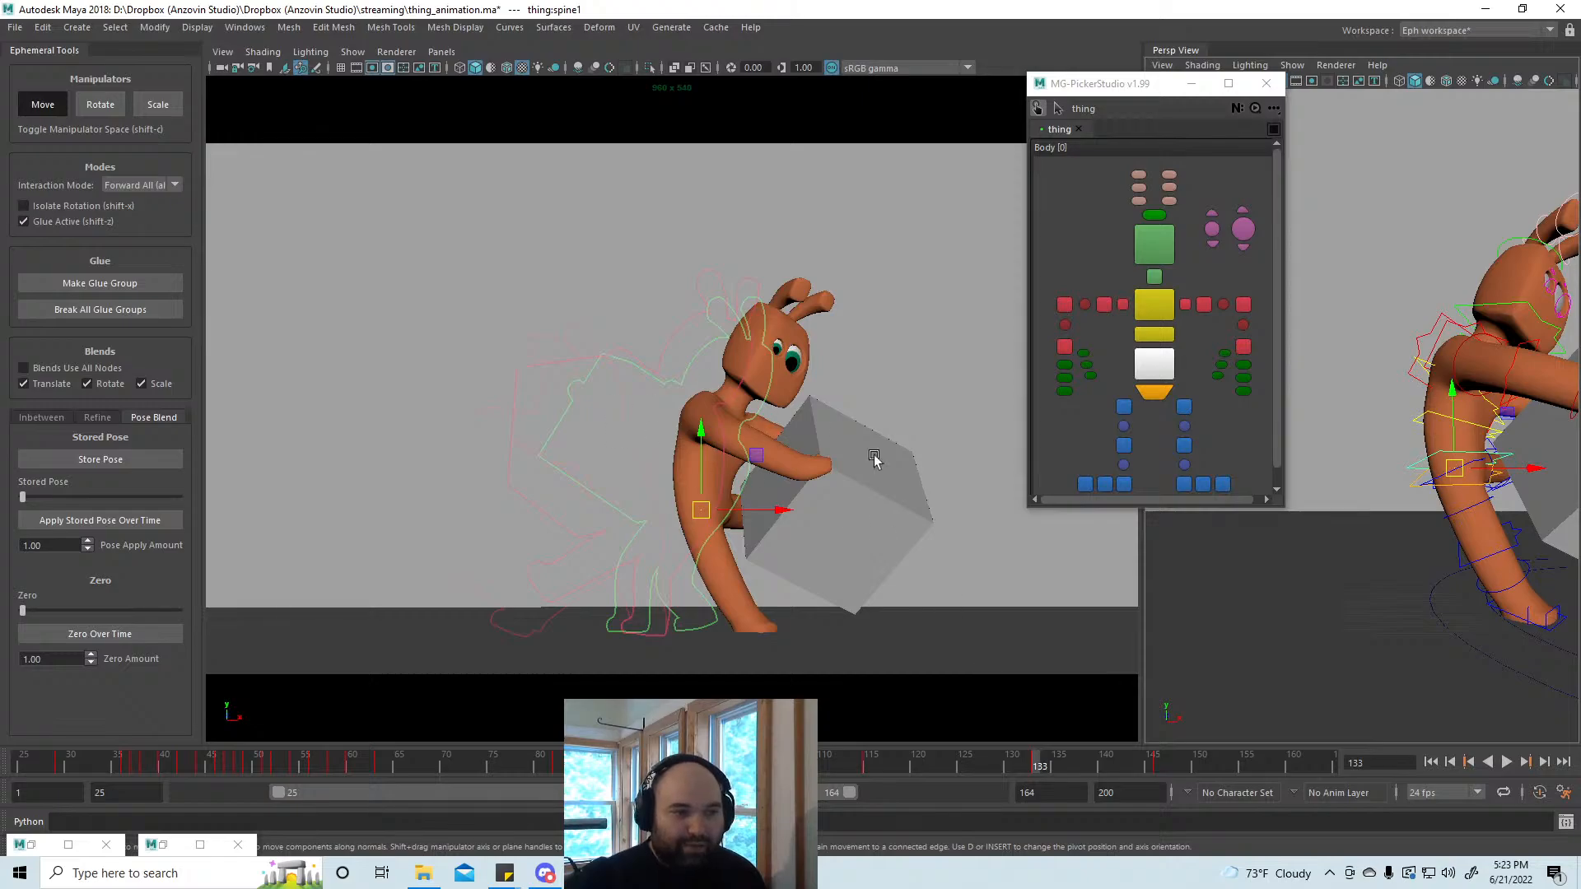
key("alt+v")
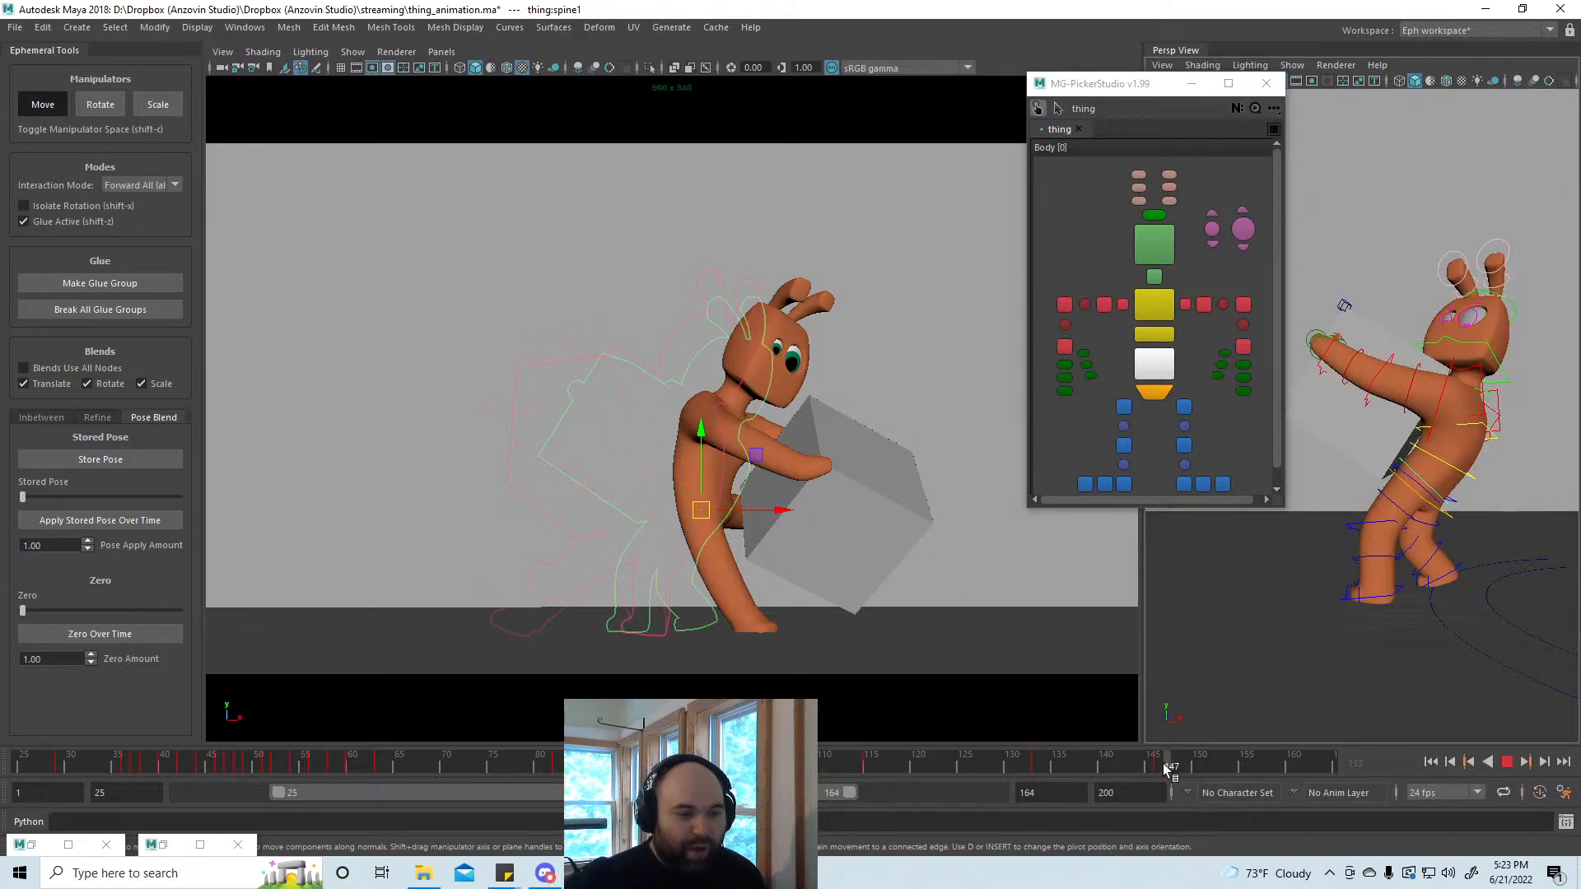
left_click(1162, 766)
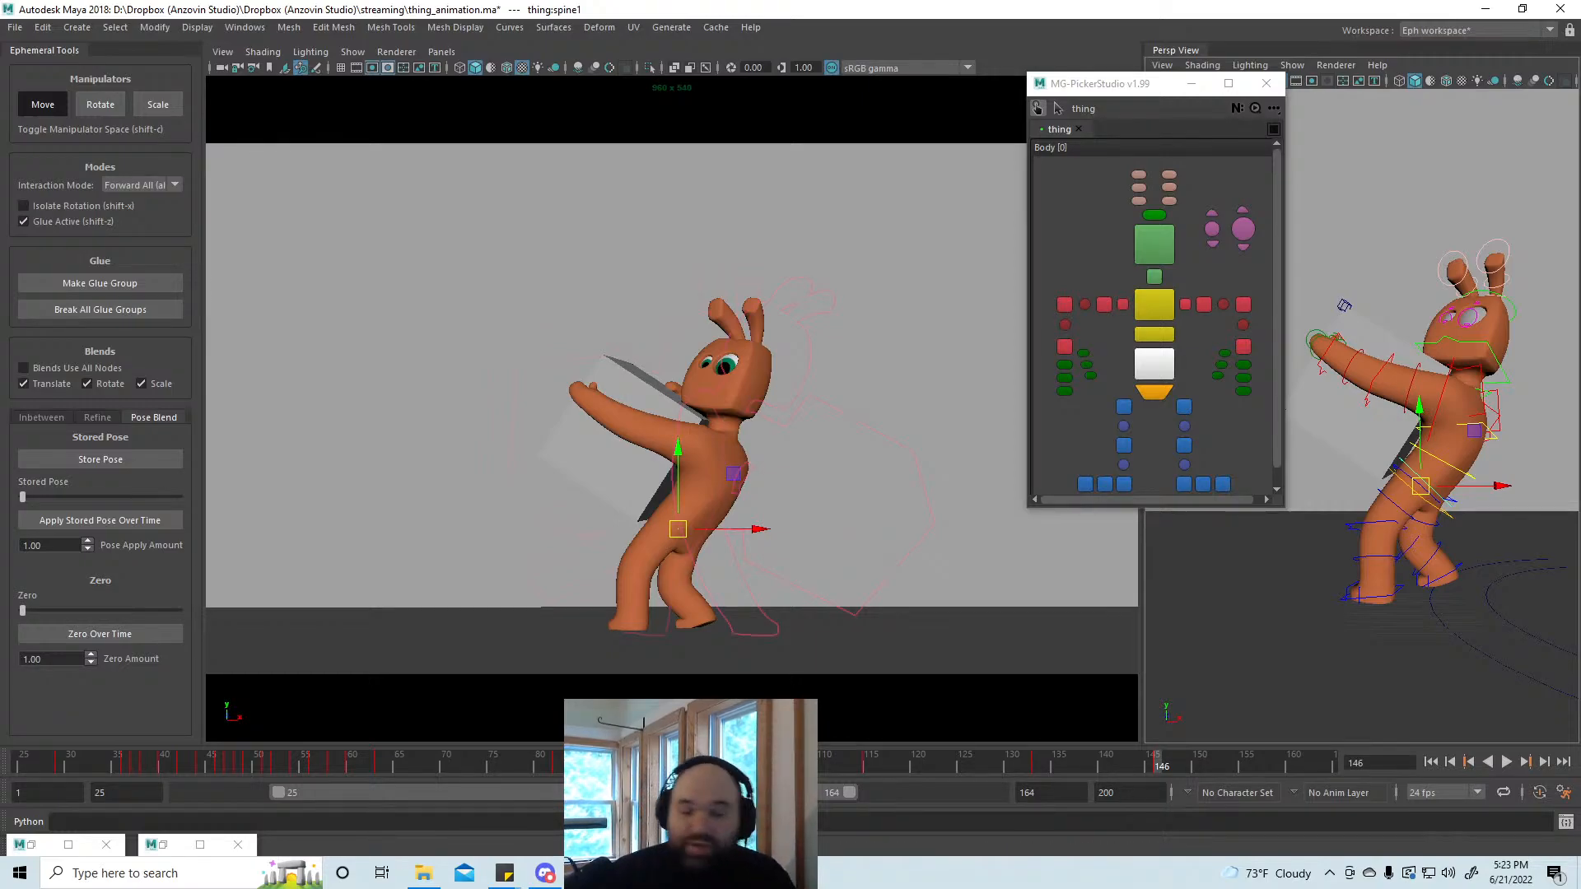
Step: Play and scrub the earlier animation from about frame 36 to frame 86, examining the approach to the box
key("alt+v")
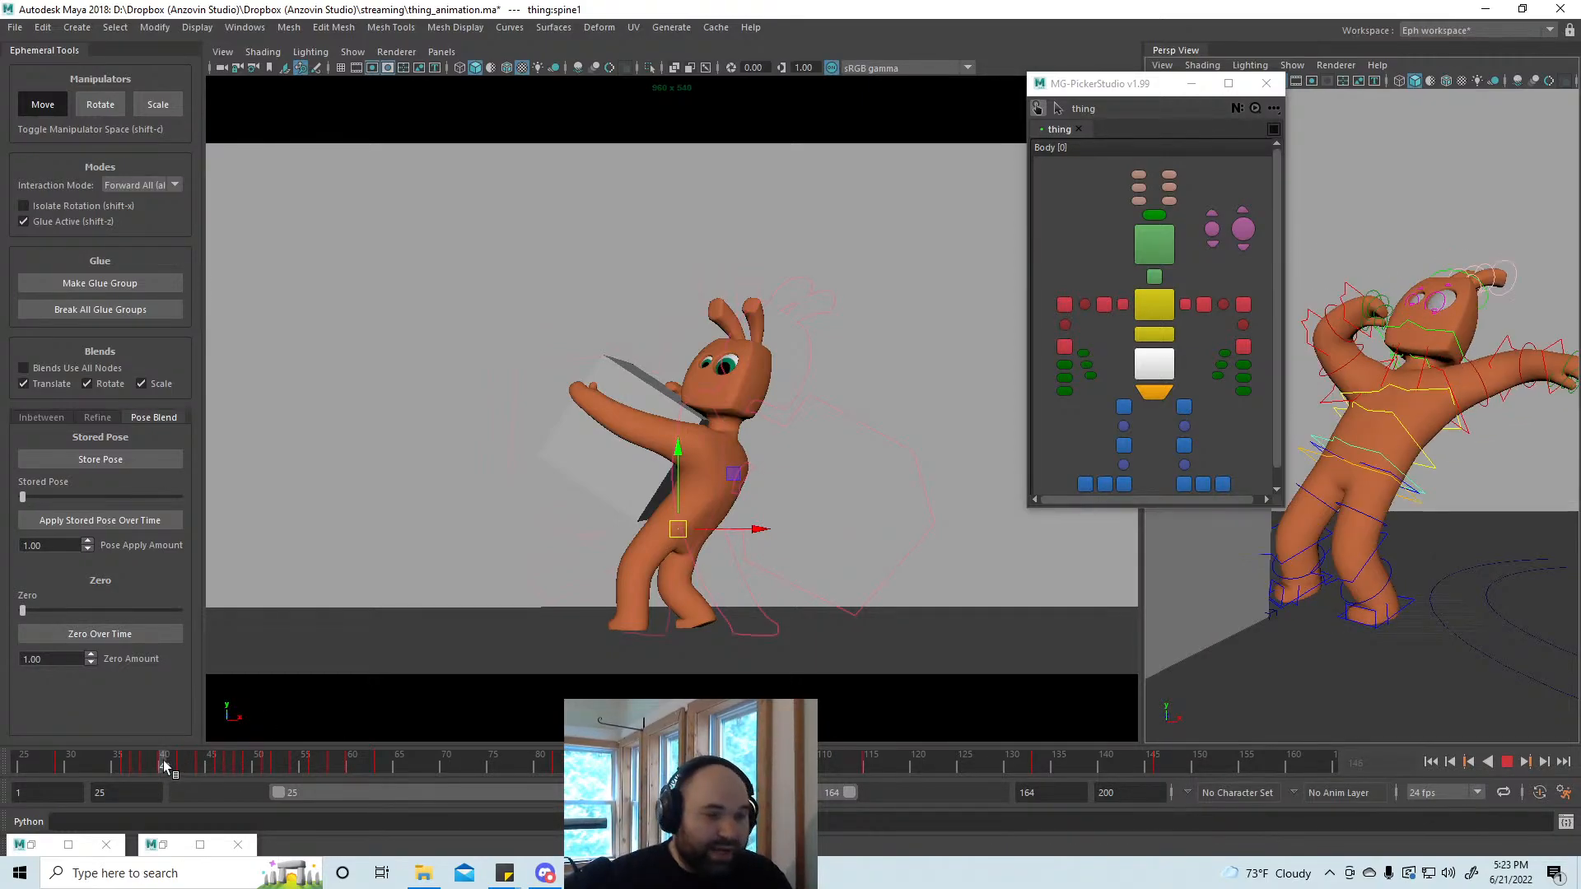
left_click(230, 759)
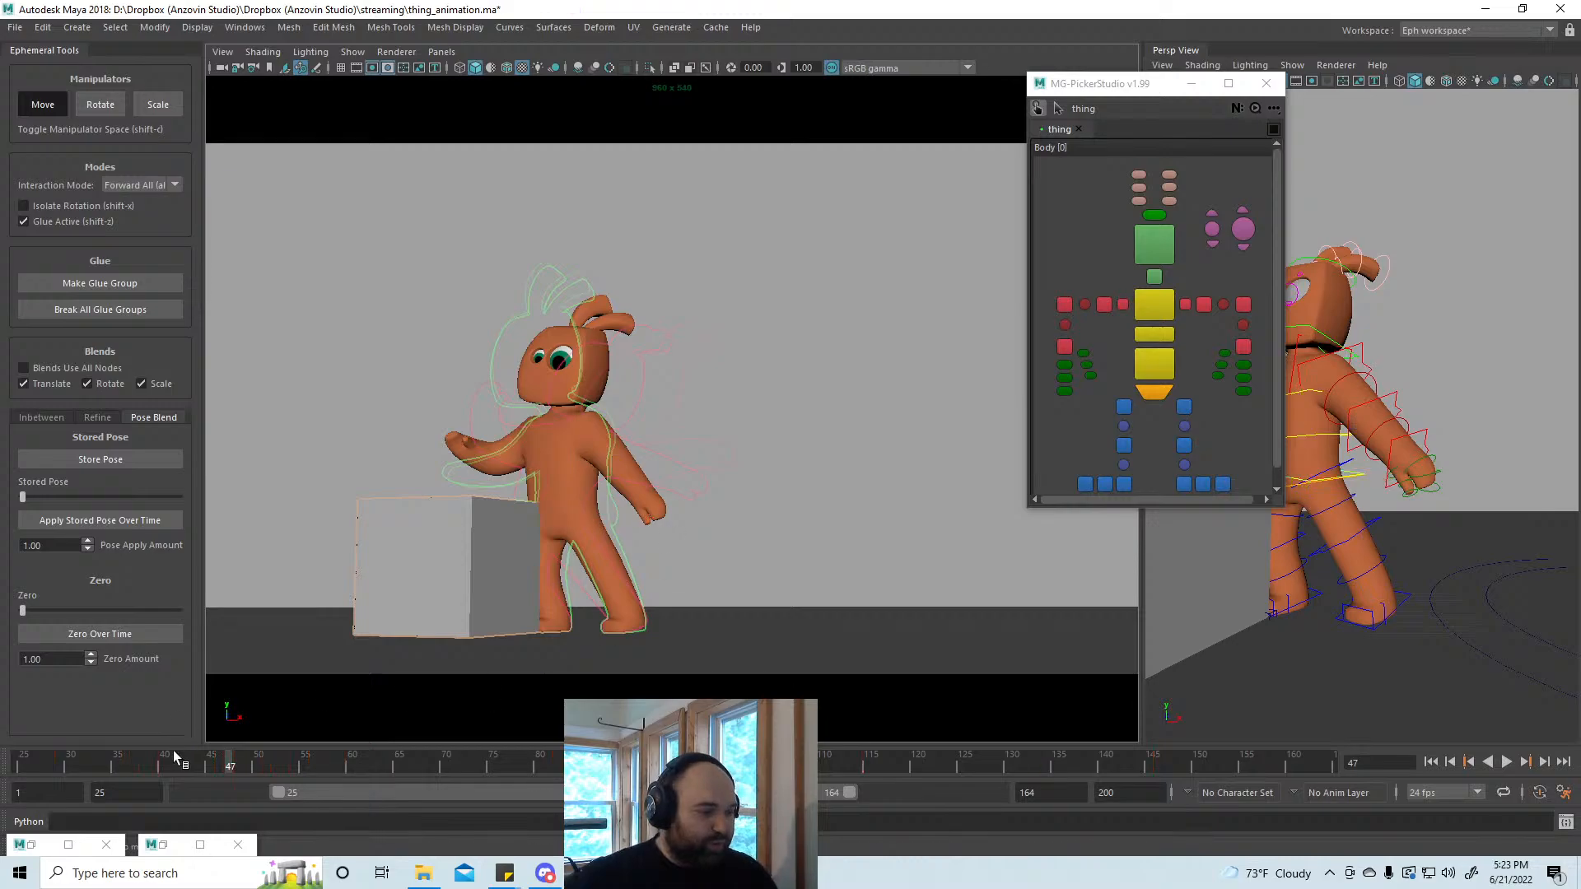
key("alt+v")
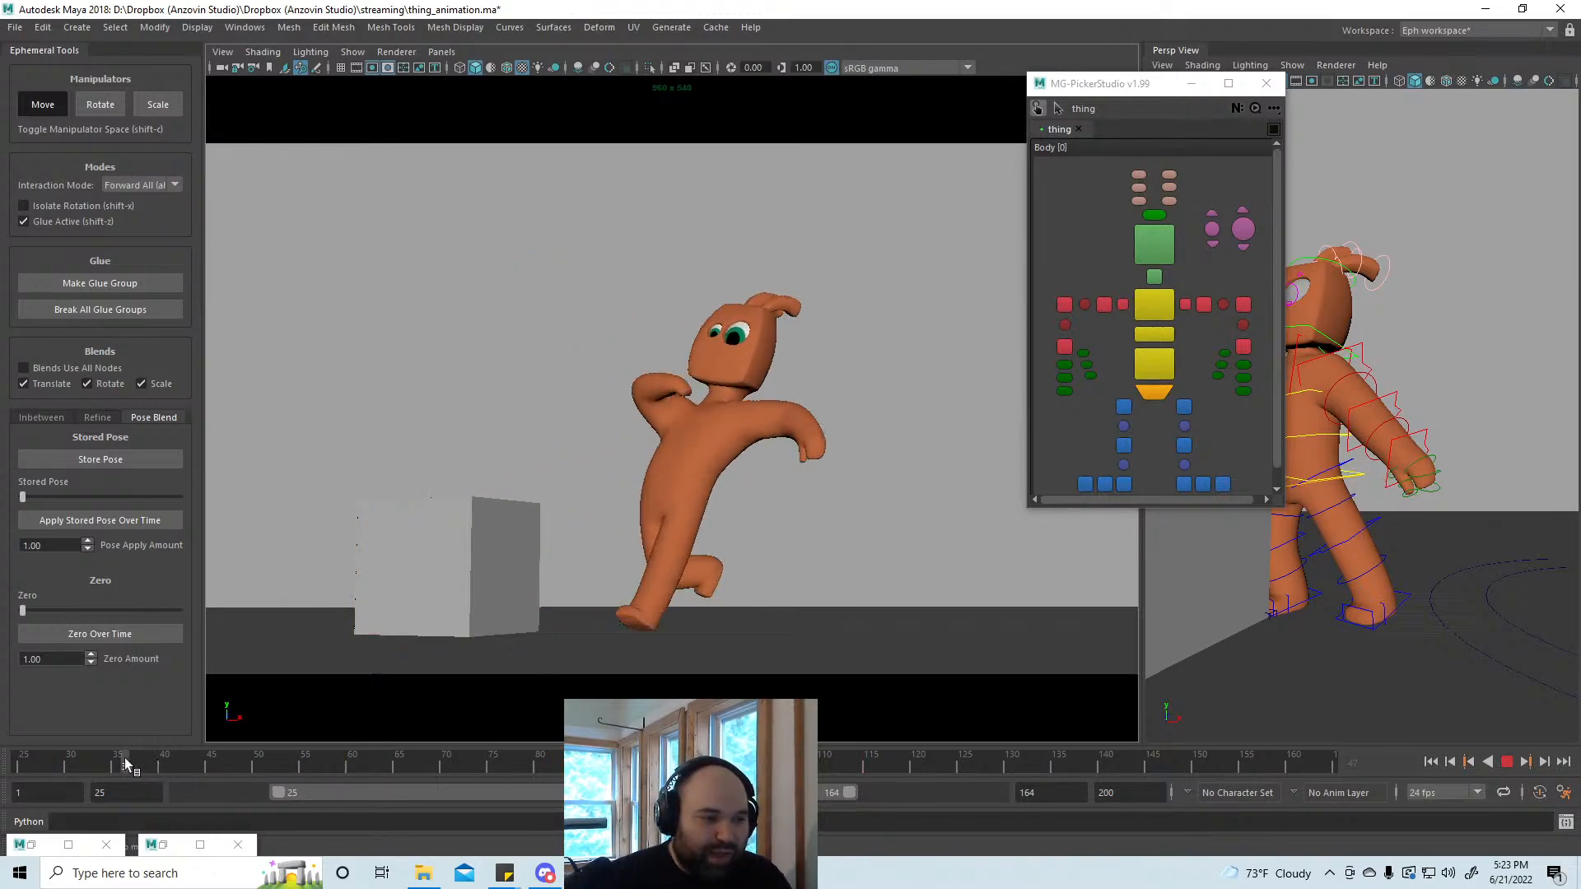
left_click(280, 757)
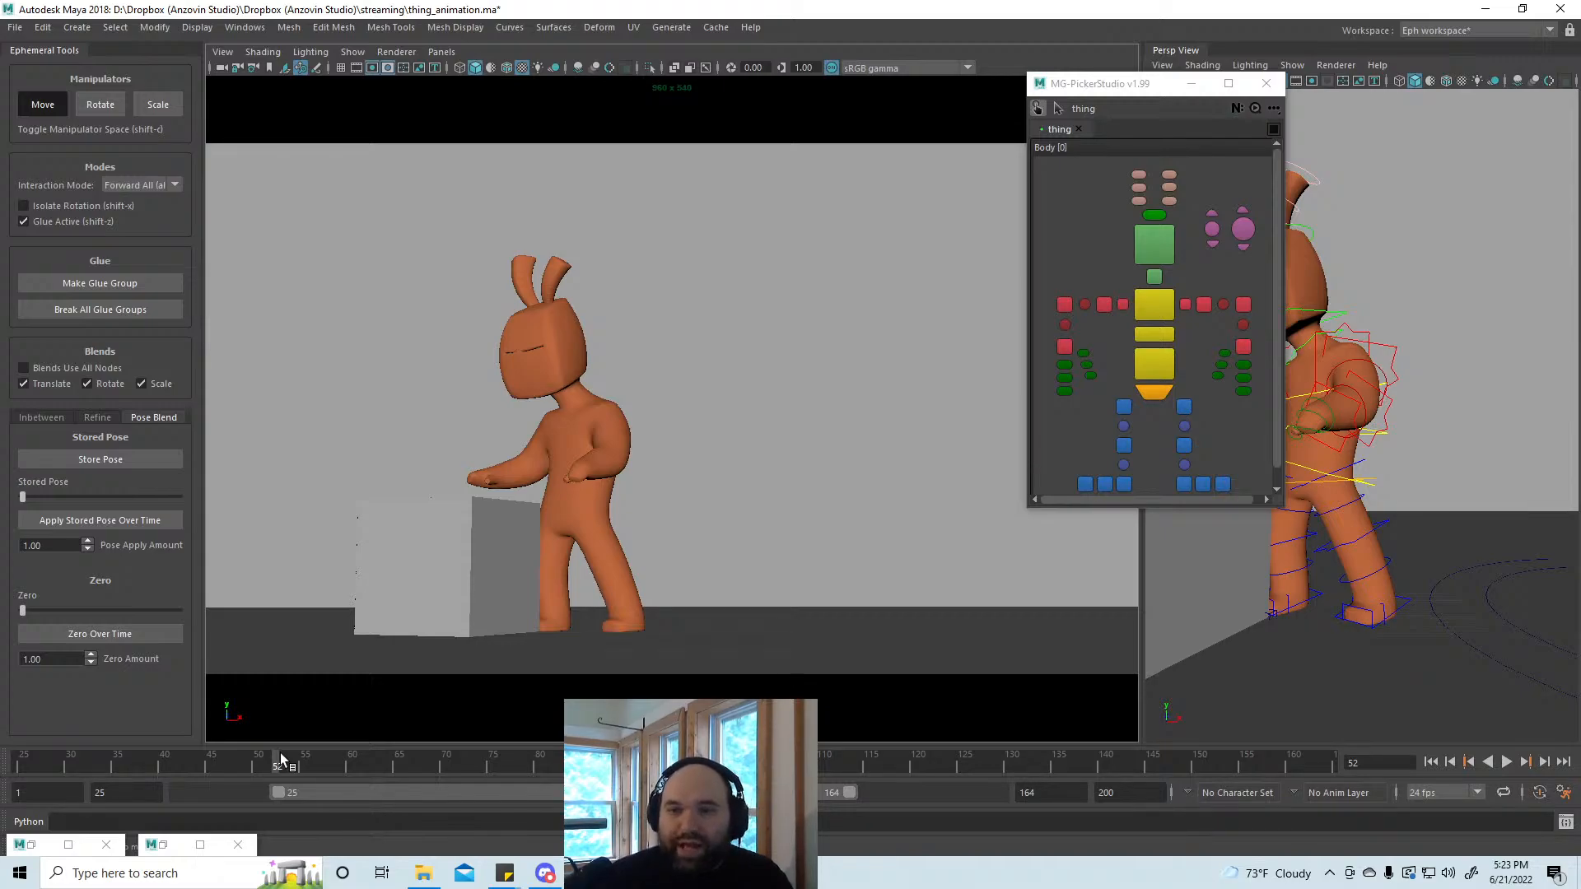
key("alt+v")
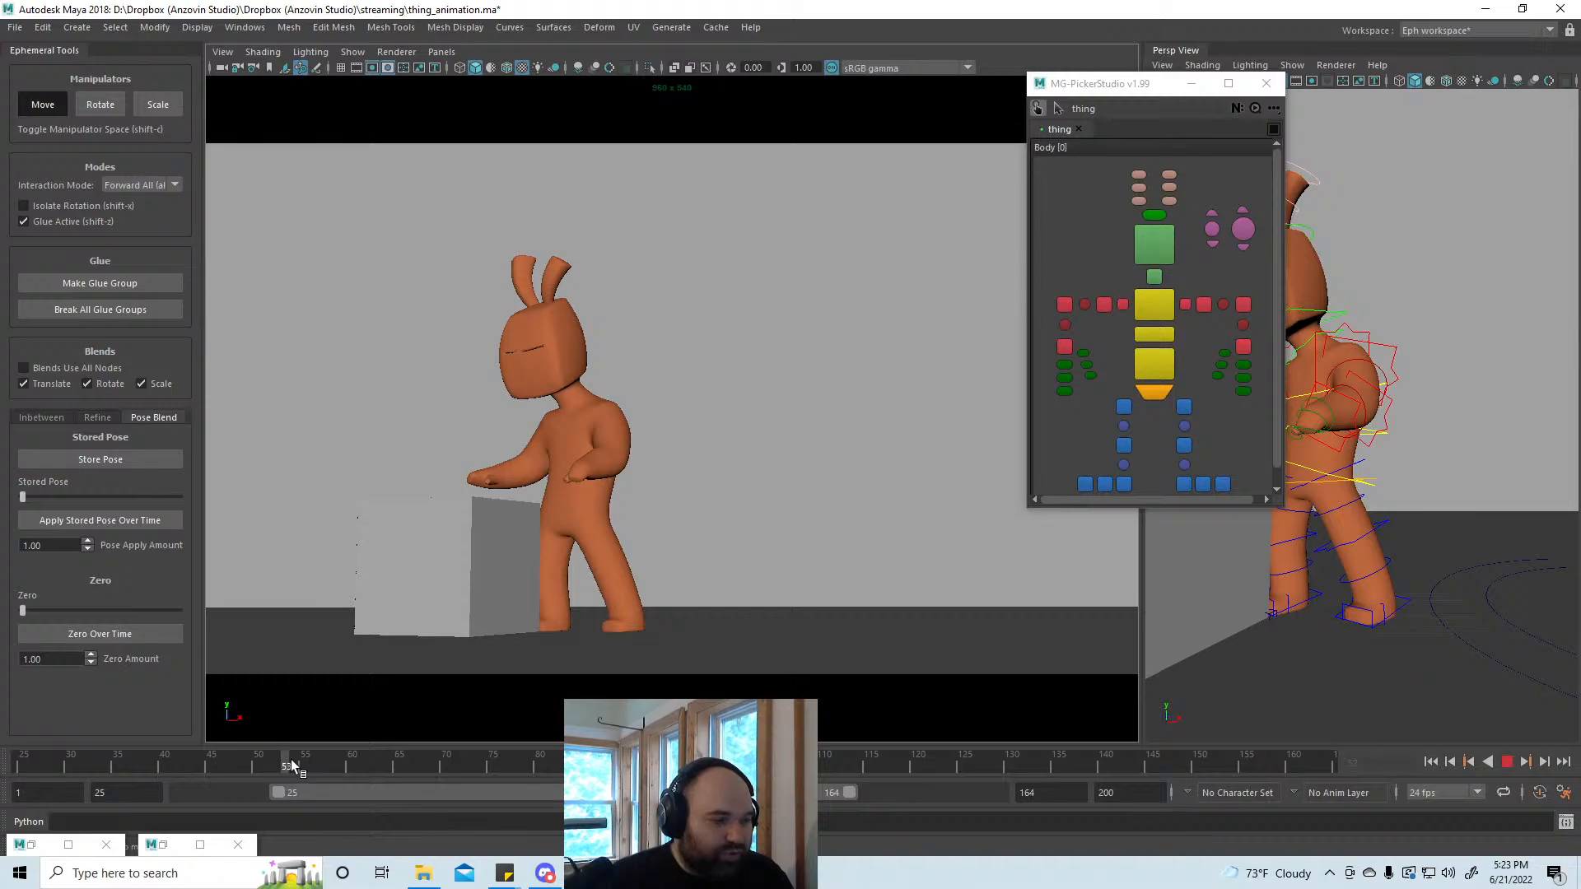
left_click_drag(291, 760, 596, 766)
Step: Examine the timing of the box lift and swing across the poses at frames 115, 133 and 146
left_click(1168, 318)
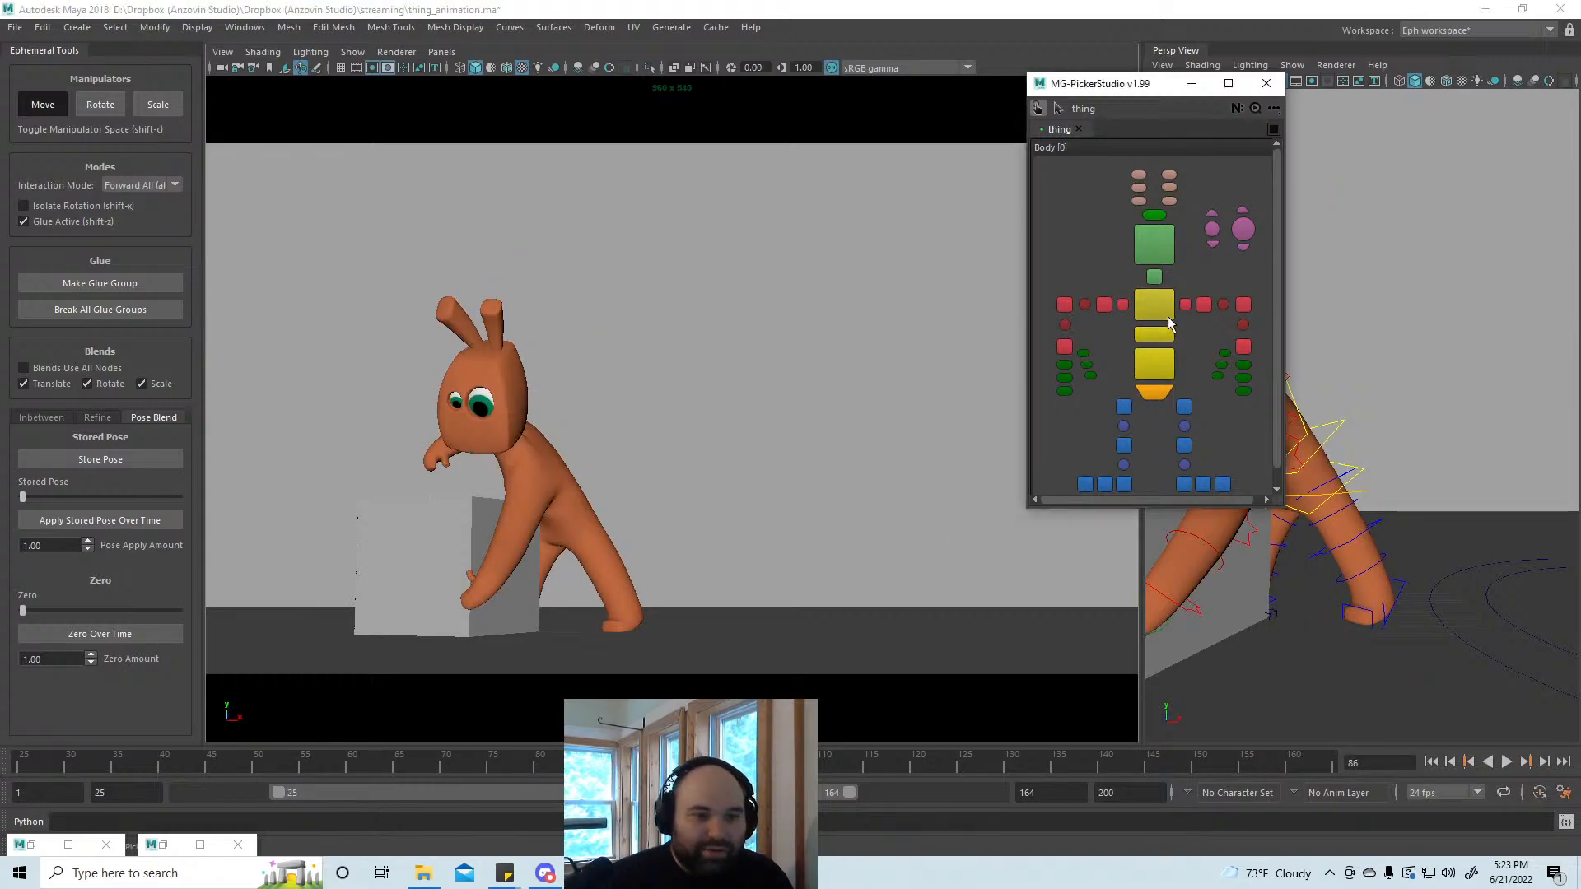
left_click(1168, 321)
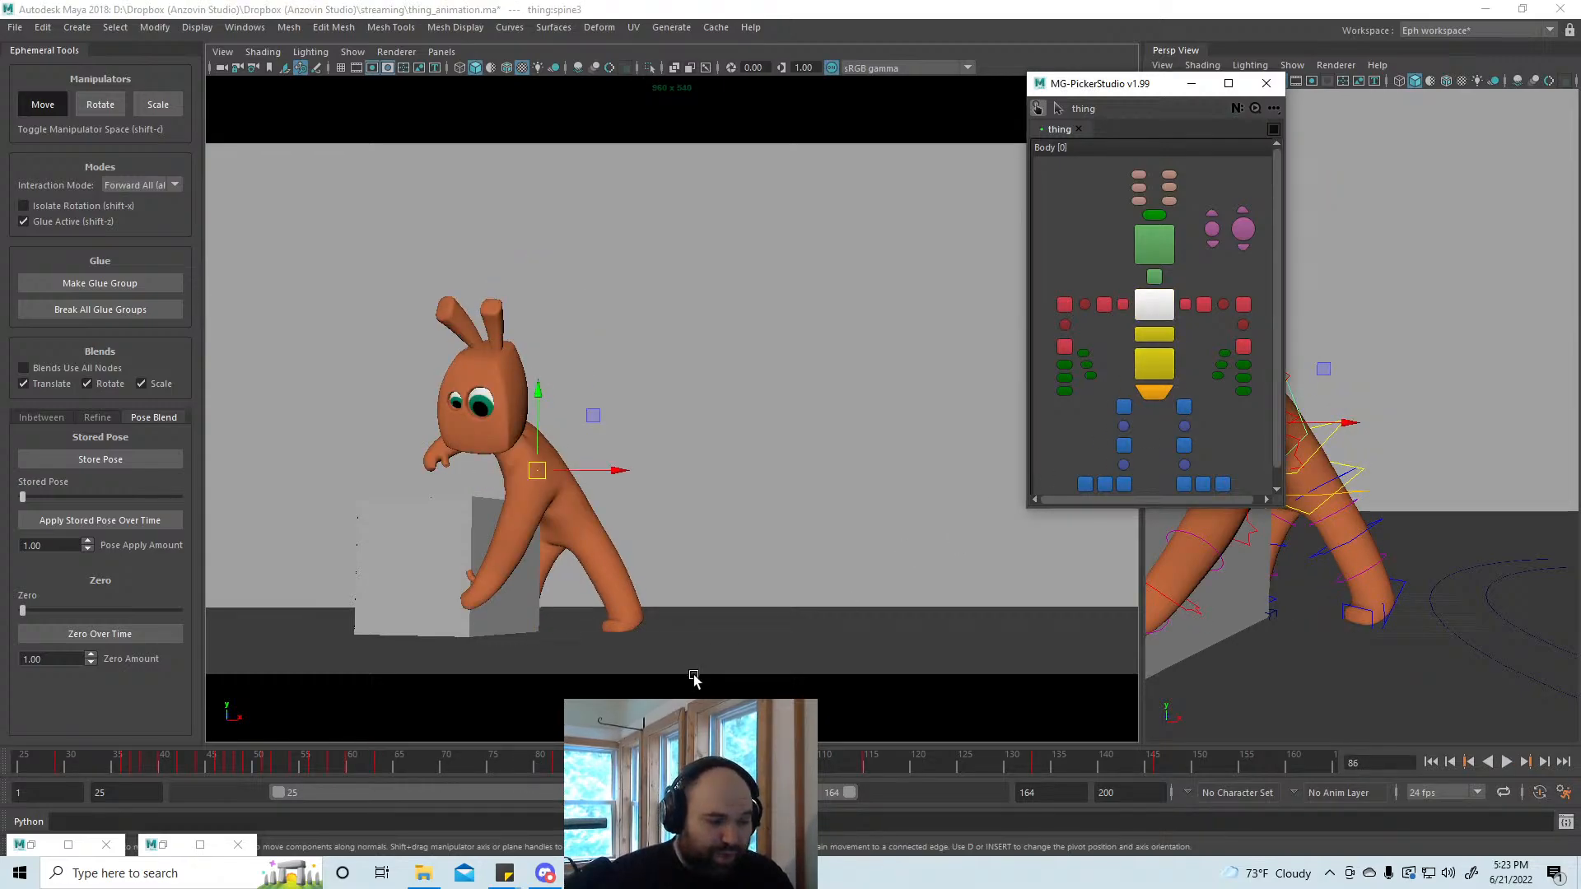
key("alt+v")
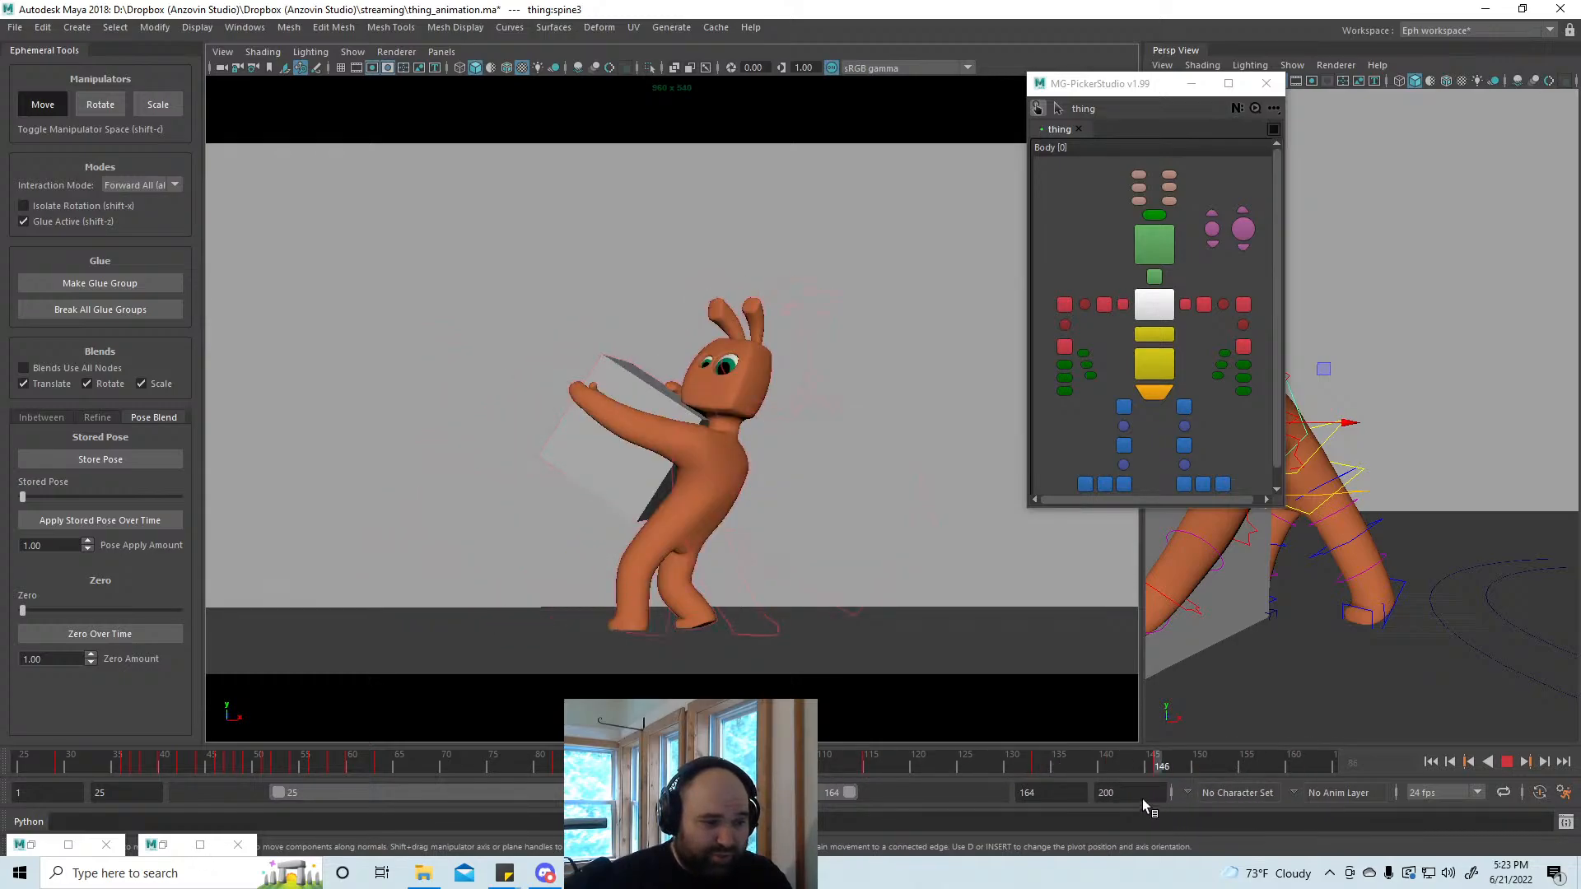
left_click(1044, 771)
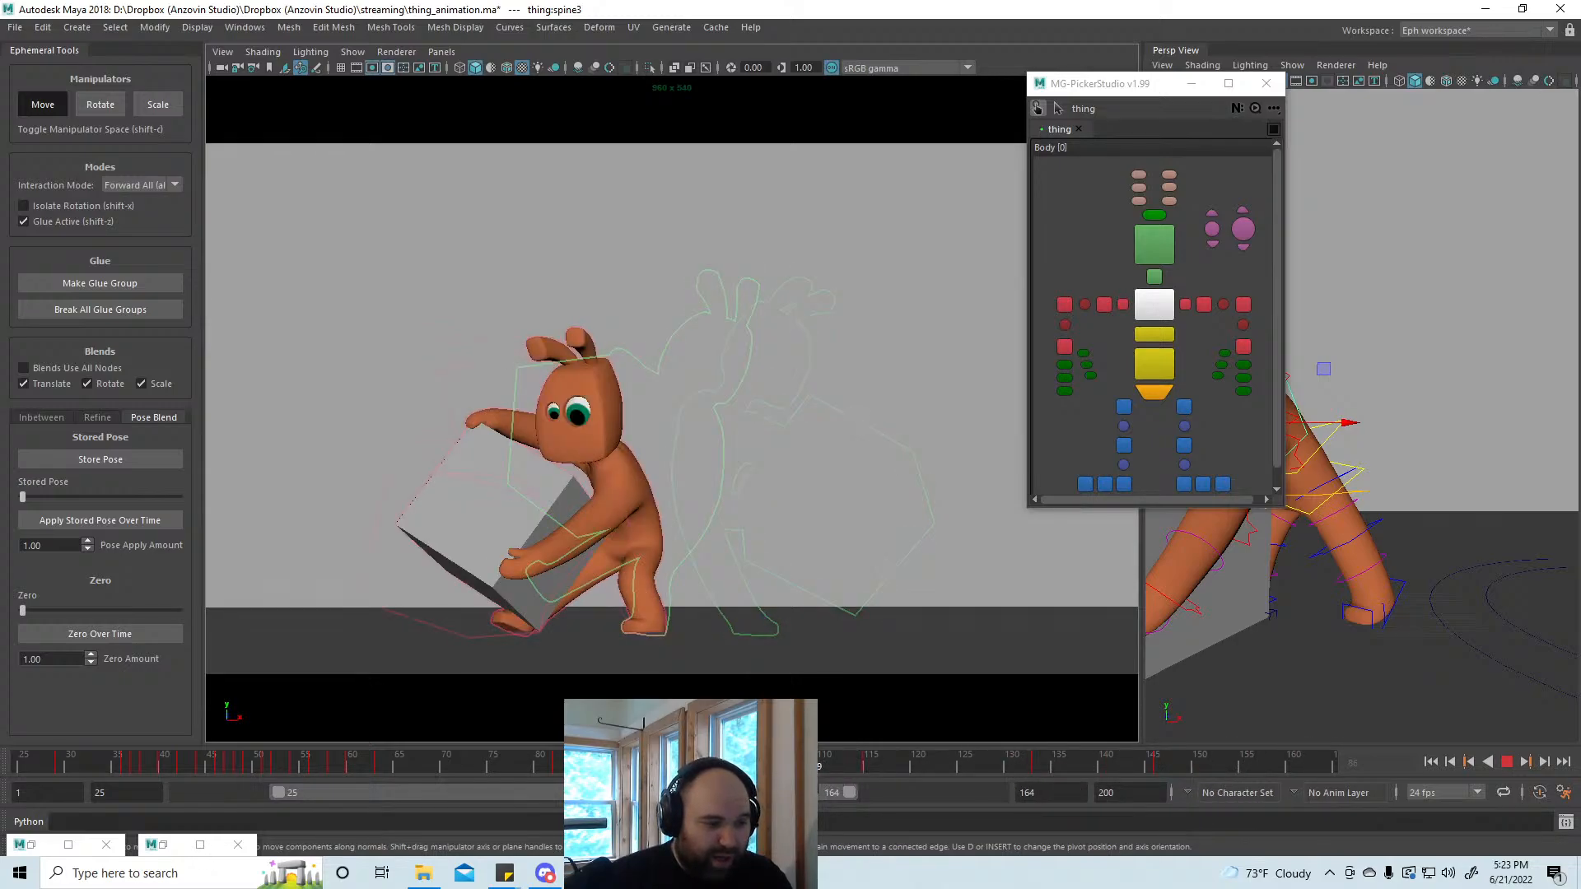
left_click(865, 771)
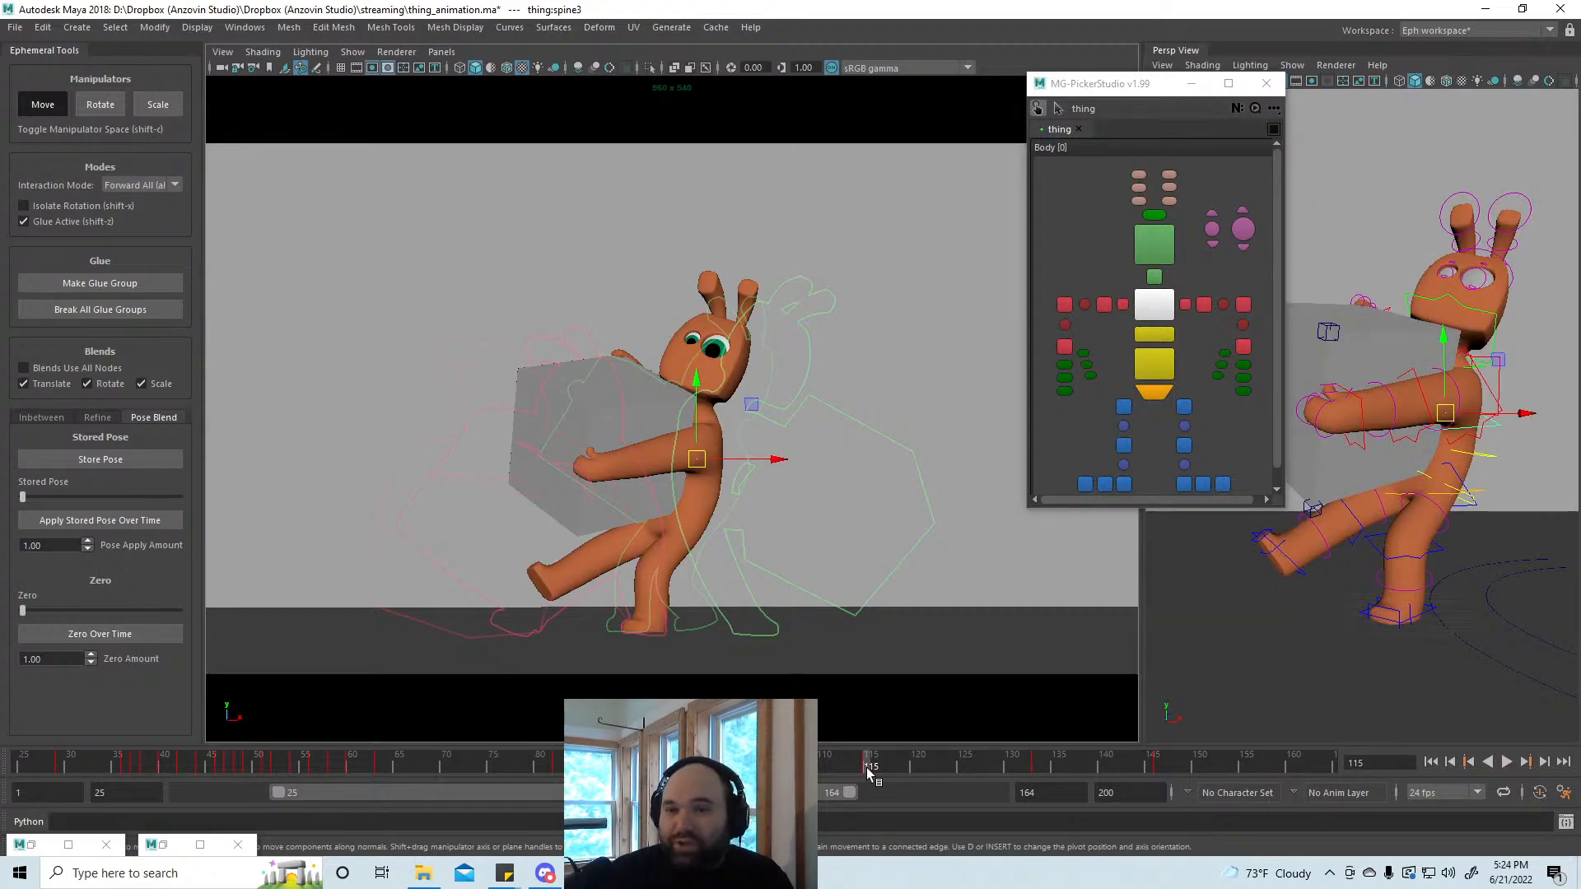
mouse_move(868, 765)
left_mouse_down()
mouse_move(1225, 761)
mouse_move(171, 759)
mouse_move(1059, 778)
mouse_move(1037, 771)
left_mouse_up()
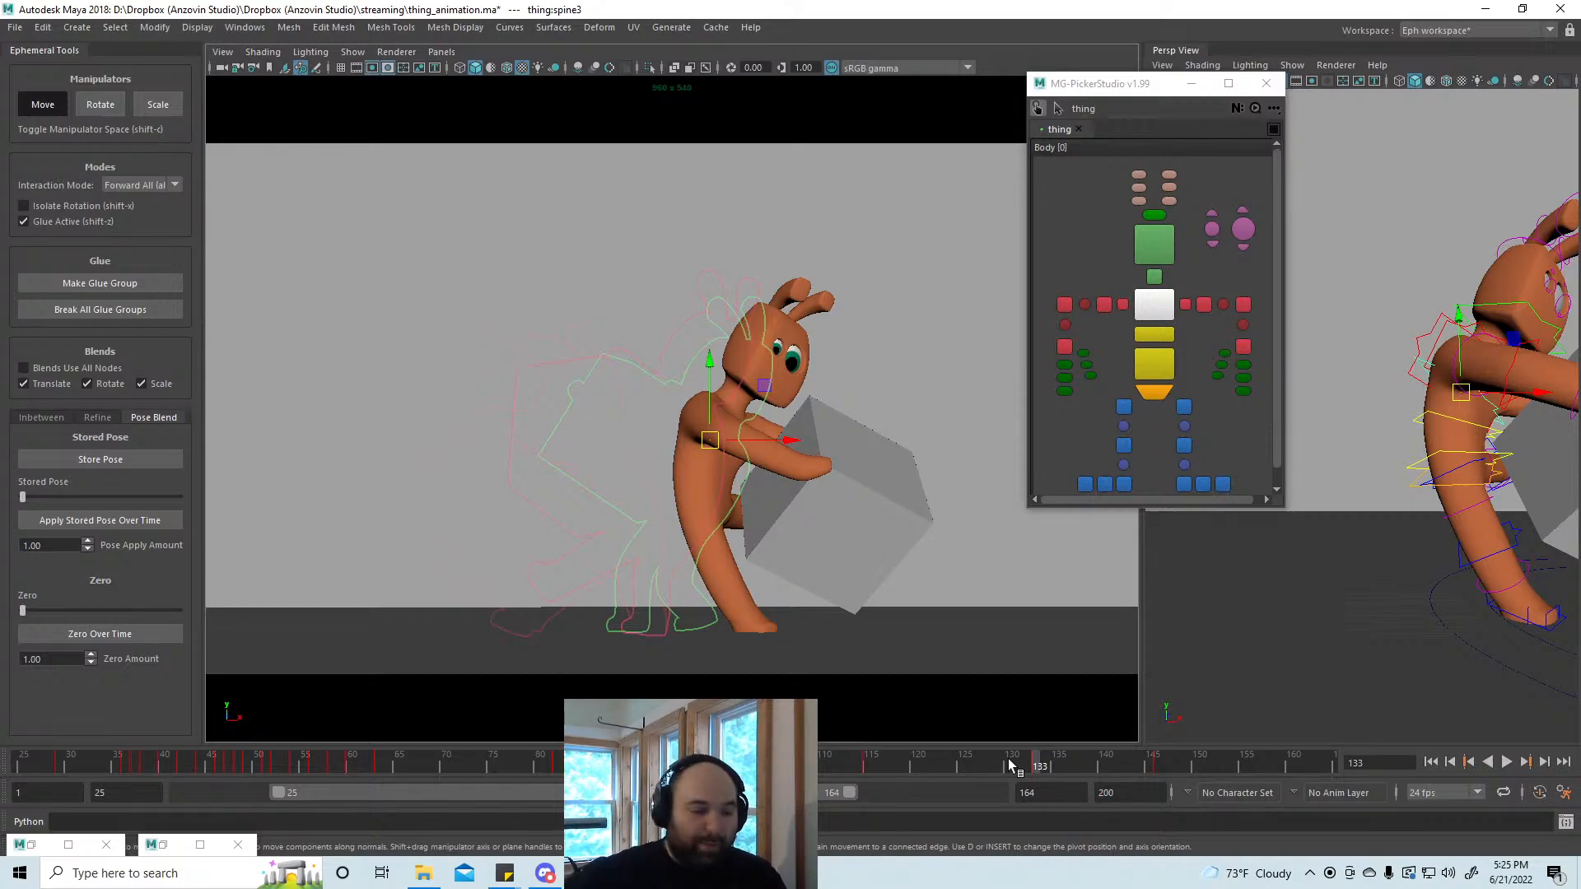
mouse_move(1008, 758)
left_mouse_down()
mouse_move(991, 765)
mouse_move(1155, 758)
mouse_move(996, 761)
mouse_move(1165, 772)
mouse_move(1107, 773)
left_mouse_up()
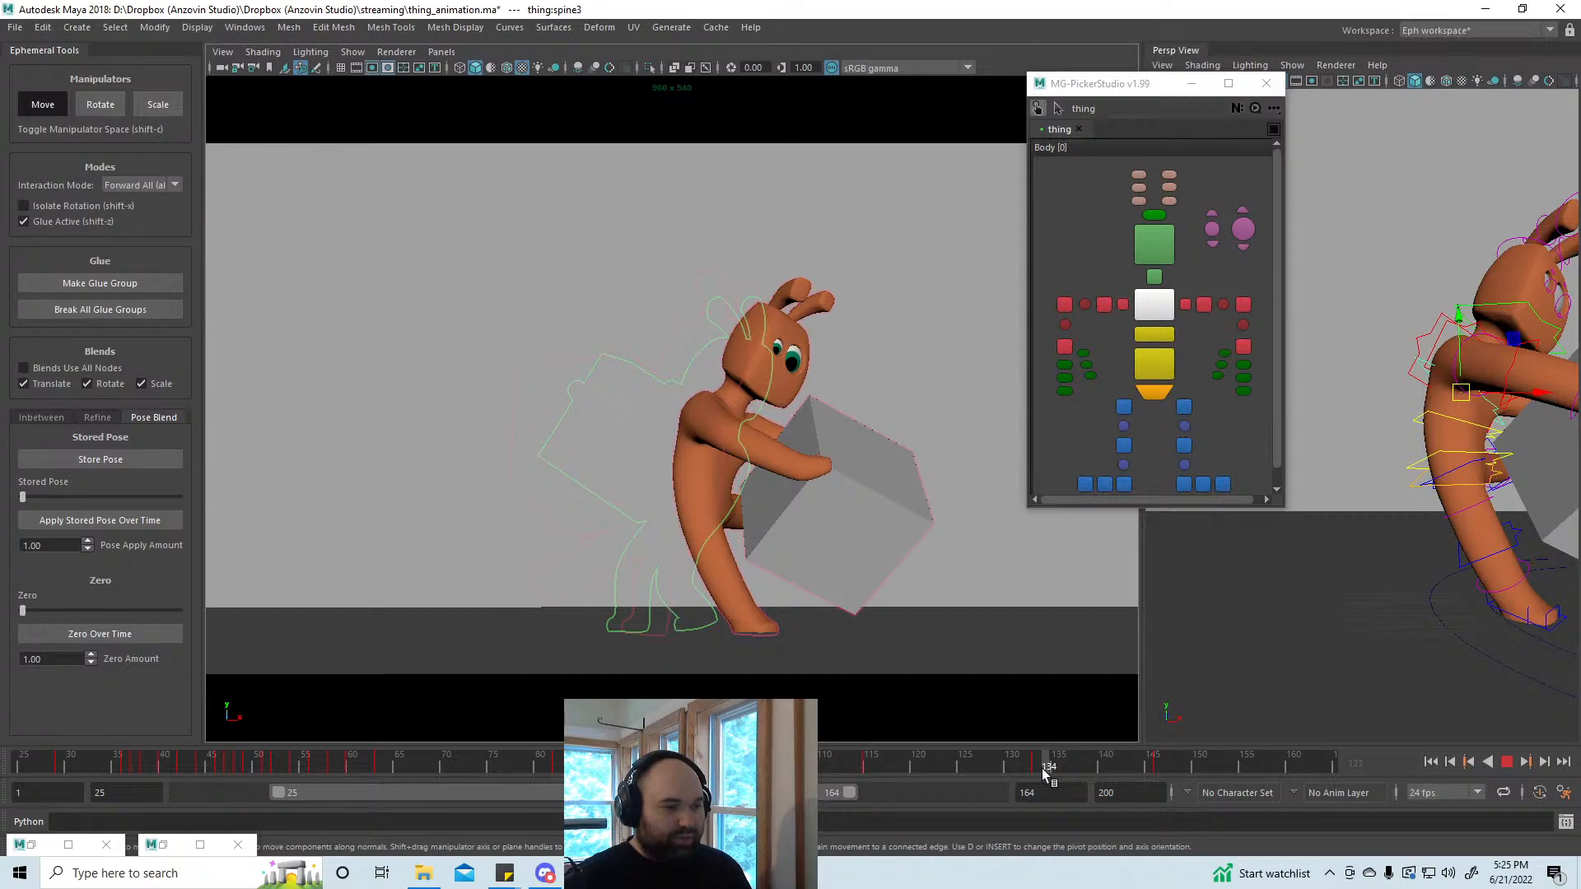
left_click_drag(1036, 768, 1036, 768)
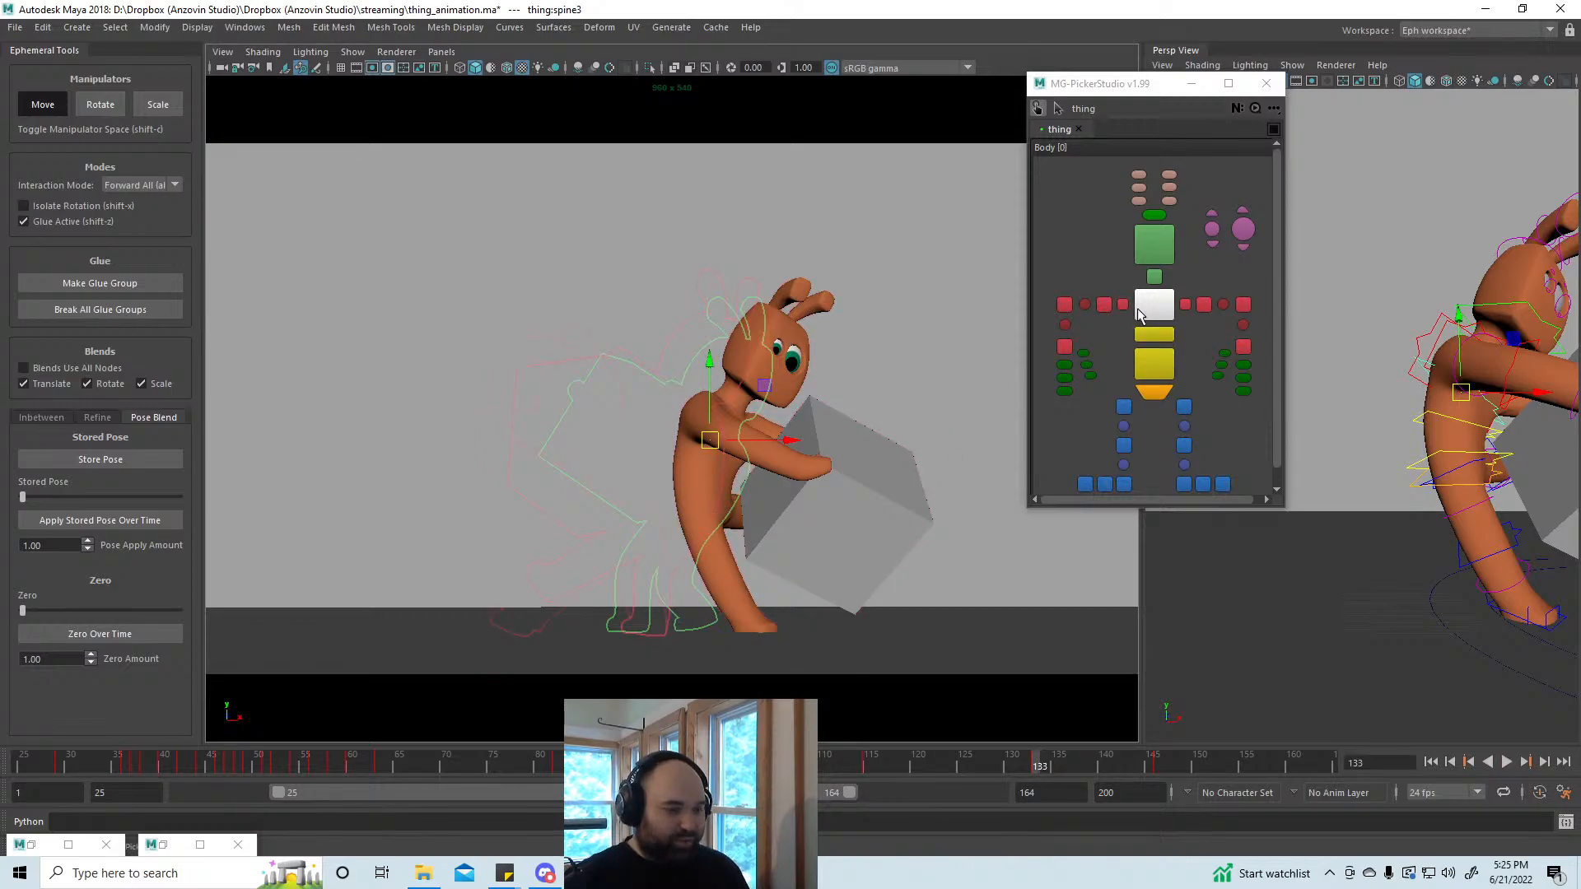
Step: Rotate the chest control slightly at frame 133 to refine the forward-leaning torso
key("e")
left_click_drag(704, 447, 696, 382)
left_click_drag(713, 451, 718, 454)
mouse_move(1021, 765)
left_mouse_down()
mouse_move(1004, 764)
mouse_move(1218, 778)
mouse_move(1038, 769)
left_mouse_up()
Step: Move the box slightly up and away from the body at frame 133
left_click(896, 517)
key("w")
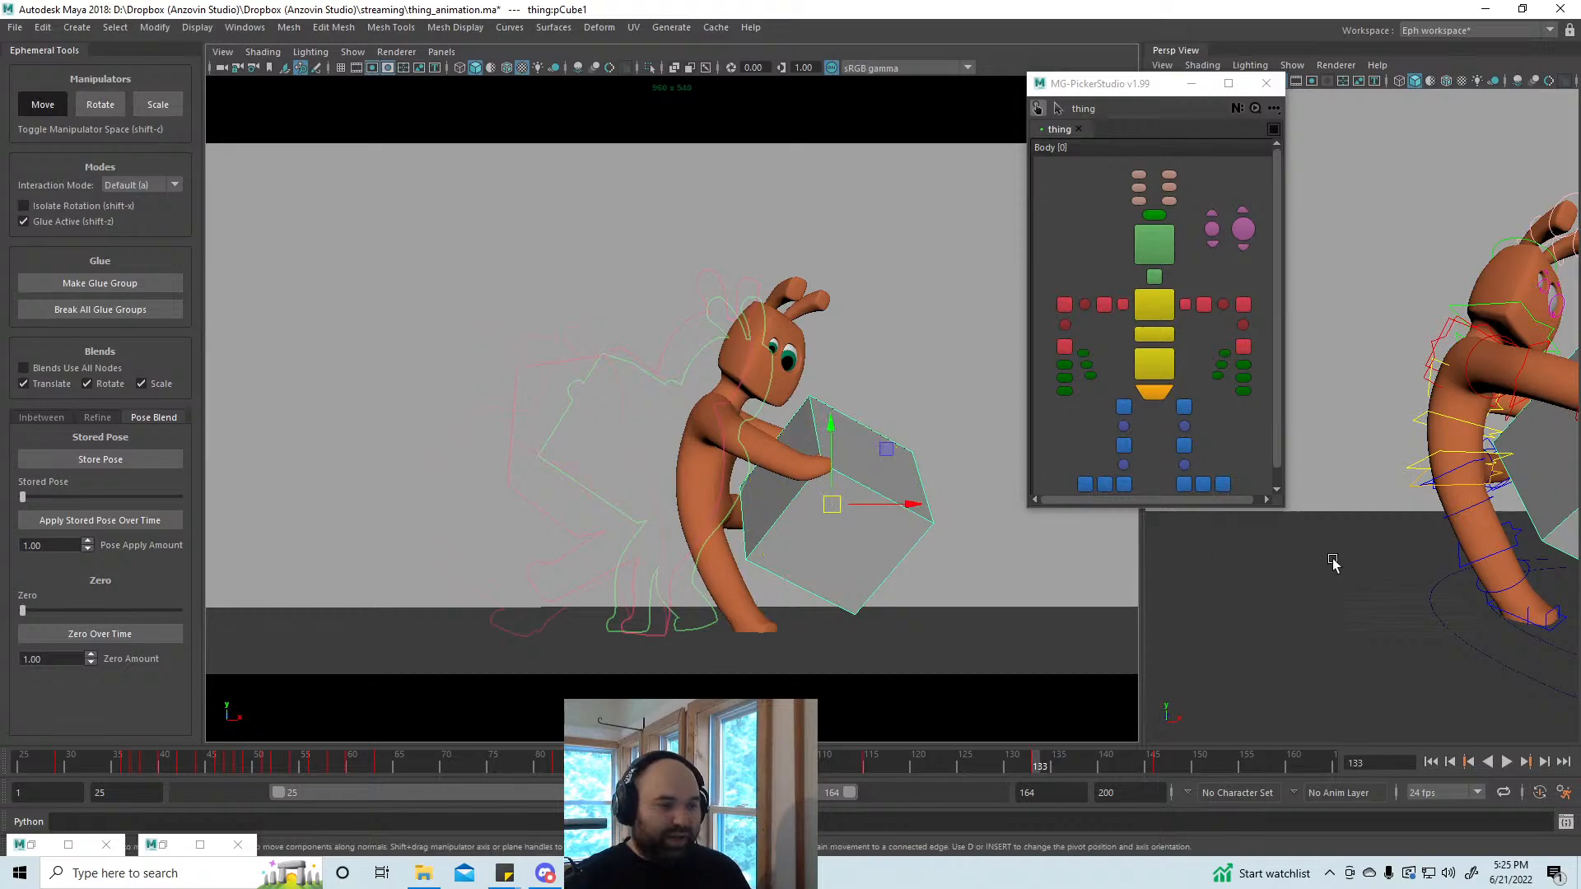
left_click_drag(1333, 560, 1394, 587, "alt")
left_click_drag(836, 494, 838, 492)
Step: Nudge the right shoulder slightly up and forward toward the box and select the right hand control
left_click(1104, 305)
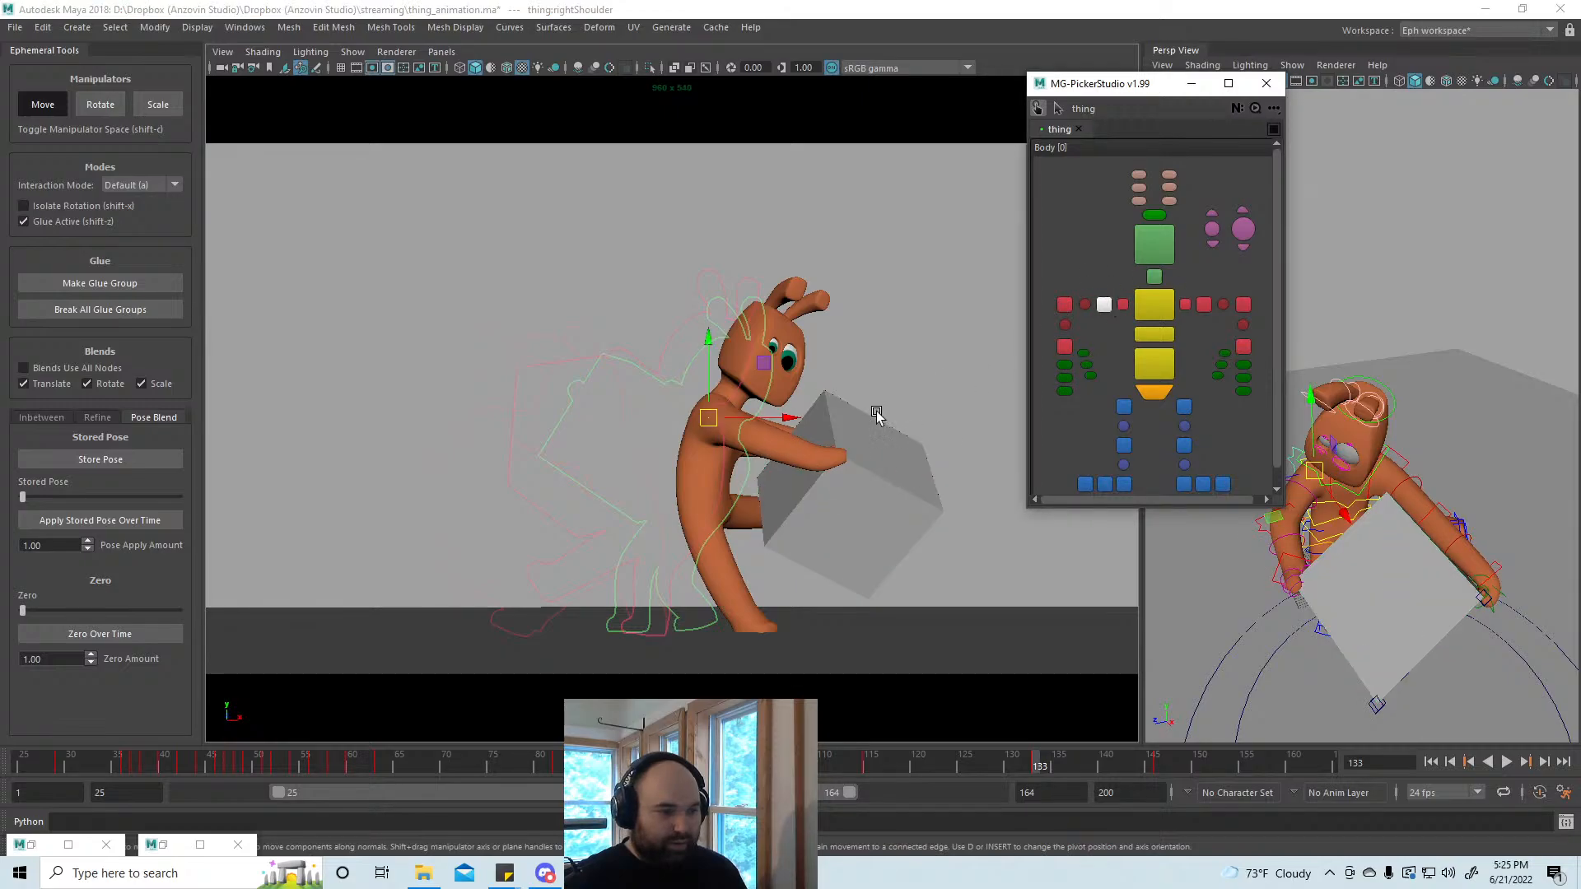
left_click_drag(712, 428, 714, 418)
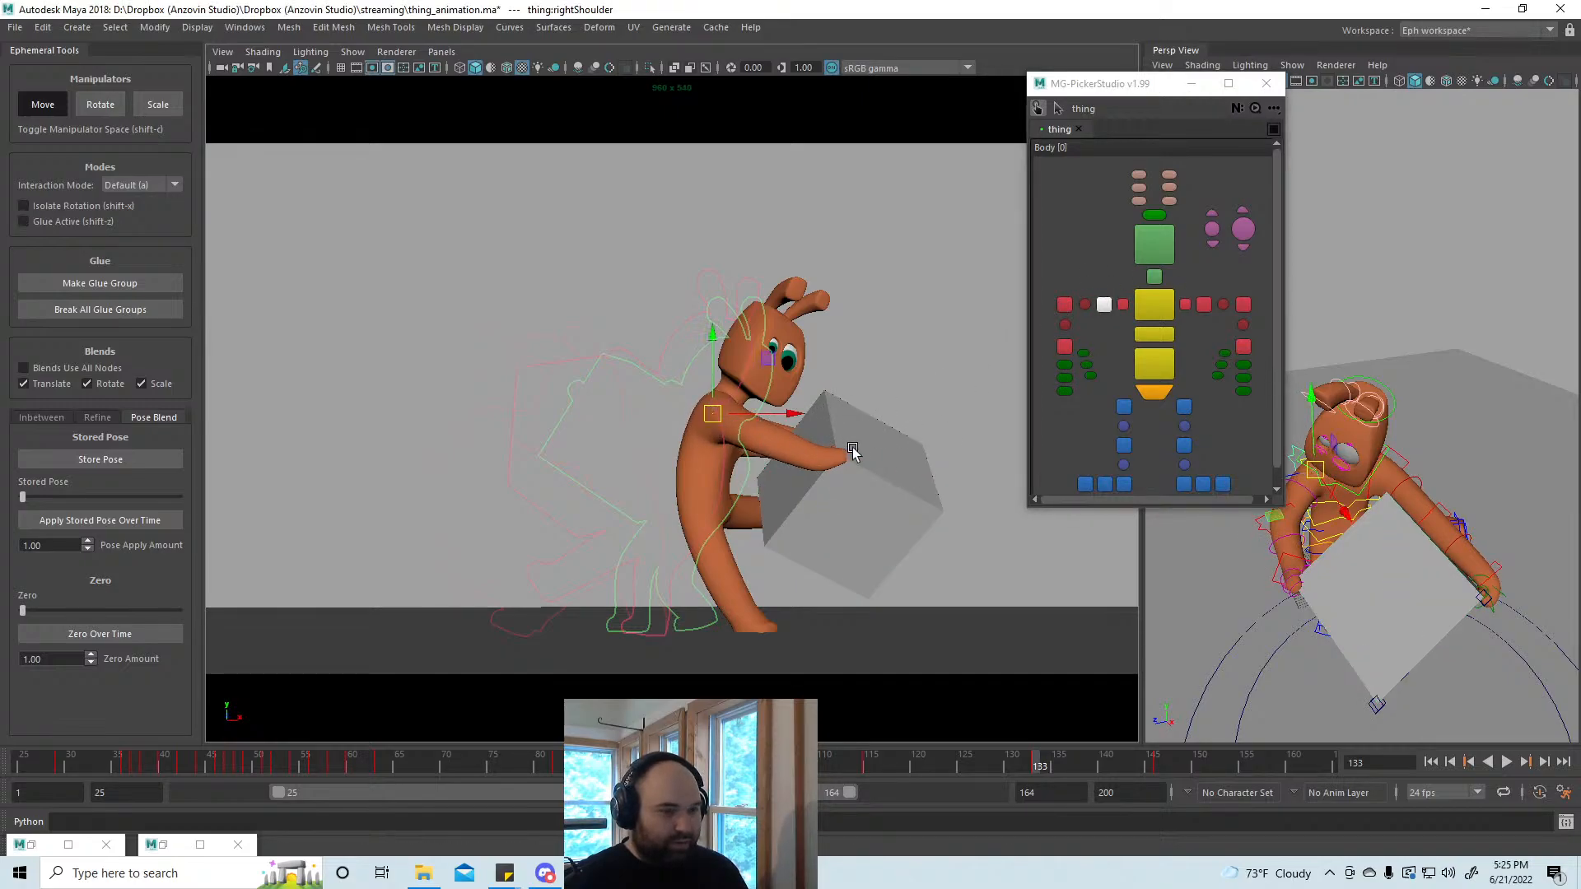
key("shift+z")
left_click(1065, 346)
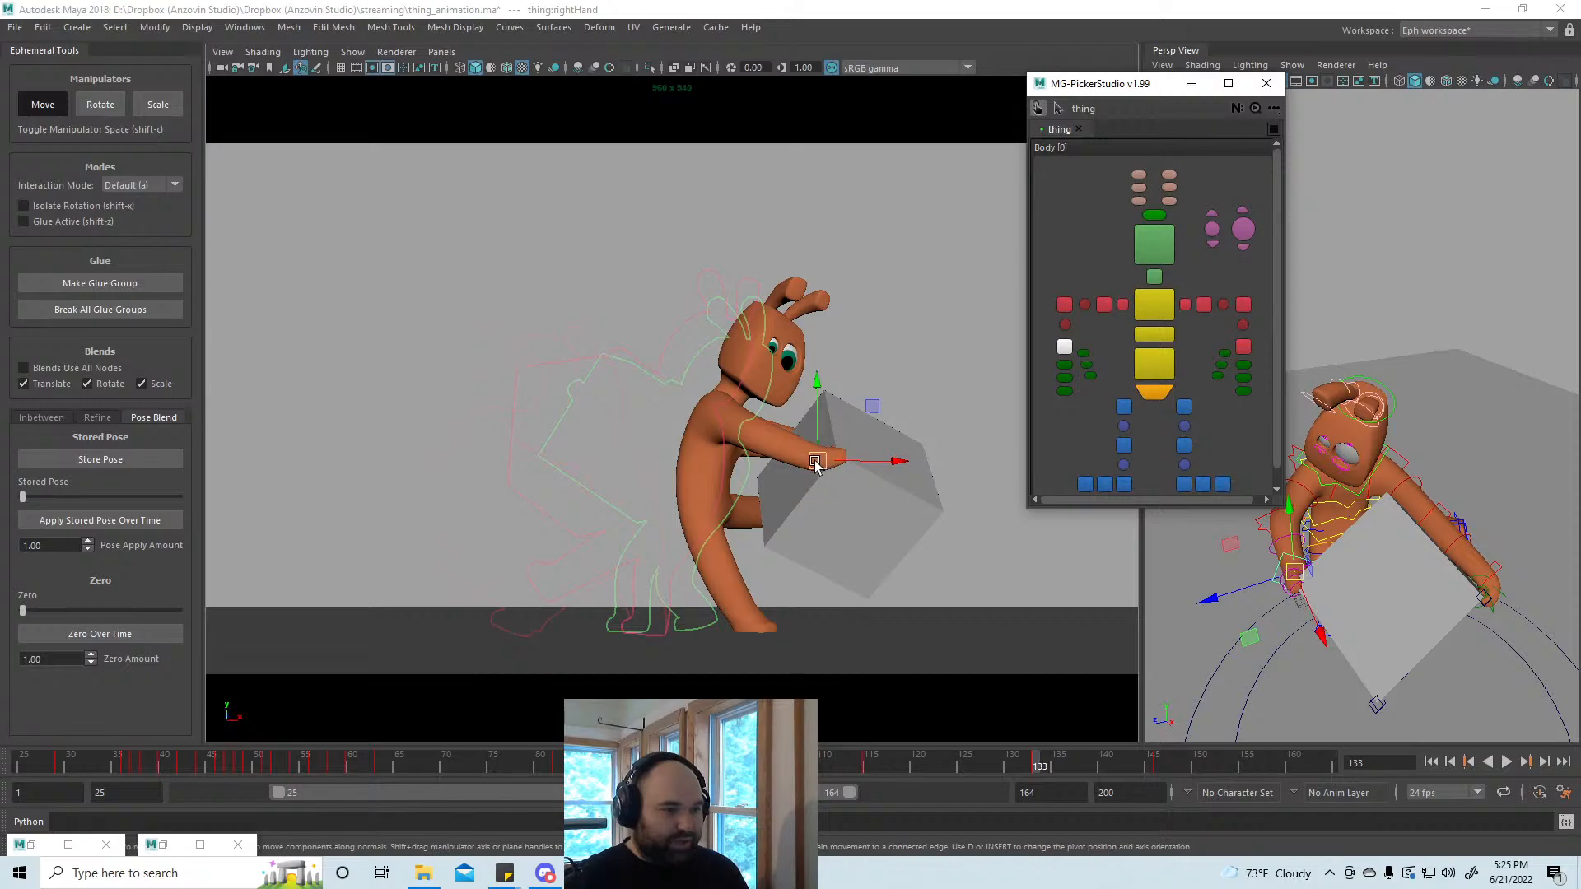
Step: Rotate the right hand against the box in the frame 133 pose
key("e")
left_click_drag(875, 443, 846, 491)
left_click(862, 510)
key("w")
key("ctrl+z")
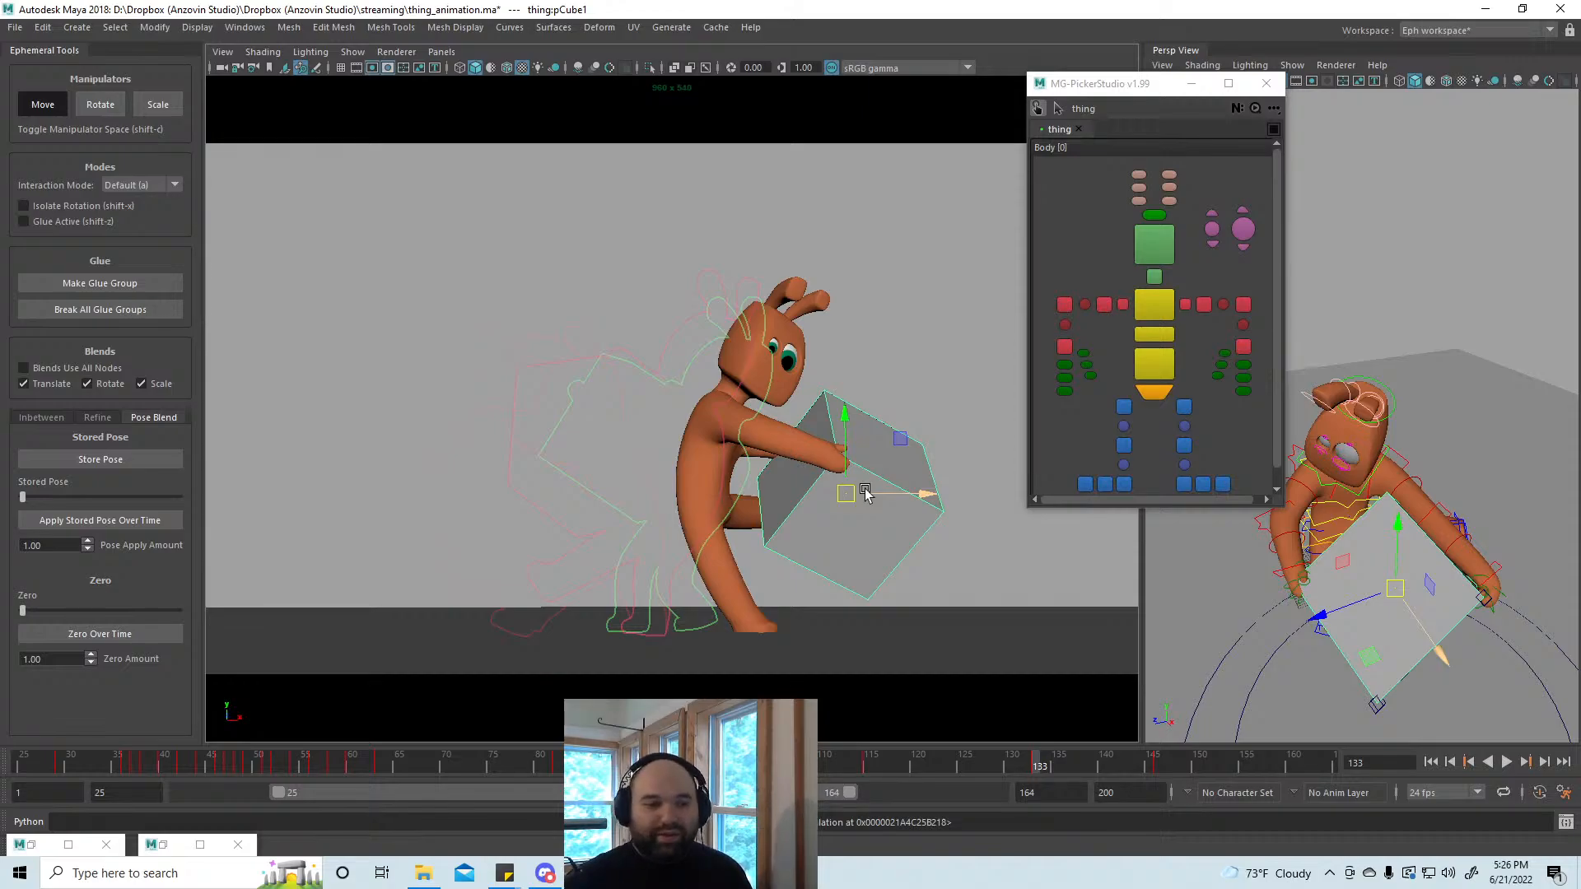
Step: Fine-tune the right hand's placement on the box at frame 133 and select the right thumb's contour joint
left_click(1065, 346)
left_click_drag(1331, 618, 1328, 608, "alt")
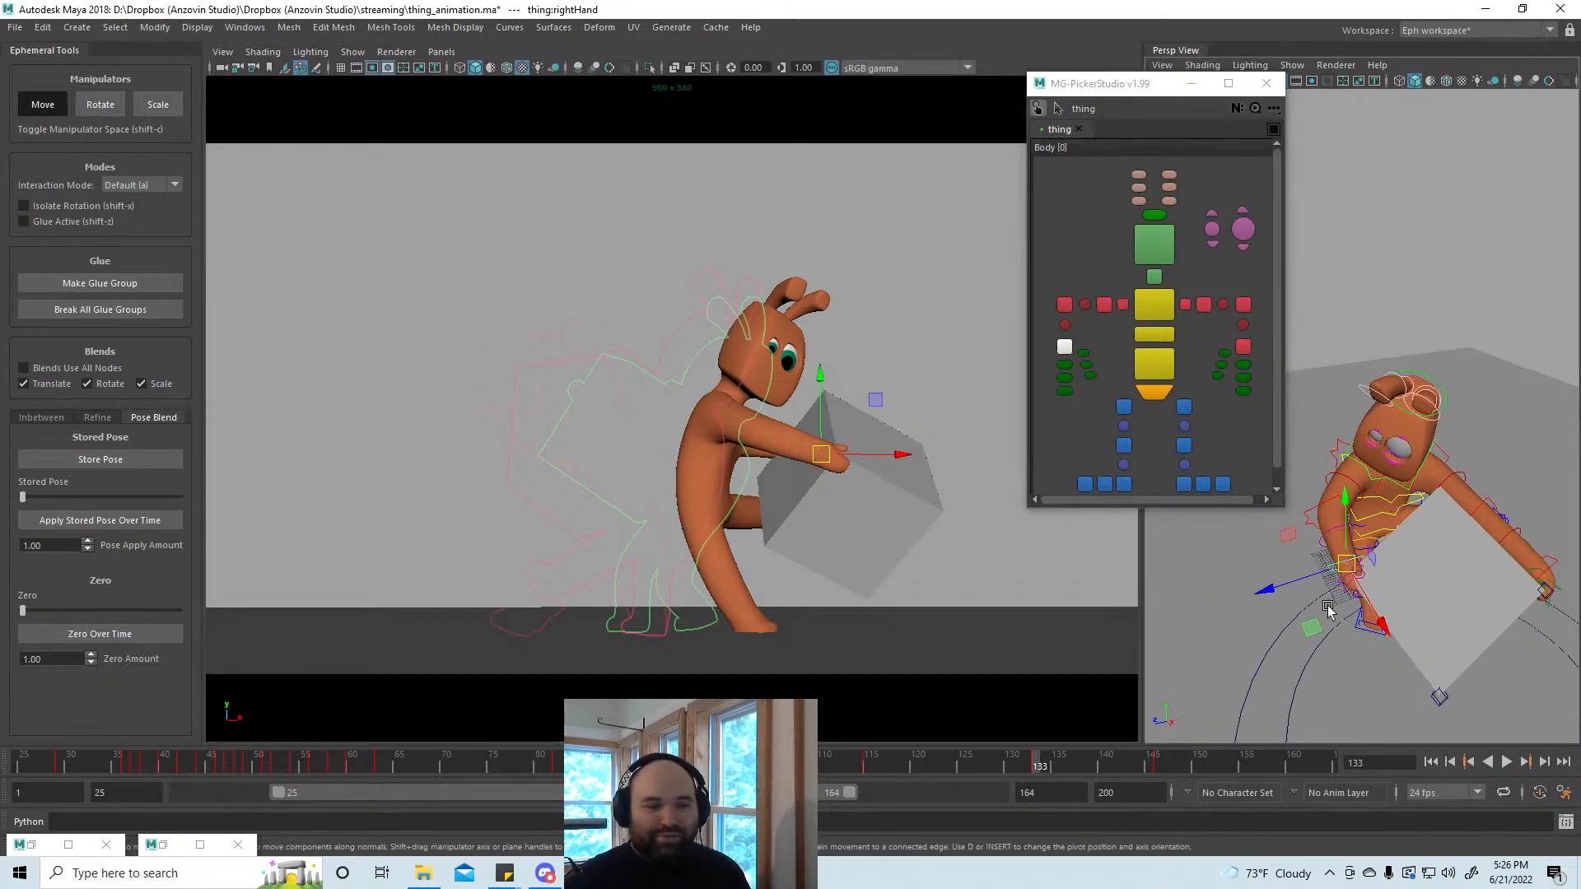
scroll(1328, 607, "up", 5)
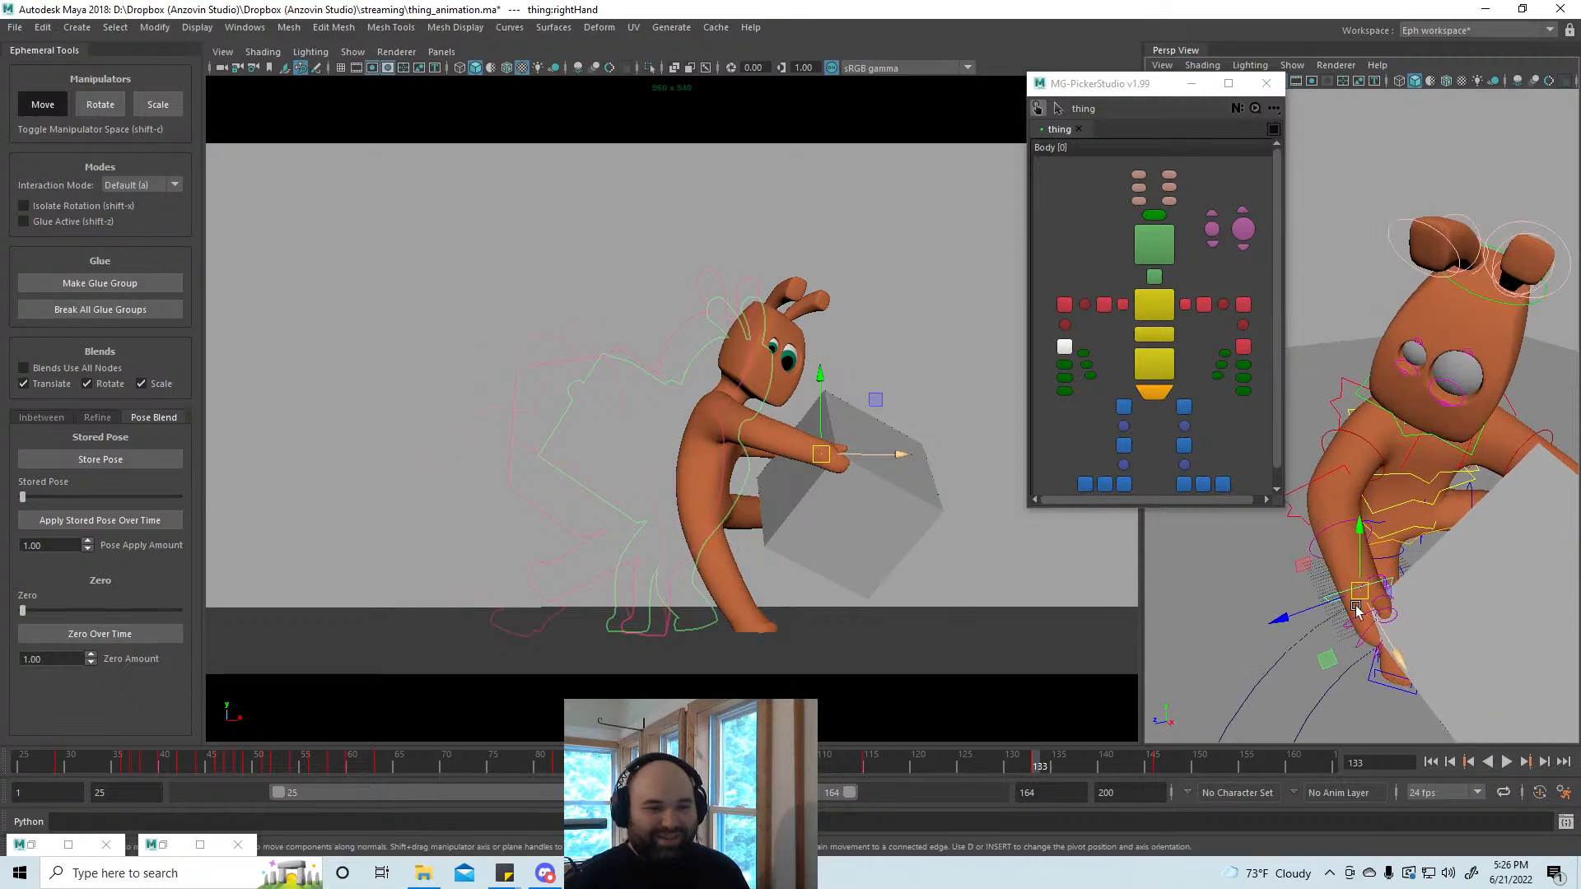
scroll(1356, 609, "up", 4)
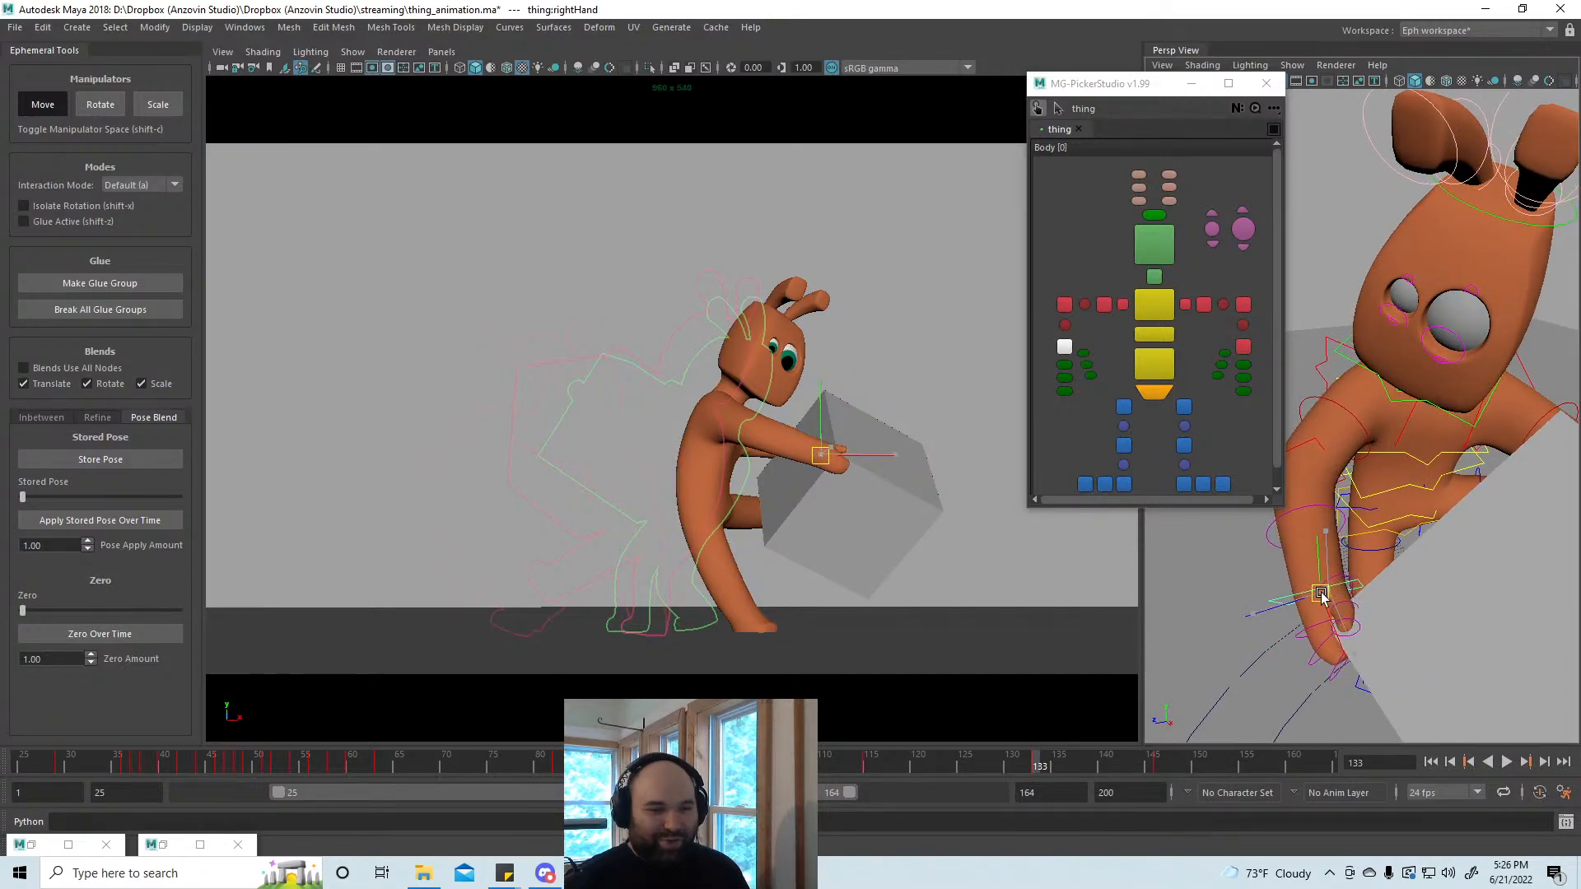
left_click(1086, 365)
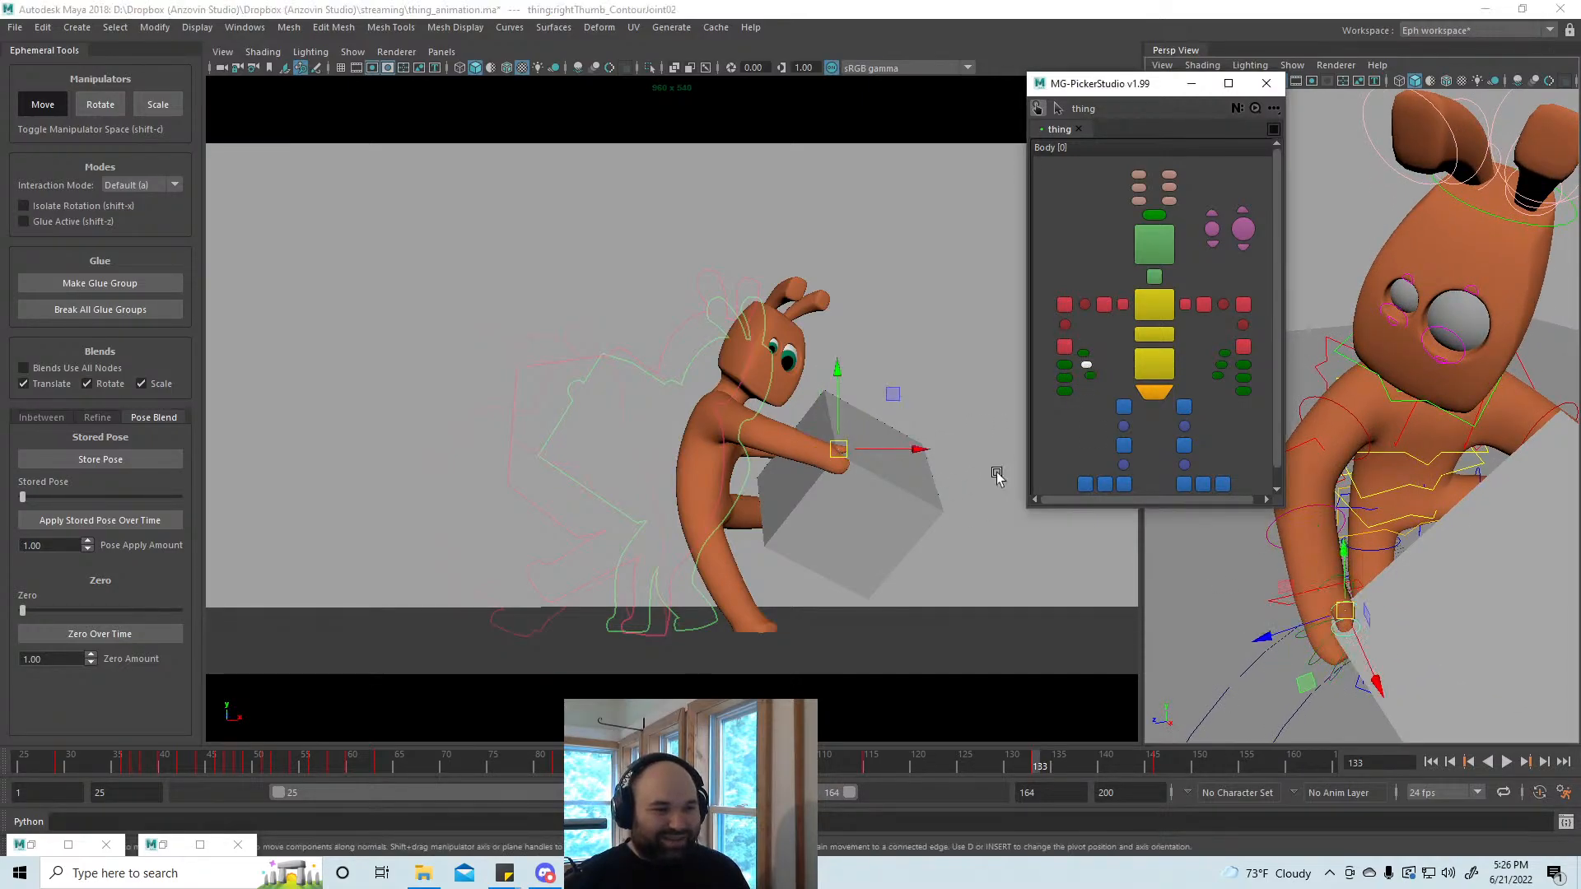
key("e")
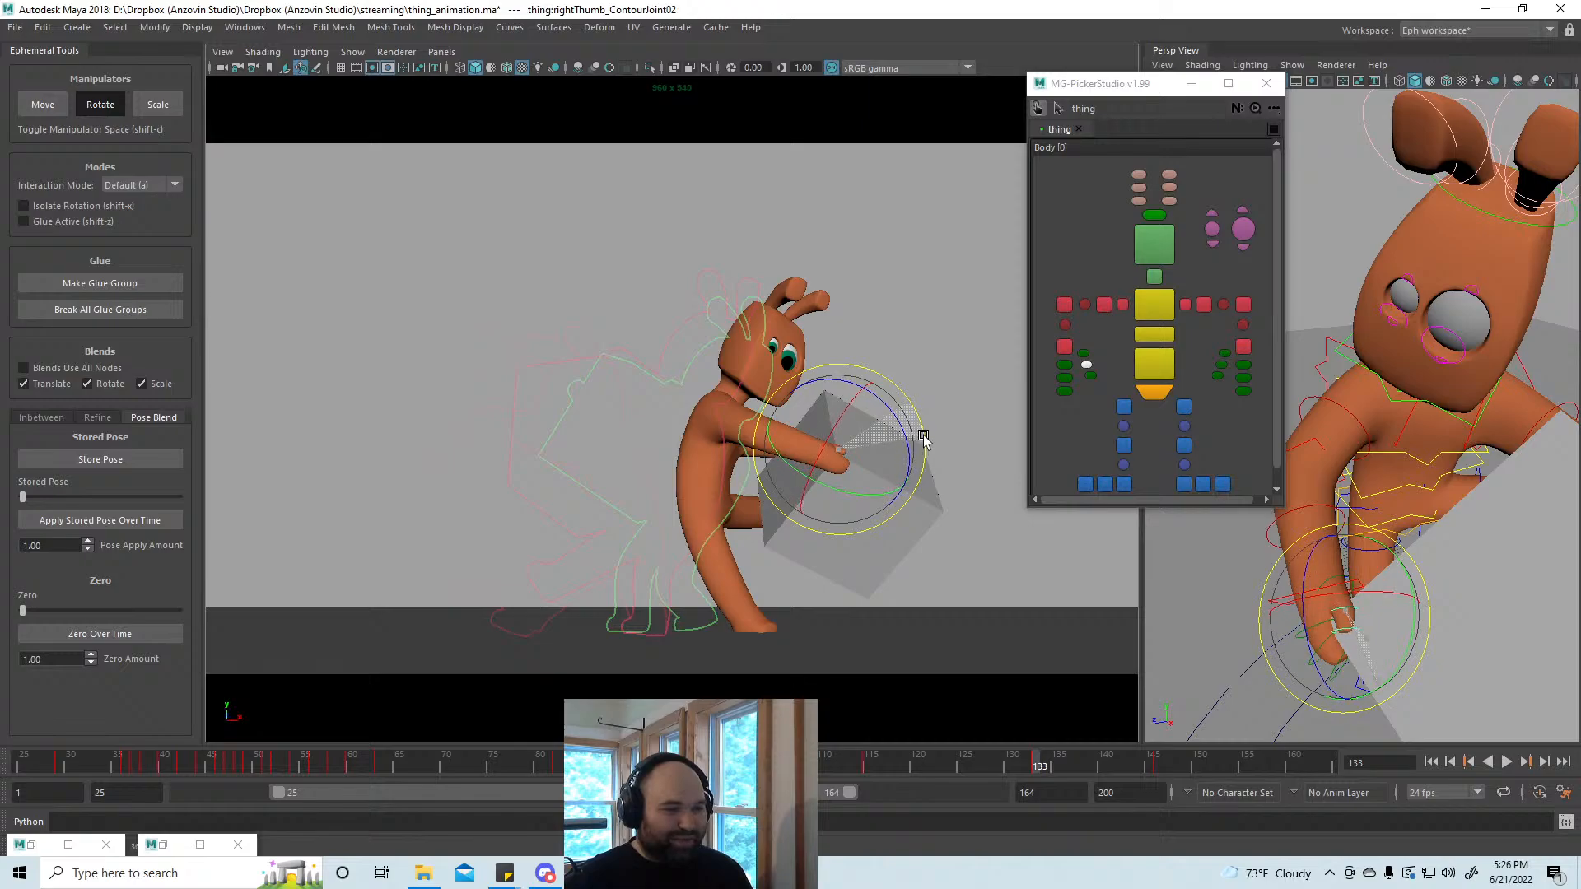
key("w")
left_click_drag(1357, 543, 1398, 602, "alt")
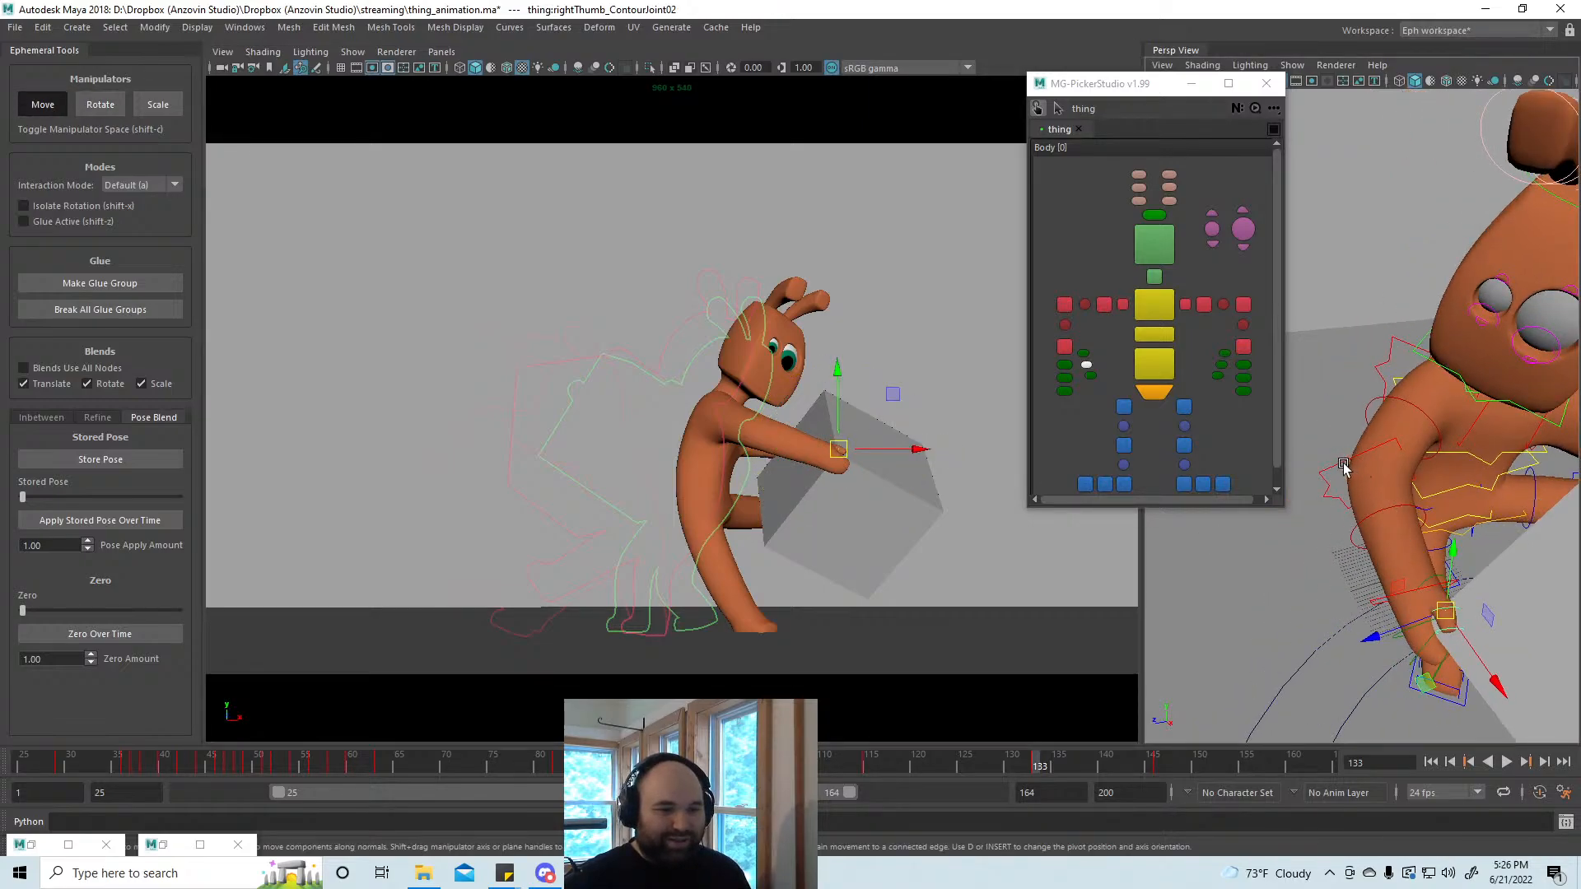
Step: Reshape the right arm's curve by moving its upper-arm and forearm contour controls
left_click(1341, 464)
left_click_drag(1343, 471, 1383, 550, "alt")
left_click_drag(1371, 521, 1391, 538)
left_click_drag(765, 444, 776, 439)
left_click(744, 424)
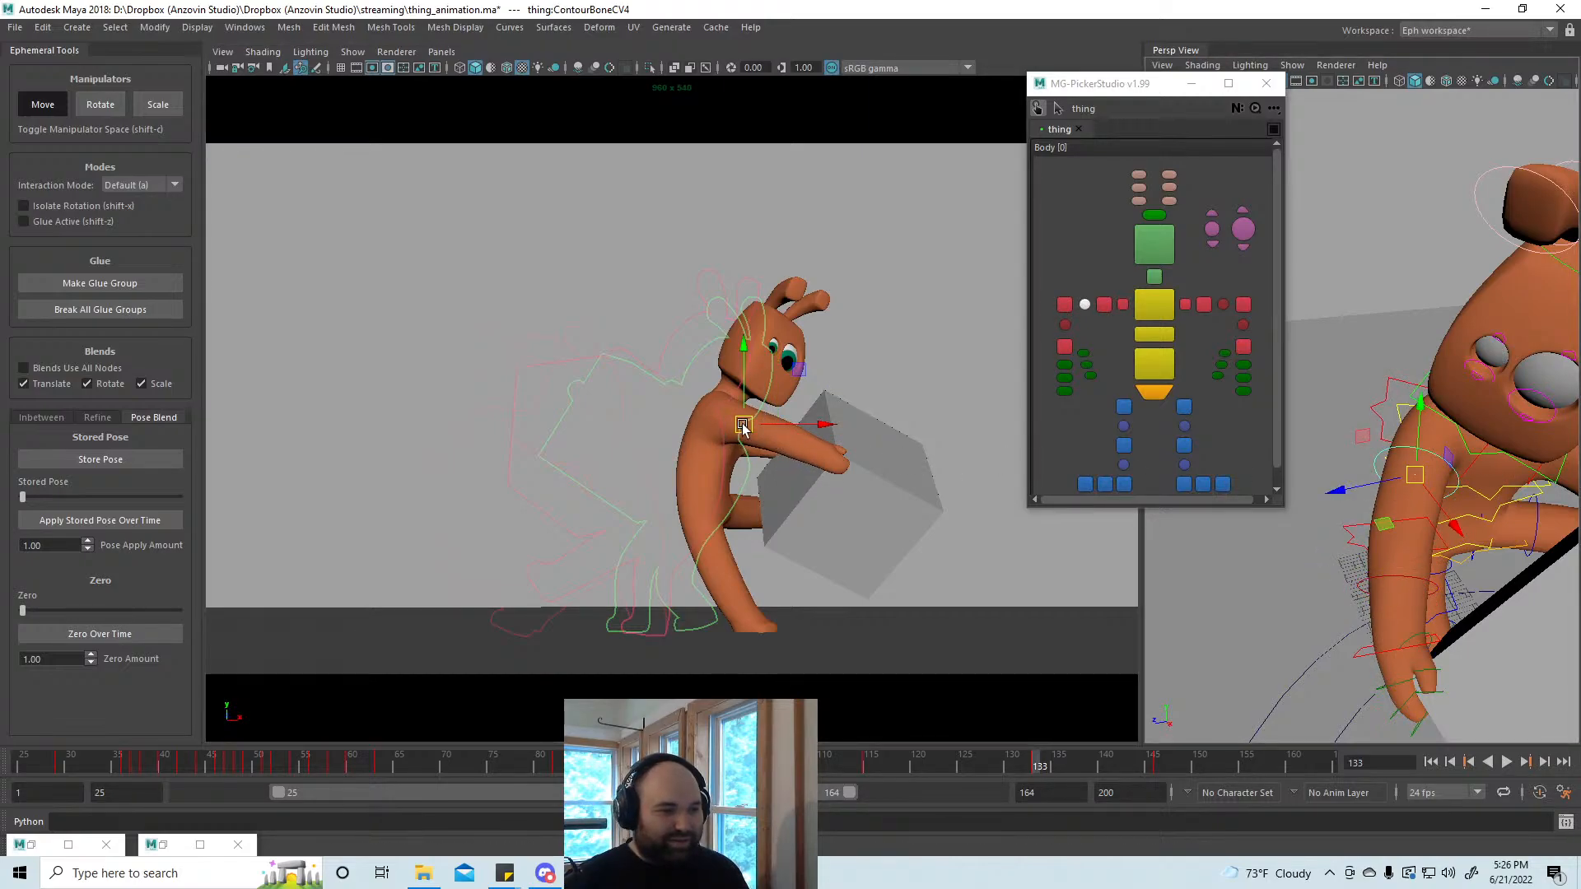
left_click(1065, 324)
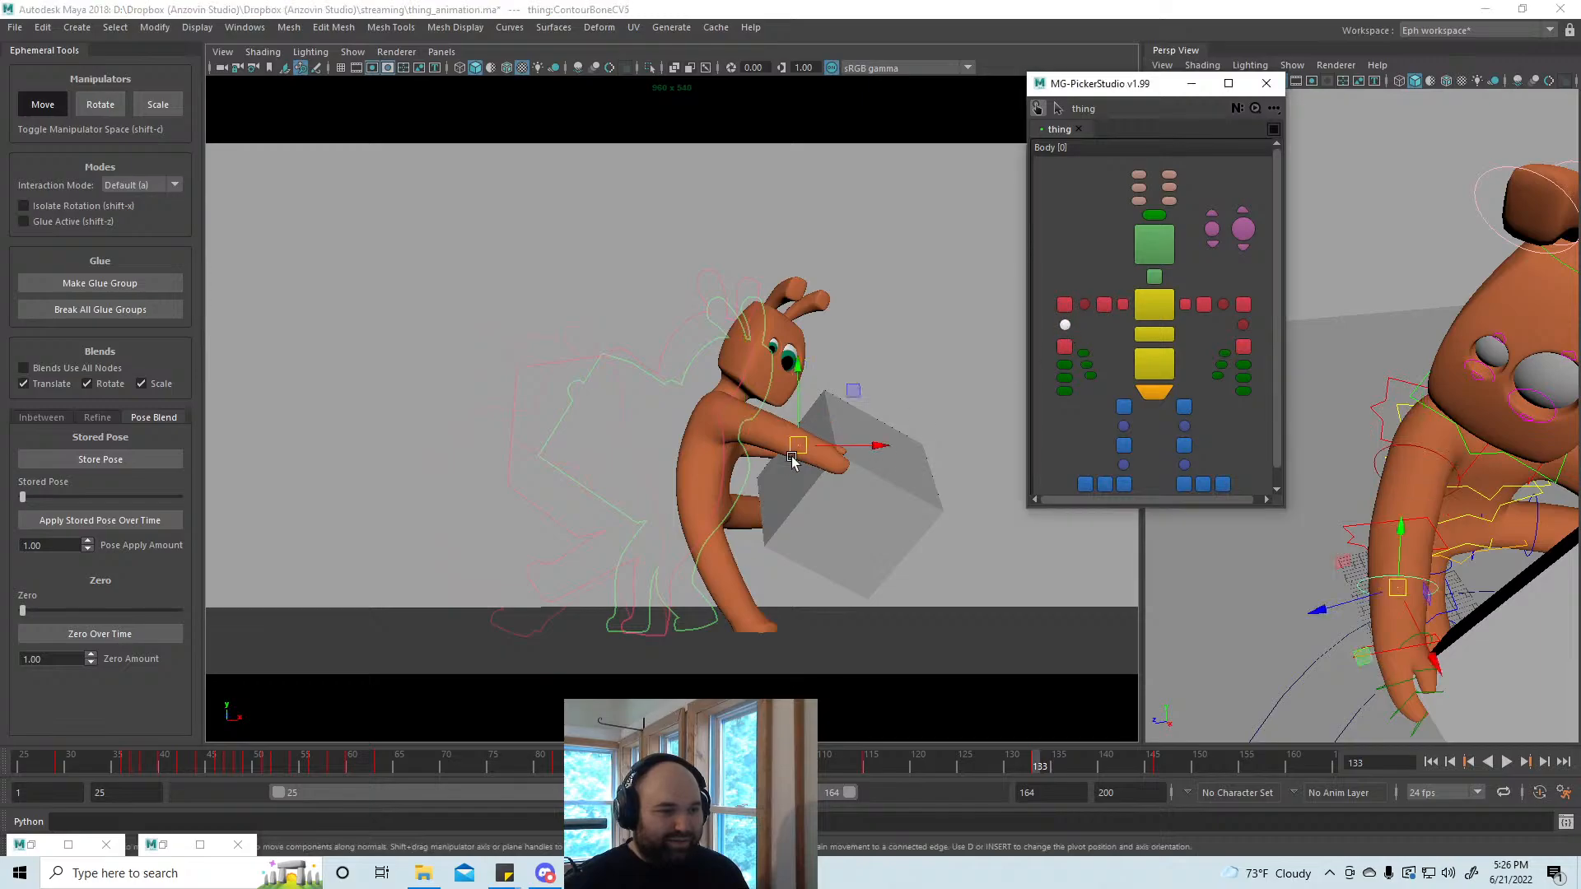
key("w")
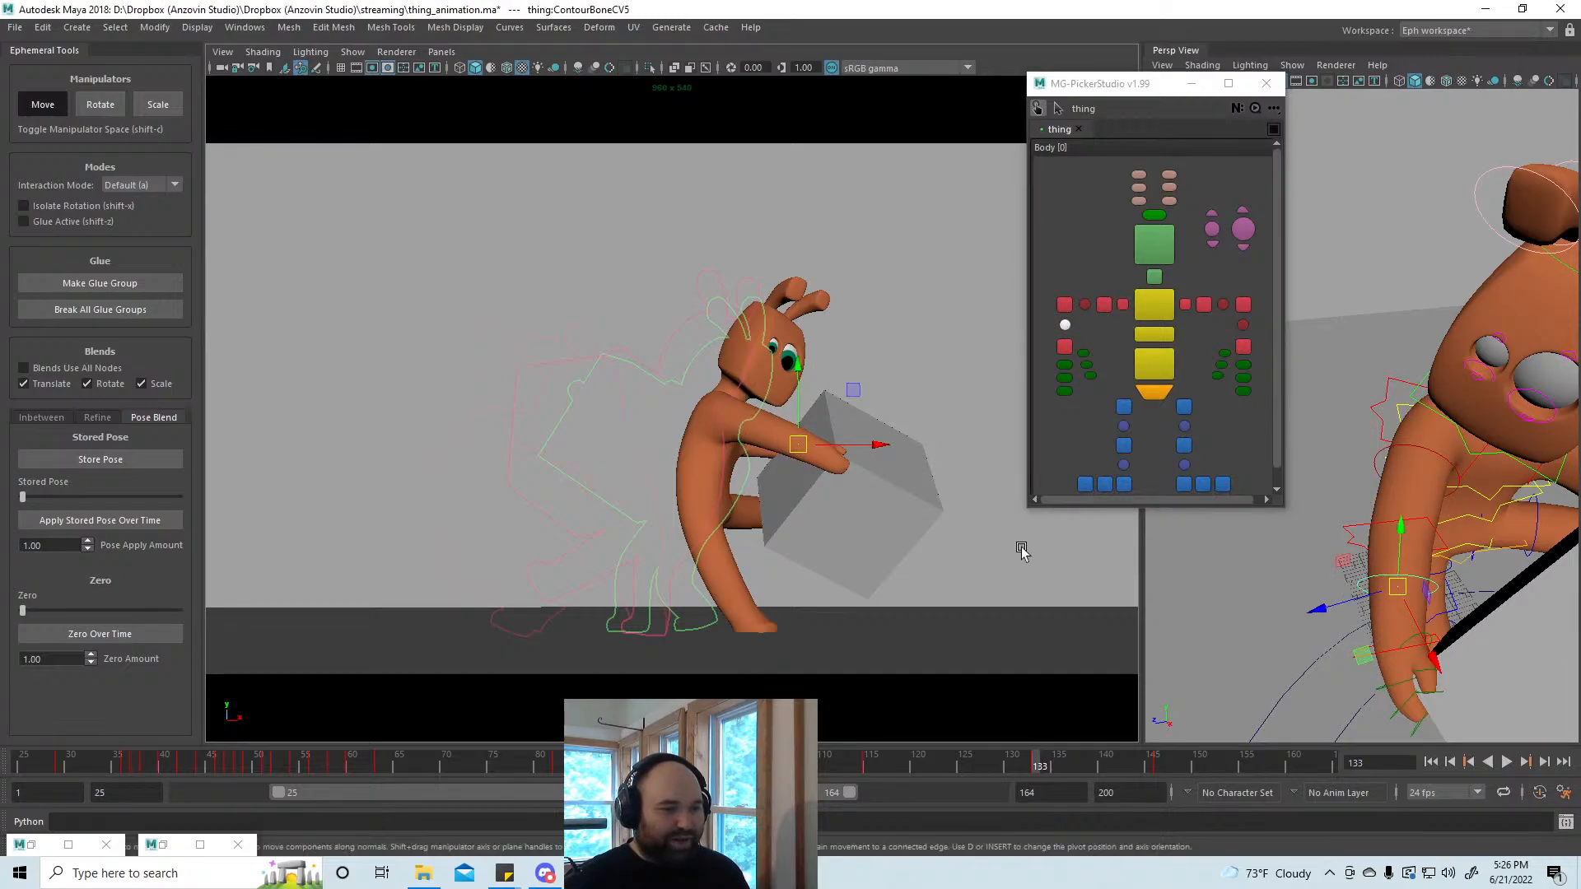
Step: Rotate the right thumb outward from the hand and check the pose by scrubbing around frame 133
left_click(1086, 364)
key("e")
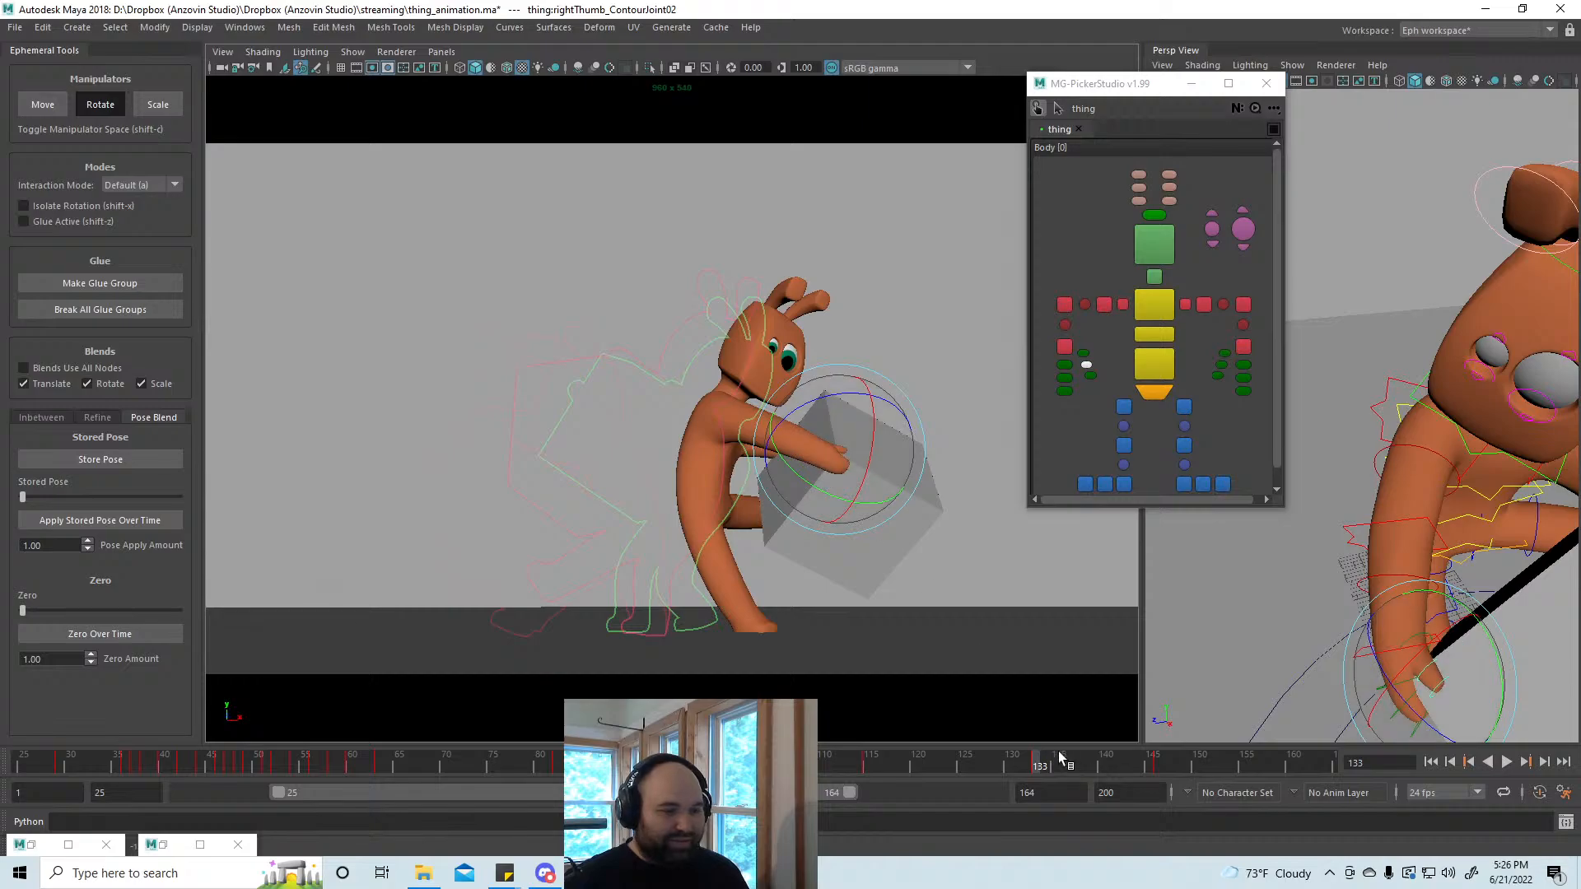
key("alt+v")
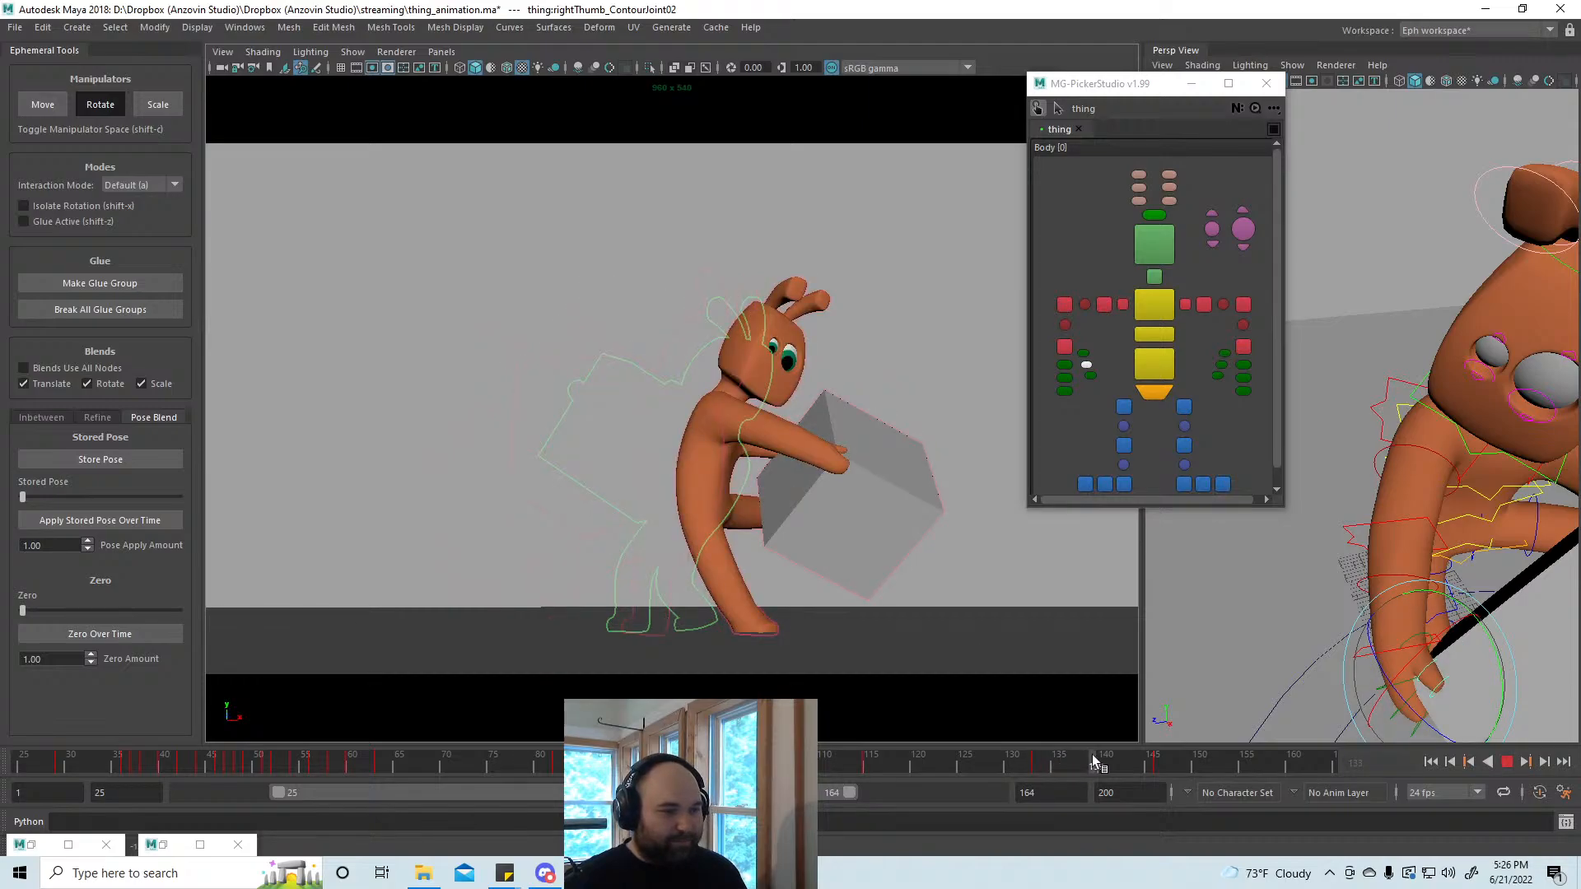
left_click_drag(1098, 754, 1039, 766)
Step: Rotate the left hip in Forward interaction mode so the raised left leg swings behind the body
left_click(1122, 484)
left_click(1183, 407)
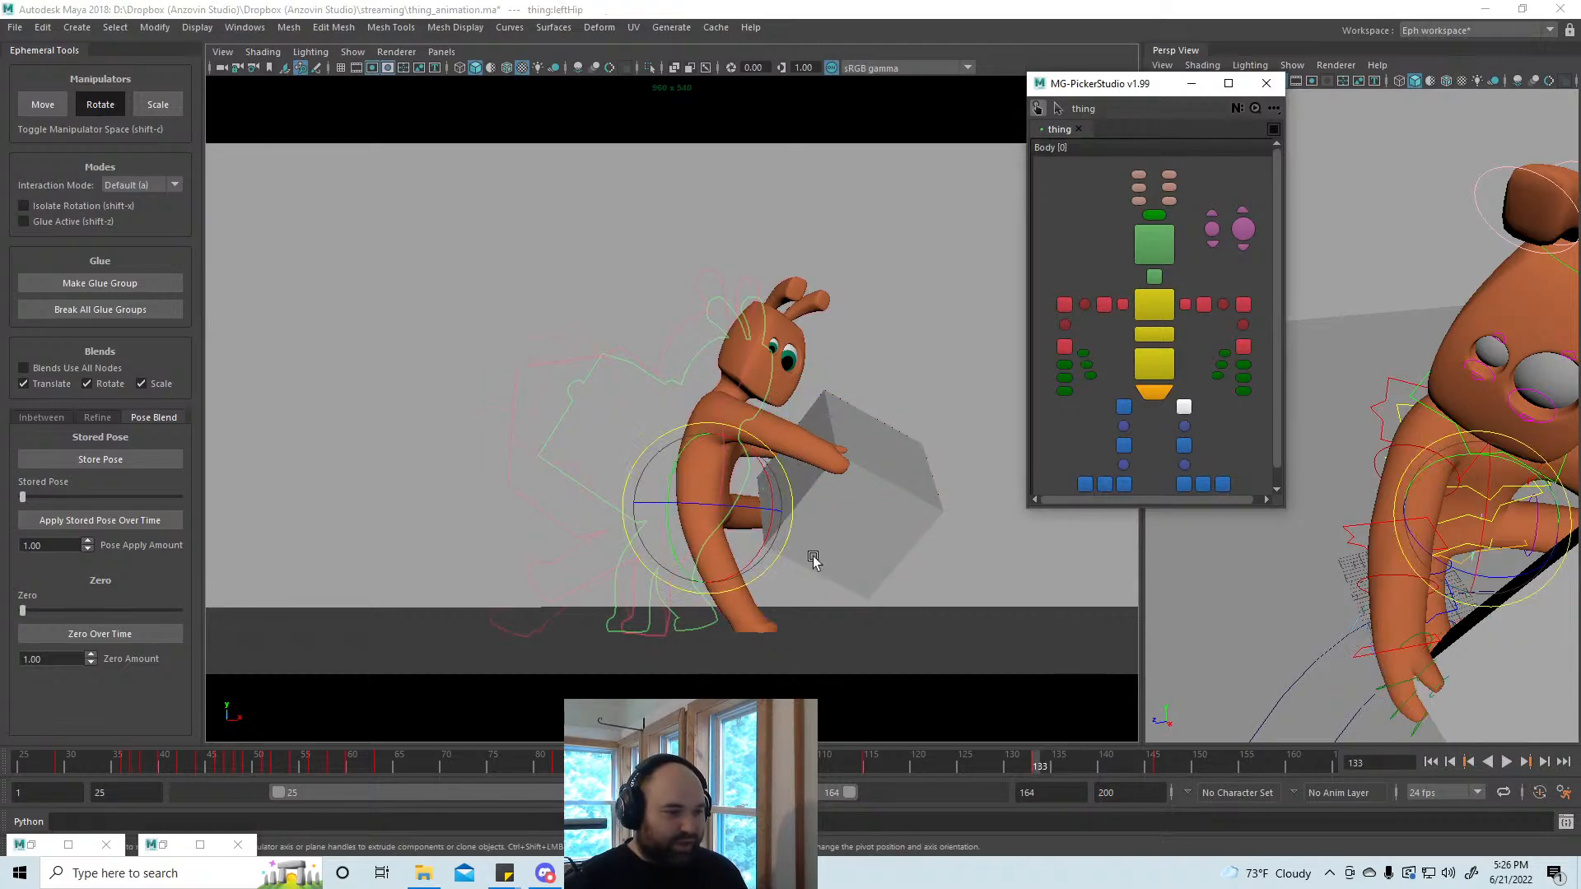
key("z")
left_click_drag(702, 484, 761, 486)
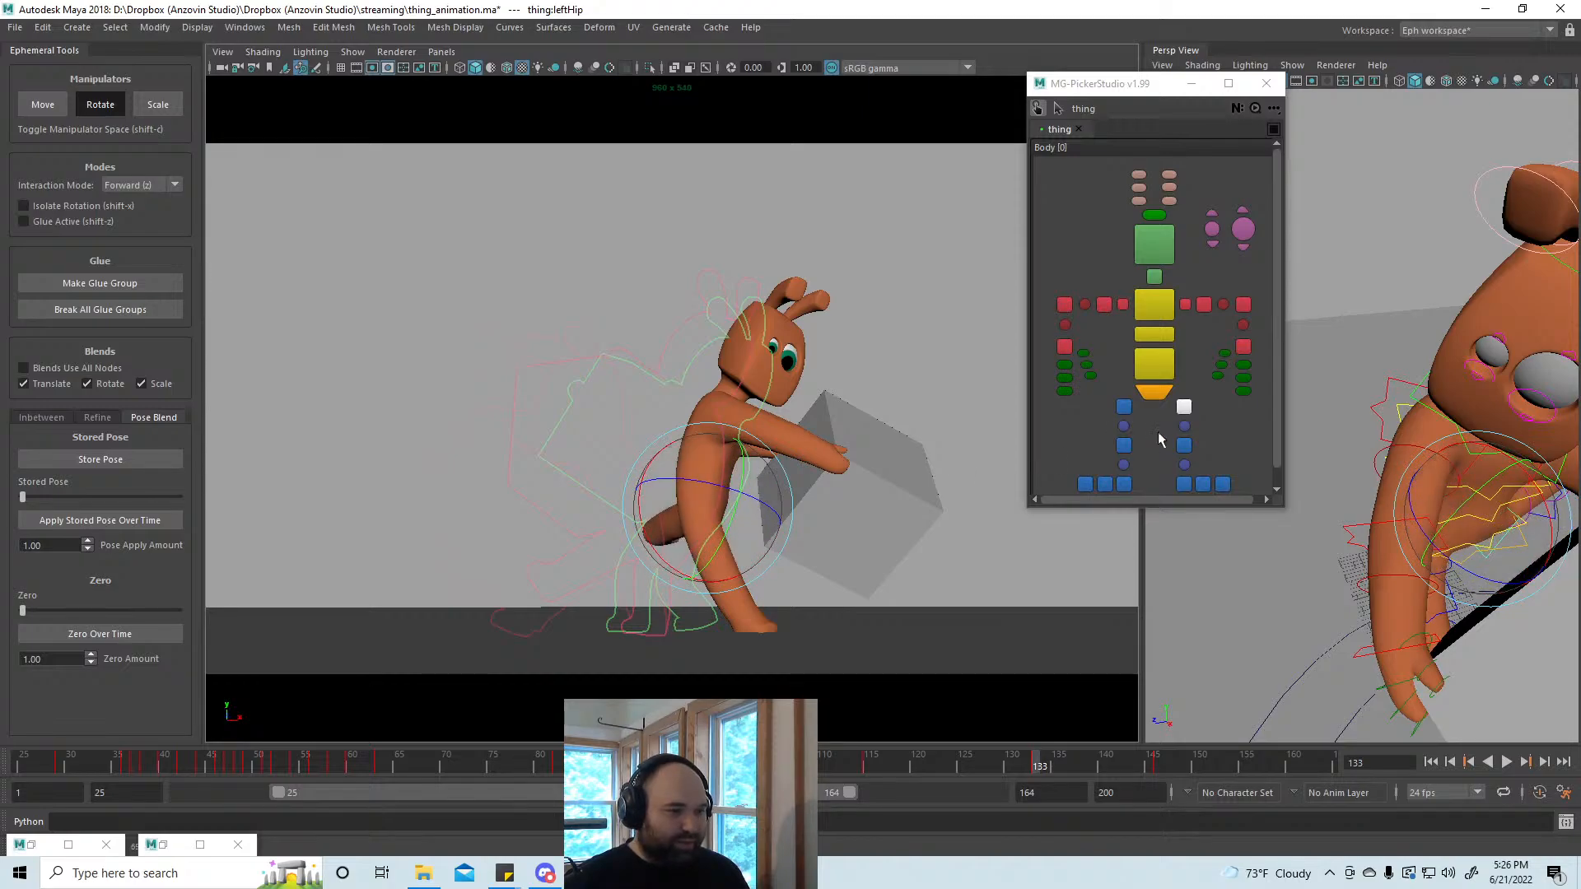
Step: Rotate the pelvis in Default interaction mode to adjust the hips at frame 133
left_click(1150, 375)
key("a")
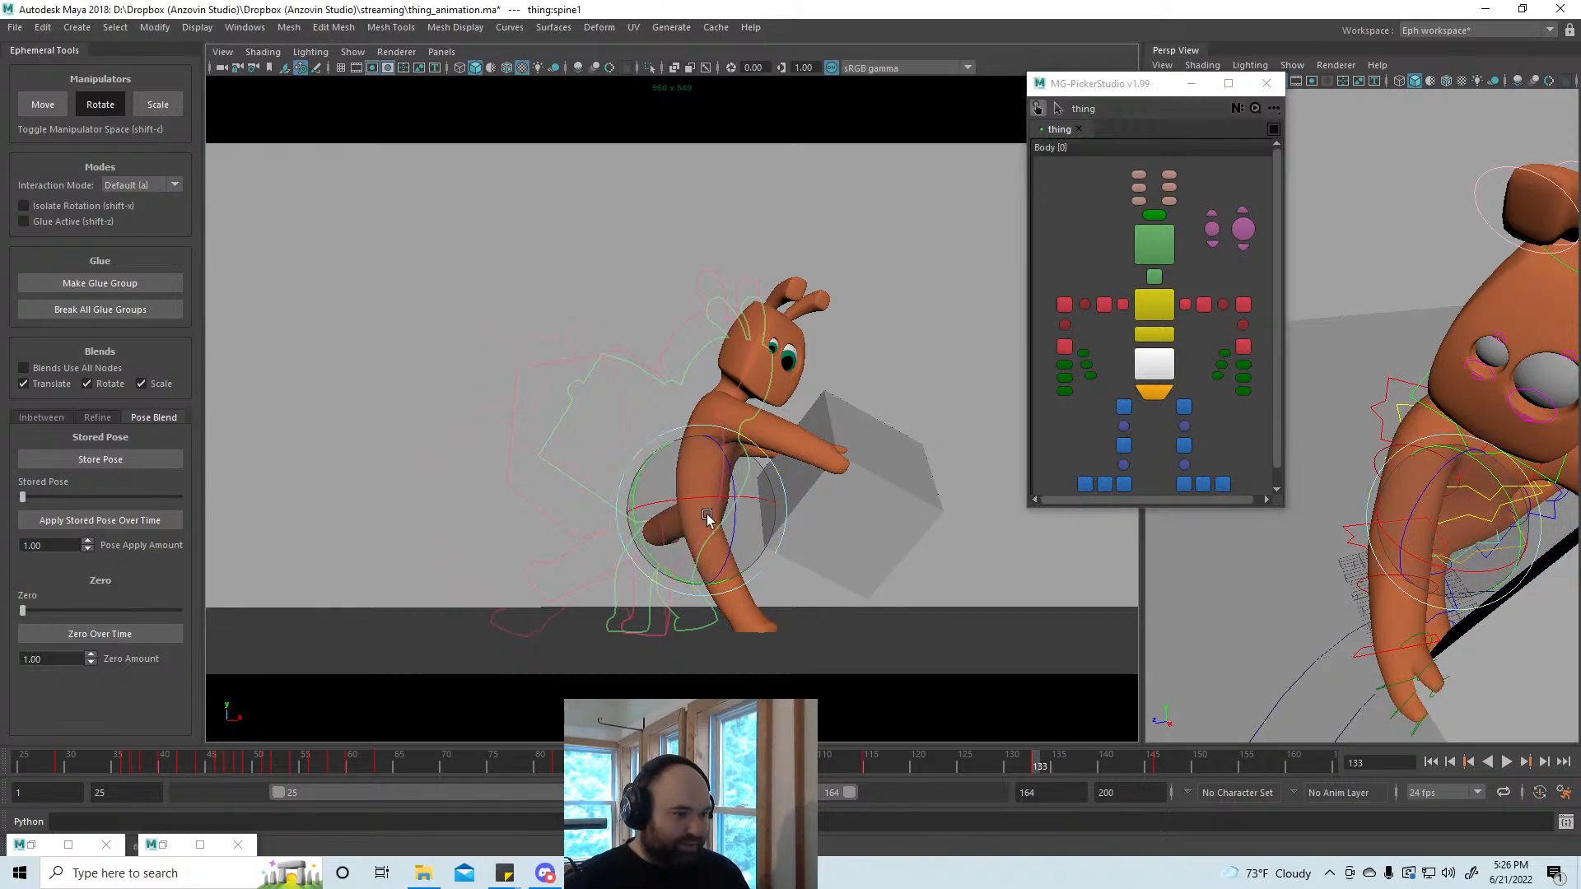
left_click(1154, 392)
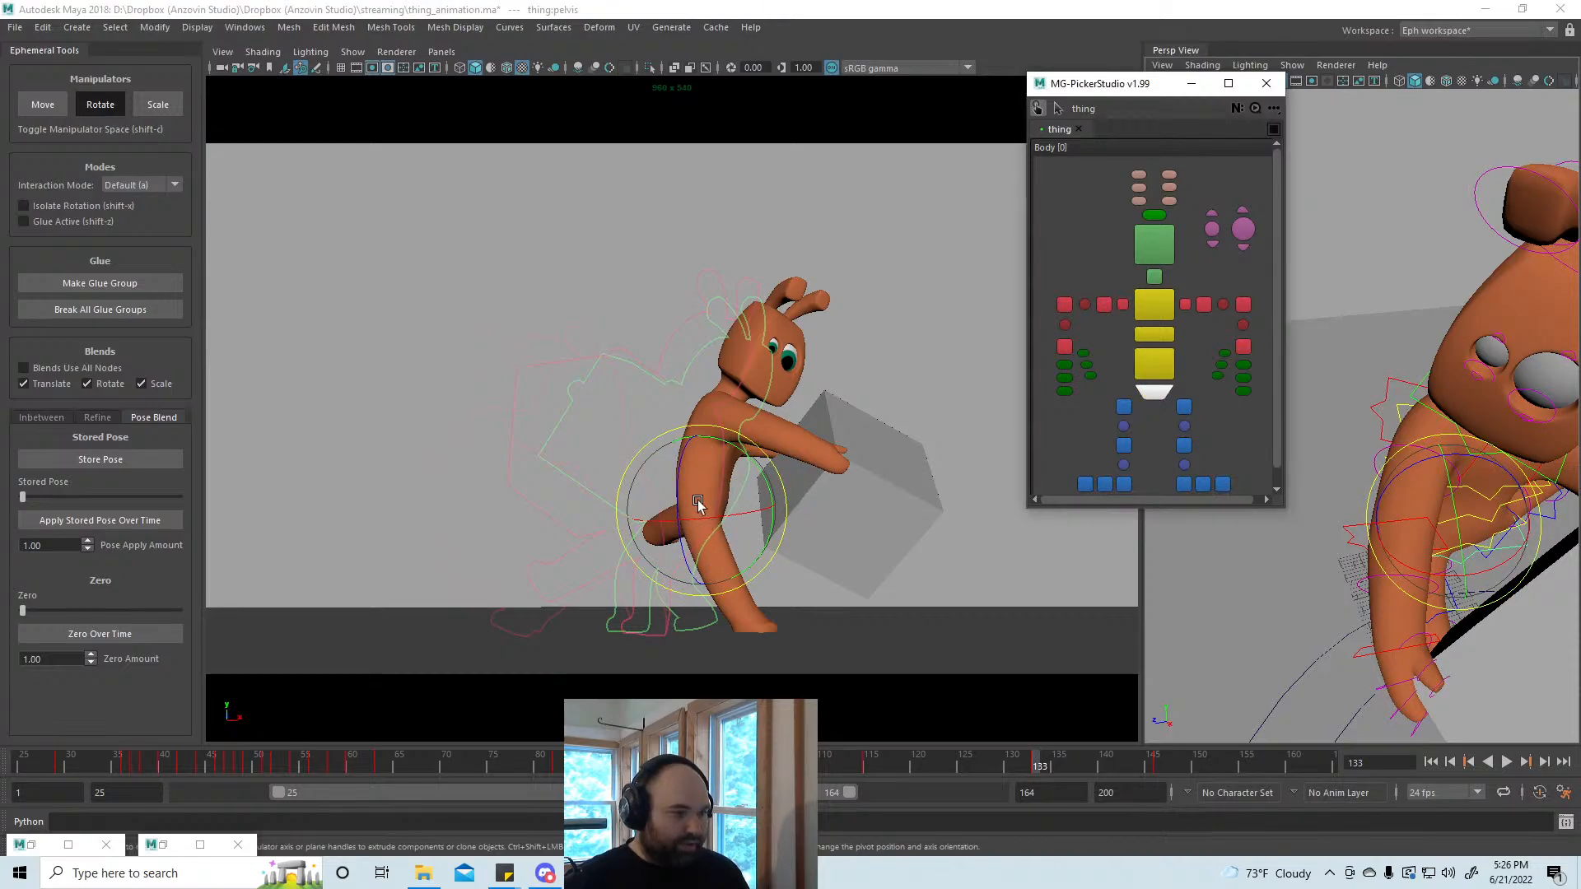
left_click_drag(699, 501, 755, 492)
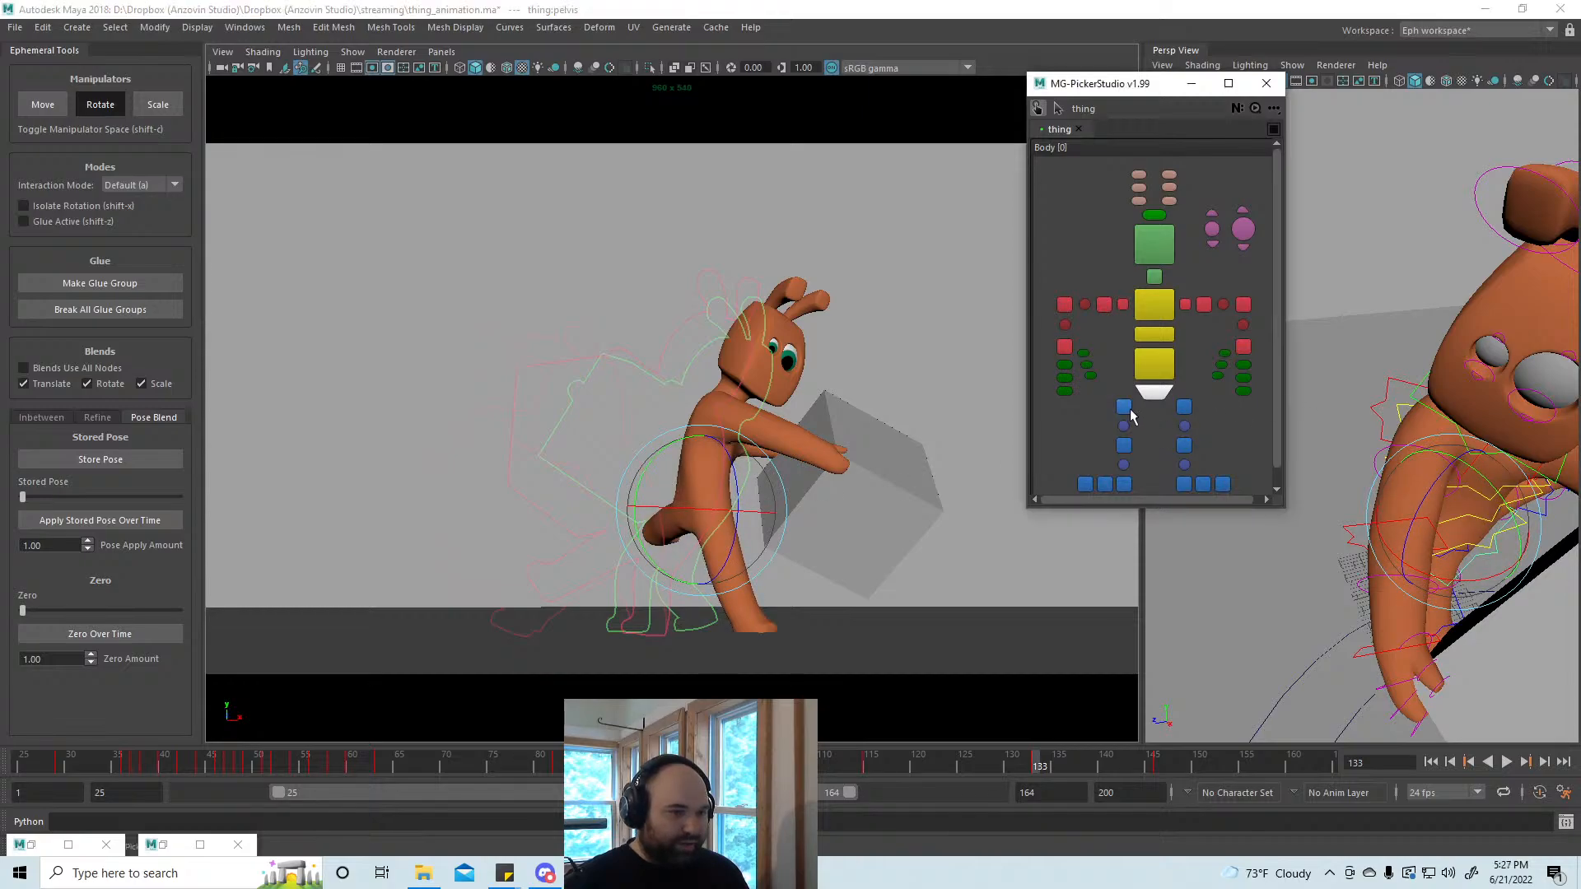
Step: Rotate the left hip in Forward interaction mode to lift the trailing left leg higher behind the body
left_click(1124, 406)
left_click(1186, 406)
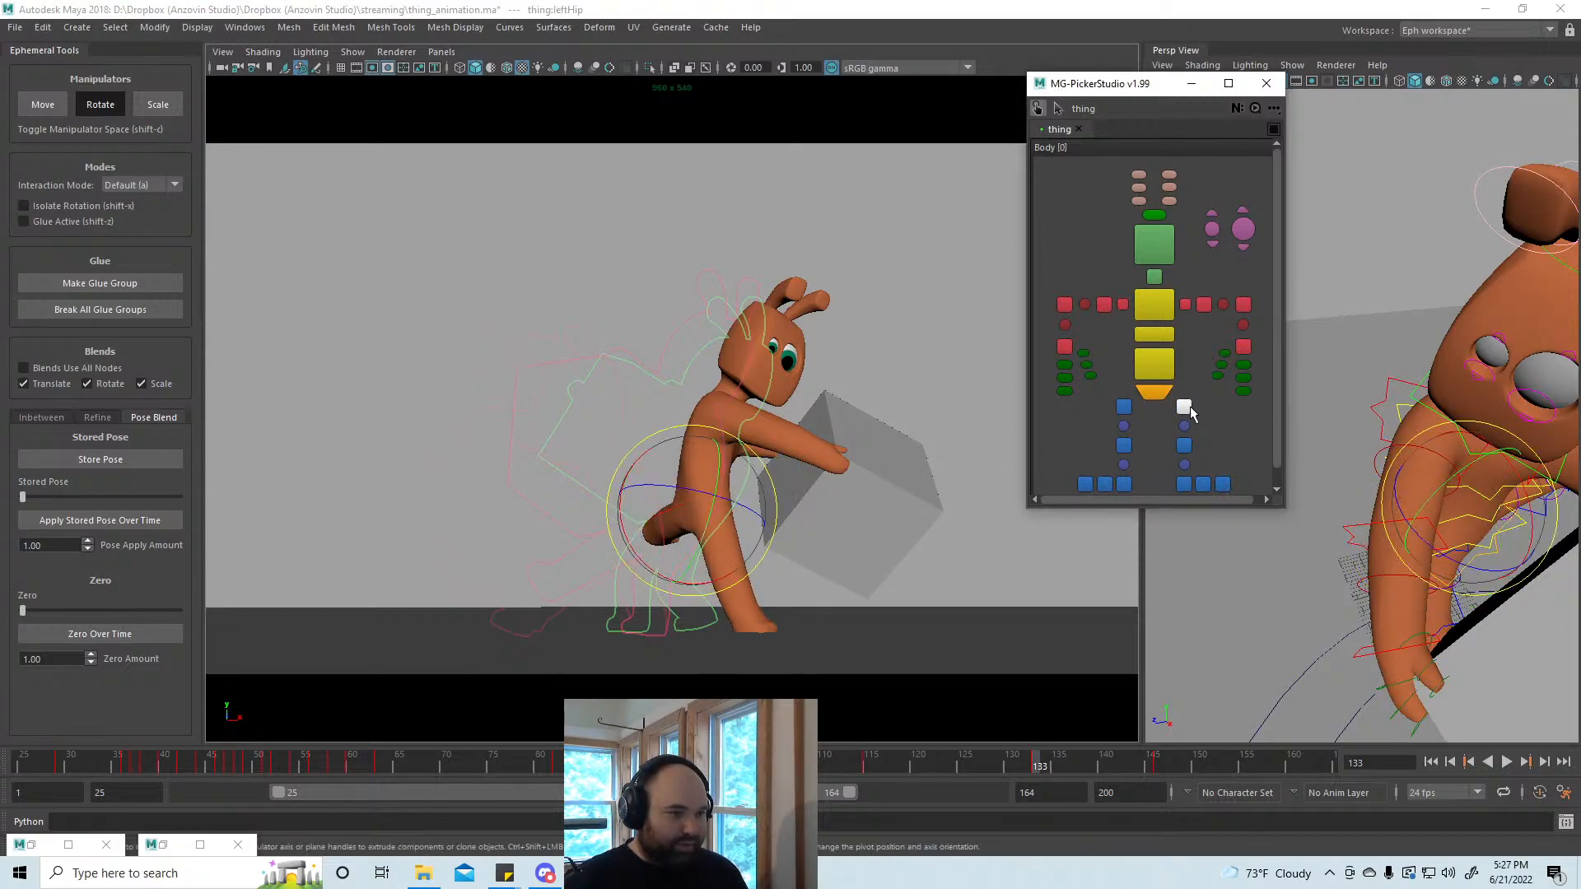
key("z")
left_click_drag(696, 457, 664, 523)
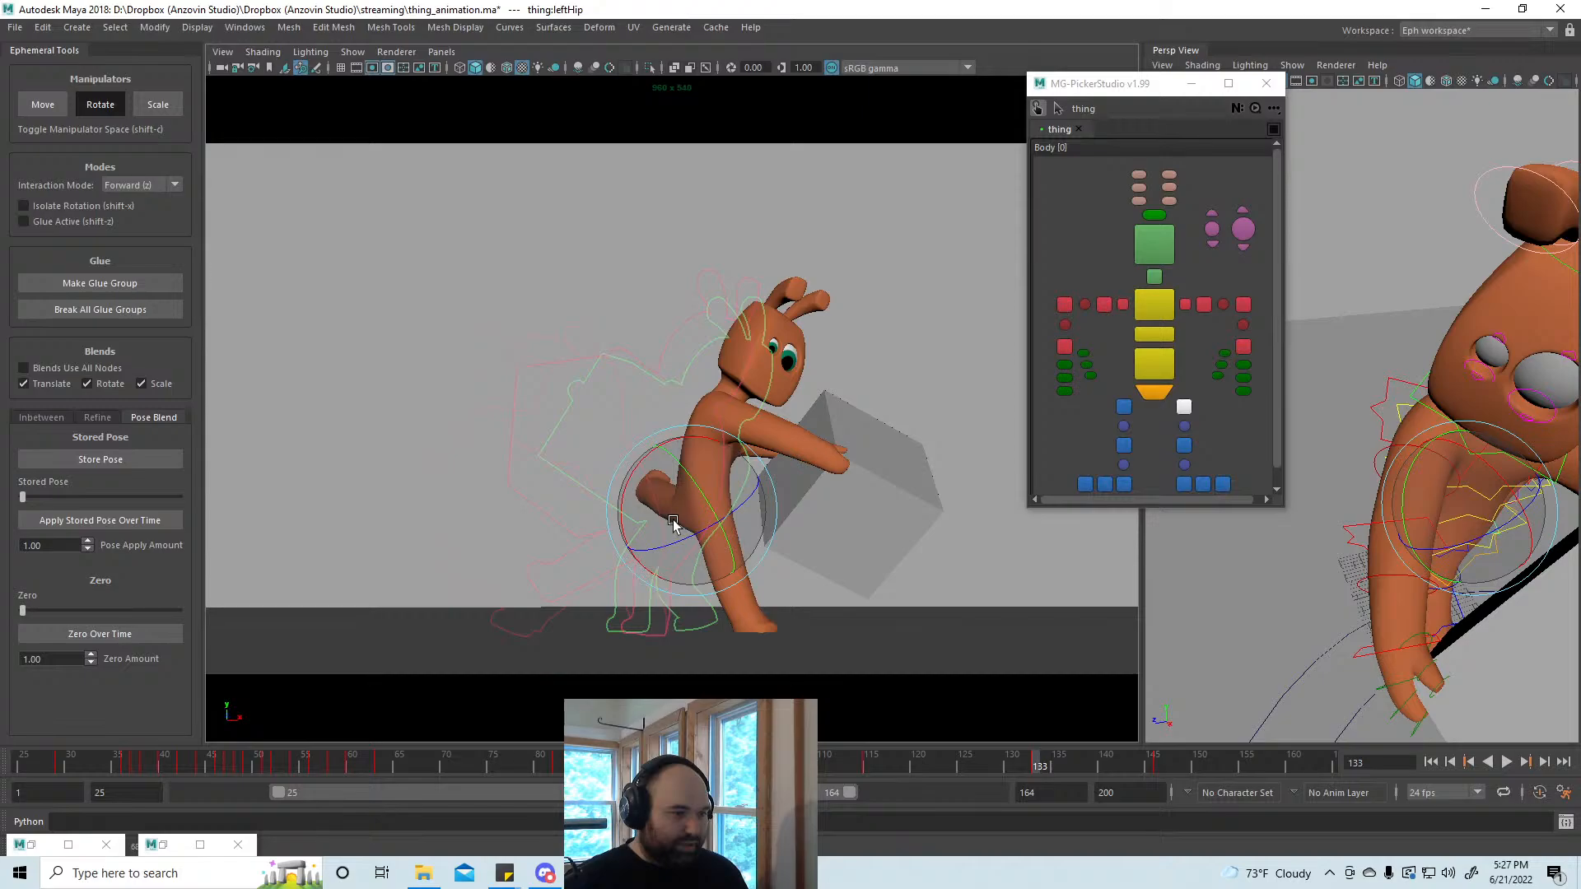
Step: Play and scrub the animation between frames 115 and 151 to examine the pose timing of the box carry
key("alt+v")
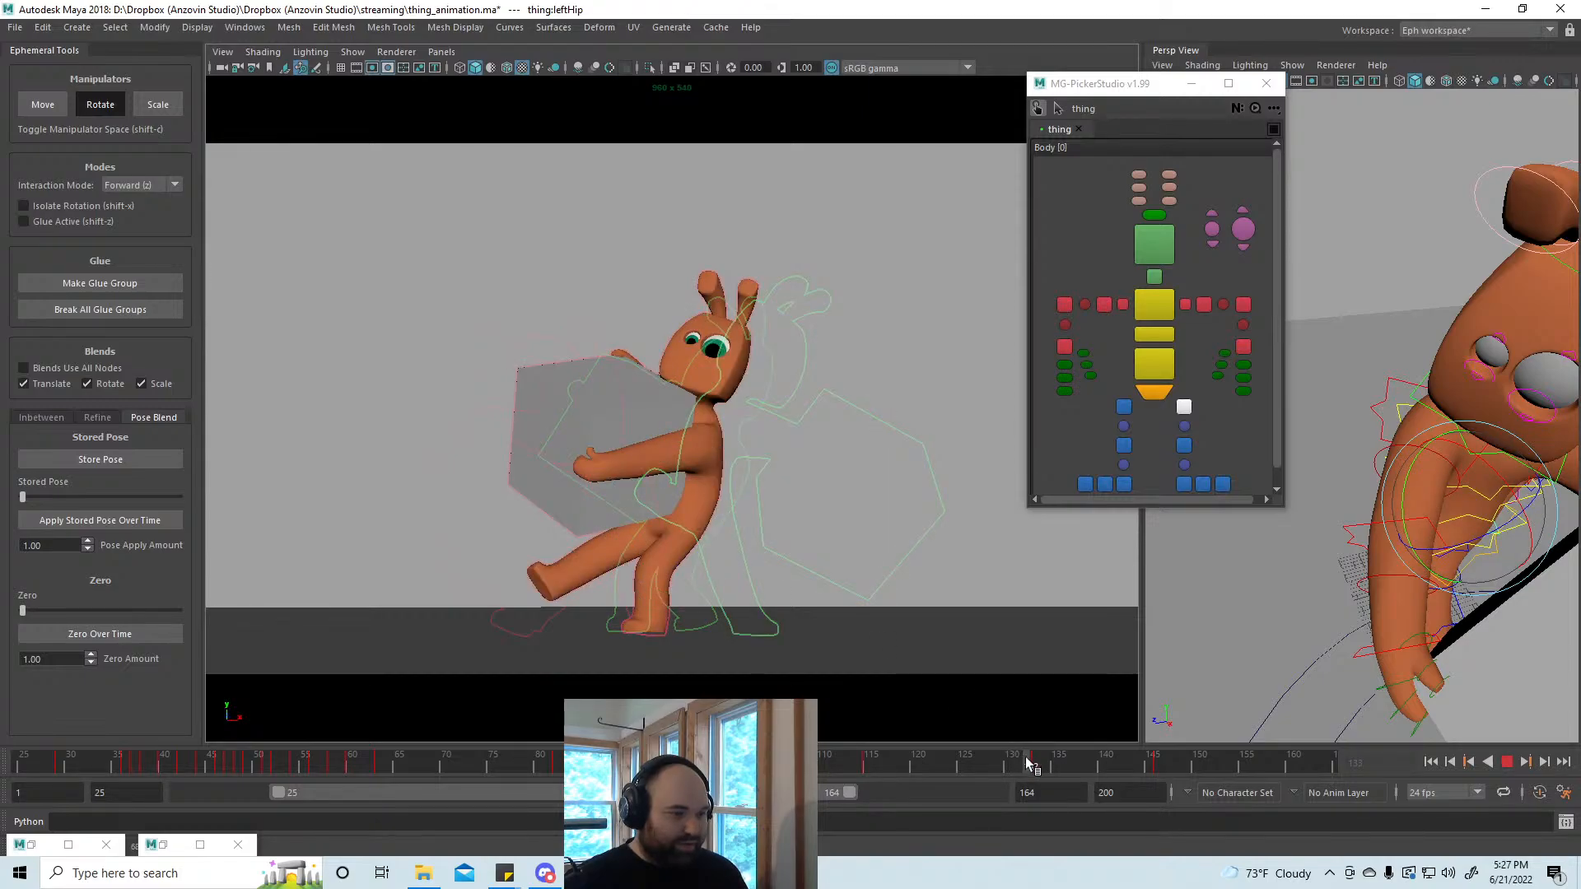
mouse_move(1044, 765)
left_mouse_down()
mouse_move(1185, 752)
mouse_move(844, 755)
mouse_move(1217, 768)
mouse_move(995, 777)
mouse_move(1042, 785)
mouse_move(1062, 778)
mouse_move(833, 767)
mouse_move(1192, 787)
mouse_move(658, 766)
mouse_move(928, 780)
mouse_move(871, 779)
left_mouse_up()
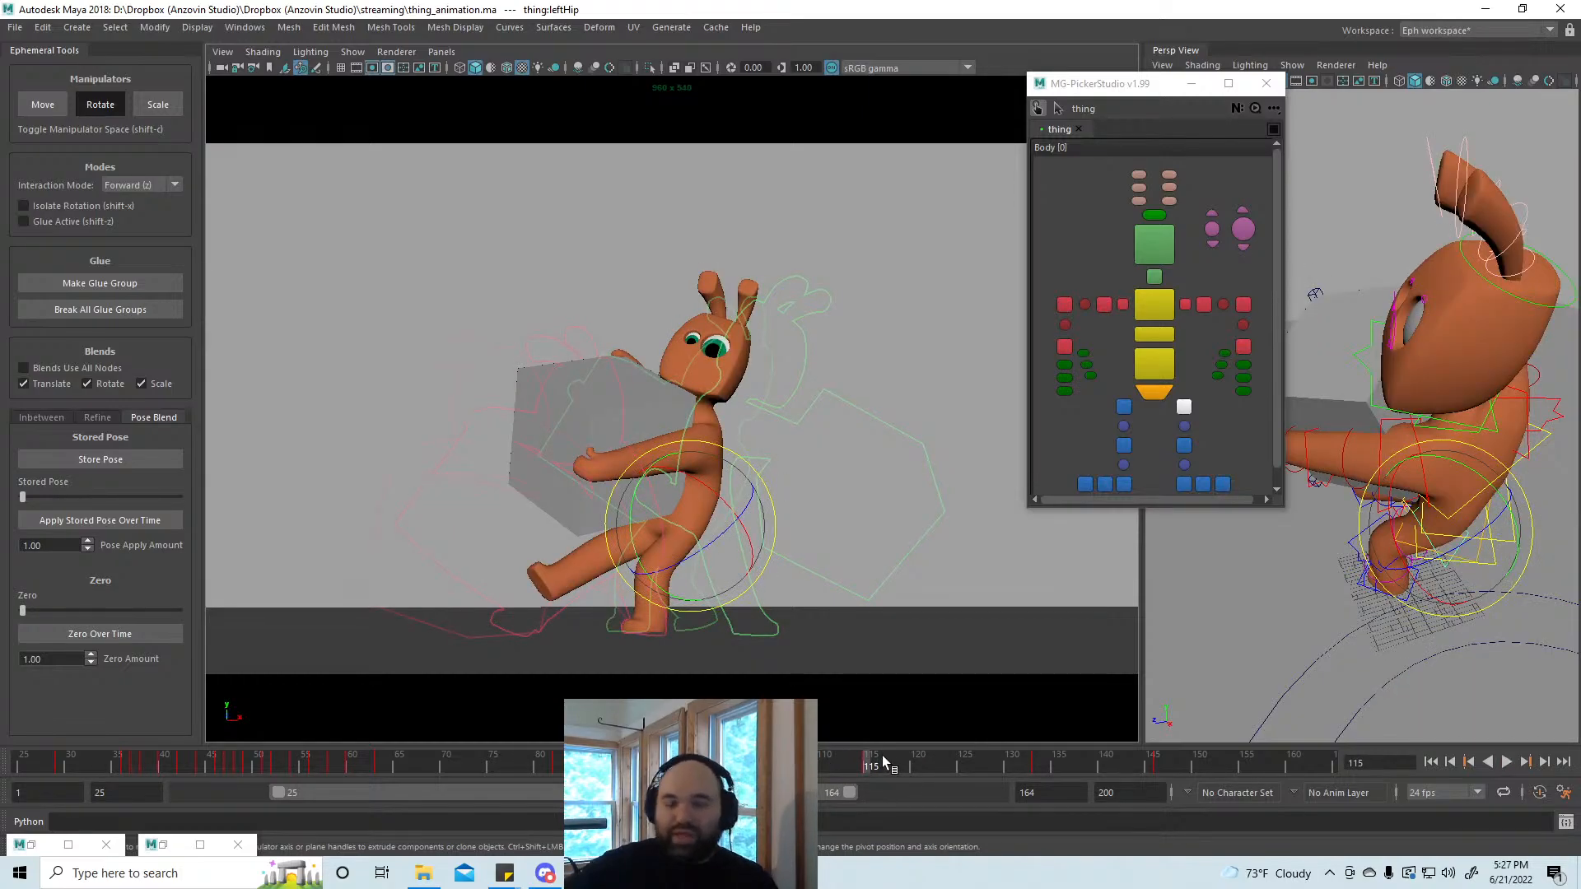
key("alt+v")
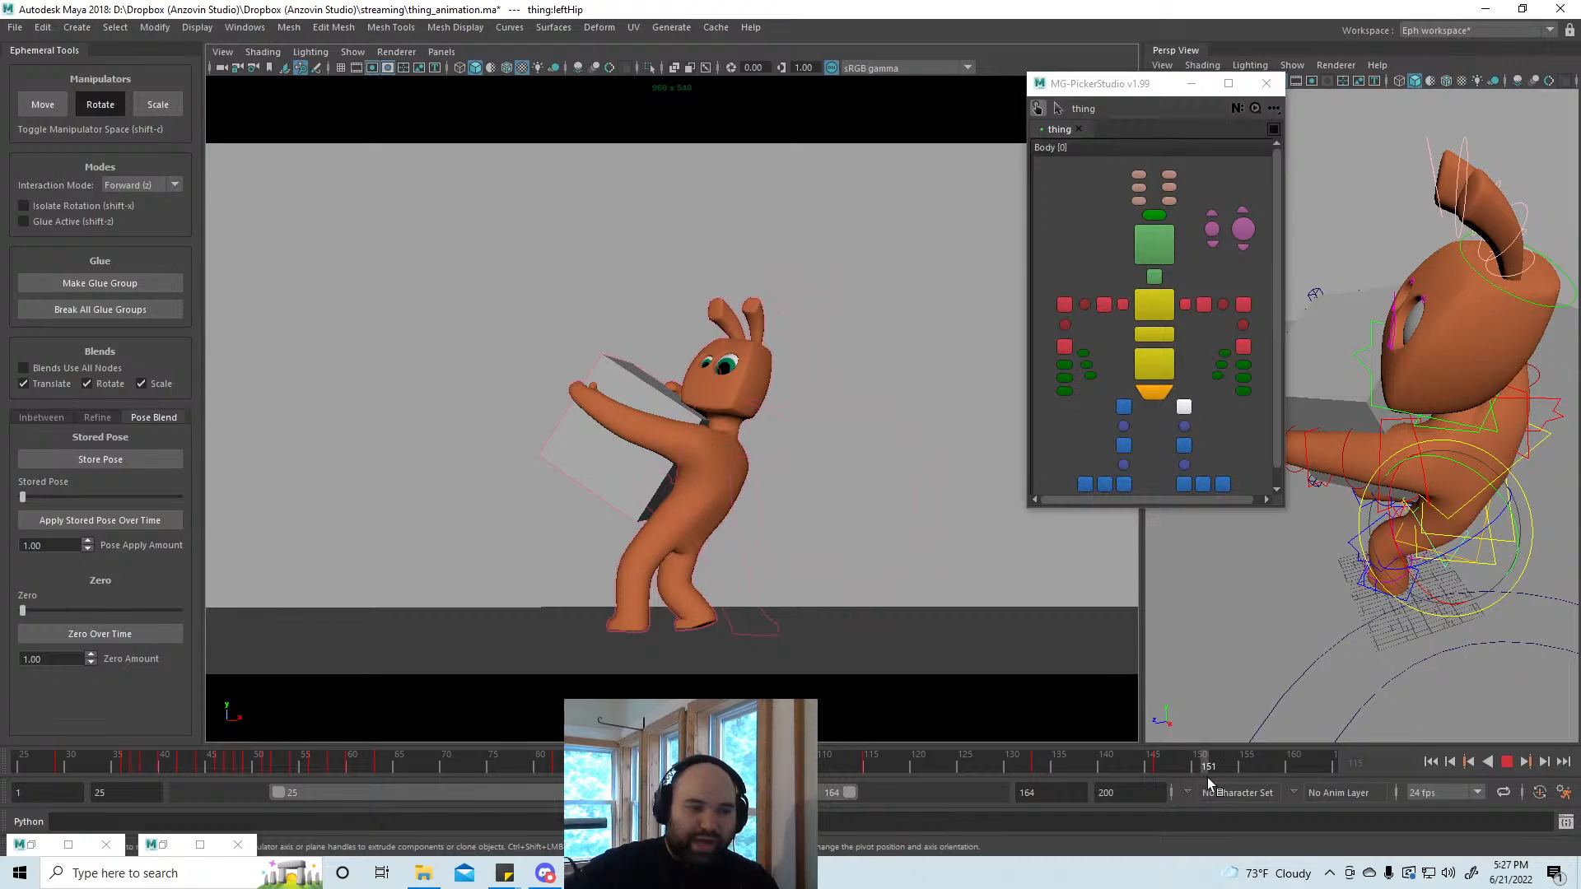
left_click_drag(1207, 777, 1105, 768)
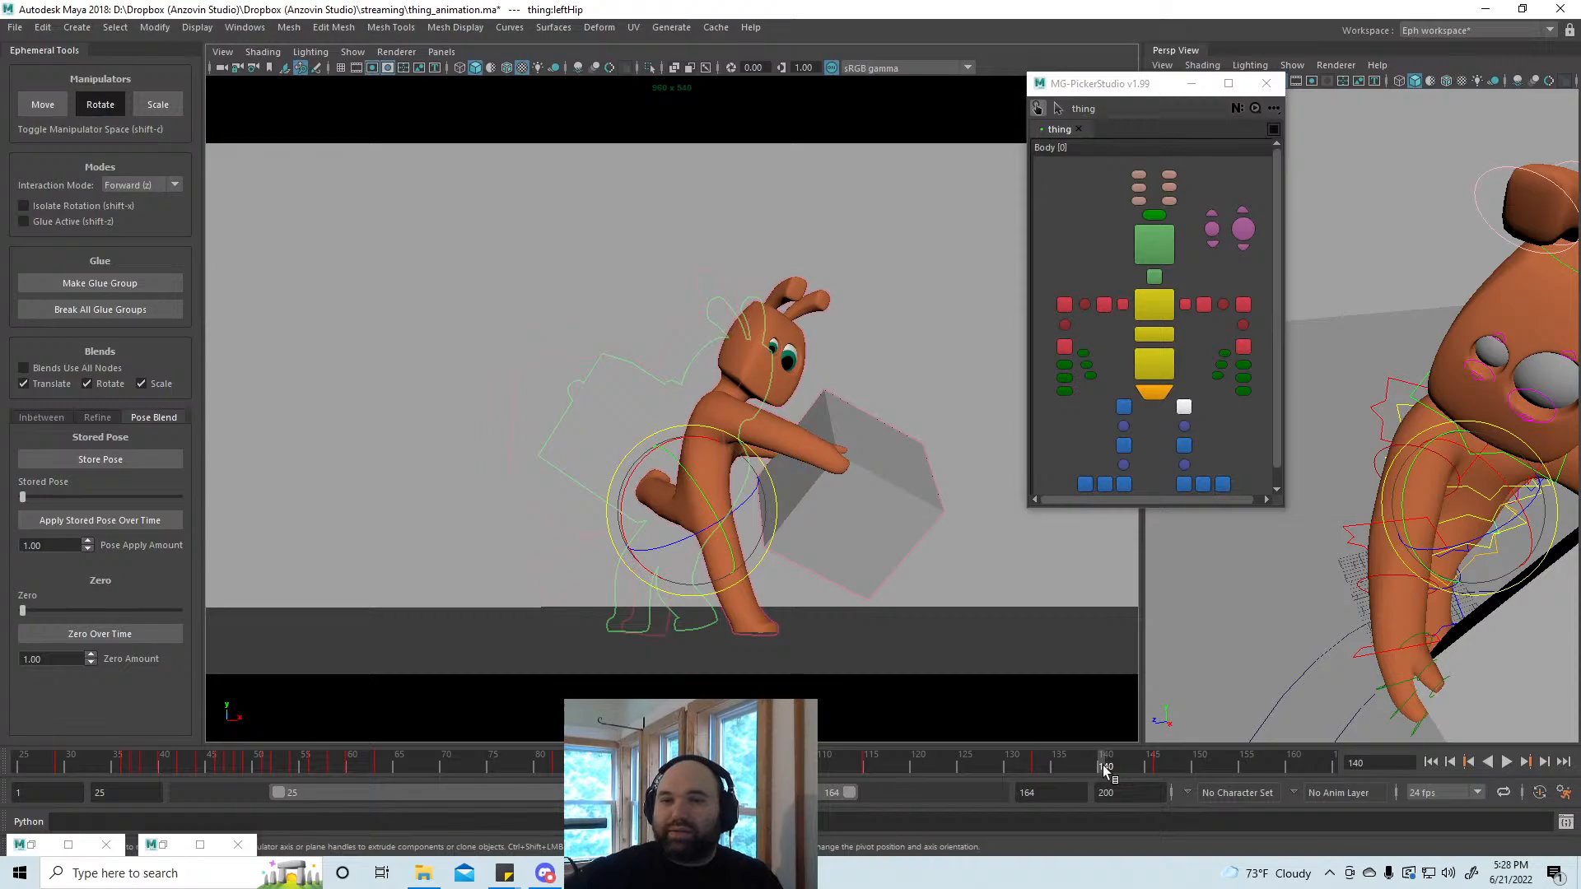
left_click(1047, 756)
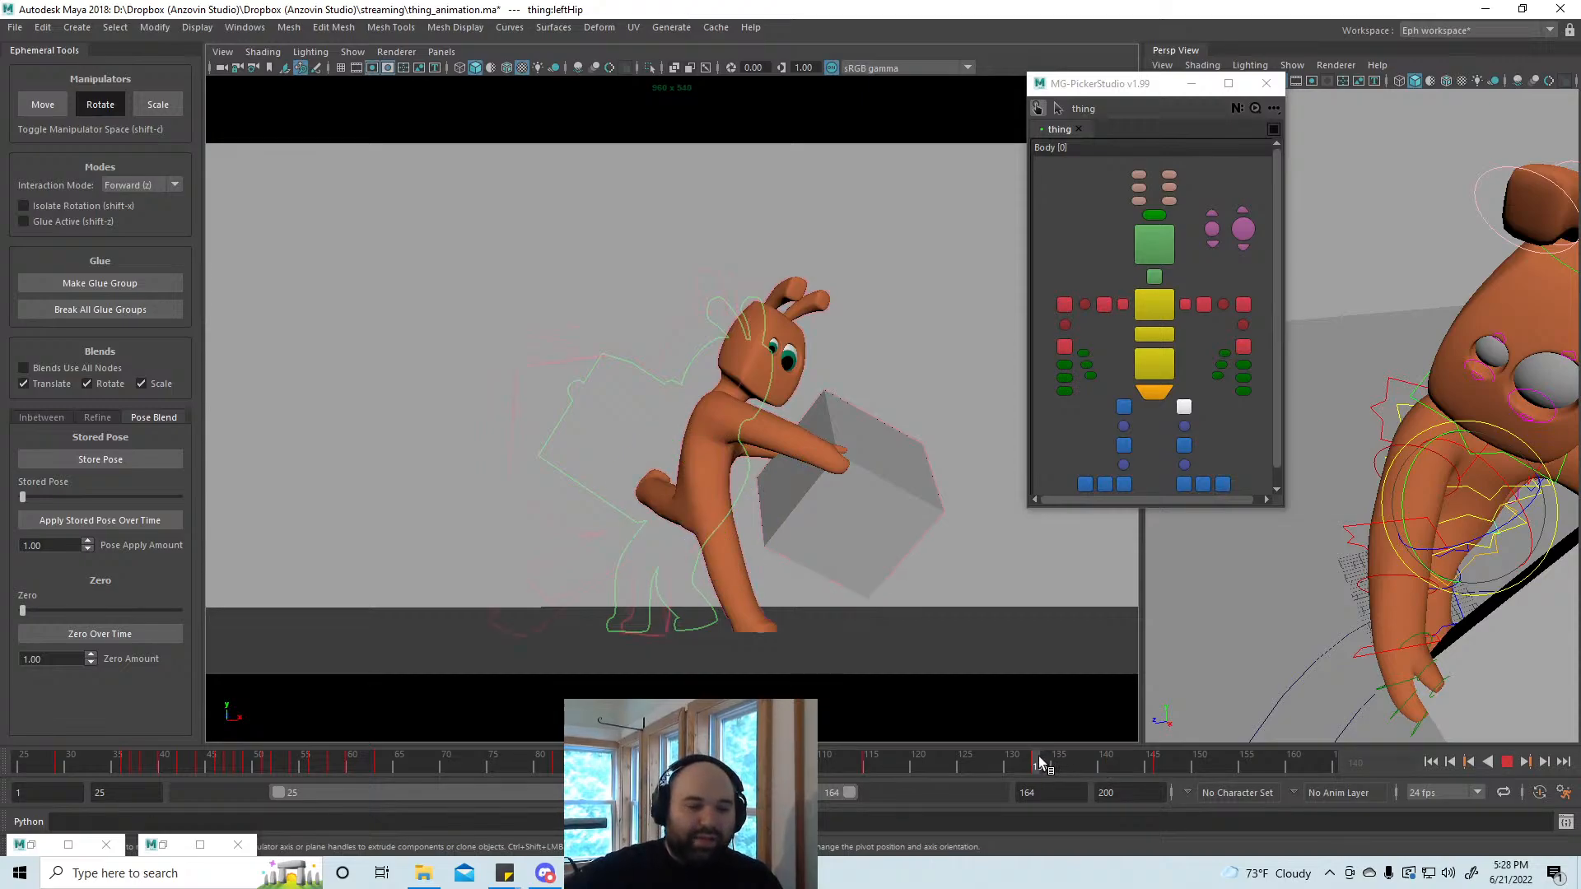
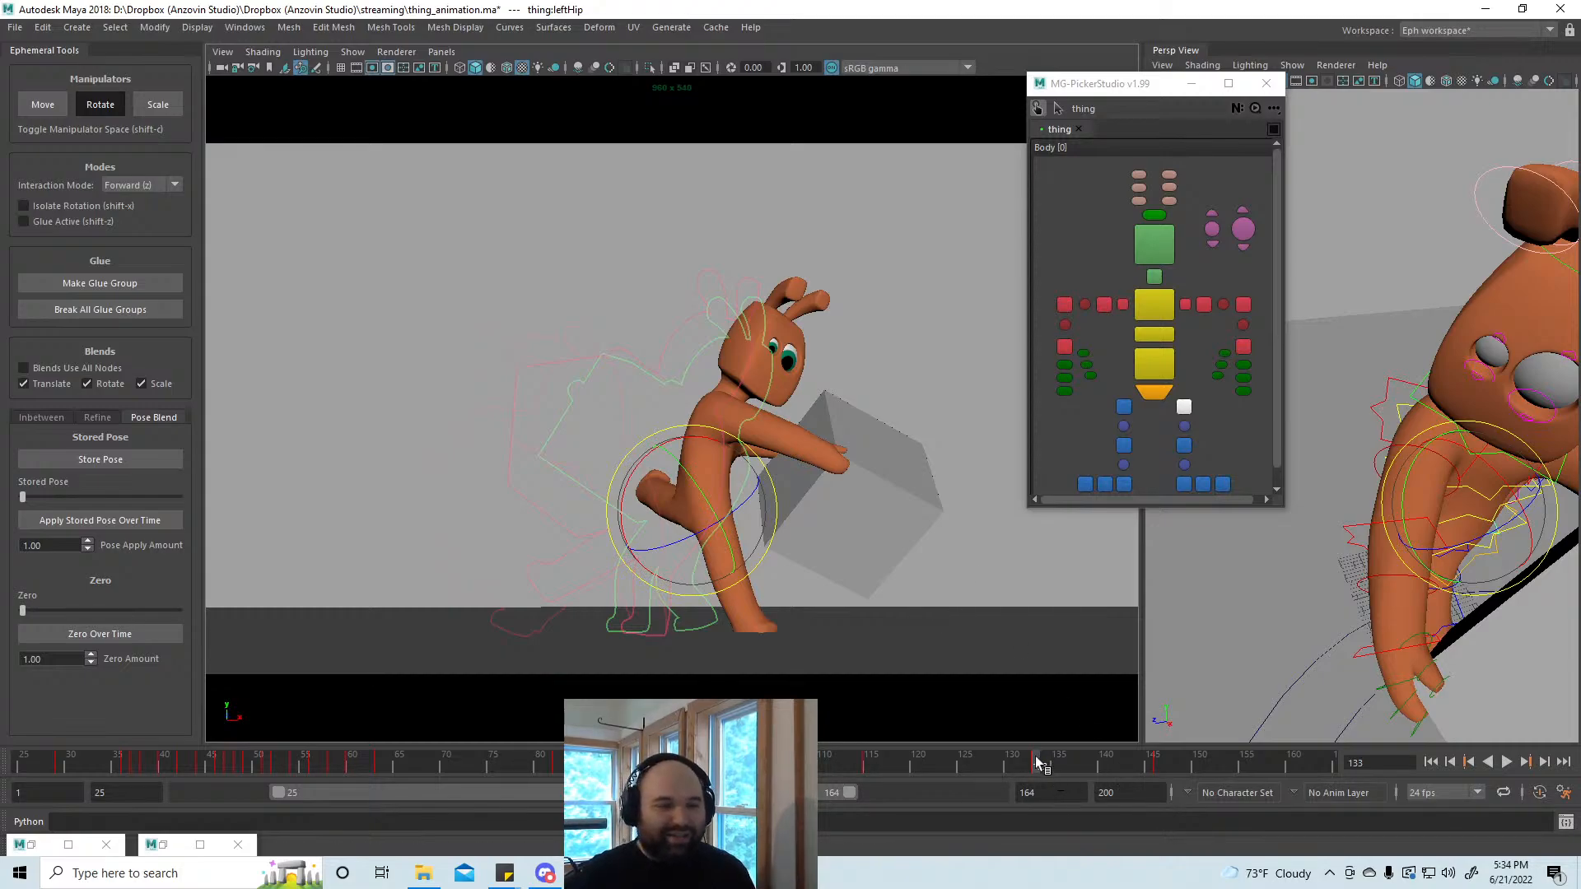
key("alt+v")
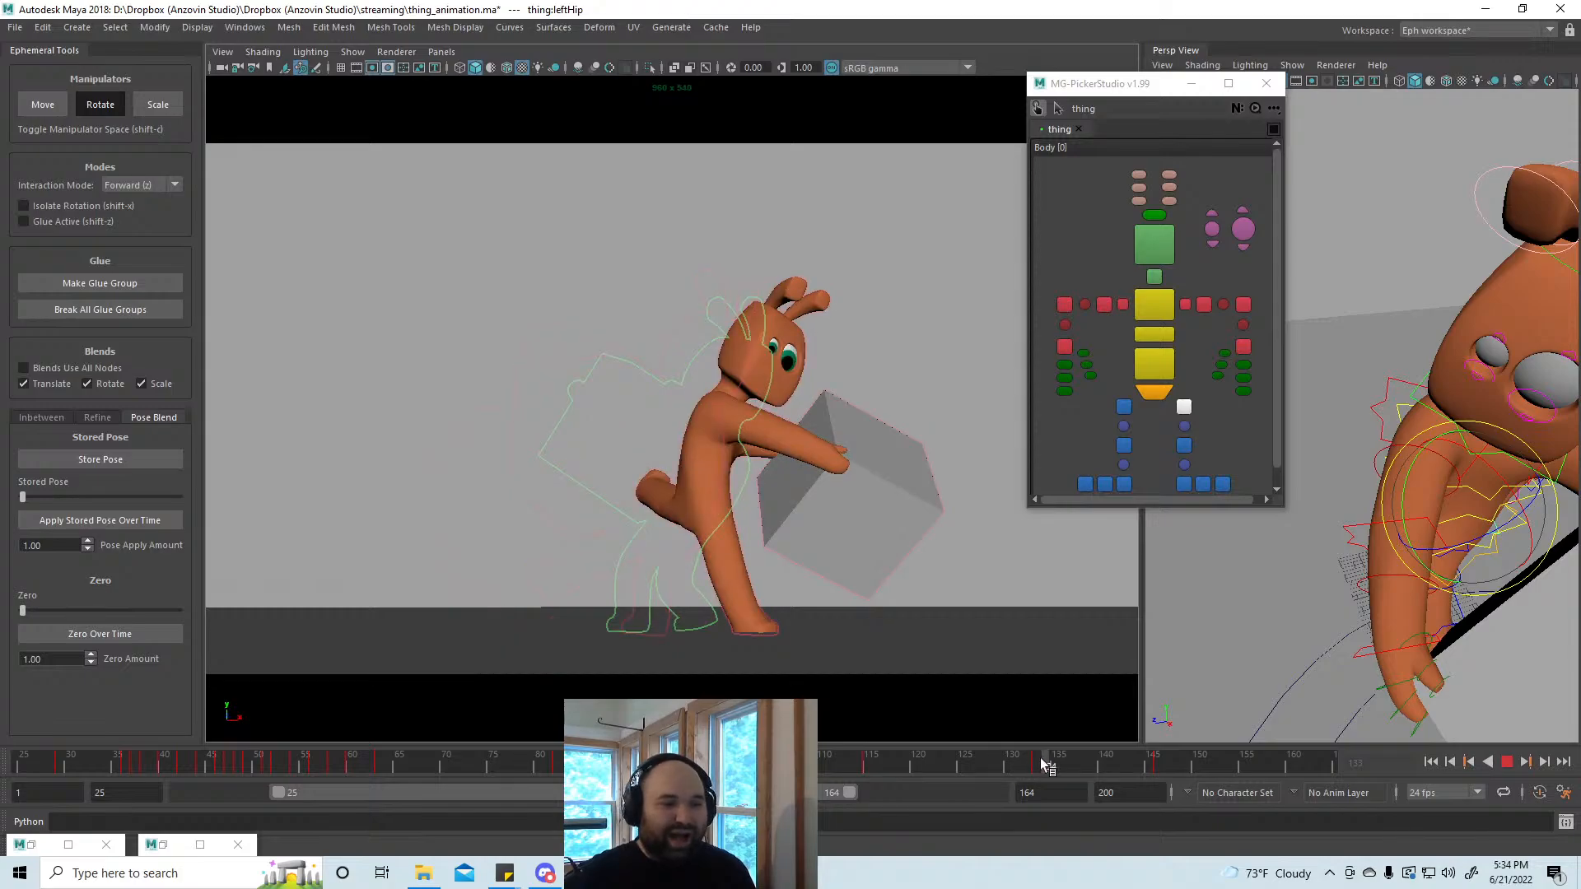
key("alt+v")
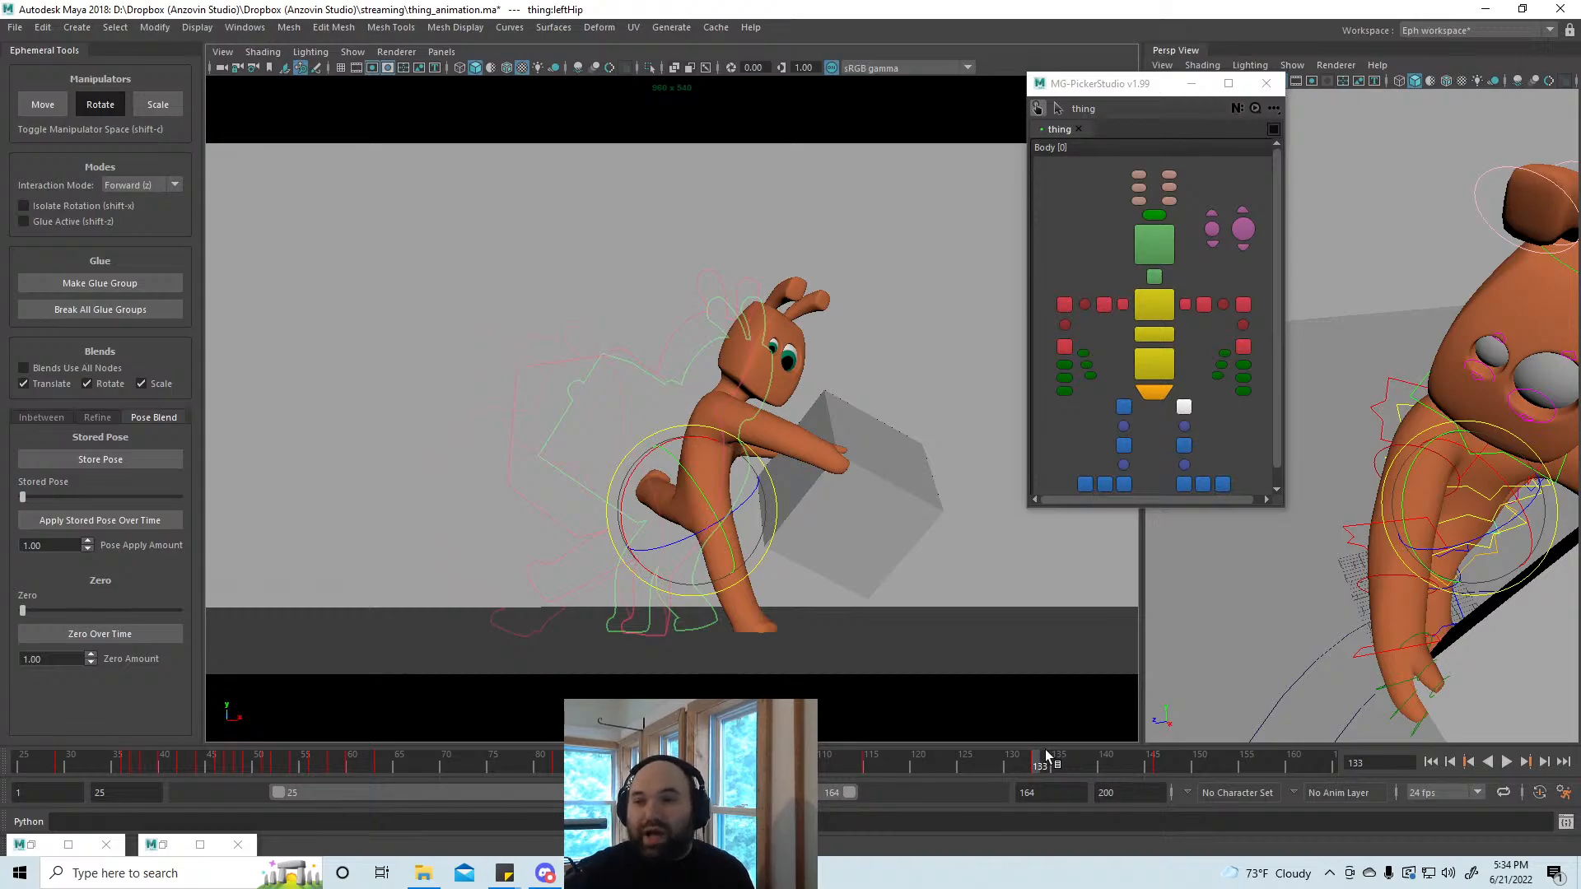
key("alt+v")
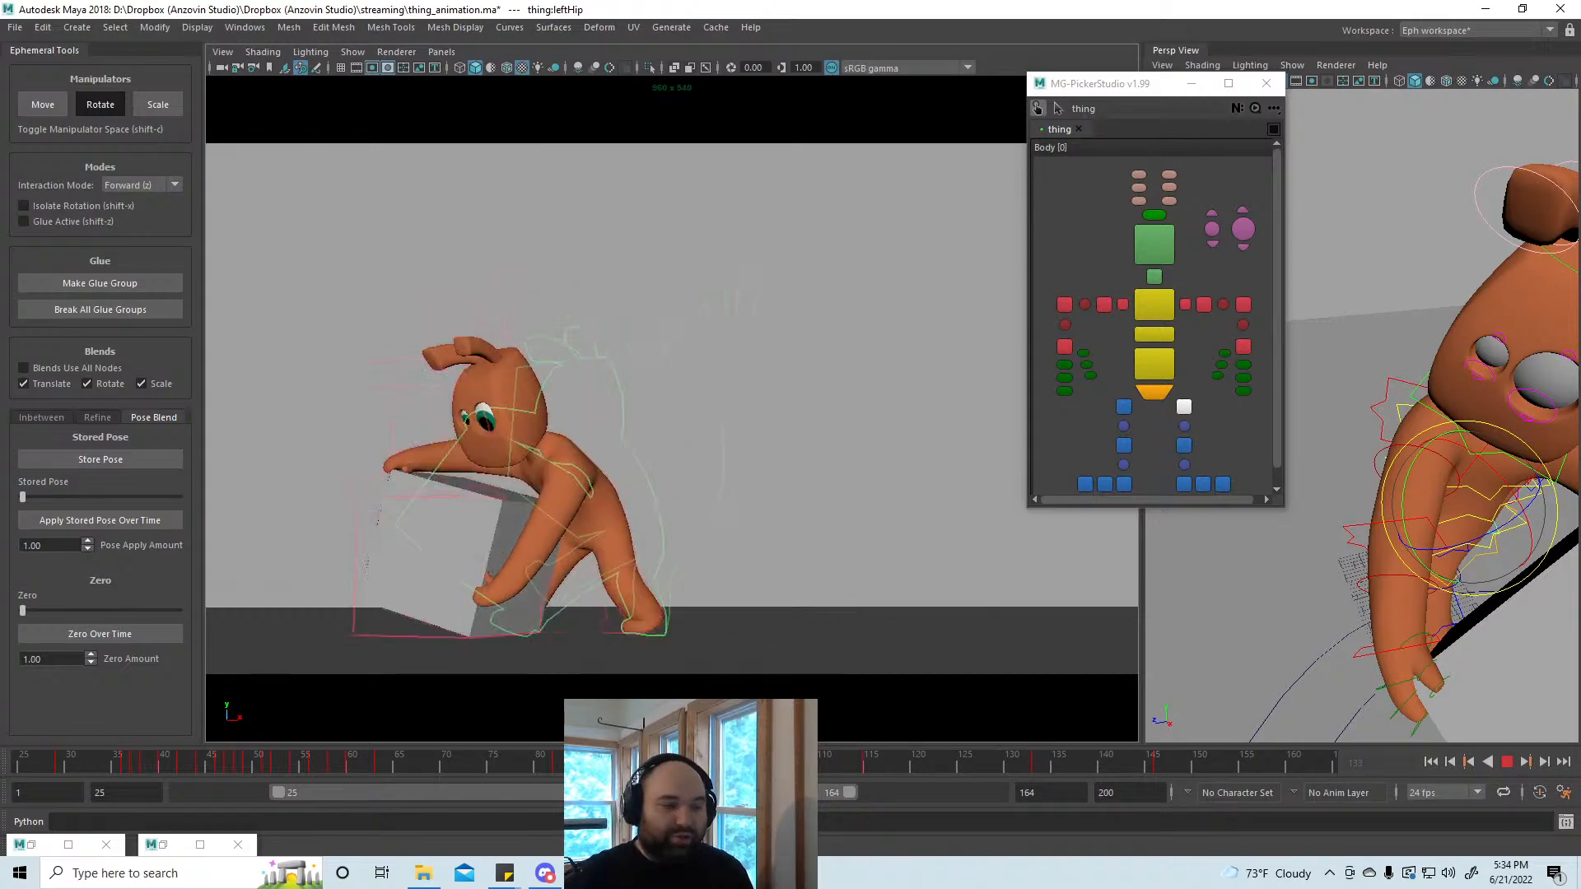
left_click(985, 764)
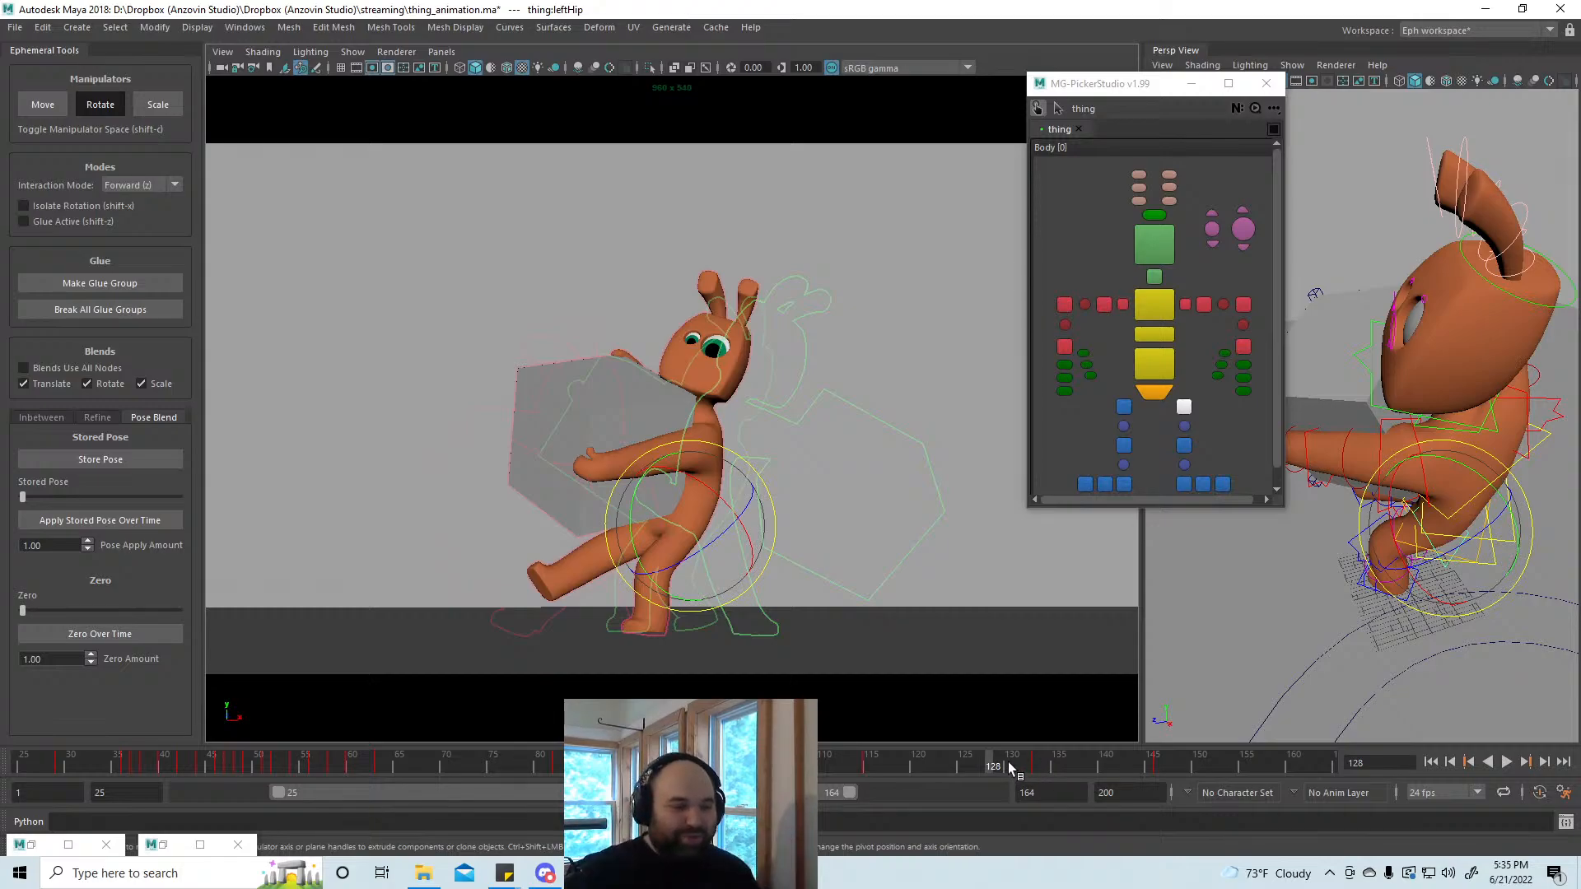
left_click_drag(989, 762, 918, 763)
left_click_drag(1016, 771, 1071, 777)
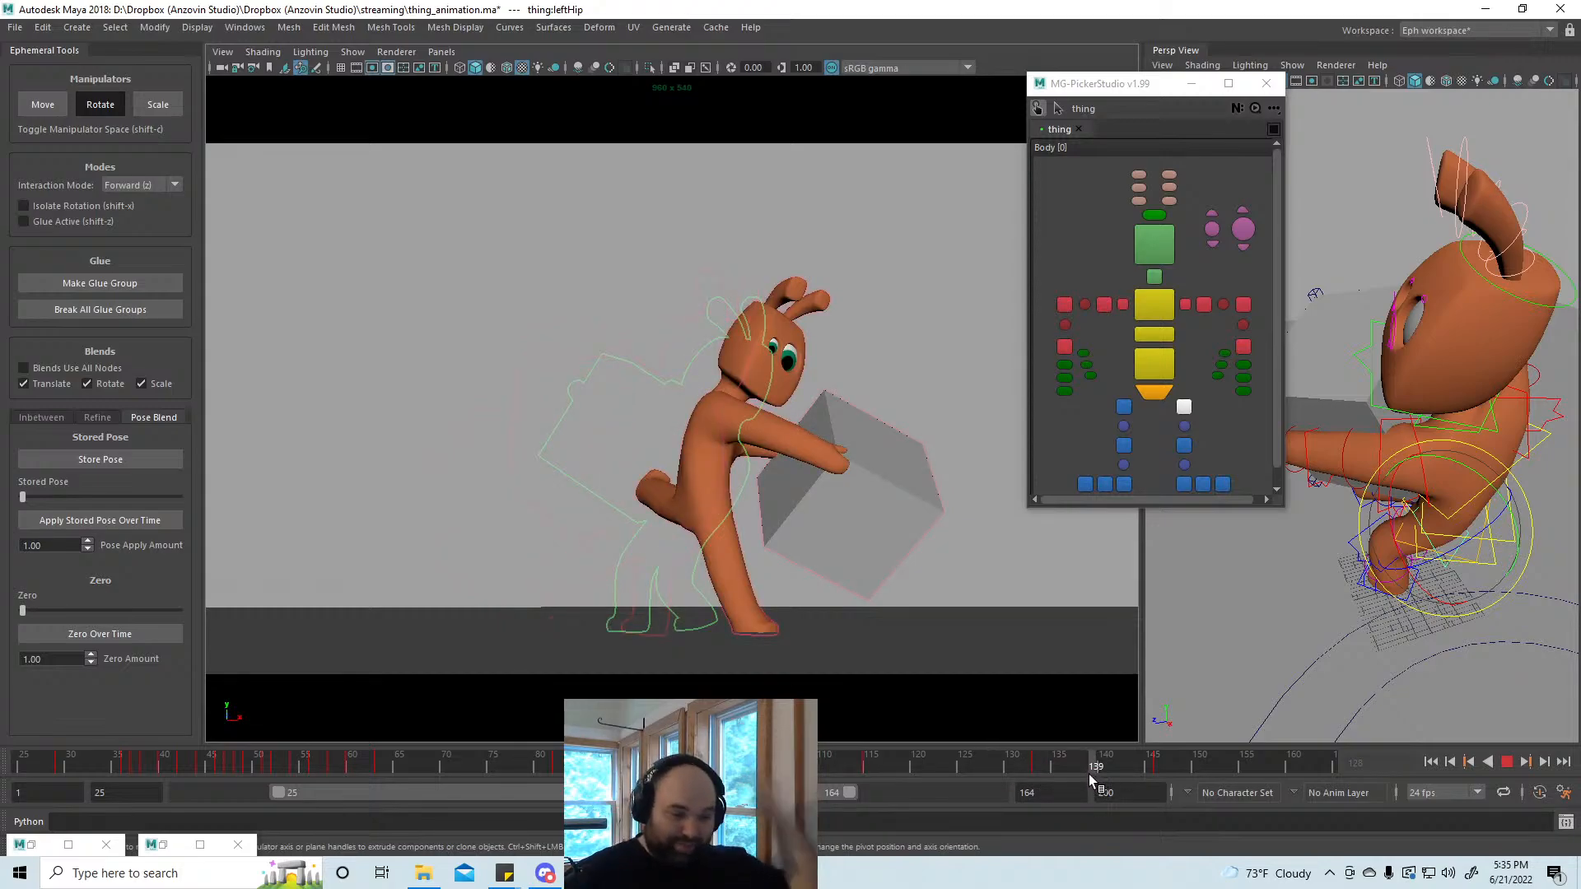
left_click_drag(1089, 774, 952, 764)
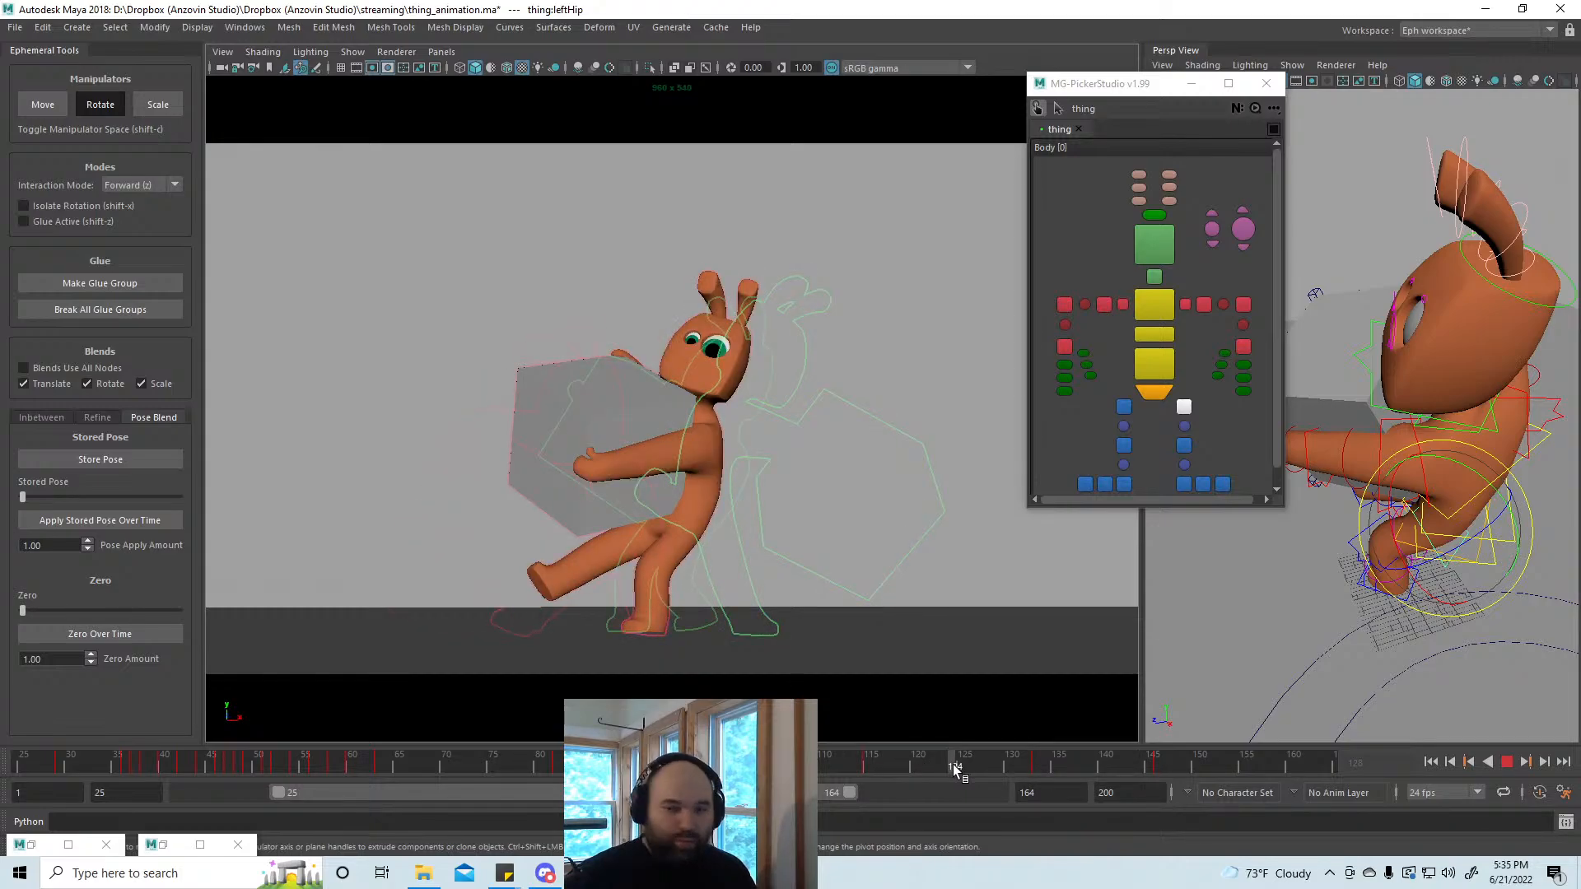
left_click(1045, 763)
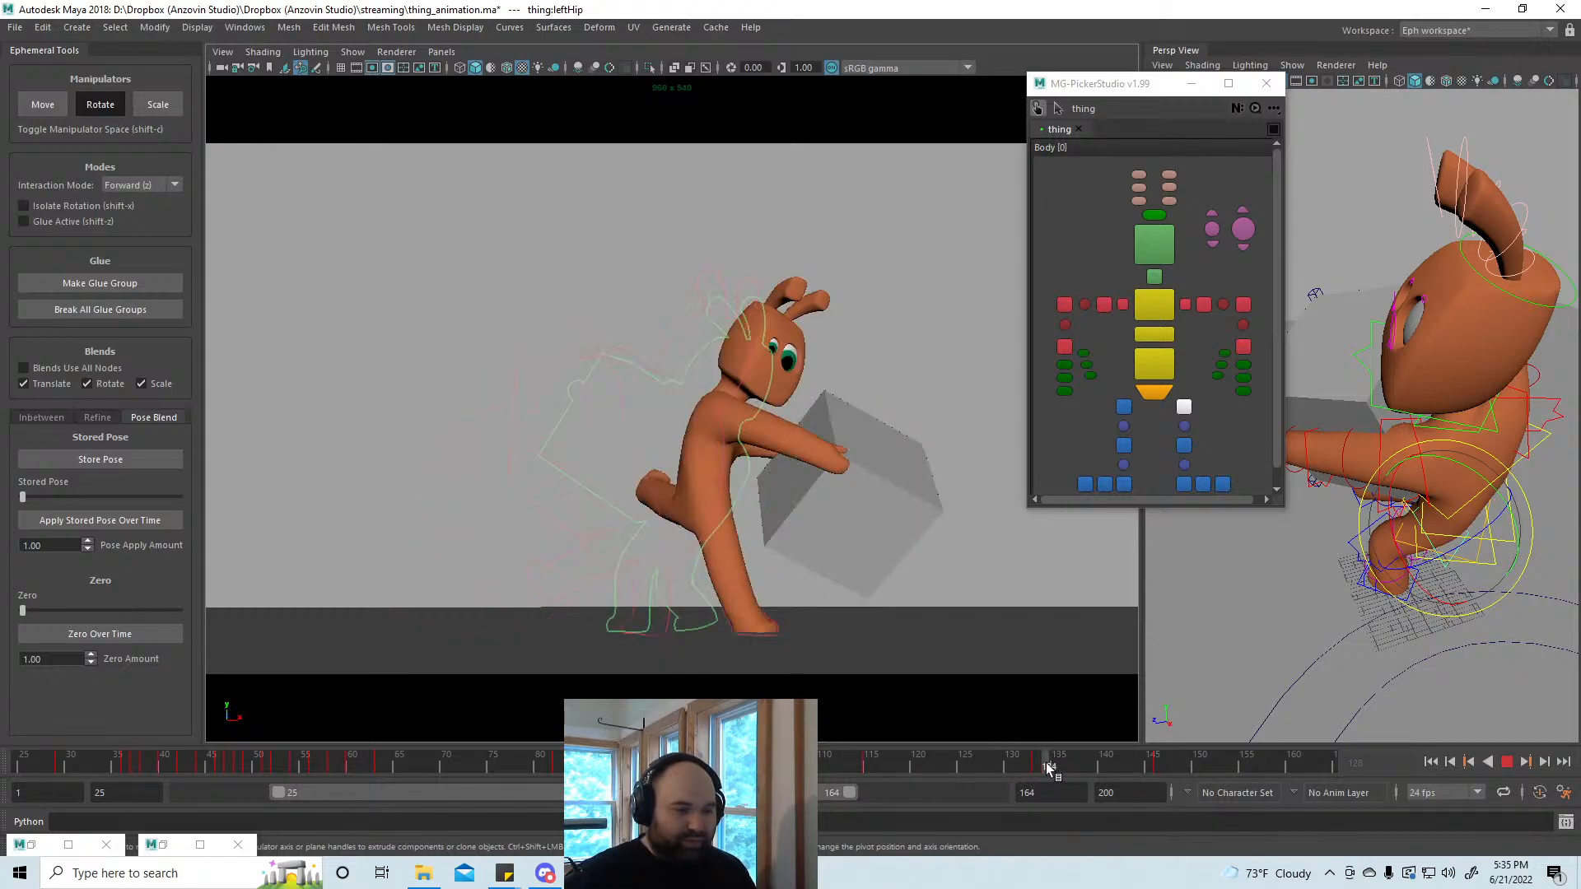
Step: Move the head slightly toward the box in the frame 115 pose
left_click_drag(1046, 762, 871, 783)
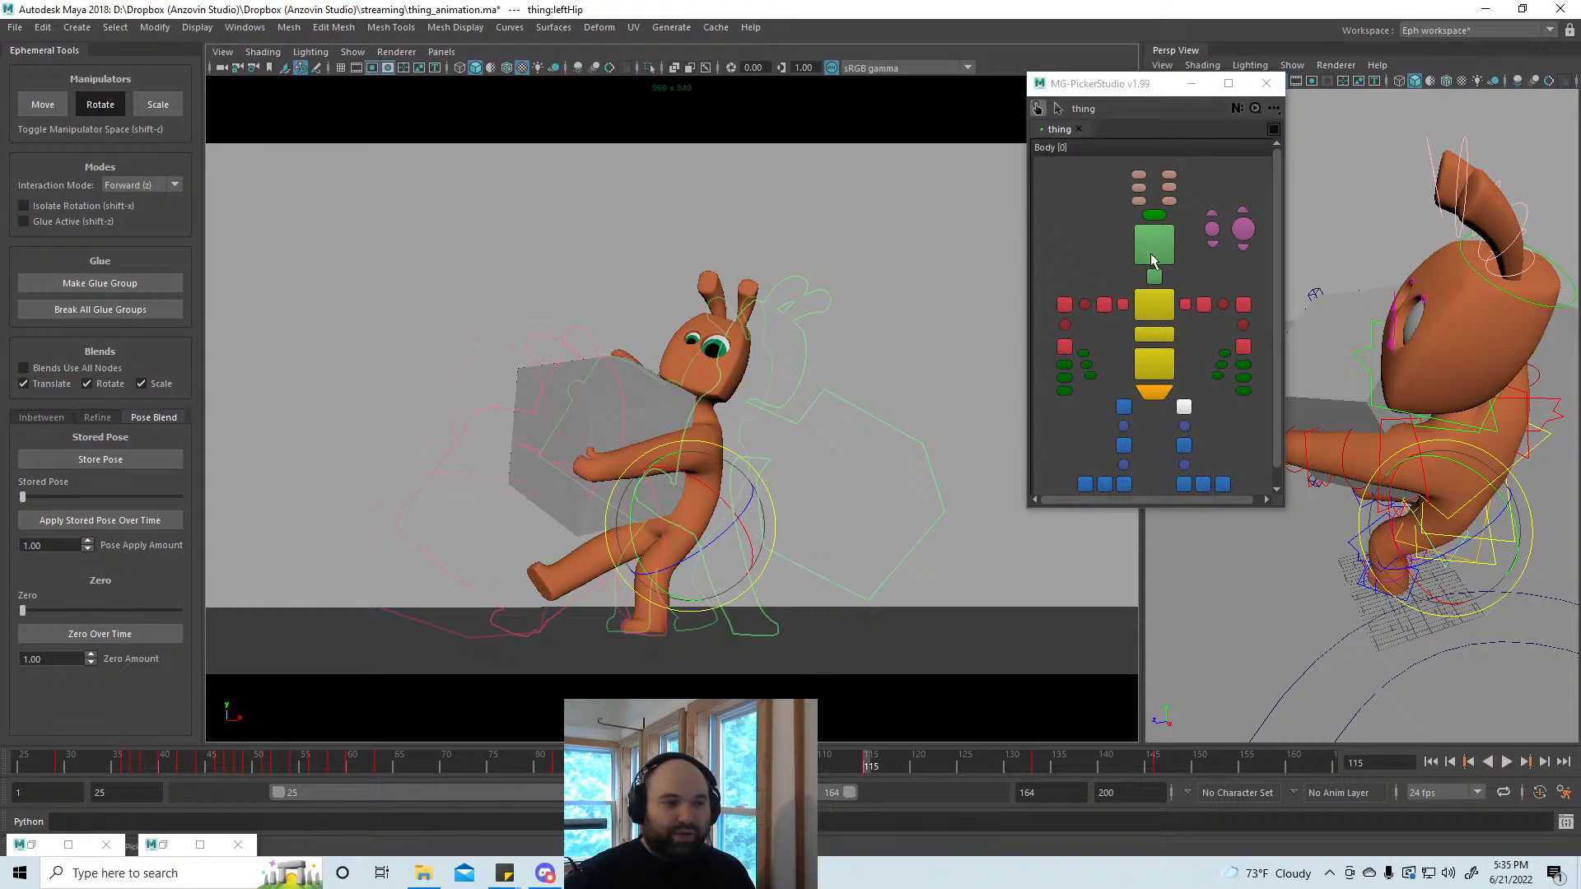
left_click(718, 382)
key("w")
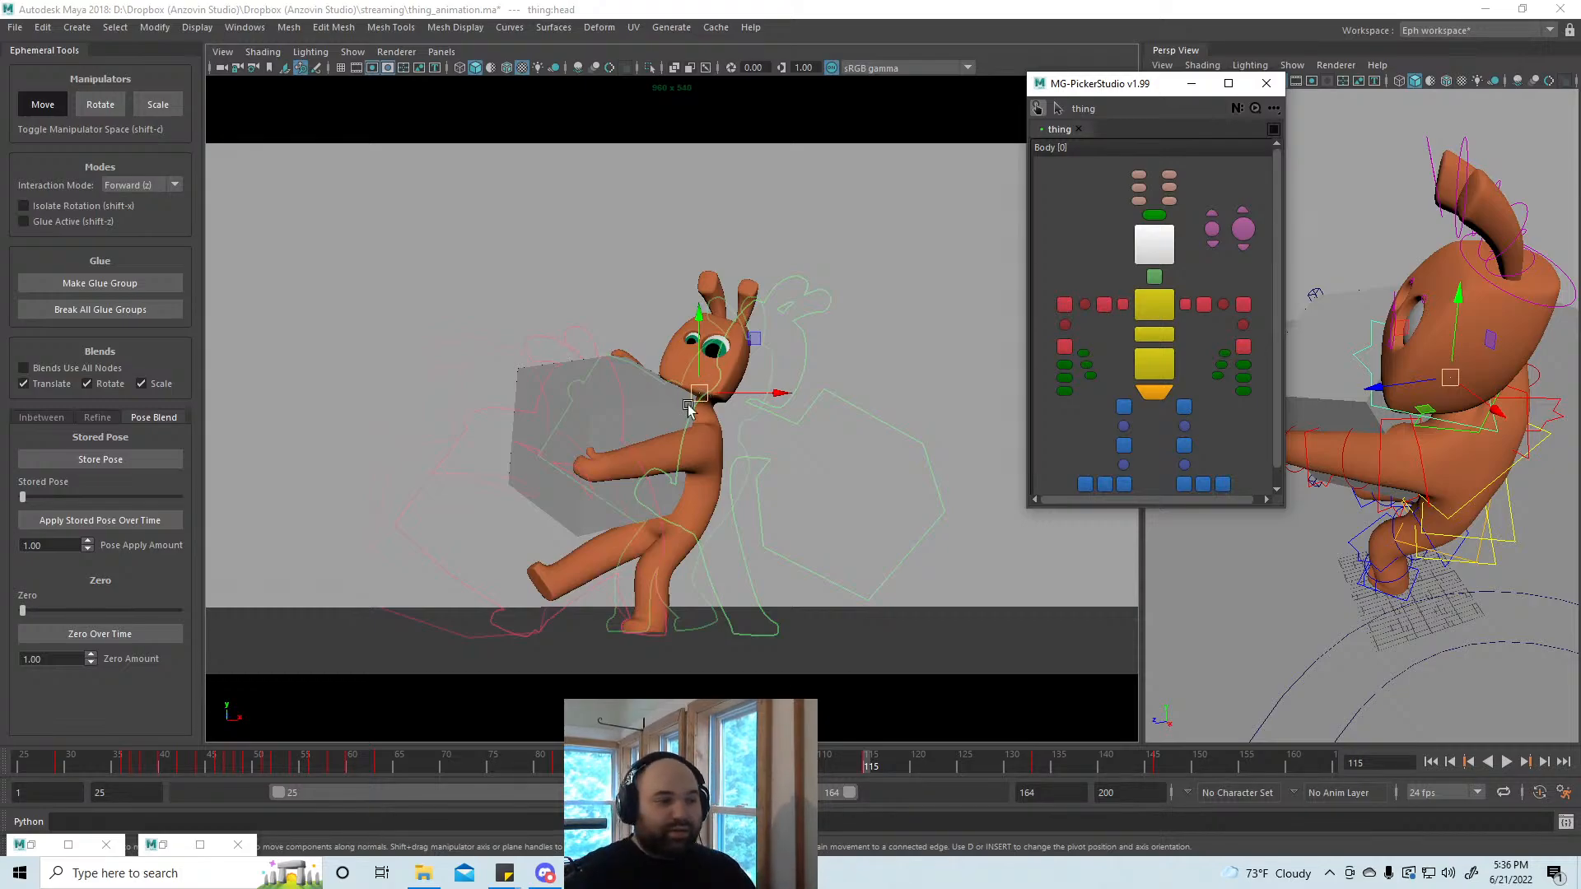
left_click_drag(704, 395, 701, 393)
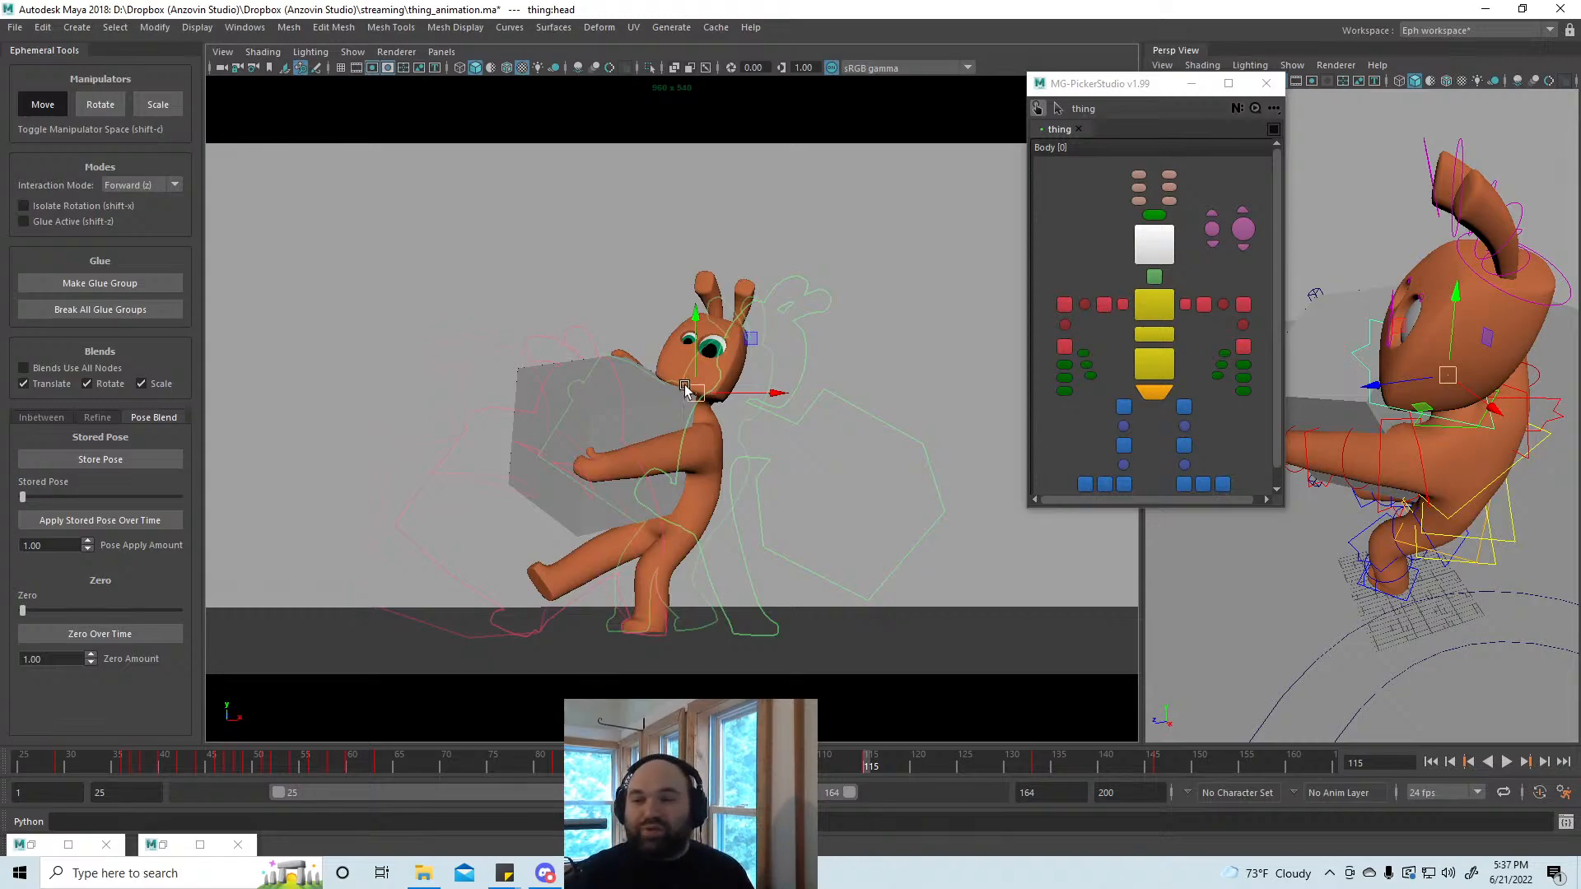
Step: Nudge the head up slightly and rotate it in the frame 115 pose
mouse_move(698, 410)
left_mouse_down()
mouse_move(713, 388)
mouse_move(701, 401)
left_mouse_up()
key("e")
mouse_move(869, 763)
left_mouse_down()
mouse_move(820, 770)
mouse_move(869, 766)
left_mouse_up()
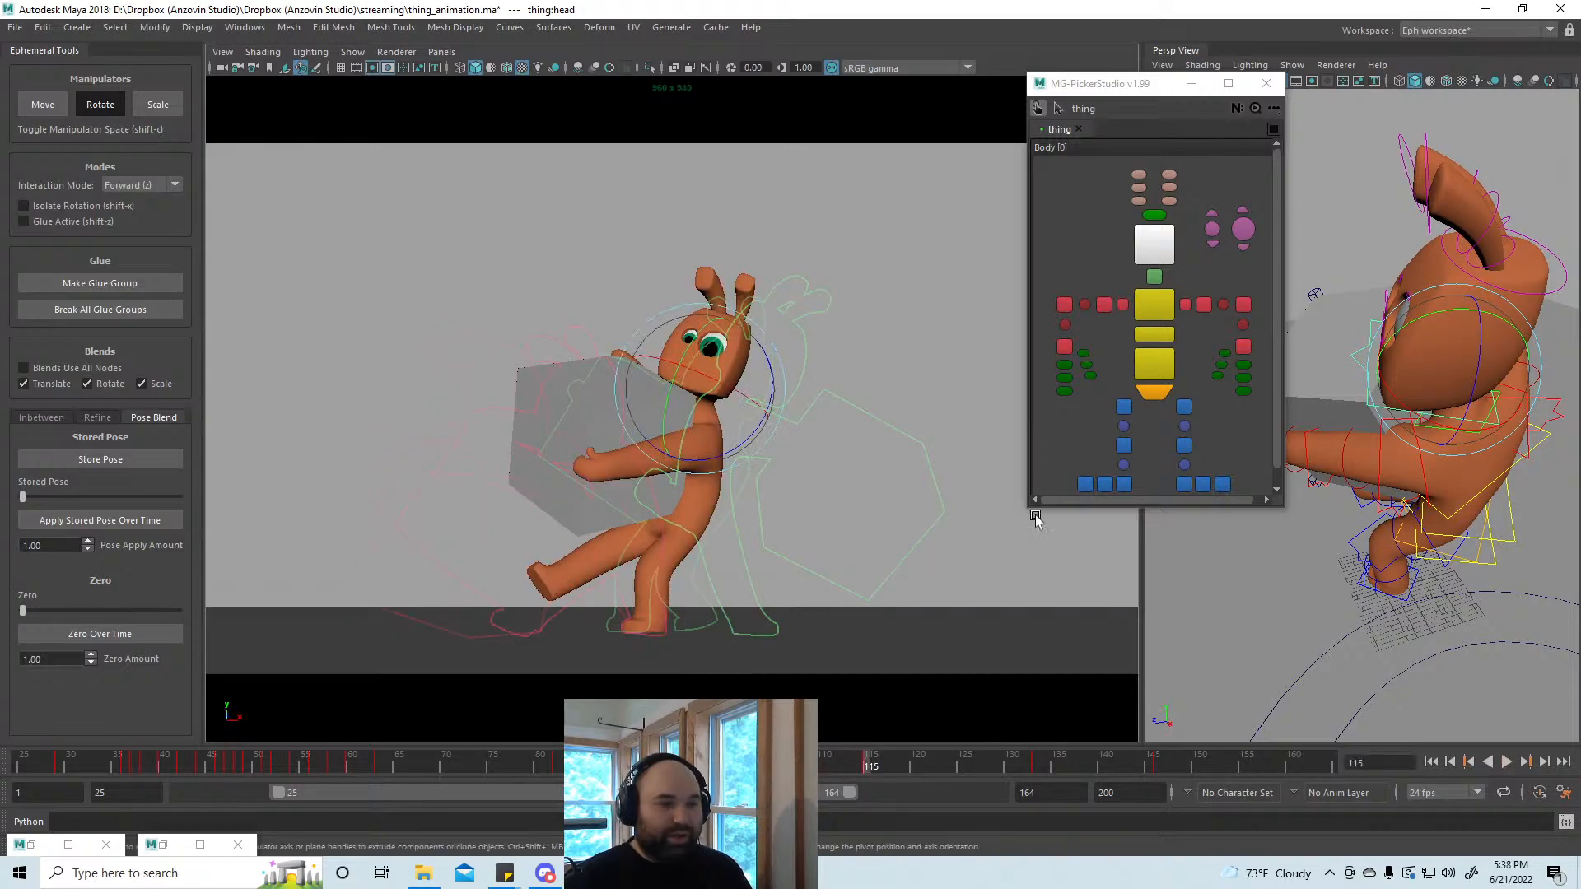
Step: Rotate all the controls of both ears together in the frame 115 pose and check them in playback
left_click_drag(1192, 161, 1104, 224)
left_click_drag(727, 255, 829, 239)
key("alt+v")
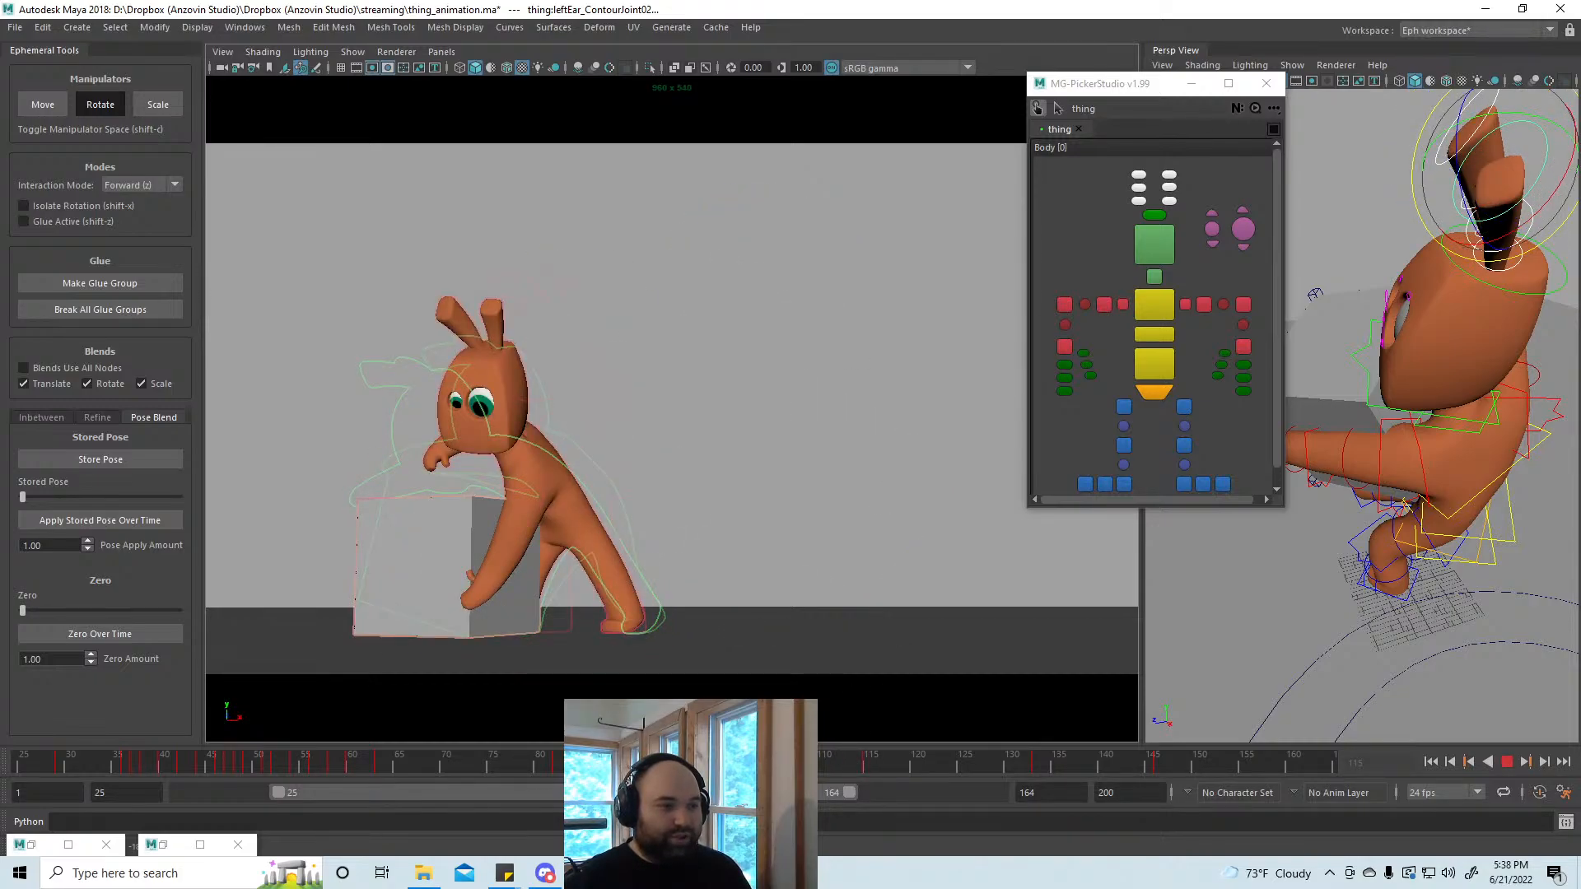
left_click(870, 751)
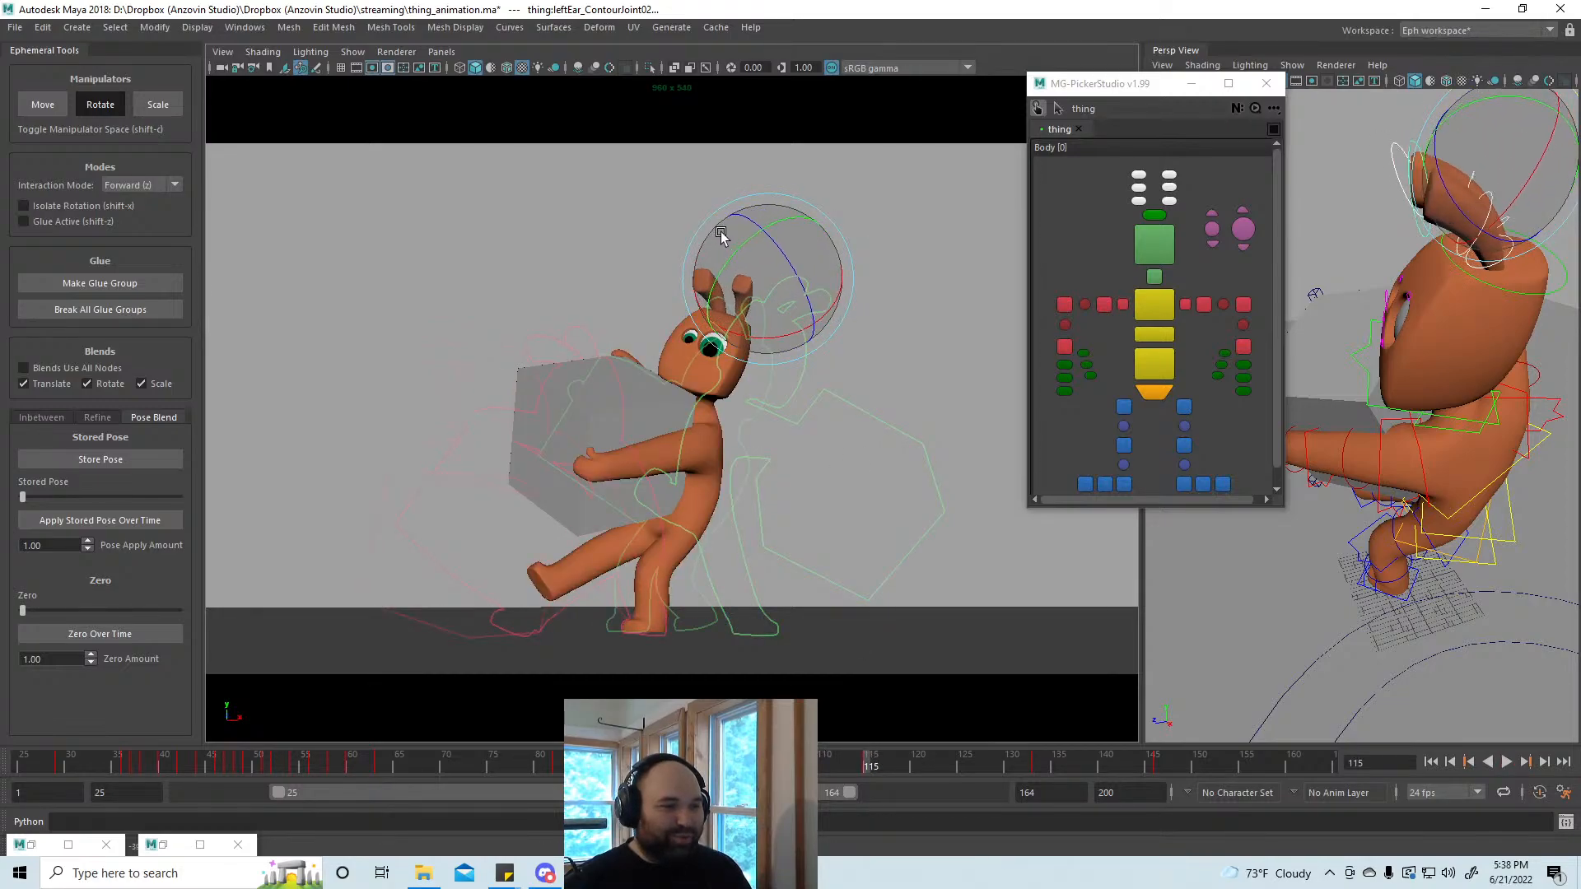
key("alt+v")
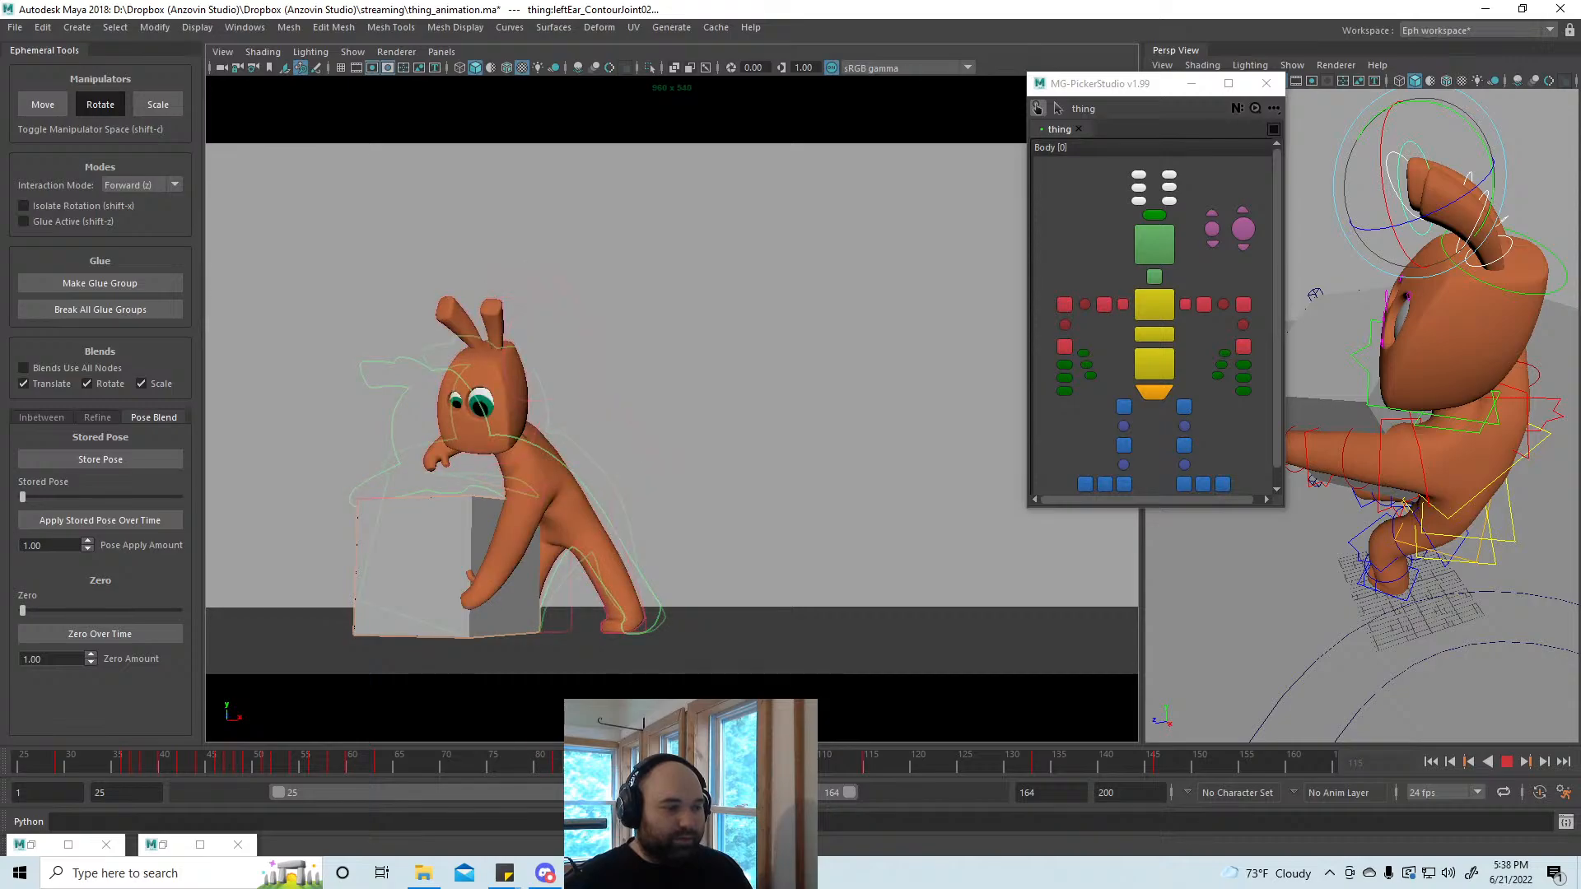
Step: Rotate the middle controls of both ears at frame 82 to bend them, and check the motion in playback
left_click(561, 764)
left_click_drag(1184, 194, 1125, 183)
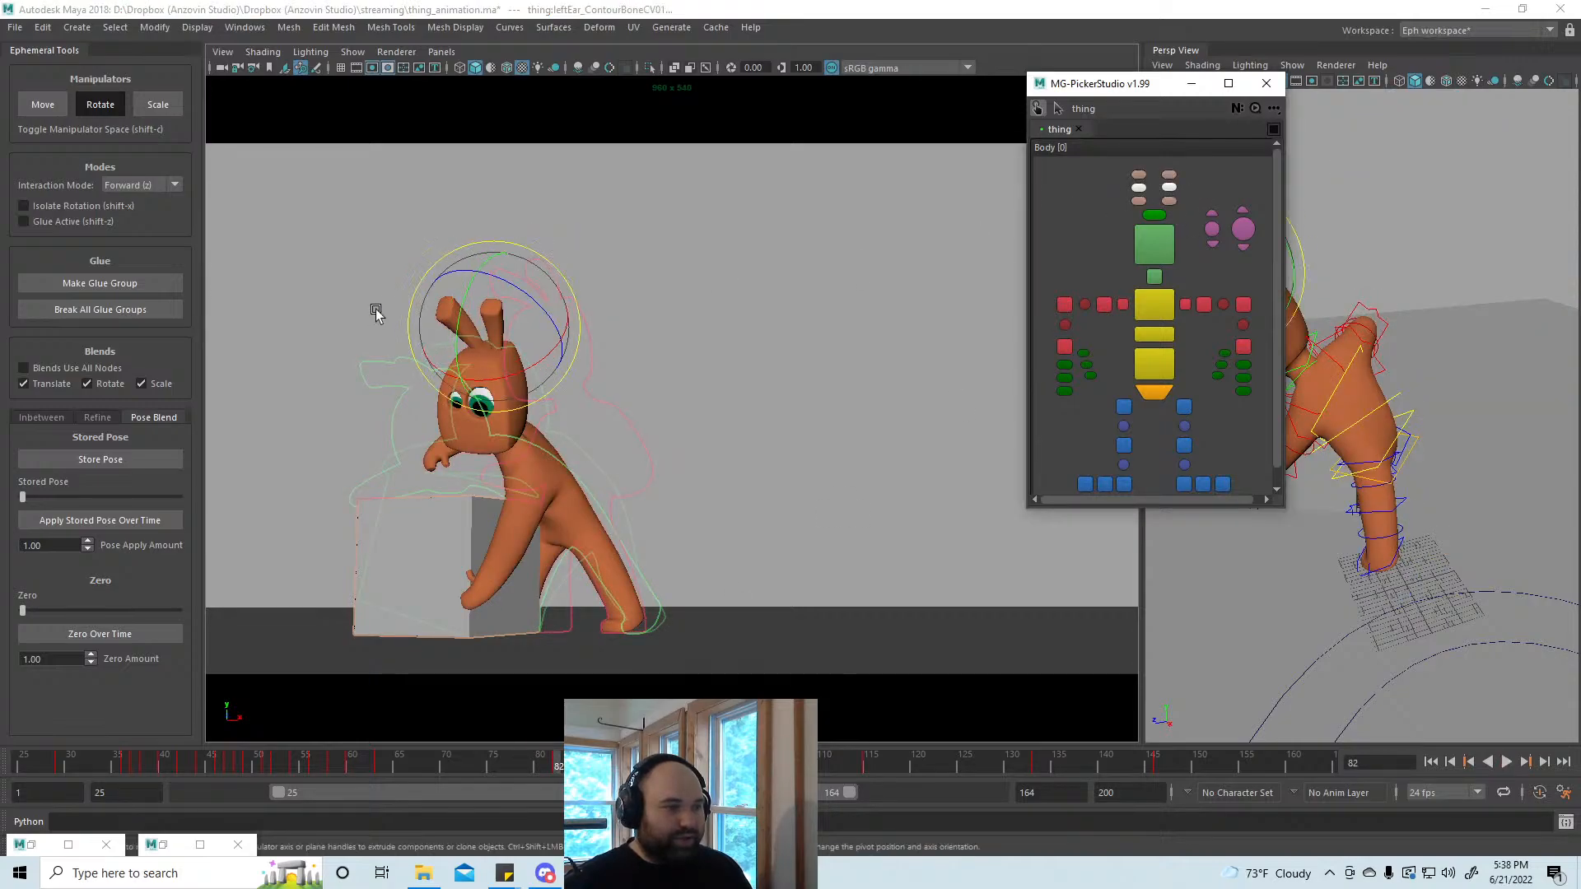
left_click_drag(457, 314, 473, 295)
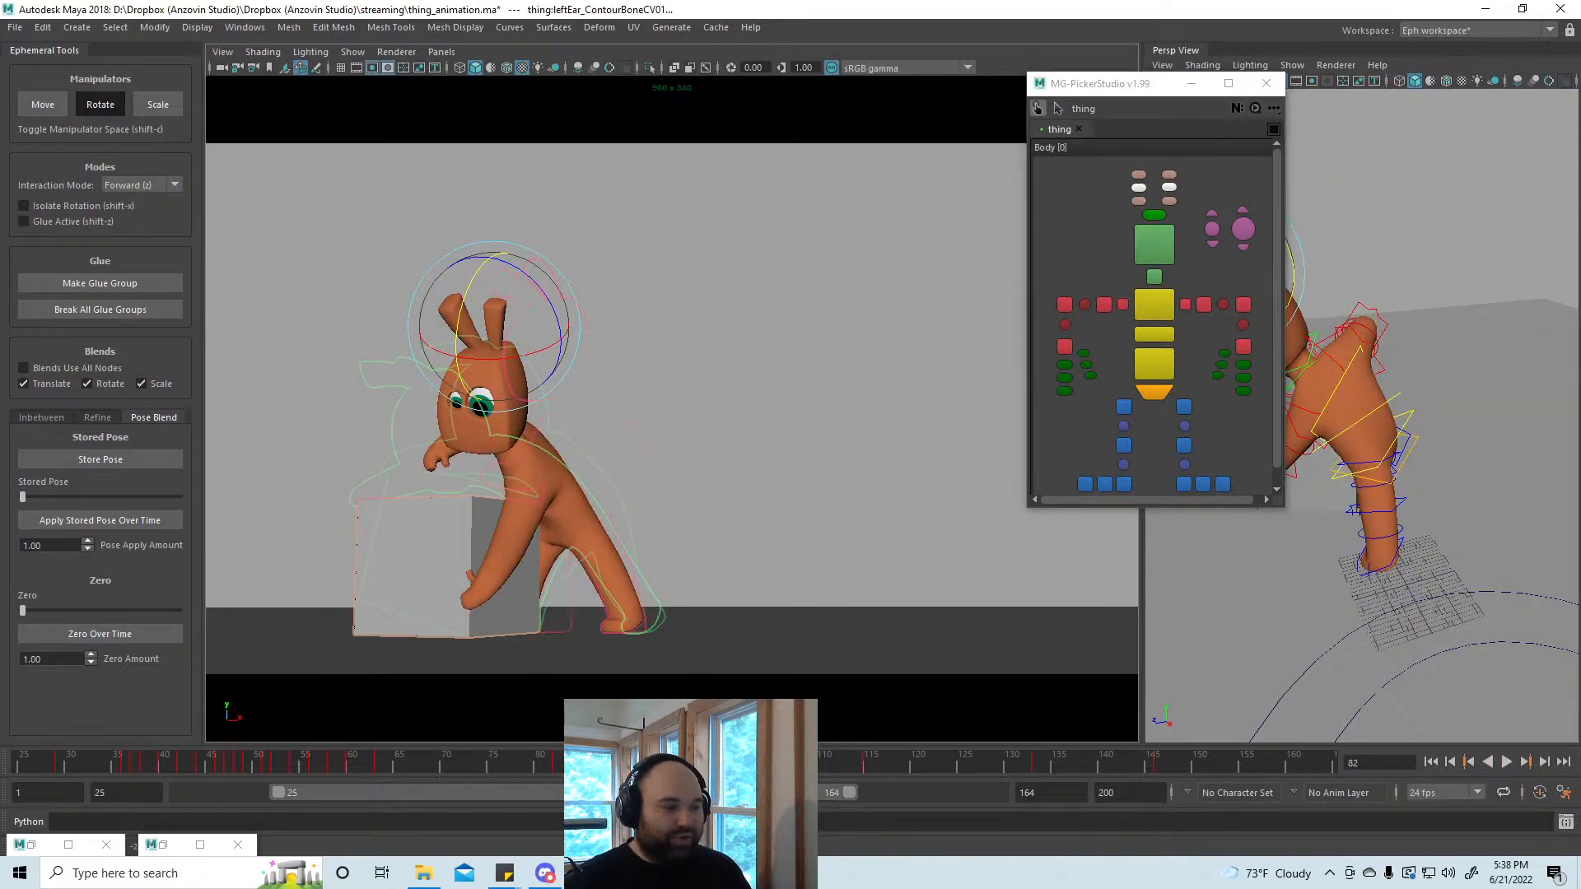
key("alt+v")
mouse_move(563, 764)
left_mouse_down()
mouse_move(876, 764)
mouse_move(564, 764)
left_mouse_up()
Step: Rotate the base control of the left ear at frame 104 and play back the animation
left_click(1168, 200)
left_click_drag(584, 321, 581, 334)
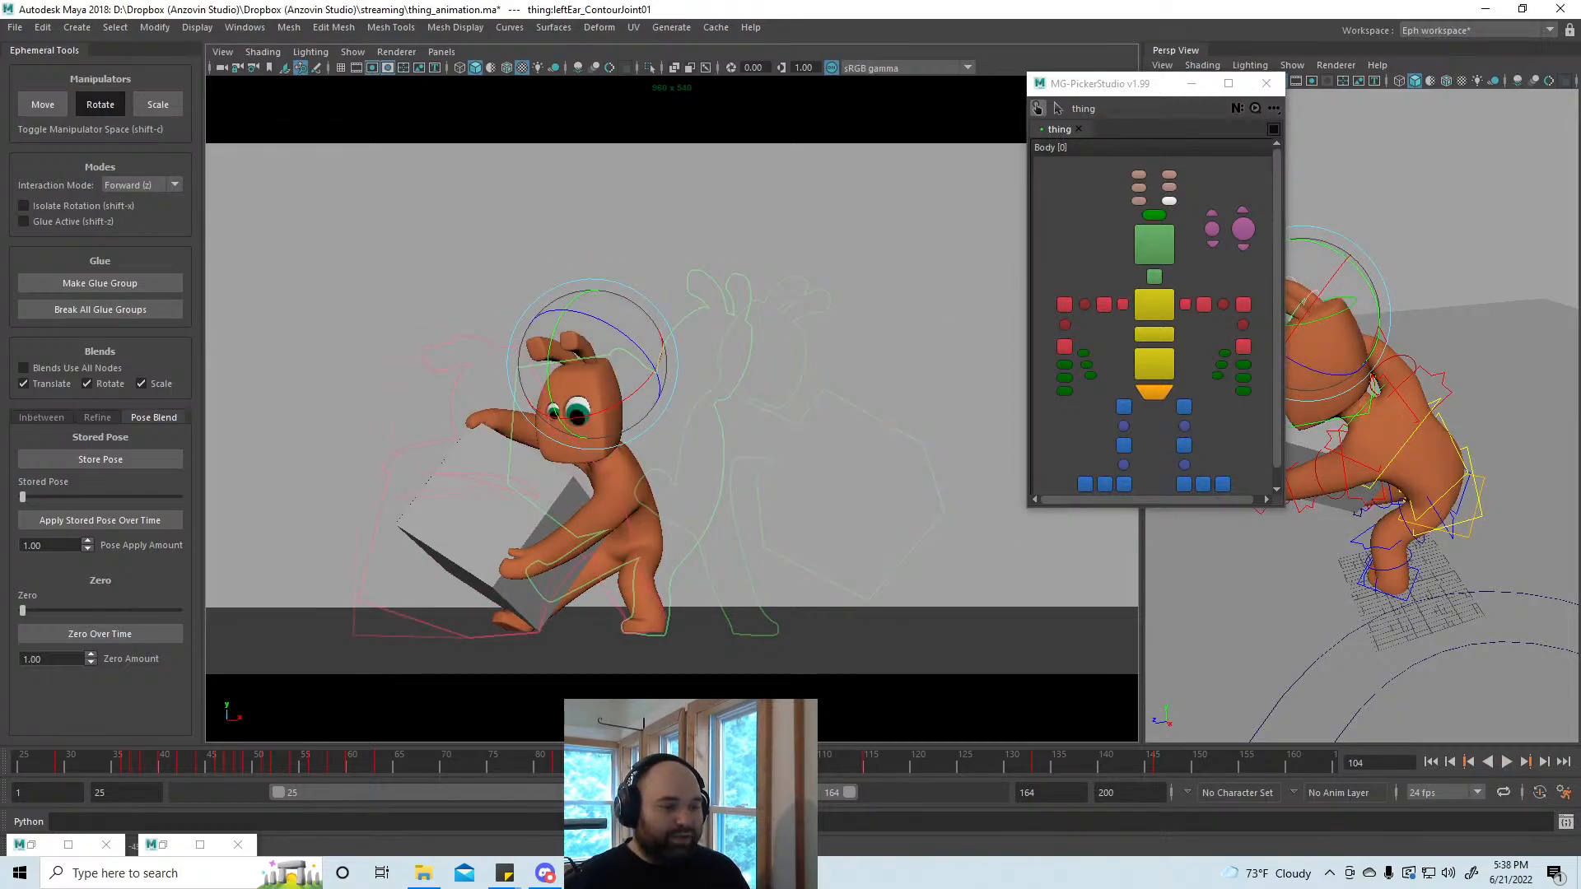
key("alt+v")
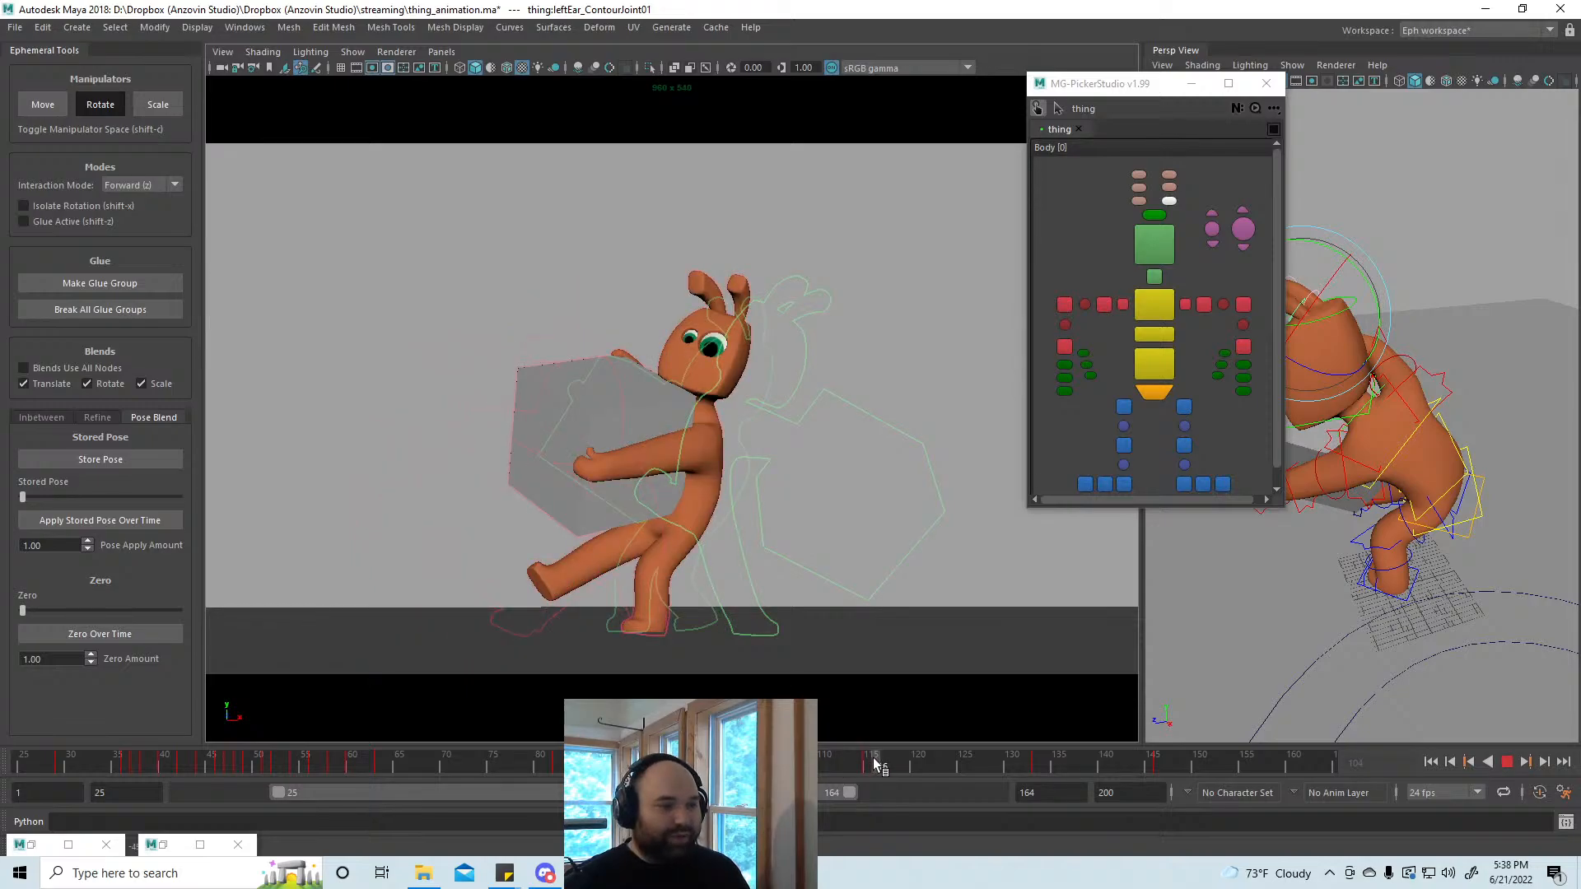
Step: Rotate and move the head toward the box in the frame 115 pose, and review it in playback
left_click_drag(874, 767, 870, 766)
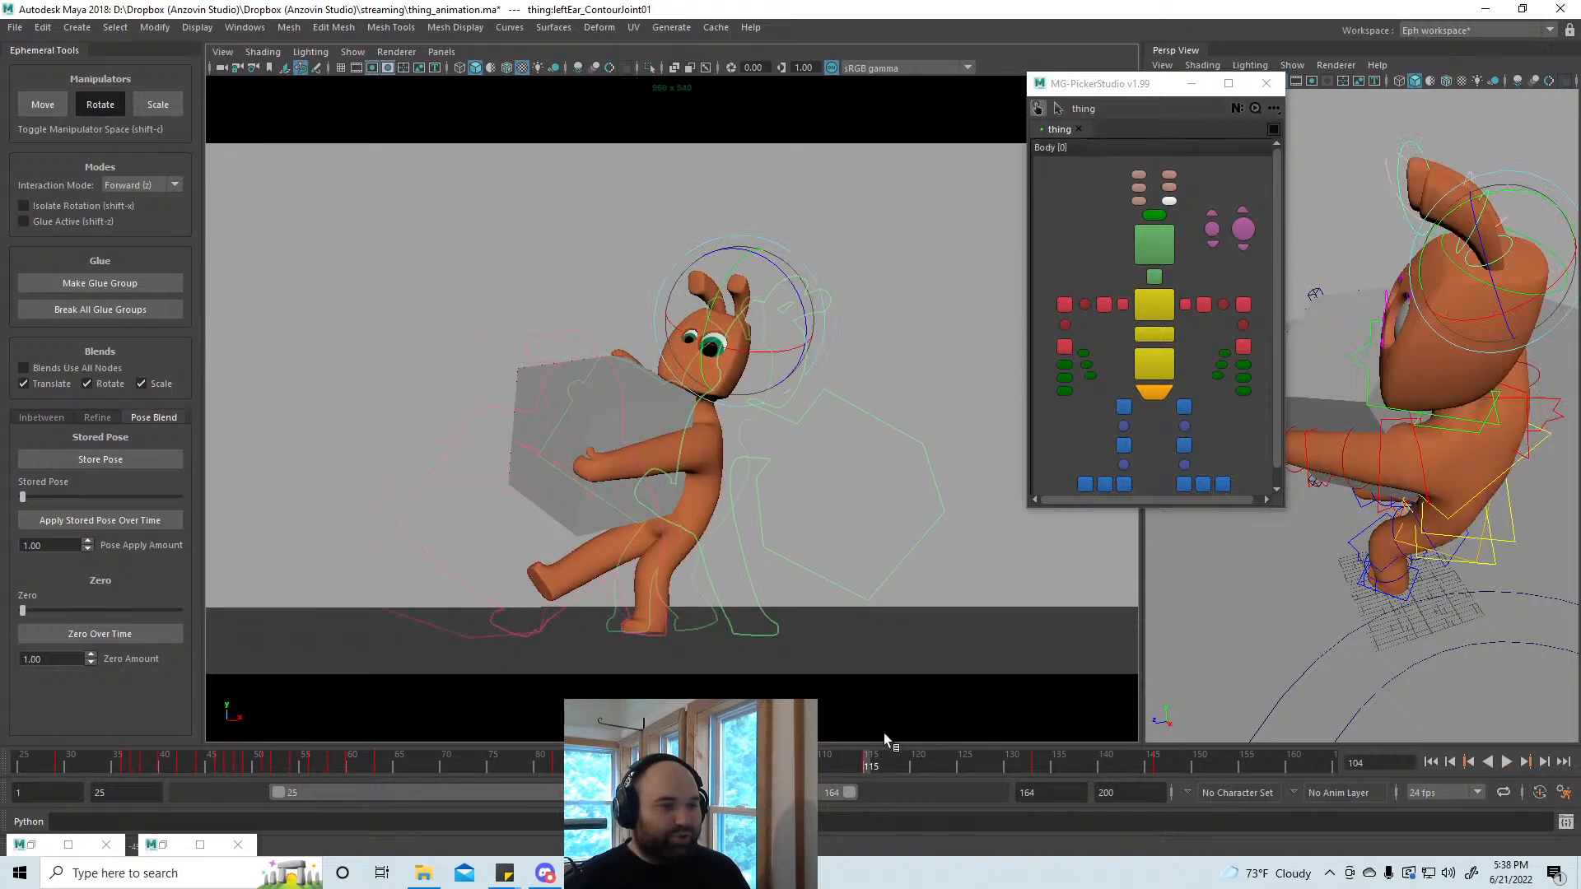
left_click(1153, 247)
left_click_drag(762, 327, 702, 386)
key("w")
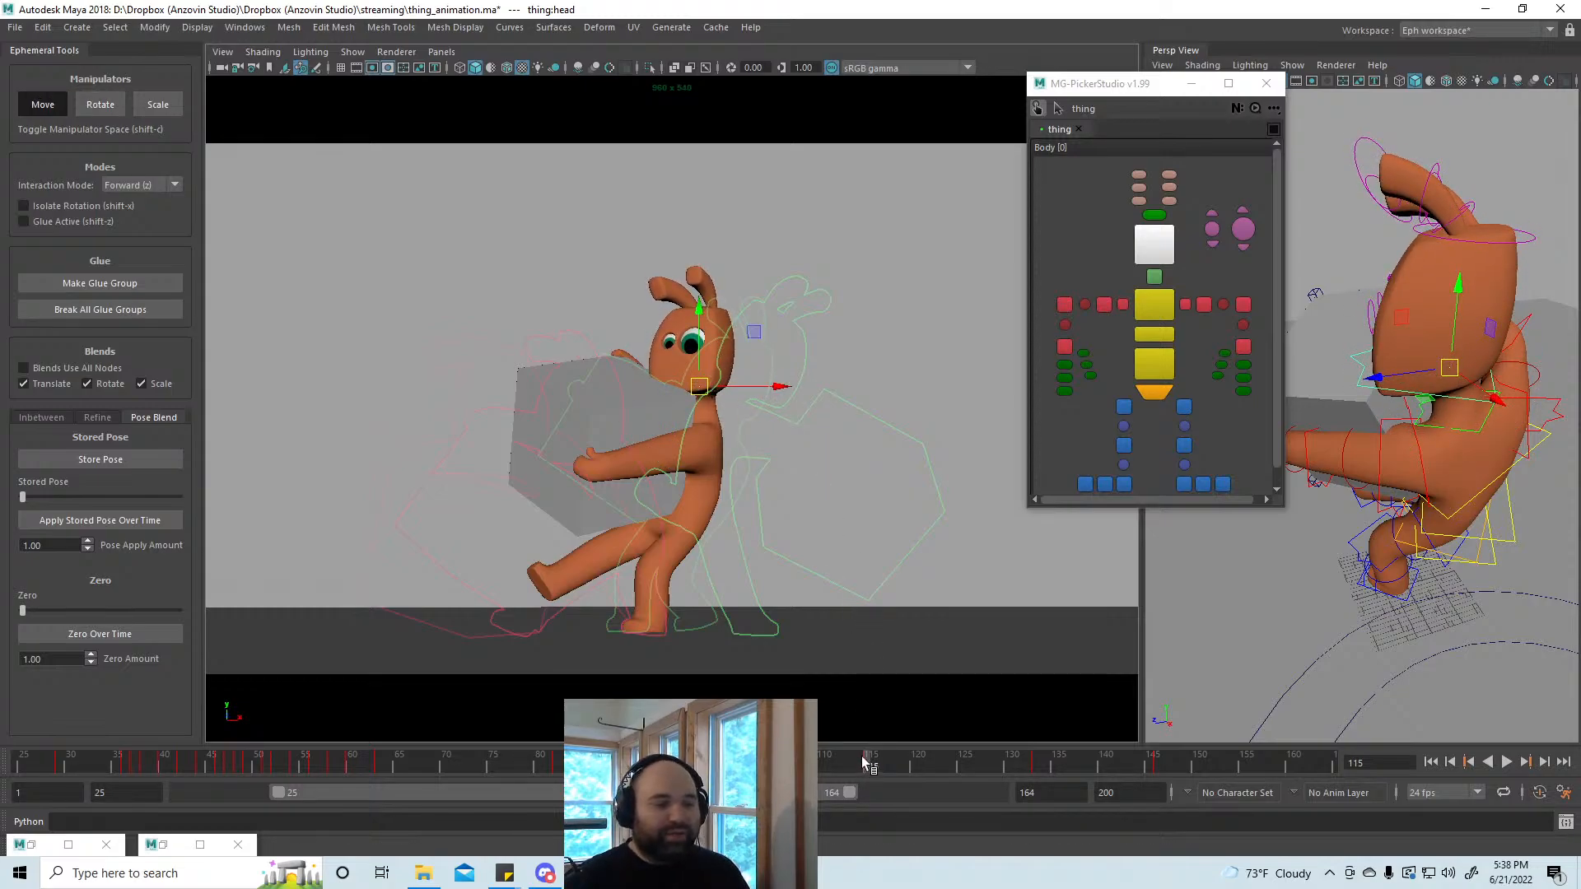
key("alt+v")
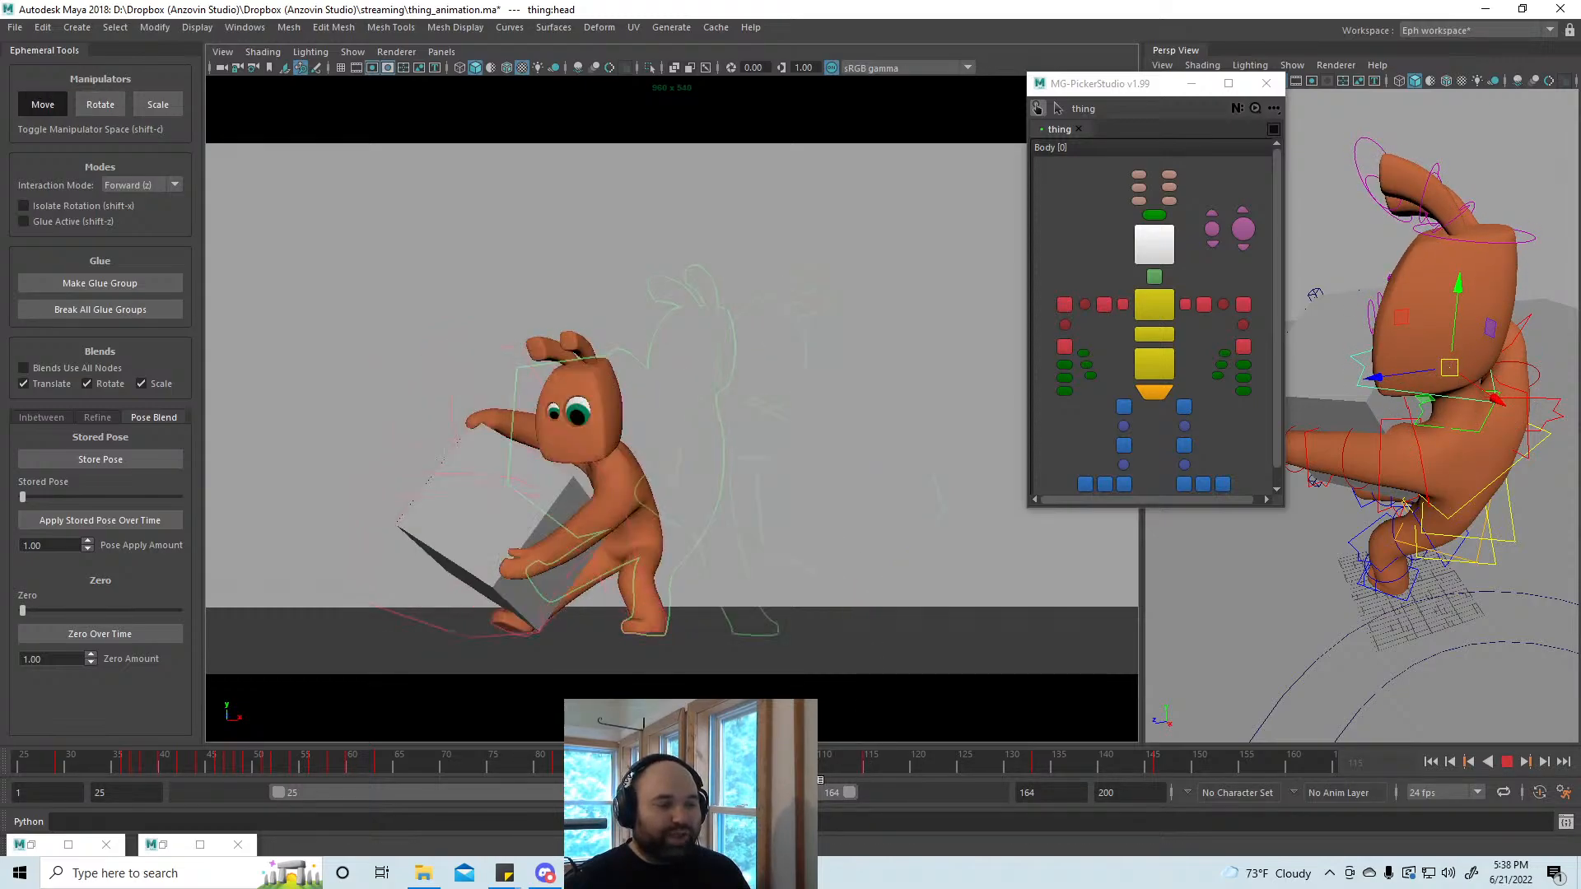
Step: Rotate and reposition the head in the frame 133 pose, and rotate both ears to match
left_click_drag(904, 762, 1039, 769)
key("e")
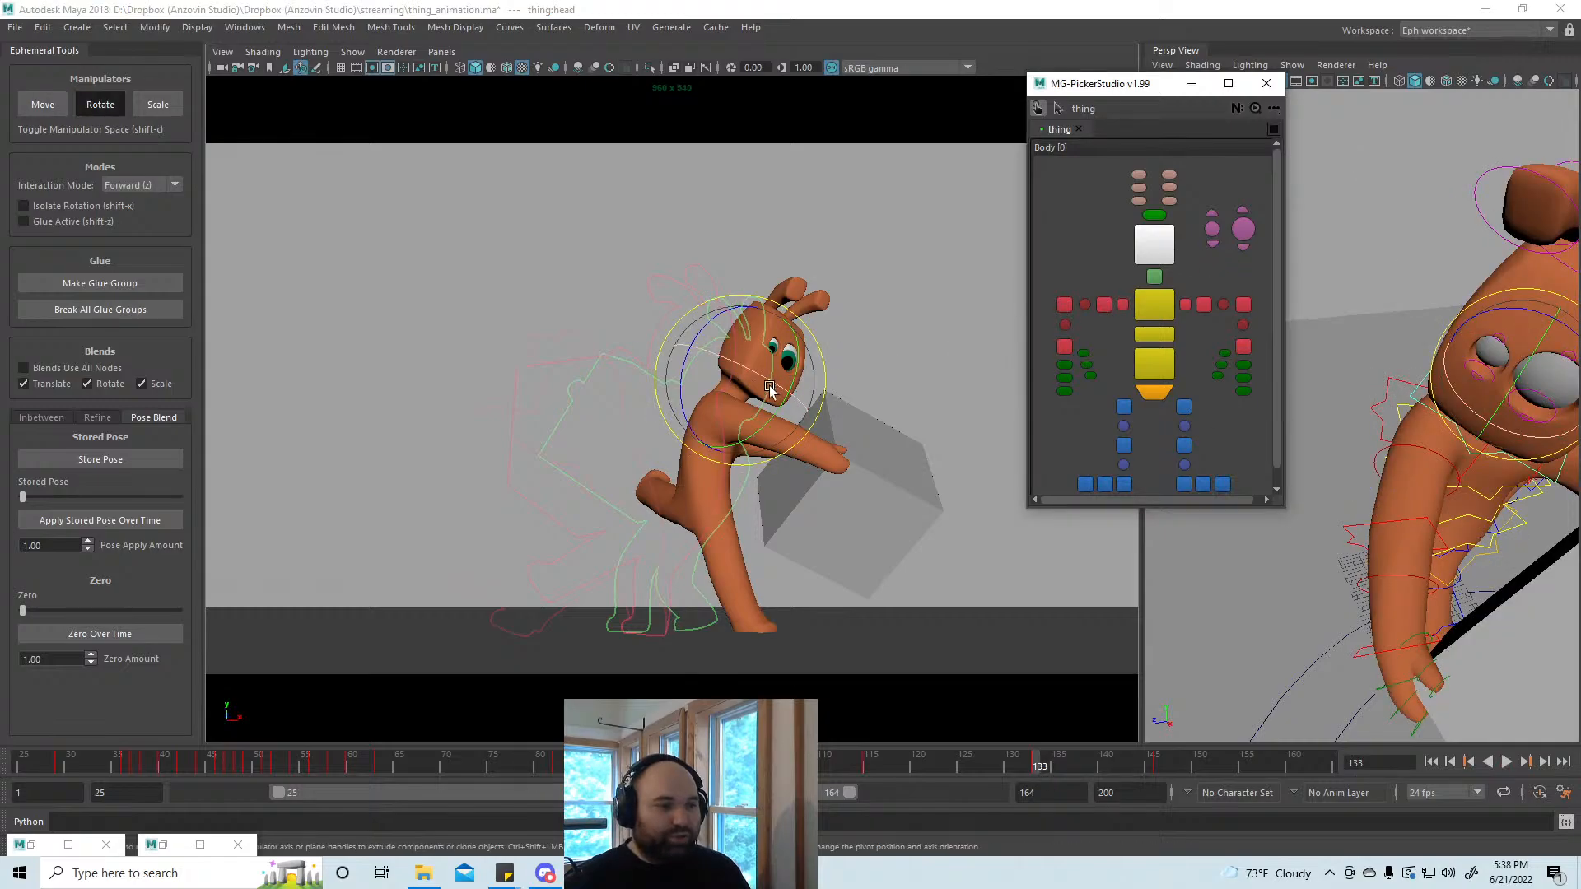
left_click_drag(705, 388, 814, 288)
key("w")
left_click(747, 321)
key("e")
Step: Retime the final pose from frame 146 to about frame 163 and the frame 133 pose to frame 129
left_click_drag(1044, 759, 1157, 761)
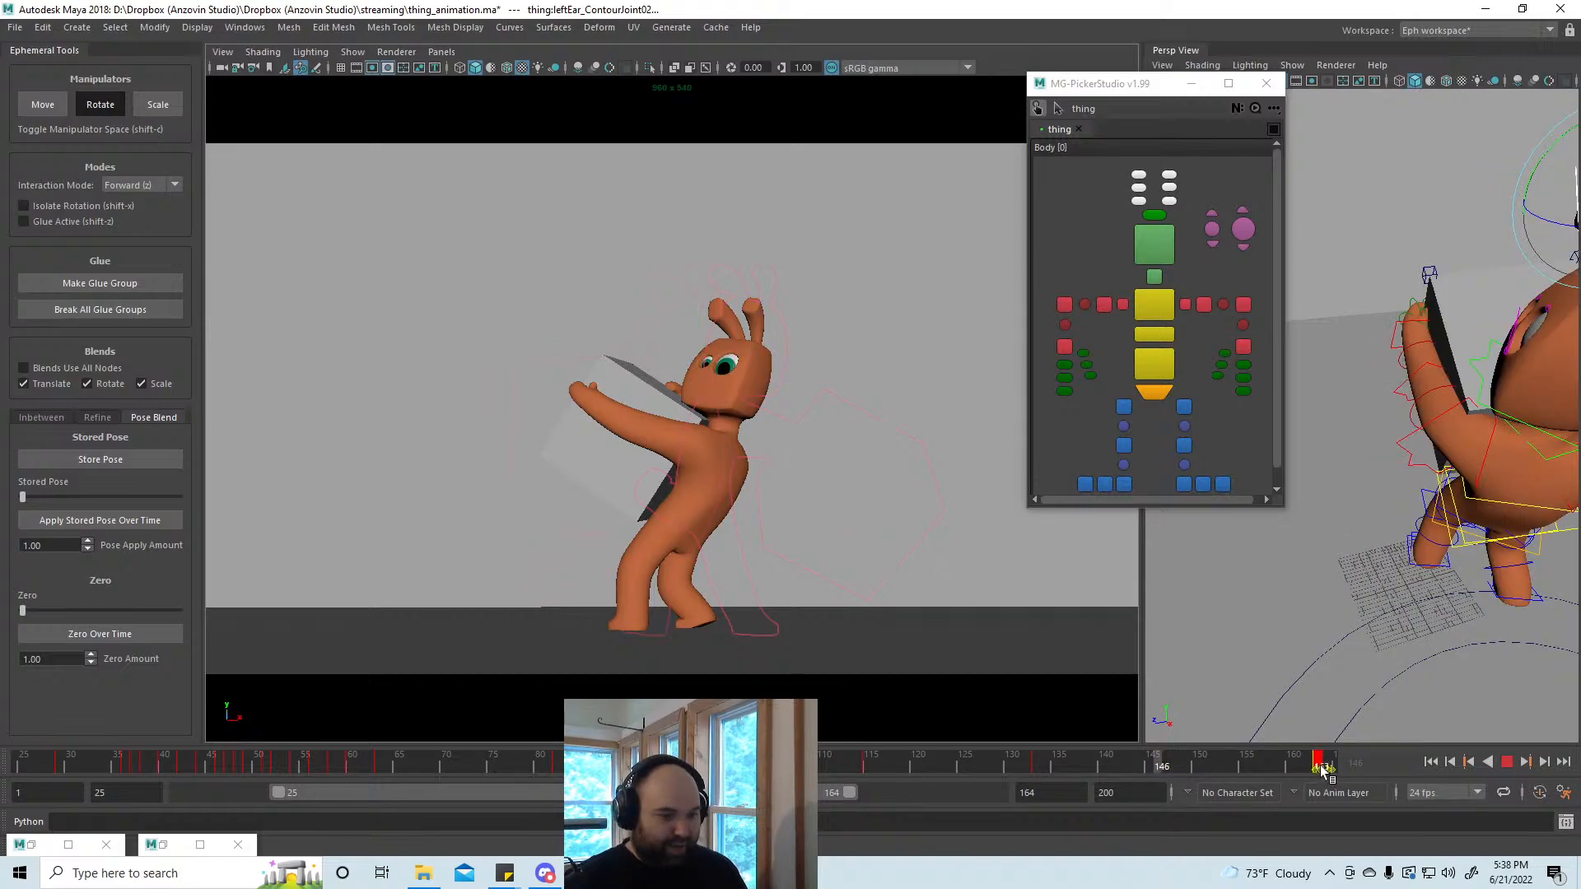
left_click(1045, 768)
left_click(1038, 765)
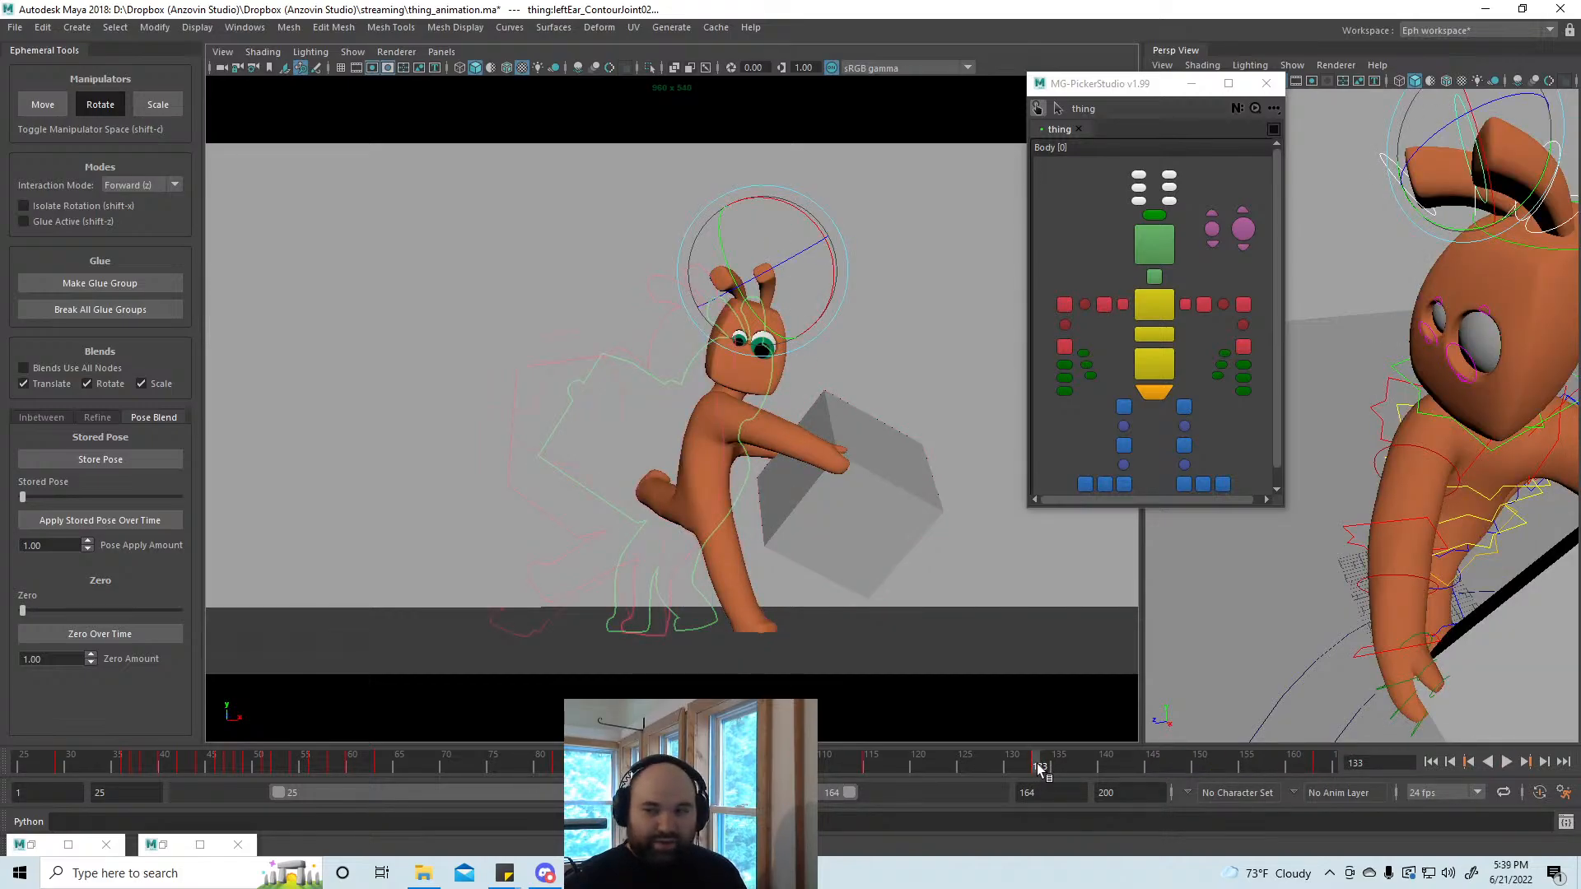
left_click_drag(1035, 763, 887, 764)
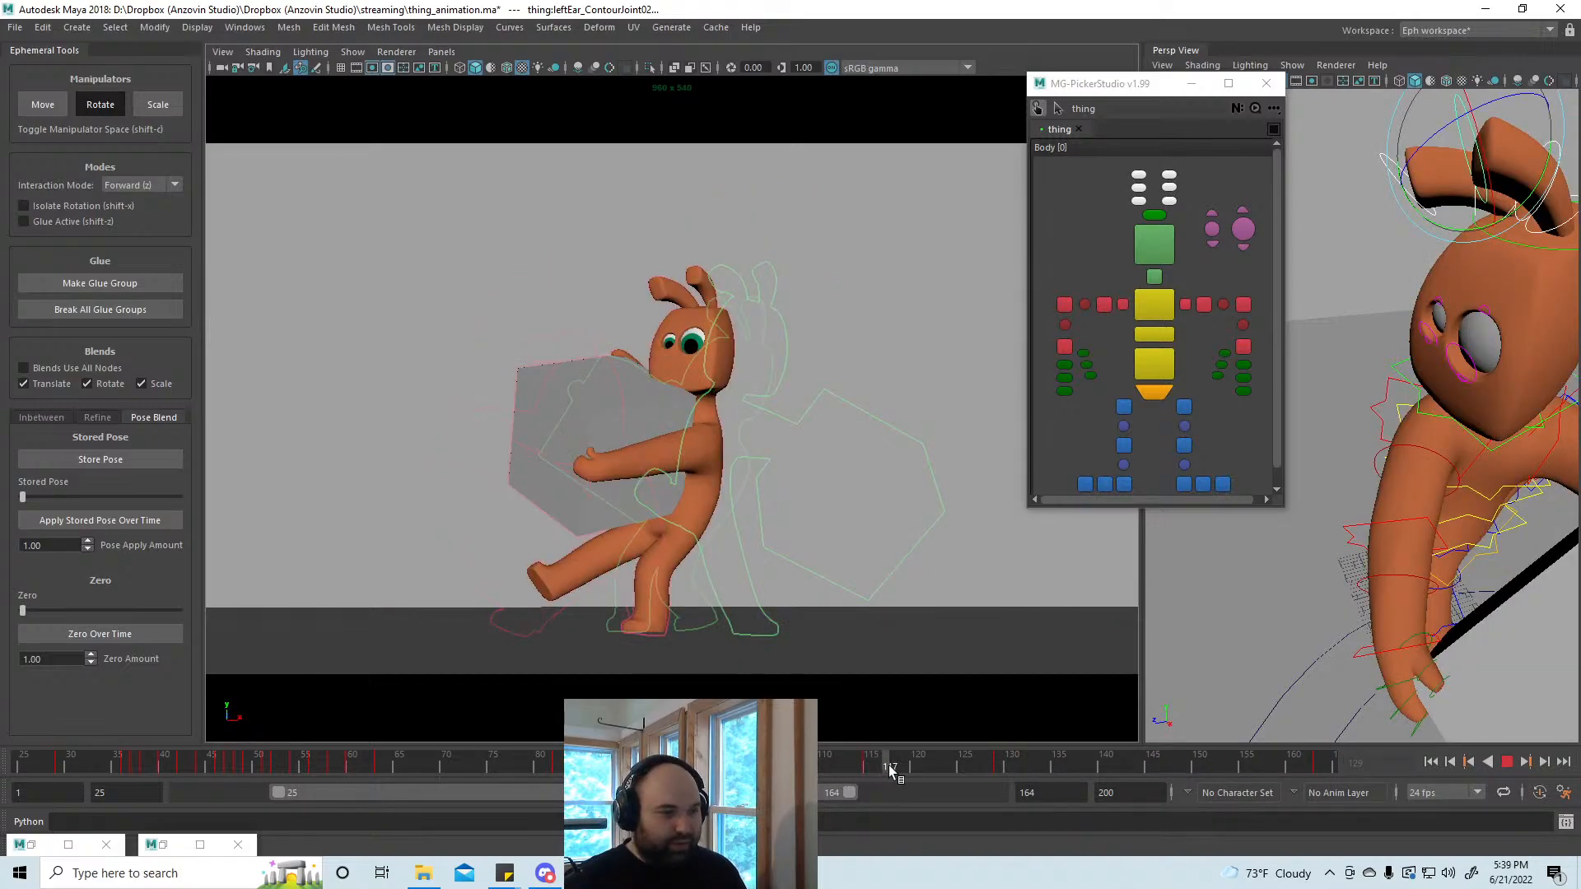
left_click_drag(988, 776, 927, 773)
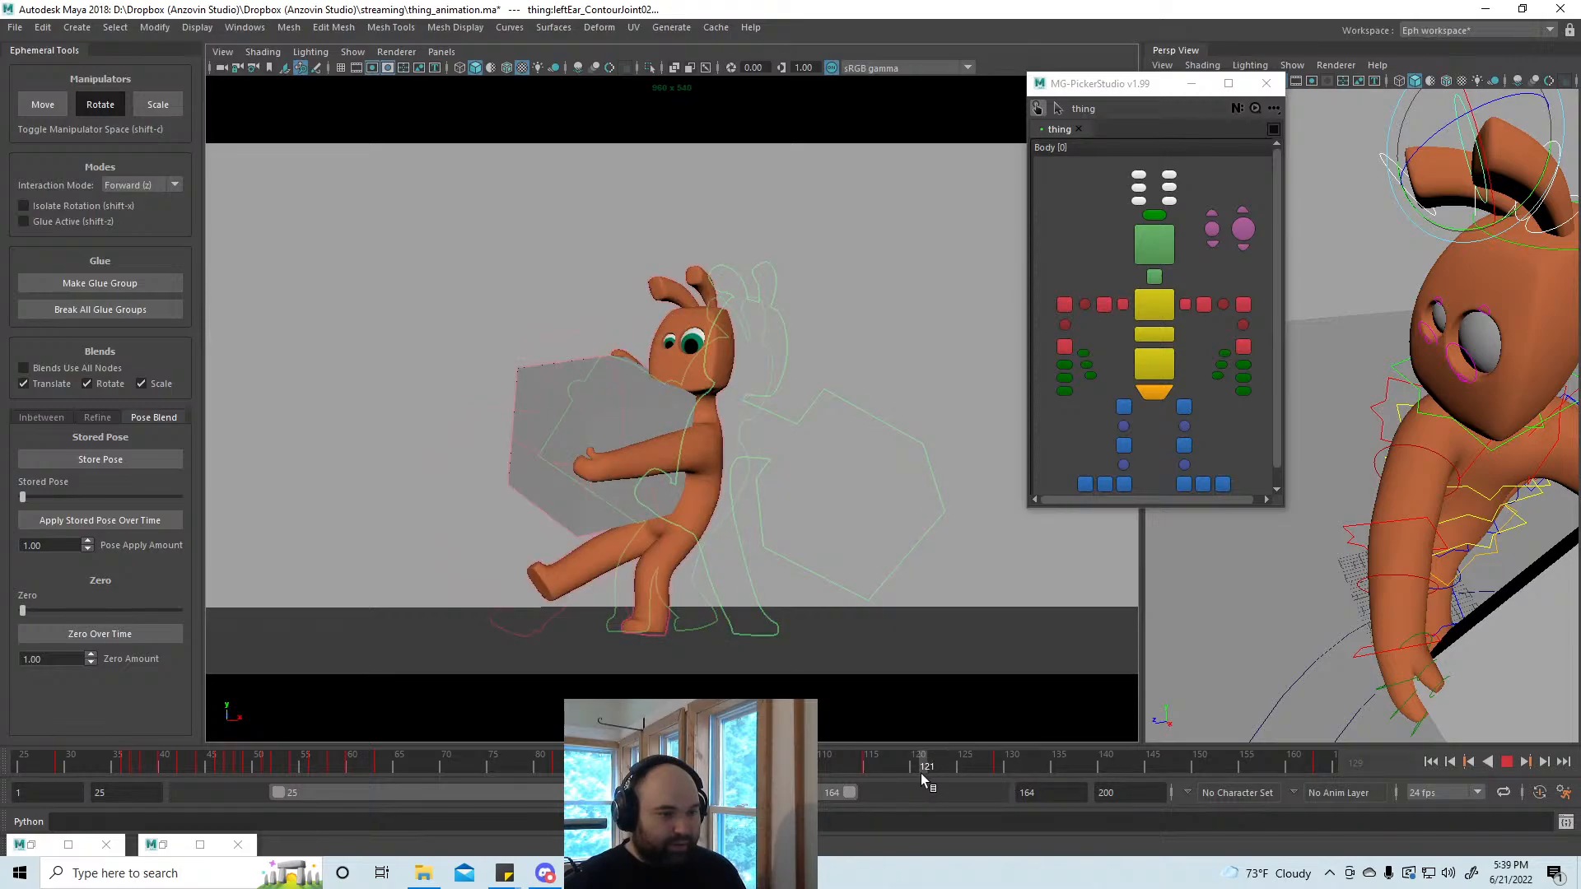
Step: Try a breakdown pose at frame 123 in Default interaction mode with blends using all nodes, and delete its key
left_click_drag(924, 773, 940, 772)
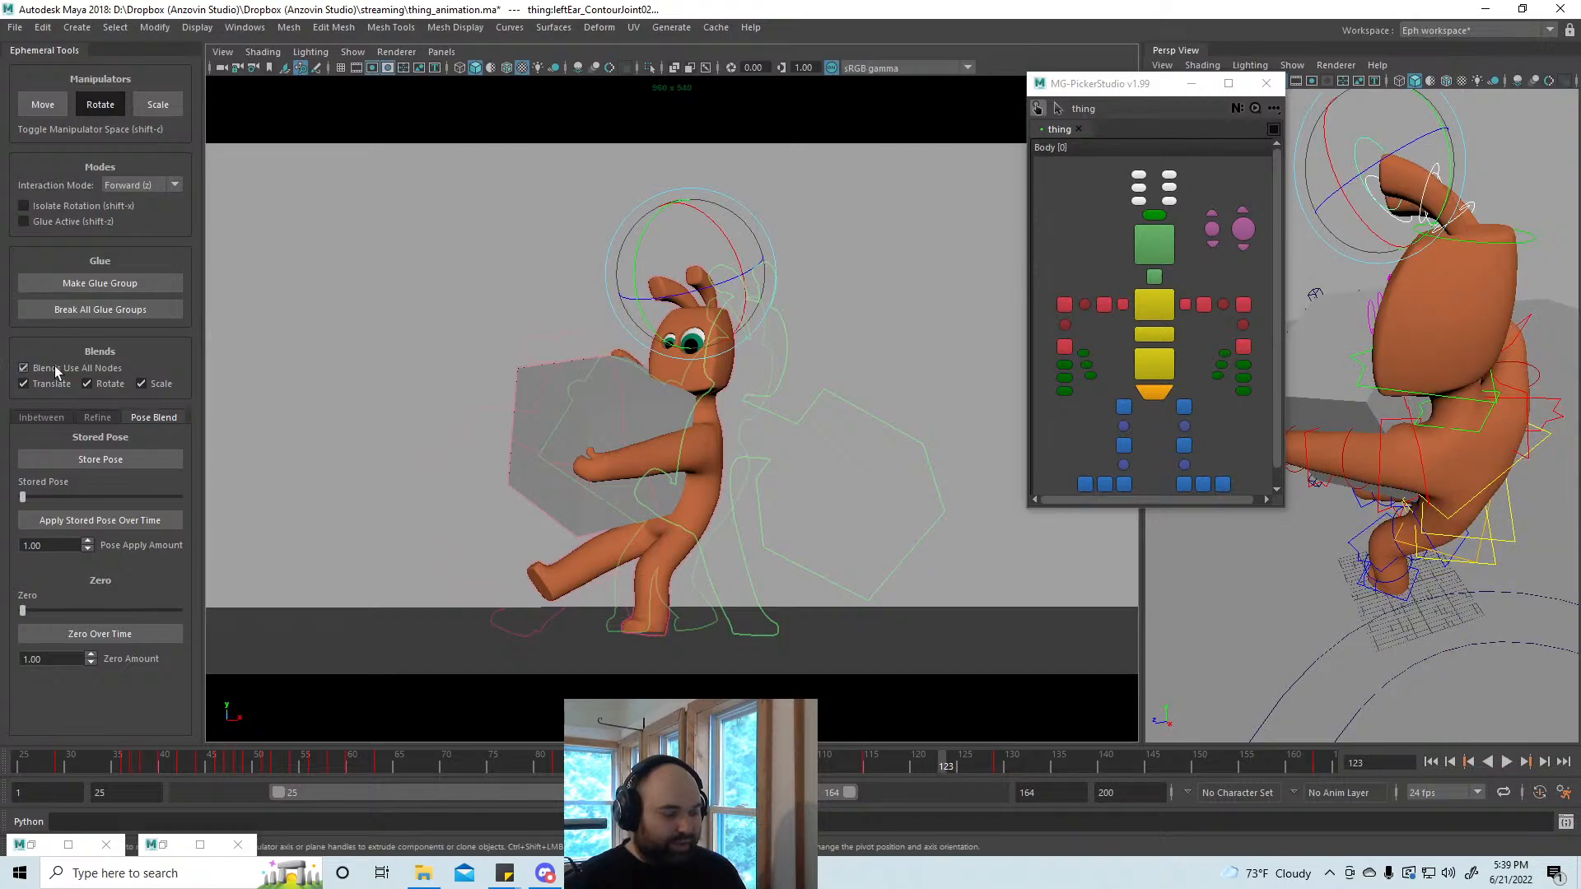
key("a")
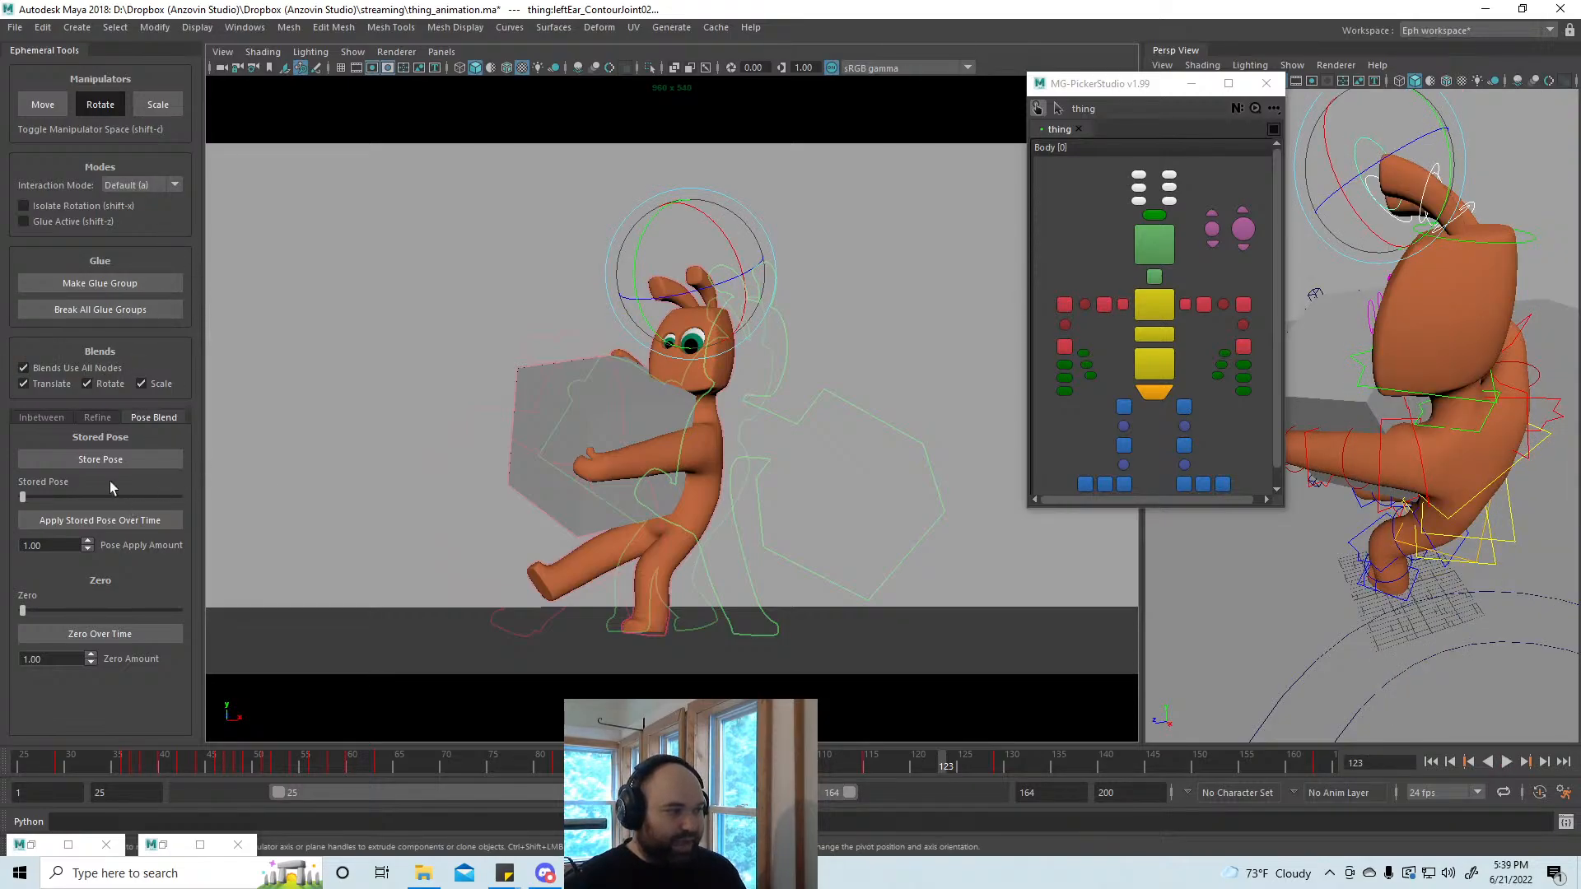
left_click(48, 418)
left_click_drag(24, 467, 115, 476)
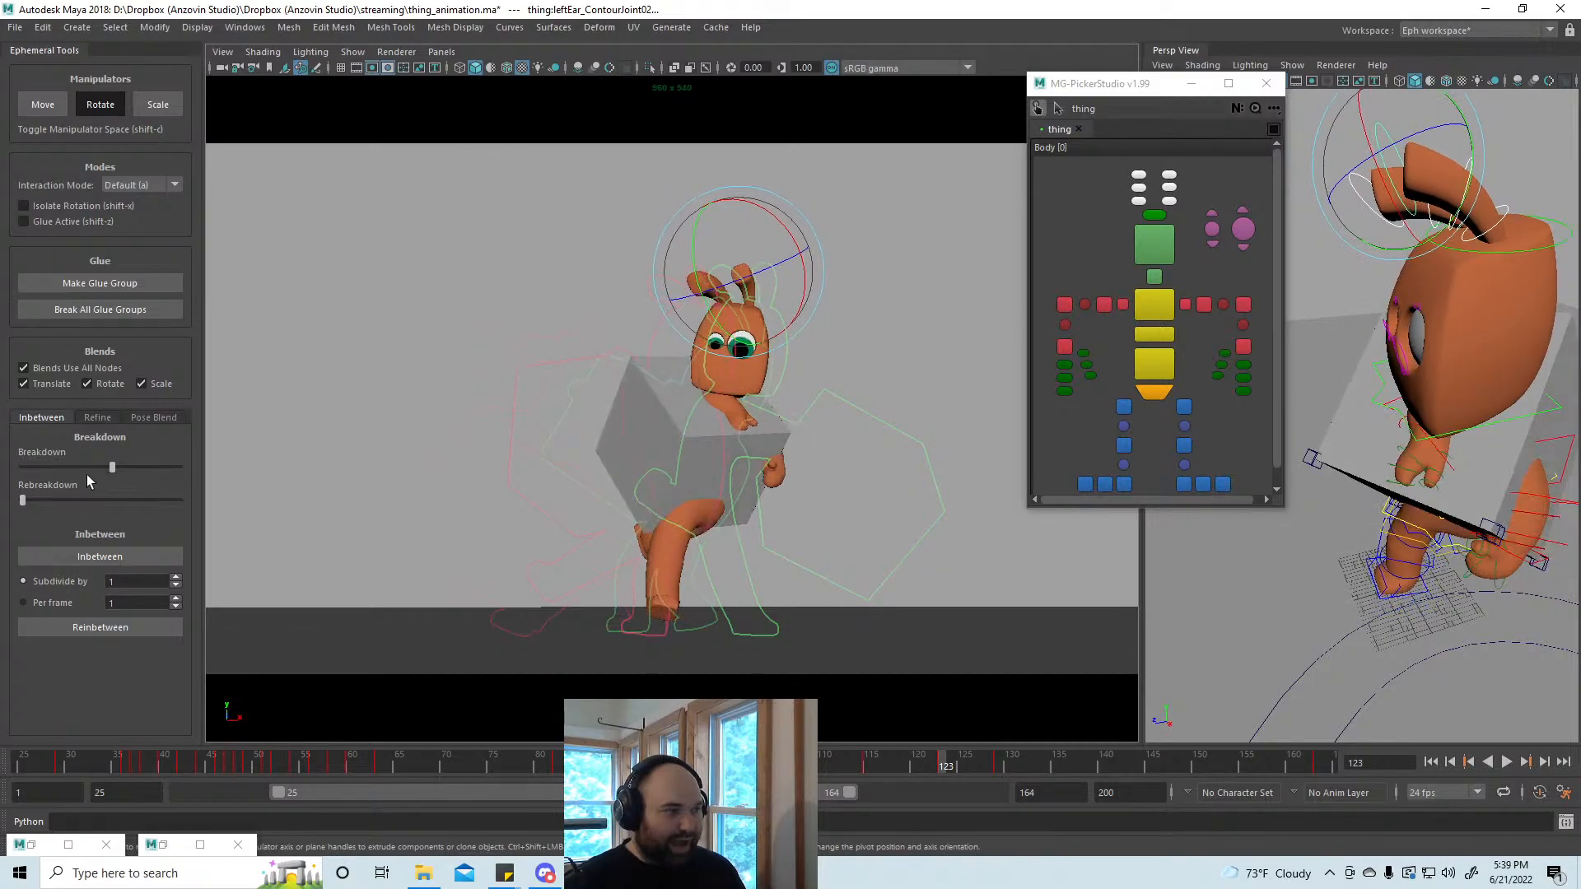
right_click(943, 768)
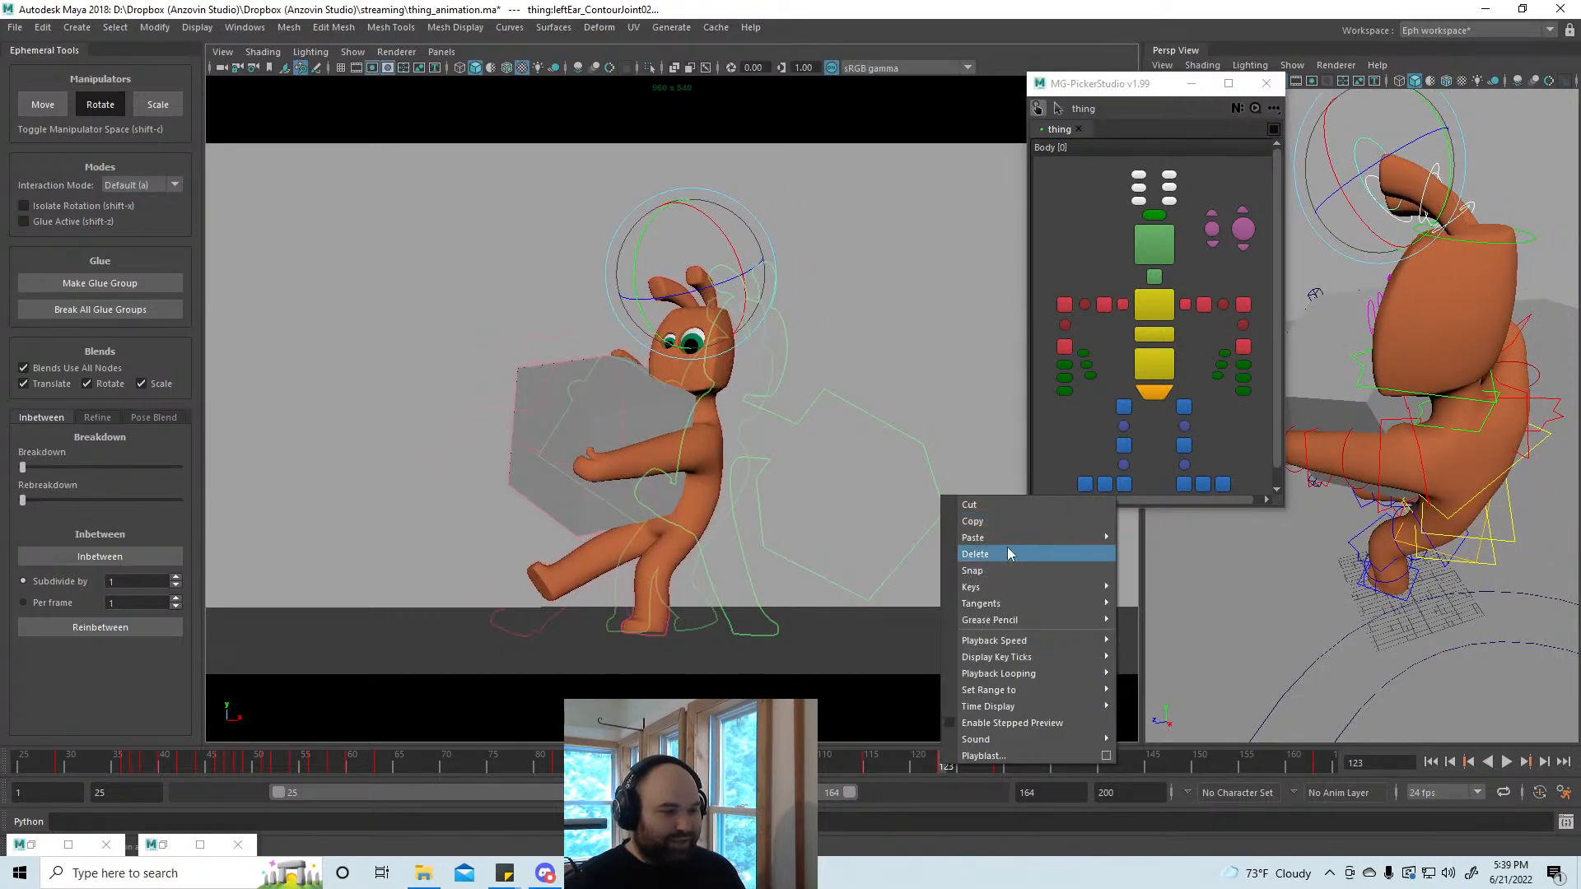
left_click(1007, 554)
key("alt+v")
Step: Go to frame 122 and switch the interaction mode to Forward
left_click(932, 763)
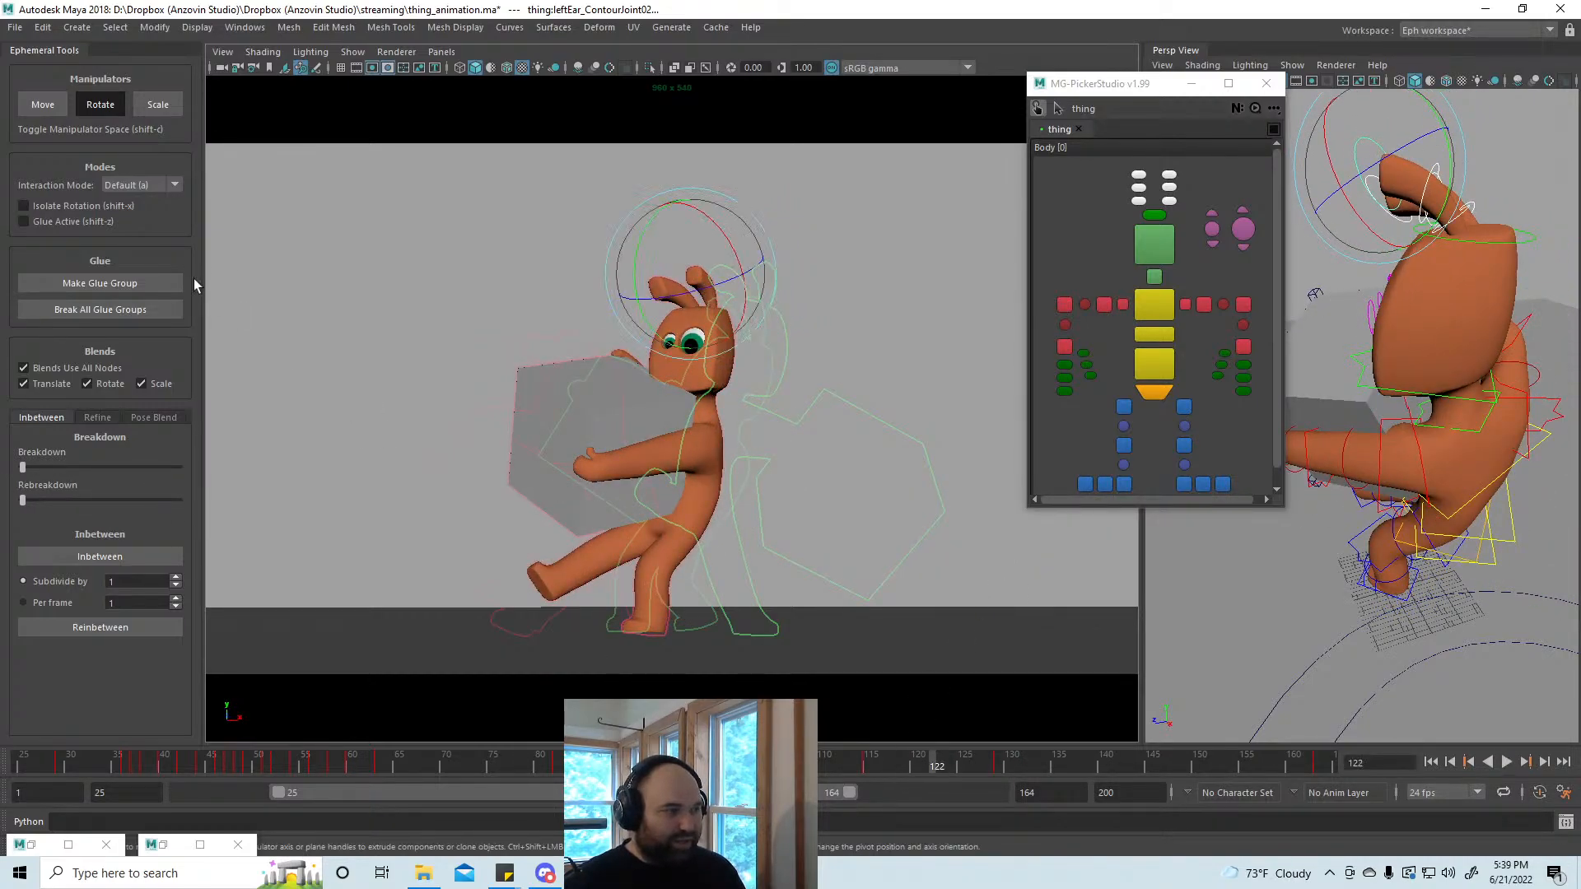
left_click(136, 186)
left_click(144, 210)
Step: Try a breakdown pose at frame 122 with Glue Active off, and delete its key
left_click_drag(23, 467, 77, 462)
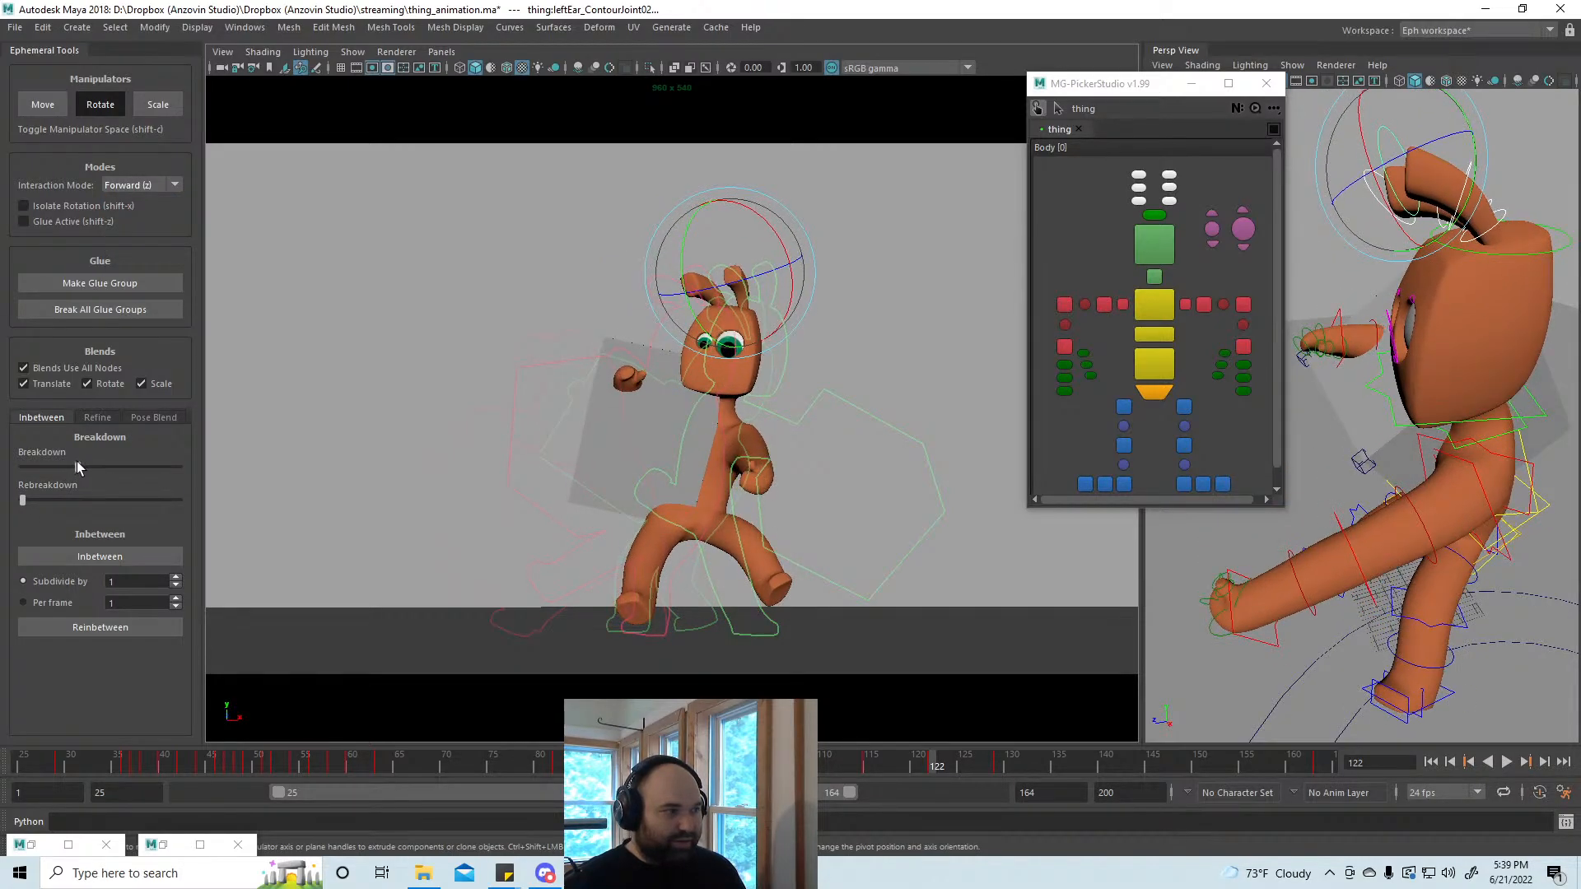
left_click_drag(77, 462, 76, 462)
right_click(936, 762)
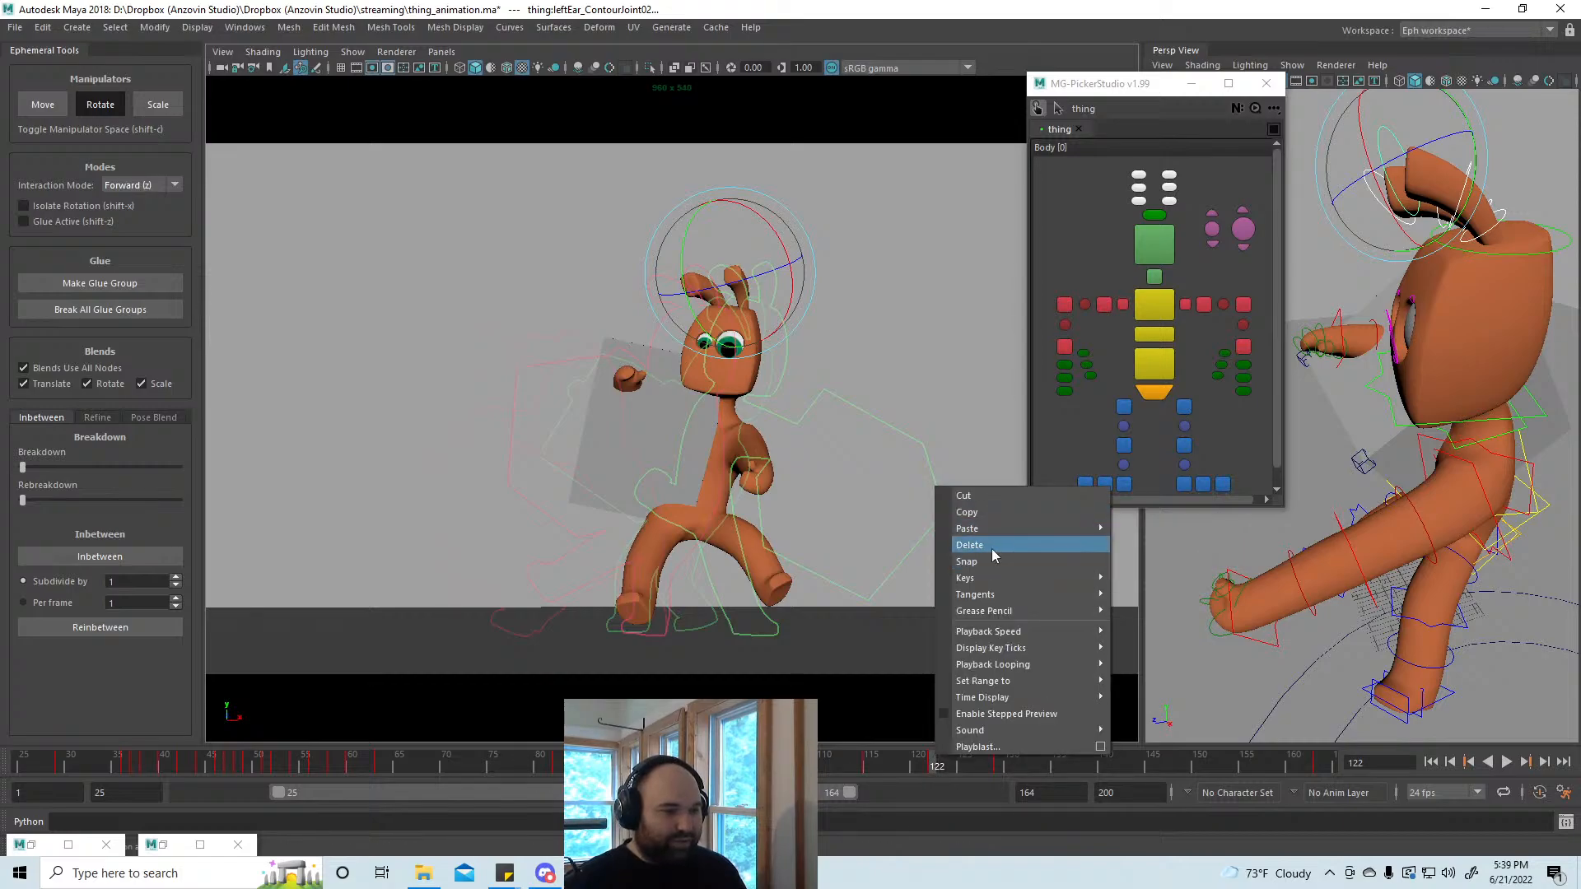
left_click(993, 555)
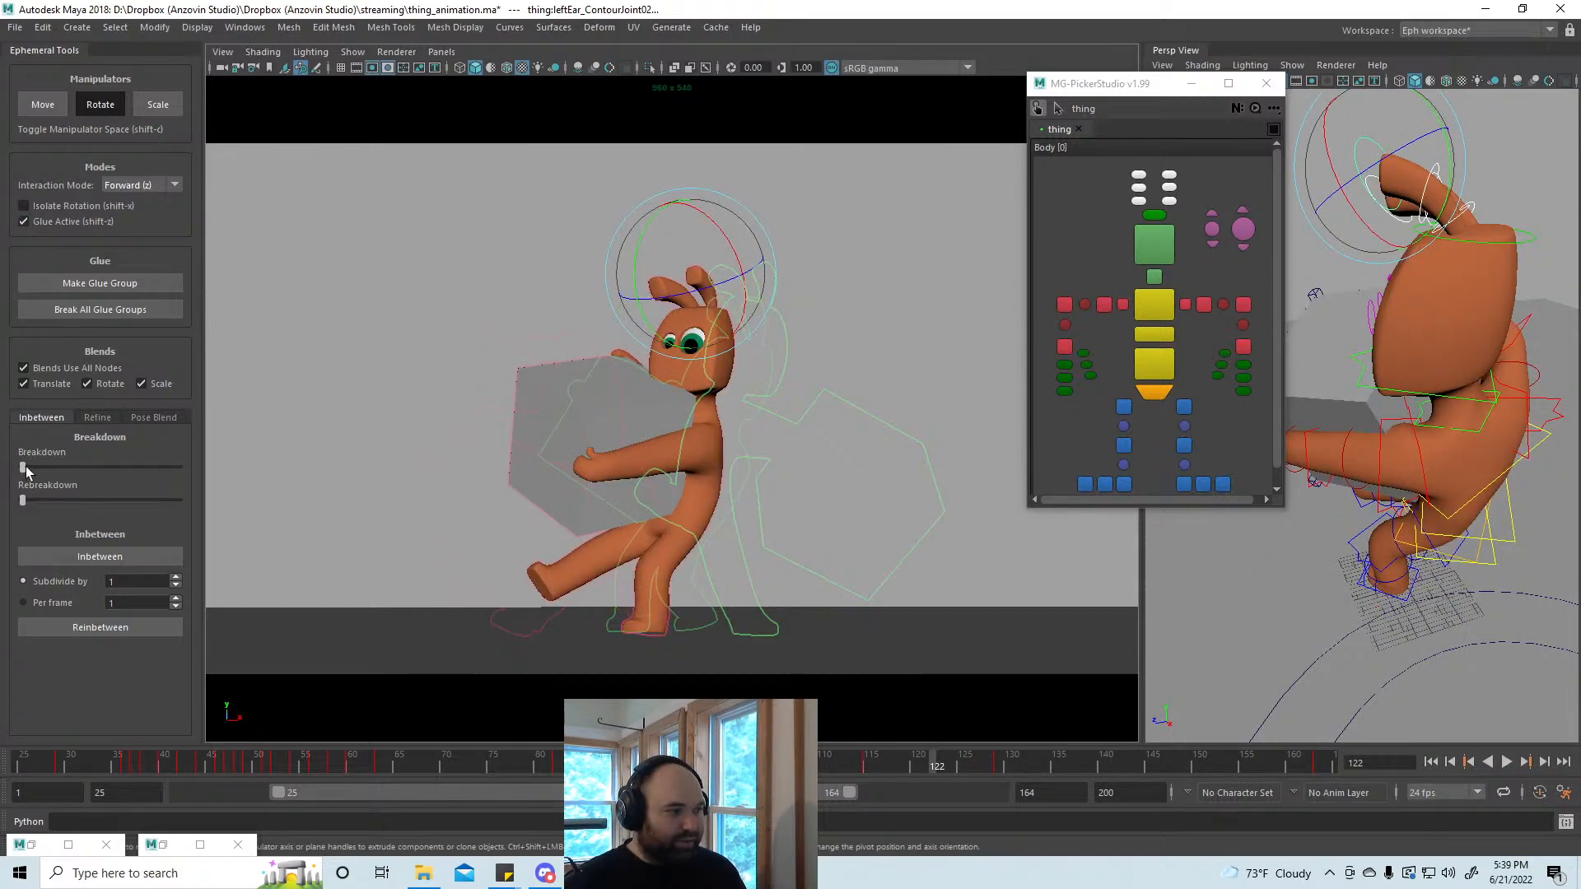
Step: Create a breakdown pose at frame 122 with Glue Active on, slightly past halfway toward the next pose
left_click_drag(25, 469, 115, 470)
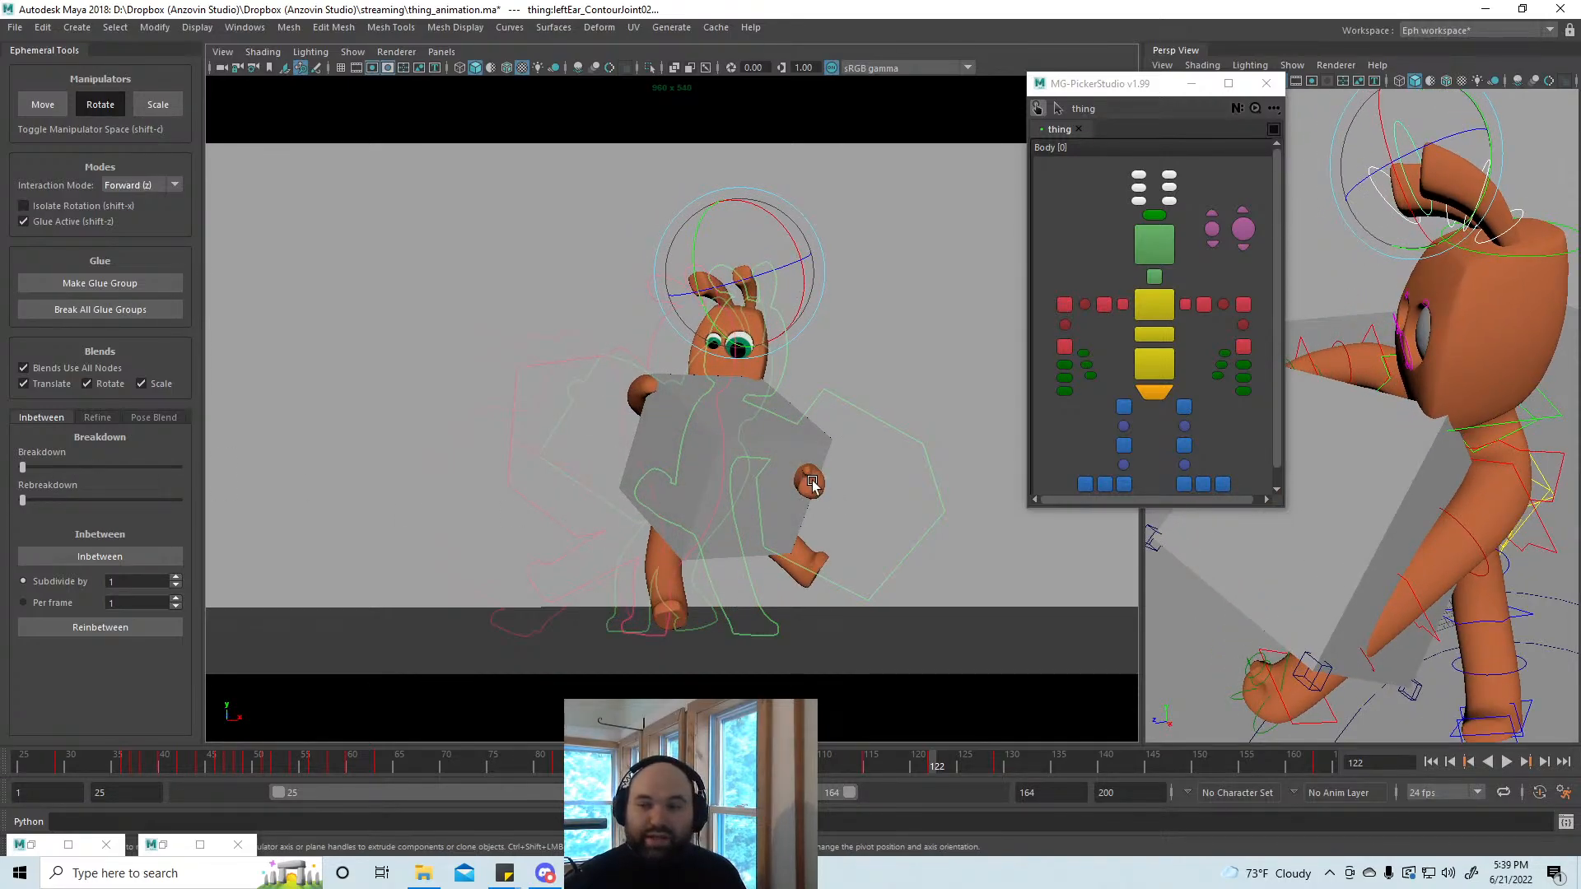
left_click(1002, 763)
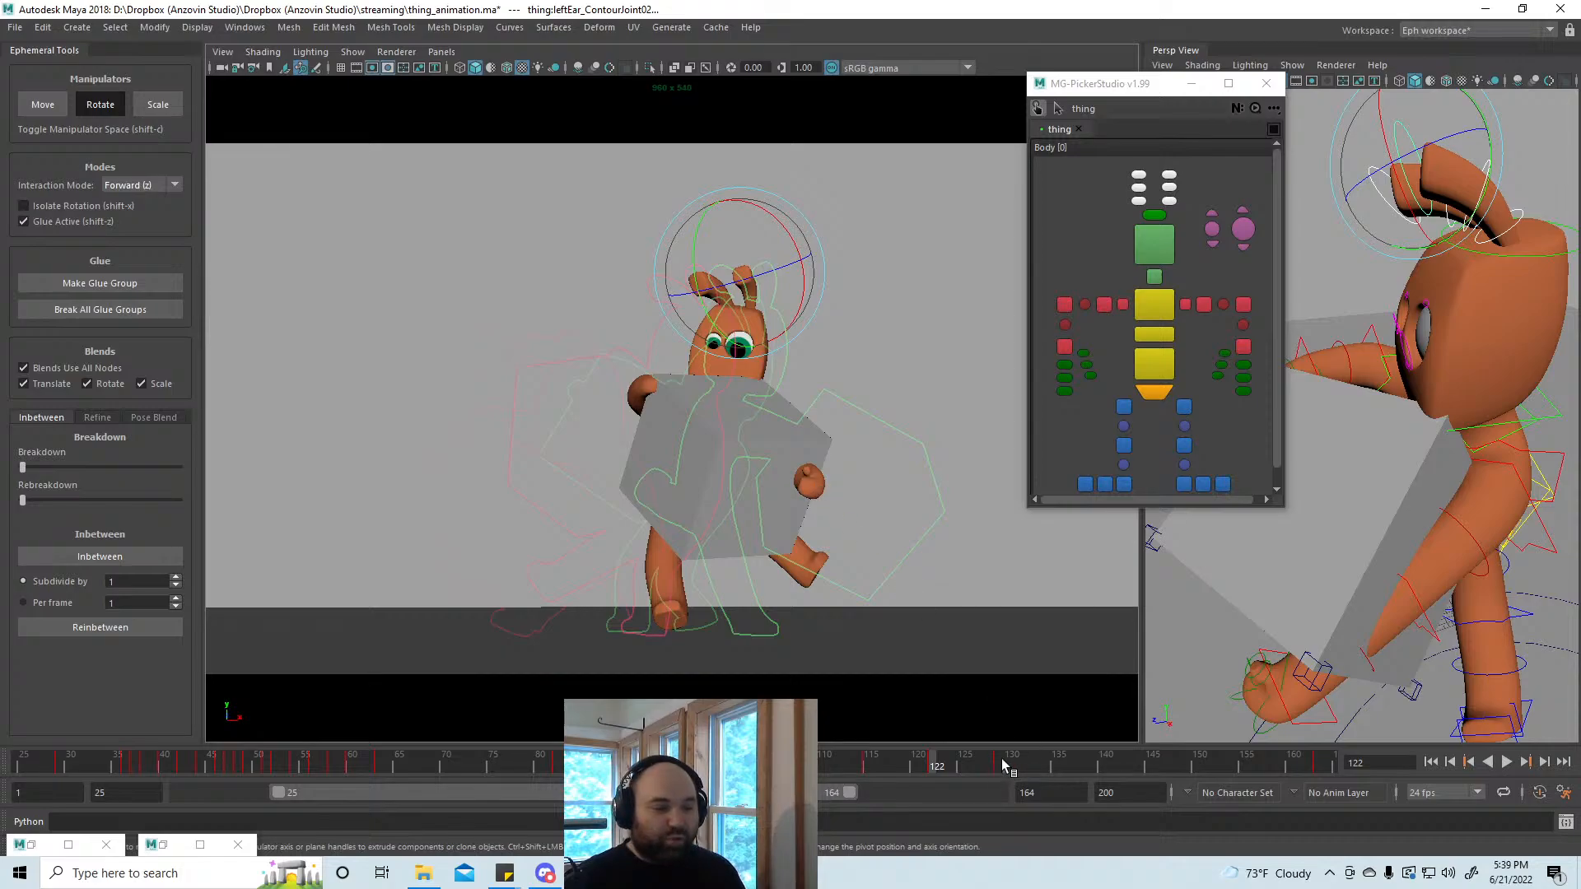
left_click(878, 765)
left_click(937, 766)
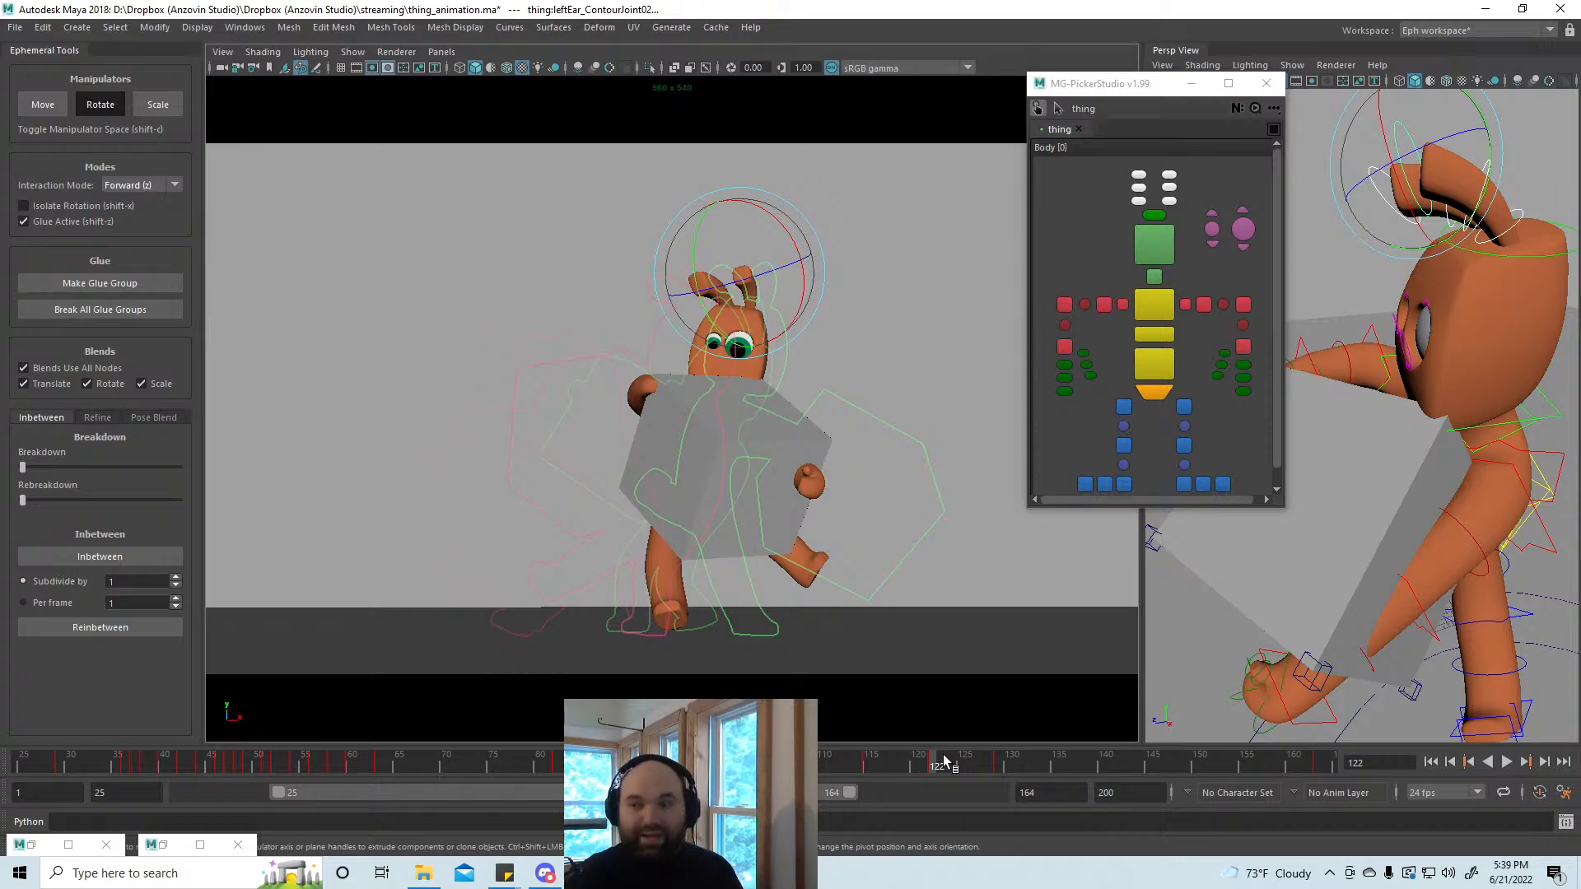
Step: Move the left hand in Default interaction mode at frame 122 so it grips the lower edge of the box
left_click(1243, 346)
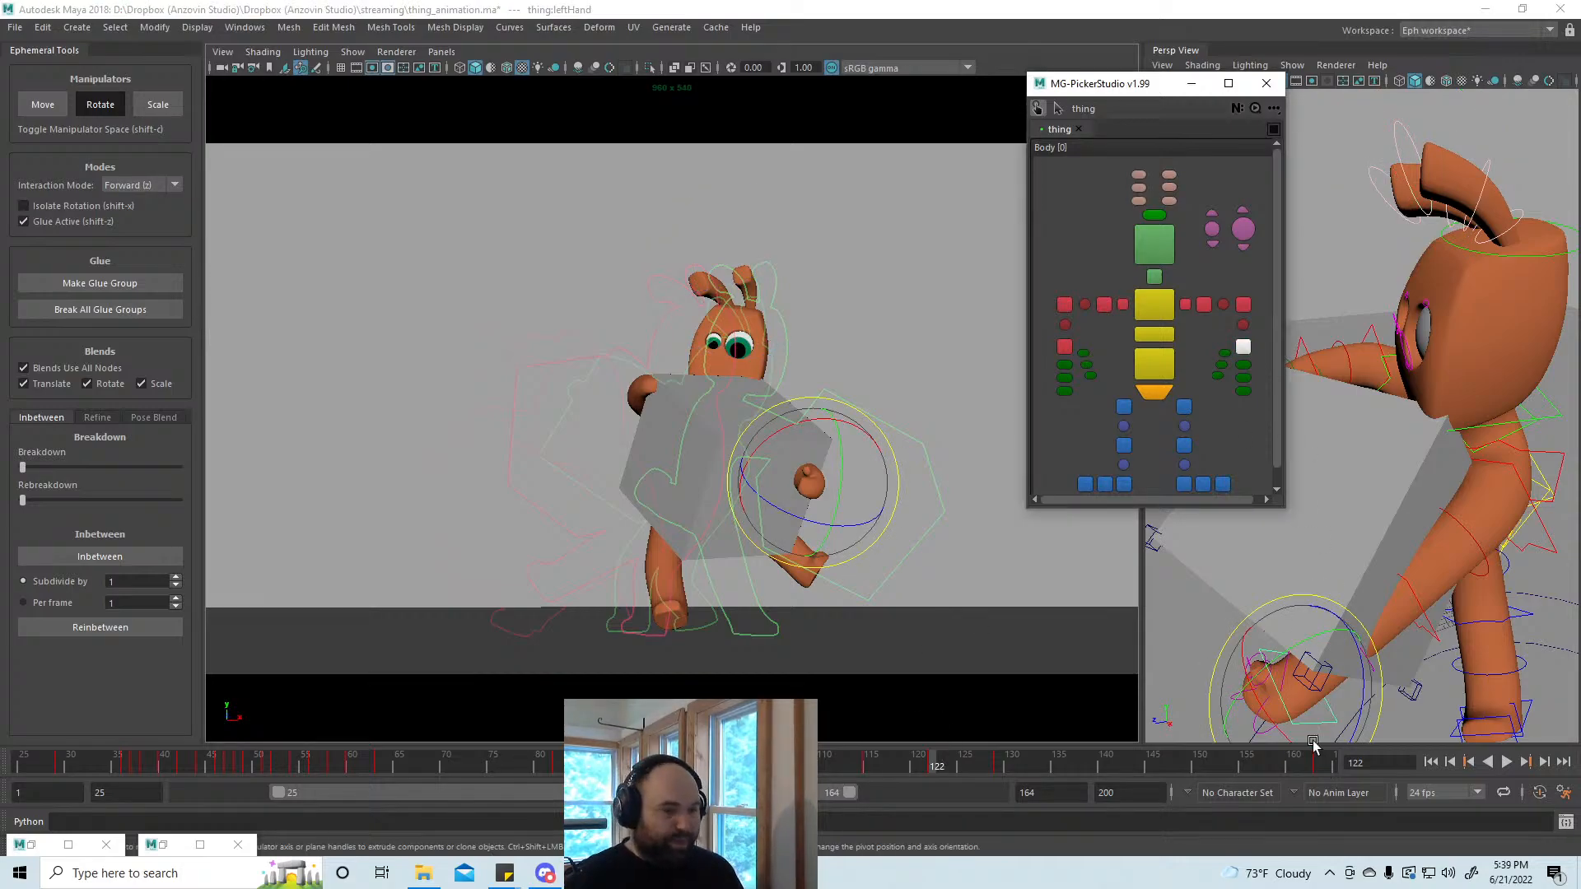
key("a")
key("w")
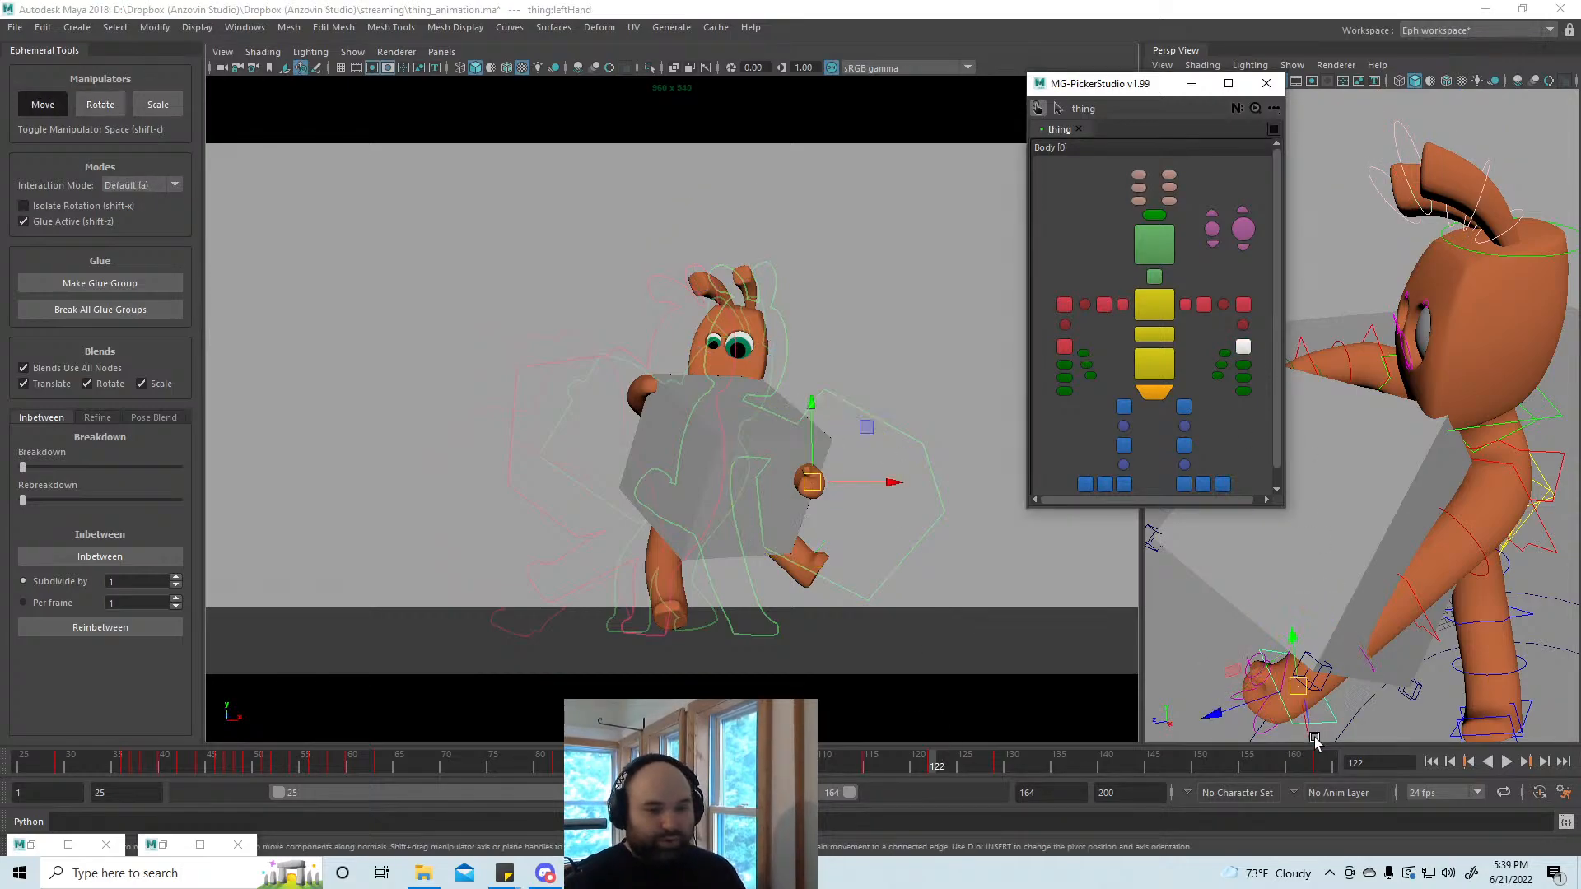
mouse_move(1340, 669)
left_mouse_down("alt")
mouse_move(1376, 654)
mouse_move(1375, 670)
mouse_move(1344, 651)
mouse_move(1349, 671)
left_mouse_up("alt")
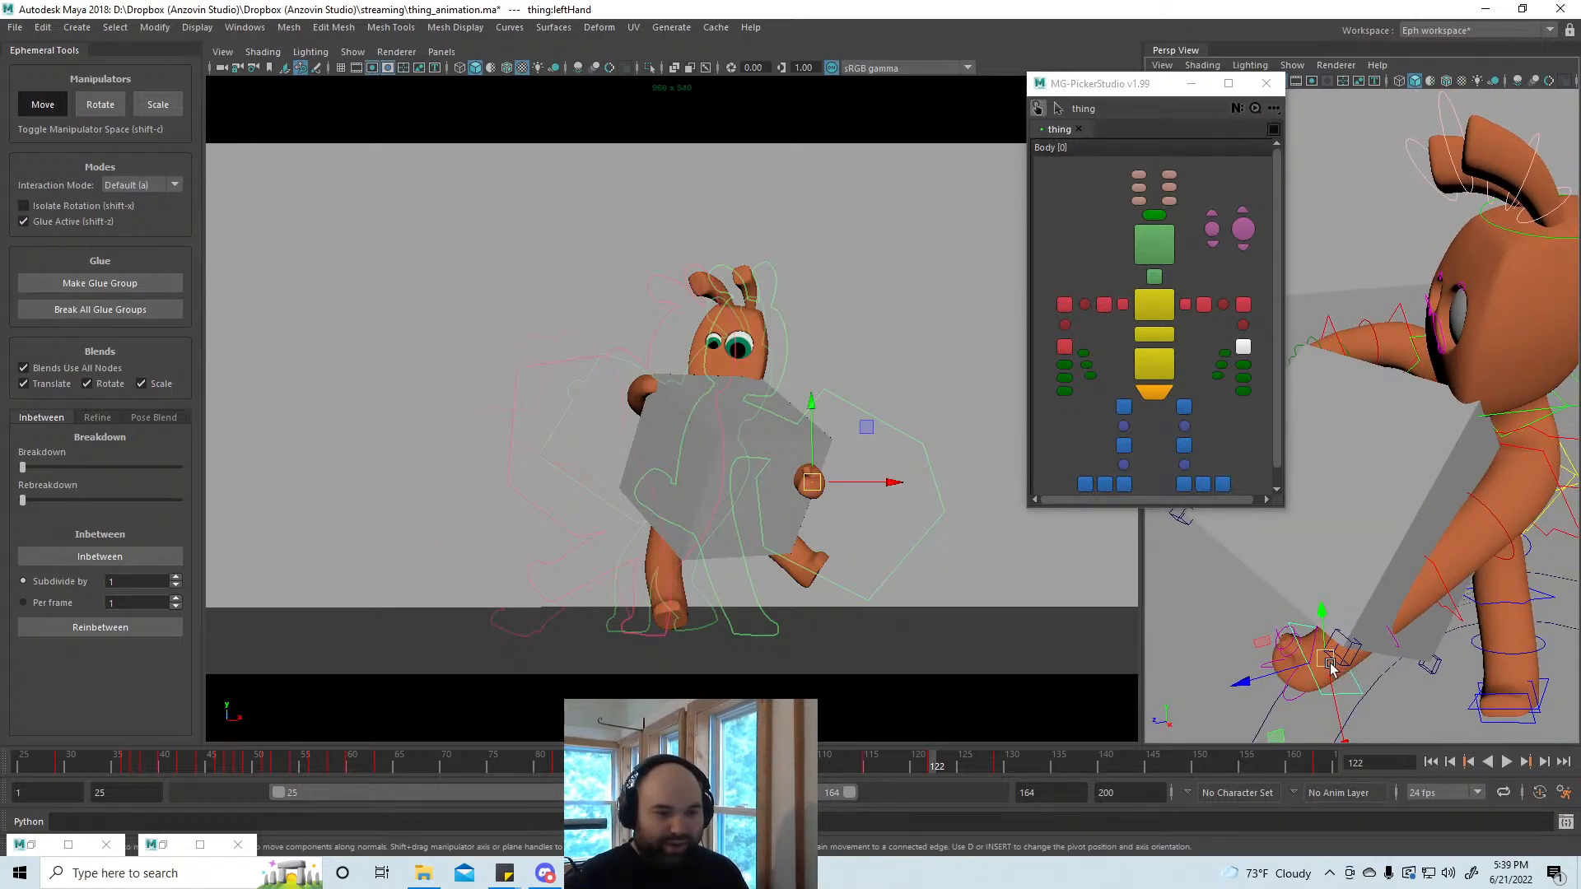
key("shift+z")
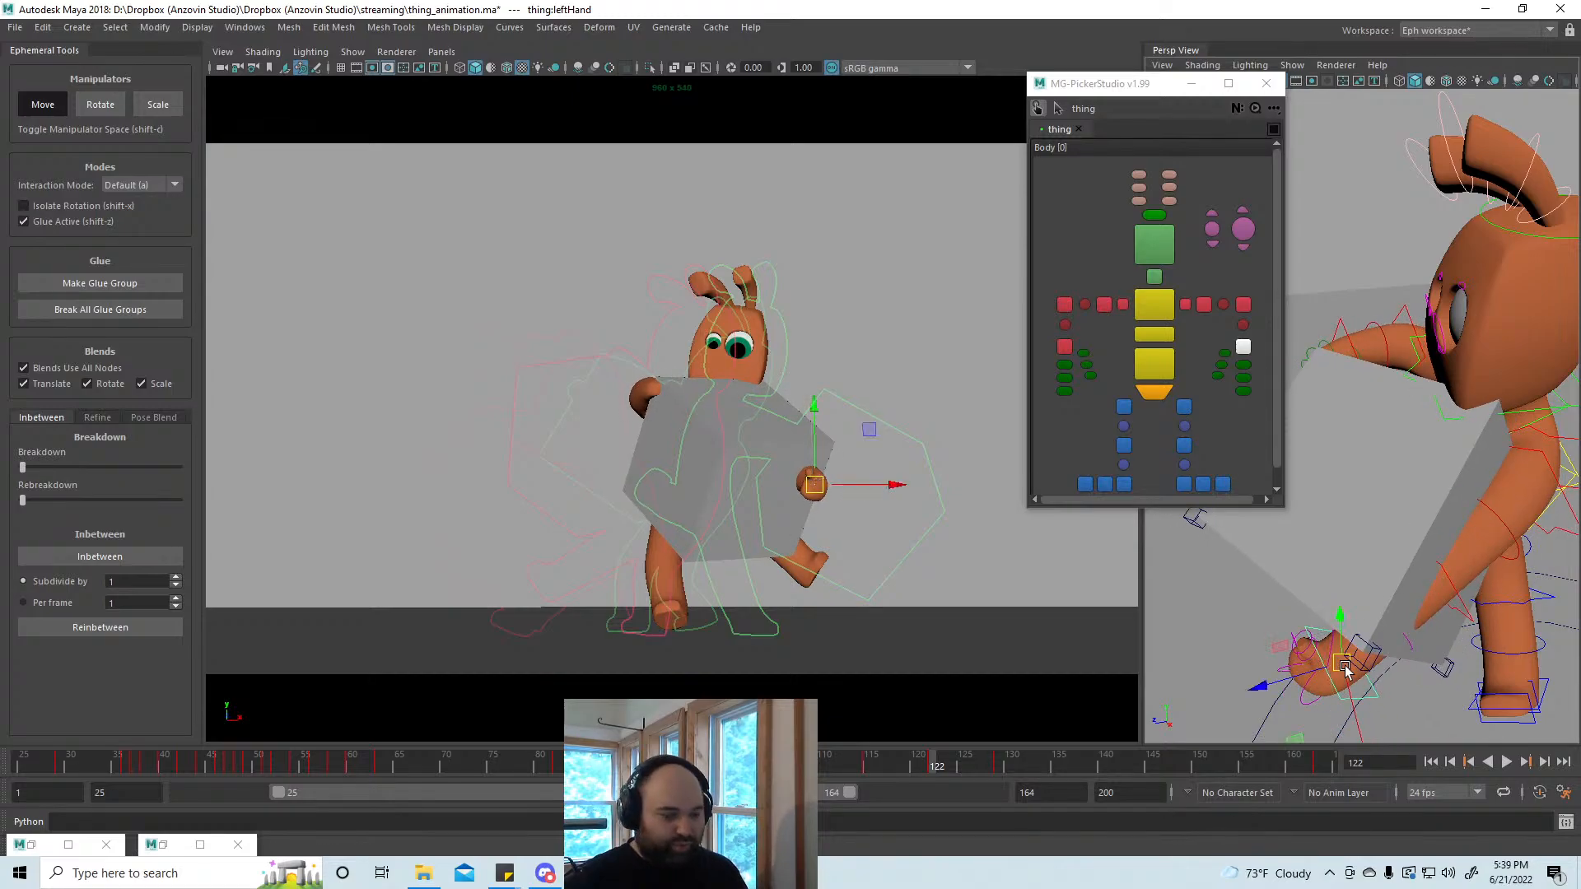
mouse_move(1358, 665)
left_mouse_down("alt")
mouse_move(1406, 664)
mouse_move(1369, 654)
left_mouse_up("alt")
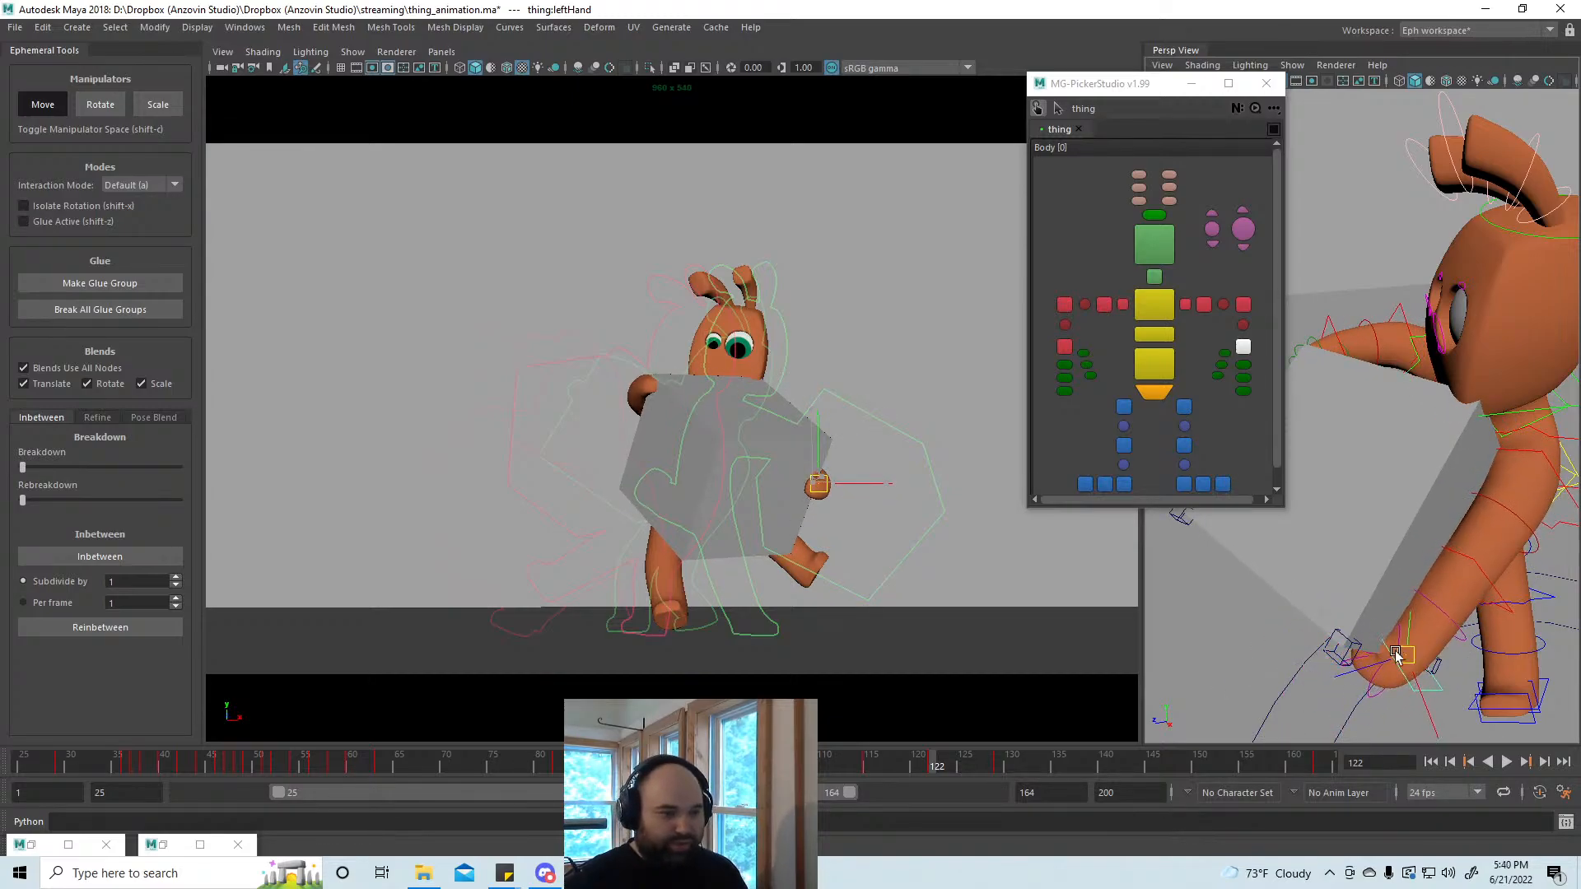
Step: Rotate the left hand against the box at frame 122 and save the scene
key("e")
left_click_drag(889, 497, 782, 529)
key("w")
mouse_move(913, 758)
left_mouse_down()
mouse_move(1021, 768)
mouse_move(880, 765)
mouse_move(936, 764)
left_mouse_up()
key("ctrl+s")
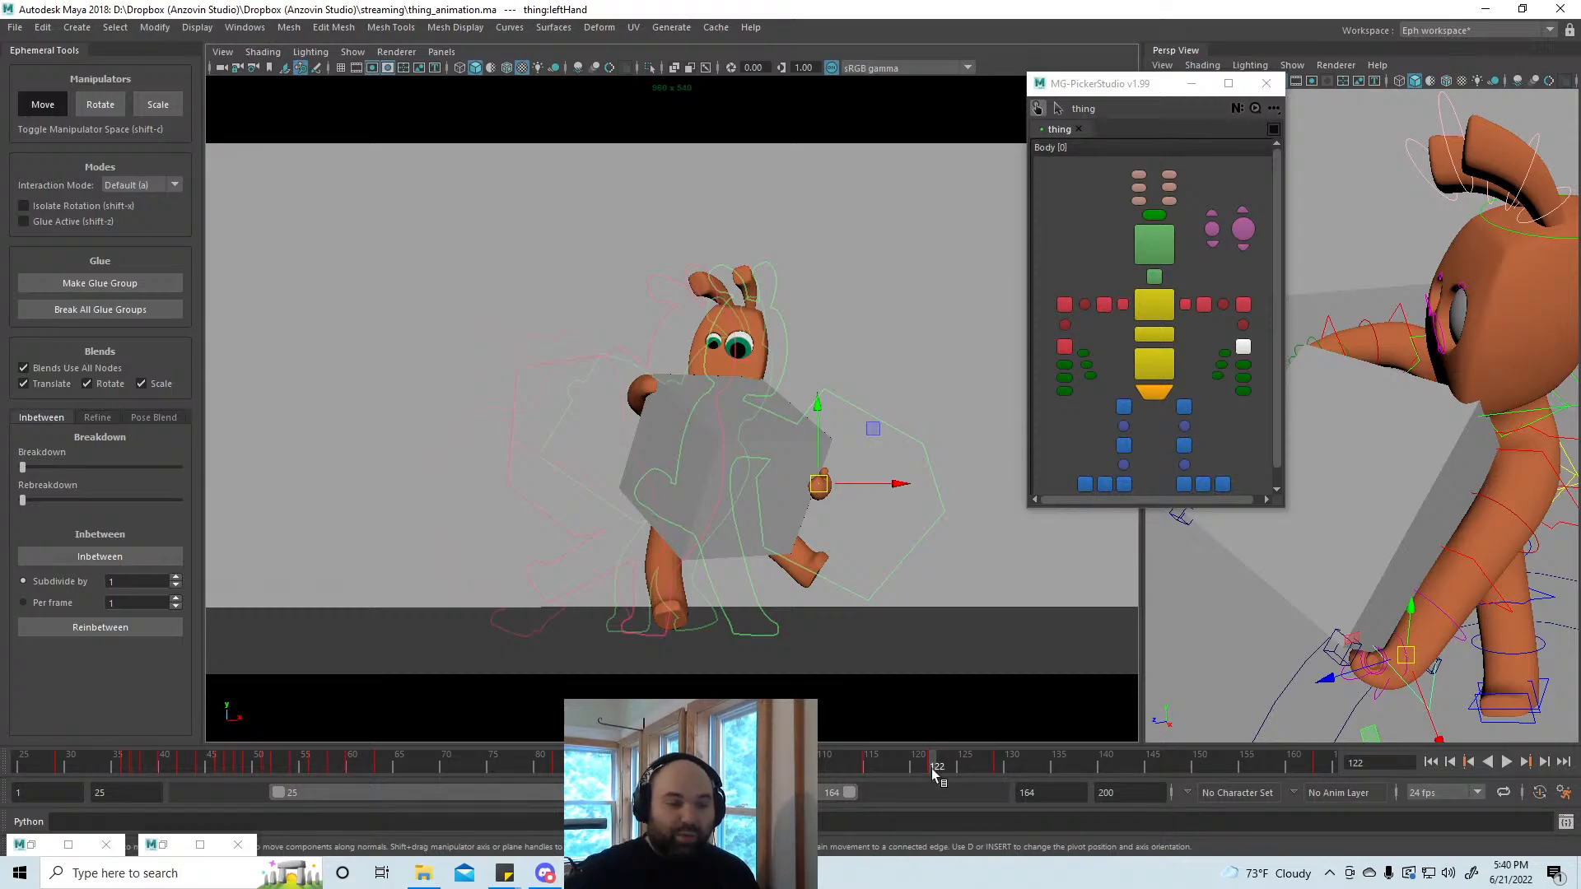
Step: Select the box at frame 122 and examine how the left hand holds it from the side
mouse_move(932, 768)
left_mouse_down()
mouse_move(895, 768)
mouse_move(988, 767)
mouse_move(926, 772)
mouse_move(941, 765)
left_mouse_up()
left_click(1368, 471)
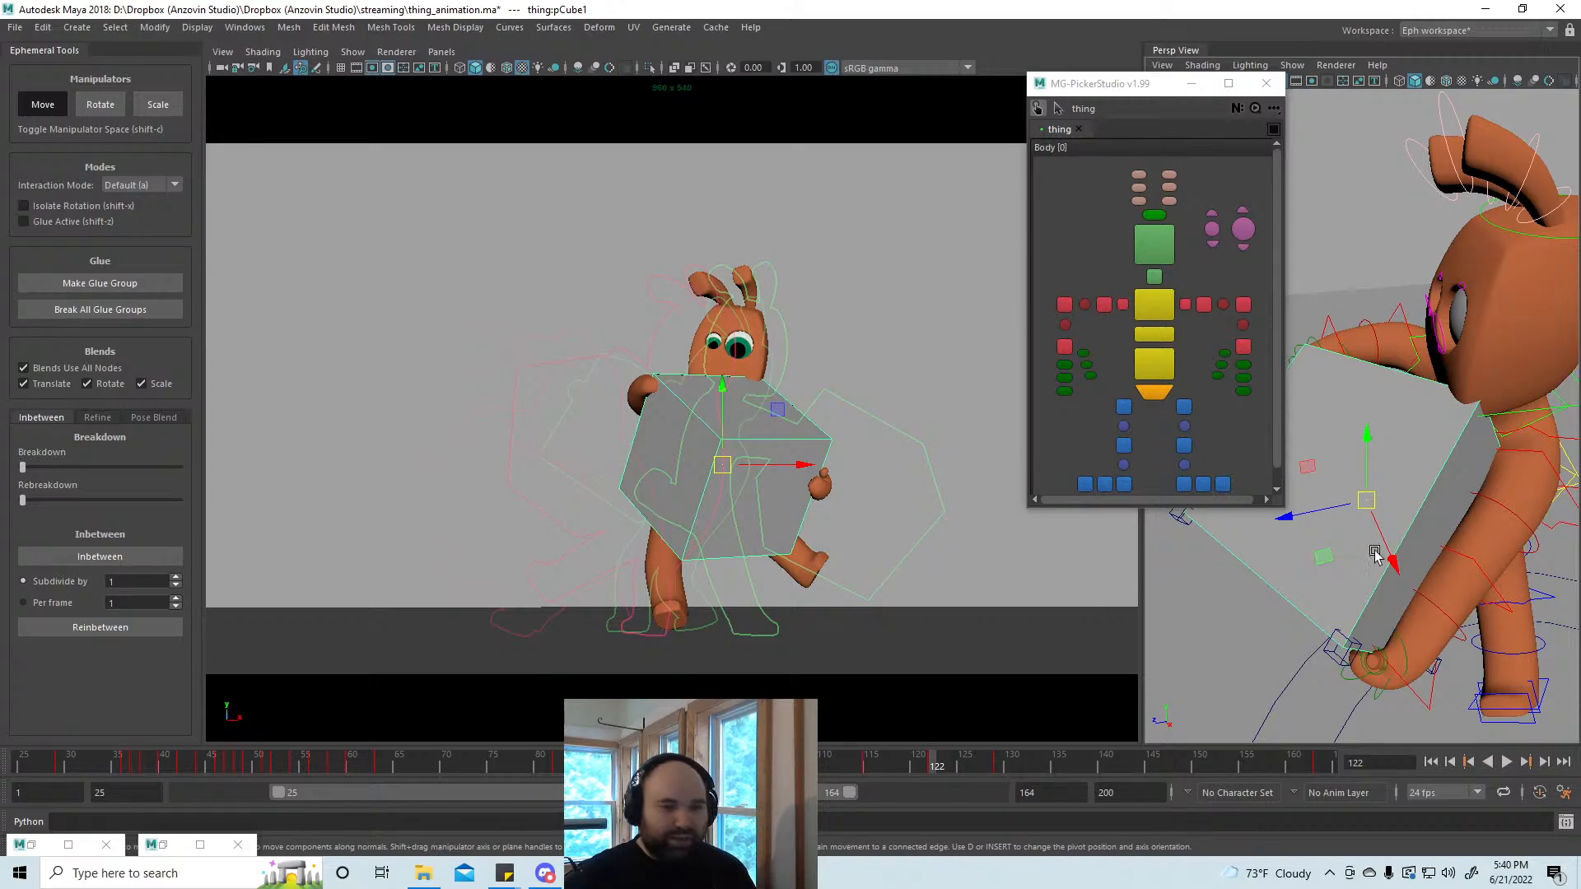
mouse_move(1420, 541)
left_mouse_down("alt")
mouse_move(1392, 536)
mouse_move(1410, 554)
left_mouse_up("alt")
right_click_drag(1410, 554, 1398, 560, "alt")
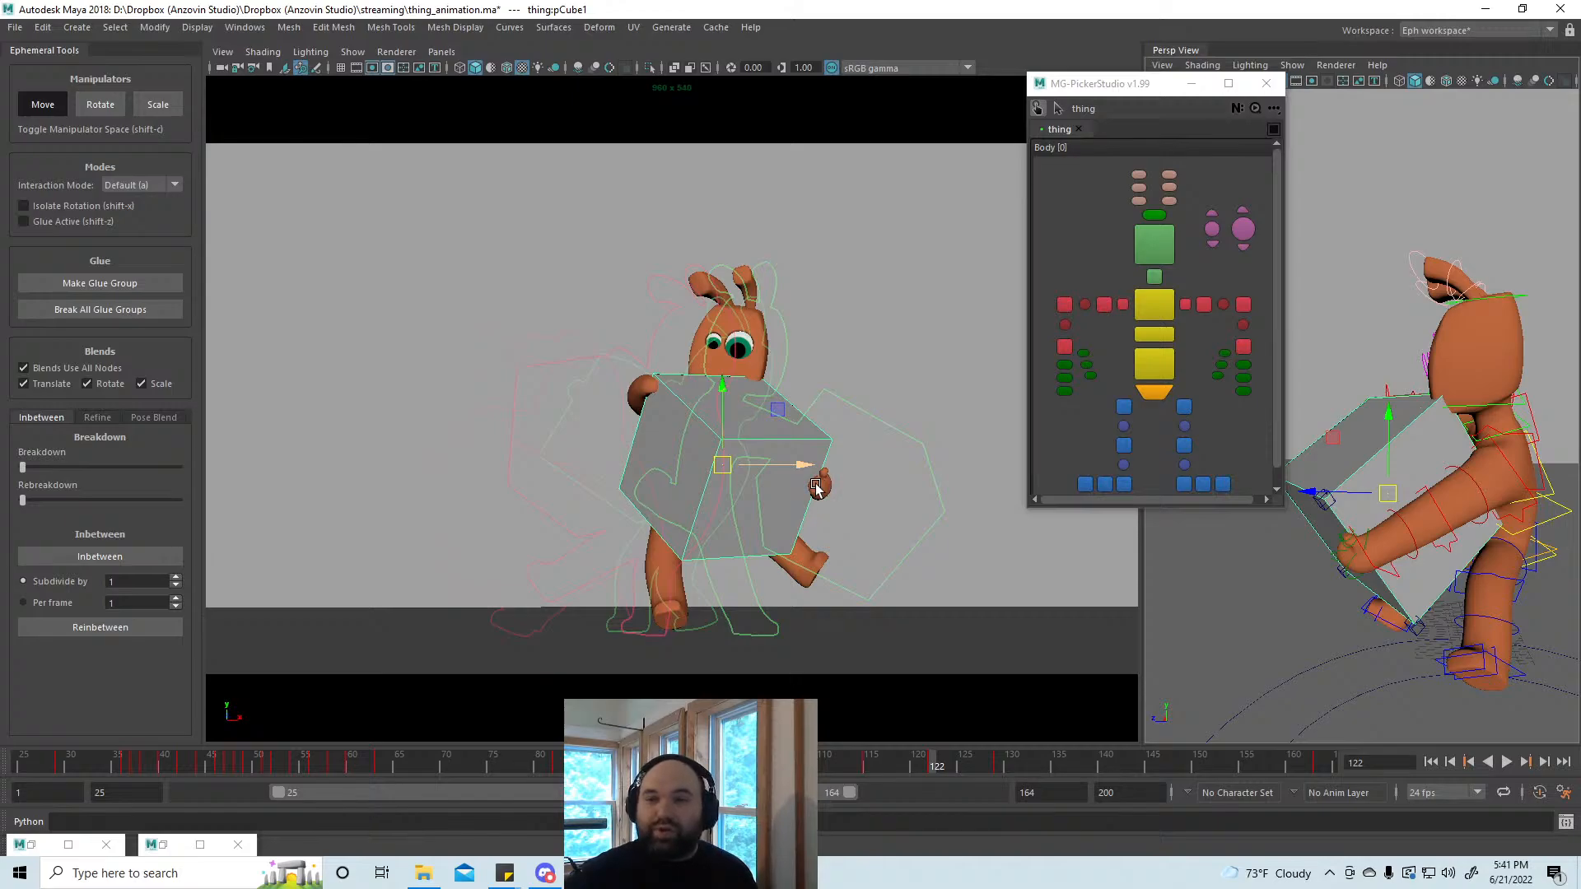
Step: Turn on Glue Active and lower the box at frame 122 so both hands travel with it
left_click_drag(1295, 549, 1347, 577, "alt")
left_click_drag(1384, 514, 1370, 547)
key("ctrl+z")
key("shift+z")
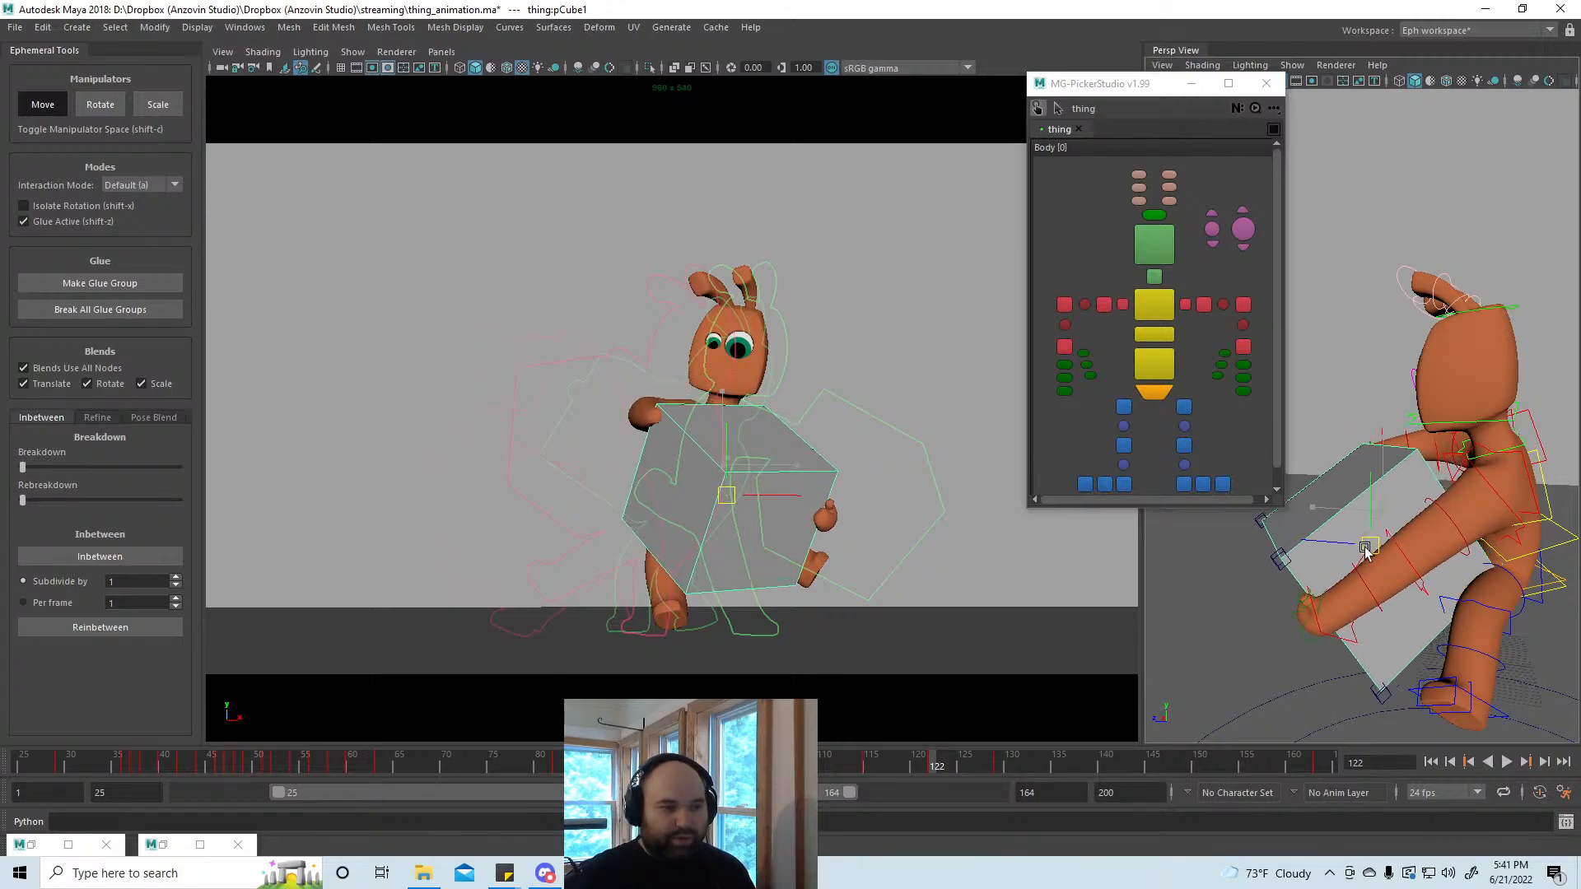
Step: Rotate the box at frame 122 and shift it sideways toward its place in the next pose
key("e")
mouse_move(745, 494)
left_mouse_down()
mouse_move(765, 543)
mouse_move(733, 543)
mouse_move(742, 518)
left_mouse_up()
key("w")
left_click_drag(927, 758, 1051, 753)
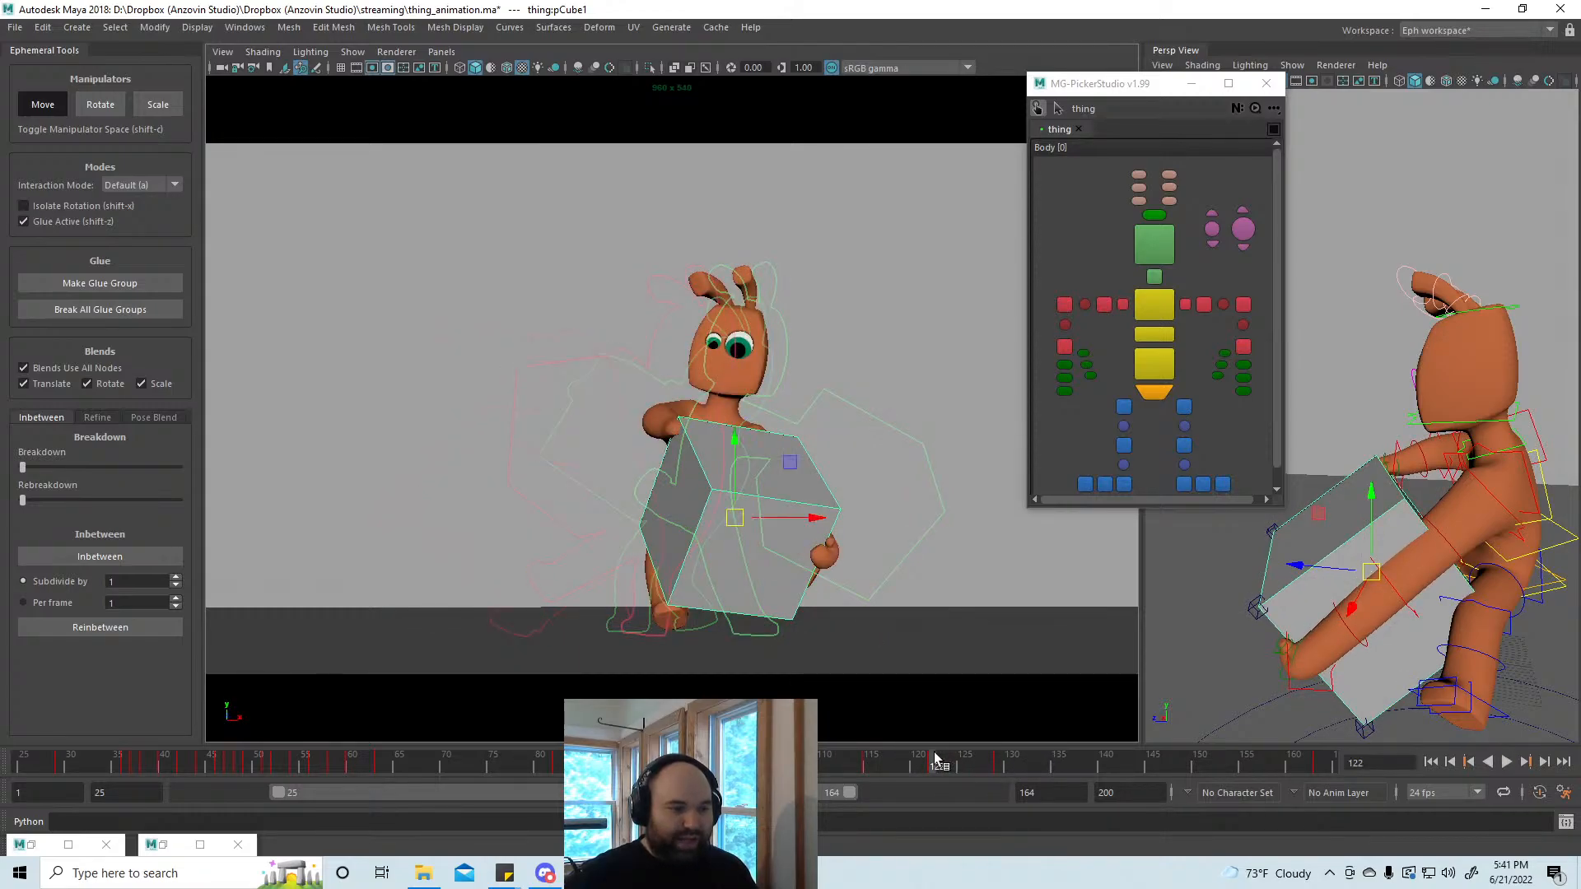
left_click_drag(730, 514, 771, 518)
Step: Turn off Blends Use All Nodes and bias the right foot at frame 122 fully toward the next pose
left_click_drag(1306, 656, 1334, 651, "alt")
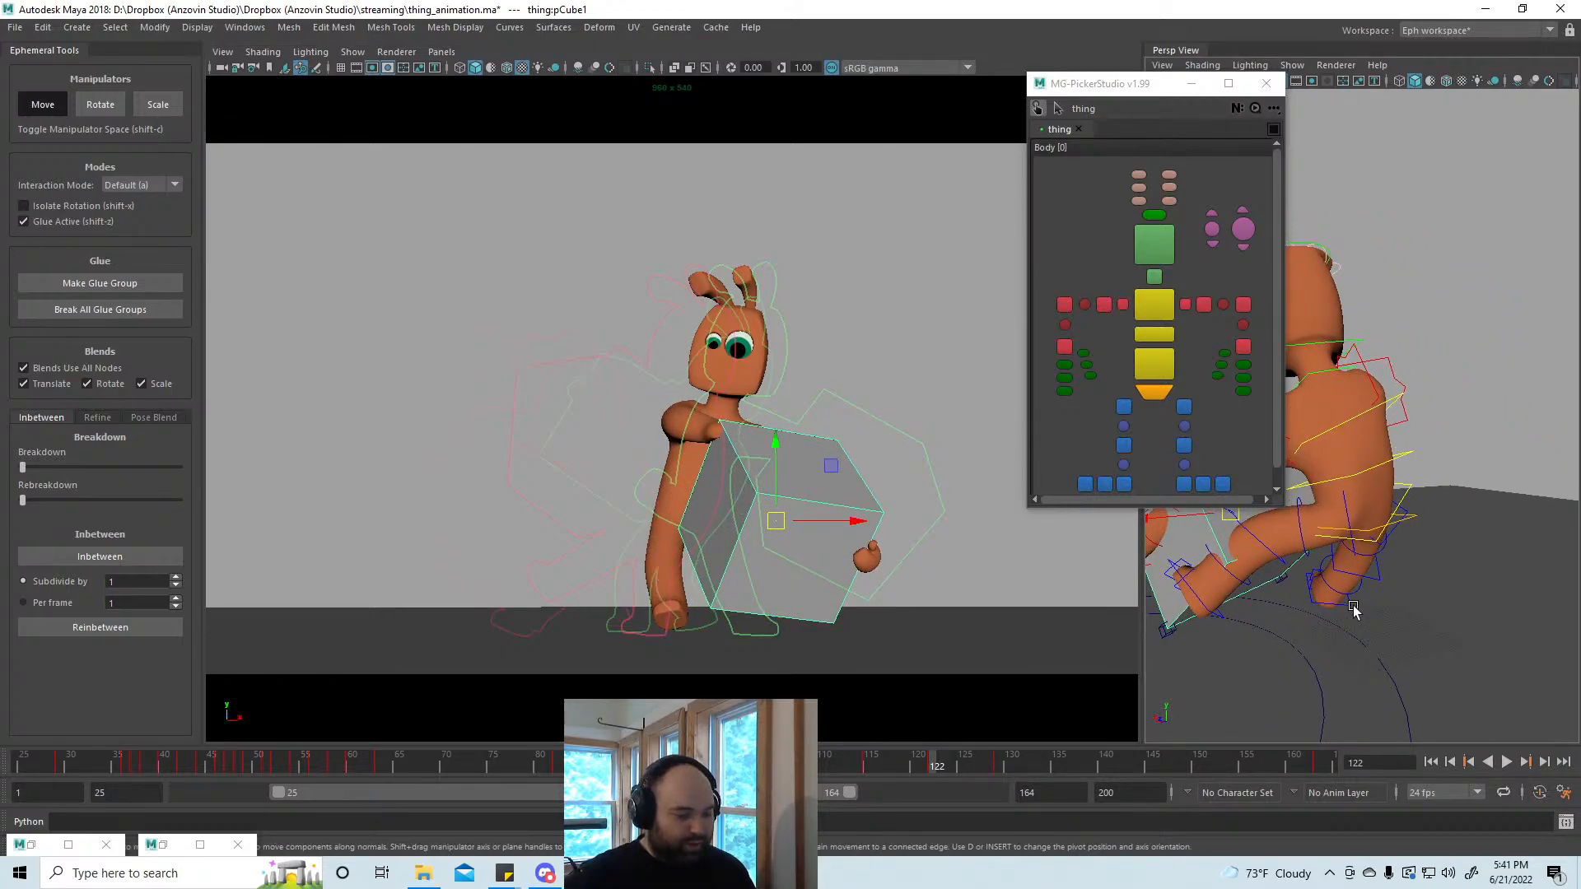
left_click(1353, 619)
left_click(870, 759)
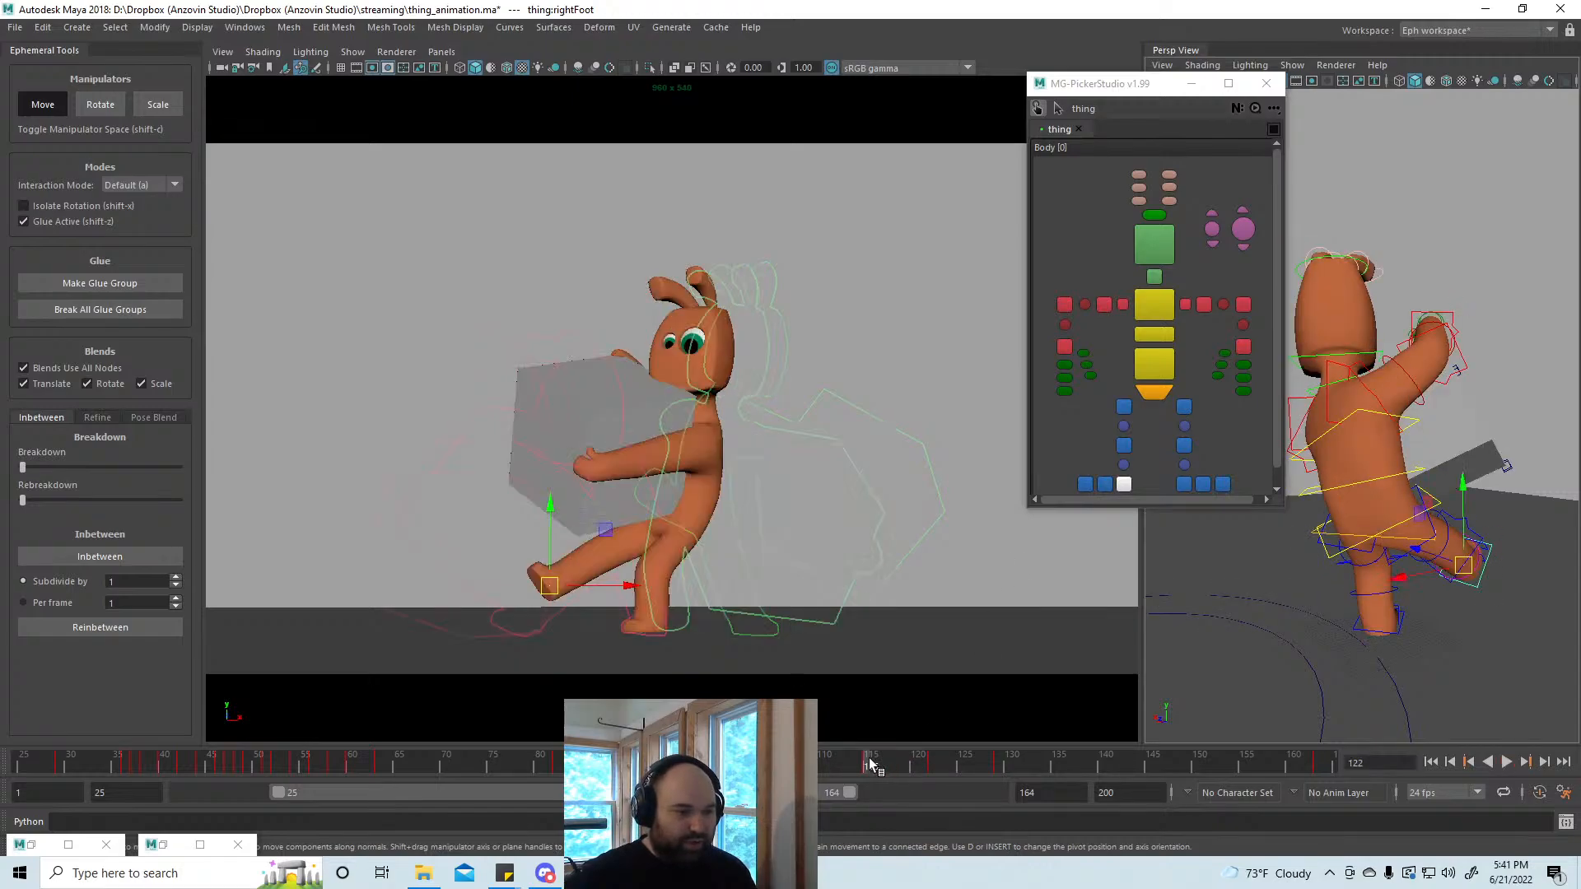
left_click(973, 608)
mouse_move(873, 762)
left_mouse_down()
mouse_move(1050, 760)
mouse_move(936, 759)
left_mouse_up()
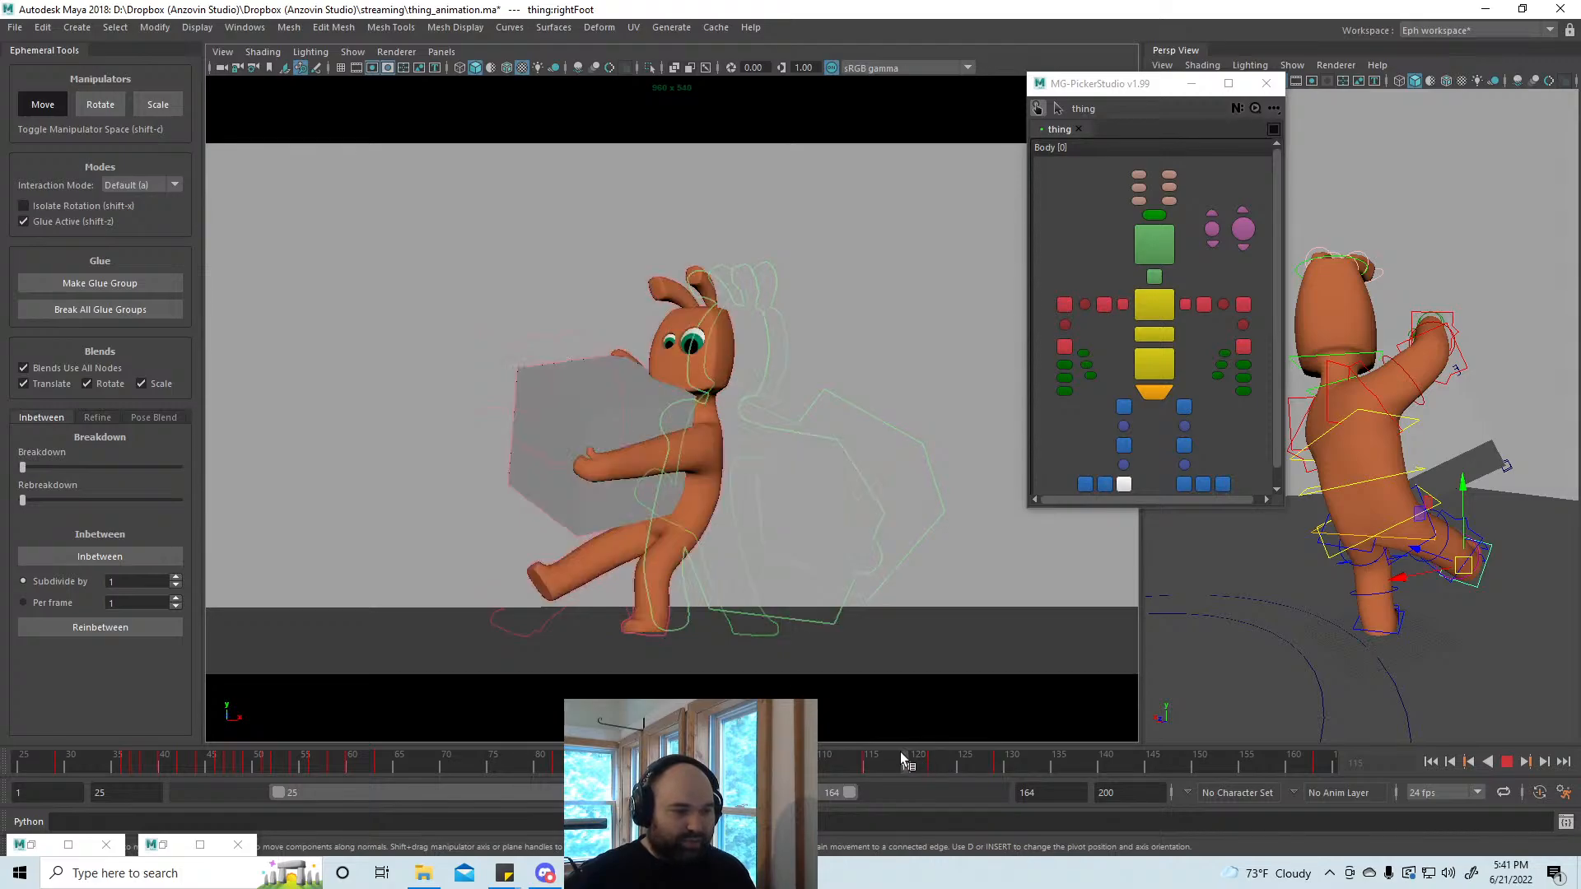
left_click(936, 759)
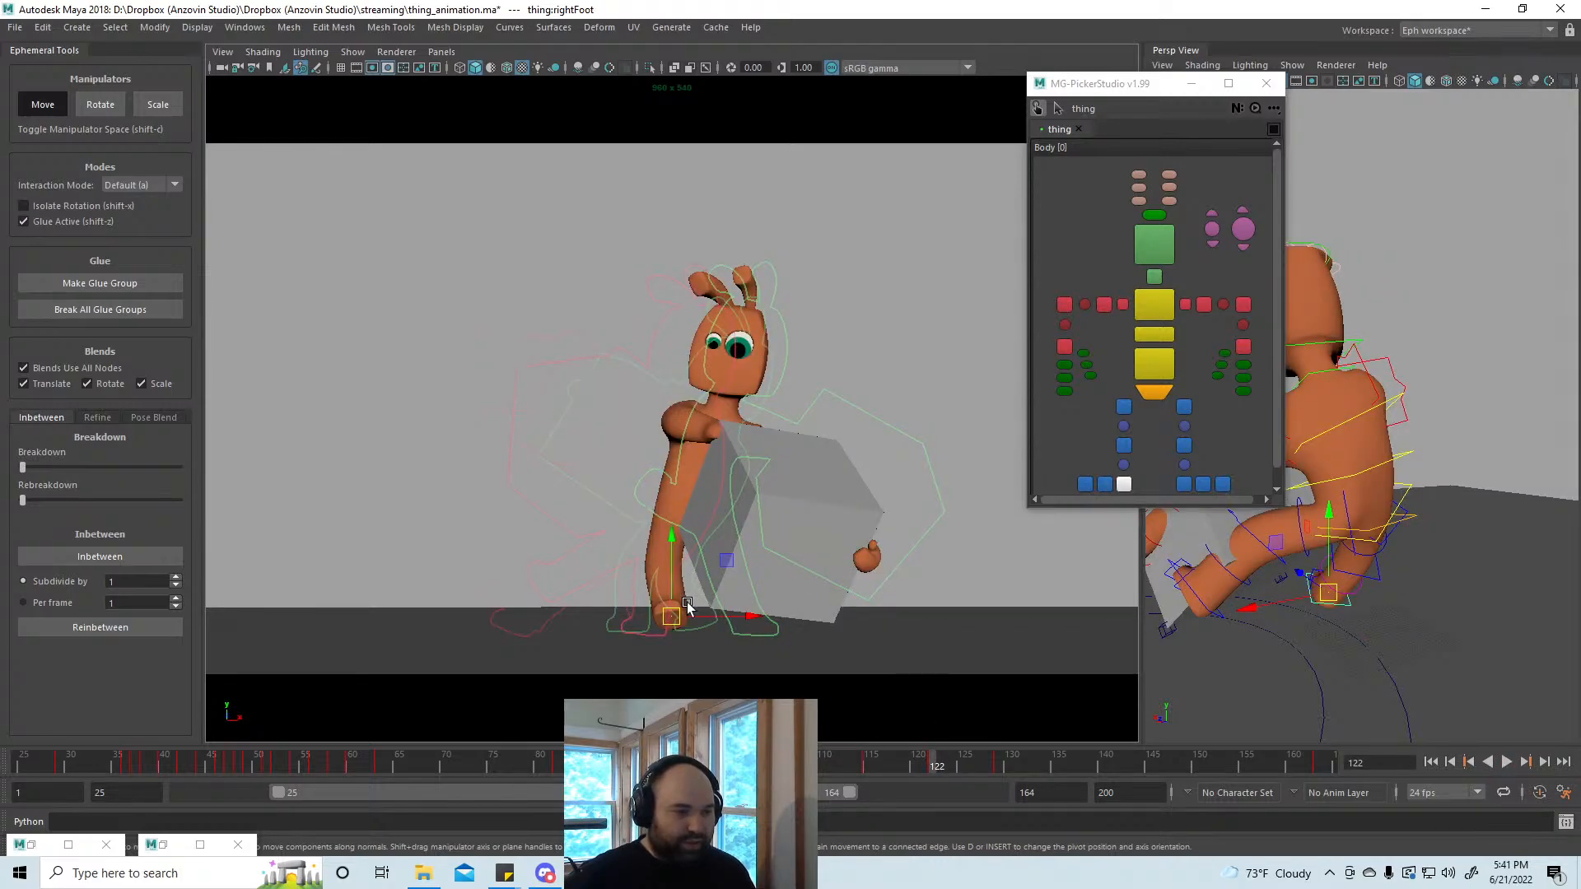
left_click(76, 367)
left_click(94, 416)
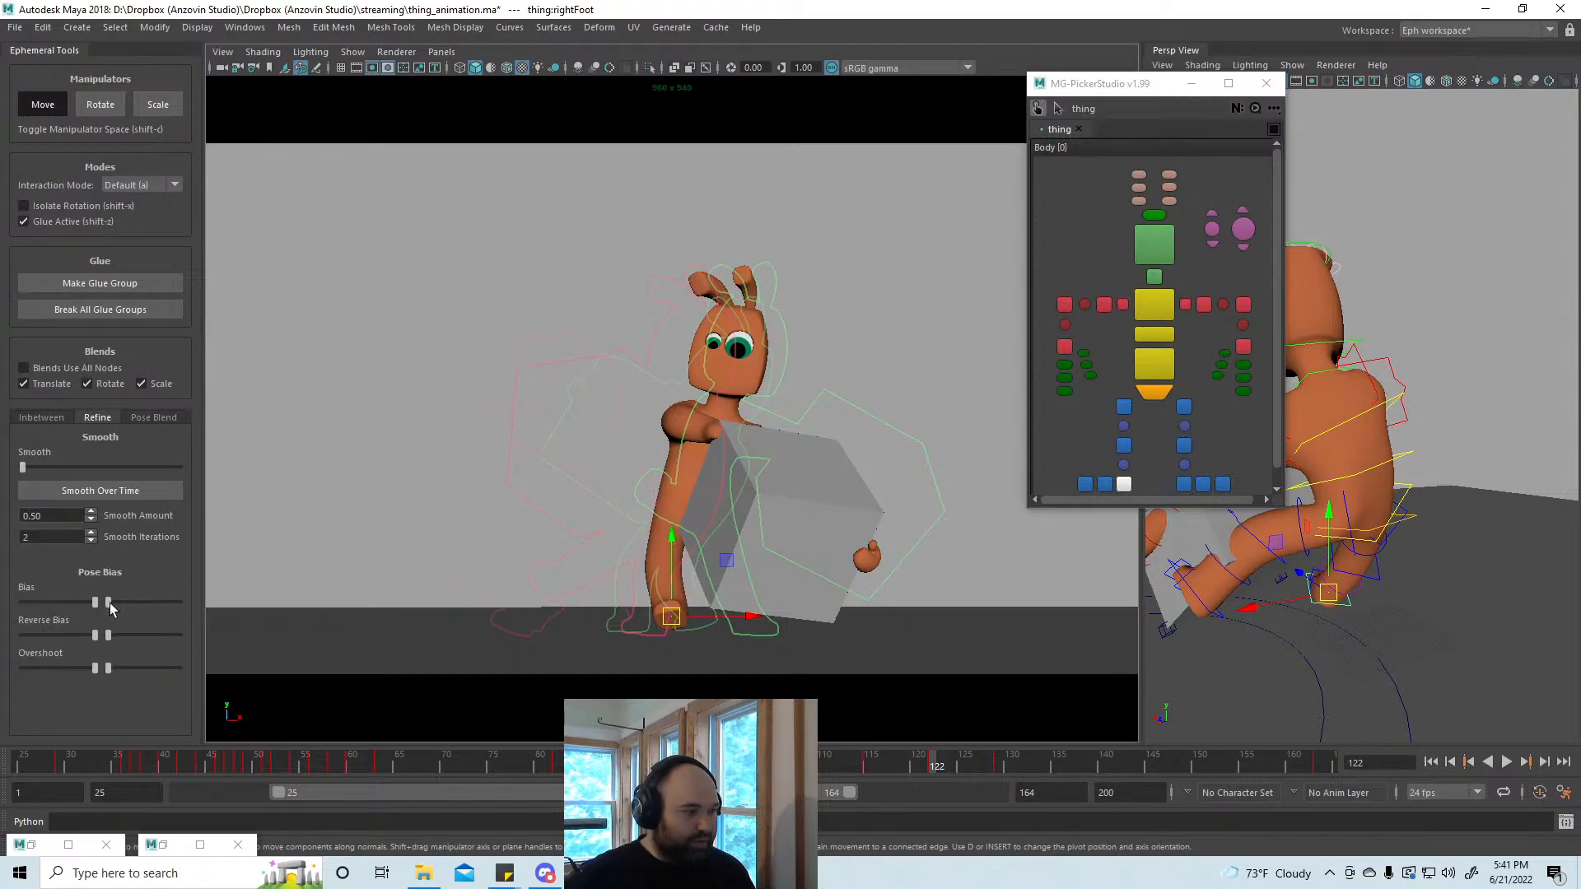
left_click_drag(110, 603, 185, 606)
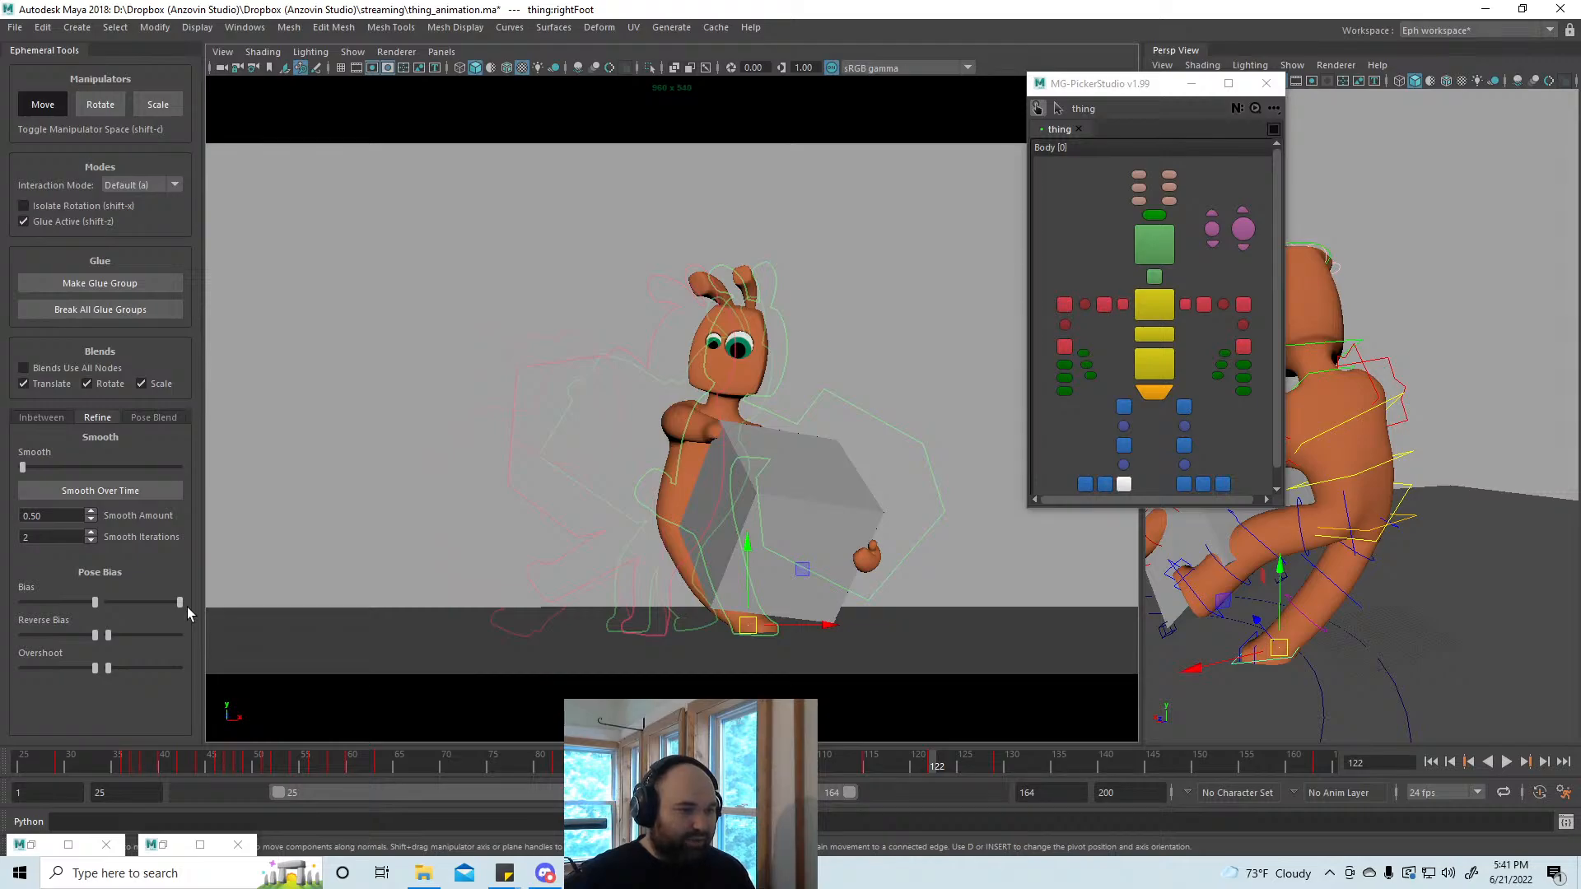
left_click_drag(186, 606, 186, 606)
Step: Rotate the right foot at frame 122 so its toes lift, and move it slightly back toward the previous pose
mouse_move(933, 767)
left_mouse_down()
mouse_move(912, 767)
mouse_move(930, 764)
left_mouse_up()
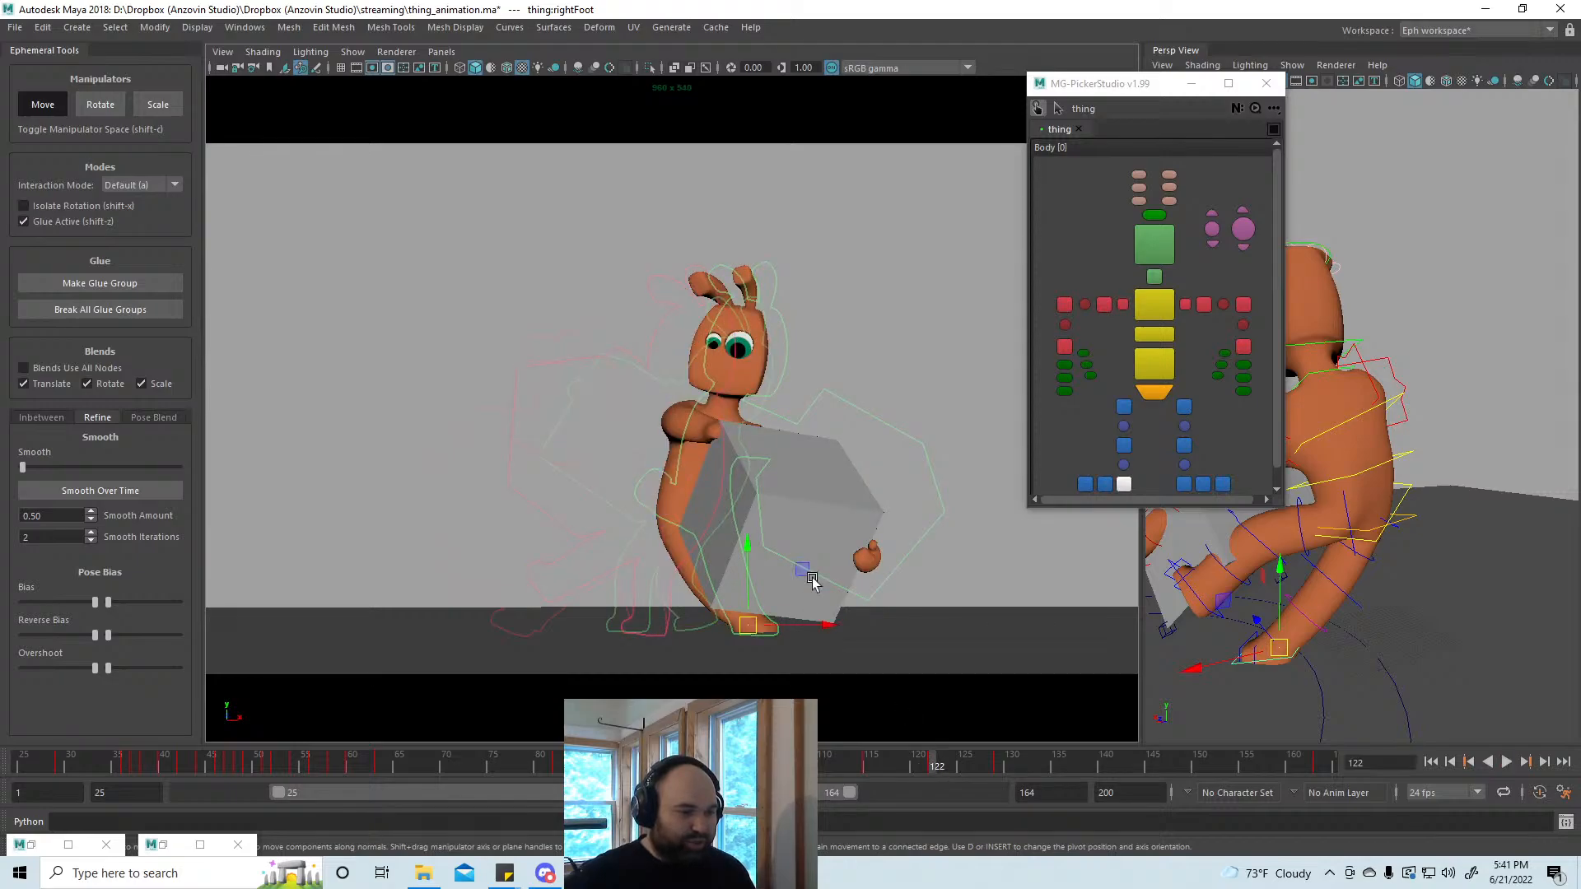
key("e")
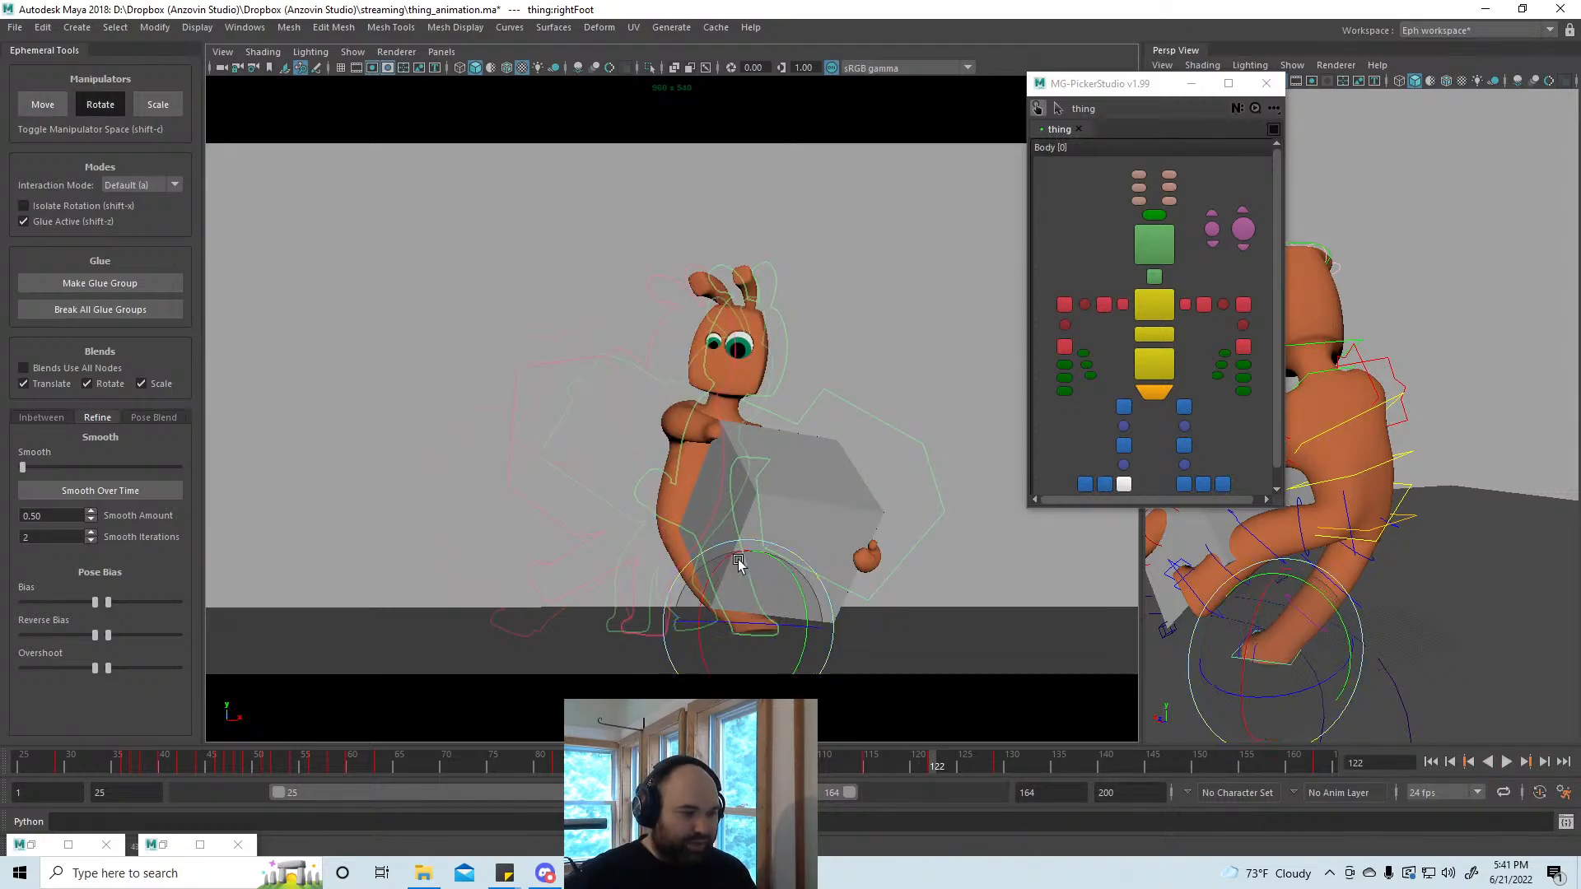
key("w")
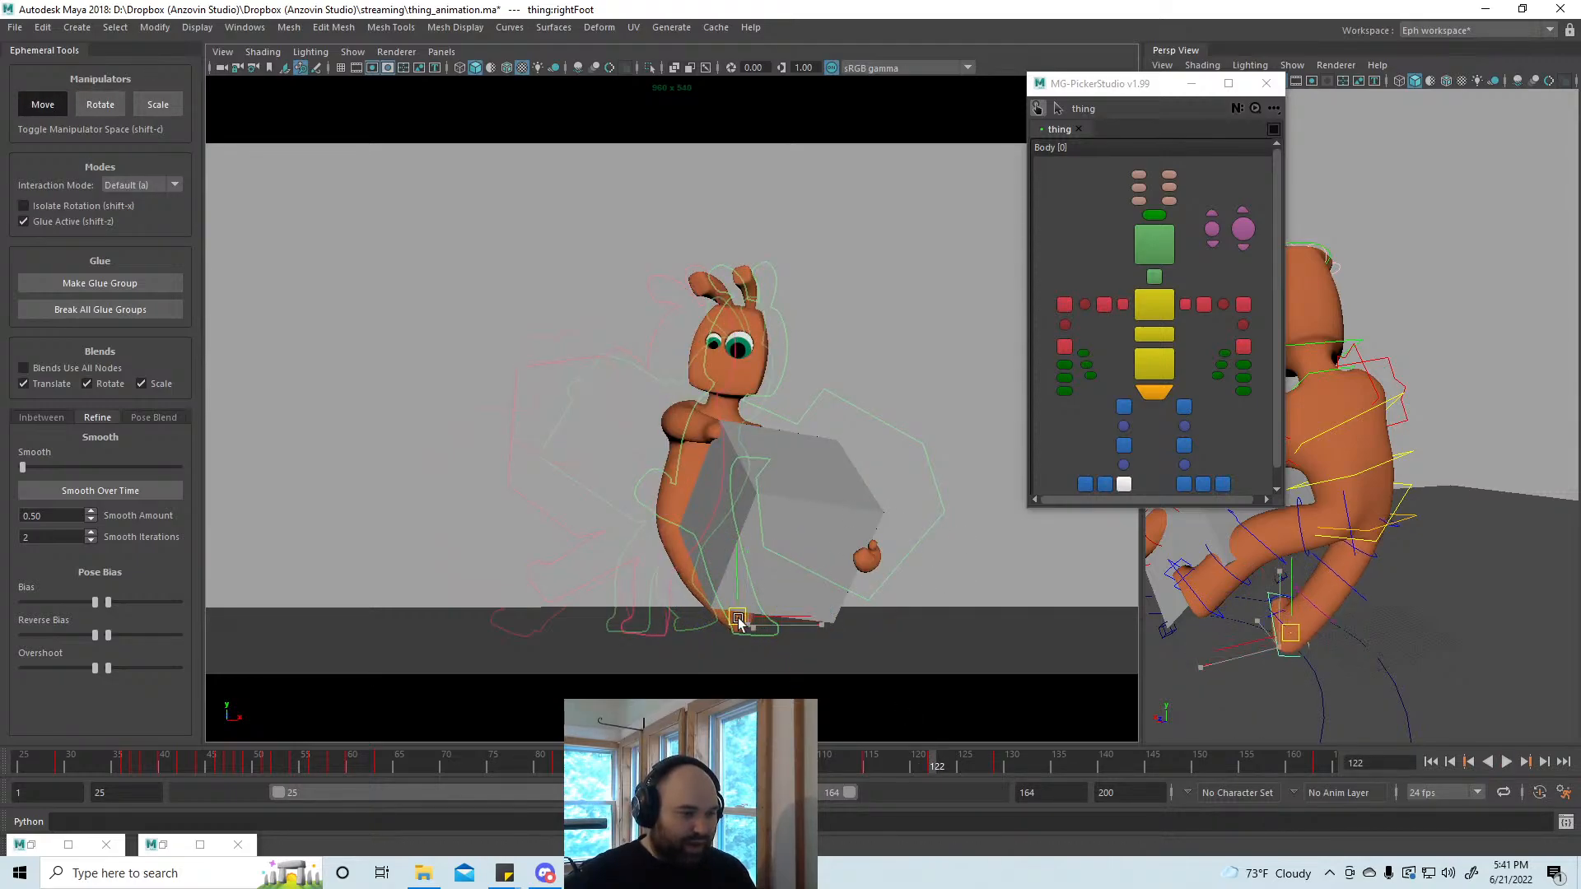
Step: Raise the glued box at frame 122, shift it further toward the next pose and tilt it slightly
left_click(835, 510)
left_click_drag(773, 525, 797, 500)
key("e")
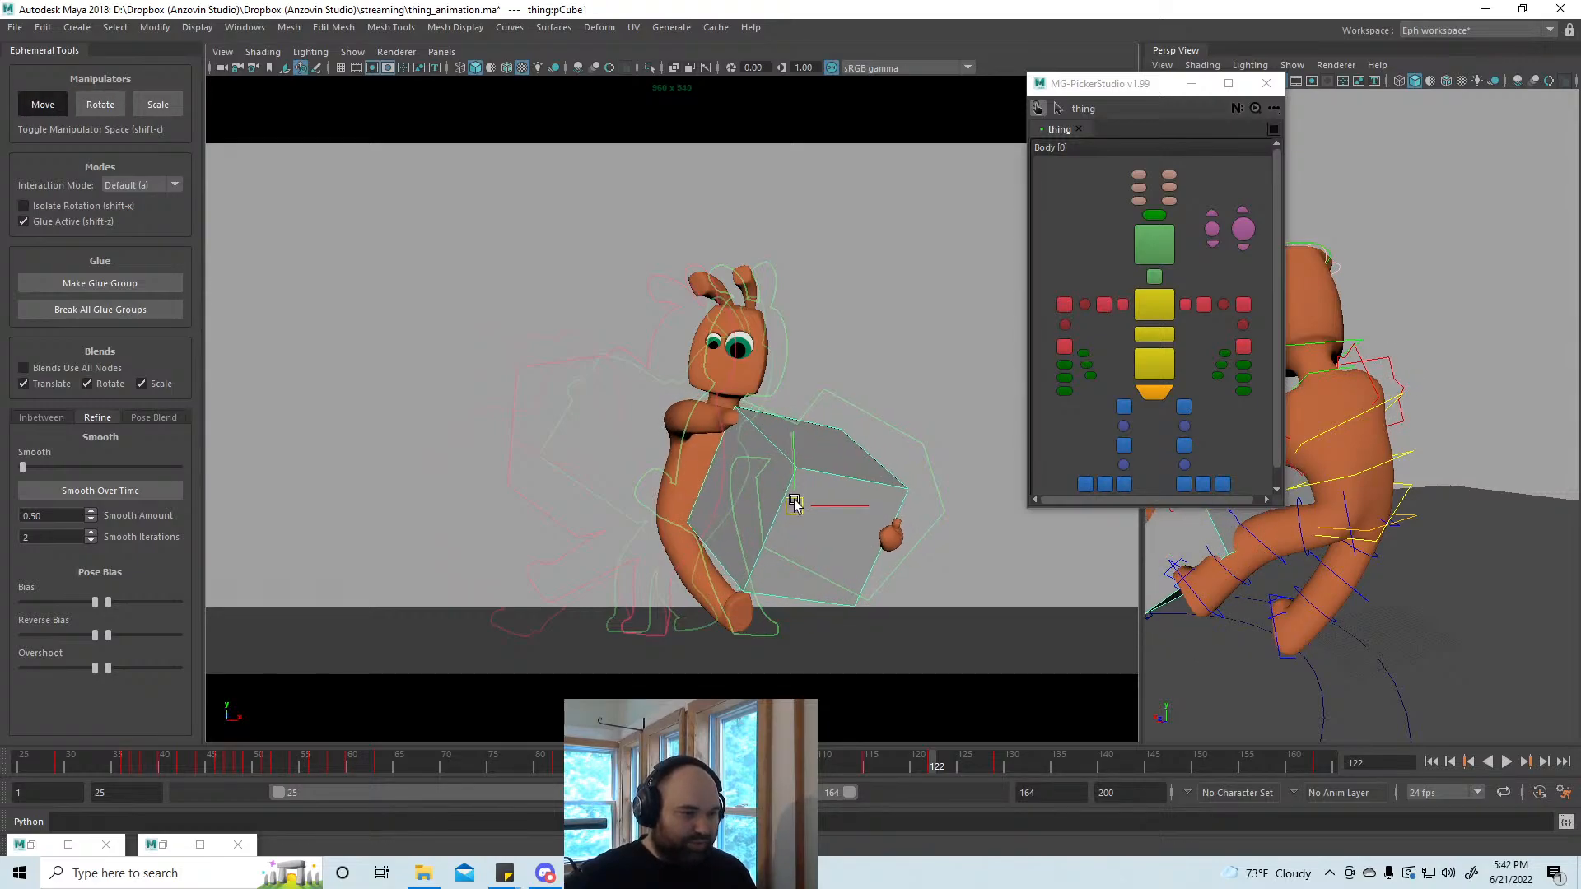
key("w")
Step: Adjust the position of the lower spine control at frame 122 and check the motion around that frame
left_click(1151, 372)
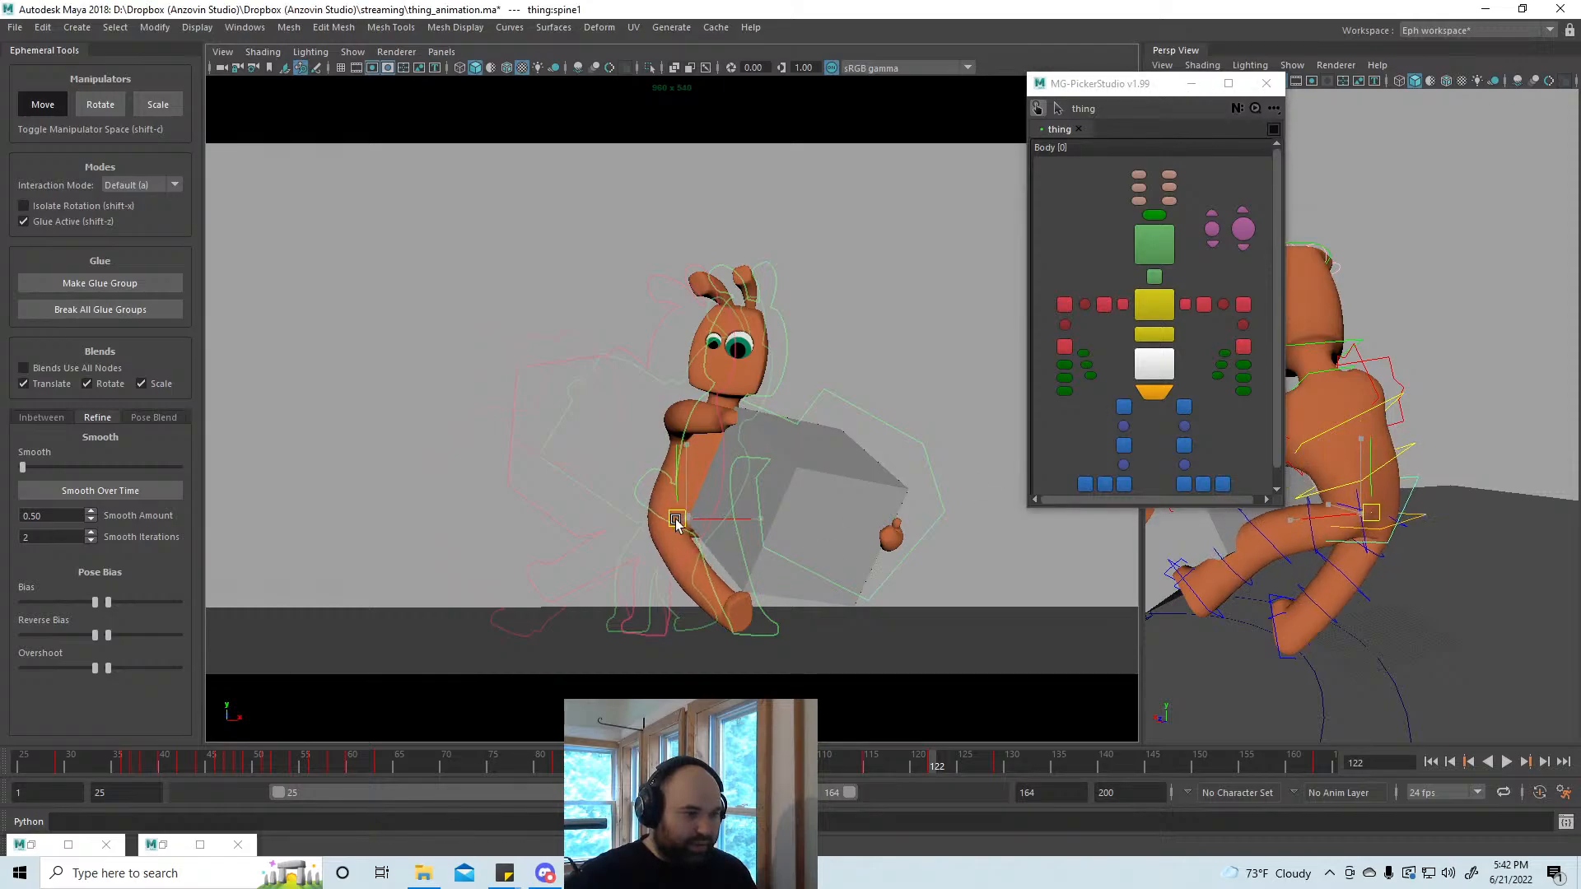
key("alt+v")
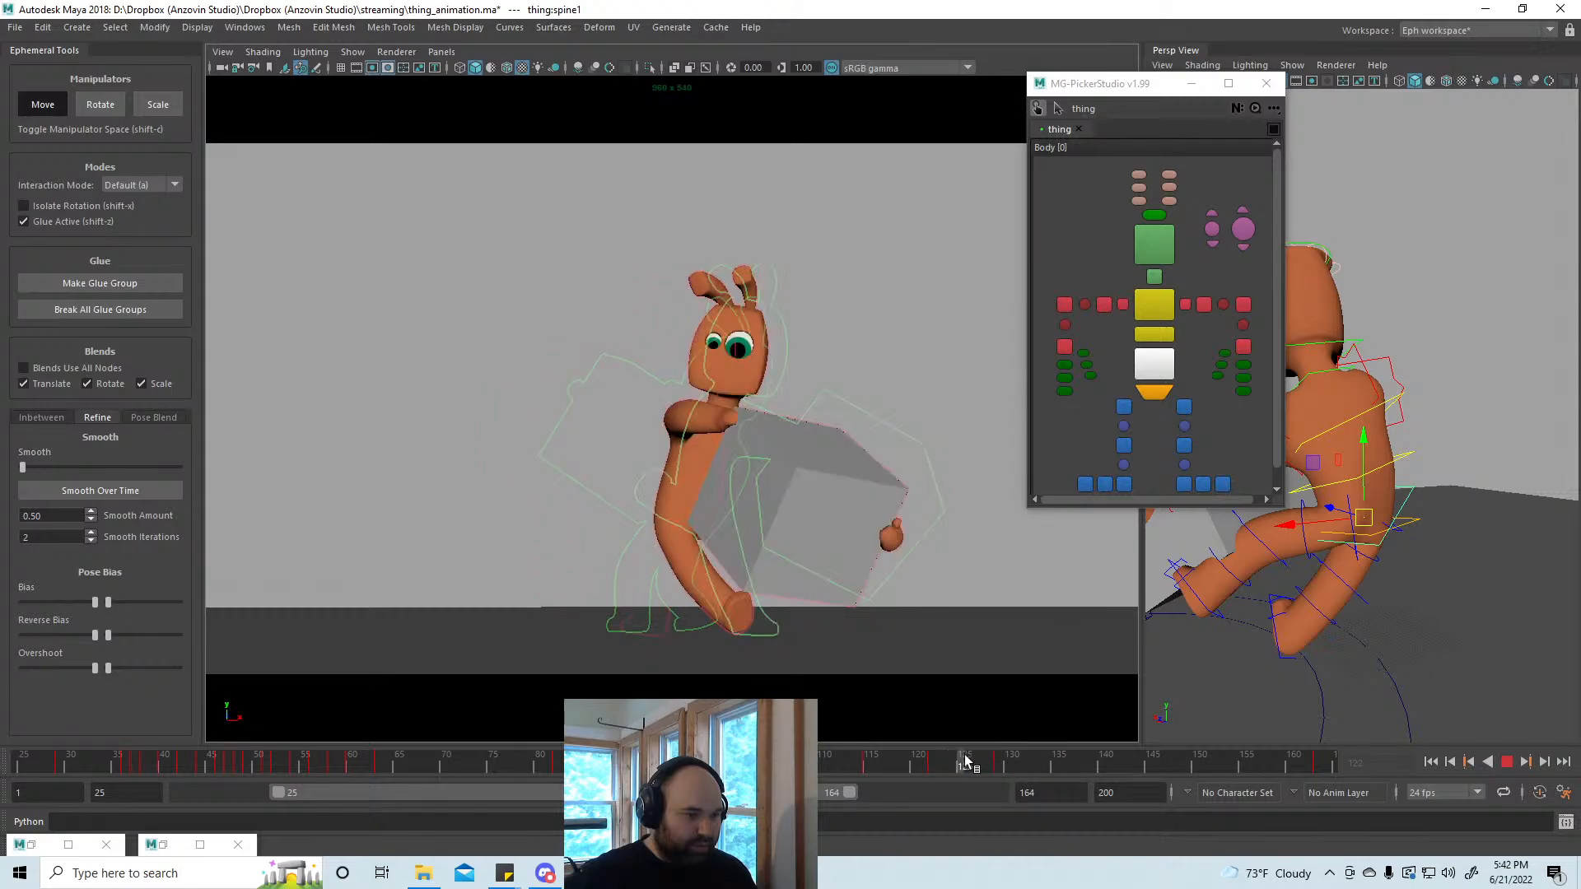
left_click(937, 762)
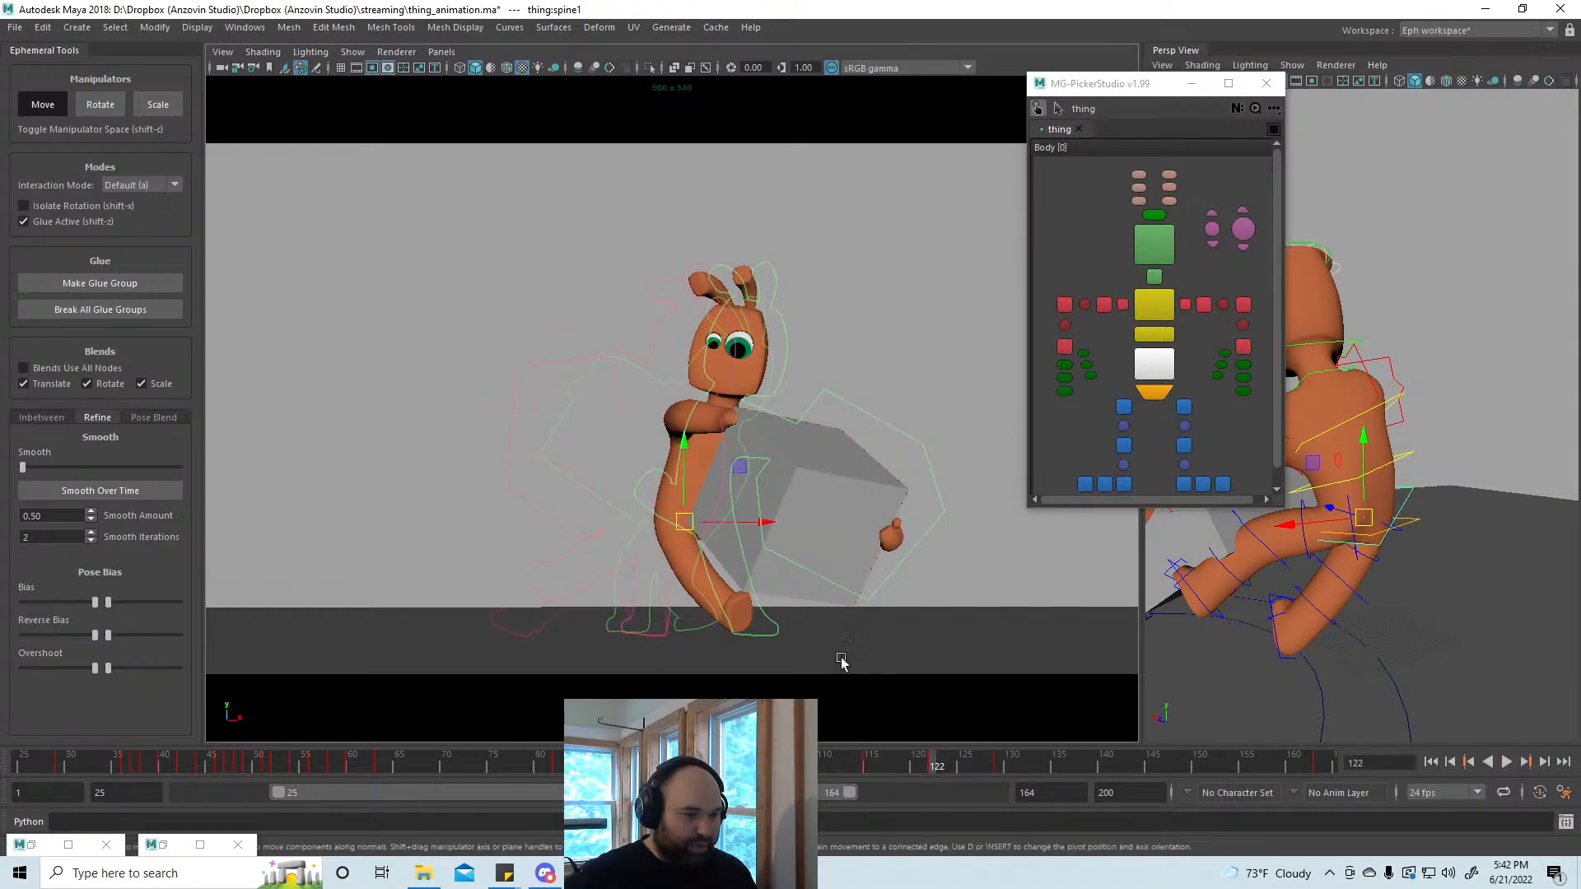
Step: Rotate the right foot slightly at frame 122 and review the step across the neighbouring frames
left_click(1185, 486)
left_click(1124, 484)
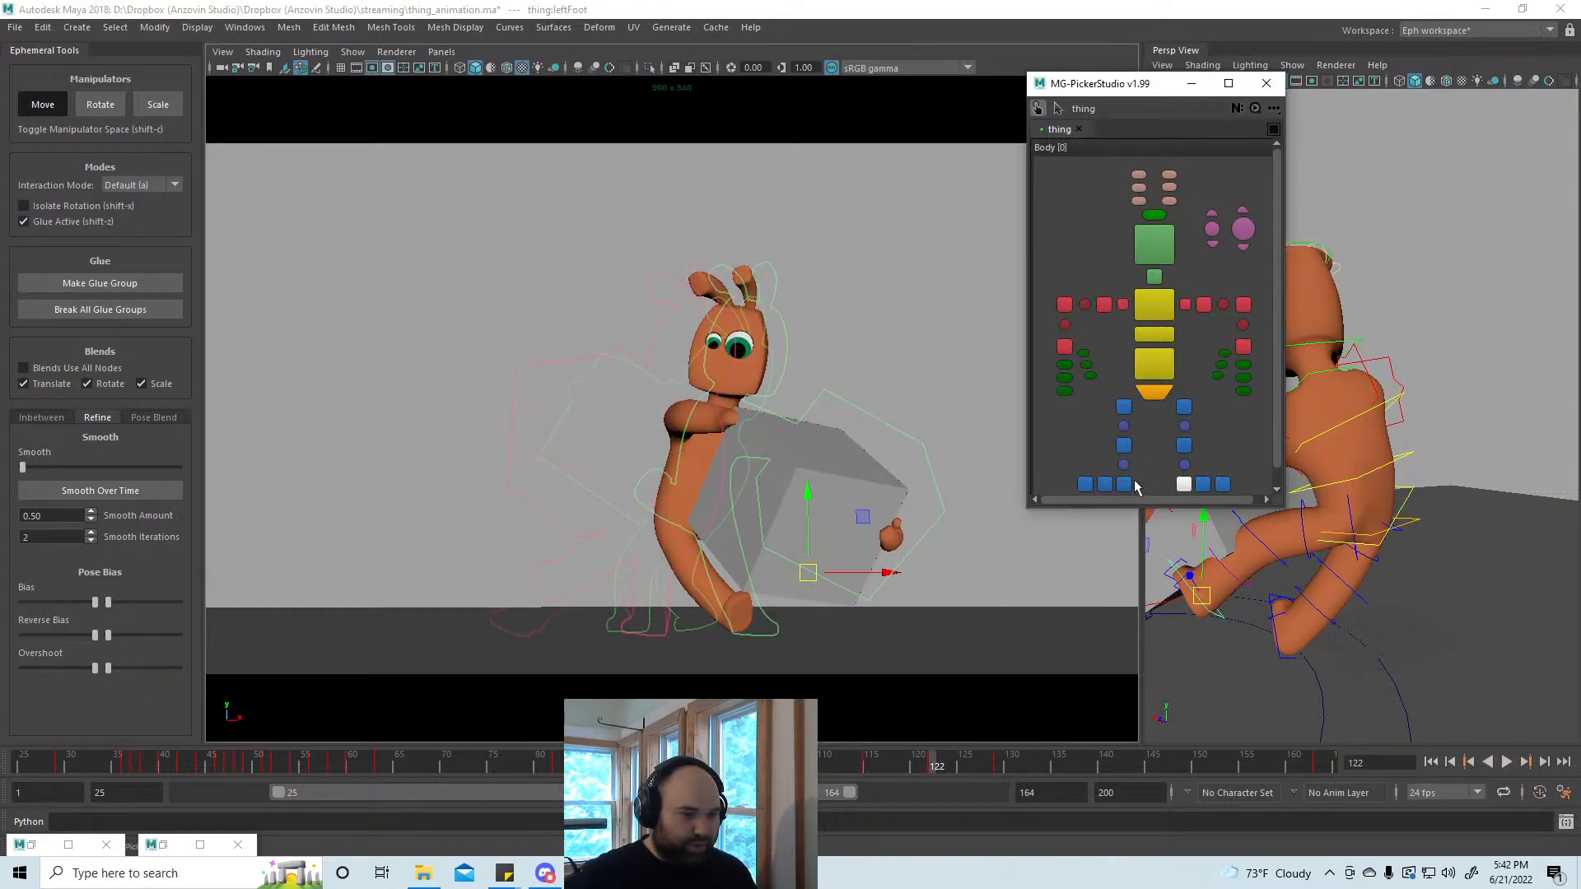
key("e")
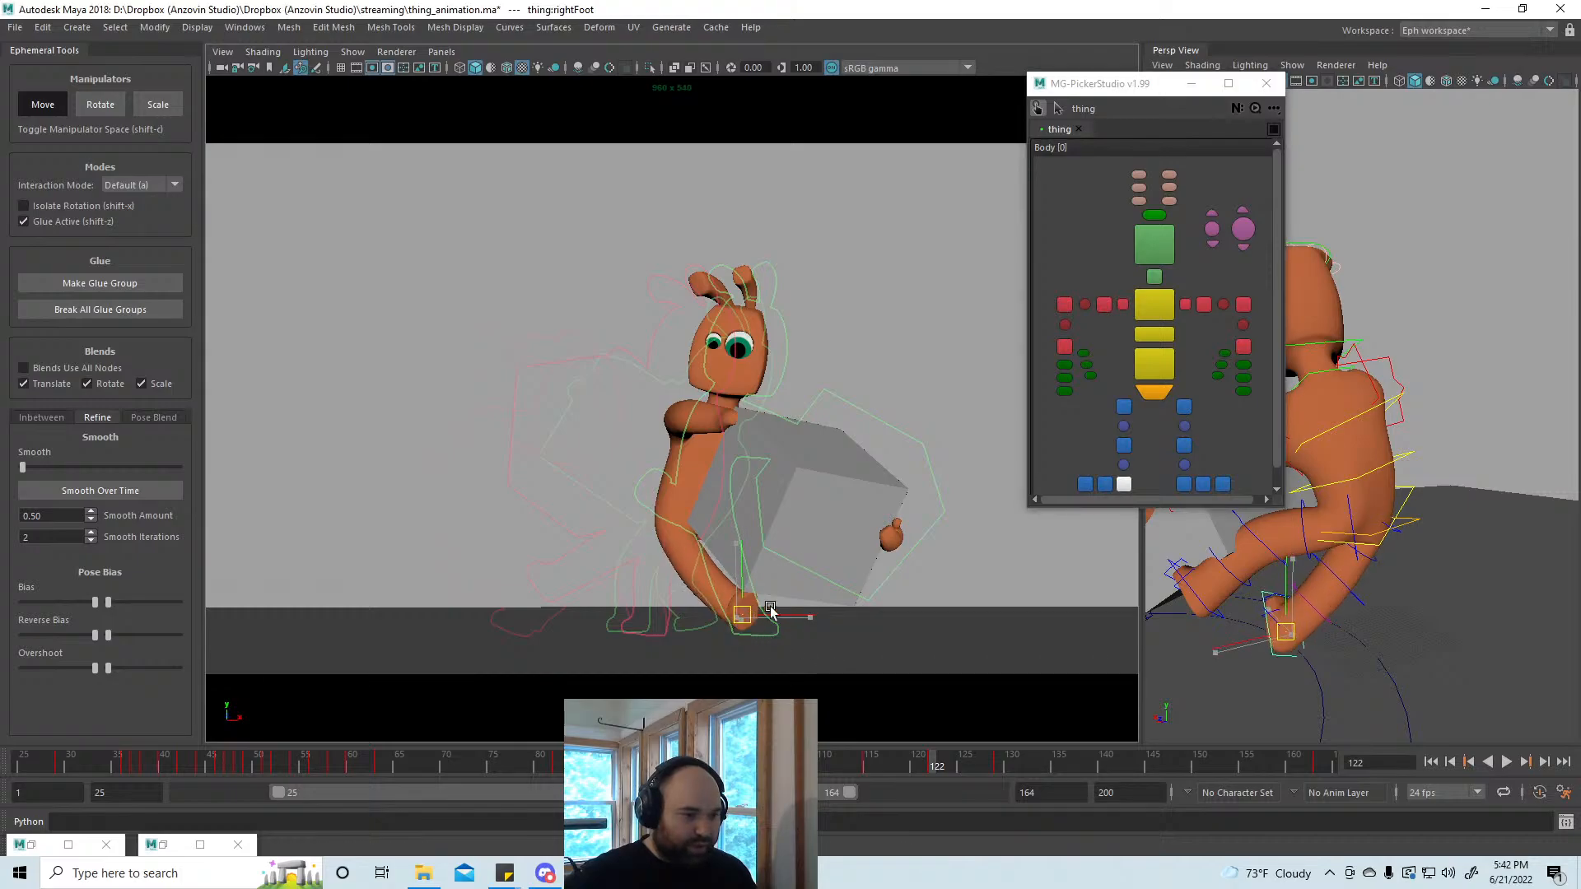
left_click_drag(757, 582, 765, 590)
key("w")
key("alt+v")
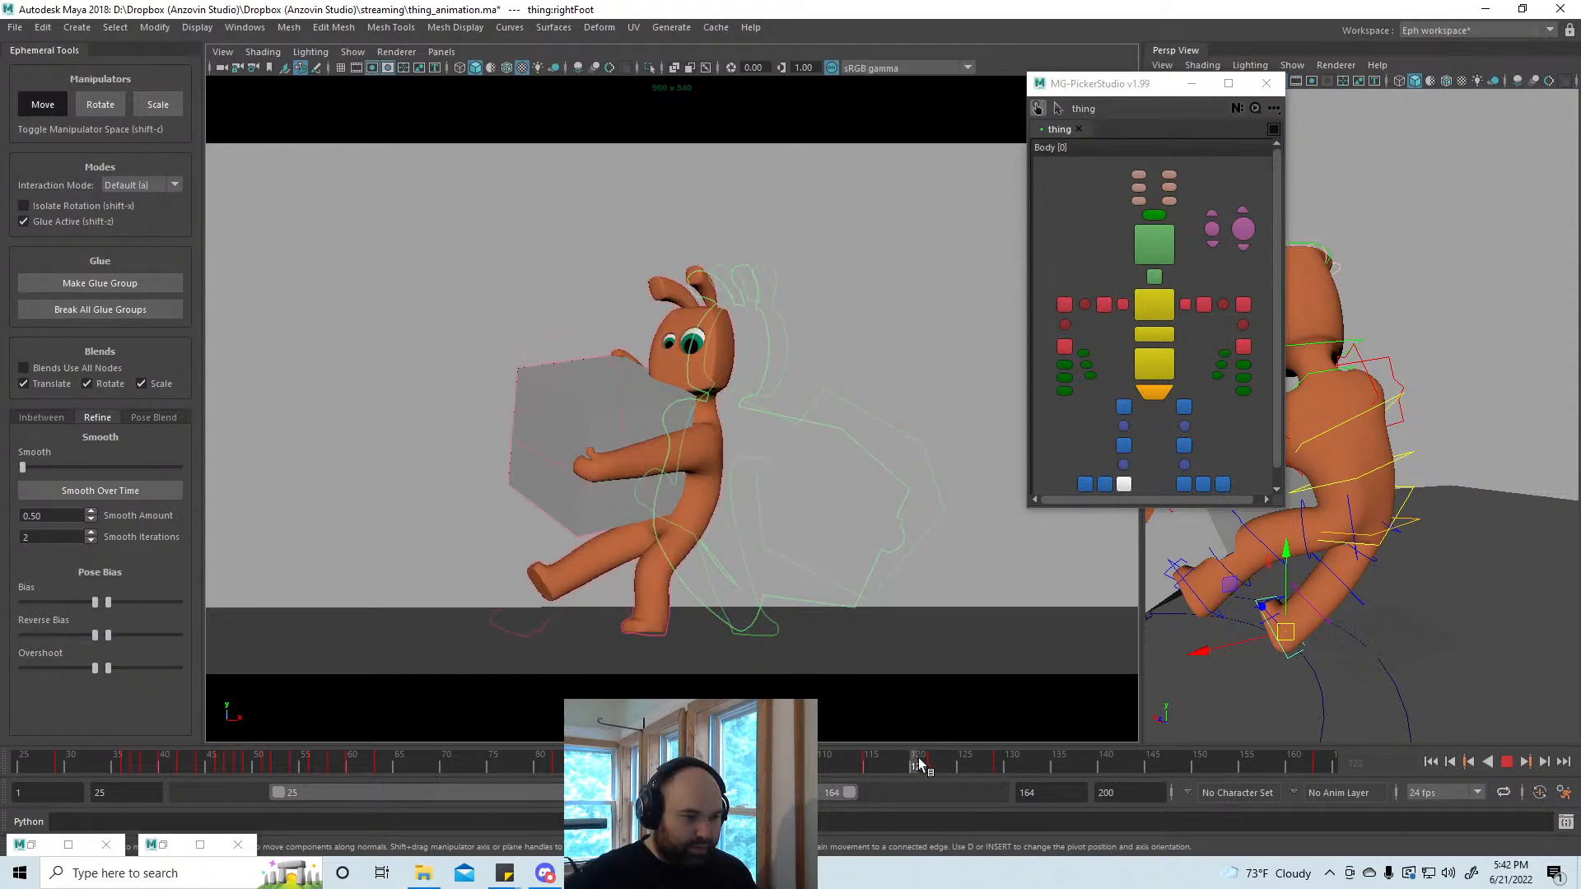
mouse_move(919, 759)
left_mouse_down()
mouse_move(849, 770)
mouse_move(946, 770)
mouse_move(914, 768)
mouse_move(928, 768)
left_mouse_up()
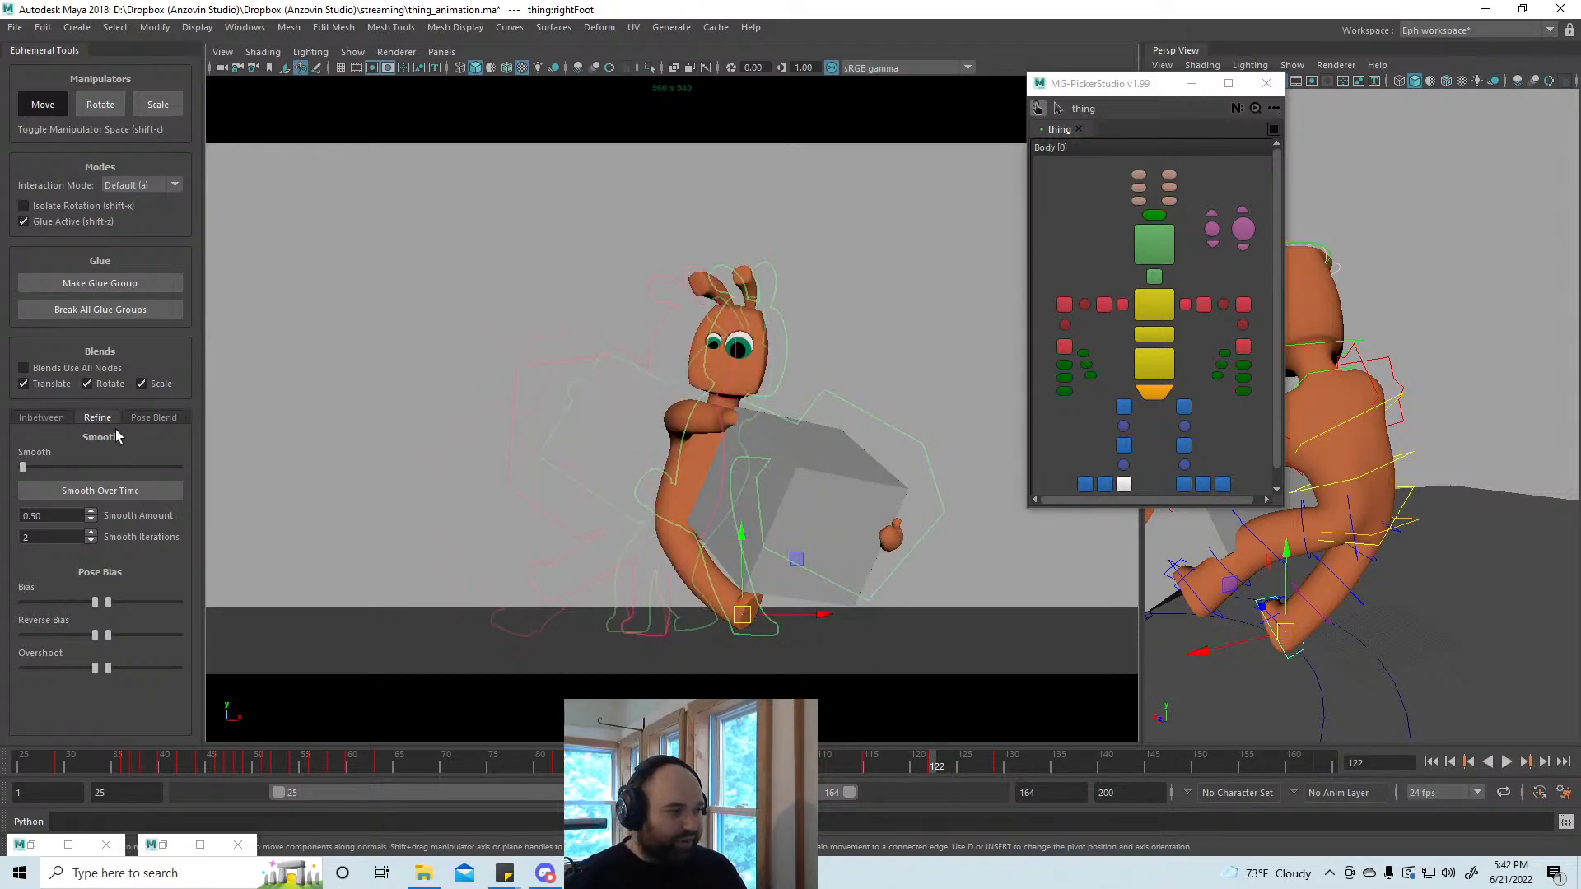
Step: Bias the right foot at frame 122 fully toward the next pose and move the lower spine closer over it
left_click_drag(107, 601, 196, 607)
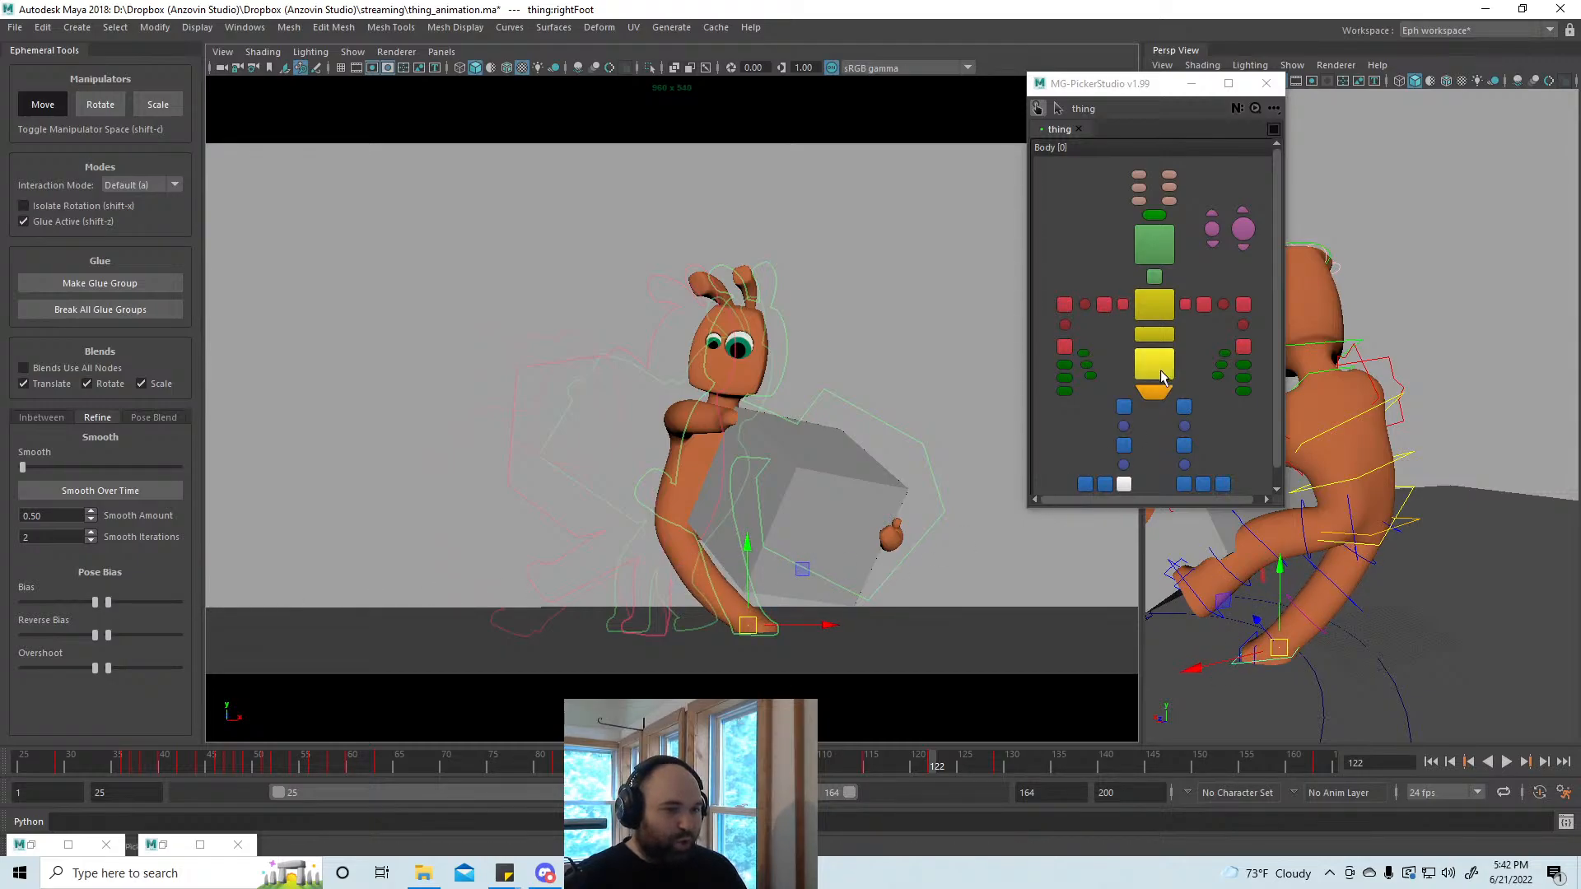
left_click(936, 505)
left_click_drag(673, 523, 693, 524)
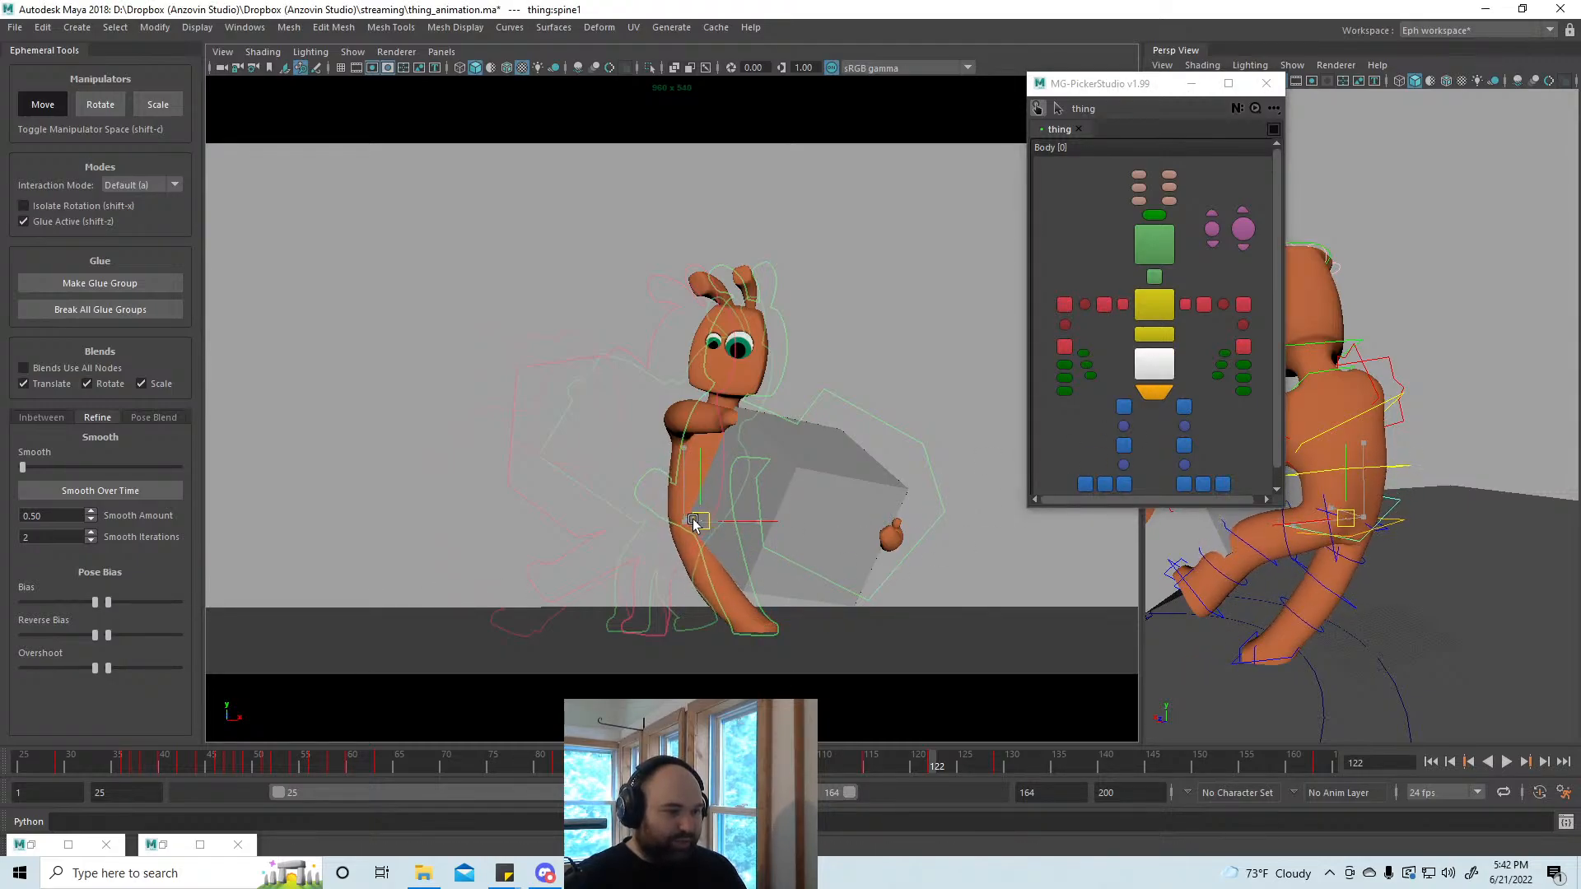
mouse_move(914, 760)
left_mouse_down()
mouse_move(887, 759)
mouse_move(936, 761)
left_mouse_up()
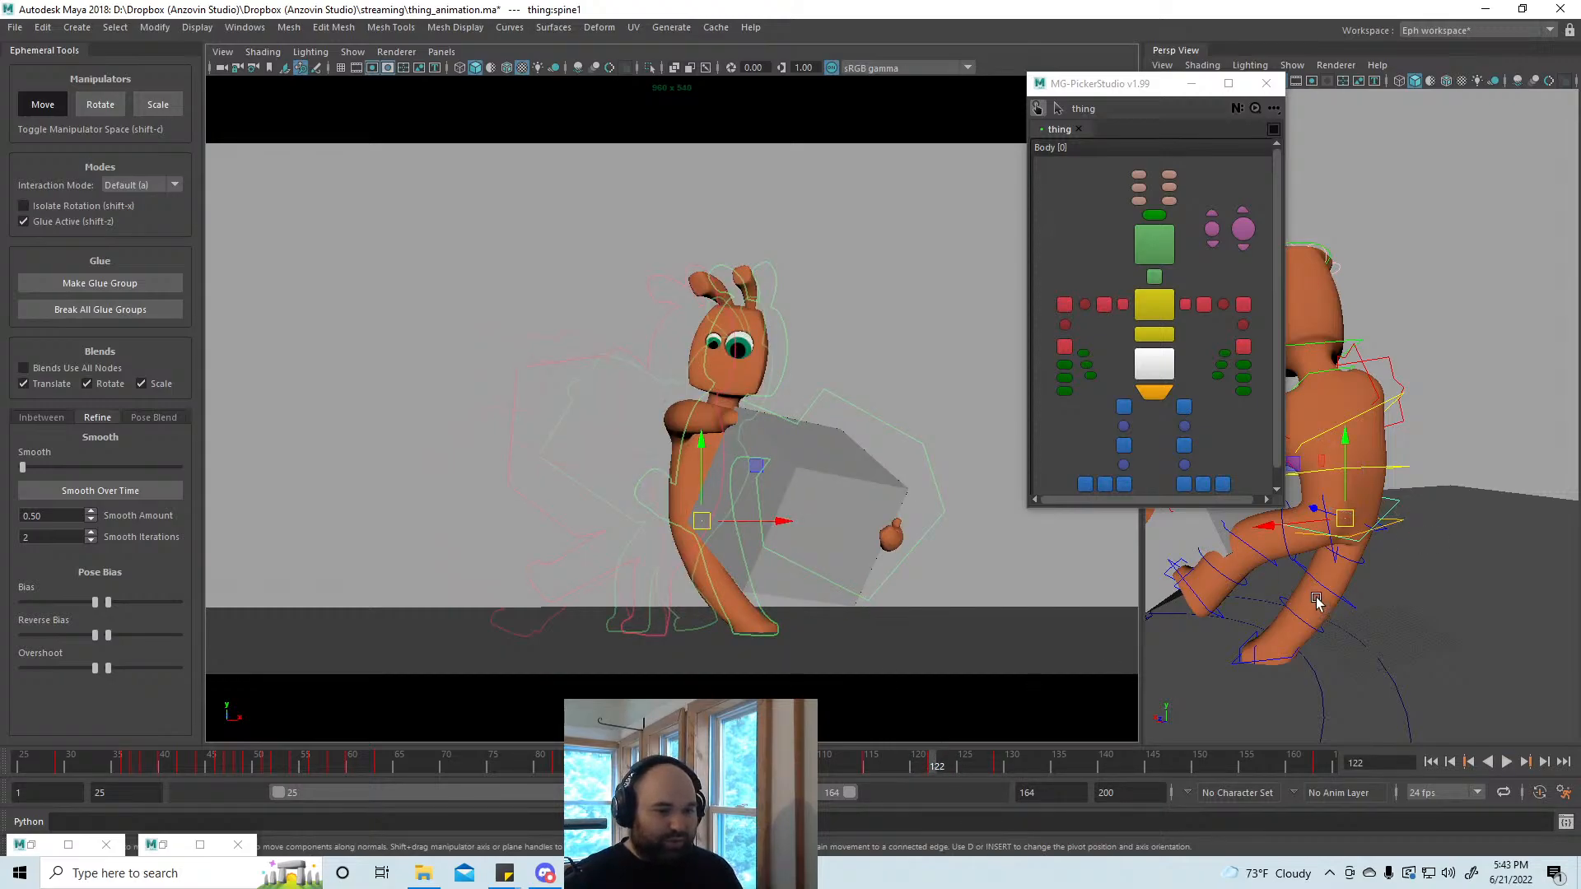
Step: Rotate the left hip in Forward interaction mode at frame 122 to bring the raised left leg down beside the right
left_click(1183, 485)
middle_click_drag(1217, 621, 1266, 626, "alt")
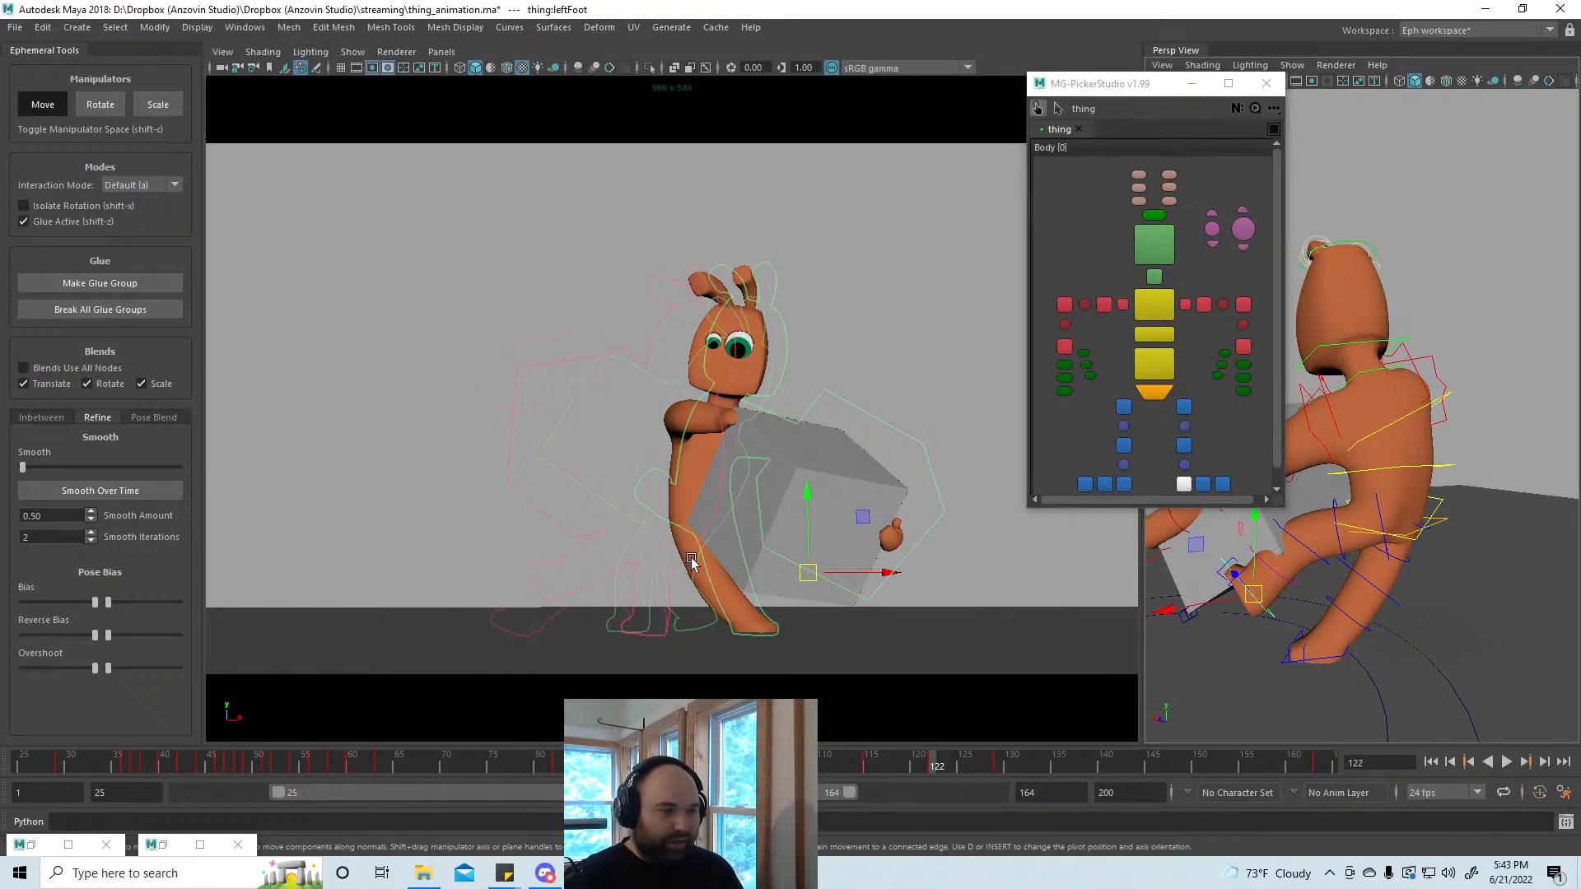
left_click(871, 762)
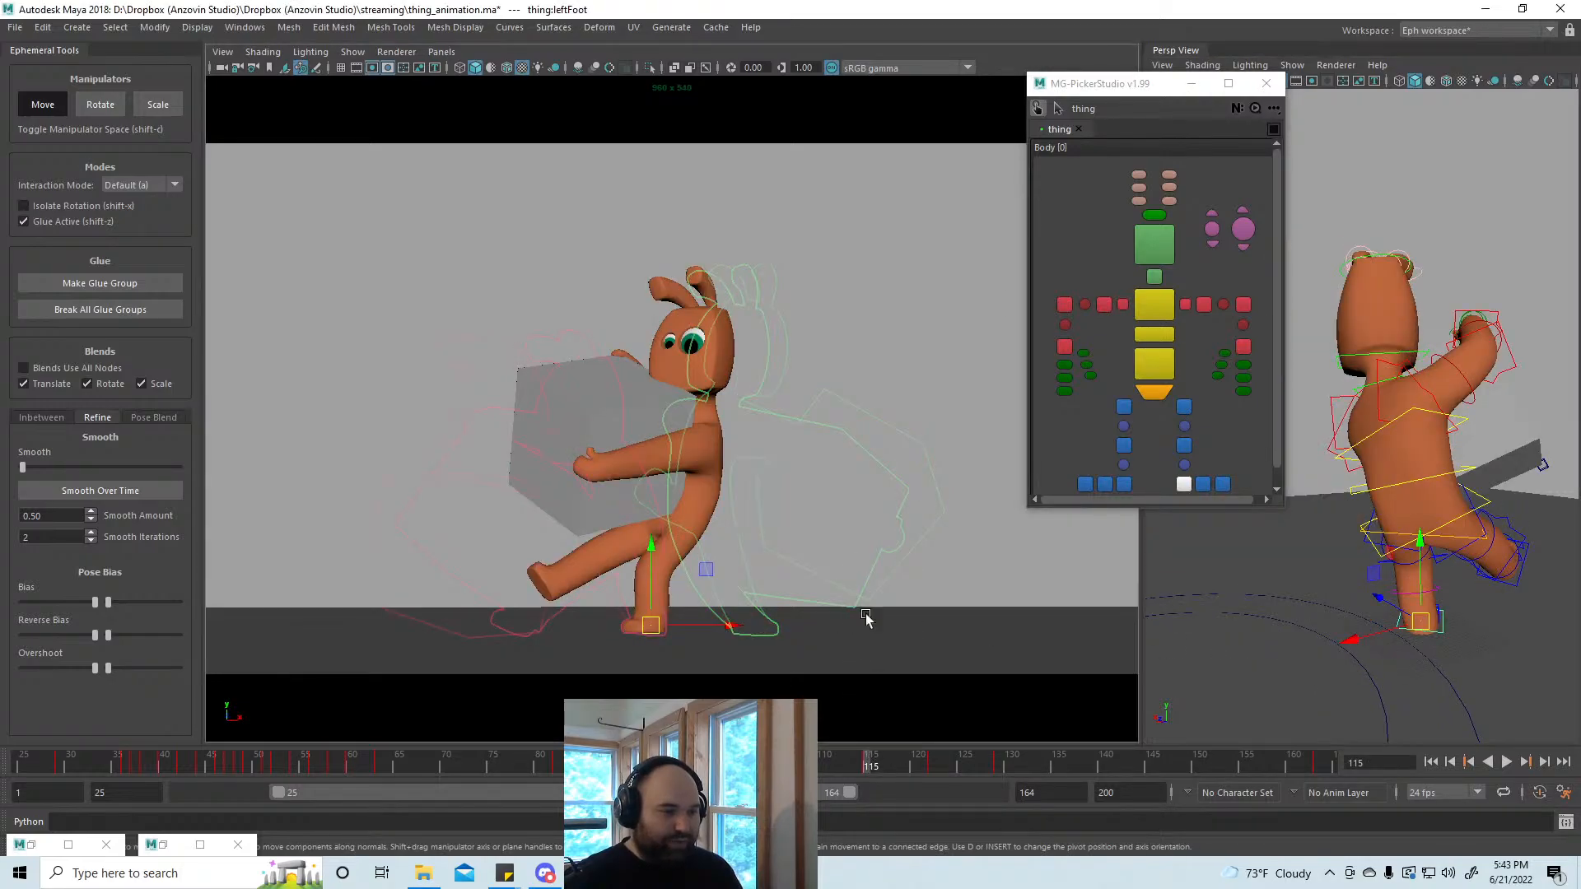
left_click_drag(939, 758, 929, 759)
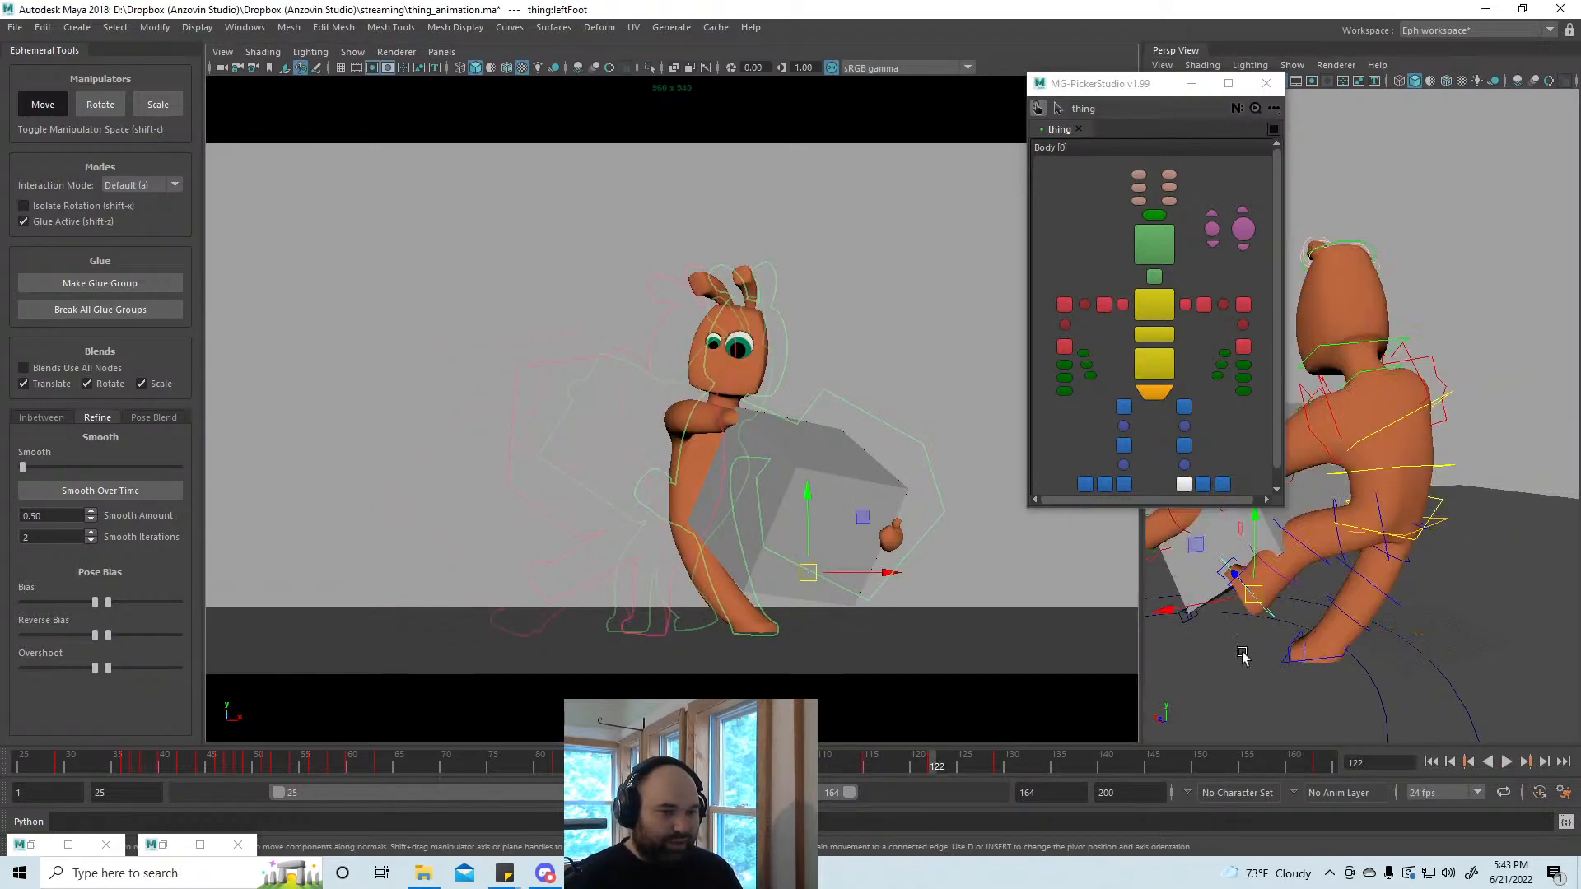
left_click(1381, 507)
key("e")
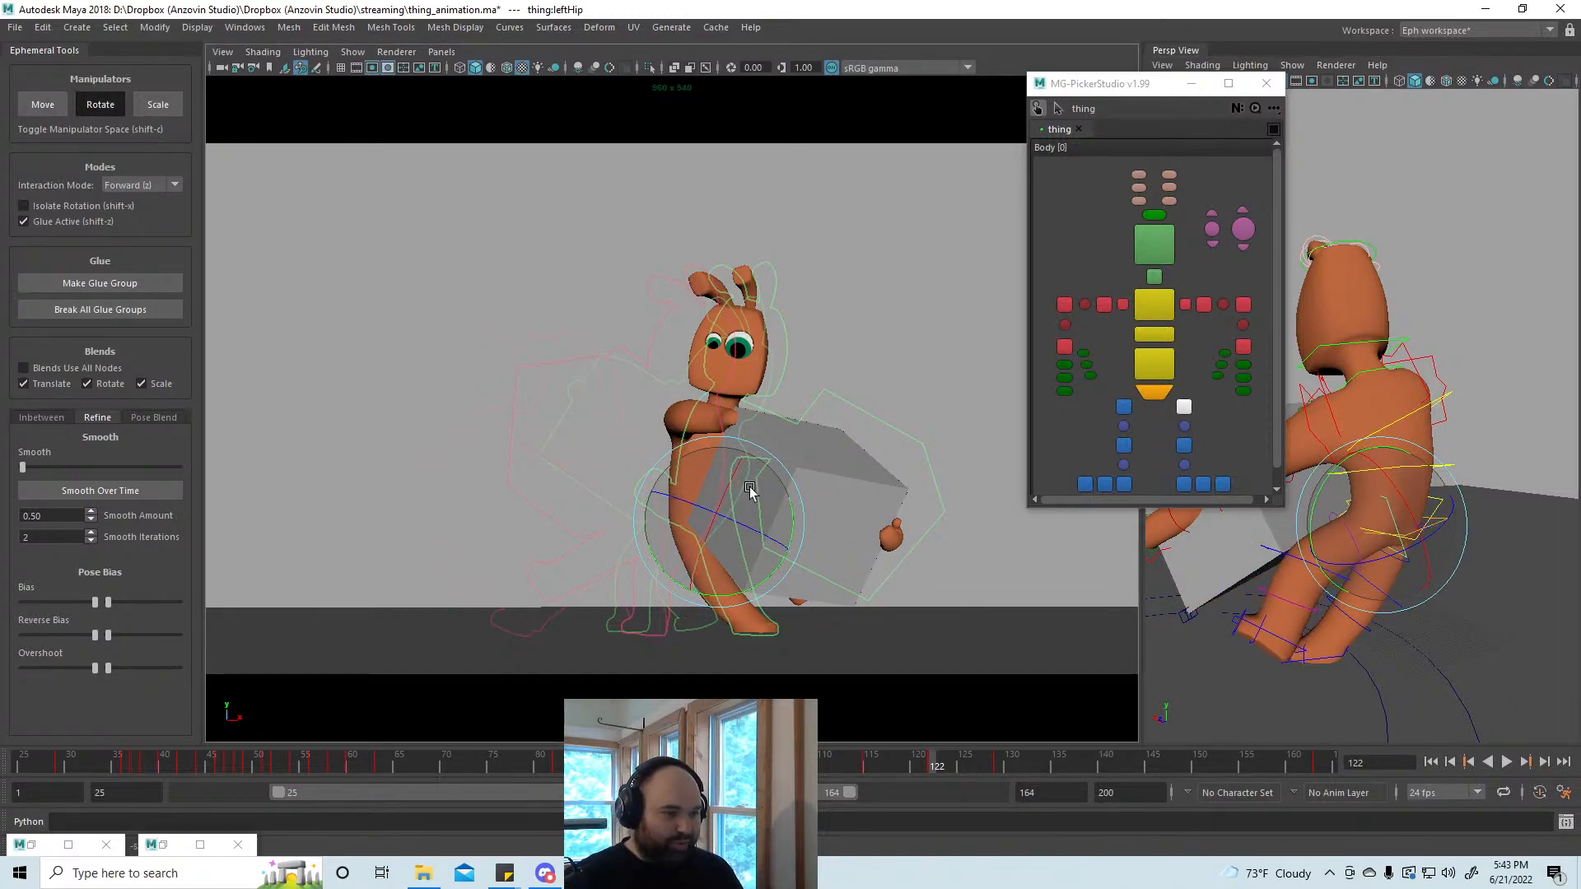
left_click_drag(749, 489, 746, 488)
left_click_drag(724, 562, 750, 564)
key("w")
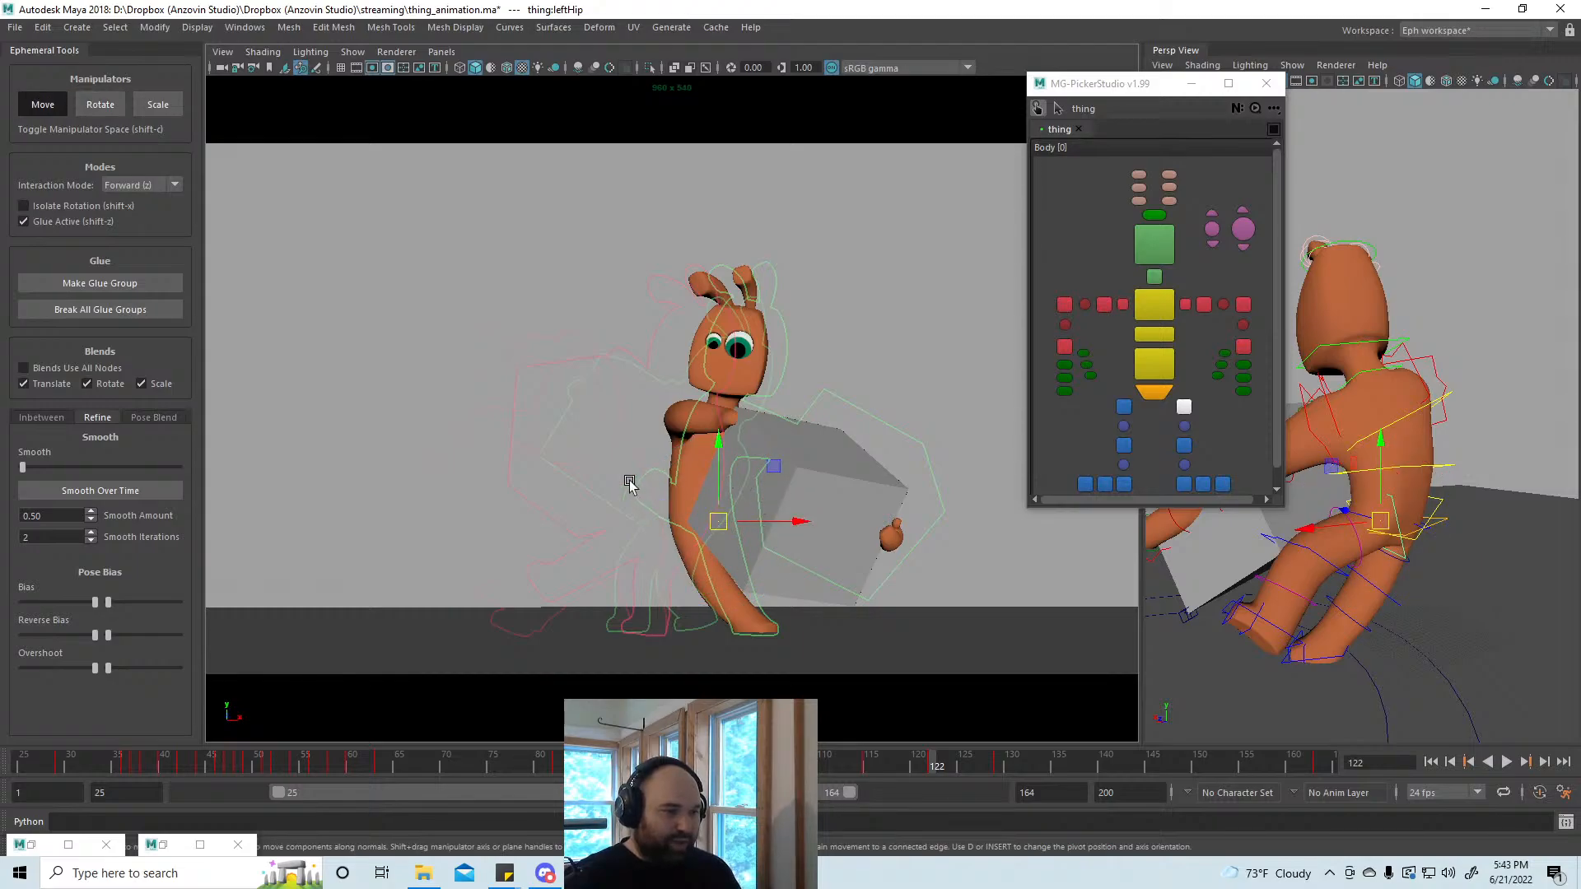
key("alt+v")
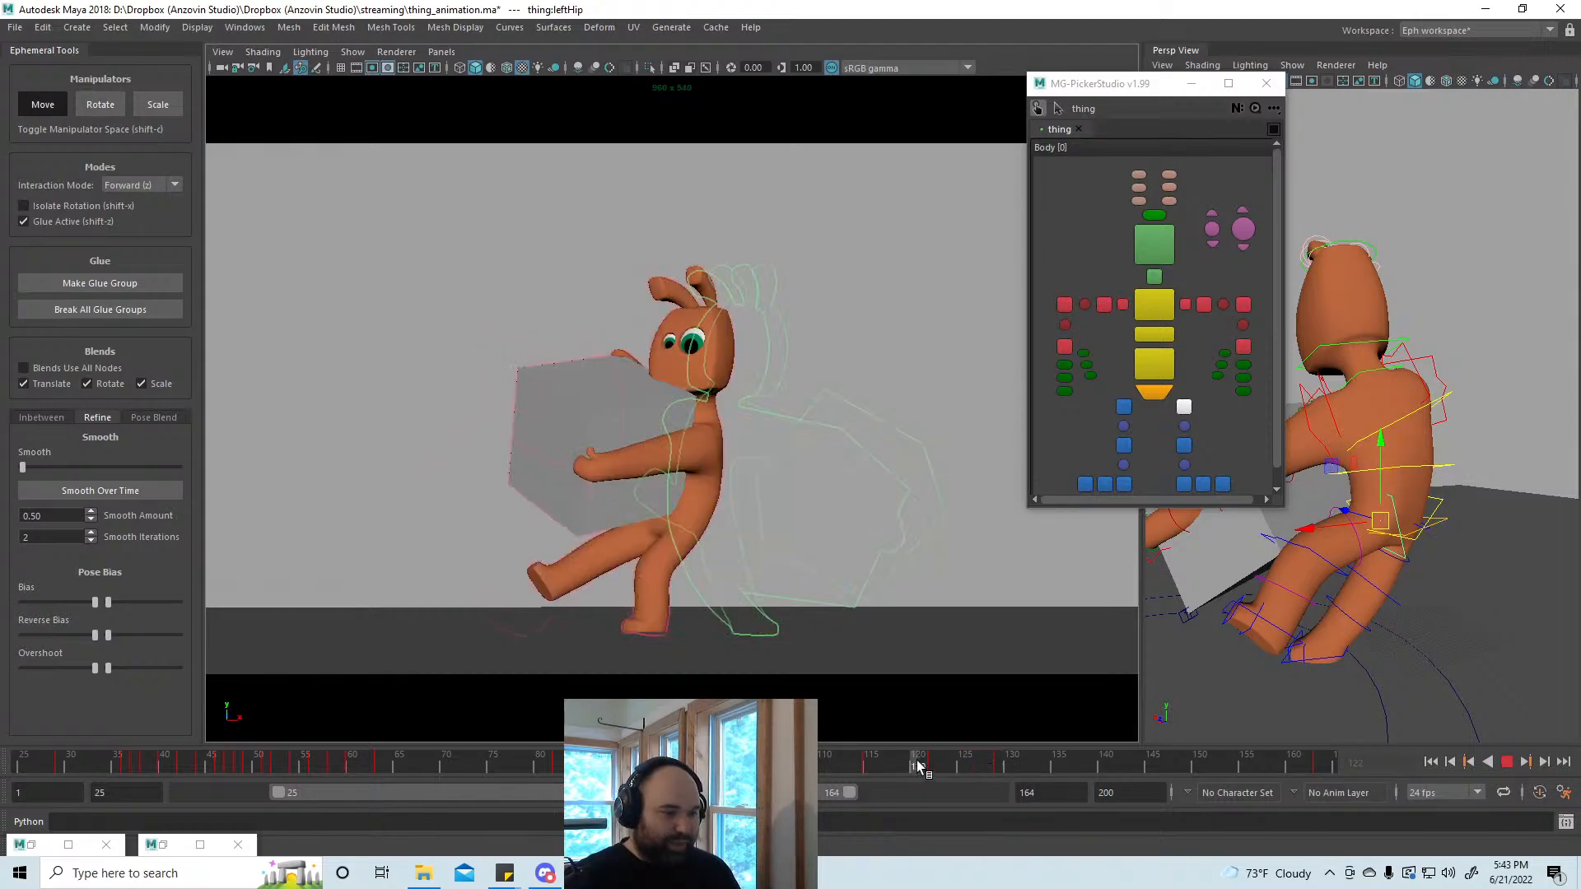
key("alt+v")
Step: Rotate the left hip further at frame 122 so the left leg trails behind the planted right leg, reviewing the motion
key("e")
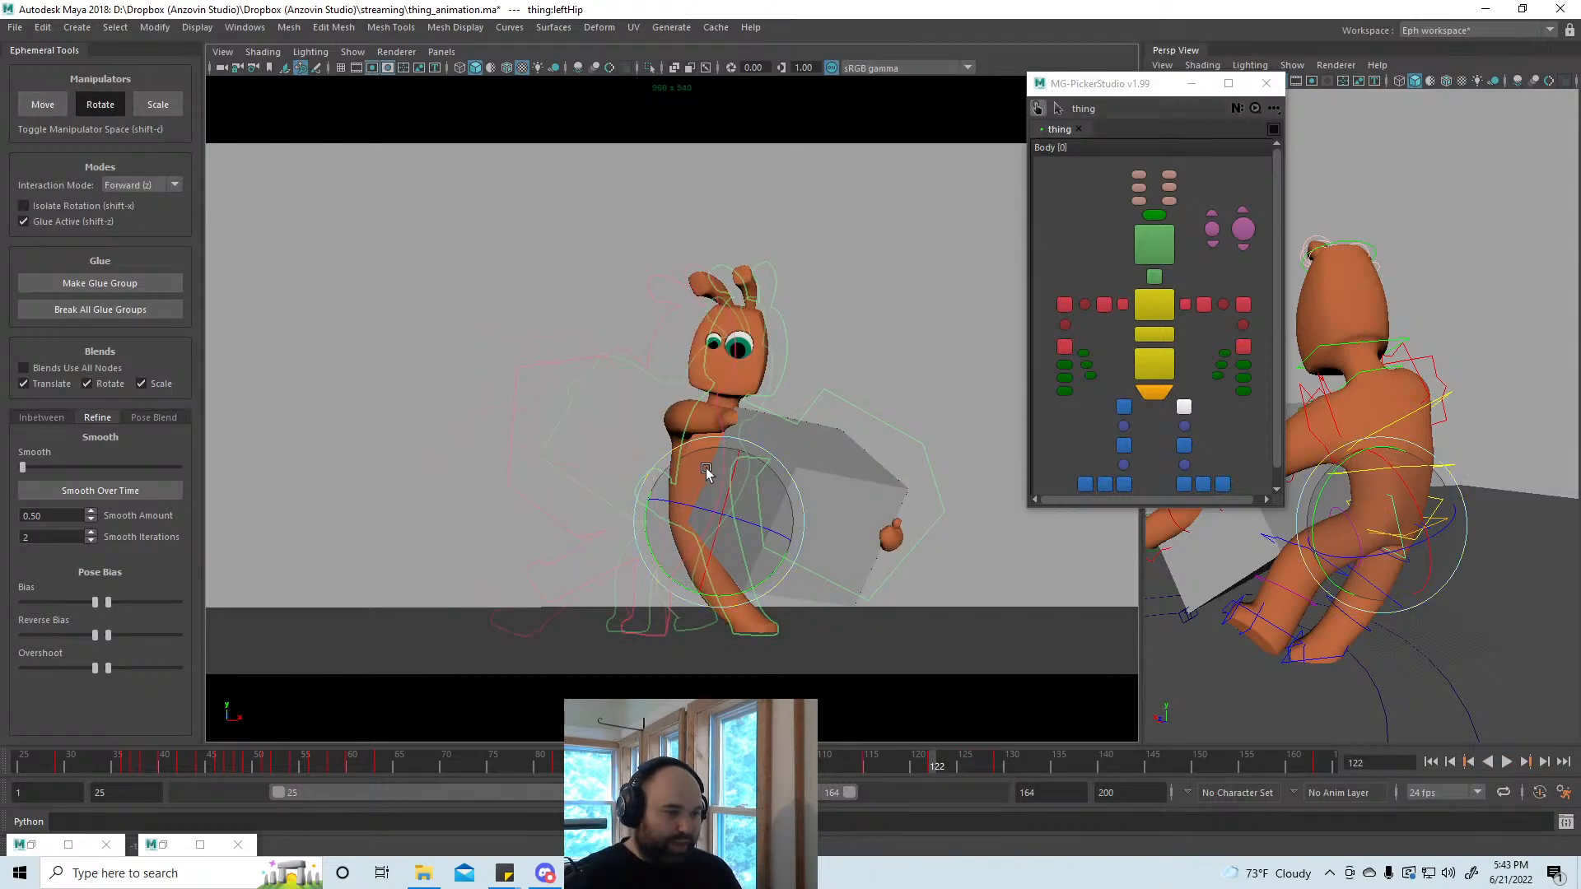
left_click_drag(706, 470, 781, 512)
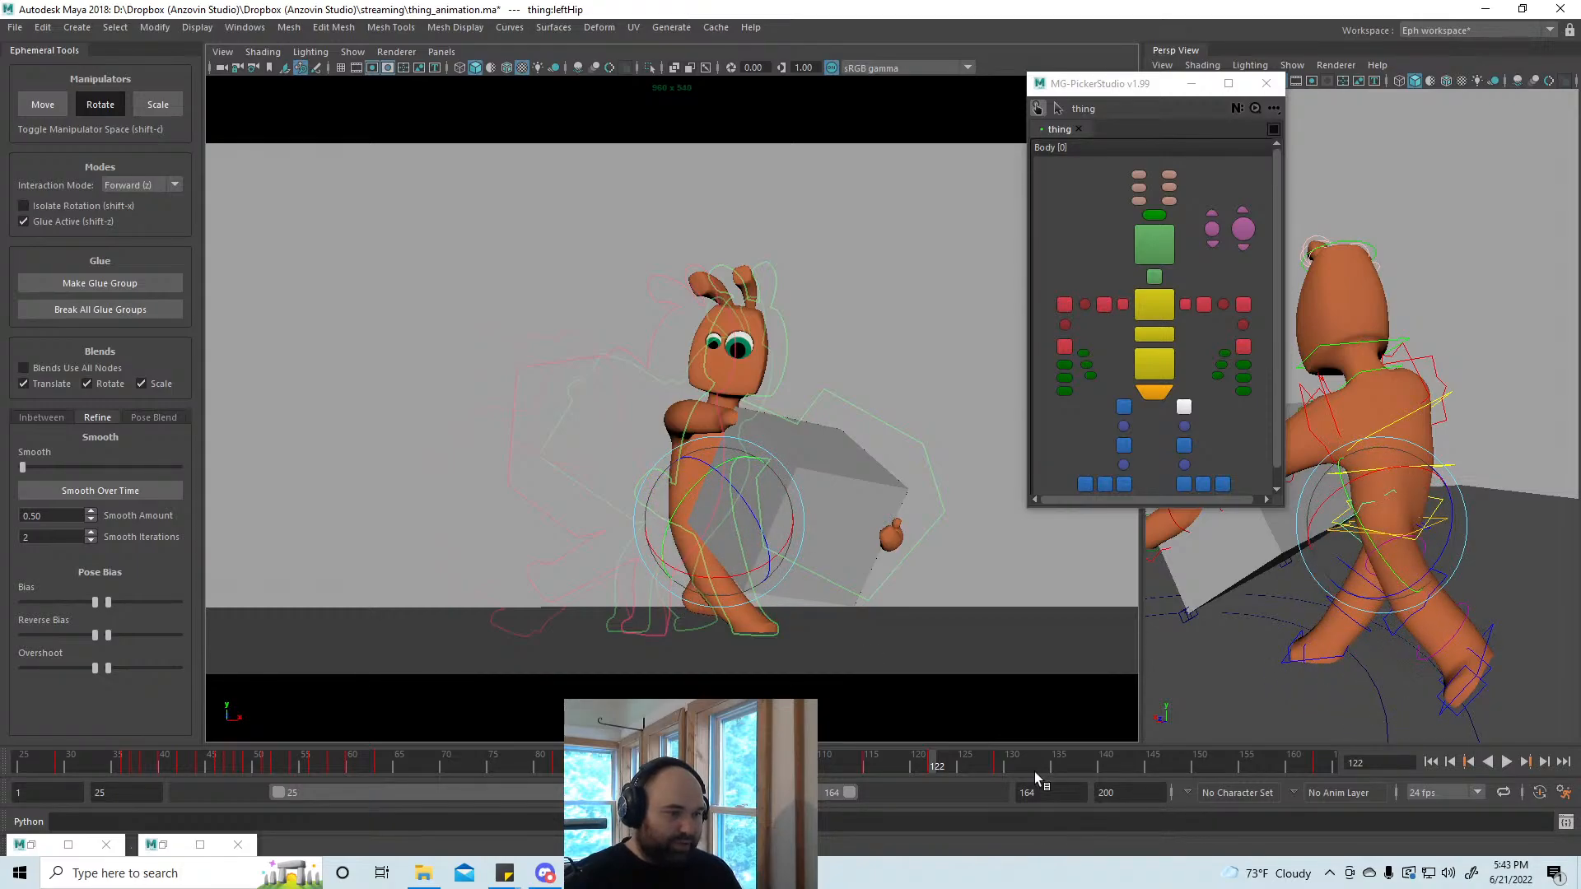
key("alt+v")
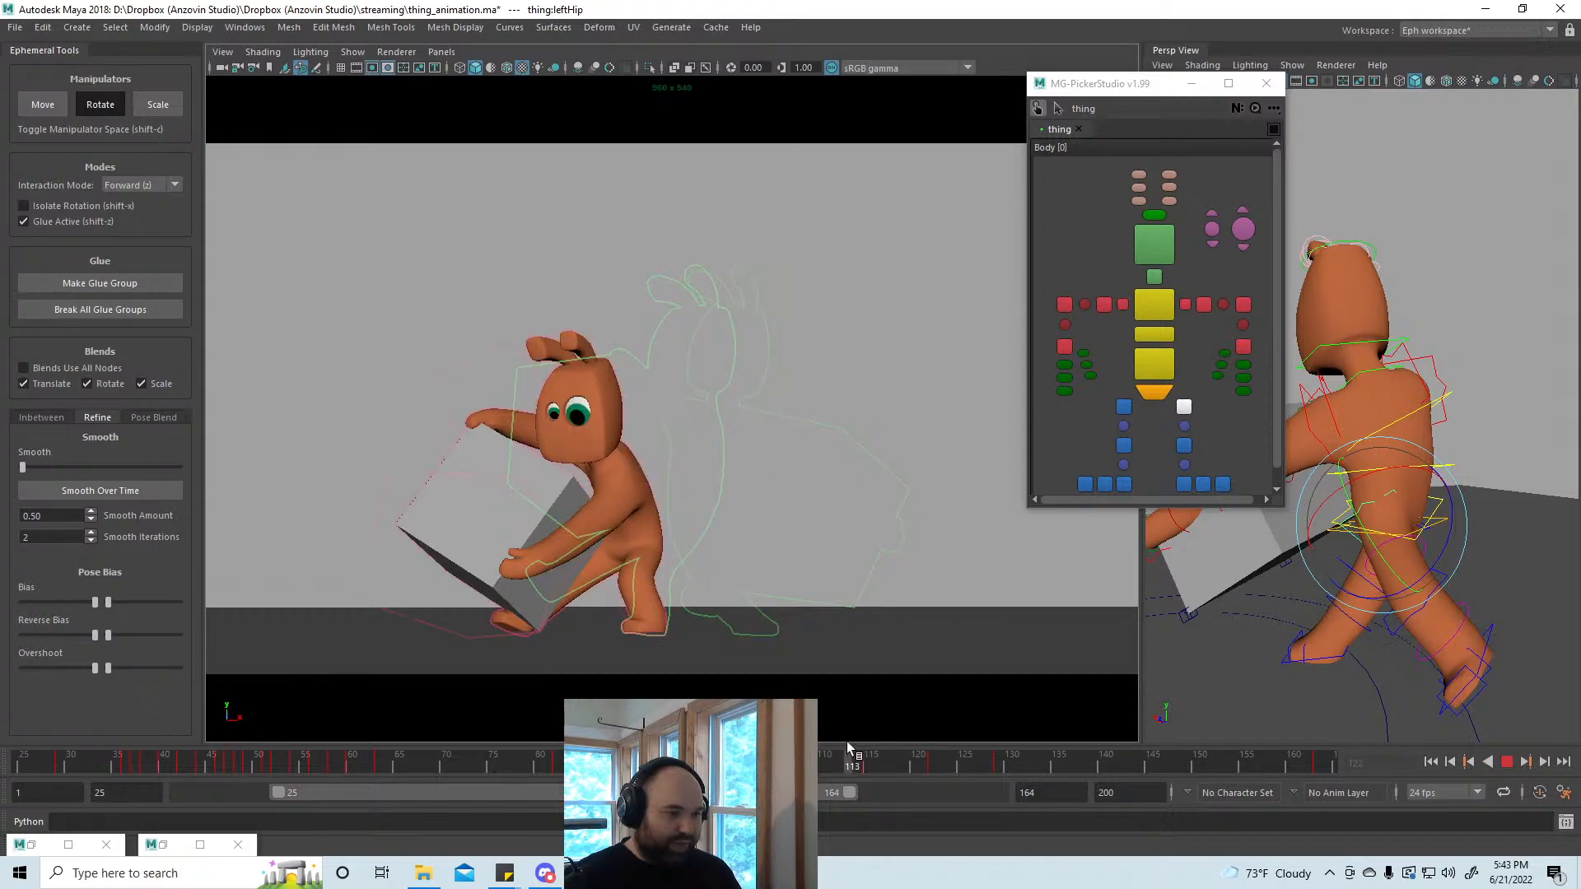
mouse_move(1033, 745)
left_mouse_down()
mouse_move(859, 746)
mouse_move(1006, 749)
mouse_move(942, 752)
left_mouse_up()
mouse_move(760, 536)
left_mouse_down()
mouse_move(767, 551)
mouse_move(746, 554)
left_mouse_up()
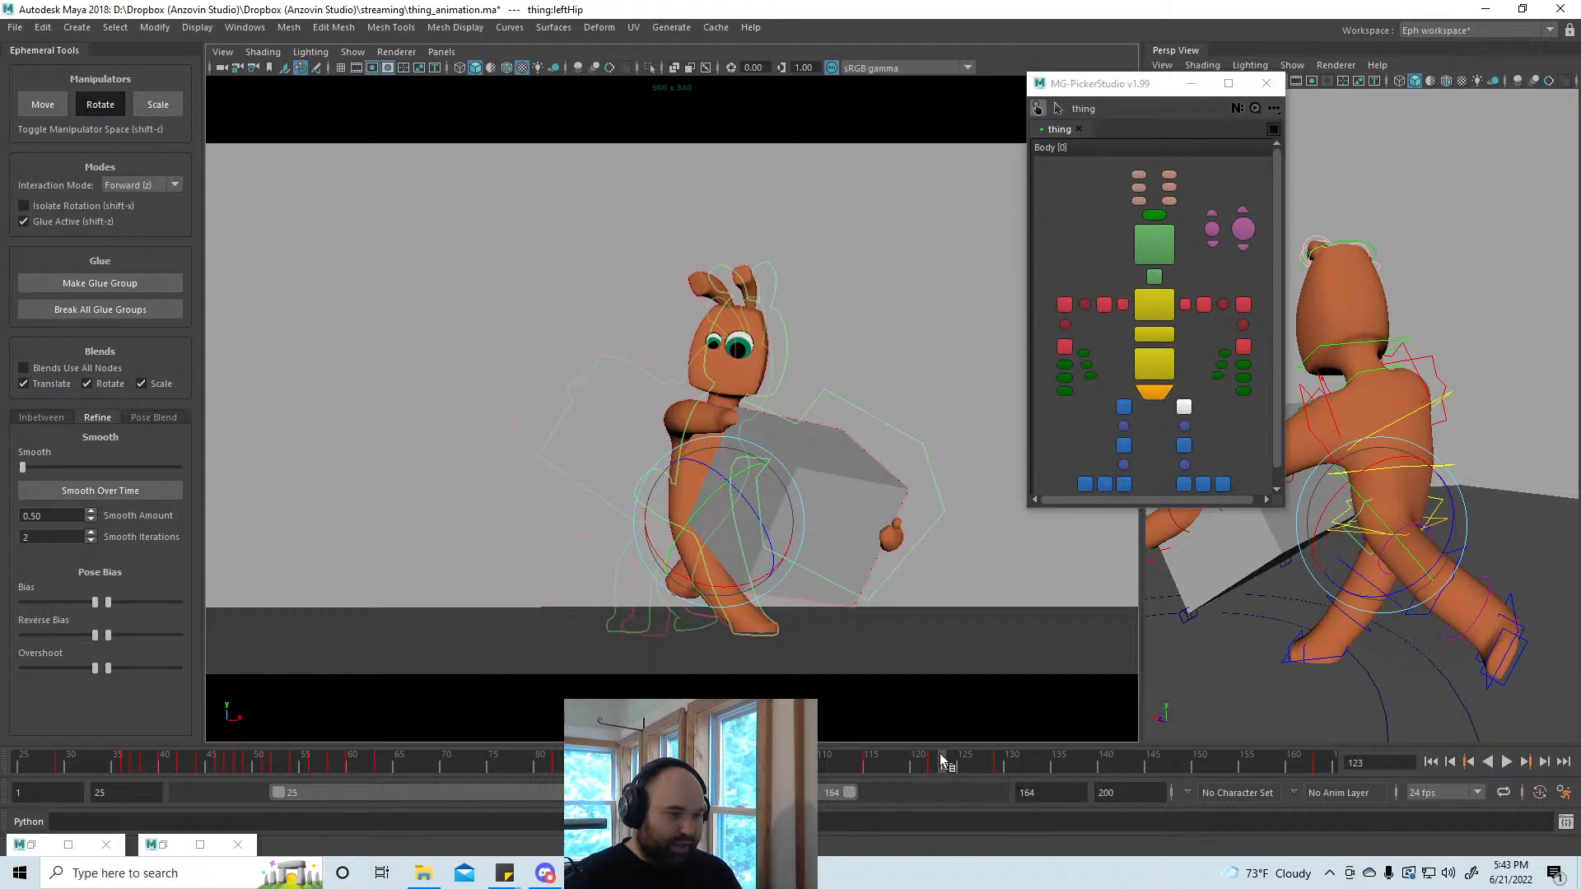
key("alt+v")
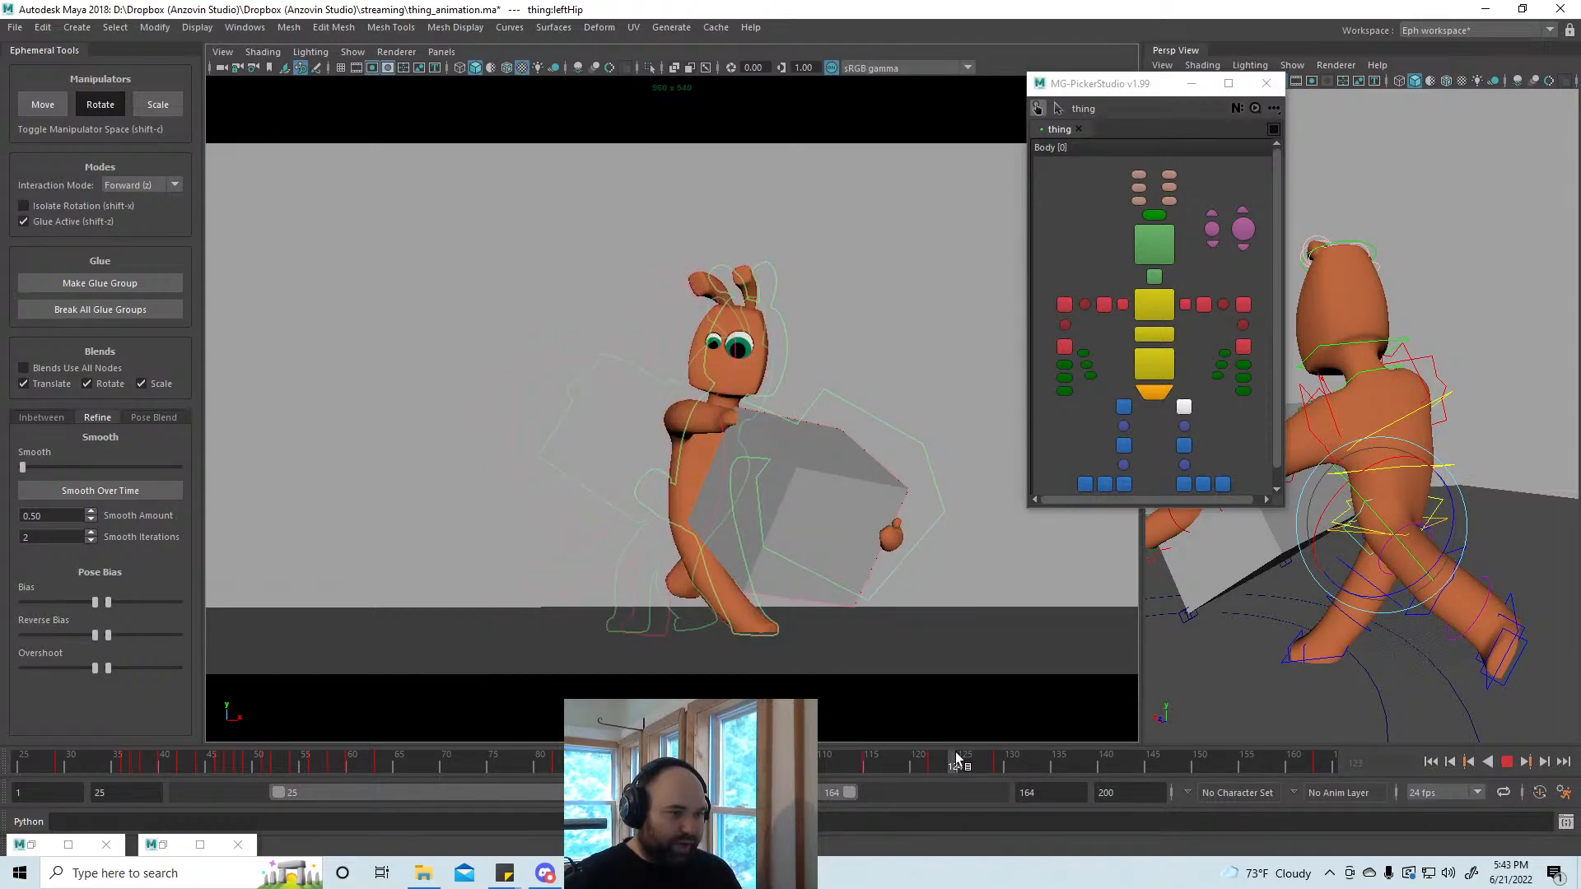
key("alt+v")
key("w")
Step: Rotate the box at frame 122 in Forward interaction mode so one of its corners turns toward the camera
left_click(795, 536)
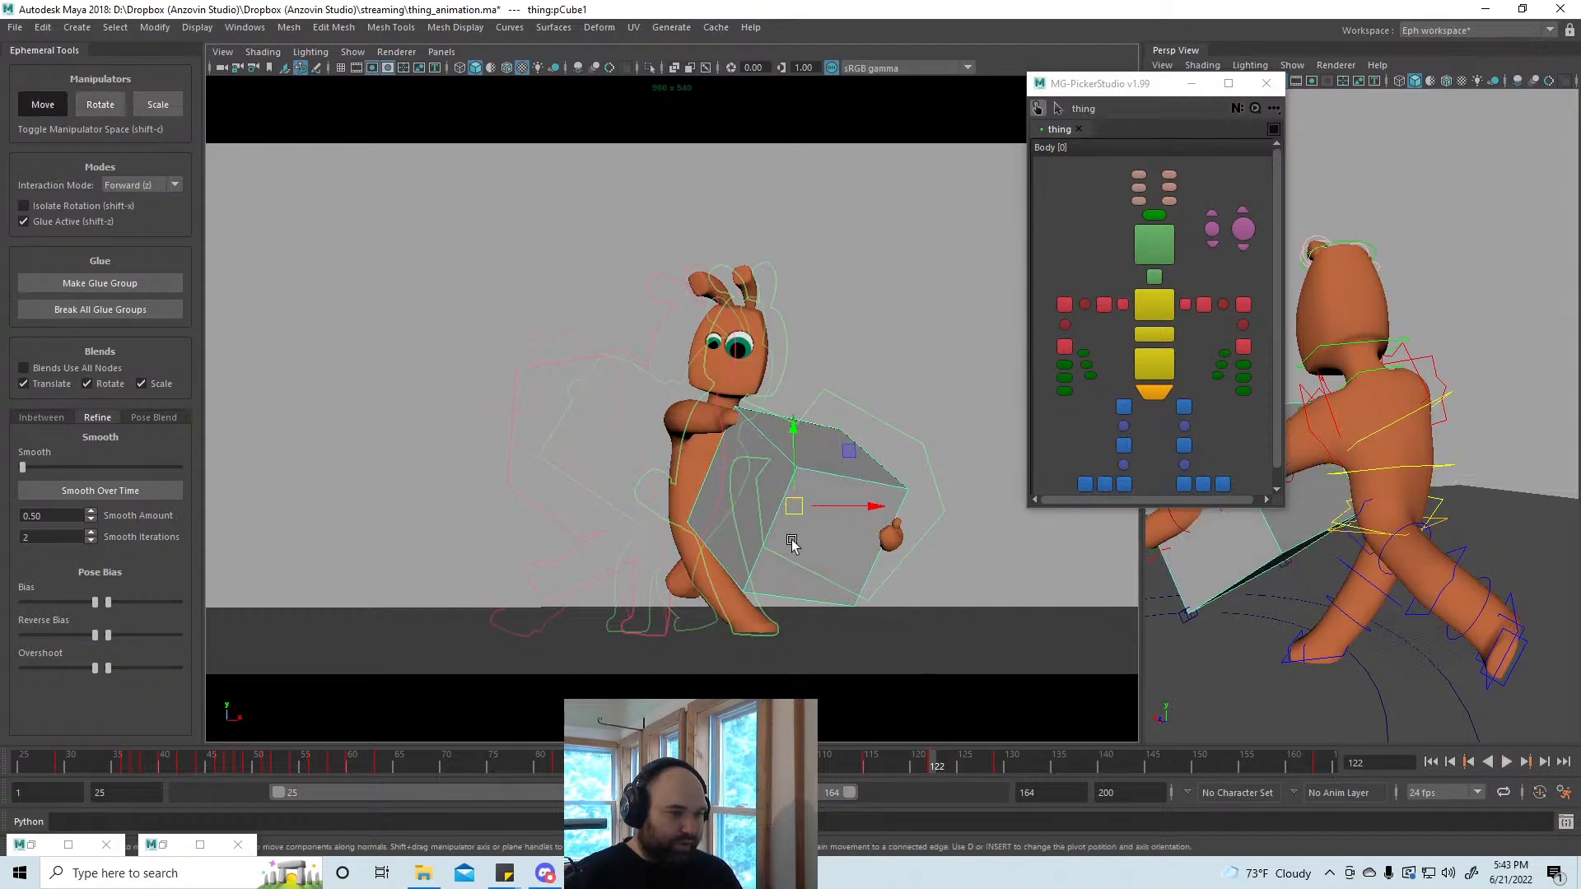
key("e")
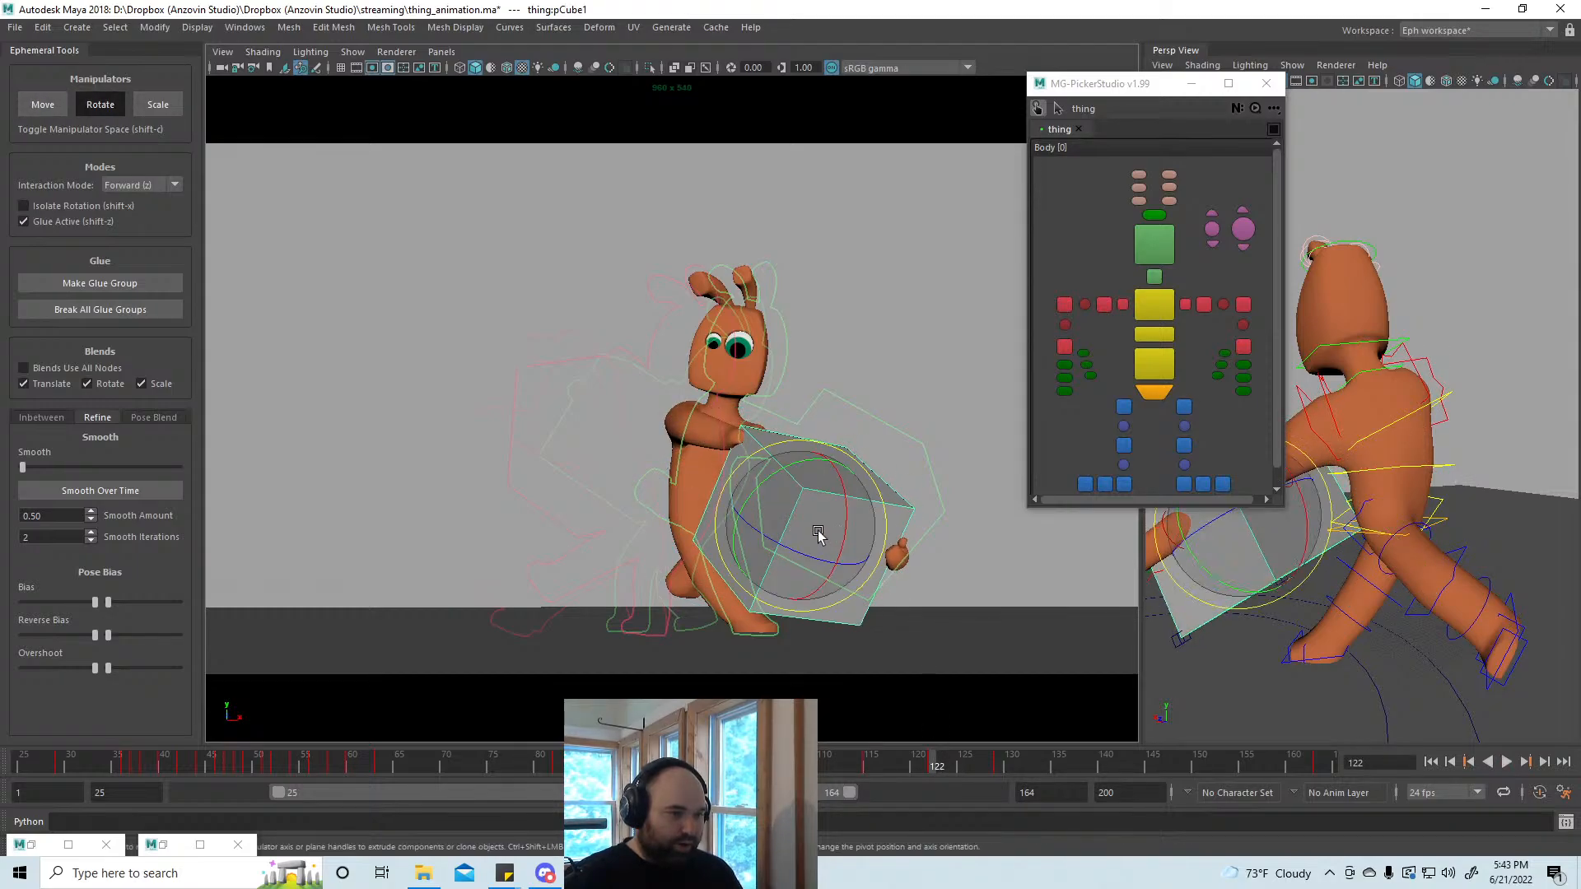
left_click_drag(818, 536, 824, 531)
Step: Adjust the right shoulder and elbow placement at frame 122 in Default interaction mode
left_click(1101, 305)
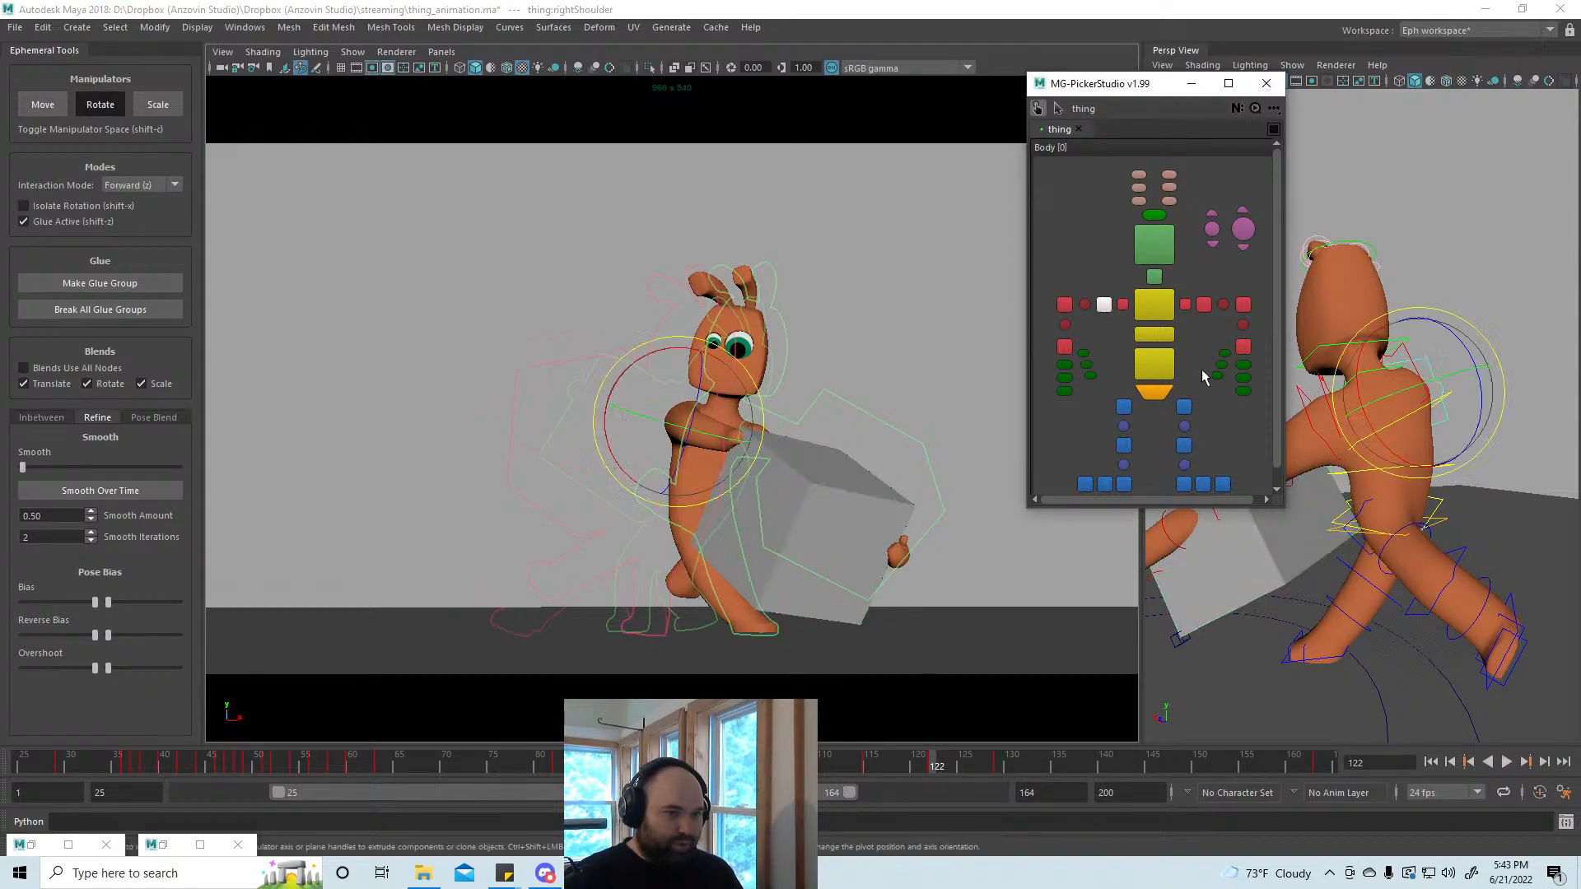
key("w")
left_click_drag(1461, 482, 1417, 442, "alt")
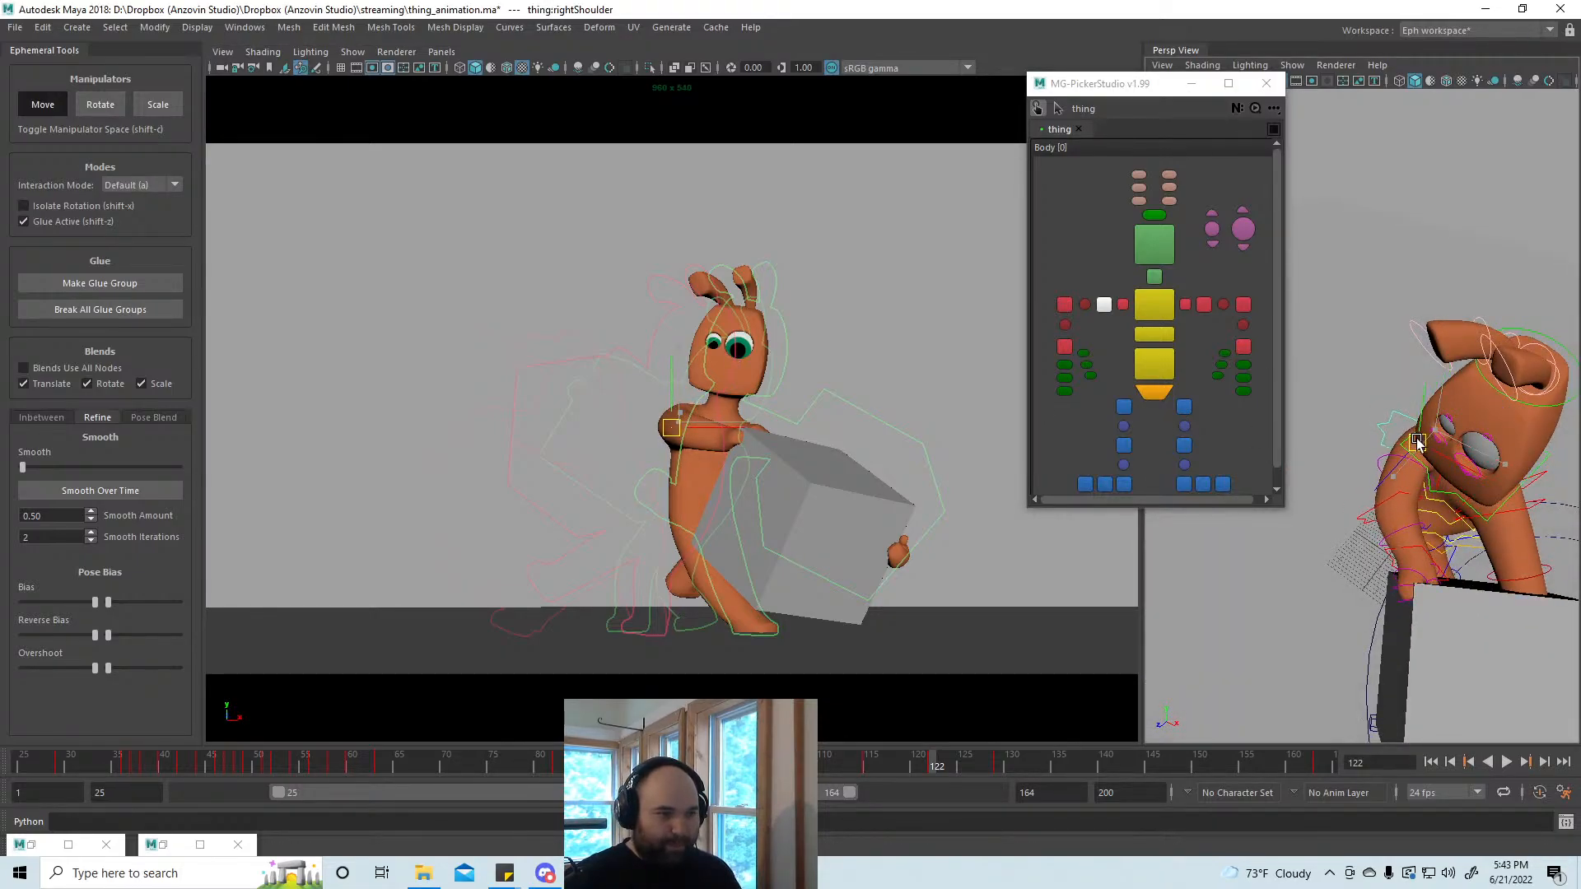
left_click(1065, 304)
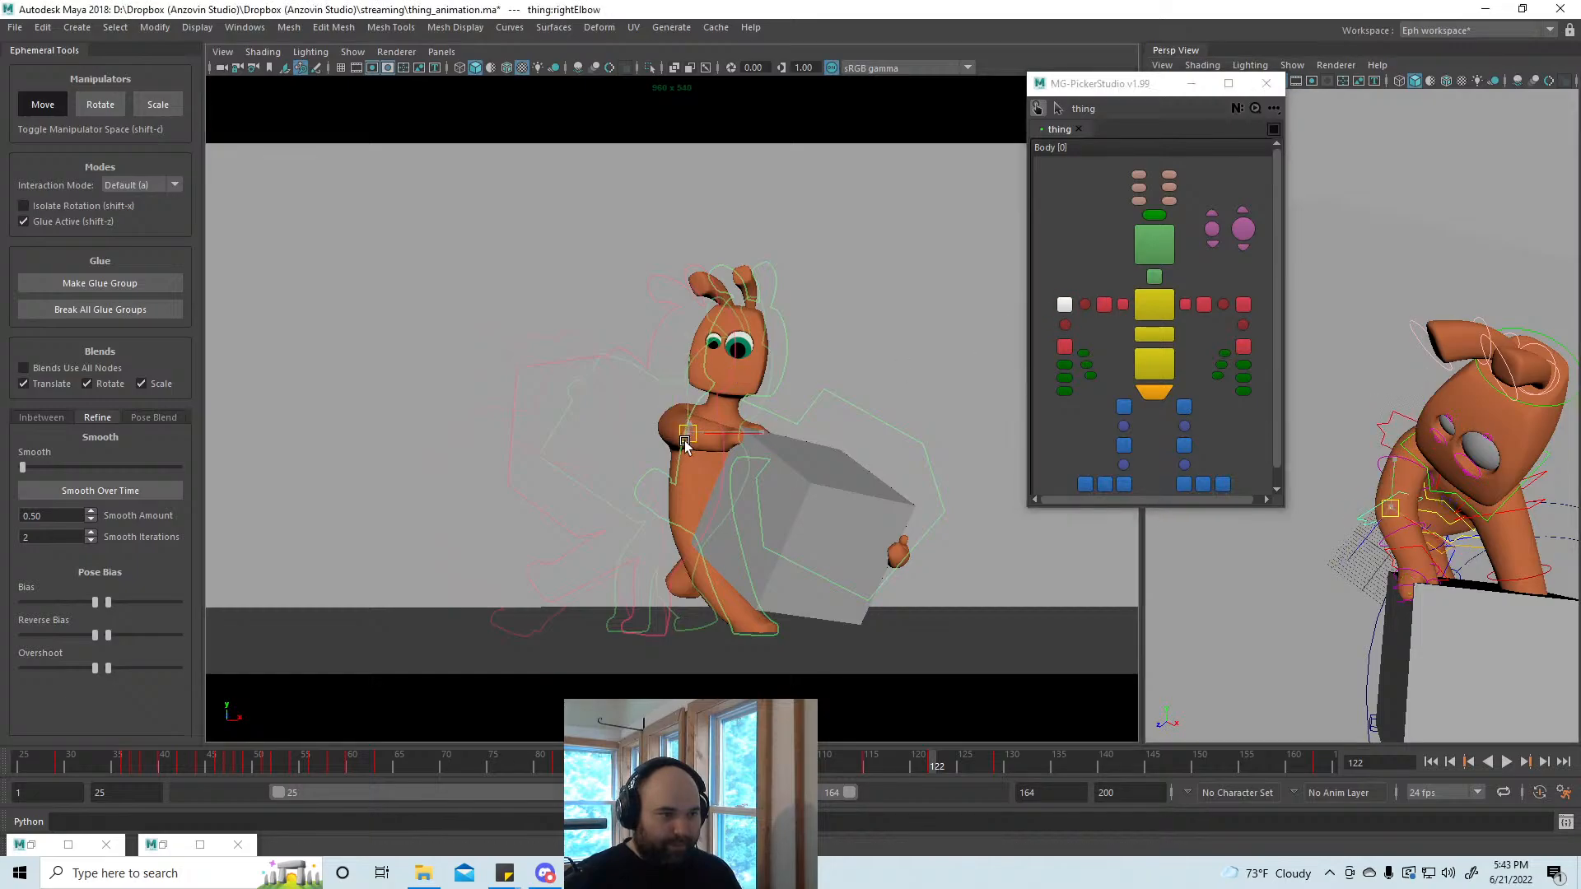
Step: Rotate the box further at frame 122 so its underside tips into view, and shift it slightly away from the body
left_click(838, 536)
key("e")
left_click_drag(928, 585, 808, 532)
key("w")
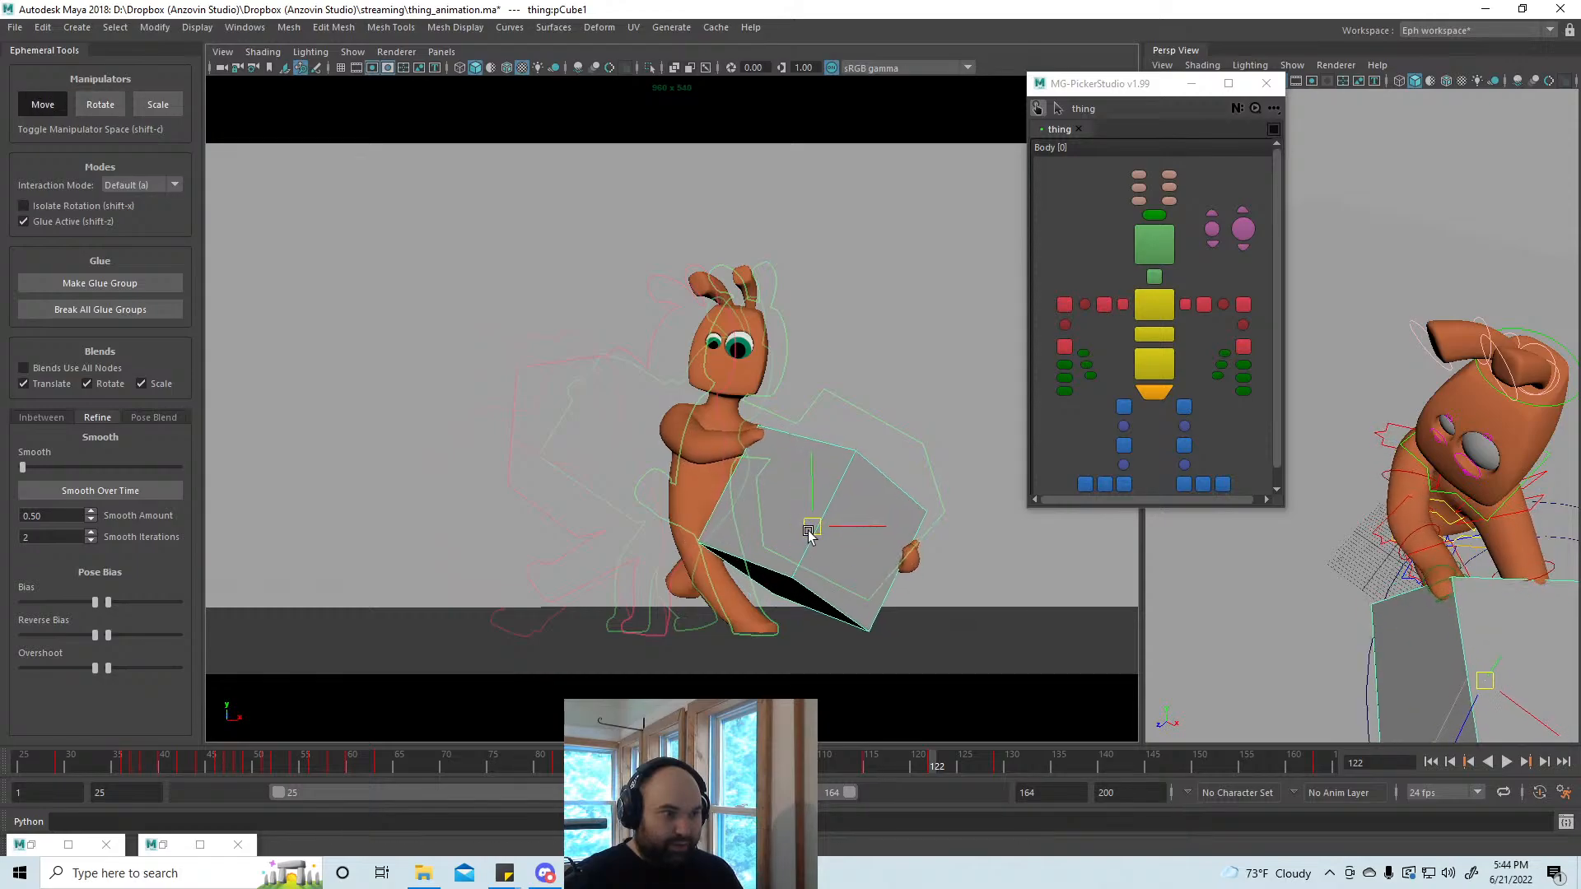
key("e")
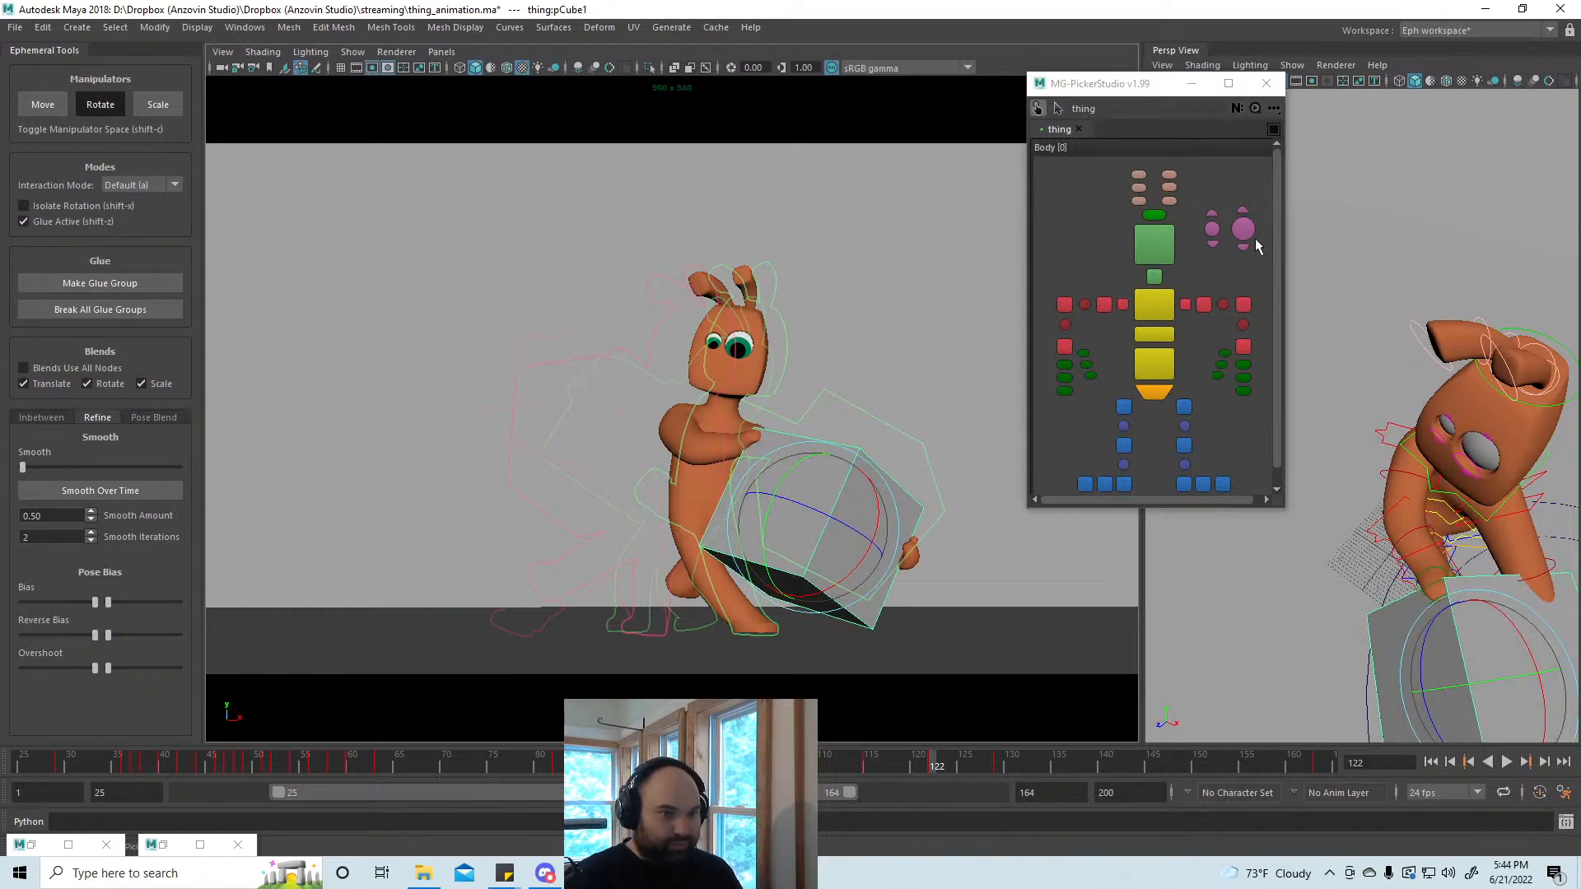
Step: Turn both eyes down toward the box at frame 122 and raise both upper eyelids, checking the neighbouring frames
left_click(1245, 232)
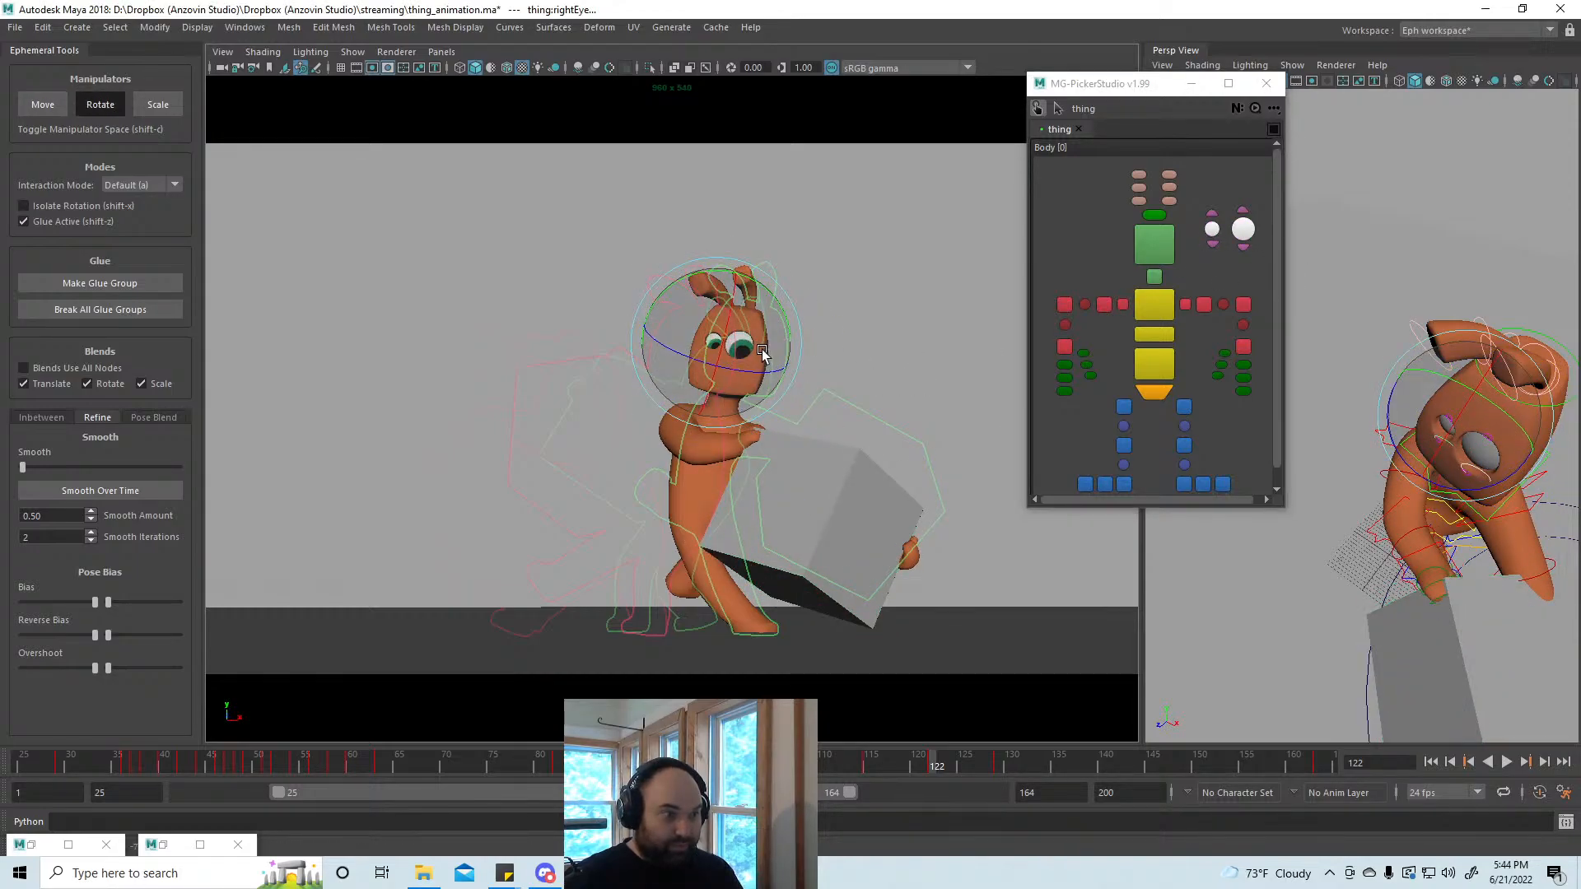
left_click_drag(1252, 205, 1203, 216)
key("w")
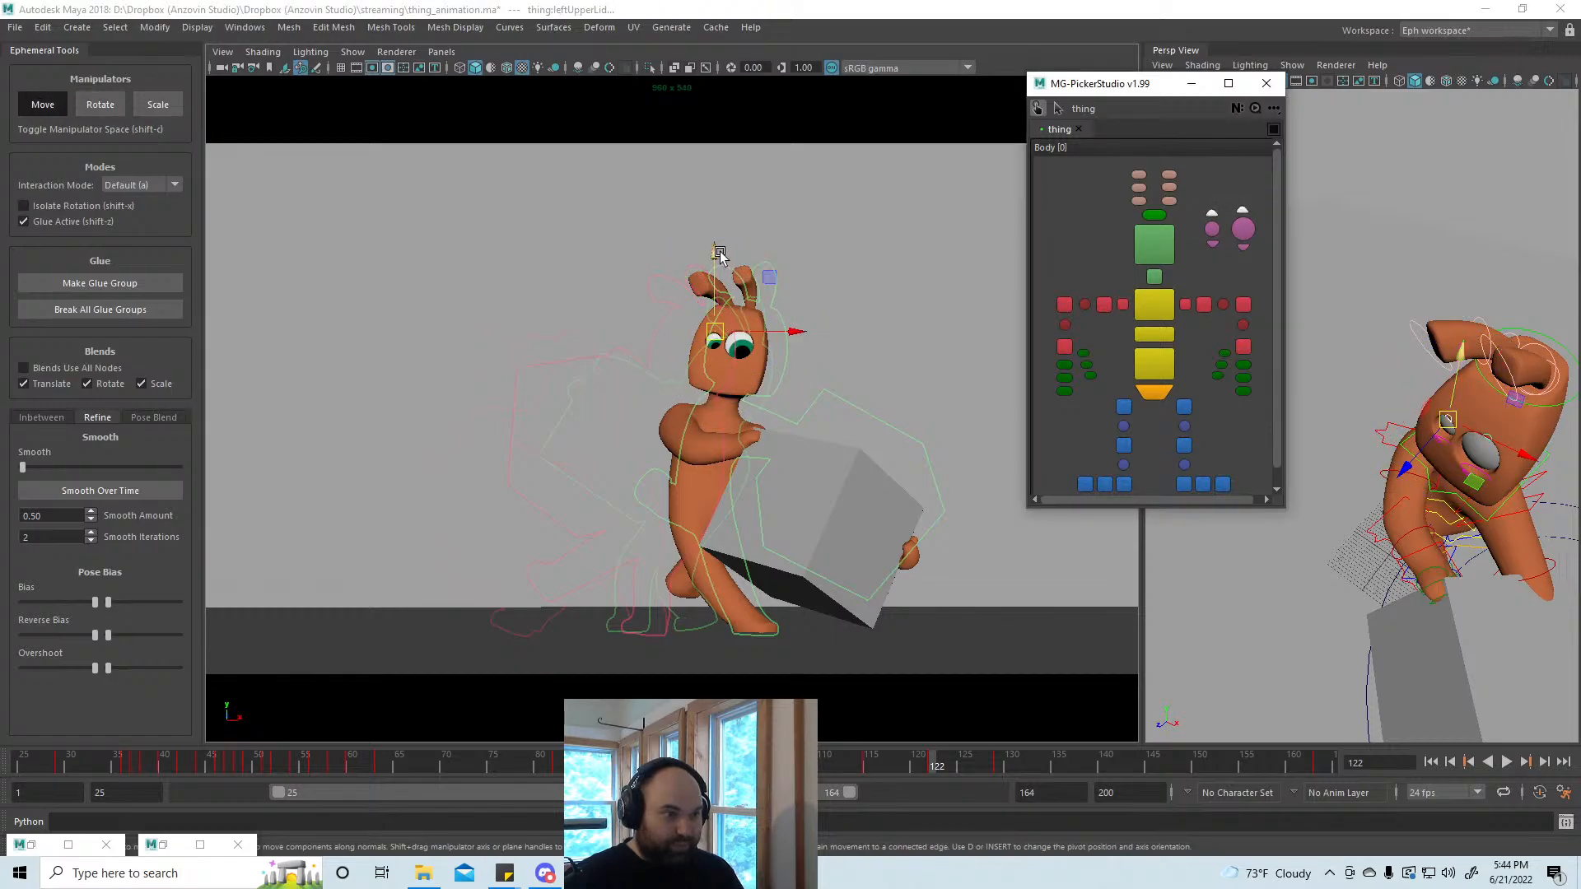
left_click_drag(719, 256, 724, 244)
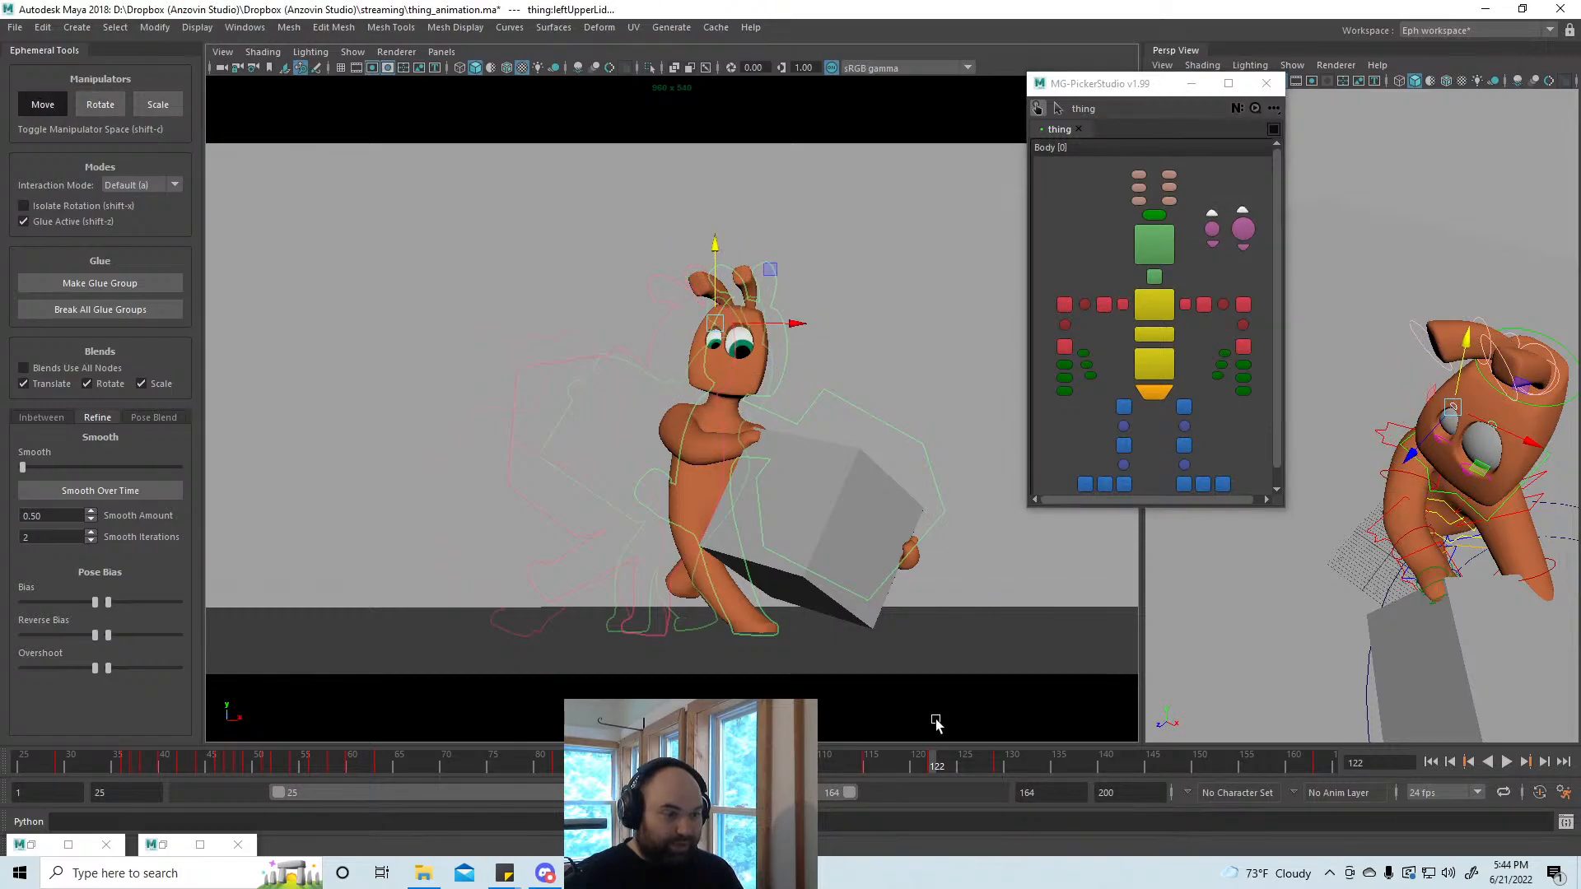
mouse_move(935, 764)
left_mouse_down()
mouse_move(896, 763)
mouse_move(945, 764)
left_mouse_up()
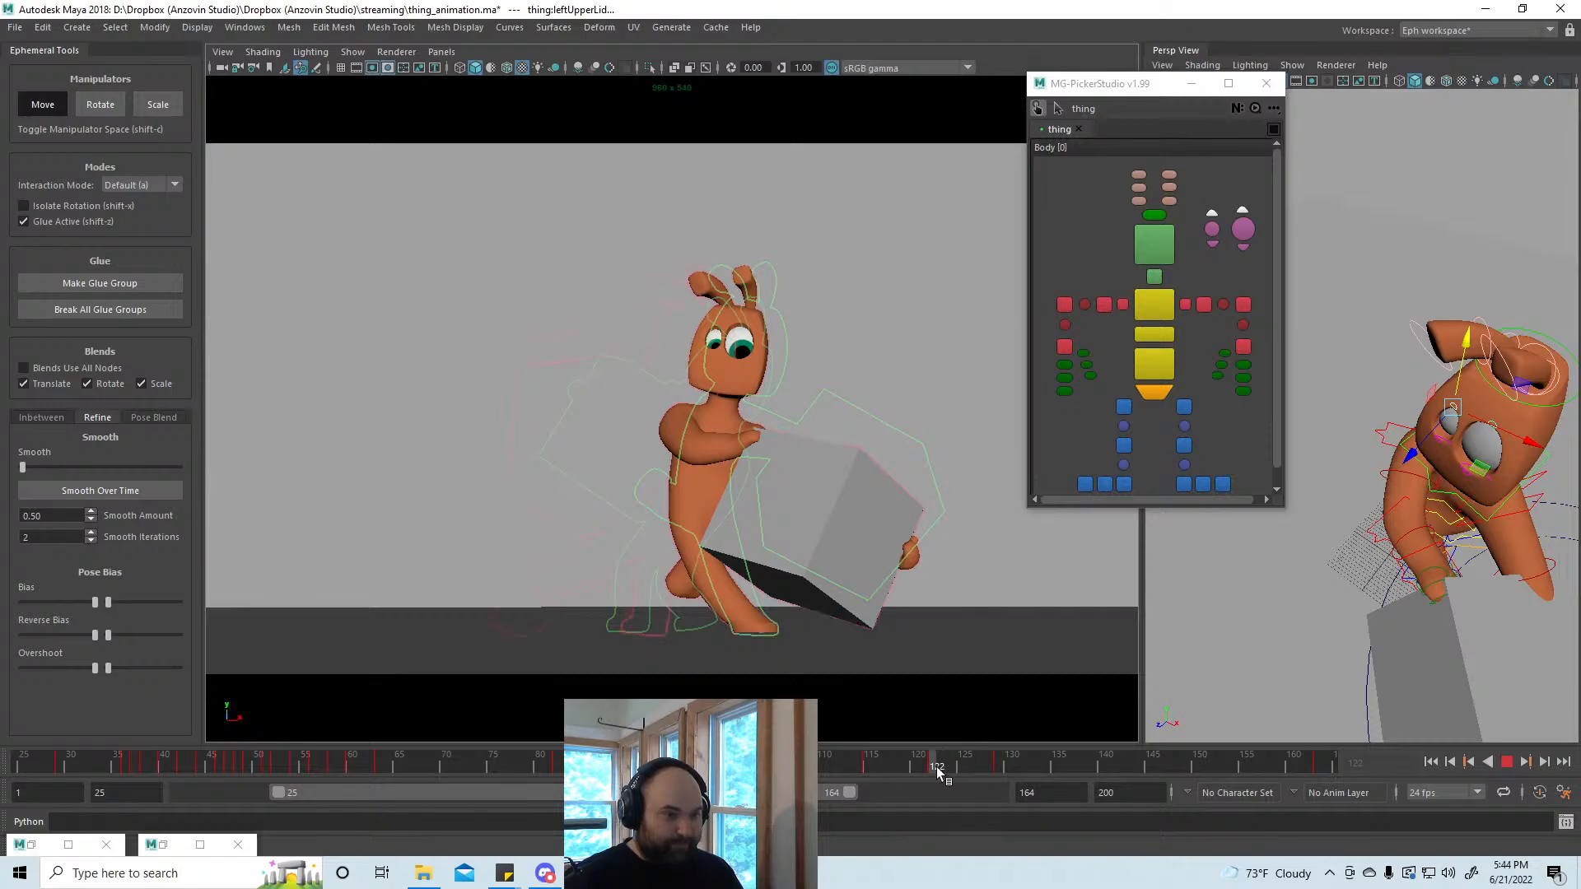
left_click_drag(936, 767, 937, 768)
Step: Zero only the translation of the right shoulder at frame 122, leaving Rotate and Scale out of the blend
left_click(1104, 305)
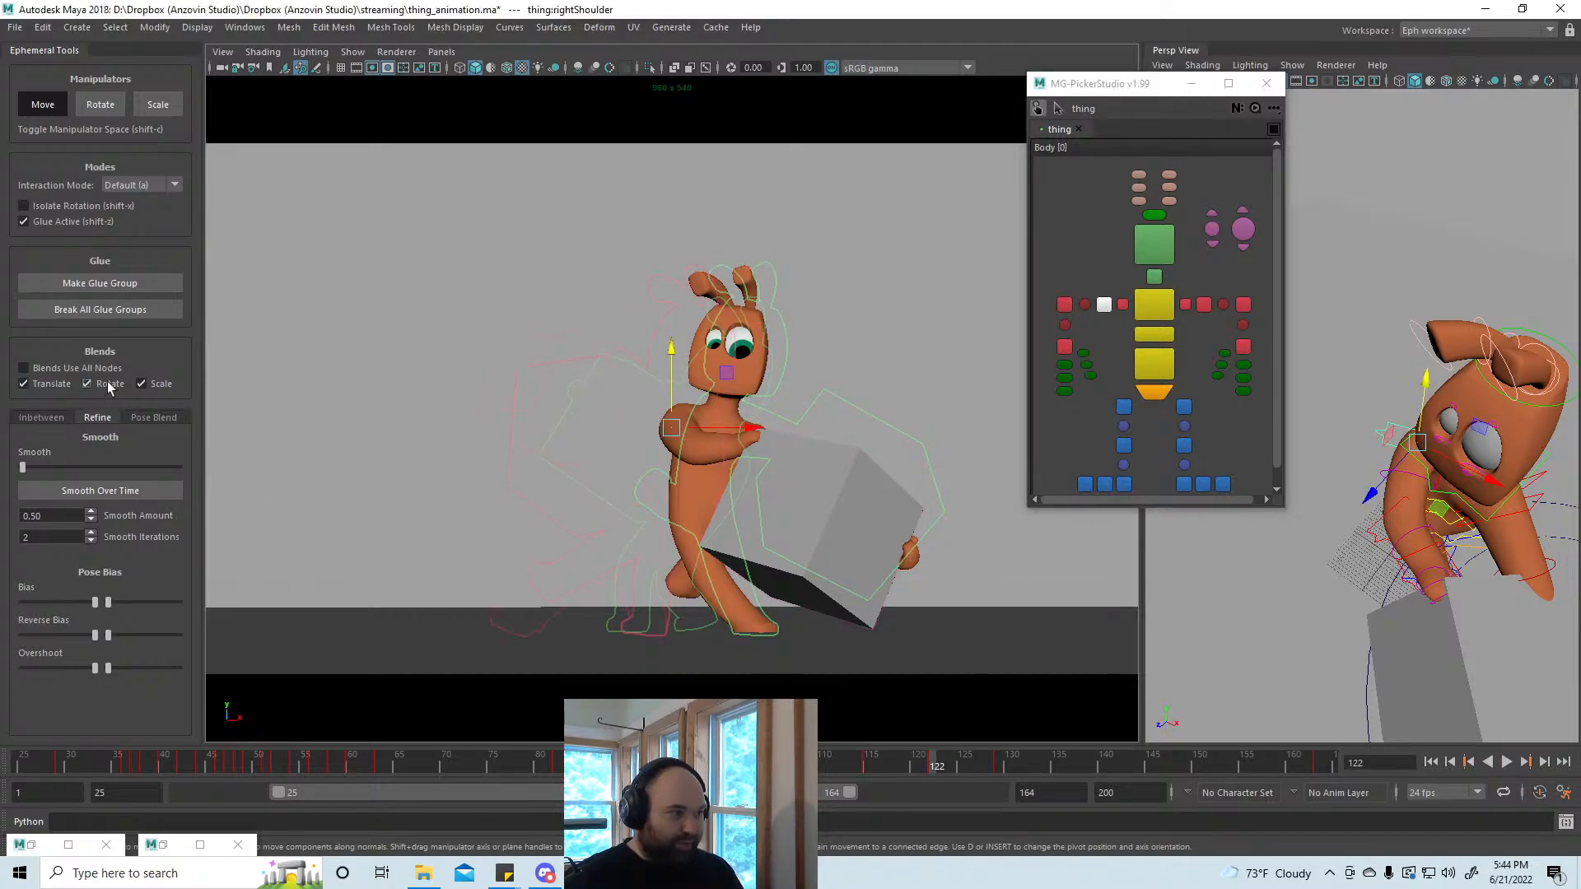
left_click(154, 418)
left_click_drag(27, 611, 236, 620)
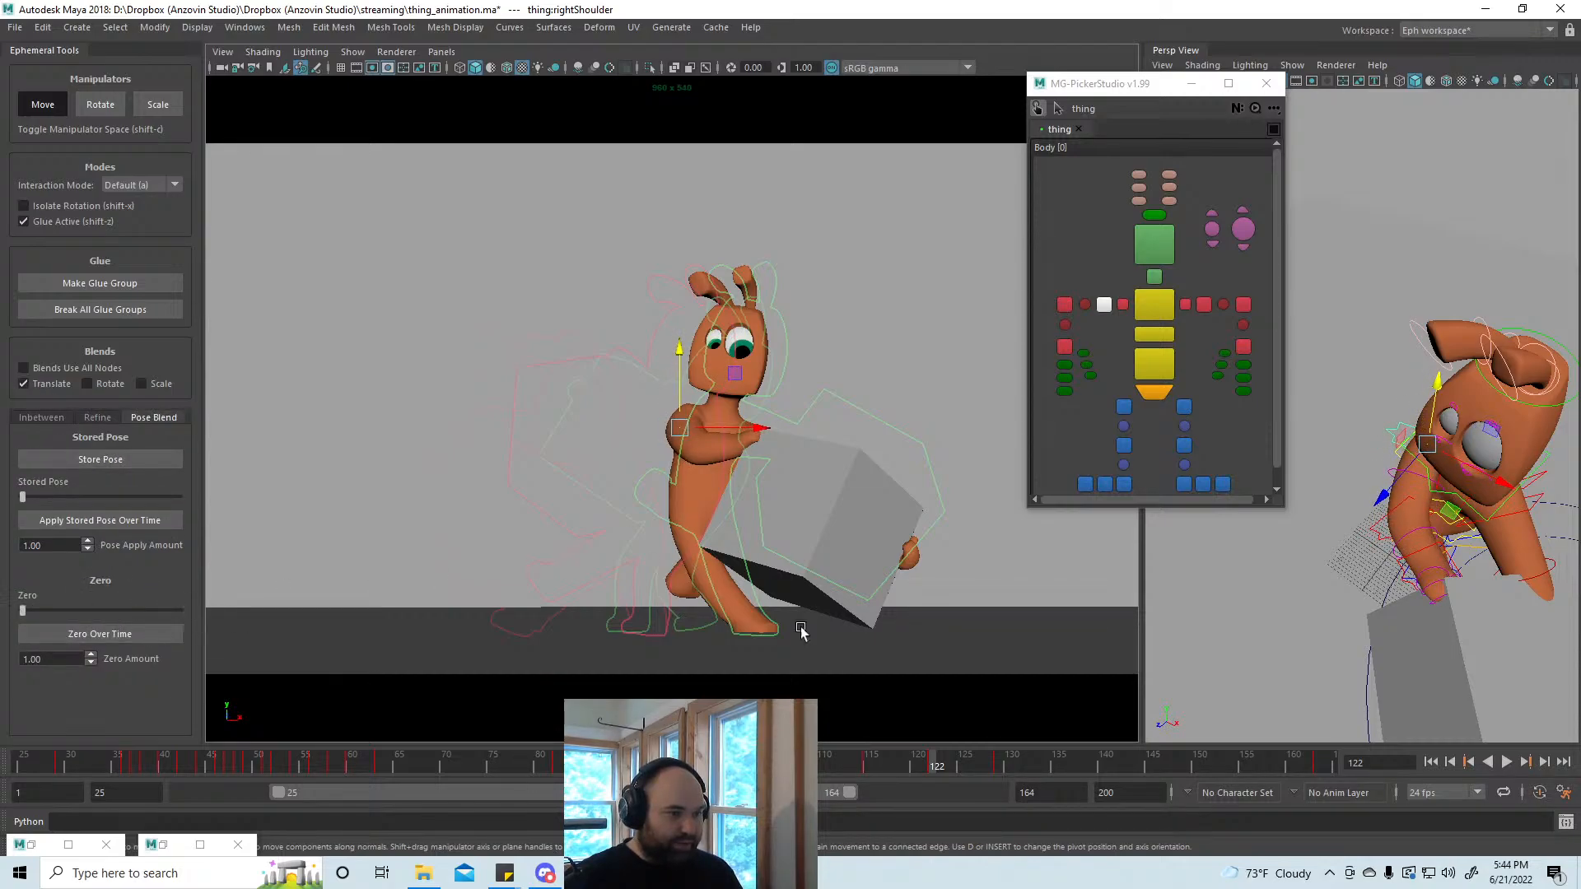
Step: Play back and scrub through the swing to review its timing, stopping at frame 130
mouse_move(922, 757)
left_mouse_down()
mouse_move(906, 764)
mouse_move(1189, 769)
left_mouse_up()
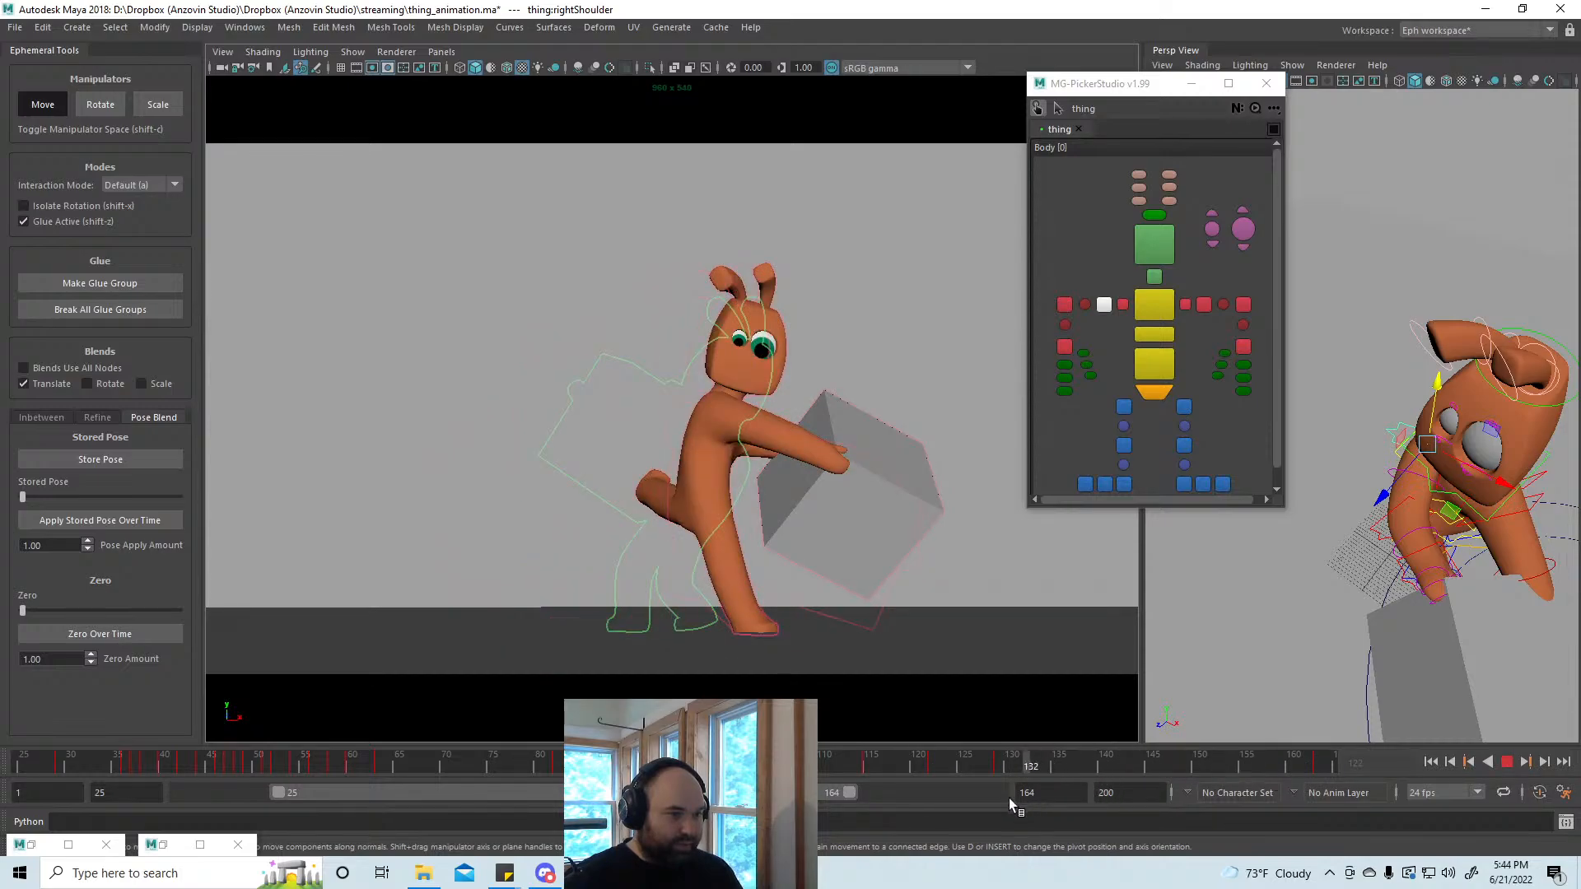
mouse_move(1012, 803)
left_mouse_down()
mouse_move(848, 802)
mouse_move(882, 770)
mouse_move(1052, 770)
left_mouse_up()
key("alt+v")
left_click_drag(803, 769, 1022, 785)
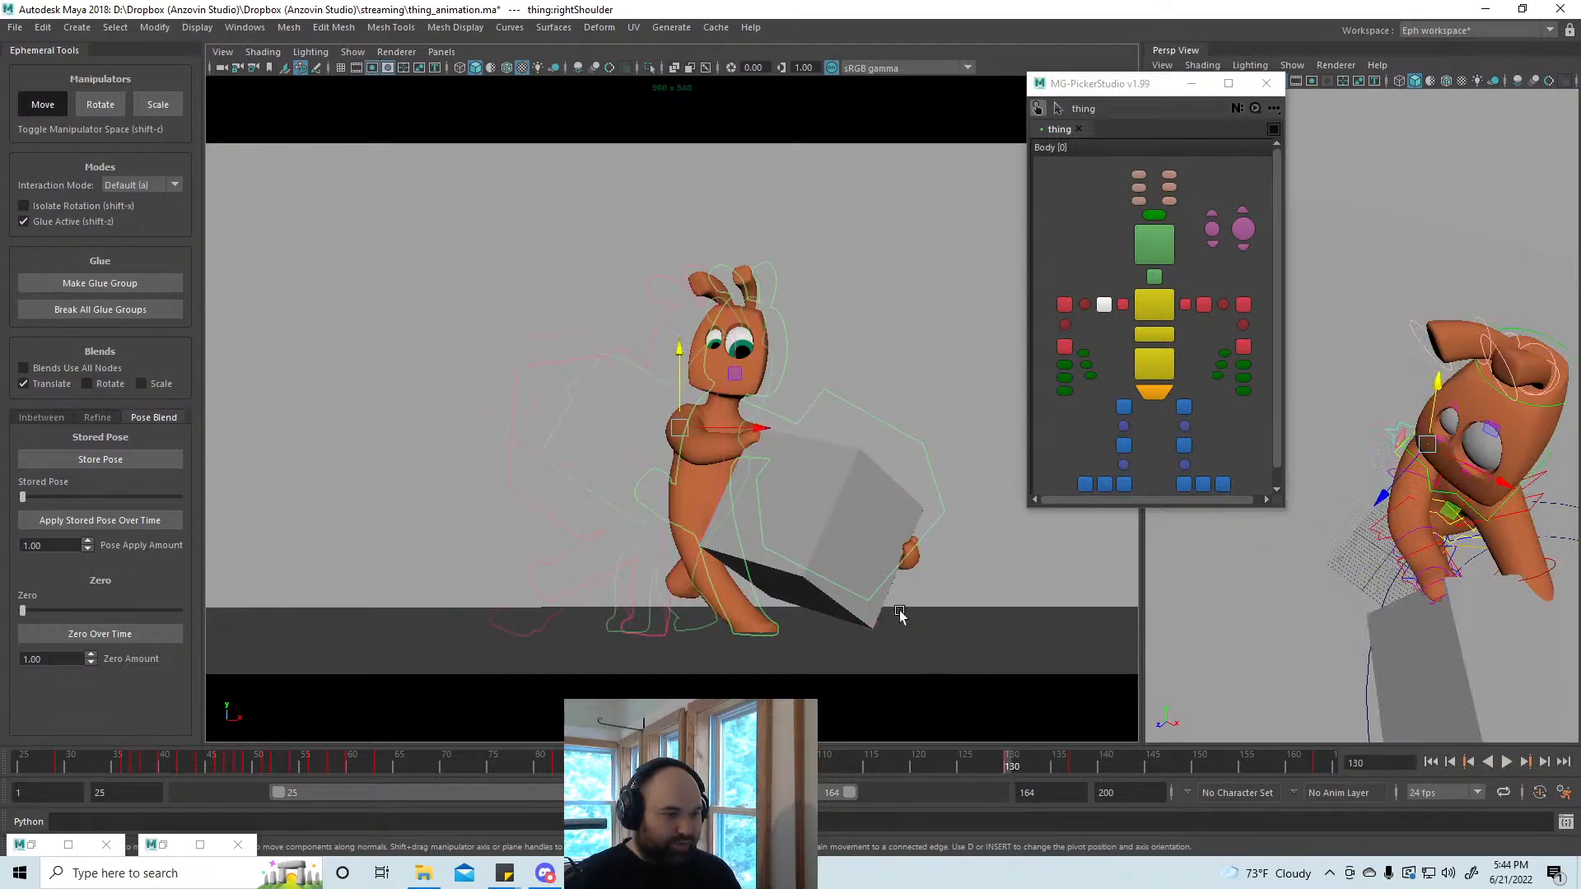
Step: Shift the box farther from the body at frame 130 and rotate the upper spine to turn the chest toward it
left_click(847, 511)
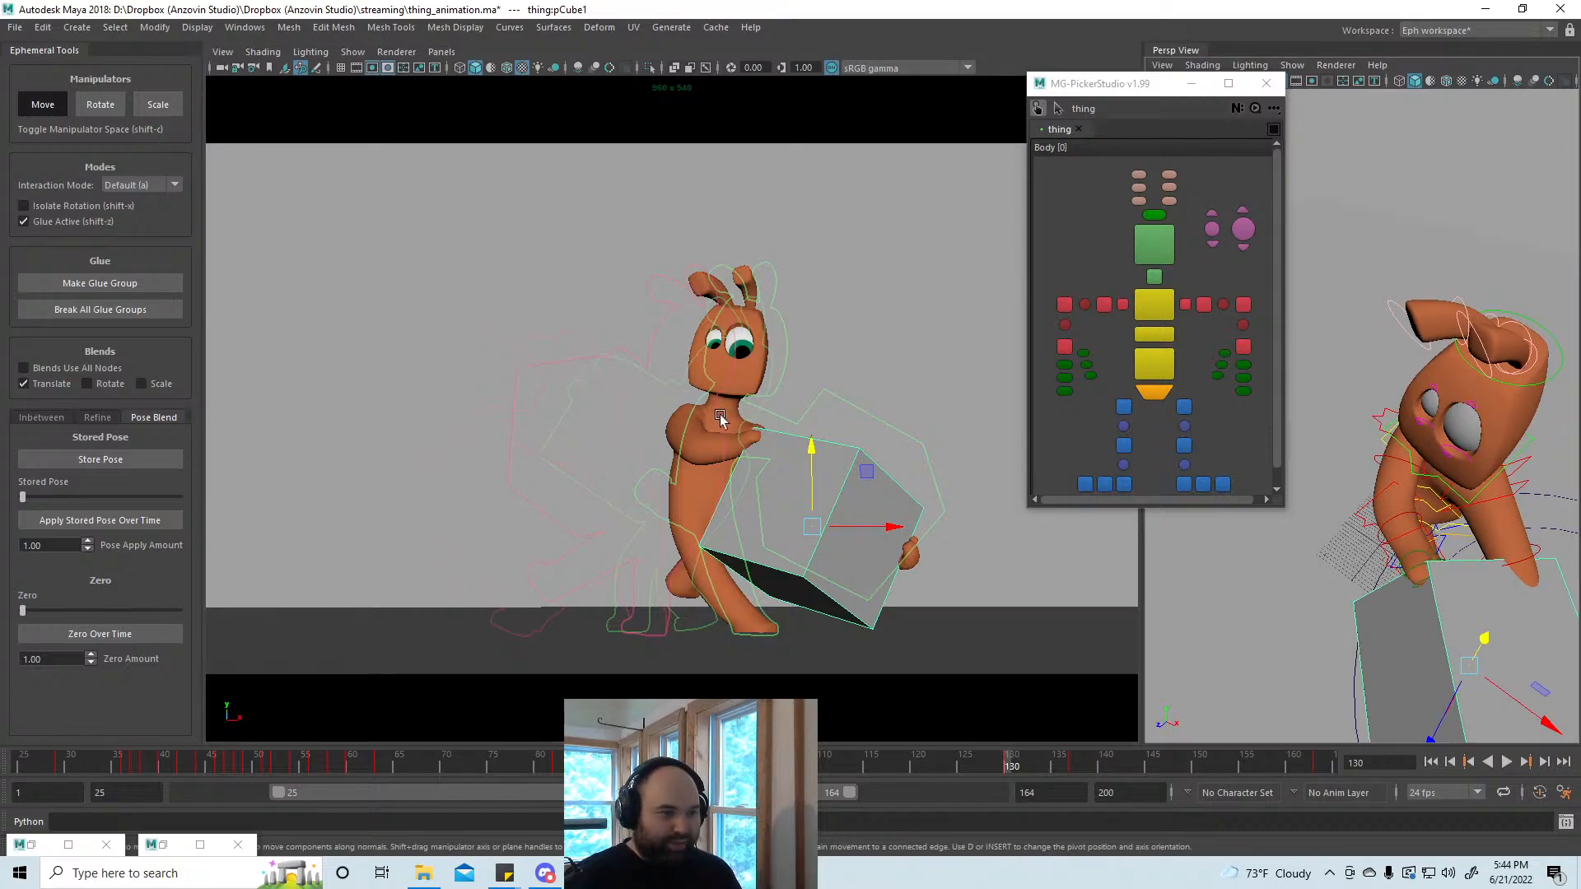
left_click_drag(1362, 634, 1480, 596, "alt")
left_click(1154, 305)
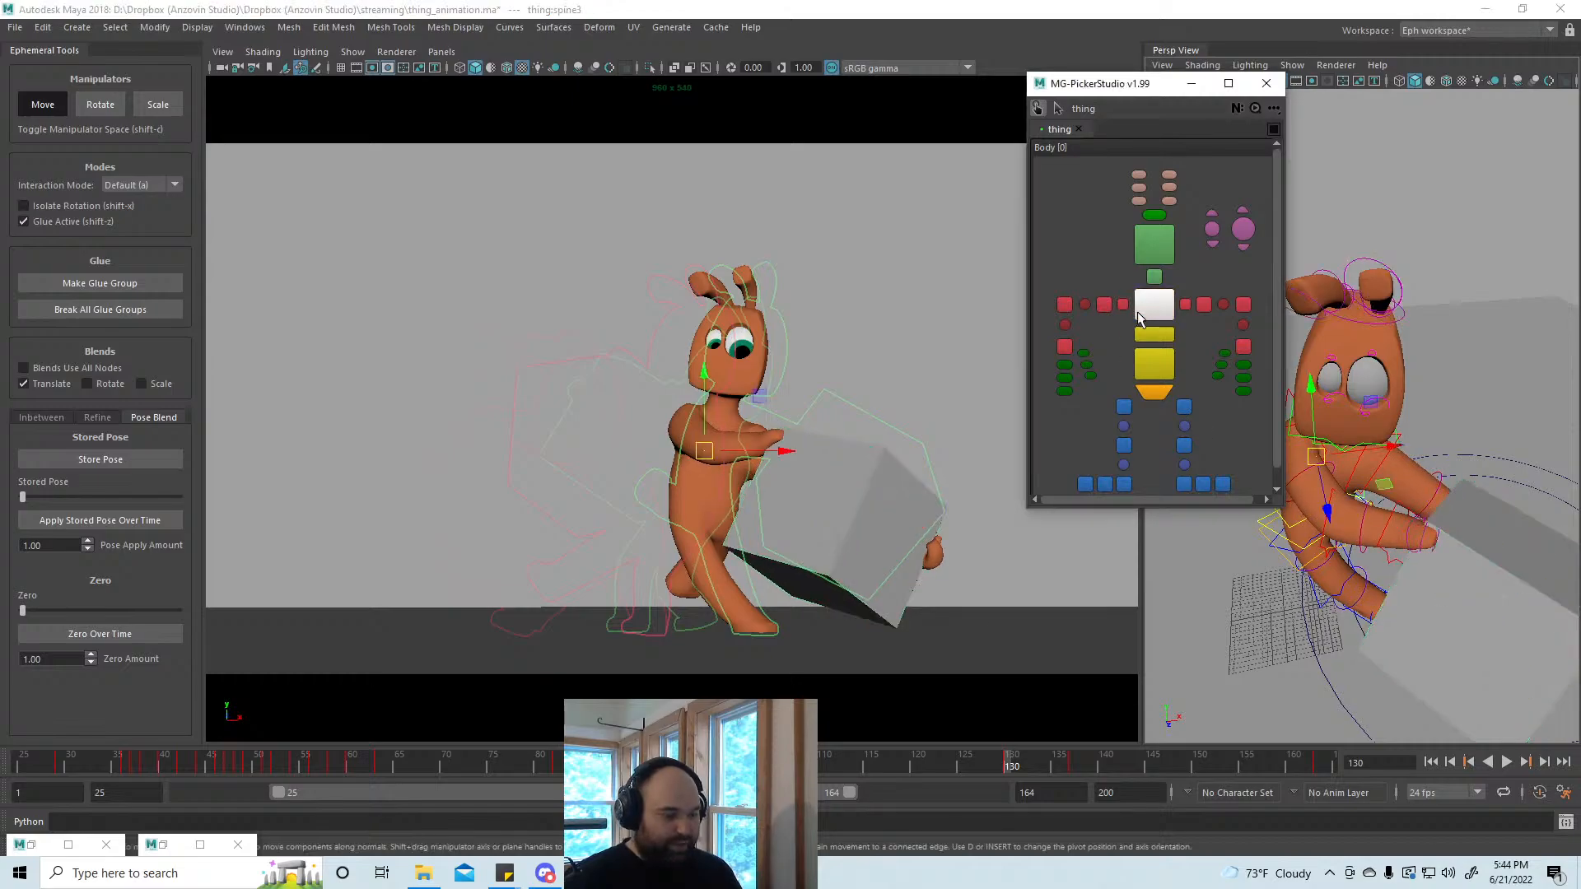
key("e")
left_click_drag(751, 459, 728, 431)
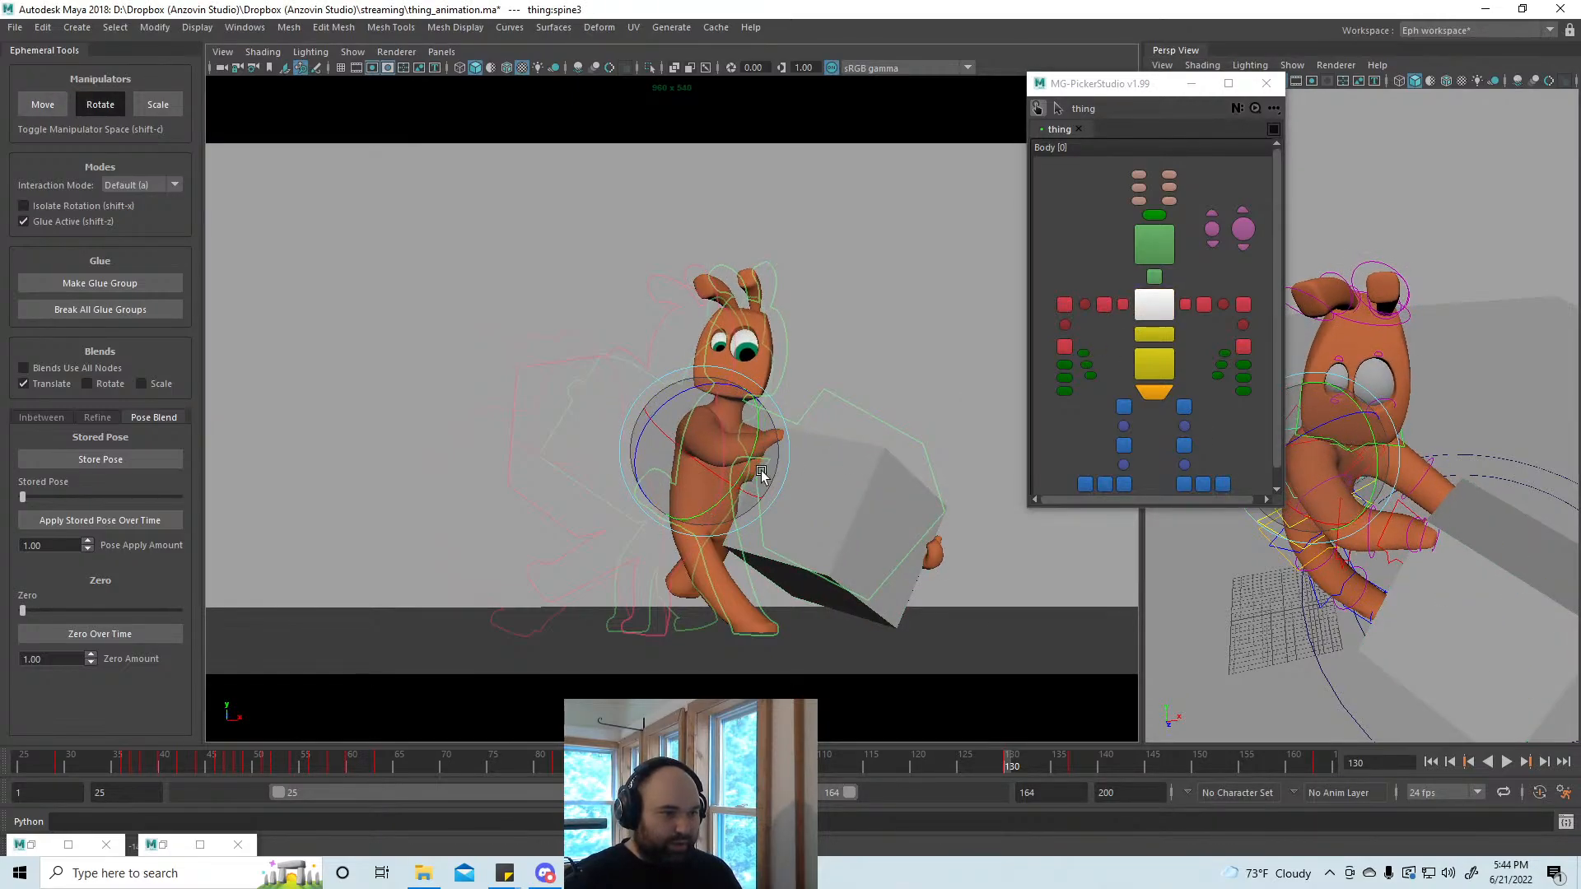
Step: Lower the right shoulder slightly at frame 130, checking the arm from above
left_click(1104, 305)
key("w")
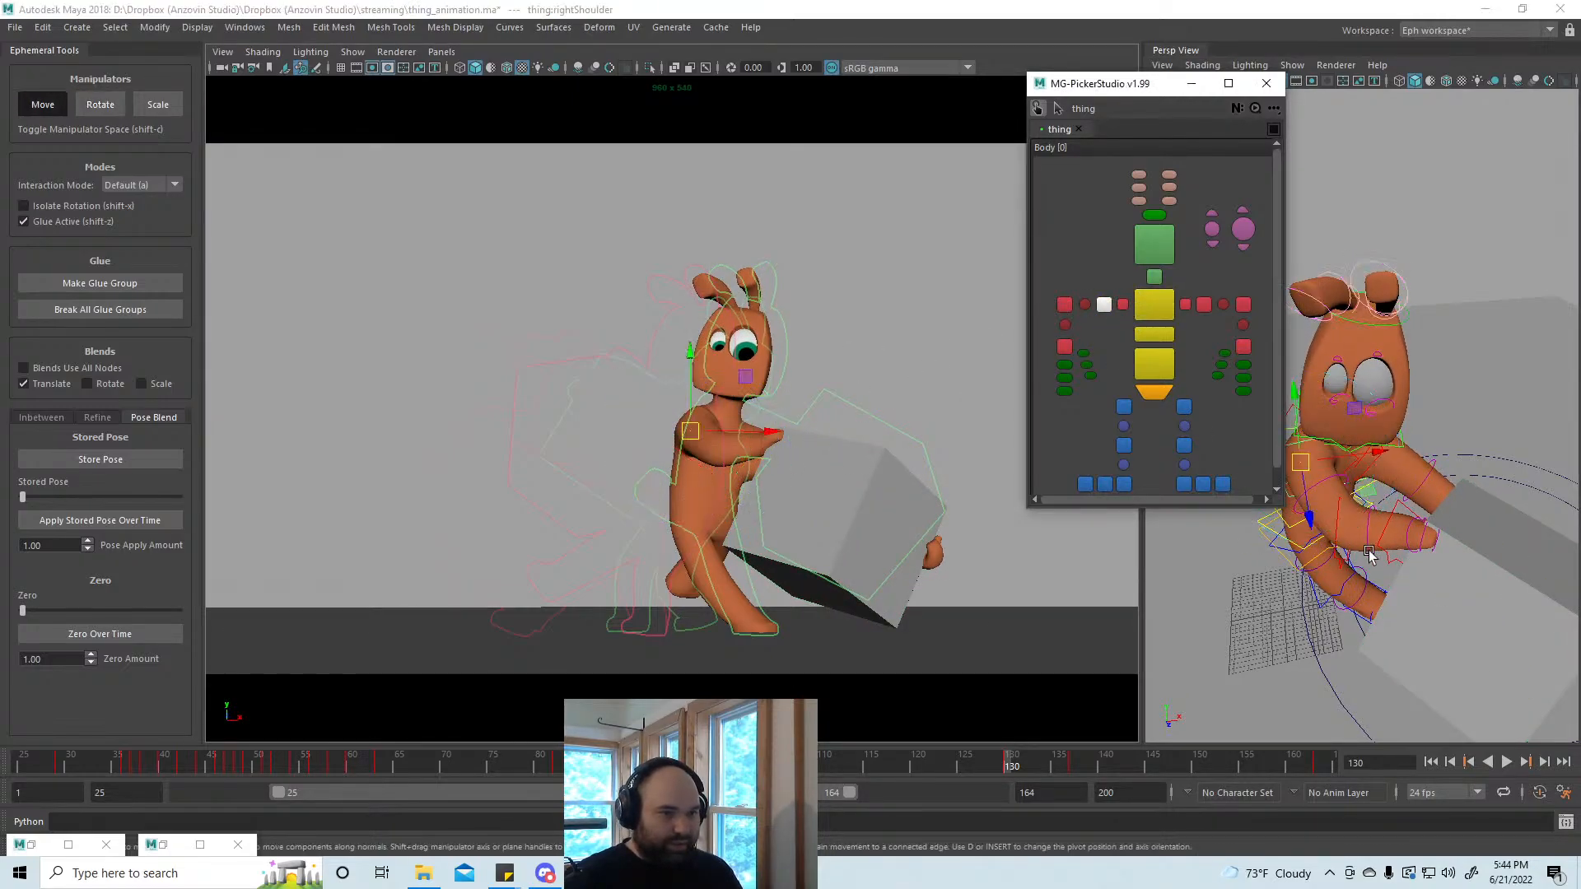
left_click_drag(1368, 561, 1337, 499, "alt")
left_click_drag(684, 443, 686, 451)
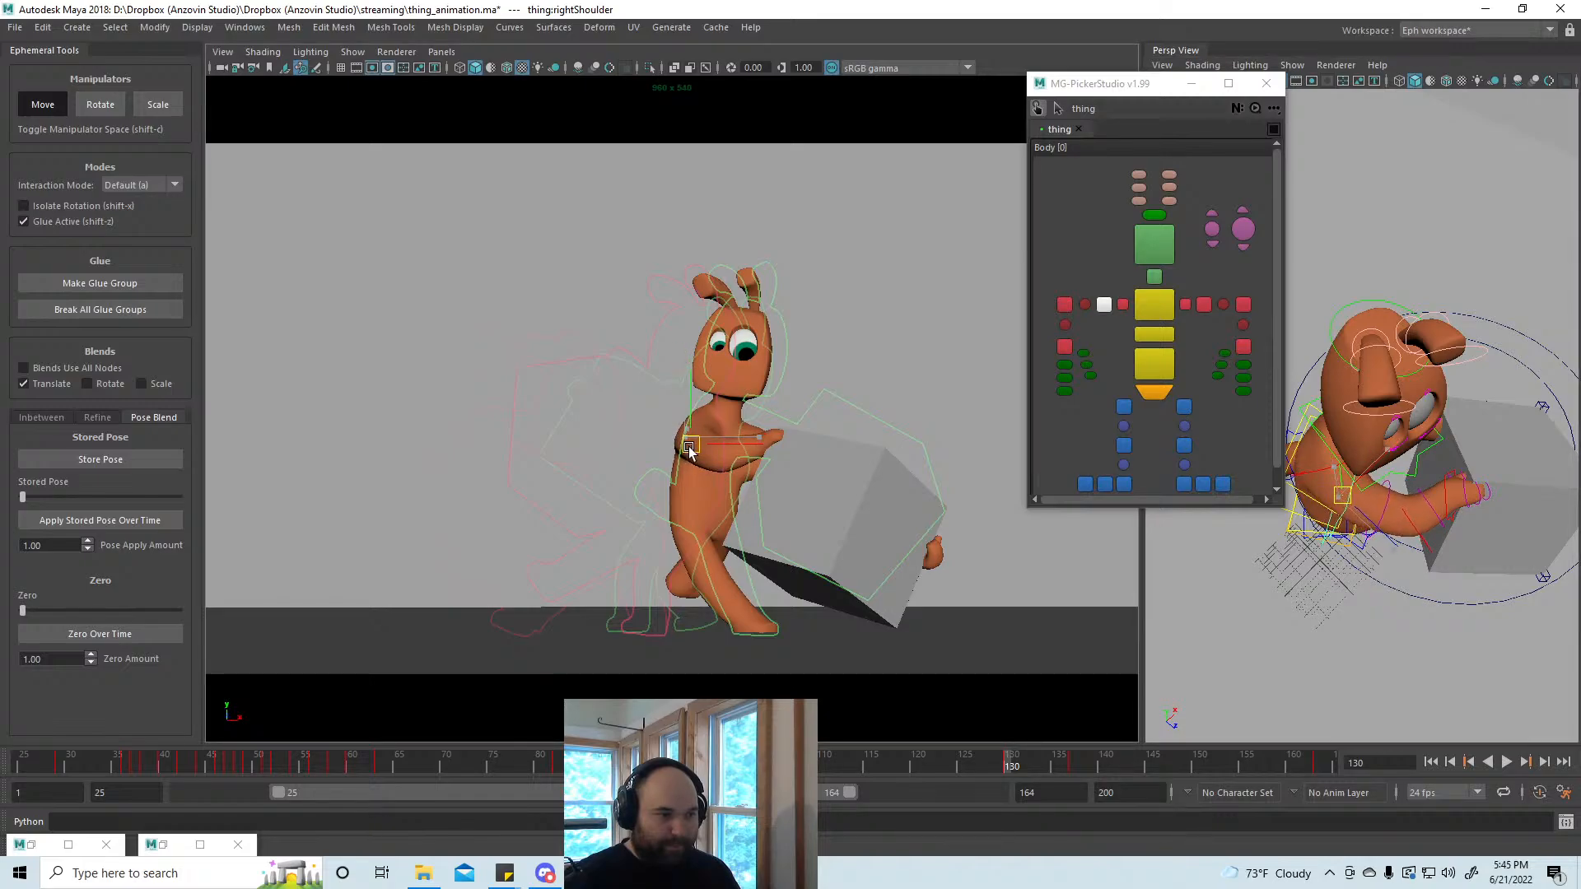
Step: Move and rotate the box at frame 130 so it sits more upright, with the arms reaching around its sides
left_click(1513, 517)
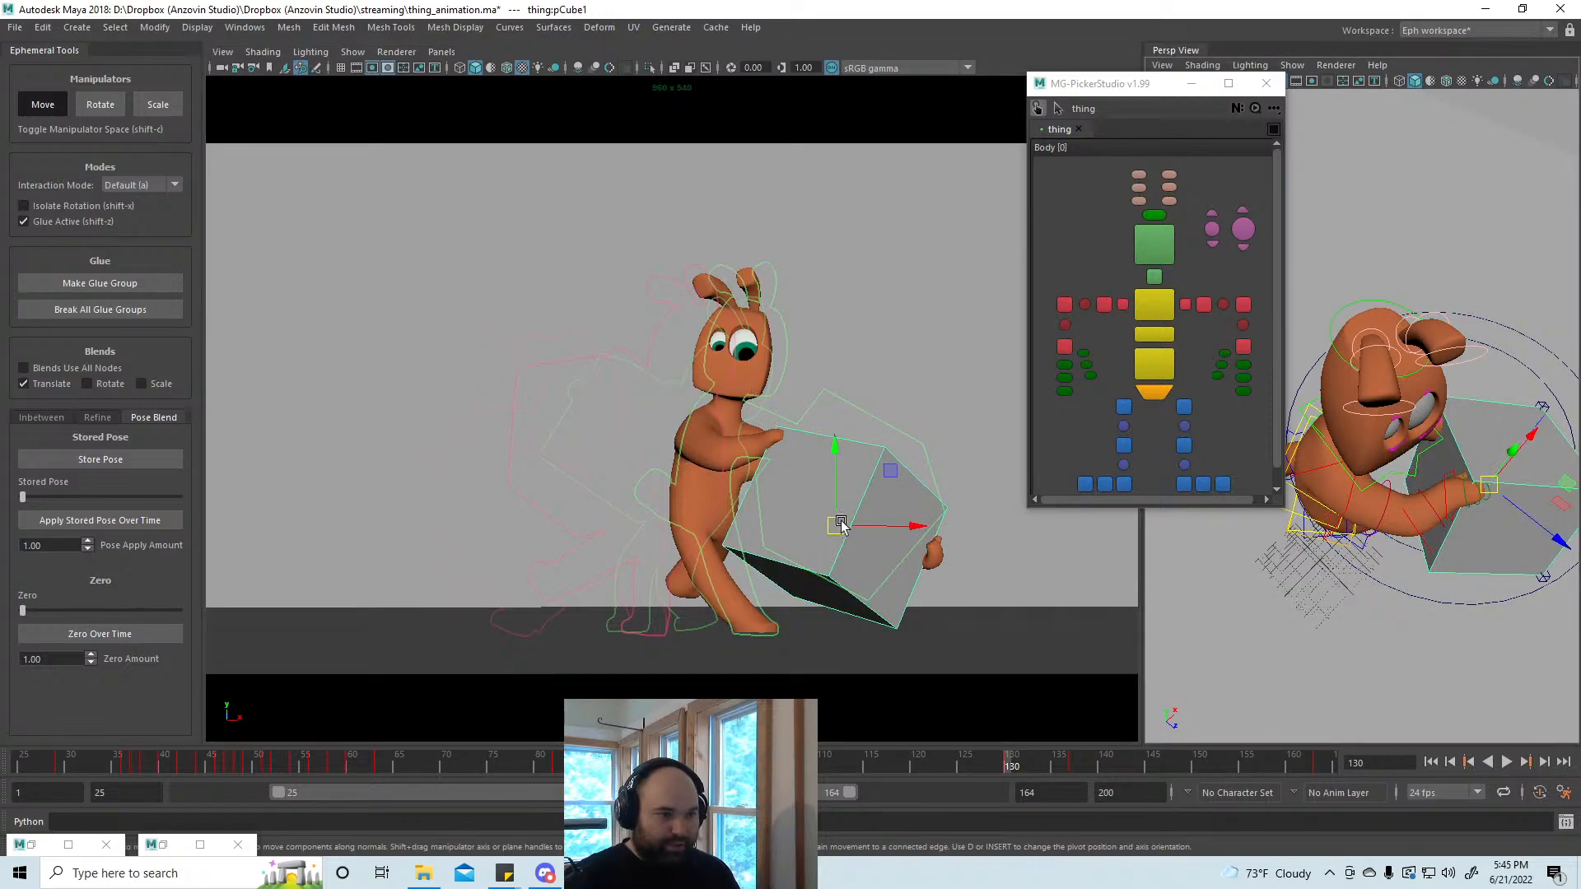
left_click_drag(840, 522, 877, 546)
key("e")
key("w")
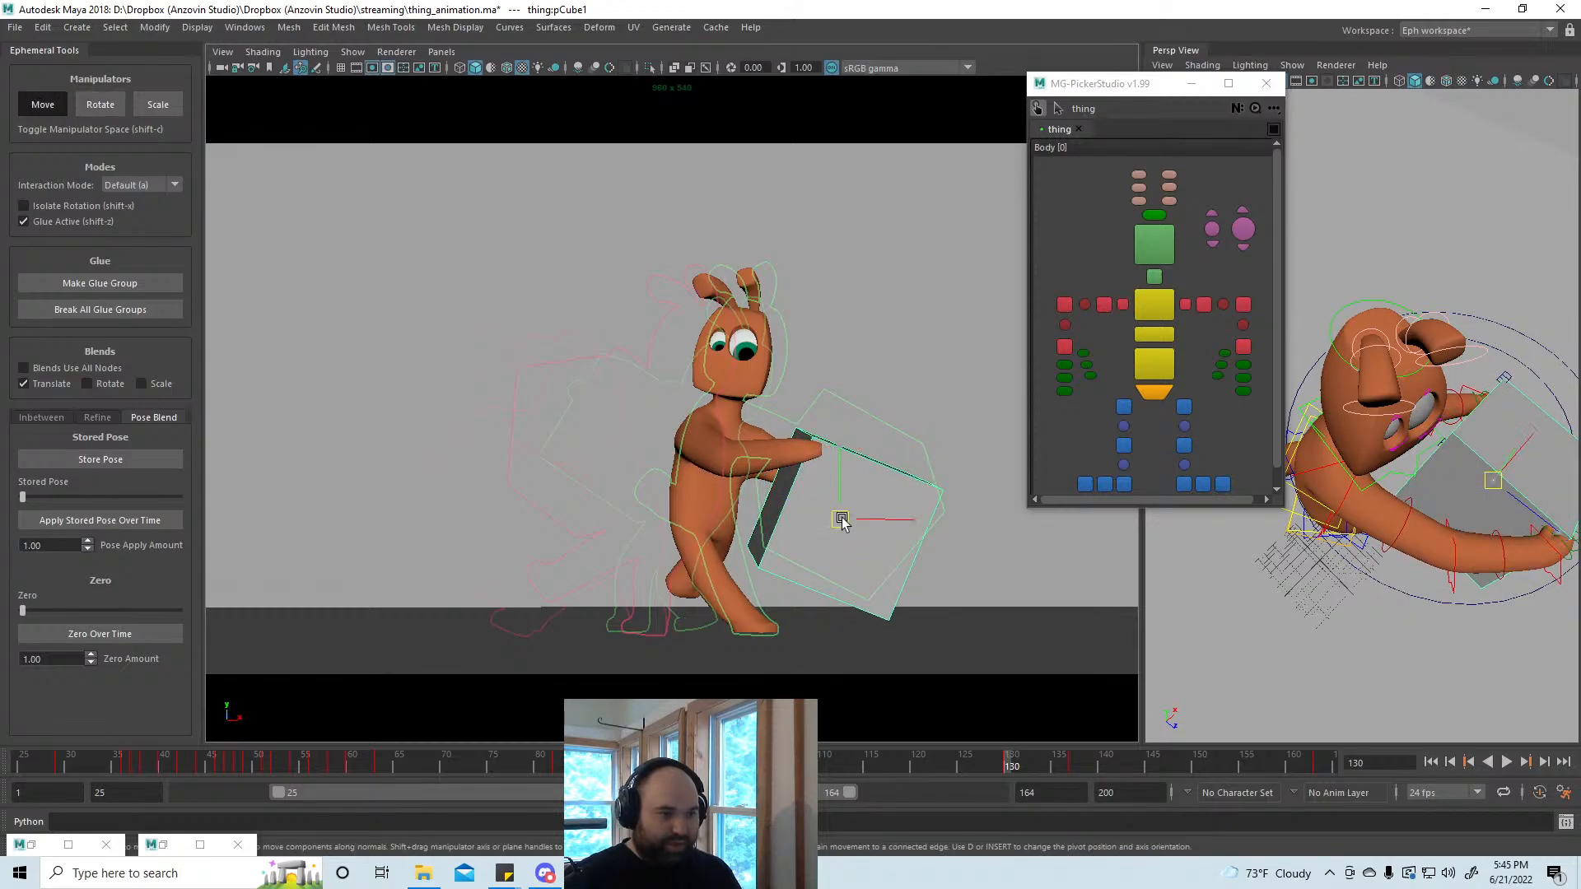
mouse_move(994, 763)
left_mouse_down()
mouse_move(1097, 765)
mouse_move(987, 765)
mouse_move(1011, 765)
left_mouse_up()
key("e")
left_click_drag(847, 501, 822, 525)
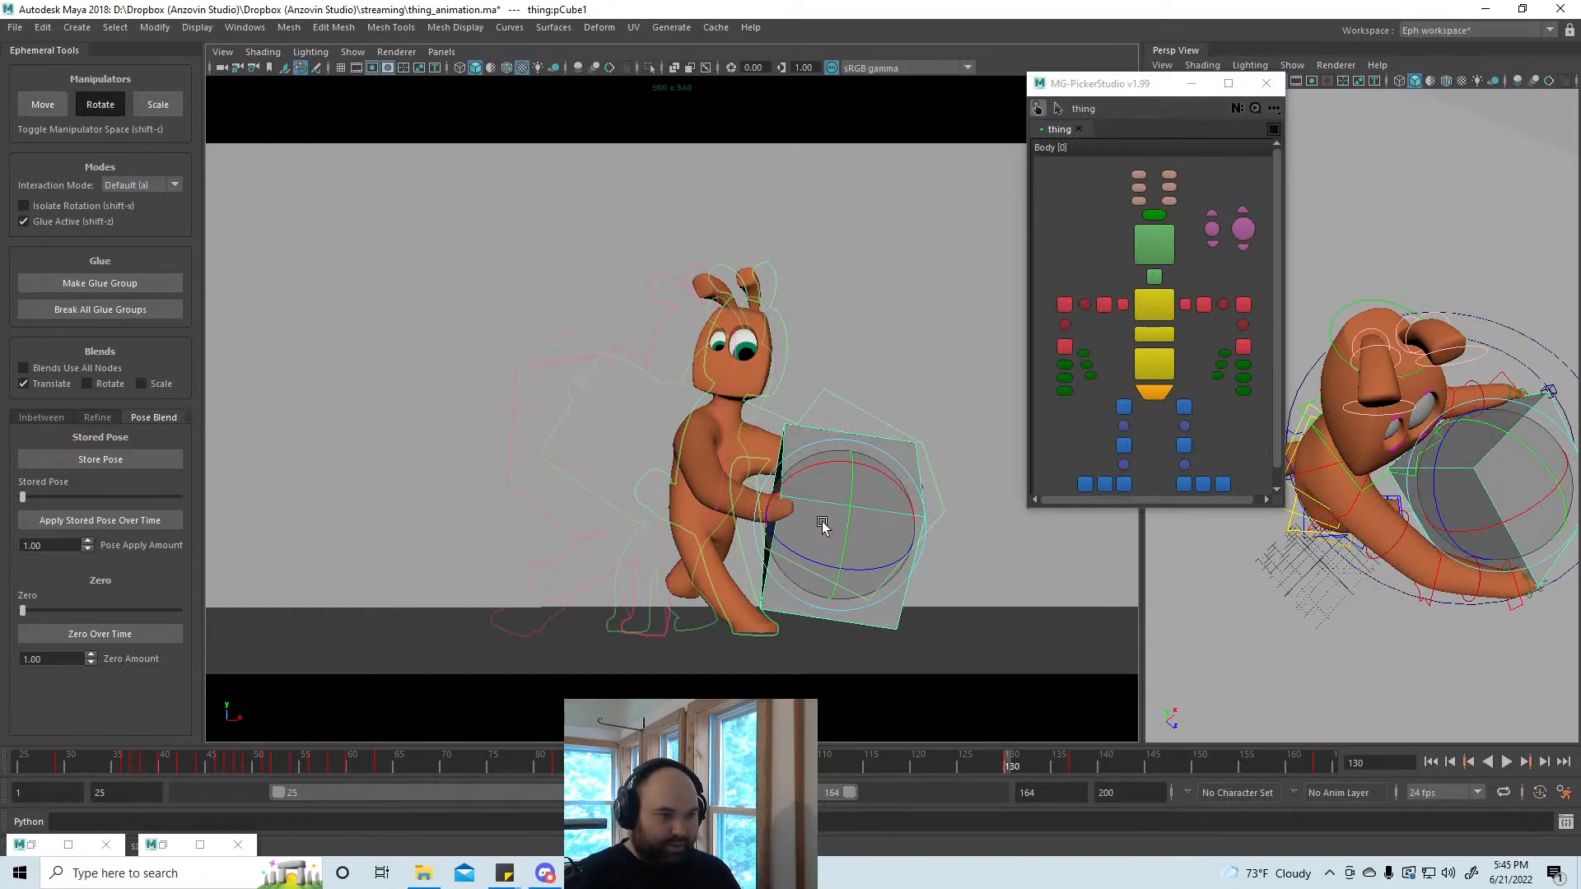
key("w")
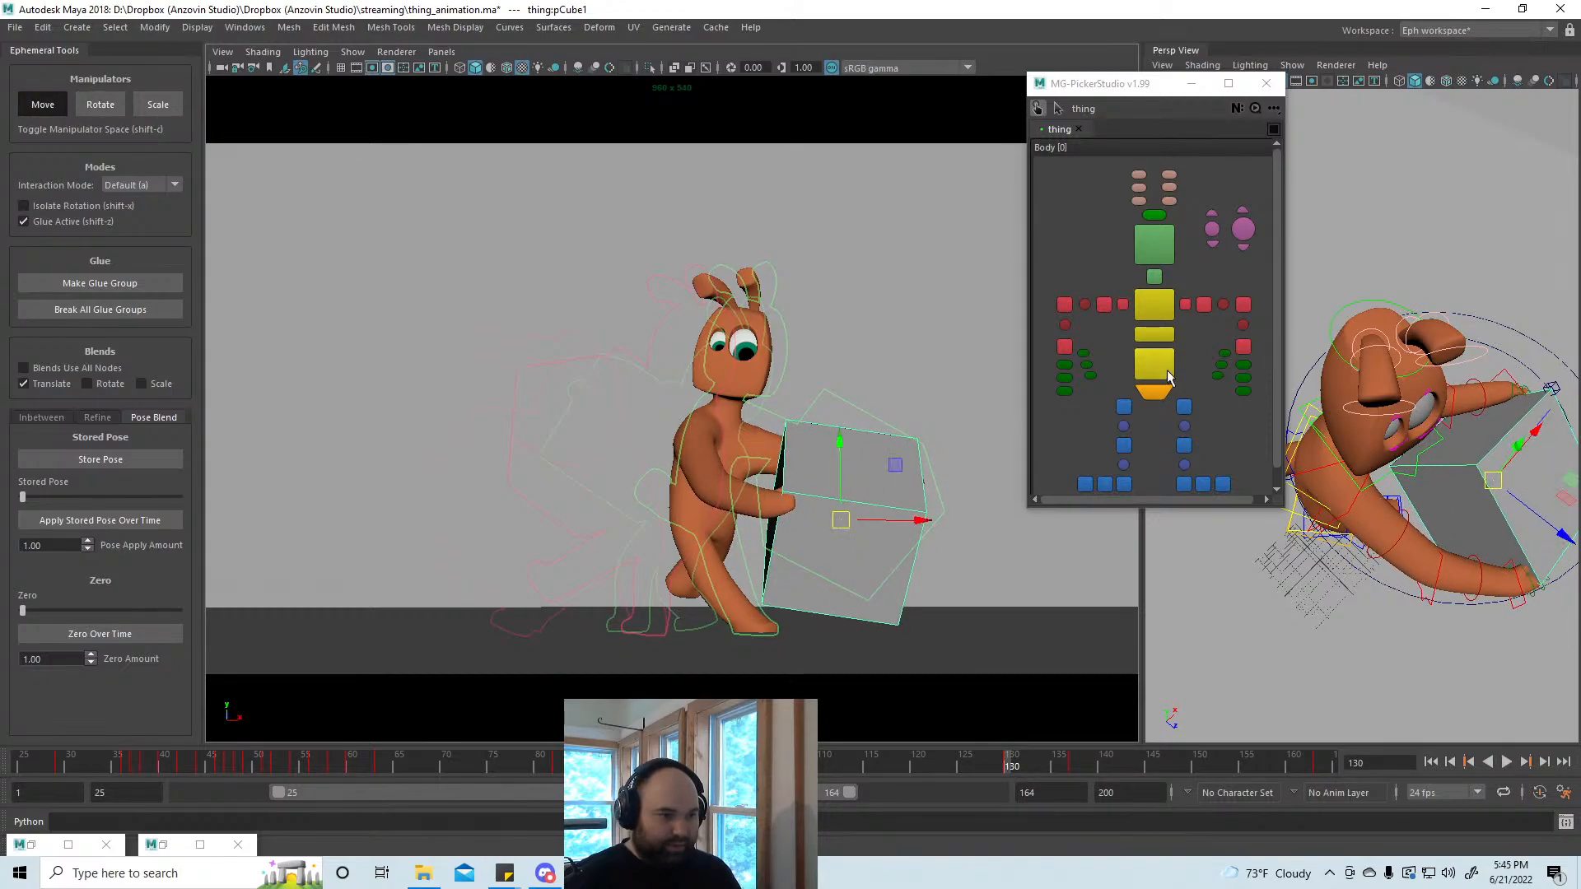
Step: Include Rotate in the blends and blend the right elbow most of the way to zero to straighten the arm
left_click(1064, 304)
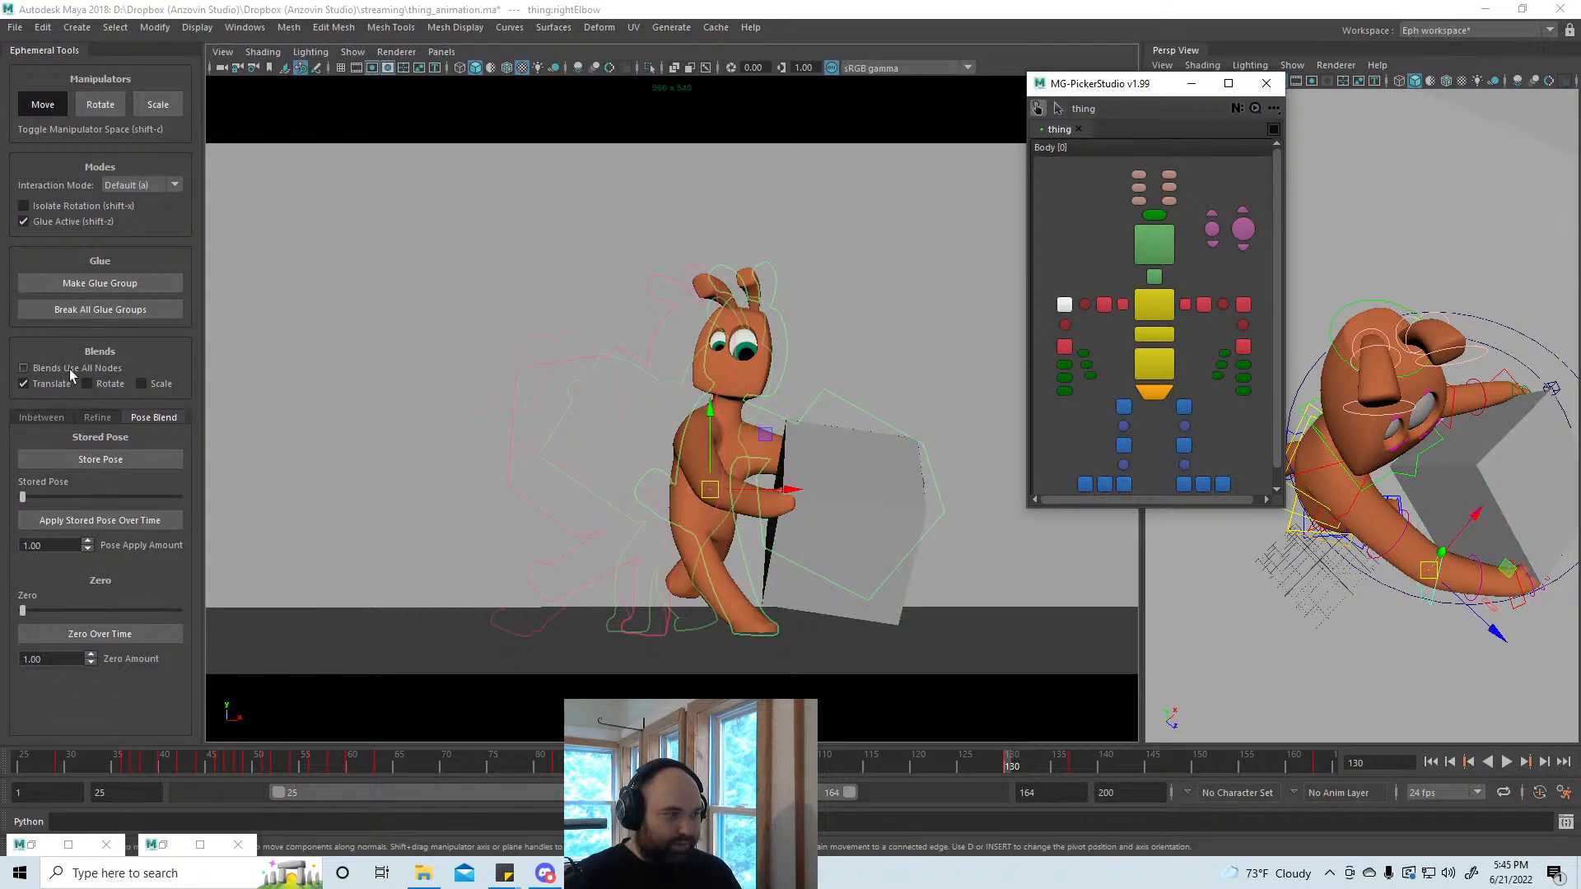
left_click(86, 383)
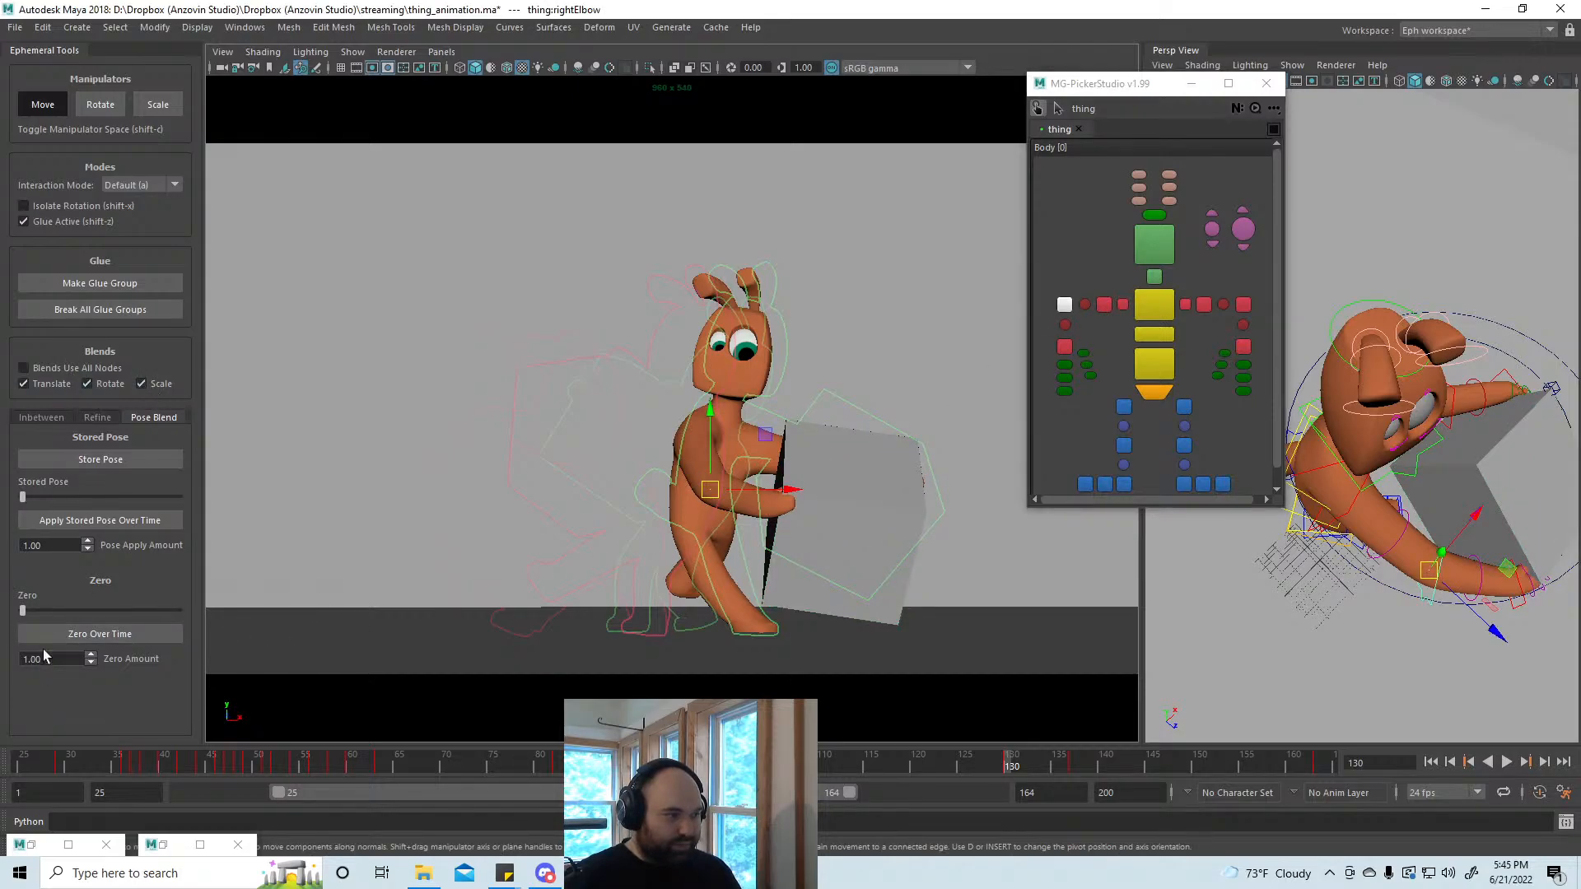
left_click_drag(27, 608, 159, 614)
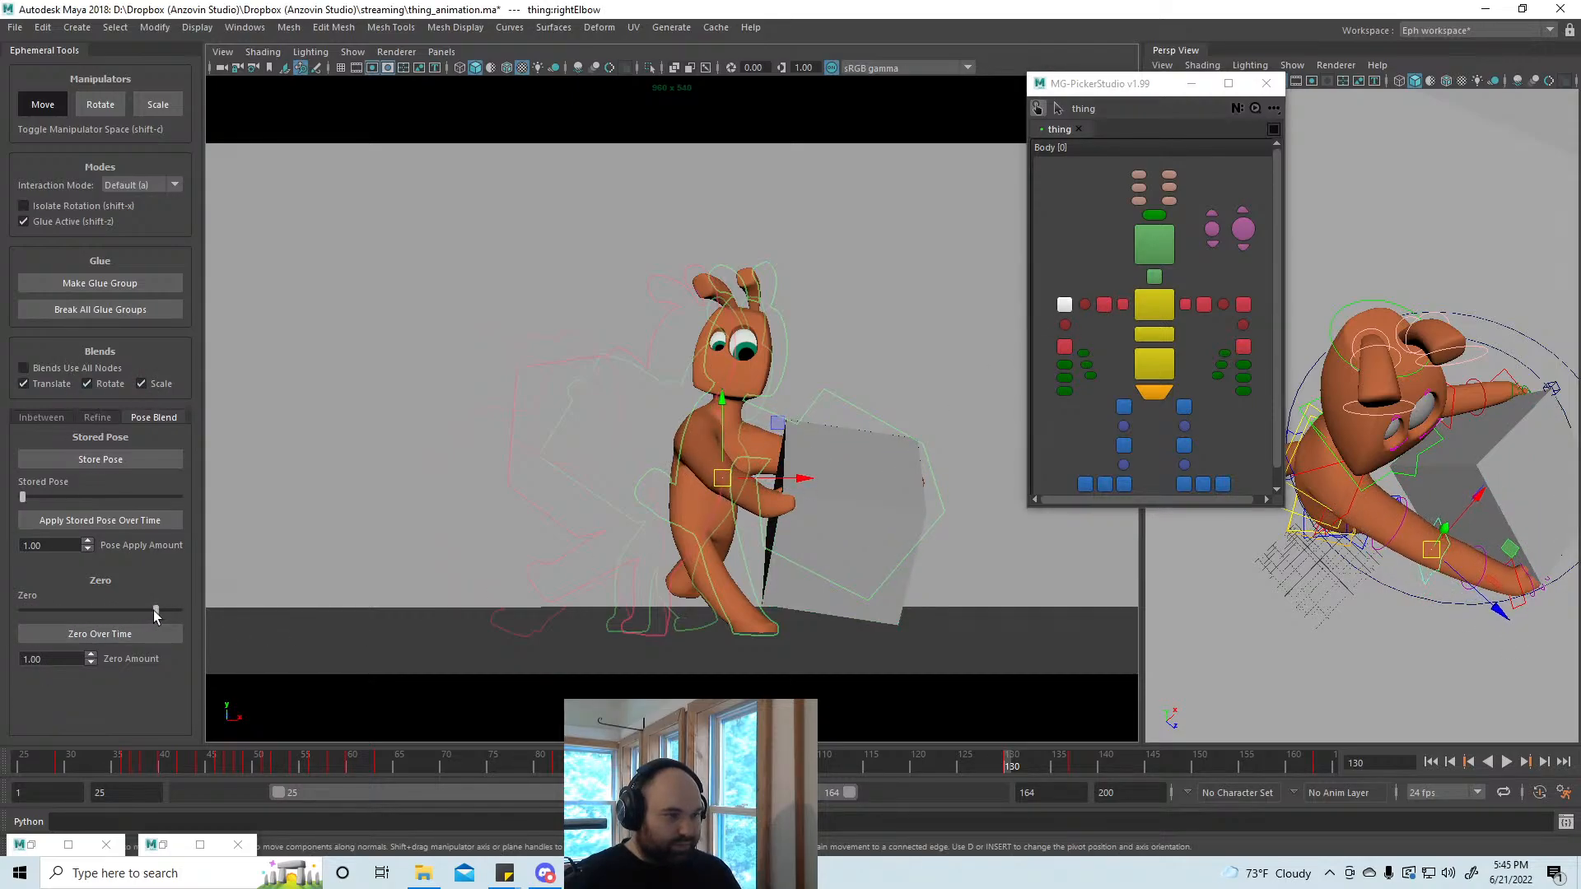
Step: Rotate the right hand against the side of the box at frame 130 and adjust its placement
key("Down")
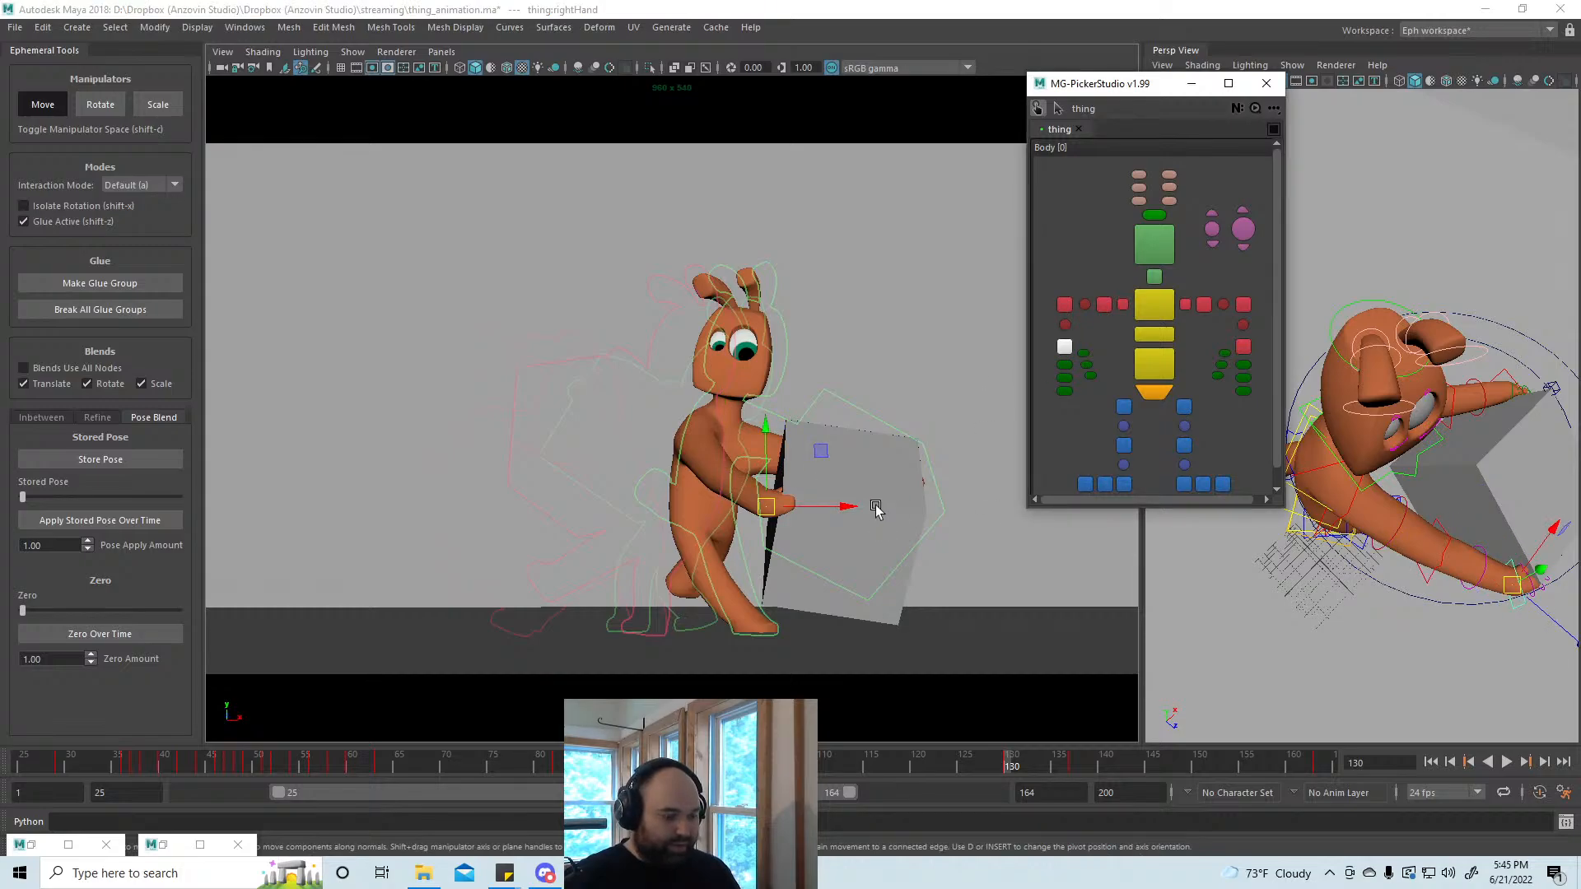
key("e")
left_click_drag(815, 517, 767, 503)
key("w")
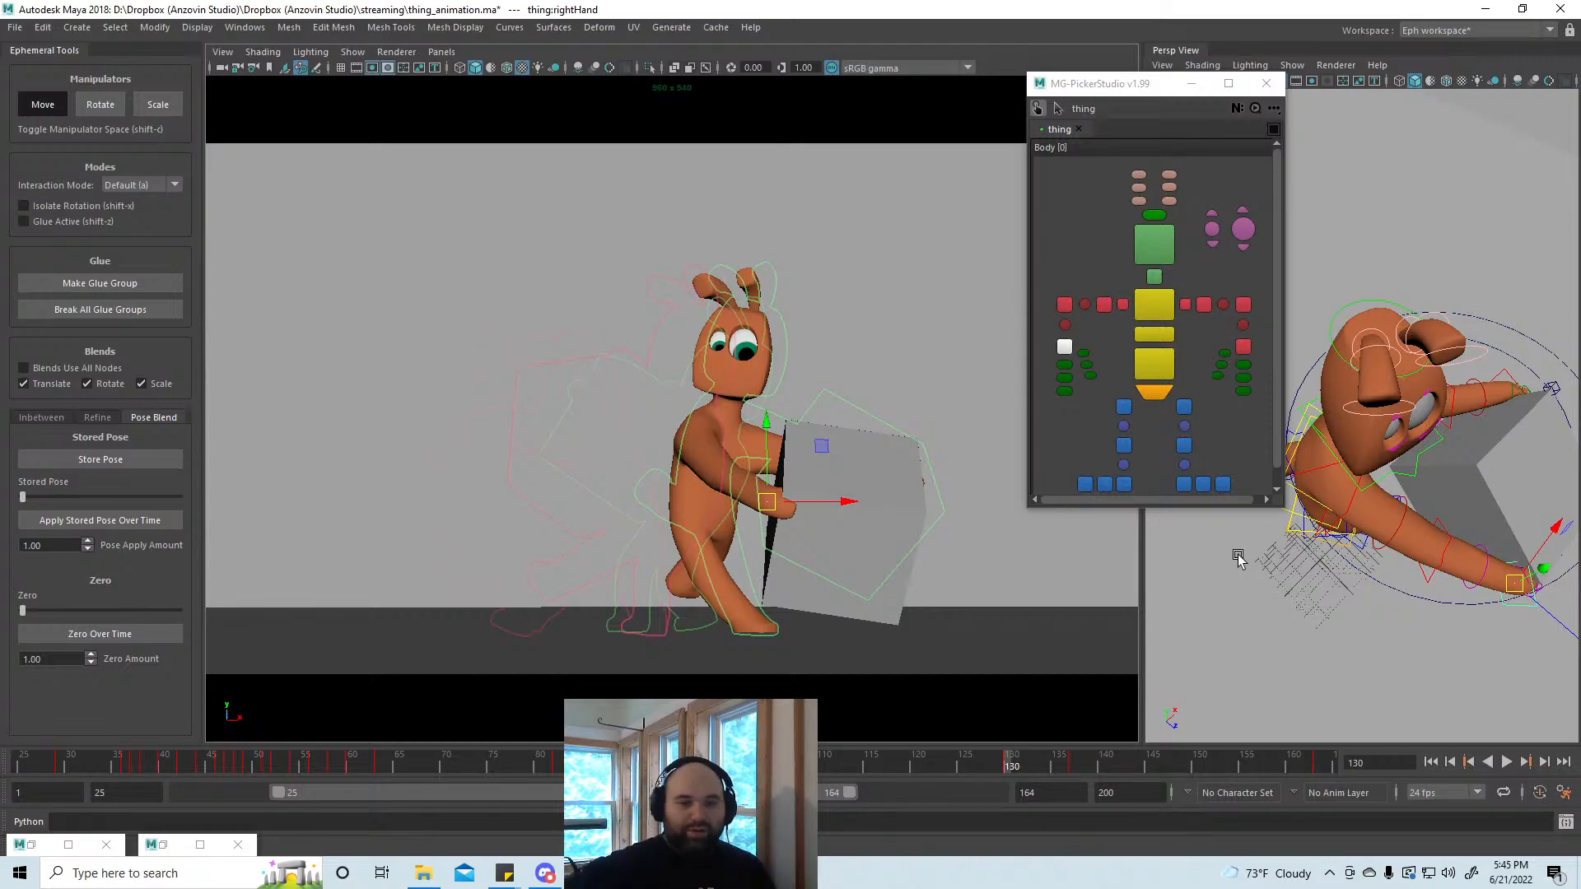
Step: Rotate the right thumb's base joint away from the palm at frame 130 and nudge the right hand into place on the box
left_click(1084, 354)
key("e")
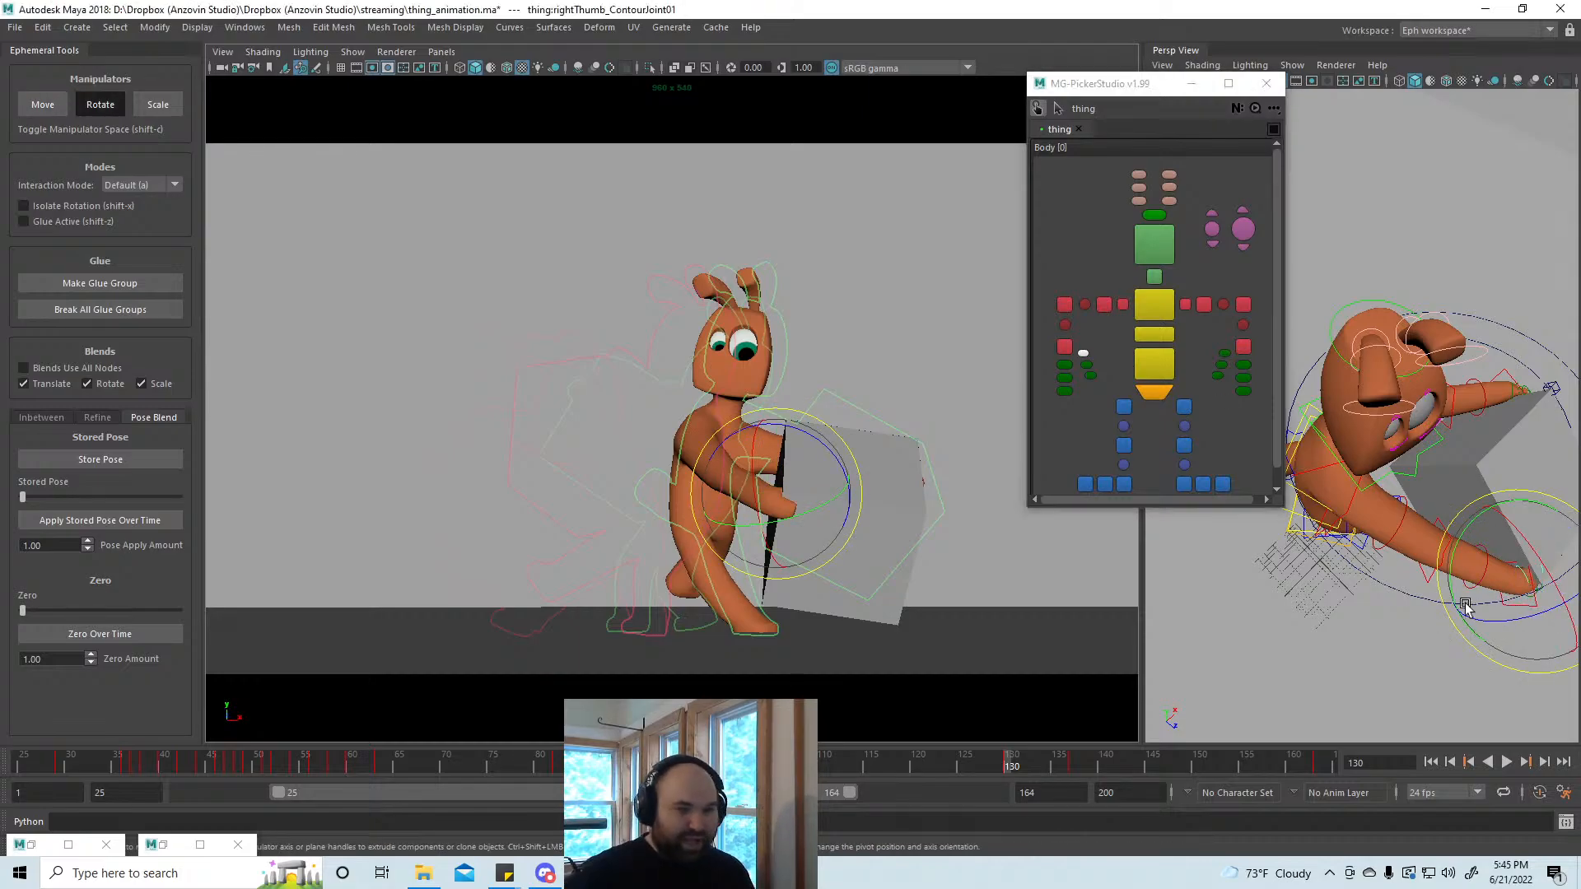
left_click_drag(1464, 607, 1385, 537, "alt")
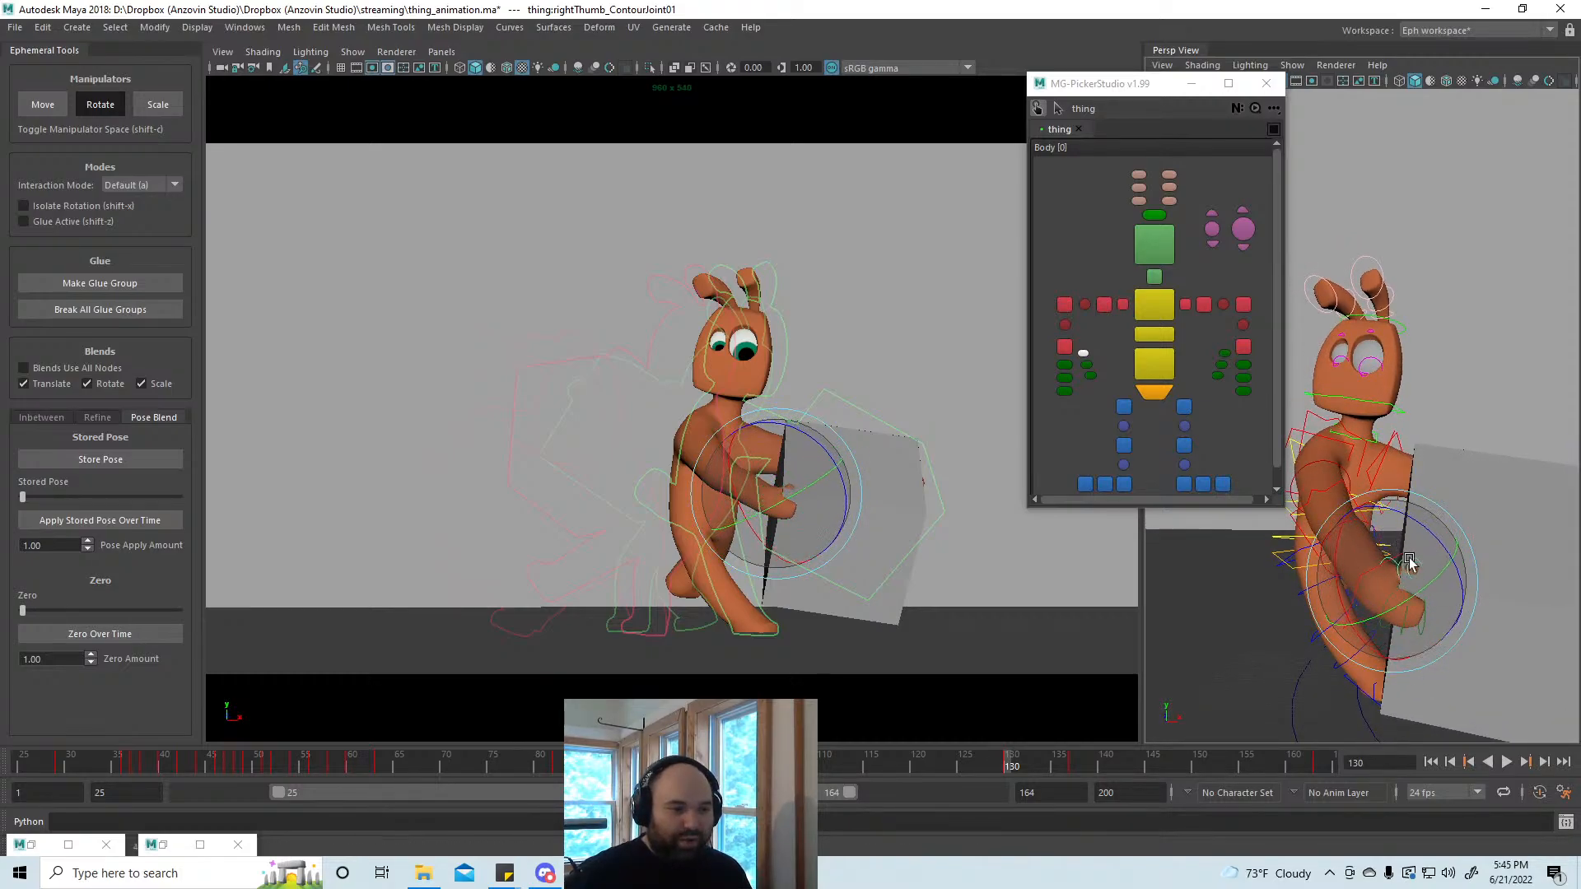
left_click(1066, 348)
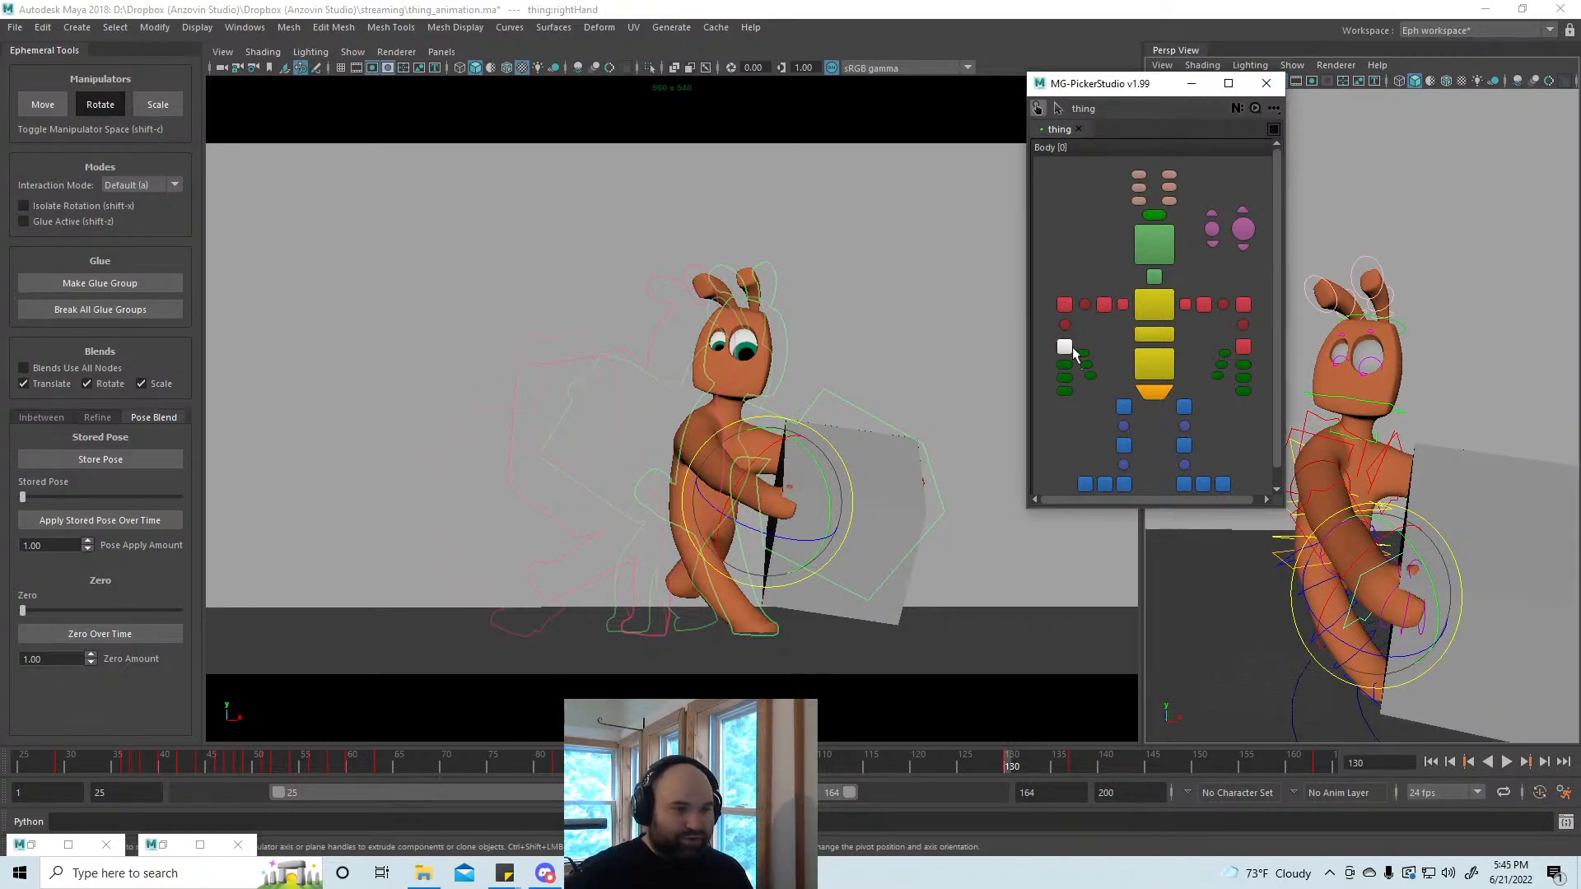
key("w")
left_click_drag(755, 508, 762, 500)
Step: Rotate the right thumb's second joint at frame 130 to shape its grip on the box
left_click(1088, 365)
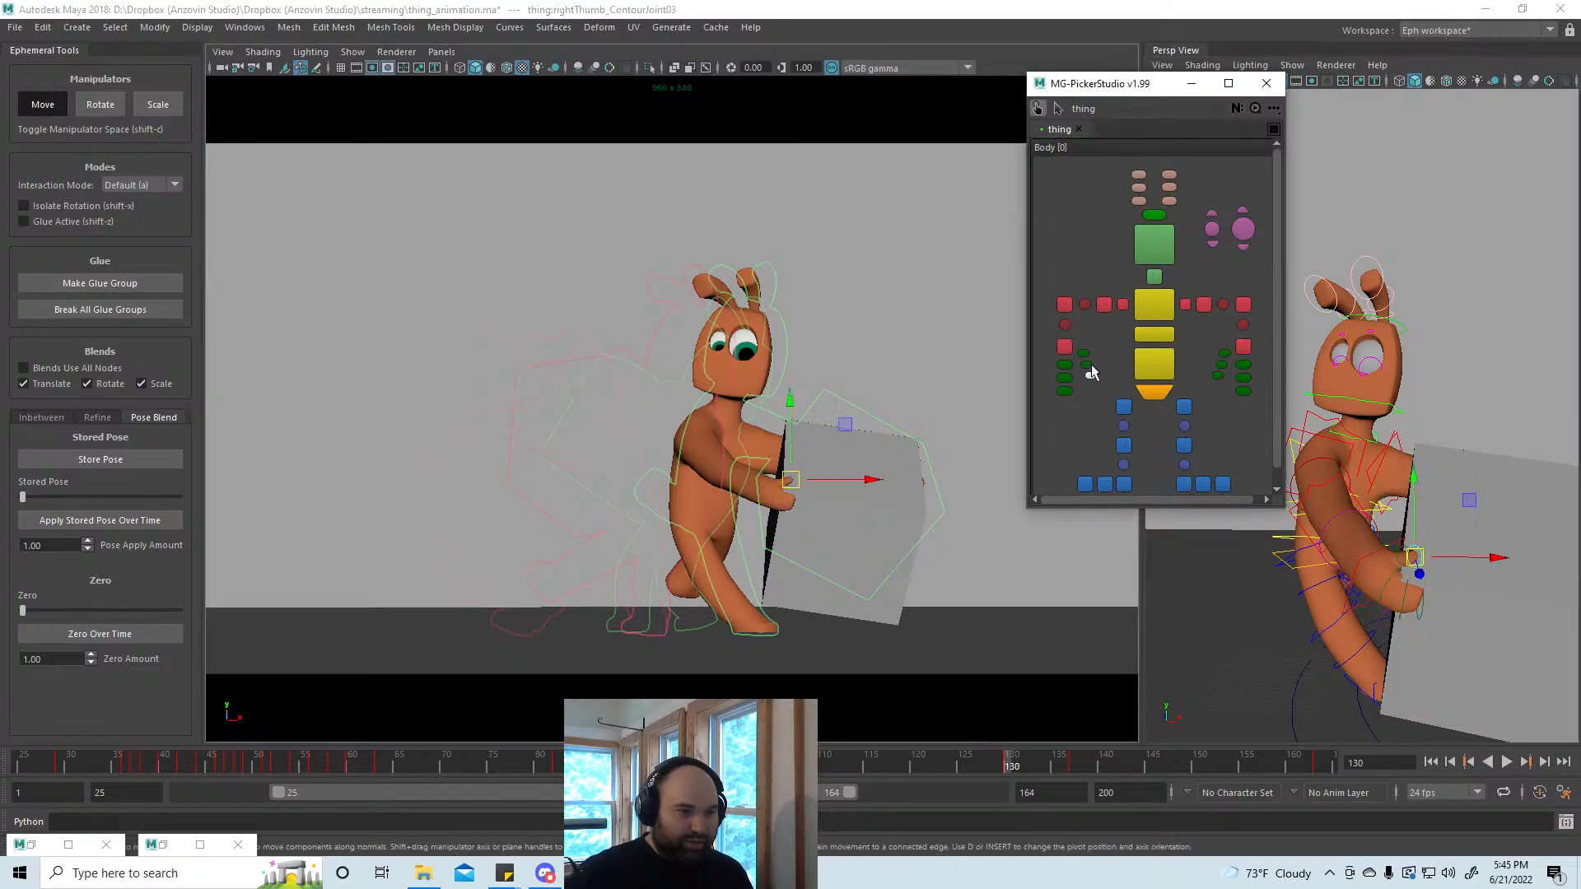
key("e")
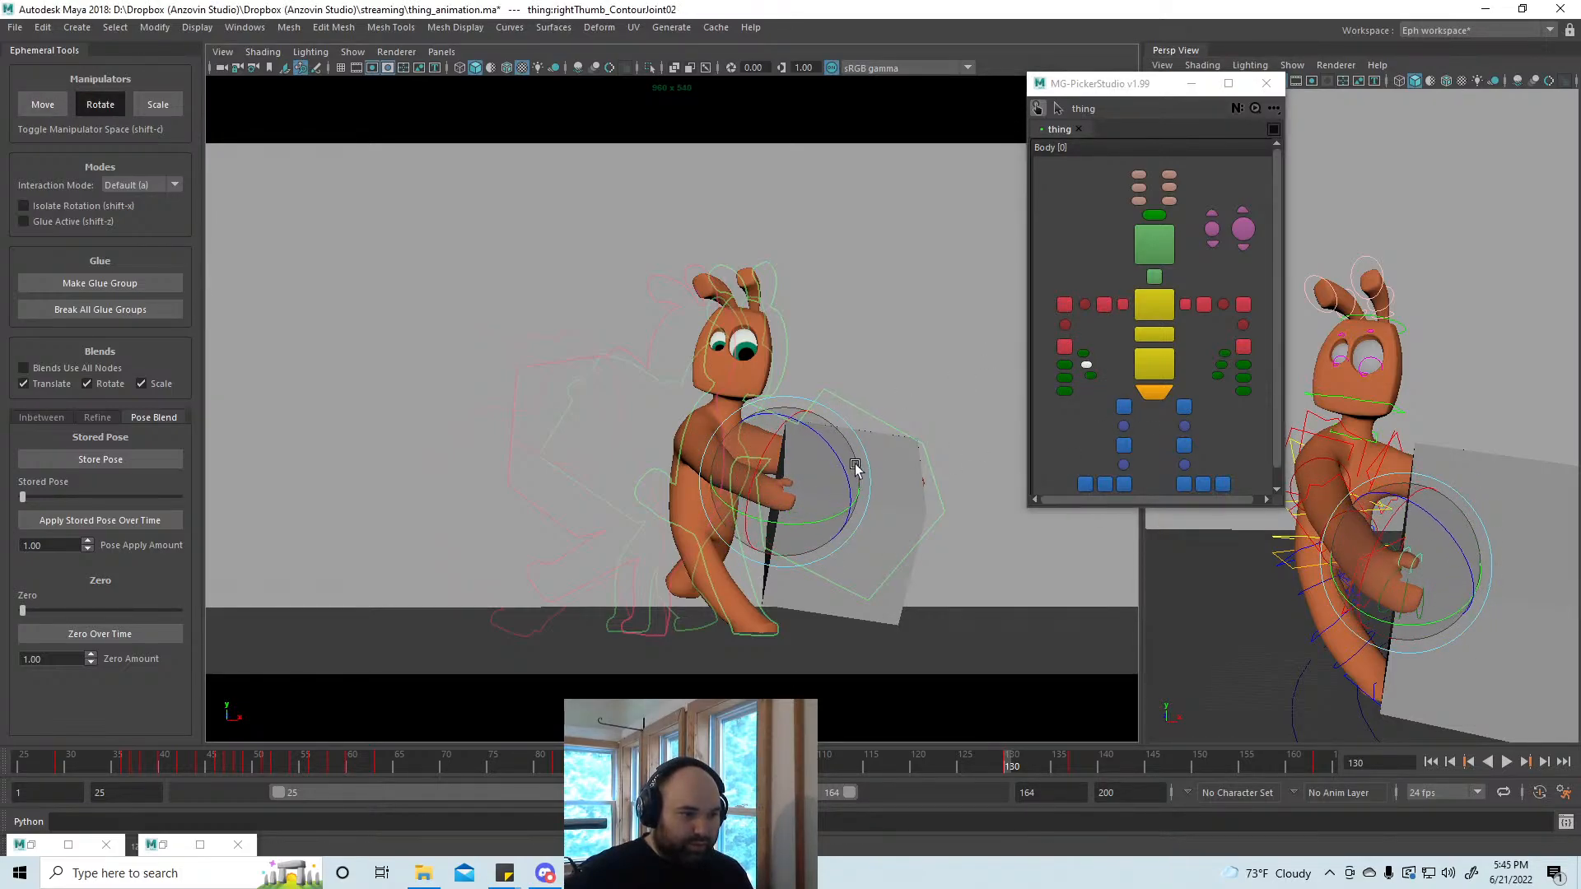
key("w")
Step: Raise the right elbow slightly at frame 130 and adjust the contour bones of the upper arm and forearm
left_click(1062, 309)
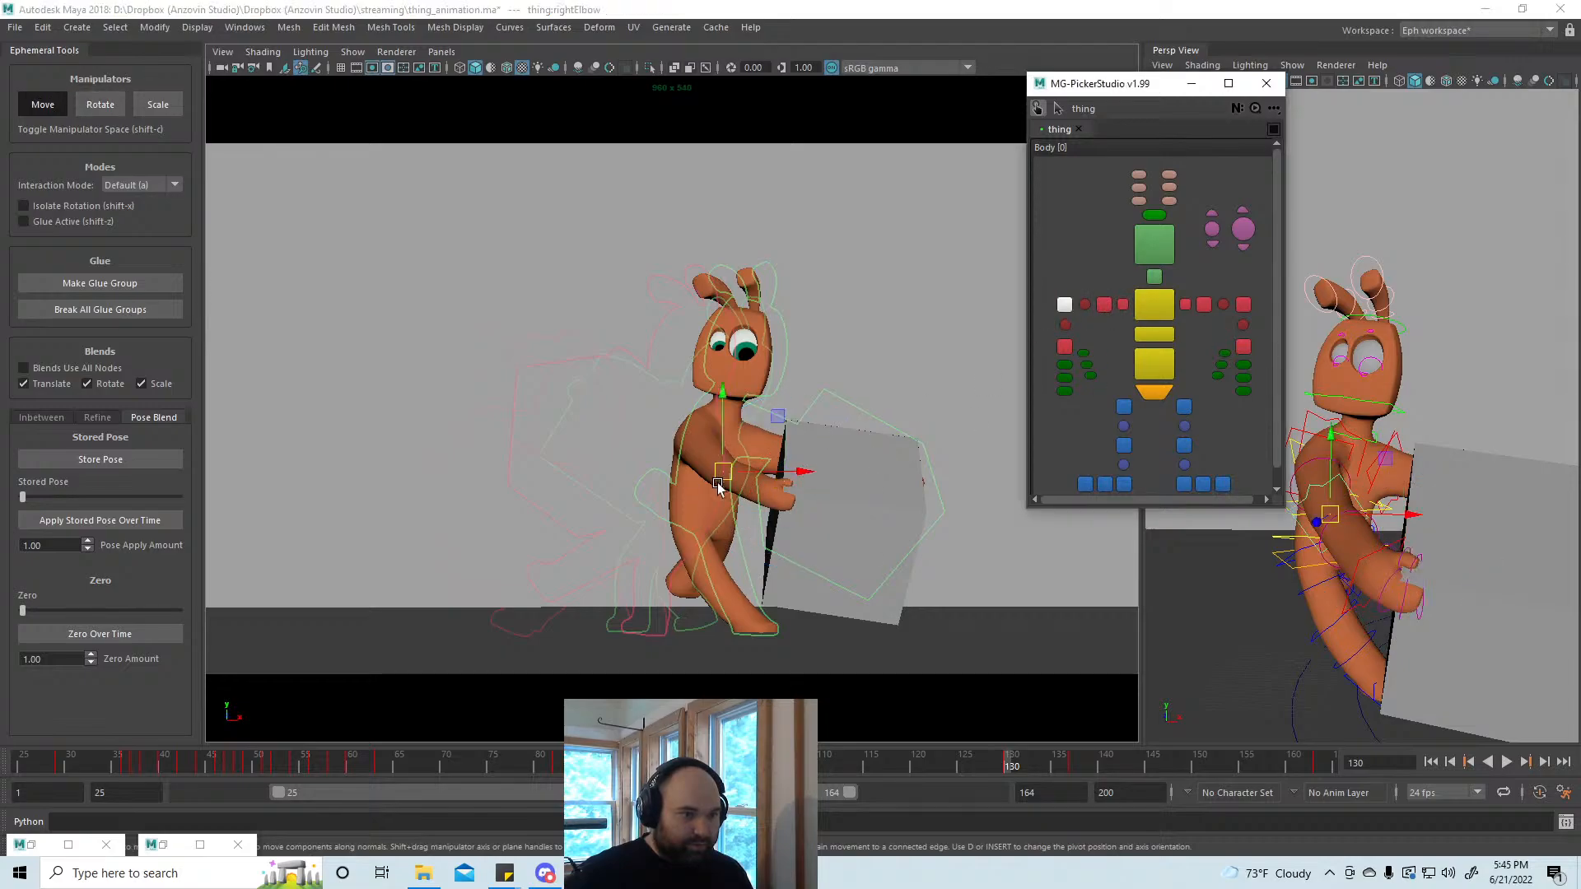
left_click_drag(714, 482, 721, 471)
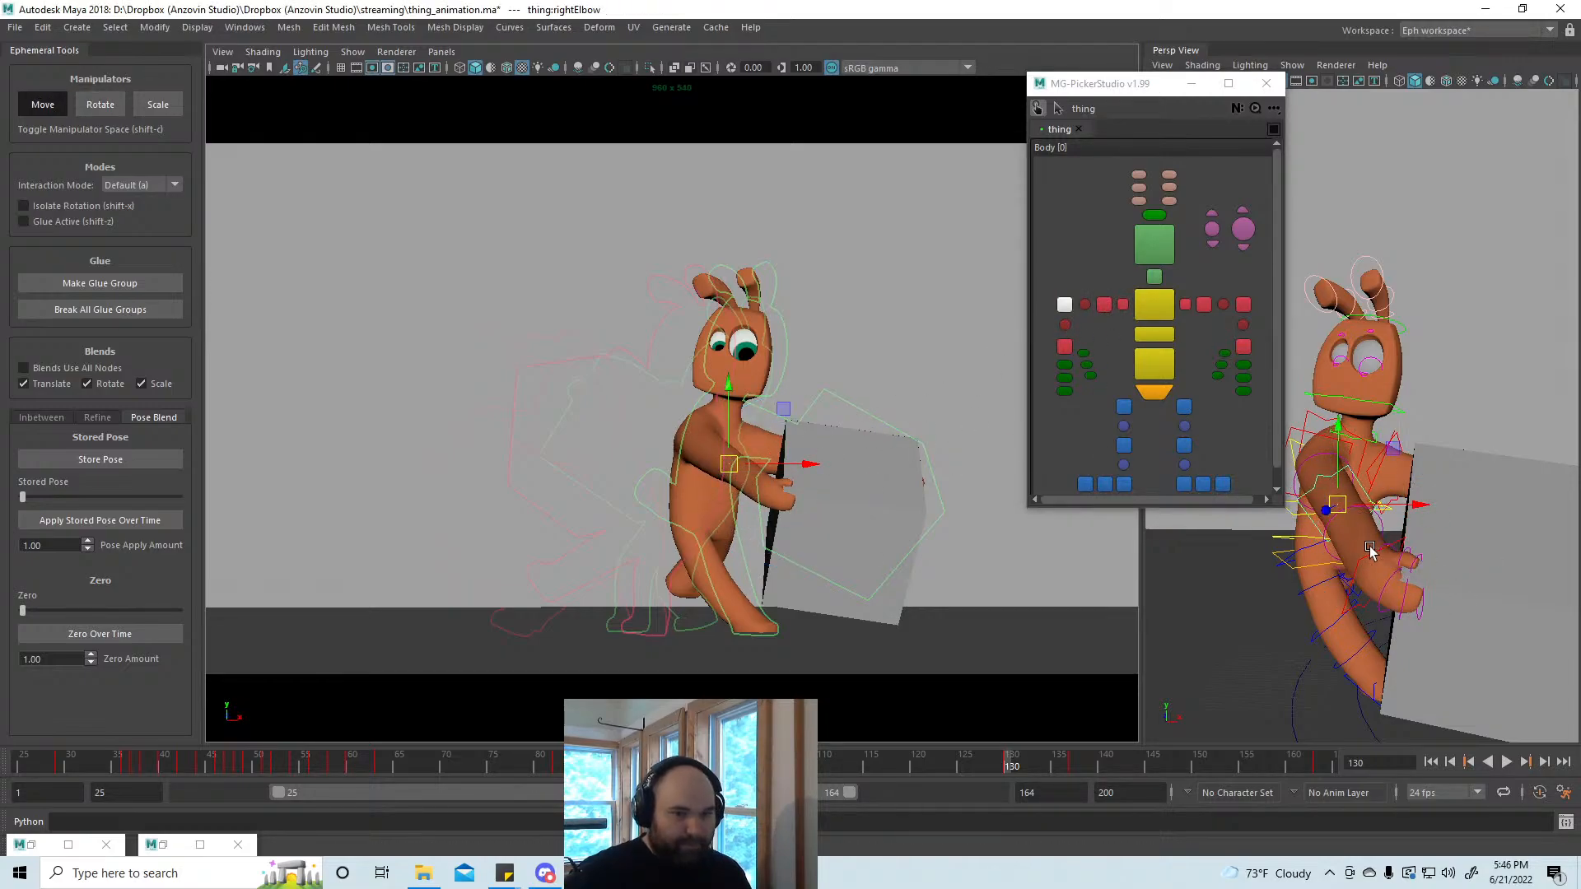
key("e")
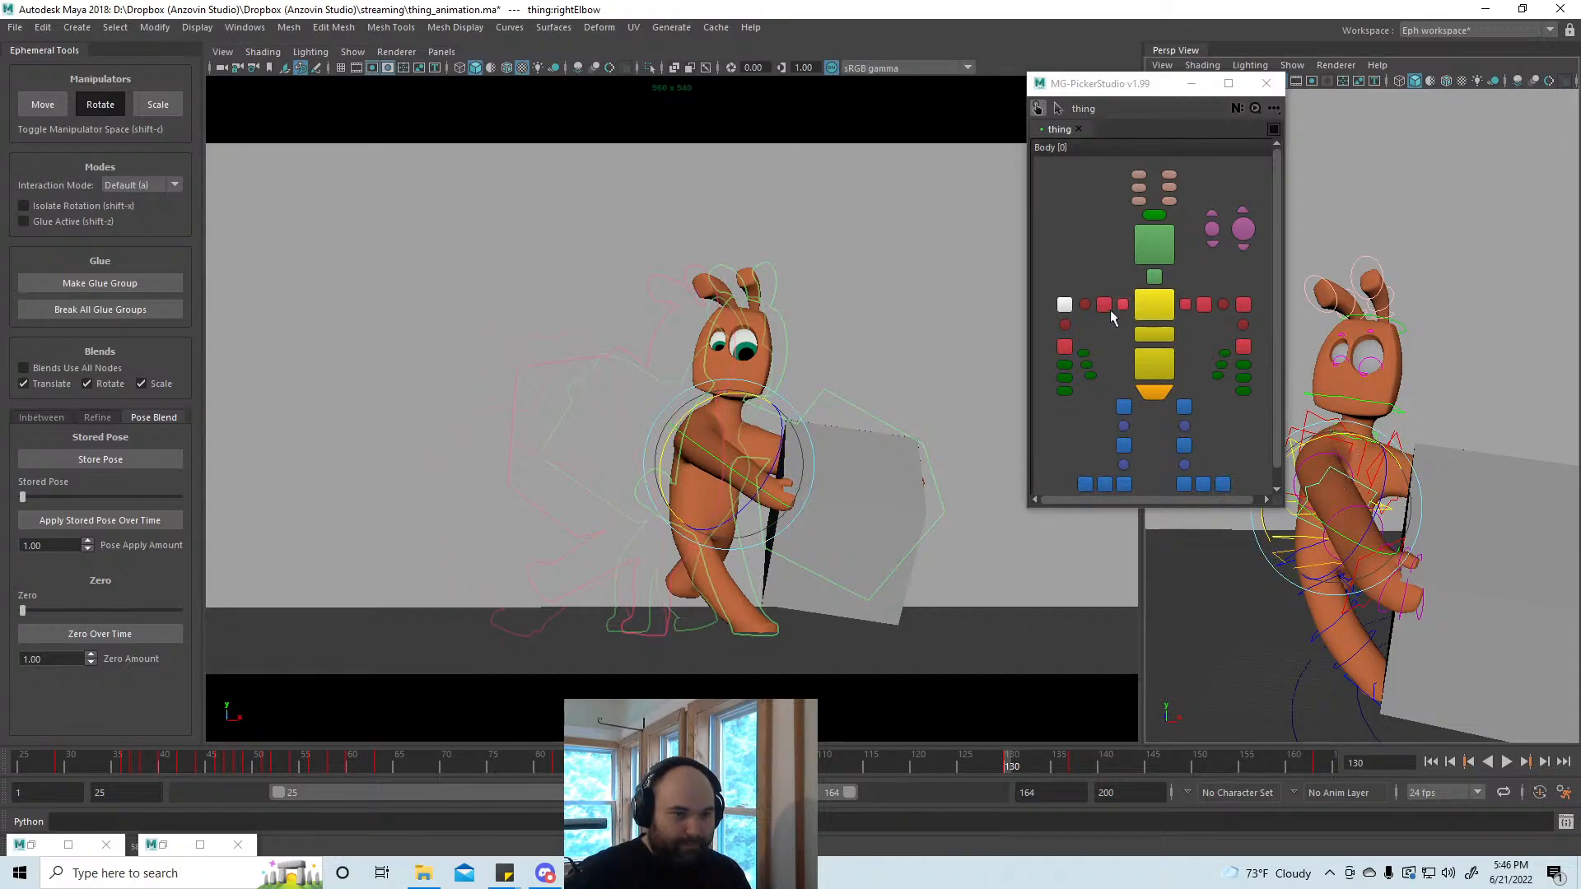
left_click(1085, 305)
key("w")
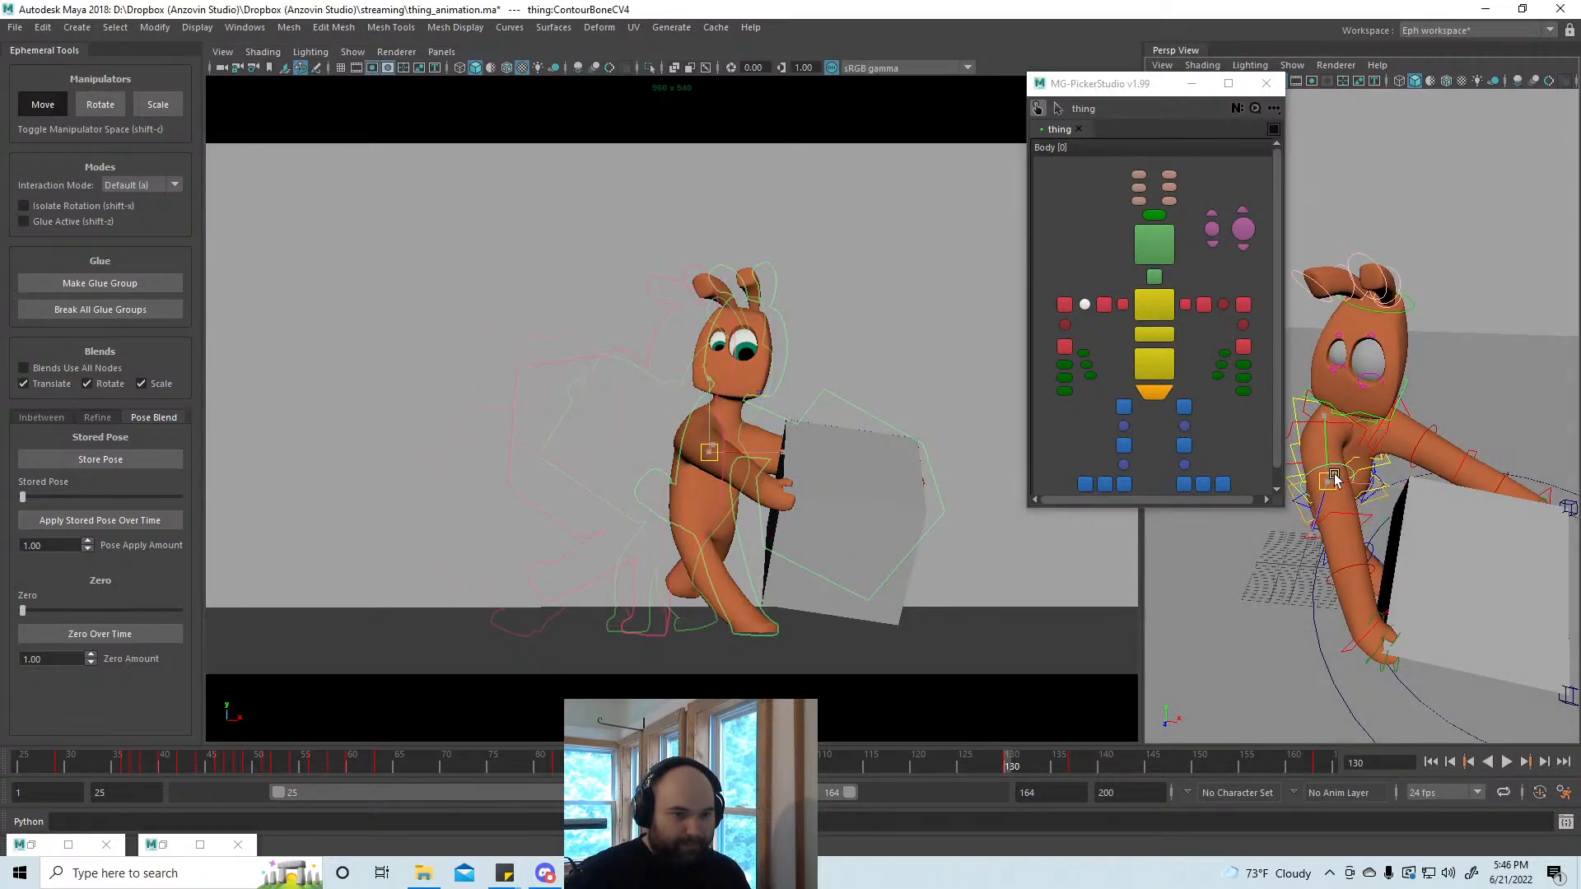
left_click(1330, 479)
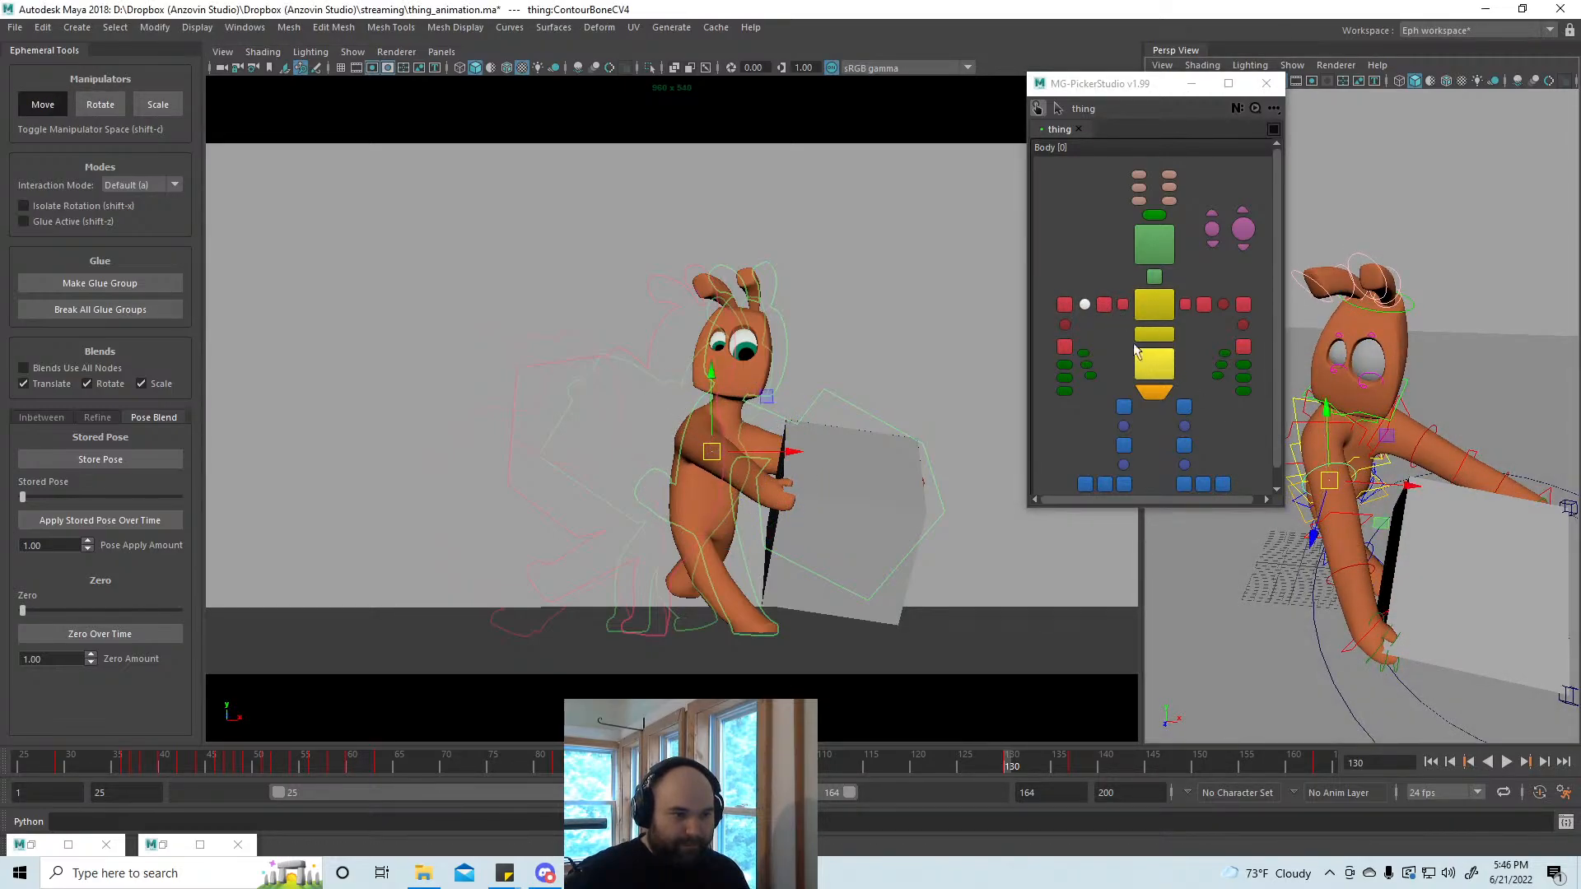
left_click(762, 469)
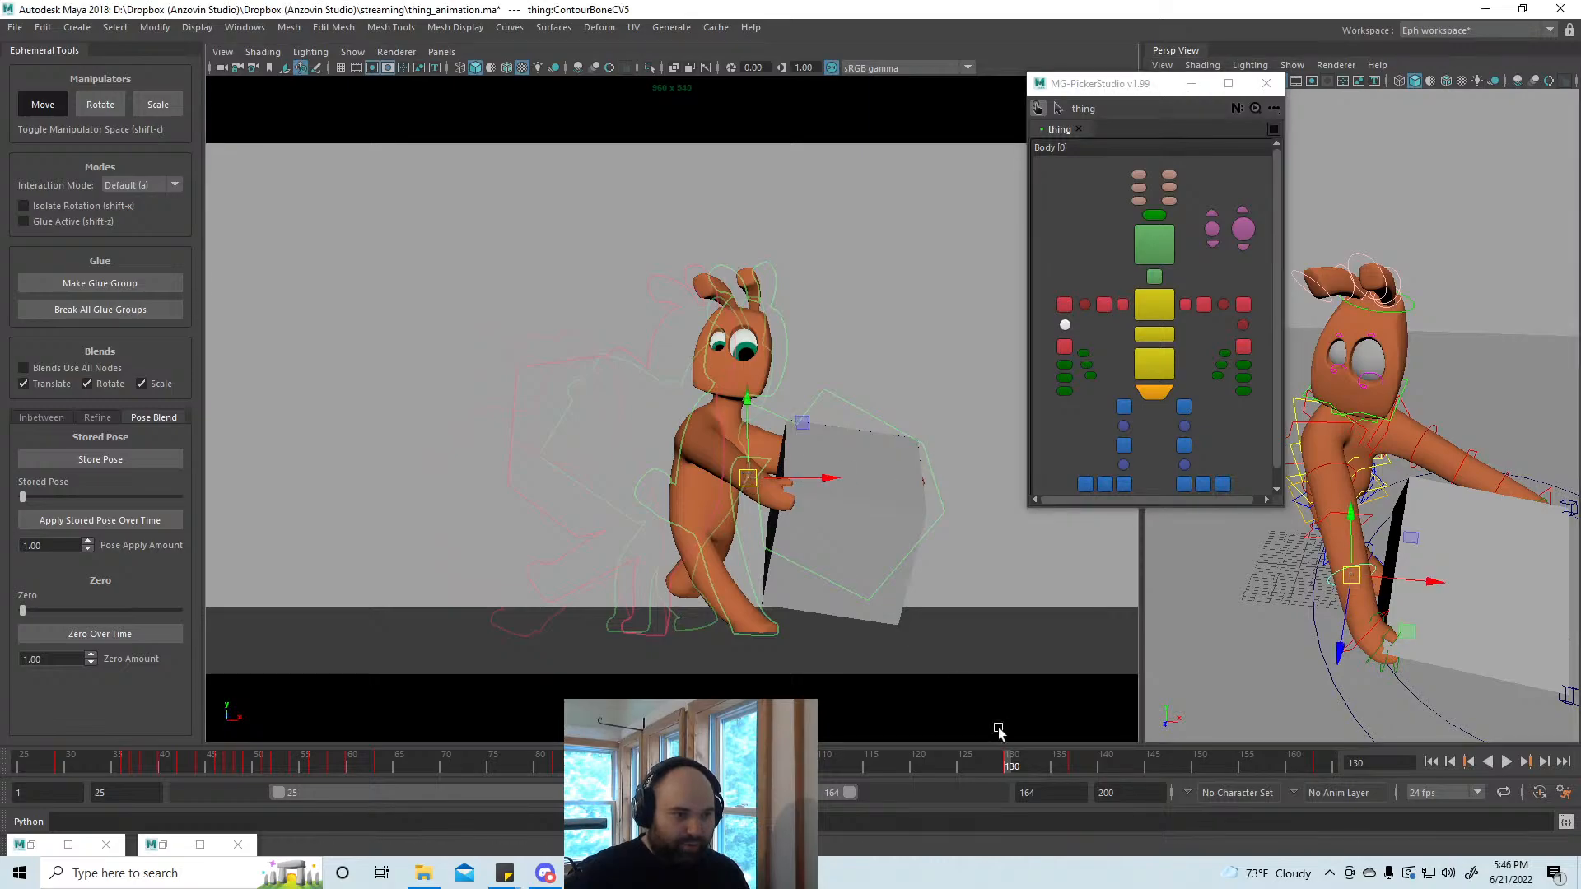
Step: Use Forward All interaction with Glue Active on to move the lower spine forward and up at frame 130, carrying the body and box
left_click_drag(1001, 759, 938, 774)
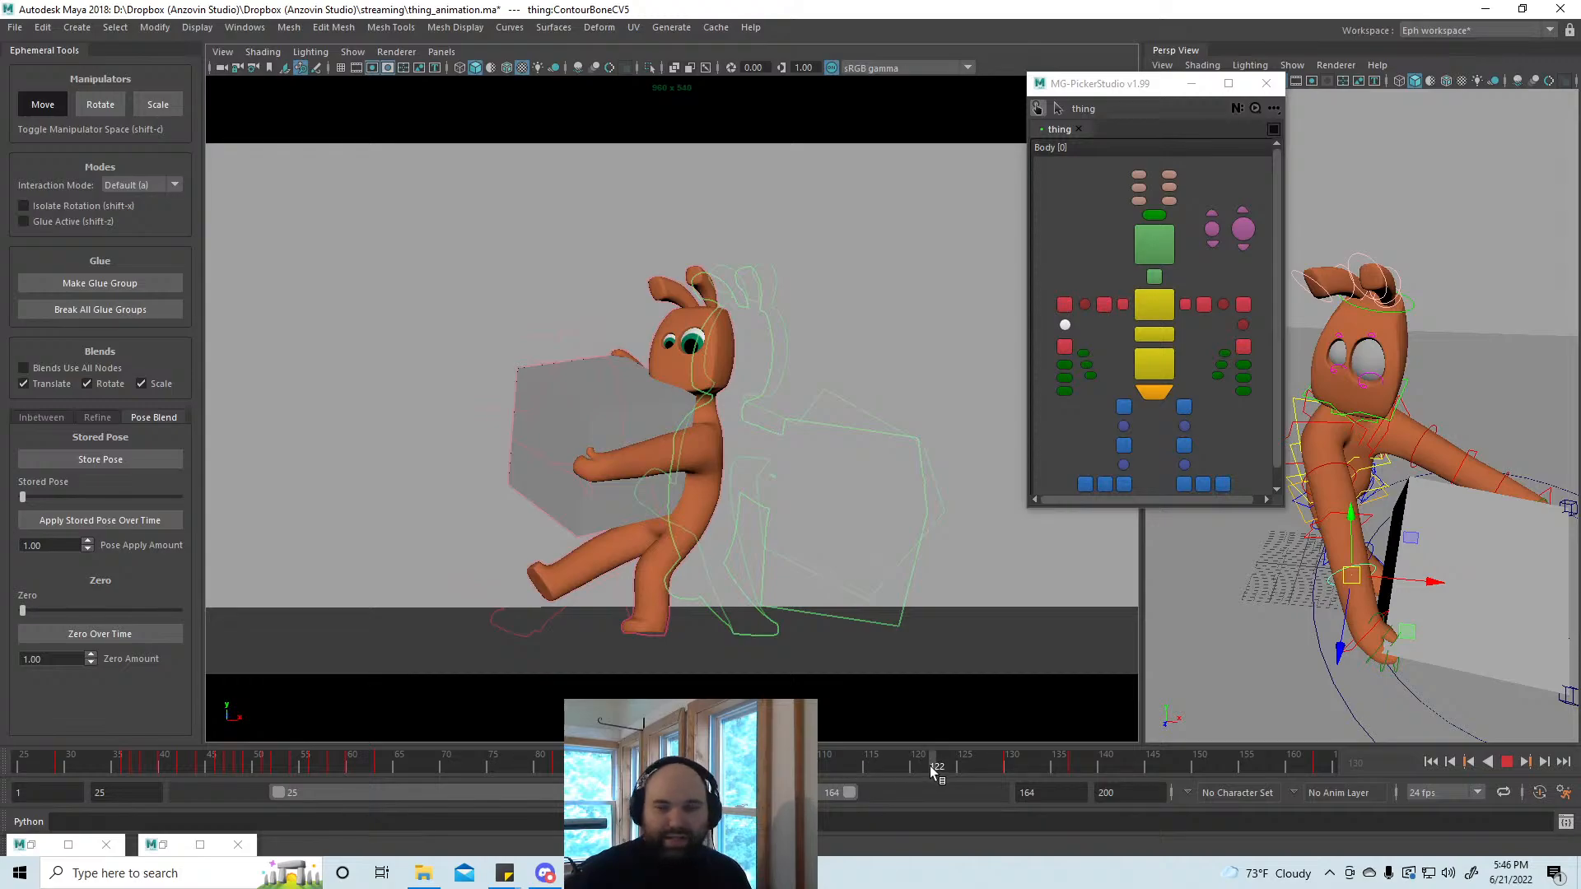
left_click_drag(928, 771, 1173, 779)
mouse_move(1018, 770)
left_mouse_down()
mouse_move(982, 768)
mouse_move(1005, 767)
left_mouse_up()
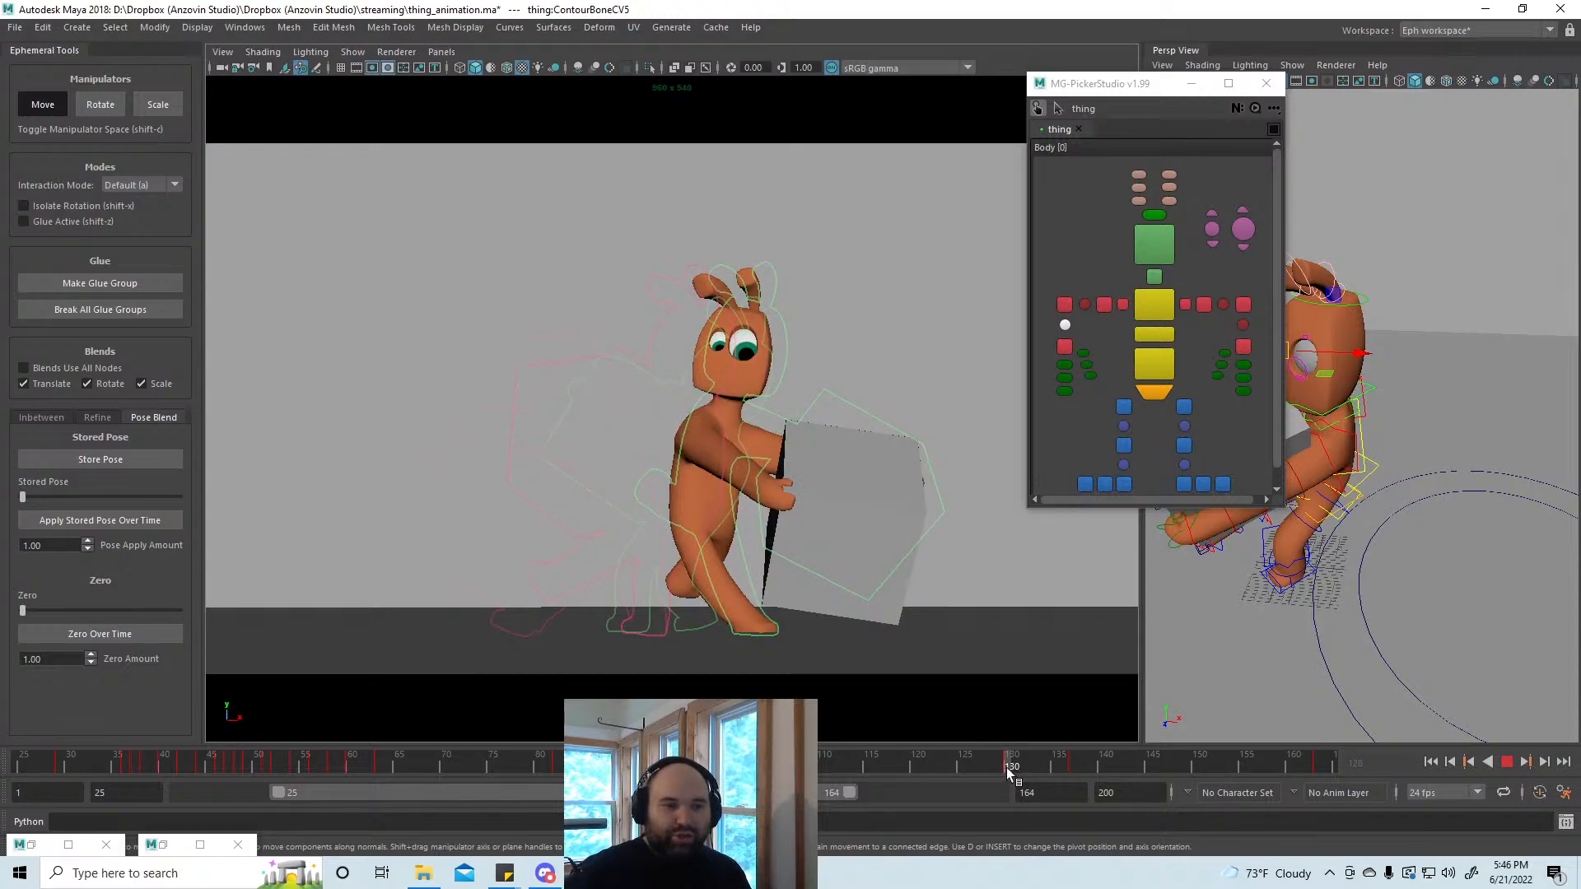
left_click_drag(1006, 767, 832, 766)
left_click_drag(965, 769, 1013, 769)
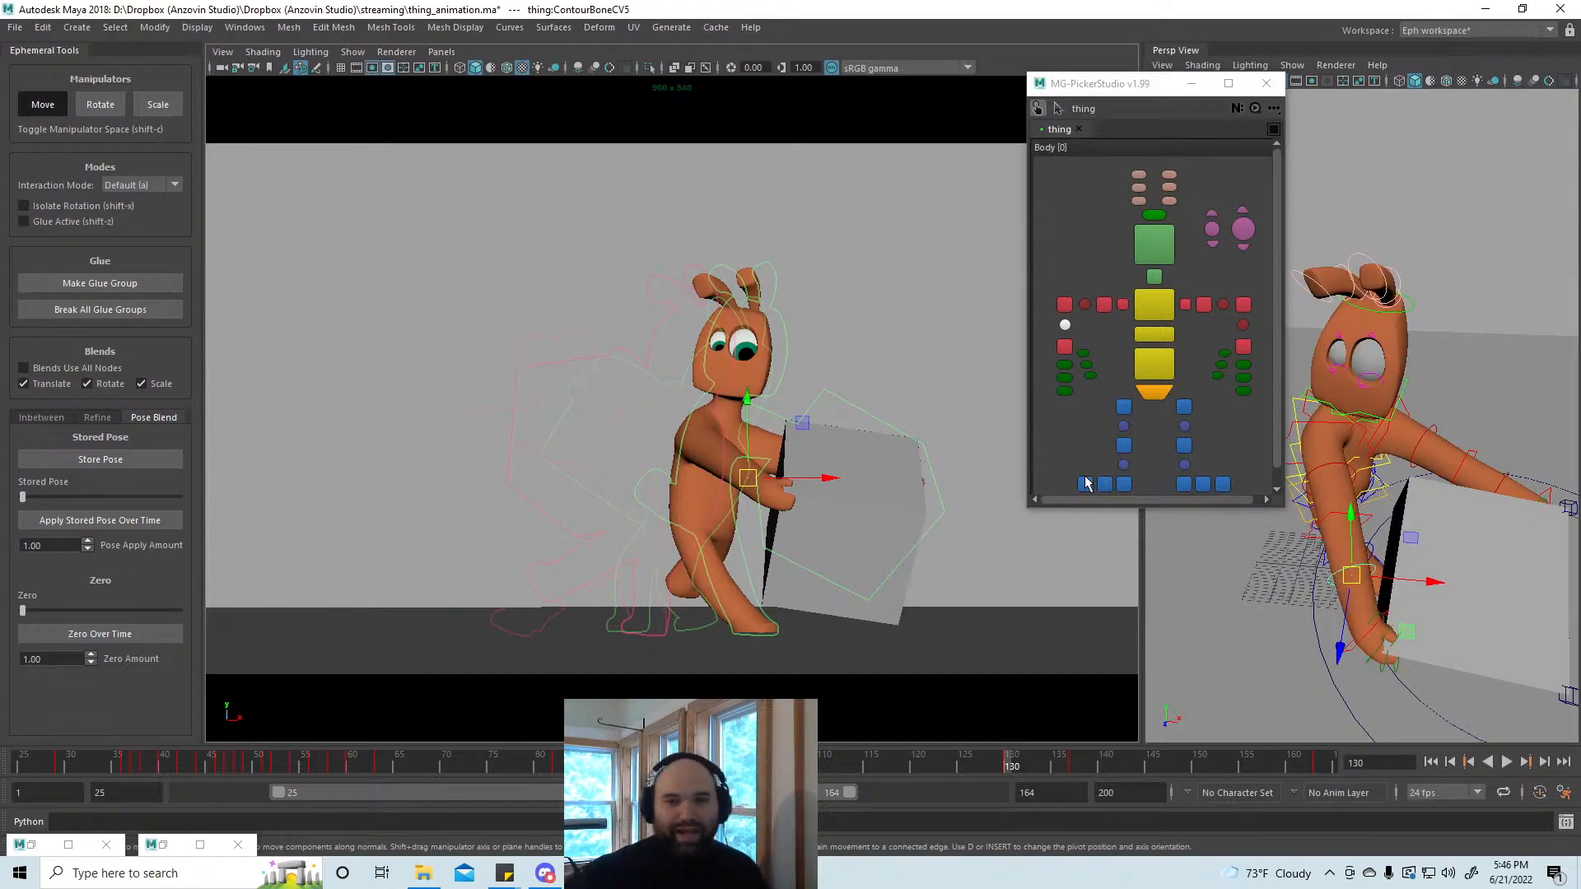
left_click(1146, 374)
key("alt+a")
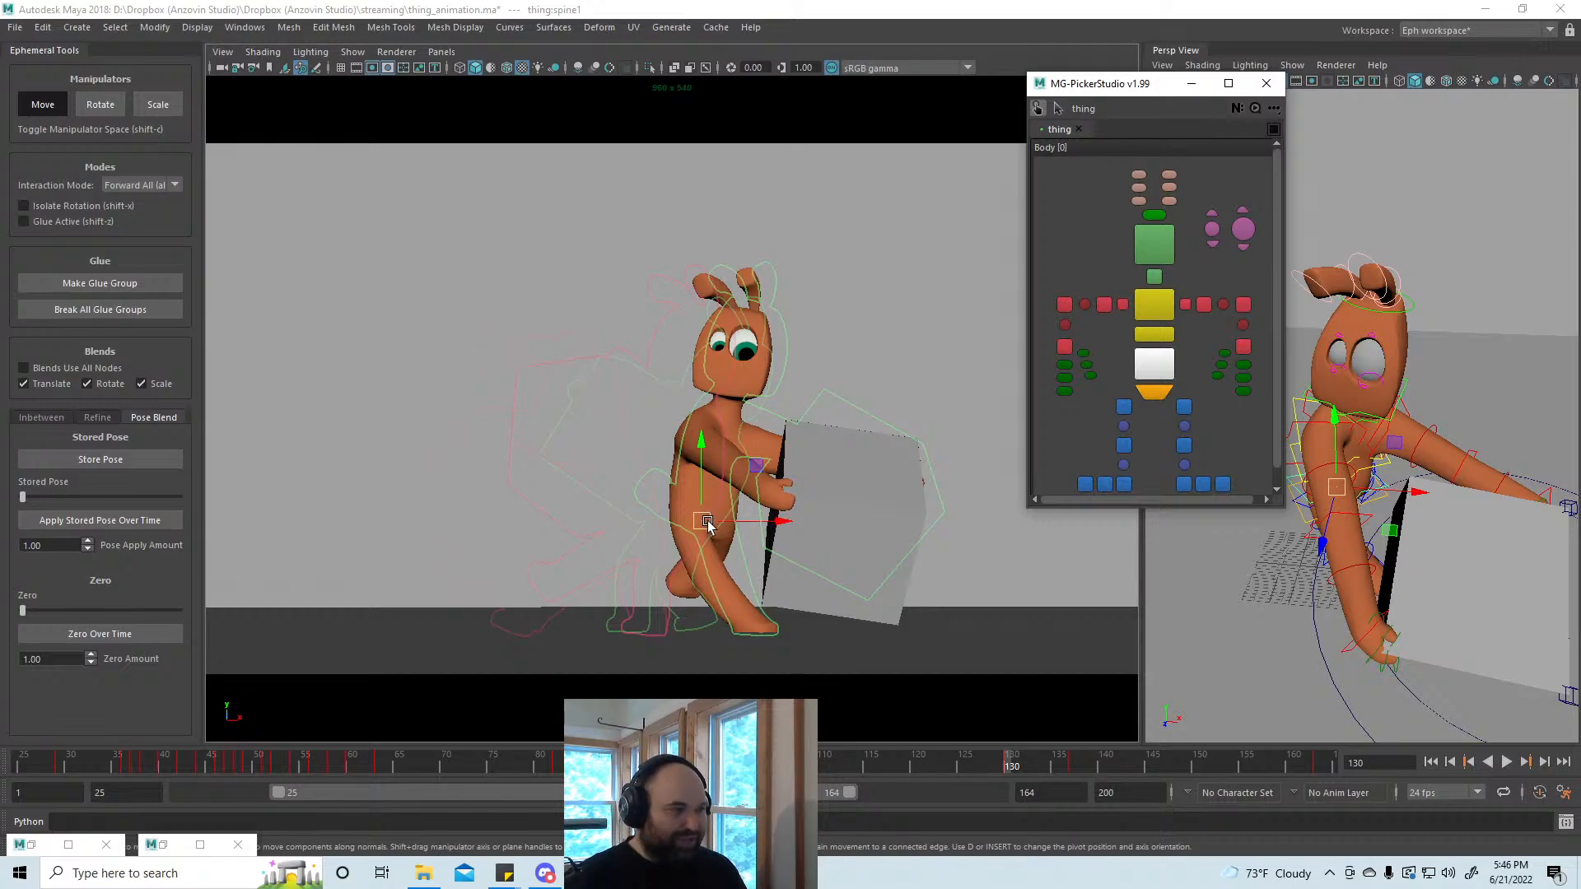
key("shift+z")
left_click_drag(700, 520, 745, 492)
key("e")
key("w")
Step: Rotate the head more upright over the leaning torso at frame 130
left_click(852, 346)
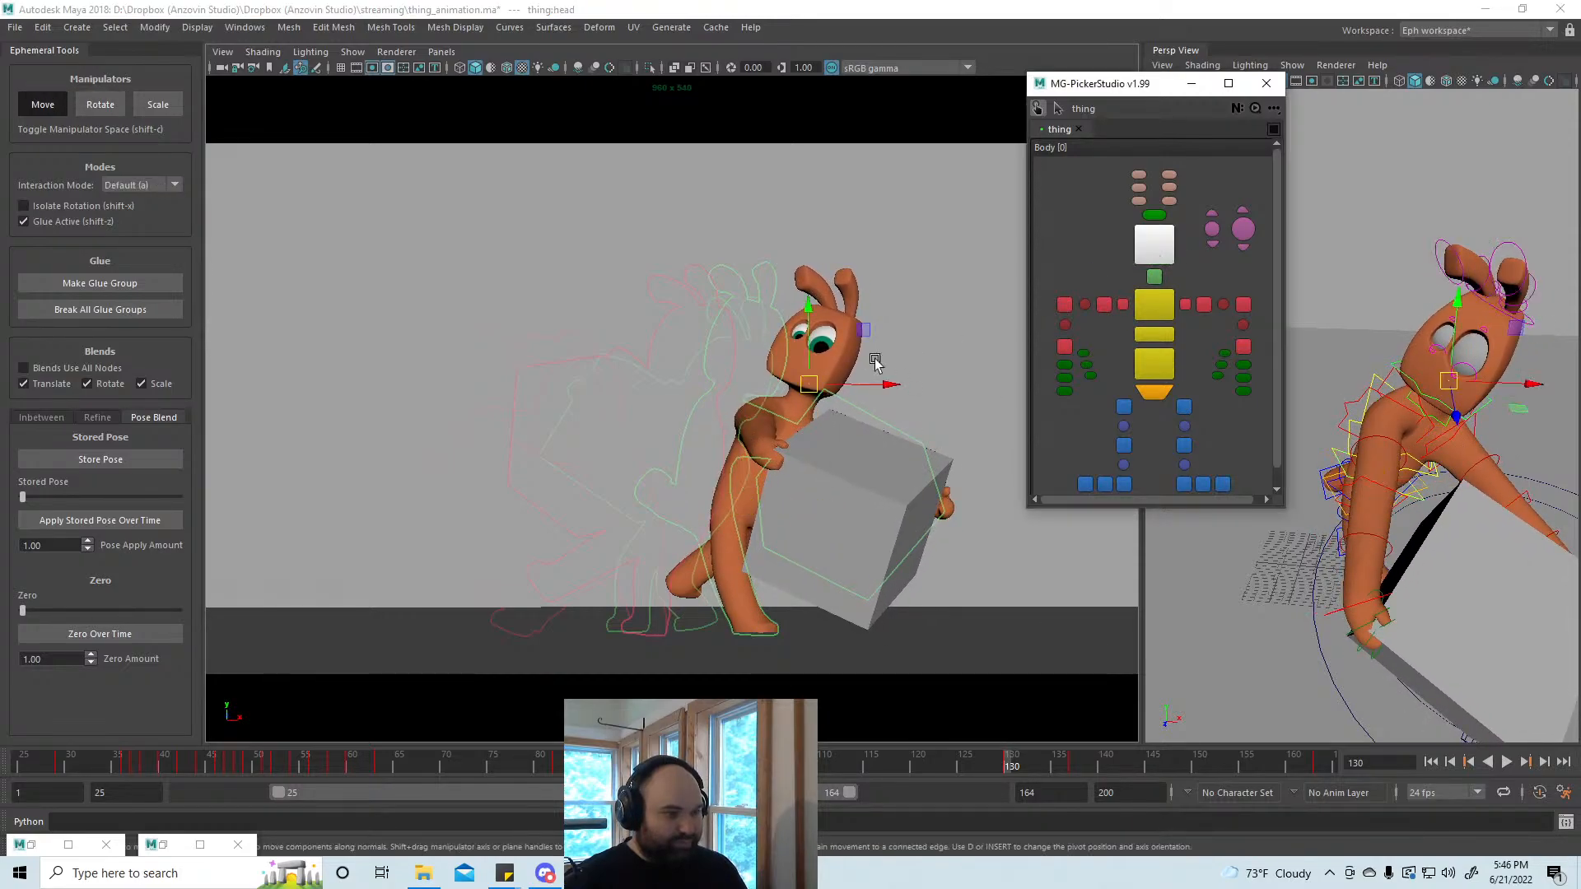
key("e")
left_click_drag(852, 346, 823, 334)
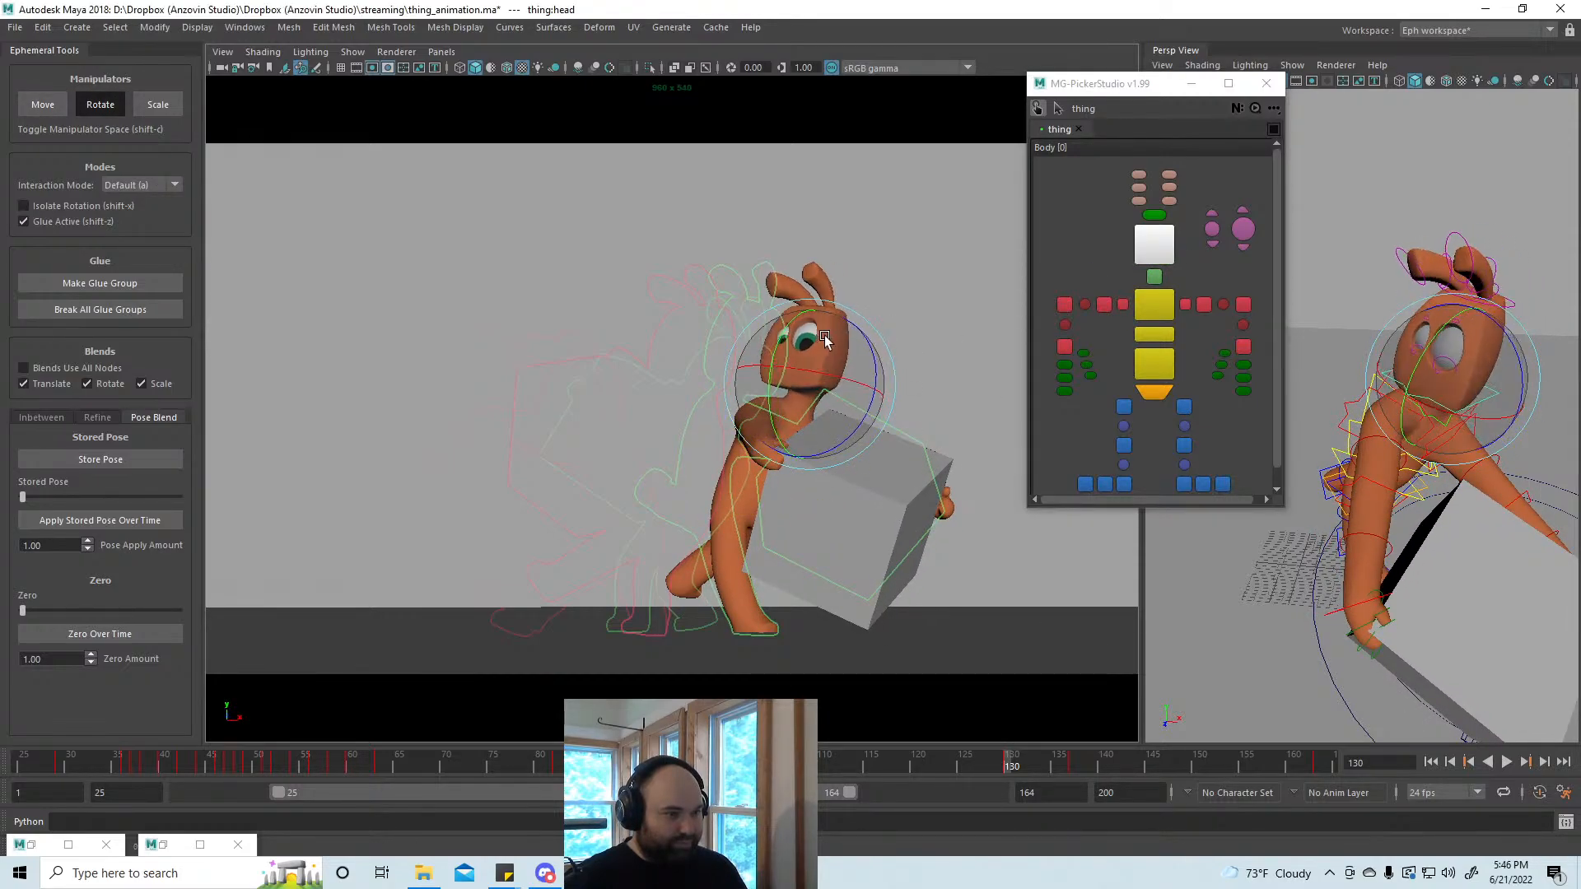
key("w")
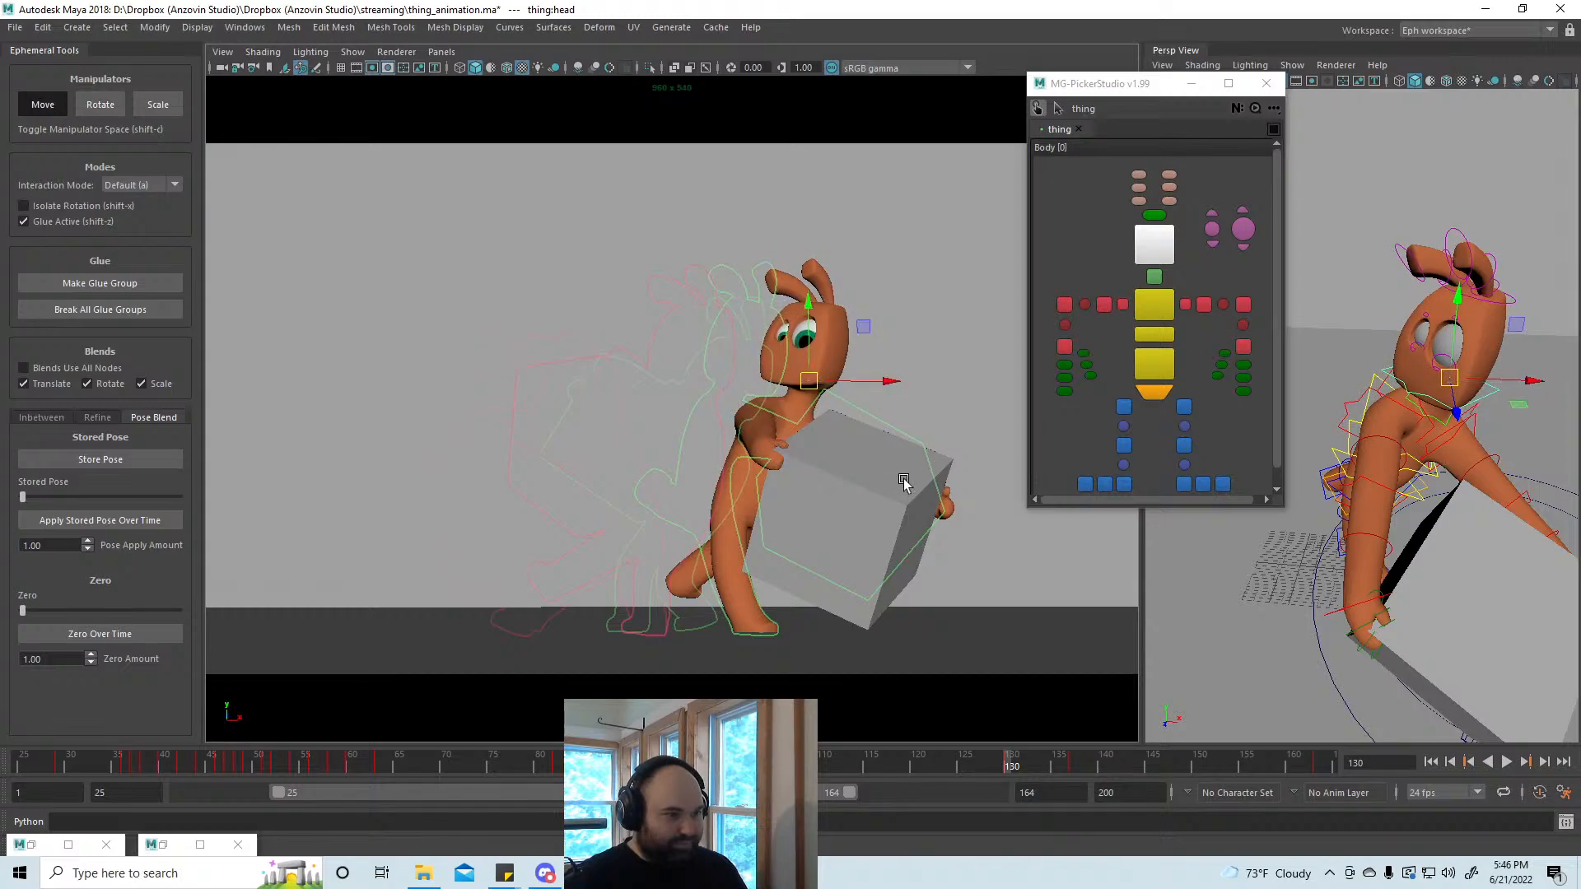
Step: Move the box across to the other side of the body at frame 130 and rotate it with the glued hands
left_click(888, 488)
left_click_drag(847, 516, 737, 507)
key("e")
key("w")
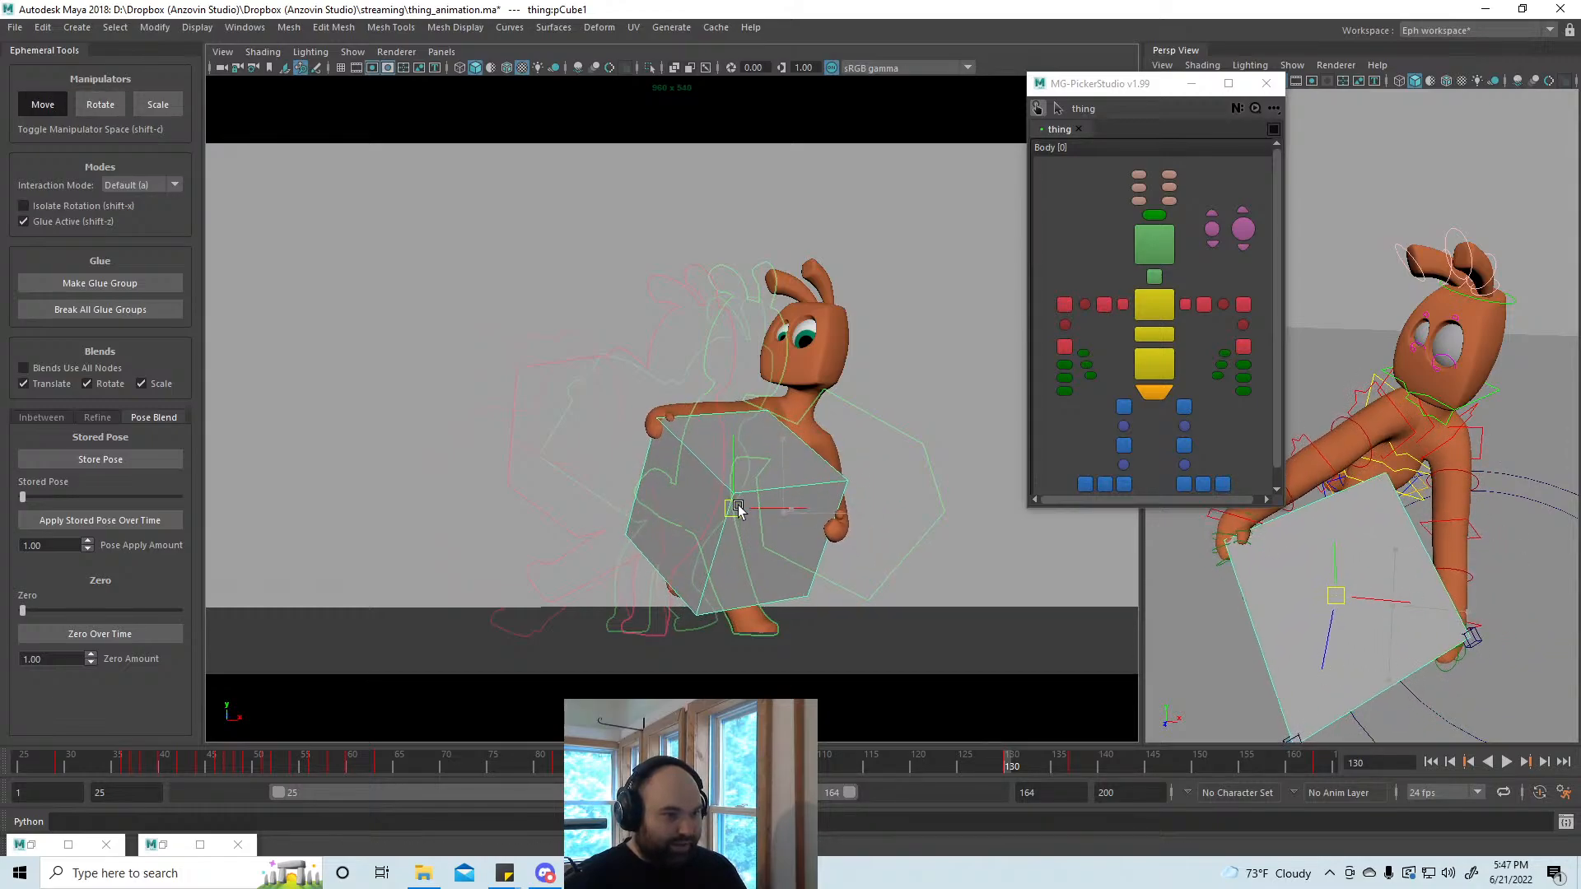
Step: Enable Blends Use All Nodes and create a breakdown at frame 120 by biasing the whole pose slightly toward the next key
mouse_move(980, 760)
left_mouse_down()
mouse_move(923, 764)
mouse_move(1087, 774)
mouse_move(790, 766)
mouse_move(903, 753)
mouse_move(972, 768)
left_mouse_up()
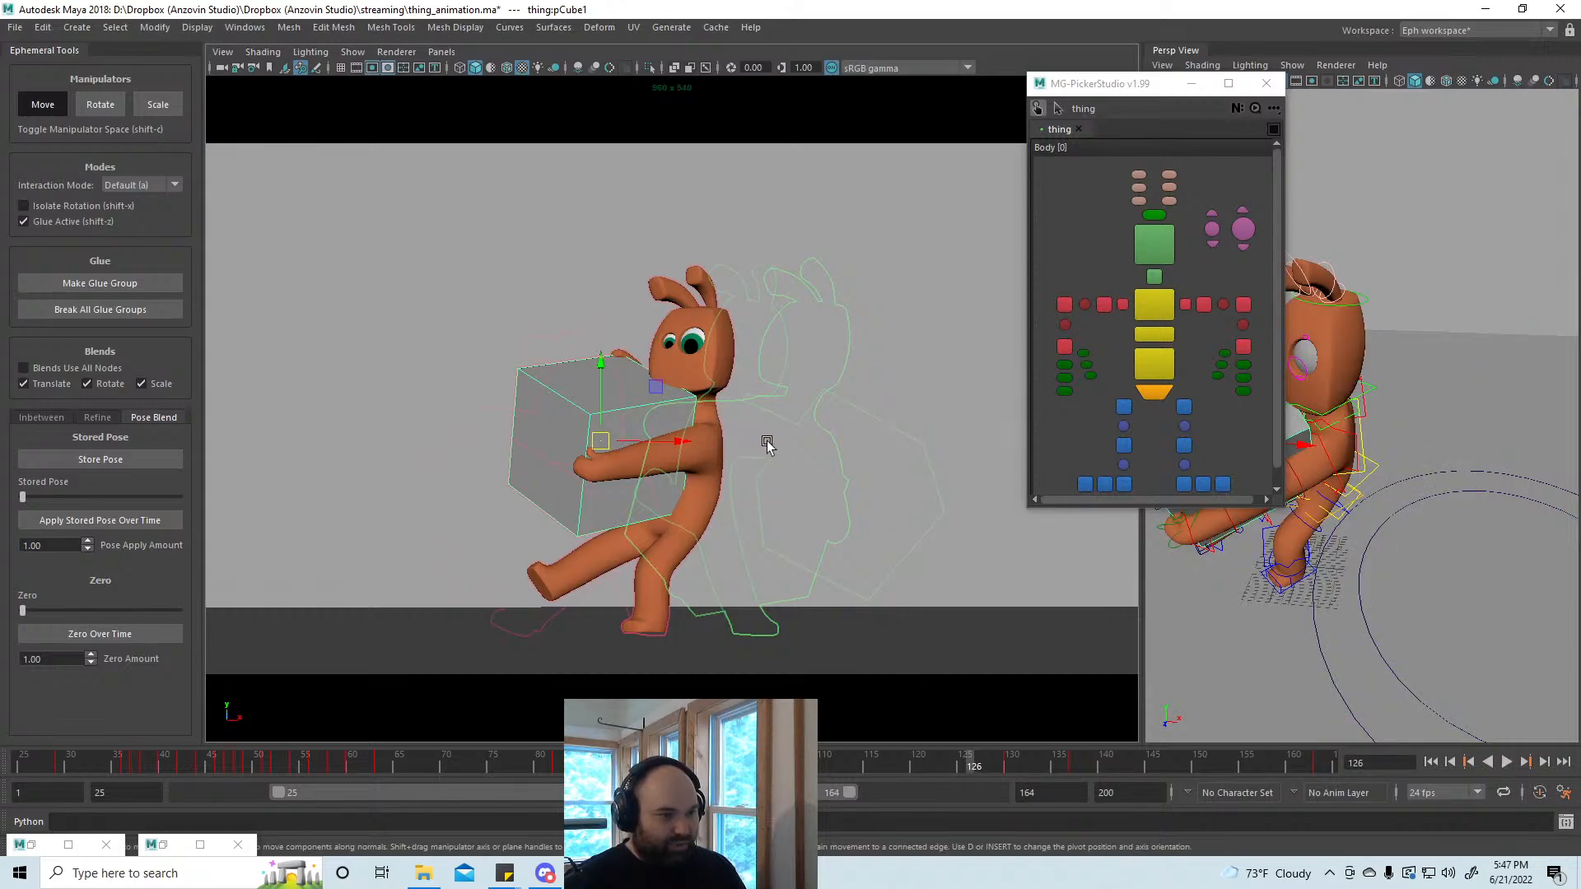
left_click(916, 757)
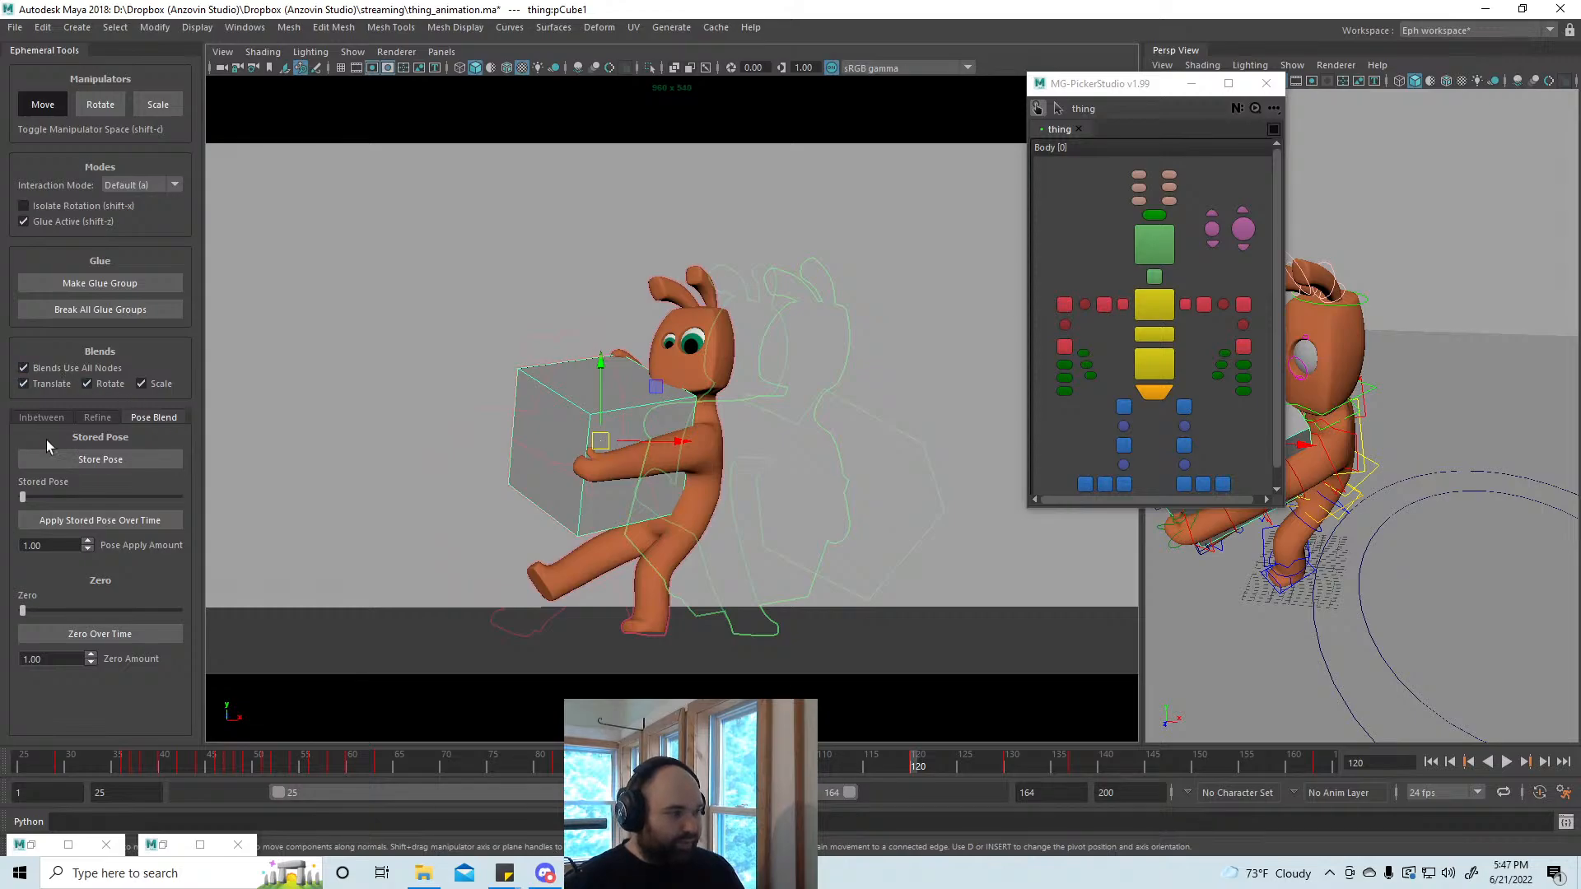
left_click(89, 418)
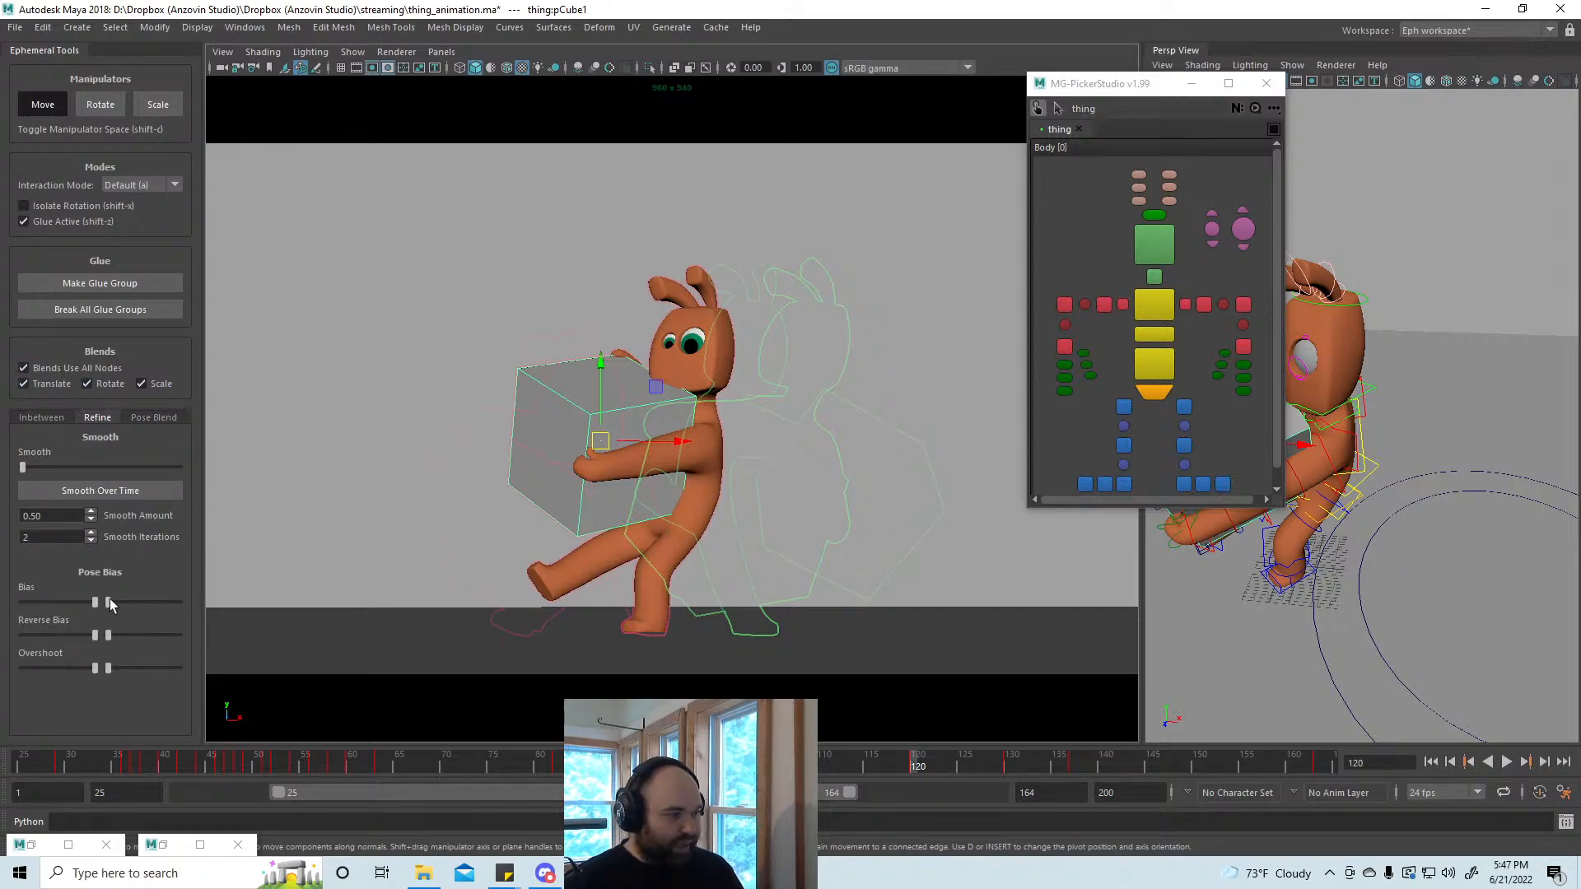
left_click_drag(110, 601, 127, 601)
Step: Turn off Blends Use All Nodes and bias the left foot controls fully back to the previous pose at frame 120
left_click(1185, 483)
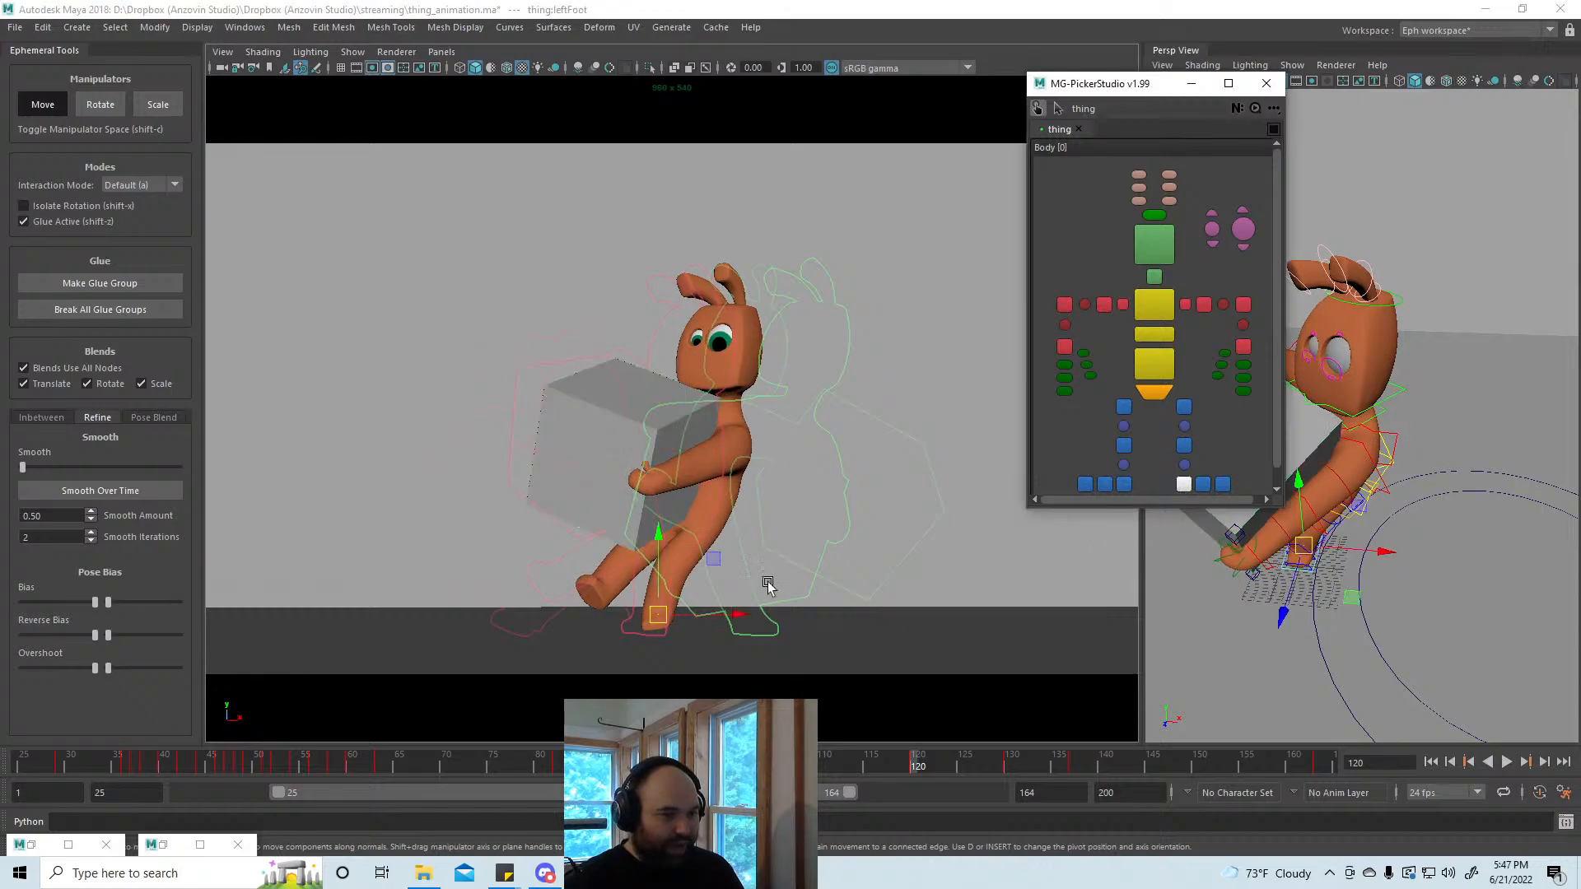
left_click_drag(1260, 504, 1161, 481)
left_click(54, 367)
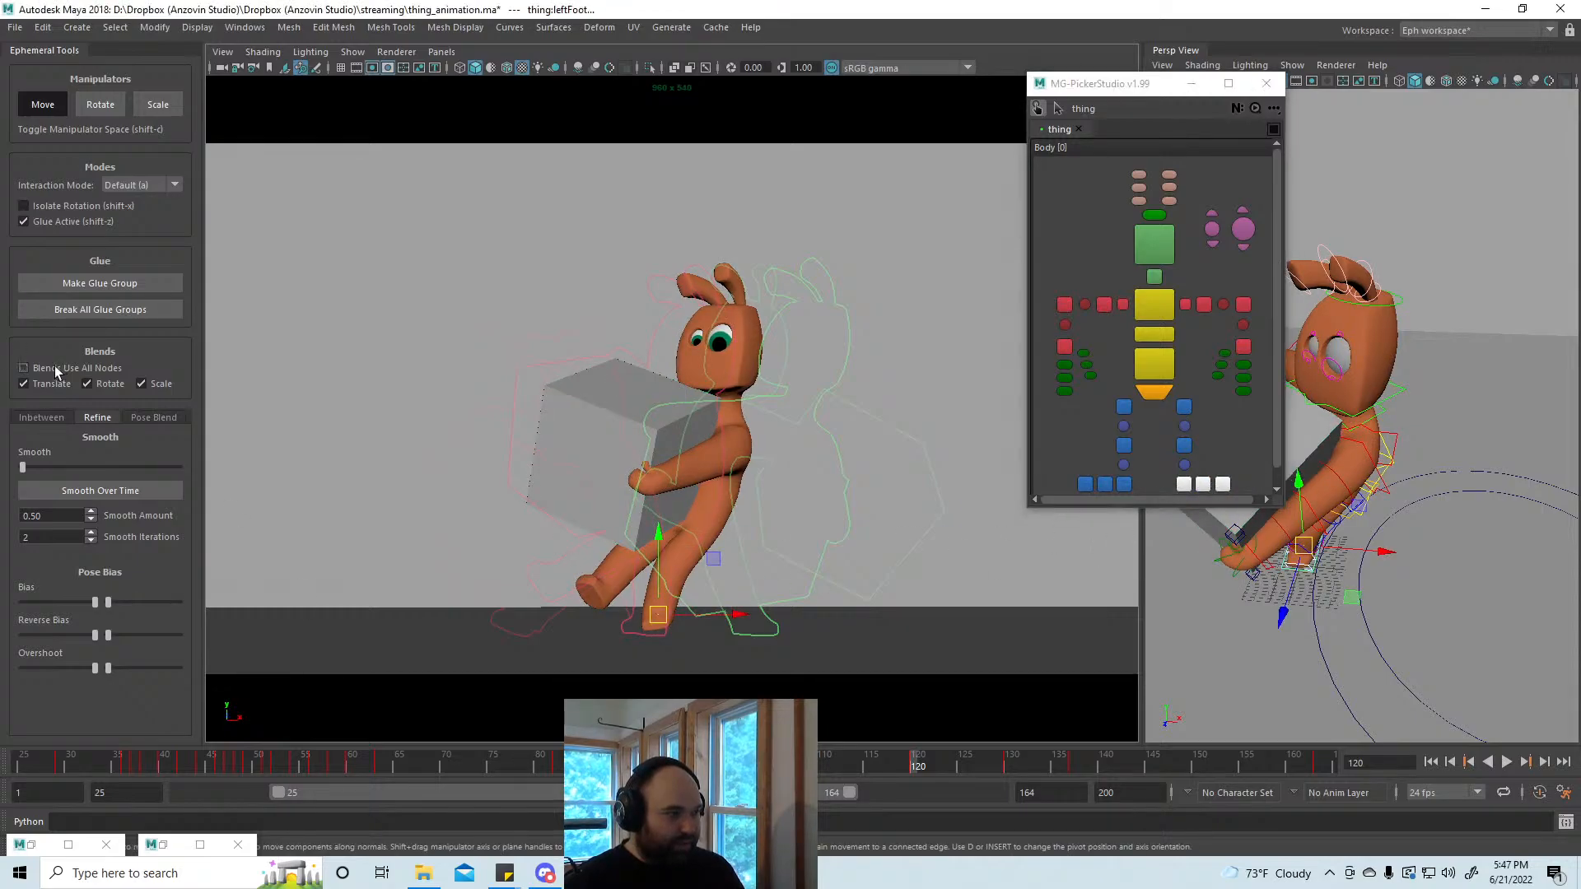
left_click_drag(95, 602, 0, 585)
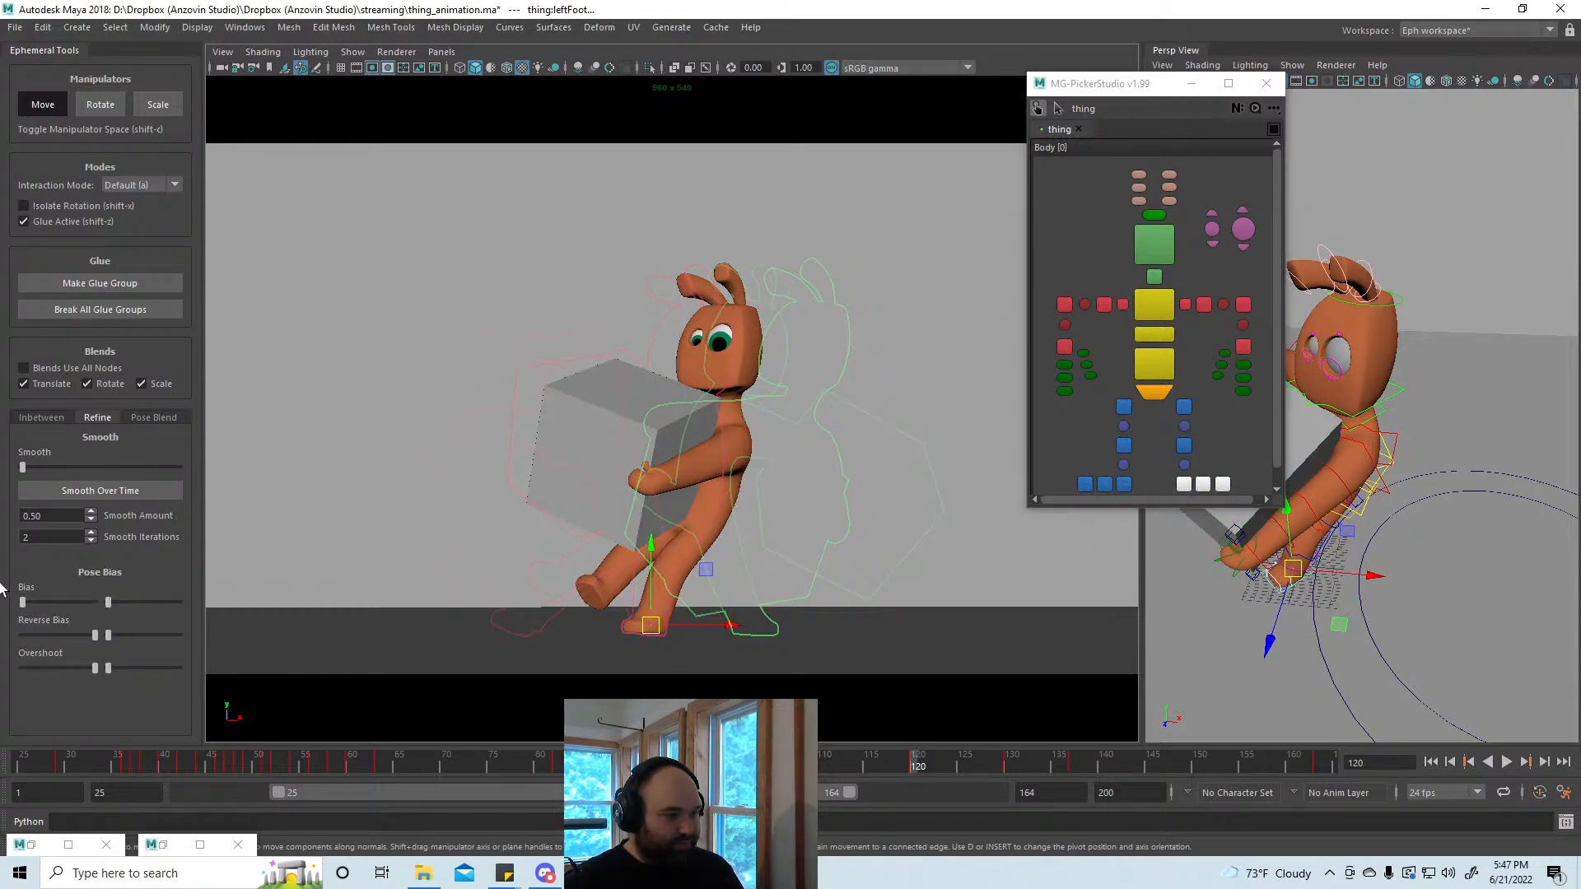
Step: Raise the right foot at frame 120 and adjust its rotation
left_click(1123, 485)
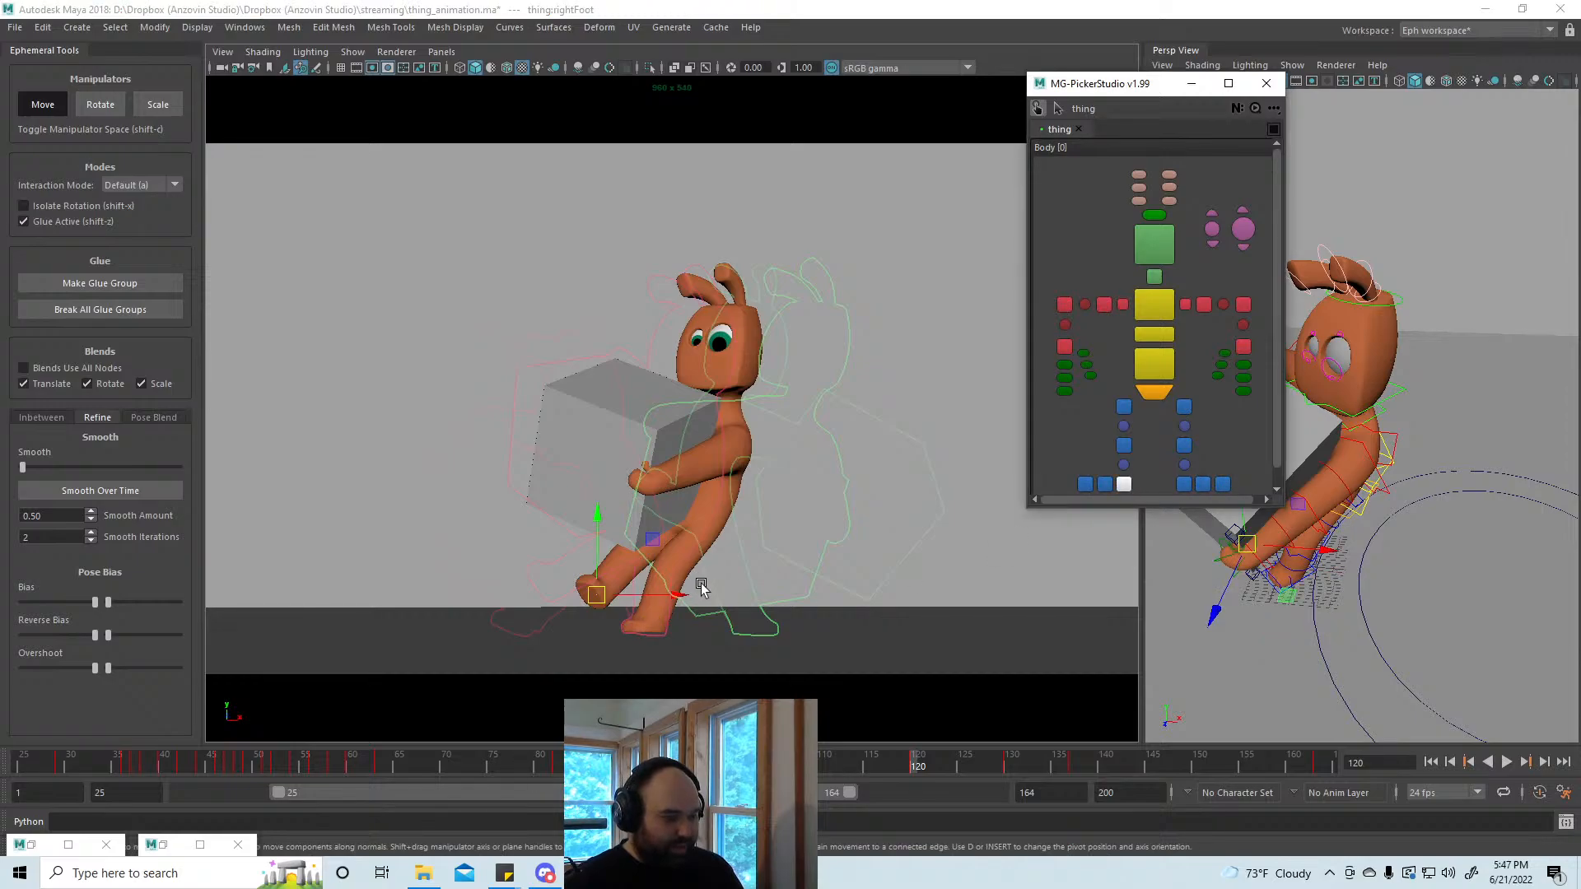
left_click_drag(632, 595, 568, 607)
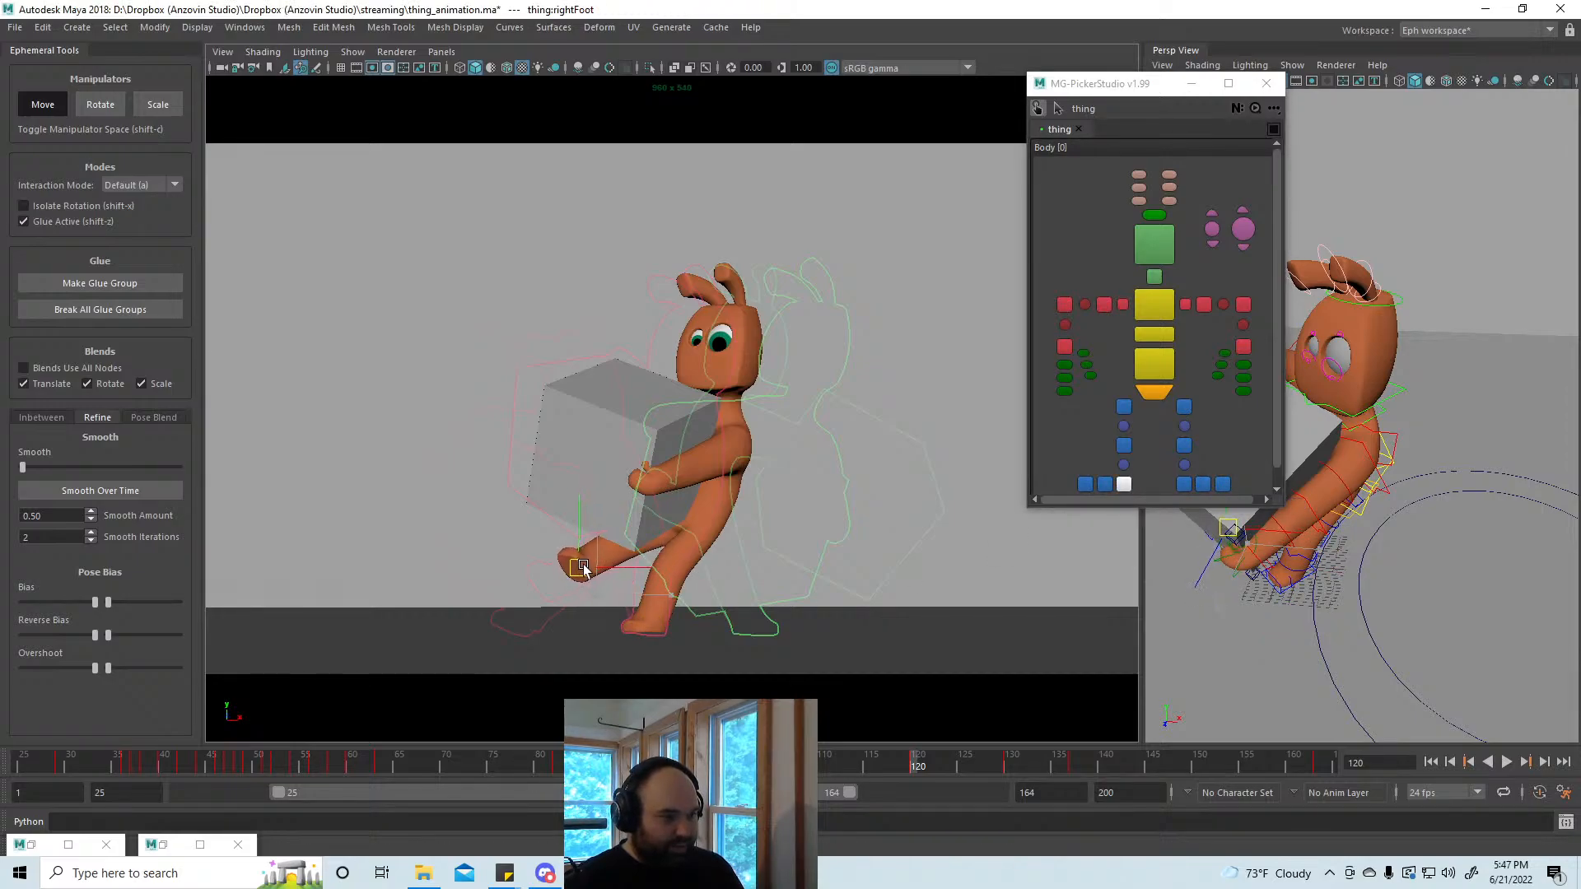
key("e")
key("w")
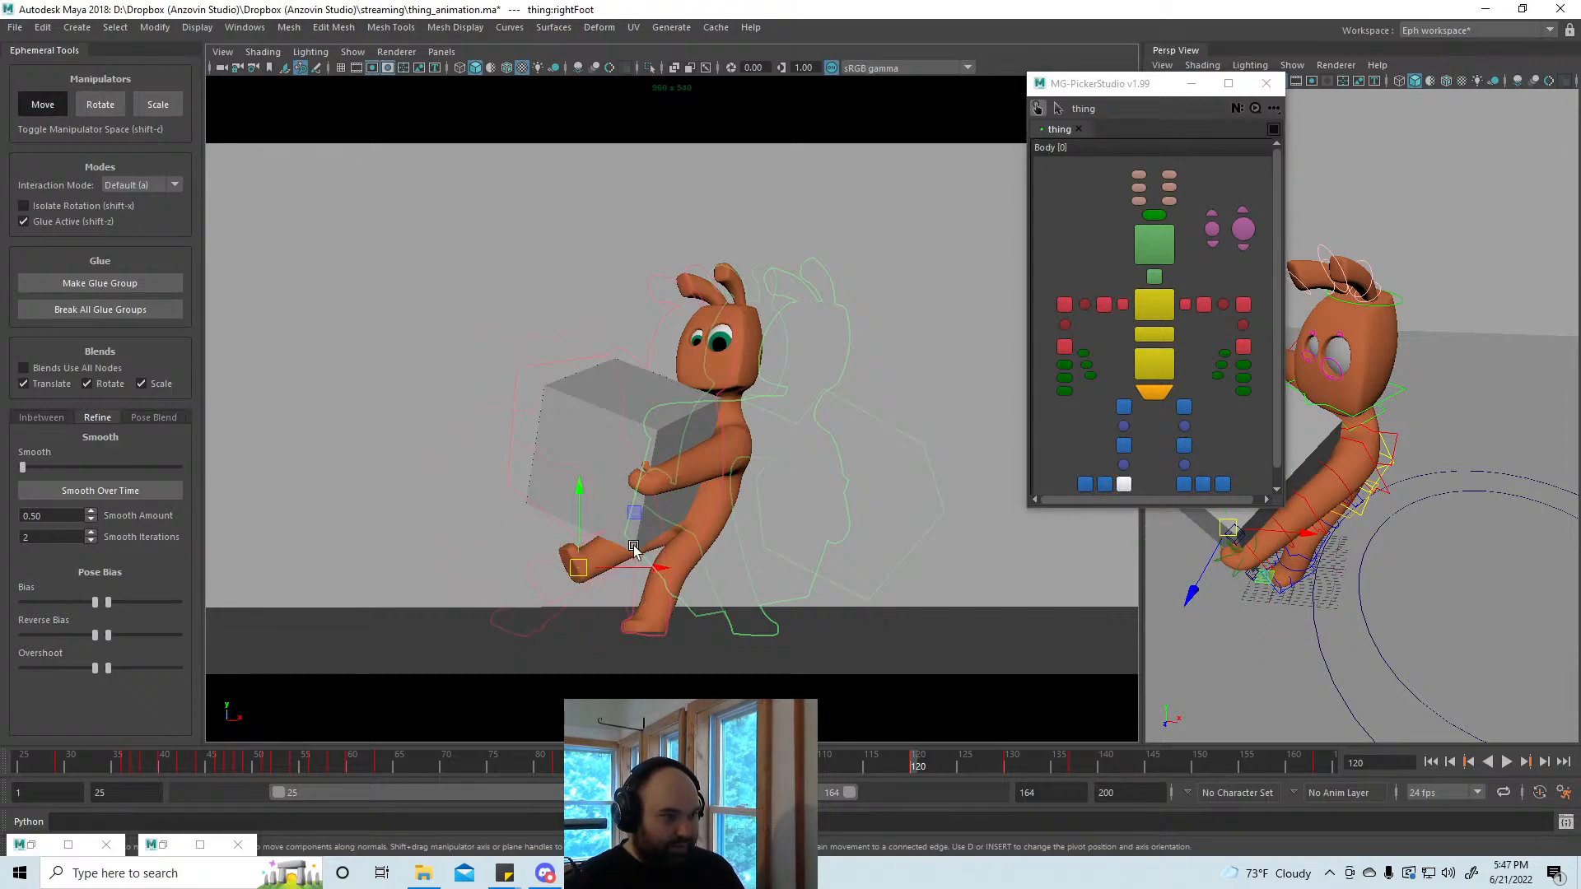
Step: Rotate the upper spine at frame 121 and shift it away from the box
key("alt+v")
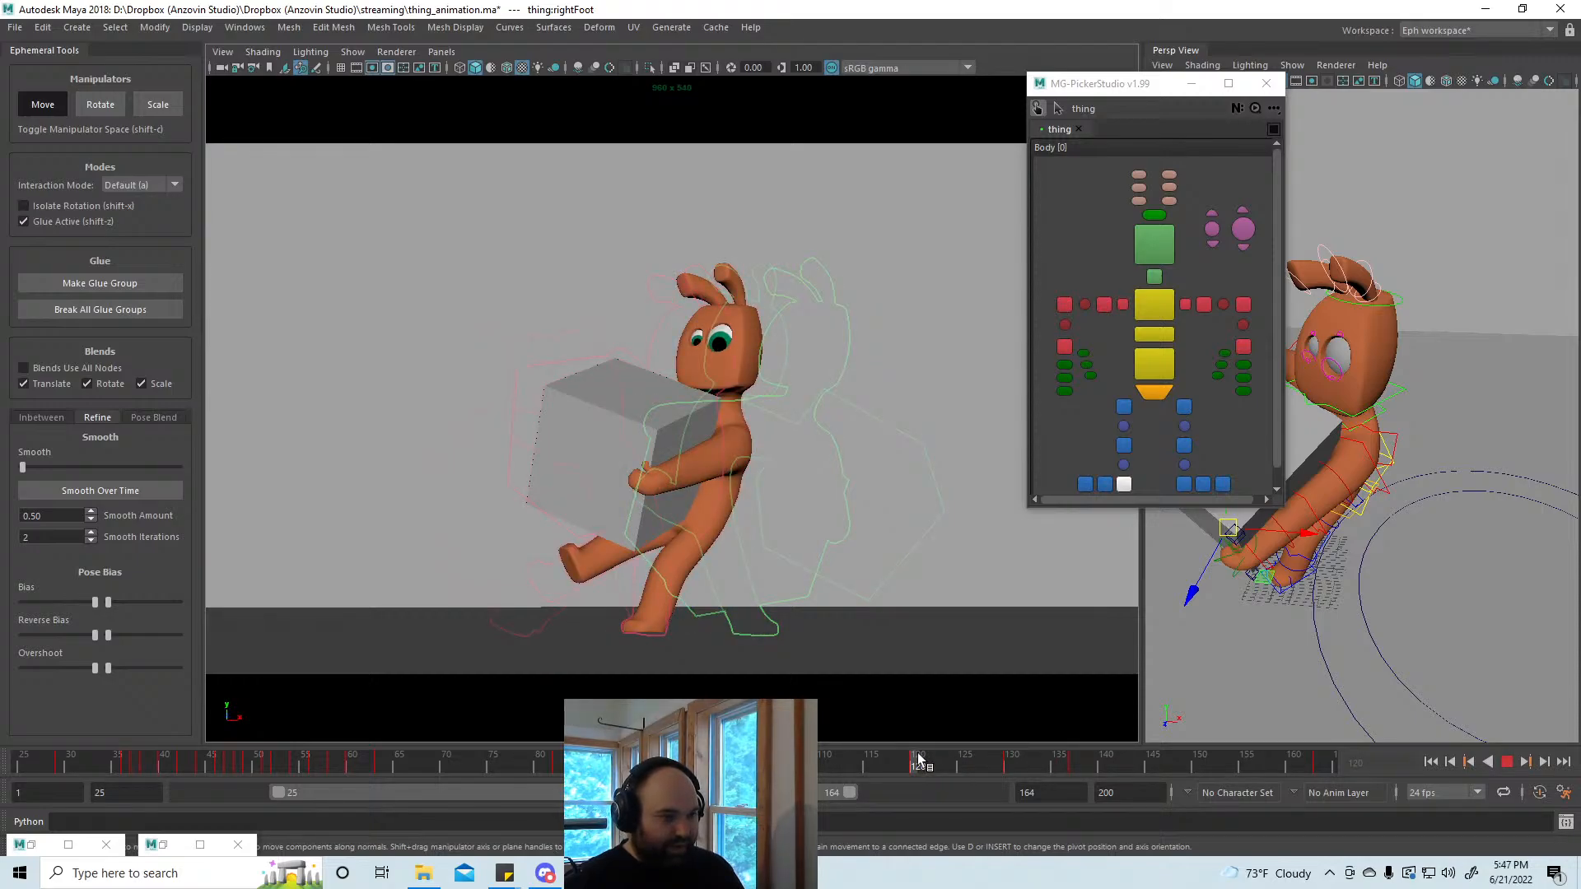
mouse_move(920, 762)
left_mouse_down()
mouse_move(1042, 762)
mouse_move(922, 764)
mouse_move(1027, 768)
mouse_move(935, 768)
left_mouse_up()
left_click(767, 464)
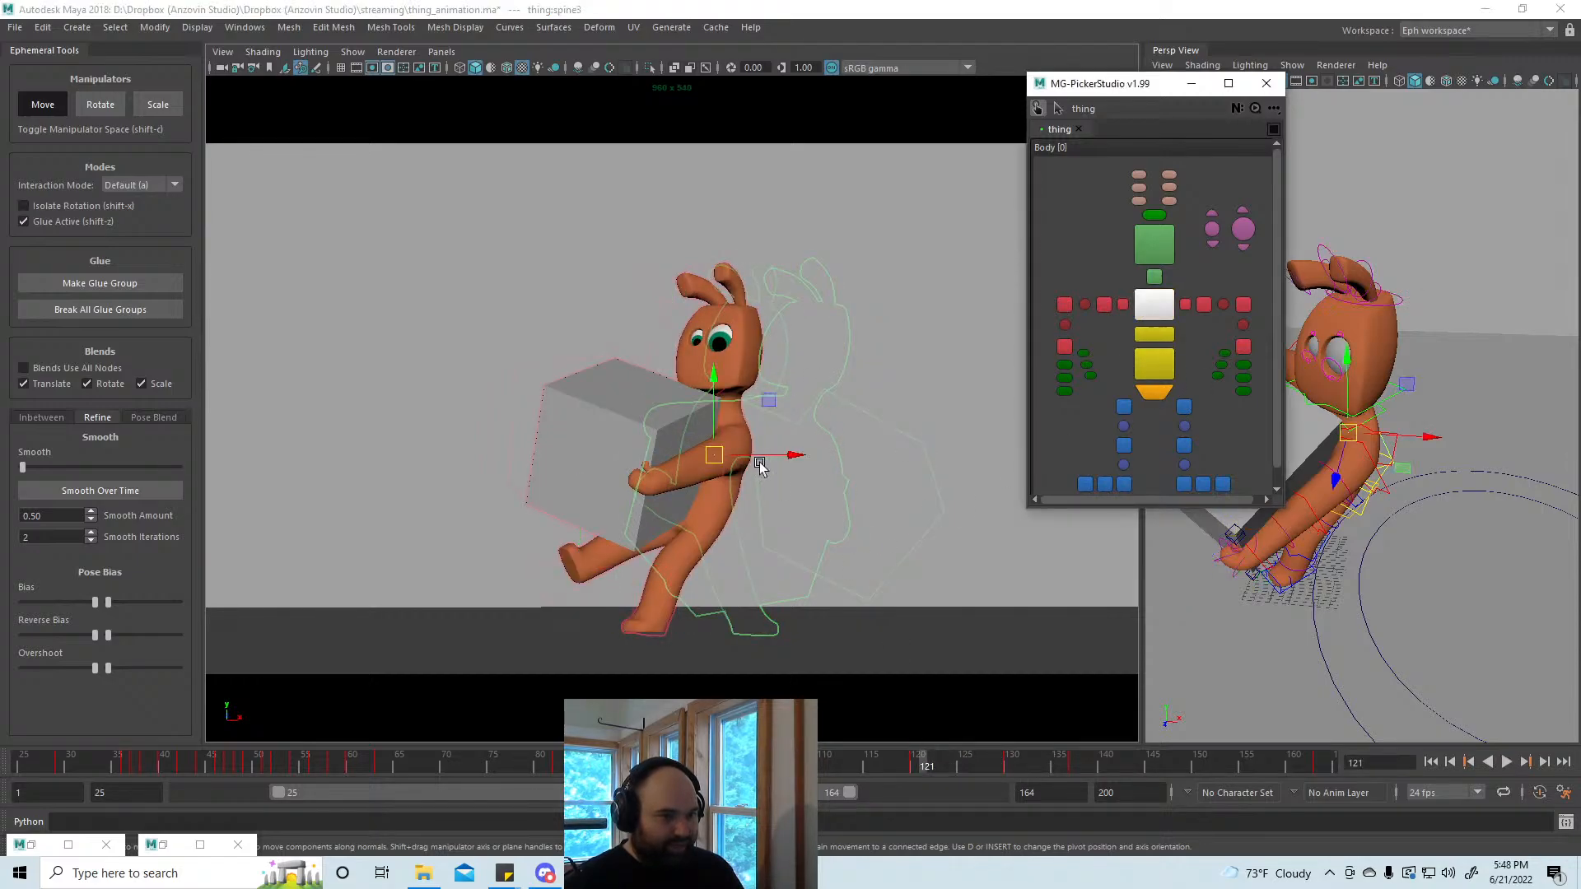
key("e")
mouse_move(731, 458)
left_mouse_down()
mouse_move(755, 442)
mouse_move(729, 417)
mouse_move(743, 460)
left_mouse_up()
key("w")
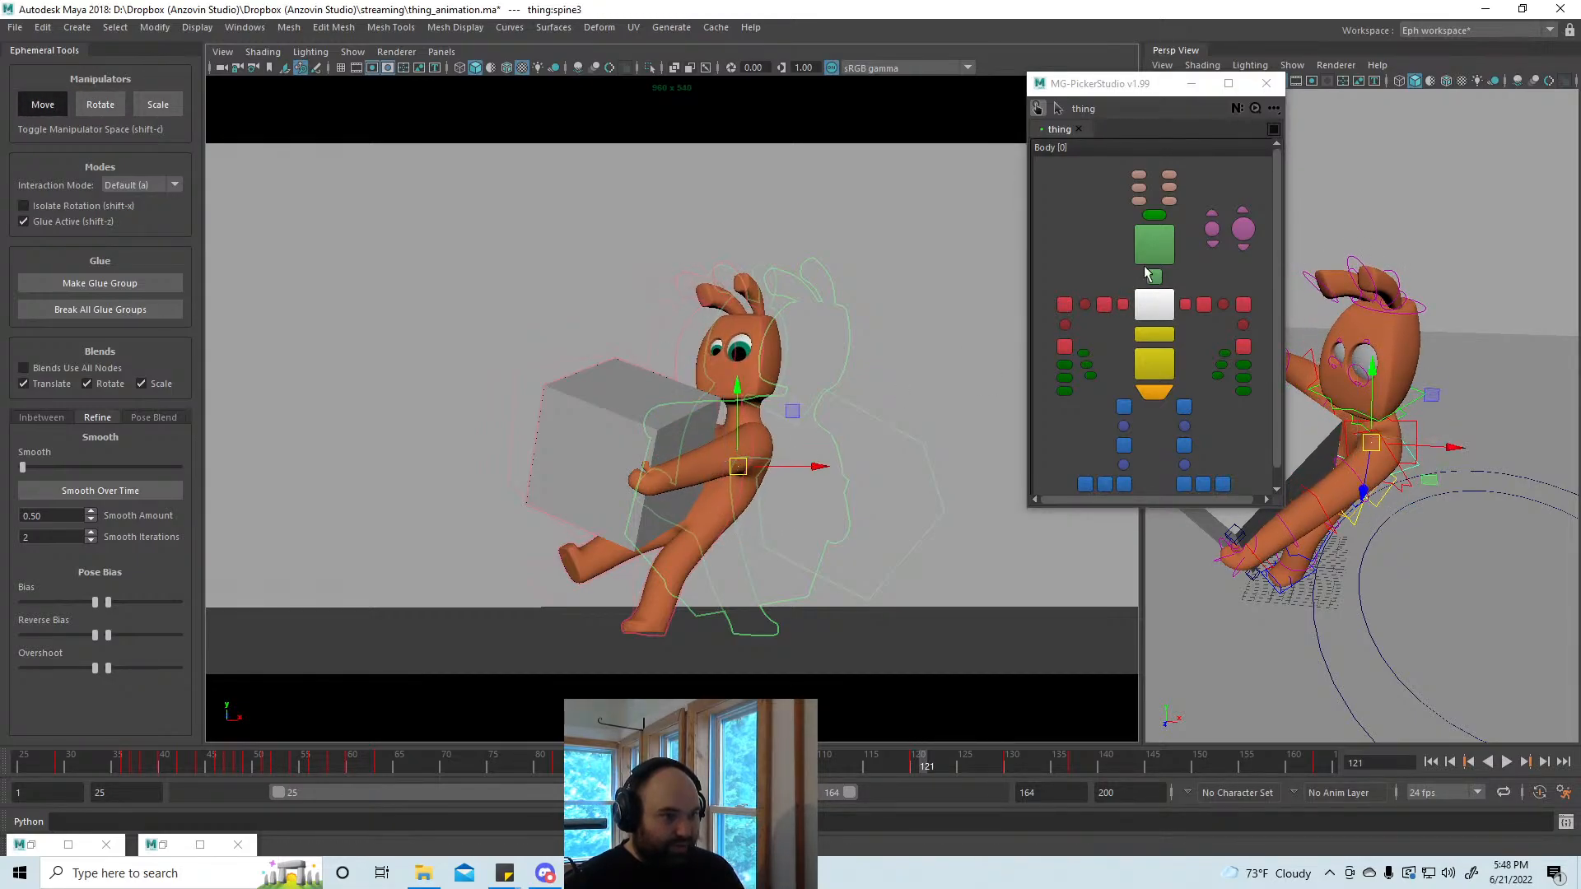
Step: Rotate the head at frame 121 and bend the outer joints of both ears to match
left_click(1151, 251)
key("e")
left_click_drag(798, 399, 755, 383)
key("w")
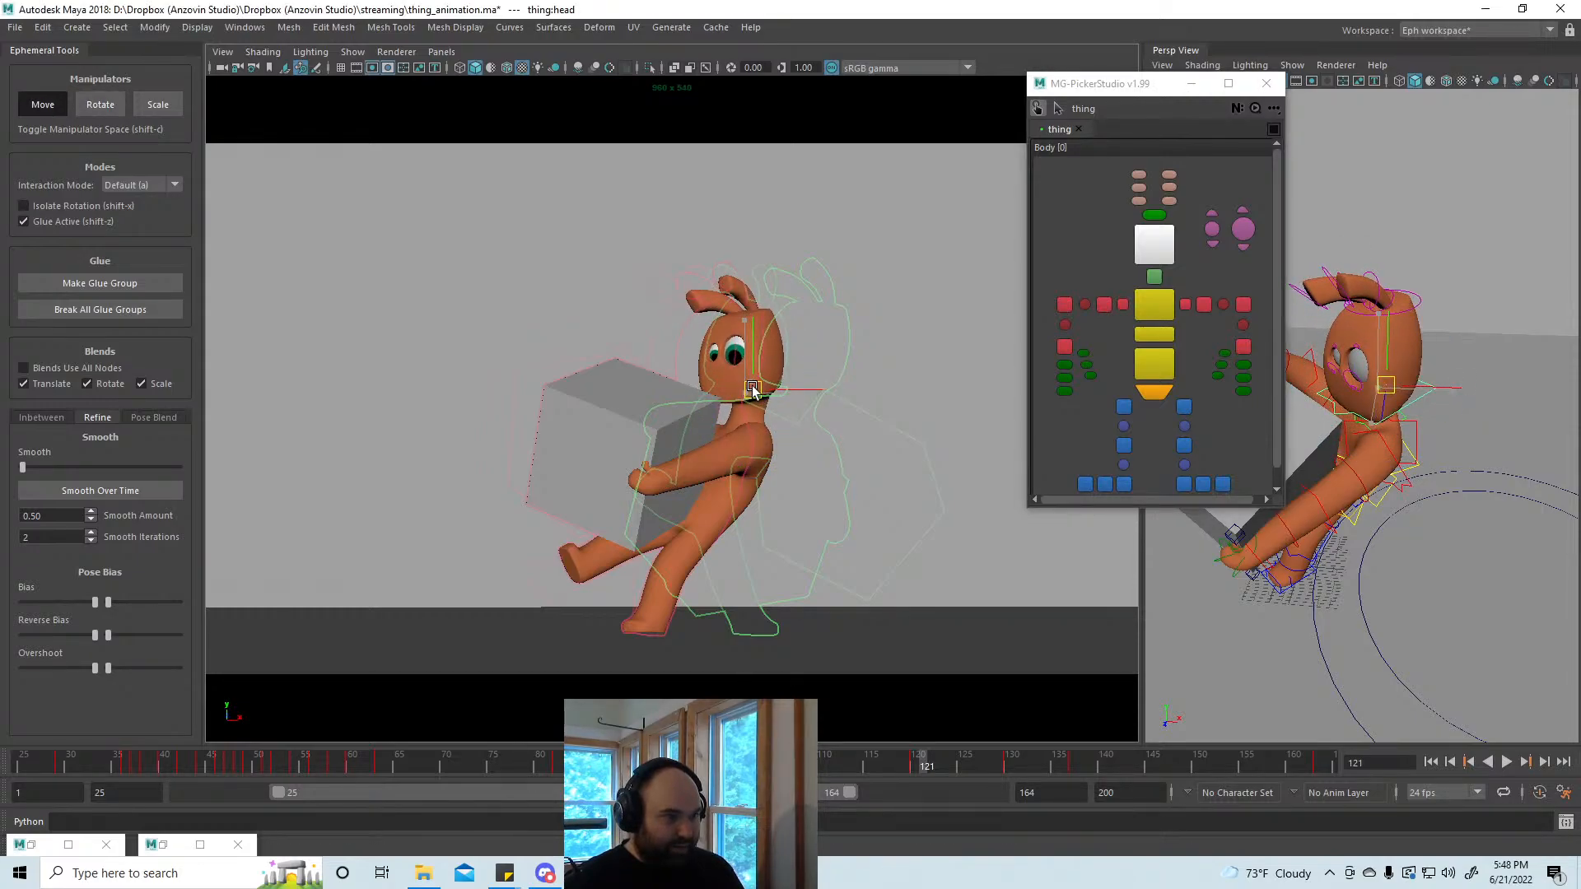
mouse_move(1118, 178)
left_mouse_down()
mouse_move(1199, 184)
mouse_move(1116, 187)
left_mouse_up()
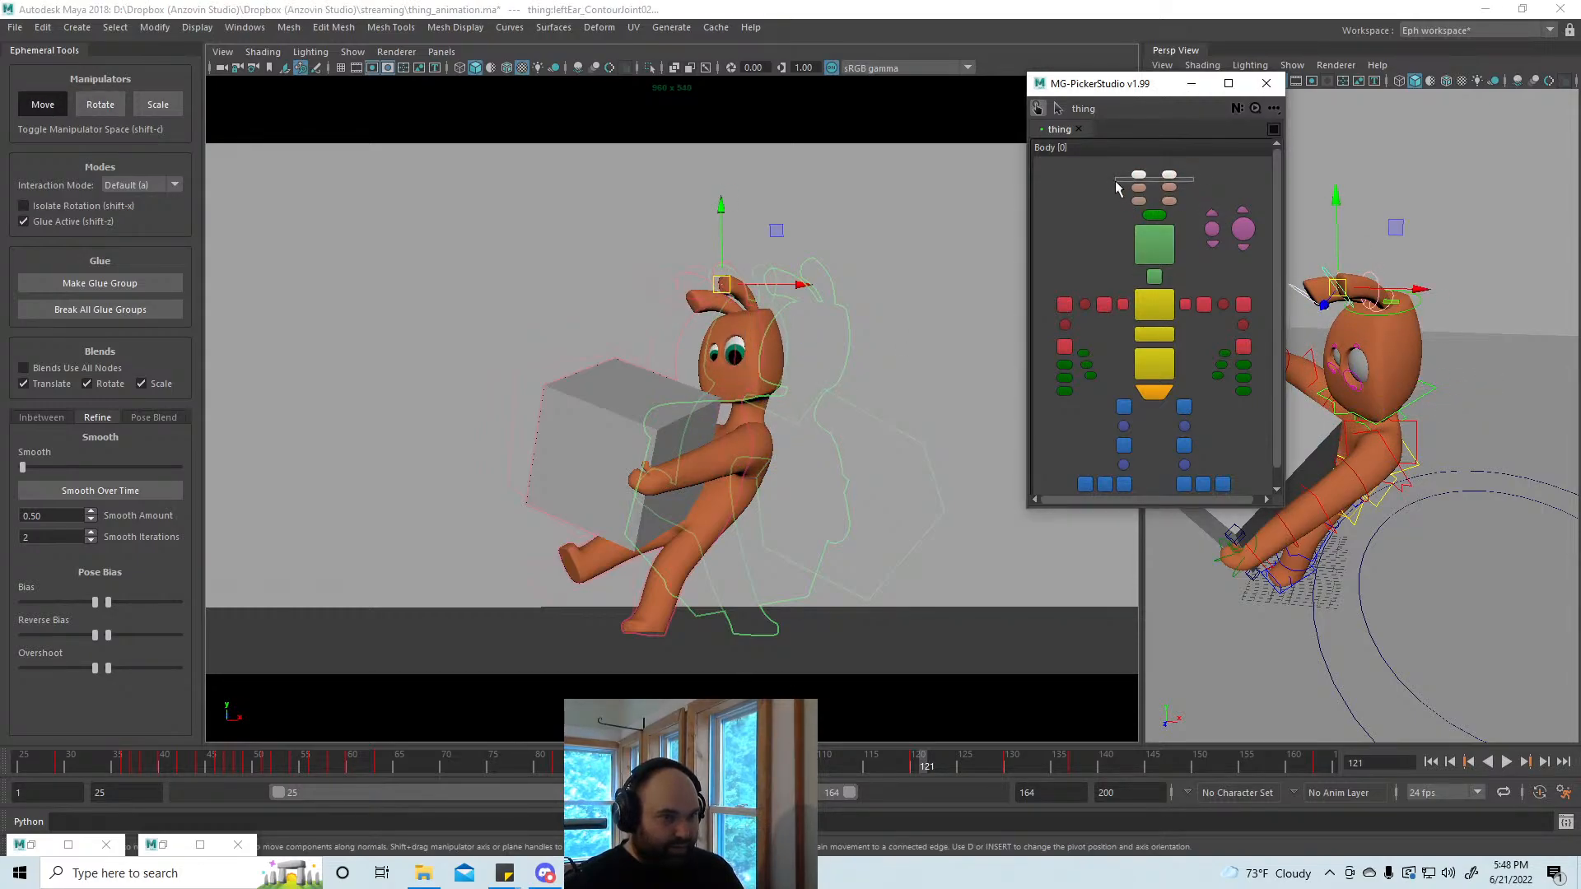
key("e")
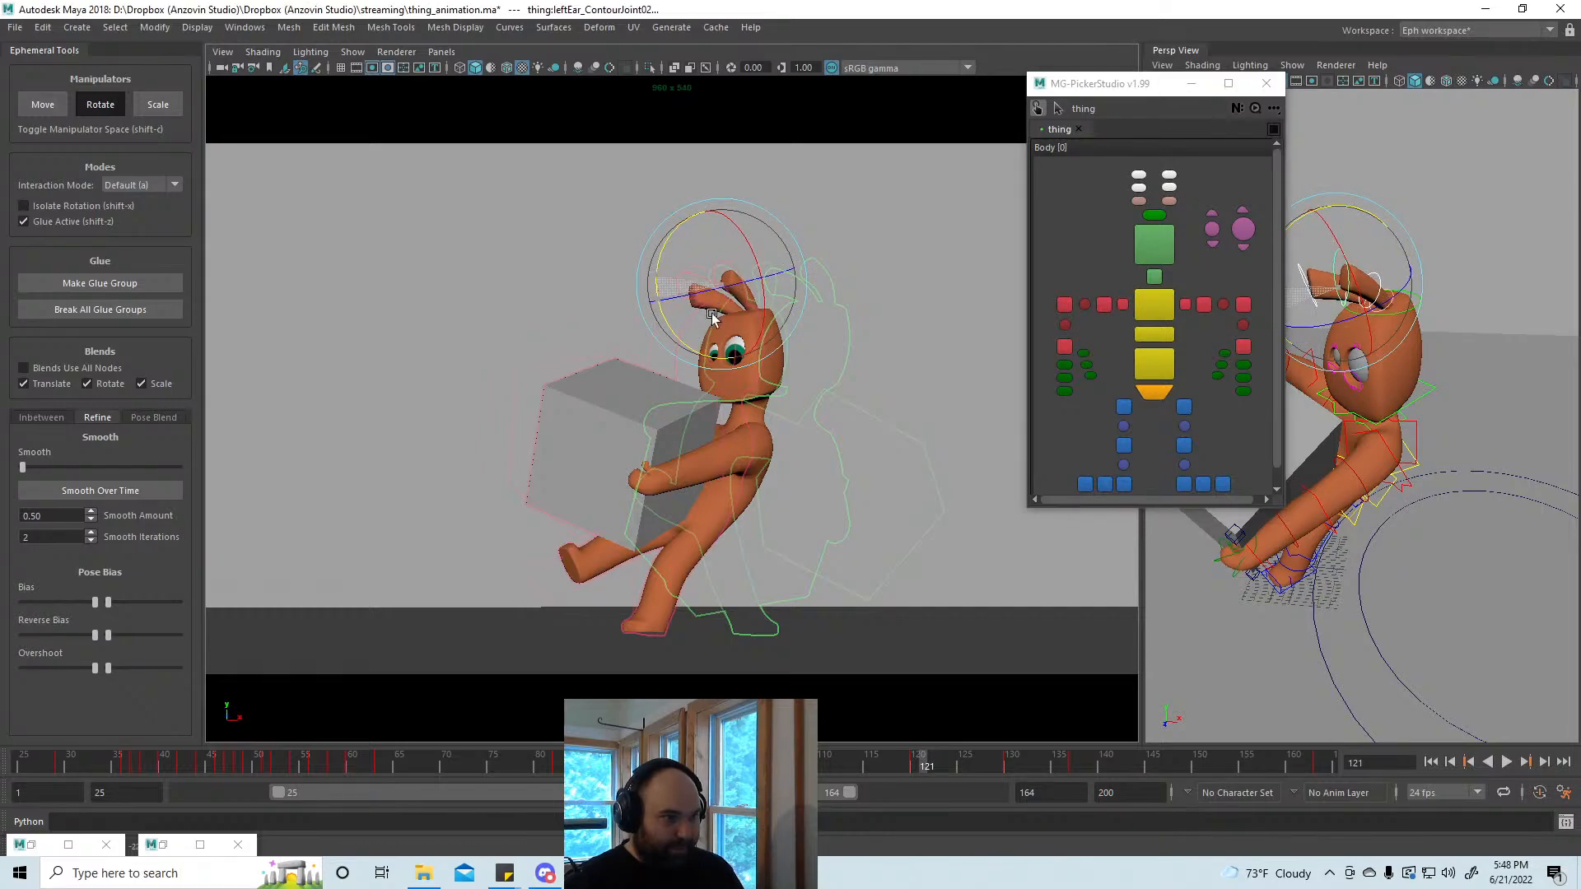
key("alt+v")
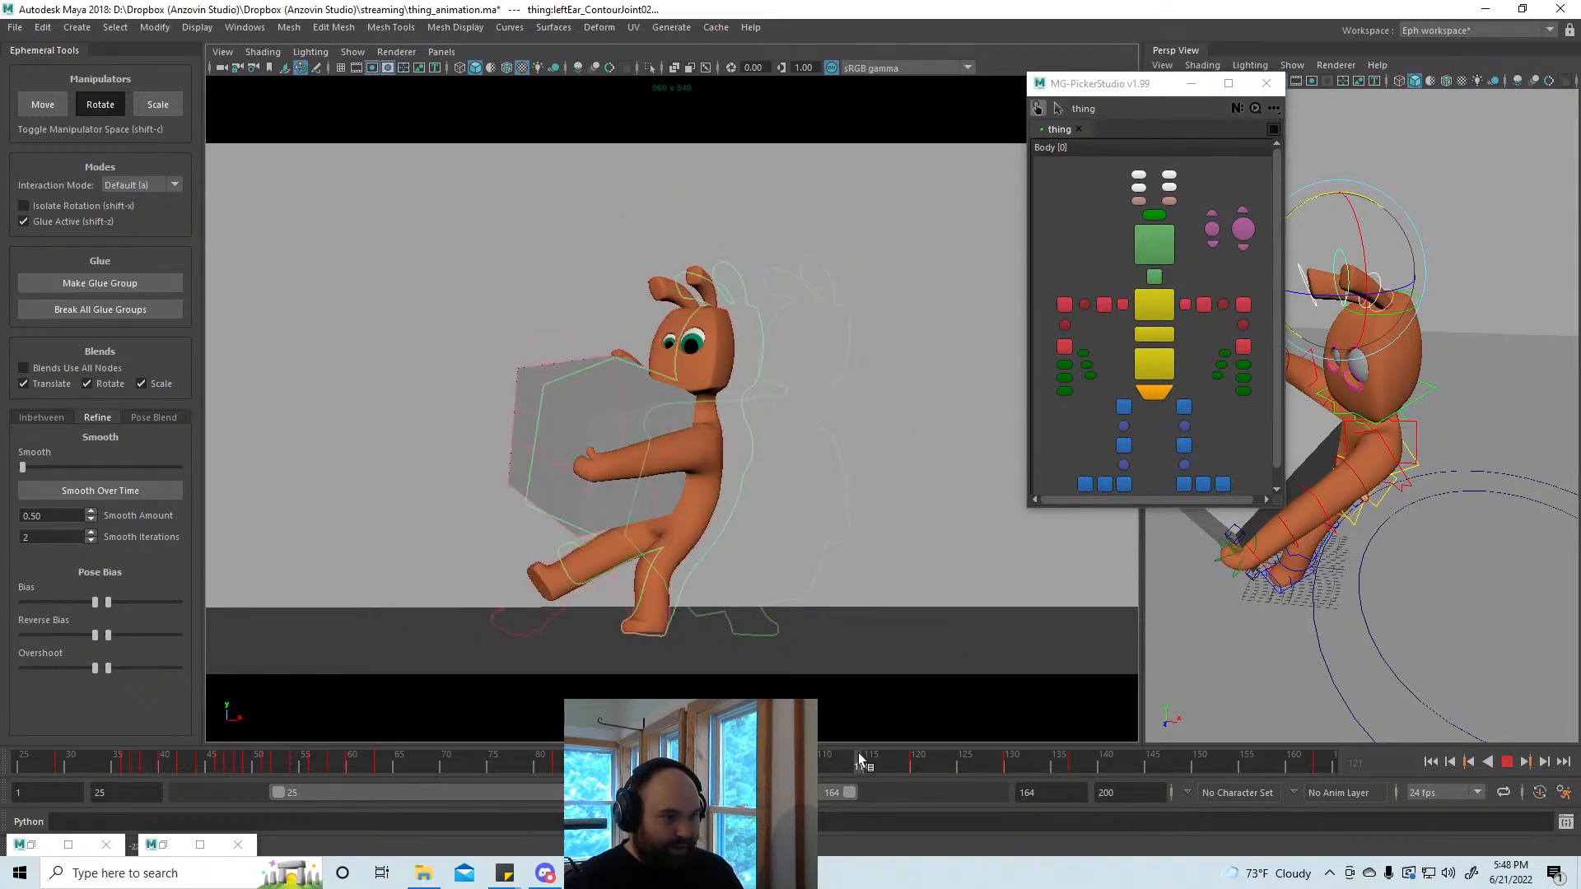
Step: Reposition the upper and middle spine at frame 120 and rotate the pelvis to smooth the torso's curve
left_click_drag(890, 764, 916, 773)
left_click(1170, 311)
key("w")
left_click_drag(738, 464, 737, 494)
left_click(1153, 334)
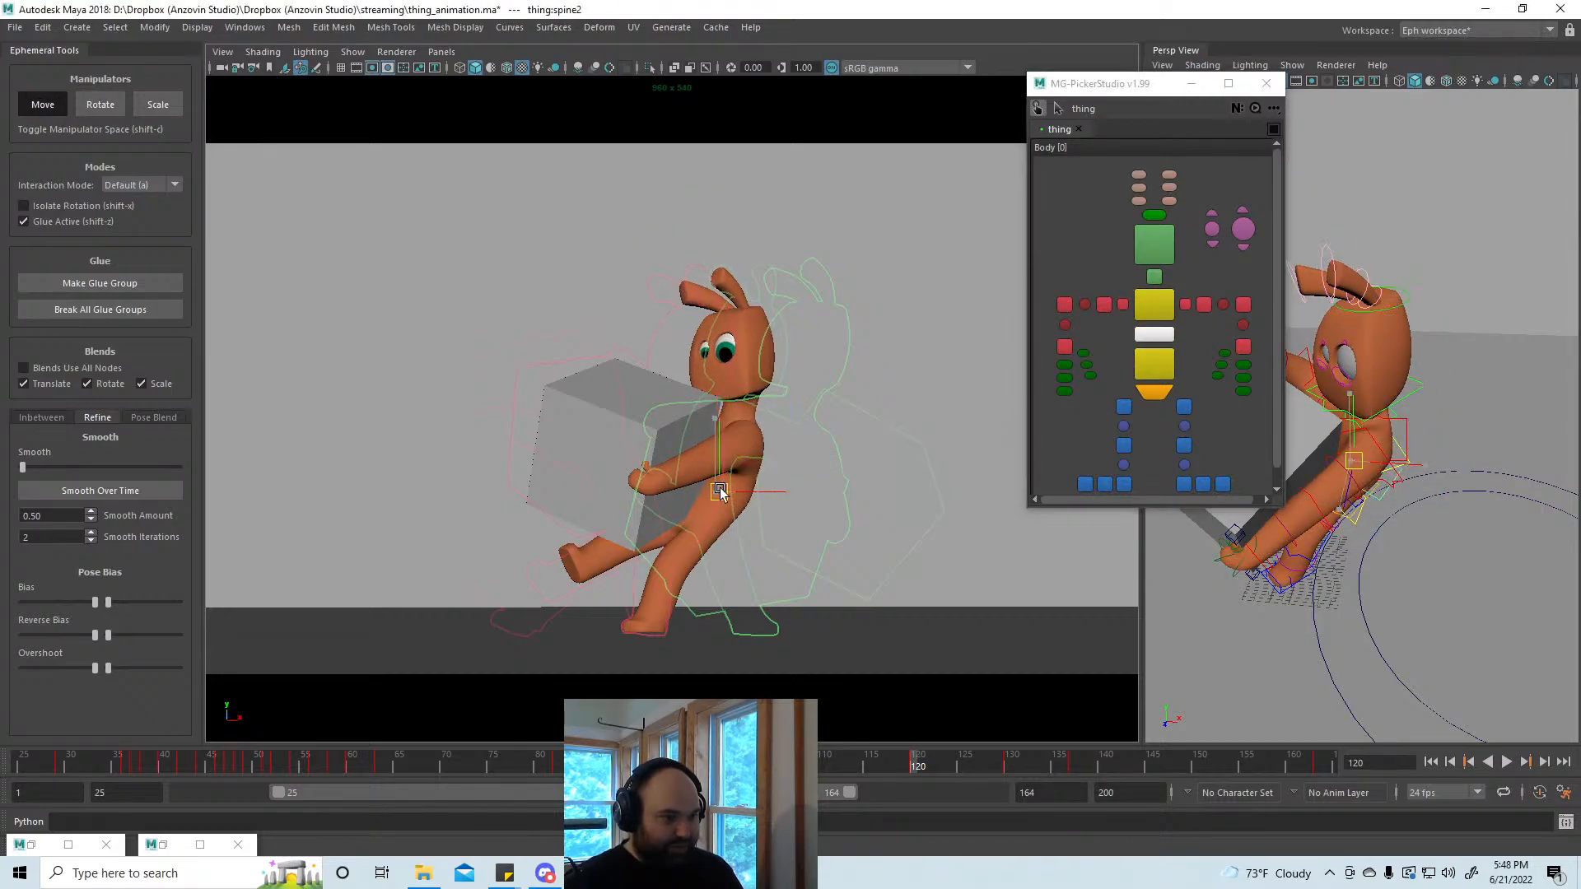
left_click(1153, 390)
key("e")
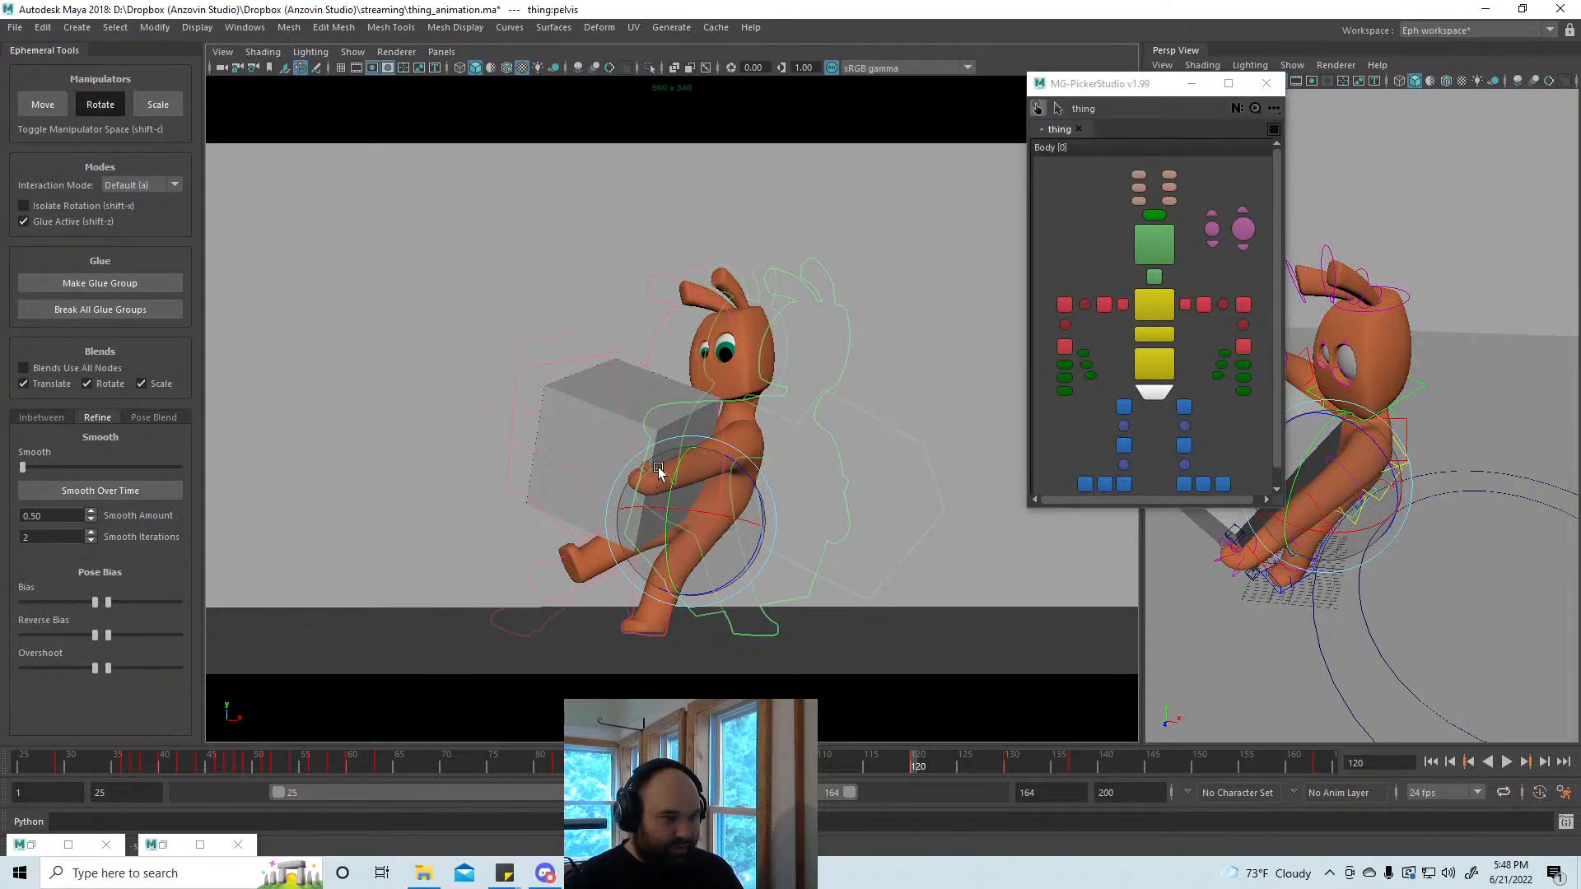
left_click_drag(659, 466, 673, 565)
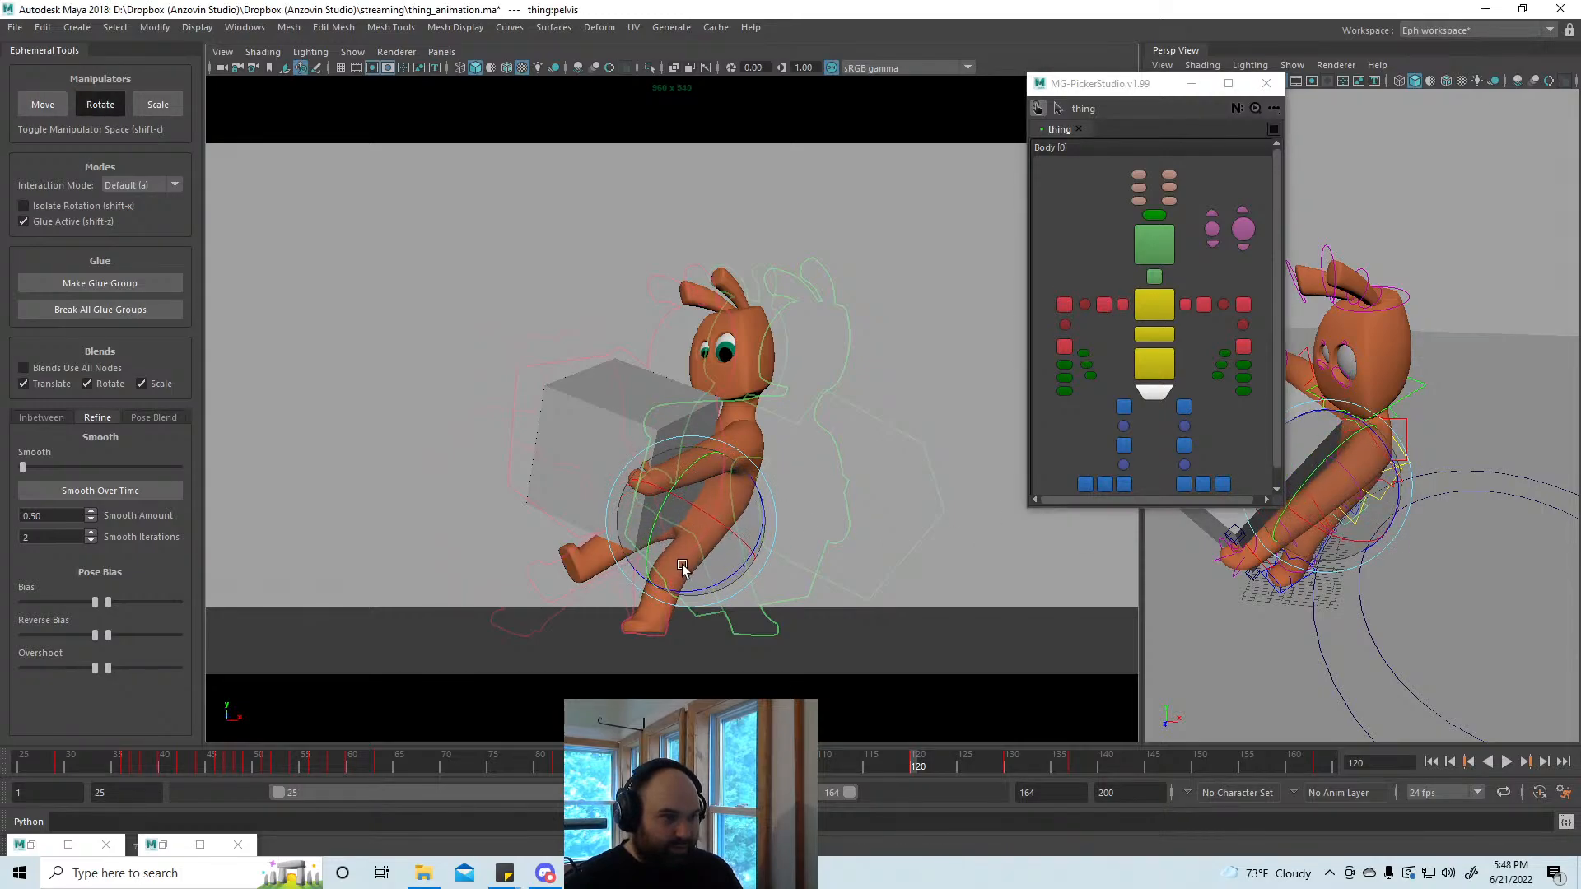
Step: Raise the box in front of the chest at frame 120 and adjust its rotation
left_click(586, 427)
key("w")
mouse_move(619, 447)
left_mouse_down()
mouse_move(620, 425)
mouse_move(616, 463)
left_mouse_up()
key("e")
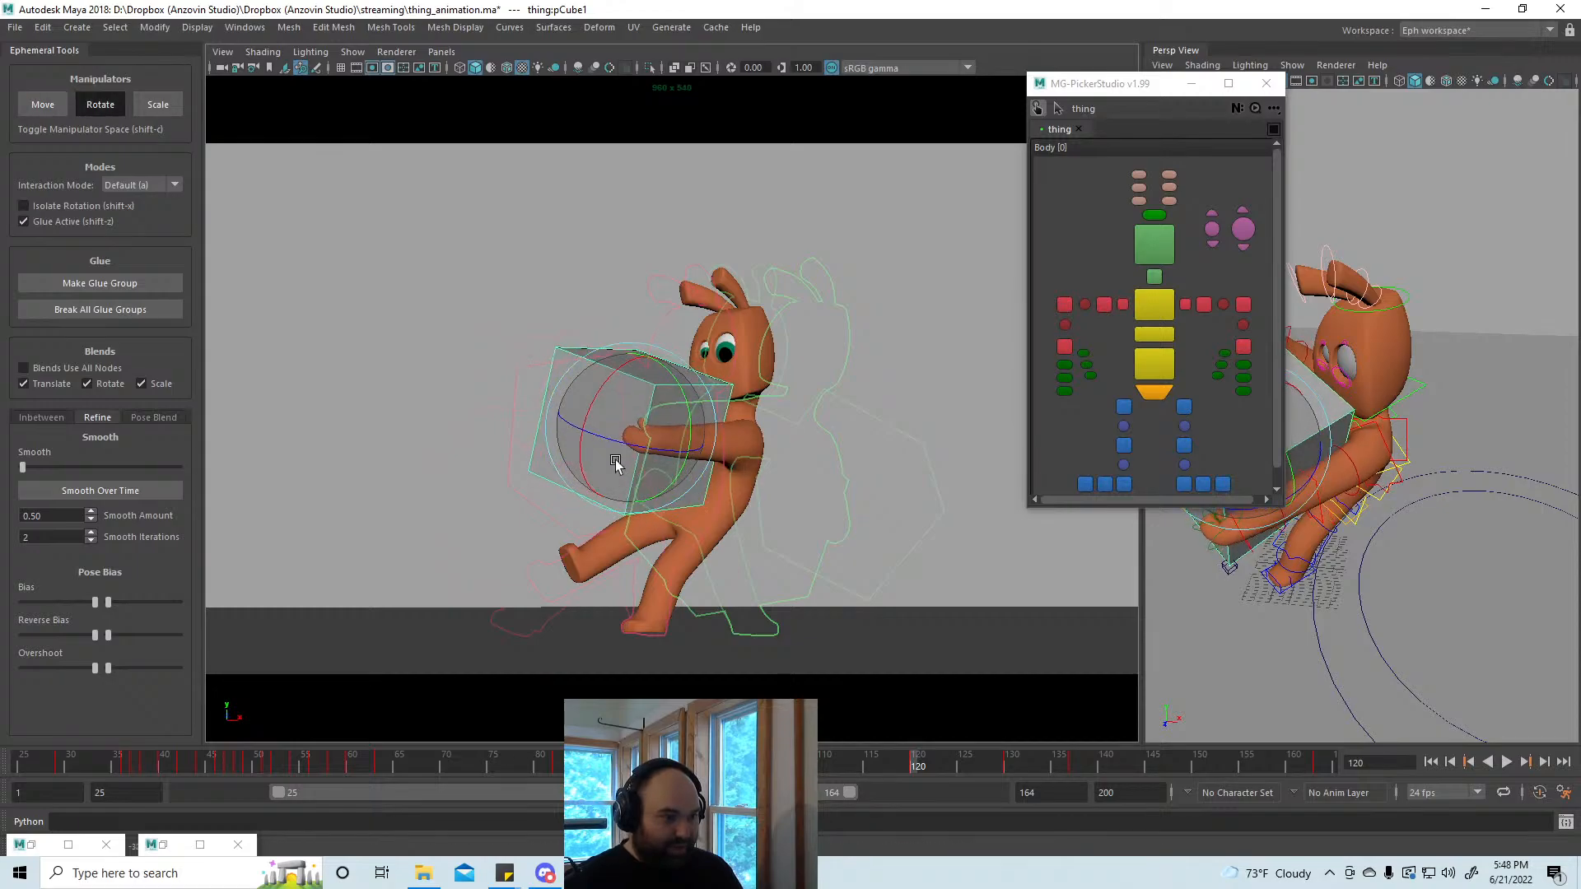
key("w")
Step: Rotate the box further at frame 130 and scrub through the swing to check it
left_click_drag(918, 761, 1012, 766)
left_click_drag(1418, 605, 1322, 589, "alt")
key("e")
left_click_drag(722, 517, 687, 544)
left_click_drag(698, 468, 668, 498)
key("w")
left_click_drag(955, 765, 1092, 793)
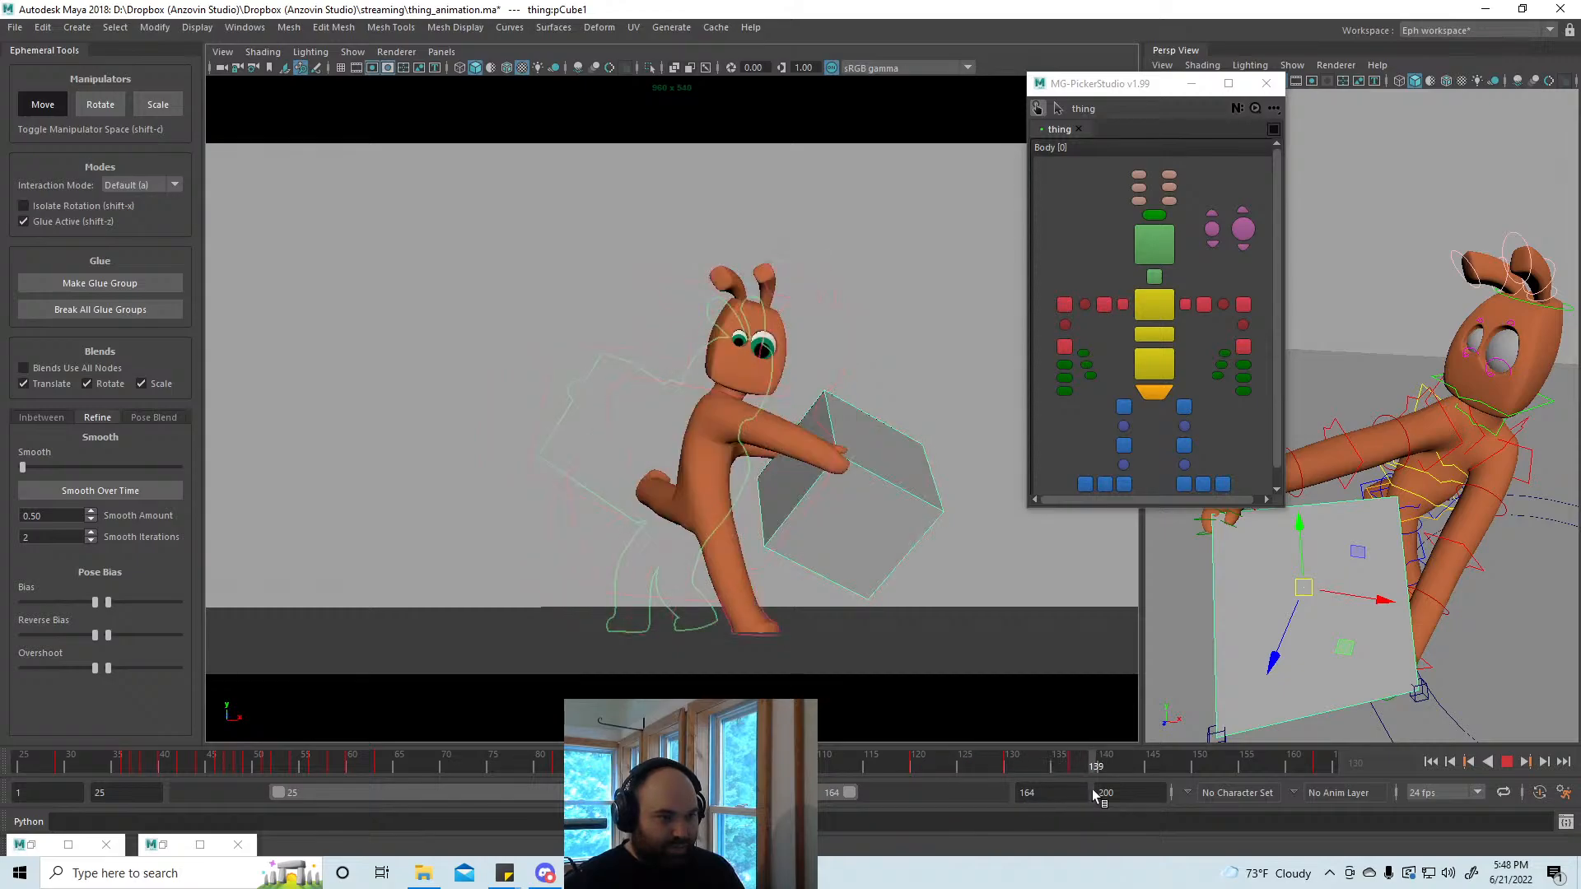
Step: Reposition the left elbow and both shoulders at frame 130 to reshape the arms around the box
left_click_drag(1190, 790, 1013, 766)
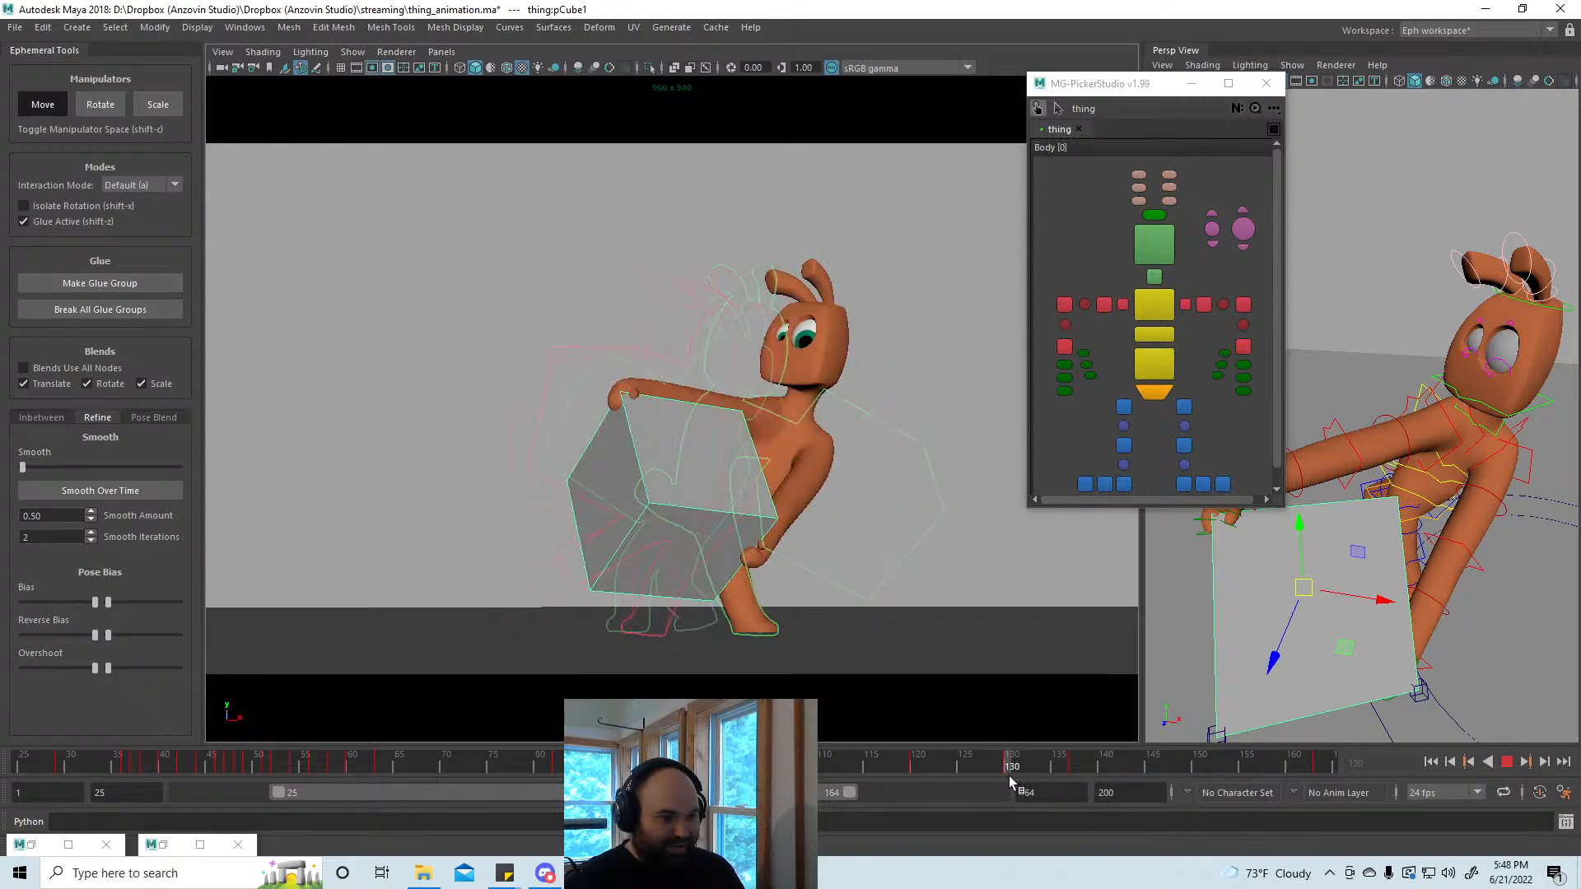
left_click(1242, 307)
left_click_drag(787, 503, 797, 512)
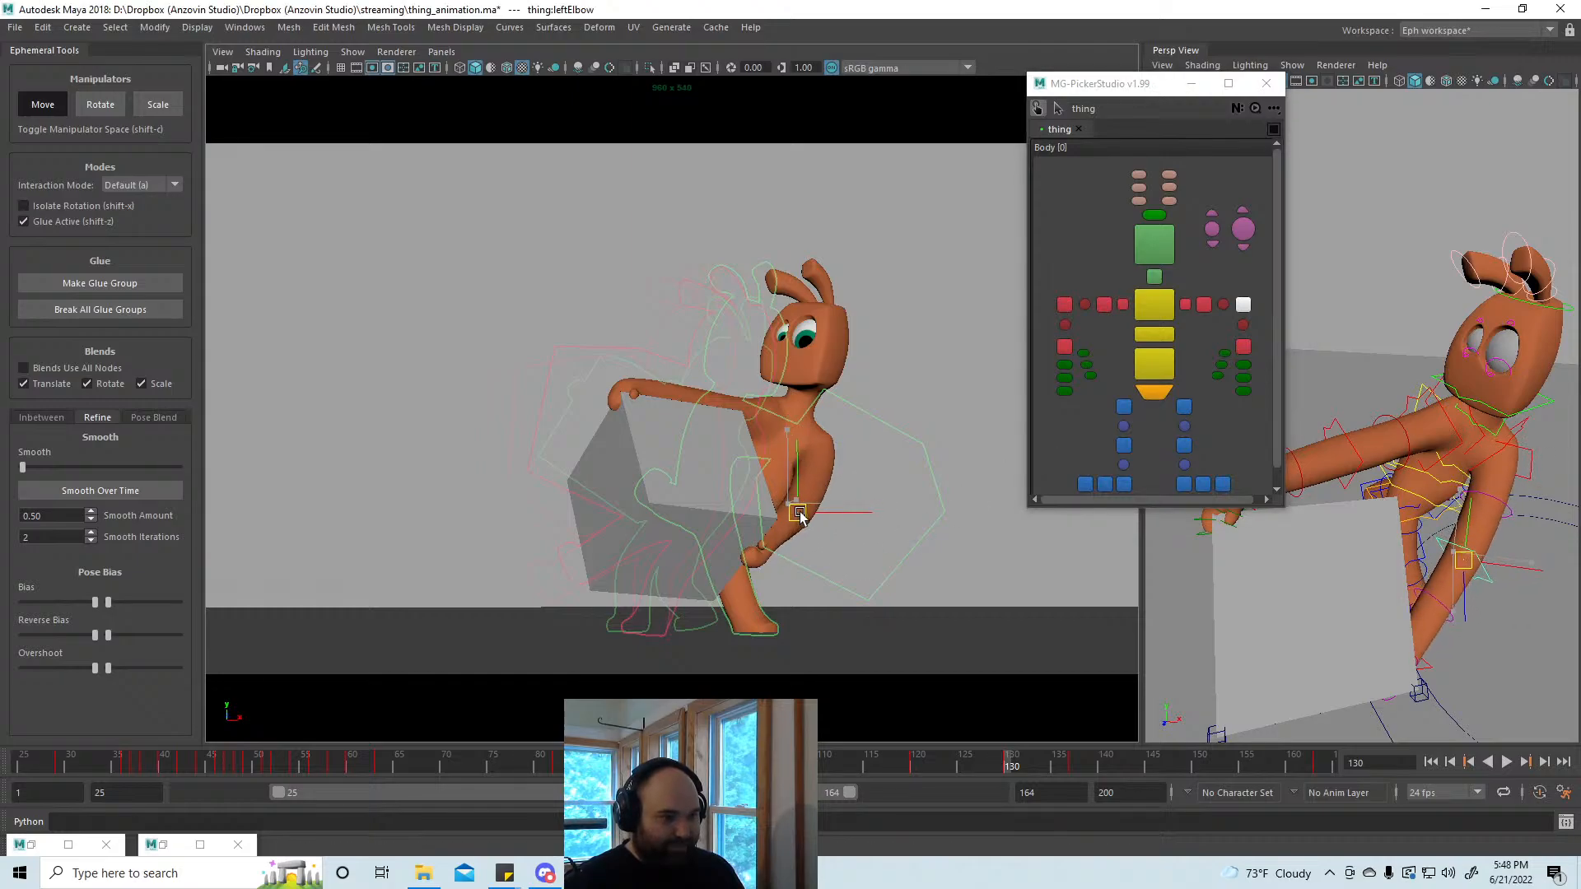
left_click(1203, 306)
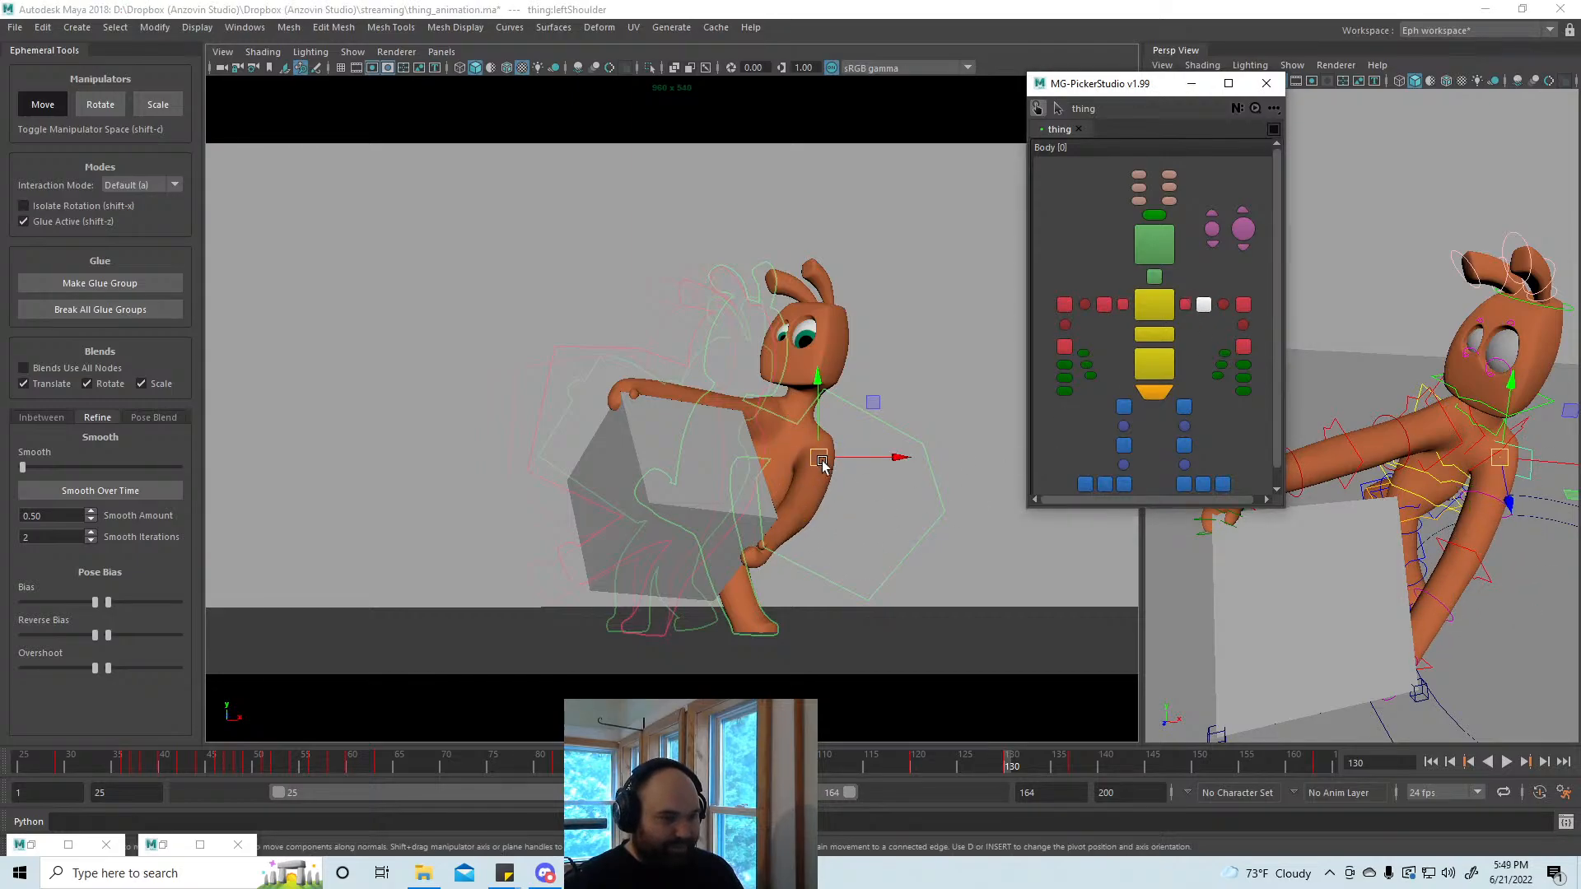
left_click_drag(811, 475, 806, 470)
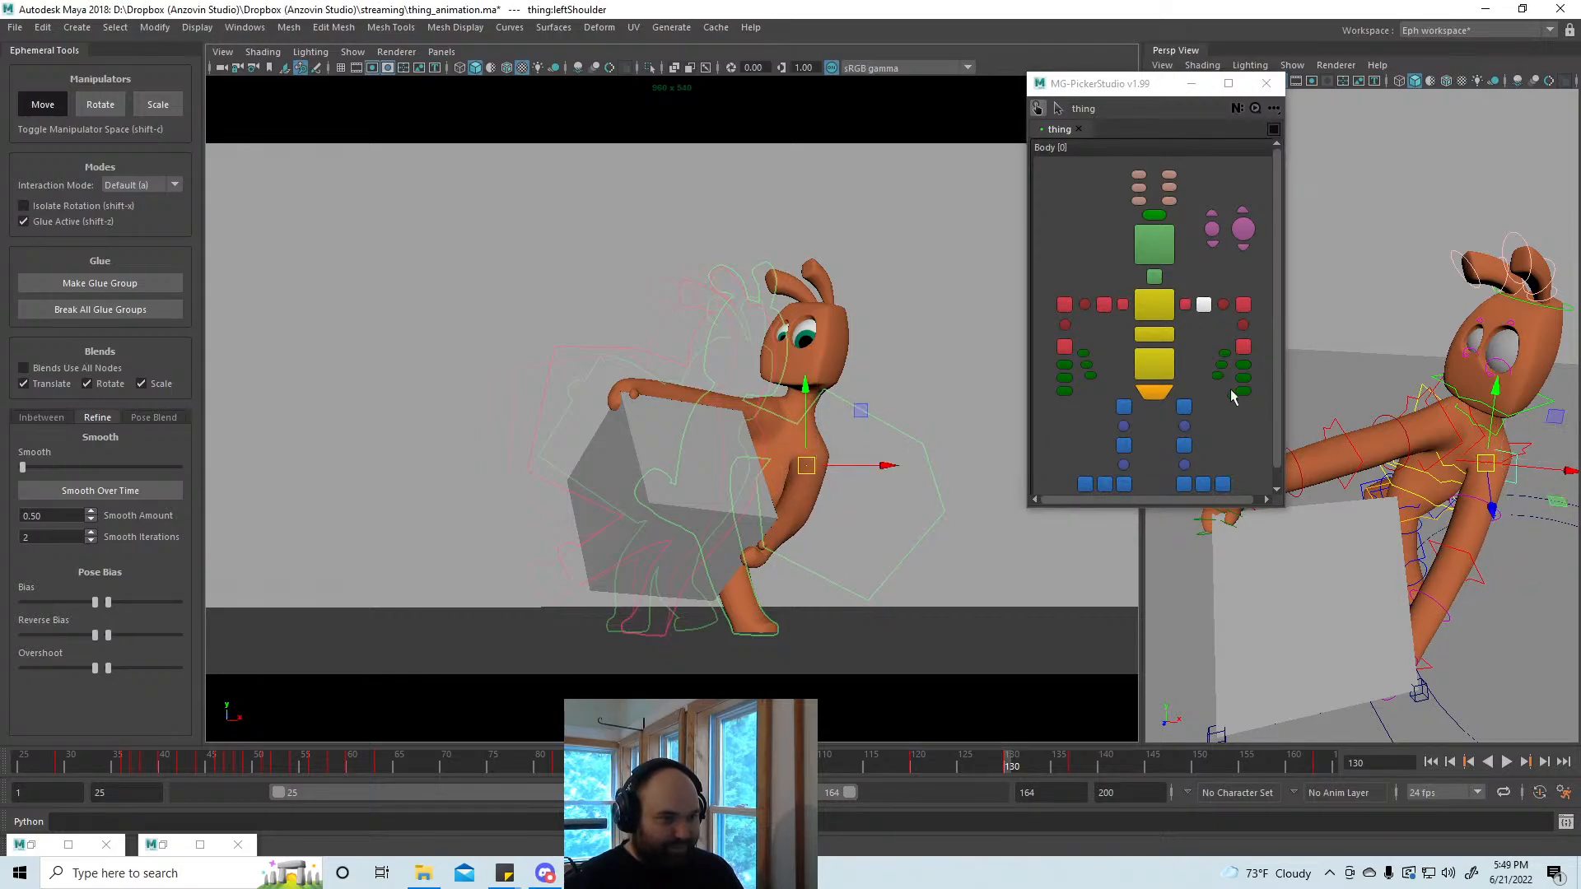
left_click(1244, 346)
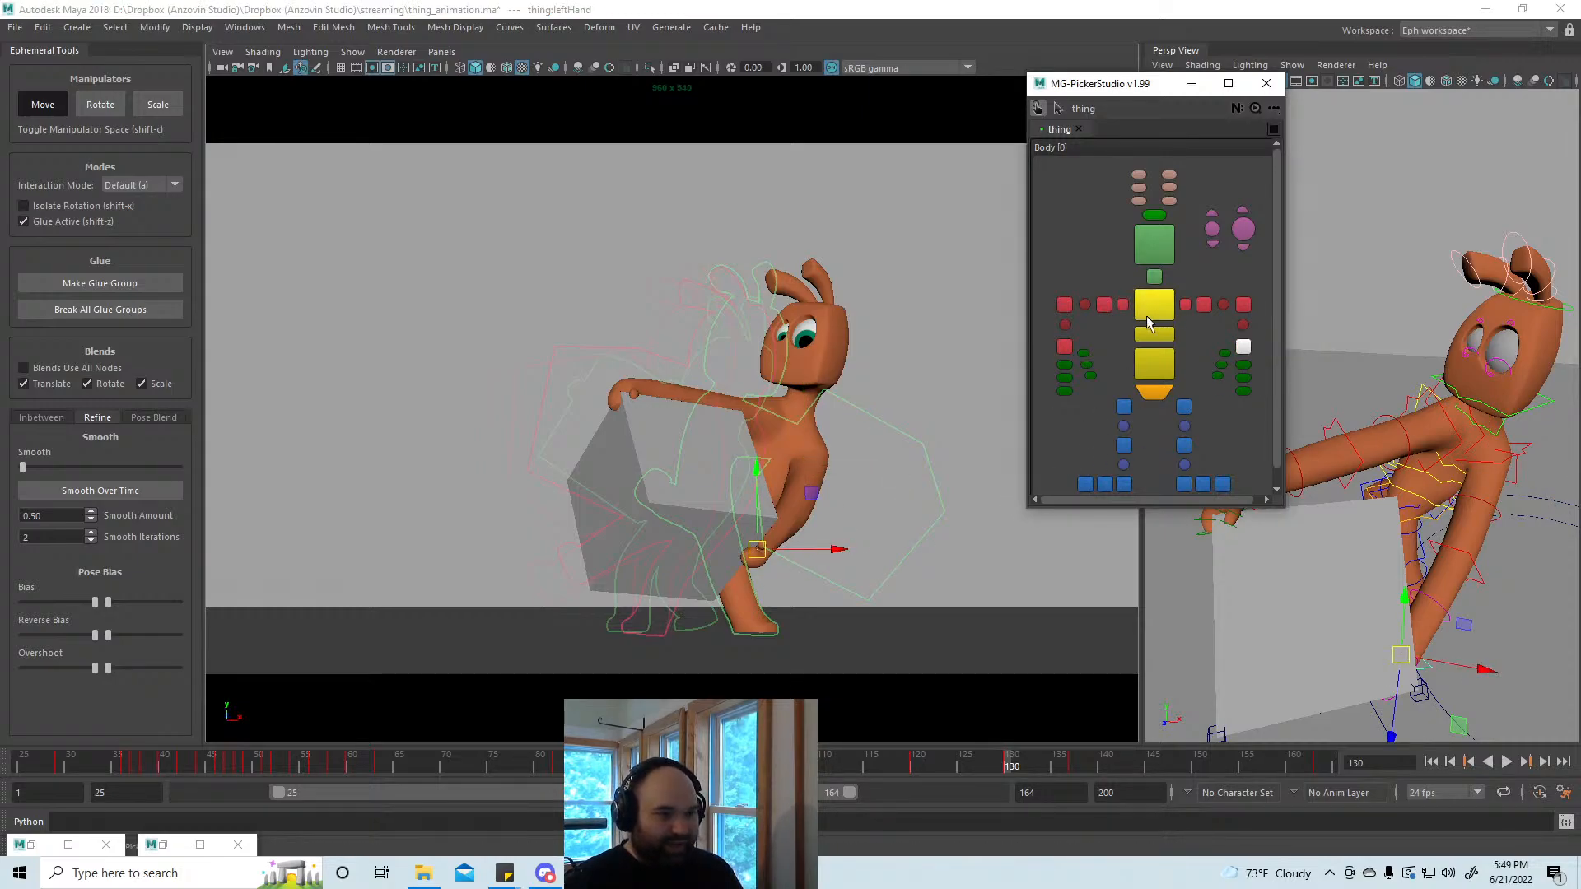
left_click(1104, 304)
left_click_drag(1441, 515, 1382, 476, "alt")
left_click_drag(771, 414, 739, 408)
Step: Rotate the left hand at frame 130 and bend its finger joints to grip the box's lower edge
left_click(1243, 347)
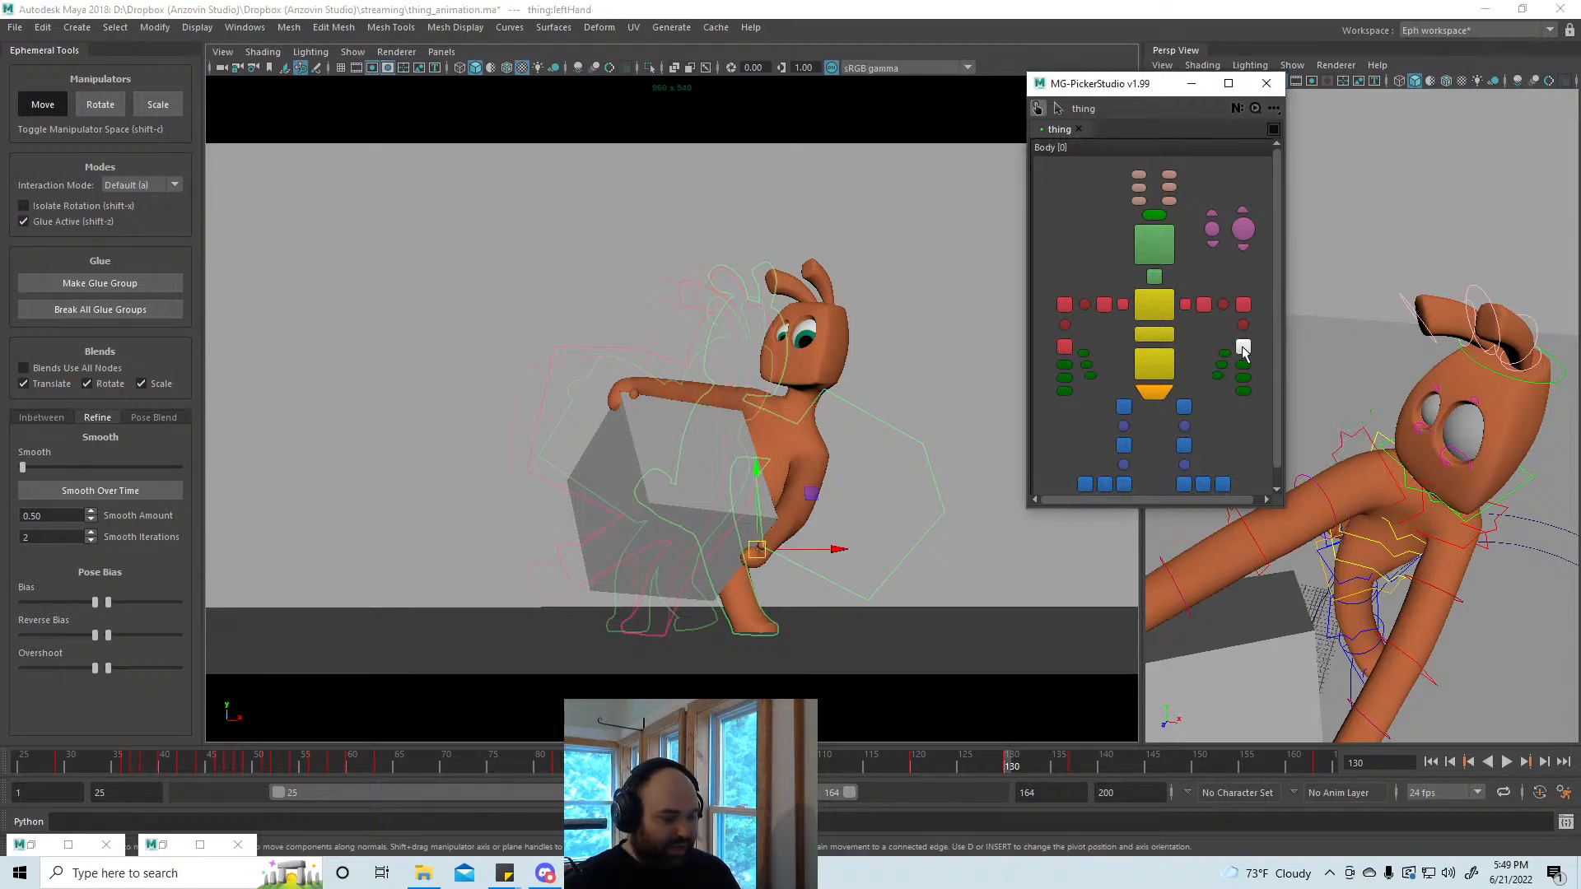
key("e")
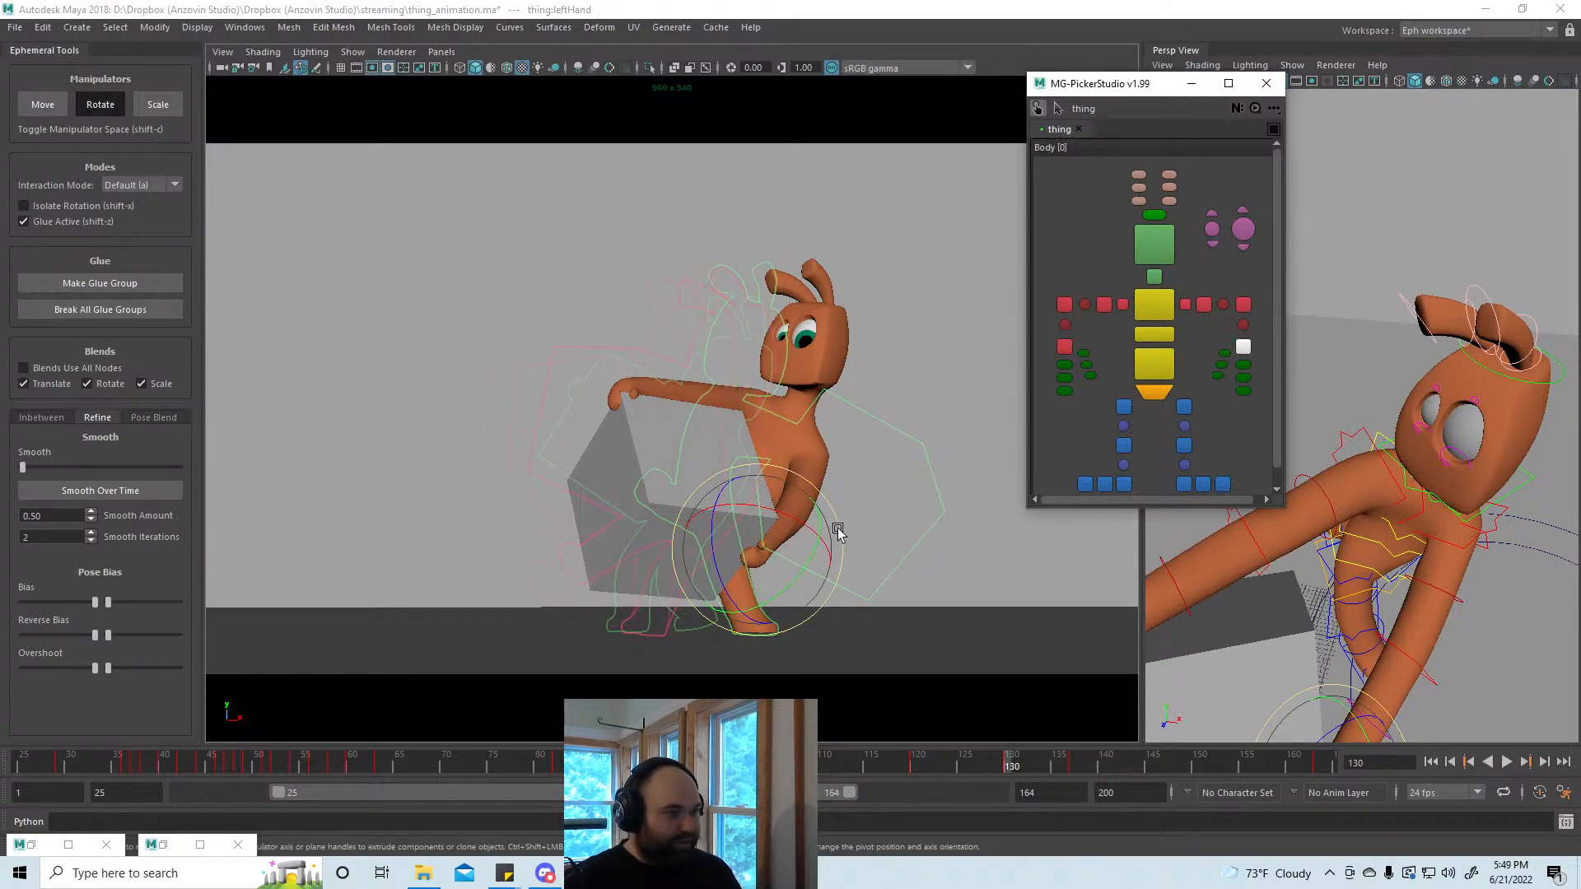
left_click_drag(756, 598, 711, 558)
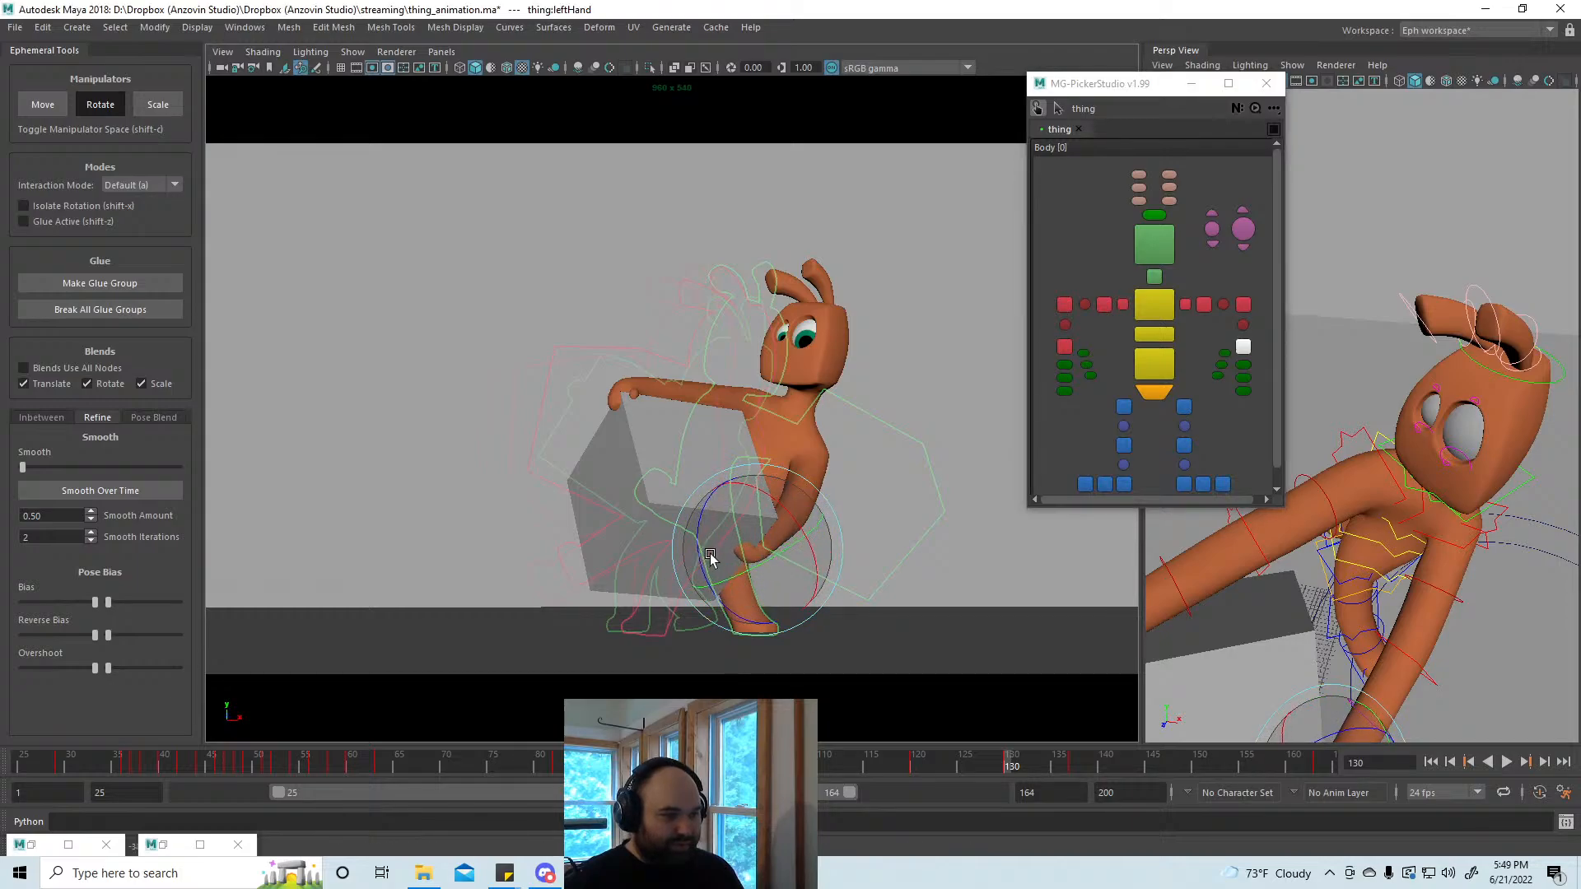
key("w")
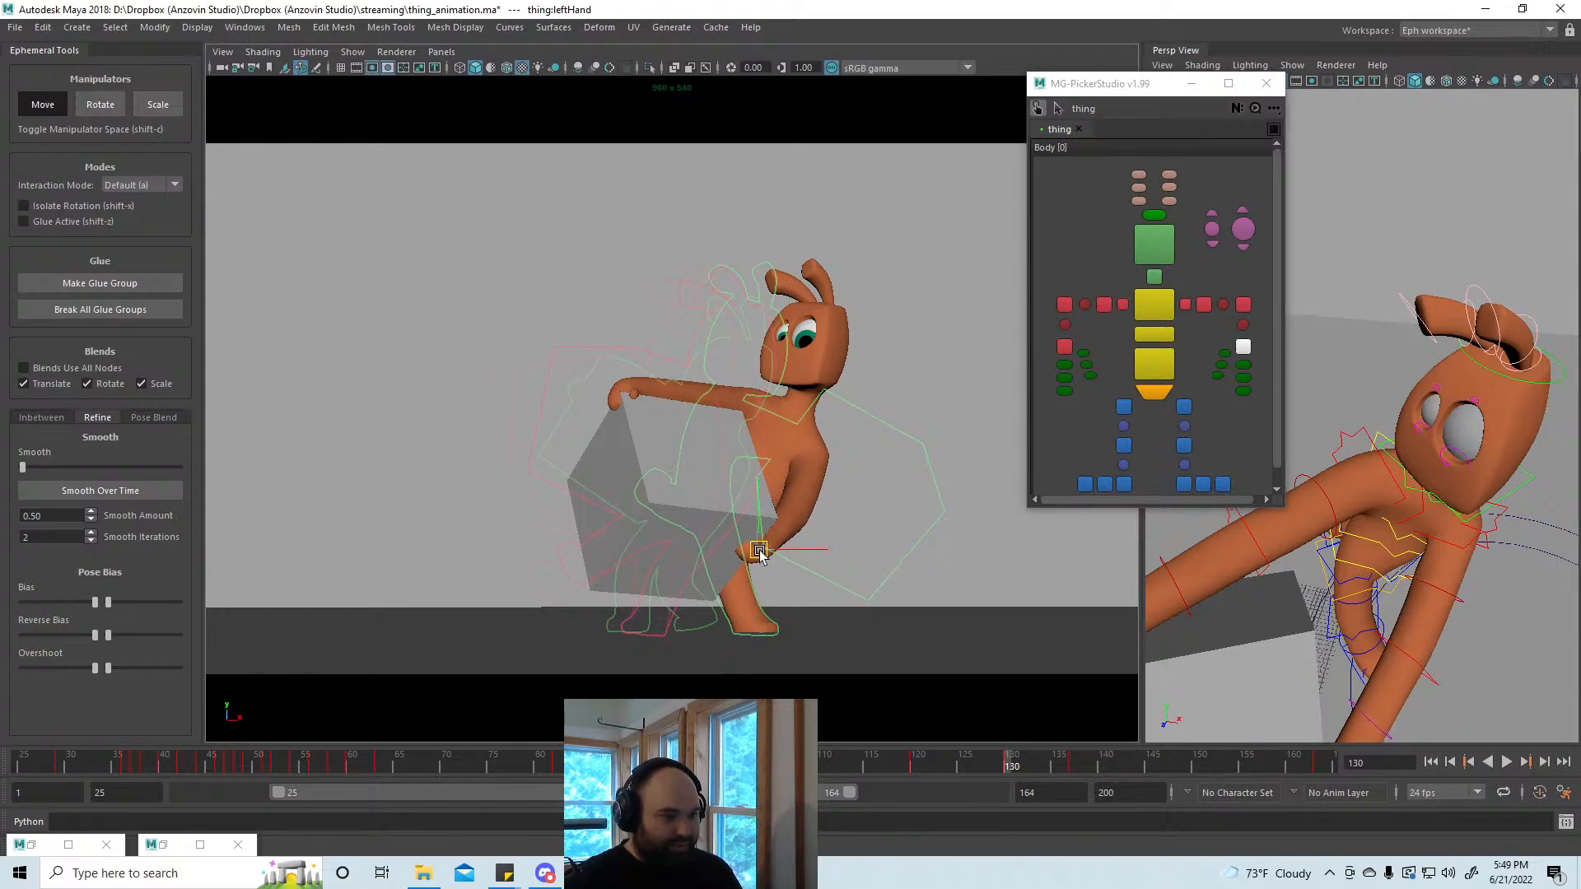
left_click_drag(1267, 364, 1242, 391)
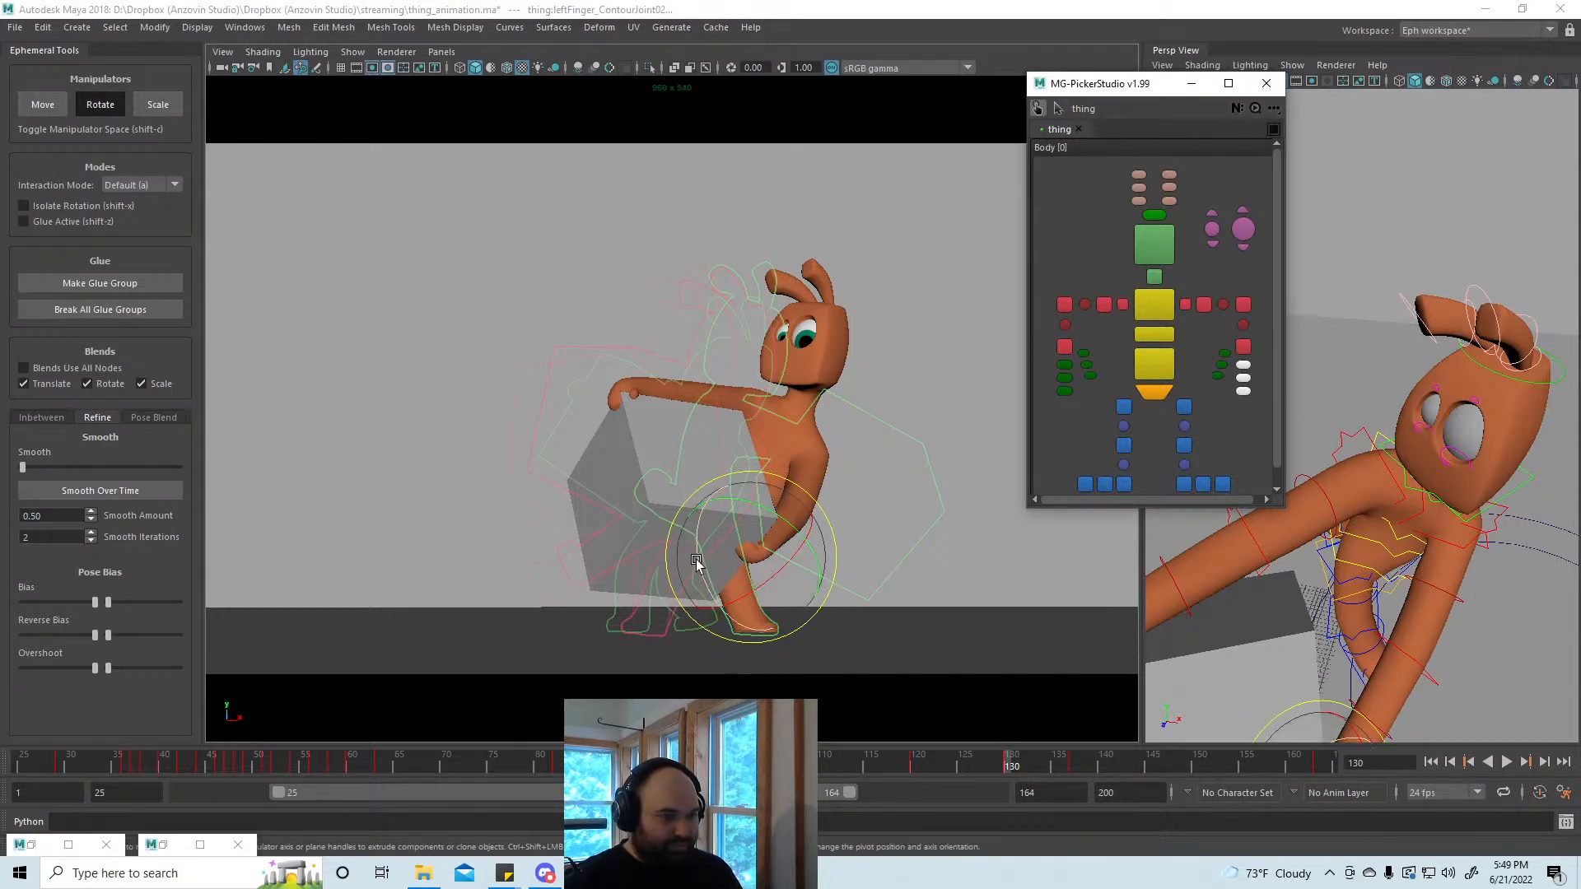
left_click_drag(697, 558, 695, 576)
left_click(1224, 353)
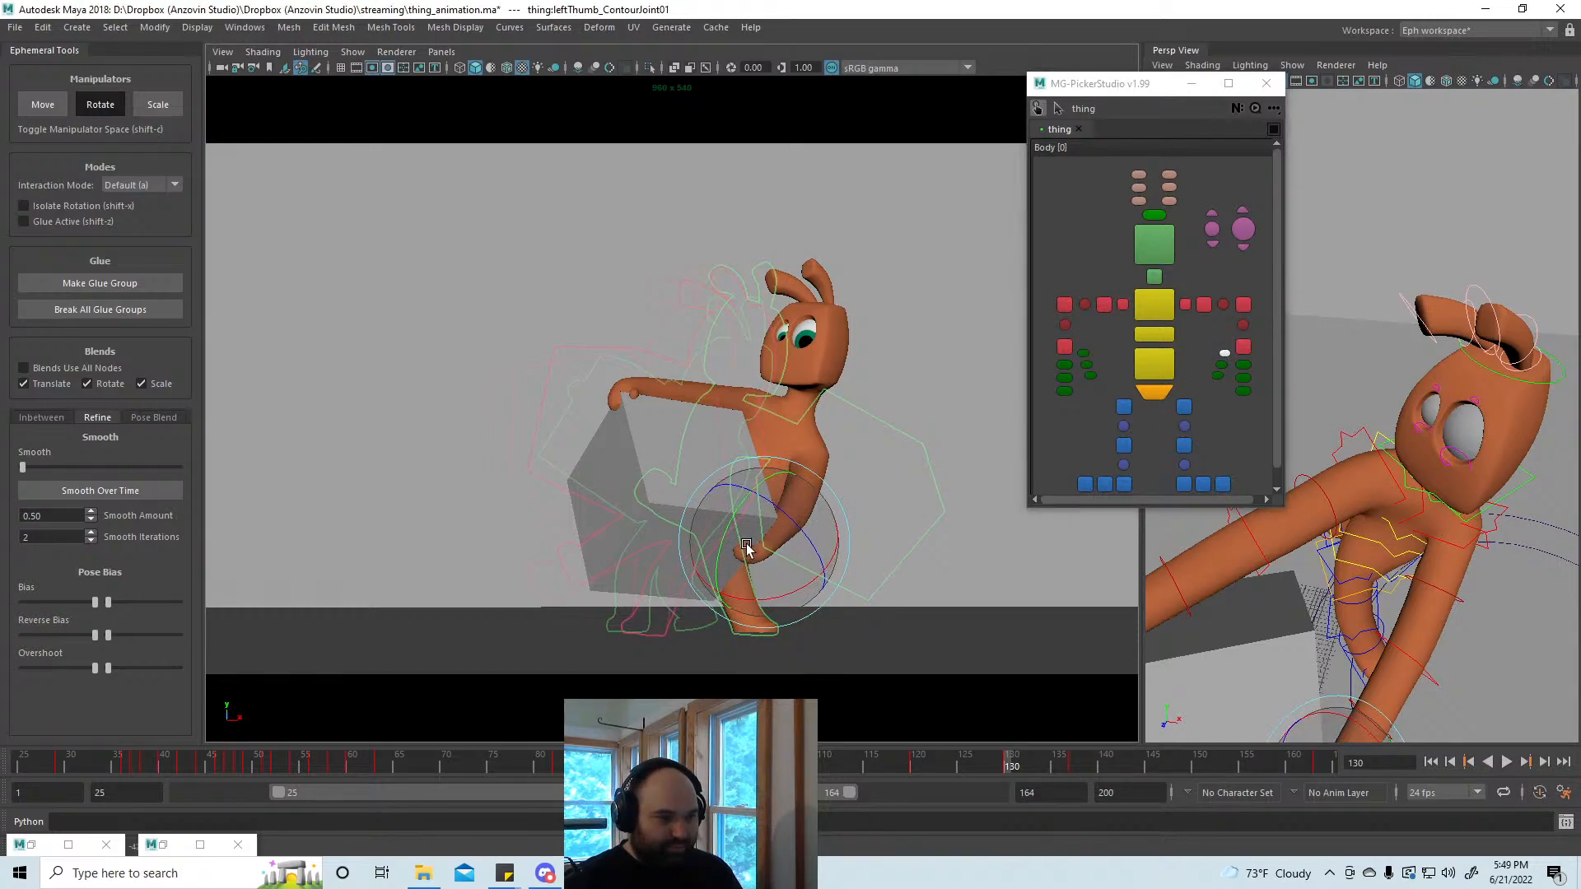
key("w")
Step: Nudge the left forearm's contour control at frame 130 and check the elbow's bend in the perspective view
left_click(1242, 324)
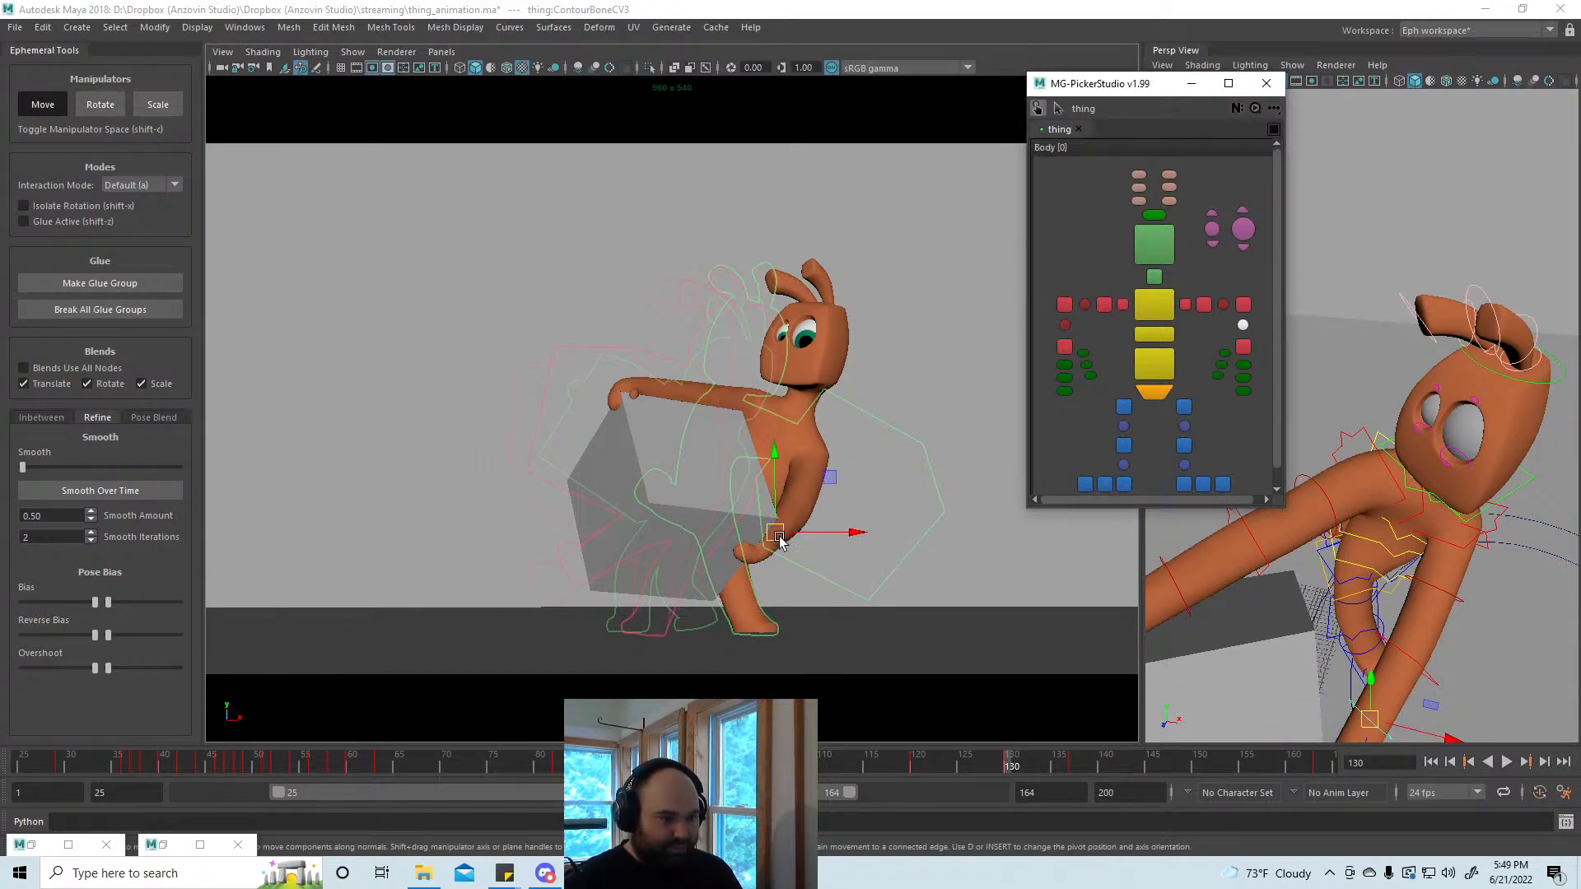
left_click_drag(776, 533, 777, 538)
left_click(1248, 307)
key("e")
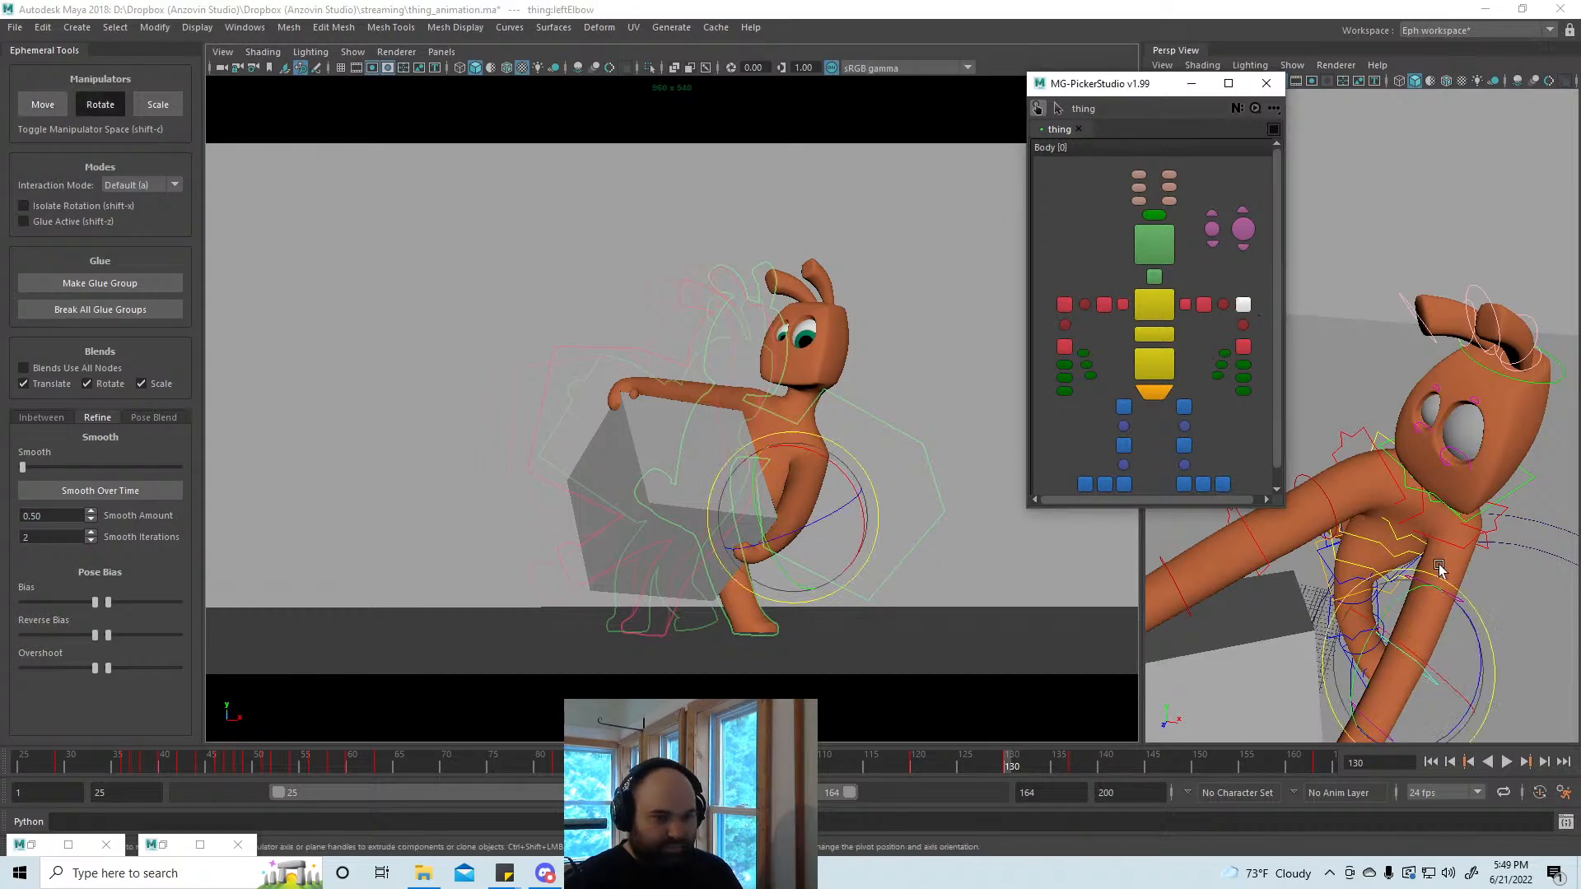
mouse_move(1437, 563)
left_mouse_down("alt")
mouse_move(1414, 597)
mouse_move(1412, 561)
left_mouse_up("alt")
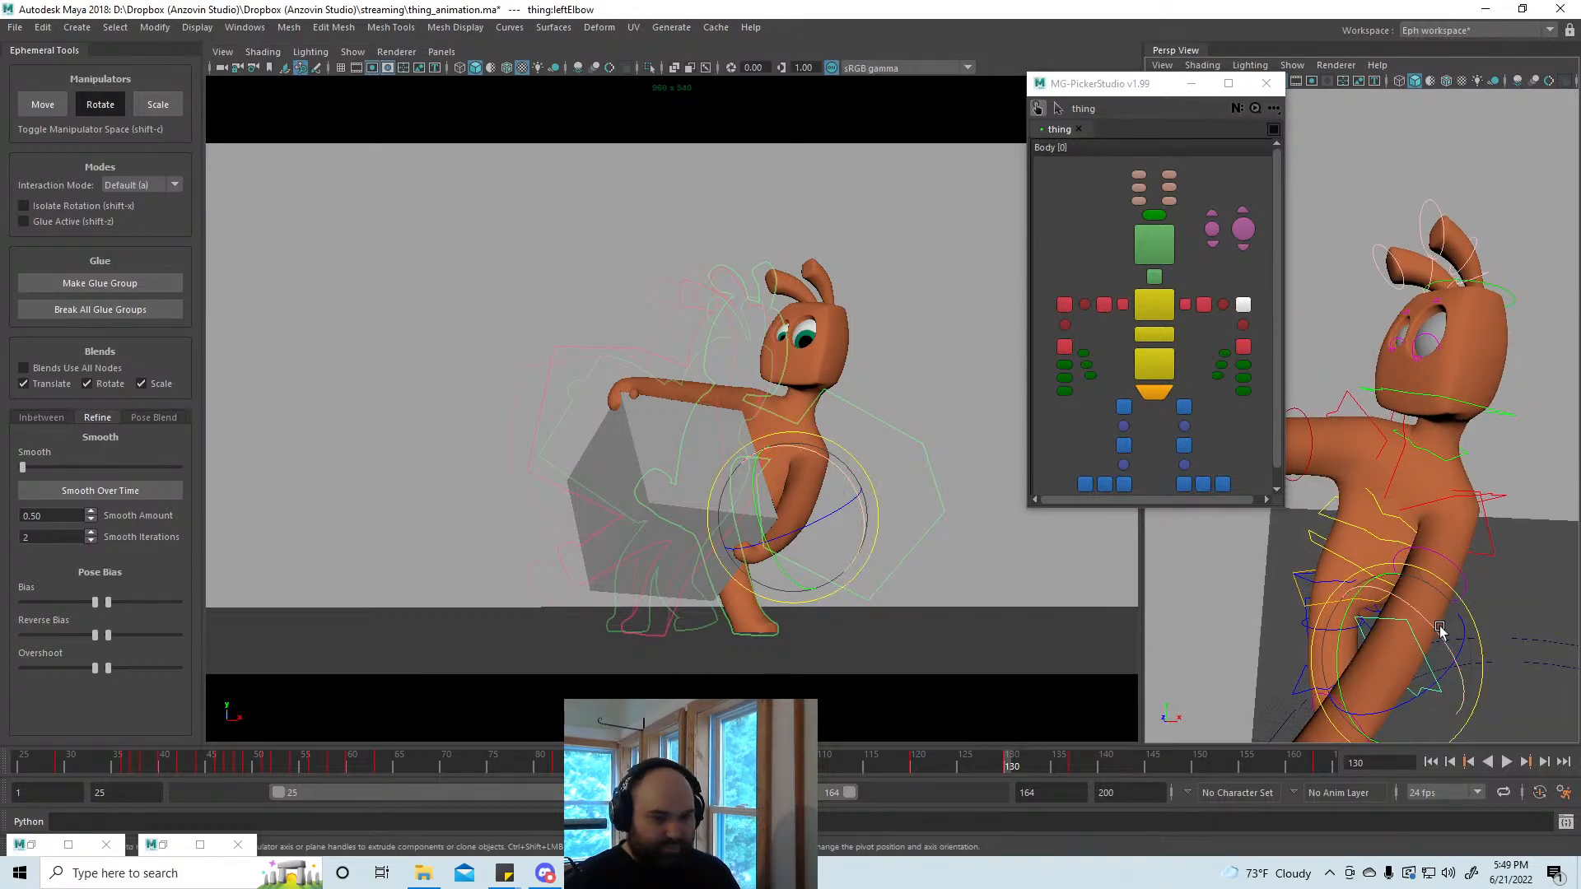
mouse_move(1437, 627)
left_mouse_down()
mouse_move(1393, 593)
mouse_move(1530, 581)
mouse_move(1336, 633)
mouse_move(1387, 608)
left_mouse_up()
key("w")
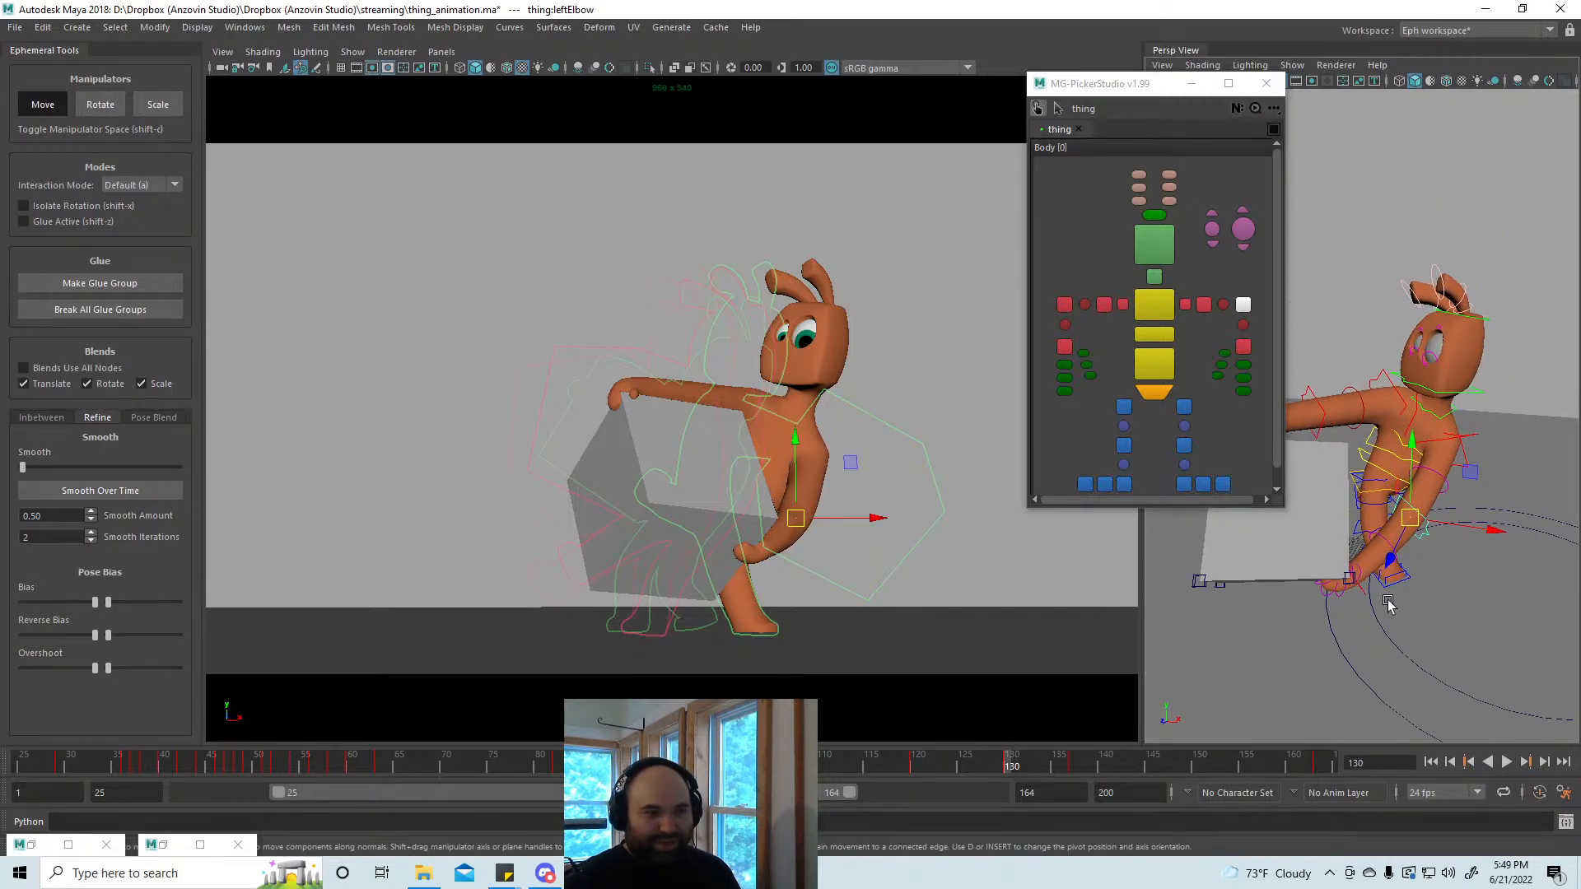
Step: Tilt the box at frame 130 and shift it slightly within the character's arms
left_click(661, 428)
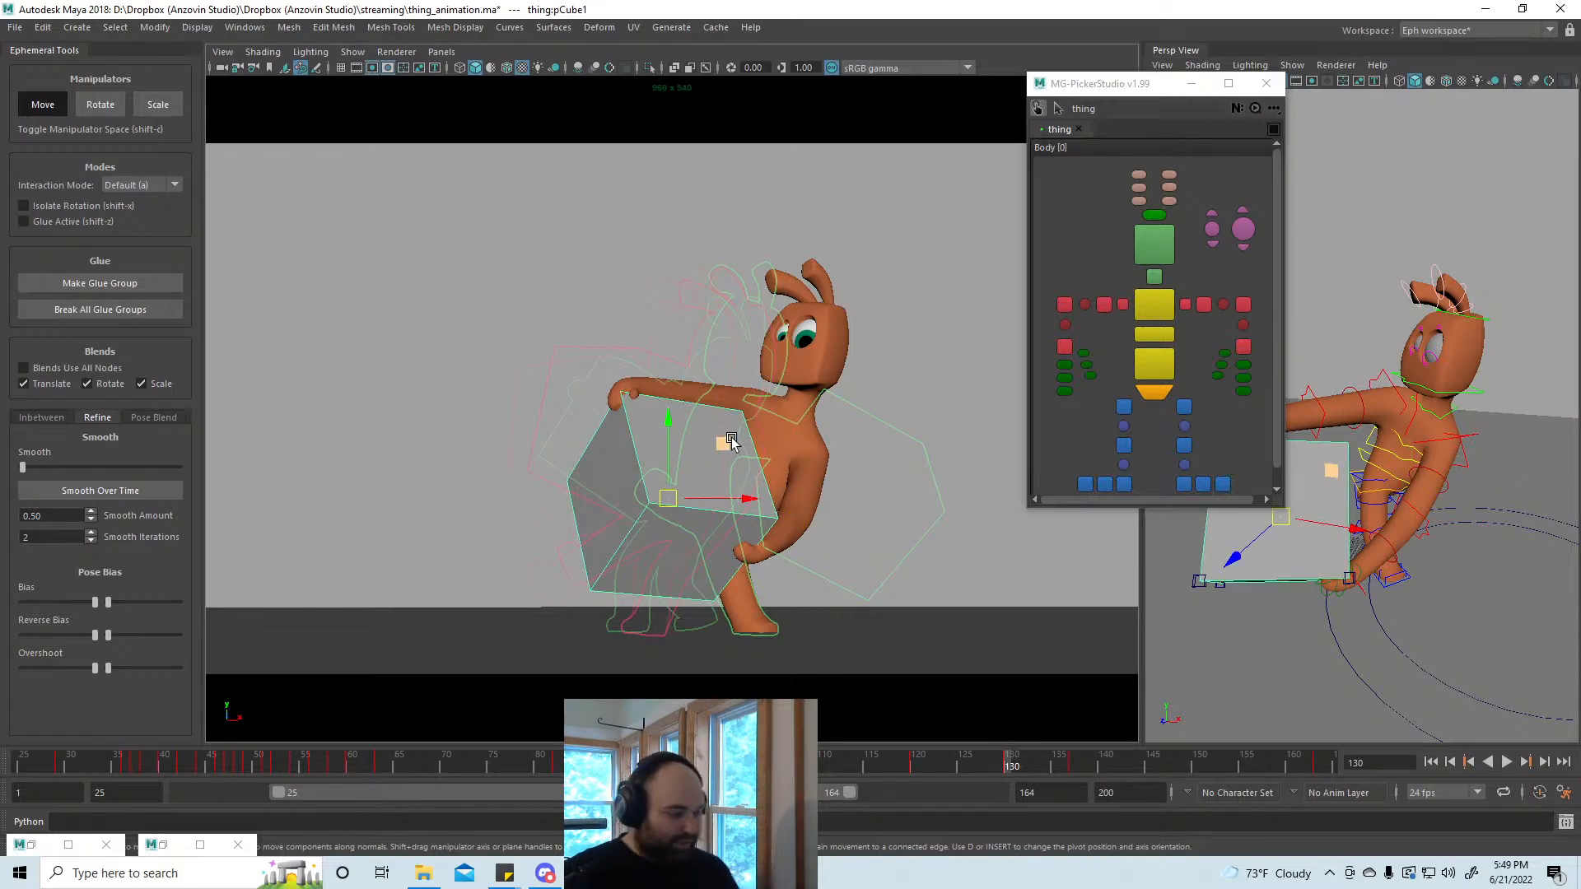
key("e")
left_click_drag(731, 448, 657, 496)
key("w")
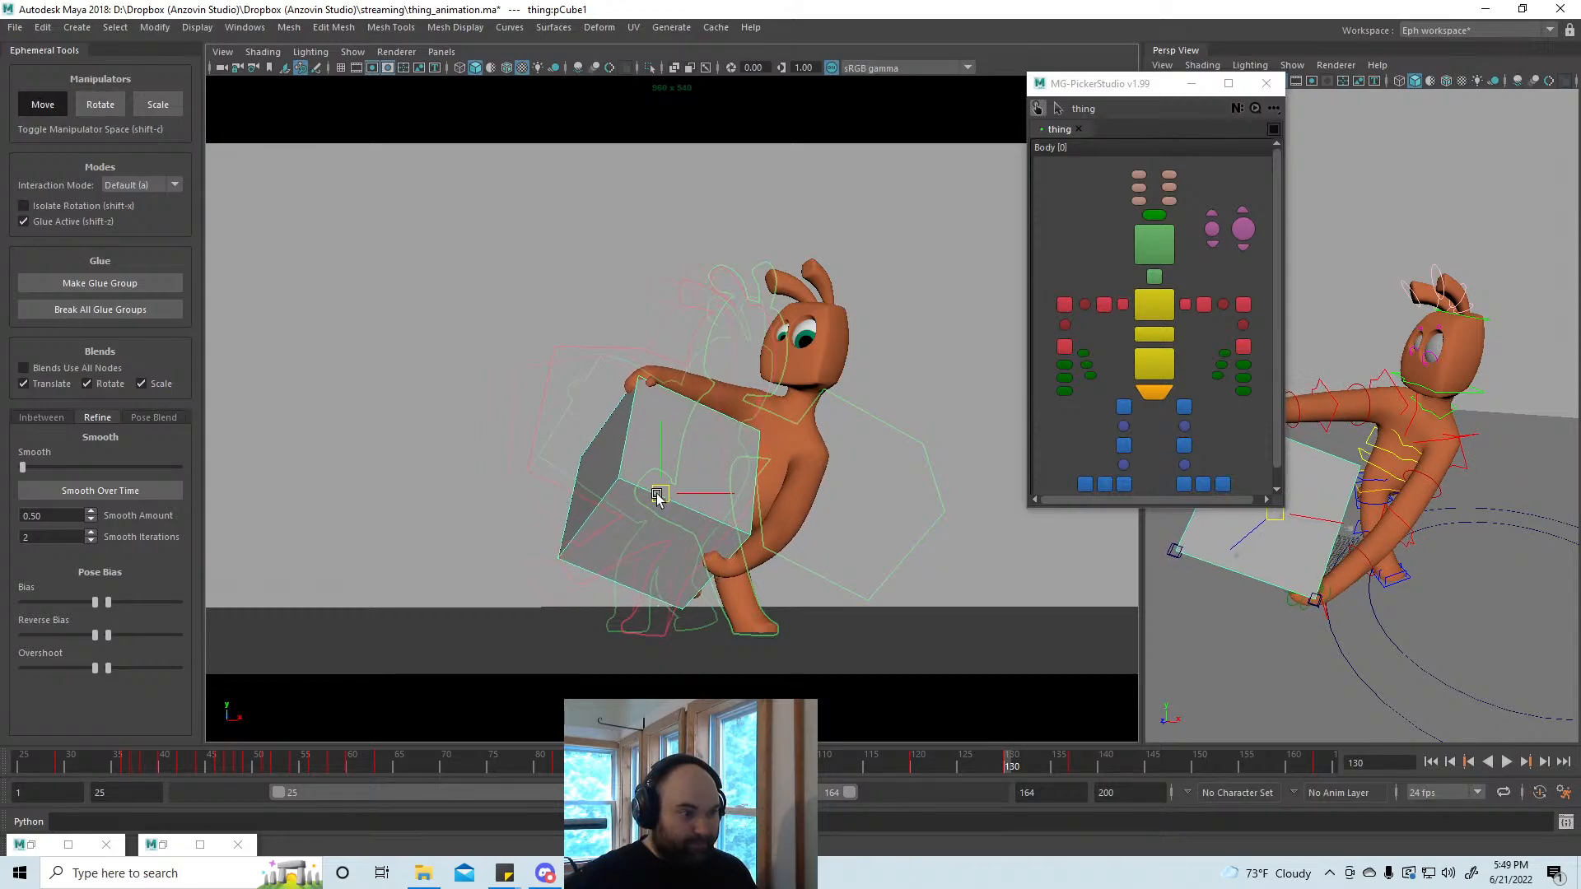
Step: Move the right hand at frame 130 onto the tilted box's upper corner
left_click(1064, 304)
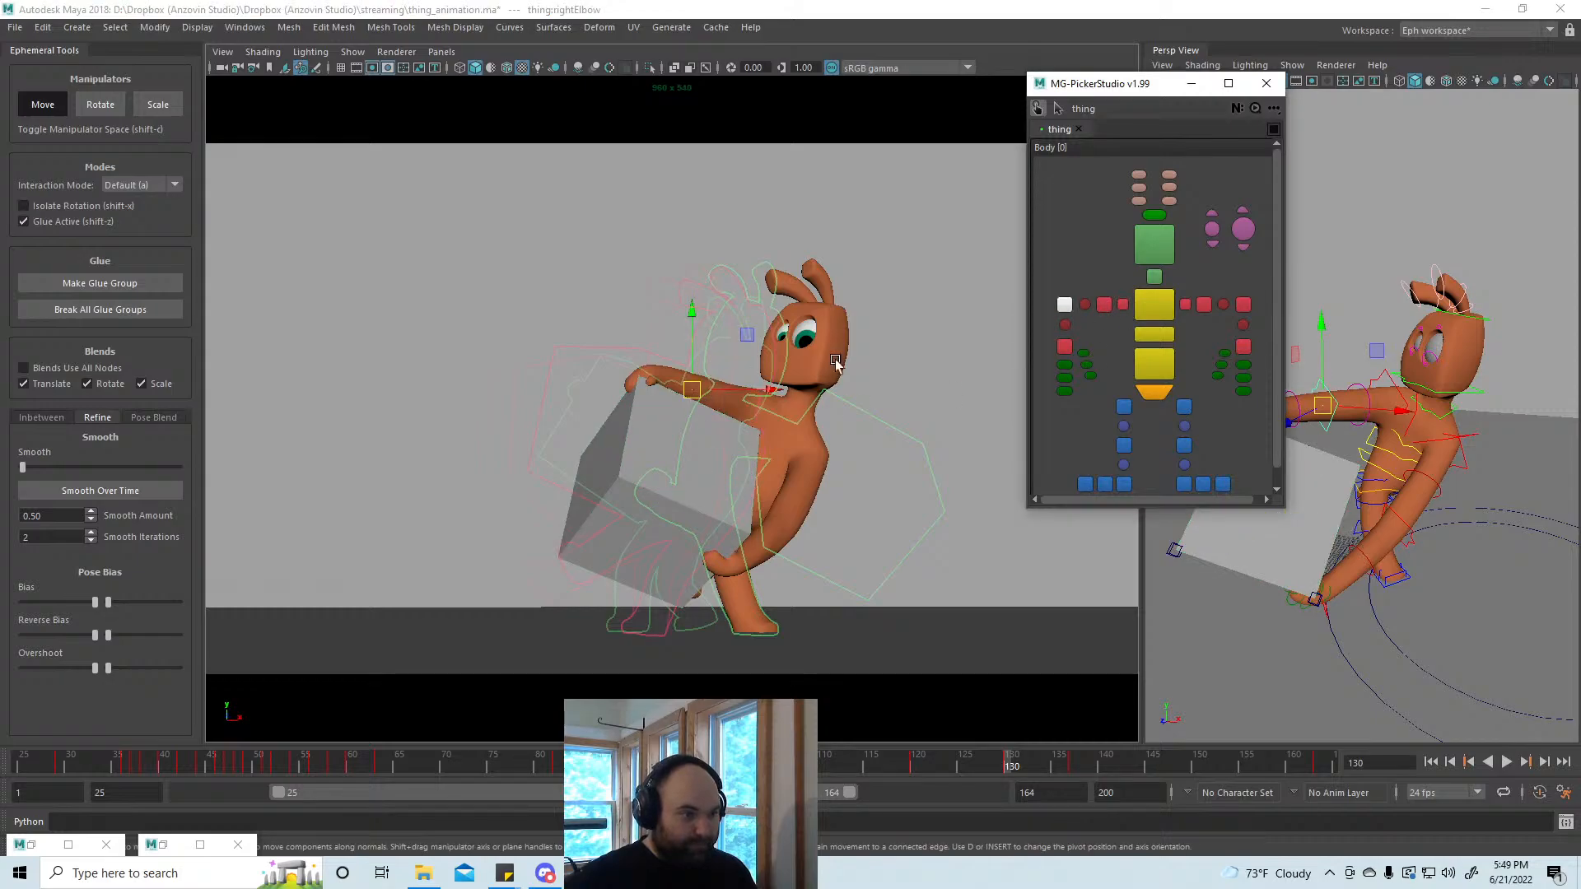
left_click(1065, 346)
key("e")
left_click_drag(622, 378, 619, 381)
key("shift+z")
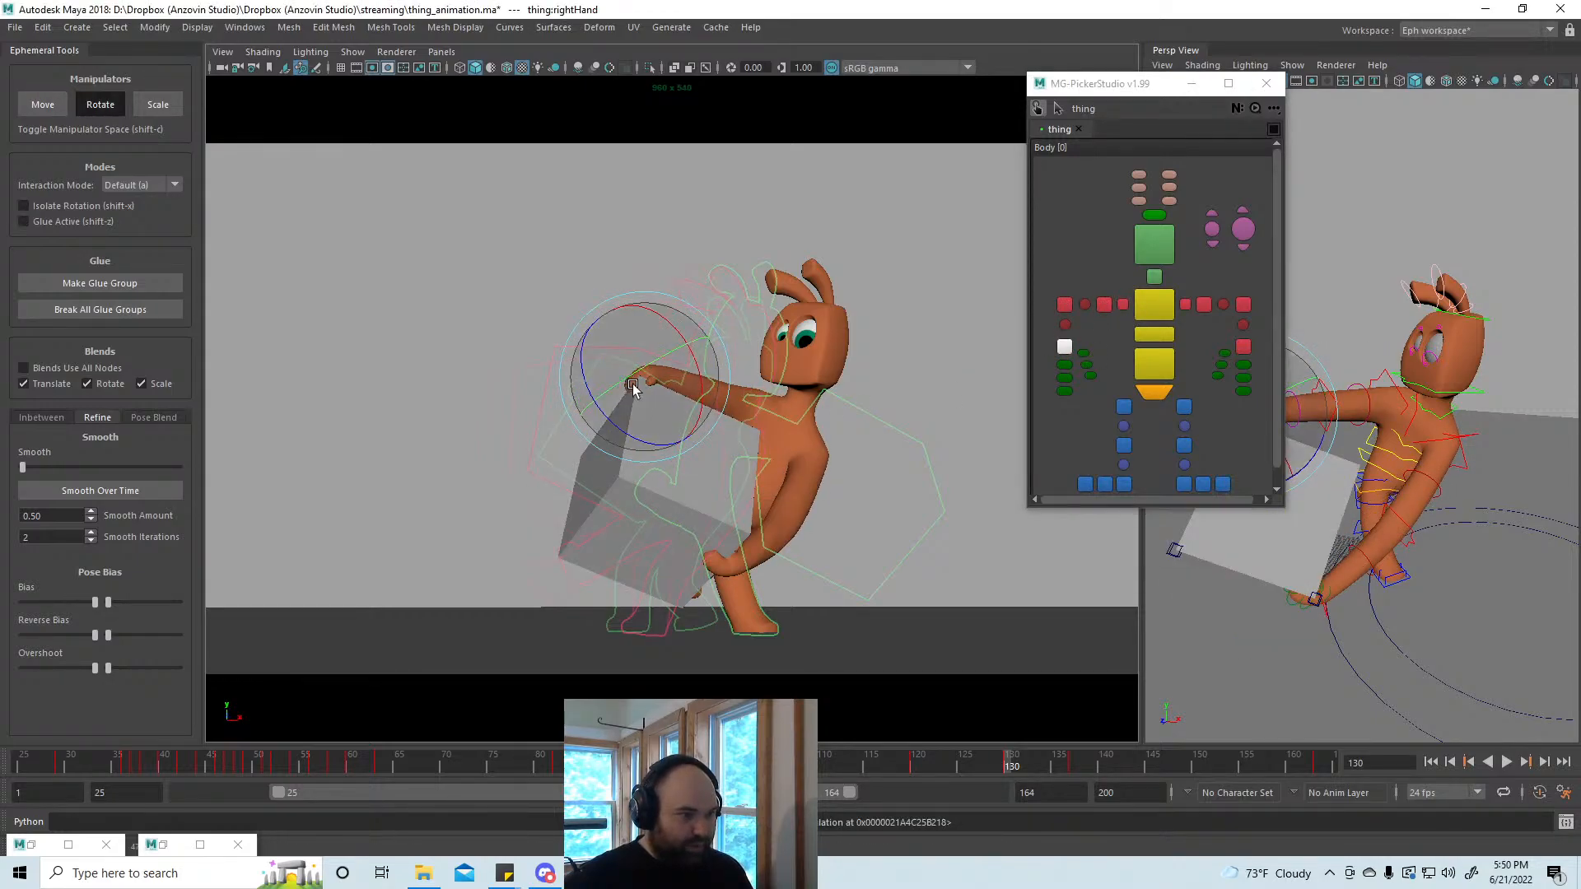
key("w")
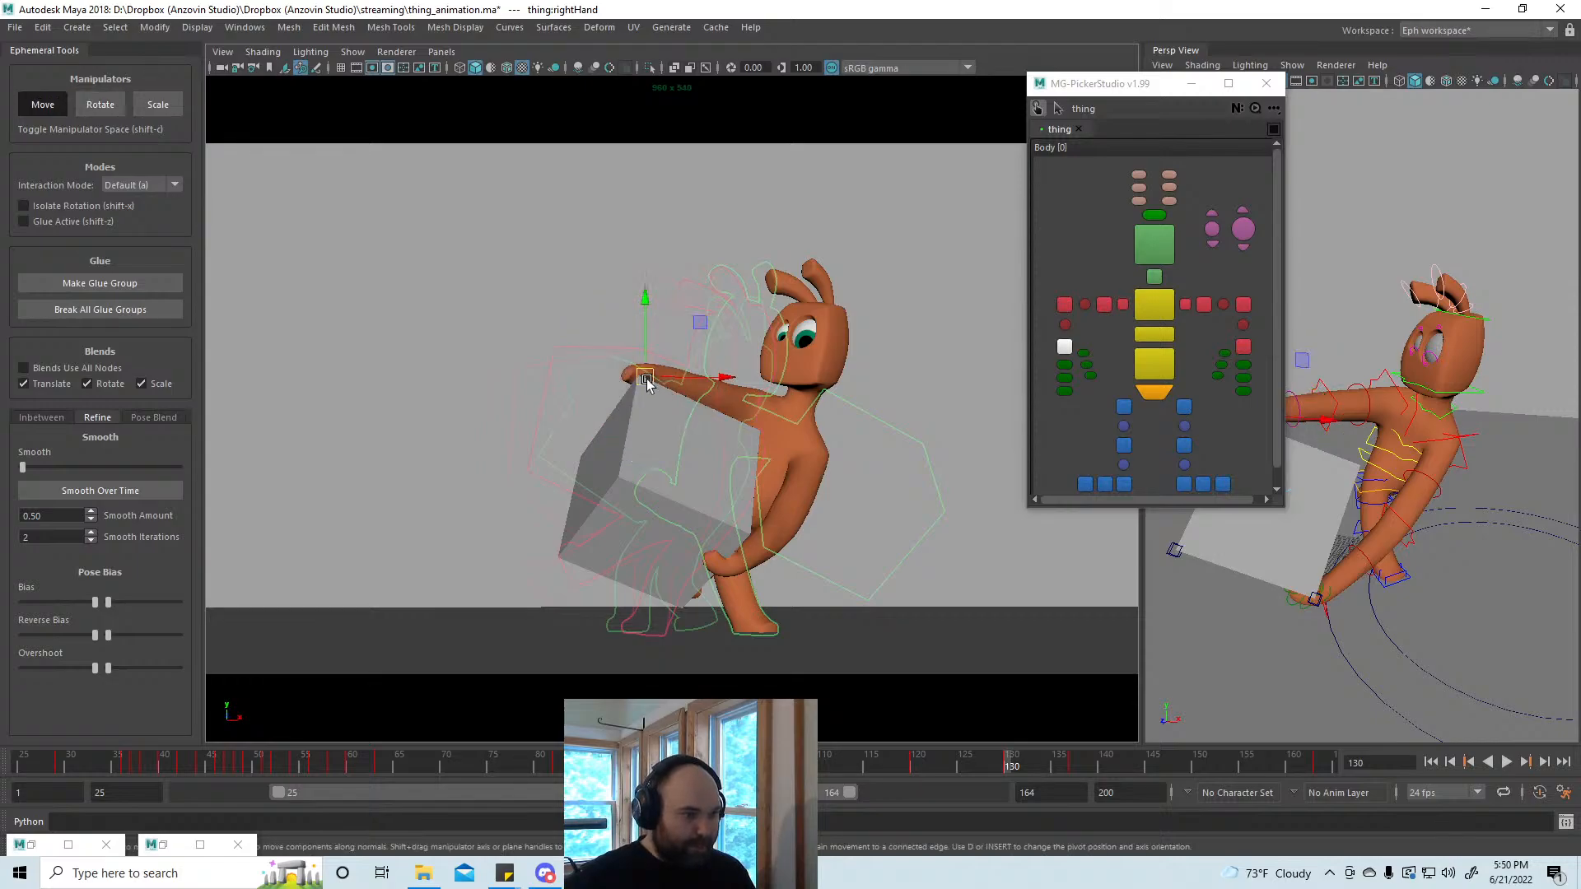
left_click_drag(628, 371, 649, 389)
Step: Rotate the right hand's two outer finger joints at frame 130 and adjust the thumb to grip the box
left_click_drag(1075, 370, 1055, 397)
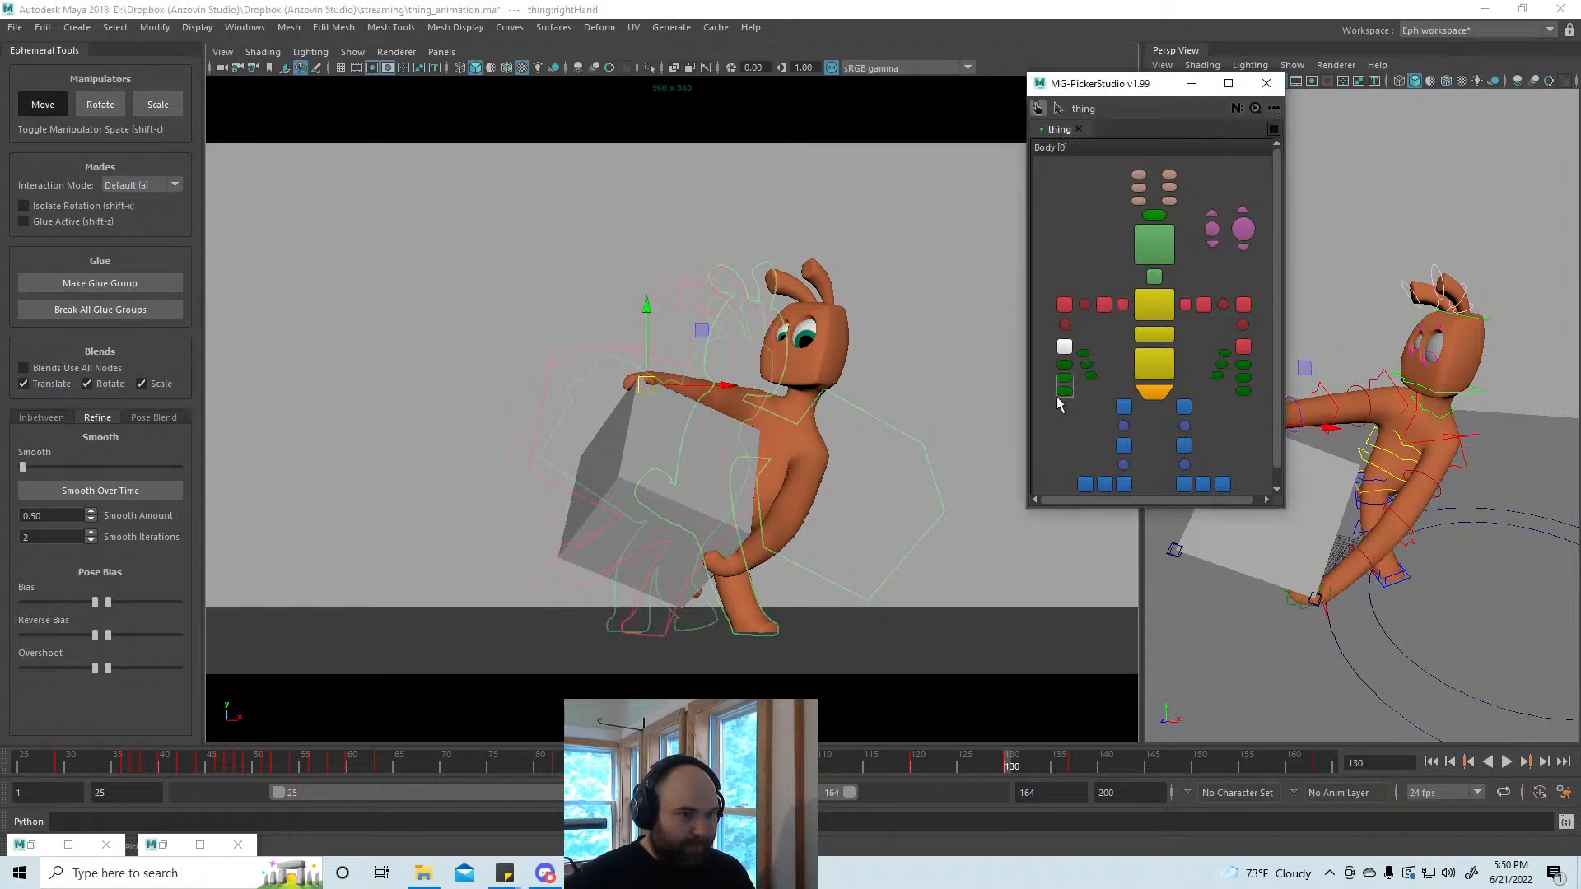
key("e")
left_click_drag(608, 417, 620, 426)
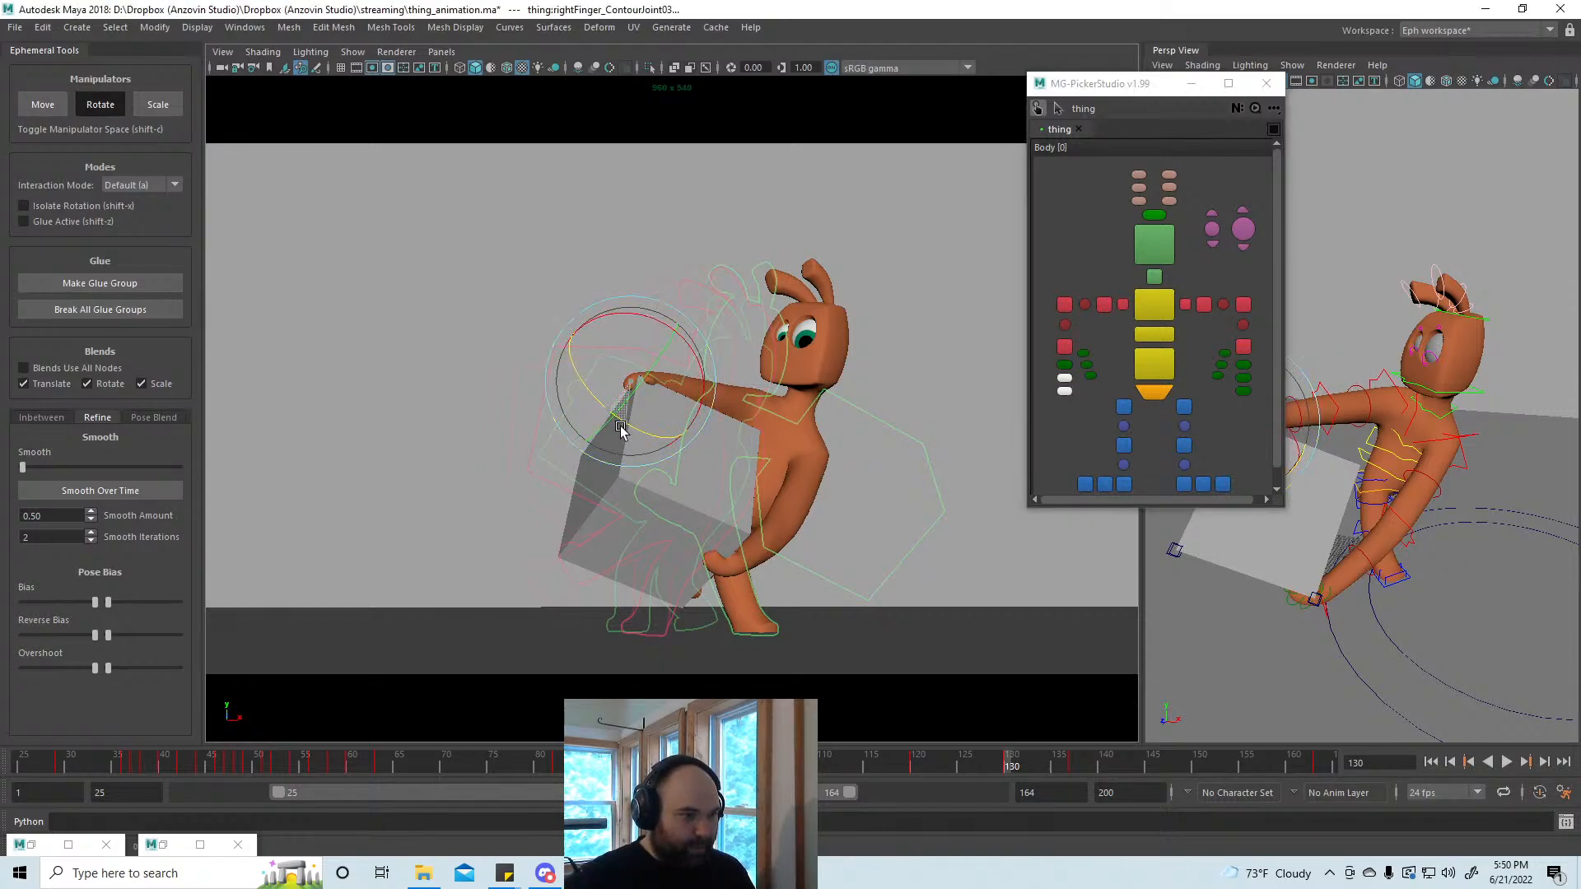
left_click(1084, 354)
key("w")
left_click(656, 386)
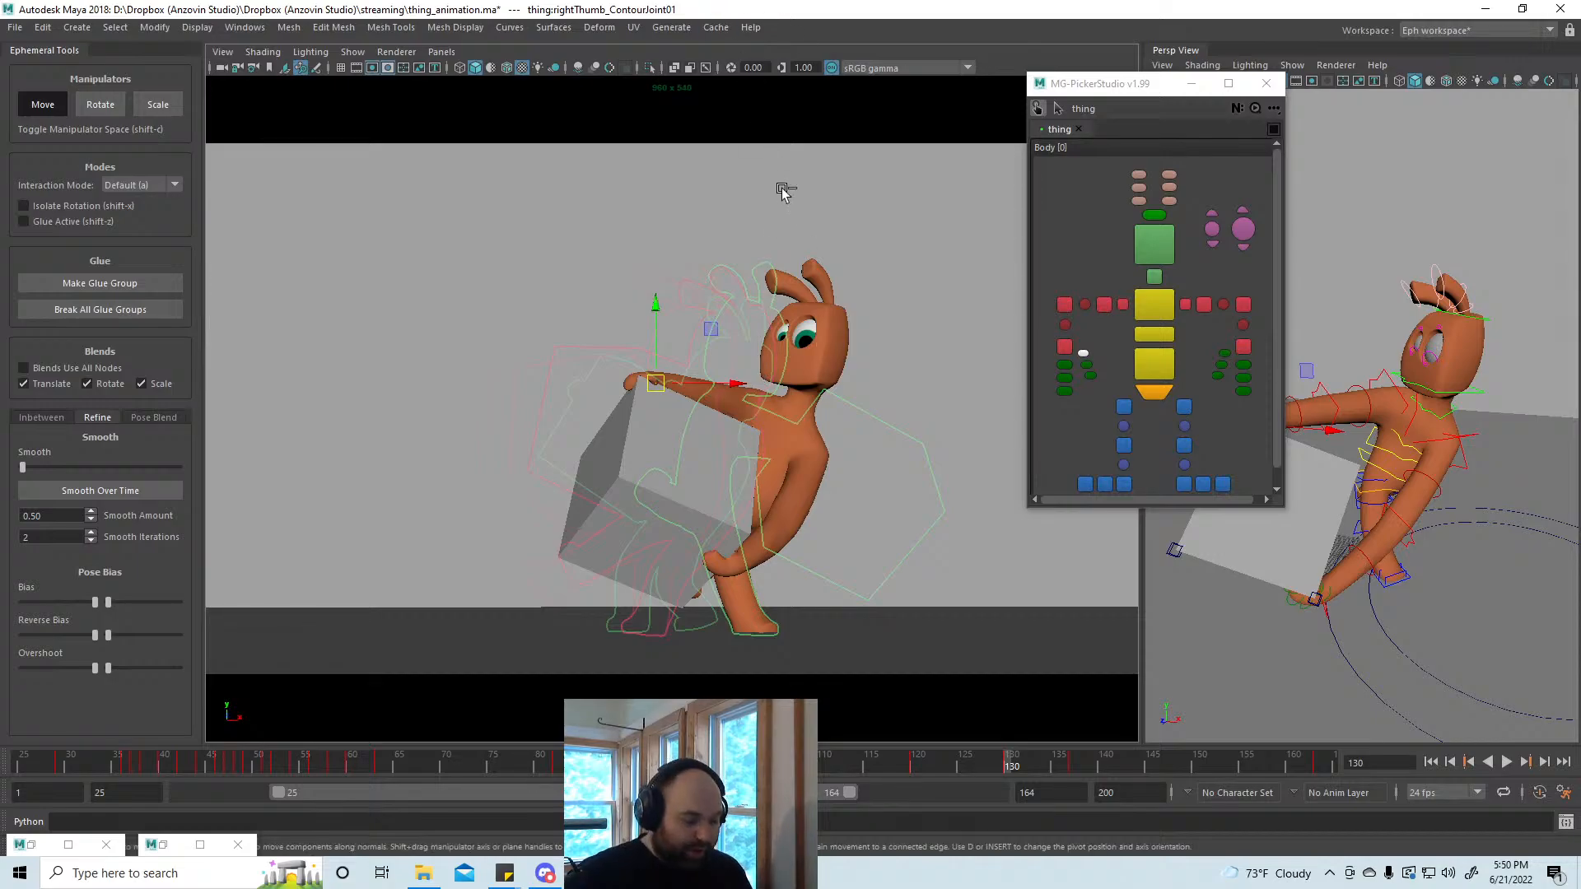
Step: Save the scene, bring up the Inbetween tools and play the animation, stopping at frame 89
key("ctrl+s")
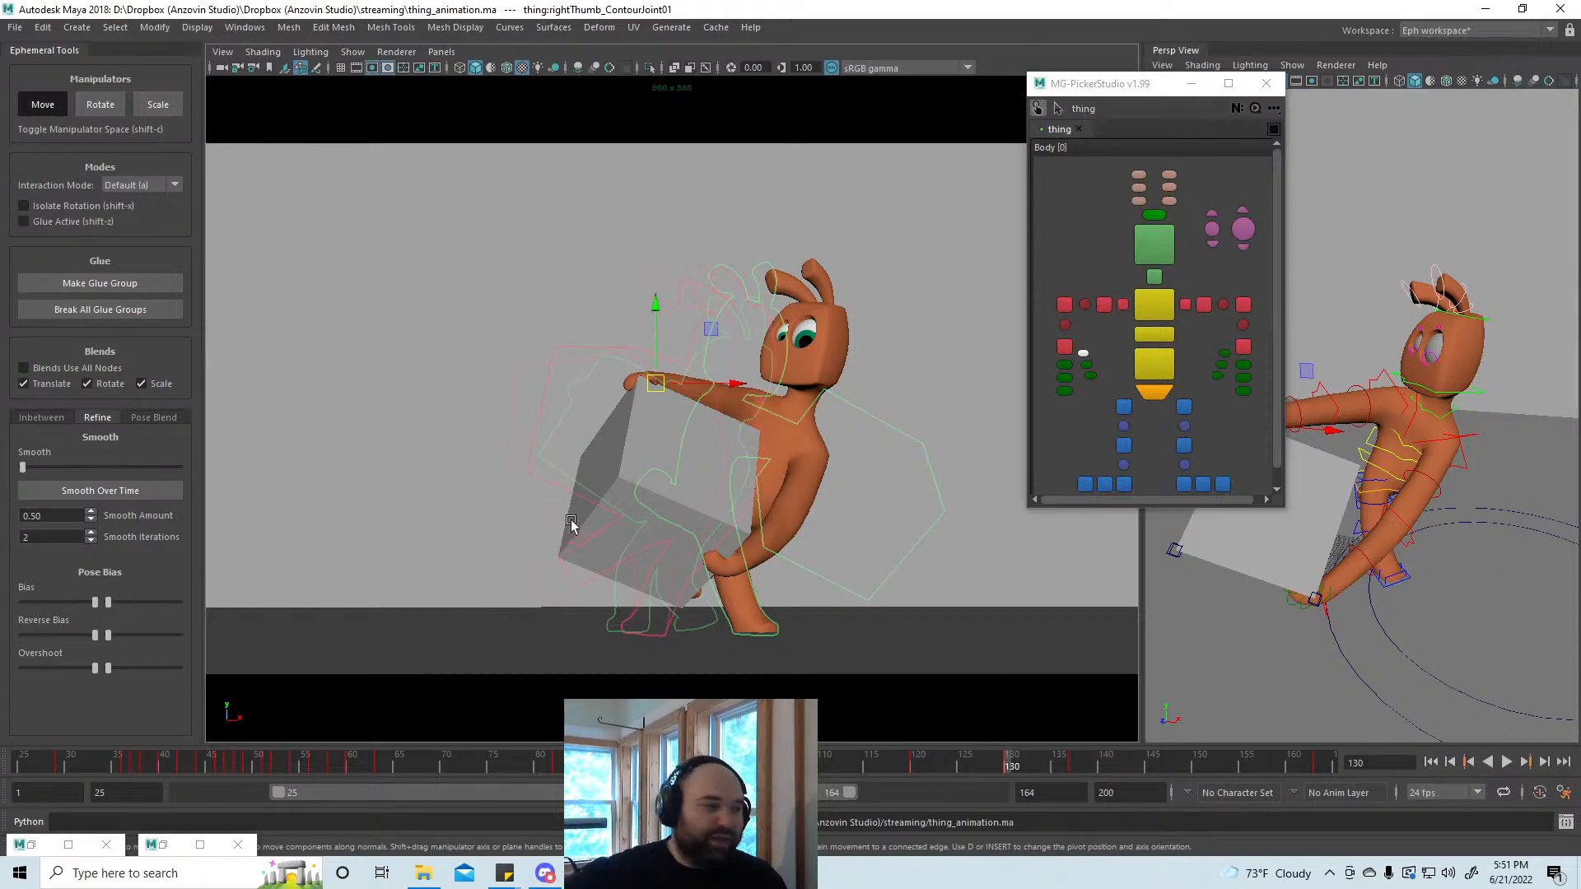
left_click(34, 421)
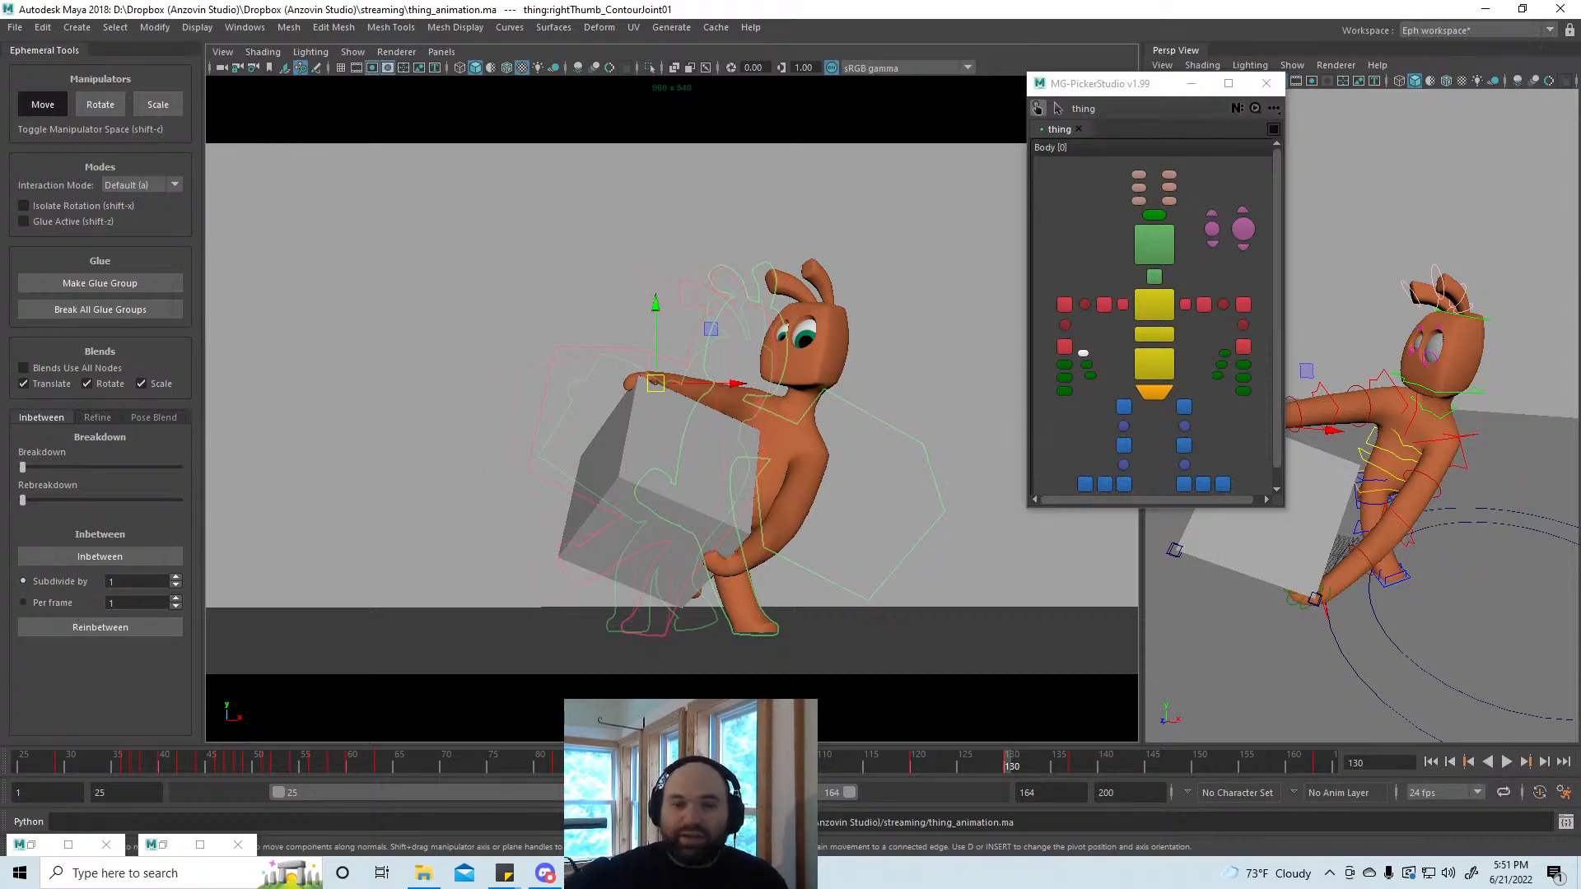
key("alt+v")
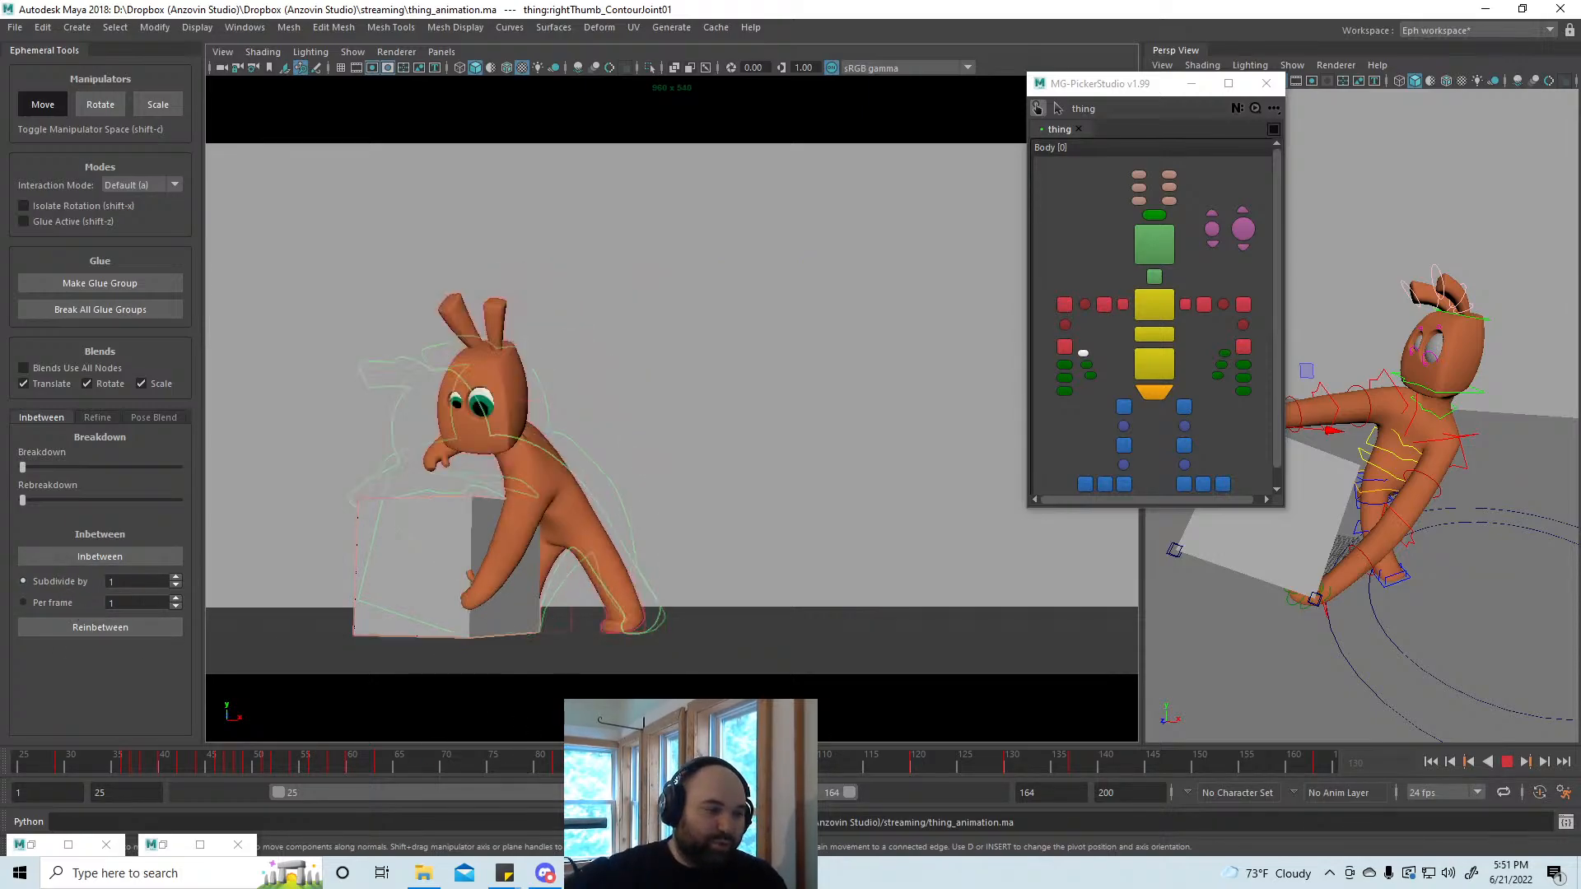
key("alt+v")
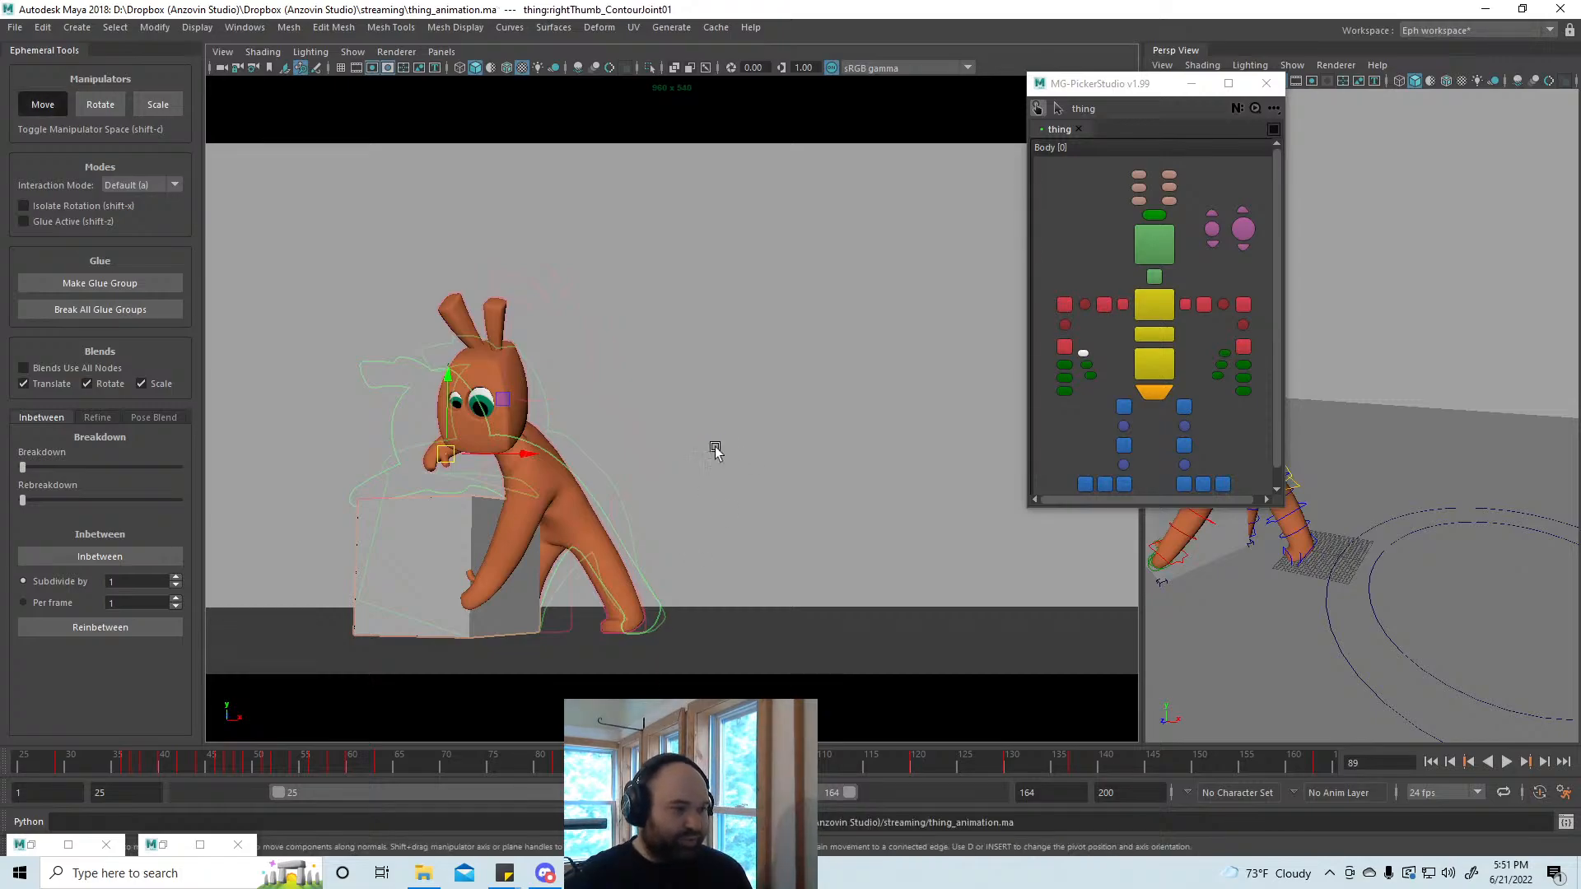
Step: Set blends to use all nodes and generate inbetweens with Per frame 1 for the lean onto the box from frame 89
left_click(1149, 303)
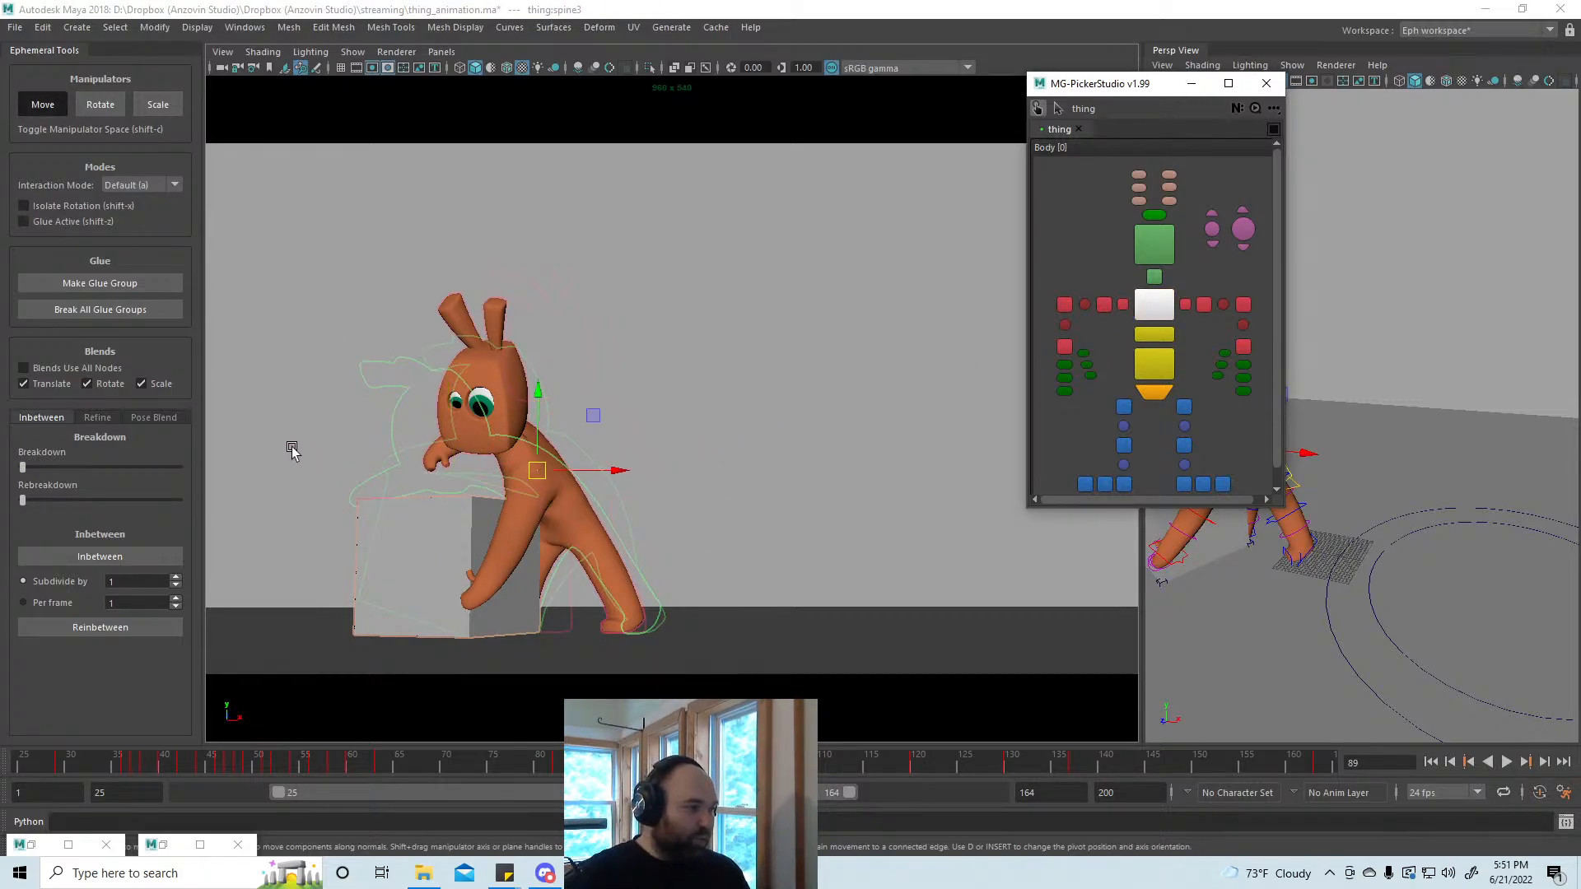
left_click(72, 369)
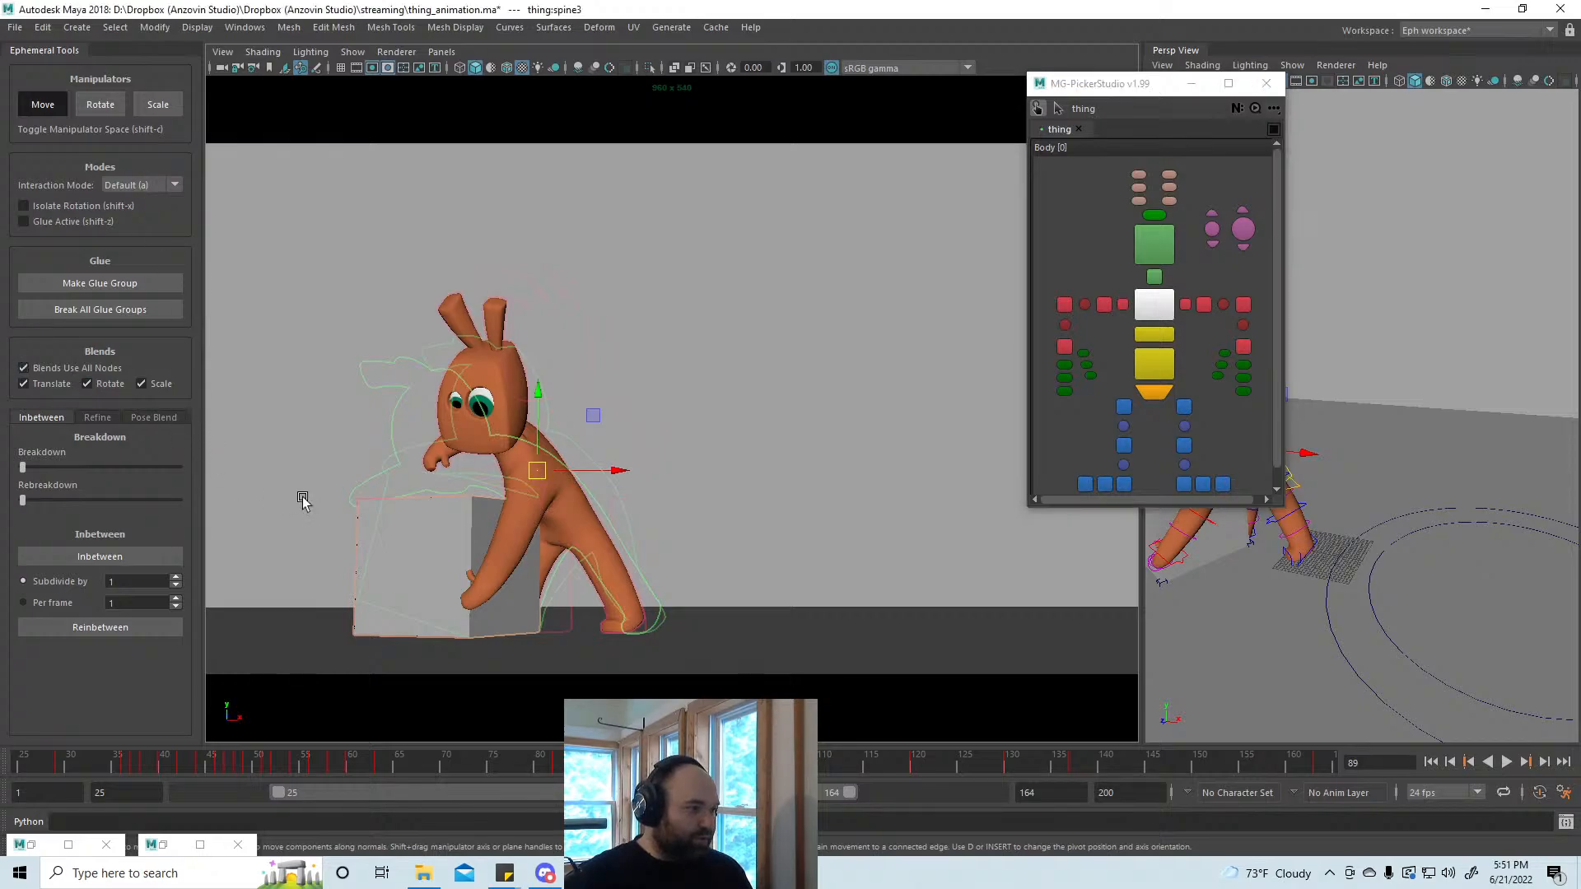
left_click(67, 599)
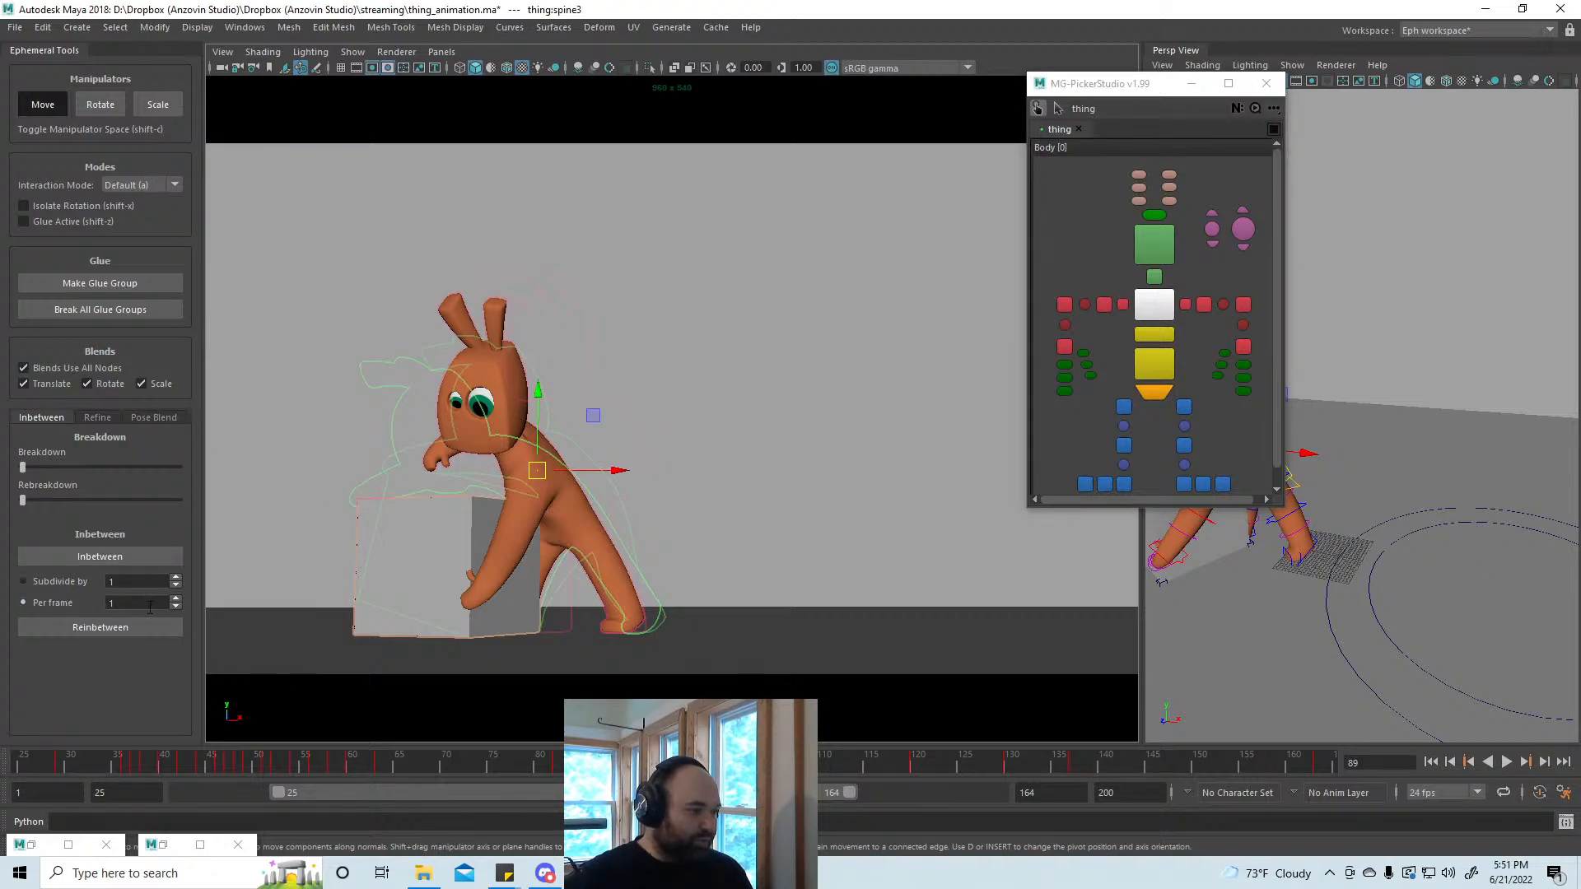
left_click(170, 624)
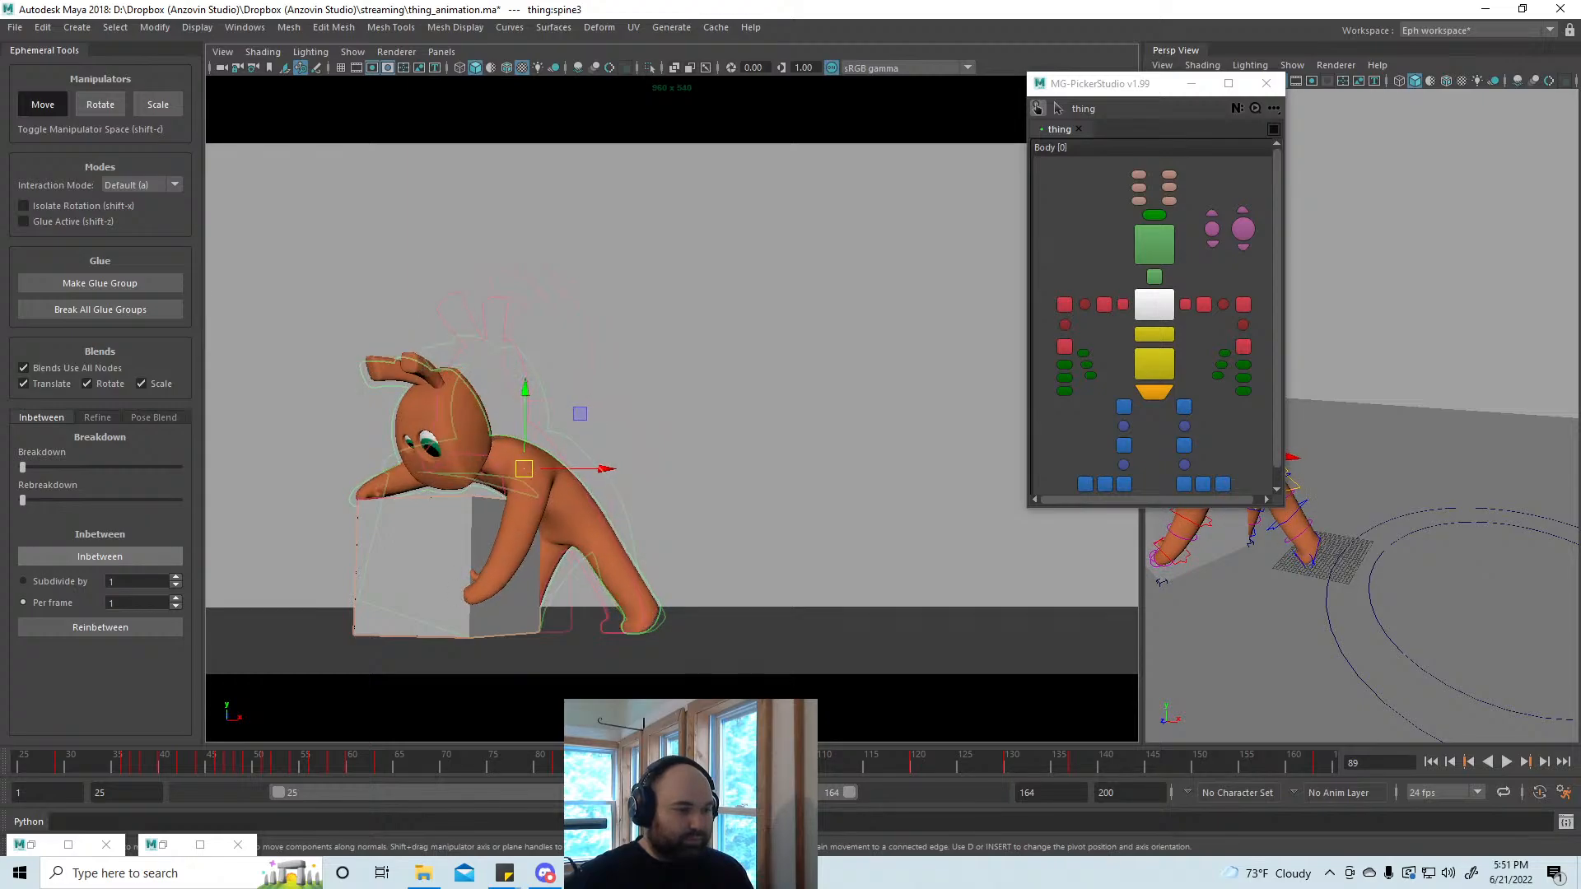
Step: Play and scrub the inbetweened lean onto the box around frames 89 to 95 to review its motion
key("alt+v")
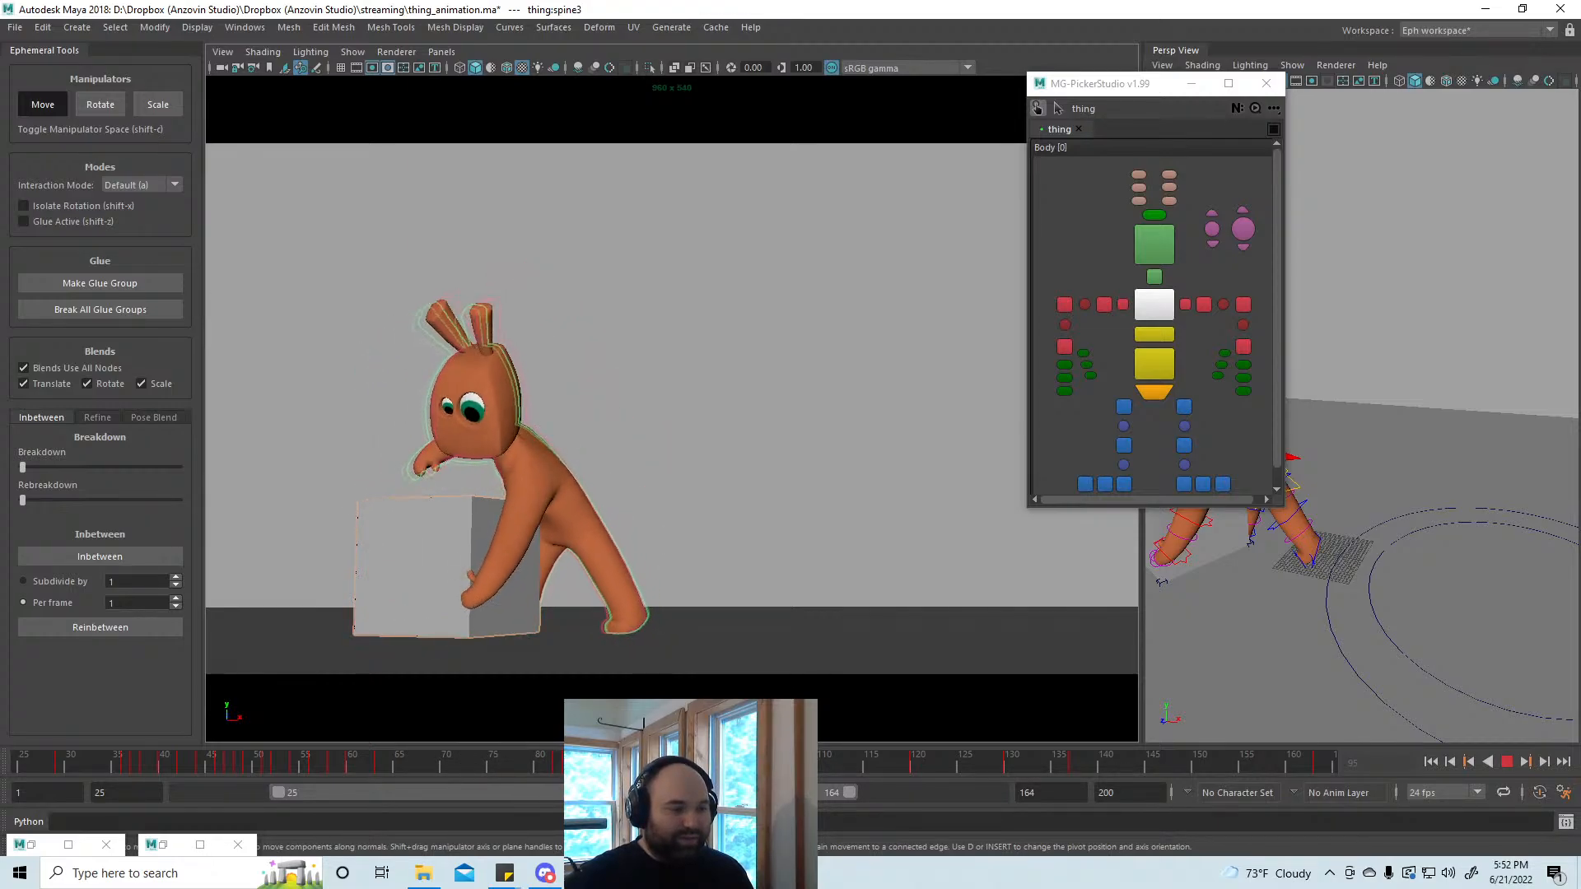
key("Escape")
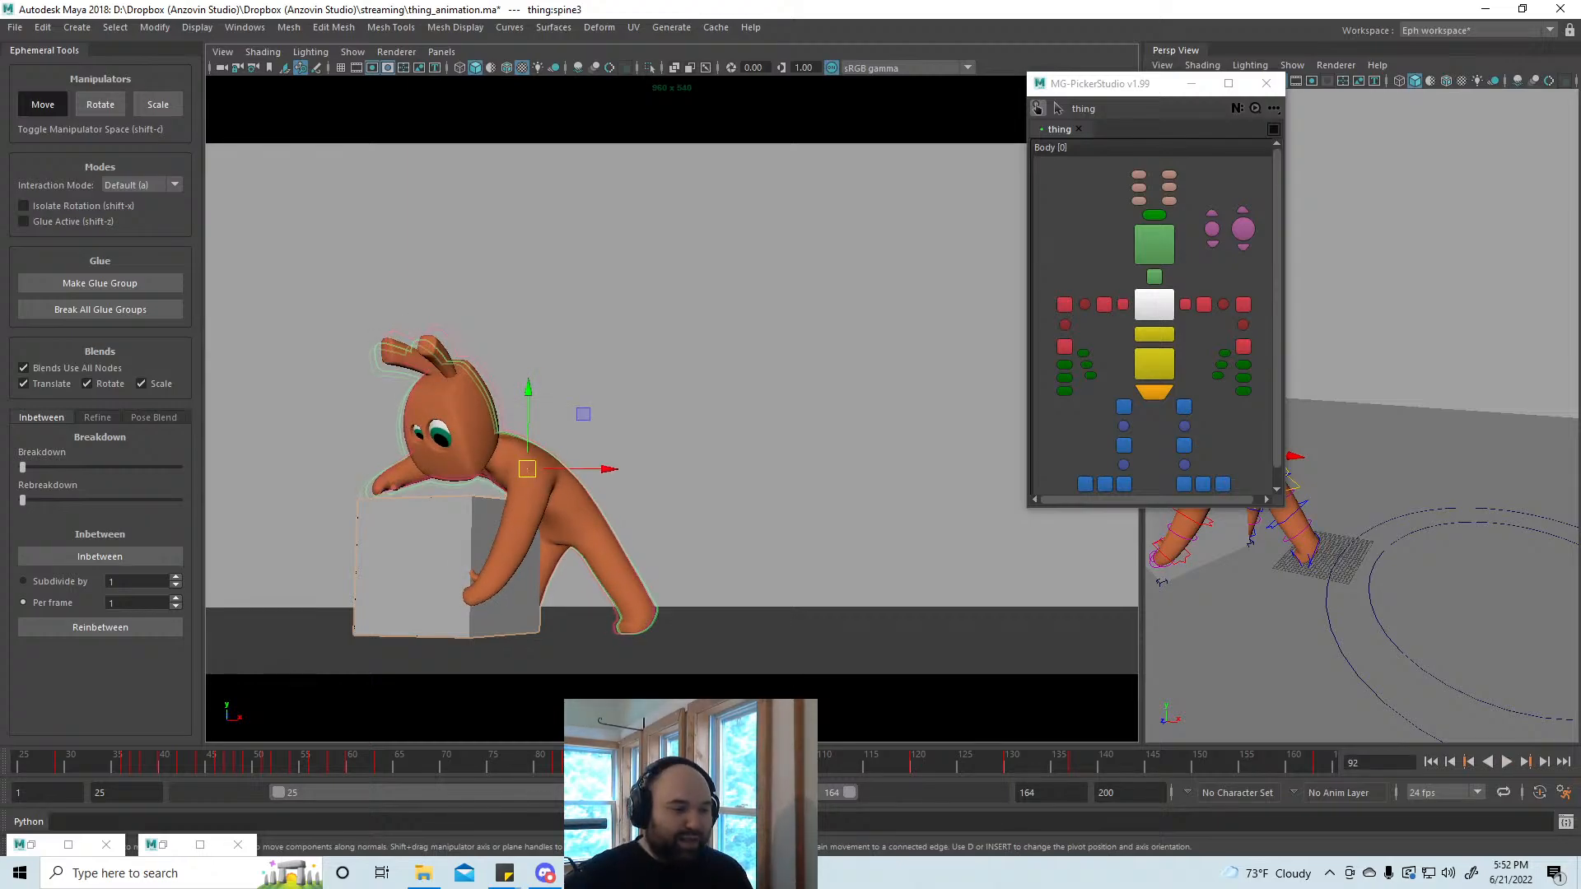
left_click_drag(651, 764, 679, 764)
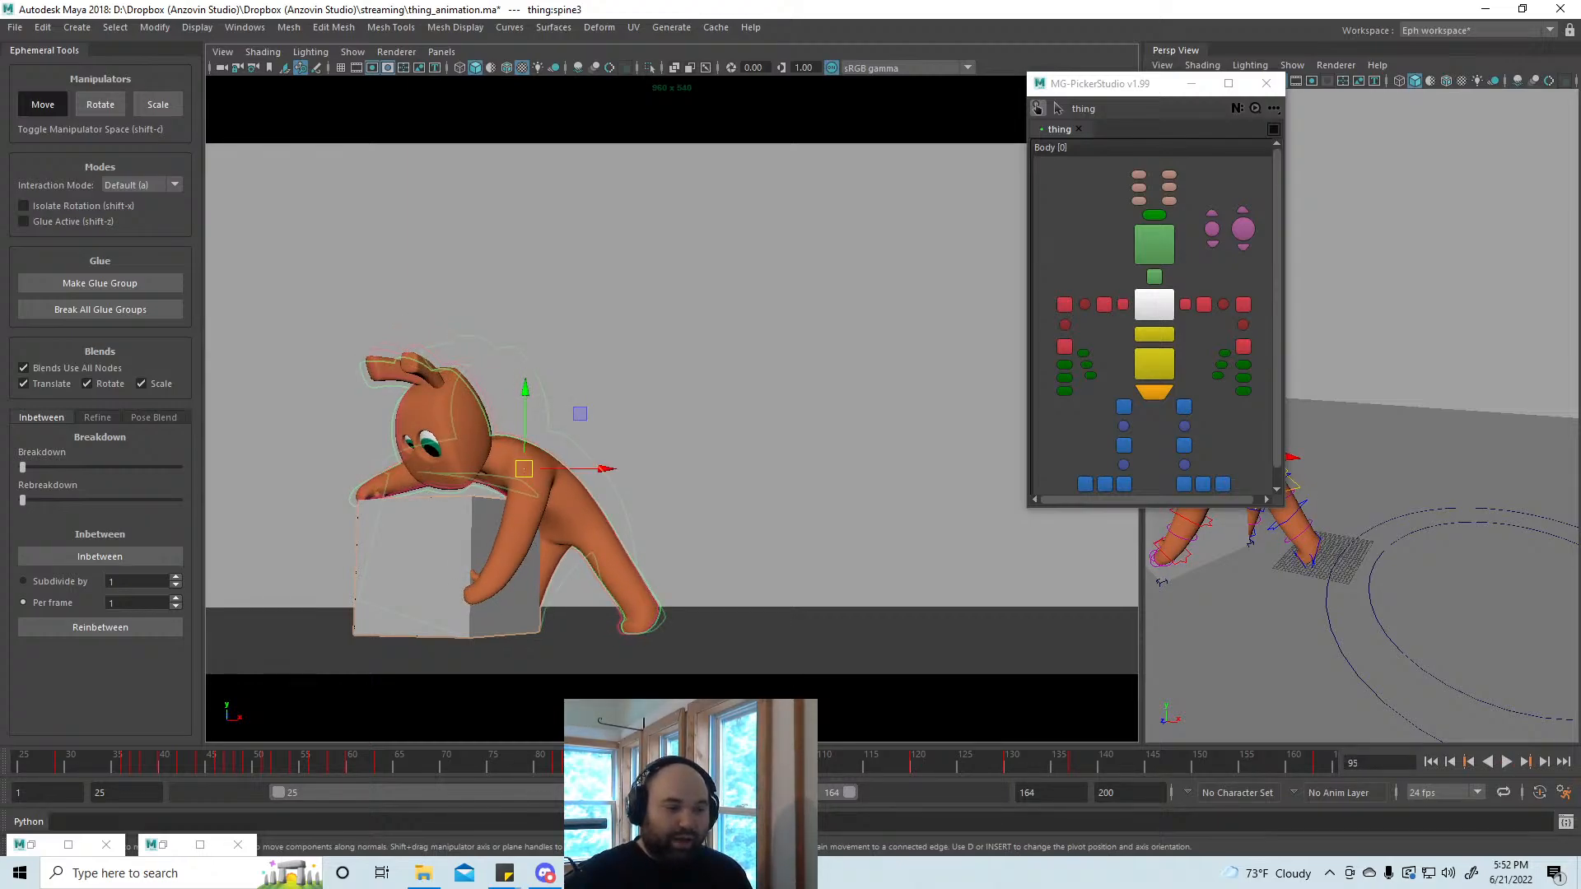
key("alt+v")
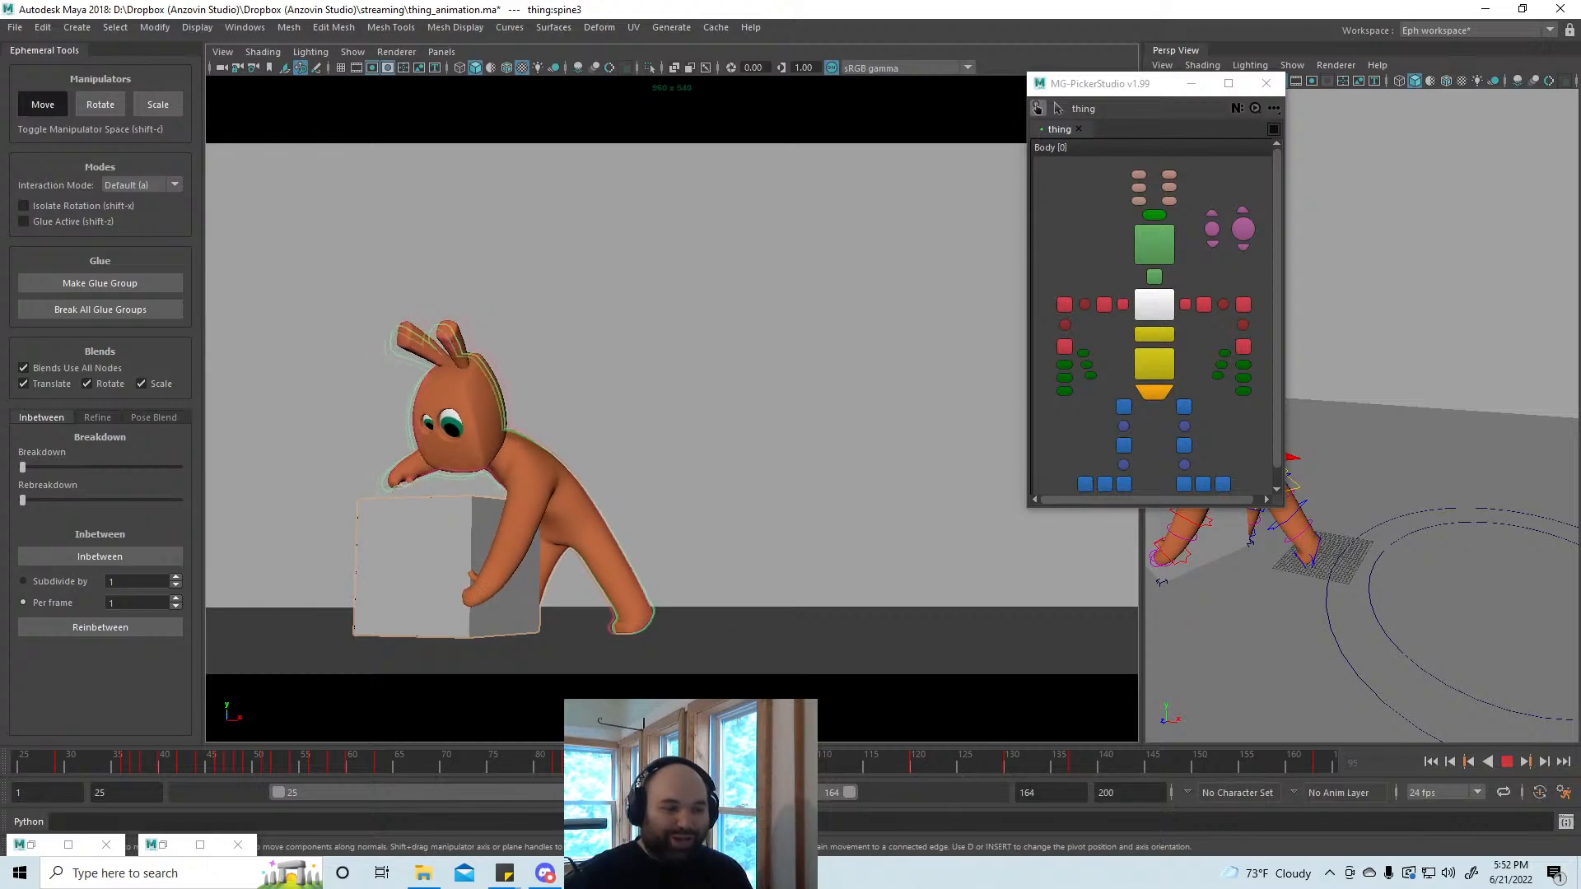
Step: Play back the lean onto the box, advance to frame 96 and save the scene
key("alt+v")
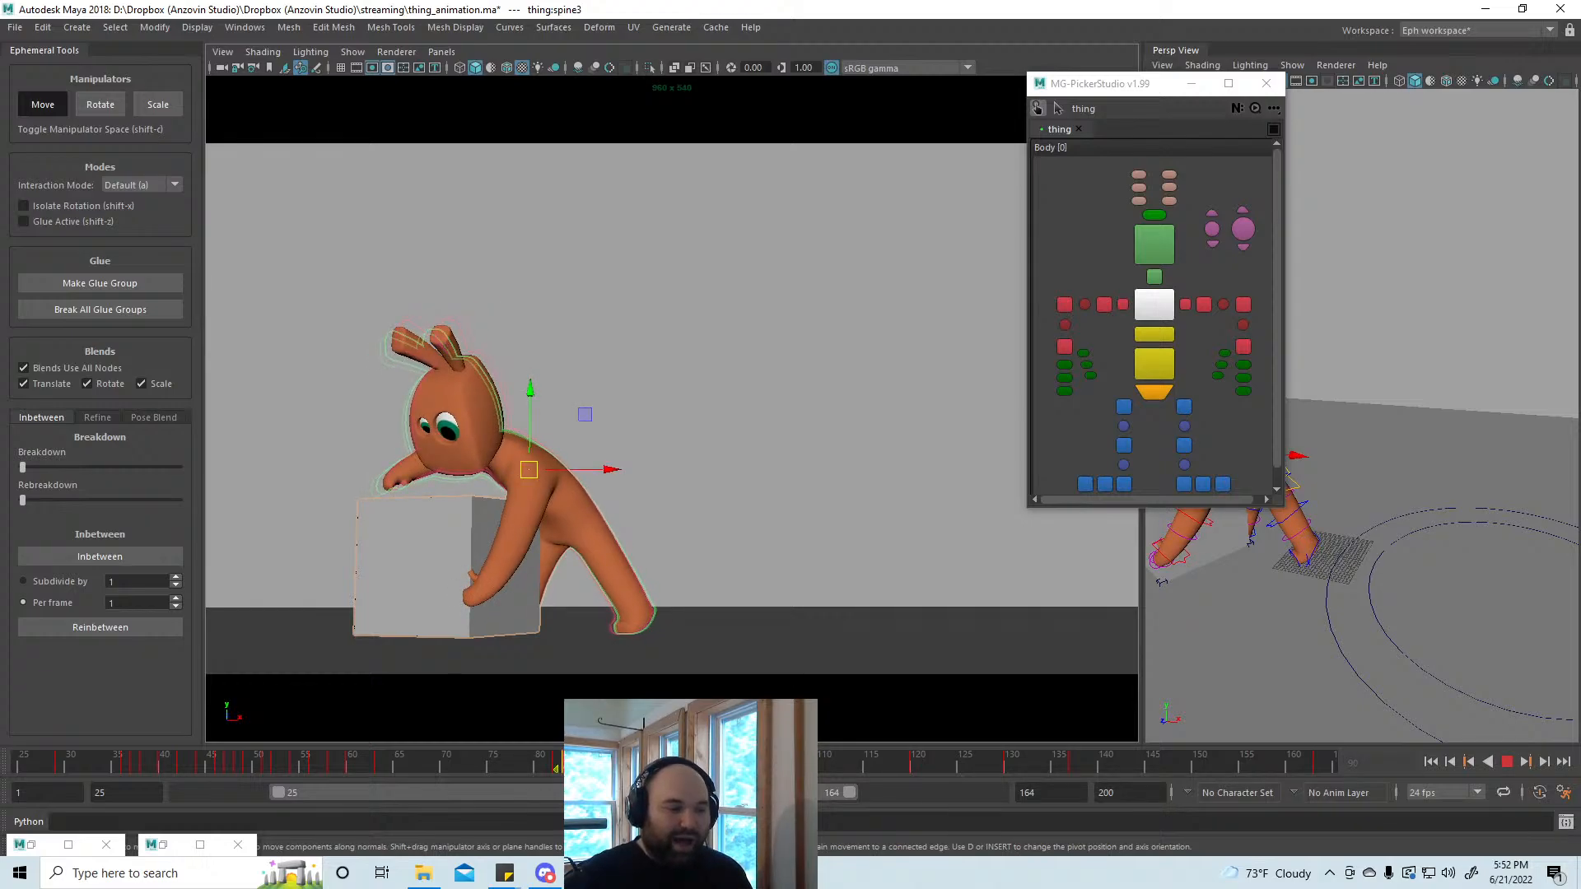
right_click(600, 764)
left_click(655, 550)
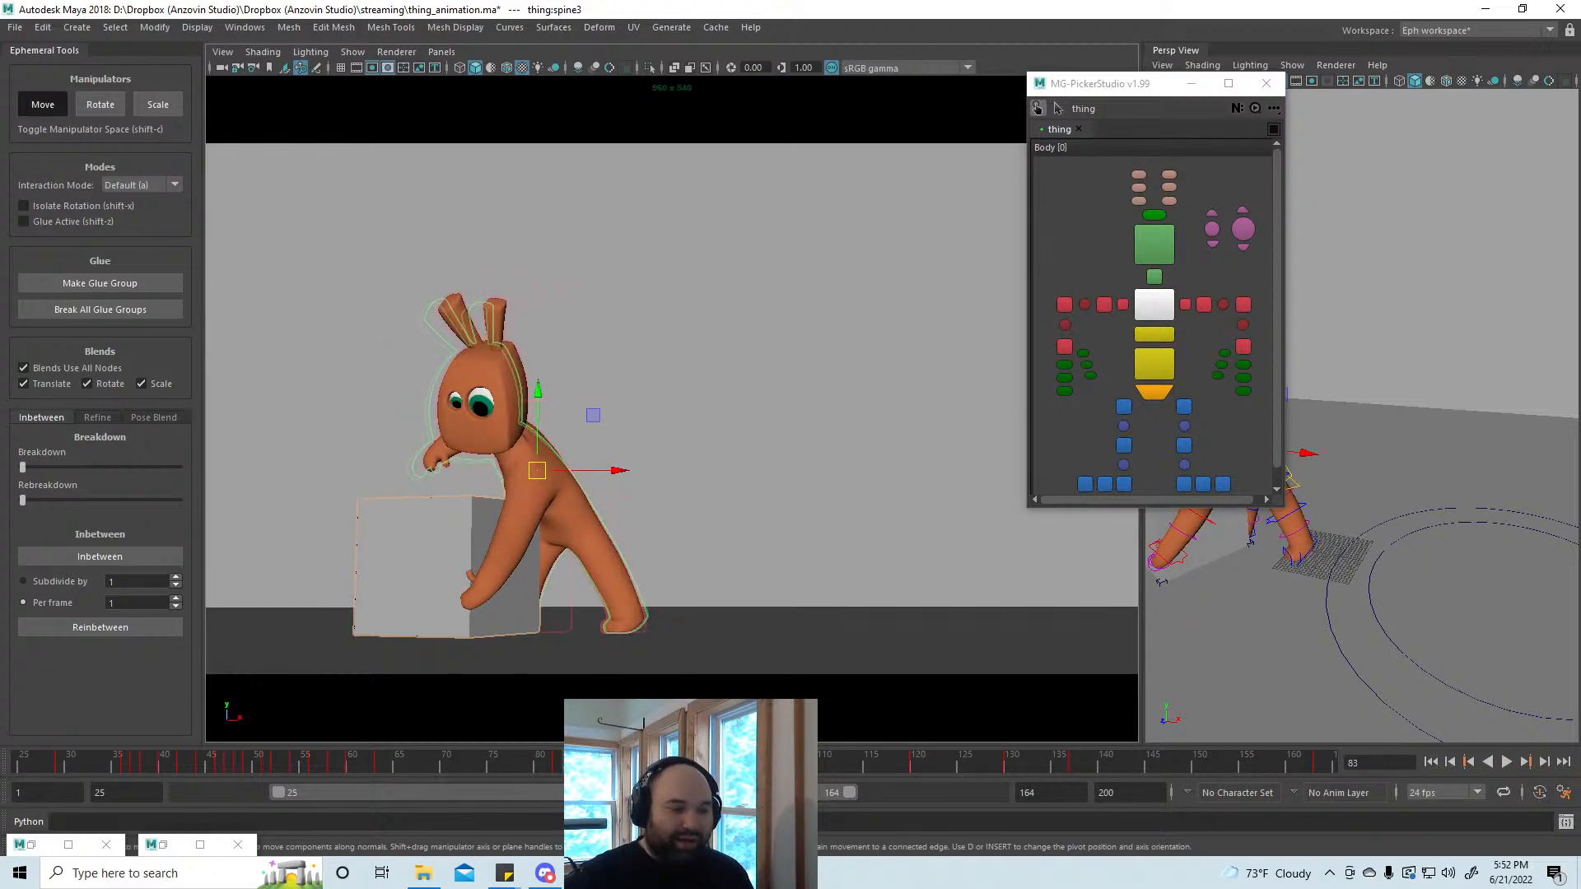
key("period")
key("ctrl+s")
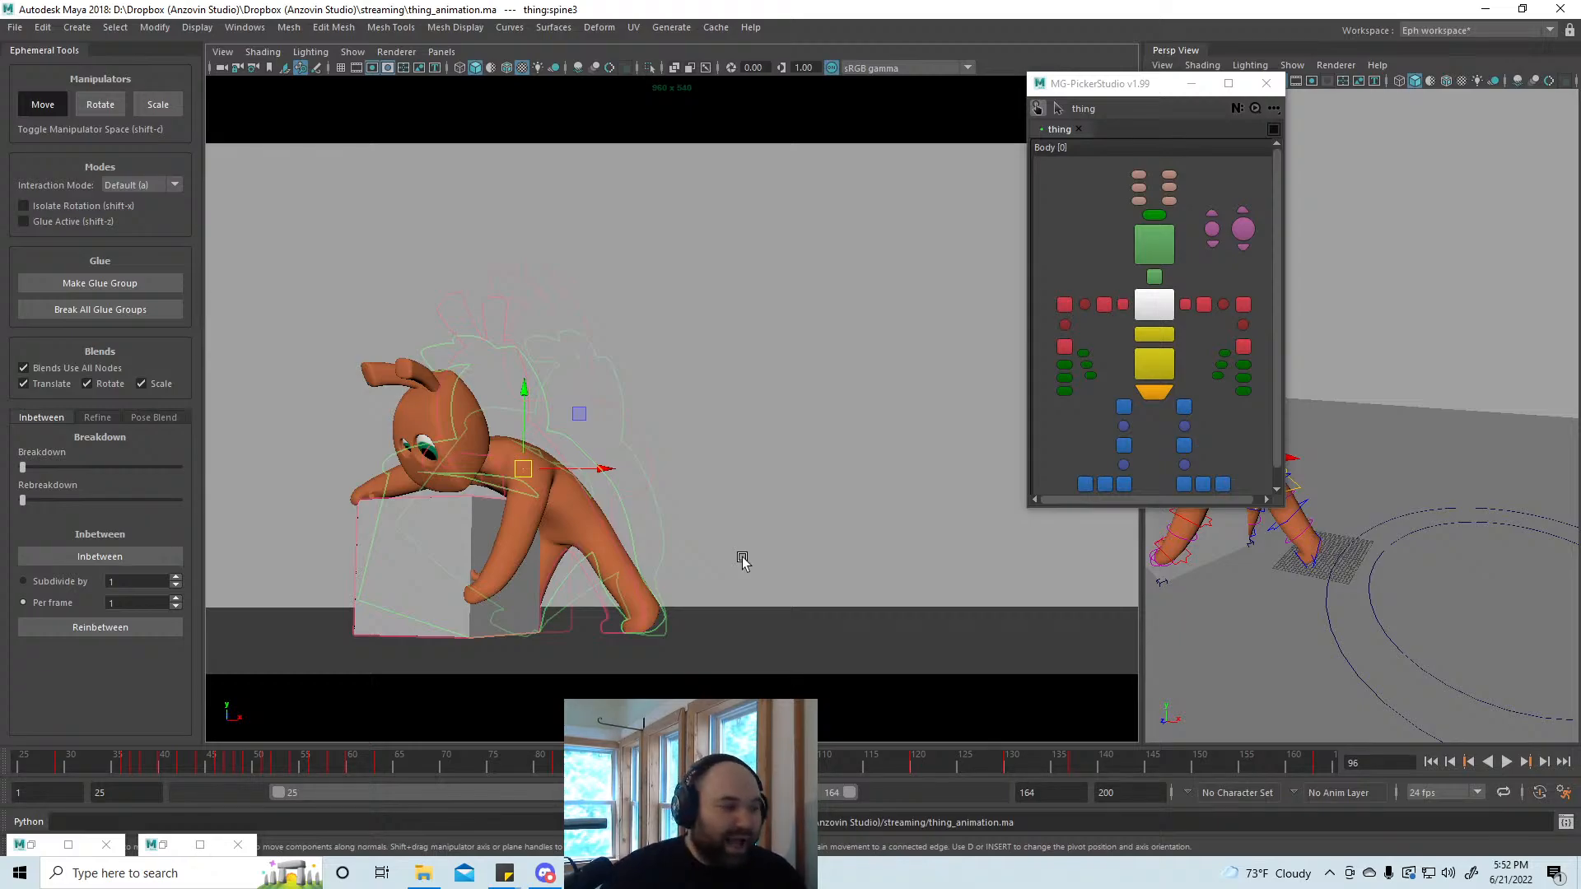
Step: Bring up the Refine tools and rotate the box with the glued hands at frame 121
left_click(100, 417)
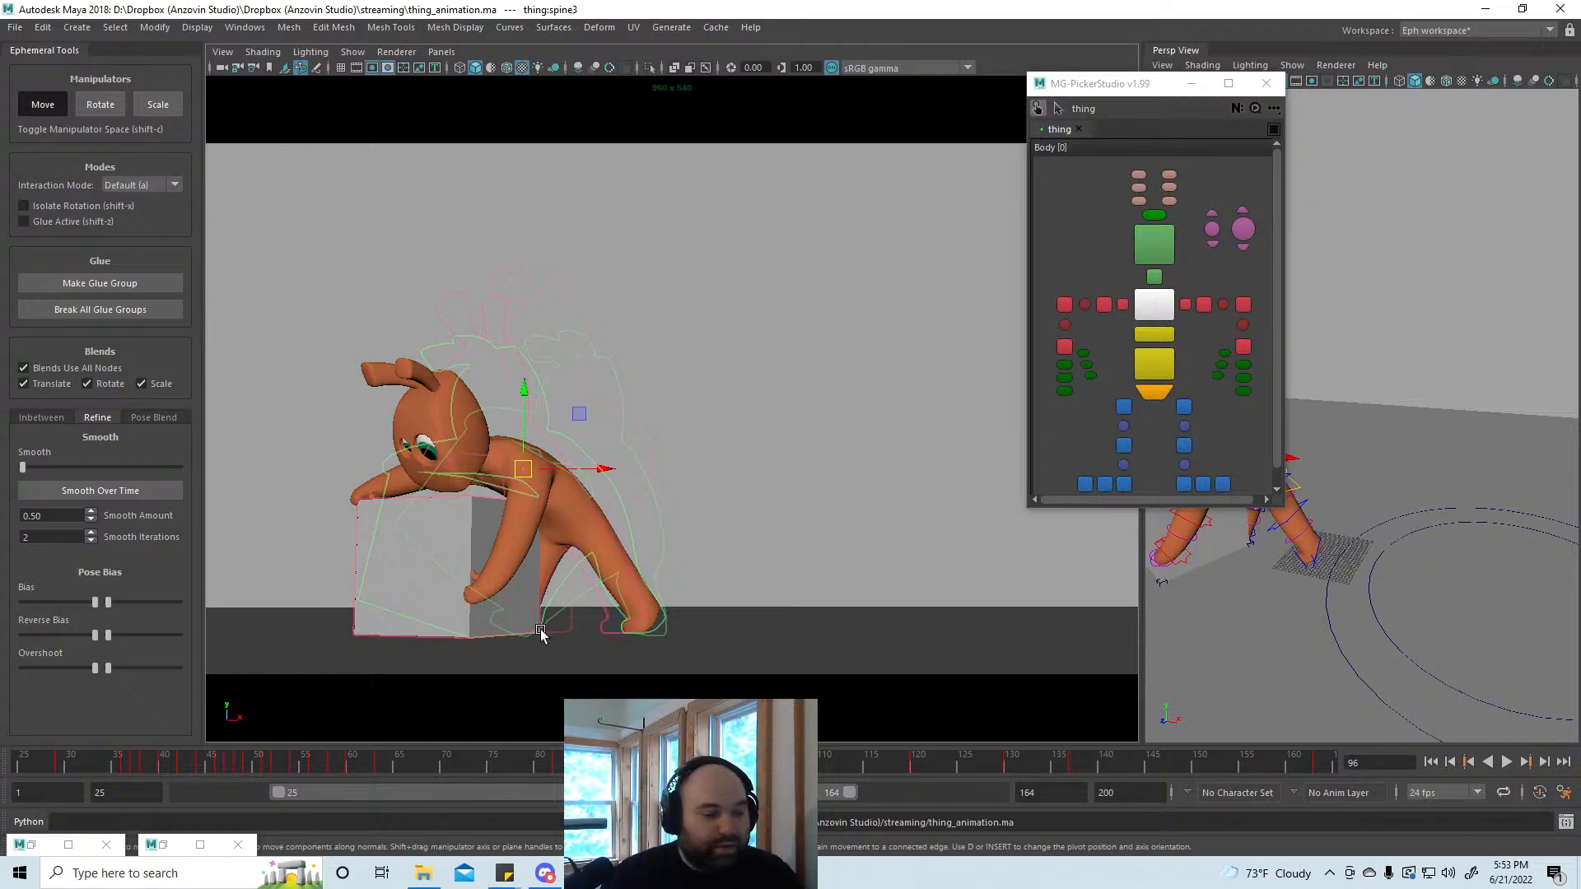
key("alt+v")
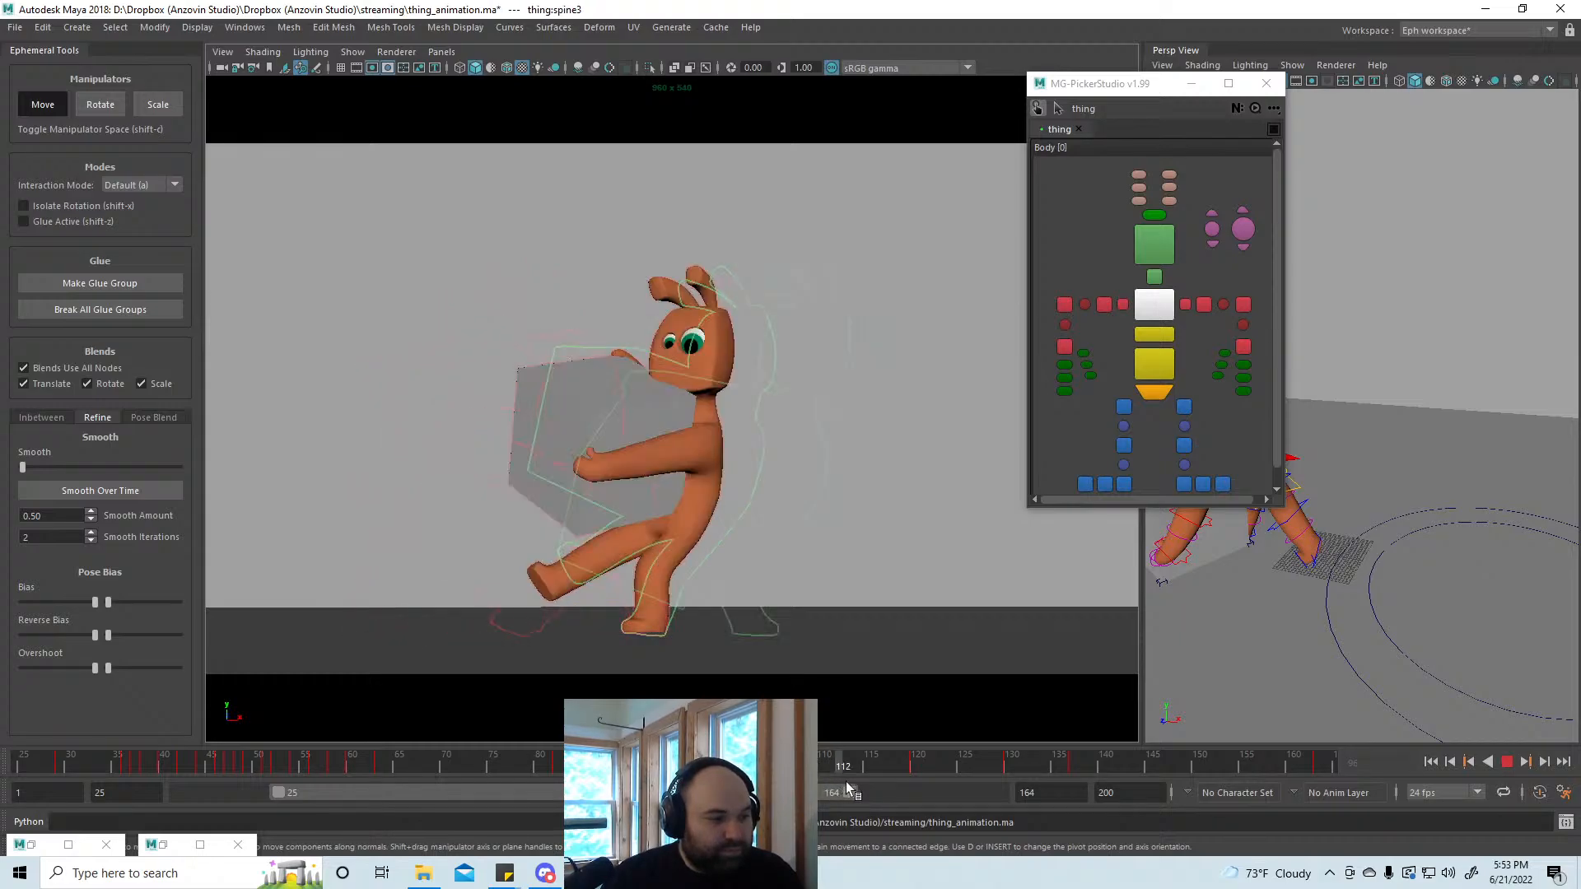
left_click_drag(879, 782, 917, 774)
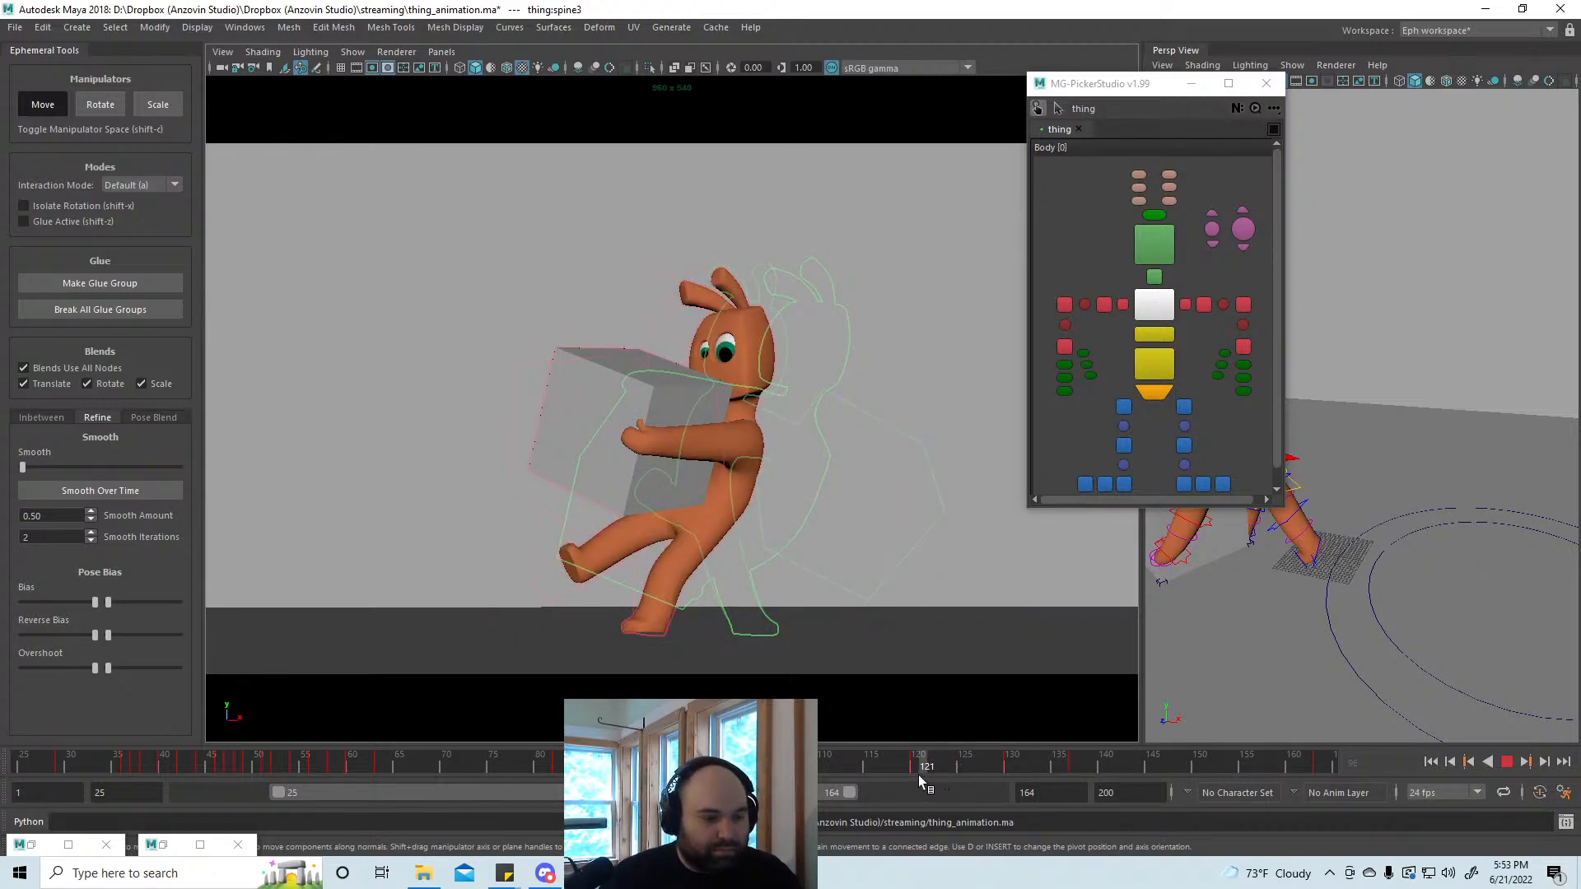
left_click(585, 364)
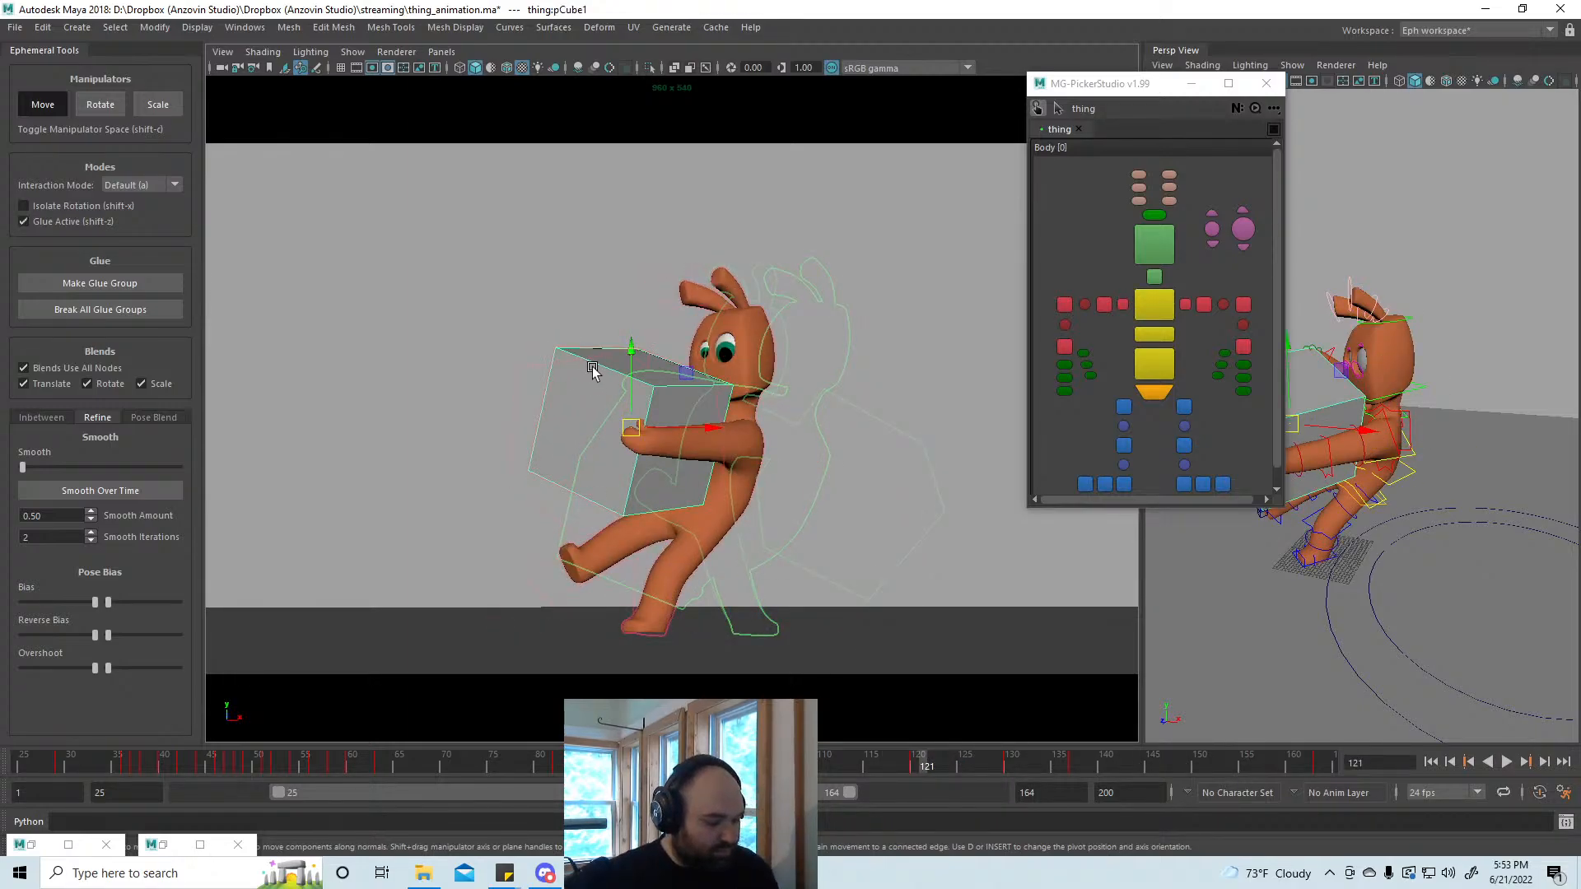
key("e")
left_click_drag(675, 415, 676, 432)
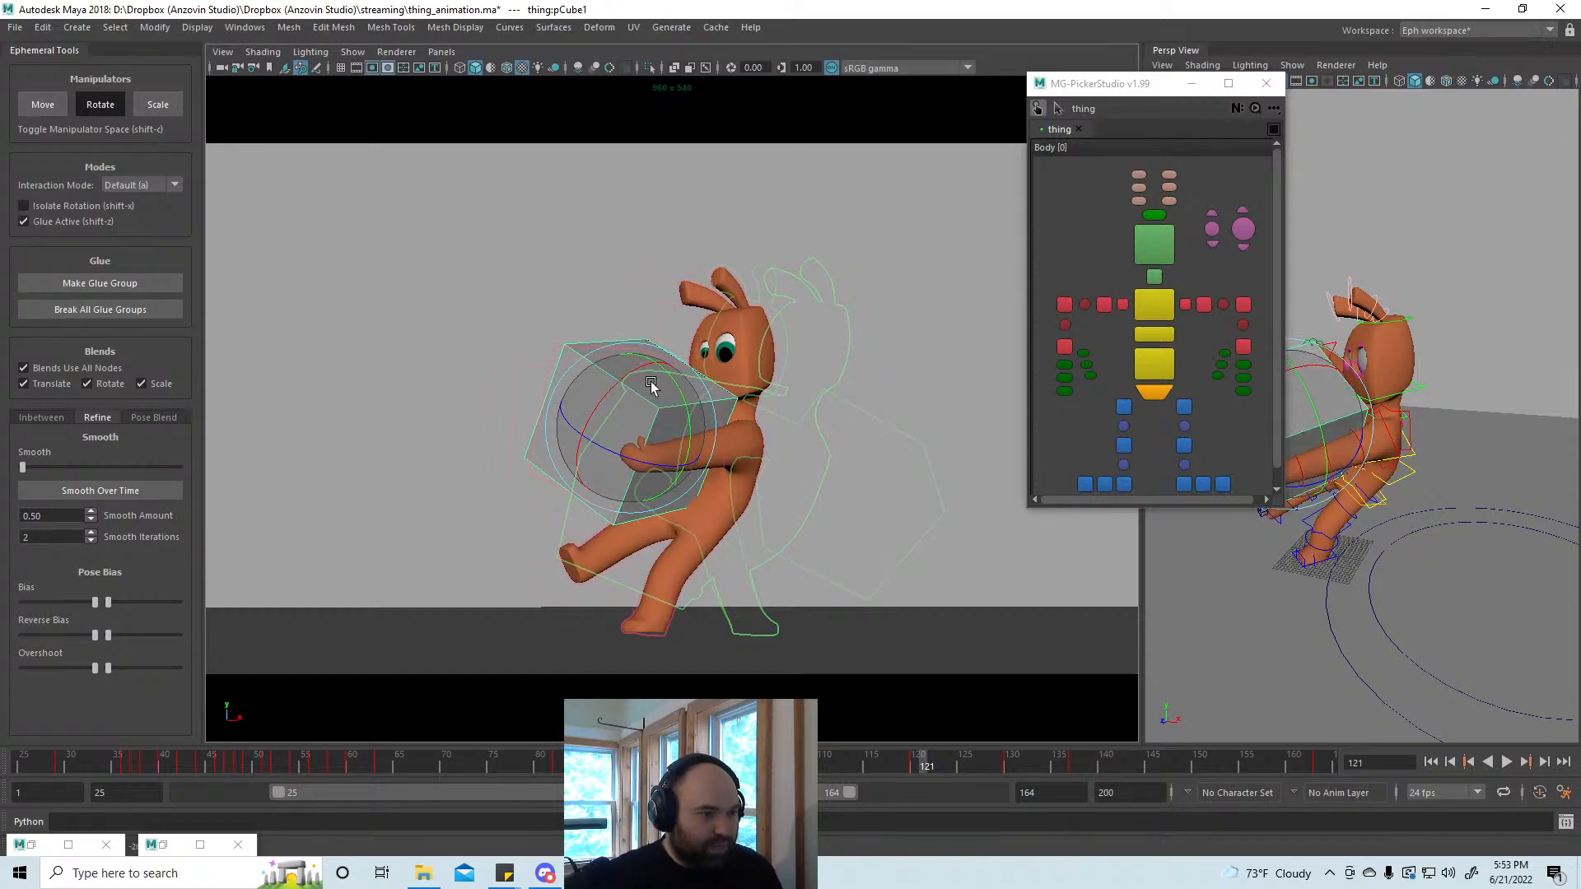
left_click_drag(653, 381, 631, 413)
key("w")
Step: Compare the frame 121 pose with the preceding frames and tilt the box further at frame 121
left_click_drag(929, 755, 871, 748)
left_click(925, 756)
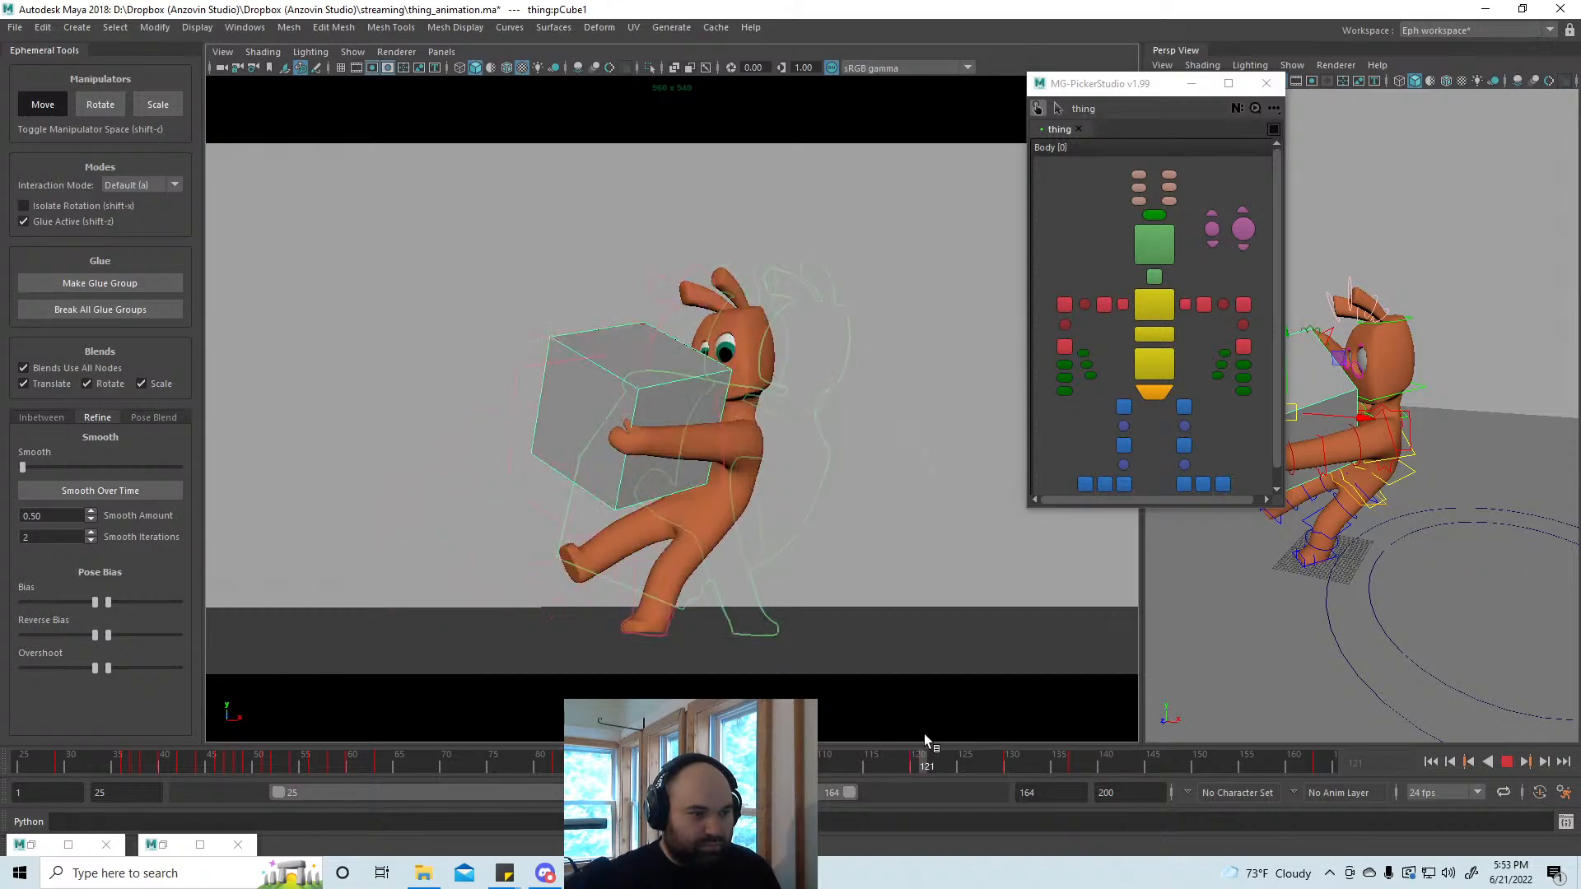
key("e")
left_click_drag(587, 387, 687, 409)
key("w")
key("e")
key("w")
Step: Rotate the box about two axes with the glued hands at frame 130
mouse_move(906, 764)
left_mouse_down()
mouse_move(1044, 775)
mouse_move(1009, 769)
left_mouse_up()
key("e")
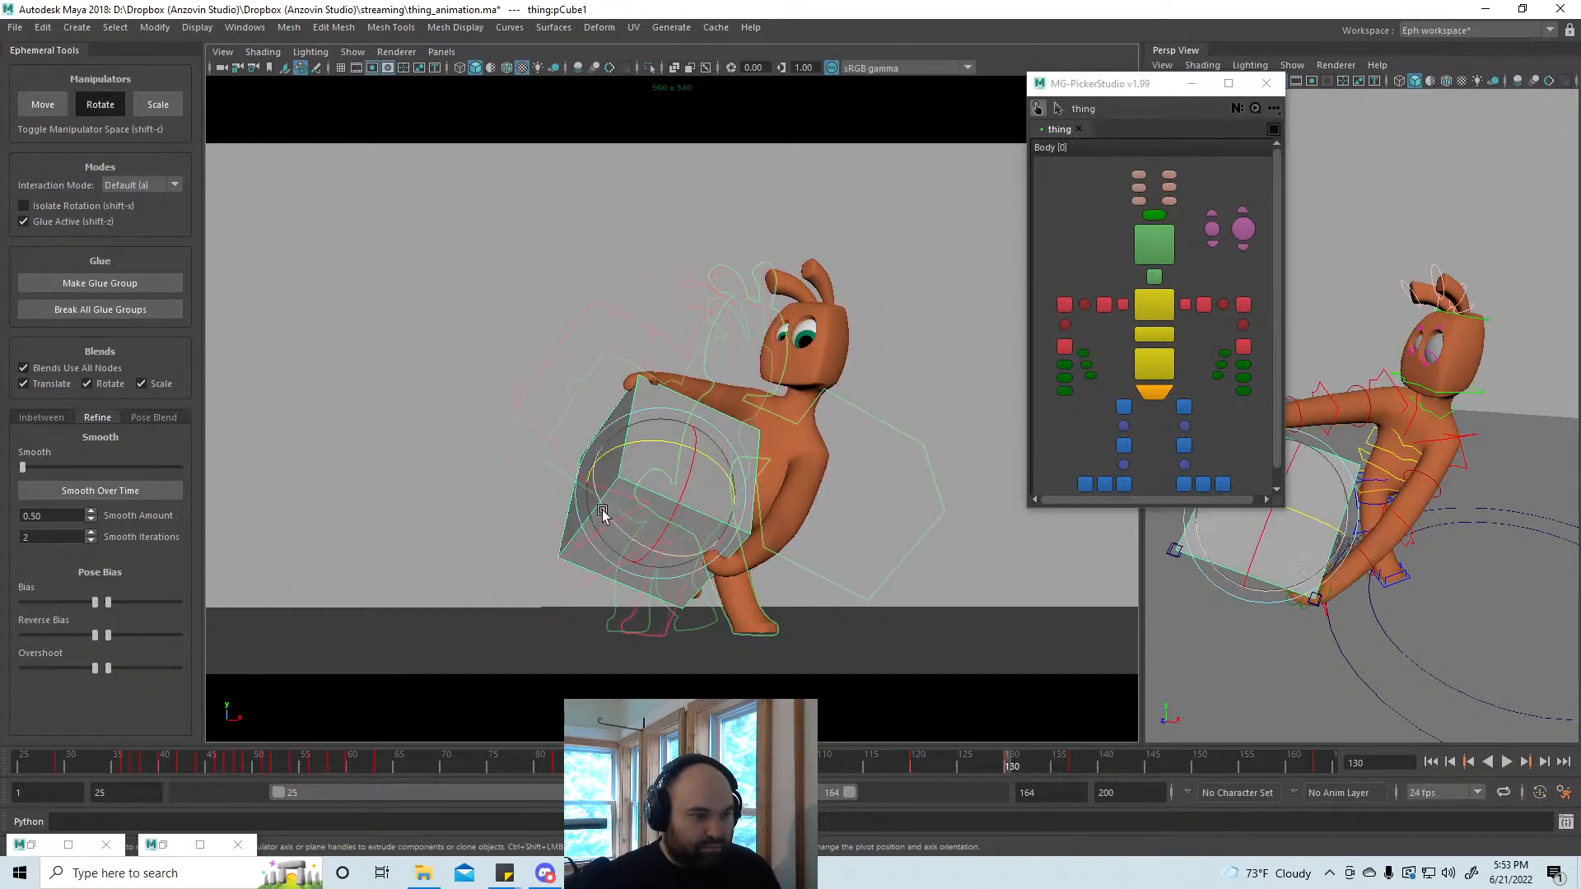
left_click_drag(603, 513, 597, 488)
left_click_drag(688, 471, 652, 485)
key("w")
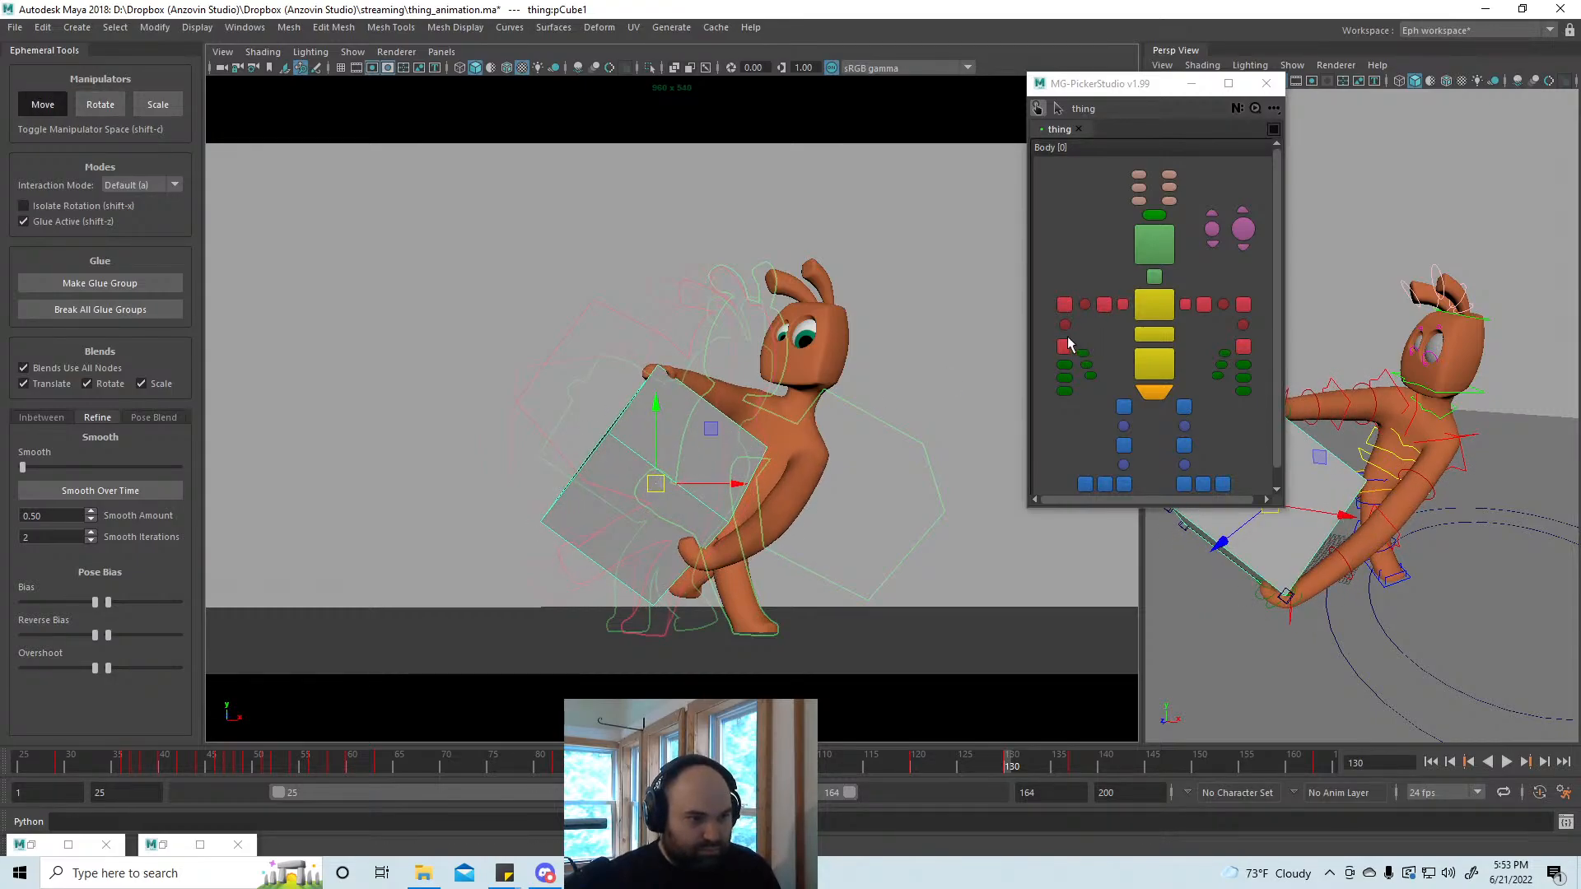
Step: Reposition the right elbow, shoulder and arm contour controls at frame 130 to smooth the arm reaching over the box
left_click(1065, 304)
left_click_drag(702, 391, 704, 385)
left_click(1084, 305)
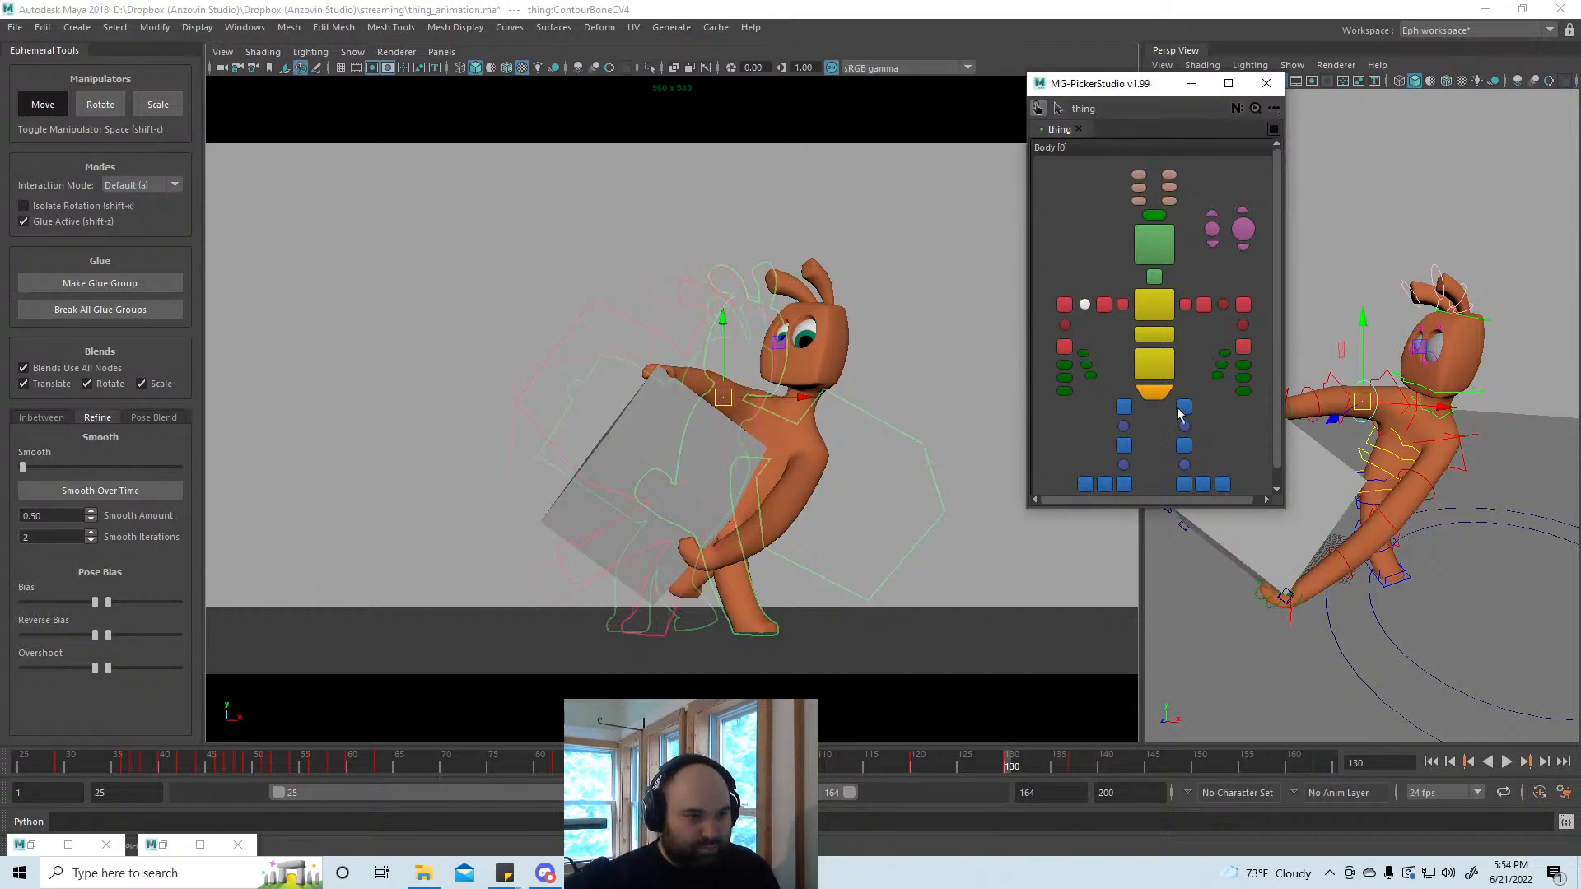
left_click(1103, 305)
left_click_drag(738, 413, 741, 404)
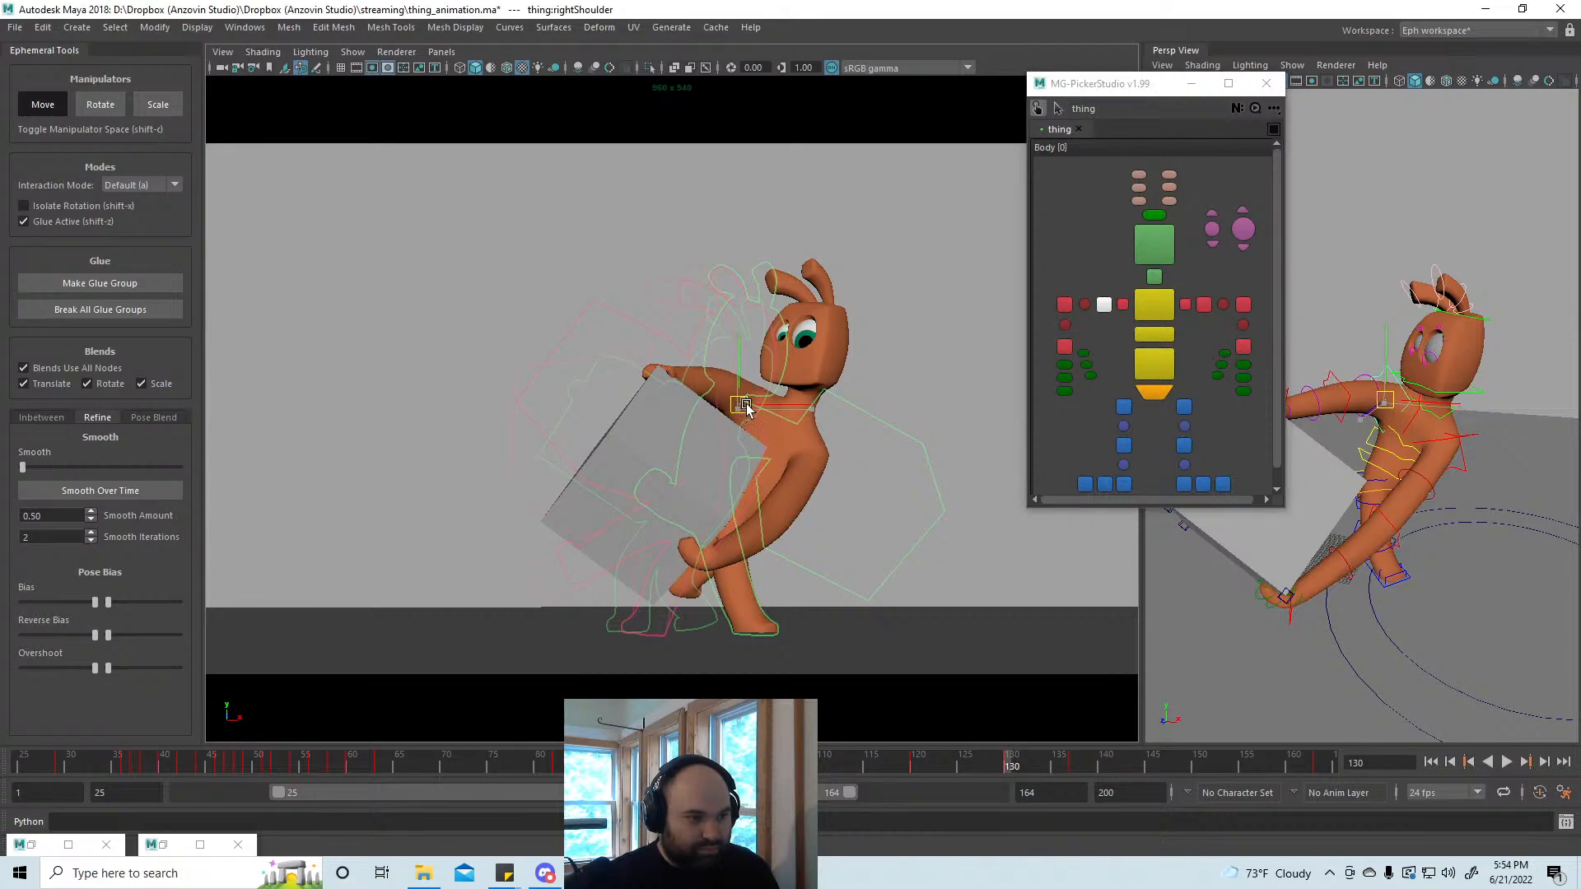
left_click(1085, 305)
left_click(1065, 325)
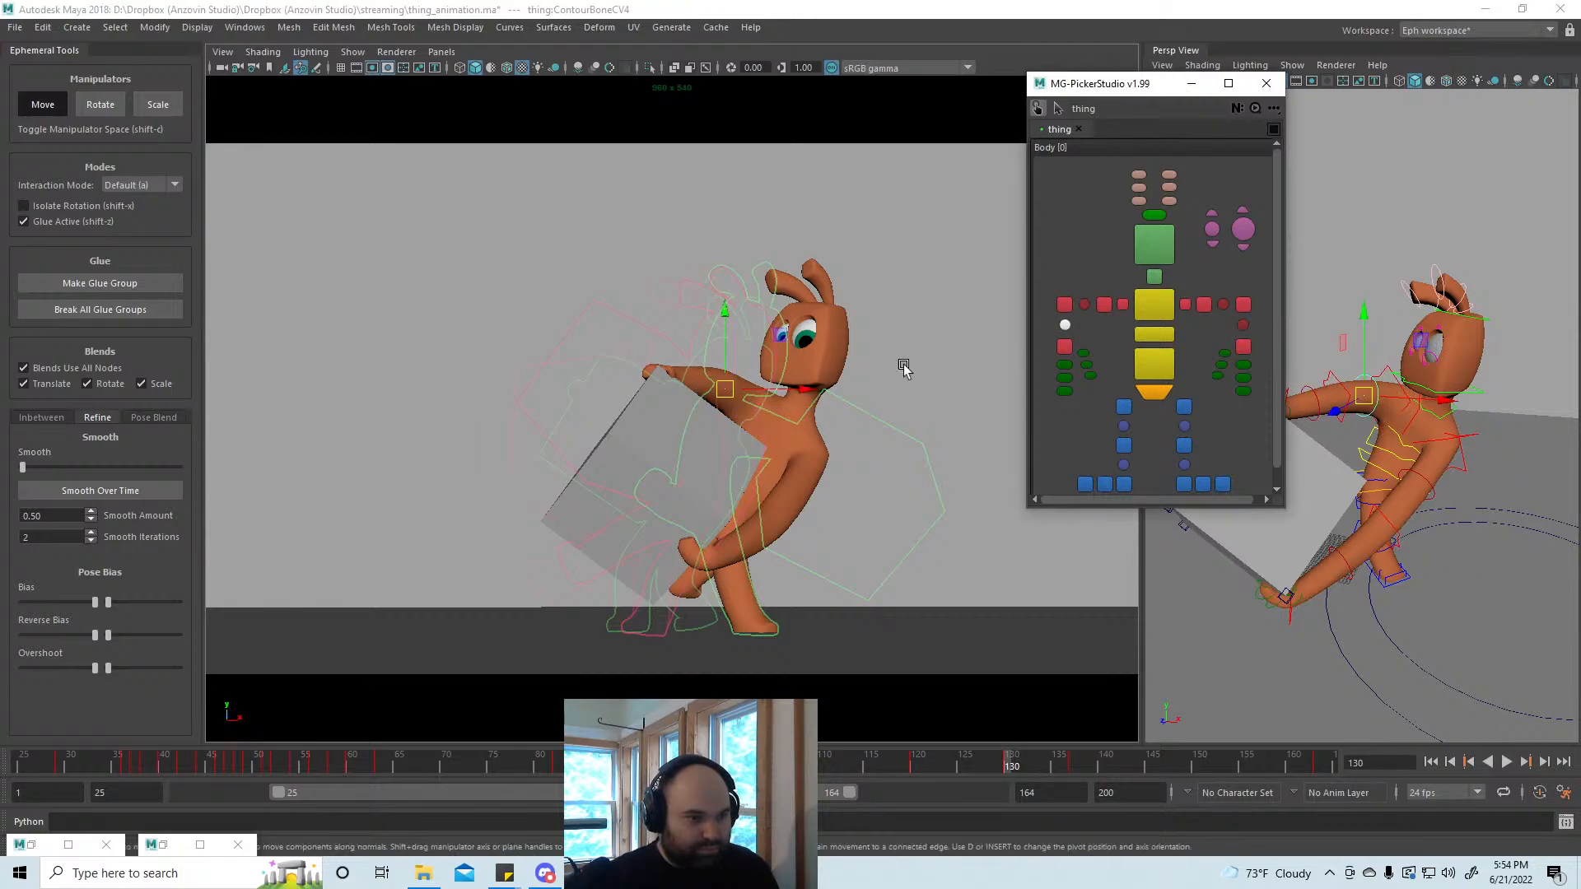
left_click_drag(687, 387, 842, 358)
left_click(1065, 347)
key("e")
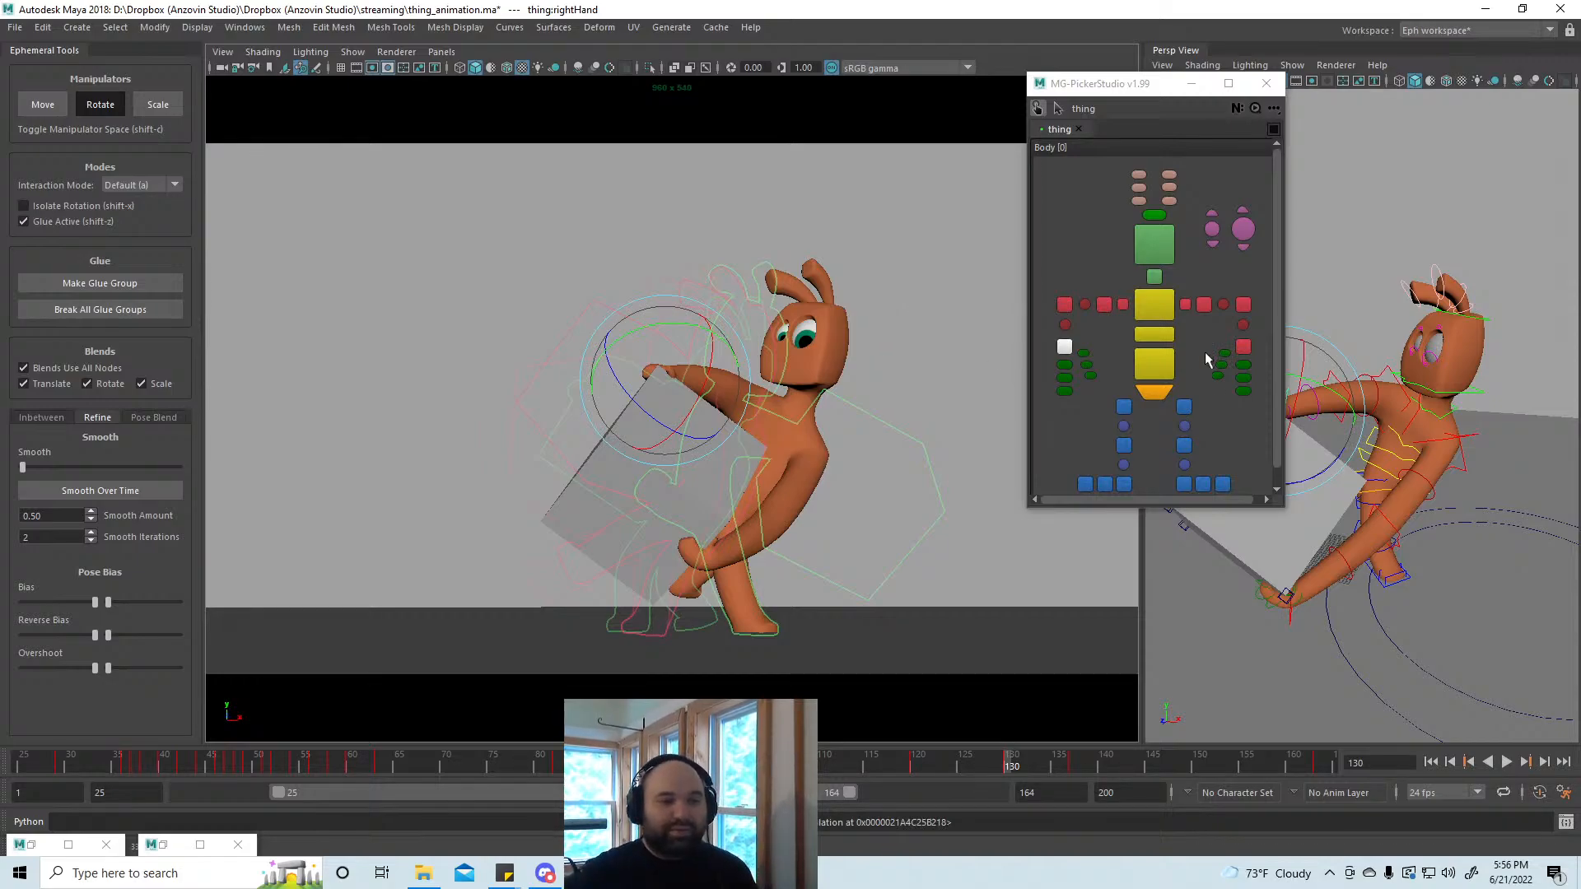
Step: Turn off glue and adjust the left hand's position and rotation at frame 130 to hold the box's lower corner
left_click(1246, 348)
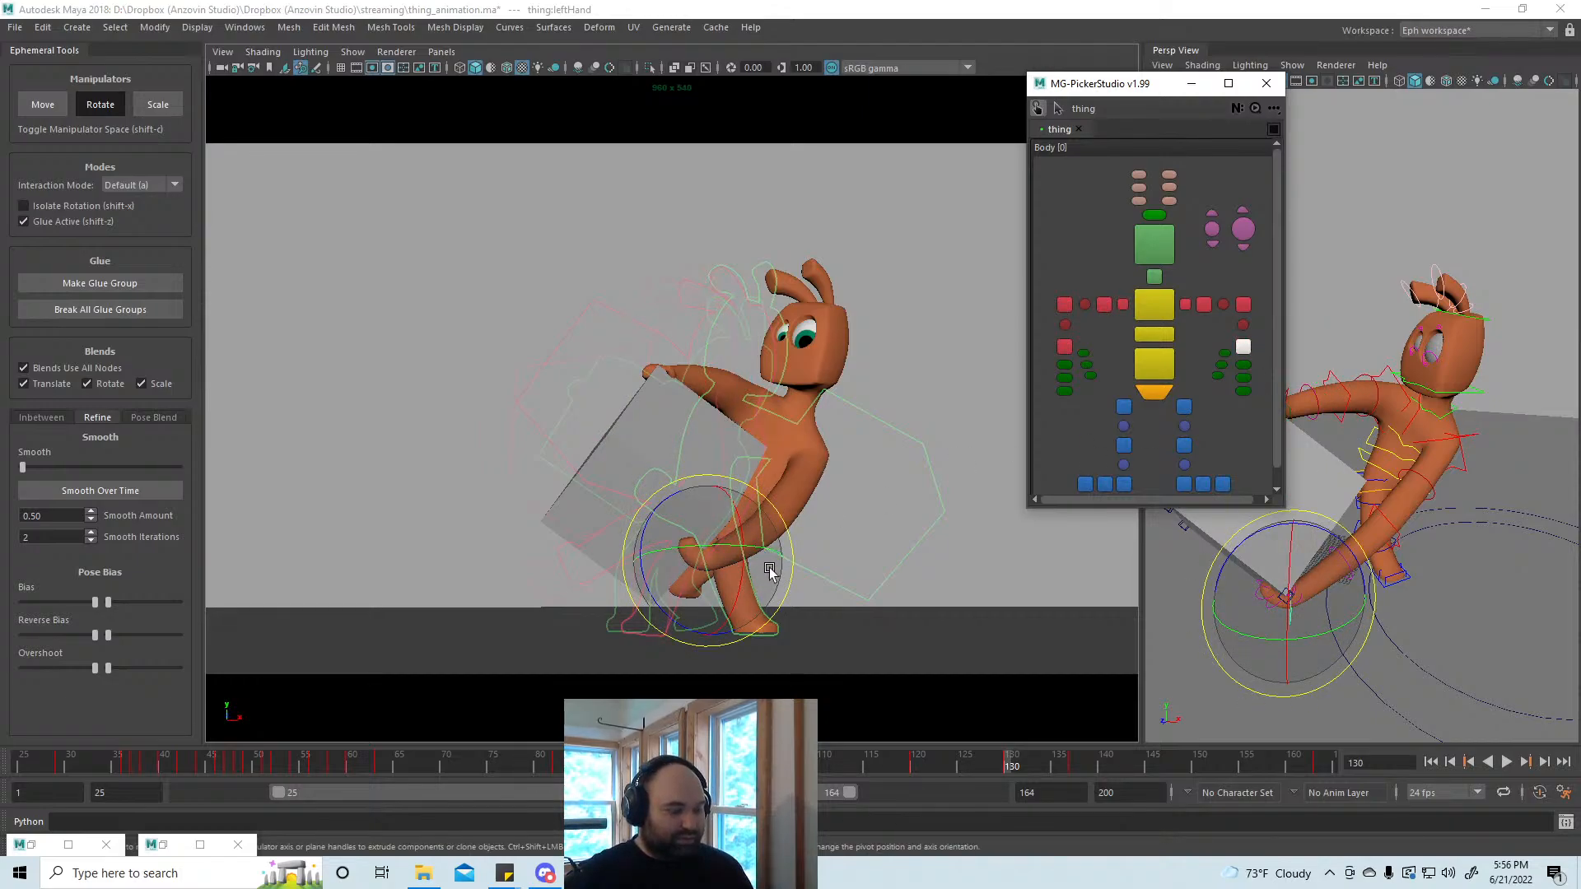
key("w")
key("shift+z")
left_click_drag(1272, 646, 1227, 585, "alt")
right_click_drag(1226, 585, 1274, 594, "alt")
left_click_drag(1227, 610, 1243, 613)
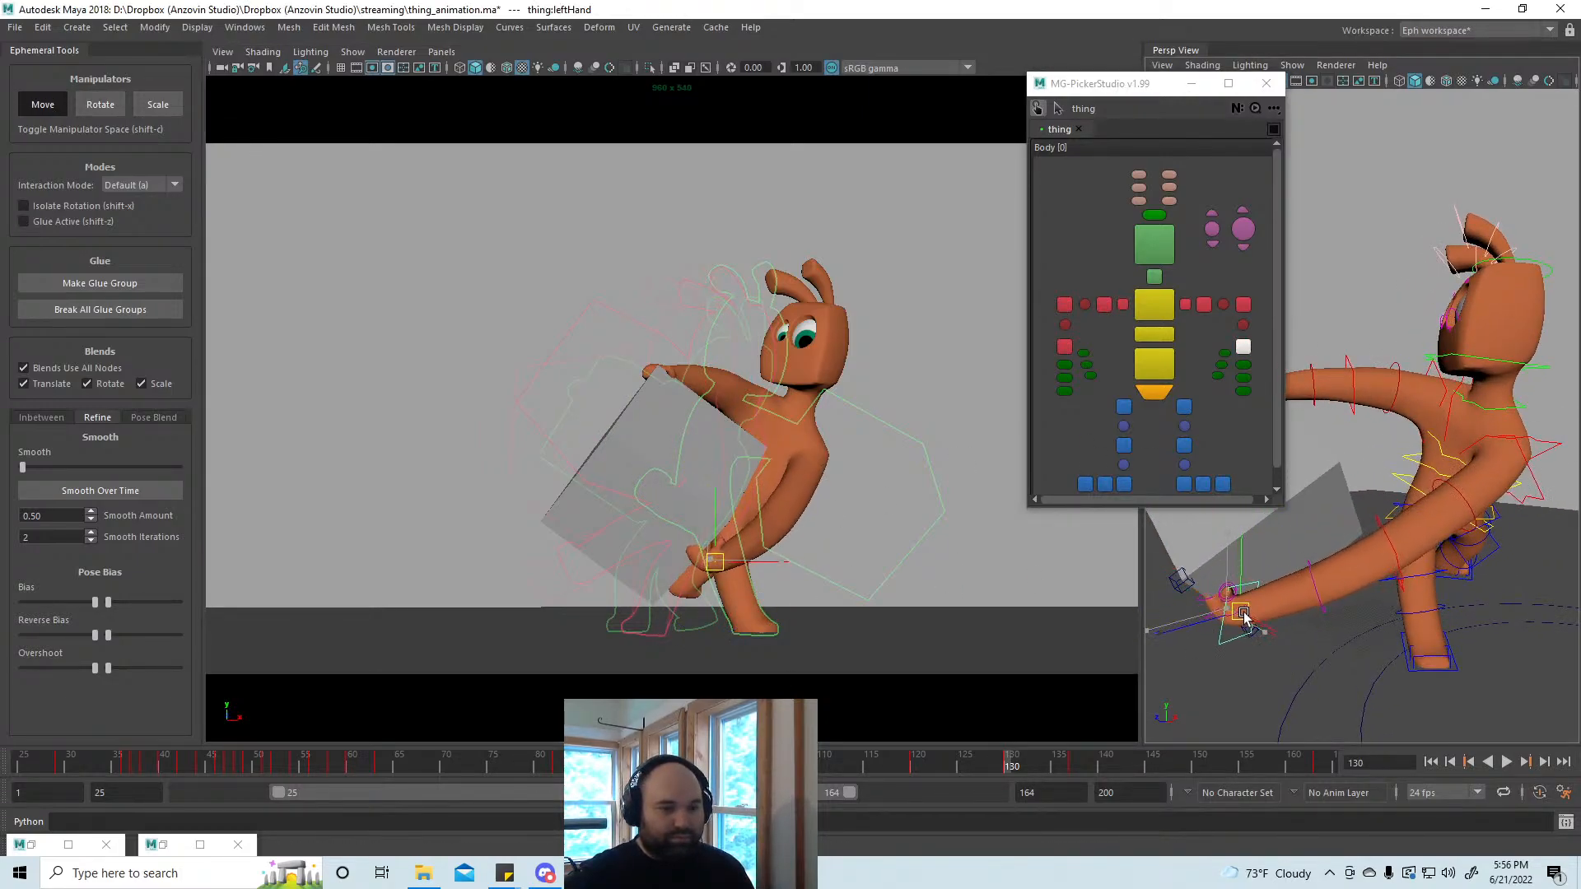
key("e")
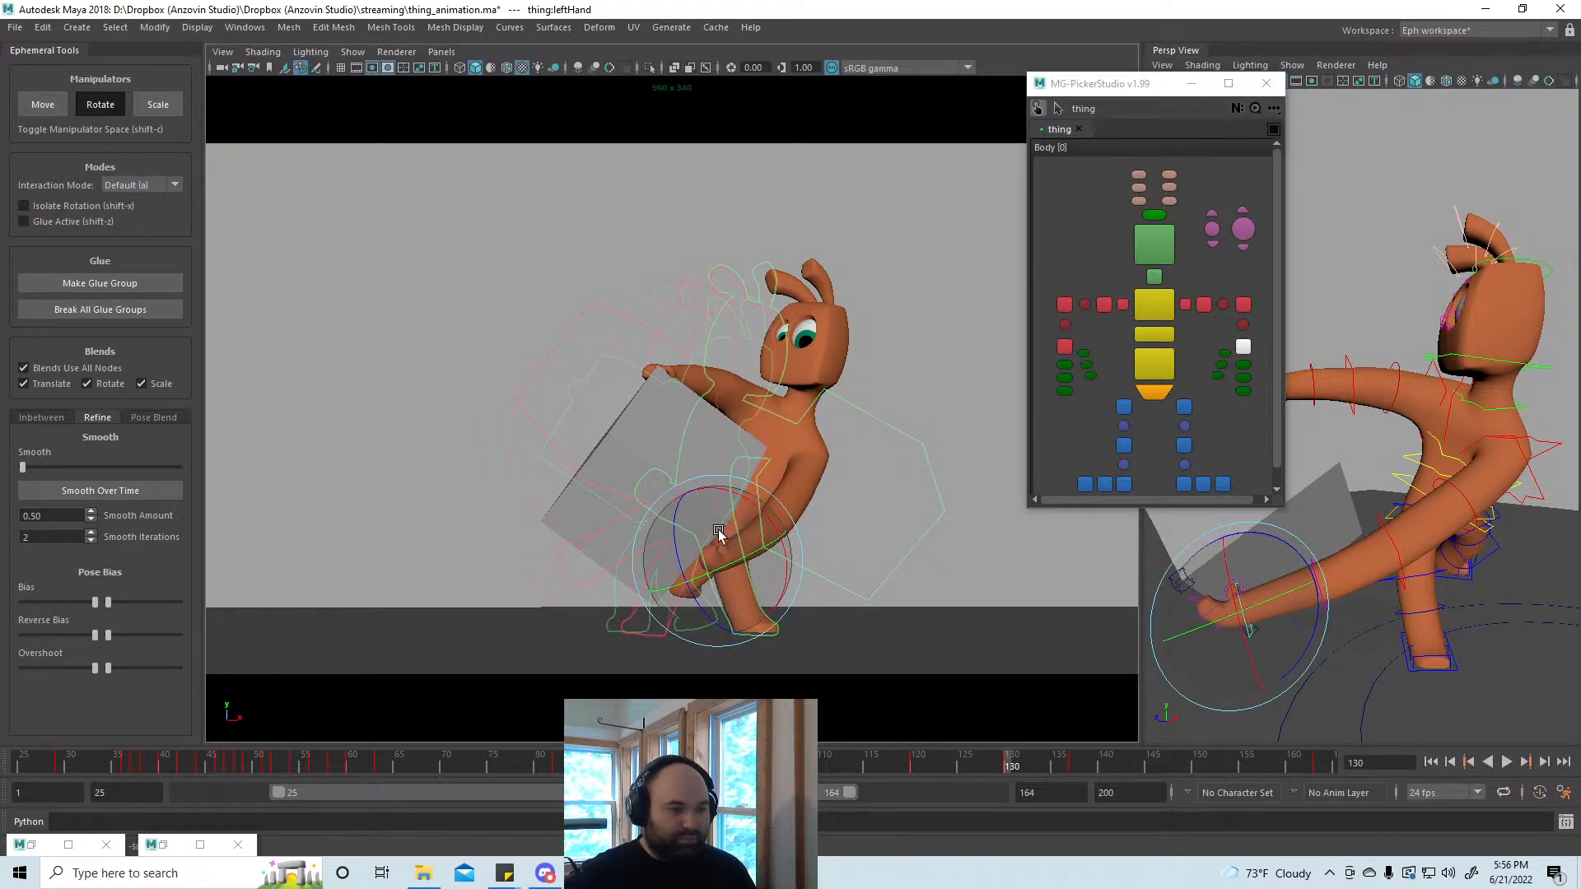
key("w")
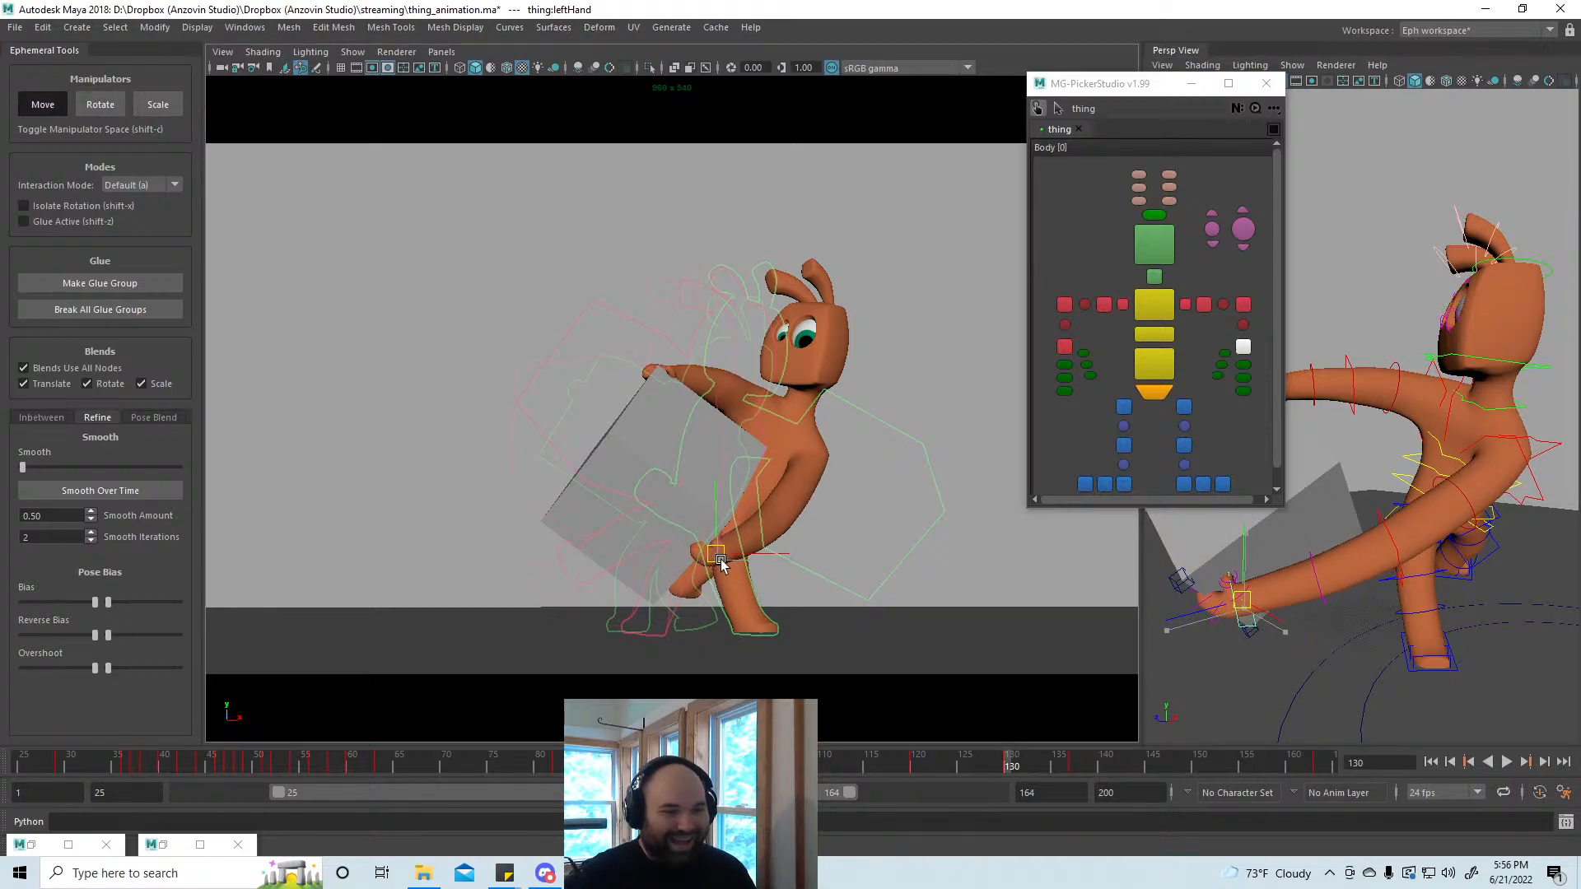
Step: Raise the right hand slightly at frame 130 so it rests on the box's upper edge
left_click(1065, 347)
key("e")
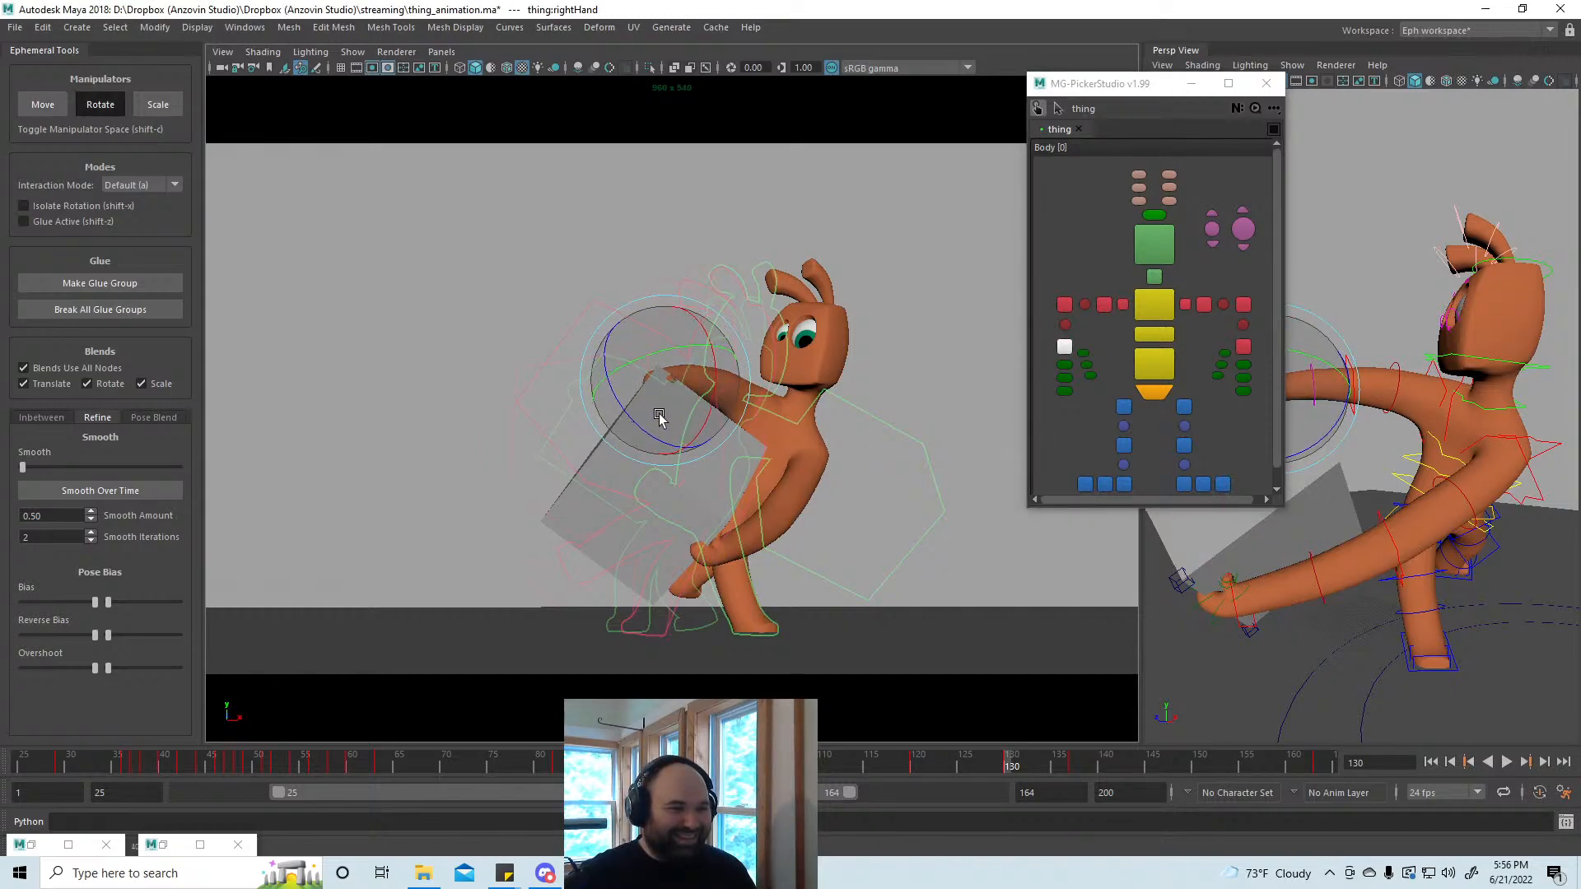
key("w")
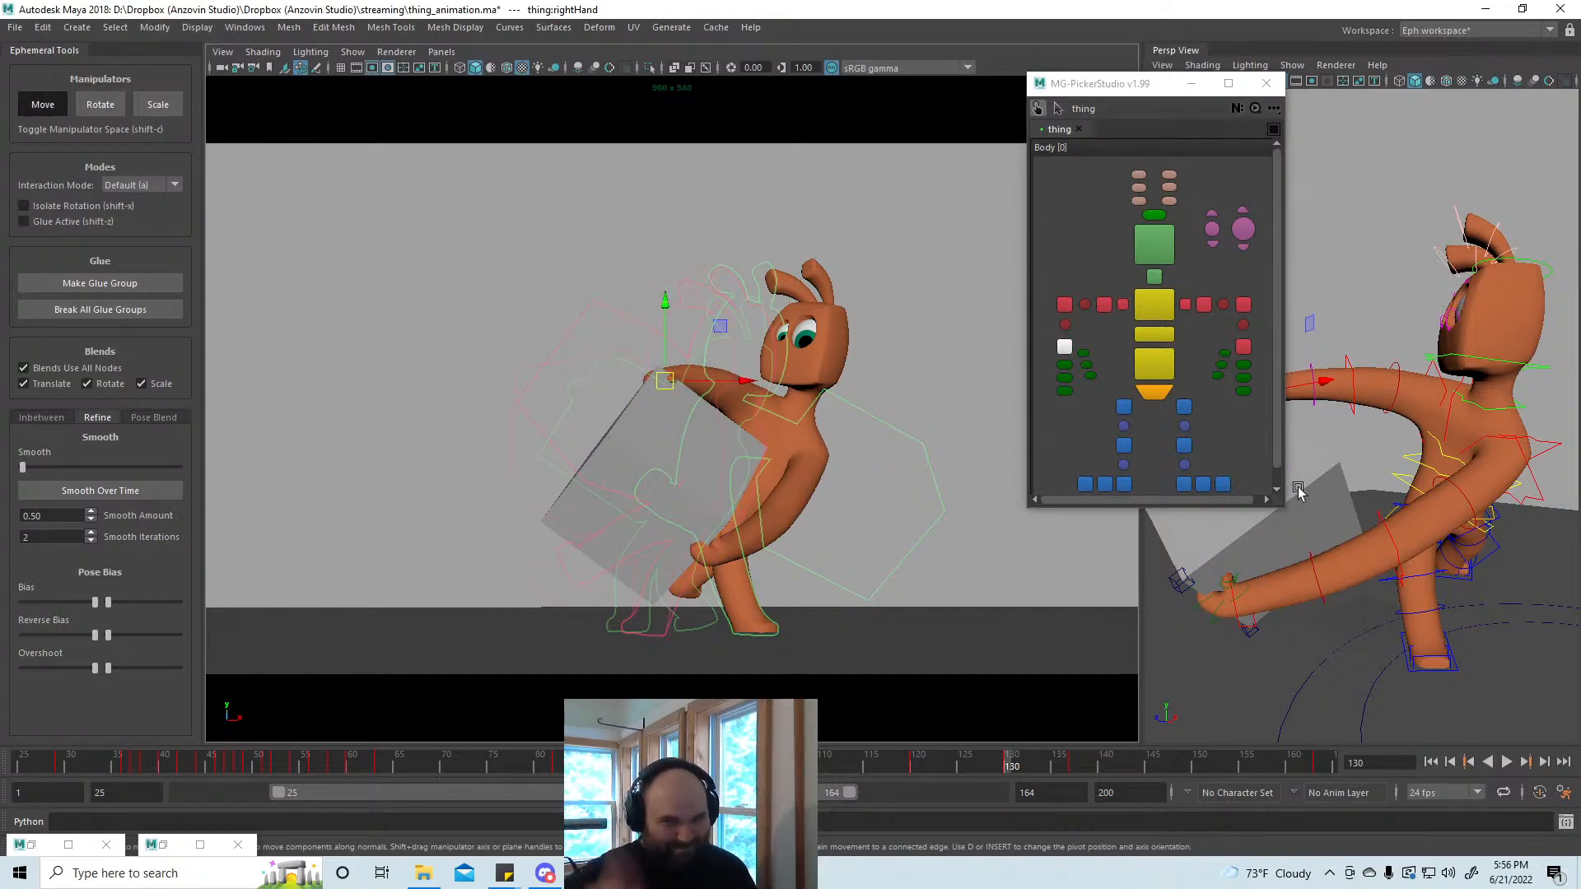
left_click_drag(1104, 90, 1051, 88)
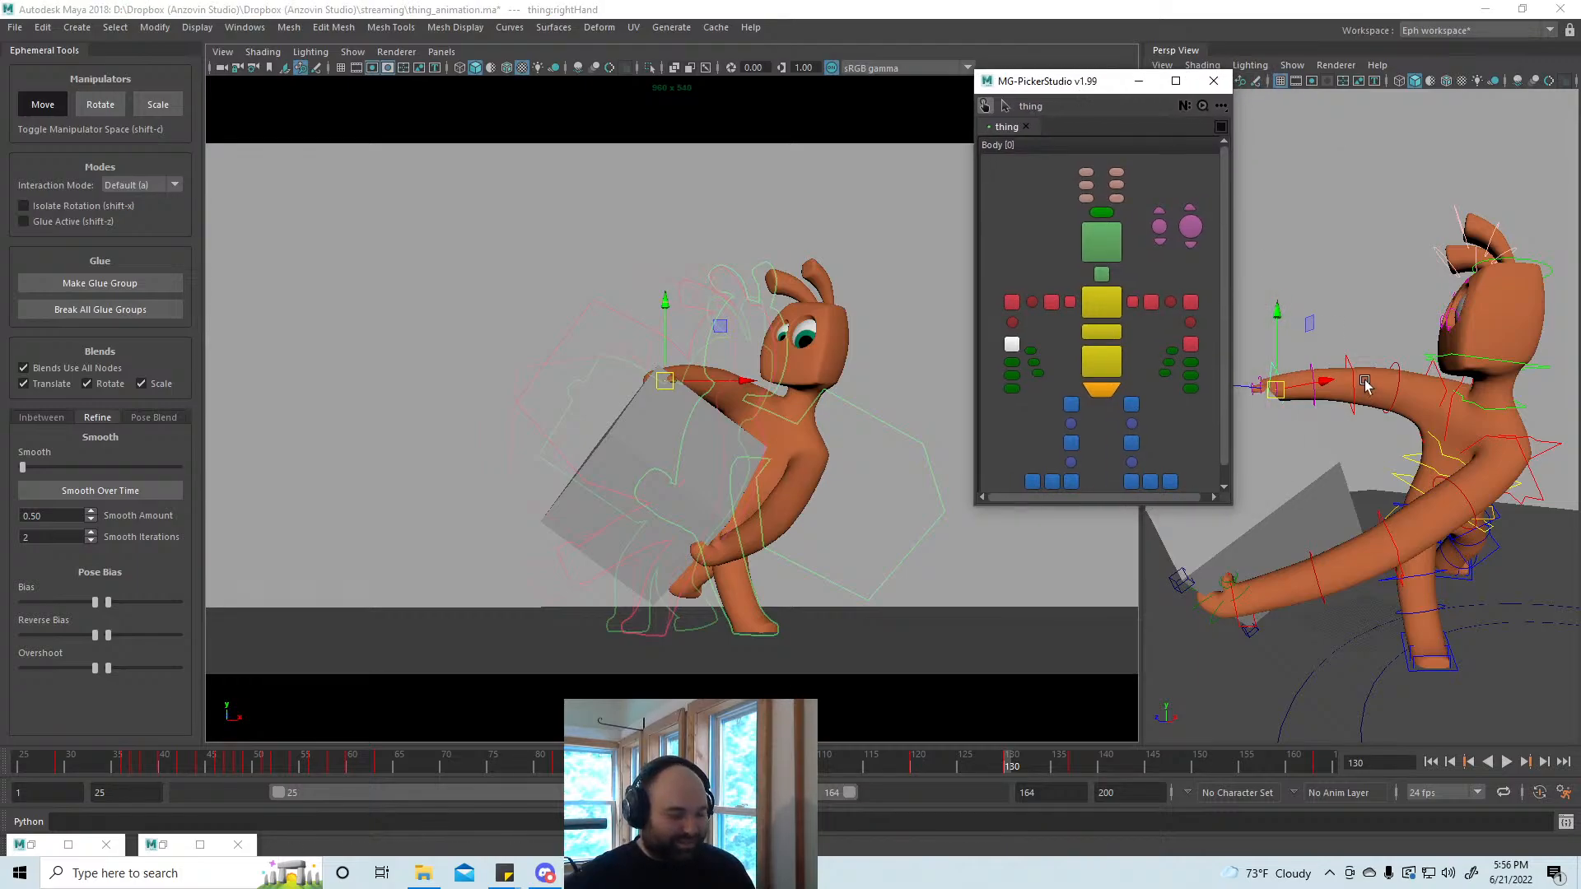
mouse_move(1314, 422)
left_mouse_down("alt")
mouse_move(1355, 473)
mouse_move(1309, 426)
left_mouse_up("alt")
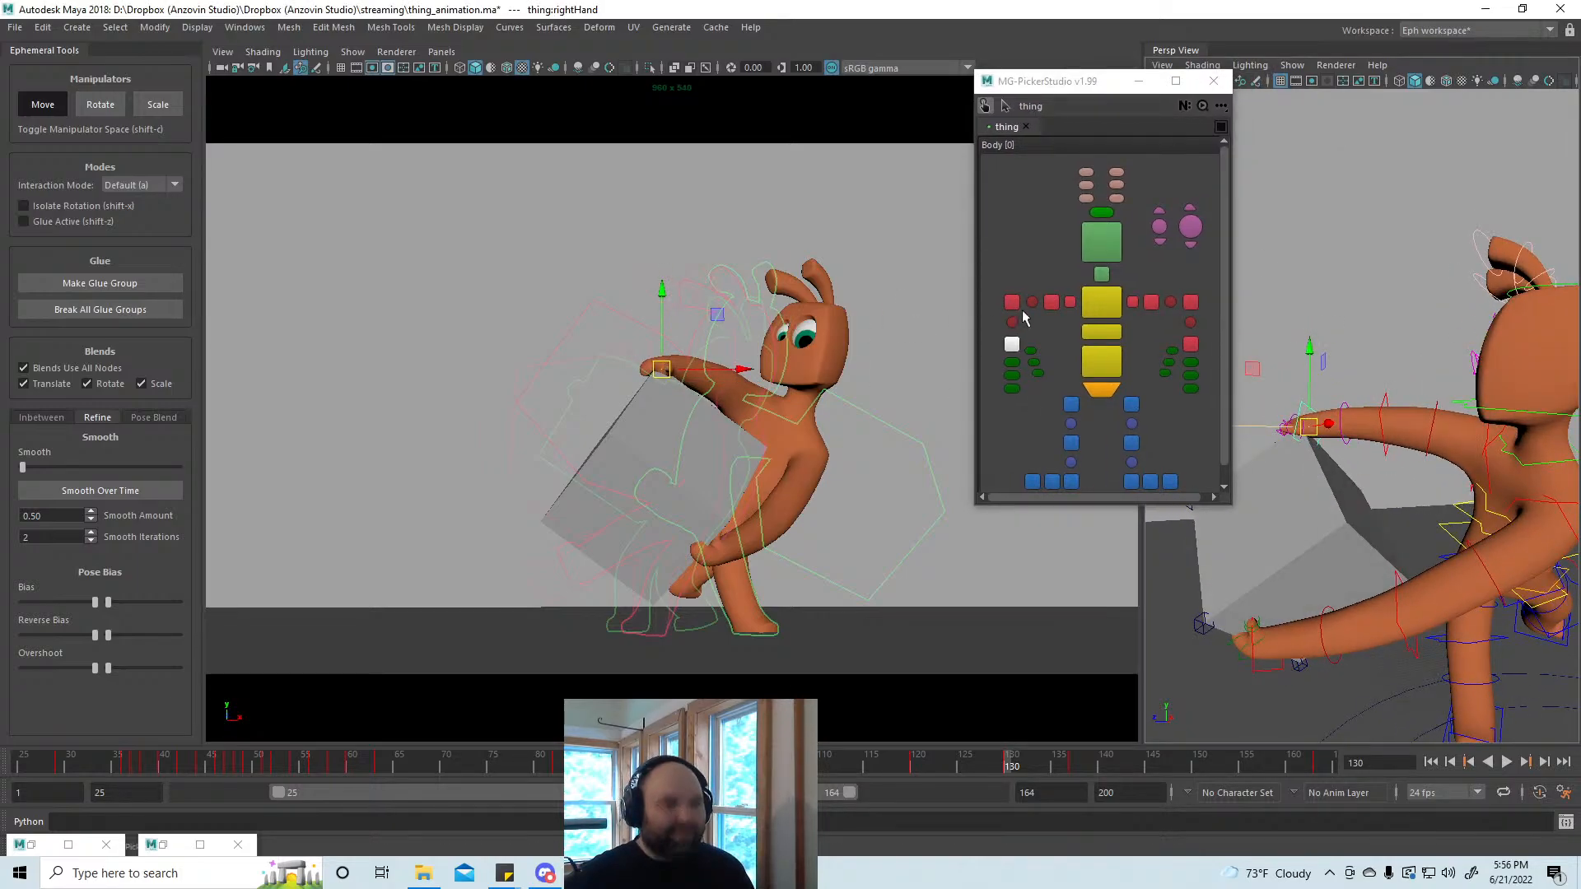
Step: Rotate the right thumb's first two contour joints at frame 130 to fit the grip on the box
left_click(1030, 350)
key("e")
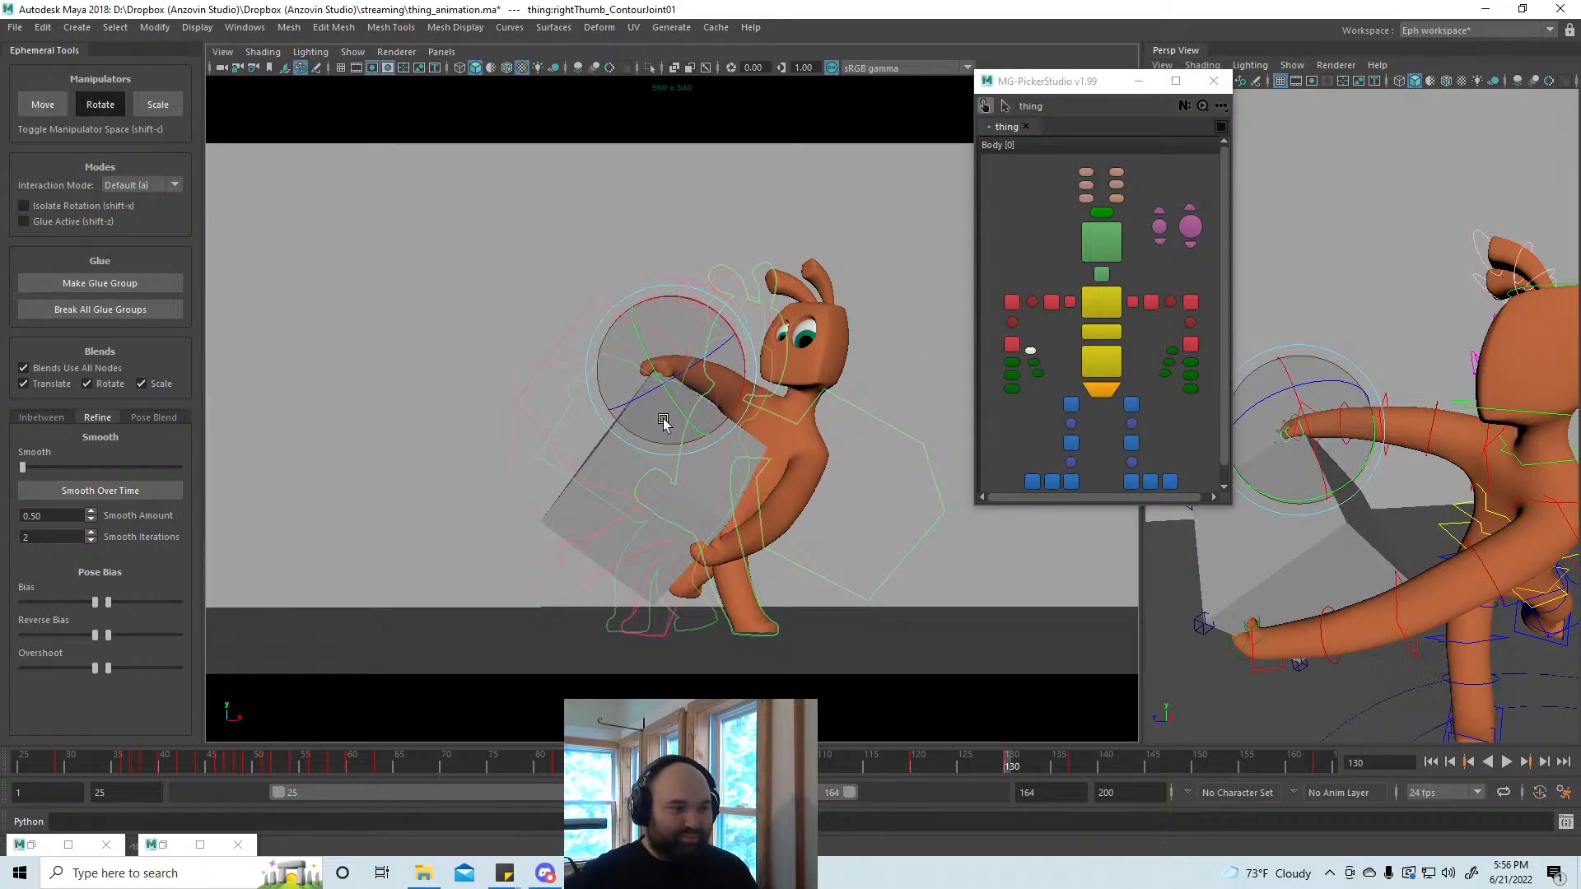
left_click_drag(664, 422, 661, 425)
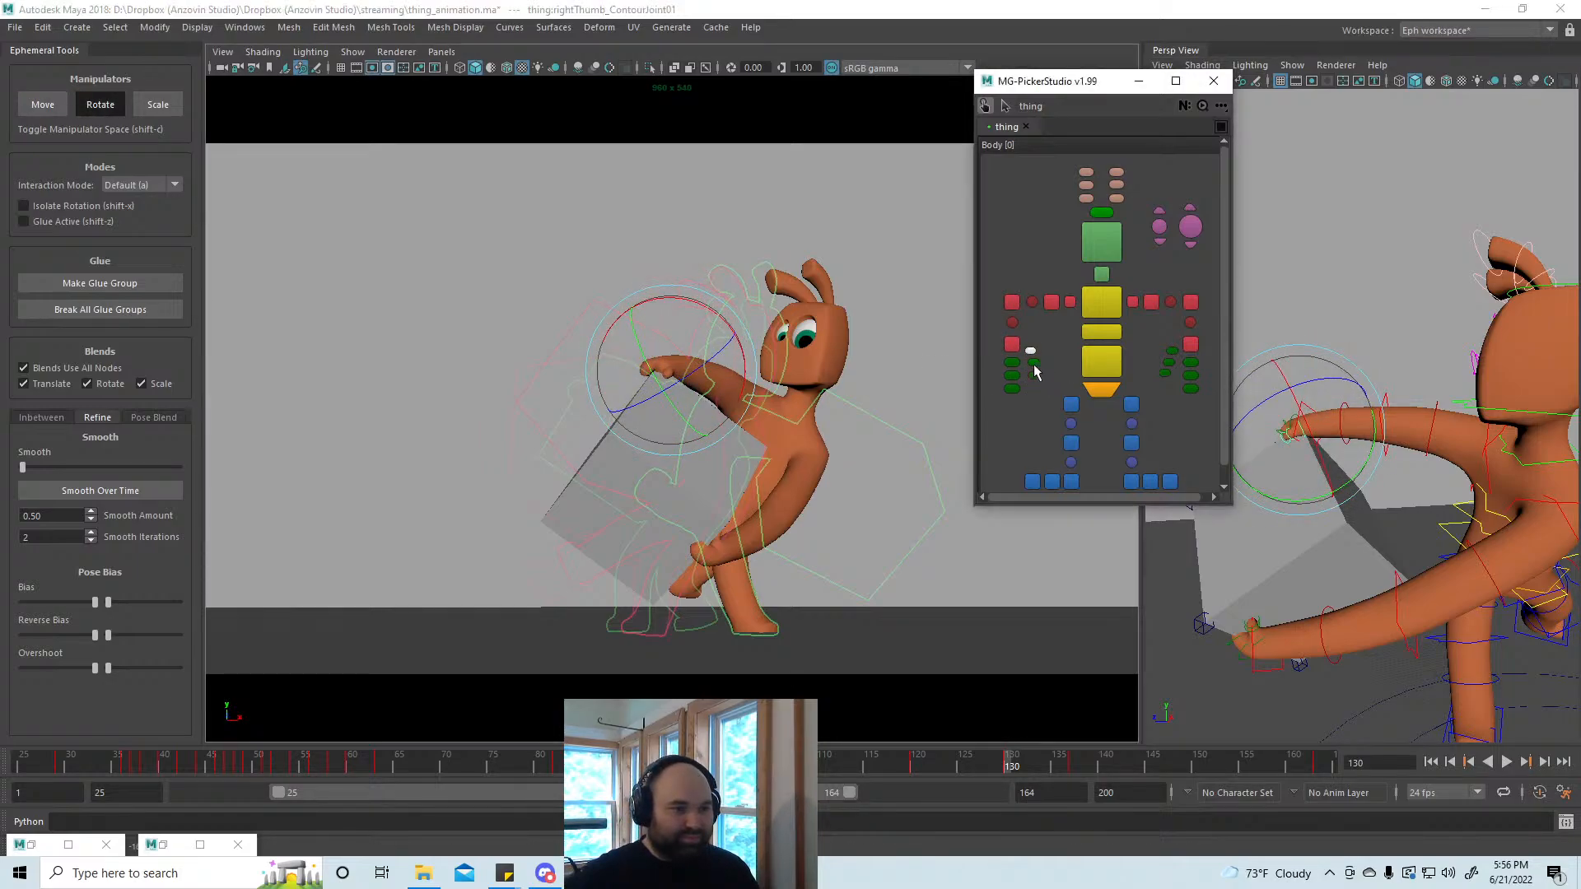
left_click(1034, 363)
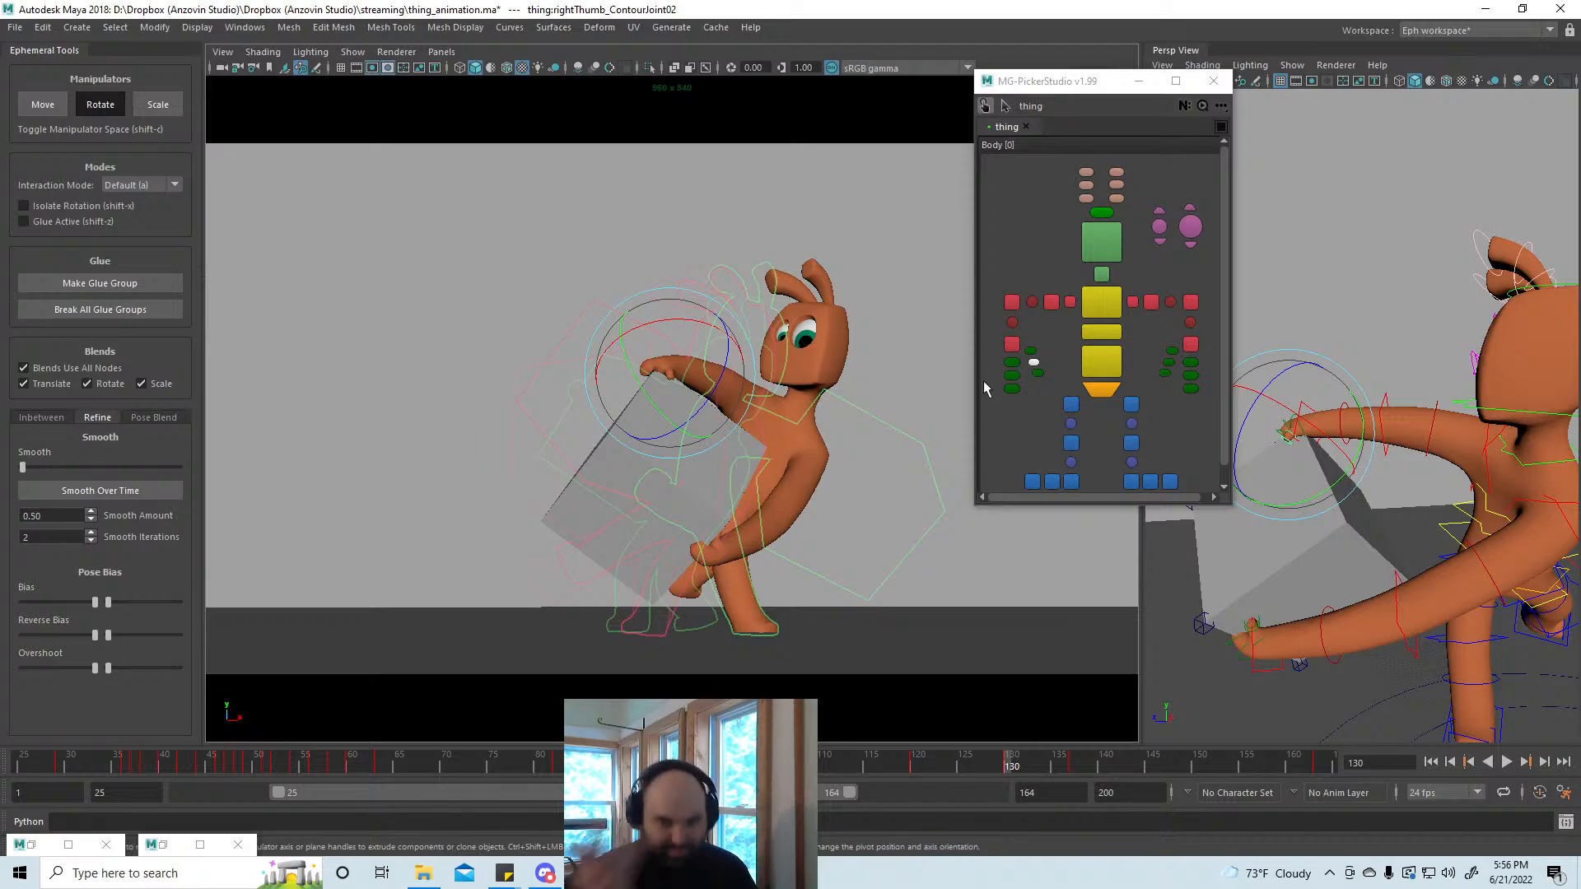
Step: Play back the swing, return to frame 130 and rotate the box again with glue active
key("alt+v")
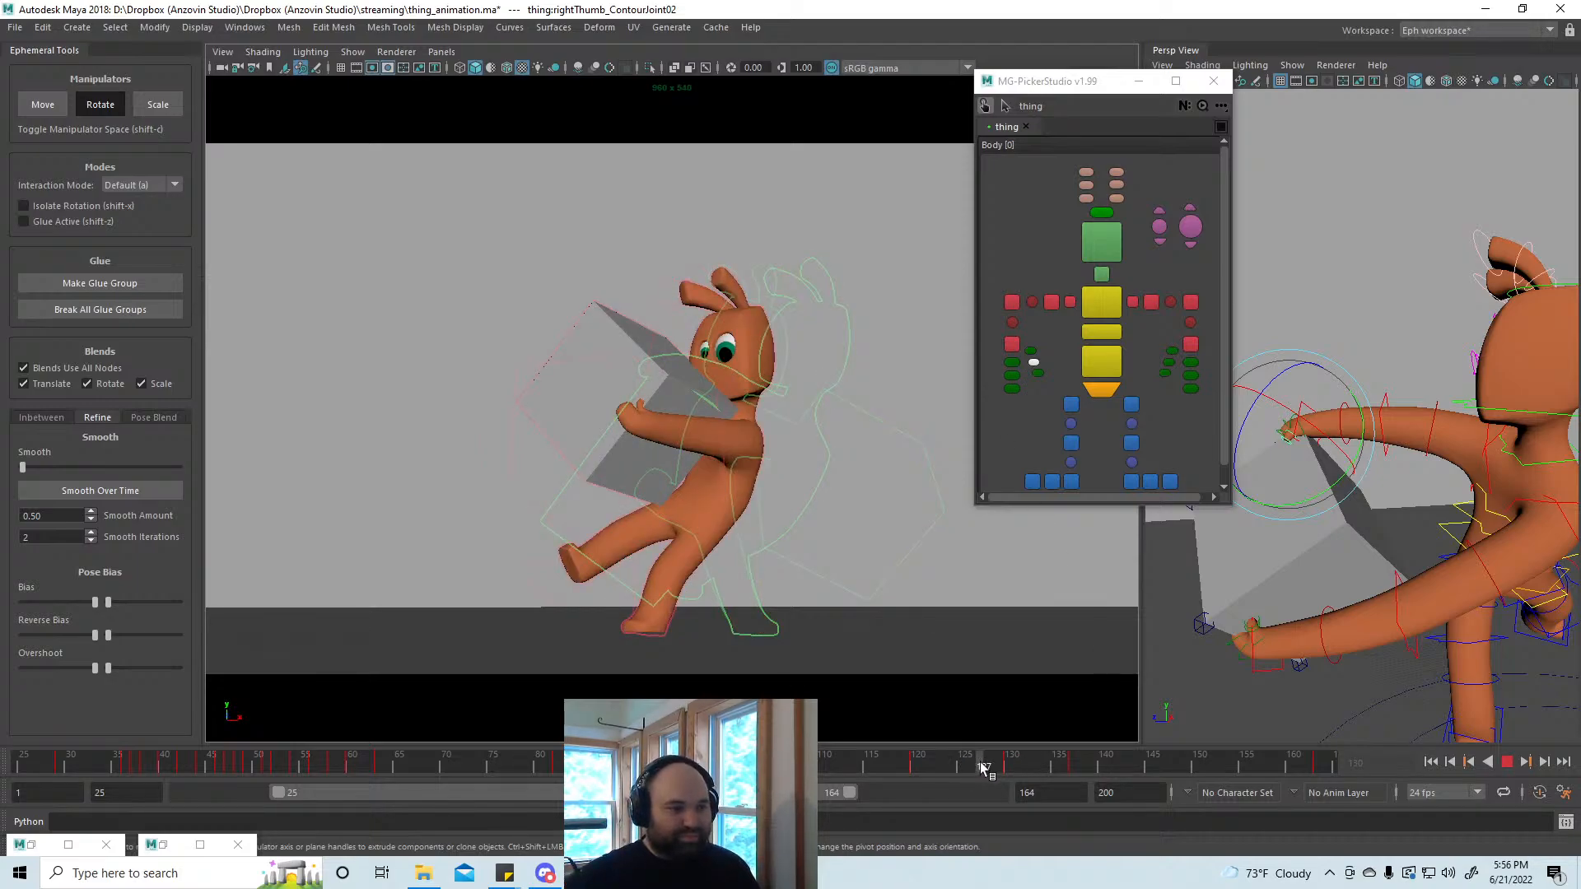
left_click_drag(1057, 773, 1012, 774)
left_click(726, 465)
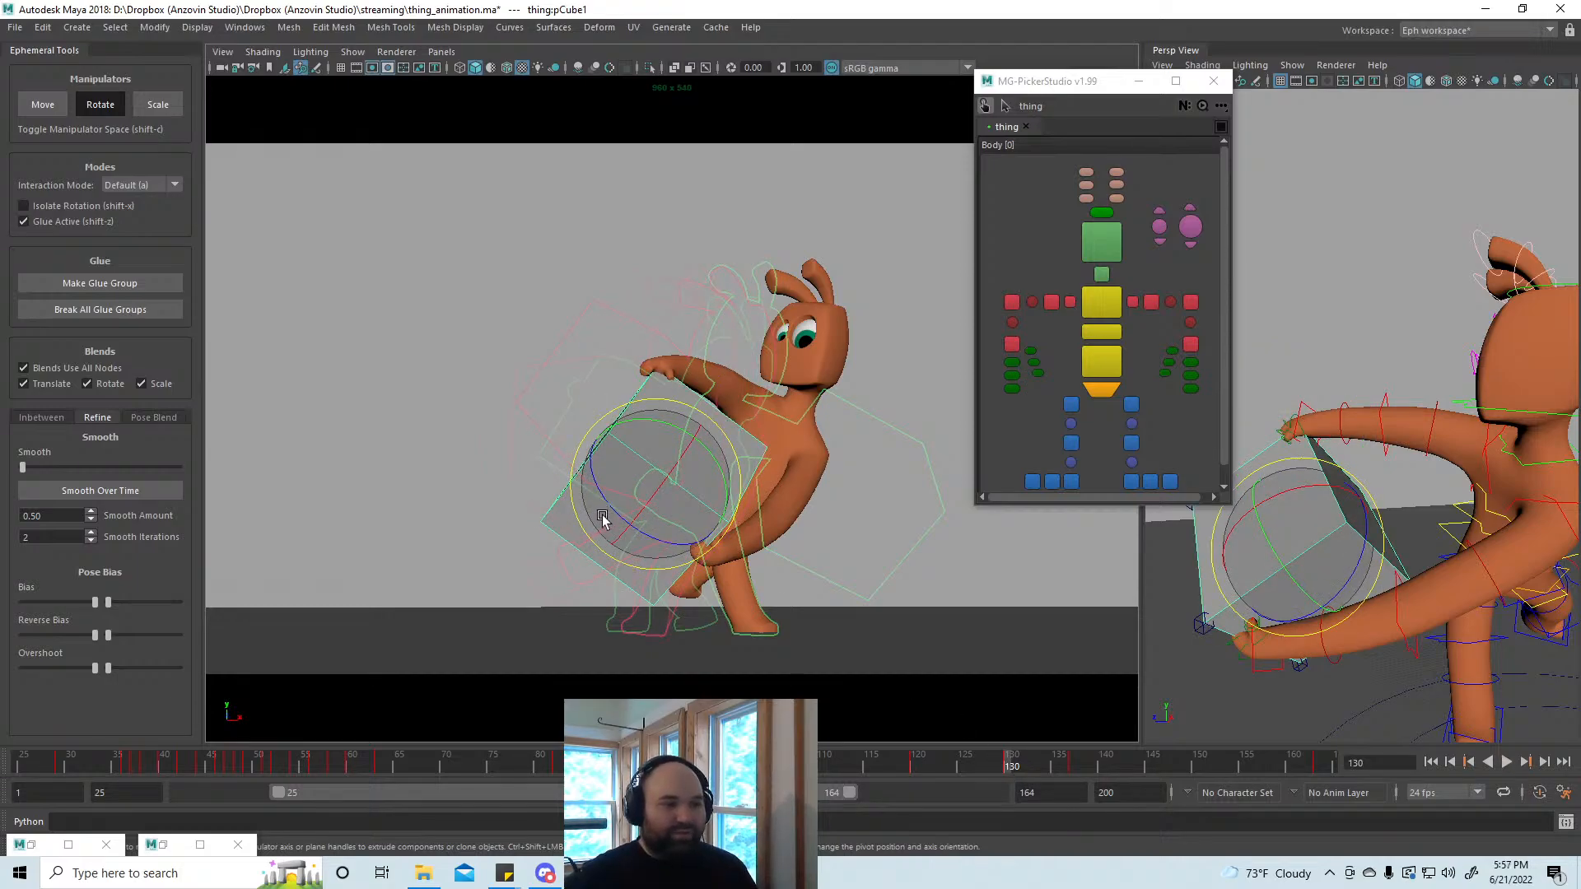
key("shift+z")
mouse_move(602, 518)
left_mouse_down()
mouse_move(593, 501)
mouse_move(607, 501)
left_mouse_up()
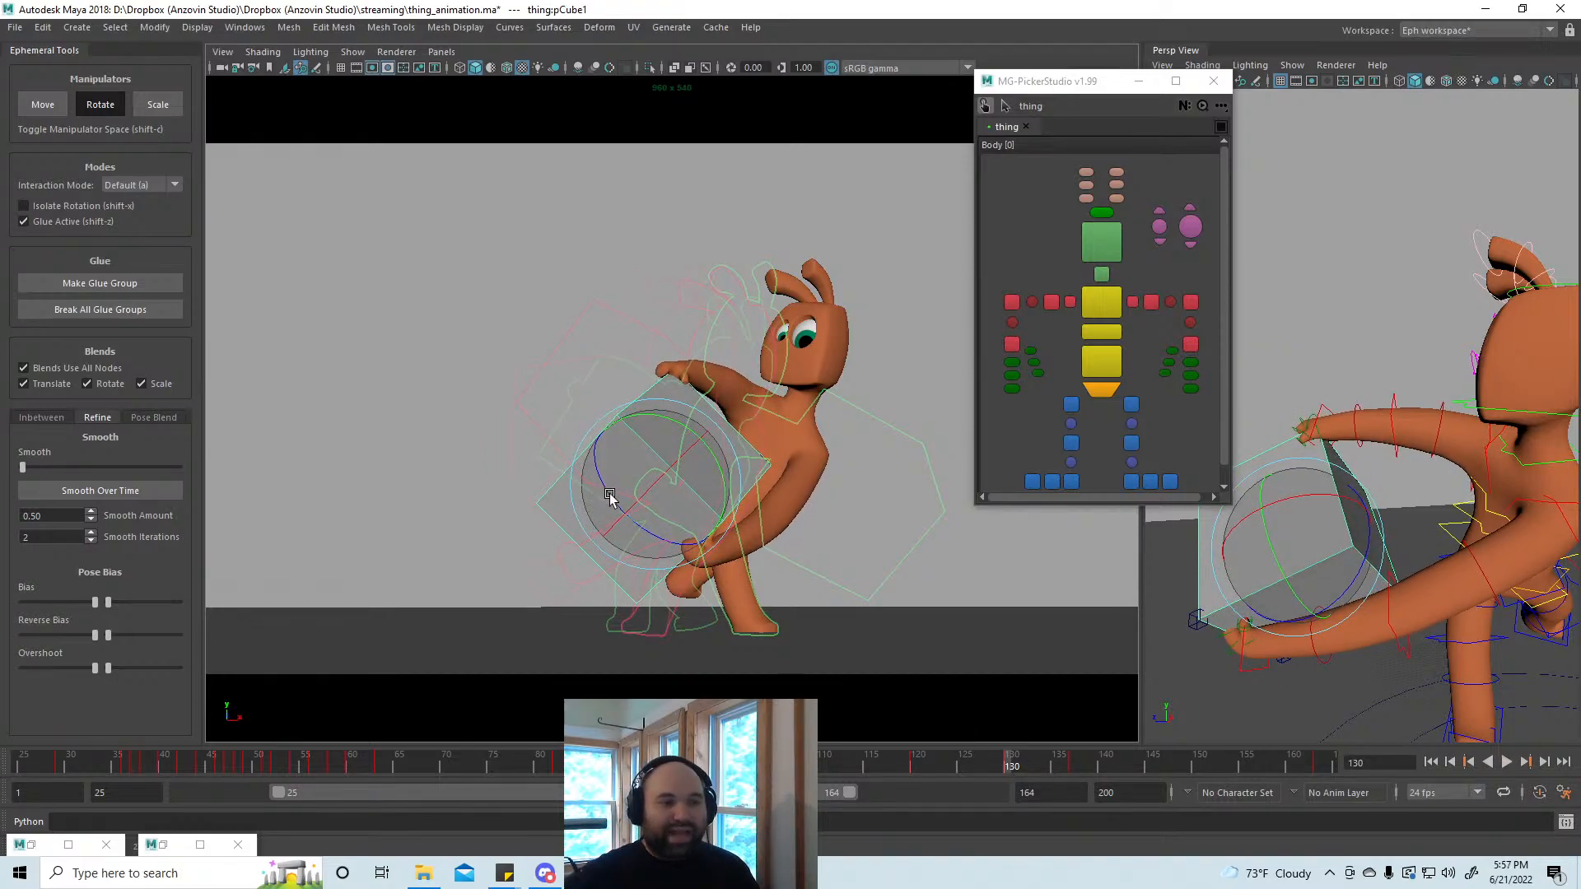
left_click(1052, 302)
key("w")
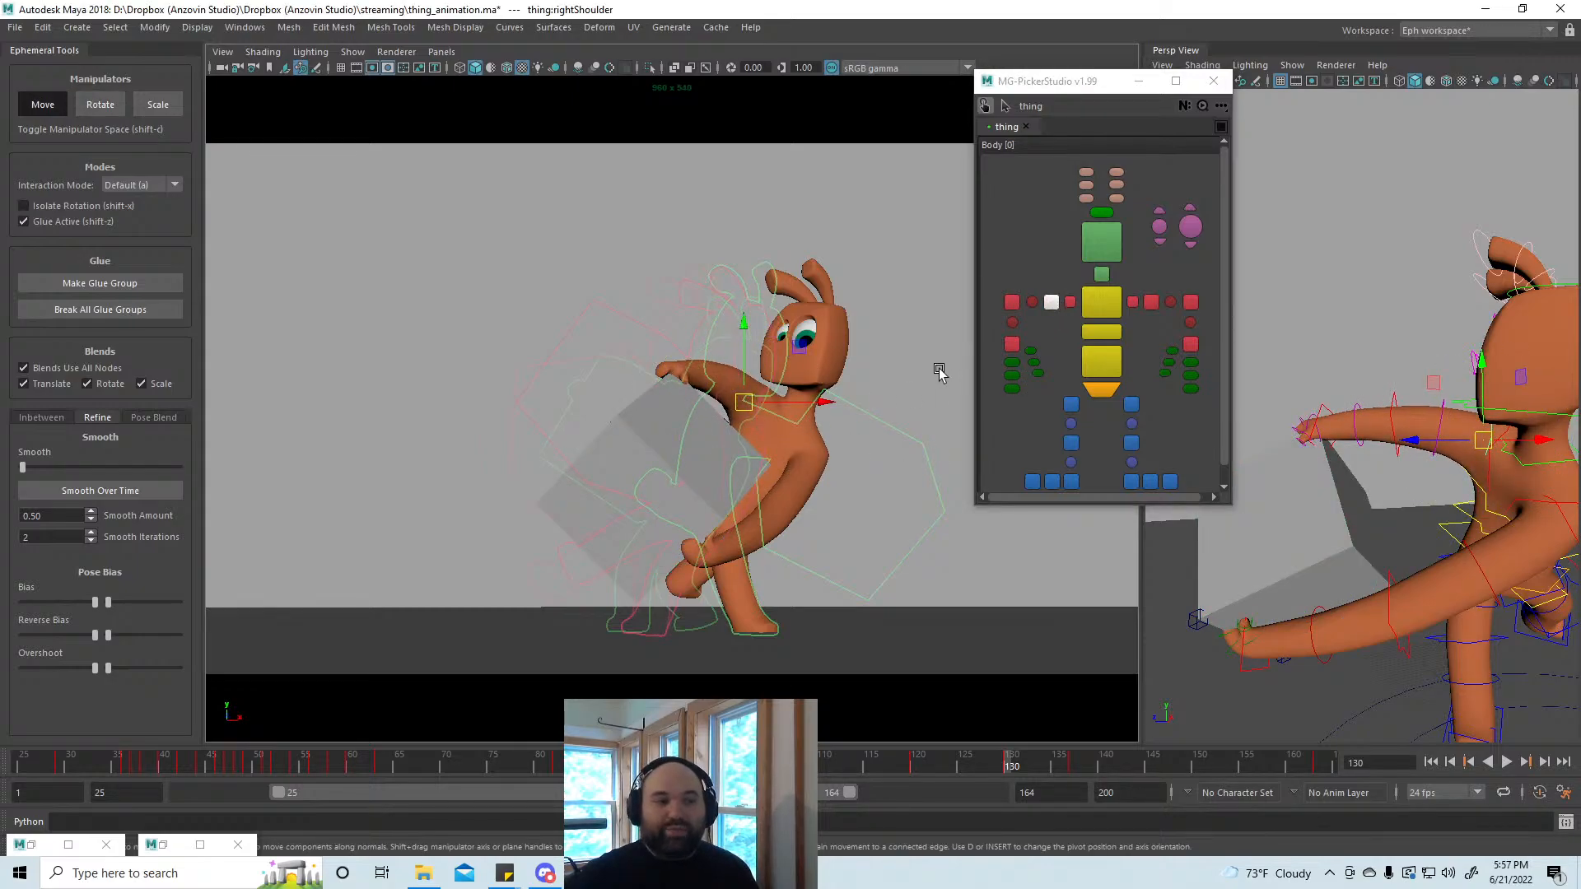
left_click(1191, 227)
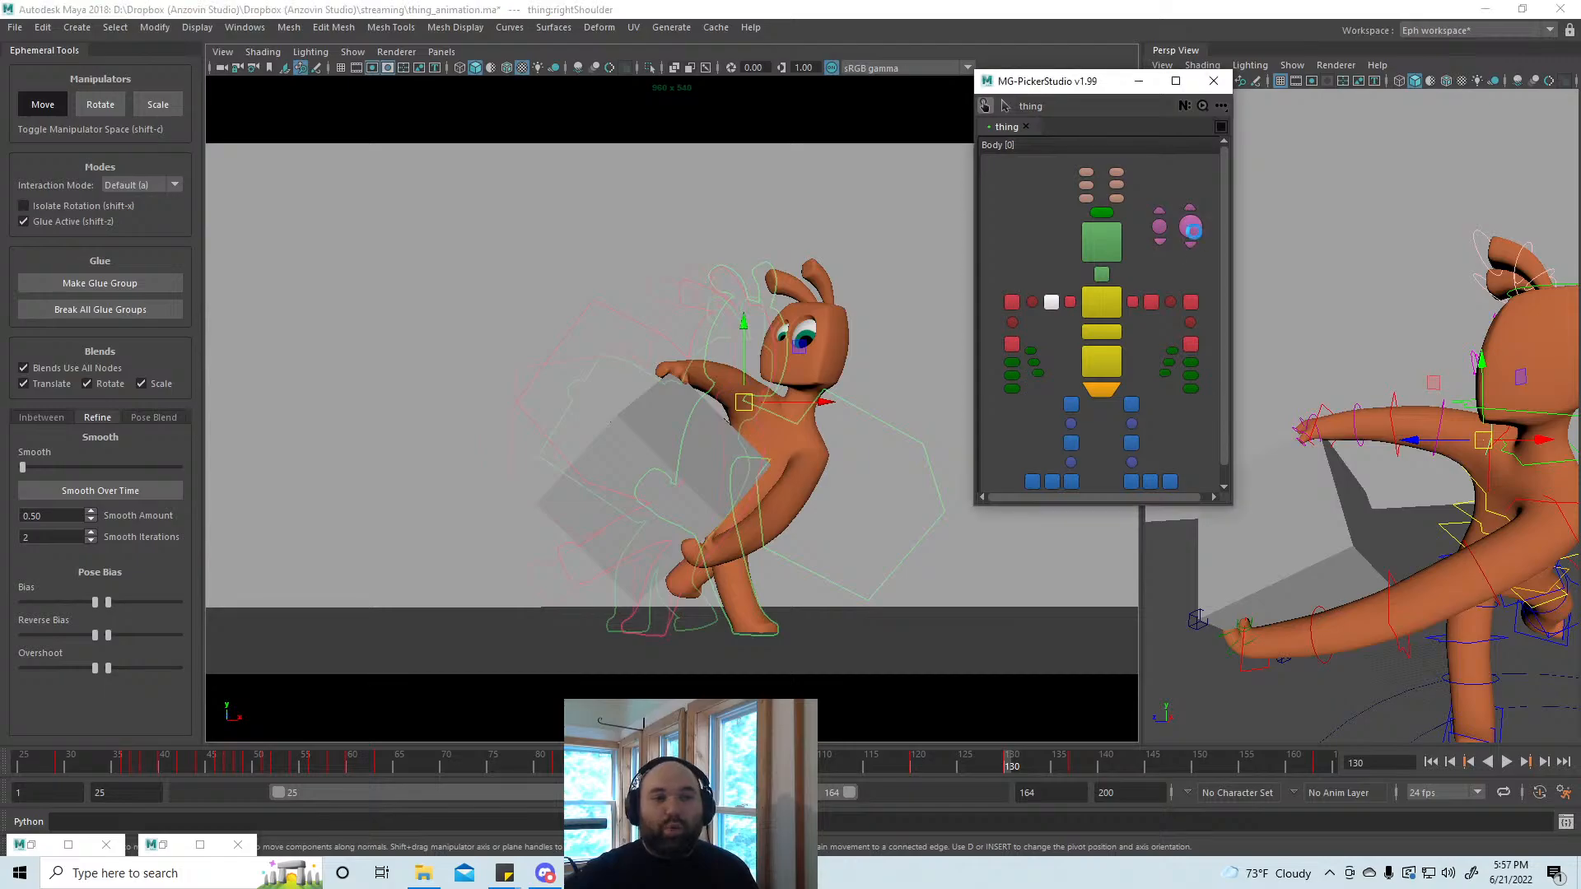
left_click(919, 385)
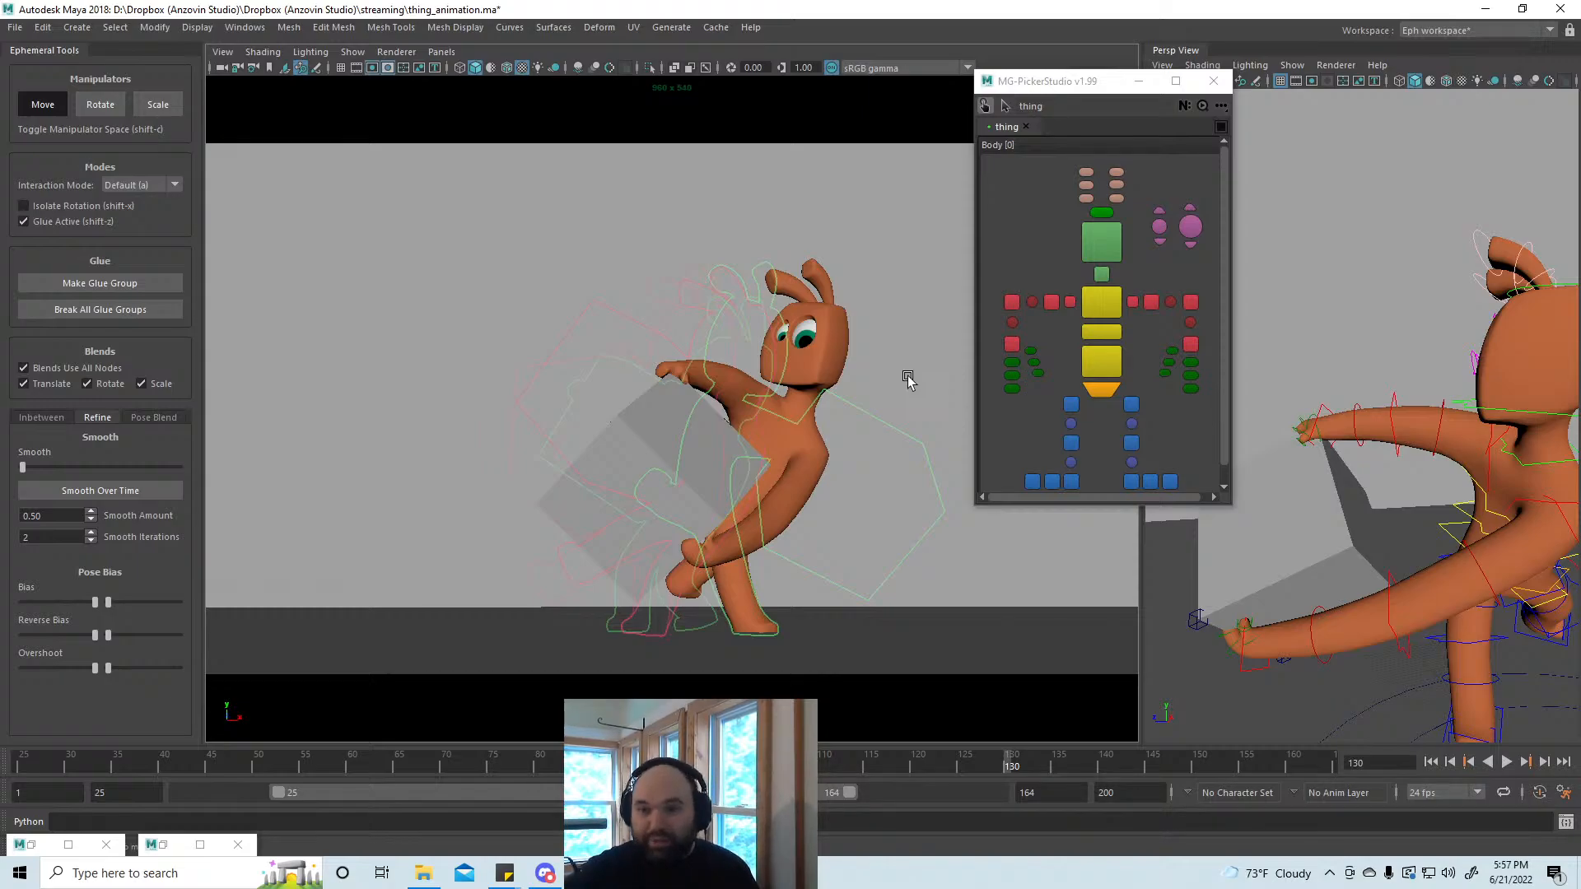
left_click(1100, 362)
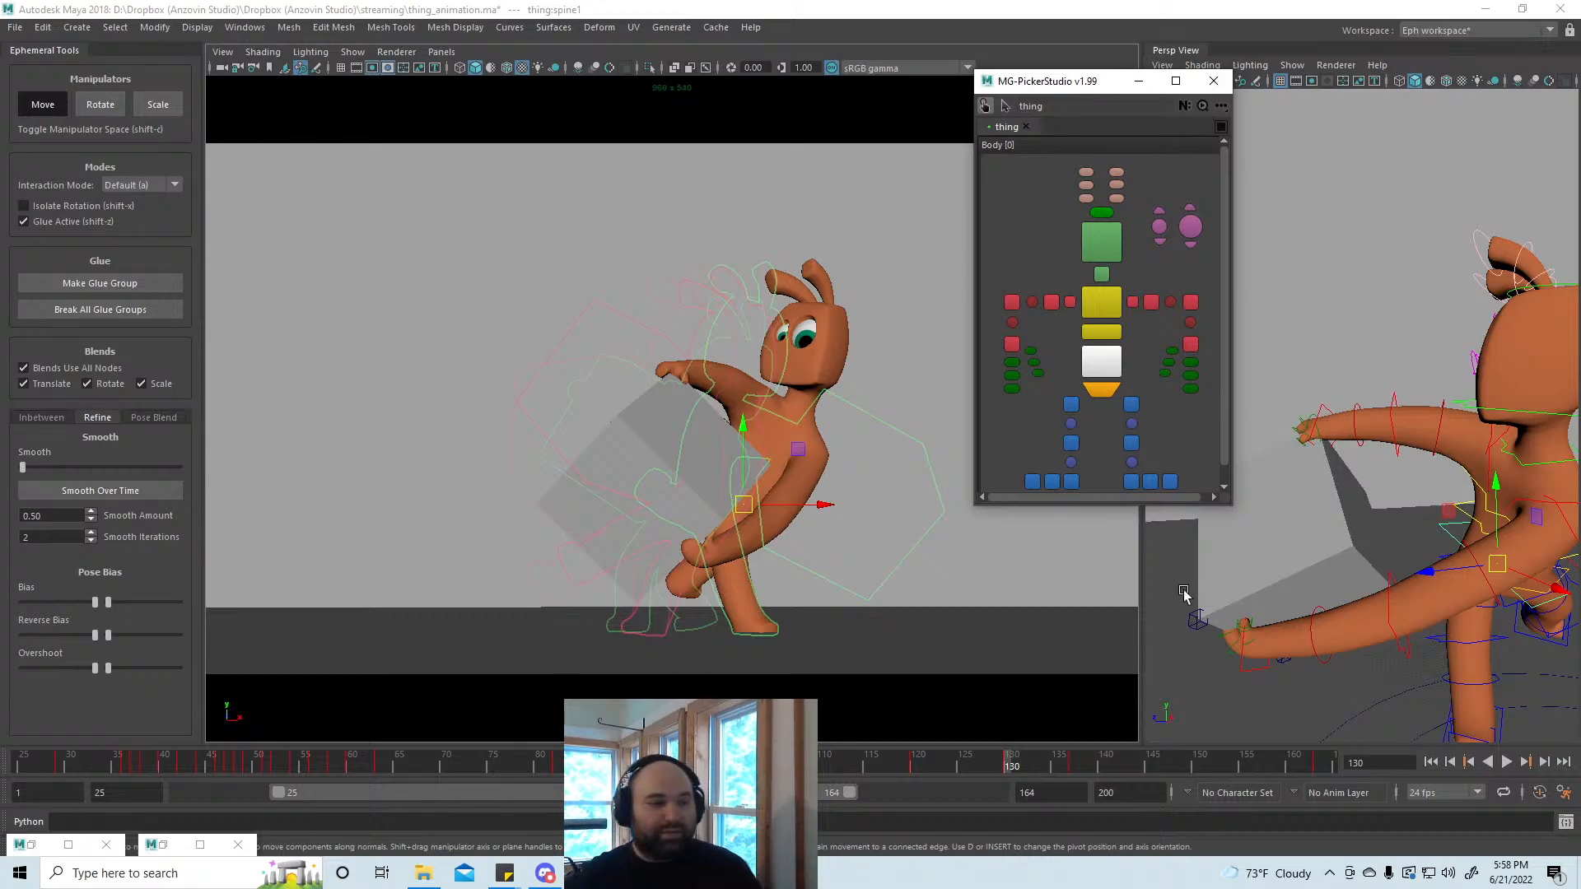
Step: Turn off glue and nudge the right hand slightly upward at frame 130 to sit on the box's upper edge
left_click(1012, 345)
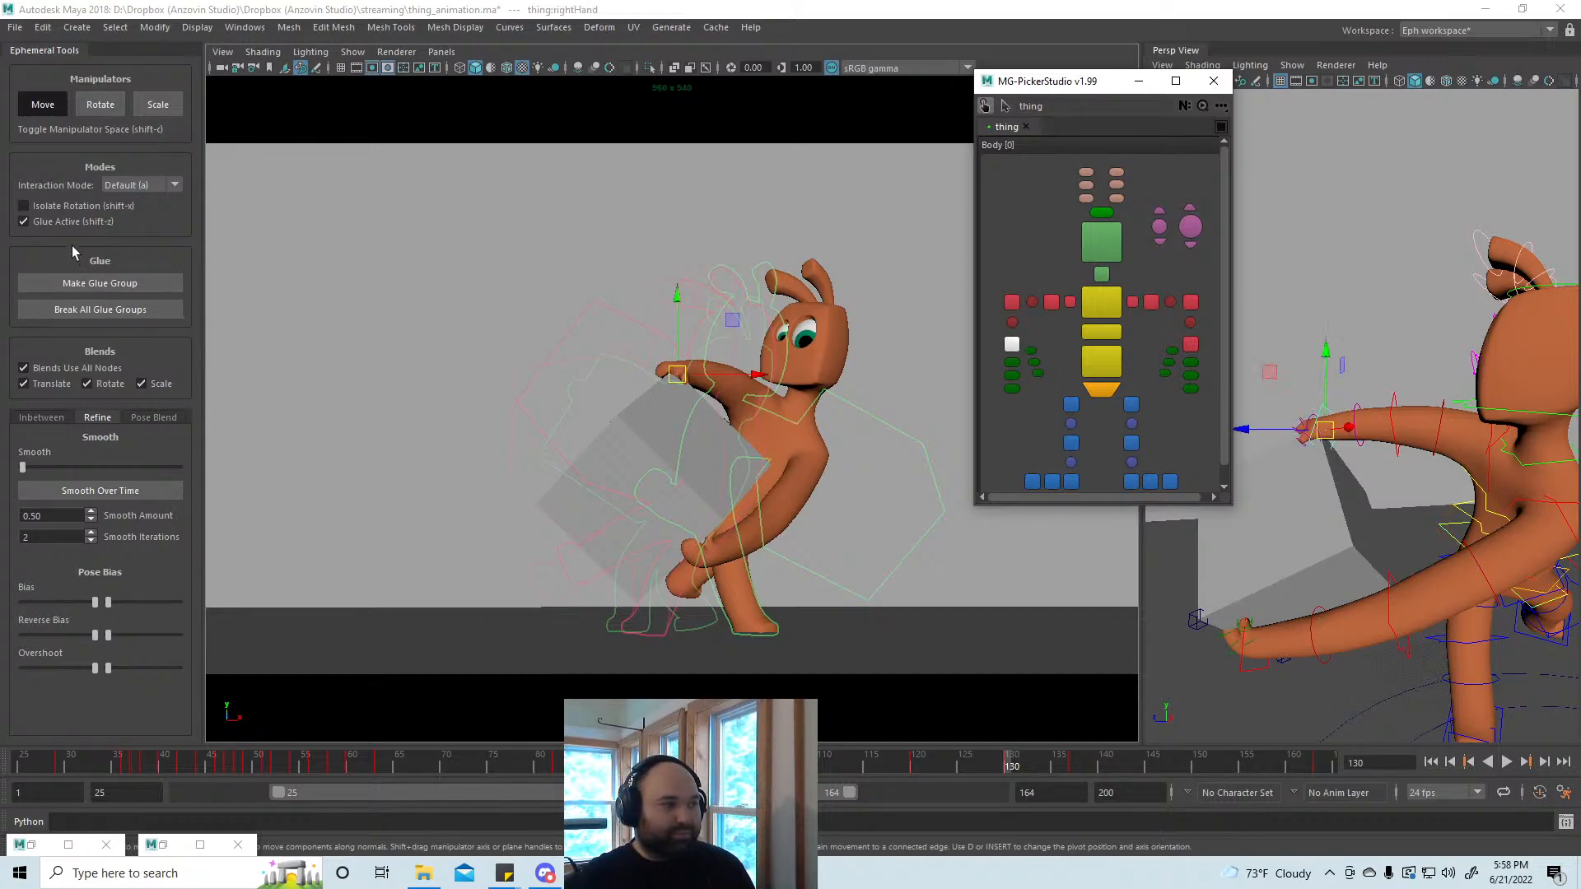
left_click(23, 221)
key("e")
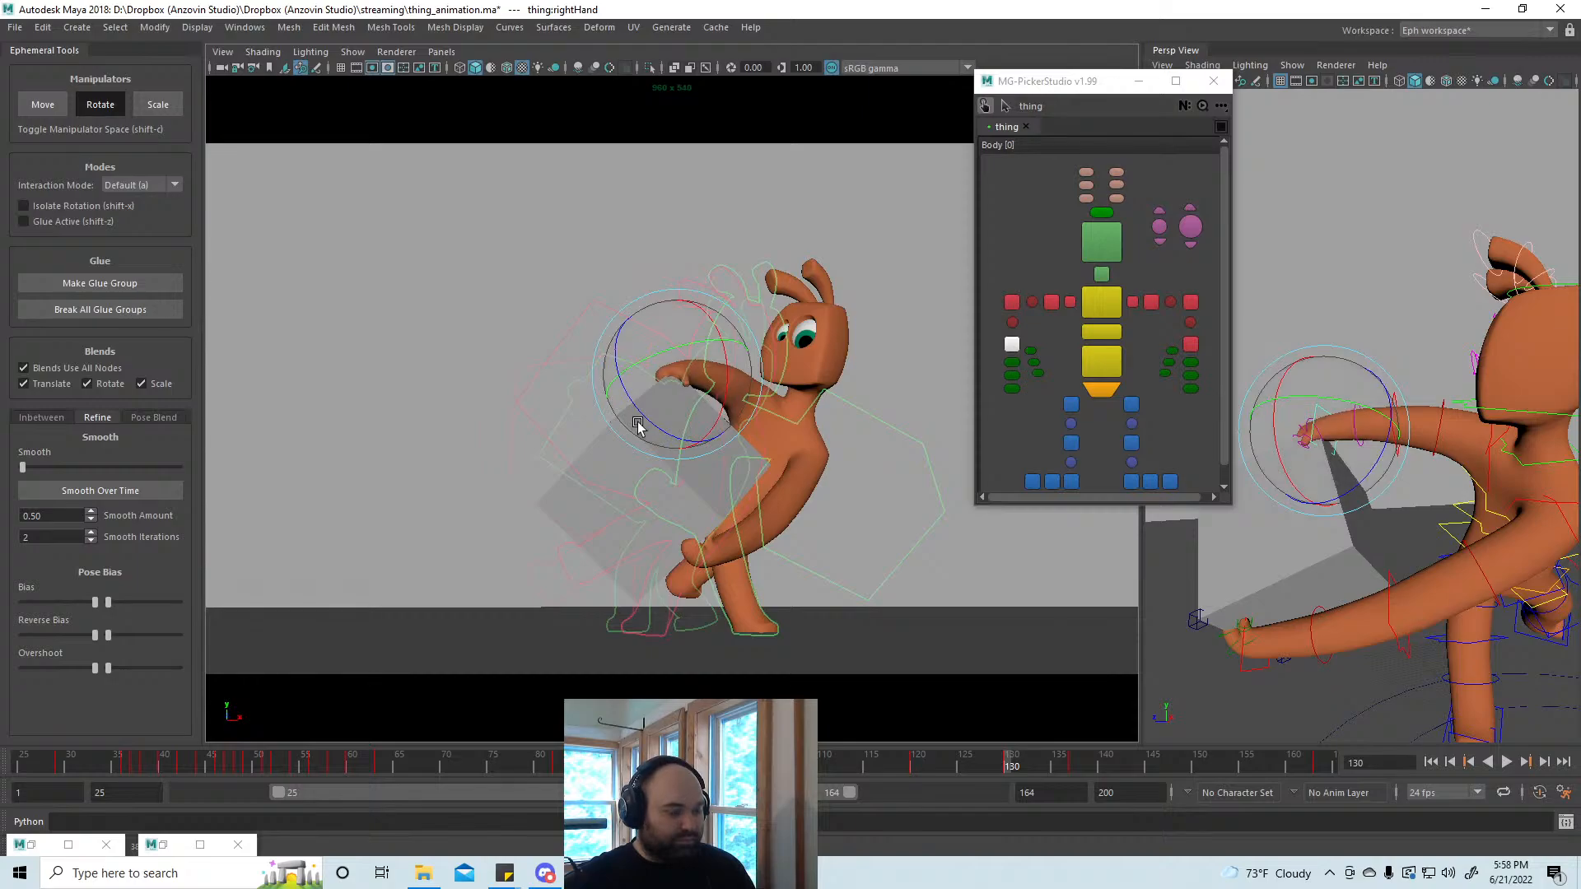
key("w")
left_click_drag(1373, 525, 1384, 528, "alt")
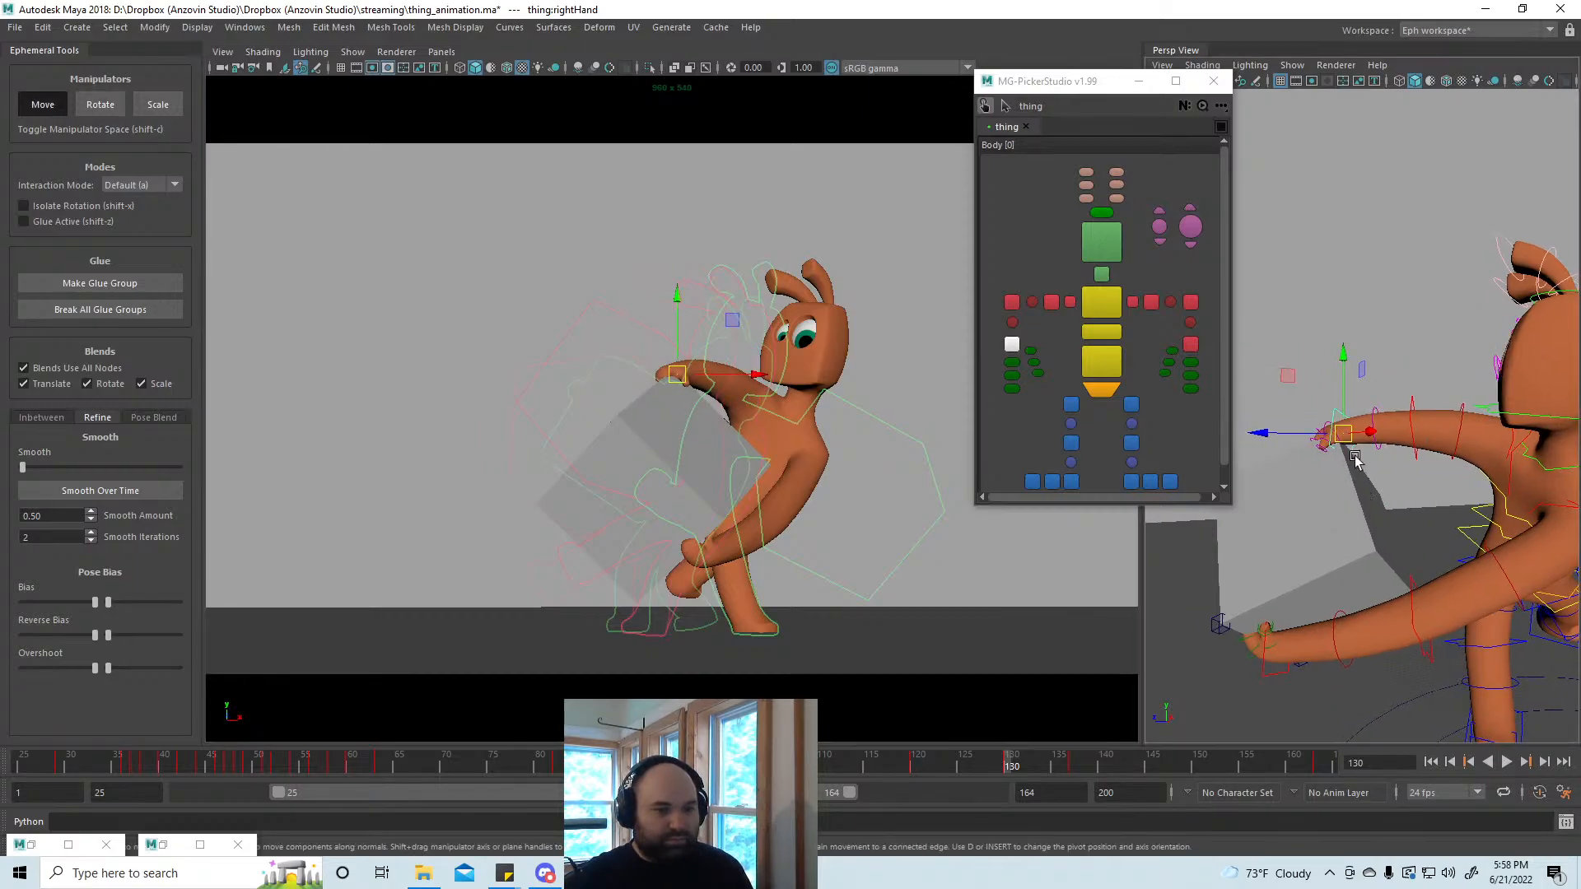
left_click_drag(1345, 444, 1344, 440)
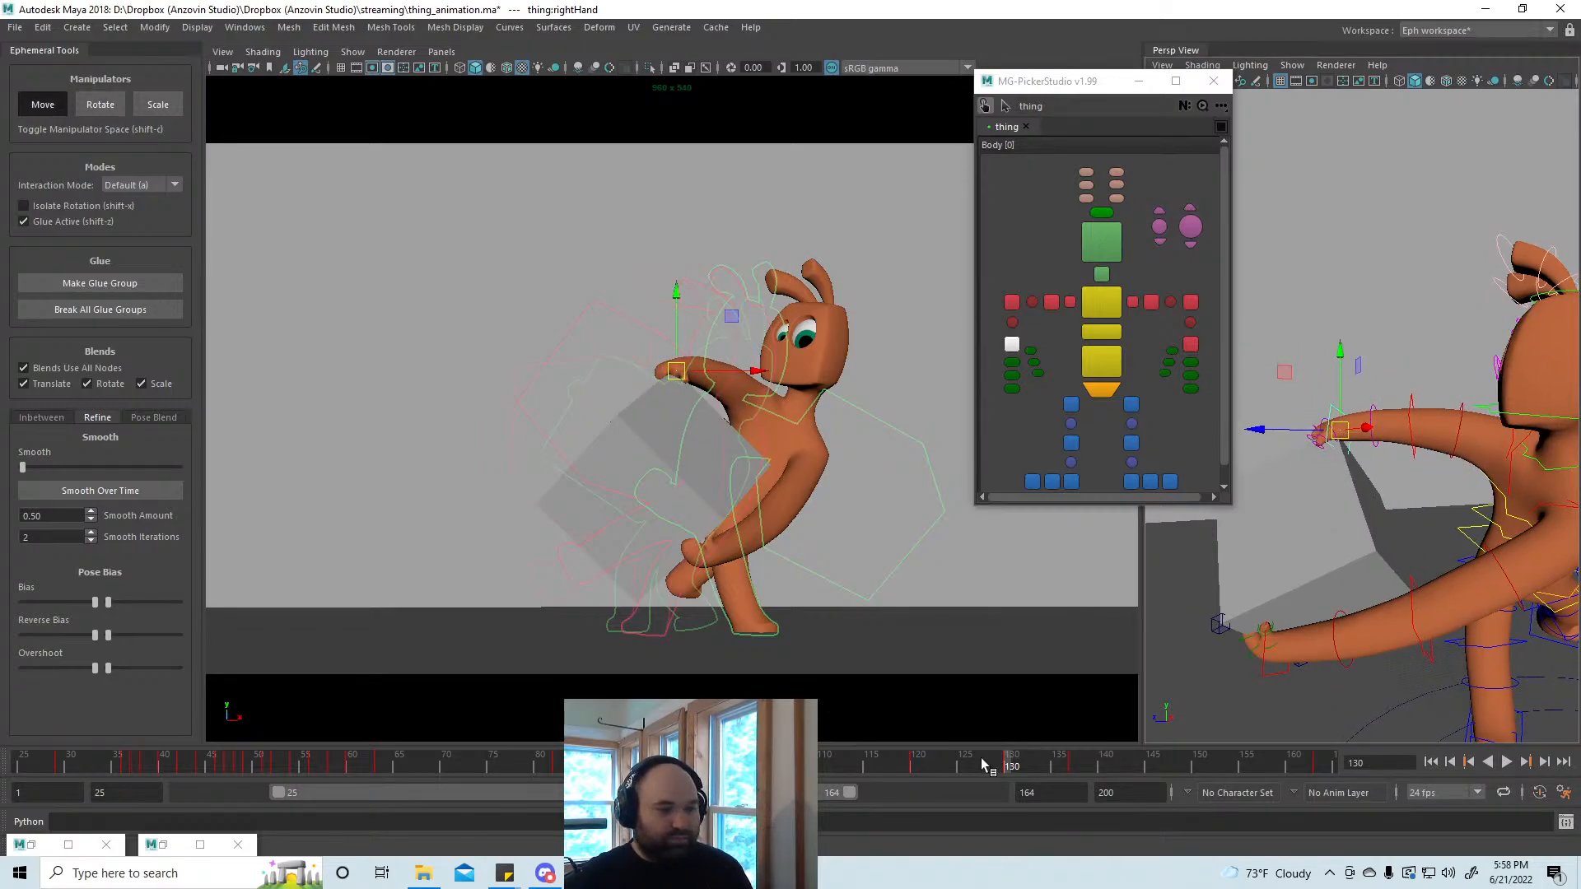
Step: Rotate the box at frame 122 with glue active so both hands follow it
left_click(955, 761)
middle_click(940, 660)
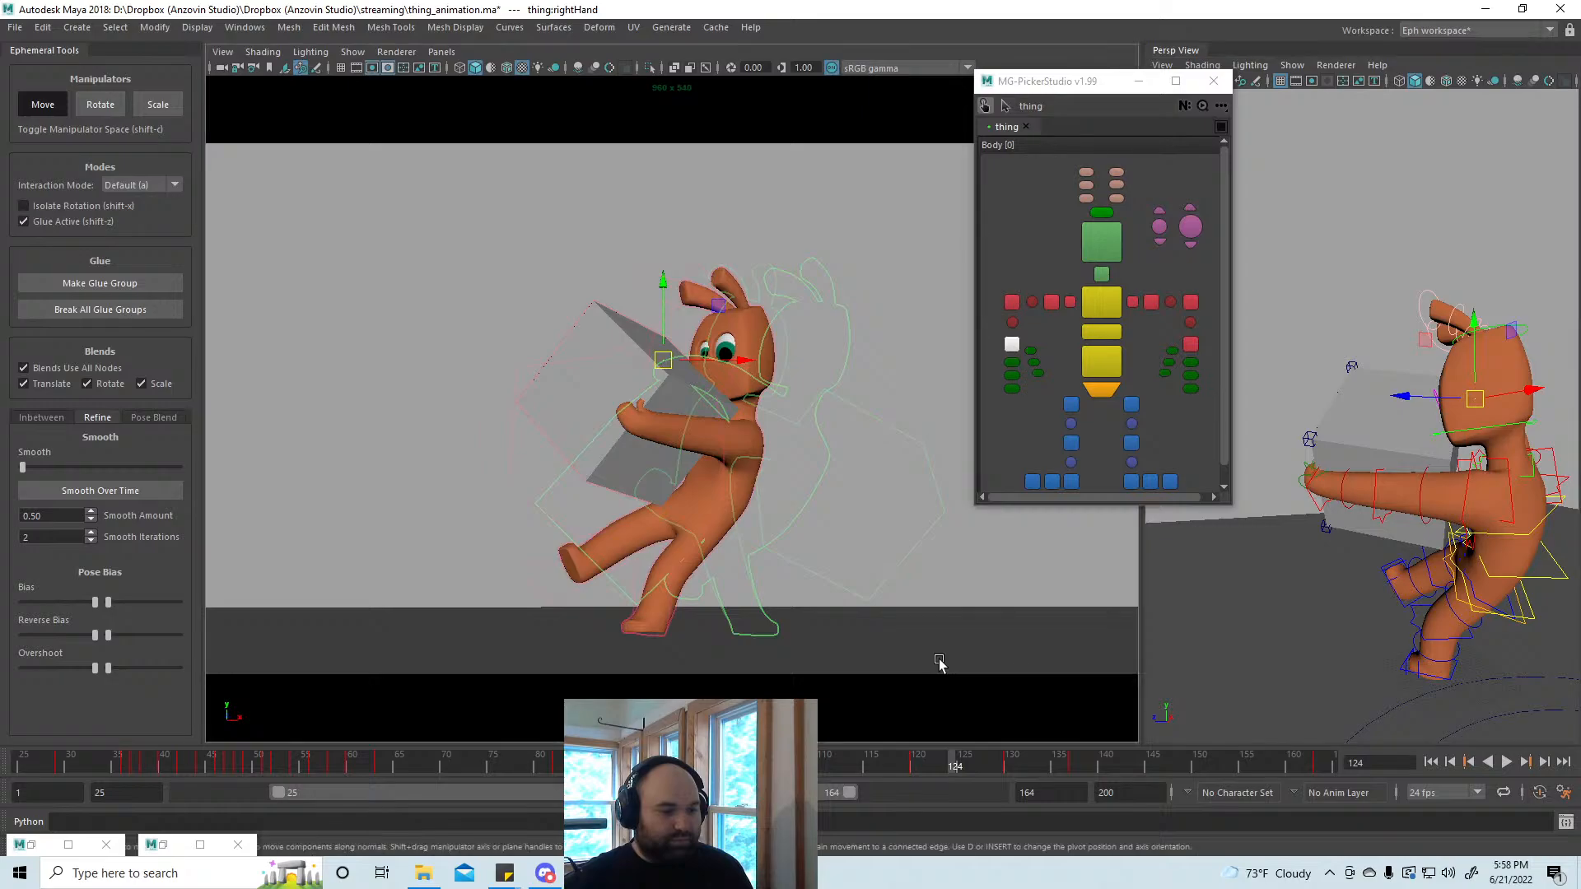
left_click_drag(899, 761, 937, 758)
left_click(692, 441)
key("e")
left_click_drag(693, 440, 695, 409)
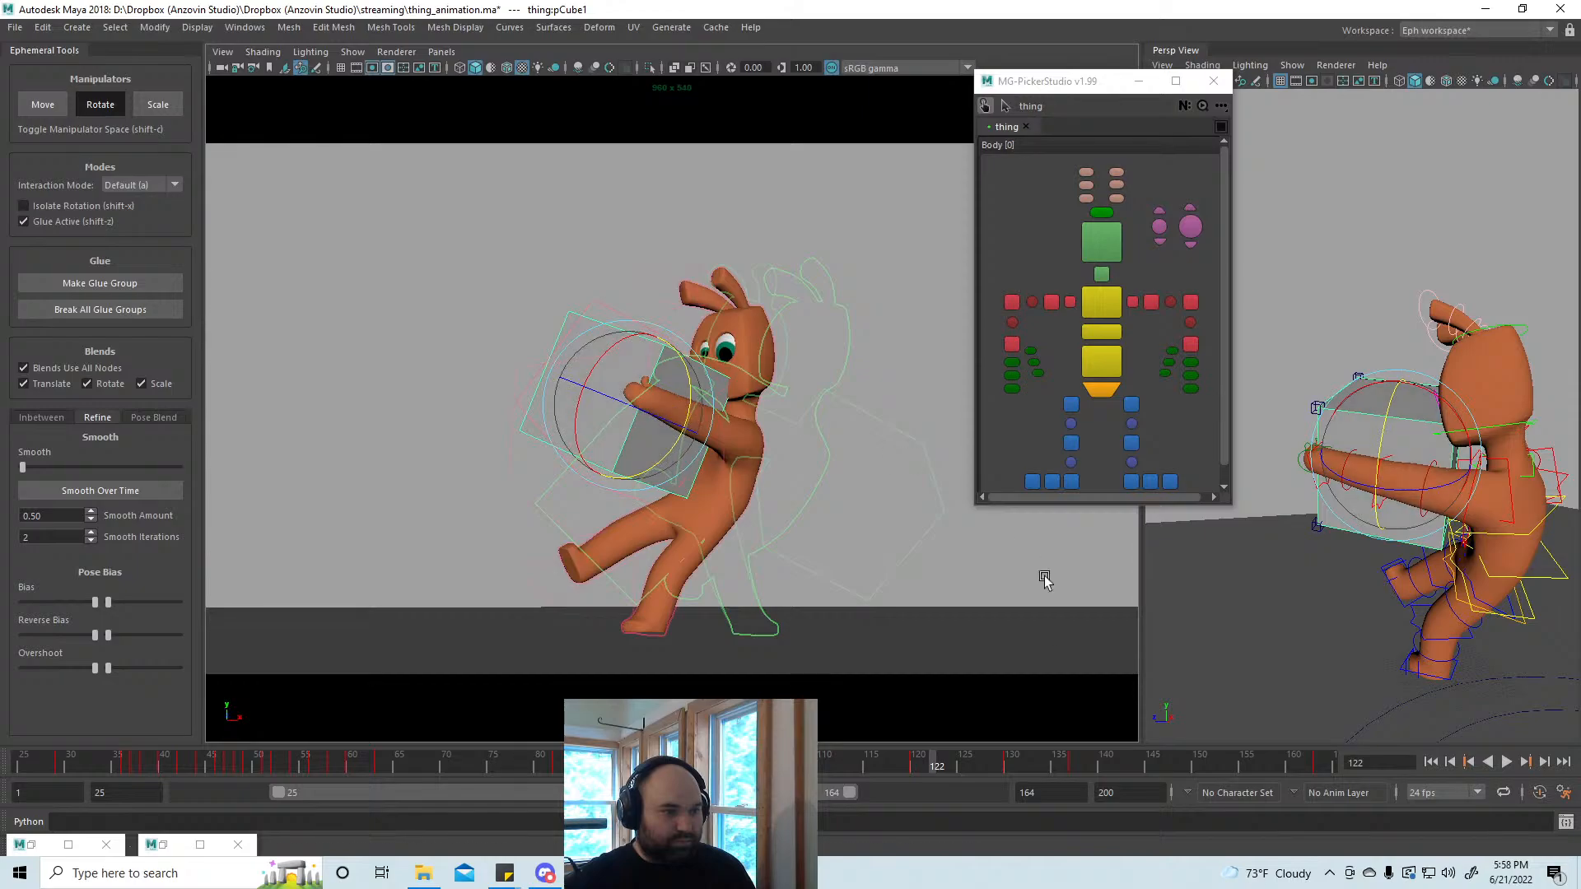
Step: Shift the head slightly at frame 122 and select both eyes for rotation
left_click(1102, 241)
key("w")
left_click_drag(1502, 429, 1518, 428)
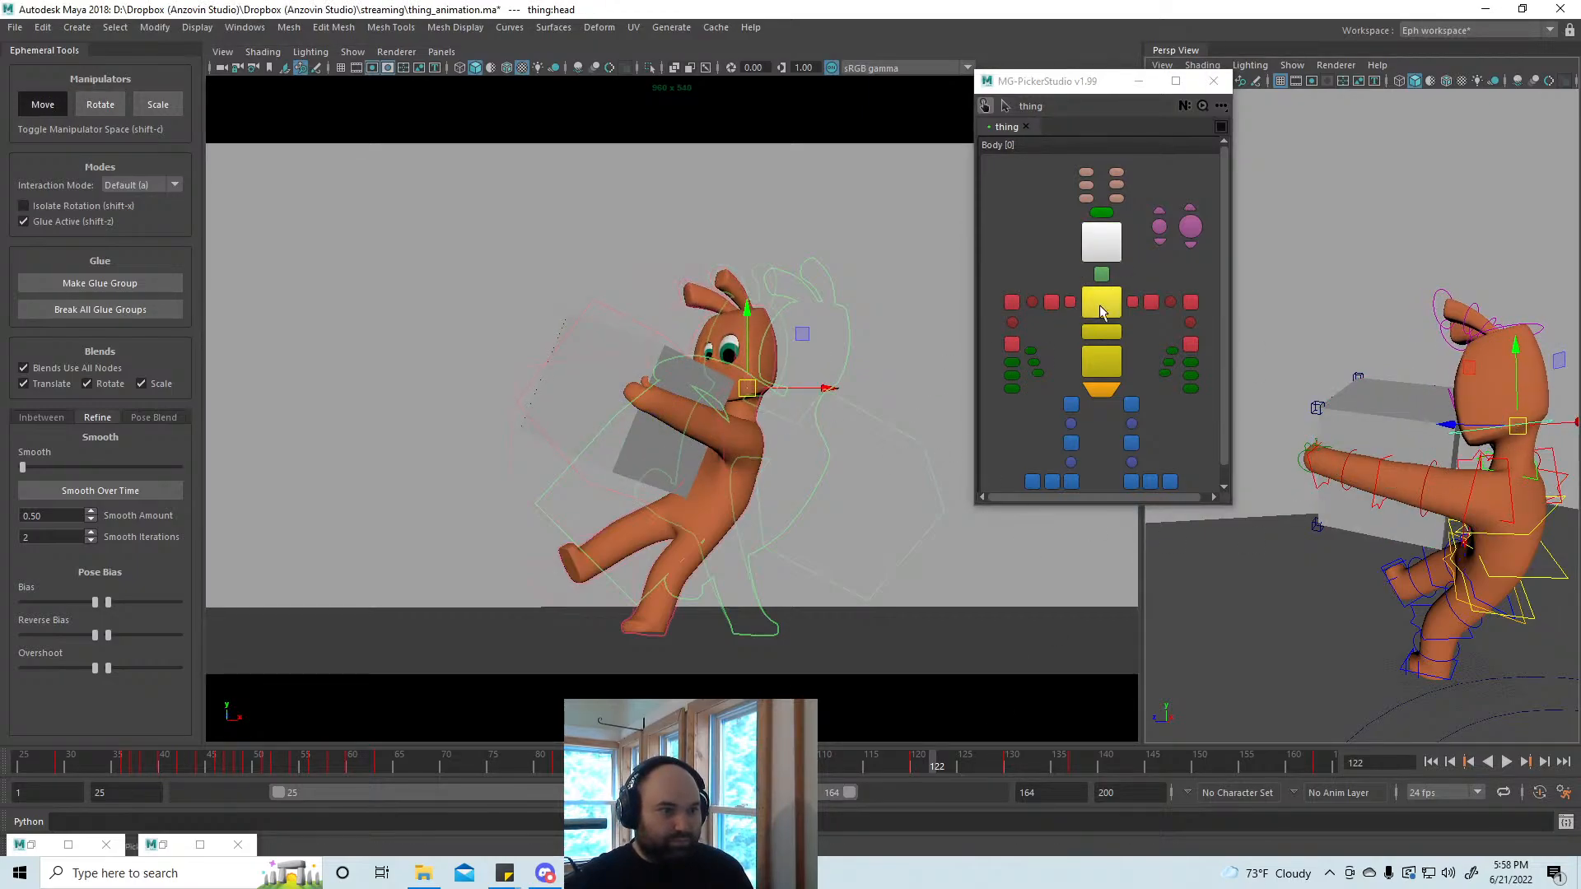
left_click(1191, 226)
left_click(1159, 227, "shift")
key("e")
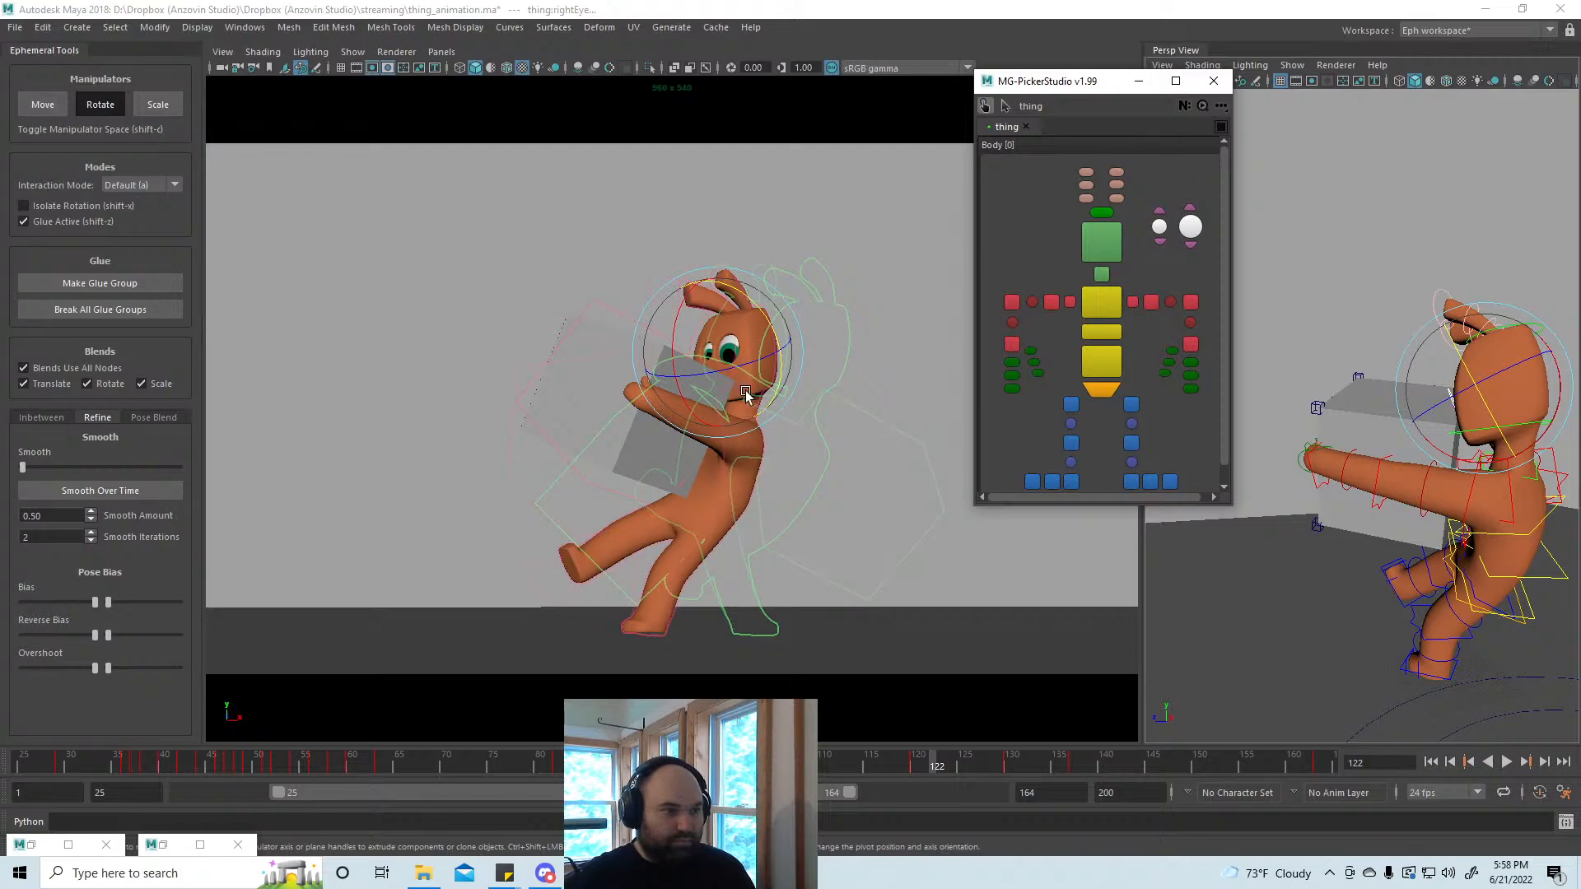
Step: Rotate the box at frame 131 so it tilts in the glued hands
mouse_move(912, 759)
left_mouse_down()
mouse_move(1029, 776)
mouse_move(1011, 772)
left_mouse_up()
left_click(654, 542)
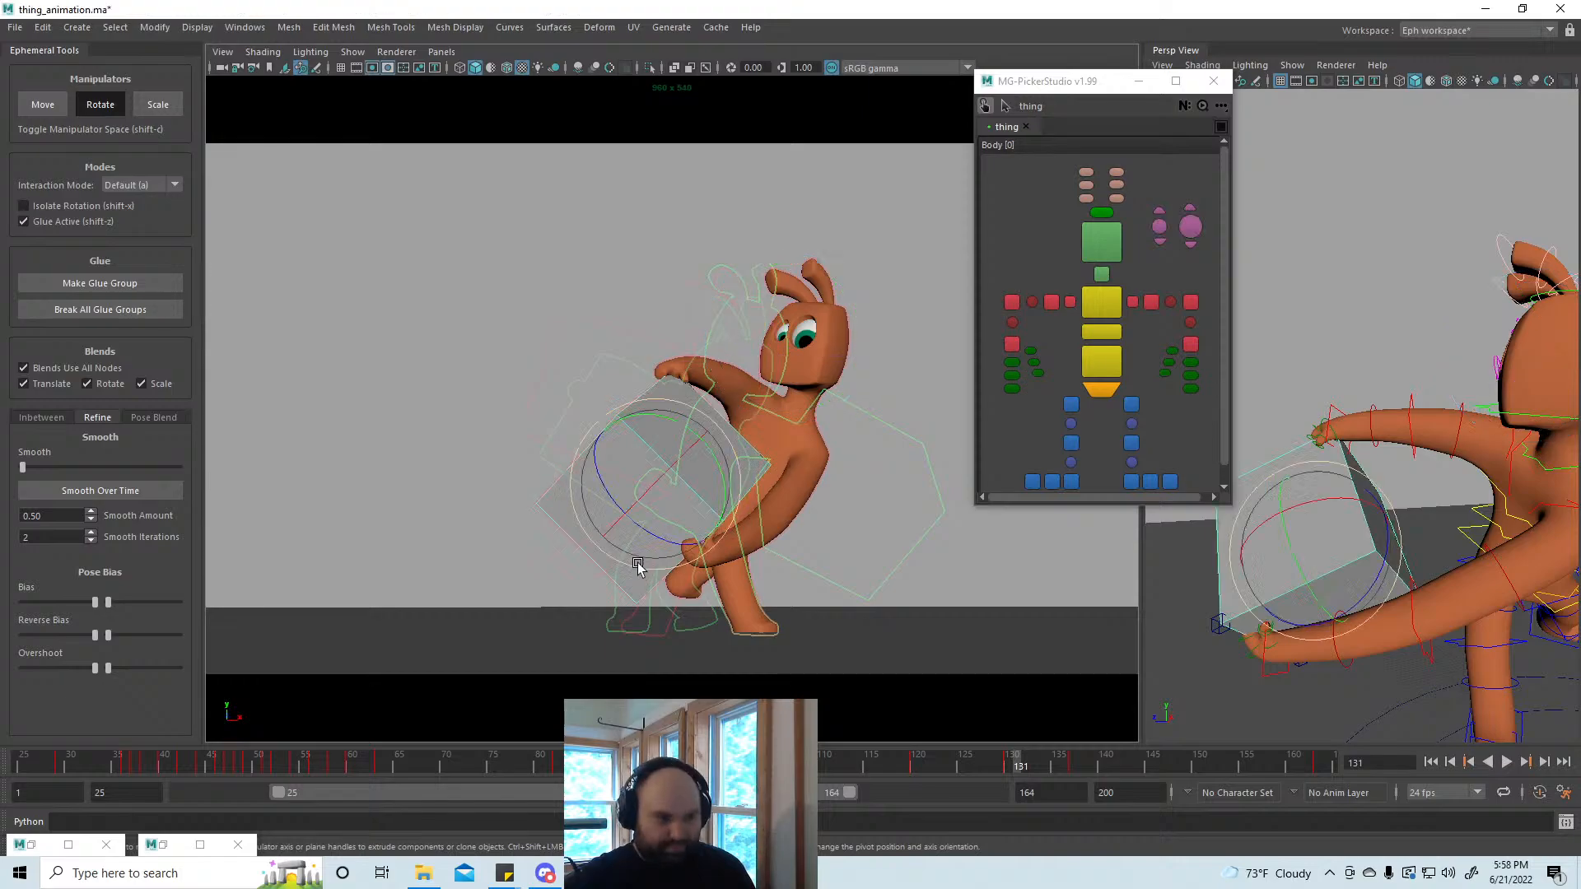
left_click_drag(642, 531, 638, 533)
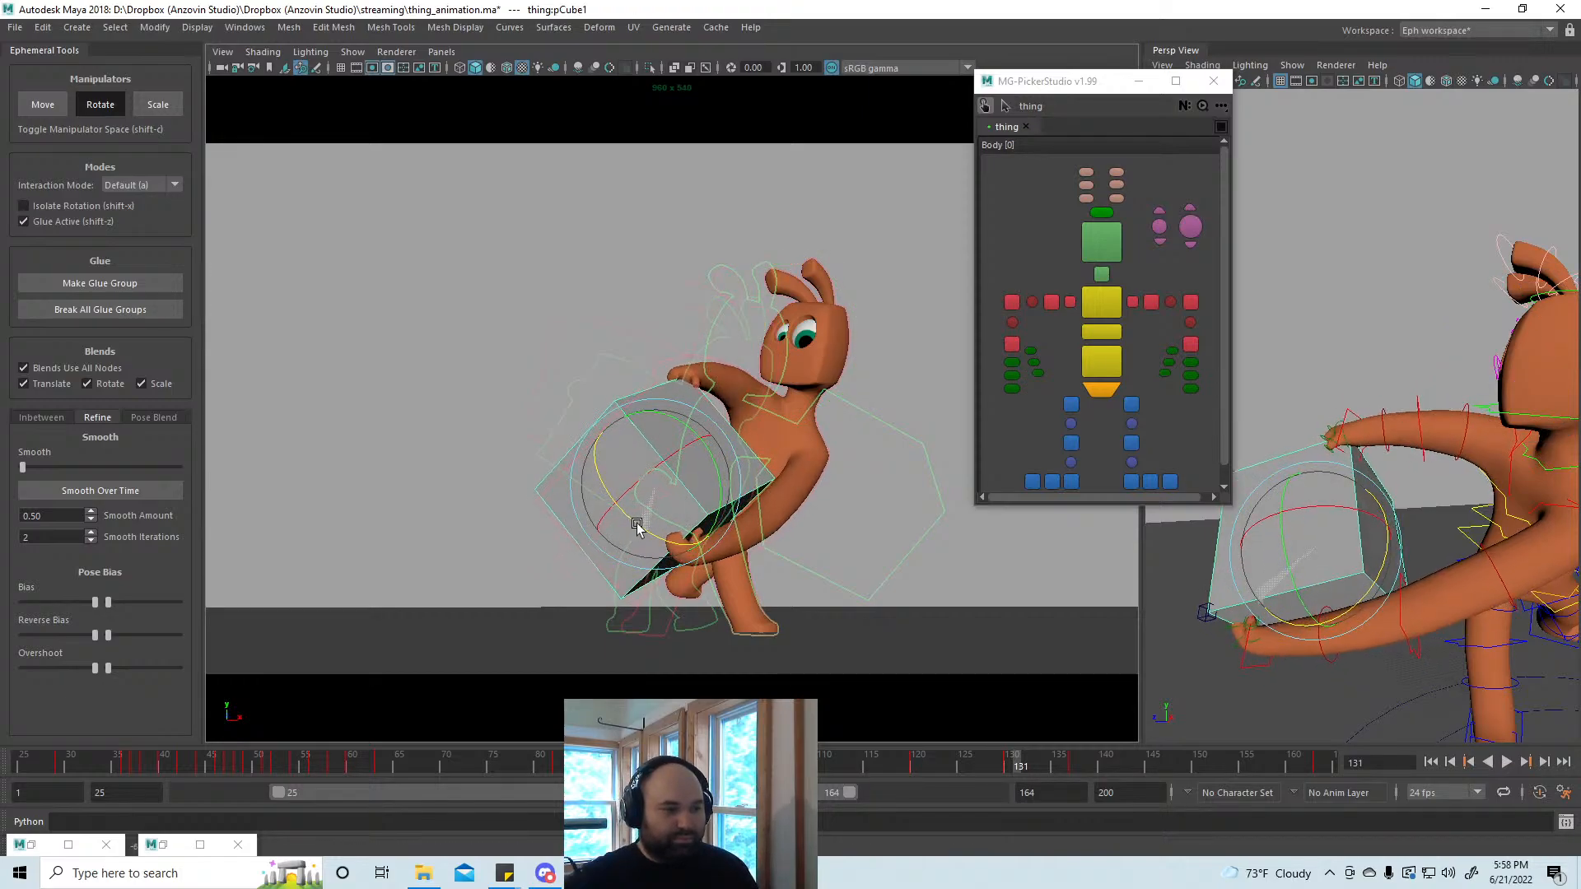
key("w")
Step: Reshape the left arm at frame 131 by adjusting its forearm contour, elbow and shoulder controls
left_click(1190, 303)
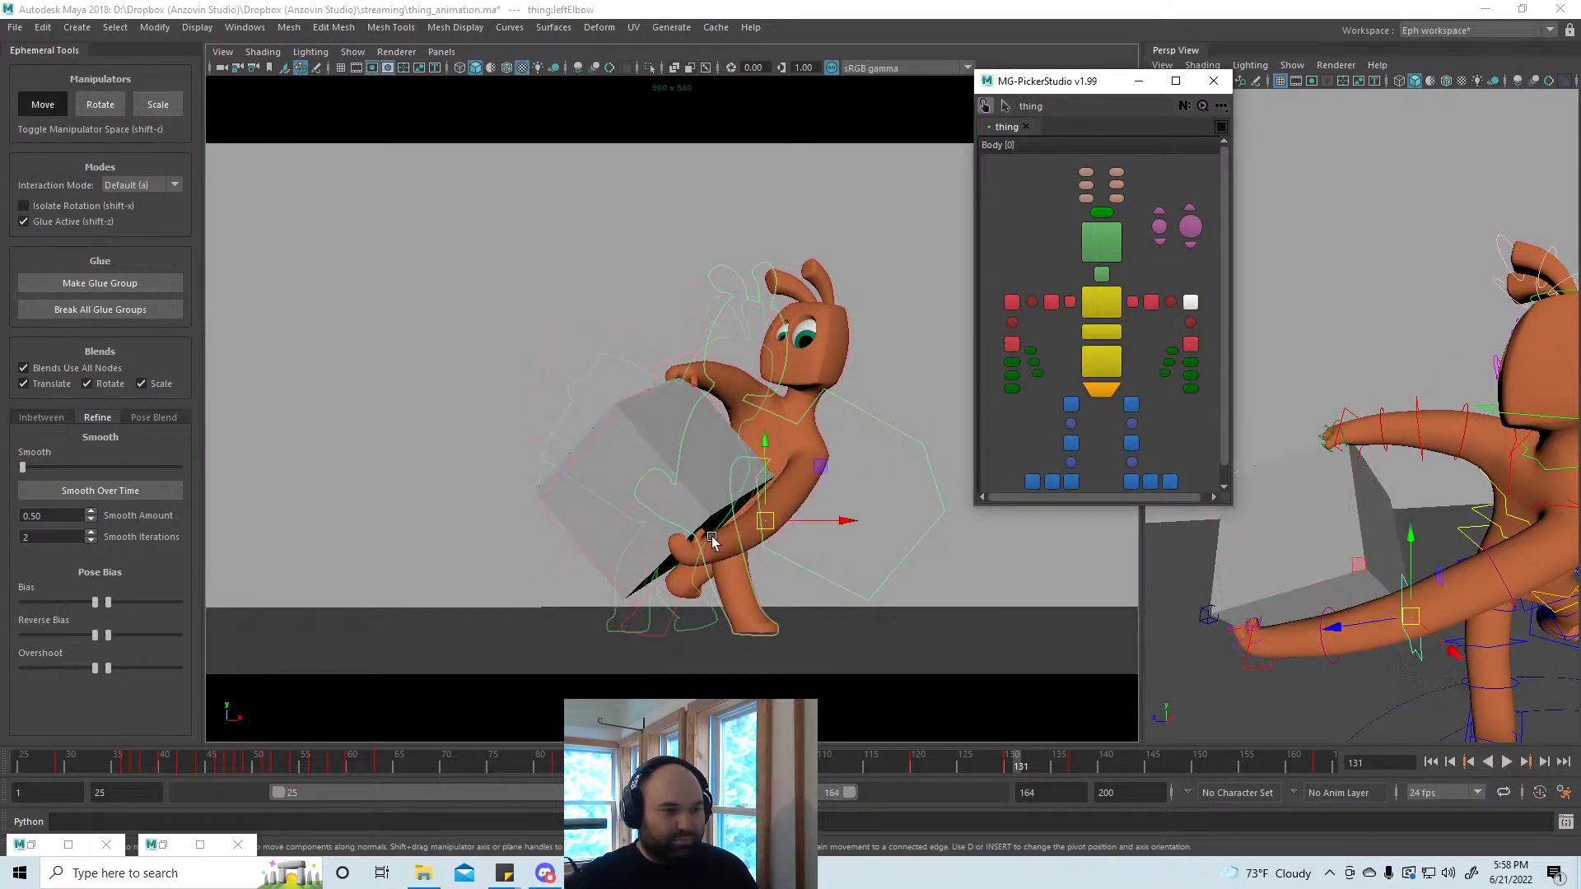
left_click(1190, 323)
left_click_drag(738, 535, 738, 532)
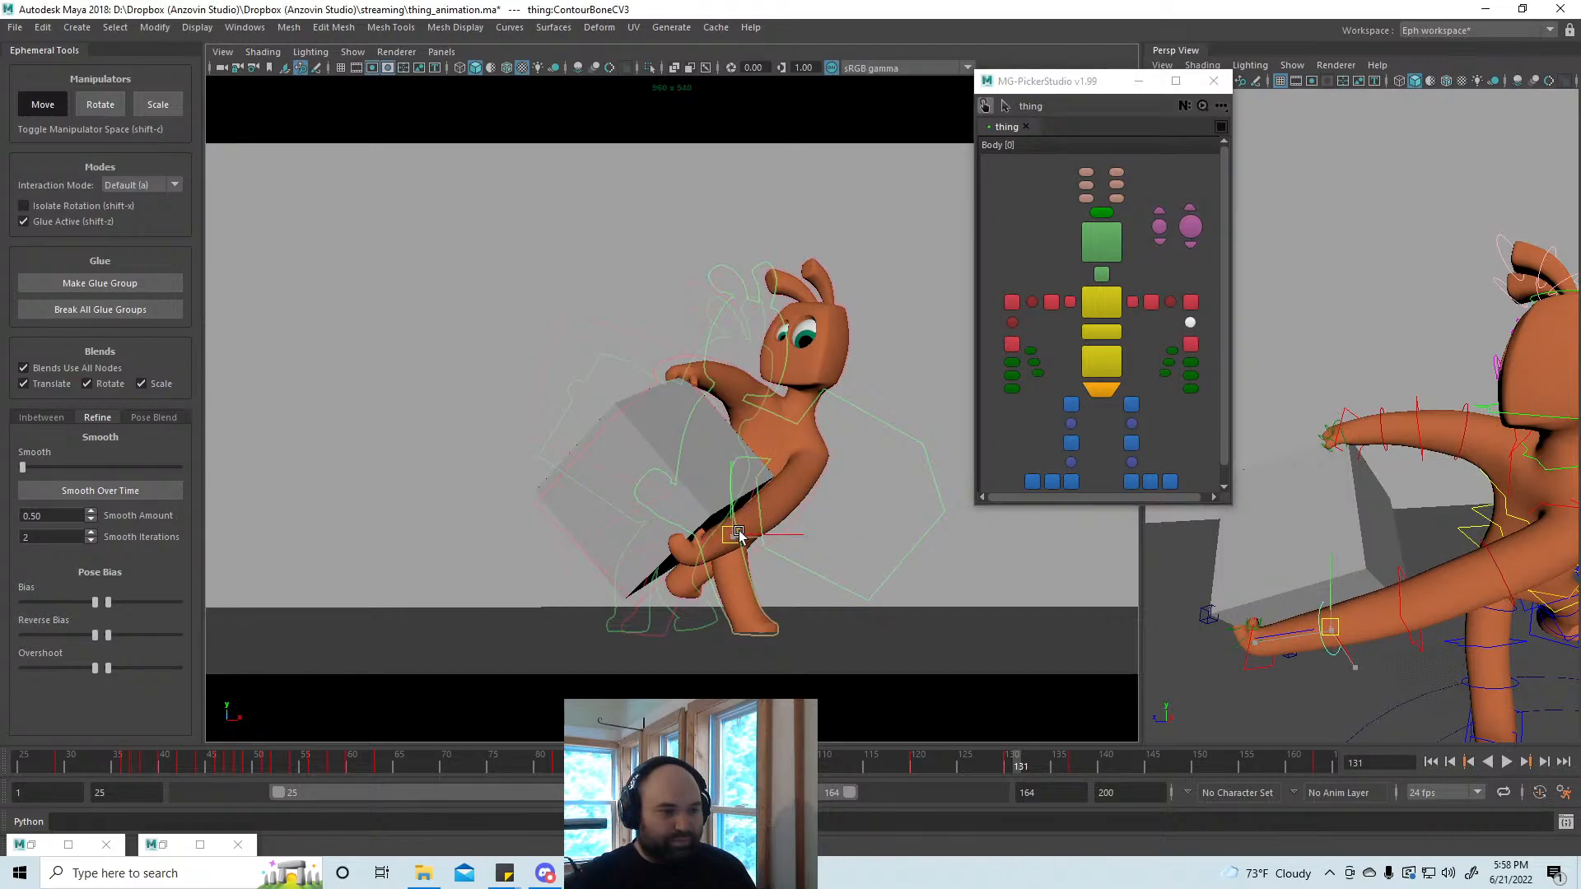
left_click(1151, 302)
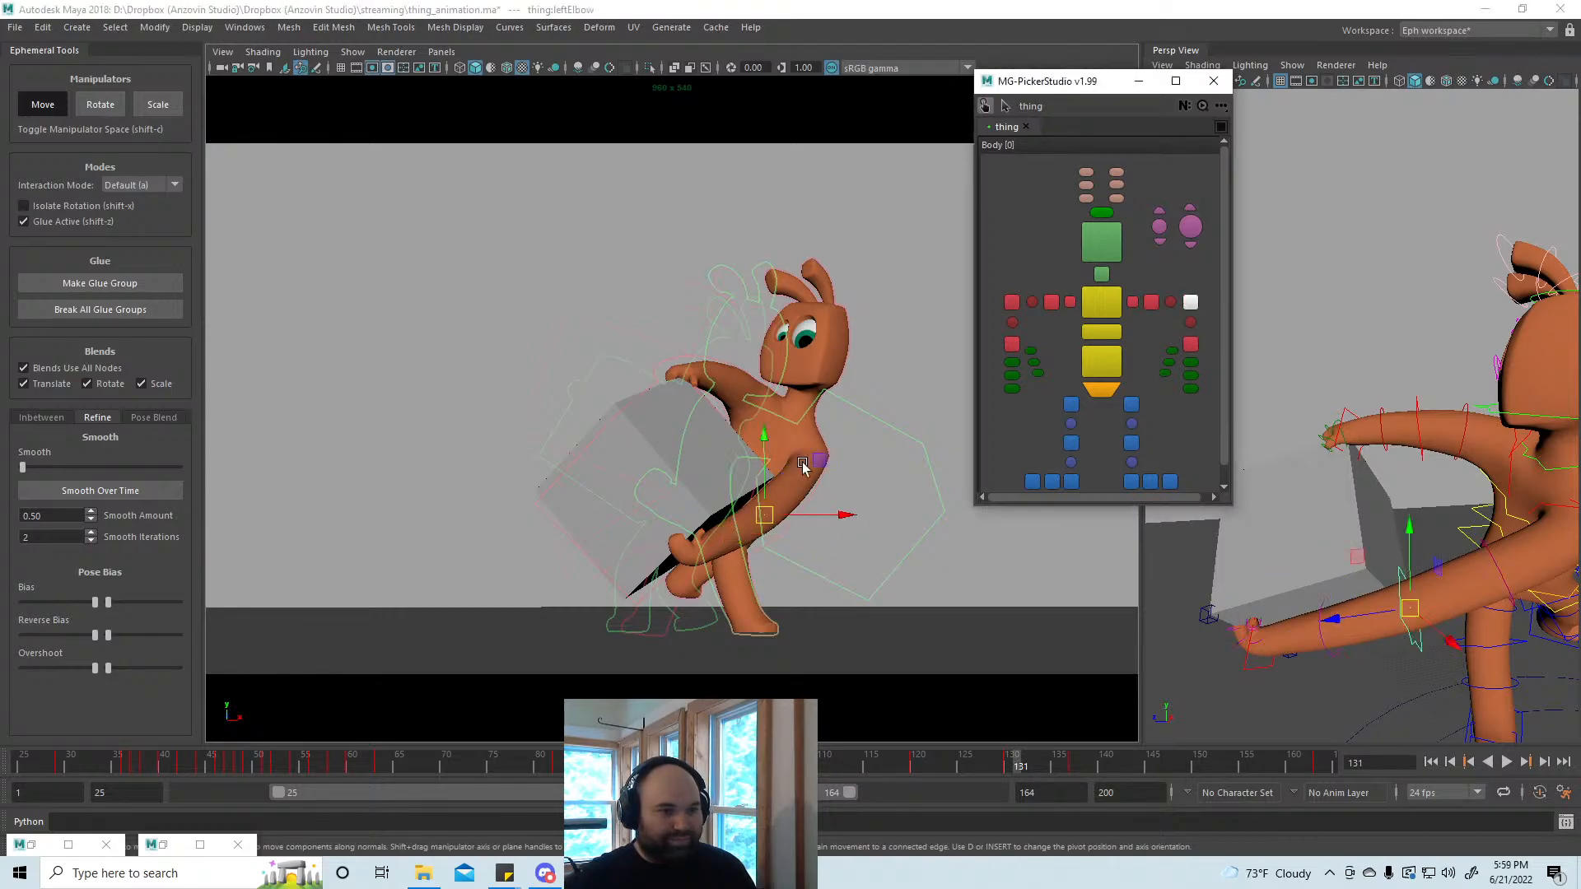
left_click_drag(816, 452, 806, 470)
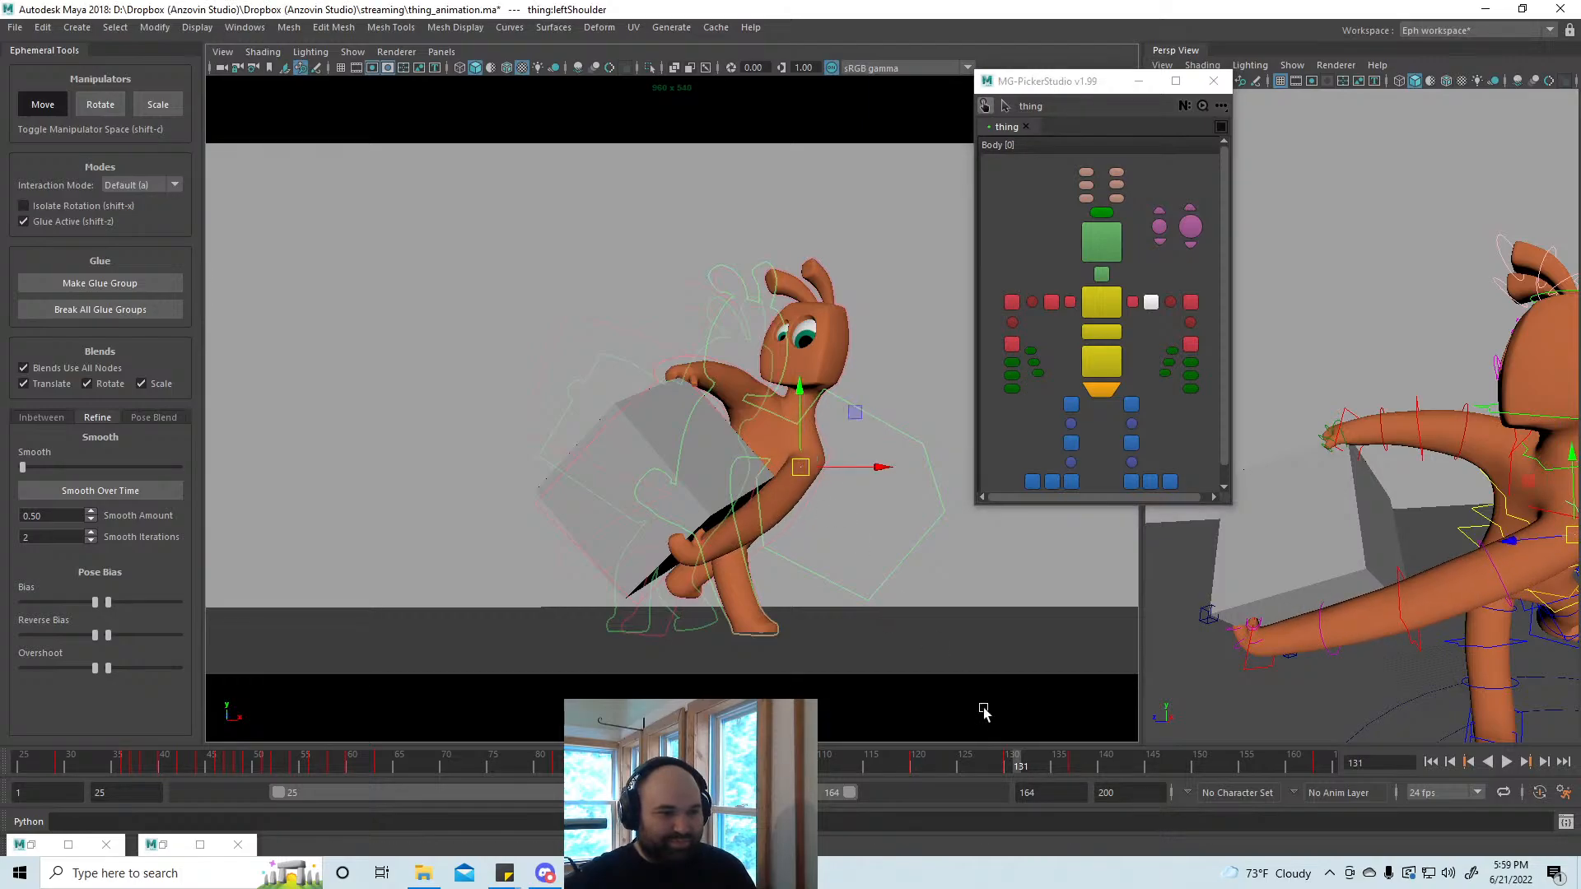
Step: Review the swing by scrubbing to its end and back, and rotate the box at frame 120
left_click_drag(1007, 773, 1104, 778)
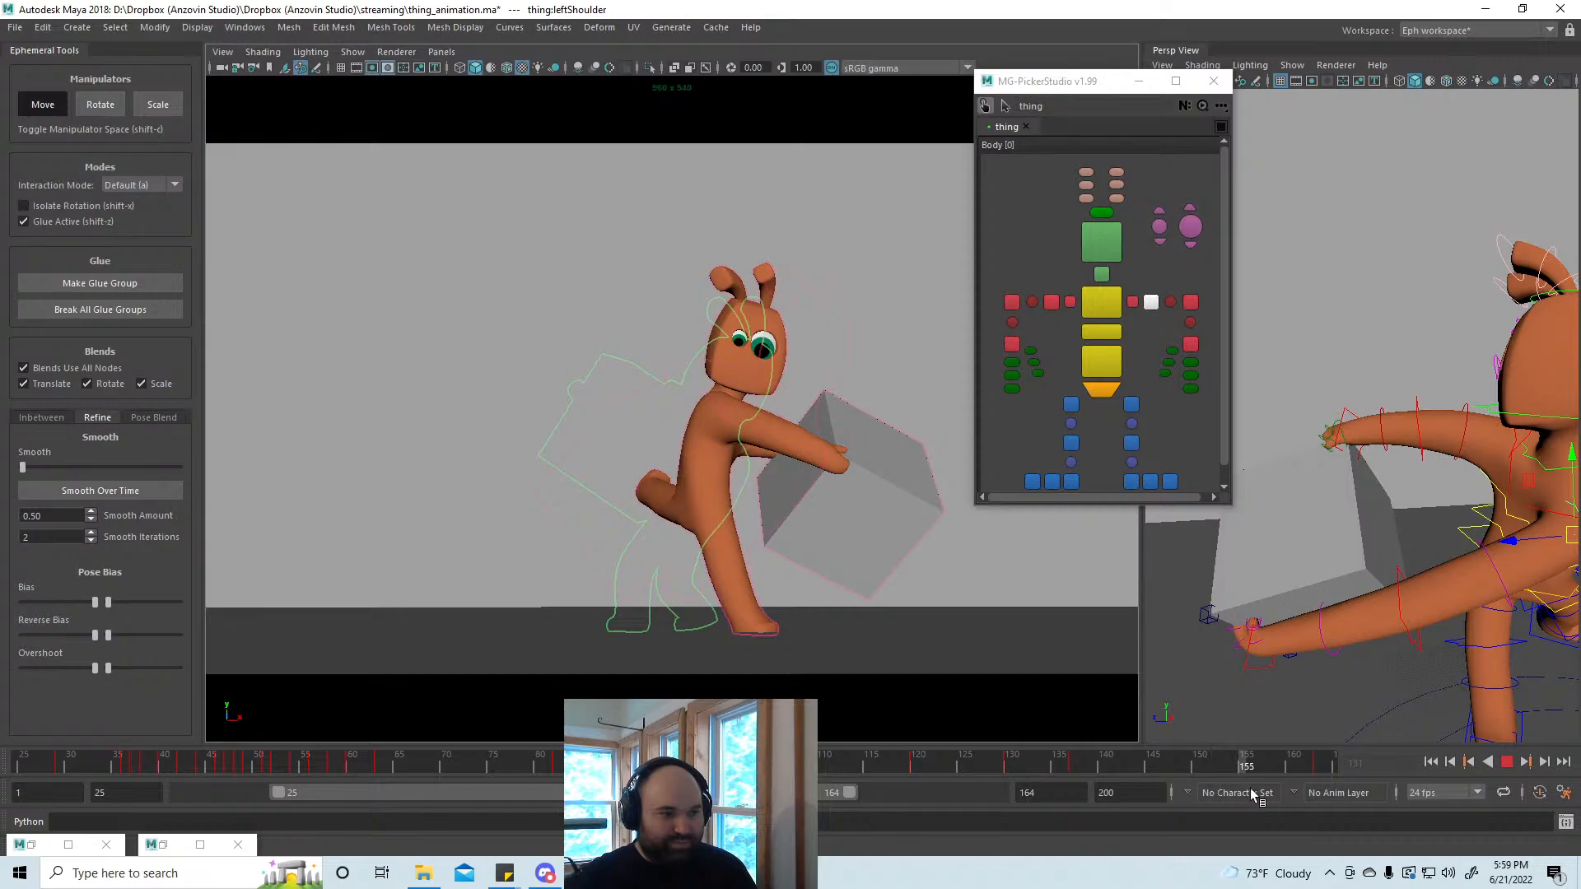
left_click_drag(1279, 784, 917, 772)
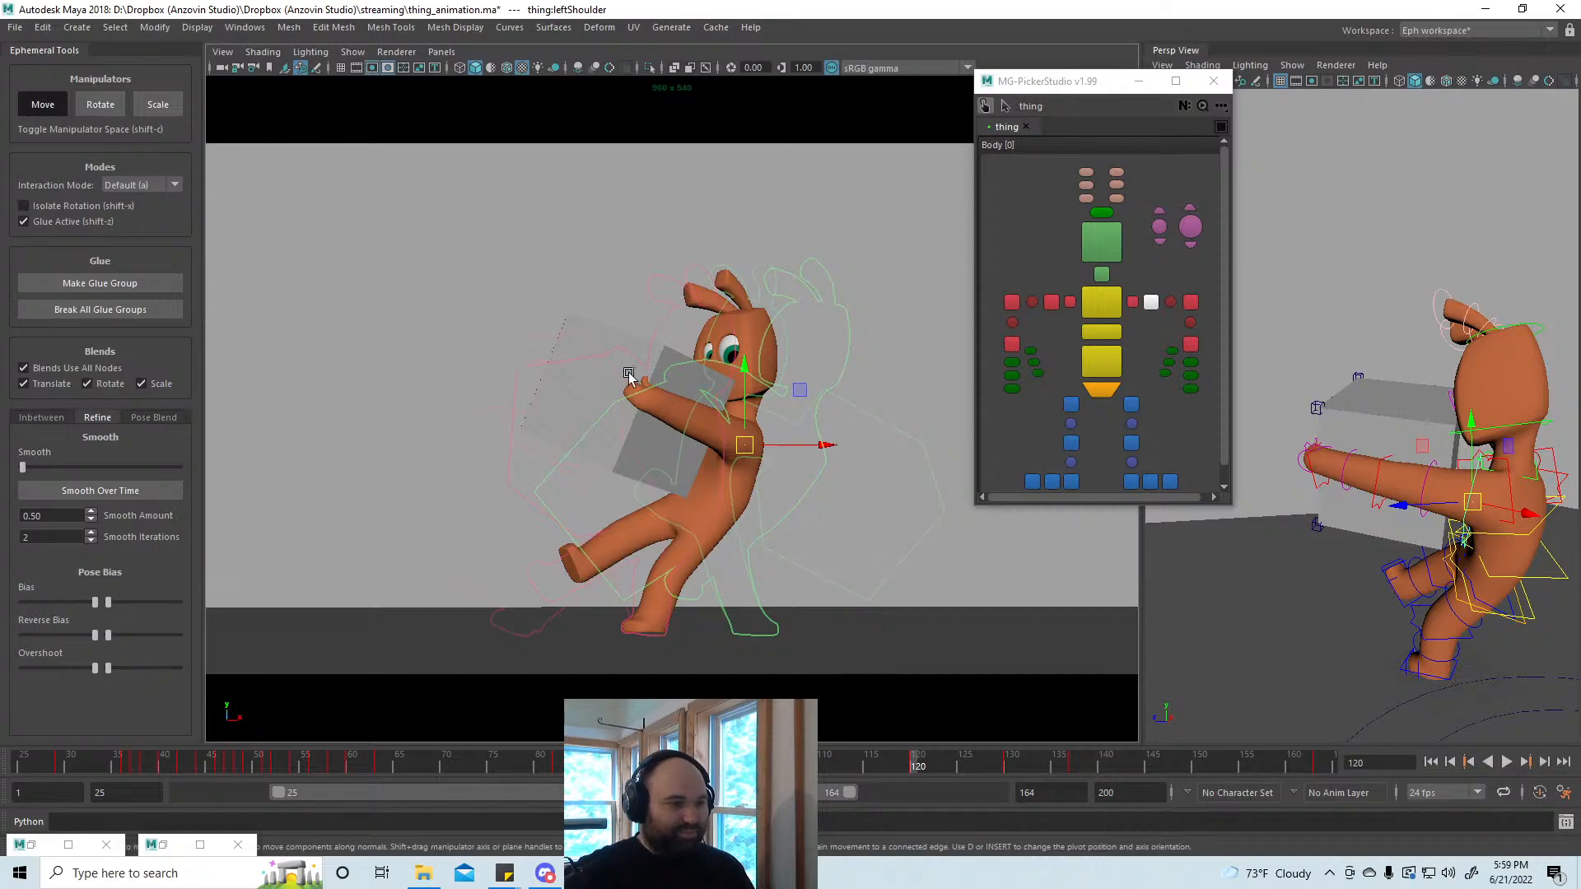
left_click(626, 362)
key("e")
left_click_drag(693, 388, 683, 412)
key("alt+v")
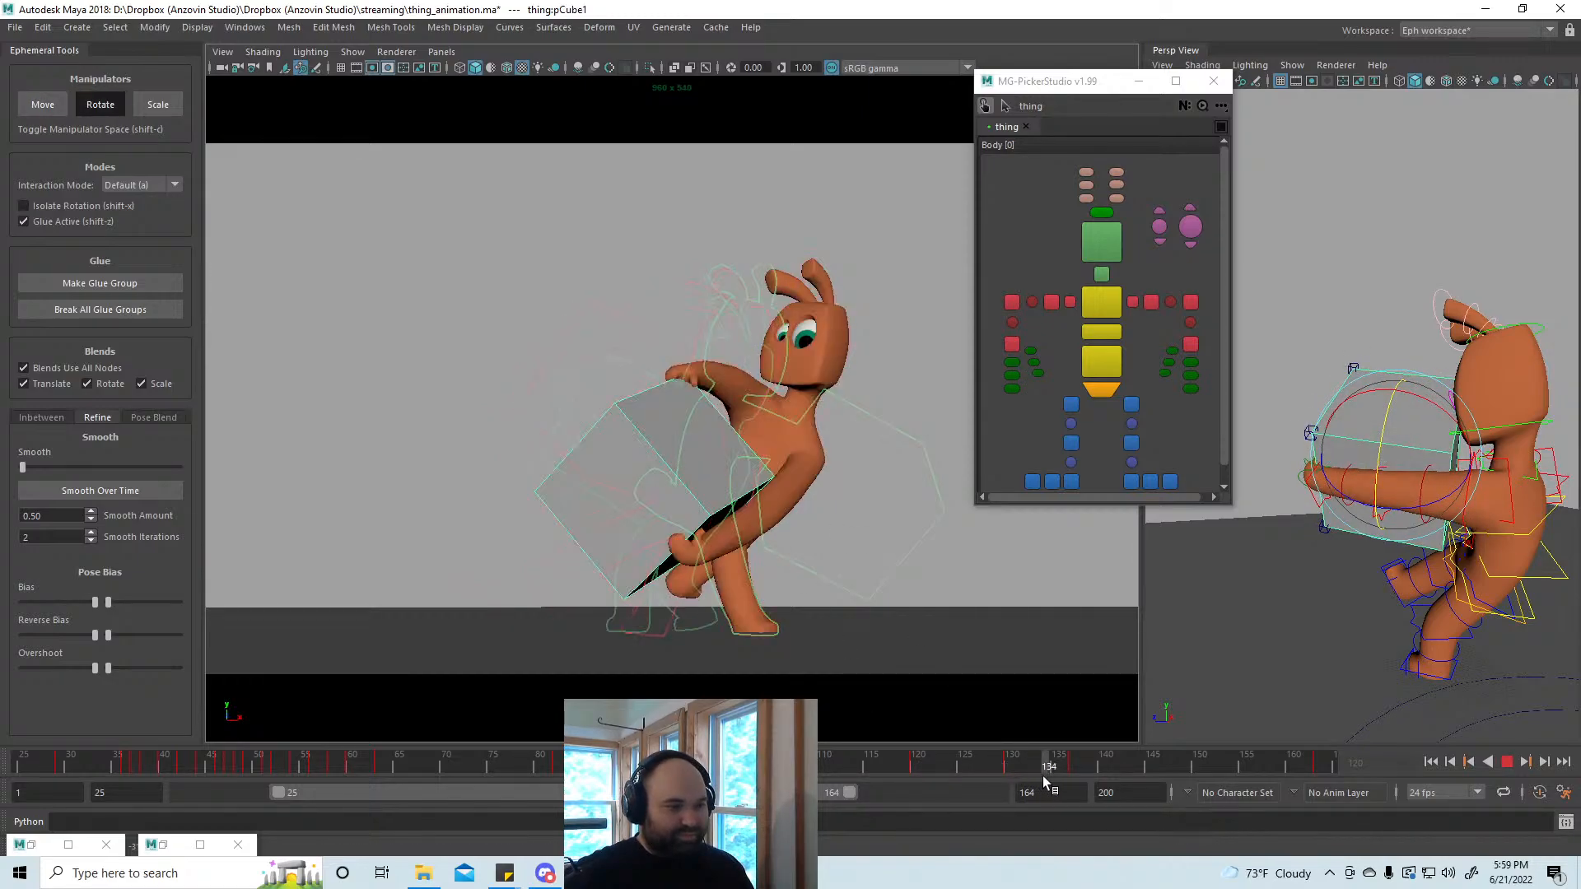
Step: Rotate the box again at frame 130 and scrub the surrounding frames to check the swing
left_click_drag(1015, 772, 1009, 772)
left_click_drag(631, 532, 652, 469)
key("w")
mouse_move(1006, 766)
left_mouse_down()
mouse_move(961, 766)
mouse_move(1012, 769)
left_mouse_up()
mouse_move(1032, 769)
left_mouse_down()
mouse_move(1108, 769)
mouse_move(974, 771)
mouse_move(1010, 776)
left_mouse_up()
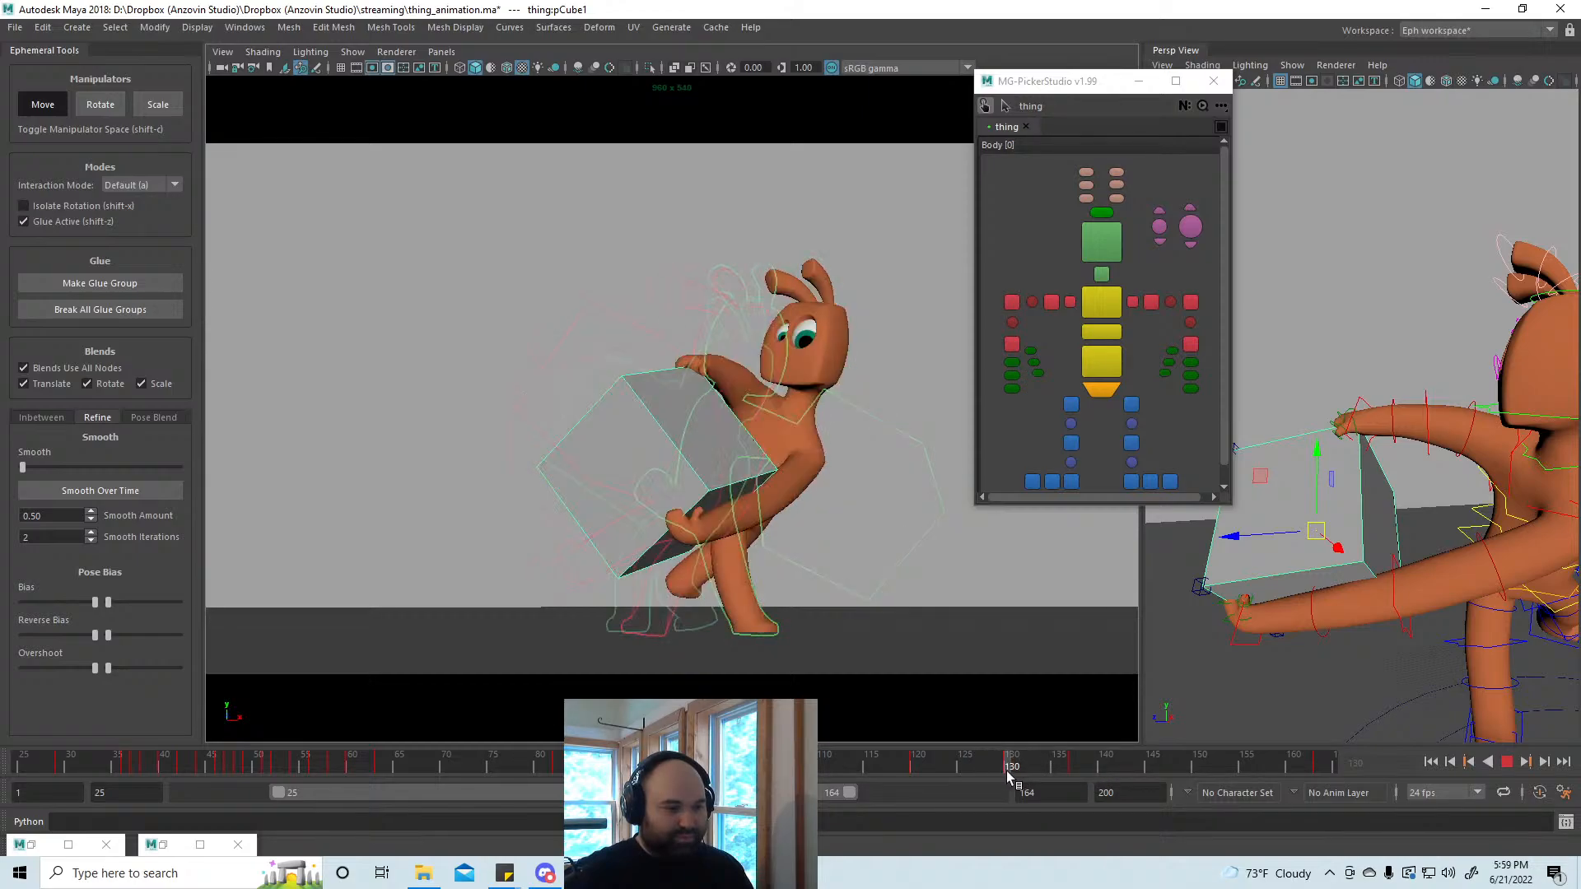
Step: Reposition the lowest spine control slightly at frame 130 while checking the pose from the side
left_click(1102, 361)
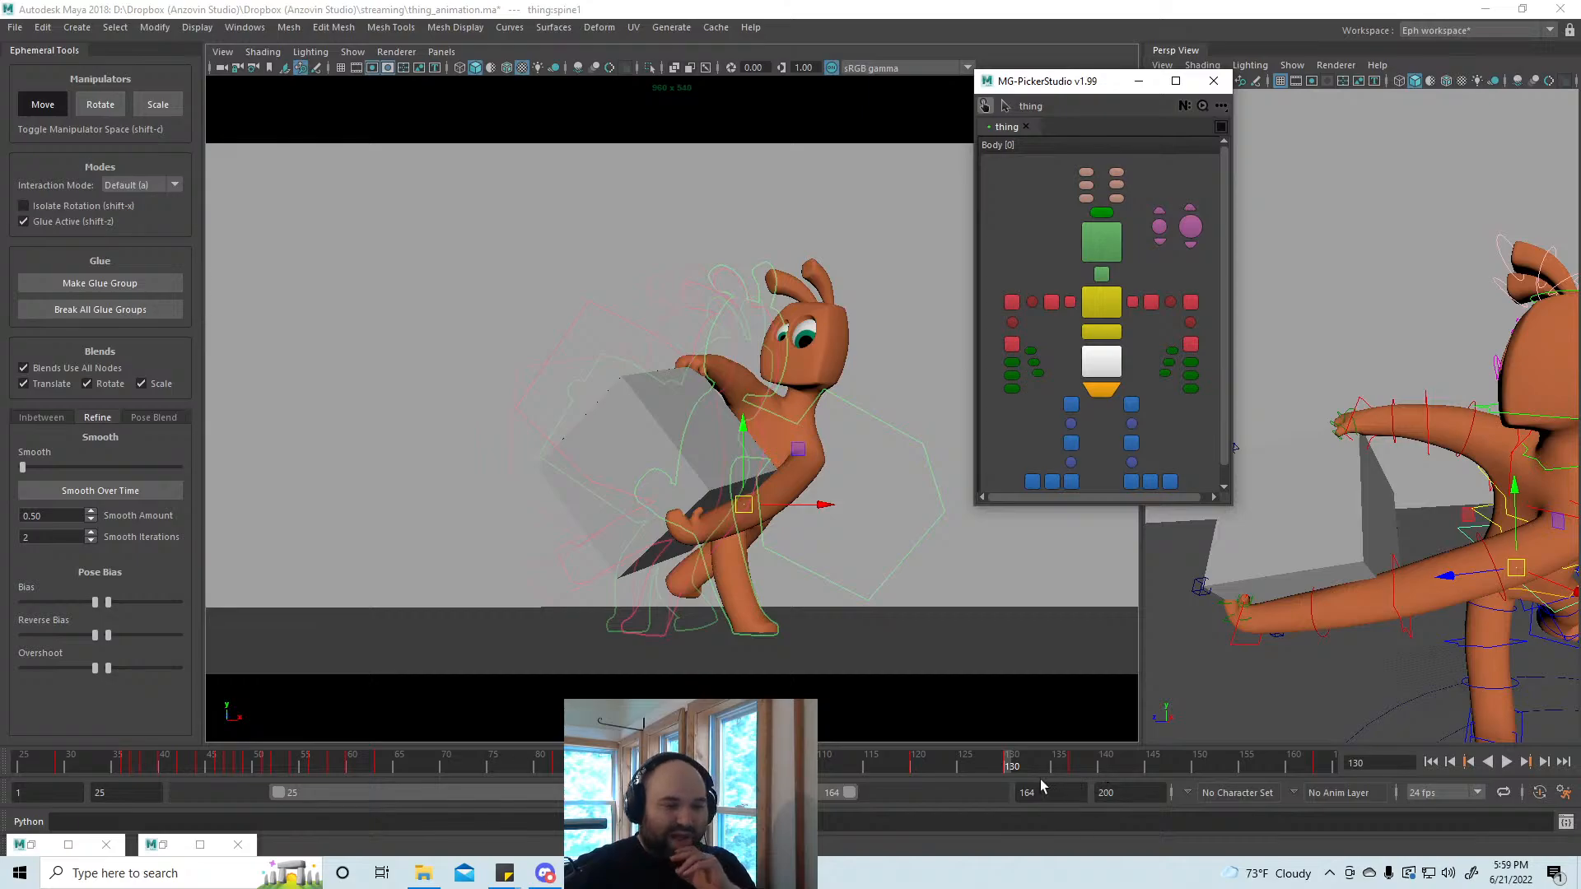
left_click_drag(1538, 704, 1474, 601, "alt")
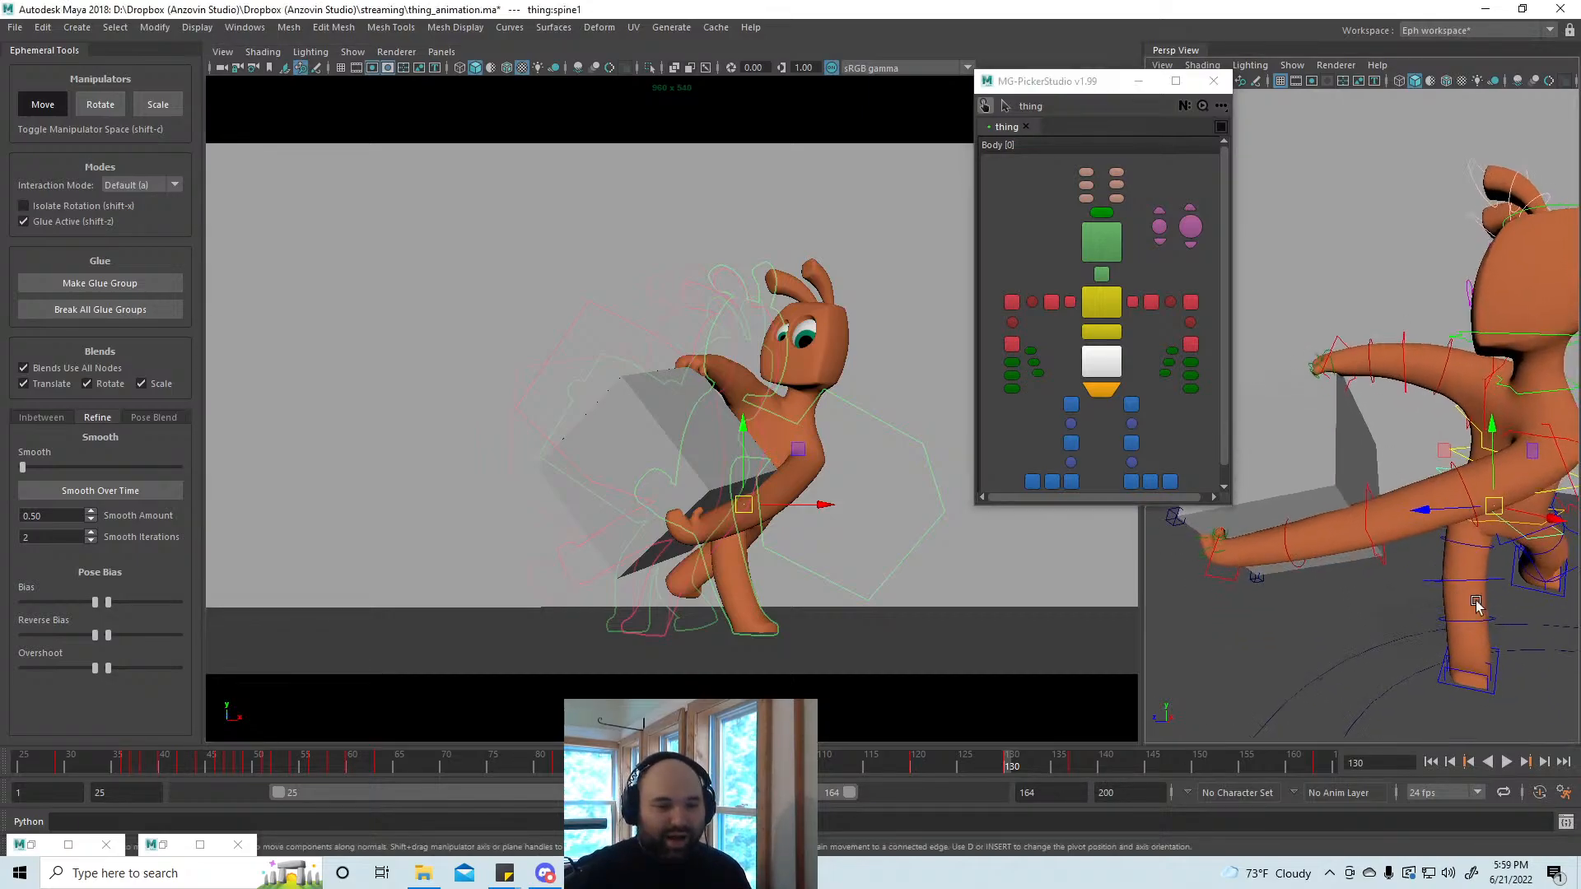
right_click_drag(1474, 601, 1392, 588, "alt")
scroll(1425, 590, "up", 5)
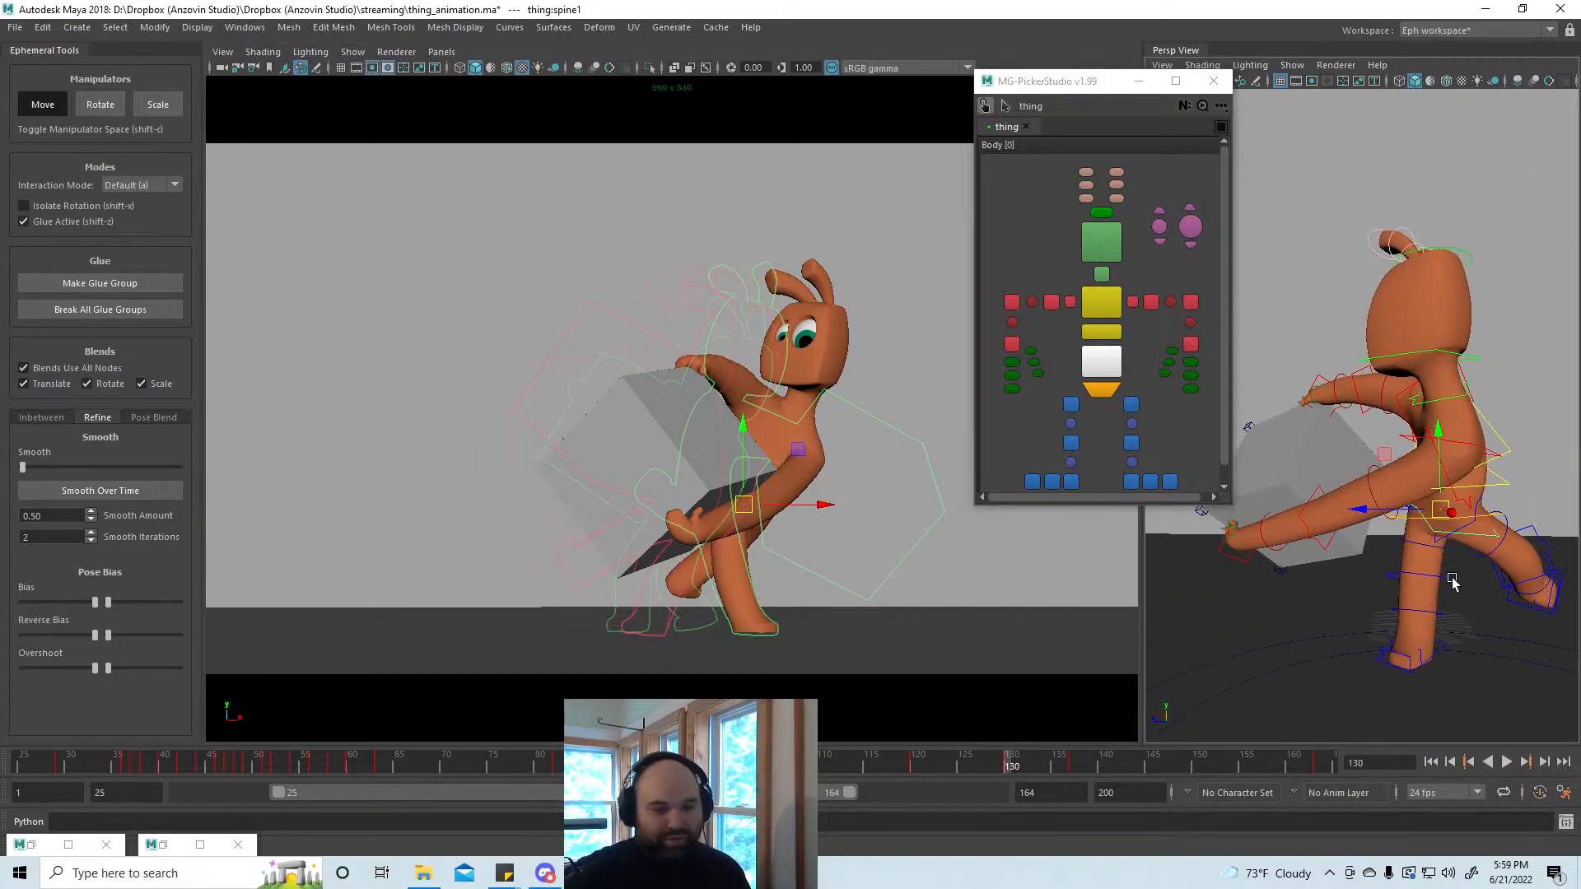
middle_click_drag(1441, 556, 1441, 567, "alt")
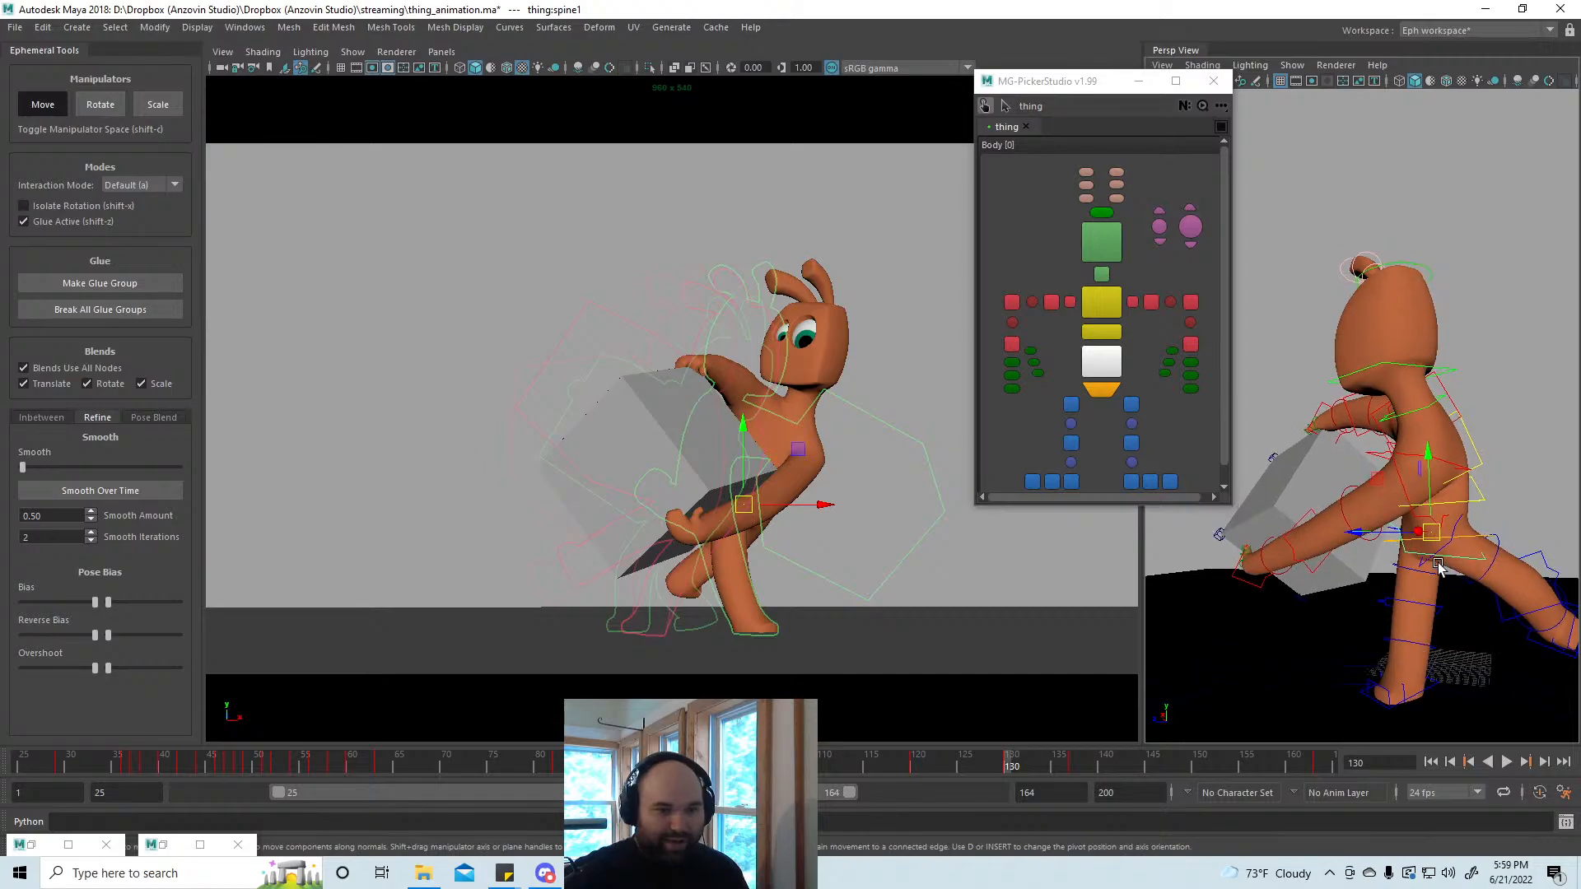
scroll(1441, 567, "up", 1)
left_click_drag(1443, 546, 1420, 558)
left_click_drag(748, 513, 748, 516)
key("e")
middle_click_drag(1430, 623, 1430, 615, "alt")
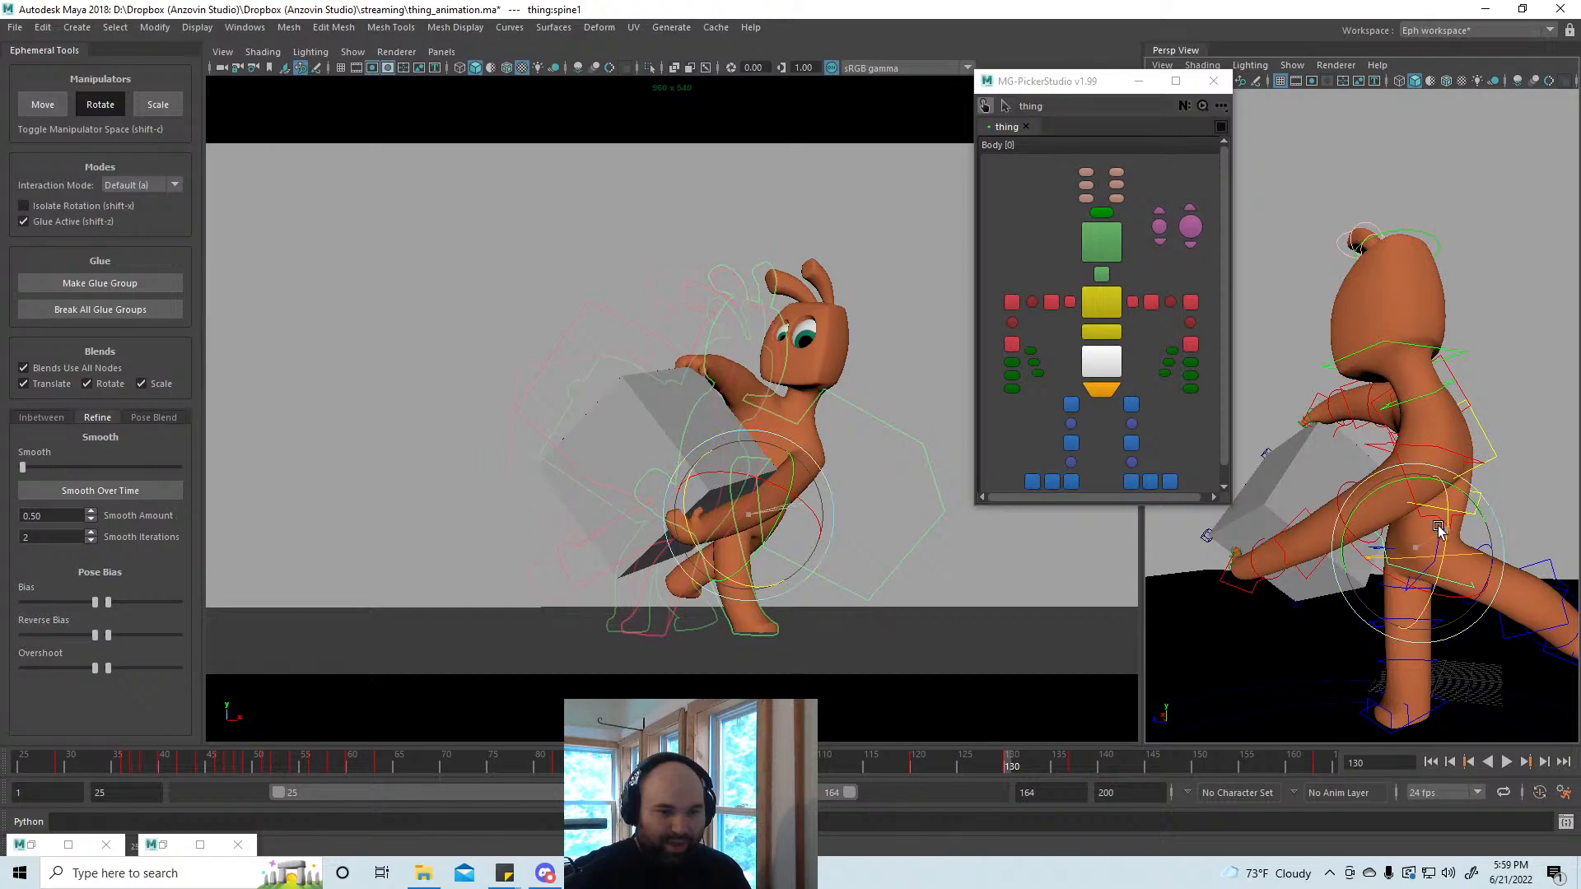
Step: Rotate the pelvis at frame 130 and scrub through the following frames to check the motion
left_click(1467, 552)
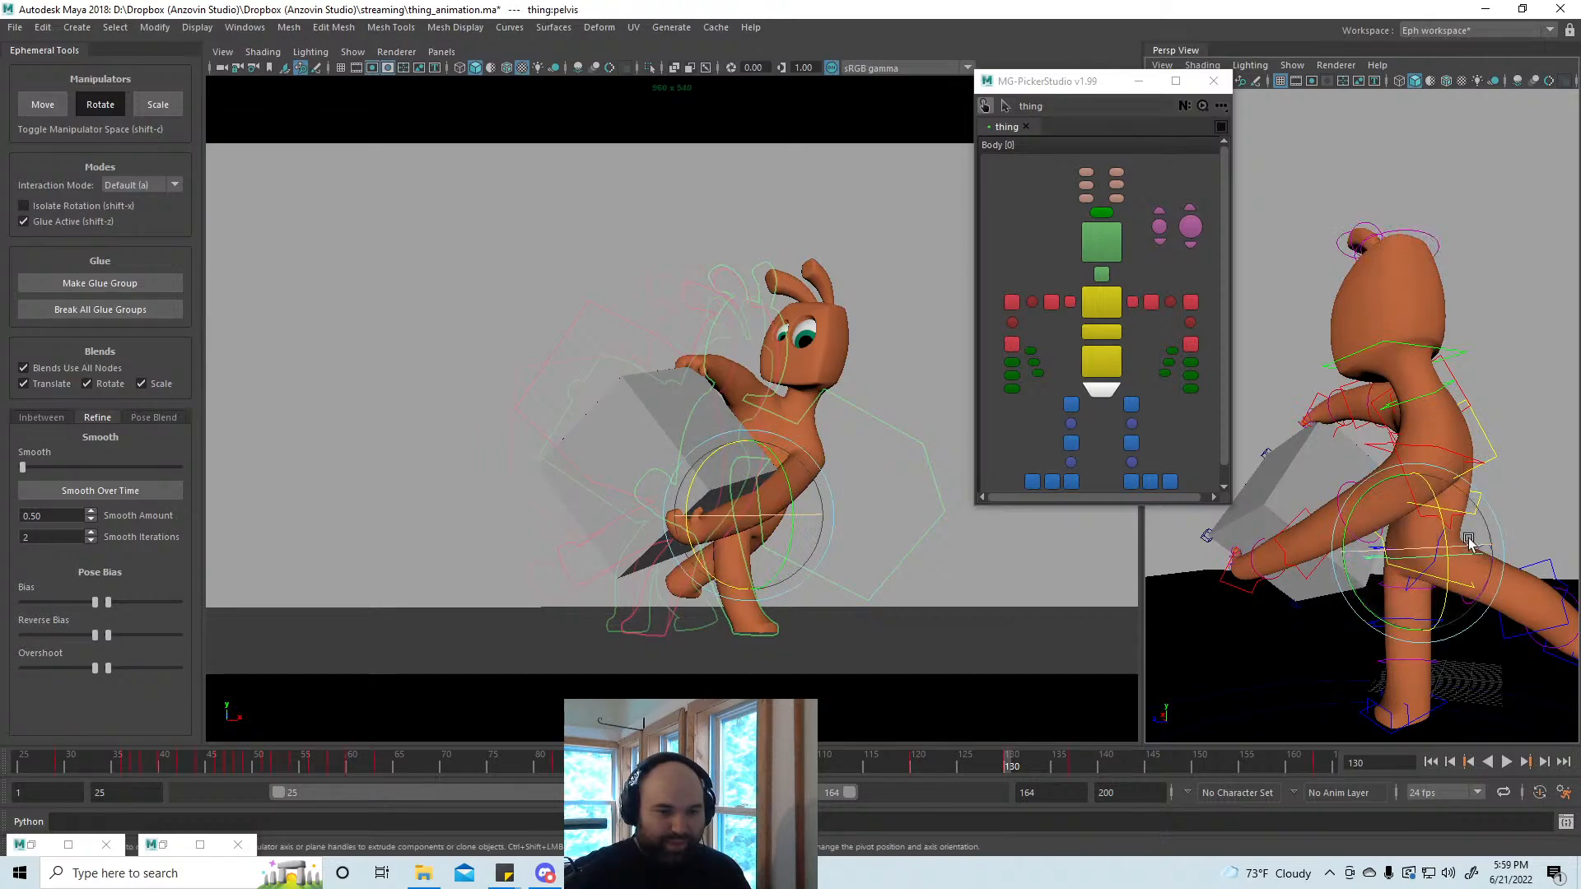
mouse_move(1468, 540)
left_mouse_down()
mouse_move(1442, 541)
mouse_move(1456, 539)
left_mouse_up()
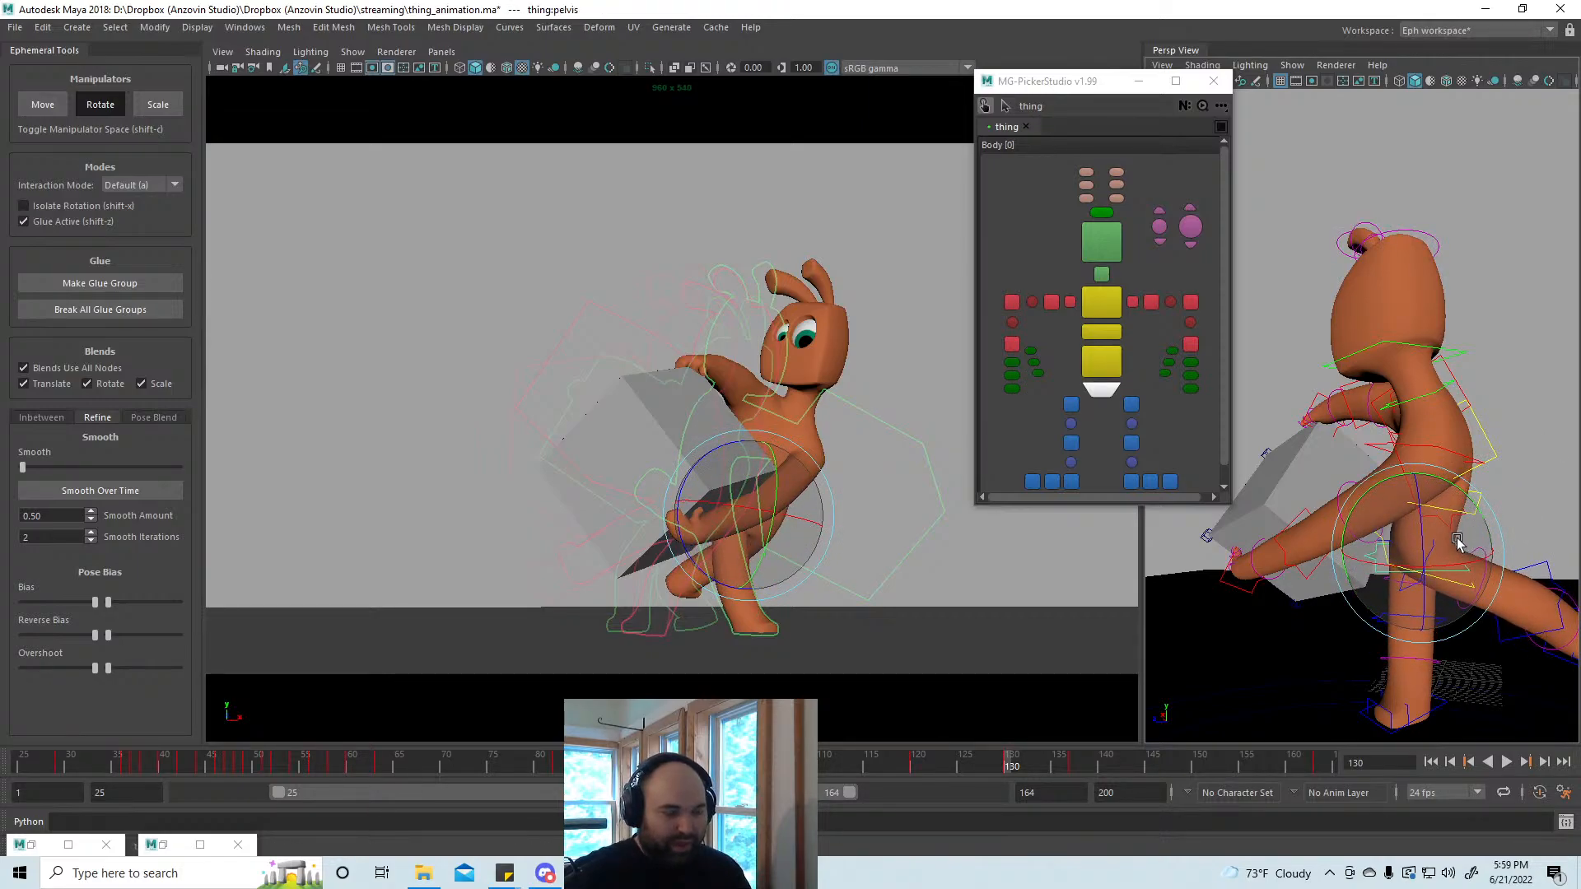
key("w")
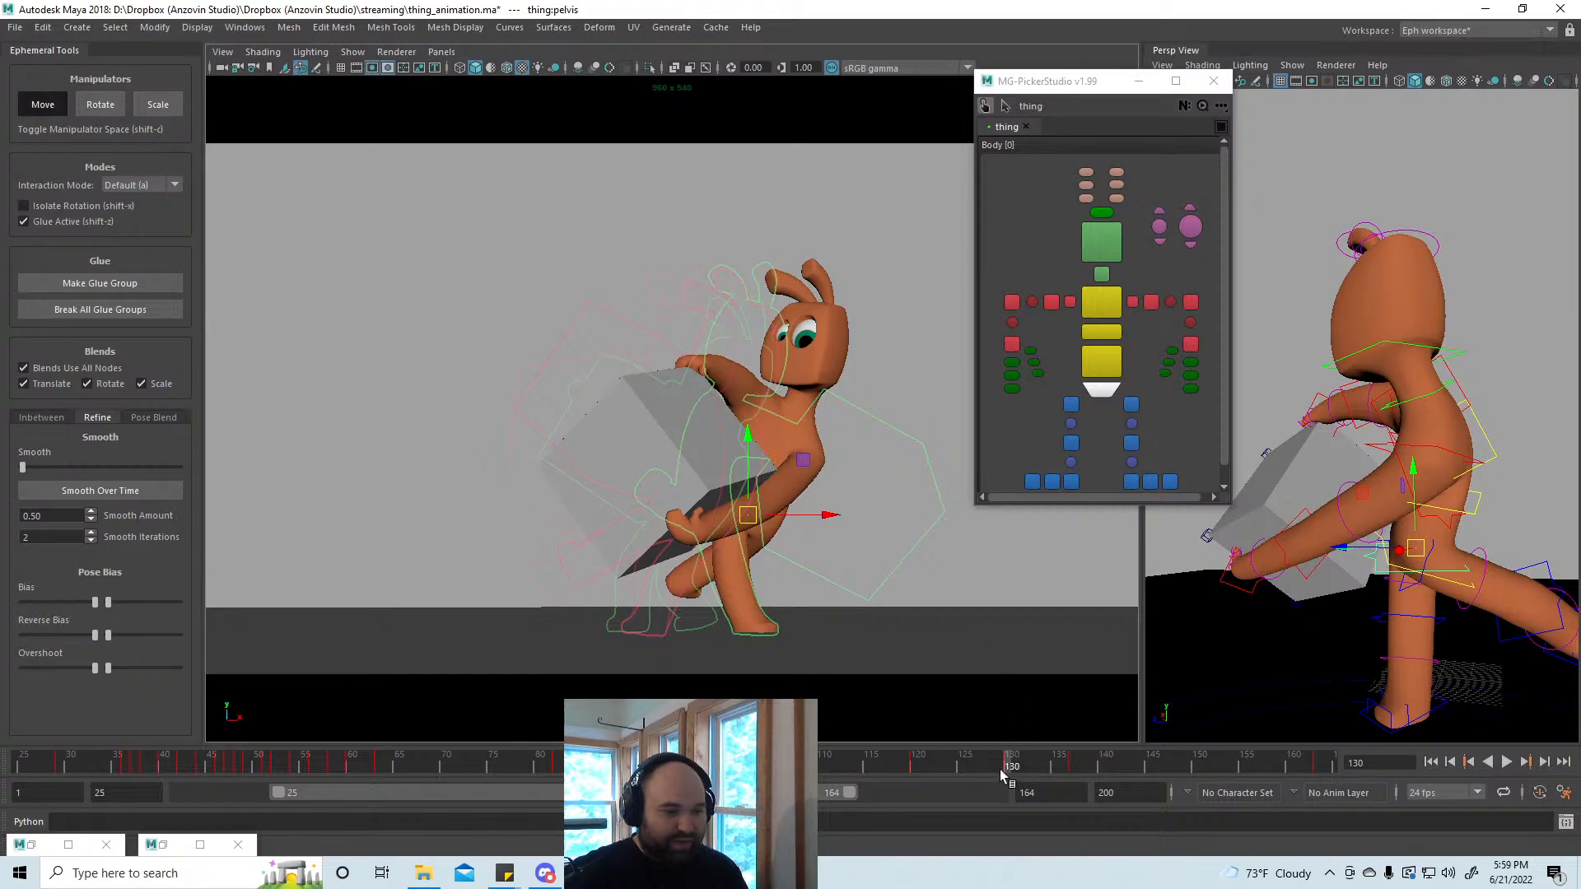
left_click_drag(999, 769, 1152, 774)
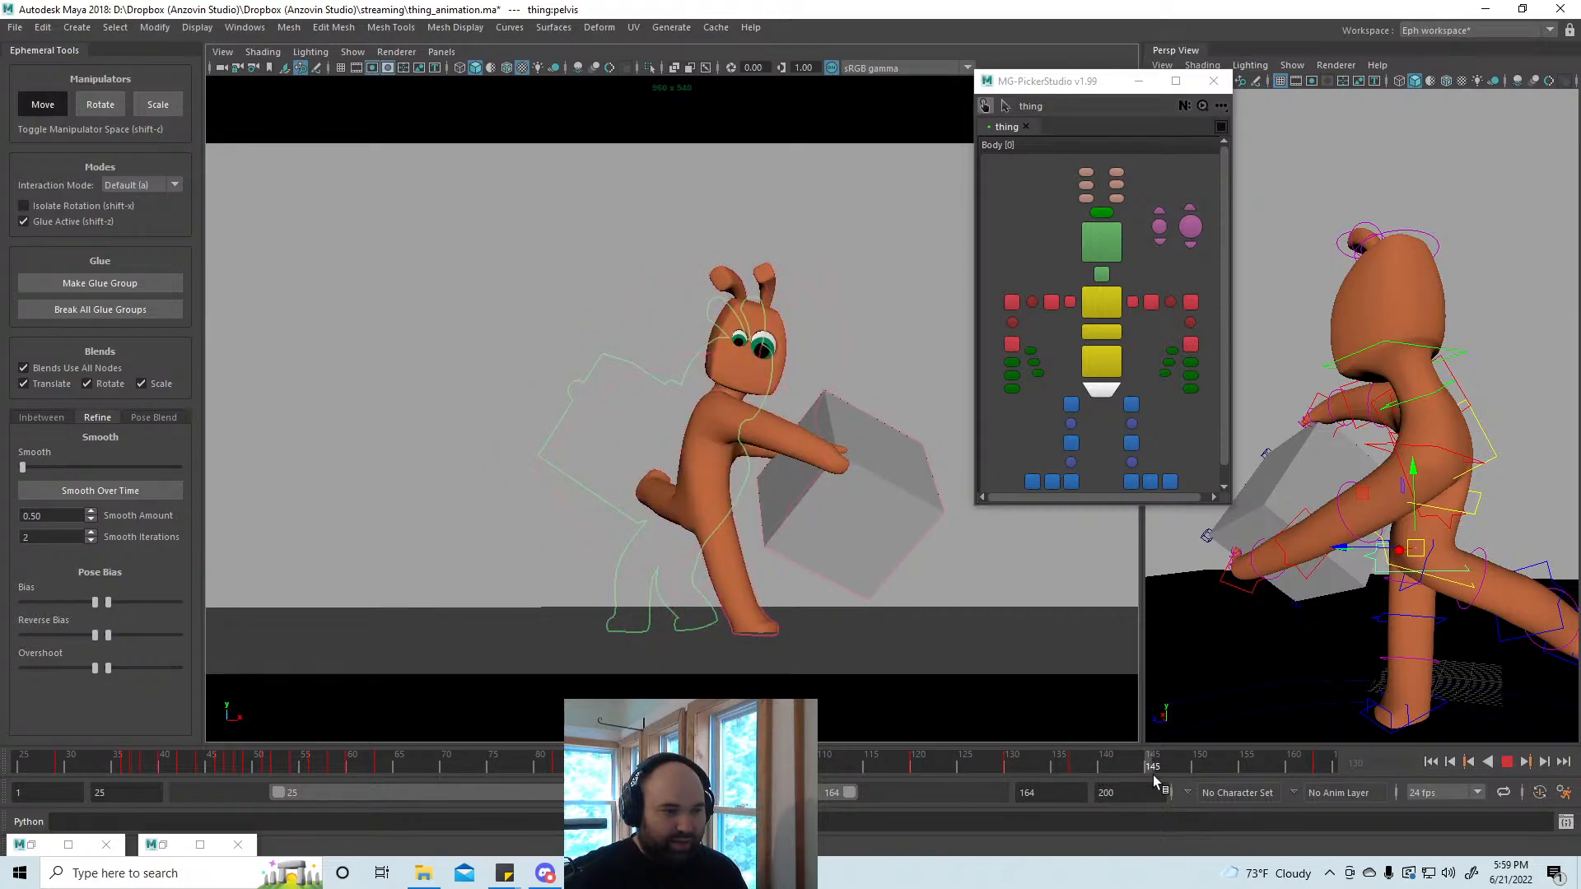
left_click_drag(1253, 776, 1012, 770)
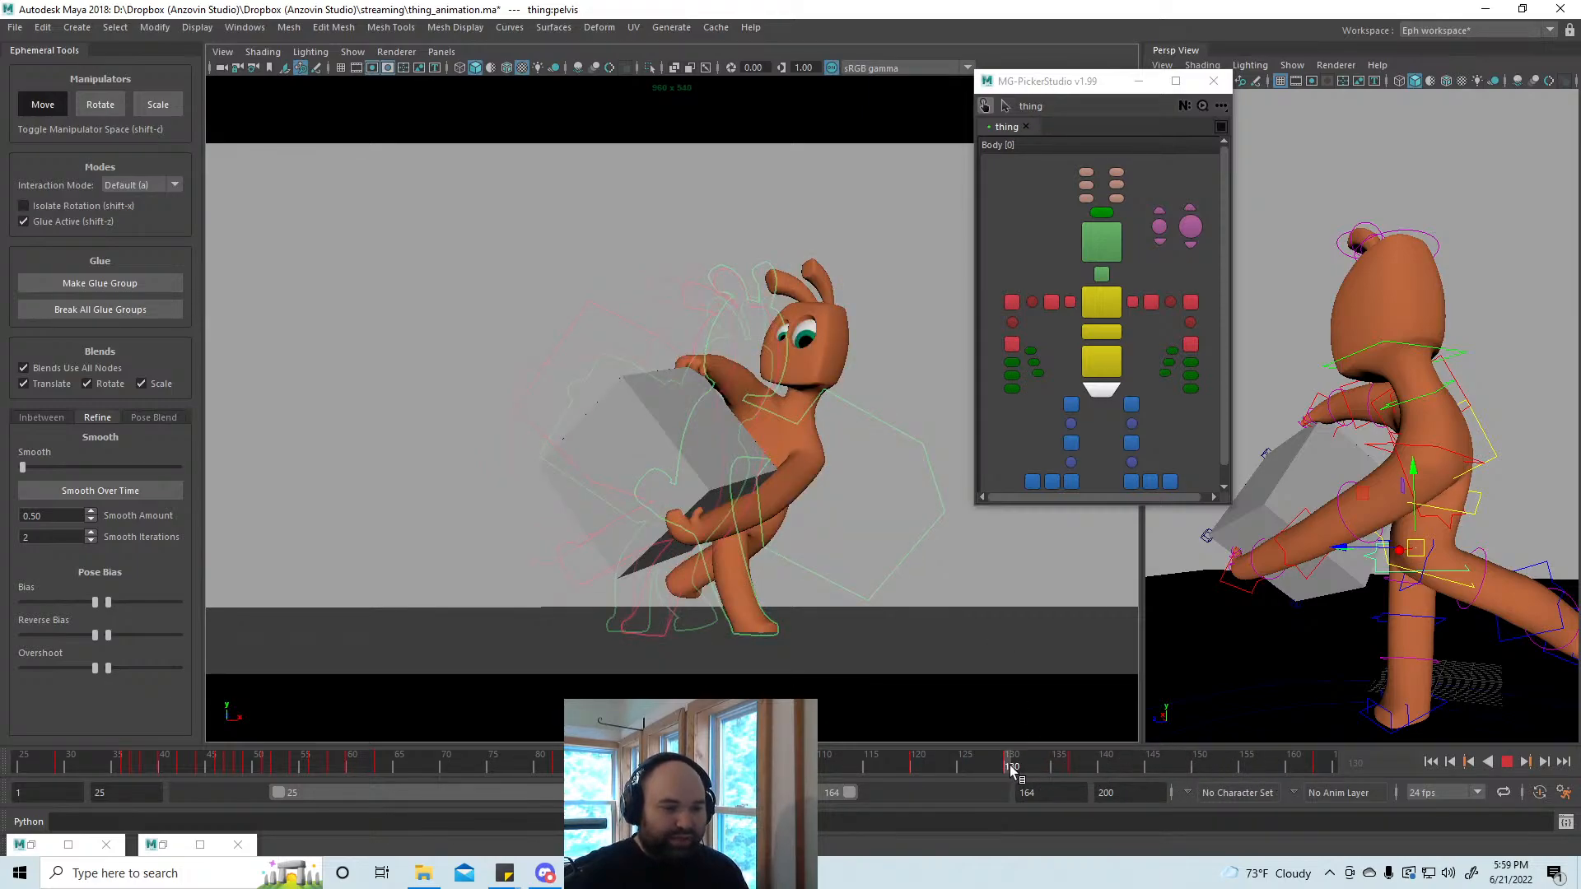
Step: Check the foot controls at frame 130 and rotate the upper spine slightly
left_click(1131, 482)
left_click(1070, 482)
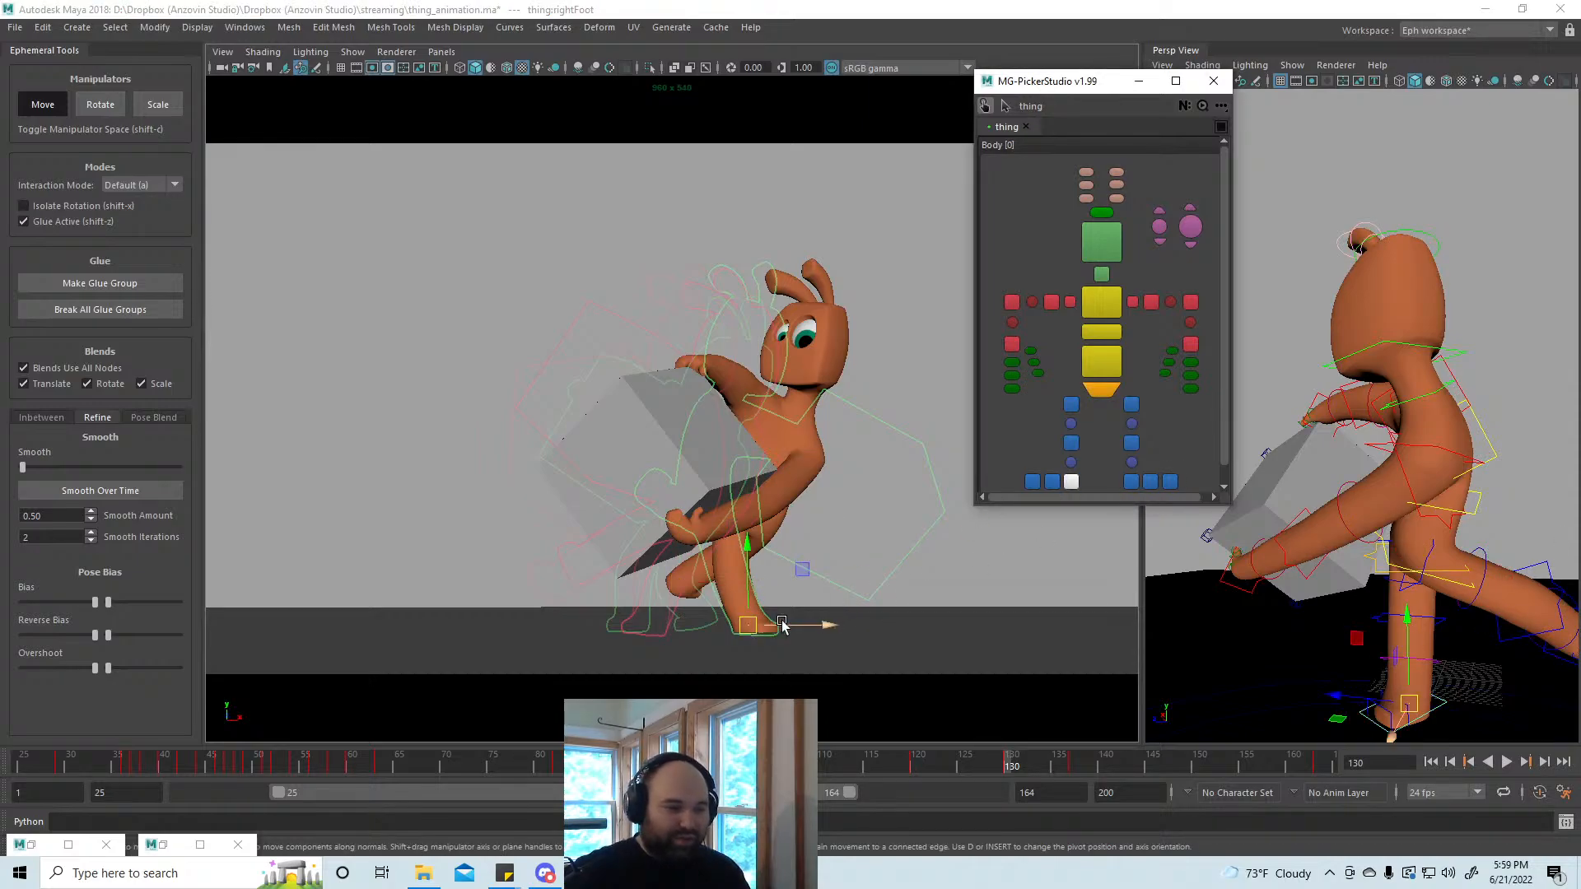
left_click(753, 546)
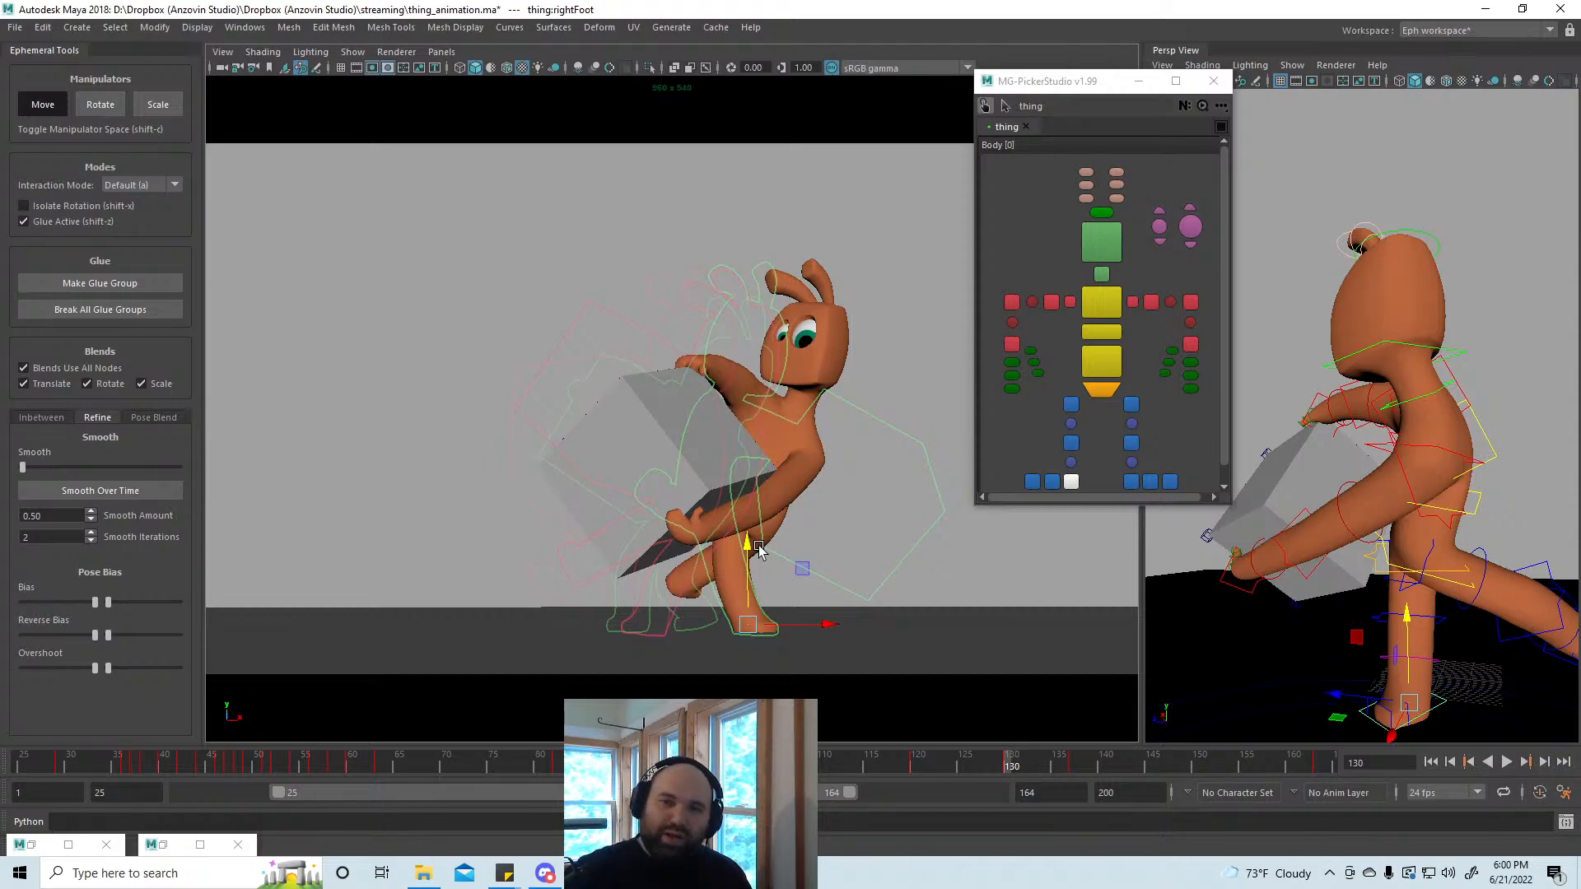
left_click(1102, 301)
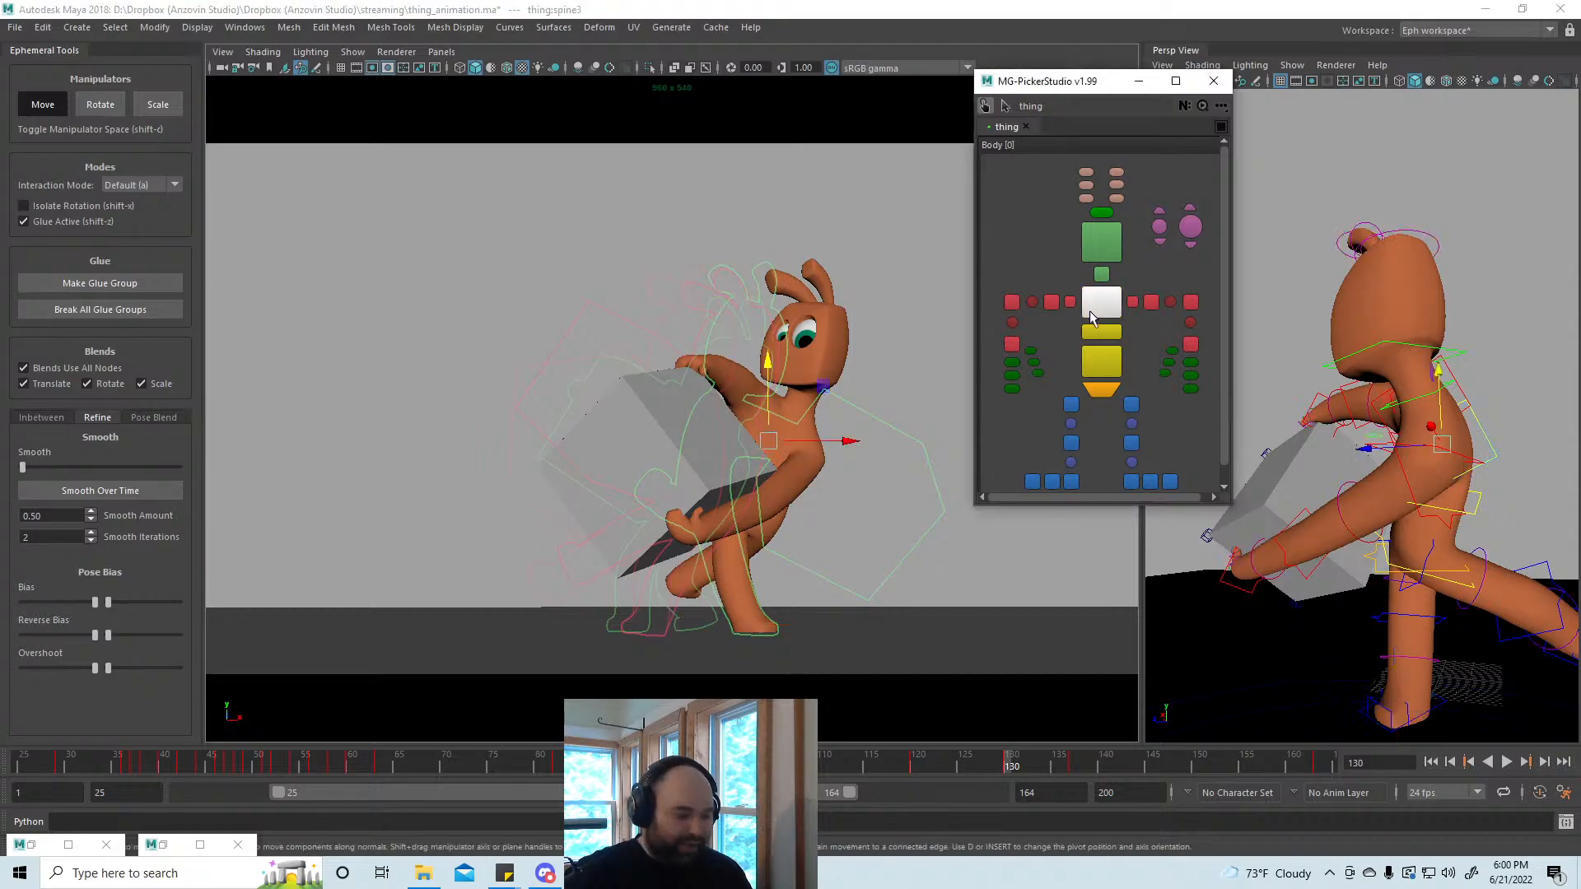
key("e")
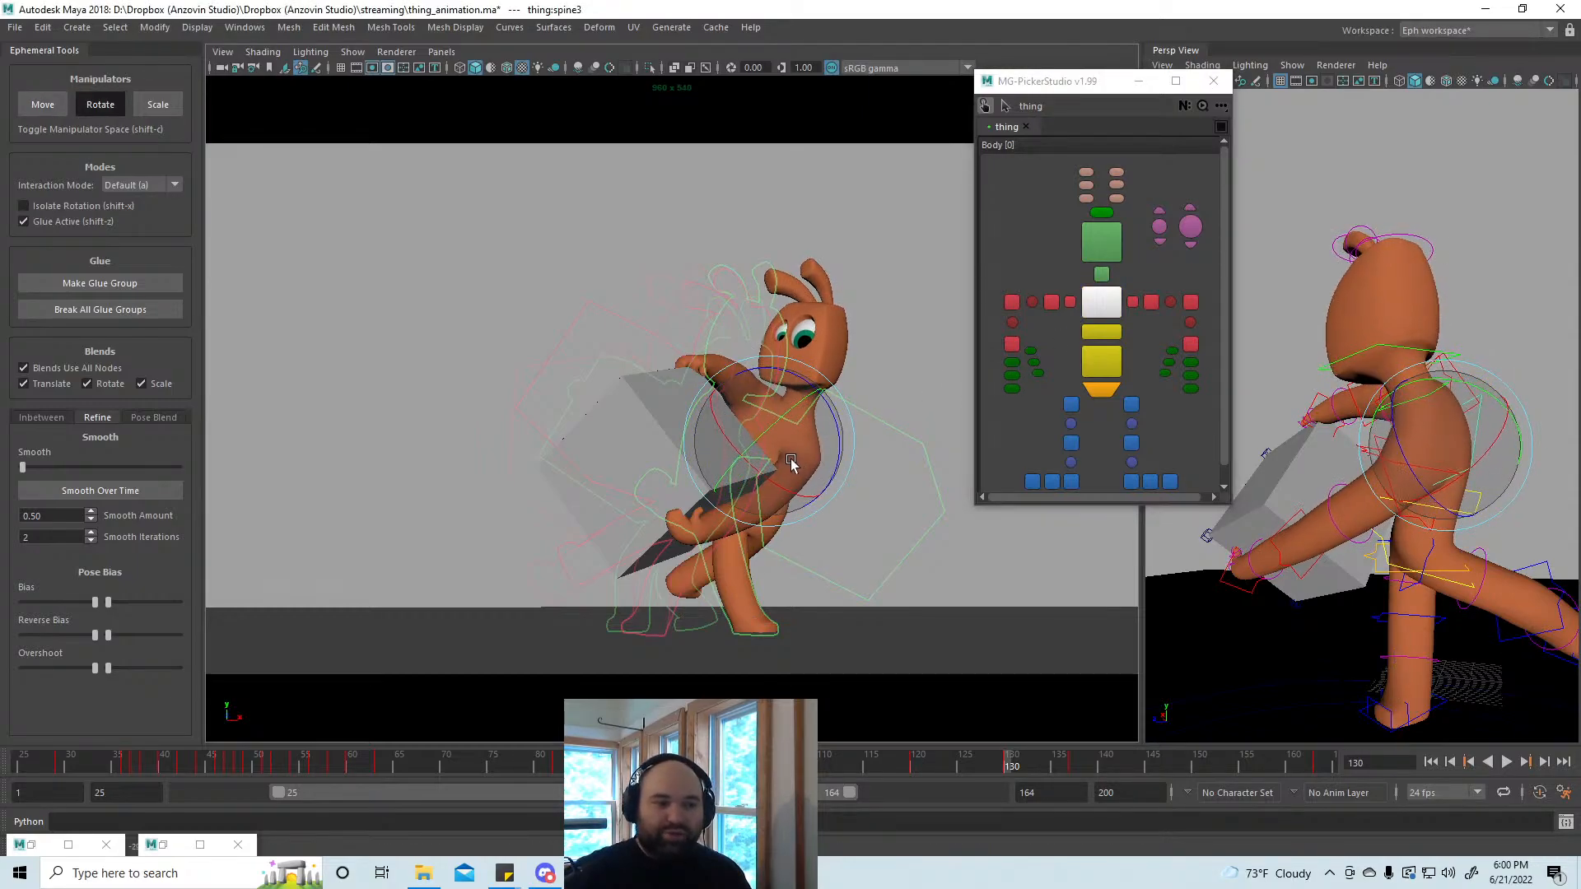
key("w")
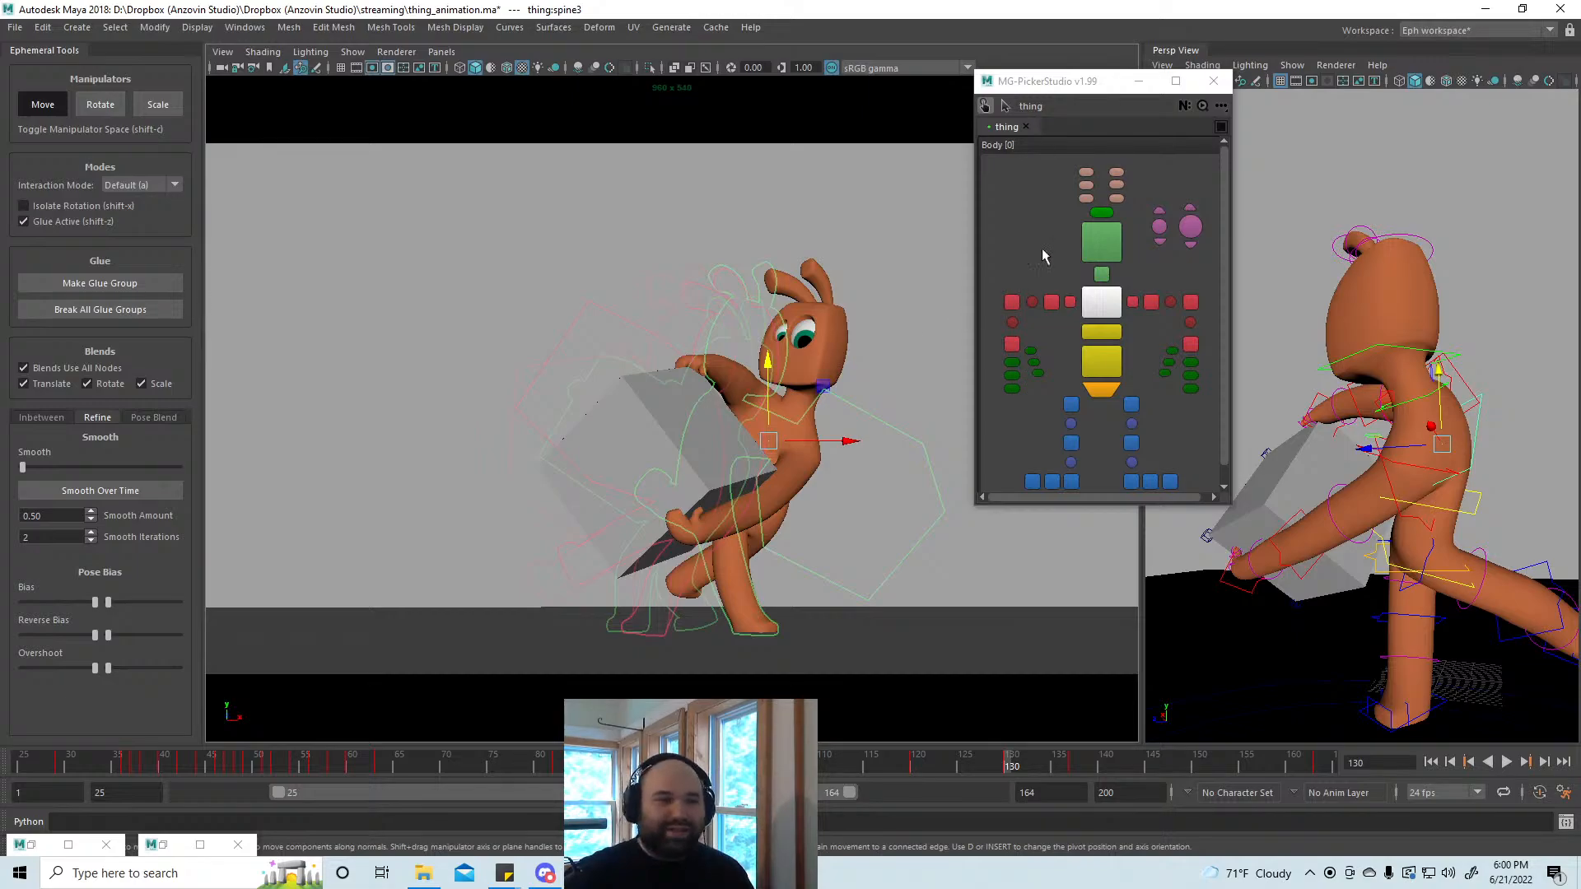
Step: Rotate the head at frame 130 so it tips down toward the box
left_click(1101, 244)
key("e")
left_click_drag(789, 354, 812, 388)
key("w")
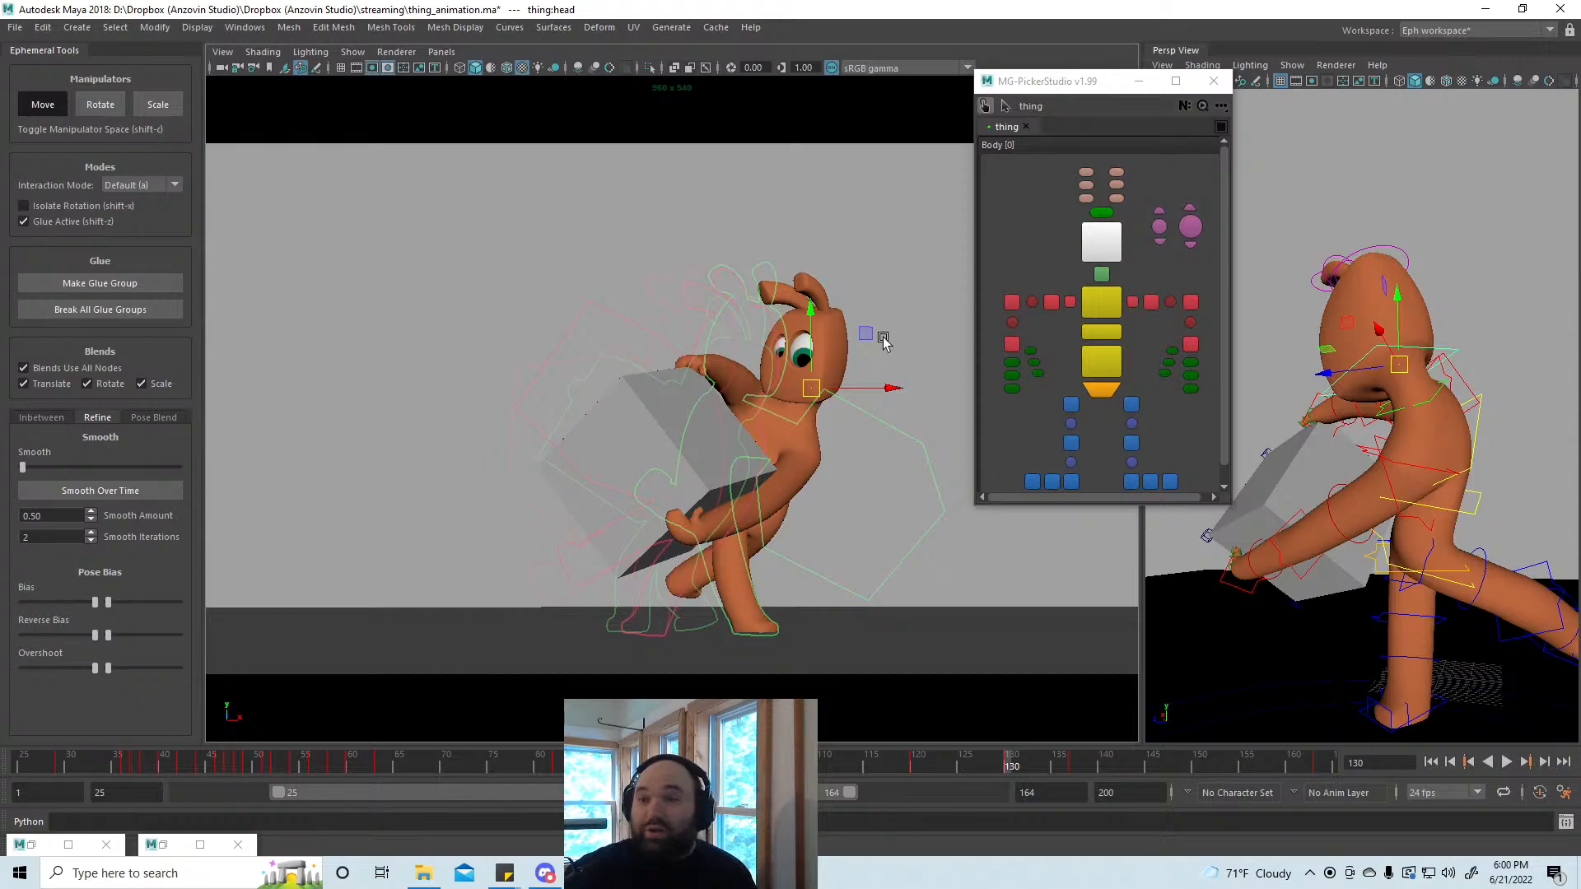
Step: Rotate the box at frame 121 and scrub through the following frames to check the swing
left_click_drag(1001, 767, 927, 766)
left_click(600, 378)
key("e")
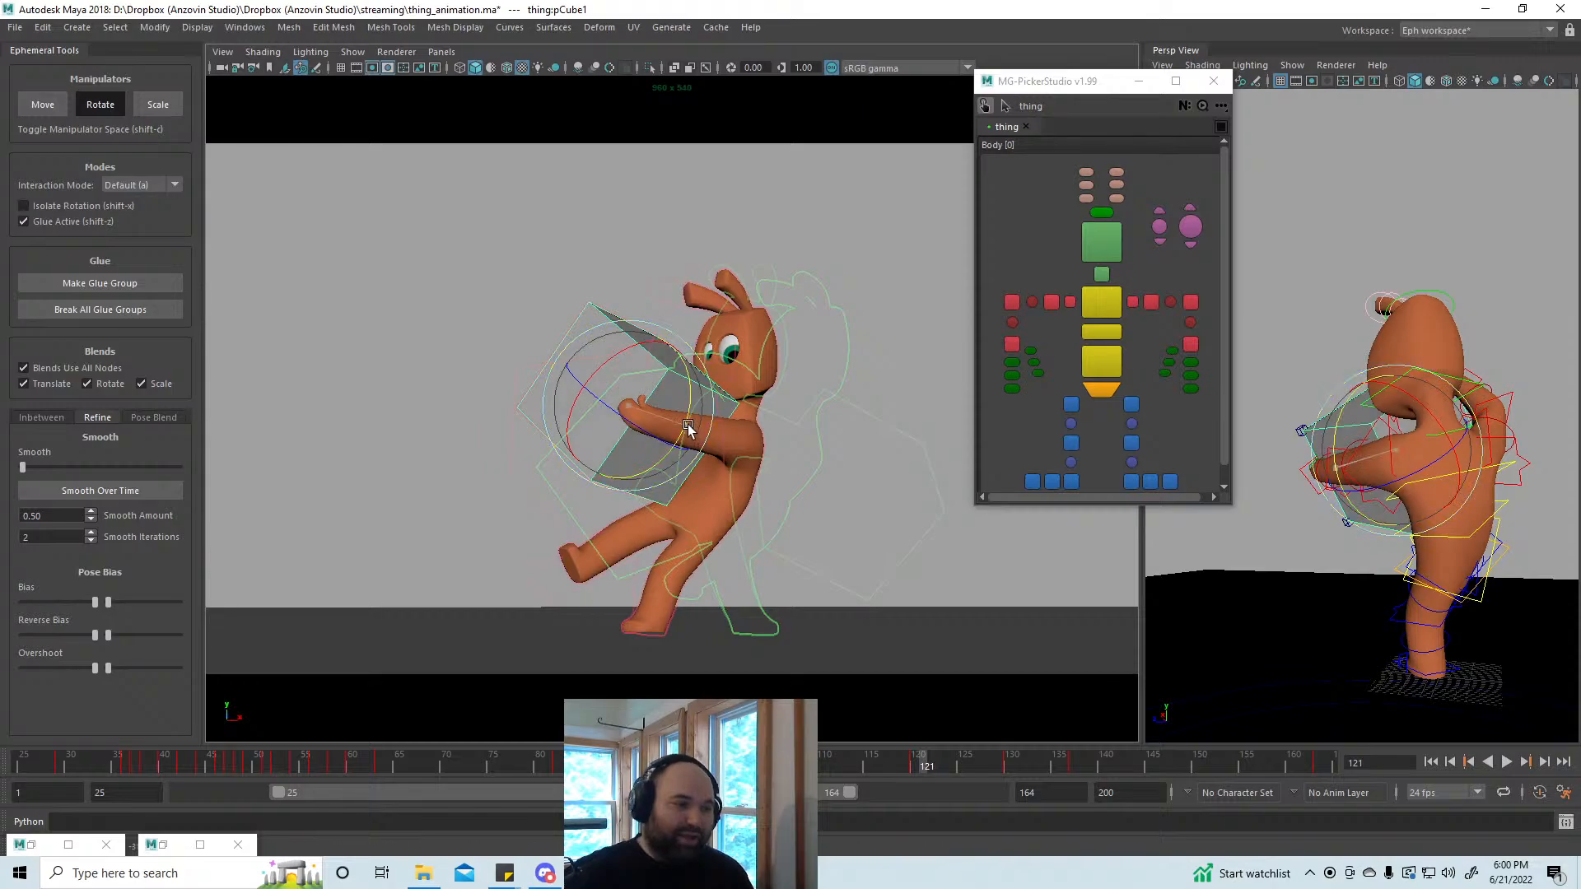
left_click_drag(688, 426, 692, 413)
left_click_drag(900, 764, 1100, 786)
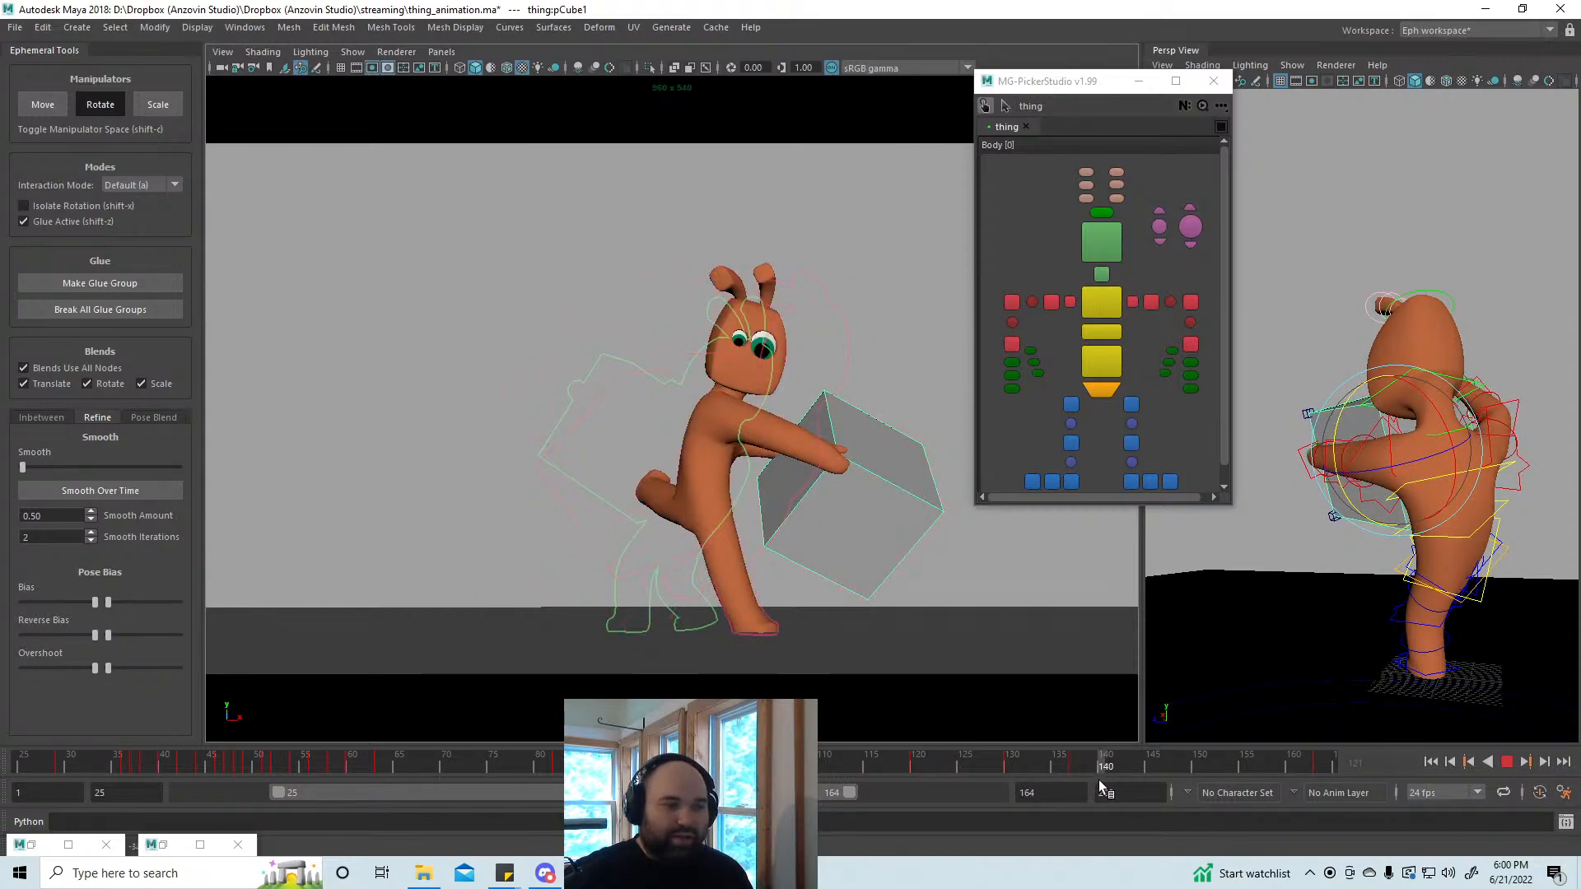
left_click_drag(1313, 769, 1030, 774)
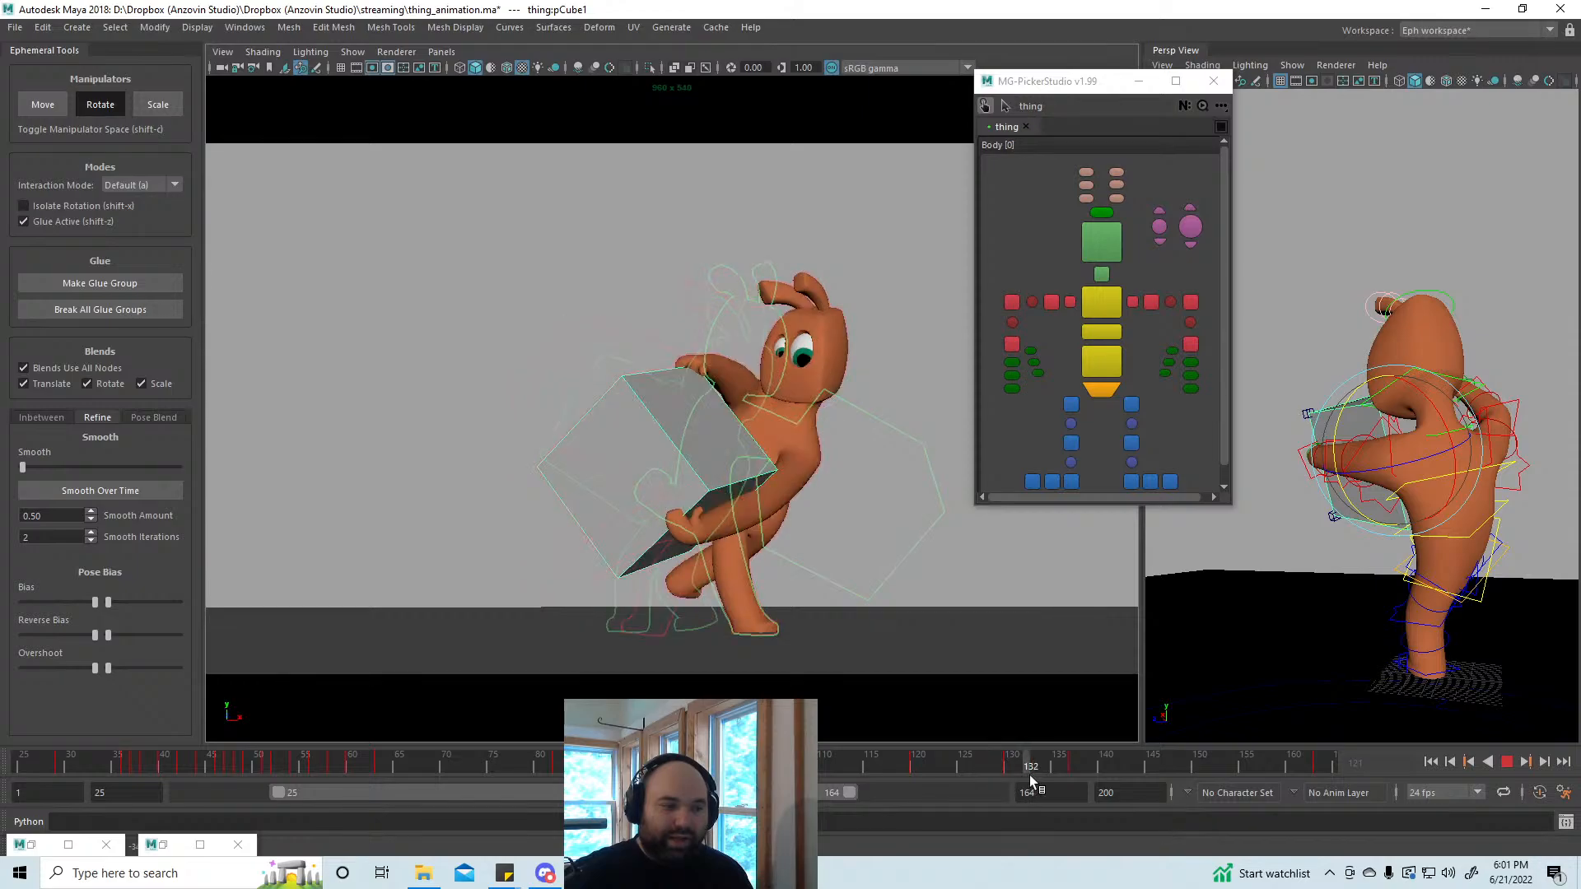
Step: Rotate the box further in the character's arms at frame 125 and check the motion through frame 164
left_click(682, 579)
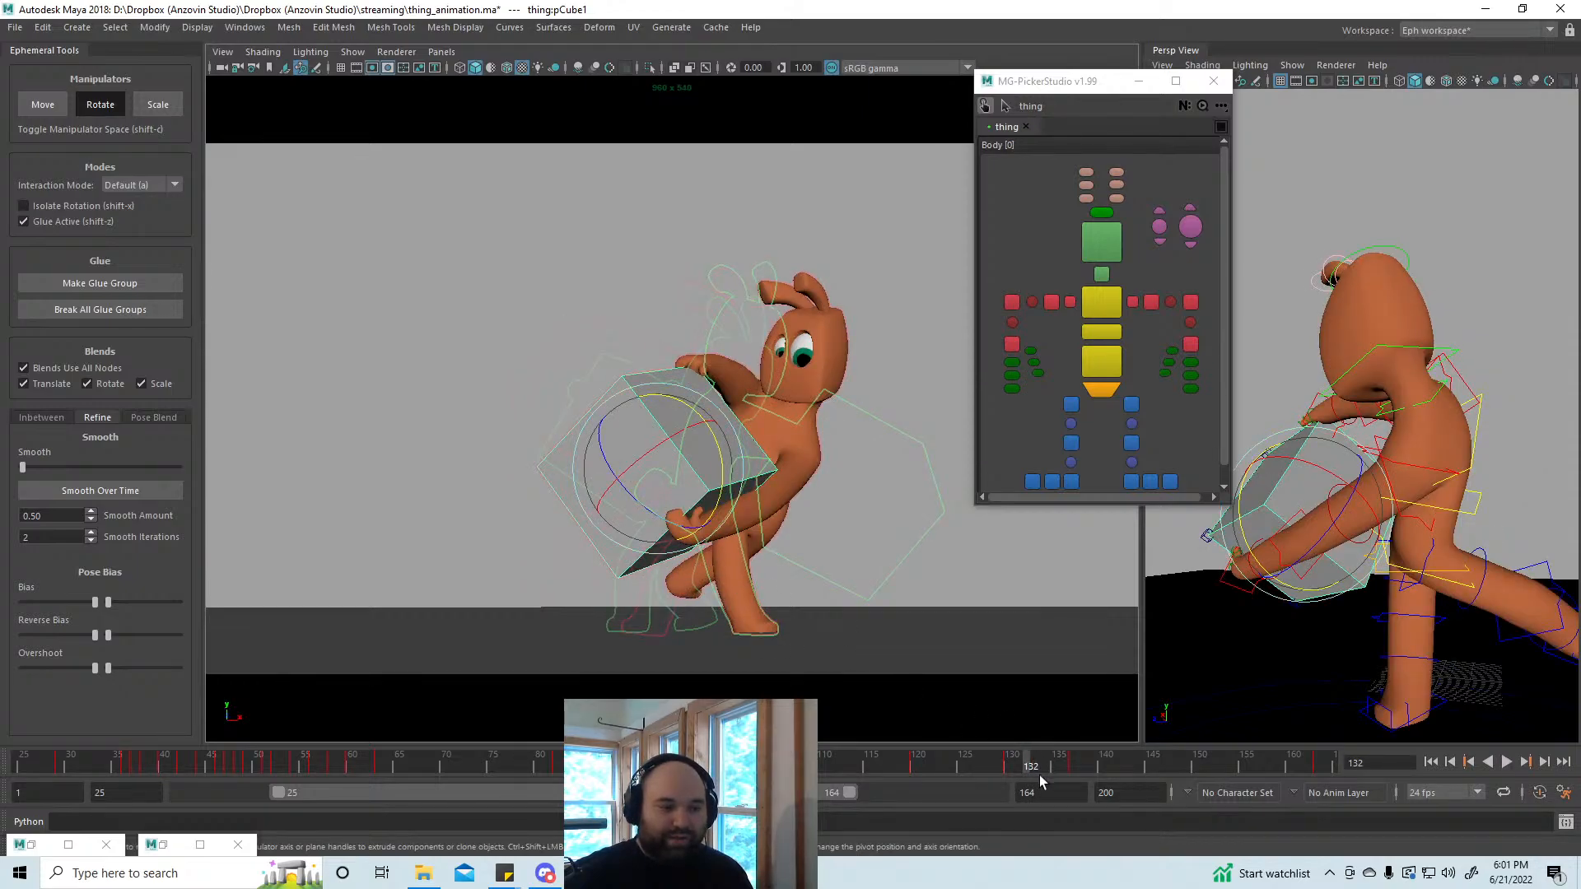
key("alt+v")
left_click_drag(1286, 776, 959, 767)
left_click_drag(609, 343, 601, 352)
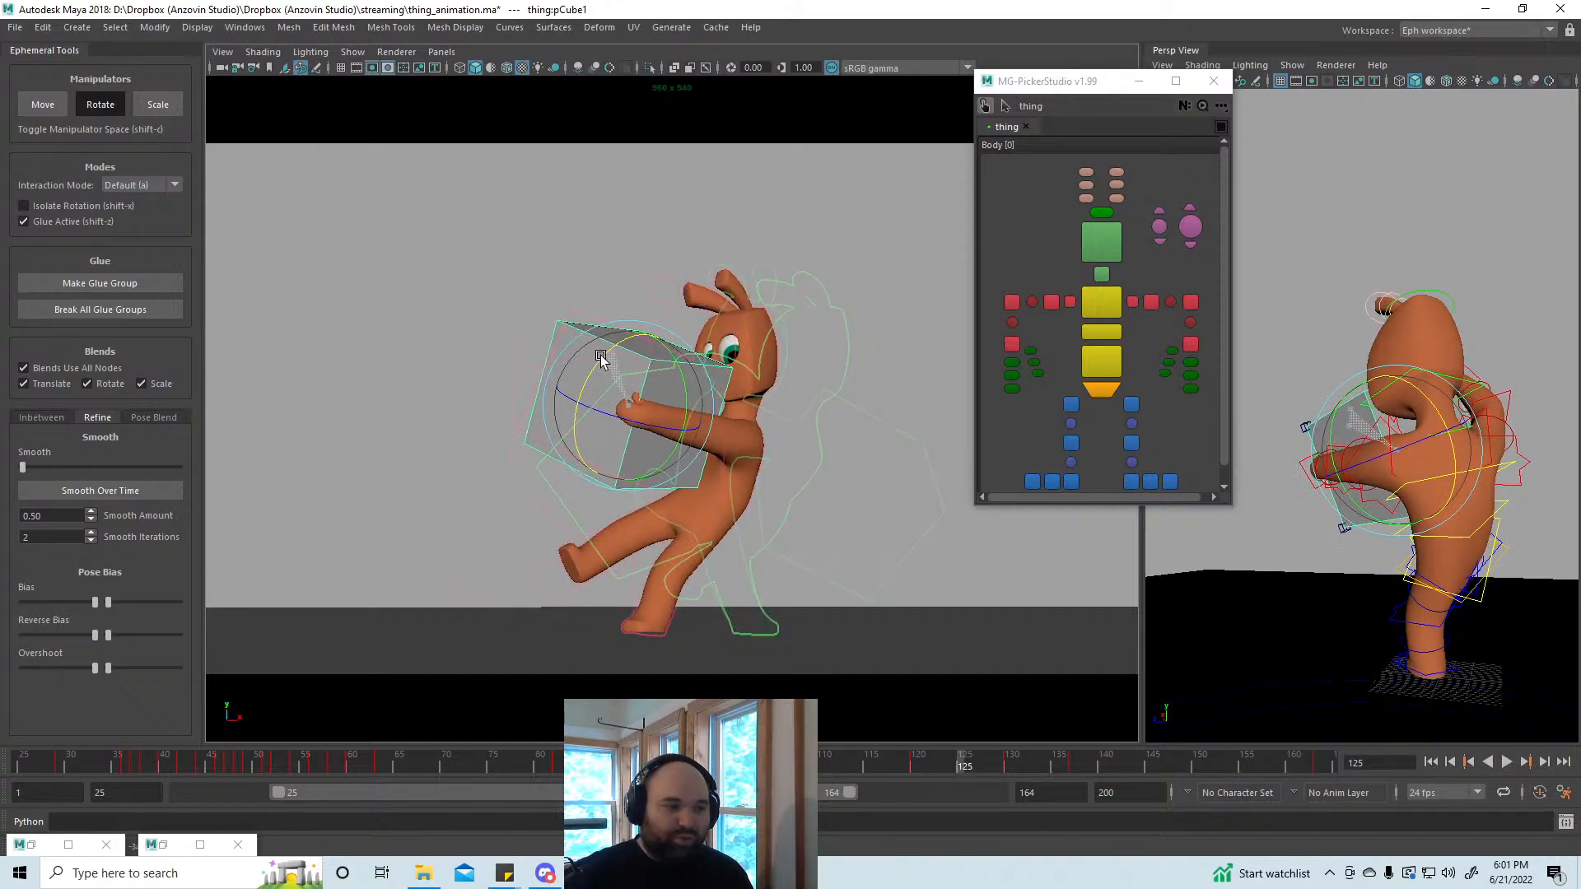
key("alt+v")
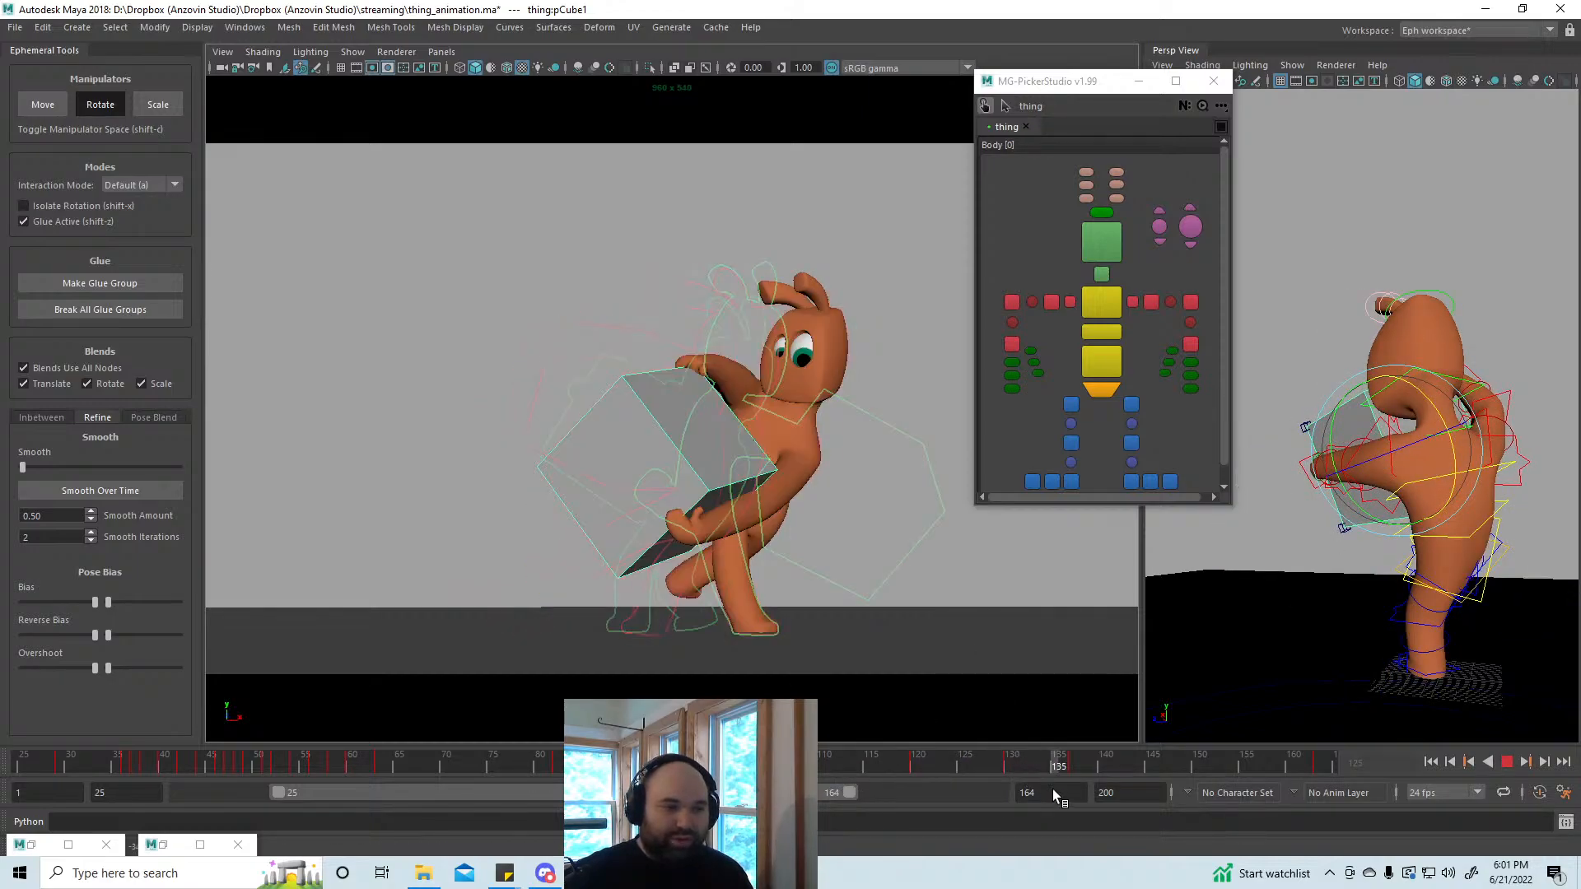
mouse_move(1007, 773)
left_mouse_down()
mouse_move(917, 767)
mouse_move(1337, 783)
mouse_move(902, 764)
mouse_move(1139, 798)
left_mouse_up()
left_click_drag(1270, 805, 1340, 802)
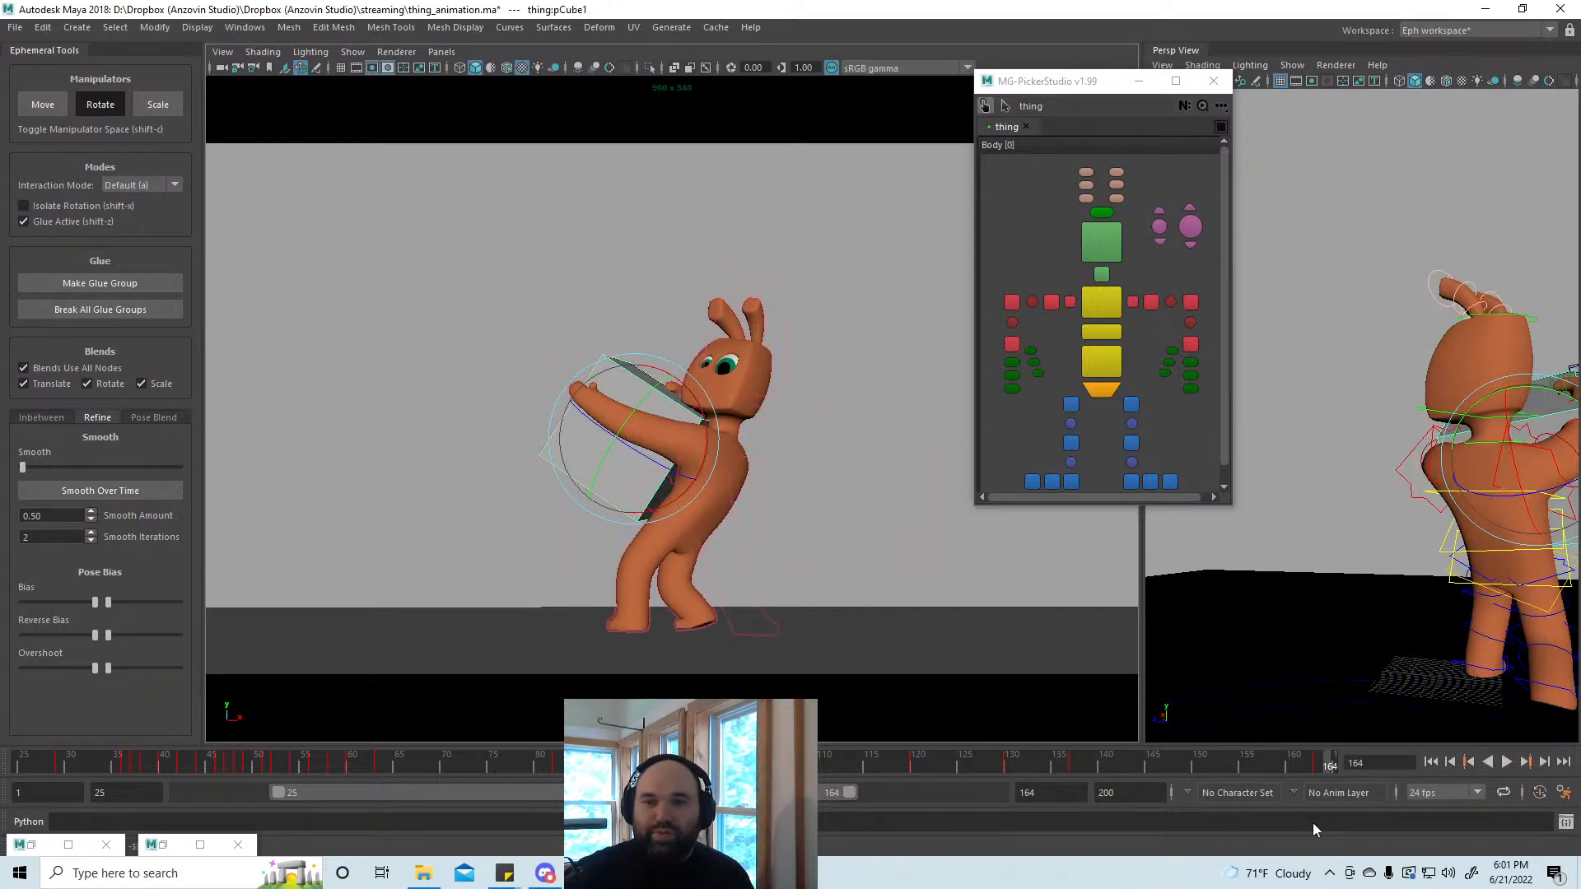
Step: Play and scrub through the lift and swing to review the box's new orientation around frames 122 to 128
key("alt+v")
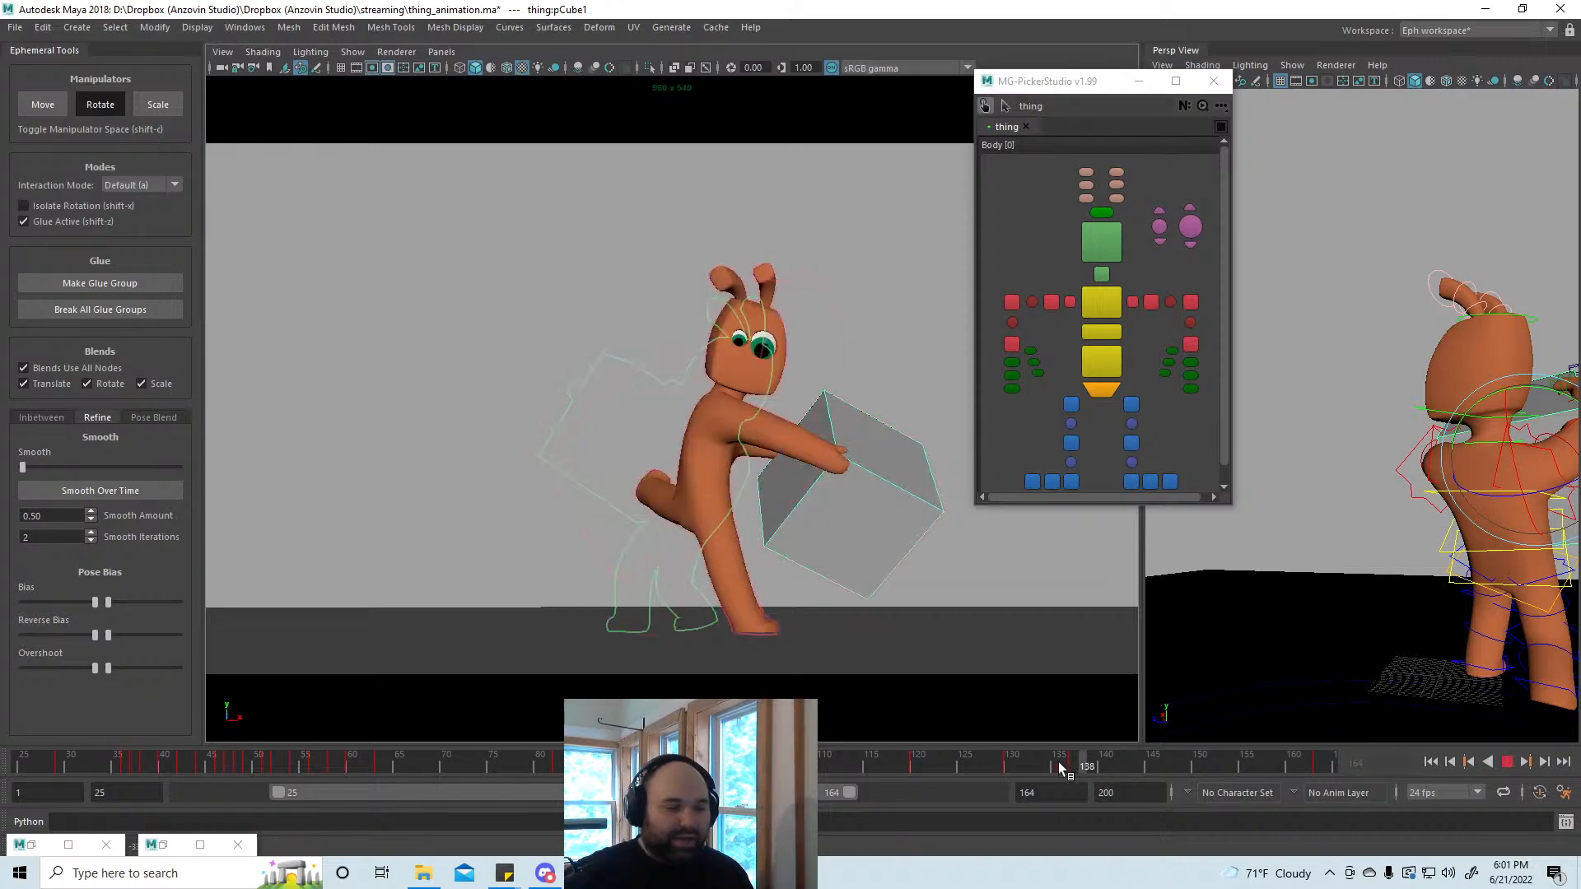
mouse_move(501, 769)
left_mouse_down()
mouse_move(76, 757)
mouse_move(672, 767)
left_mouse_up()
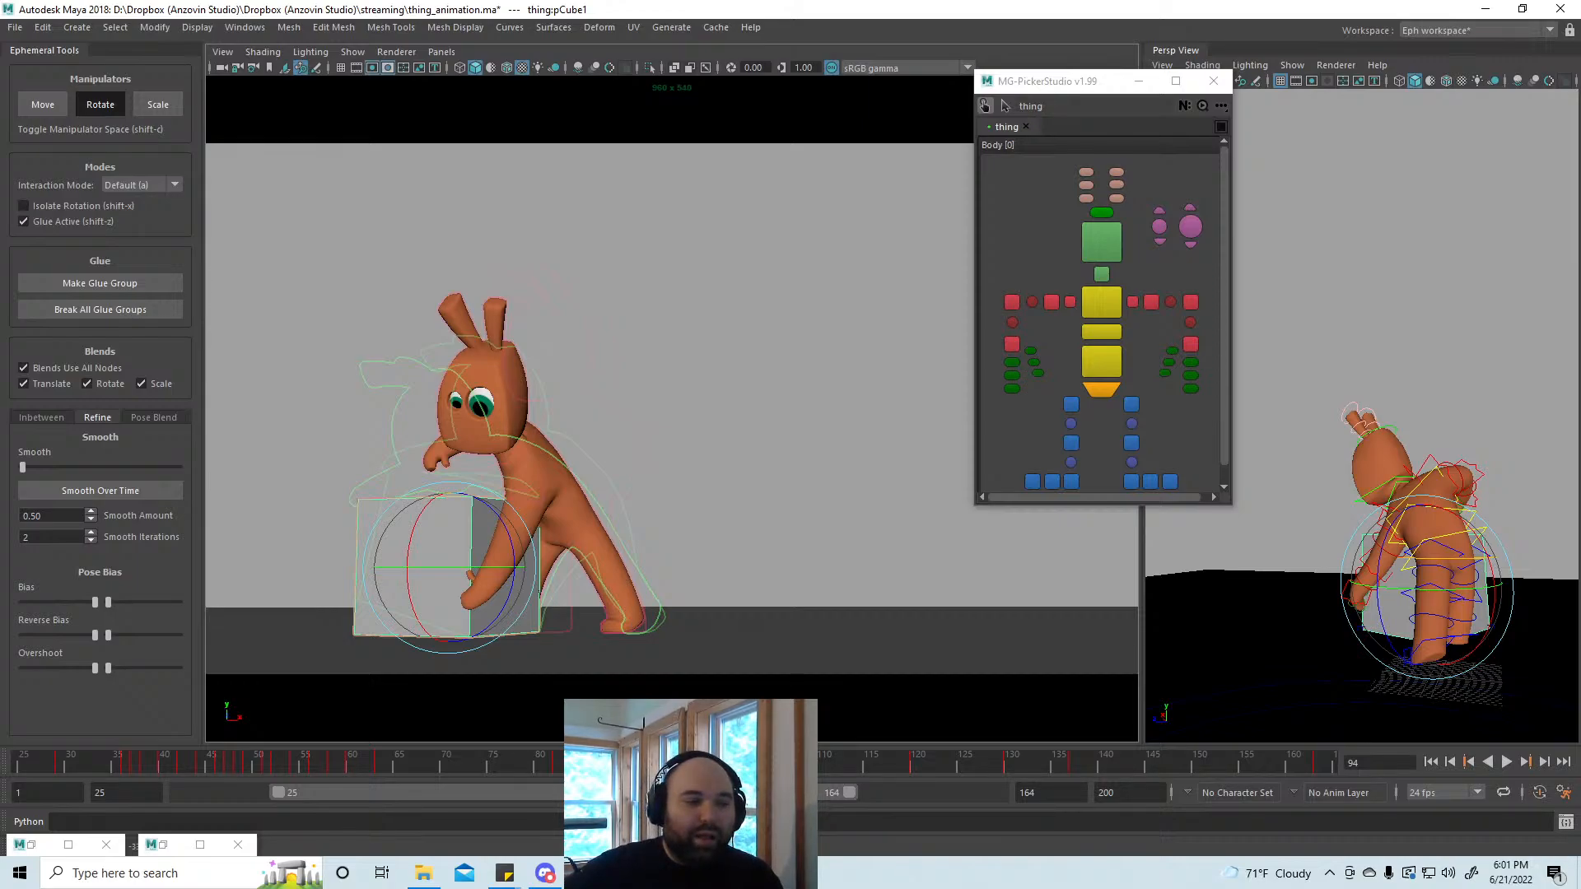
key("alt+v")
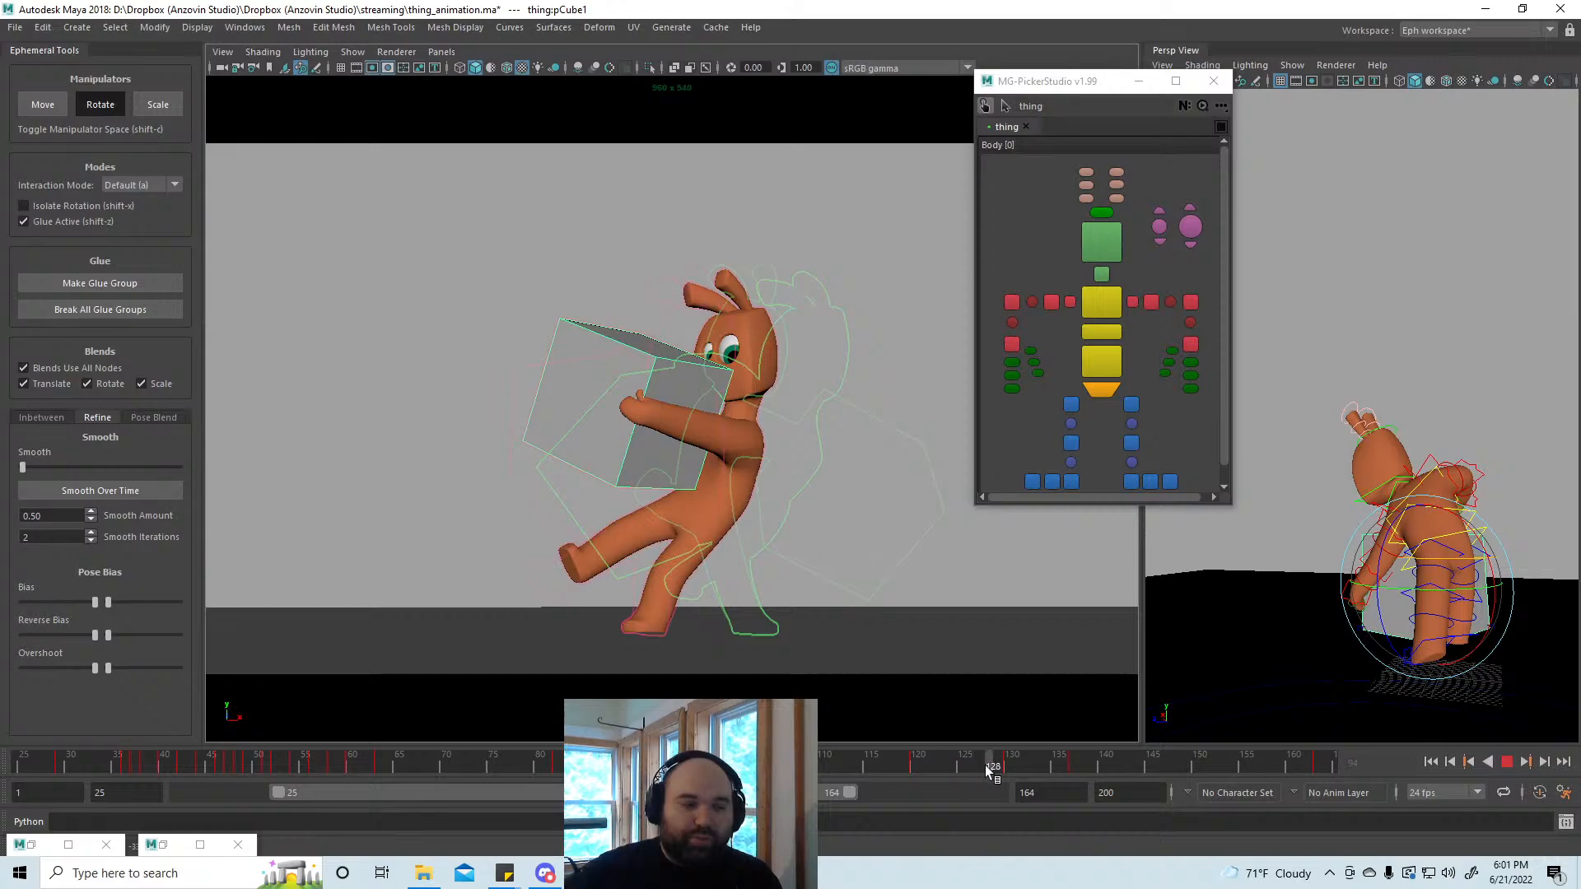
mouse_move(985, 764)
left_mouse_down()
mouse_move(1059, 767)
mouse_move(957, 787)
left_mouse_up()
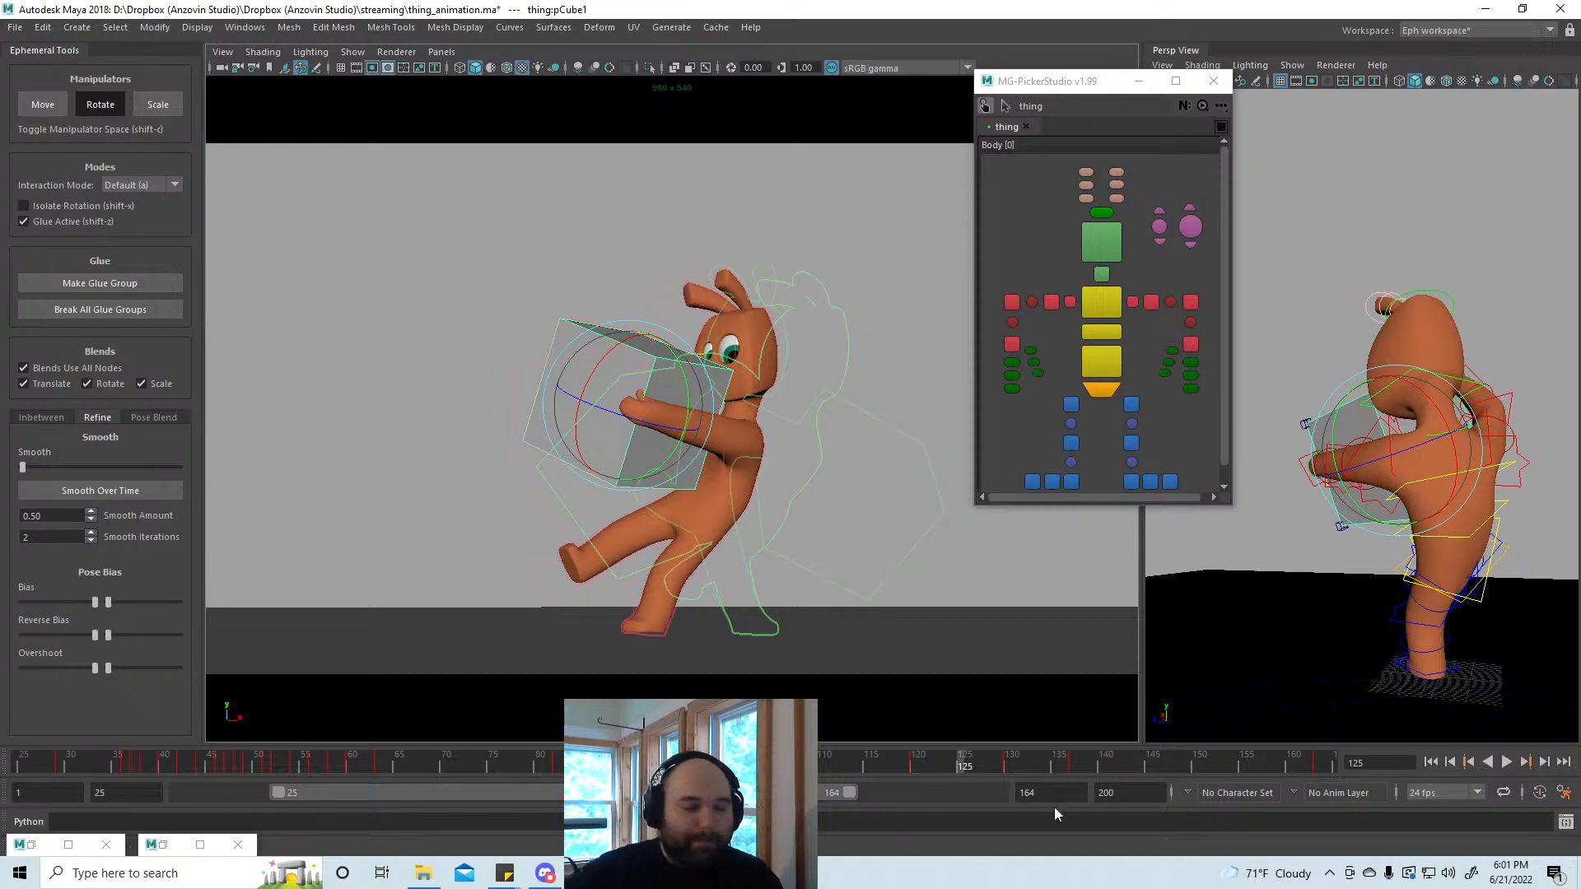
mouse_move(971, 768)
left_mouse_down()
mouse_move(1060, 763)
mouse_move(828, 769)
mouse_move(935, 769)
left_mouse_up()
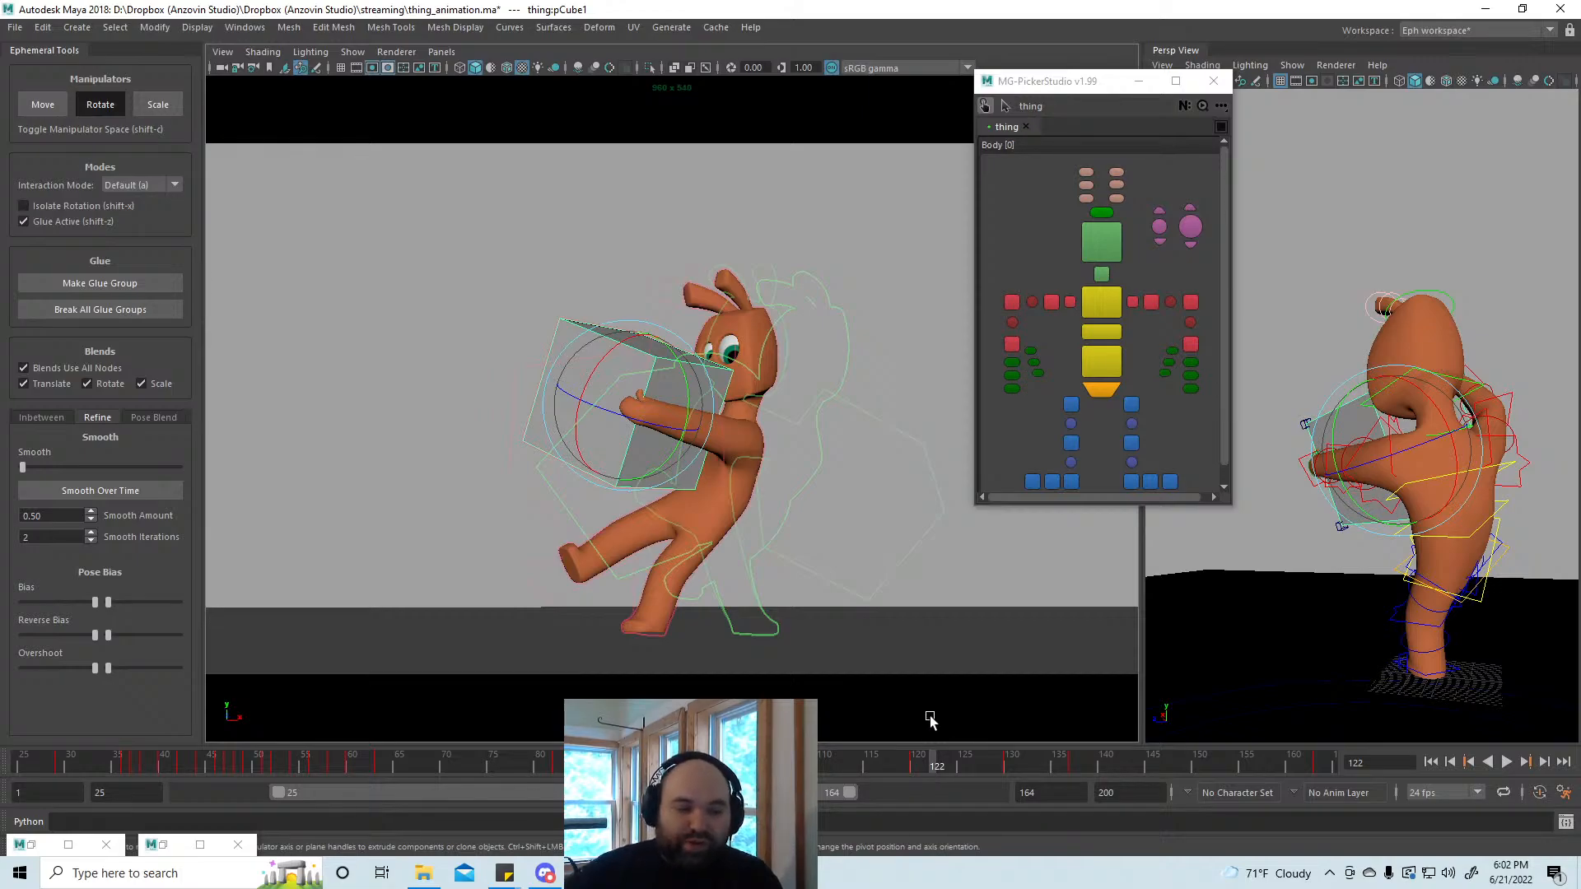
Step: Rotate the box at frame 130 and review the swing between frames 120 and 137
left_click_drag(936, 766, 1010, 774)
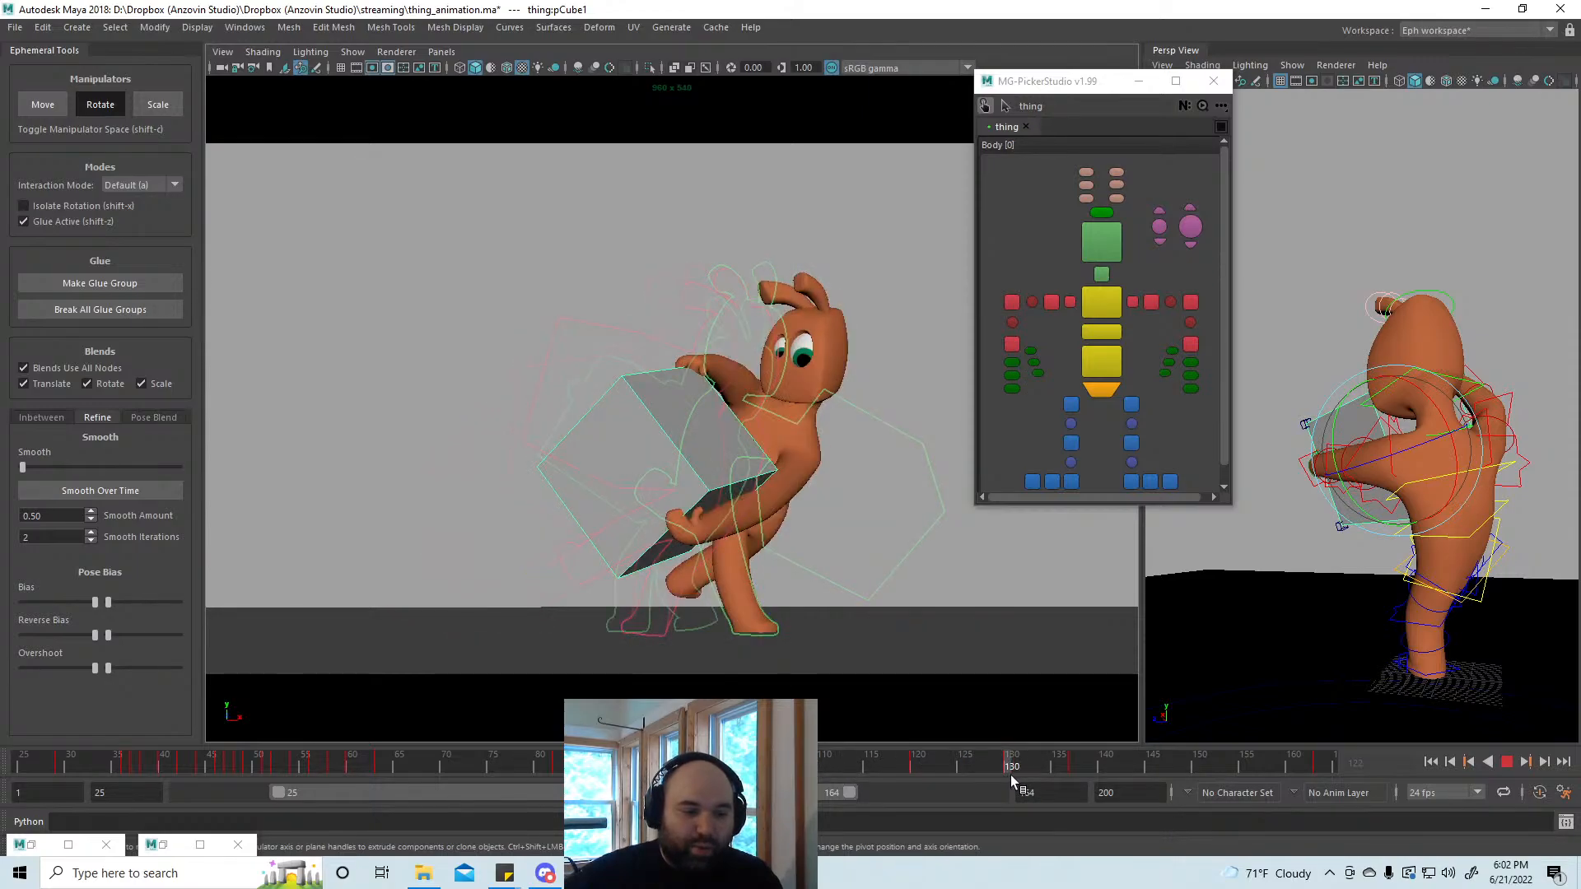
left_click_drag(725, 465, 717, 444)
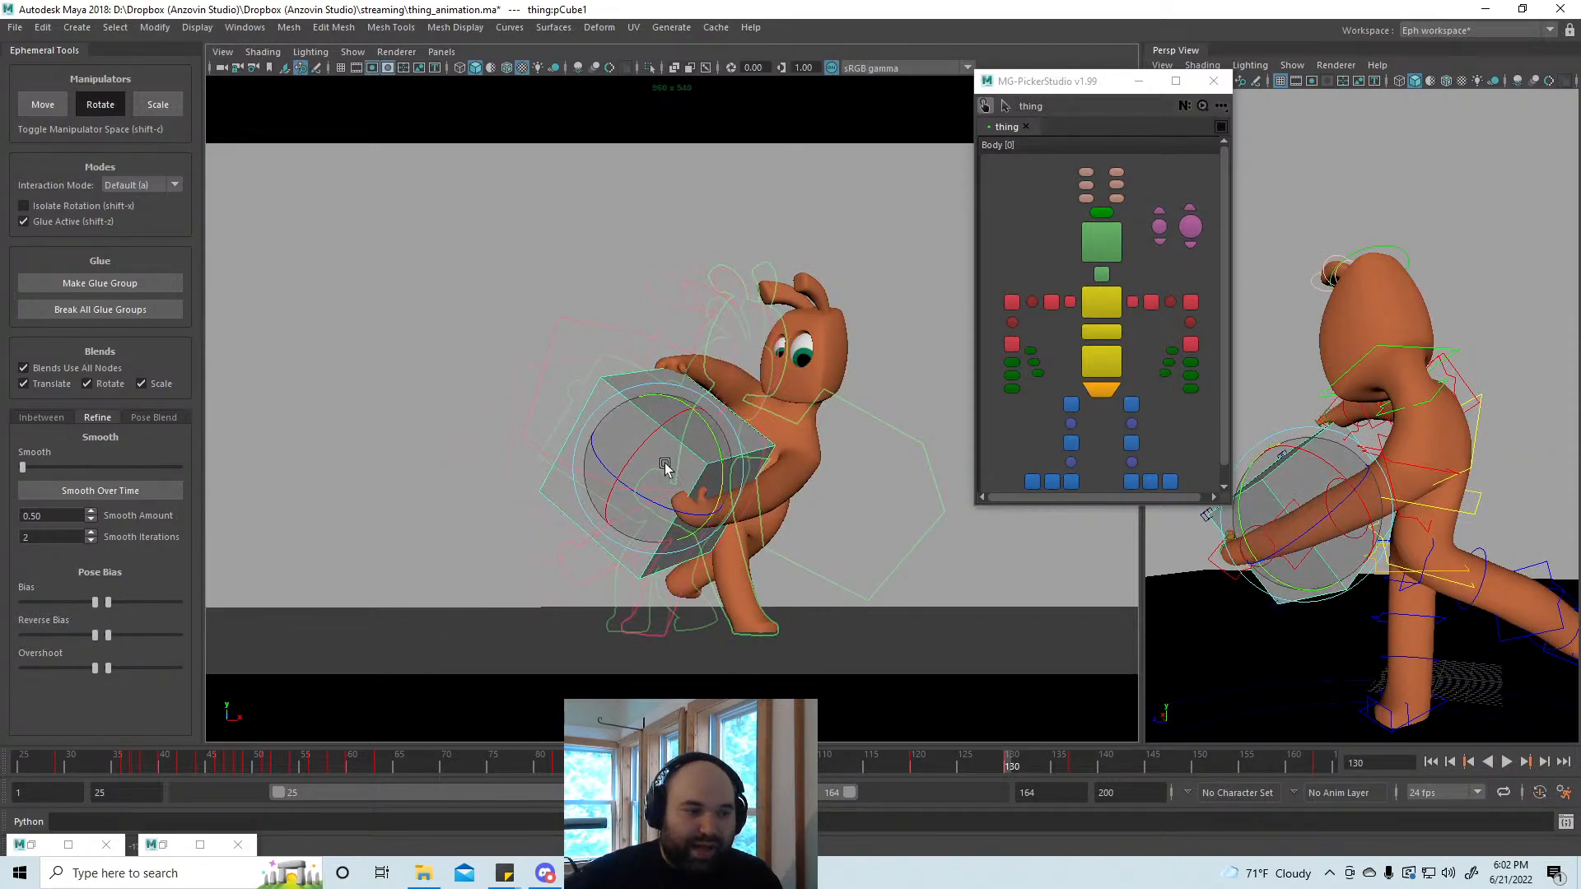
key("alt+v")
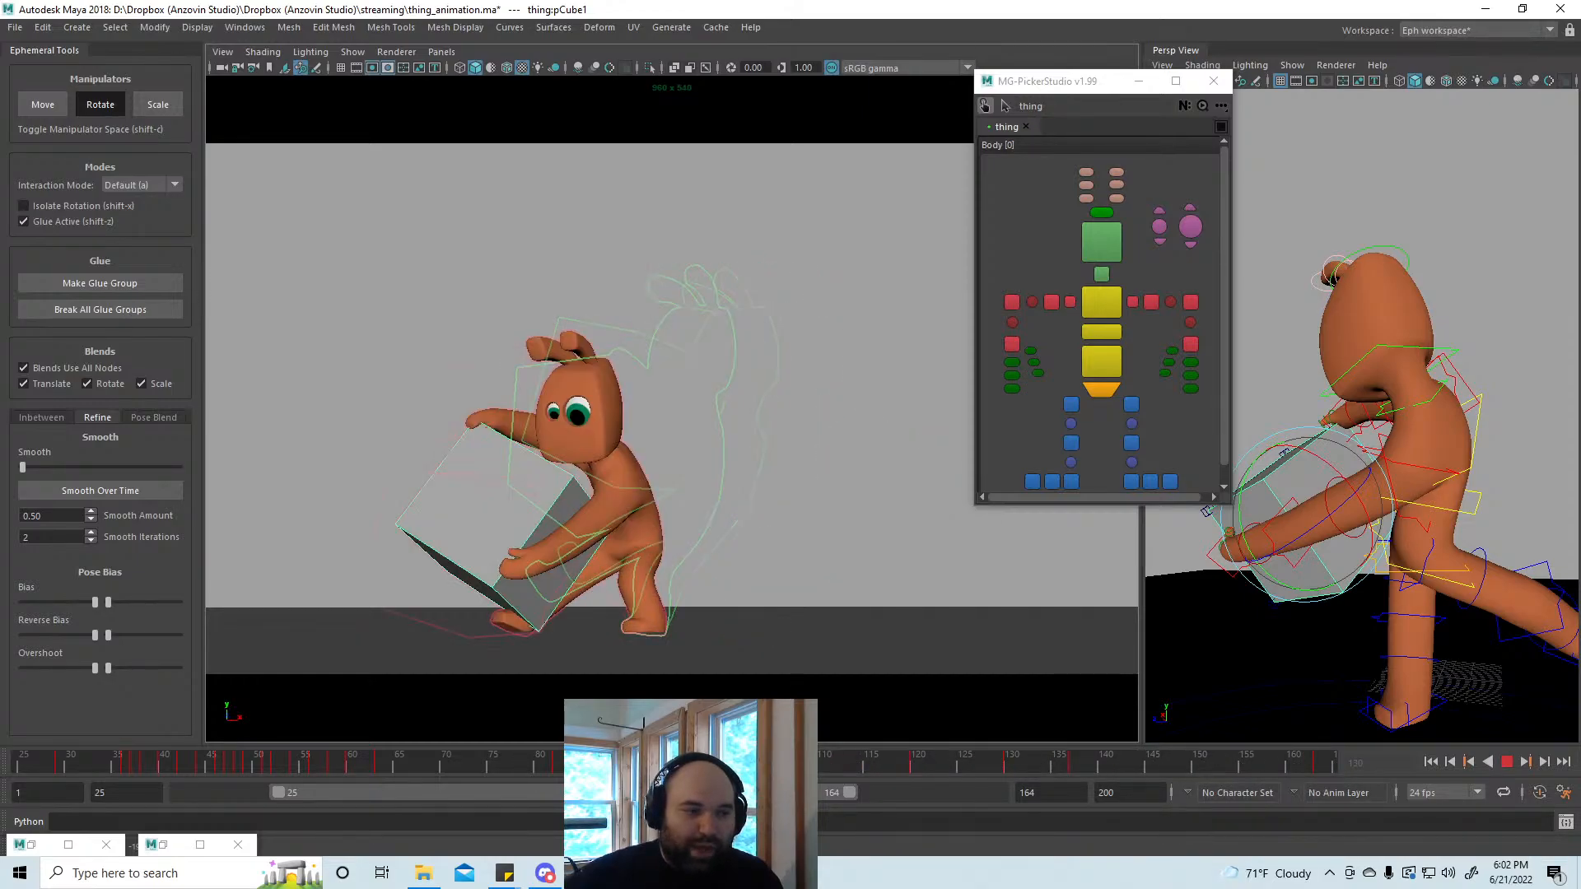
key("alt+v")
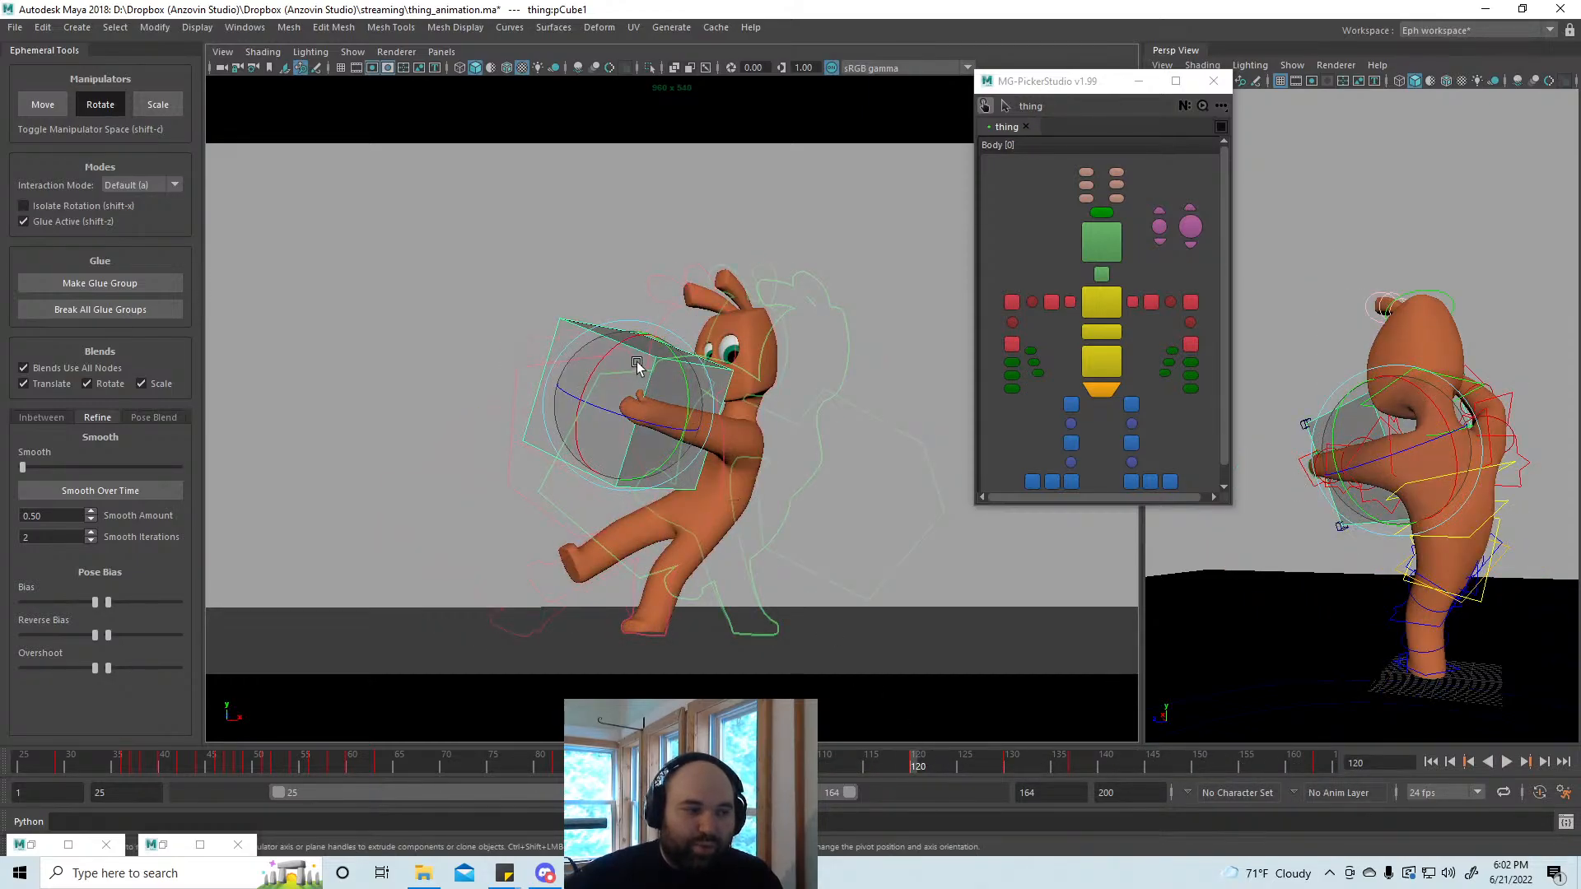
key("alt+v")
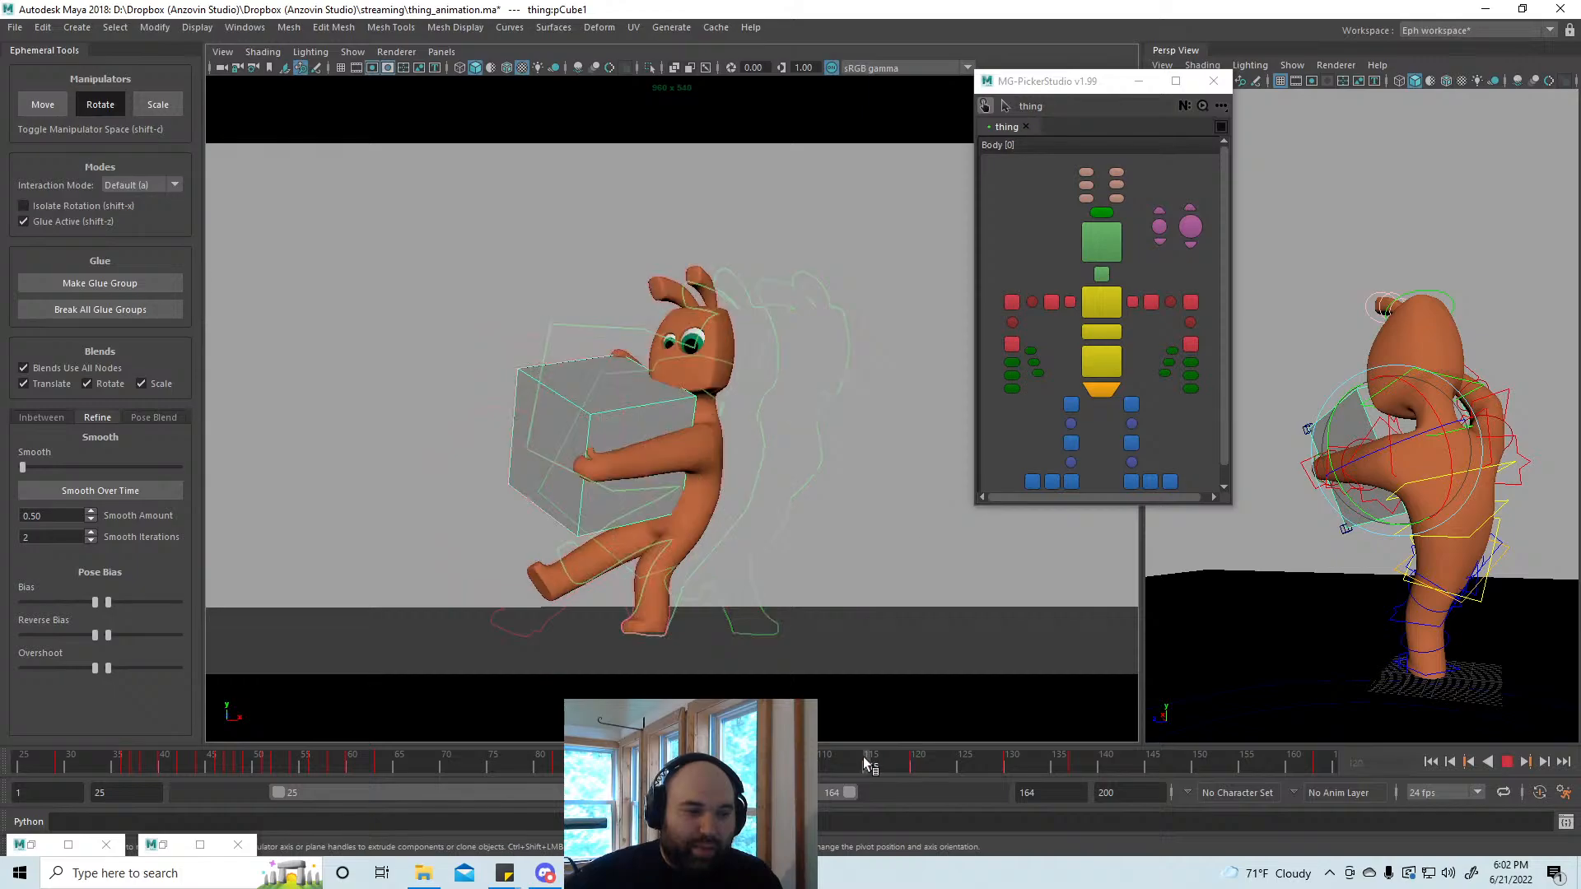
mouse_move(863, 764)
left_mouse_down()
mouse_move(1079, 777)
mouse_move(990, 778)
mouse_move(1011, 774)
left_mouse_up()
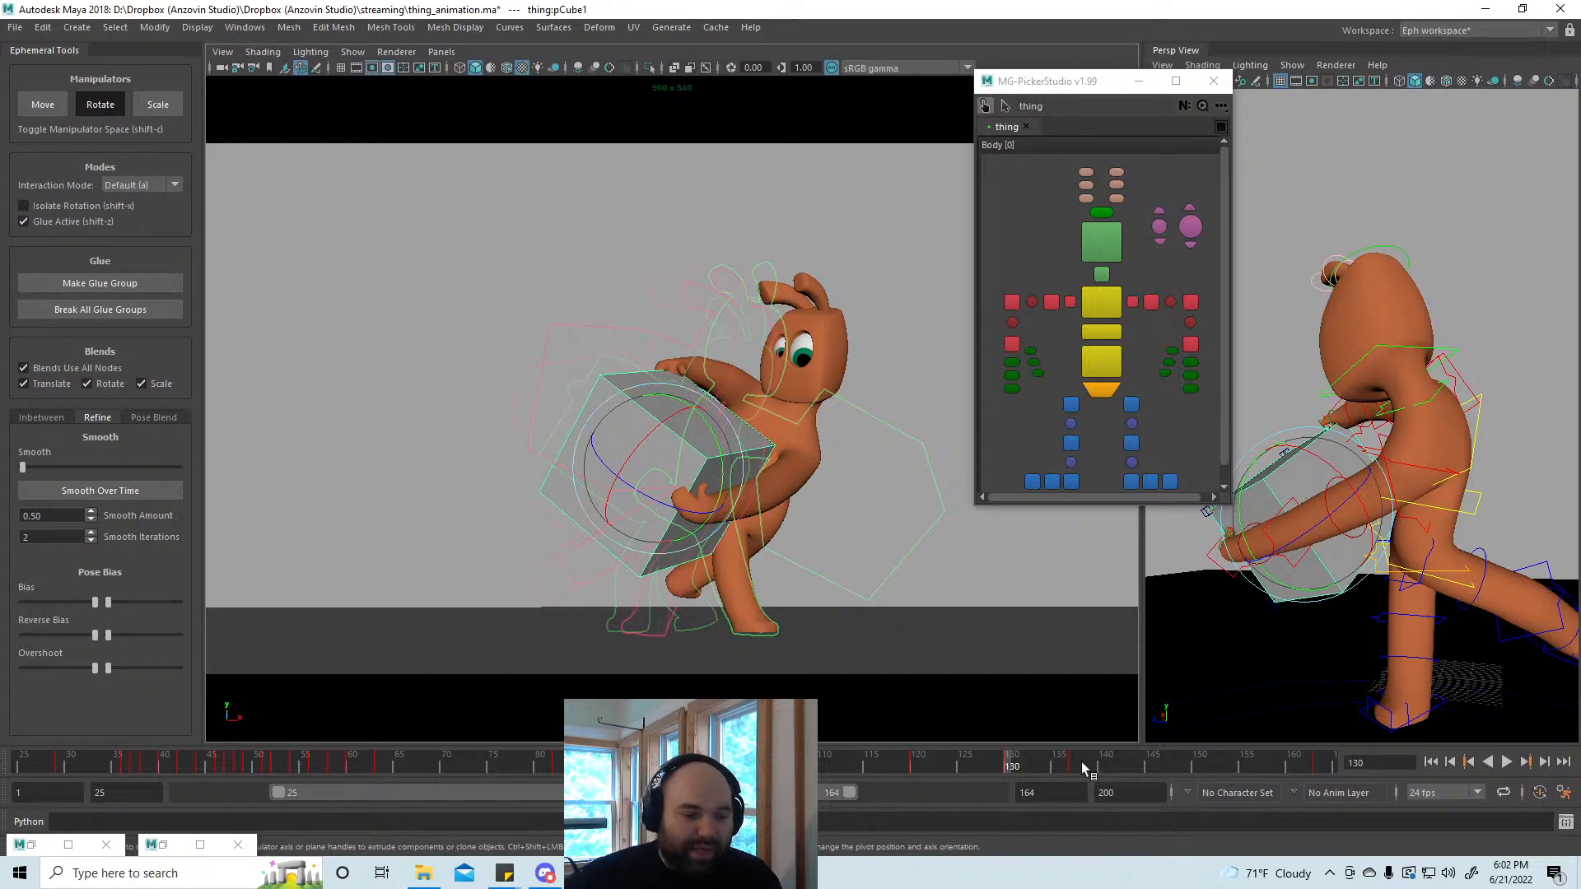
left_click_drag(1014, 766, 1068, 758)
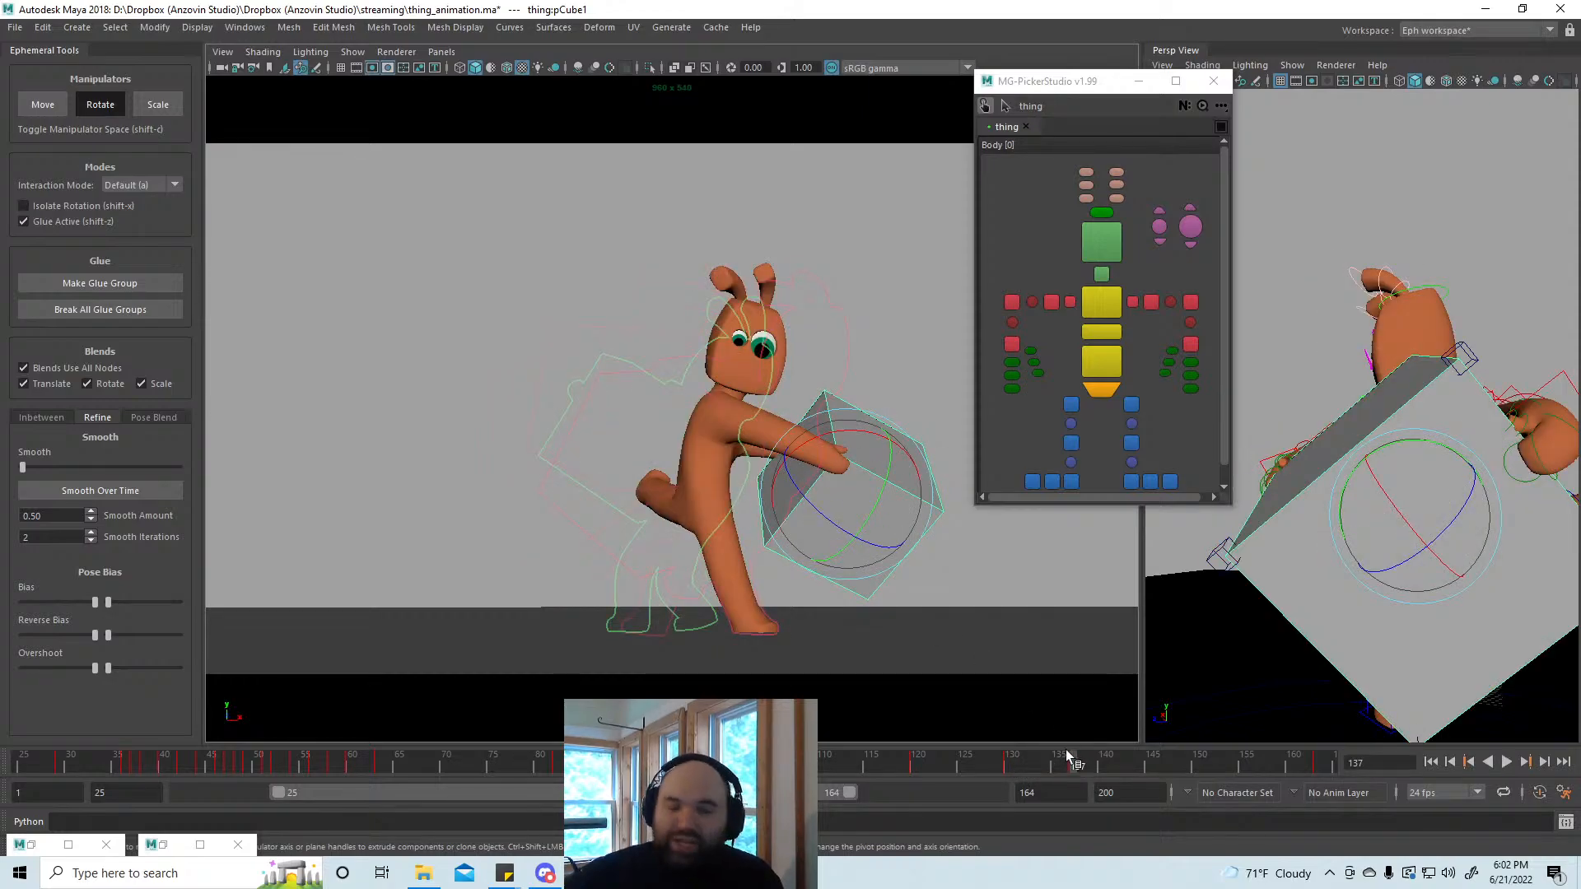
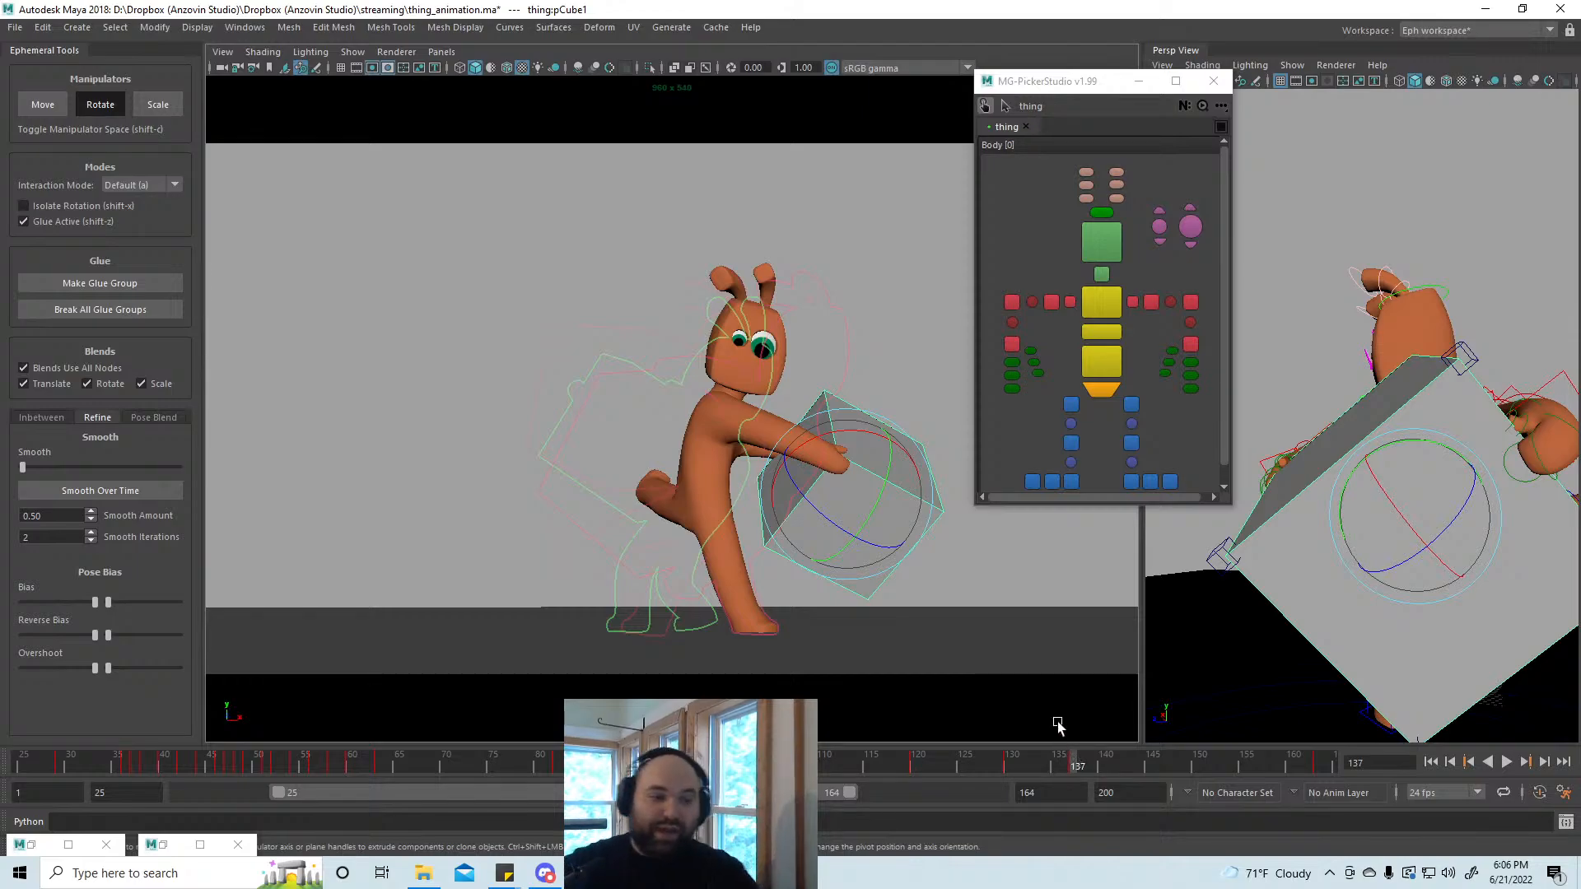
Step: Try moving the whole character and box sideways with the inner ground ring control at frame 137
scroll(1343, 618, "down", 5)
left_click_drag(1343, 614, 1504, 662, "alt")
left_click(1507, 663)
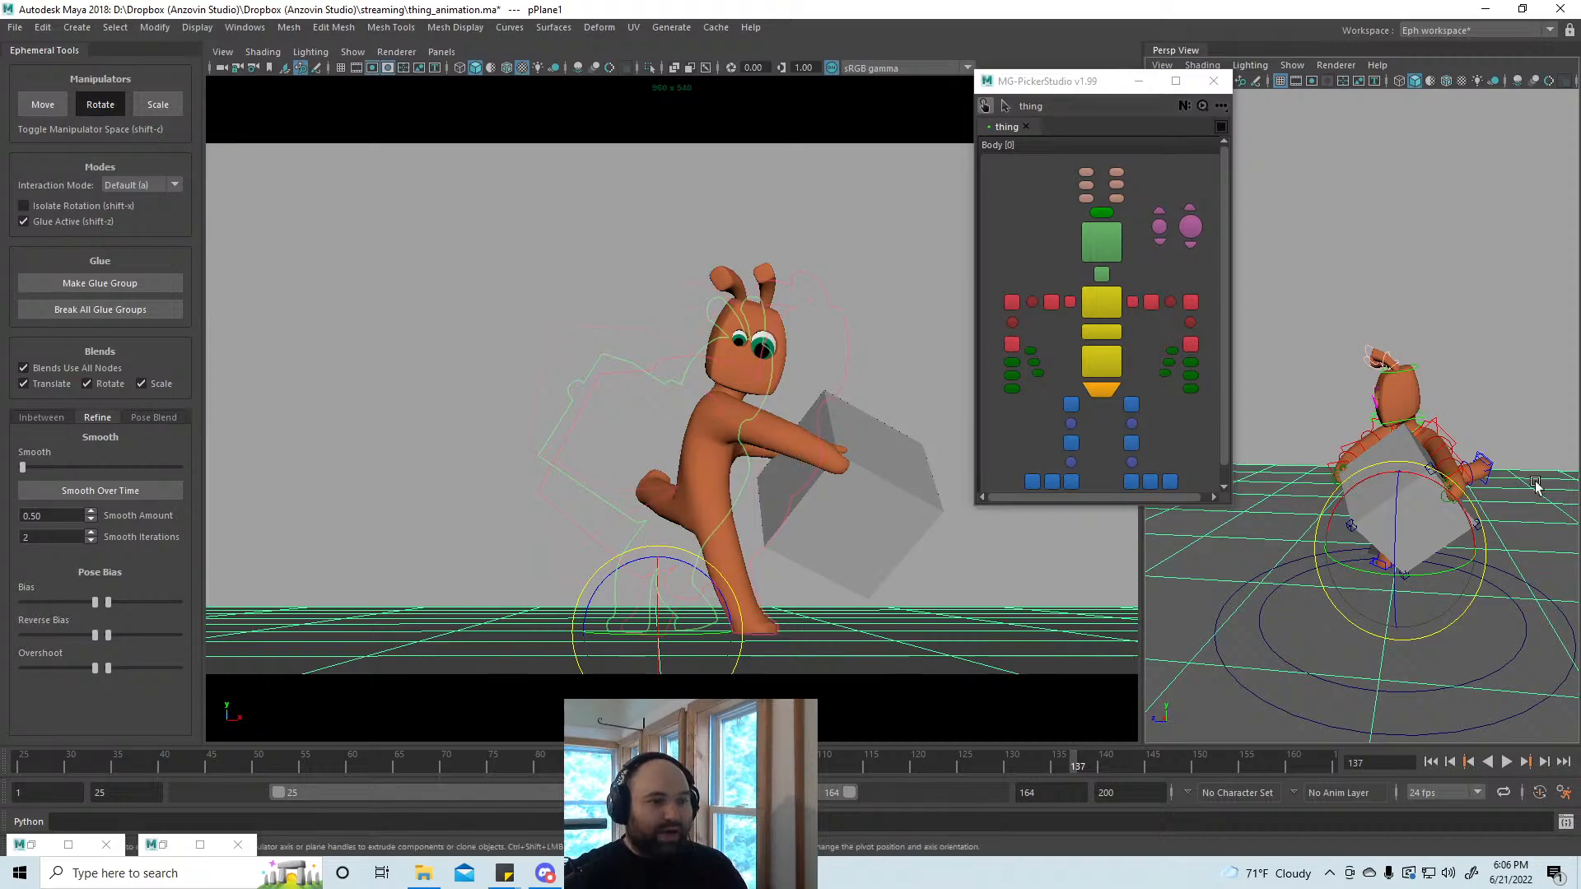
left_click(1532, 454)
left_click_drag(1541, 605, 1517, 633)
left_click_drag(1541, 494, 1545, 533, "ctrl")
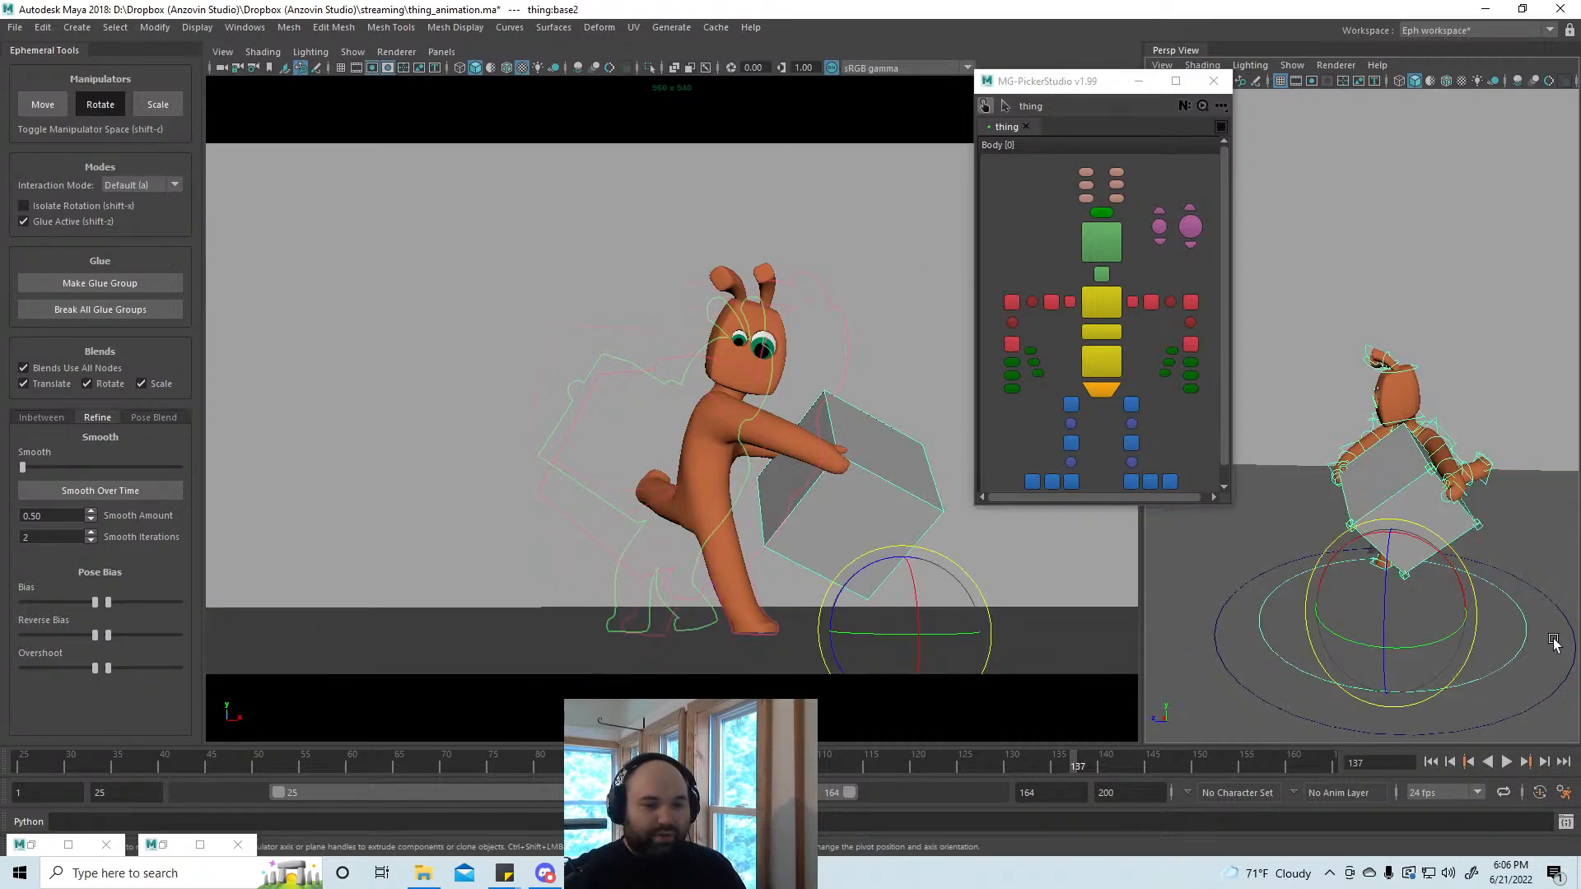
key("w")
left_click_drag(1300, 601, 1219, 592)
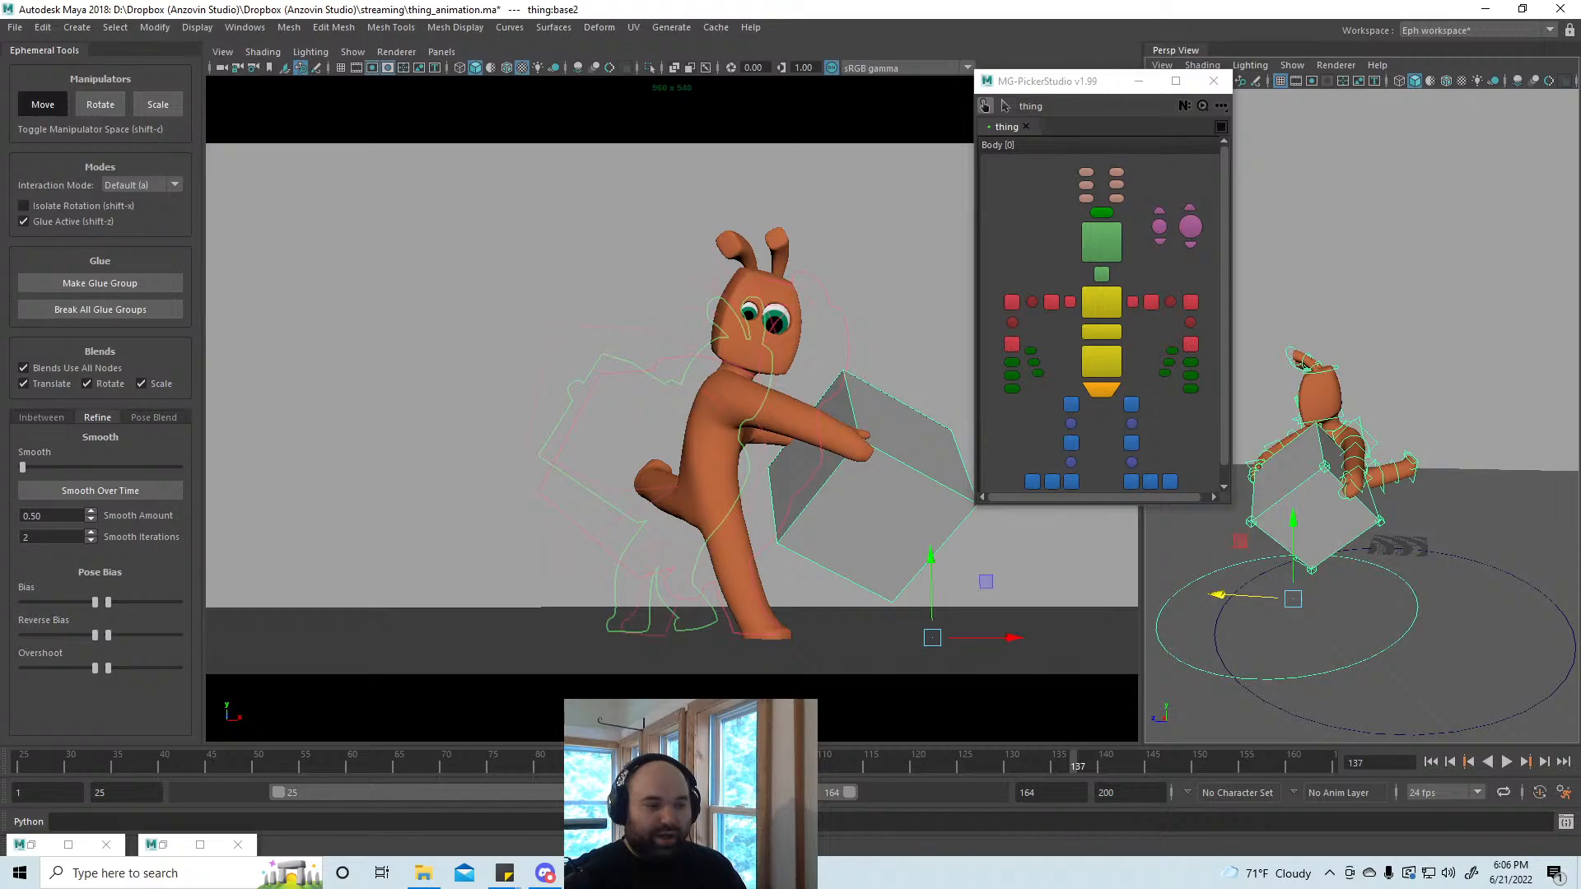
Step: Check the base offset at other frames, undo the base control move and clear the selection
left_click_drag(1013, 762, 466, 757)
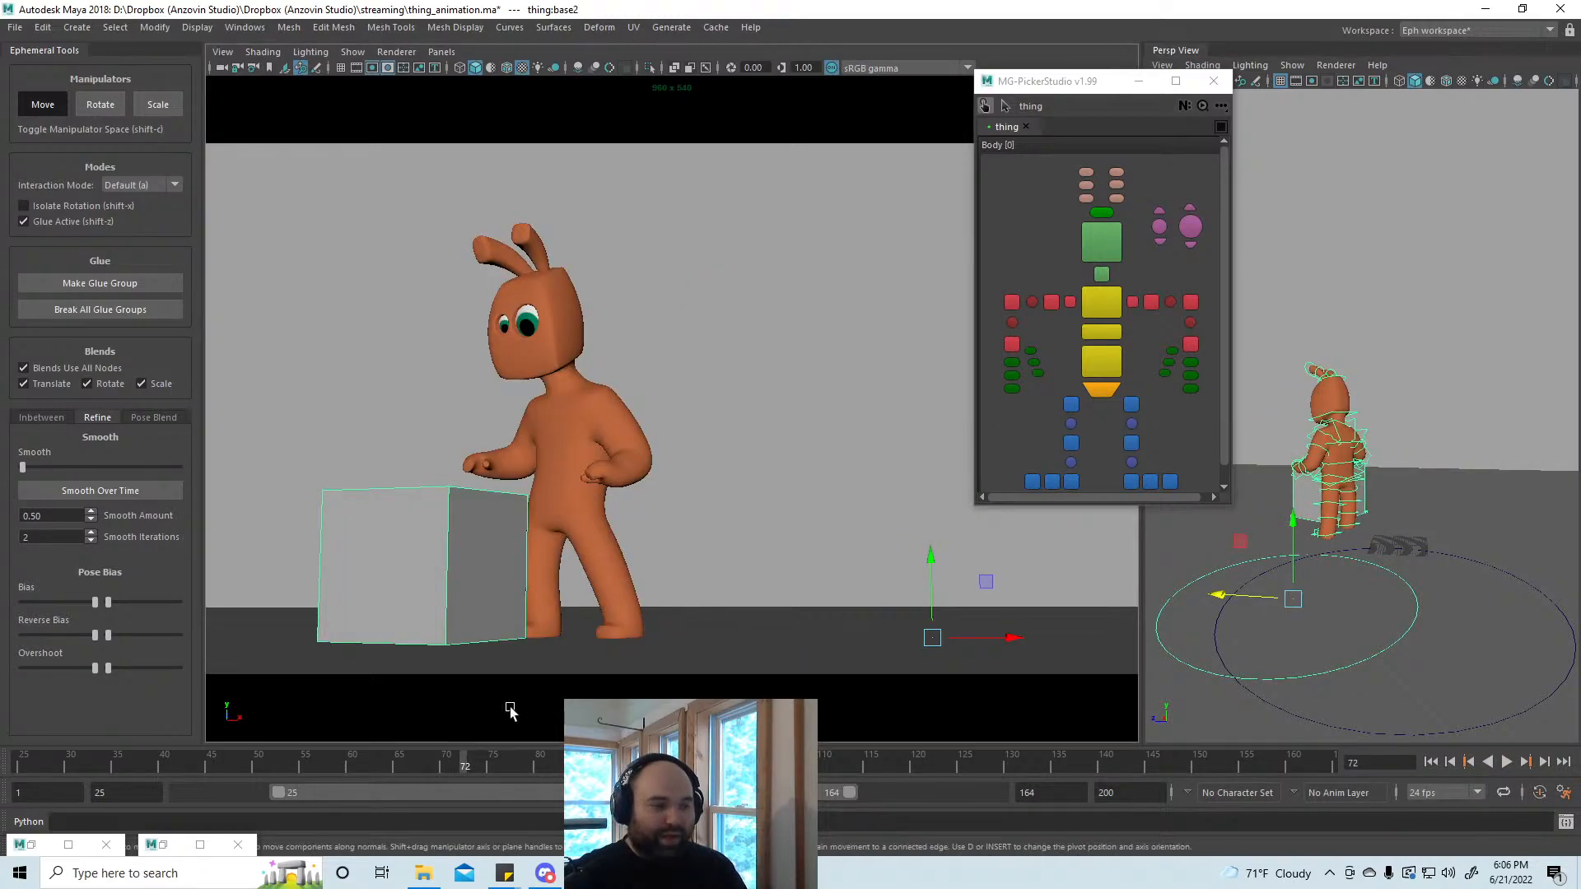
key("alt+v")
left_click_drag(1122, 779, 1075, 773)
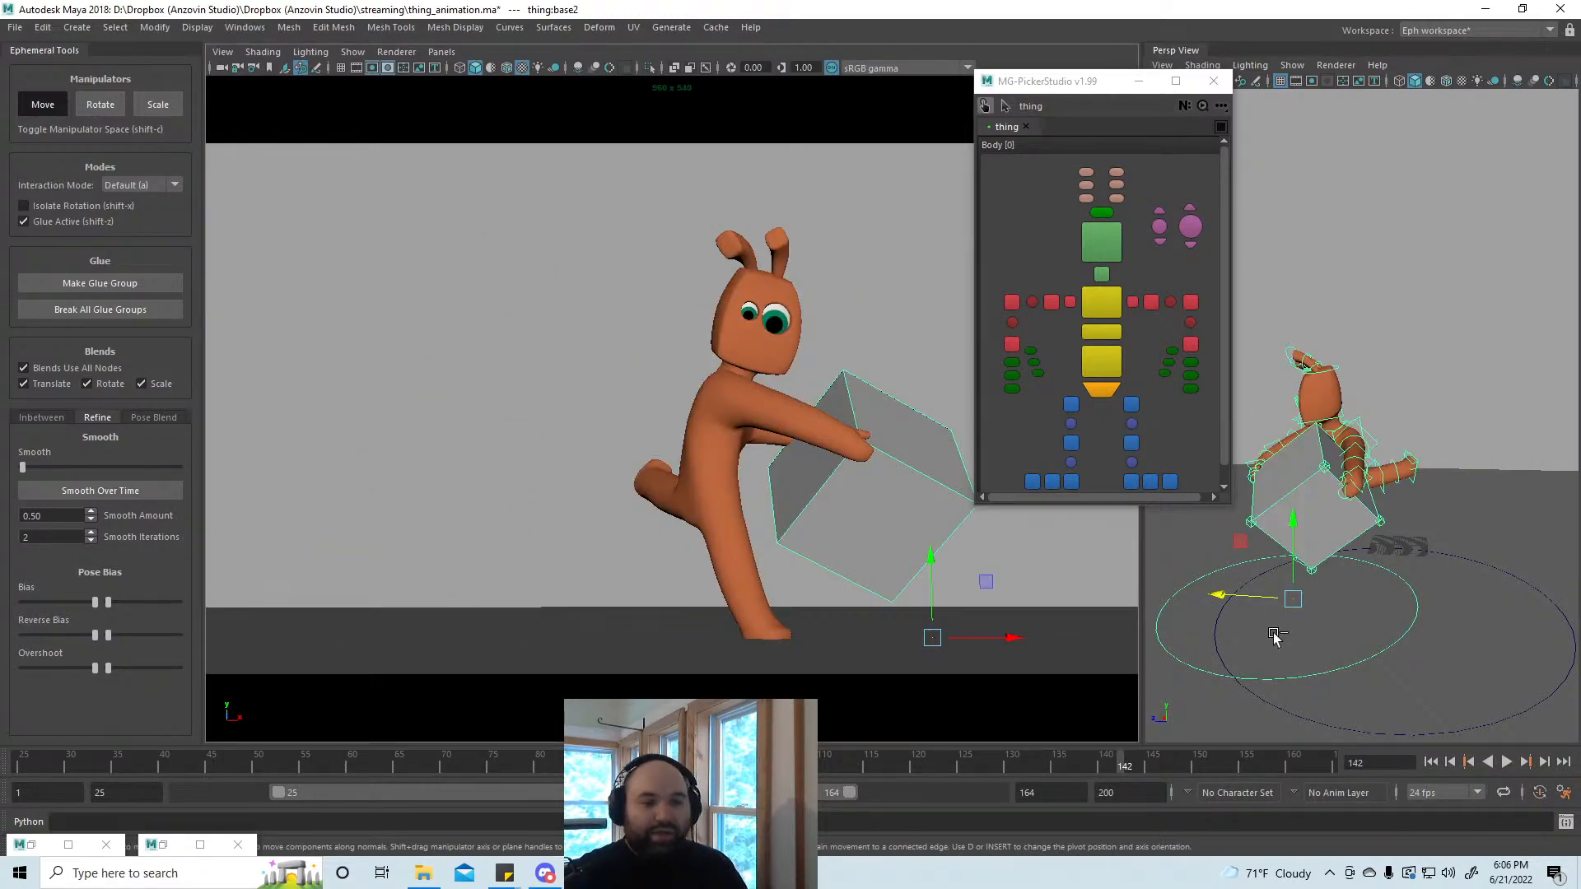
middle_click(1512, 580)
key("ctrl+z")
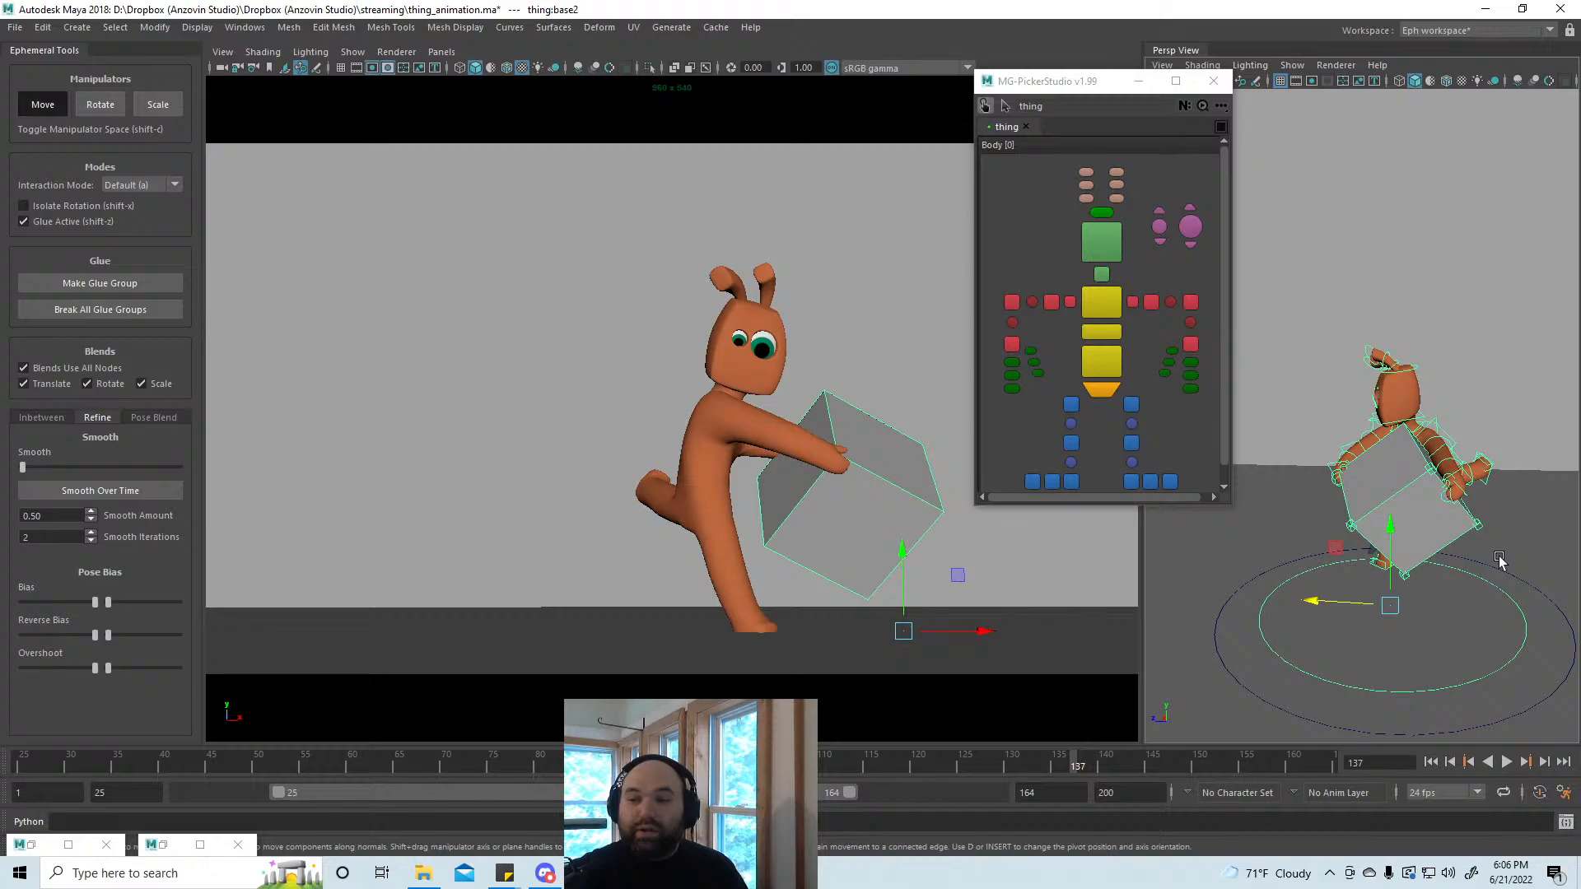
left_click(1487, 366)
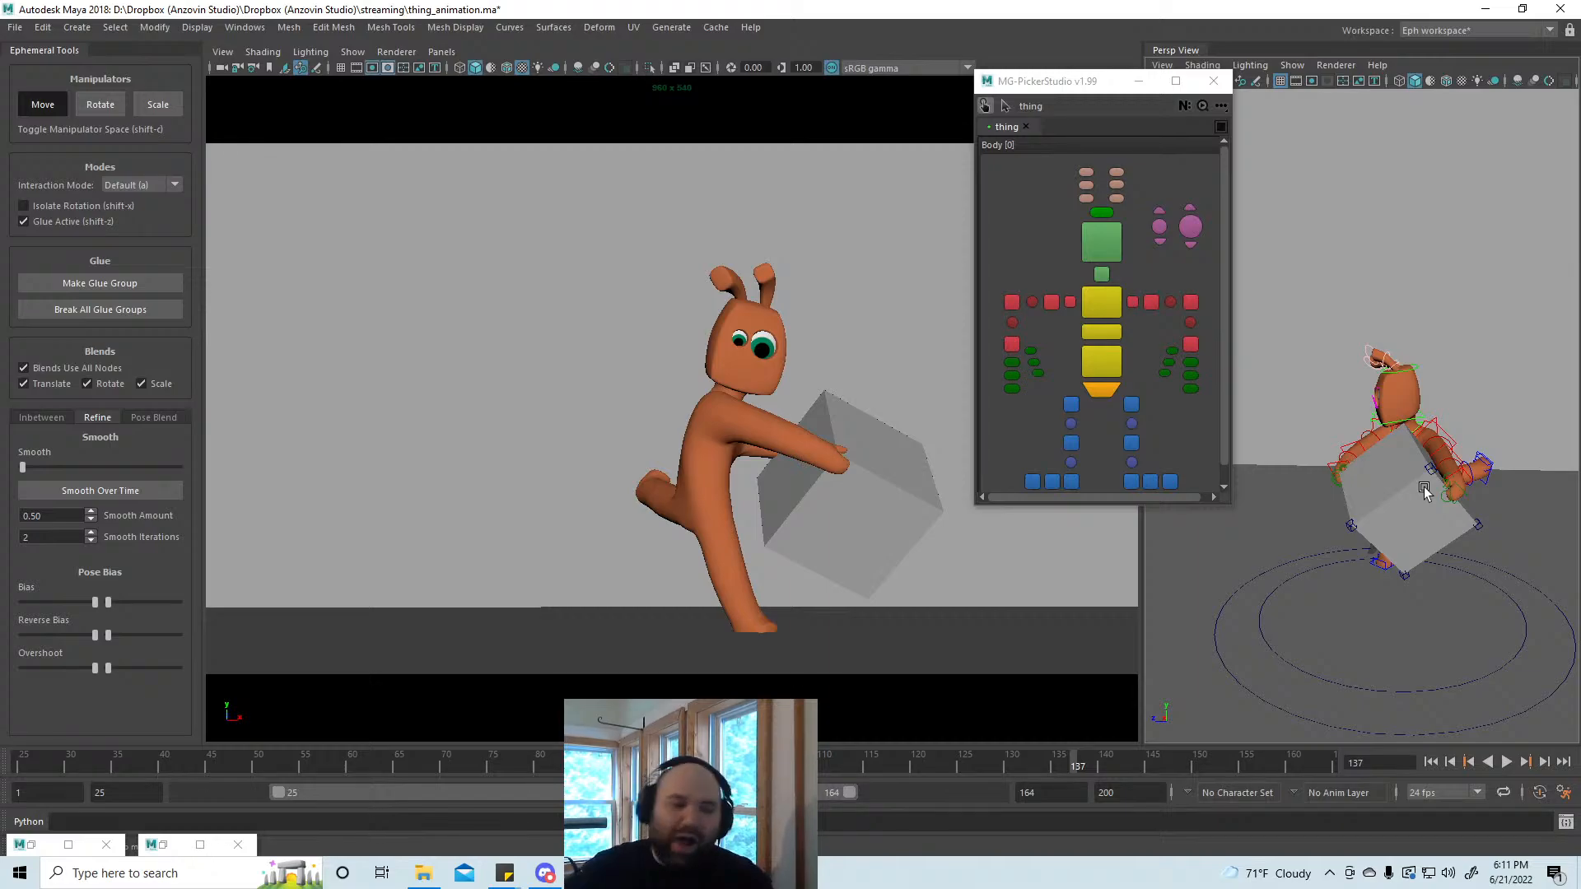
Step: Scrub through the whole shot to review the poses before and during the box swing
left_click_drag(149, 760, 313, 764)
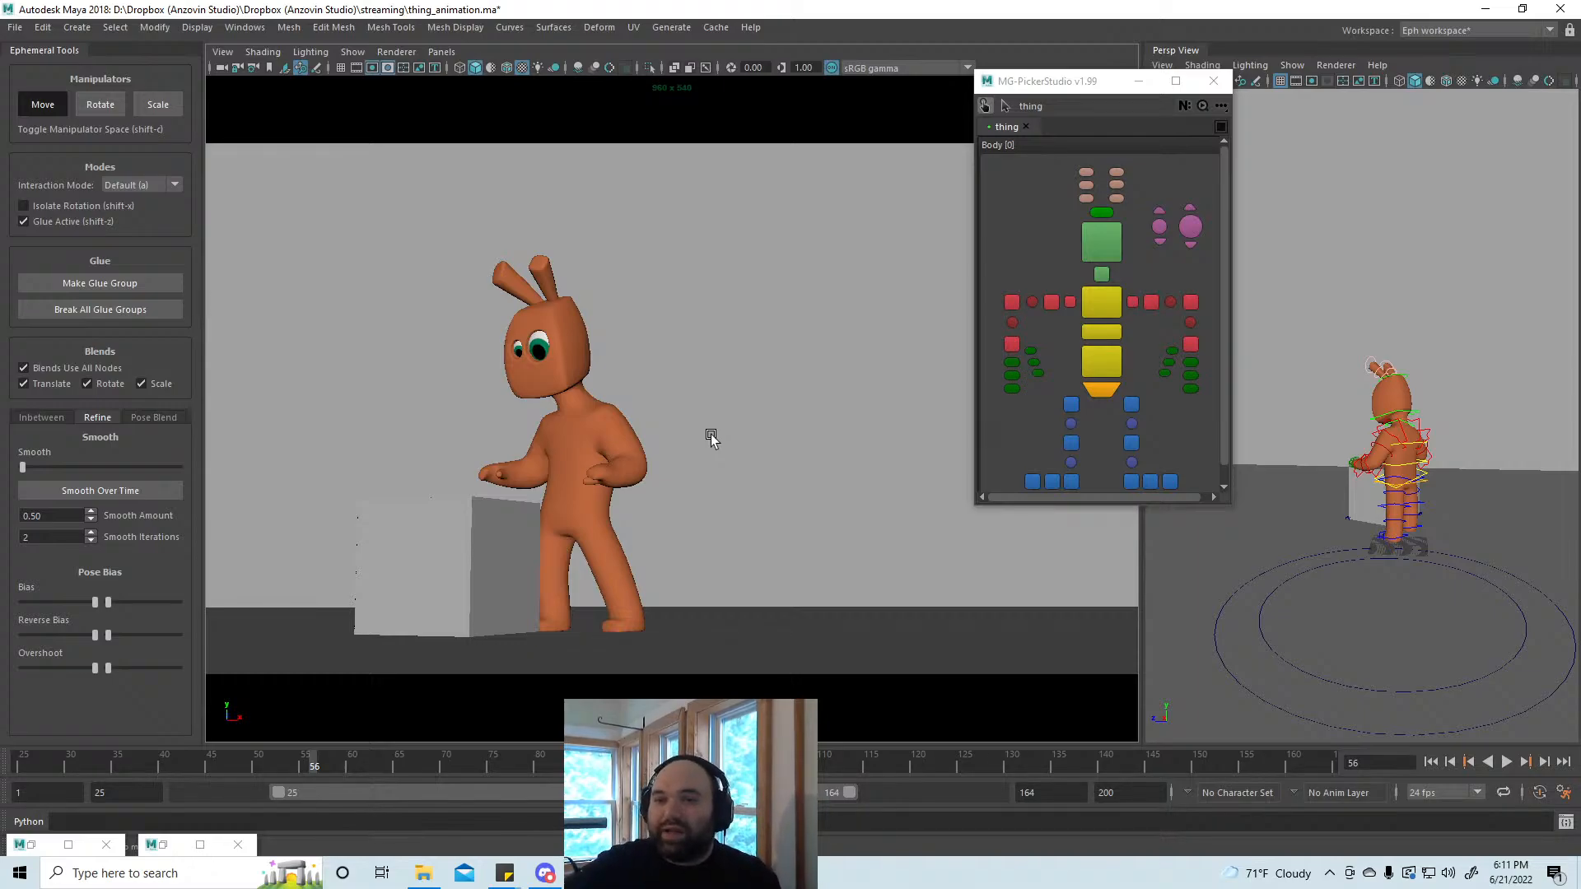
mouse_move(904, 761)
left_mouse_down()
mouse_move(1217, 776)
mouse_move(966, 787)
mouse_move(1026, 768)
left_mouse_up()
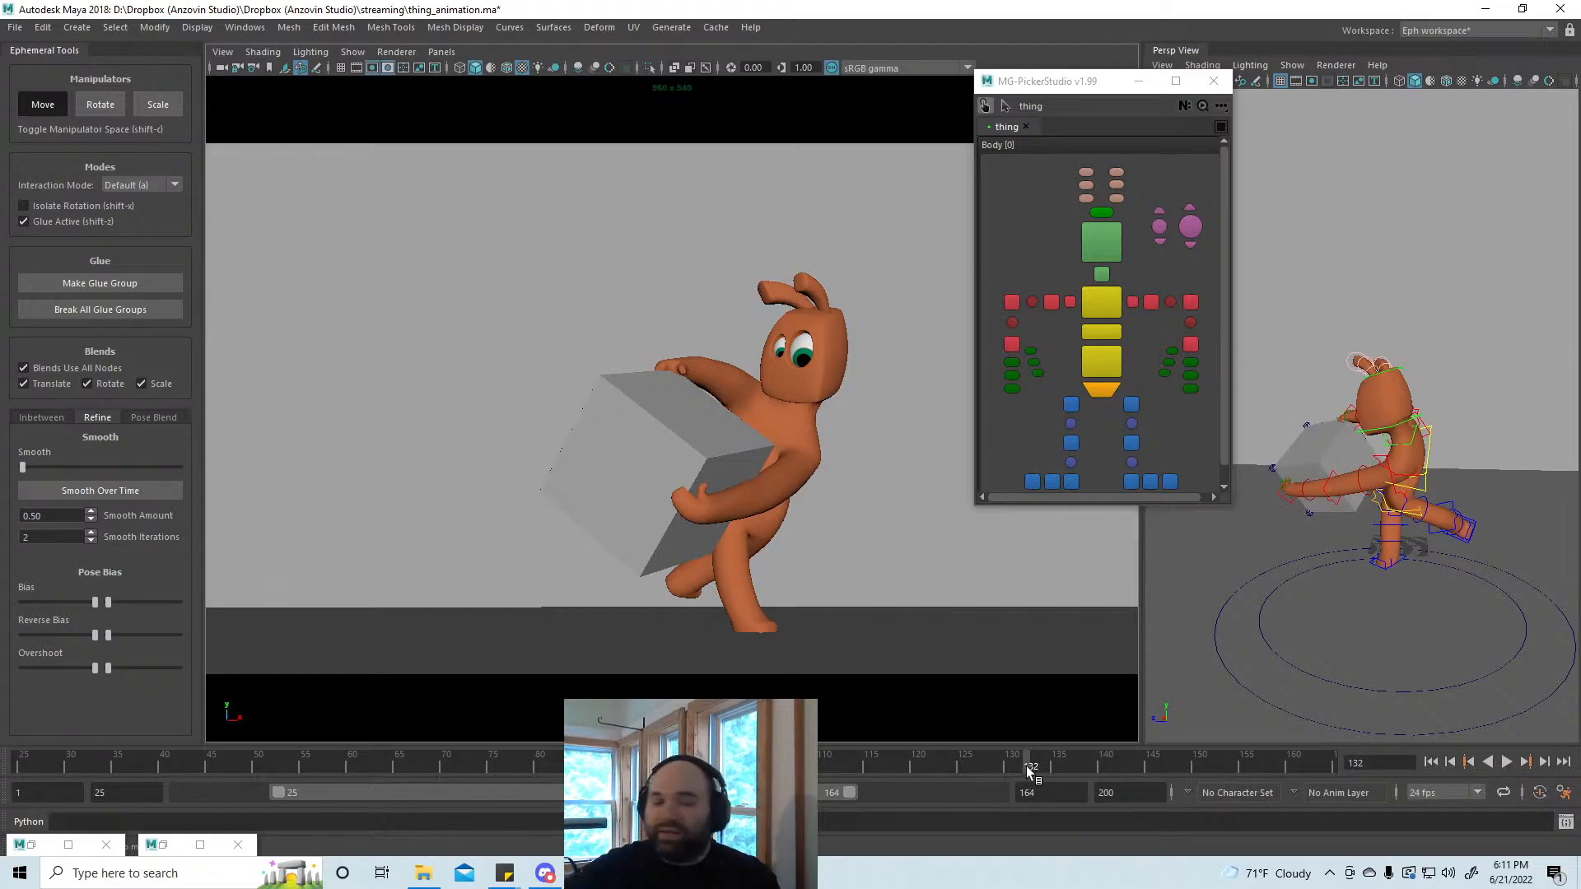
left_click_drag(1029, 770, 1078, 766)
mouse_move(1227, 764)
left_mouse_down()
mouse_move(1342, 770)
mouse_move(700, 763)
mouse_move(515, 728)
mouse_move(146, 748)
mouse_move(505, 758)
mouse_move(483, 764)
left_mouse_up()
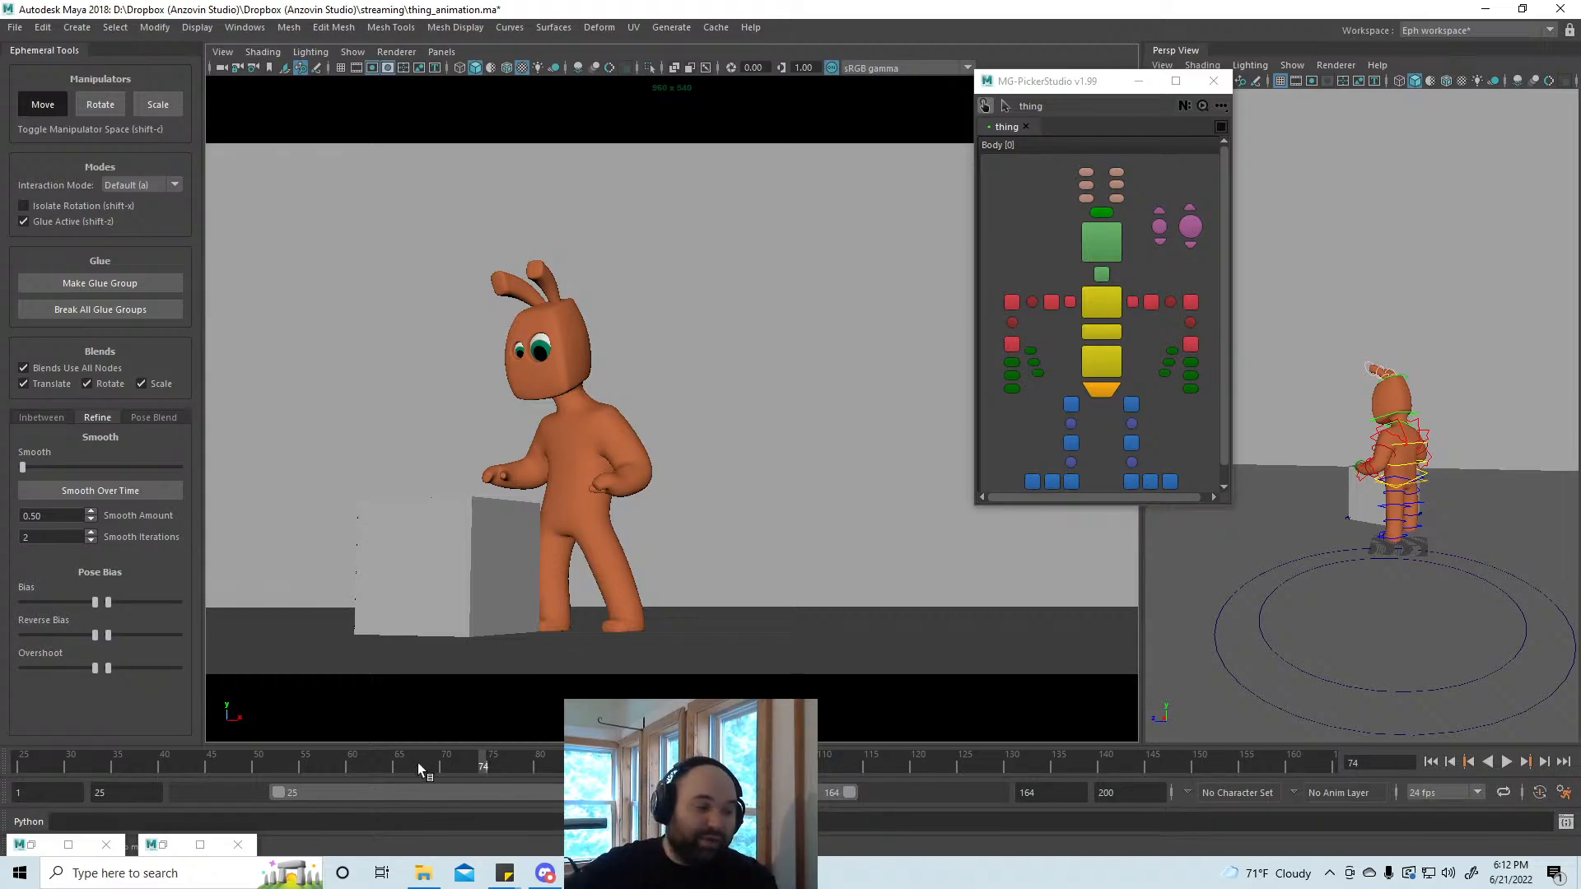
mouse_move(417, 762)
left_mouse_down()
mouse_move(224, 771)
mouse_move(318, 778)
mouse_move(188, 762)
mouse_move(229, 766)
left_mouse_up()
Step: Inspect the ghosted poses at frames 47 and 86 with the upper spine control selected, and clear the selection
left_click(1109, 304)
left_click(1110, 305)
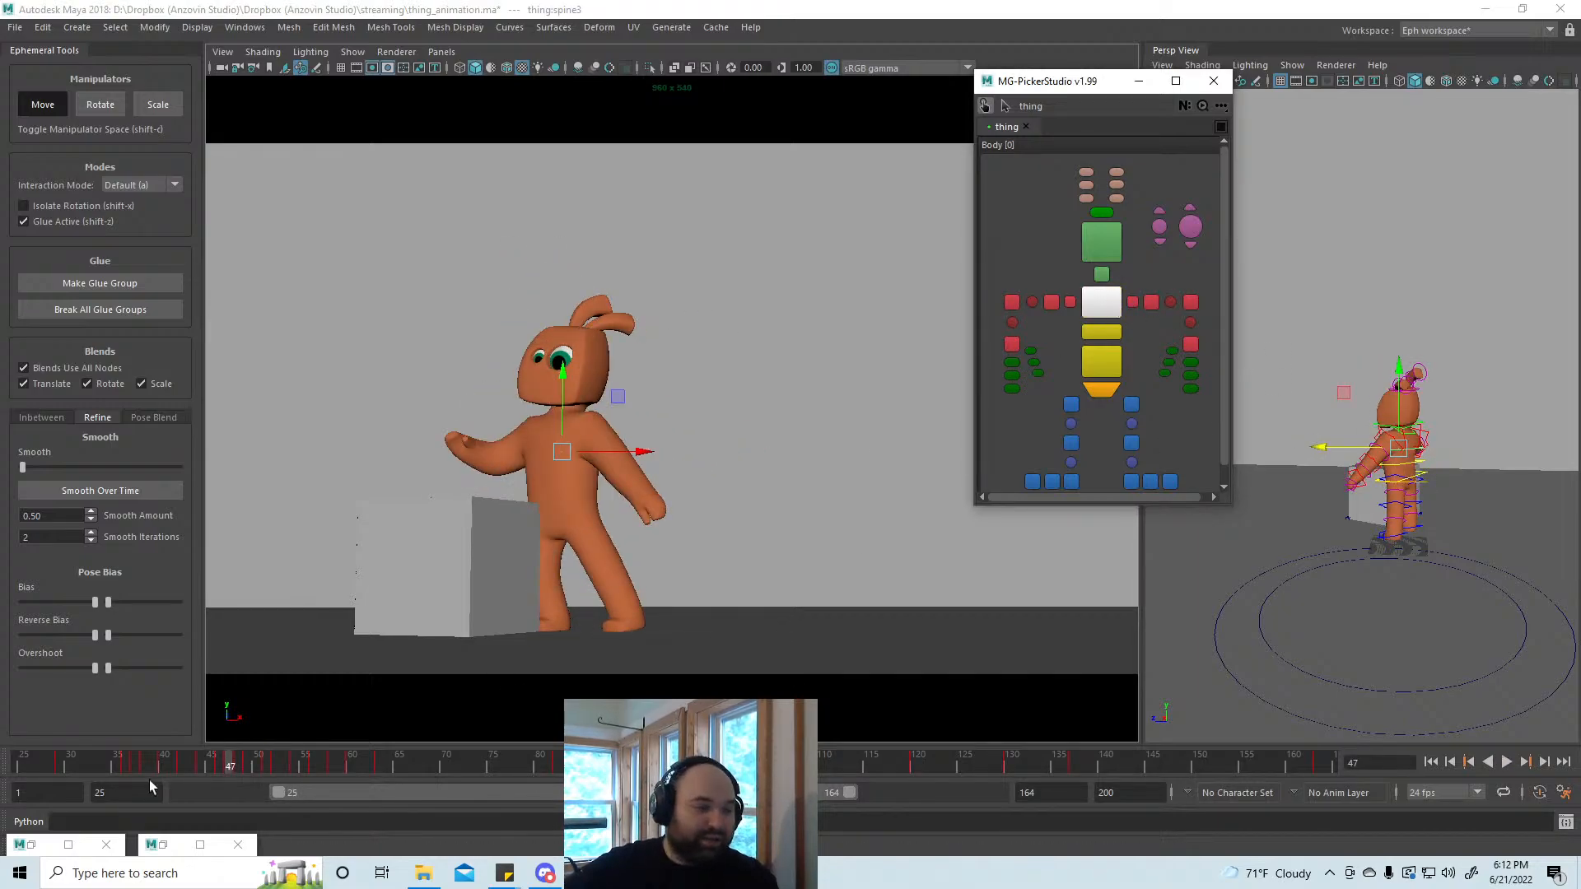
key("alt+v")
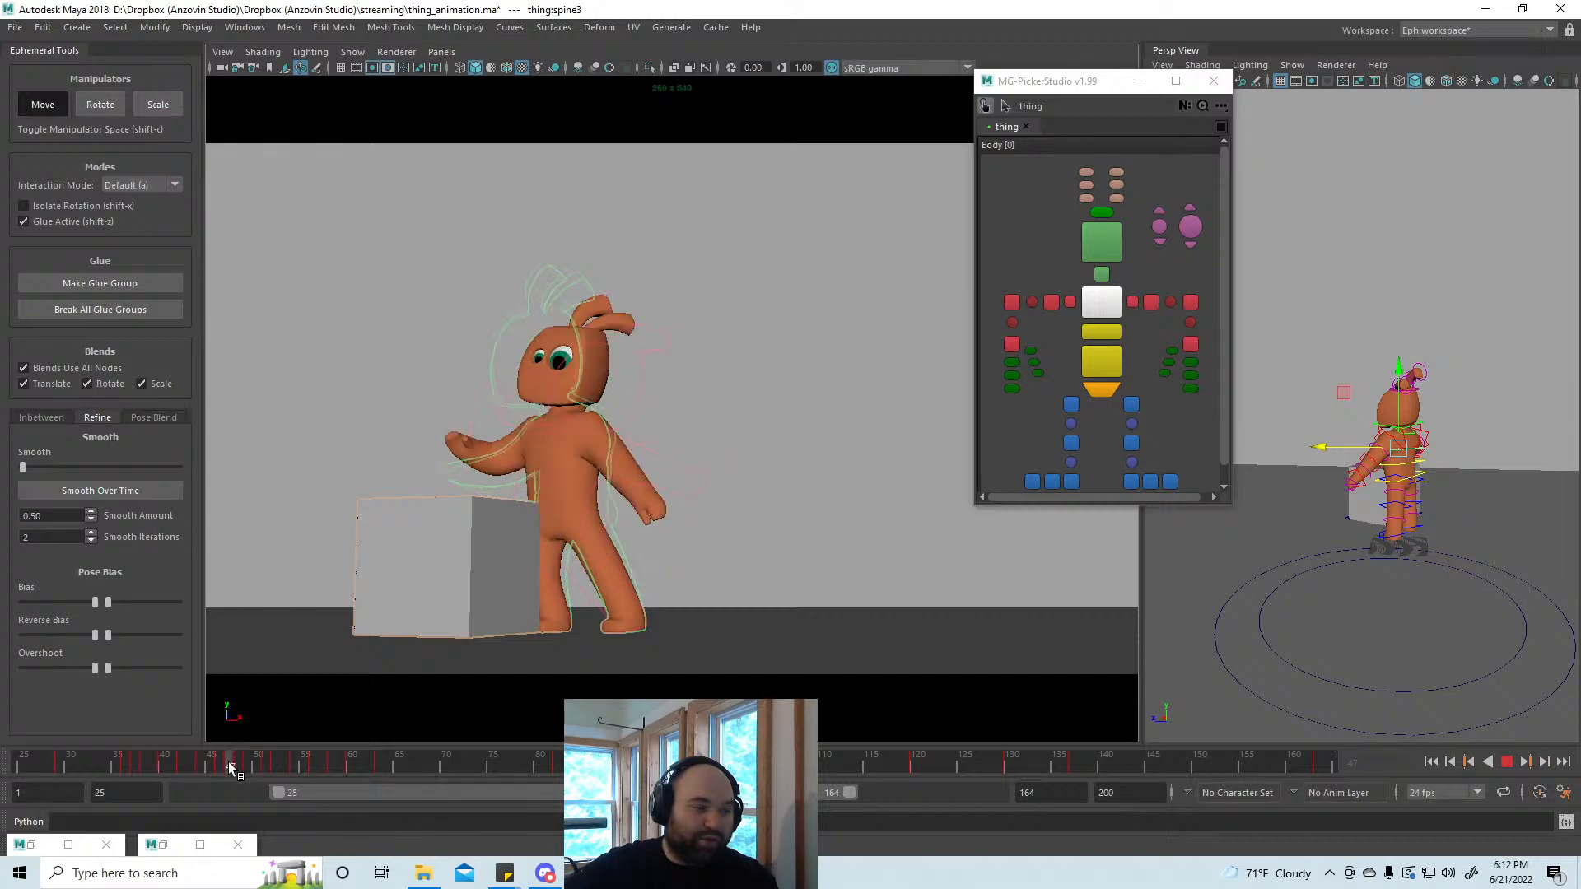
left_click(229, 762)
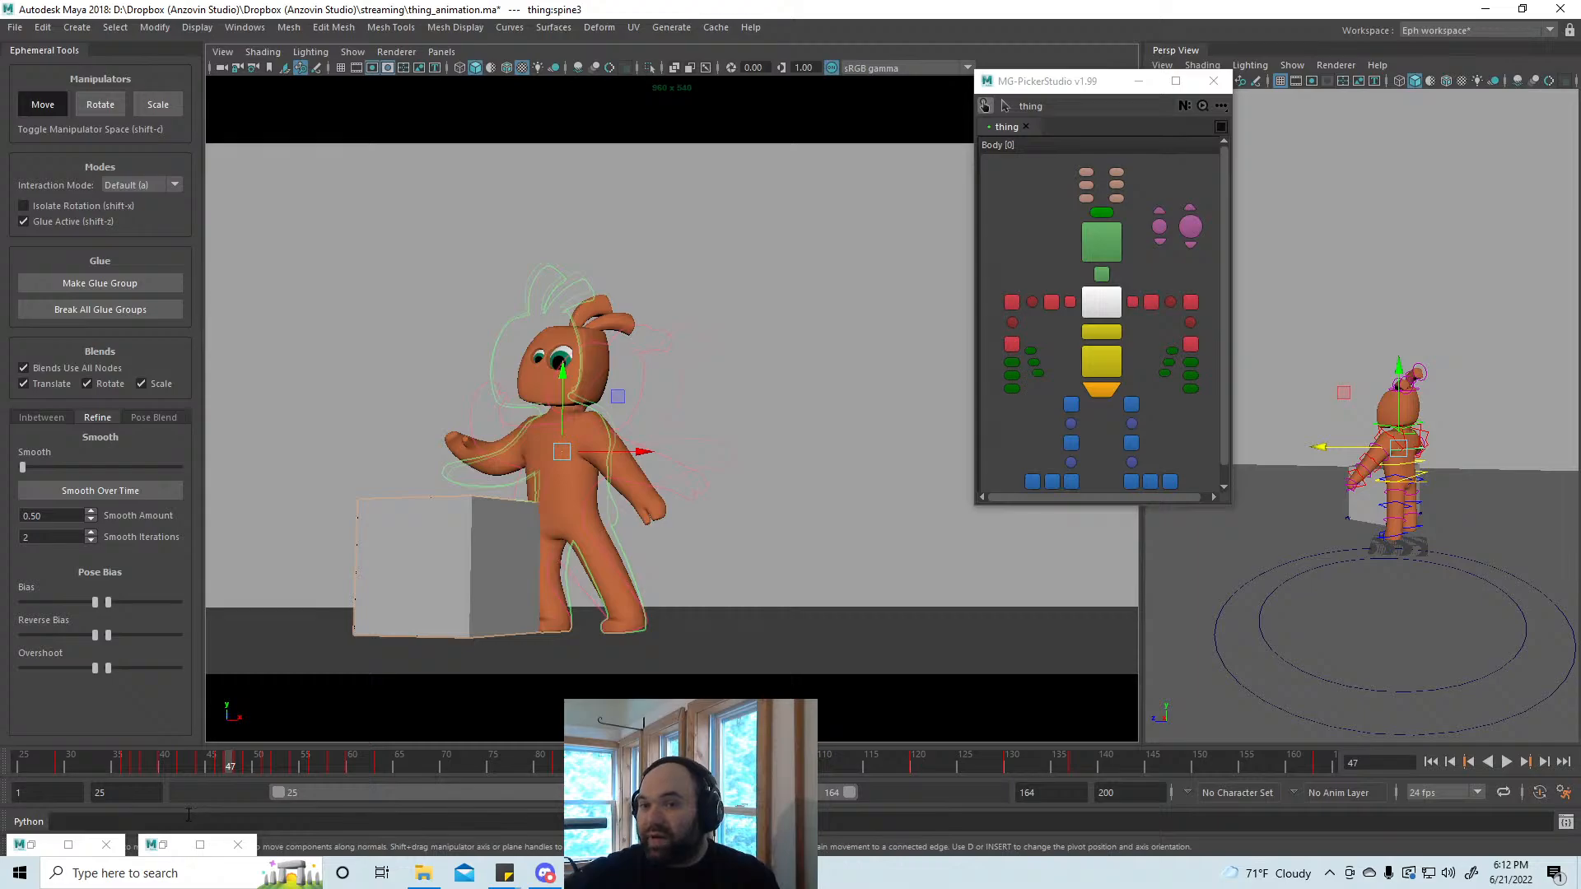
key("alt+v")
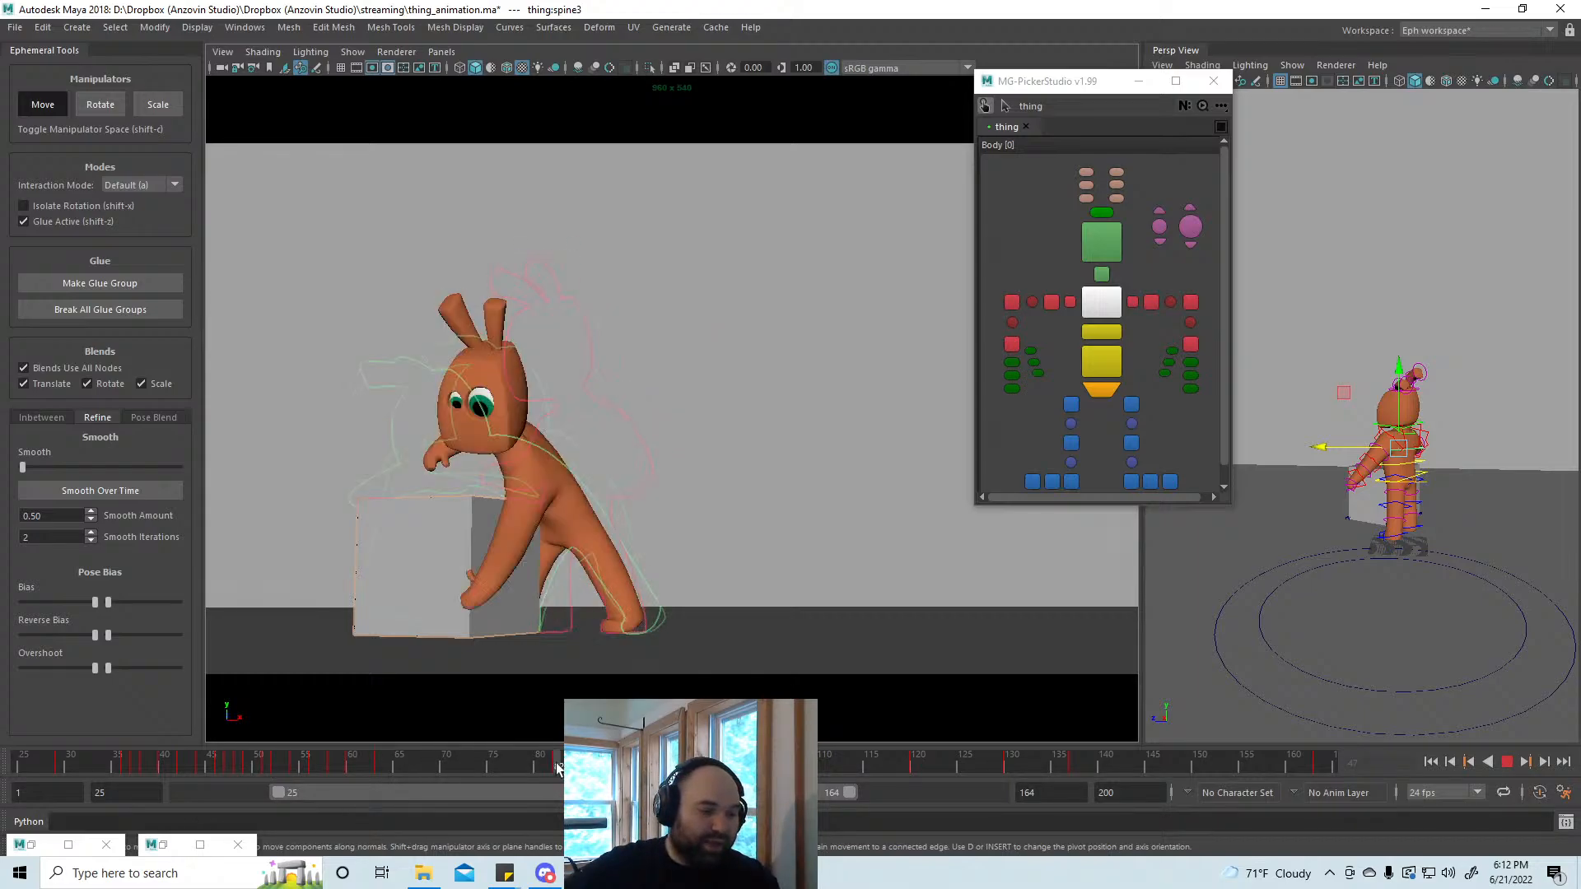
key("alt+v")
left_click(809, 486)
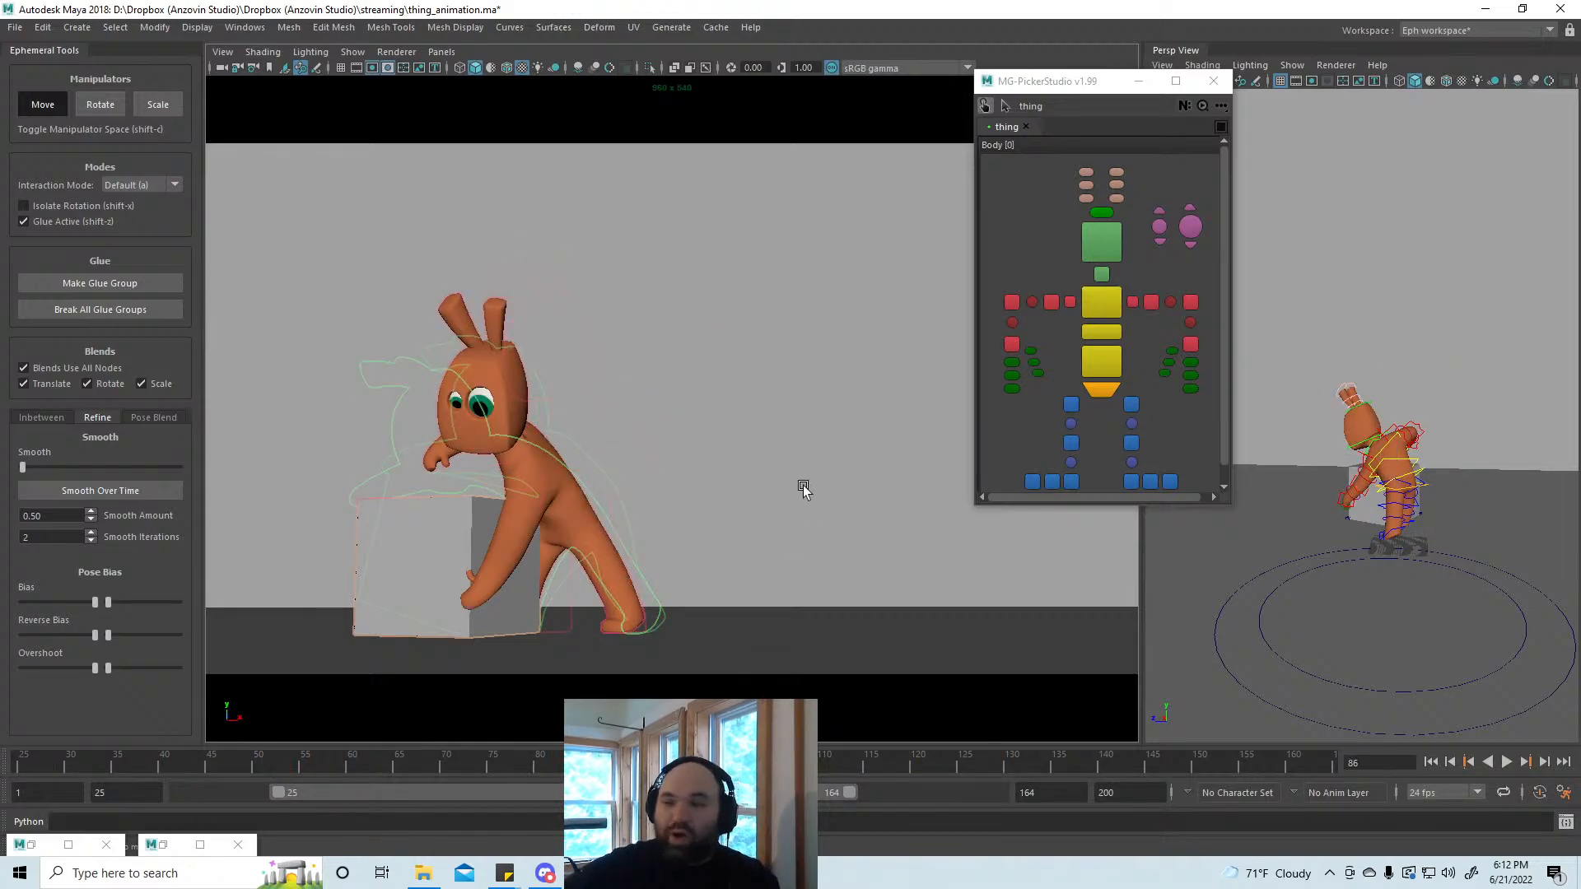